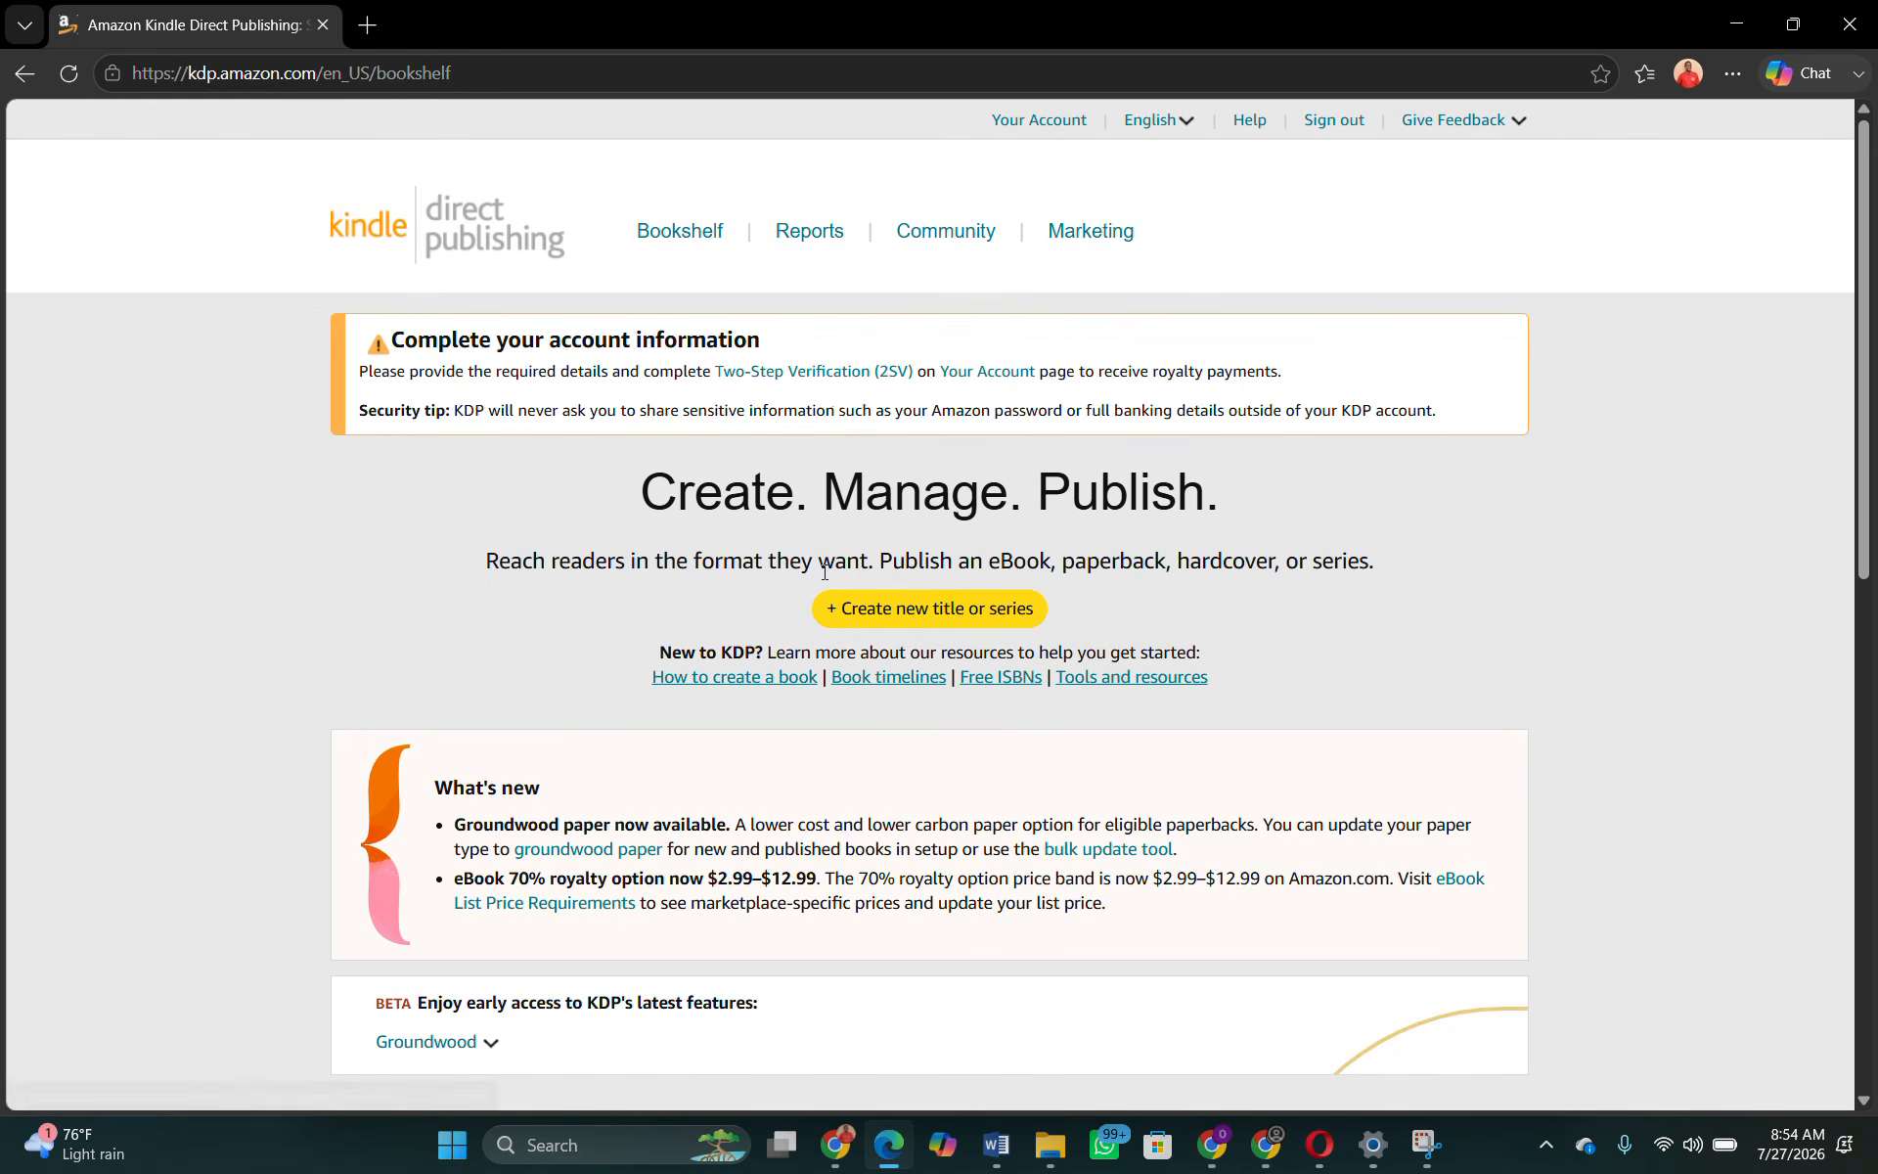
Step: Review the Bookshelf entry for The Child Who Collected Smiles, including the draft status details of its formats
{"action": "scroll", "coordinate": [820, 581], "scroll_direction": "down", "scroll_amount": 9}
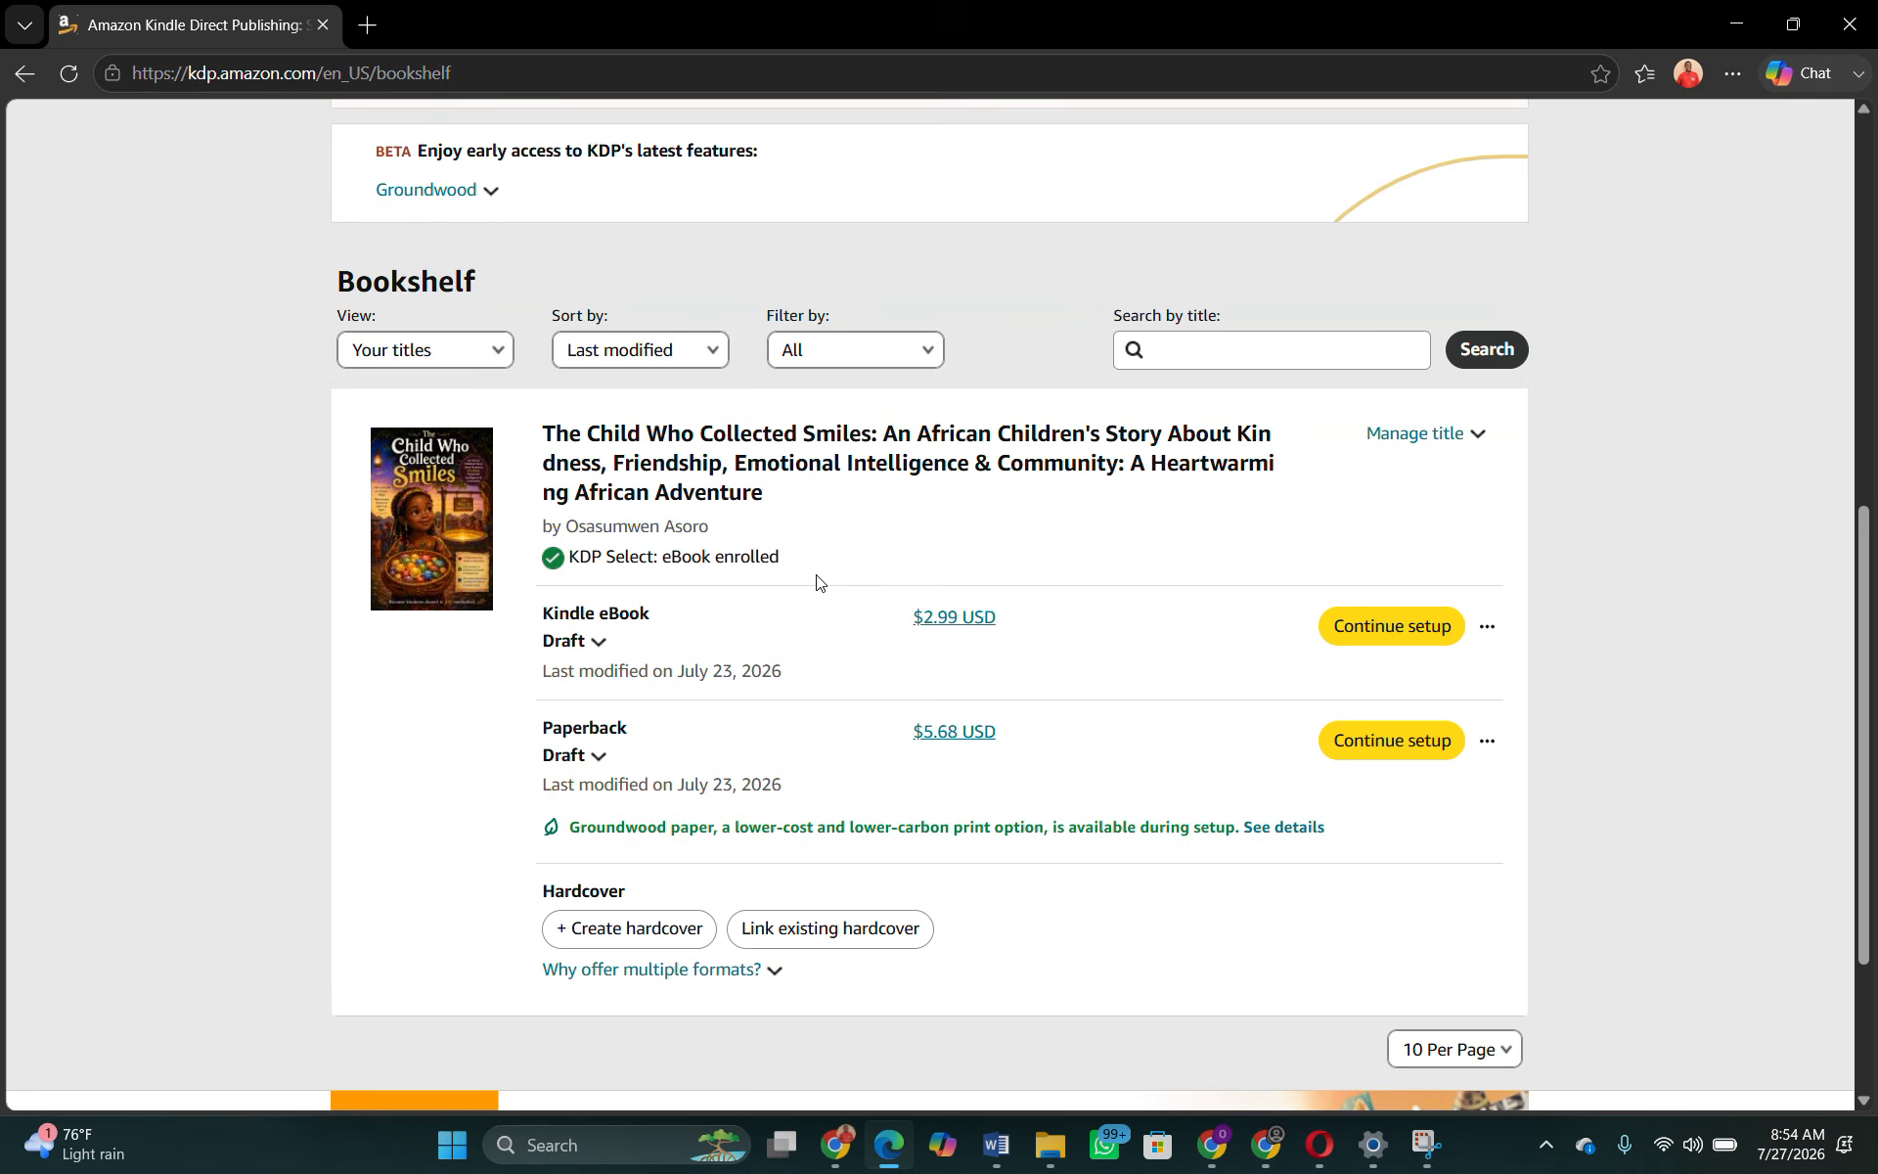
{"action": "scroll", "coordinate": [785, 557], "scroll_direction": "up", "scroll_amount": 2}
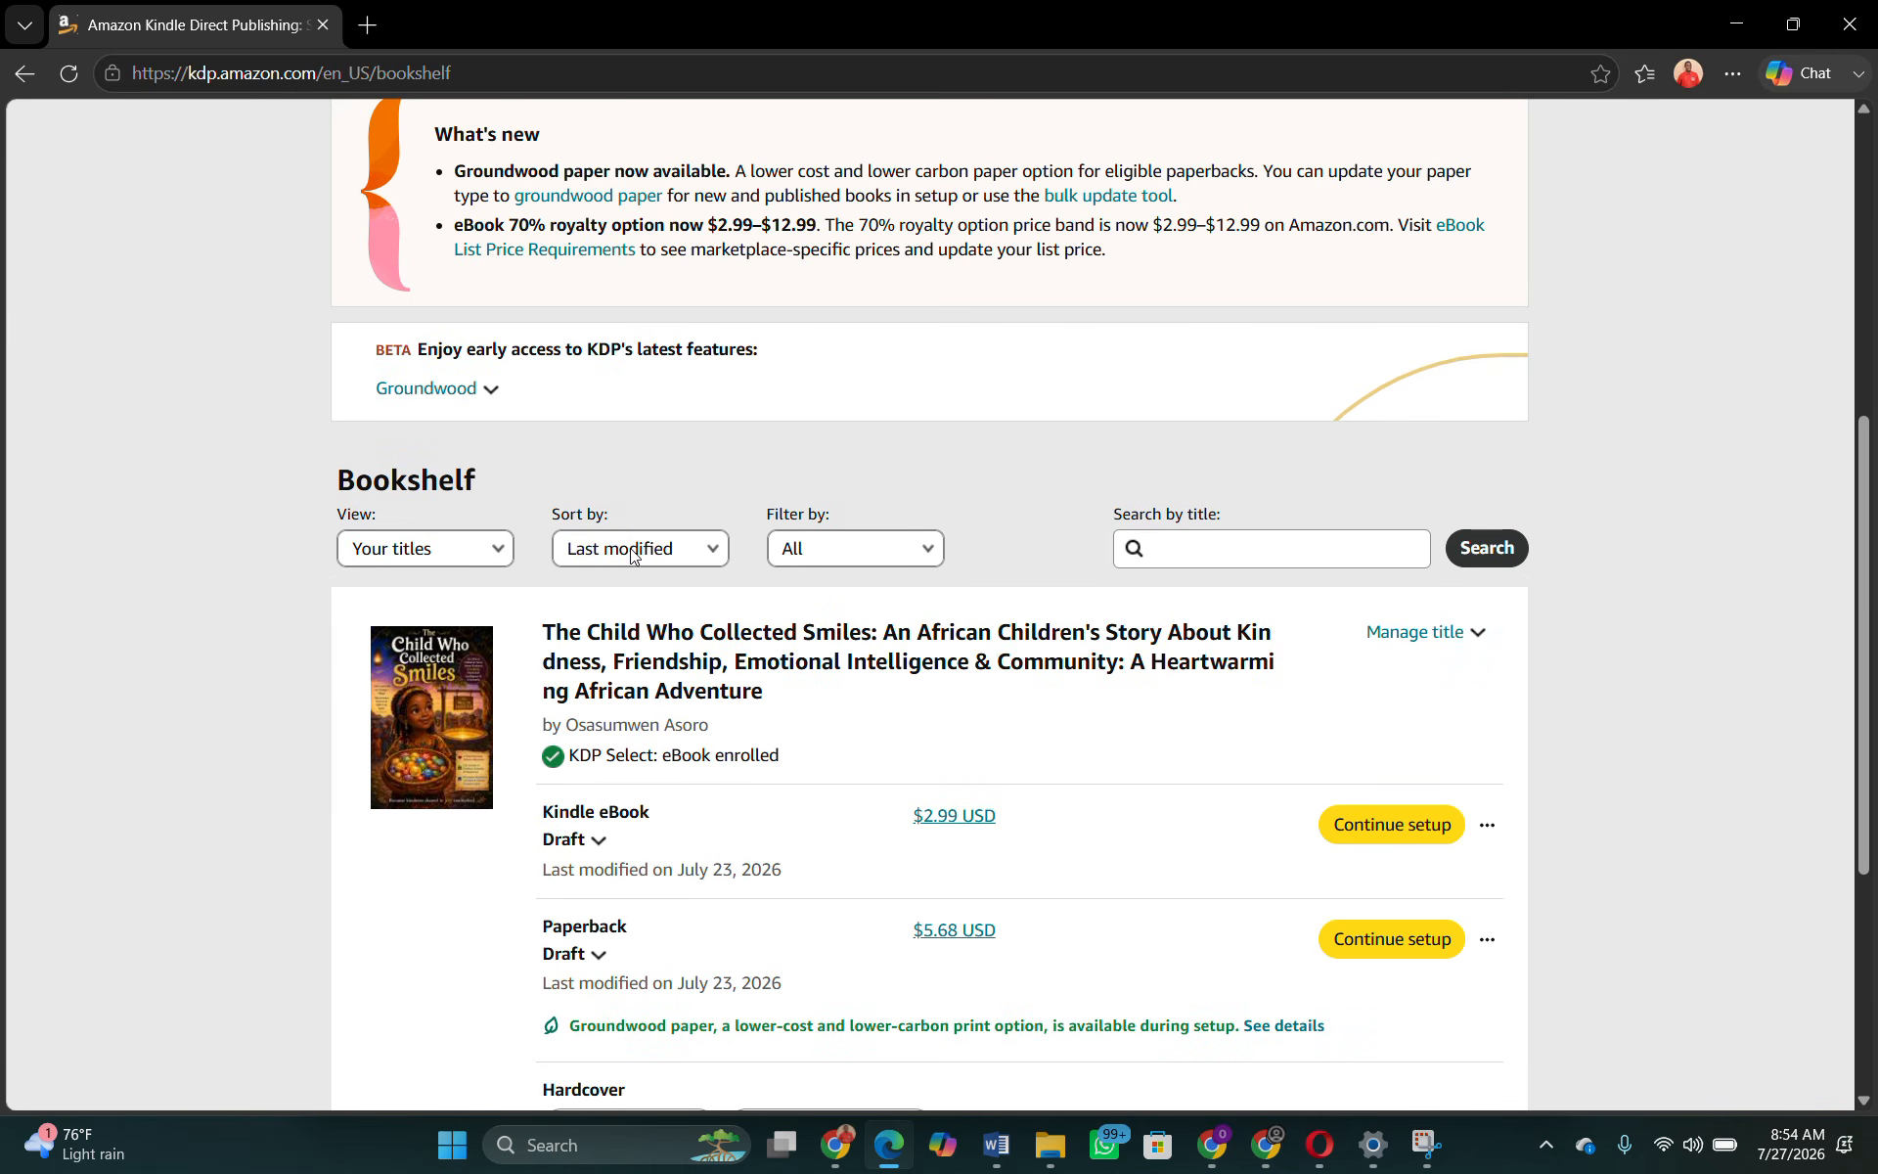
{"action": "left_click", "coordinate": [598, 839]}
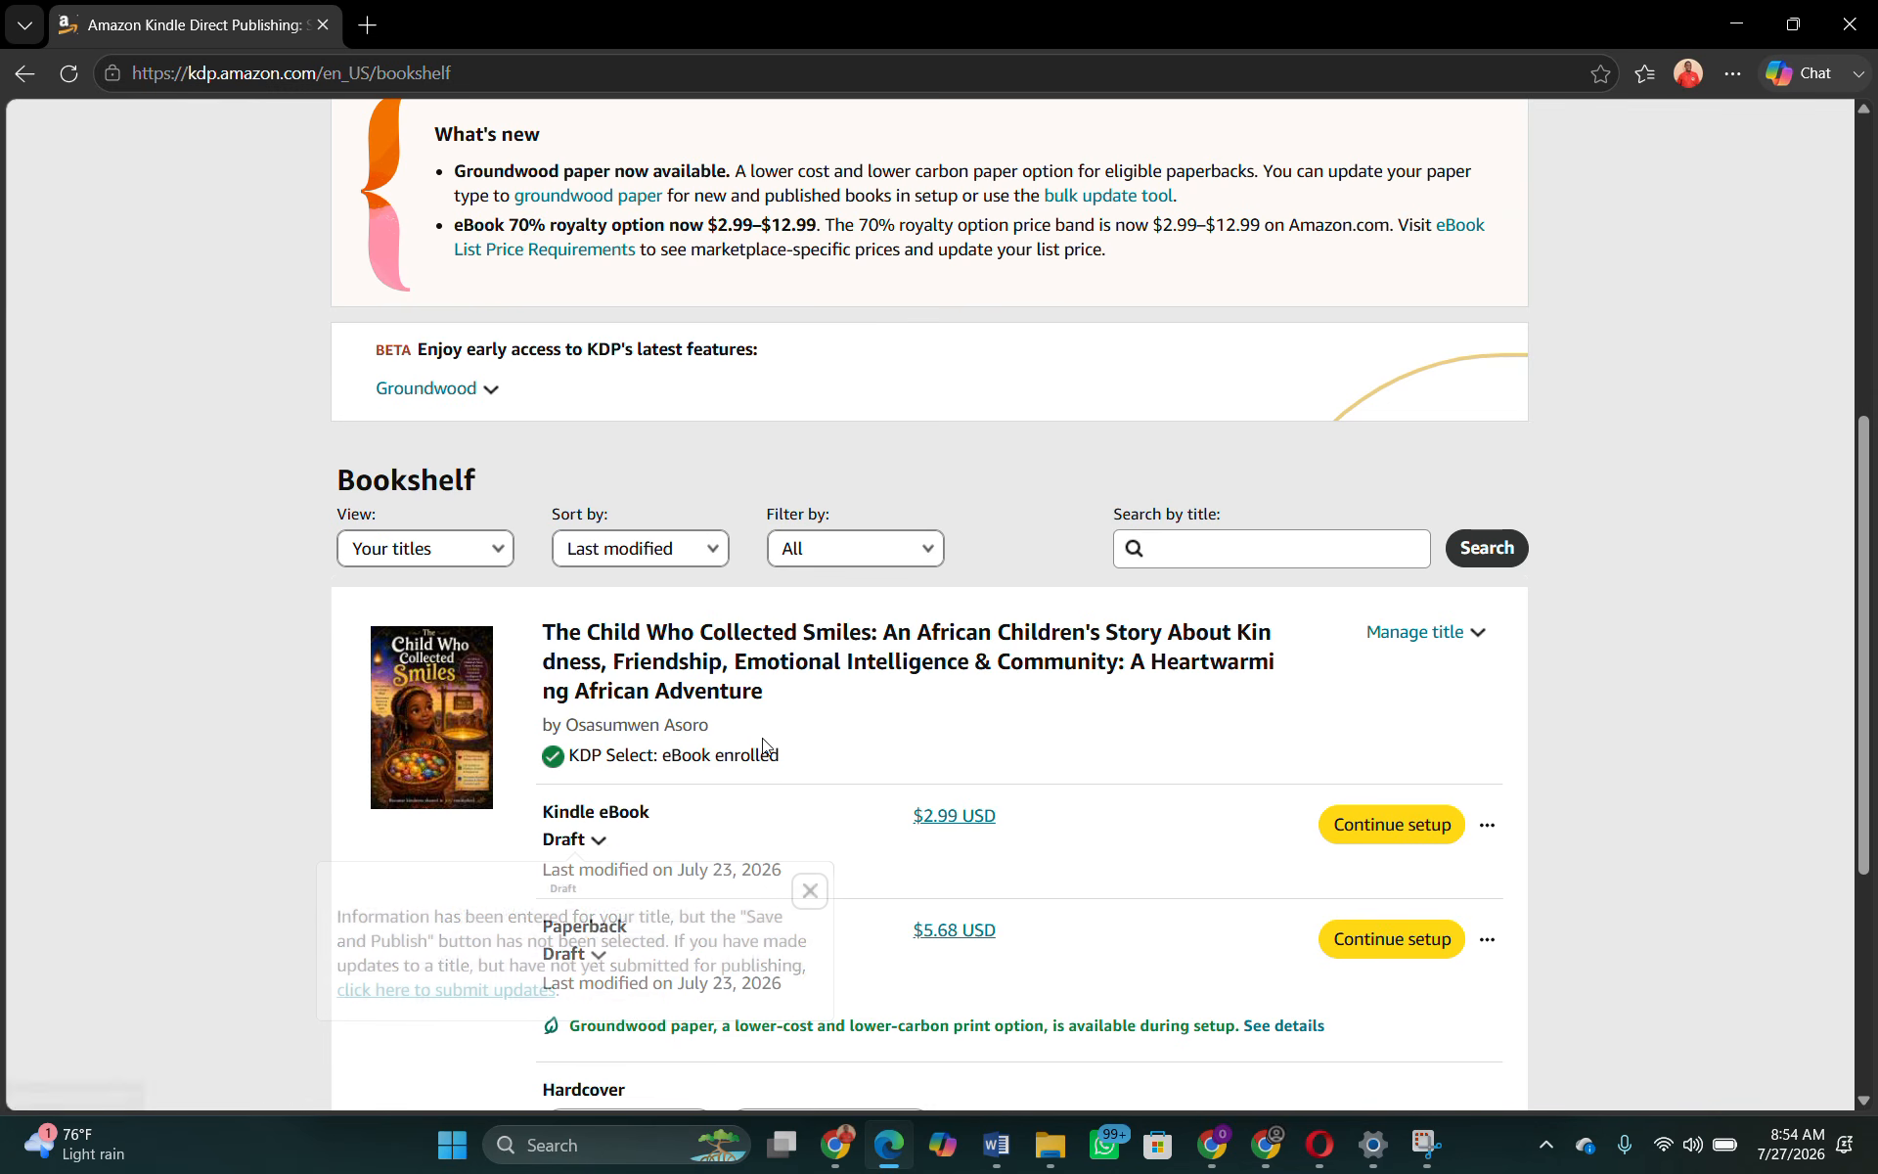
{"action": "scroll", "coordinate": [754, 758], "scroll_direction": "down", "scroll_amount": 1}
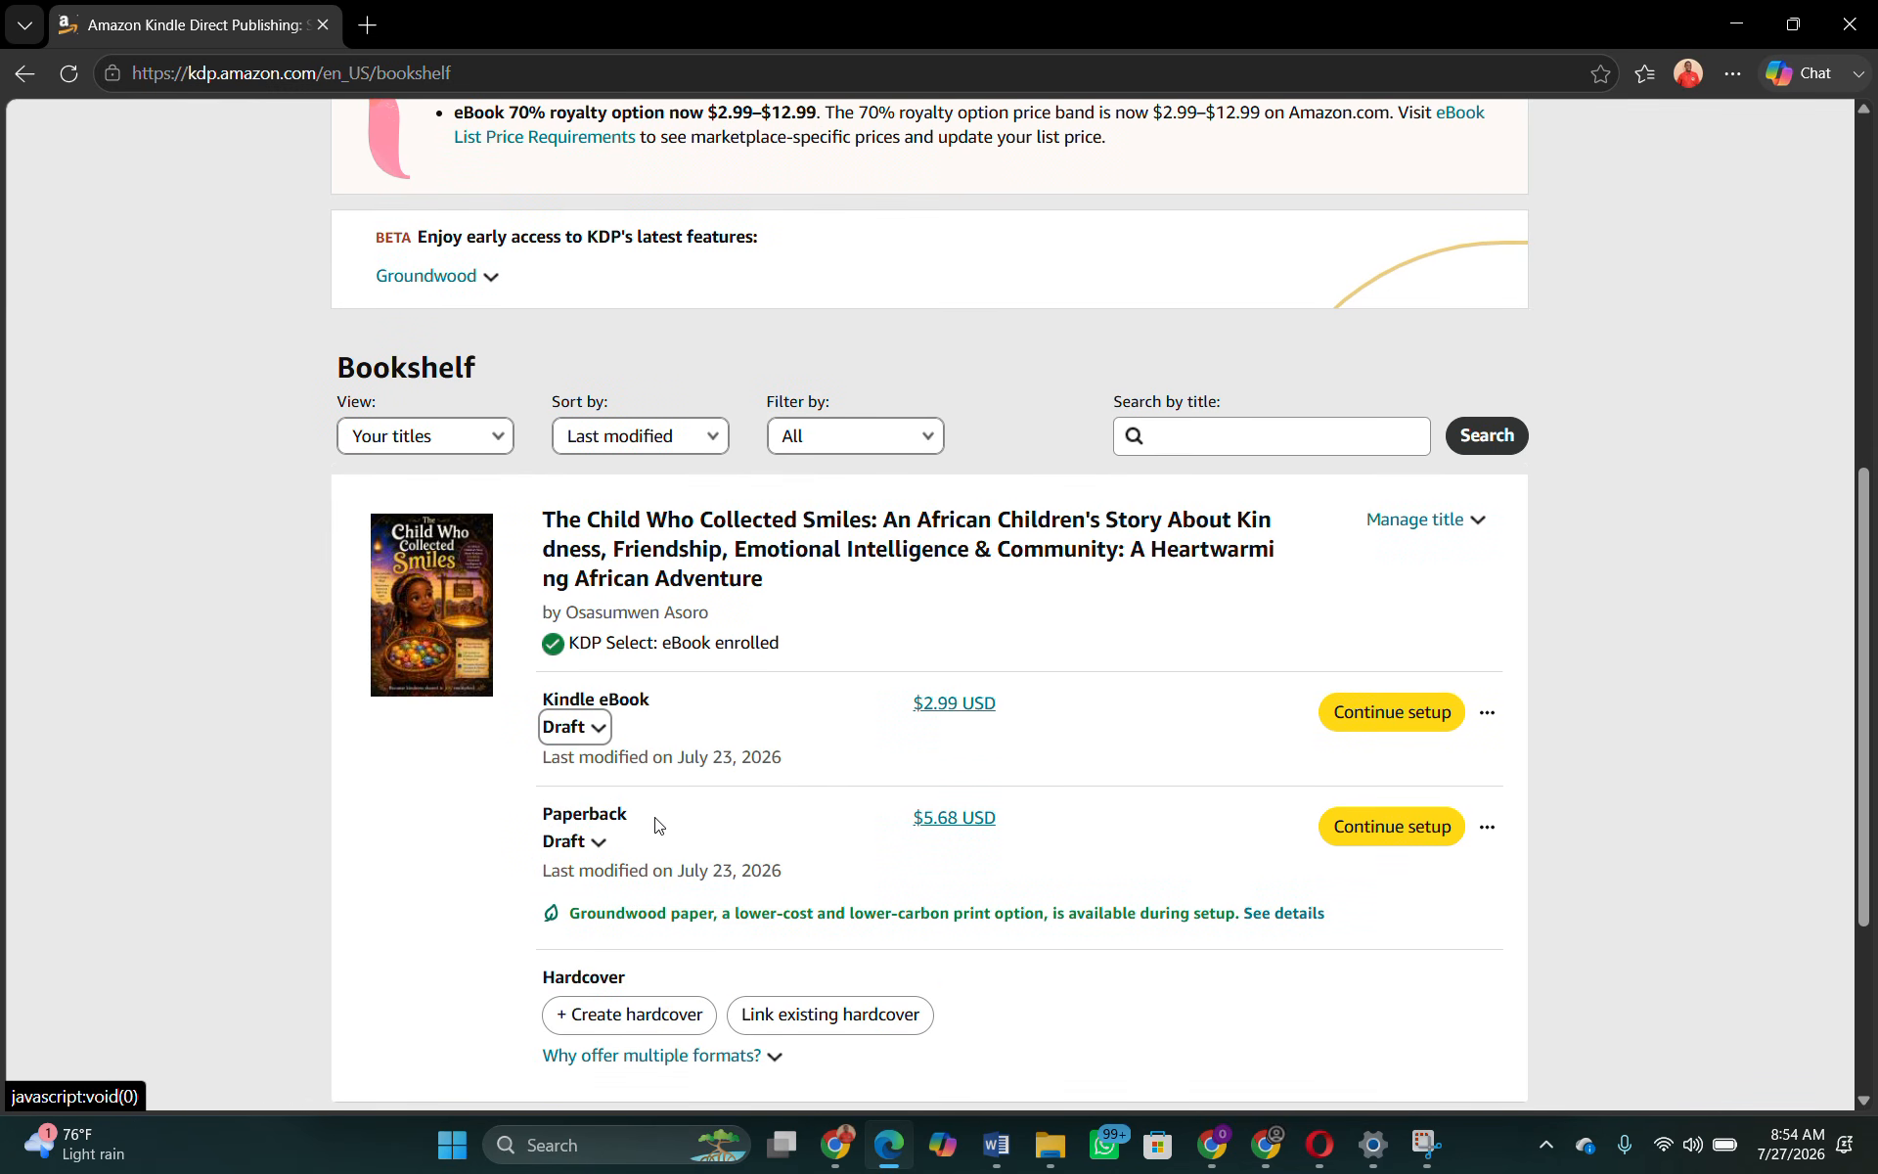
{"action": "scroll", "coordinate": [654, 822], "scroll_direction": "up", "scroll_amount": 7}
{"action": "scroll", "coordinate": [654, 822], "scroll_direction": "up", "scroll_amount": 1}
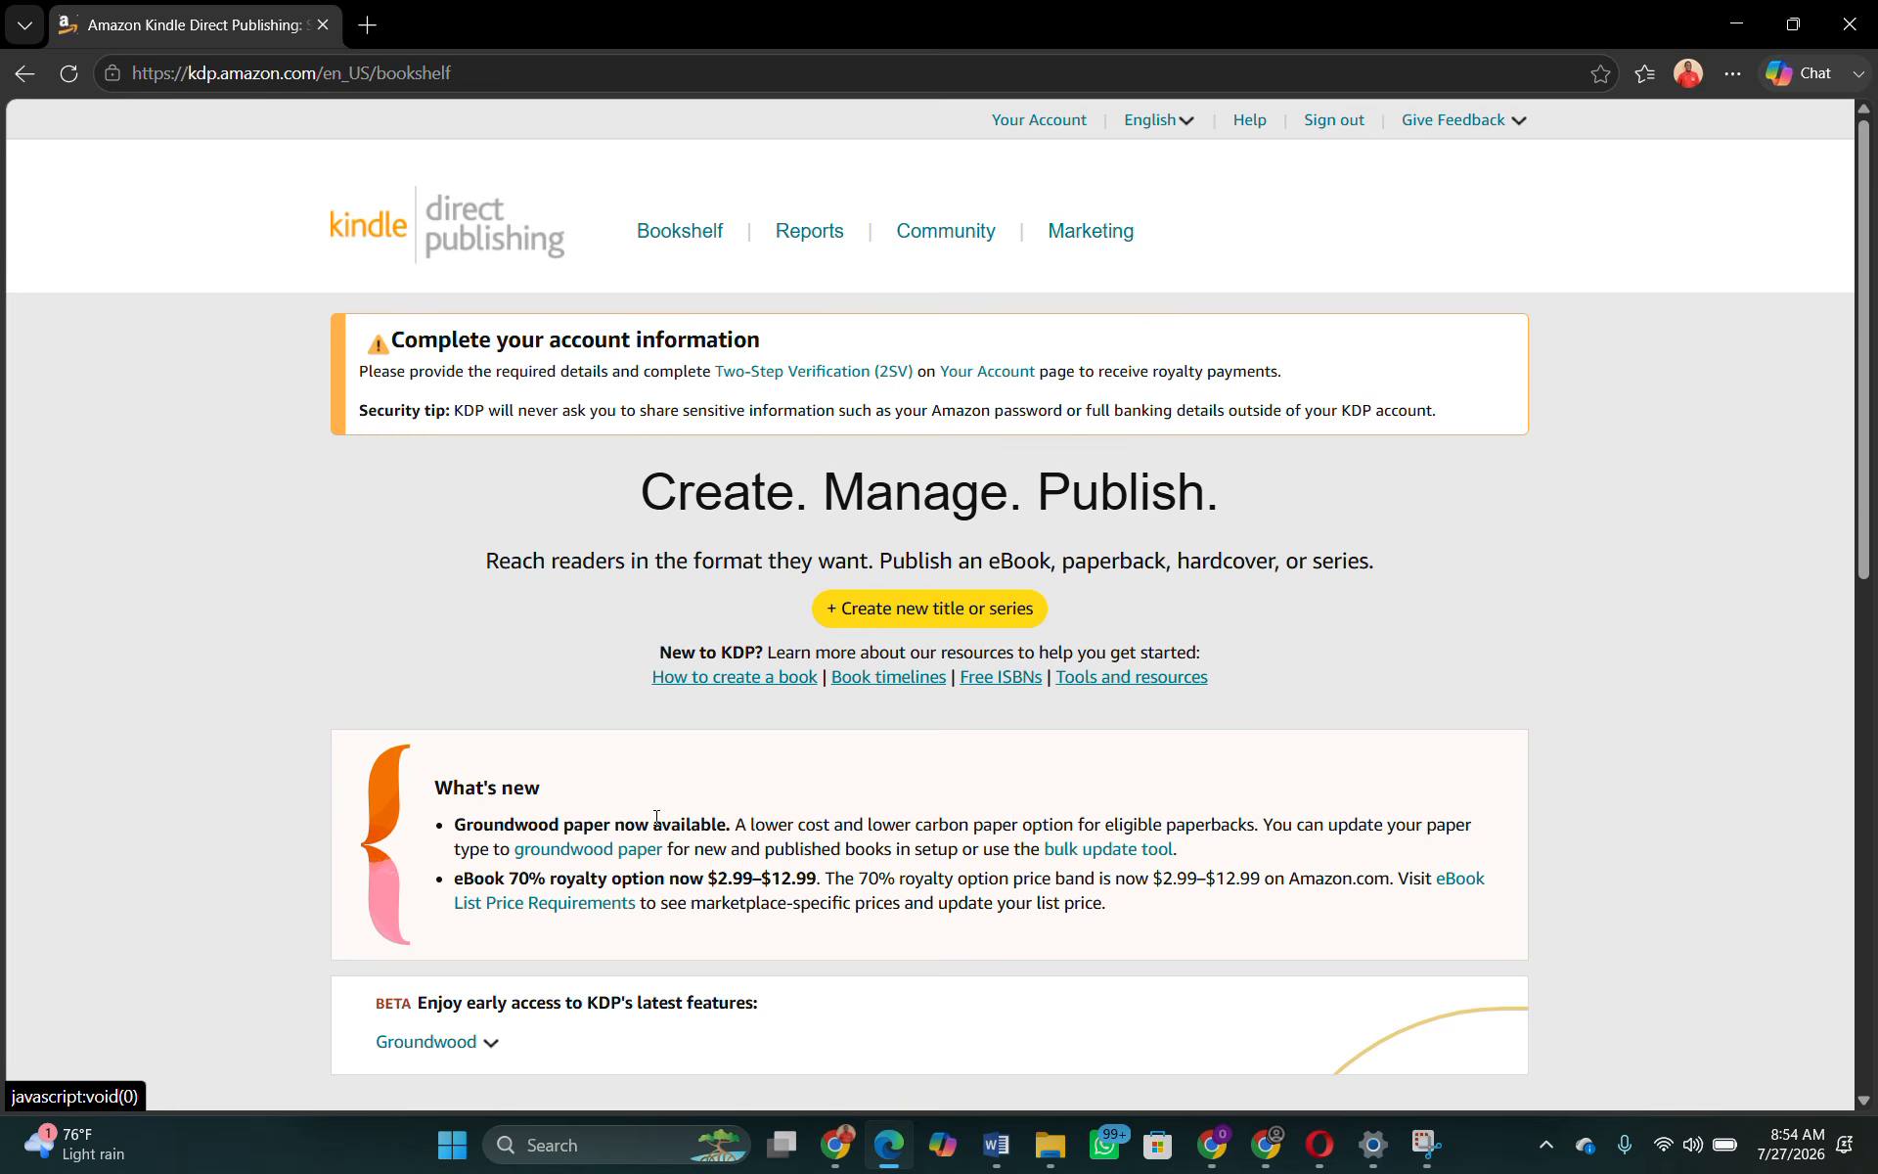
{"action": "scroll", "coordinate": [656, 817], "scroll_direction": "down", "scroll_amount": 1}
{"action": "scroll", "coordinate": [655, 817], "scroll_direction": "down", "scroll_amount": 10}
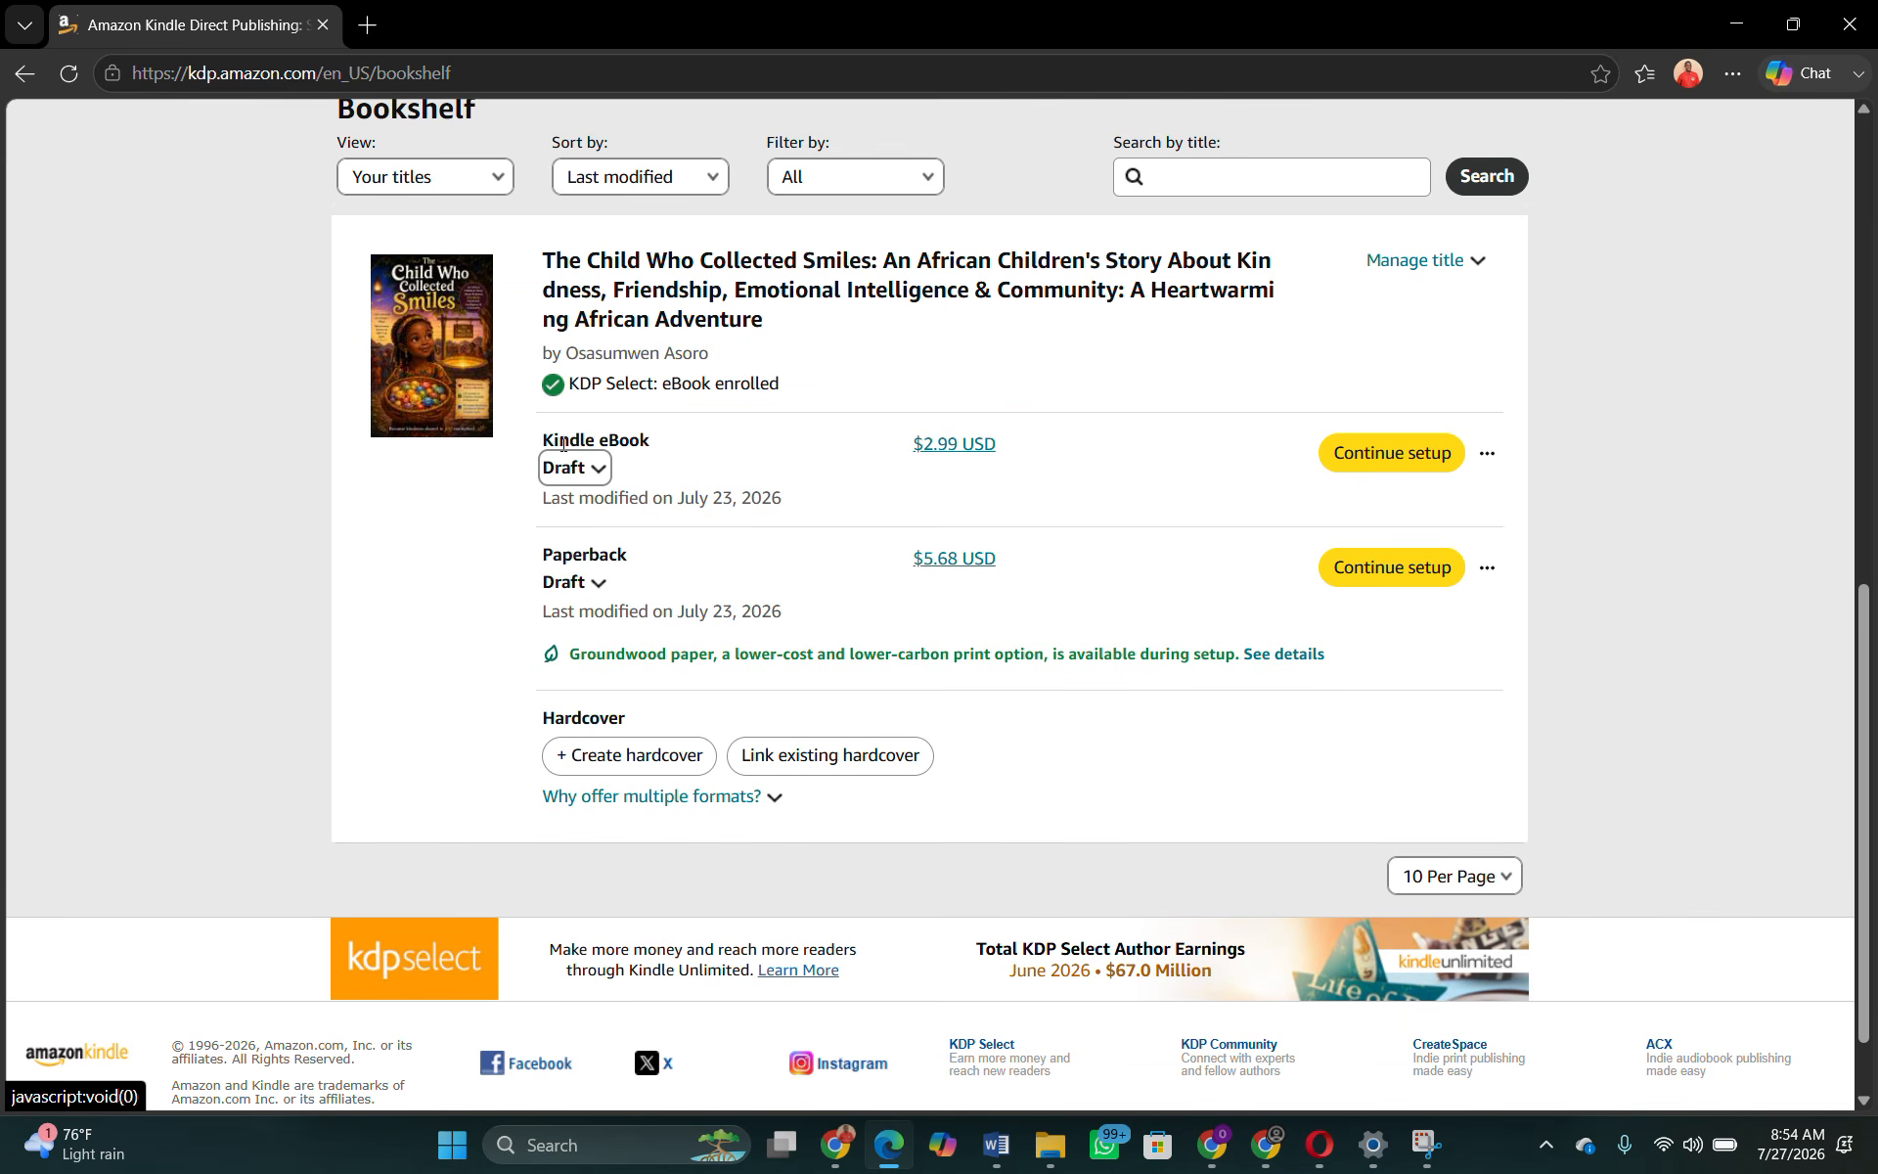
{"action": "left_click", "coordinate": [598, 467]}
{"action": "left_click", "coordinate": [501, 843]}
{"action": "scroll", "coordinate": [743, 548], "scroll_direction": "up", "scroll_amount": 9}
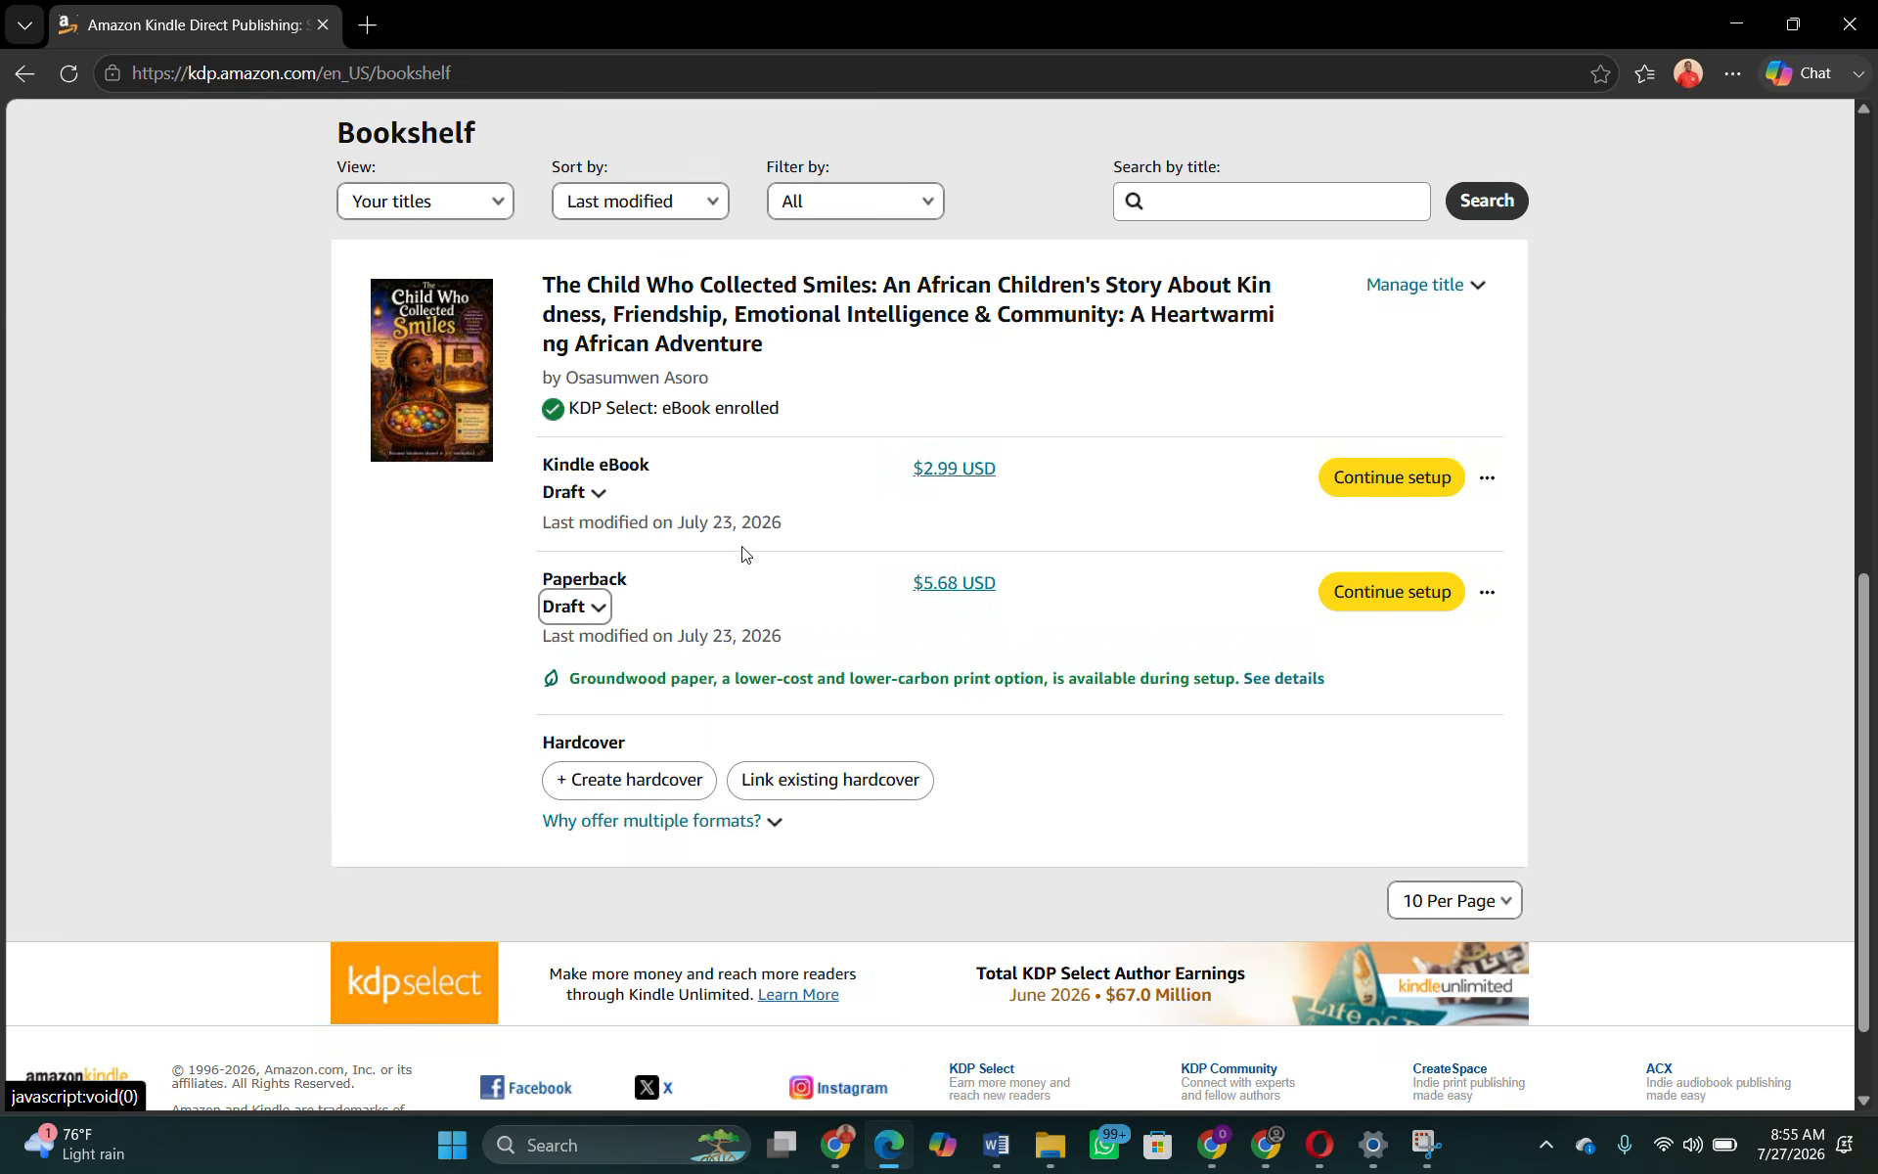
Step: Start a new title from the Bookshelf and choose Kindle eBook as its format
{"action": "scroll", "coordinate": [744, 547], "scroll_direction": "down", "scroll_amount": 5}
{"action": "scroll", "coordinate": [743, 548], "scroll_direction": "up", "scroll_amount": 2}
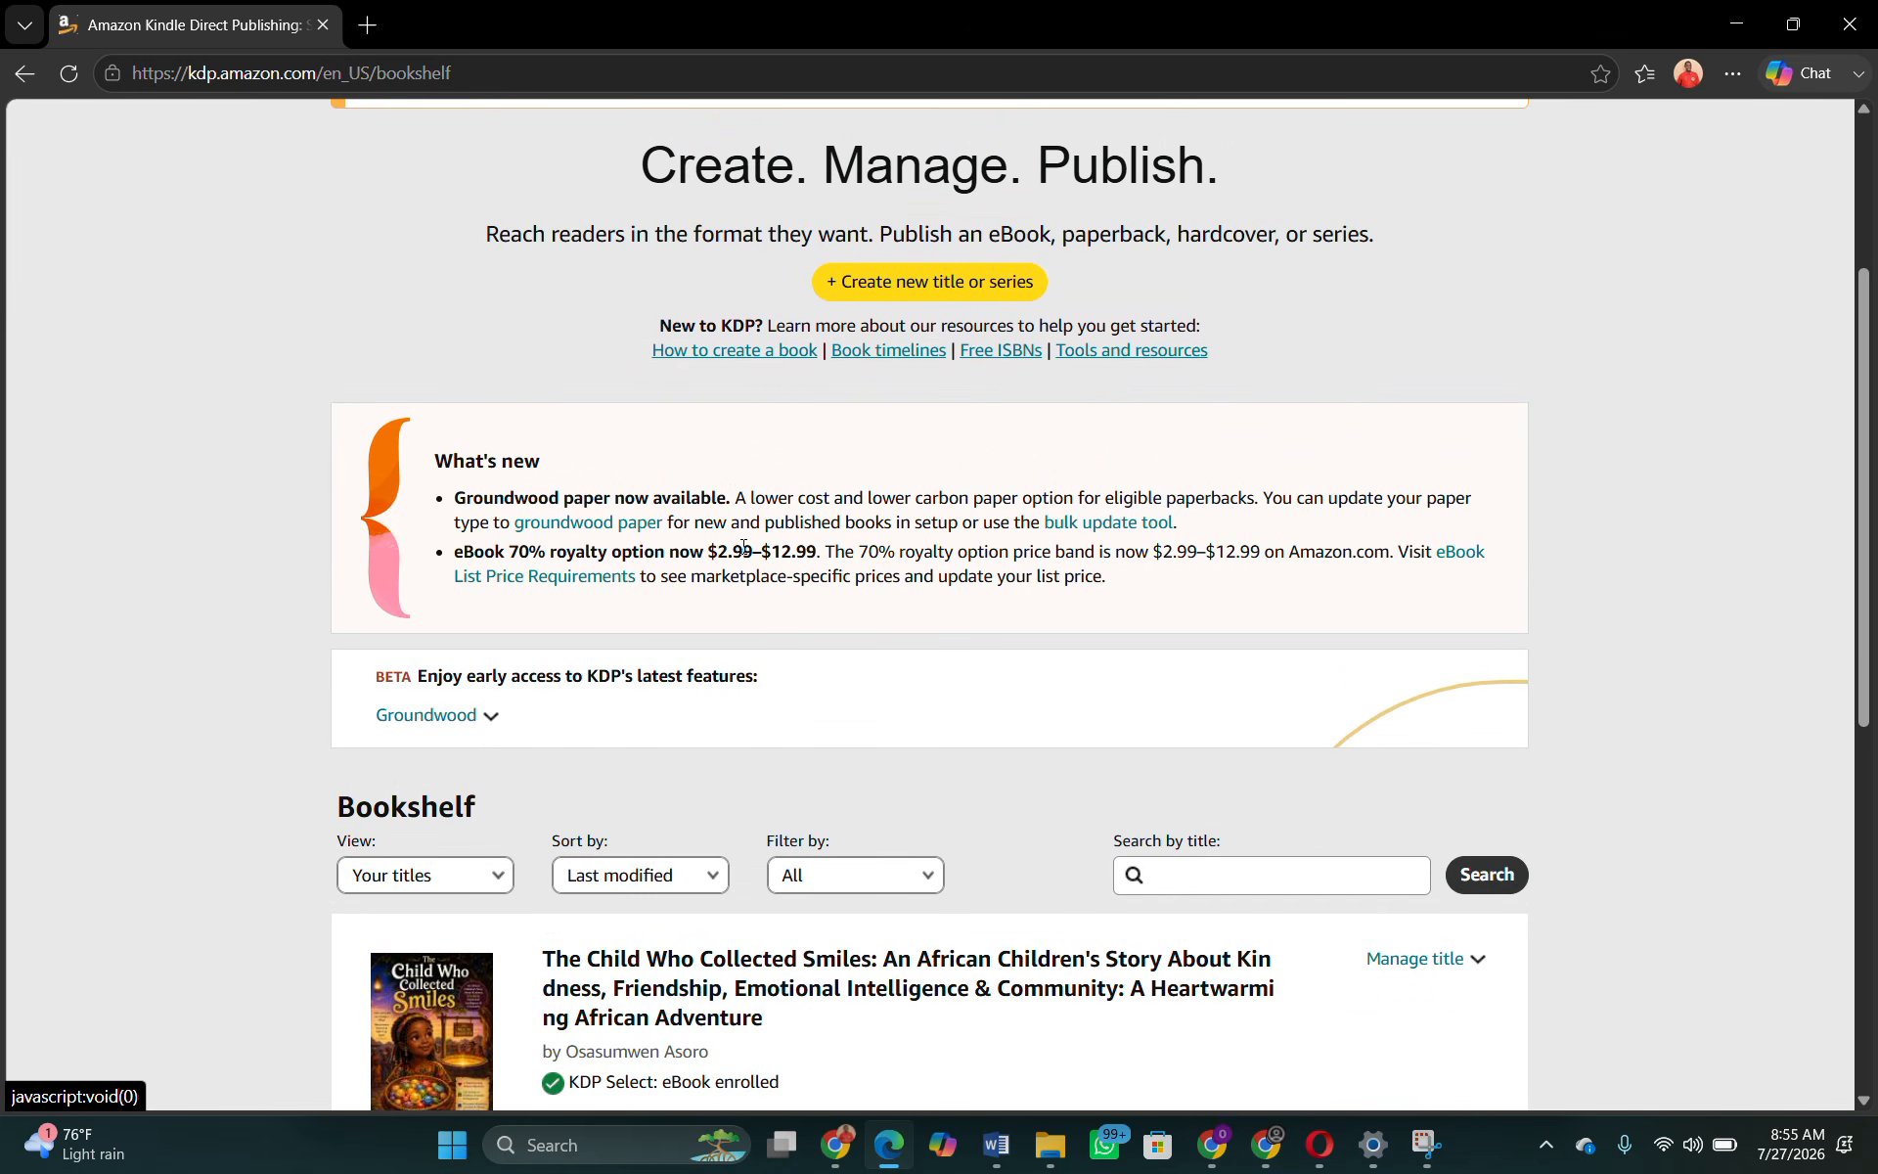
{"action": "scroll", "coordinate": [835, 718], "scroll_direction": "down", "scroll_amount": 3}
{"action": "scroll", "coordinate": [1043, 587], "scroll_direction": "up", "scroll_amount": 6}
{"action": "scroll", "coordinate": [1043, 584], "scroll_direction": "down", "scroll_amount": 5}
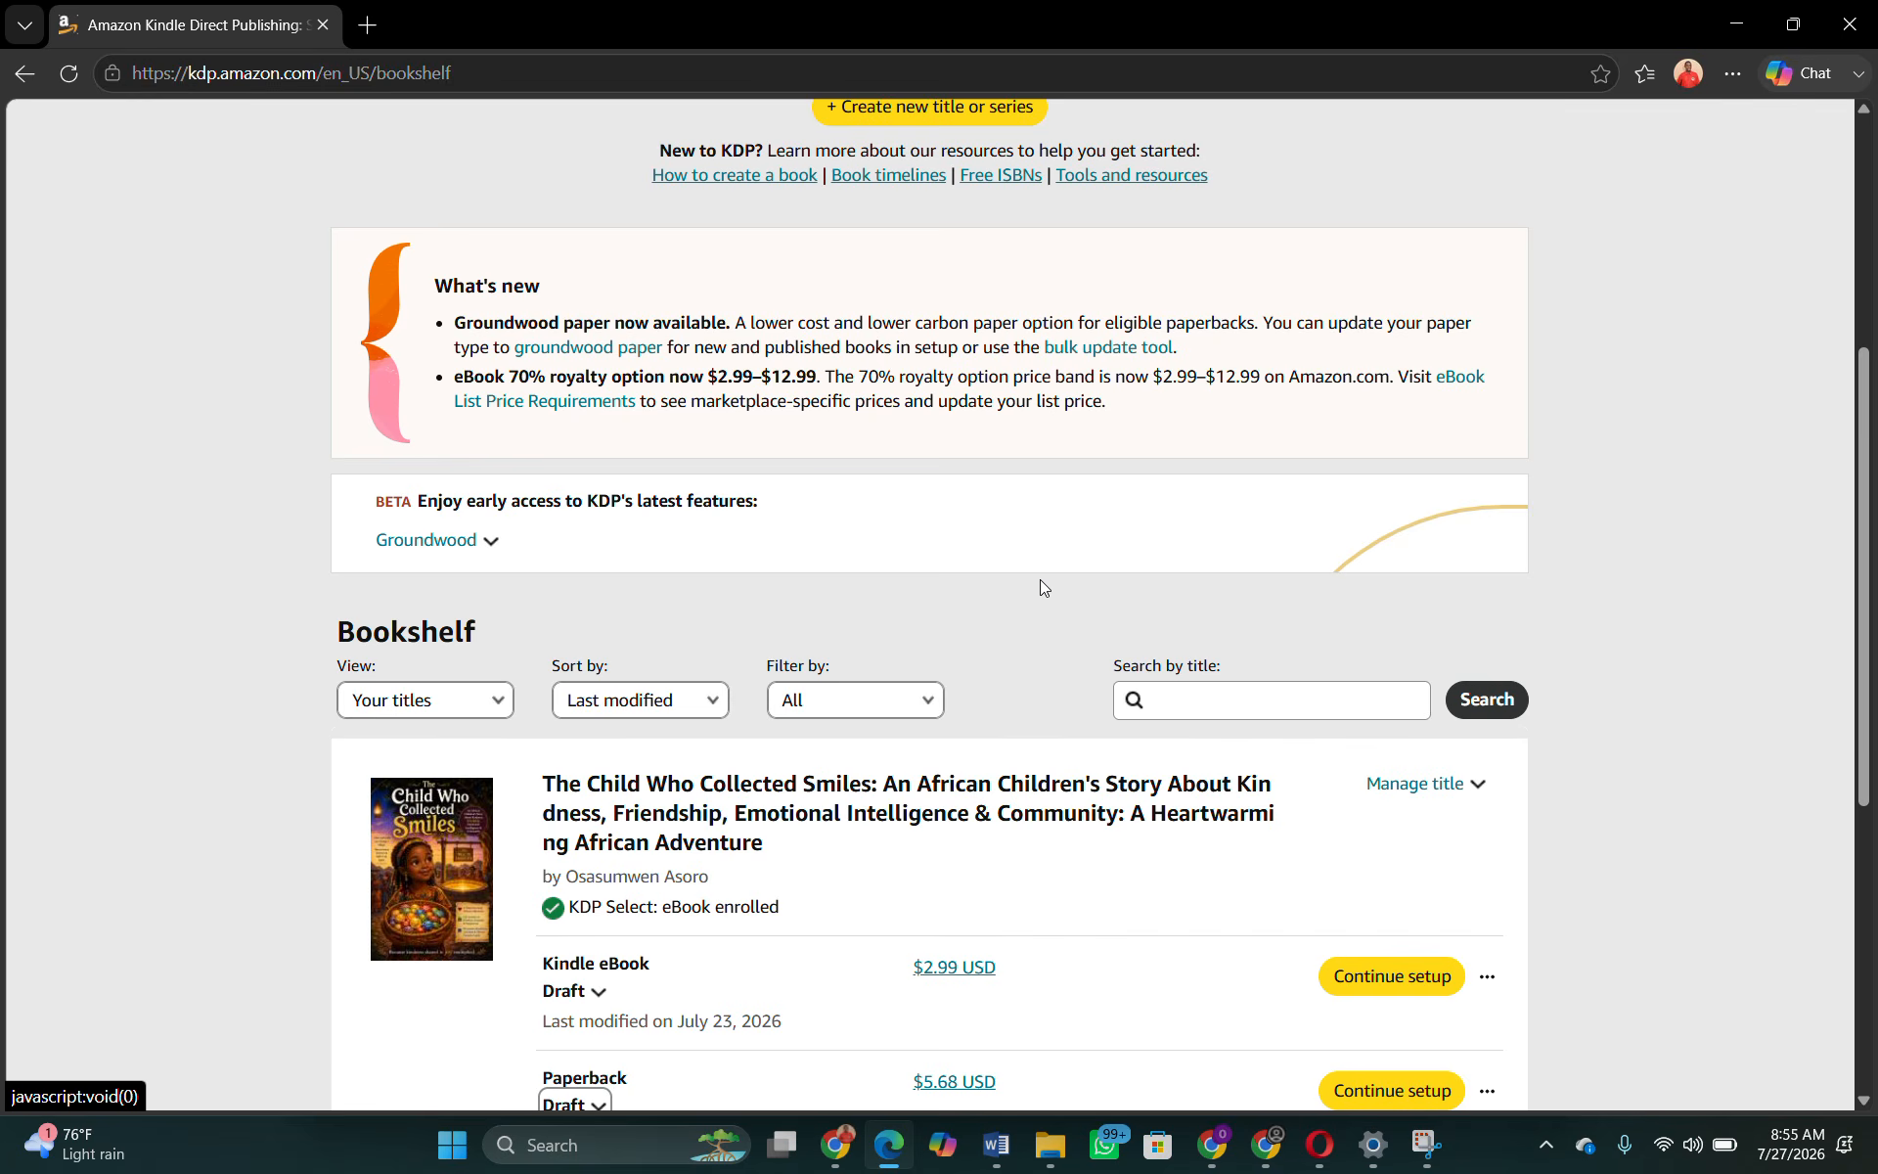
{"action": "scroll", "coordinate": [1041, 581], "scroll_direction": "up", "scroll_amount": 2}
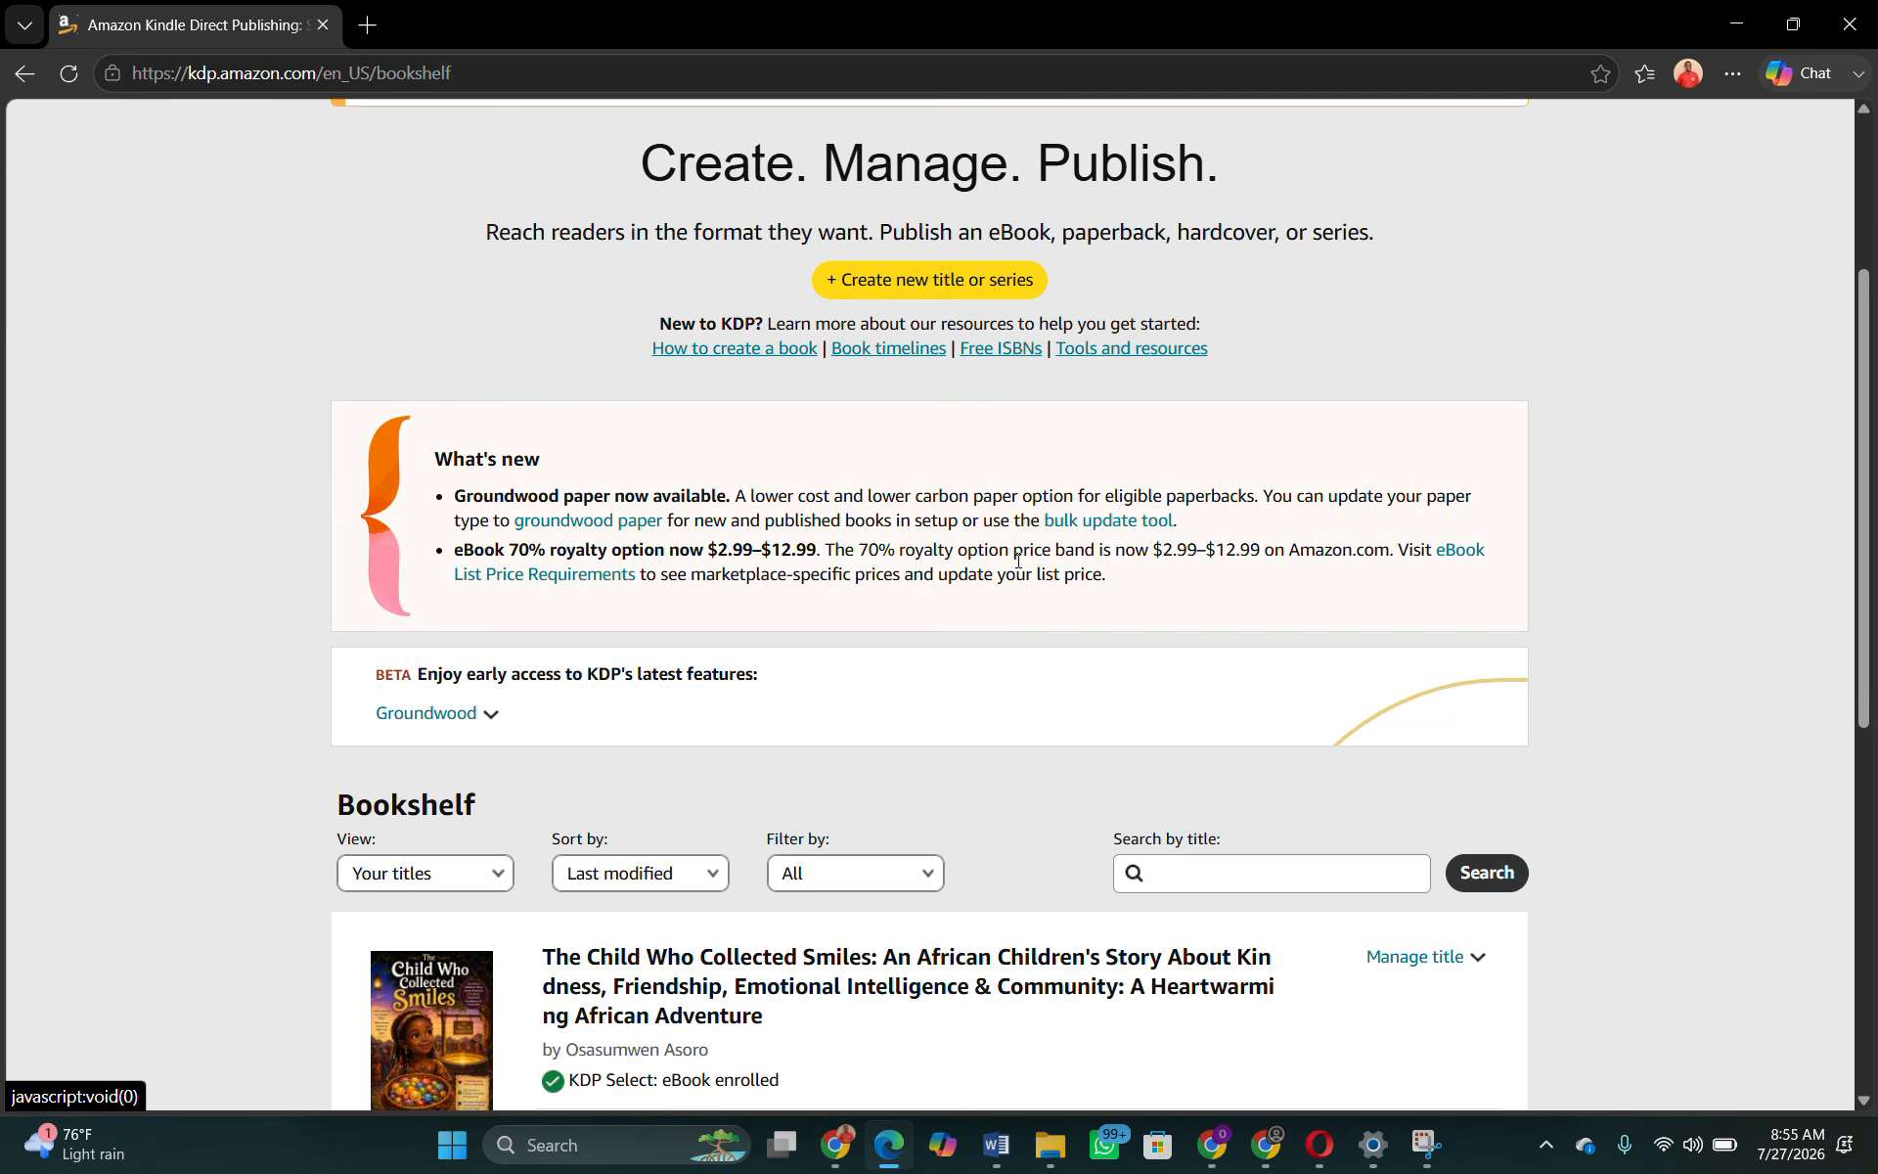
{"action": "left_click", "coordinate": [976, 280]}
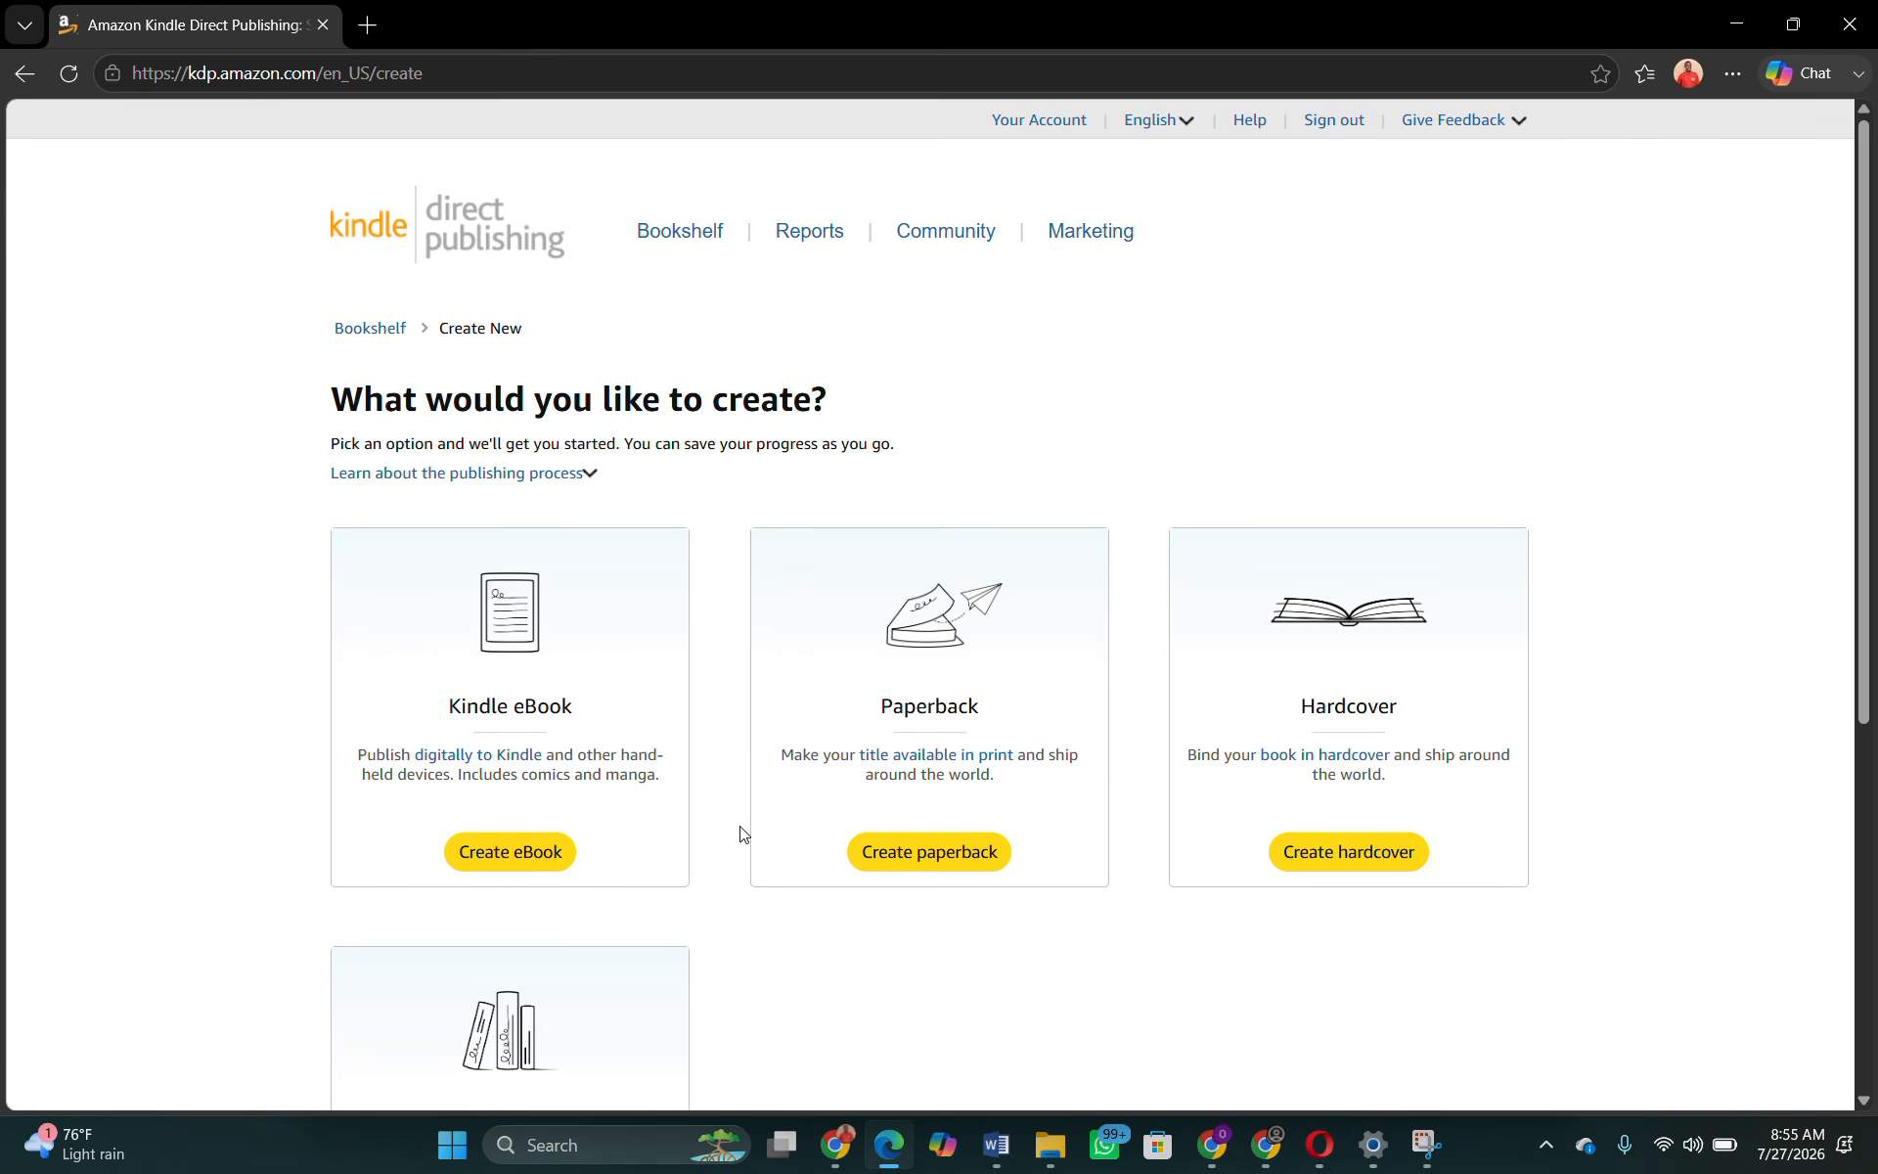
{"action": "scroll", "coordinate": [739, 831], "scroll_direction": "down", "scroll_amount": 3}
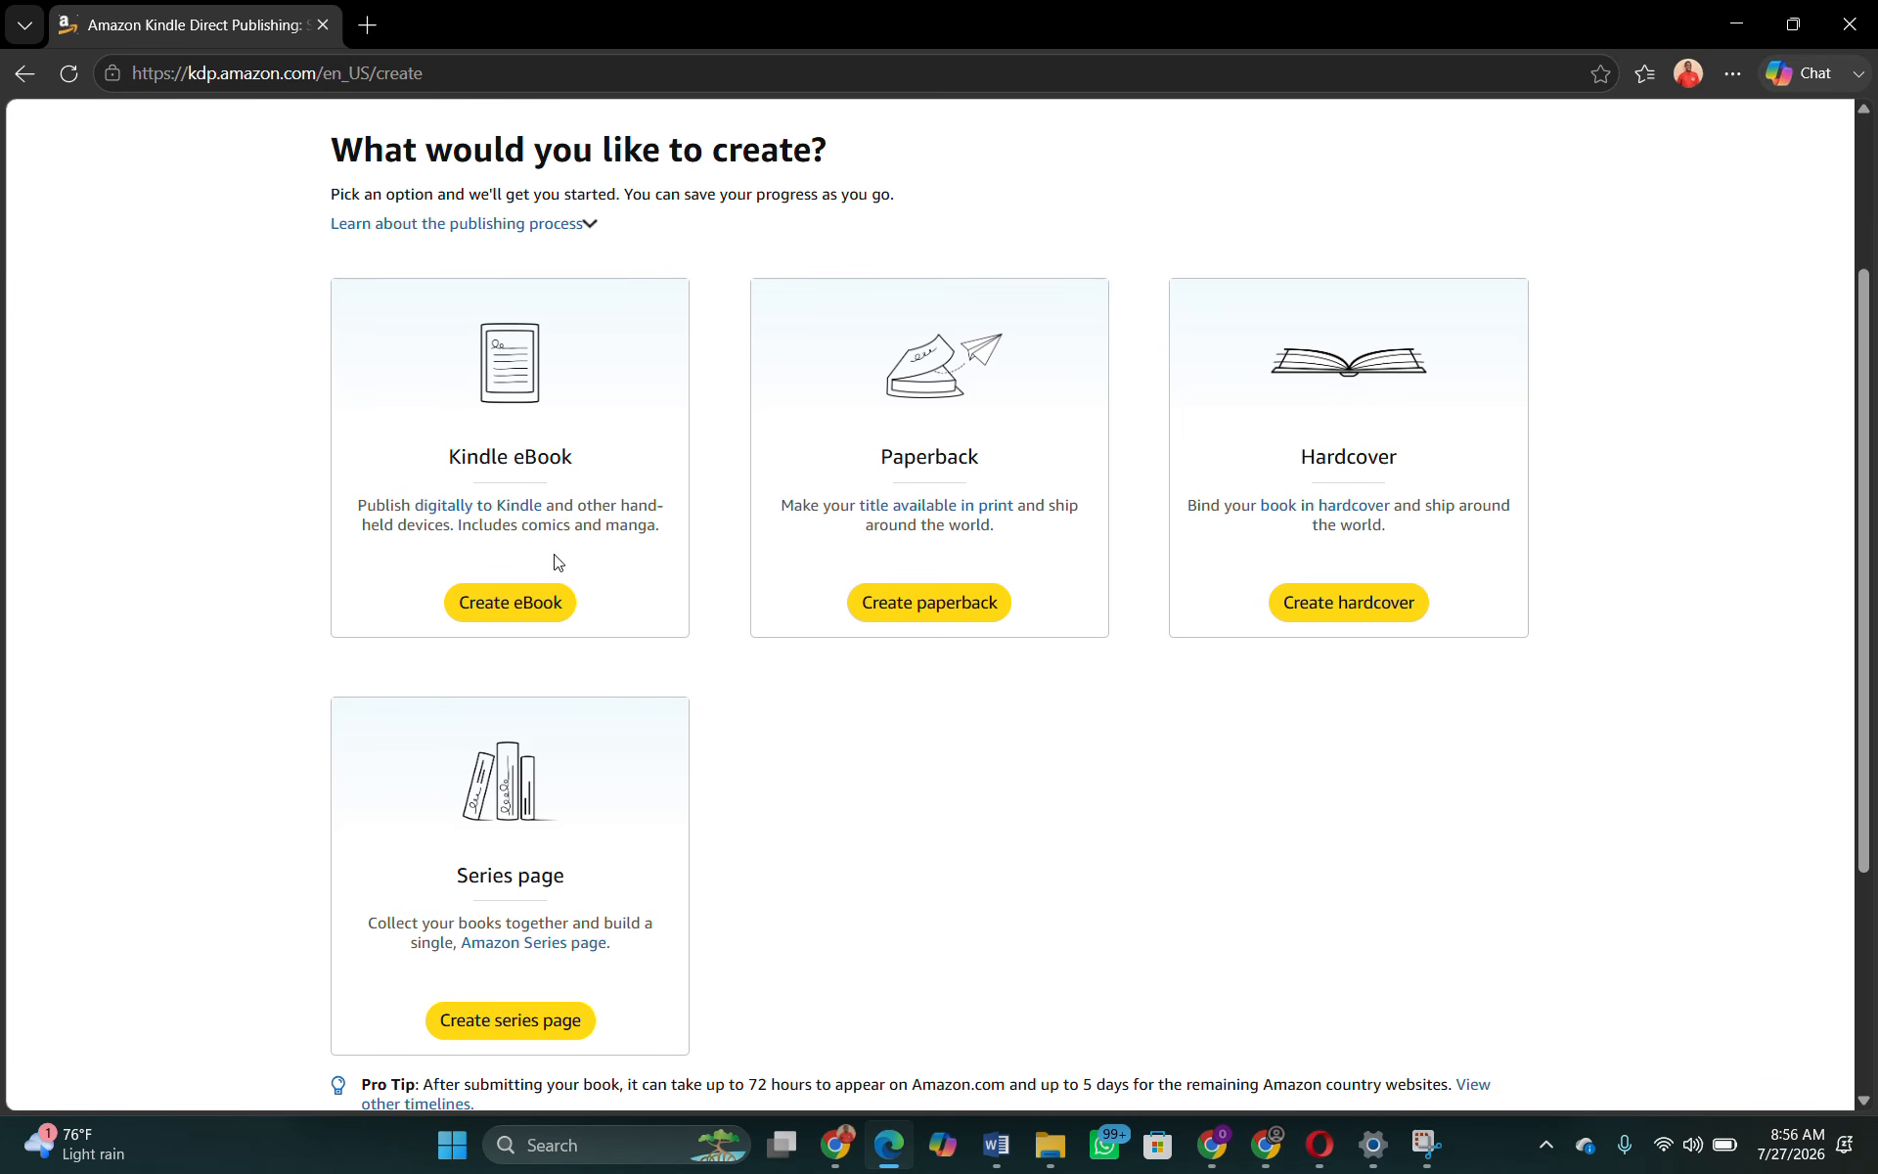
{"action": "left_click", "coordinate": [528, 599]}
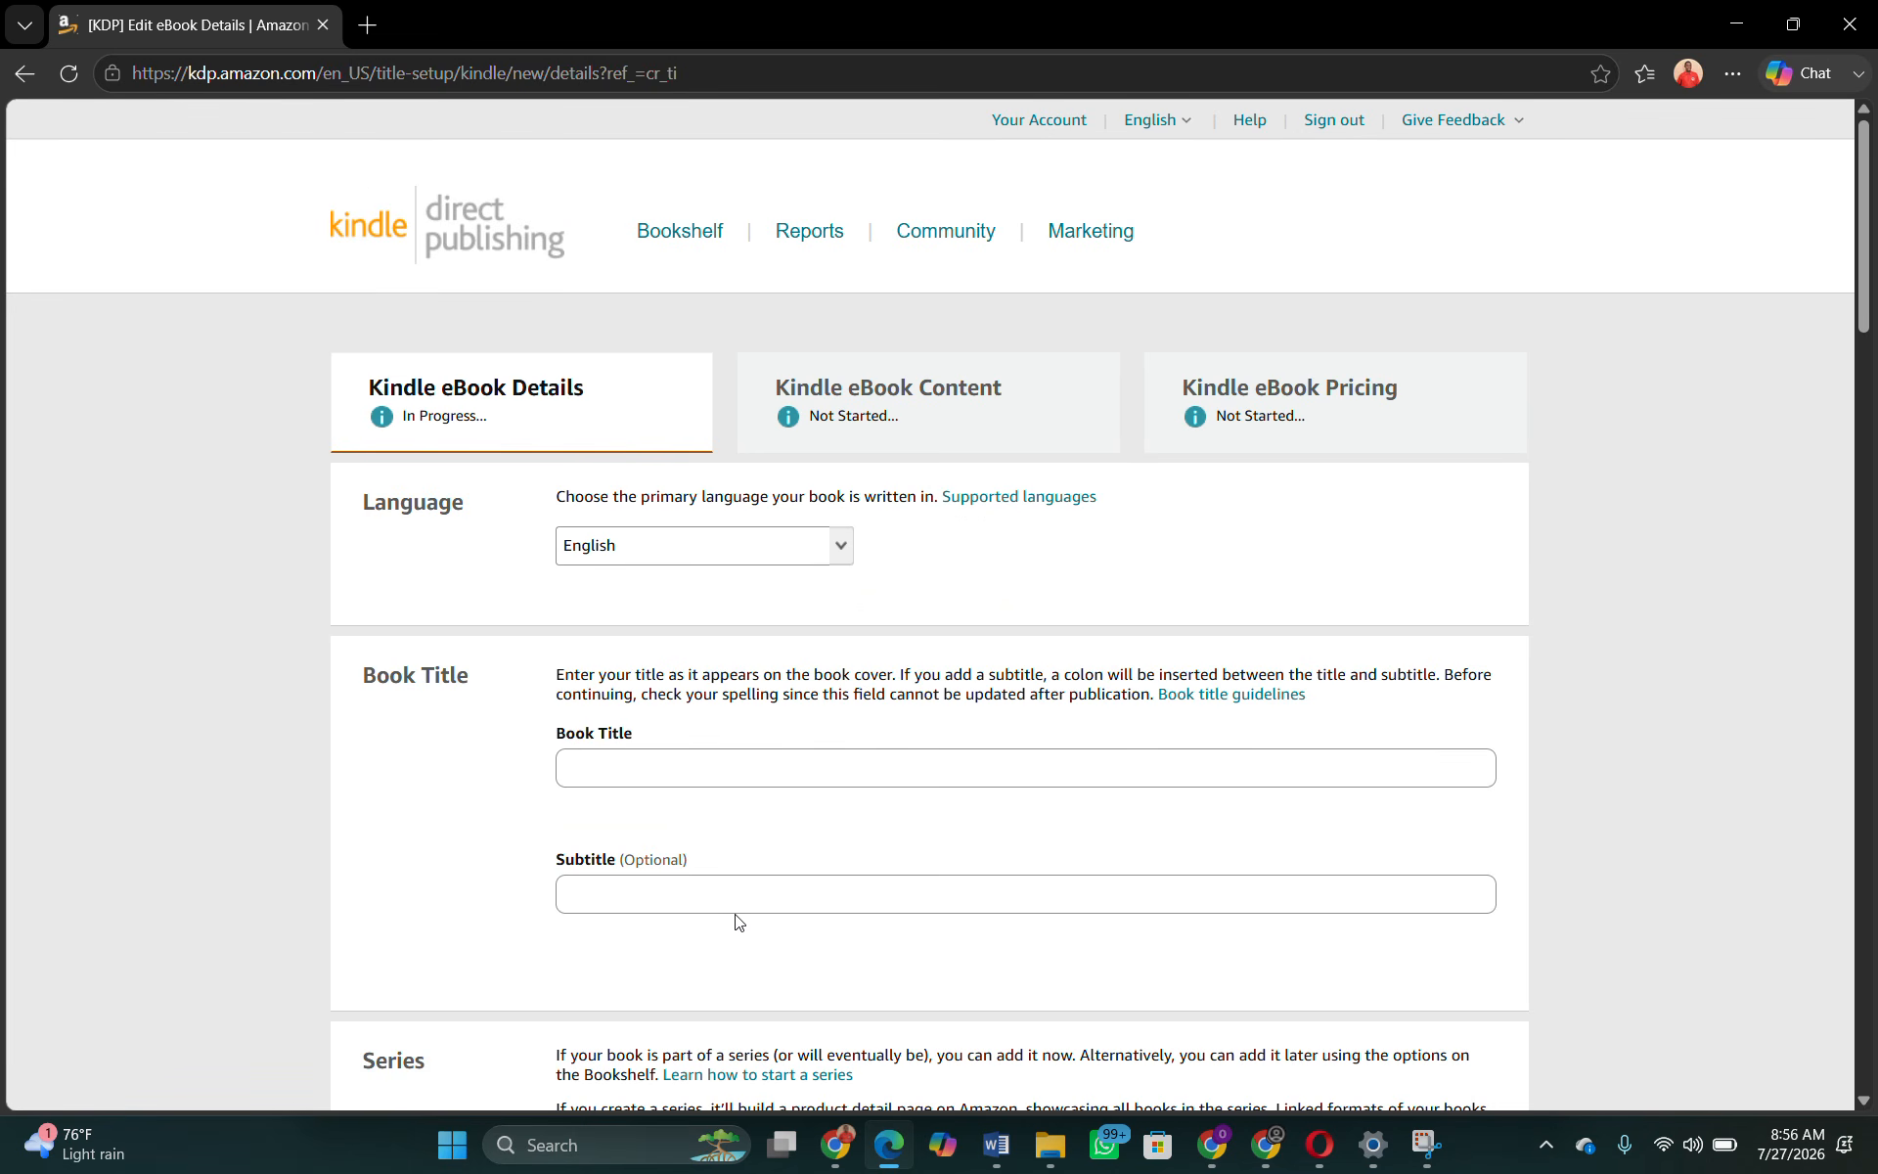
Step: Look through the new Kindle eBook Details form, from the language section to the pre-order options
{"action": "scroll", "coordinate": [735, 922], "scroll_direction": "down", "scroll_amount": 20}
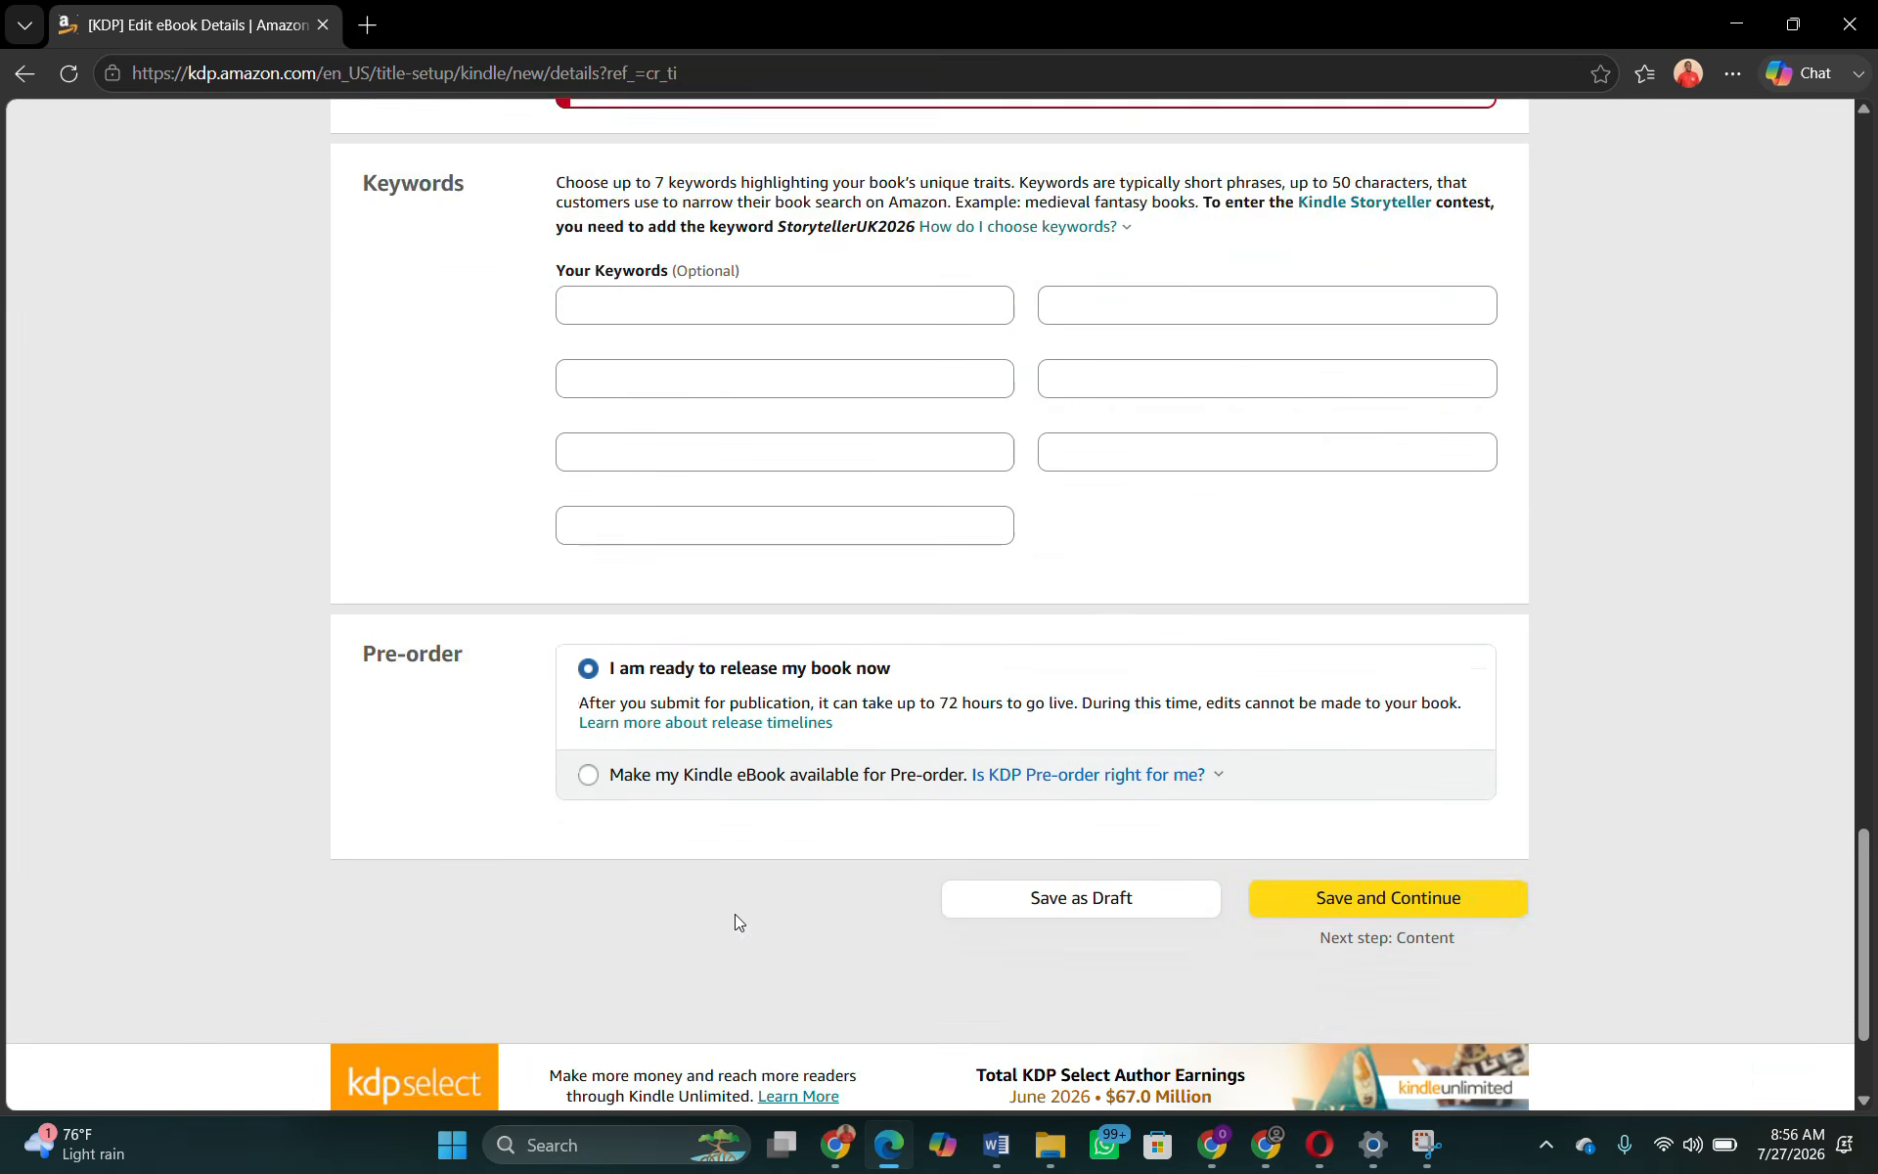
{"action": "scroll", "coordinate": [736, 922], "scroll_direction": "up", "scroll_amount": 5}
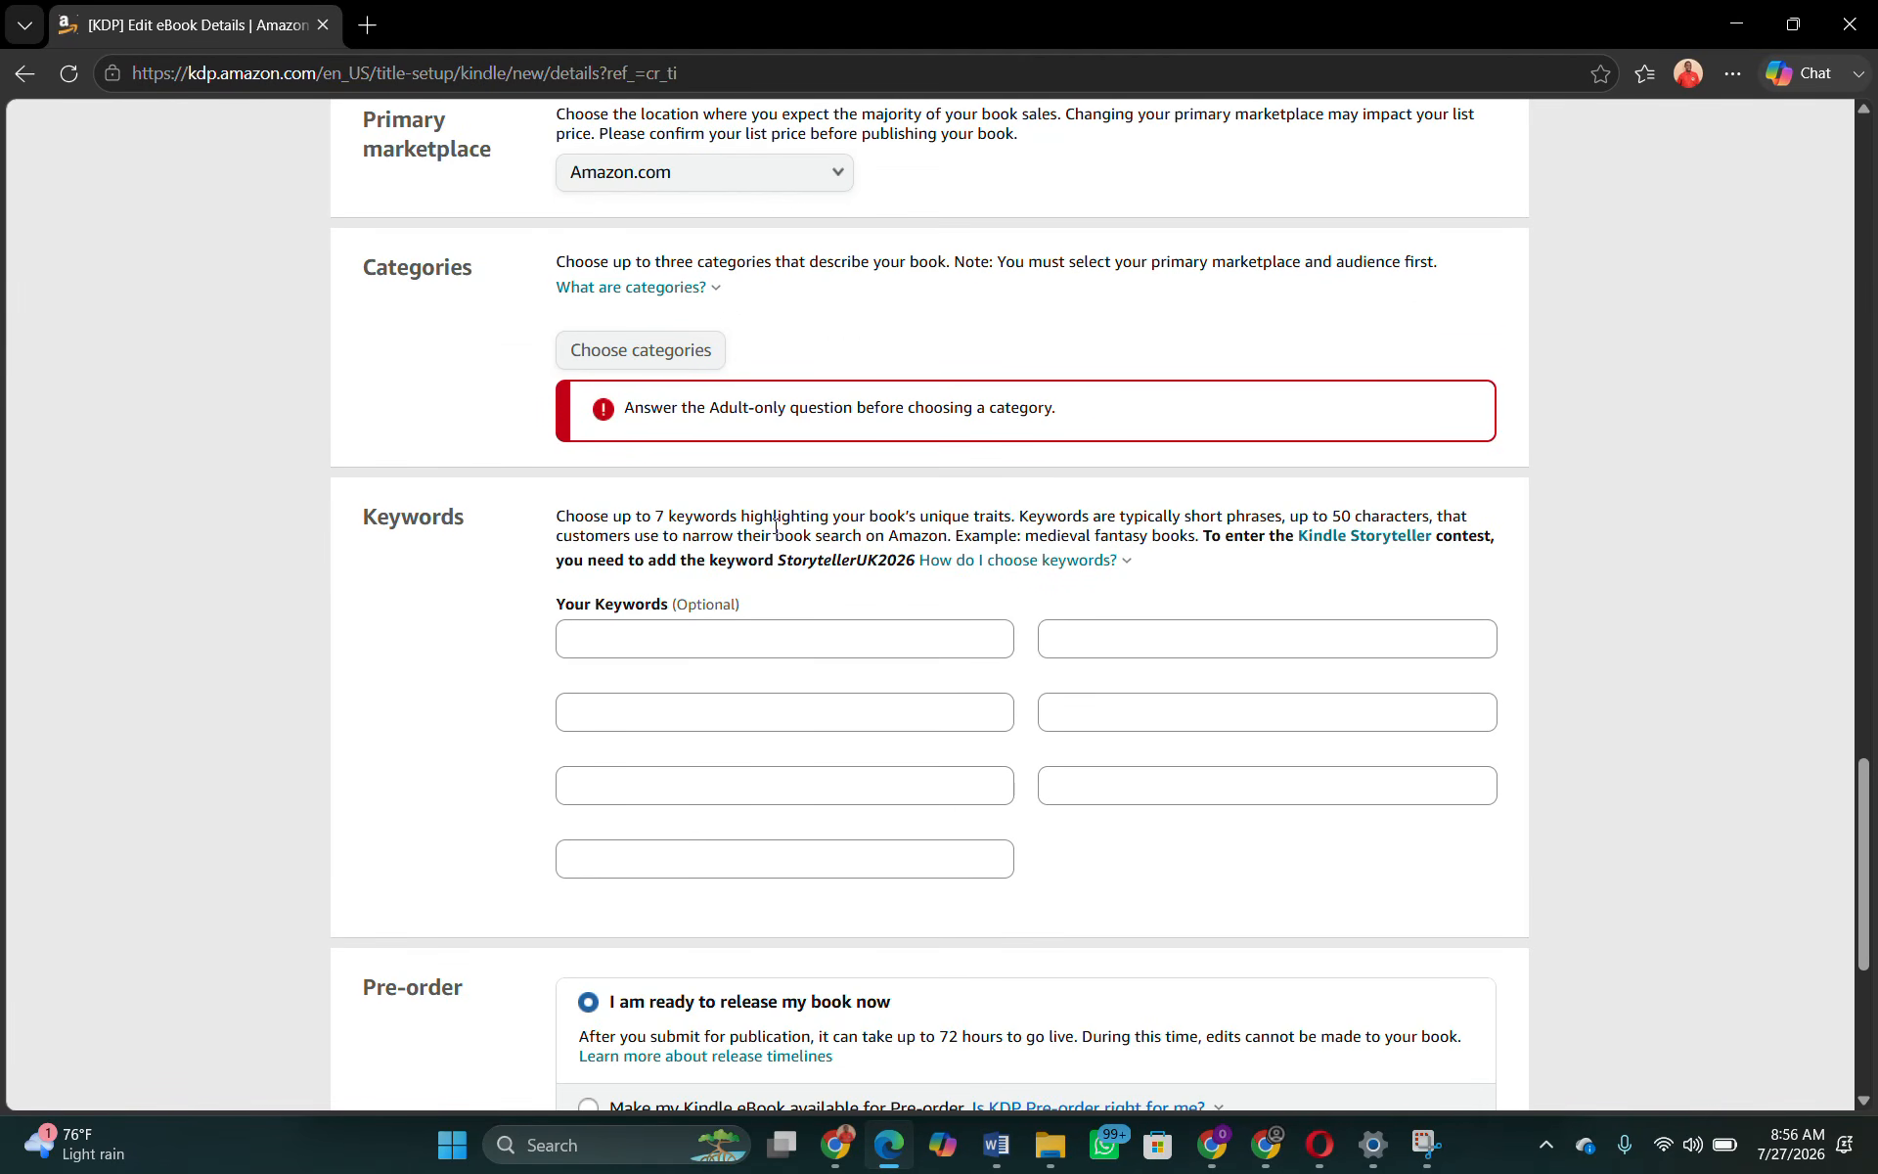
{"action": "scroll", "coordinate": [860, 555], "scroll_direction": "down", "scroll_amount": 1}
{"action": "scroll", "coordinate": [861, 555], "scroll_direction": "down", "scroll_amount": 5}
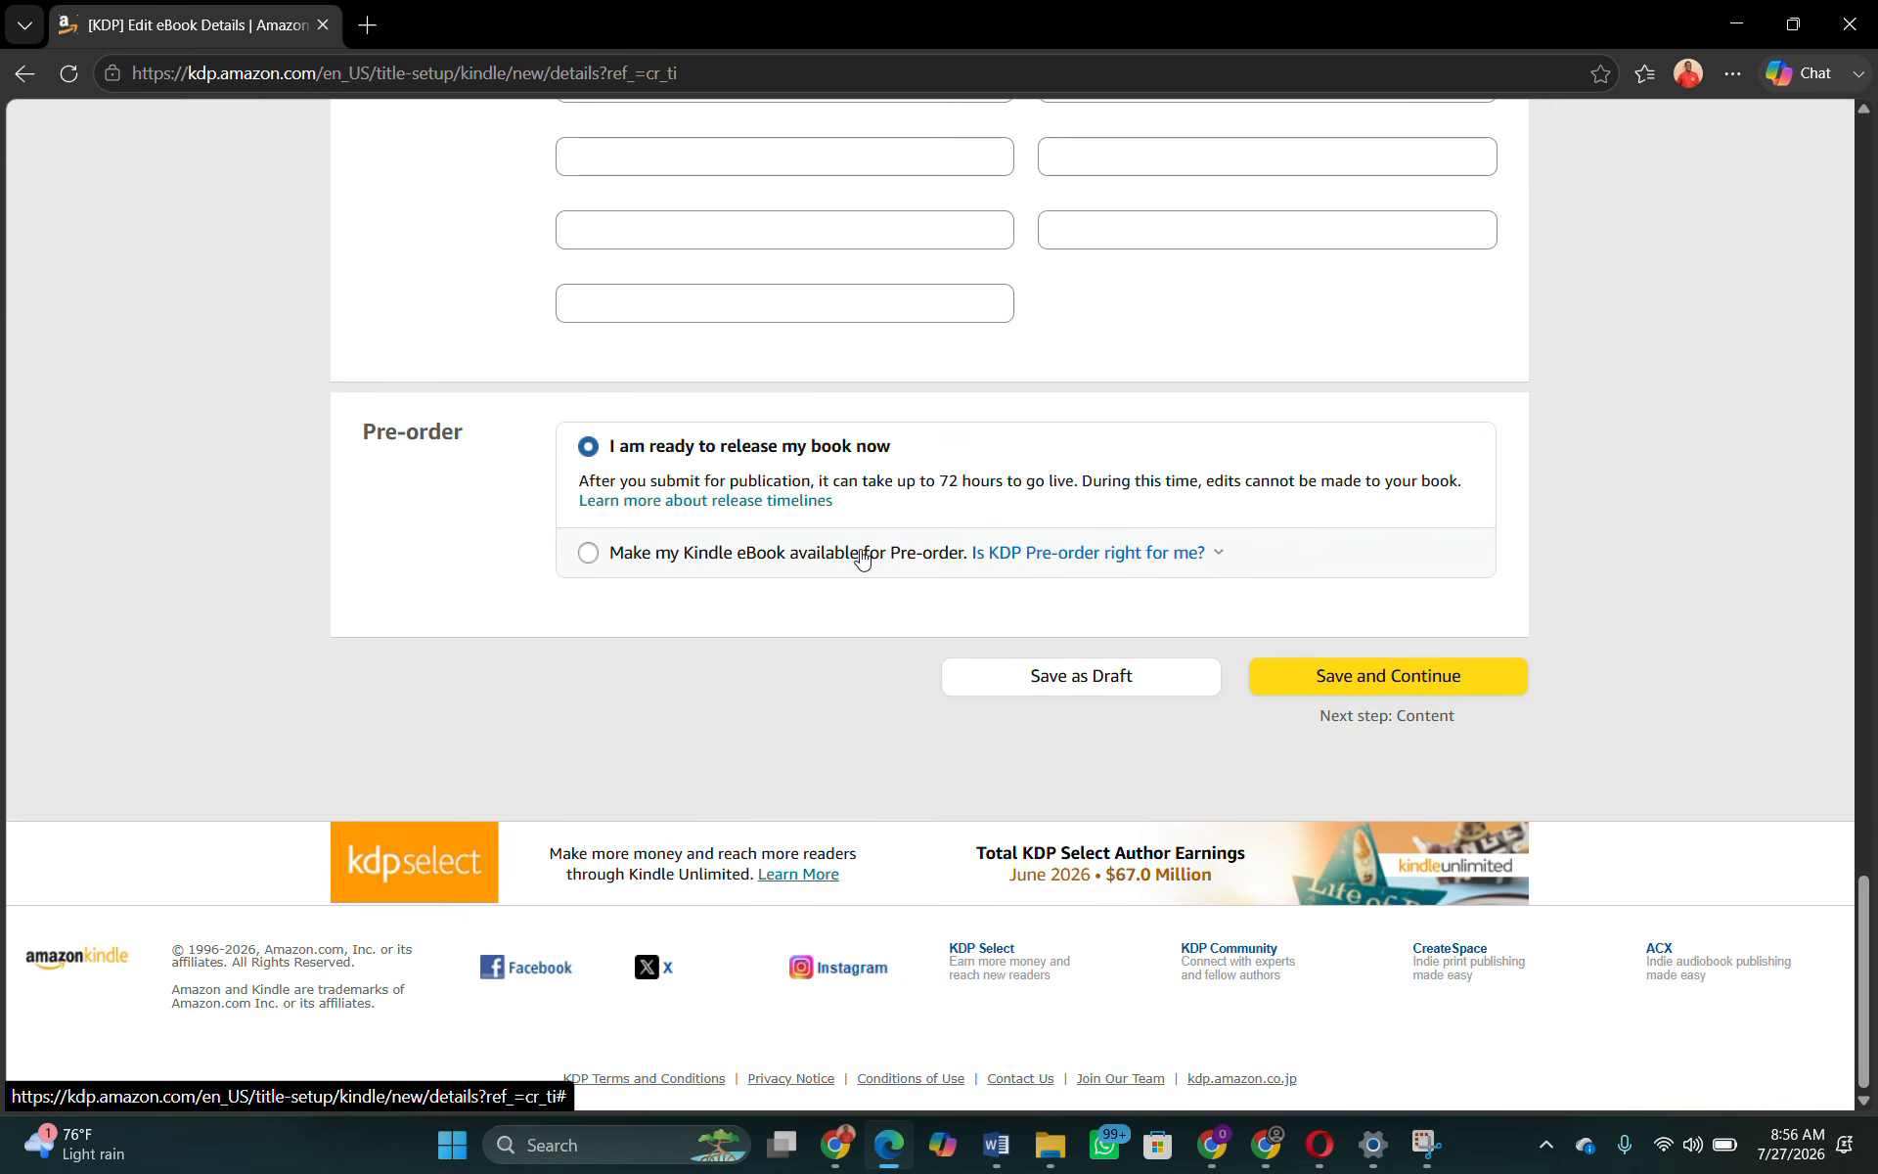
{"action": "scroll", "coordinate": [860, 555], "scroll_direction": "up", "scroll_amount": 15}
{"action": "scroll", "coordinate": [860, 556], "scroll_direction": "up", "scroll_amount": 20}
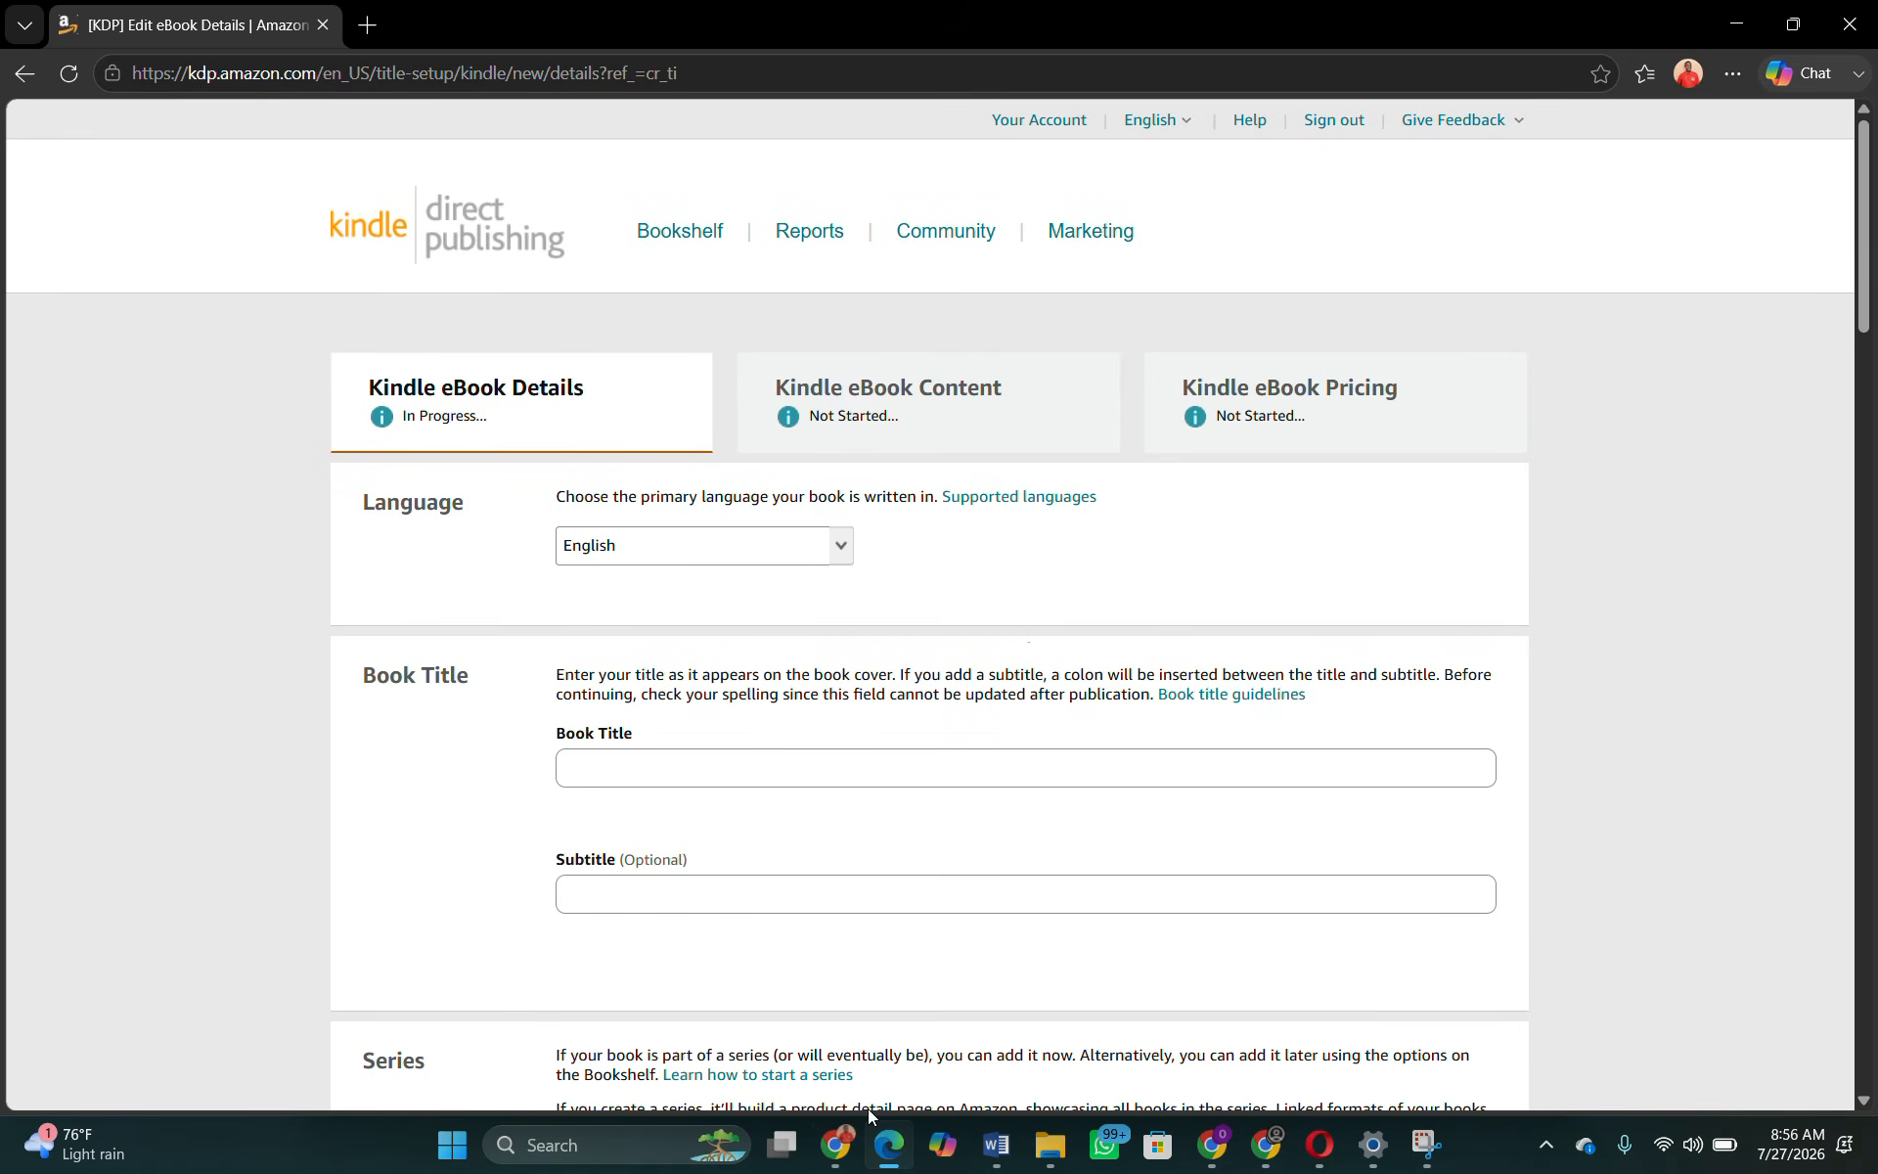
Step: Switch to File Explorer, clear the file selection and look through the manuscripts in the Rough Novel folder
{"action": "left_click", "coordinate": [1050, 1145]}
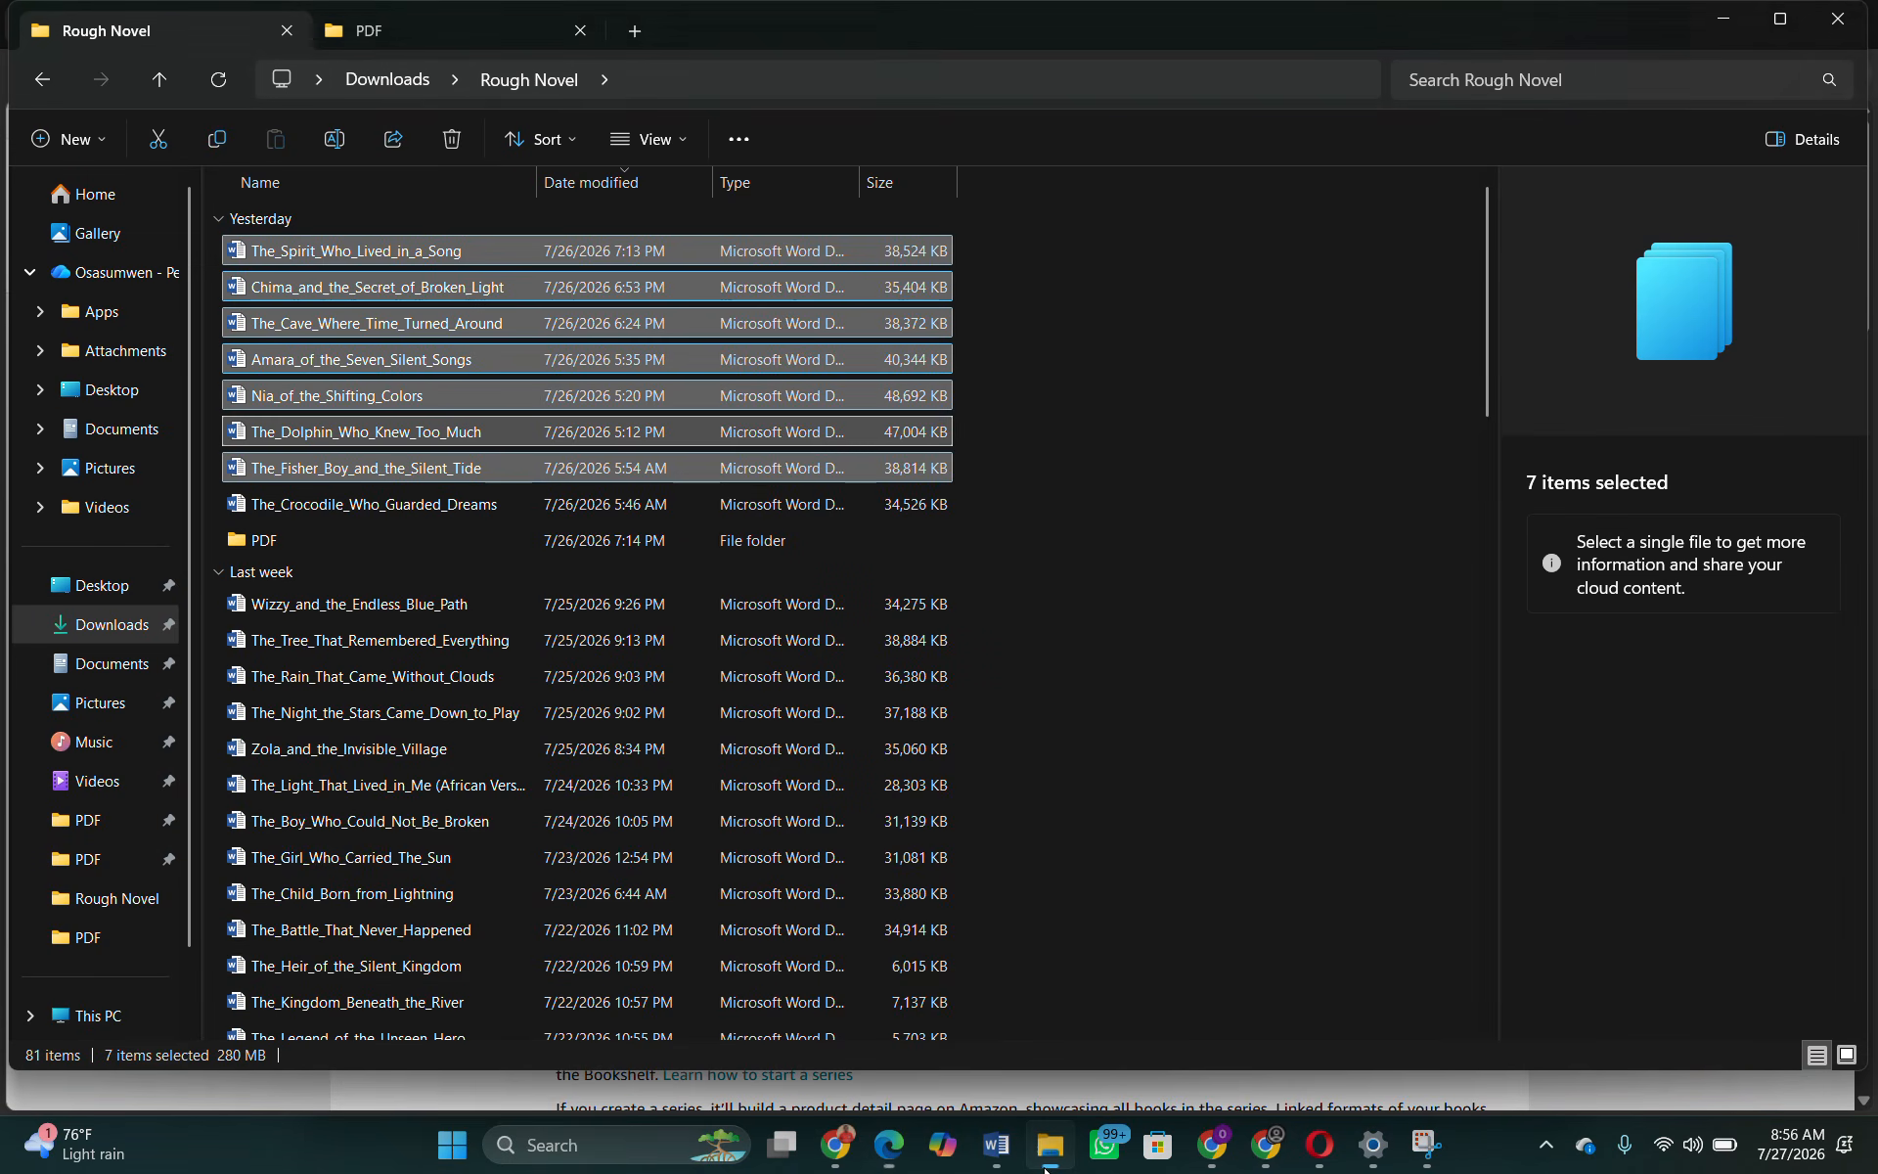
{"action": "left_click", "coordinate": [1303, 414]}
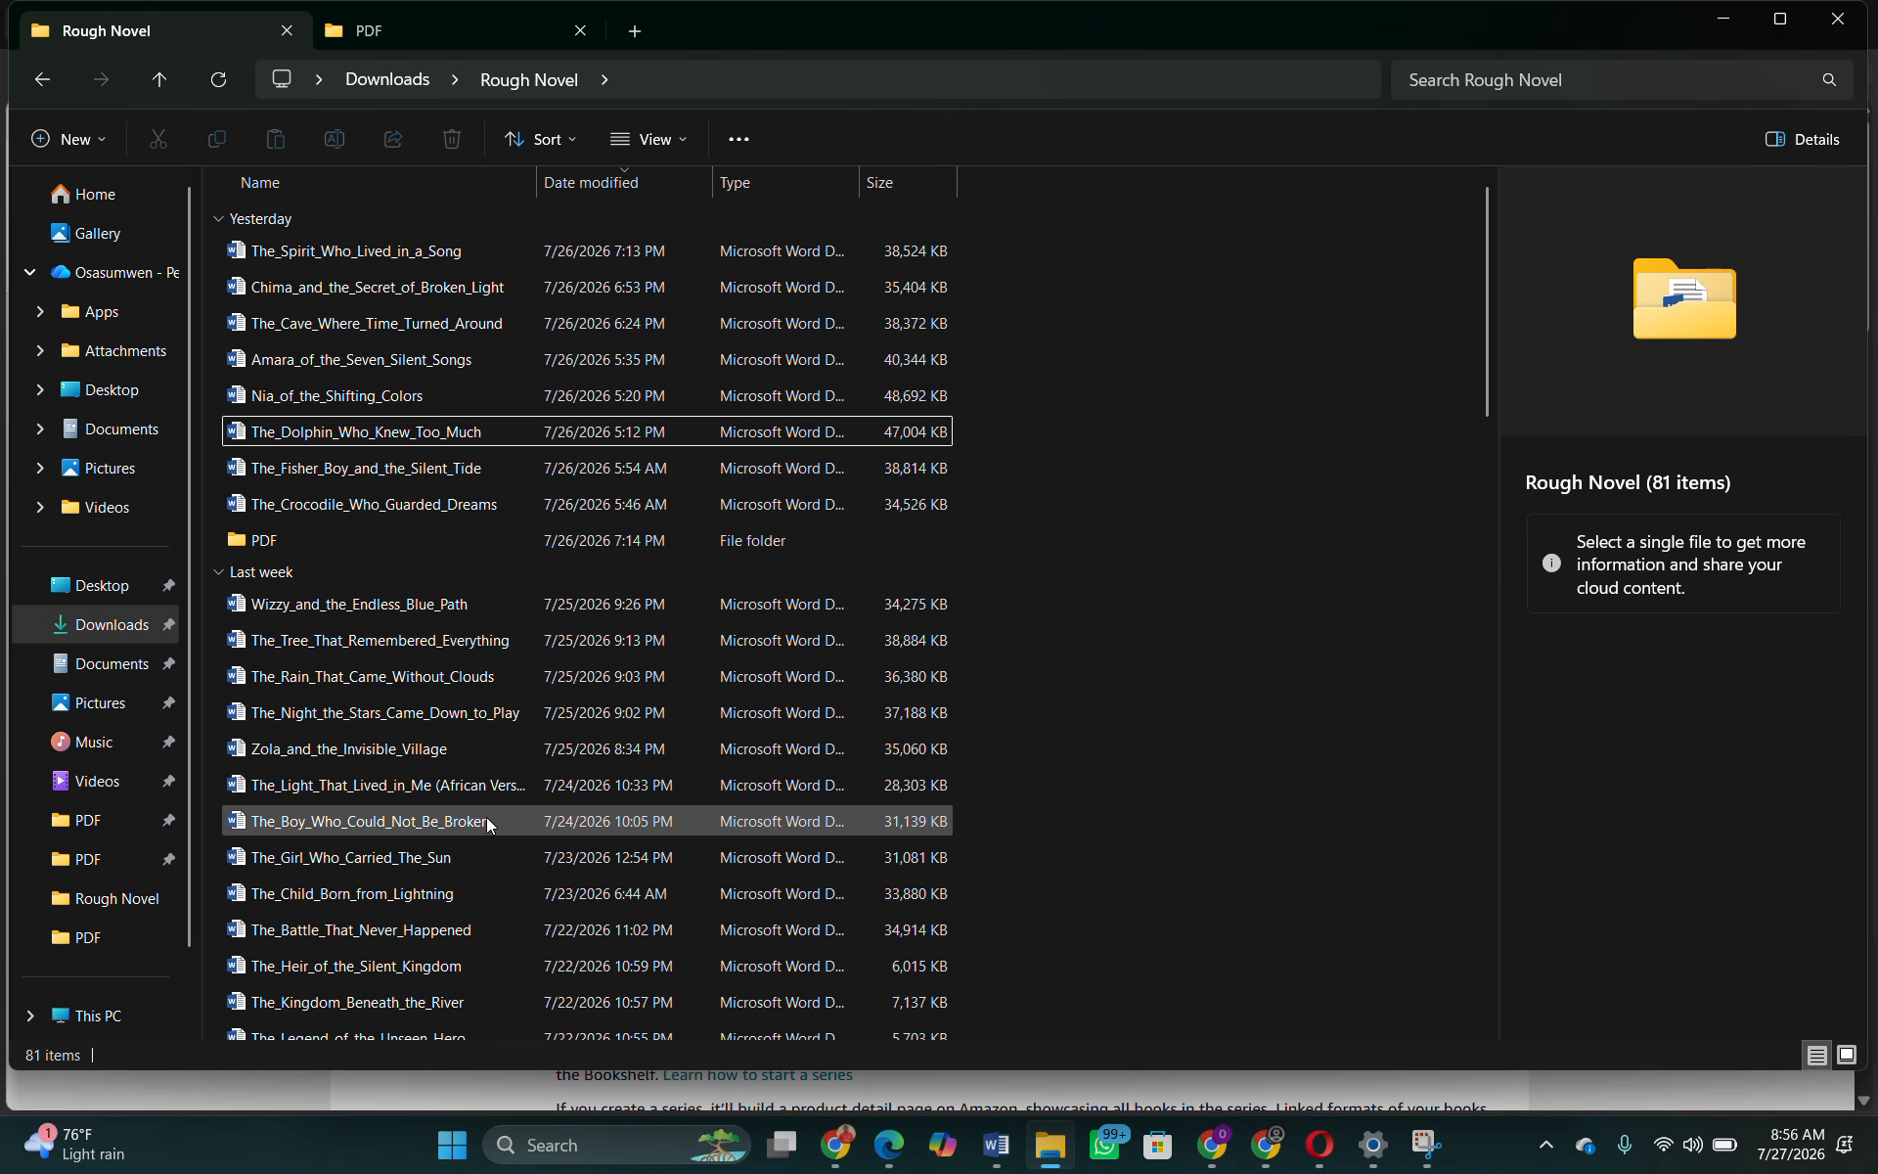
{"action": "scroll", "coordinate": [485, 817], "scroll_direction": "down", "scroll_amount": 5}
{"action": "scroll", "coordinate": [485, 818], "scroll_direction": "down", "scroll_amount": 10}
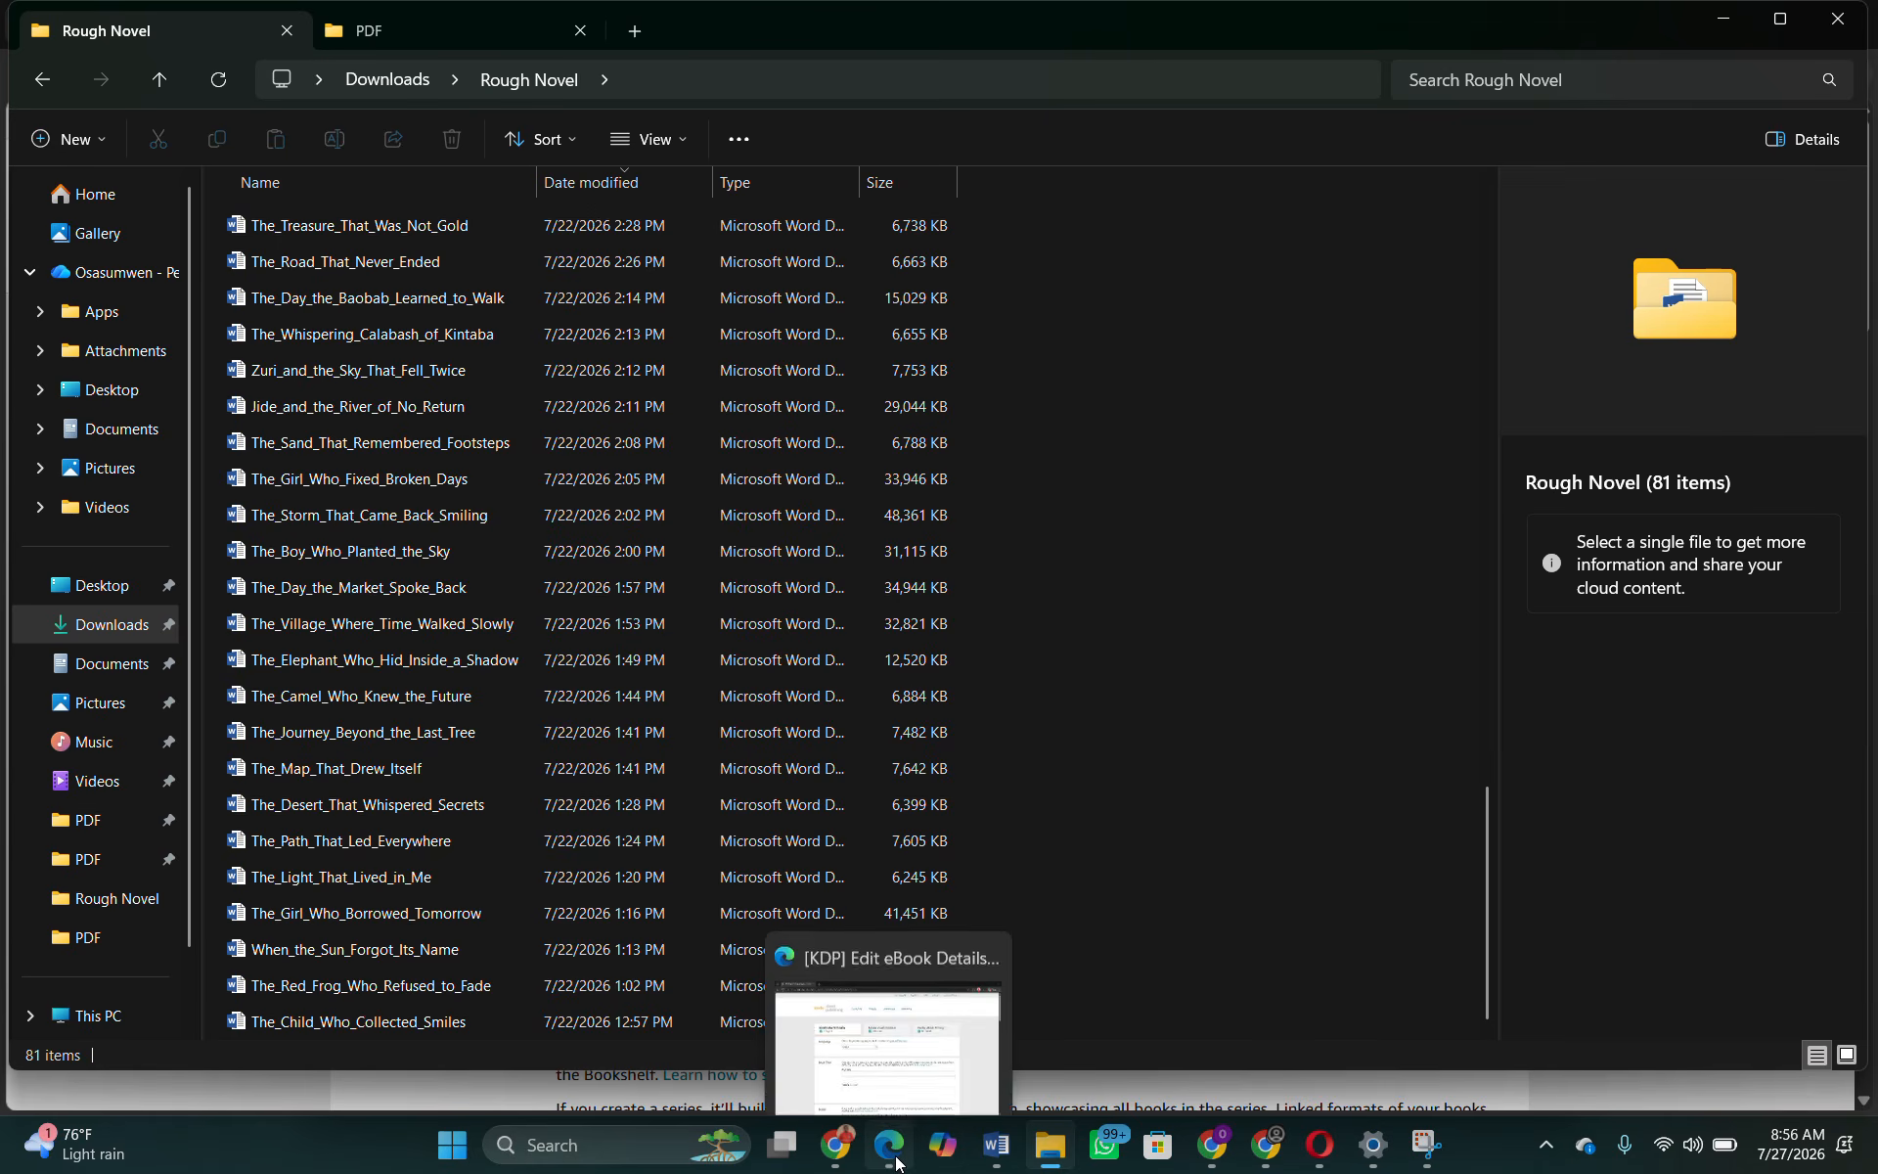
Step: Return to Edge, open the Bookshelf in a separate tab and view the existing title's entry there
{"action": "left_click", "coordinate": [897, 1162]}
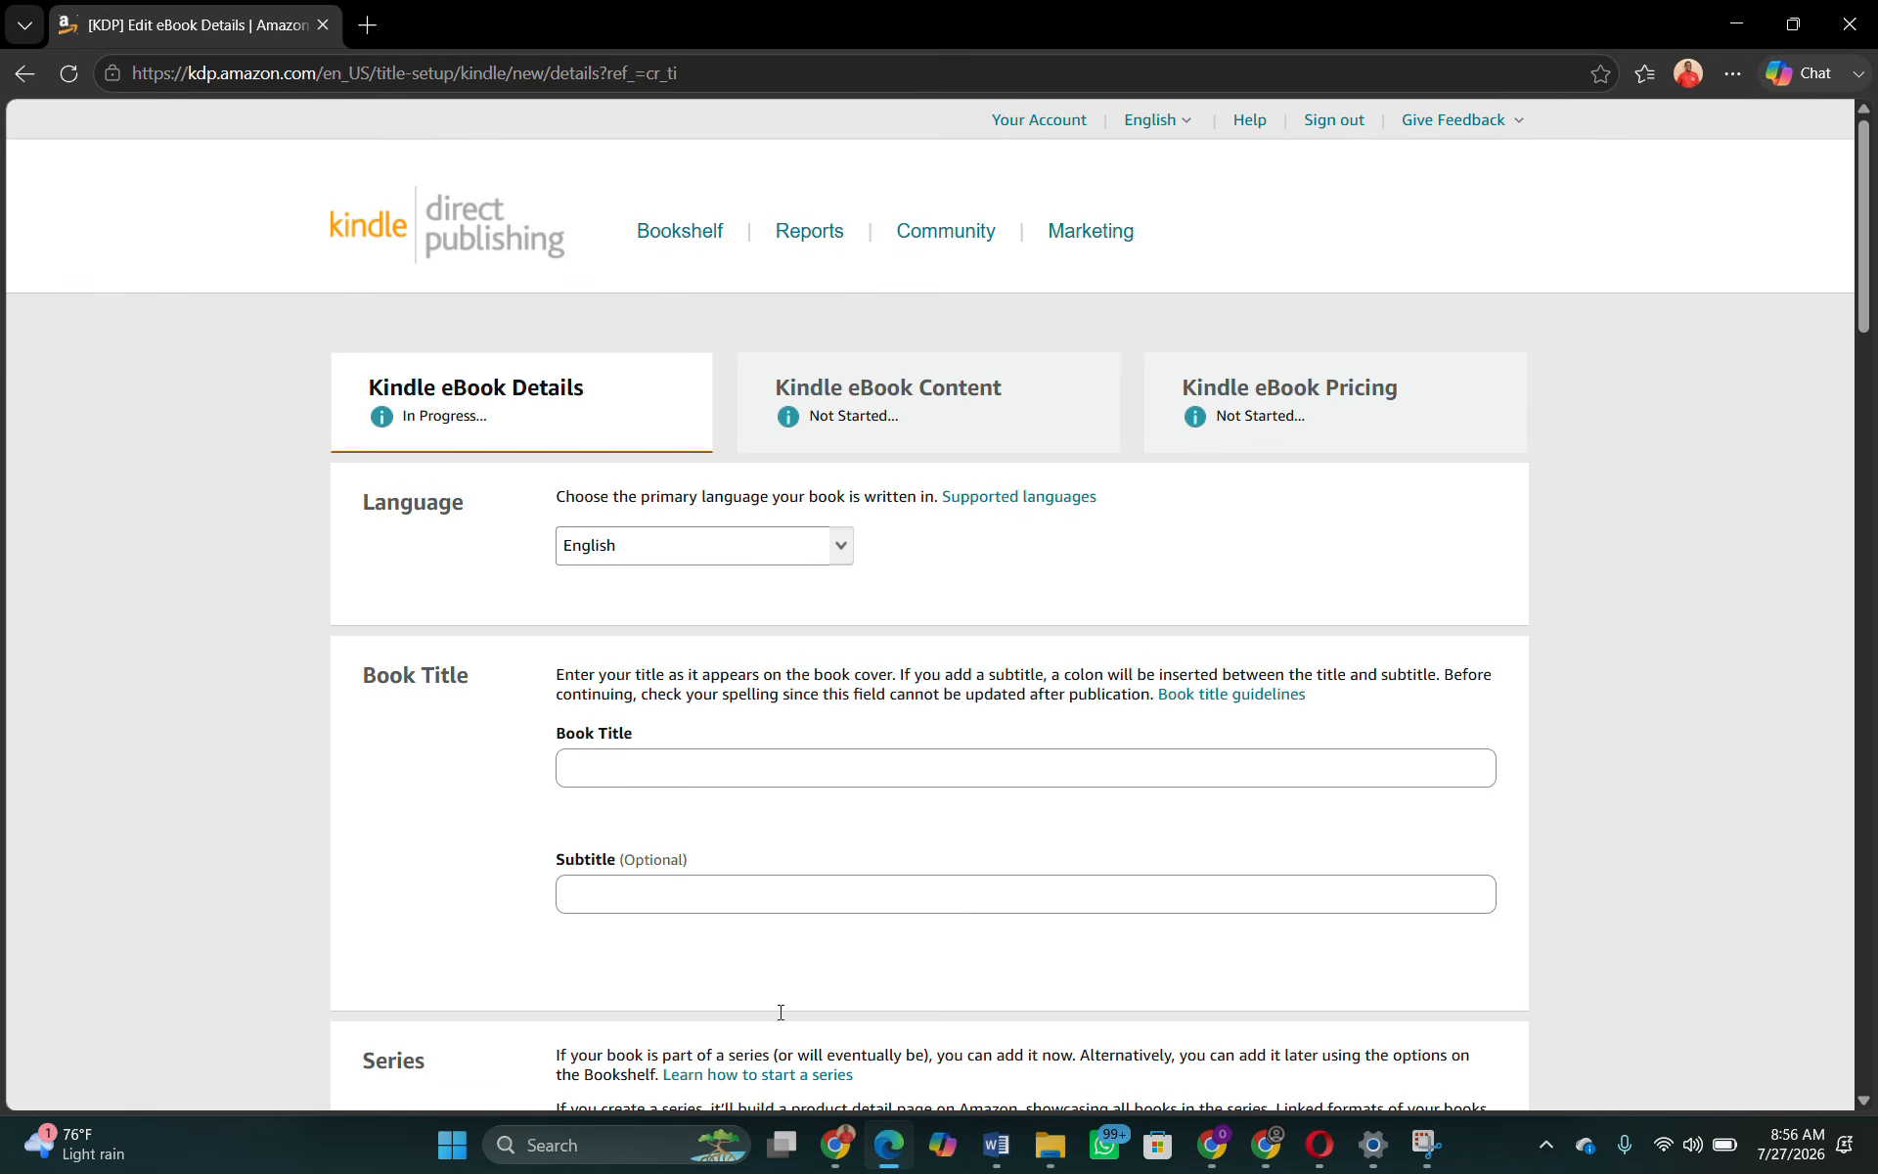
{"action": "right_click", "coordinate": [669, 244]}
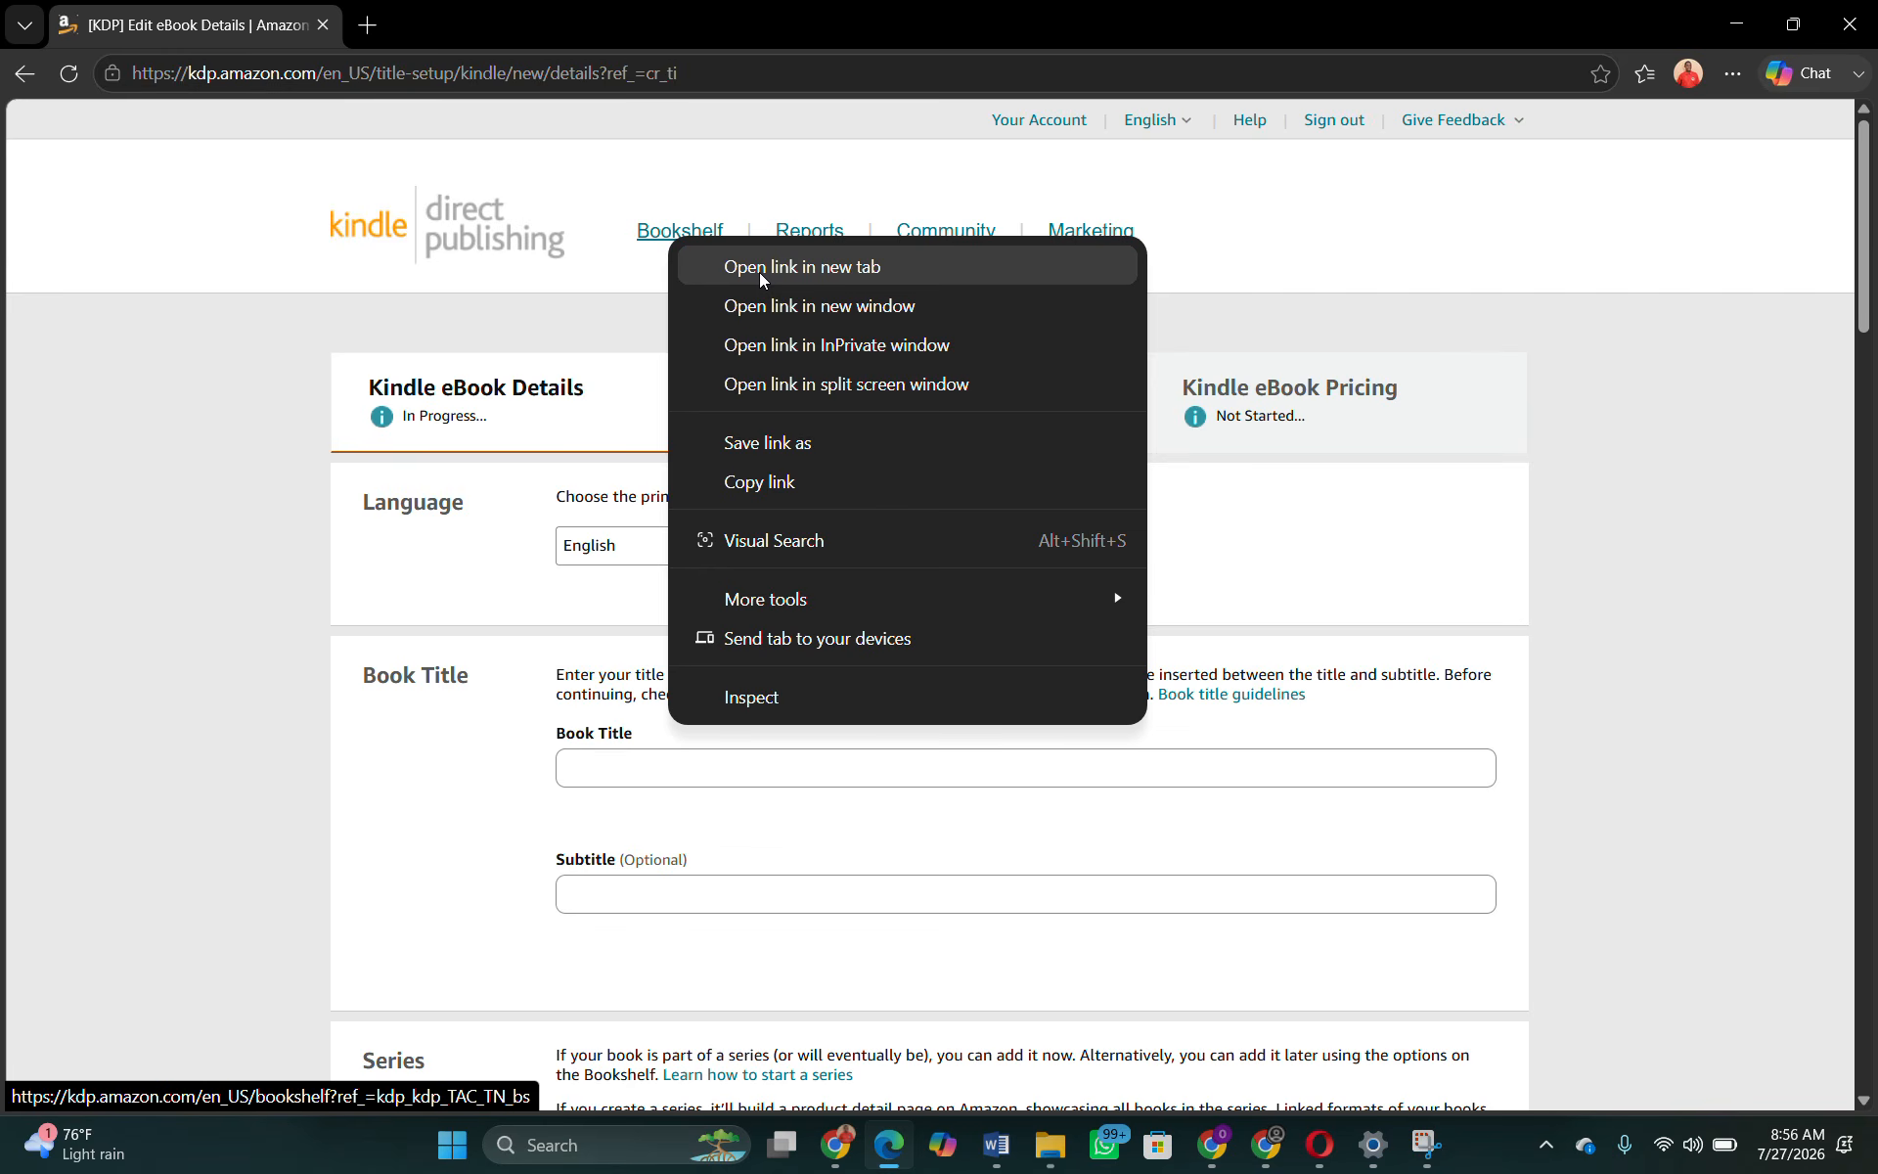
{"action": "key", "text": "Escape"}
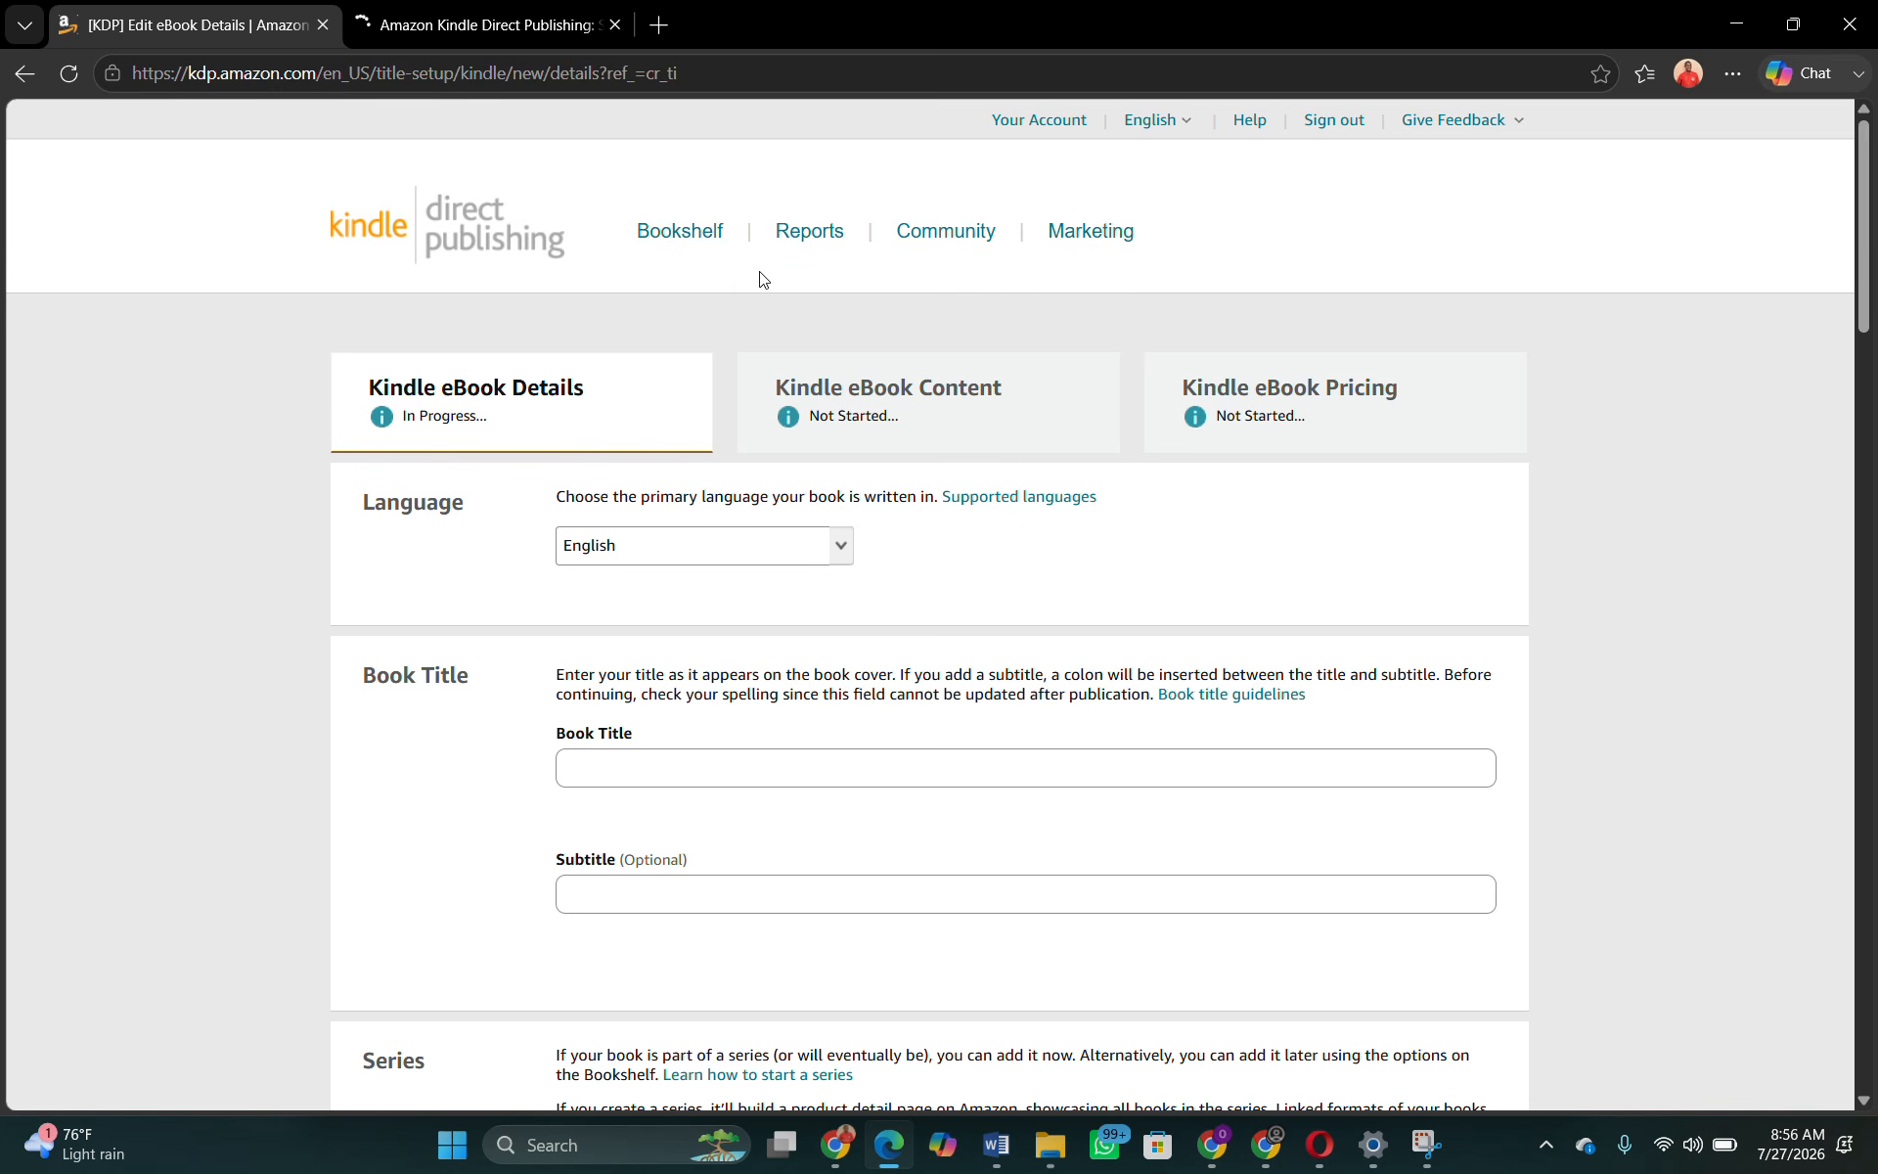
{"action": "left_click", "coordinate": [459, 25]}
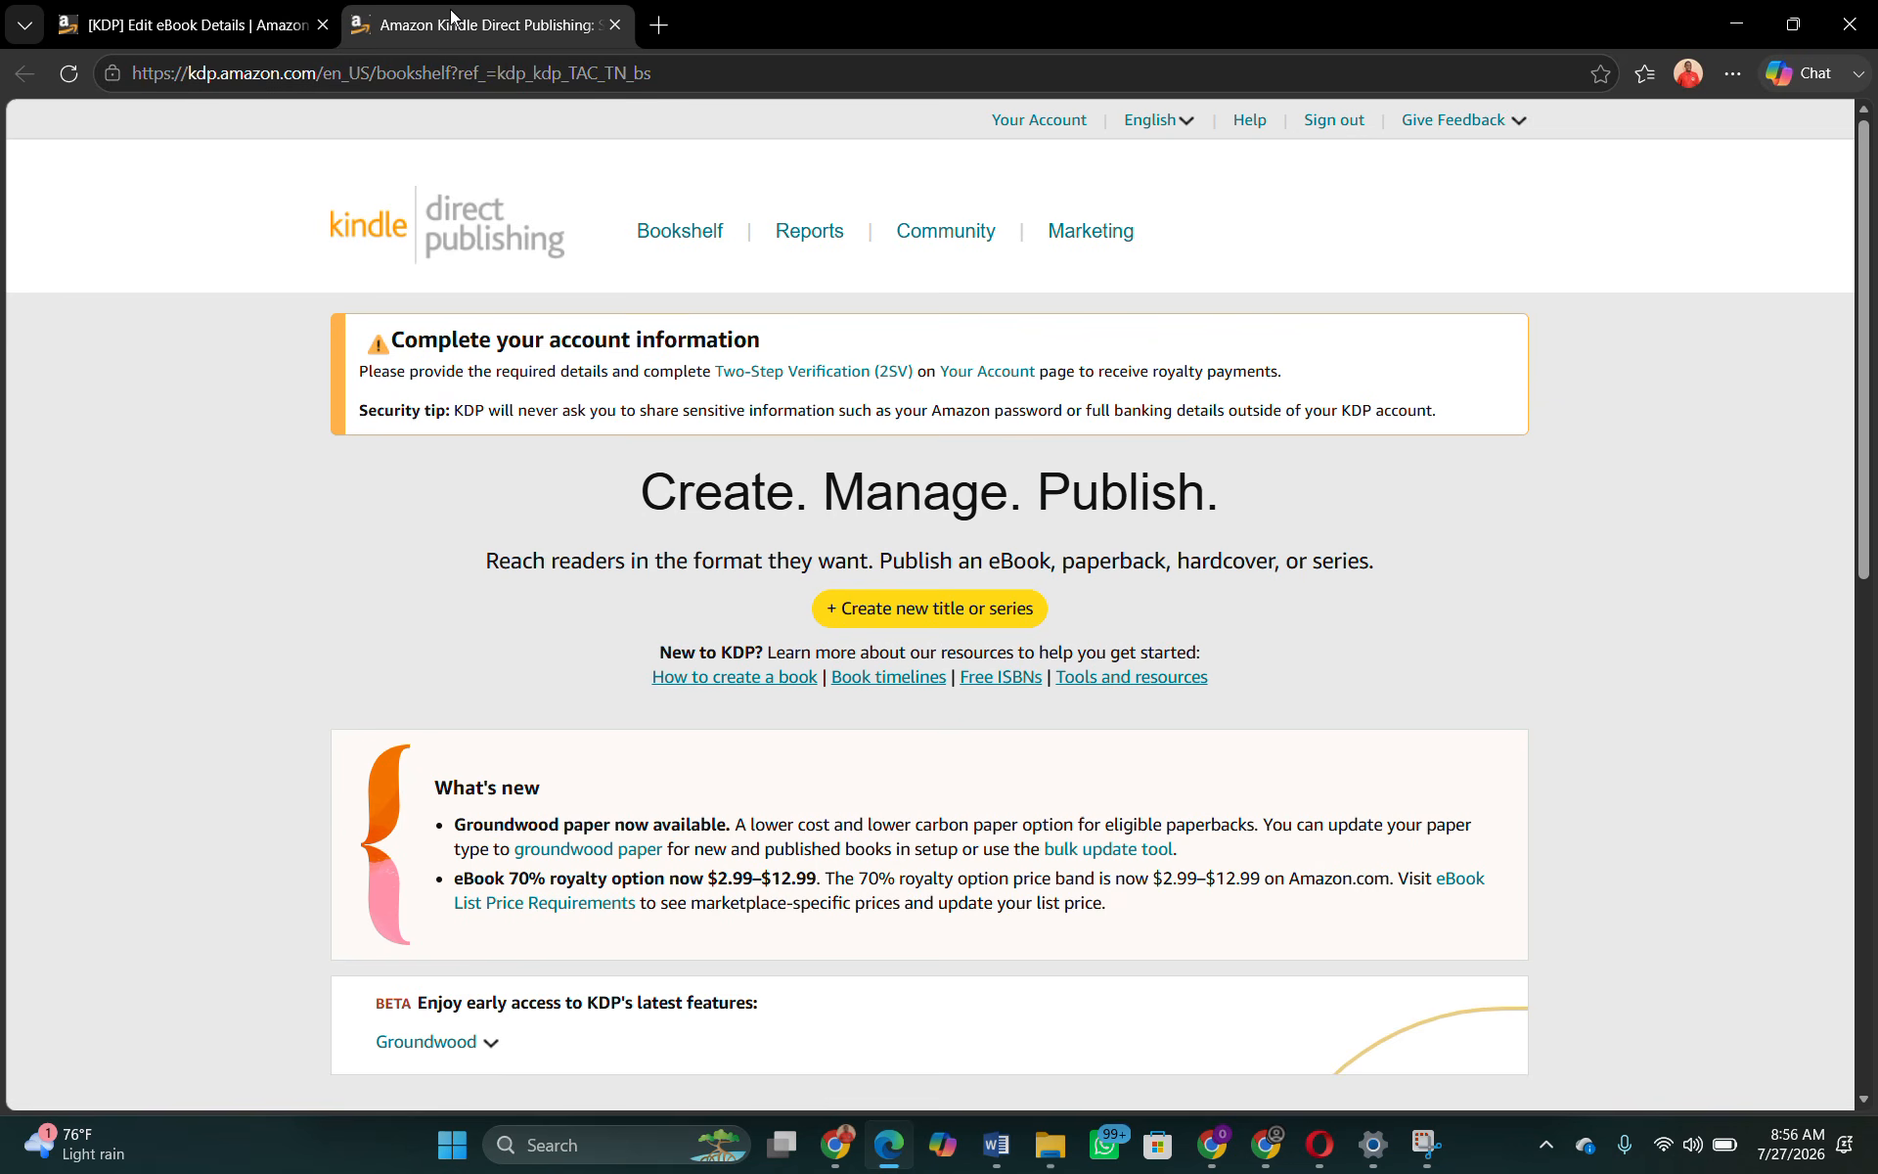
{"action": "scroll", "coordinate": [712, 744], "scroll_direction": "down", "scroll_amount": 8}
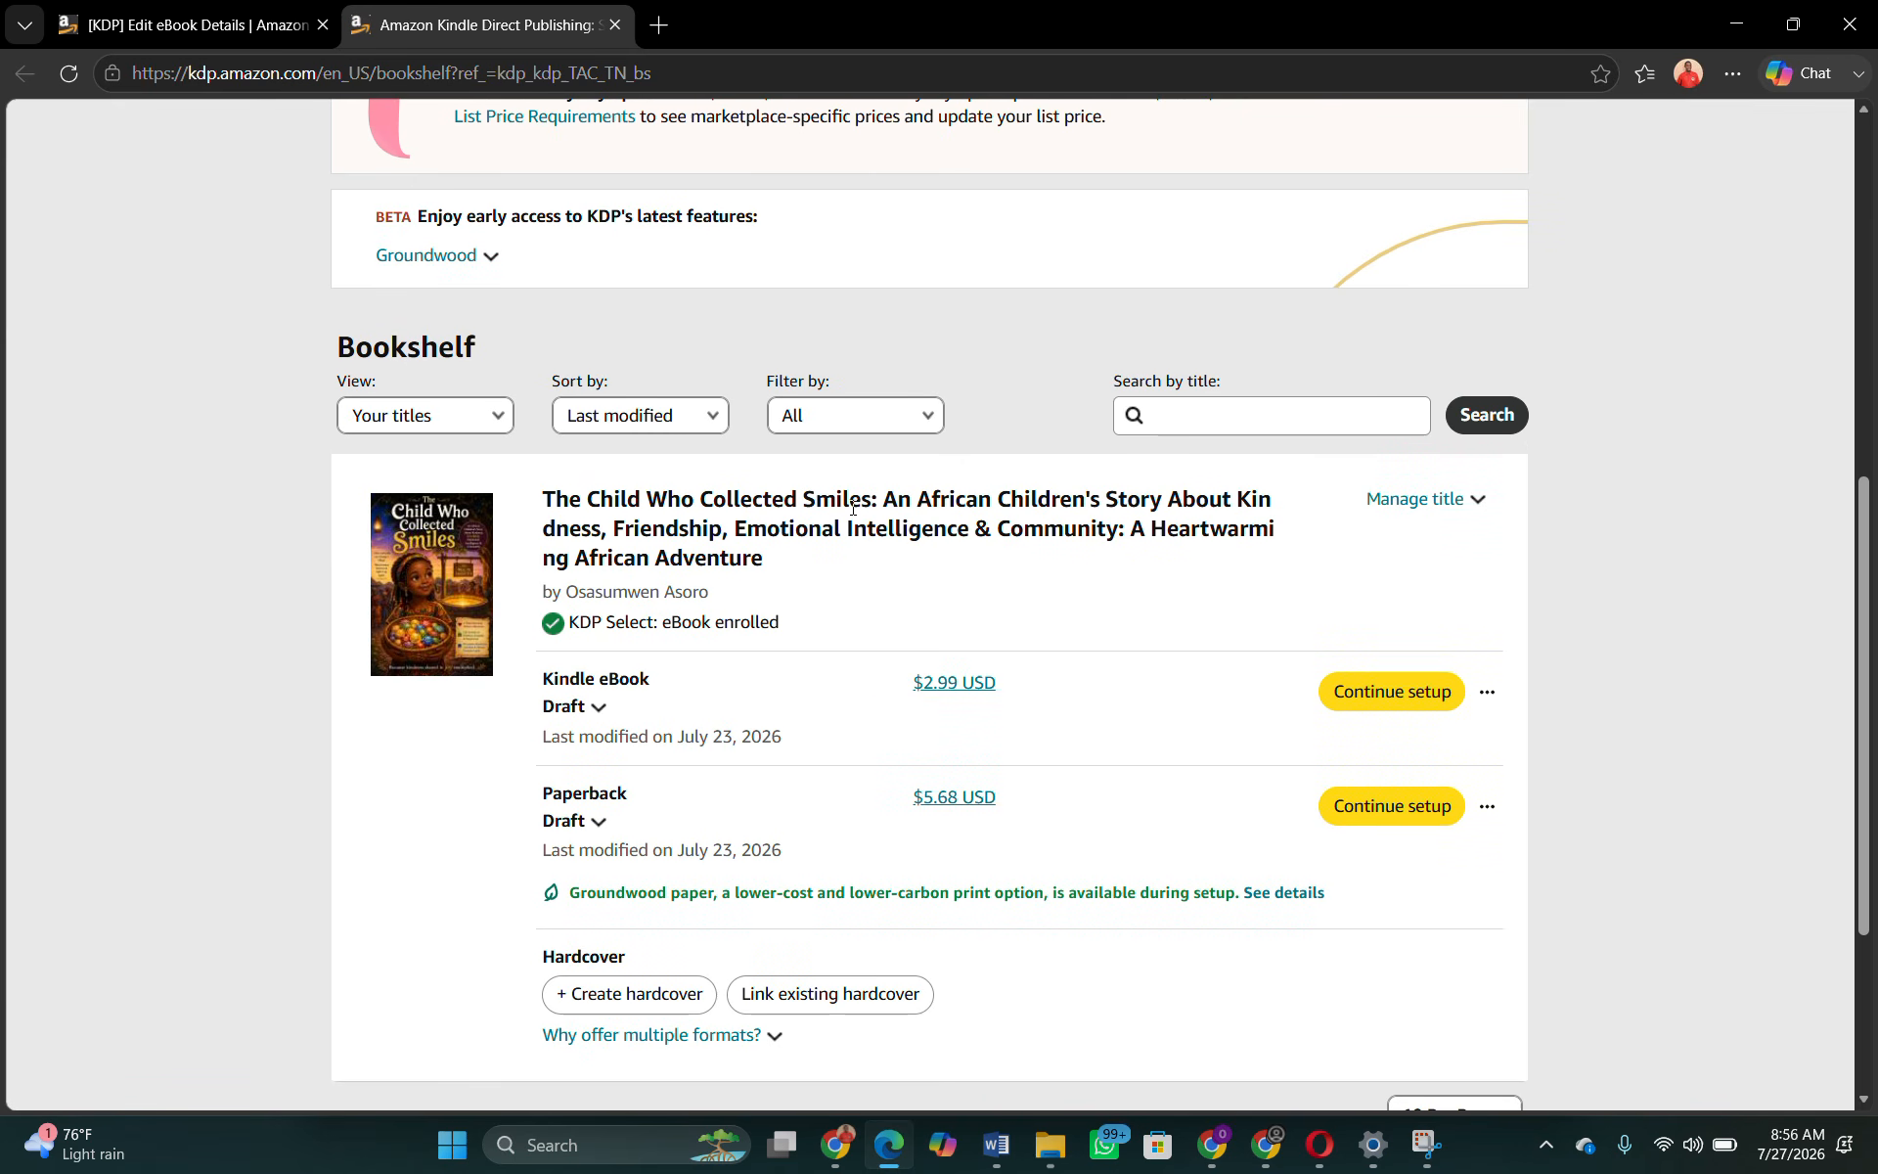
Step: Check the eBook details form's description section, then select The_Red_Frog_Who_Refused_to_Fade in File Explorer's Rough Novel folder
{"action": "left_click", "coordinate": [187, 27]}
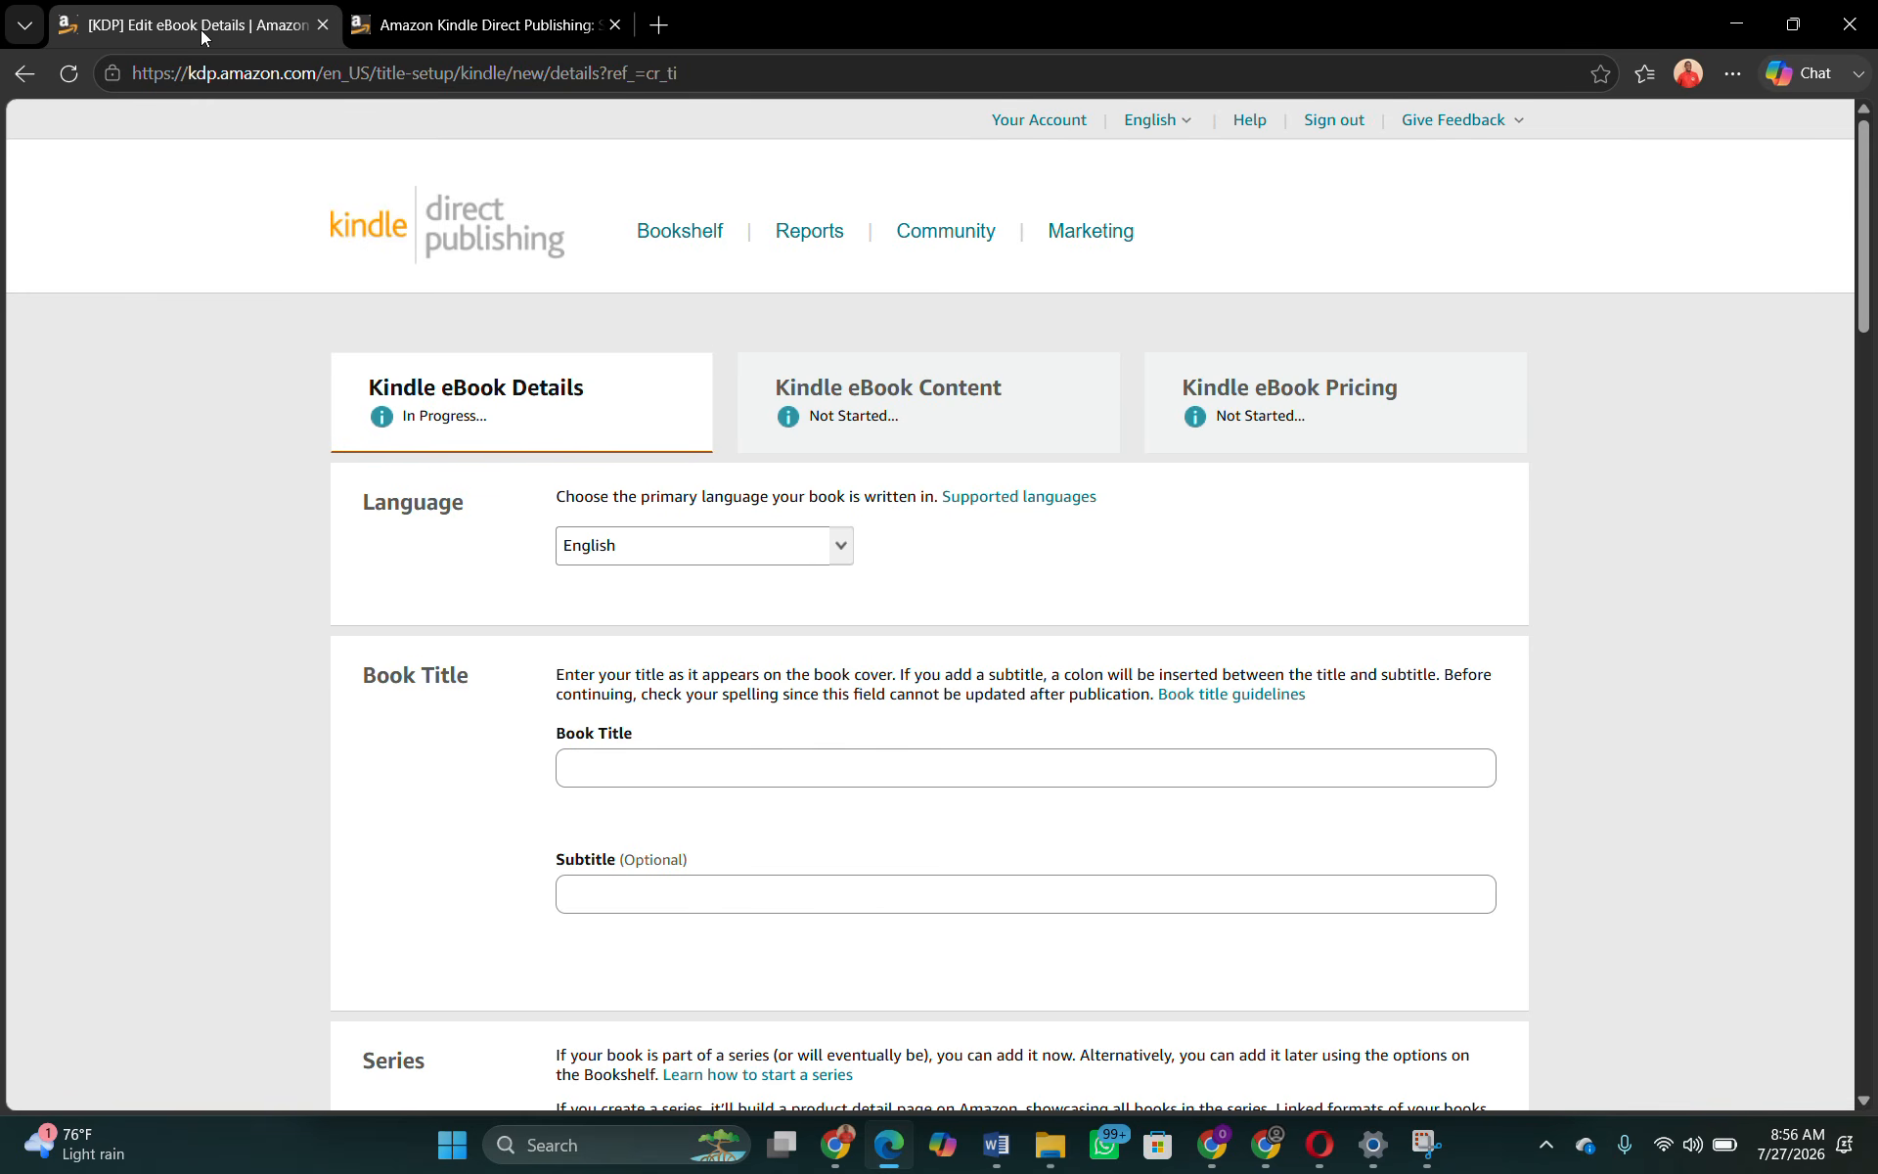
{"action": "scroll", "coordinate": [806, 778], "scroll_direction": "down", "scroll_amount": 4}
{"action": "scroll", "coordinate": [806, 780], "scroll_direction": "down", "scroll_amount": 14}
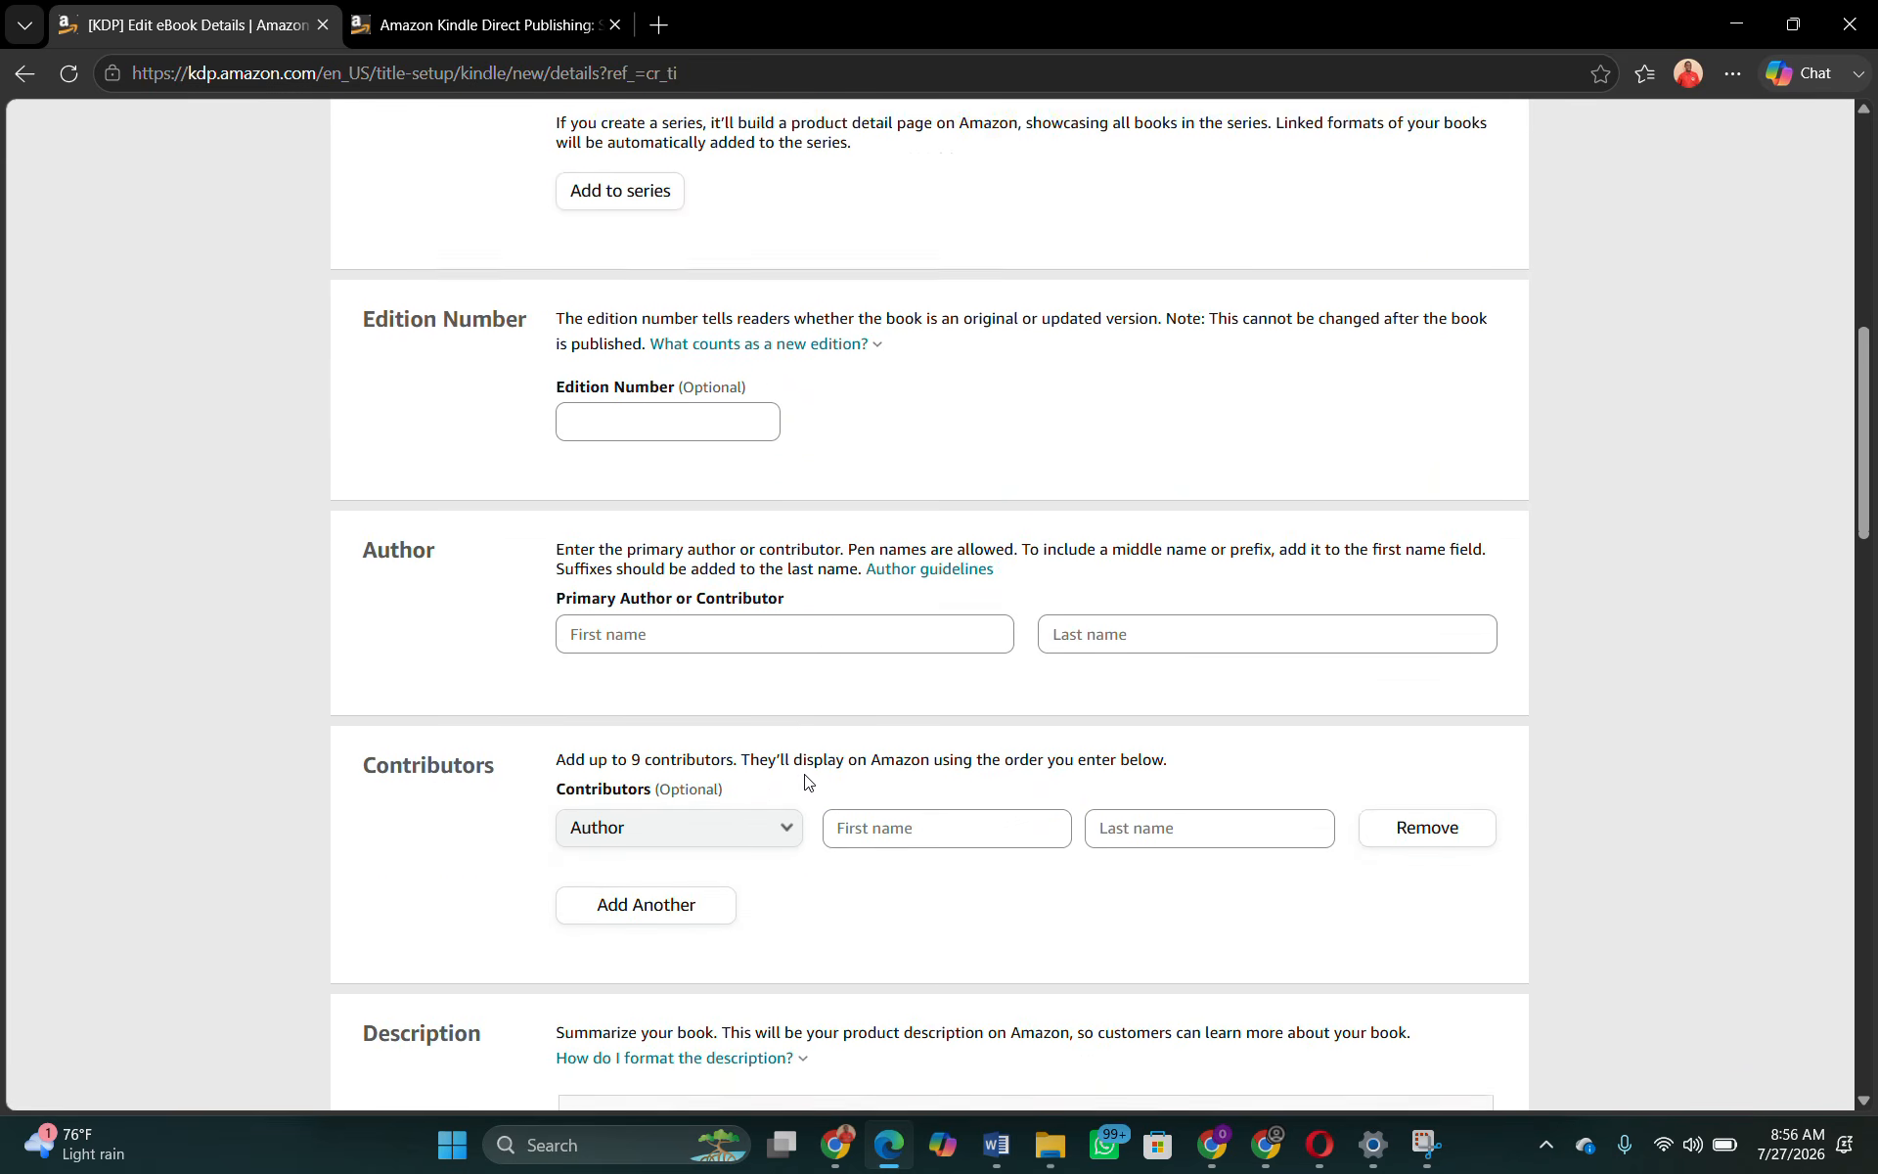
{"action": "left_click", "coordinate": [1049, 1144]}
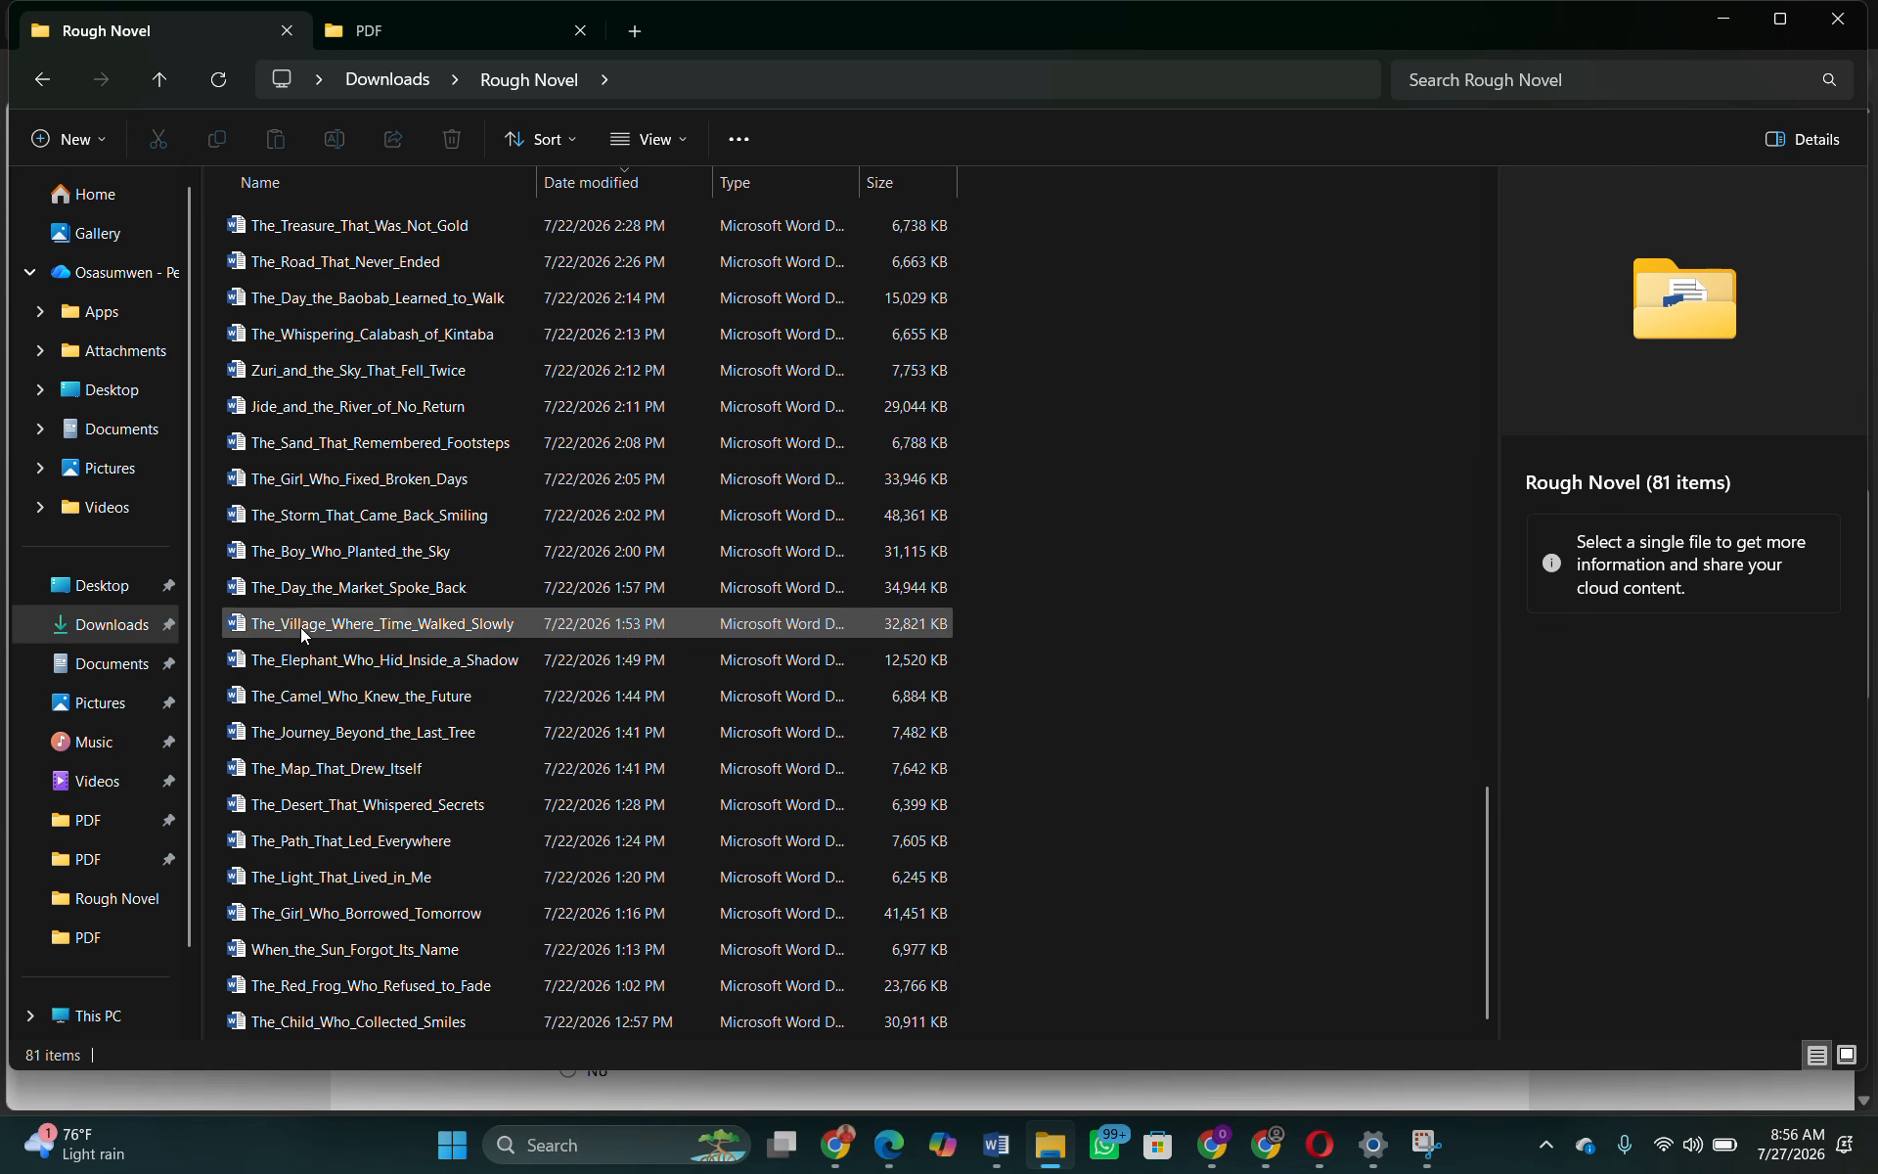
{"action": "left_click", "coordinate": [308, 990]}
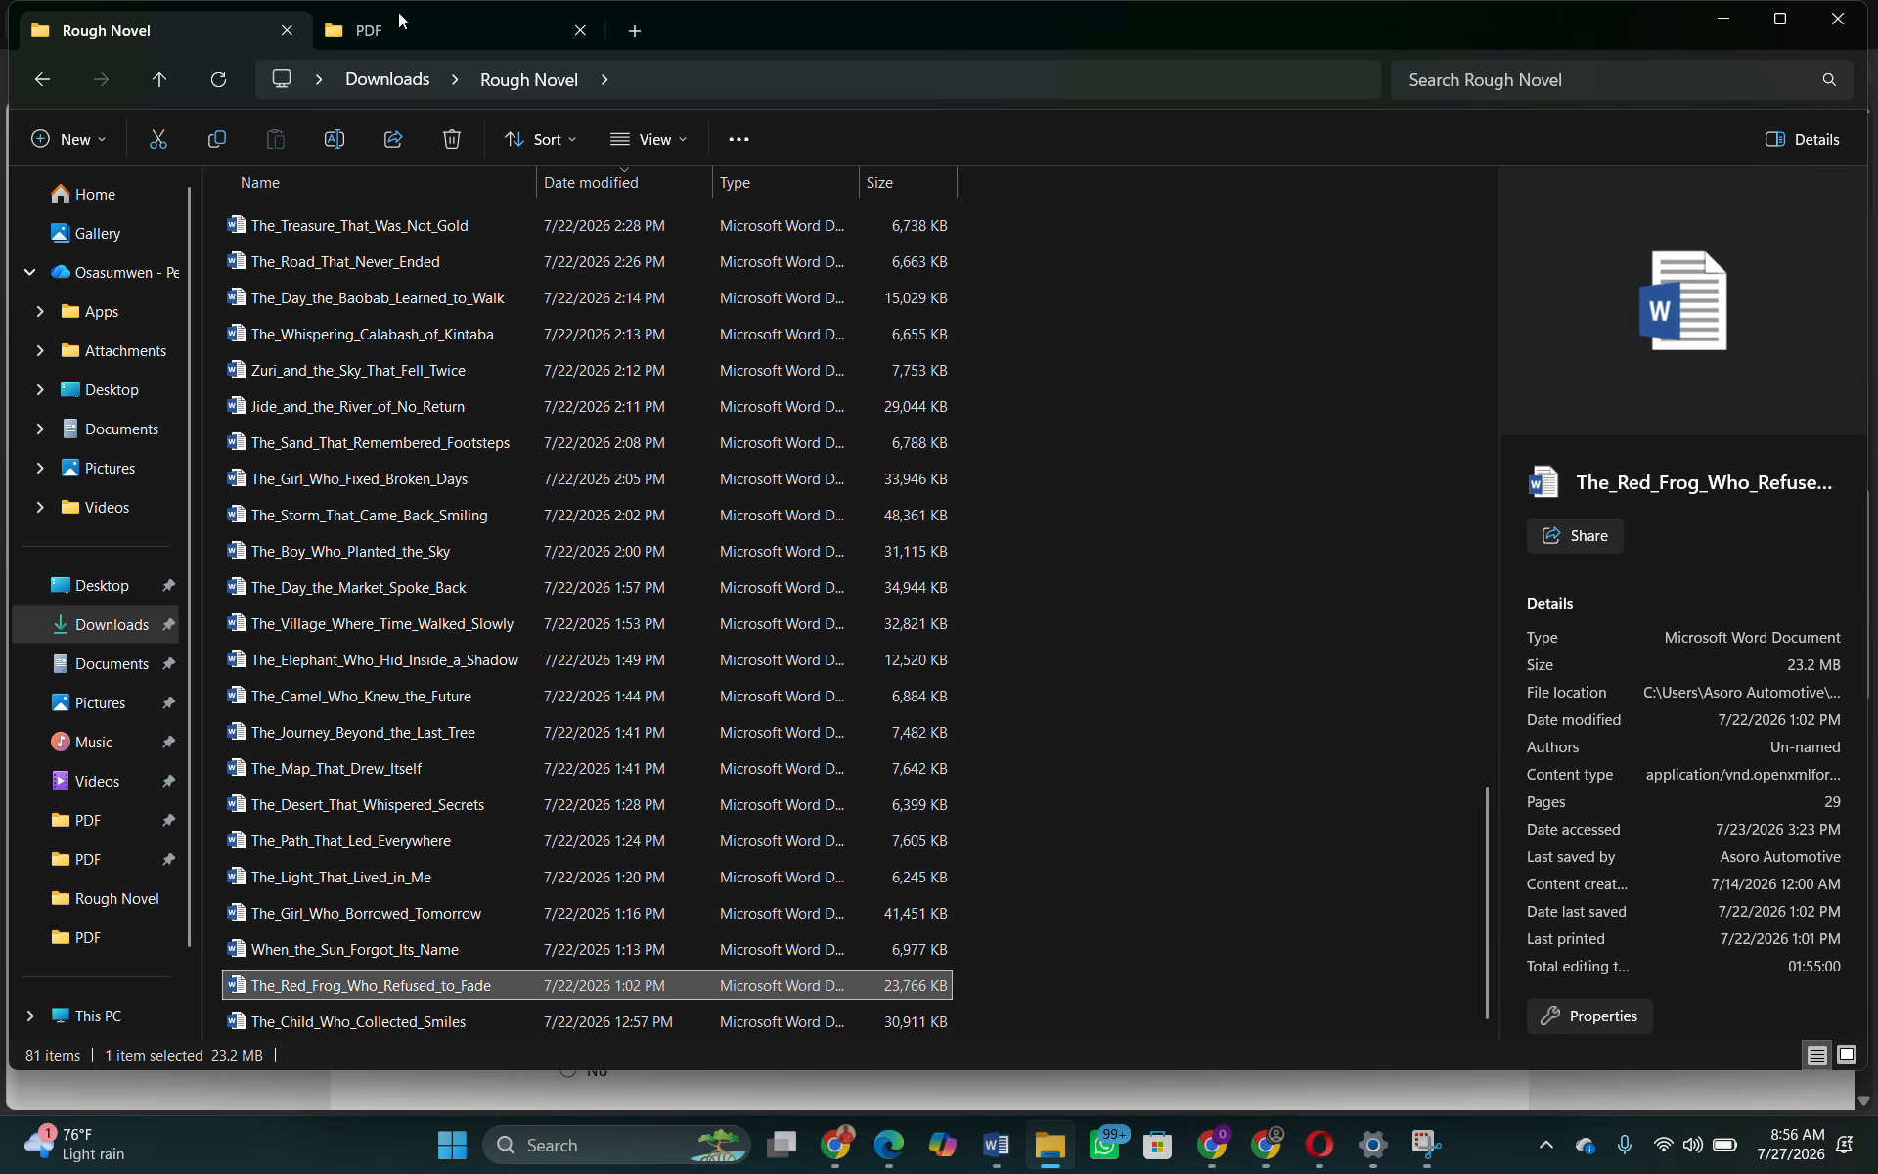
Step: Return to Edge, open ChatGPT in its own tab and move the blank new tab after it
{"action": "left_click", "coordinate": [900, 1149]}
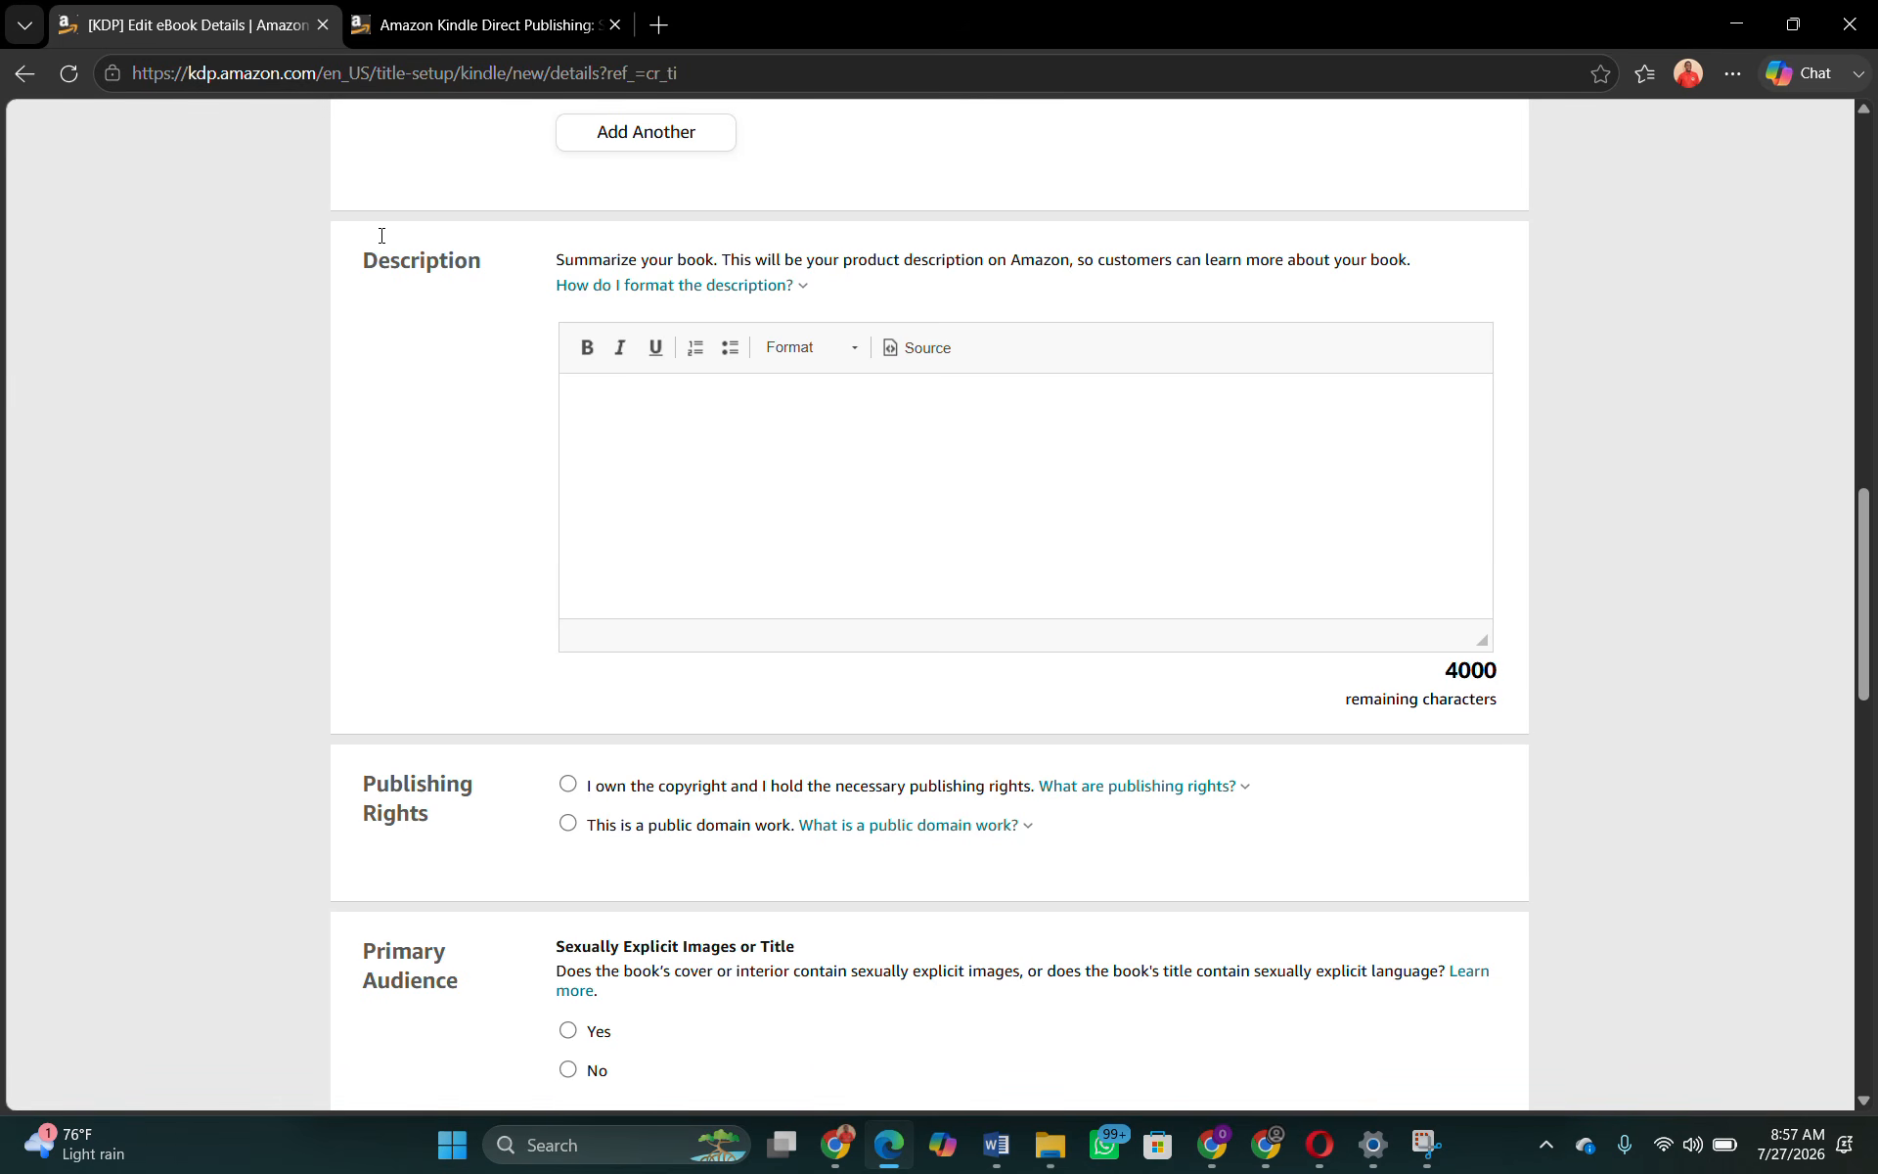
{"action": "left_click", "coordinate": [657, 37]}
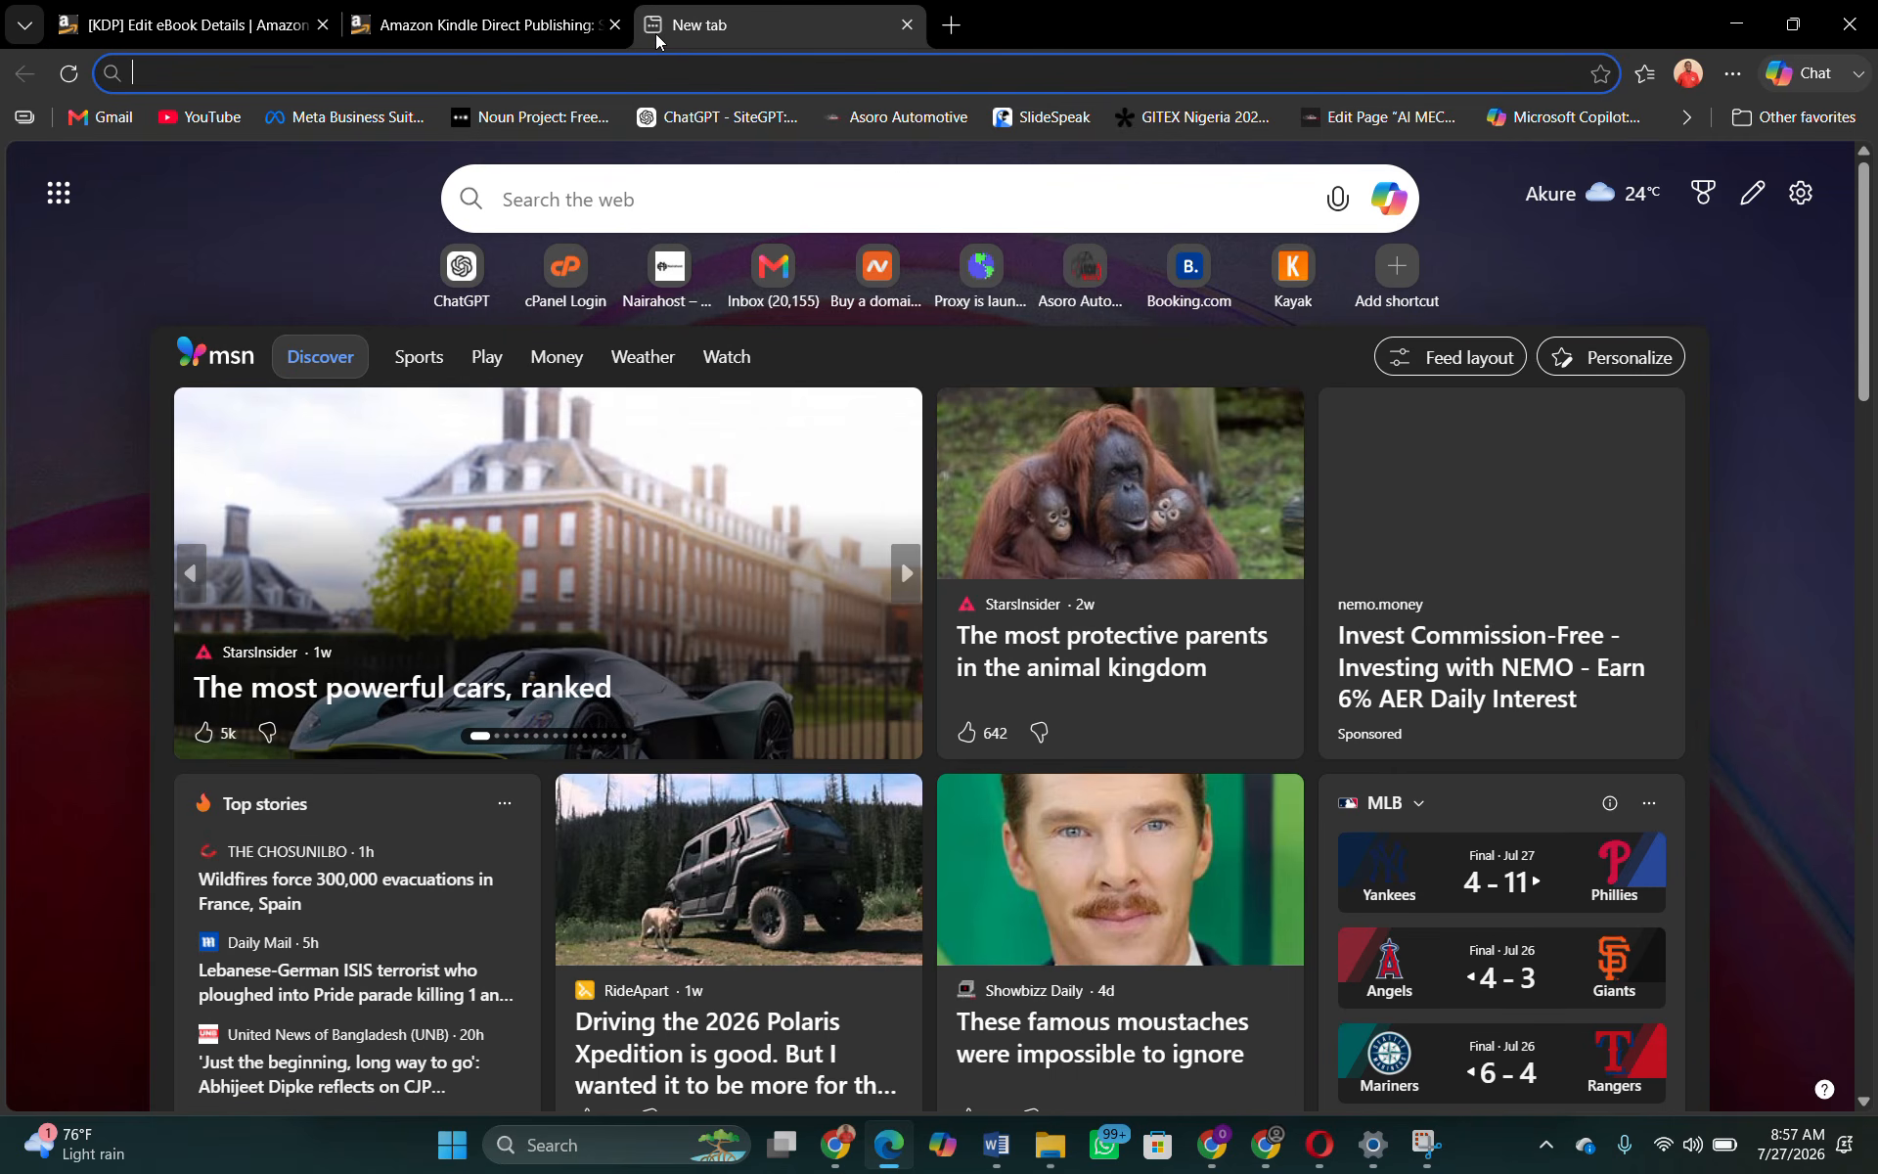
{"action": "type", "text": "g"}
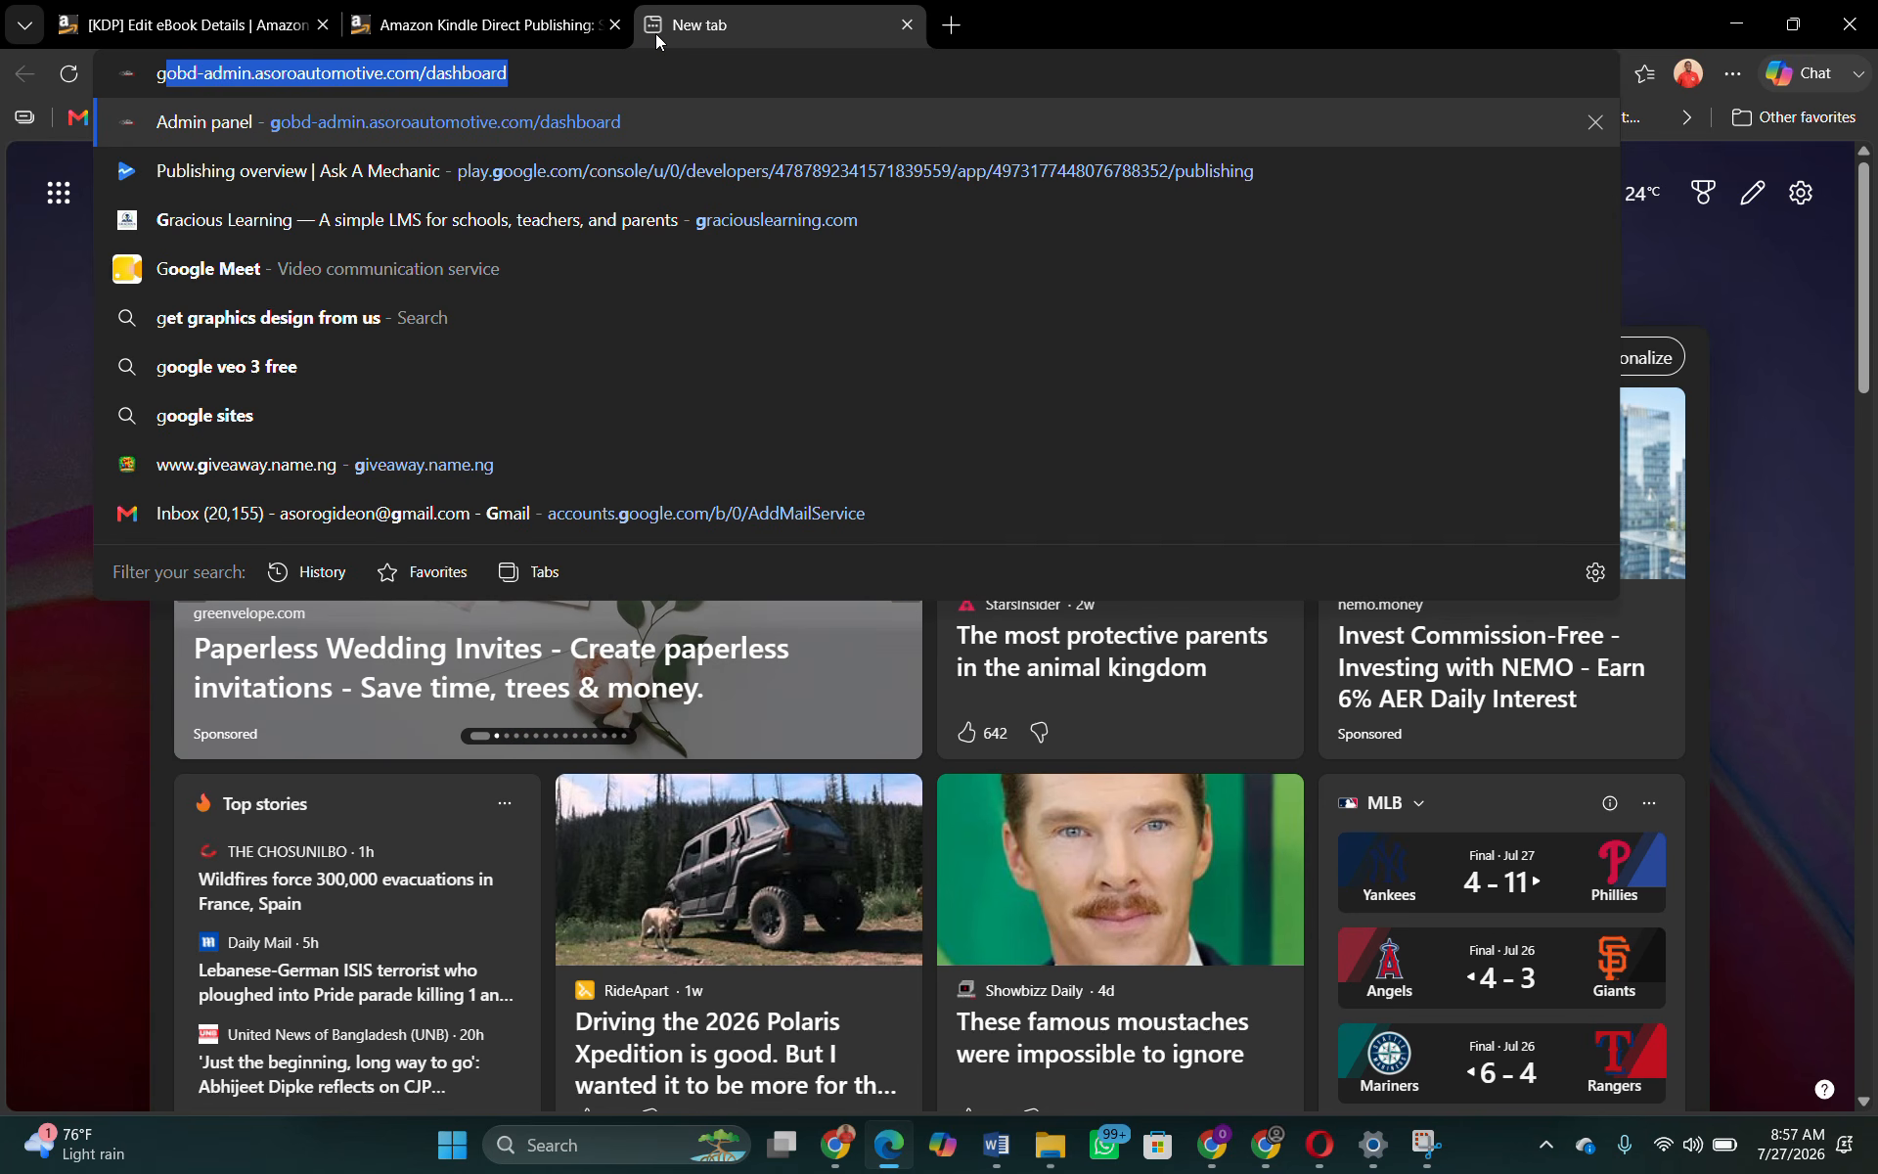
{"action": "key", "text": "BackSpace"}
{"action": "key", "text": "BackSpace"}
{"action": "key", "text": "Escape"}
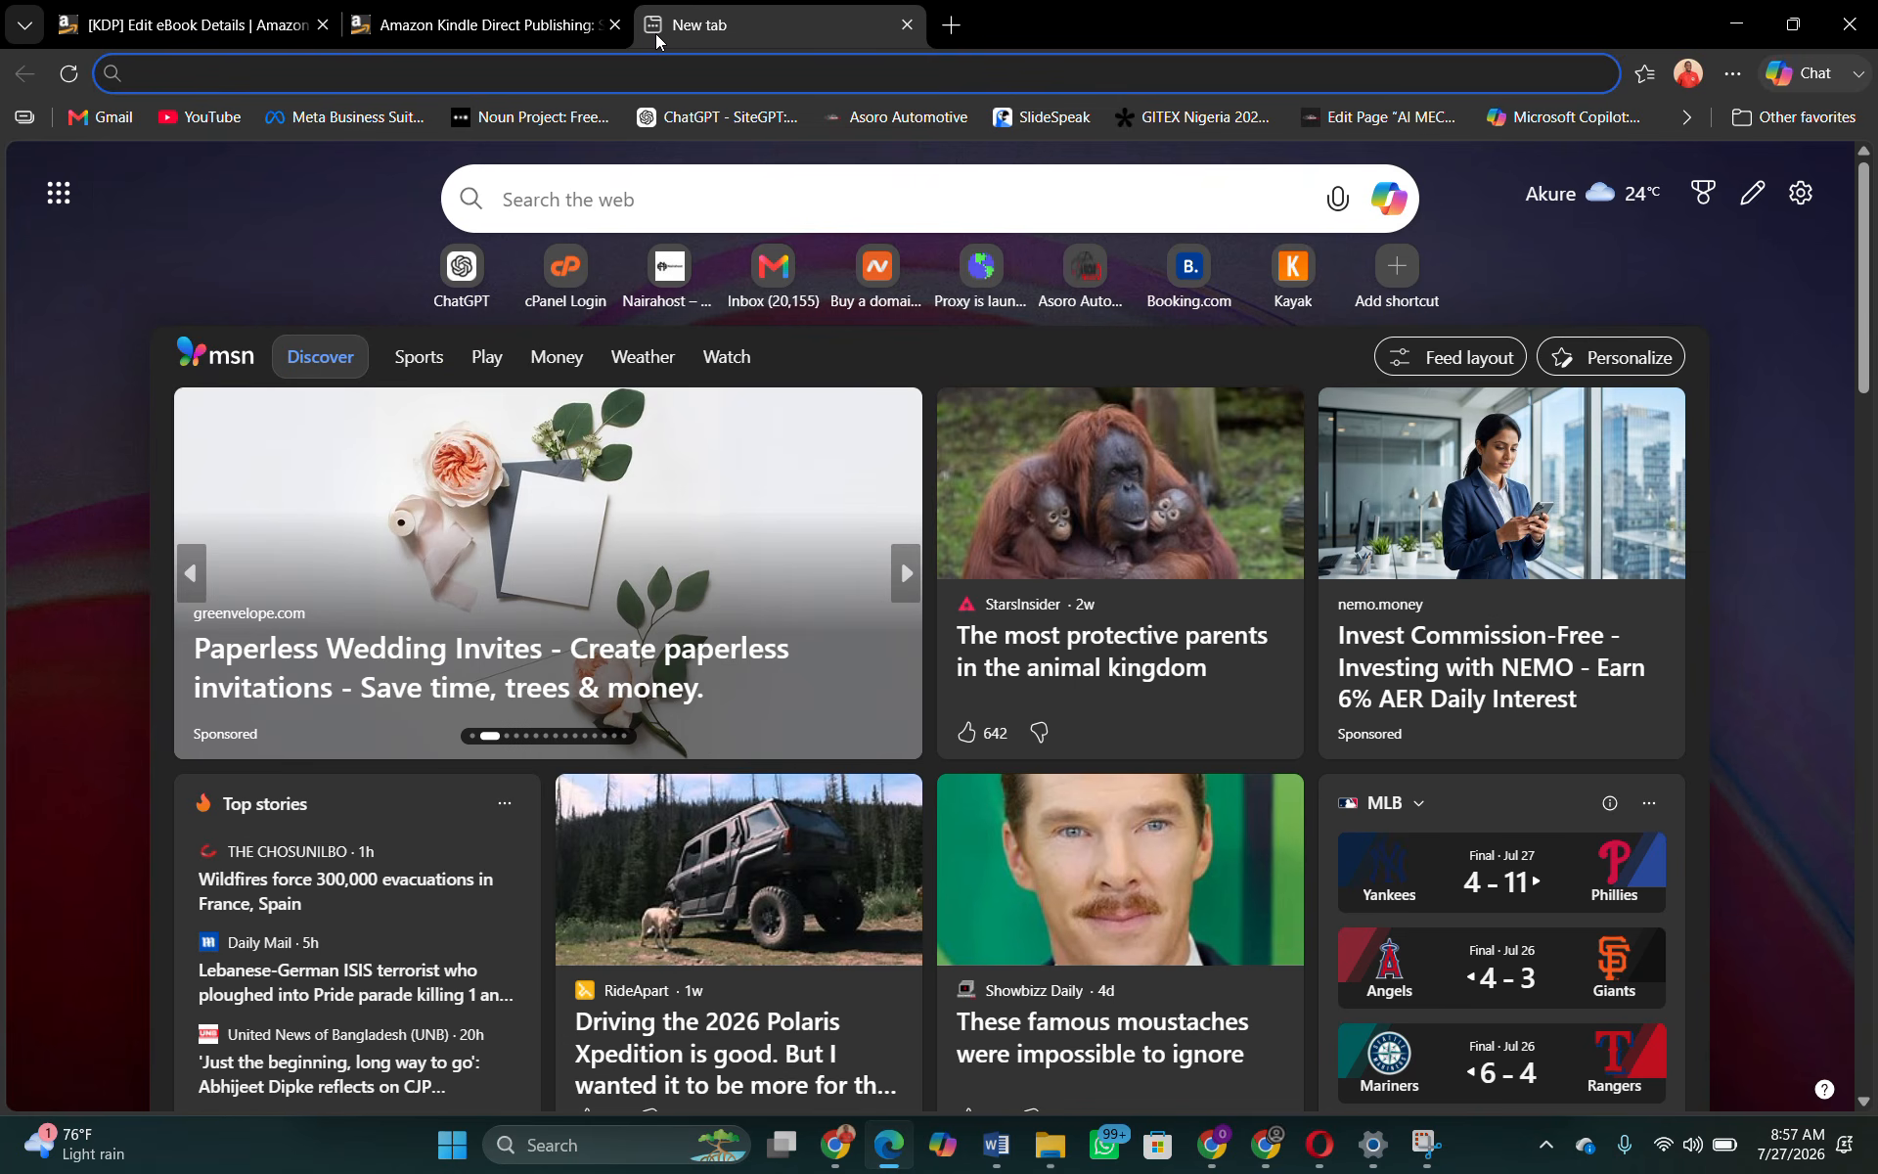
{"action": "left_click", "coordinate": [460, 266]}
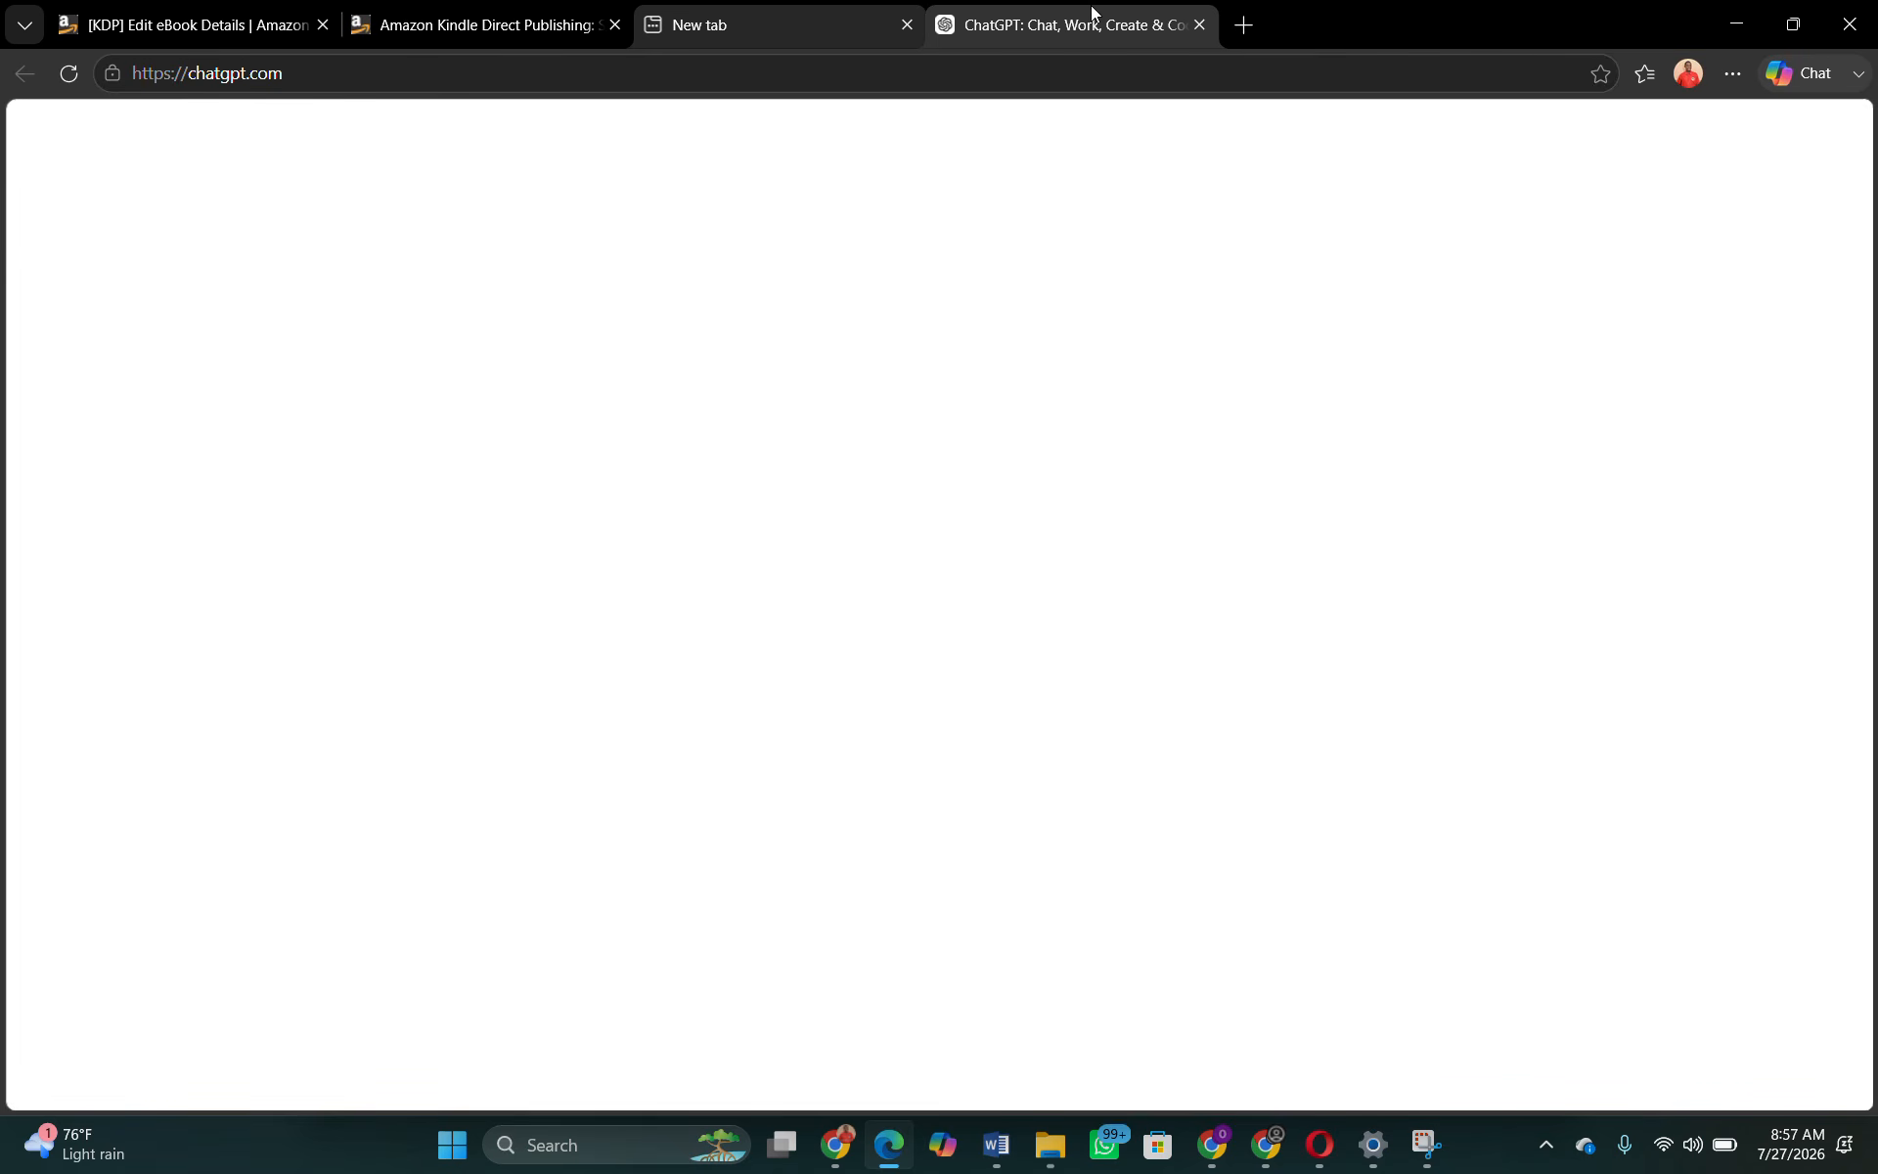
{"action": "left_click", "coordinate": [747, 23]}
{"action": "left_click_drag", "start_coordinate": [753, 25], "coordinate": [1168, 15]}
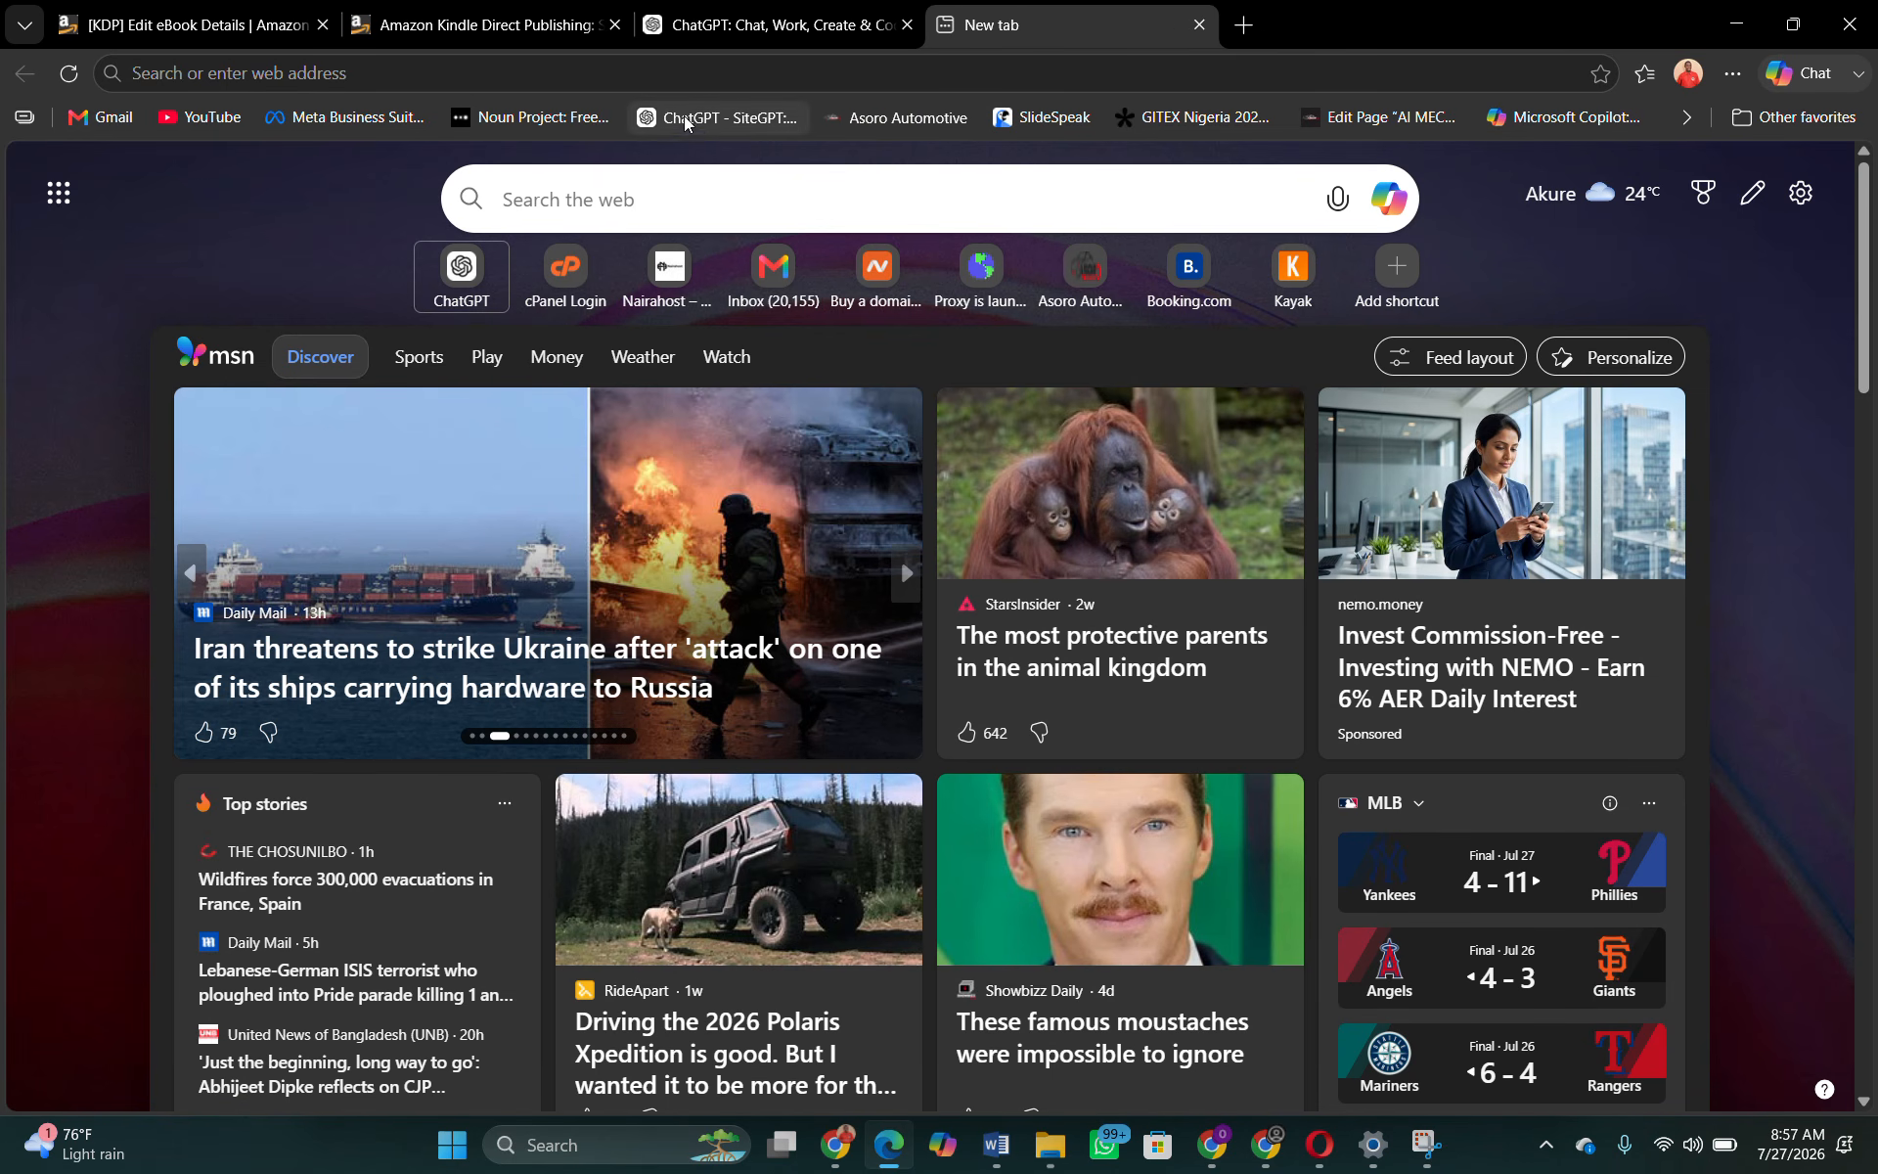
Step: Reload the ChatGPT page in its tab and expand the sidebar with the recent chats
{"action": "left_click", "coordinate": [690, 26]}
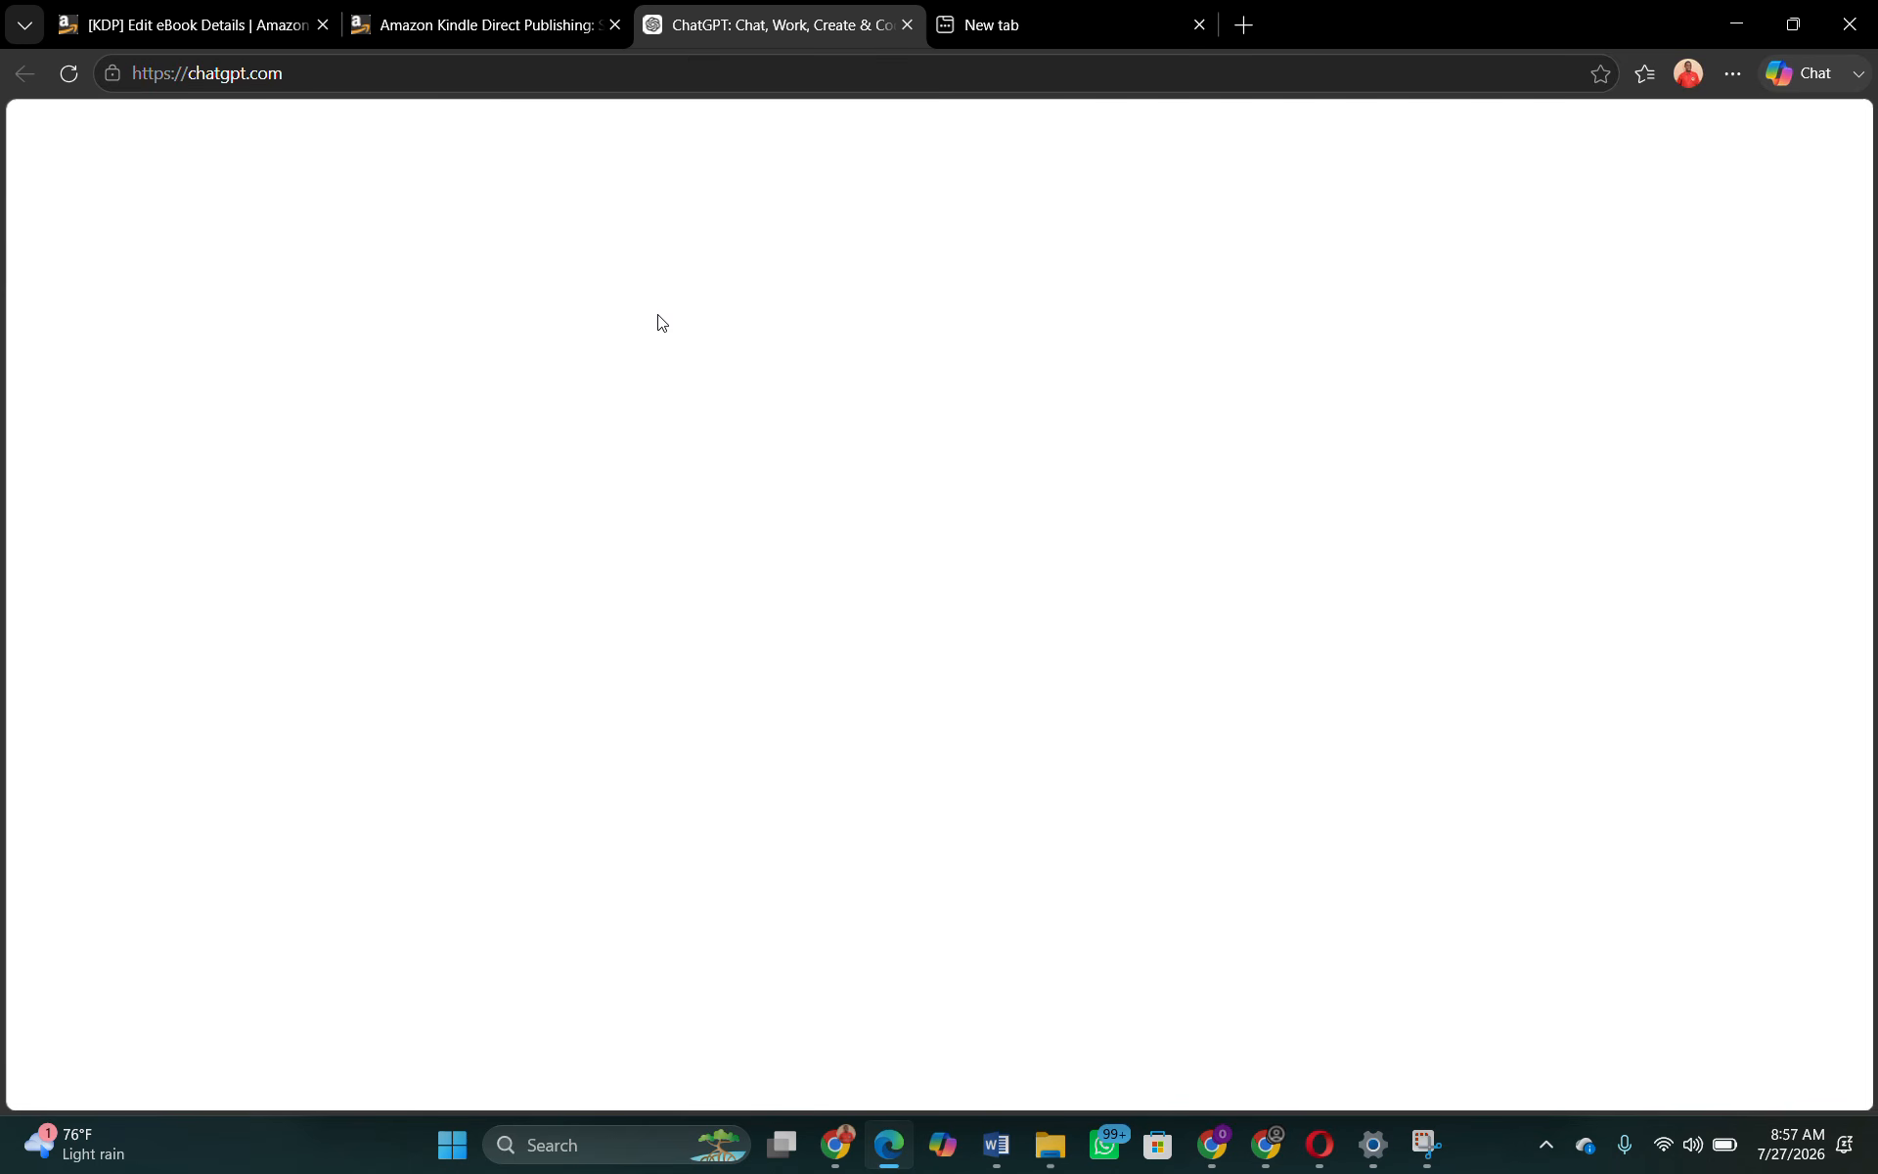
{"action": "left_click", "coordinate": [70, 75]}
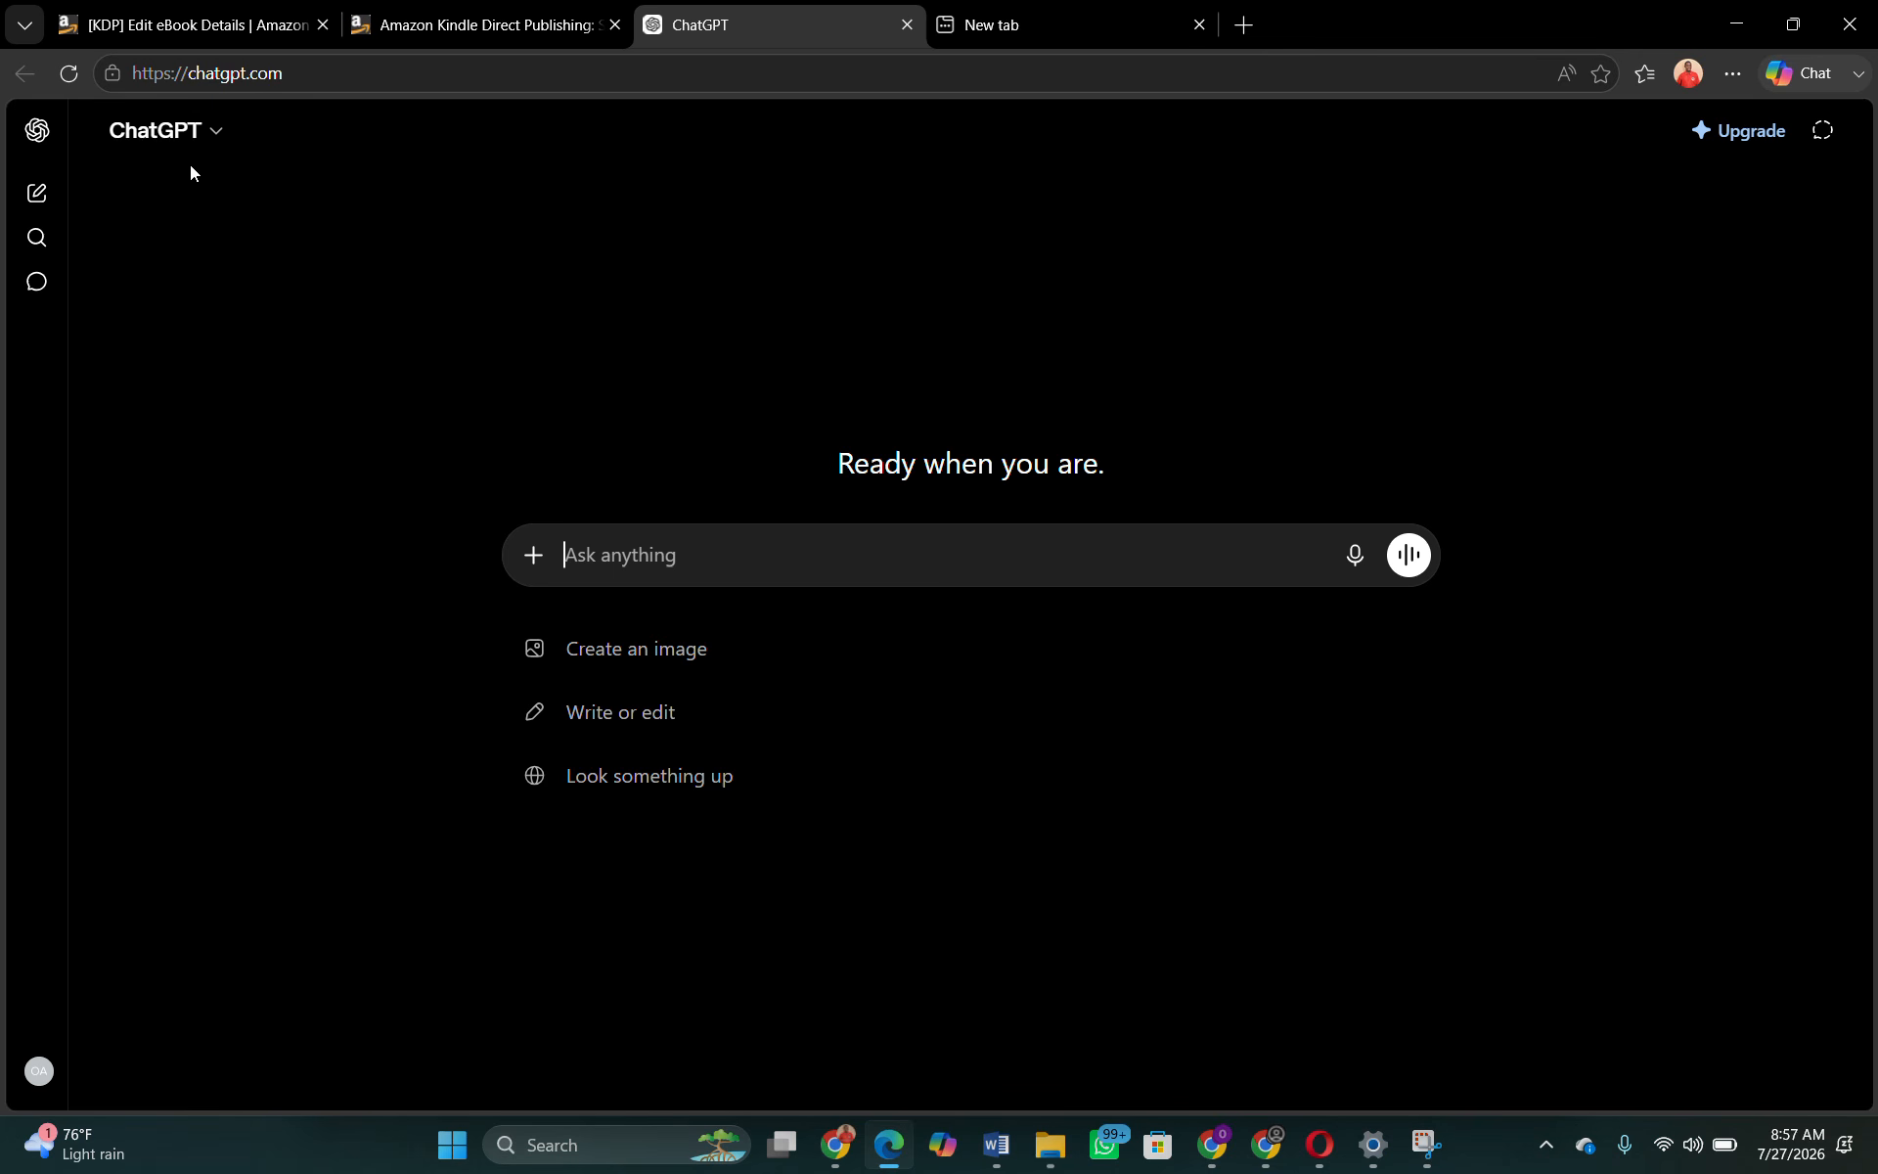
{"action": "left_click", "coordinate": [37, 131]}
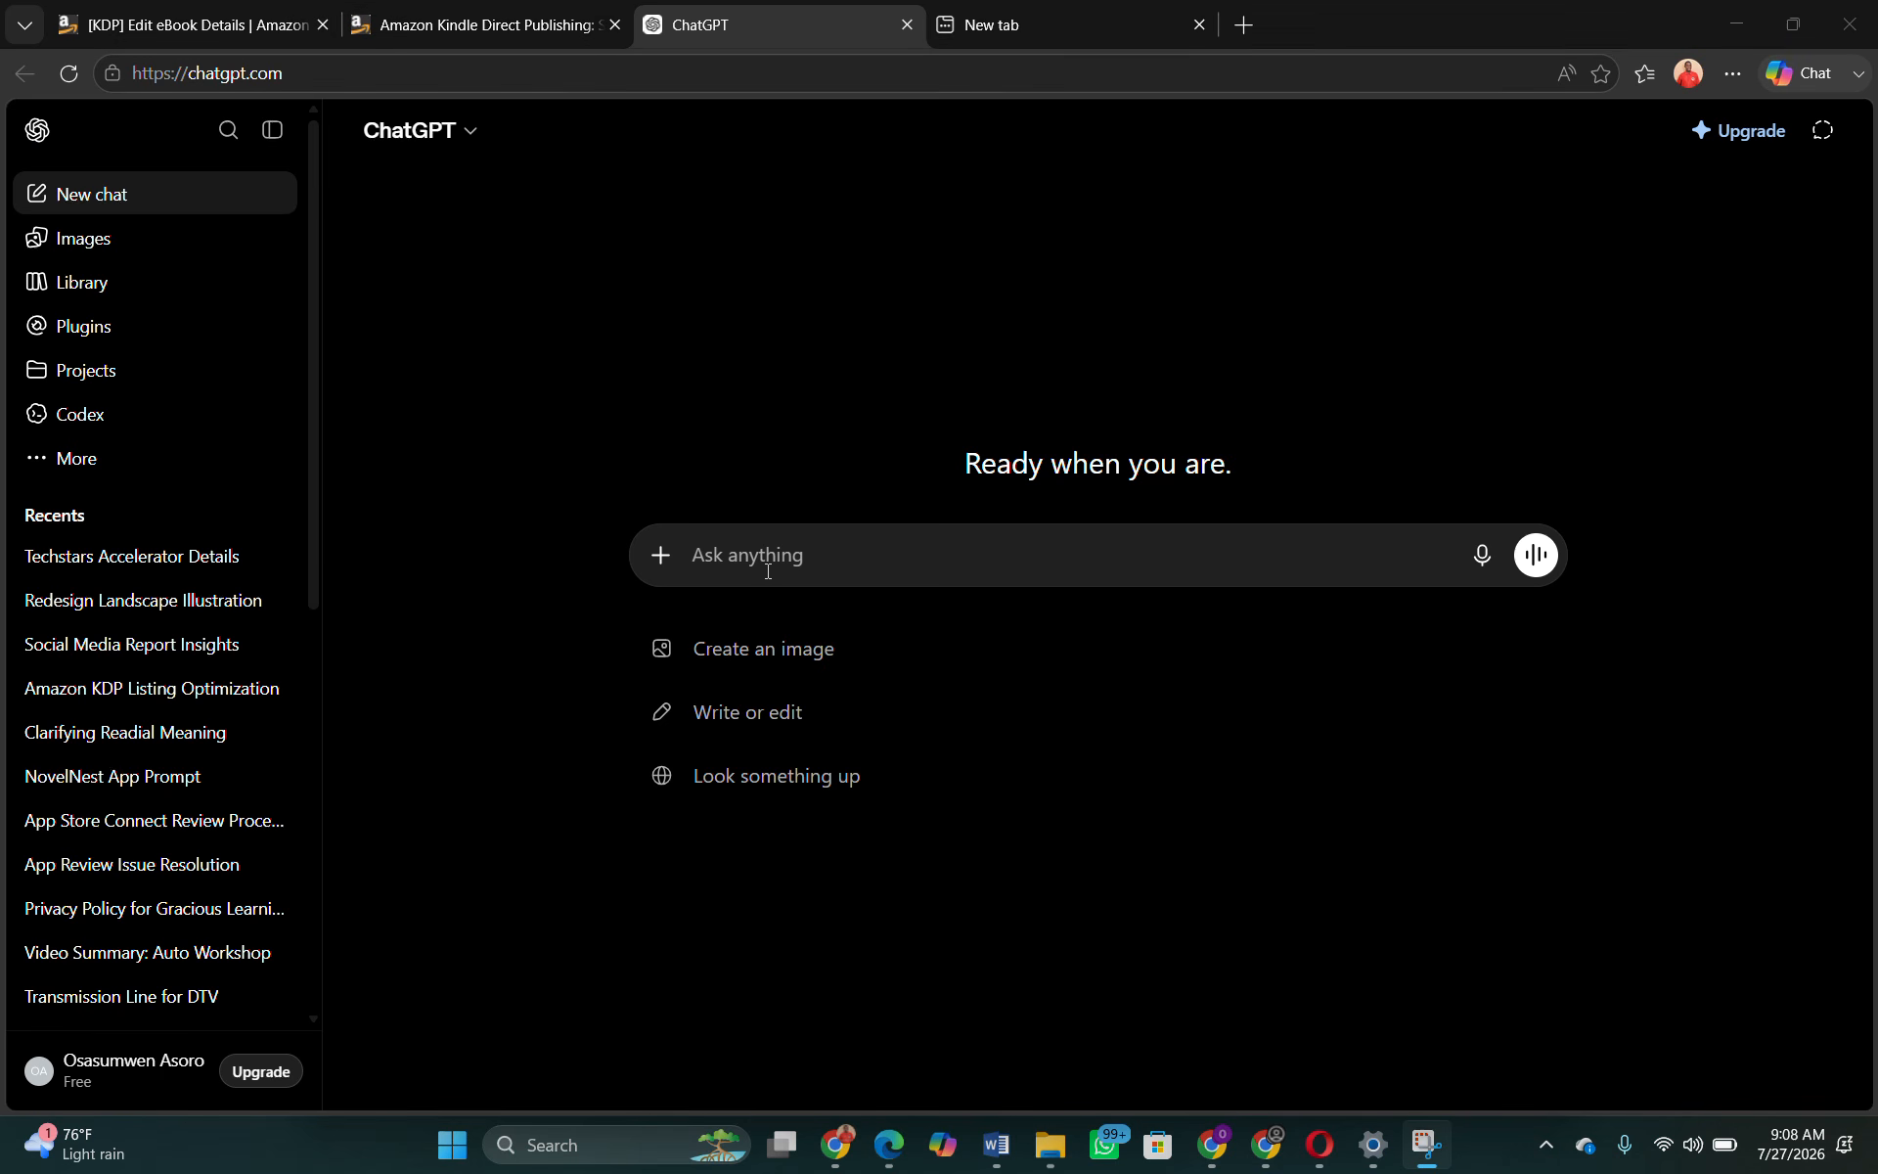
Step: Attach the PDF The_Red_Frog_Who_Refused_to_Fade from the Rough Novel PDF folder to a new ChatGPT message
{"action": "left_click", "coordinate": [768, 572]}
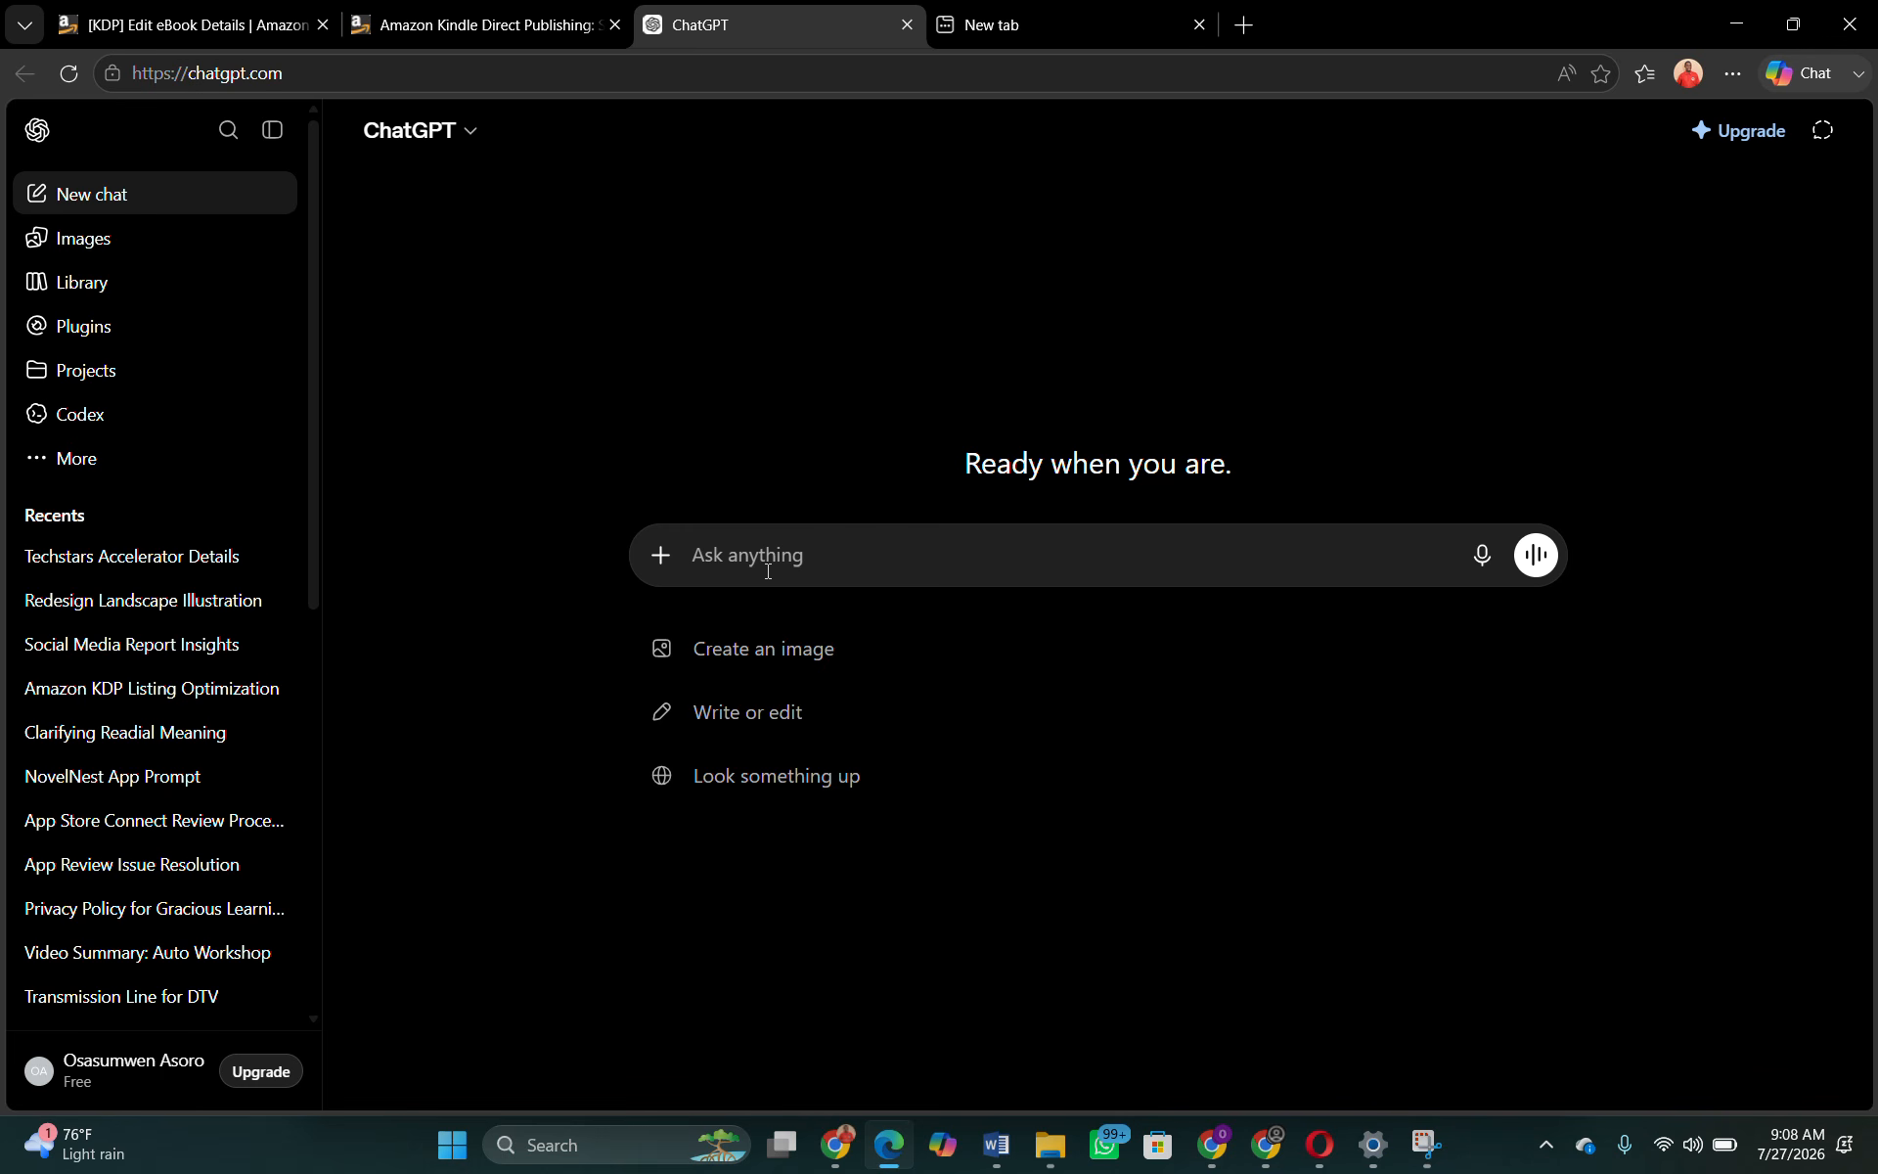
{"action": "left_click", "coordinate": [665, 557]}
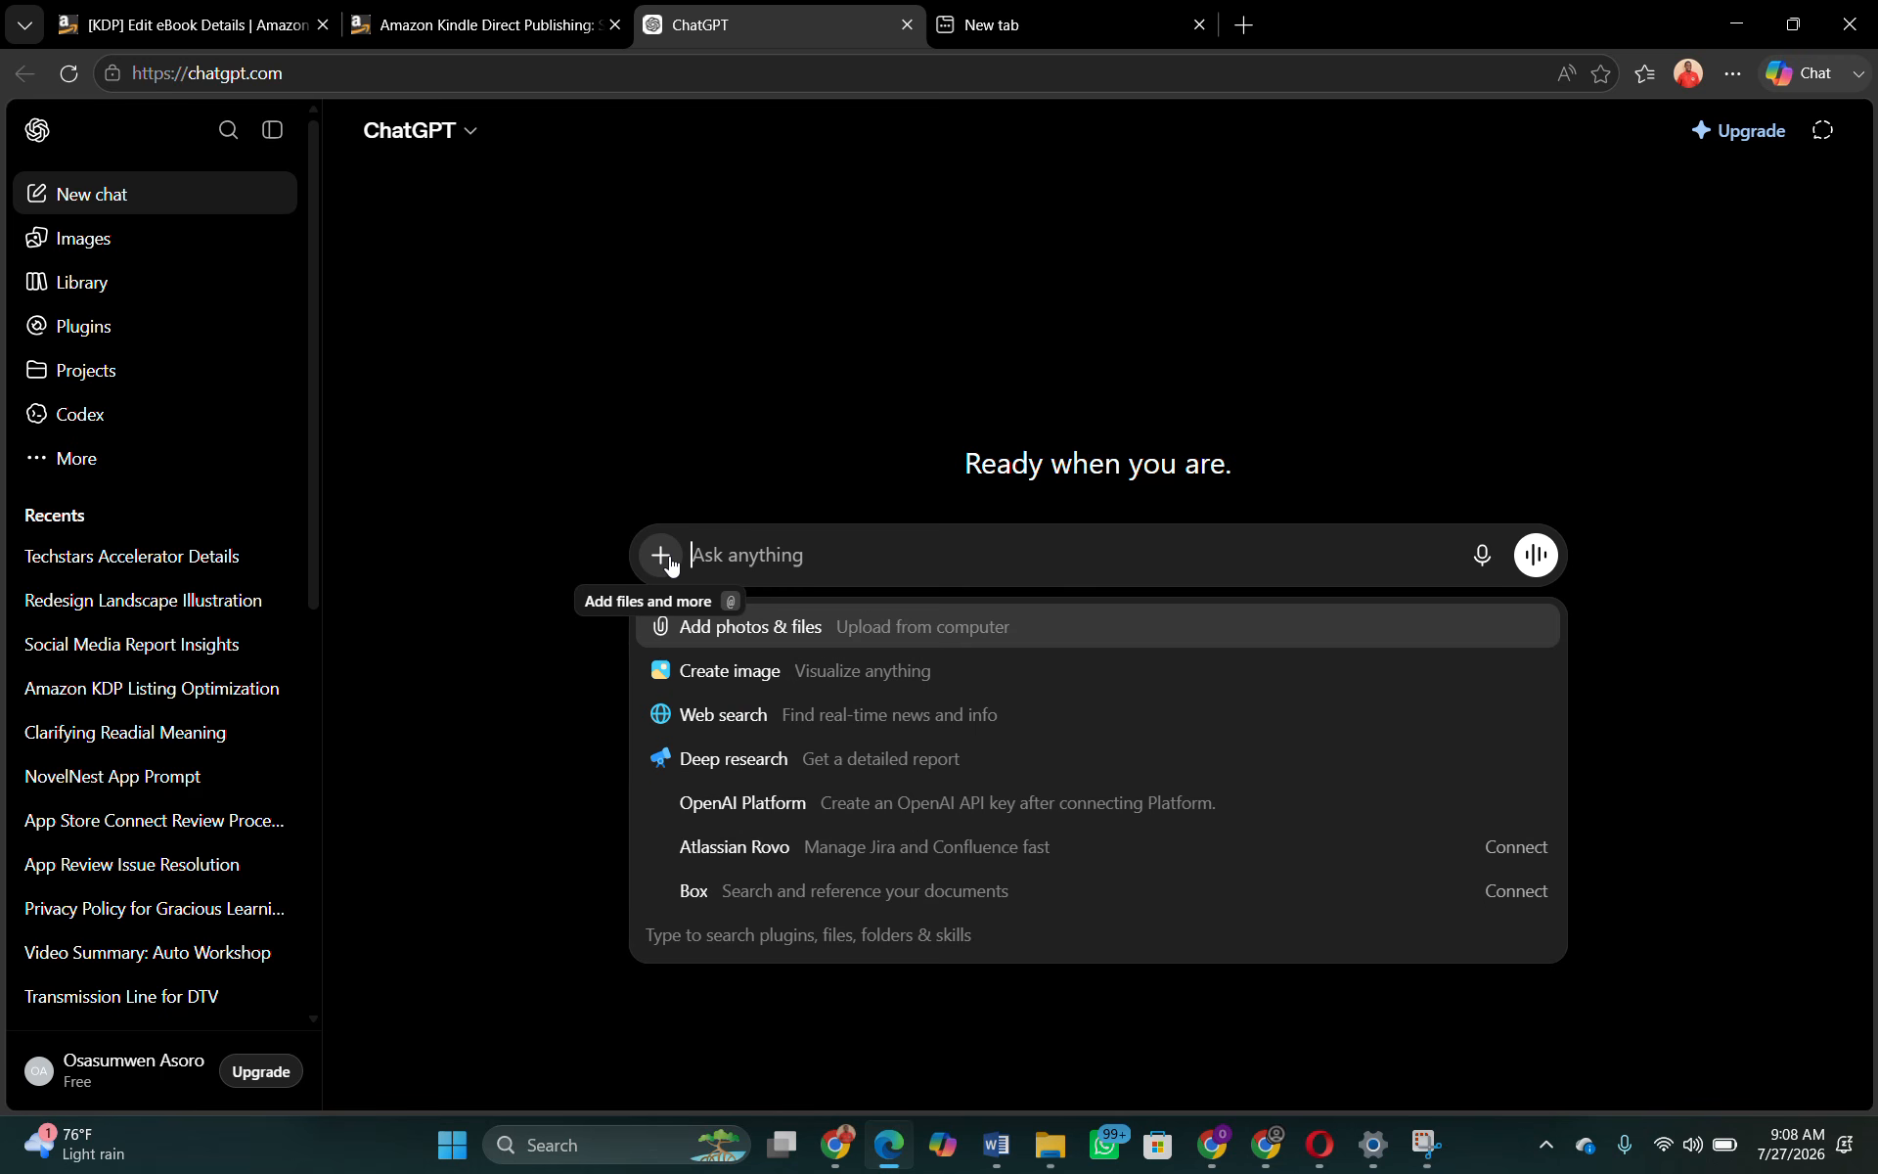
{"action": "left_click", "coordinate": [741, 641]}
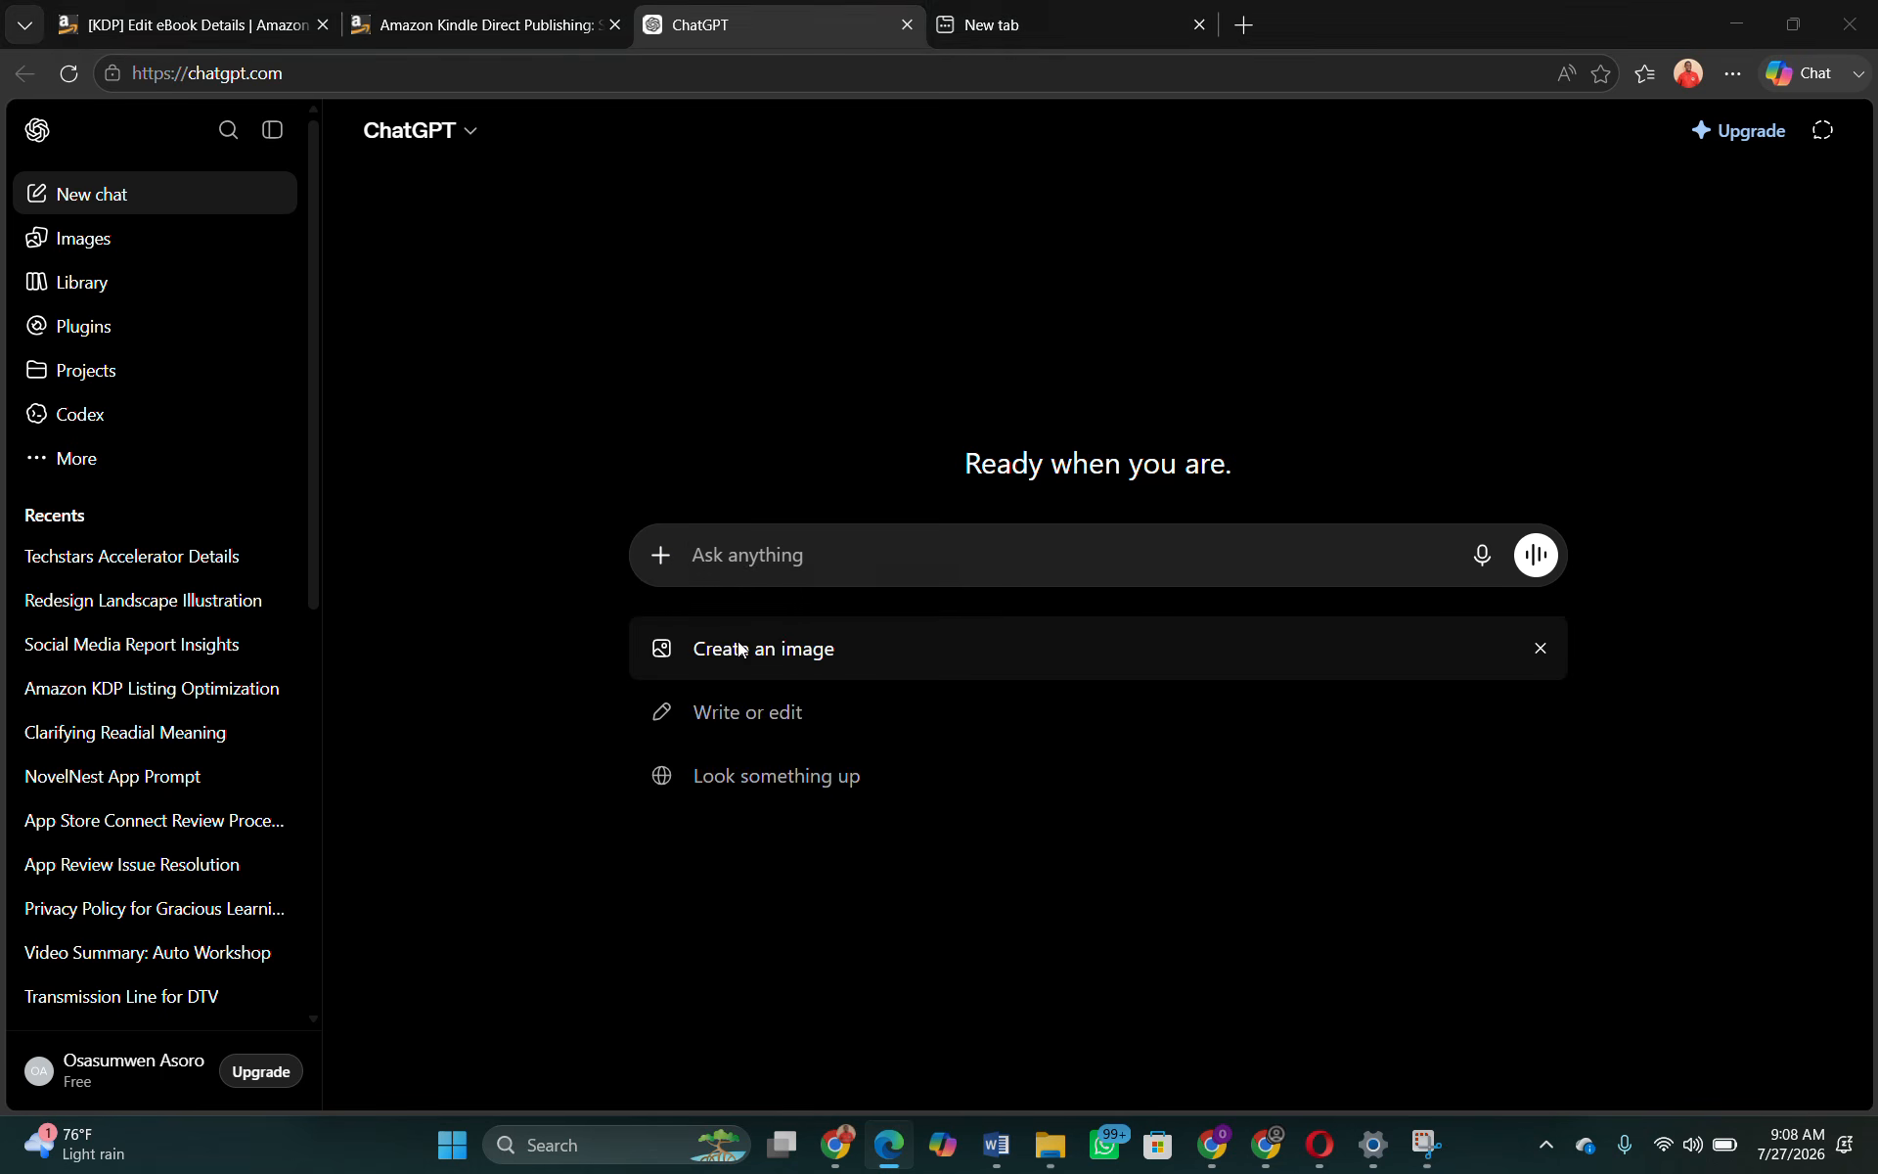
{"action": "scroll", "coordinate": [496, 324], "scroll_direction": "down", "scroll_amount": 10}
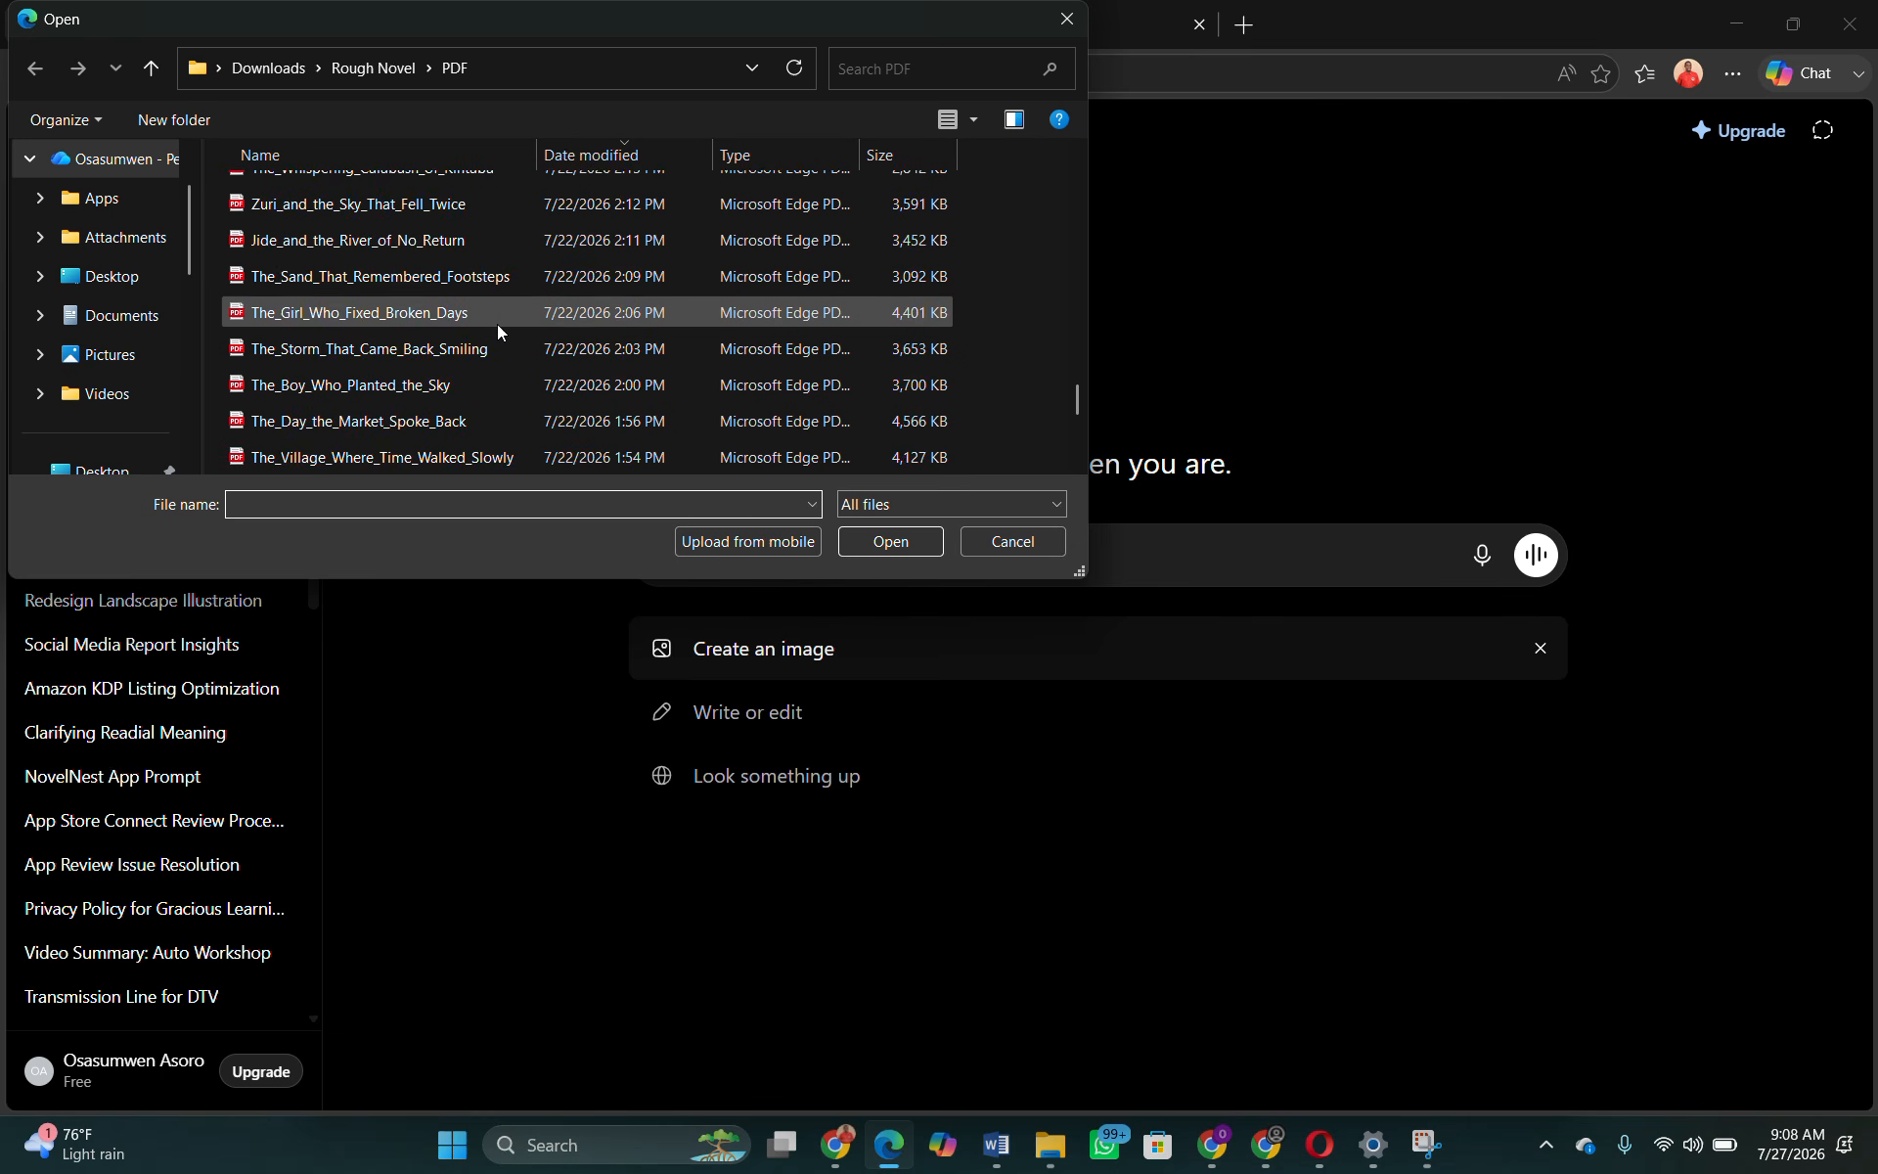
{"action": "double_click", "coordinate": [427, 420]}
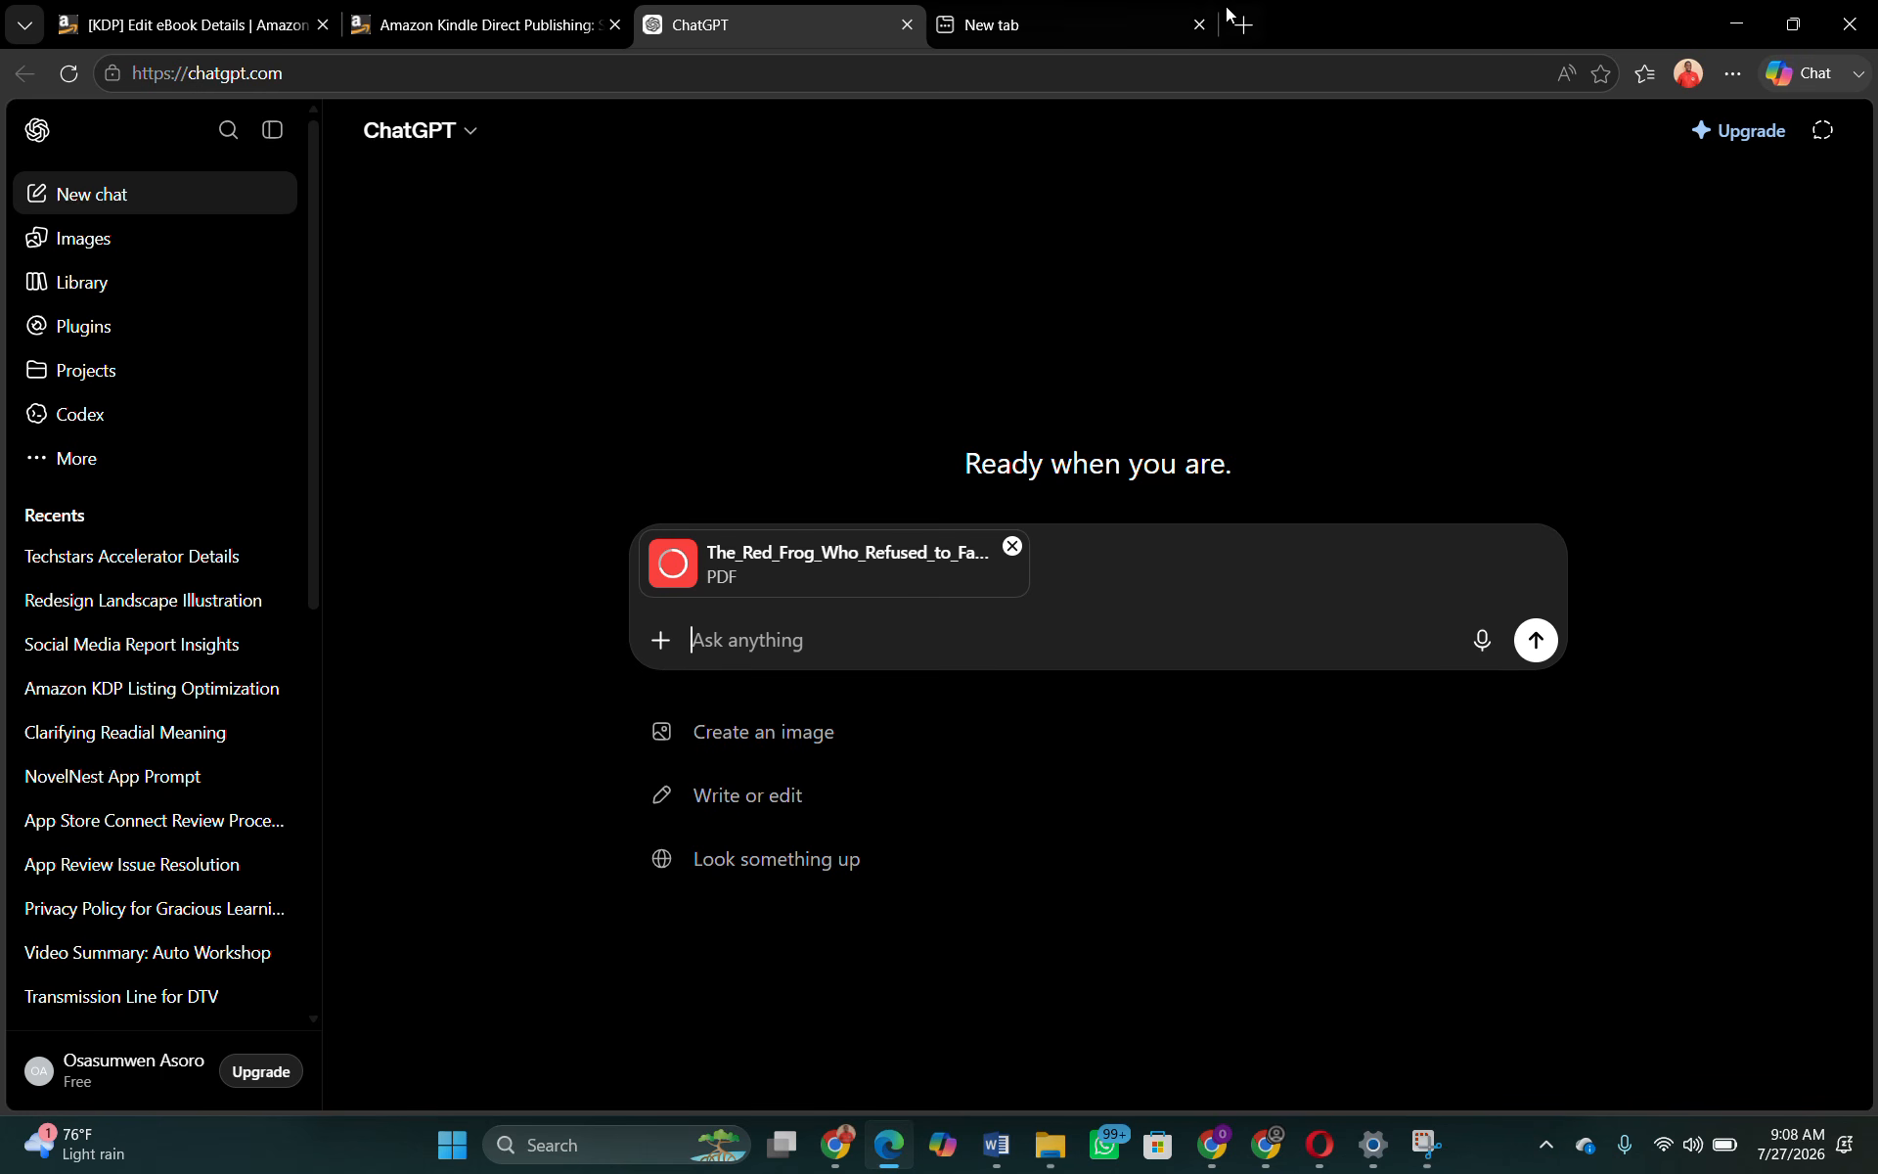
Step: Open ChatGPT in another tab and copy the opening prompt of the earlier Amazon KDP Listing Optimization chat
{"action": "left_click", "coordinate": [1158, 35]}
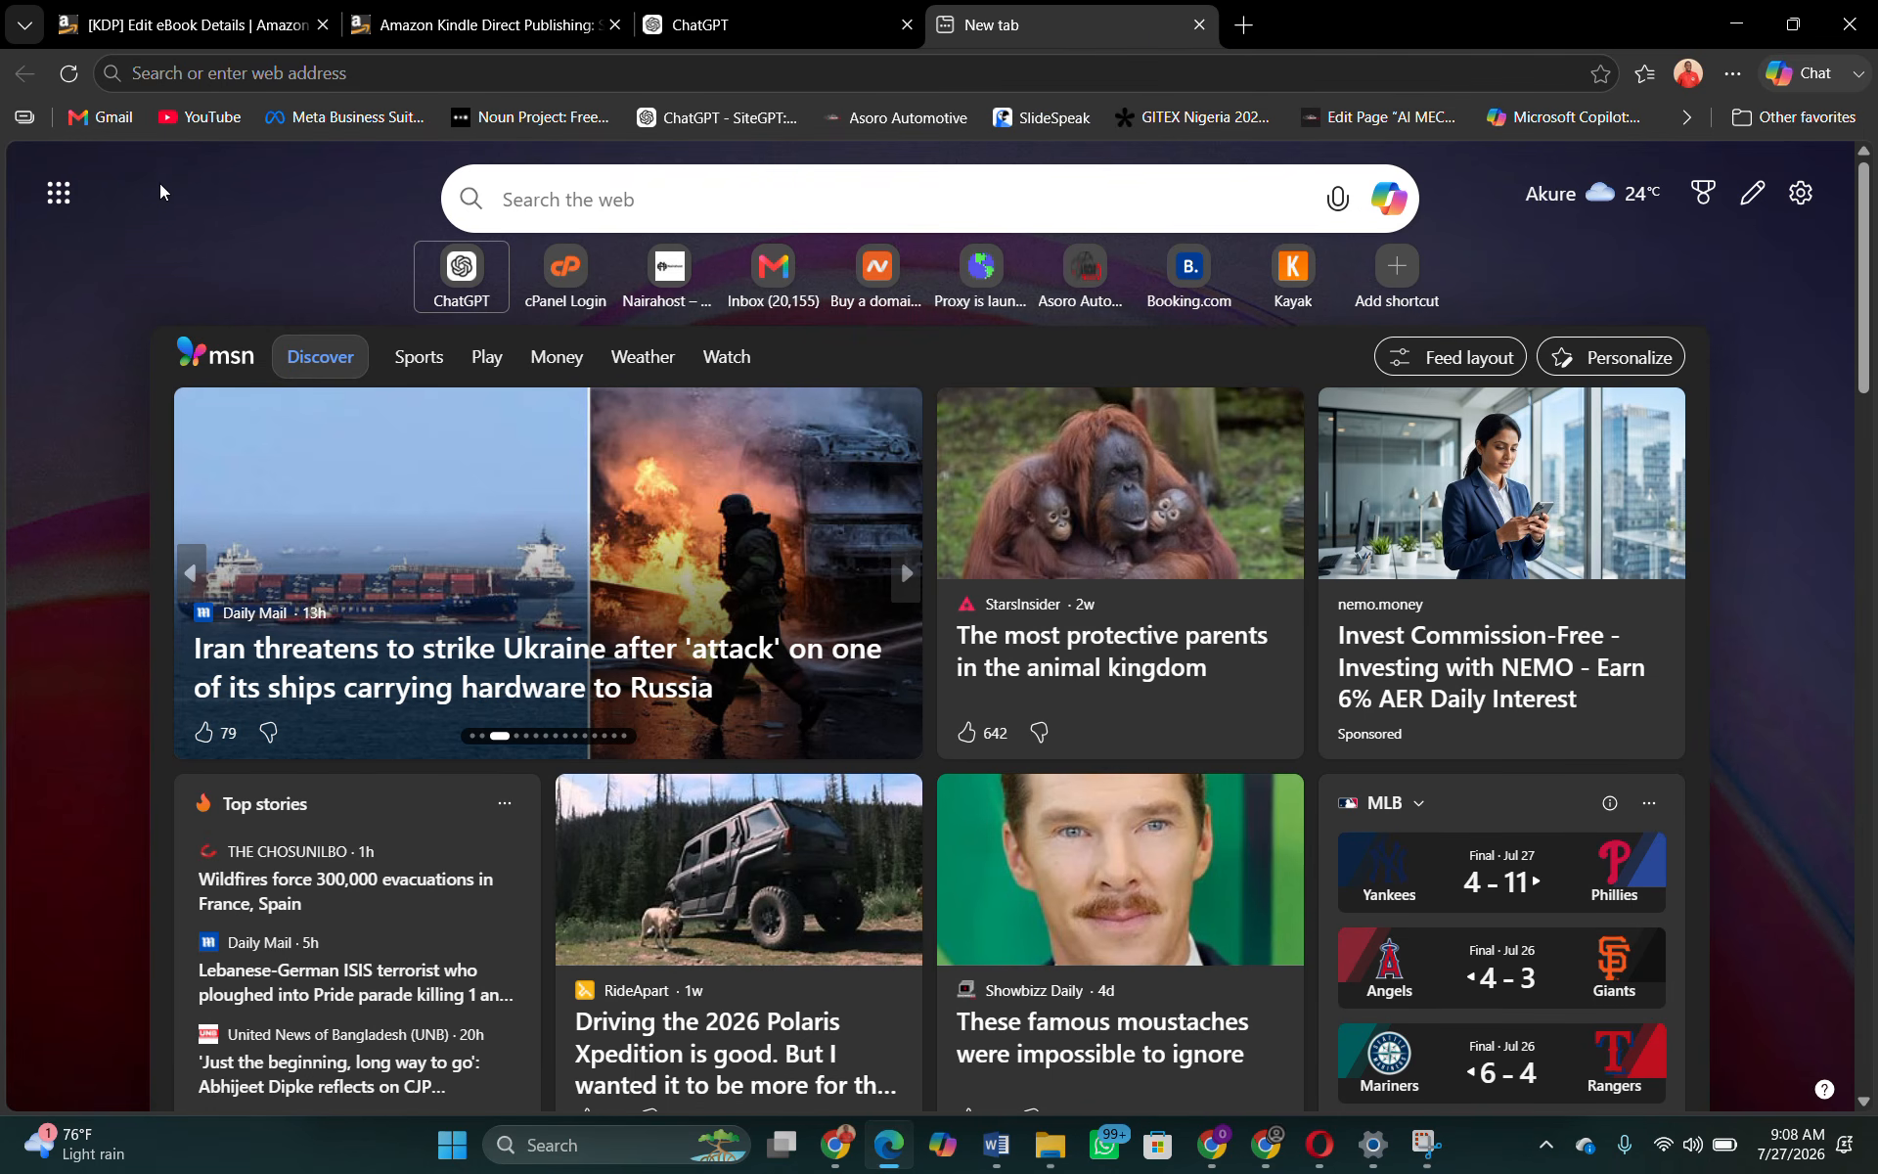
{"action": "left_click", "coordinate": [450, 269]}
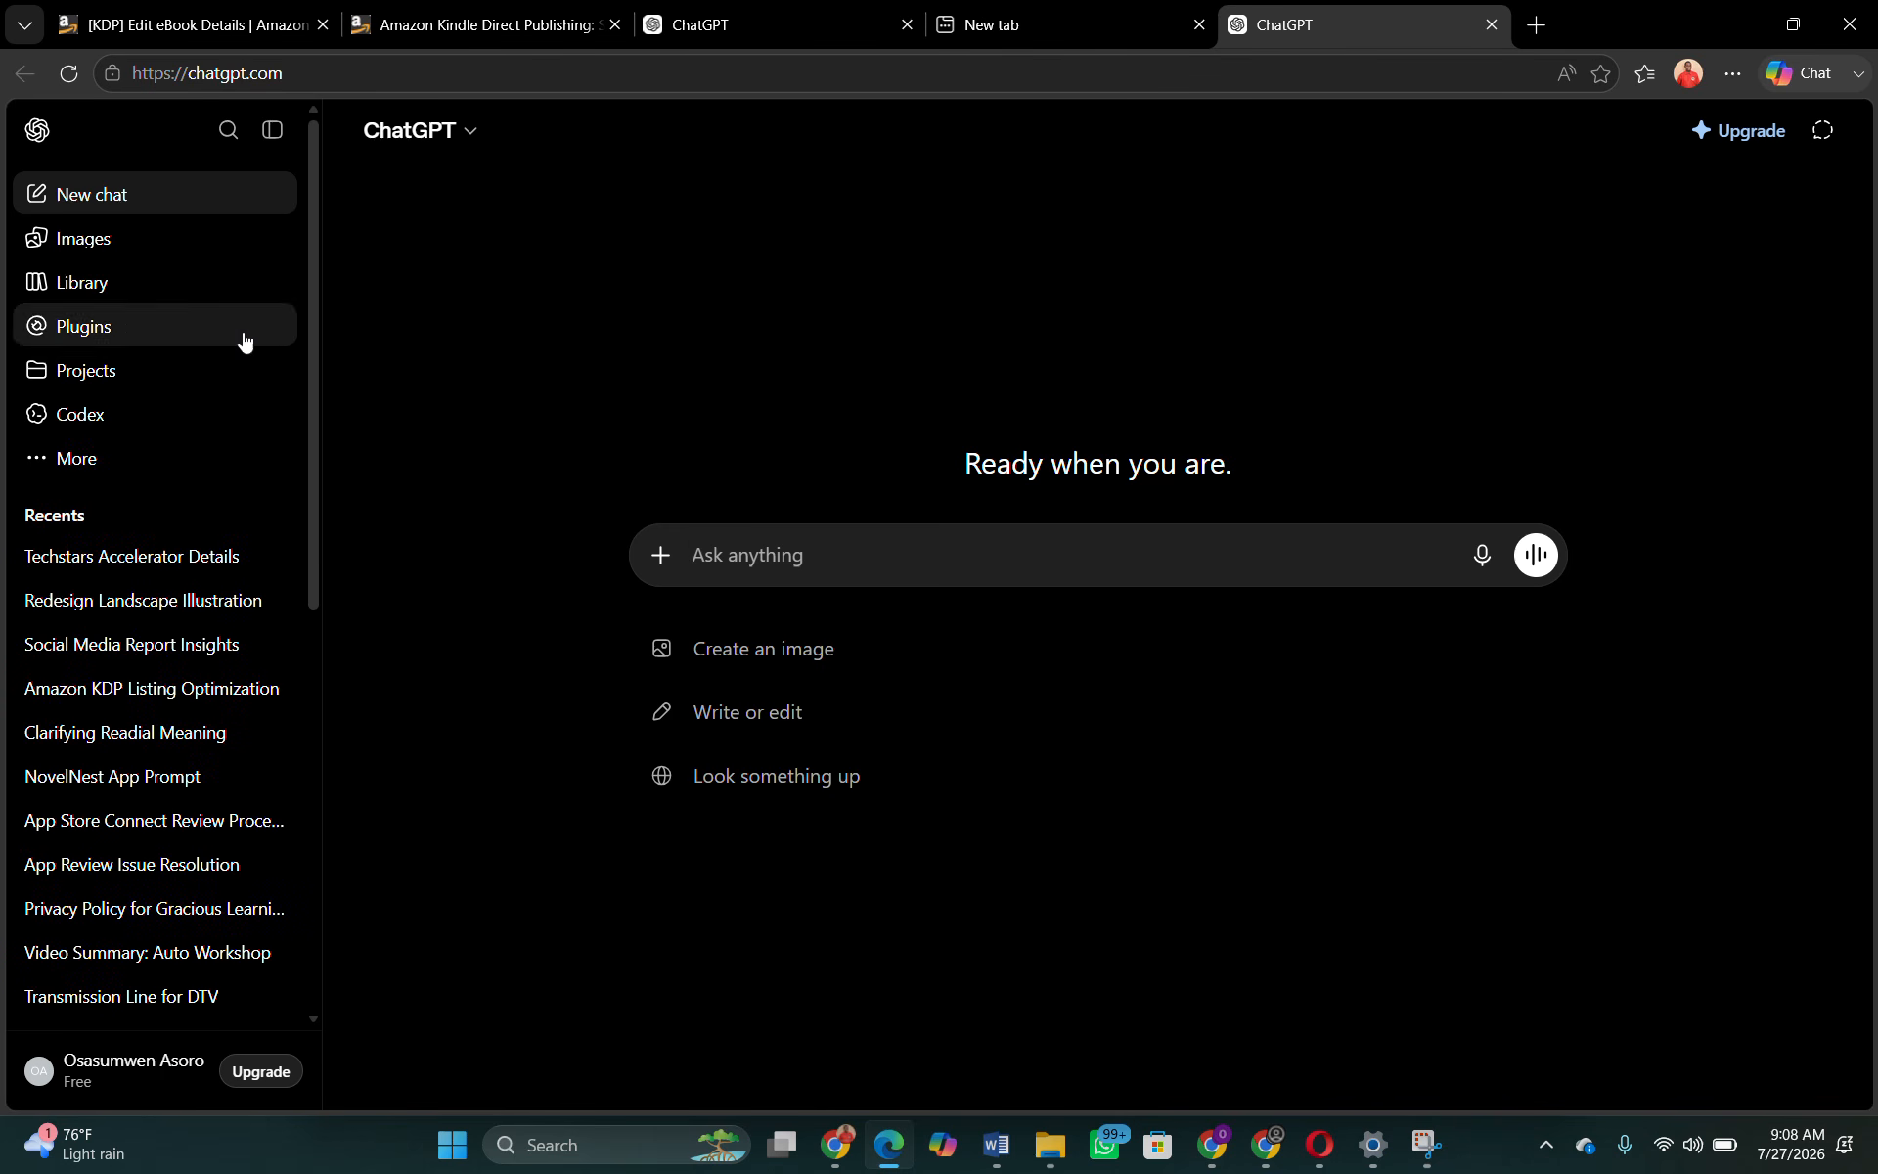
{"action": "left_click", "coordinate": [162, 687]}
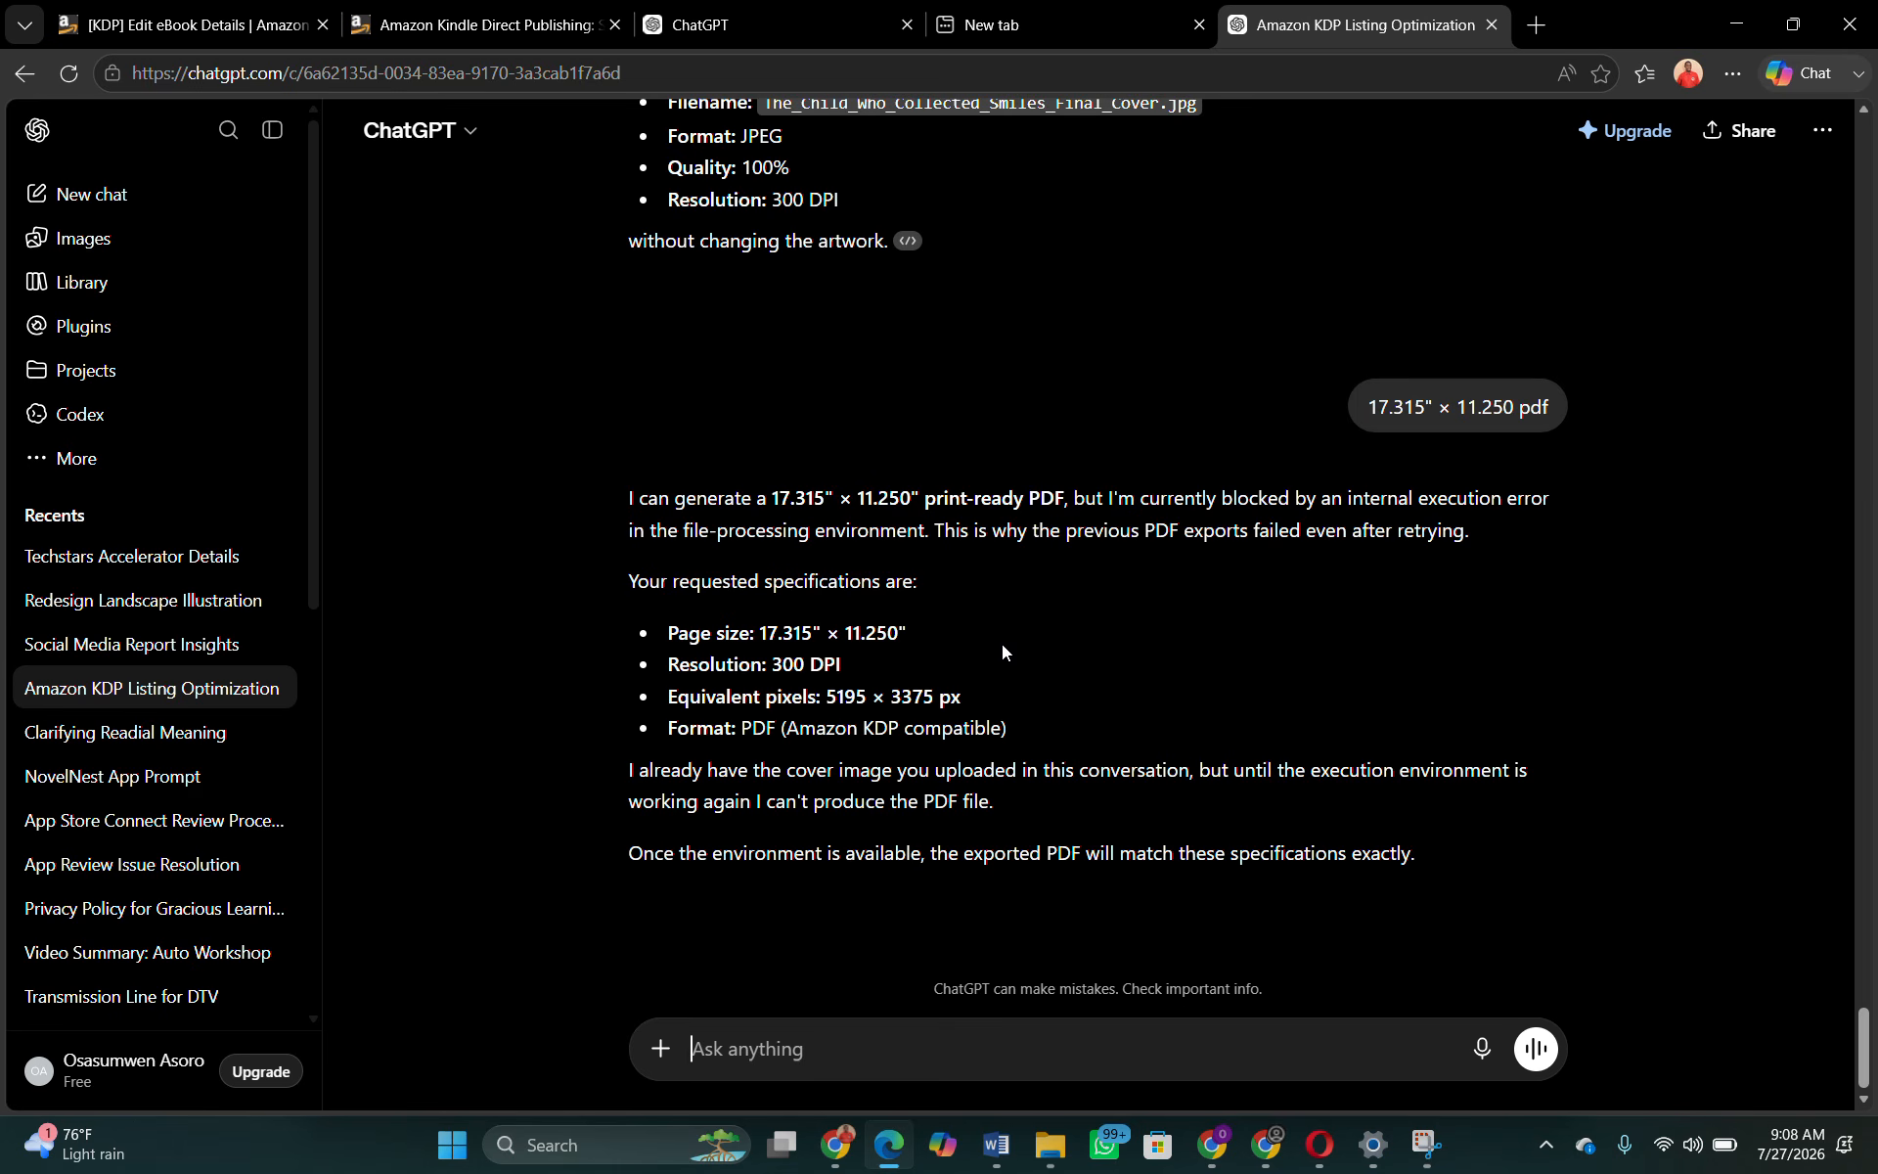
{"action": "scroll", "coordinate": [1002, 644], "scroll_direction": "up", "scroll_amount": 6}
{"action": "scroll", "coordinate": [1001, 643], "scroll_direction": "up", "scroll_amount": 20}
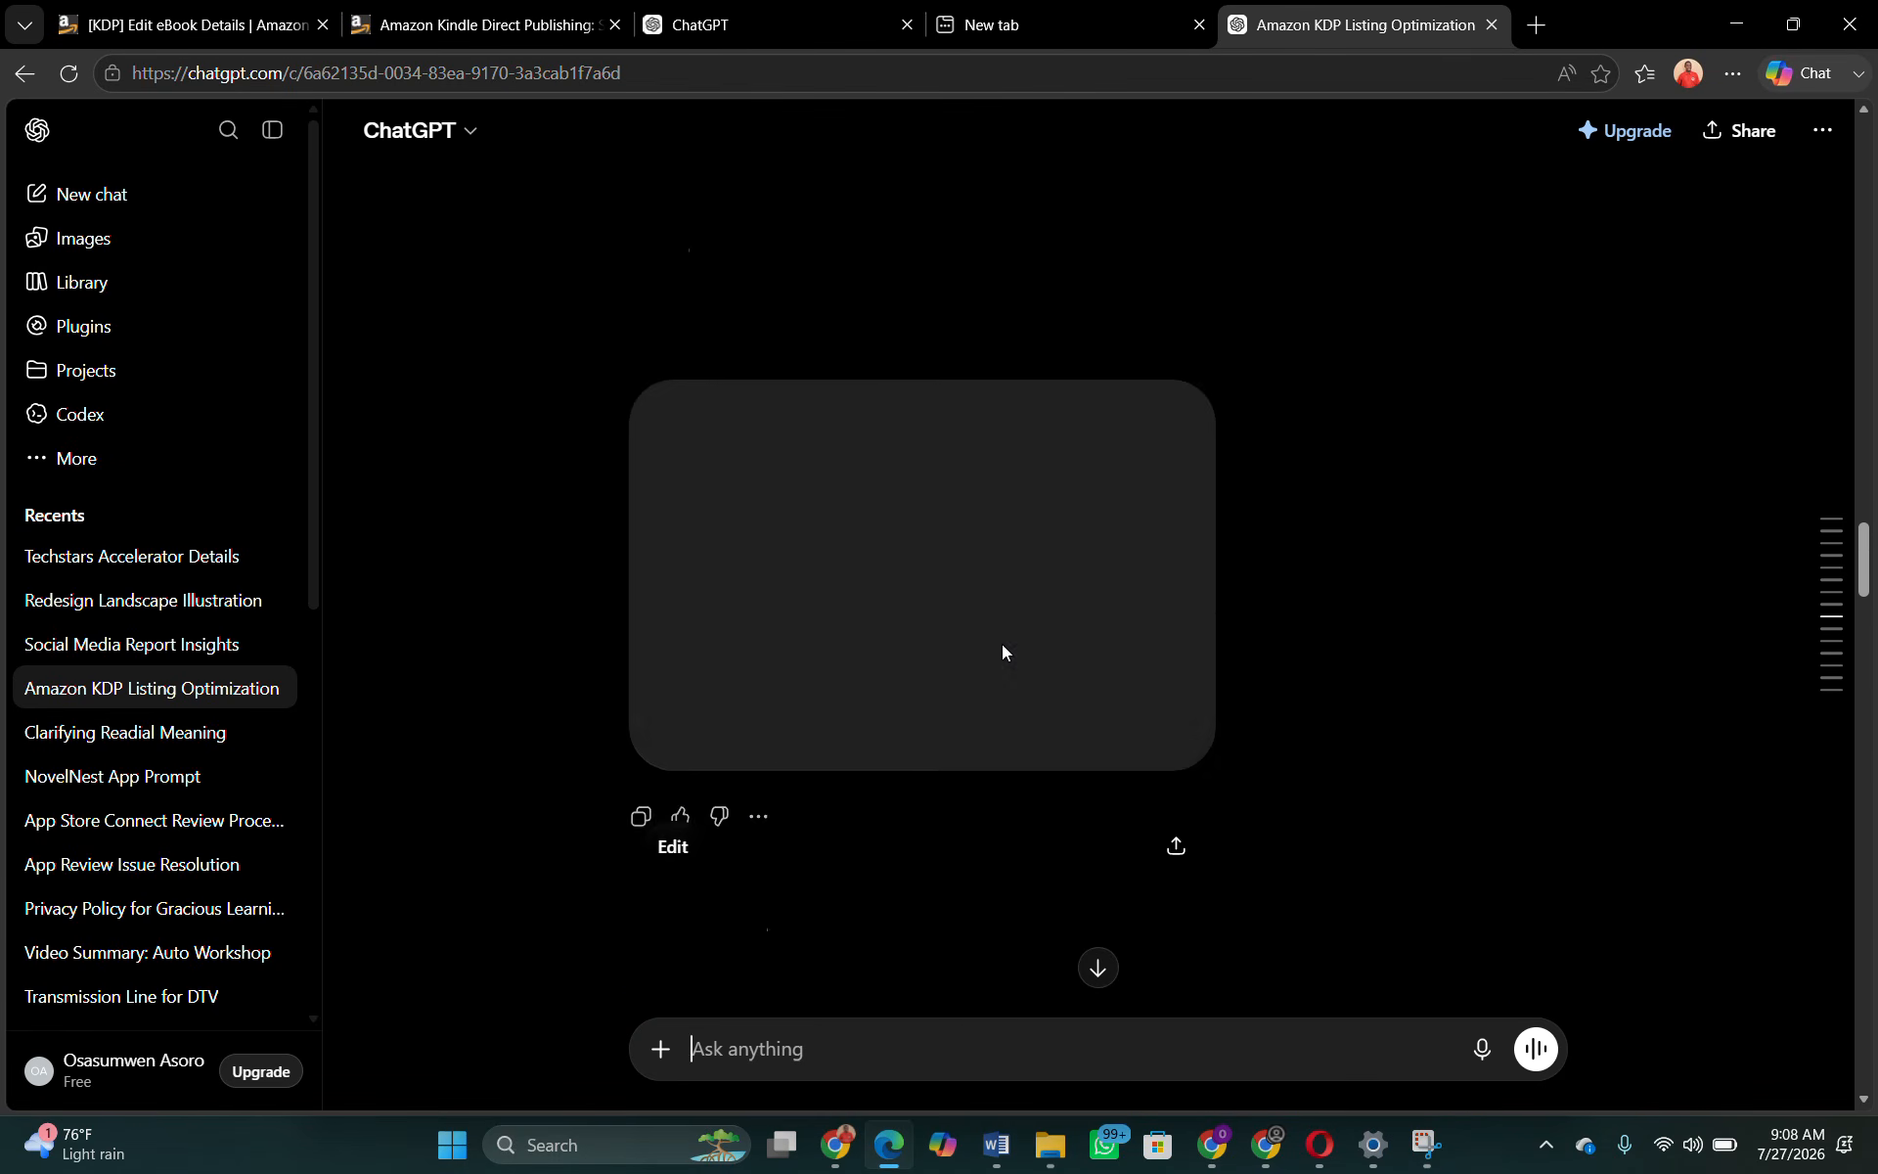
{"action": "scroll", "coordinate": [1002, 644], "scroll_direction": "up", "scroll_amount": 15}
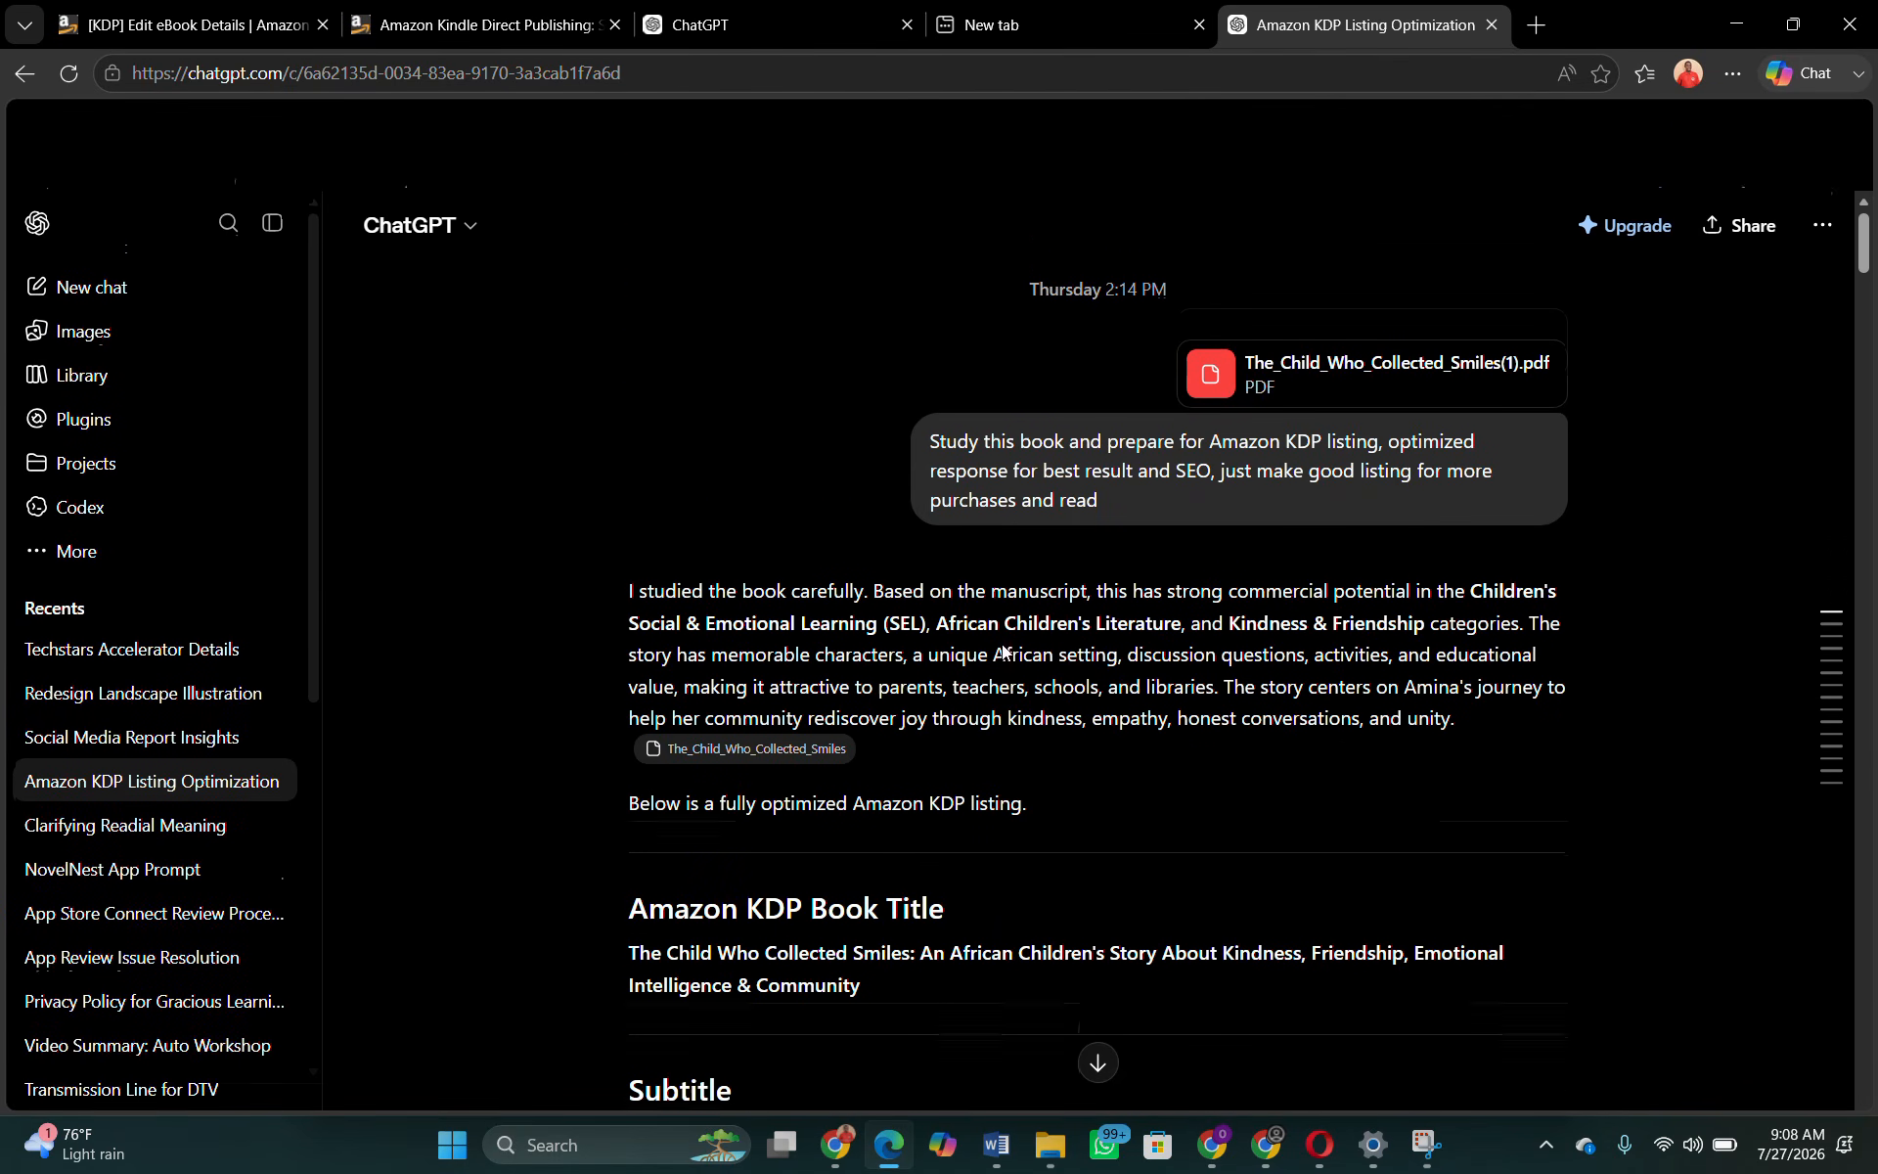
{"action": "left_click_drag", "start_coordinate": [937, 341], "coordinate": [1137, 416]}
{"action": "key", "text": "ctrl+c"}
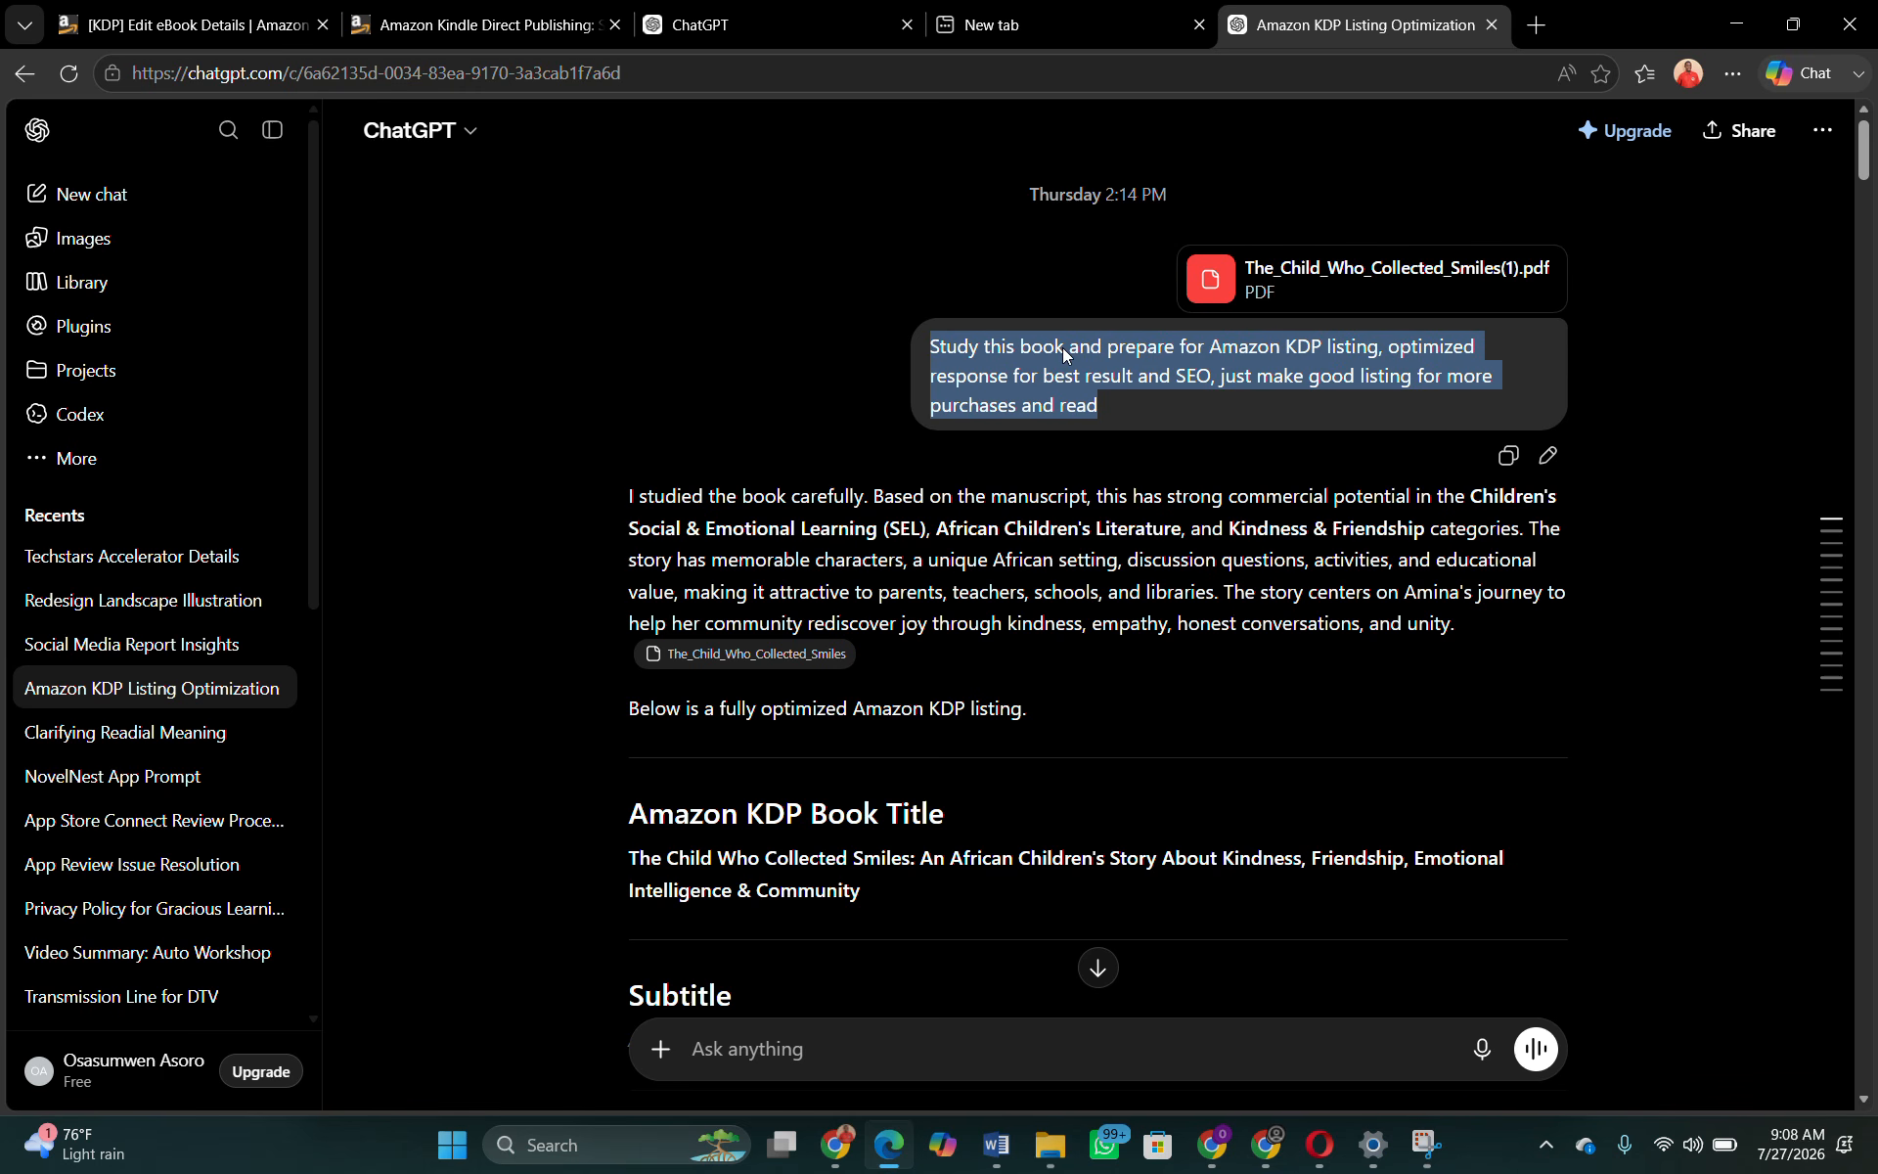
Step: Paste the copied KDP listing prompt below the attached Red Frog PDF in the new chat and send it
{"action": "left_click", "coordinate": [690, 27]}
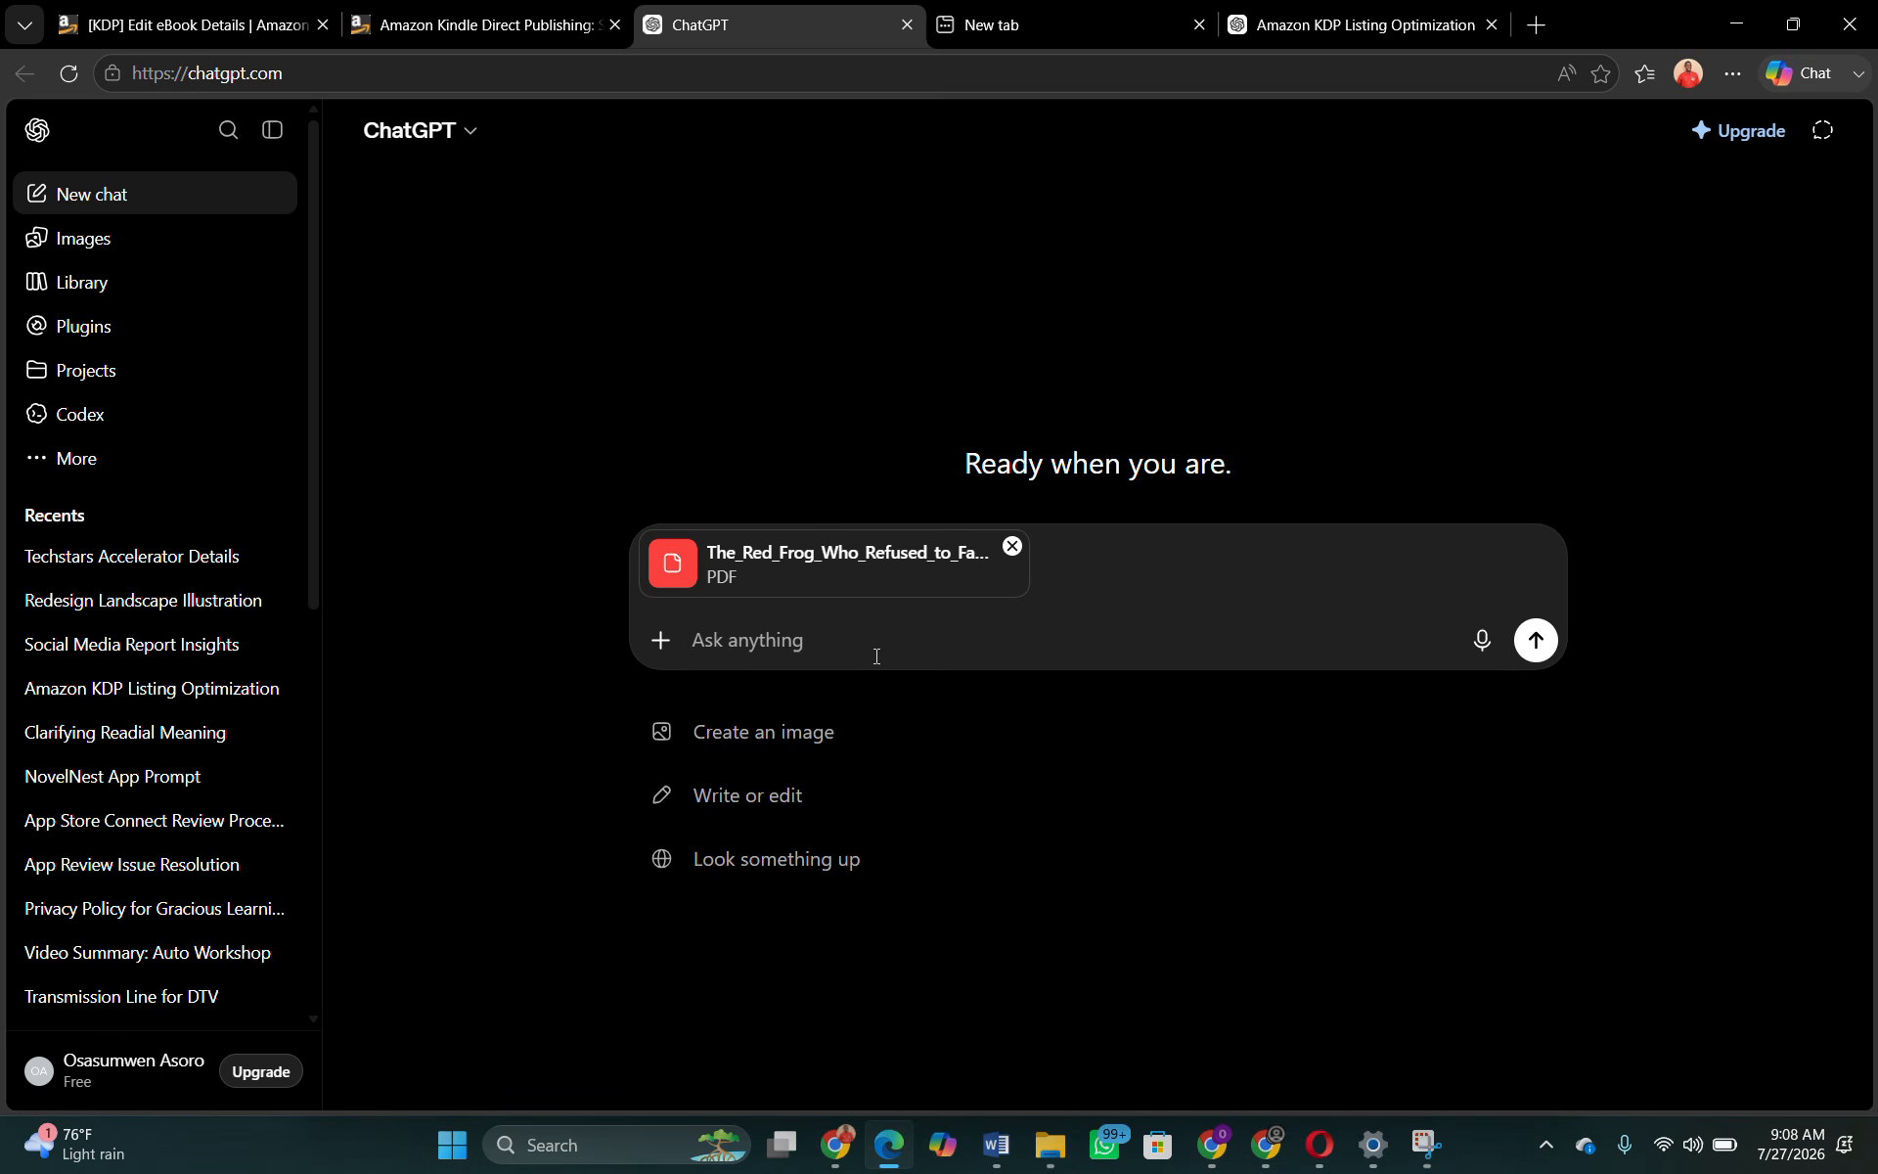
{"action": "key", "text": "ctrl+v"}
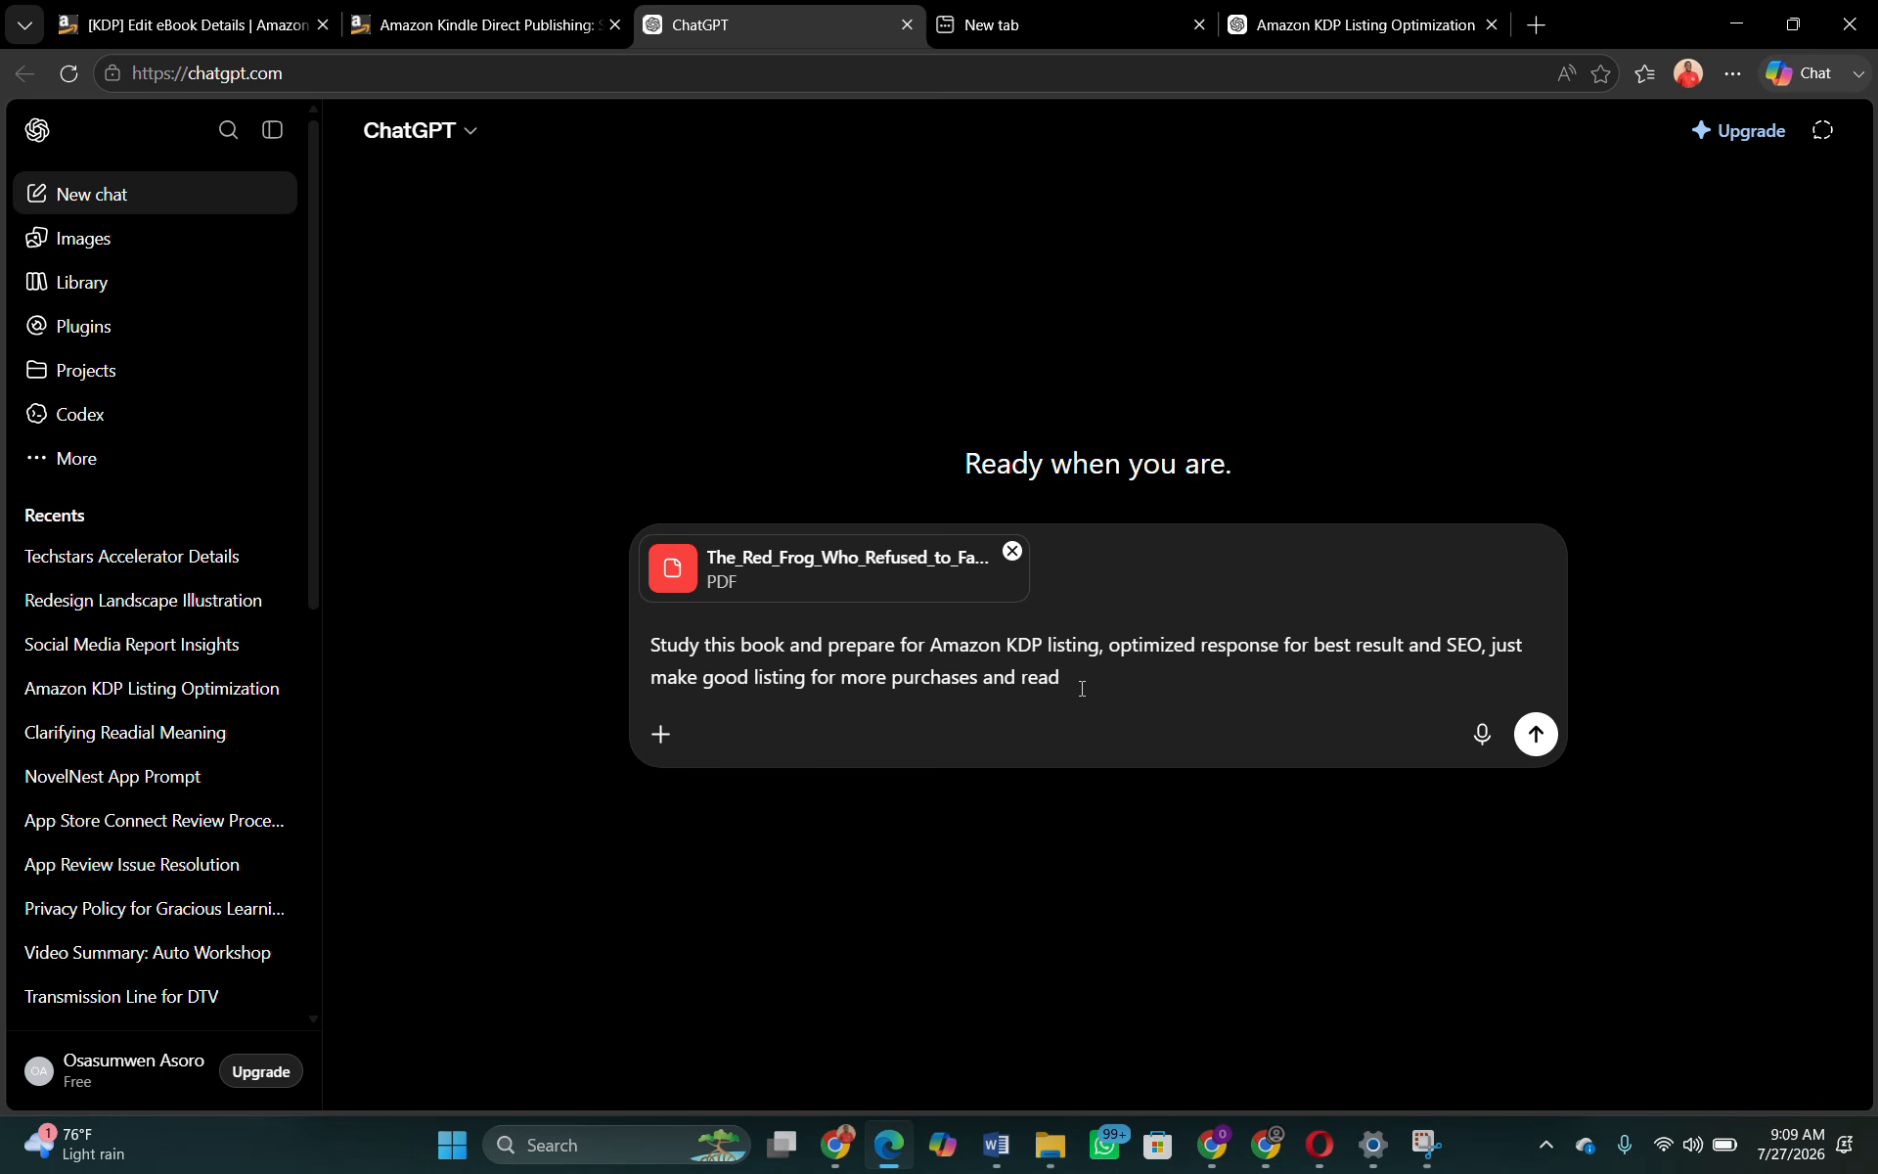
{"action": "left_click", "coordinate": [1535, 735]}
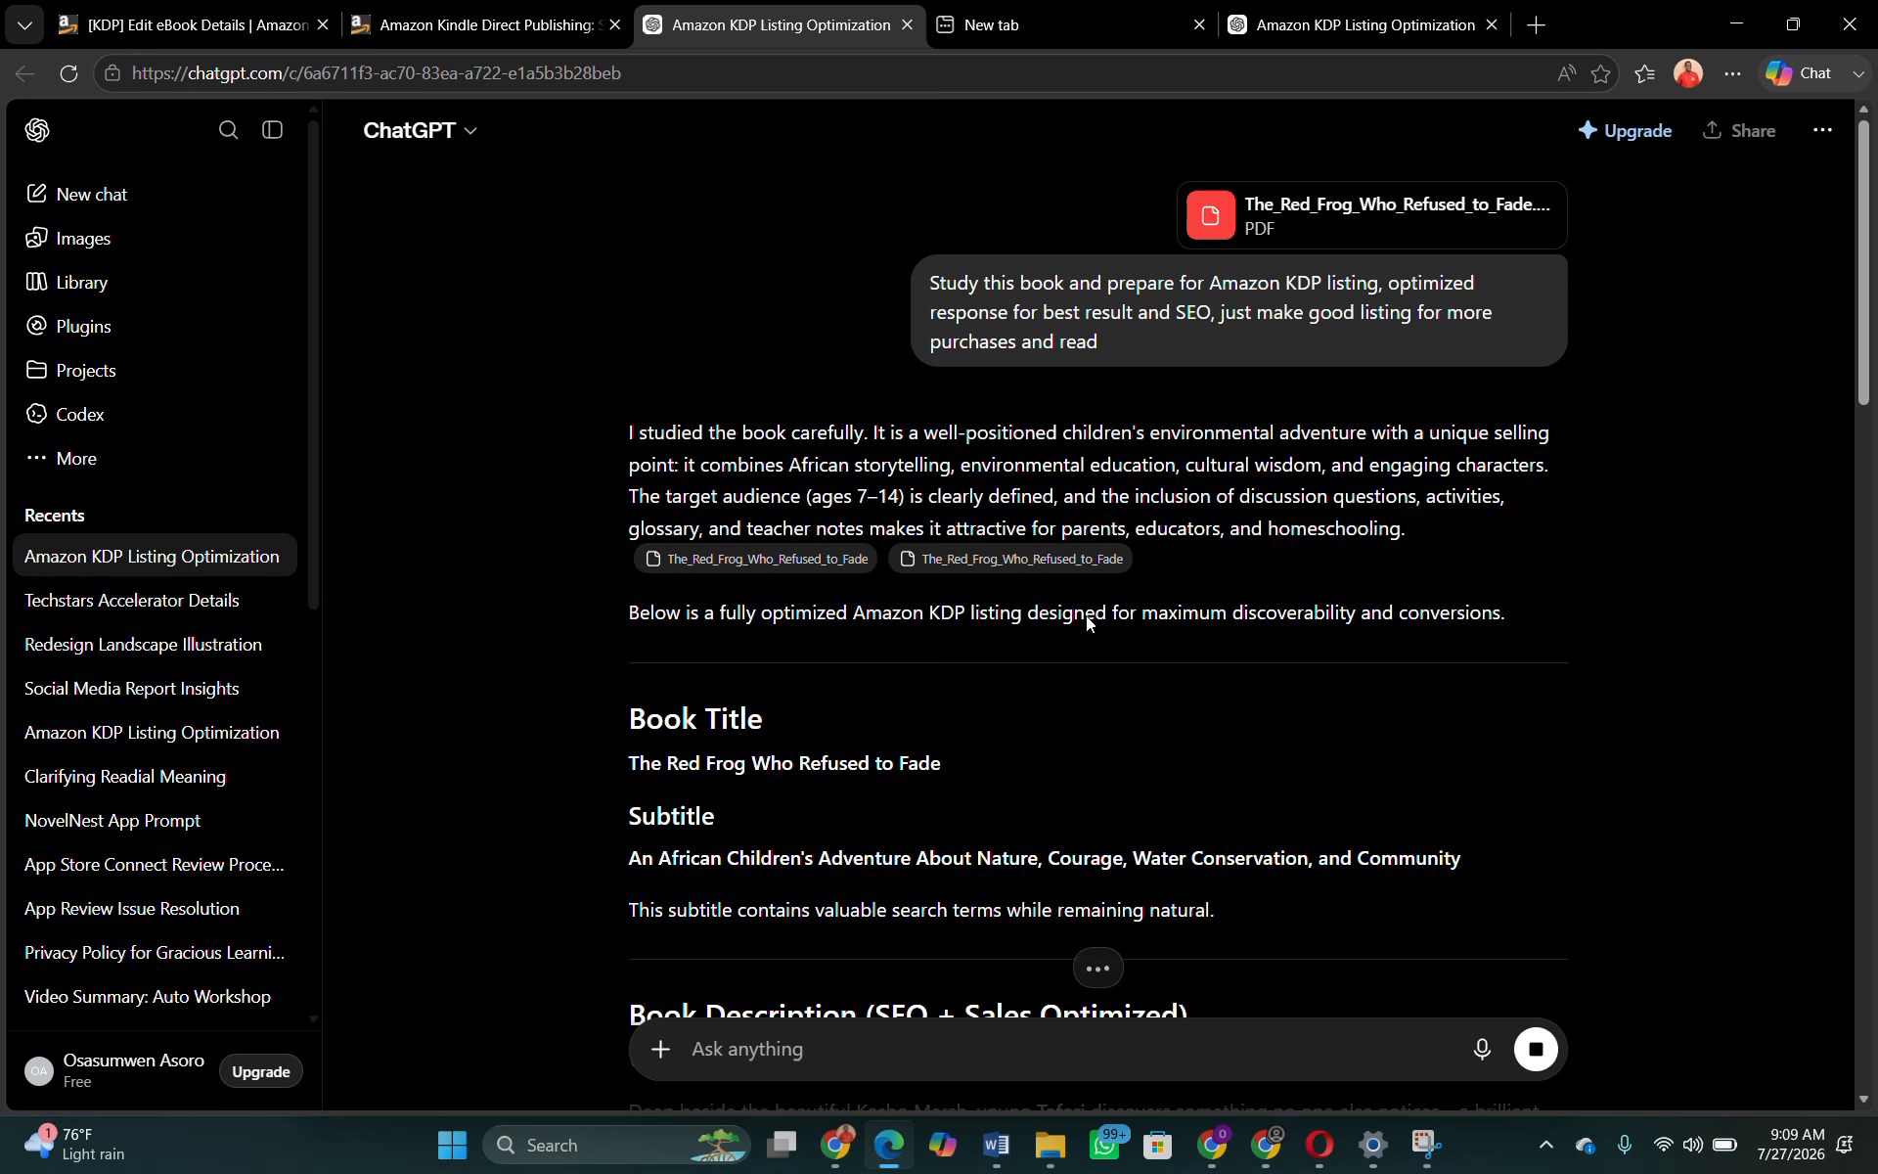
Step: Copy the title "The Red Frog Who Refused to Fade" from the ChatGPT reply into KDP's Book Title field
{"action": "left_click", "coordinate": [140, 30]}
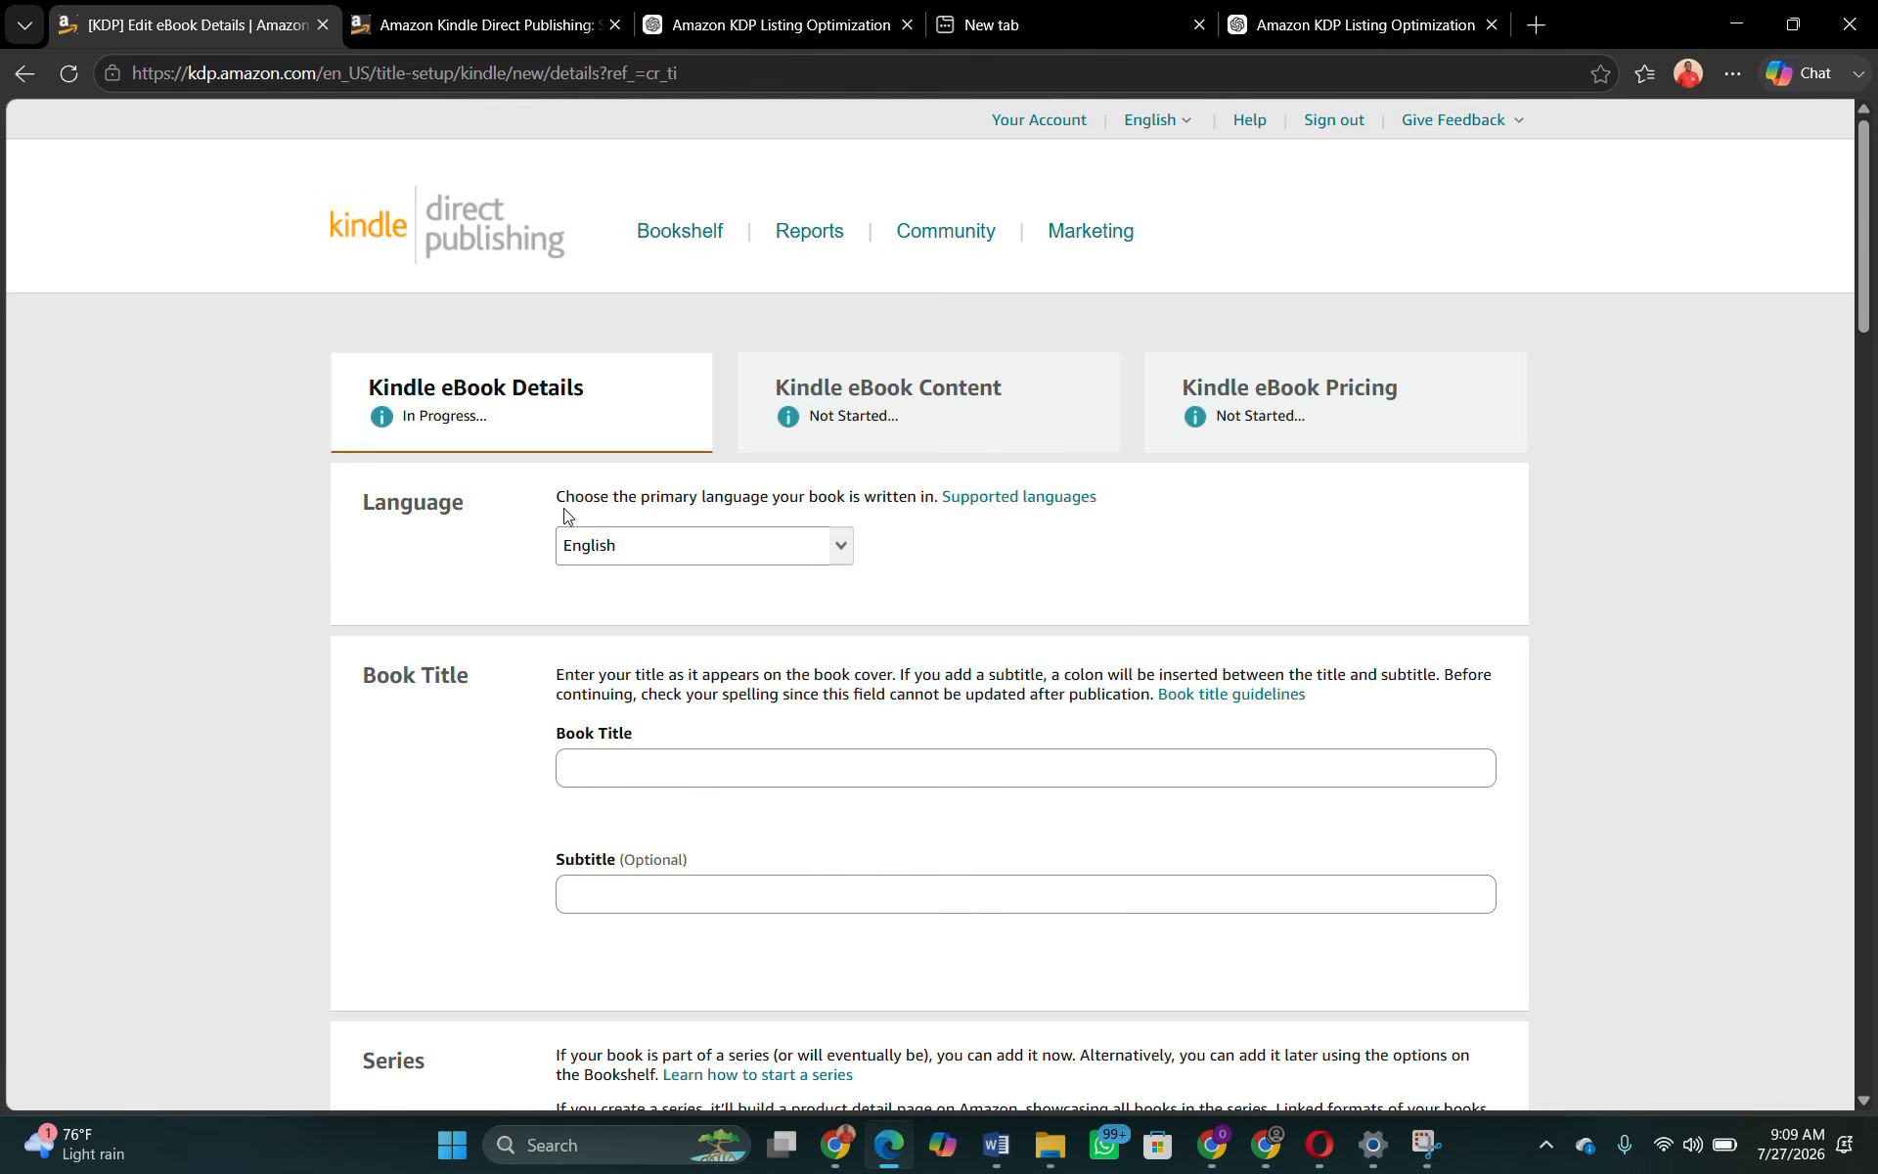
{"action": "left_click", "coordinate": [705, 29]}
{"action": "left_click_drag", "start_coordinate": [624, 765], "coordinate": [941, 753]}
{"action": "key", "text": "ctrl+c"}
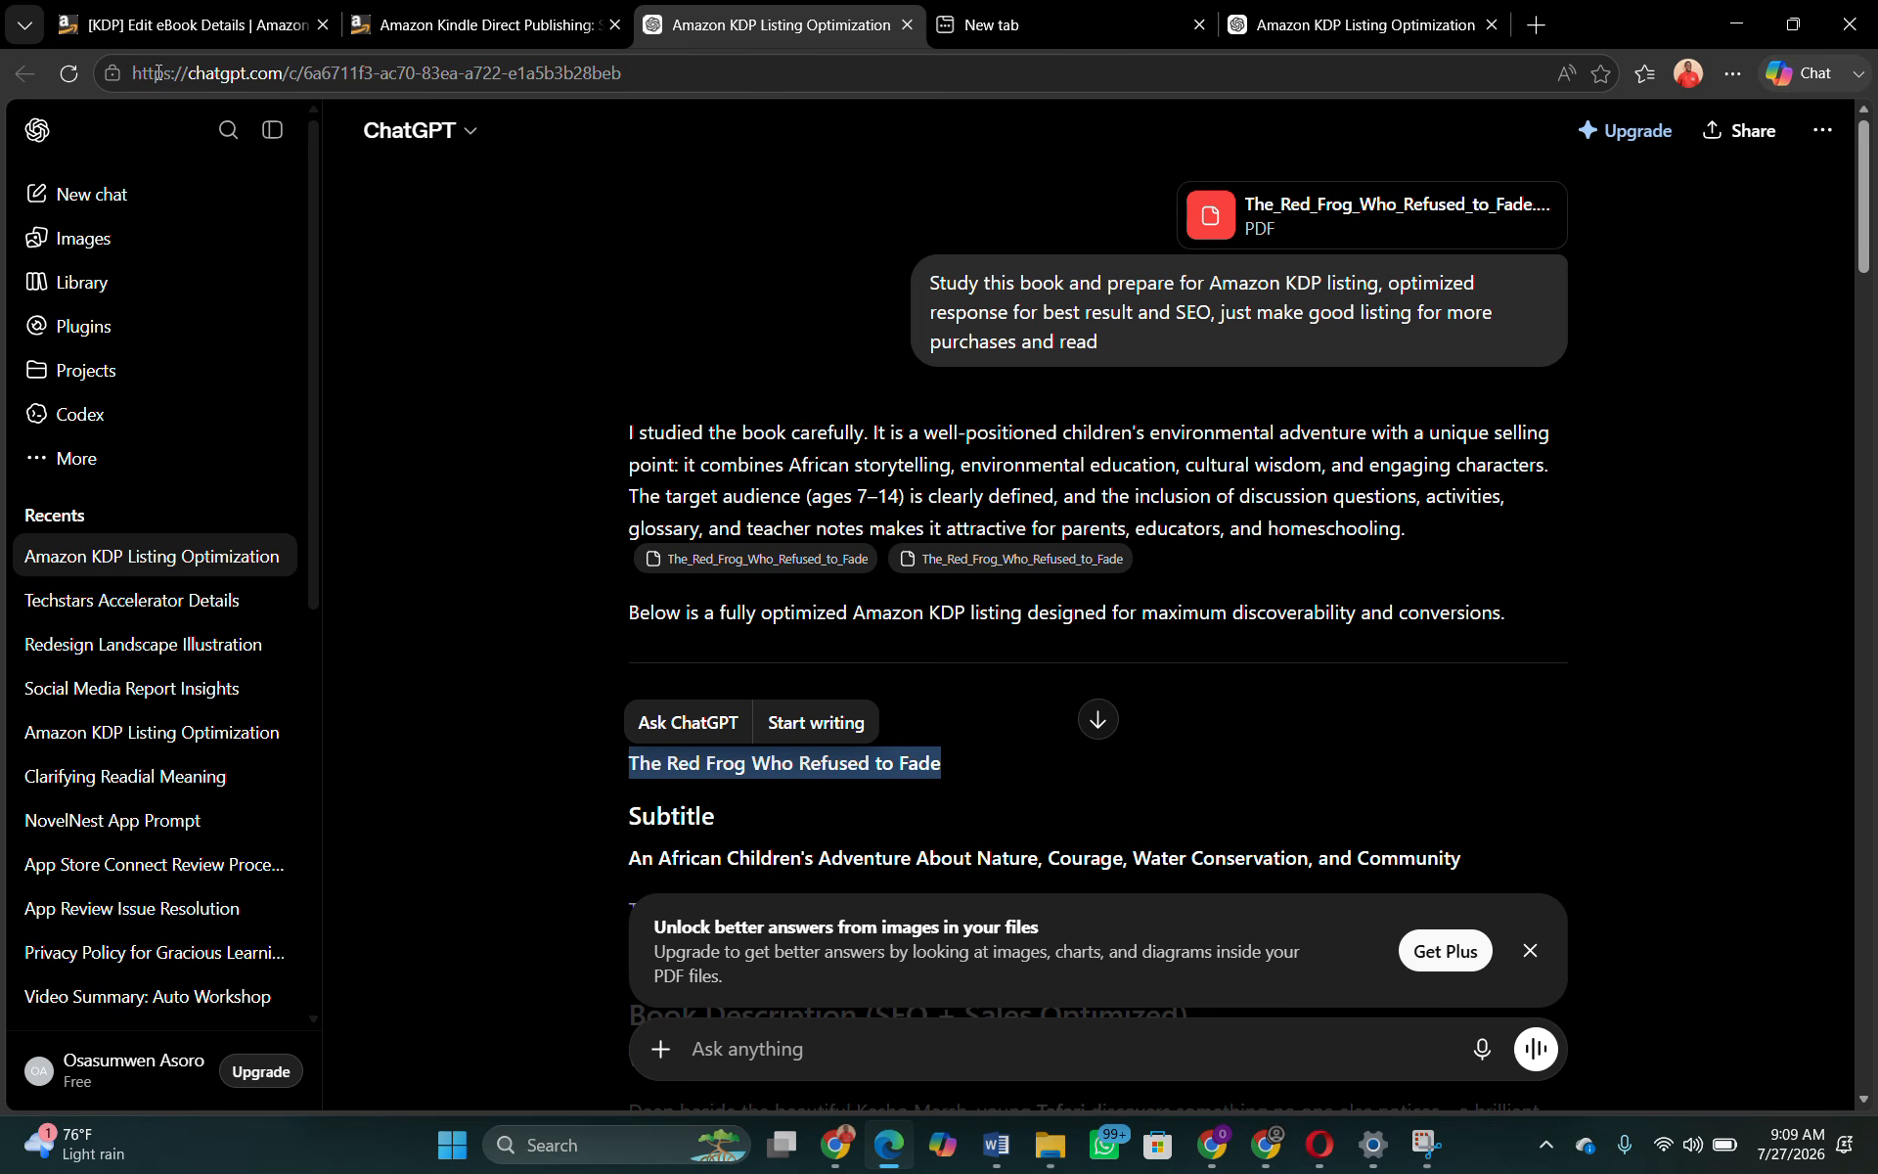
{"action": "left_click", "coordinate": [150, 31]}
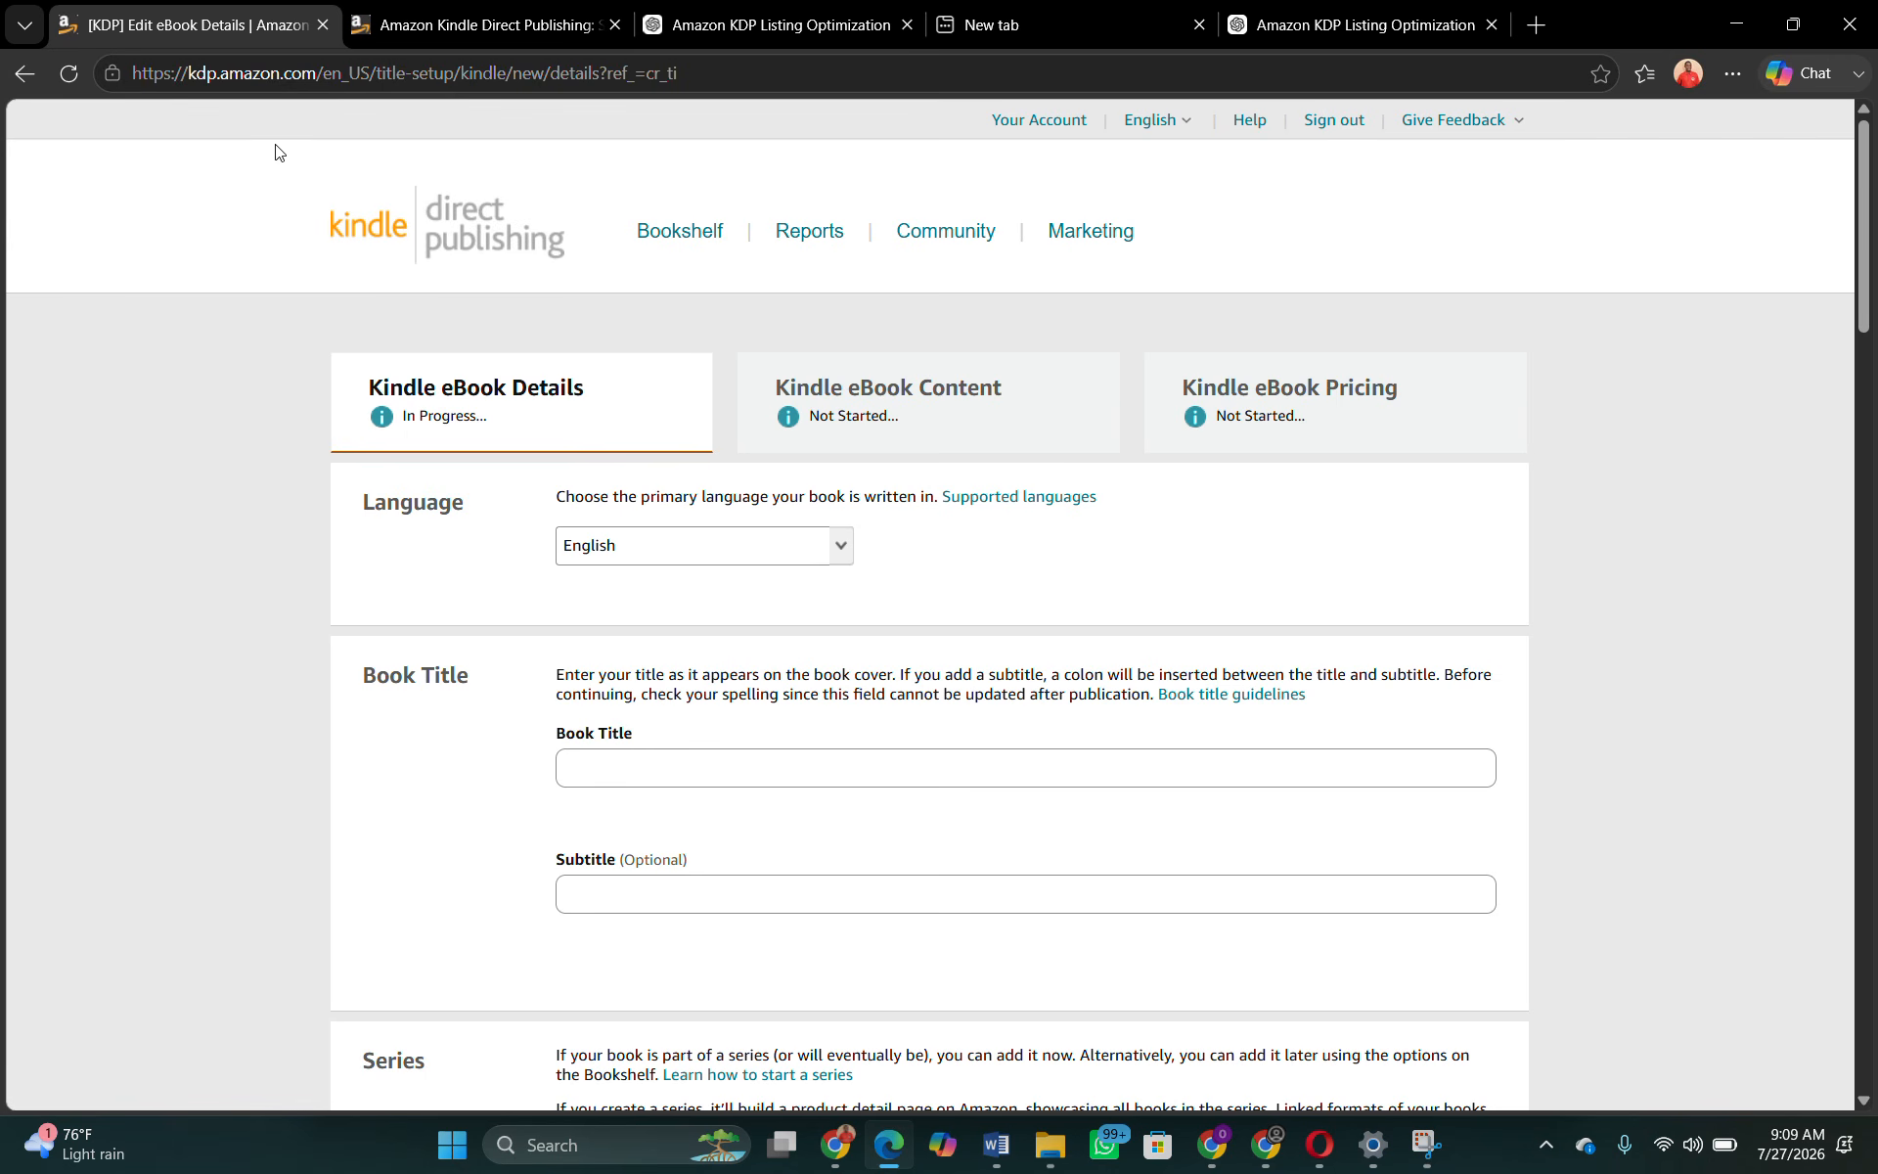
{"action": "left_click", "coordinate": [692, 769]}
{"action": "key", "text": "ctrl+v"}
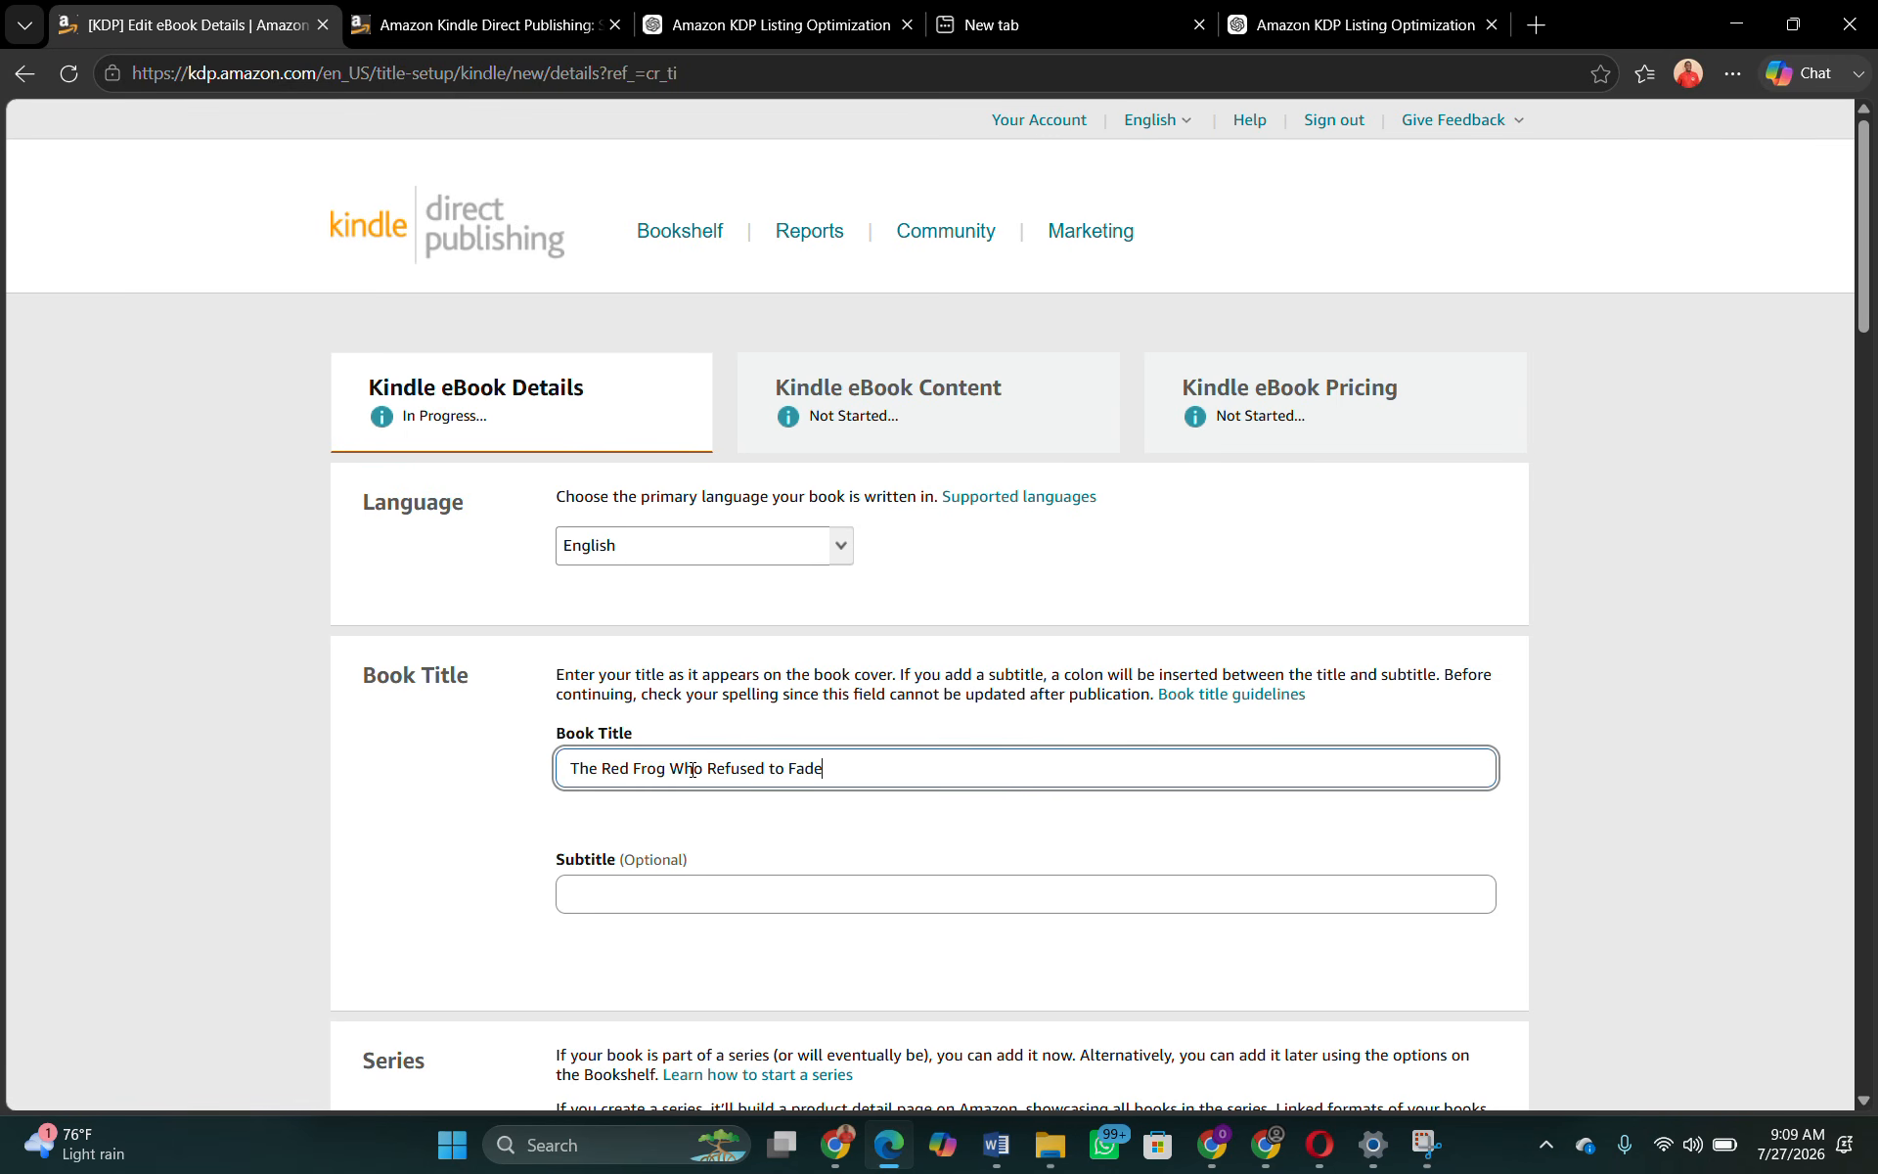
Step: Copy the subtitle "An African Children's Adventure About Nature, Courage, Water Conservation, and Community" from the ChatGPT reply into KDP's Subtitle field
{"action": "scroll", "coordinate": [617, 691], "scroll_direction": "down", "scroll_amount": 5}
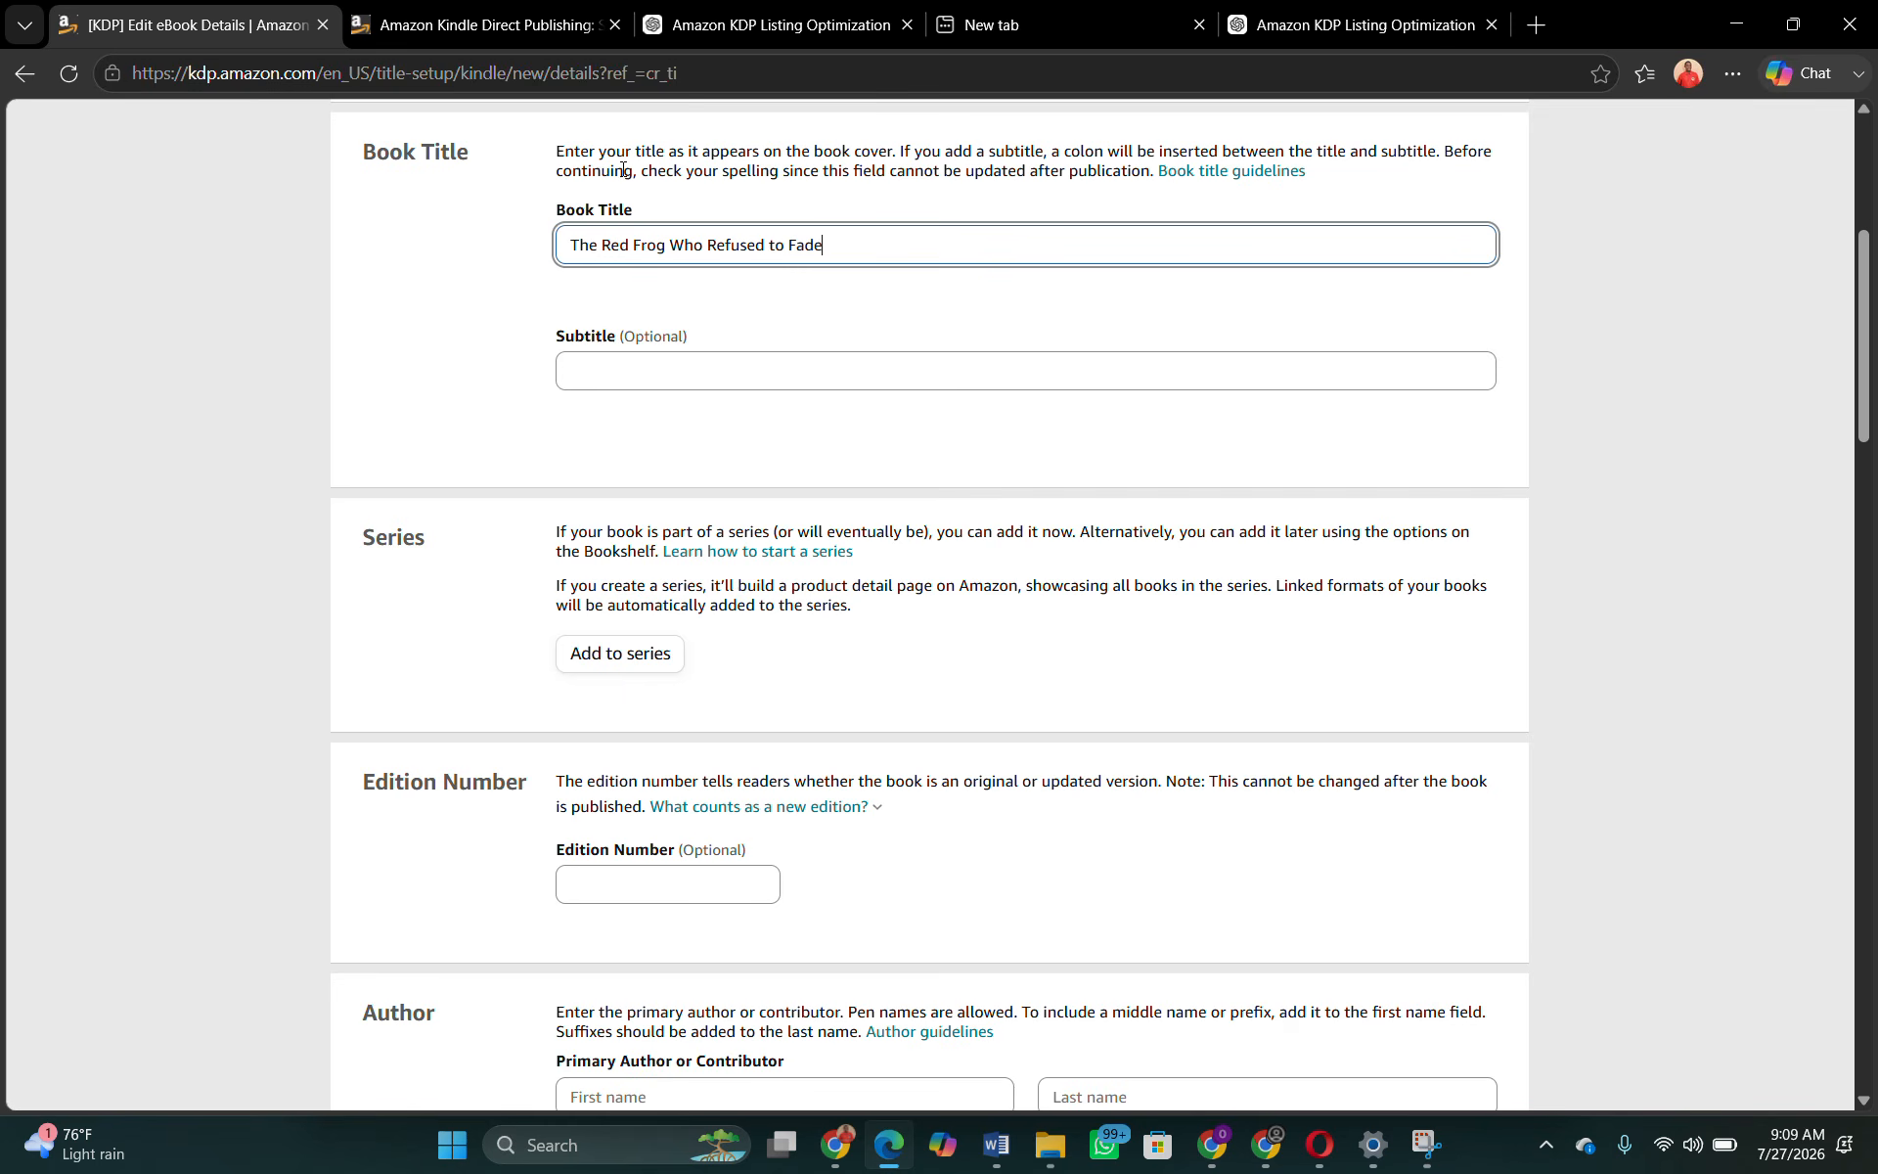
{"action": "left_click", "coordinate": [711, 22]}
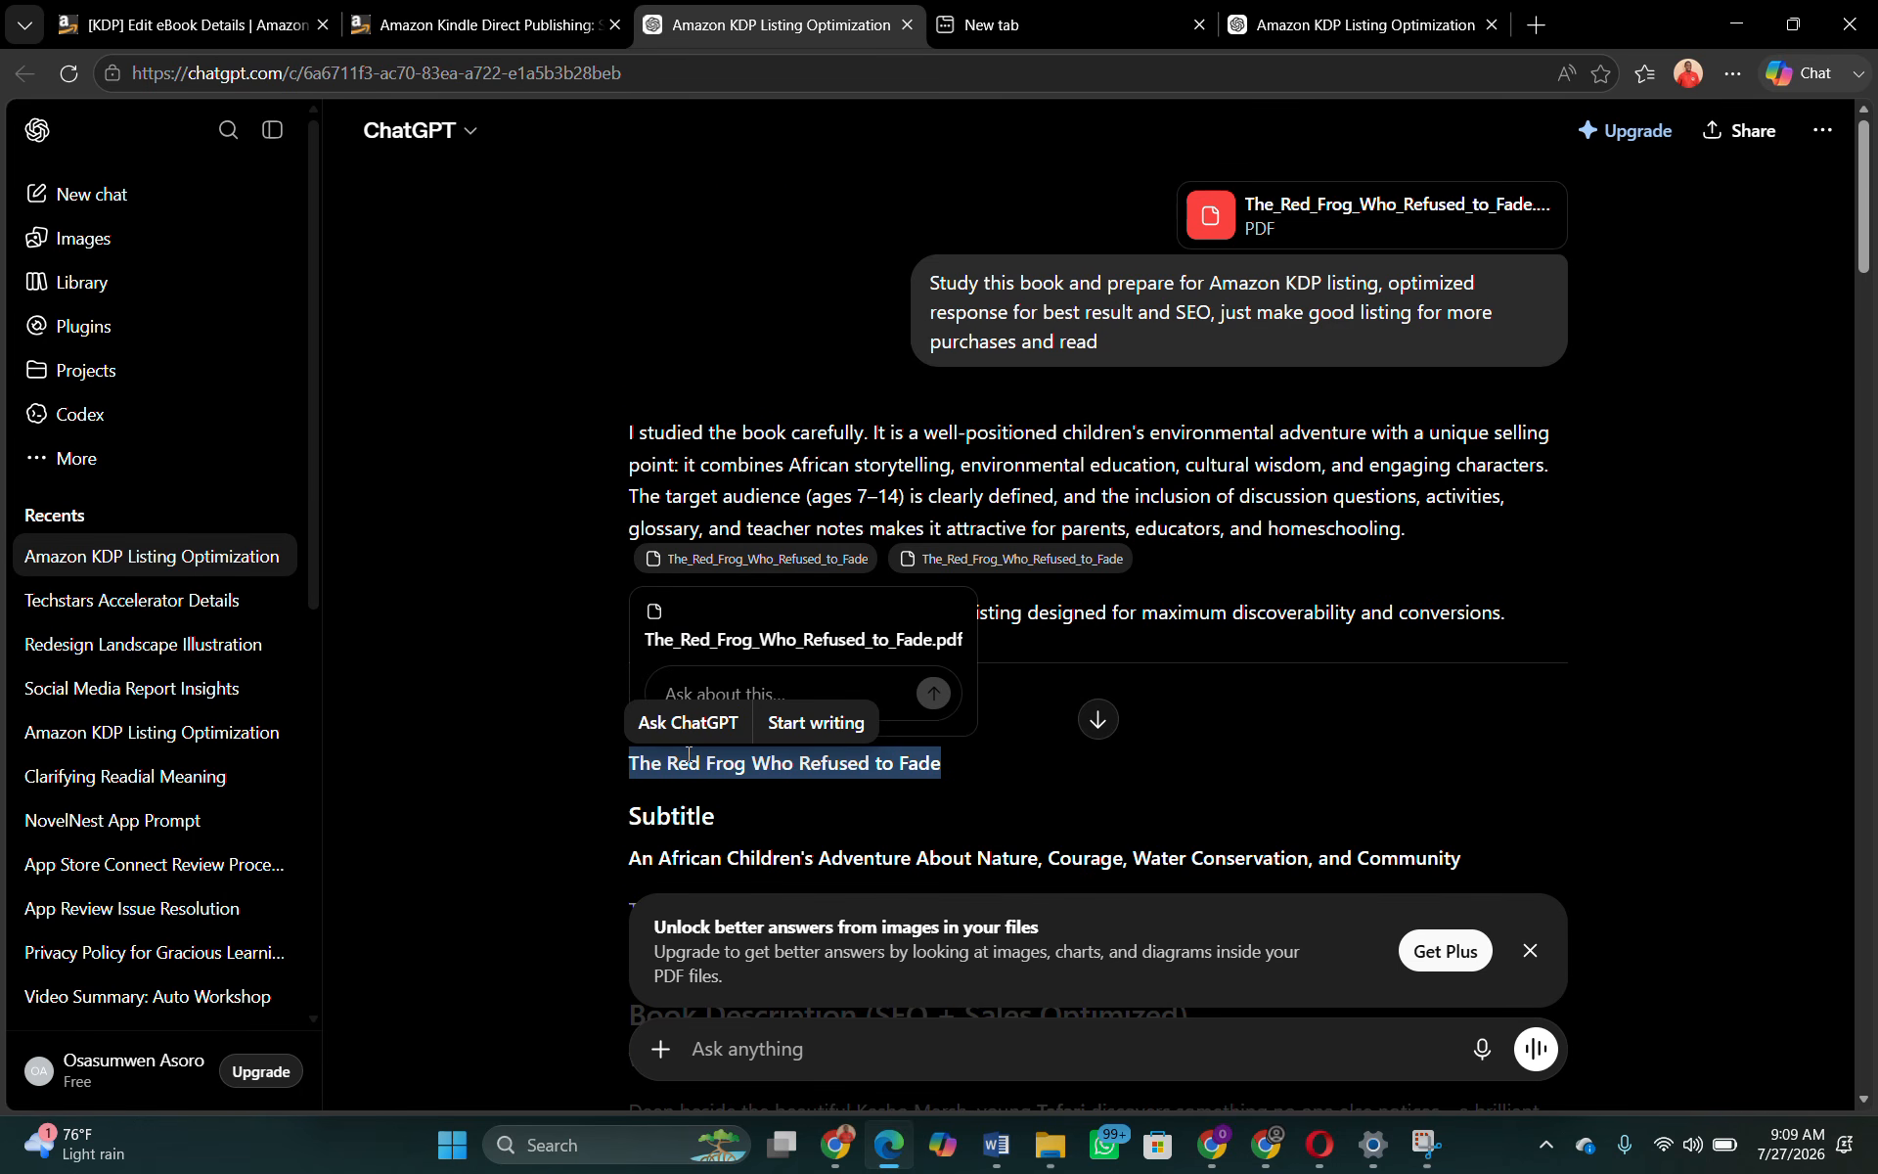
{"action": "scroll", "coordinate": [689, 754], "scroll_direction": "down", "scroll_amount": 1}
{"action": "scroll", "coordinate": [689, 754], "scroll_direction": "down", "scroll_amount": 1}
{"action": "scroll", "coordinate": [688, 753], "scroll_direction": "up", "scroll_amount": 1}
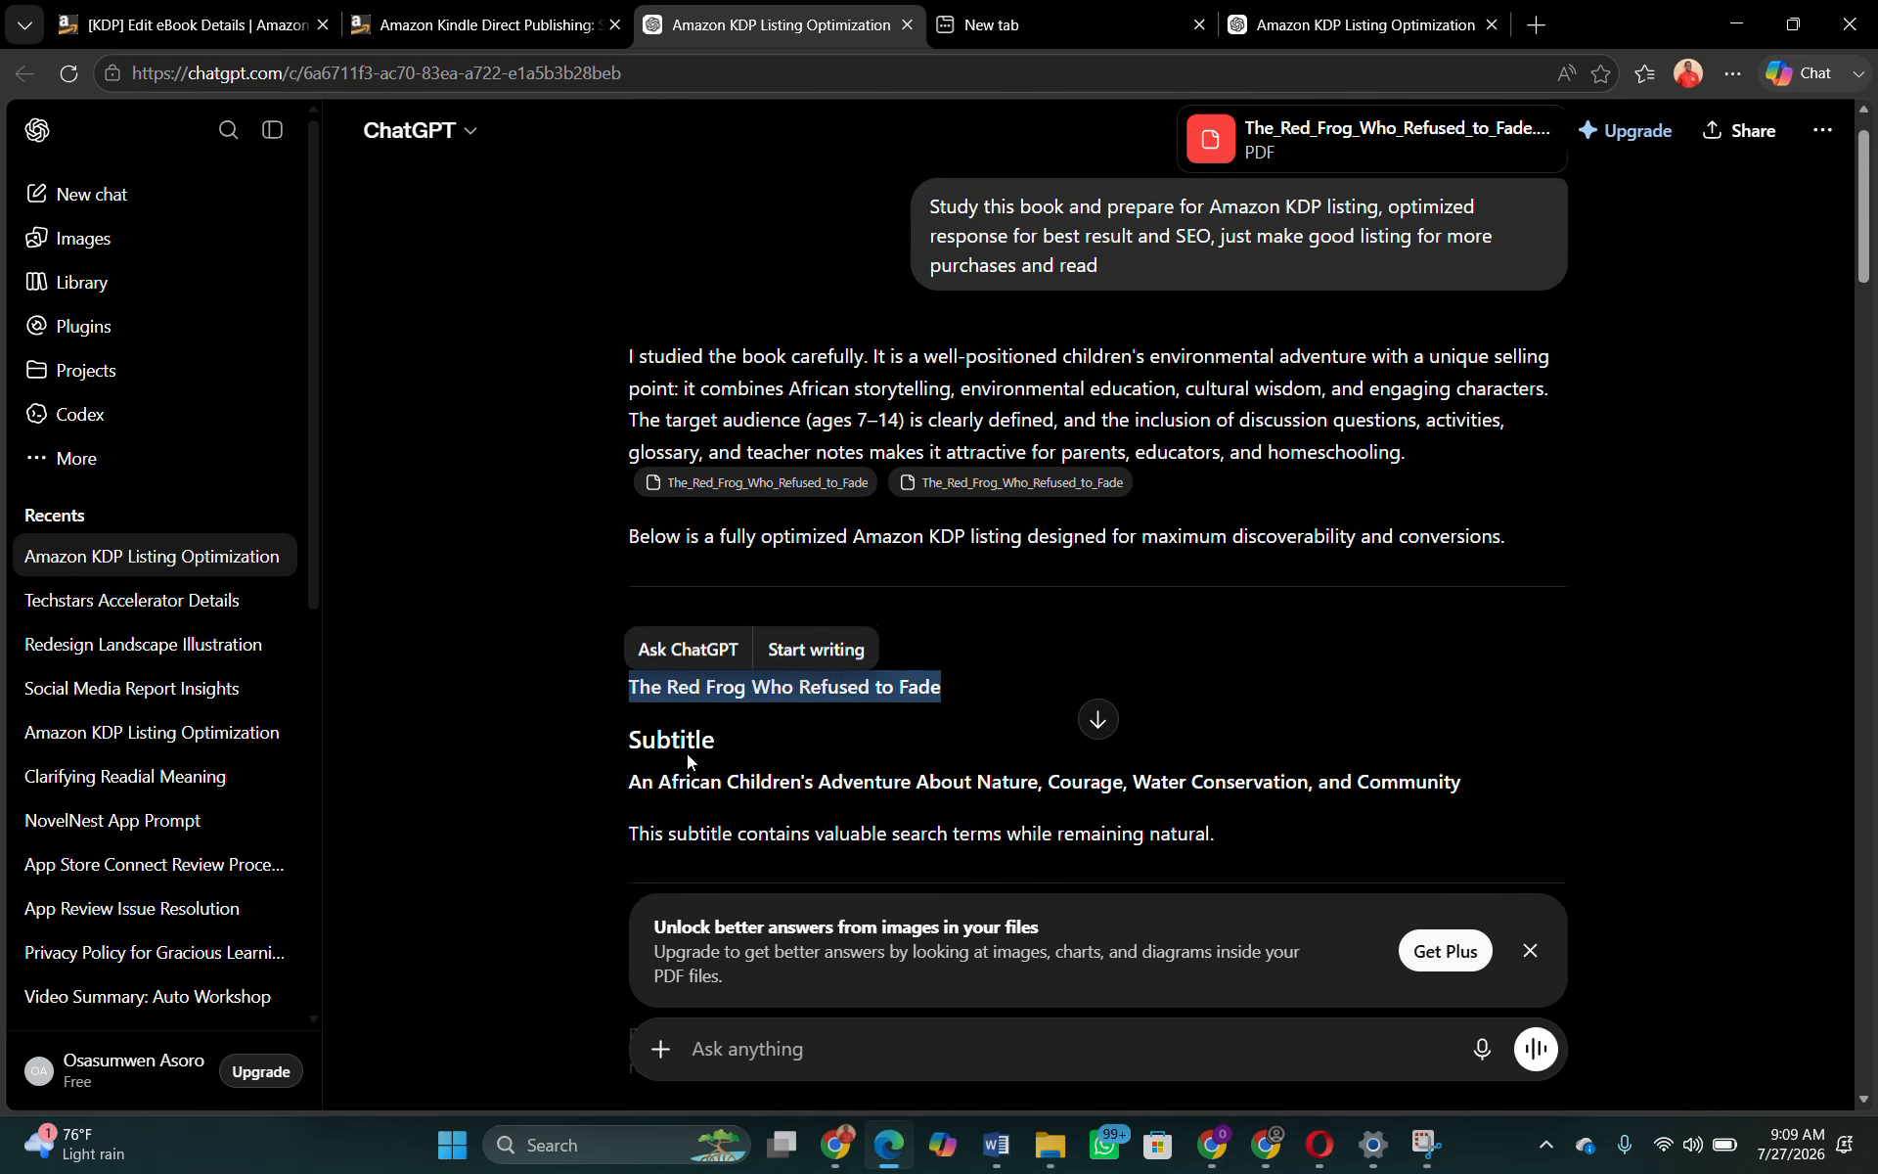
{"action": "scroll", "coordinate": [689, 754], "scroll_direction": "down", "scroll_amount": 2}
{"action": "scroll", "coordinate": [689, 754], "scroll_direction": "up", "scroll_amount": 2}
{"action": "scroll", "coordinate": [689, 754], "scroll_direction": "down", "scroll_amount": 5}
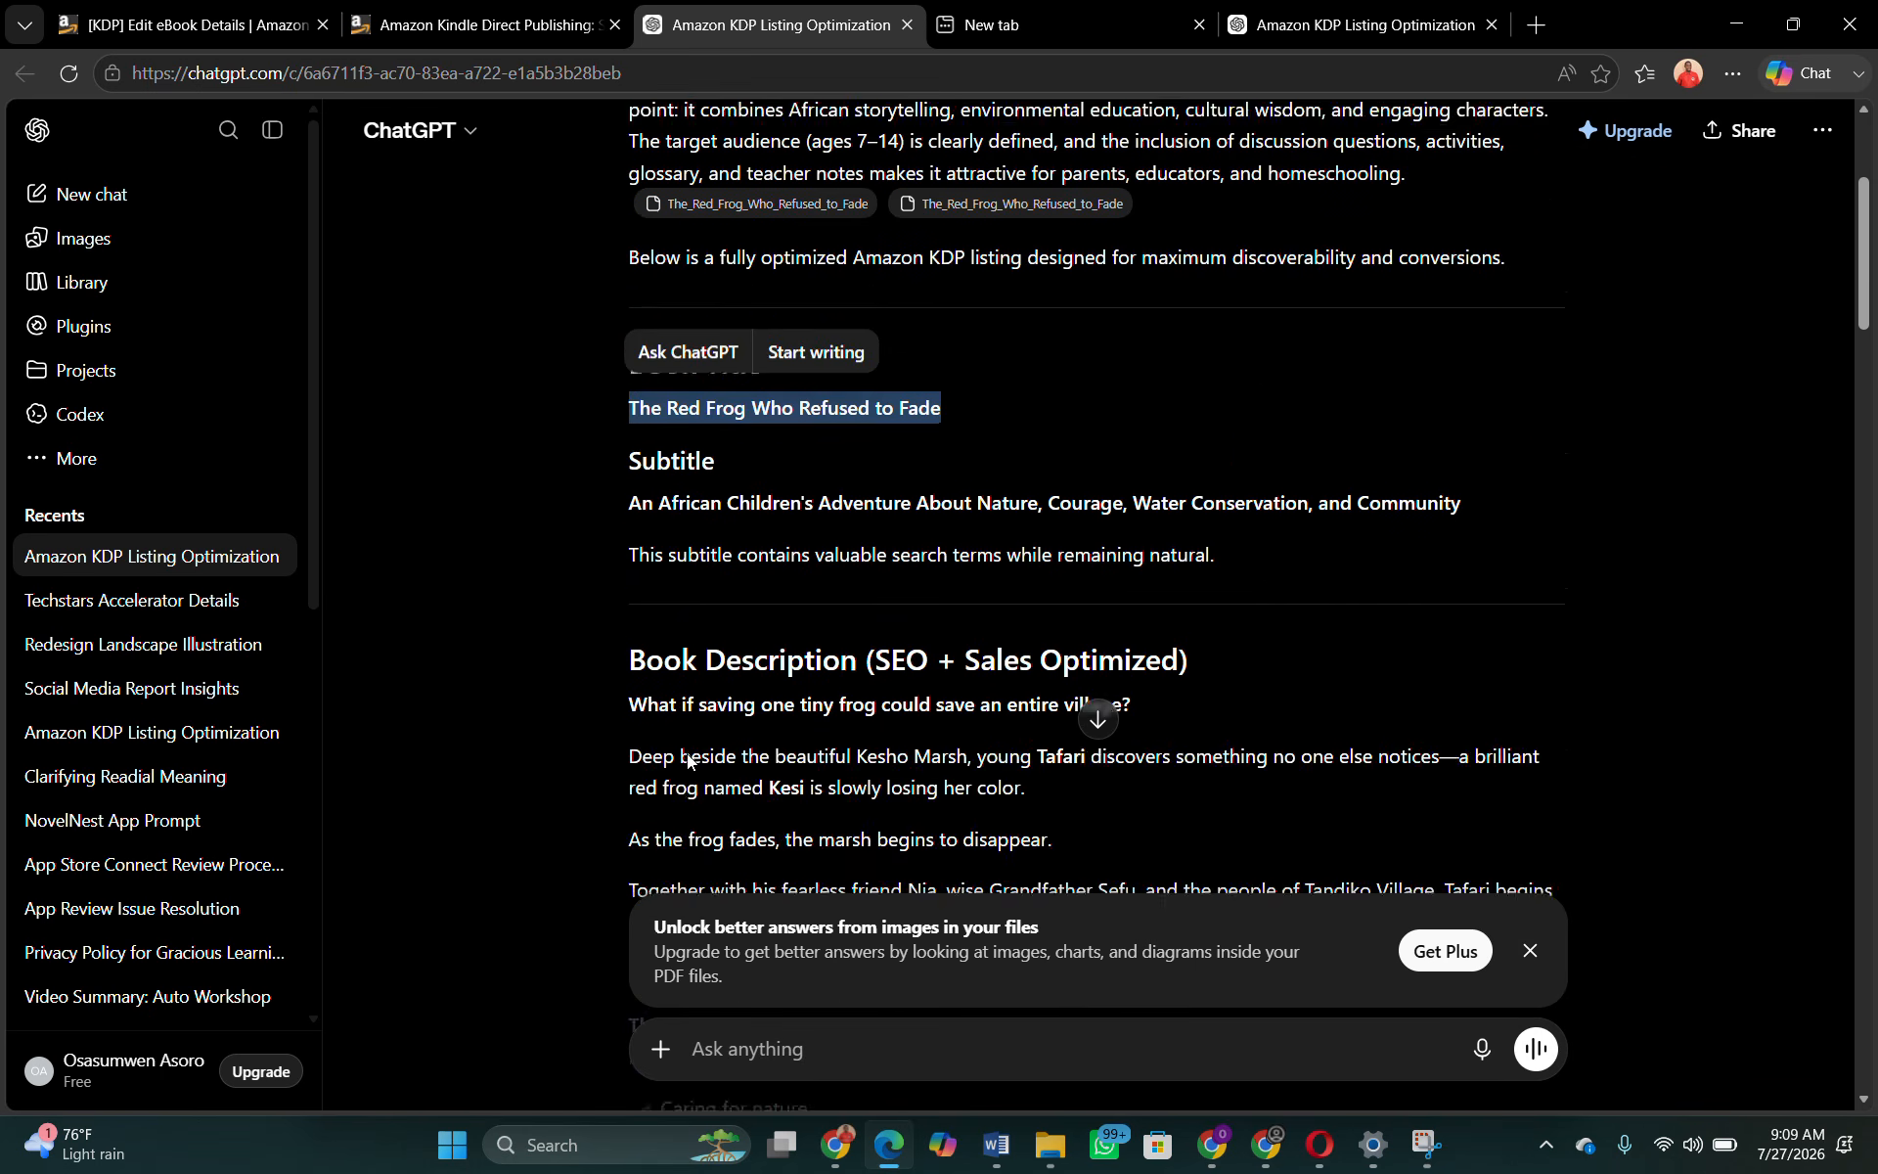
{"action": "scroll", "coordinate": [689, 754], "scroll_direction": "down", "scroll_amount": 3}
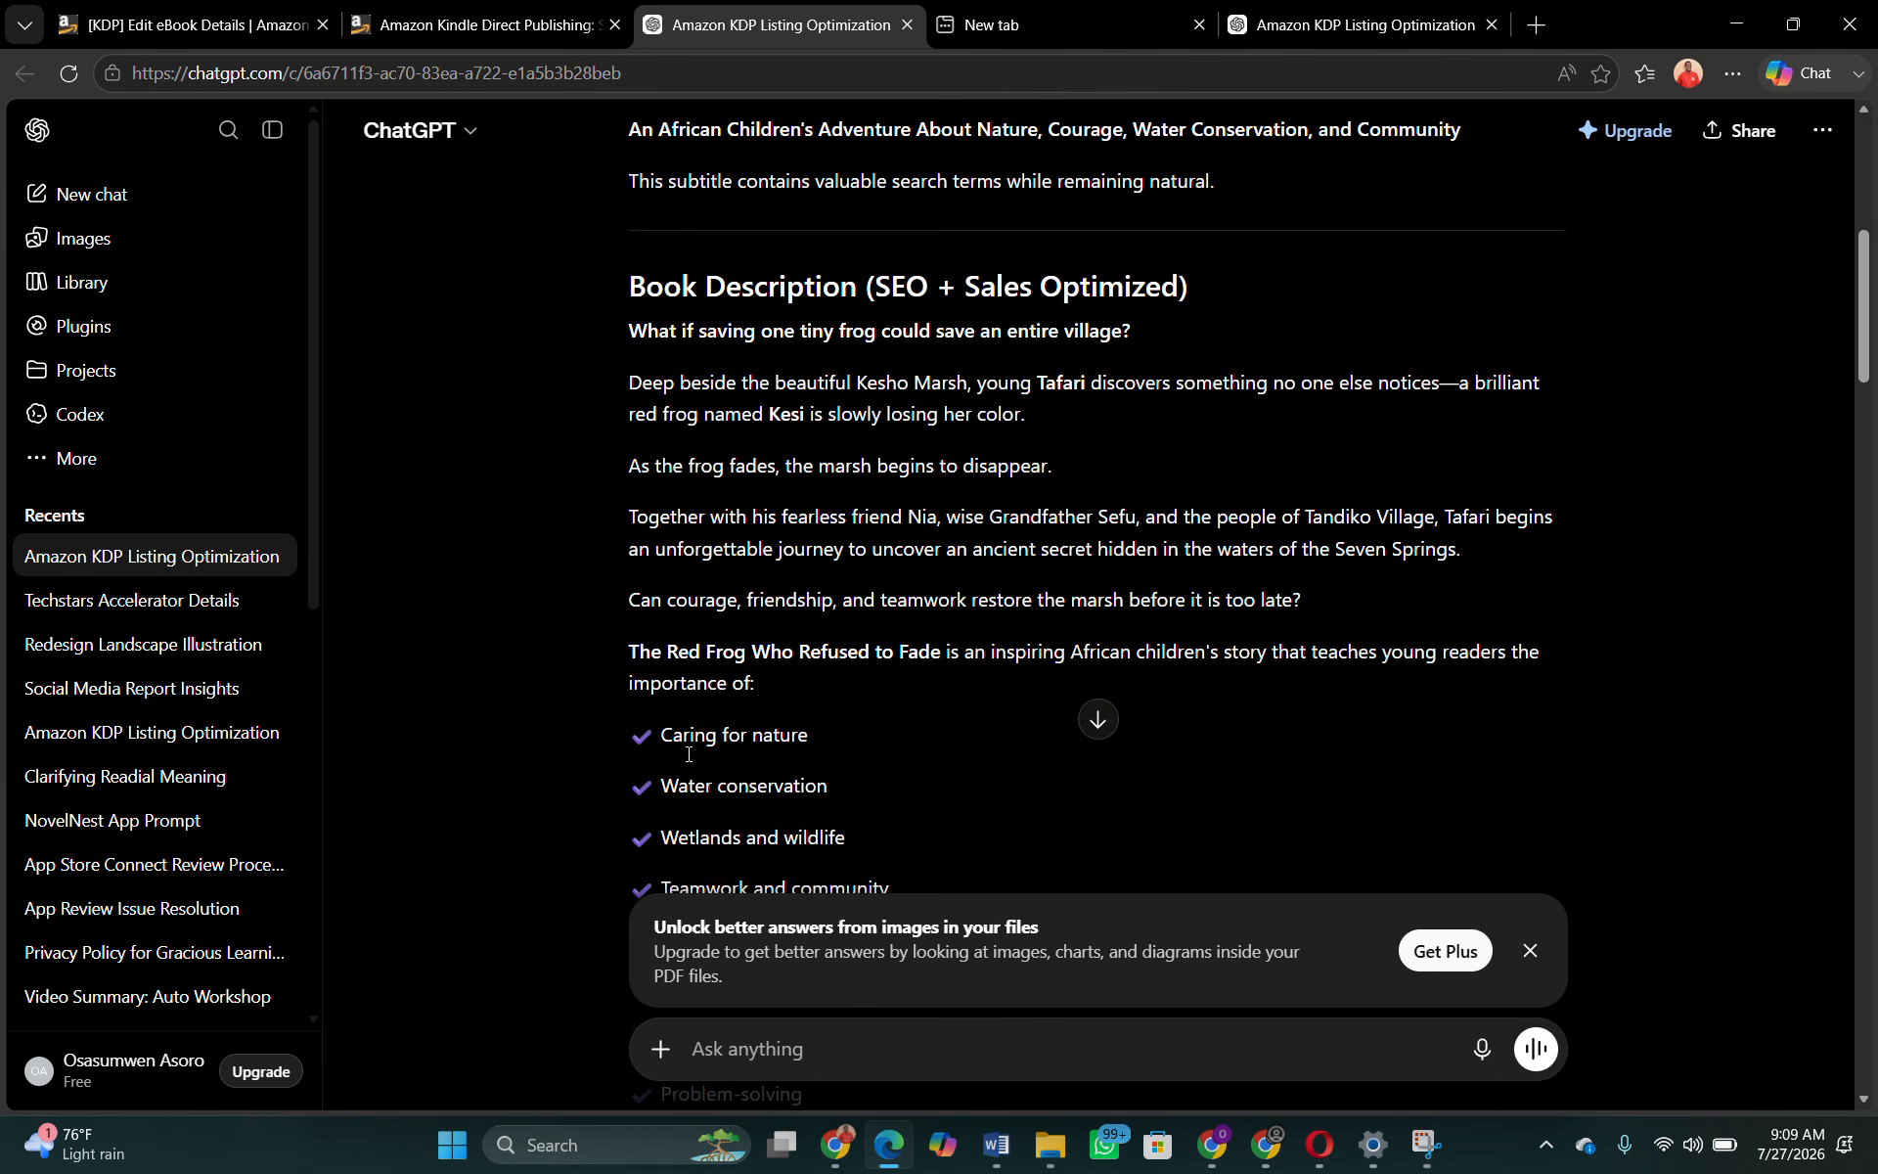
{"action": "scroll", "coordinate": [688, 754], "scroll_direction": "up", "scroll_amount": 6}
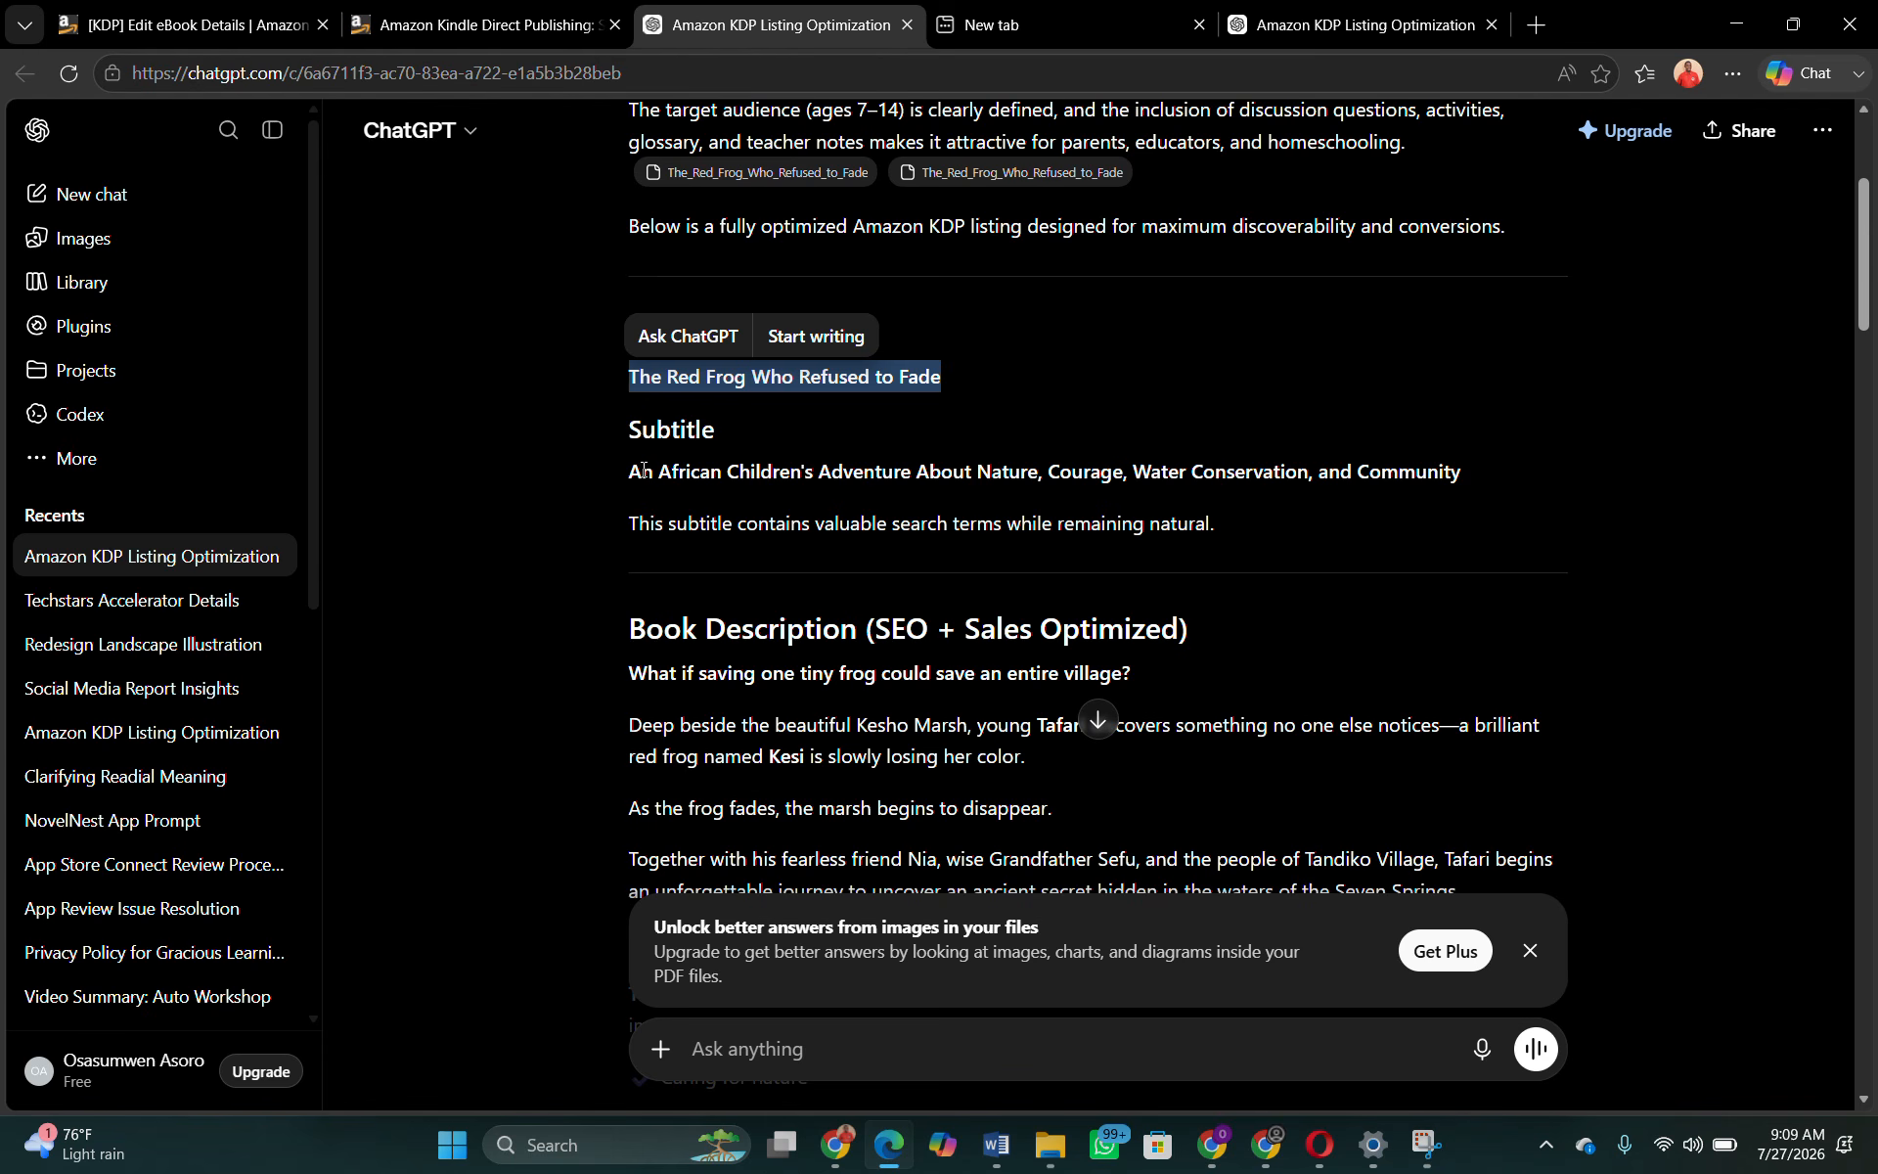
{"action": "left_click_drag", "start_coordinate": [631, 470], "coordinate": [1462, 478]}
{"action": "key", "text": "ctrl+c"}
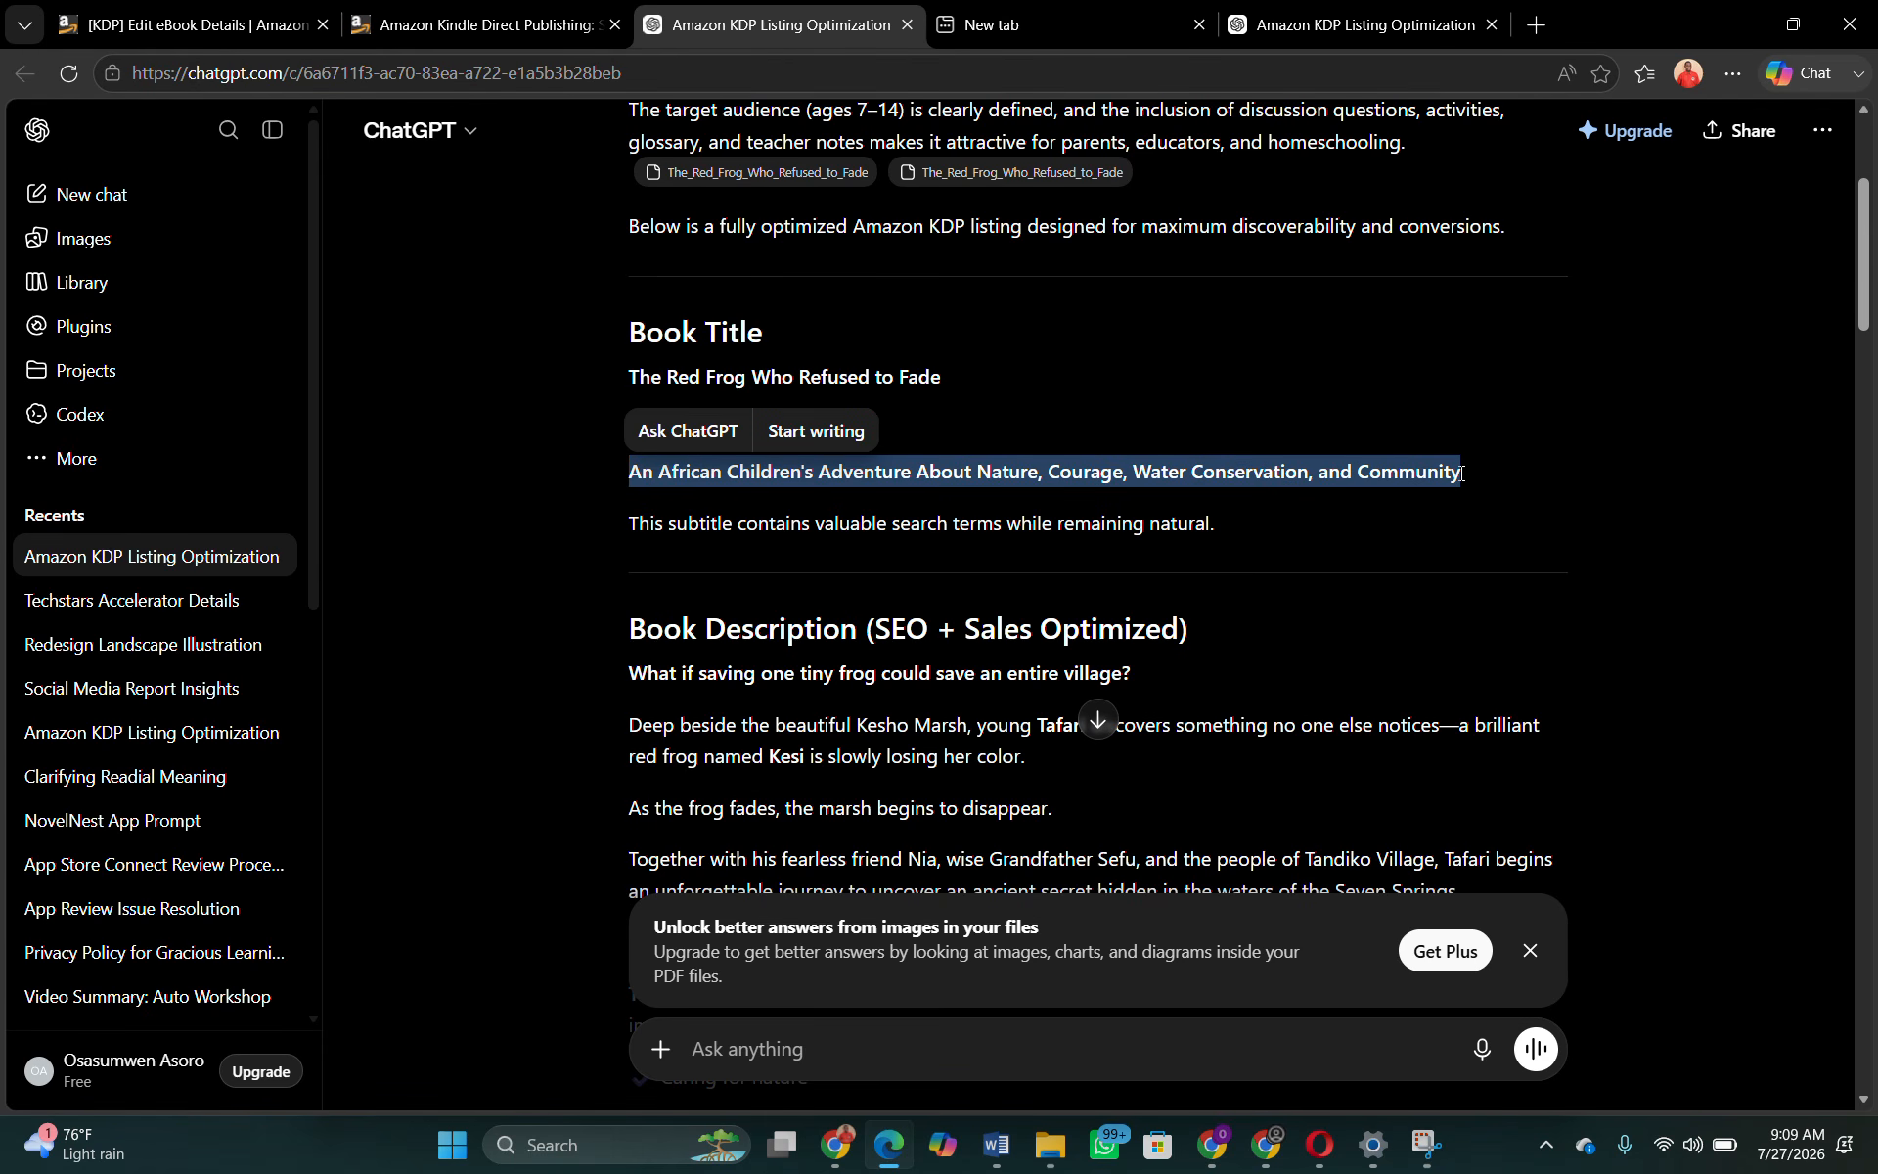
{"action": "left_click", "coordinate": [245, 29]}
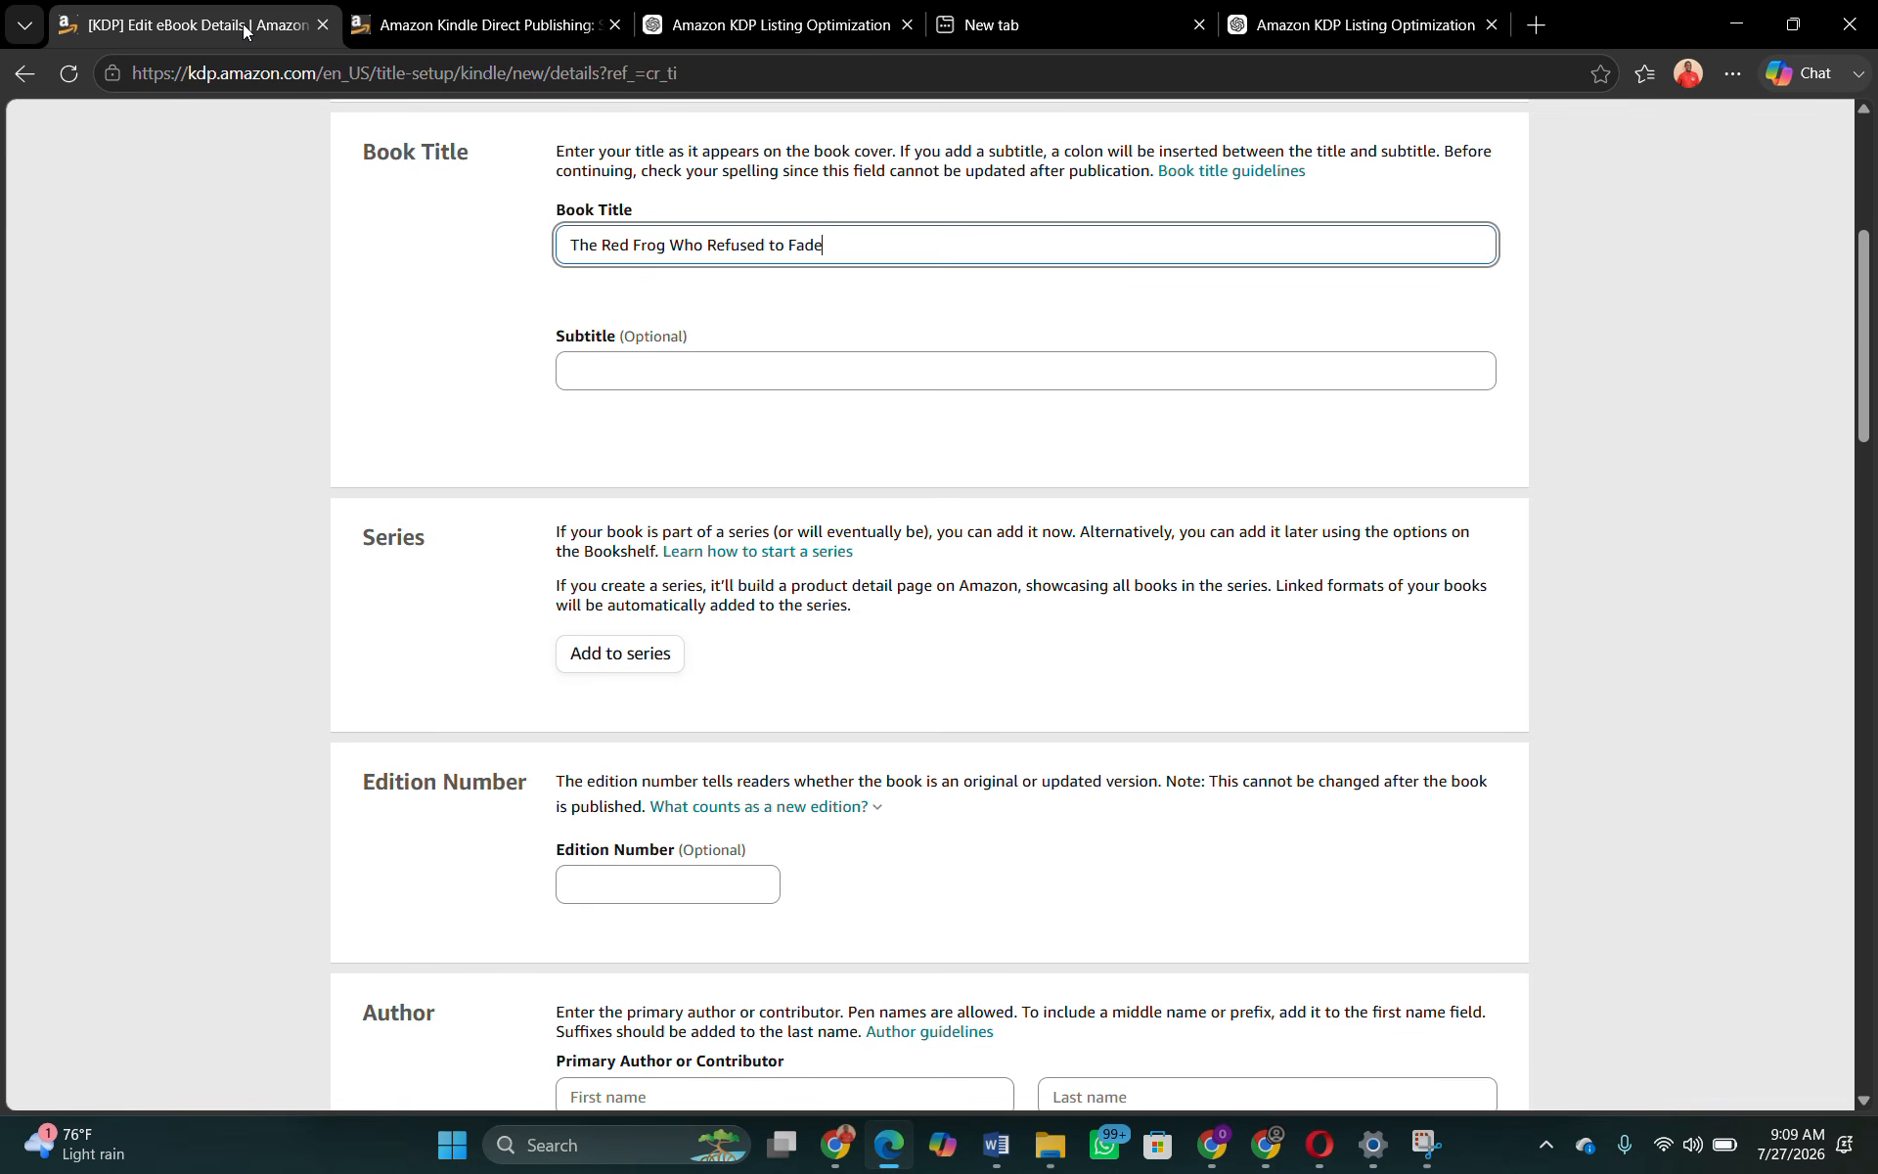
{"action": "left_click", "coordinate": [790, 377]}
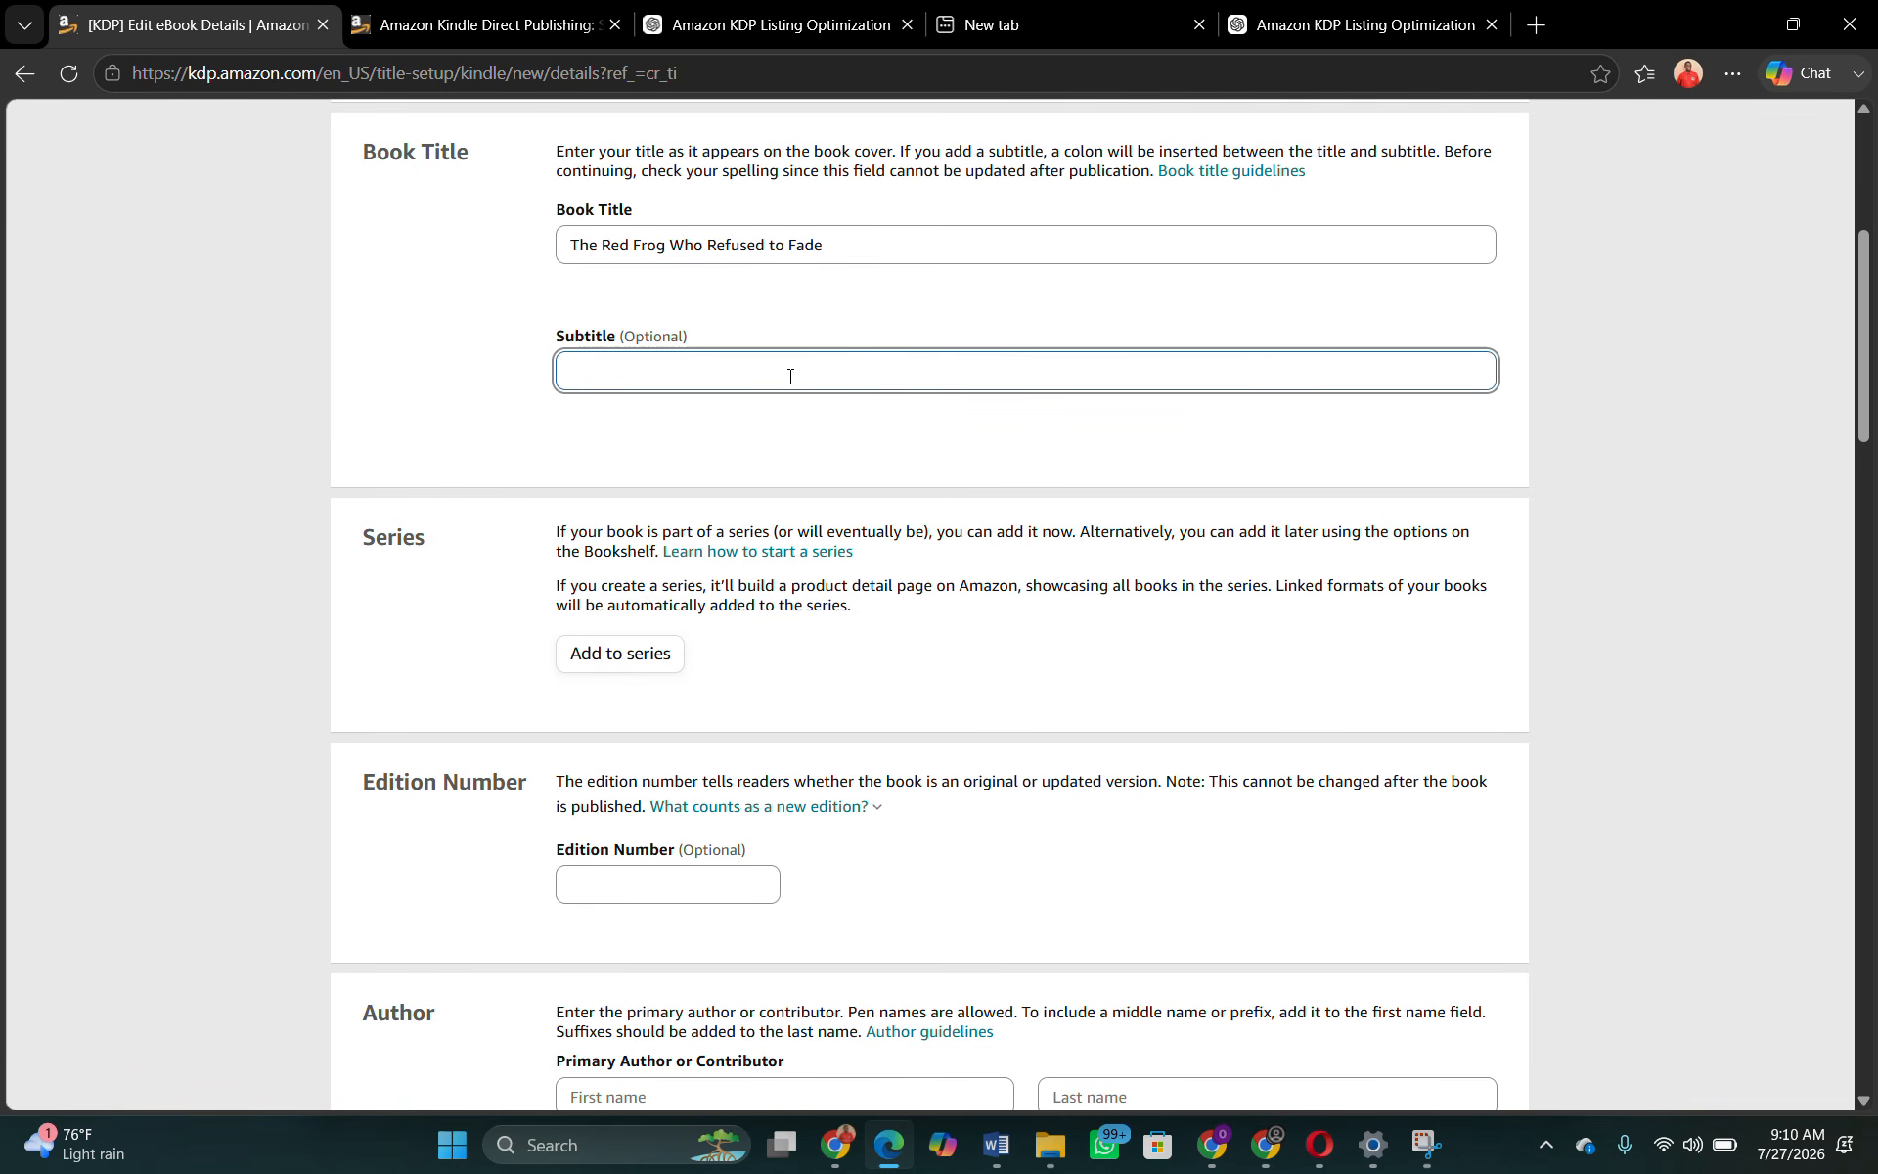
{"action": "key", "text": "ctrl+v"}
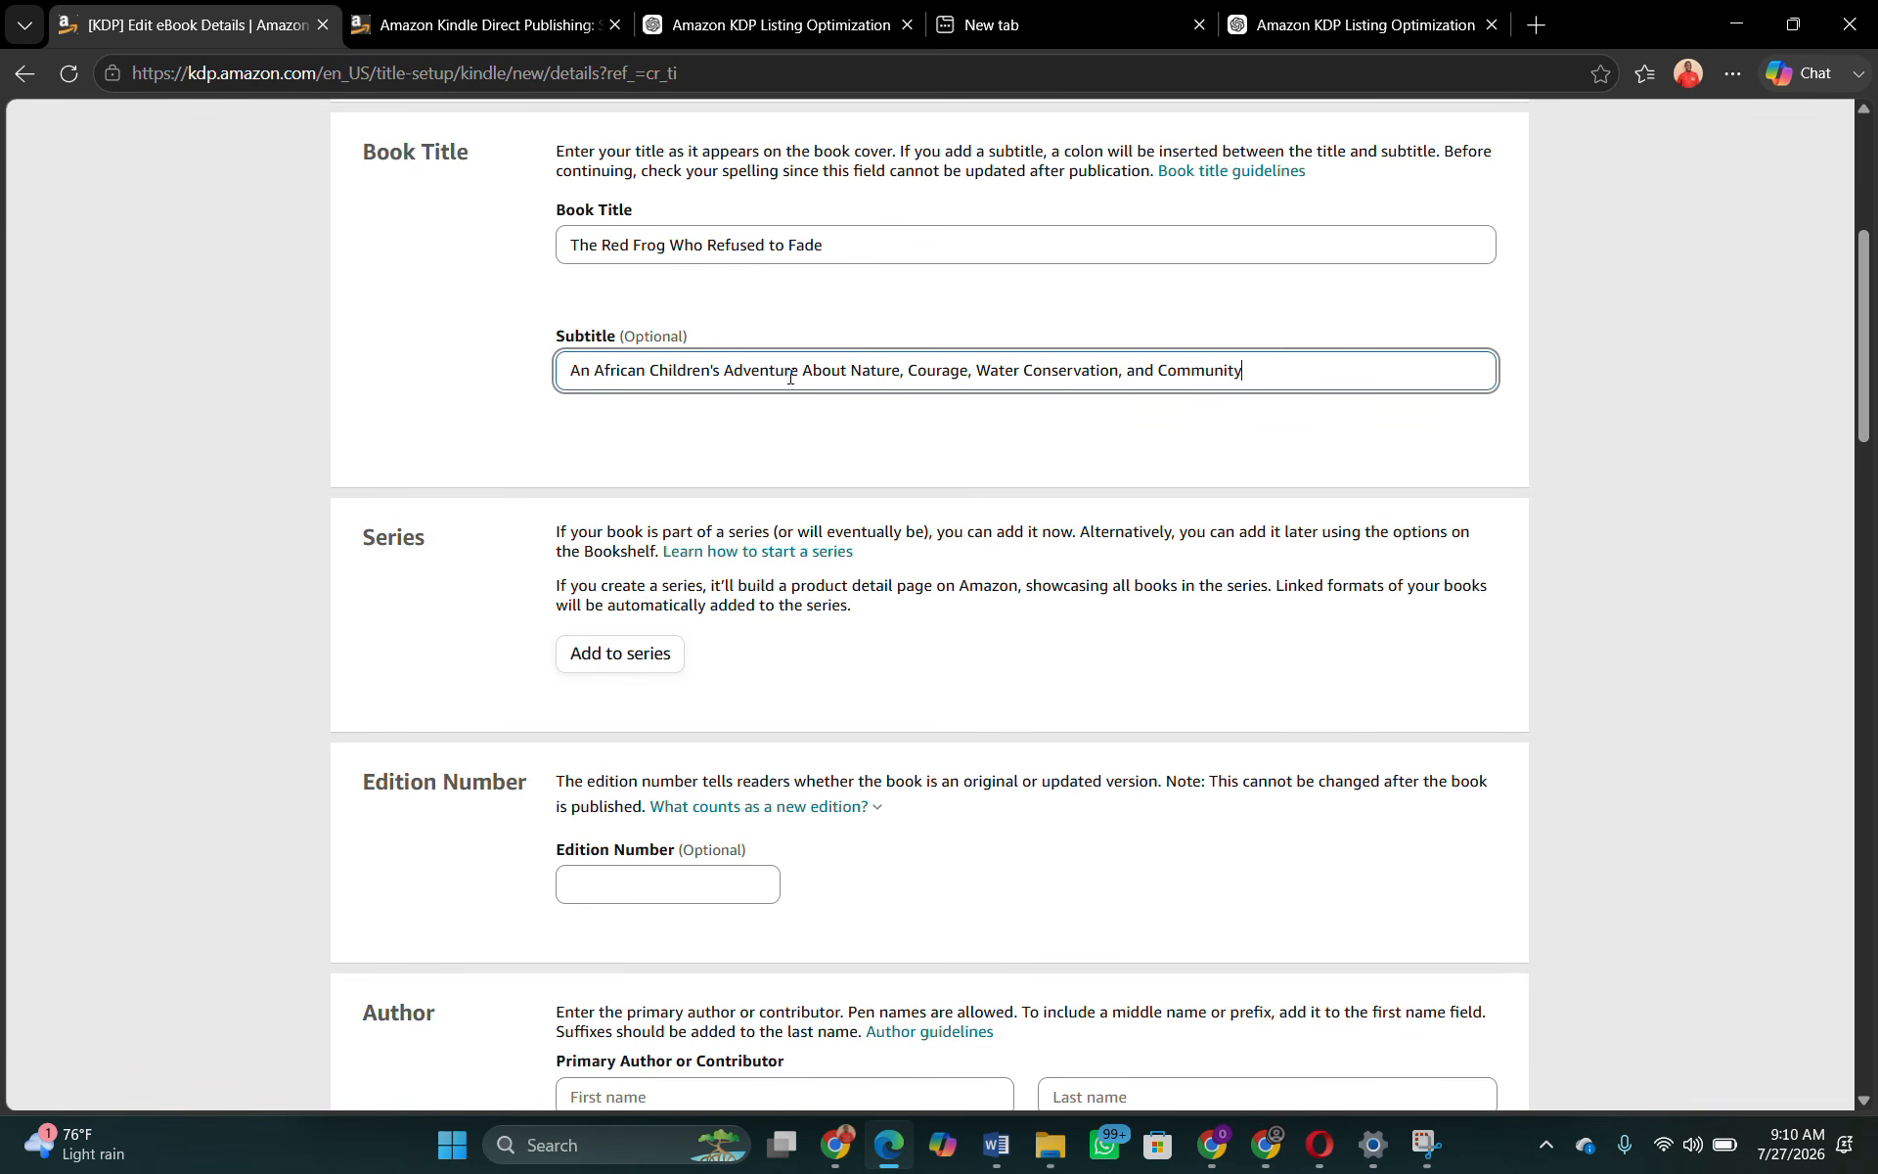
Step: Fill in the primary author's first and last name with the last-used saved personal info
{"action": "scroll", "coordinate": [653, 729], "scroll_direction": "down", "scroll_amount": 3}
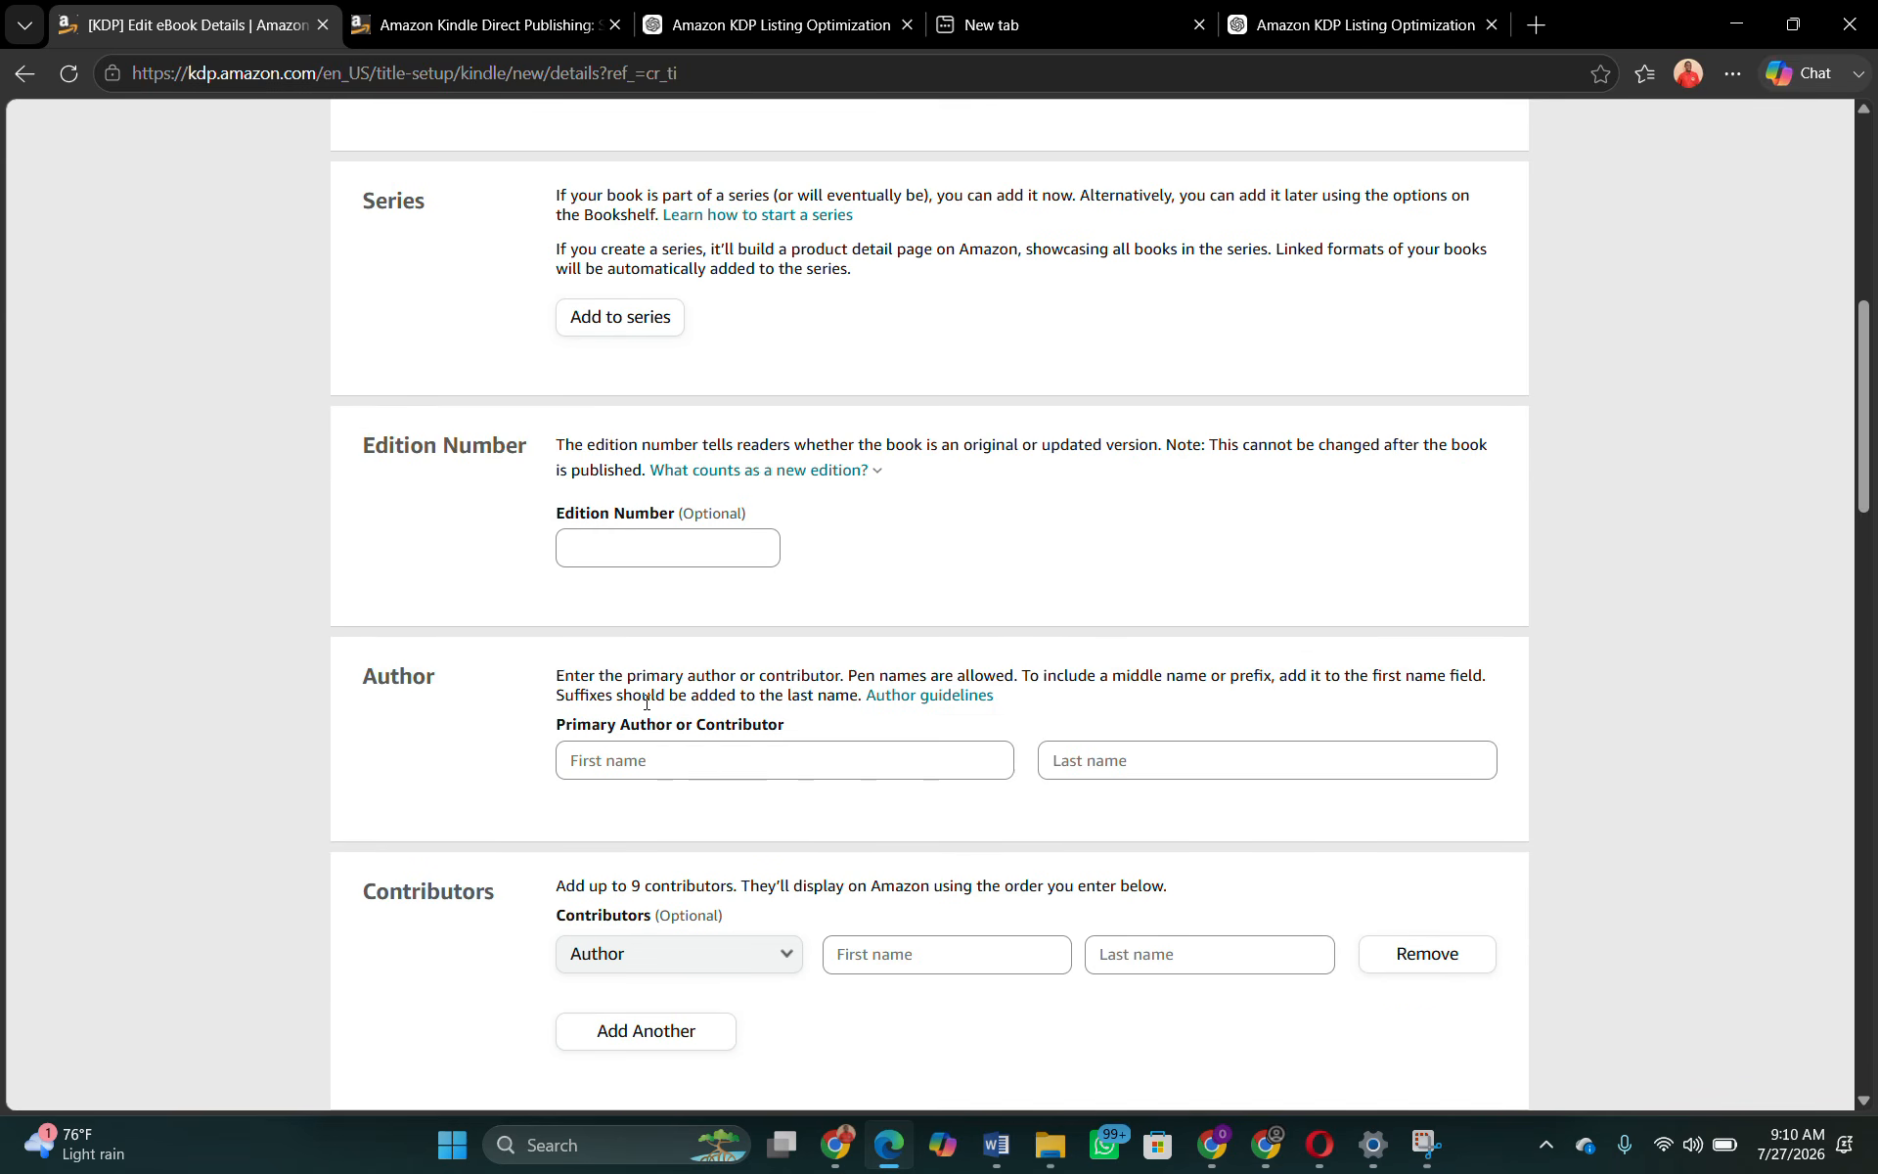
{"action": "scroll", "coordinate": [655, 579], "scroll_direction": "down", "scroll_amount": 2}
{"action": "left_click", "coordinate": [690, 512]}
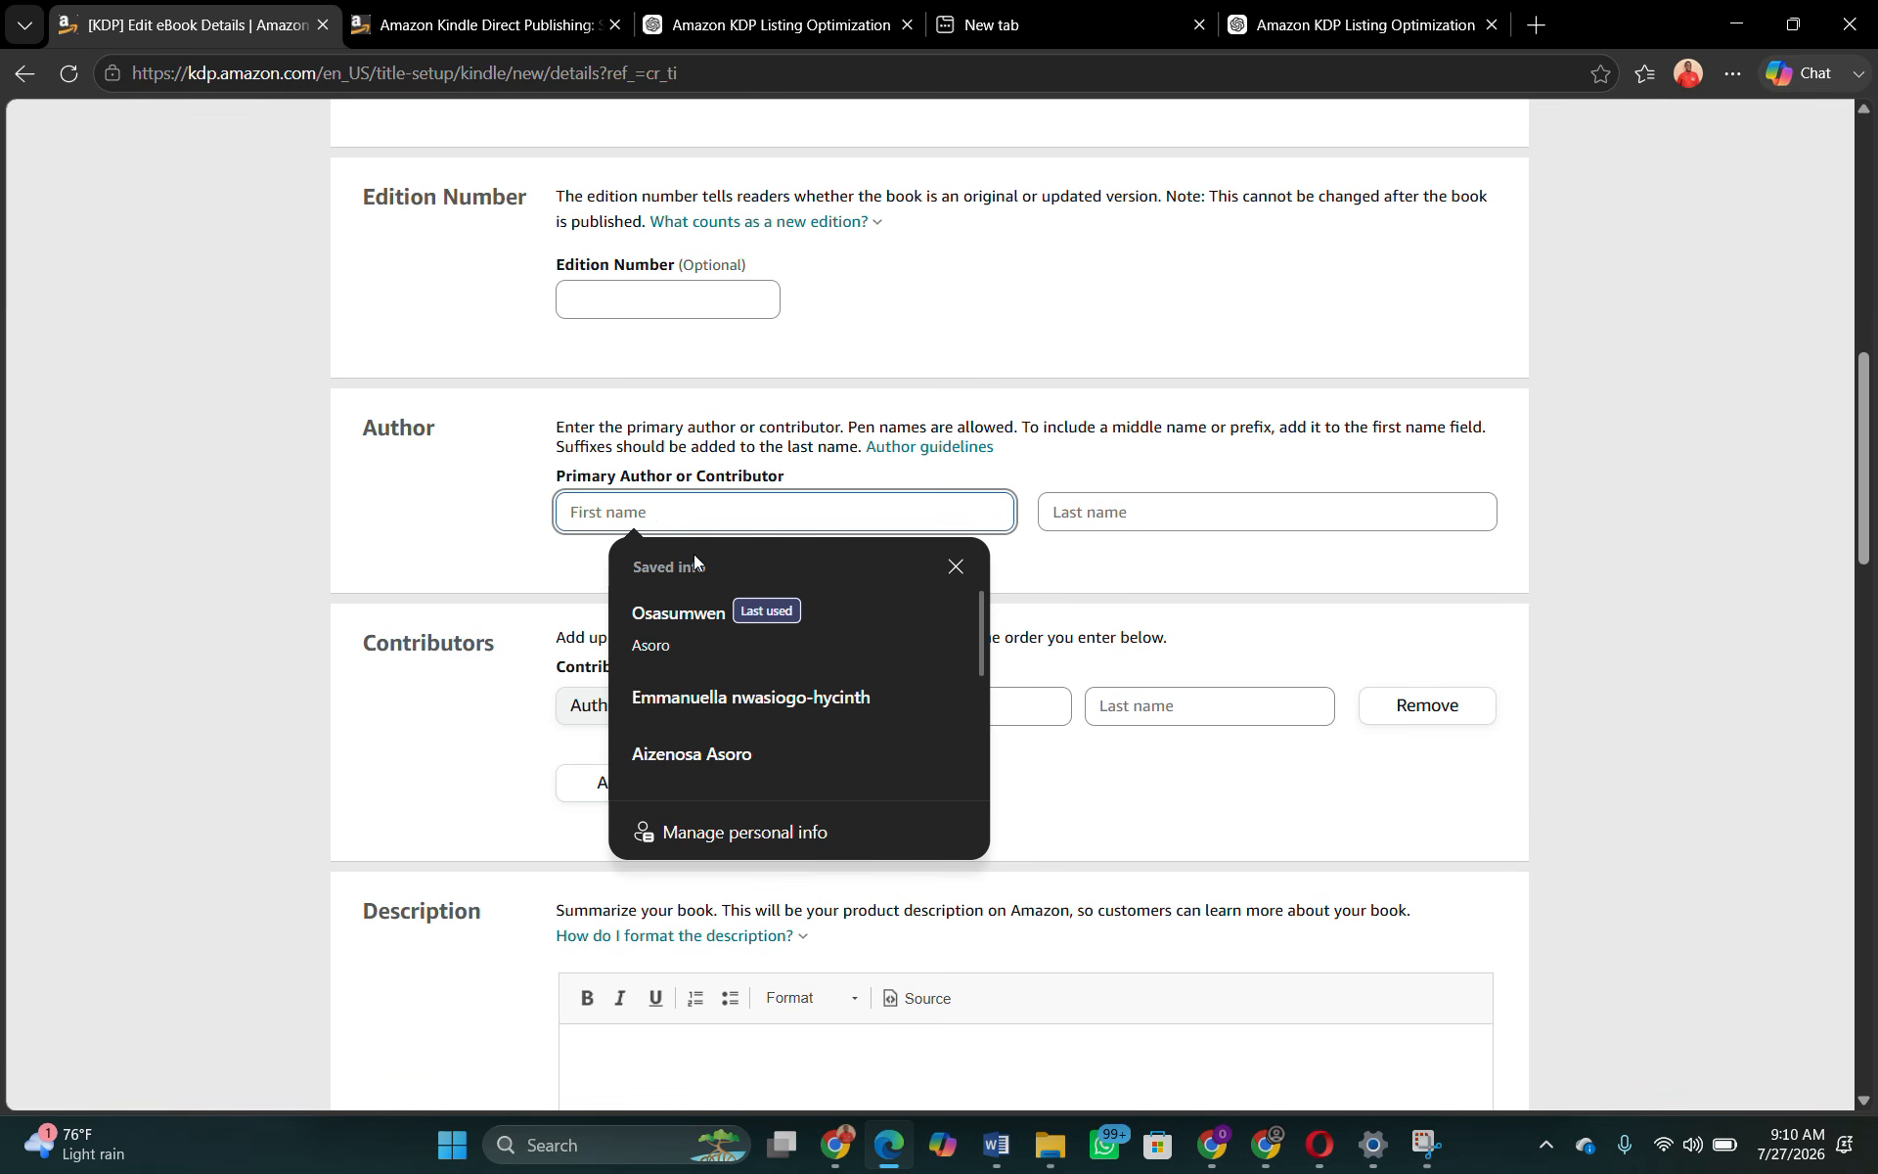
{"action": "left_click", "coordinate": [761, 622]}
Step: Copy the full Book Description from the ChatGPT reply, through "they help shape a better future", into KDP's Description field
{"action": "scroll", "coordinate": [796, 716], "scroll_direction": "down", "scroll_amount": 3}
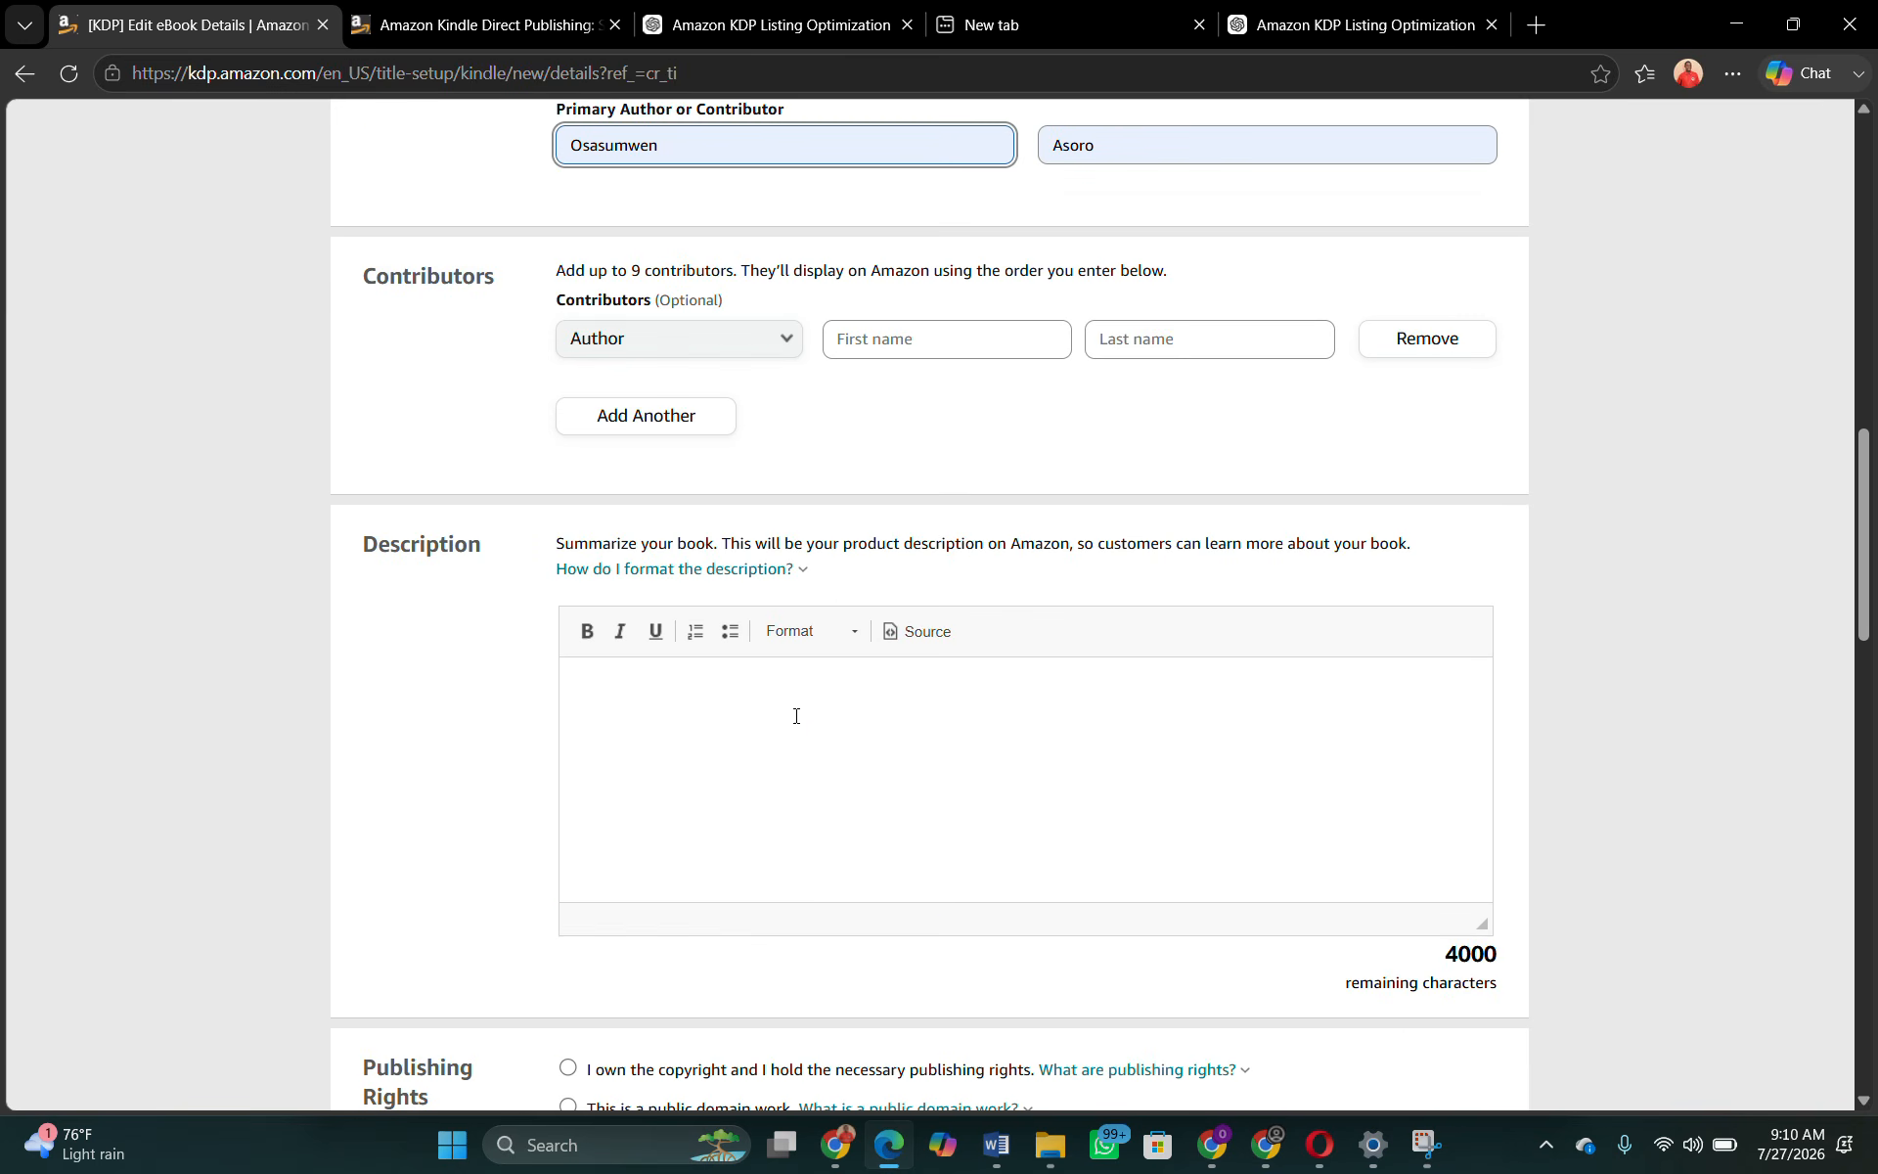
{"action": "scroll", "coordinate": [735, 674], "scroll_direction": "down", "scroll_amount": 2}
{"action": "left_click", "coordinate": [735, 674]}
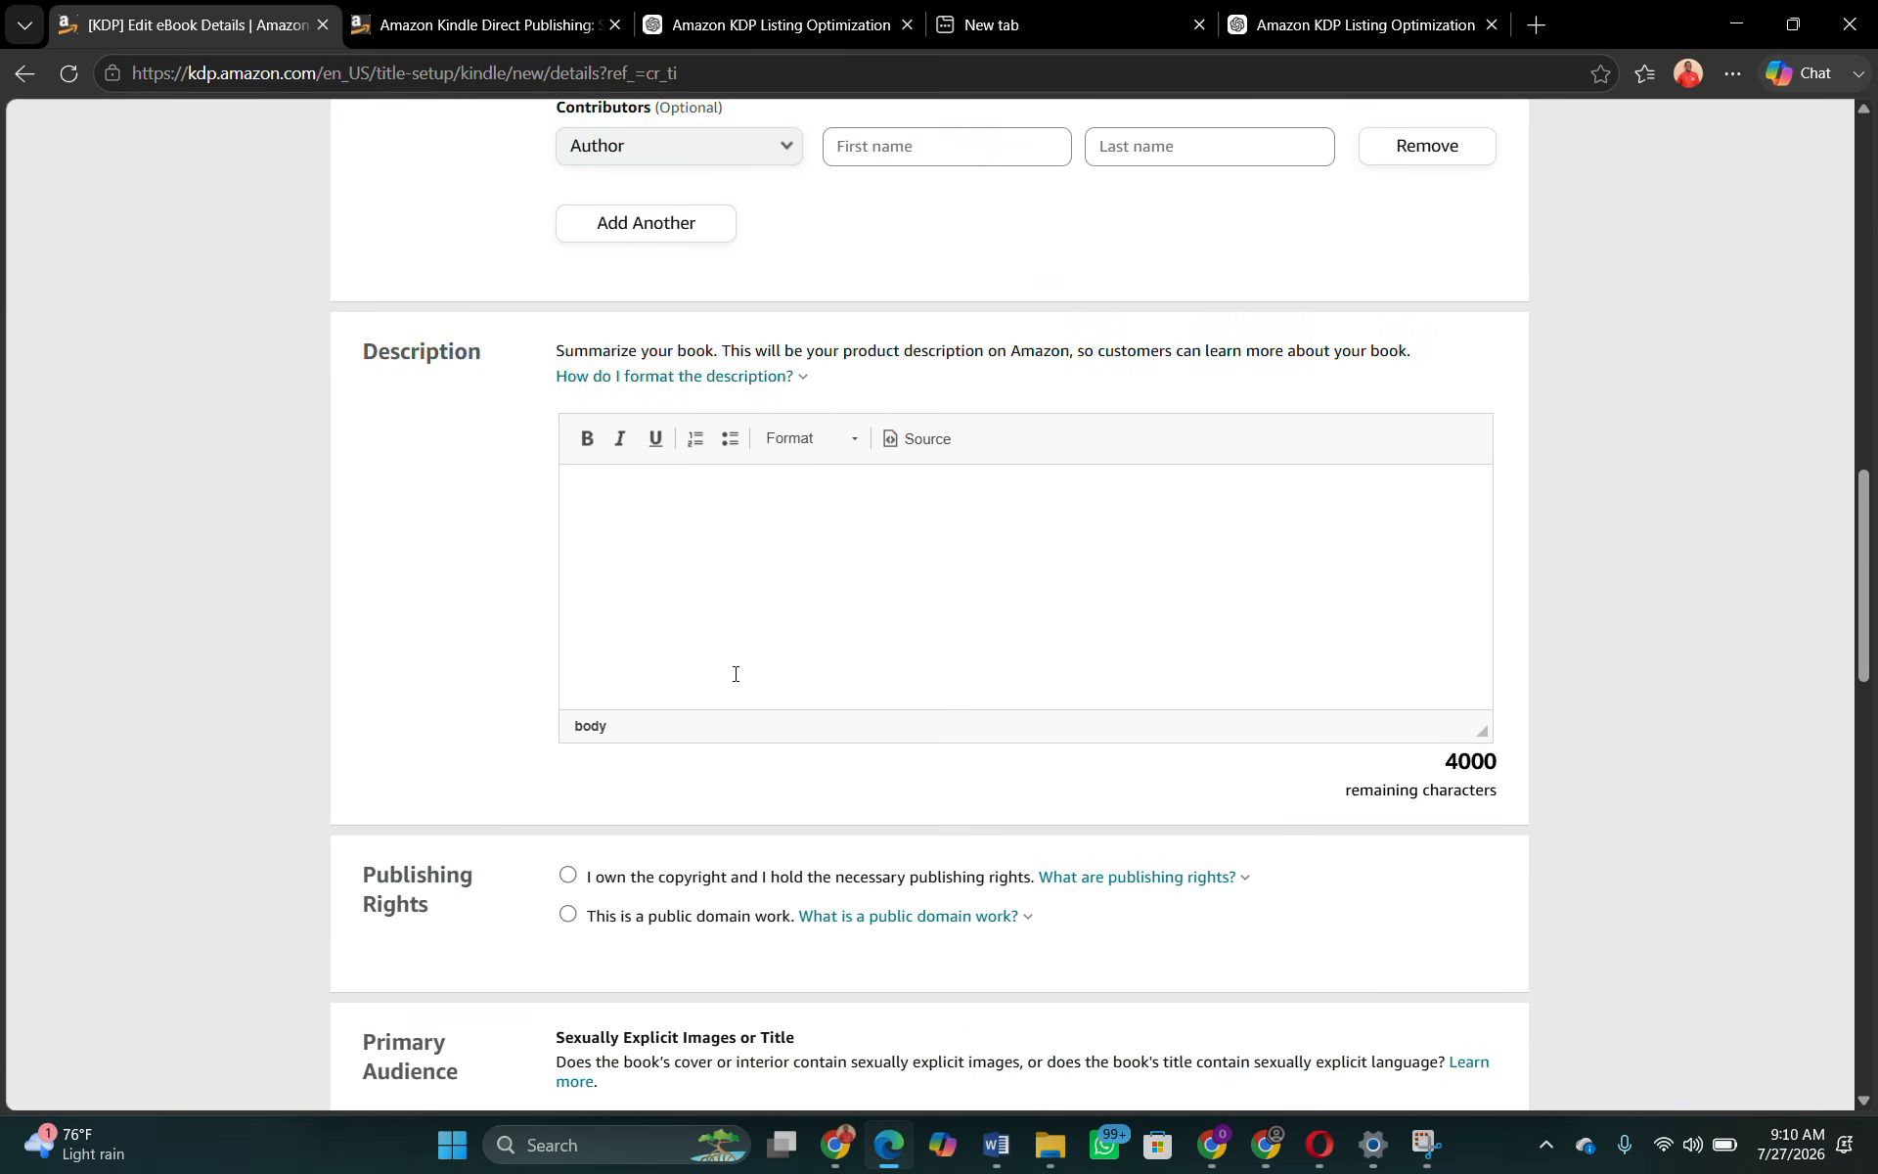
{"action": "left_click", "coordinate": [677, 30]}
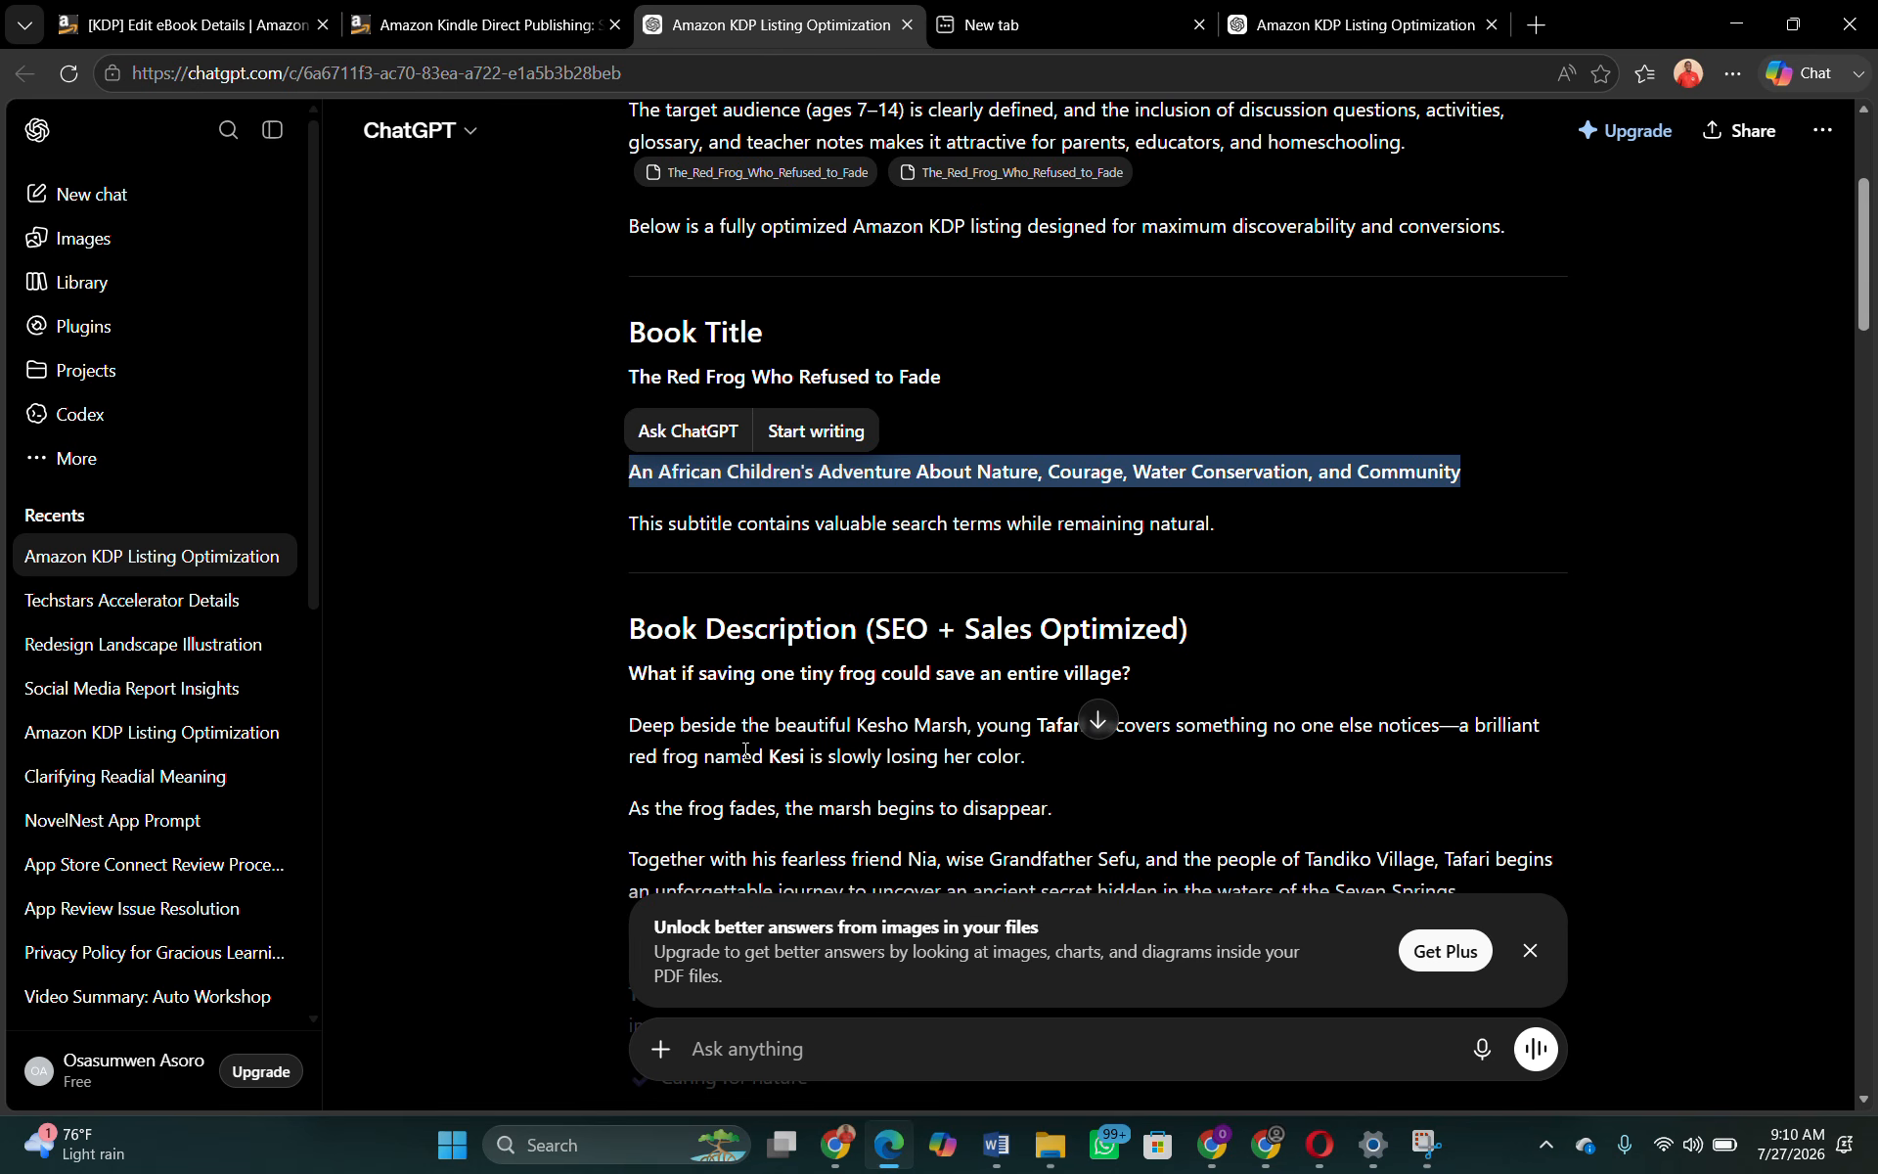
{"action": "scroll", "coordinate": [745, 751], "scroll_direction": "down", "scroll_amount": 3}
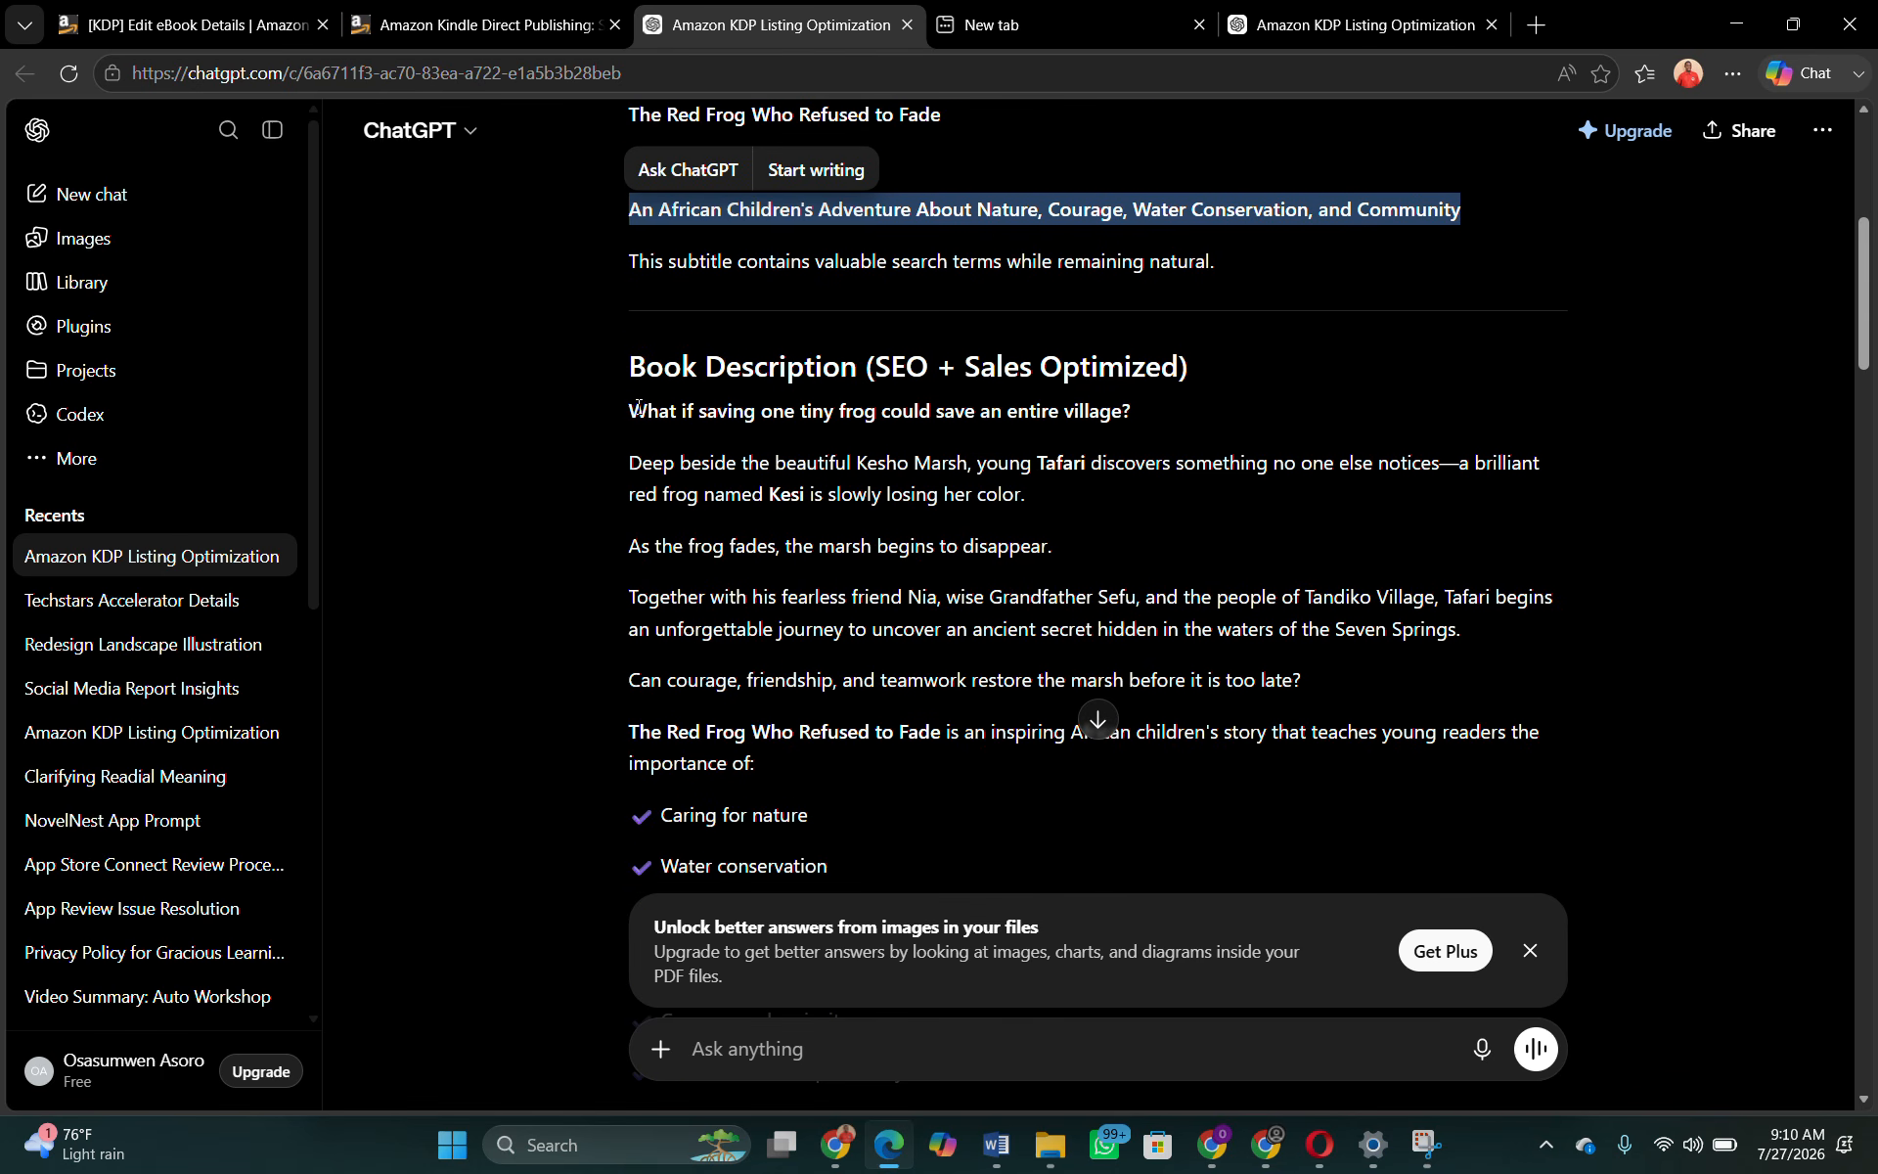
{"action": "left_click_drag", "start_coordinate": [631, 403], "coordinate": [1340, 872]}
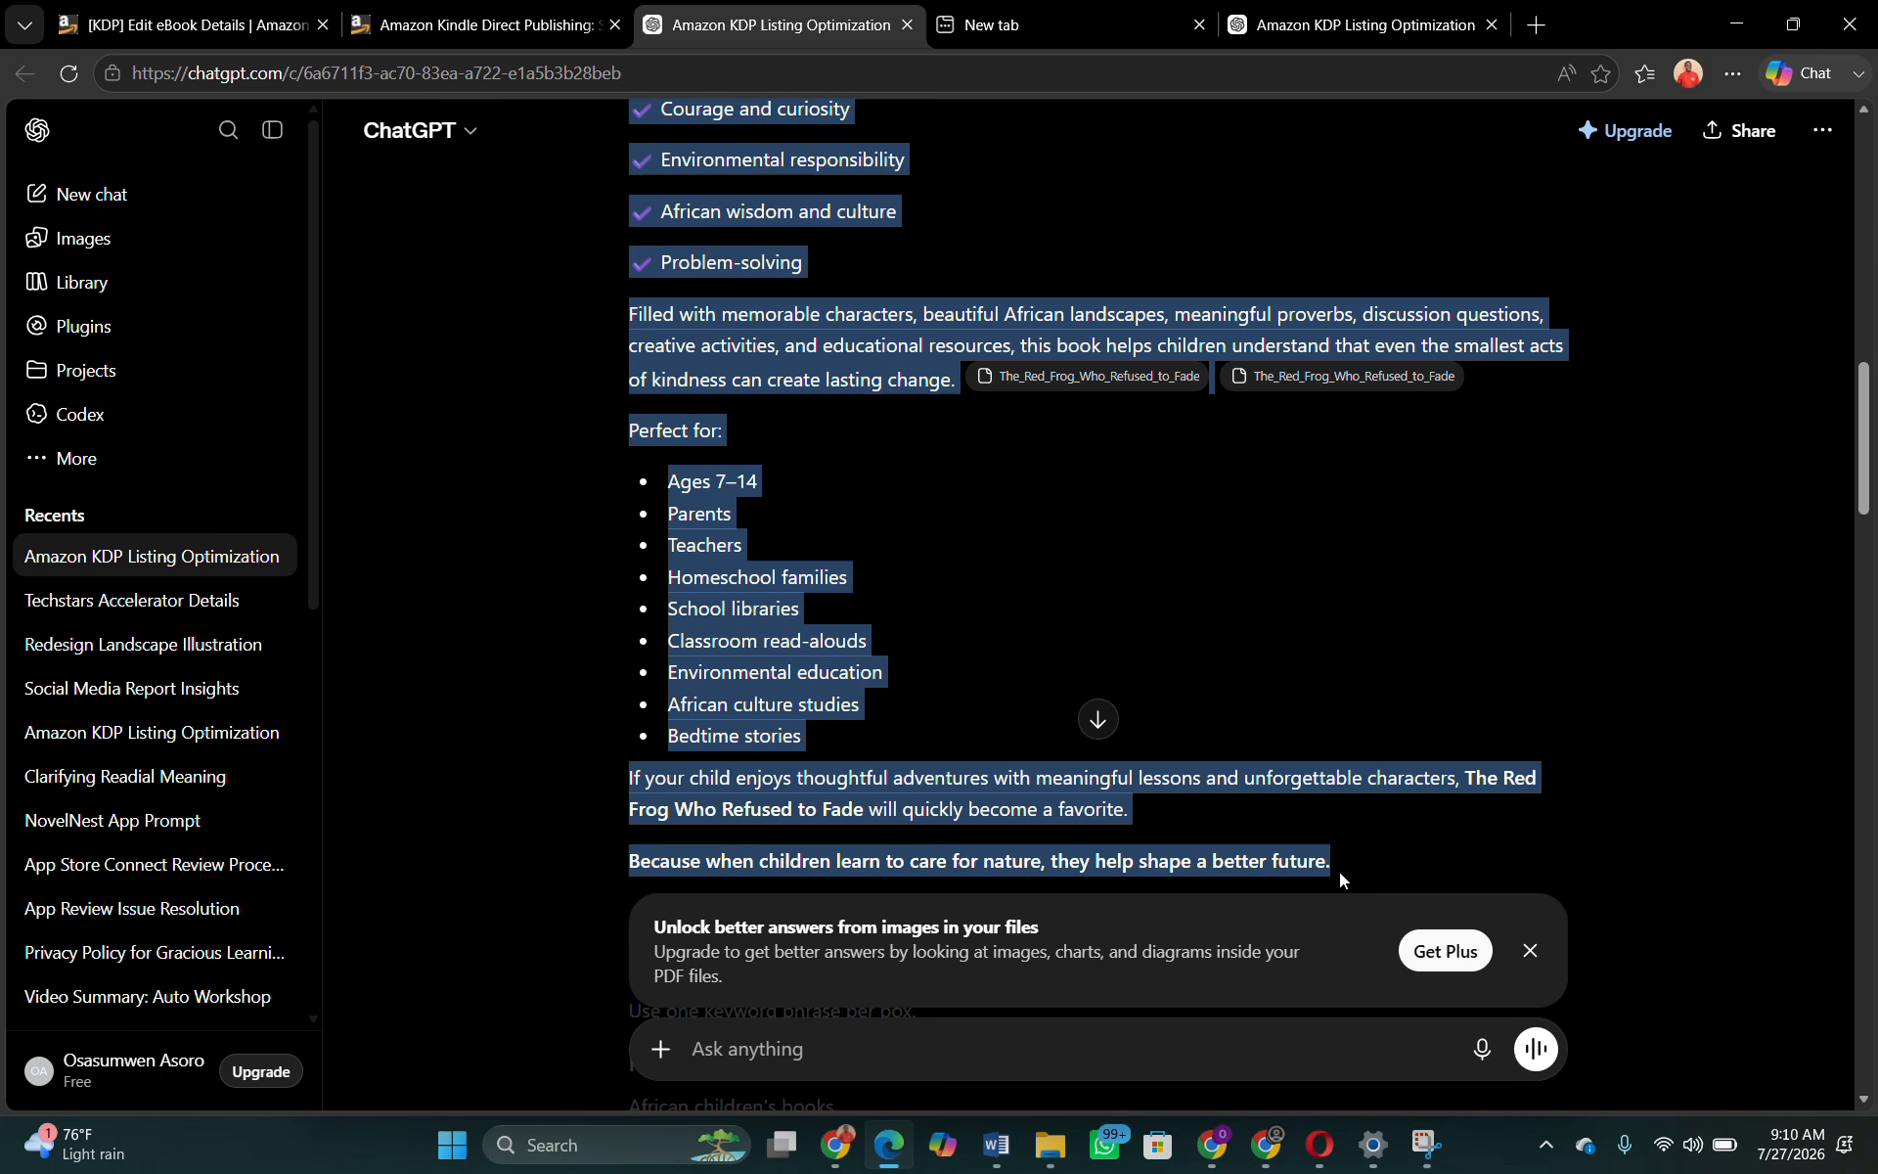
{"action": "scroll", "coordinate": [1340, 872], "scroll_direction": "down", "scroll_amount": 3}
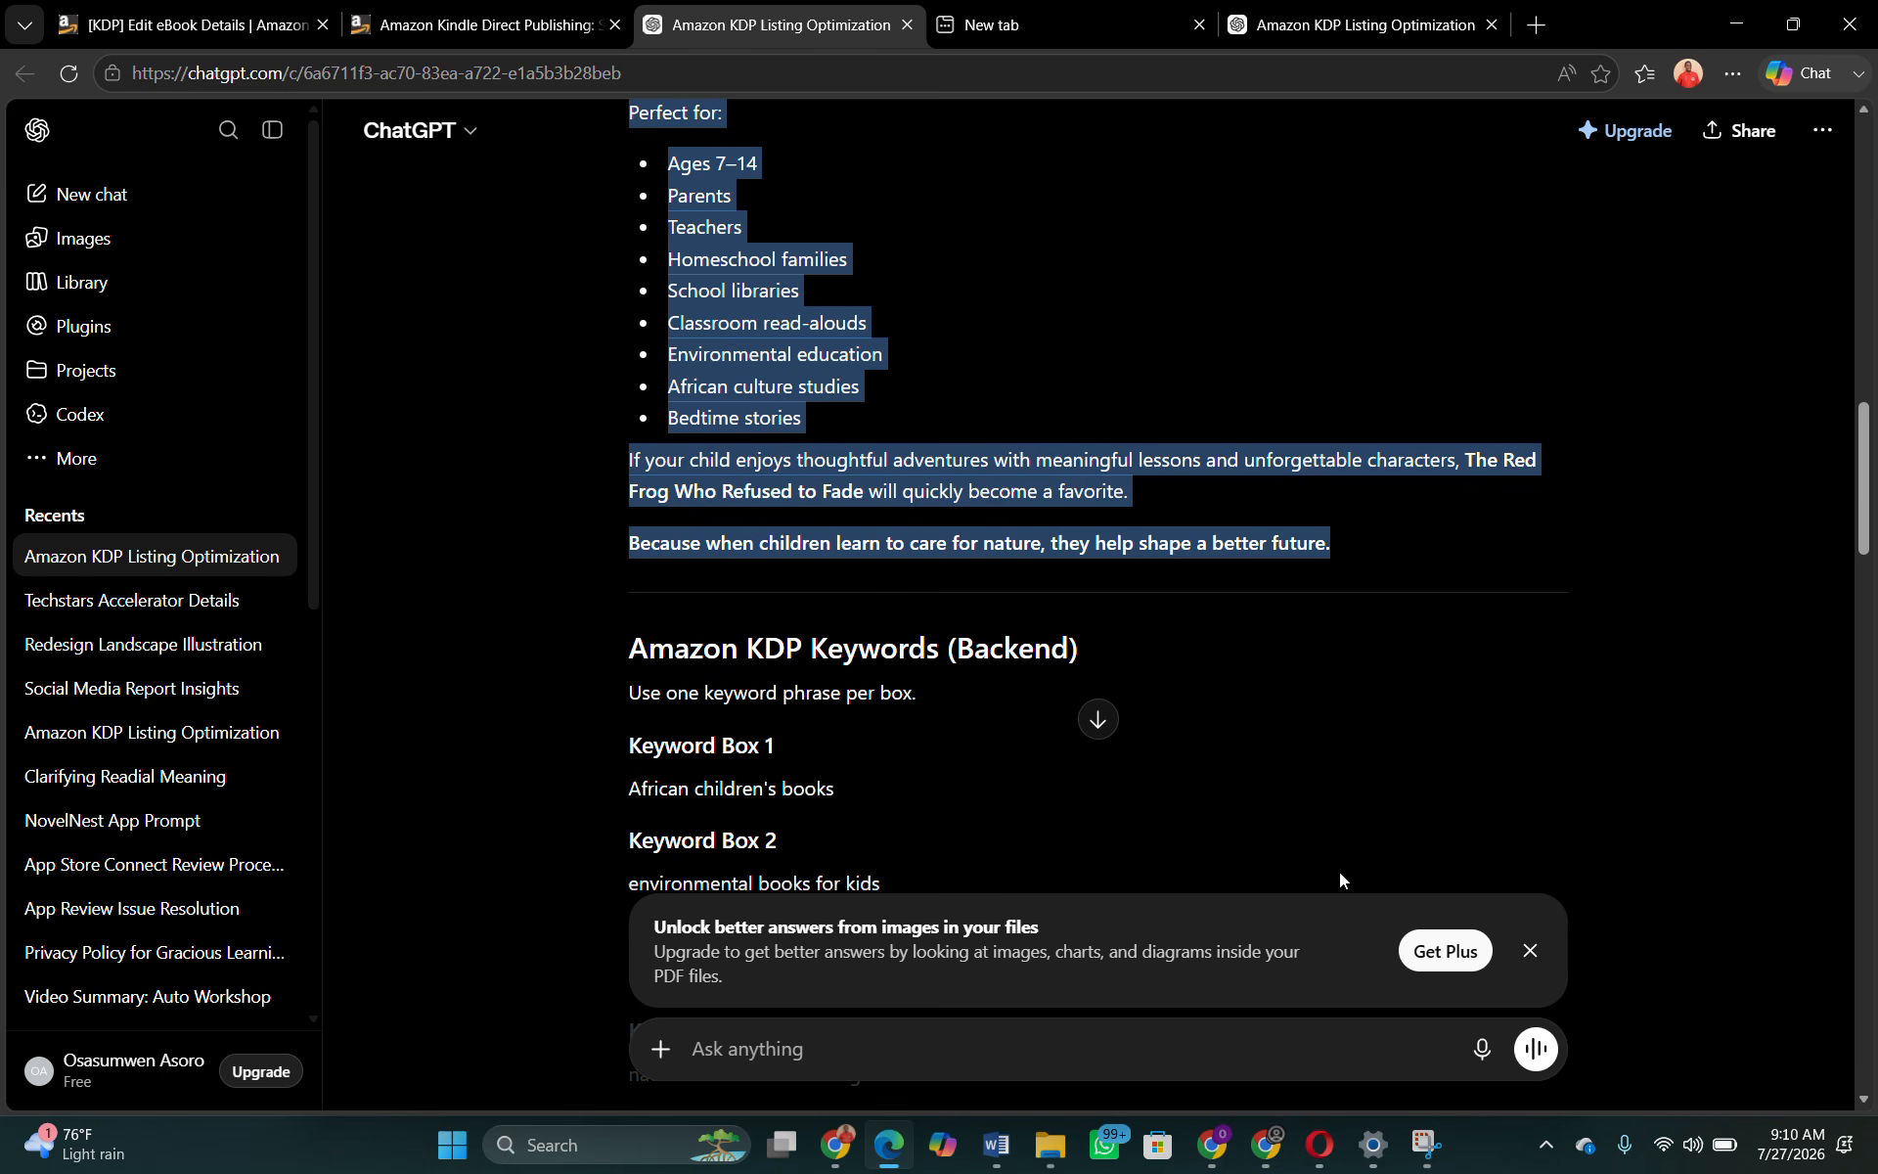
{"action": "left_click", "coordinate": [191, 26]}
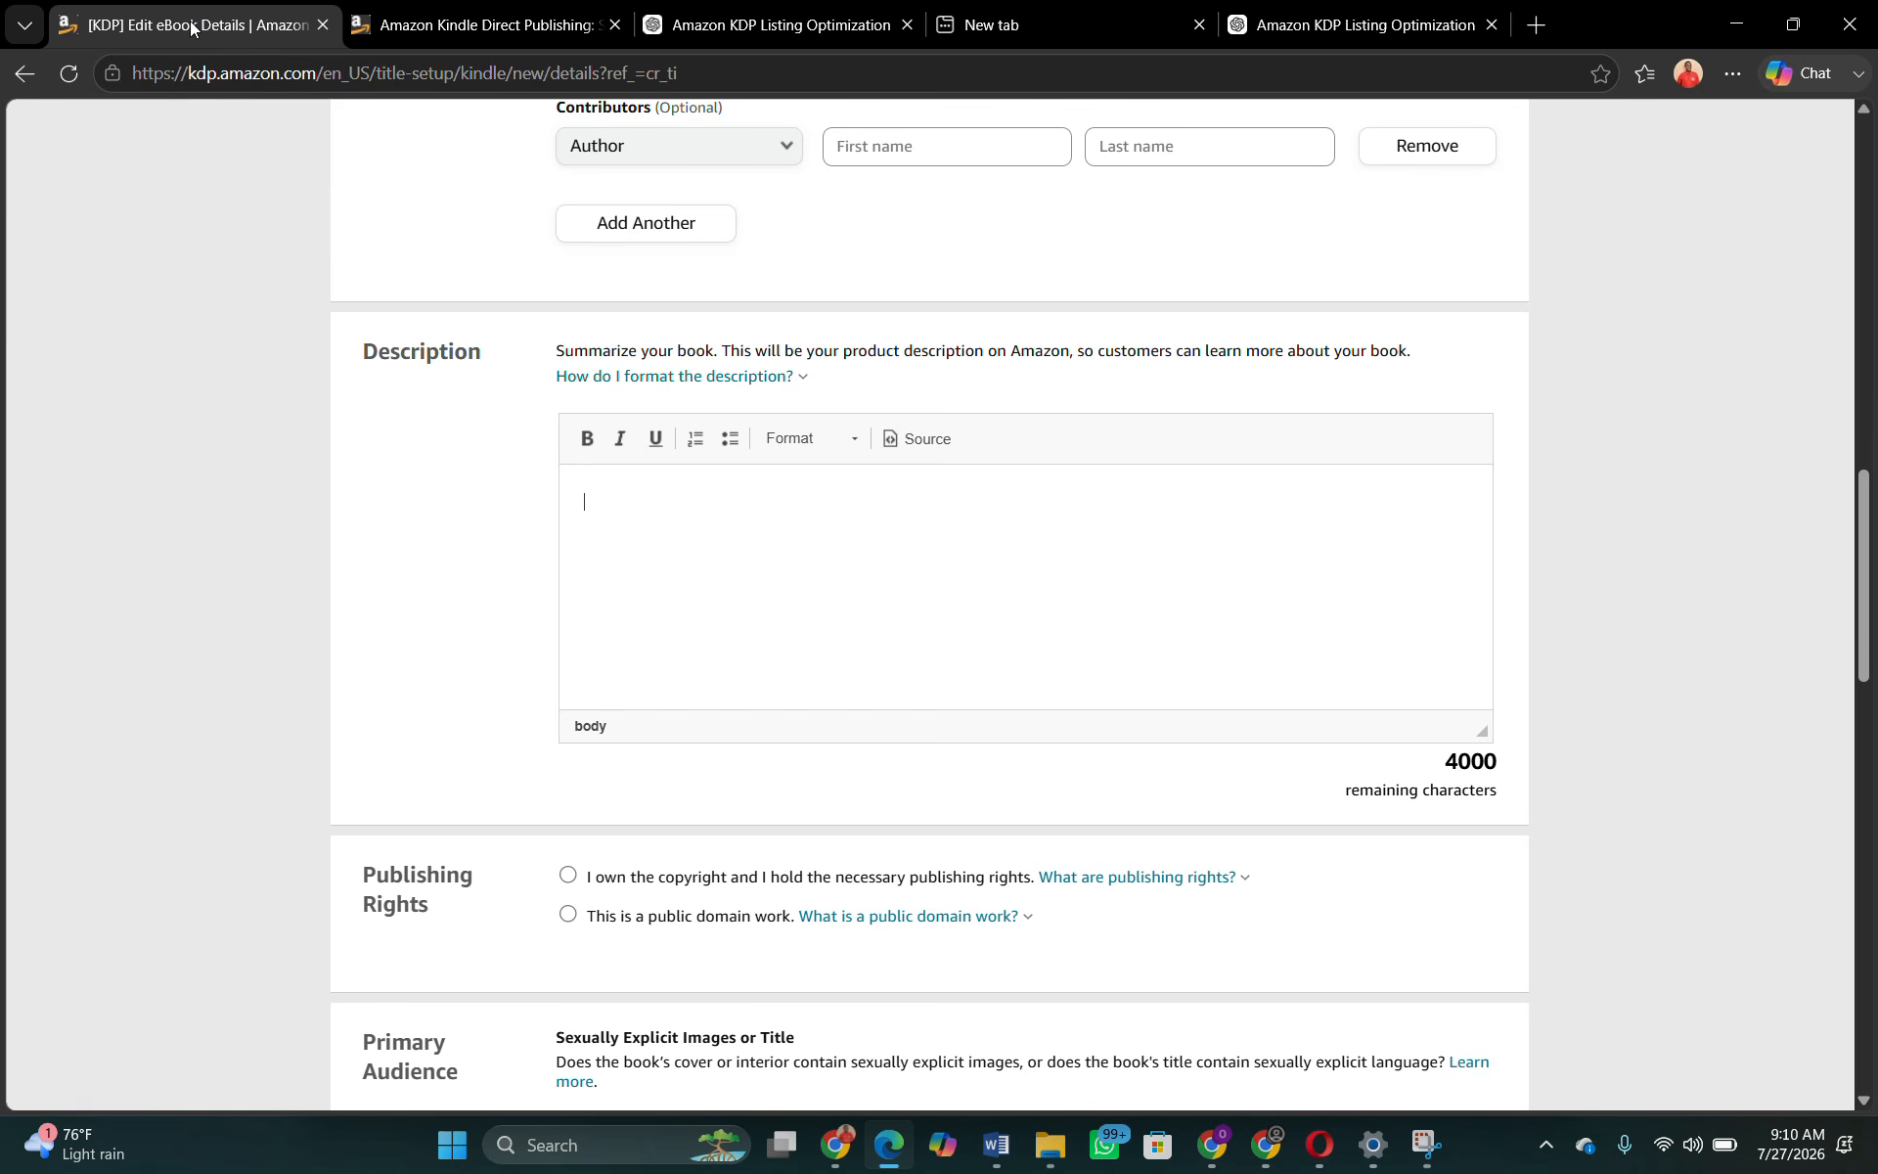
{"action": "left_click", "coordinate": [741, 561]}
{"action": "key", "text": "ctrl+v"}
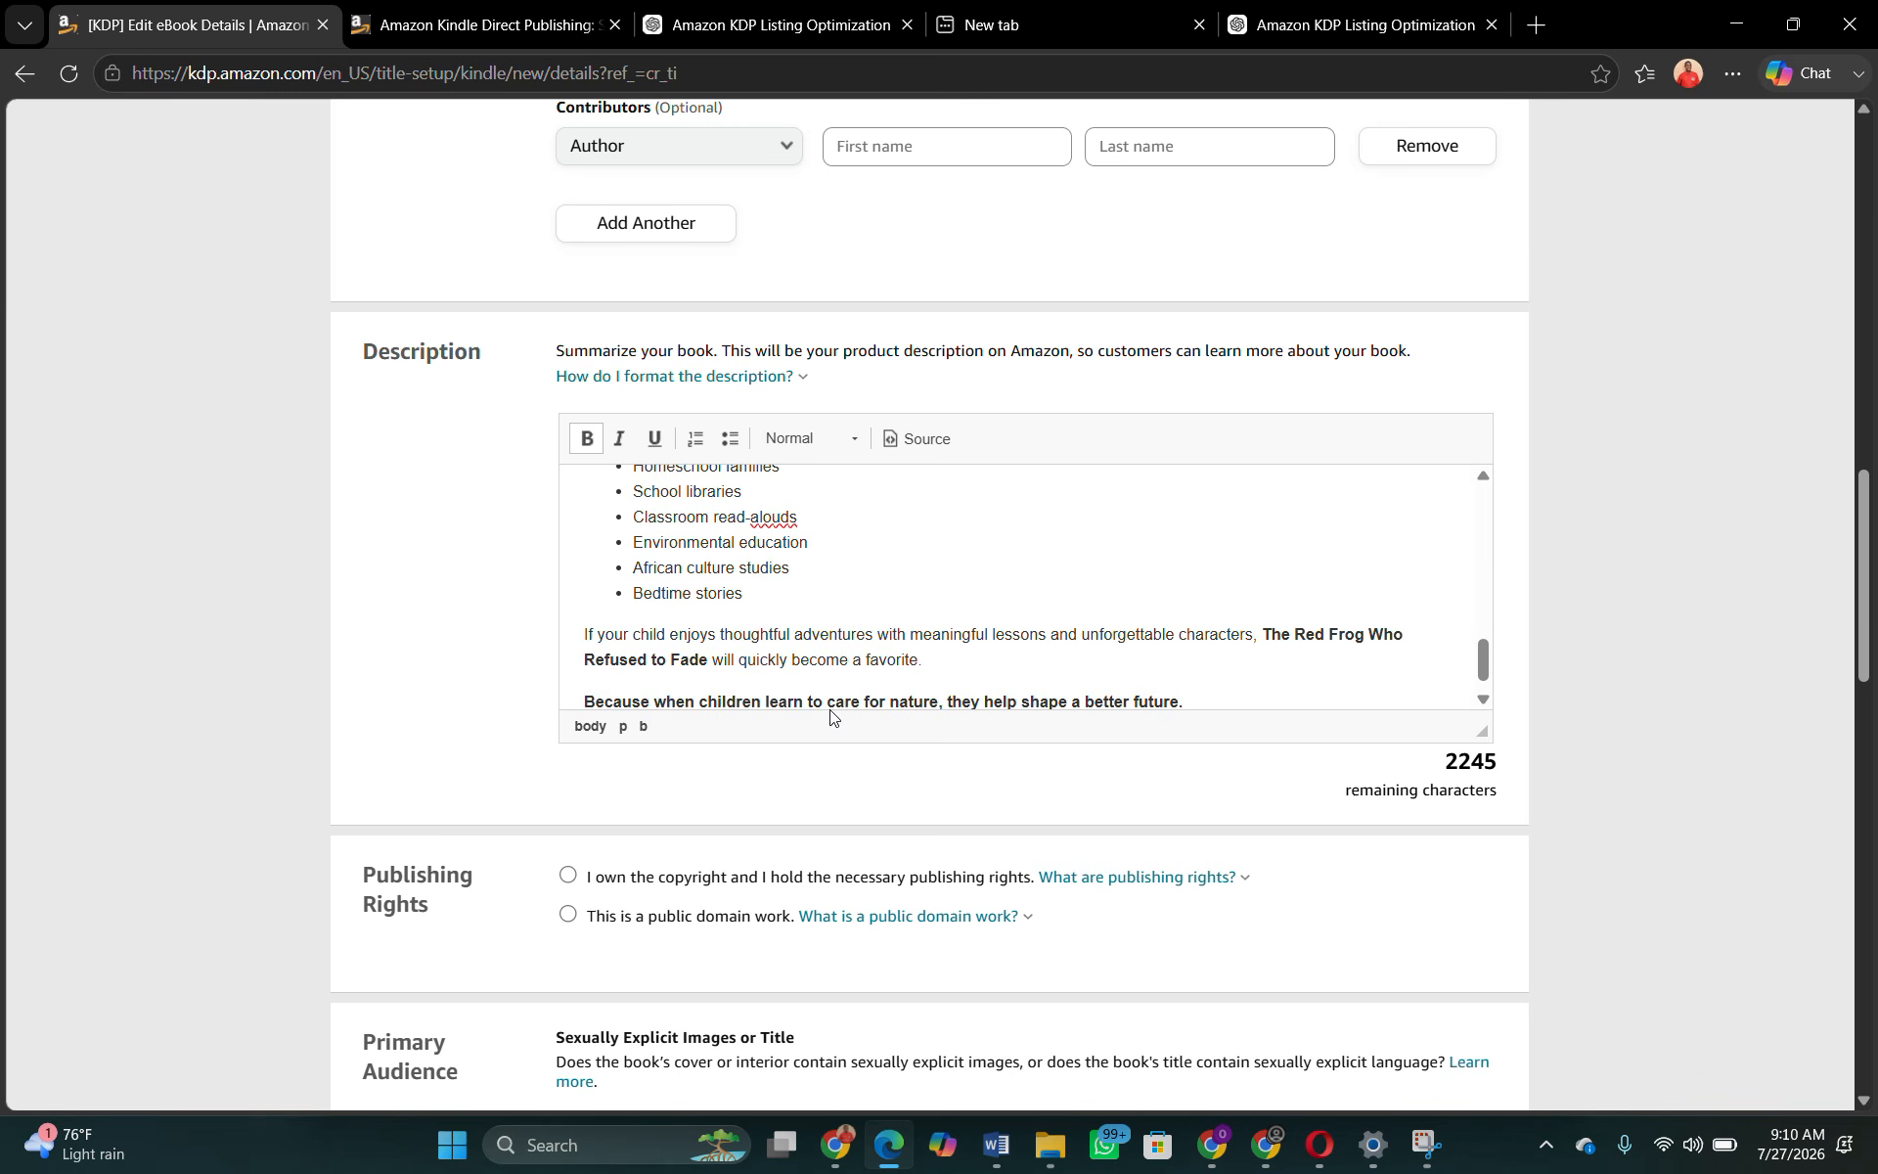
Step: Remove the check marks before "Caring for nature", "Water conservation" and "Wetlands and wildlife" in the book description
{"action": "scroll", "coordinate": [743, 577], "scroll_direction": "up", "scroll_amount": 6}
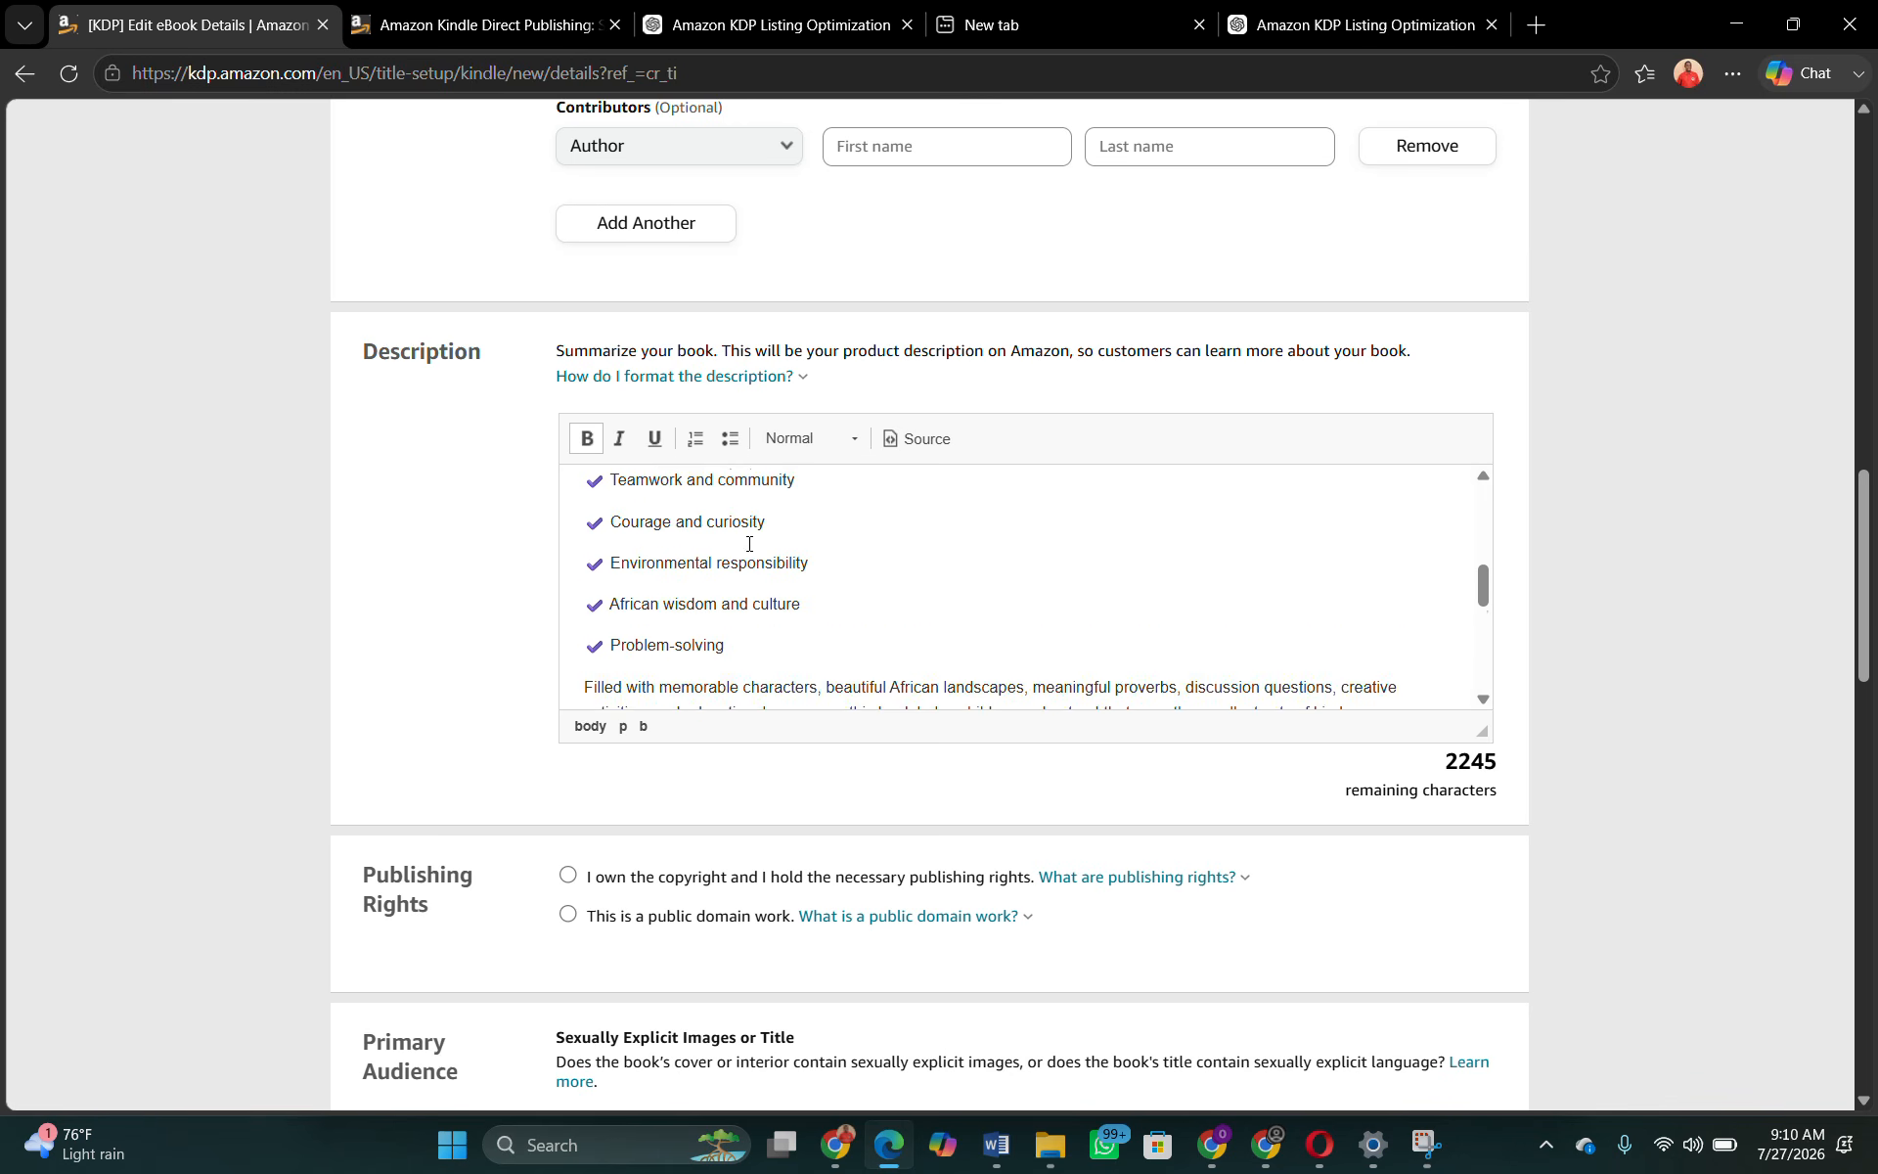
{"action": "scroll", "coordinate": [684, 550], "scroll_direction": "up", "scroll_amount": 1}
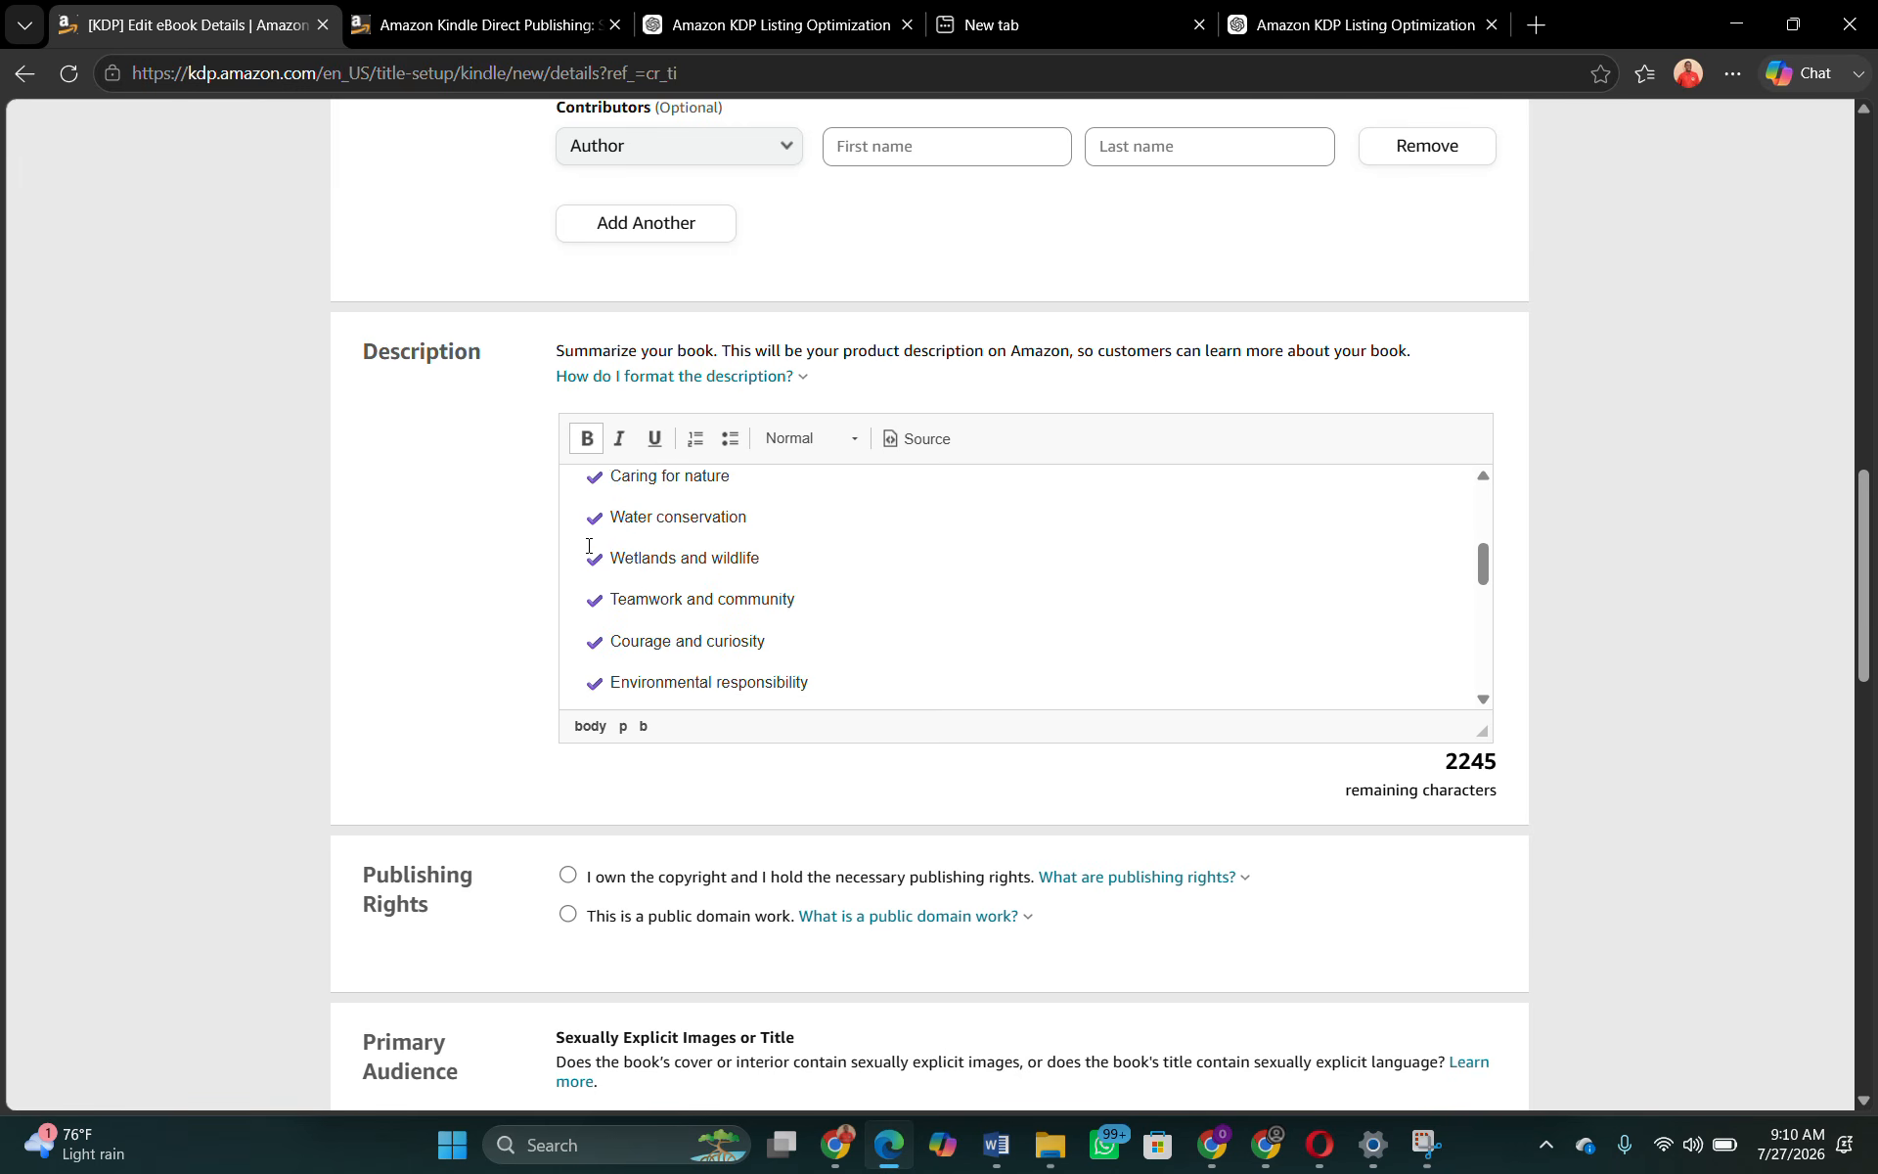
{"action": "left_click", "coordinate": [612, 526]}
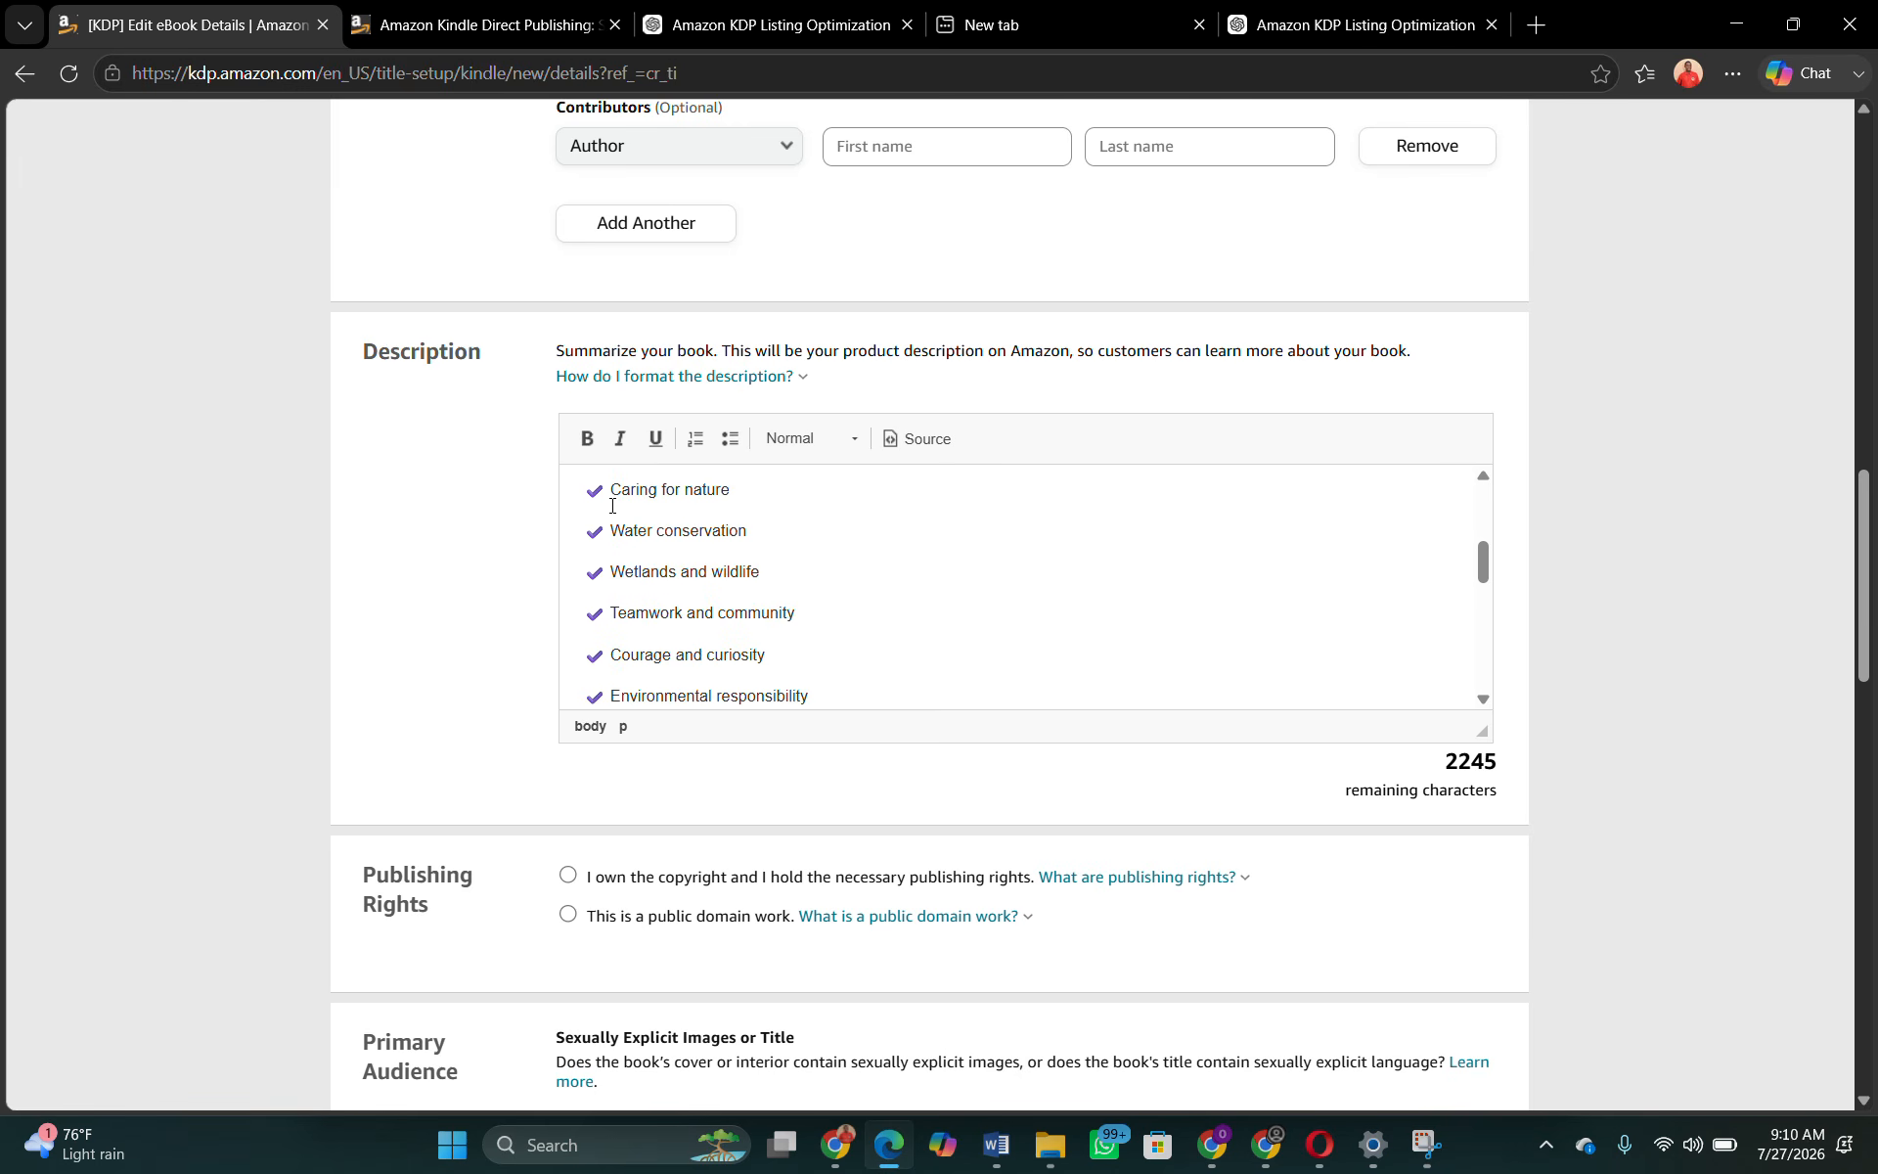
{"action": "scroll", "coordinate": [618, 510], "scroll_direction": "up", "scroll_amount": 2}
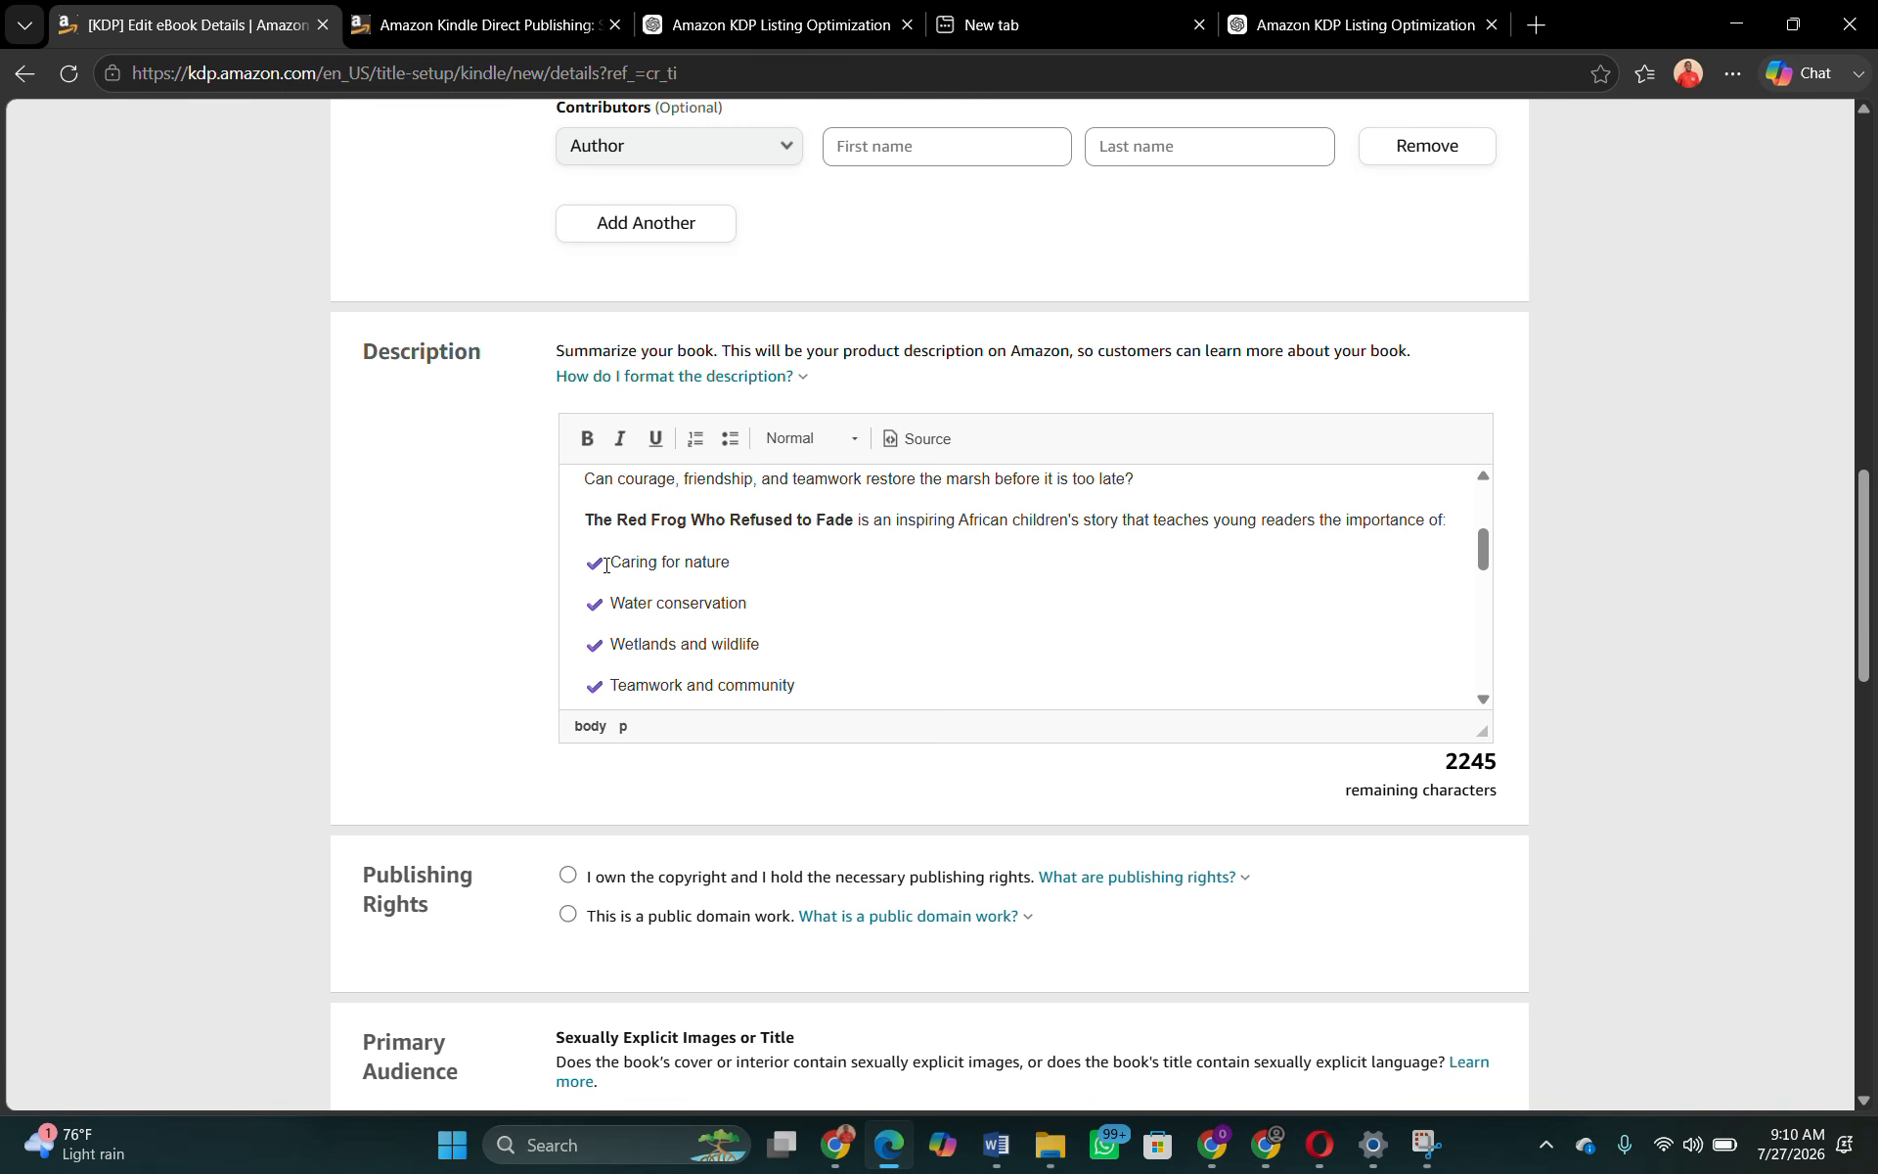
{"action": "left_click", "coordinate": [606, 566]}
{"action": "key", "text": "BackSpace"}
{"action": "left_click", "coordinate": [610, 605]}
{"action": "key", "text": "BackSpace"}
{"action": "key", "text": "BackSpace"}
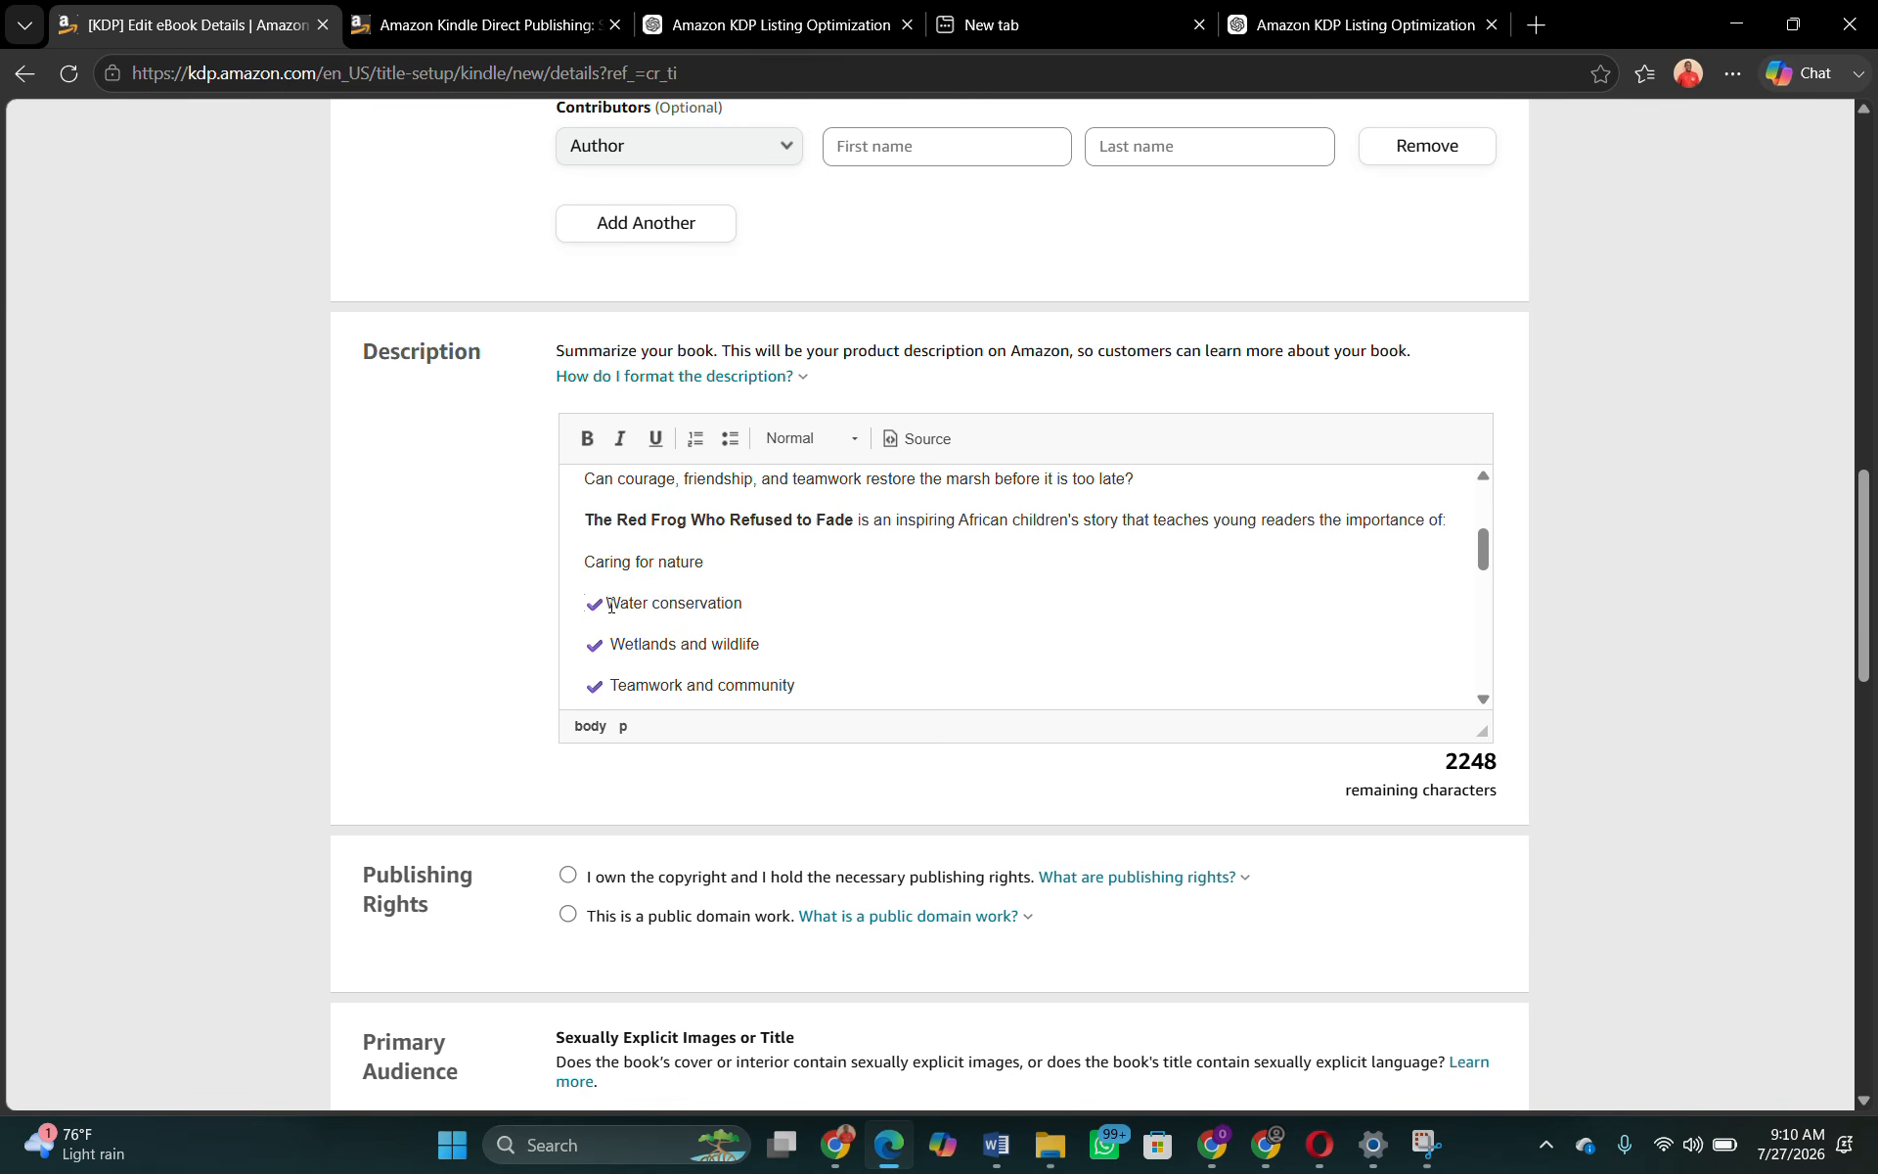
{"action": "left_click", "coordinate": [607, 646]}
{"action": "key", "text": "BackSpace"}
{"action": "key", "text": "BackSpace"}
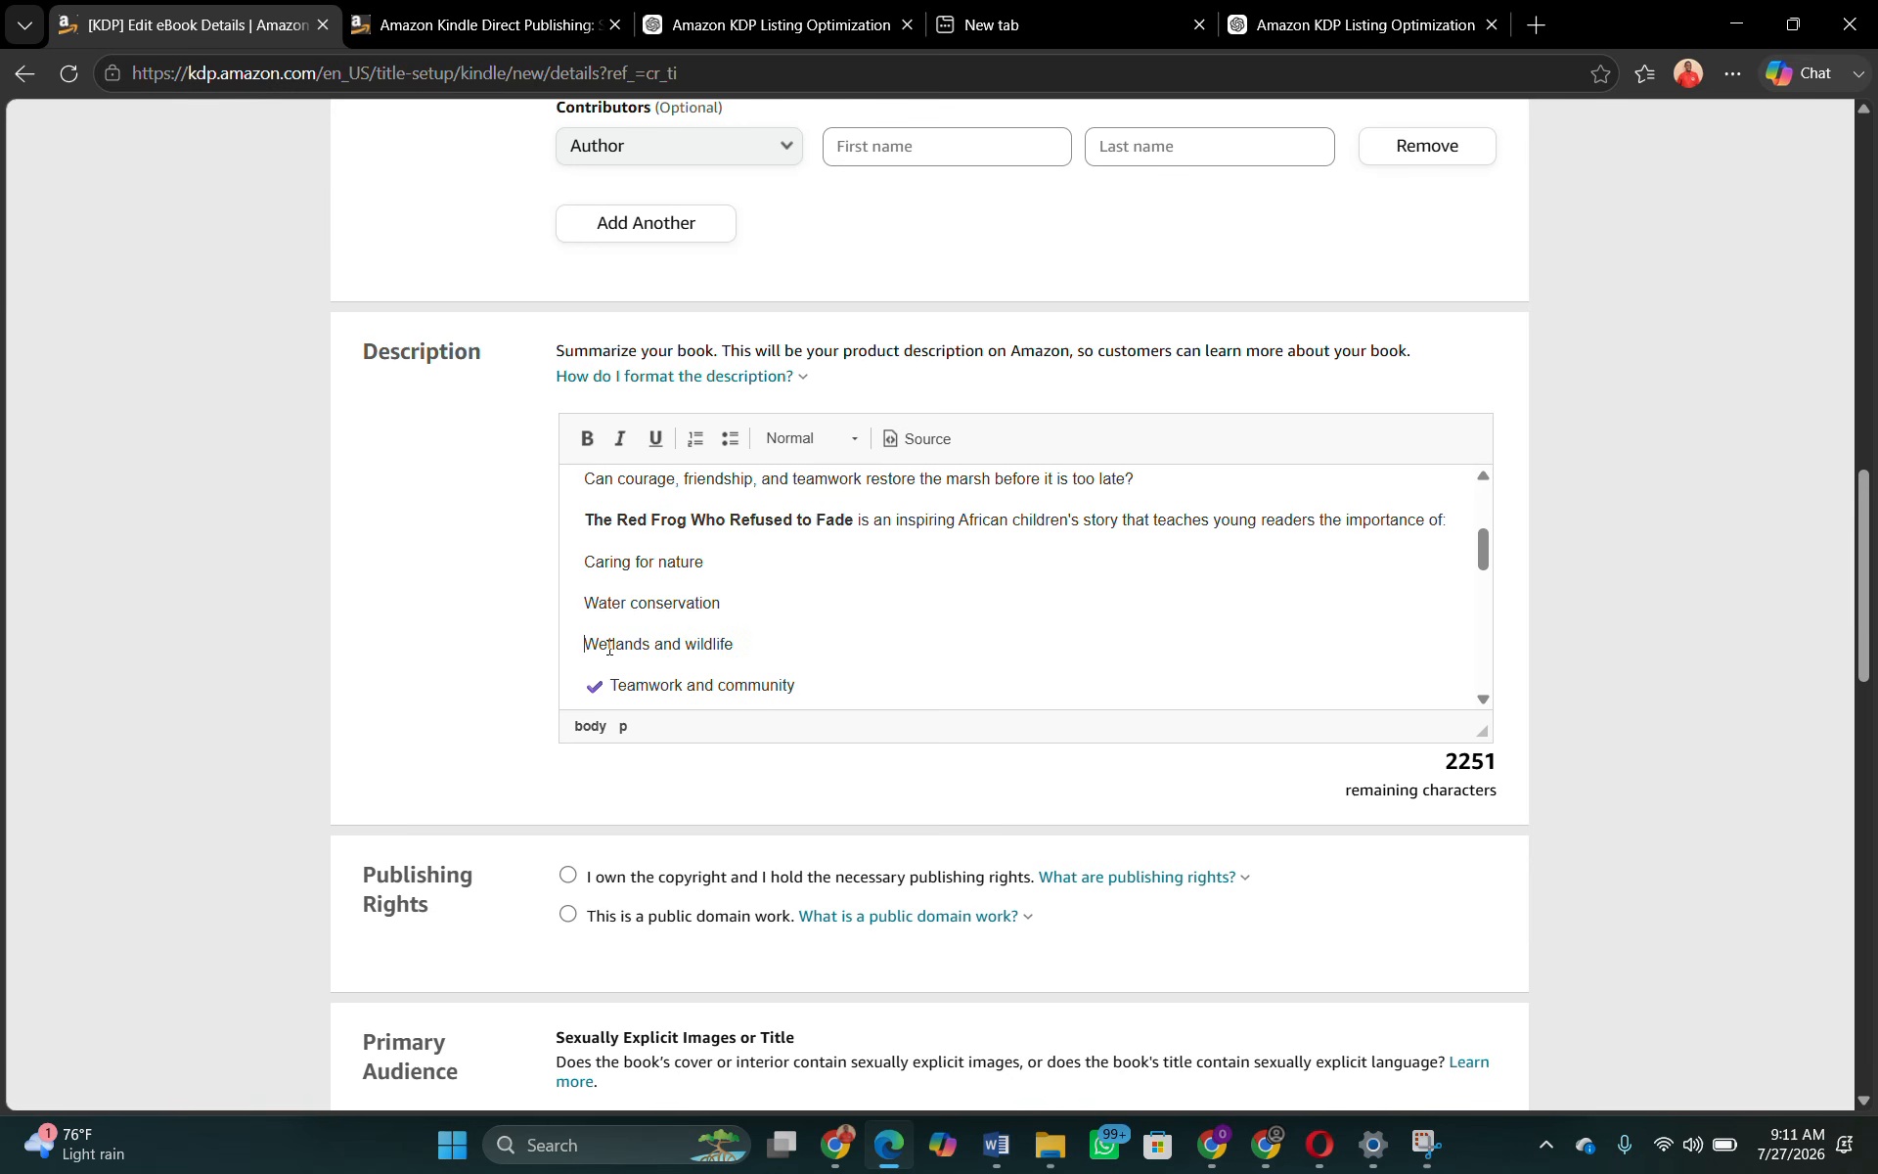
Step: Remove the check marks before "Teamwork and community" and "Courage and curiosity" in the description
{"action": "scroll", "coordinate": [608, 647], "scroll_direction": "down", "scroll_amount": 2}
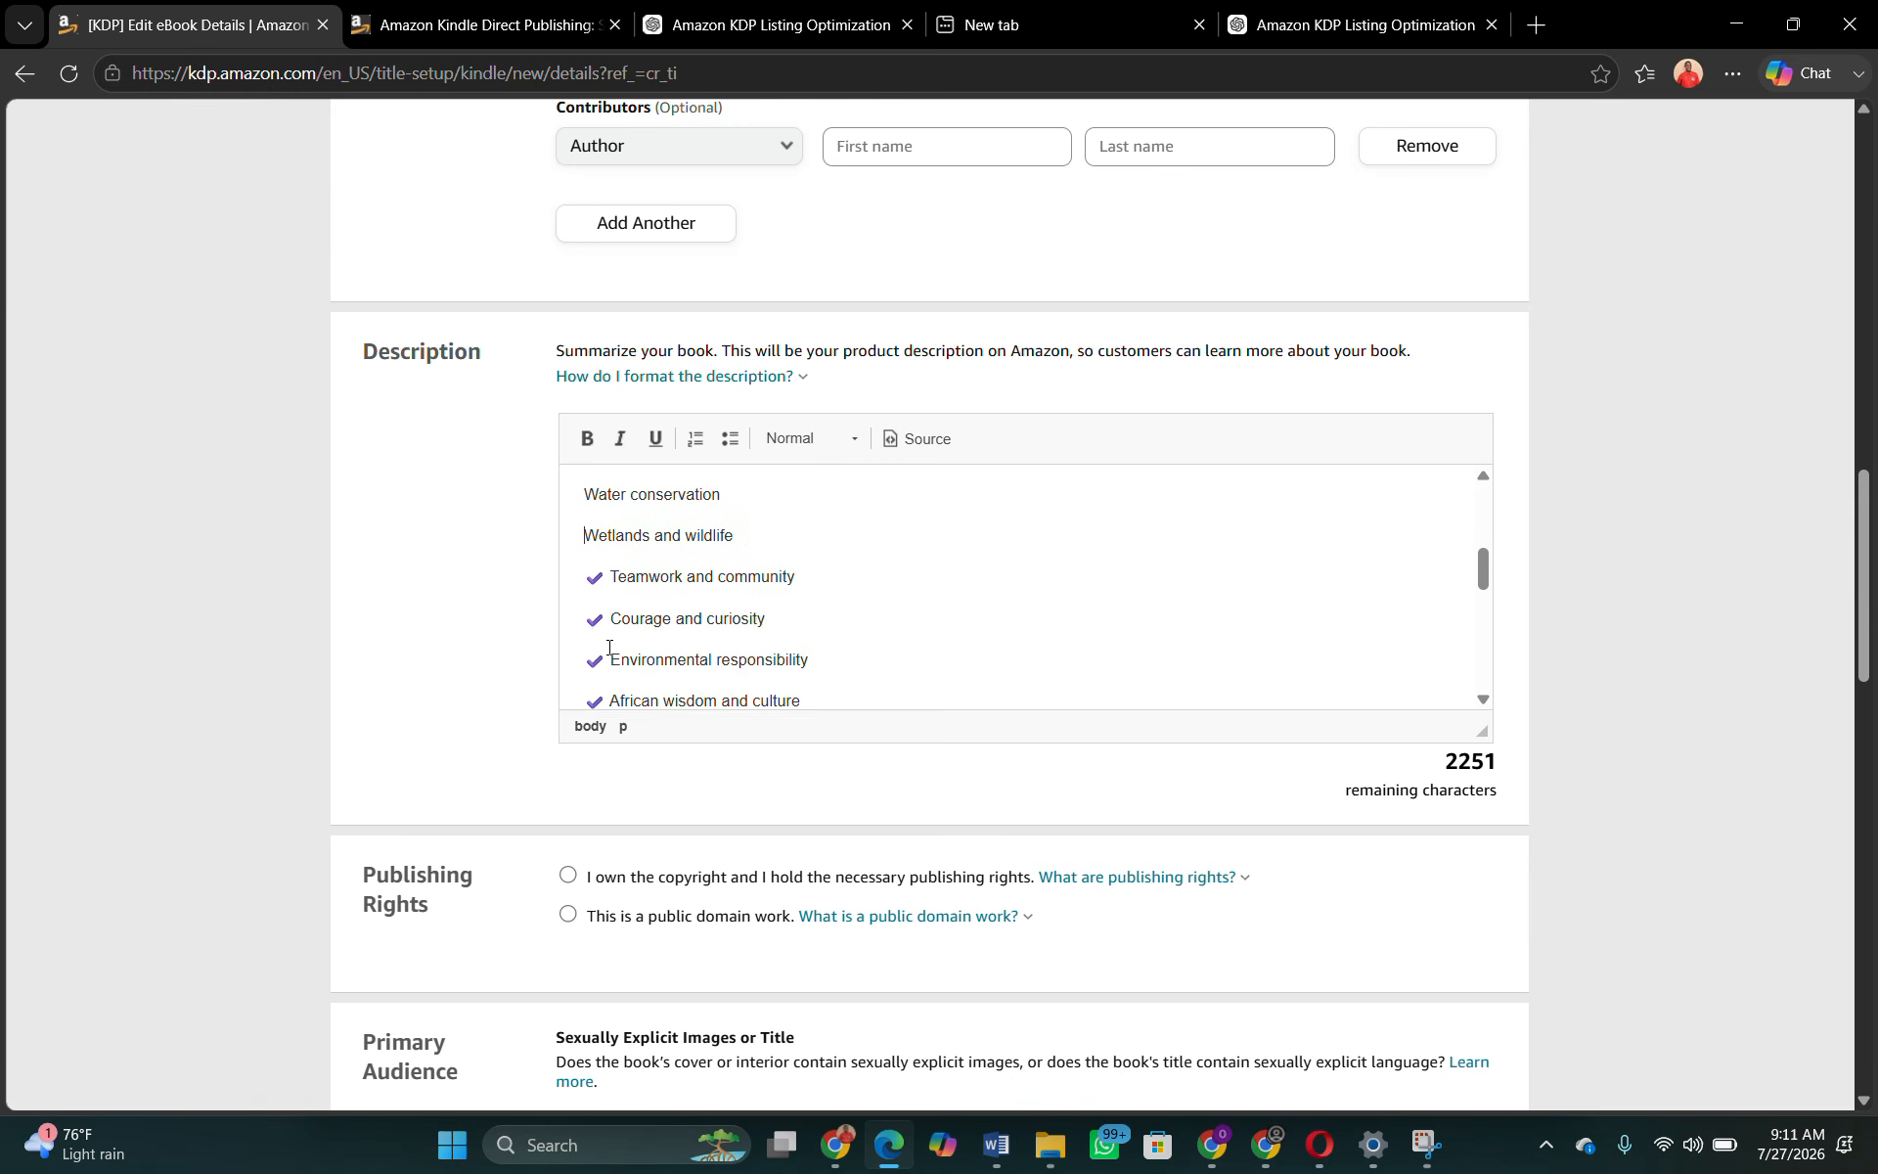
{"action": "left_click", "coordinate": [611, 577]}
{"action": "key", "text": "BackSpace"}
{"action": "key", "text": "BackSpace"}
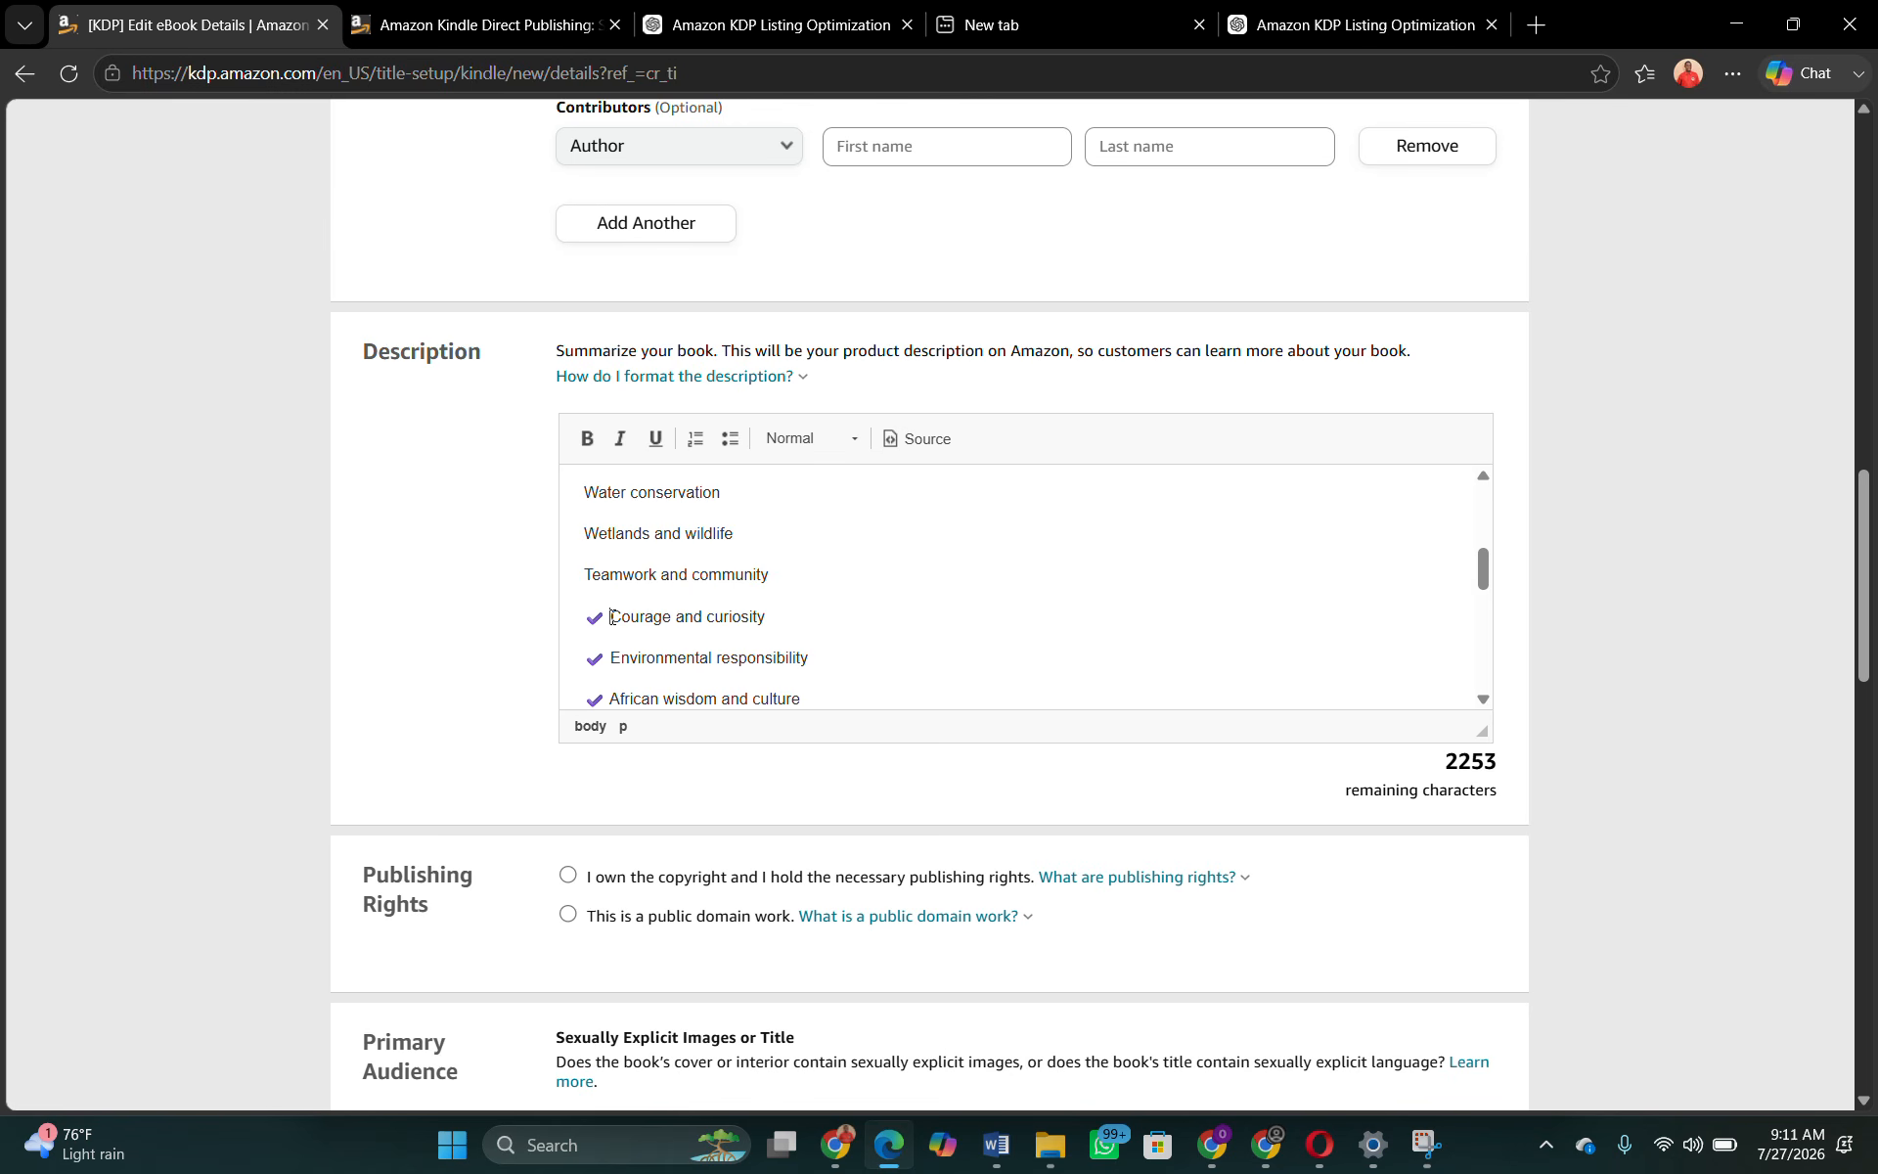
{"action": "left_click", "coordinate": [611, 617]}
{"action": "key", "text": "BackSpace"}
{"action": "key", "text": "BackSpace"}
Step: Remove the check marks before "Environmental responsibility", "African wisdom and culture" and "Problem-solving" in the description
{"action": "scroll", "coordinate": [611, 617], "scroll_direction": "down", "scroll_amount": 1}
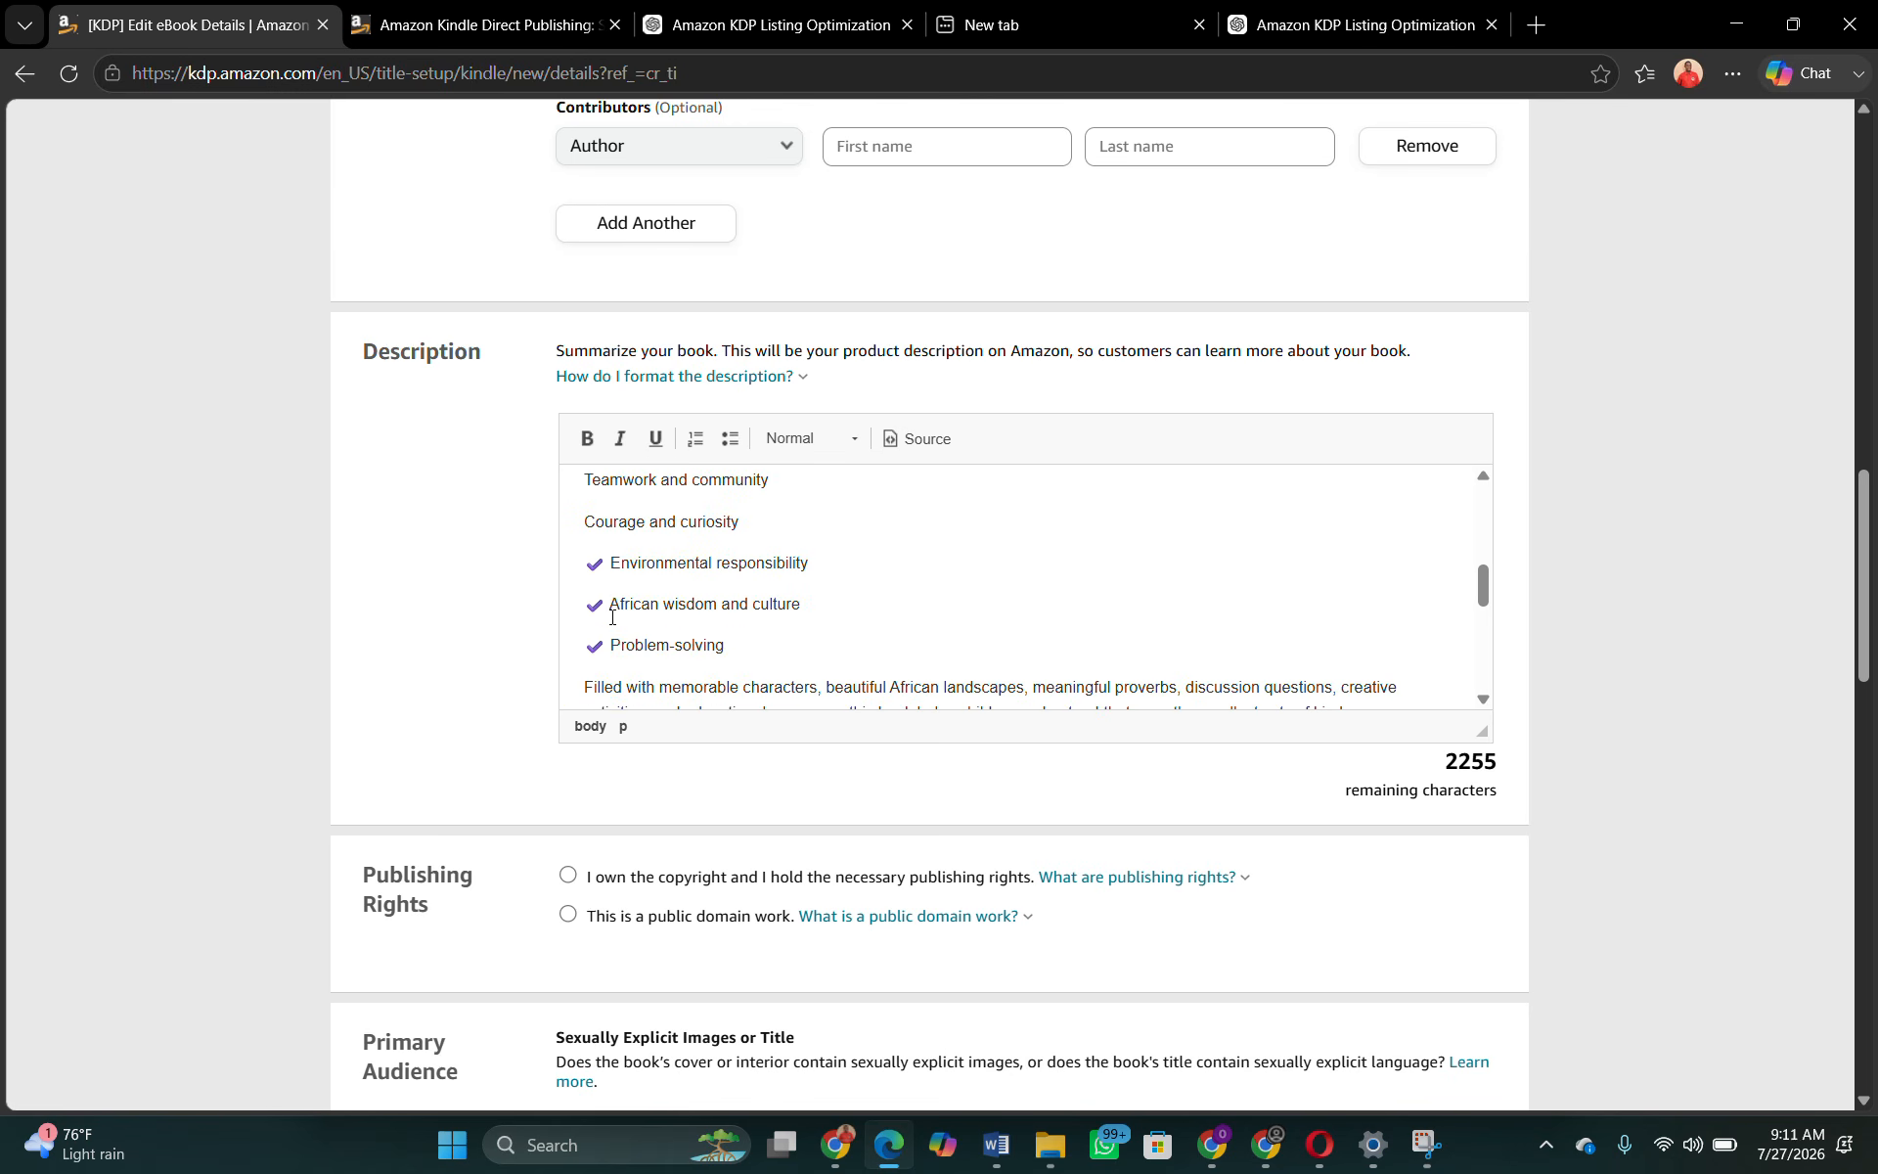
{"action": "left_click", "coordinate": [612, 564]}
{"action": "key", "text": "BackSpace"}
{"action": "key", "text": "BackSpace"}
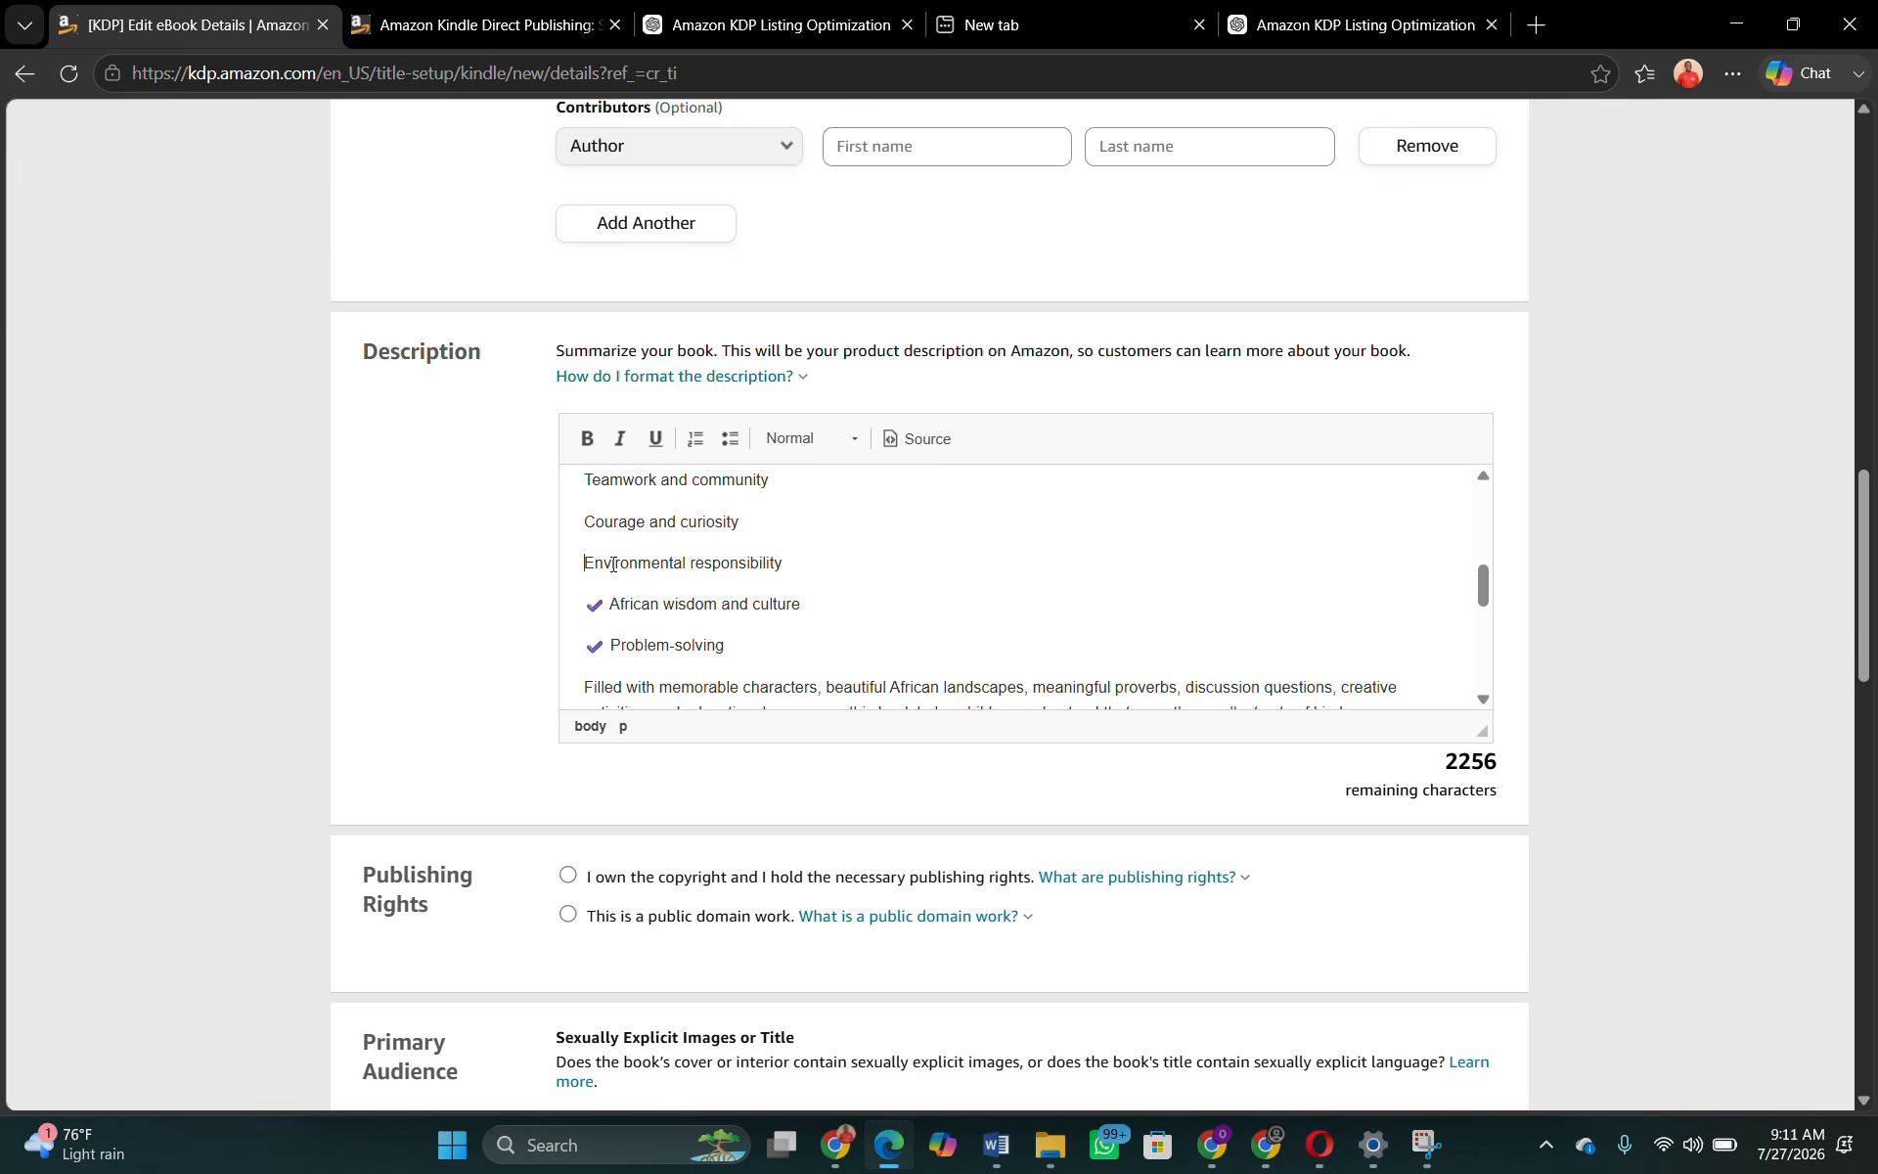
{"action": "key", "text": "BackSpace"}
{"action": "key", "text": "BackSpace"}
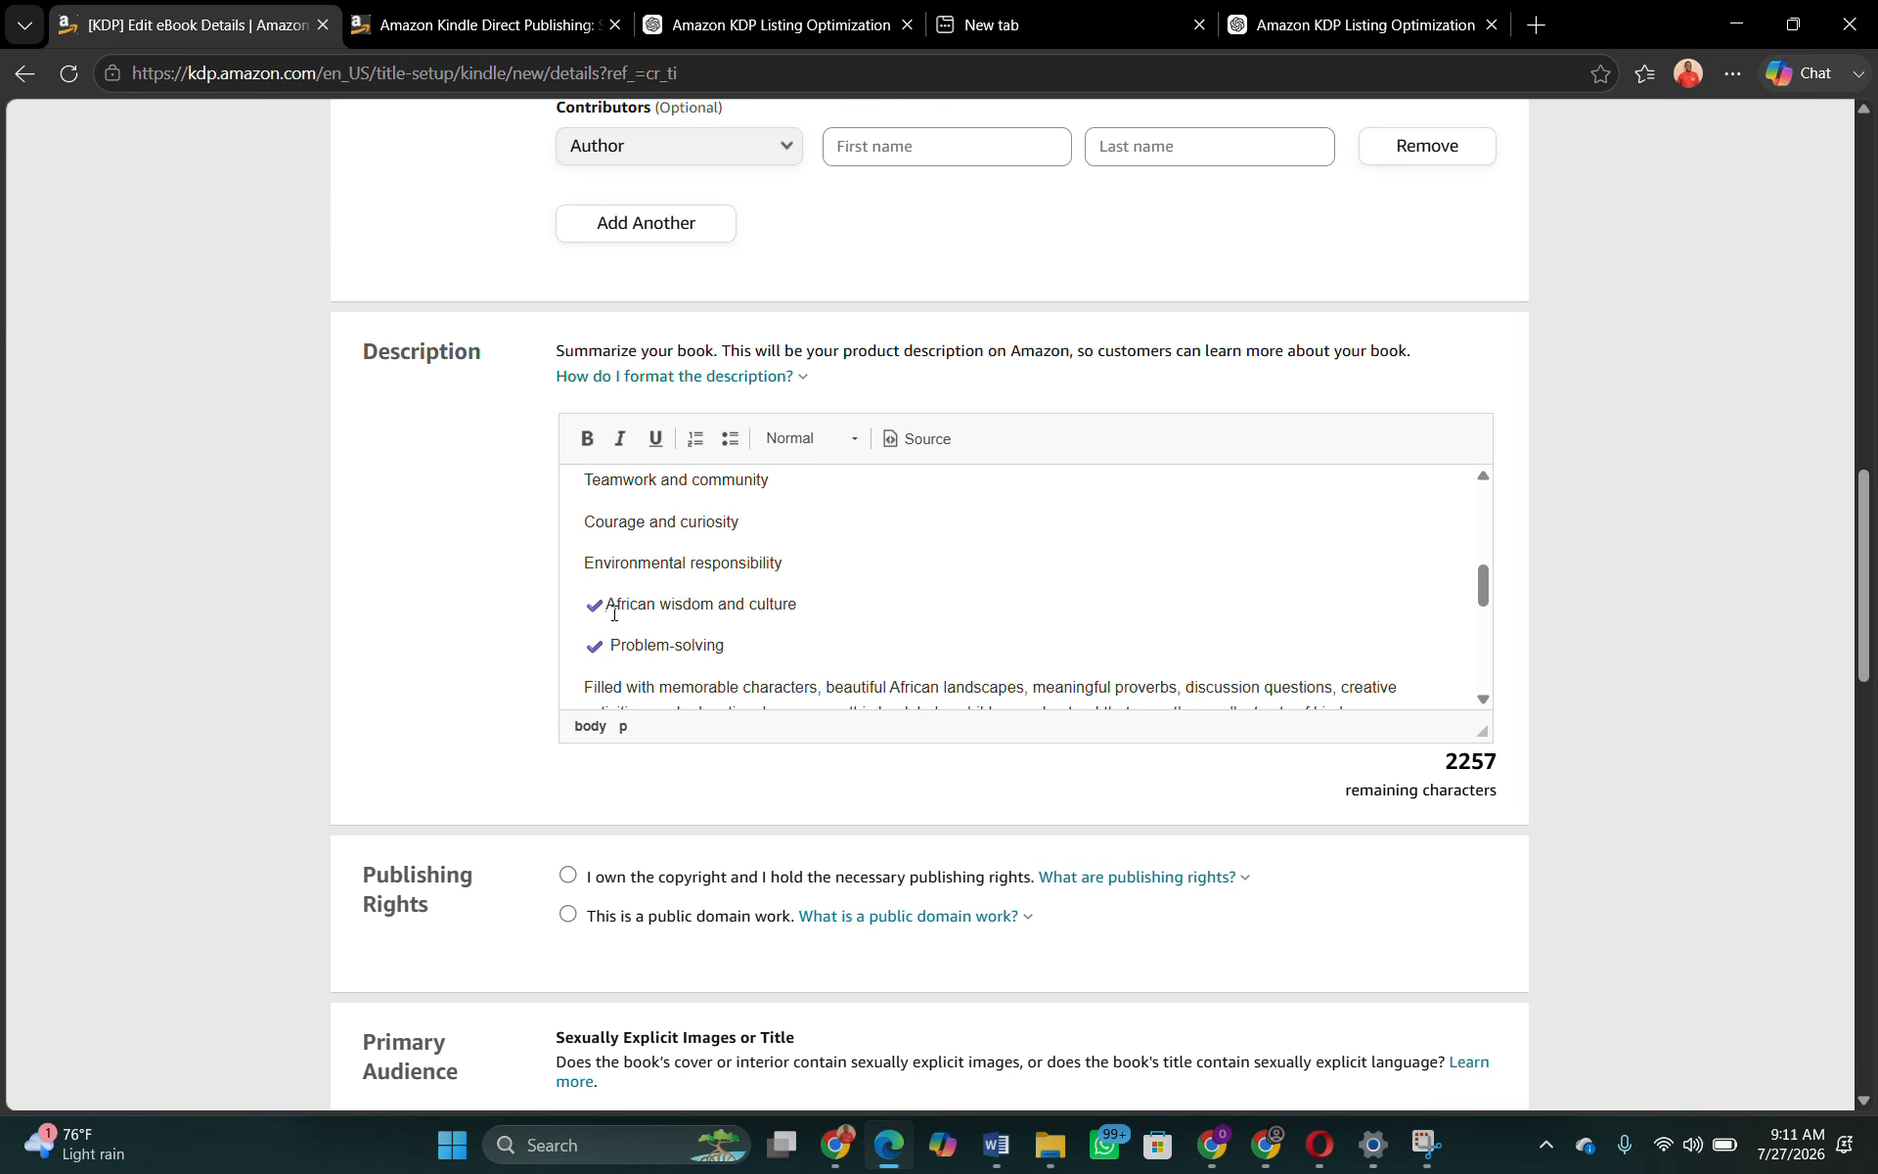
{"action": "left_click", "coordinate": [611, 645]}
{"action": "key", "text": "BackSpace"}
{"action": "key", "text": "BackSpace"}
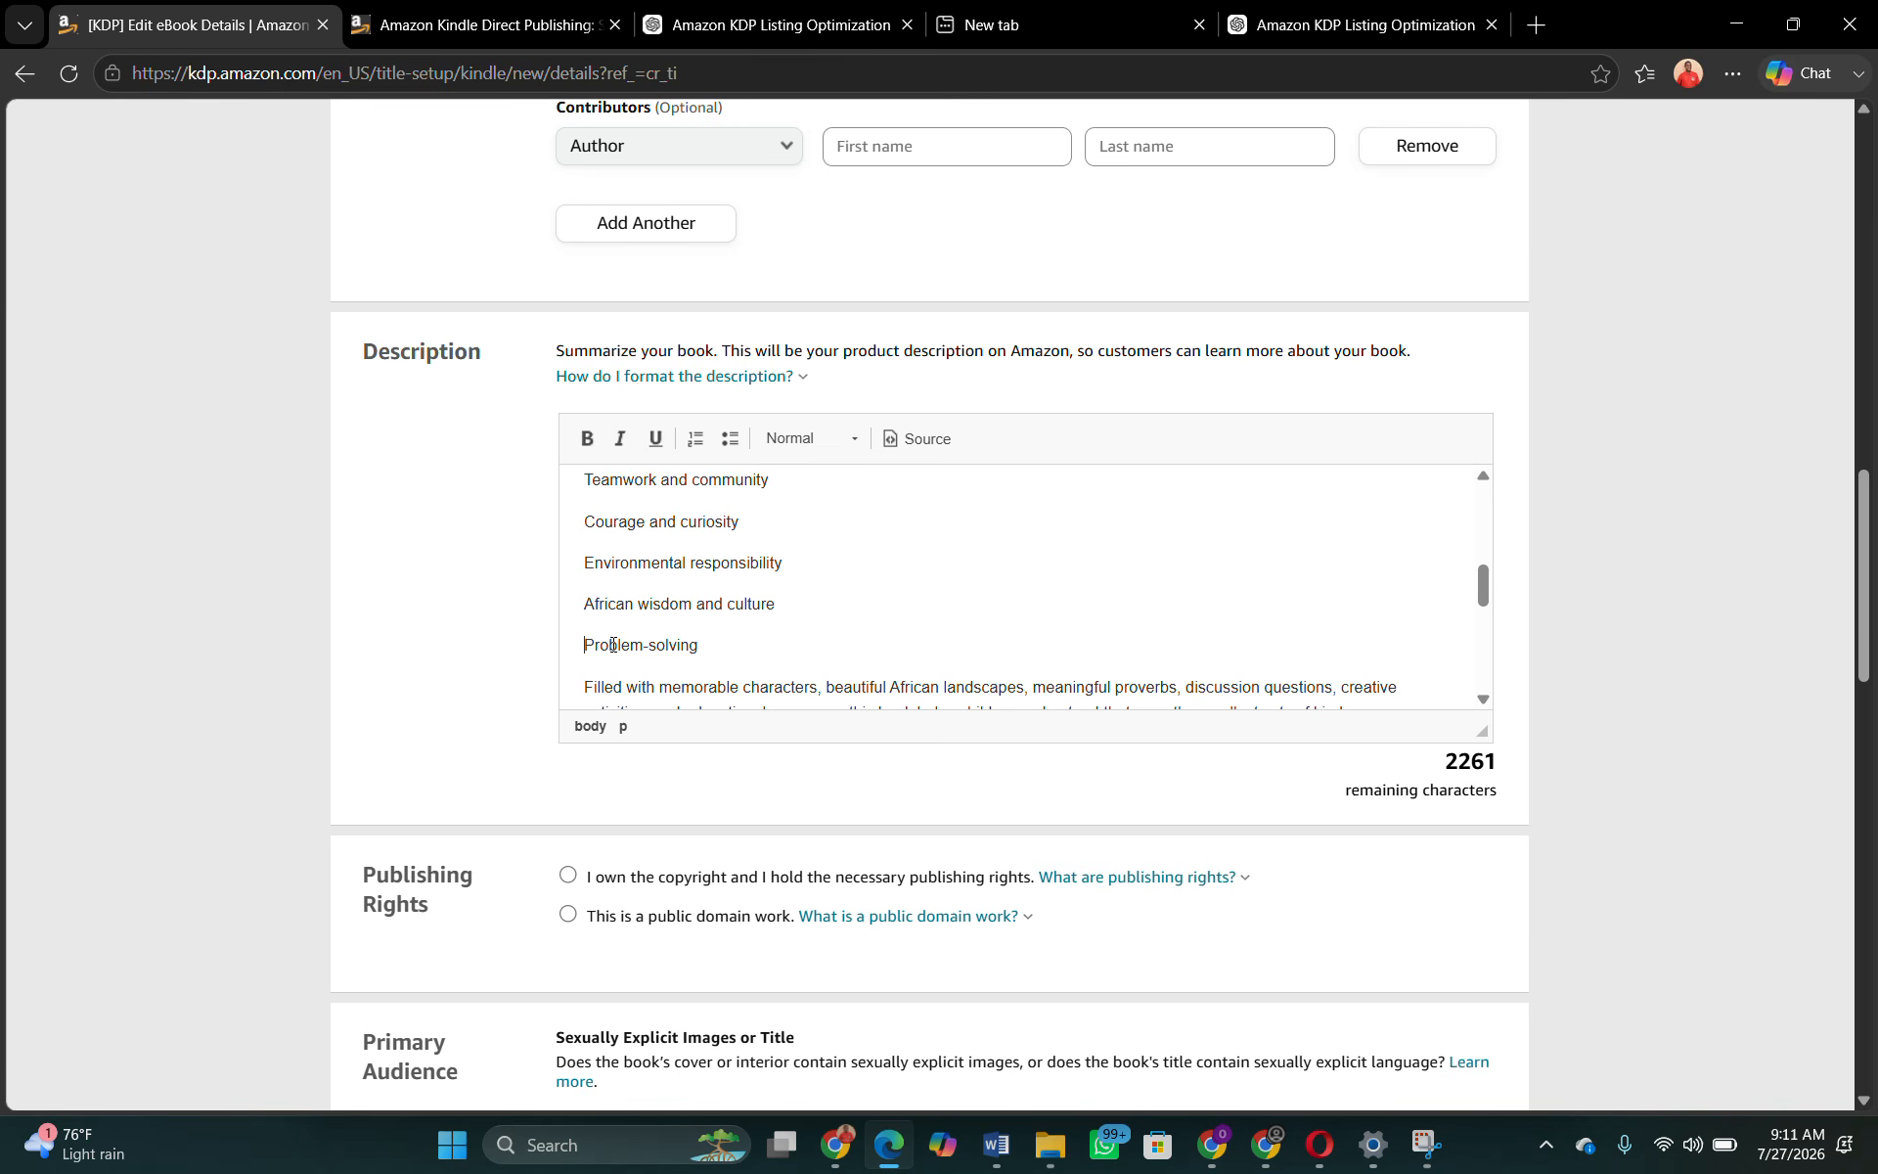
Step: Format the description lines from "Caring for nature" to "Problem-solving" as a bulleted list
{"action": "key", "text": "shift+Up"}
{"action": "key", "text": "shift+Up"}
{"action": "key", "text": "shift+Up"}
{"action": "key", "text": "shift+Up"}
{"action": "key", "text": "shift+Up"}
{"action": "key", "text": "shift+Up"}
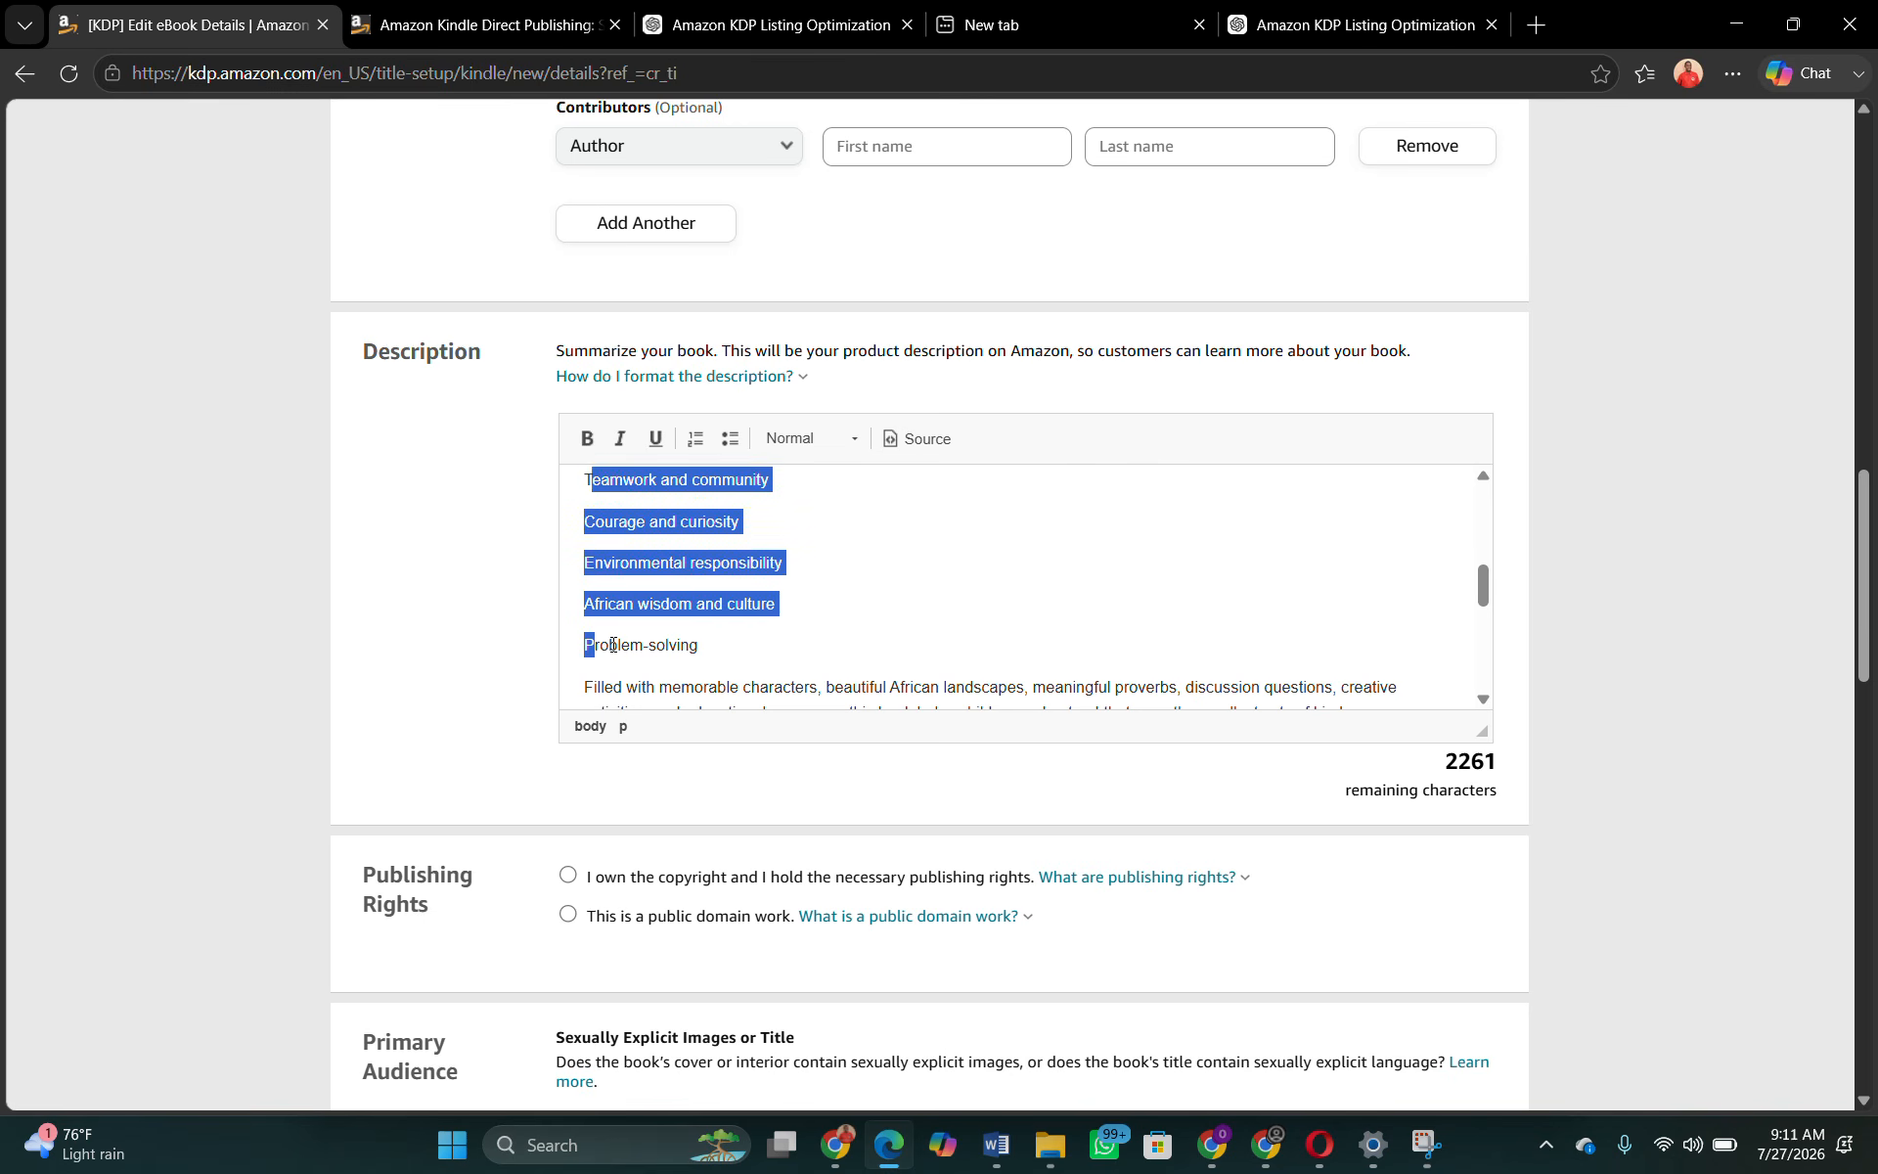
{"action": "key", "text": "shift+Up"}
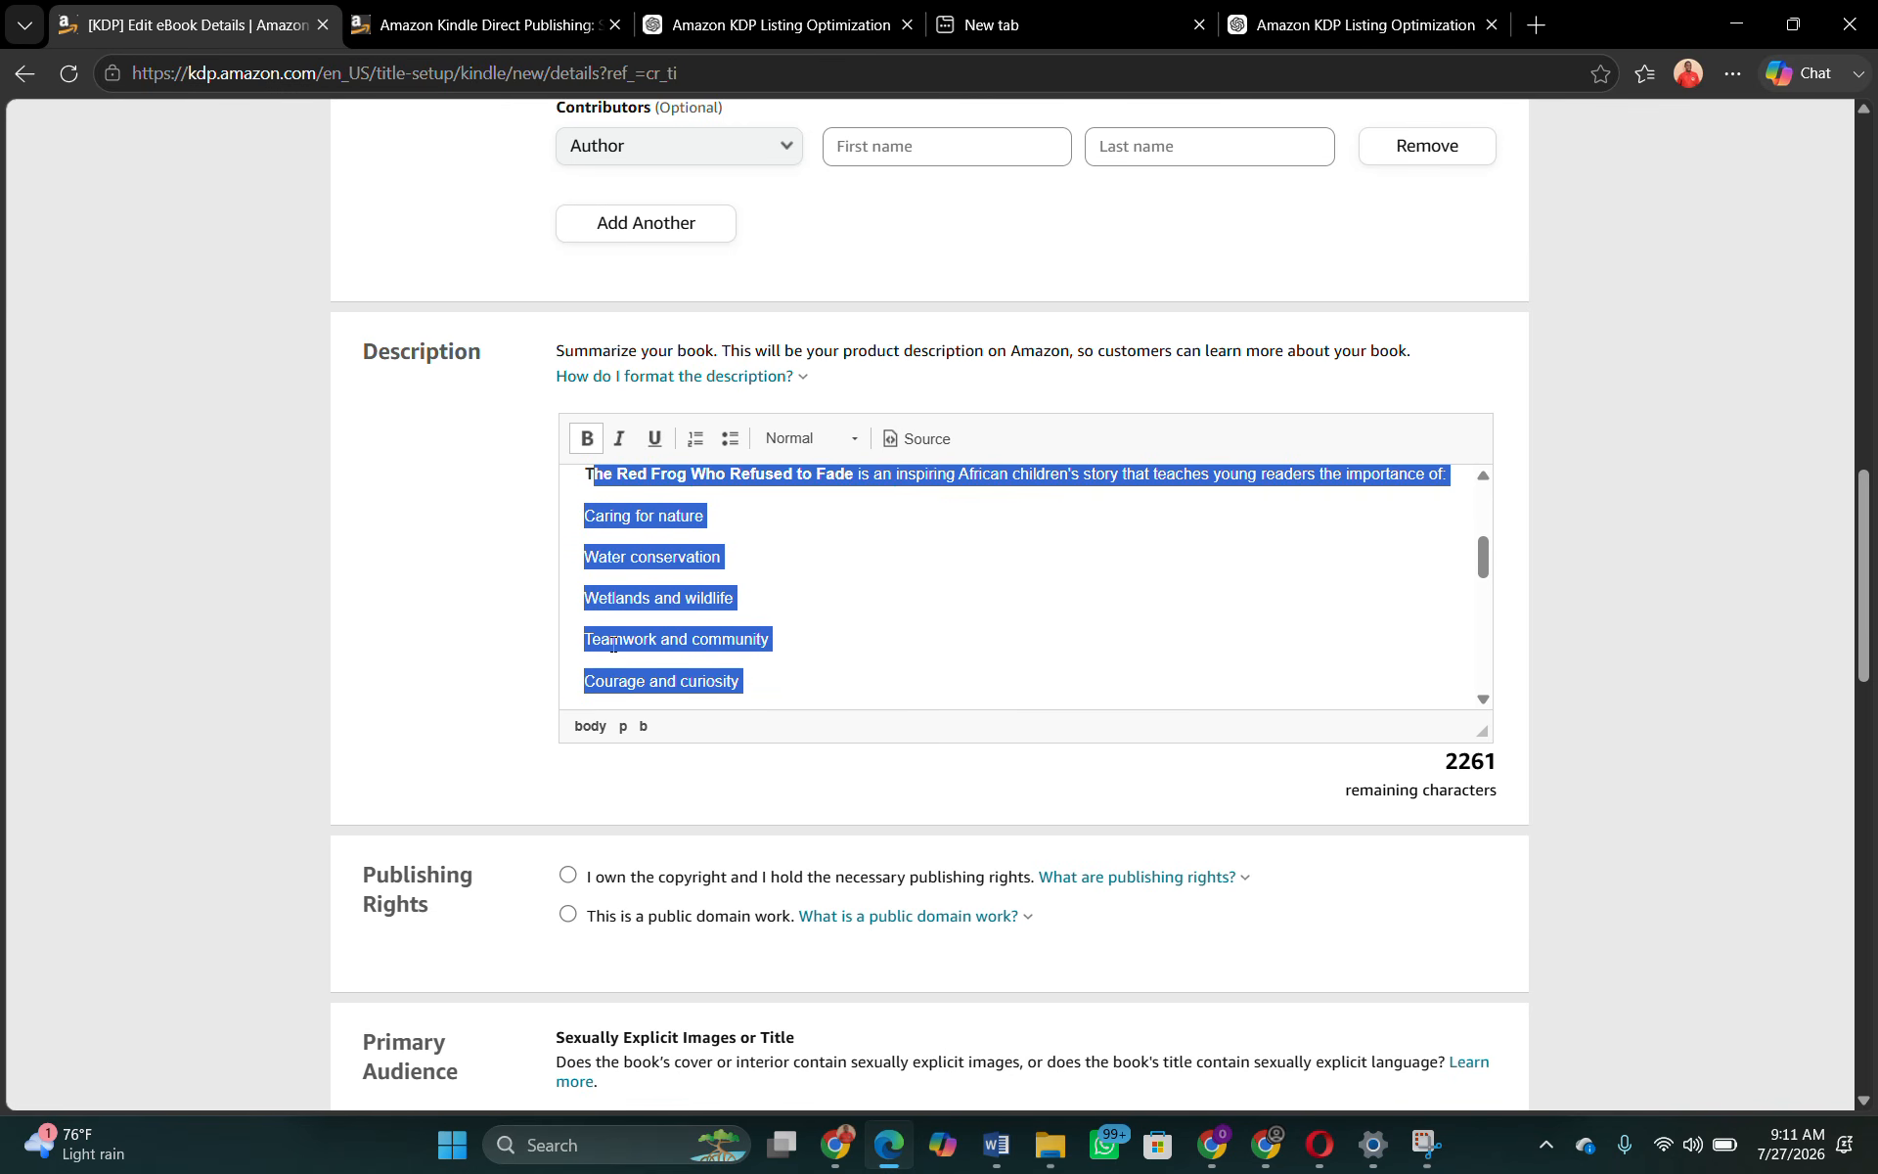
{"action": "key", "text": "shift+Down"}
{"action": "key", "text": "shift+Left"}
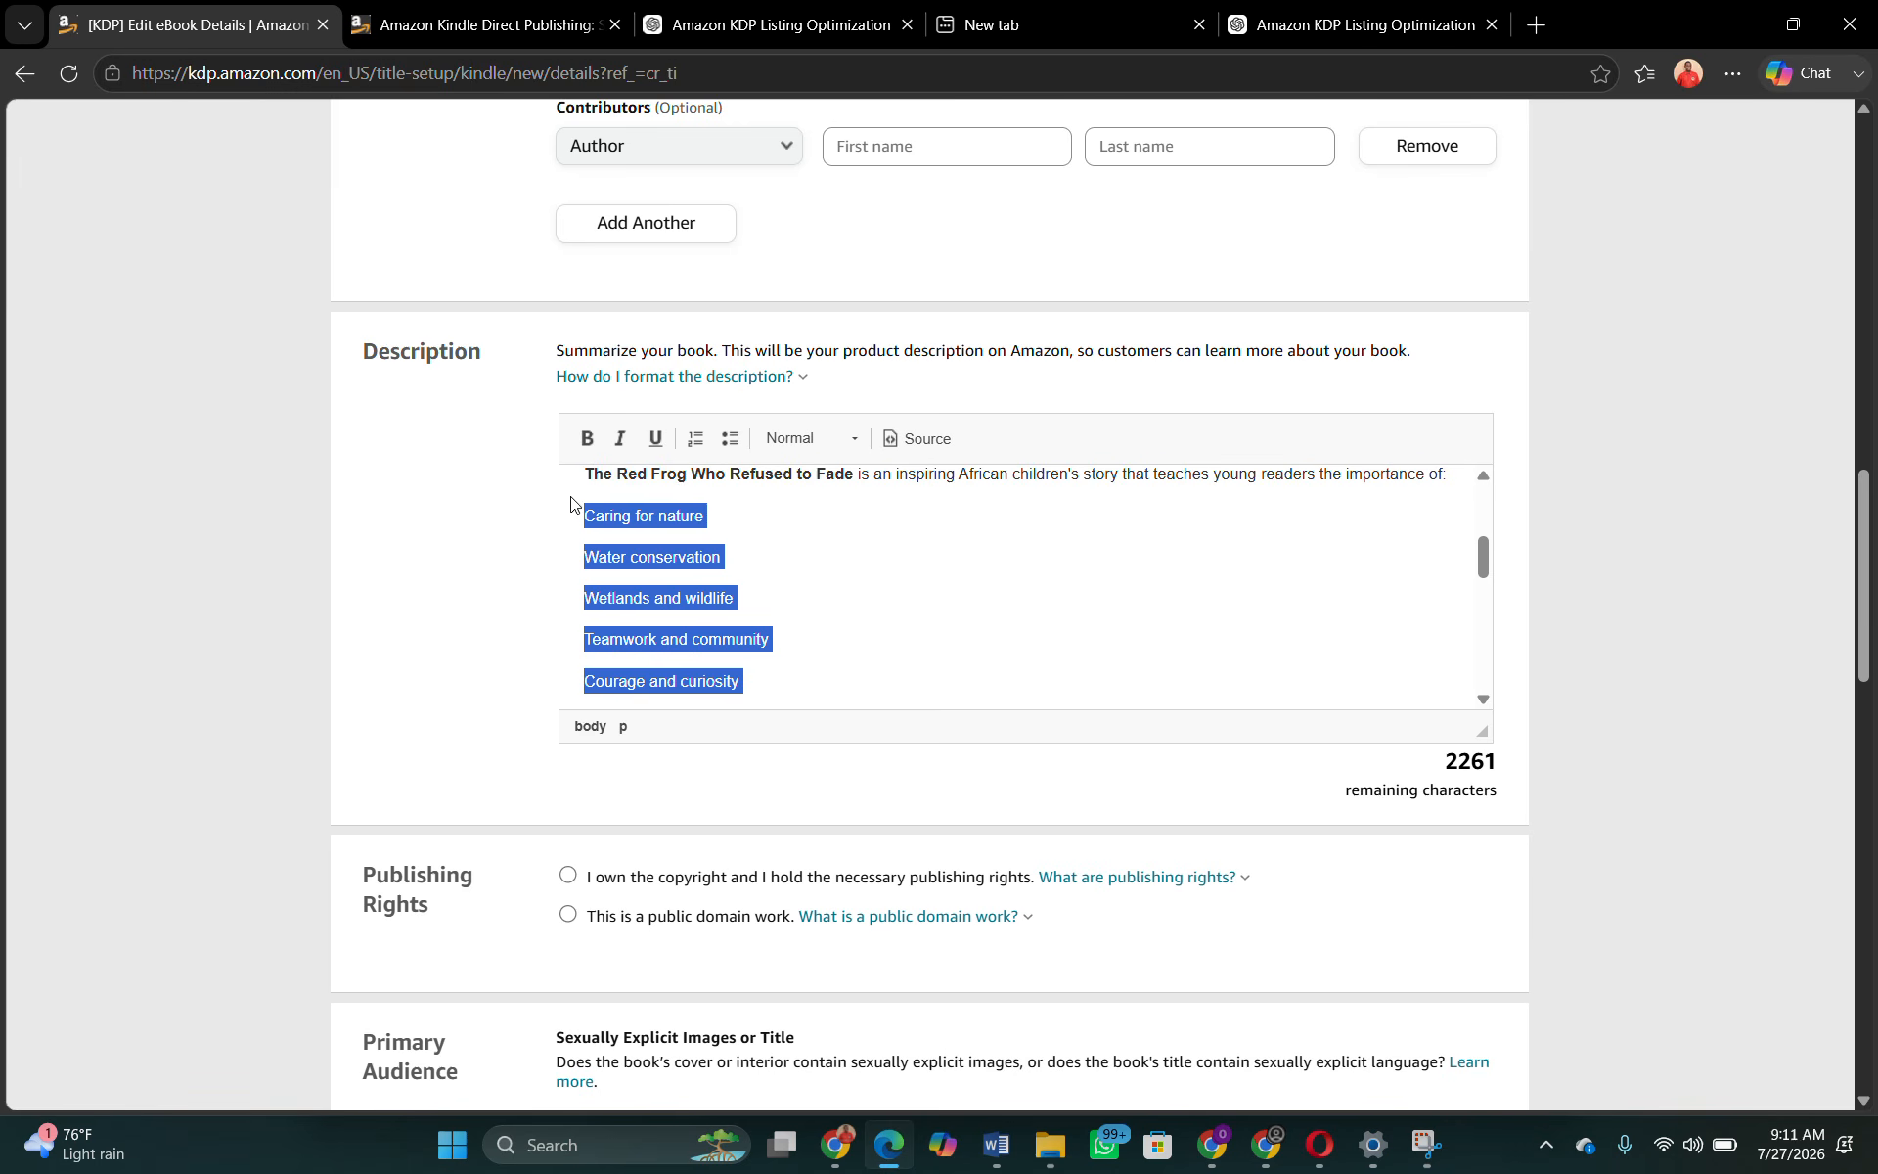
{"action": "left_click", "coordinate": [733, 445]}
Step: Declare that you own the copyright and hold the necessary publishing rights, and answer No to sexually explicit images or title
{"action": "scroll", "coordinate": [881, 704], "scroll_direction": "down", "scroll_amount": 5}
{"action": "scroll", "coordinate": [880, 704], "scroll_direction": "down", "scroll_amount": 3}
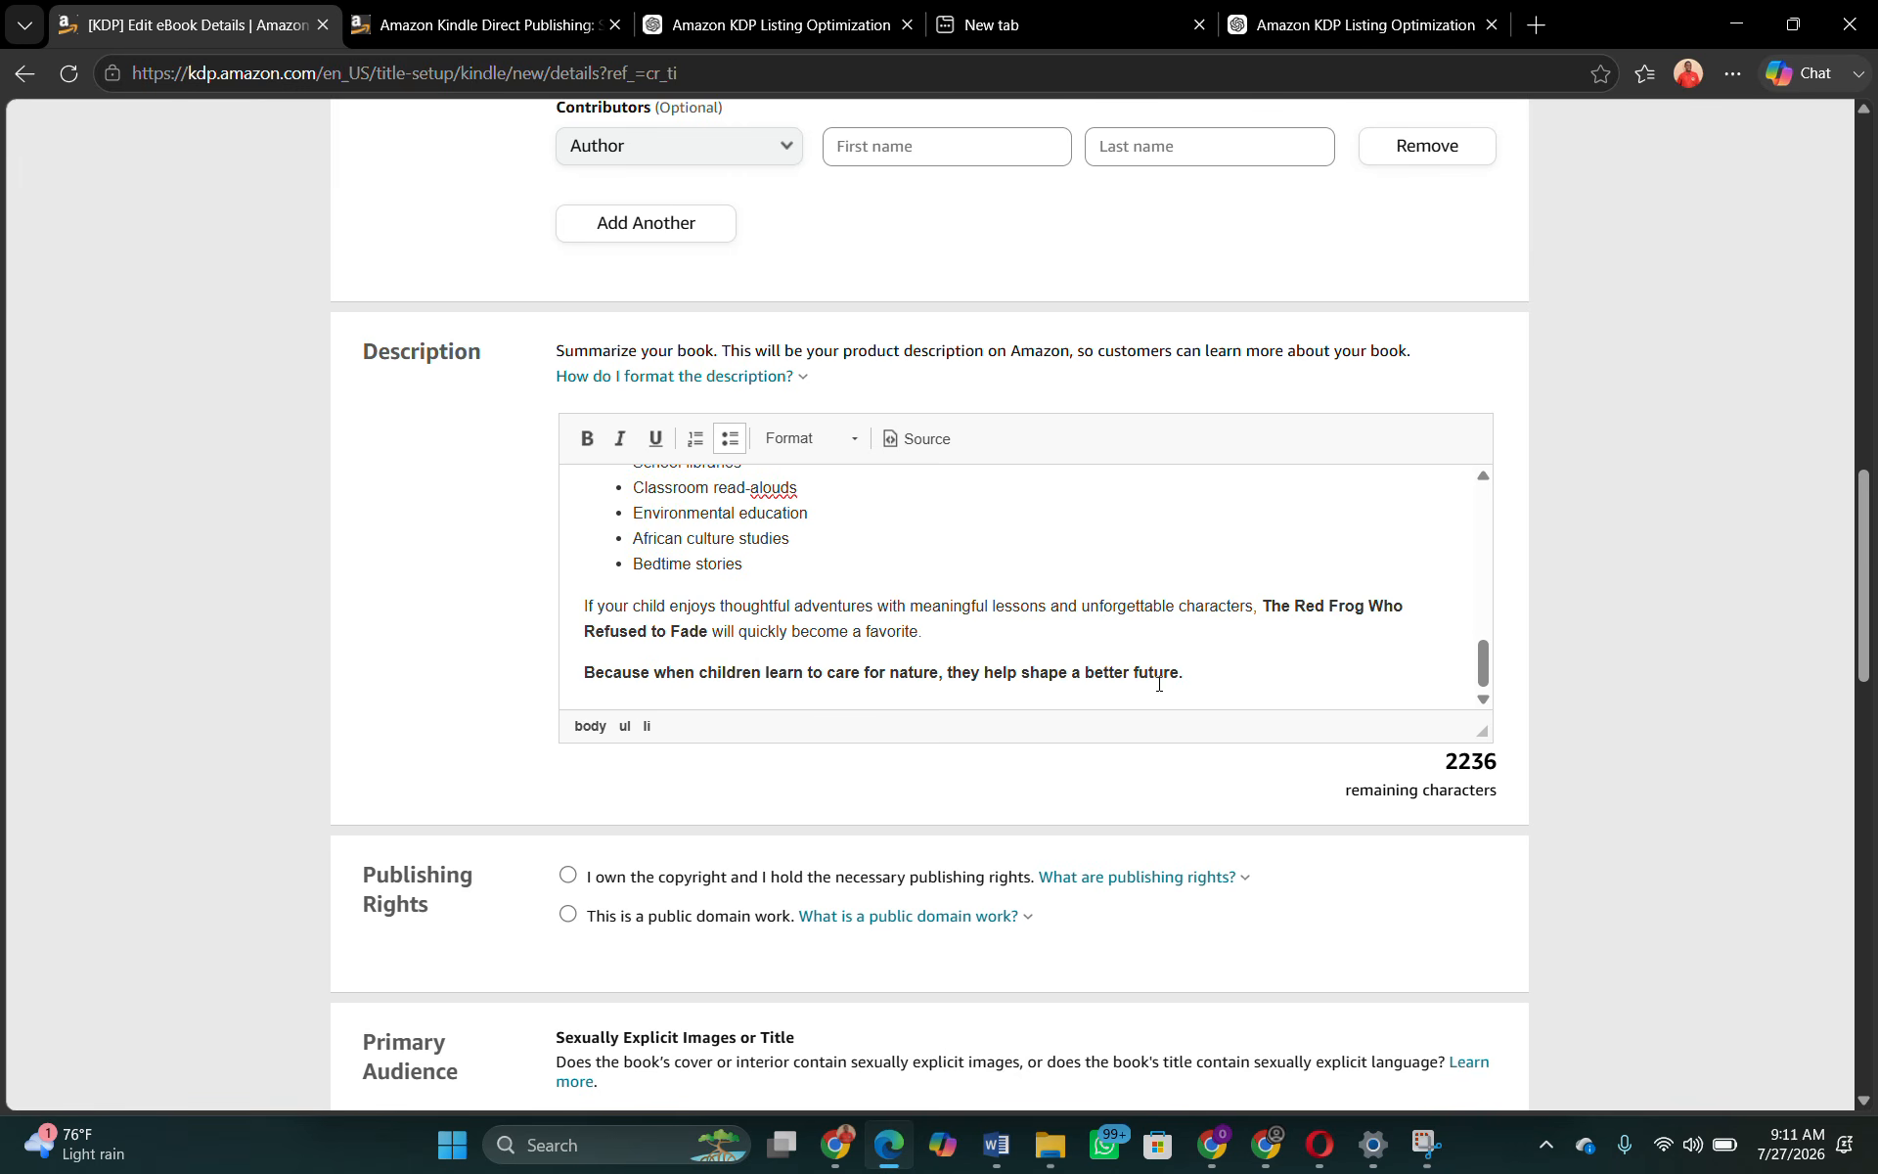
{"action": "scroll", "coordinate": [1158, 683], "scroll_direction": "down", "scroll_amount": 1}
{"action": "scroll", "coordinate": [1104, 620], "scroll_direction": "down", "scroll_amount": 4}
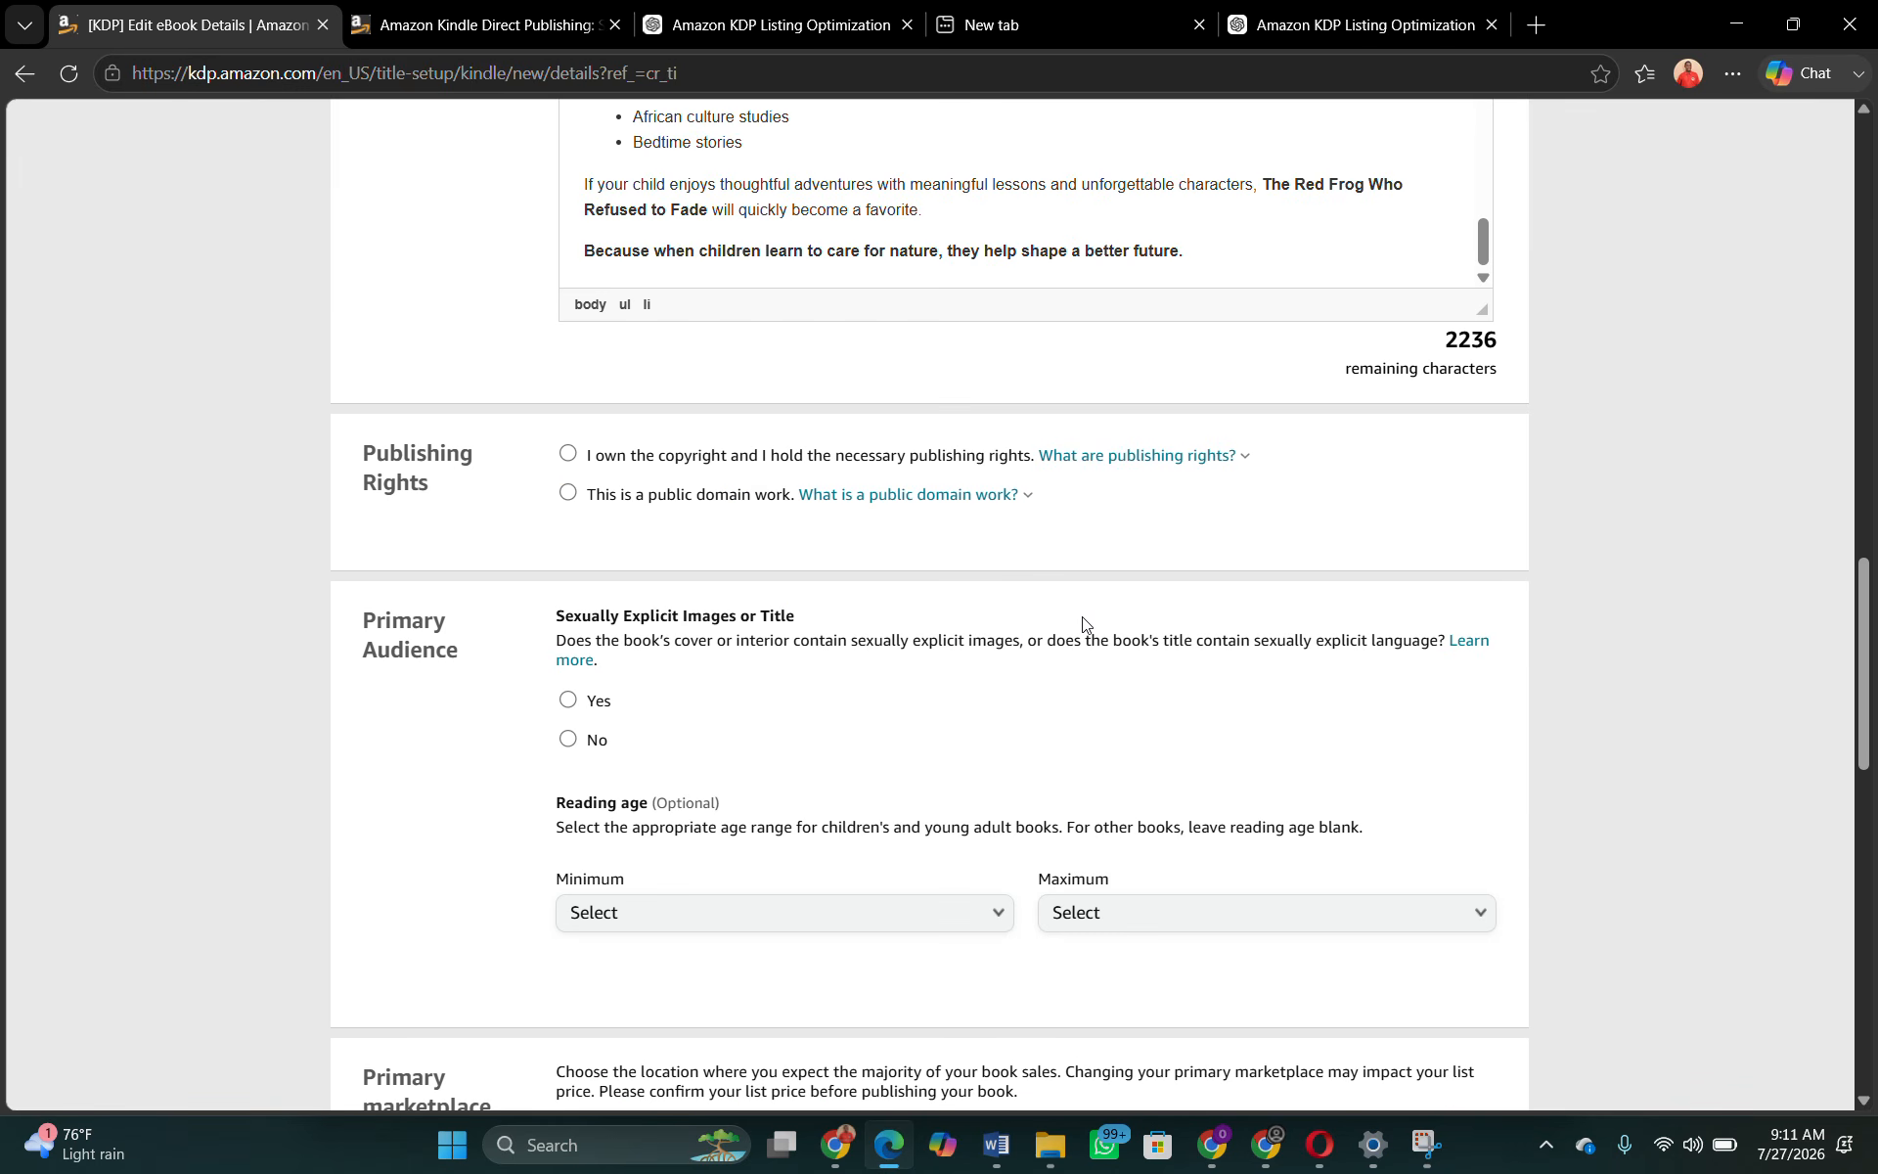
{"action": "left_click", "coordinate": [567, 455]}
{"action": "mouse_move", "coordinate": [1173, 458]}
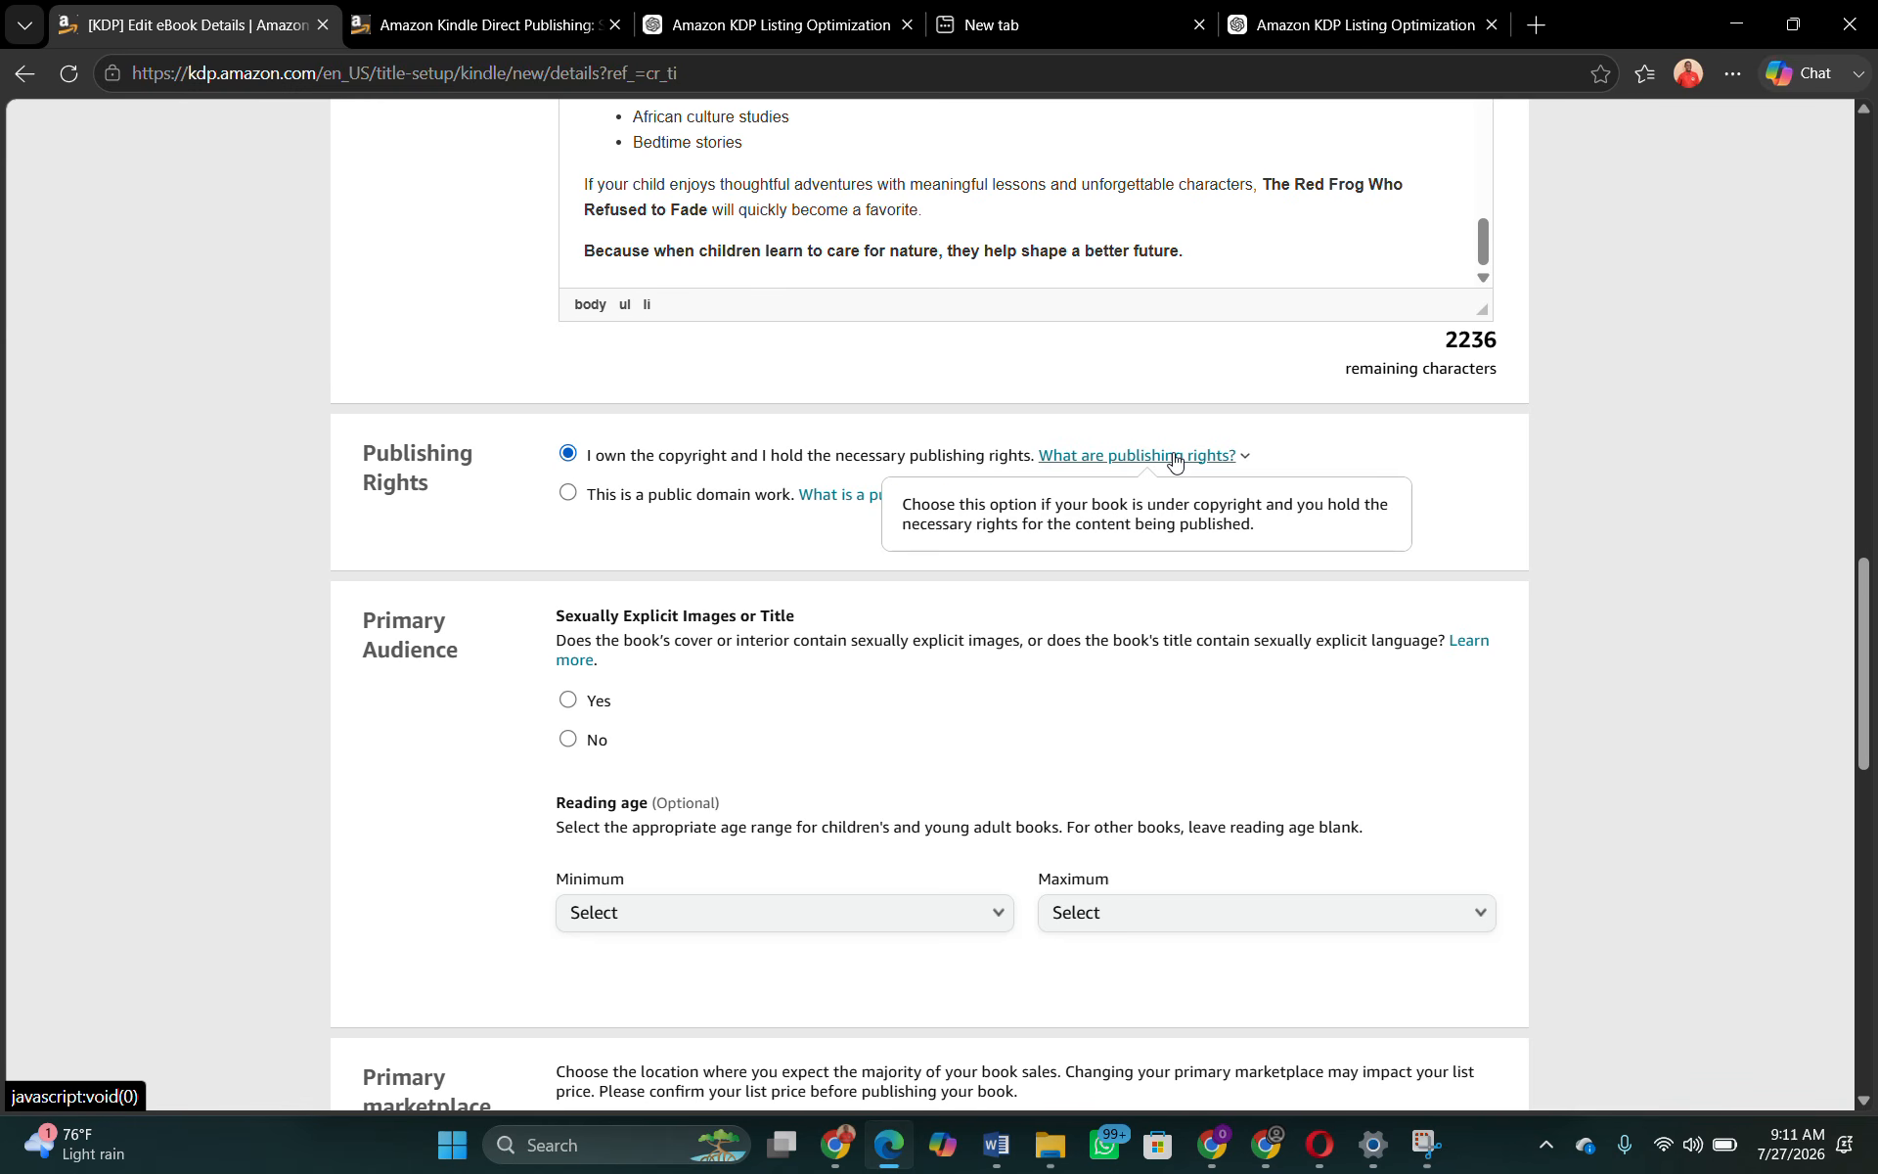
{"action": "mouse_move", "coordinate": [836, 505]}
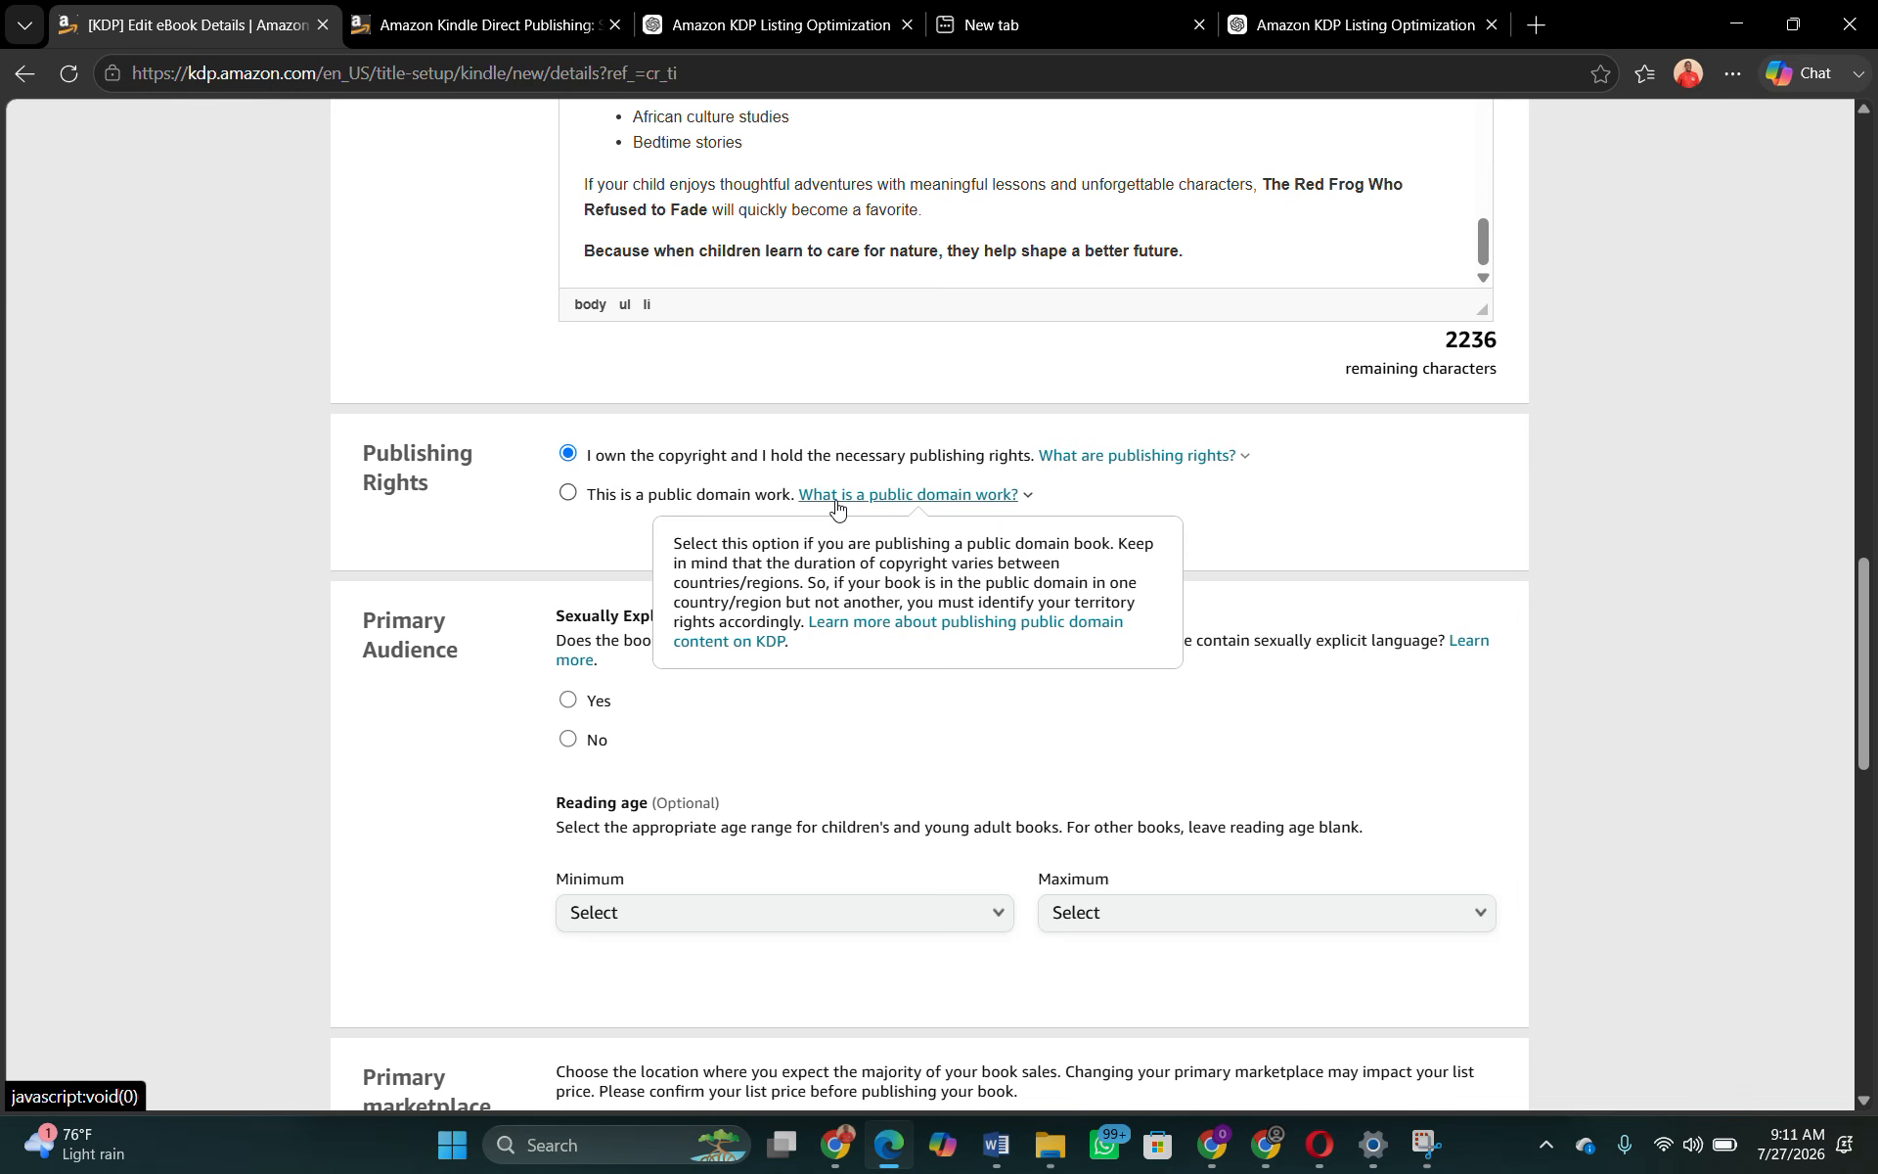
{"action": "scroll", "coordinate": [621, 689], "scroll_direction": "down", "scroll_amount": 1}
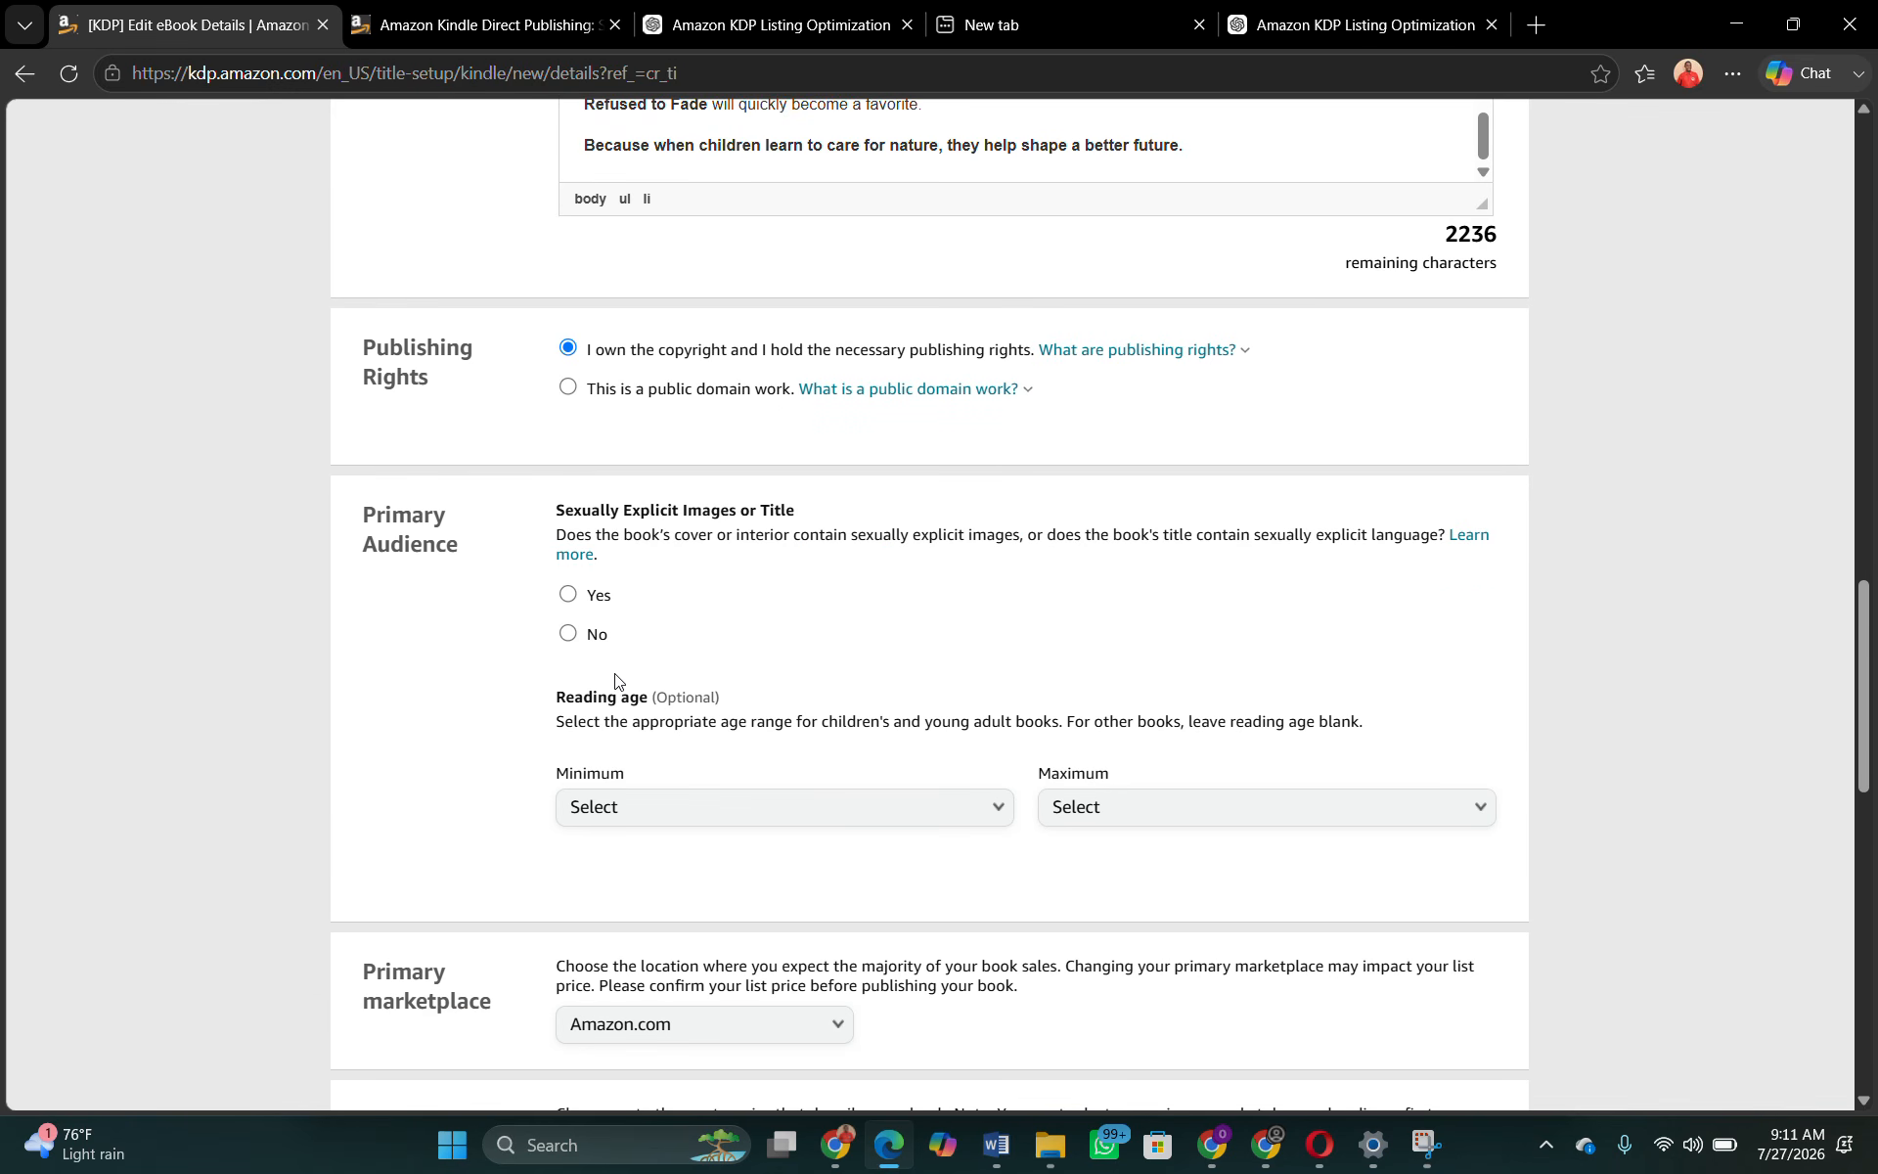
{"action": "left_click", "coordinate": [567, 634]}
Step: Open the category chooser for the eBook and set the main category to Children's eBooks
{"action": "scroll", "coordinate": [778, 772], "scroll_direction": "down", "scroll_amount": 3}
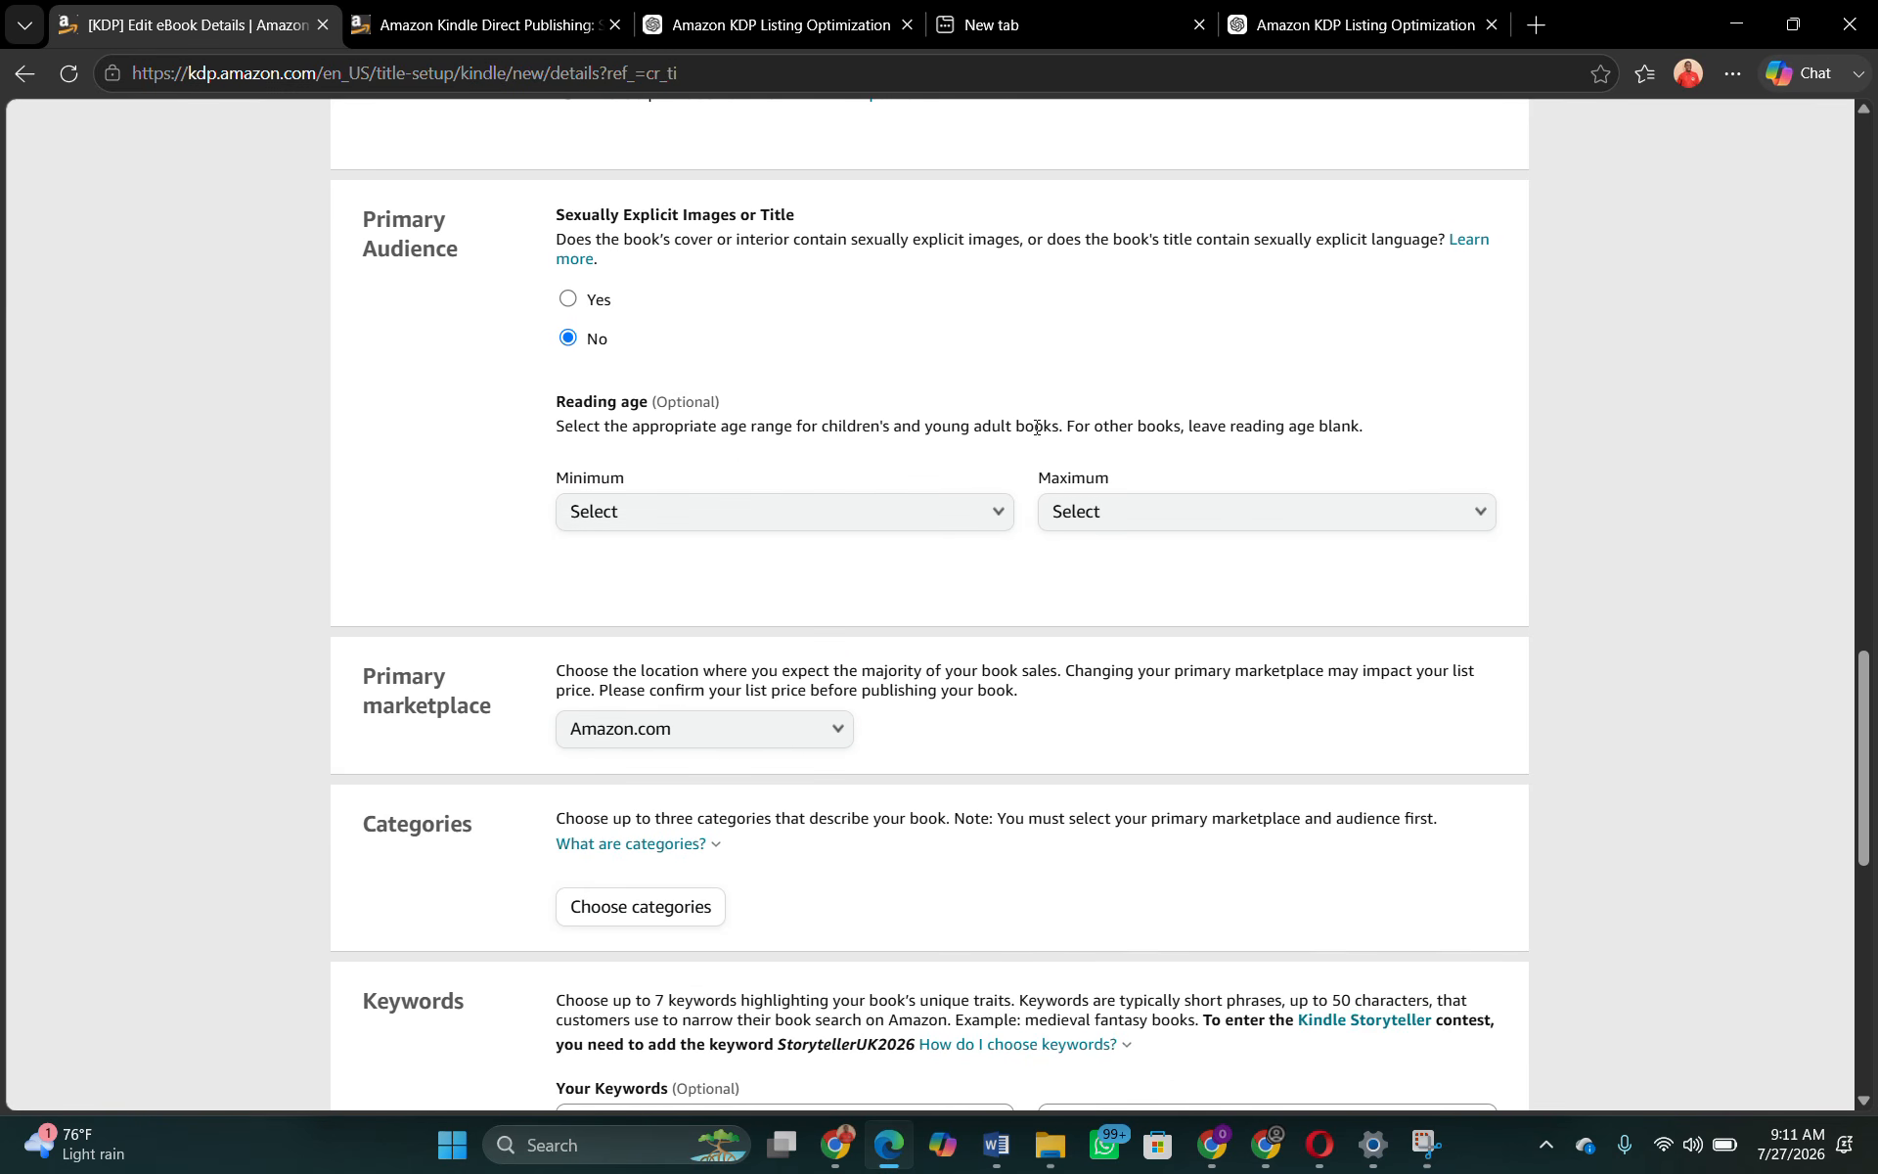
{"action": "scroll", "coordinate": [1123, 585], "scroll_direction": "down", "scroll_amount": 2}
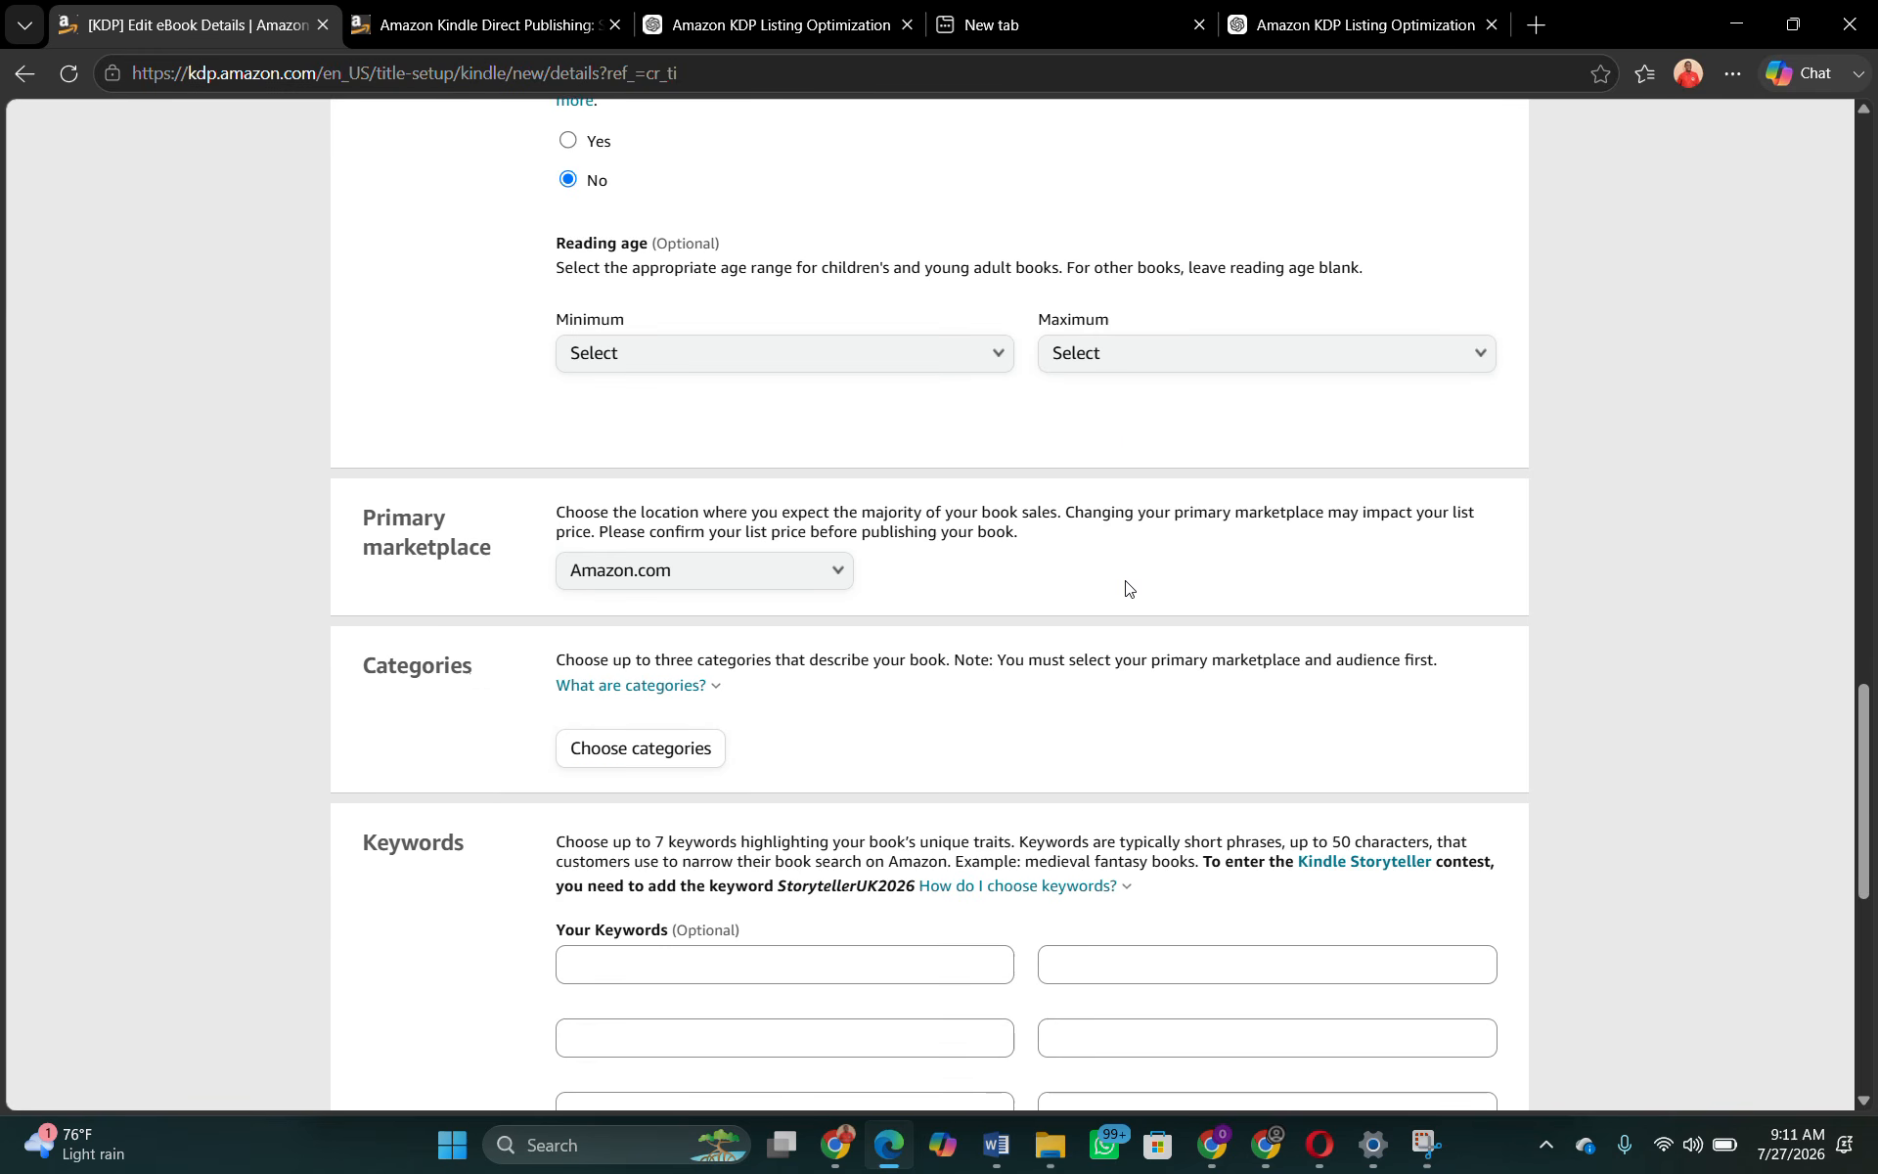
{"action": "scroll", "coordinate": [1087, 561], "scroll_direction": "down", "scroll_amount": 3}
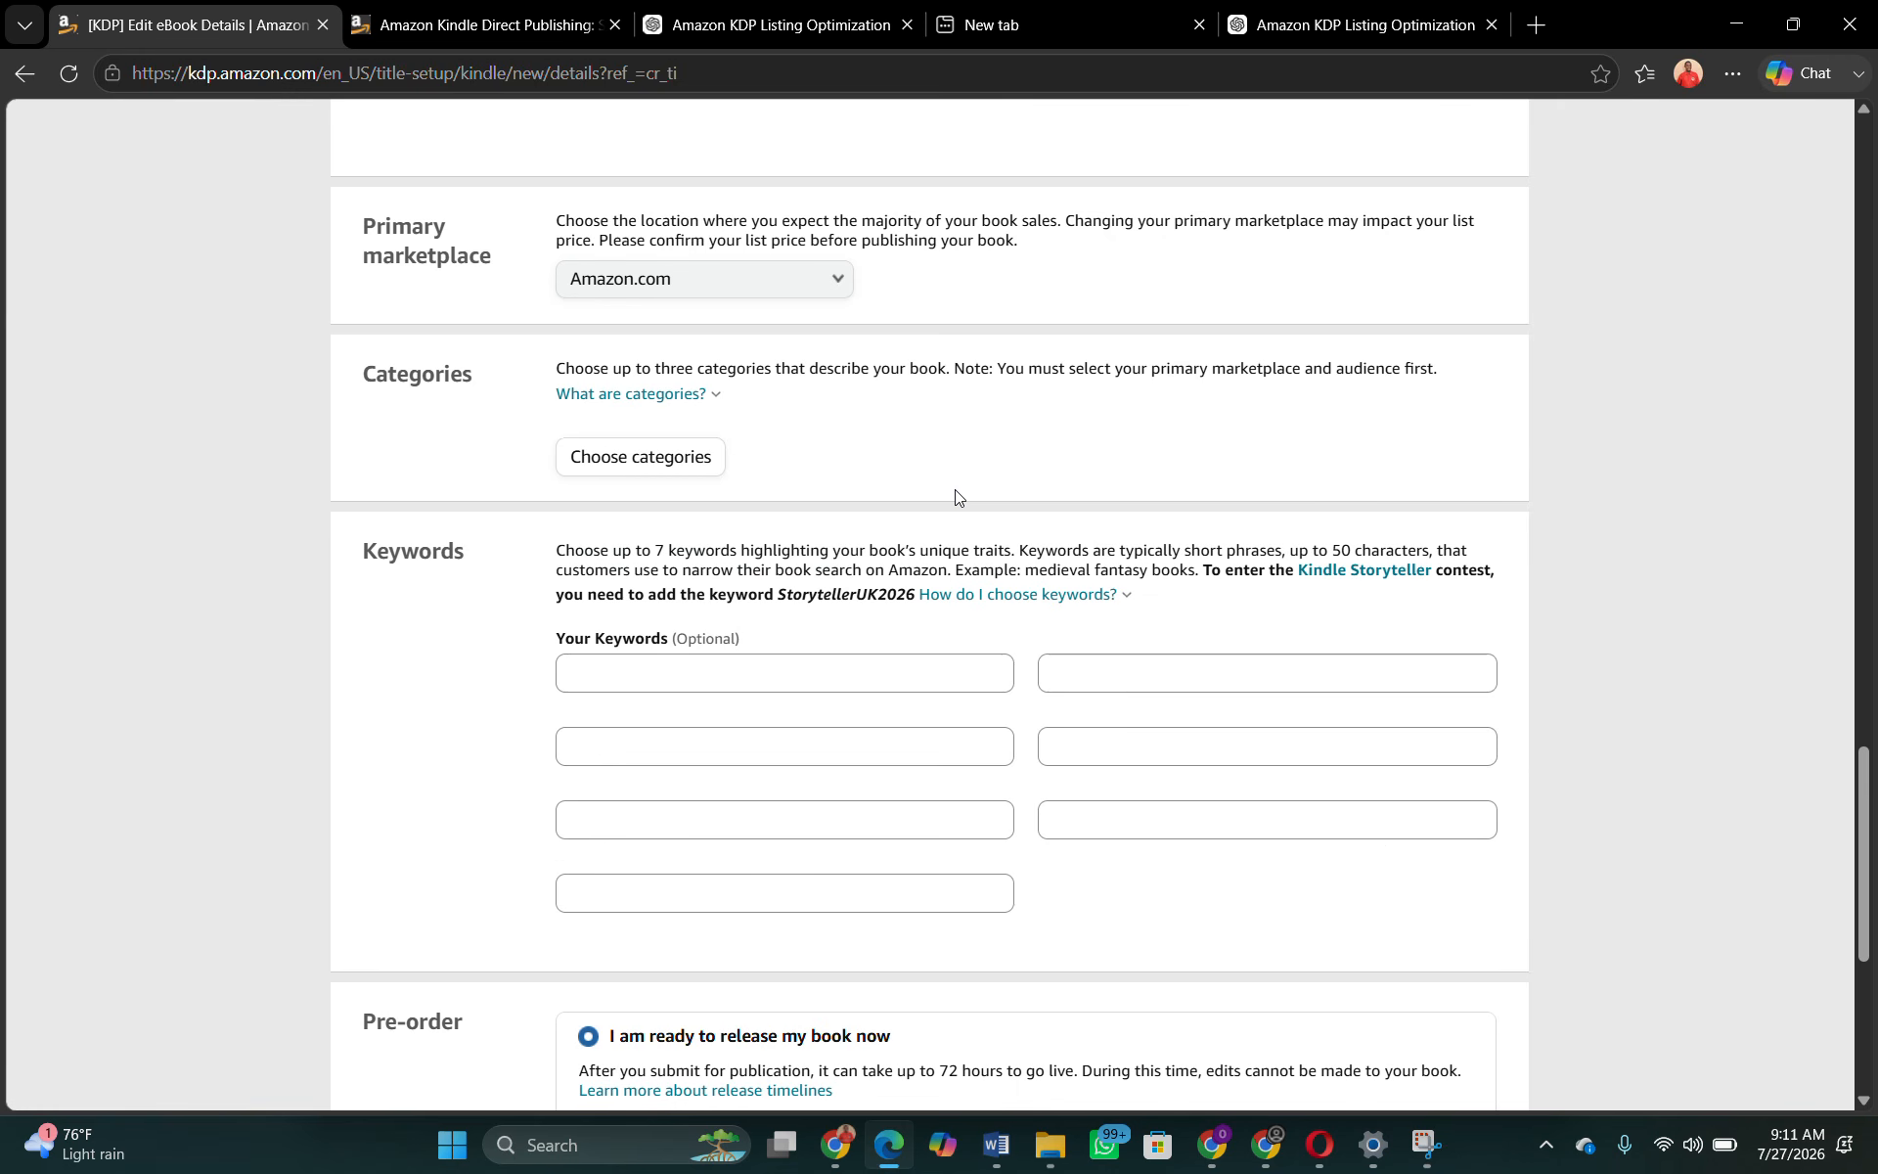
{"action": "left_click", "coordinate": [700, 473]}
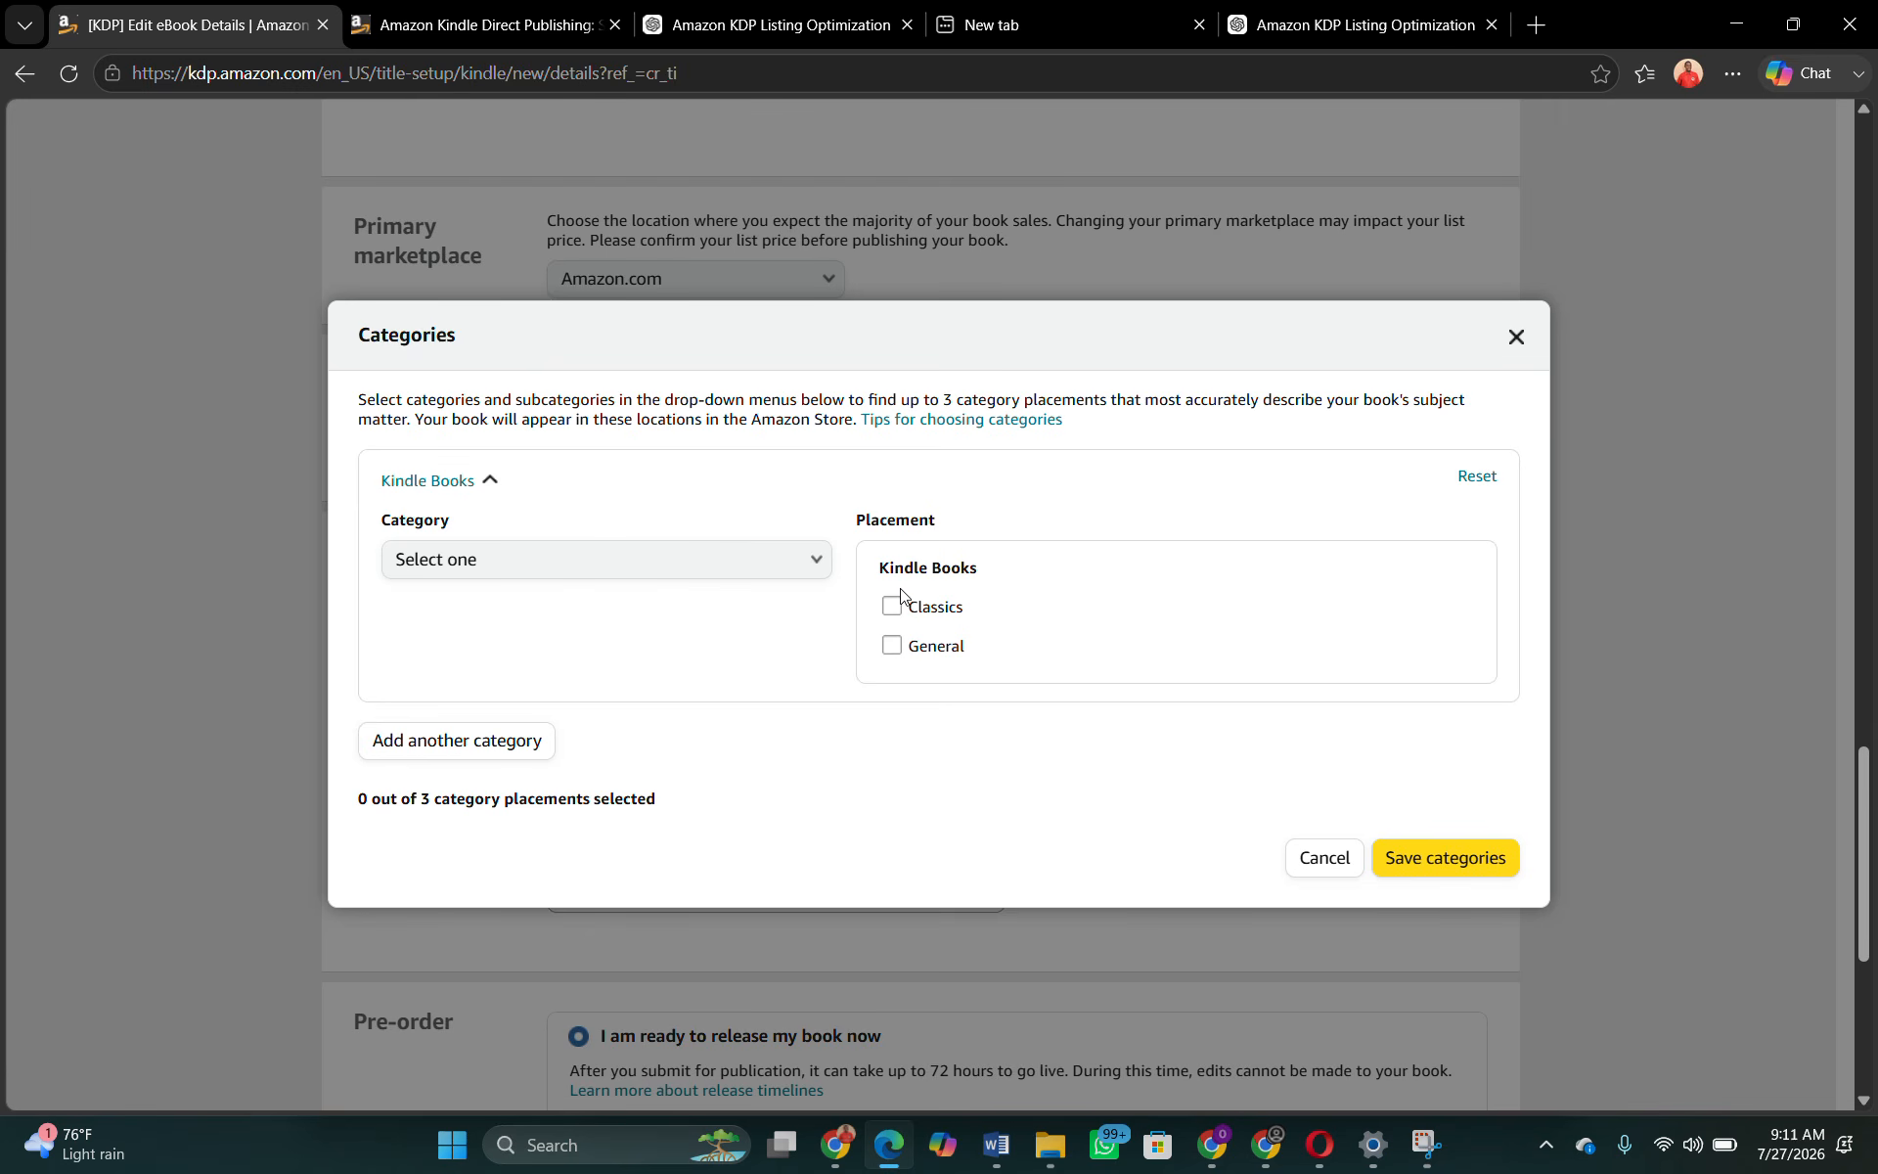
{"action": "left_click", "coordinate": [642, 573]}
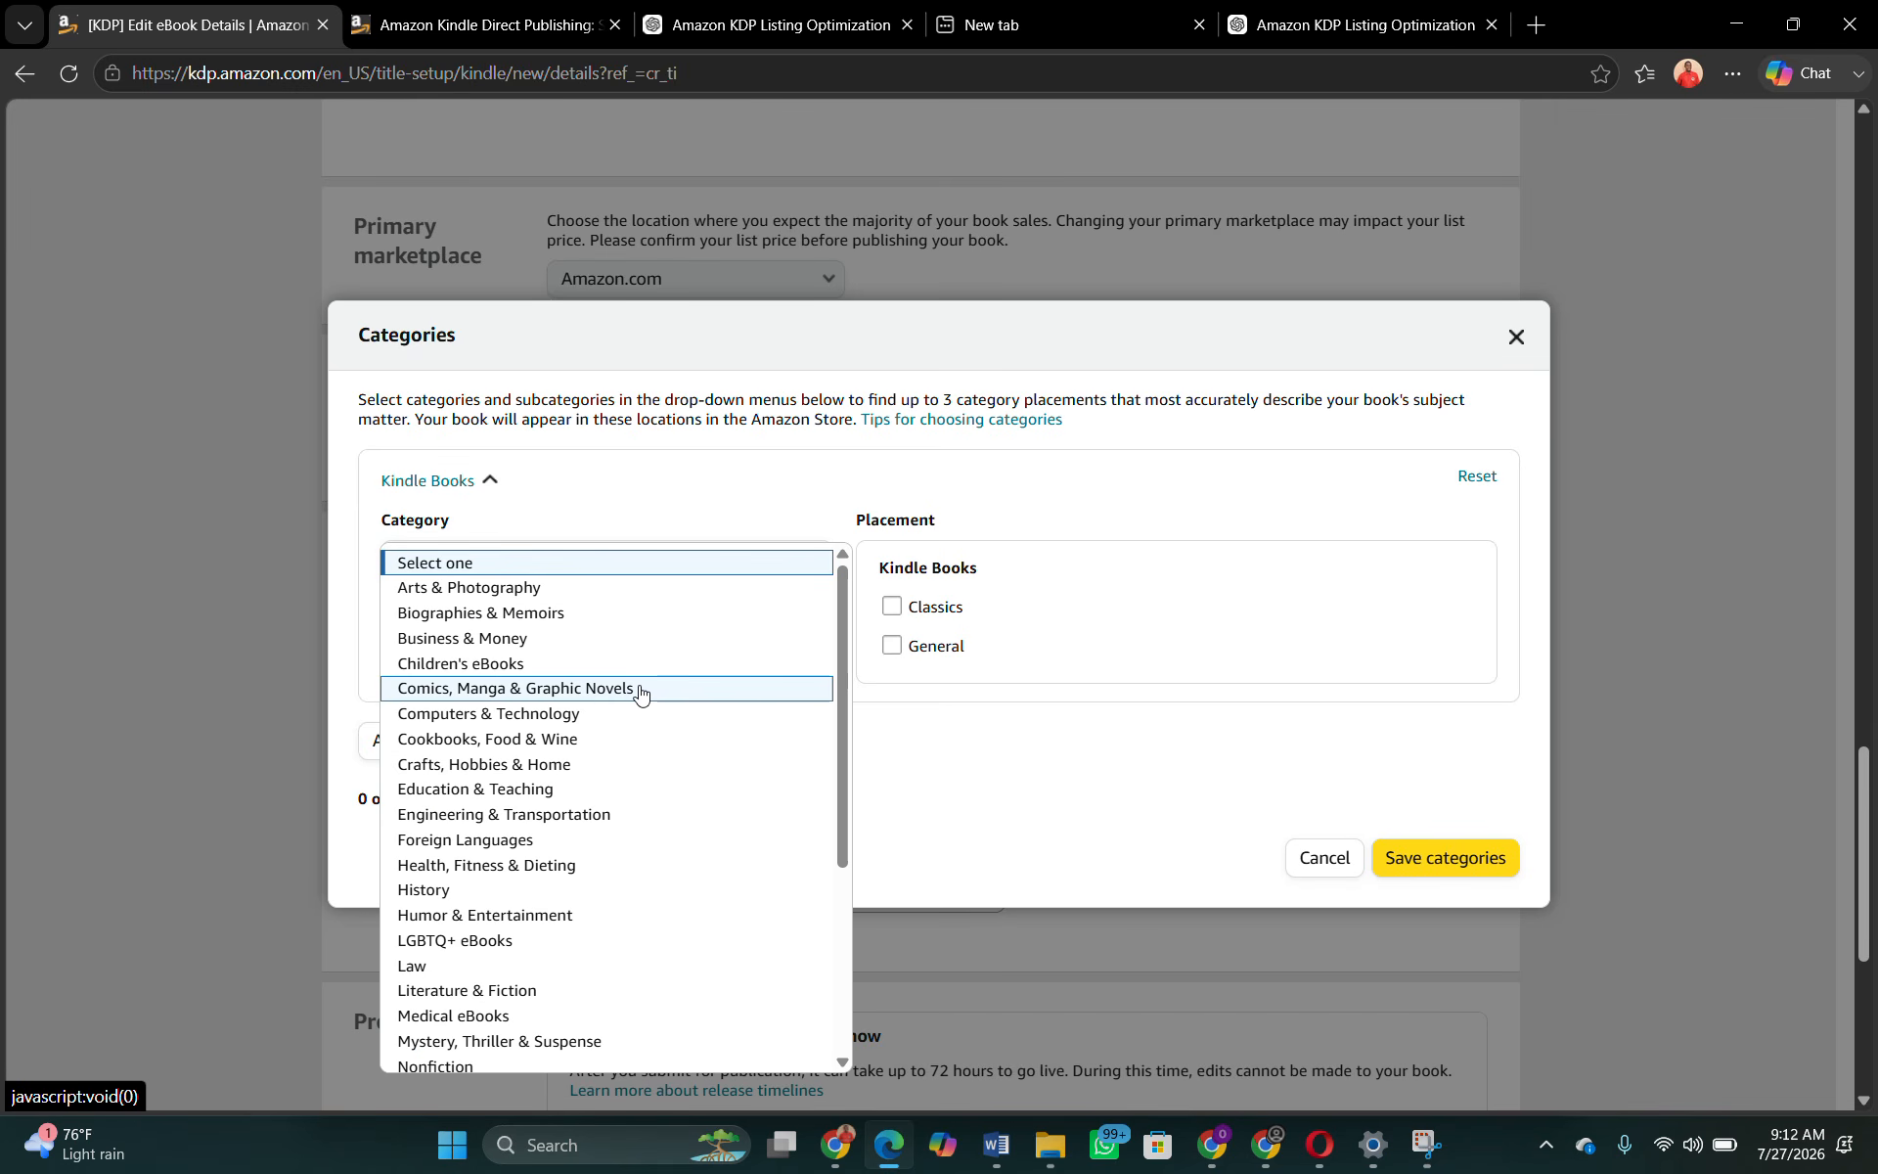
{"action": "left_click", "coordinate": [562, 664]}
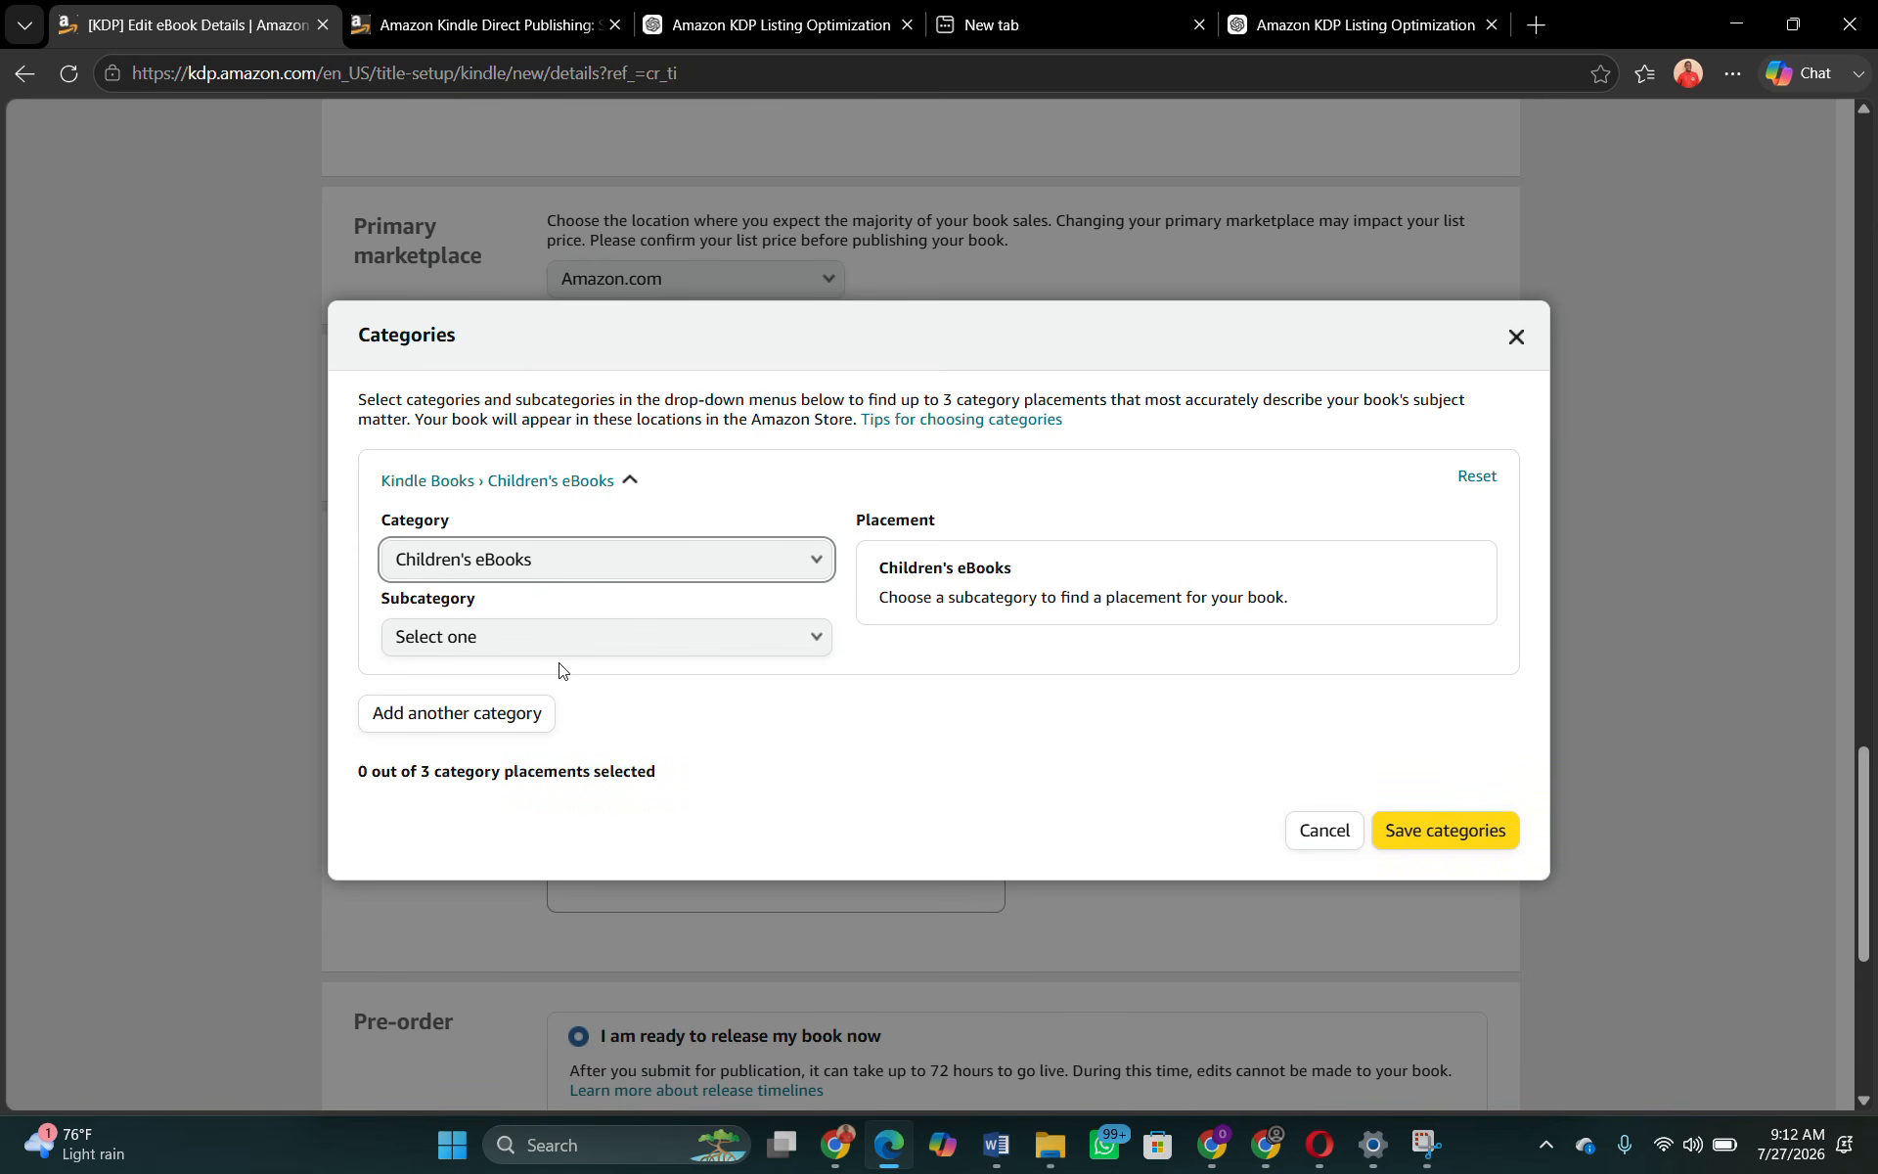
Step: Add another category entry and look through its main category options without choosing one
{"action": "left_click", "coordinate": [482, 723]}
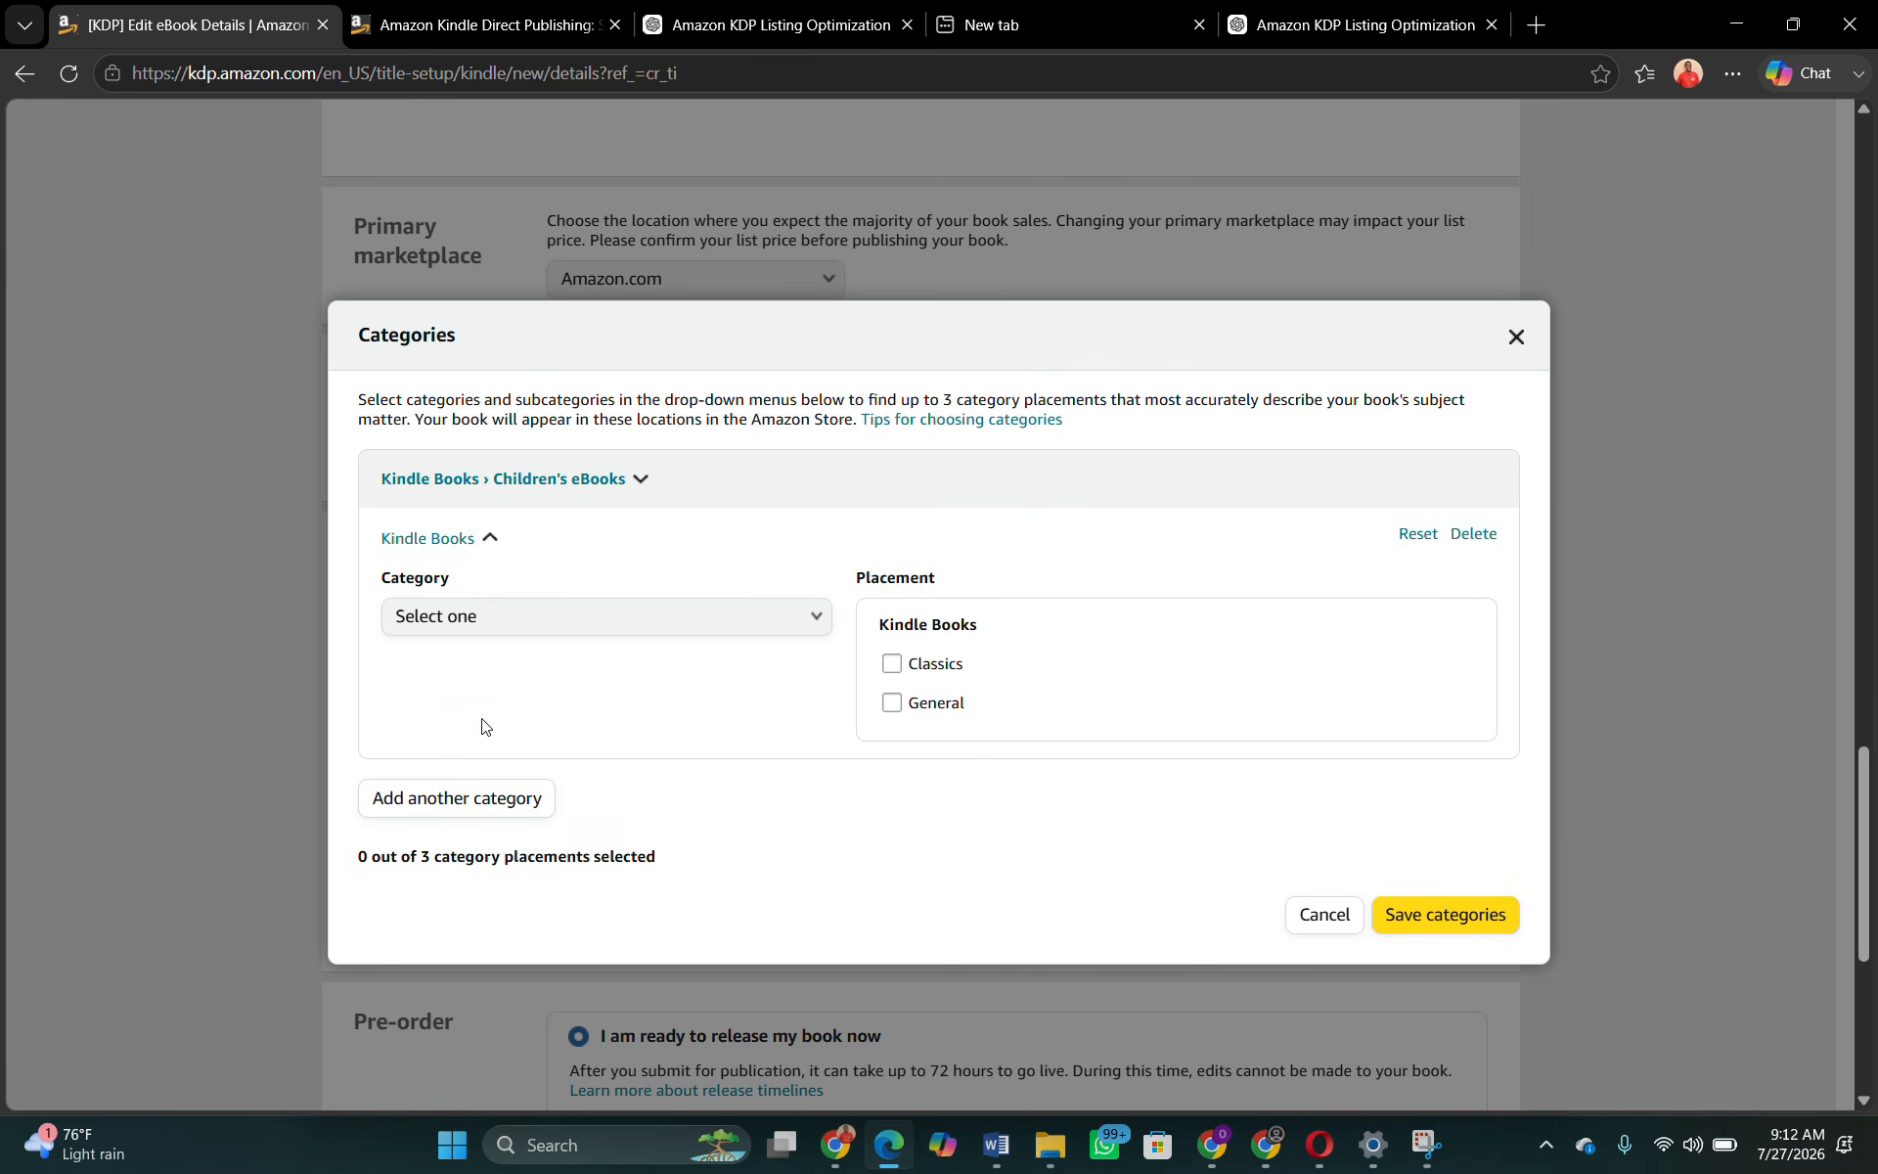
{"action": "left_click", "coordinate": [457, 624]}
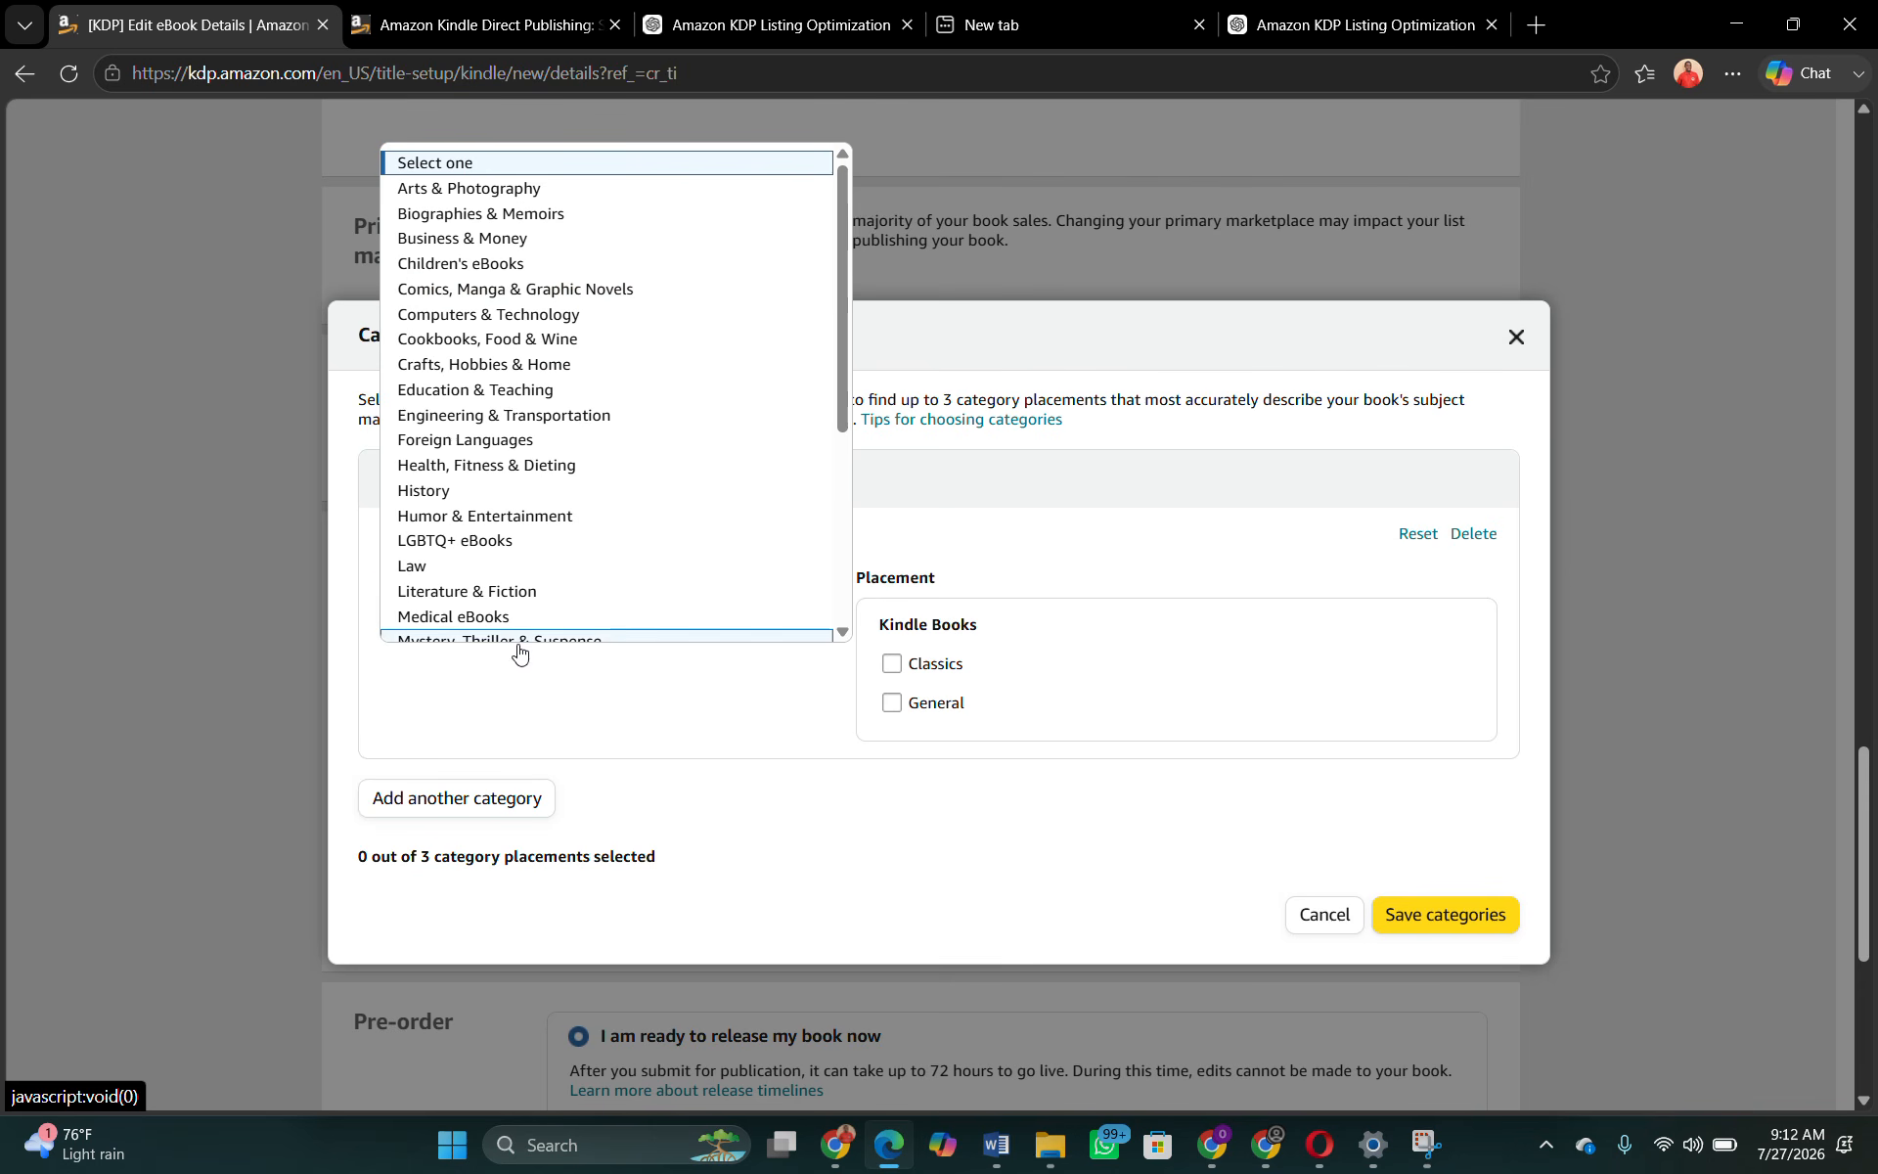
{"action": "scroll", "coordinate": [501, 534], "scroll_direction": "down", "scroll_amount": 3}
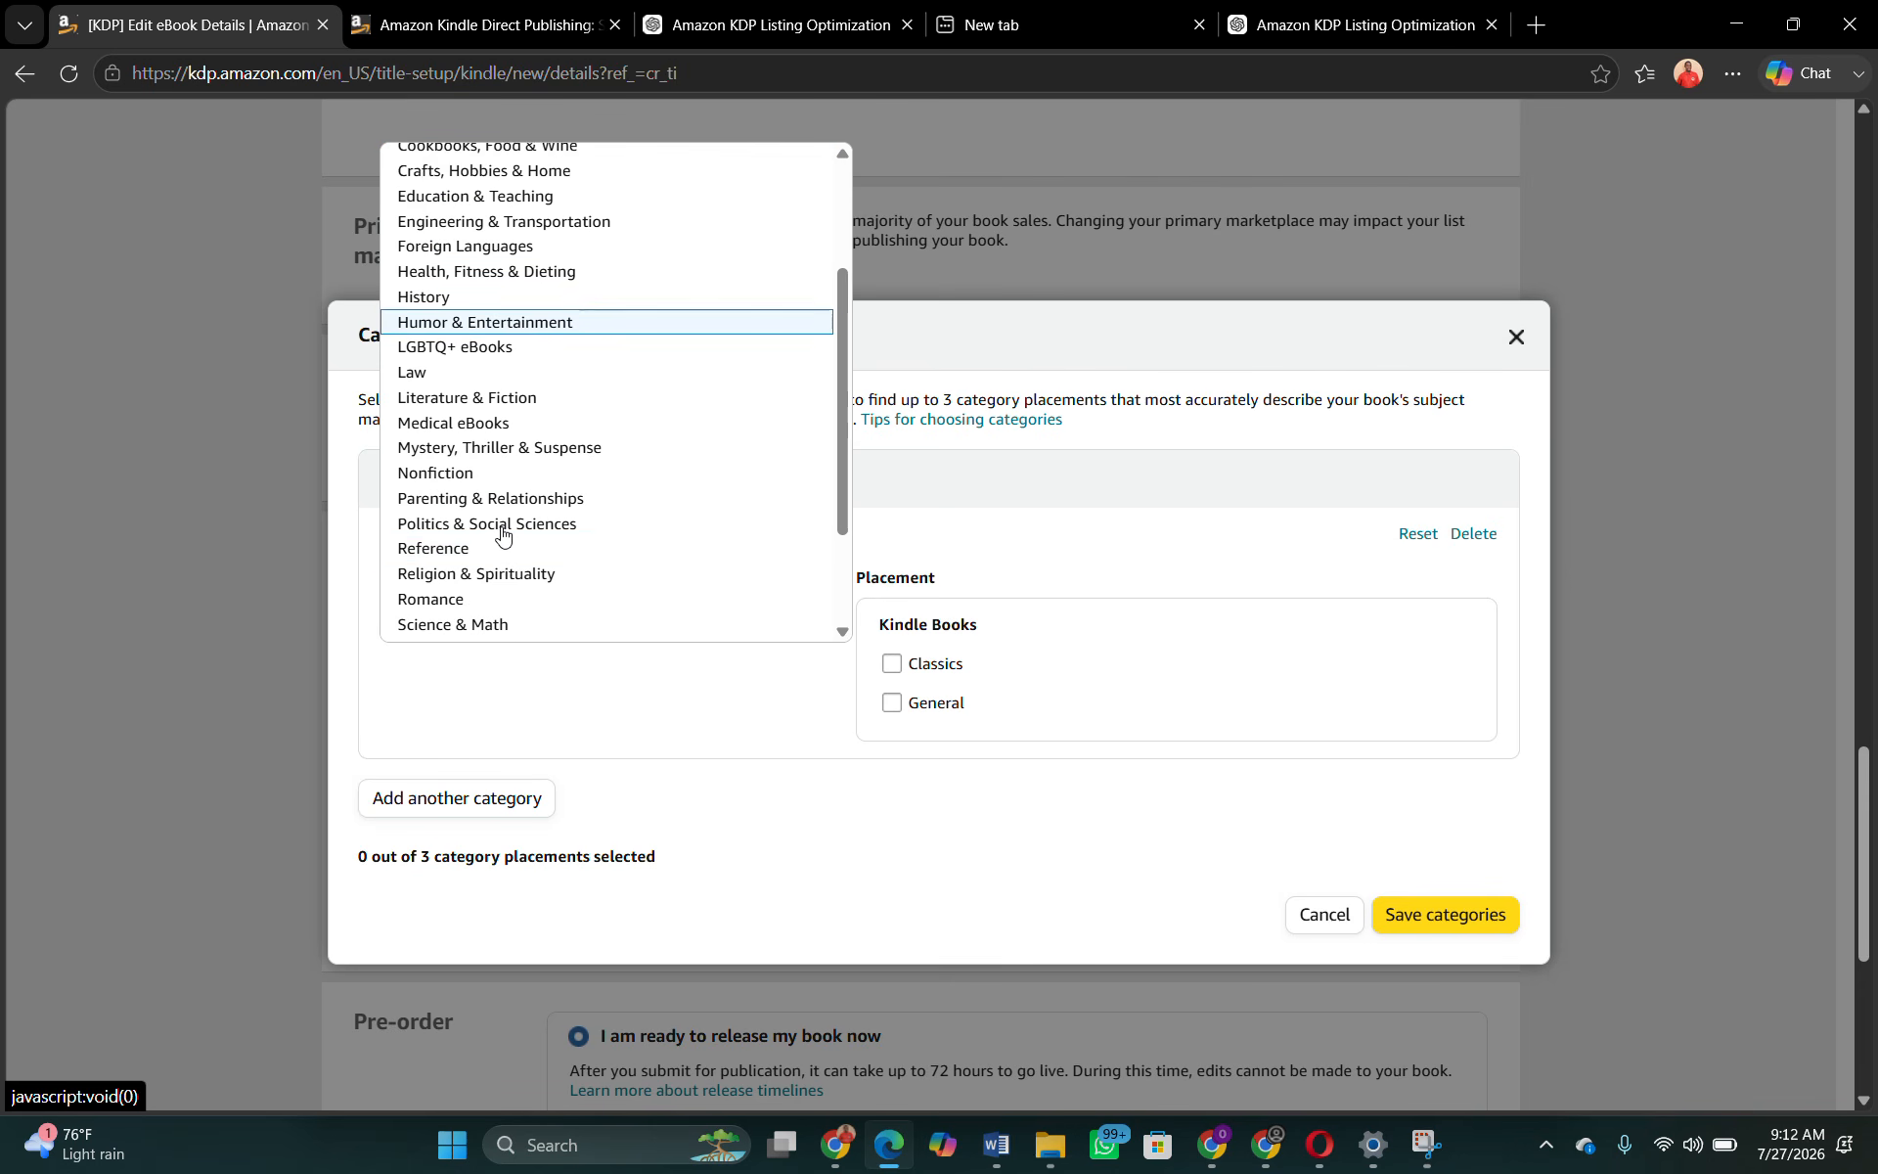
{"action": "scroll", "coordinate": [502, 534], "scroll_direction": "down", "scroll_amount": 1}
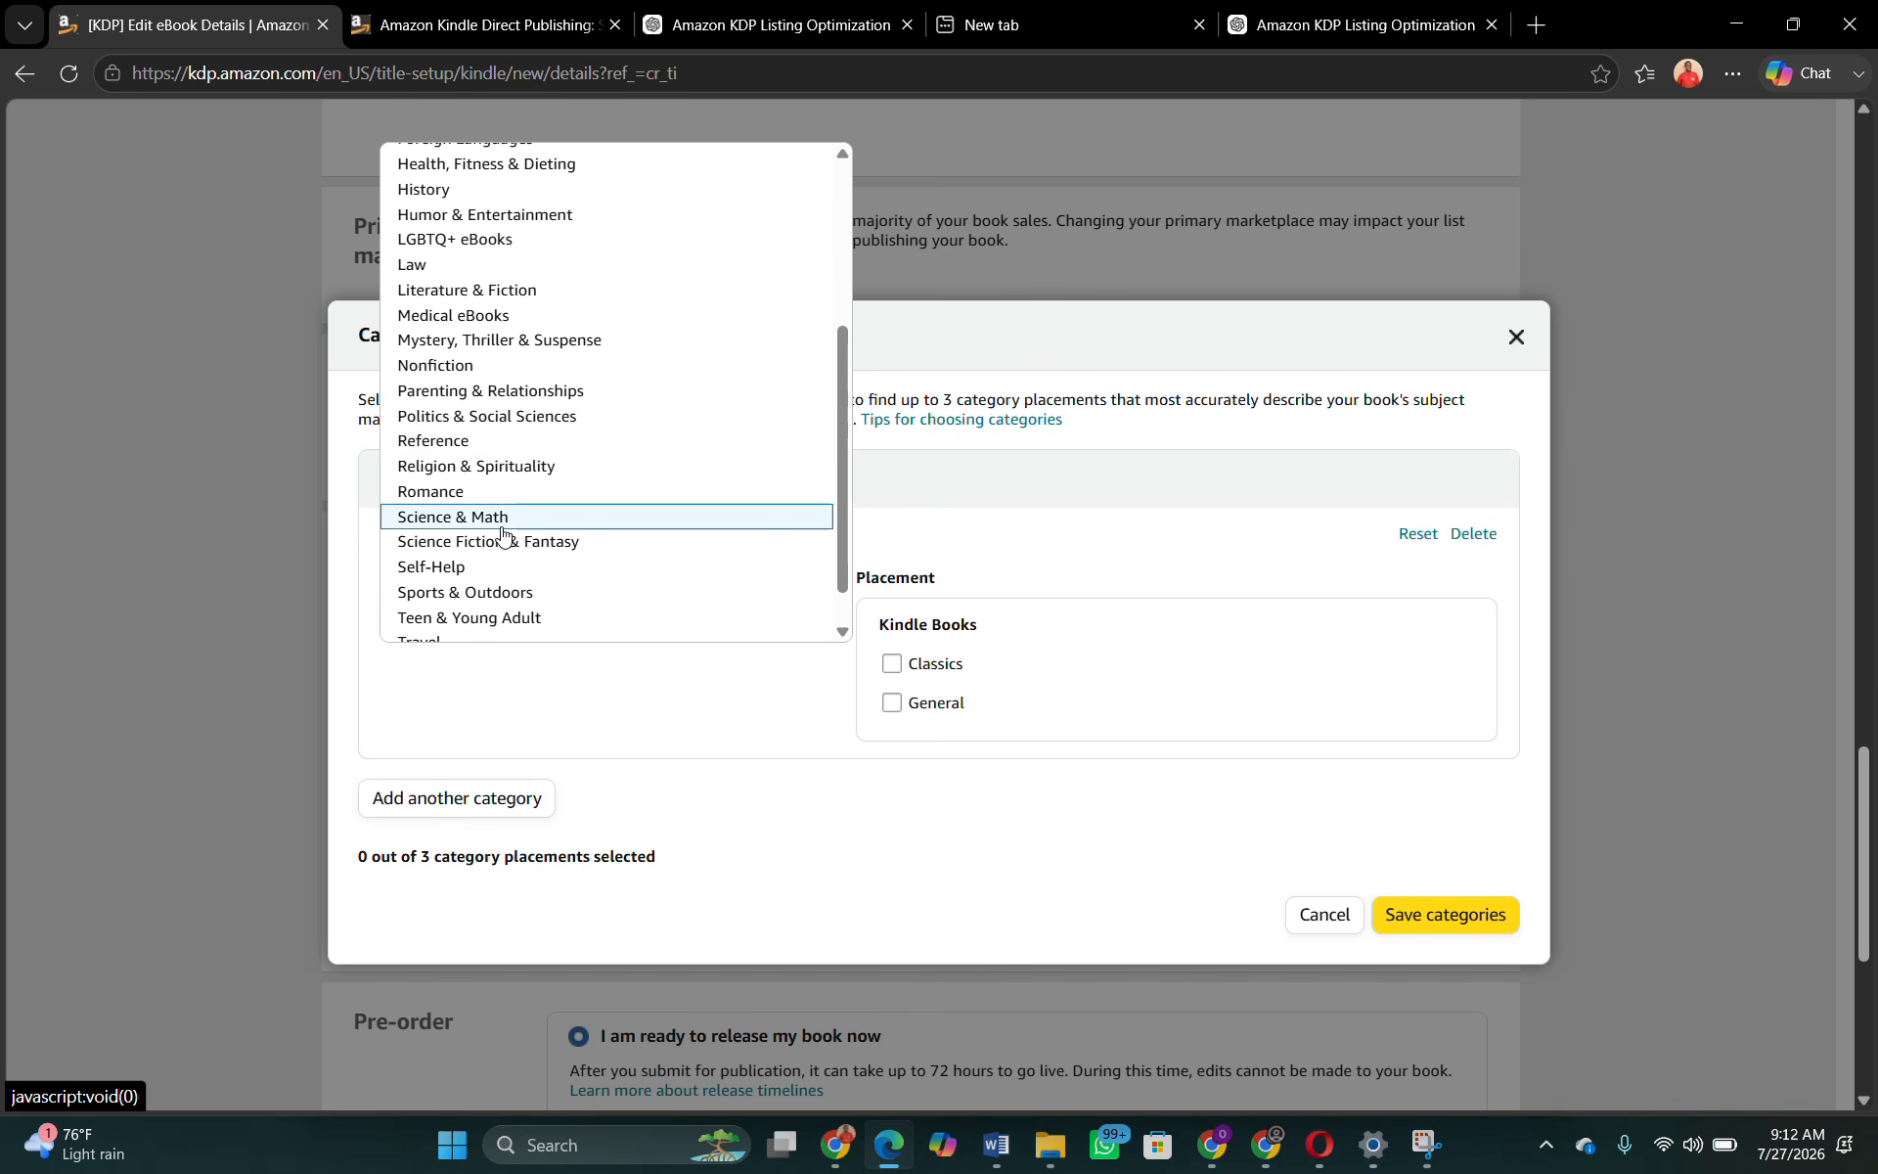
{"action": "scroll", "coordinate": [501, 534], "scroll_direction": "down", "scroll_amount": 1}
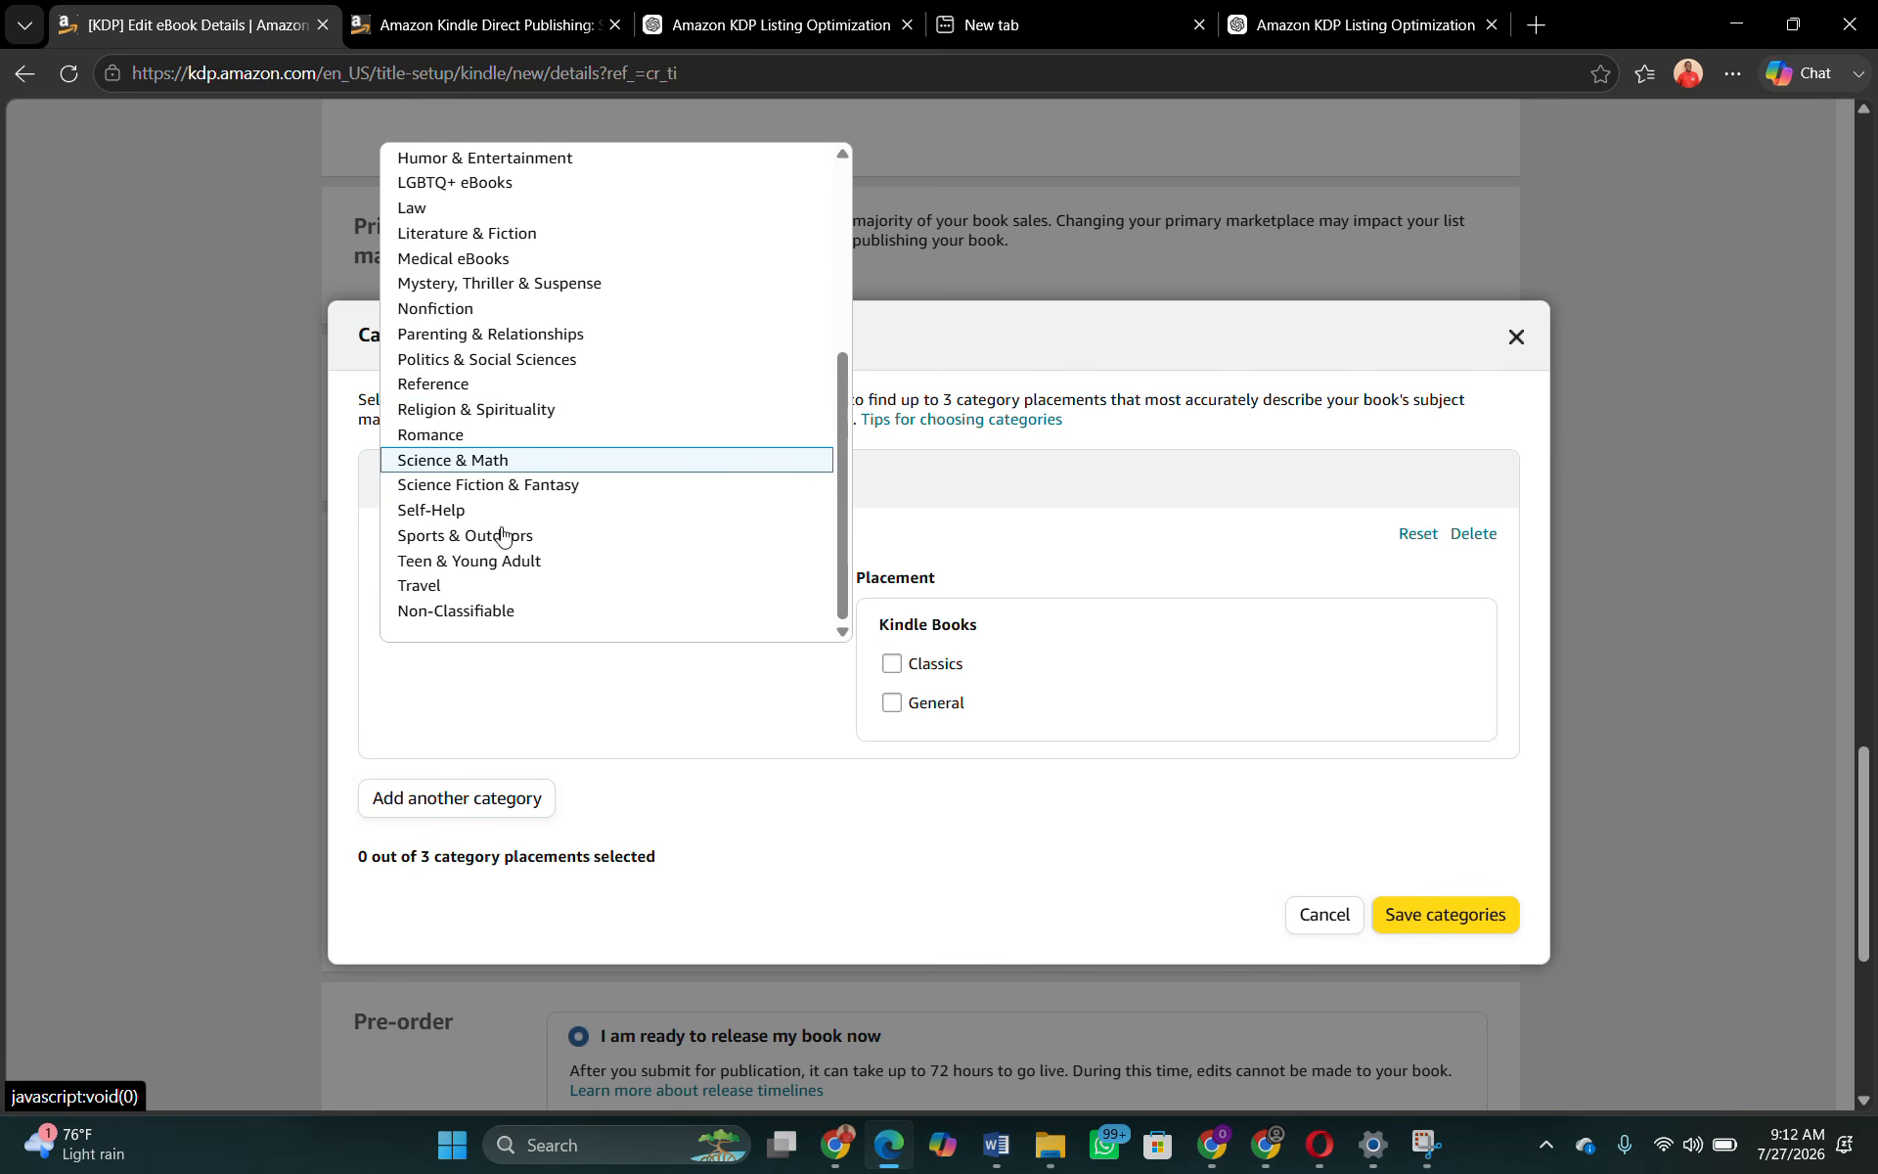
{"action": "left_click", "coordinate": [602, 710]}
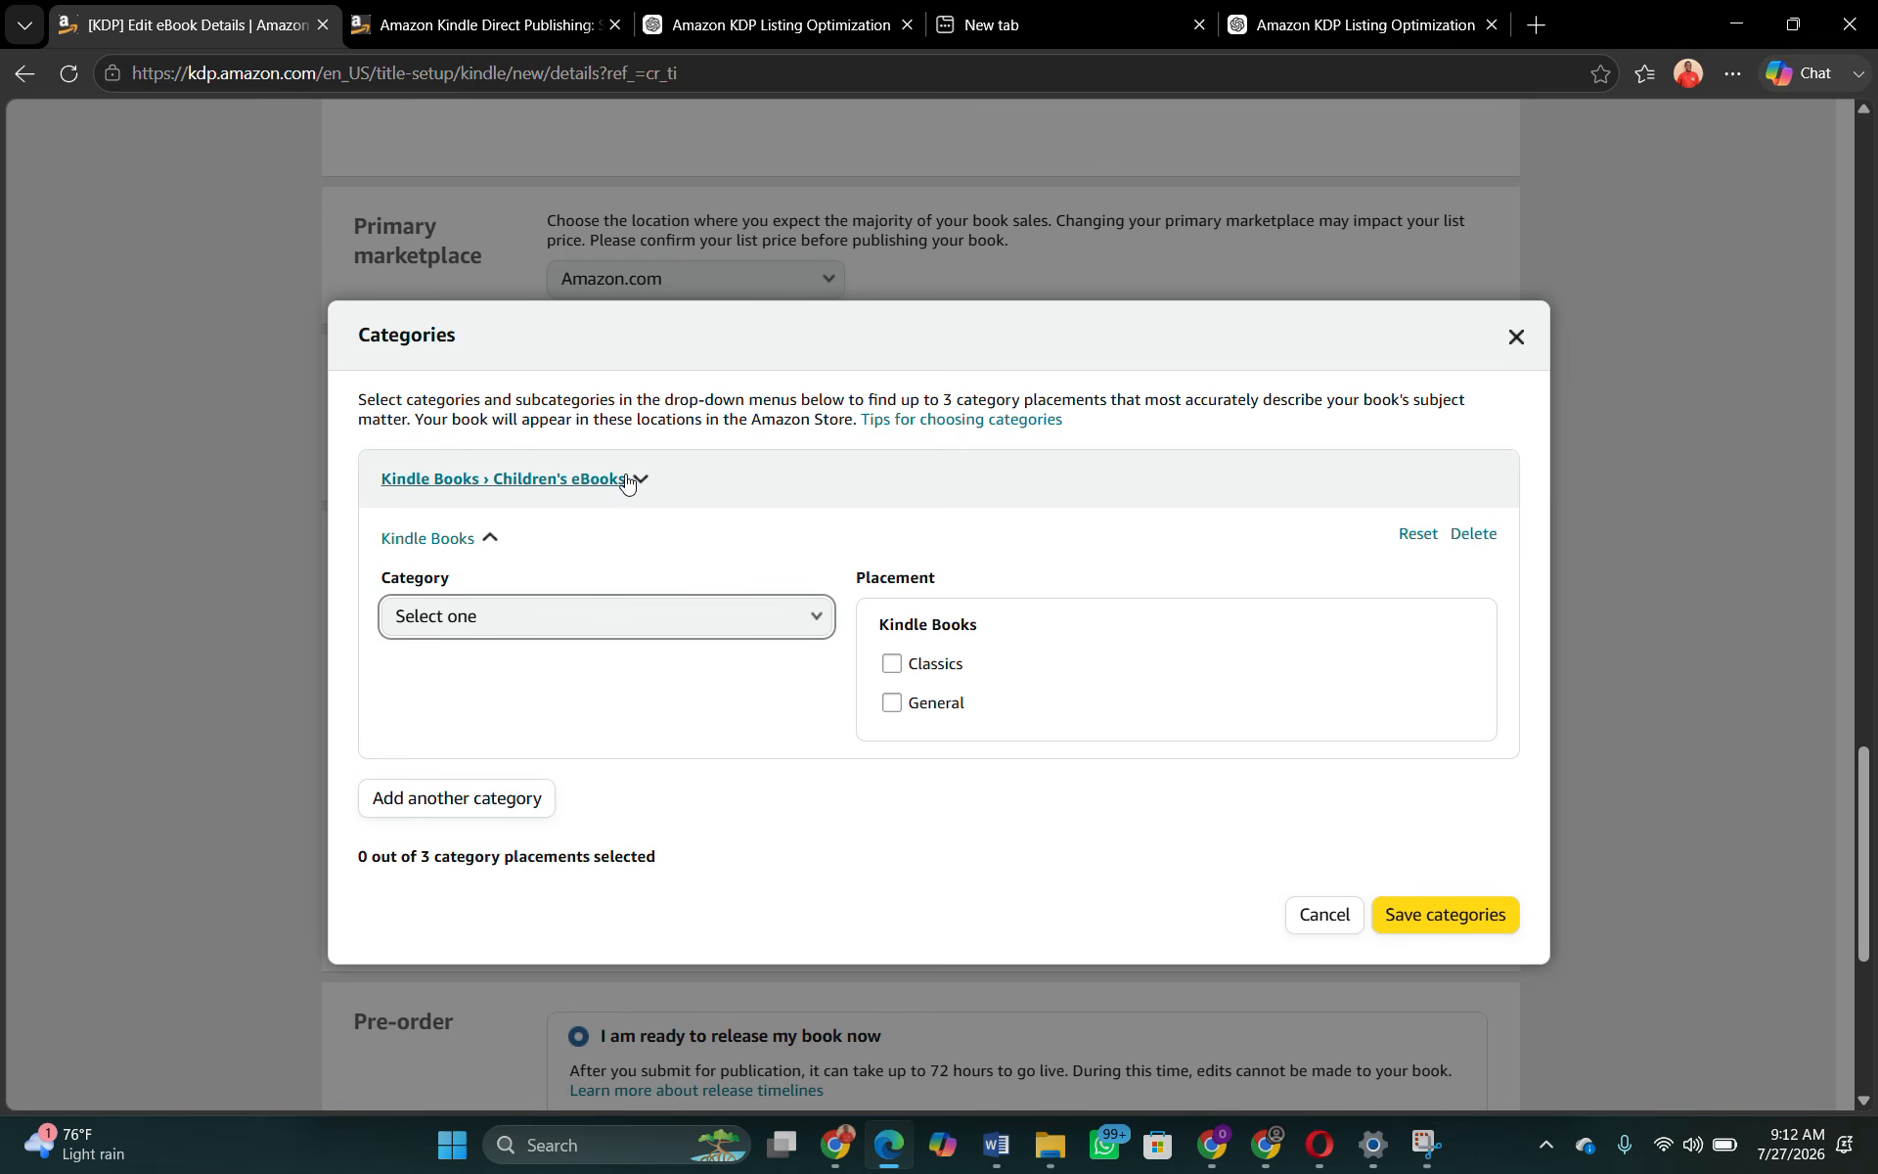
Step: Return to the Children's eBooks category entry and set its subcategory to Fairy Tales, Folk Tales & Myths
{"action": "left_click", "coordinate": [652, 484]}
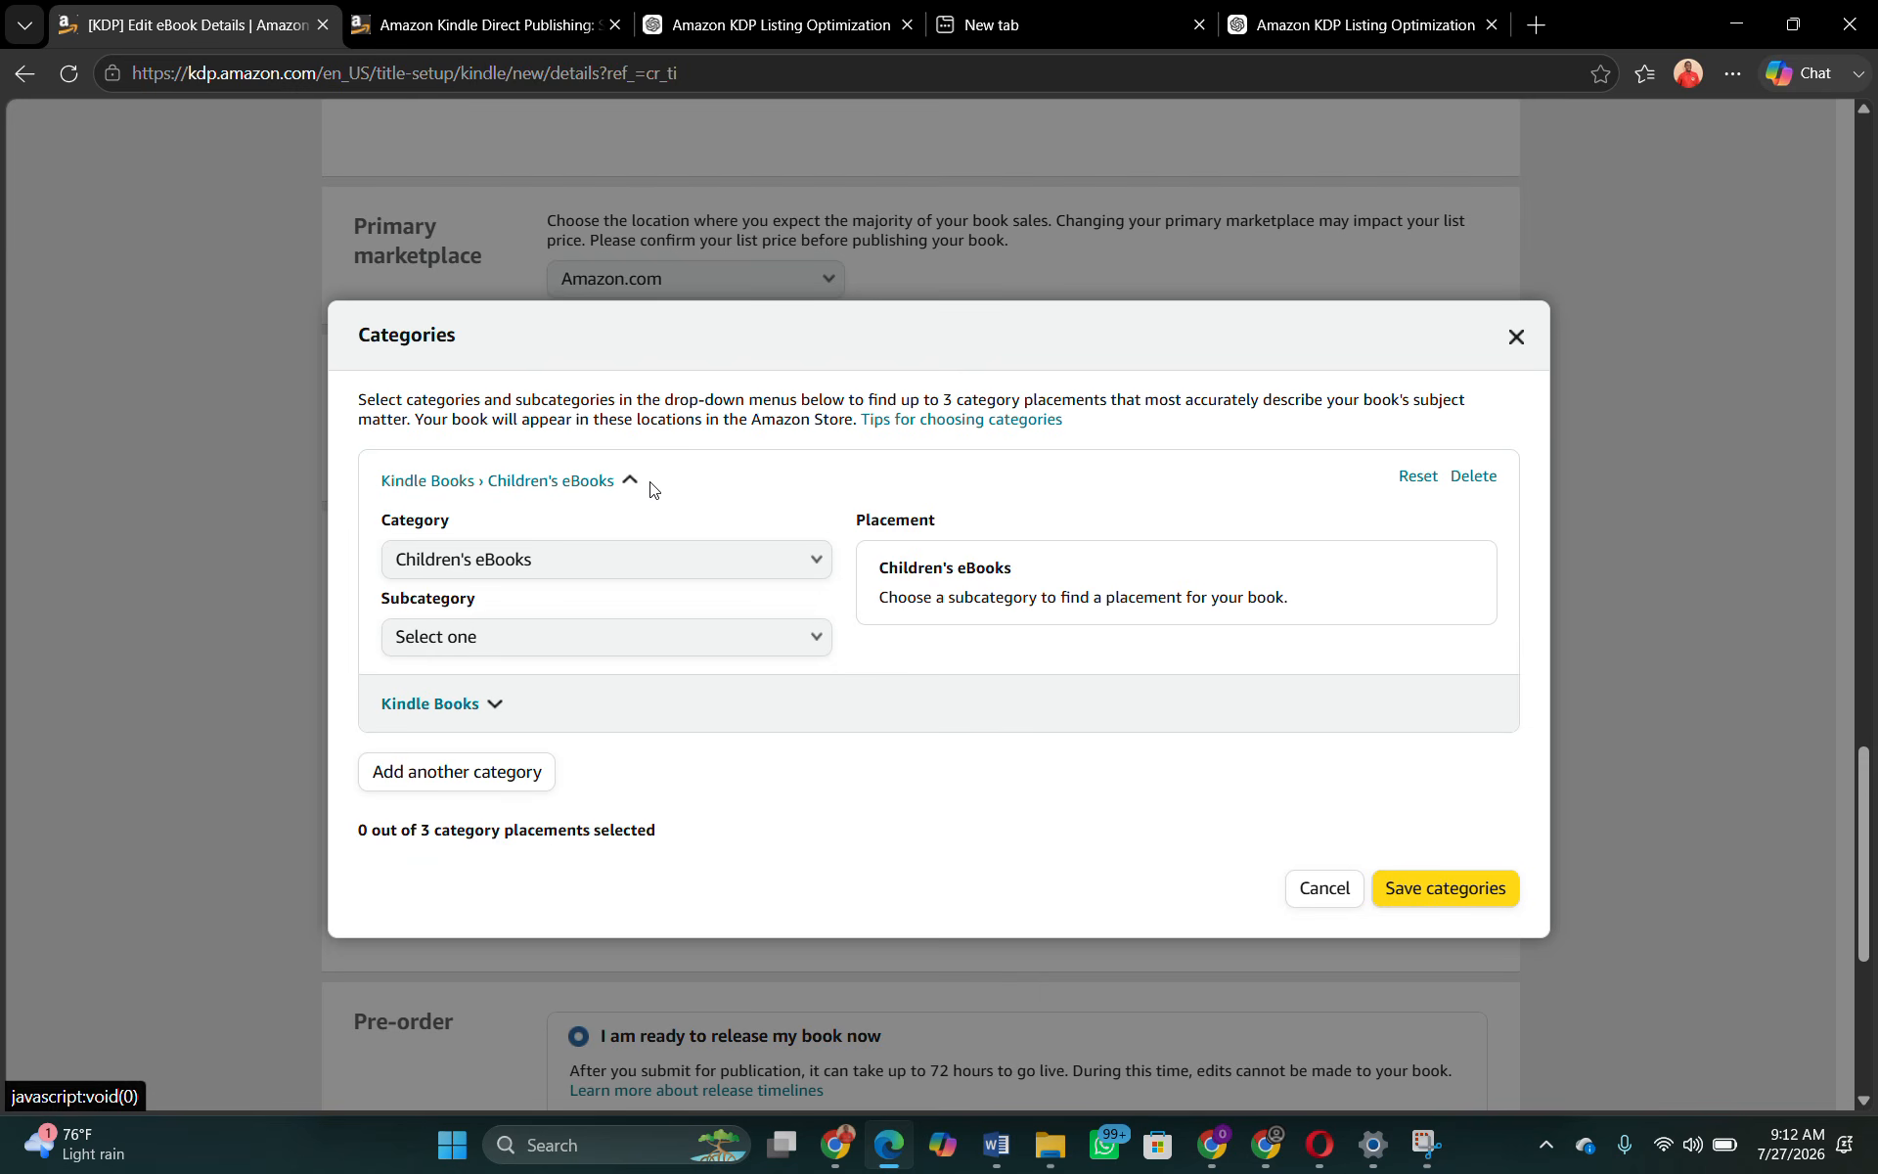
{"action": "left_click", "coordinate": [658, 639]}
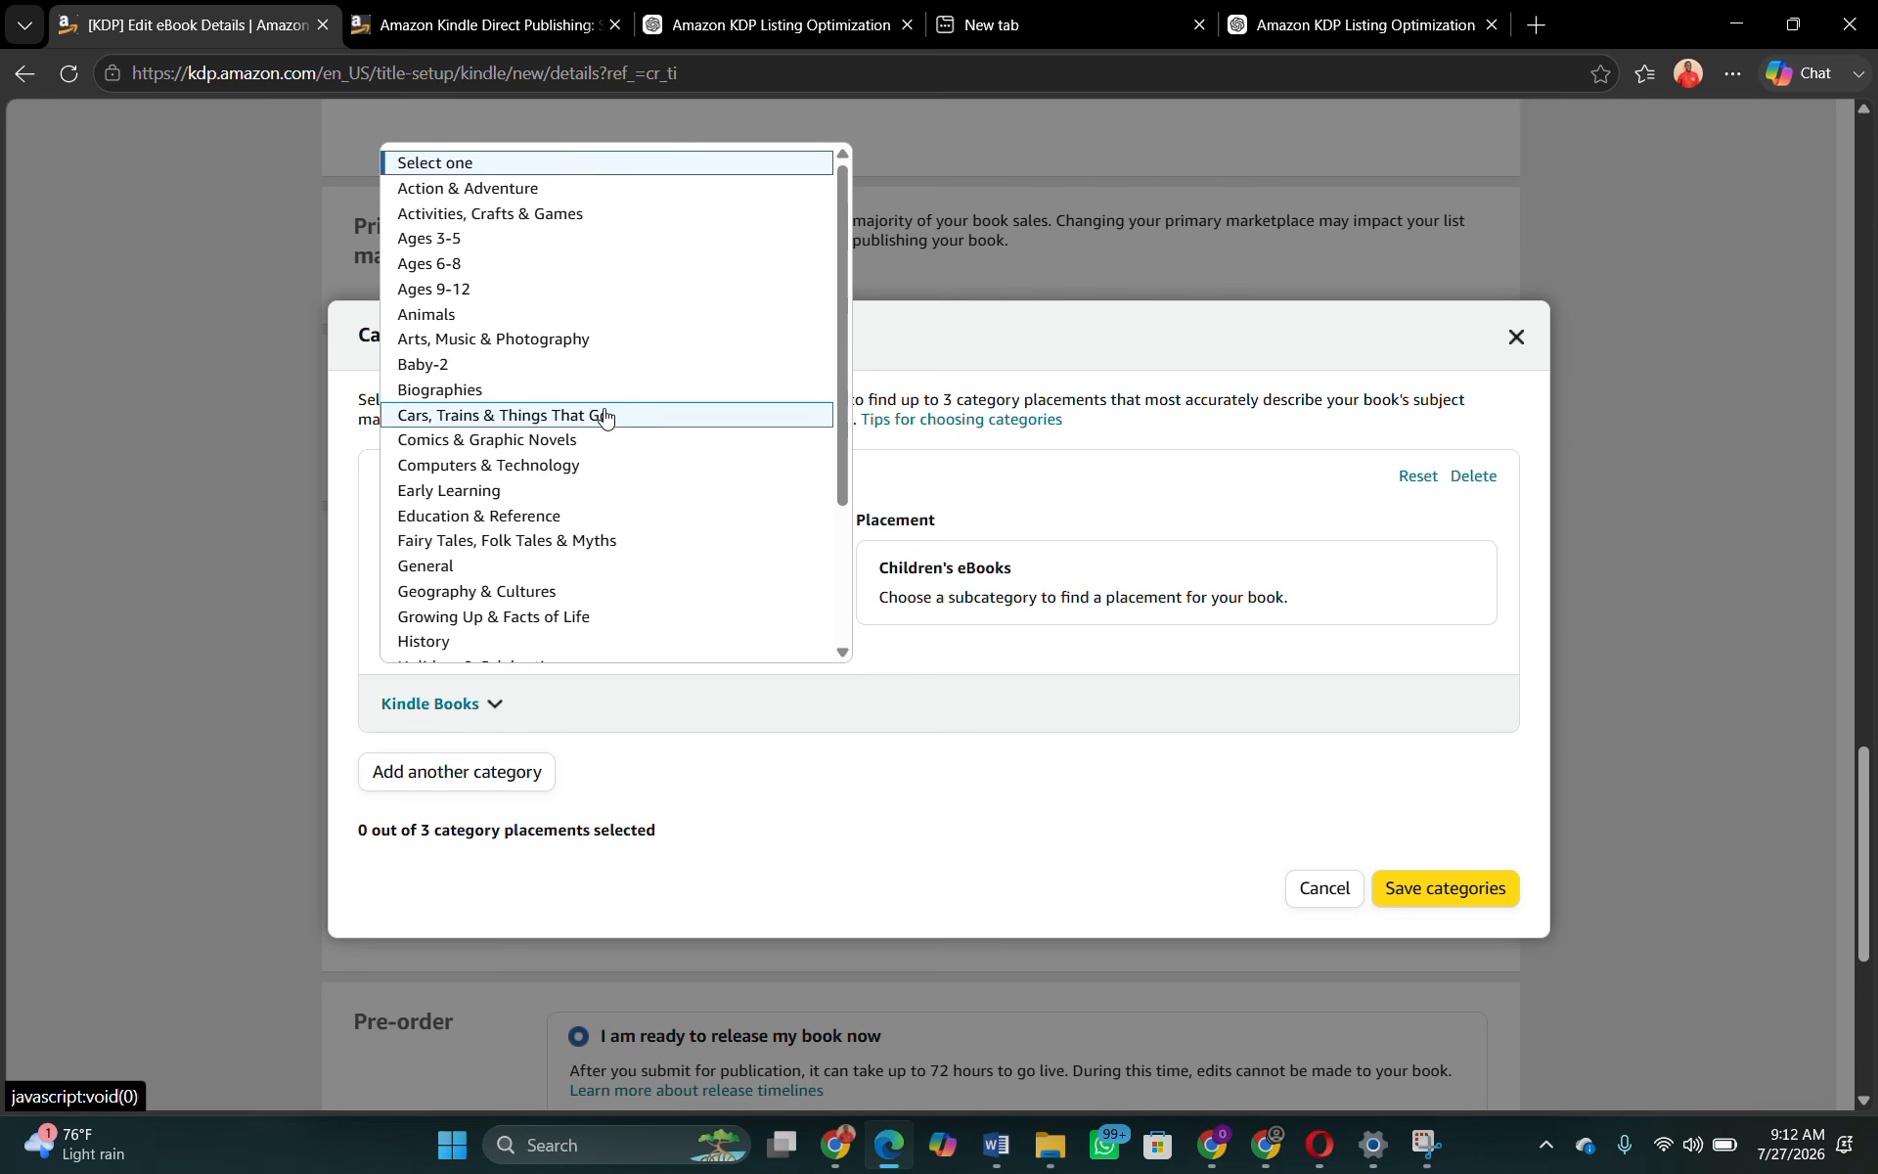
{"action": "left_click", "coordinate": [587, 541]}
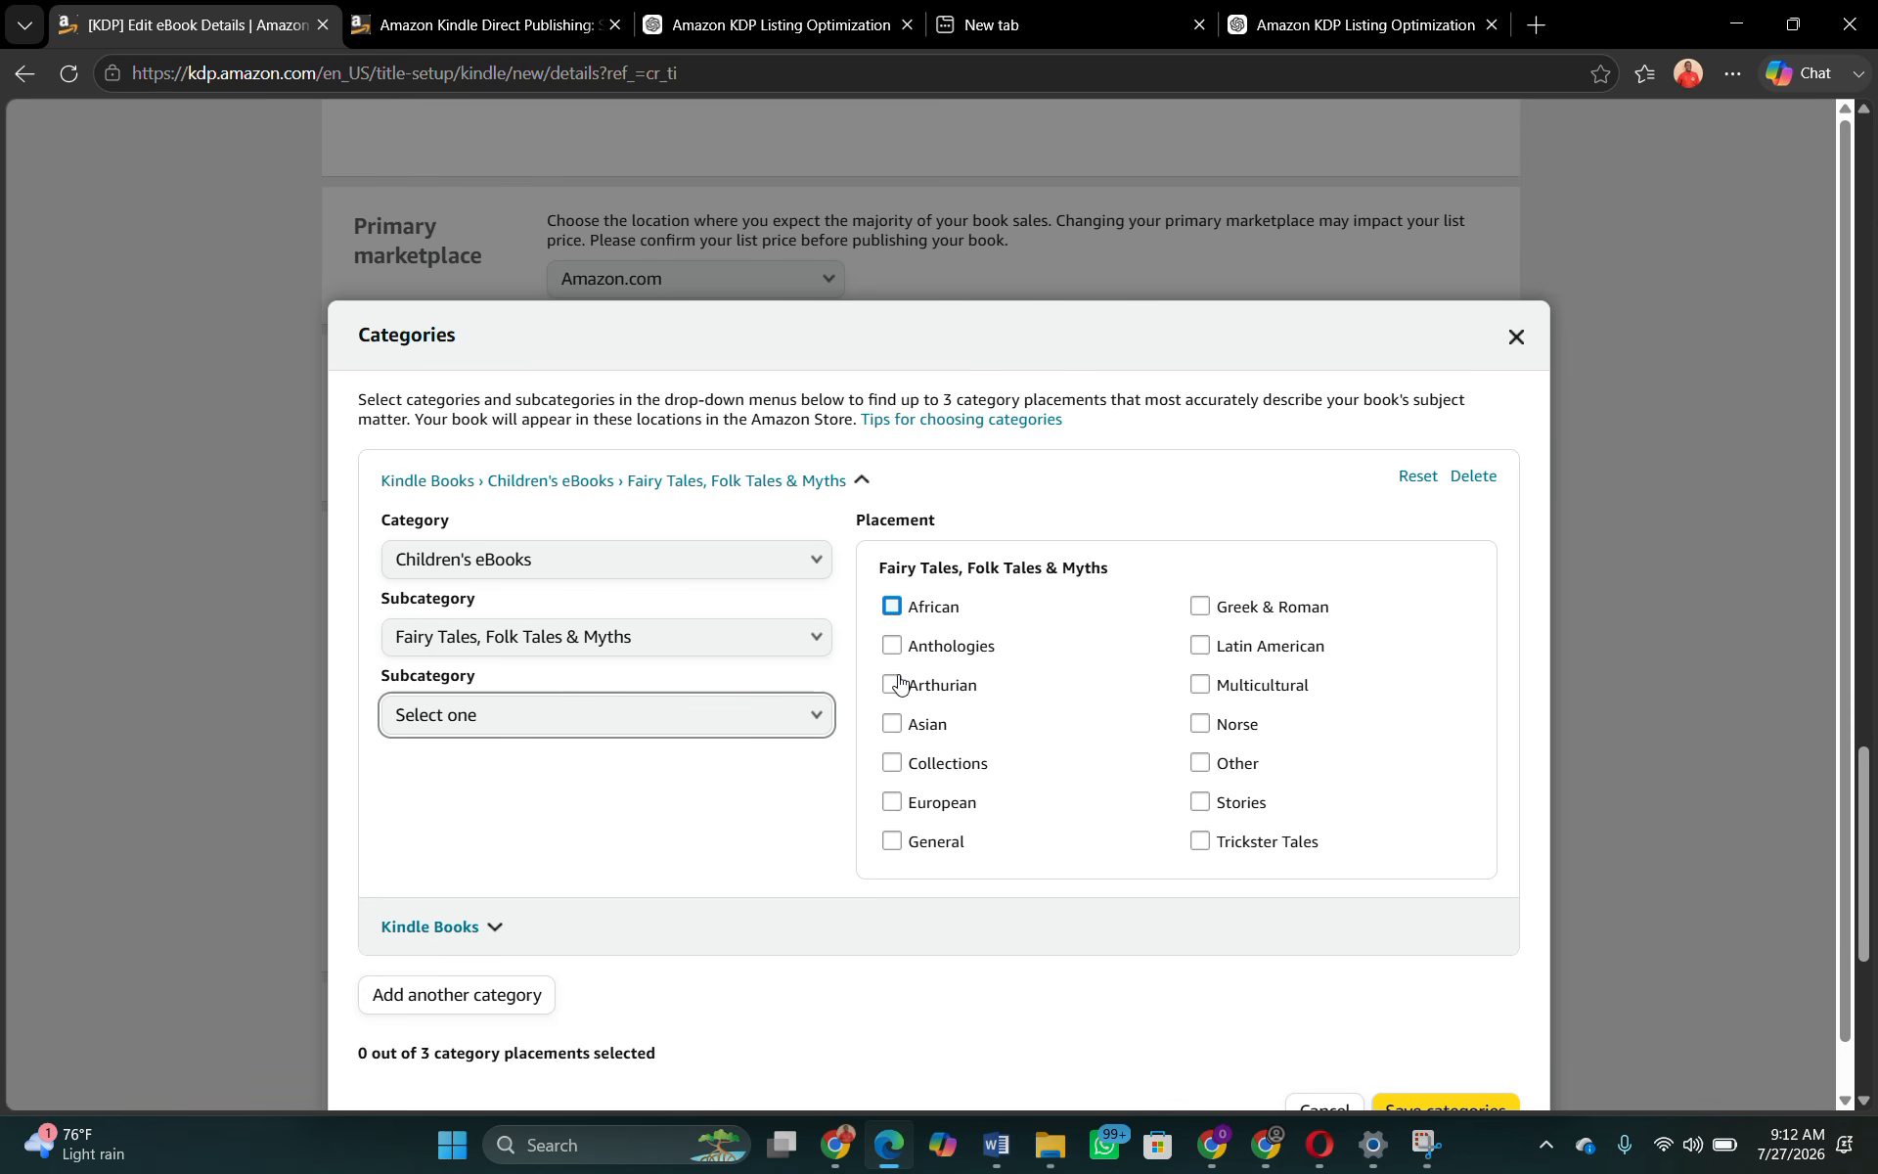
Step: Open The_Red_Frog_Who_Refused_to_Fade PDF from the Rough Novel PDF folder and review its opening pages, including About This Book
{"action": "left_click", "coordinate": [1049, 1144]}
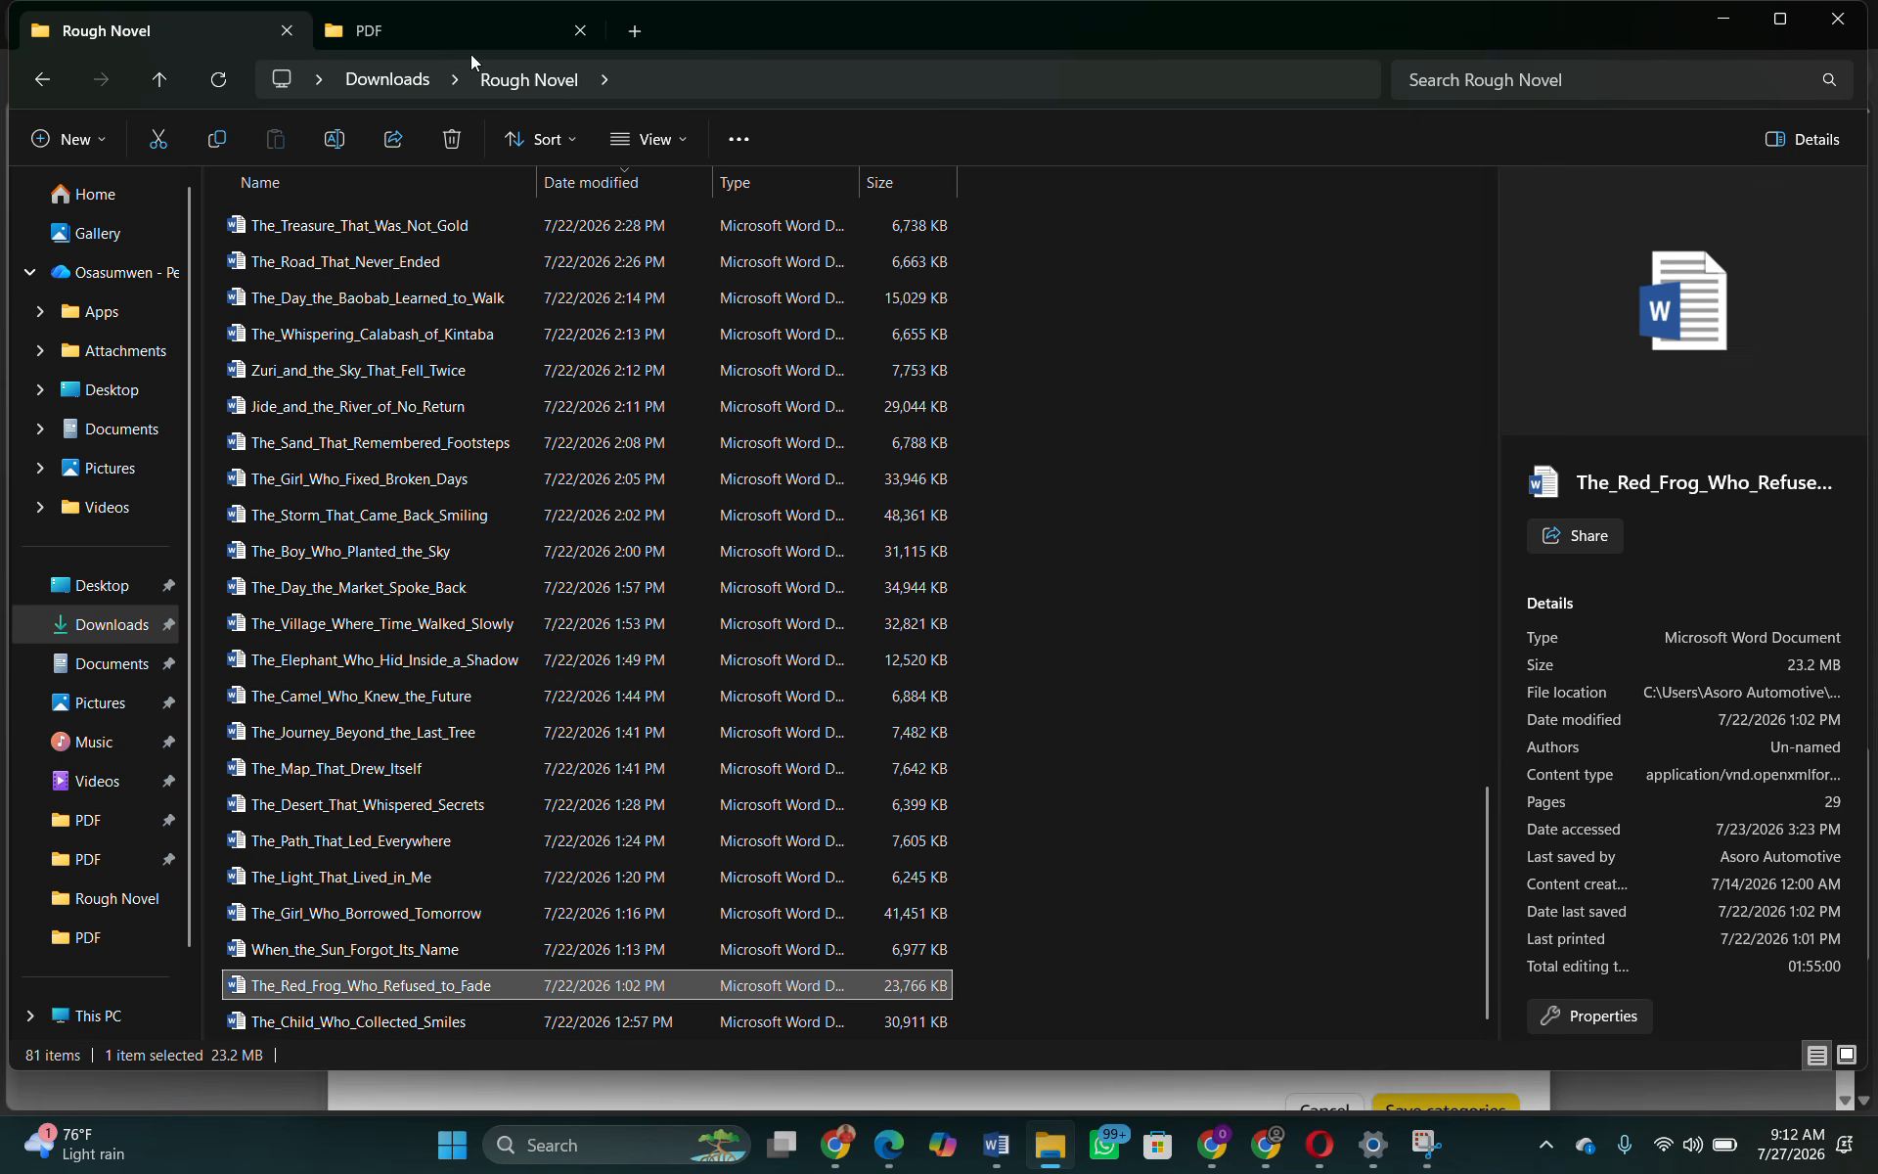
{"action": "left_click", "coordinate": [364, 30]}
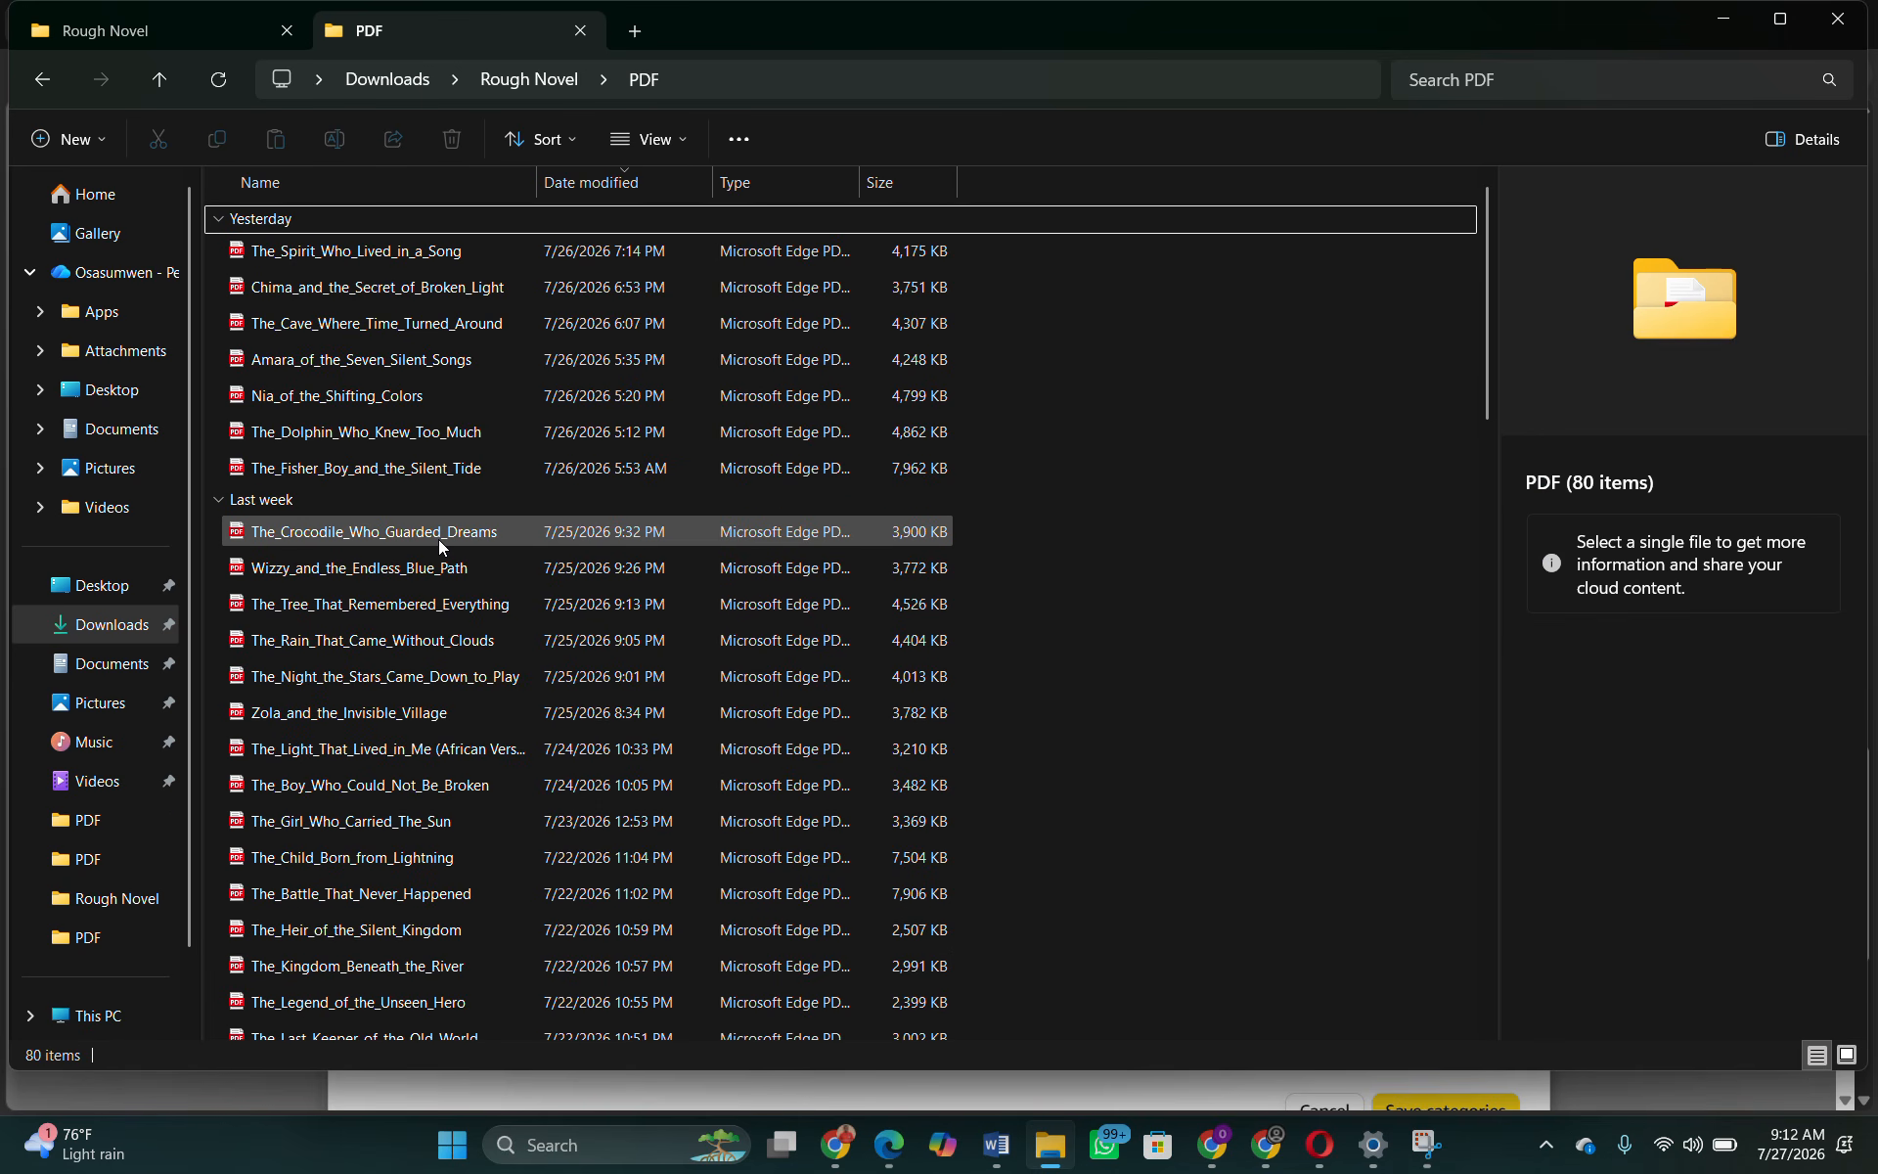
{"action": "scroll", "coordinate": [302, 979], "scroll_direction": "down", "scroll_amount": 15}
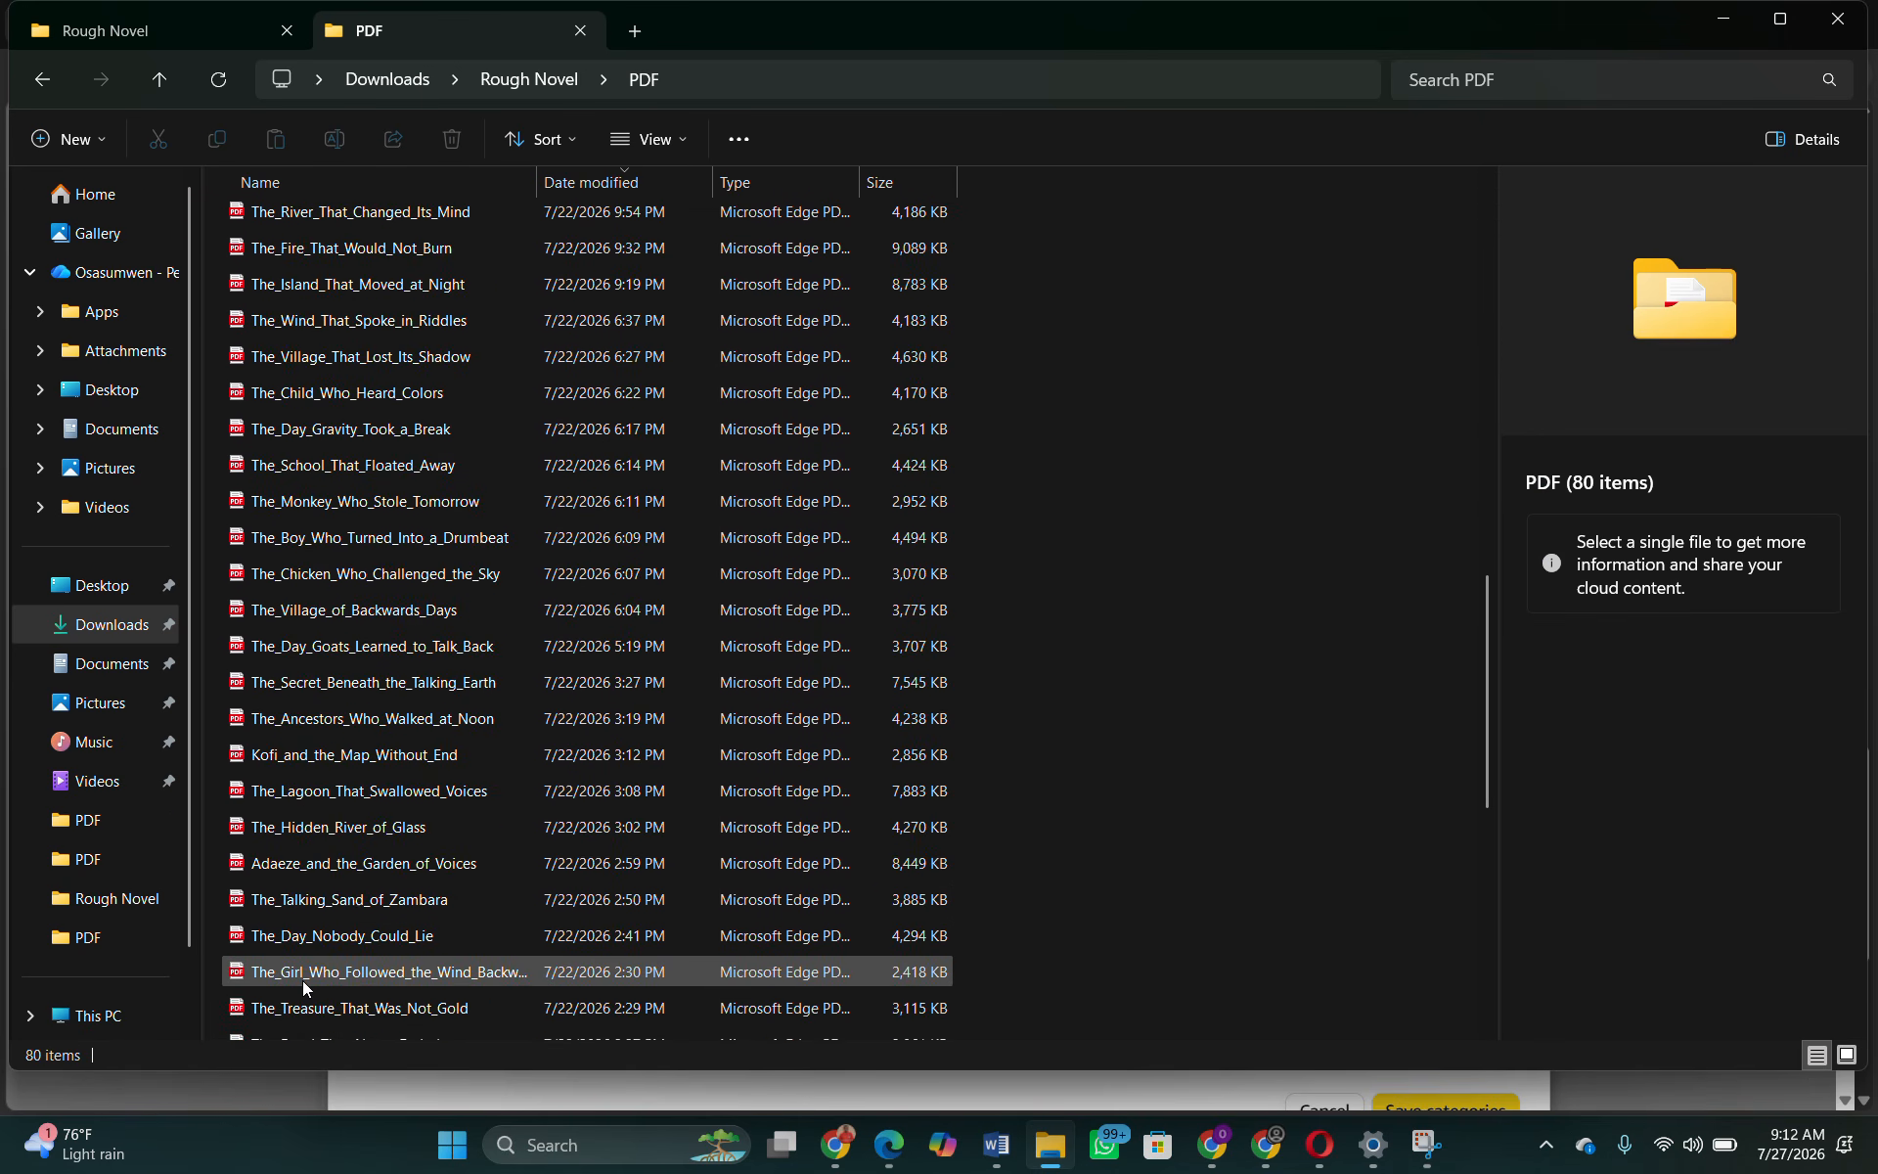
{"action": "double_click", "coordinate": [302, 978]}
{"action": "scroll", "coordinate": [865, 743], "scroll_direction": "down", "scroll_amount": 20}
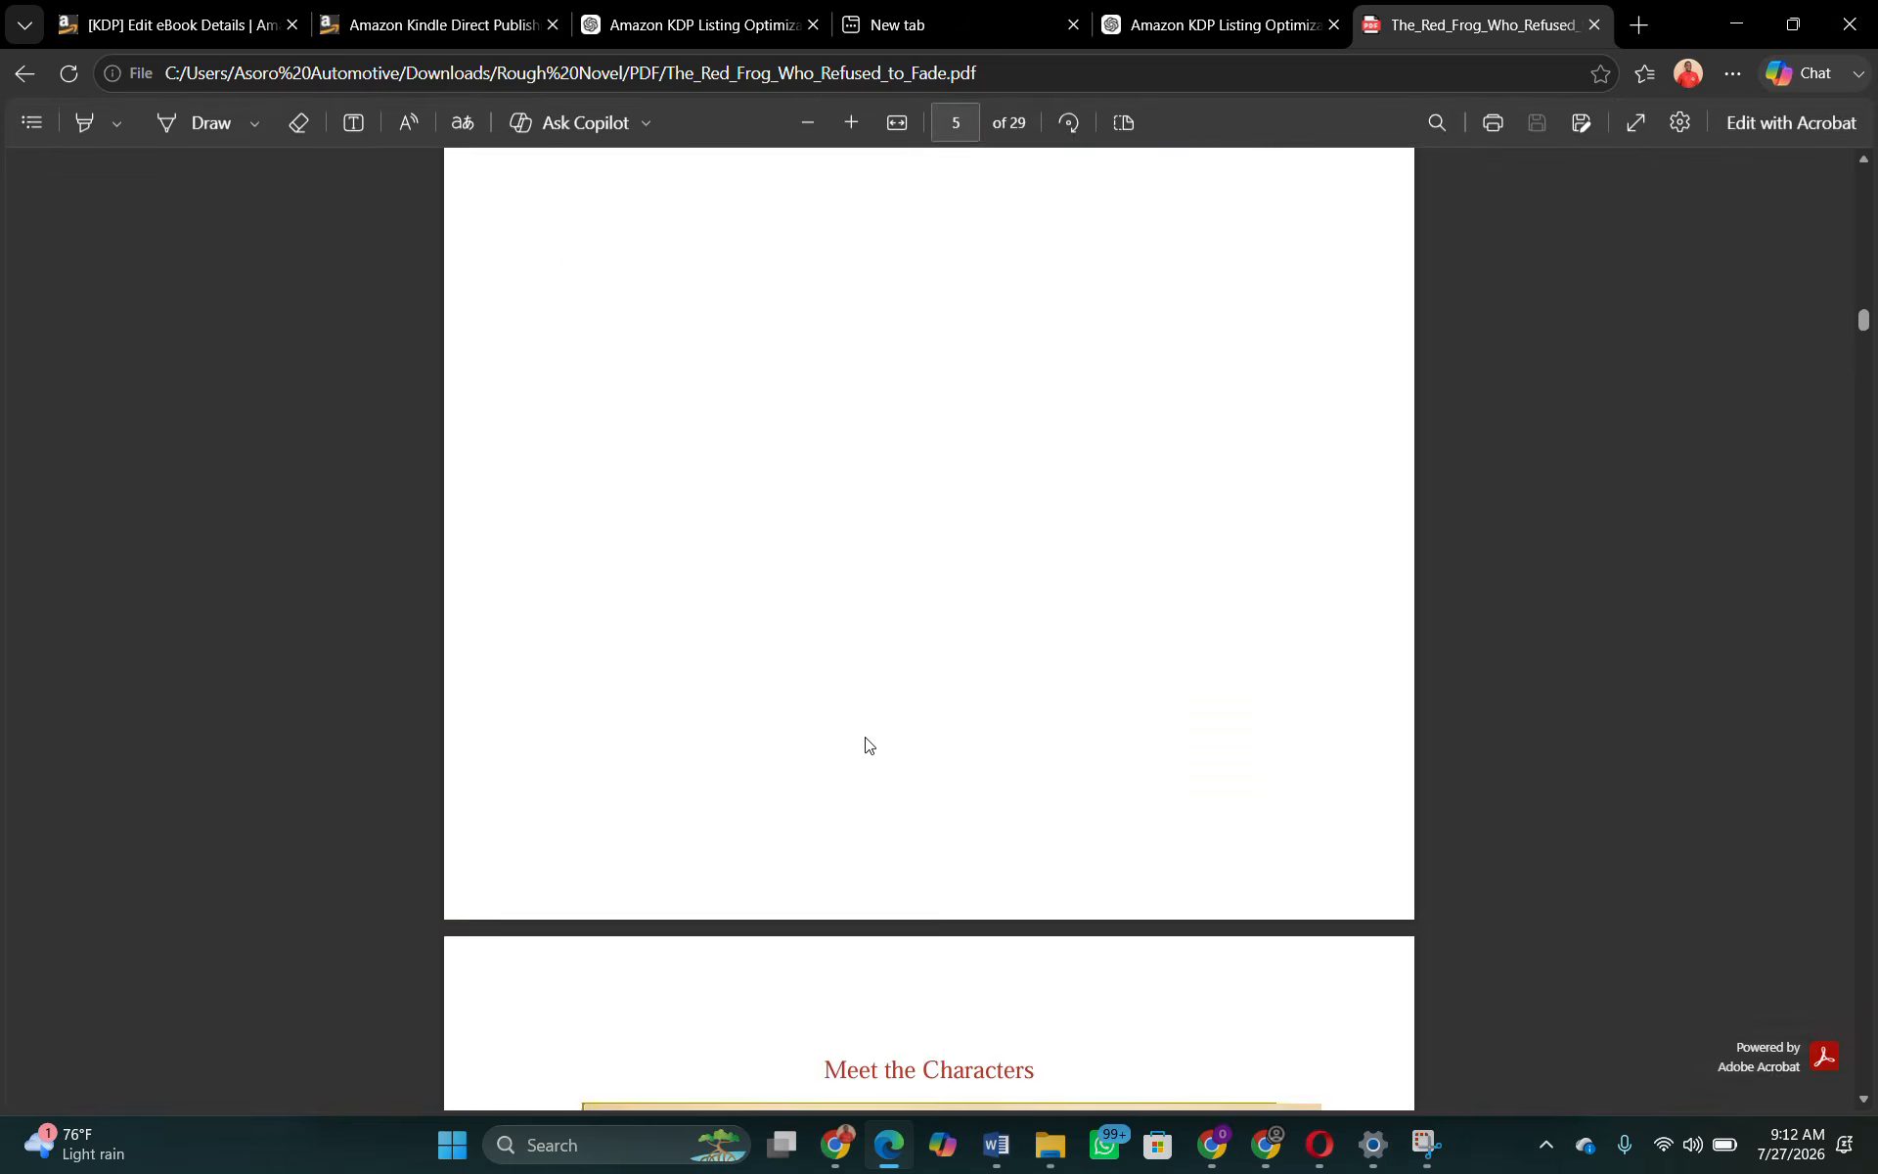
{"action": "scroll", "coordinate": [865, 744], "scroll_direction": "up", "scroll_amount": 10}
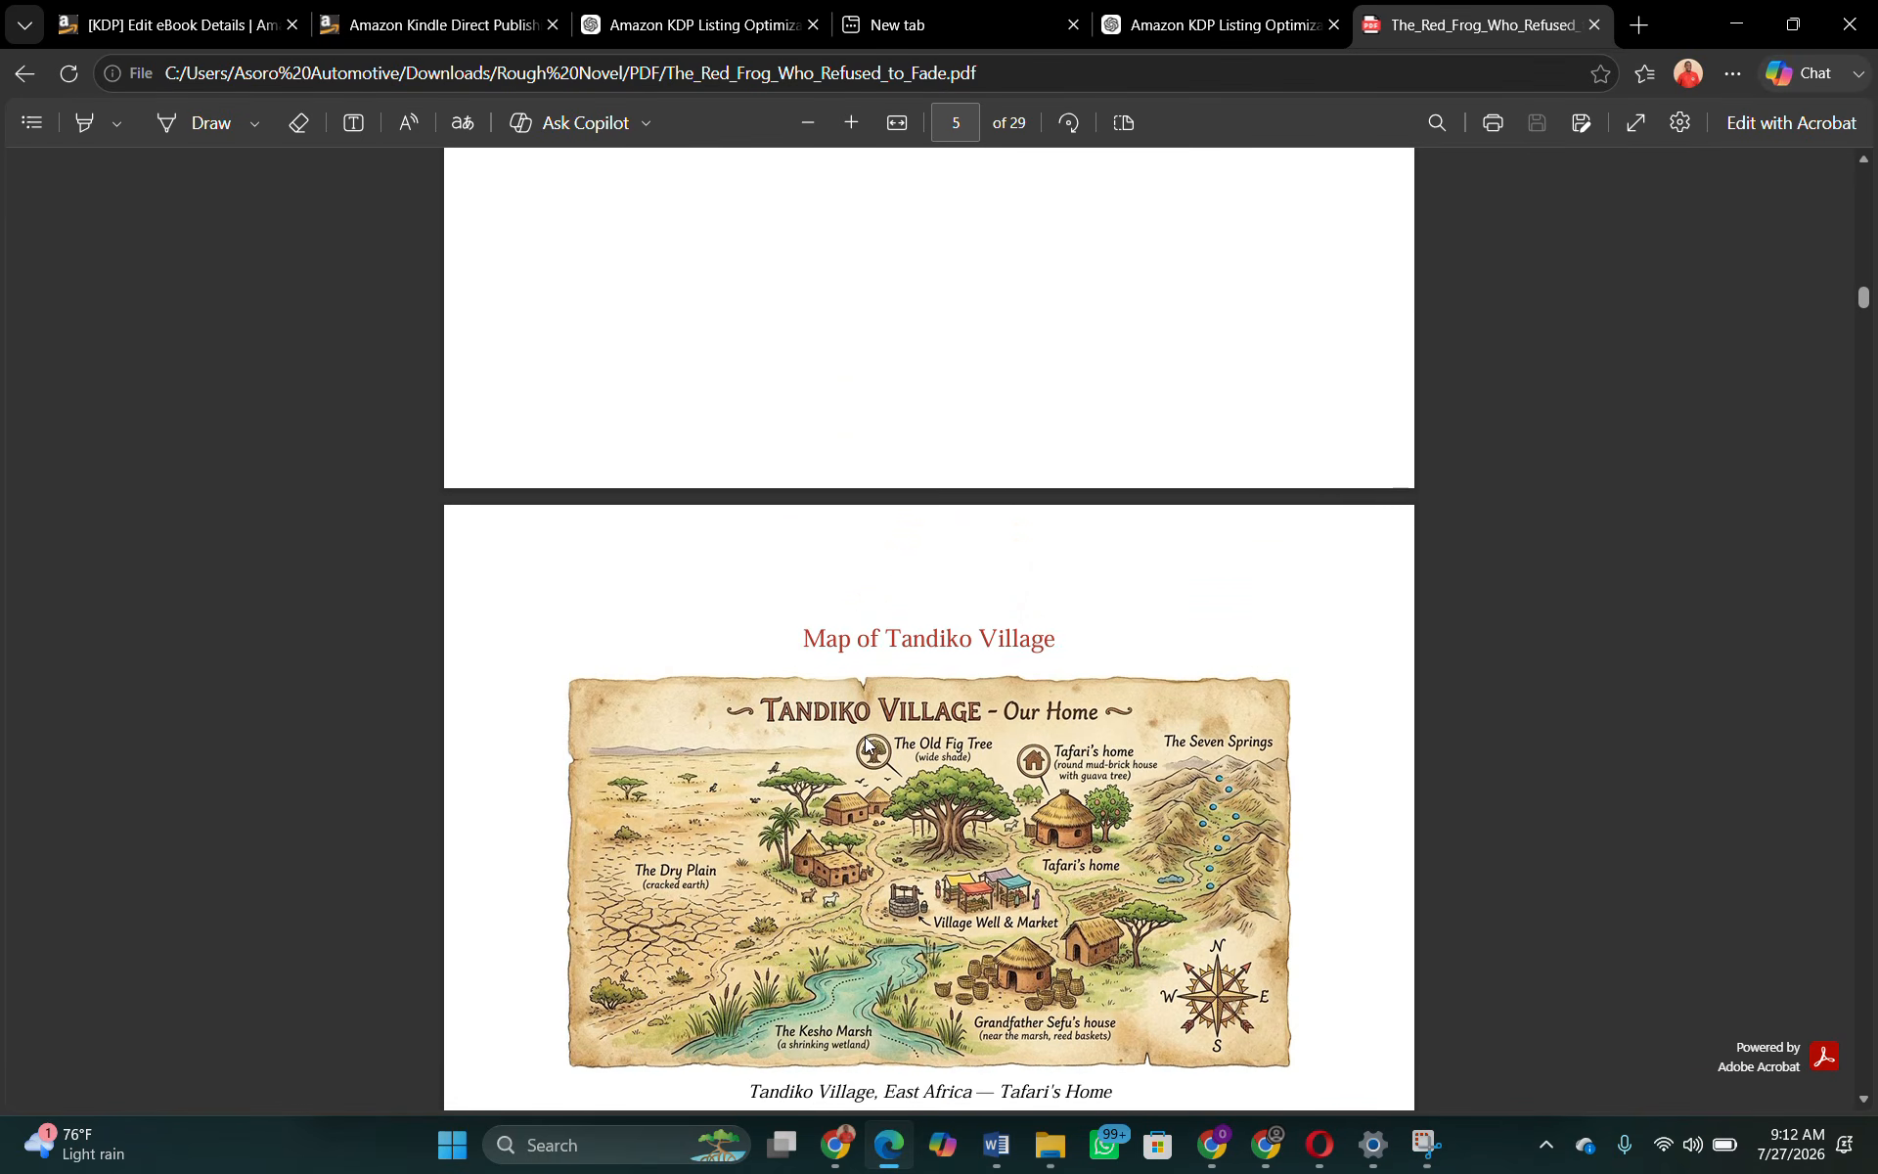
{"action": "scroll", "coordinate": [864, 744], "scroll_direction": "up", "scroll_amount": 10}
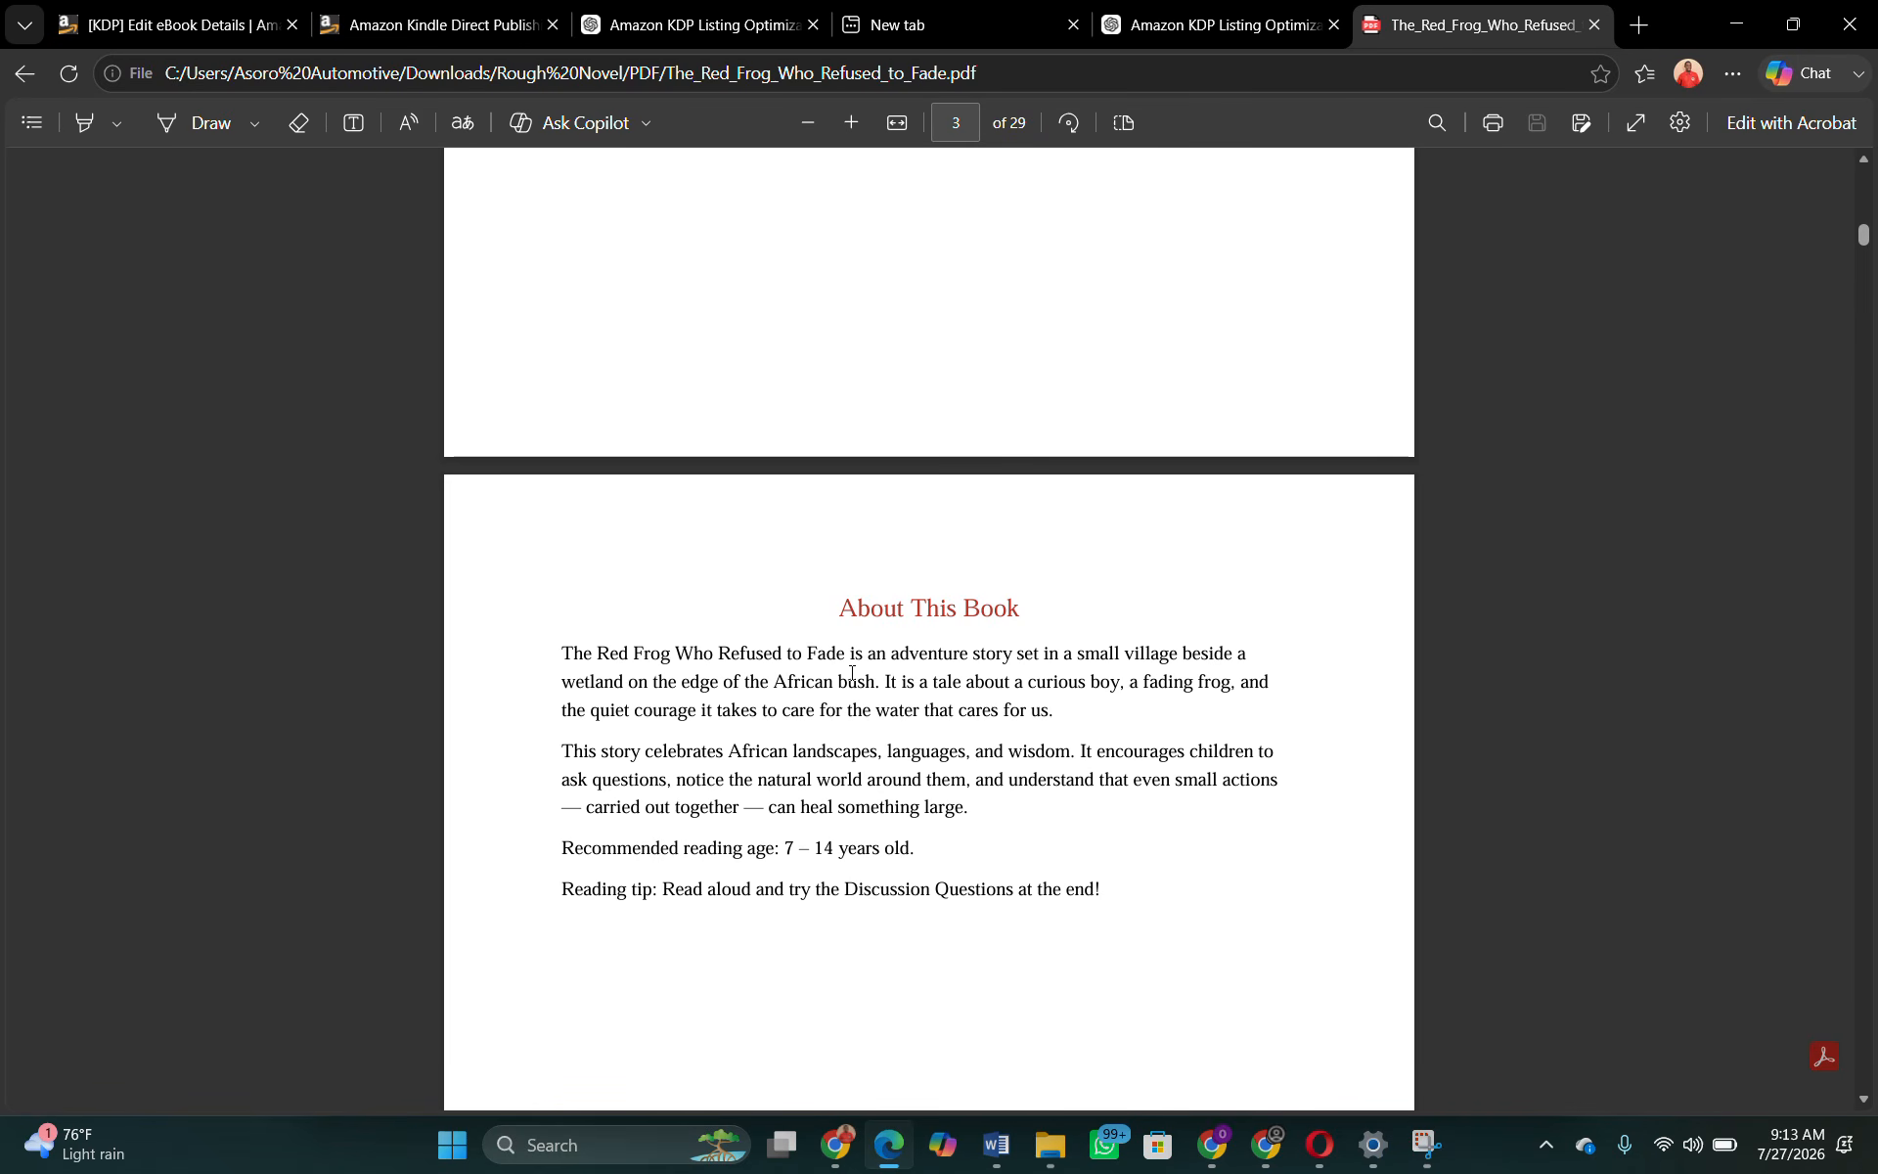
{"action": "left_click", "coordinate": [172, 27]}
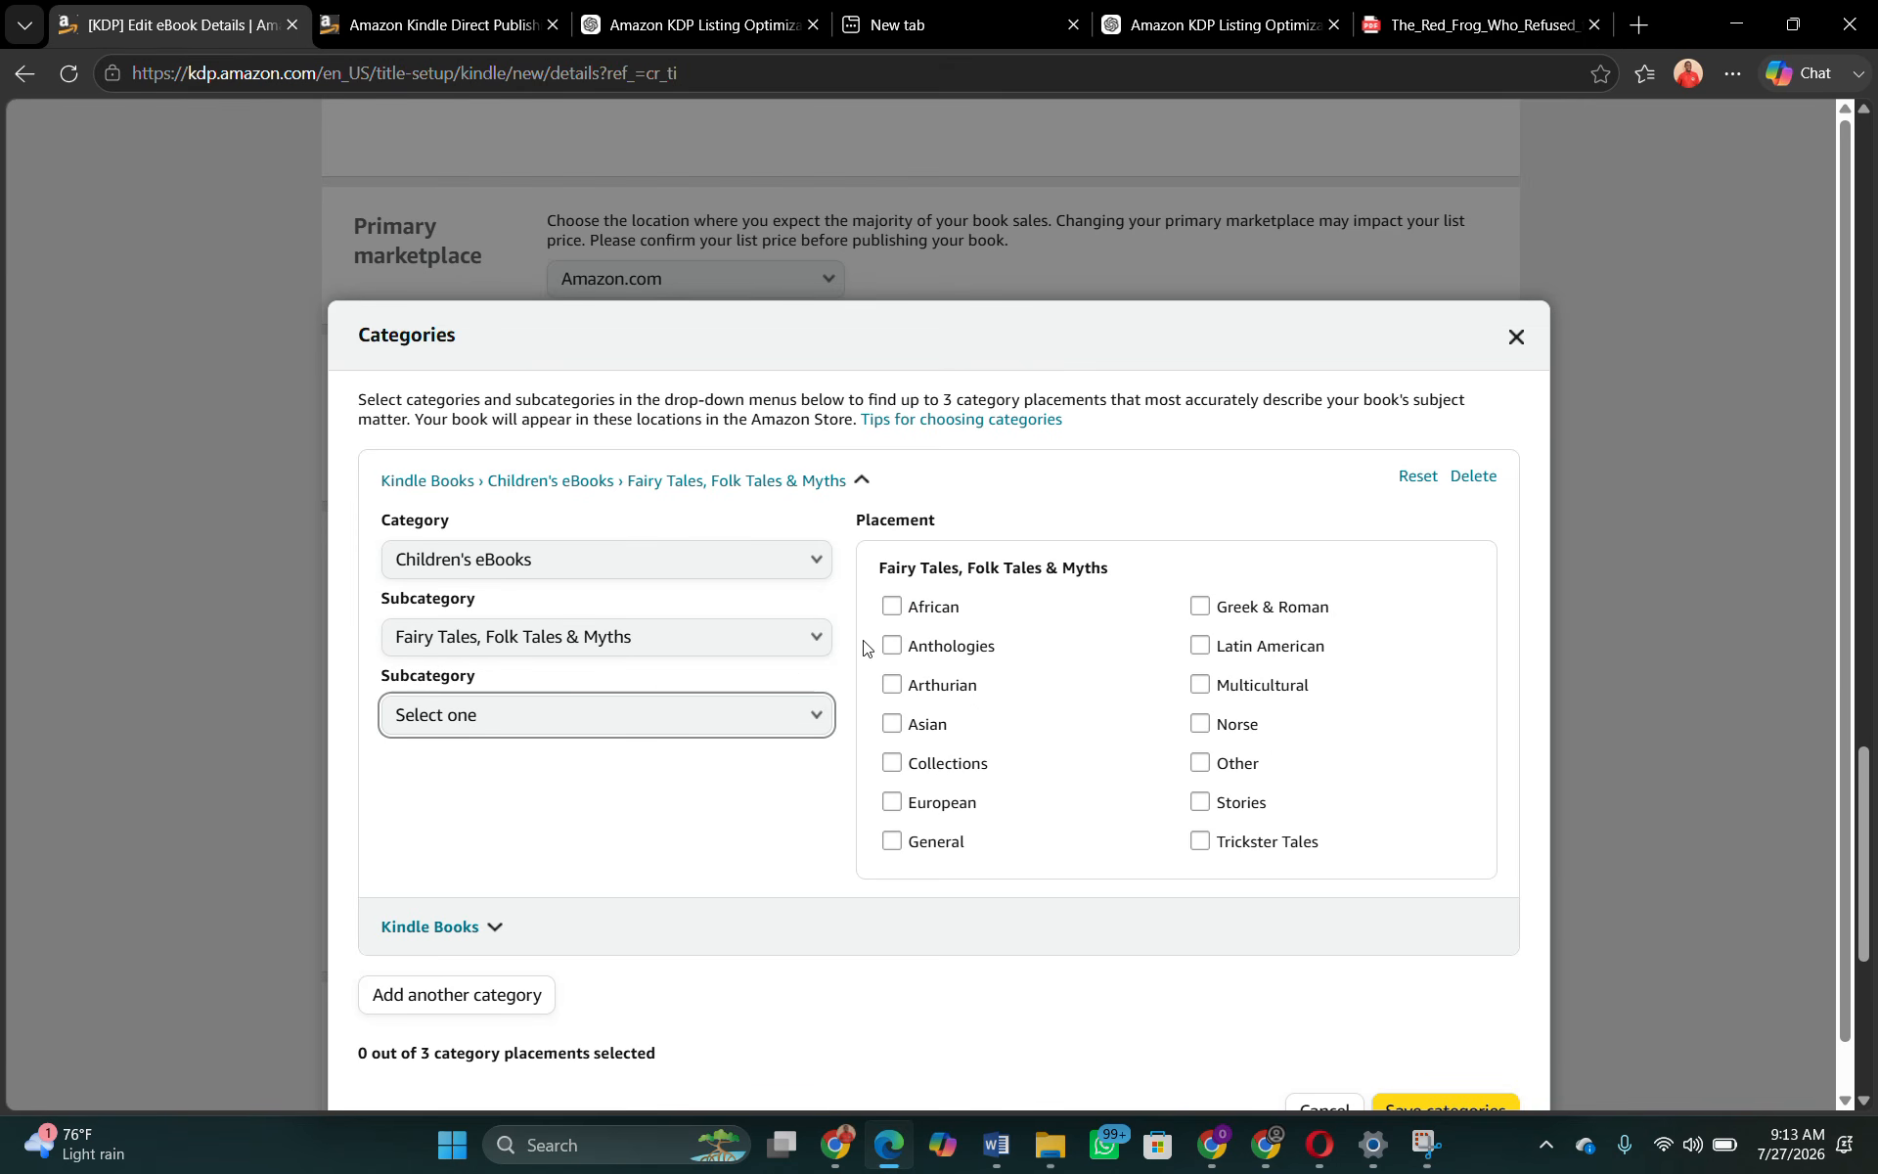
Step: Review the keyword suggestions in the ChatGPT listing and return to the KDP category chooser
{"action": "left_click", "coordinate": [622, 12]}
{"action": "scroll", "coordinate": [778, 561], "scroll_direction": "down", "scroll_amount": 4}
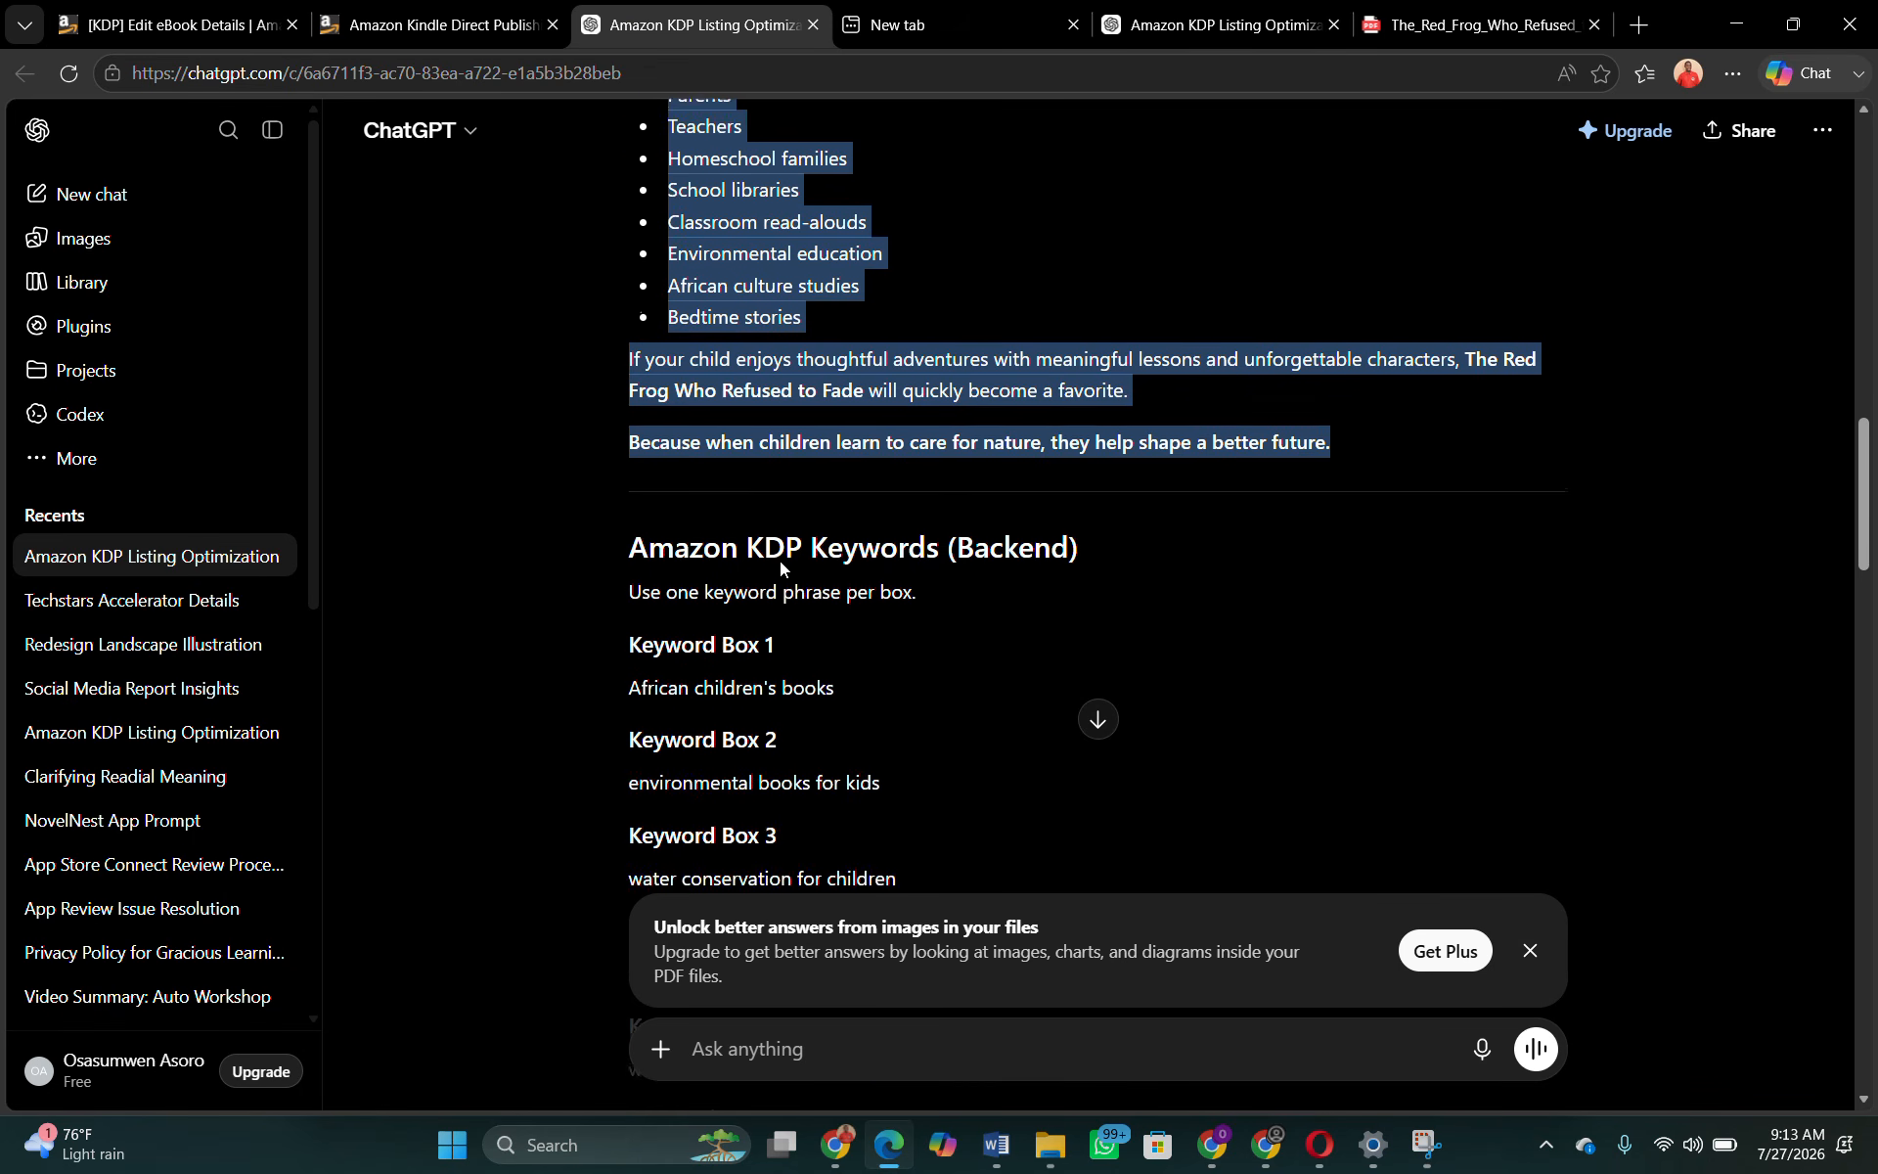
{"action": "scroll", "coordinate": [779, 560], "scroll_direction": "down", "scroll_amount": 1}
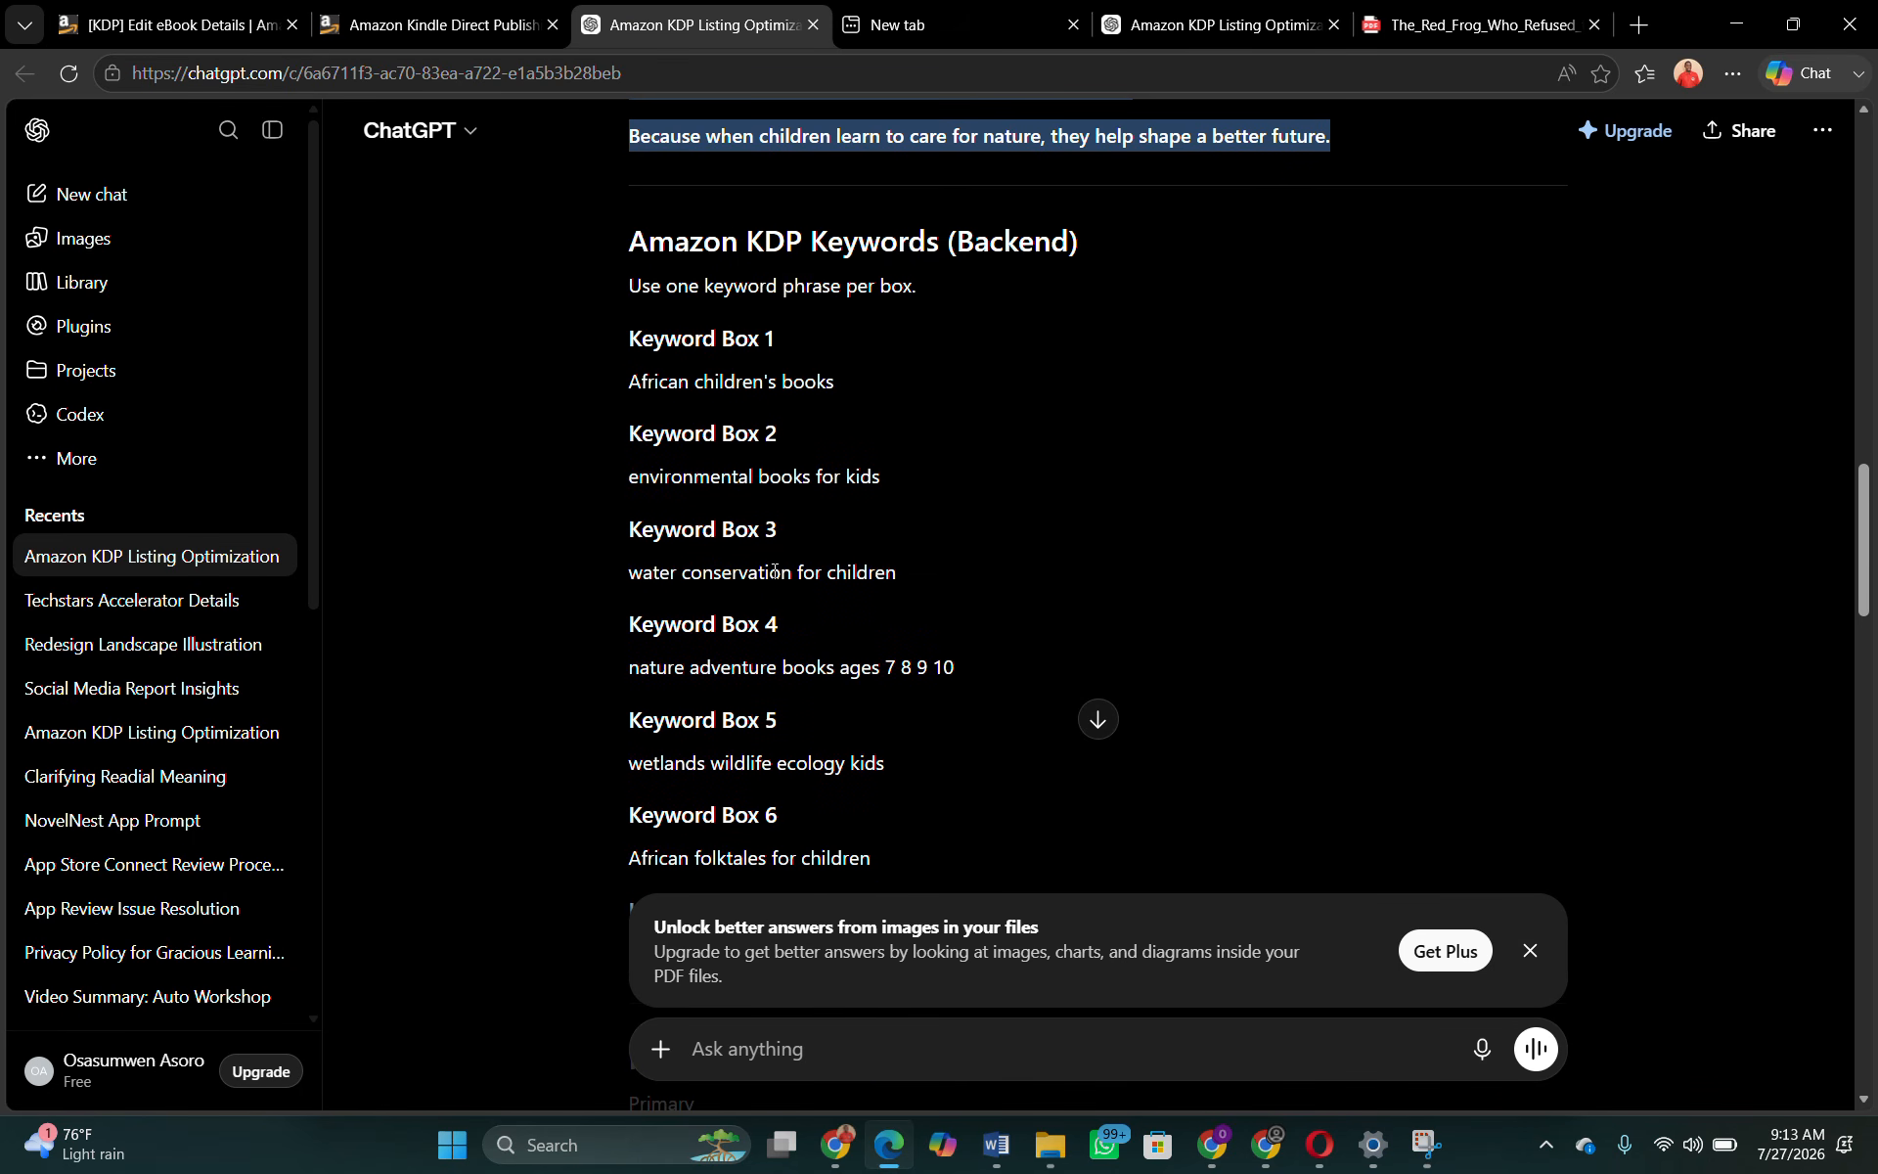
{"action": "scroll", "coordinate": [770, 717], "scroll_direction": "down", "scroll_amount": 3}
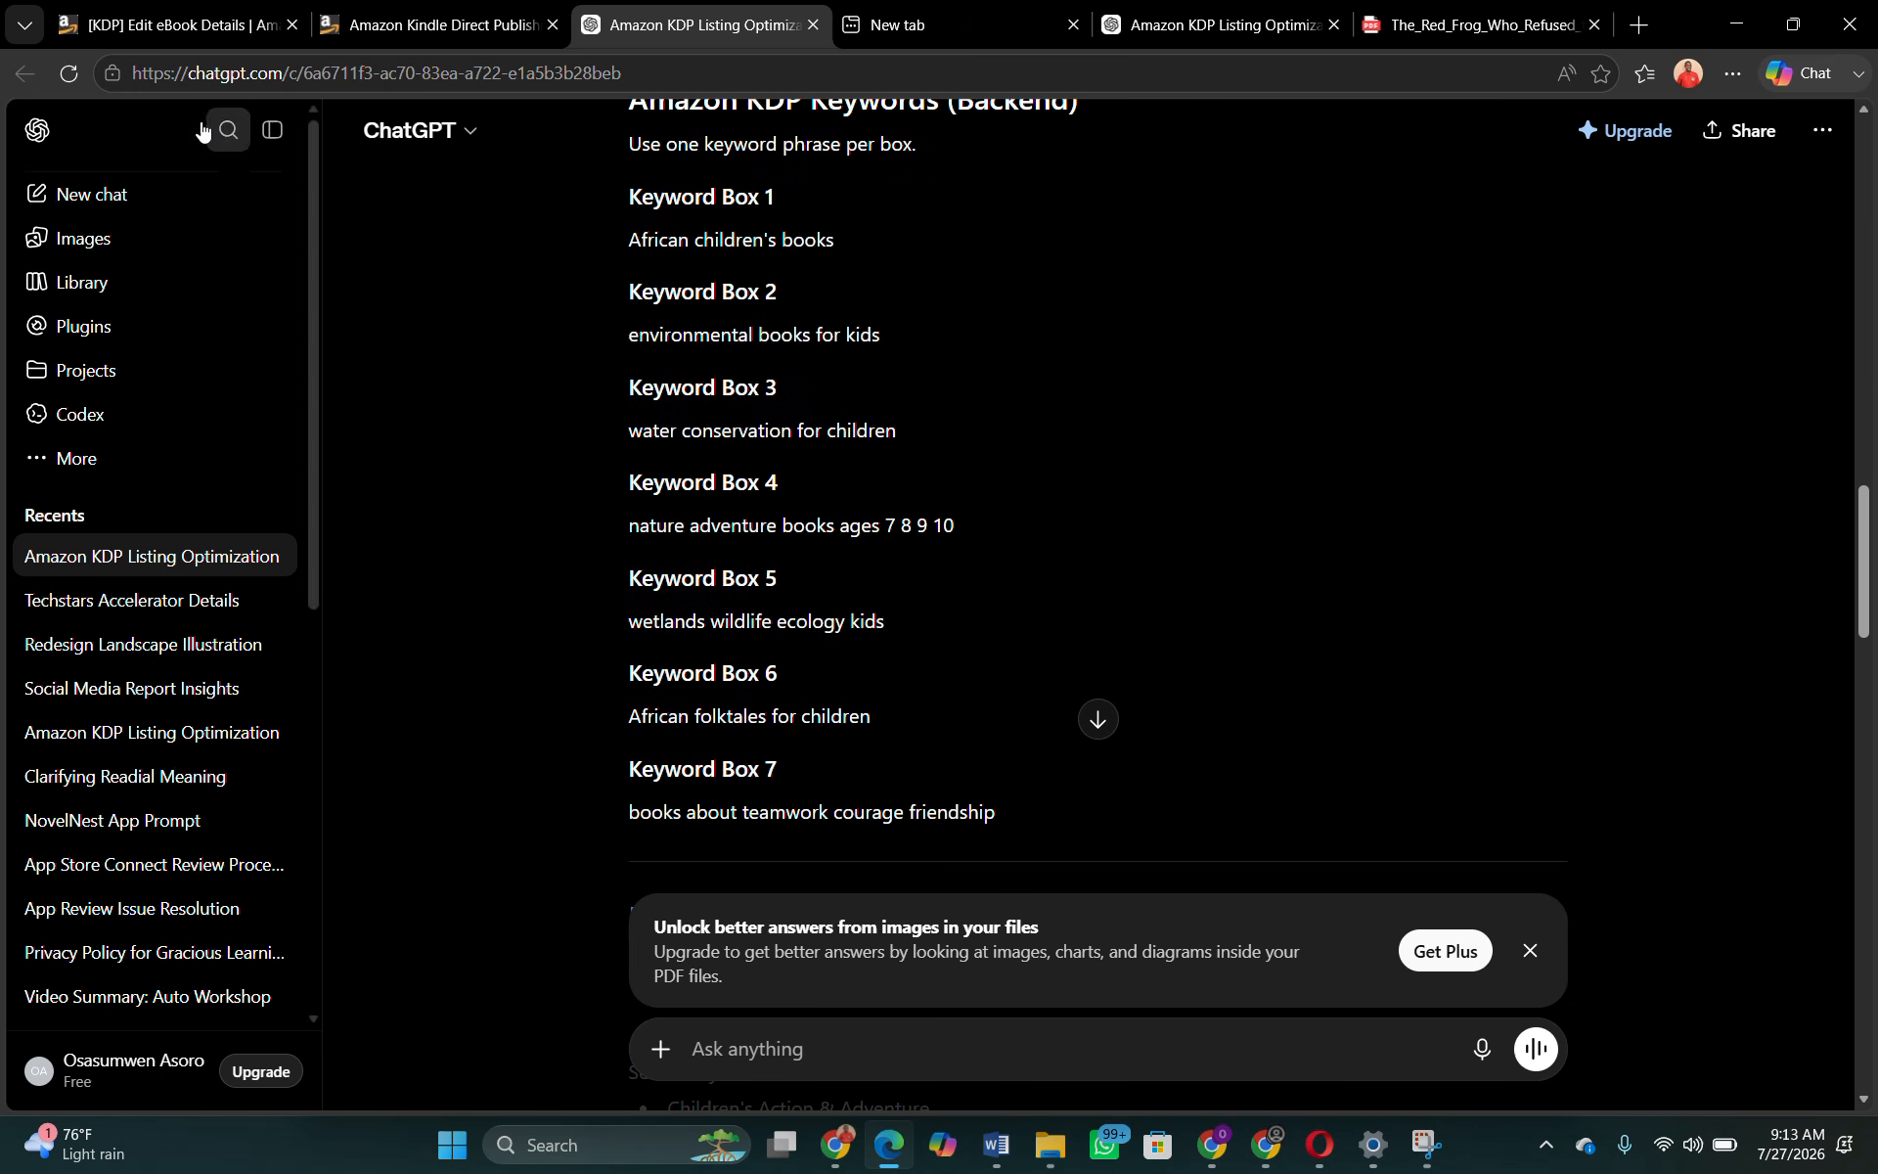
{"action": "left_click", "coordinate": [197, 37]}
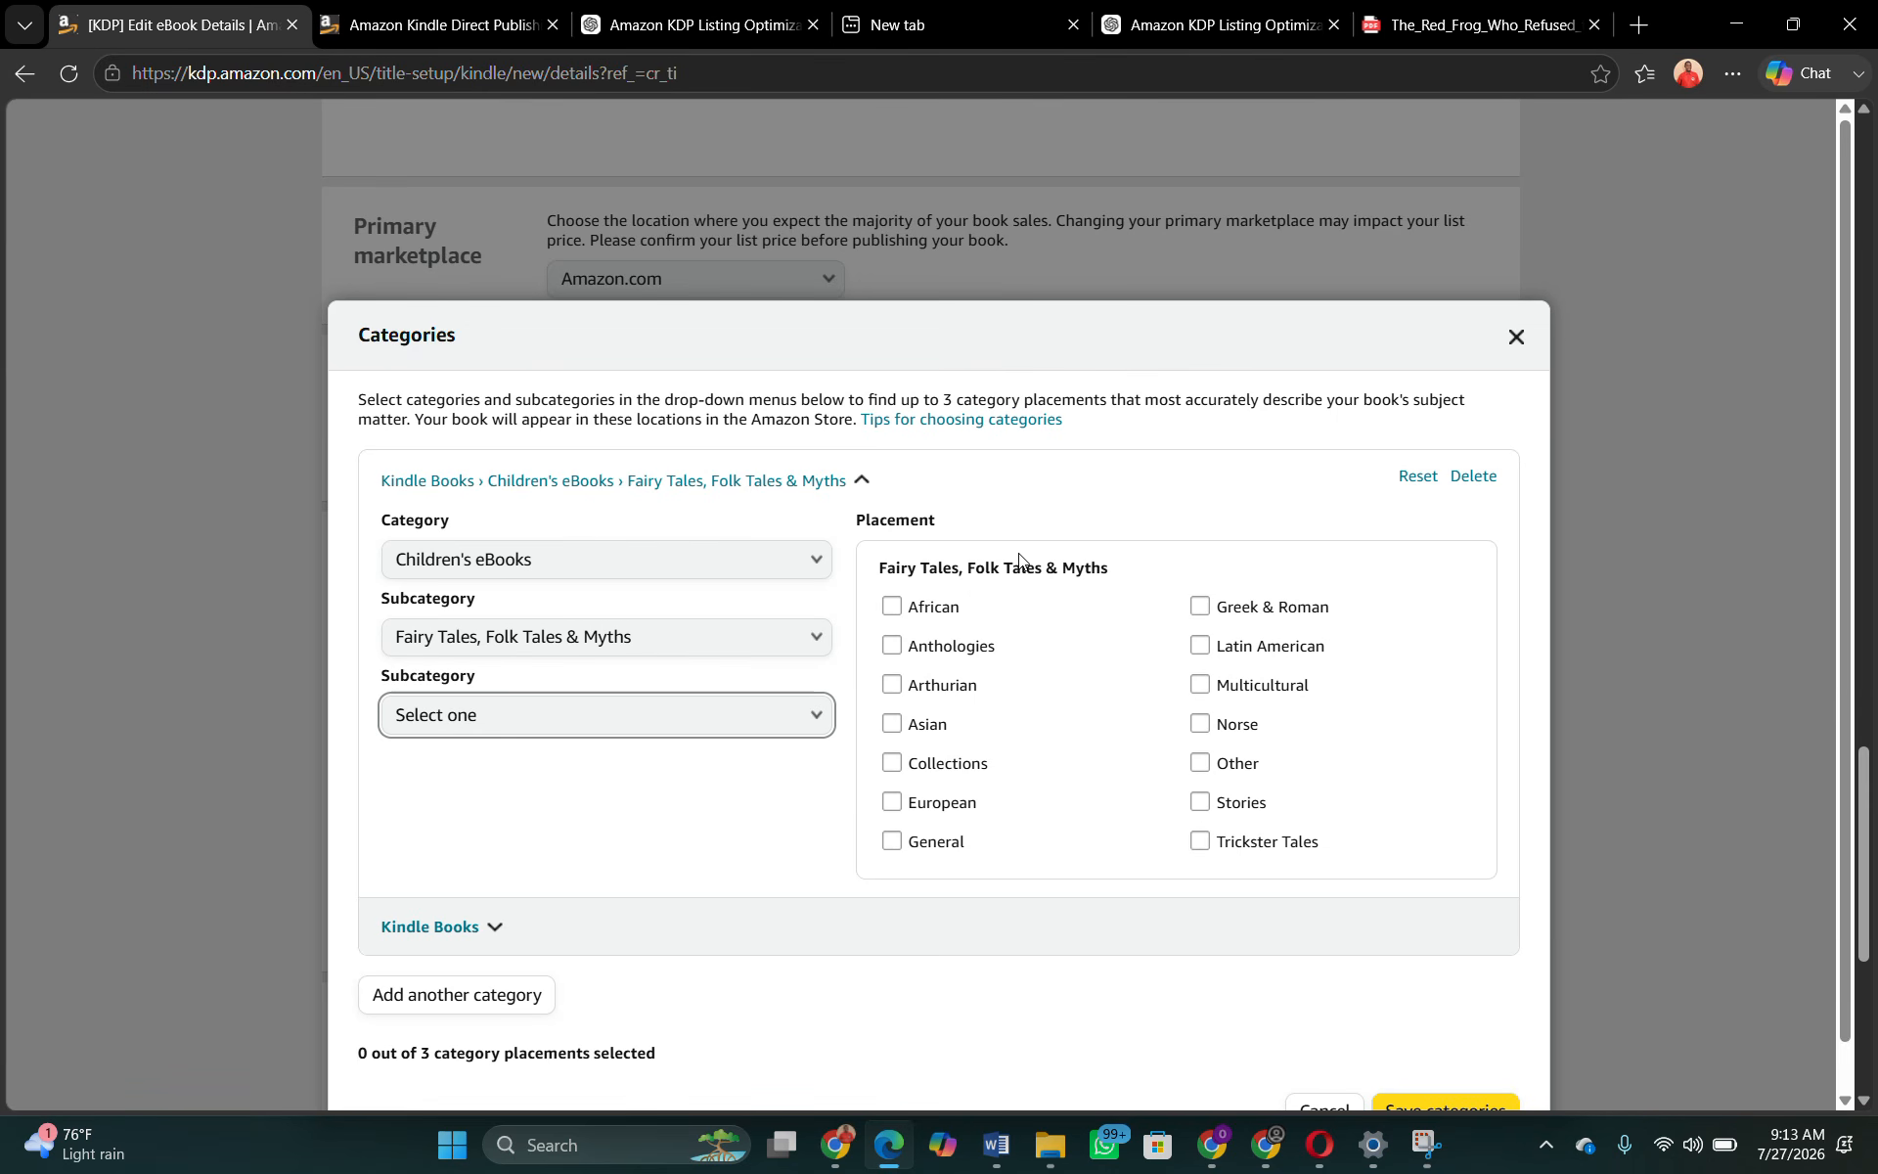
Step: Select the African, Stories and General placements under Fairy Tales, Folk Tales & Myths and save the categories
{"action": "left_click", "coordinate": [892, 607]}
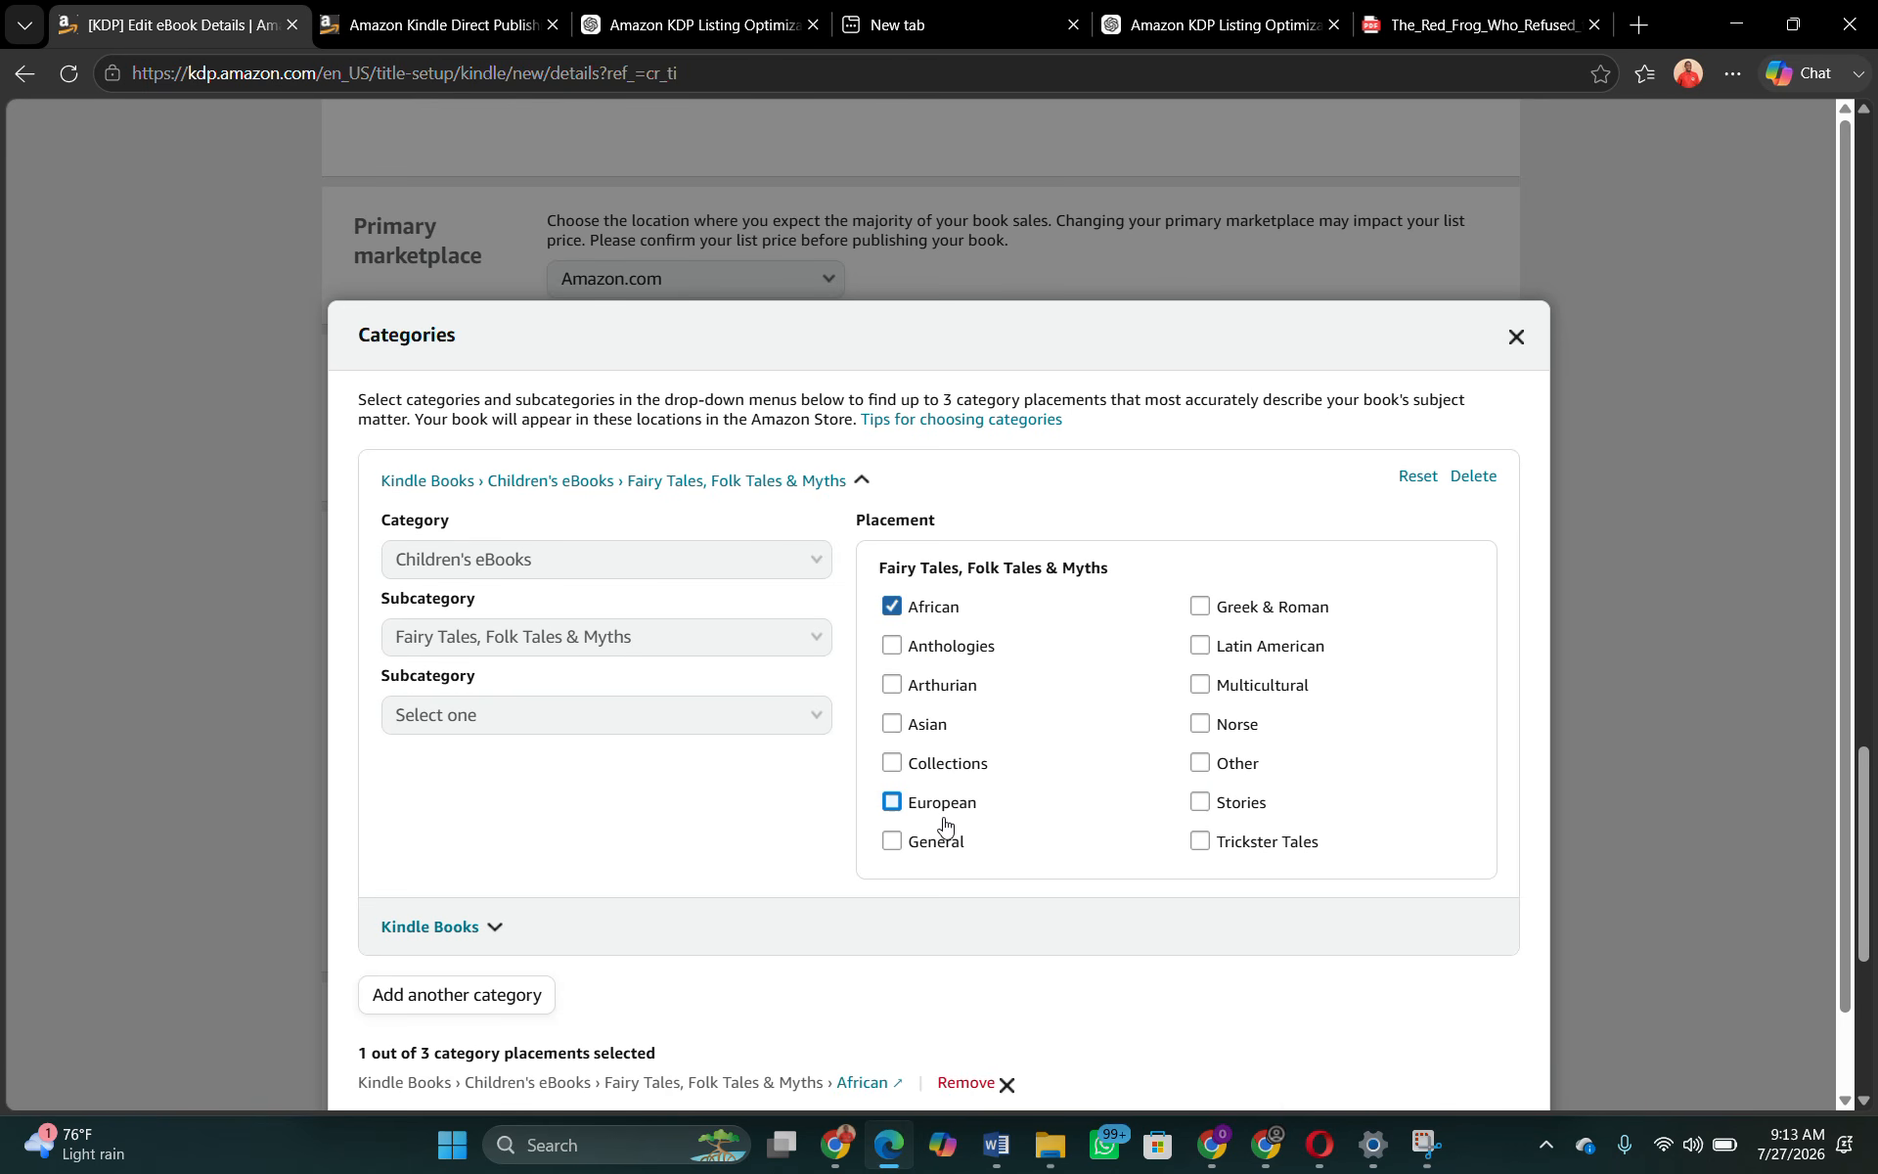
{"action": "left_click", "coordinate": [1200, 802]}
{"action": "left_click", "coordinate": [894, 842]}
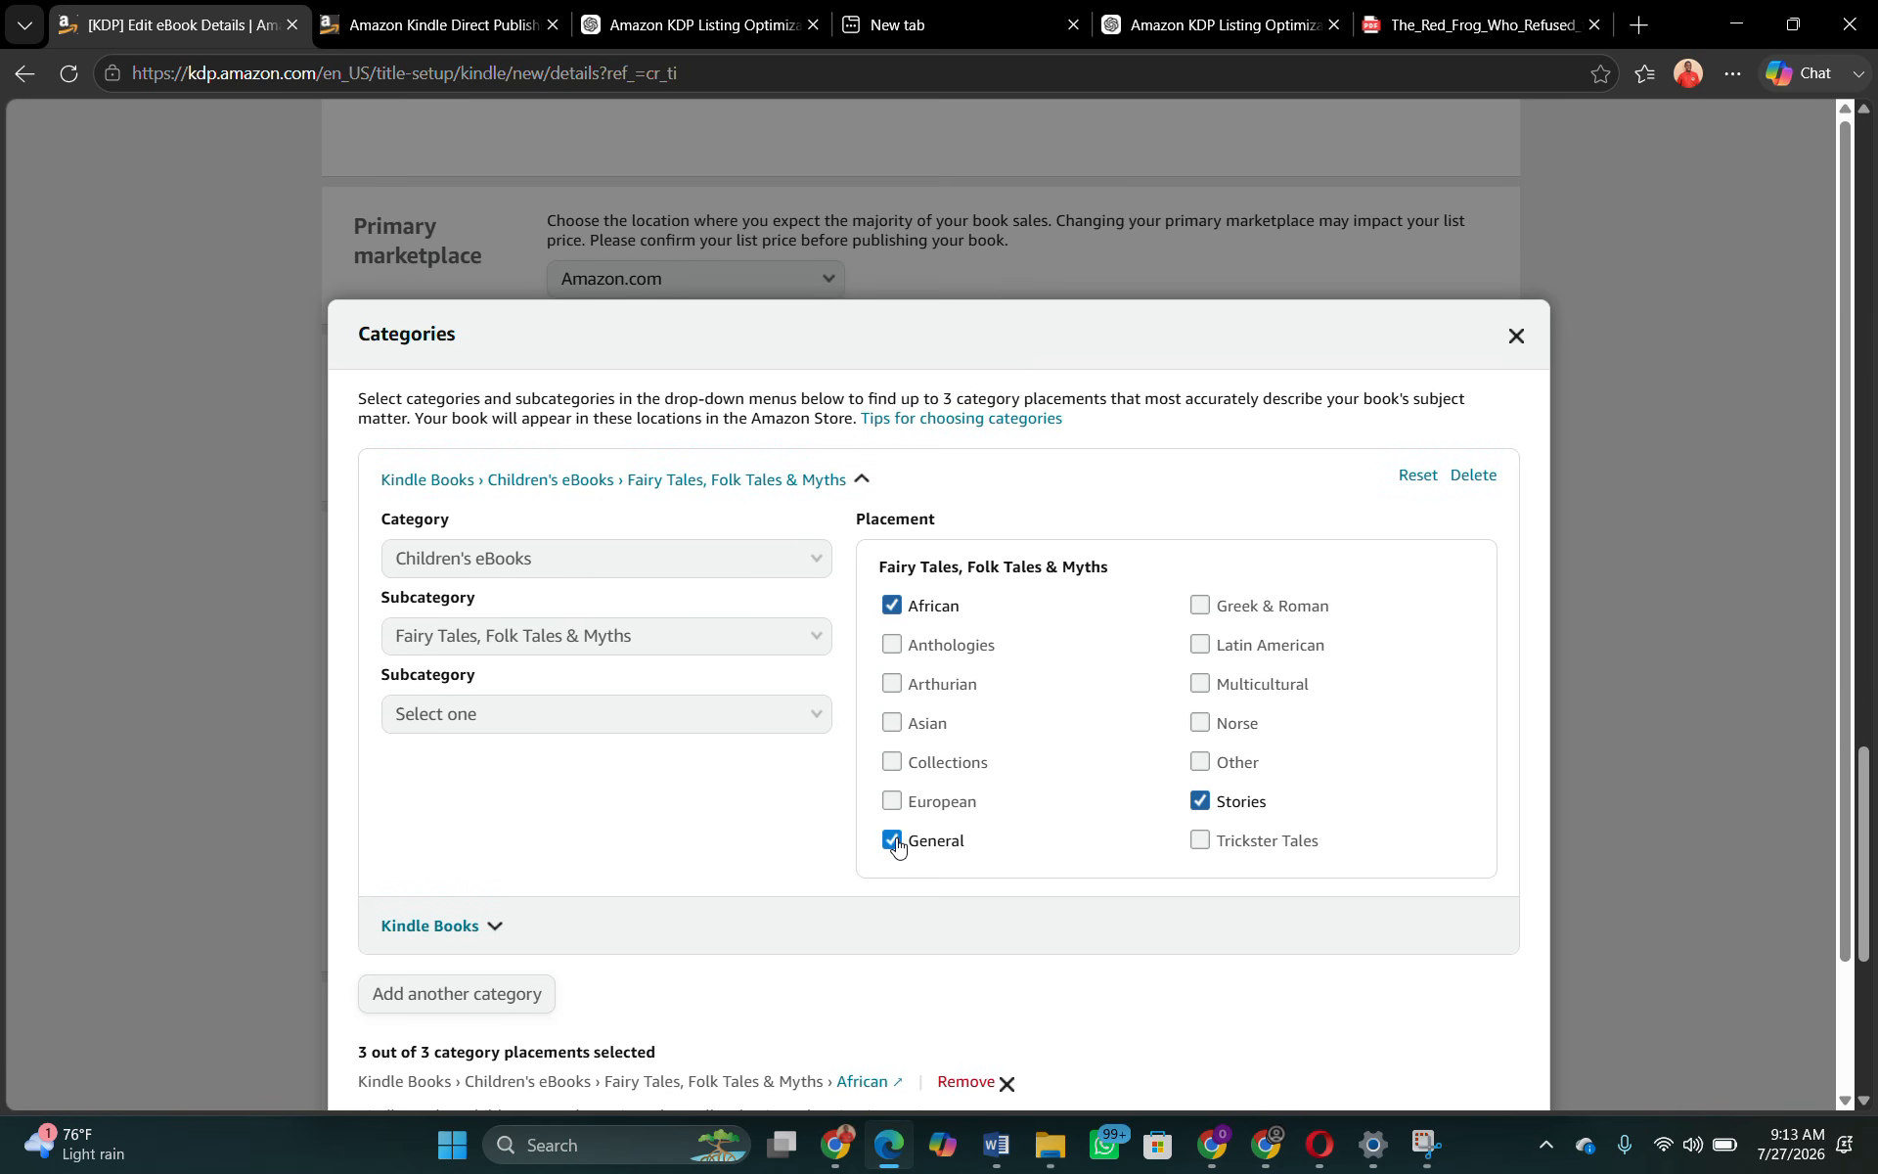
{"action": "scroll", "coordinate": [893, 847], "scroll_direction": "down", "scroll_amount": 2}
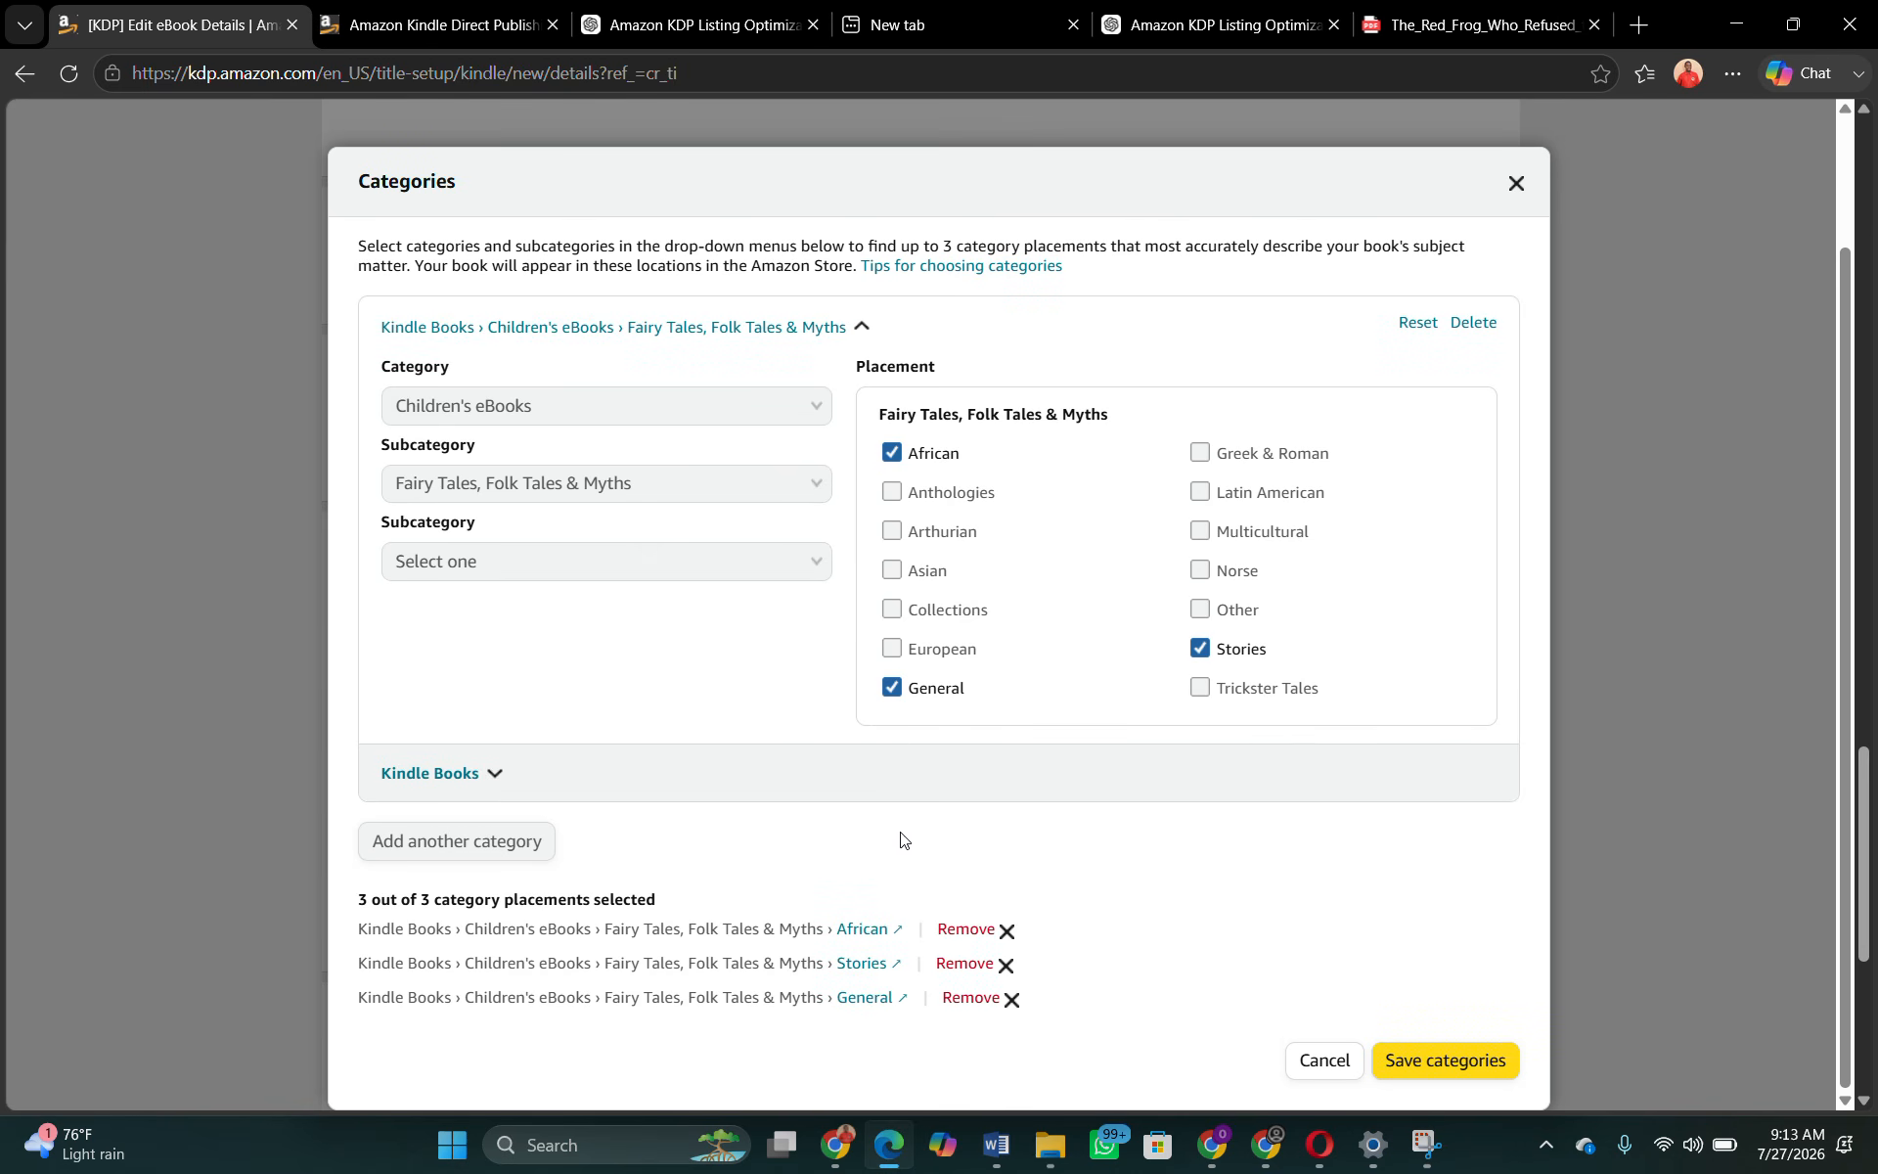
{"action": "scroll", "coordinate": [1048, 834], "scroll_direction": "up", "scroll_amount": 1}
{"action": "scroll", "coordinate": [1048, 834], "scroll_direction": "down", "scroll_amount": 1}
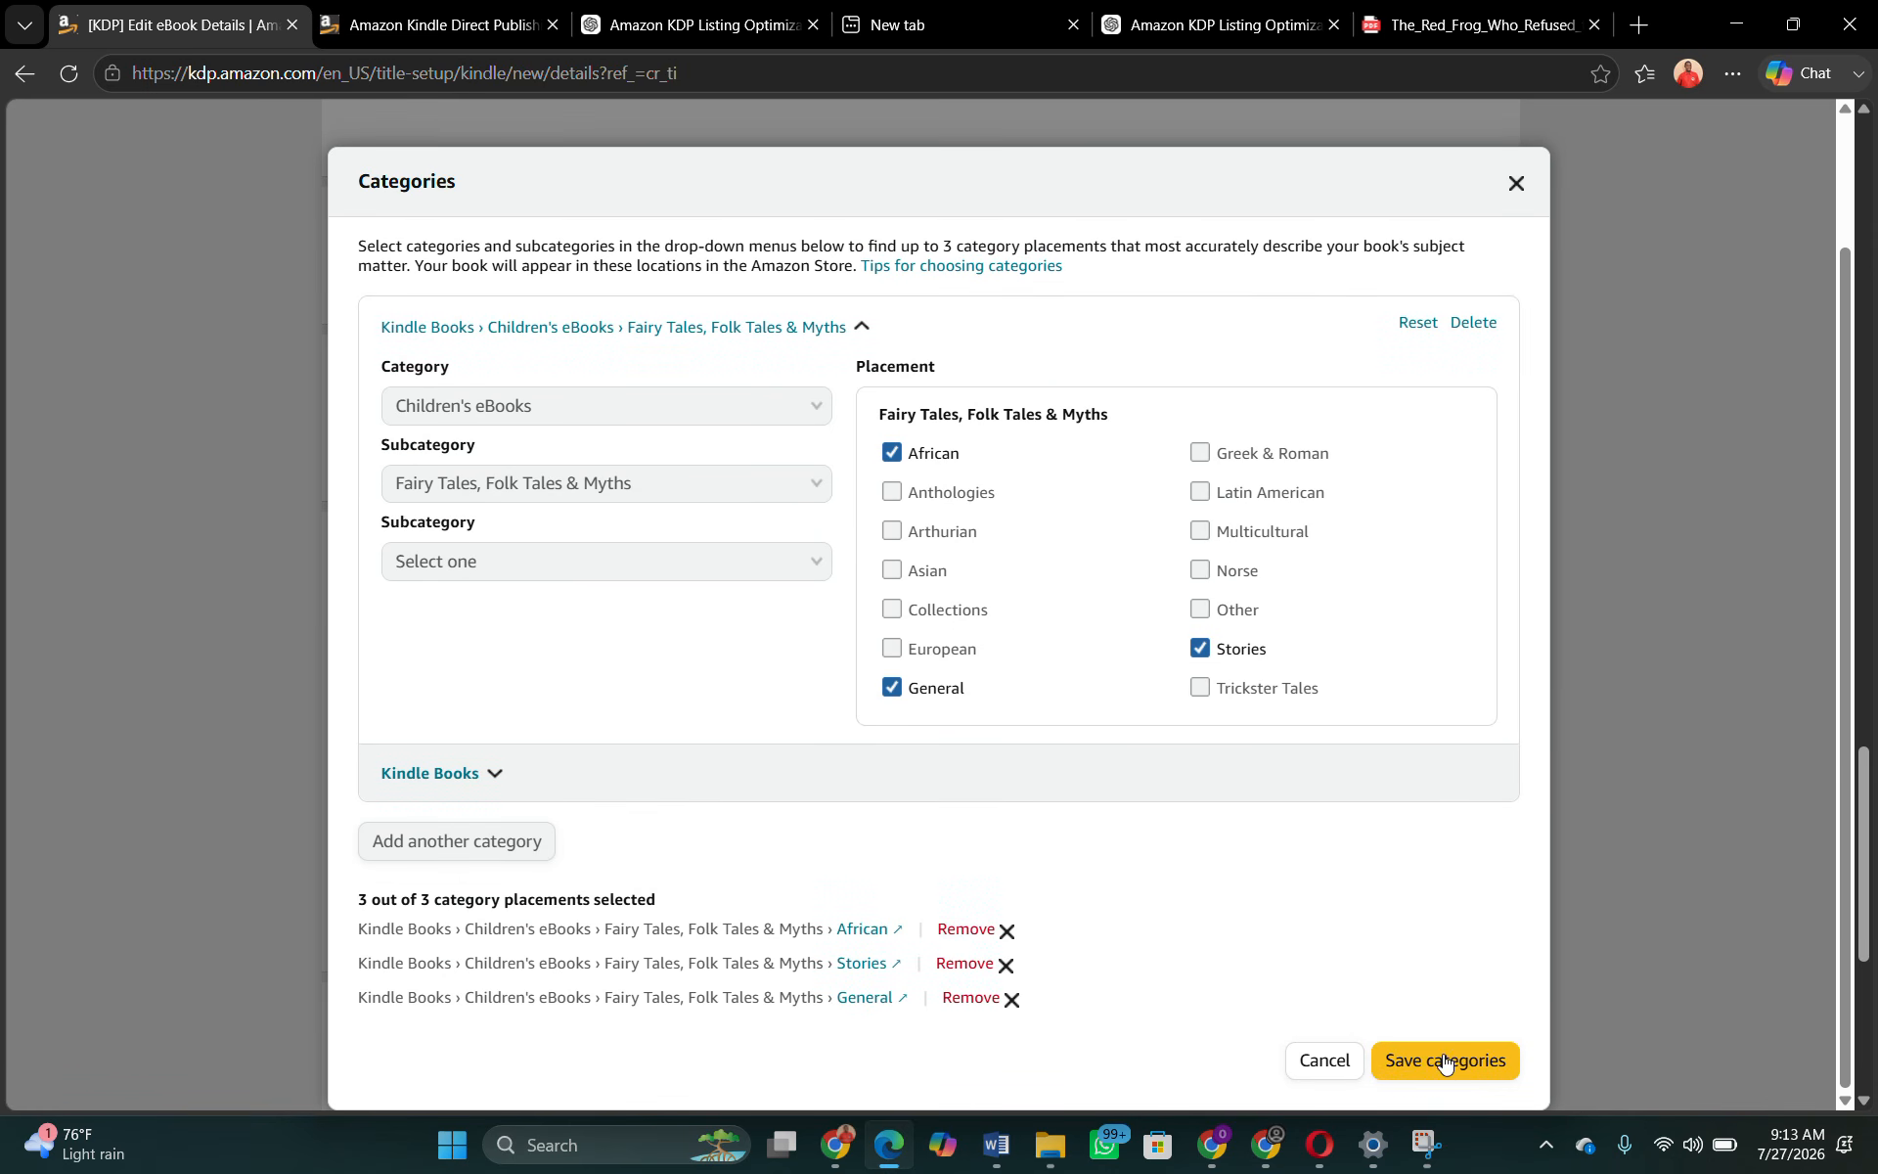
{"action": "left_click", "coordinate": [1442, 1060]}
Step: Copy the Keyword Box 1 phrase "African children's books" from the ChatGPT listing into the first KDP keyword field
{"action": "scroll", "coordinate": [777, 612], "scroll_direction": "down", "scroll_amount": 2}
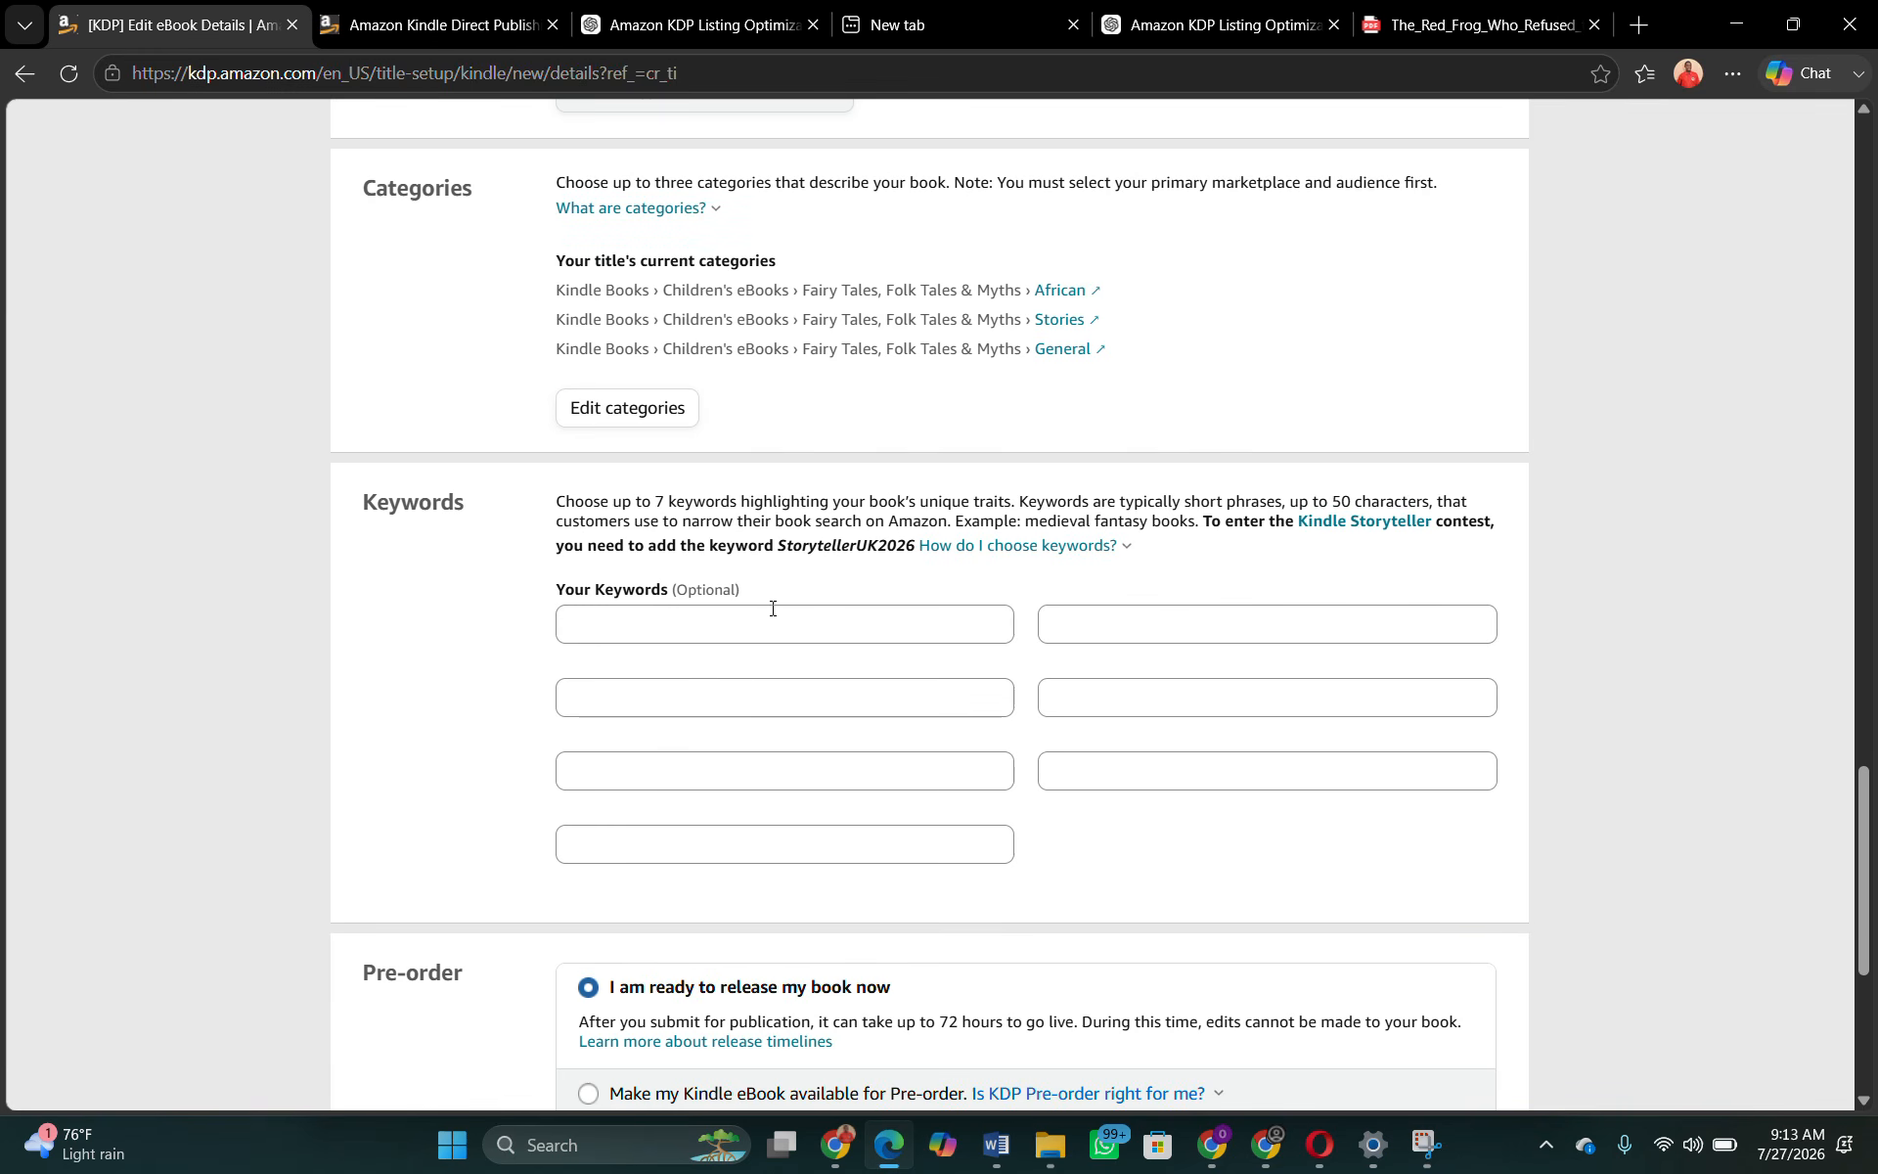
{"action": "left_click", "coordinate": [763, 612]}
{"action": "left_click", "coordinate": [613, 33]}
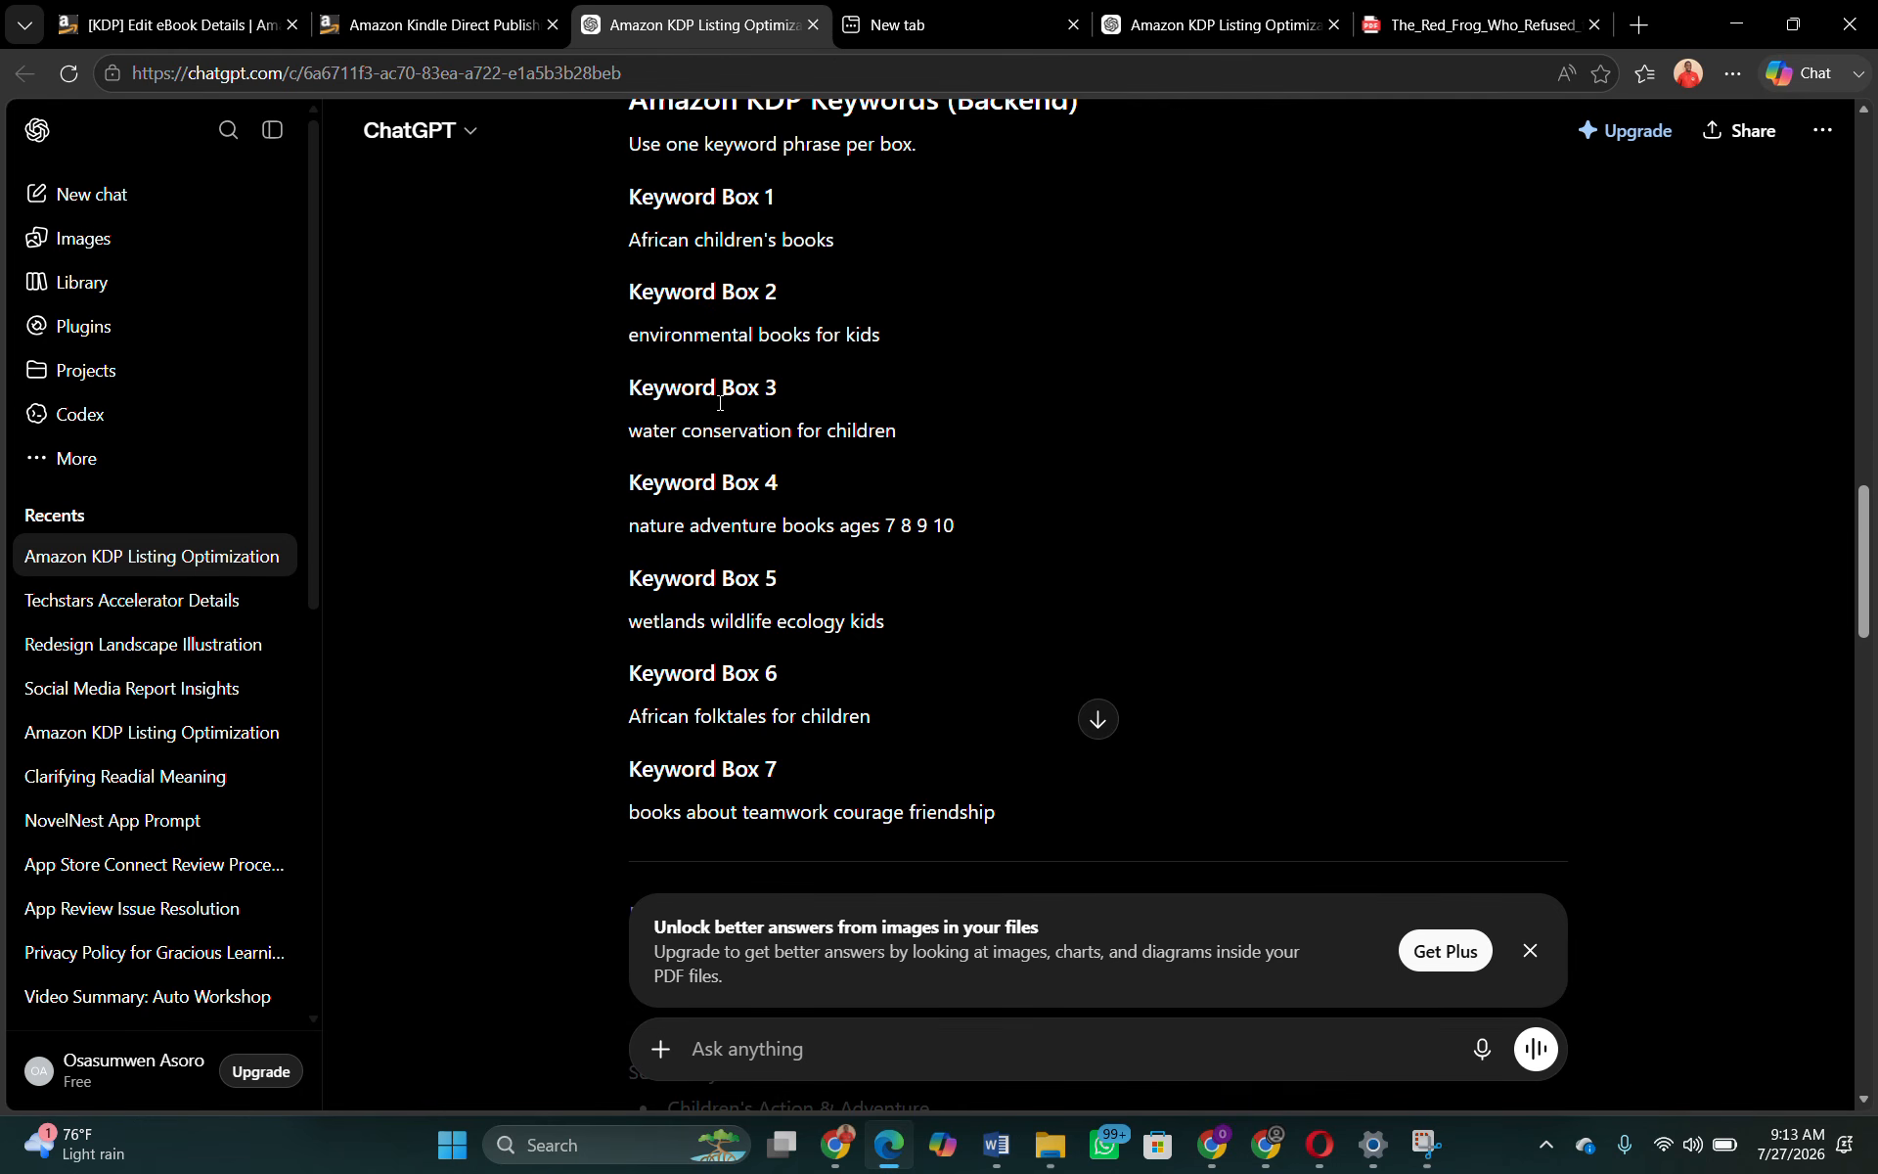
{"action": "left_click_drag", "start_coordinate": [623, 240], "coordinate": [883, 255]}
{"action": "key", "text": "ctrl+c"}
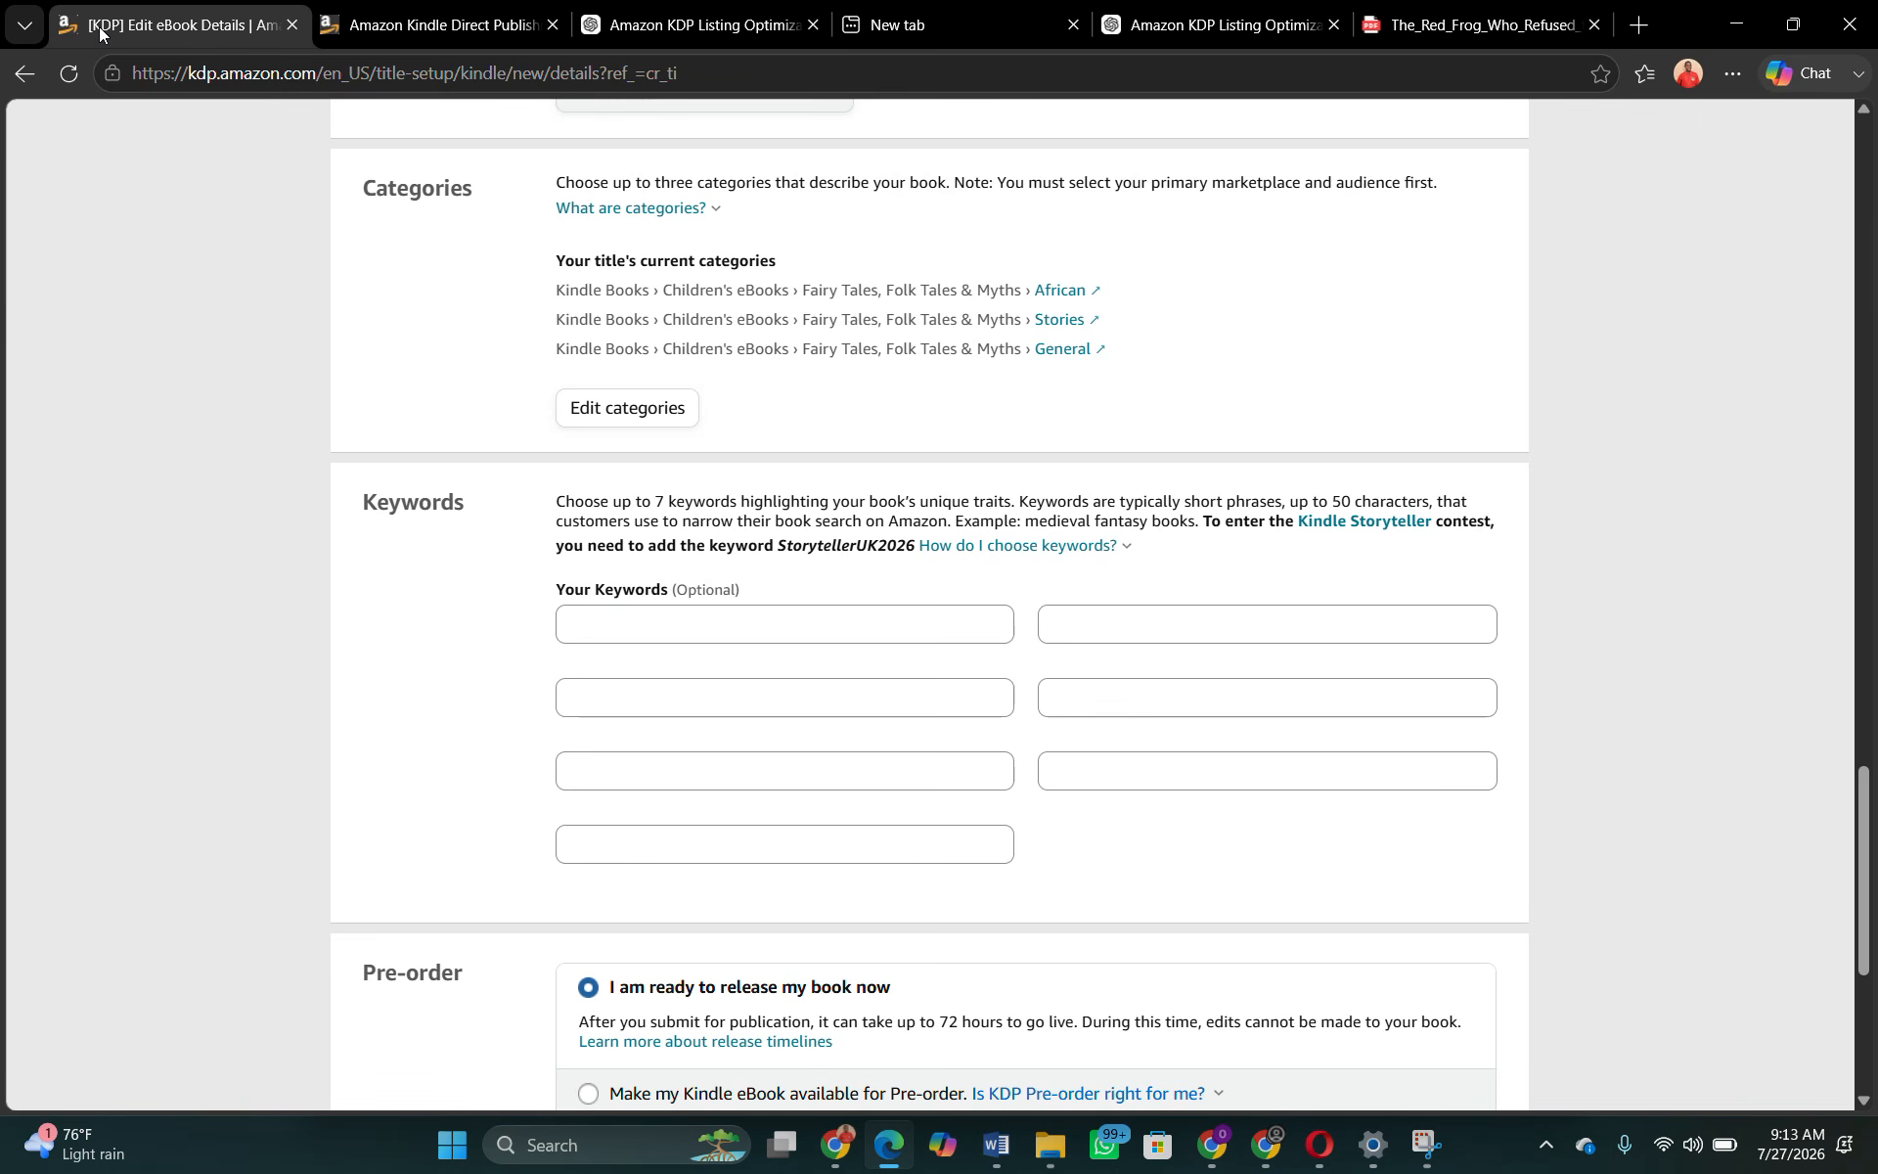
{"action": "left_click", "coordinate": [97, 26]}
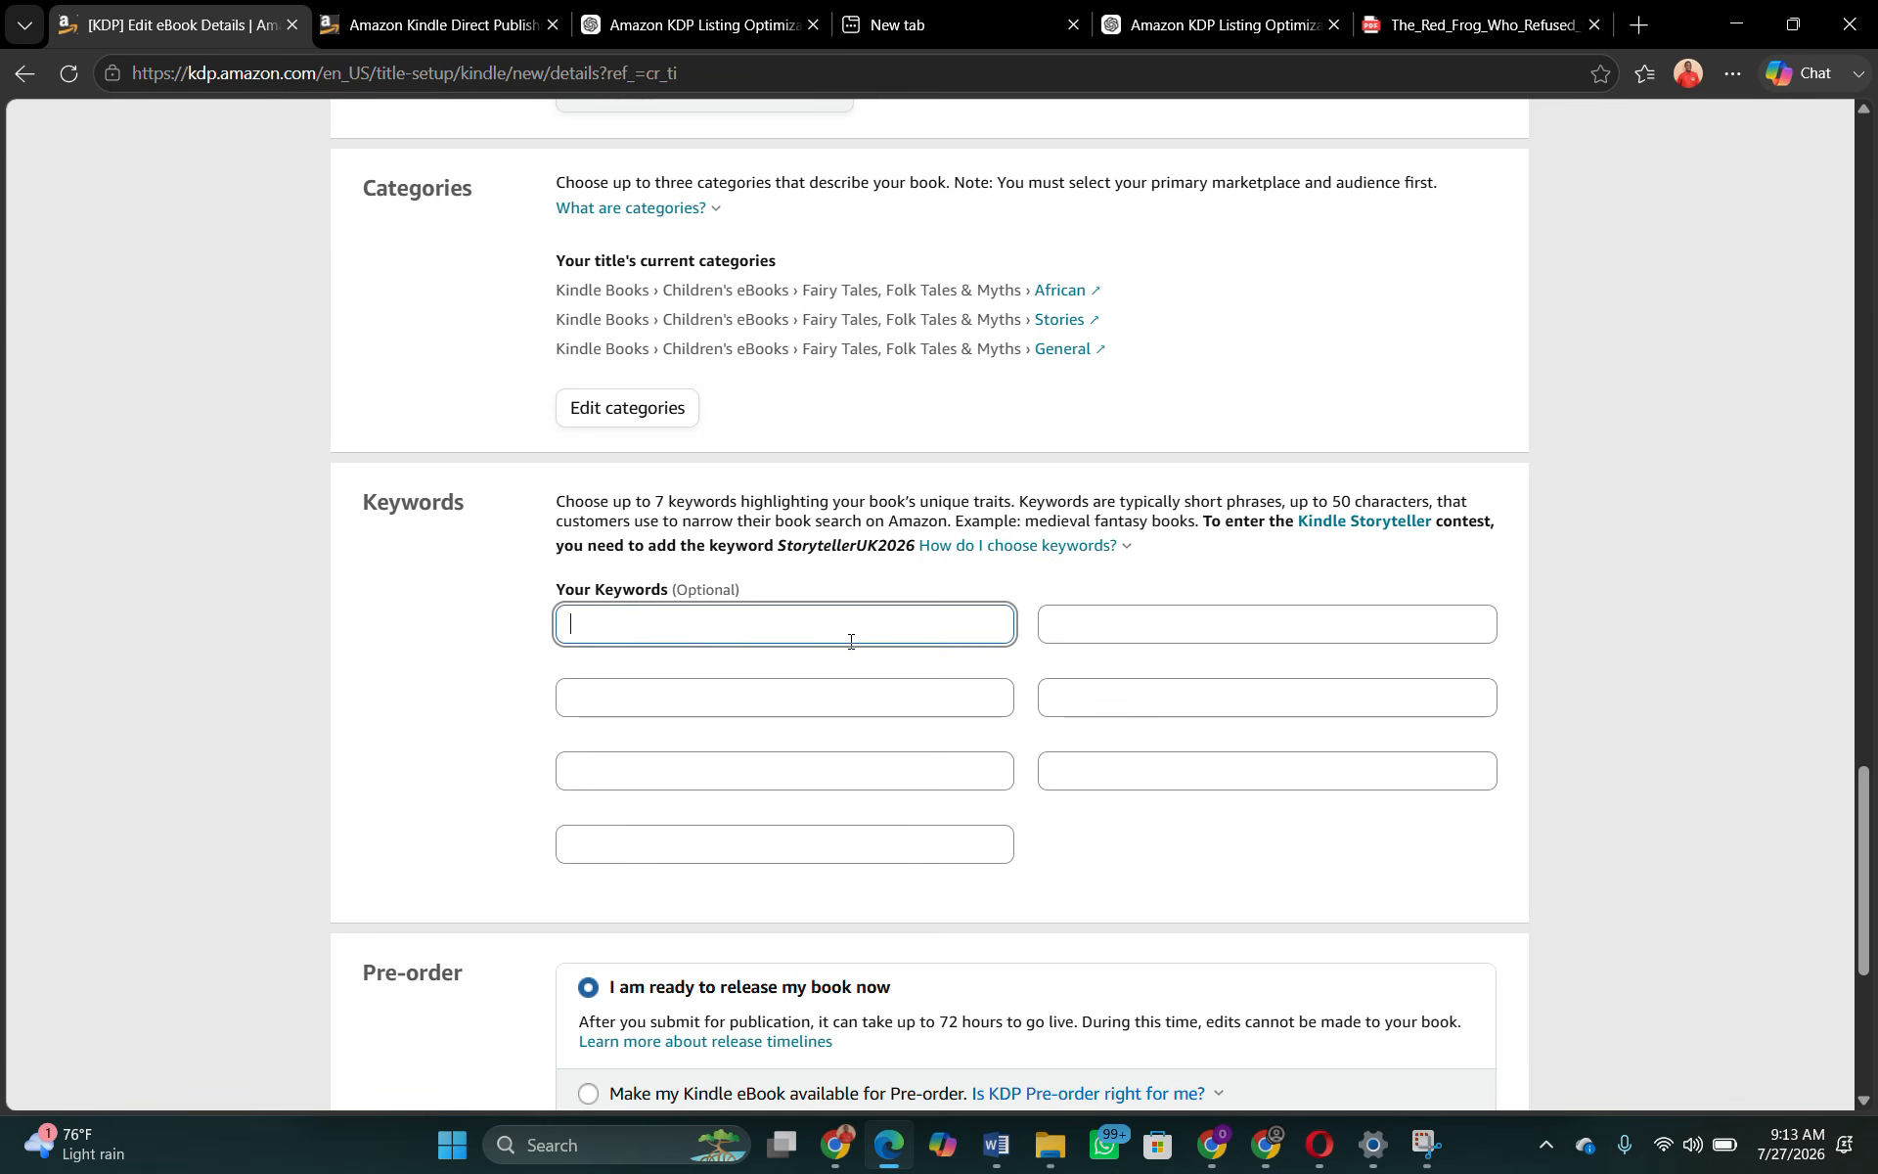
{"action": "key", "text": "ctrl+v"}
{"action": "left_click", "coordinate": [332, 20]}
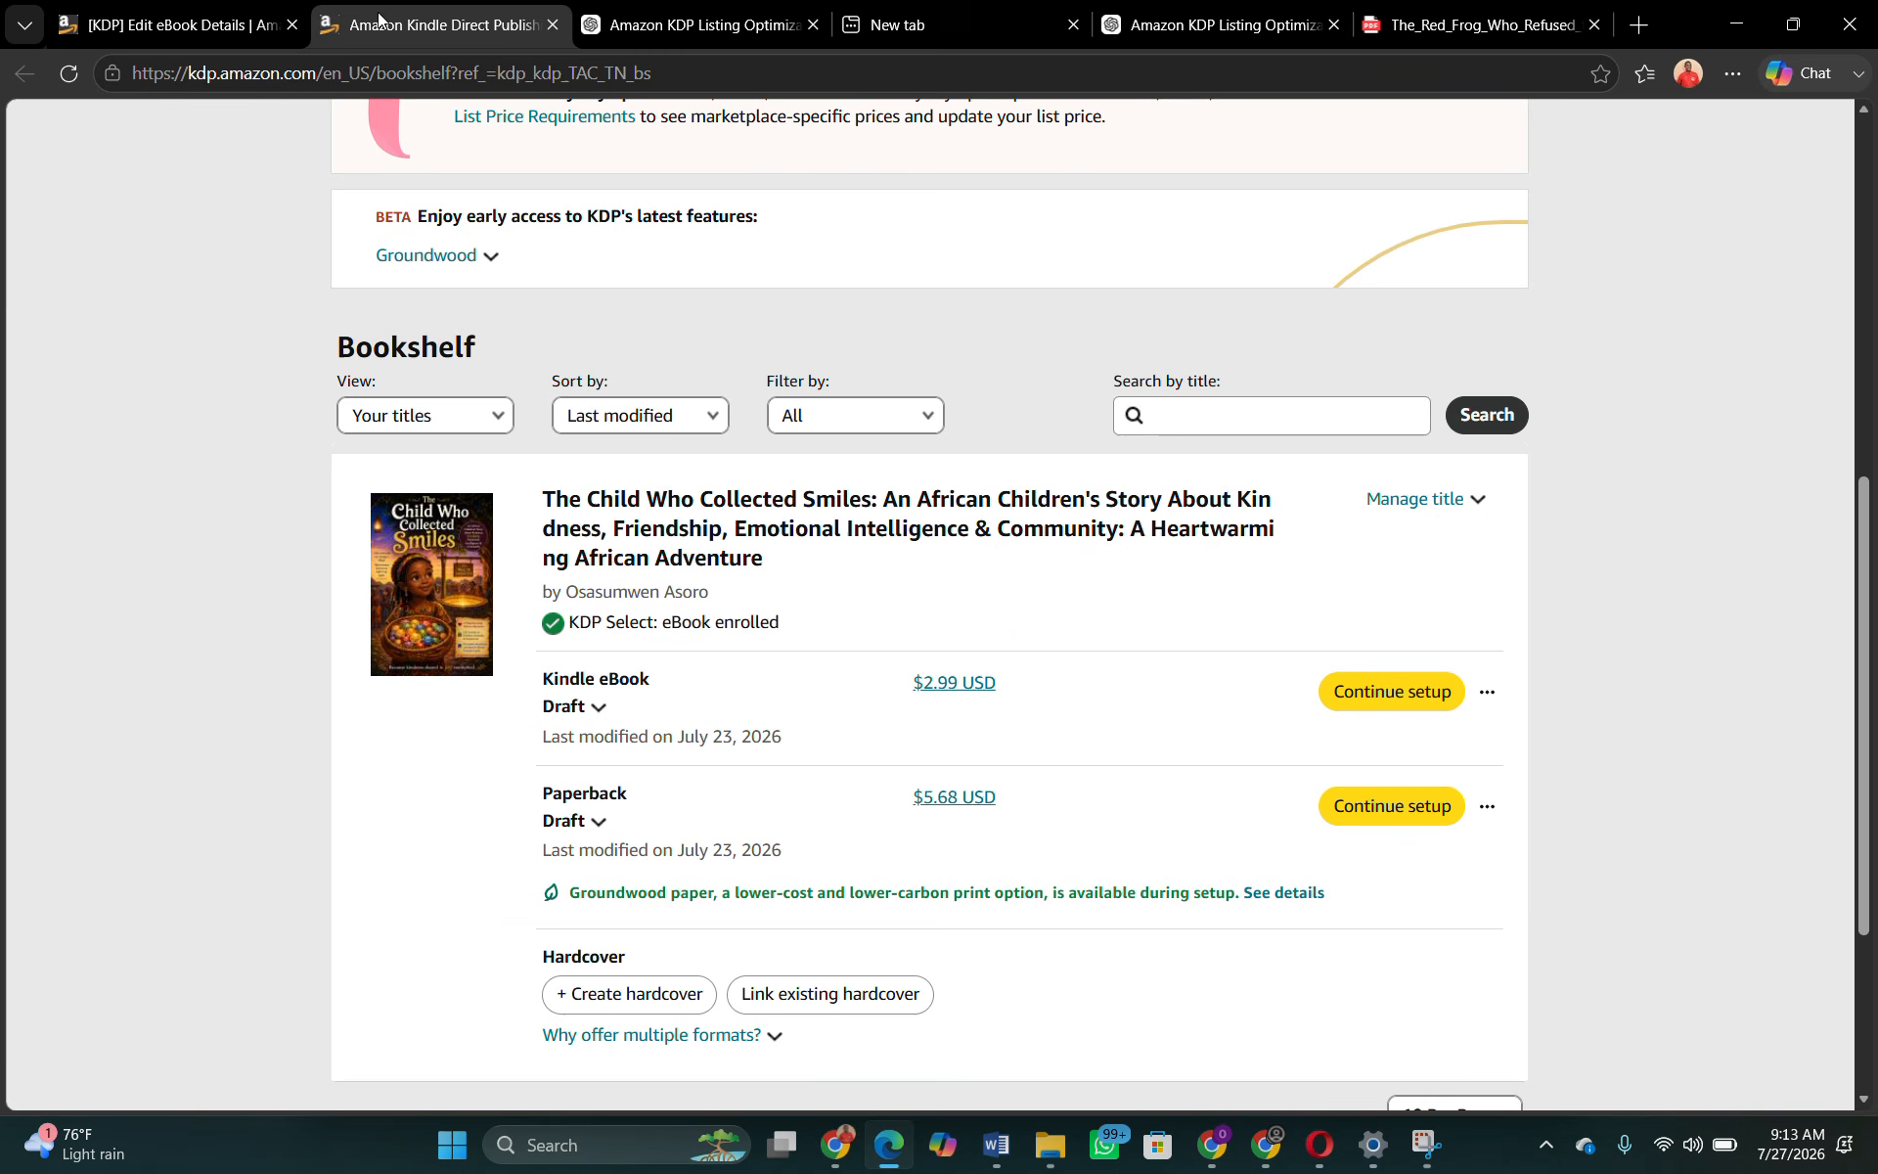
Step: Copy the Keyword Box 2 phrase "environmental books for kids" from the ChatGPT listing into the second KDP keyword field
{"action": "left_click", "coordinate": [230, 23]}
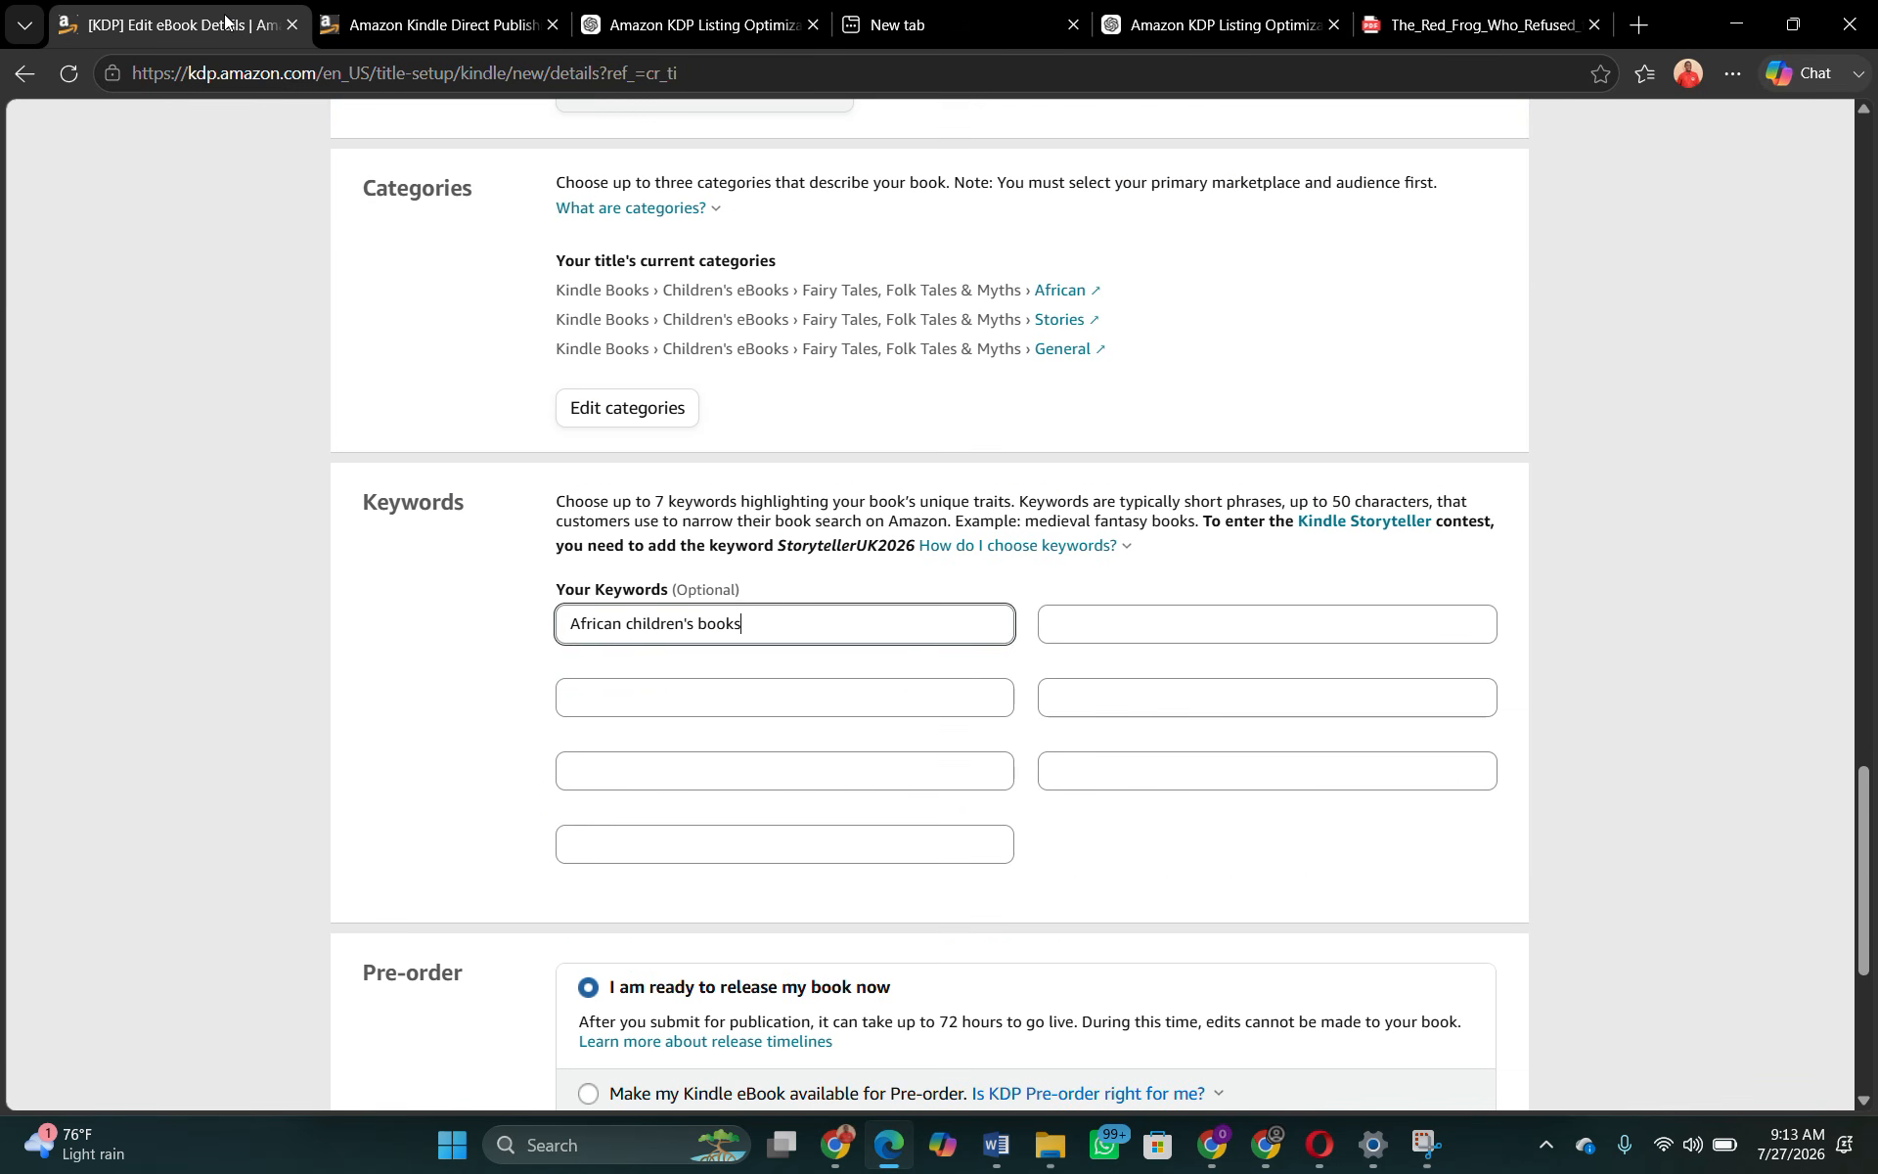
{"action": "left_click", "coordinate": [689, 23]}
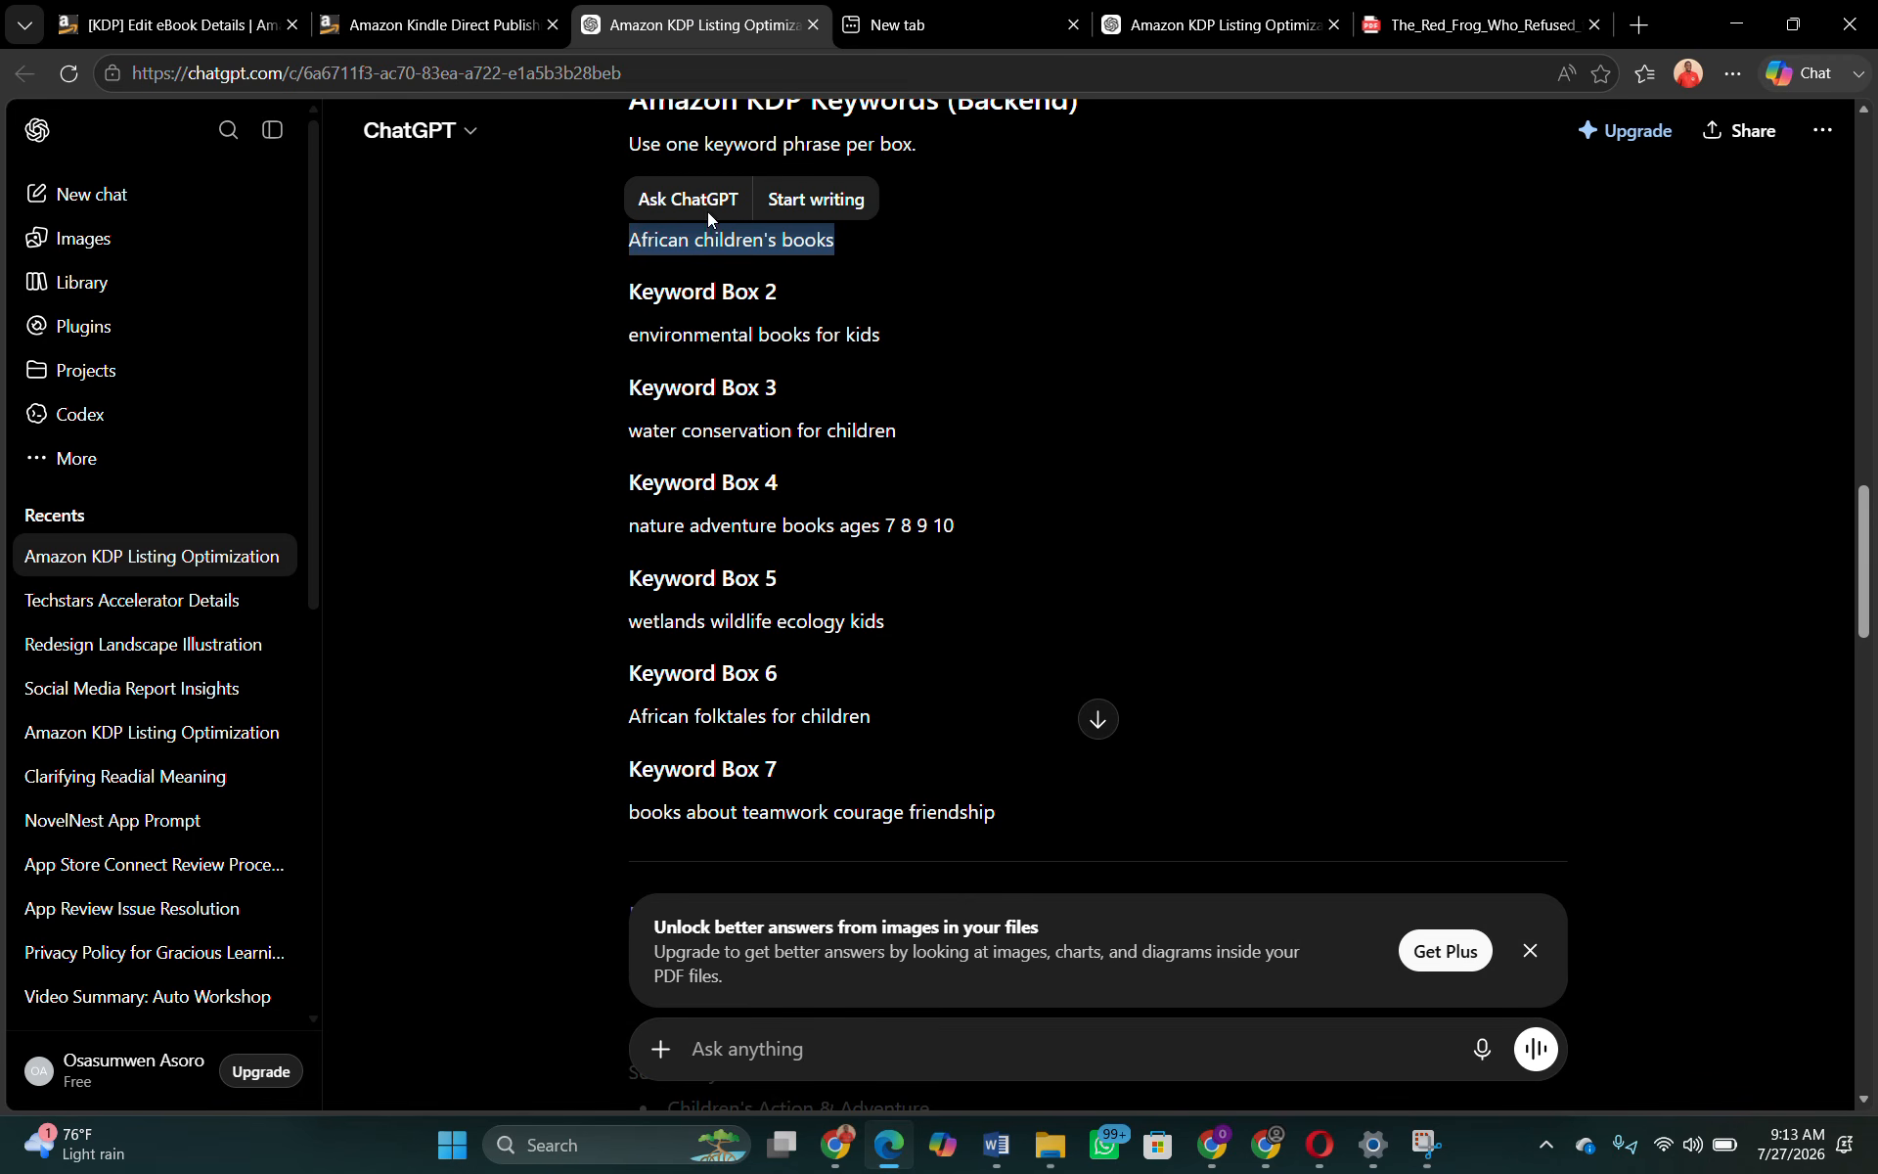
{"action": "left_click_drag", "start_coordinate": [628, 342], "coordinate": [880, 334]}
{"action": "key", "text": "ctrl+c"}
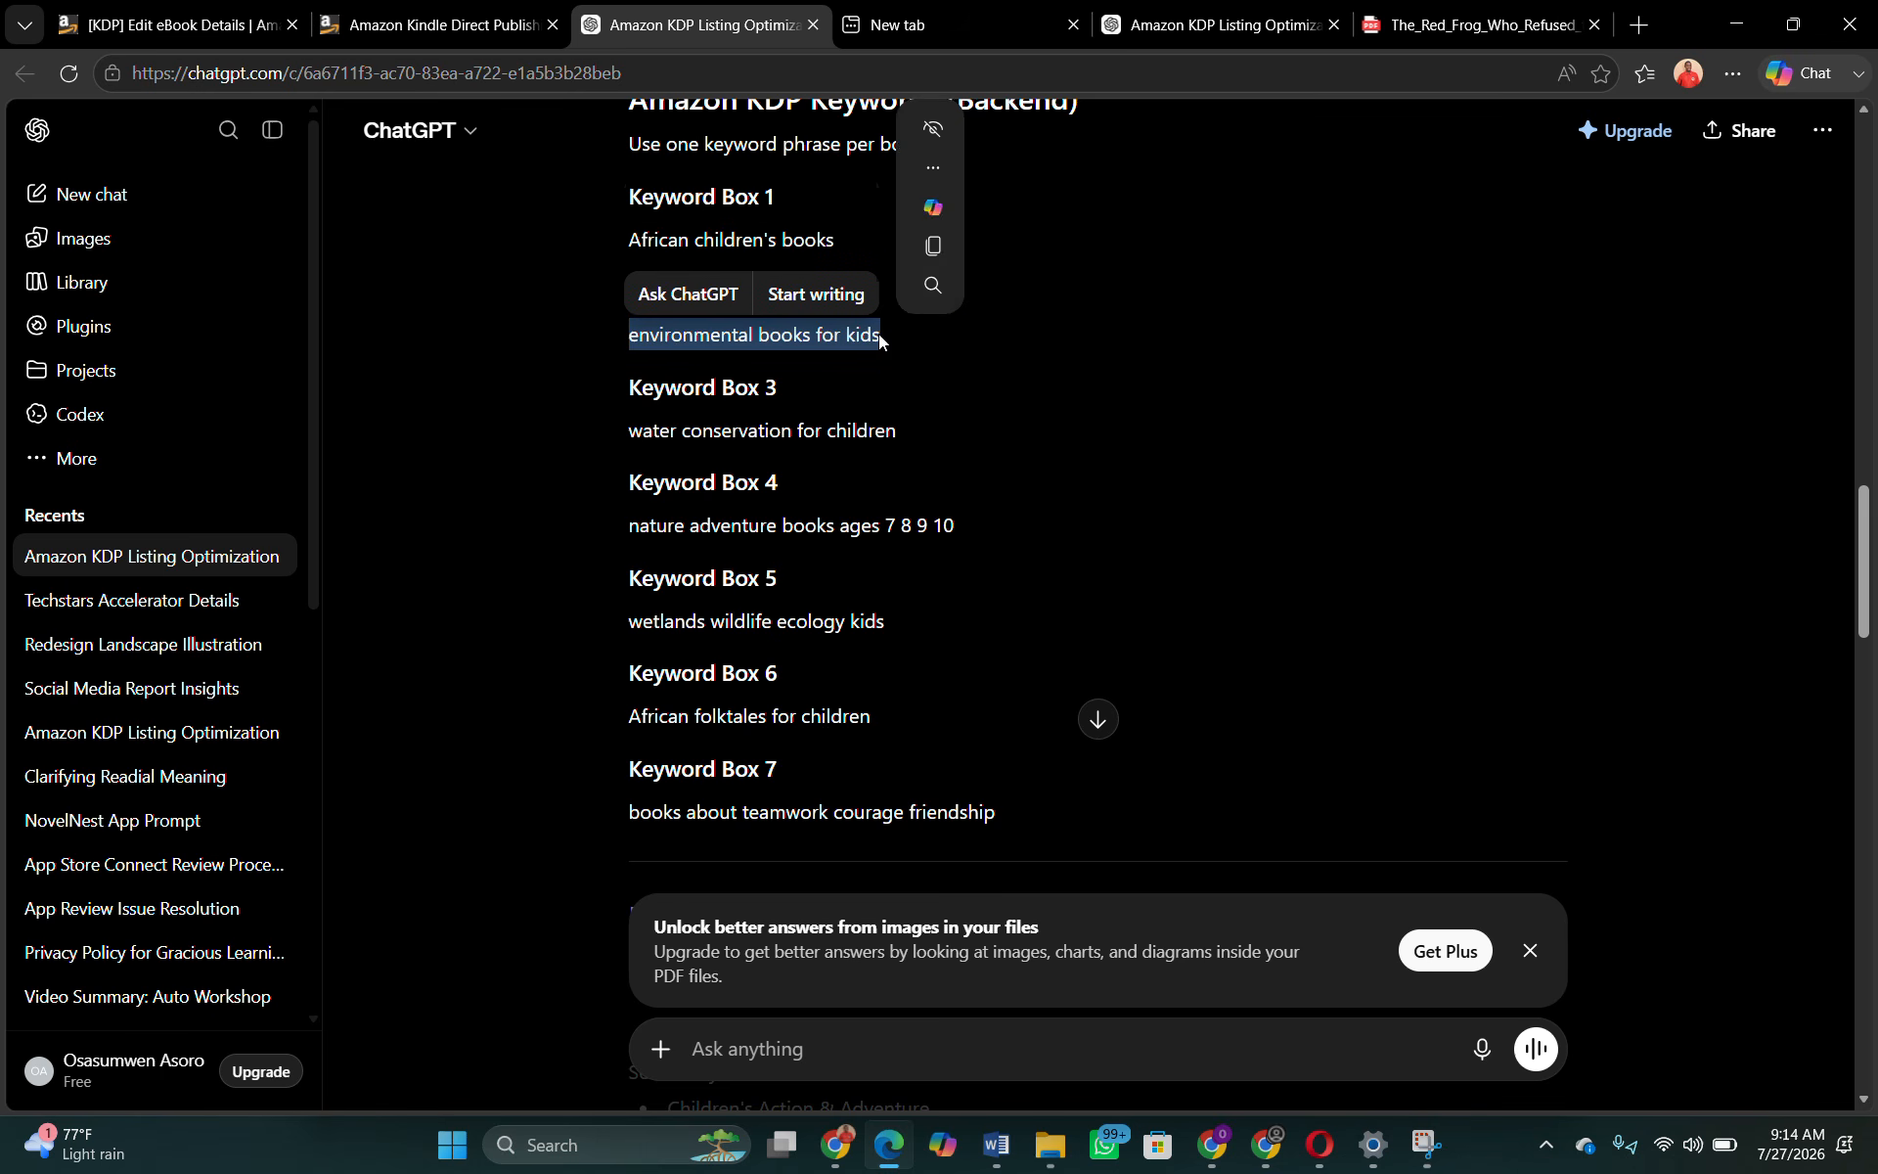
{"action": "left_click", "coordinate": [204, 30]}
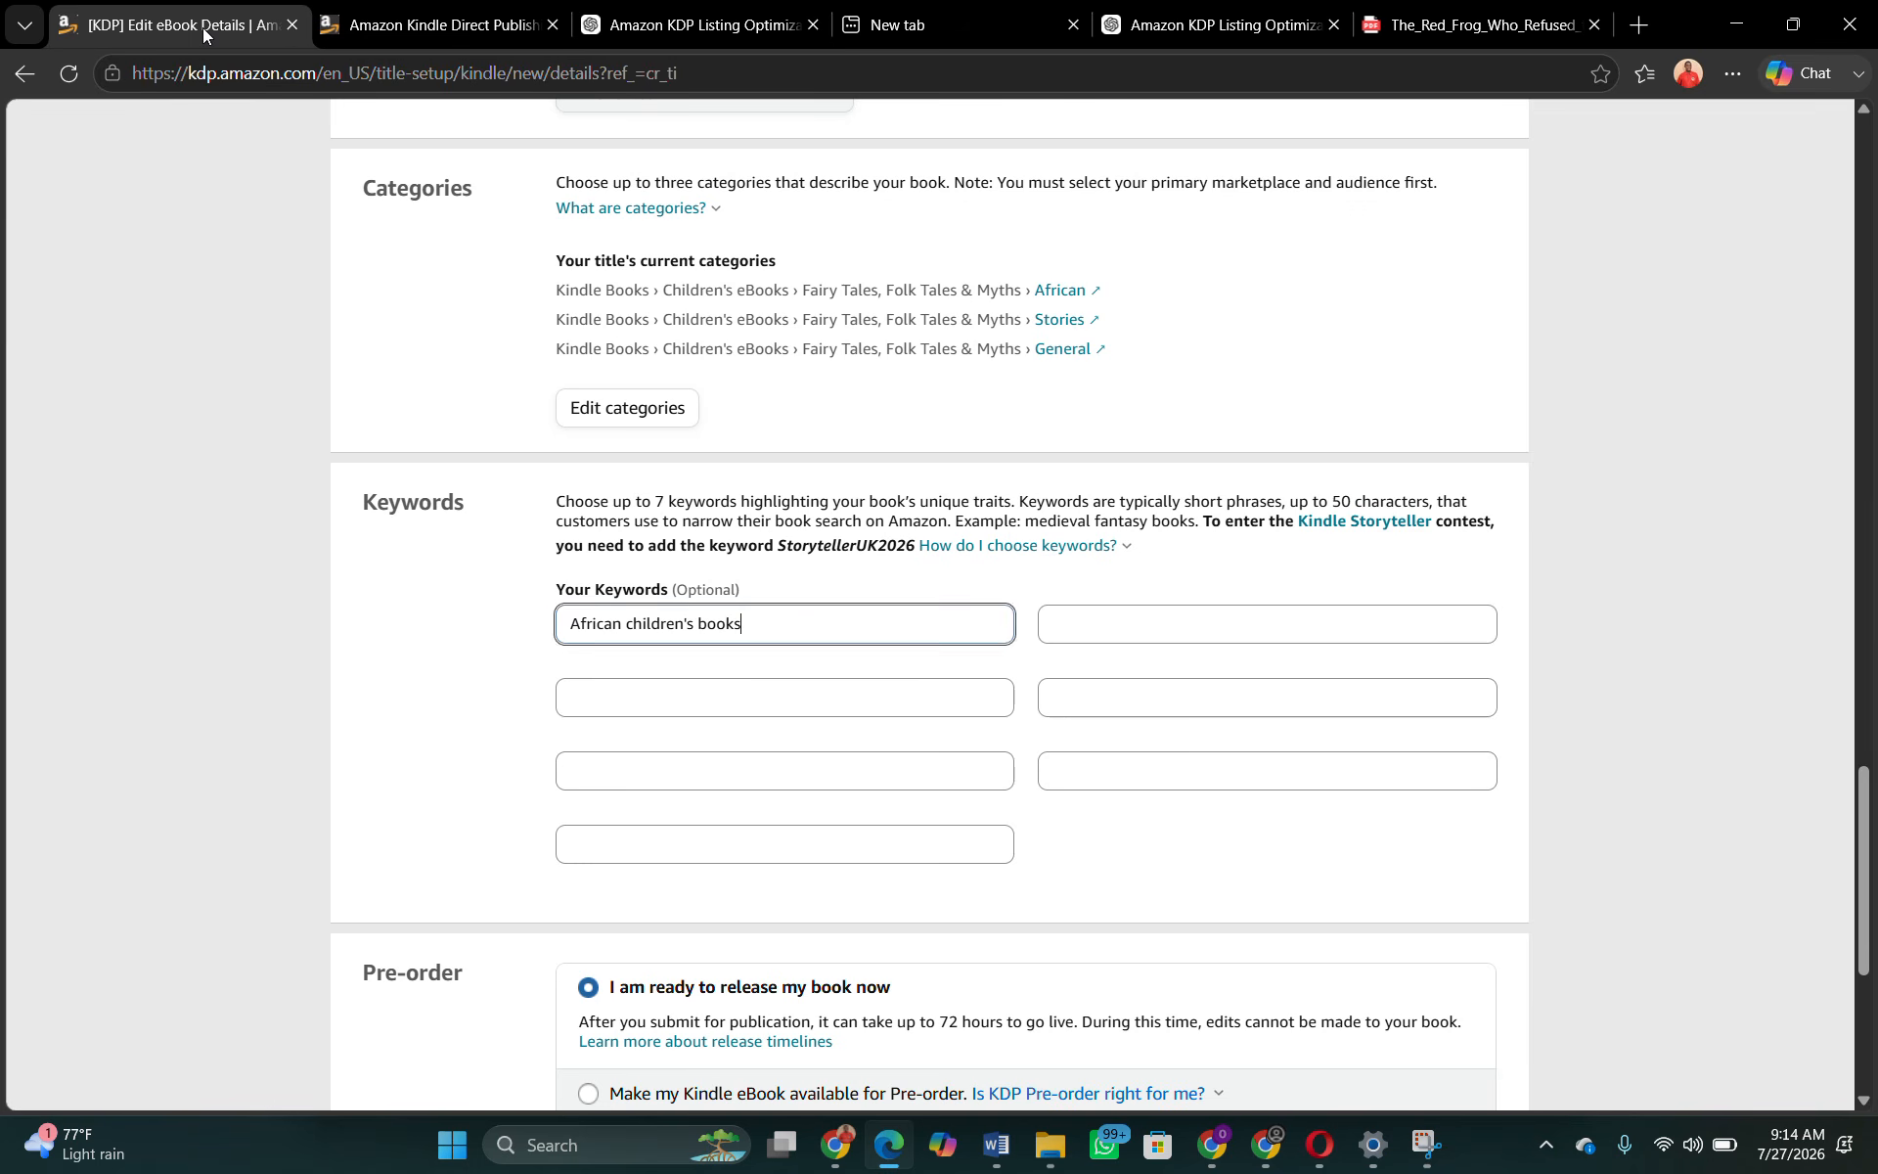
{"action": "left_click", "coordinate": [931, 699]}
{"action": "key", "text": "ctrl+v"}
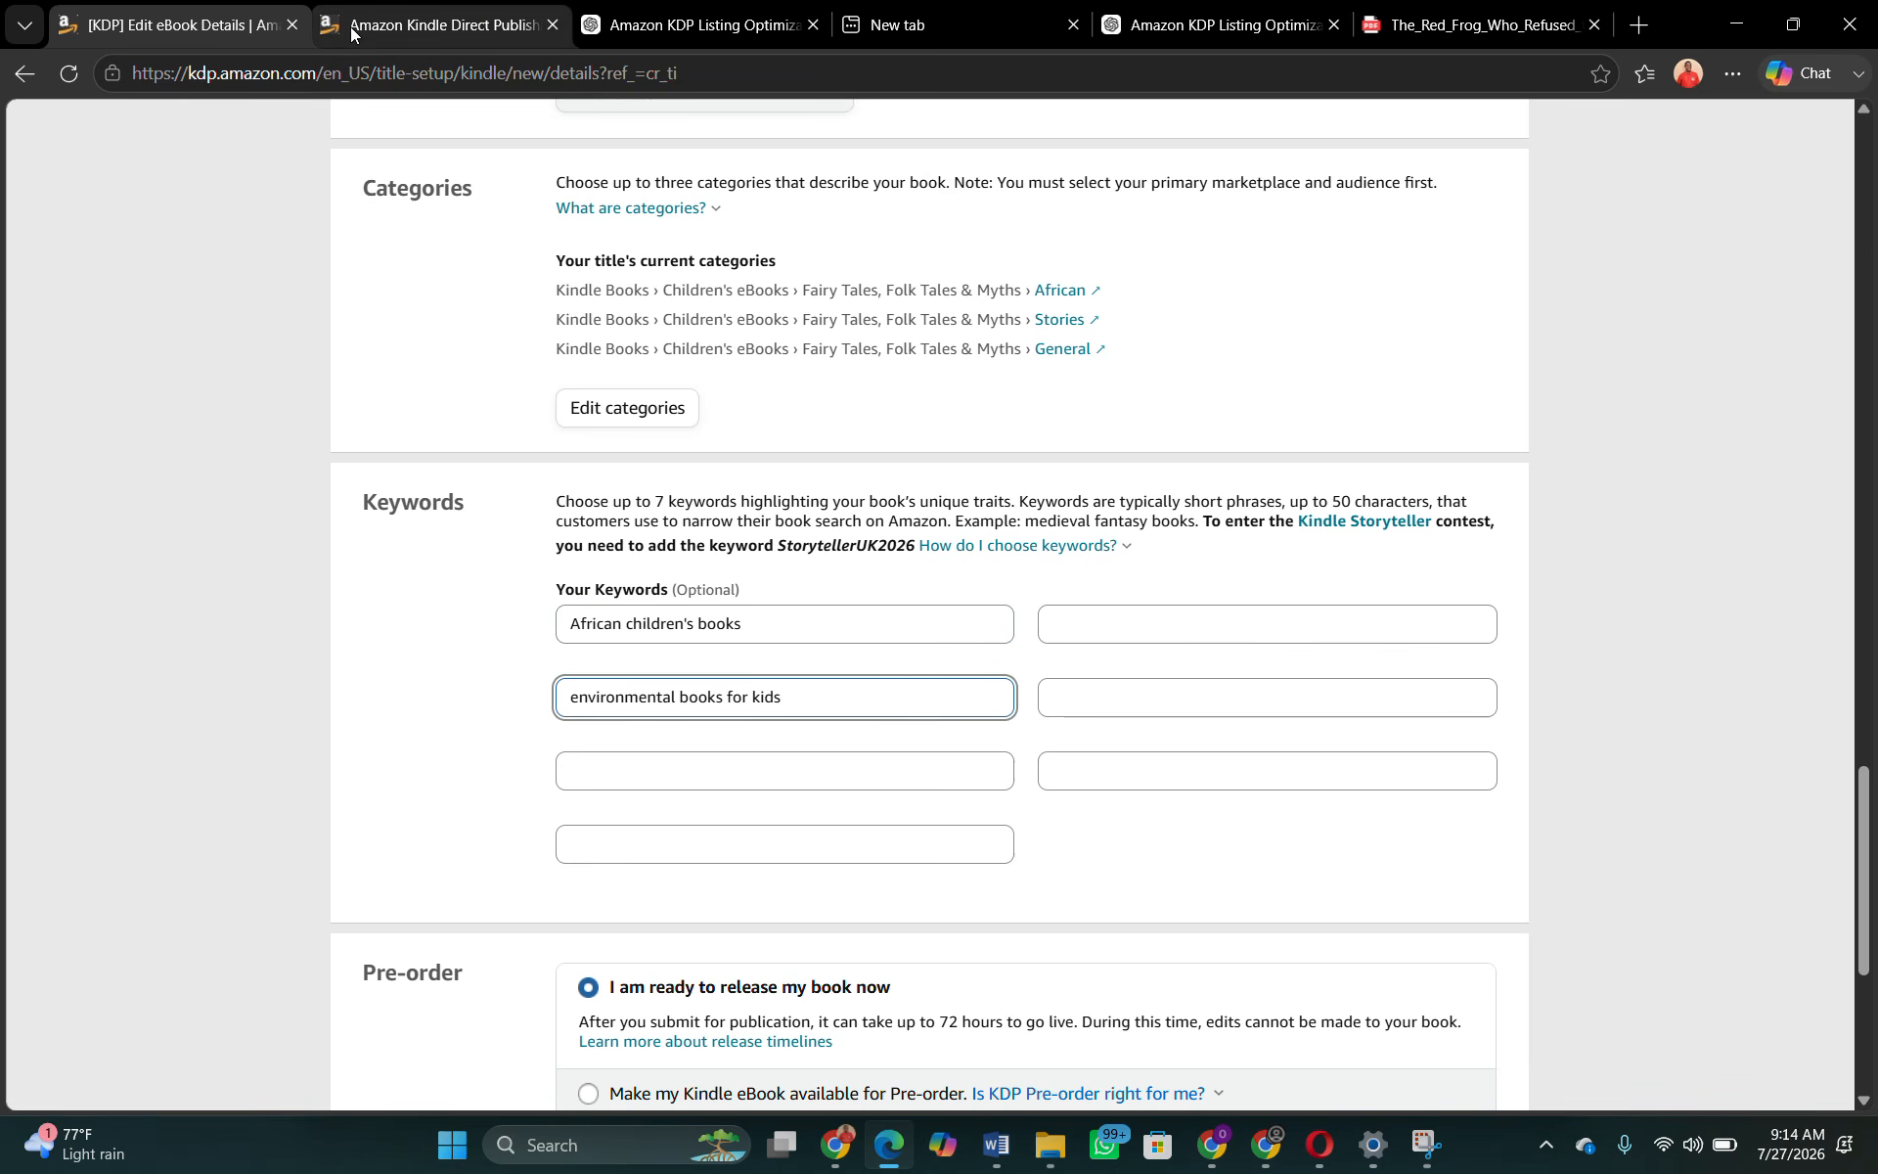
Step: Copy the Keyword Box 3 phrase "water conservation for children" from the ChatGPT listing into the third KDP keyword field
{"action": "left_click", "coordinate": [636, 27]}
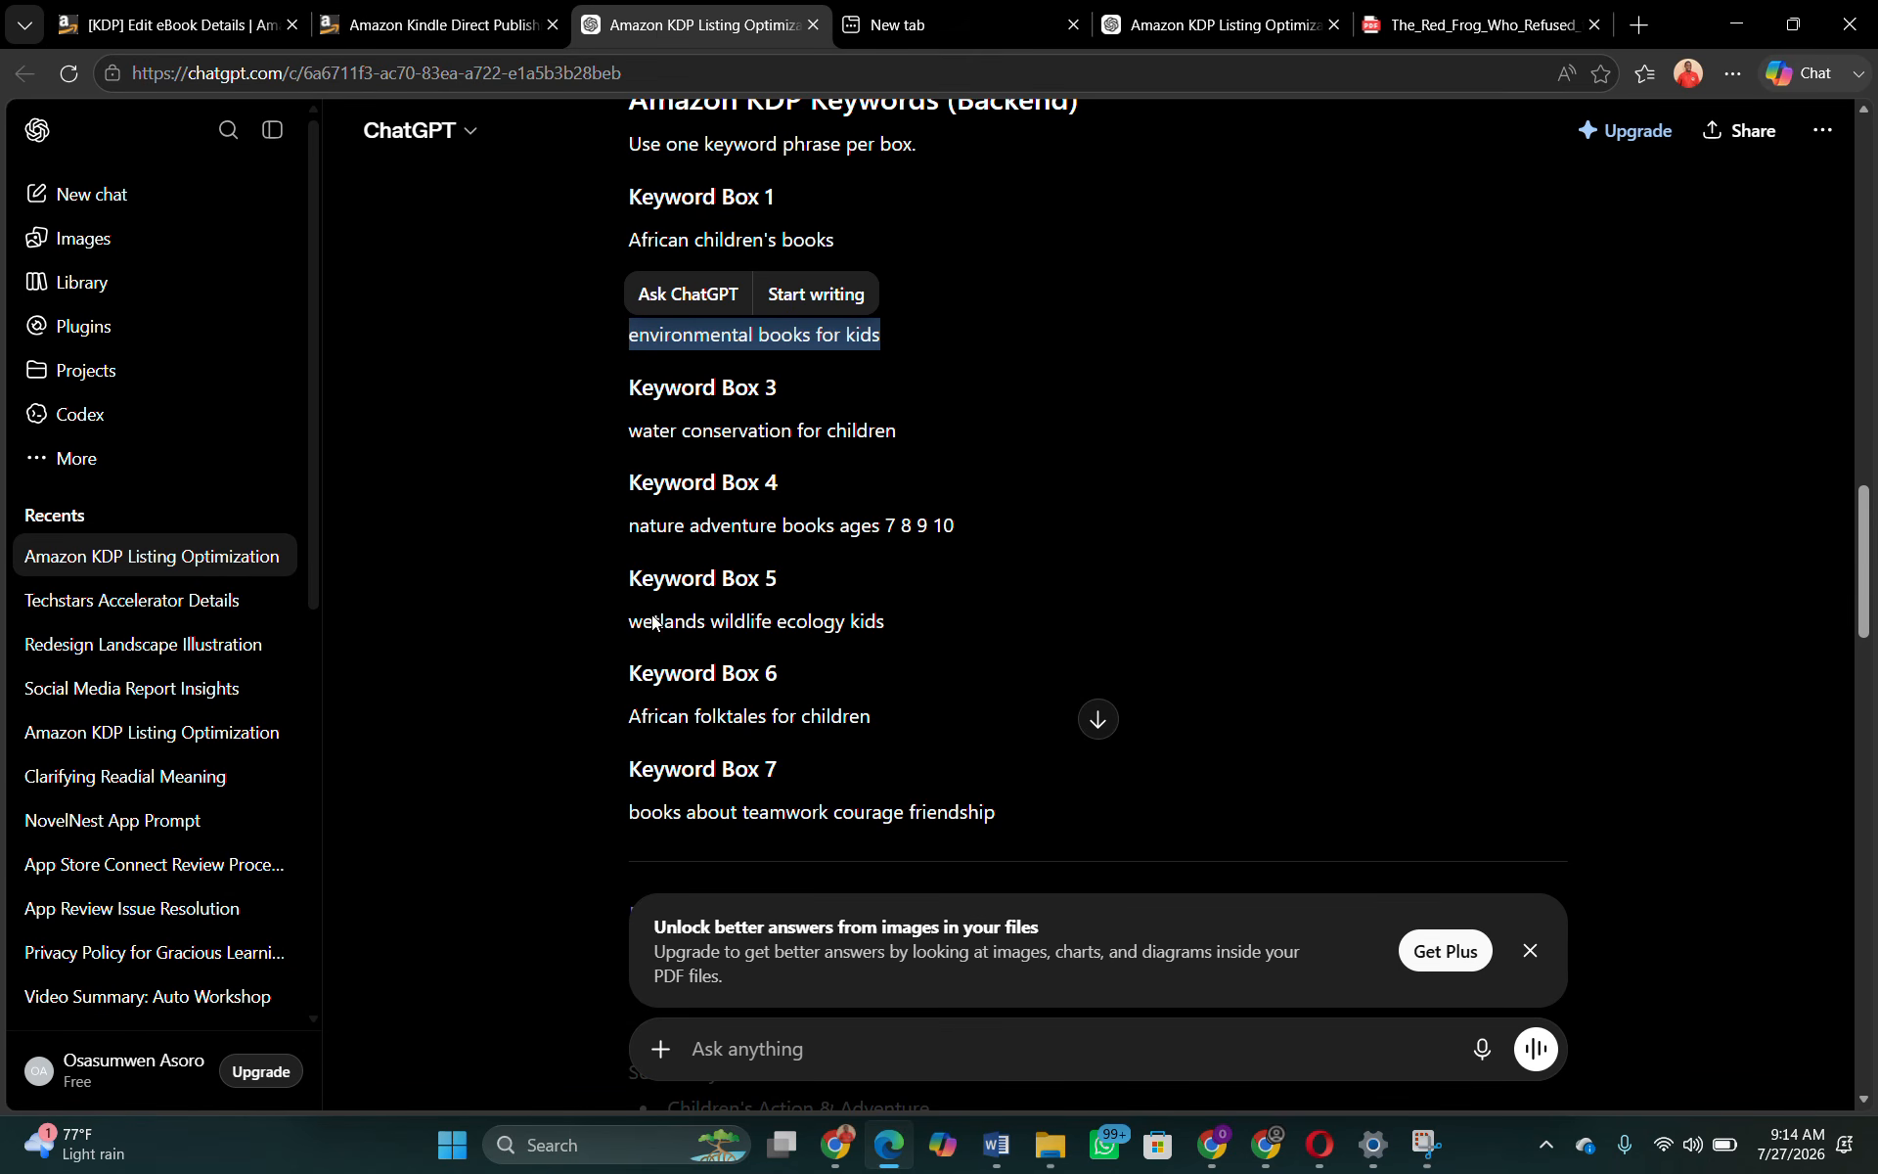
{"action": "left_click_drag", "start_coordinate": [629, 437], "coordinate": [905, 430]}
{"action": "key", "text": "ctrl+c"}
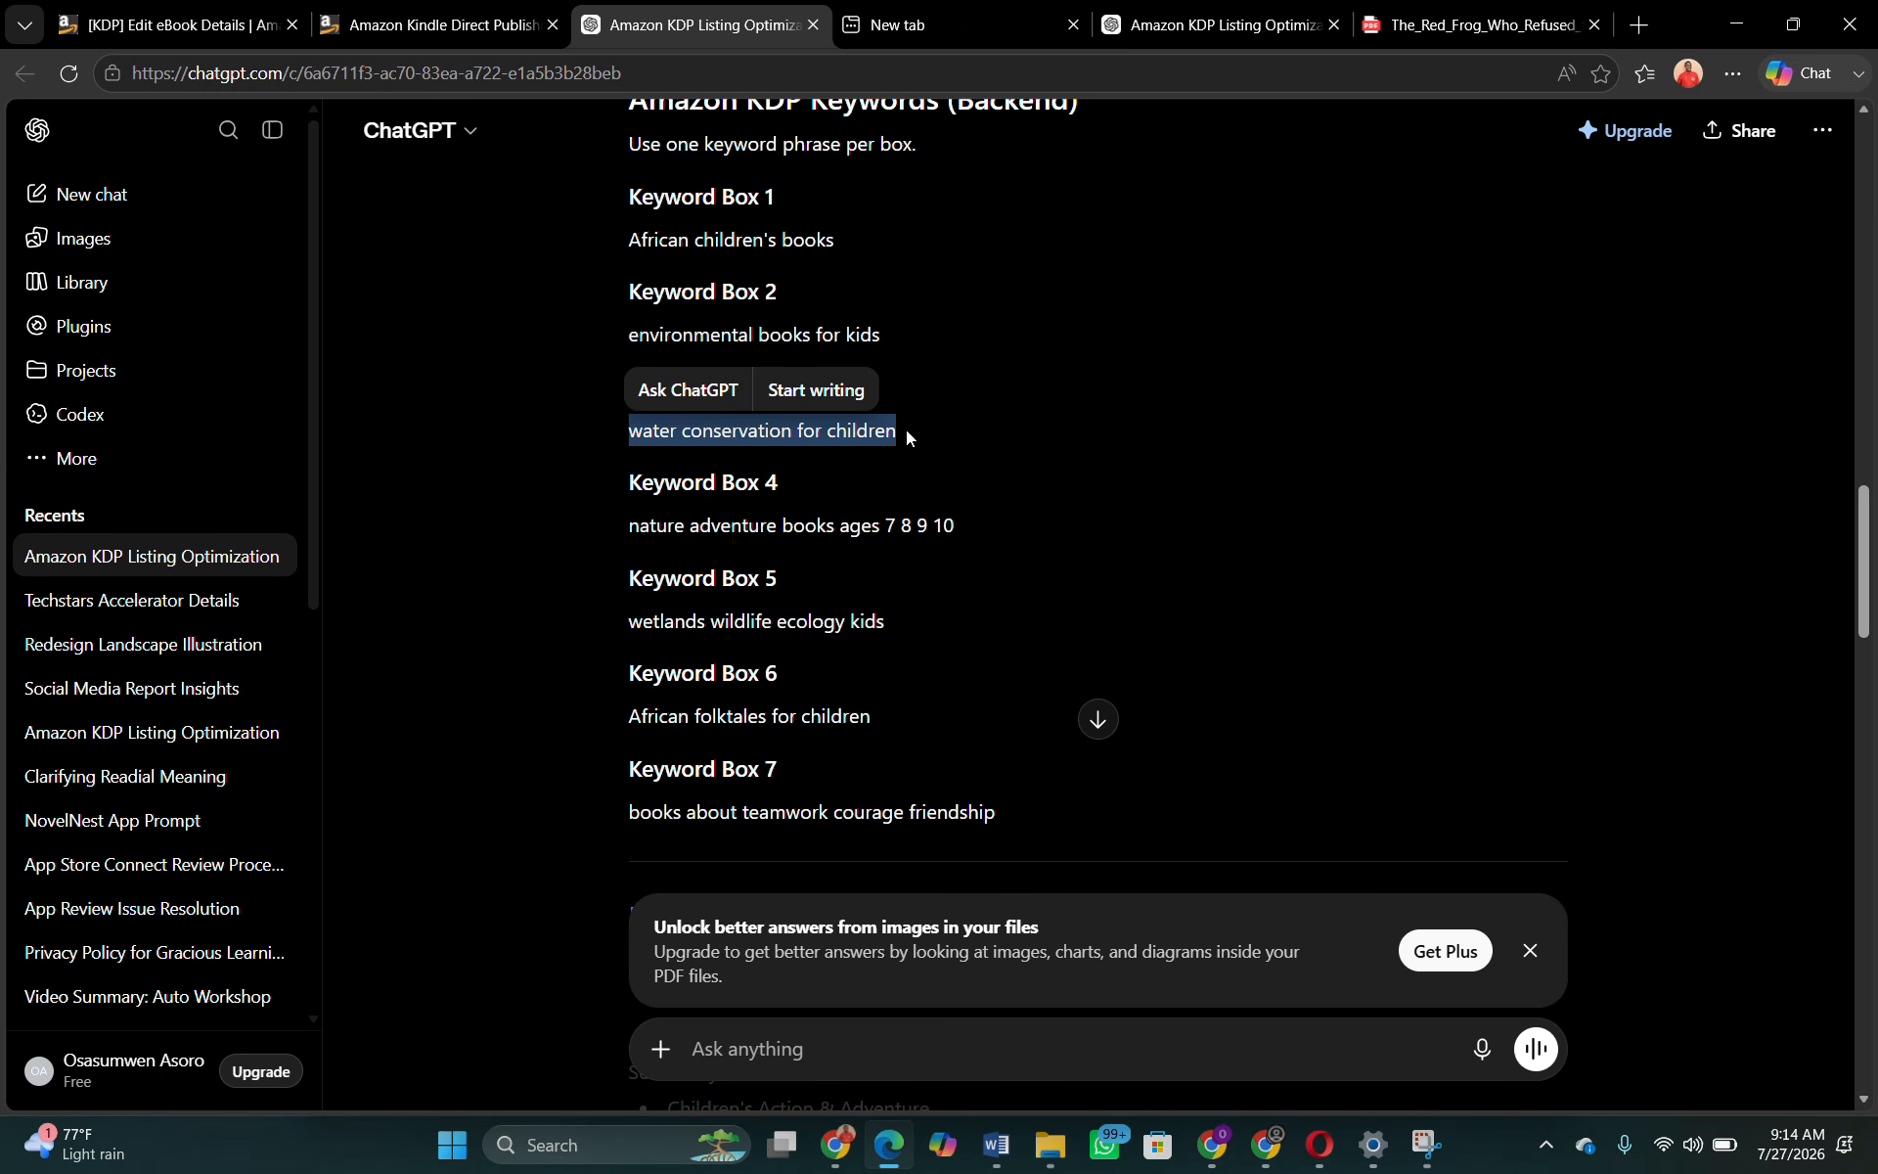
{"action": "left_click", "coordinate": [145, 25]}
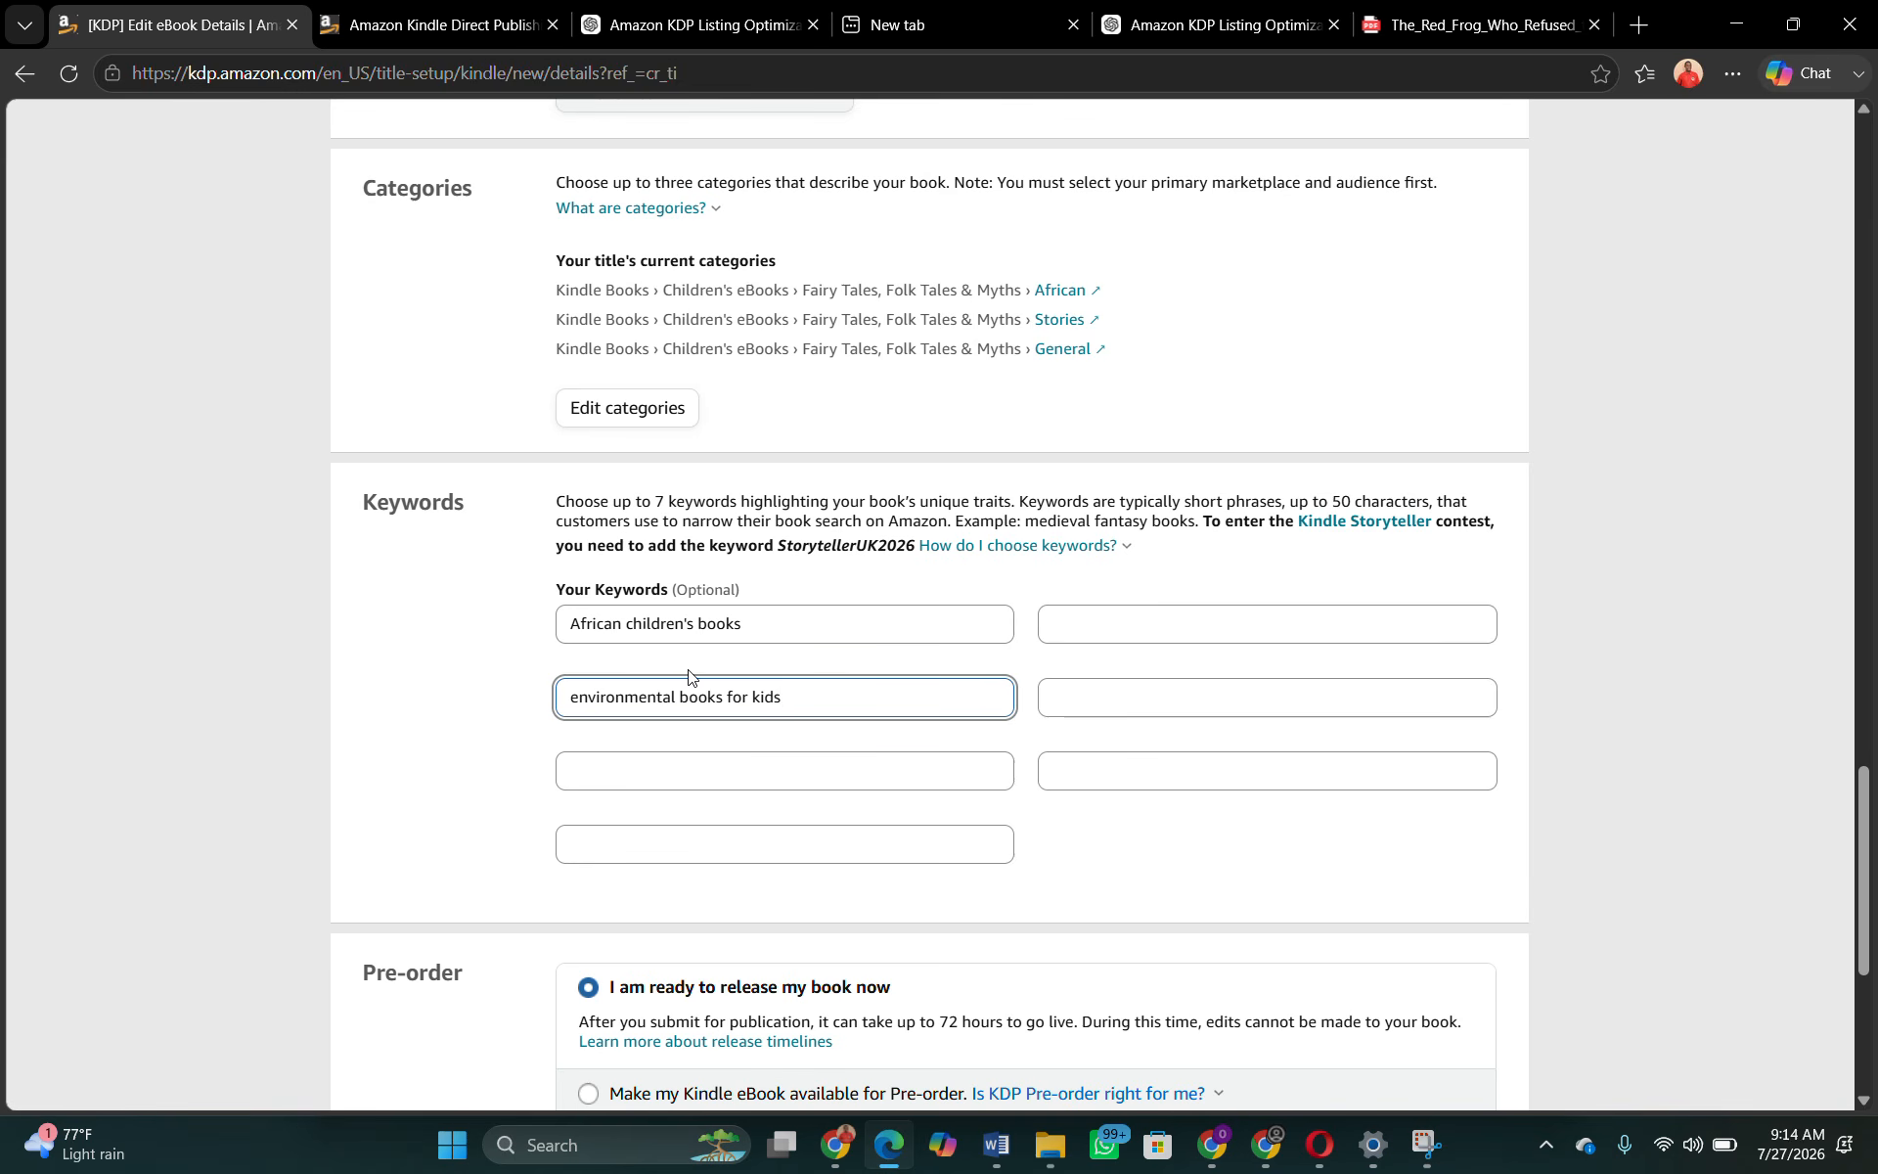
{"action": "left_click", "coordinate": [700, 773]}
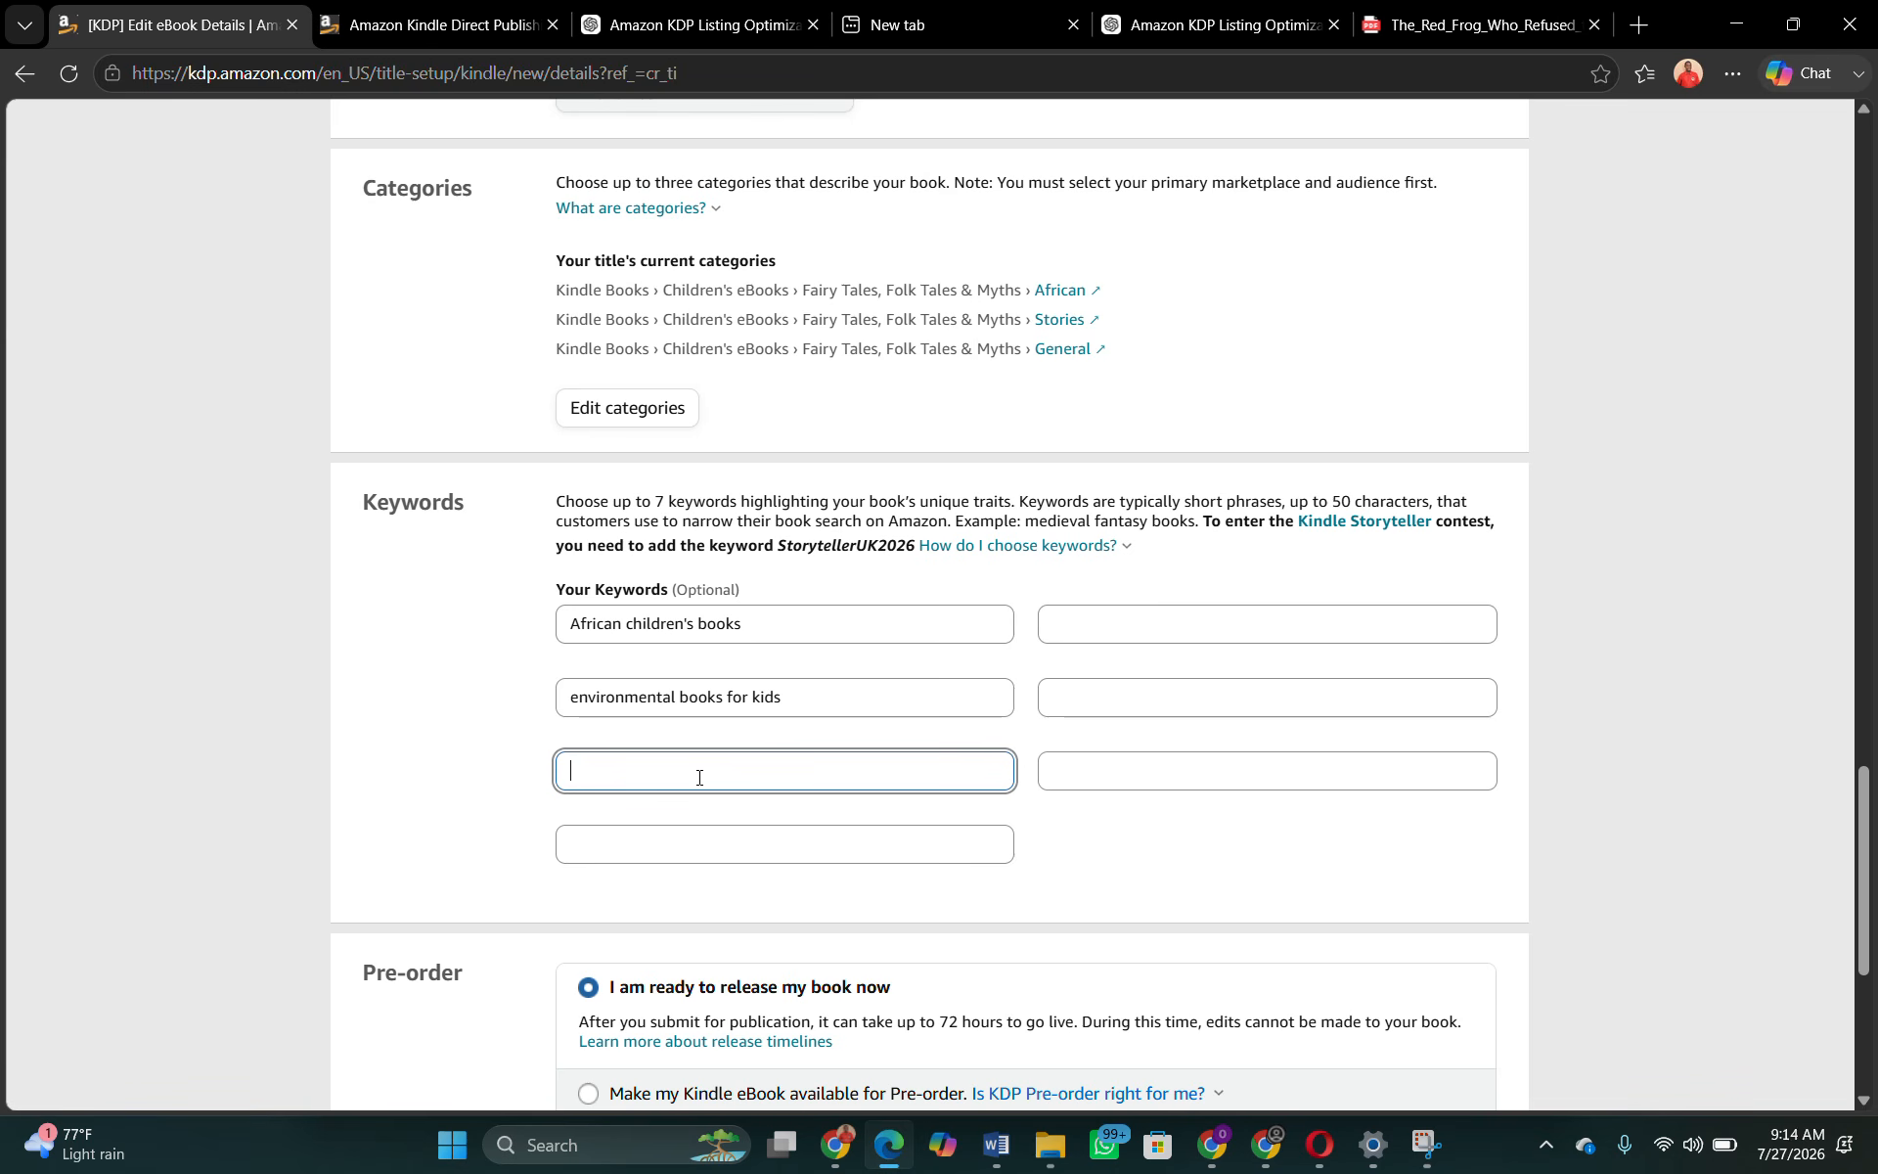
{"action": "key", "text": "ctrl+v"}
Step: Copy the Keyword Box 4 phrase "nature adventure books ages 7 8 9 10" from the ChatGPT listing into the fourth KDP keyword field
{"action": "left_click", "coordinate": [689, 25]}
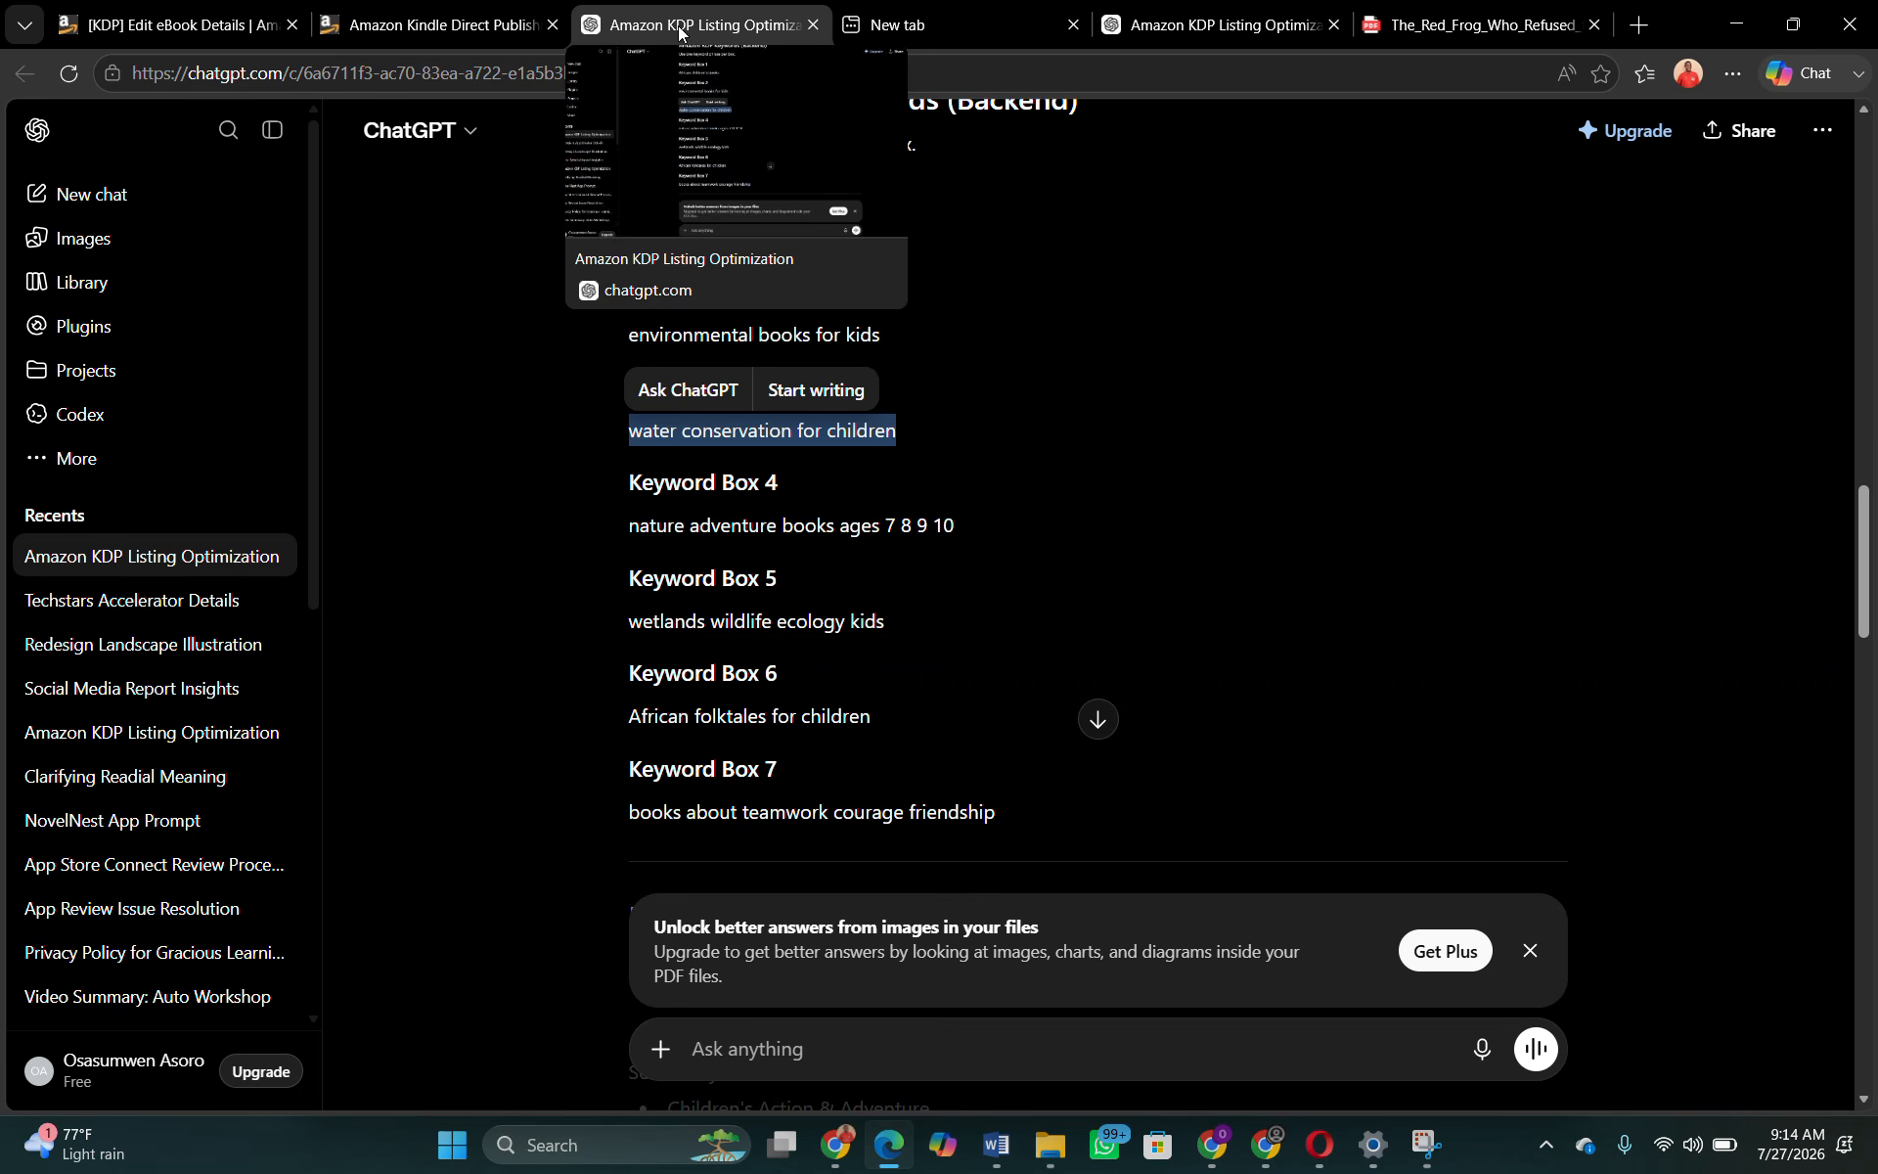
{"action": "left_click_drag", "start_coordinate": [629, 528], "coordinate": [964, 528]}
{"action": "key", "text": "ctrl+c"}
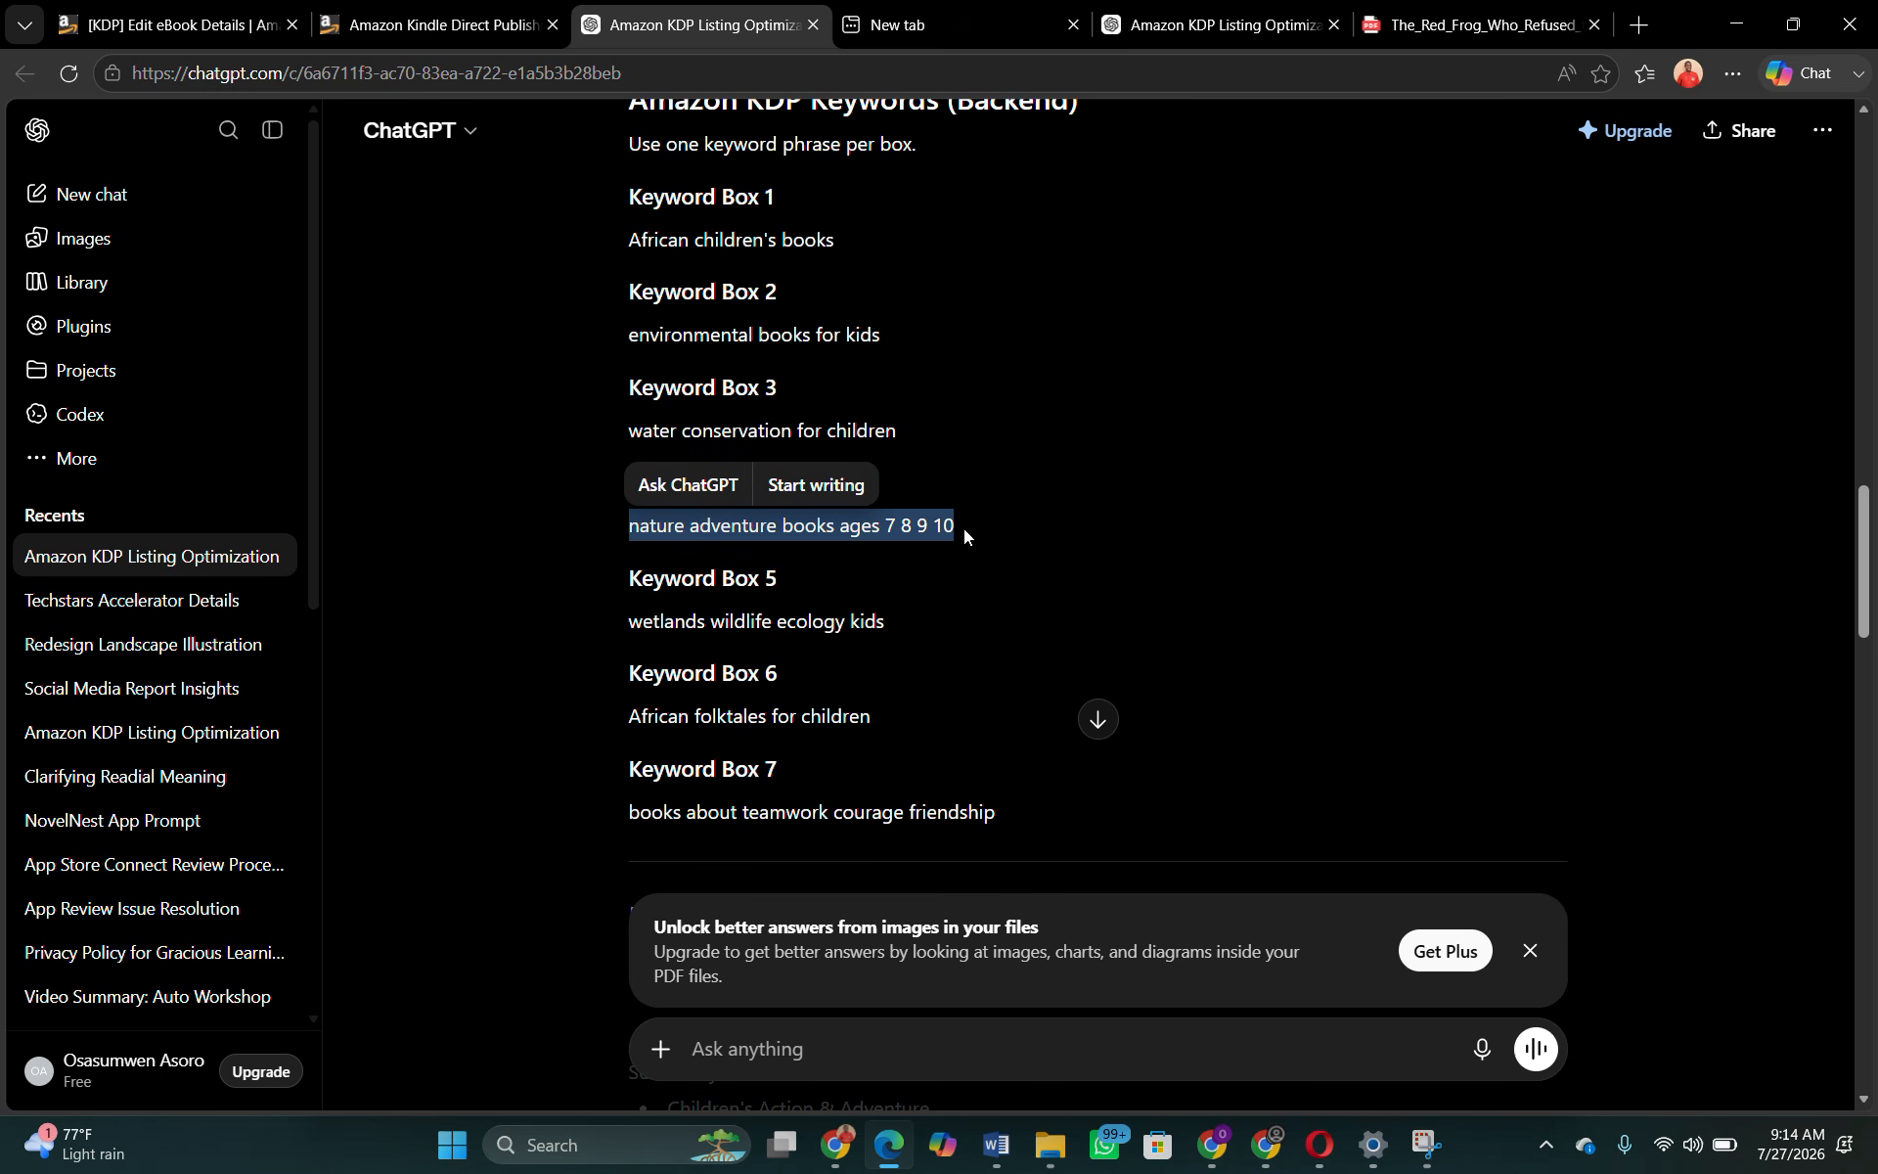
{"action": "left_click", "coordinate": [238, 25]}
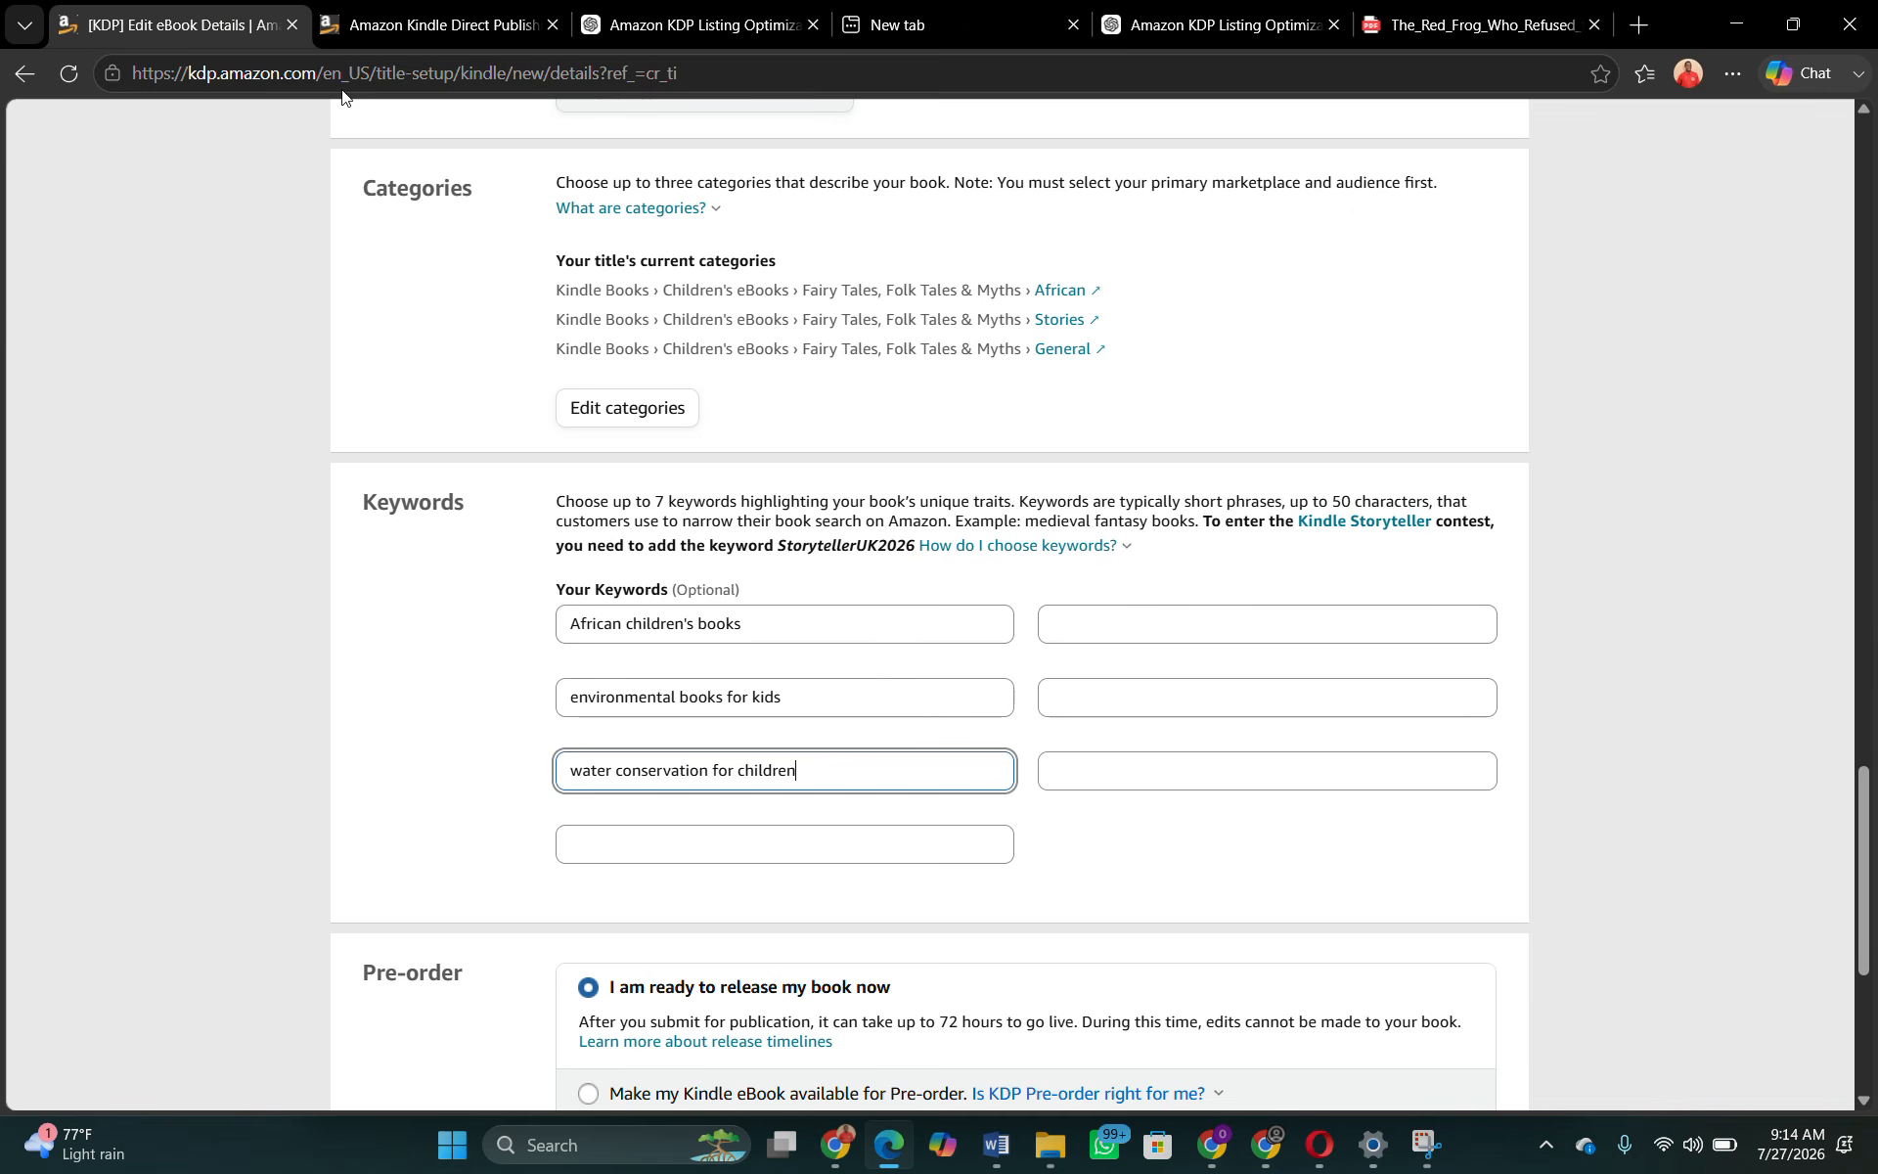
{"action": "left_click", "coordinate": [951, 845]}
{"action": "key", "text": "ctrl+v"}
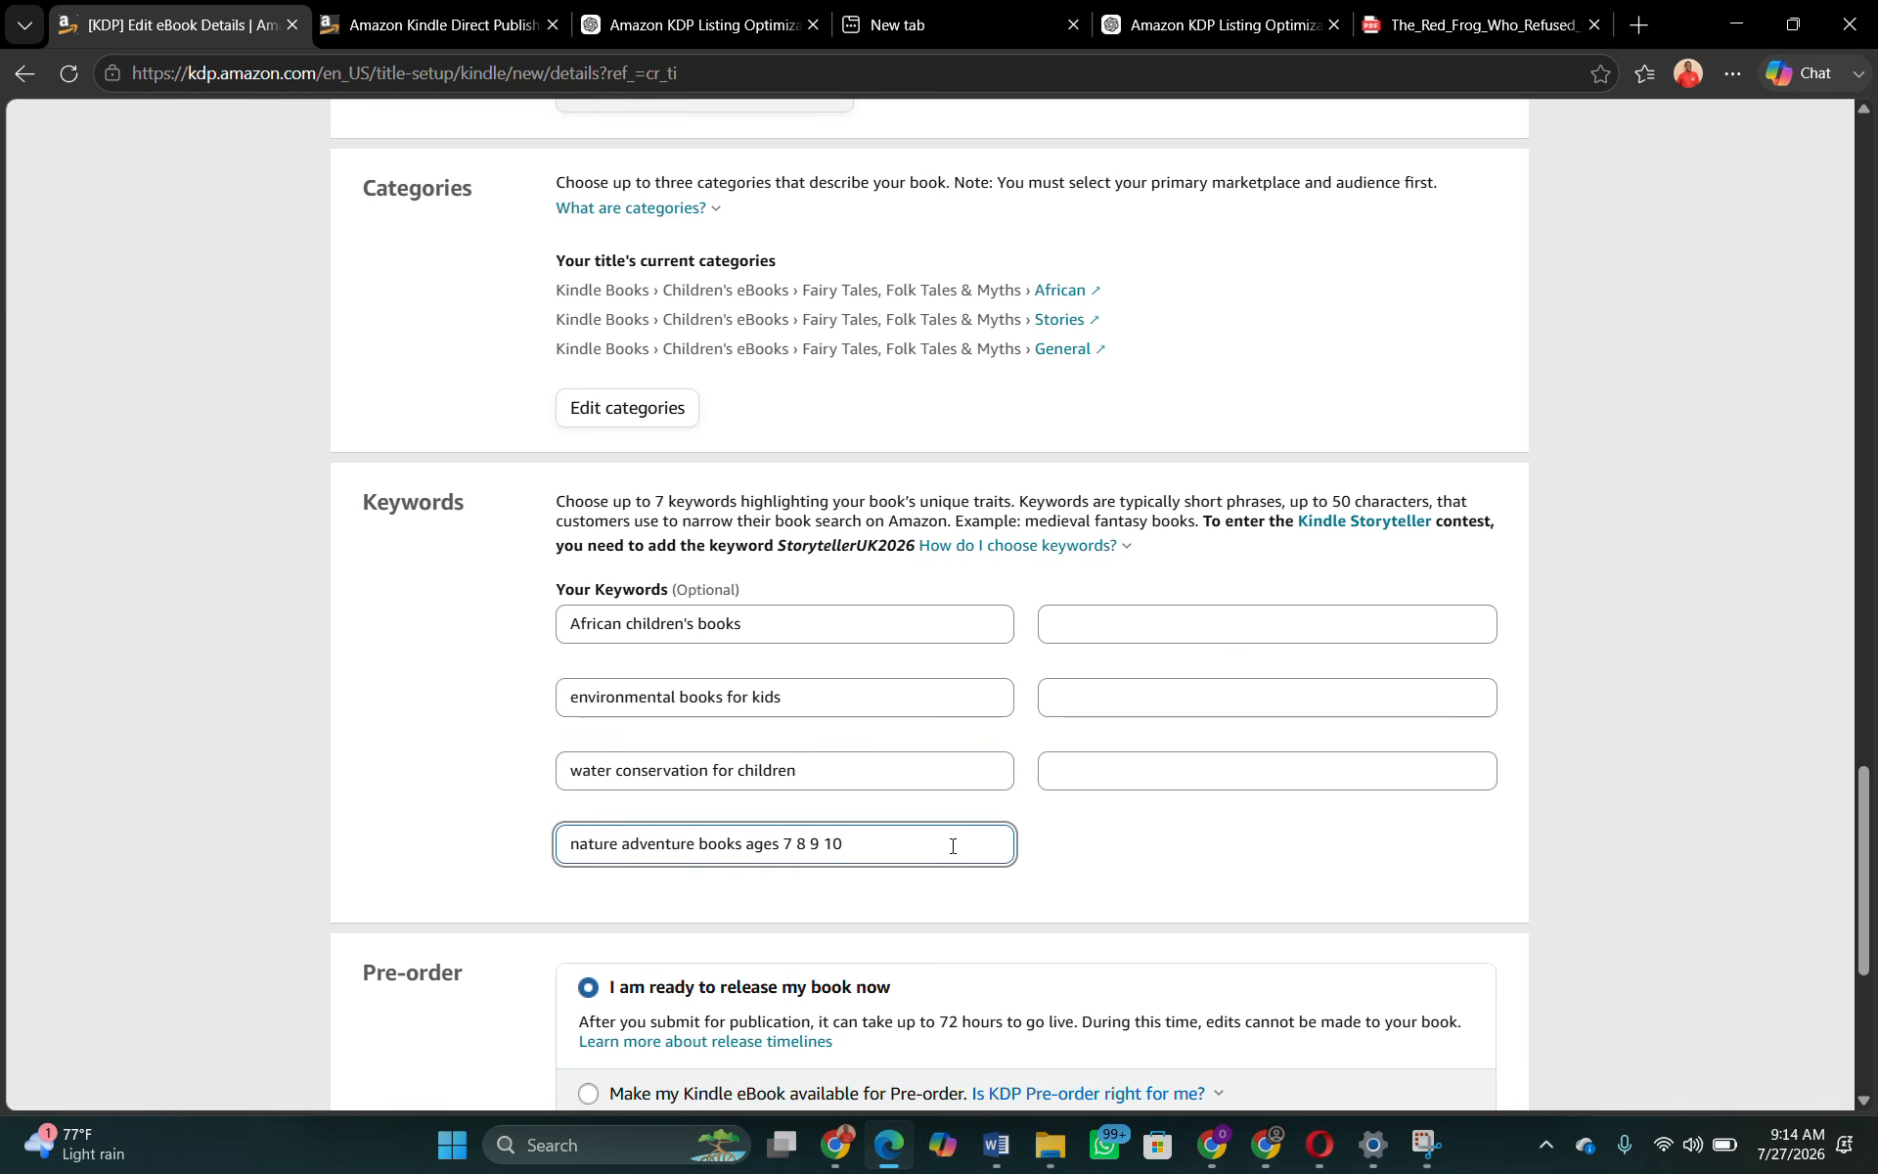
Step: Copy the Keyword Box 5 phrase "wetlands wildlife ecology kids" from the ChatGPT listing into the fifth KDP keyword field
{"action": "left_click", "coordinate": [628, 29]}
{"action": "left_click_drag", "start_coordinate": [629, 622], "coordinate": [931, 633]}
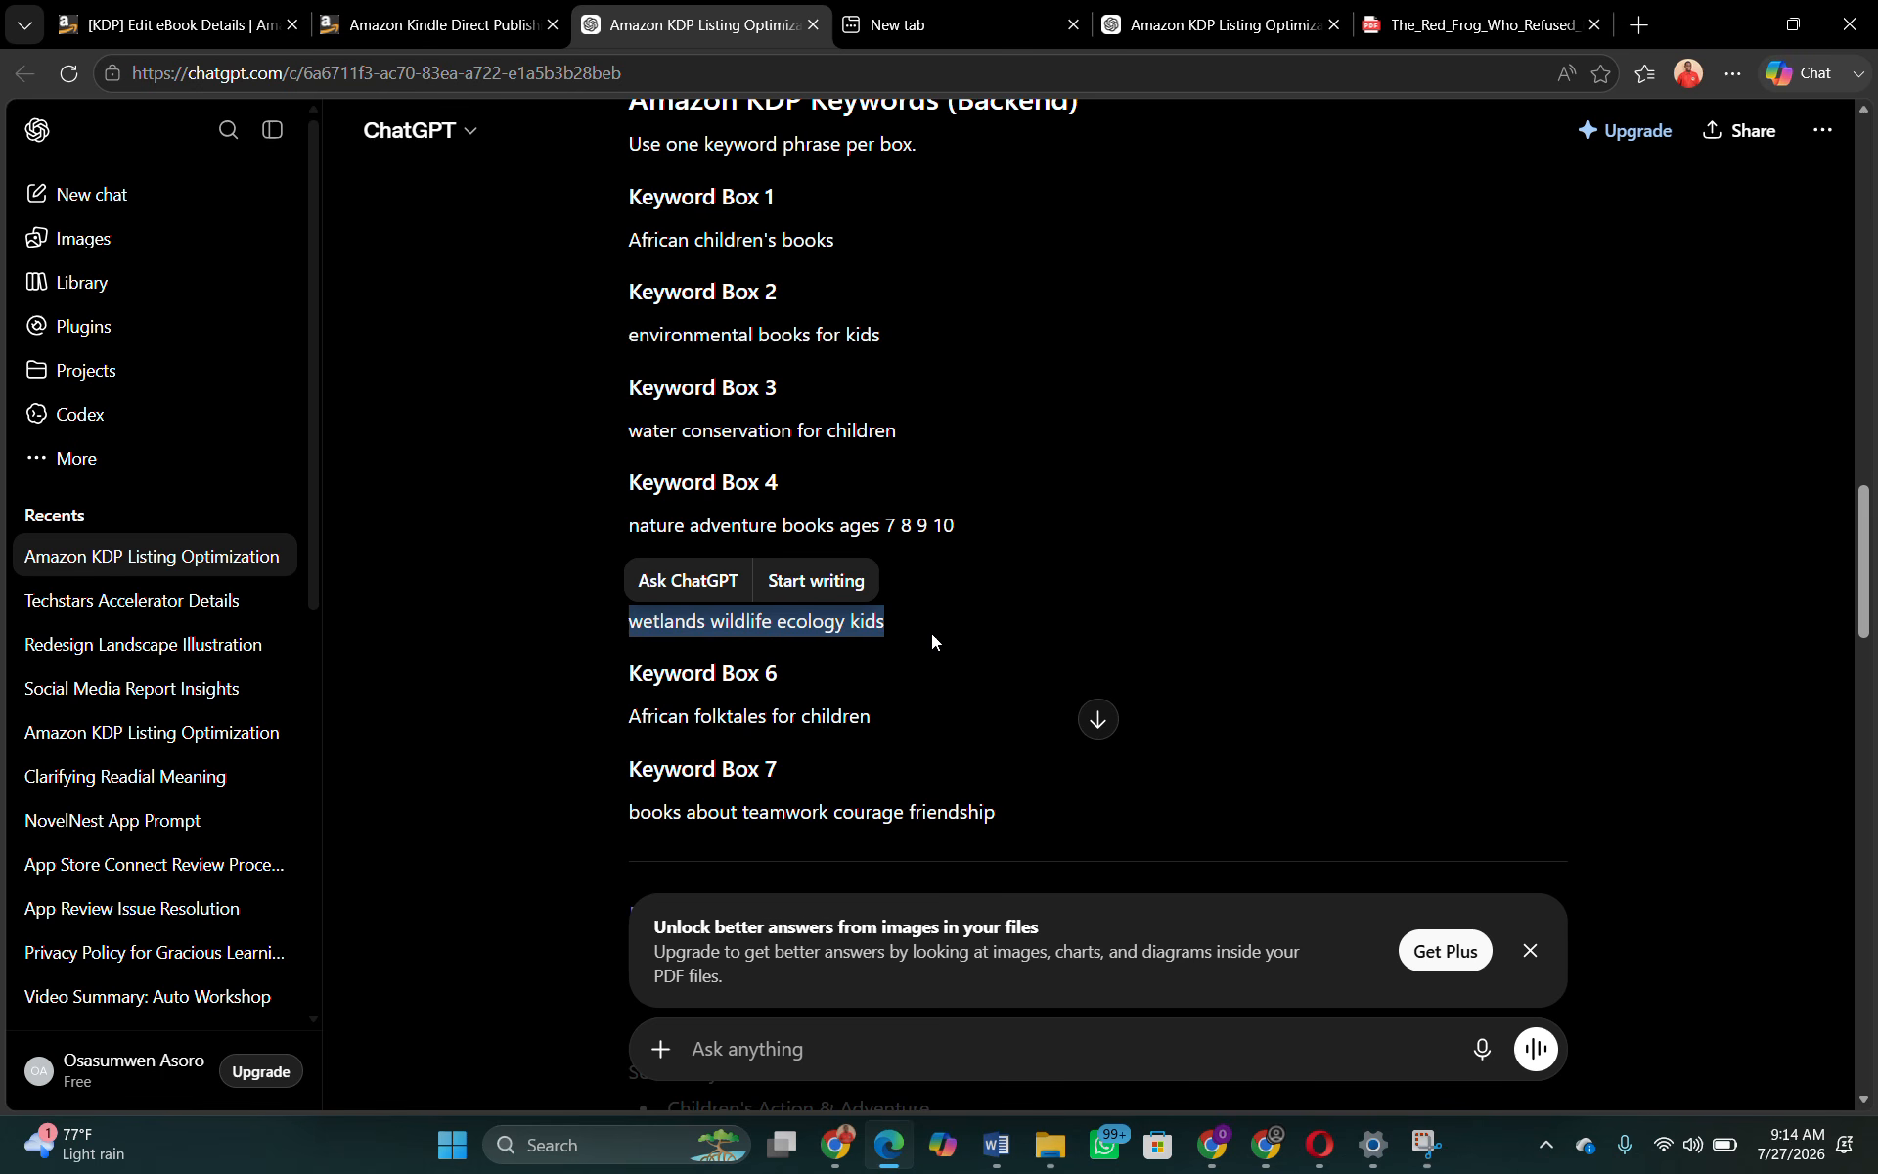
{"action": "left_click", "coordinate": [181, 25]}
{"action": "left_click", "coordinate": [1302, 628]}
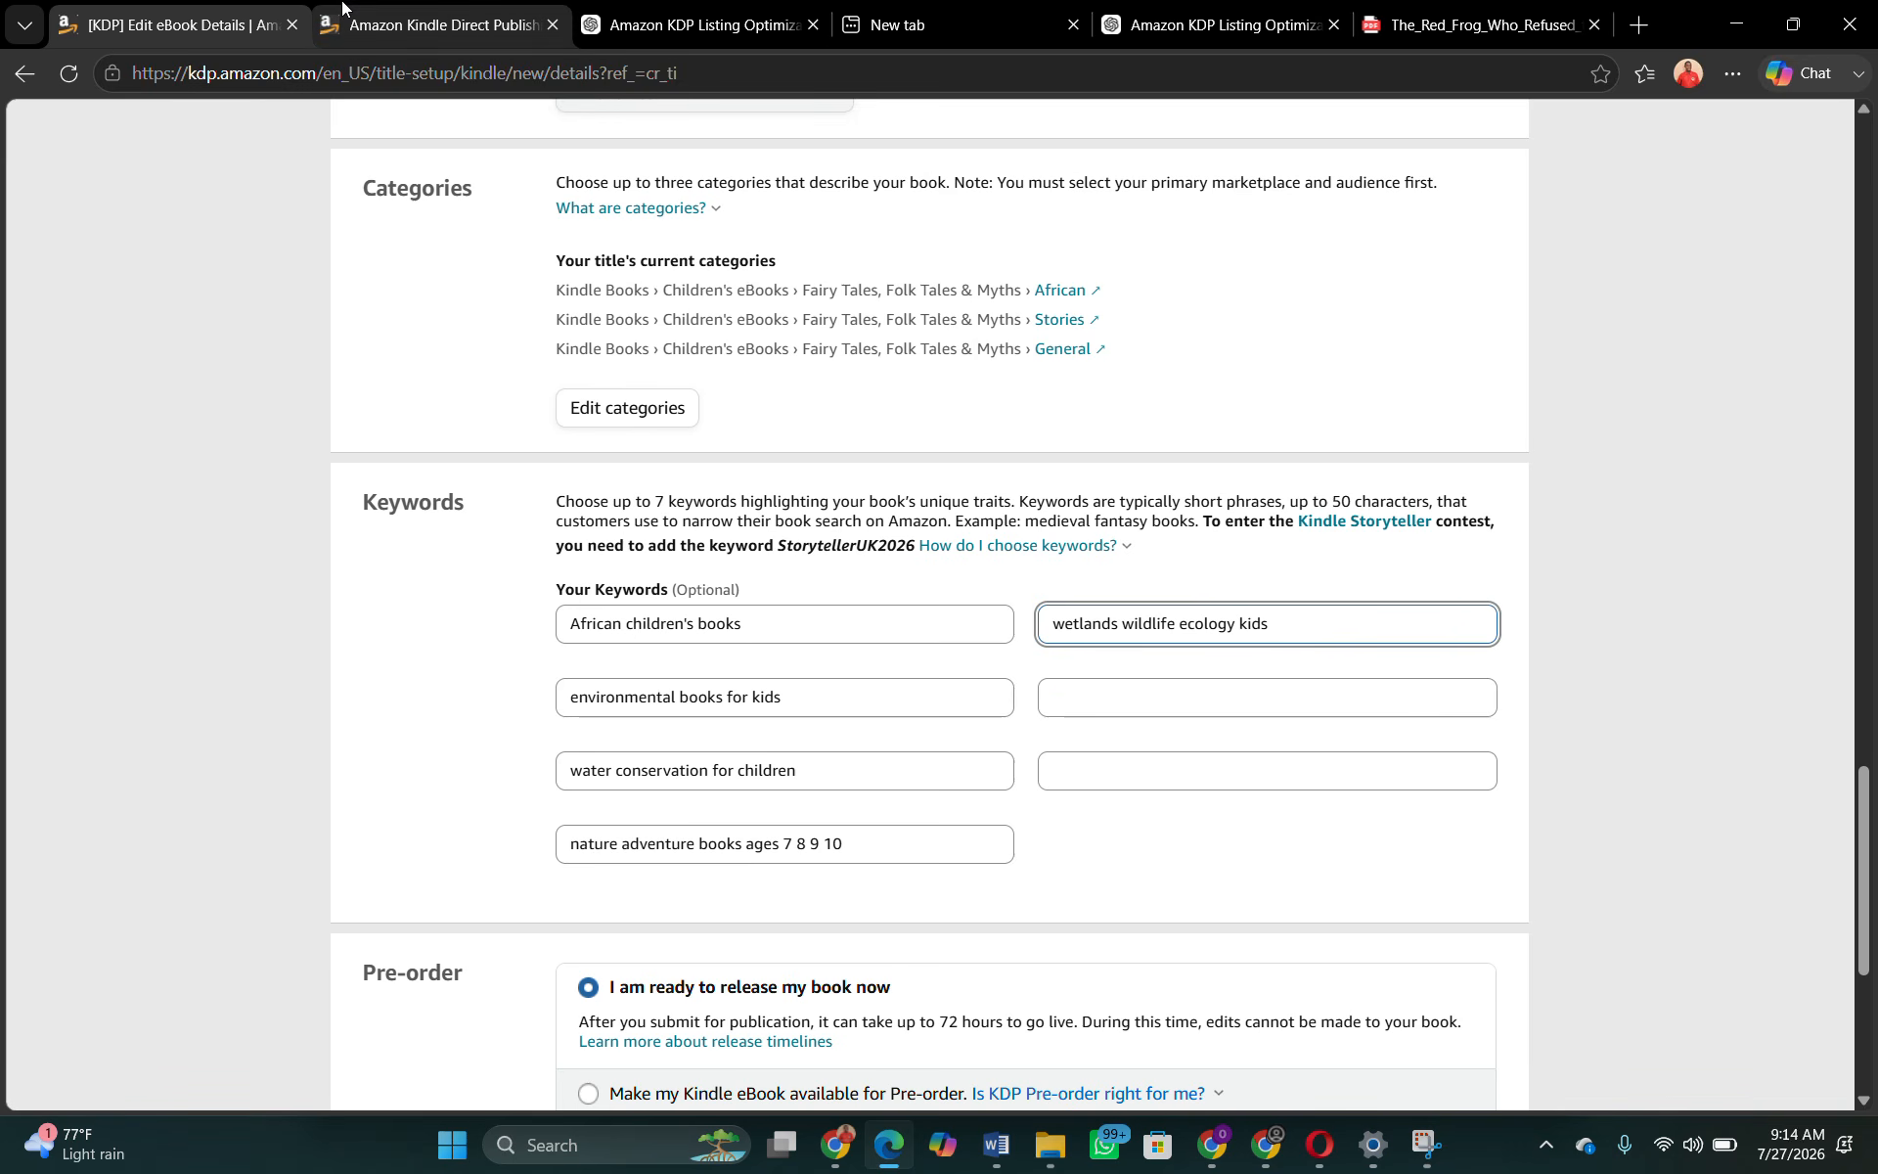
Step: Copy the Keyword Box 6 phrase "African folktales for children" from the ChatGPT listing into the sixth KDP keyword field
{"action": "left_click", "coordinate": [624, 19]}
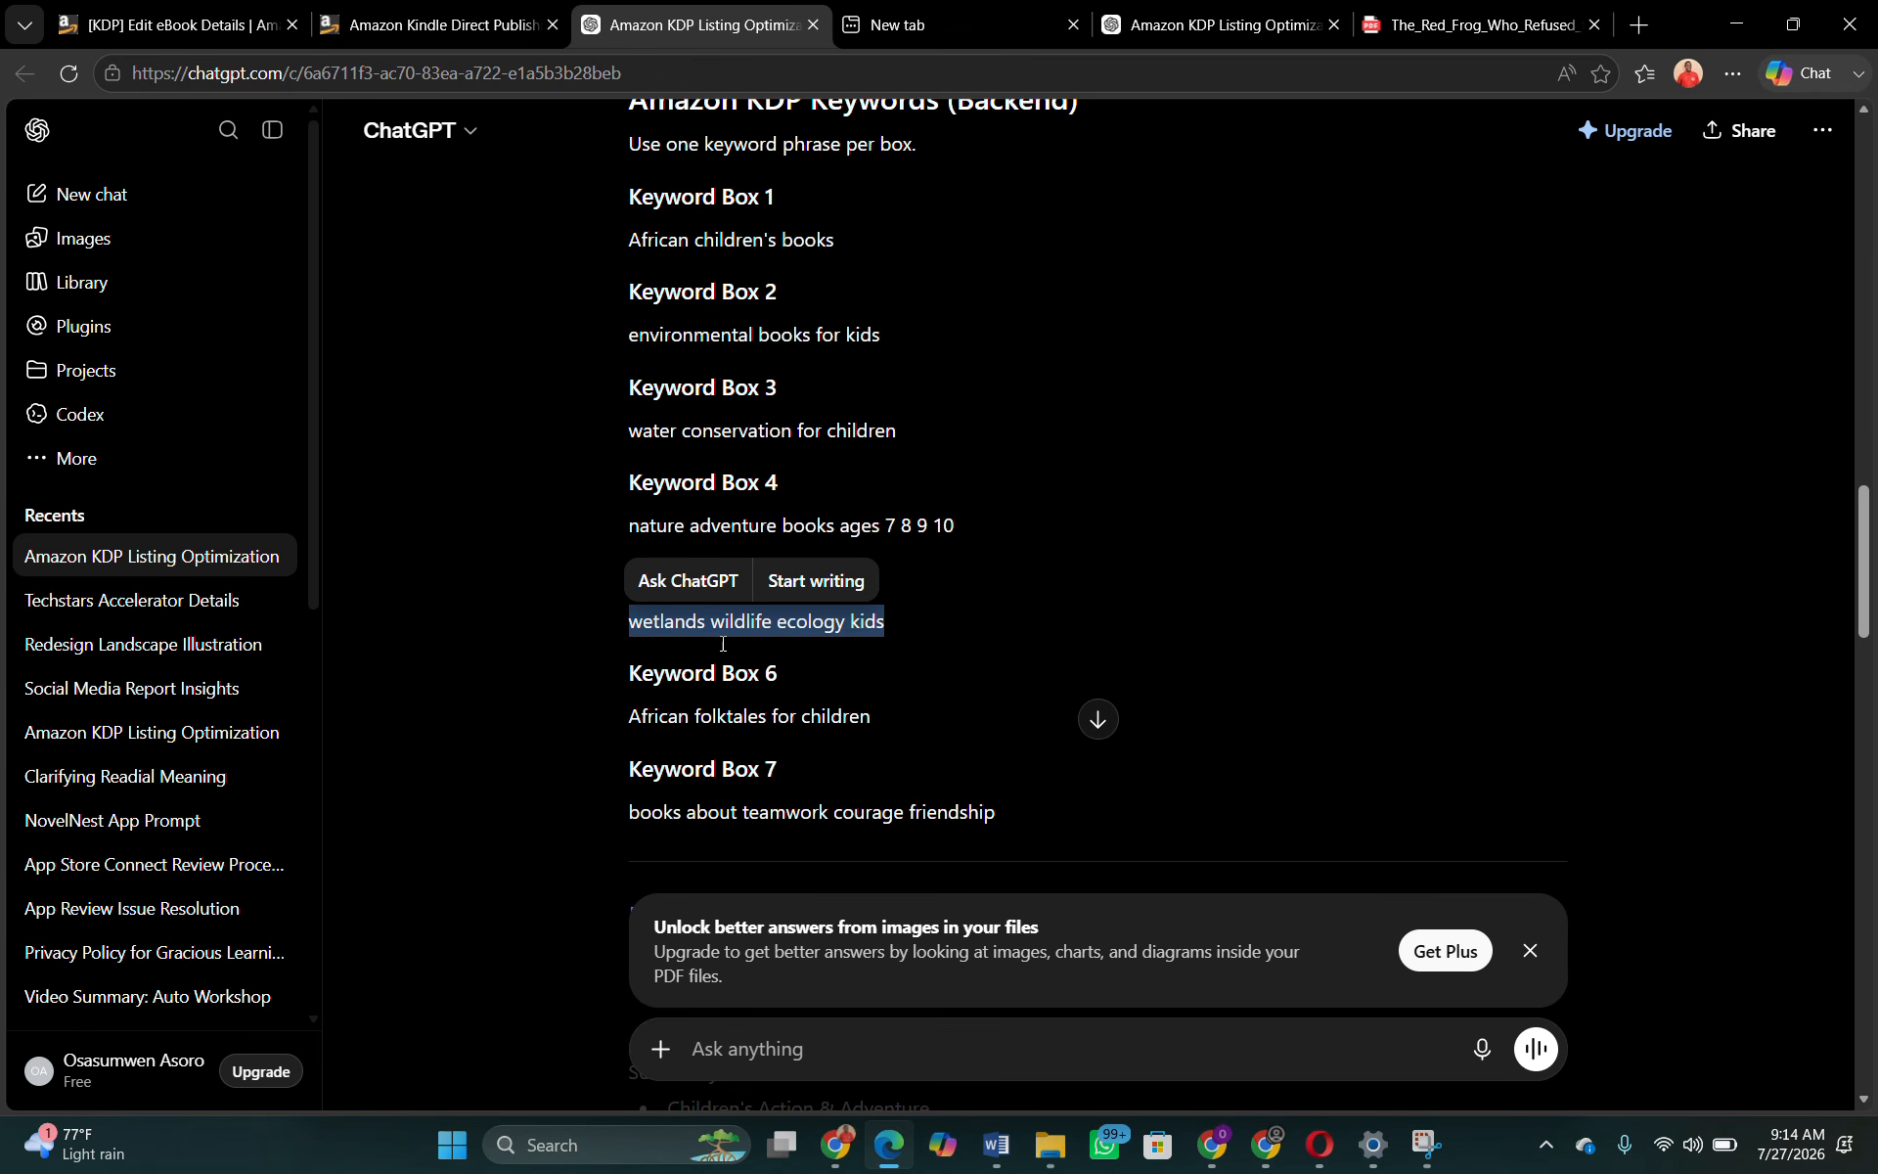
{"action": "left_click_drag", "start_coordinate": [624, 714], "coordinate": [895, 729]}
{"action": "key", "text": "ctrl+c"}
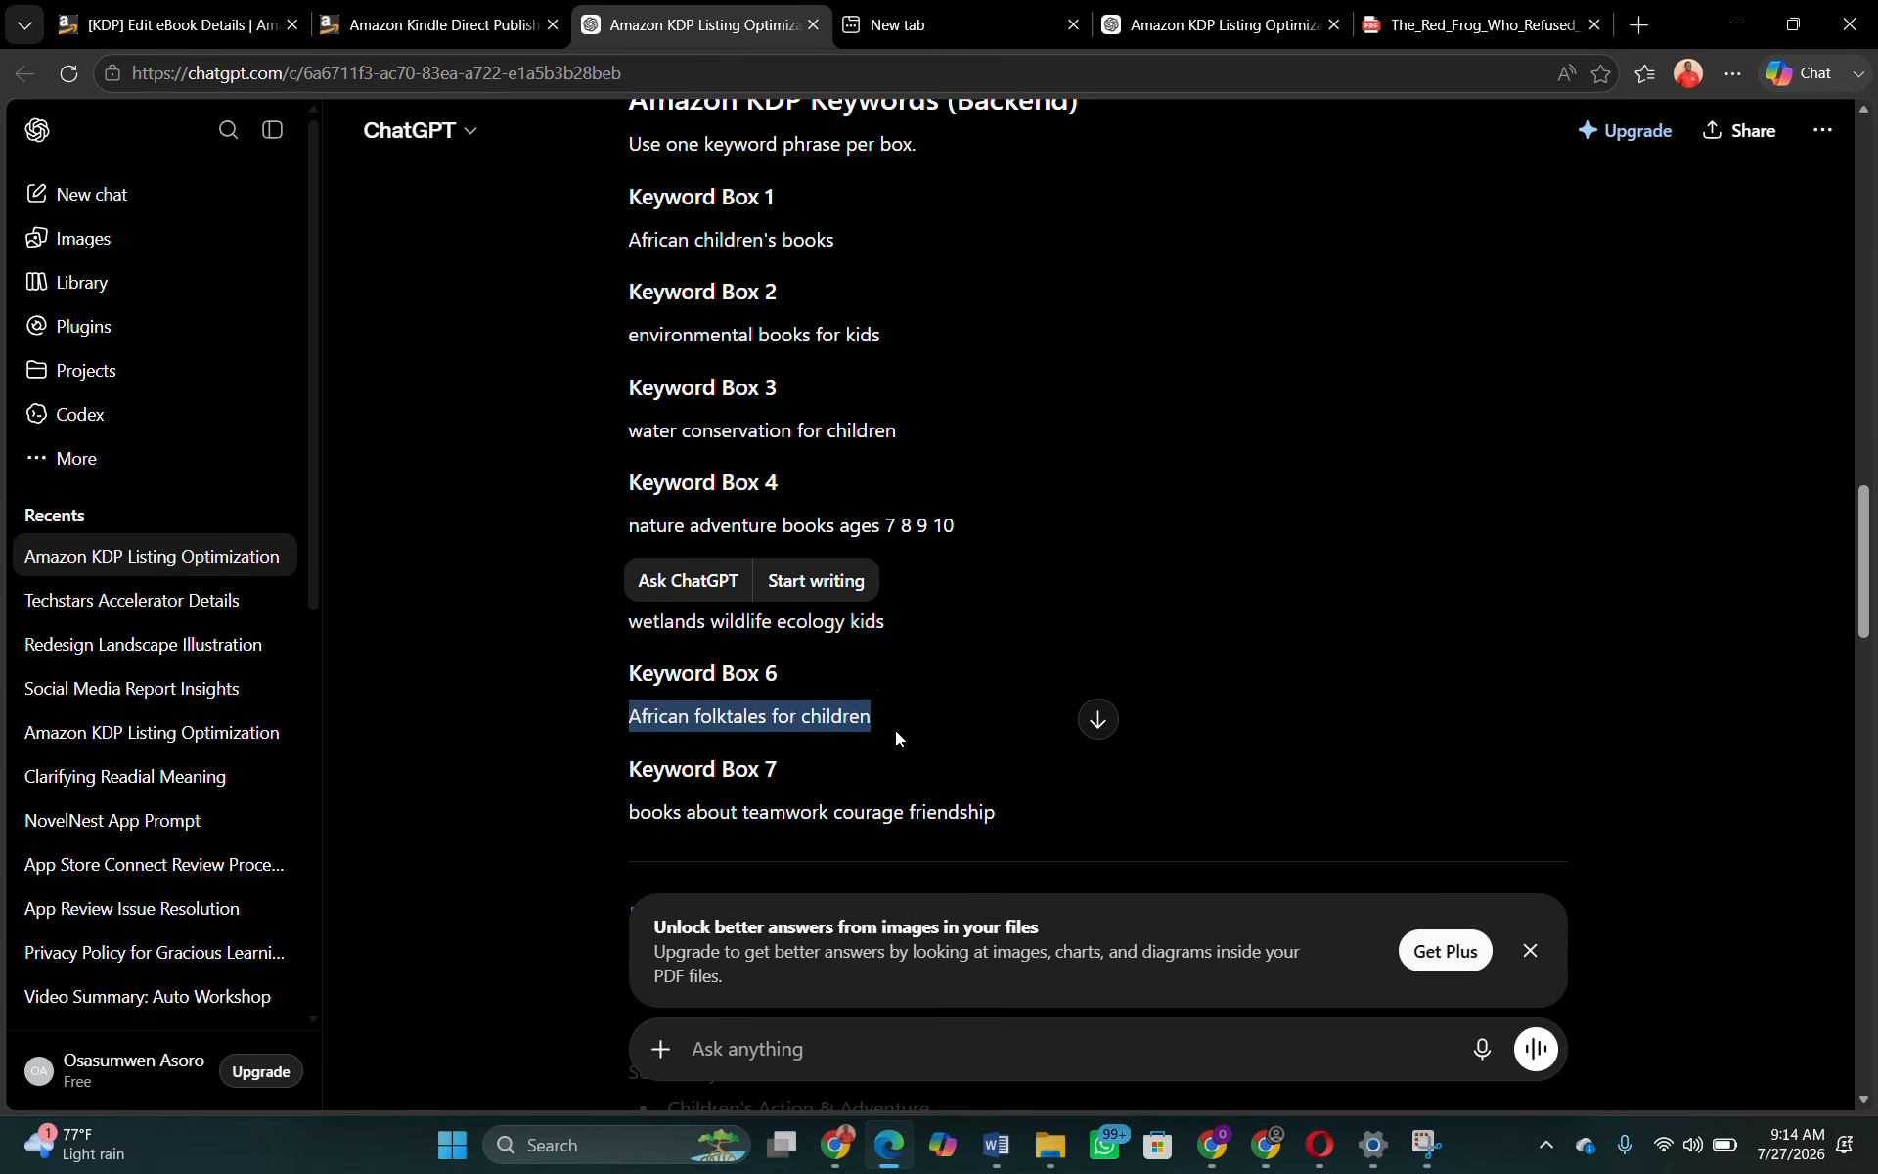
{"action": "left_click", "coordinate": [178, 30]}
{"action": "left_click", "coordinate": [1171, 696]}
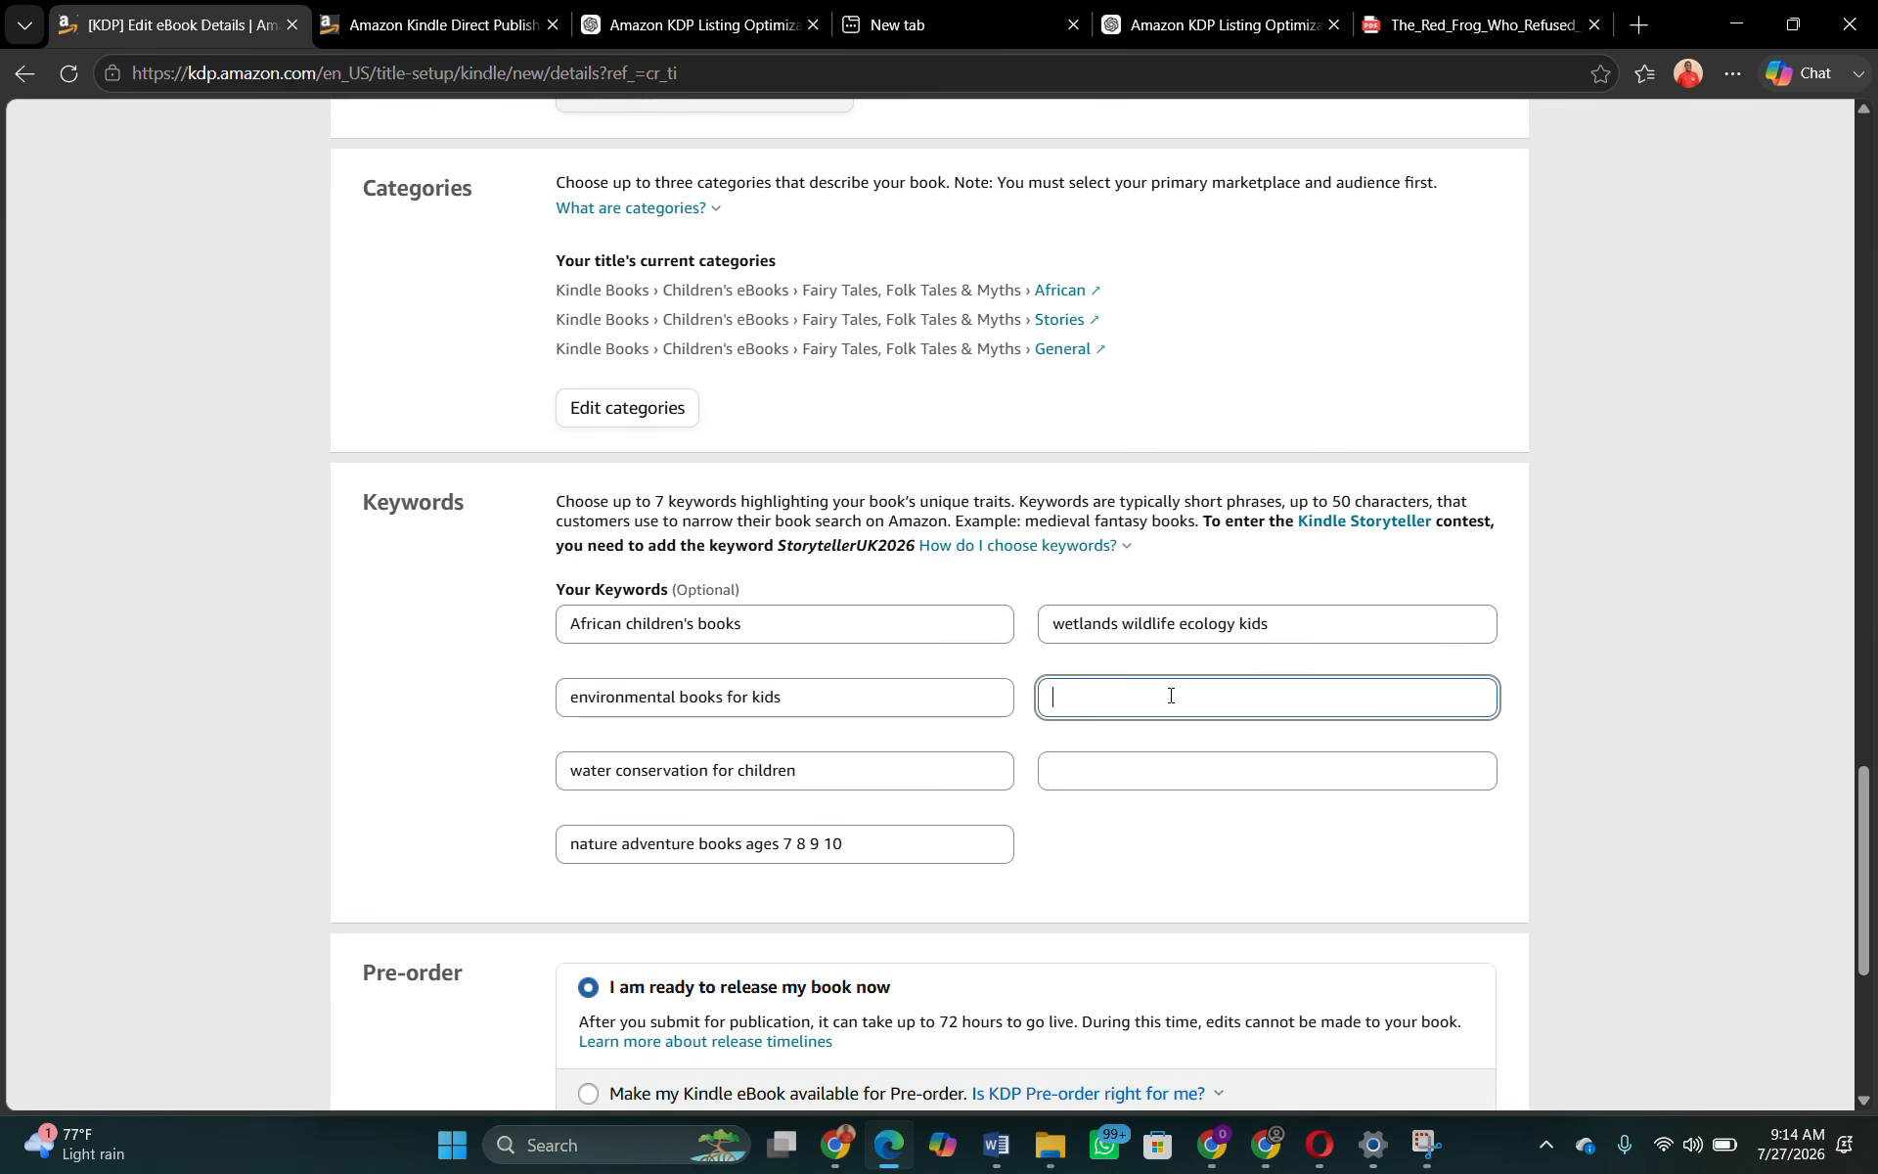
{"action": "key", "text": "ctrl+v"}
Step: Copy "books about teamwork courage friendship" from the ChatGPT listing into the last KDP keyword field, and save the eBook details to continue to Content
{"action": "left_click", "coordinate": [688, 25]}
{"action": "left_click_drag", "start_coordinate": [625, 818], "coordinate": [800, 831]}
{"action": "key", "text": "ctrl+c"}
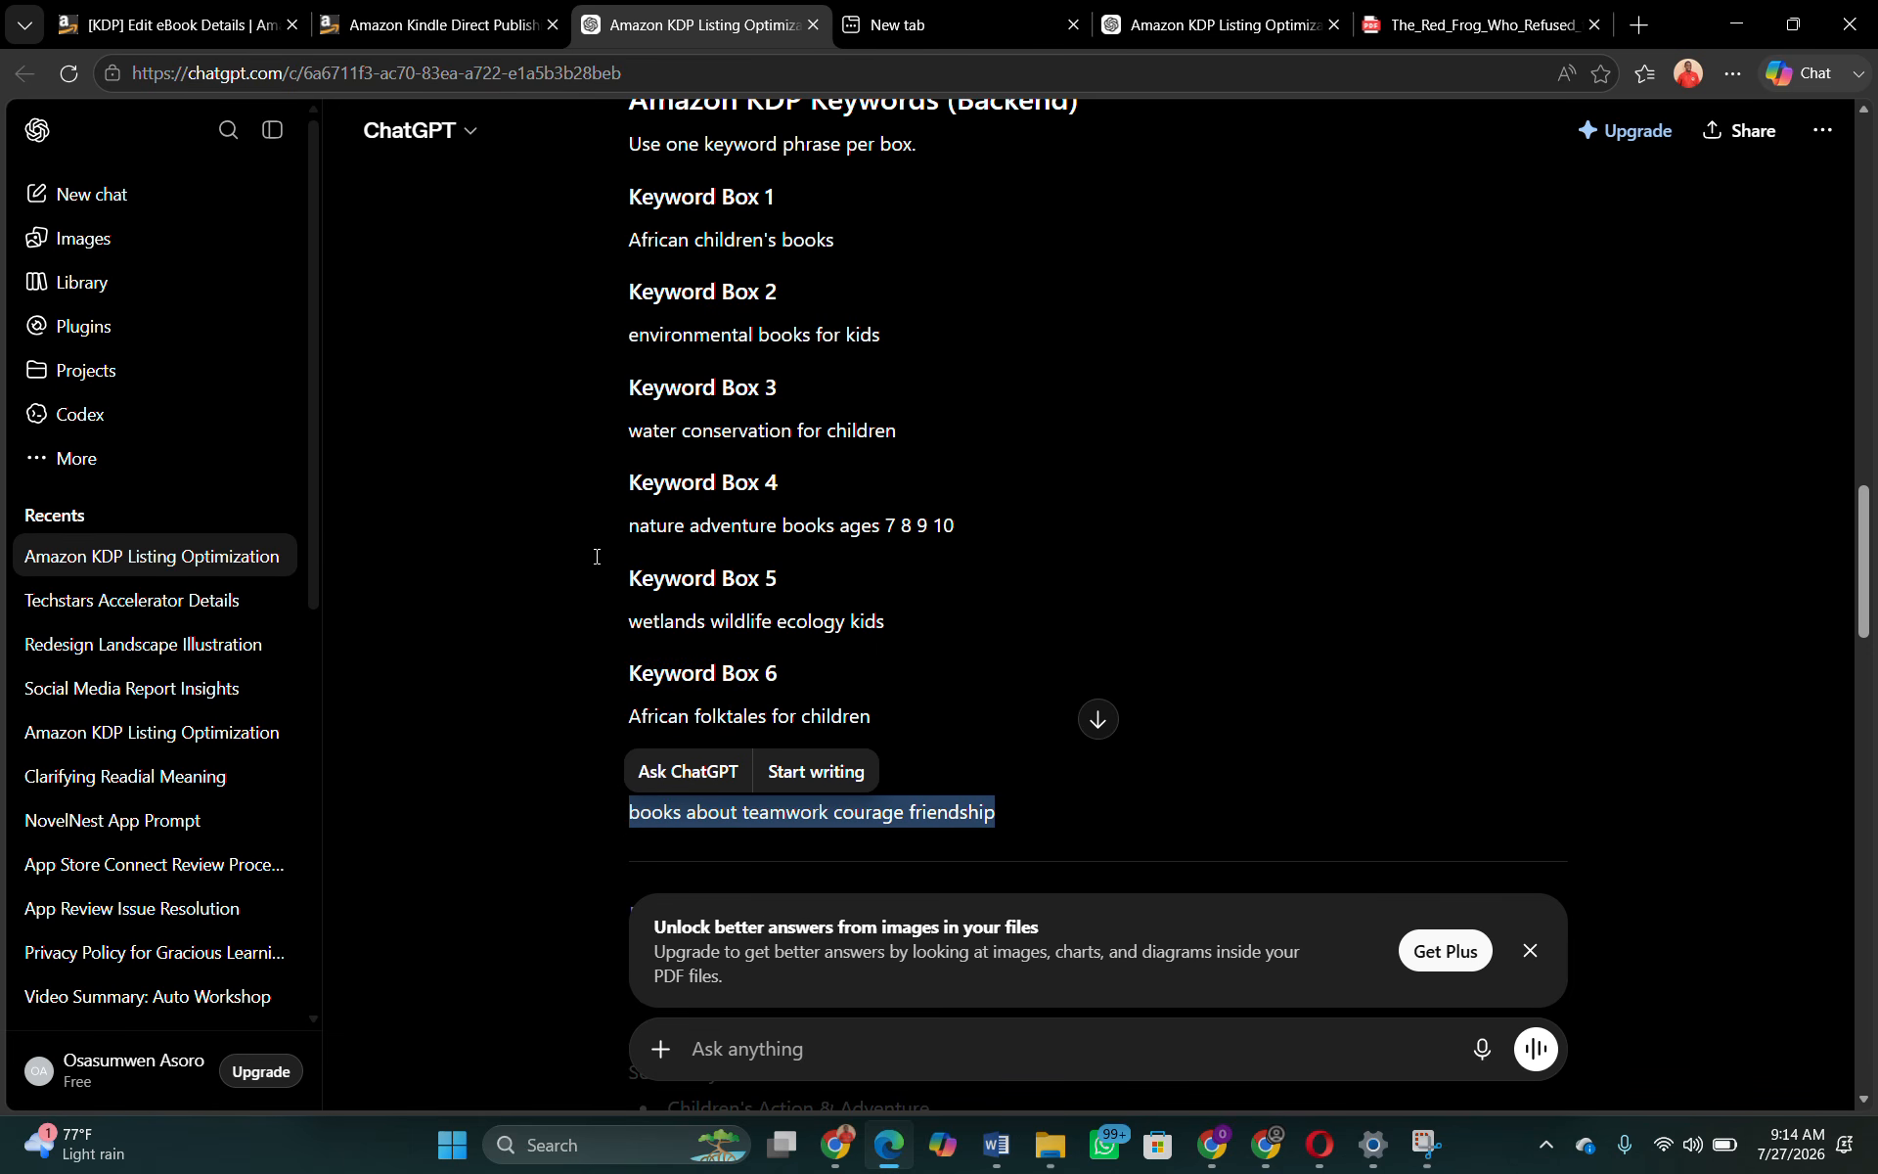
{"action": "left_click", "coordinate": [162, 28]}
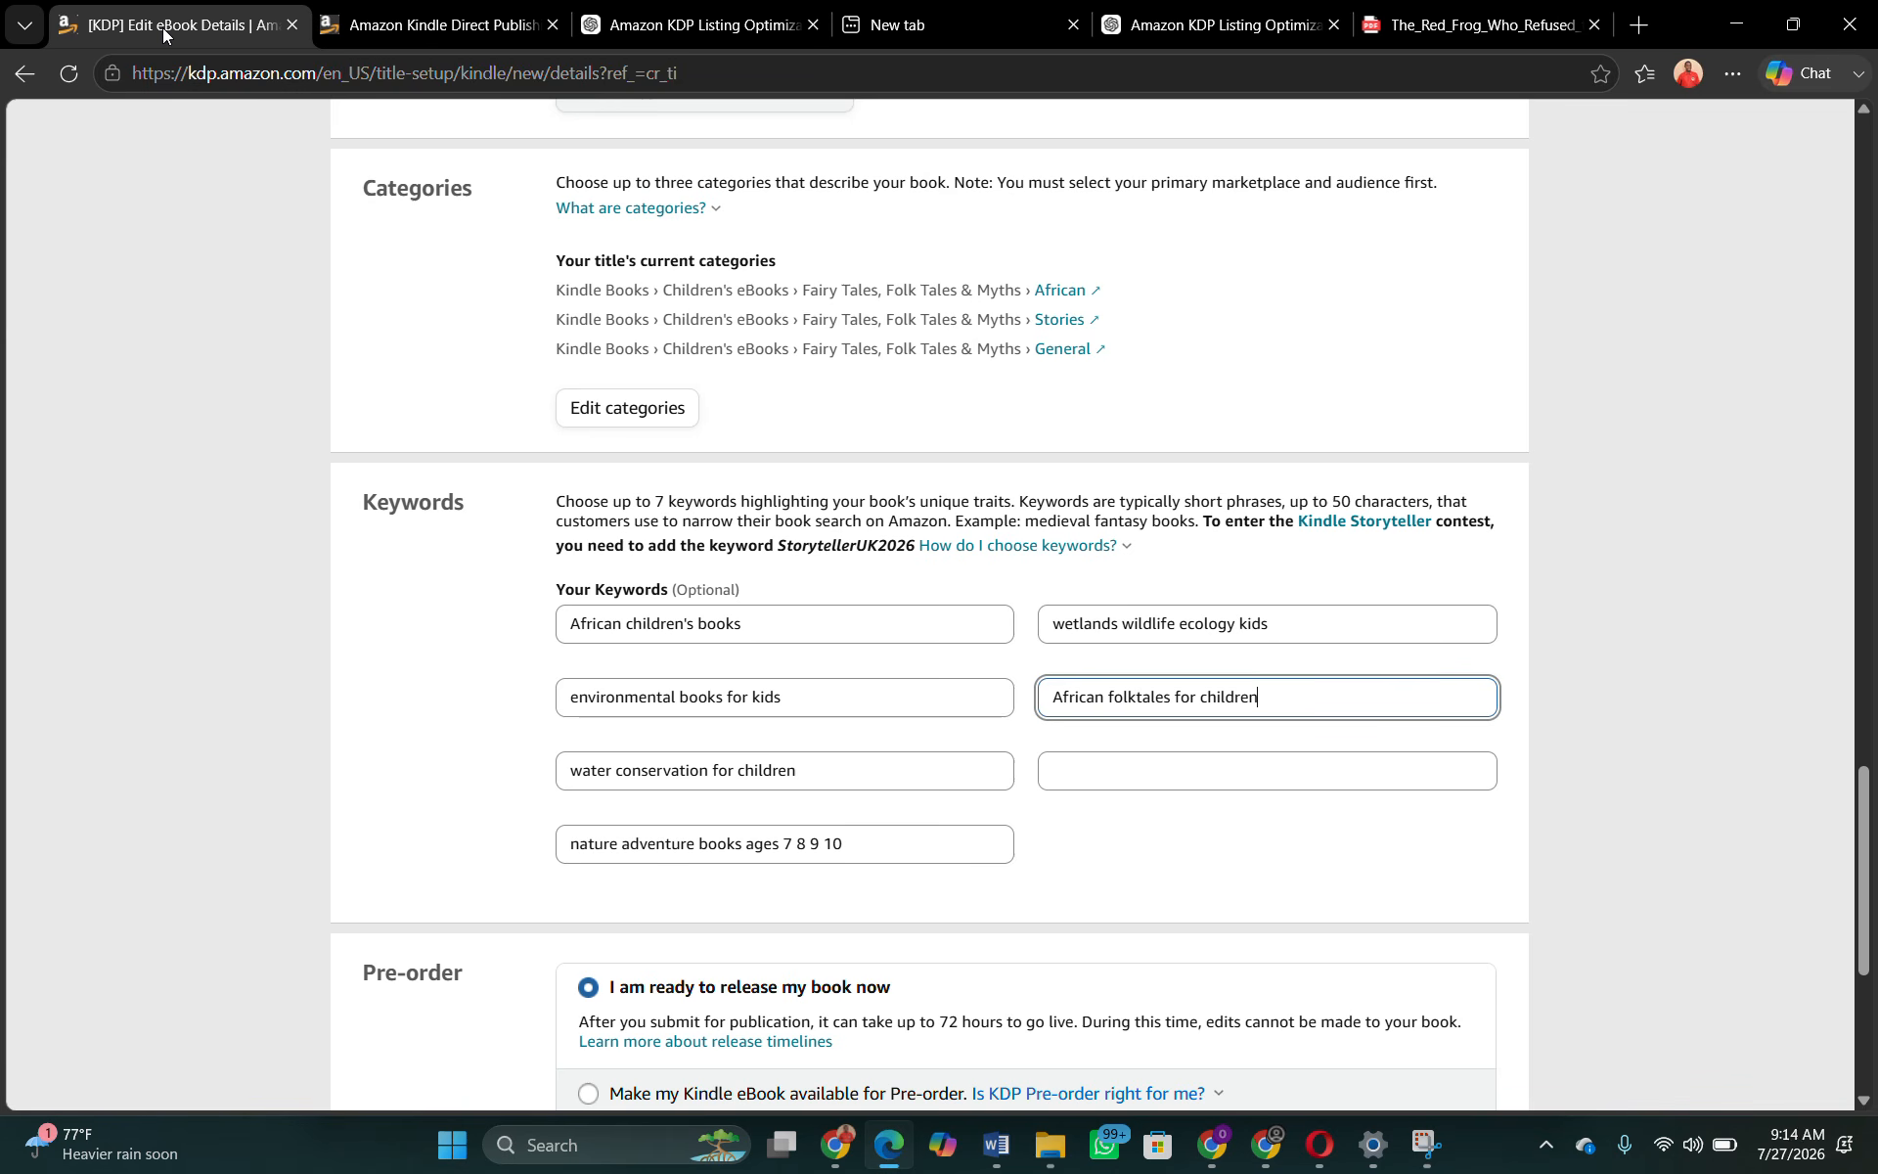
{"action": "left_click", "coordinate": [1132, 777]}
{"action": "key", "text": "ctrl+v"}
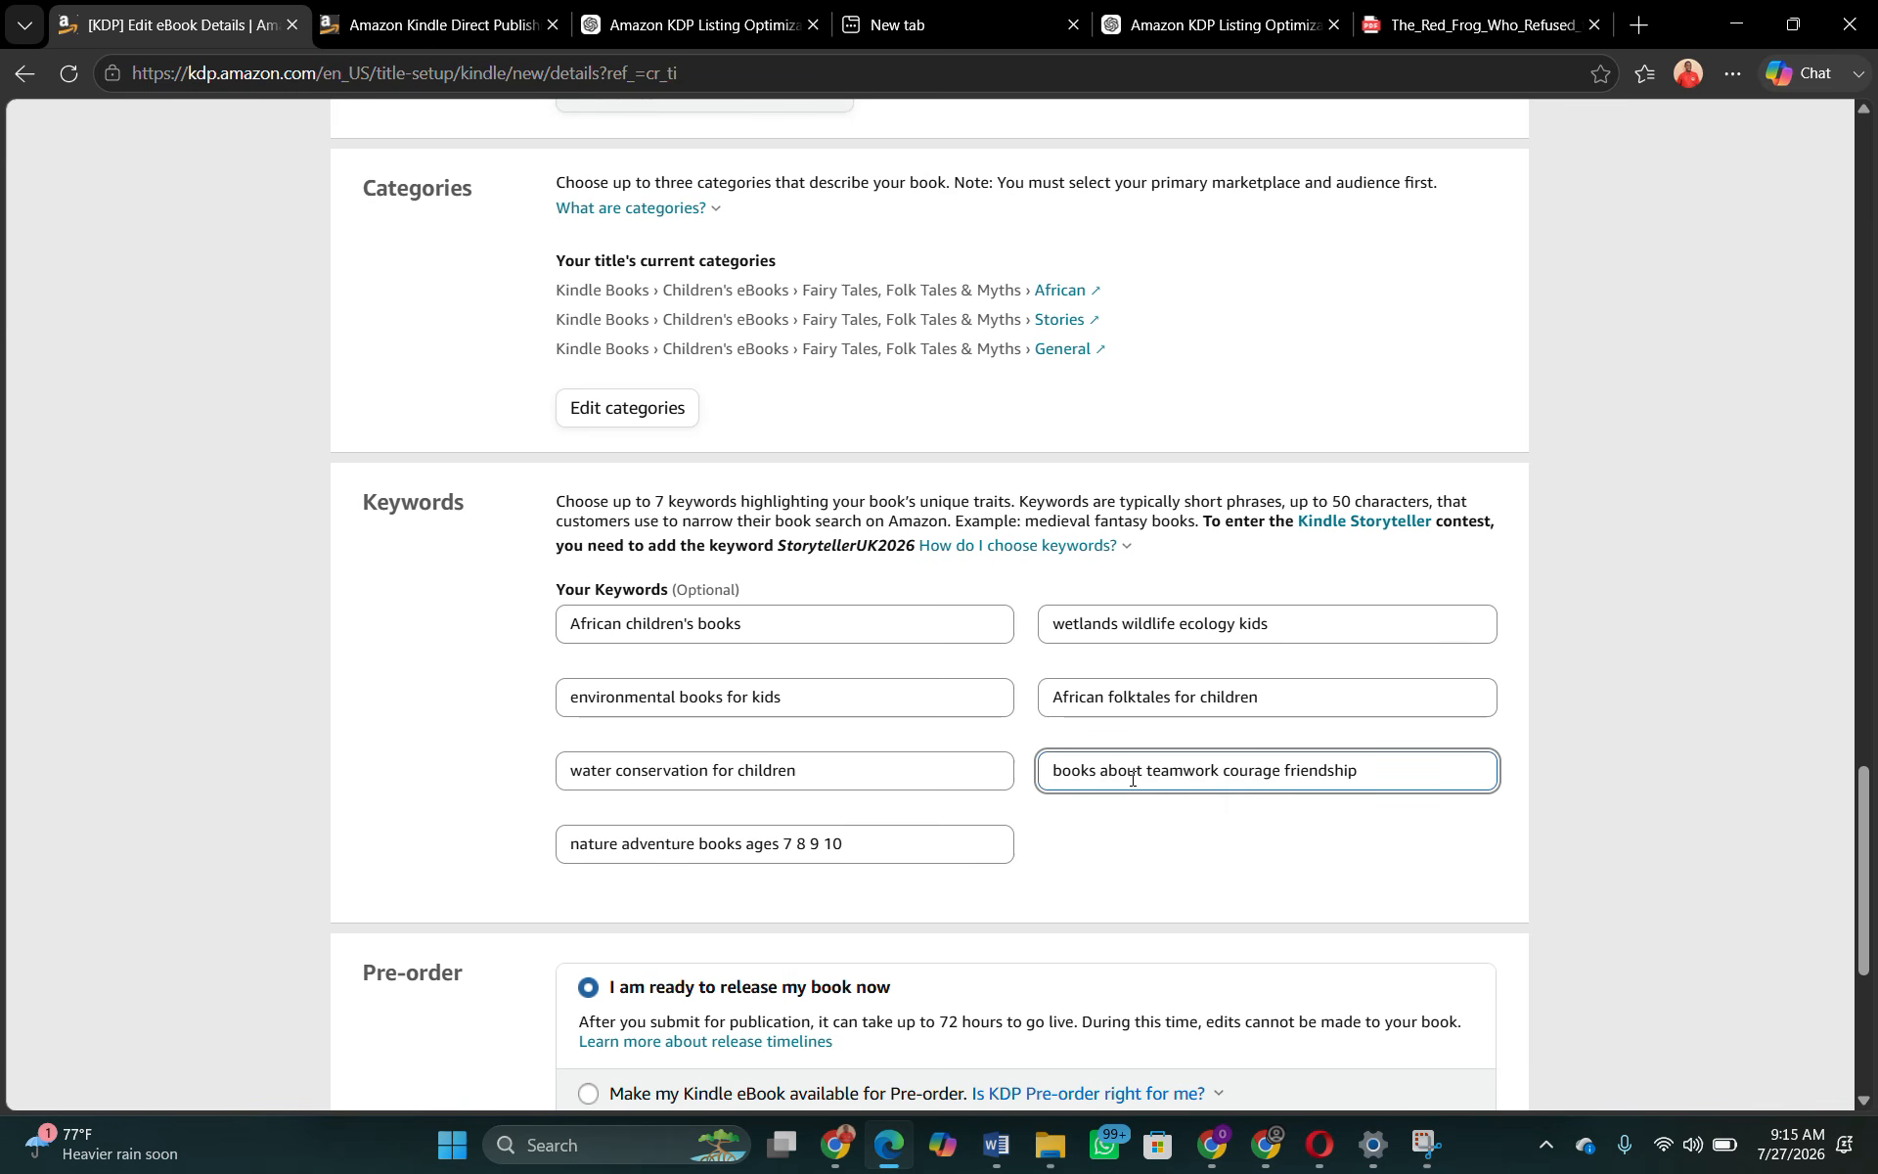
{"action": "scroll", "coordinate": [1133, 779], "scroll_direction": "down", "scroll_amount": 4}
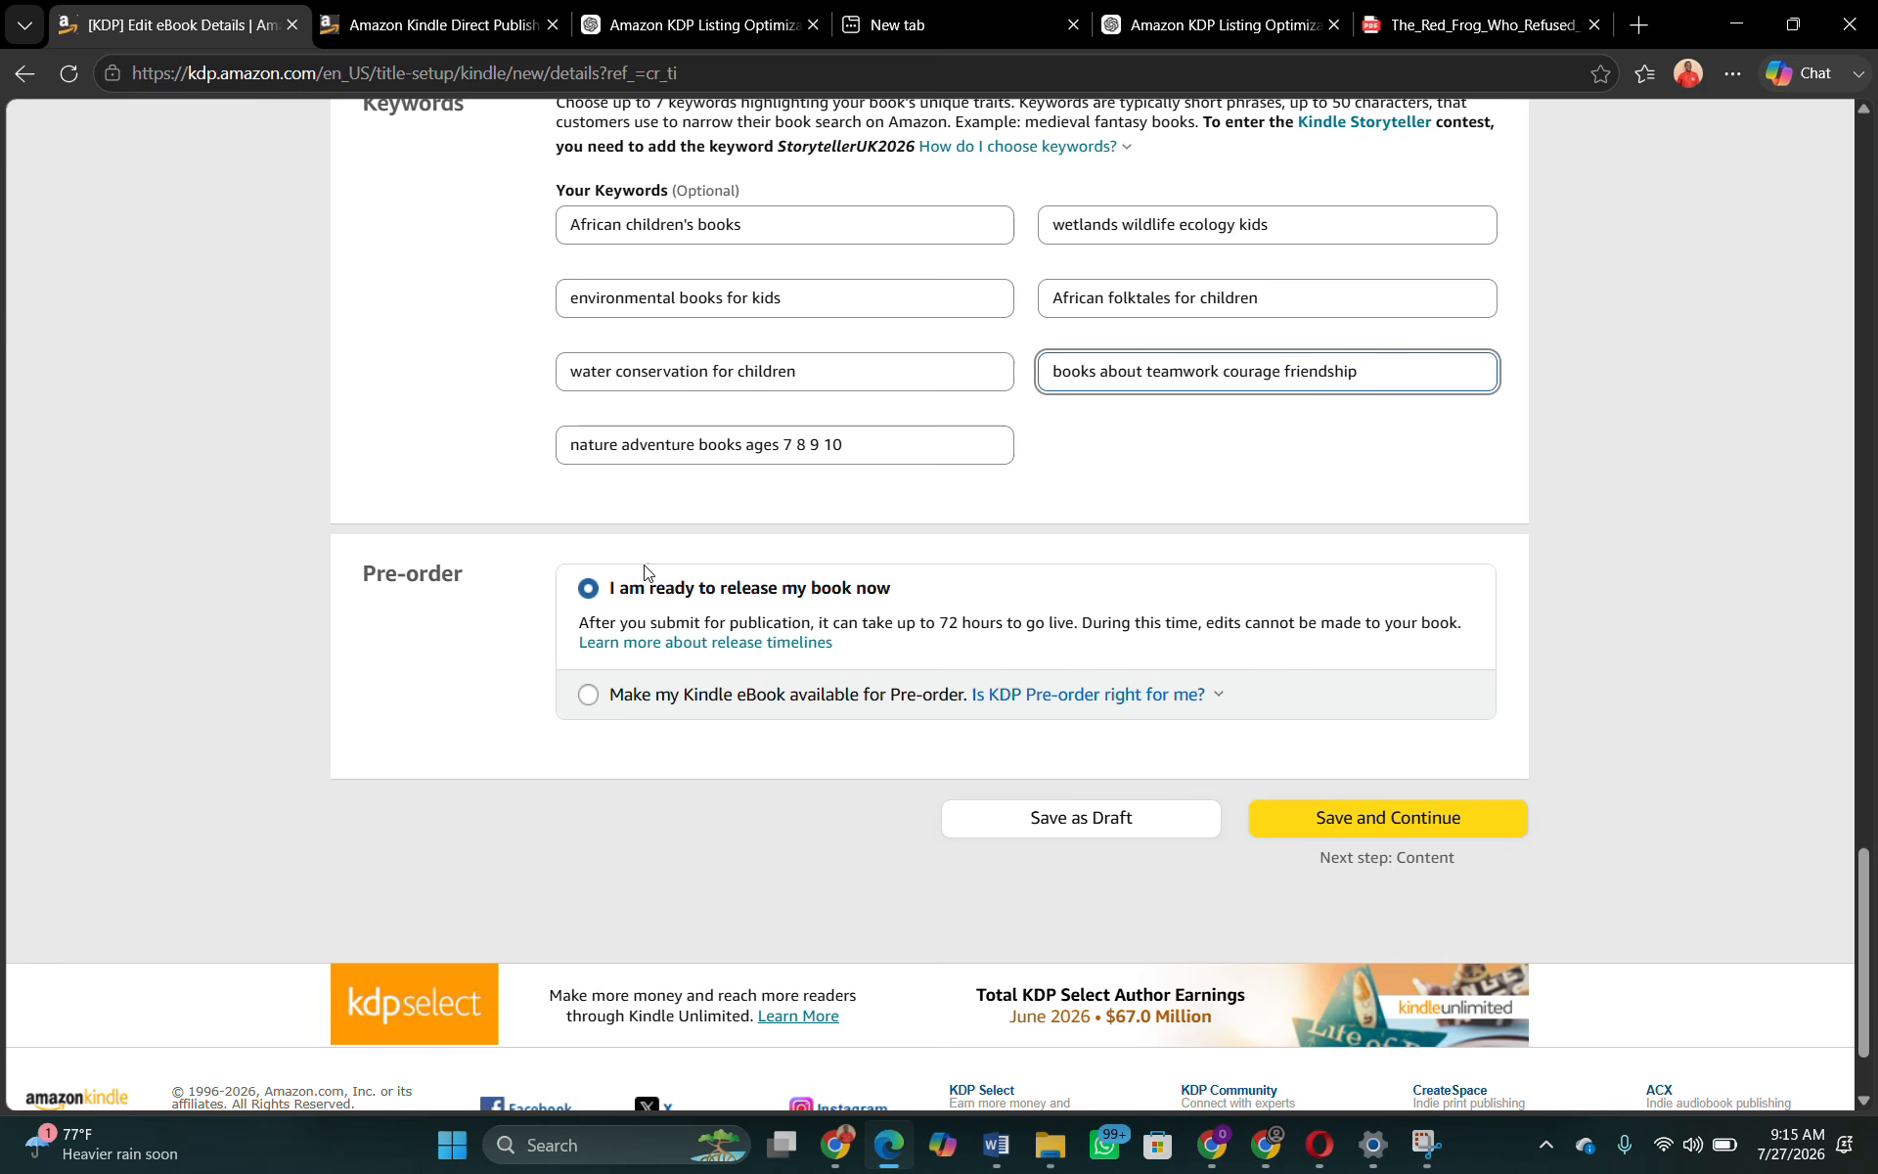
{"action": "left_click", "coordinate": [1330, 819]}
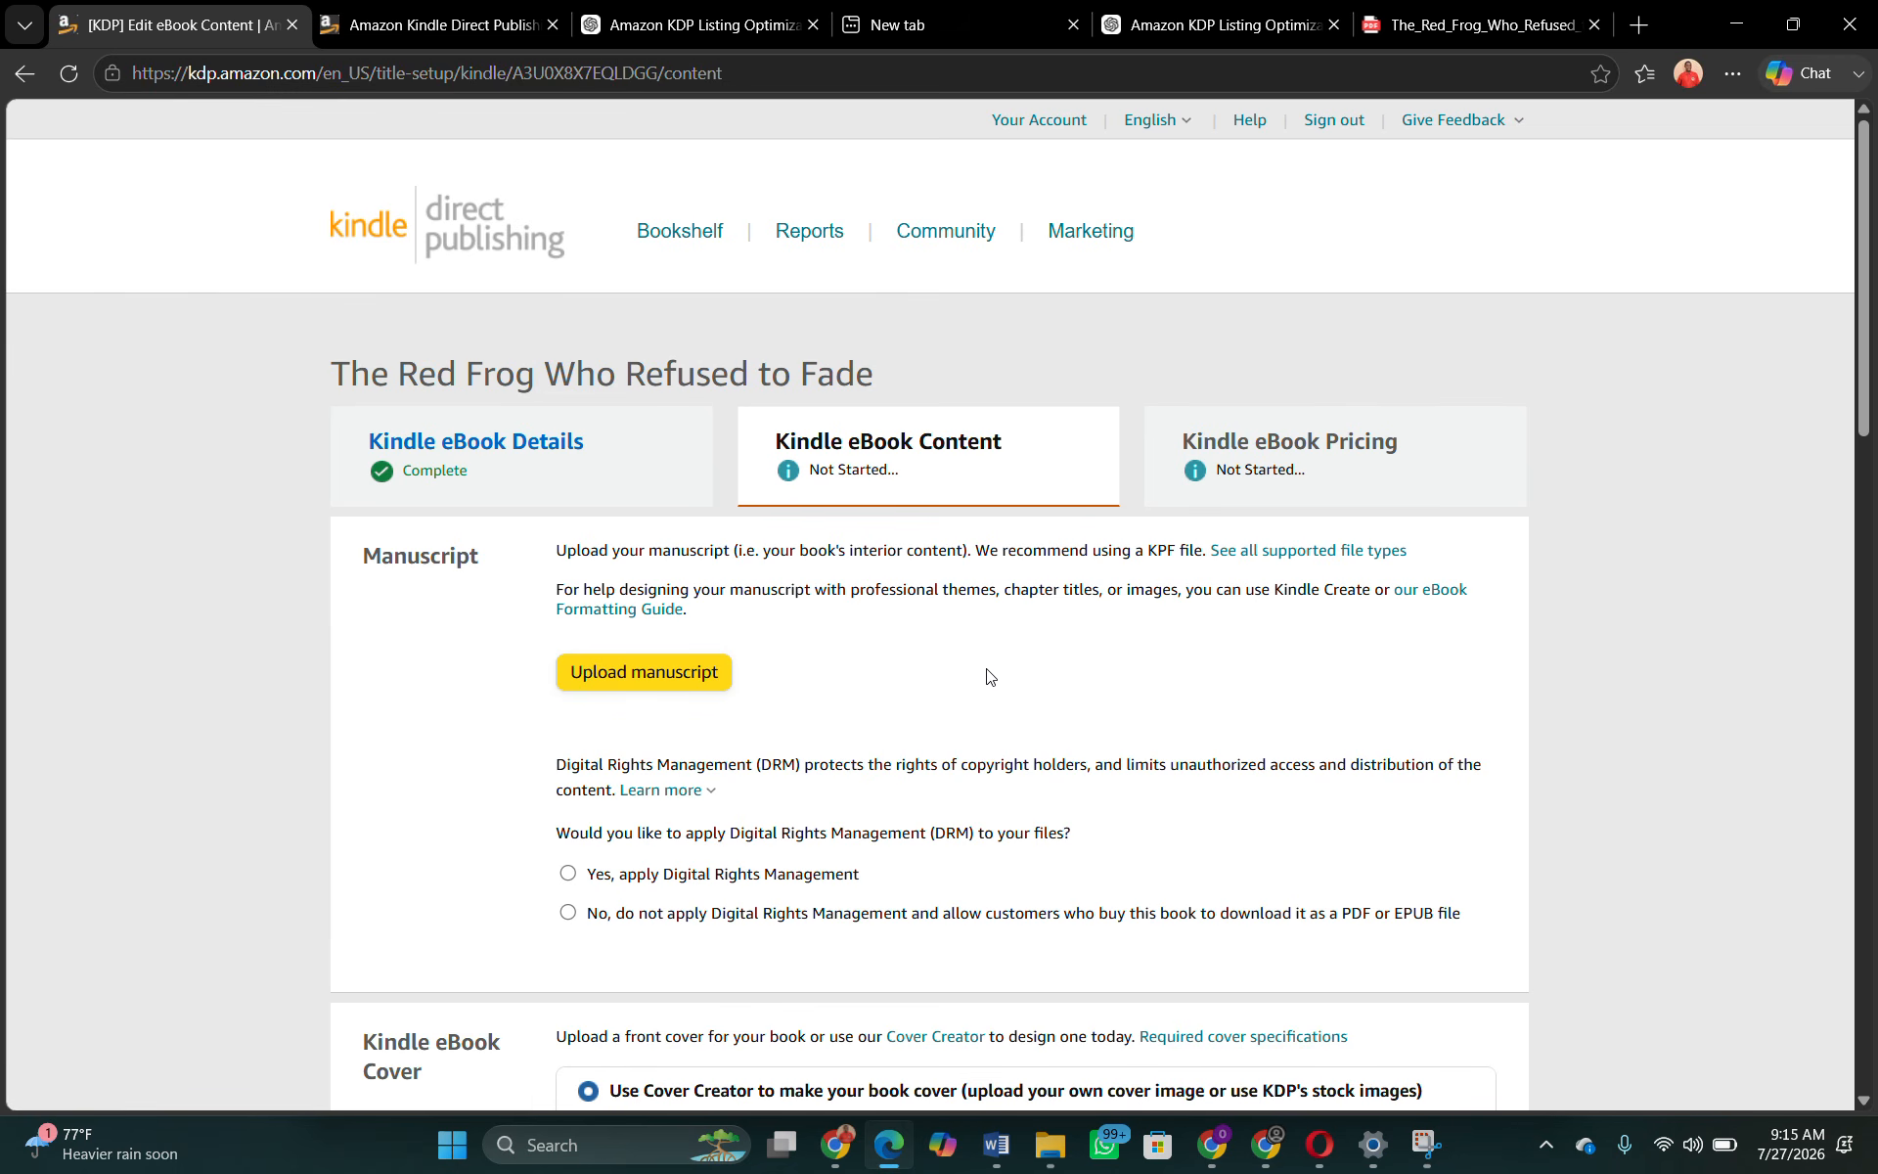
Step: Upload the Word document The_Red_Frog_Who_Refused_to_Fade from the Rough Novel folder as the eBook manuscript
{"action": "scroll", "coordinate": [988, 675], "scroll_direction": "down", "scroll_amount": 2}
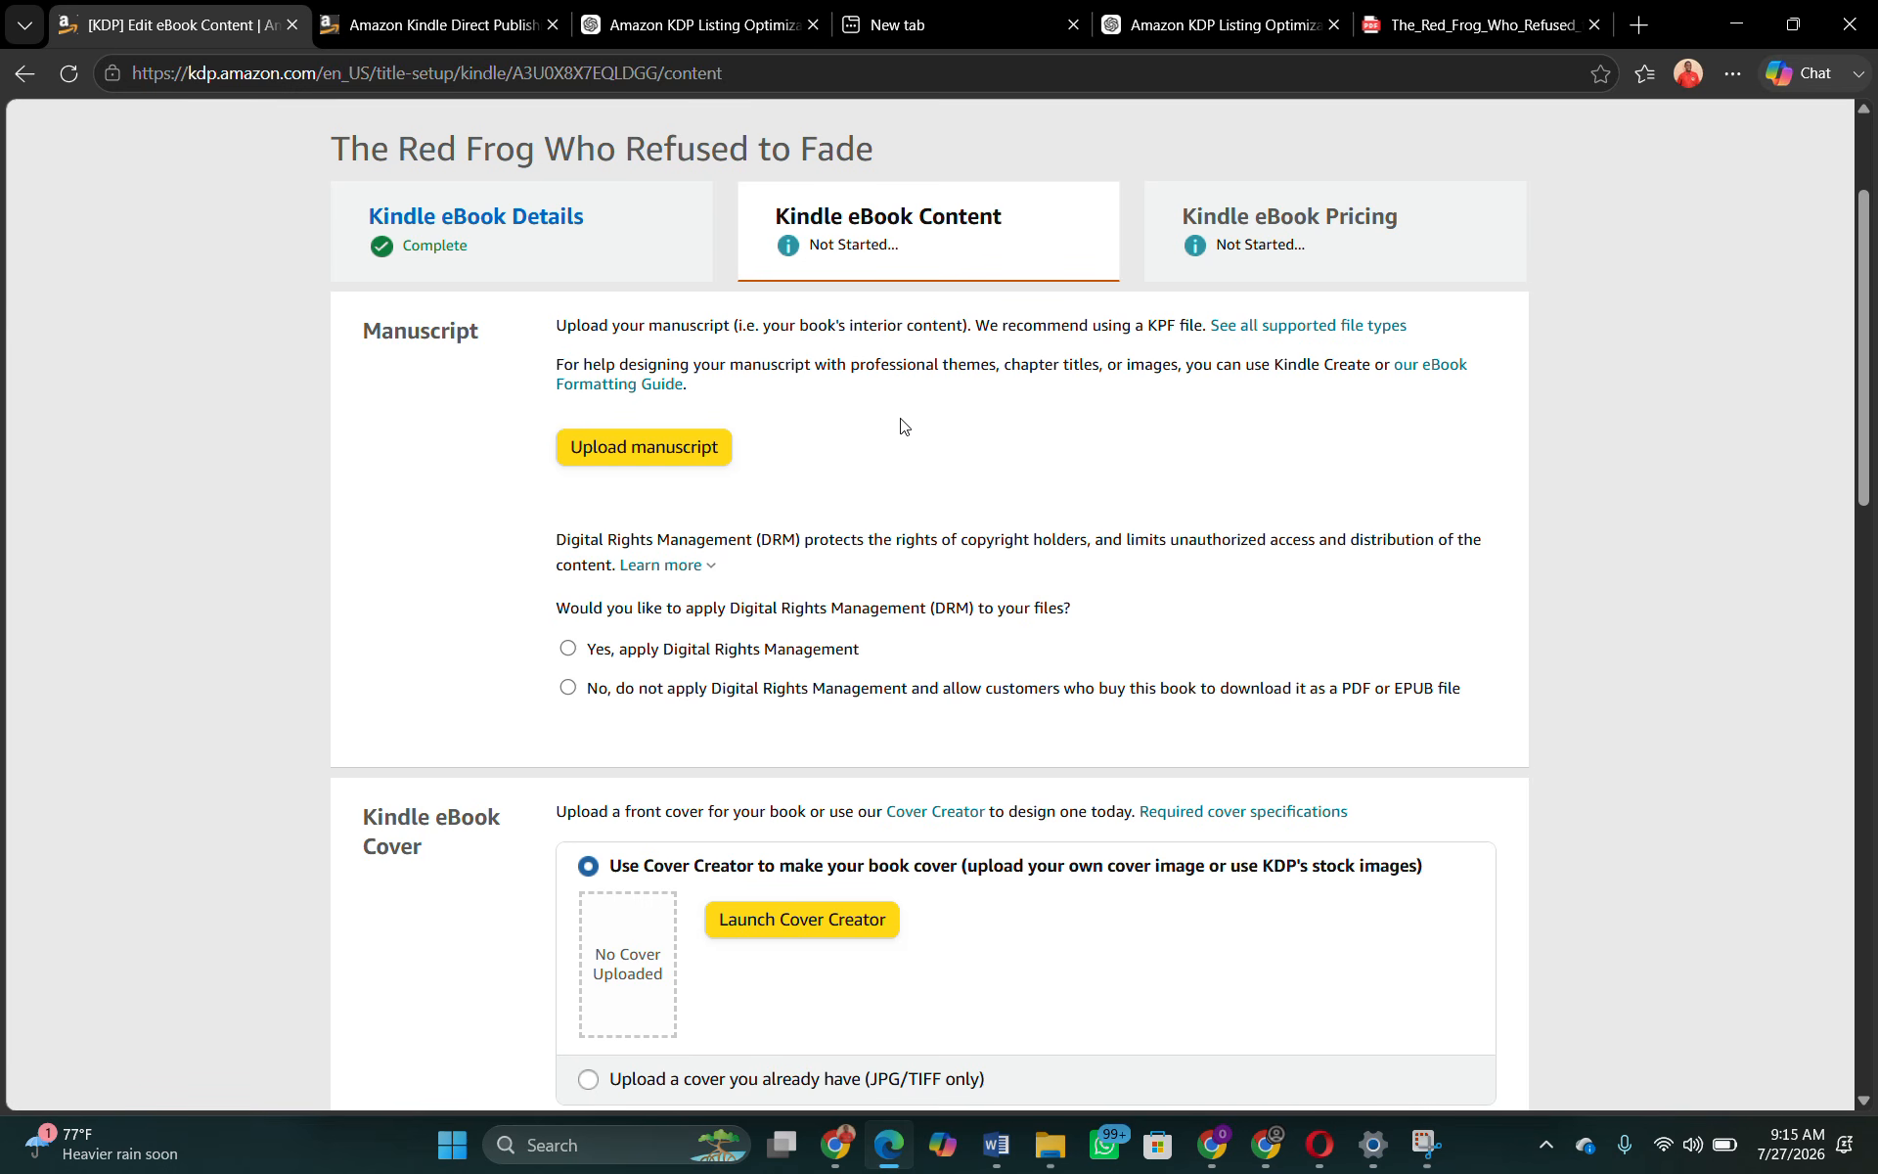
{"action": "left_click", "coordinate": [674, 455]}
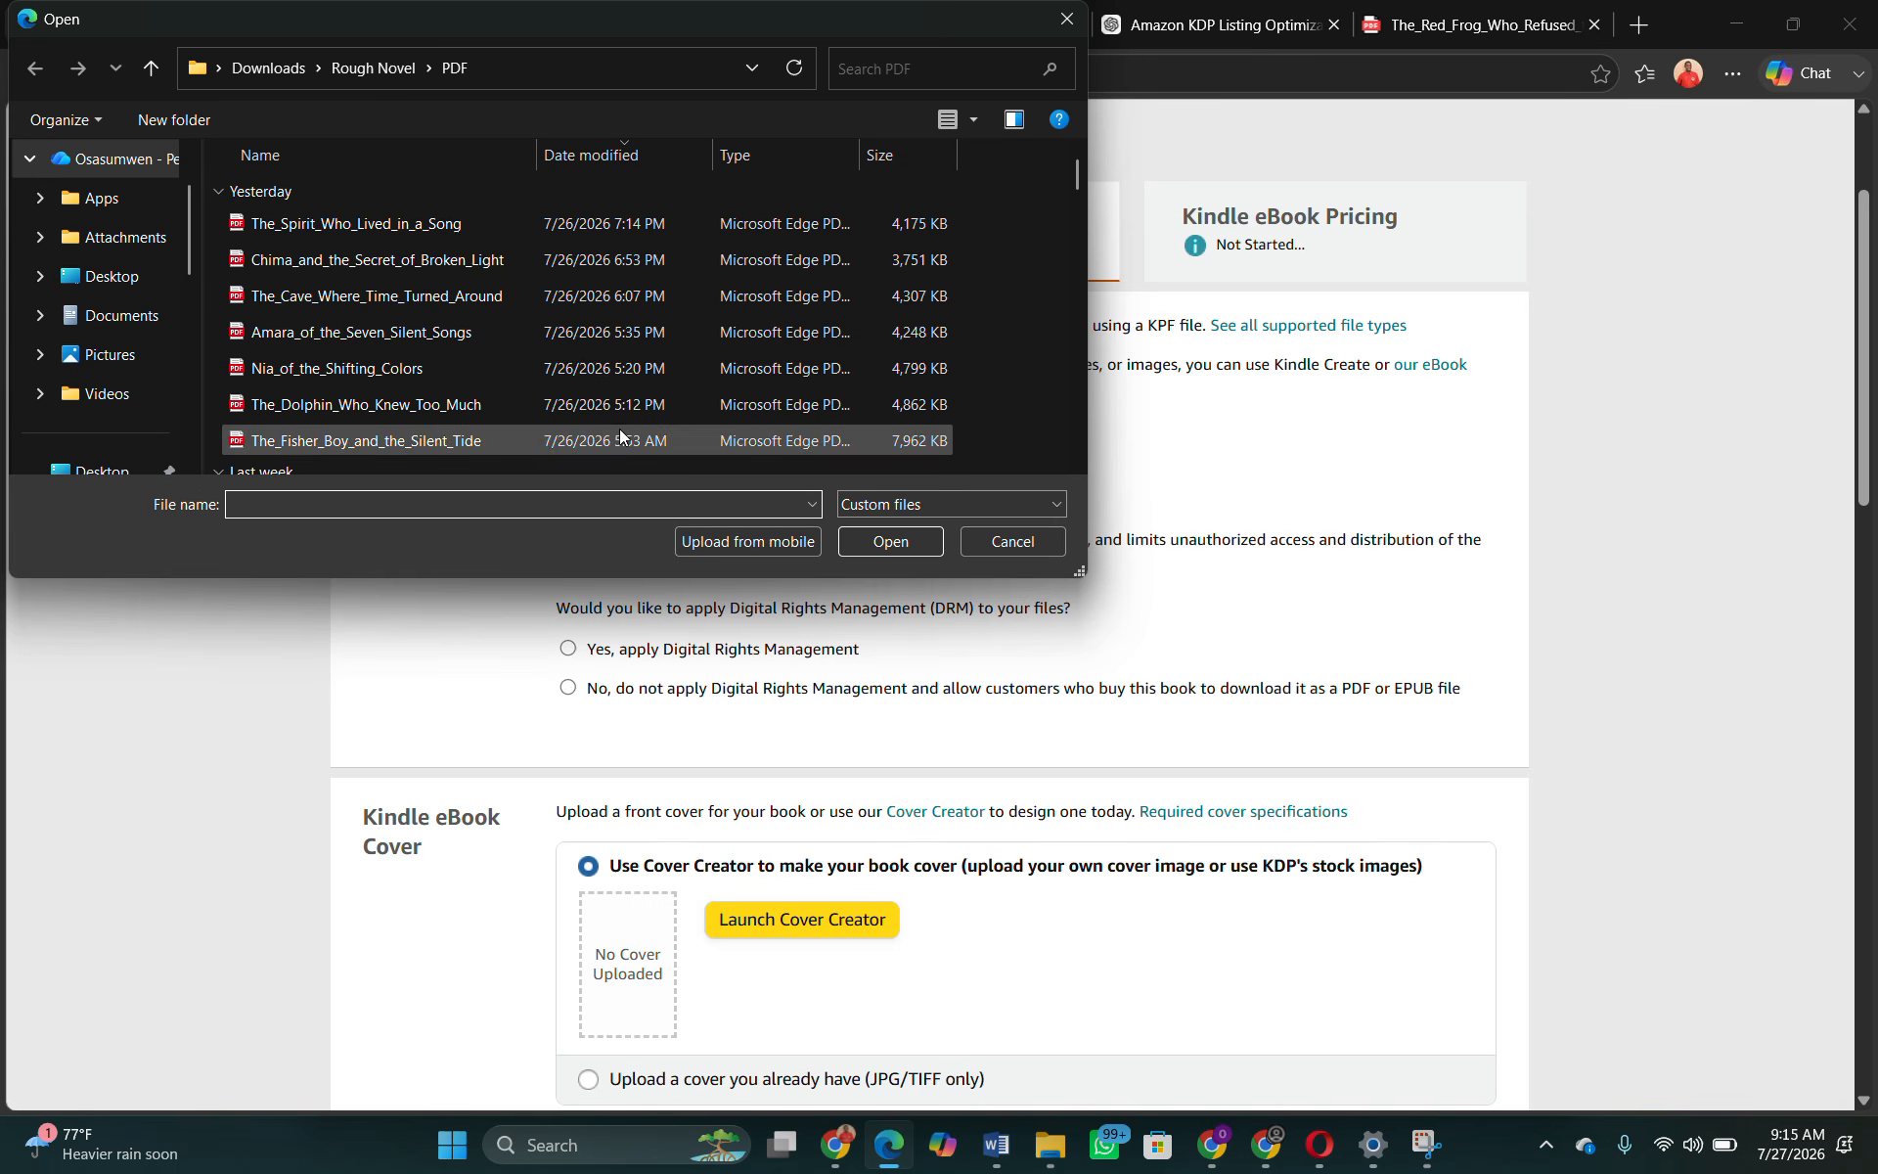
{"action": "left_click", "coordinate": [367, 68]}
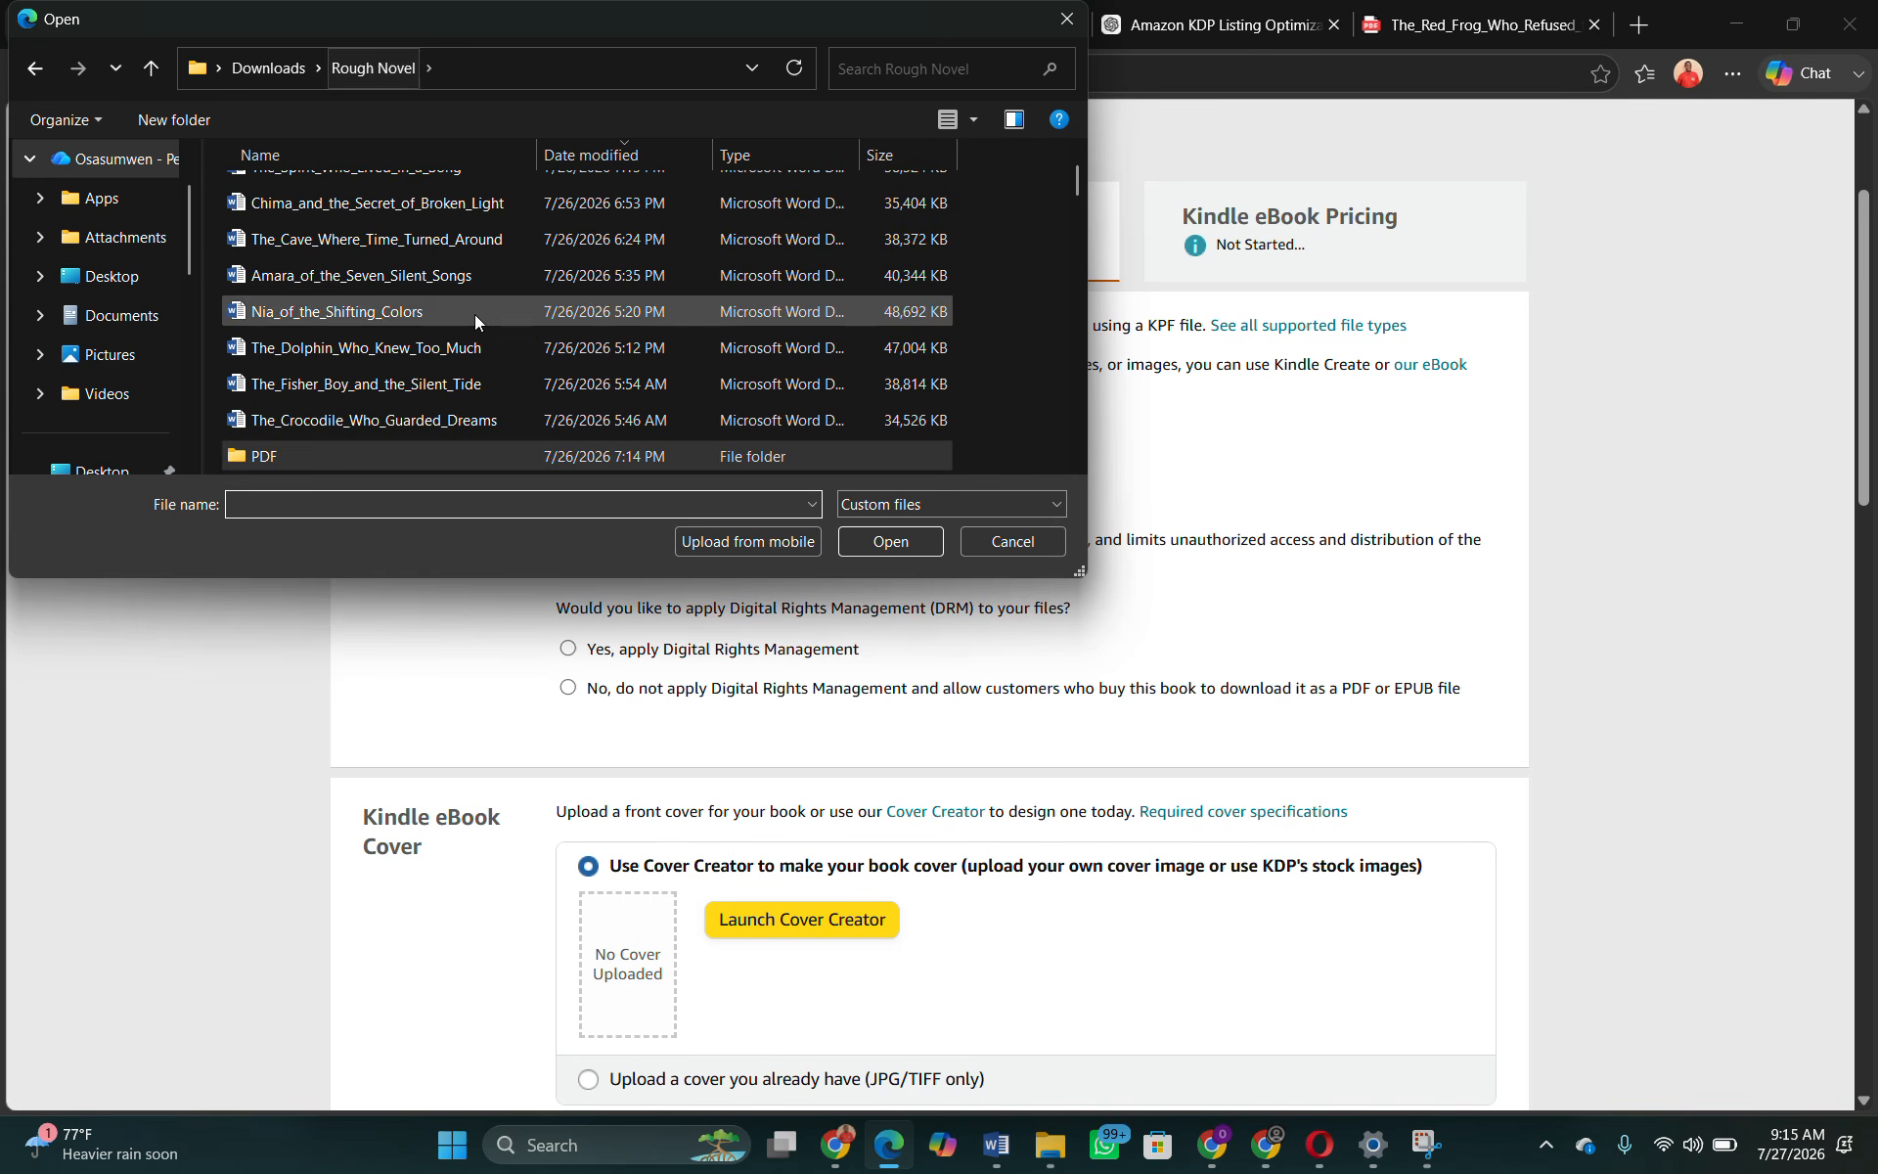
{"action": "scroll", "coordinate": [403, 373], "scroll_direction": "down", "scroll_amount": 5}
{"action": "scroll", "coordinate": [403, 374], "scroll_direction": "down", "scroll_amount": 5}
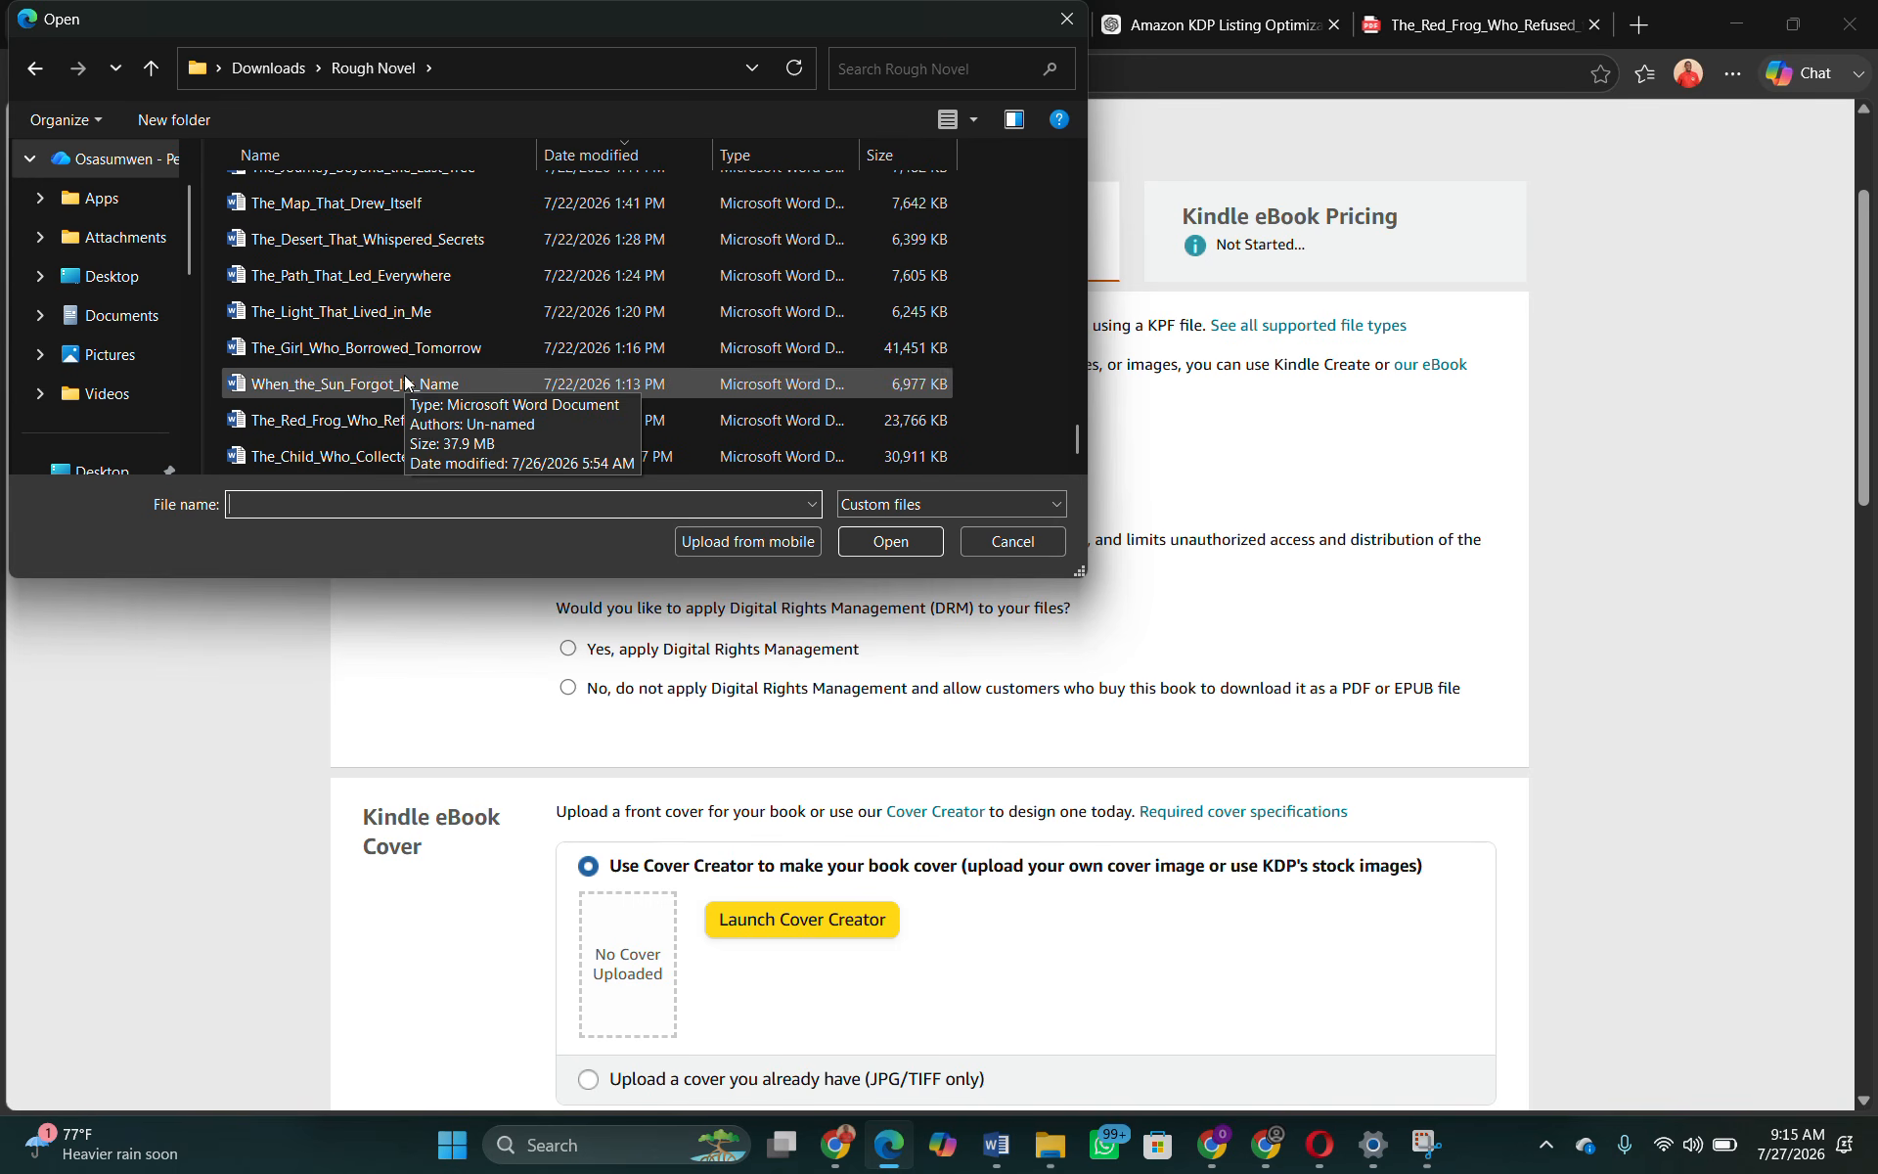
{"action": "double_click", "coordinate": [313, 420]}
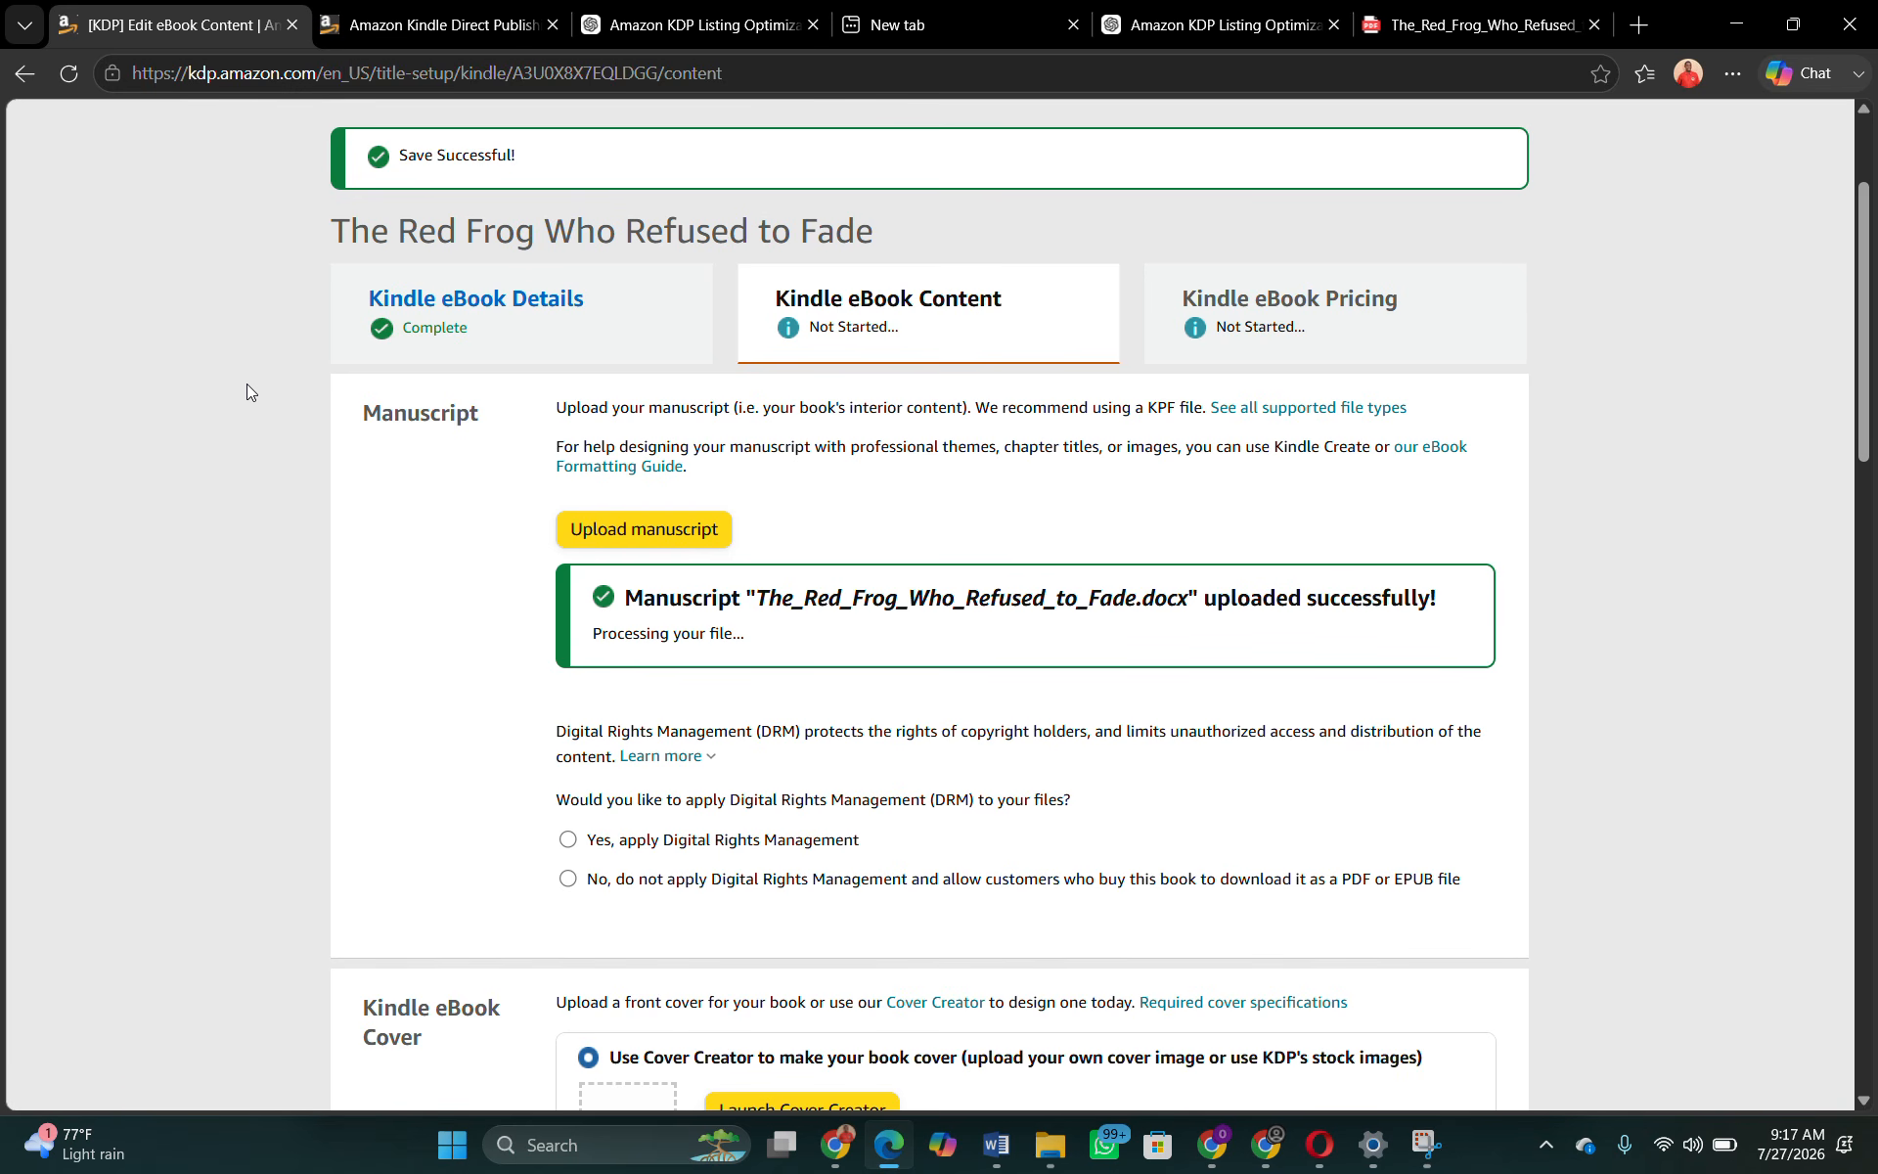
Step: Dismiss the Get Plus upgrade notice in the ChatGPT conversation and return to the KDP eBook content page
{"action": "scroll", "coordinate": [144, 469], "scroll_direction": "down", "scroll_amount": 3}
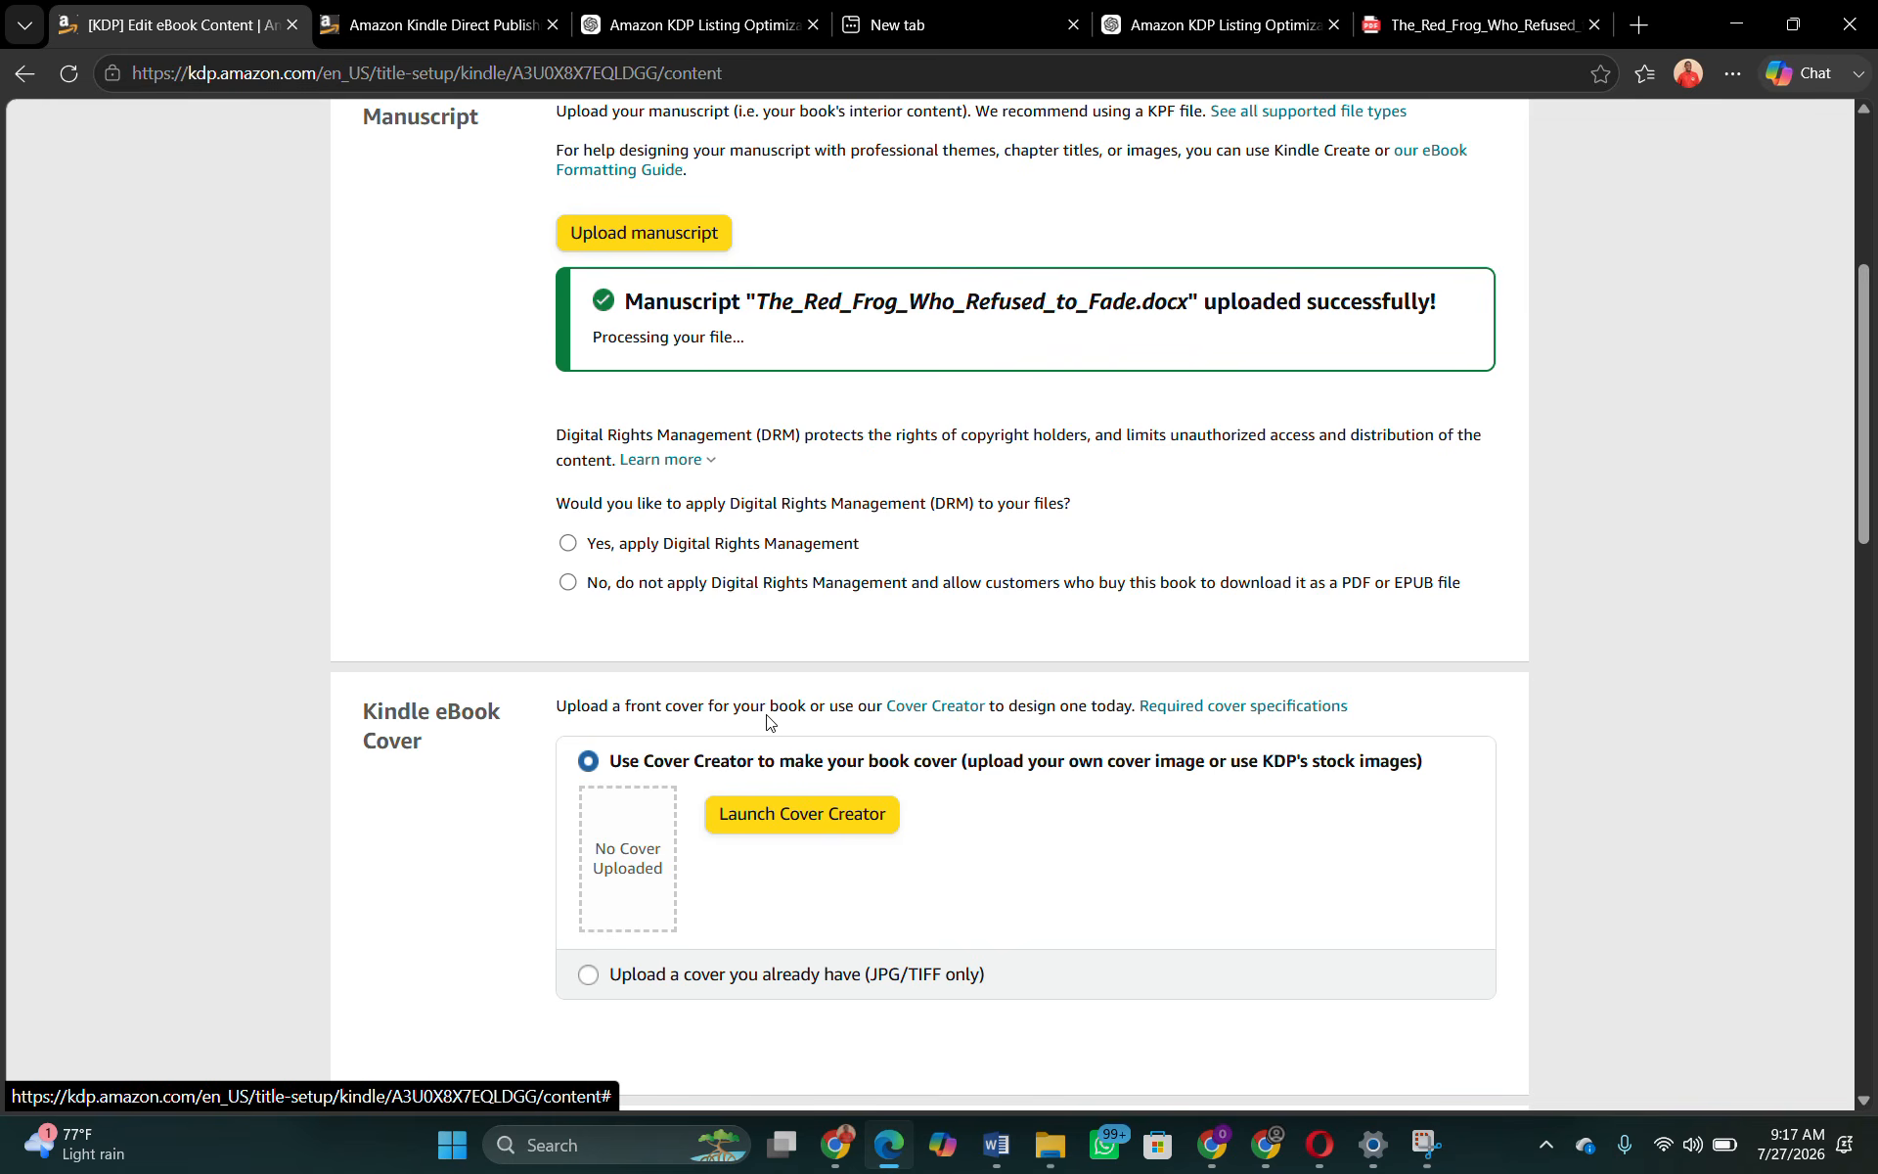
{"action": "left_click", "coordinate": [722, 29]}
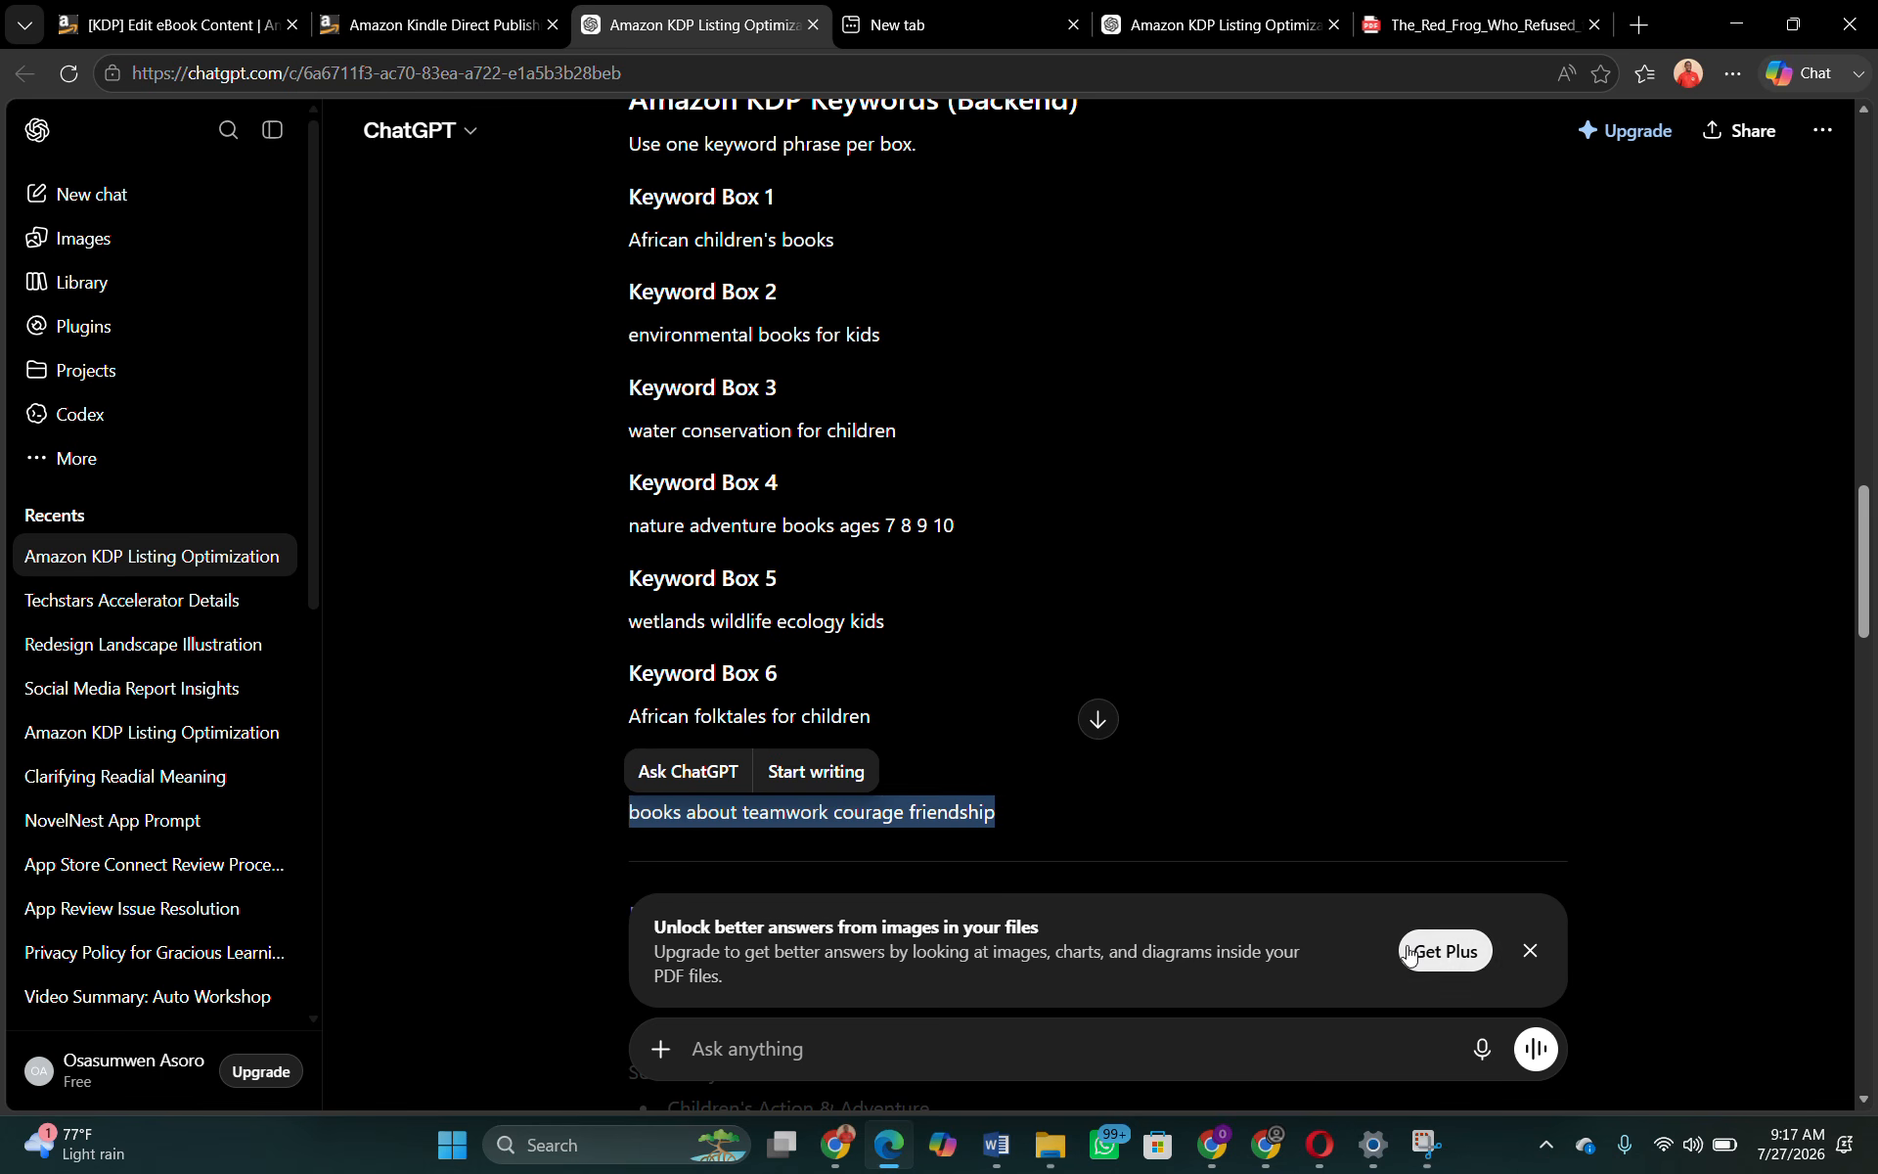
{"action": "left_click", "coordinate": [1531, 950]}
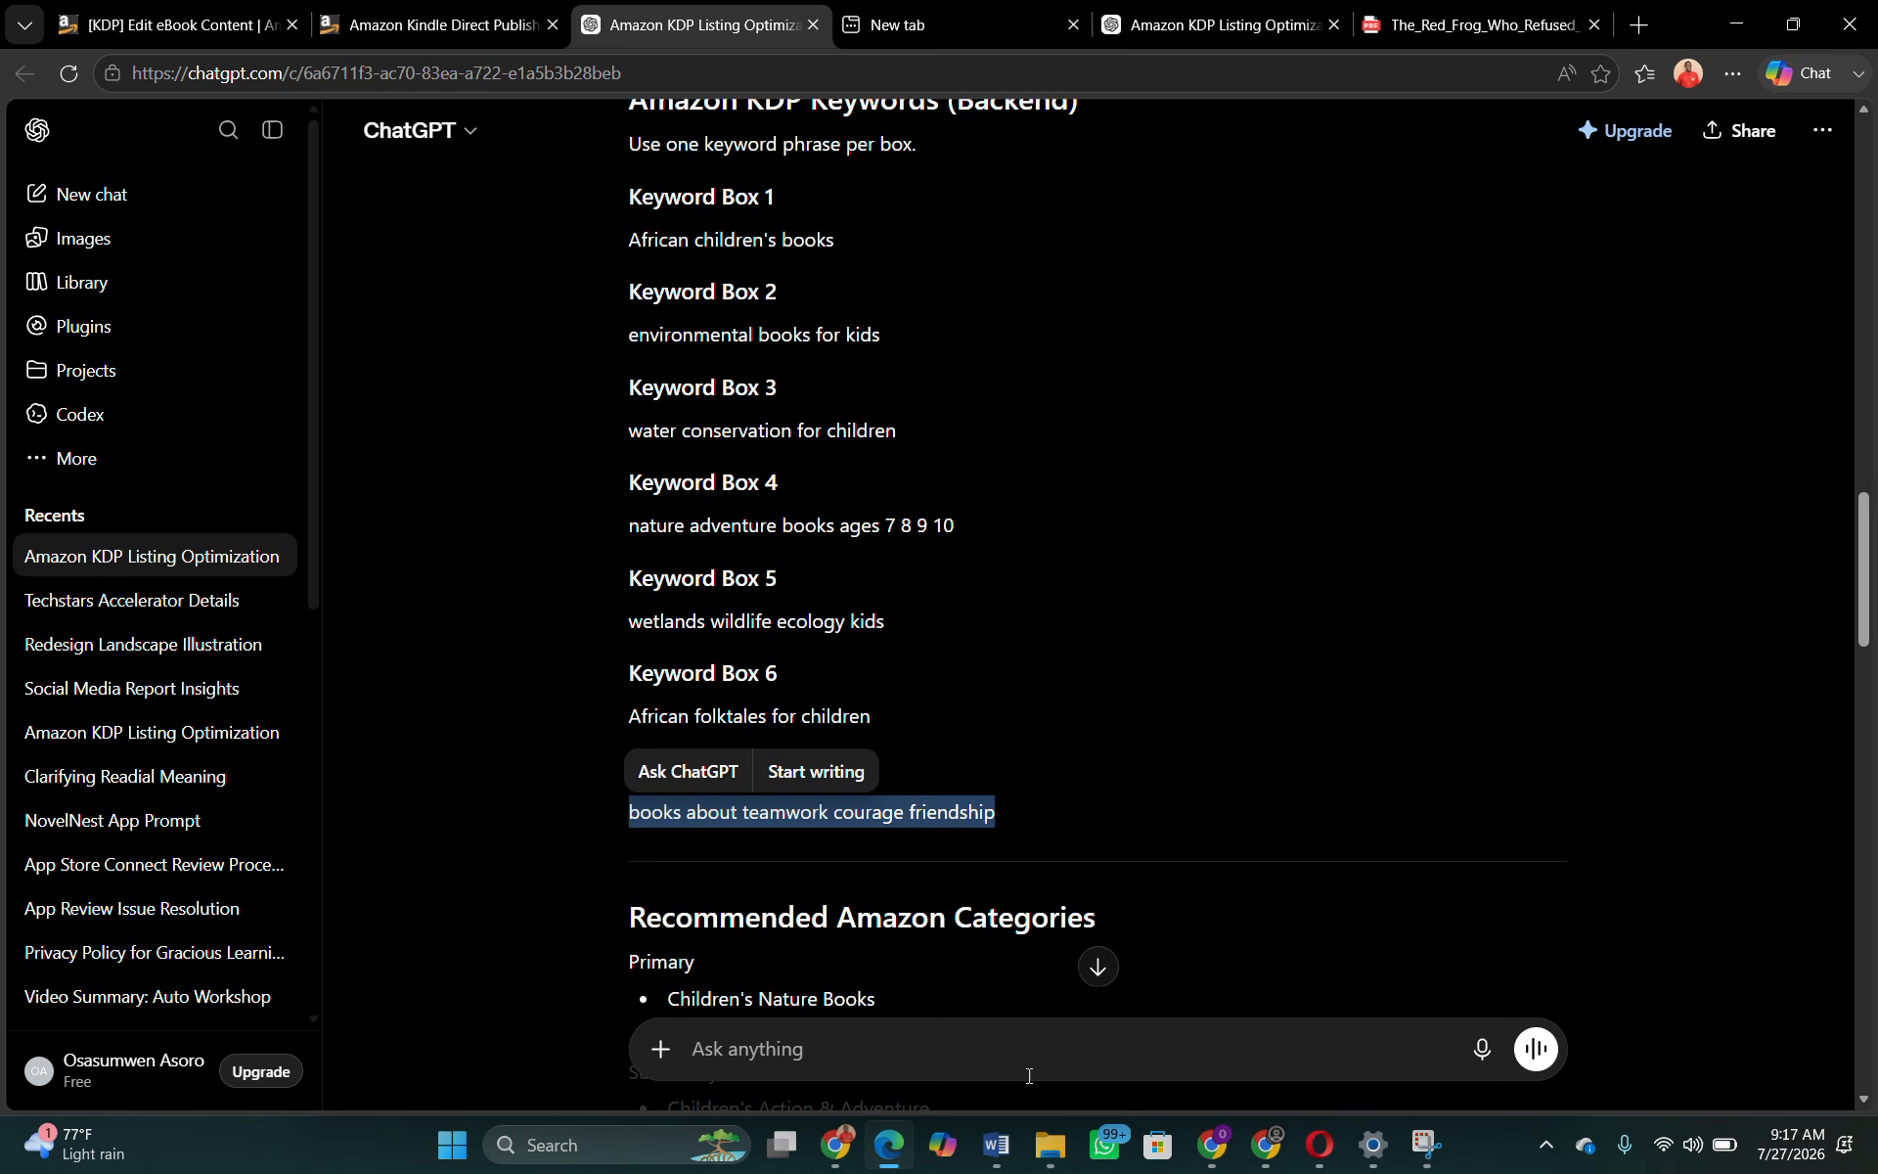
{"action": "left_click", "coordinate": [193, 22]}
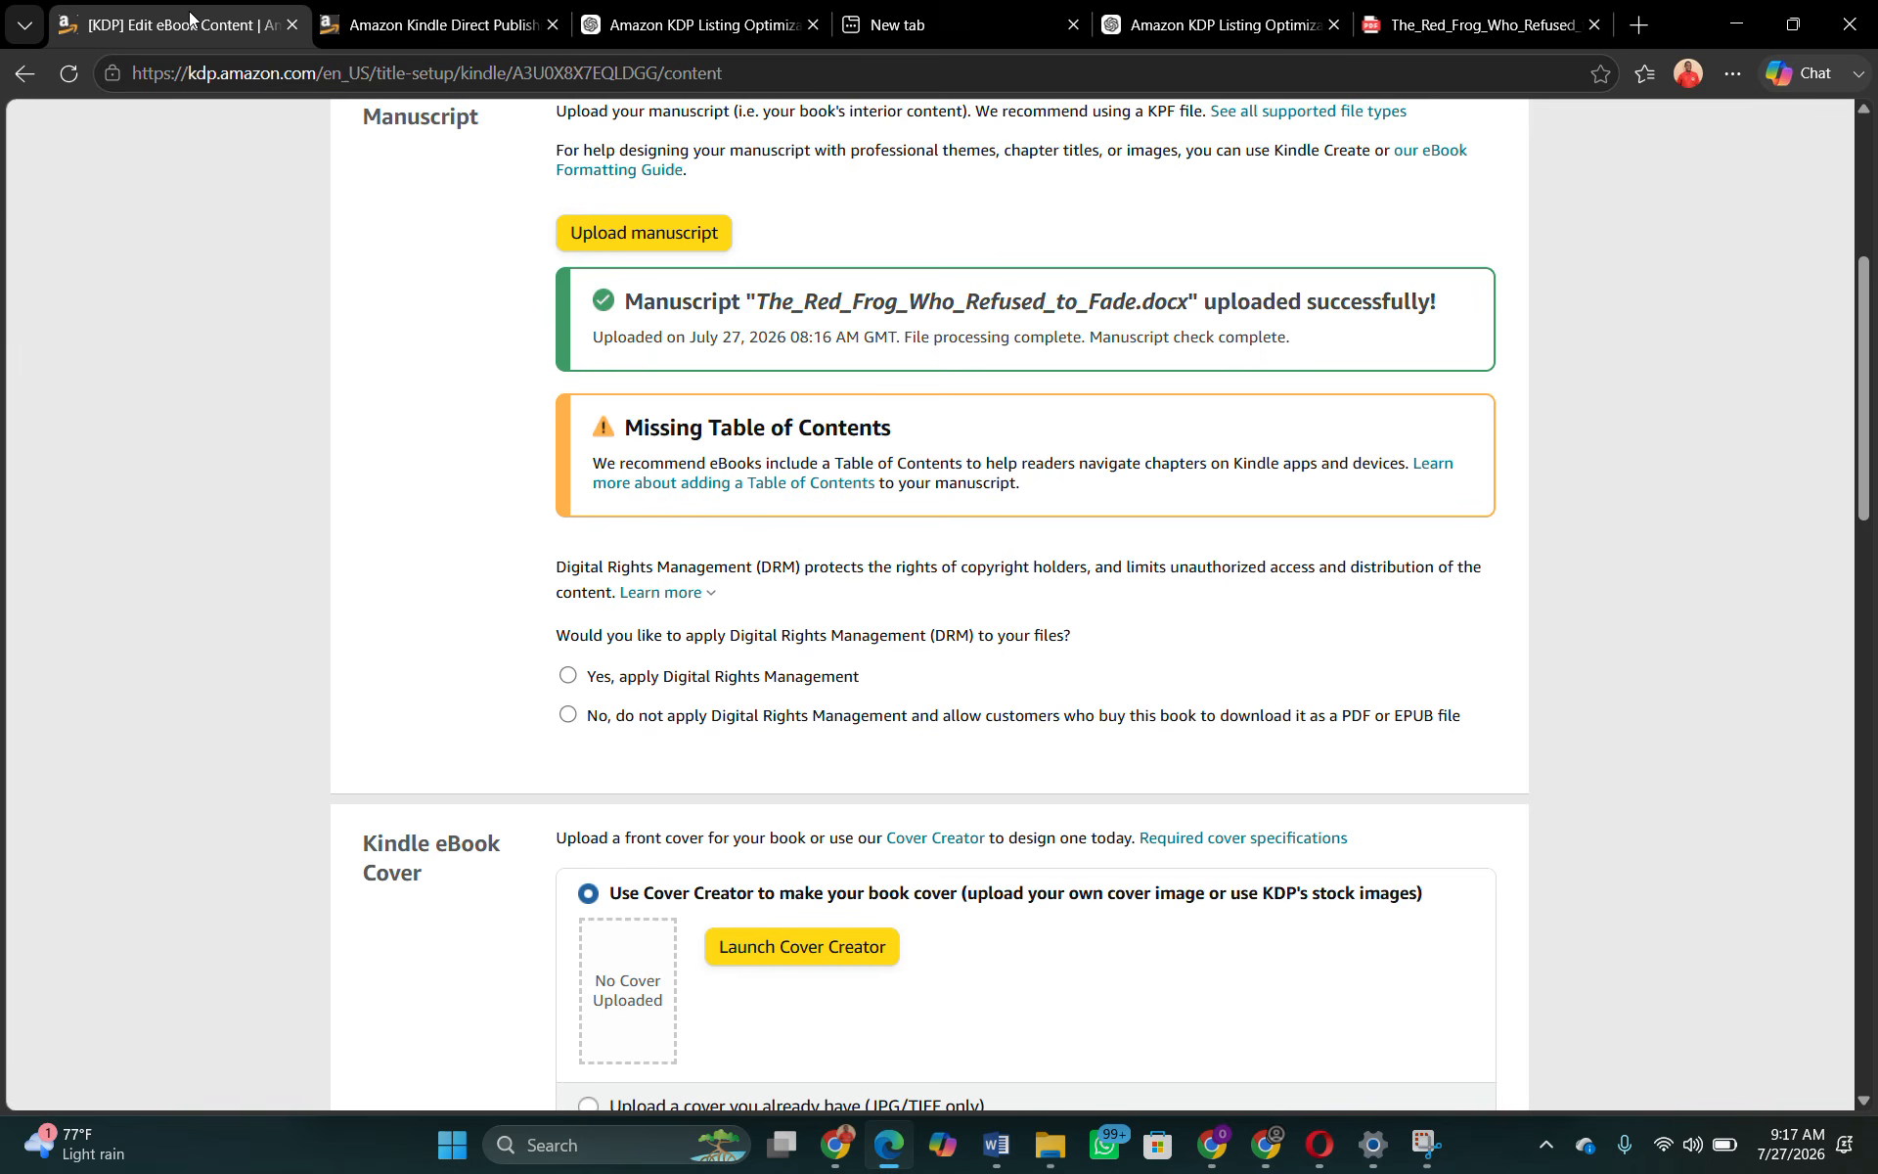
Step: Set the Kindle eBook cover option to upload an existing JPG/TIFF cover
{"action": "scroll", "coordinate": [835, 638], "scroll_direction": "down", "scroll_amount": 1}
{"action": "scroll", "coordinate": [835, 639], "scroll_direction": "down", "scroll_amount": 5}
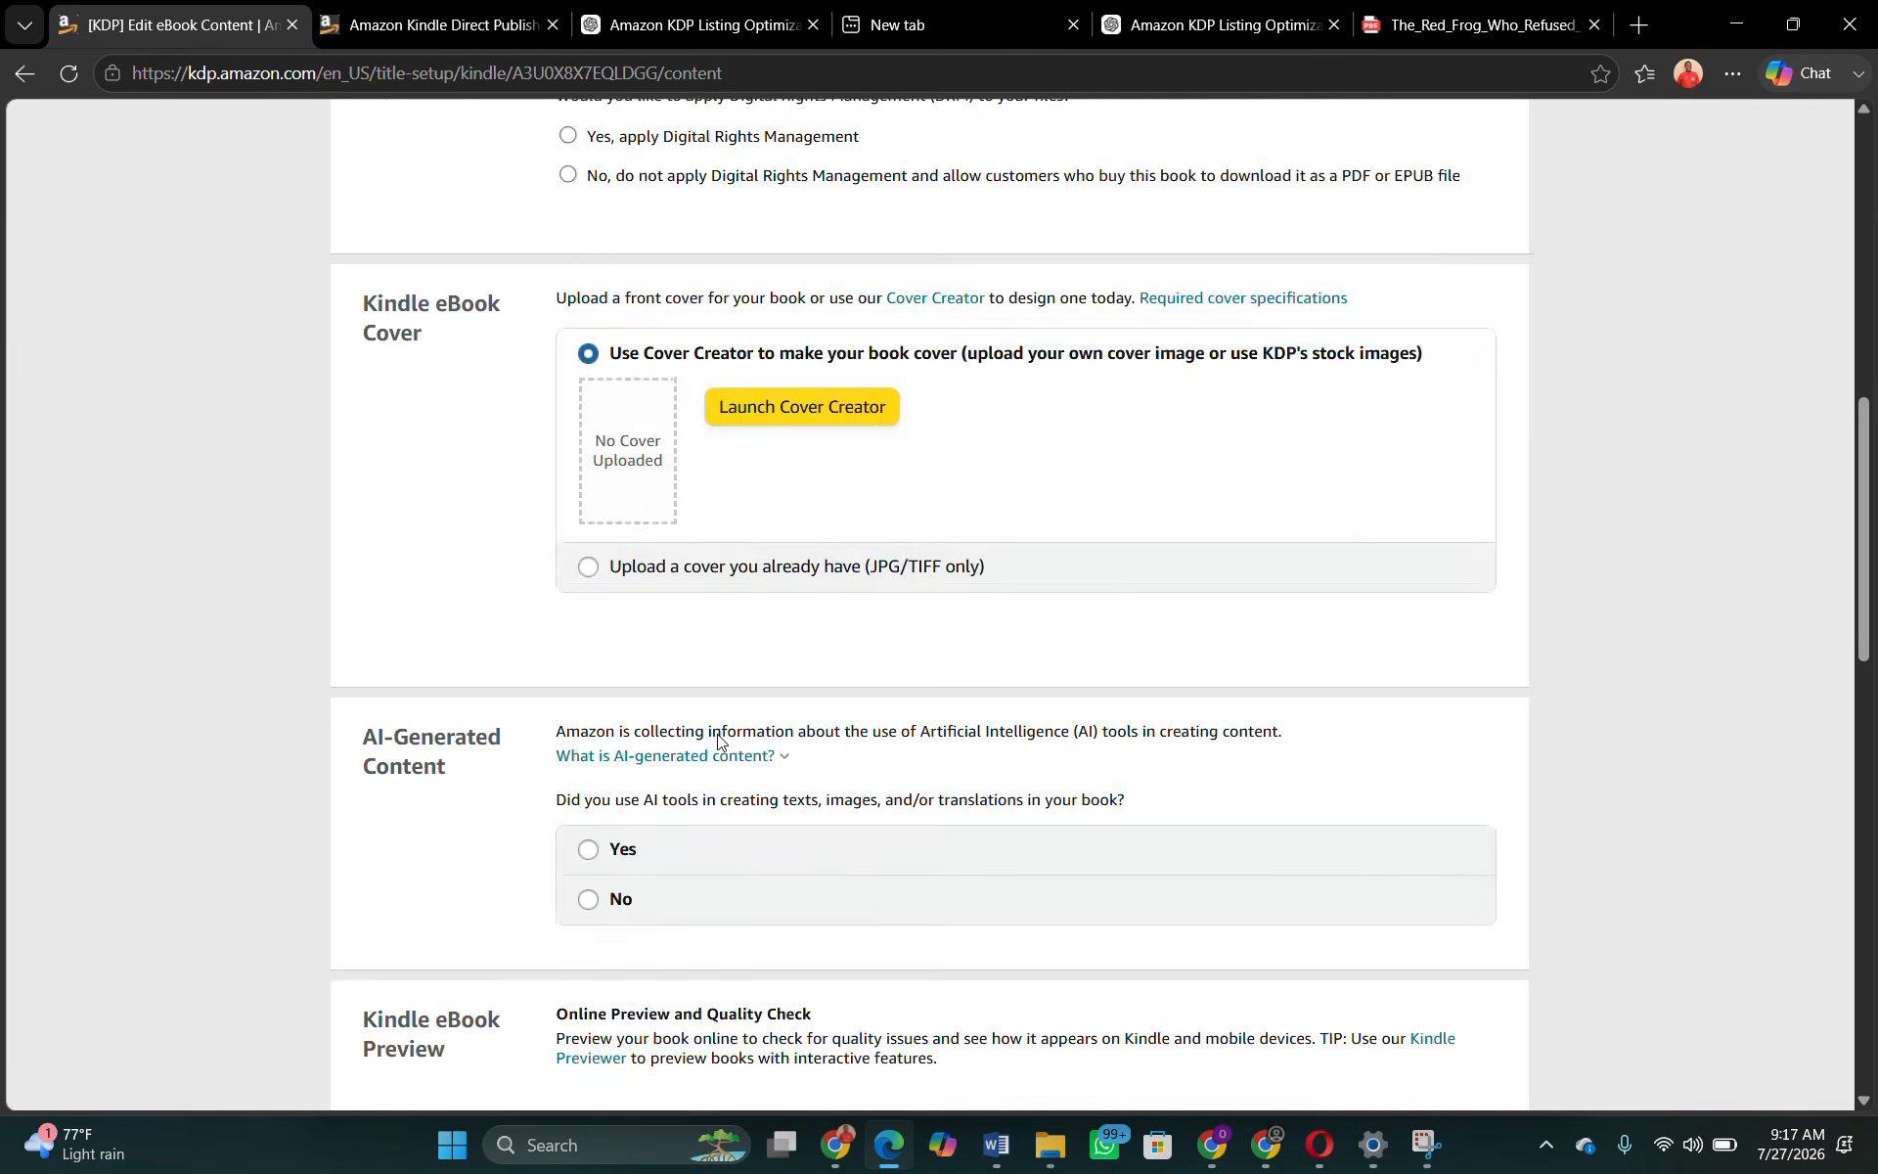
{"action": "left_click", "coordinate": [578, 564]}
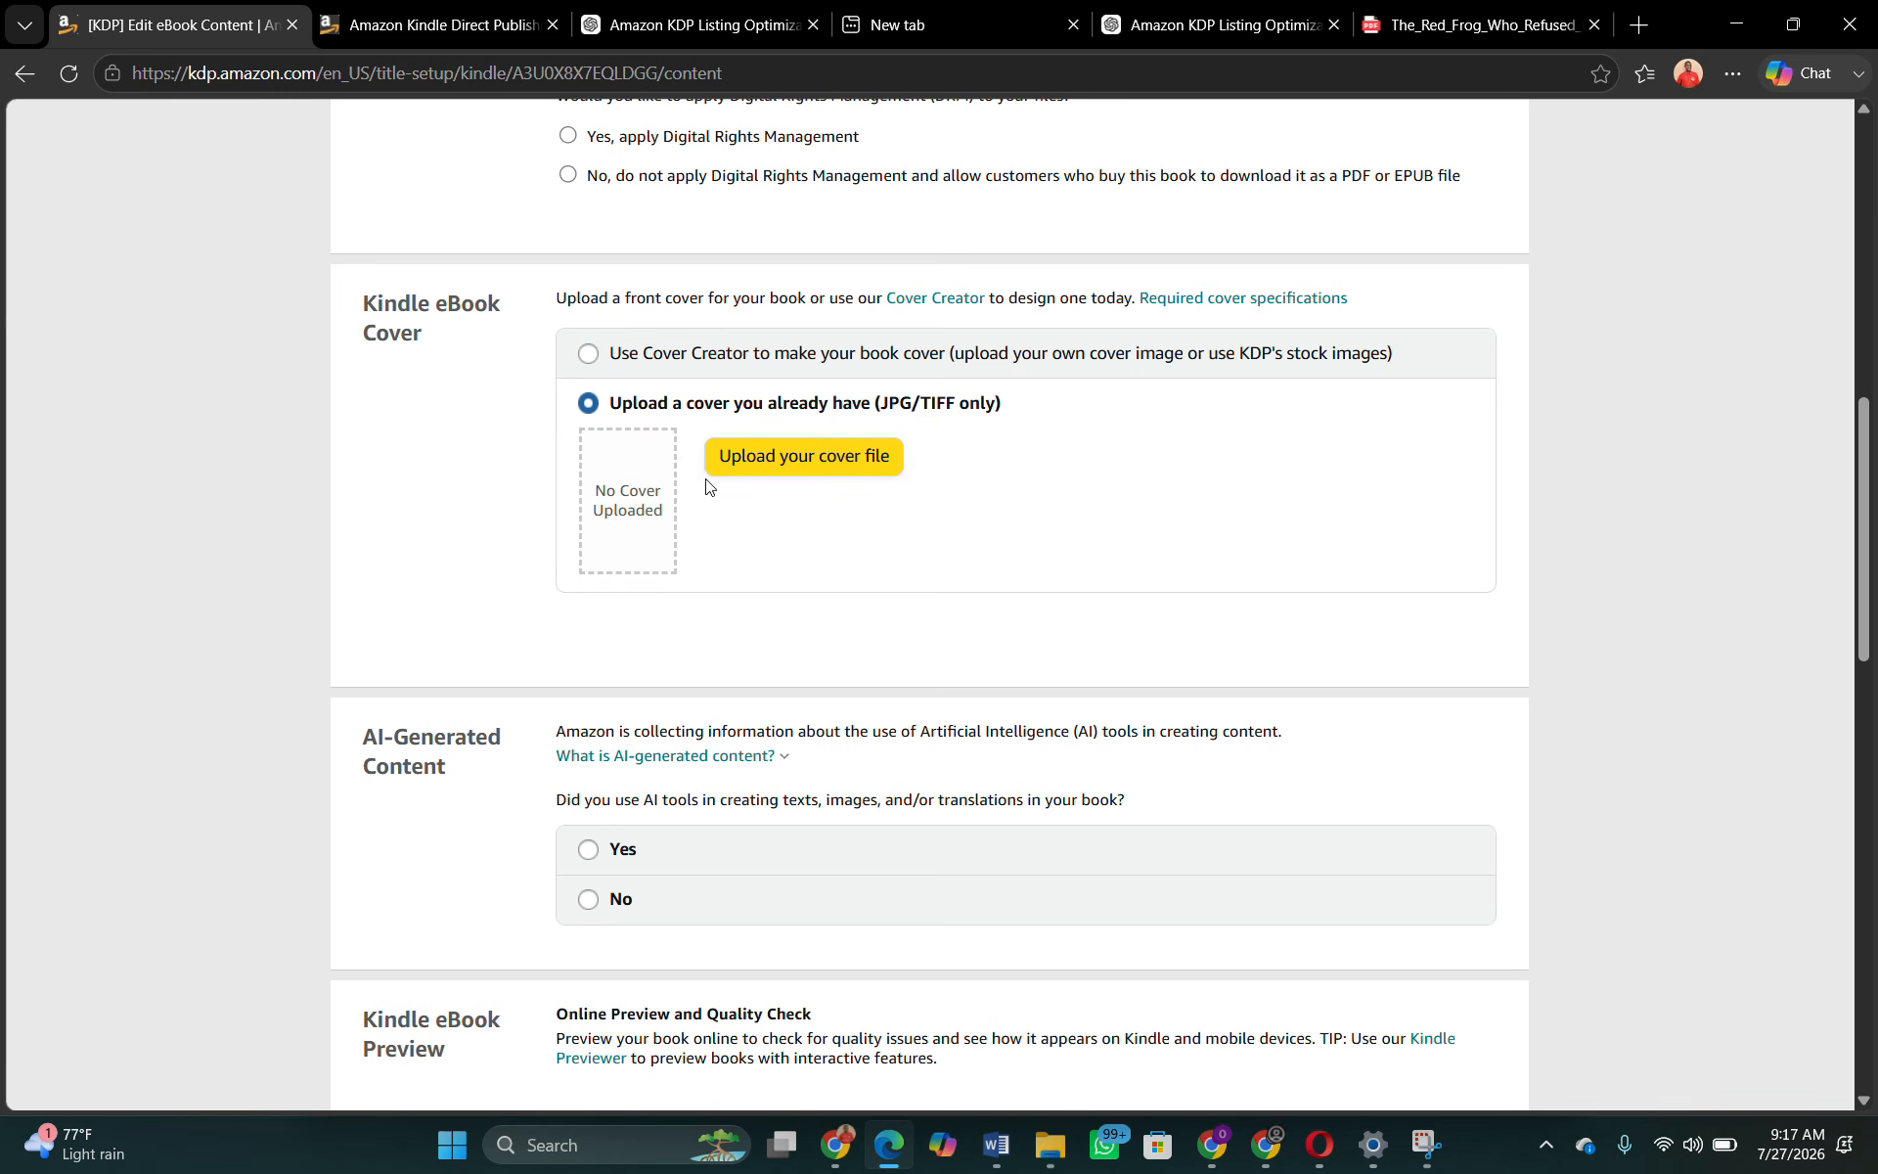
Step: Review KDP's required cover specifications for eBook cover images, and close the help page
{"action": "scroll", "coordinate": [894, 403], "scroll_direction": "up", "scroll_amount": 1}
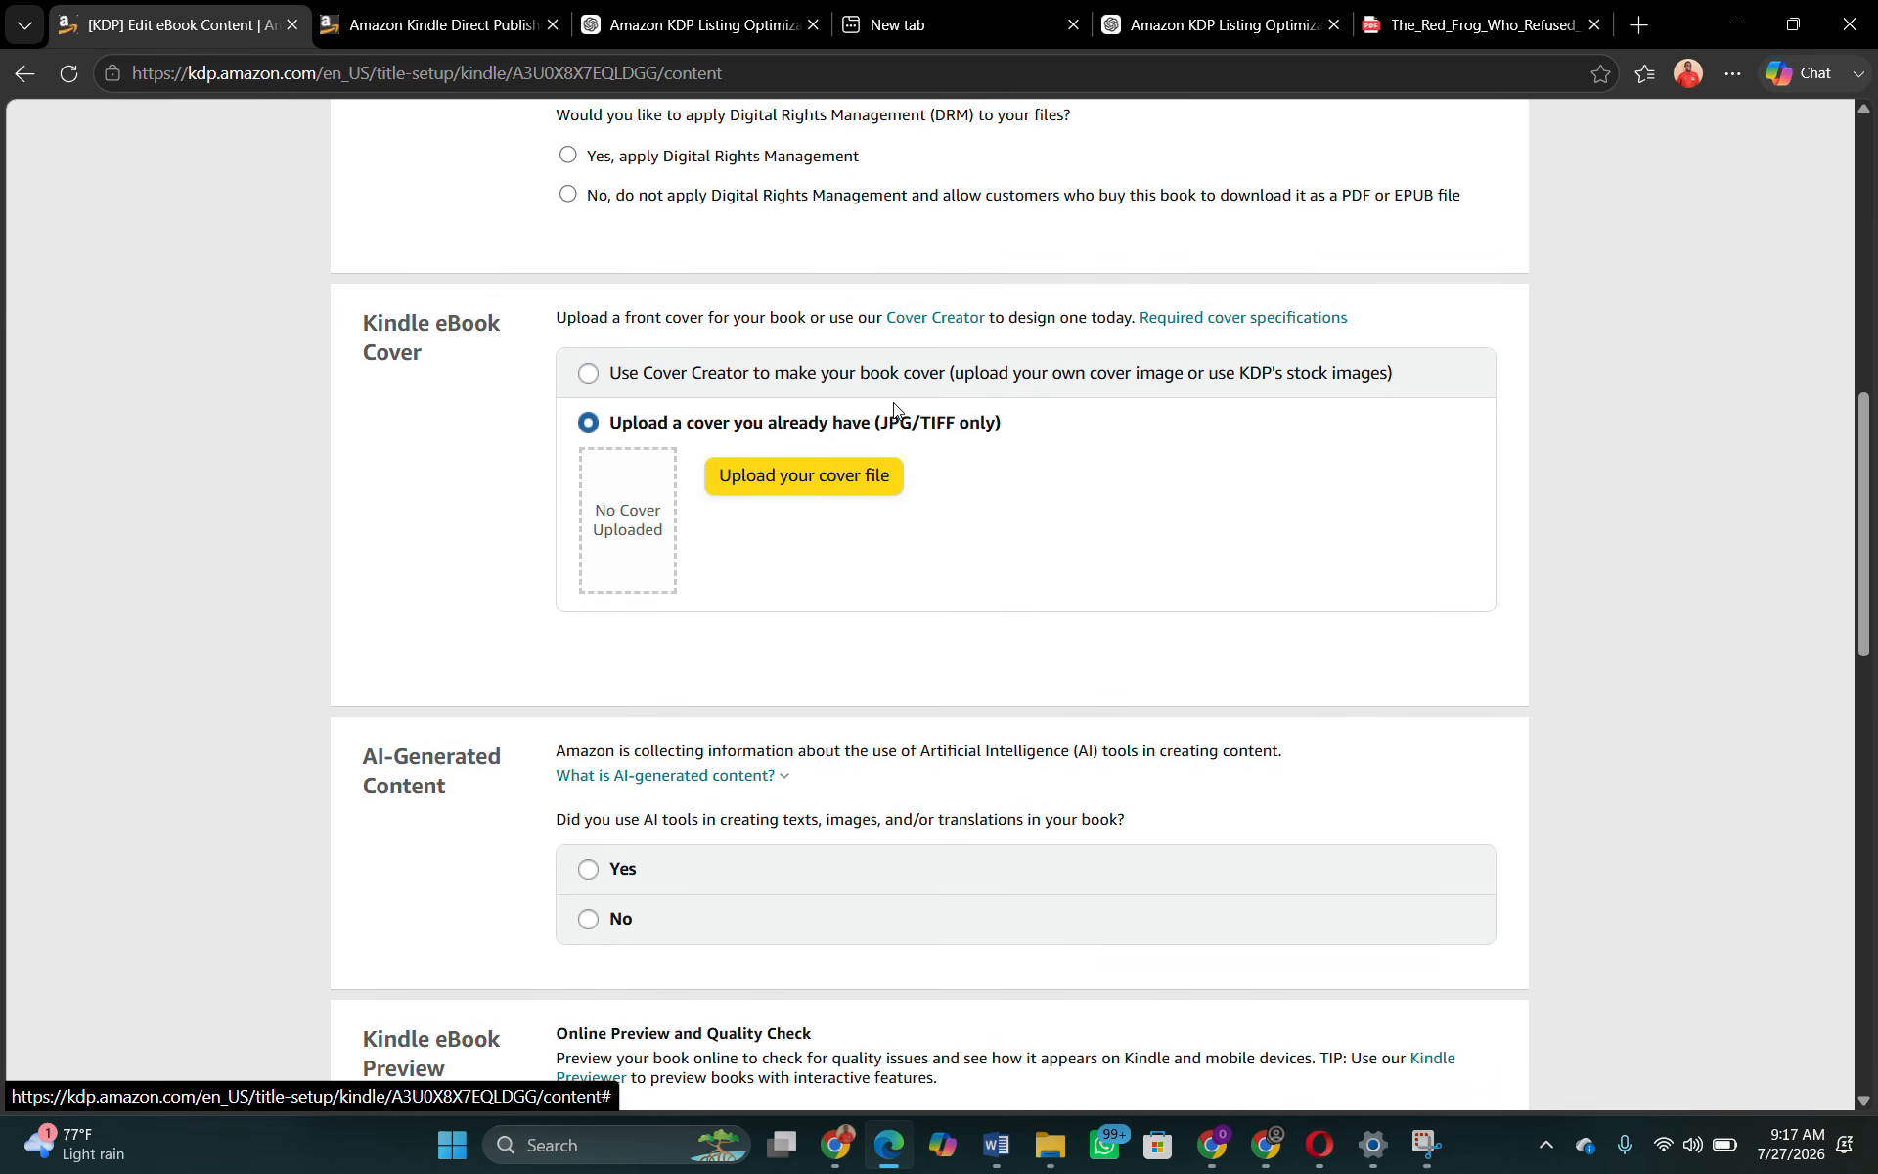
{"action": "scroll", "coordinate": [893, 409], "scroll_direction": "up", "scroll_amount": 1}
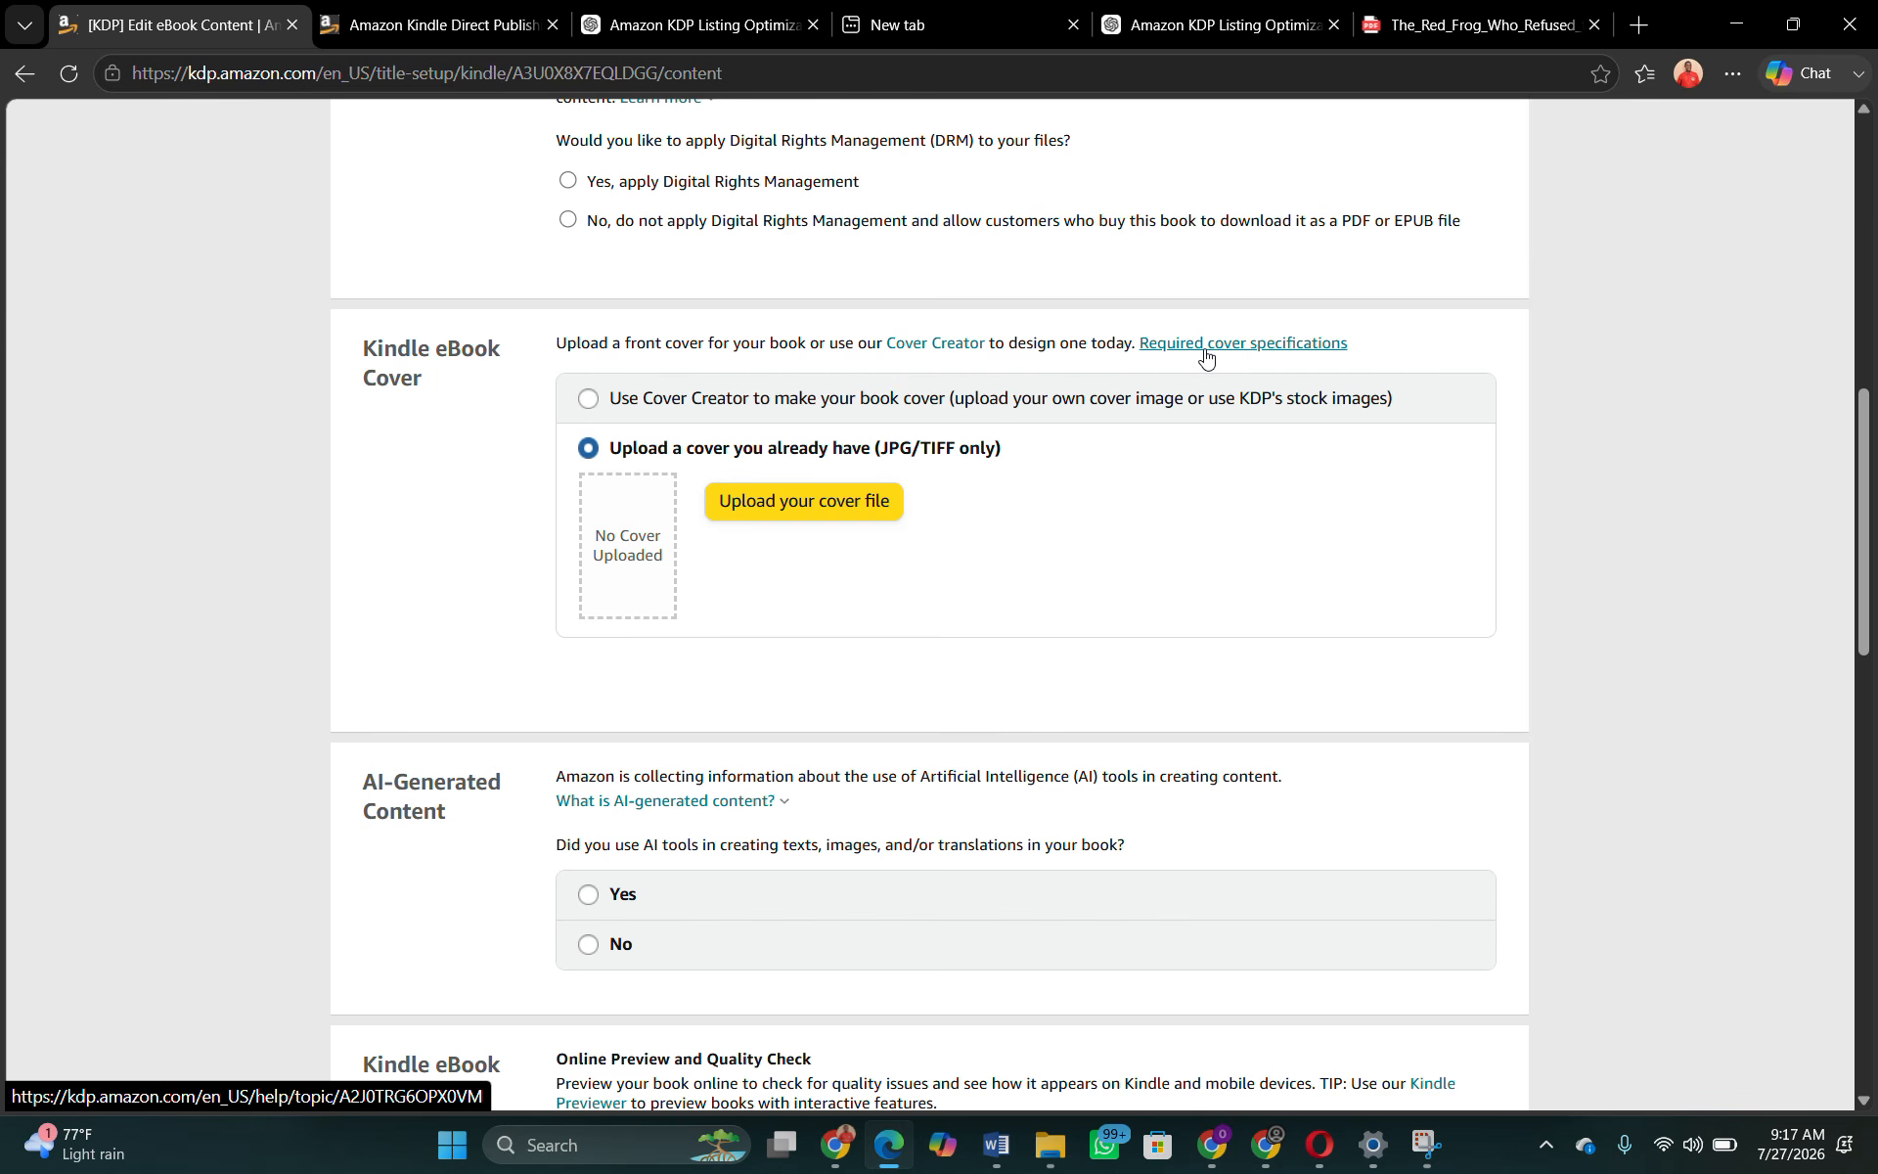
{"action": "left_click", "coordinate": [1205, 344]}
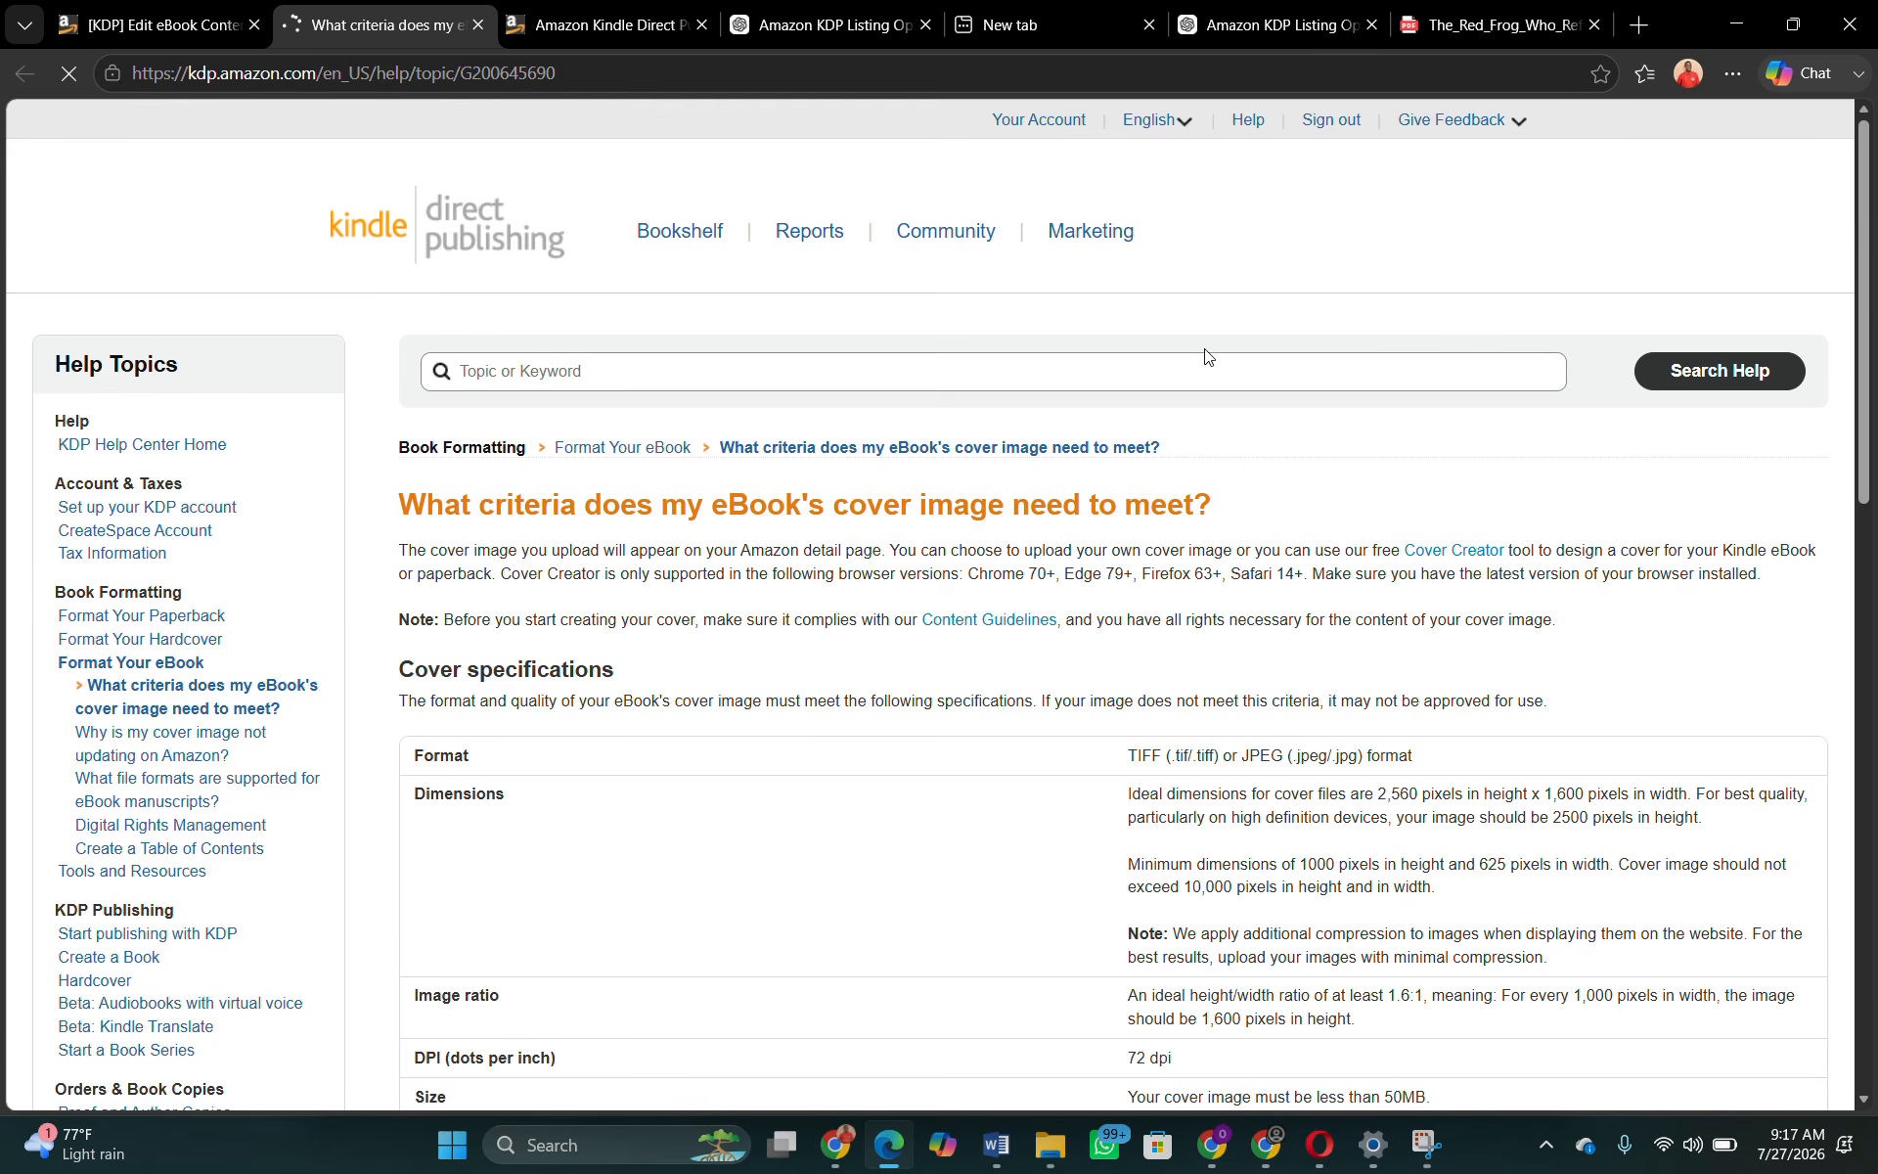
{"action": "scroll", "coordinate": [961, 697], "scroll_direction": "down", "scroll_amount": 3}
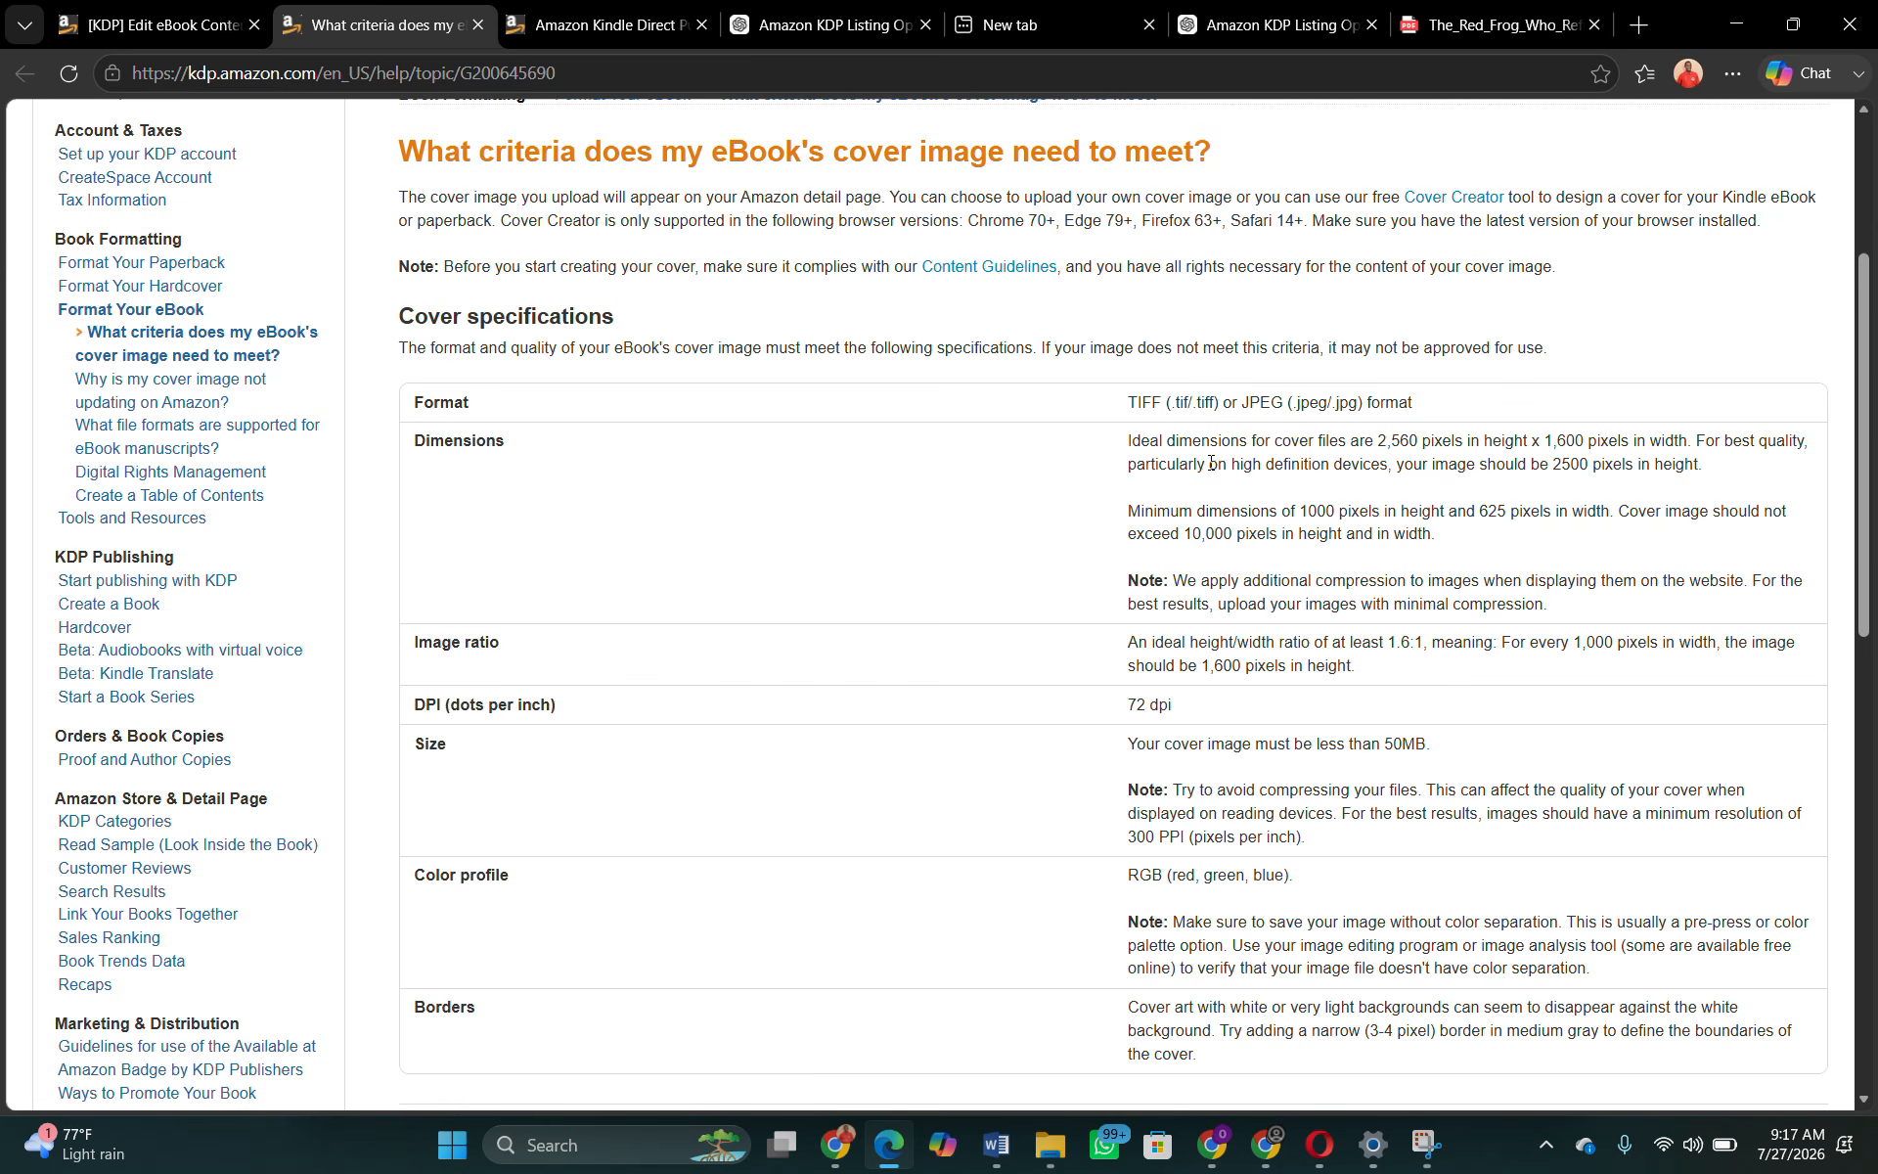
{"action": "scroll", "coordinate": [851, 737], "scroll_direction": "down", "scroll_amount": 2}
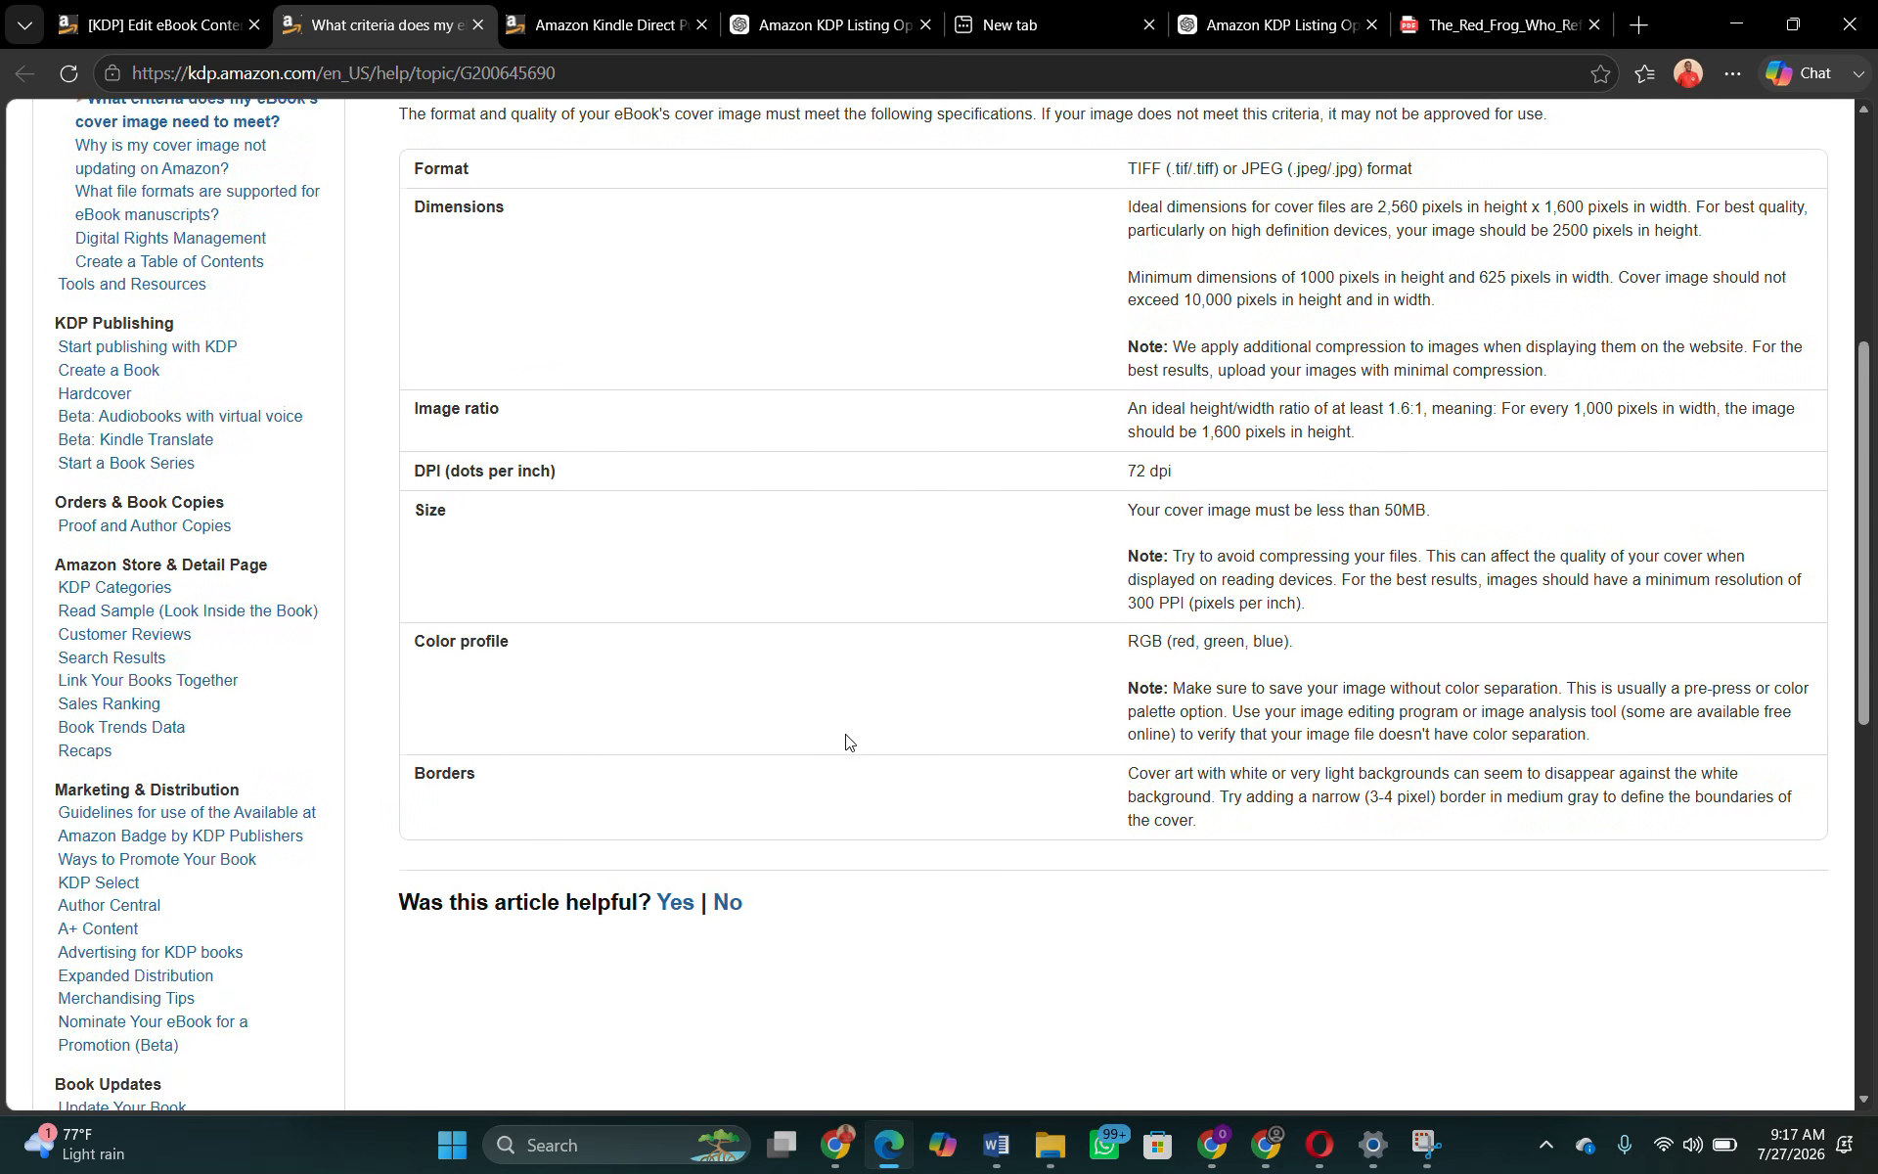
{"action": "scroll", "coordinate": [851, 738], "scroll_direction": "up", "scroll_amount": 5}
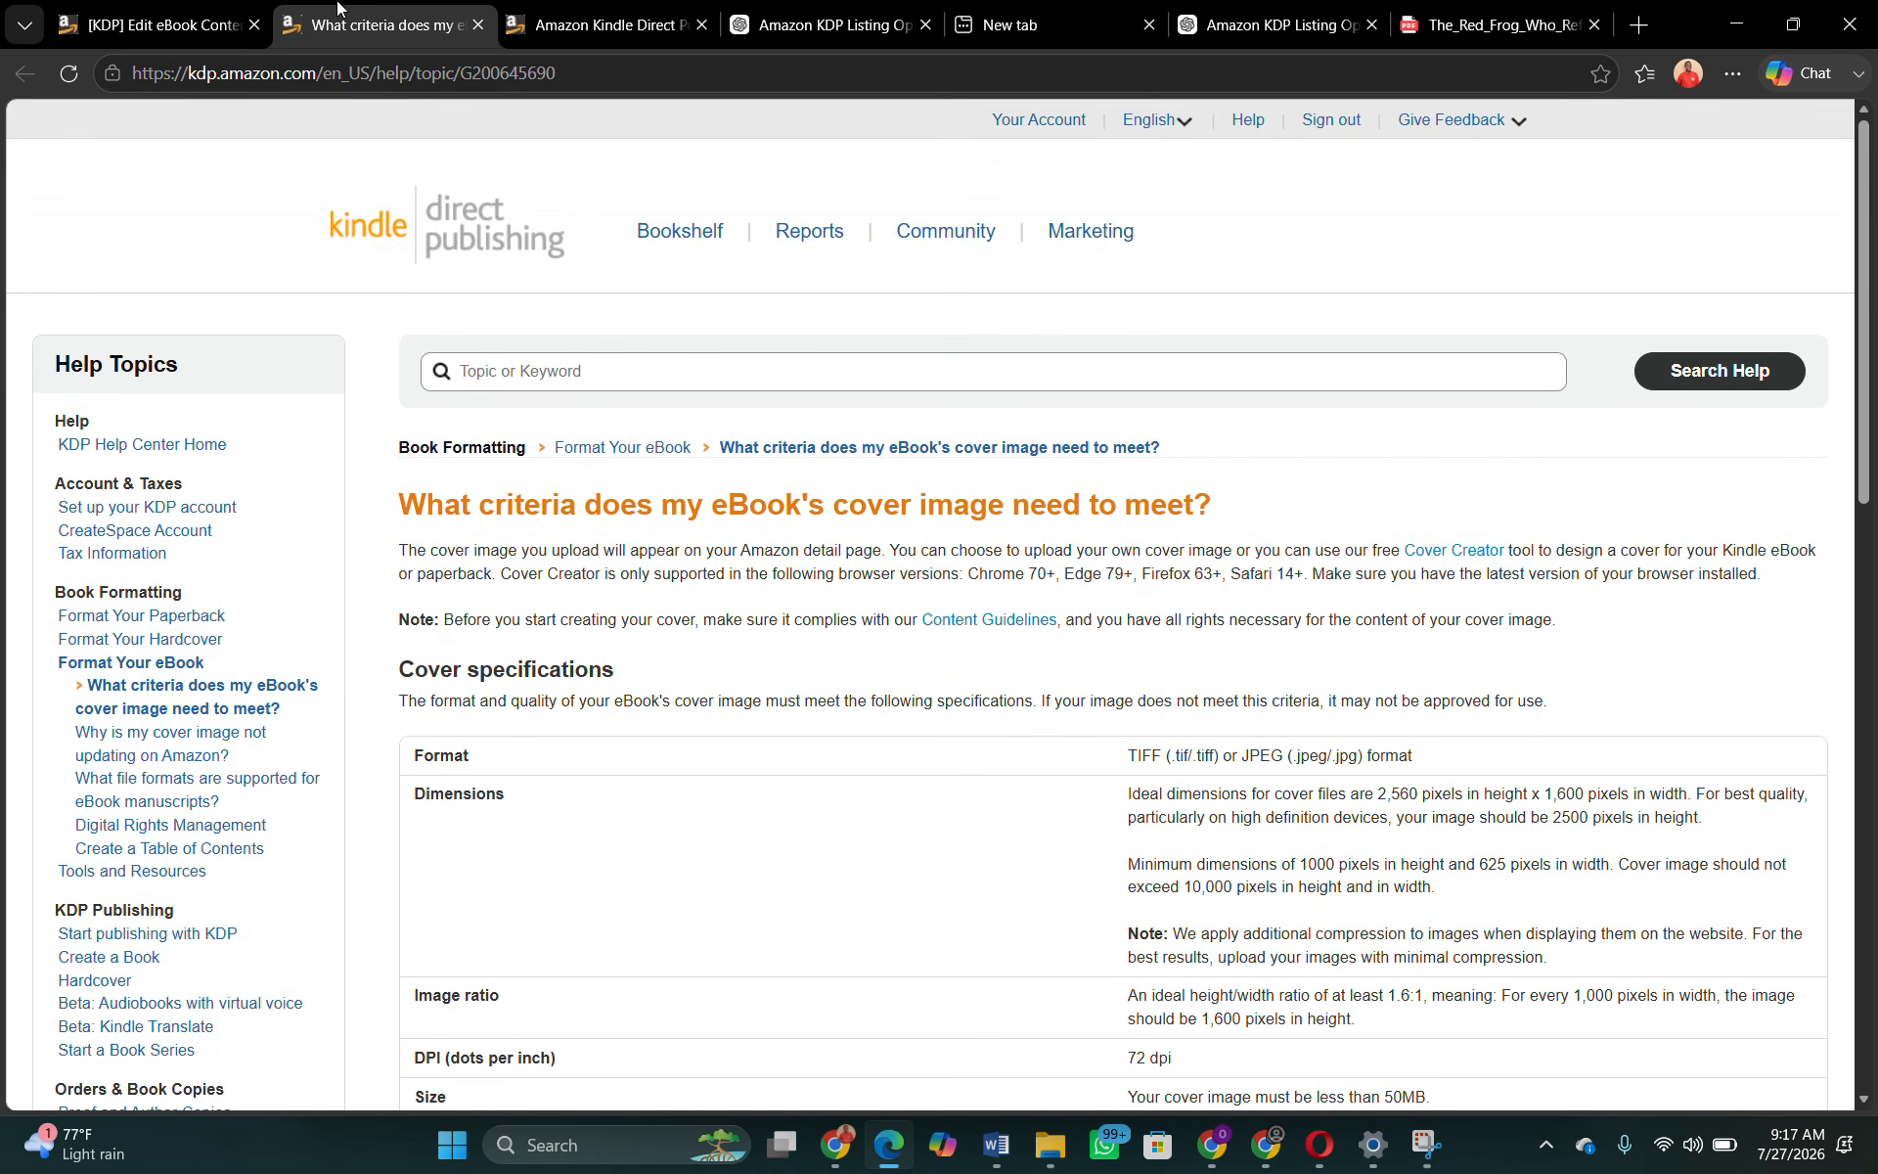
{"action": "left_click", "coordinate": [477, 24]}
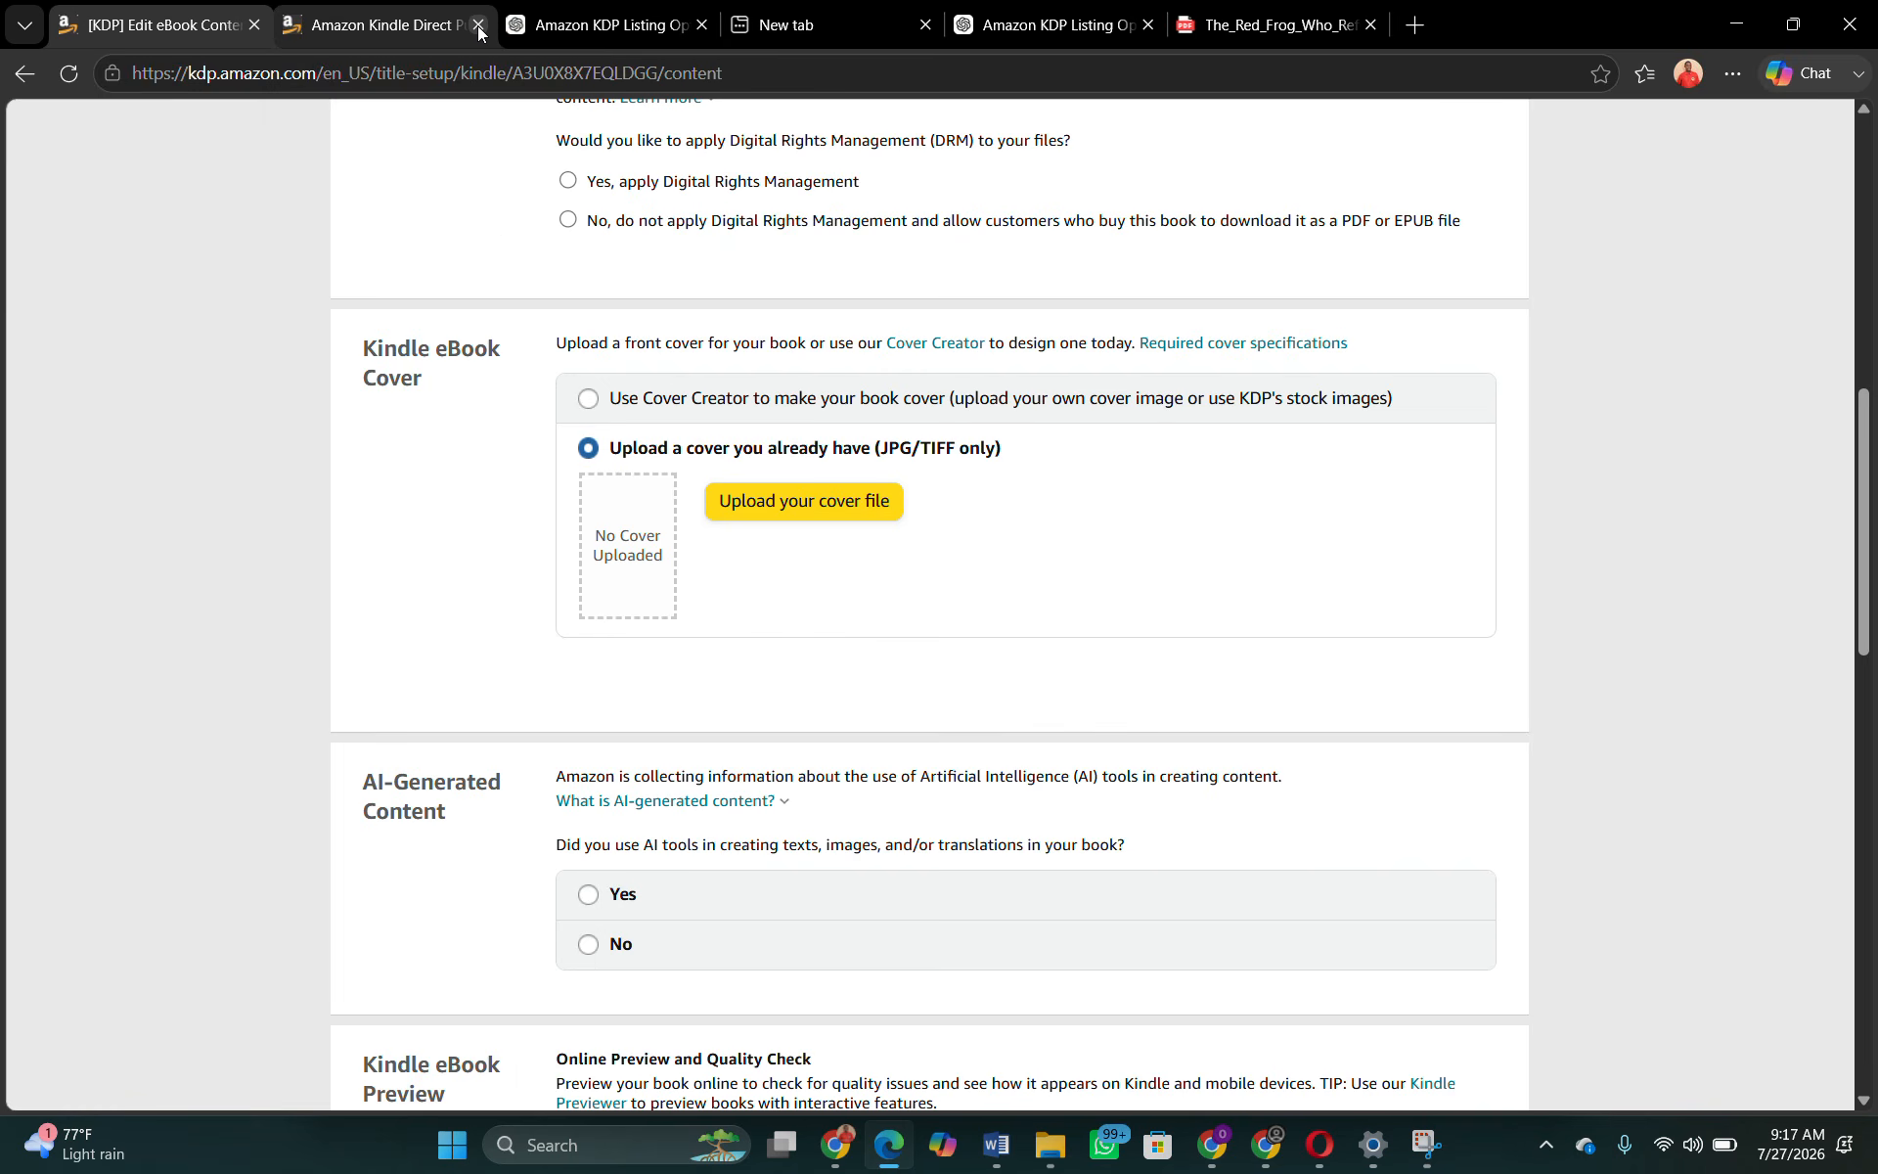
Step: In the ChatGPT listing conversation, submit the prompt "create the book cover for ebook" with the Create image tool
{"action": "left_click", "coordinate": [618, 24]}
{"action": "left_click", "coordinate": [733, 1061]}
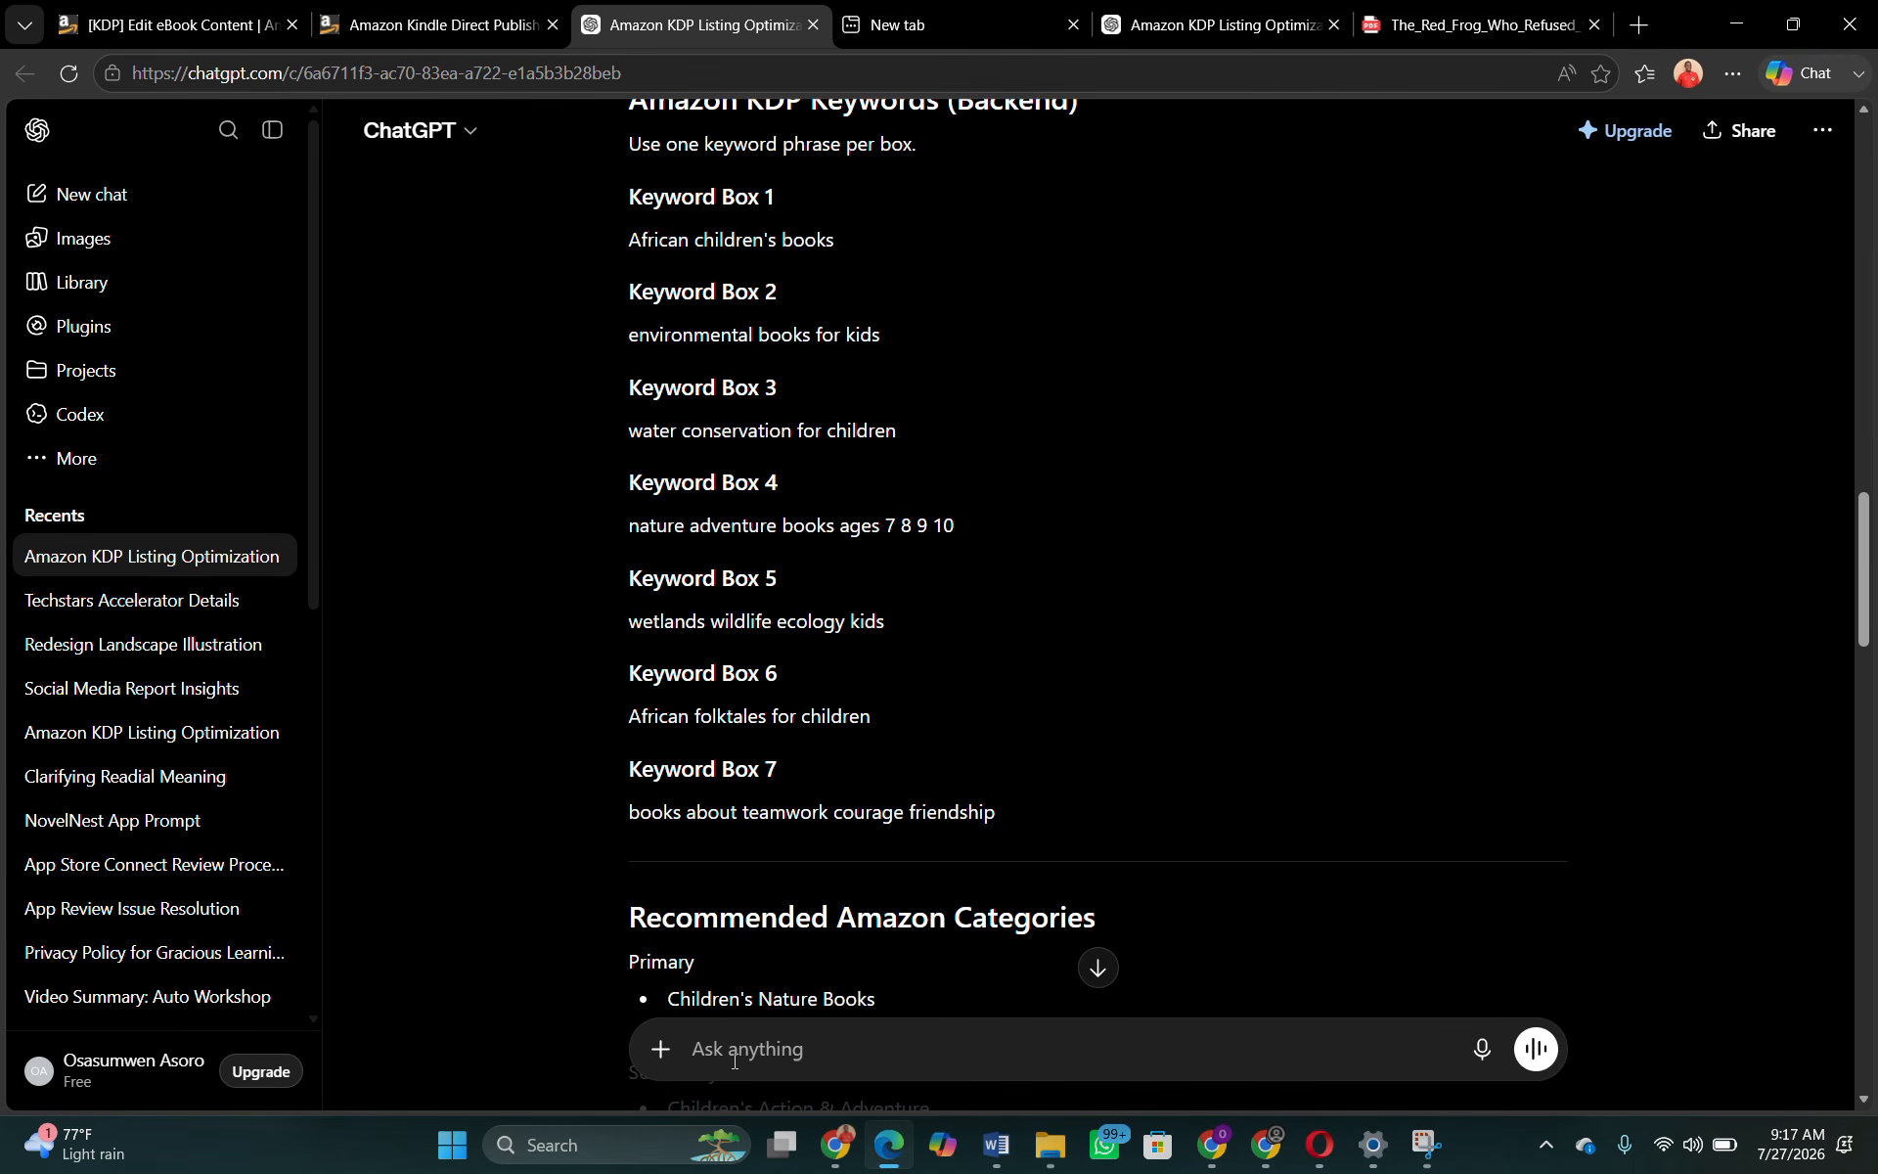
{"action": "type", "text": "create the bo"}
{"action": "type", "text": "ok co"}
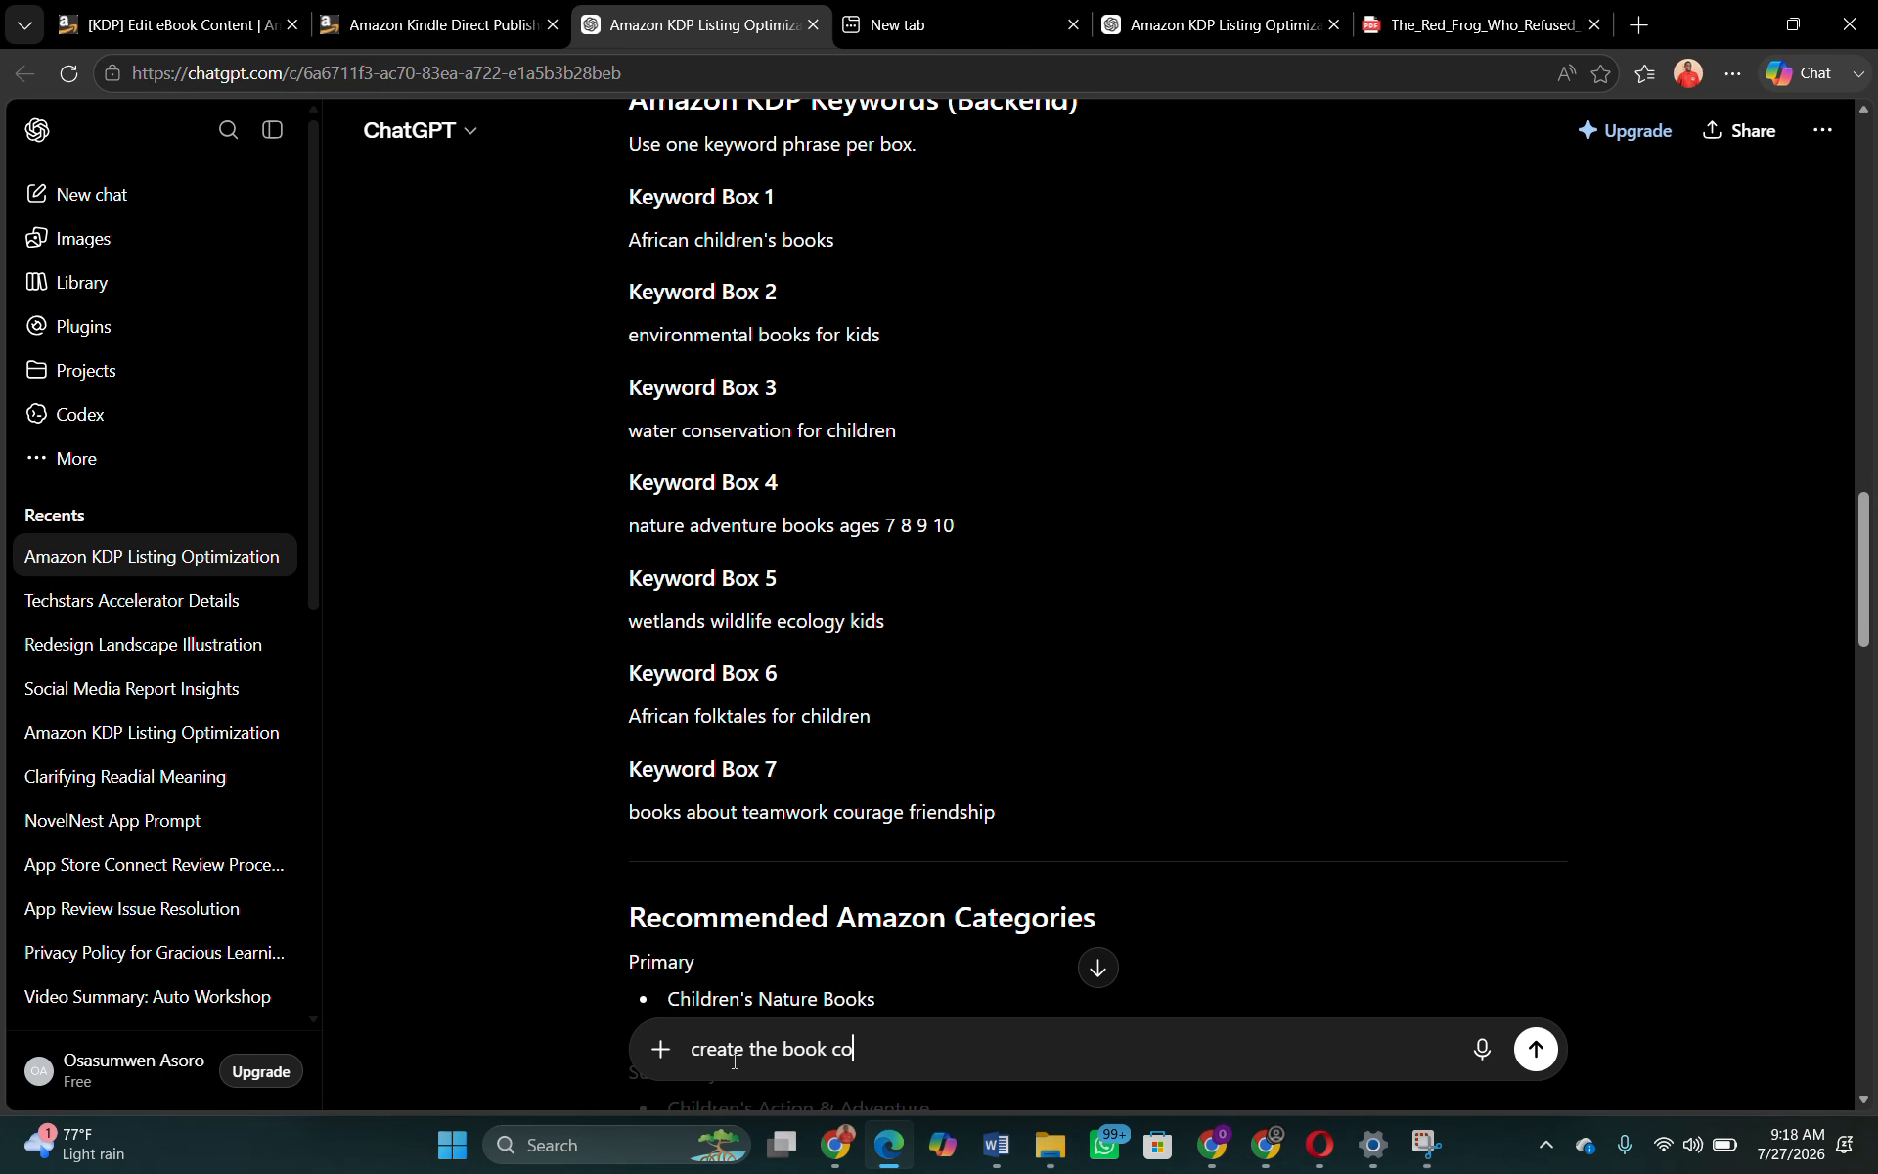
{"action": "type", "text": "ver for ebook"}
{"action": "left_click", "coordinate": [662, 1048]}
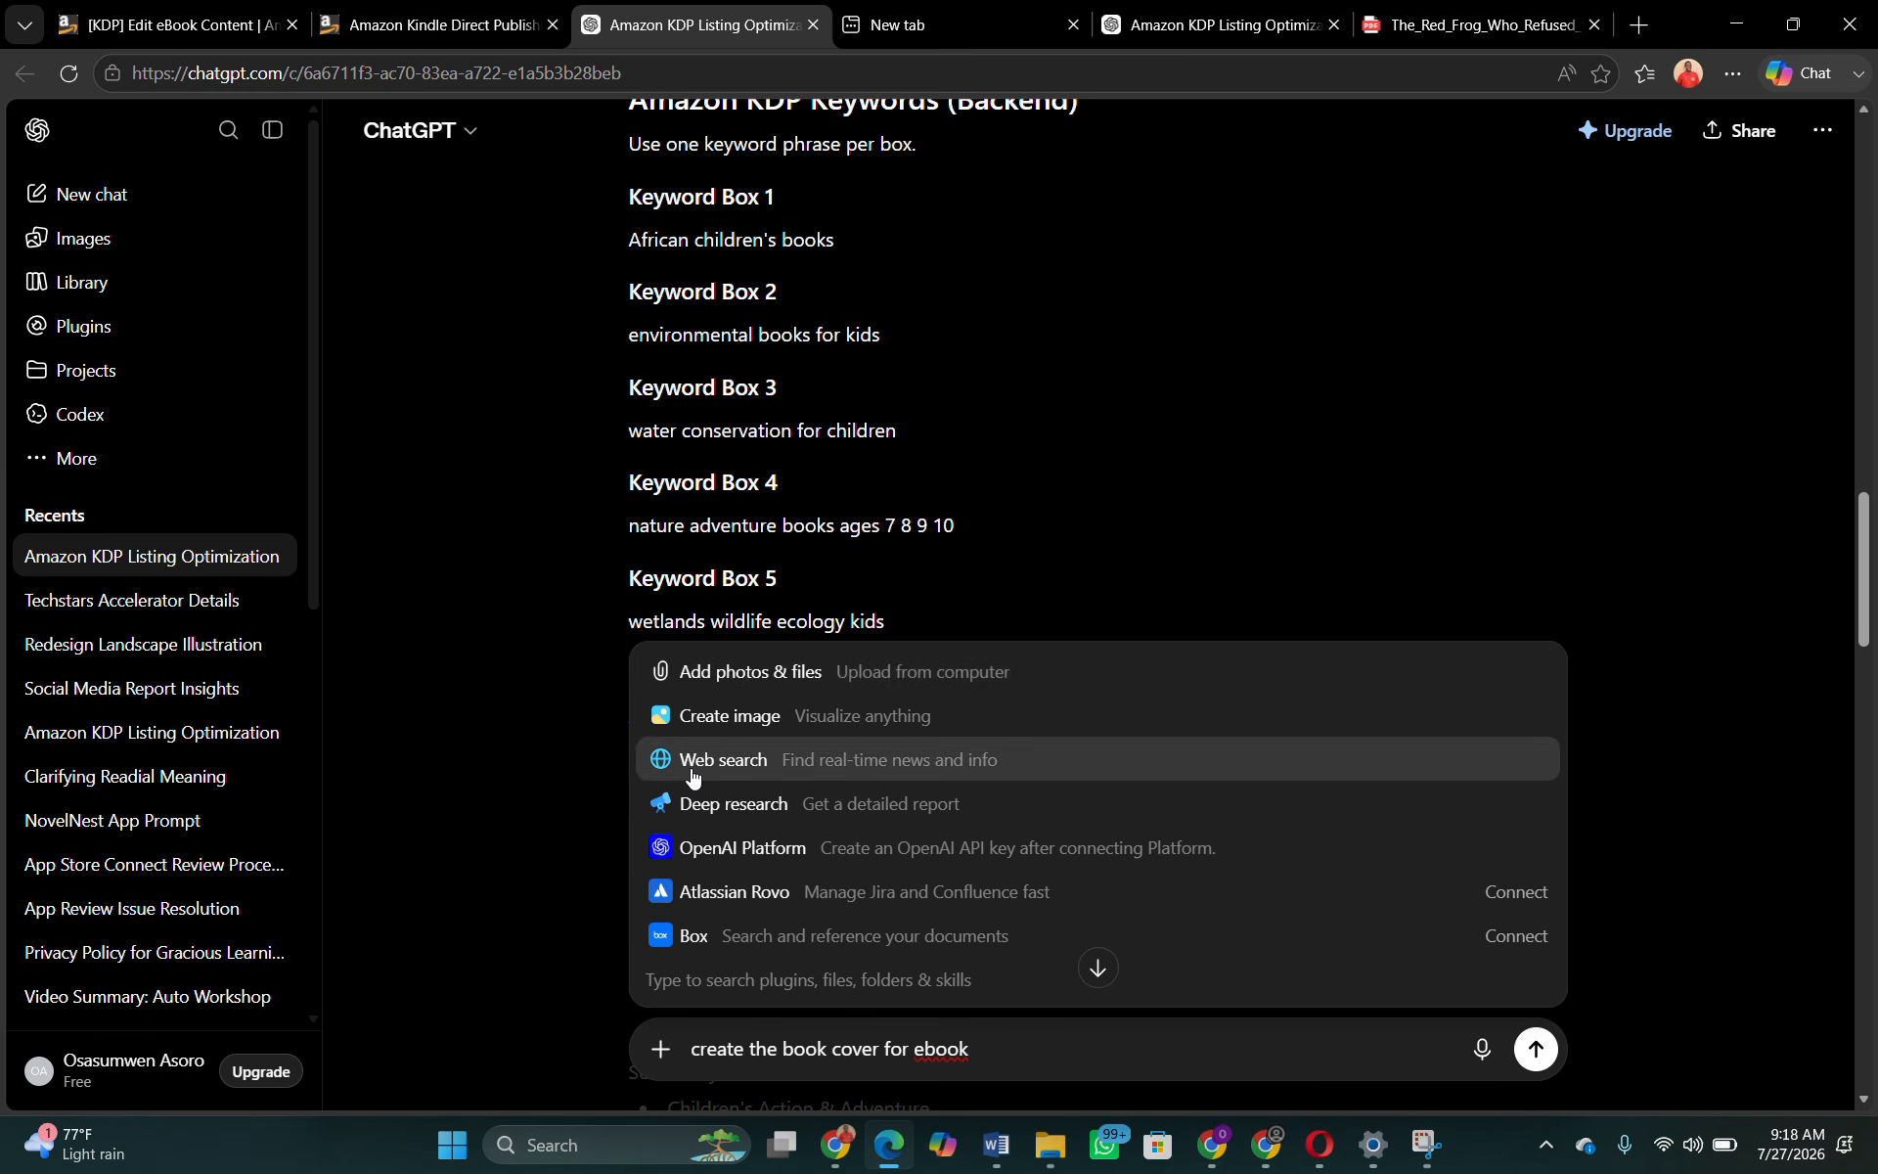
{"action": "left_click", "coordinate": [706, 715]}
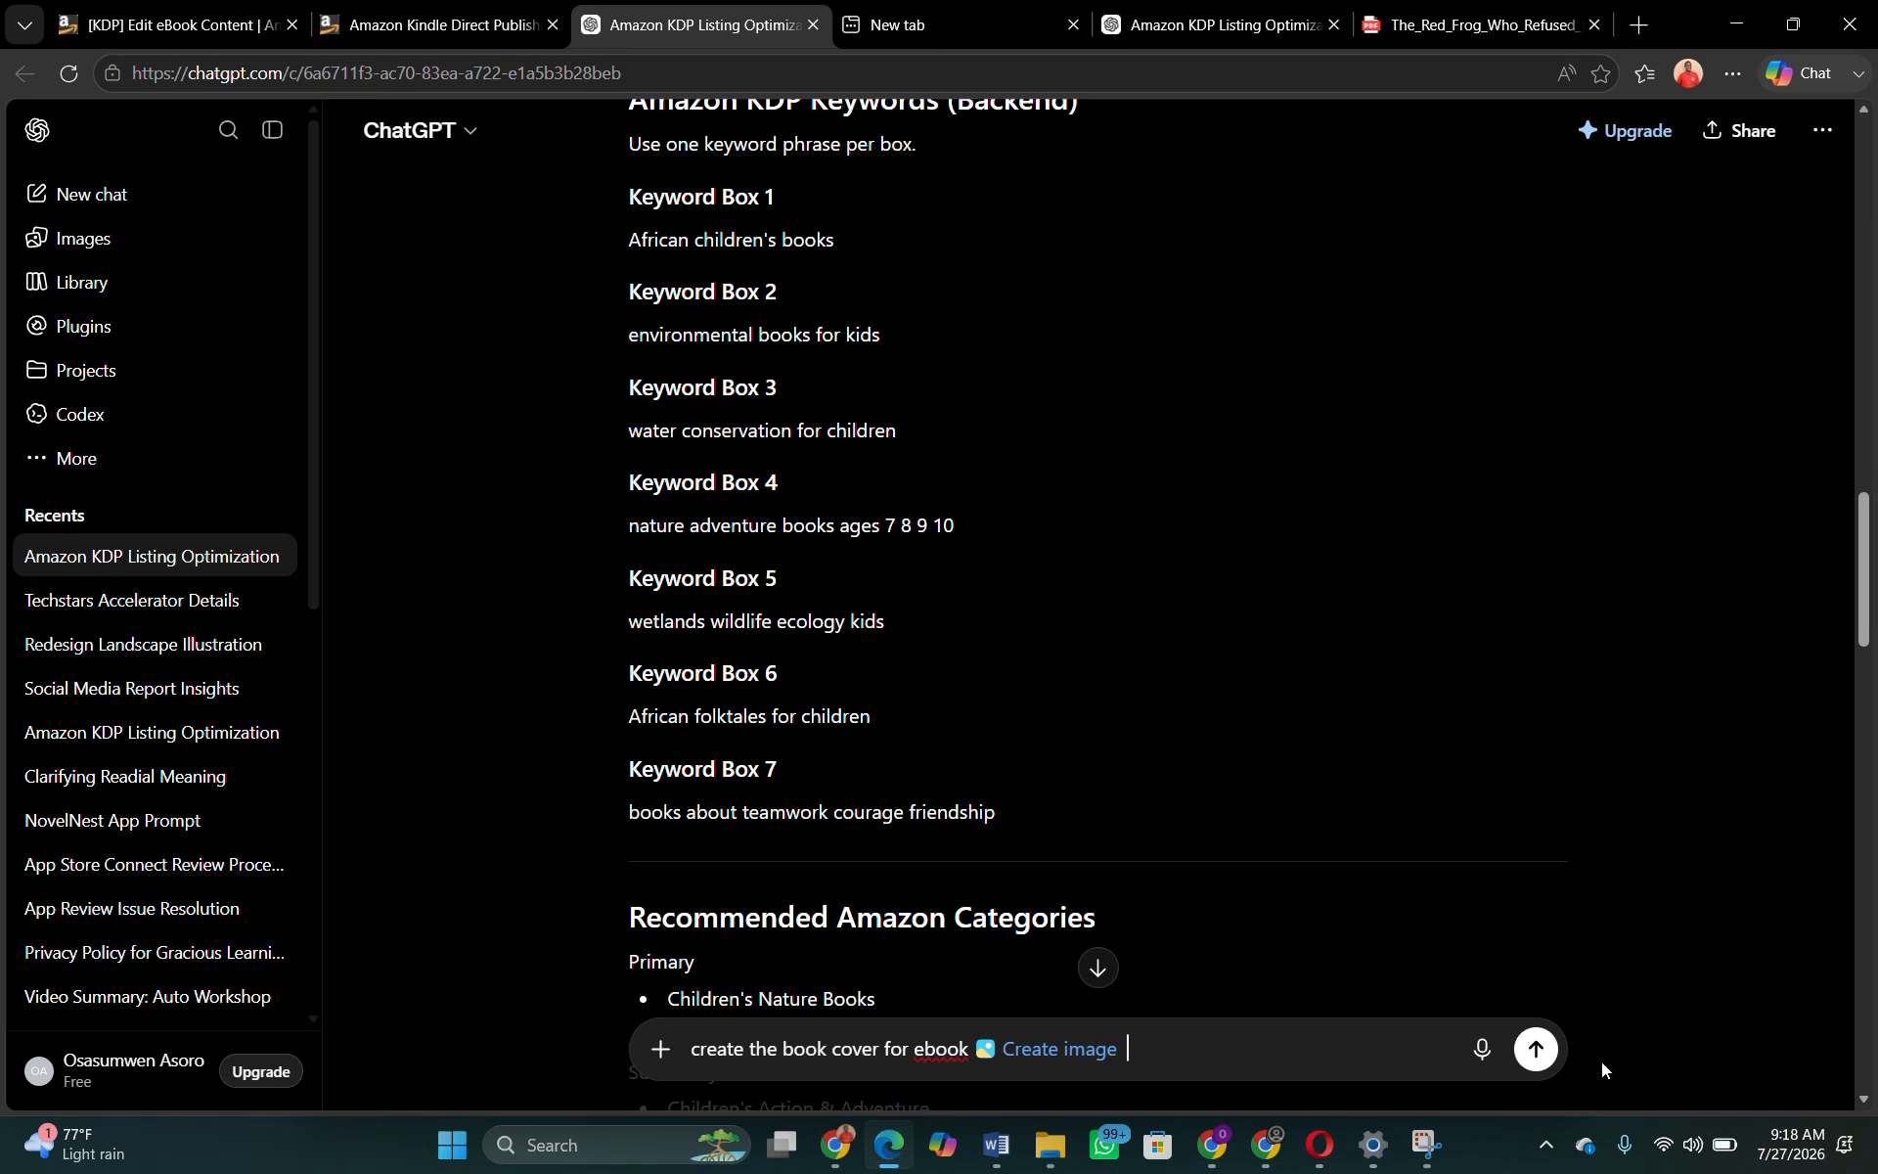
{"action": "left_click", "coordinate": [1533, 1051]}
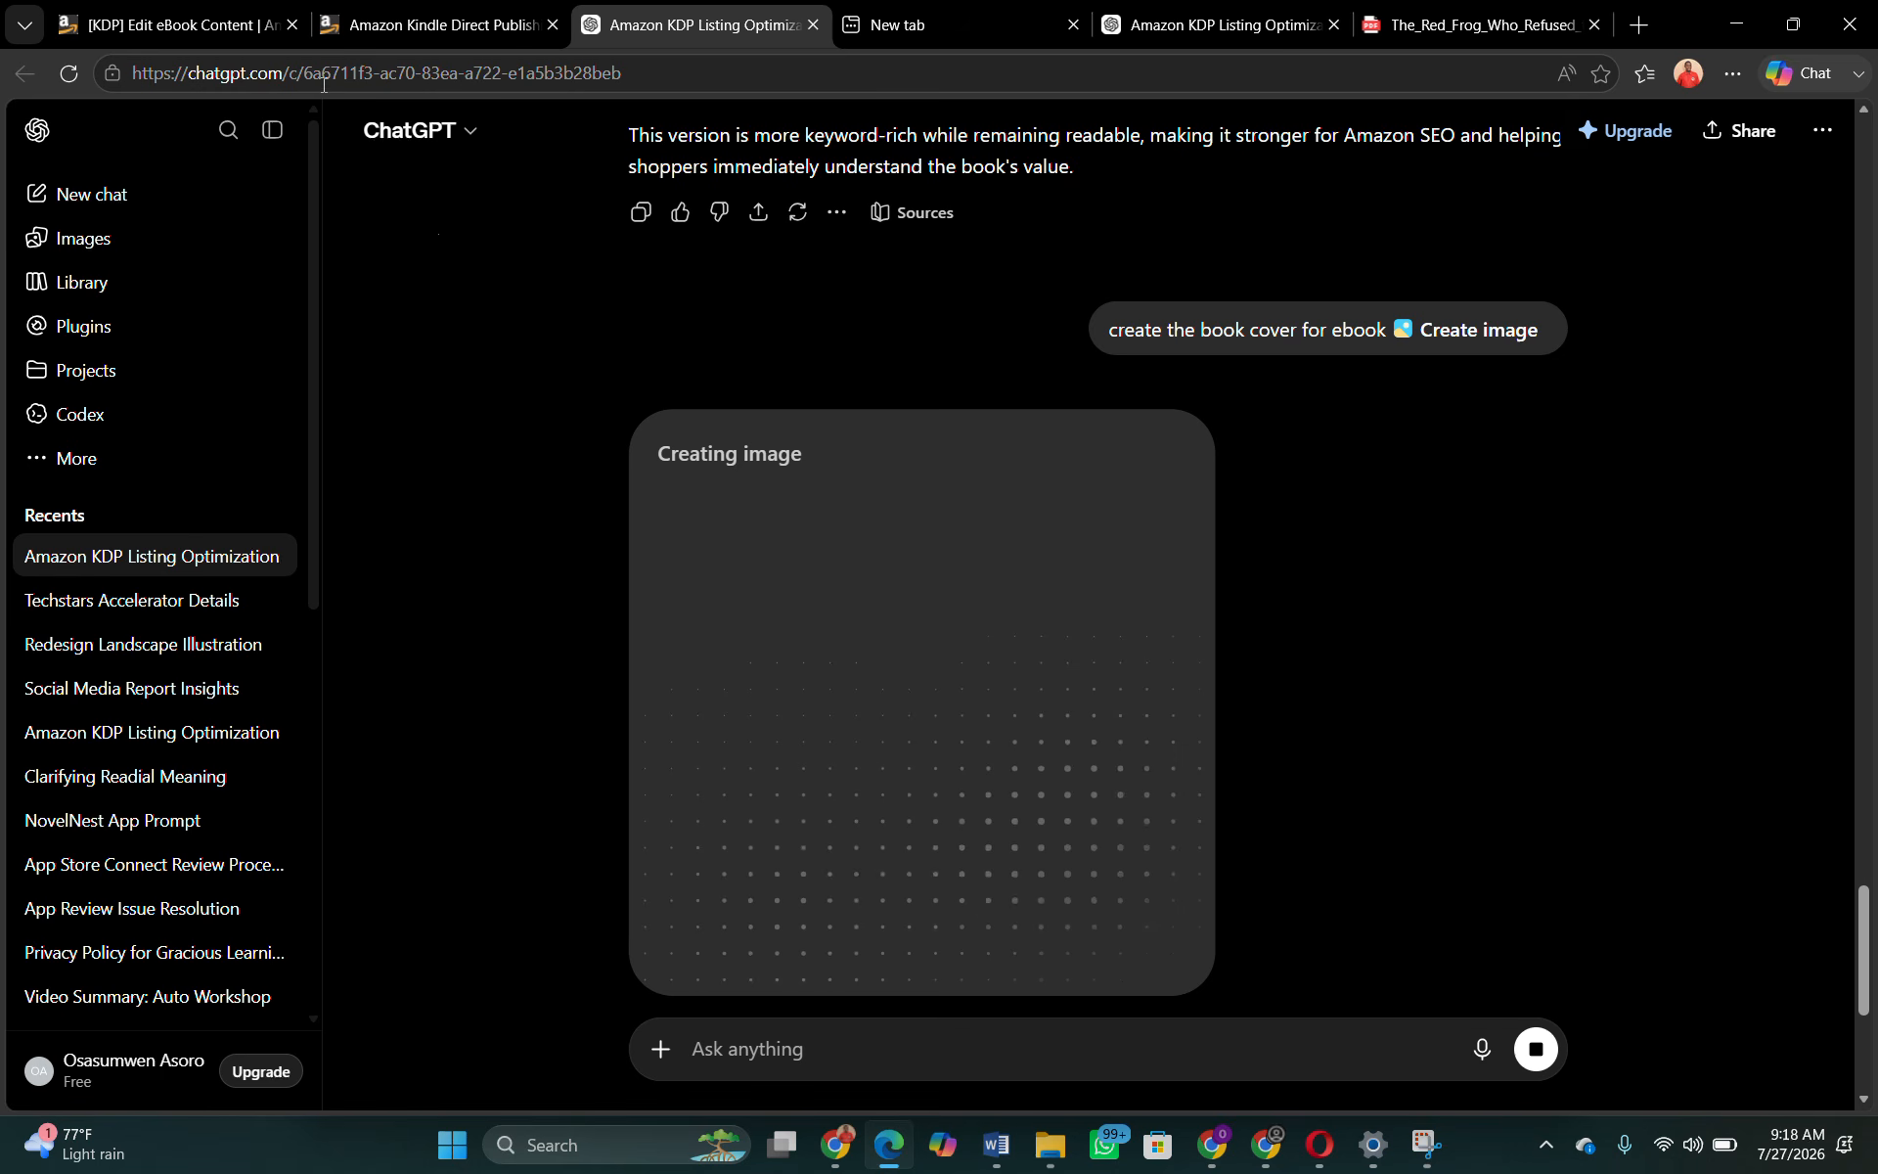
Step: Return to the KDP eBook content page and answer Yes to using AI tools in creating the book
{"action": "left_click", "coordinate": [241, 30]}
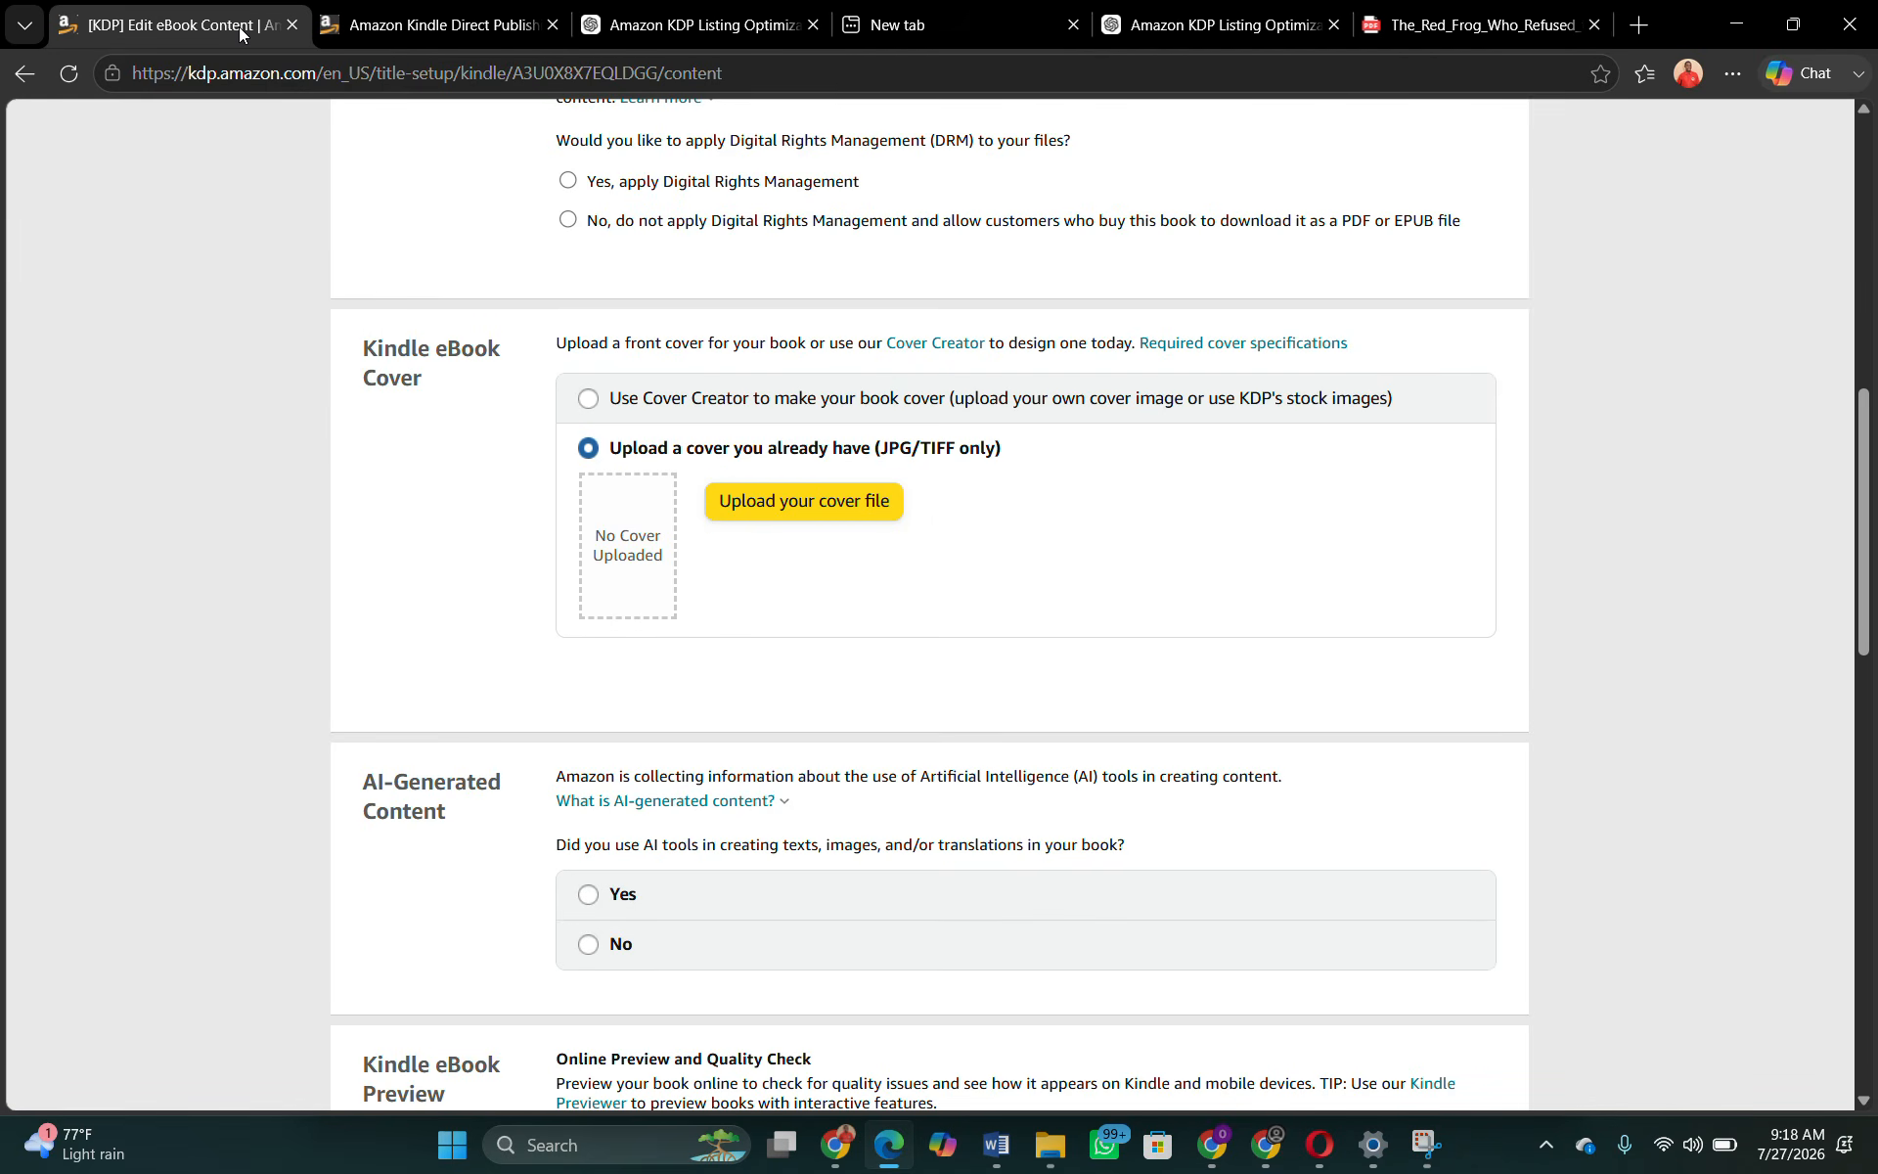
{"action": "scroll", "coordinate": [877, 770], "scroll_direction": "down", "scroll_amount": 1}
{"action": "scroll", "coordinate": [878, 769], "scroll_direction": "down", "scroll_amount": 3}
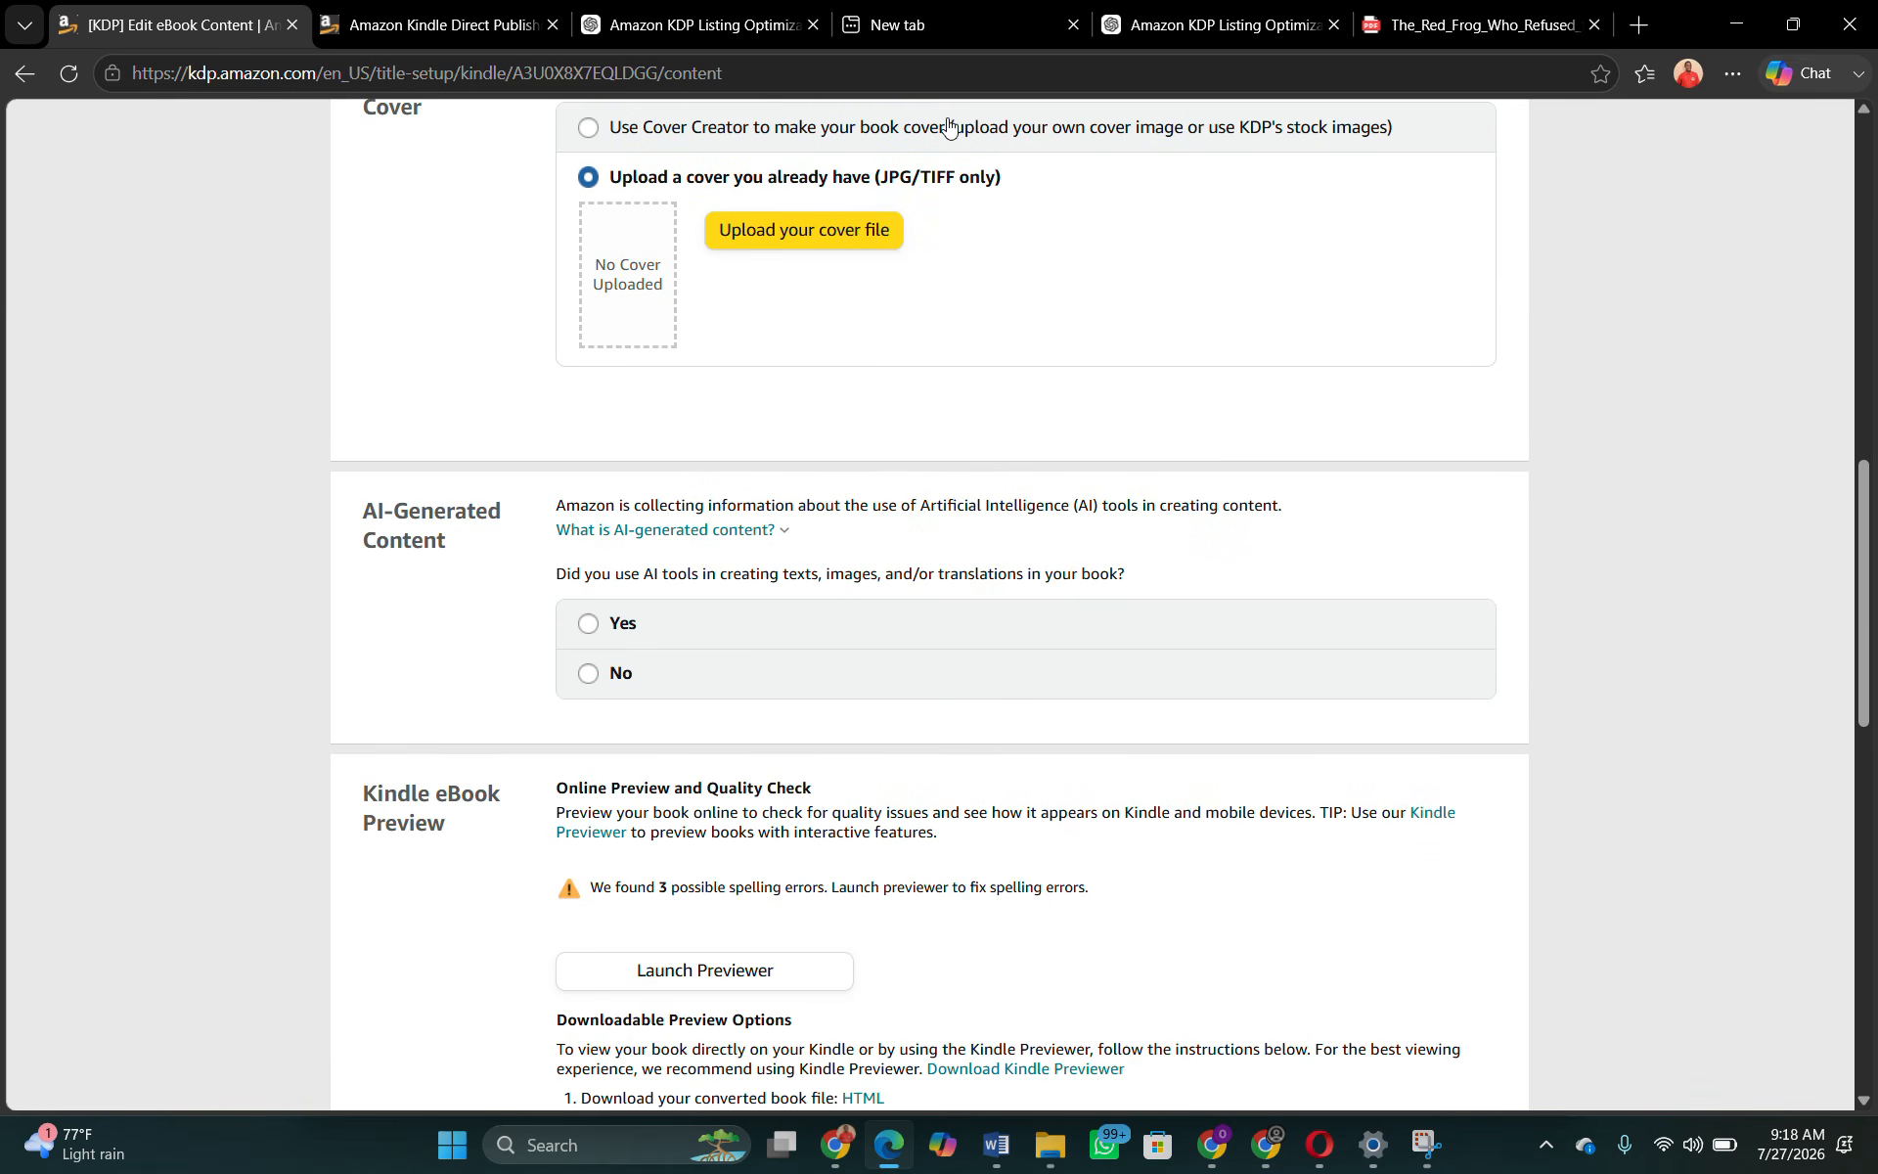
{"action": "left_click", "coordinate": [590, 624]}
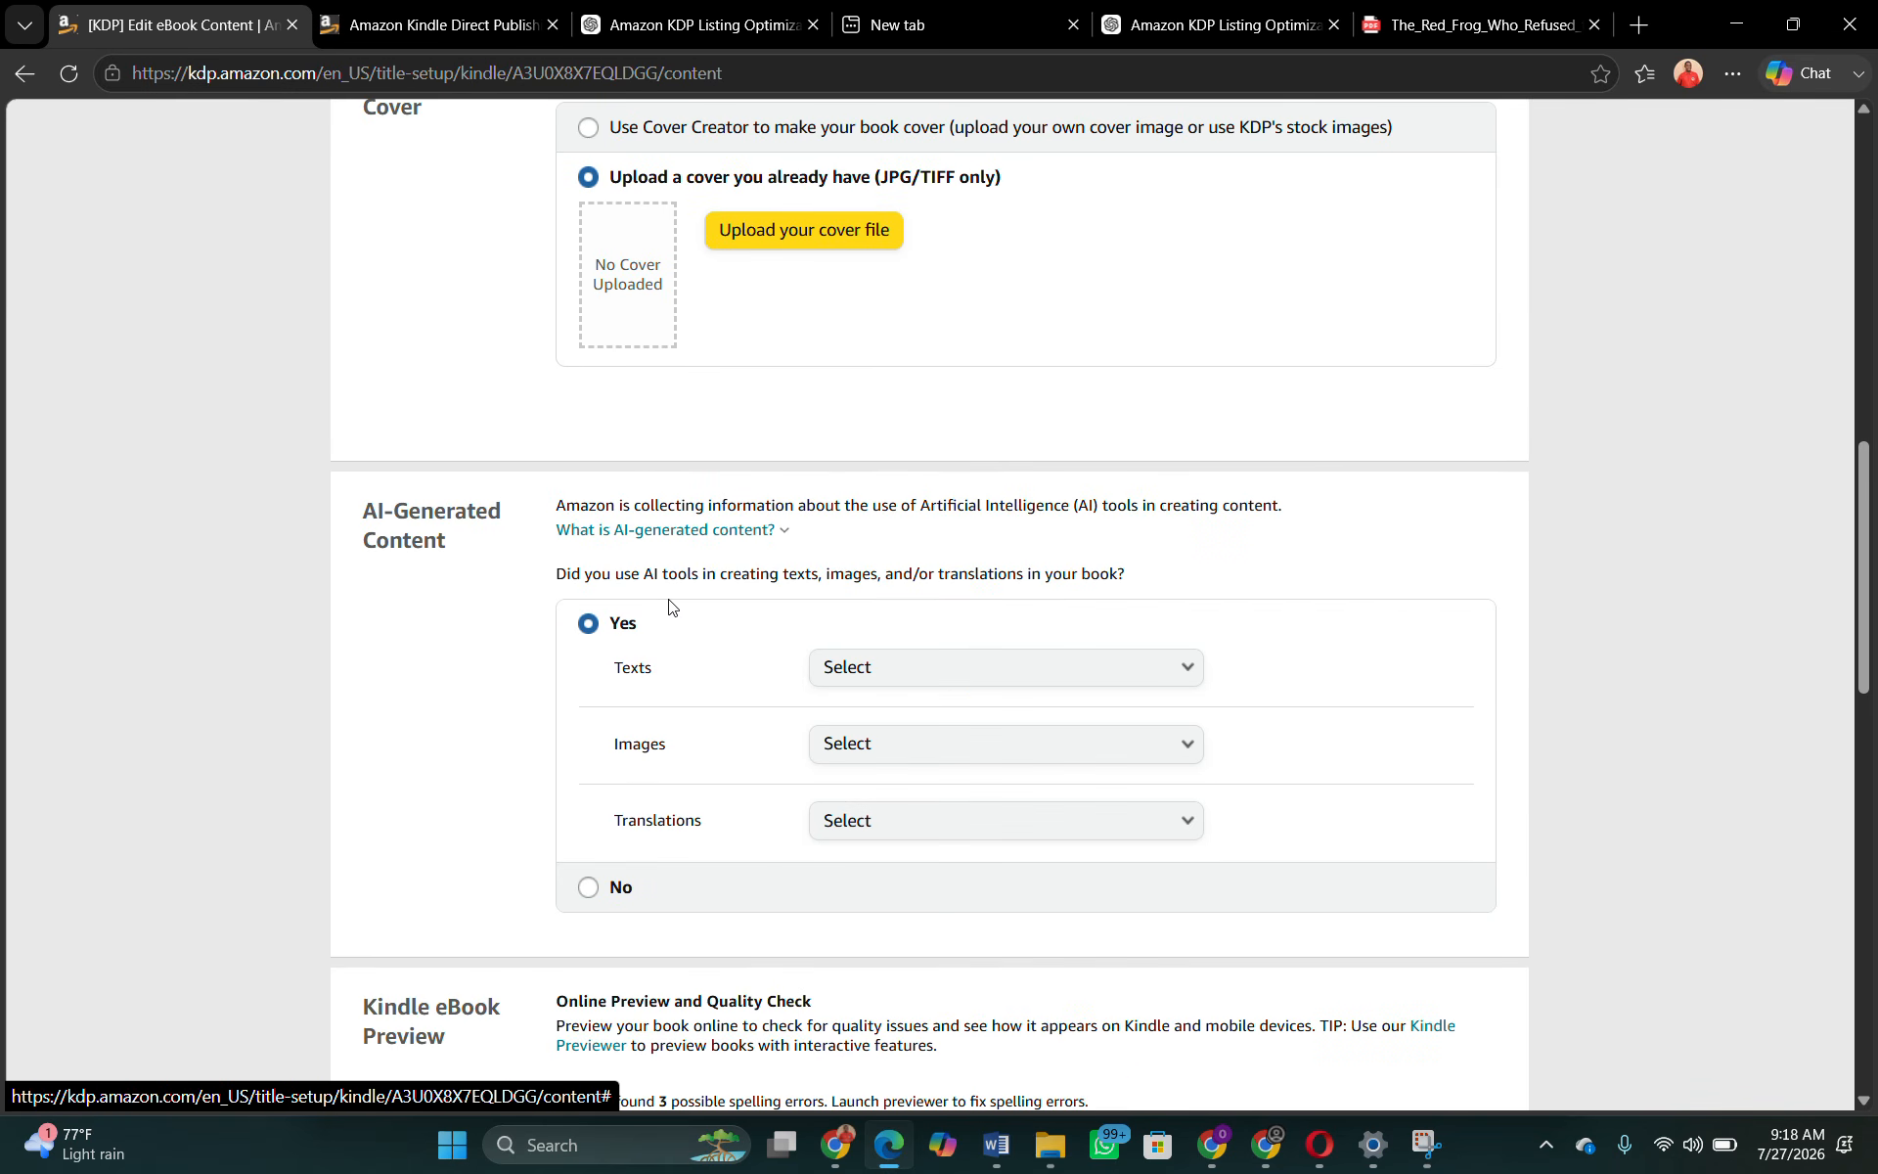
Step: Declare the AI-generated texts as "Some sections, with minimal or no editing" and name Claude AI as the tool used
{"action": "scroll", "coordinate": [847, 695], "scroll_direction": "up", "scroll_amount": 1}
{"action": "scroll", "coordinate": [847, 695], "scroll_direction": "down", "scroll_amount": 5}
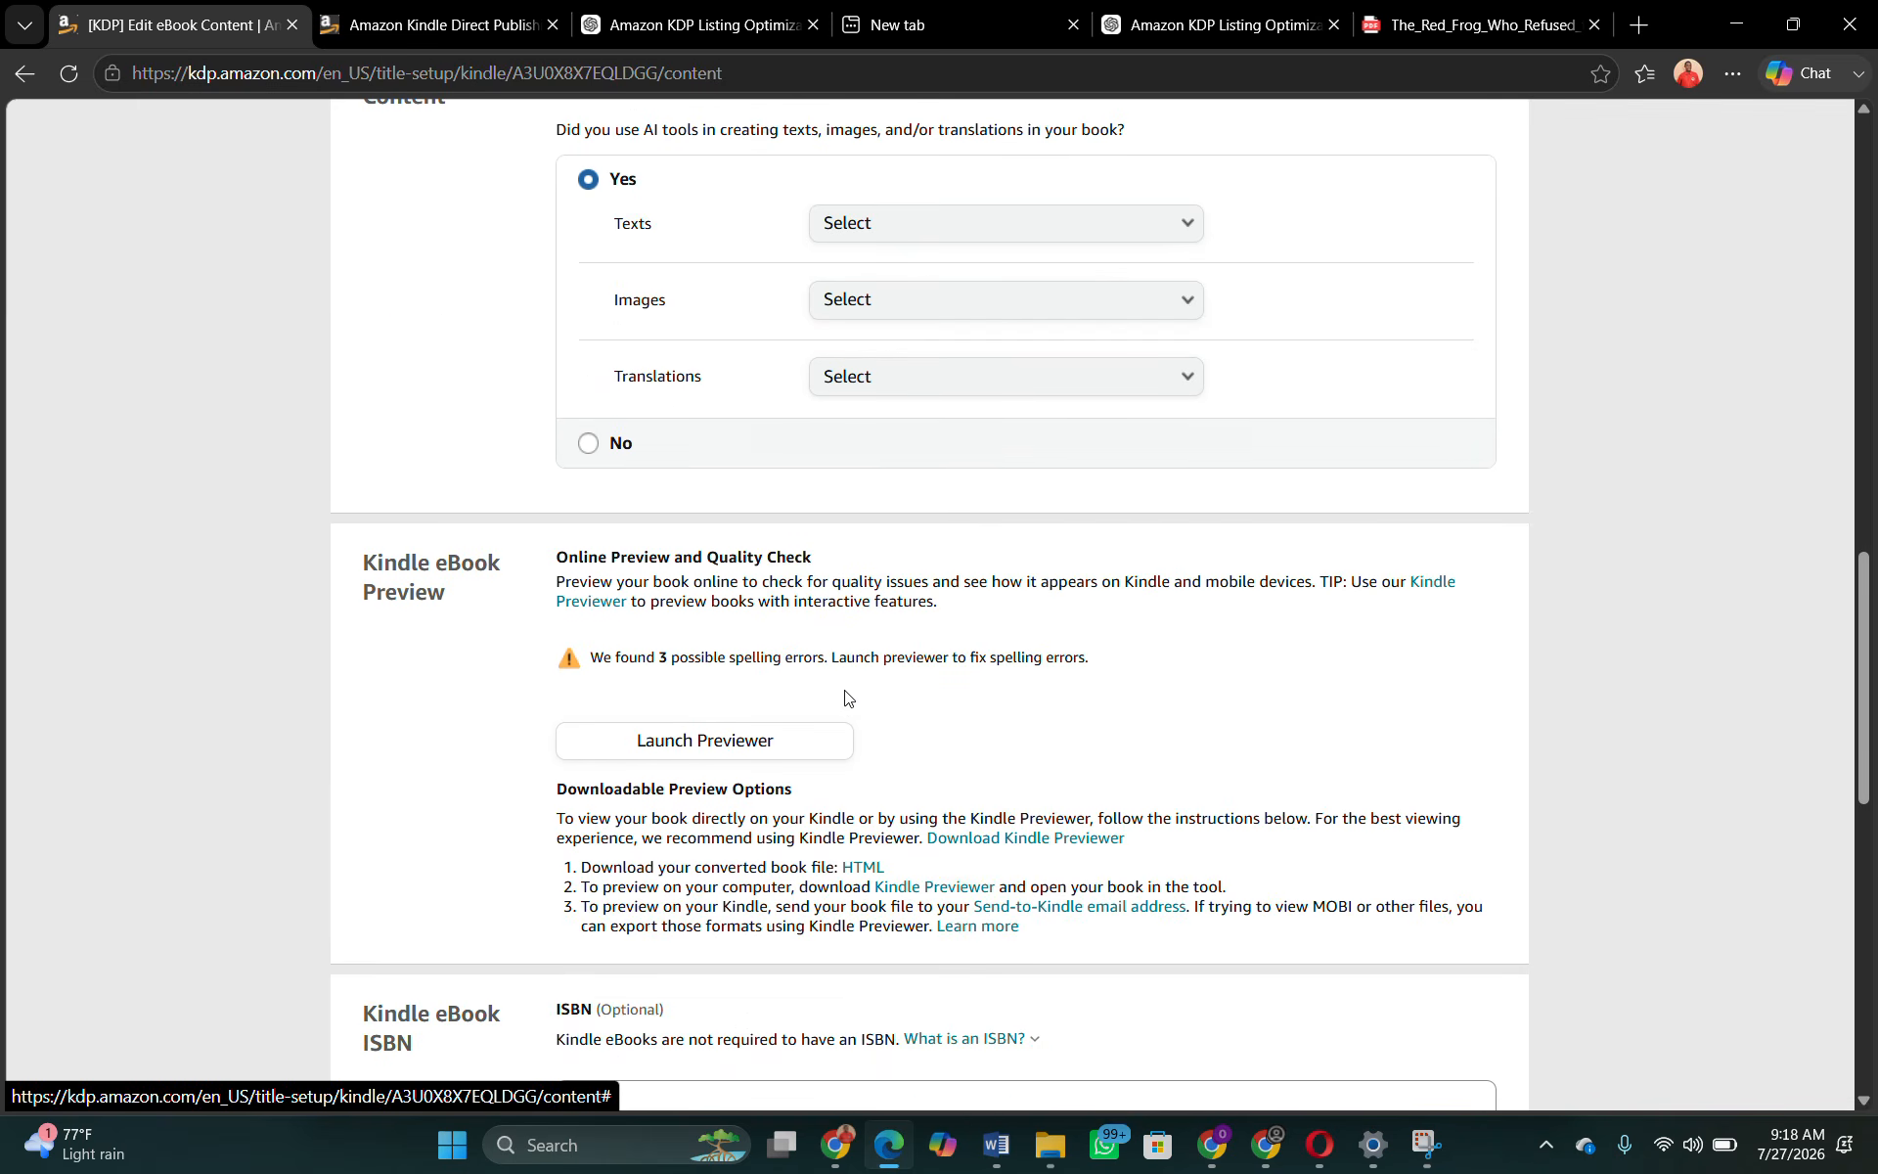
{"action": "scroll", "coordinate": [847, 695], "scroll_direction": "down", "scroll_amount": 8}
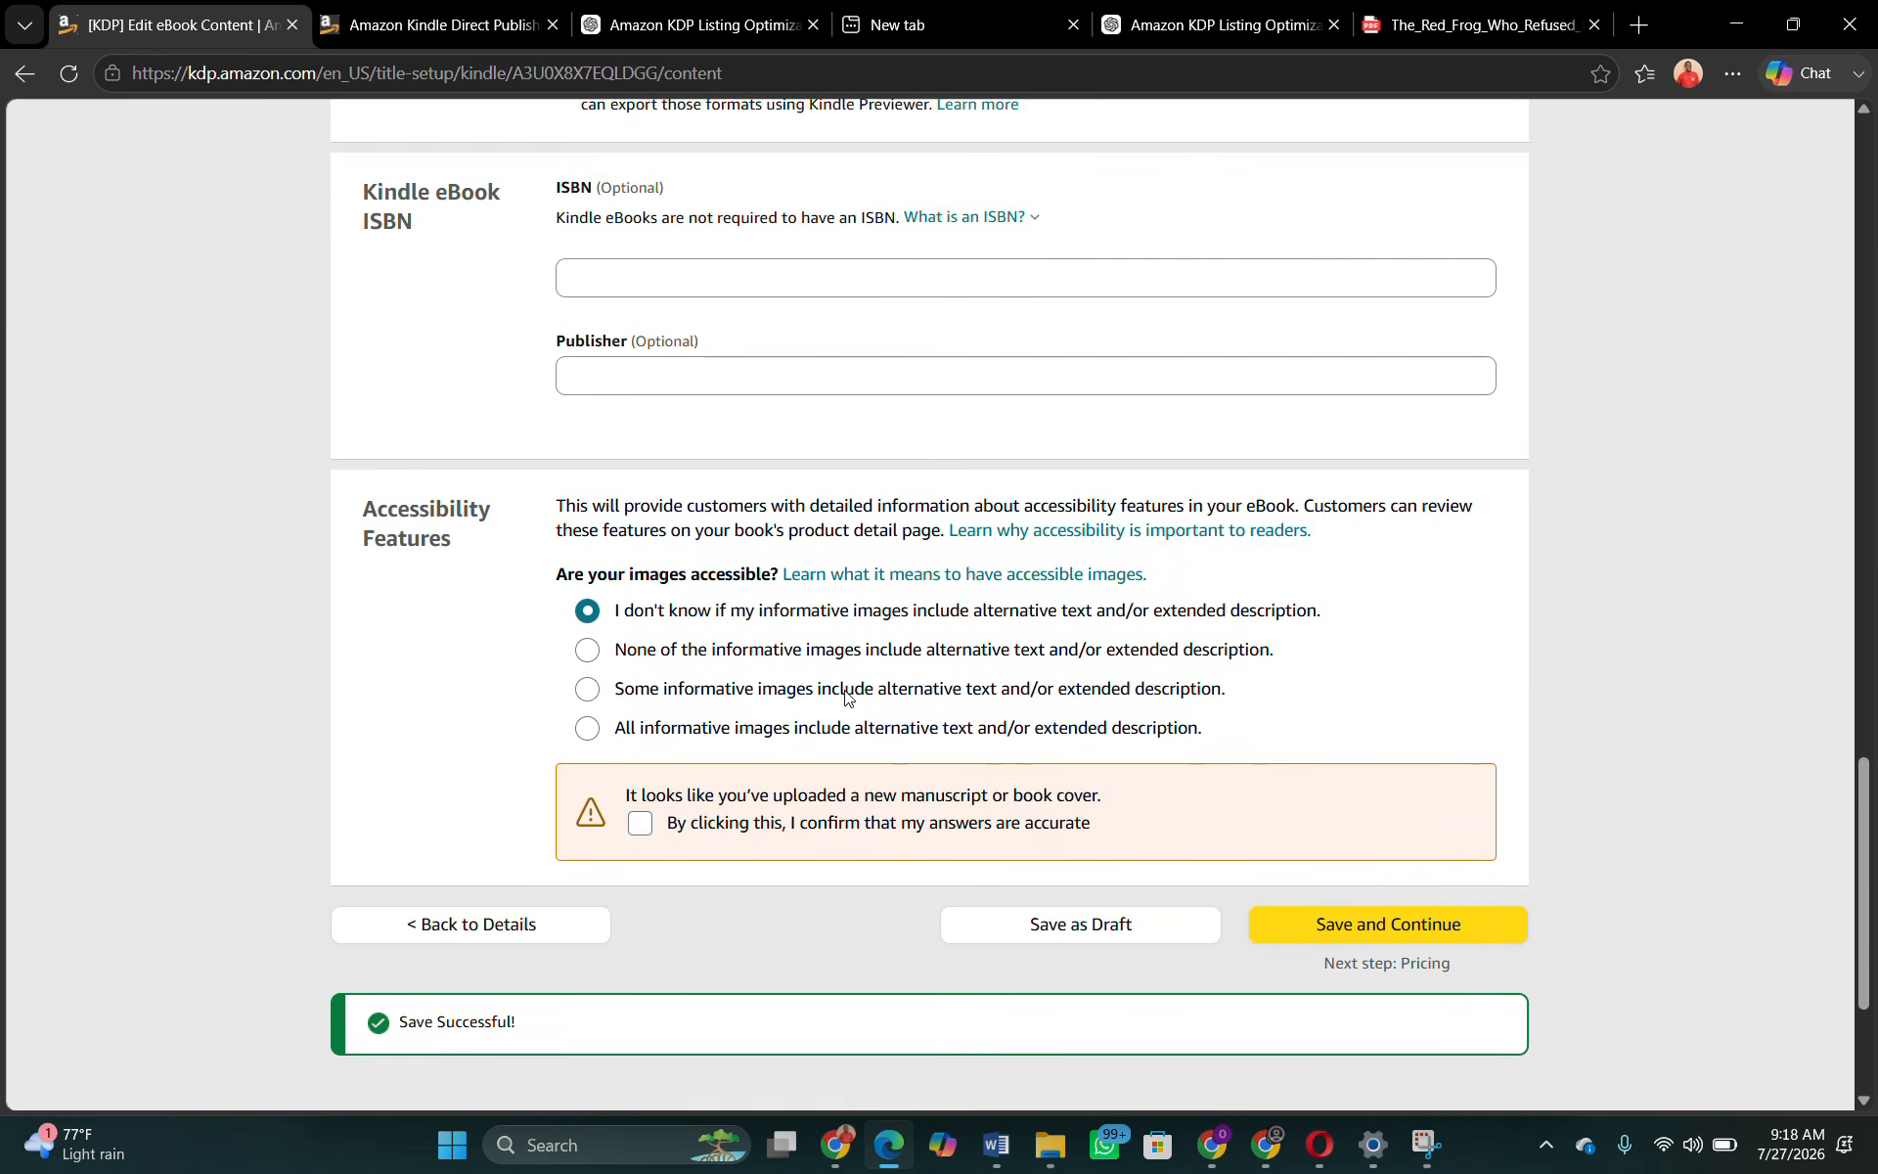
{"action": "scroll", "coordinate": [847, 696], "scroll_direction": "down", "scroll_amount": 1}
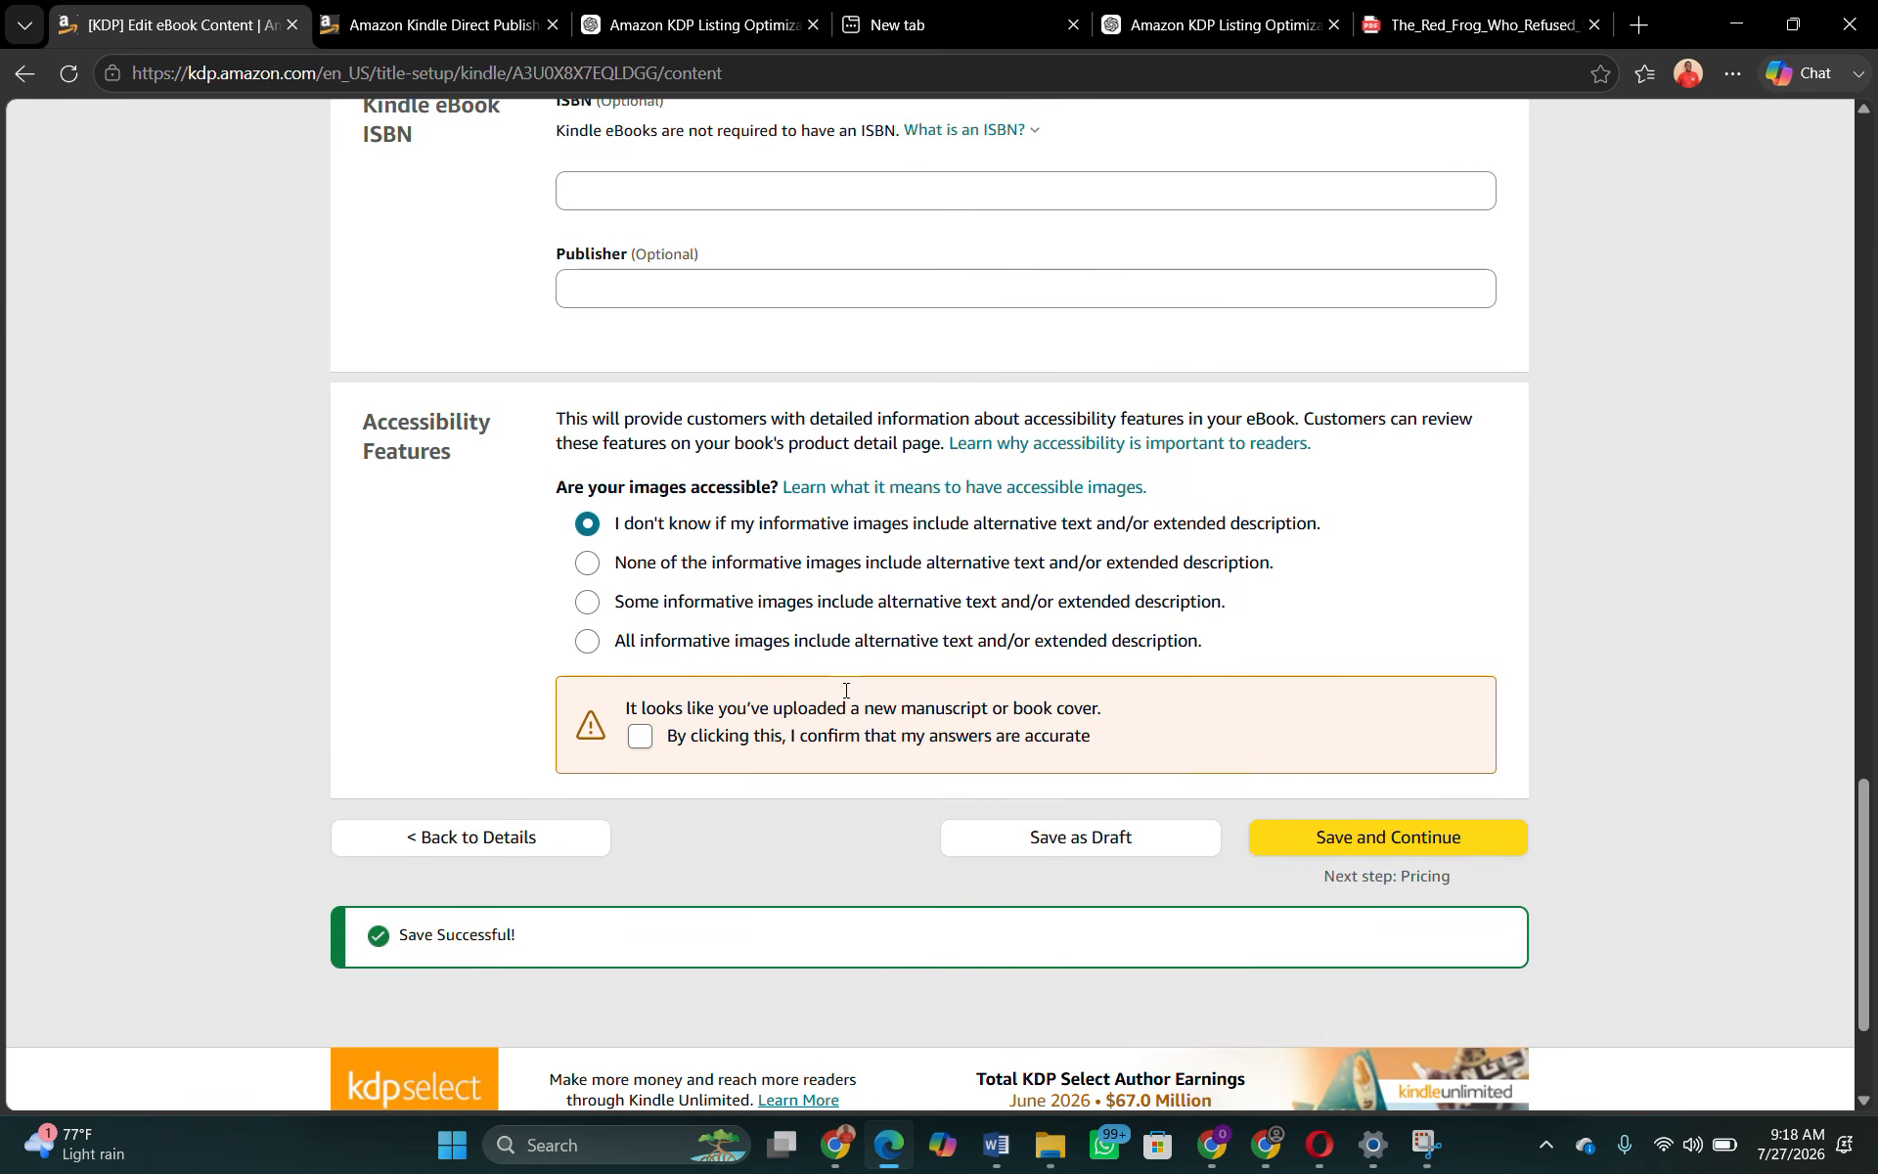
{"action": "scroll", "coordinate": [847, 691], "scroll_direction": "up", "scroll_amount": 7}
{"action": "scroll", "coordinate": [847, 695], "scroll_direction": "up", "scroll_amount": 5}
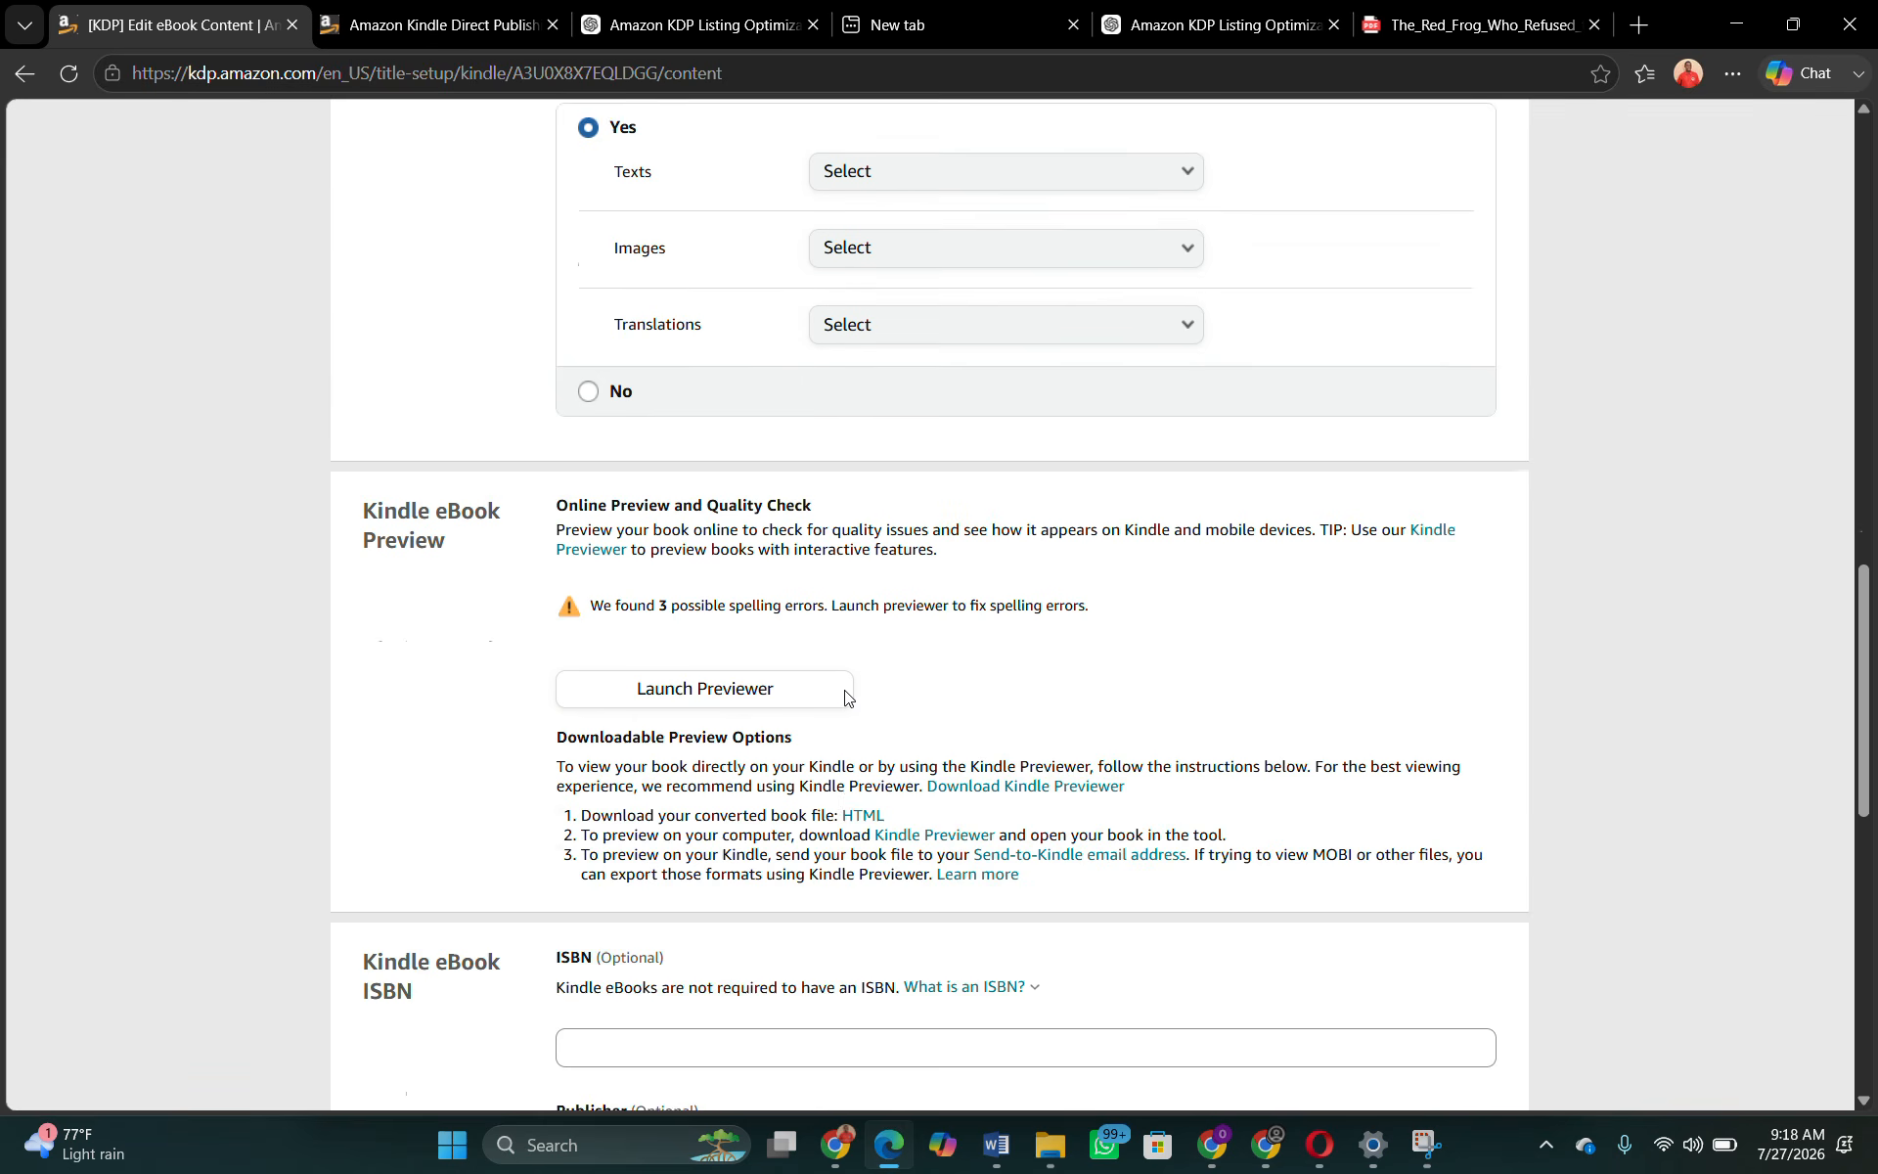
{"action": "left_click", "coordinate": [952, 481]}
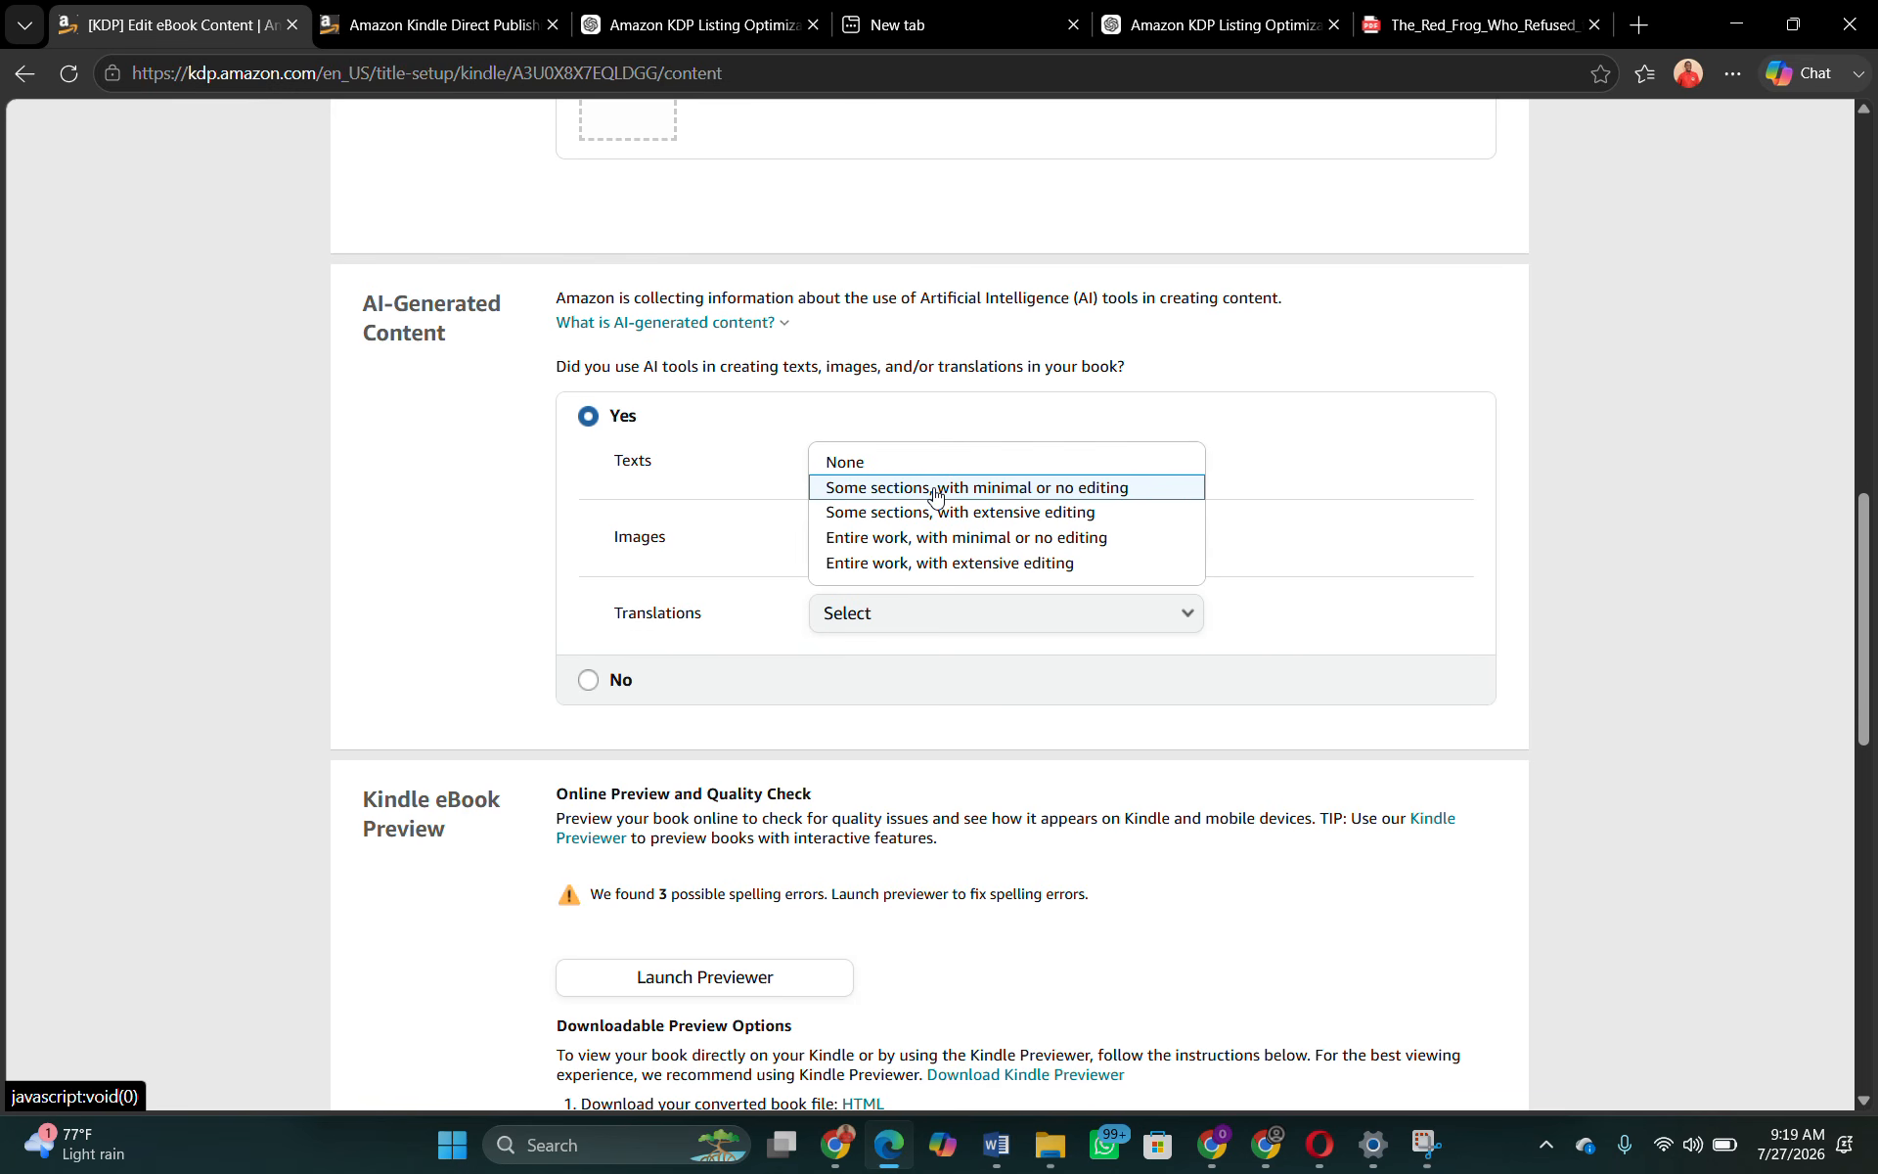
{"action": "left_click", "coordinate": [950, 491]}
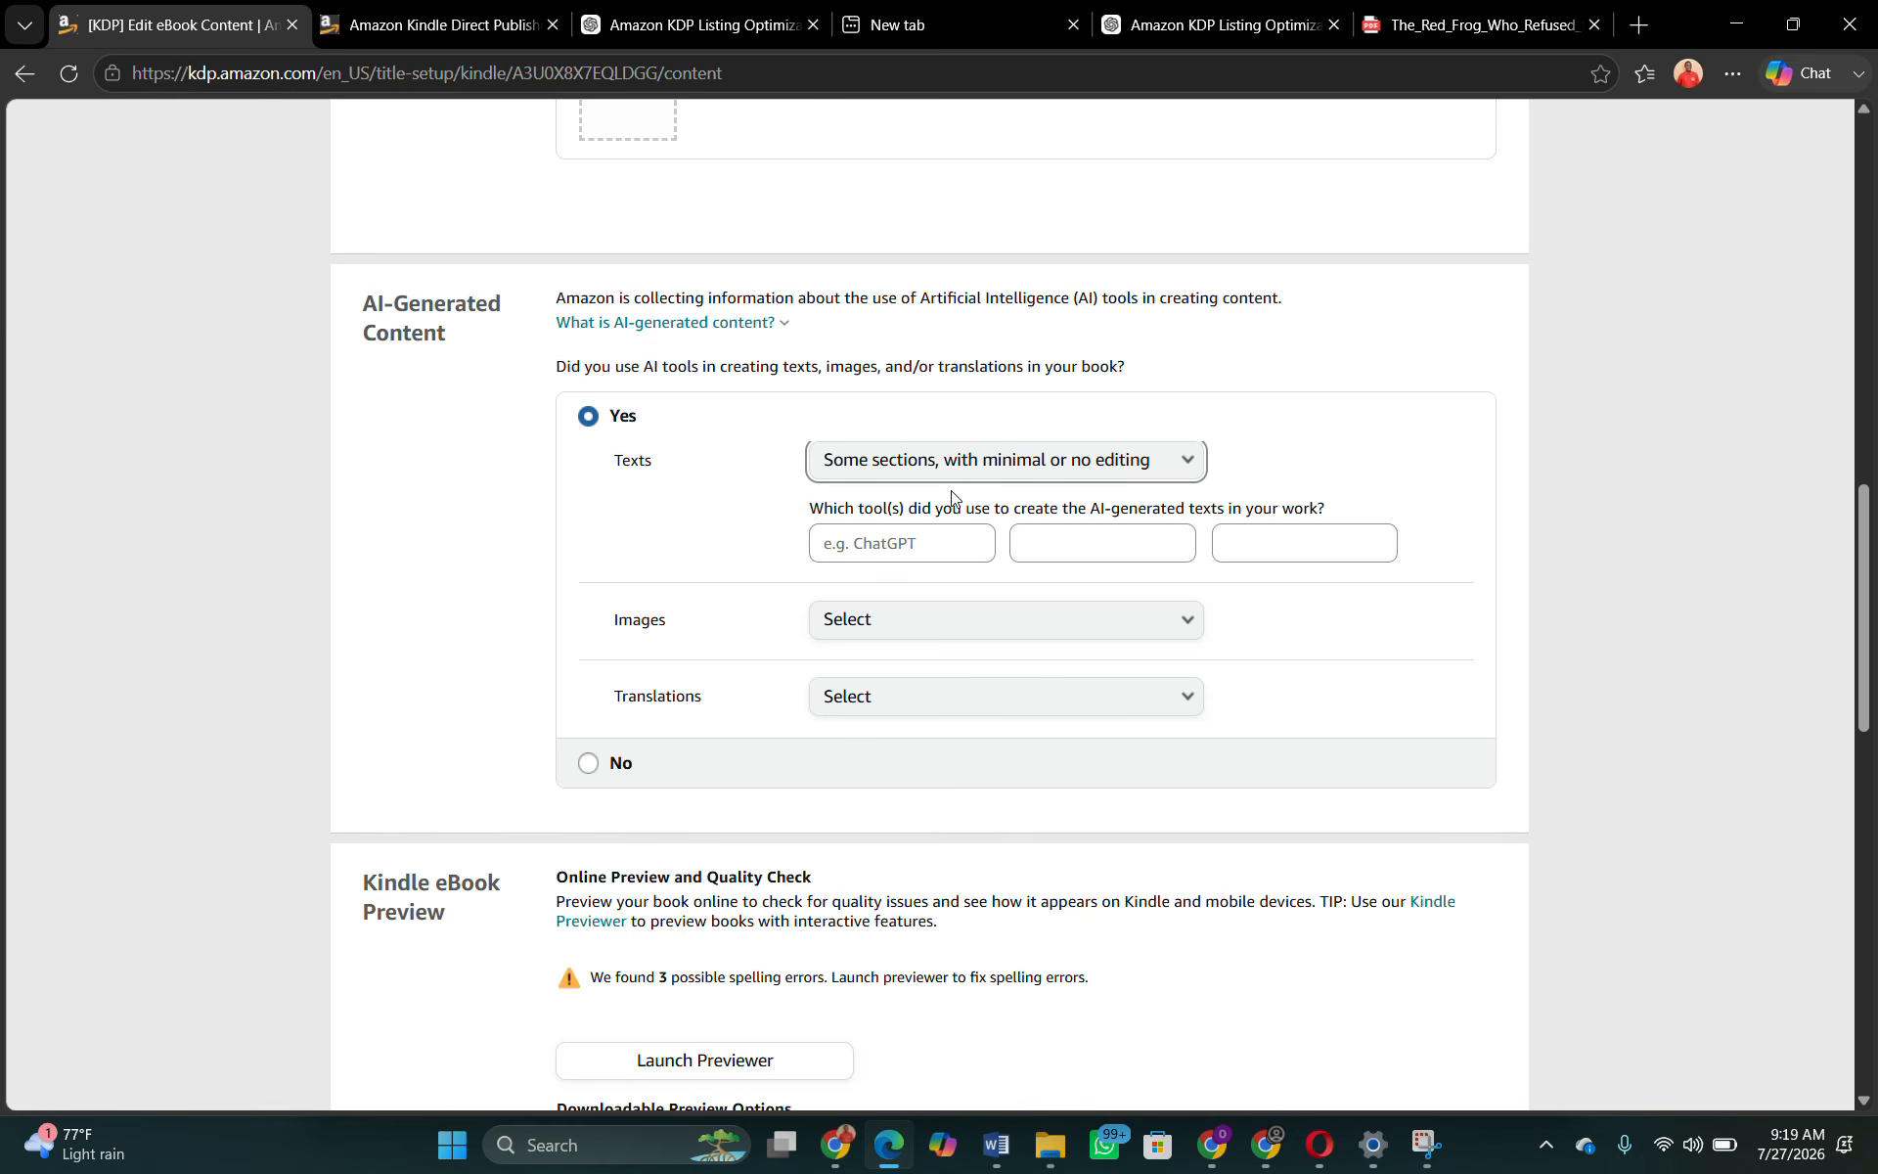
{"action": "left_click", "coordinate": [937, 543]}
{"action": "type", "text": "C"}
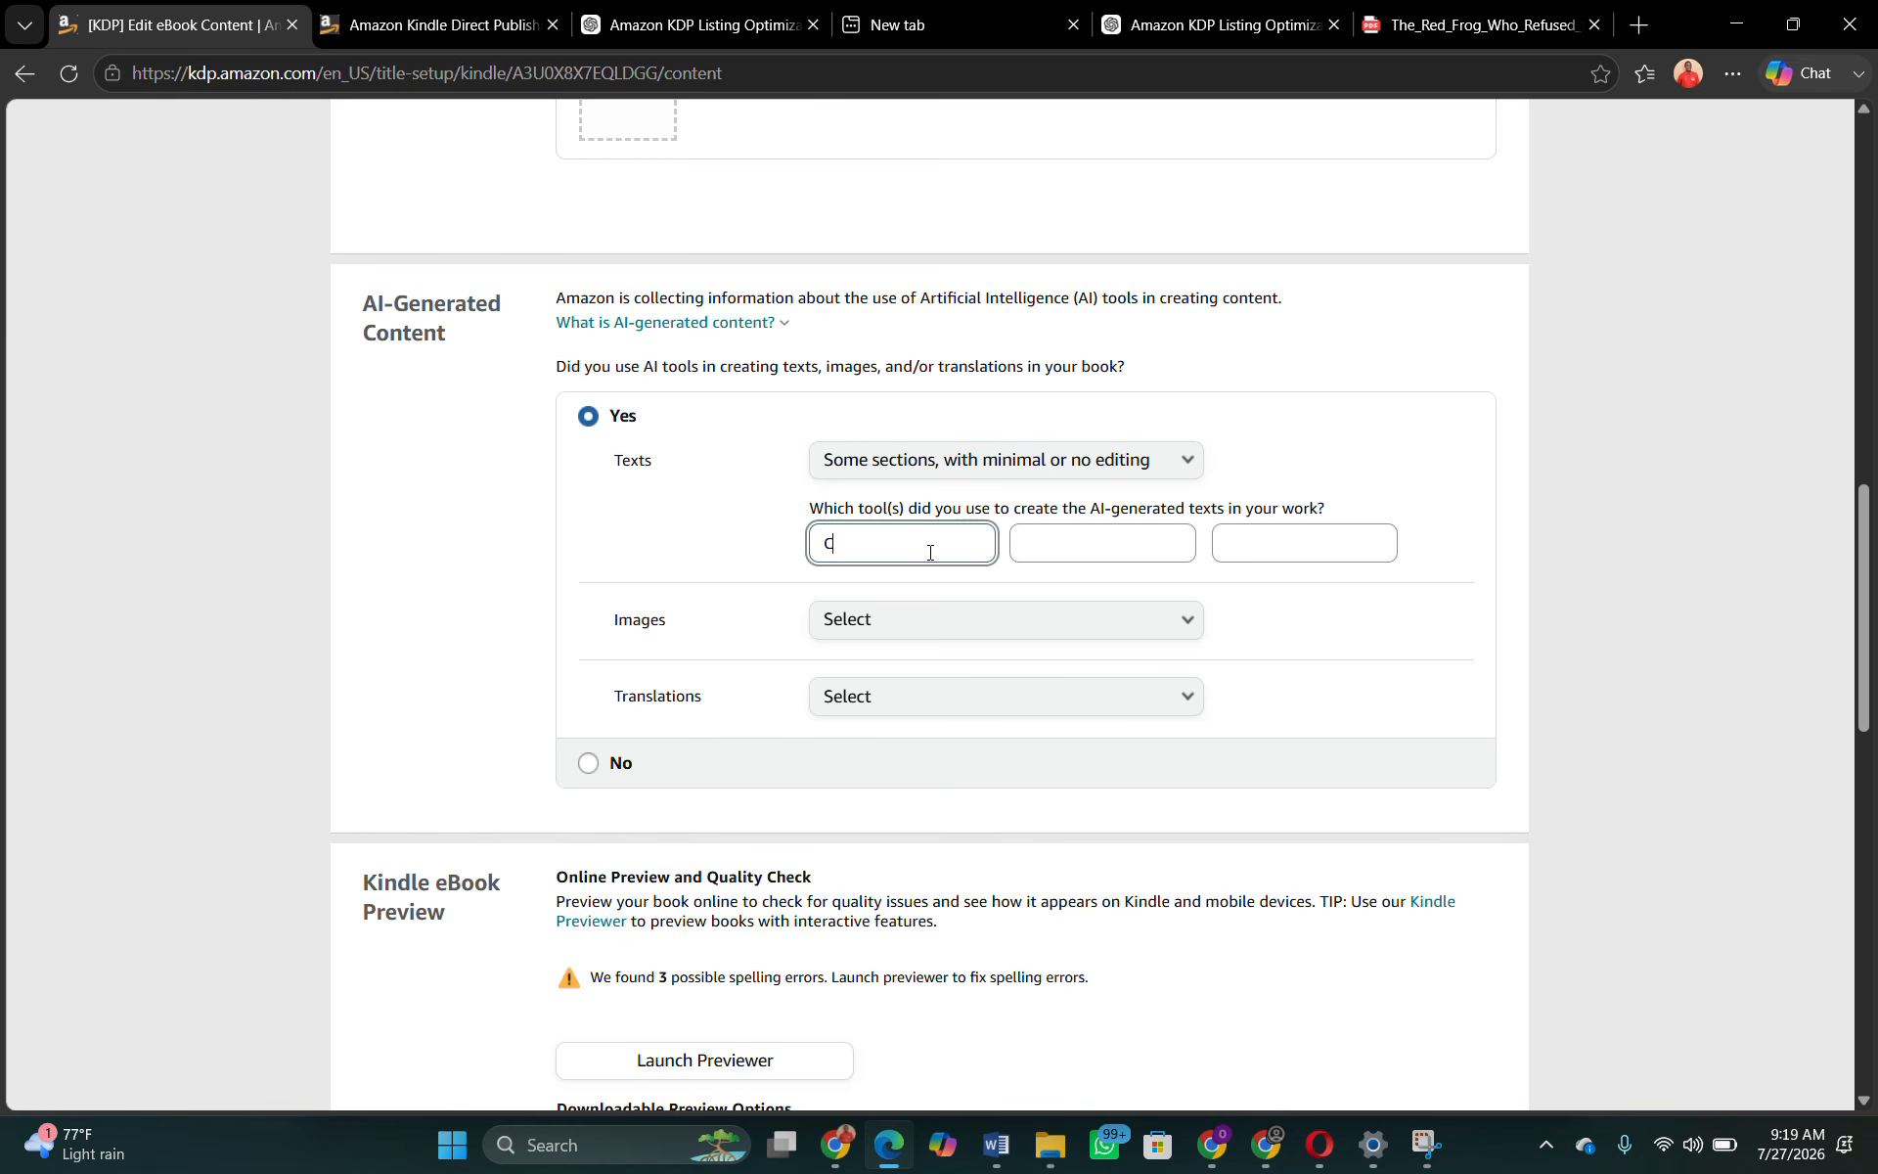
{"action": "type", "text": "laude AI"}
Step: Declare the images as "Many AI-generated images, with minimal or no editing" and name ChatGPT as the tool used
{"action": "left_click", "coordinate": [905, 638]}
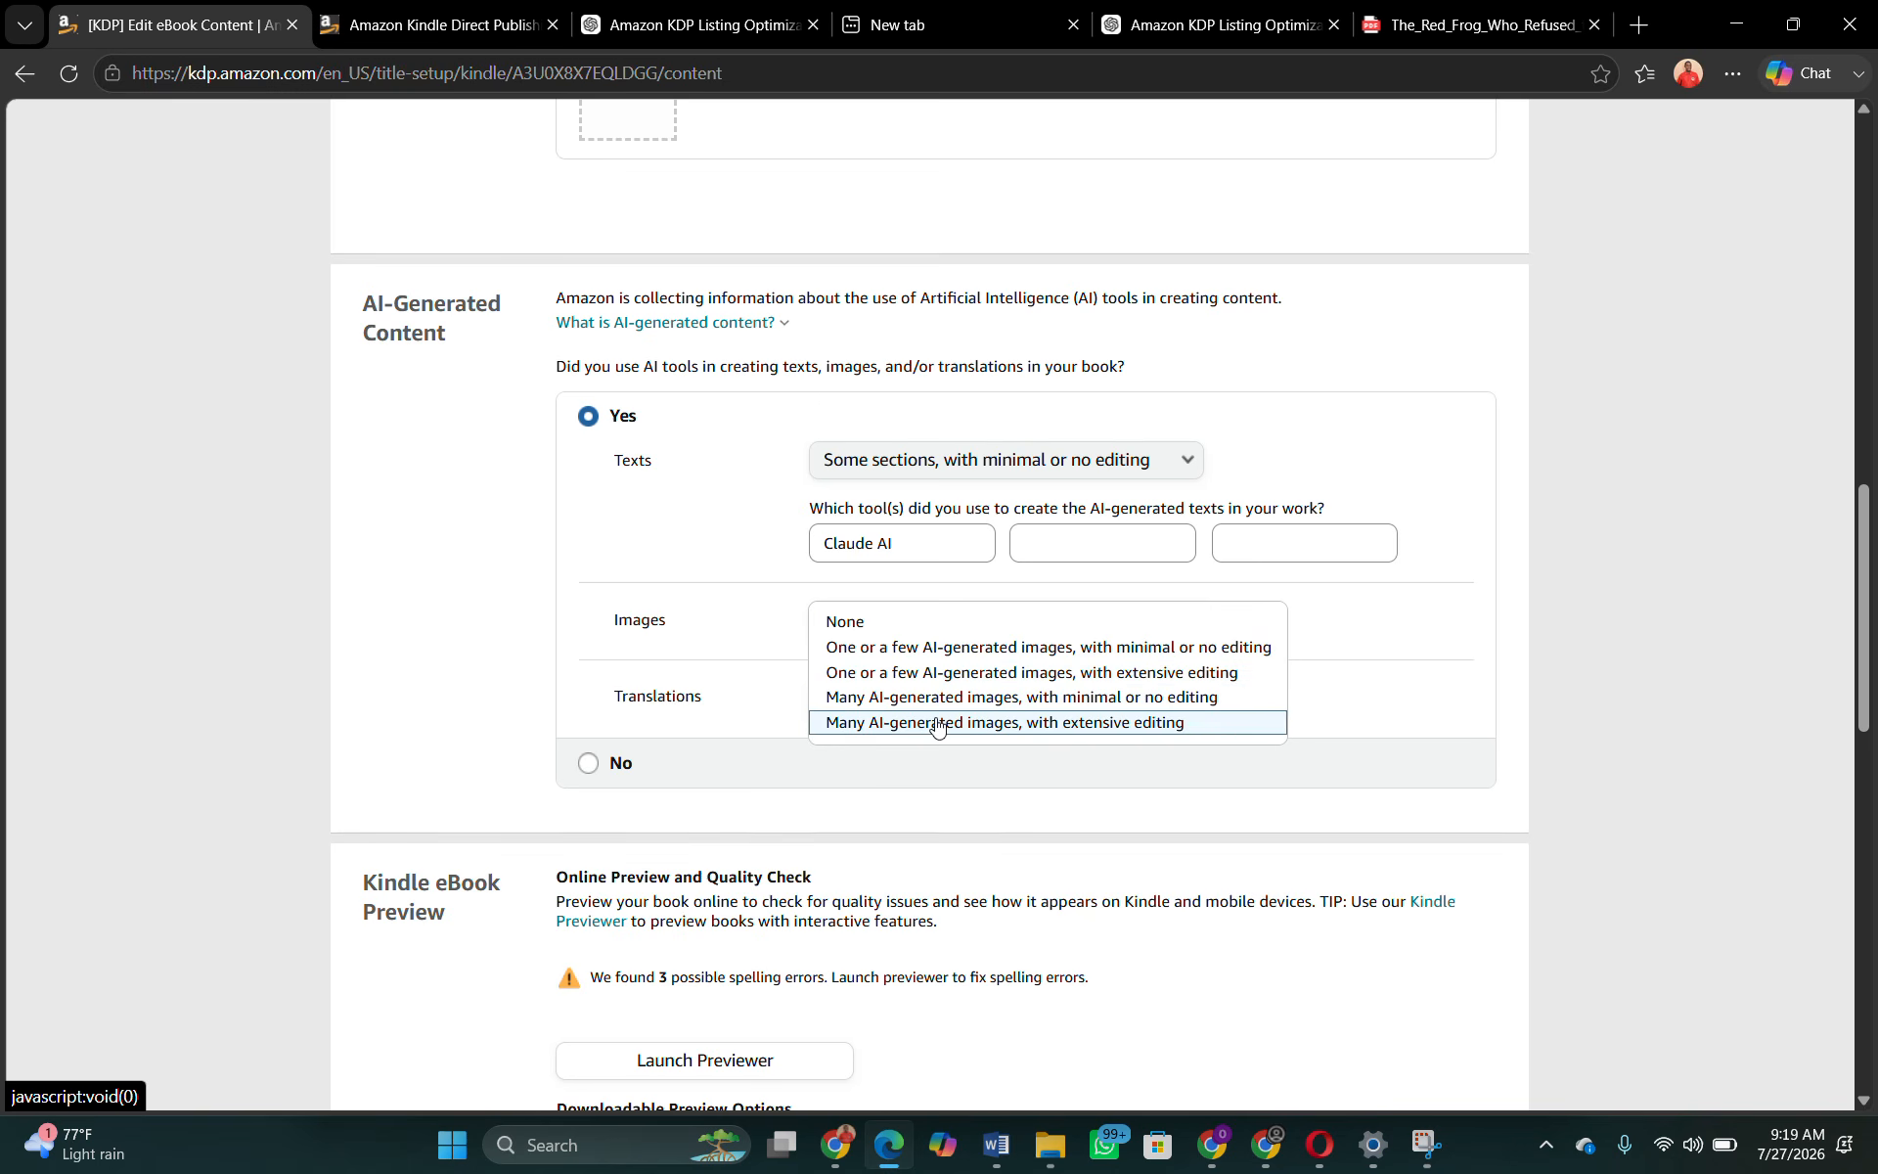
{"action": "left_click", "coordinate": [936, 724]}
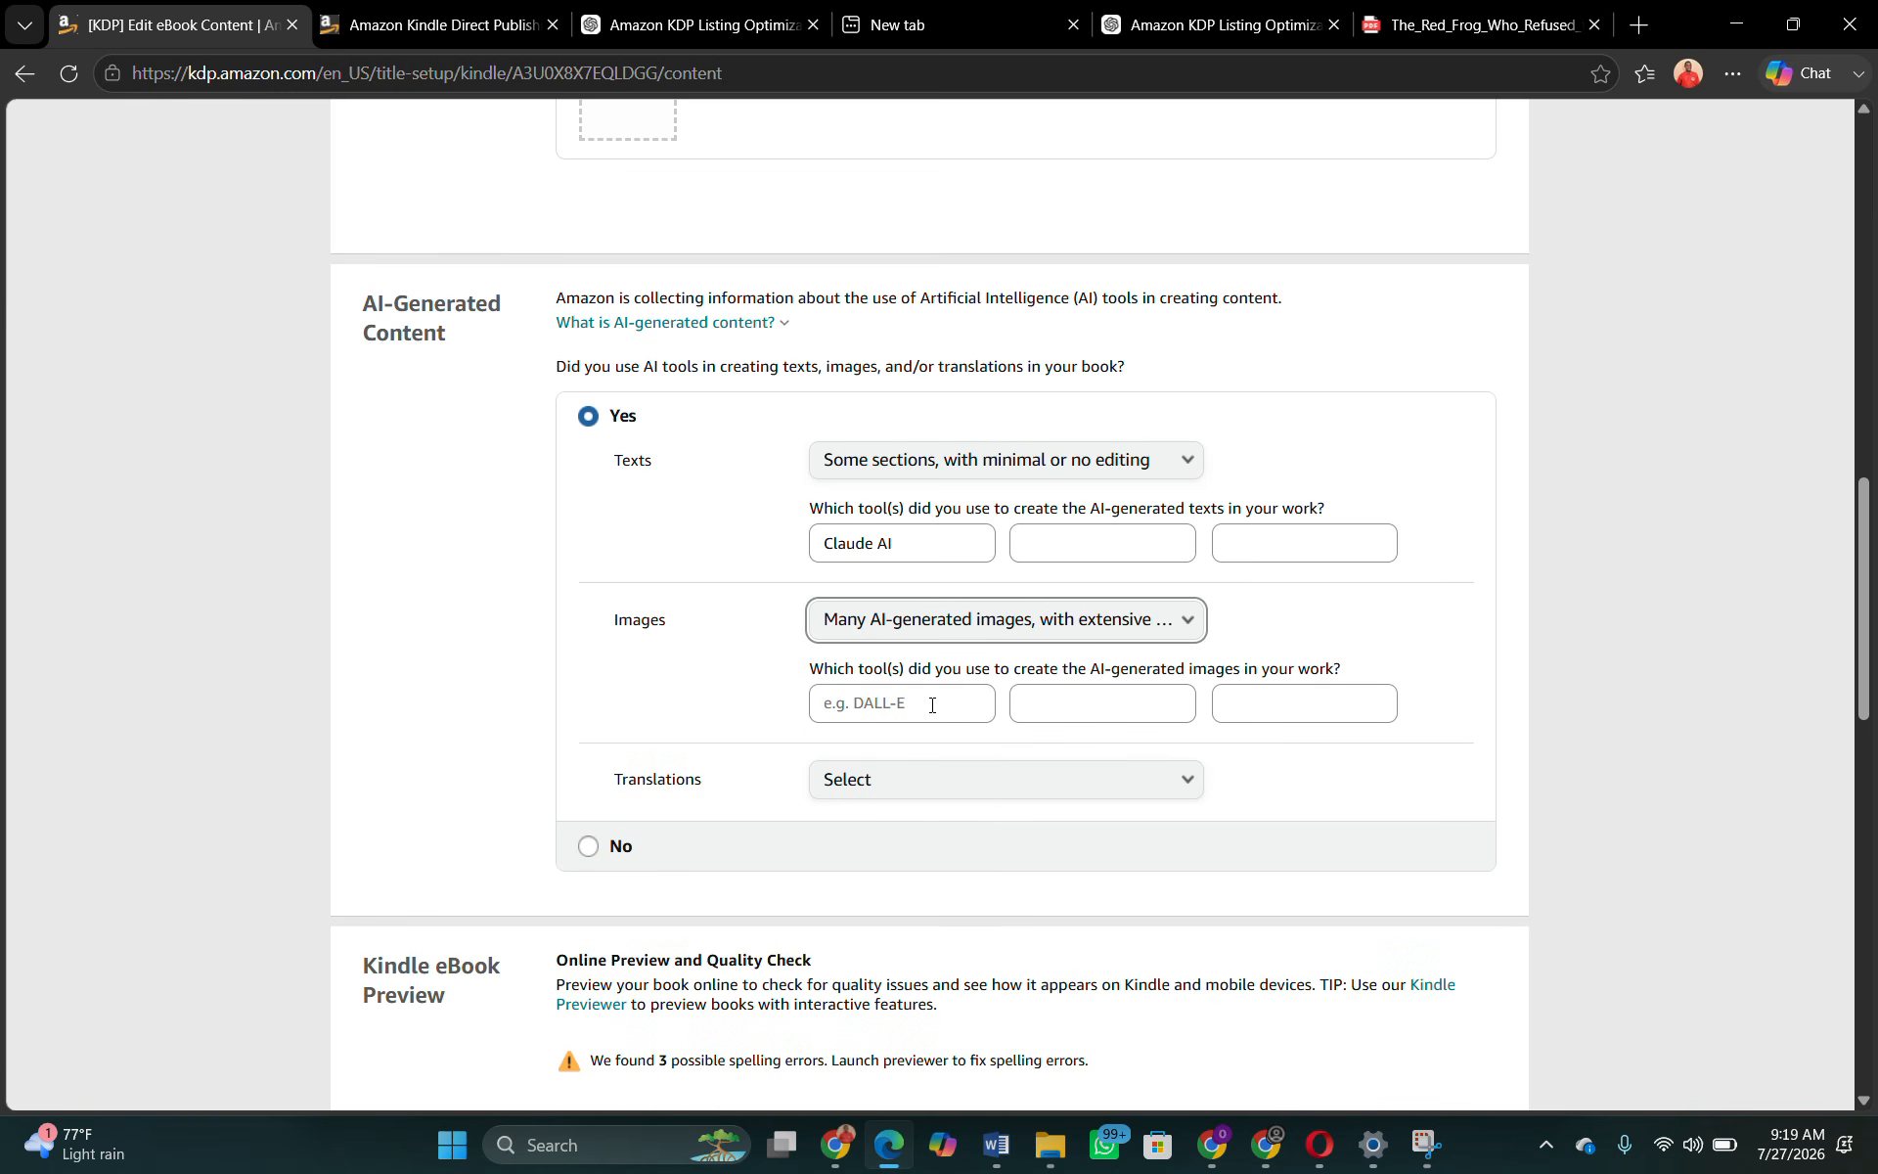
{"action": "left_click", "coordinate": [908, 622]}
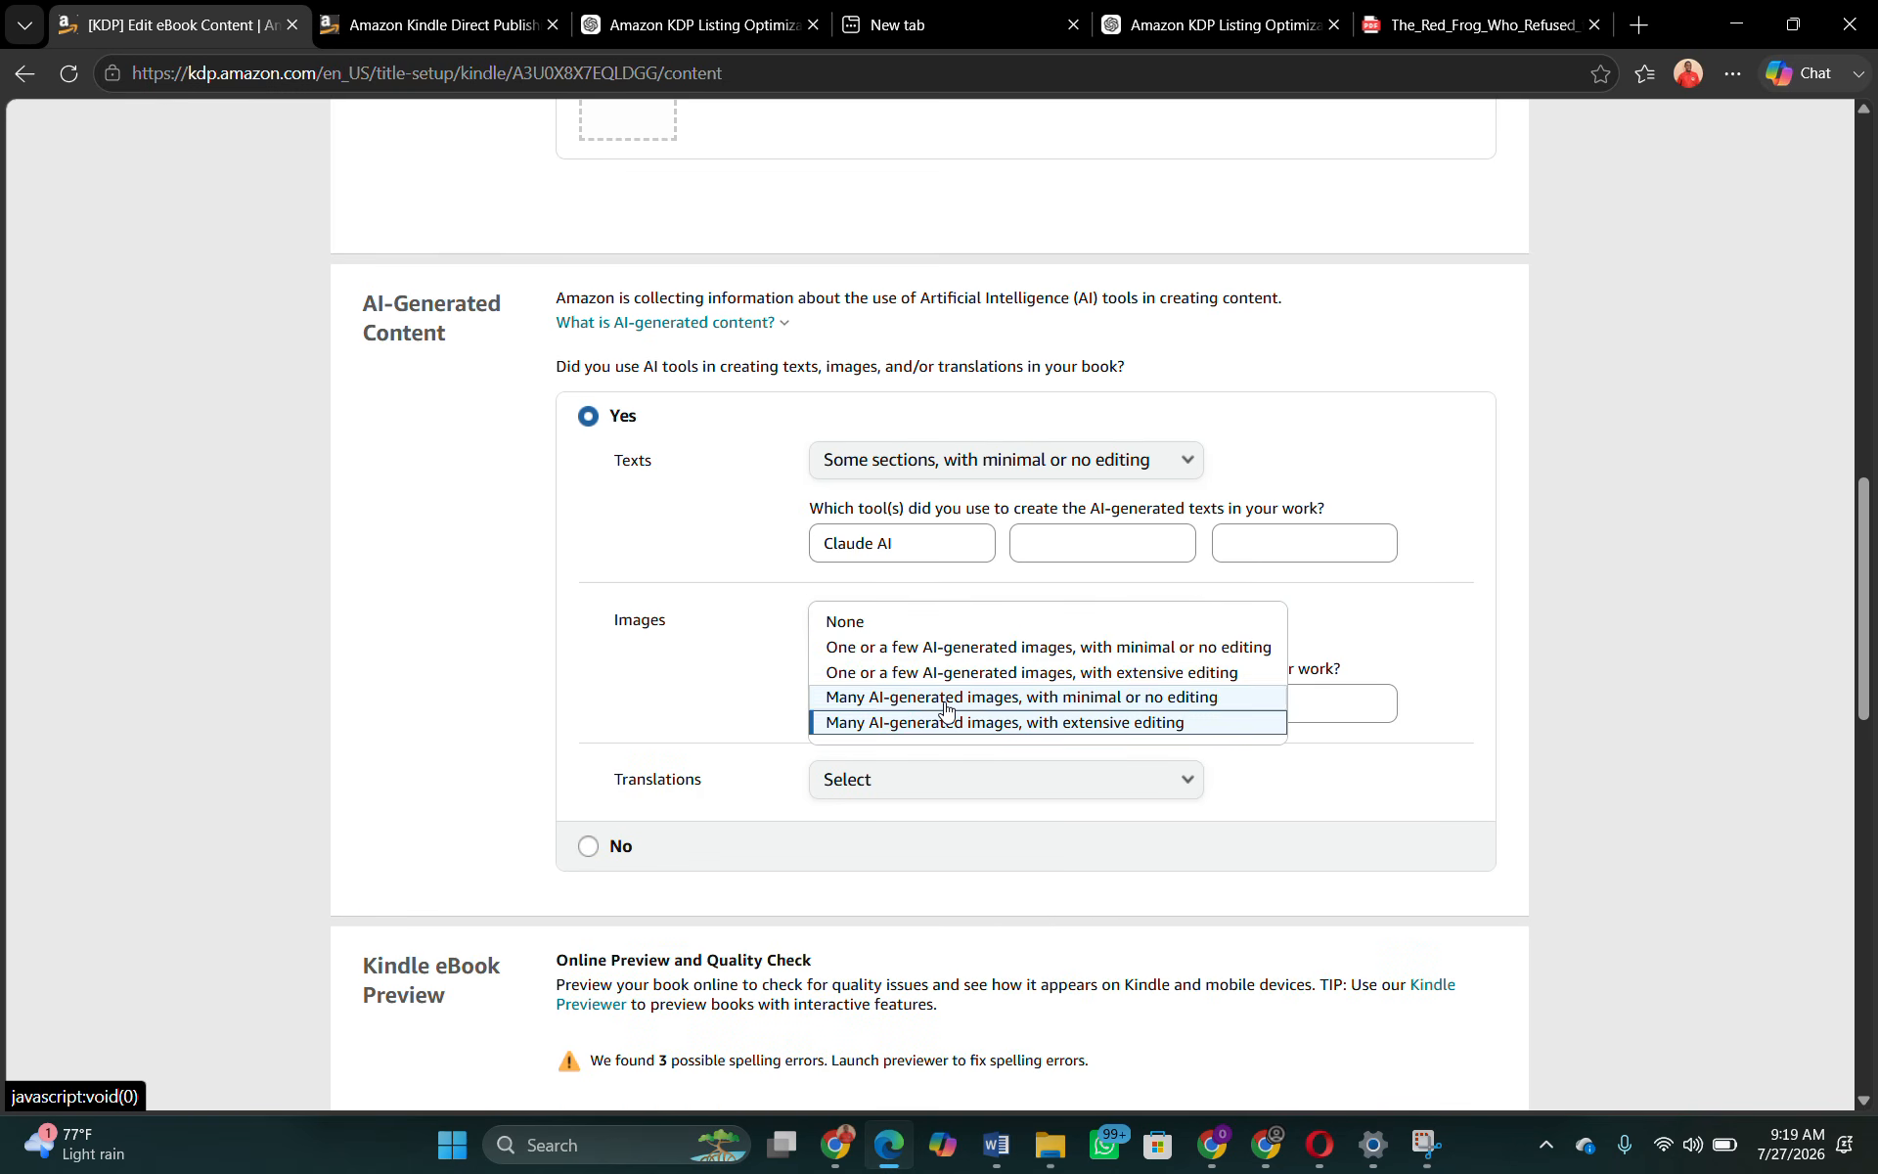
{"action": "left_click", "coordinate": [900, 697]}
{"action": "left_click", "coordinate": [892, 703]}
{"action": "type", "text": "ChatGPT"}
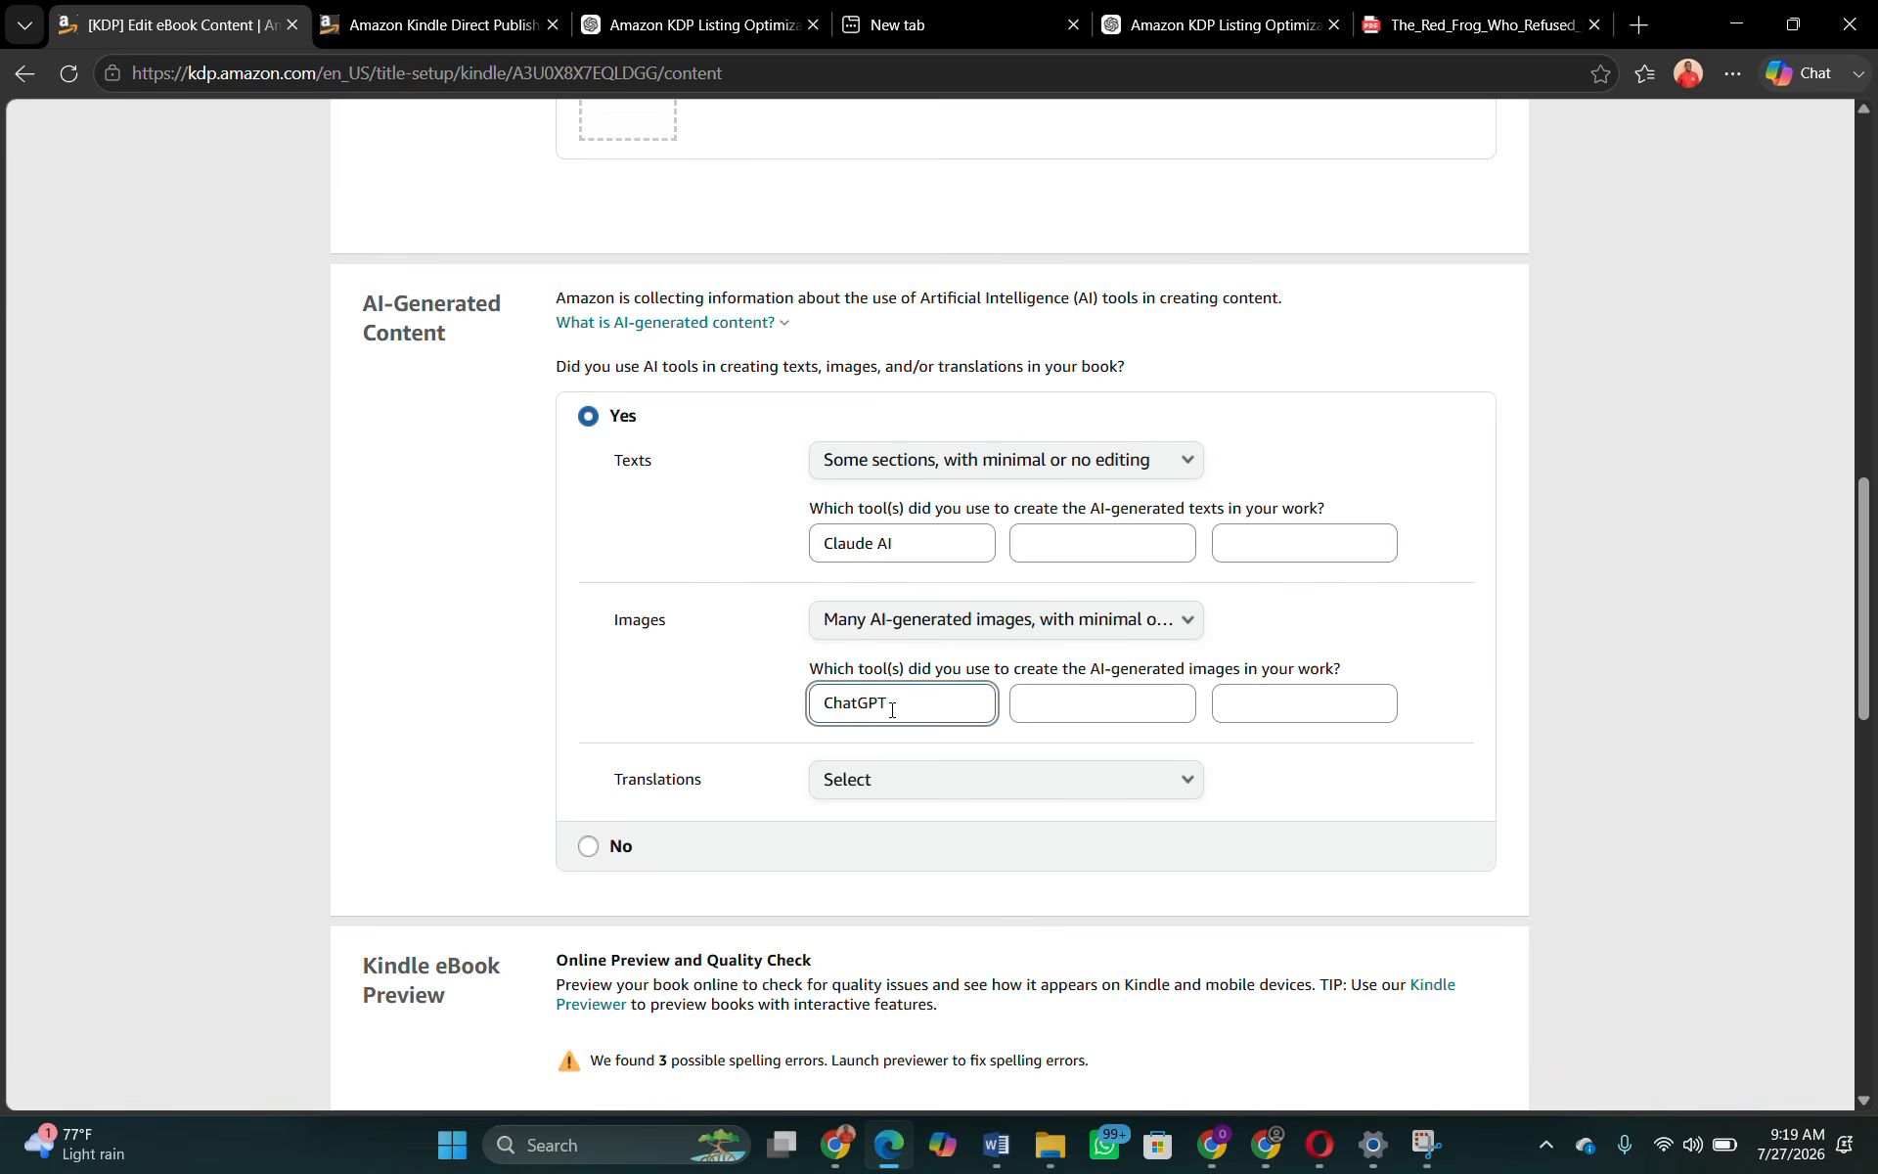
Step: Set the Translations answer in the AI-generated content section to None
{"action": "left_click", "coordinate": [894, 779]}
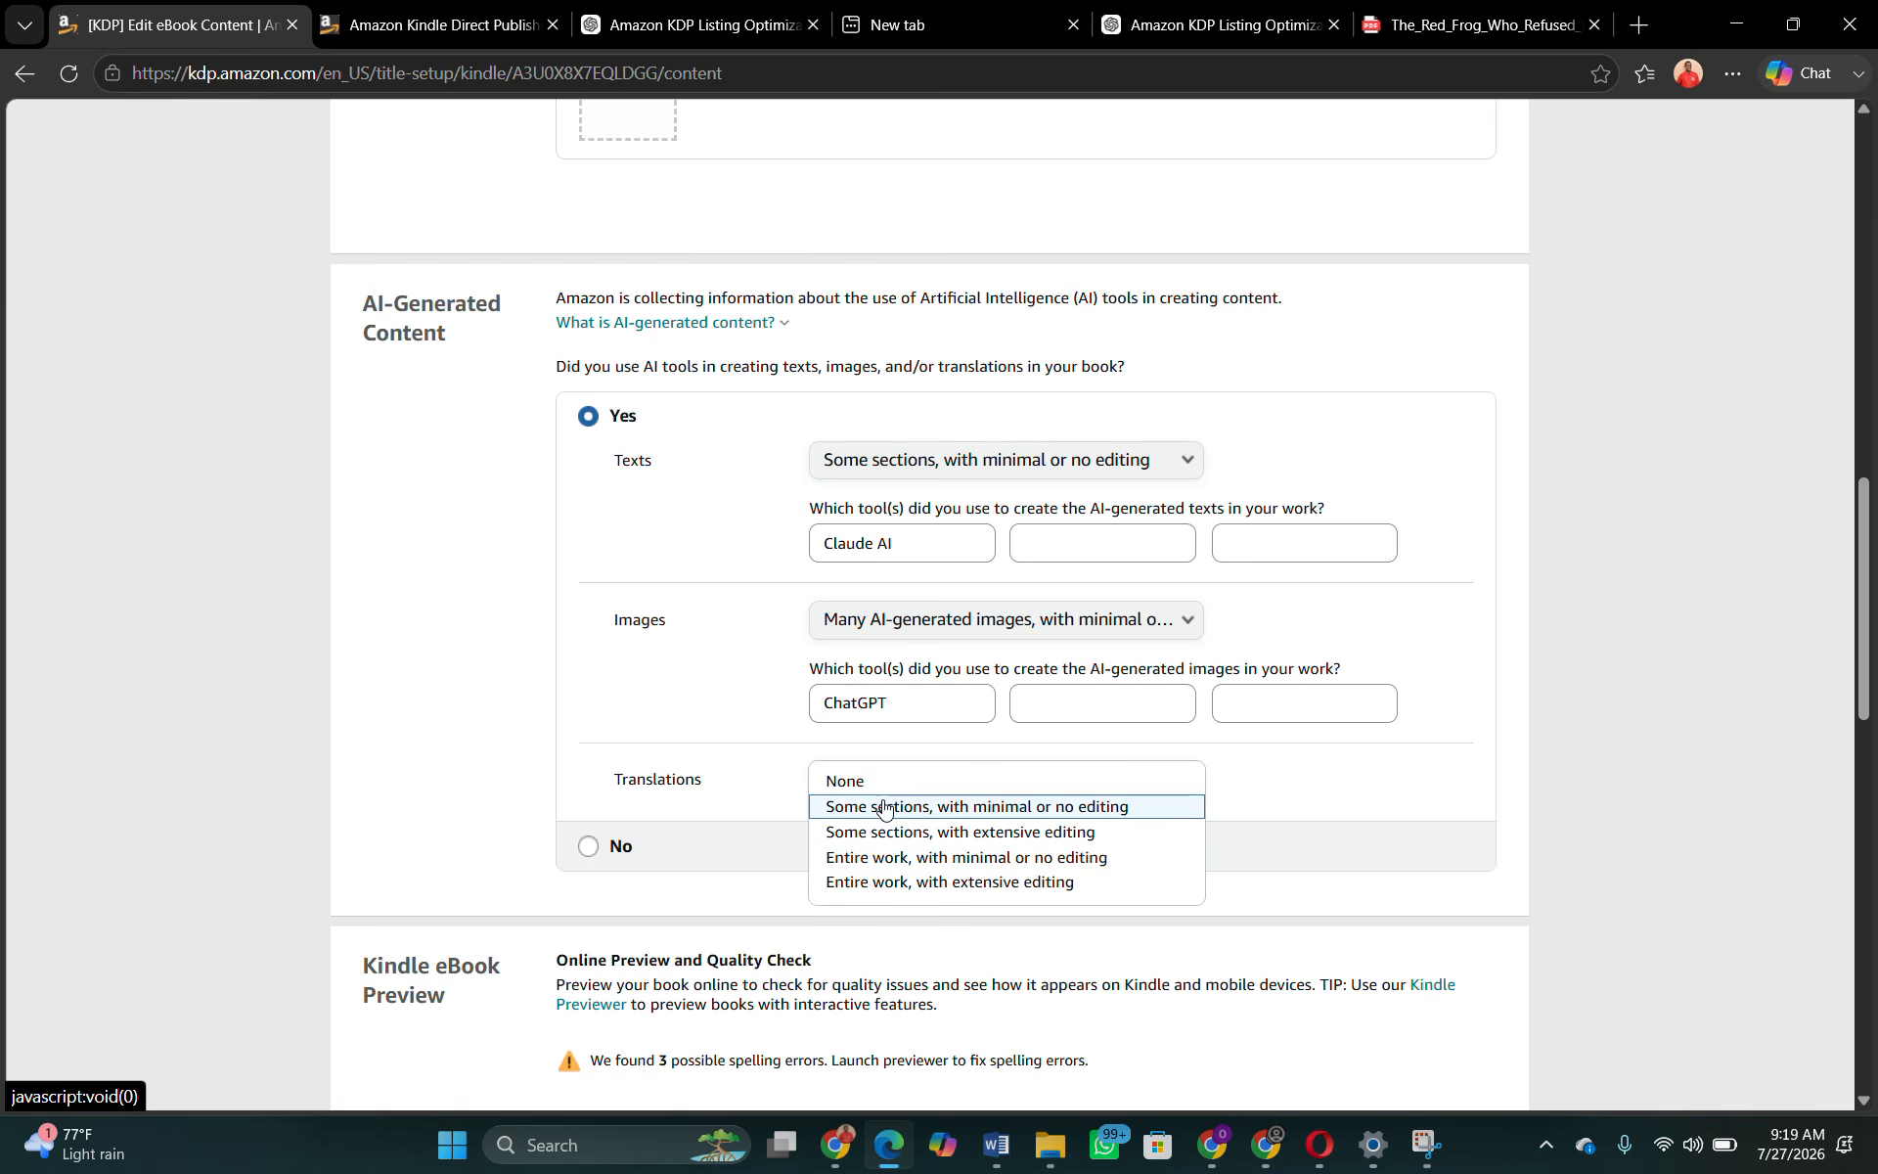
{"action": "left_click", "coordinate": [872, 783]}
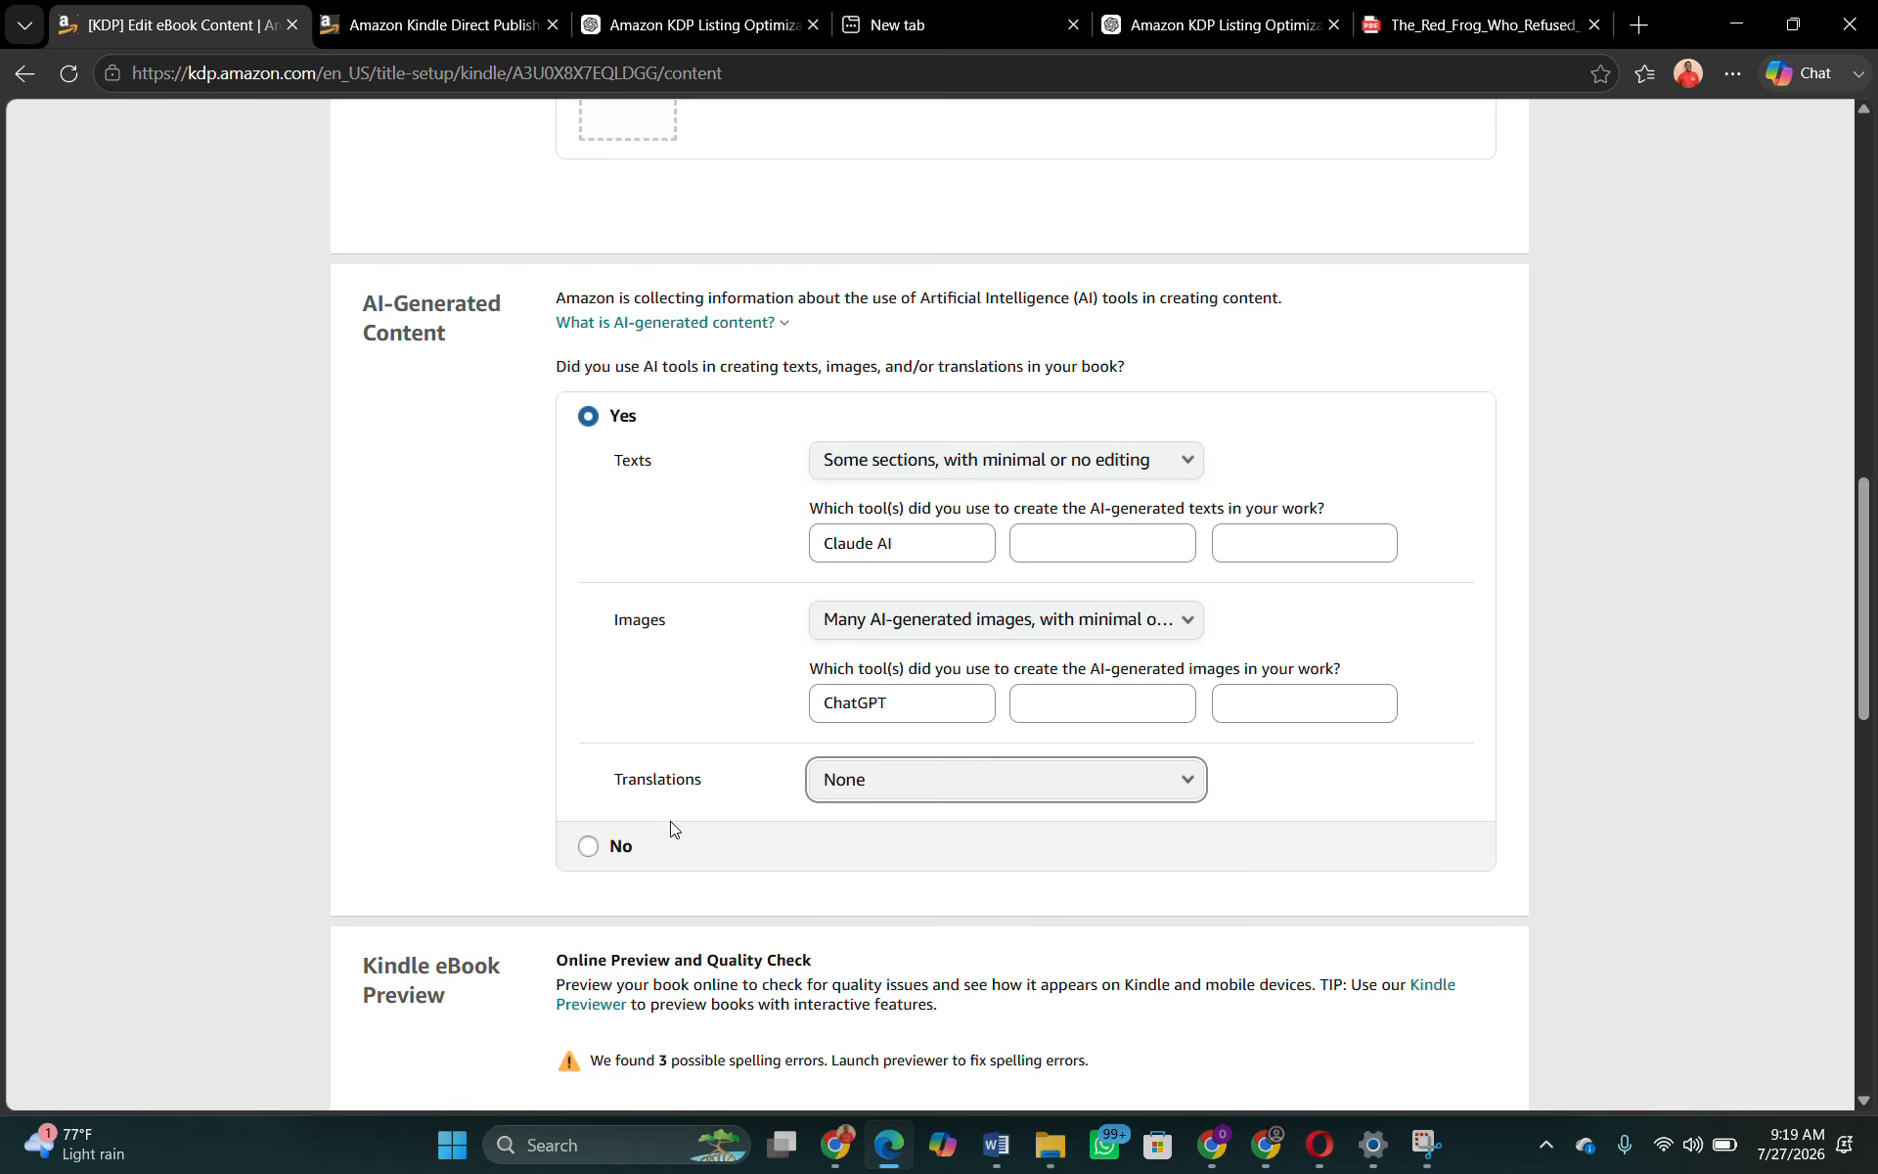
{"action": "scroll", "coordinate": [675, 826], "scroll_direction": "down", "scroll_amount": 3}
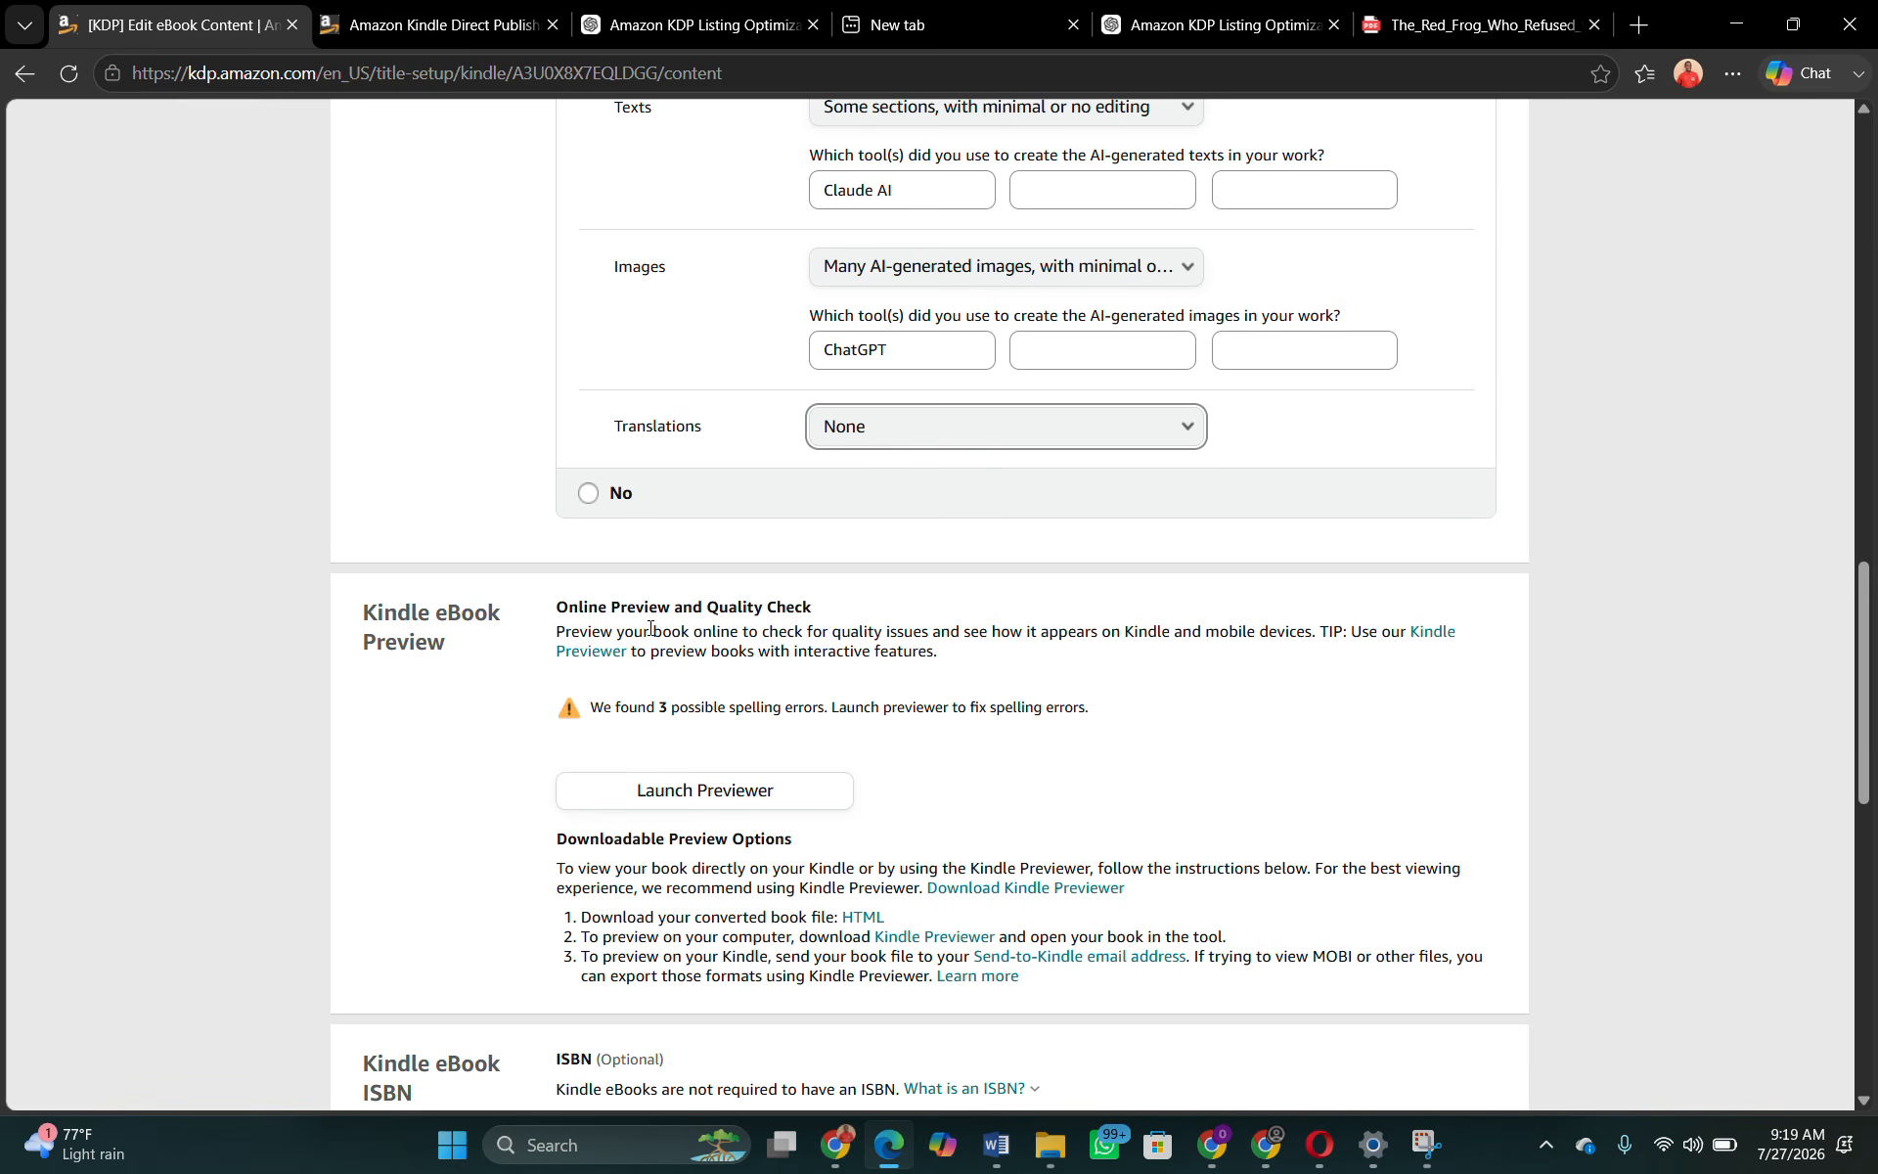
{"action": "scroll", "coordinate": [650, 629], "scroll_direction": "up", "scroll_amount": 10}
{"action": "scroll", "coordinate": [650, 633], "scroll_direction": "down", "scroll_amount": 15}
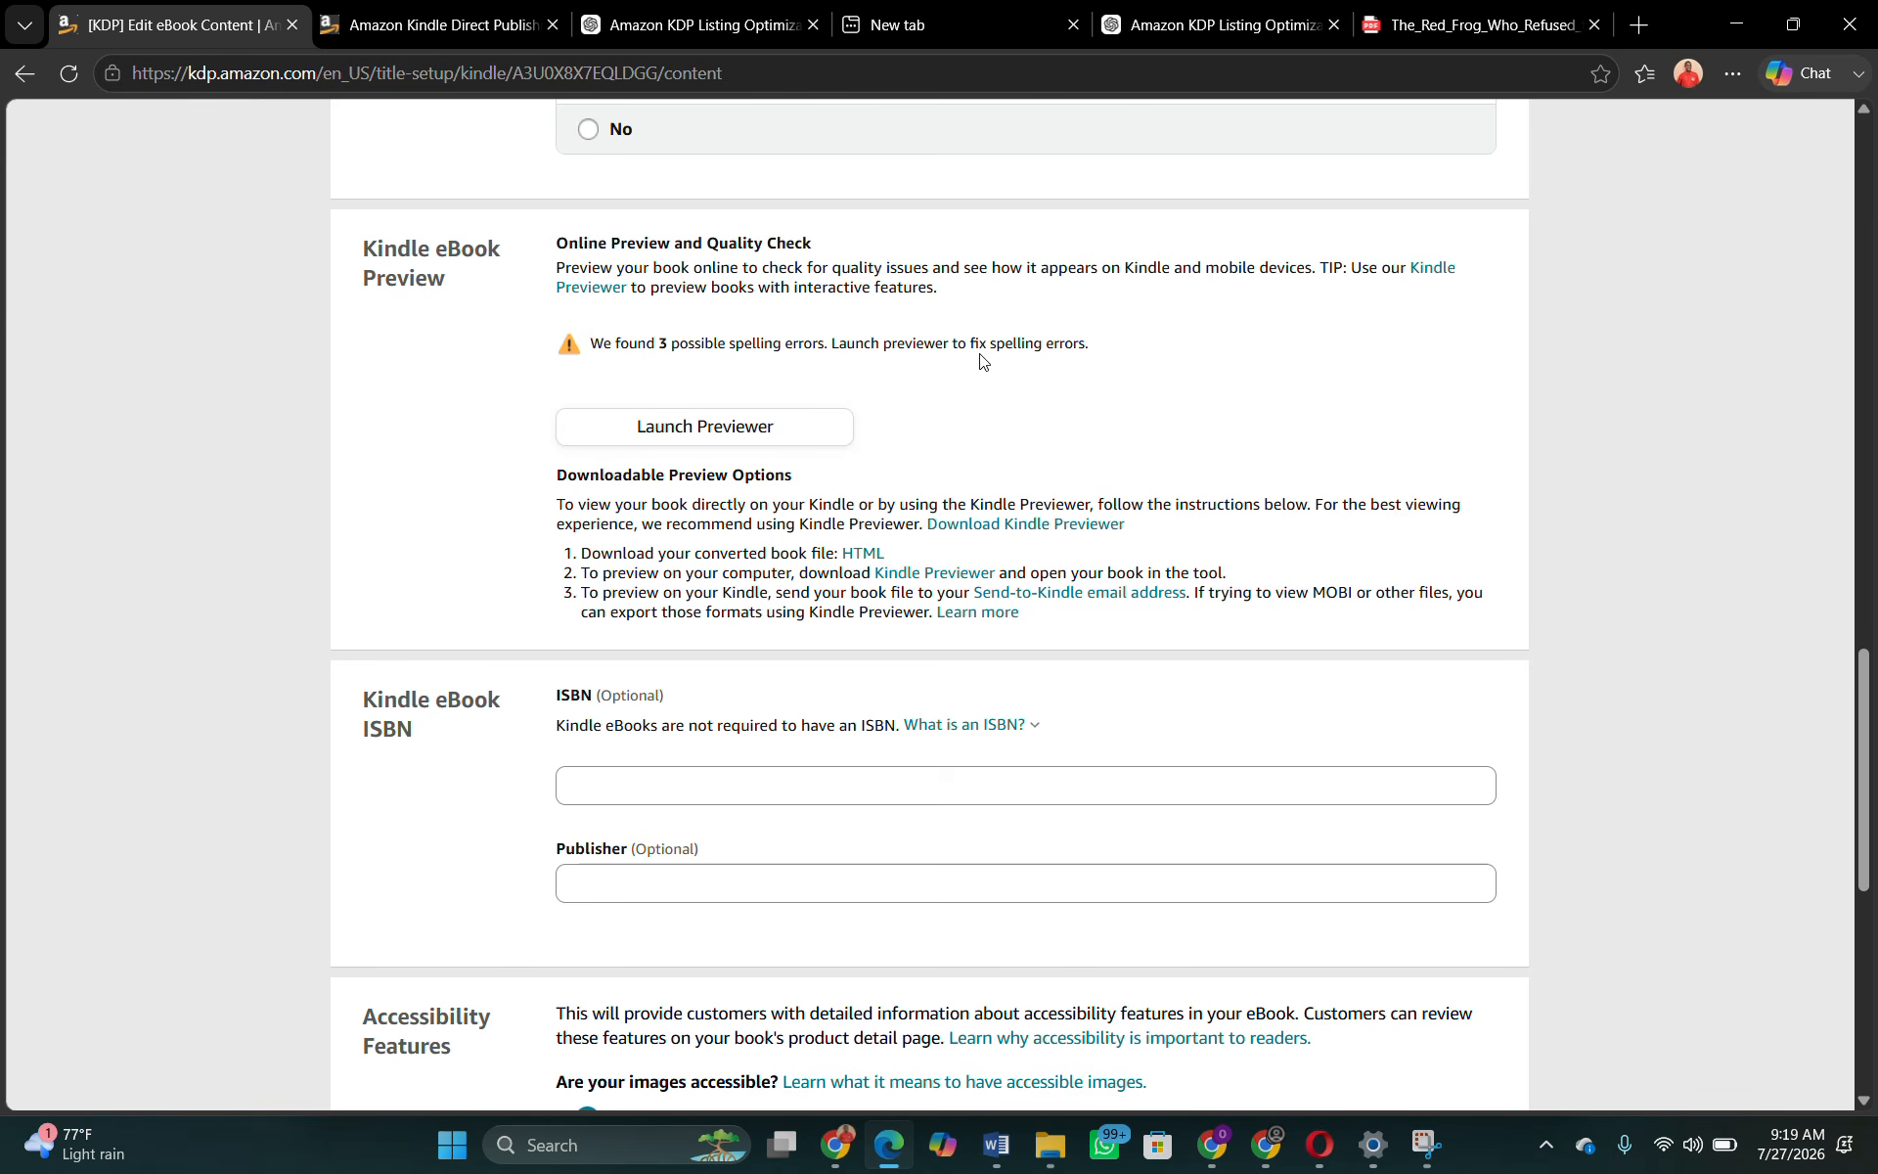
{"action": "scroll", "coordinate": [982, 360], "scroll_direction": "up", "scroll_amount": 13}
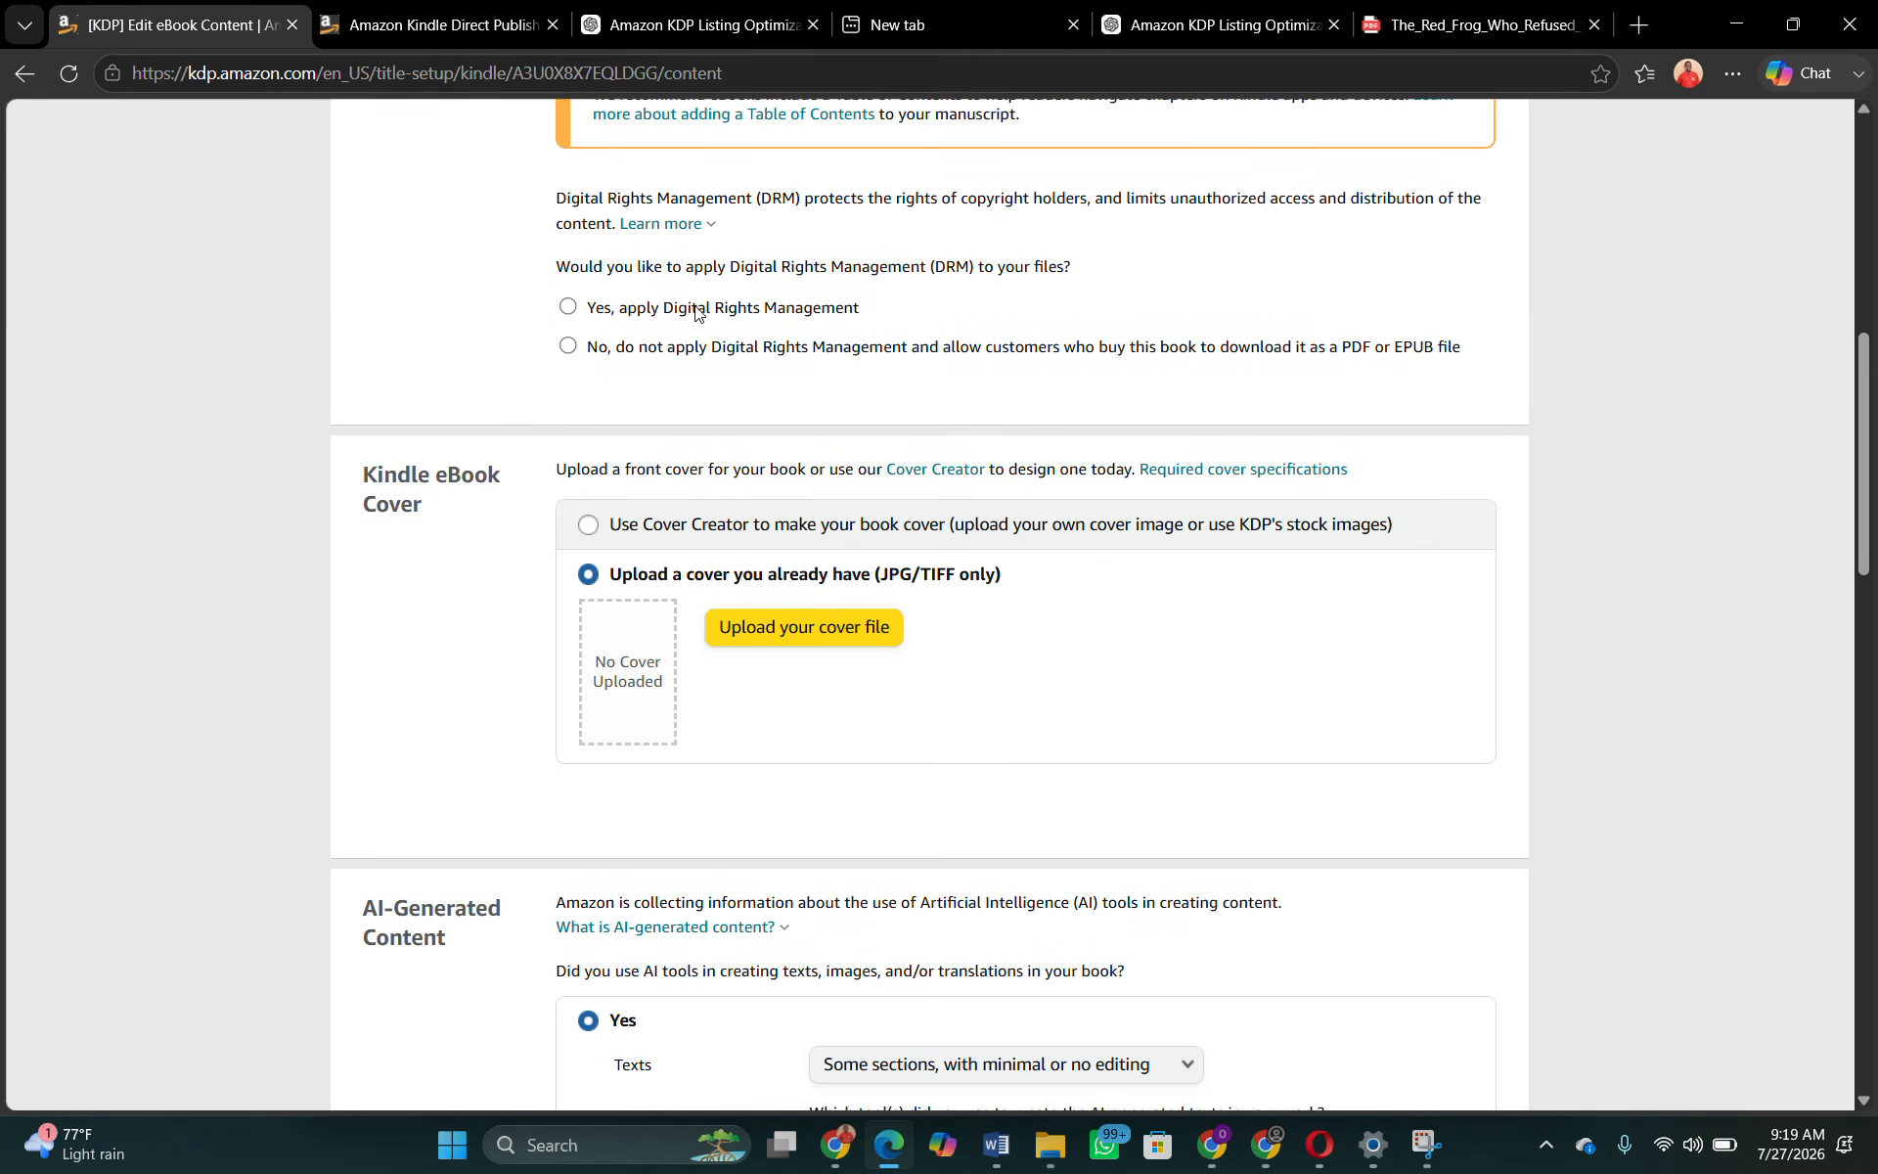
Step: Switch to the ChatGPT conversation and request removal of the "A story by" author credit from the generated book cover
{"action": "left_click", "coordinate": [669, 27]}
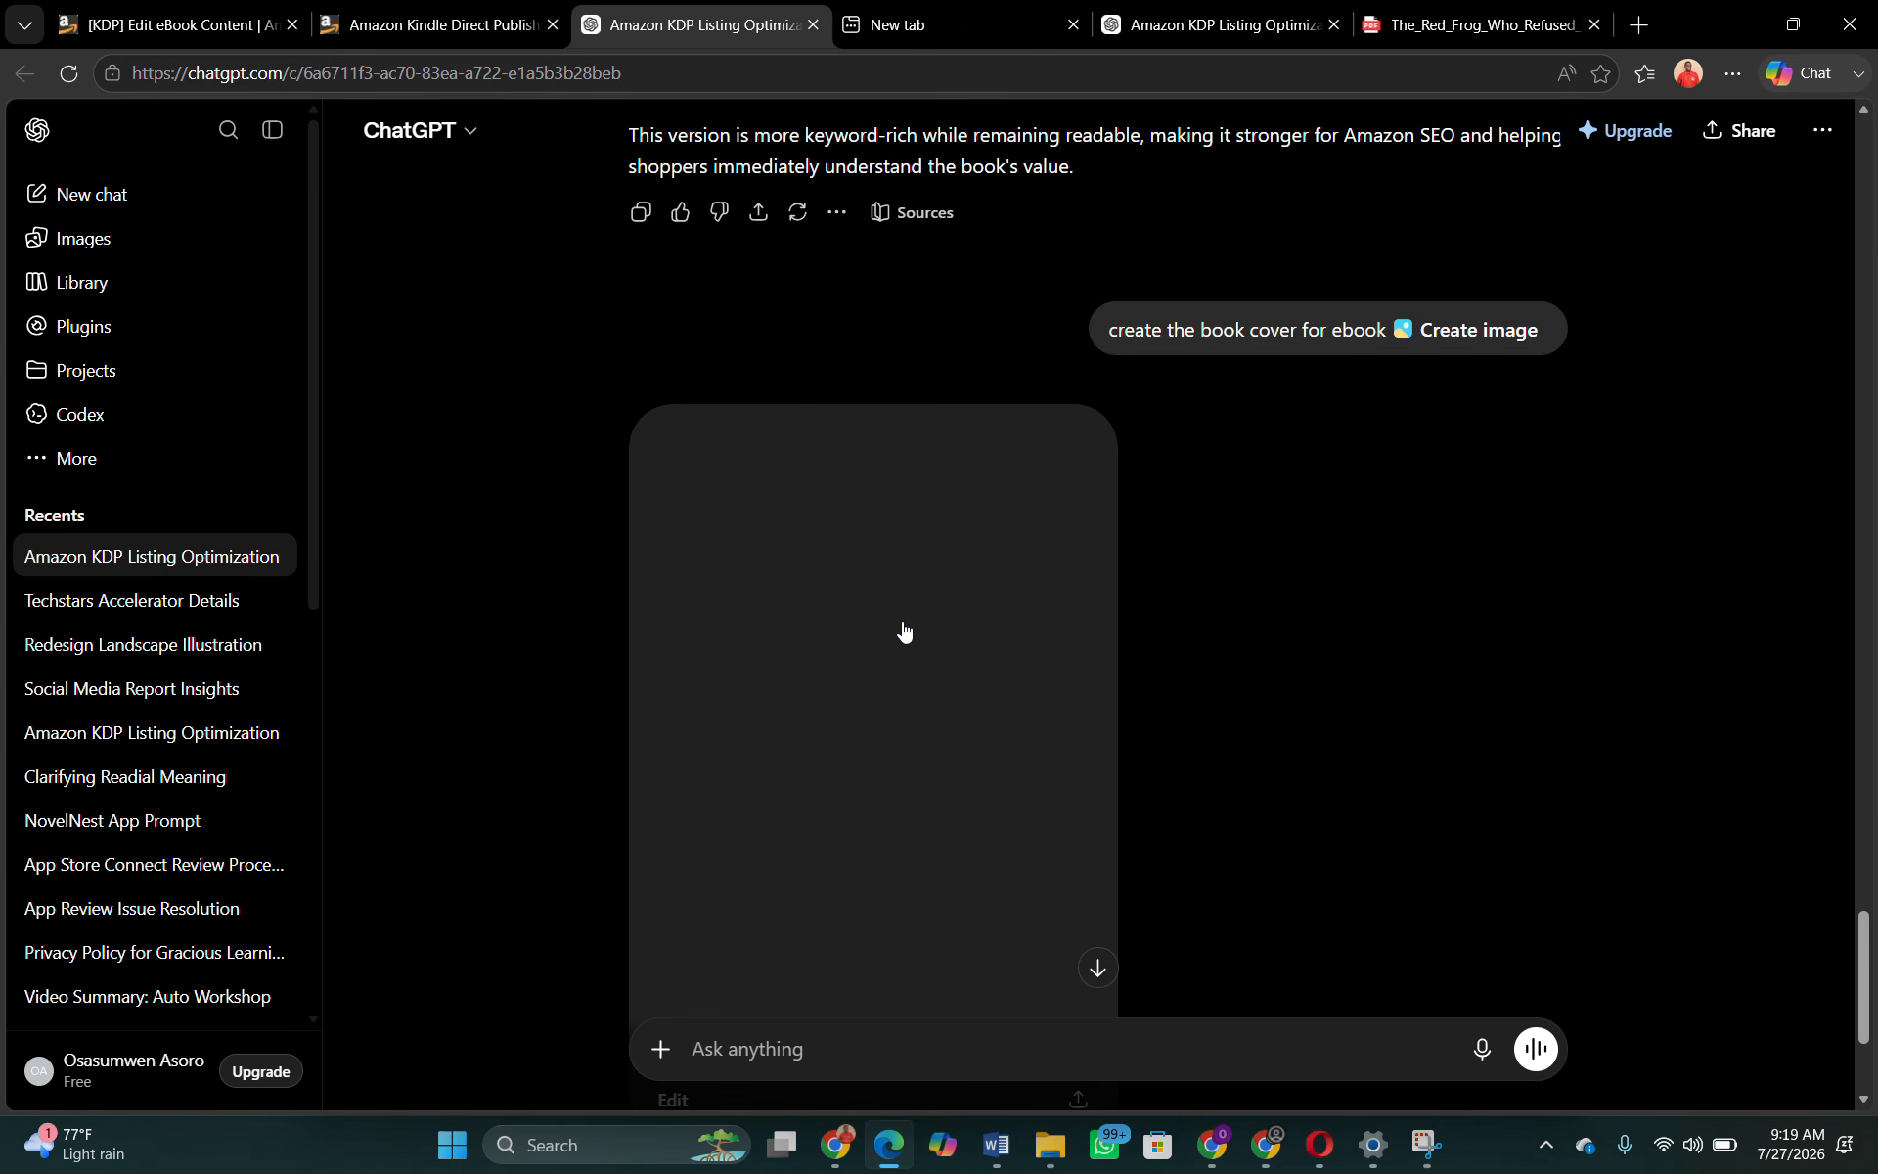
{"action": "scroll", "coordinate": [904, 632], "scroll_direction": "down", "scroll_amount": 2}
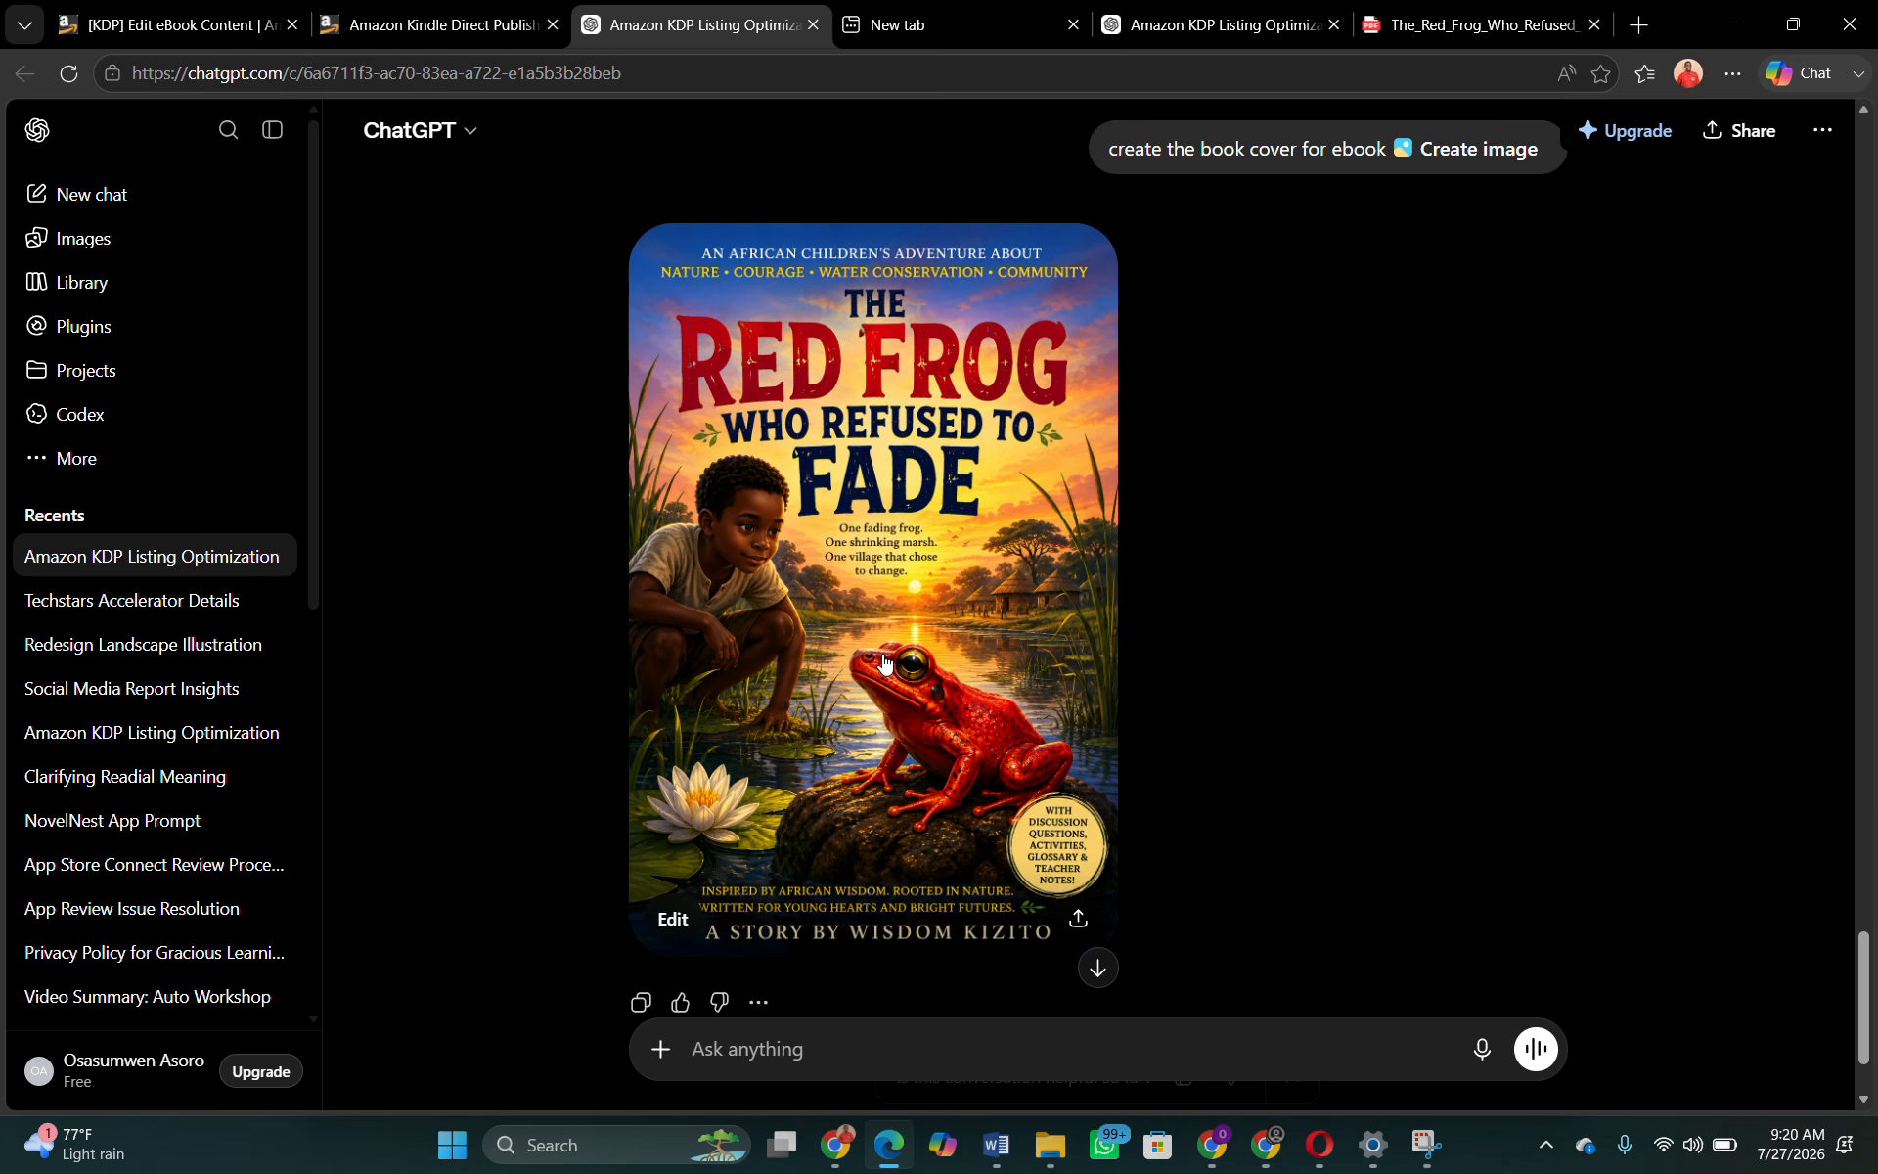
{"action": "scroll", "coordinate": [888, 670], "scroll_direction": "down", "scroll_amount": 2}
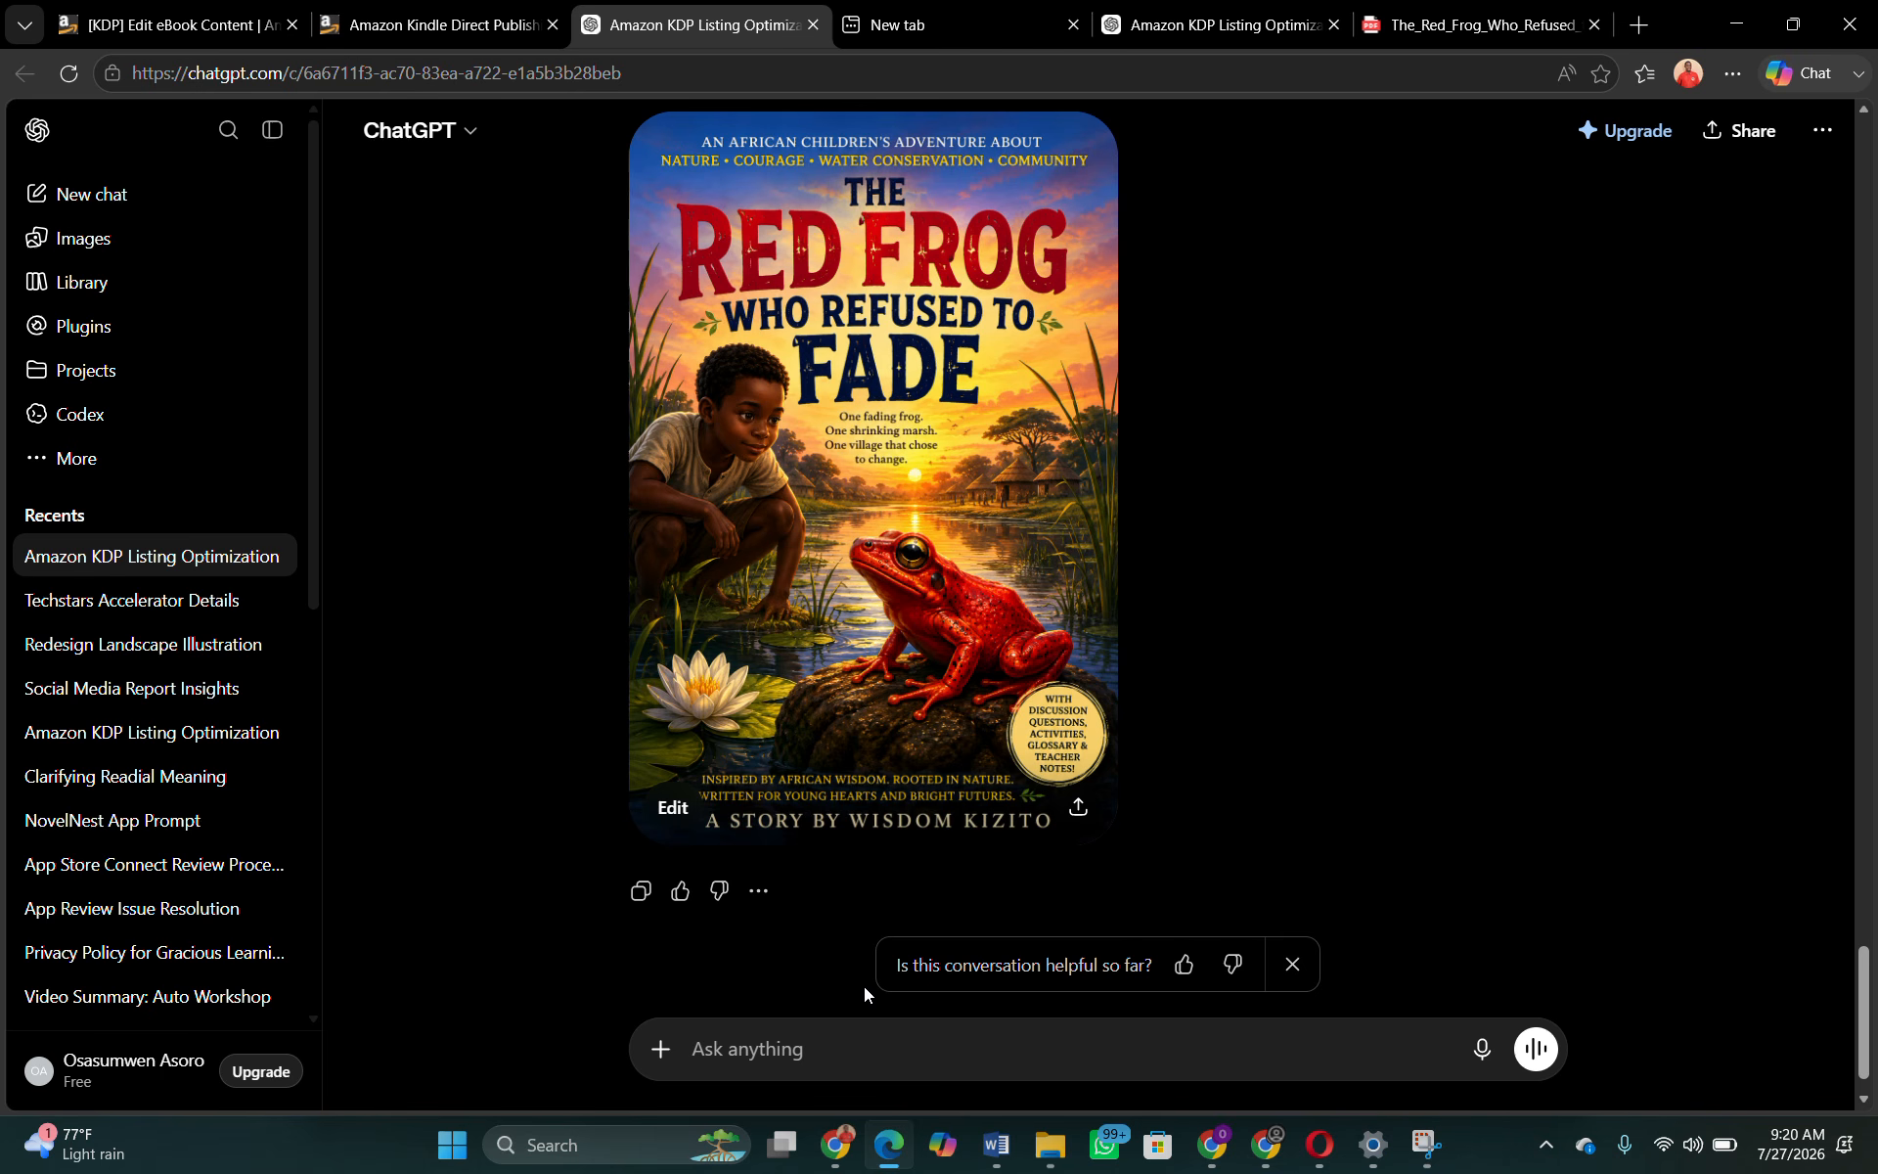
{"action": "type", "text": "remove w"}
{"action": "key", "text": "BackSpace"}
{"action": "type", "text": "\"A story"}
{"action": "type", "text": "by"}
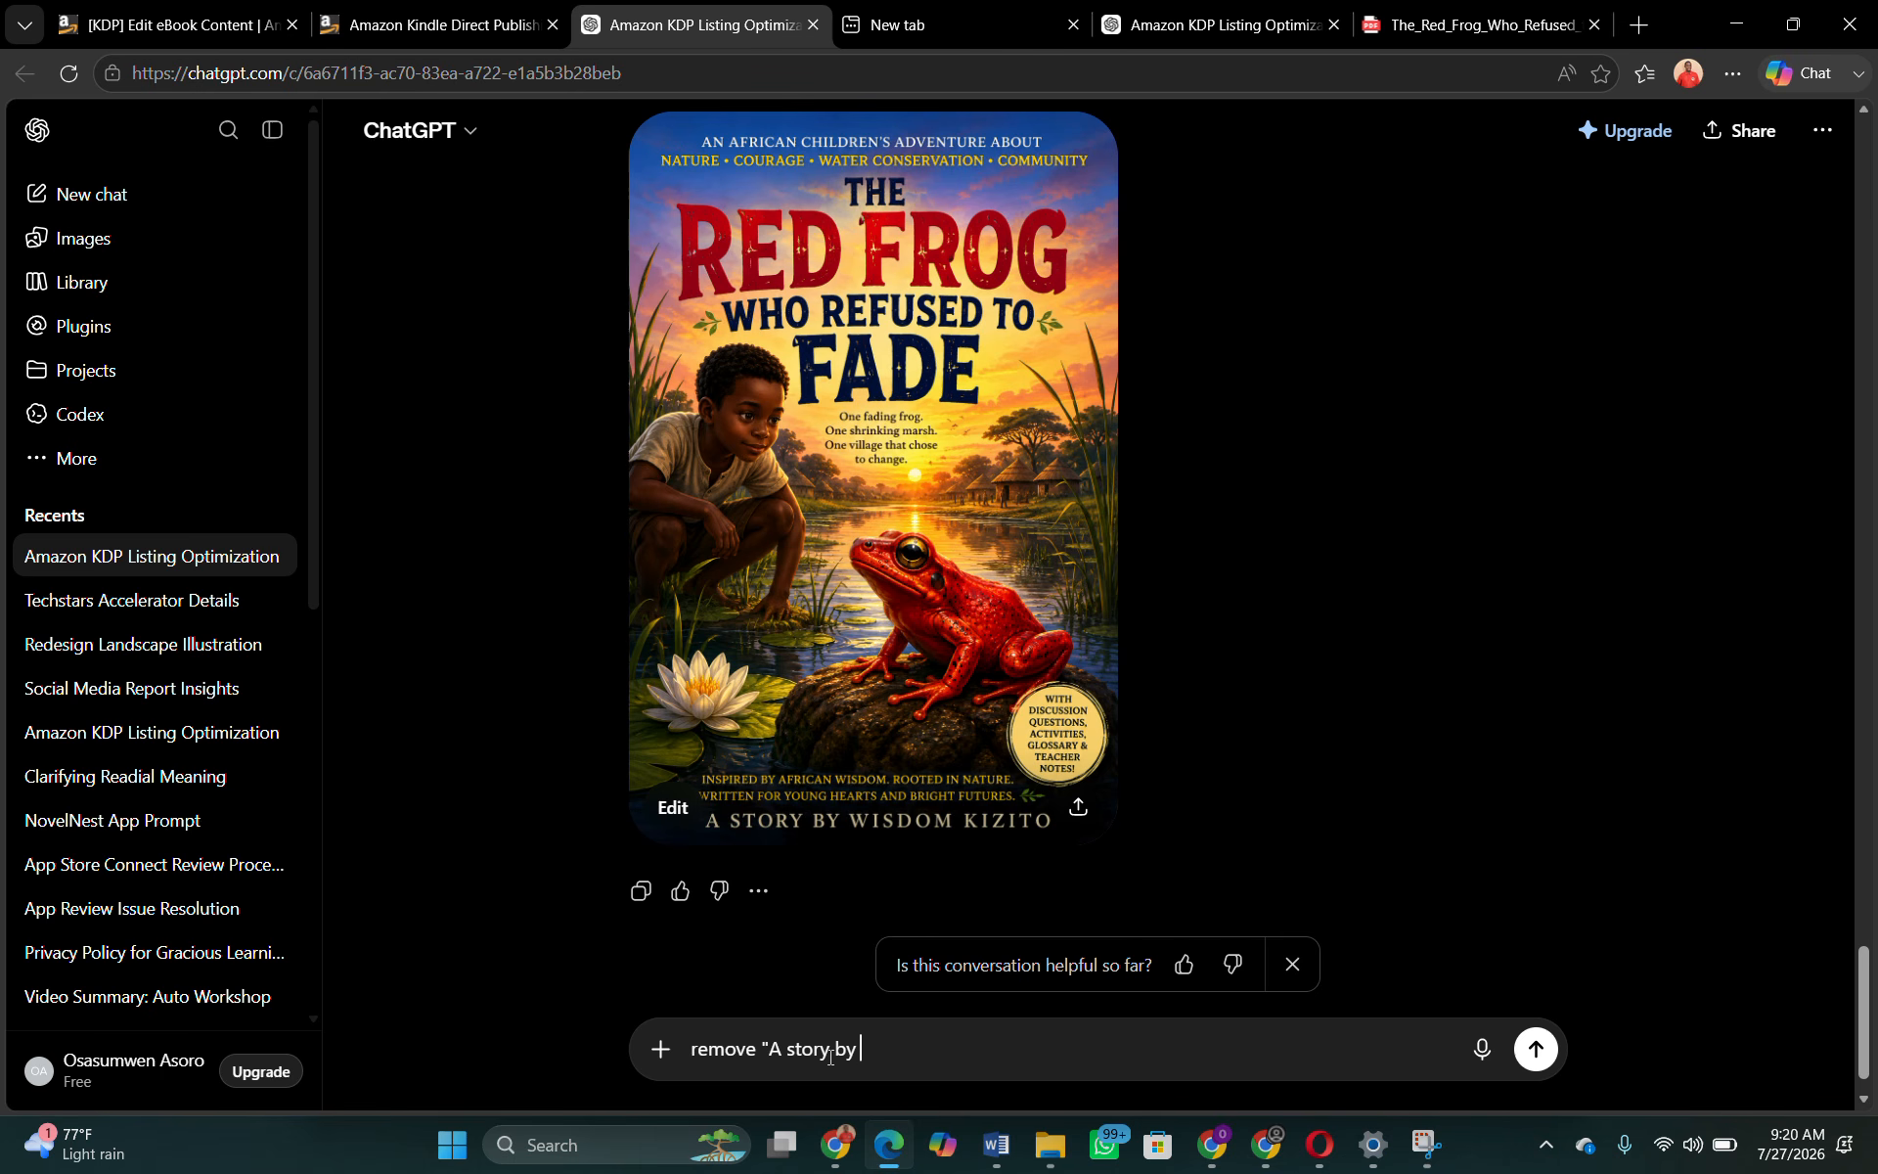
{"action": "type", "text": " Wisdom"}
{"action": "type", "text": " Kix"}
{"action": "type", "text": "ito"}
{"action": "type", "text": "\""}
{"action": "key", "text": "Return"}
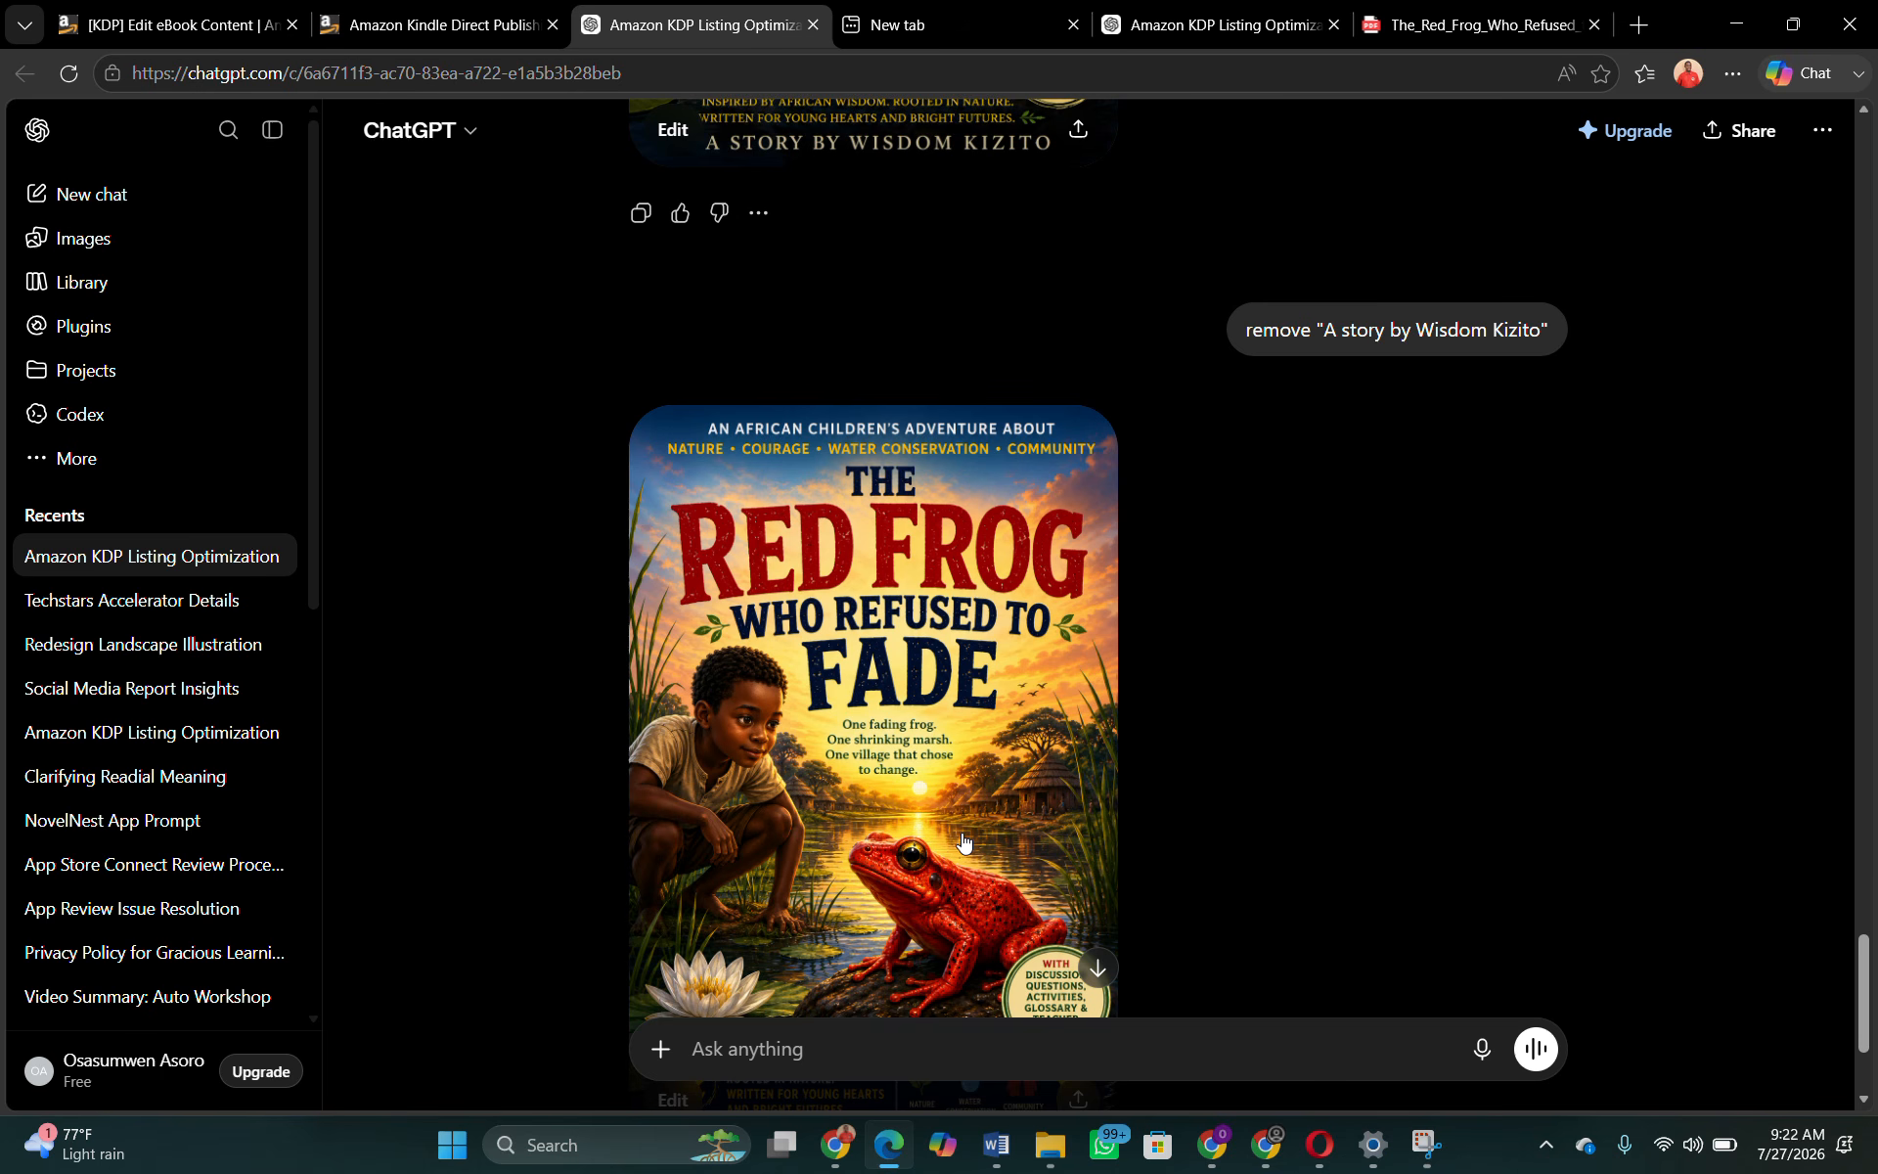
Step: Open the revised Red Frog cover image at full size and download it
{"action": "scroll", "coordinate": [963, 839], "scroll_direction": "down", "scroll_amount": 3}
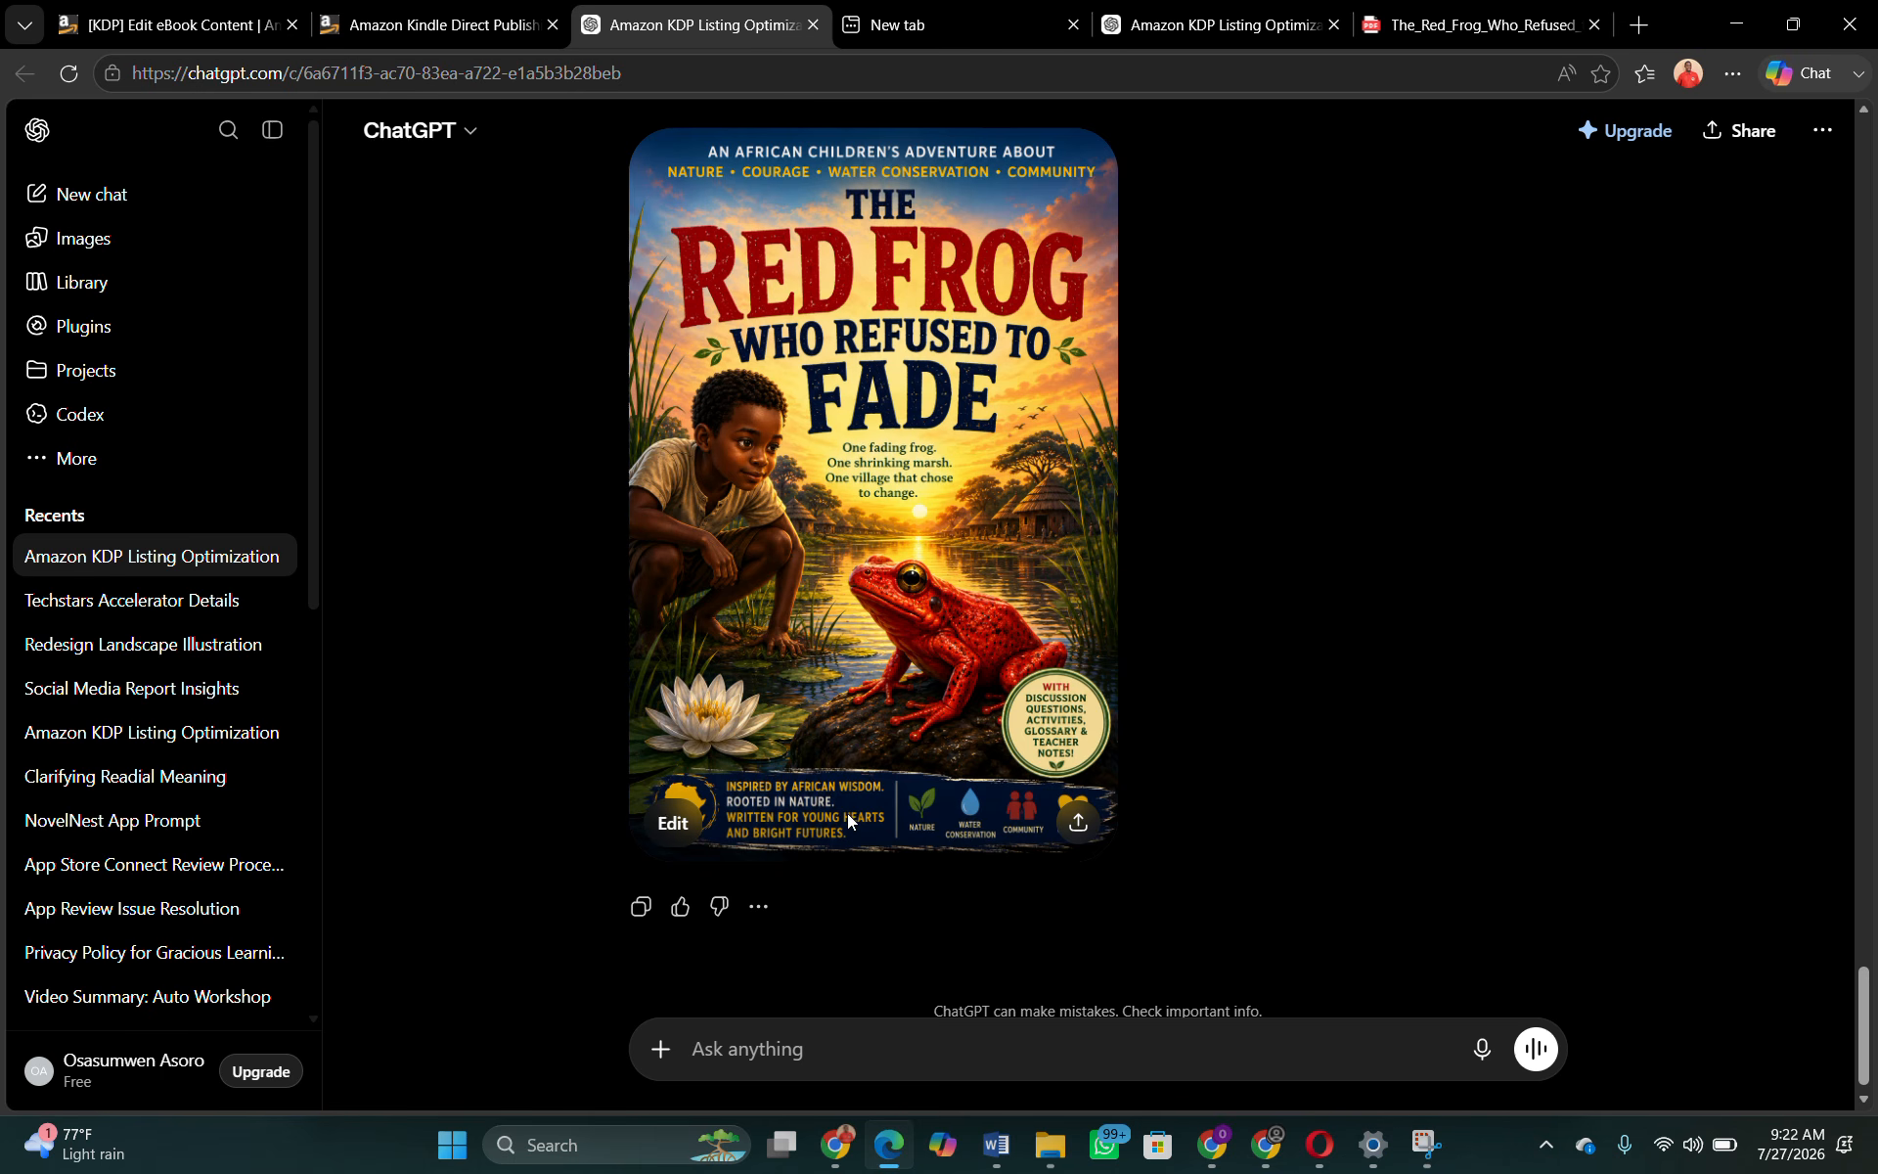
{"action": "left_click", "coordinate": [903, 673]}
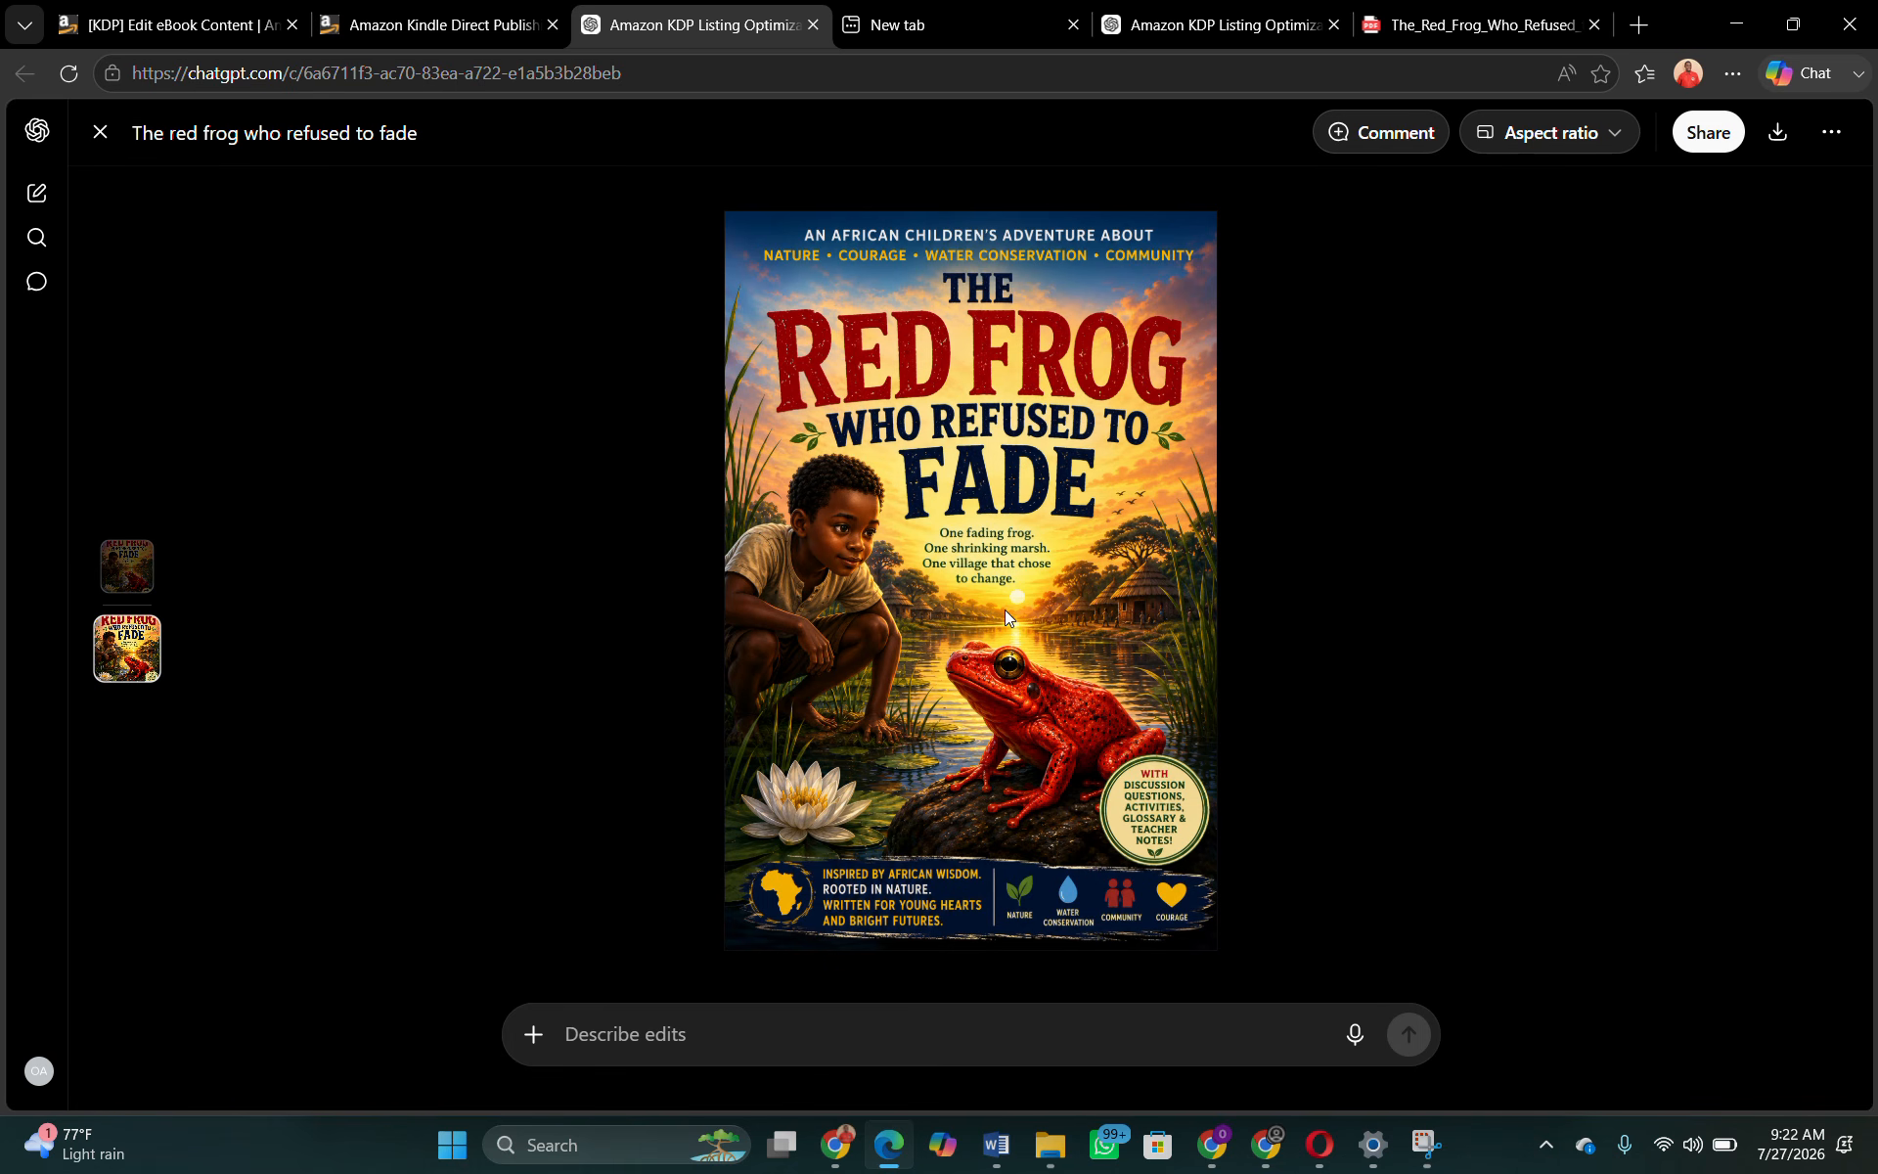
{"action": "left_click", "coordinate": [1775, 137]}
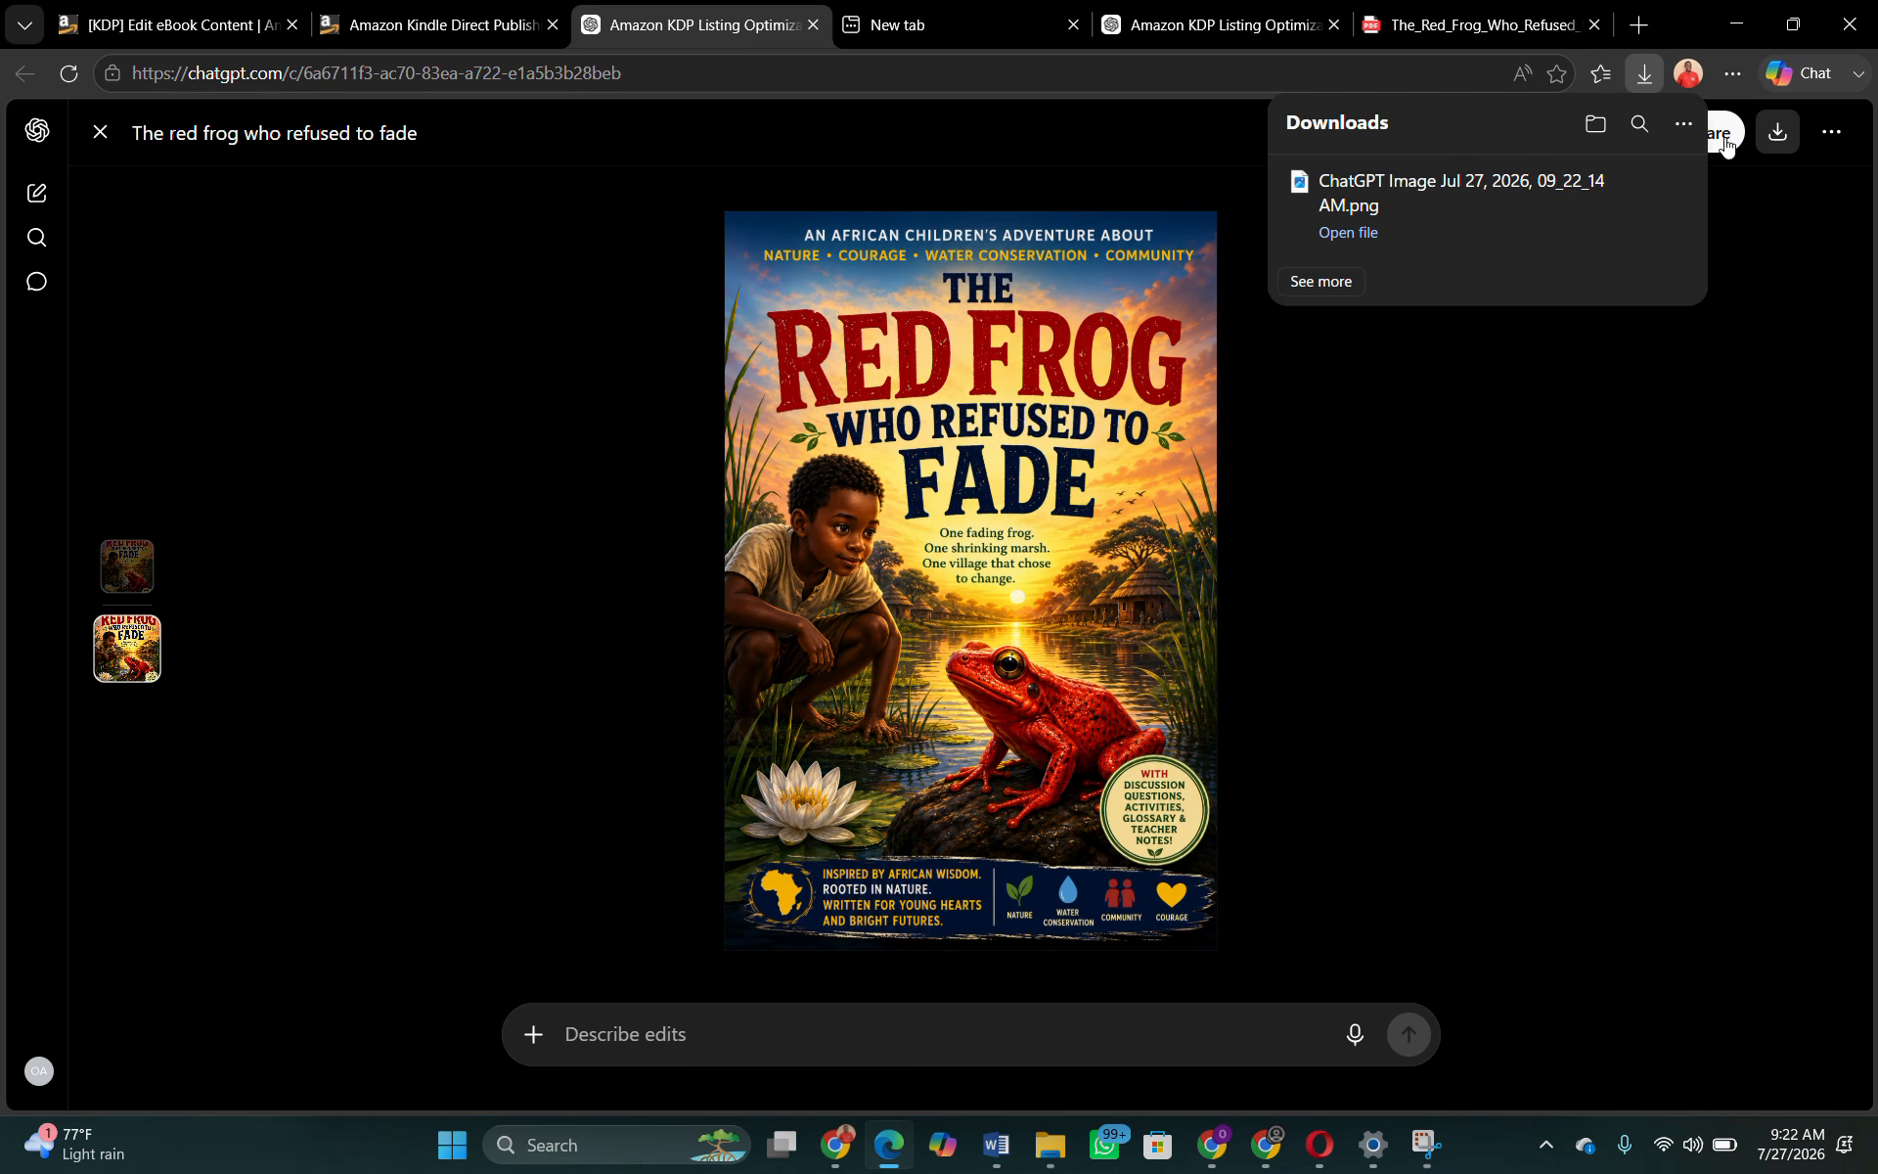
{"action": "left_click", "coordinate": [179, 31]}
{"action": "left_click", "coordinate": [812, 630]}
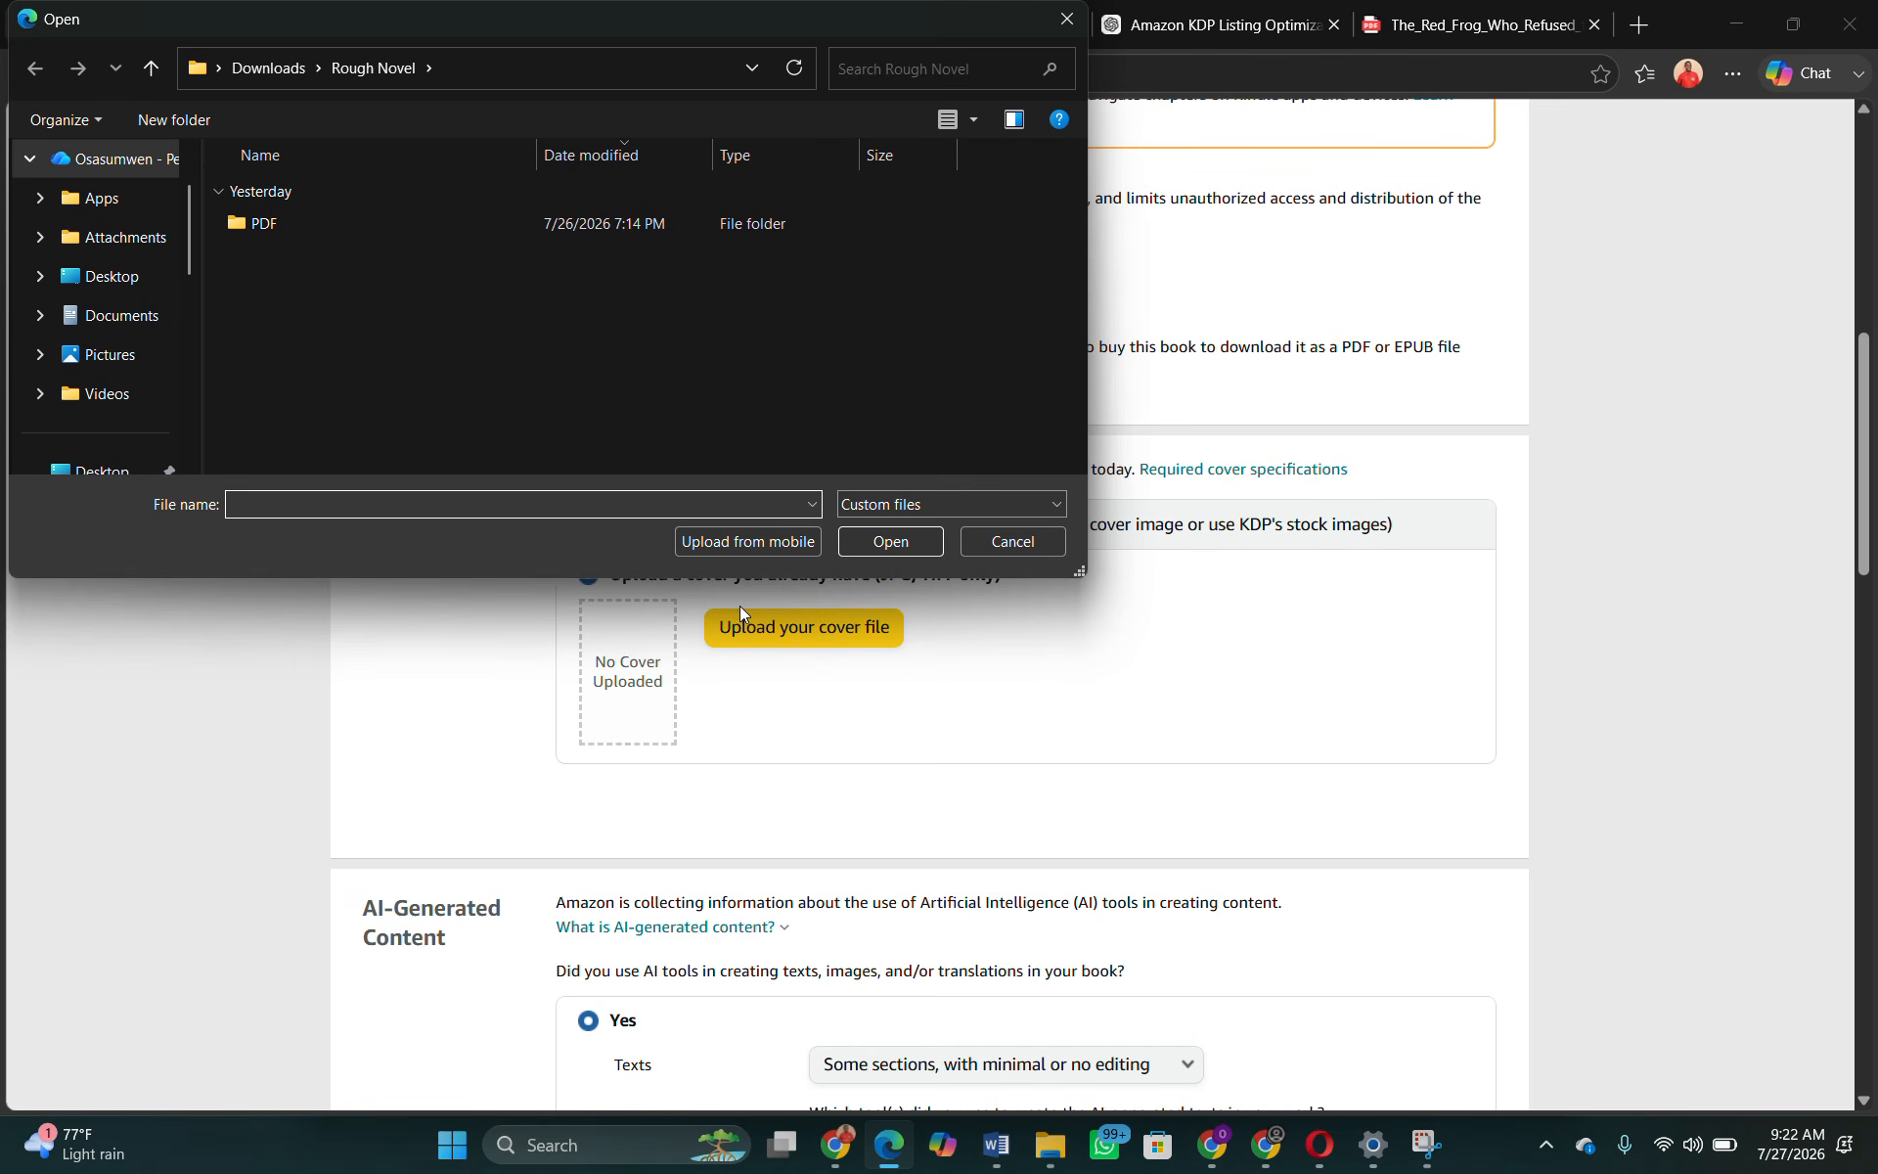
{"action": "left_click", "coordinate": [254, 72]}
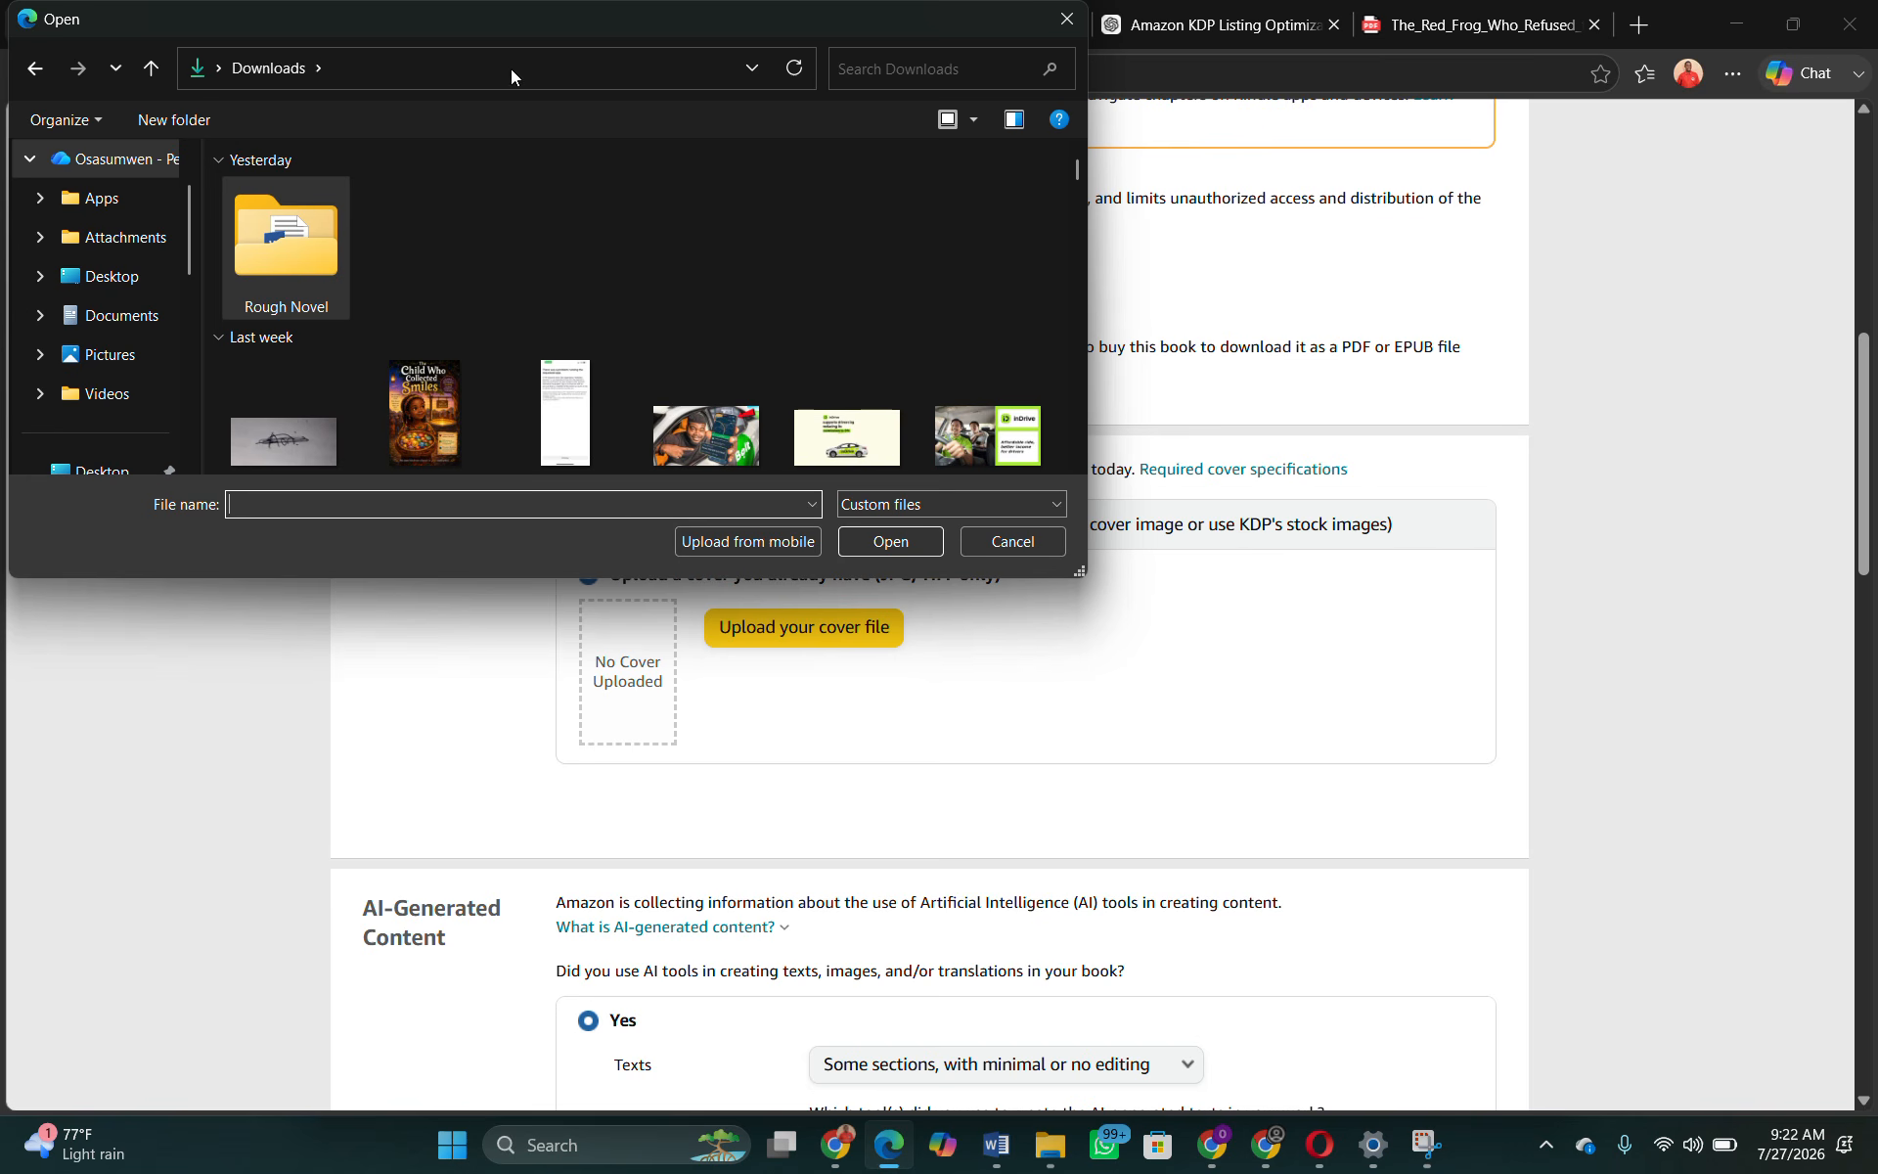
{"action": "left_click", "coordinate": [1001, 543]}
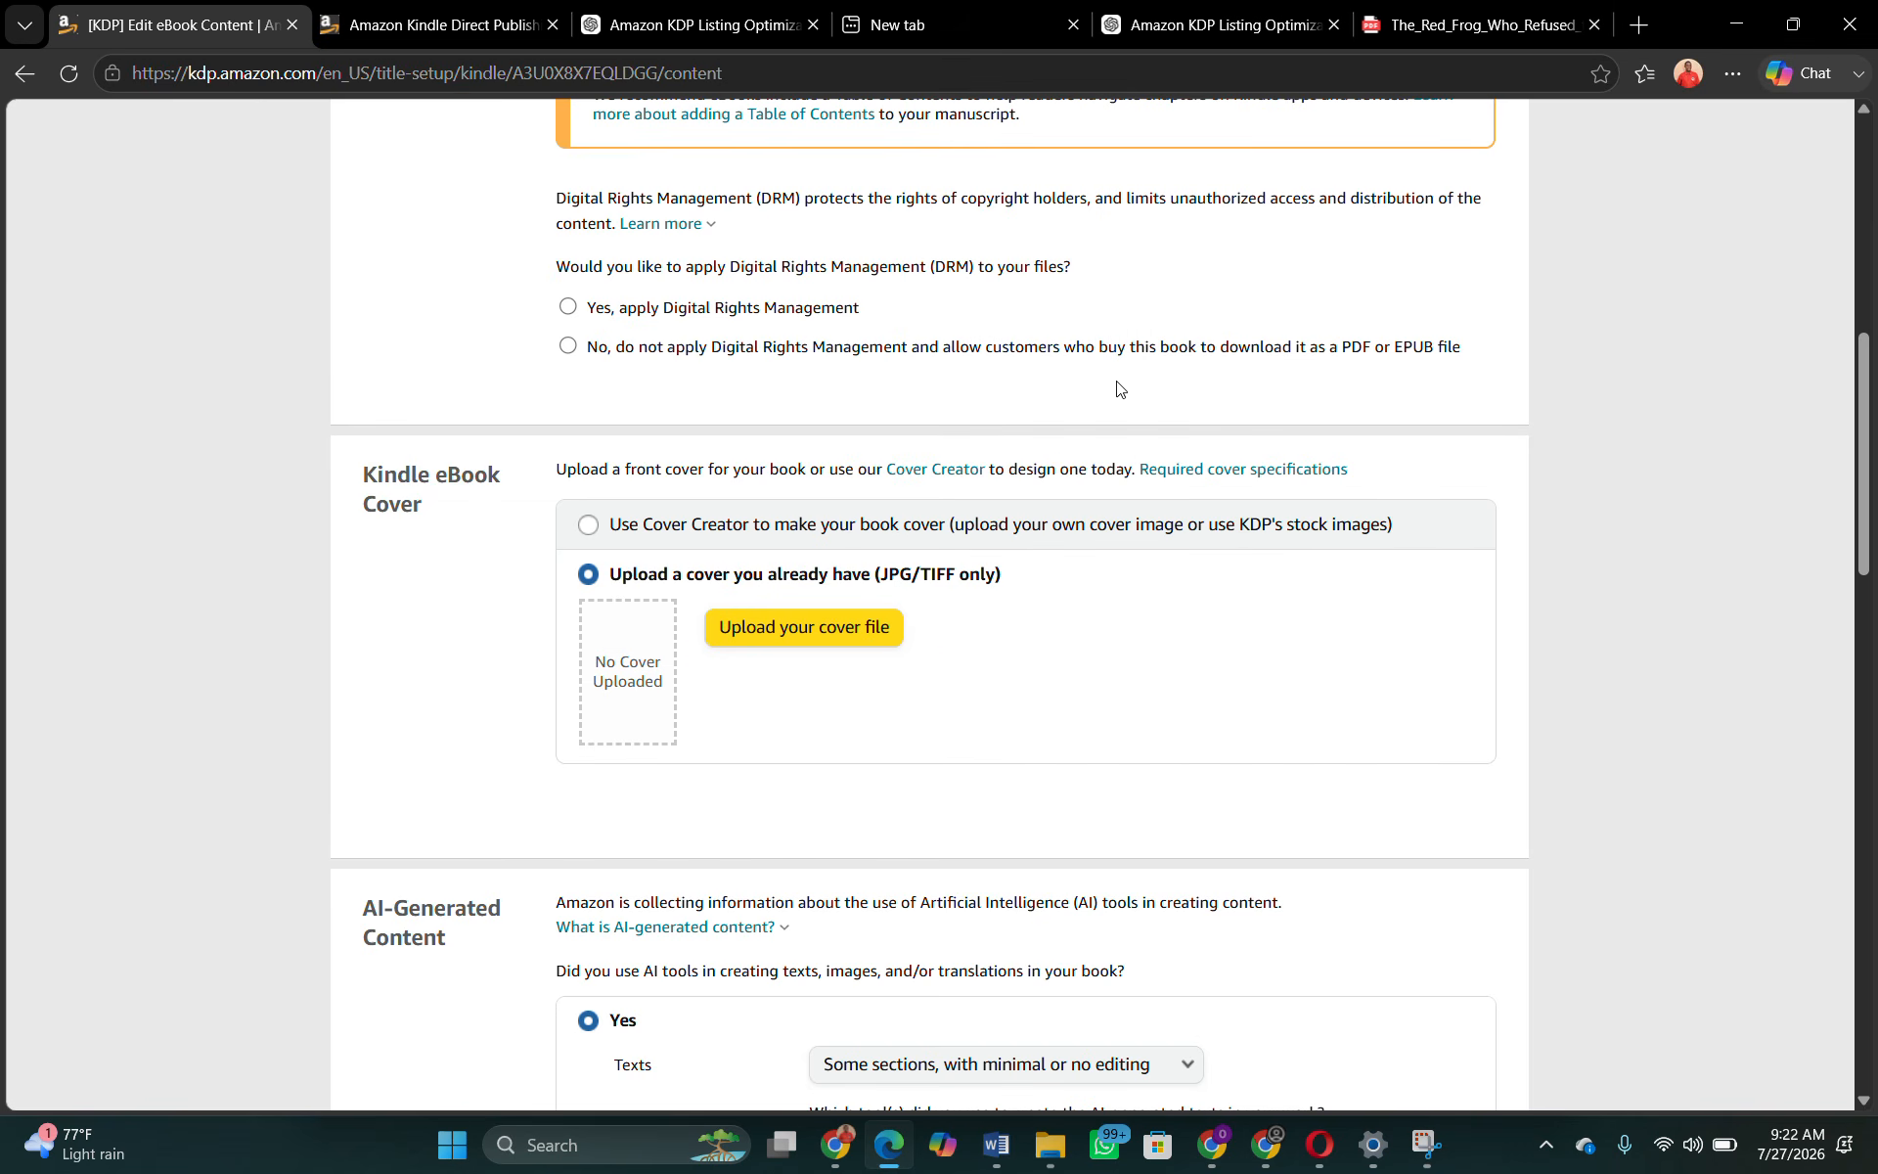
Step: Search the web for "png to jpg" in a new tab and open FreeConvert's PNG to JPEG Converter
{"action": "left_click", "coordinate": [1637, 34]}
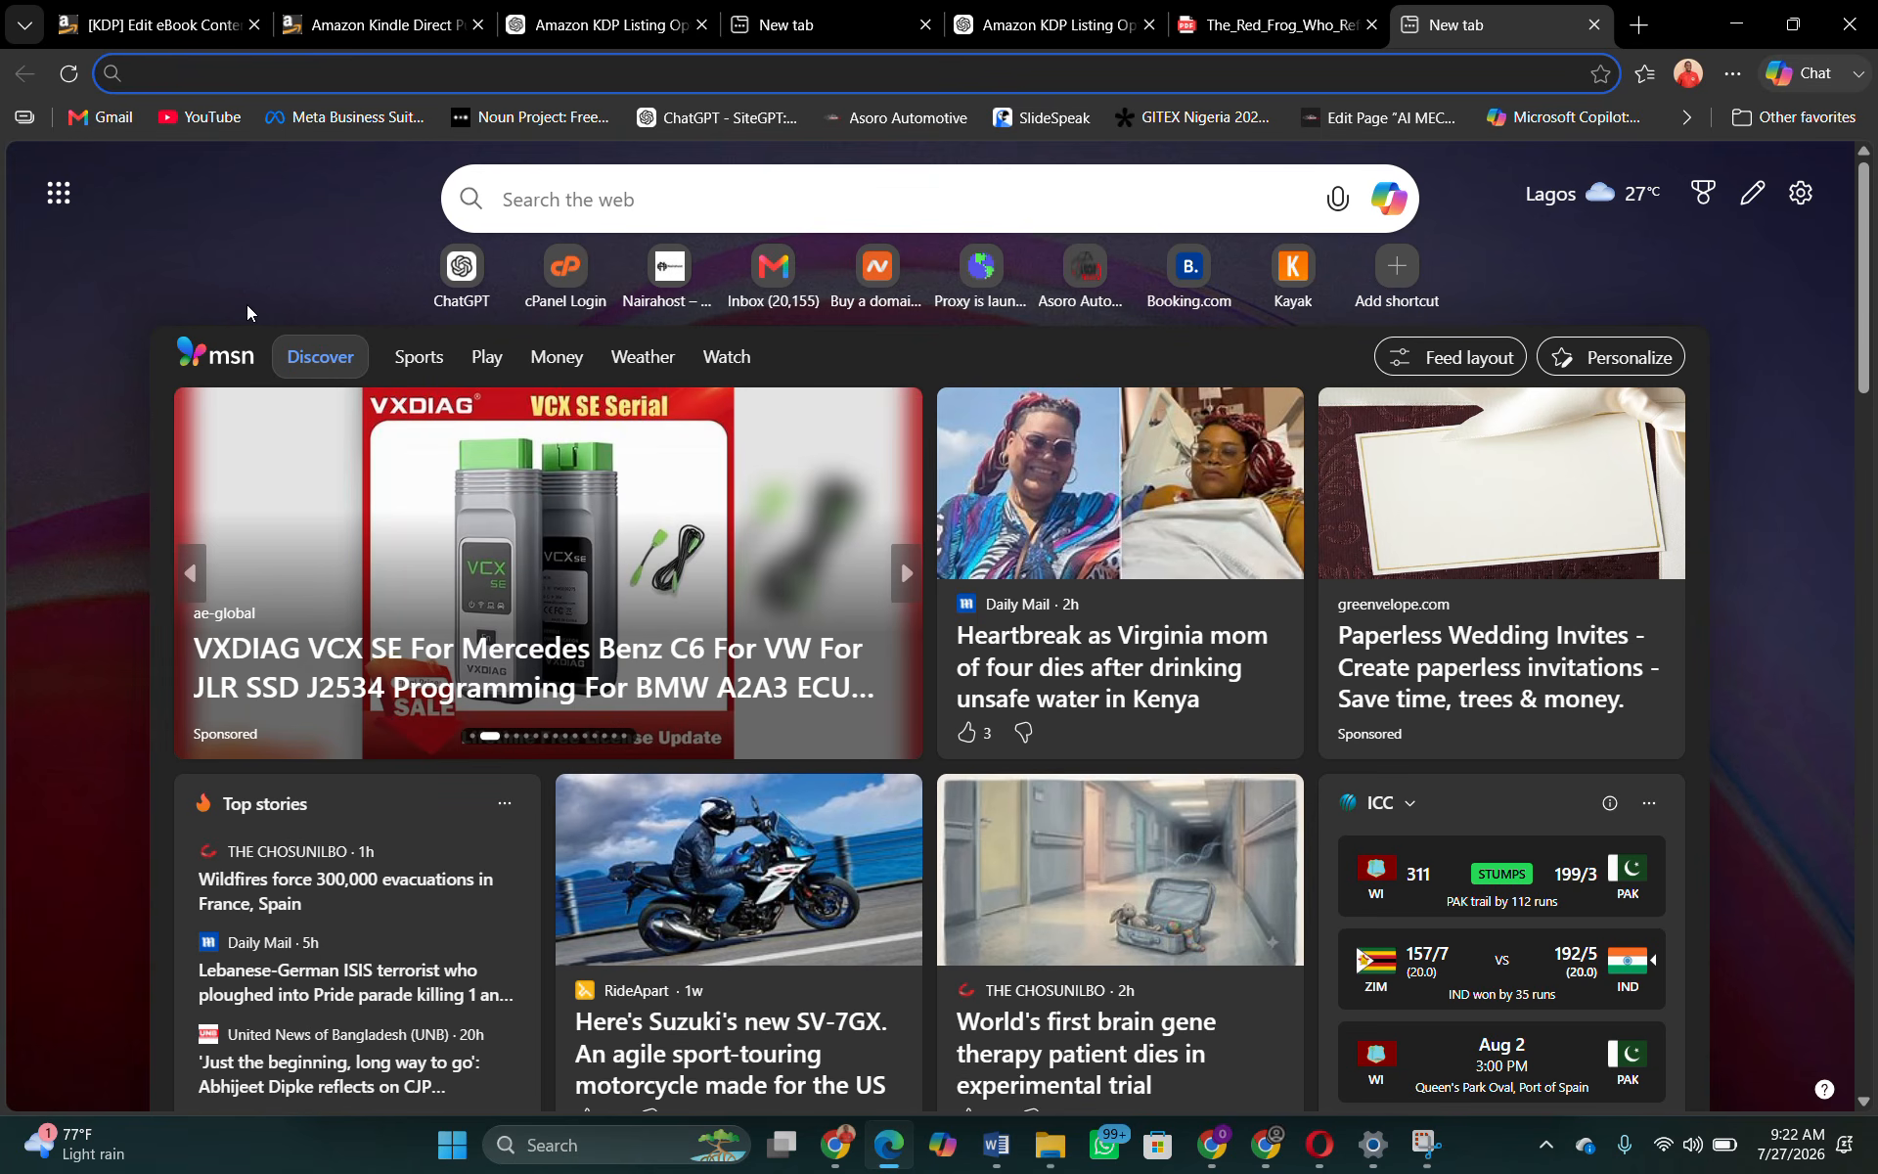
{"action": "type", "text": "png"}
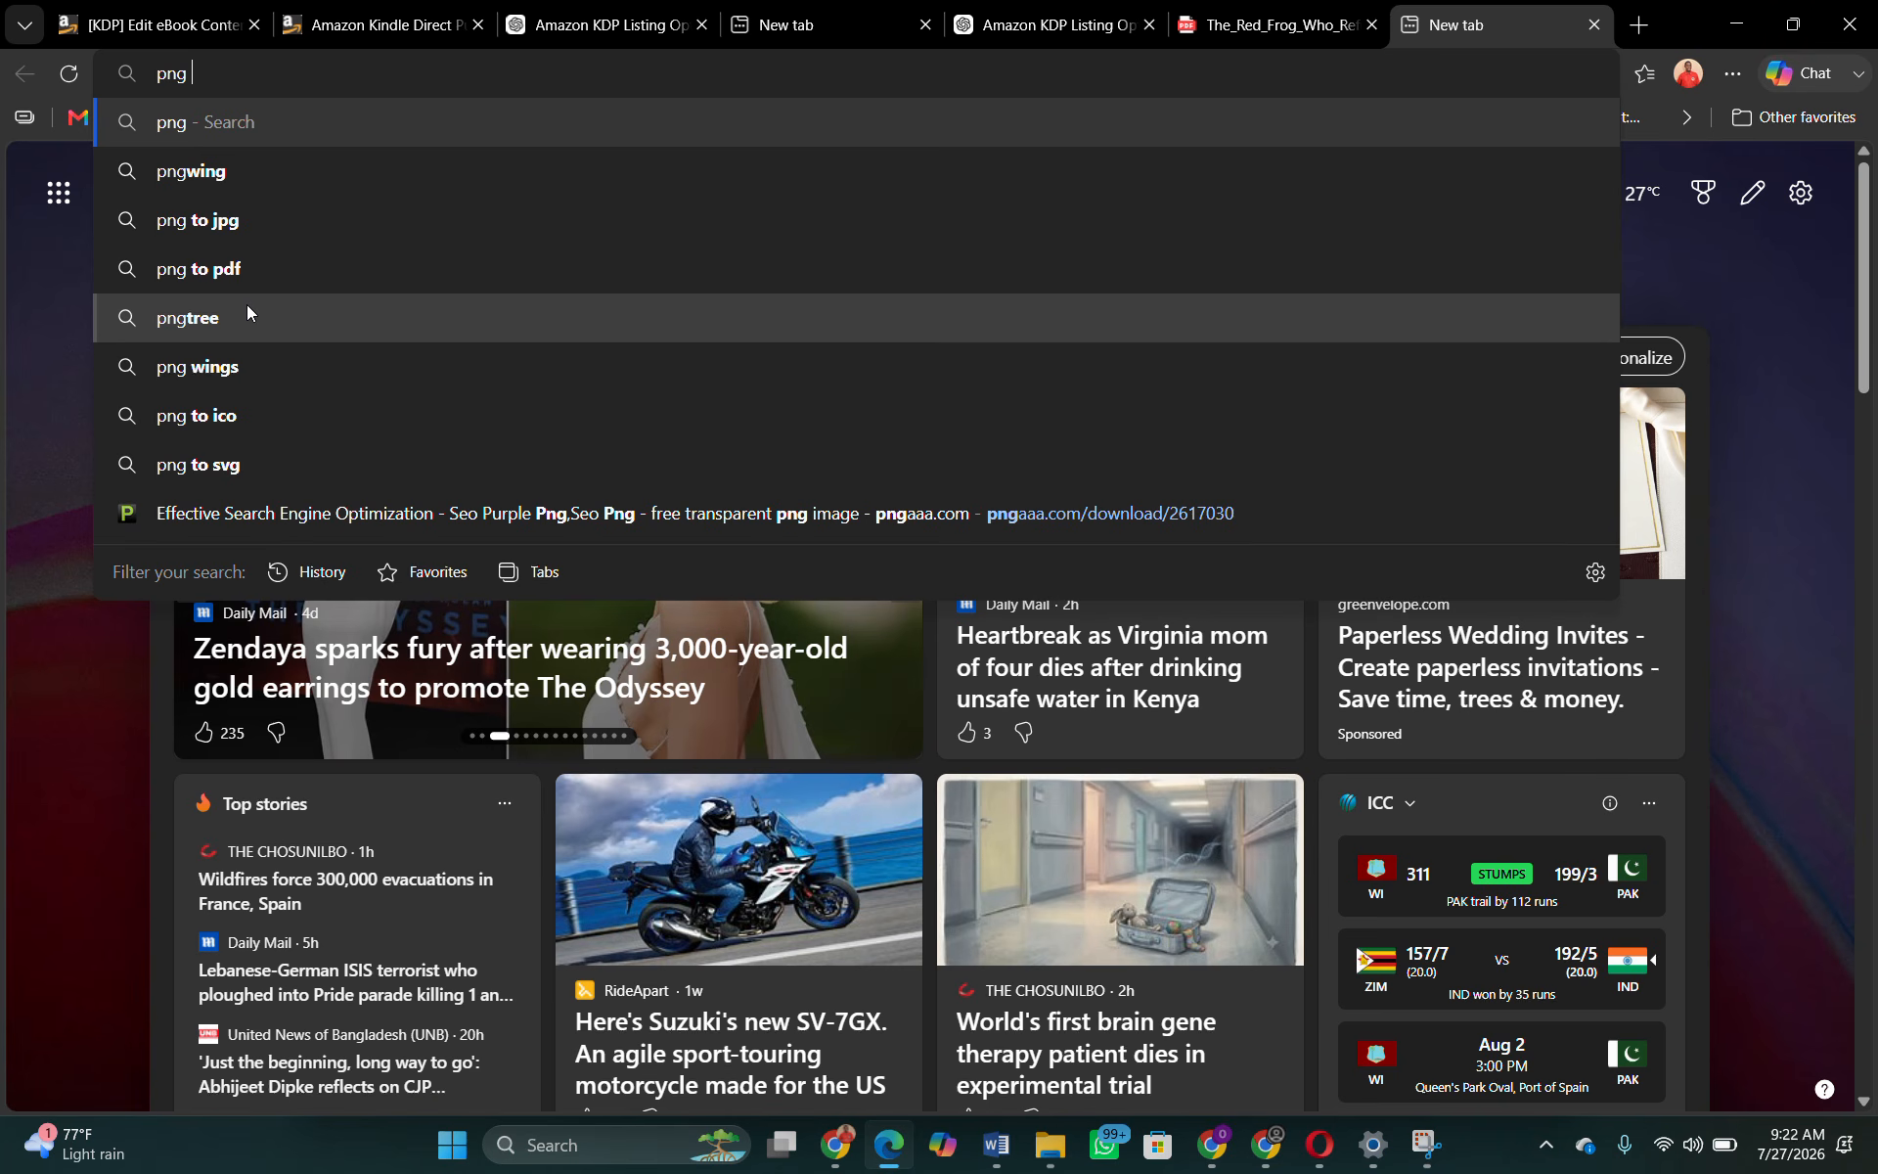
{"action": "left_click", "coordinate": [198, 174]}
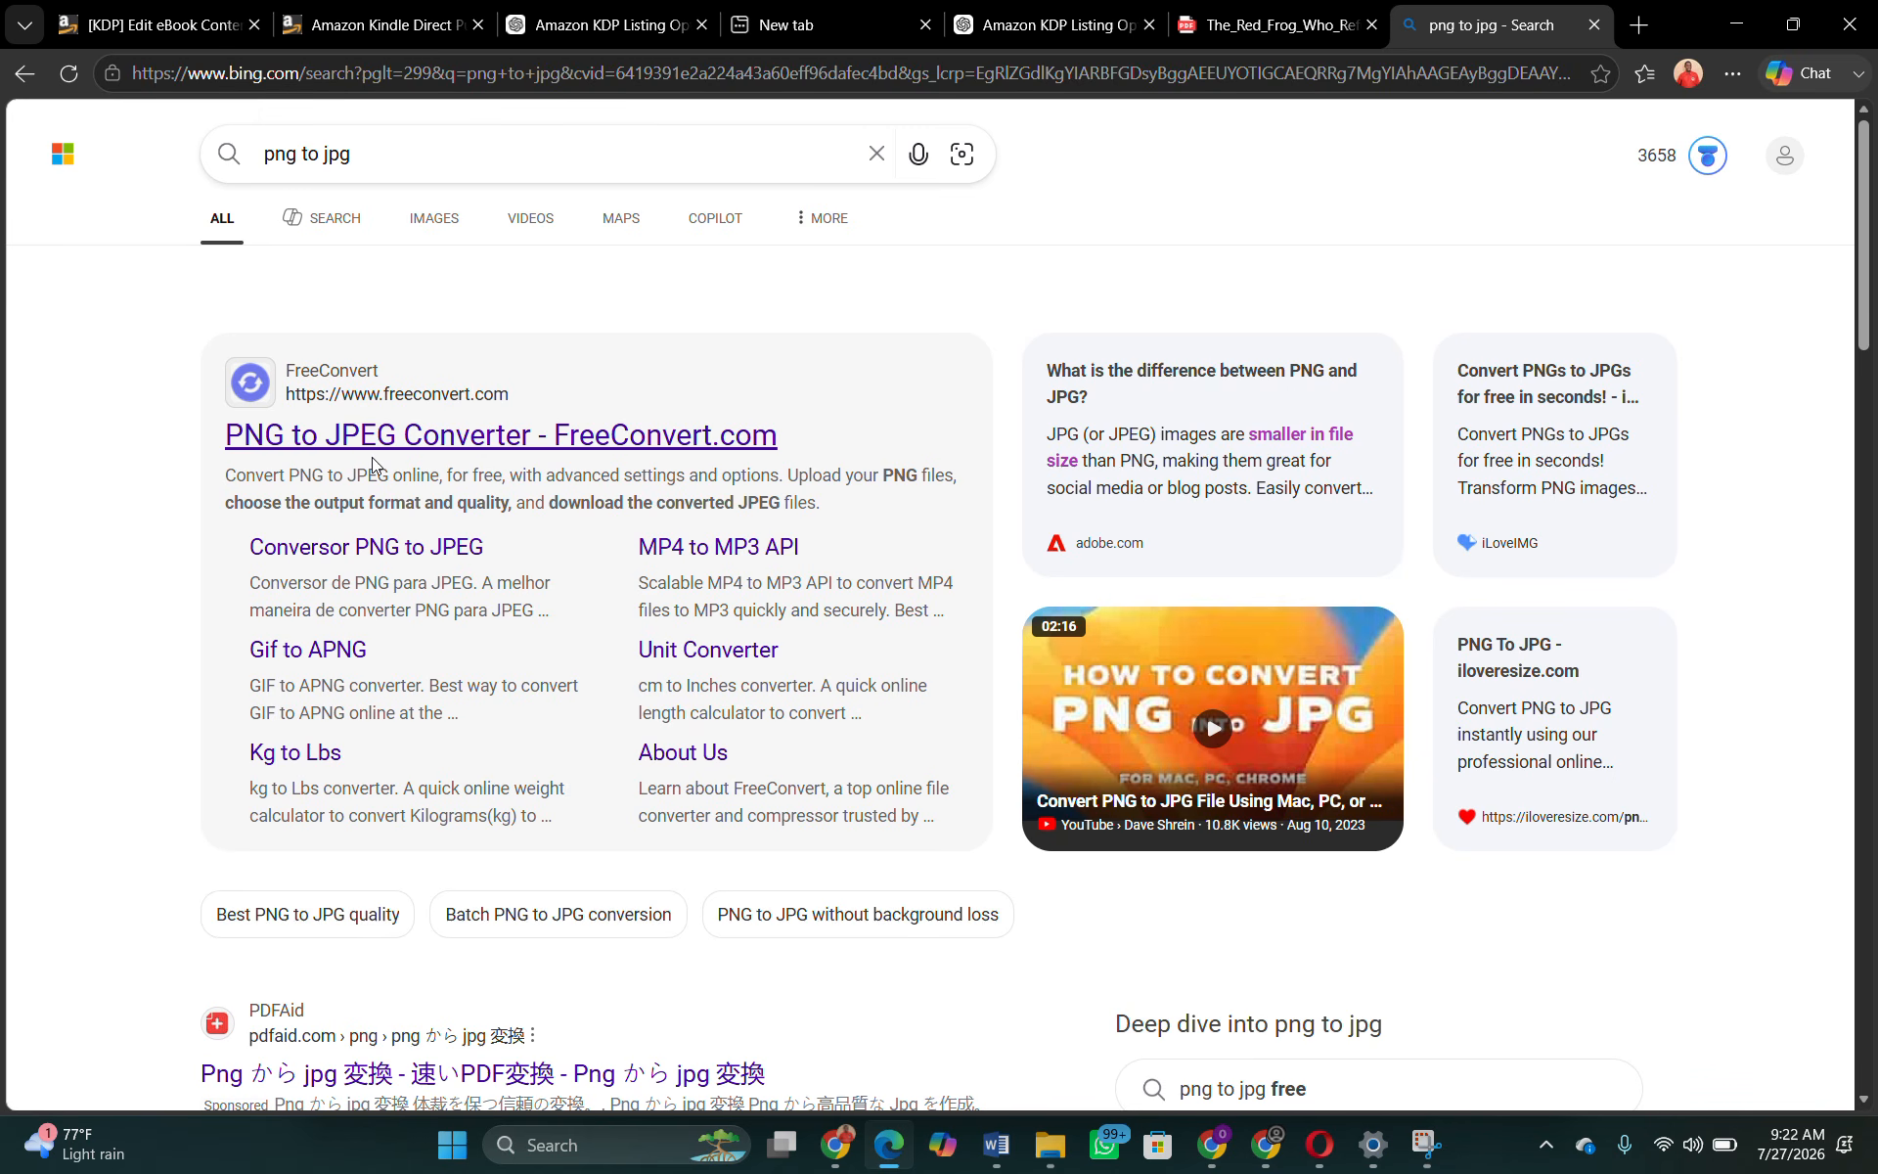
{"action": "scroll", "coordinate": [371, 456], "scroll_direction": "down", "scroll_amount": 1}
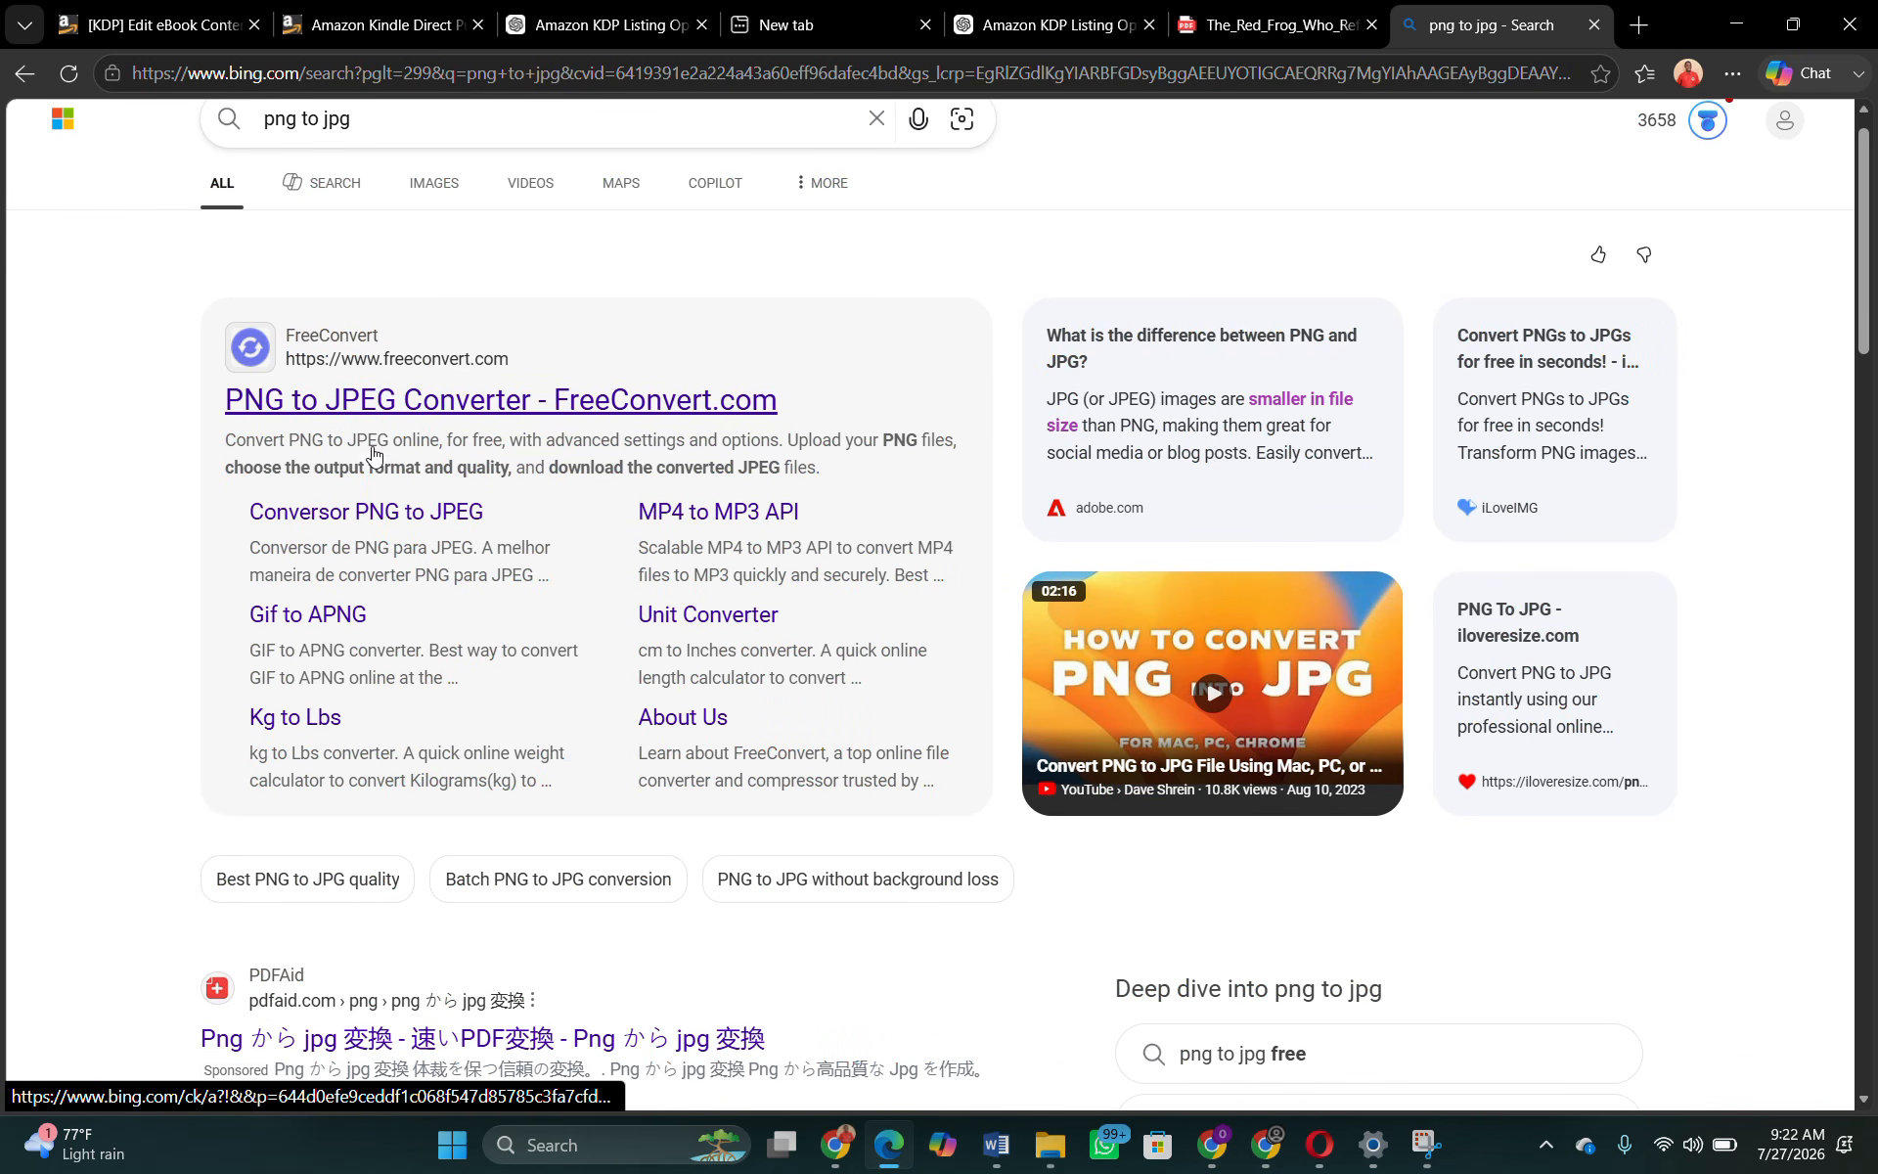
{"action": "left_click", "coordinate": [348, 396]}
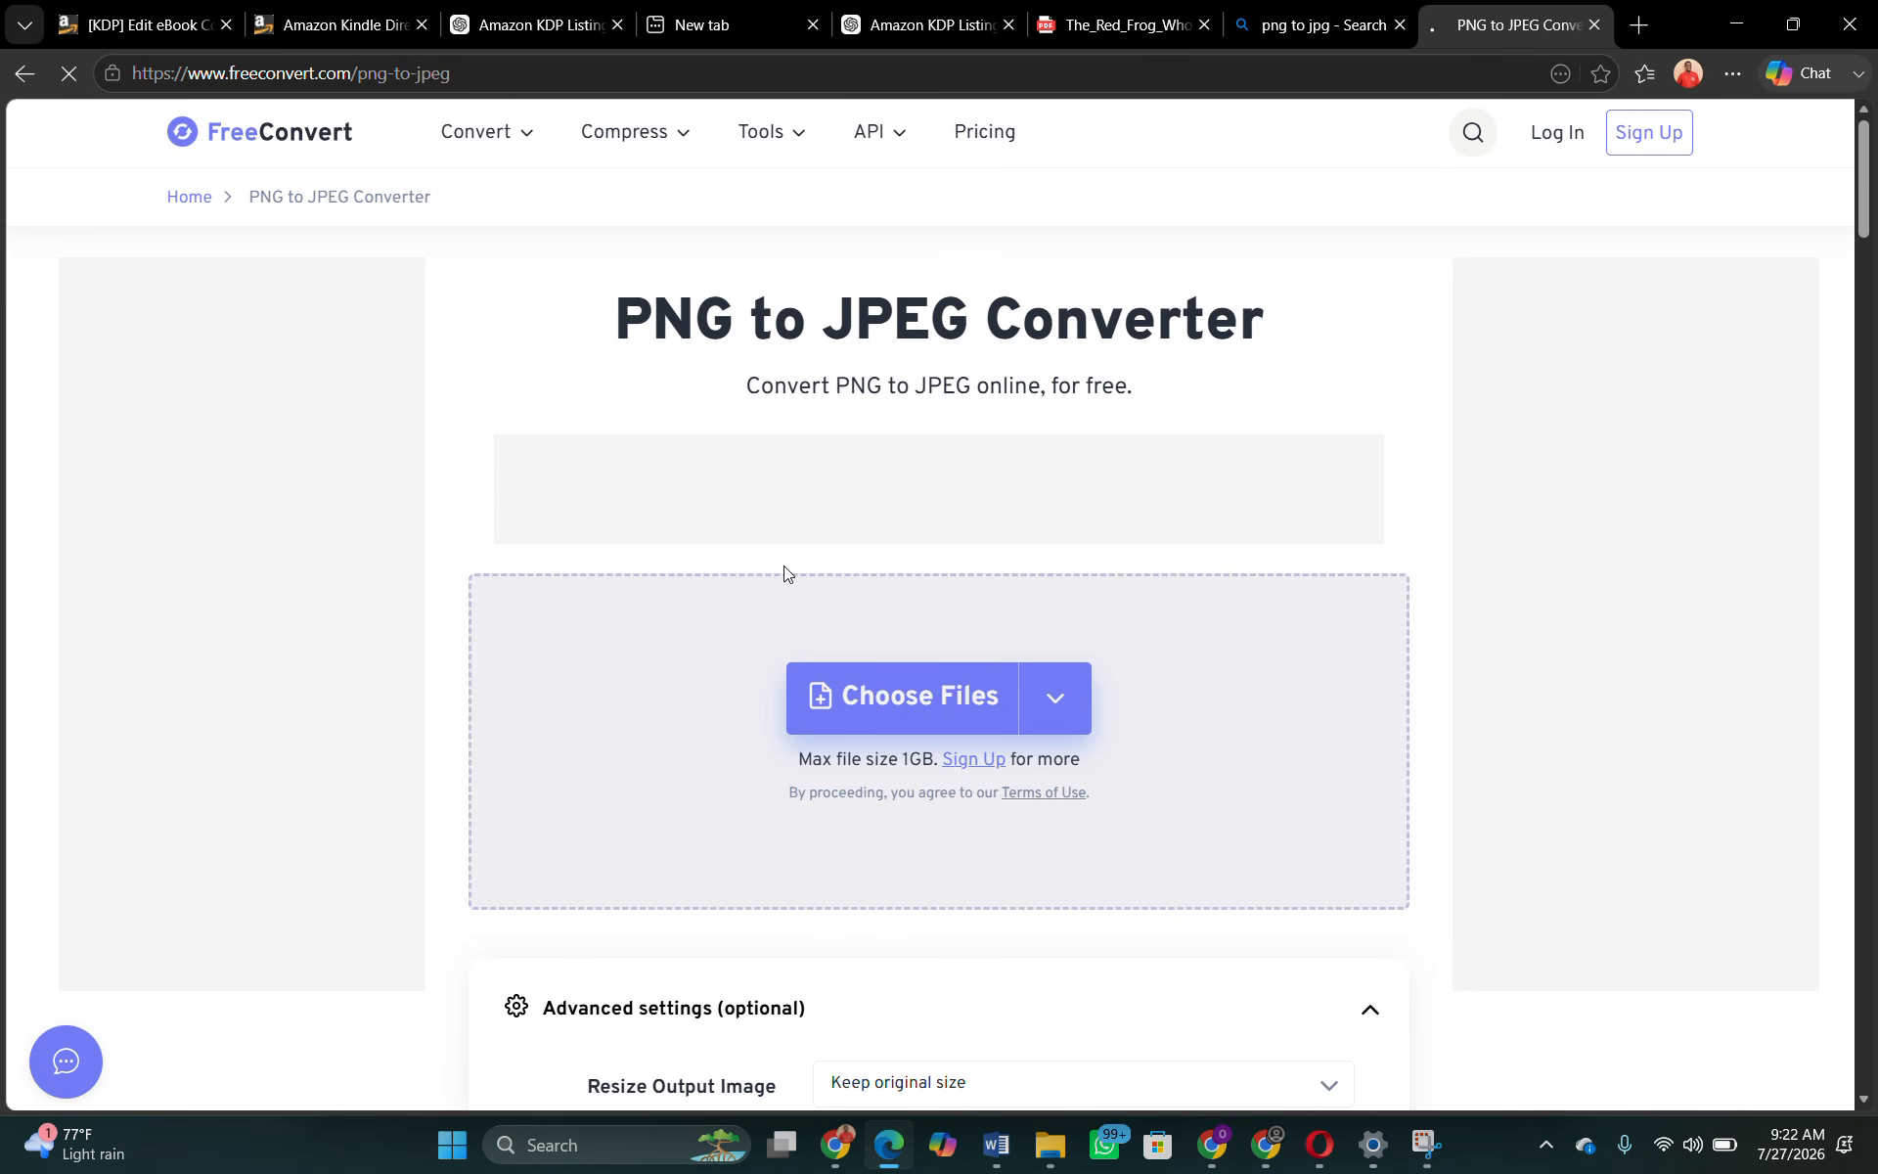
Step: Convert "ChatGPT Image Jul 27, 2026, 09_22_14 AM.png" from the Downloads folder to JPEG and download the converted file
{"action": "left_click", "coordinate": [897, 706]}
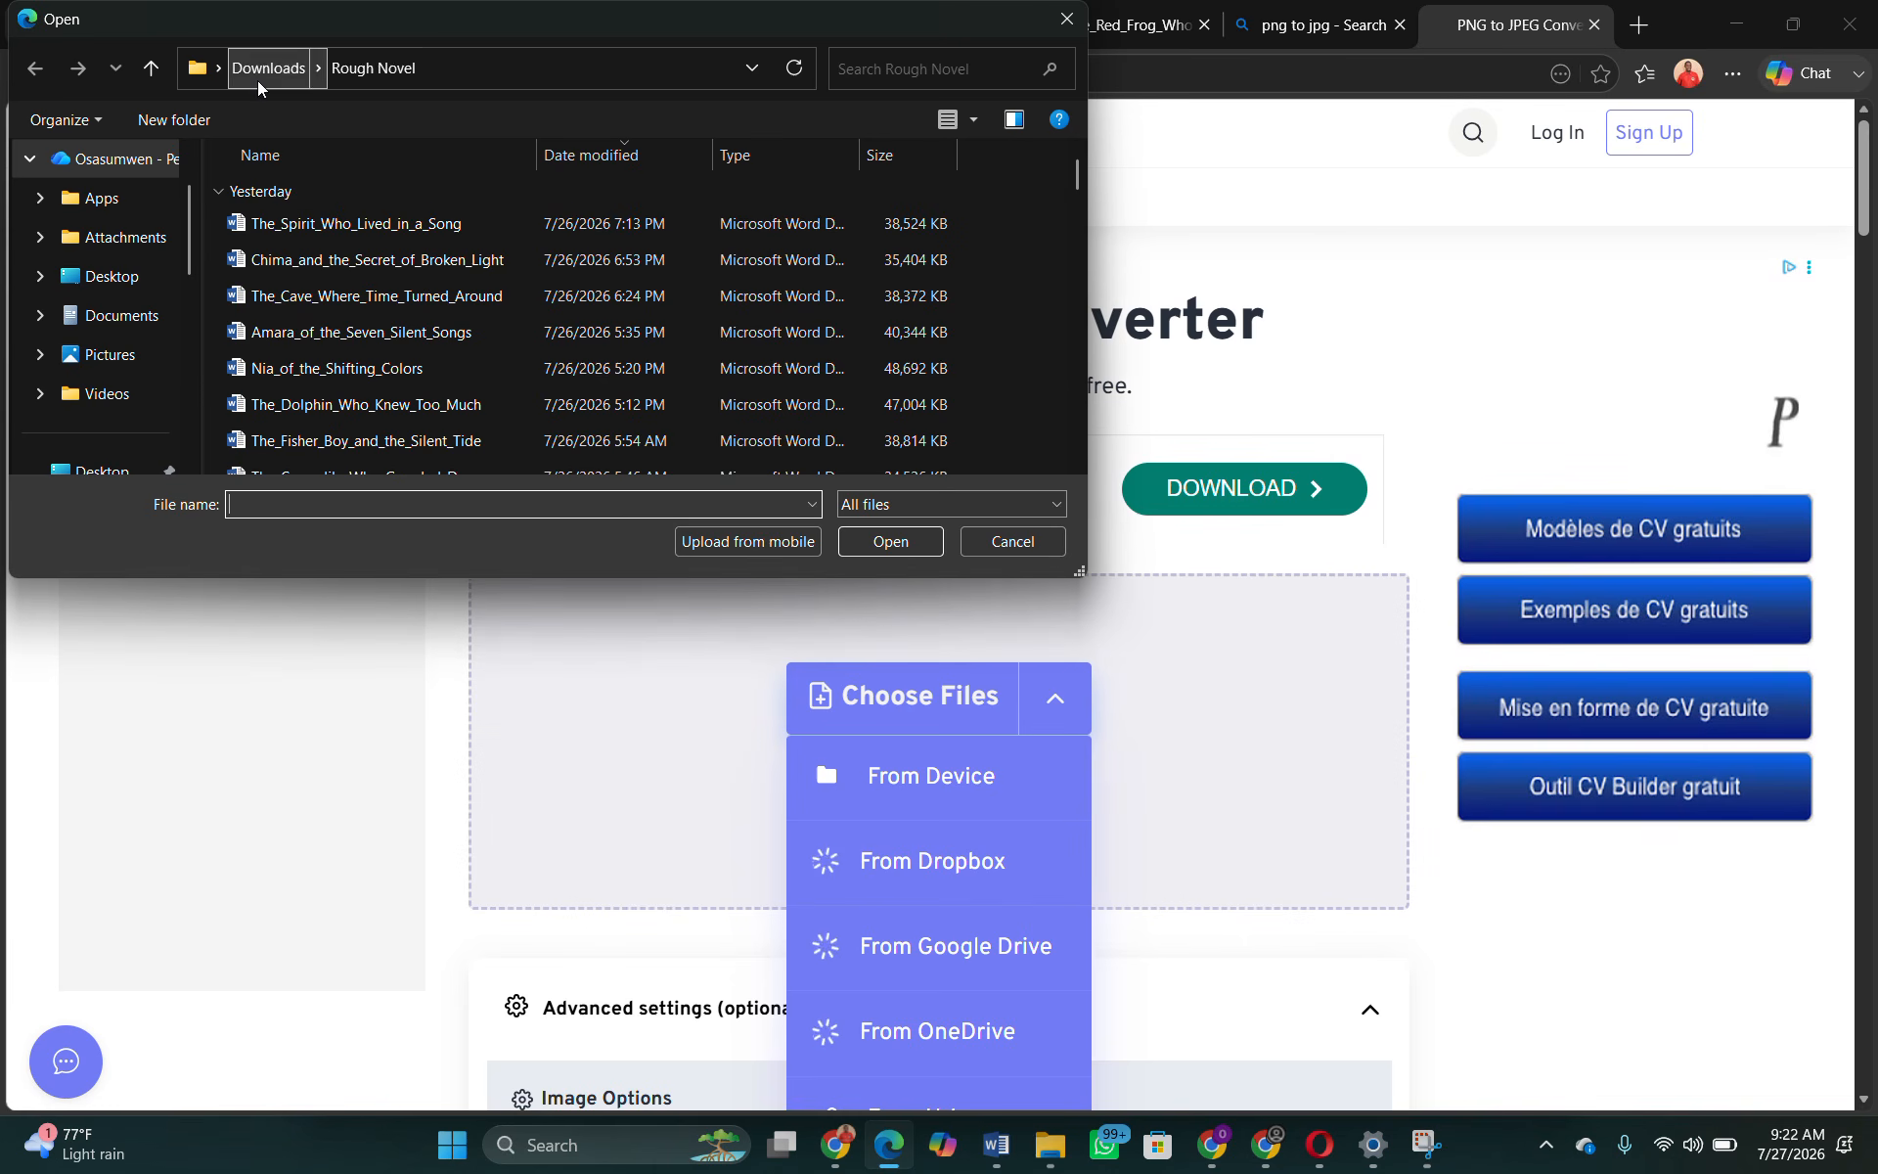
{"action": "left_click", "coordinate": [251, 70]}
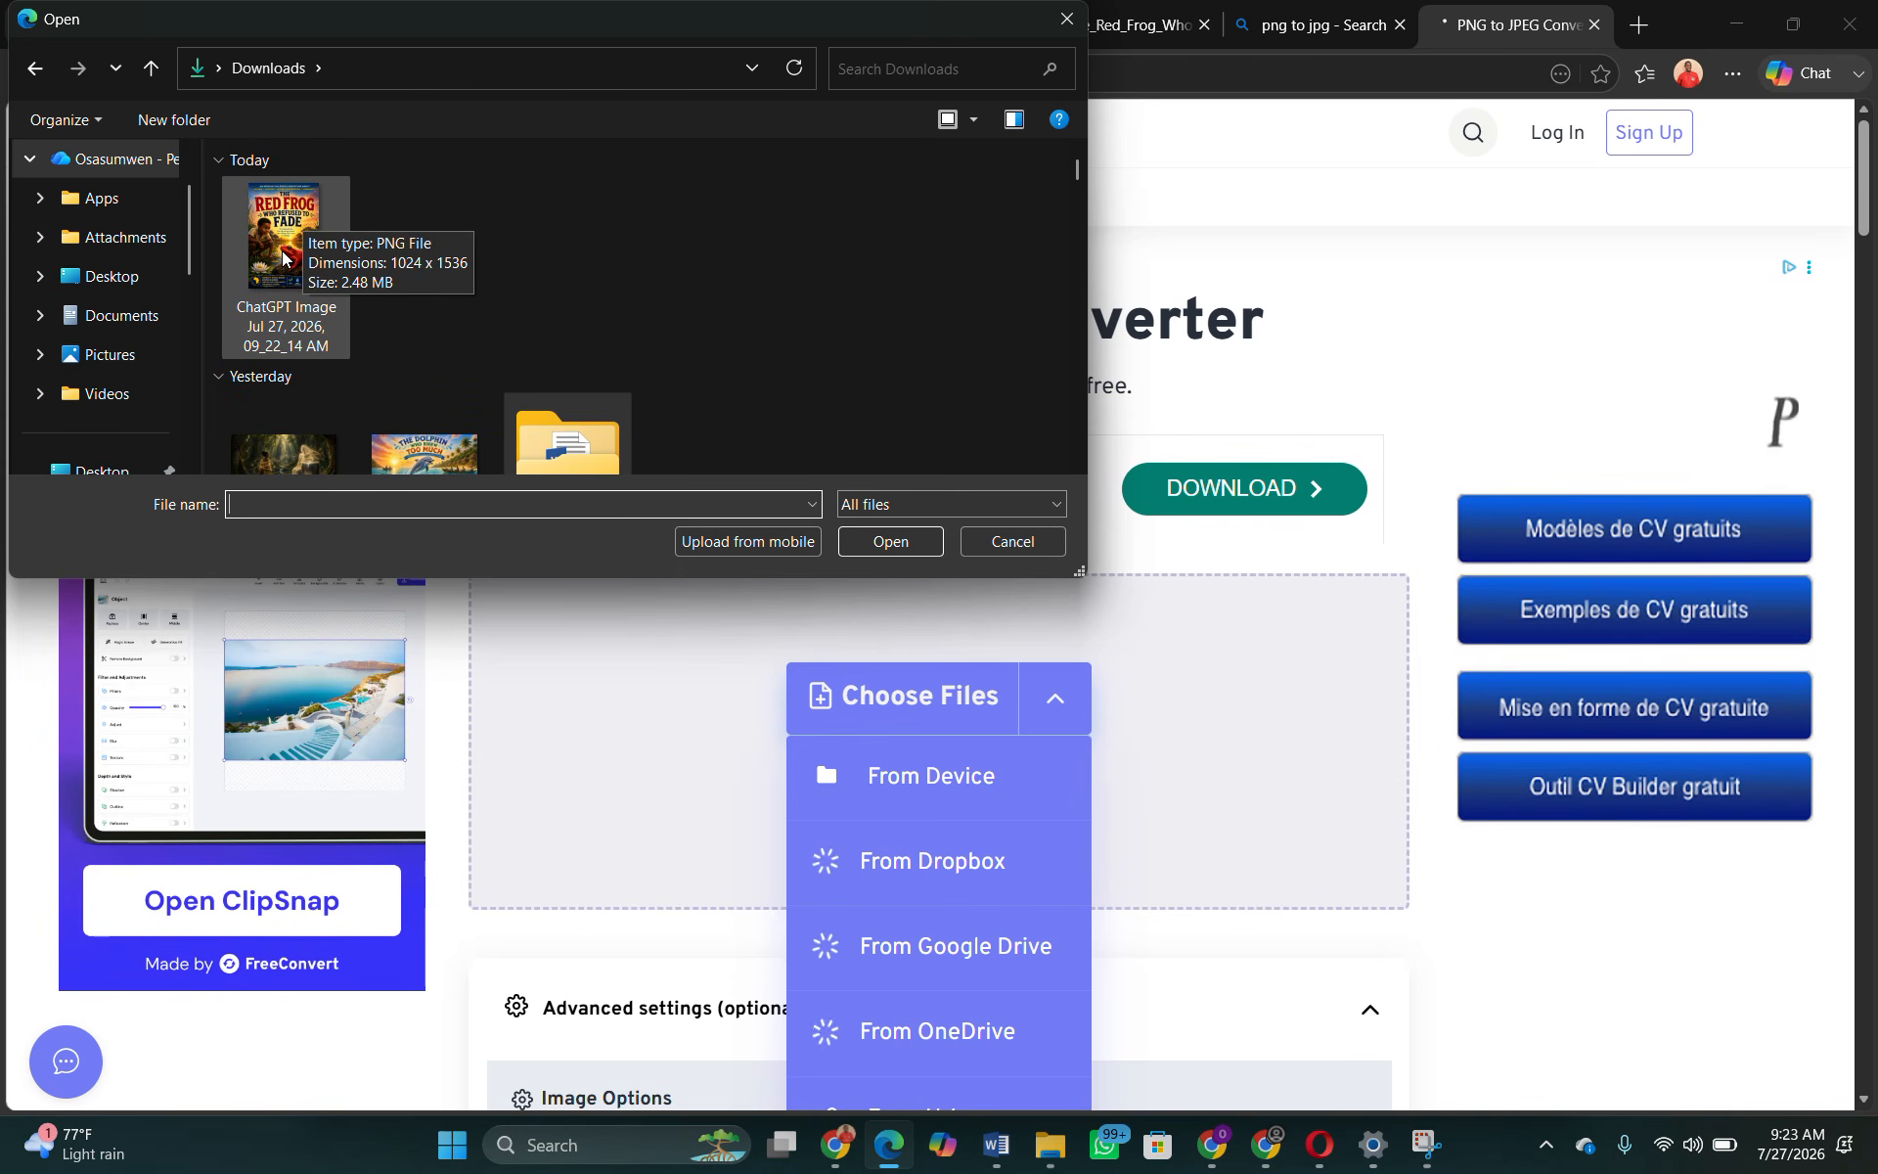
{"action": "double_click", "coordinate": [304, 219]}
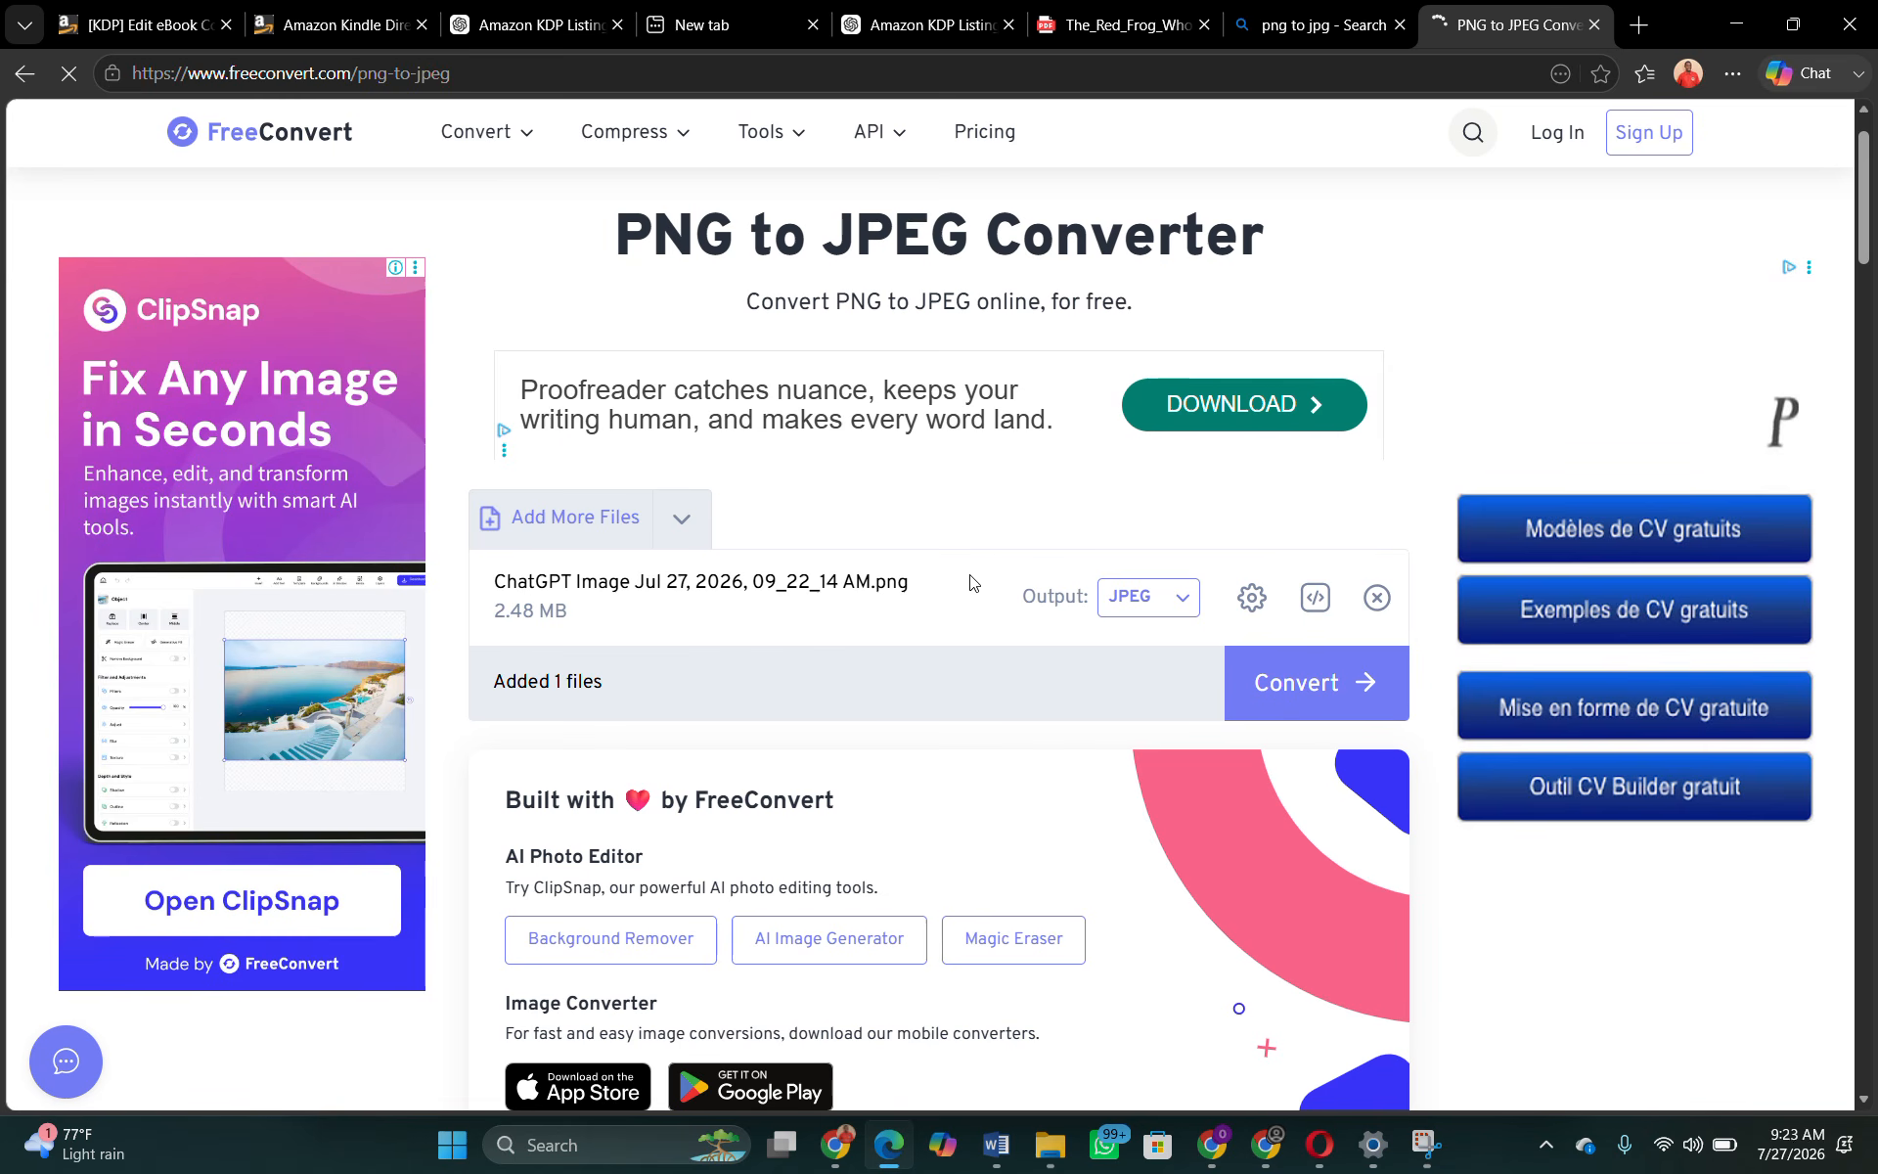
{"action": "left_click", "coordinate": [1261, 682]}
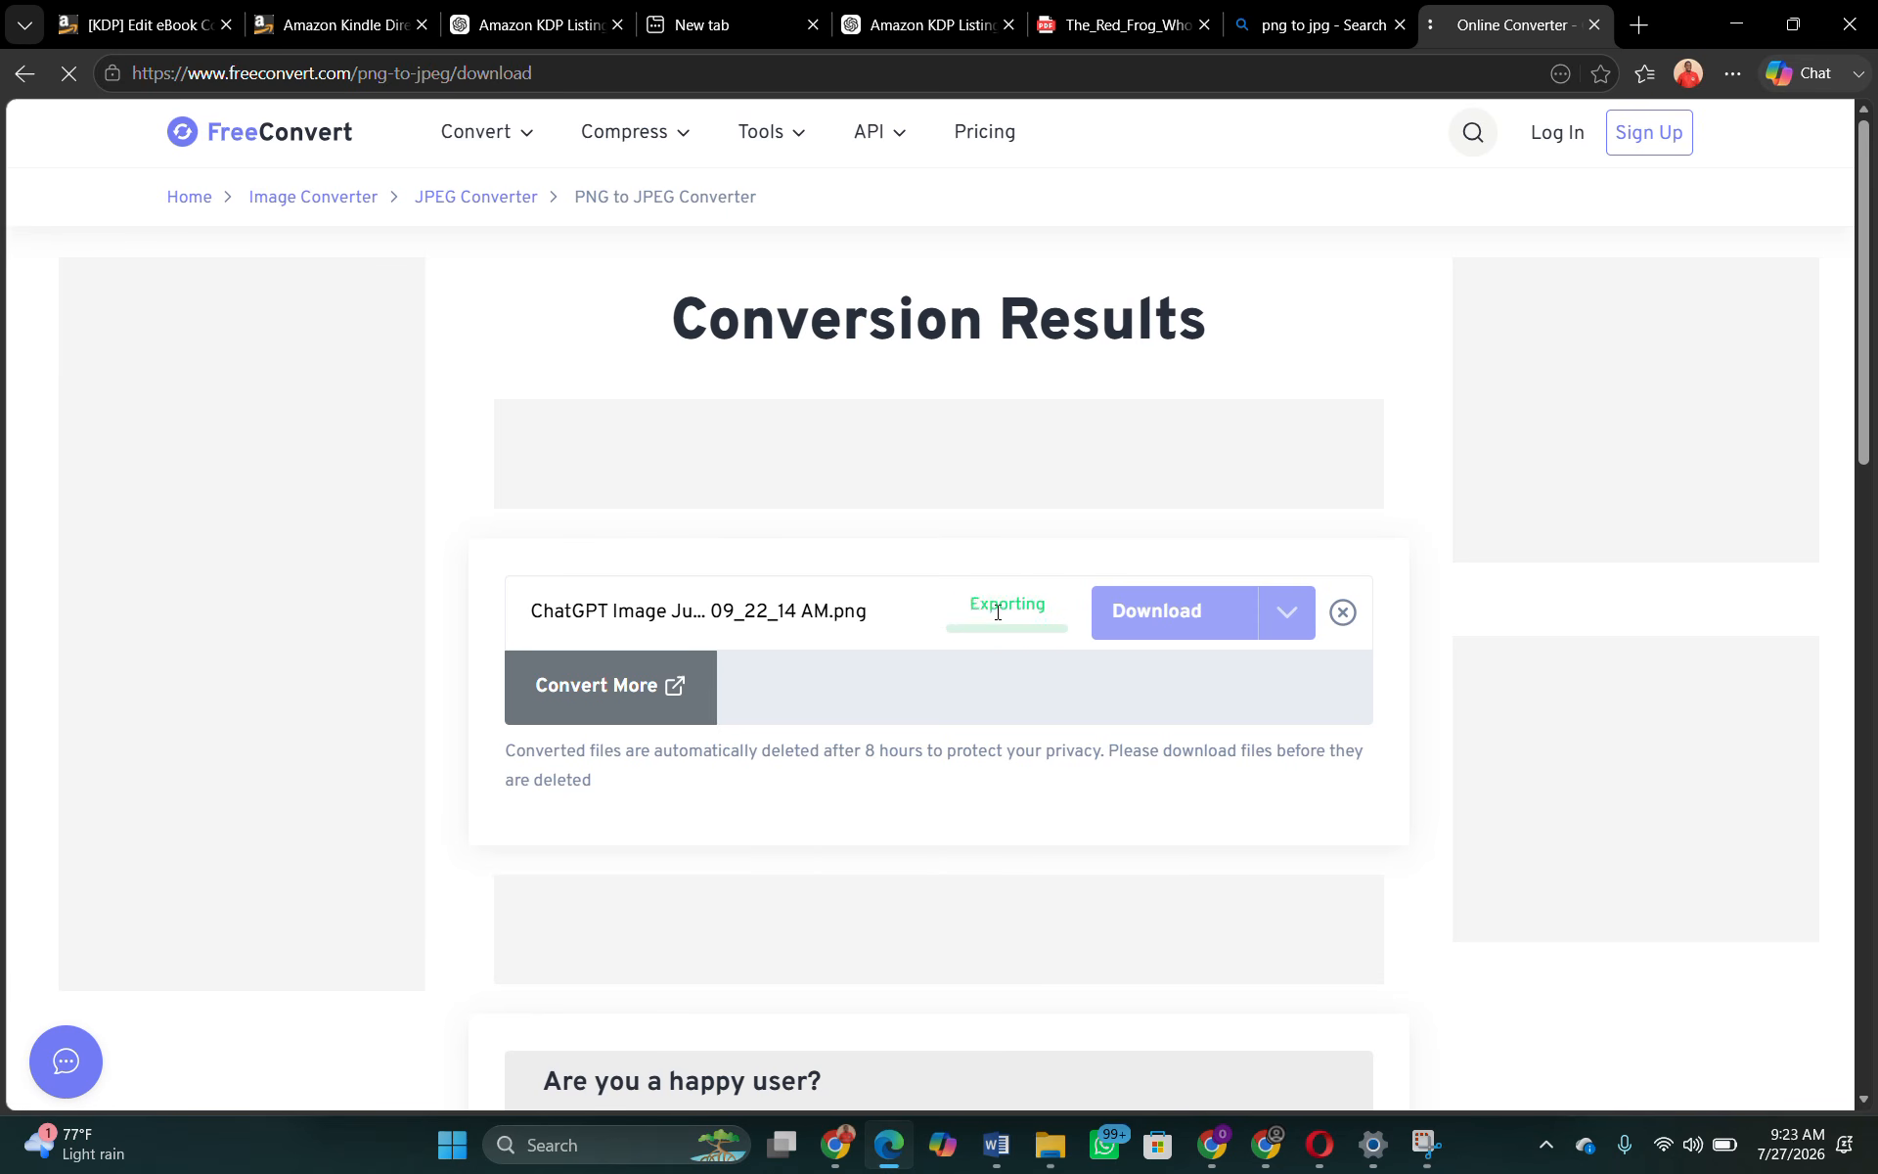
{"action": "left_click", "coordinate": [1284, 612]}
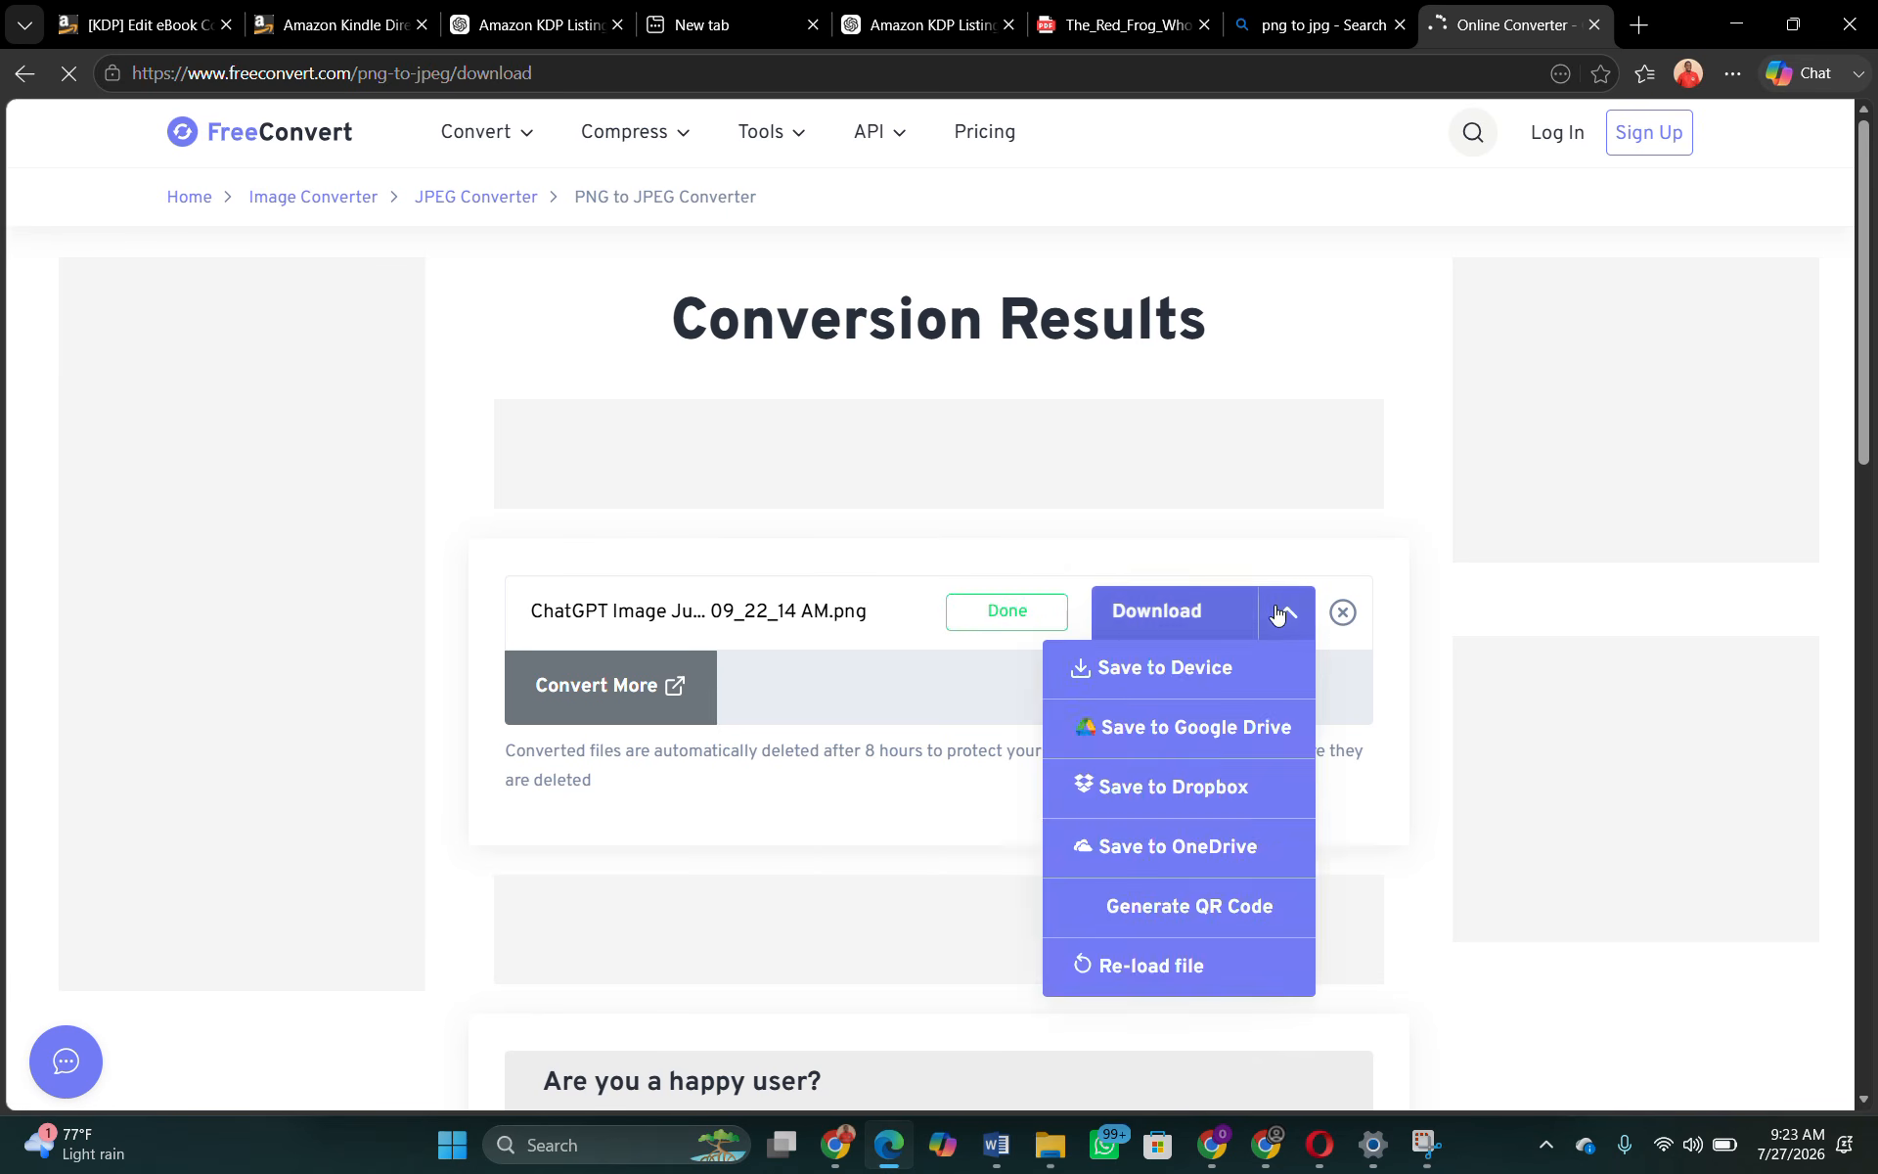
{"action": "left_click", "coordinate": [1181, 611]}
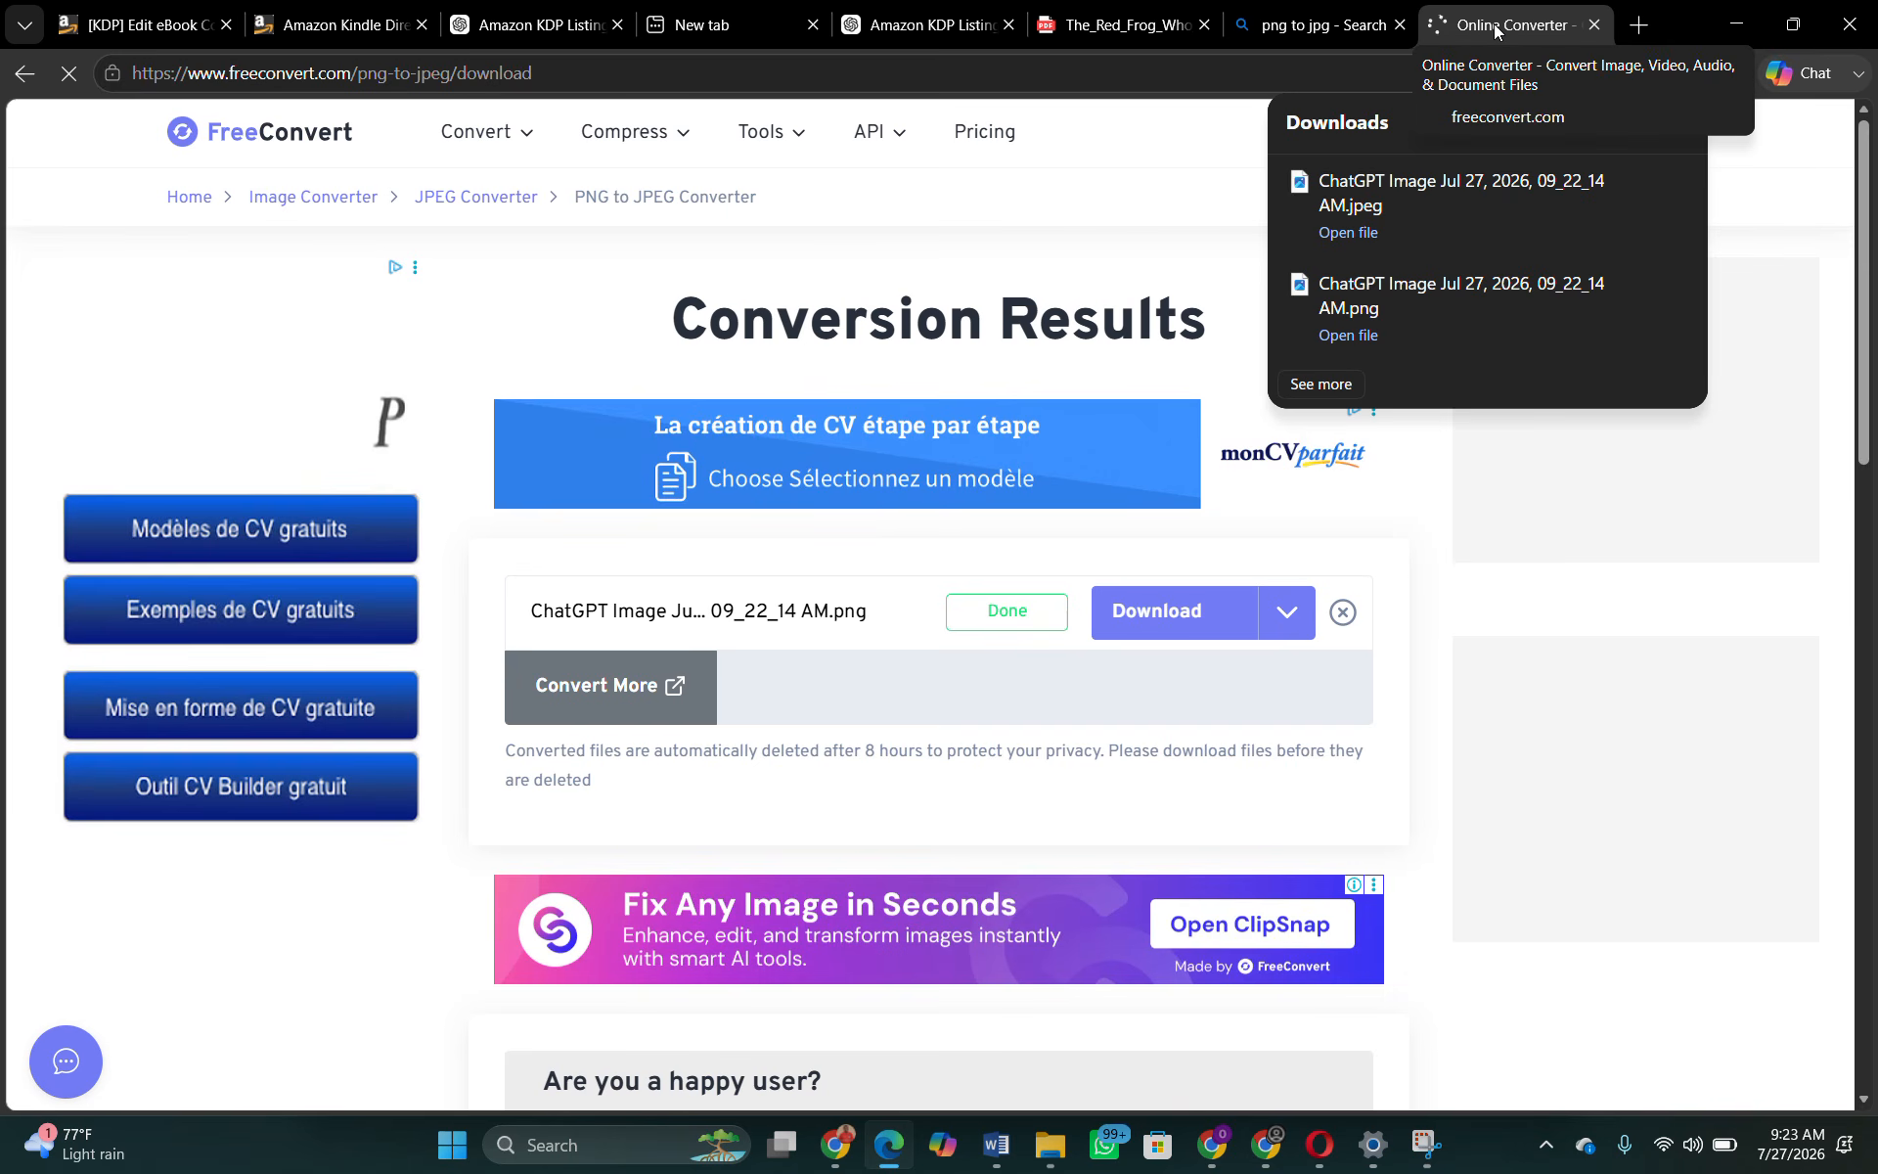
Step: Close the search results page, return to the KDP eBook content page and upload the converted JPEG as the Kindle eBook cover
{"action": "left_click", "coordinate": [1400, 25]}
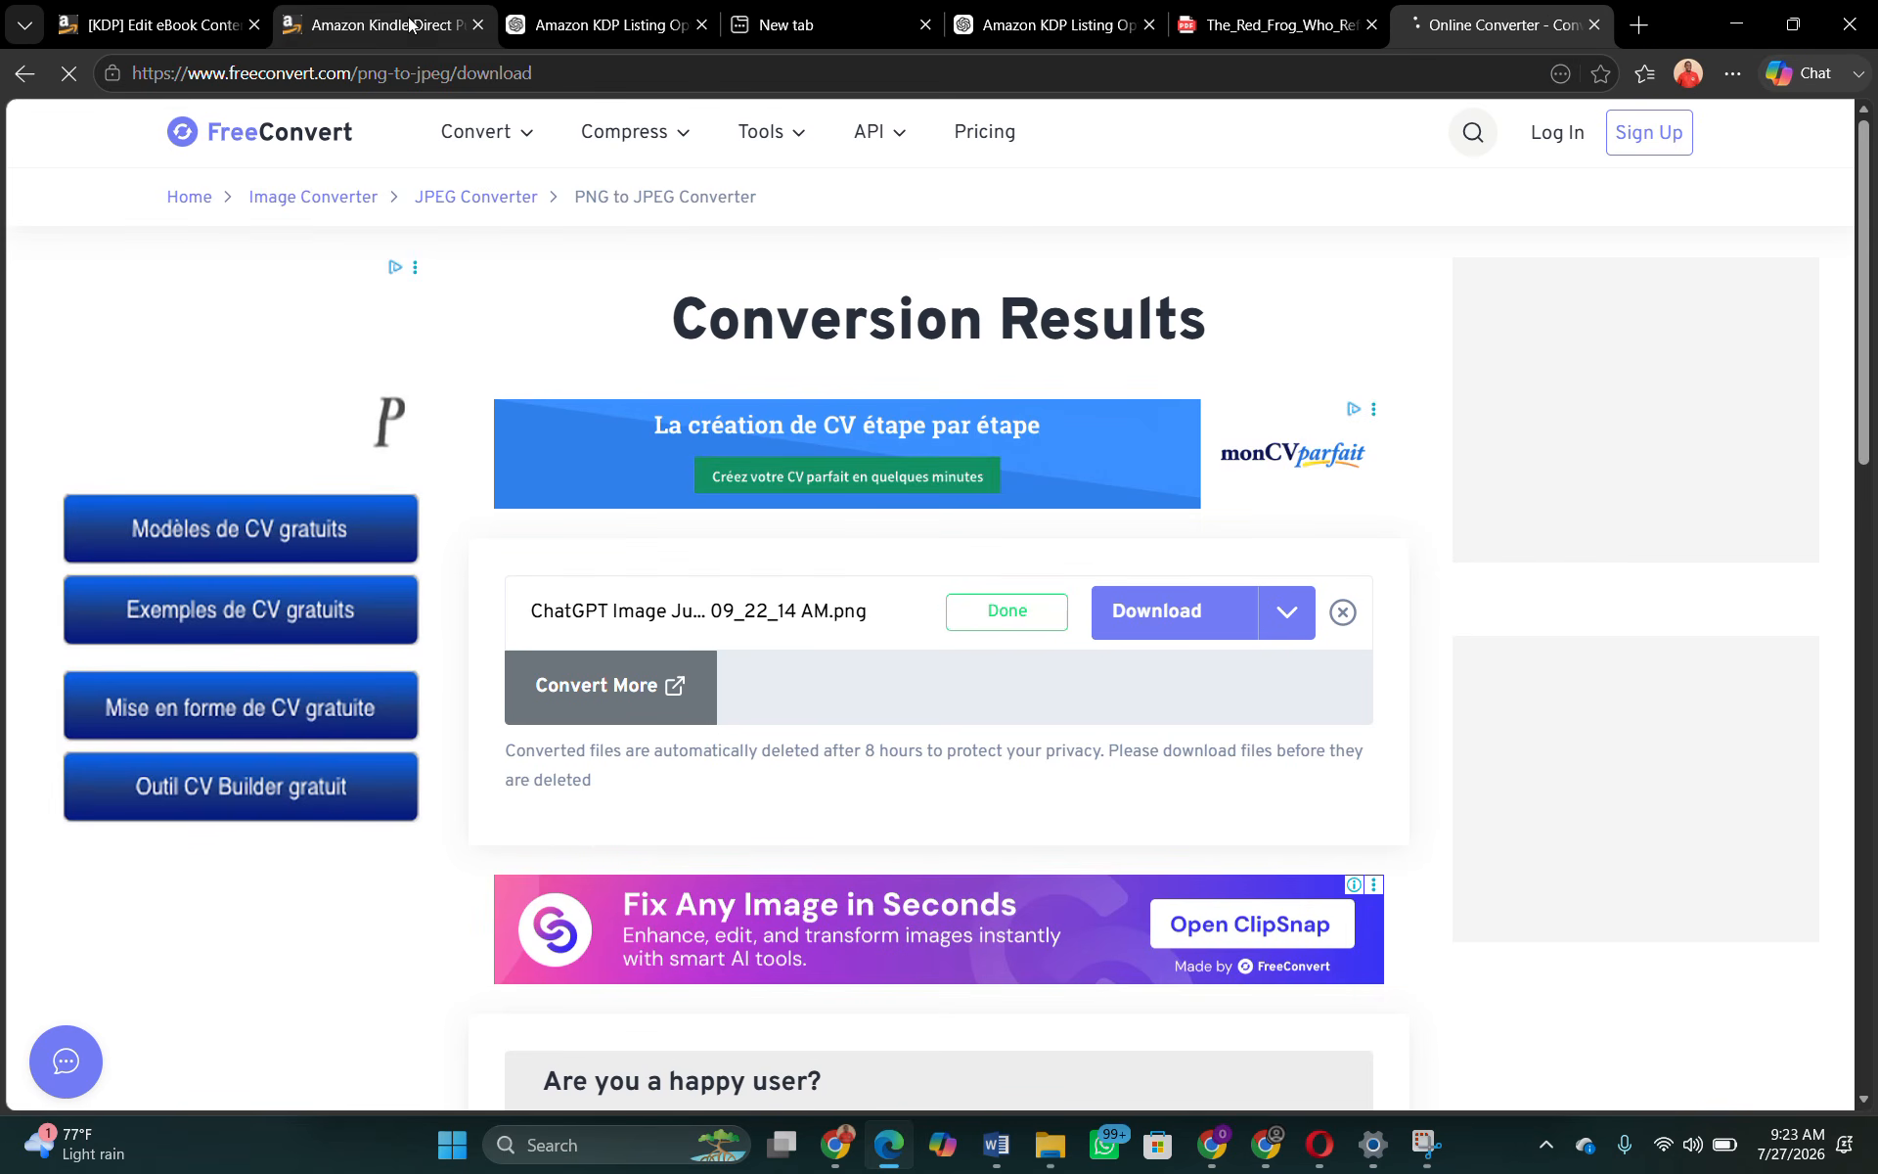
{"action": "left_click", "coordinate": [123, 29]}
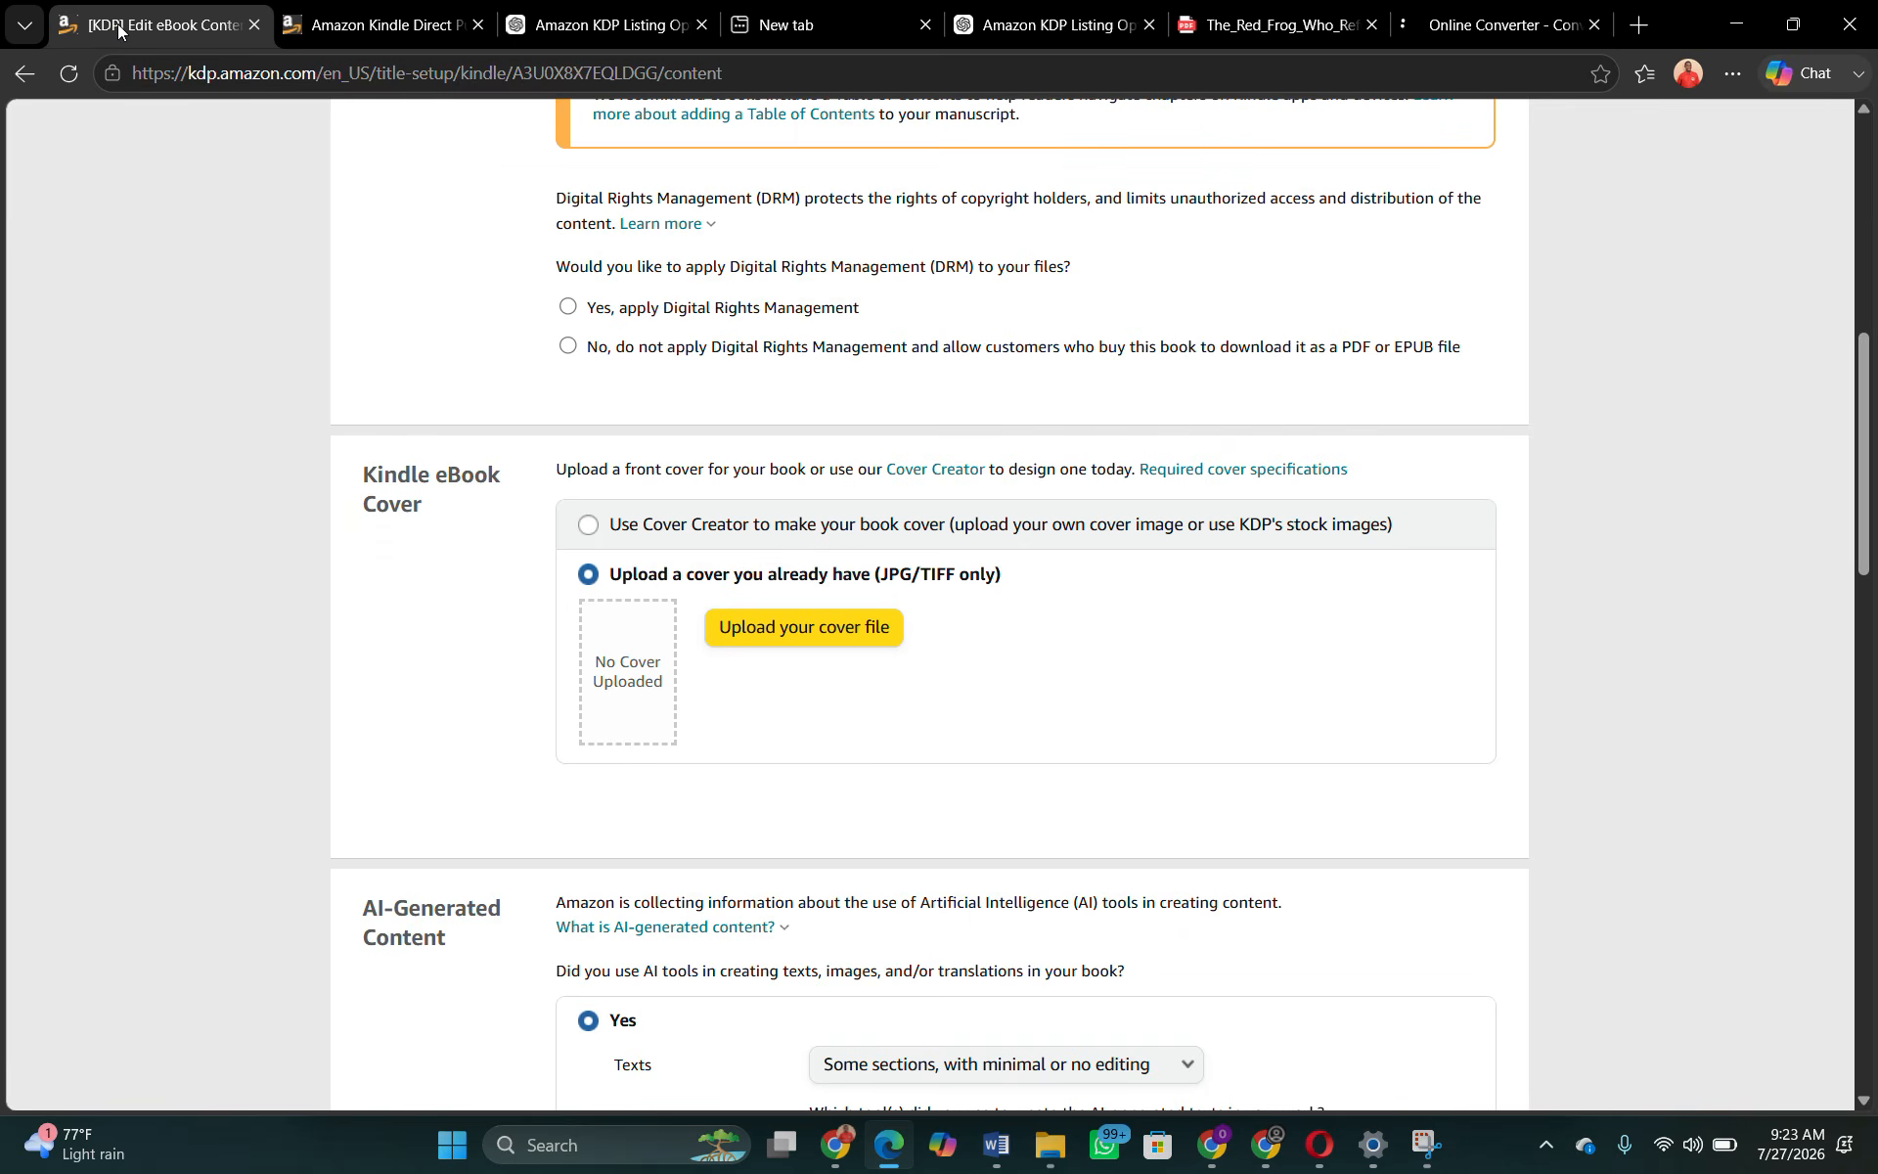
{"action": "left_click", "coordinate": [792, 631]}
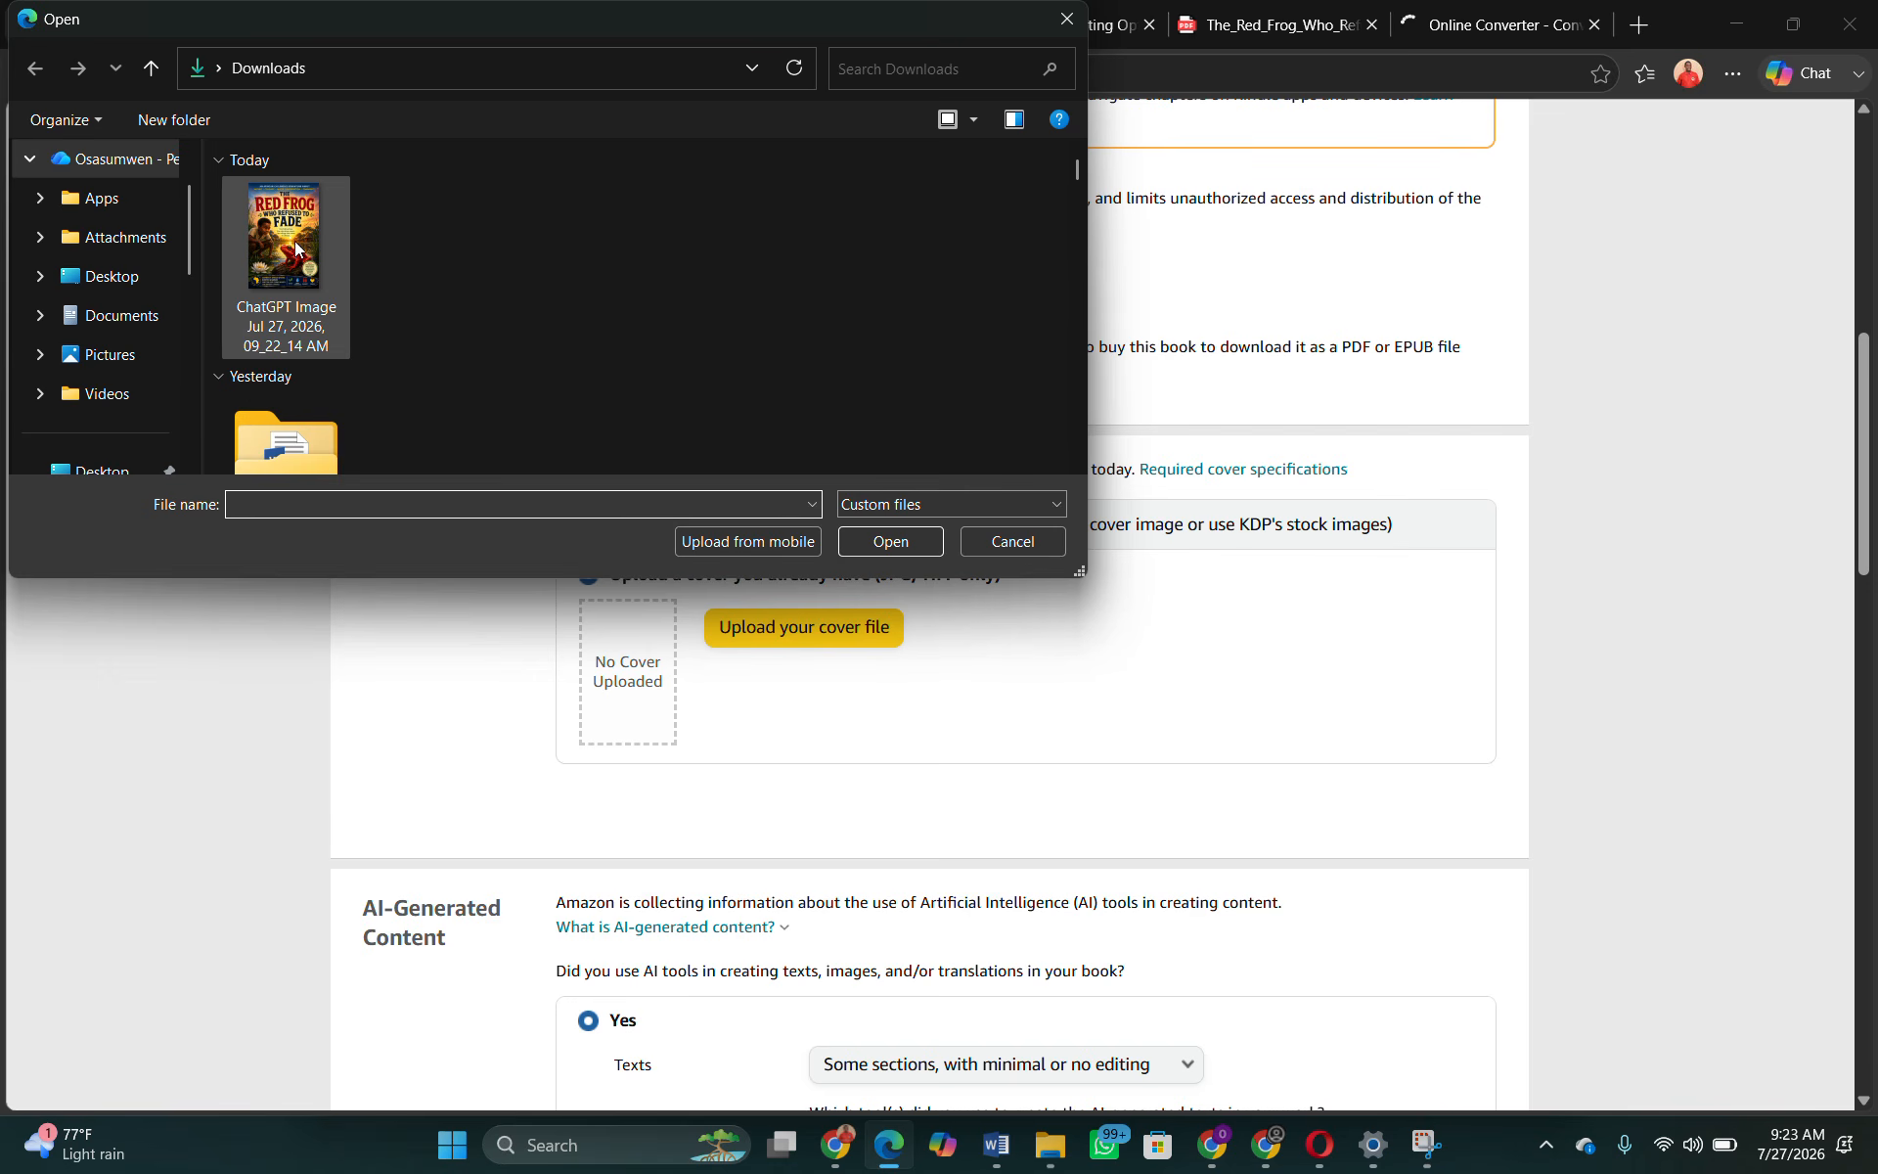
{"action": "double_click", "coordinate": [293, 251]}
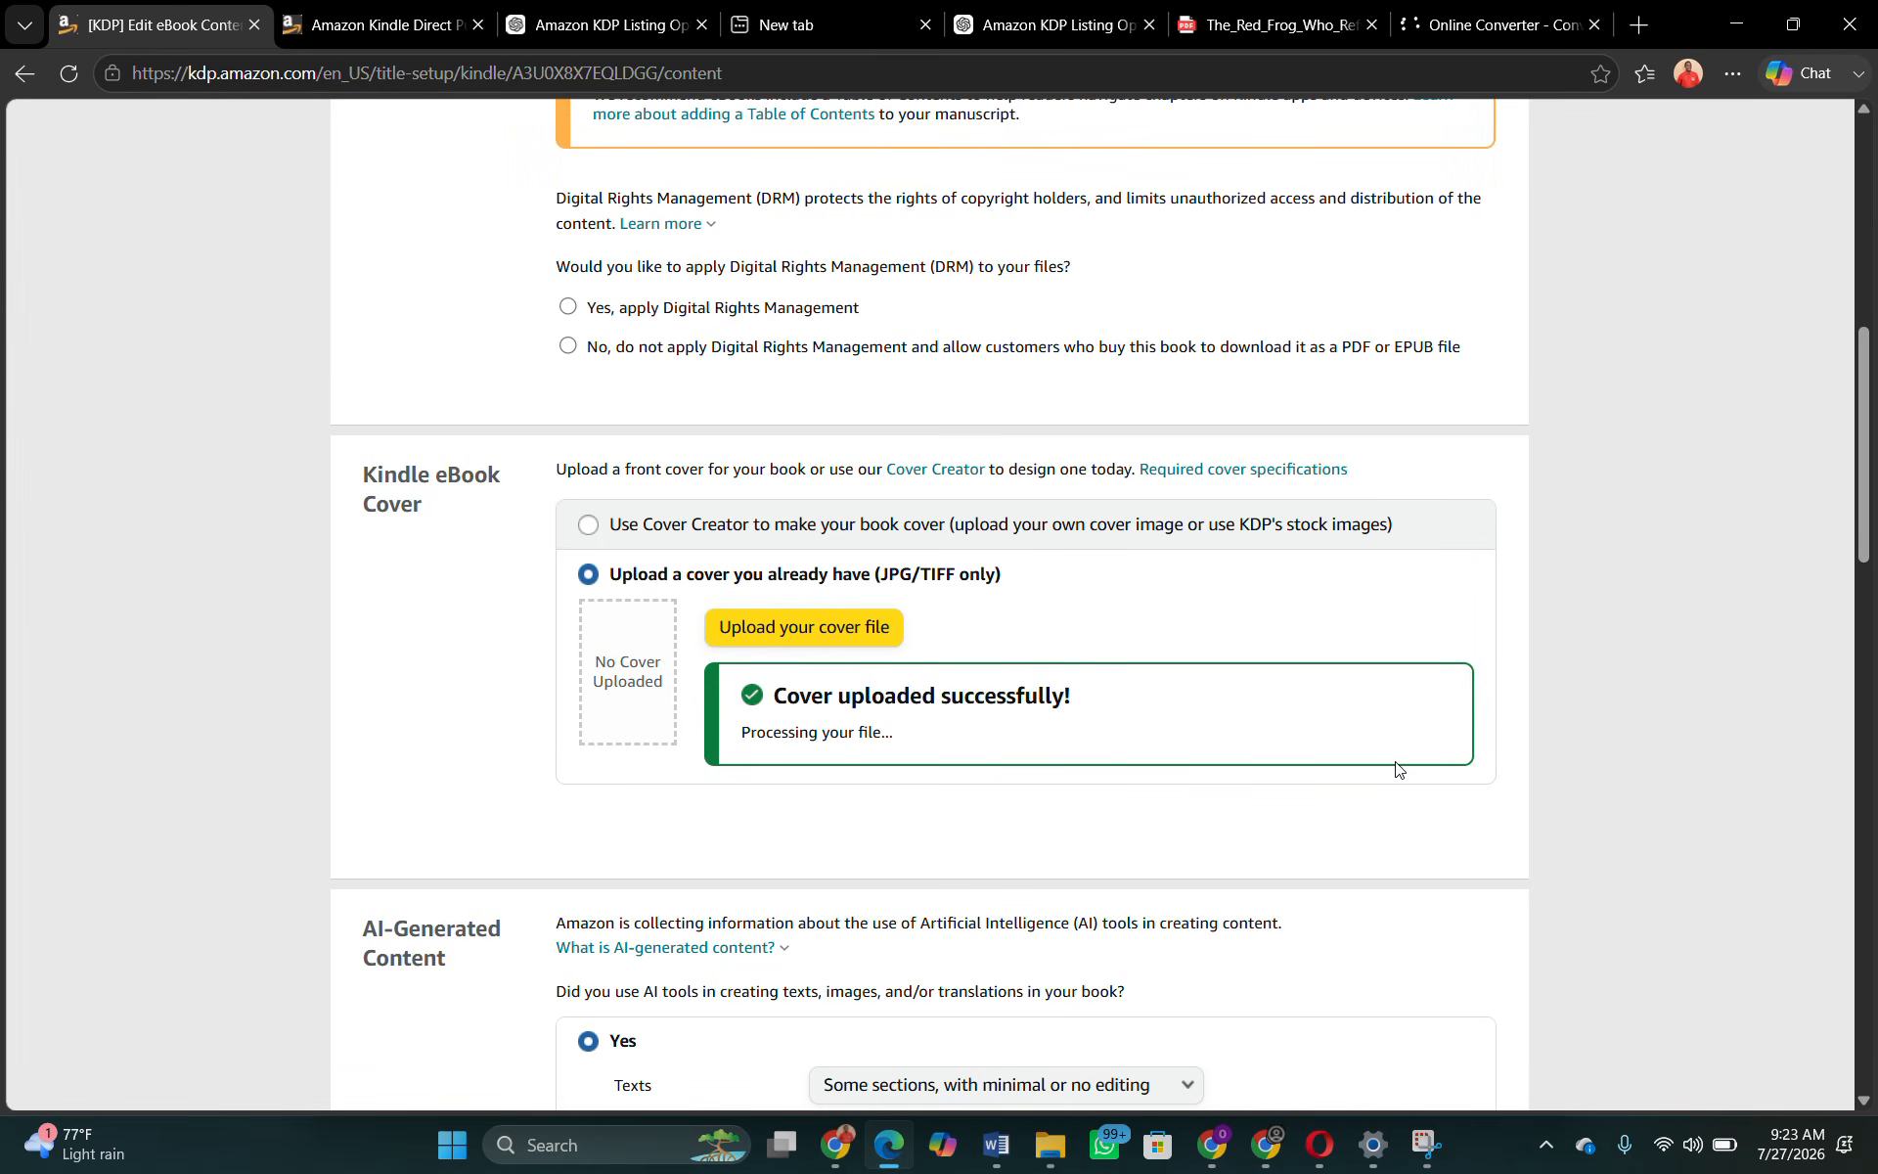
Step: Confirm that the answers are accurate in both the AI-Generated Content and Accessibility Features sections
{"action": "scroll", "coordinate": [1397, 769], "scroll_direction": "down", "scroll_amount": 8}
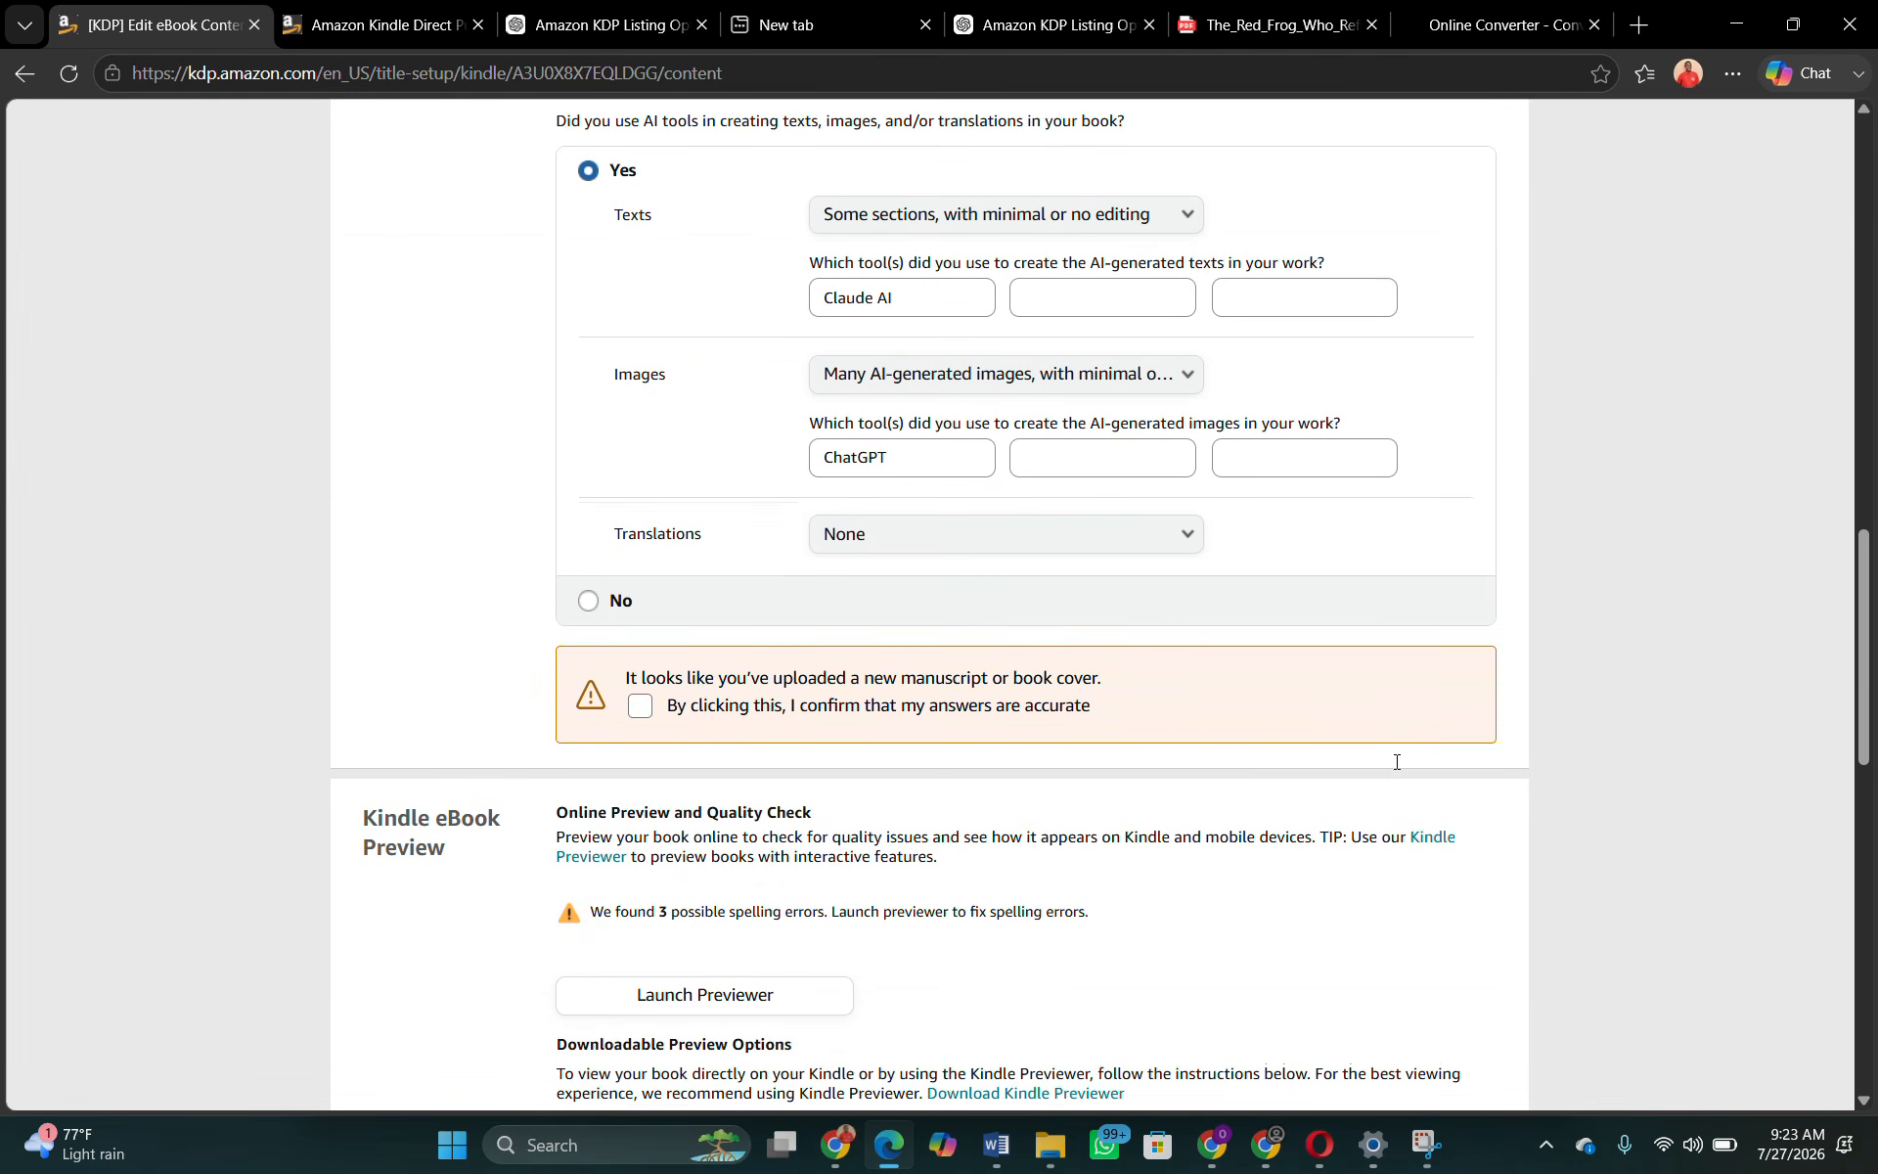
{"action": "left_click", "coordinate": [778, 702]}
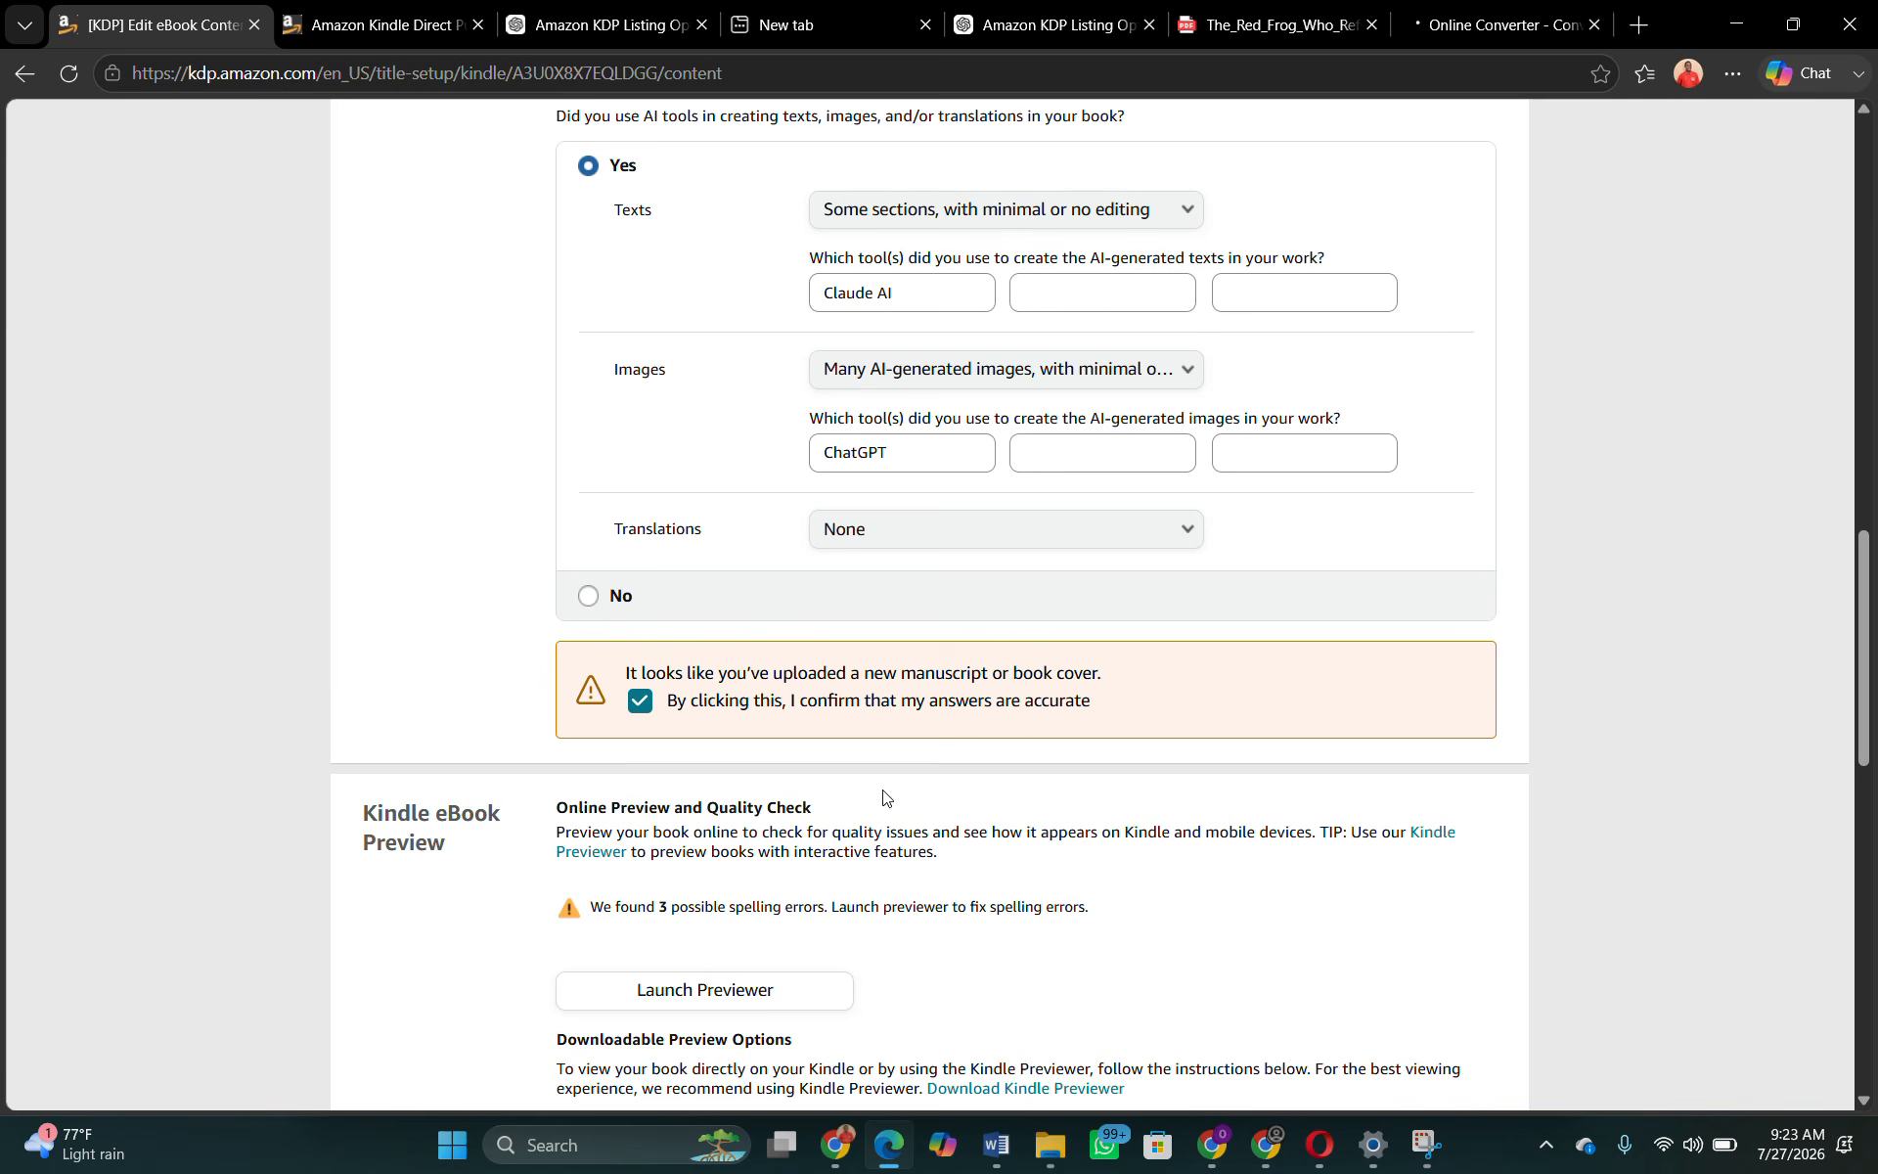
{"action": "scroll", "coordinate": [857, 794], "scroll_direction": "down", "scroll_amount": 1}
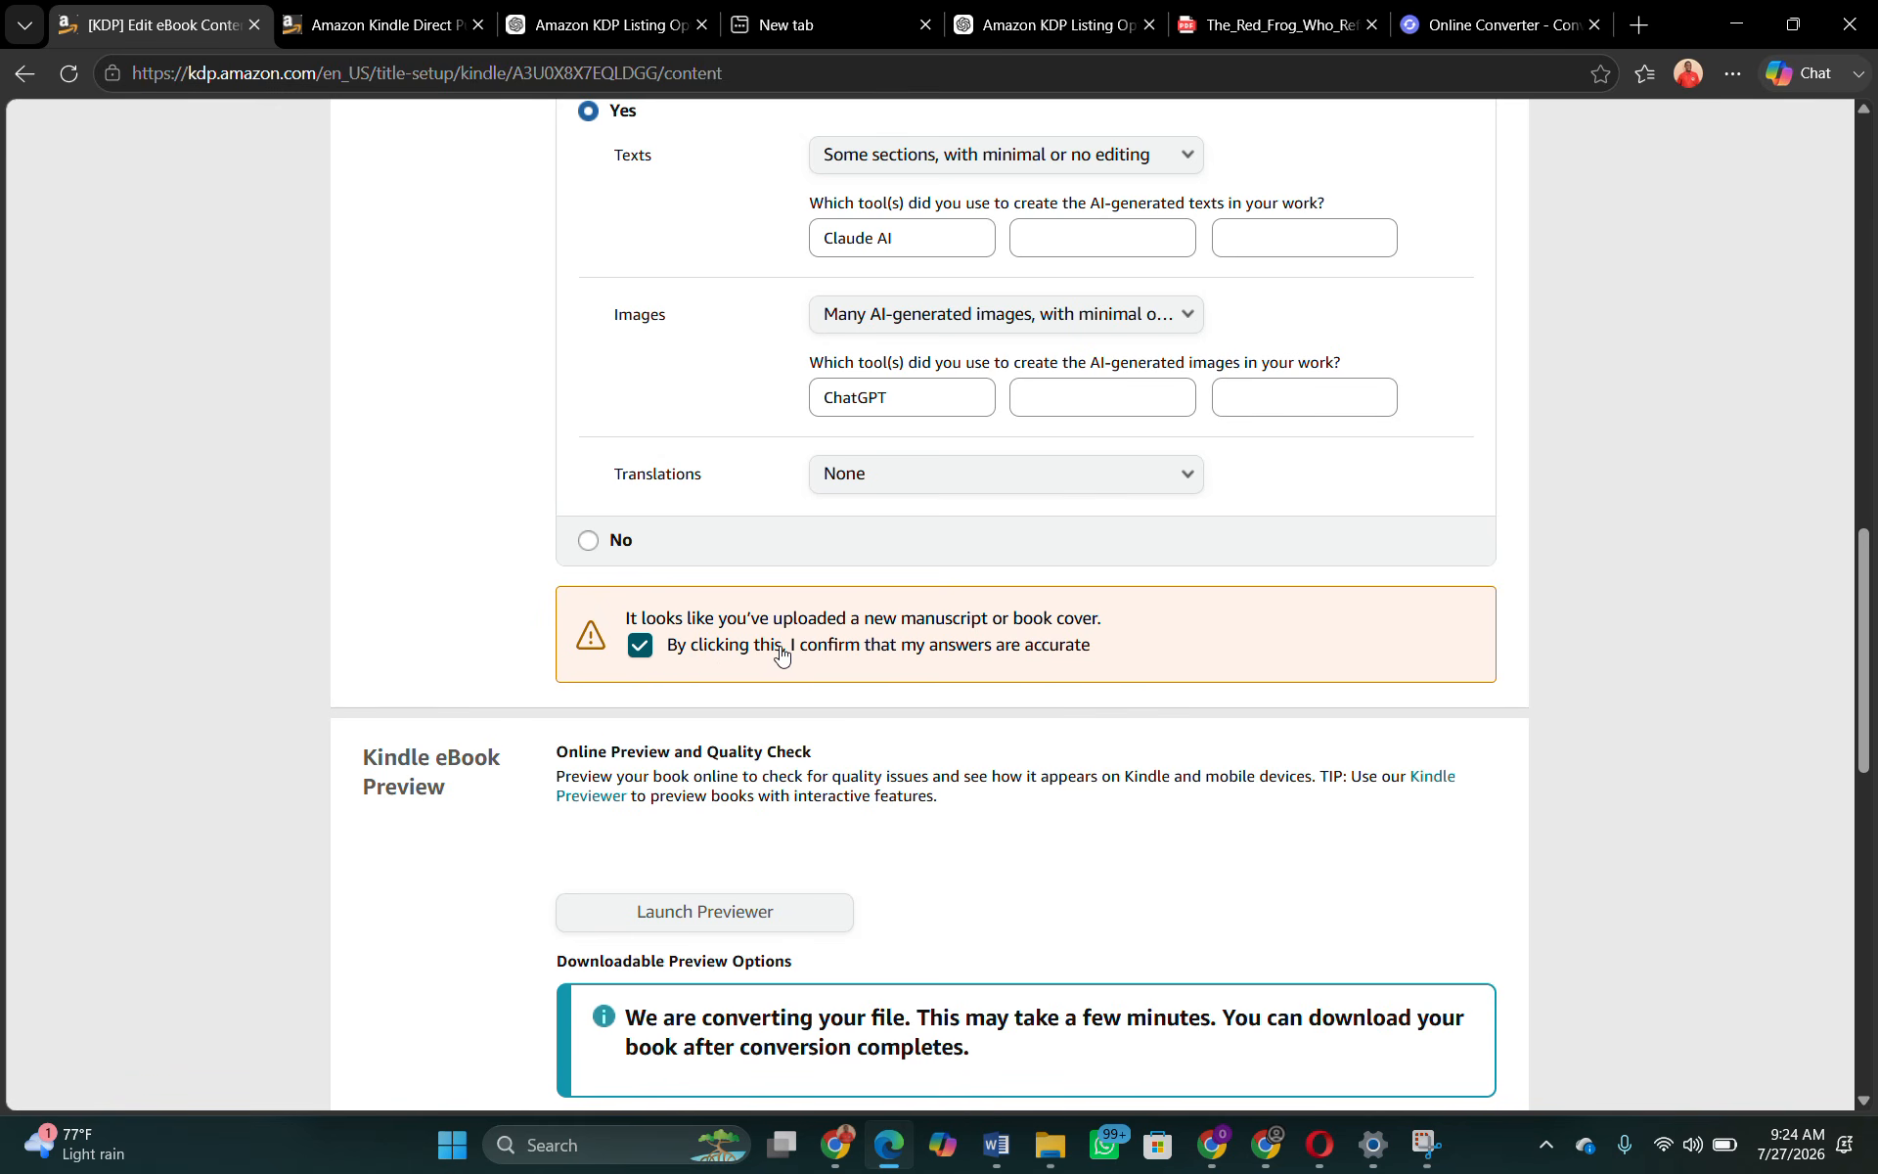
{"action": "scroll", "coordinate": [866, 665], "scroll_direction": "down", "scroll_amount": 1}
{"action": "scroll", "coordinate": [865, 669], "scroll_direction": "down", "scroll_amount": 1}
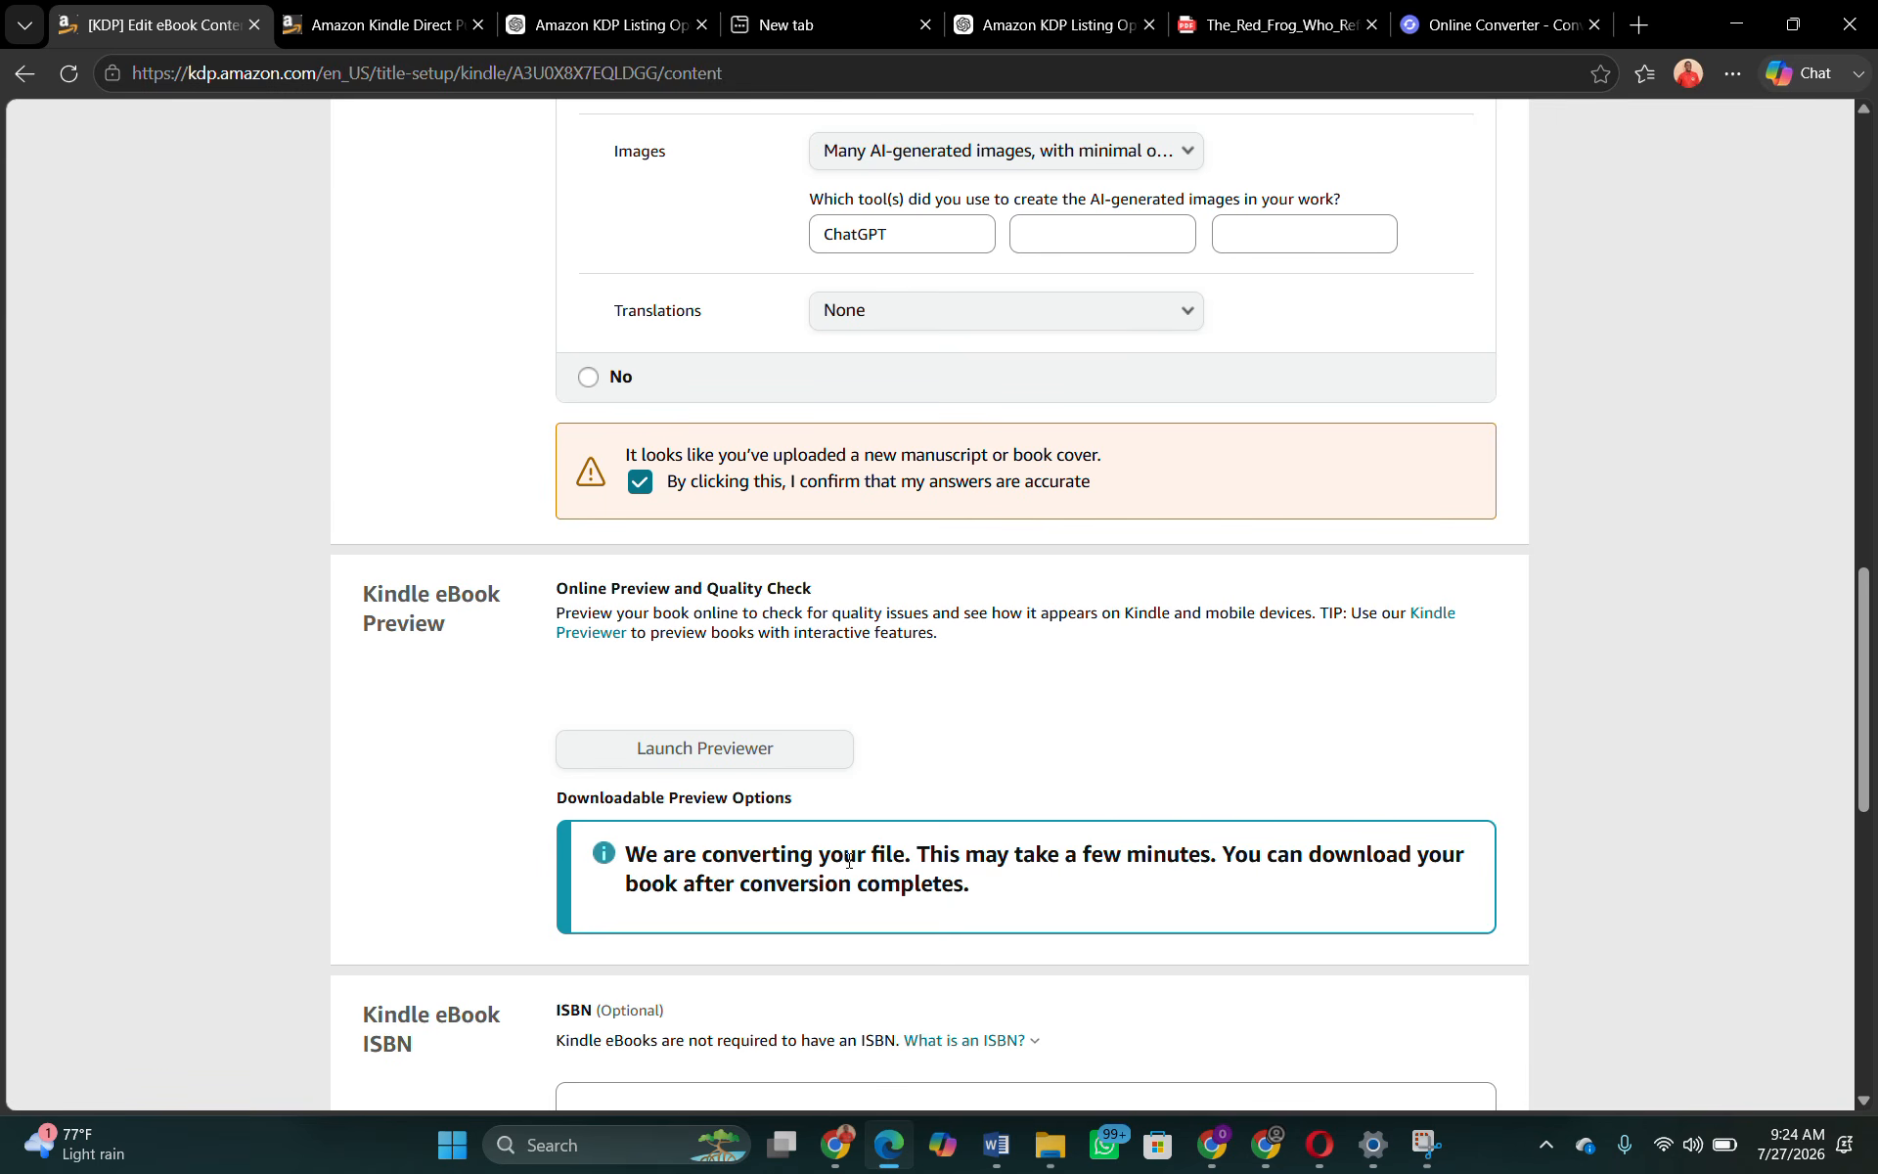
{"action": "scroll", "coordinate": [722, 792], "scroll_direction": "down", "scroll_amount": 2}
{"action": "scroll", "coordinate": [722, 792], "scroll_direction": "down", "scroll_amount": 4}
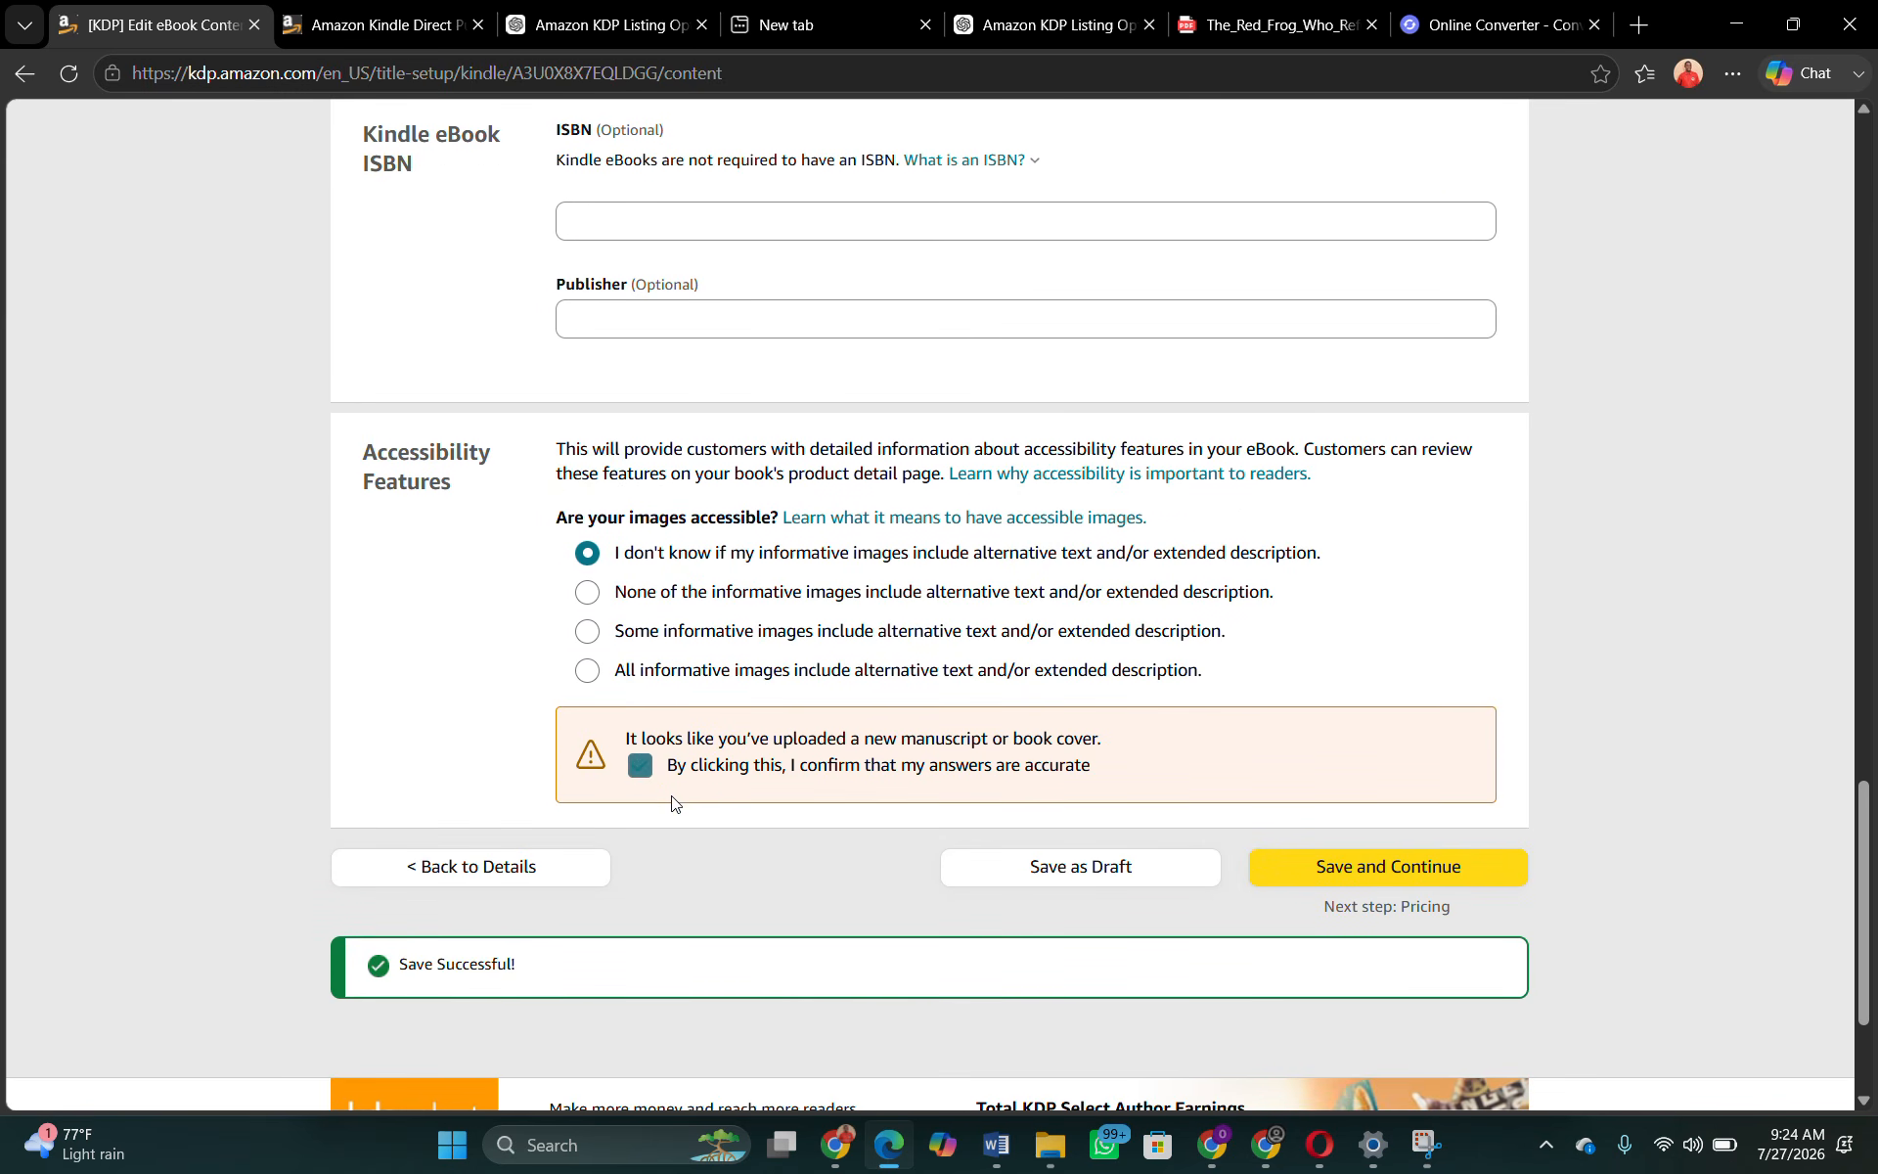
{"action": "left_click", "coordinate": [646, 769]}
{"action": "scroll", "coordinate": [707, 354], "scroll_direction": "up", "scroll_amount": 5}
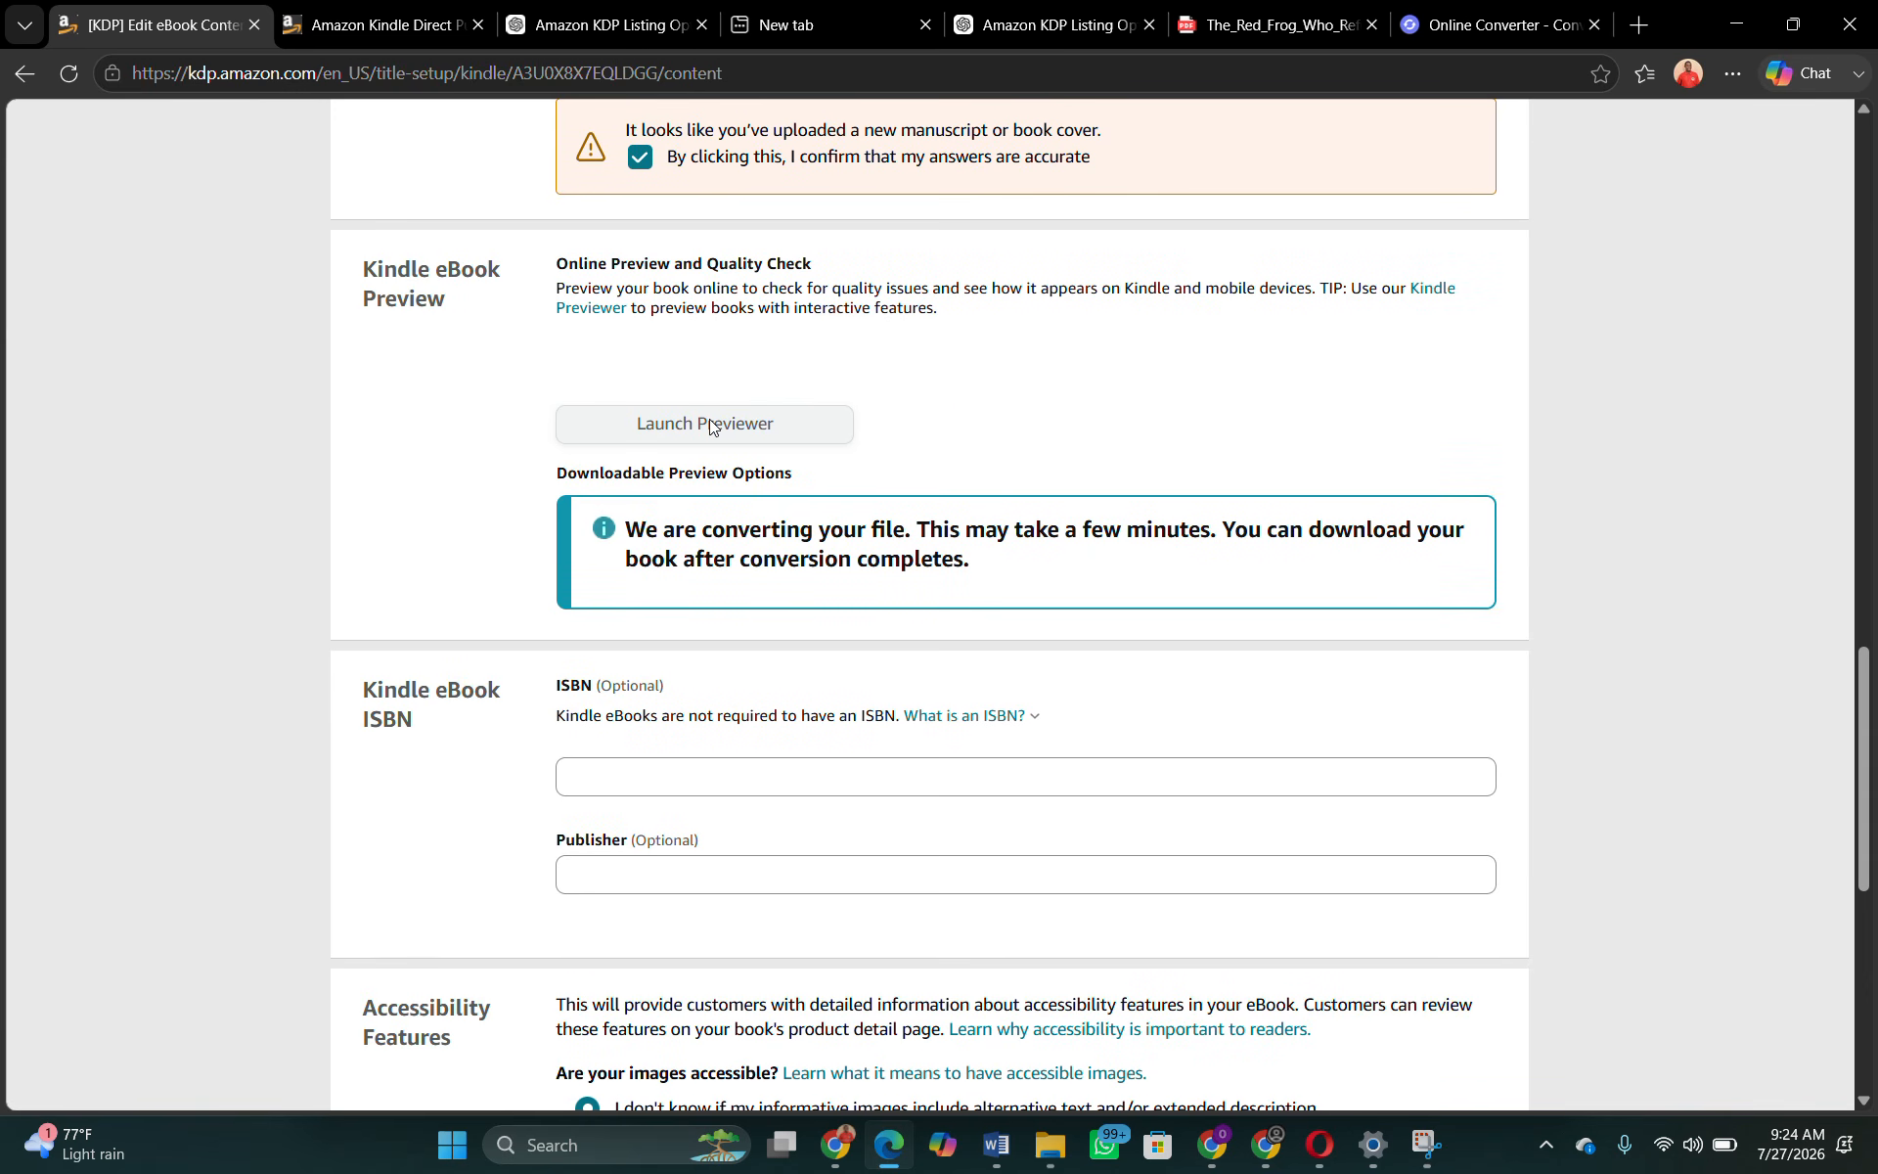
{"action": "scroll", "coordinate": [849, 511], "scroll_direction": "down", "scroll_amount": 1}
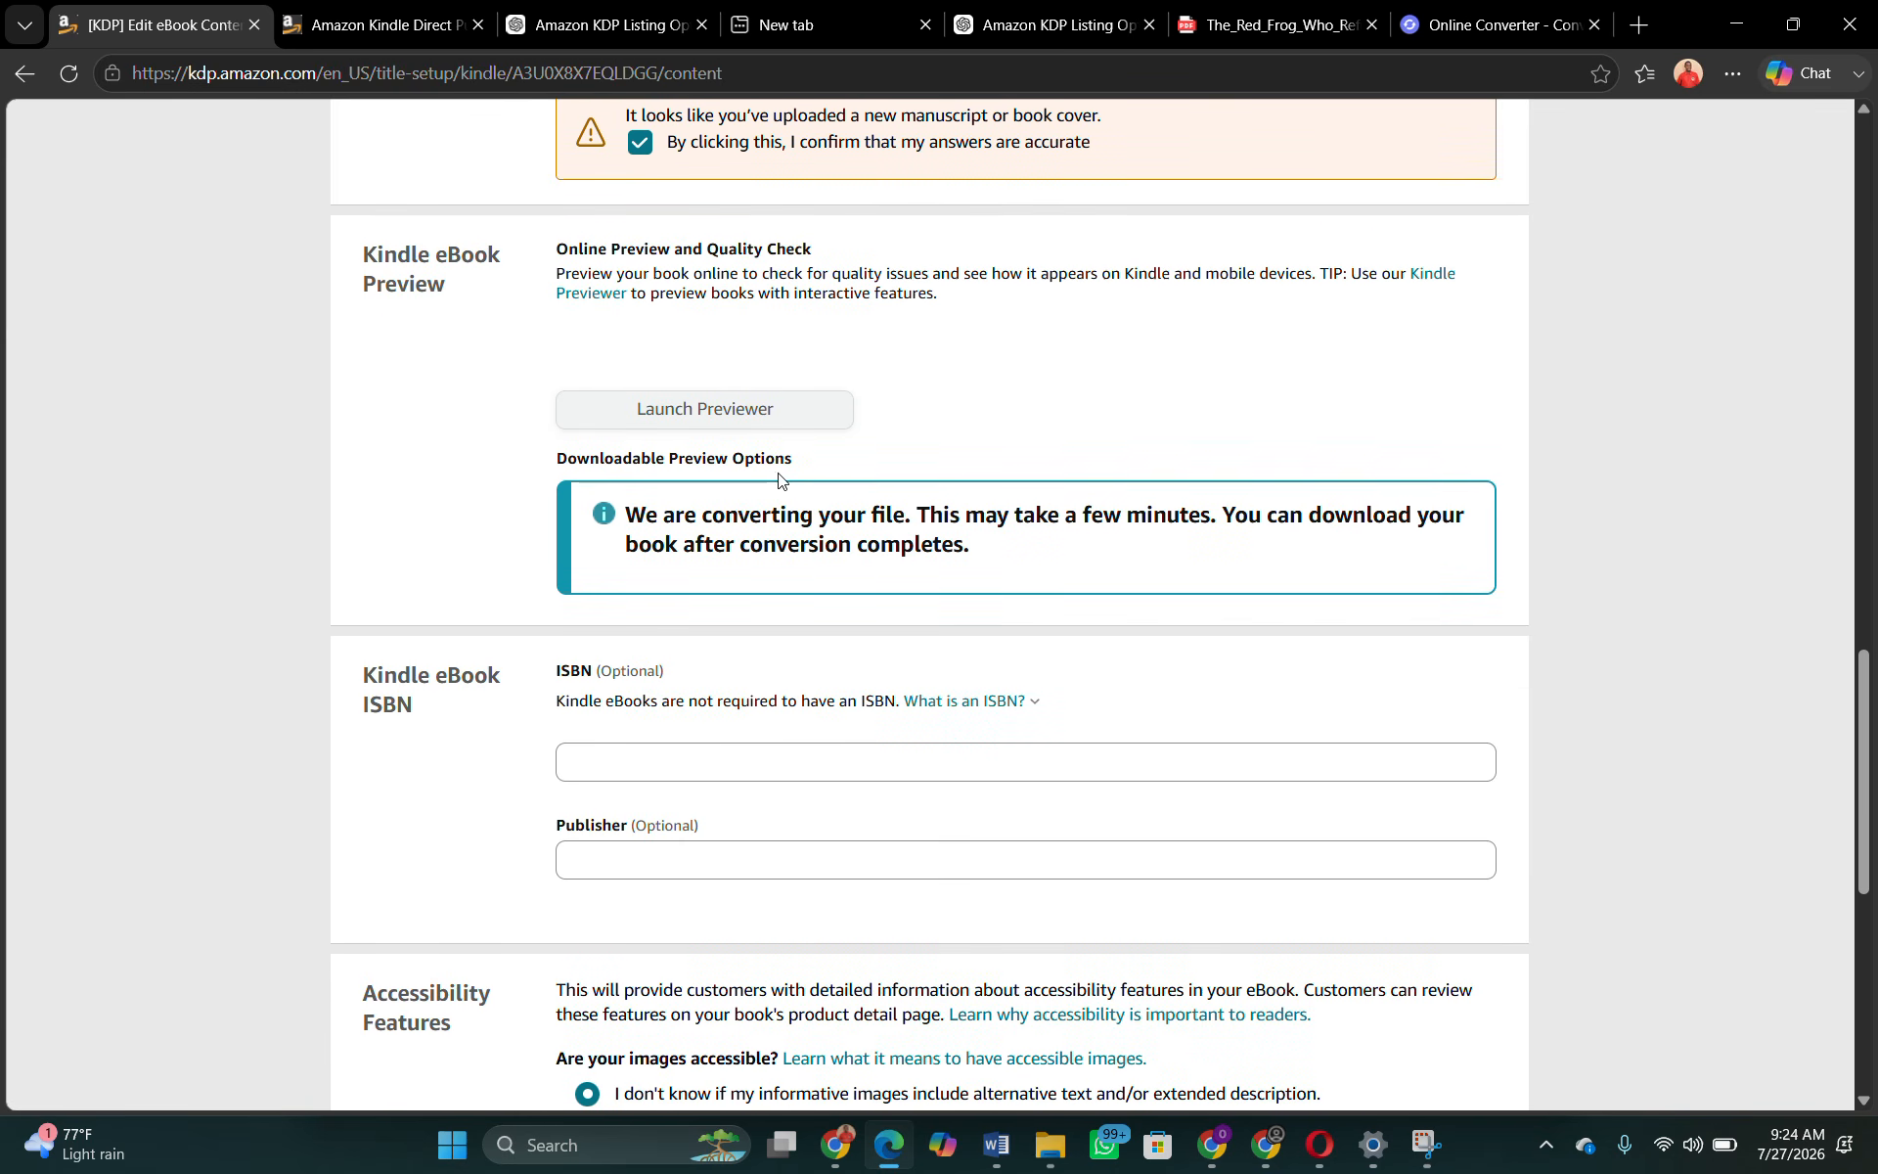
{"action": "scroll", "coordinate": [778, 480], "scroll_direction": "up", "scroll_amount": 15}
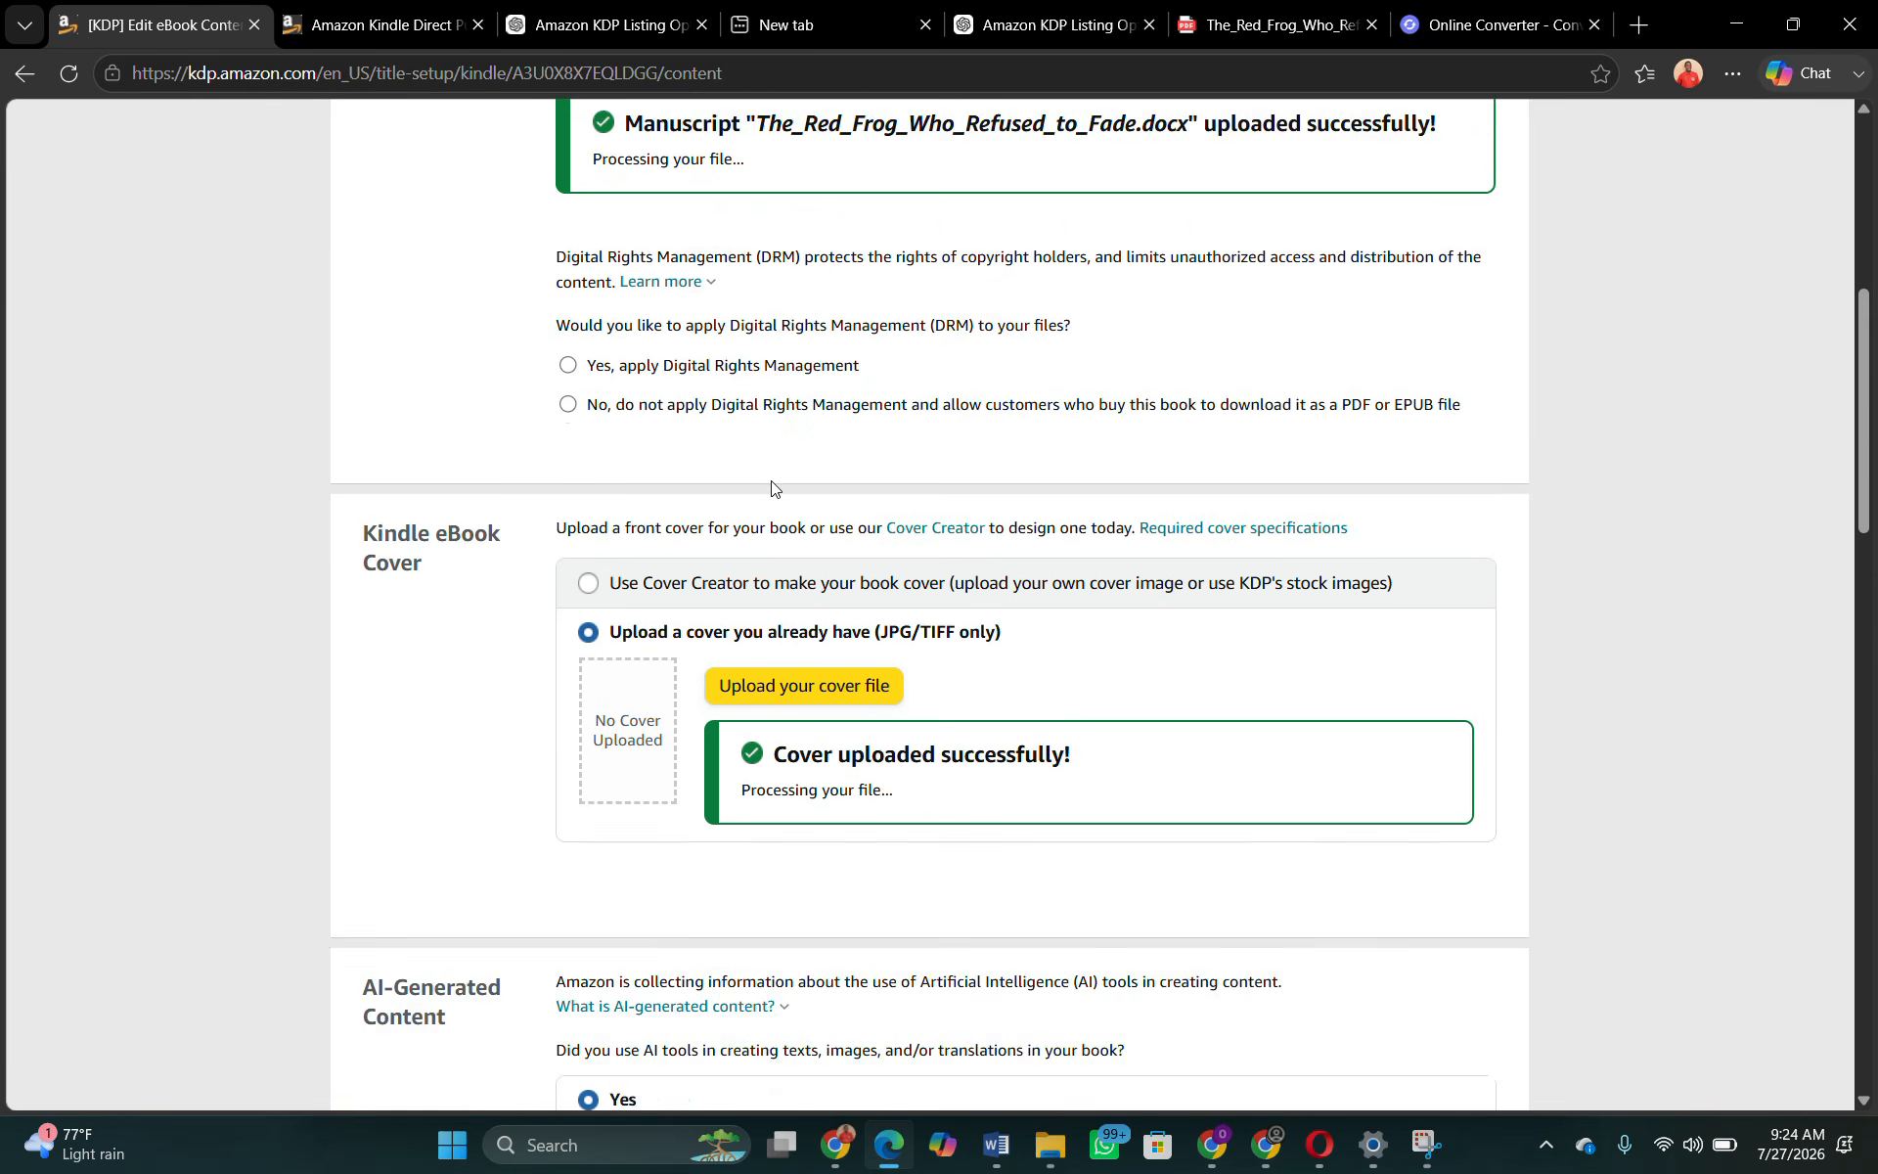
{"action": "scroll", "coordinate": [738, 645], "scroll_direction": "down", "scroll_amount": 15}
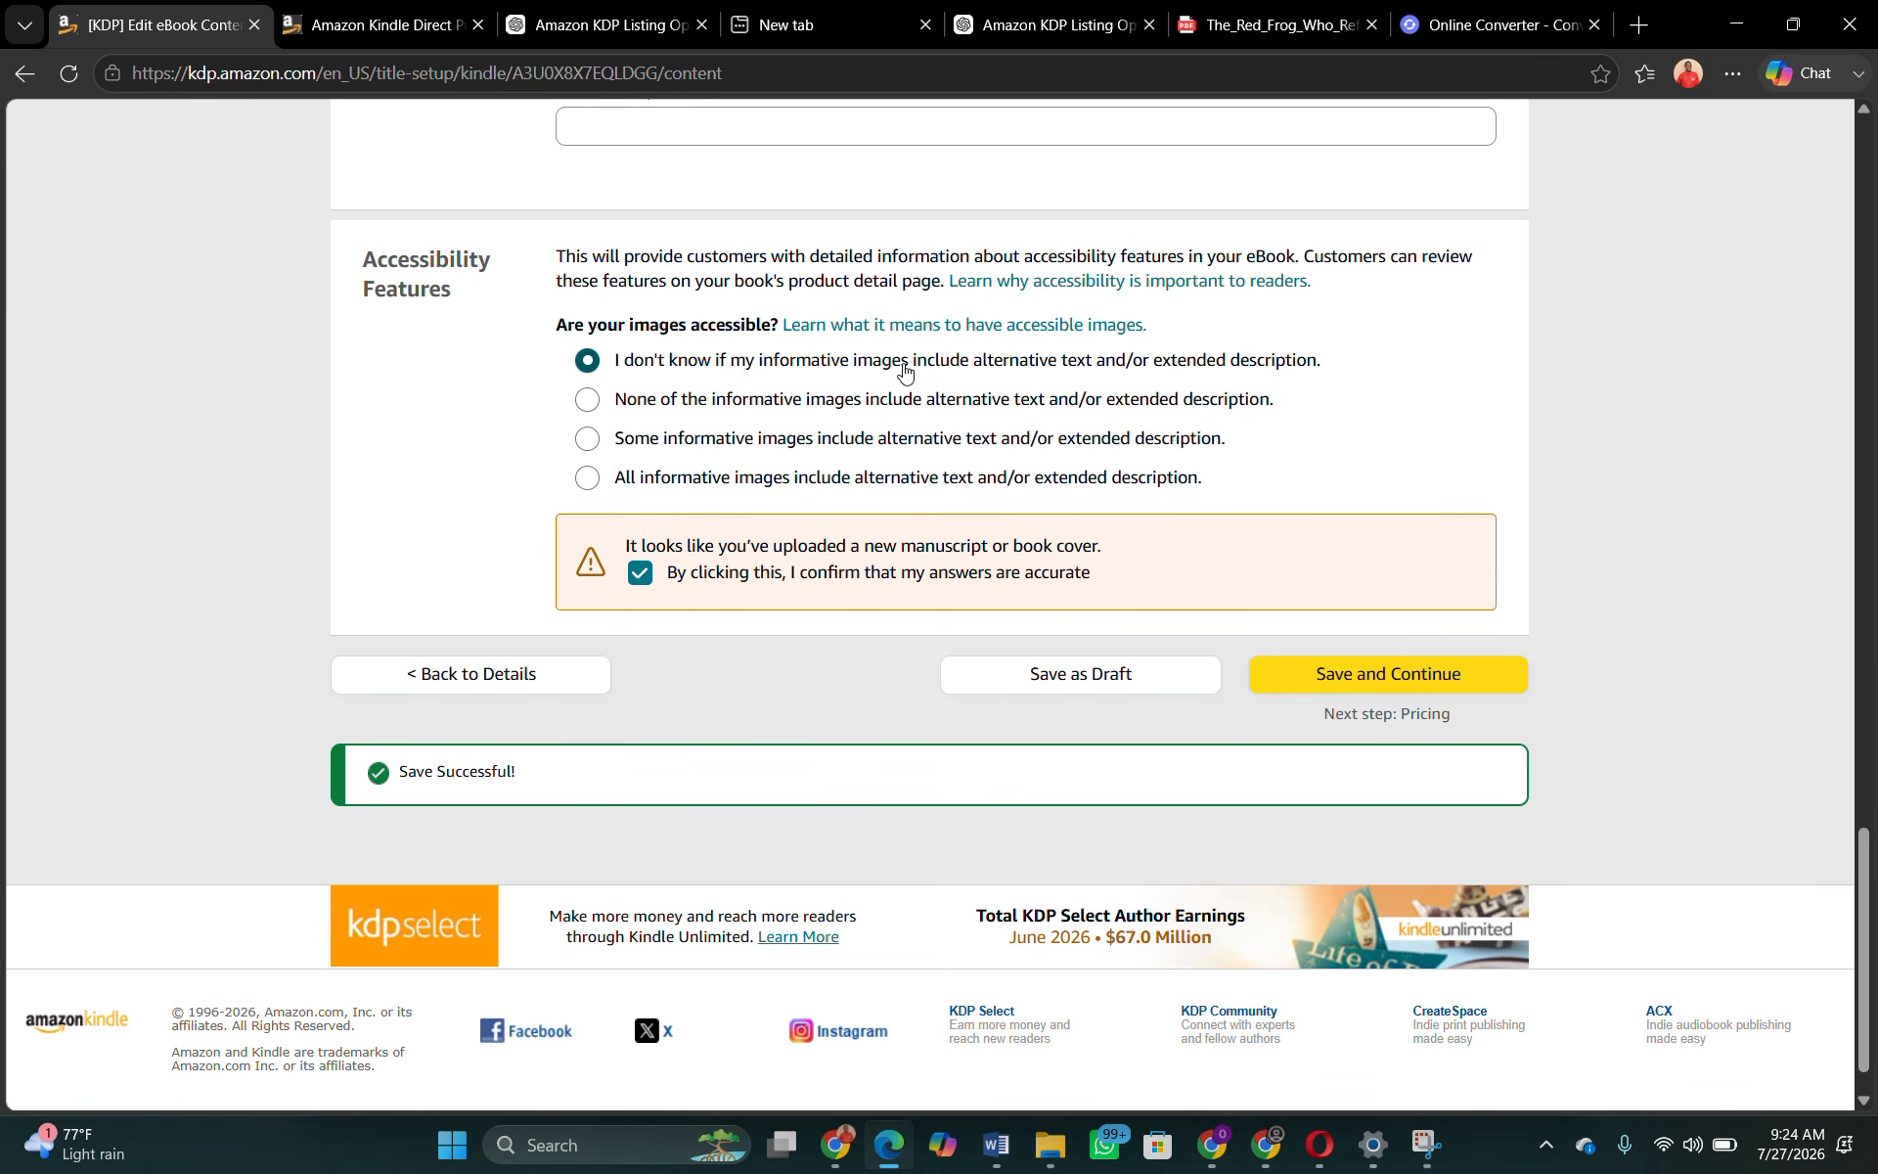
Step: Choose not to apply Digital Rights Management and allow buyers to download the book as a PDF or EPUB file
{"action": "scroll", "coordinate": [904, 370], "scroll_direction": "up", "scroll_amount": 3}
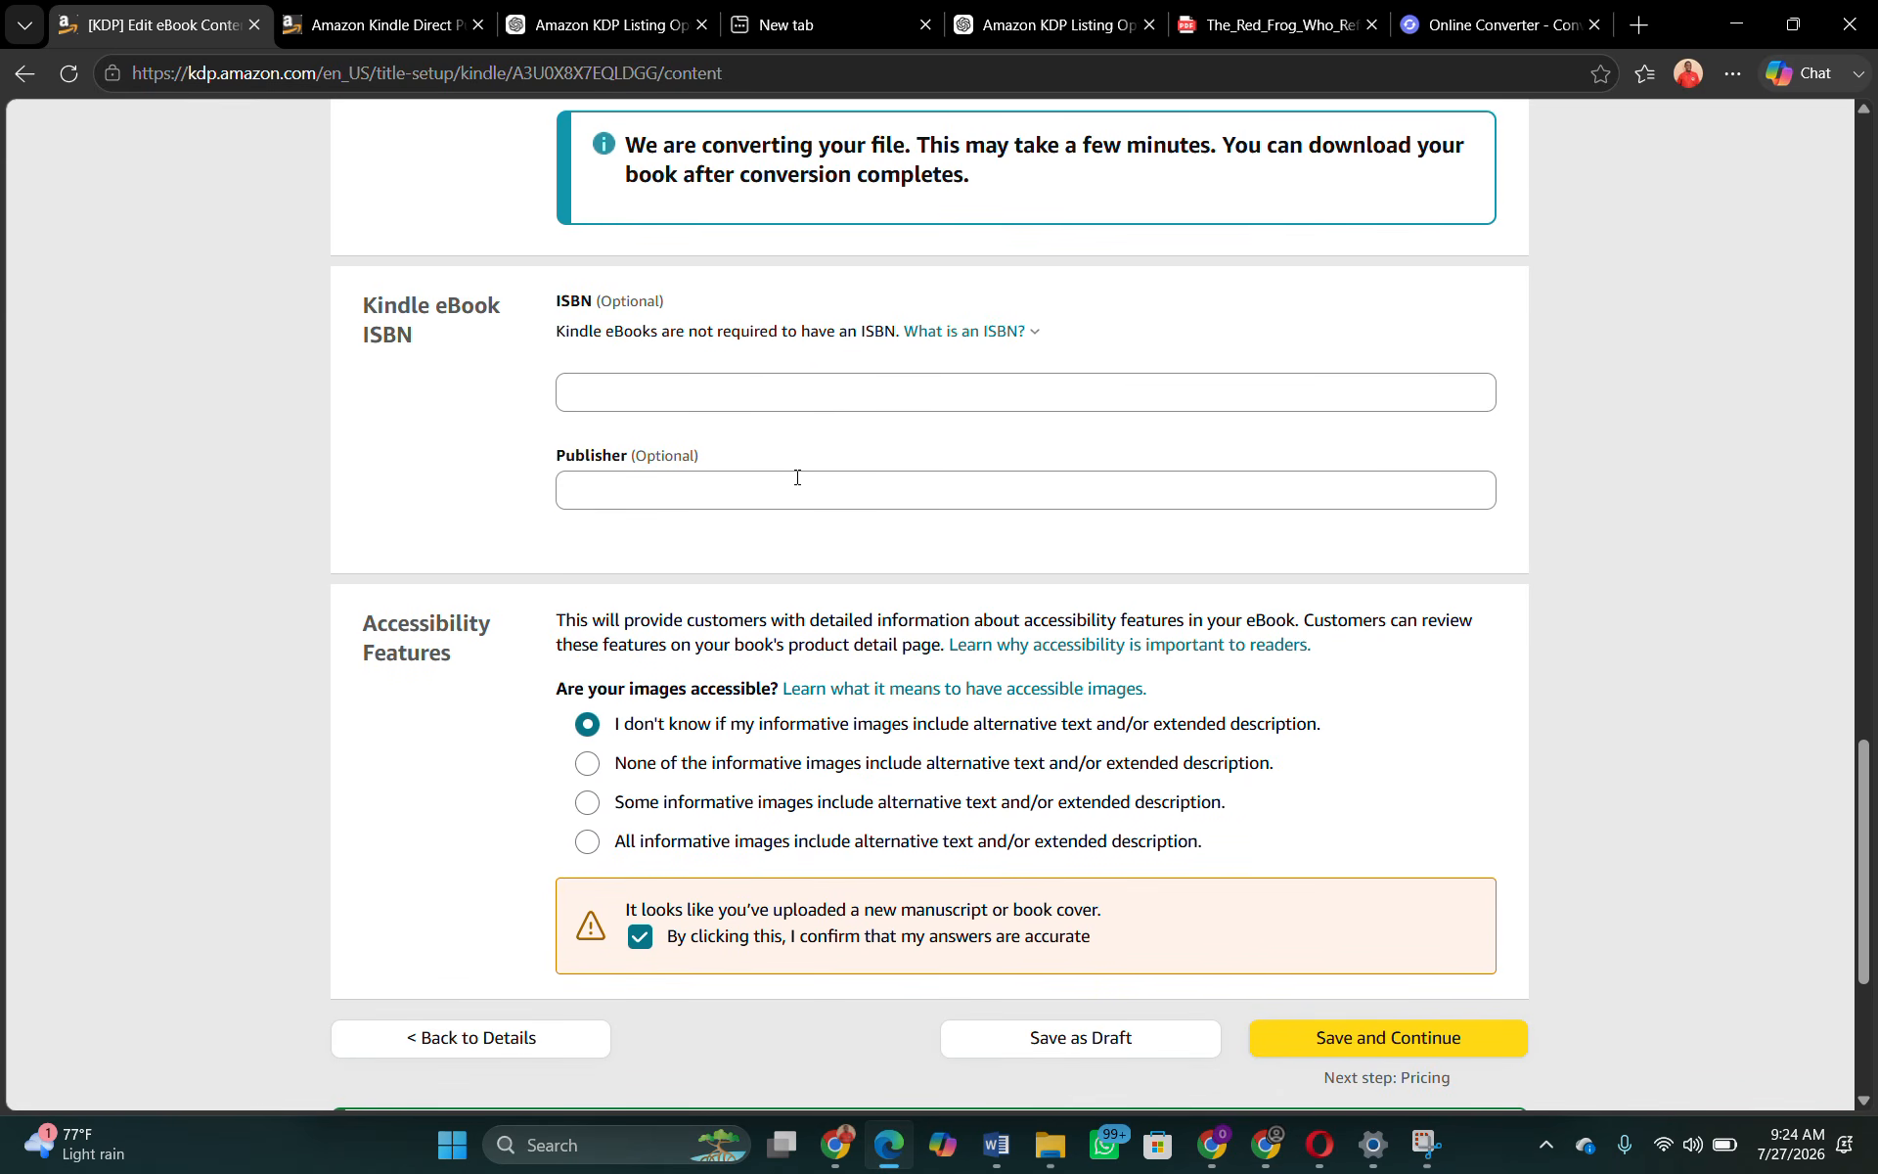
{"action": "scroll", "coordinate": [797, 478], "scroll_direction": "down", "scroll_amount": 4}
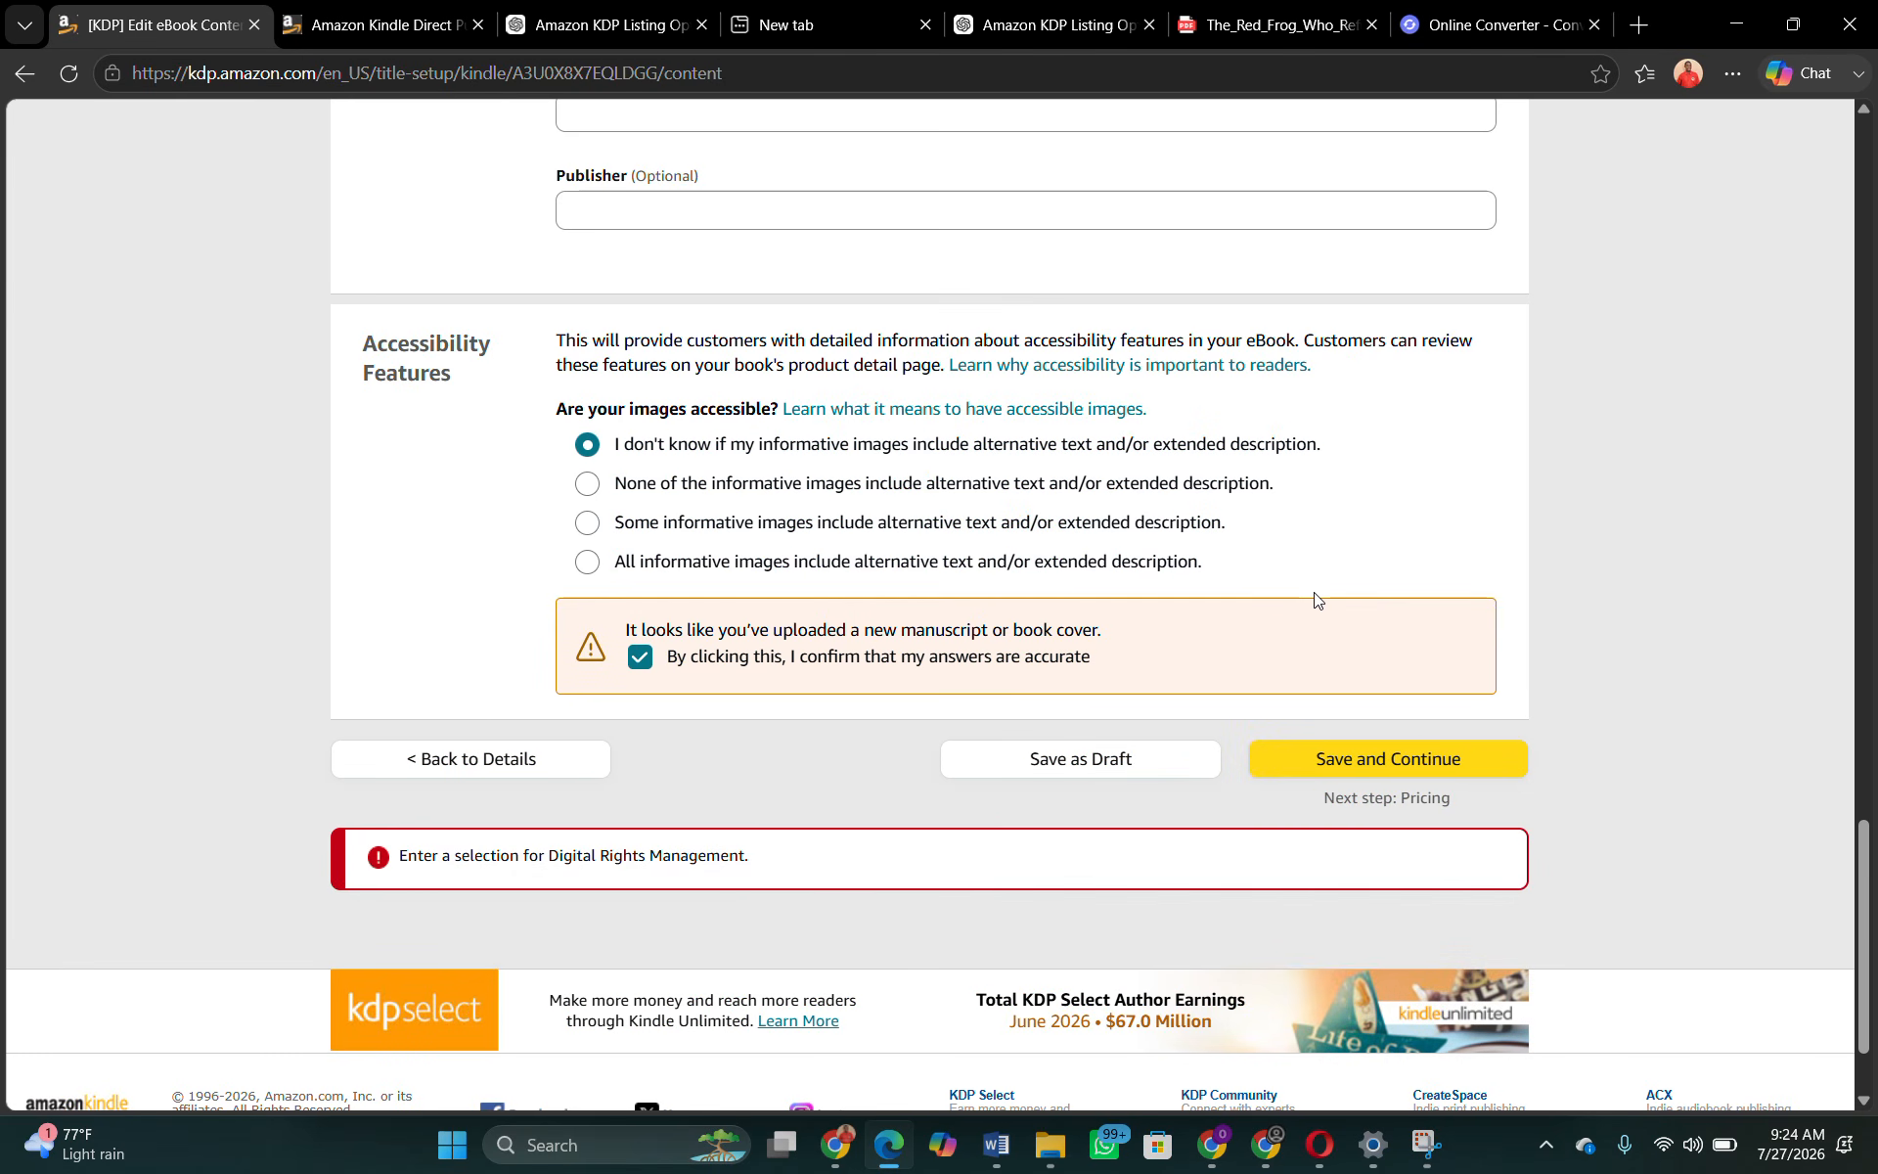
{"action": "scroll", "coordinate": [1315, 599], "scroll_direction": "up", "scroll_amount": 15}
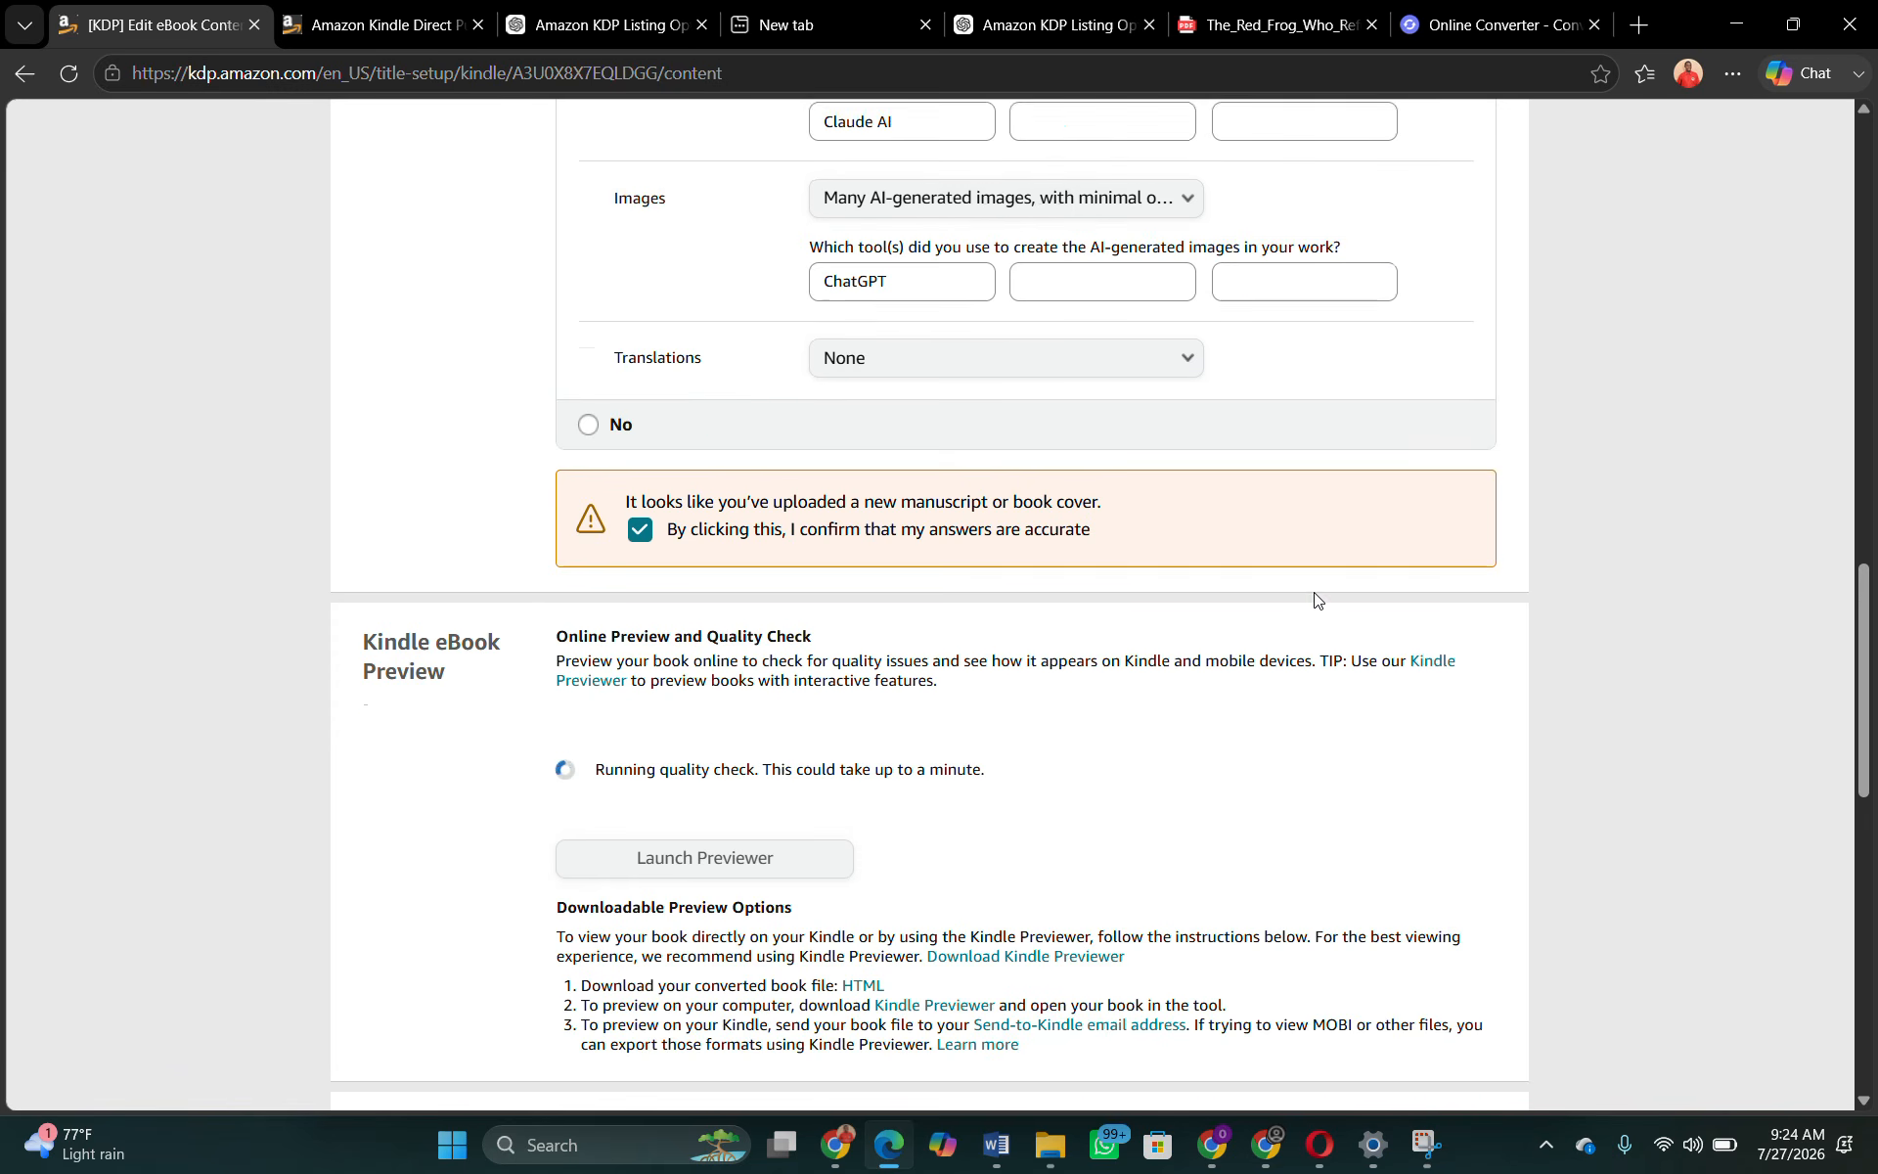
{"action": "scroll", "coordinate": [1315, 600], "scroll_direction": "up", "scroll_amount": 10}
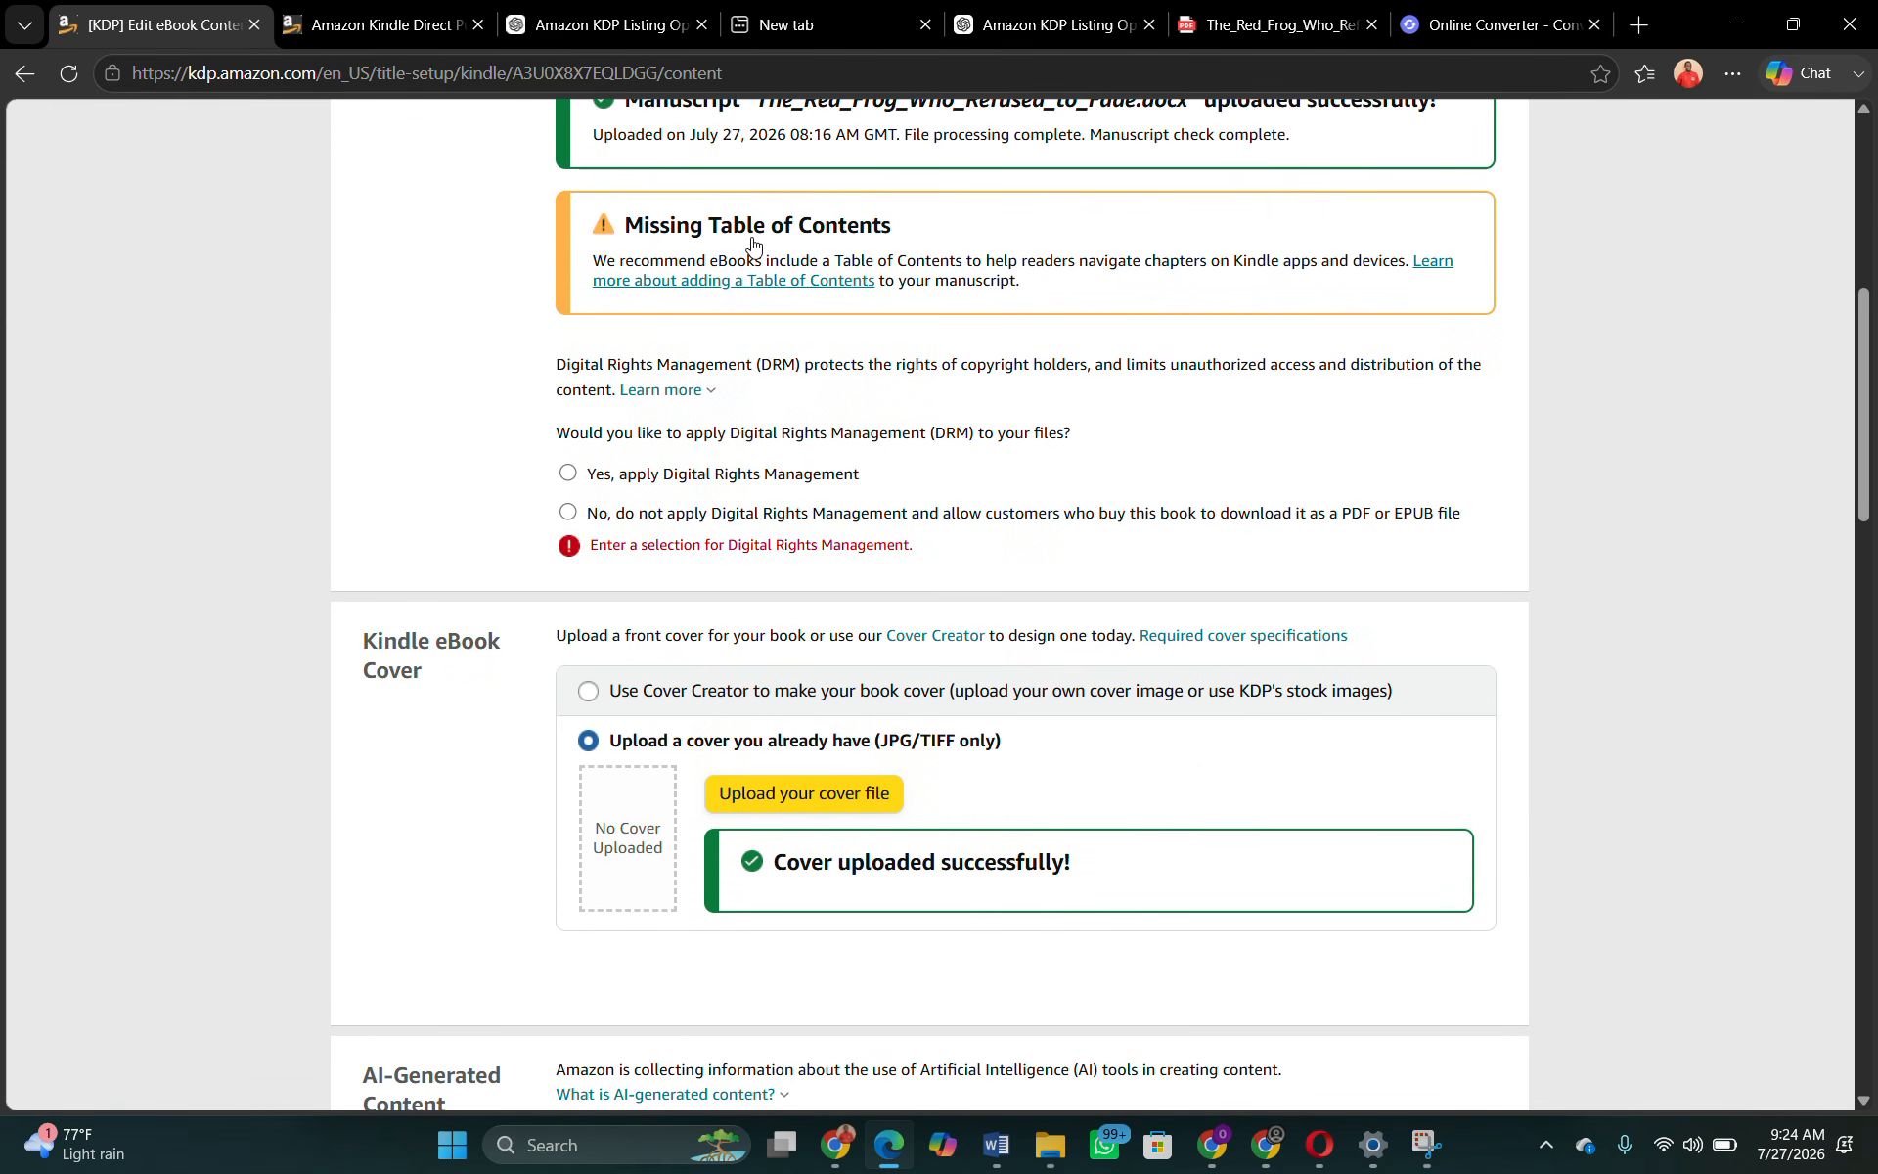
{"action": "left_click", "coordinate": [813, 36]}
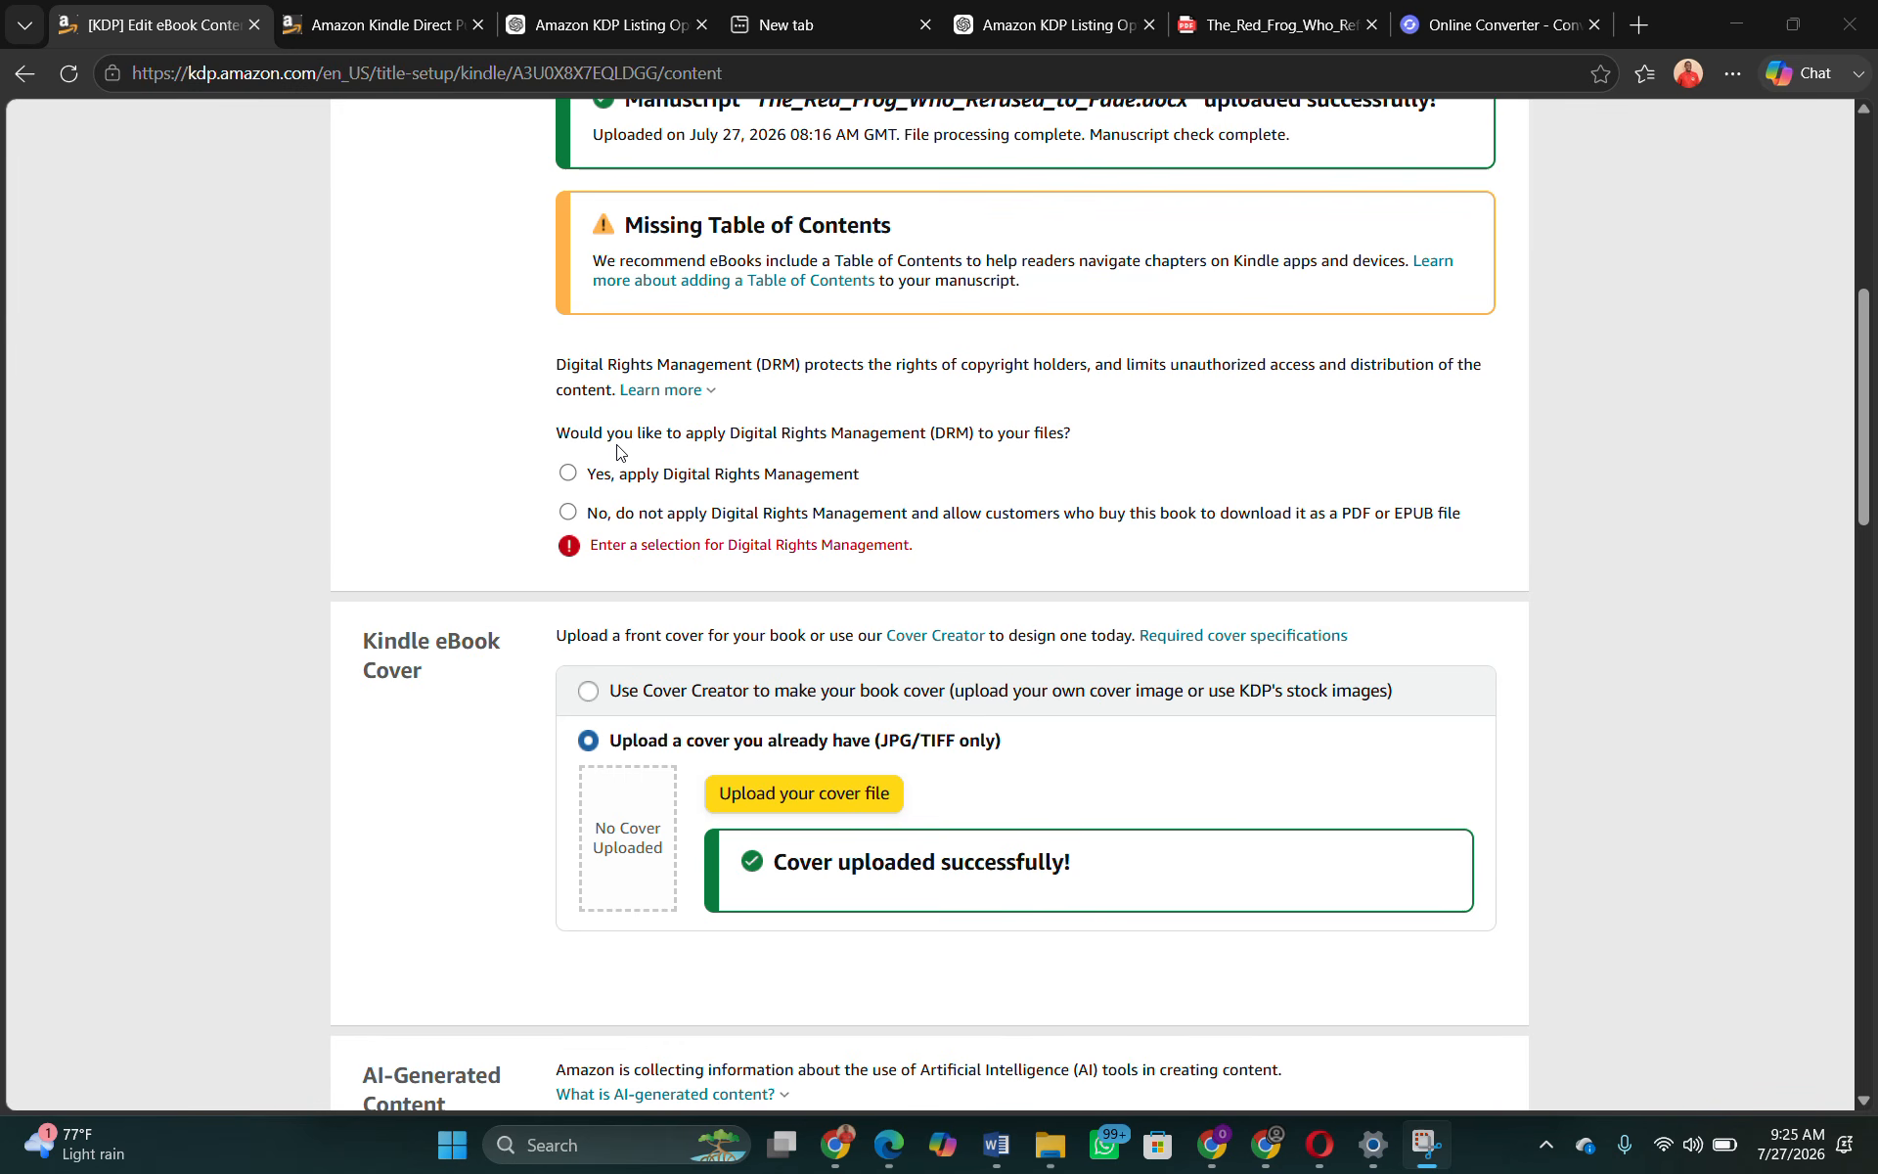
{"action": "left_click", "coordinate": [568, 512]}
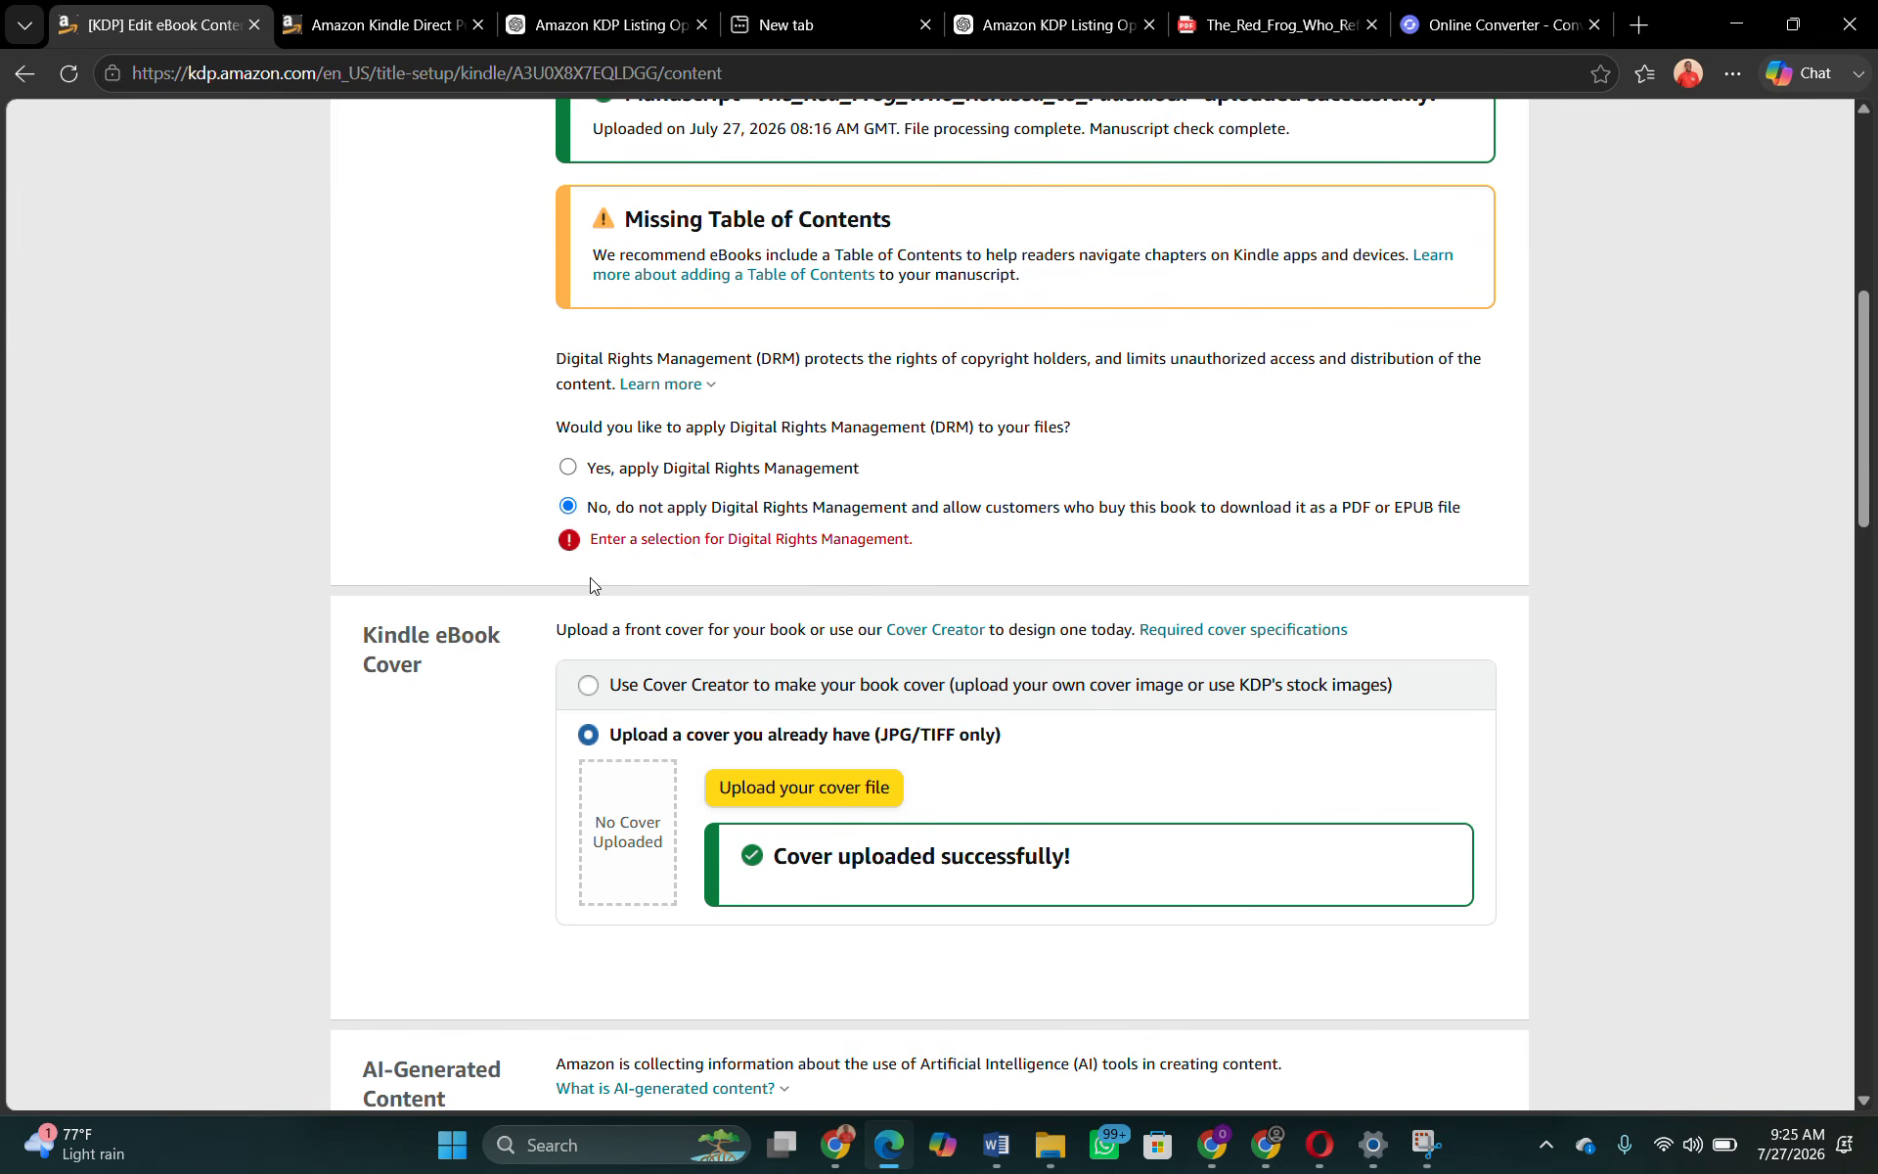
Step: Save the completed Kindle eBook content and continue to the pricing stage
{"action": "scroll", "coordinate": [592, 585], "scroll_direction": "down", "scroll_amount": 4}
{"action": "scroll", "coordinate": [590, 585], "scroll_direction": "down", "scroll_amount": 15}
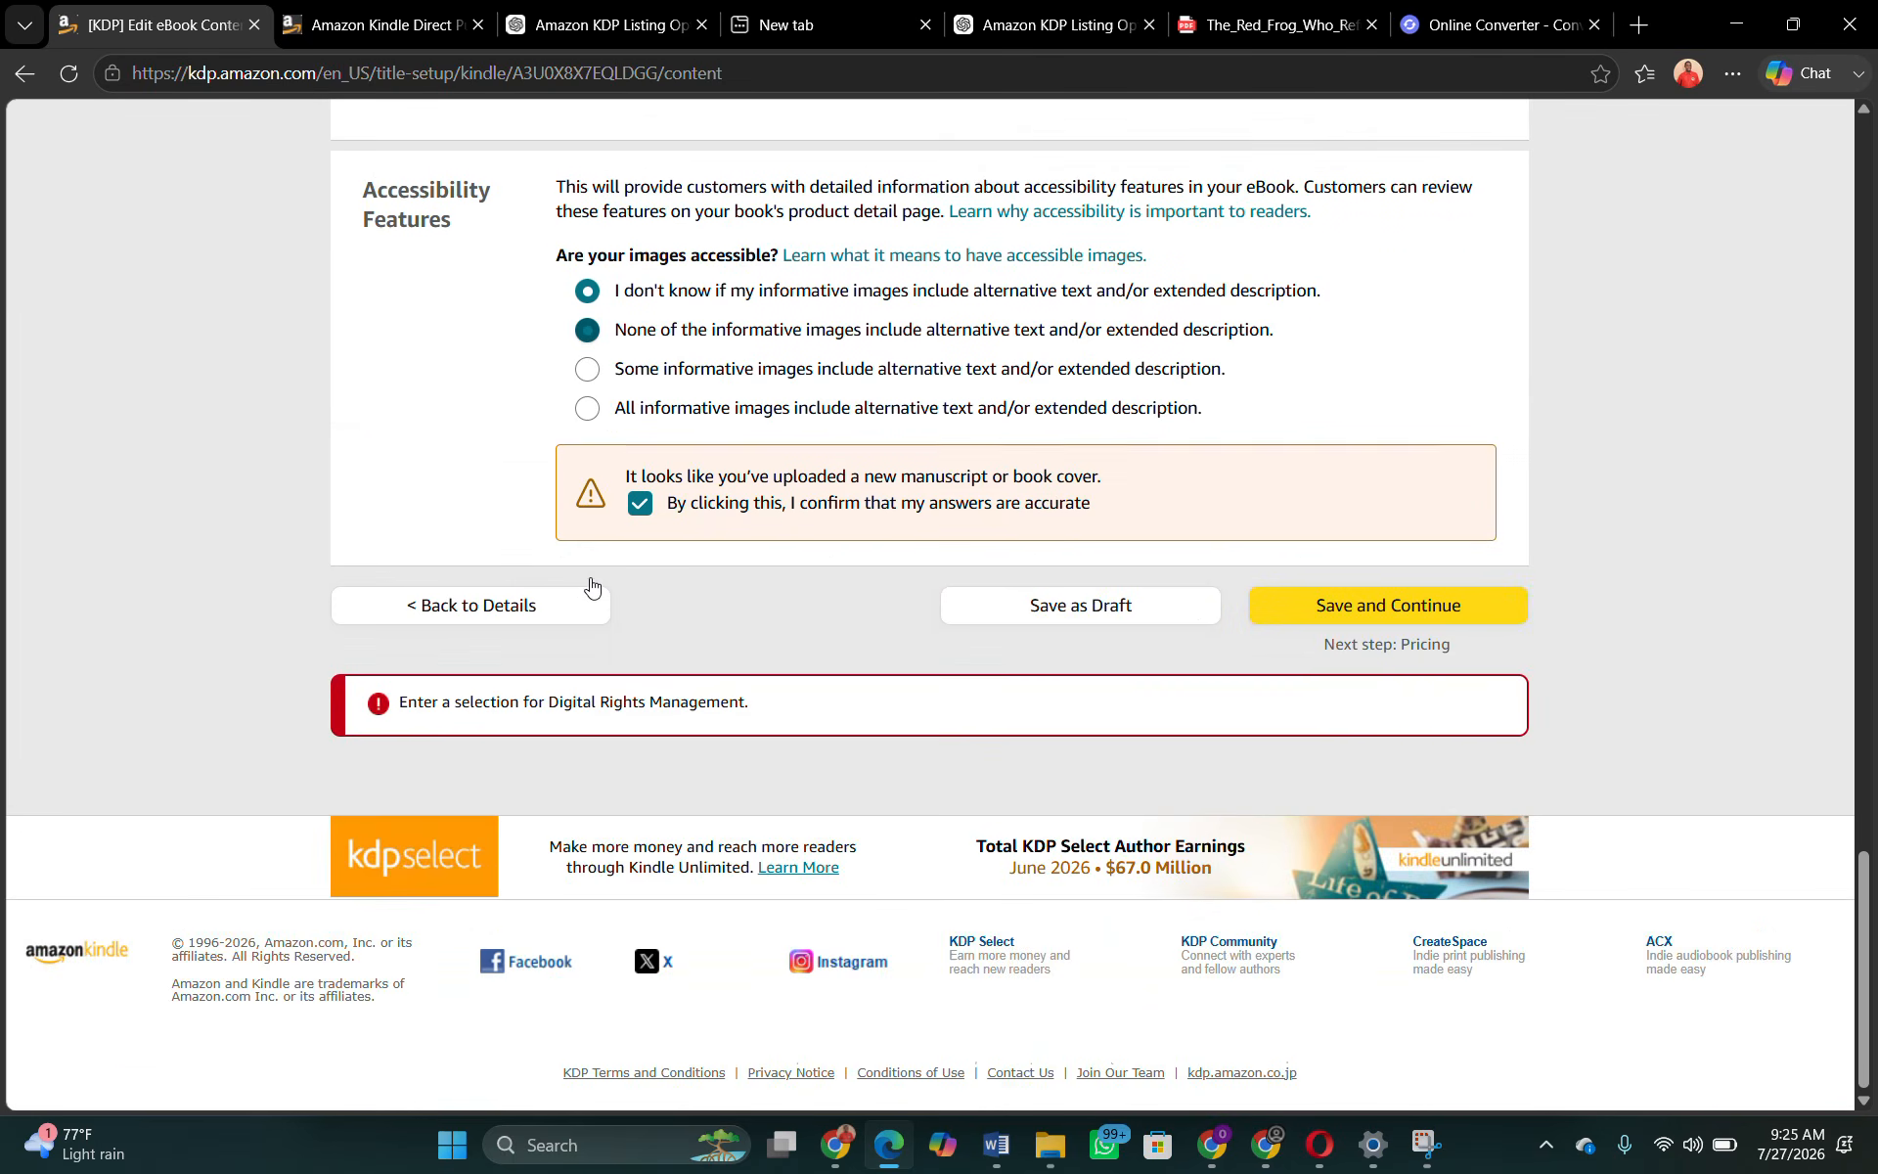
{"action": "scroll", "coordinate": [590, 585], "scroll_direction": "up", "scroll_amount": 3}
{"action": "scroll", "coordinate": [589, 585], "scroll_direction": "up", "scroll_amount": 7}
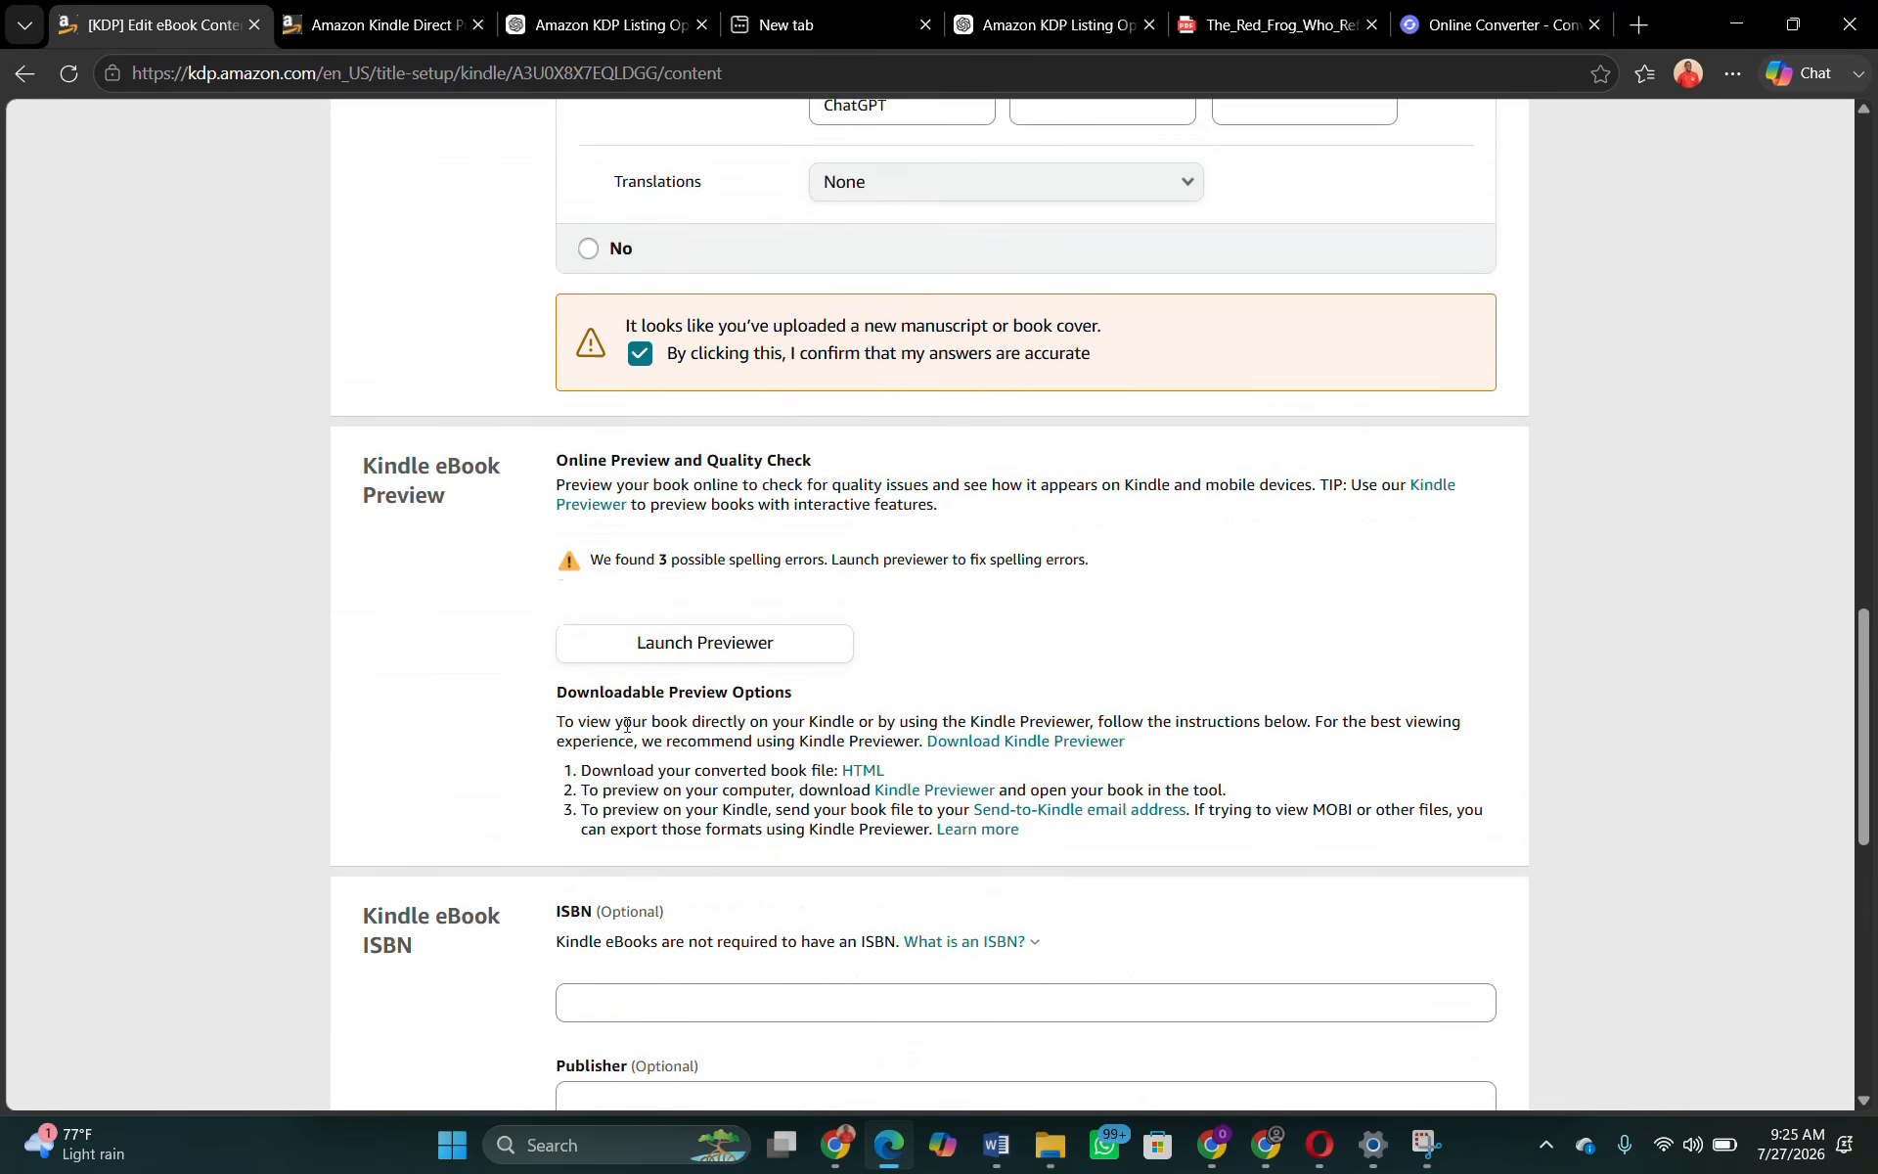
{"action": "scroll", "coordinate": [627, 723], "scroll_direction": "down", "scroll_amount": 1}
{"action": "scroll", "coordinate": [627, 724], "scroll_direction": "down", "scroll_amount": 8}
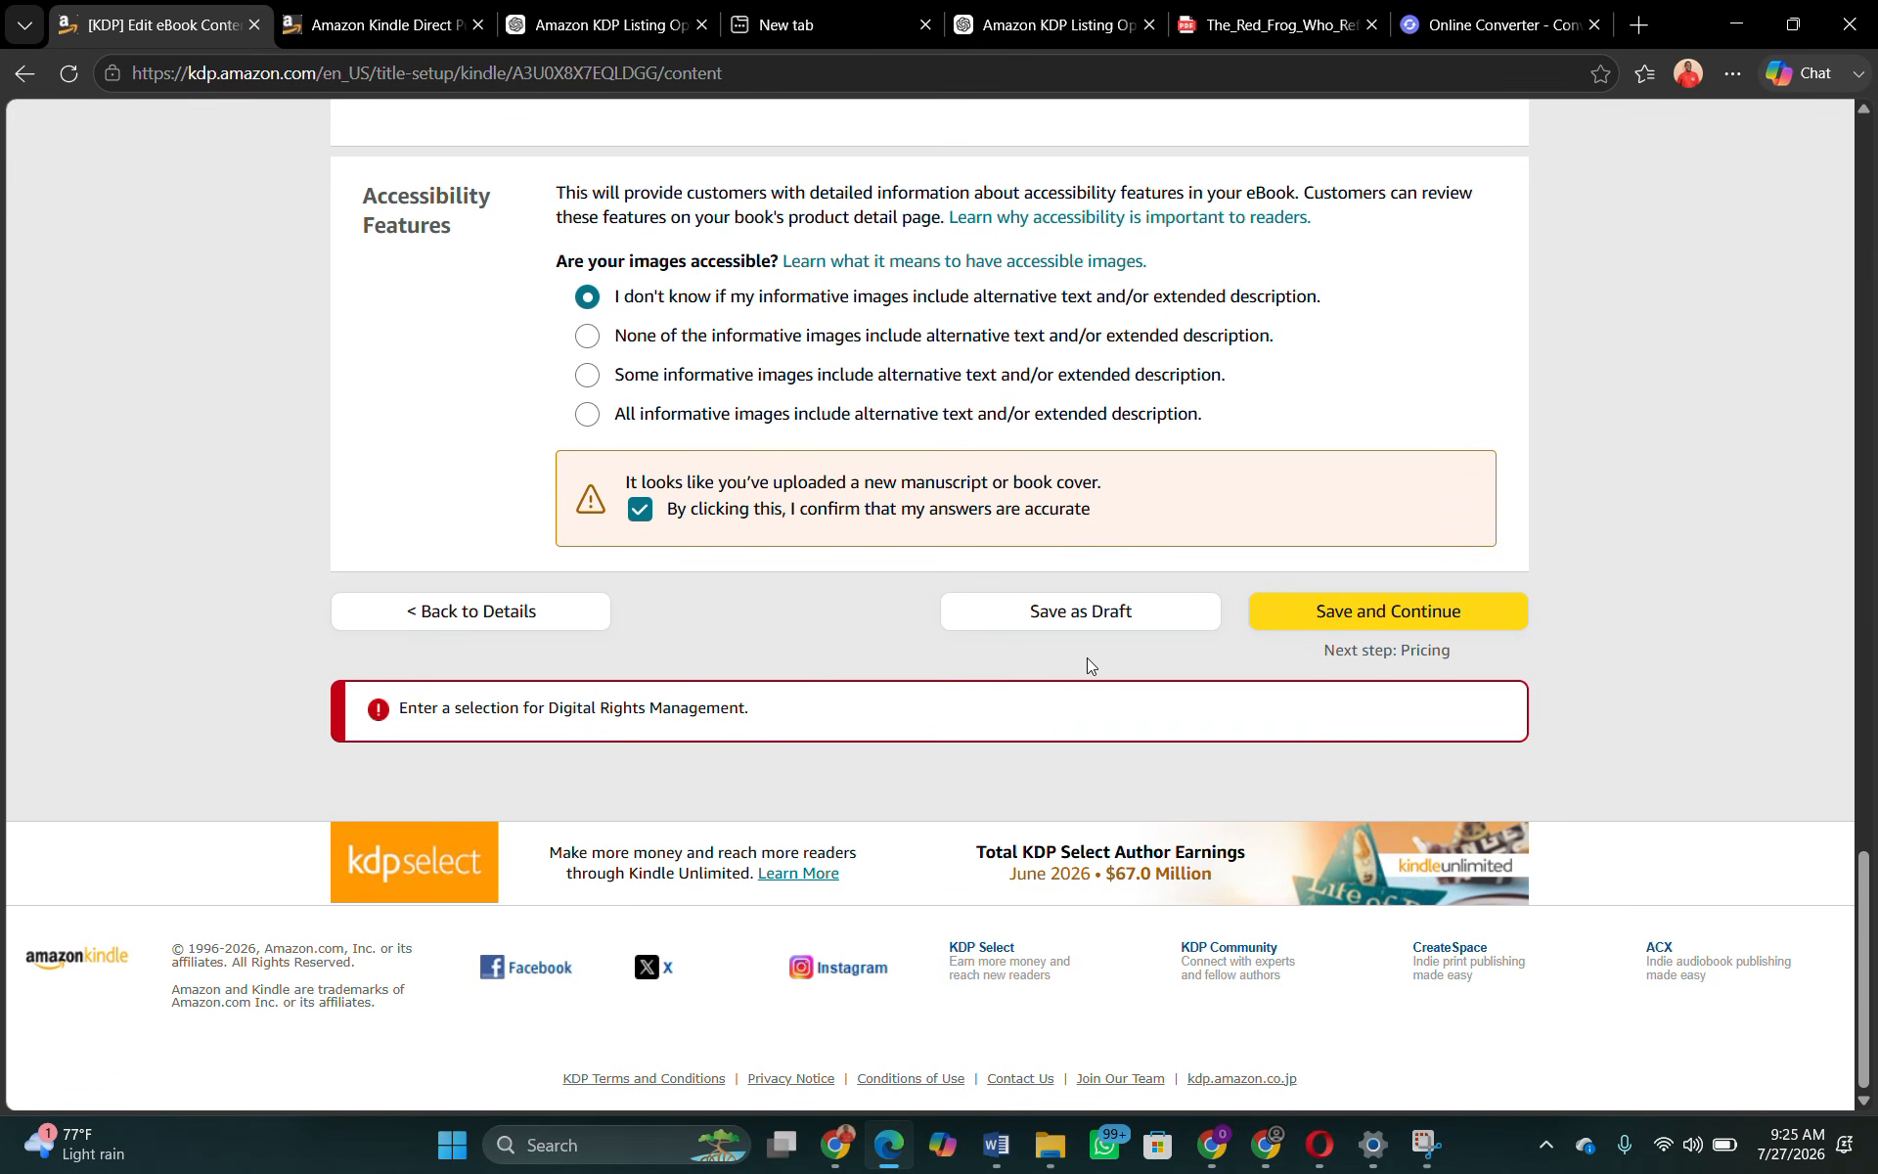
{"action": "left_click", "coordinate": [1326, 612]}
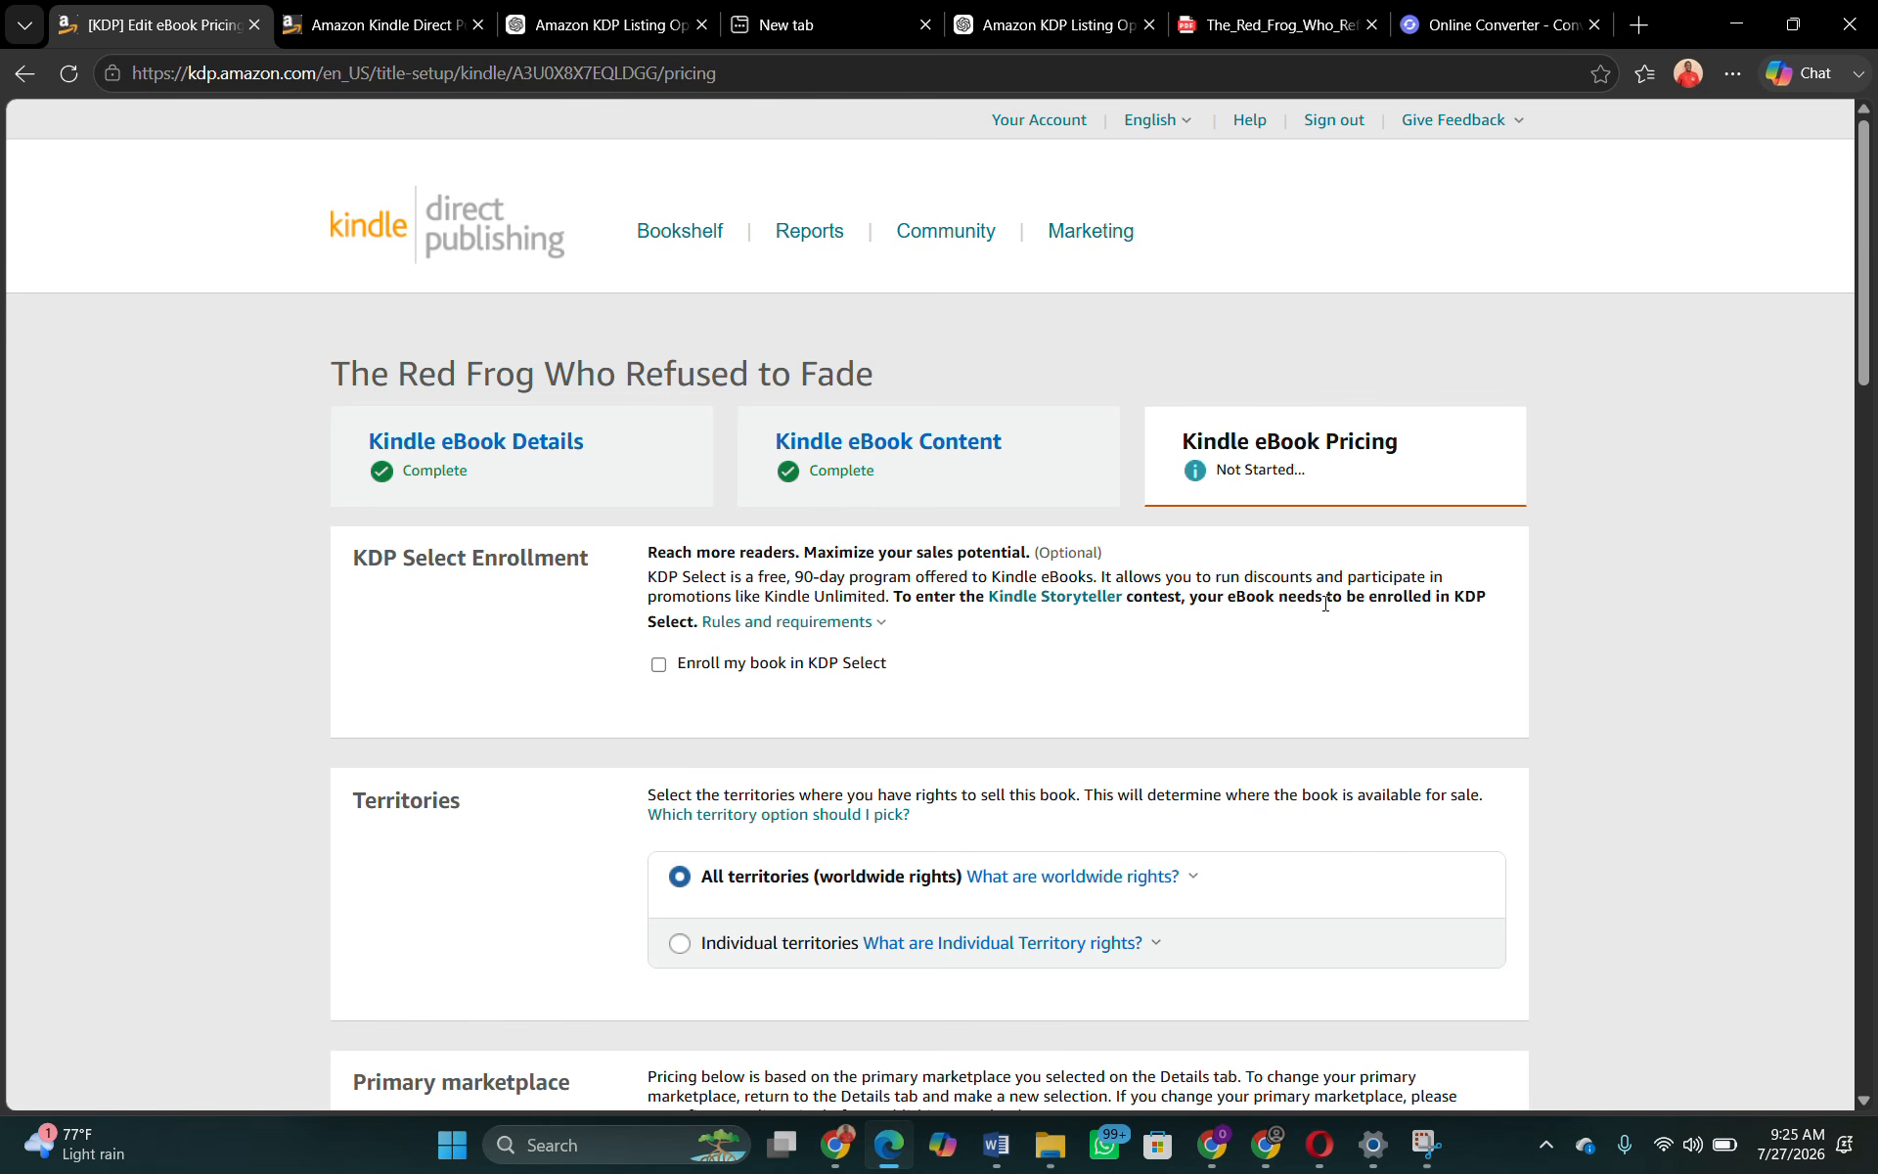
Step: Review the enrollment, territory and marketplace settings on the pricing page and select the 70% royalty plan
{"action": "scroll", "coordinate": [1325, 603], "scroll_direction": "down", "scroll_amount": 10}
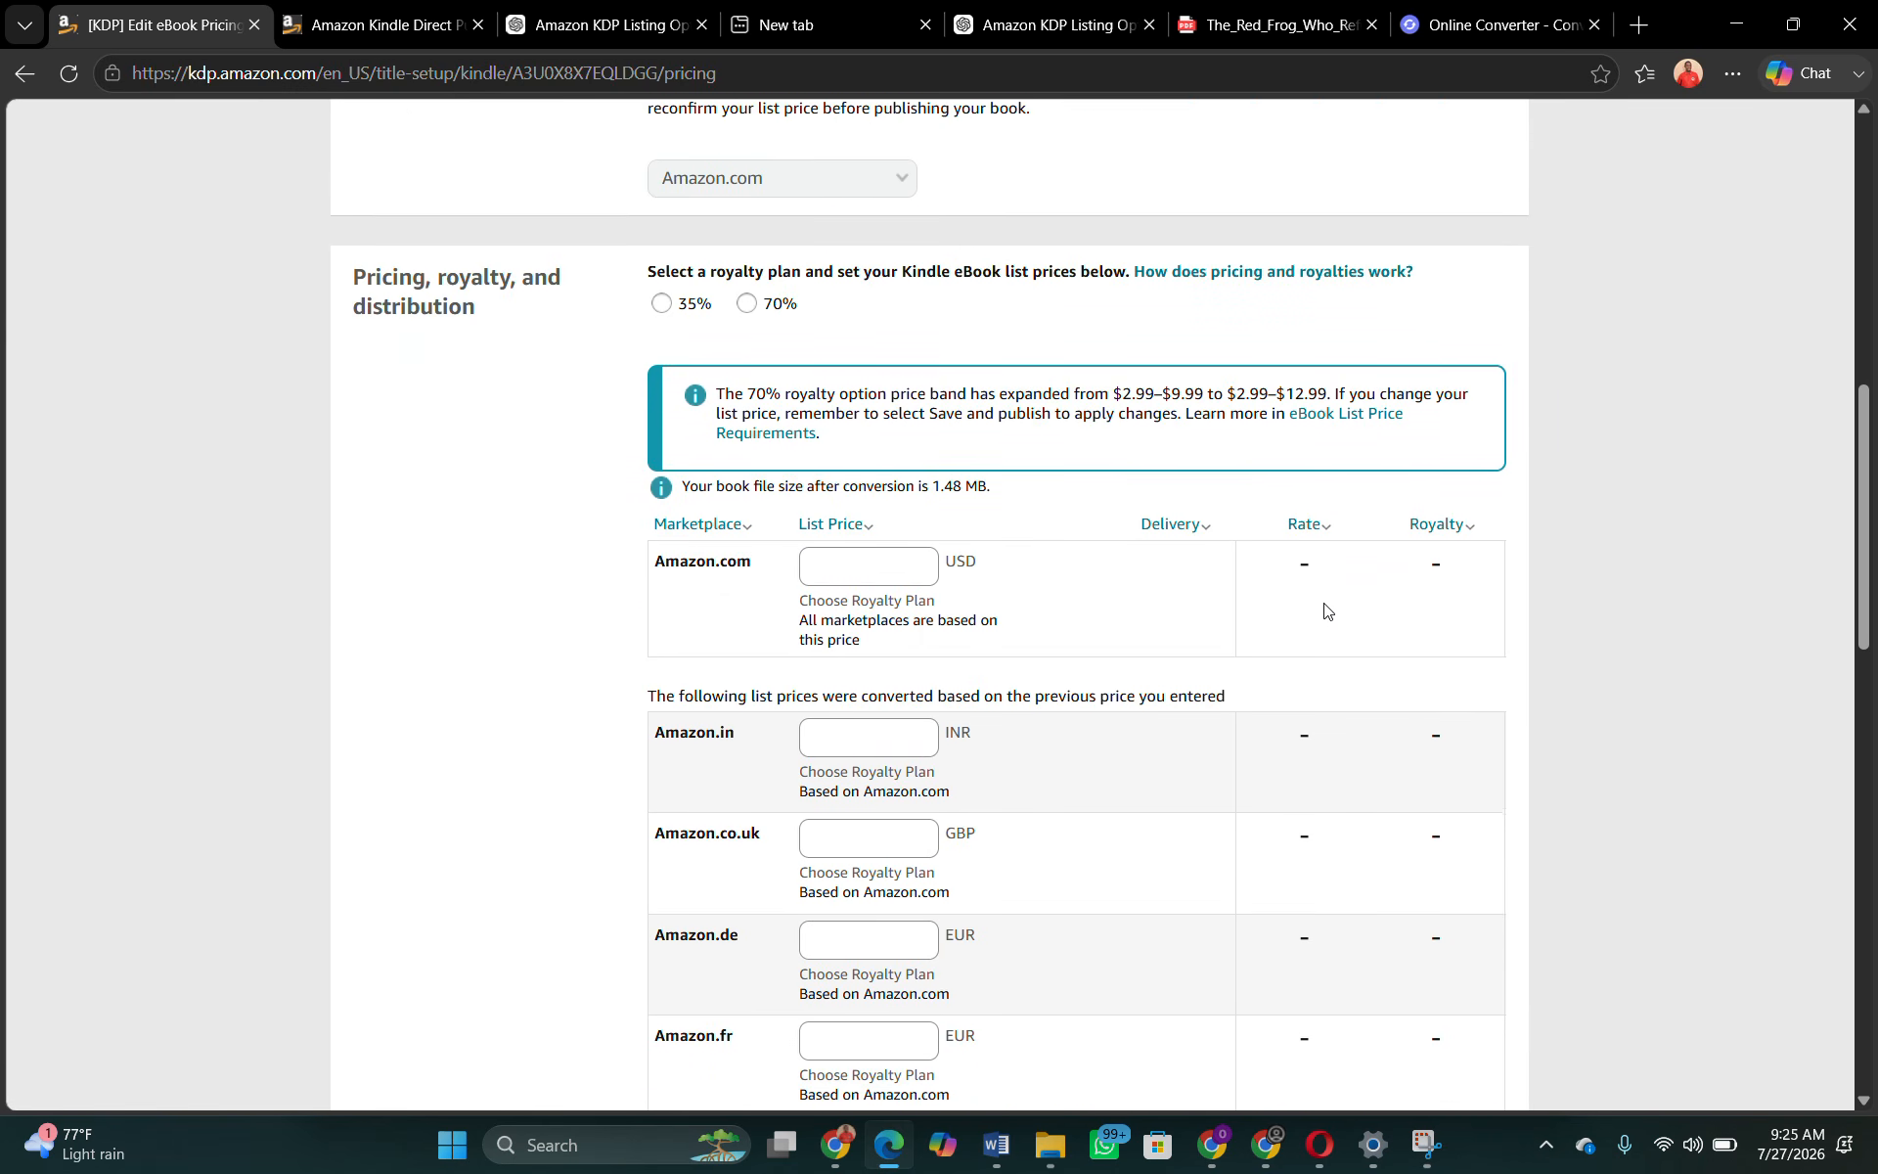
{"action": "scroll", "coordinate": [1327, 611], "scroll_direction": "up", "scroll_amount": 1}
{"action": "scroll", "coordinate": [1327, 612], "scroll_direction": "up", "scroll_amount": 7}
{"action": "scroll", "coordinate": [1160, 896], "scroll_direction": "down", "scroll_amount": 3}
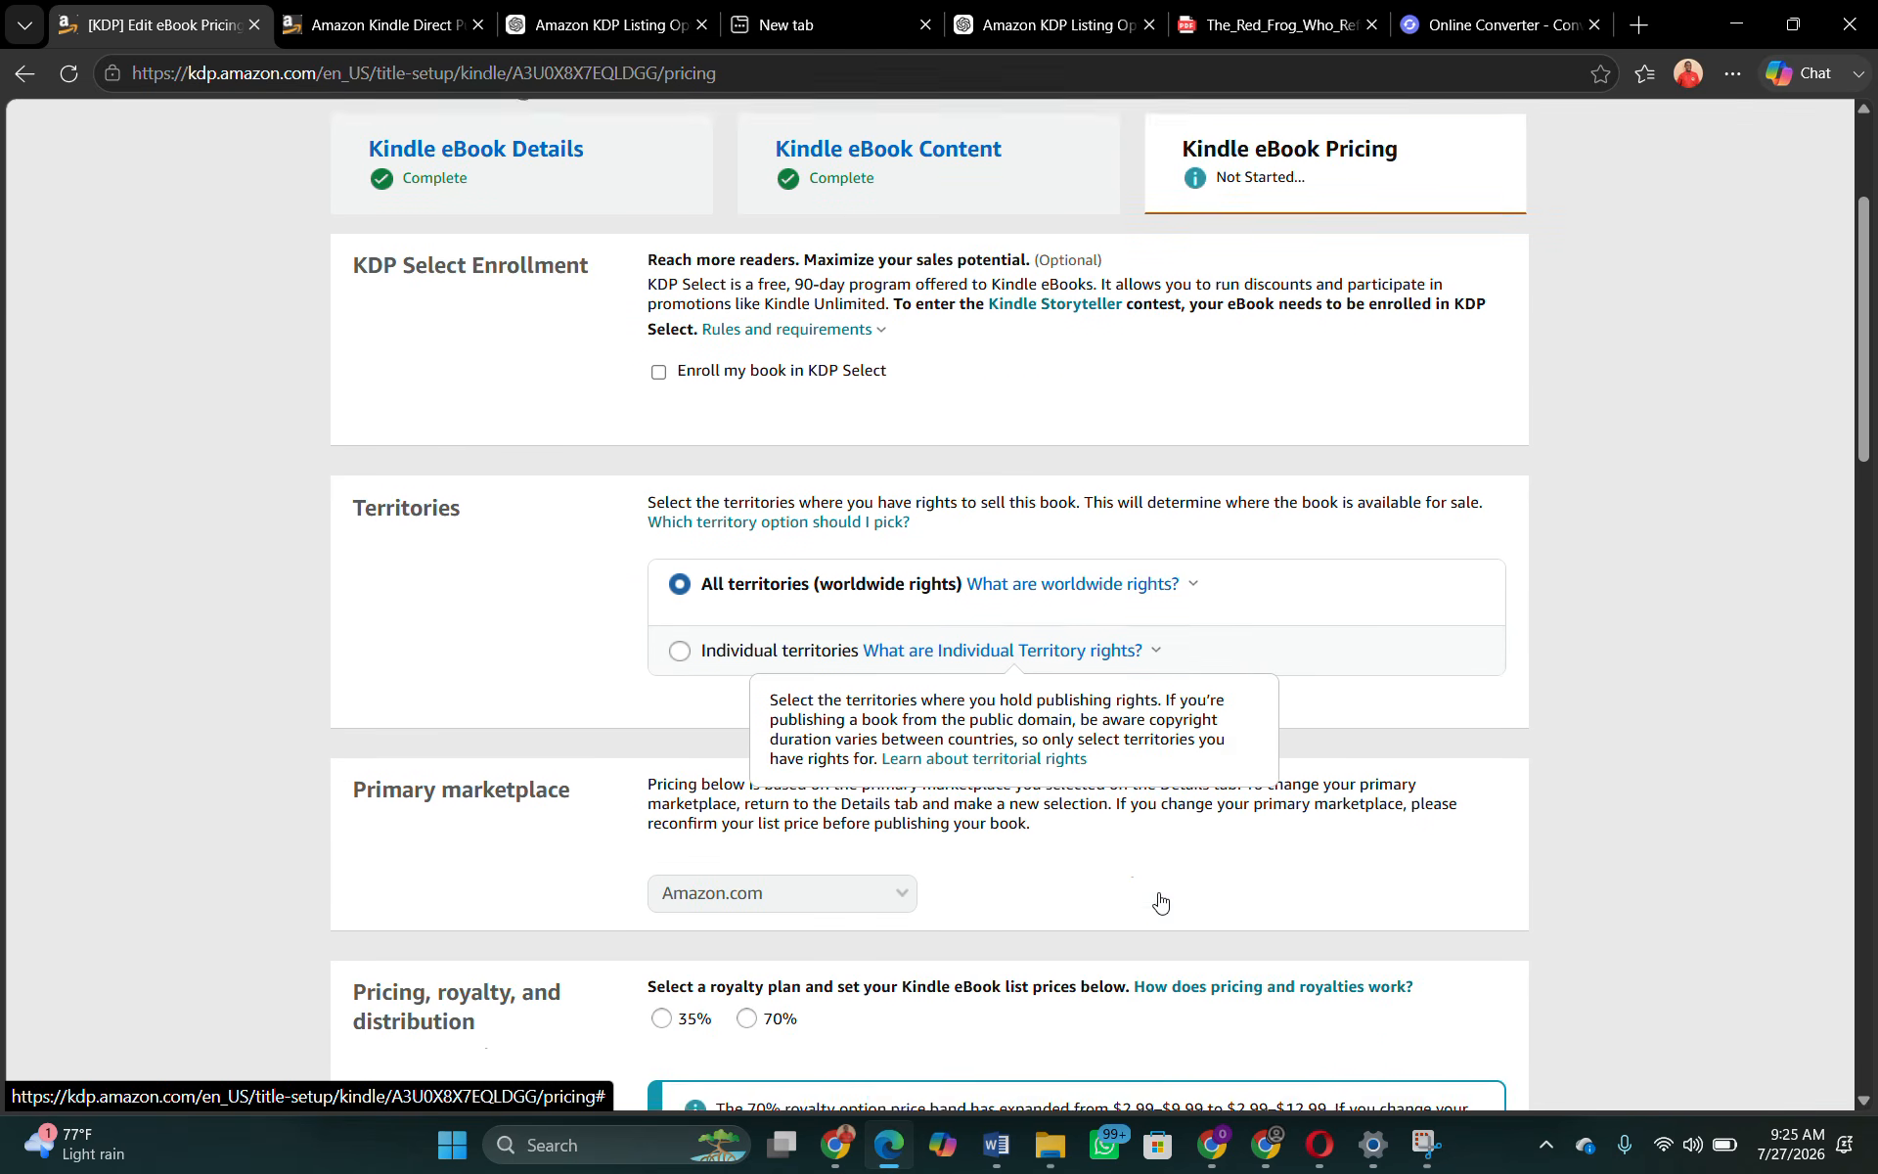
{"action": "left_click", "coordinate": [685, 828]}
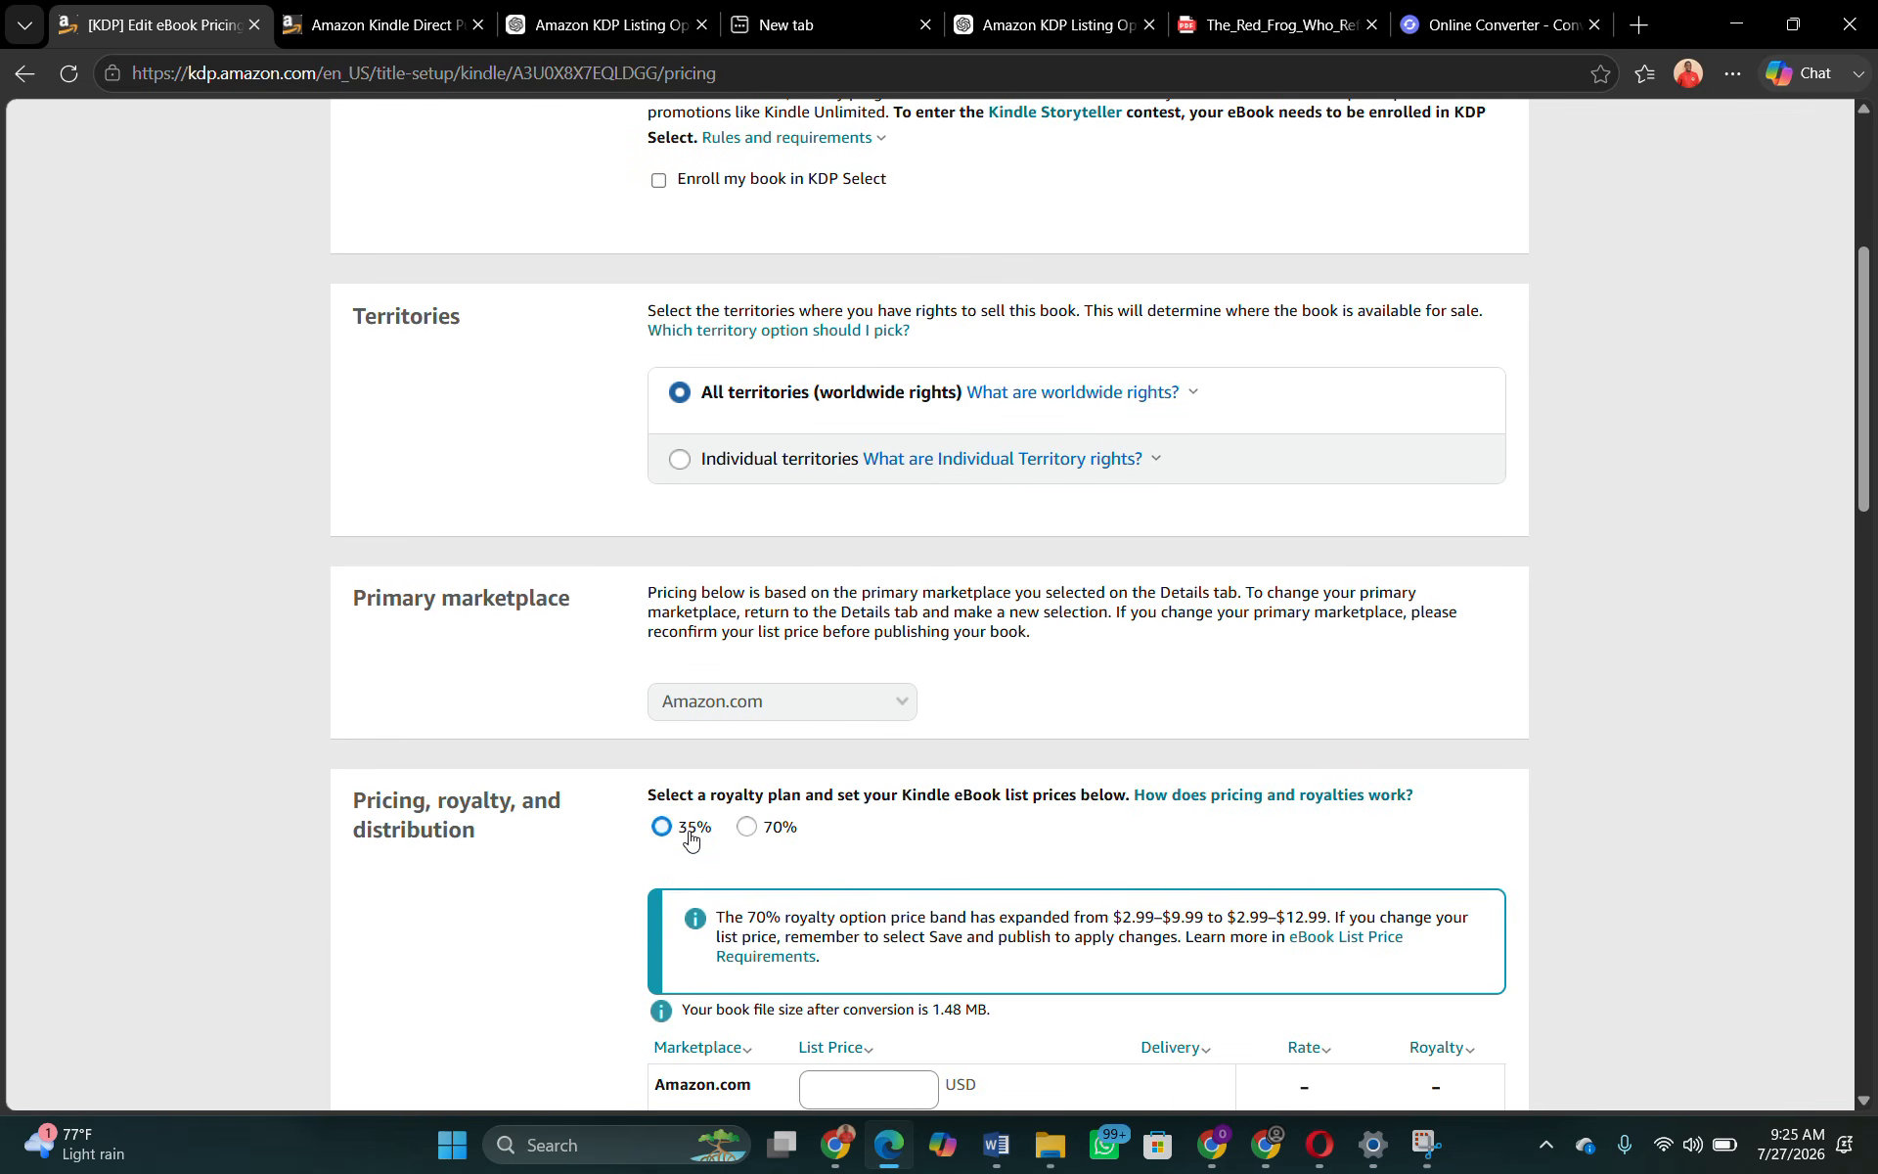
{"action": "scroll", "coordinate": [692, 847], "scroll_direction": "down", "scroll_amount": 1}
{"action": "left_click", "coordinate": [744, 682]}
{"action": "left_click", "coordinate": [662, 682]}
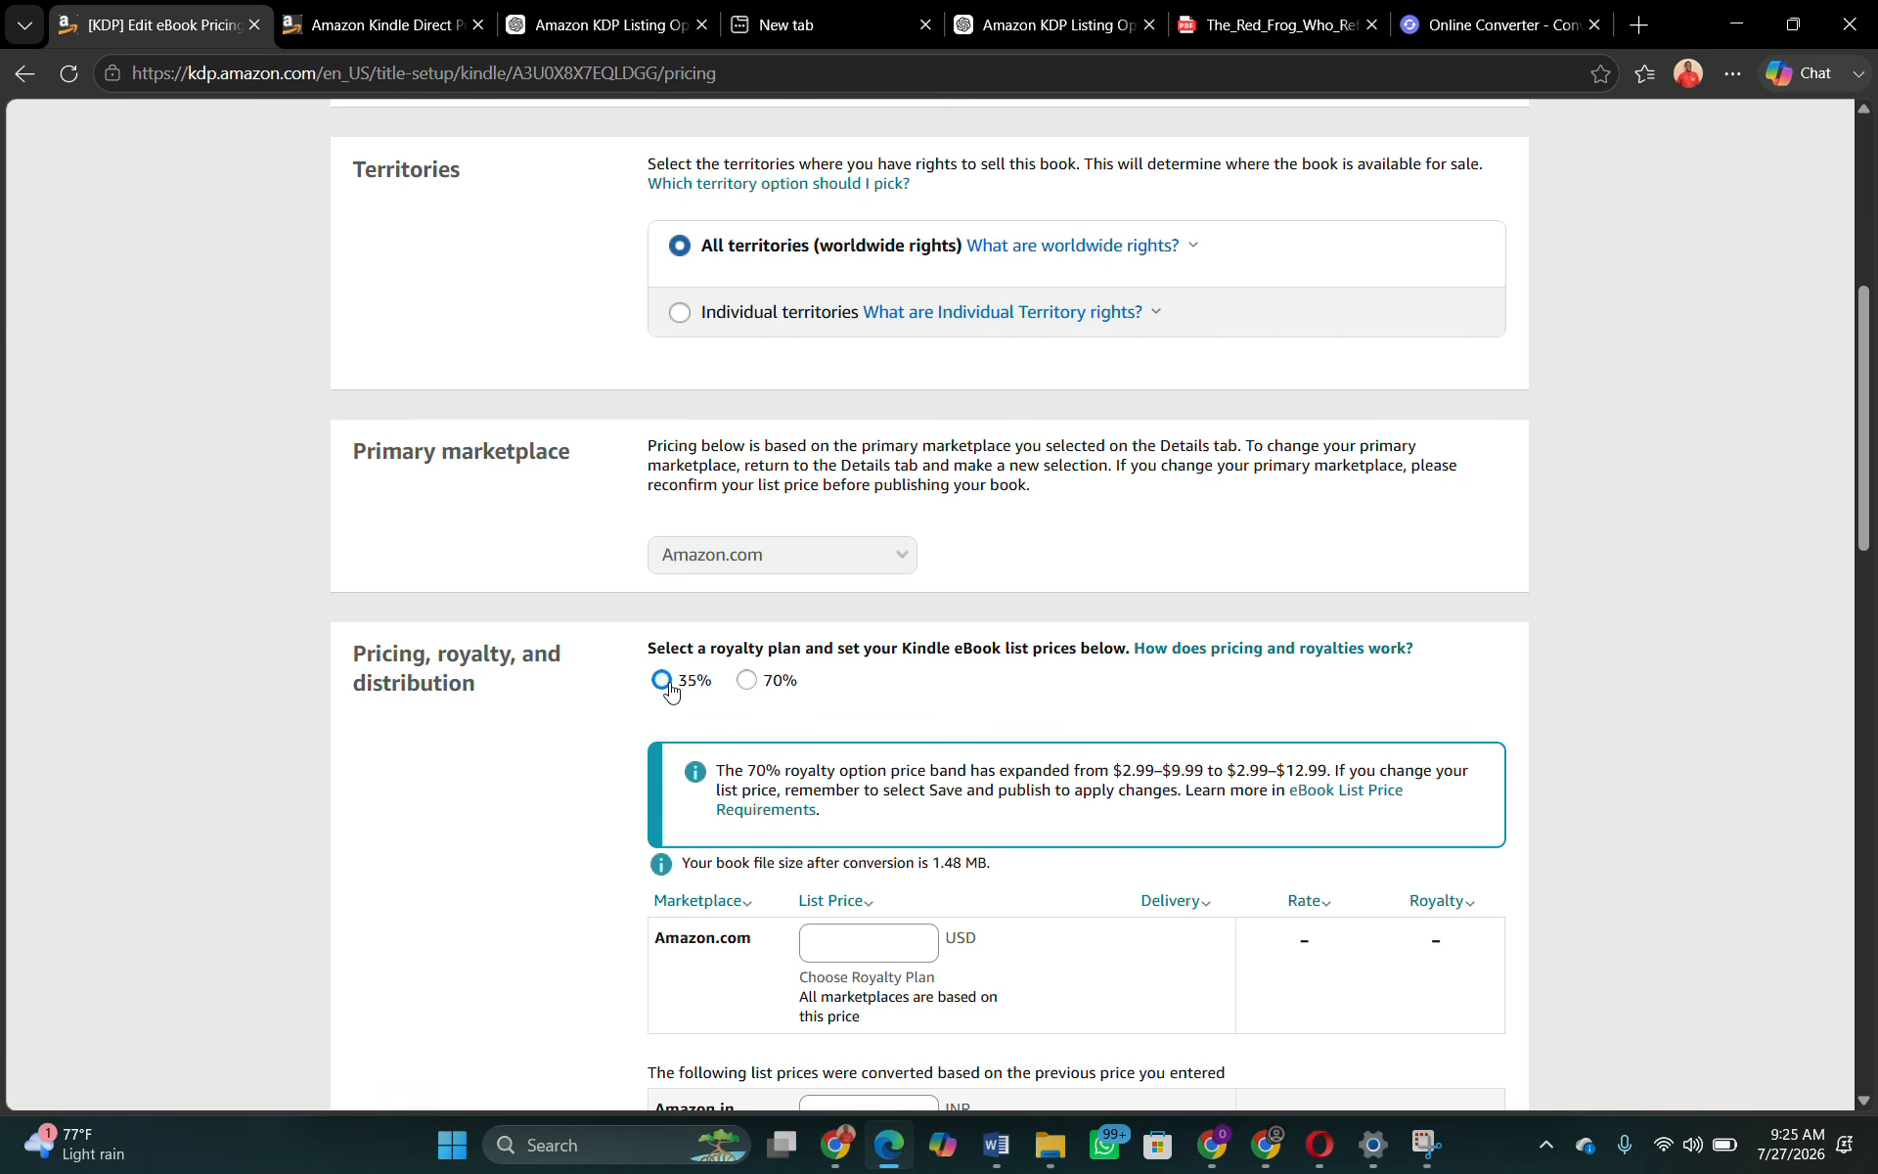
{"action": "left_click", "coordinate": [746, 682]}
{"action": "scroll", "coordinate": [758, 684], "scroll_direction": "down", "scroll_amount": 2}
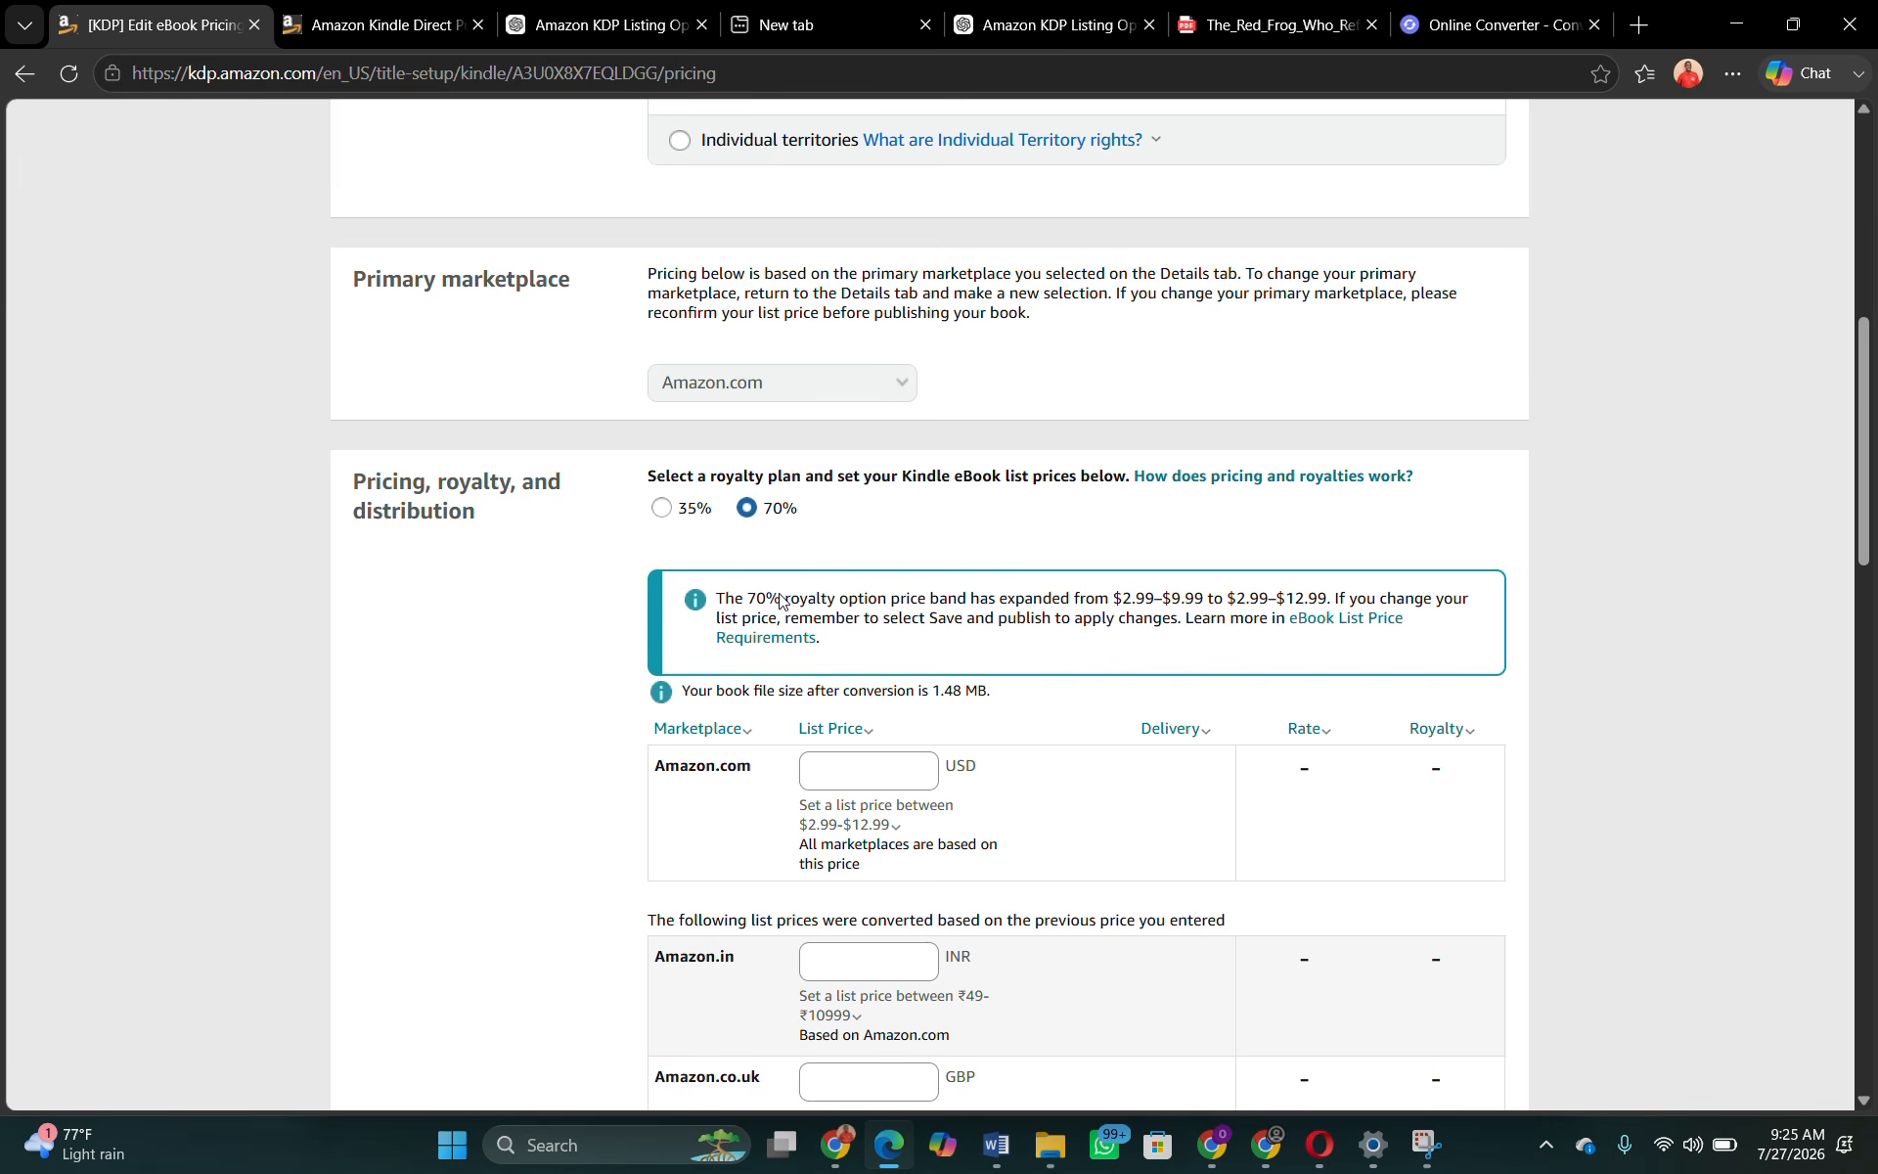
Step: Compare the allowed Amazon.com list price range under the 35% and 70% royalty plans, ending with 70% selected
{"action": "left_click", "coordinate": [847, 823]}
{"action": "left_click", "coordinate": [987, 717]}
{"action": "left_click", "coordinate": [667, 525]}
{"action": "mouse_move", "coordinate": [812, 831]}
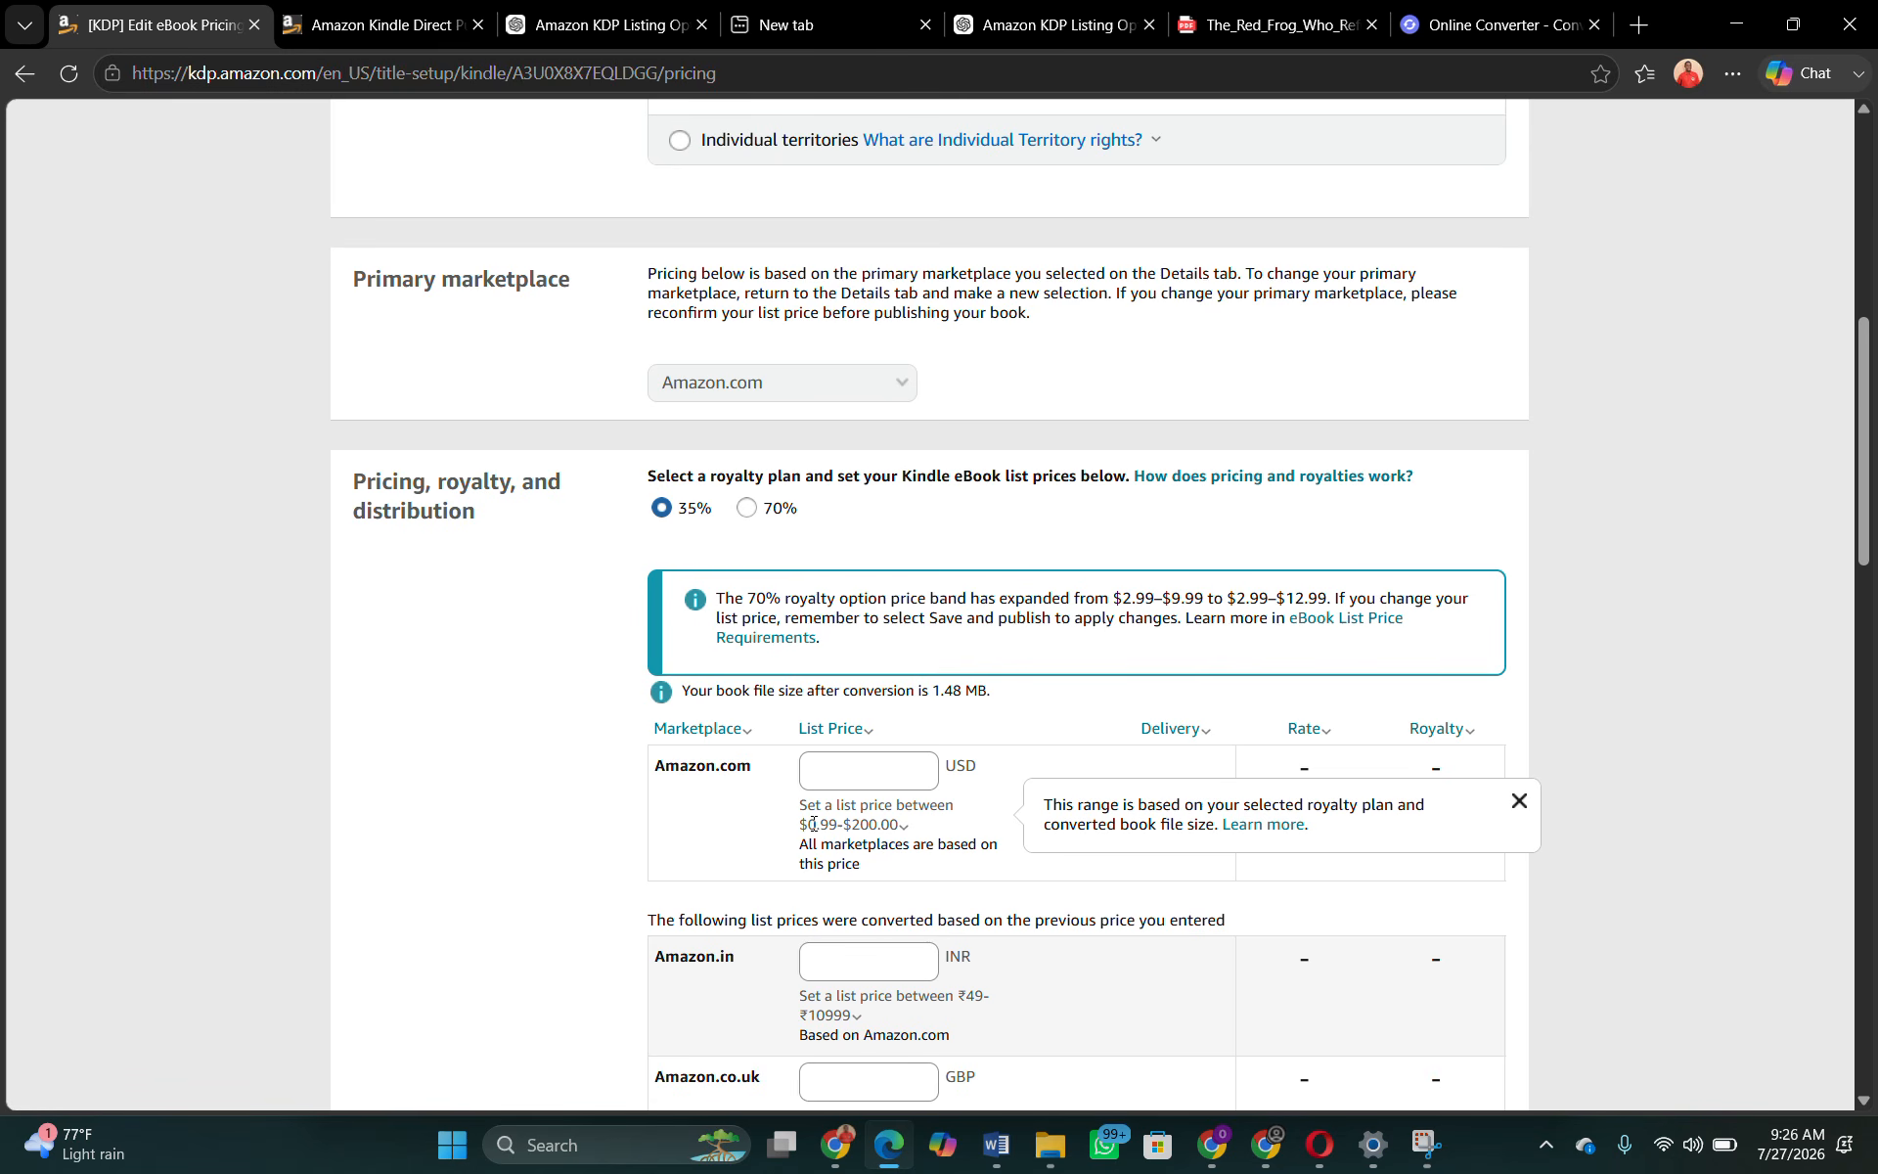
{"action": "left_click", "coordinate": [747, 509]}
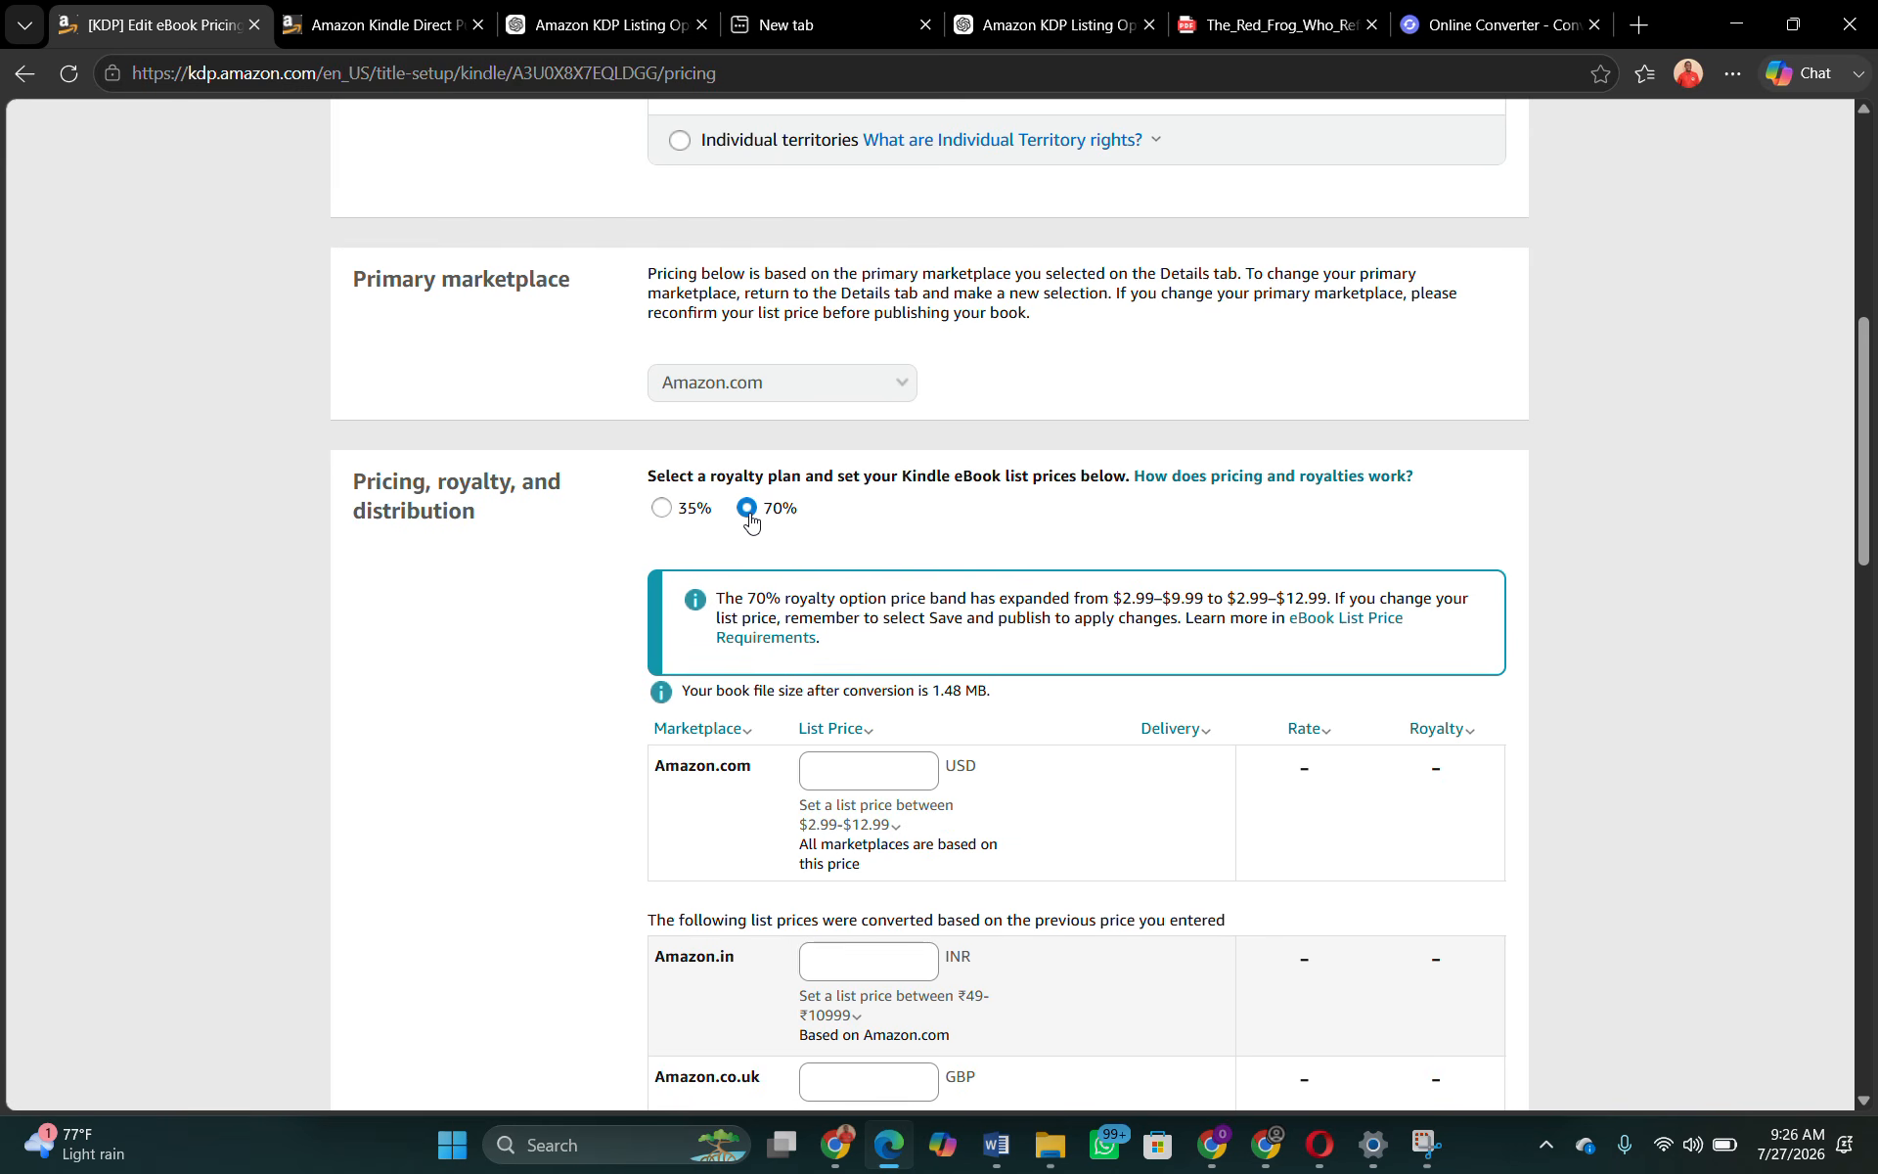
{"action": "left_click_drag", "start_coordinate": [1127, 607], "coordinate": [1154, 607]}
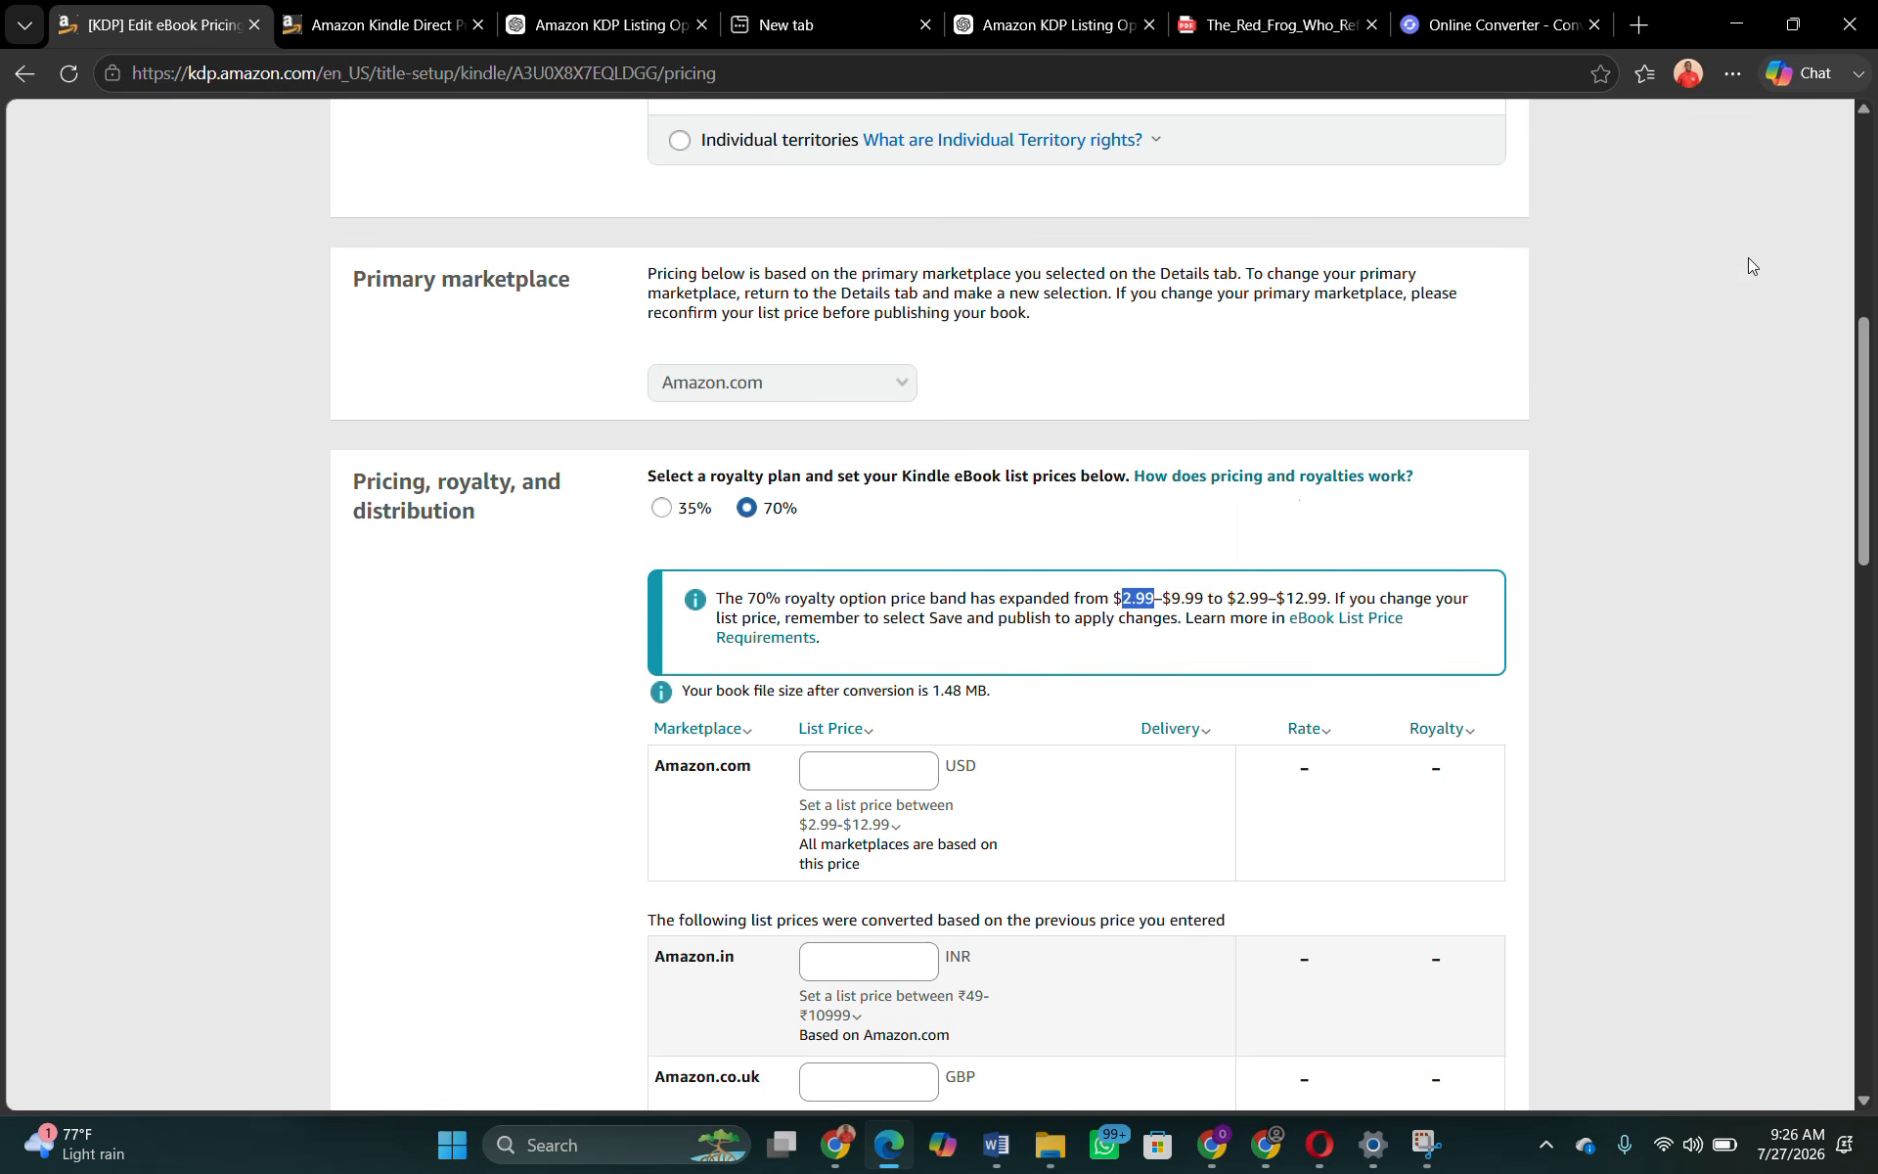
Step: Open the help article on how pricing and royalties work, read its eBook royalty plan and list price sections, and close it
{"action": "left_click", "coordinate": [1319, 480]}
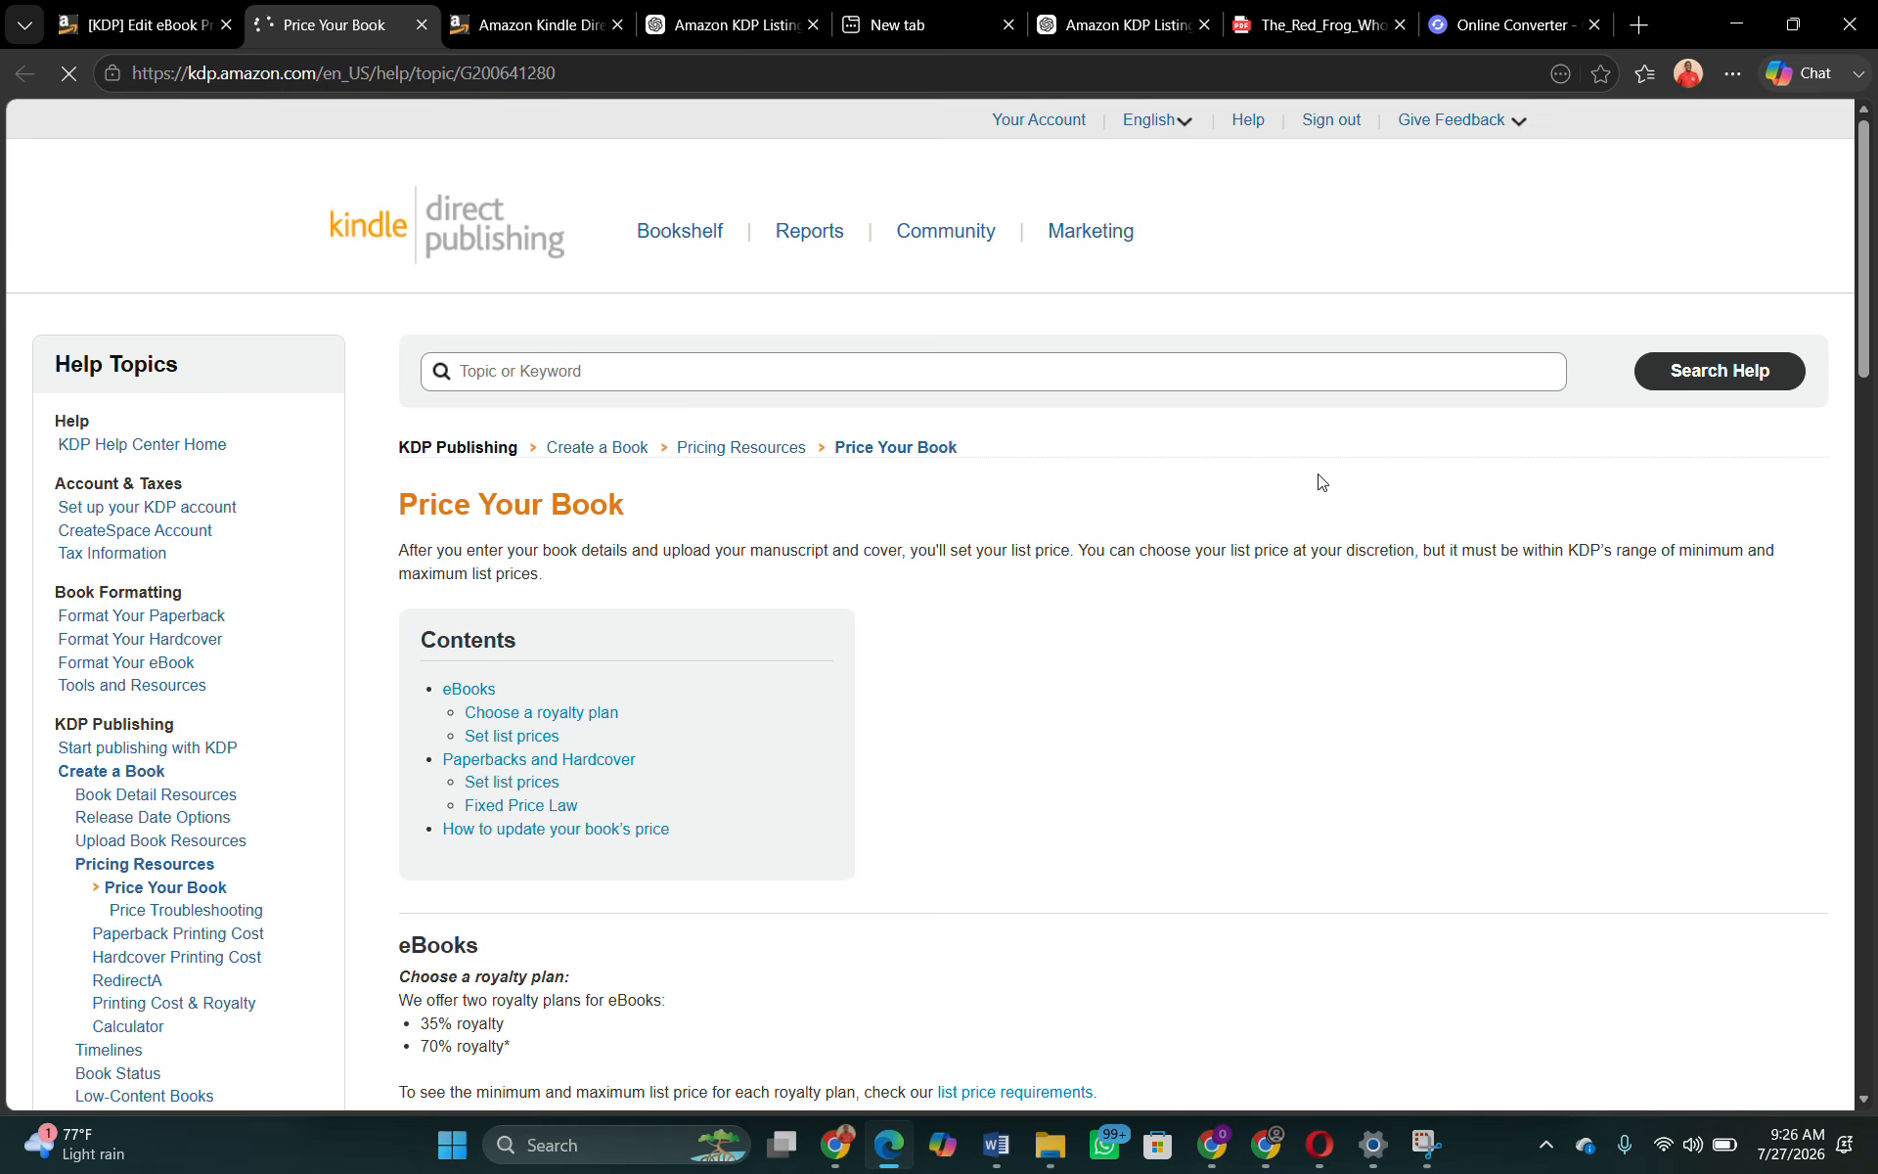
{"action": "scroll", "coordinate": [1082, 717], "scroll_direction": "down", "scroll_amount": 7}
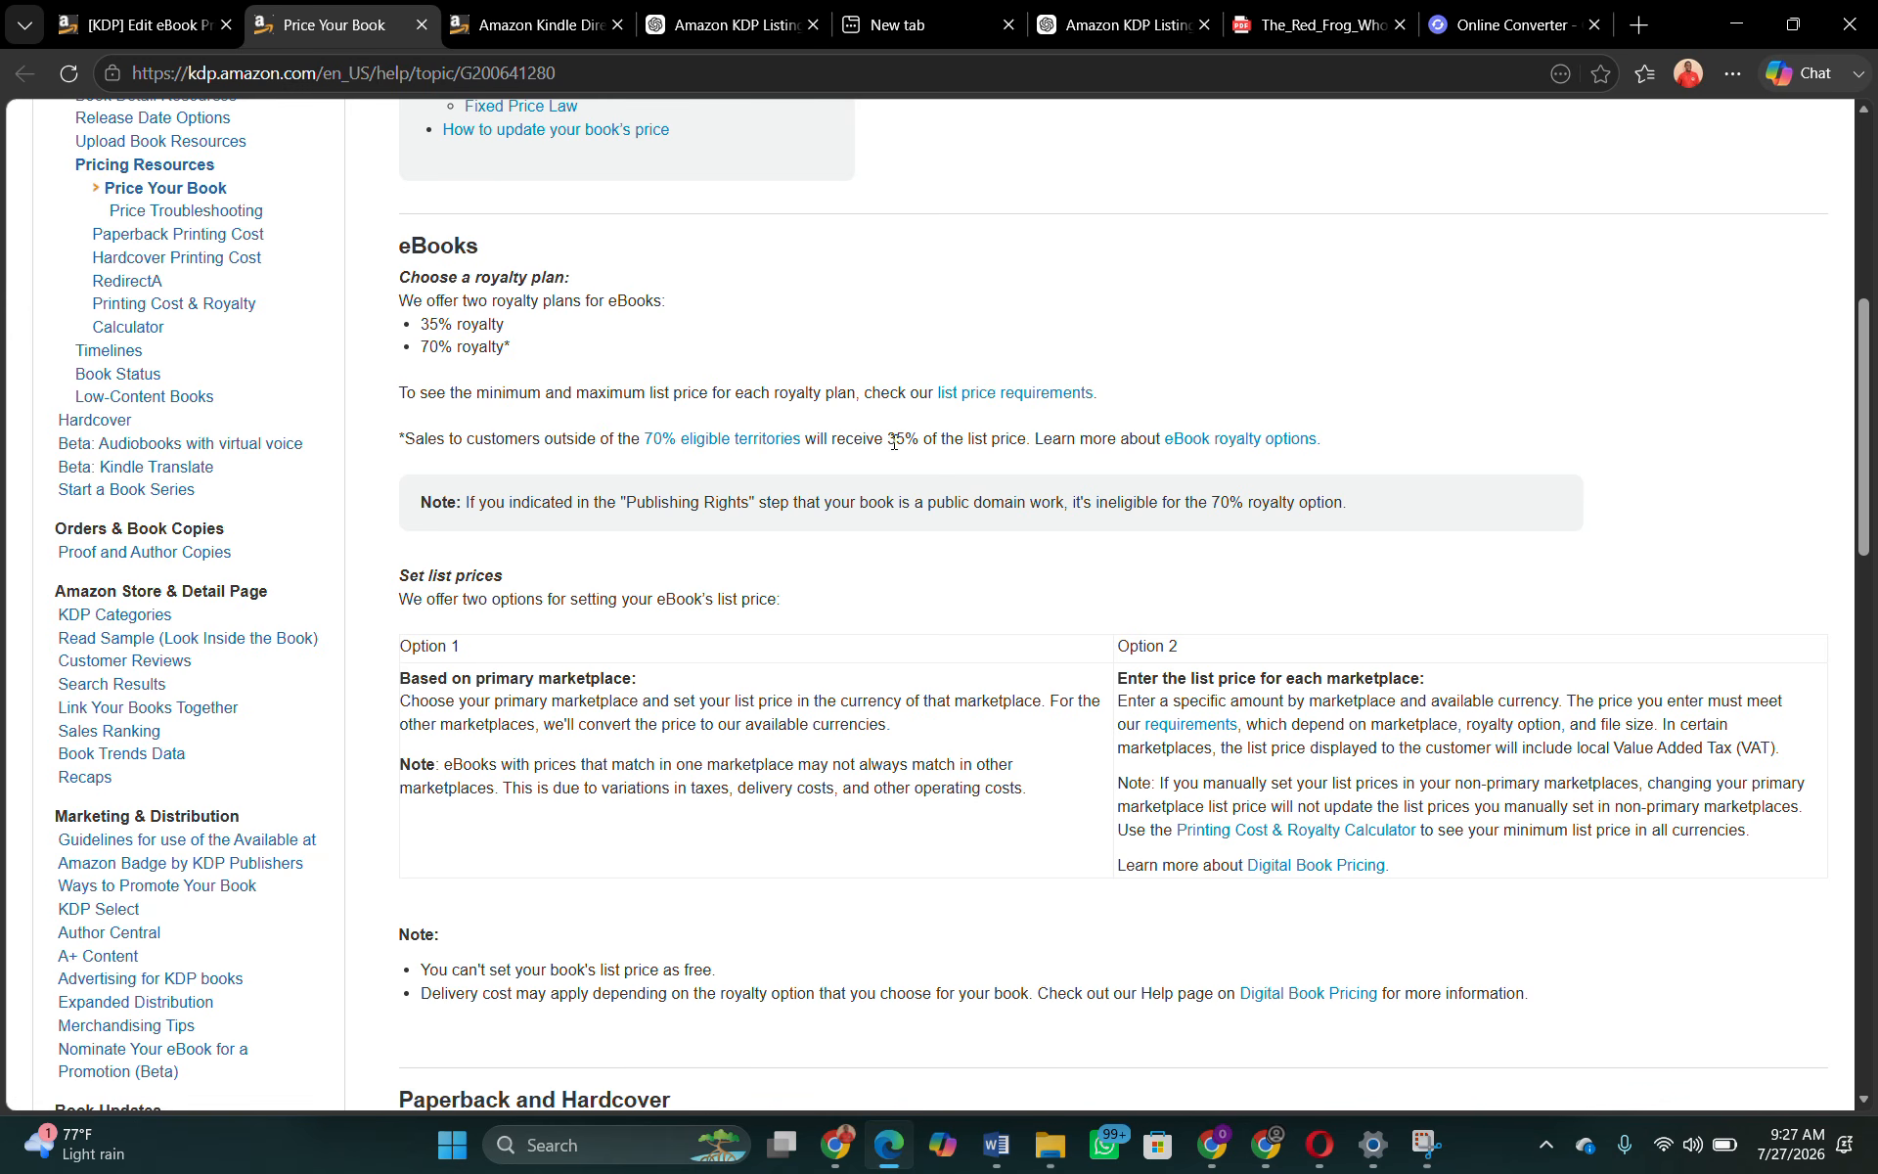
{"action": "scroll", "coordinate": [985, 481], "scroll_direction": "down", "scroll_amount": 2}
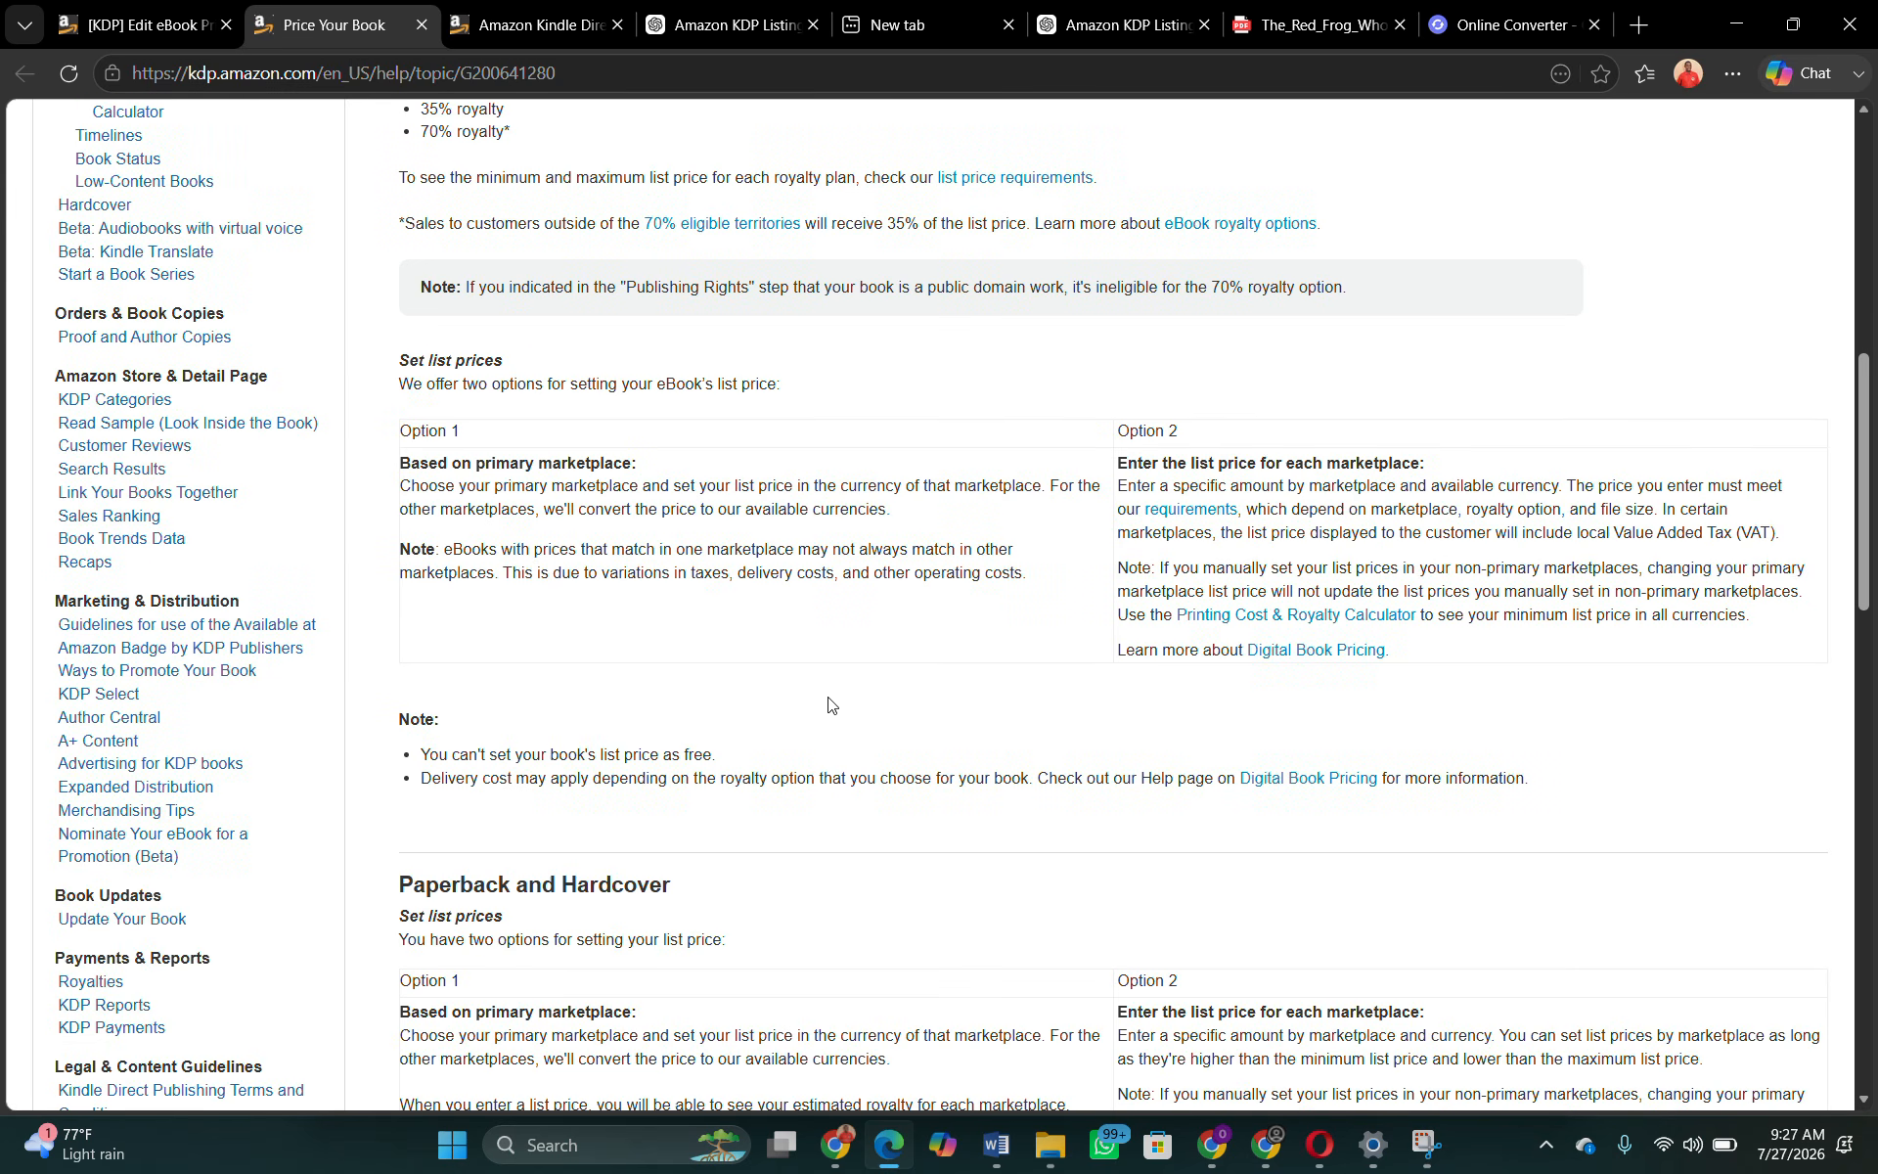
{"action": "scroll", "coordinate": [675, 685], "scroll_direction": "down", "scroll_amount": 1}
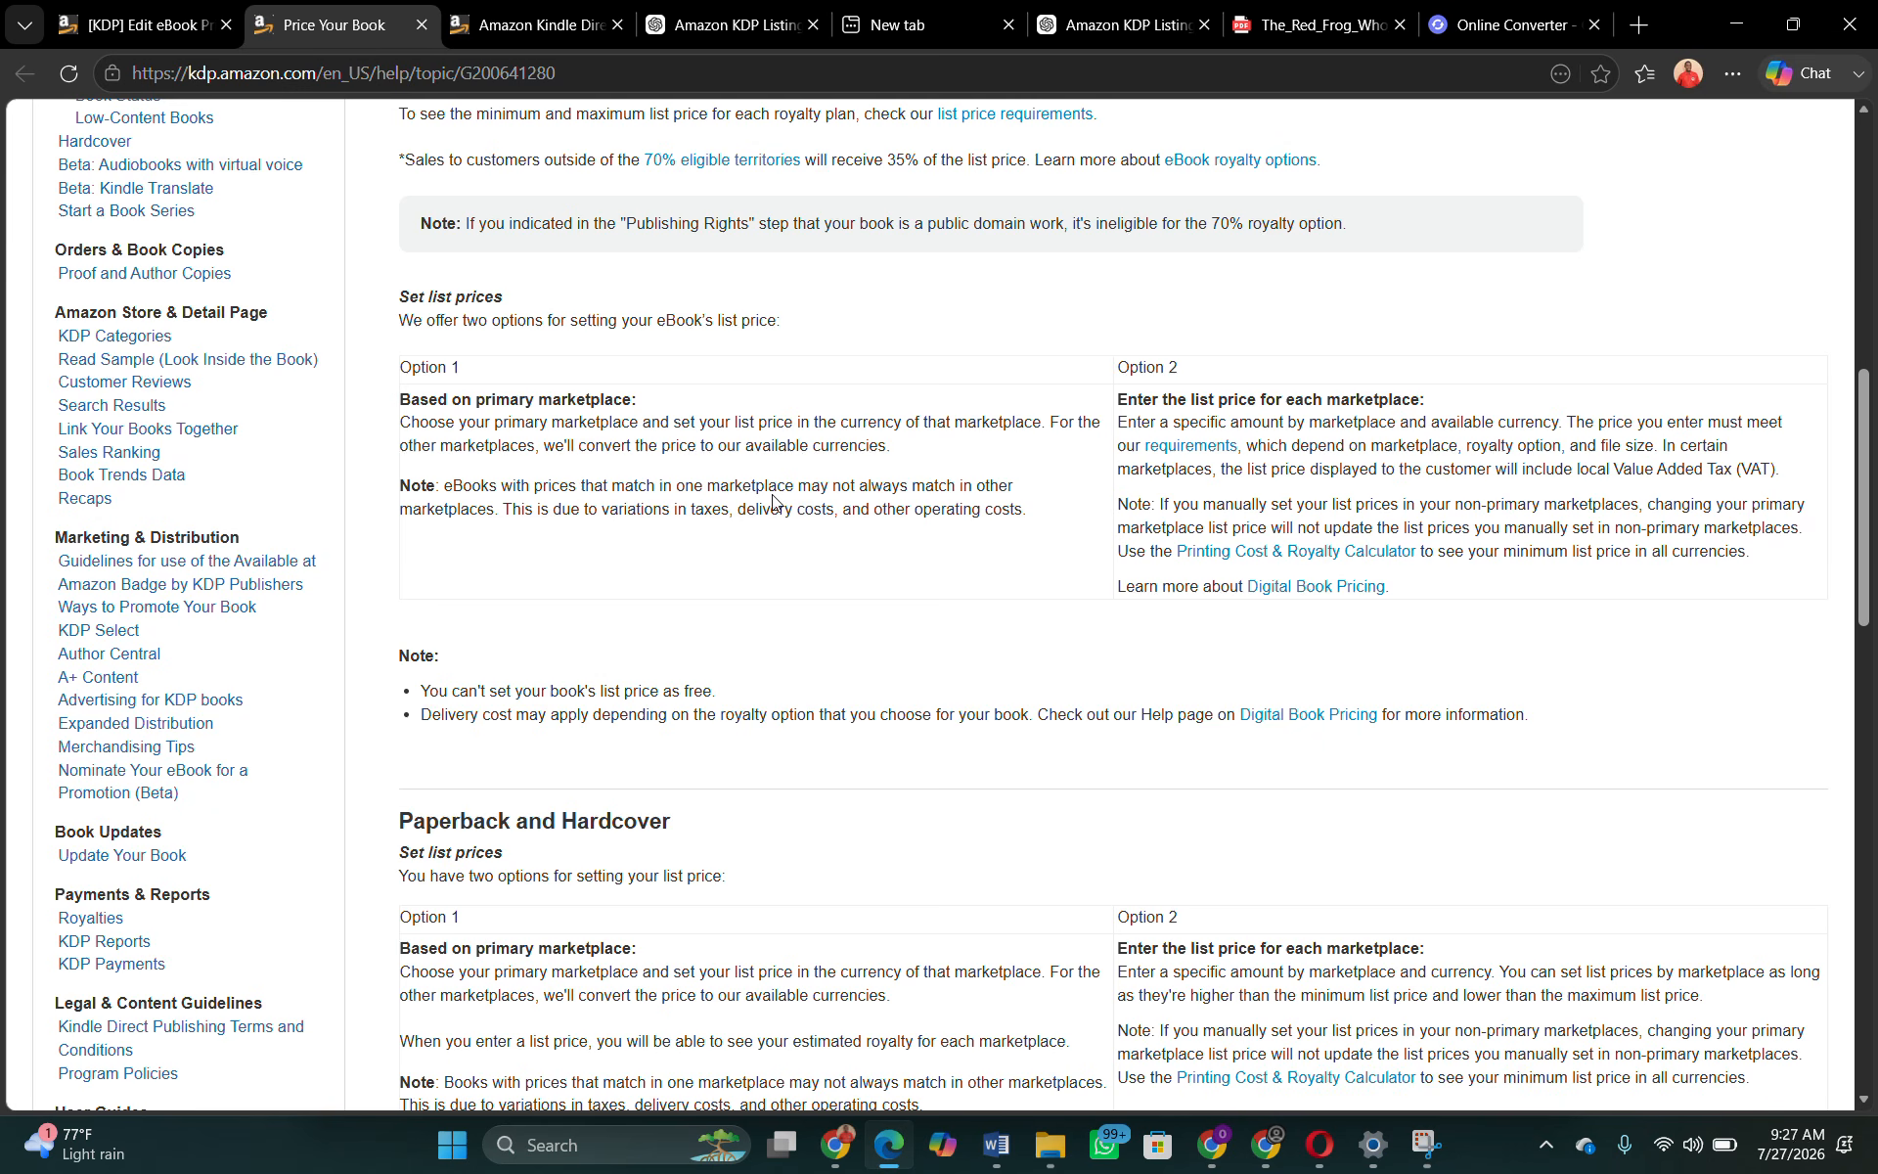
{"action": "scroll", "coordinate": [1262, 502], "scroll_direction": "down", "scroll_amount": 1}
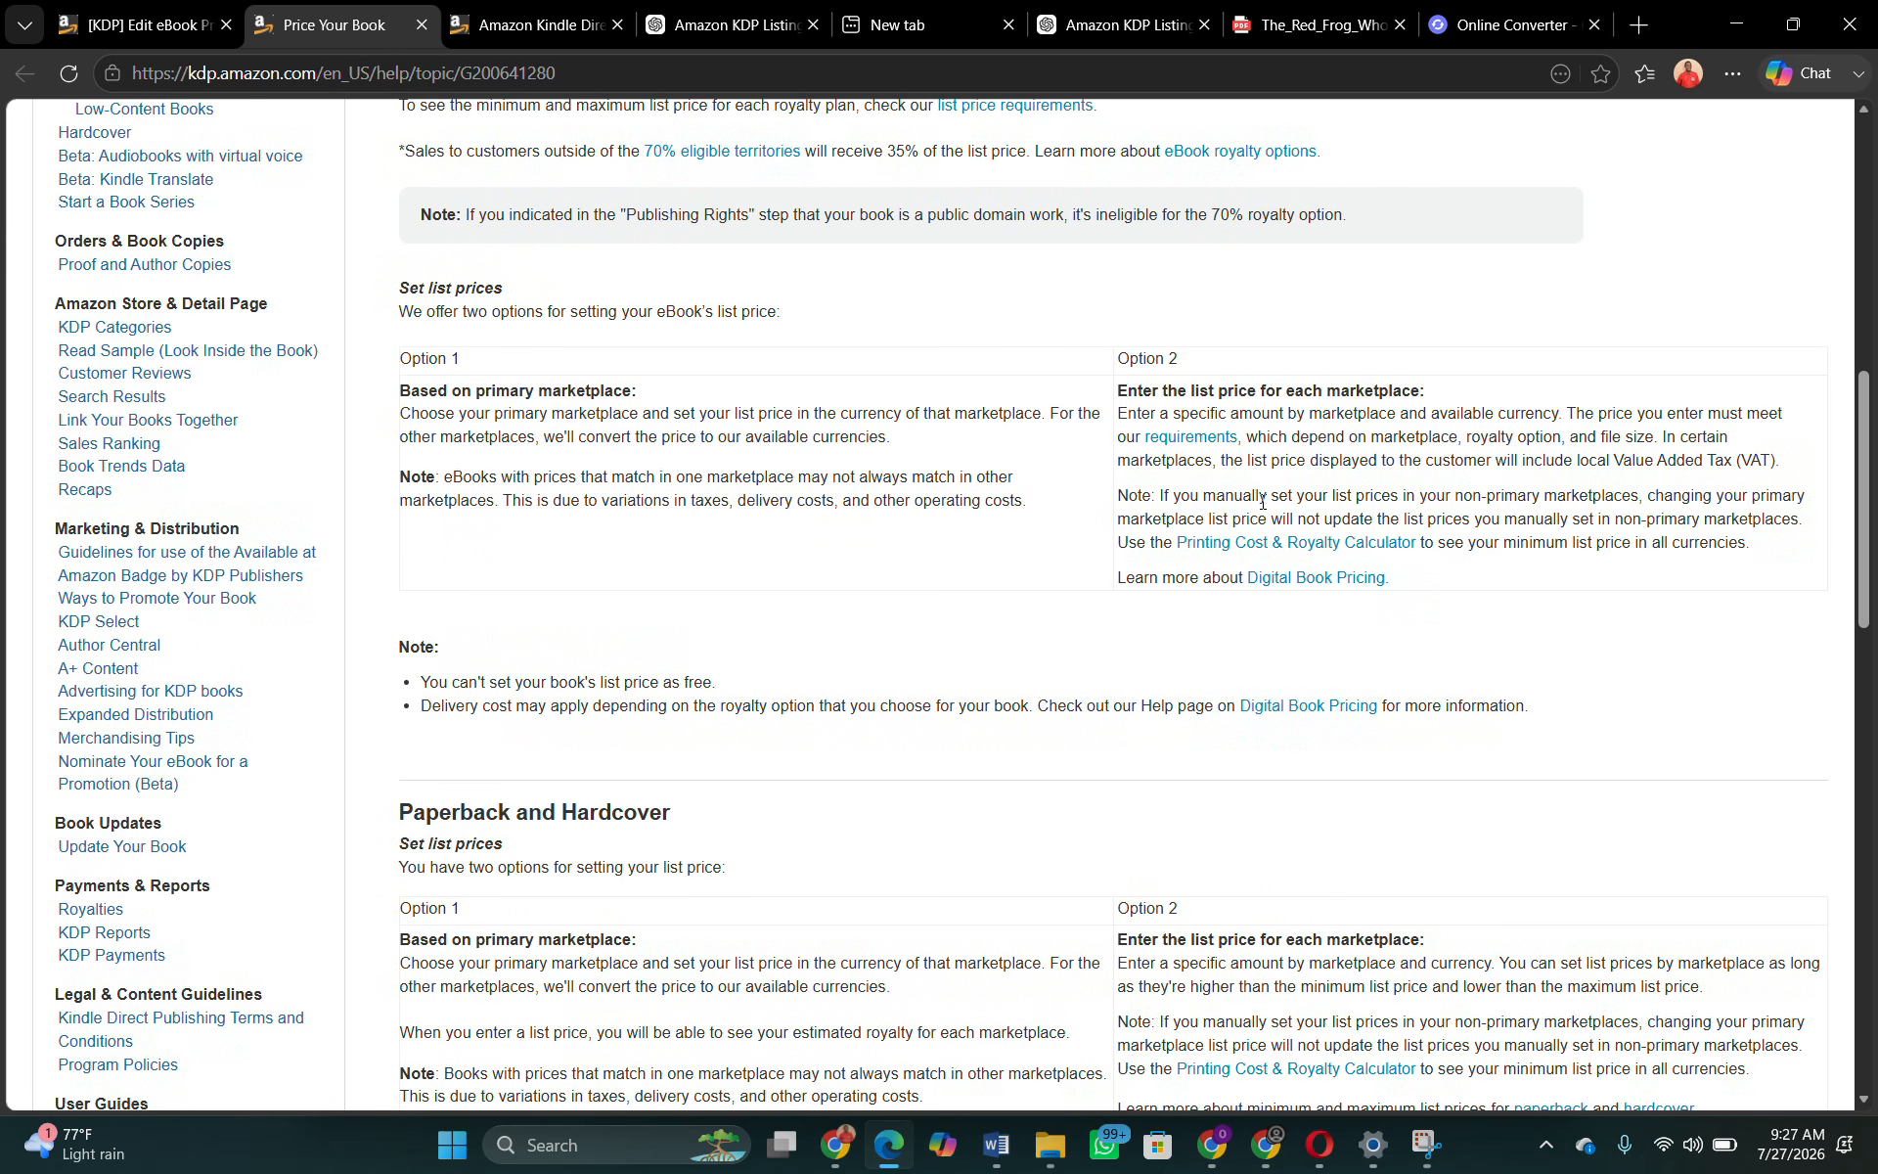
{"action": "scroll", "coordinate": [1262, 502], "scroll_direction": "down", "scroll_amount": 2}
{"action": "scroll", "coordinate": [504, 544], "scroll_direction": "up", "scroll_amount": 12}
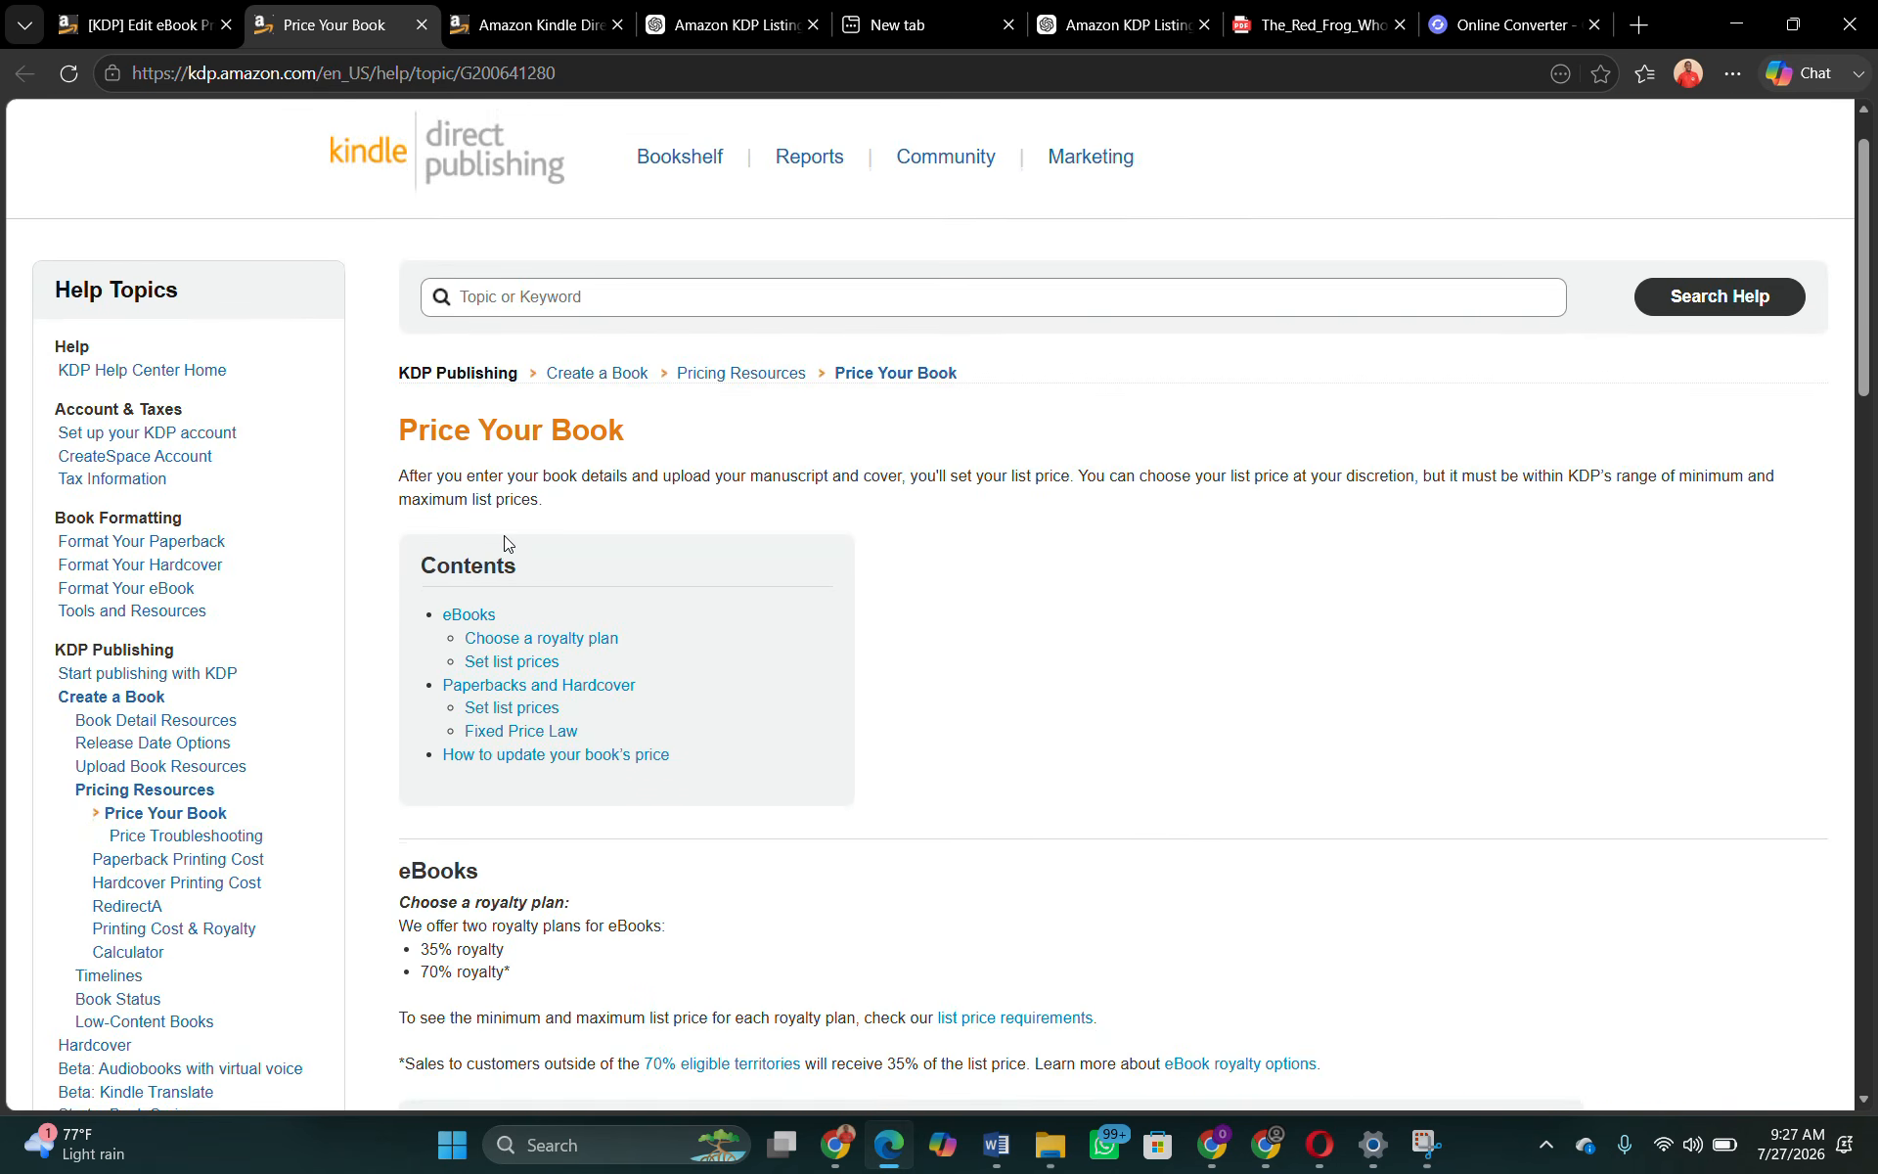
{"action": "scroll", "coordinate": [505, 544], "scroll_direction": "down", "scroll_amount": 2}
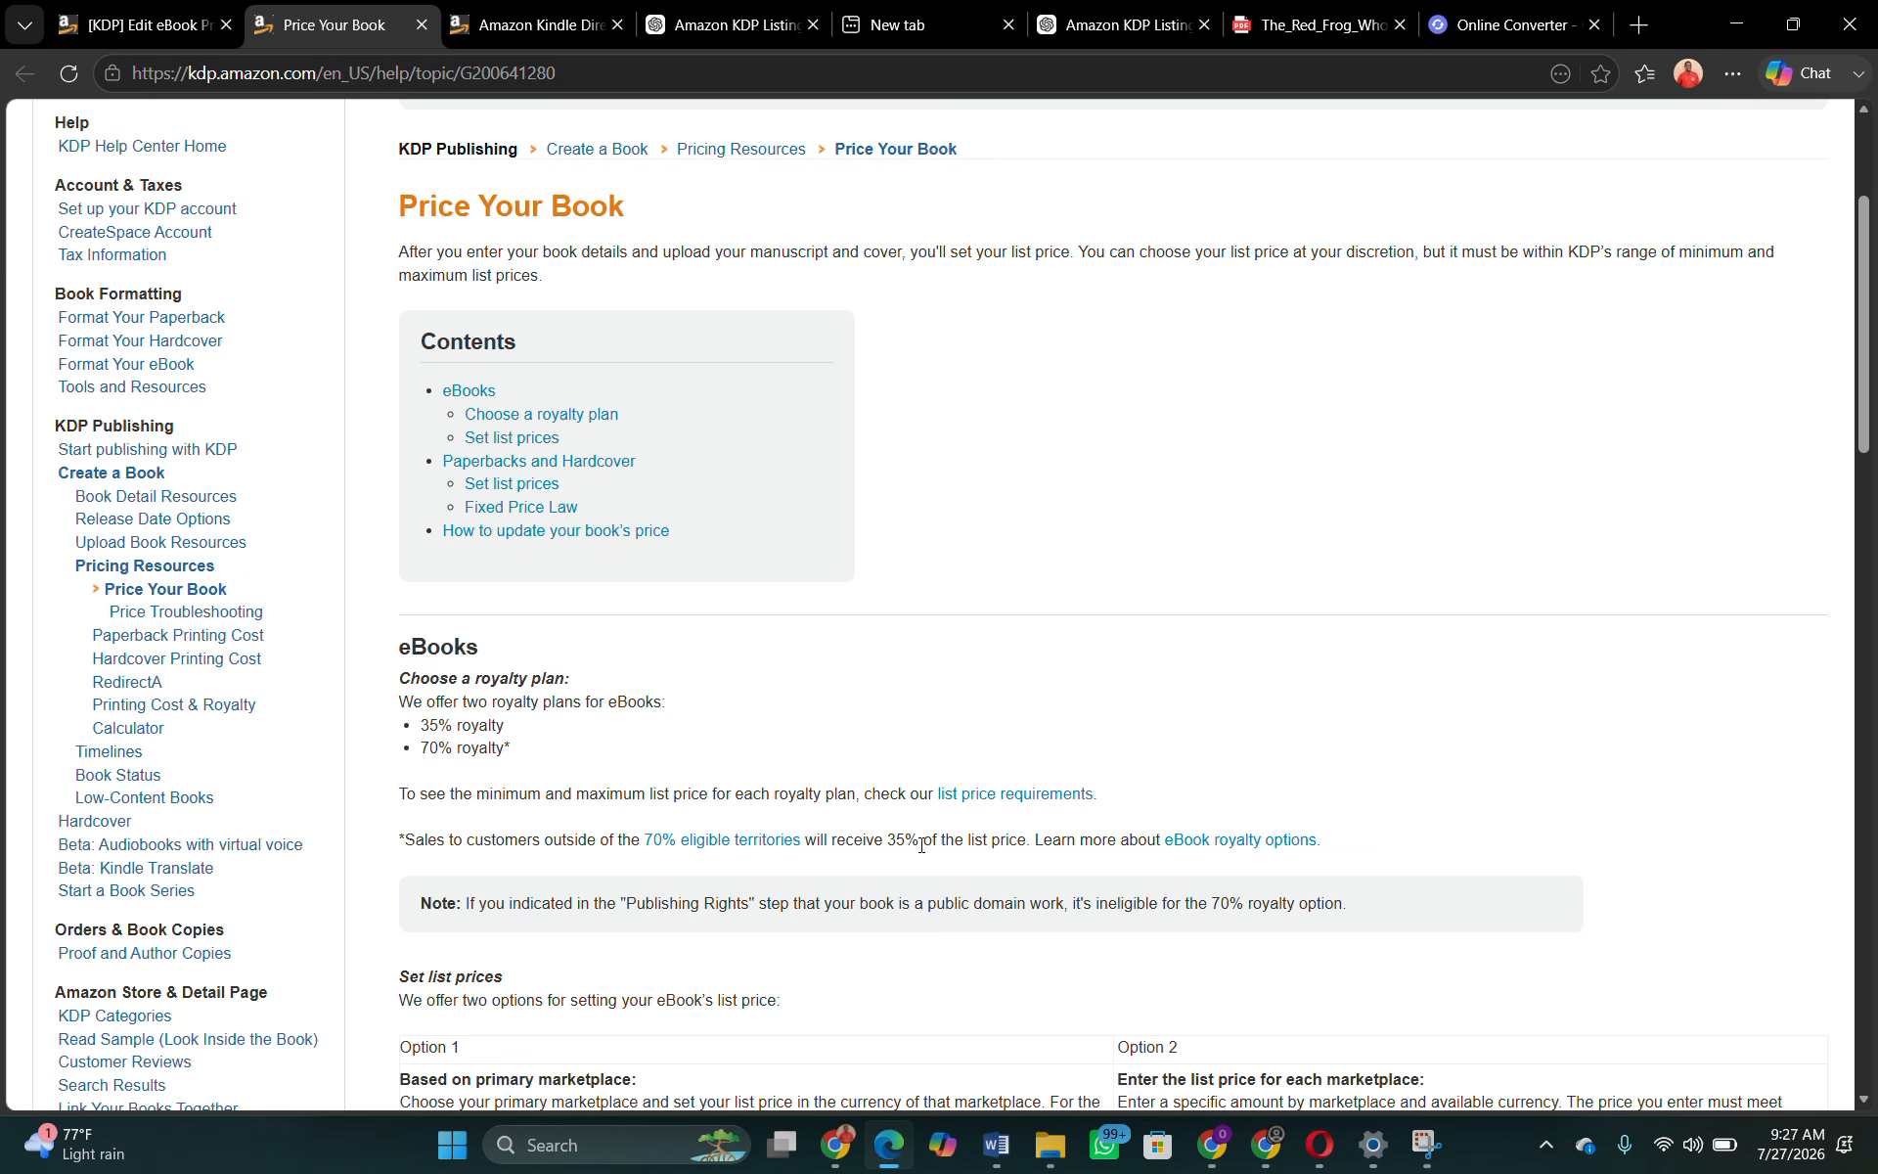
{"action": "scroll", "coordinate": [922, 767], "scroll_direction": "up", "scroll_amount": 2}
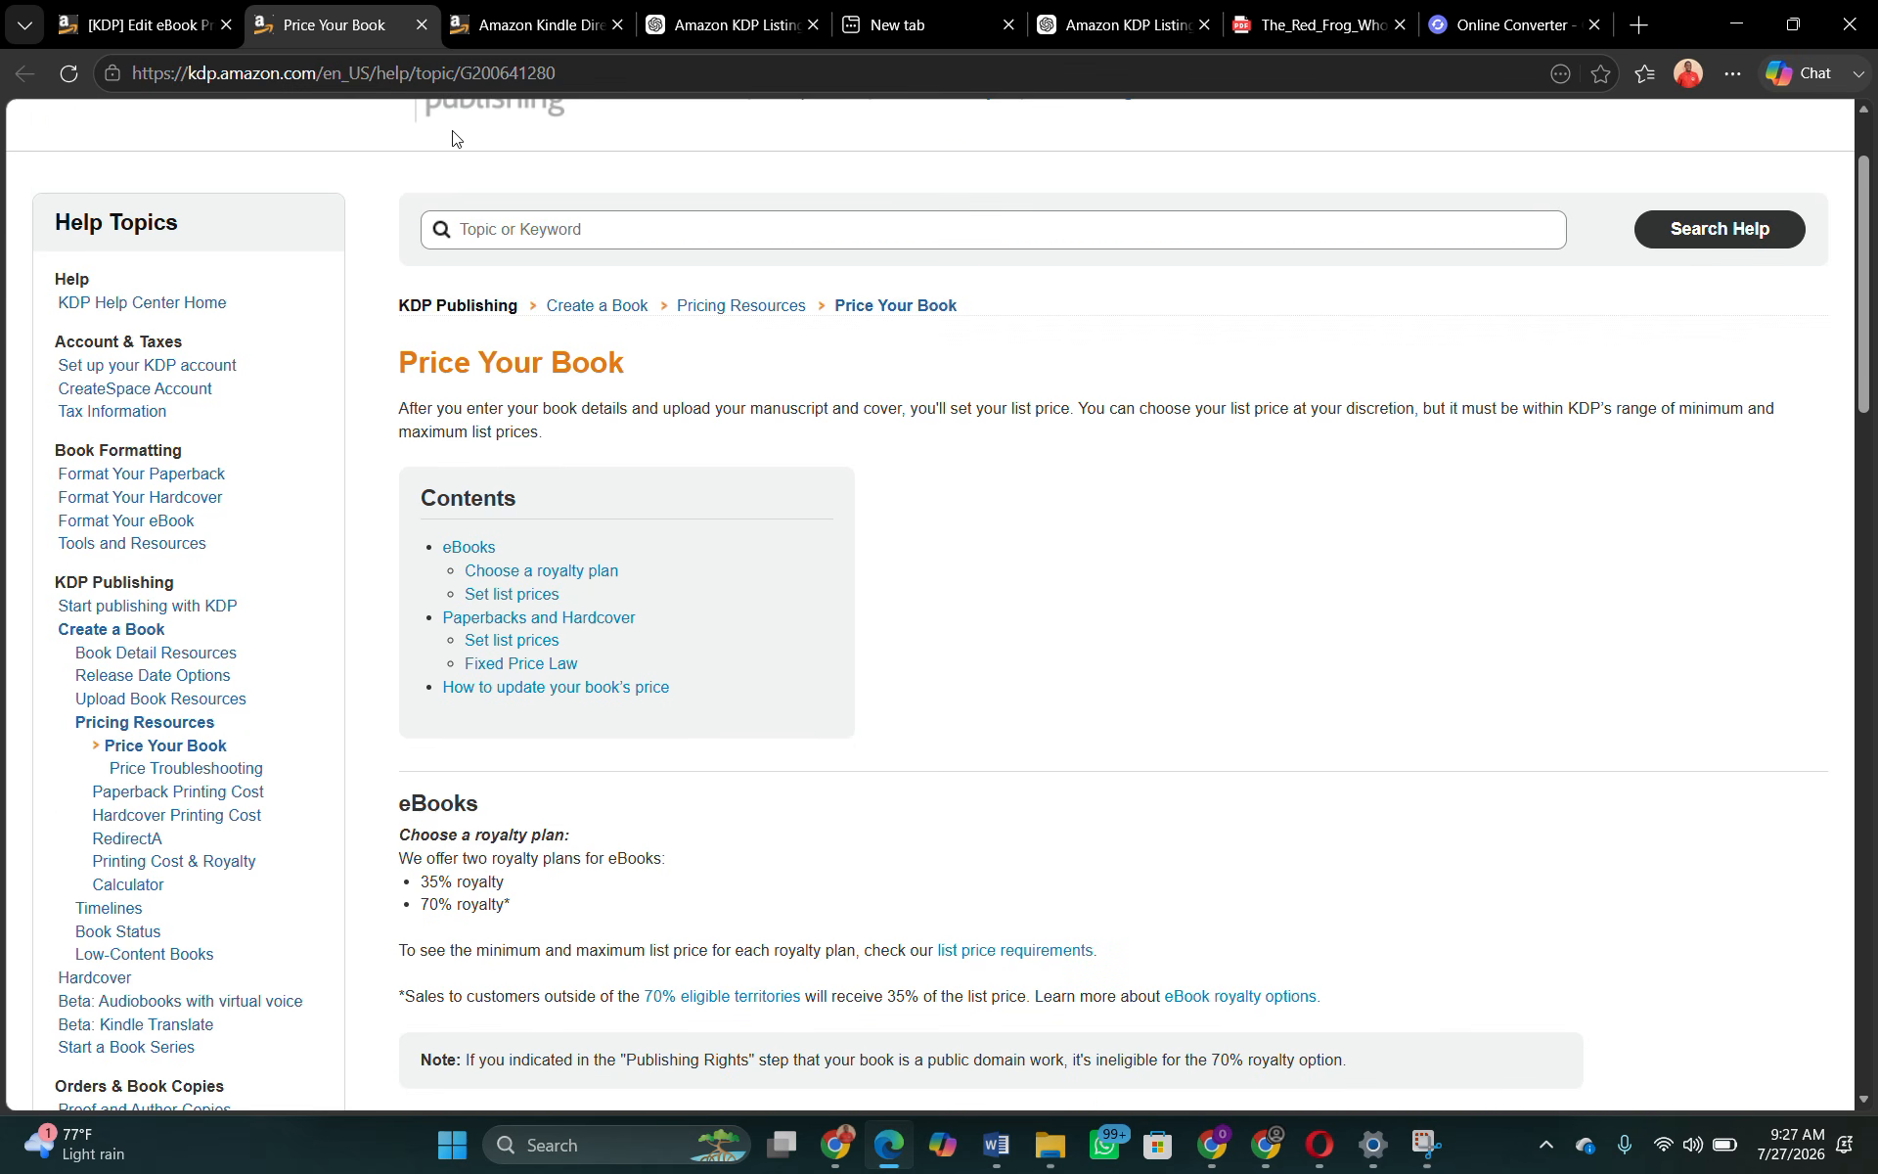
{"action": "left_click", "coordinate": [422, 27]}
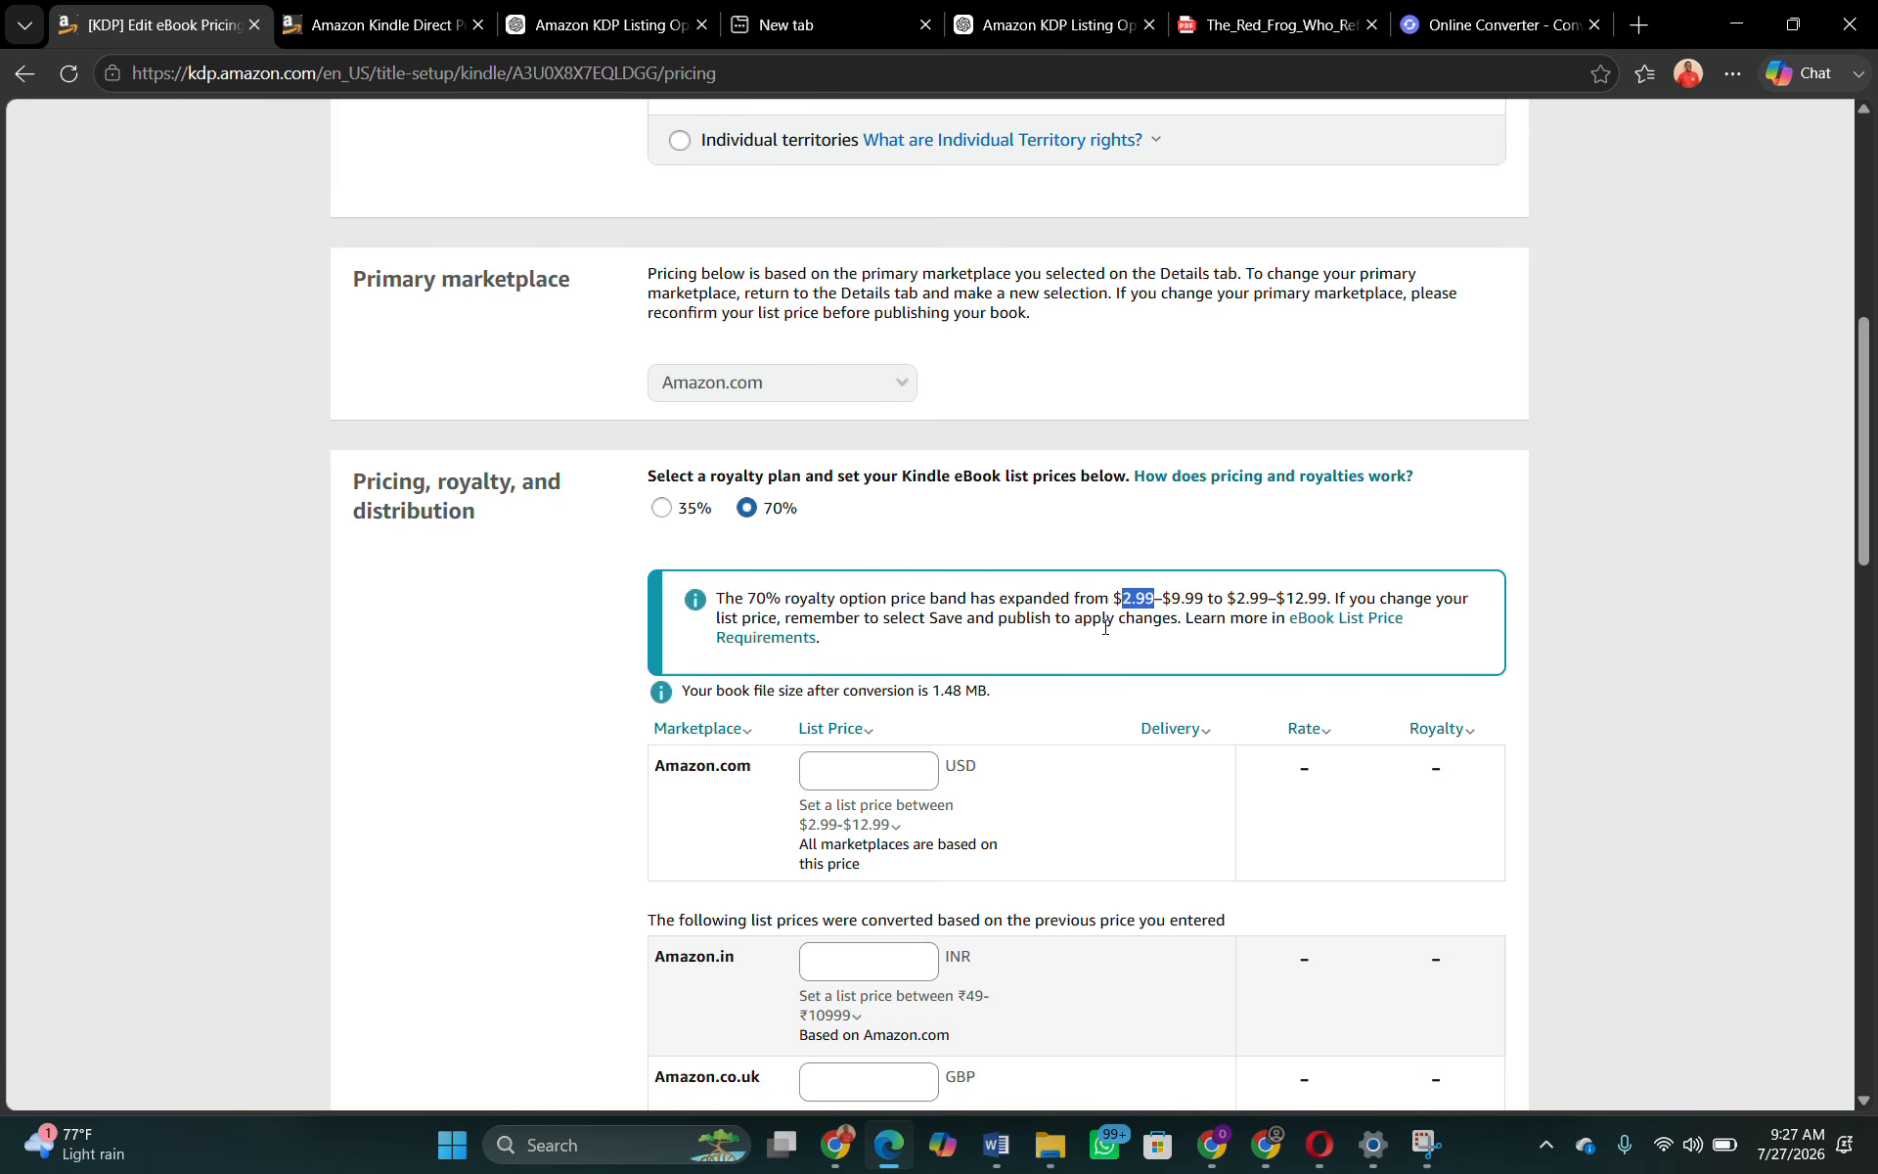
Step: Select the 35% royalty plan and set the Amazon.com list price to 0.99 USD
{"action": "left_click", "coordinate": [663, 510]}
{"action": "mouse_move", "coordinate": [812, 826]}
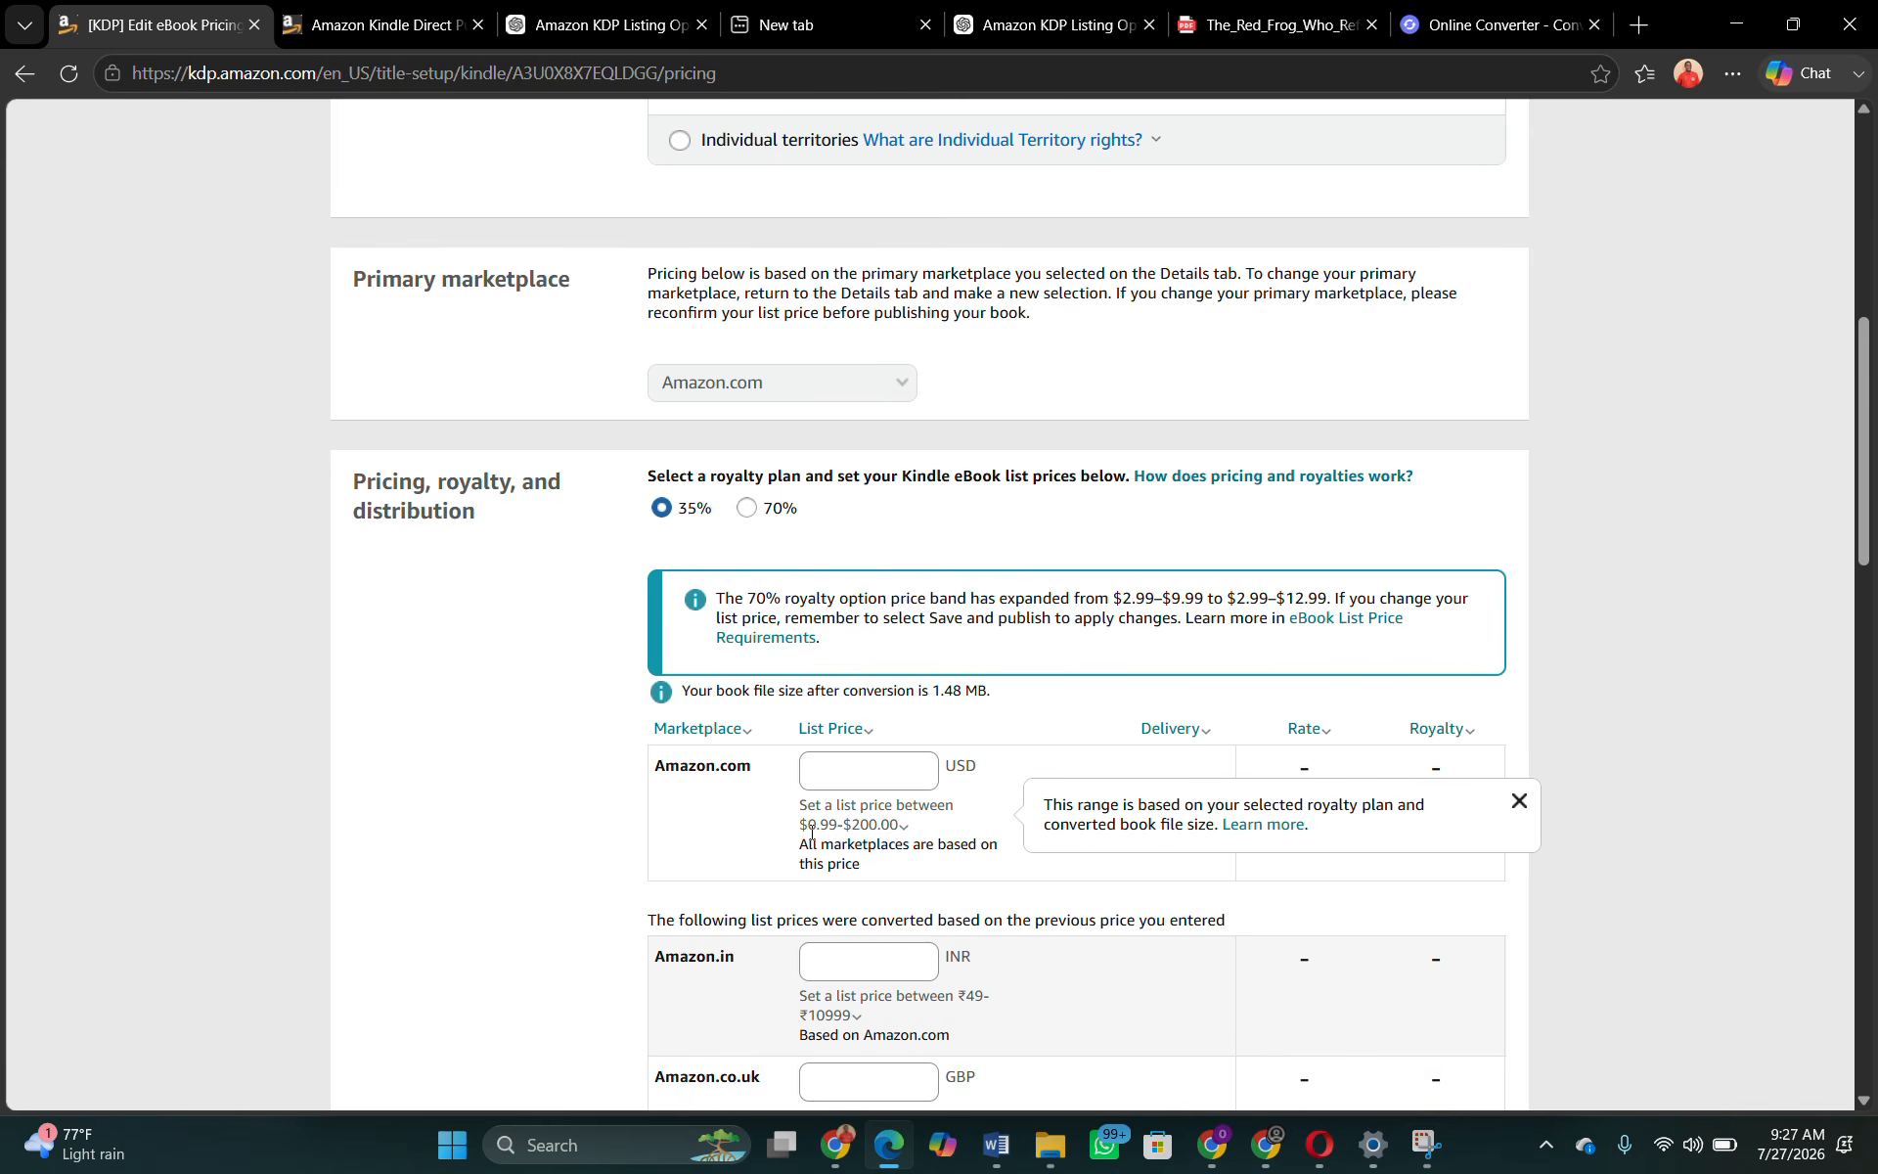
{"action": "left_click_drag", "start_coordinate": [812, 831], "coordinate": [836, 838]}
{"action": "key", "text": "ctrl+c"}
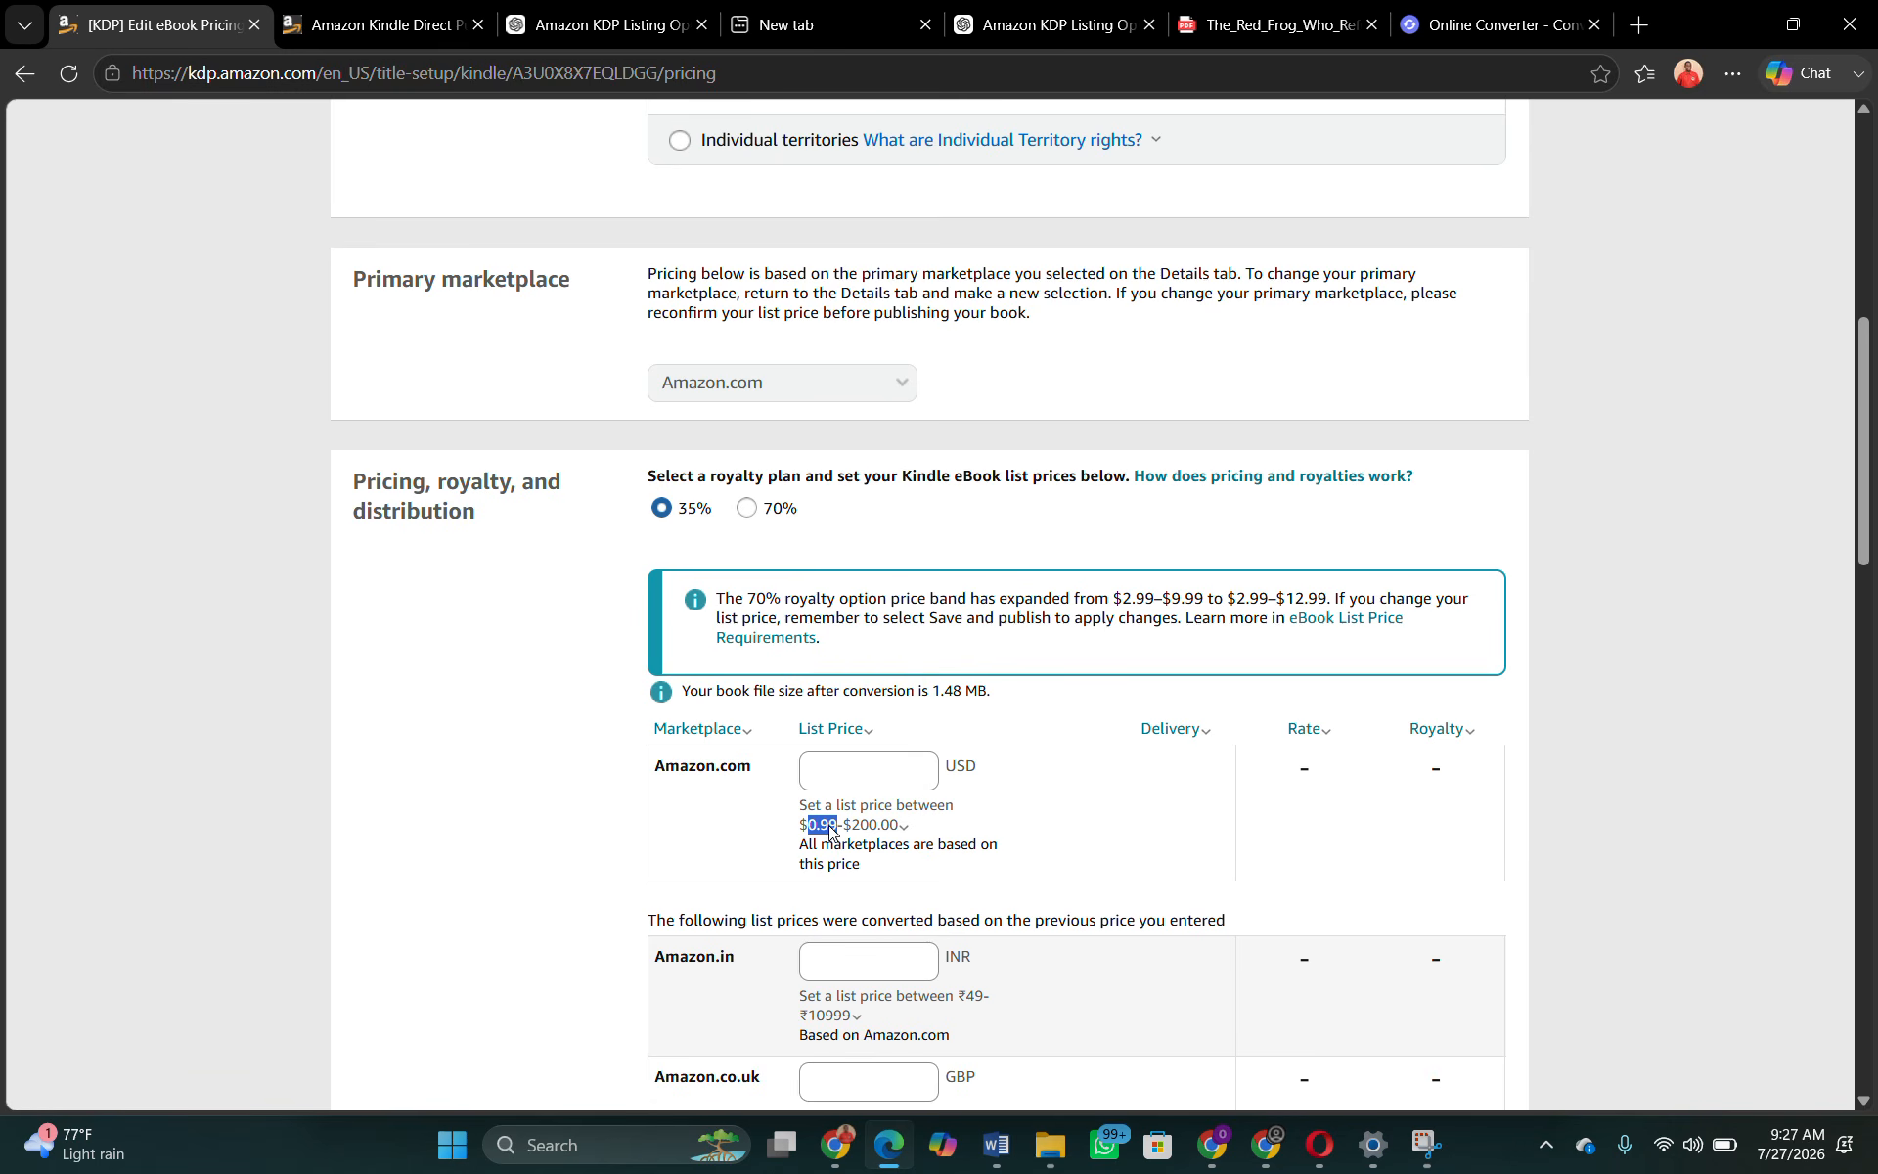
{"action": "left_click", "coordinate": [879, 781]}
{"action": "key", "text": "ctrl+v"}
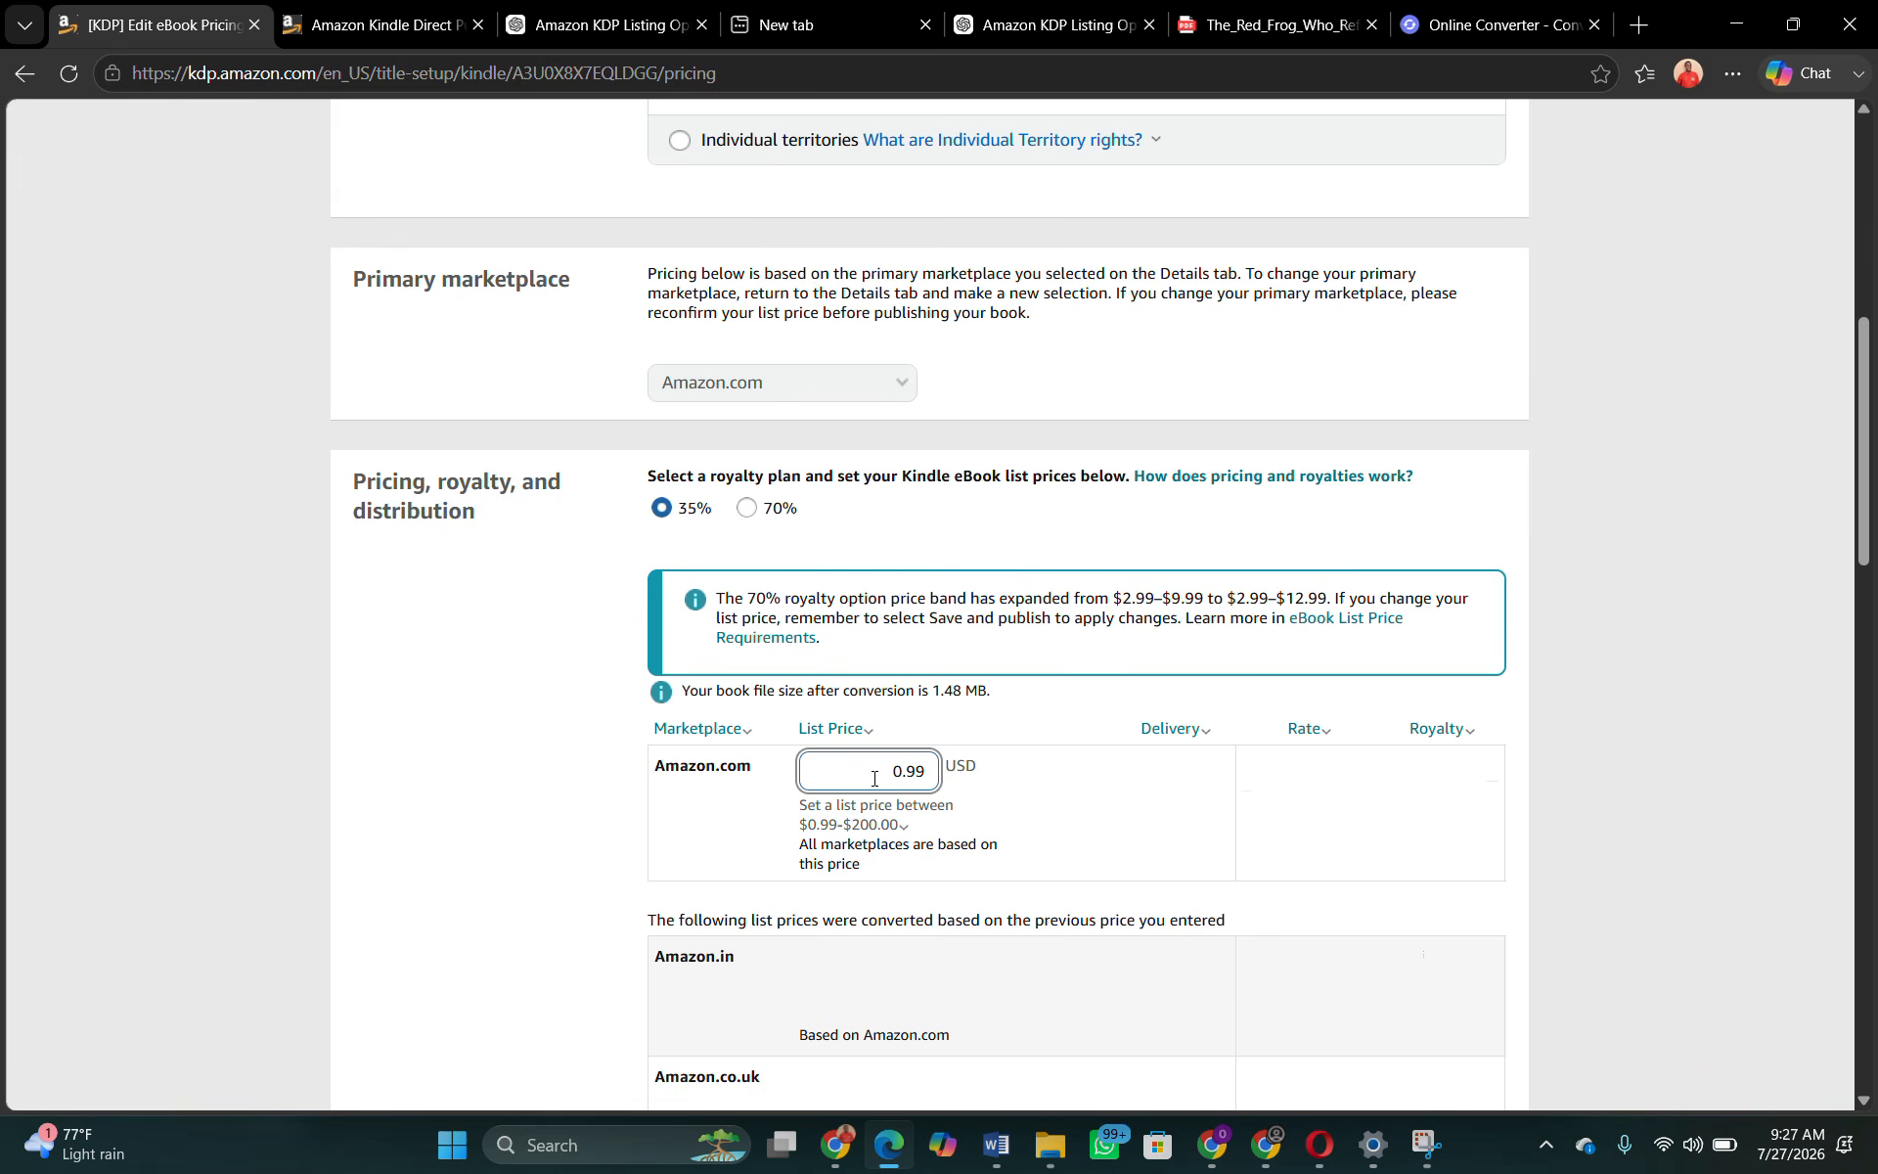
Step: Save the pricing of The Red Frog Who Refused to Fade as a draft and look over the converted marketplace prices
{"action": "scroll", "coordinate": [880, 832], "scroll_direction": "down", "scroll_amount": 4}
{"action": "scroll", "coordinate": [942, 978], "scroll_direction": "down", "scroll_amount": 15}
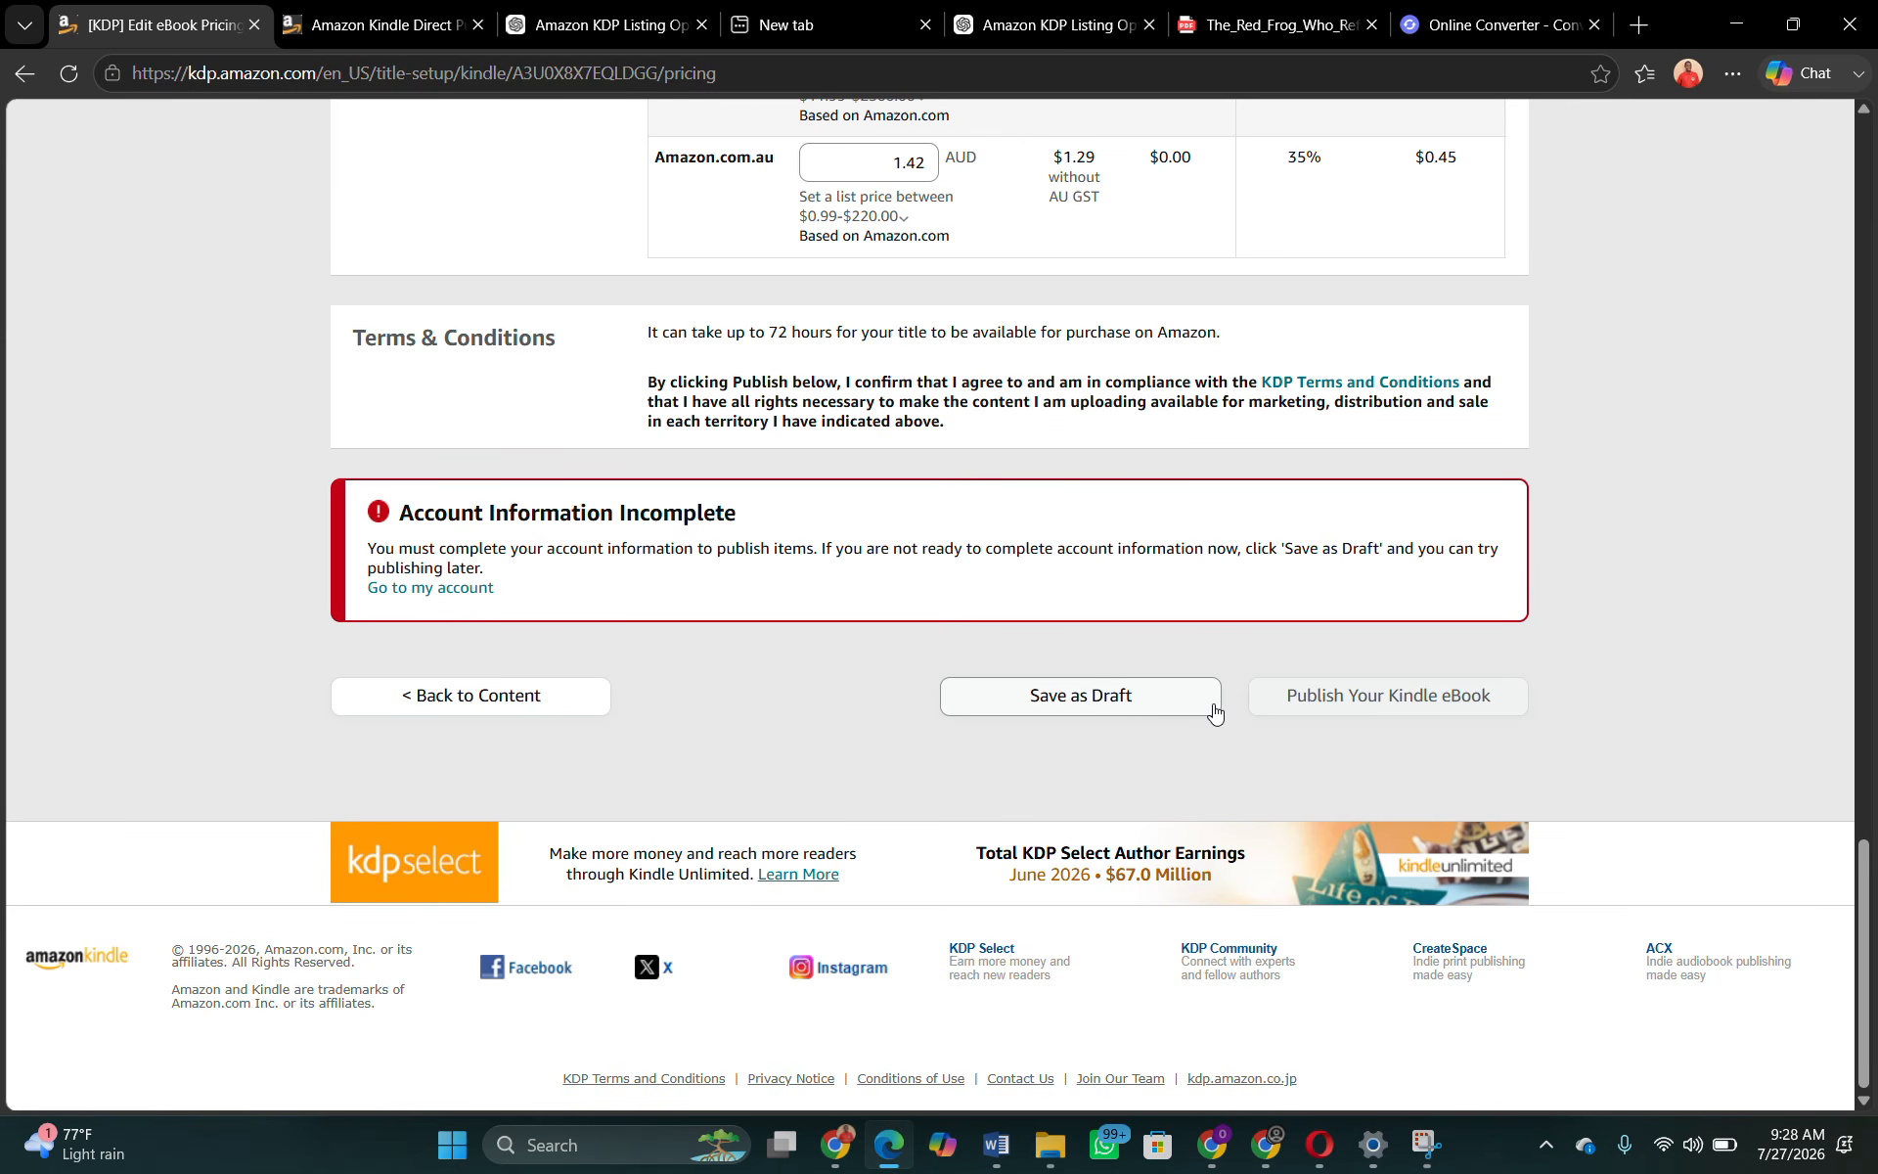
{"action": "left_click", "coordinate": [1086, 696]}
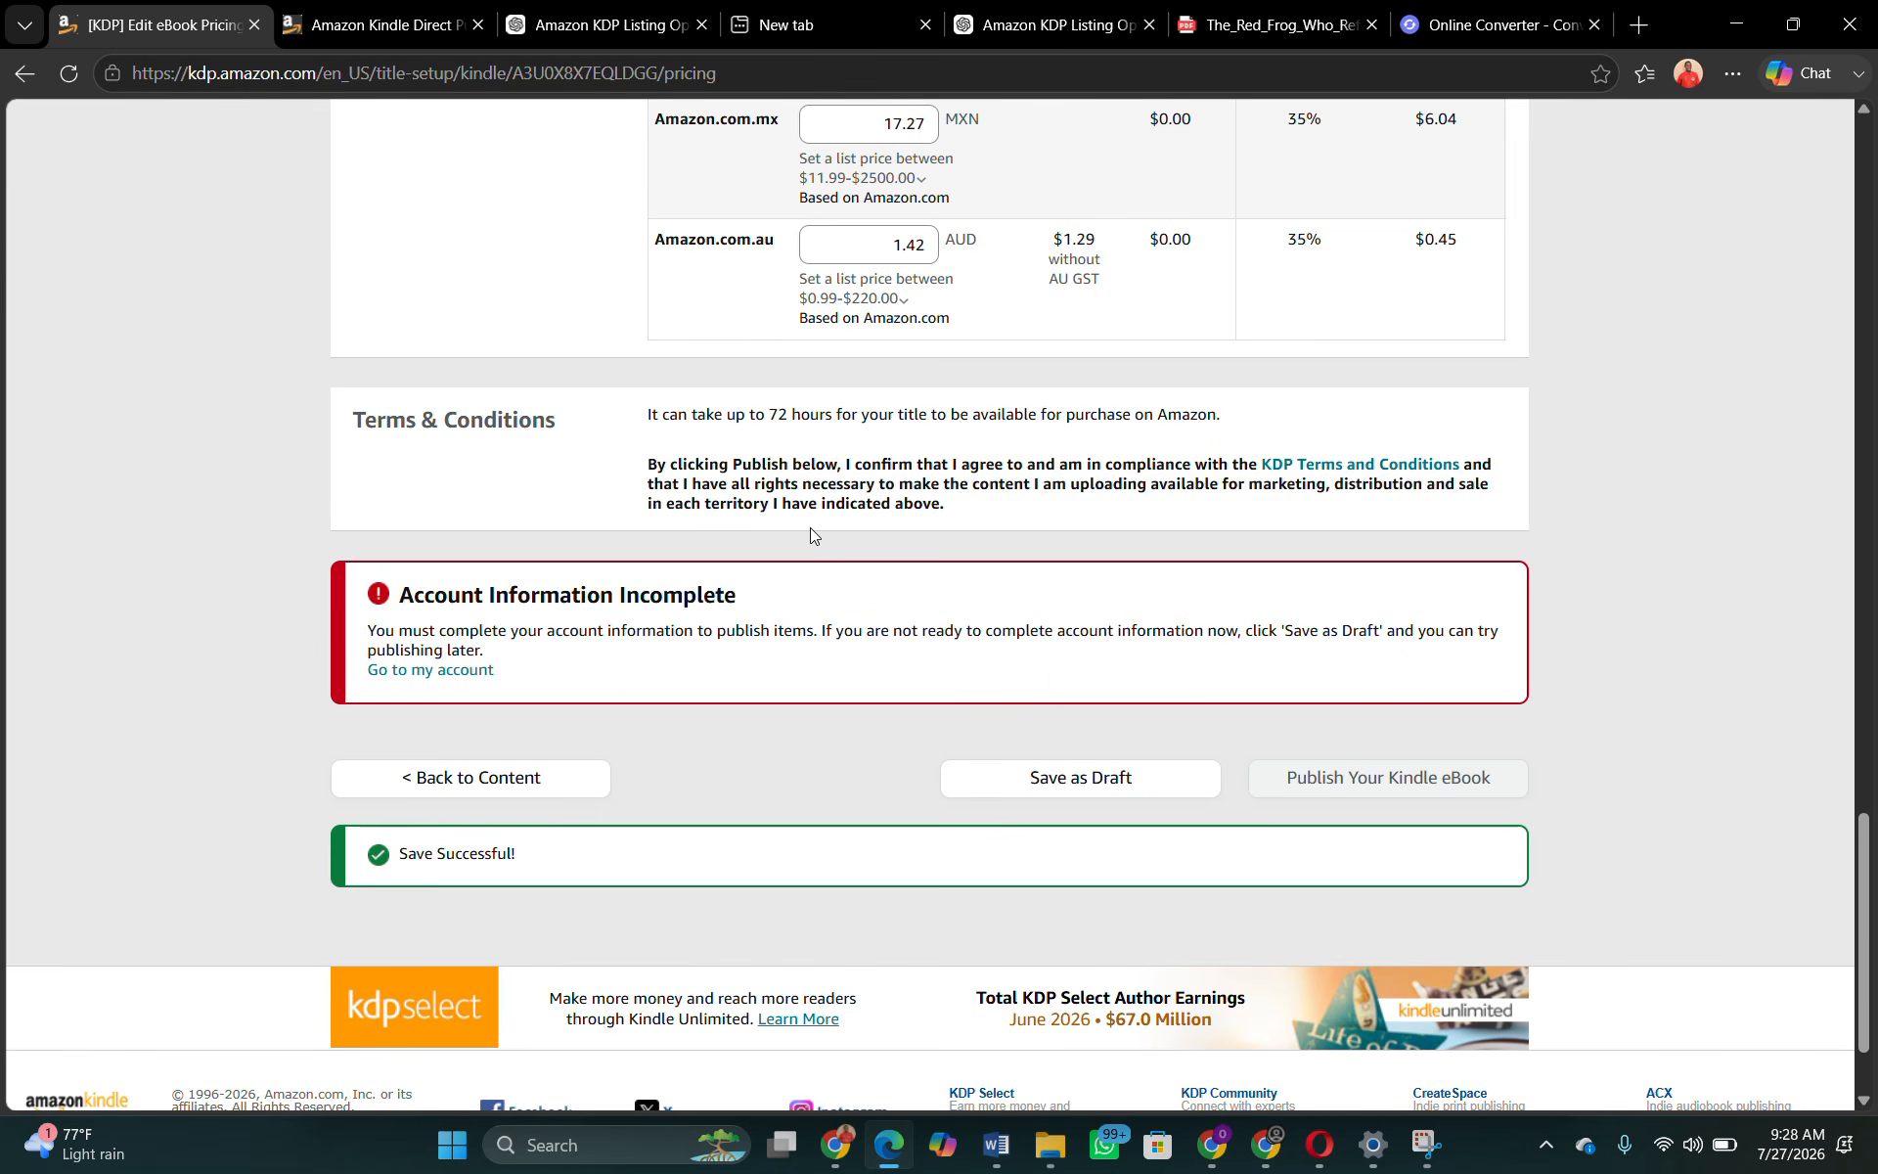
{"action": "scroll", "coordinate": [809, 534], "scroll_direction": "up", "scroll_amount": 10}
{"action": "mouse_move", "coordinate": [816, 549]}
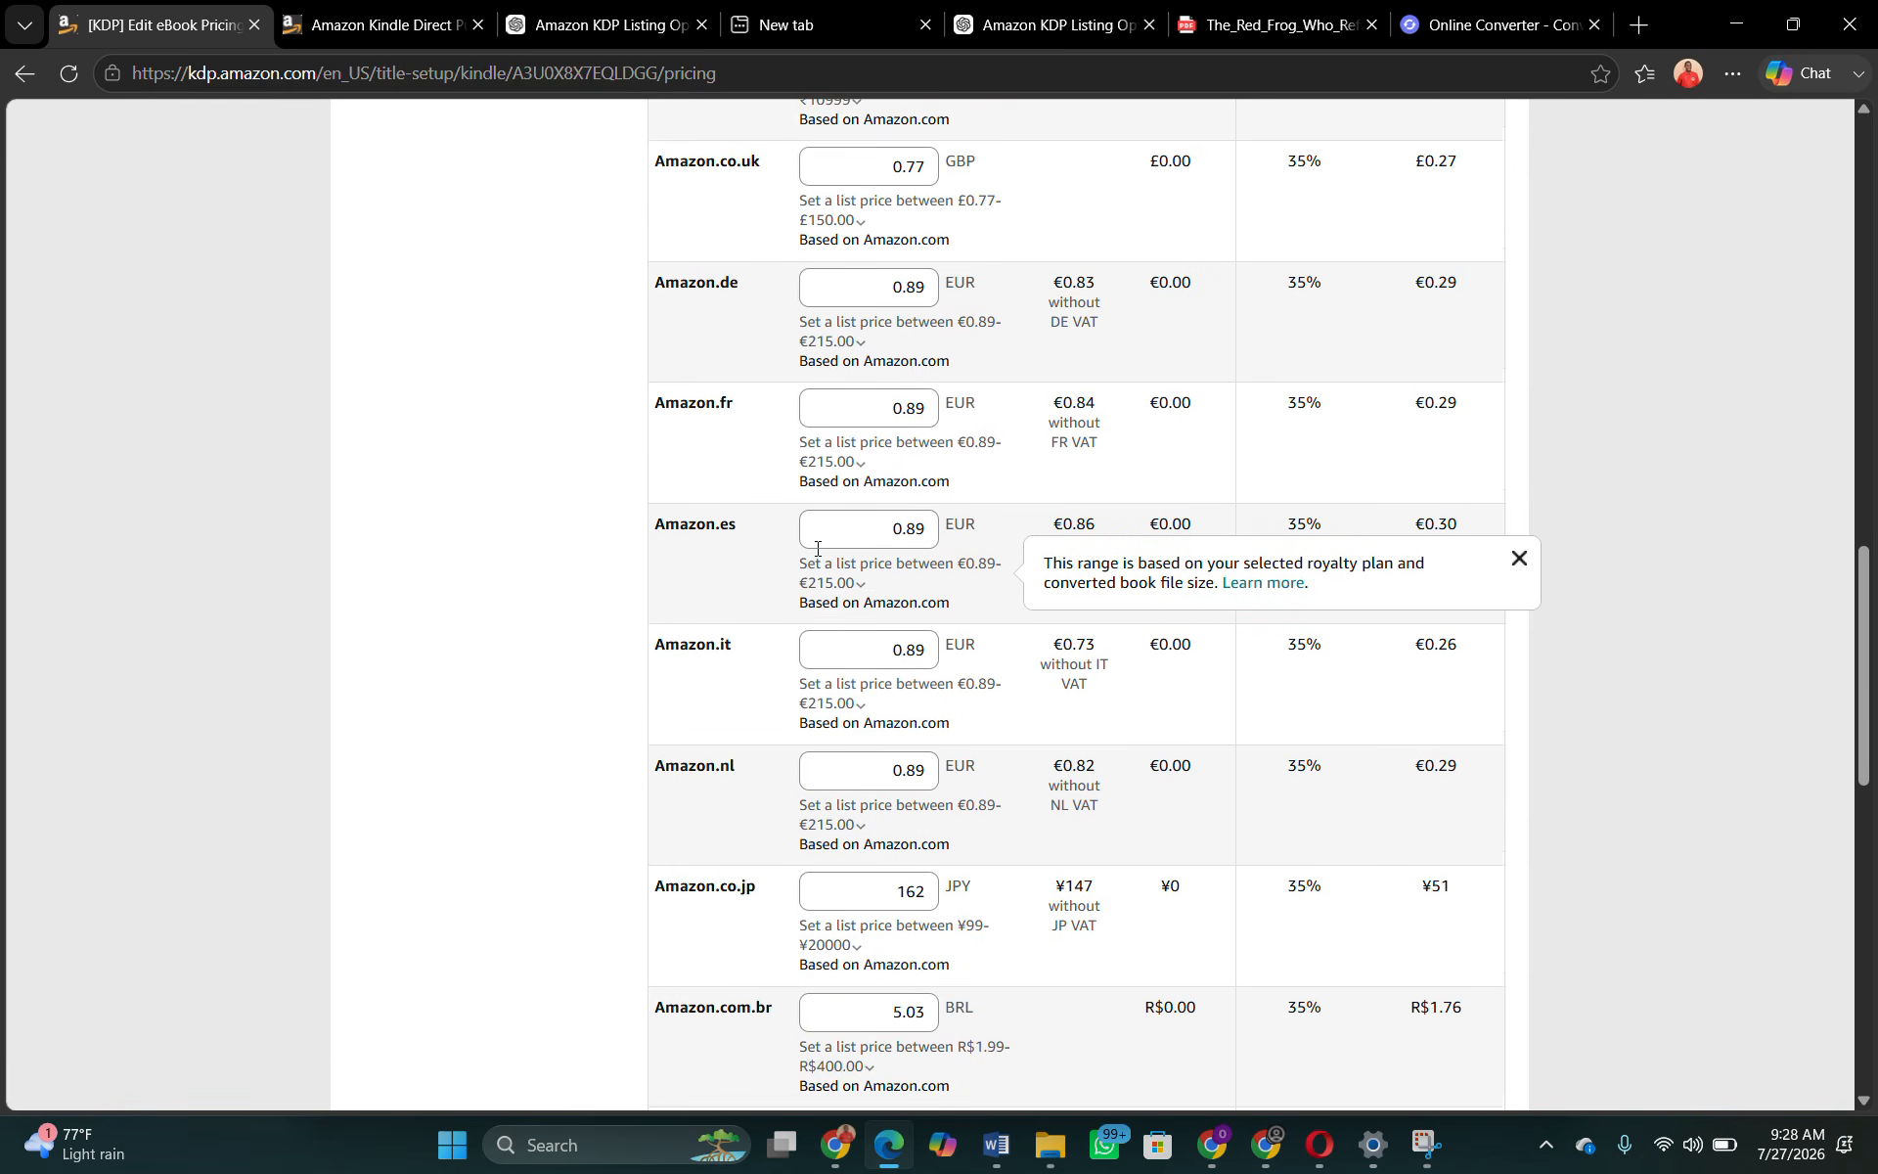
Step: Continue setup of The Child Who Collected Smiles Kindle eBook from the Bookshelf and go to its pricing stage, saving its details
{"action": "left_click", "coordinate": [381, 25]}
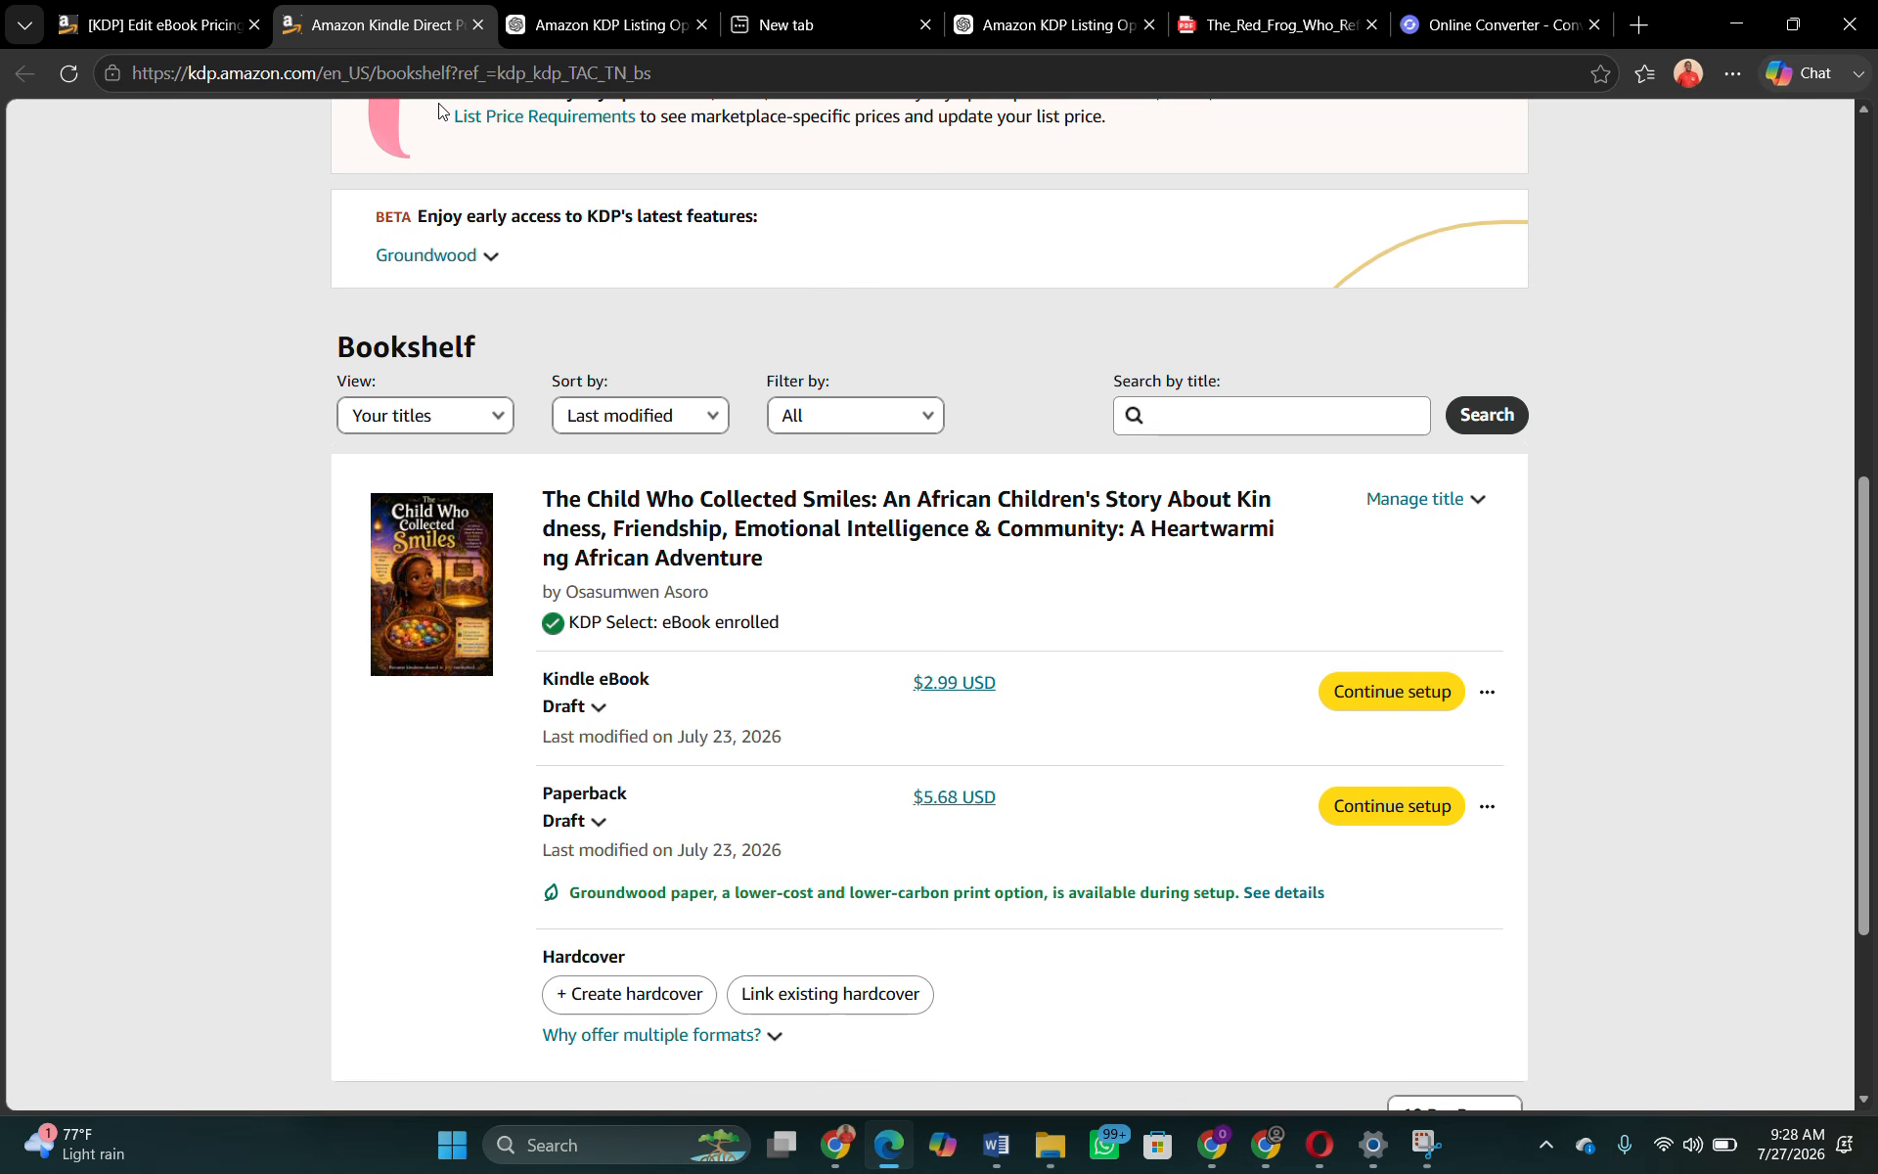
{"action": "scroll", "coordinate": [880, 577], "scroll_direction": "down", "scroll_amount": 1}
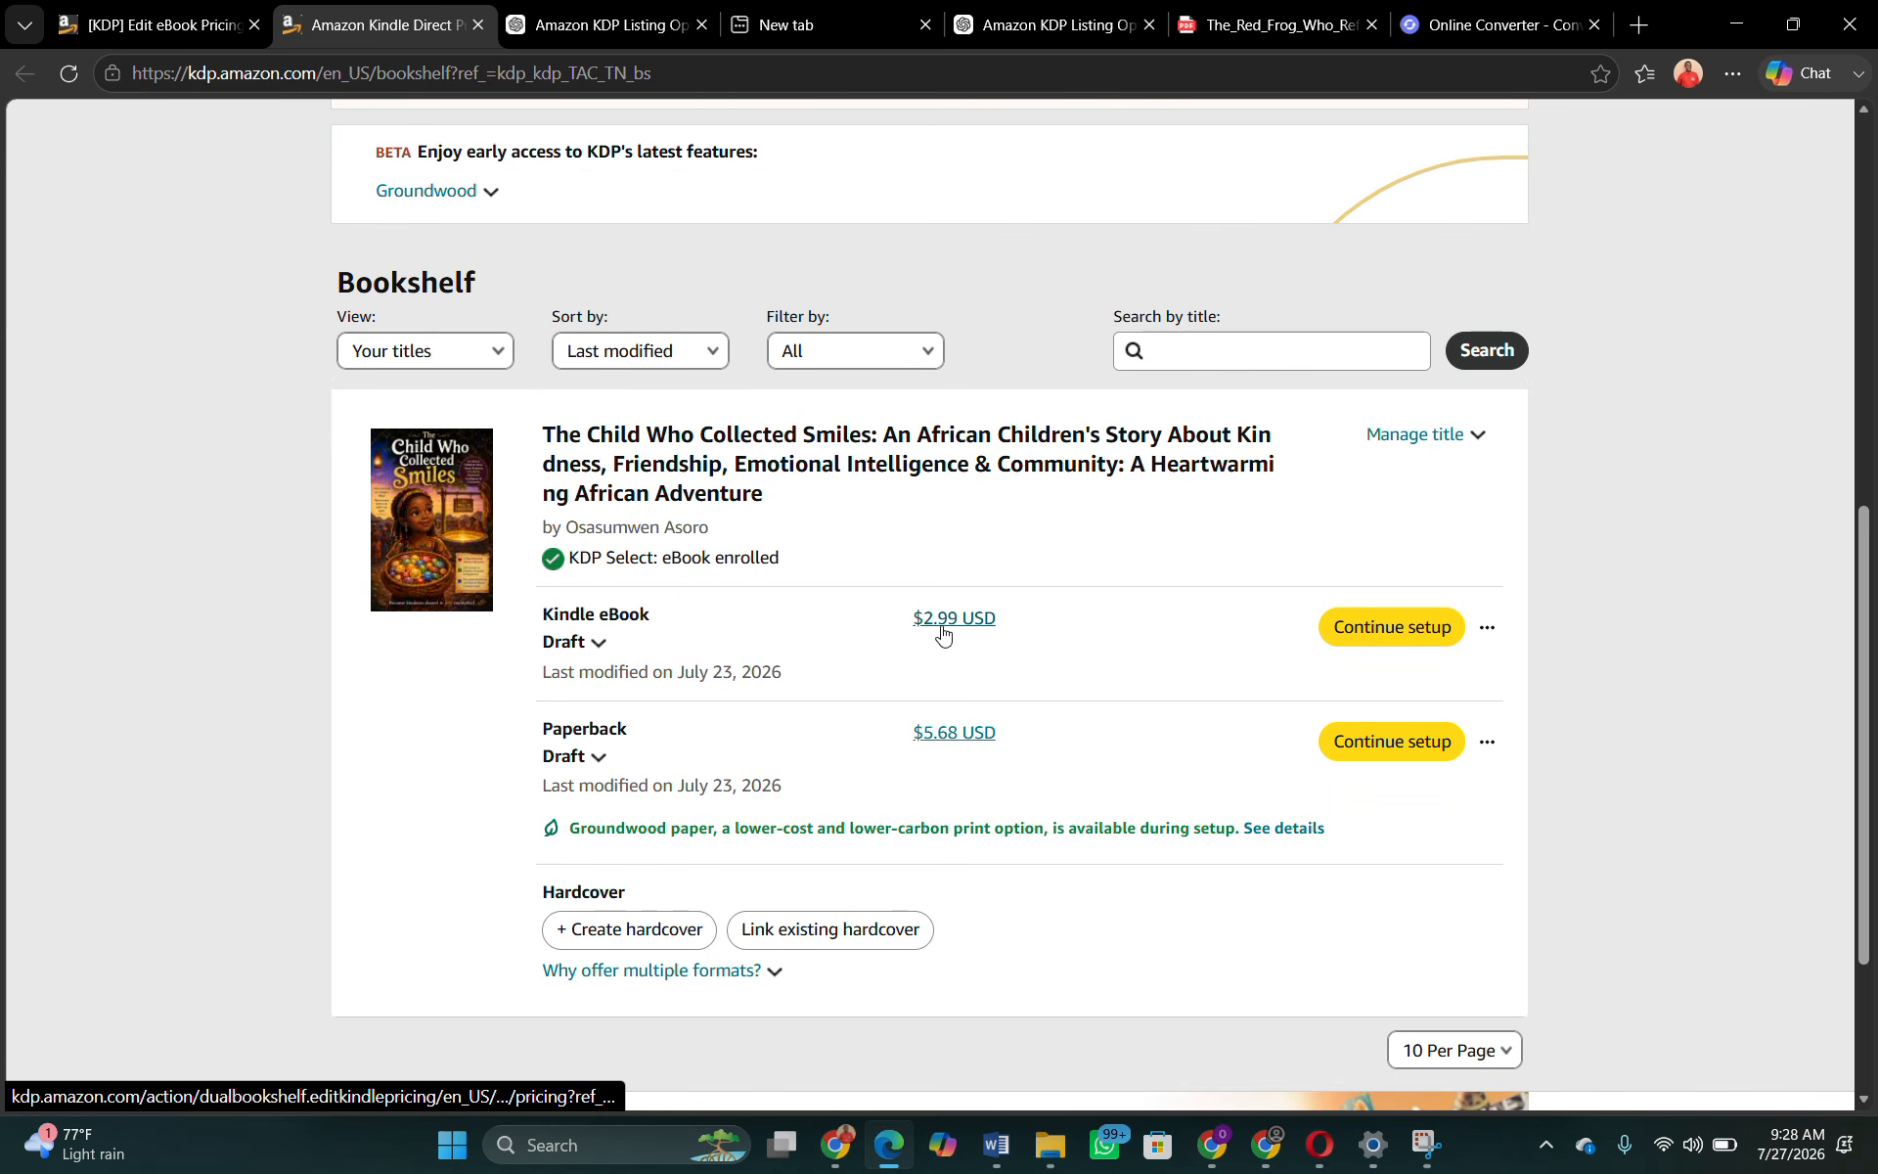
{"action": "left_click", "coordinate": [1401, 639]}
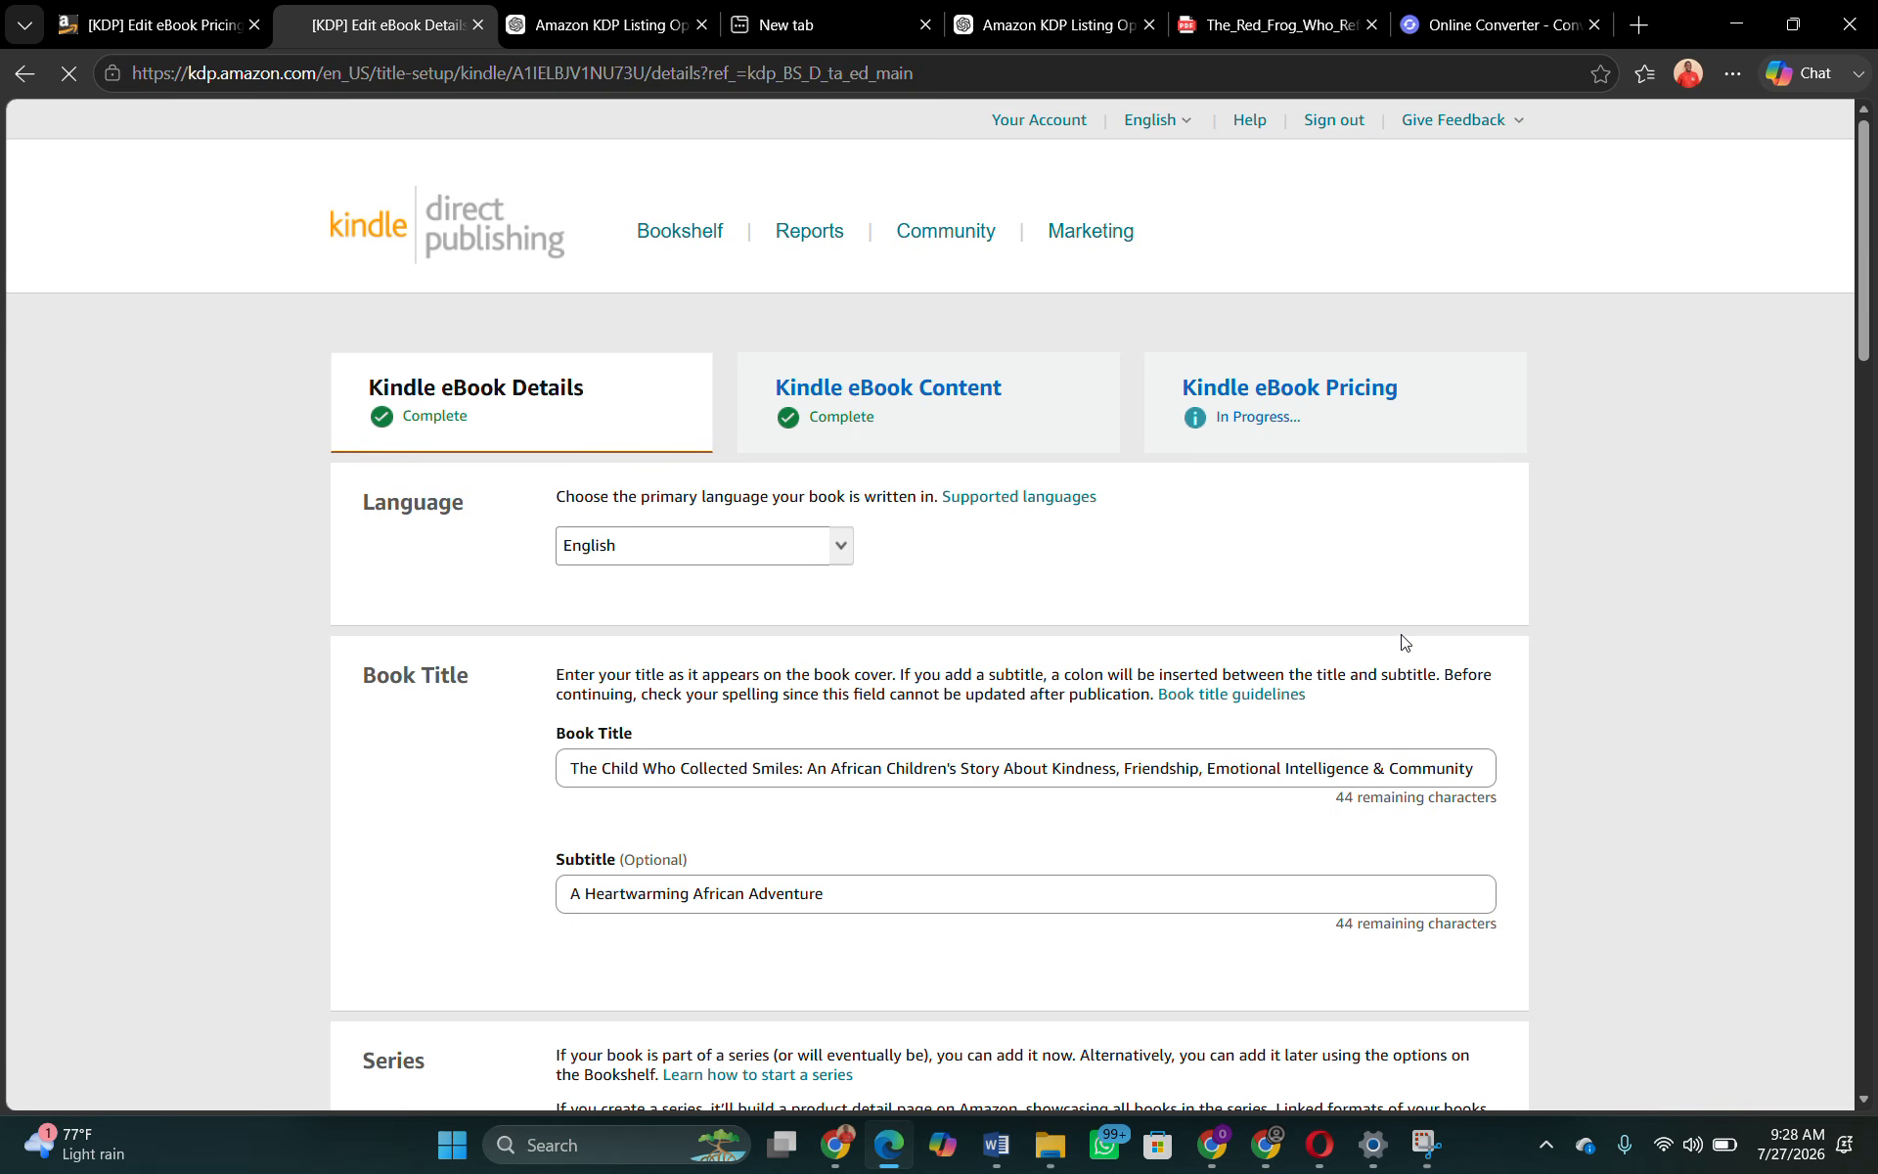
{"action": "left_click", "coordinate": [1248, 396]}
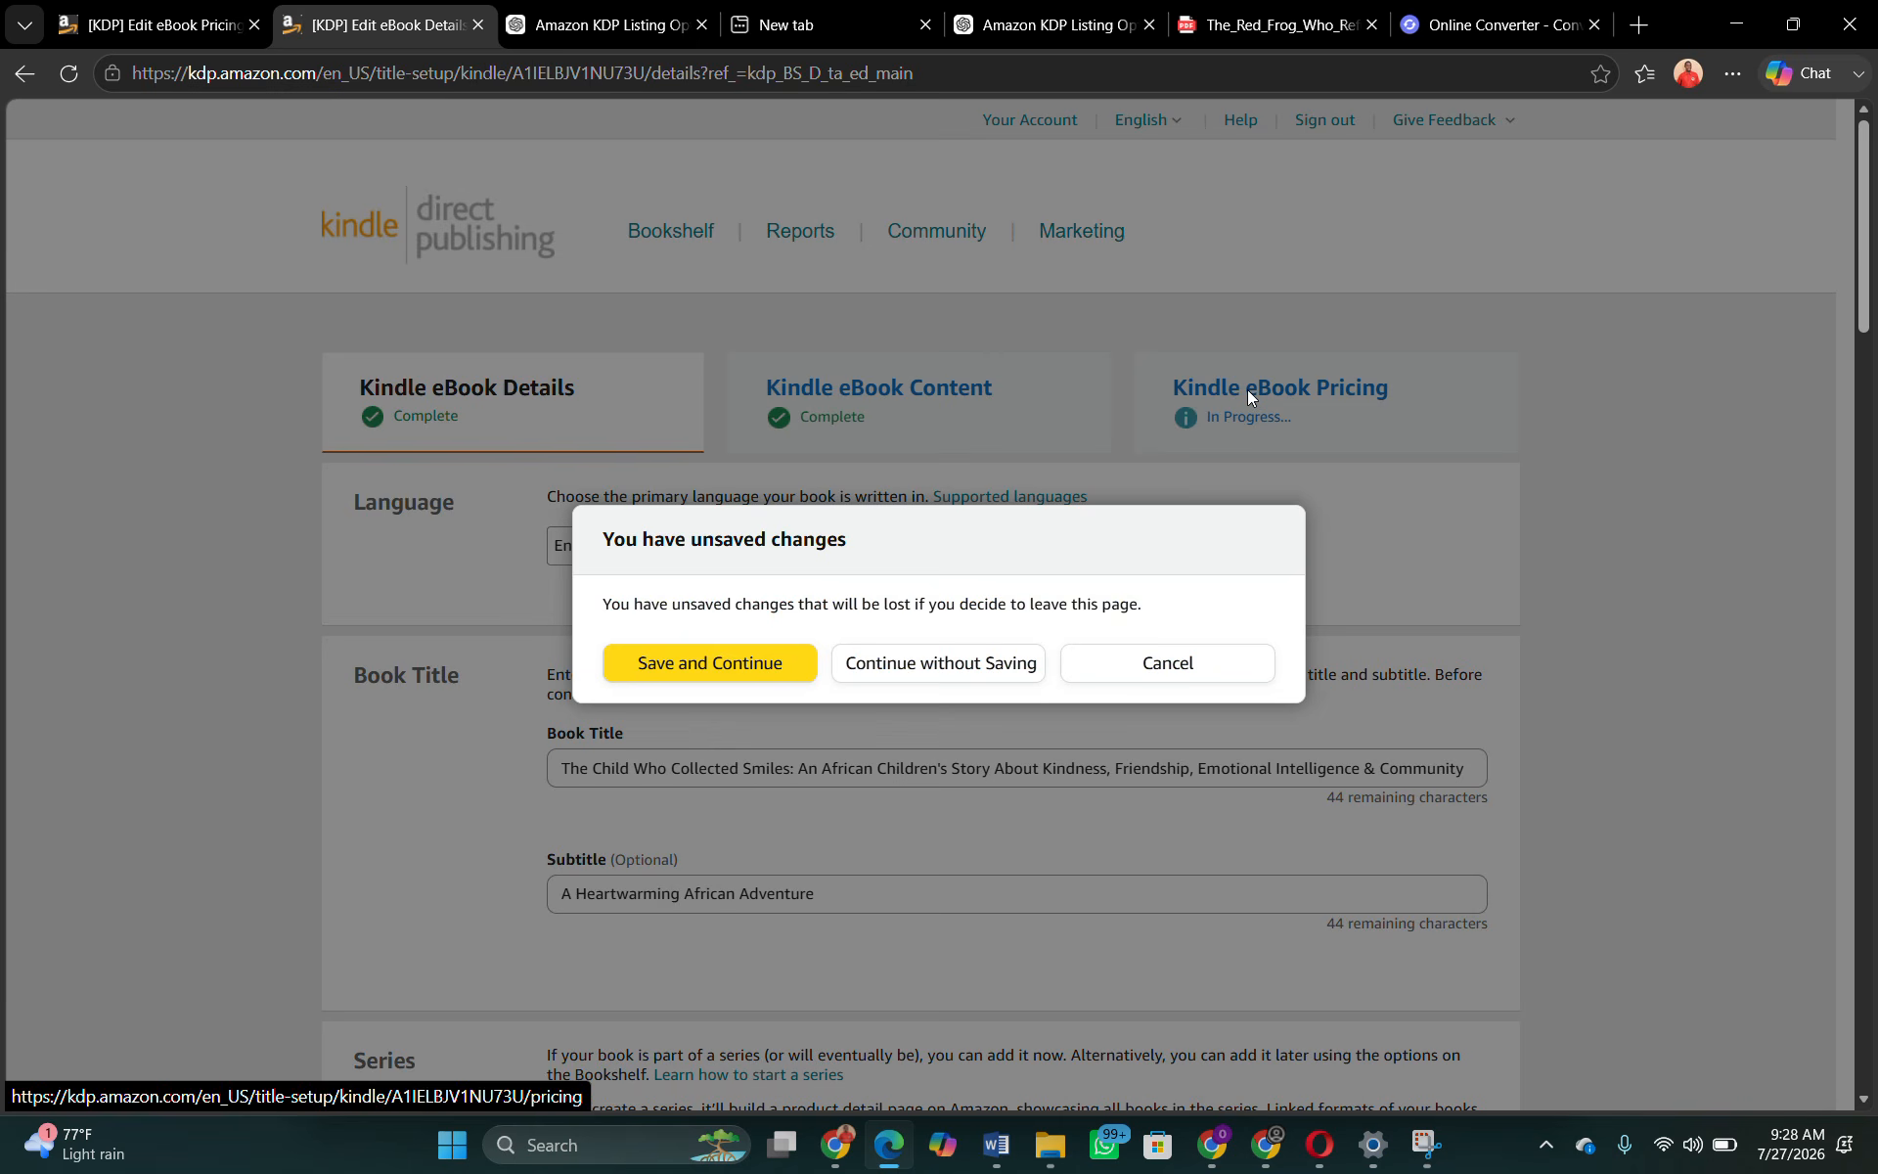
{"action": "left_click", "coordinate": [752, 667]}
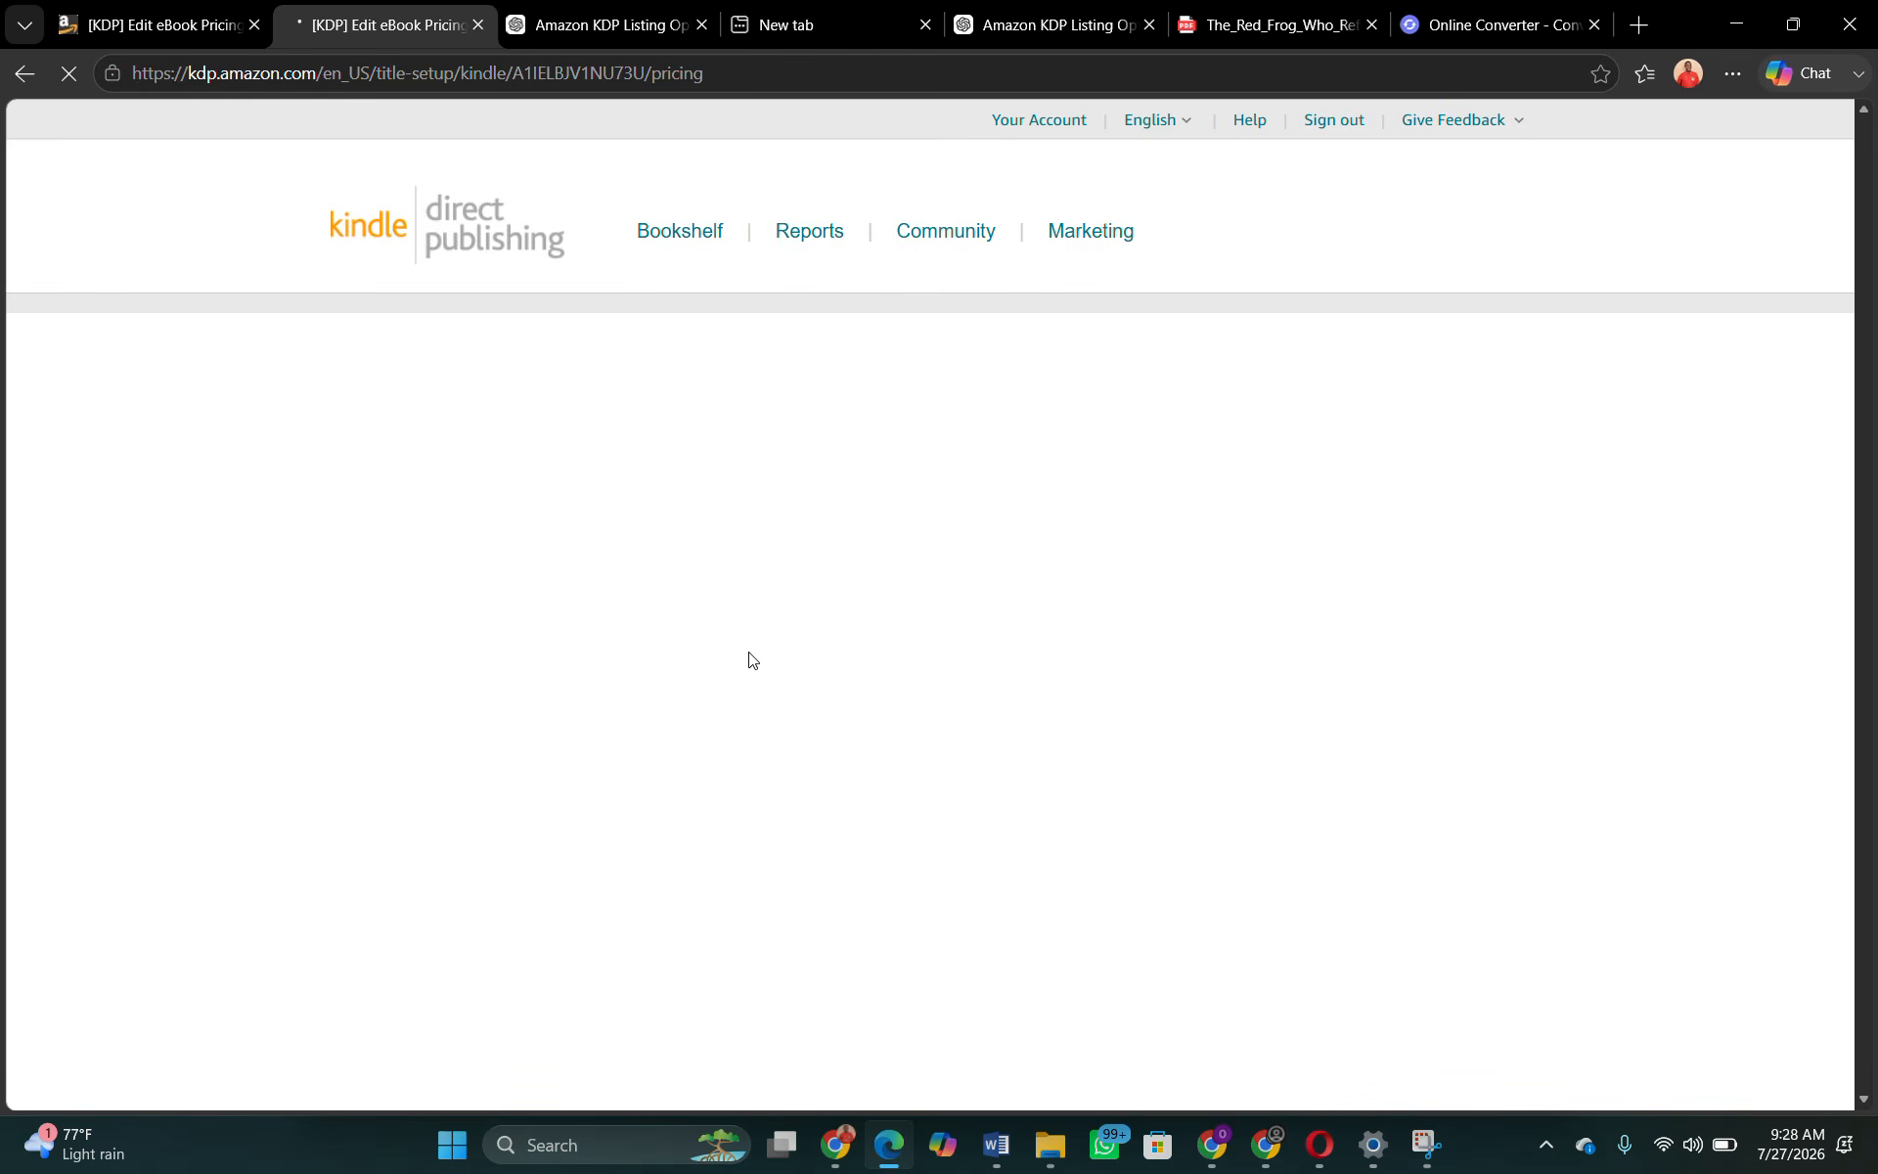
Step: Switch The Child Who Collected Smiles eBook to the 35% royalty plan and set its Amazon.com list price to 0.99 USD
{"action": "scroll", "coordinate": [766, 754], "scroll_direction": "down", "scroll_amount": 5}
{"action": "scroll", "coordinate": [794, 939], "scroll_direction": "down", "scroll_amount": 2}
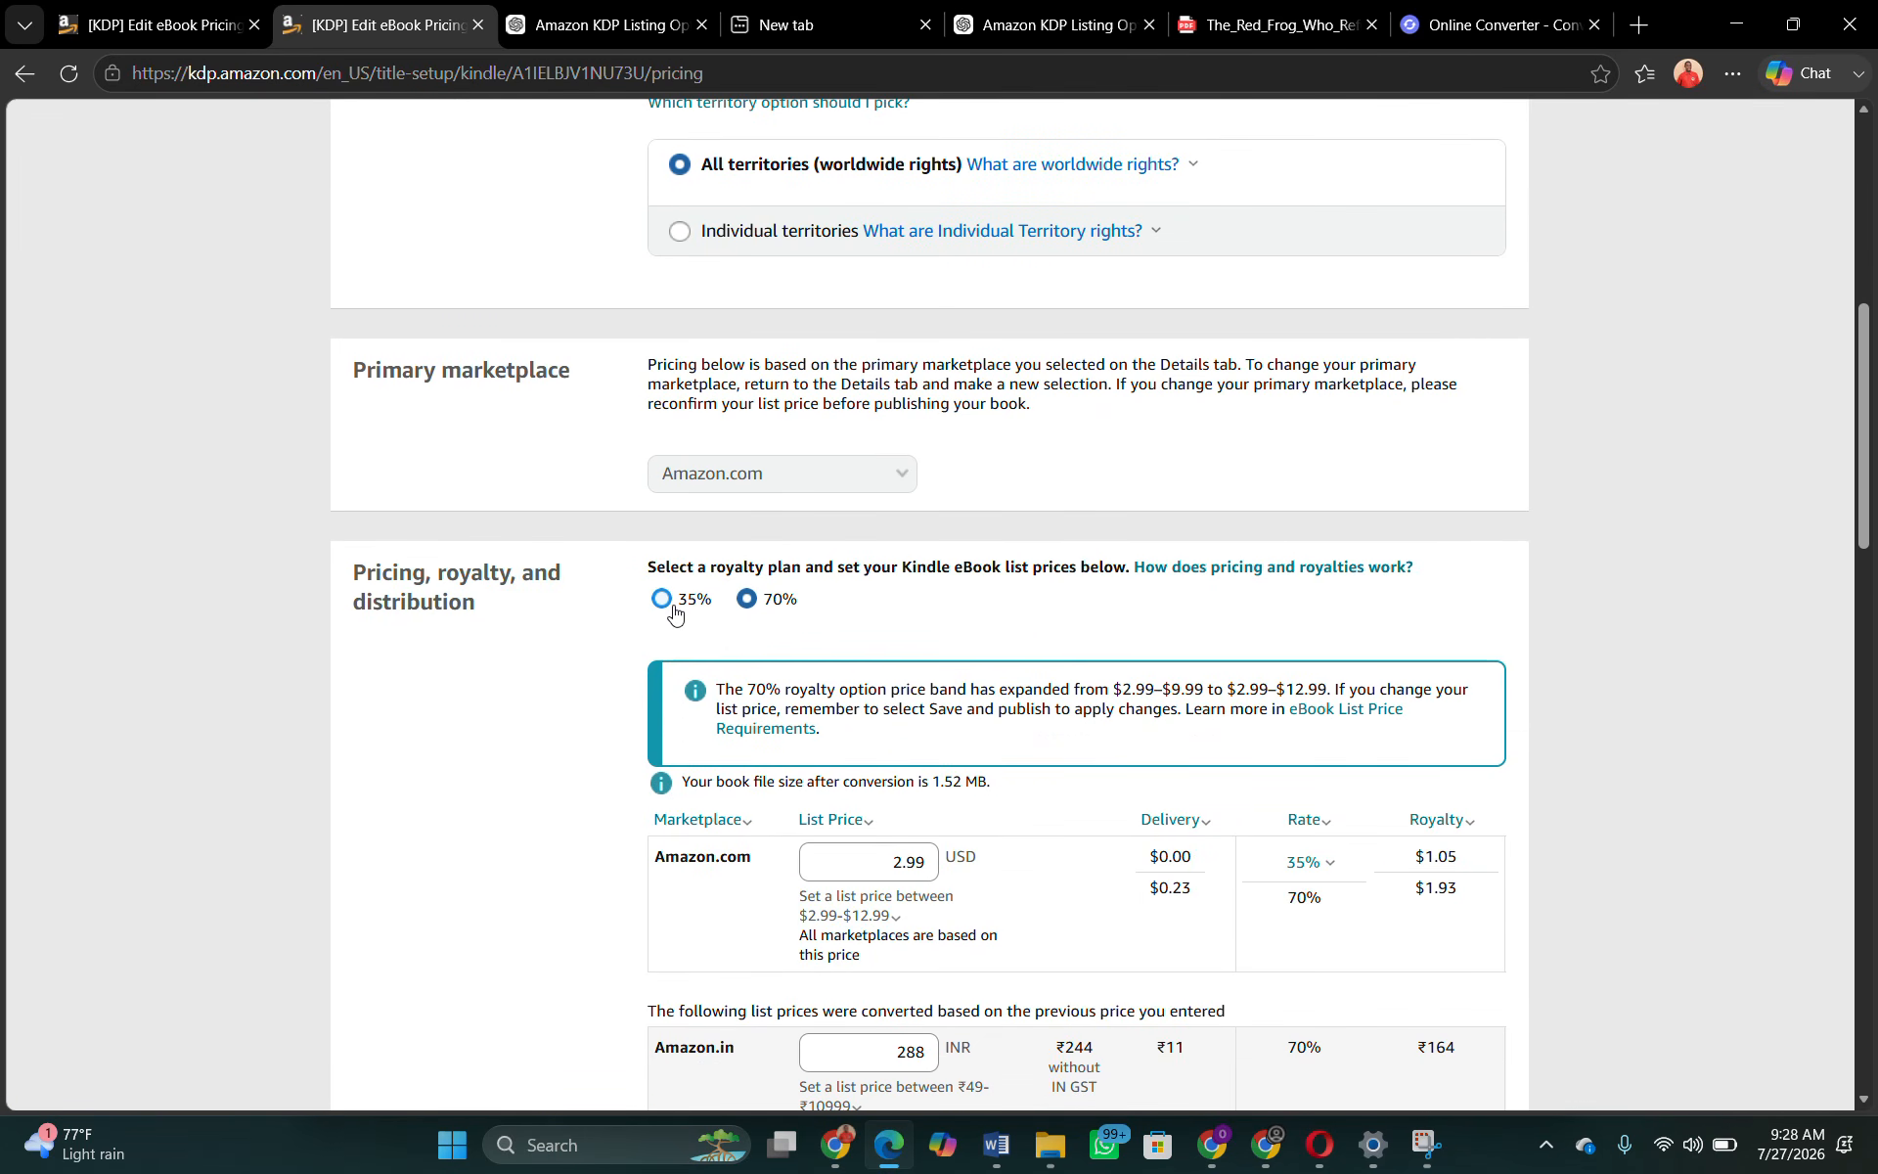
{"action": "left_click", "coordinate": [674, 613]}
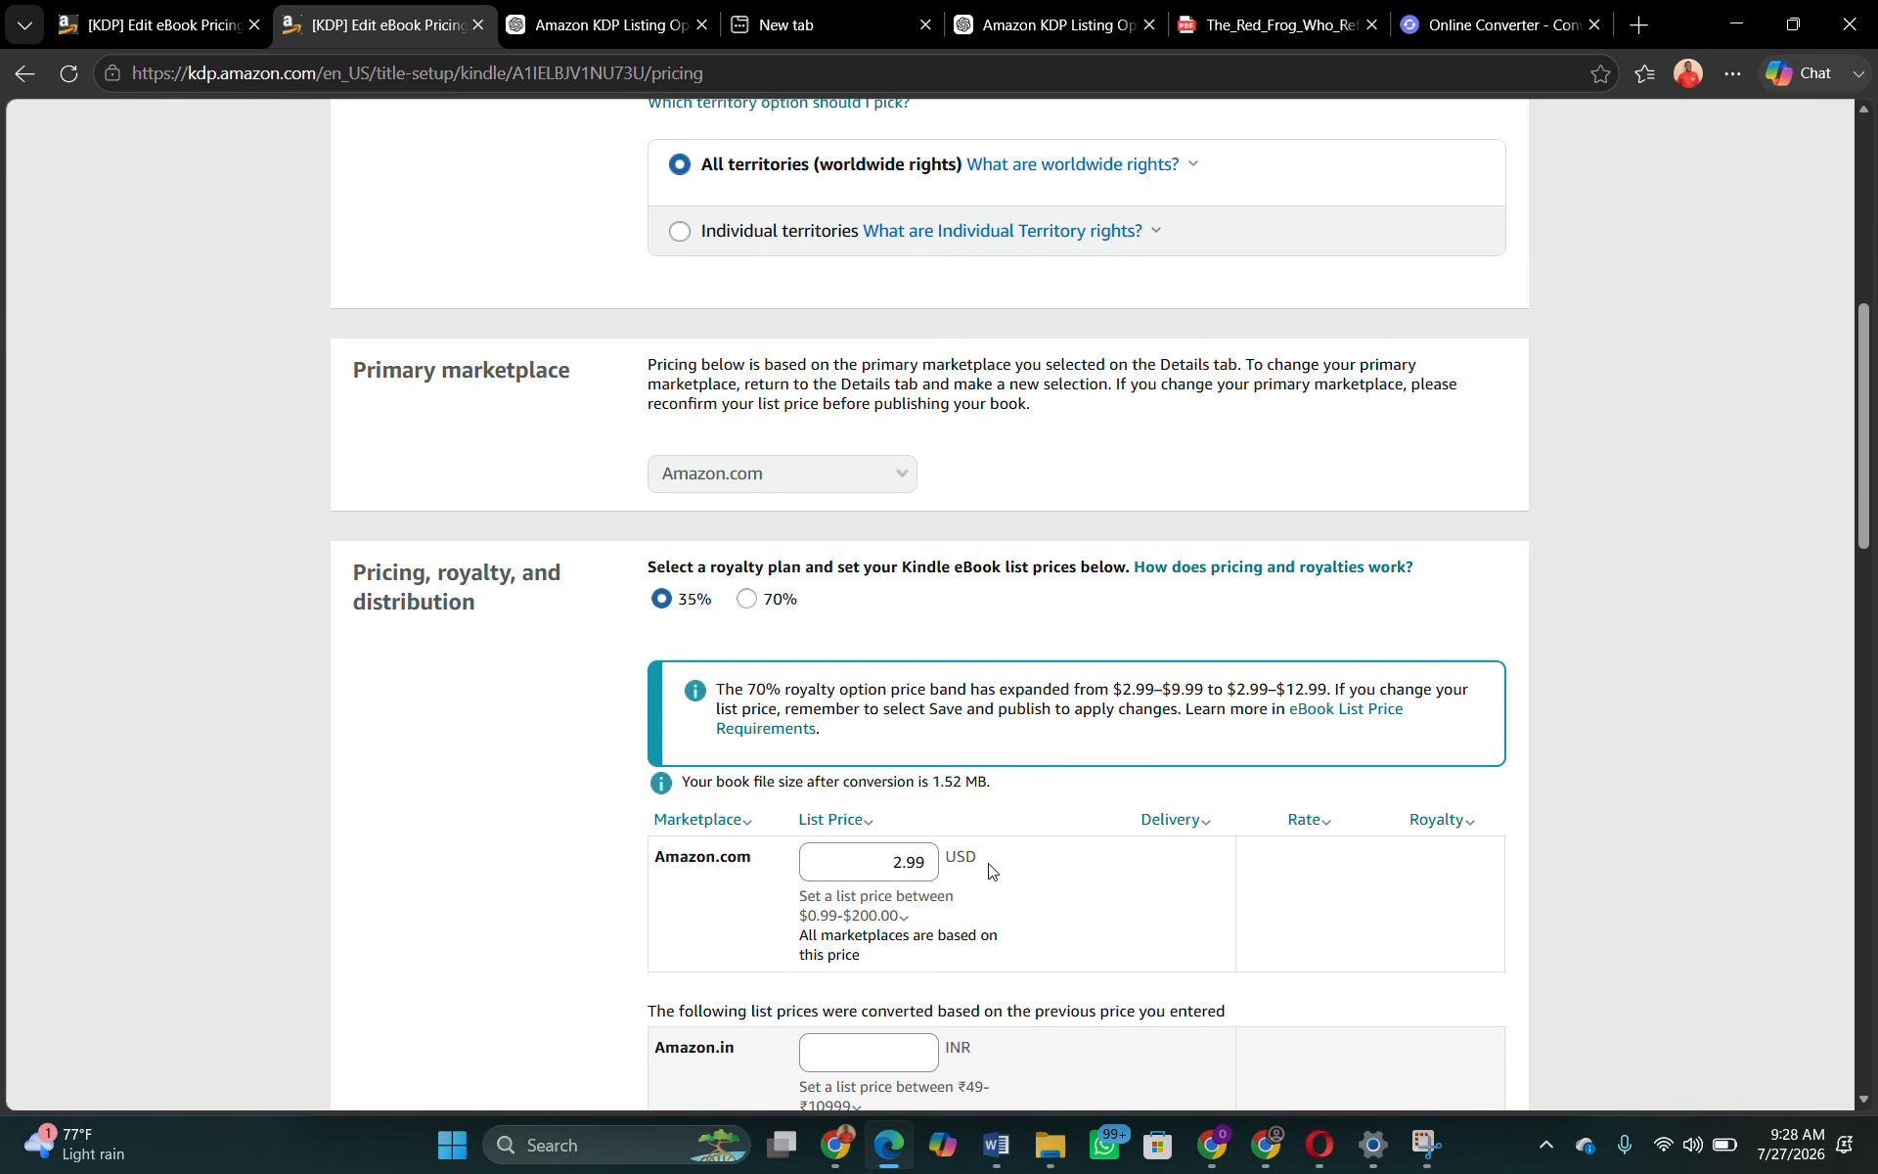
{"action": "left_click", "coordinate": [808, 919]}
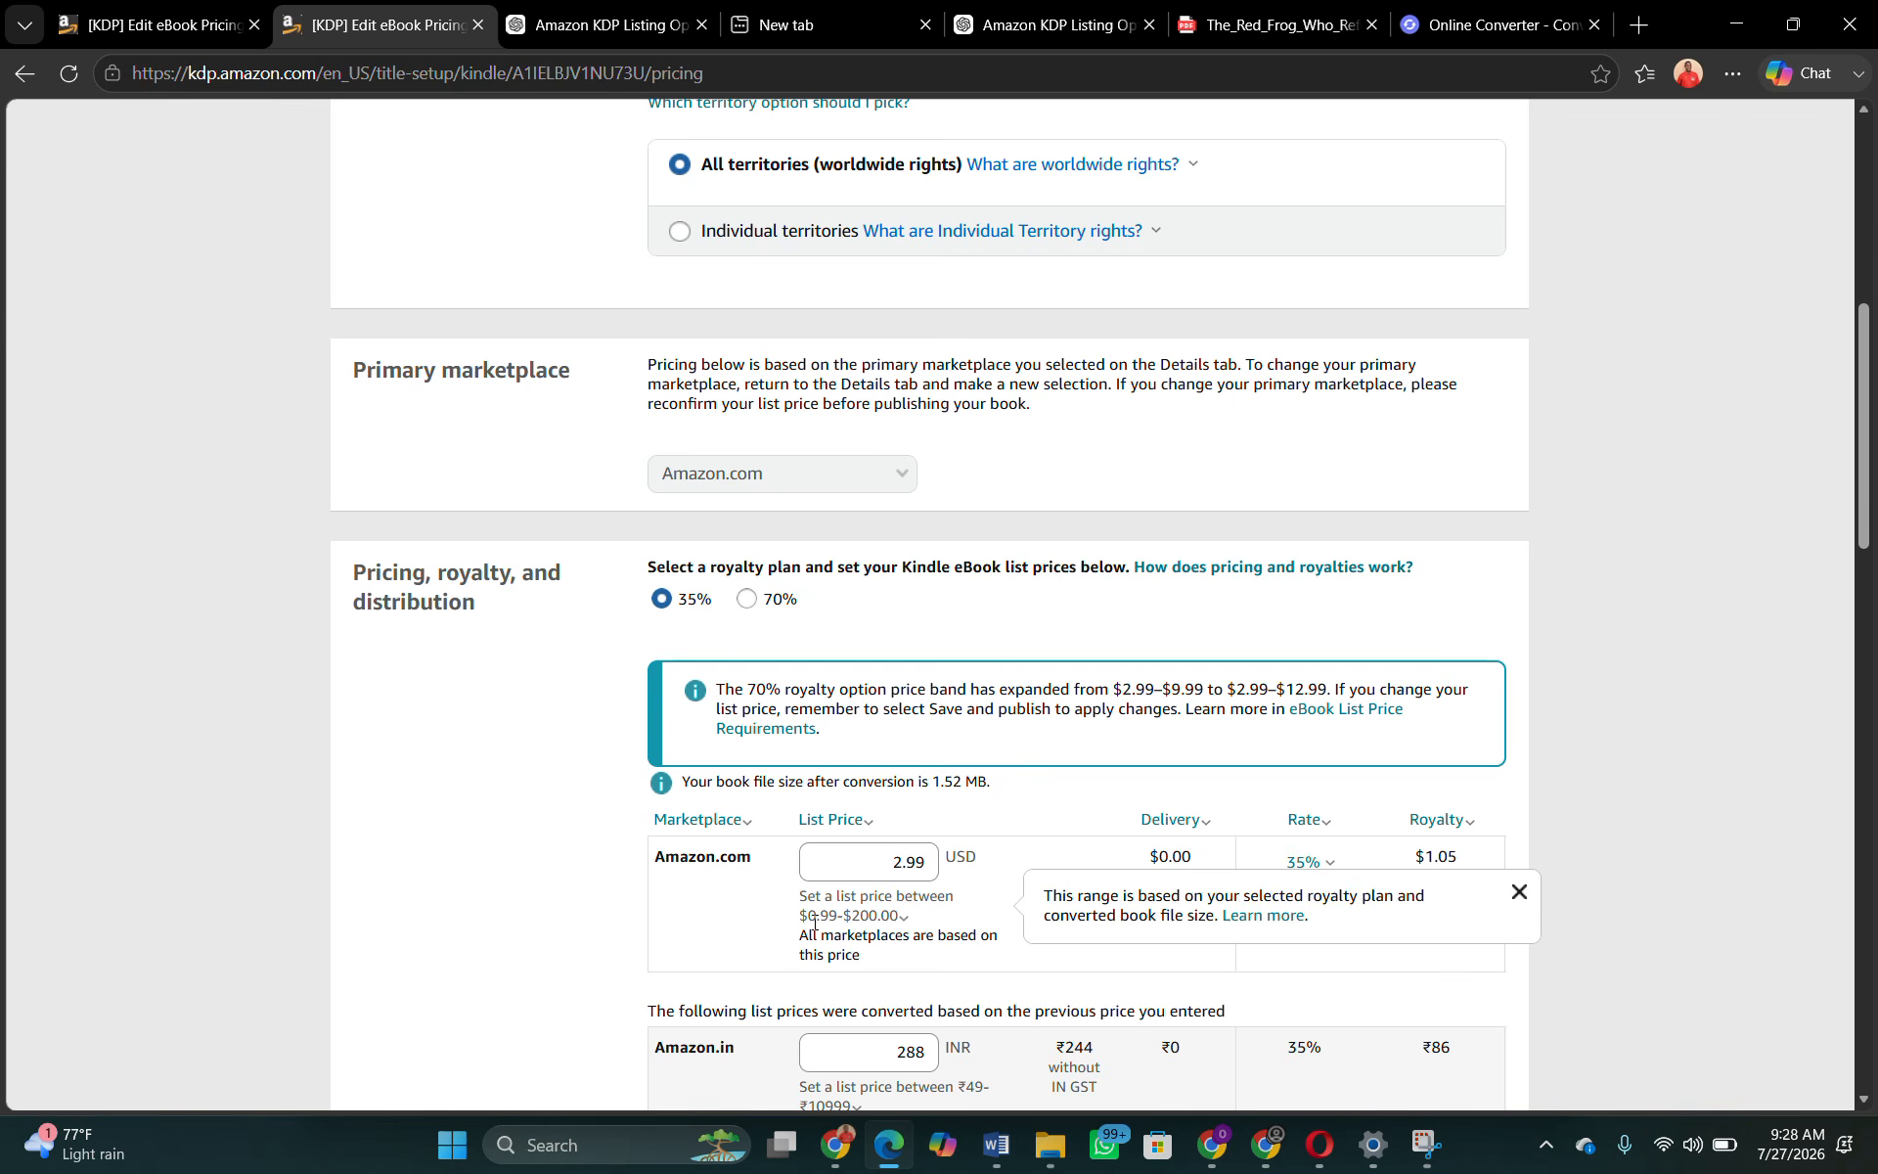
{"action": "left_click_drag", "start_coordinate": [810, 917], "coordinate": [838, 912]}
{"action": "key", "text": "ctrl+c"}
{"action": "left_click", "coordinate": [886, 852]}
{"action": "left_click_drag", "start_coordinate": [886, 852], "coordinate": [990, 875]}
{"action": "key", "text": "ctrl+v"}
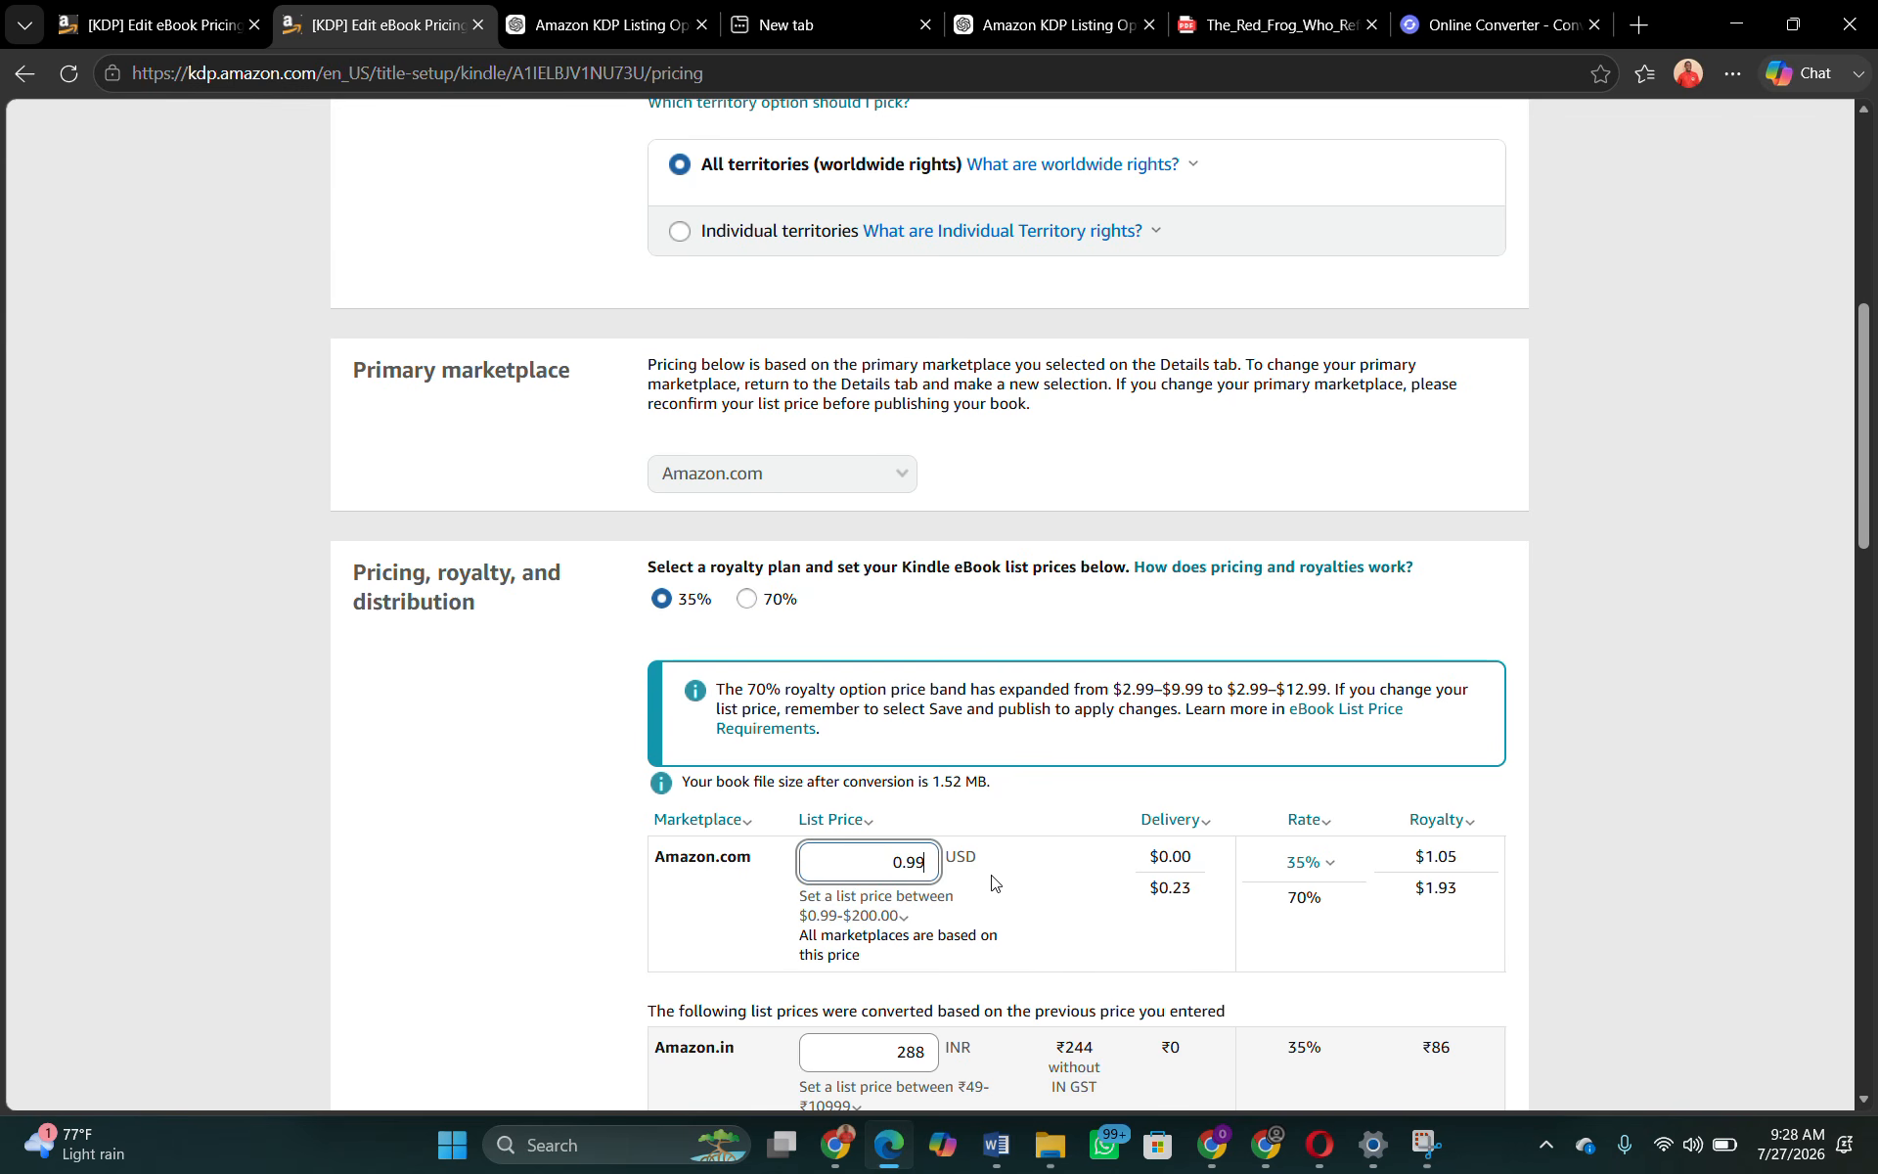
Step: Save the pricing of The Child Who Collected Smiles eBook as a draft
{"action": "scroll", "coordinate": [991, 880], "scroll_direction": "down", "scroll_amount": 4}
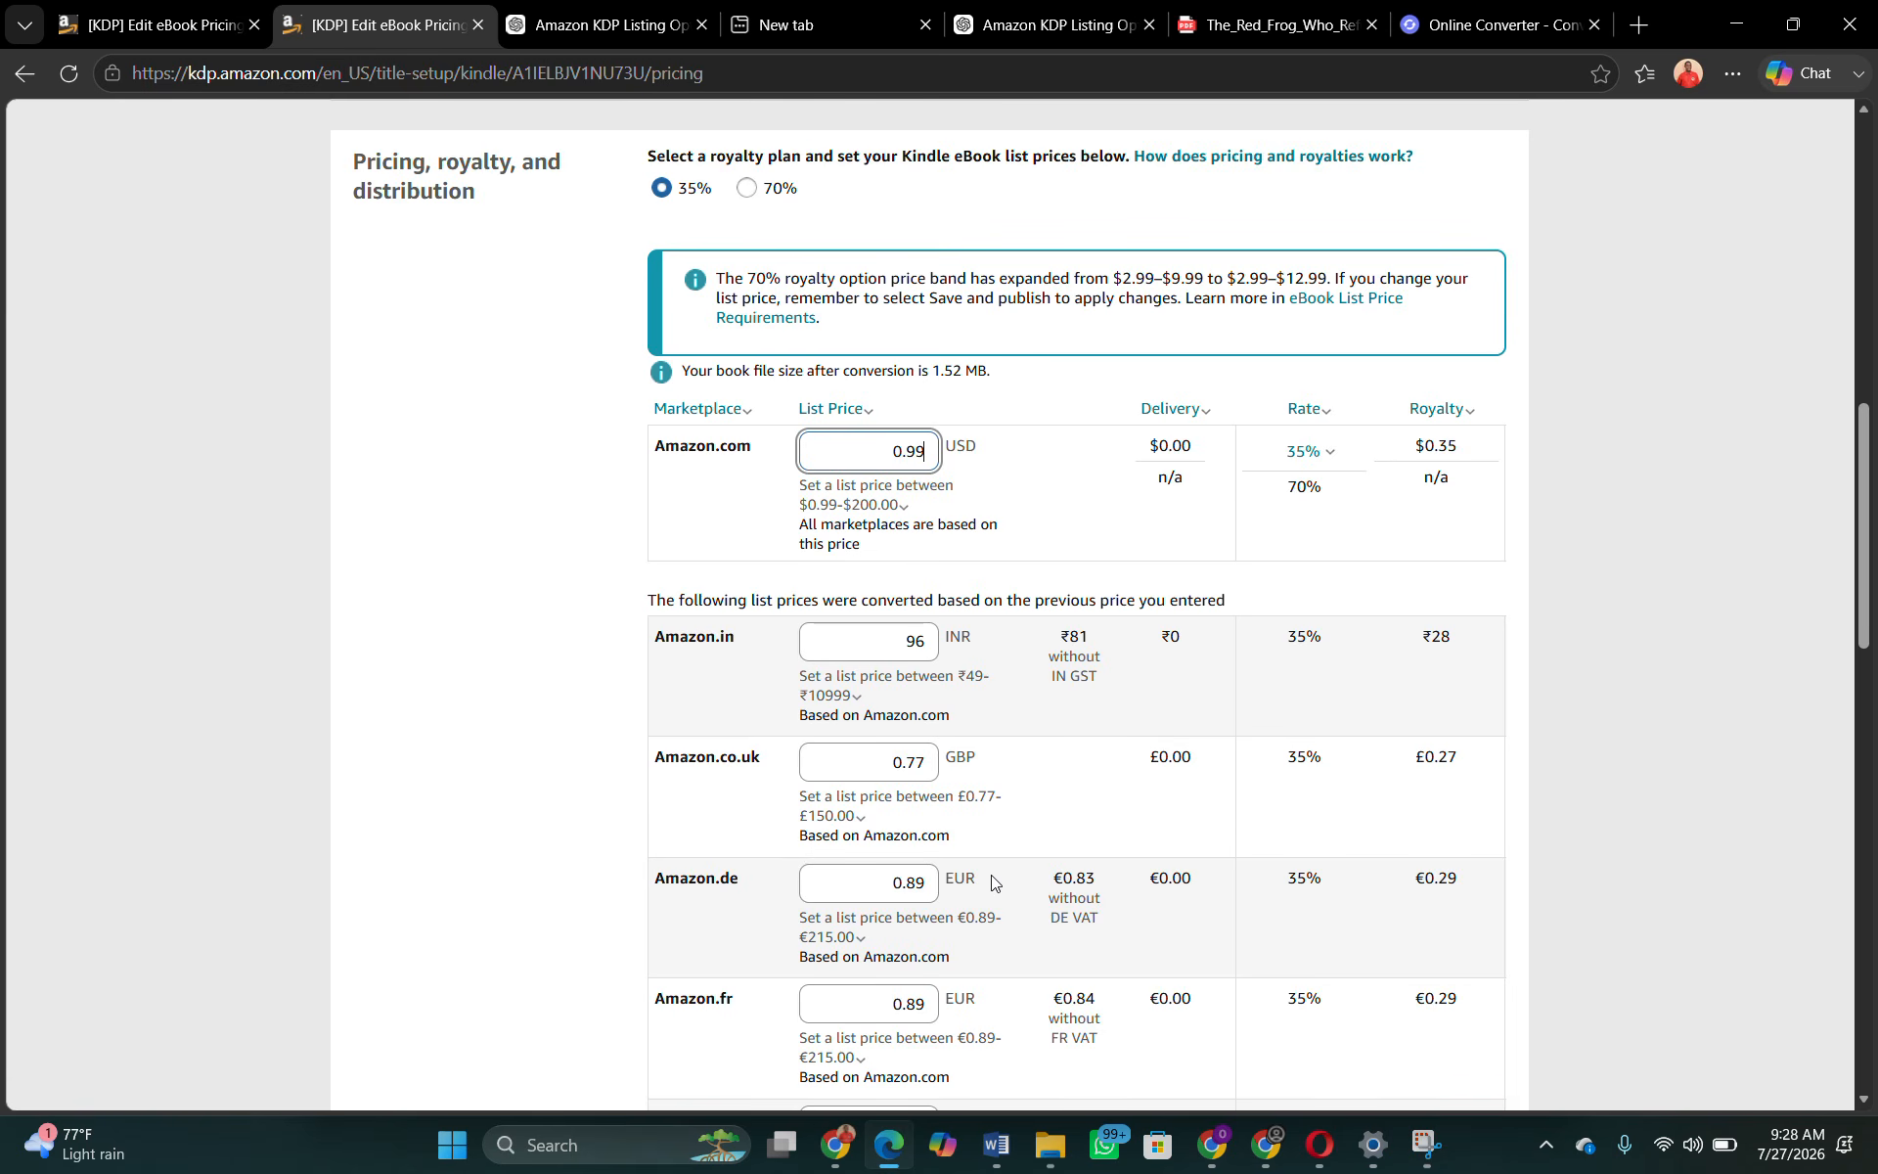
{"action": "scroll", "coordinate": [990, 880], "scroll_direction": "down", "scroll_amount": 15}
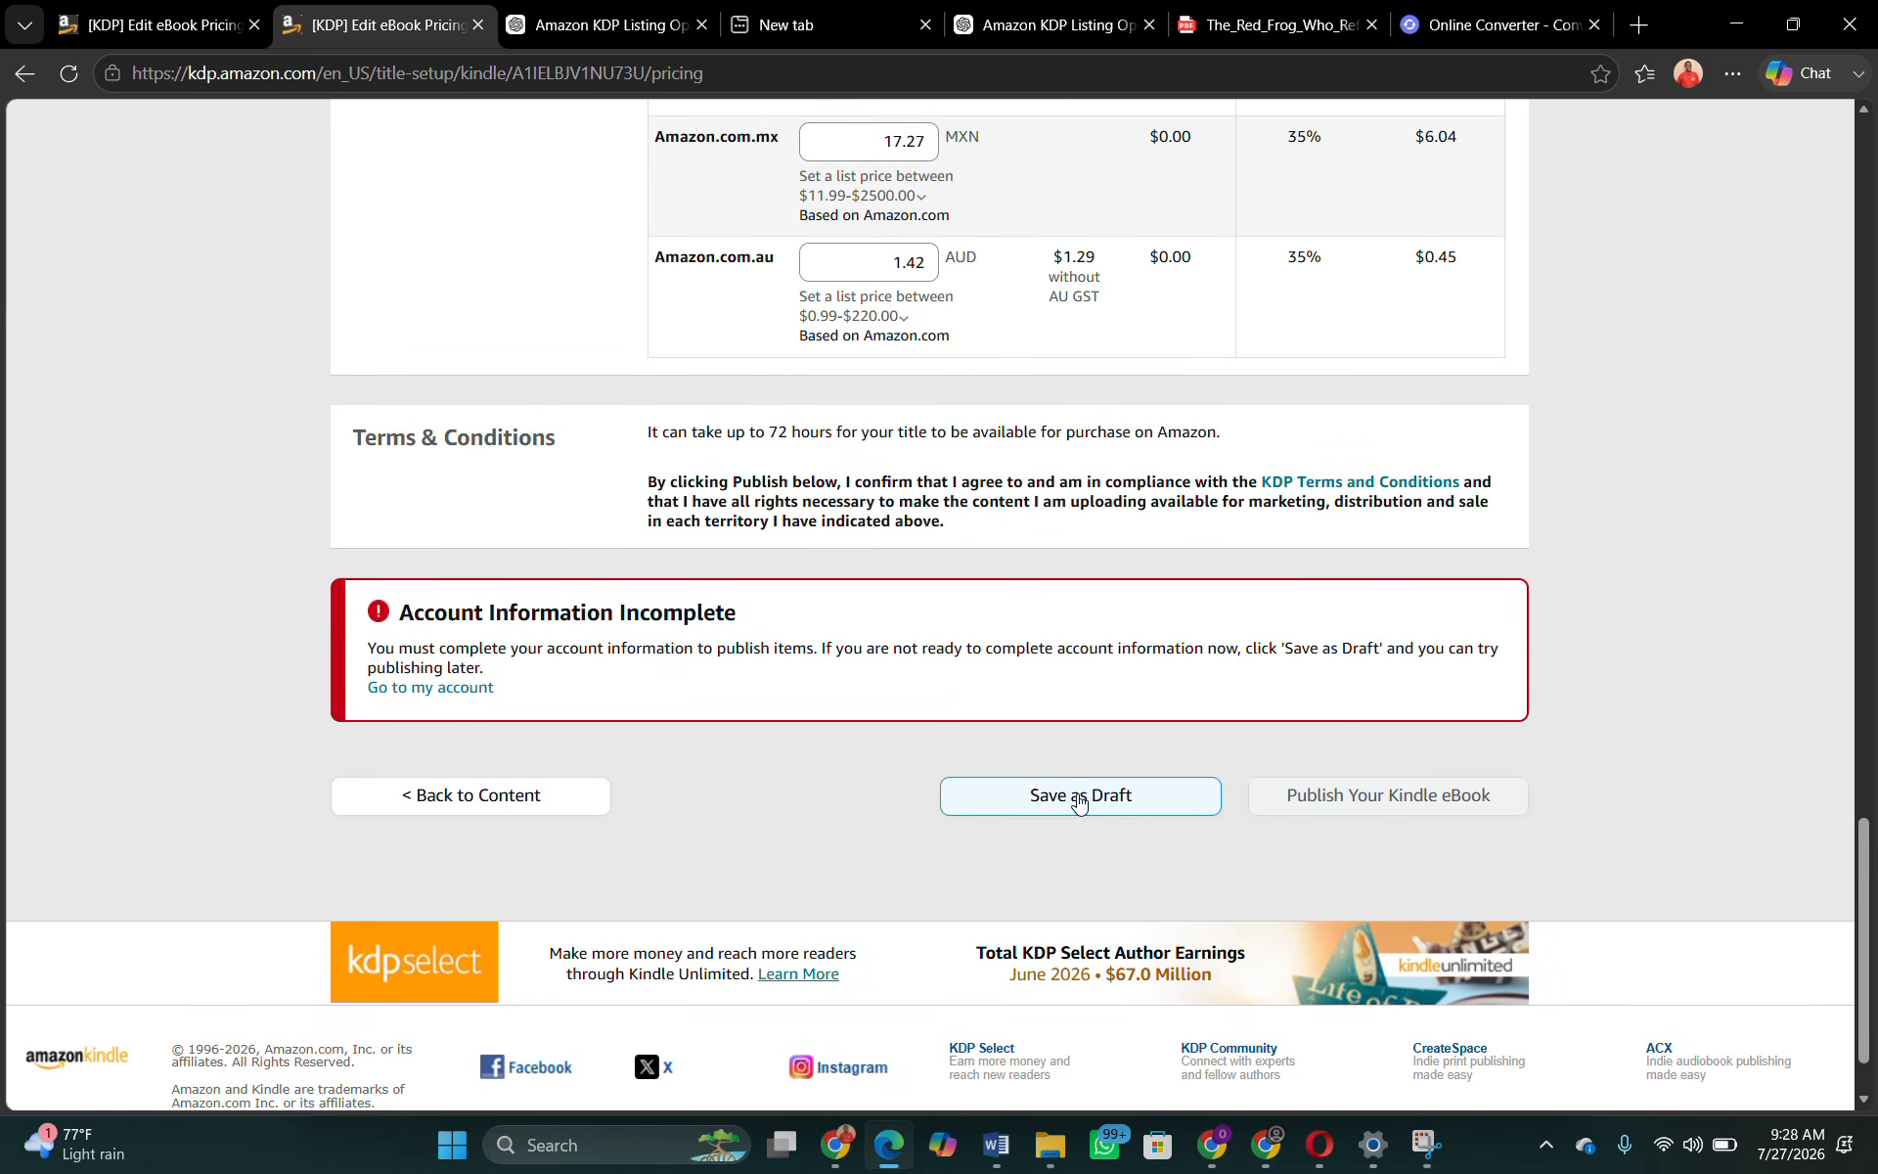
{"action": "left_click", "coordinate": [1077, 797]}
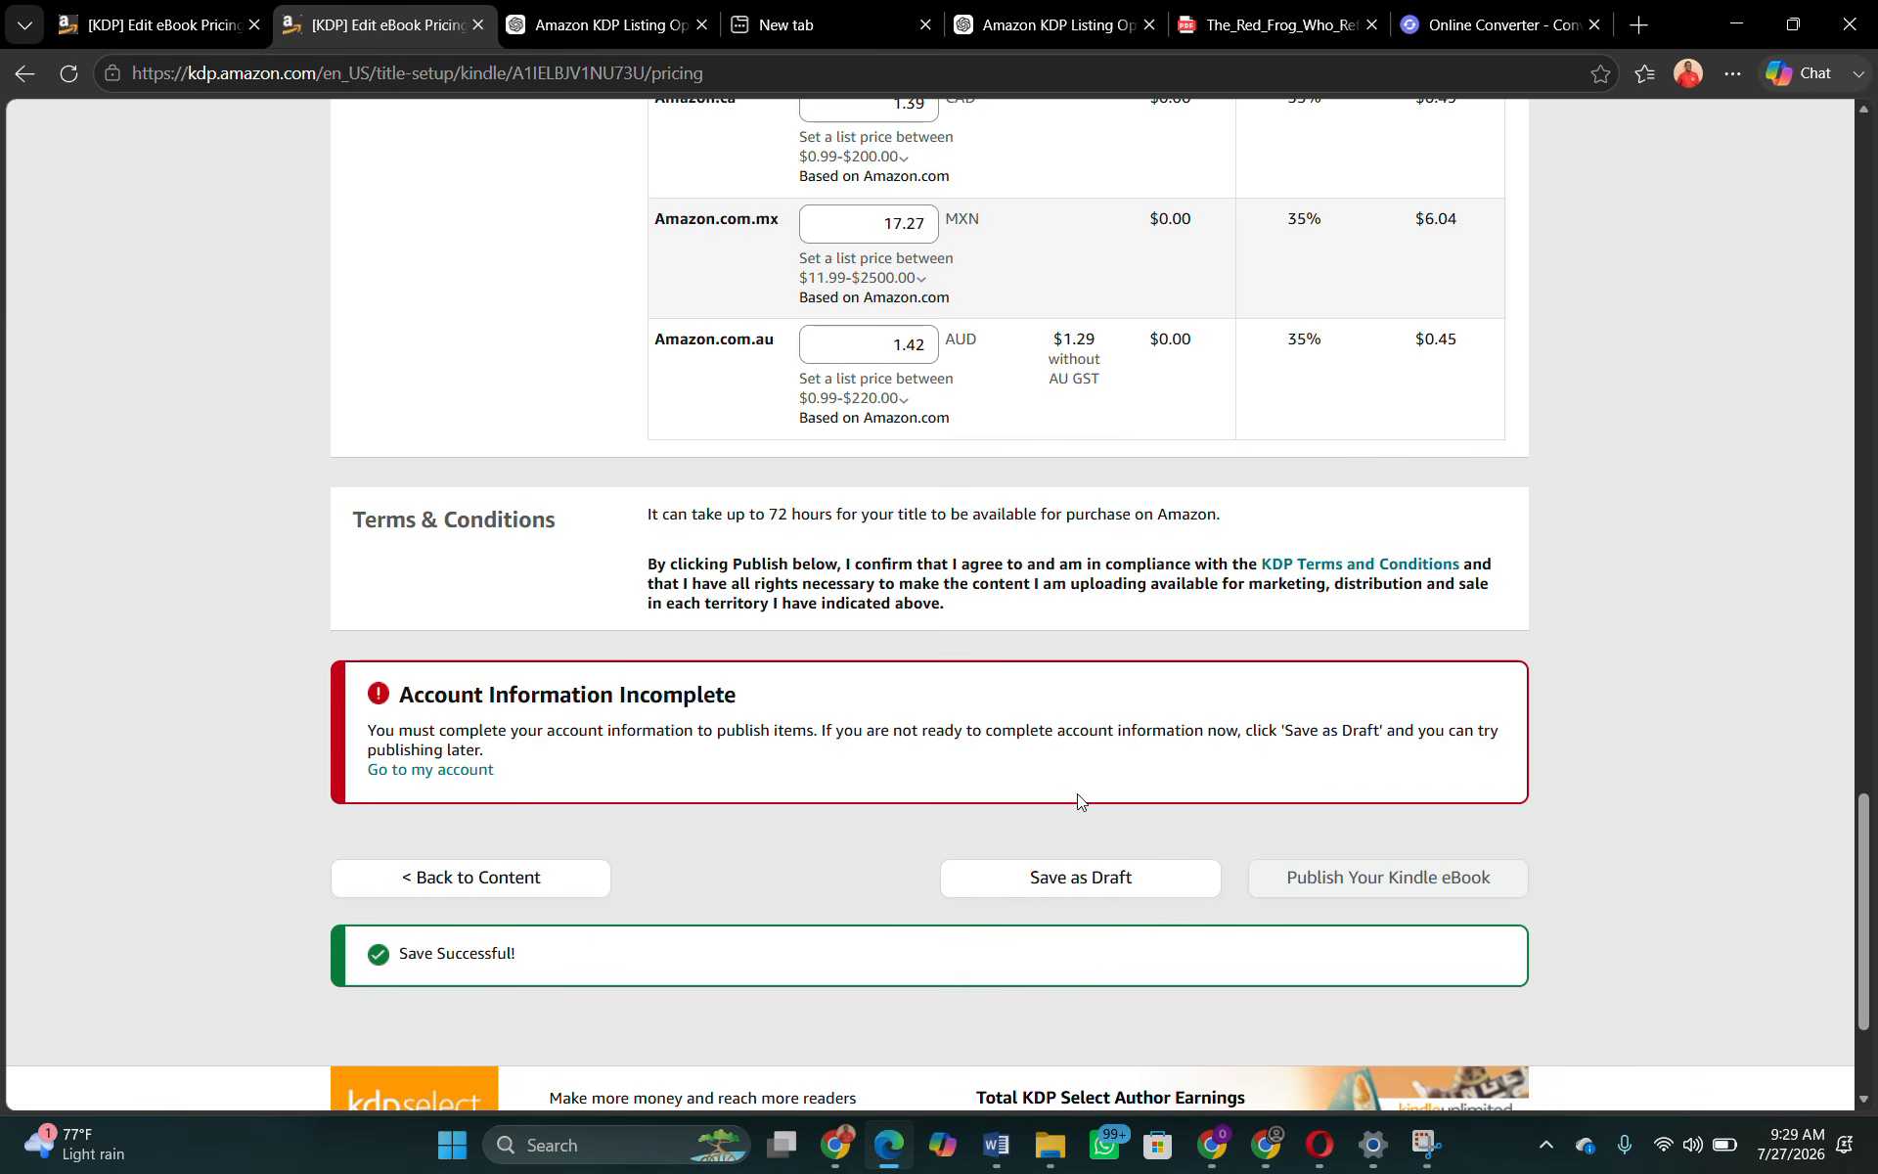
{"action": "scroll", "coordinate": [1056, 793], "scroll_direction": "up", "scroll_amount": 20}
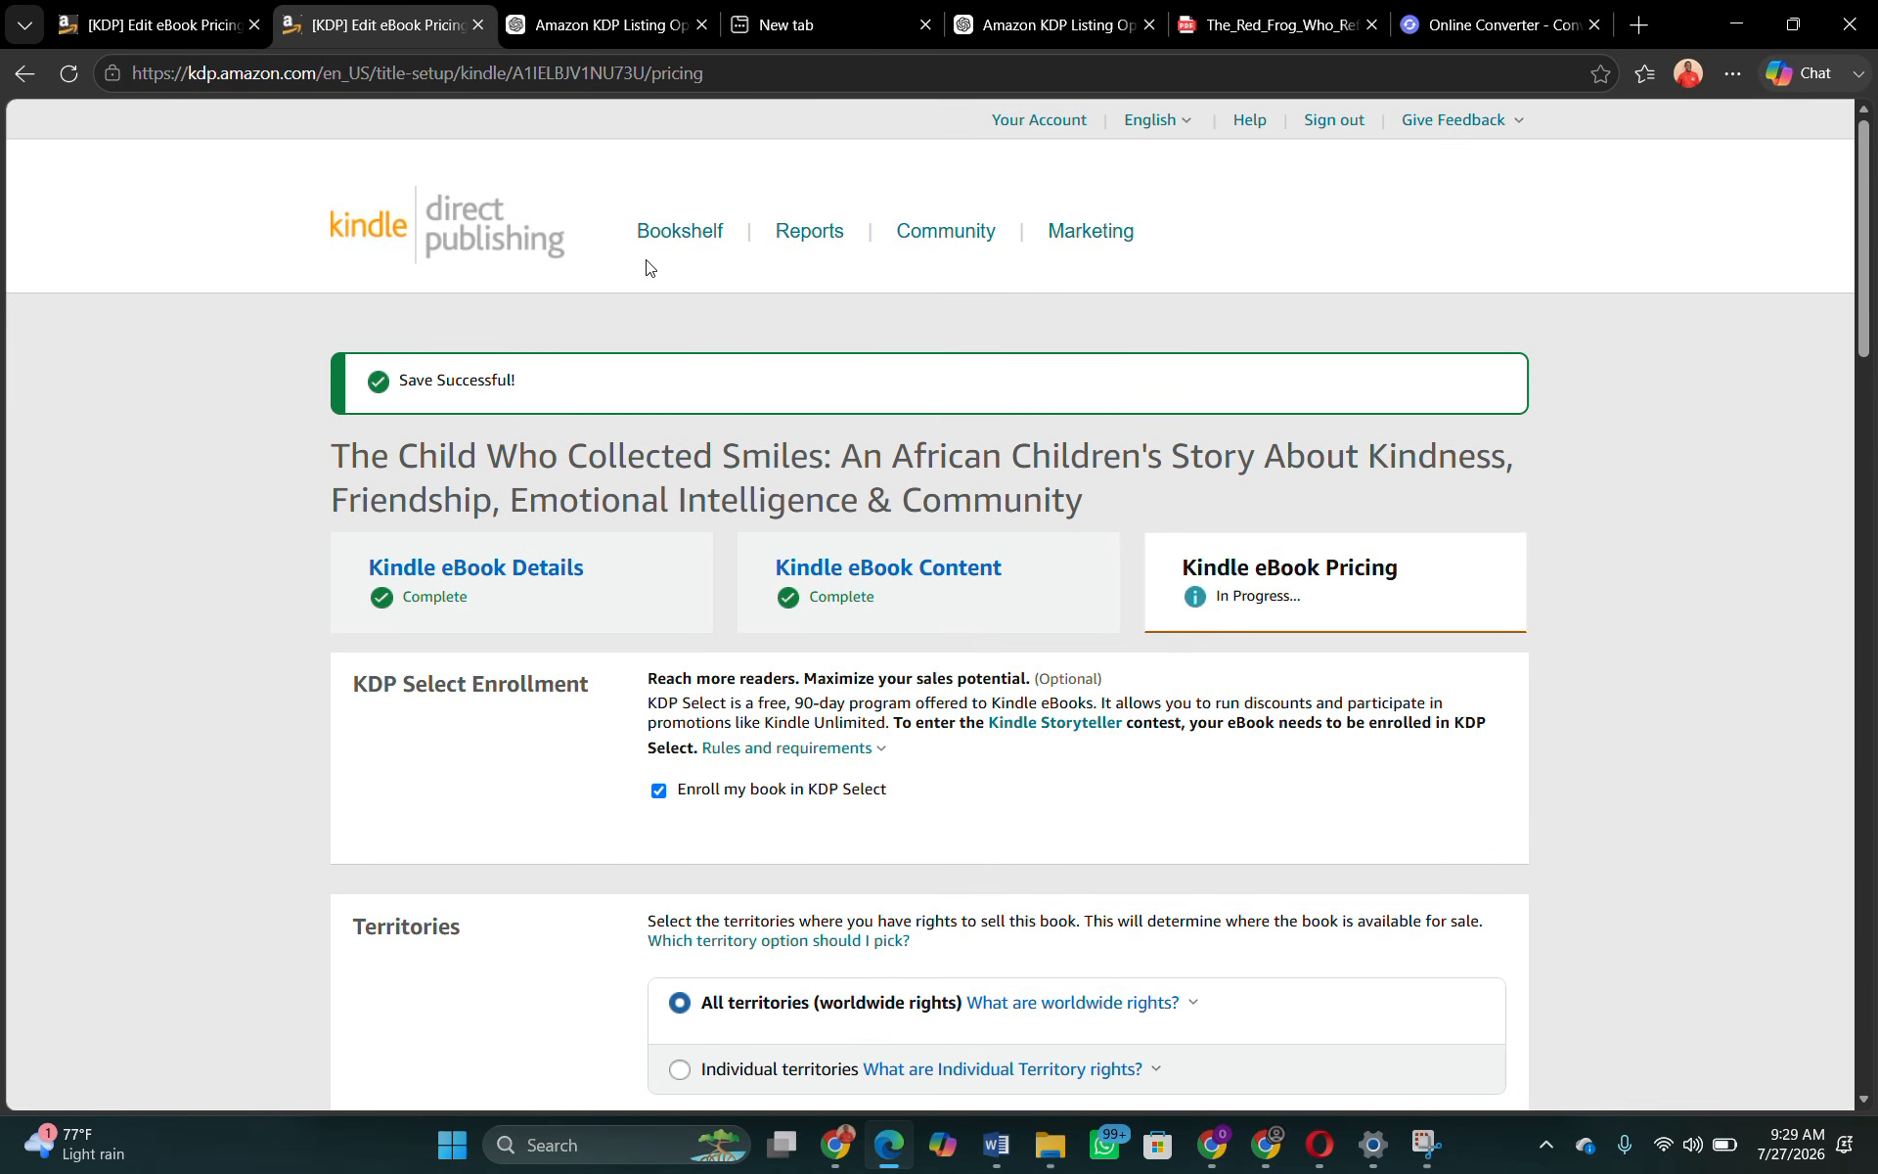
Step: Return to the pricing page of The Red Frog Who Refused to Fade and go from there to the Bookshelf
{"action": "left_click", "coordinate": [172, 23]}
{"action": "scroll", "coordinate": [938, 547], "scroll_direction": "up", "scroll_amount": 1}
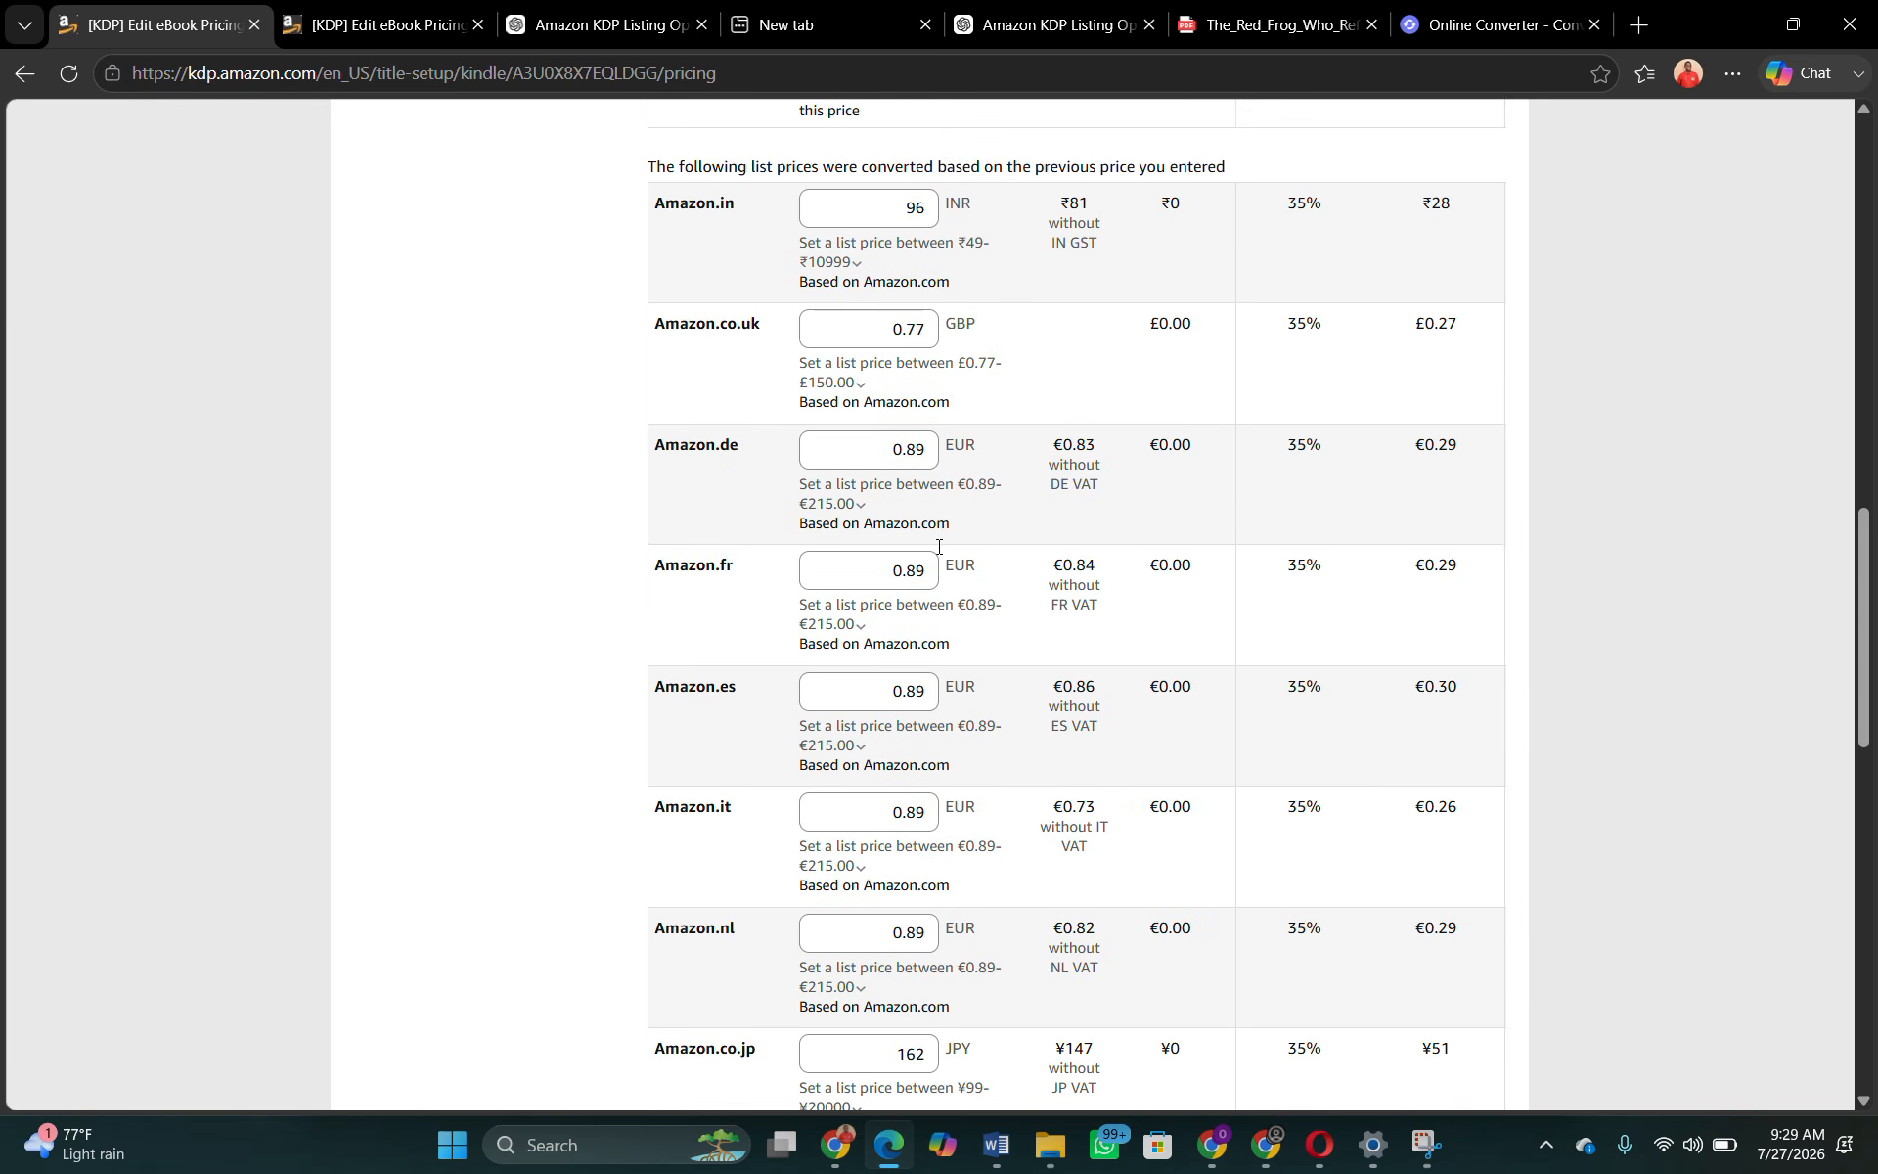
{"action": "scroll", "coordinate": [939, 547], "scroll_direction": "up", "scroll_amount": 15}
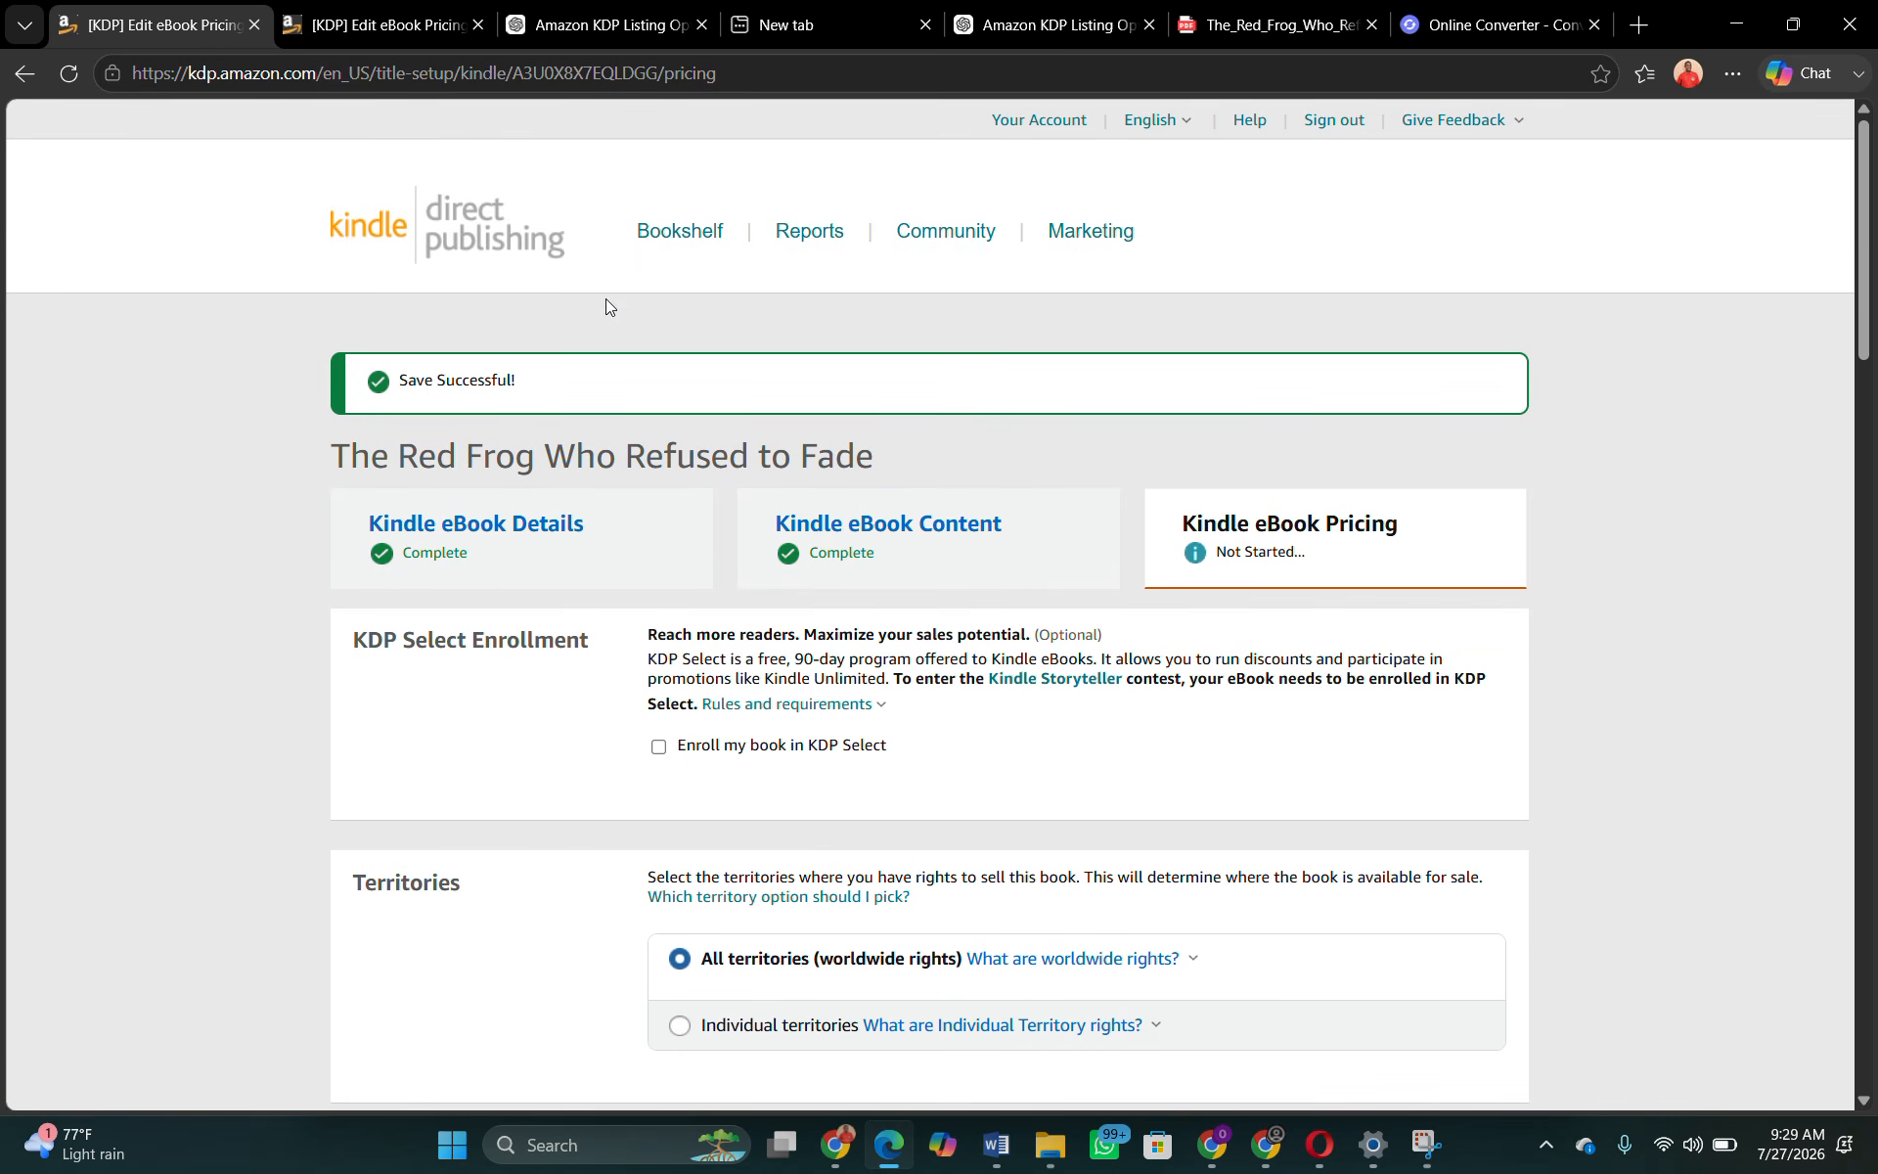
{"action": "left_click", "coordinate": [664, 241]}
Step: Review both titles' listings on the Bookshelf and read the Draft status explanation for The Child Who Collected Smiles paperback
{"action": "scroll", "coordinate": [716, 556], "scroll_direction": "down", "scroll_amount": 2}
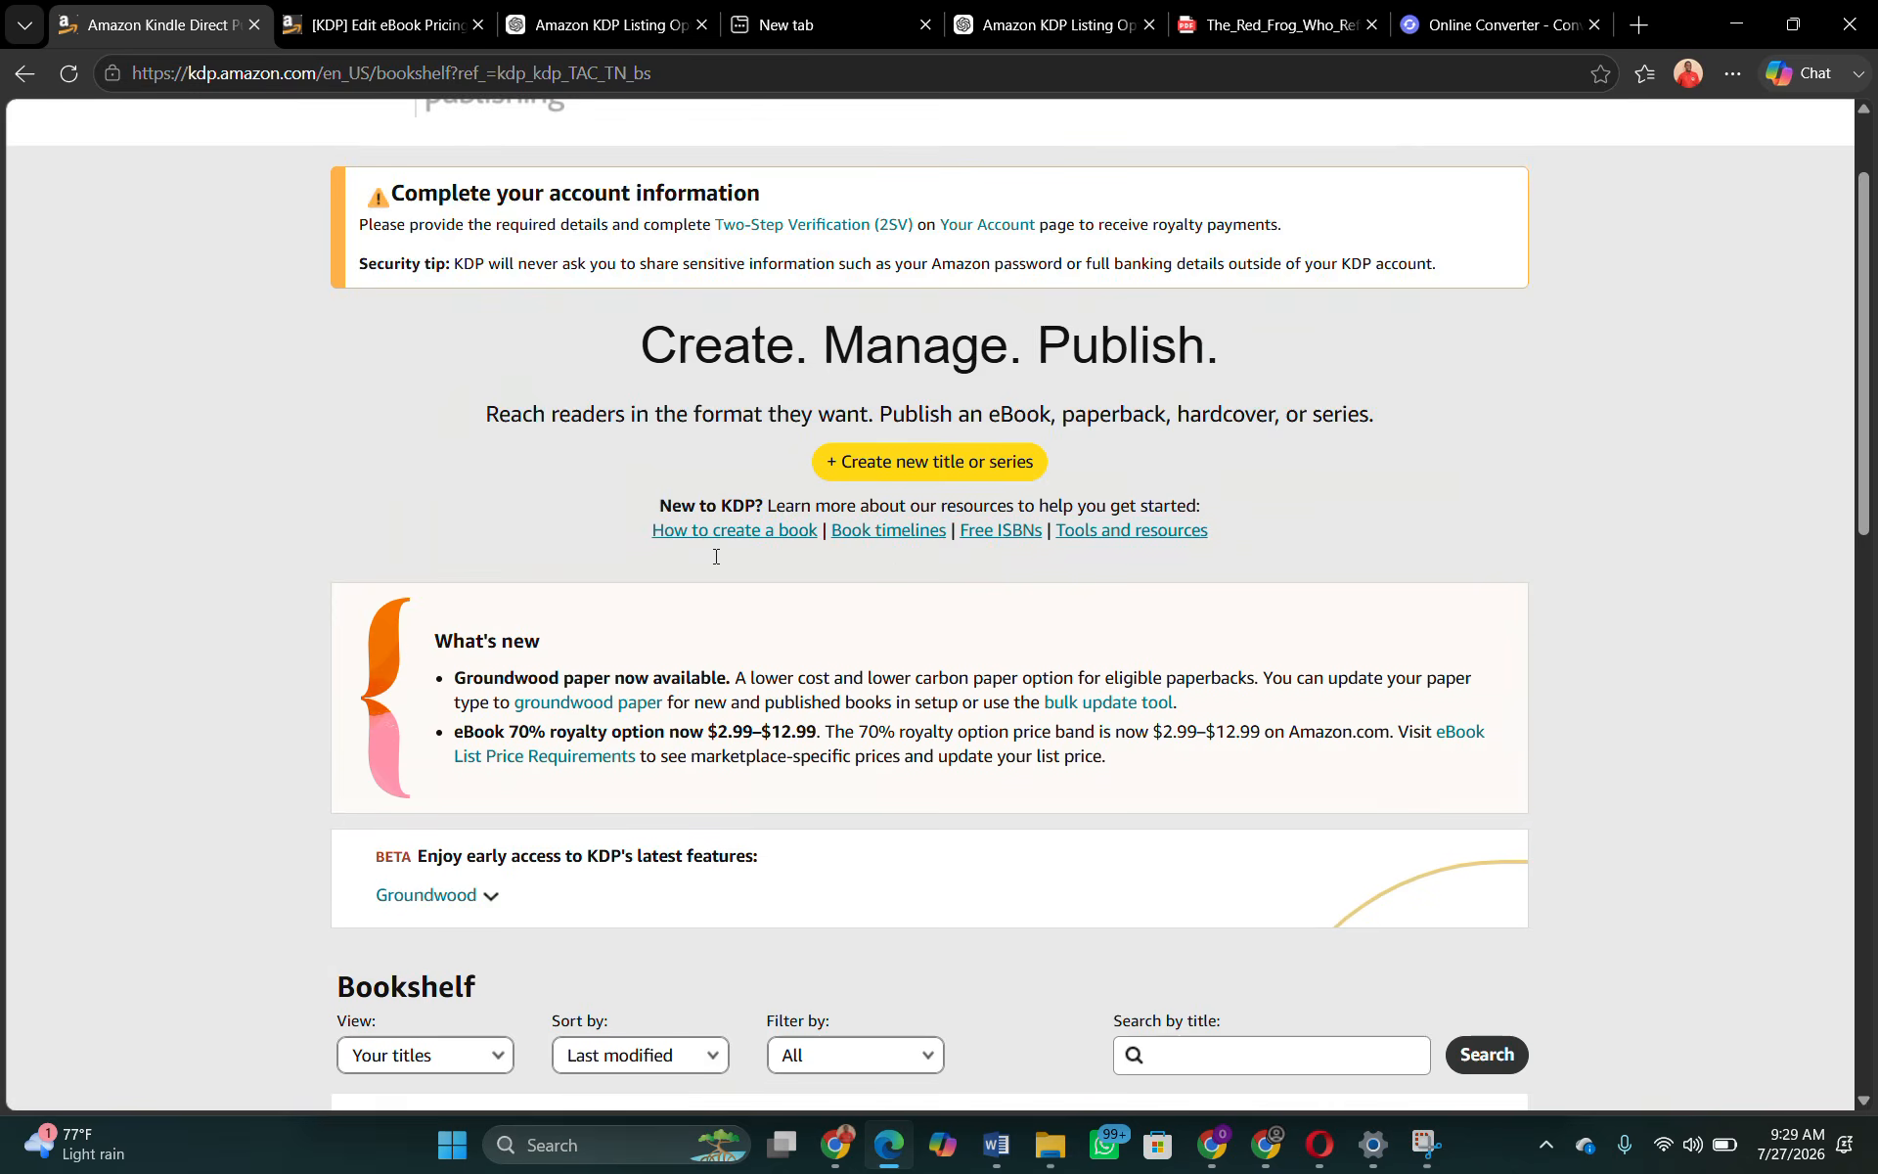
{"action": "scroll", "coordinate": [716, 556], "scroll_direction": "down", "scroll_amount": 10}
{"action": "scroll", "coordinate": [714, 558], "scroll_direction": "up", "scroll_amount": 1}
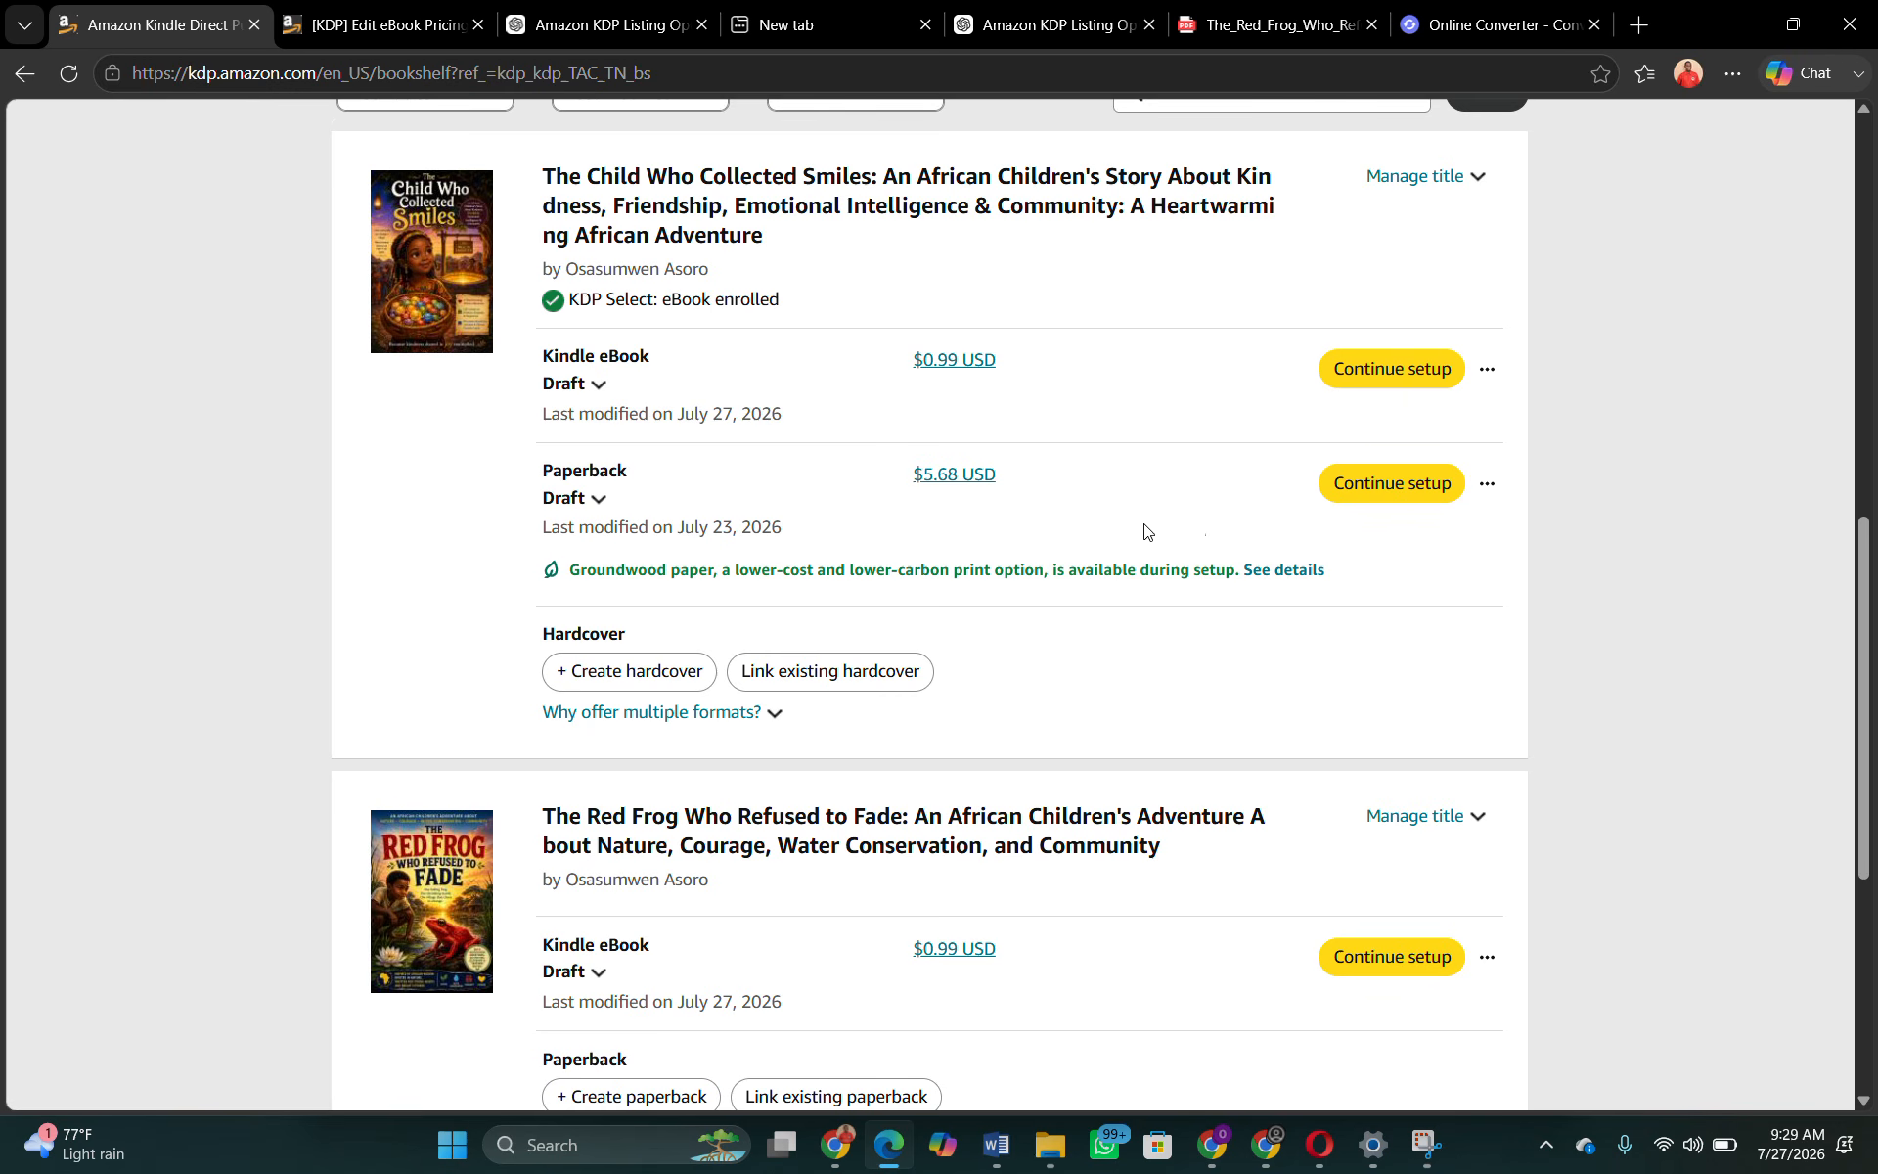
{"action": "left_click", "coordinate": [572, 498]}
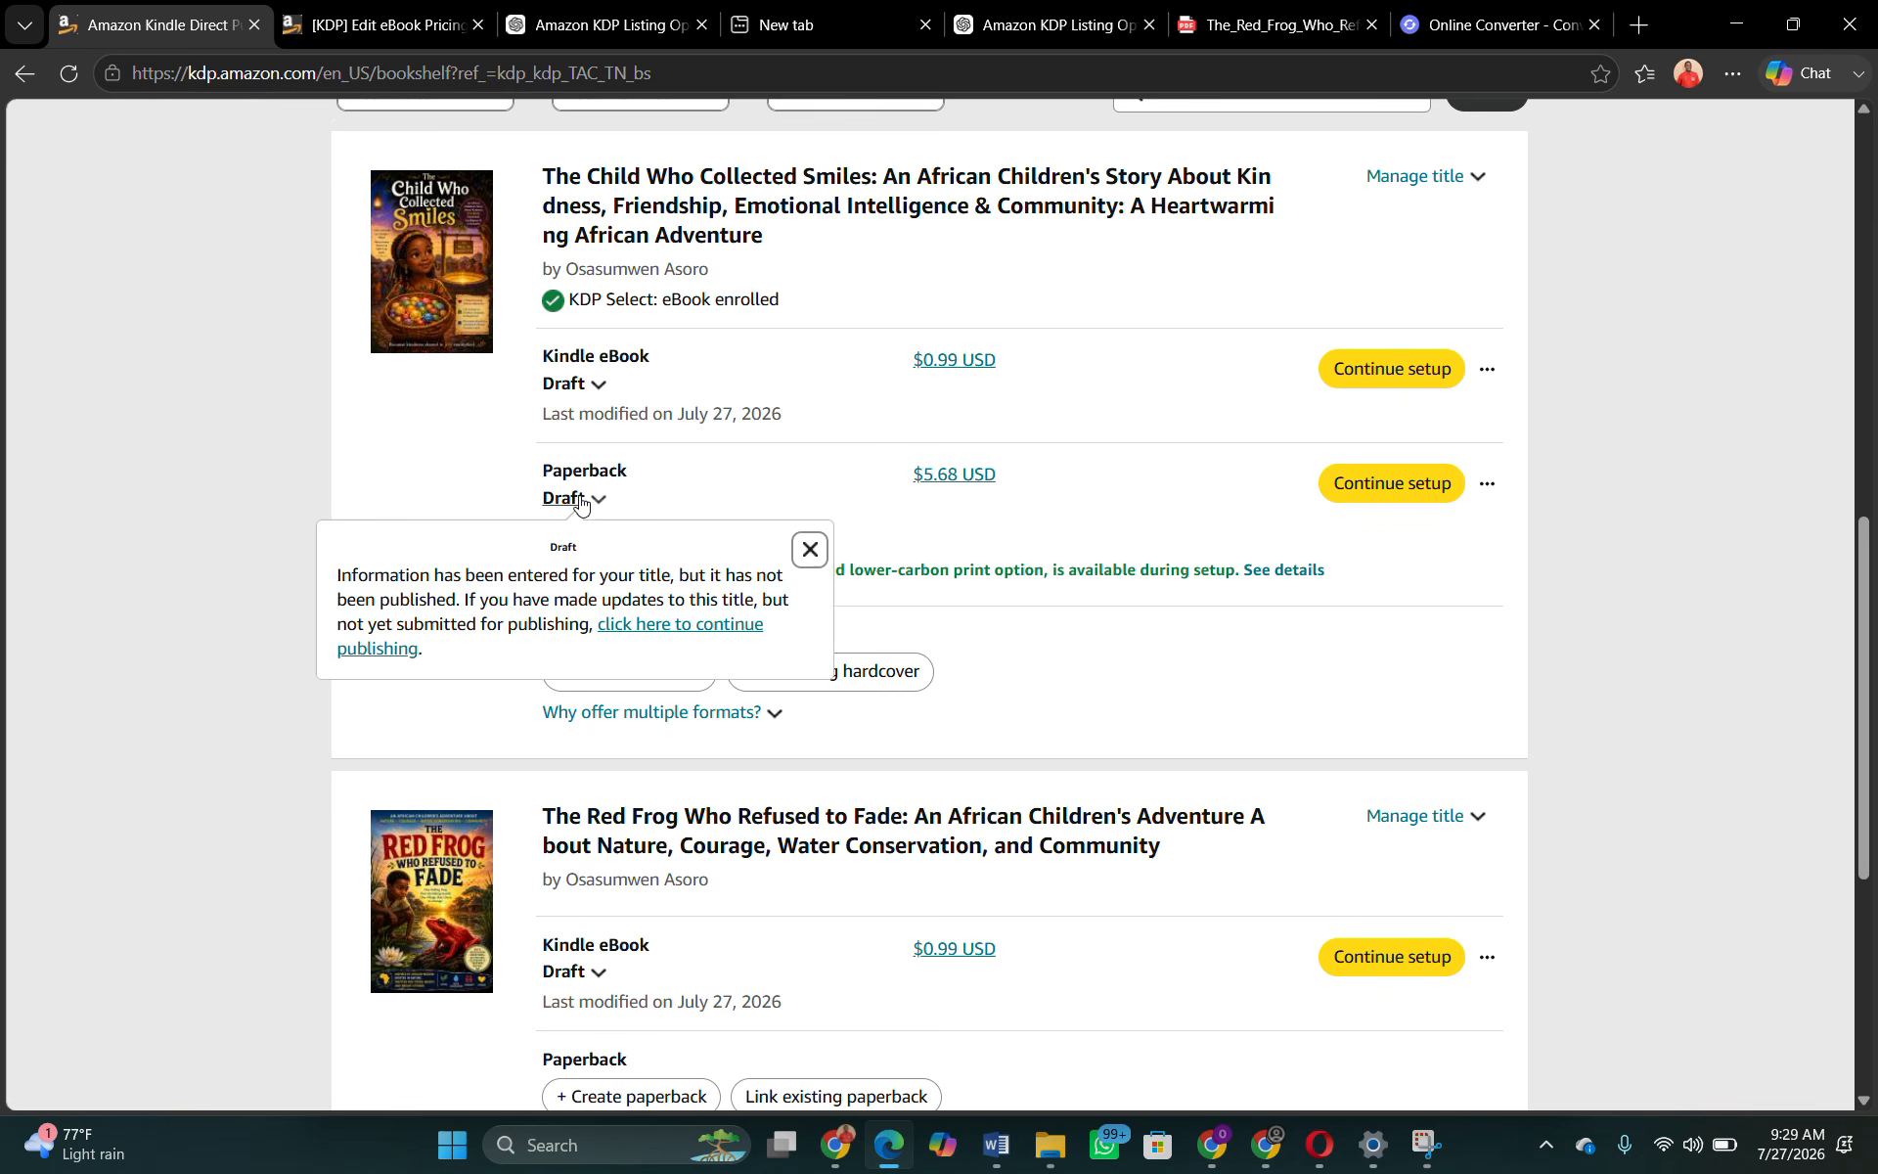
{"action": "left_click", "coordinate": [1027, 597]}
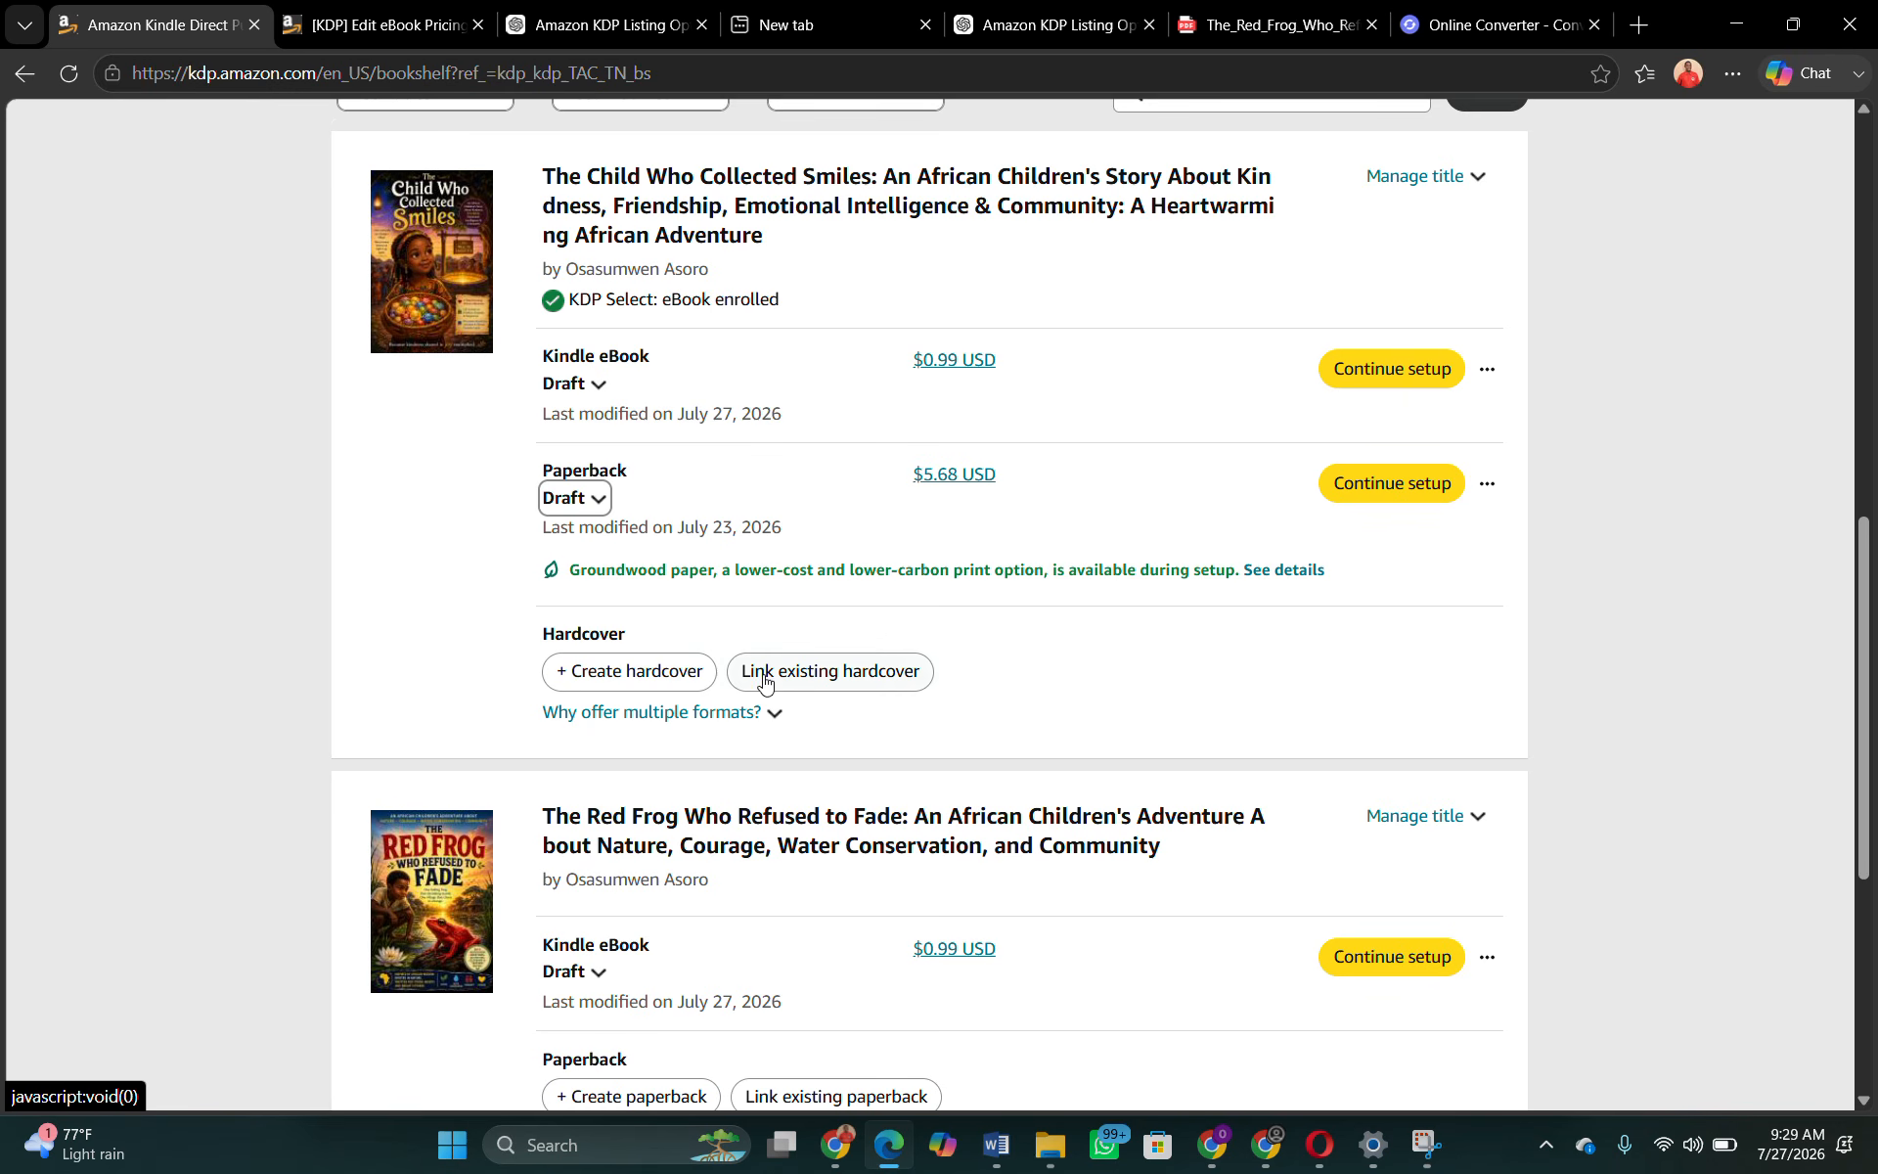
Step: Open the paperback setup of The Child Who Collected Smiles, save its details and return to the Bookshelf
{"action": "left_click", "coordinate": [1375, 481]}
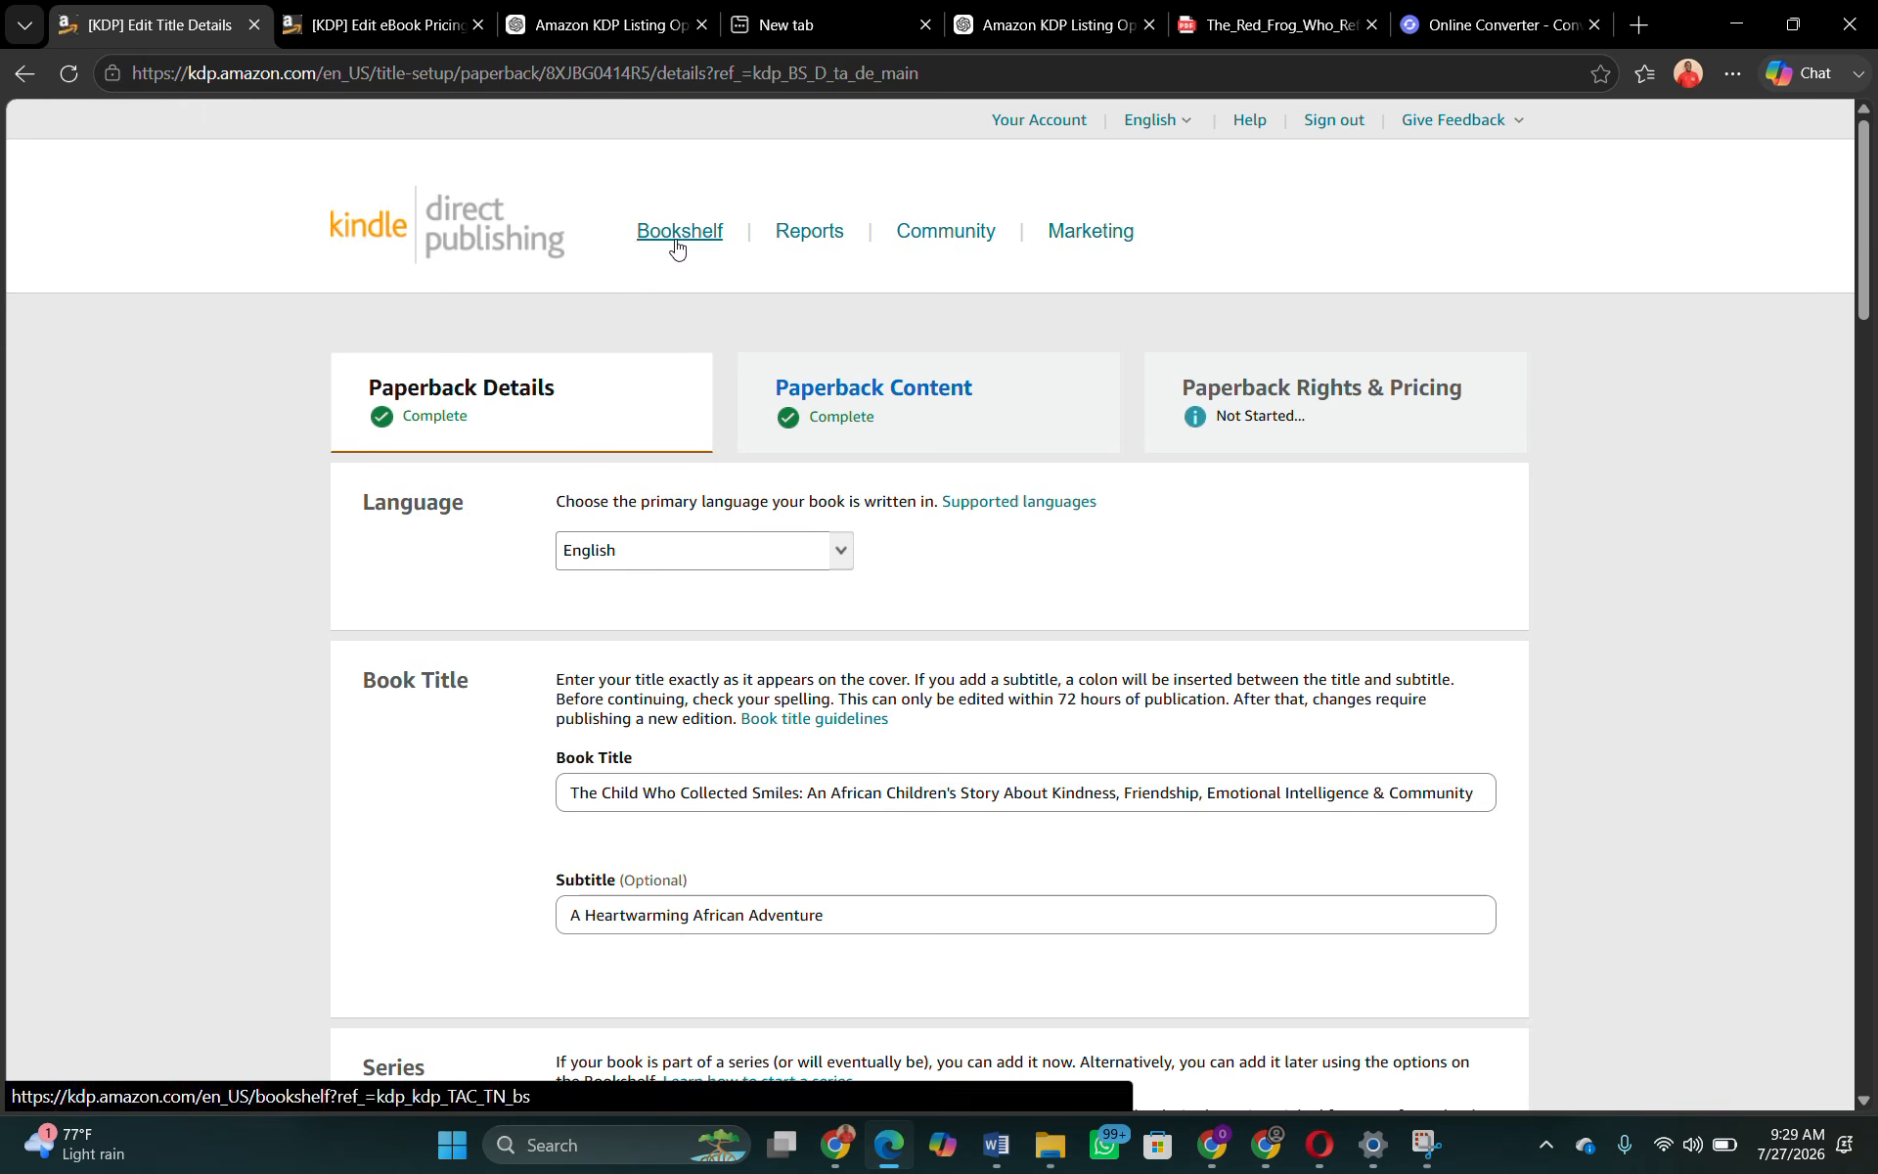
{"action": "left_click", "coordinate": [675, 234]}
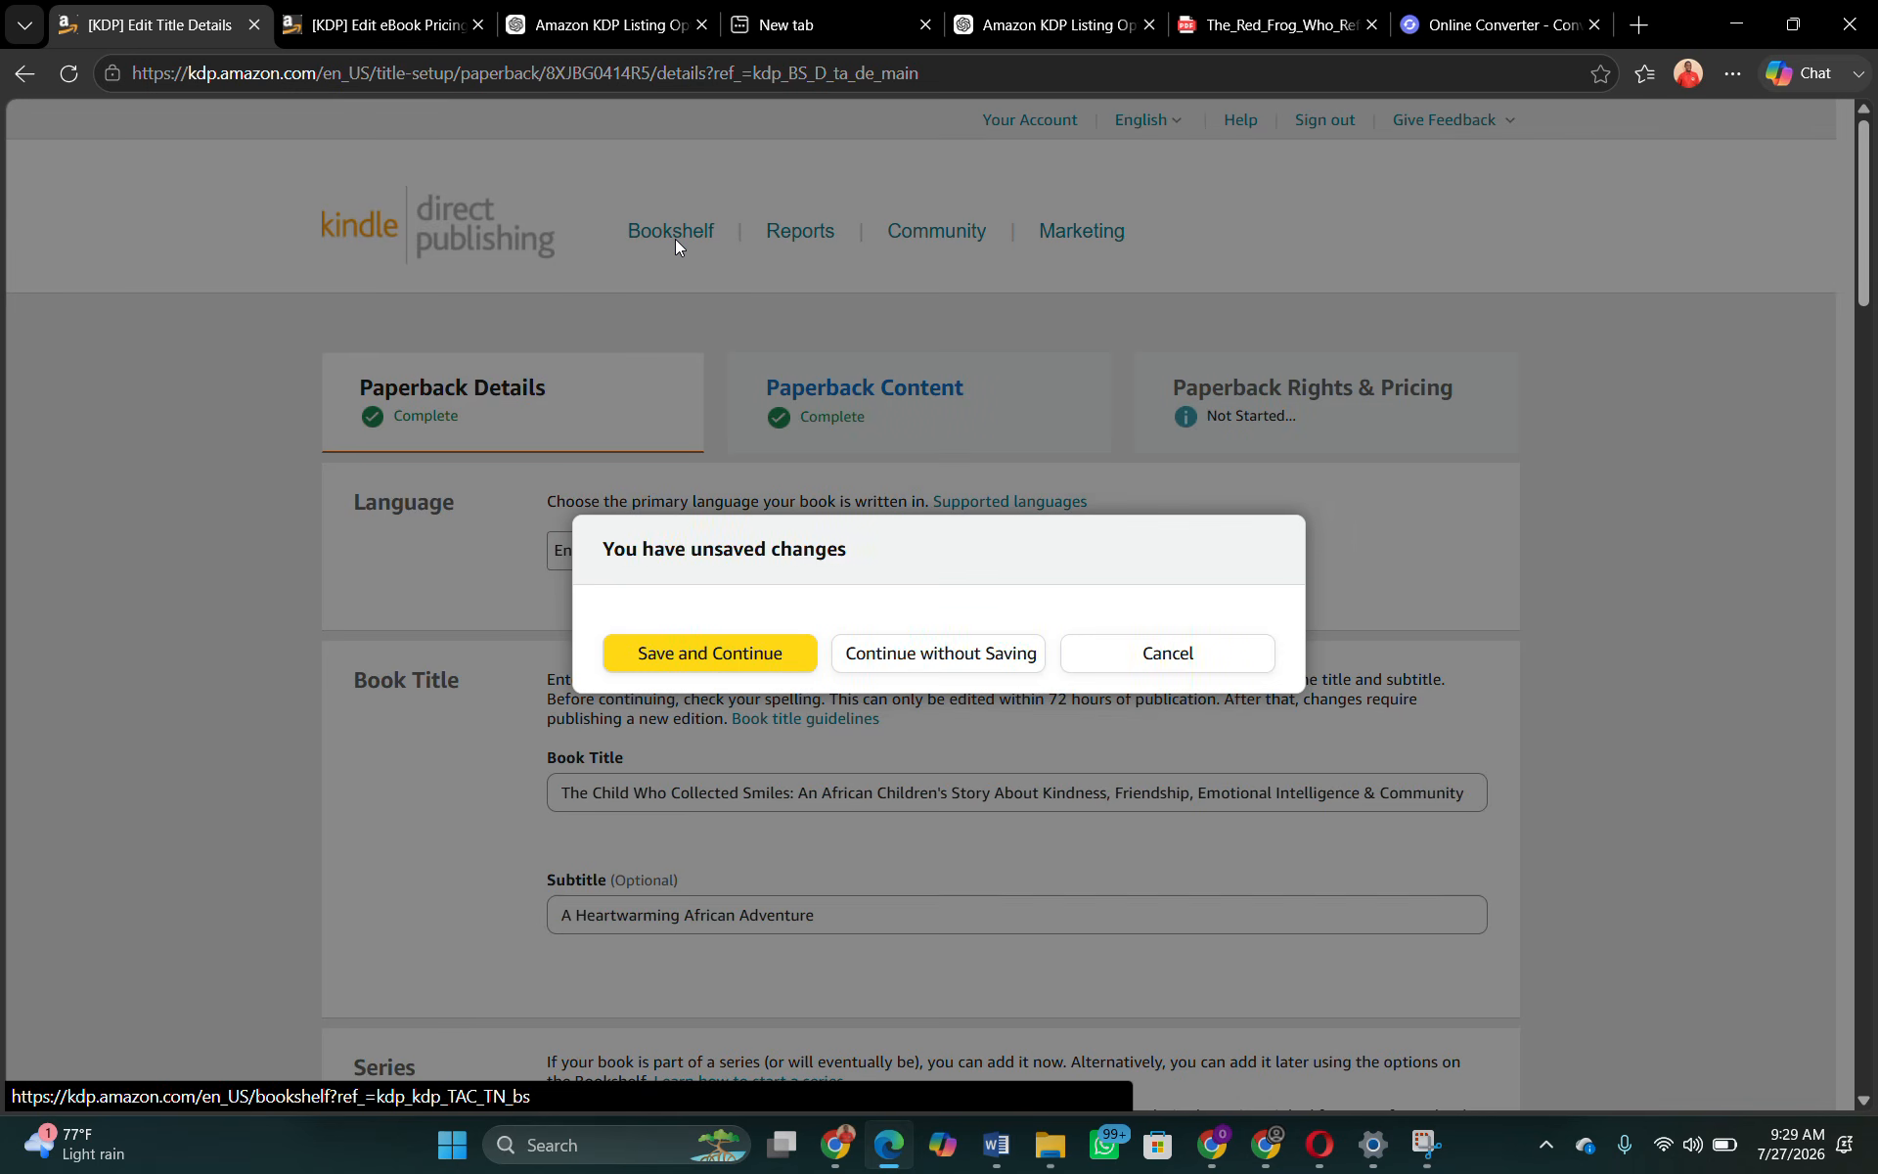
{"action": "left_click", "coordinate": [700, 665]}
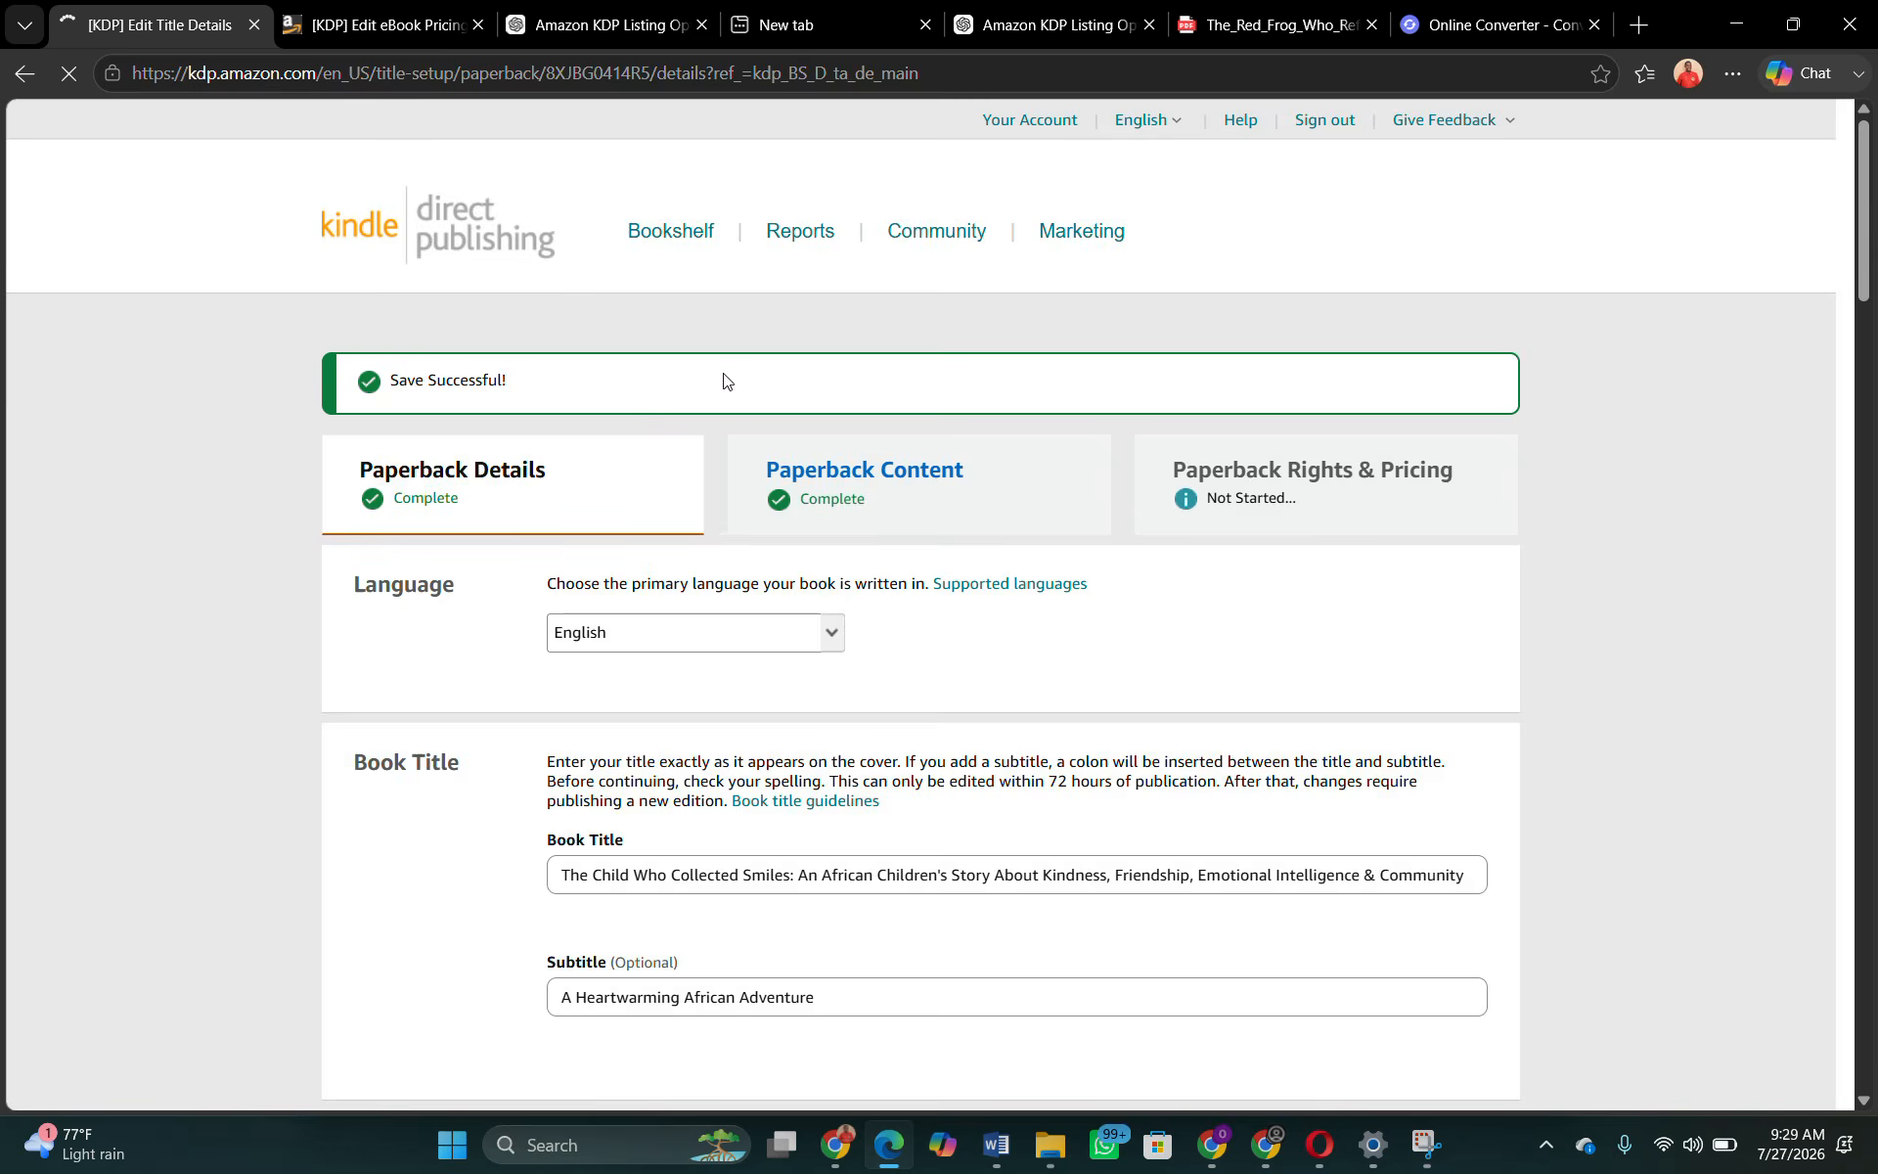
{"action": "left_click", "coordinate": [671, 231]}
Step: Start creating a paperback edition of The Red Frog Who Refused to Fade from the Bookshelf
{"action": "scroll", "coordinate": [641, 759], "scroll_direction": "down", "scroll_amount": 10}
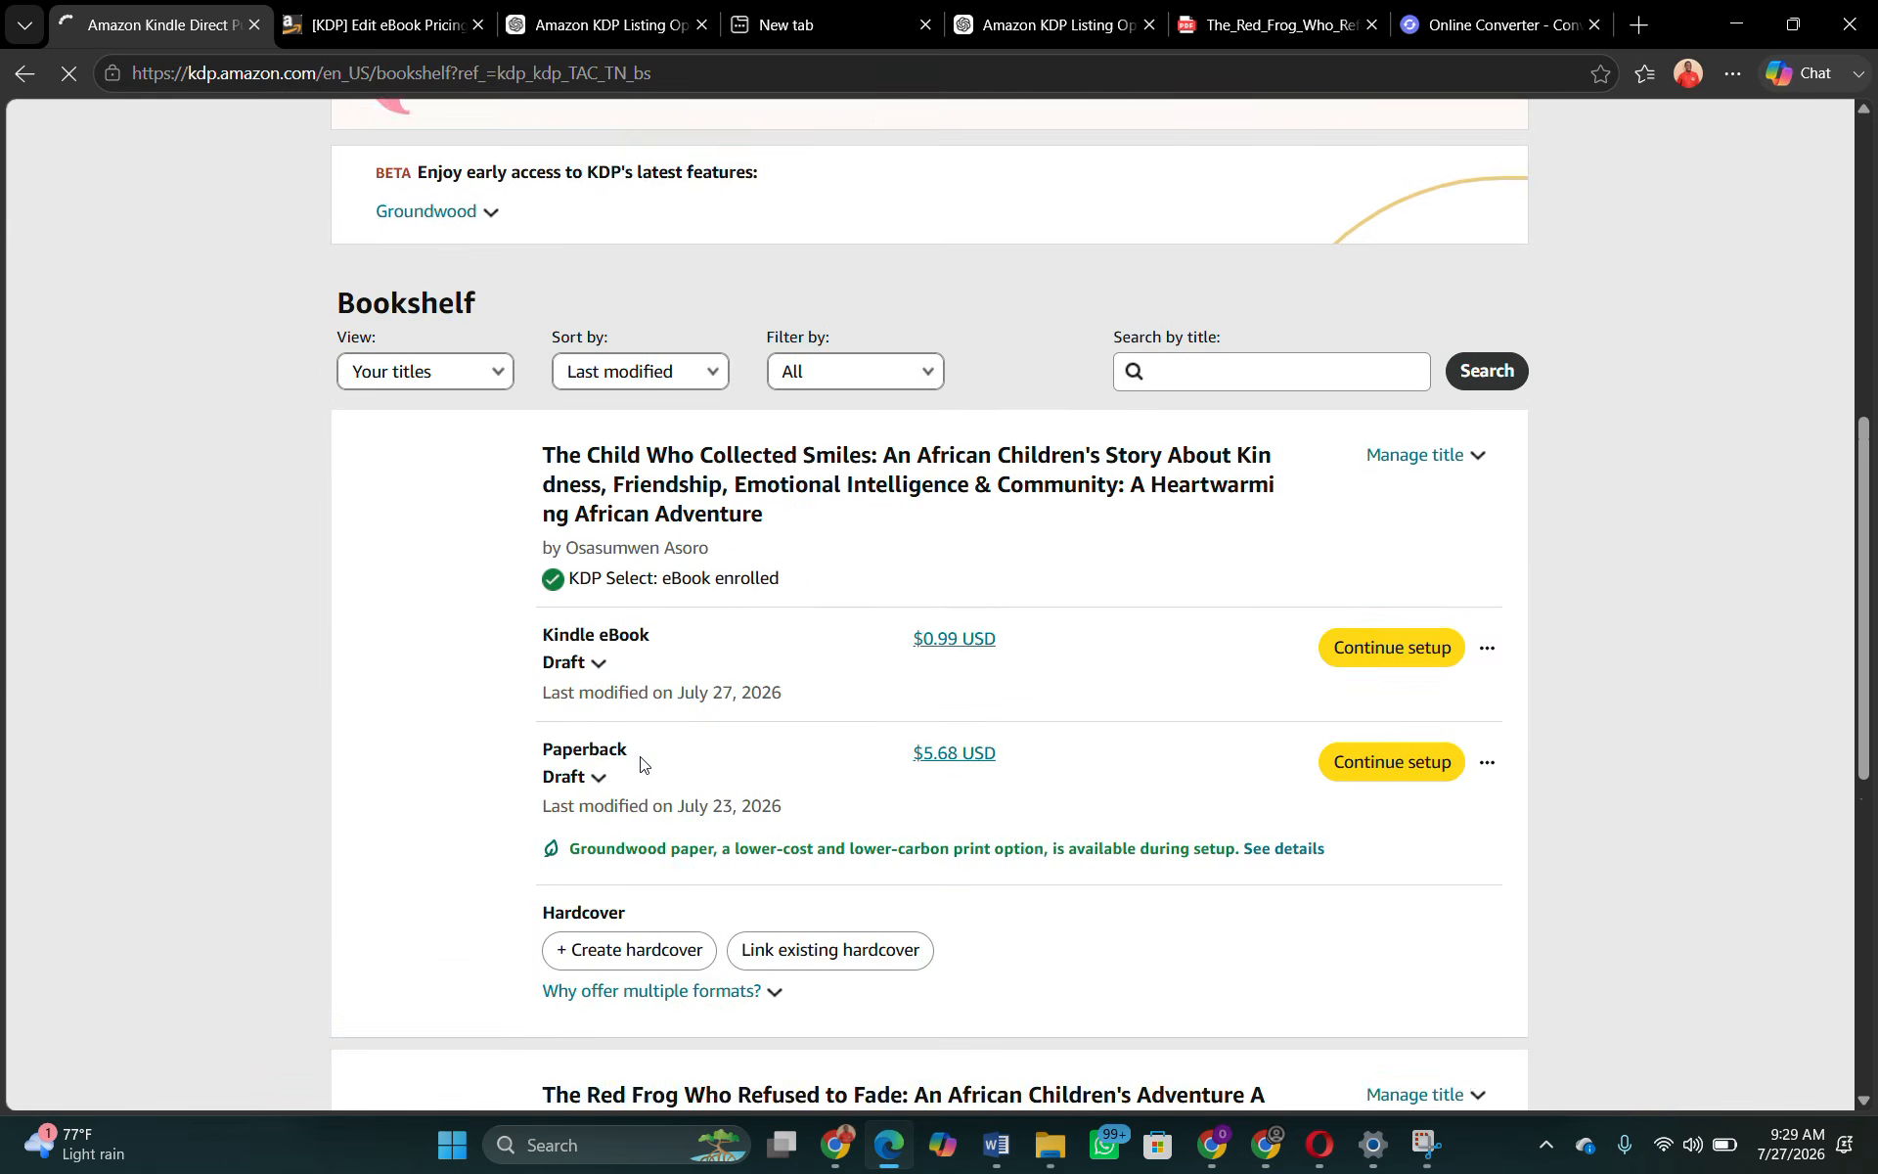
{"action": "scroll", "coordinate": [641, 763], "scroll_direction": "down", "scroll_amount": 7}
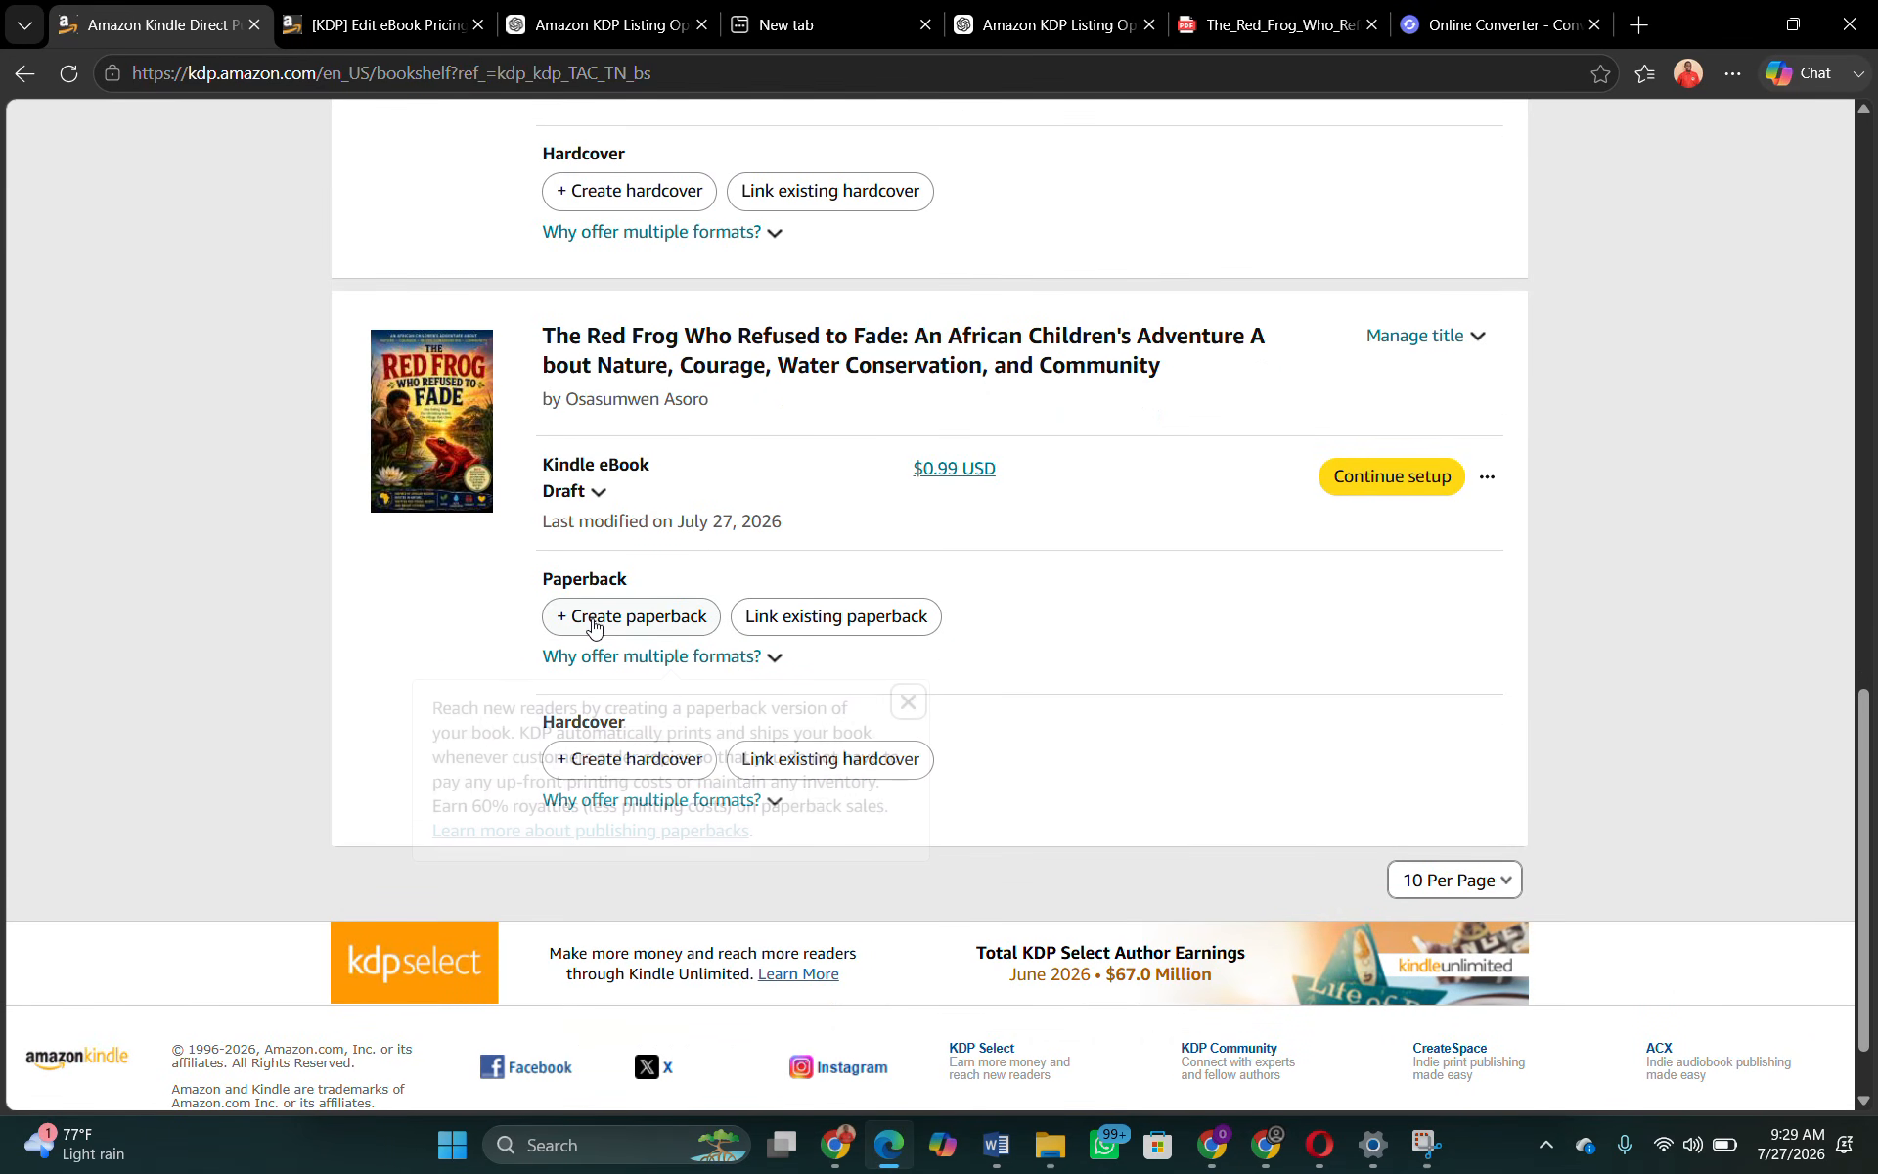
{"action": "left_click", "coordinate": [614, 635]}
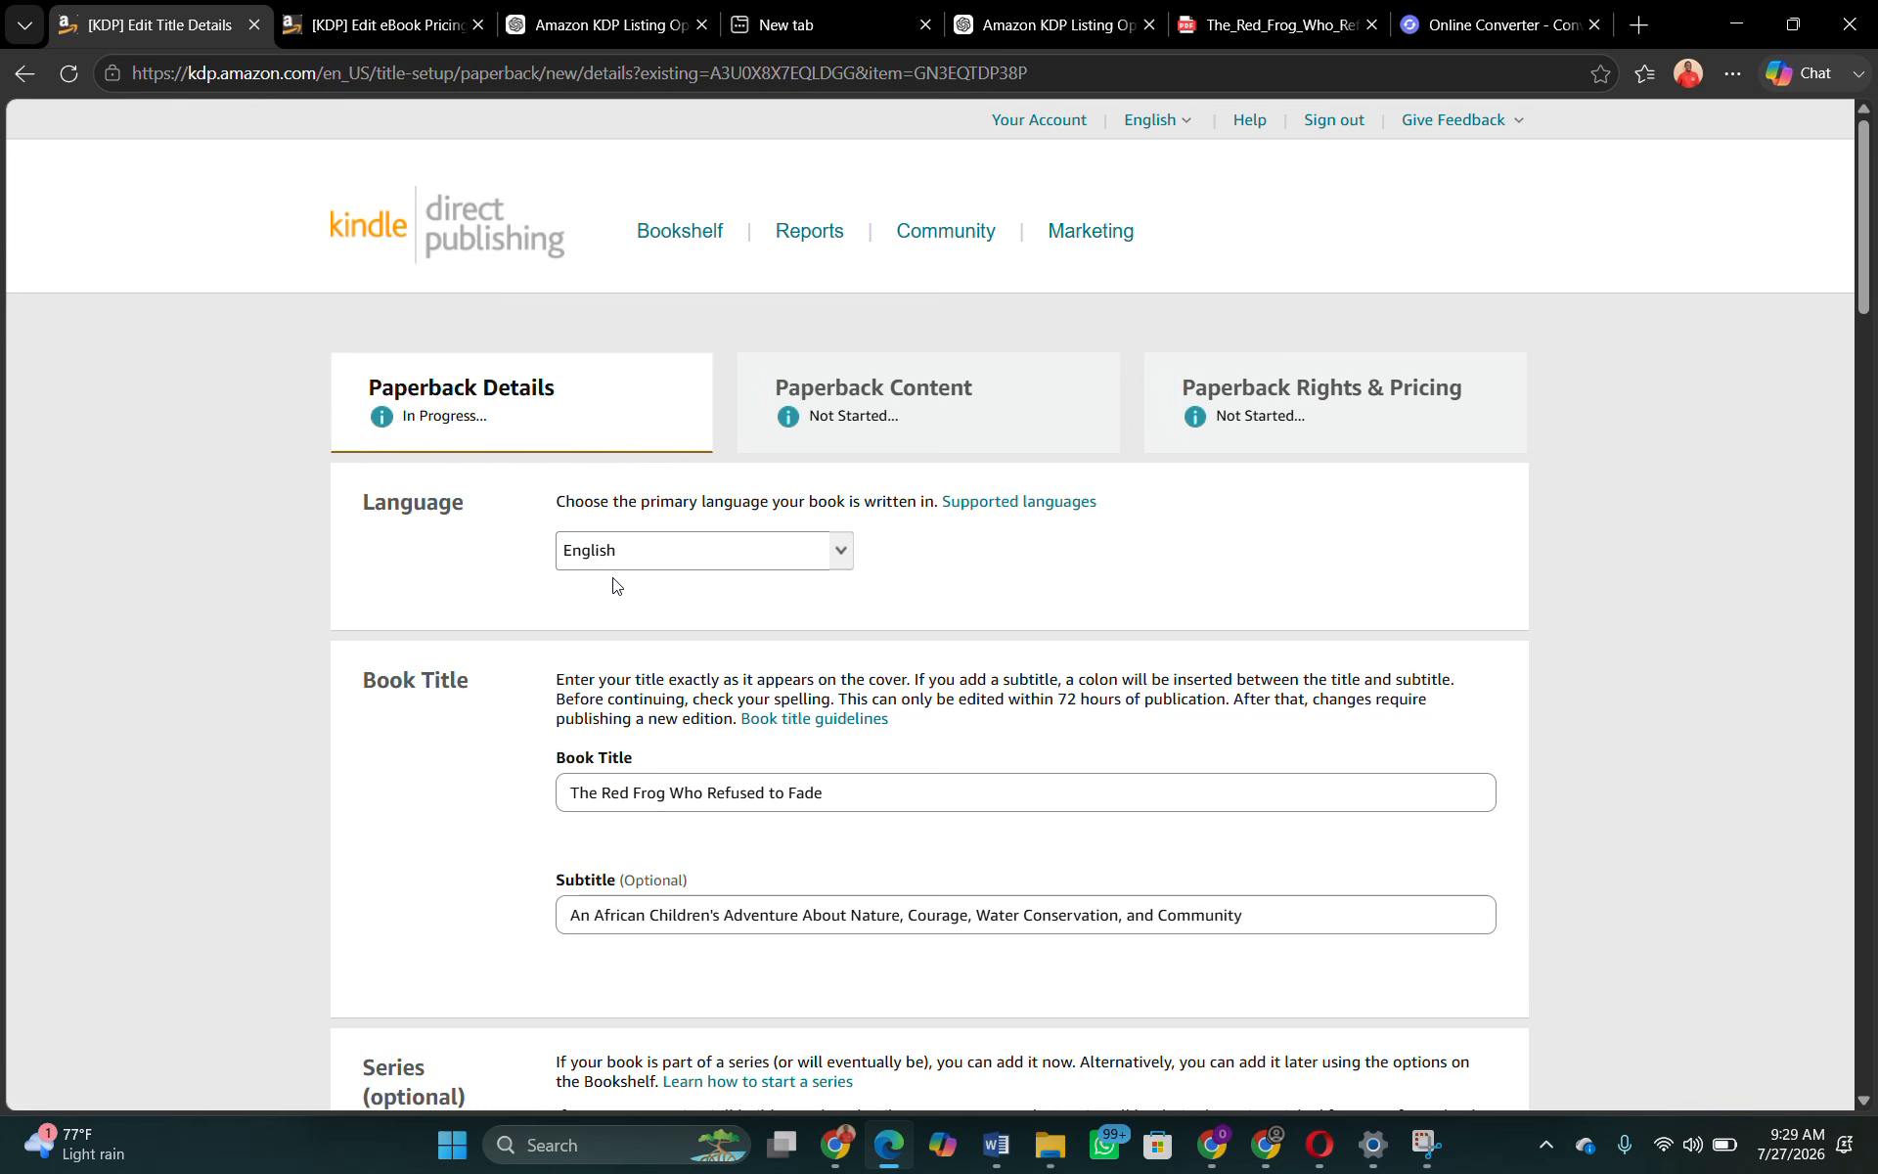
Step: Open the category selection in the Red Frog paperback details and choose Children's Books as the category
{"action": "scroll", "coordinate": [615, 584], "scroll_direction": "down", "scroll_amount": 9}
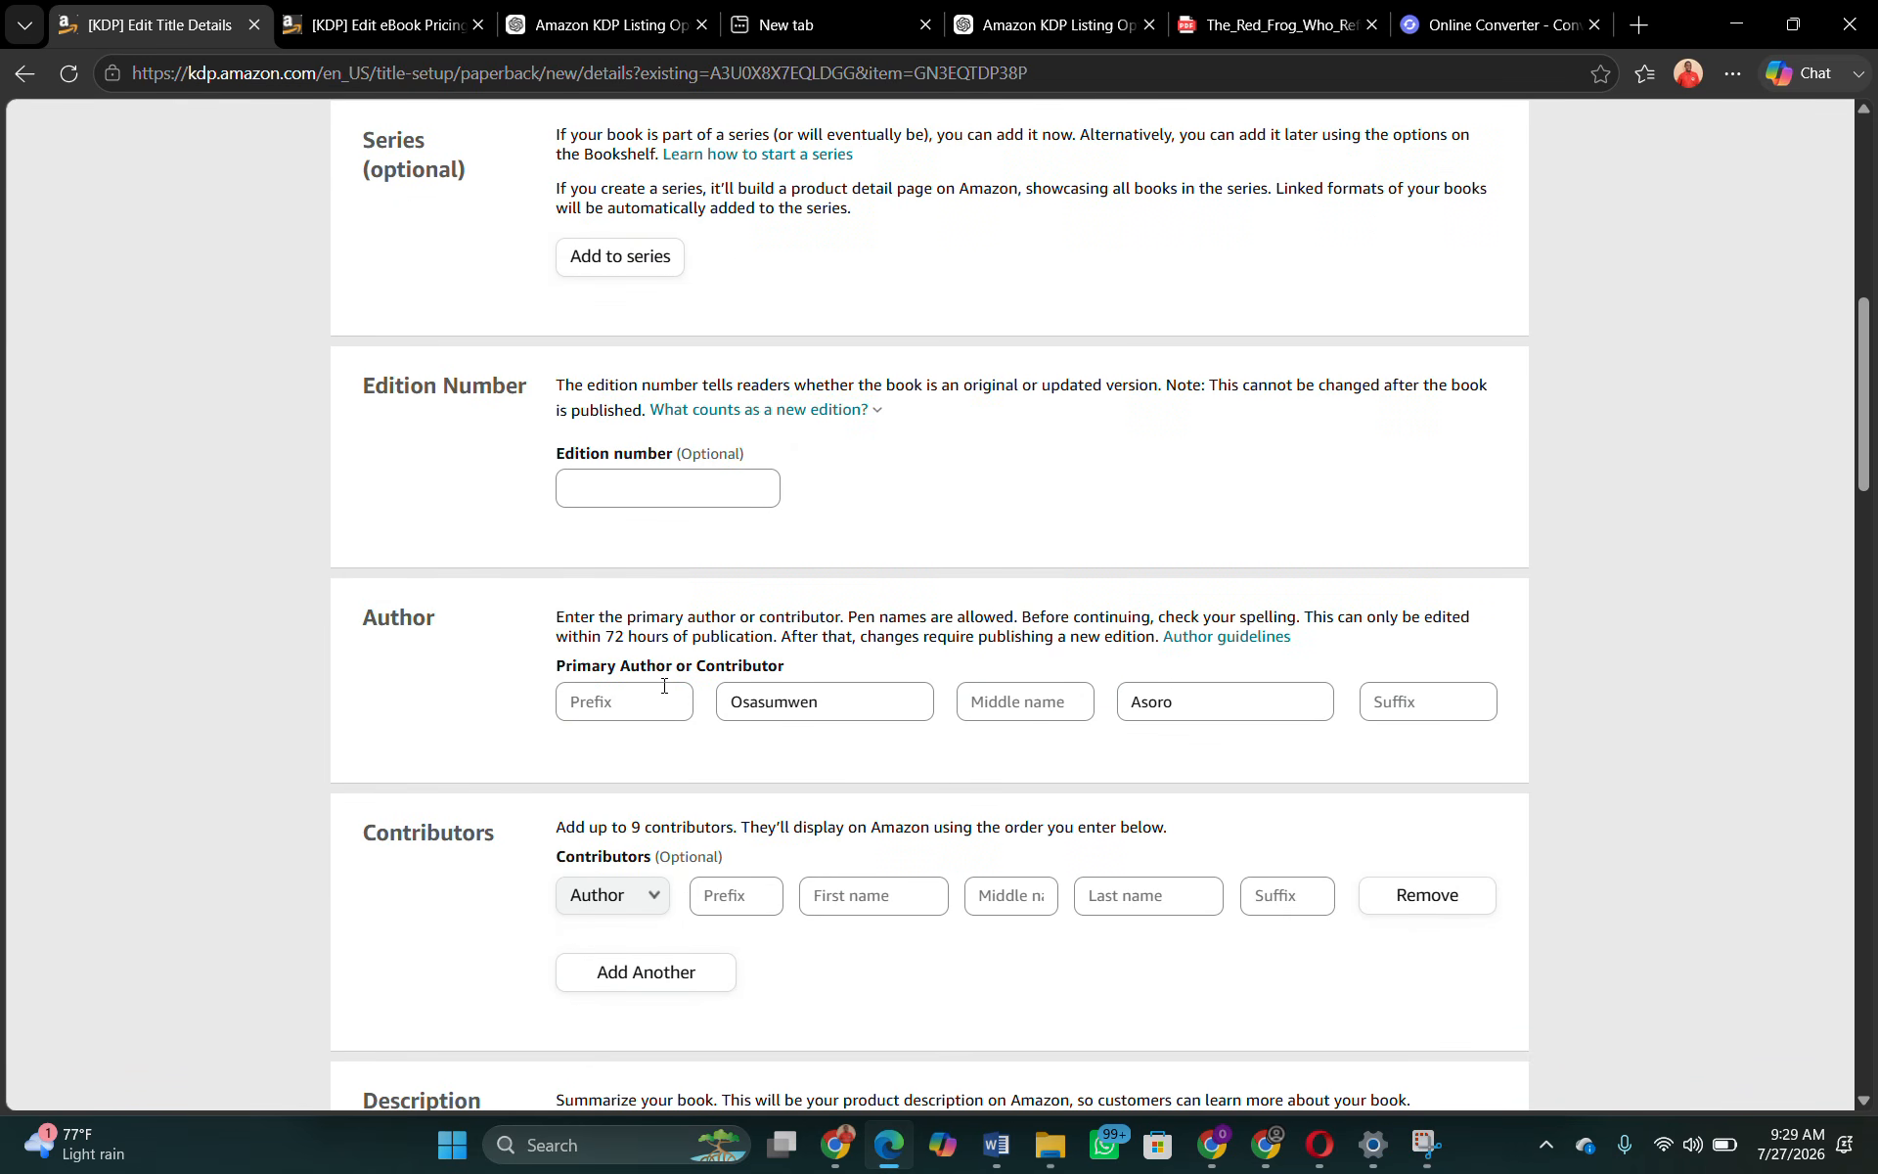
{"action": "scroll", "coordinate": [692, 611], "scroll_direction": "down", "scroll_amount": 8}
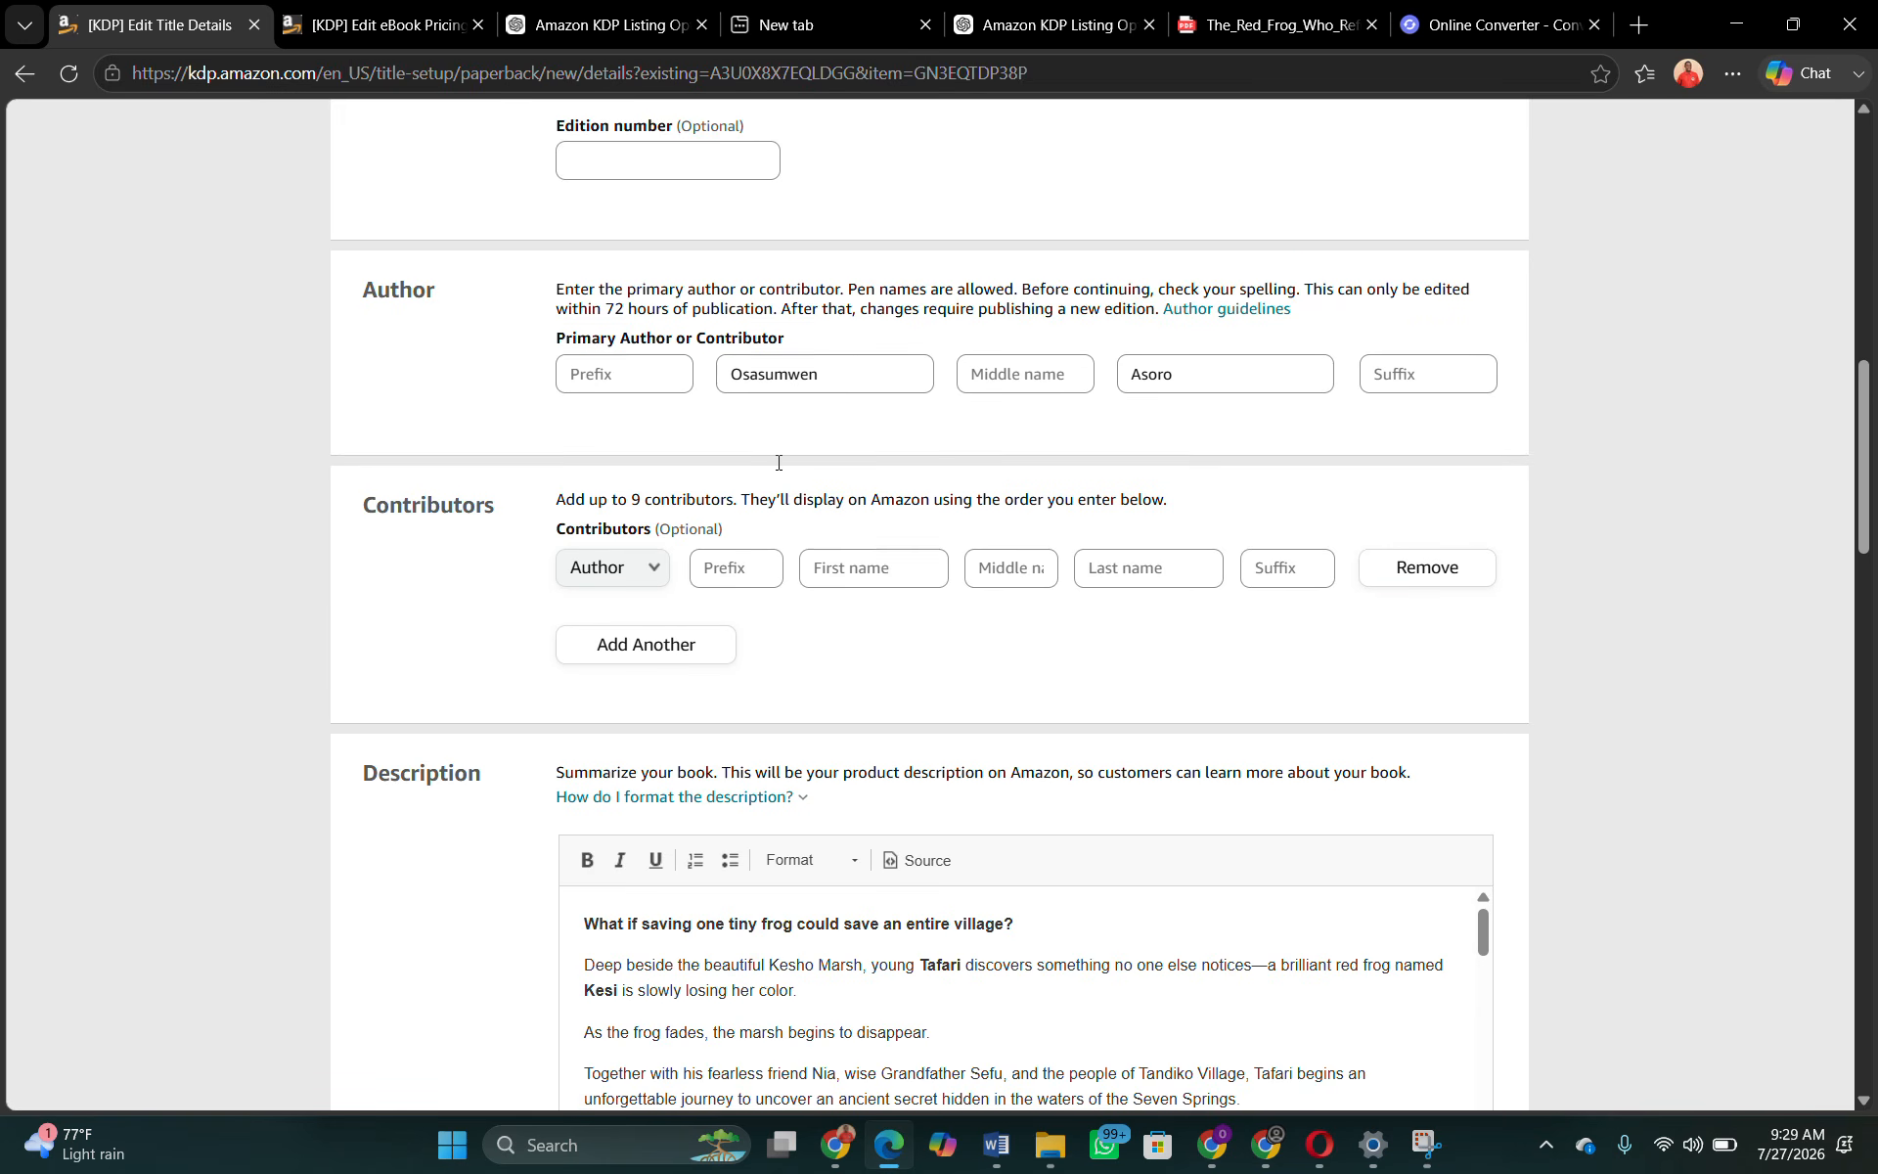
{"action": "scroll", "coordinate": [865, 553], "scroll_direction": "down", "scroll_amount": 15}
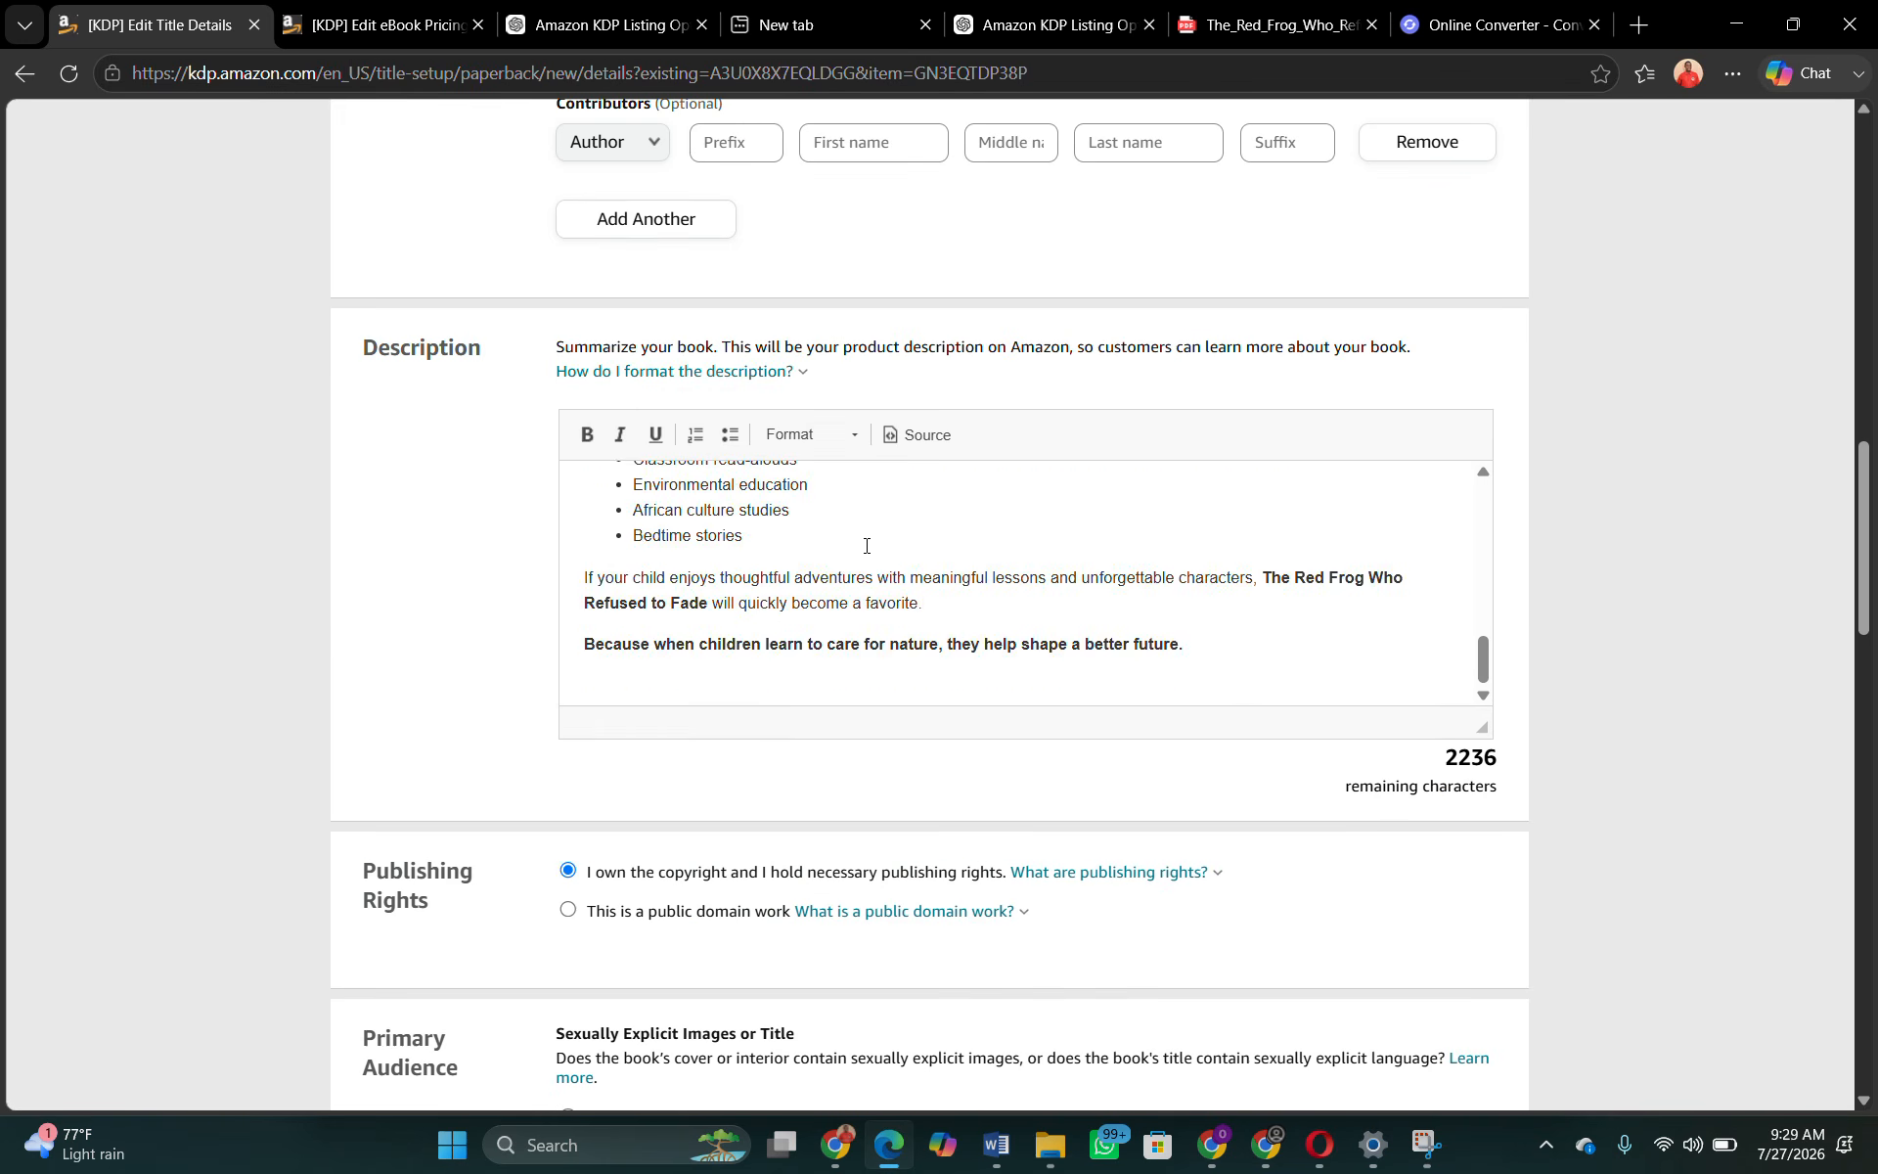
{"action": "scroll", "coordinate": [867, 548], "scroll_direction": "up", "scroll_amount": 1}
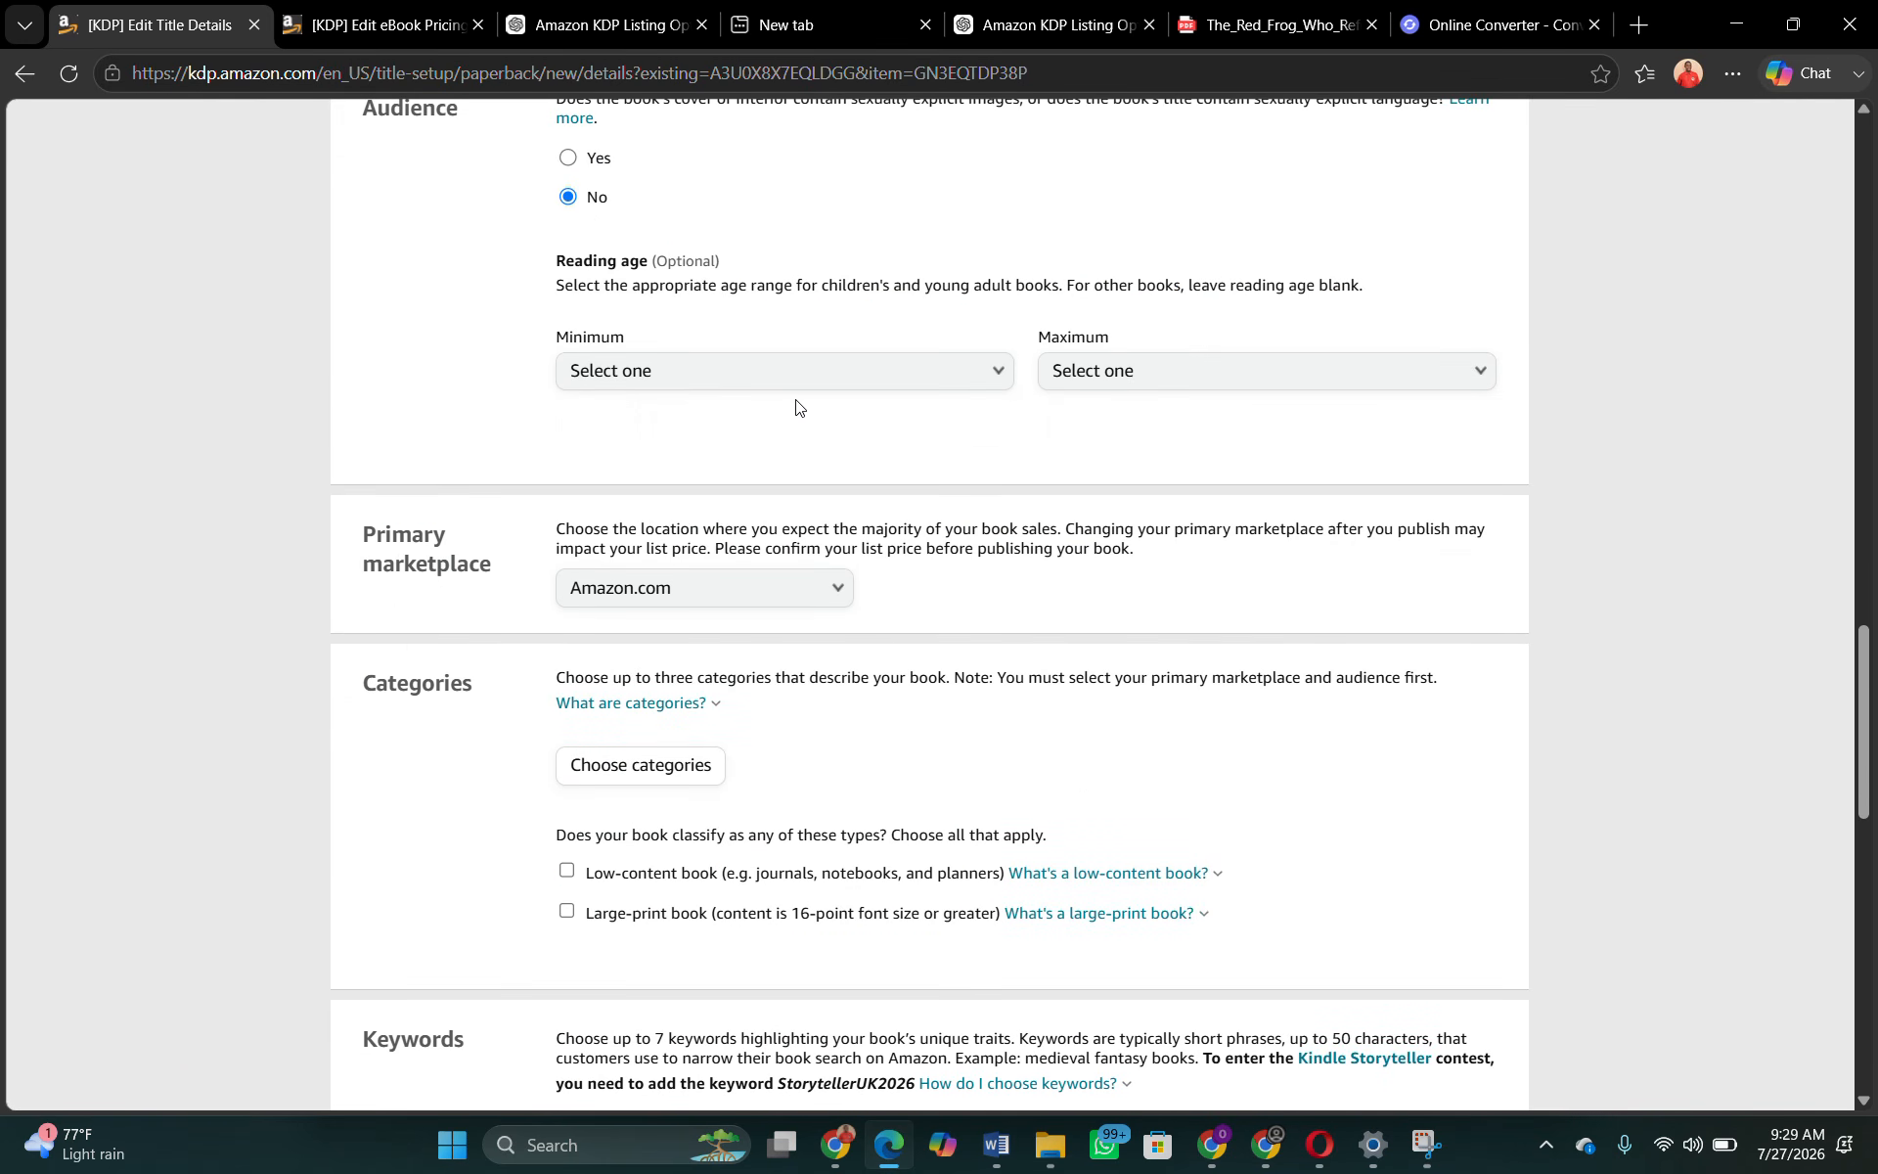
{"action": "scroll", "coordinate": [797, 407], "scroll_direction": "down", "scroll_amount": 3}
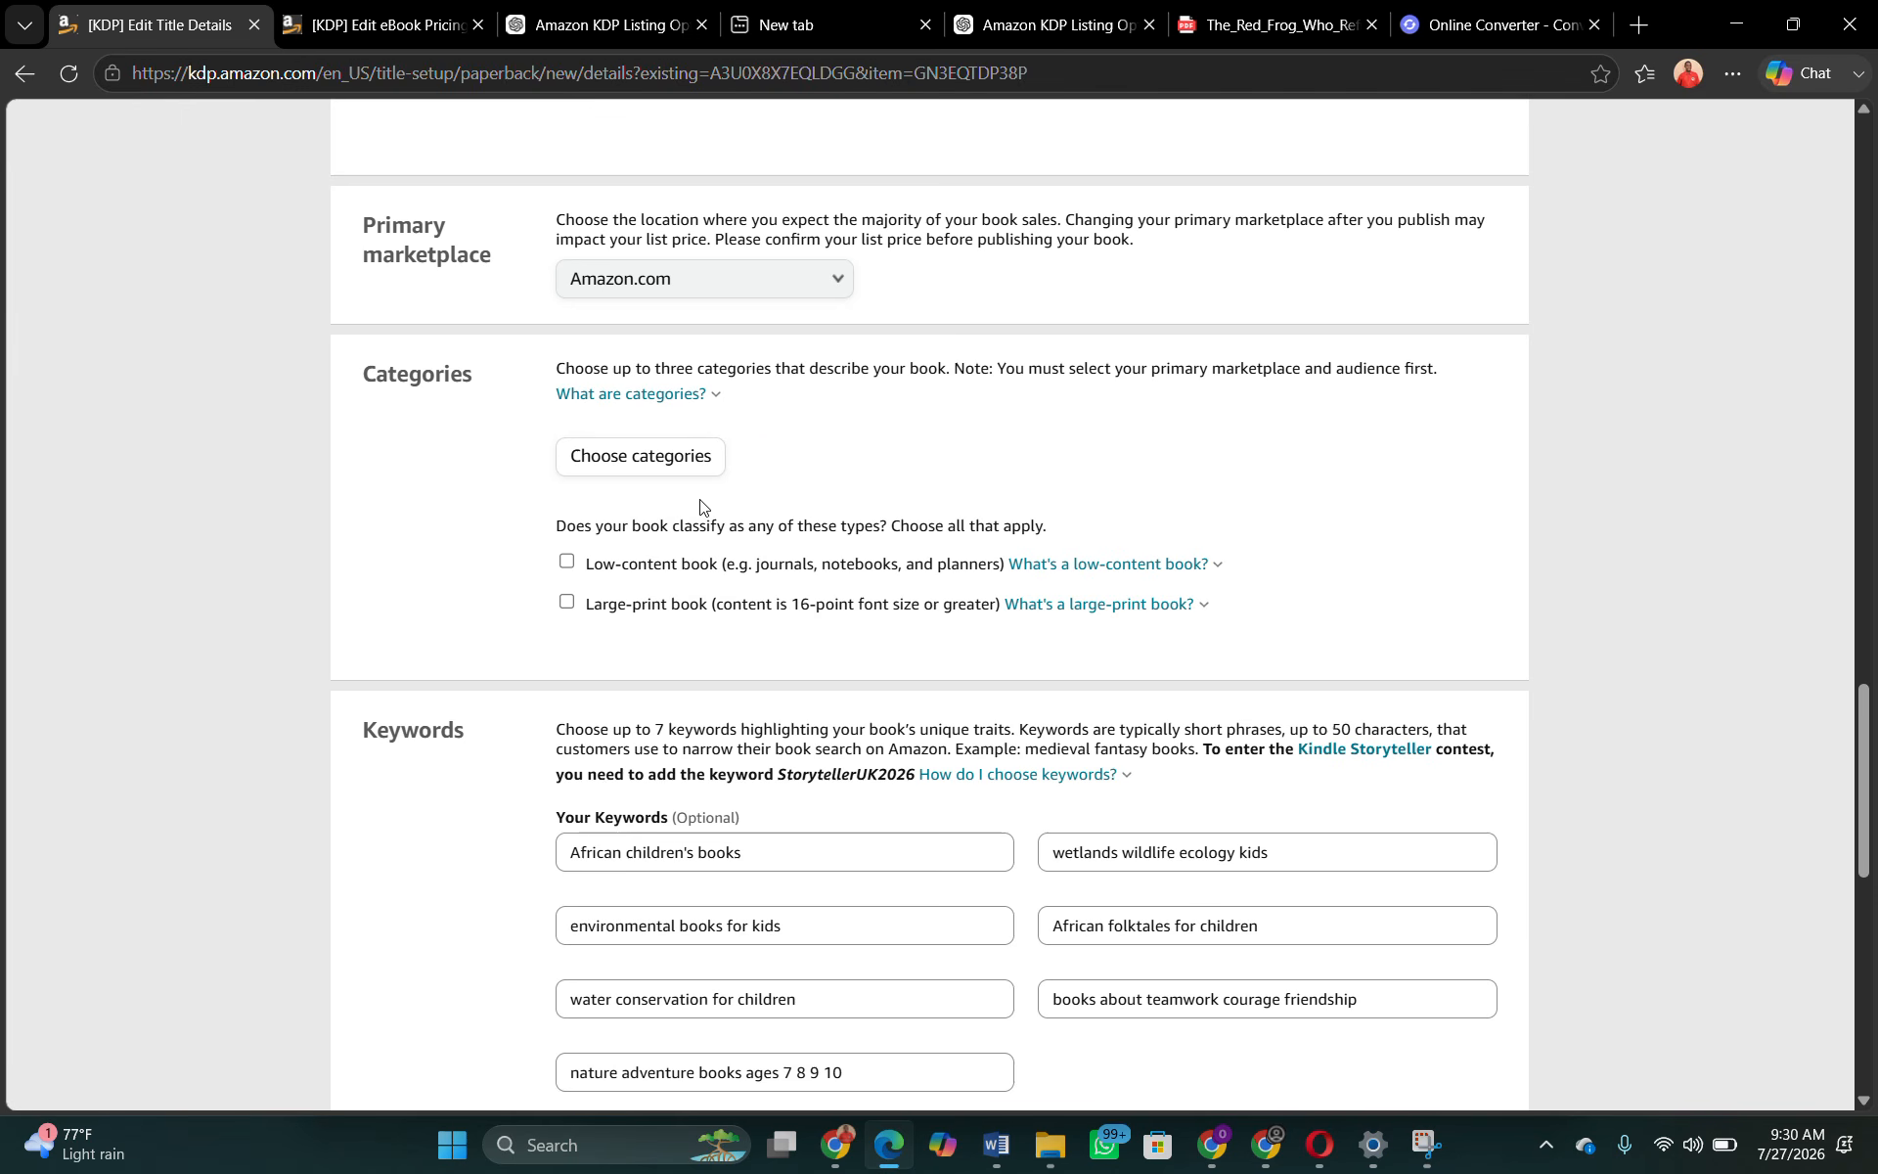
{"action": "left_click", "coordinate": [655, 467]}
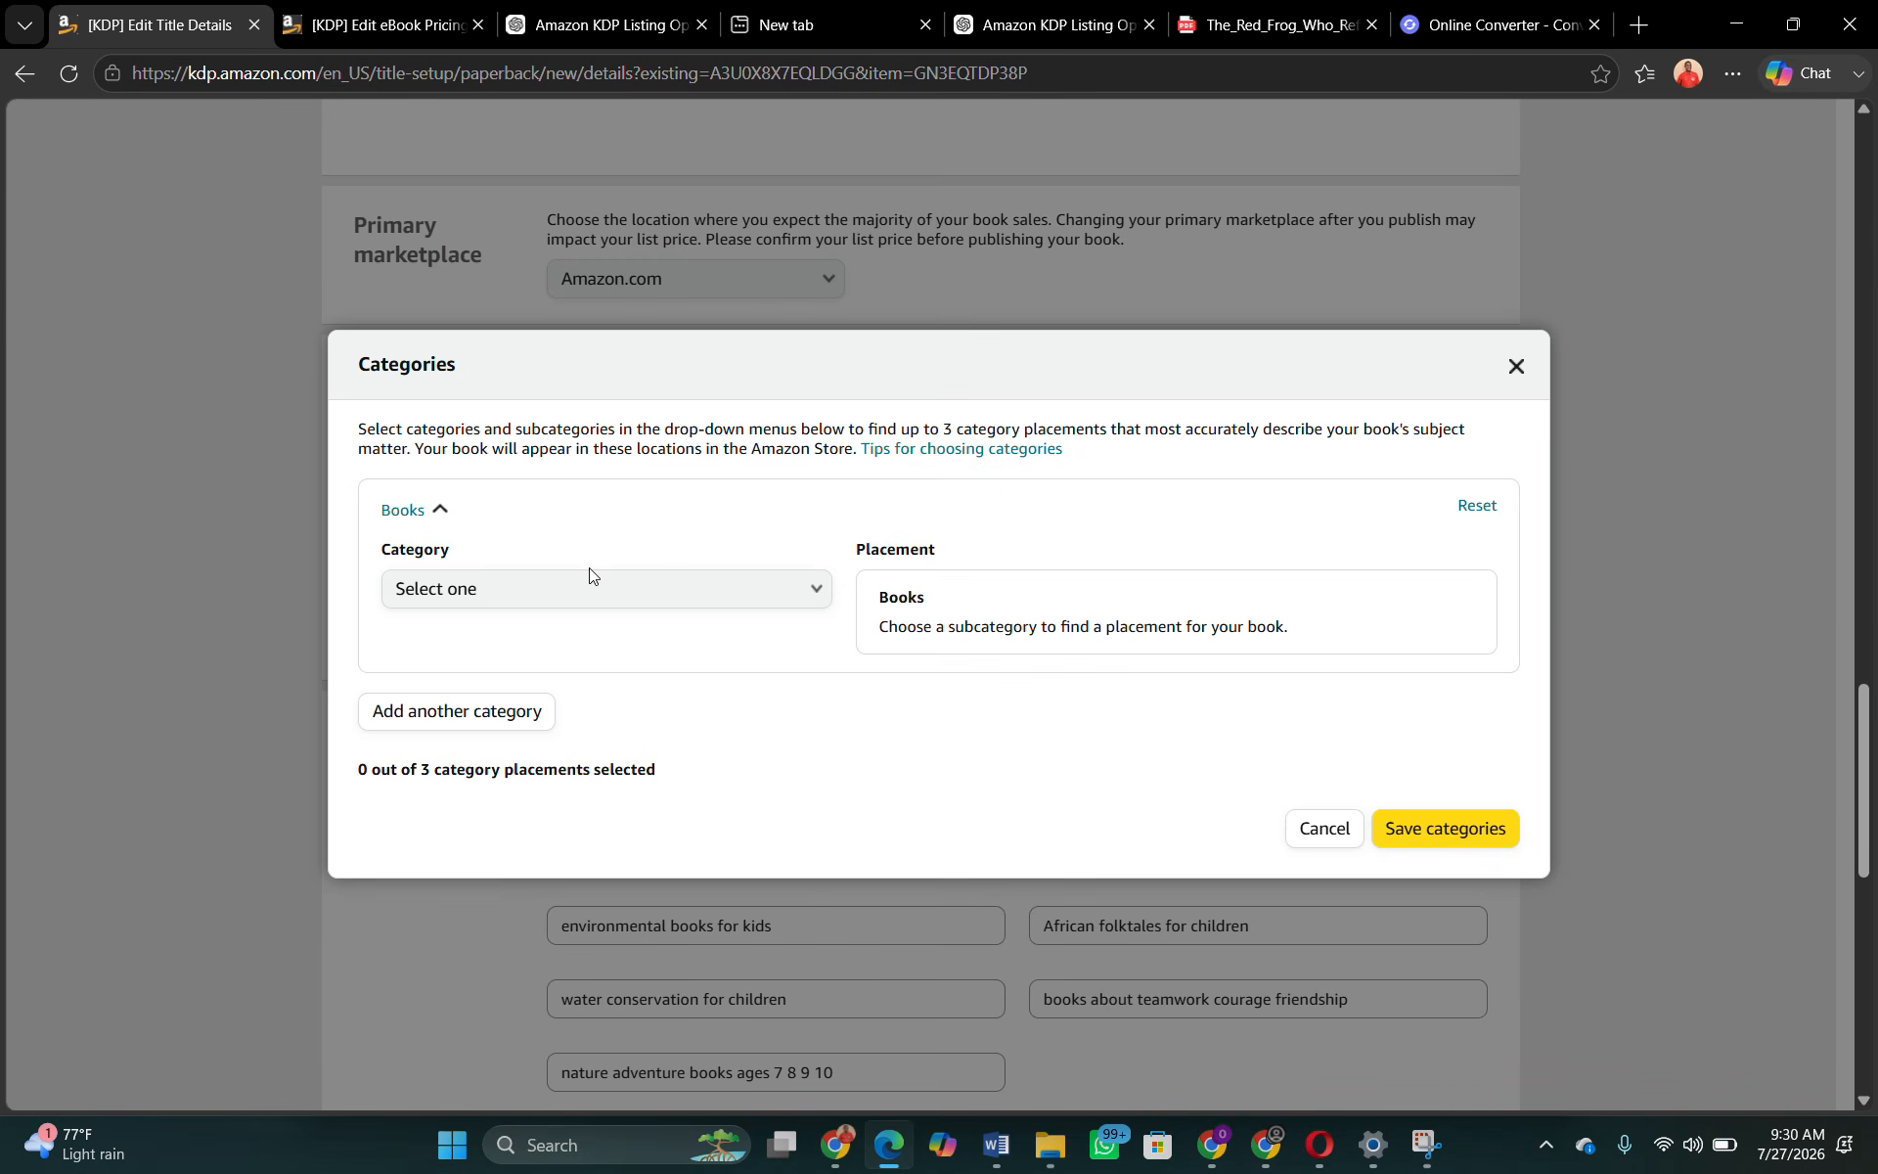
{"action": "left_click", "coordinate": [561, 599]}
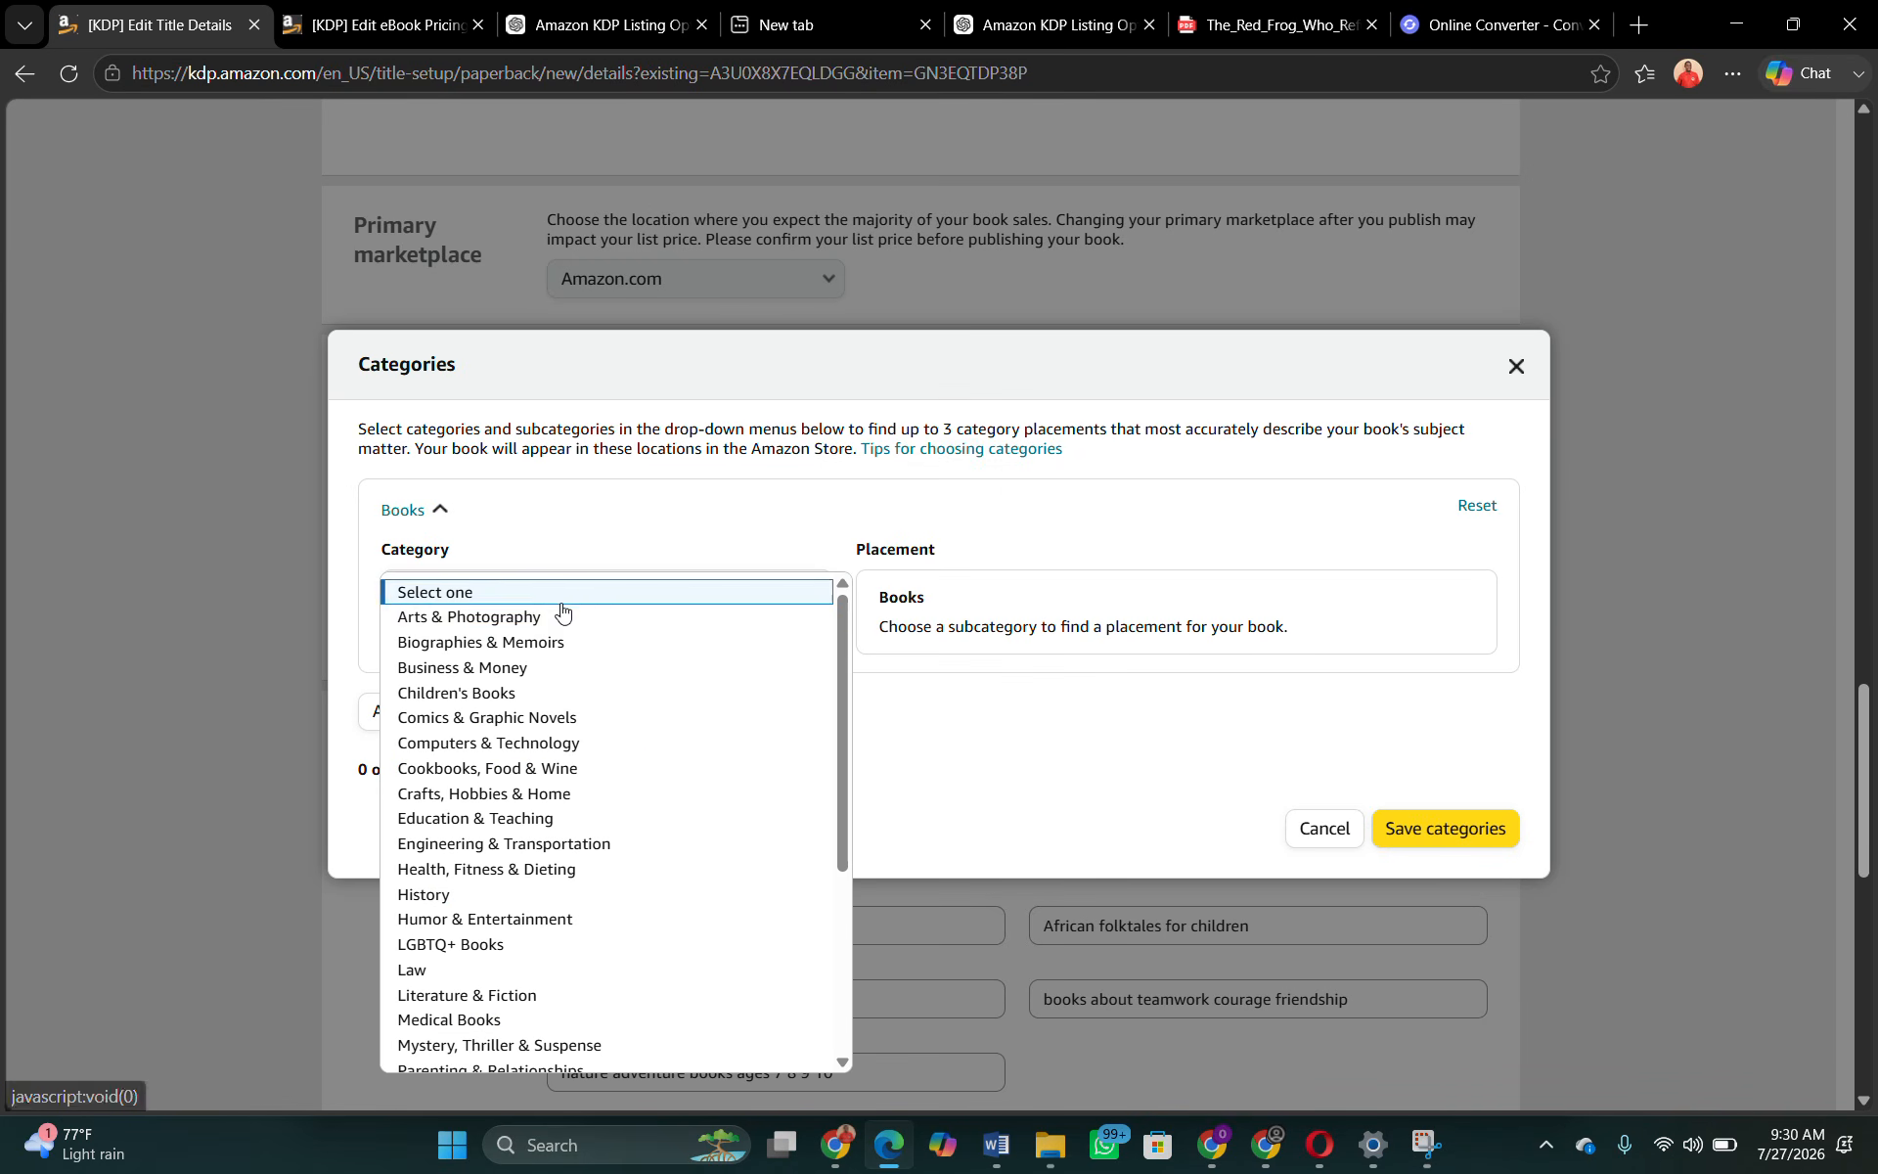
{"action": "left_click", "coordinate": [543, 695]}
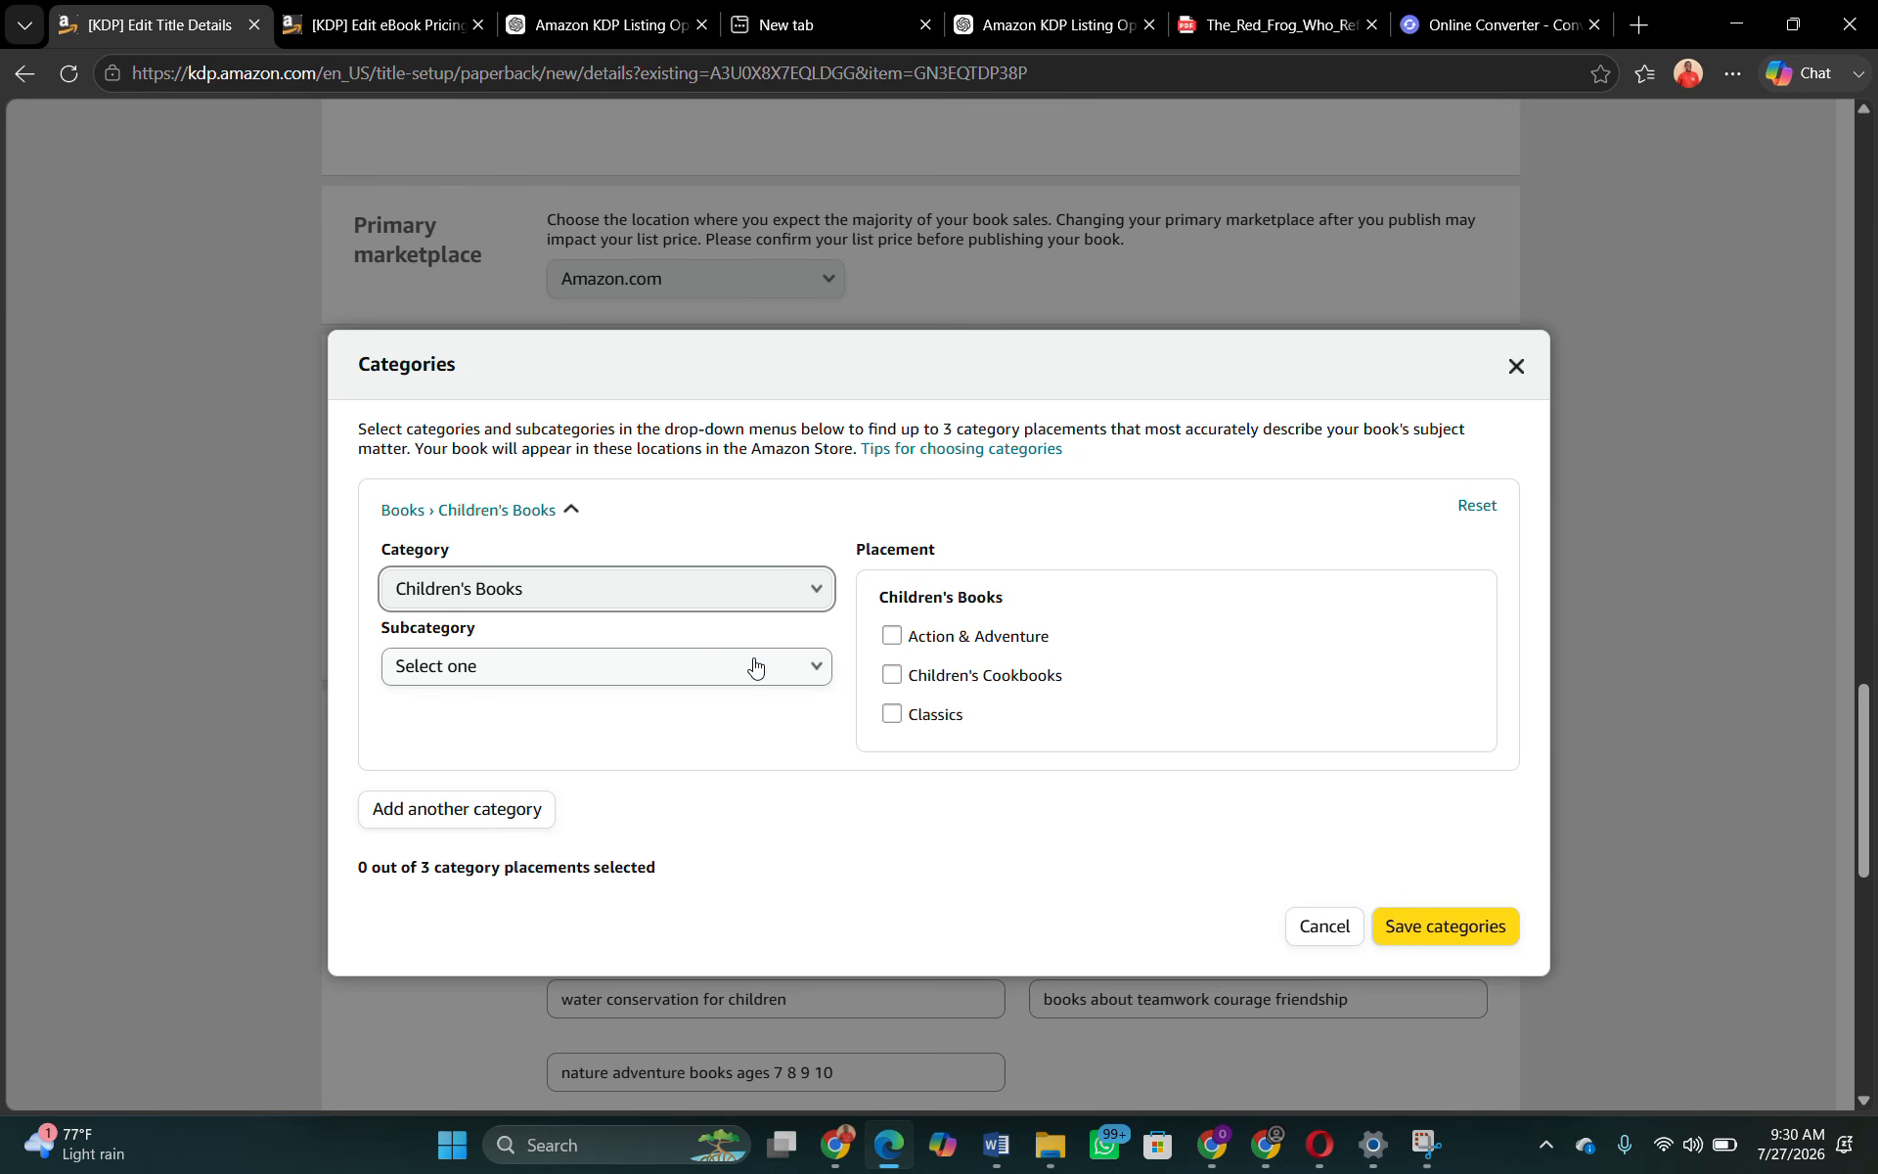
Step: Set the subcategory to Fairy Tales, Folk Tales & Myths and select the African placement
{"action": "left_click", "coordinate": [811, 675]}
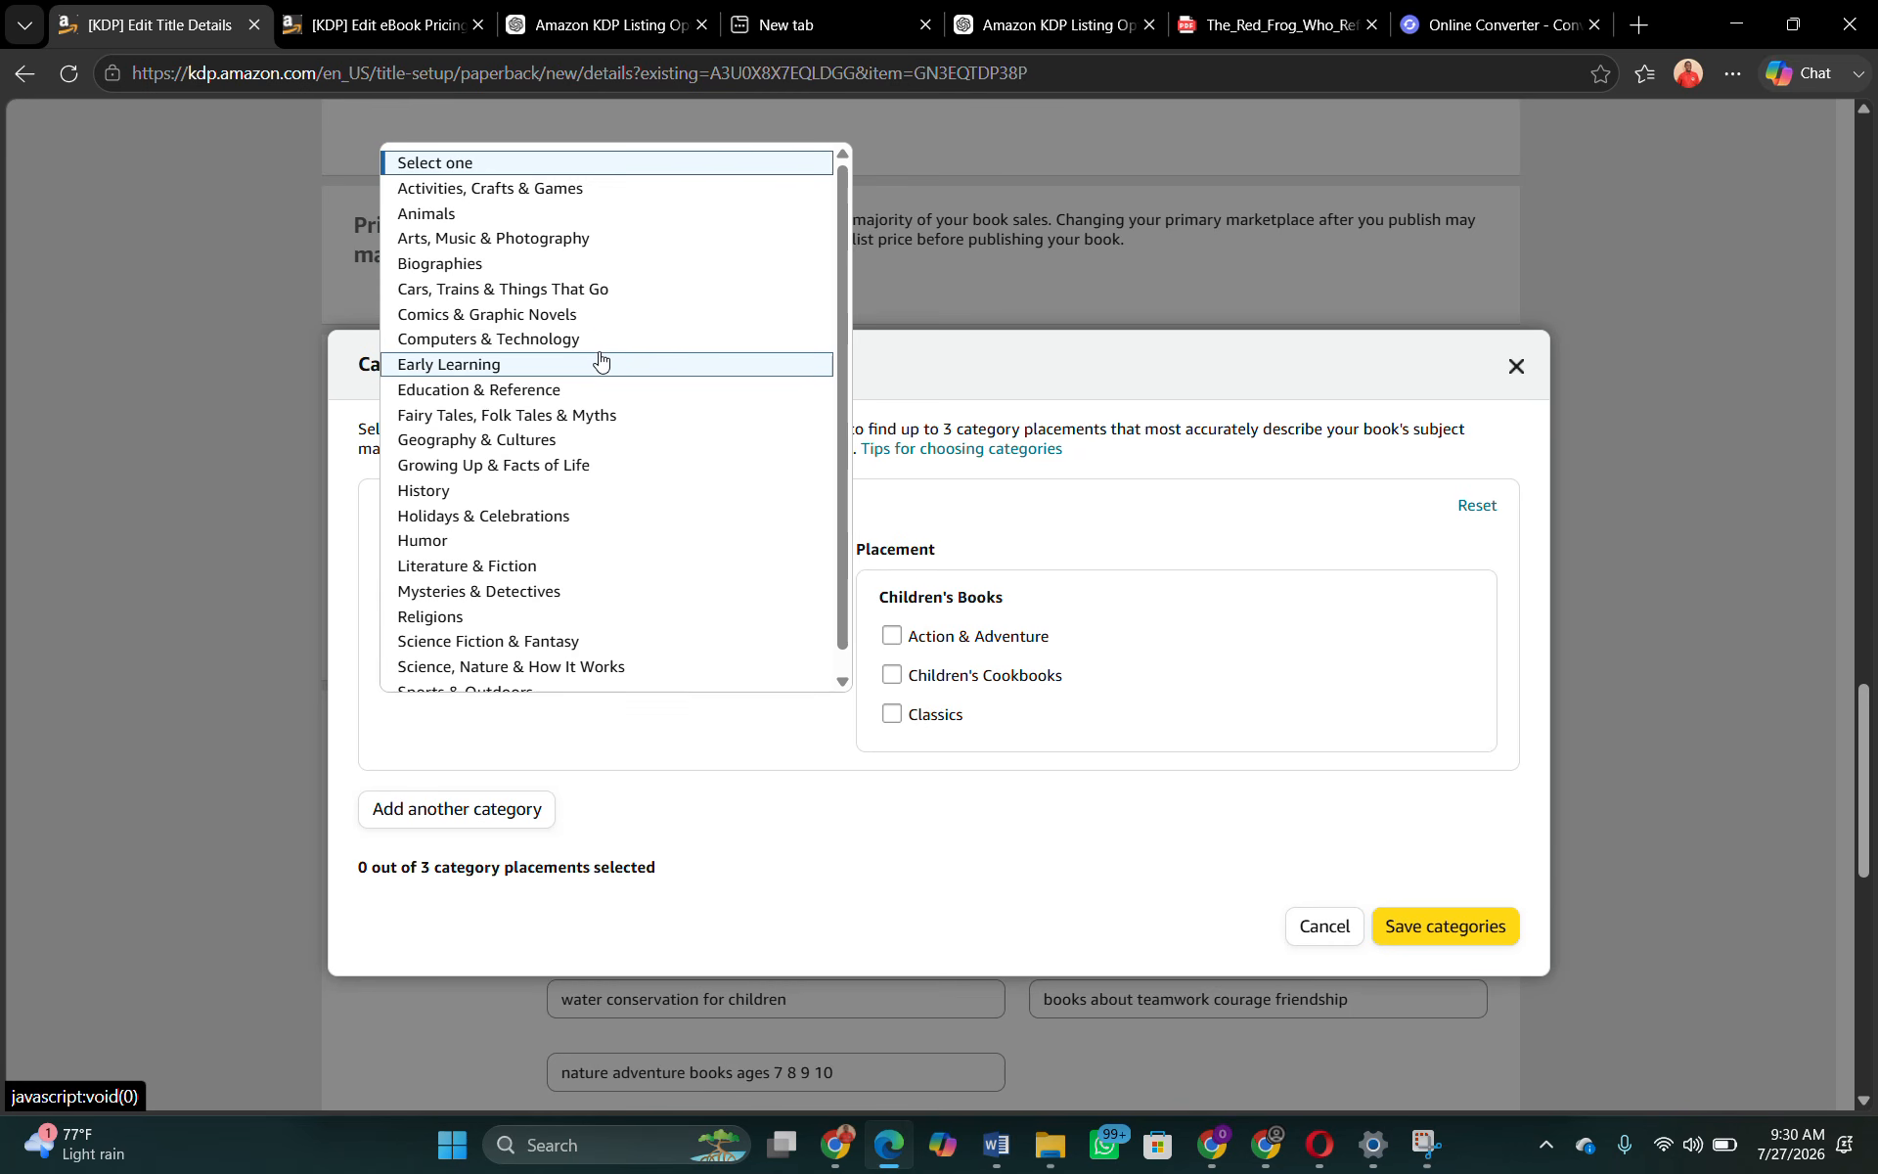
{"action": "left_click", "coordinate": [595, 314]}
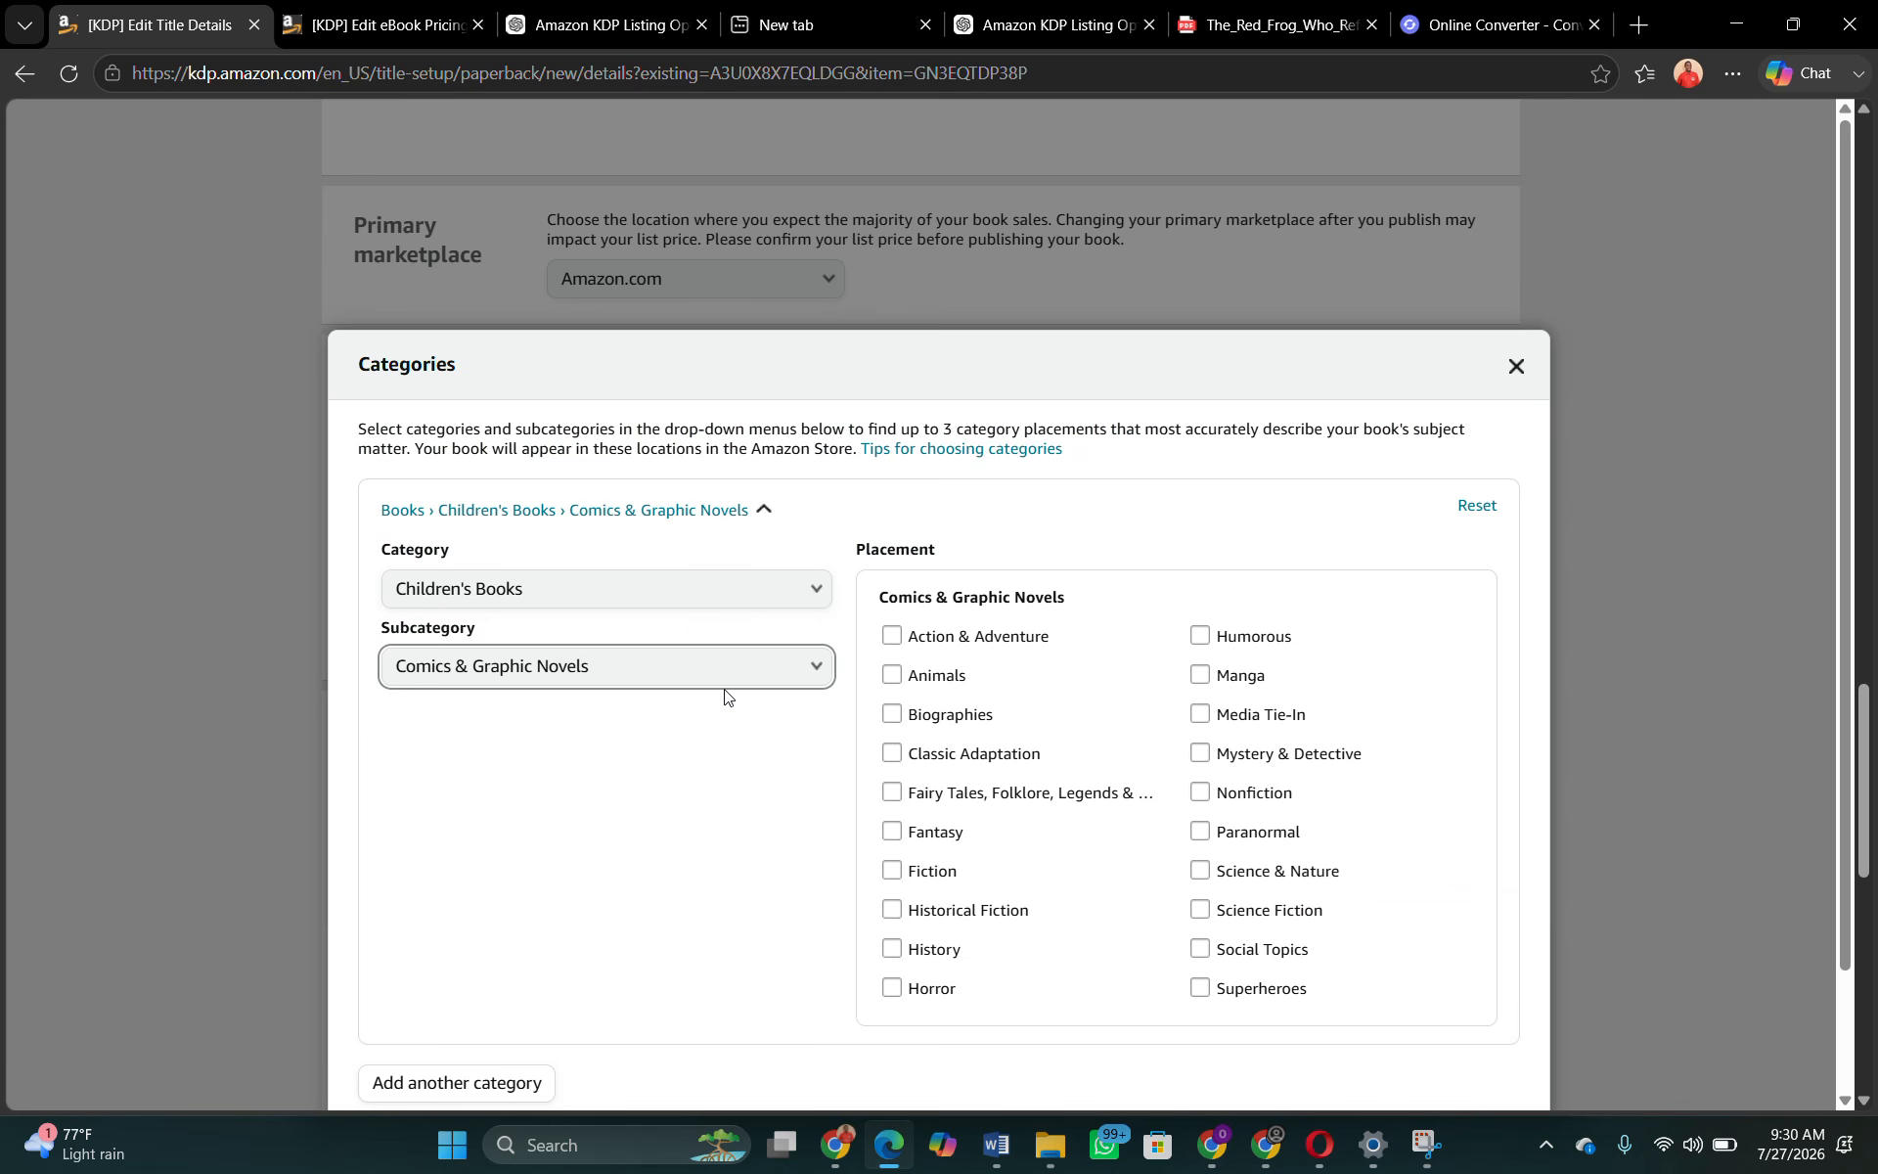
{"action": "left_click", "coordinate": [715, 676]}
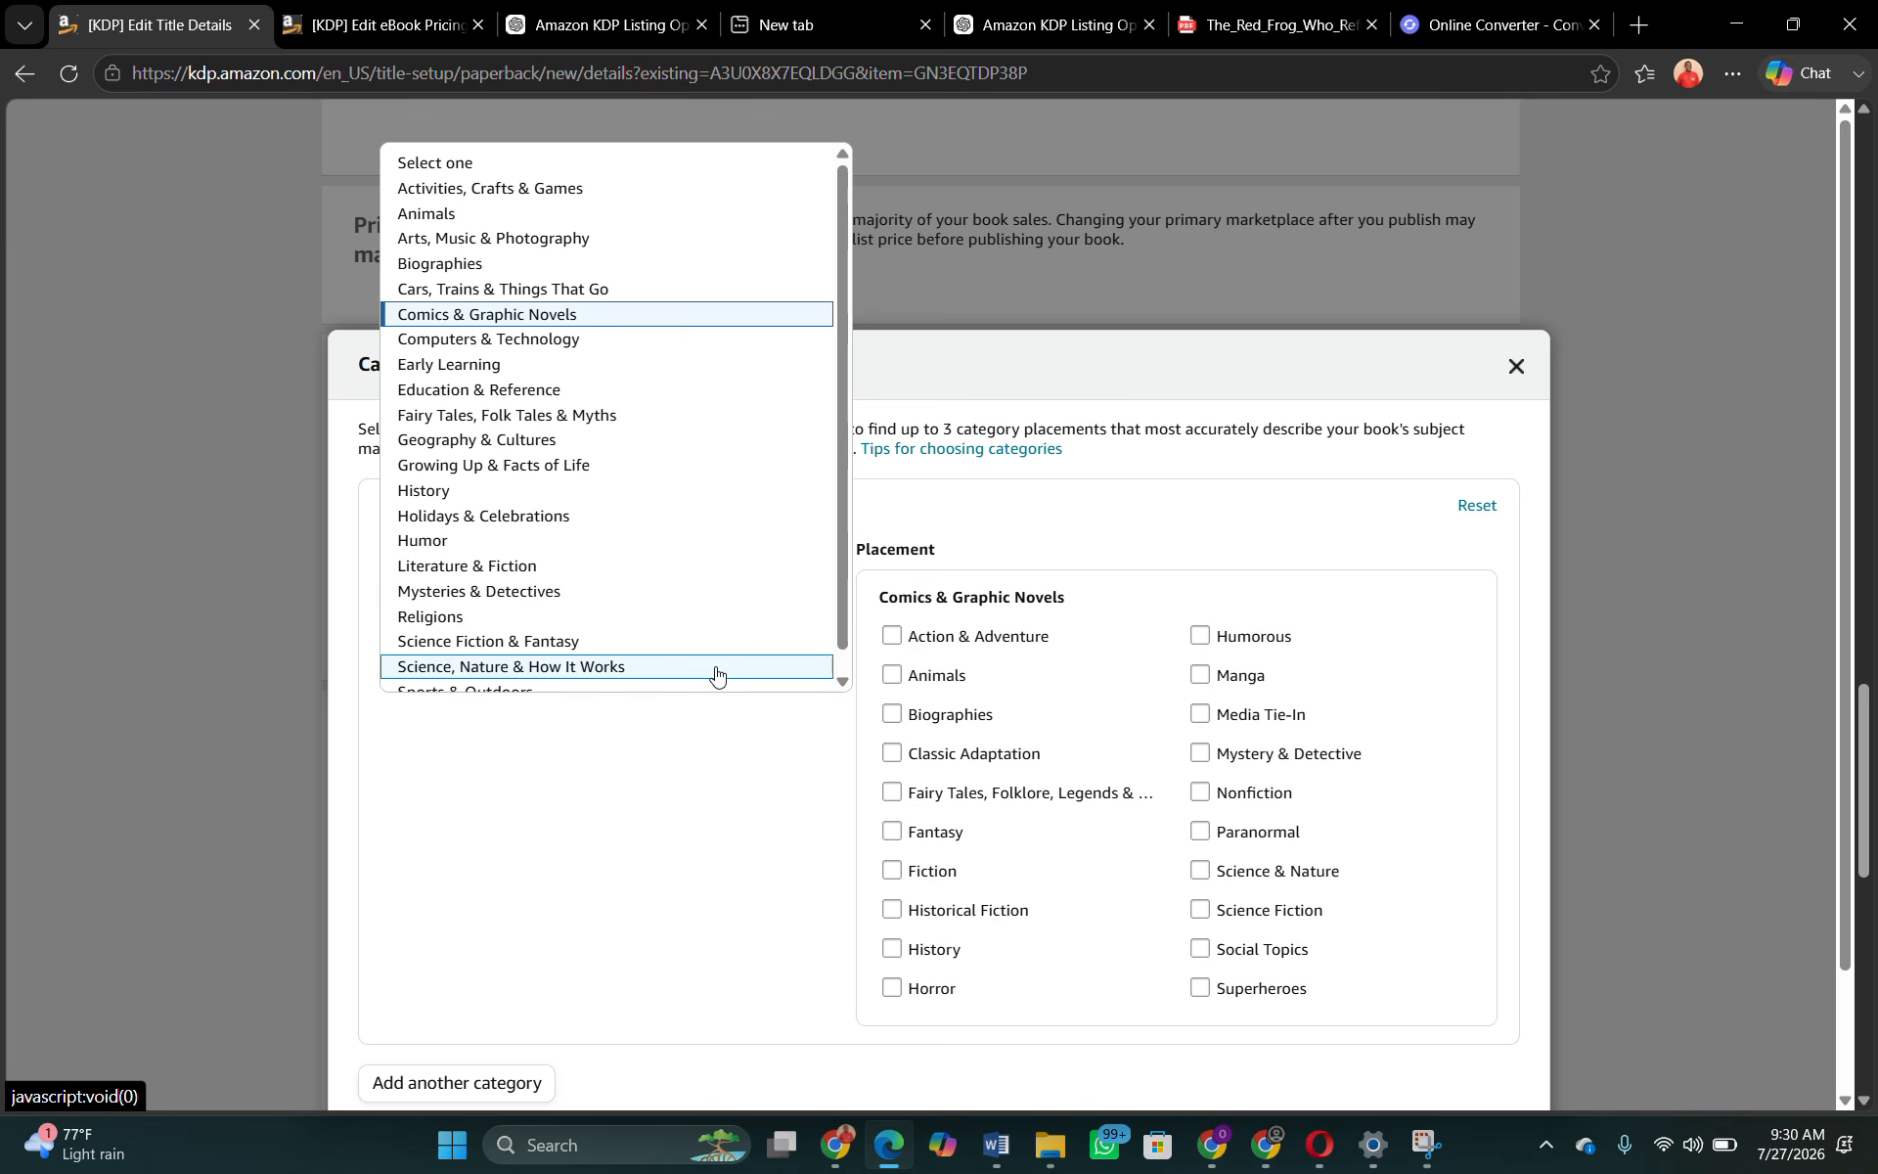
{"action": "left_click", "coordinate": [533, 417]}
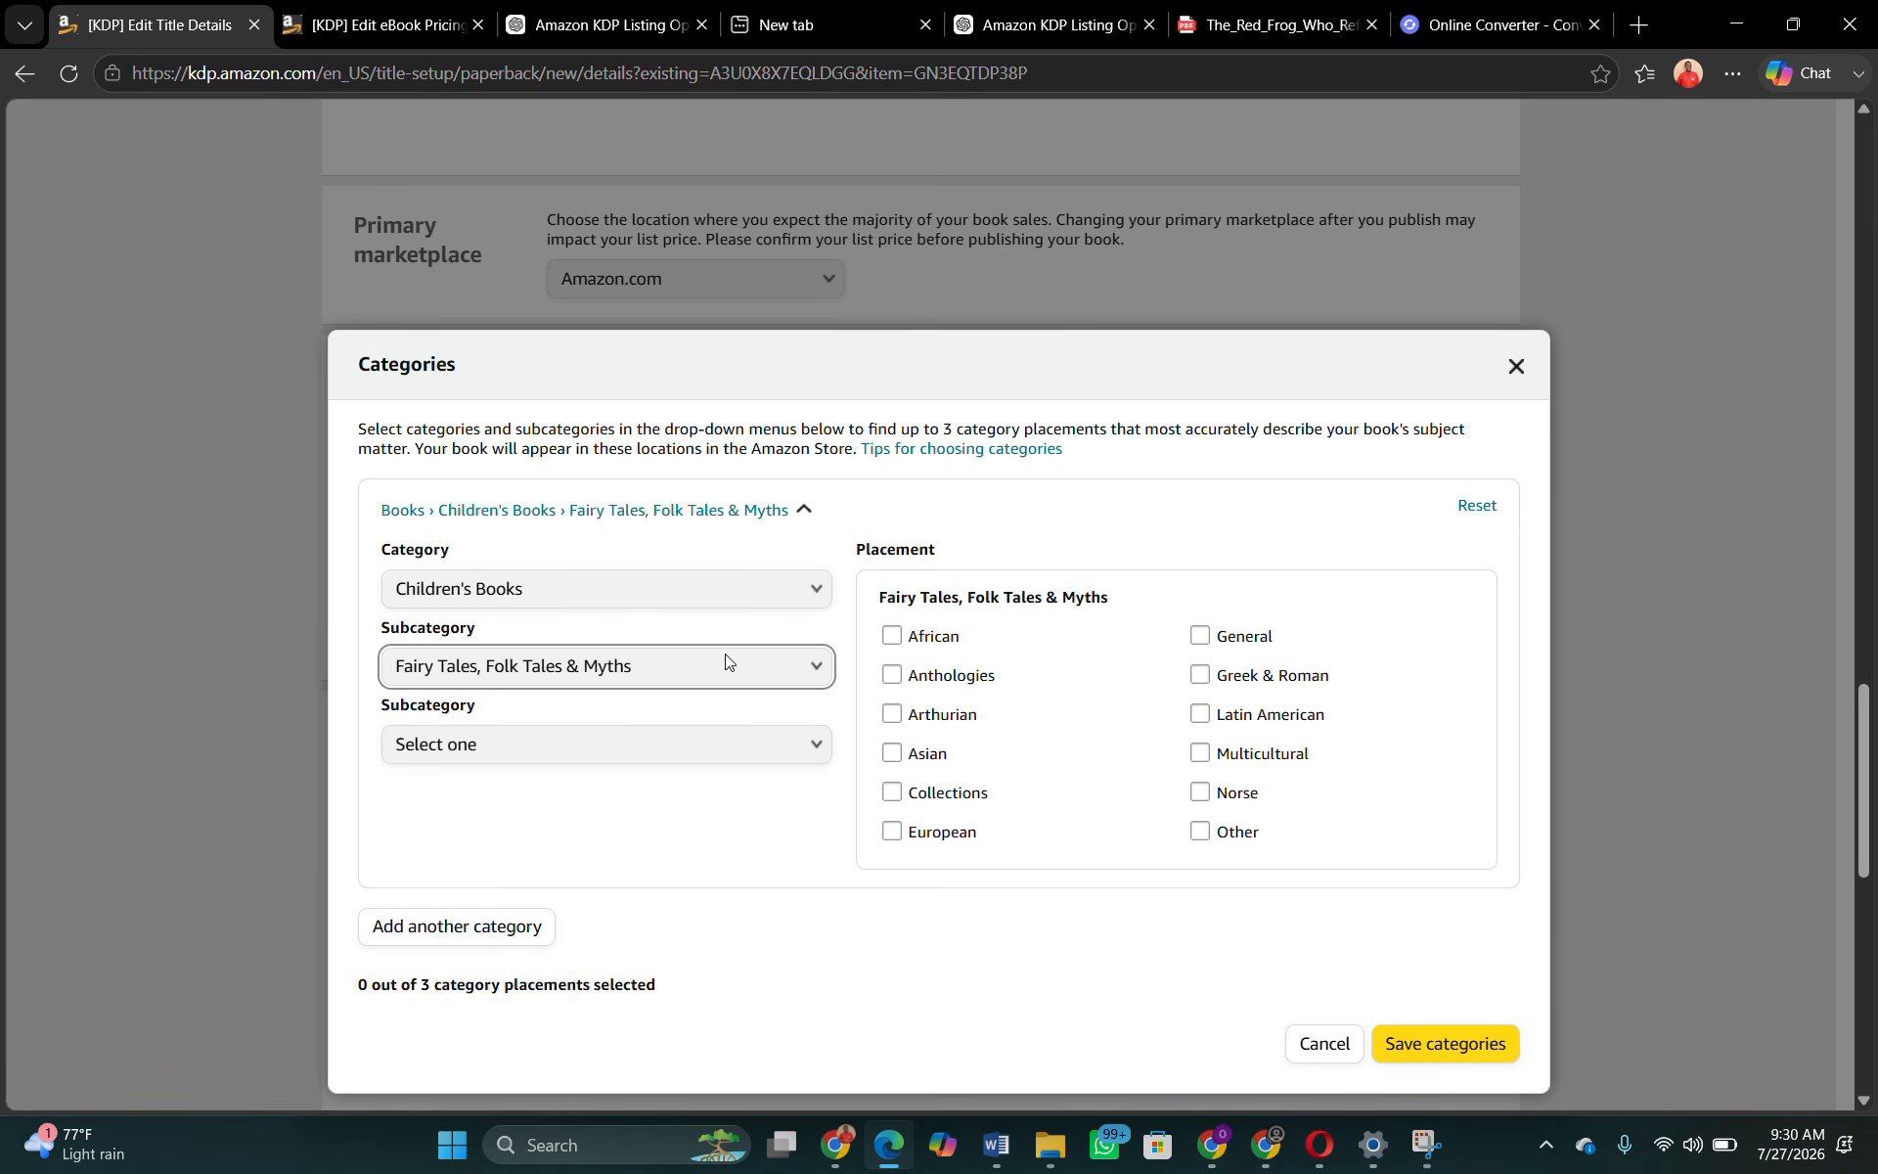
{"action": "left_click", "coordinate": [653, 745]}
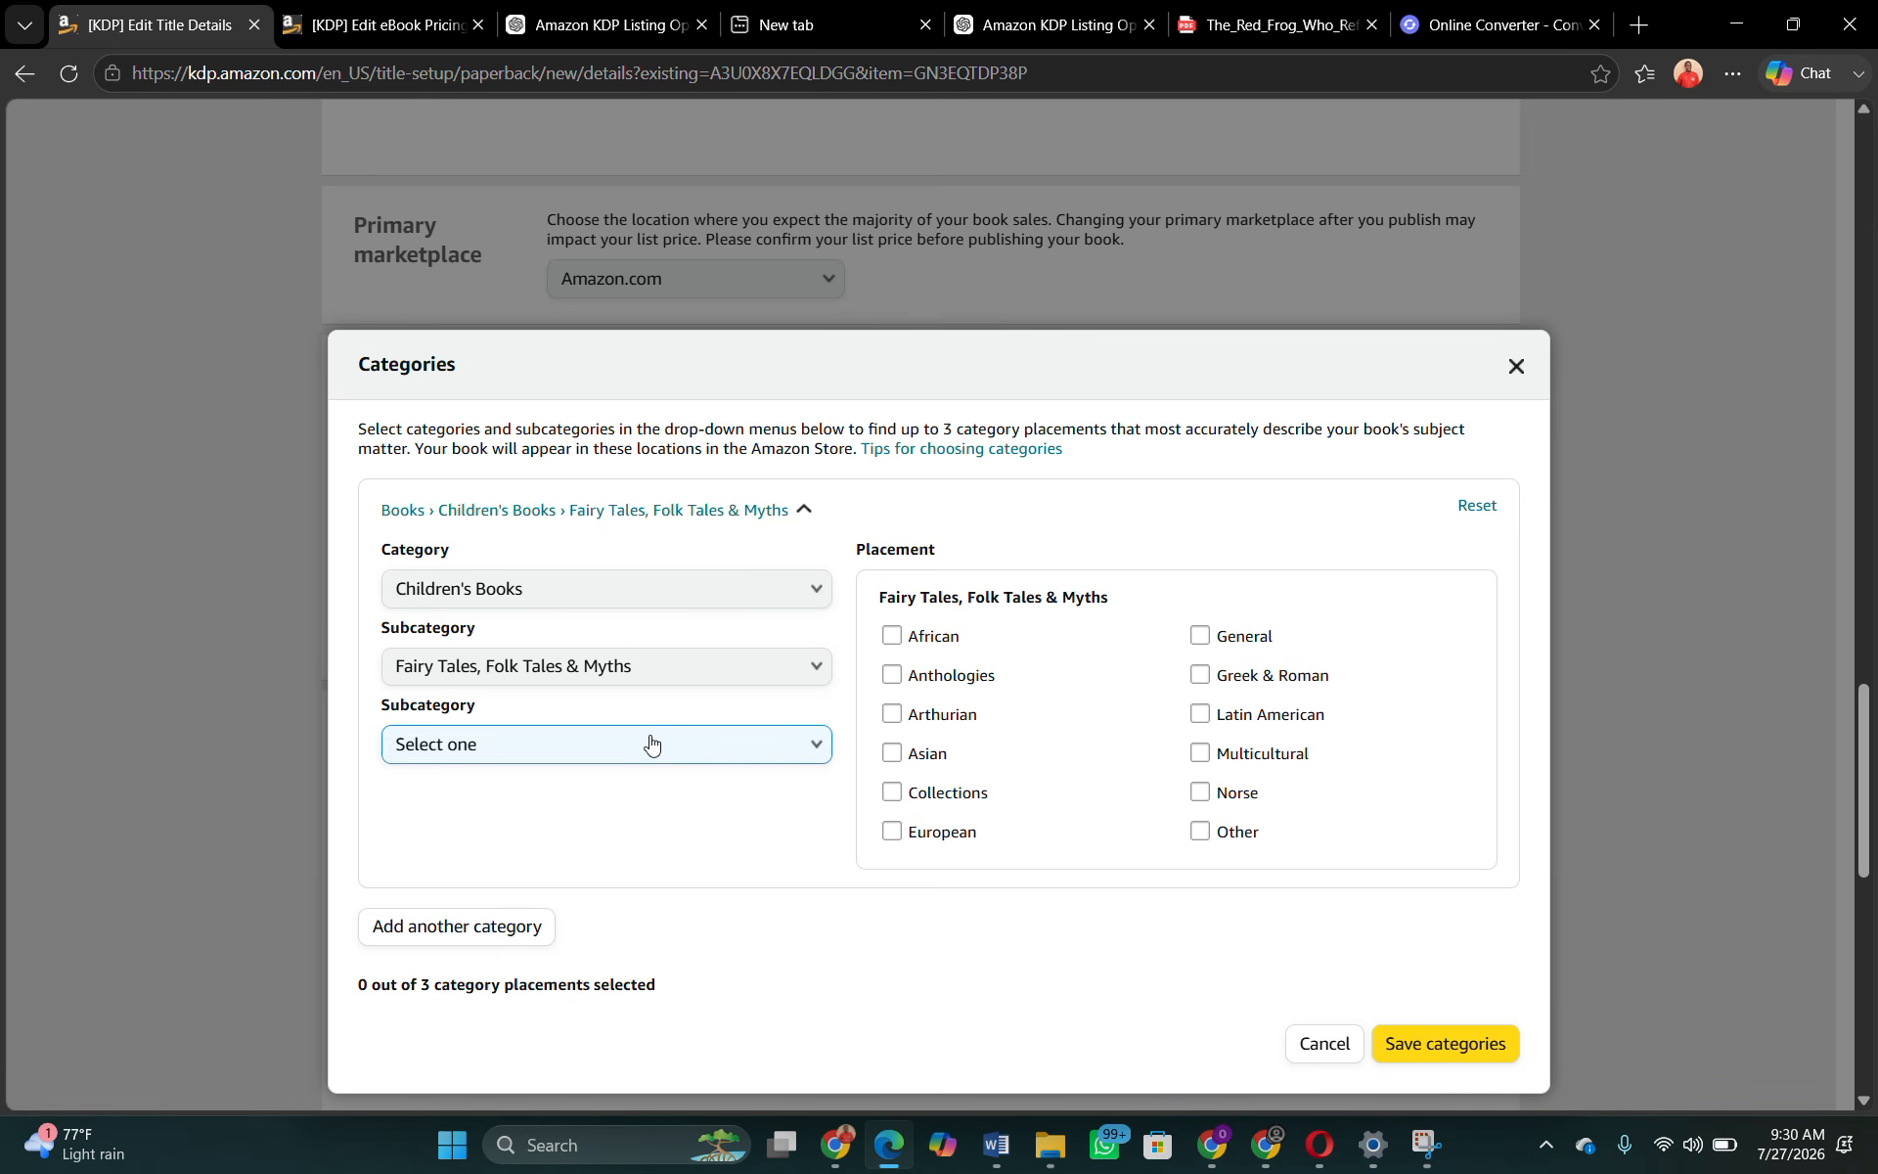
{"action": "left_click", "coordinate": [652, 745]}
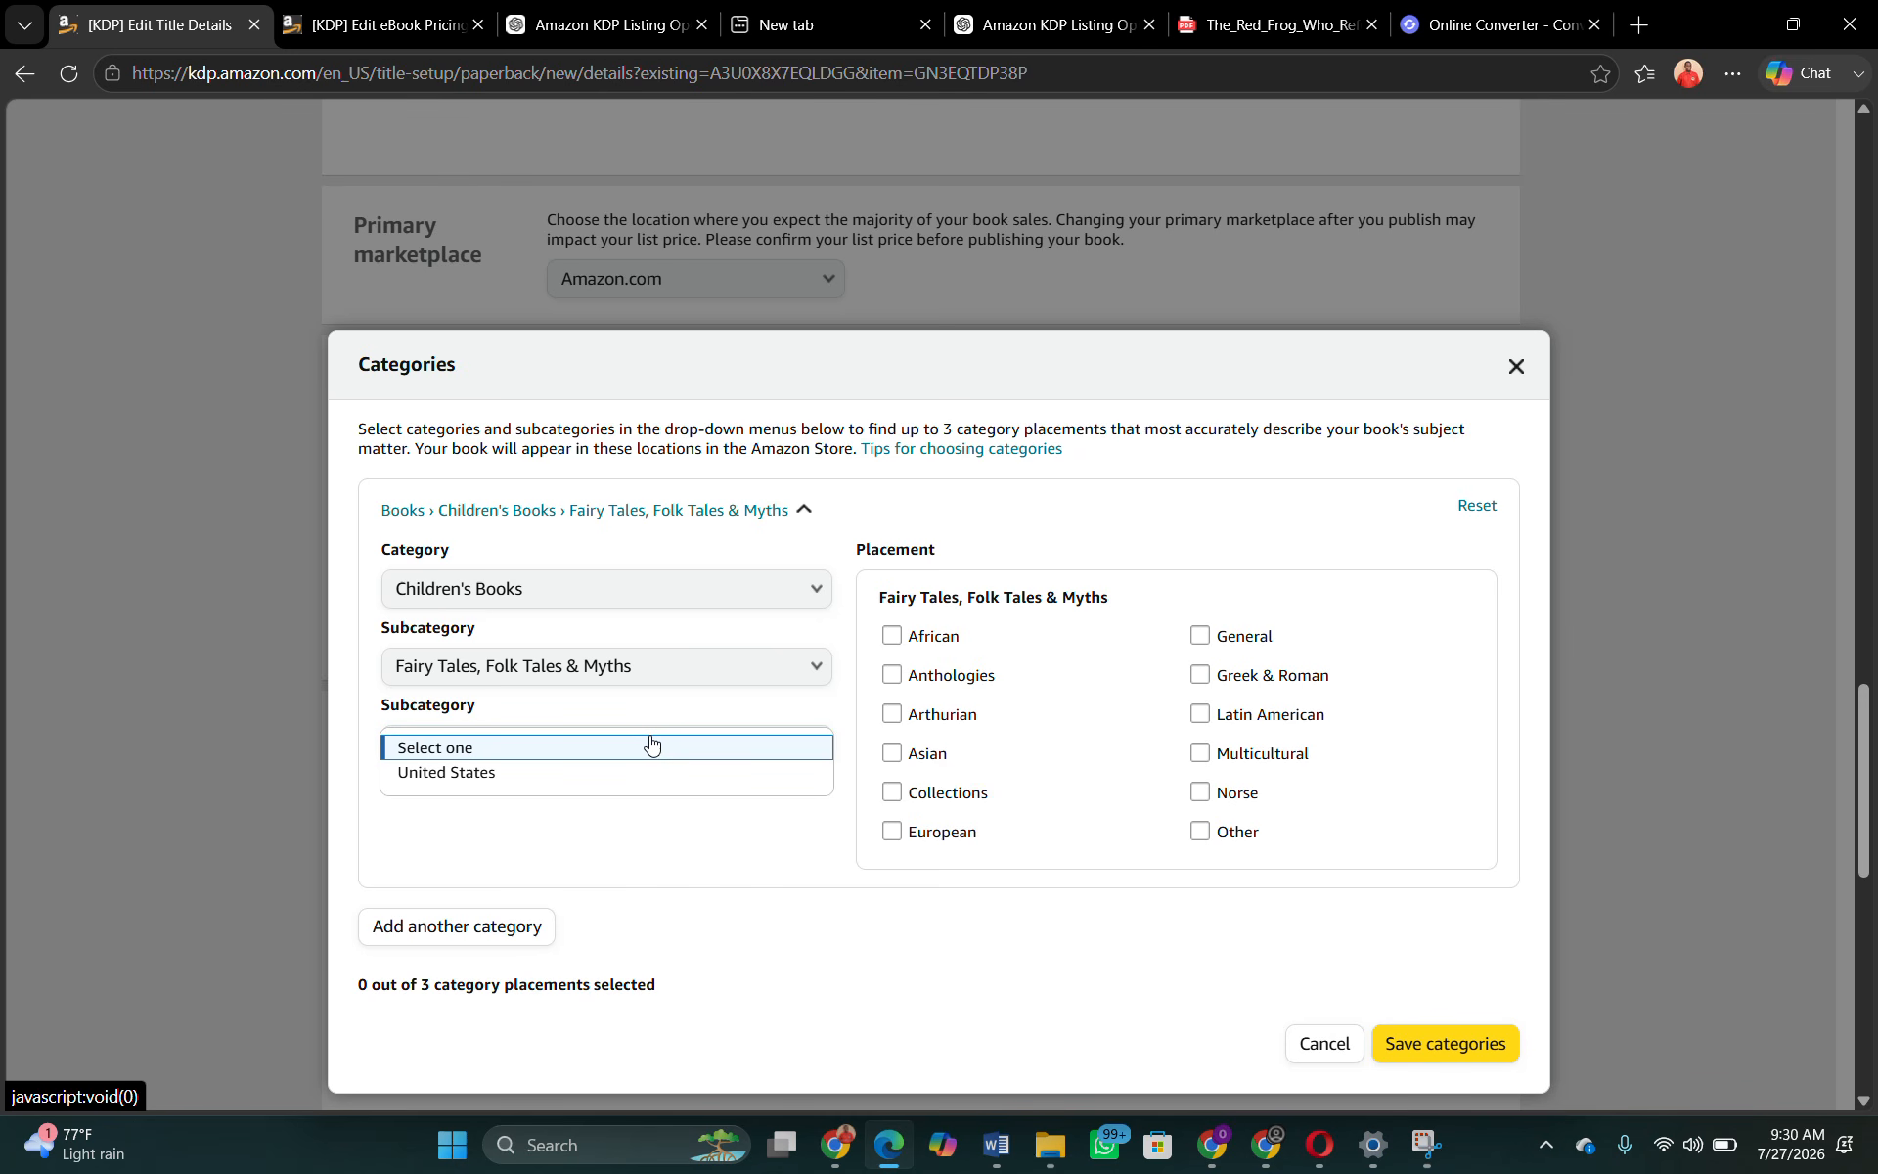
{"action": "left_click", "coordinate": [652, 747]}
{"action": "left_click", "coordinate": [891, 636]}
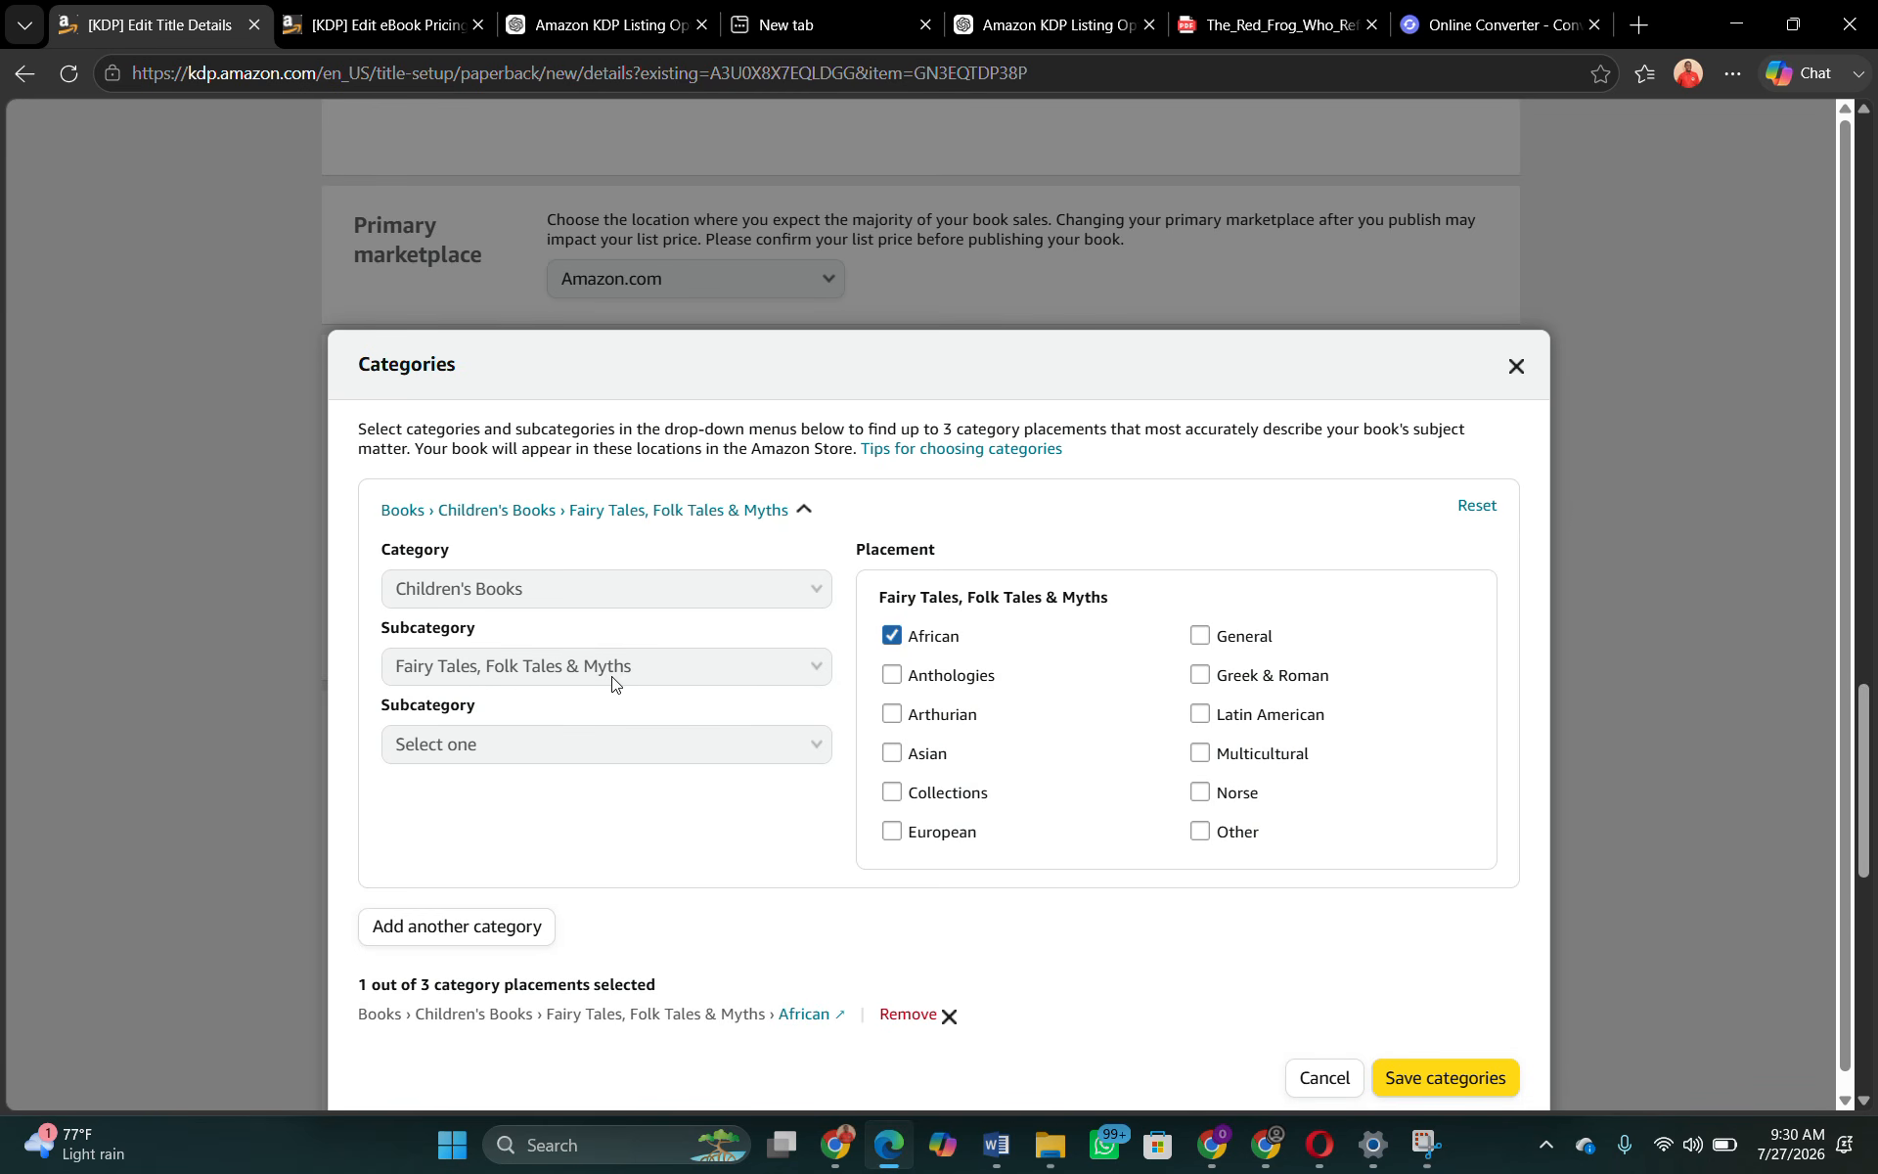
{"action": "left_click", "coordinate": [490, 927]}
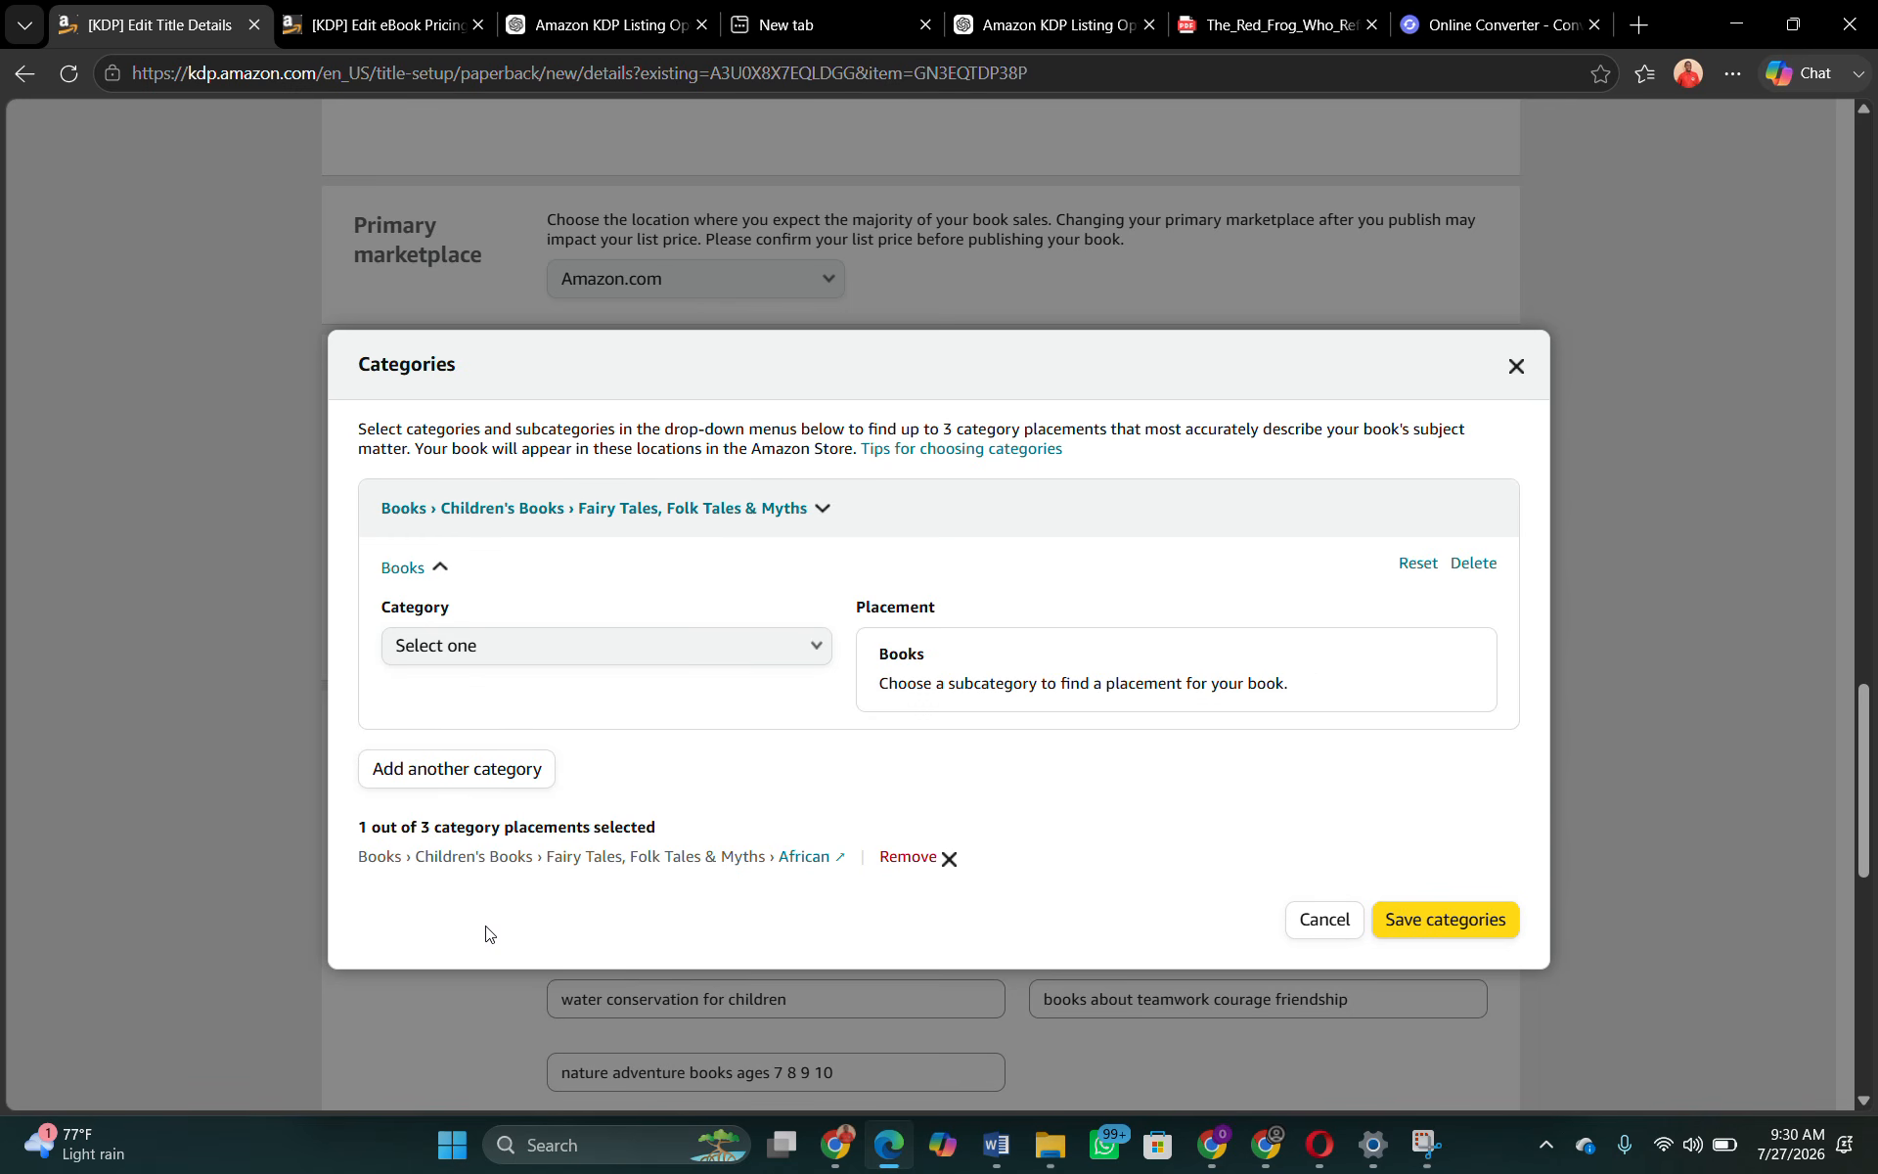
{"action": "left_click", "coordinate": [530, 647]}
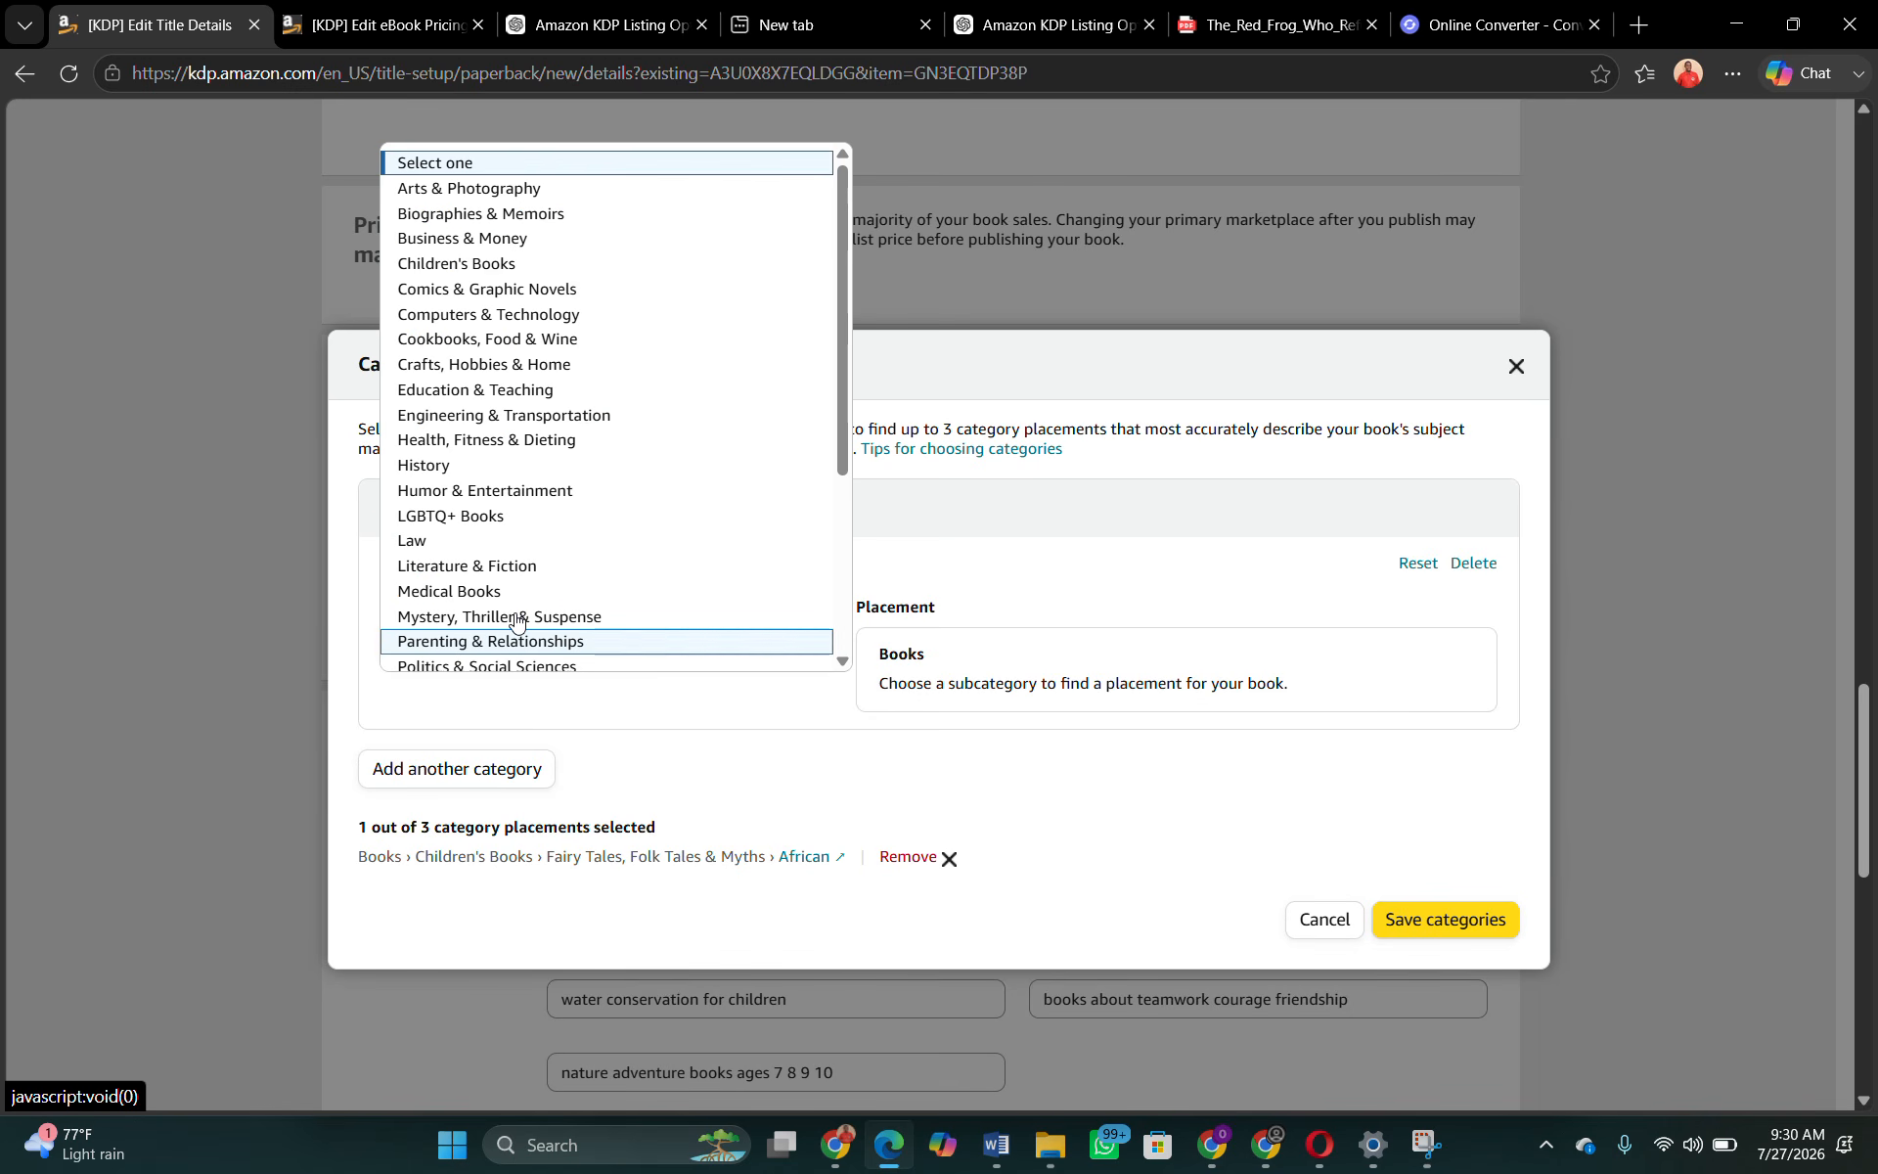
{"action": "left_click", "coordinate": [531, 292]}
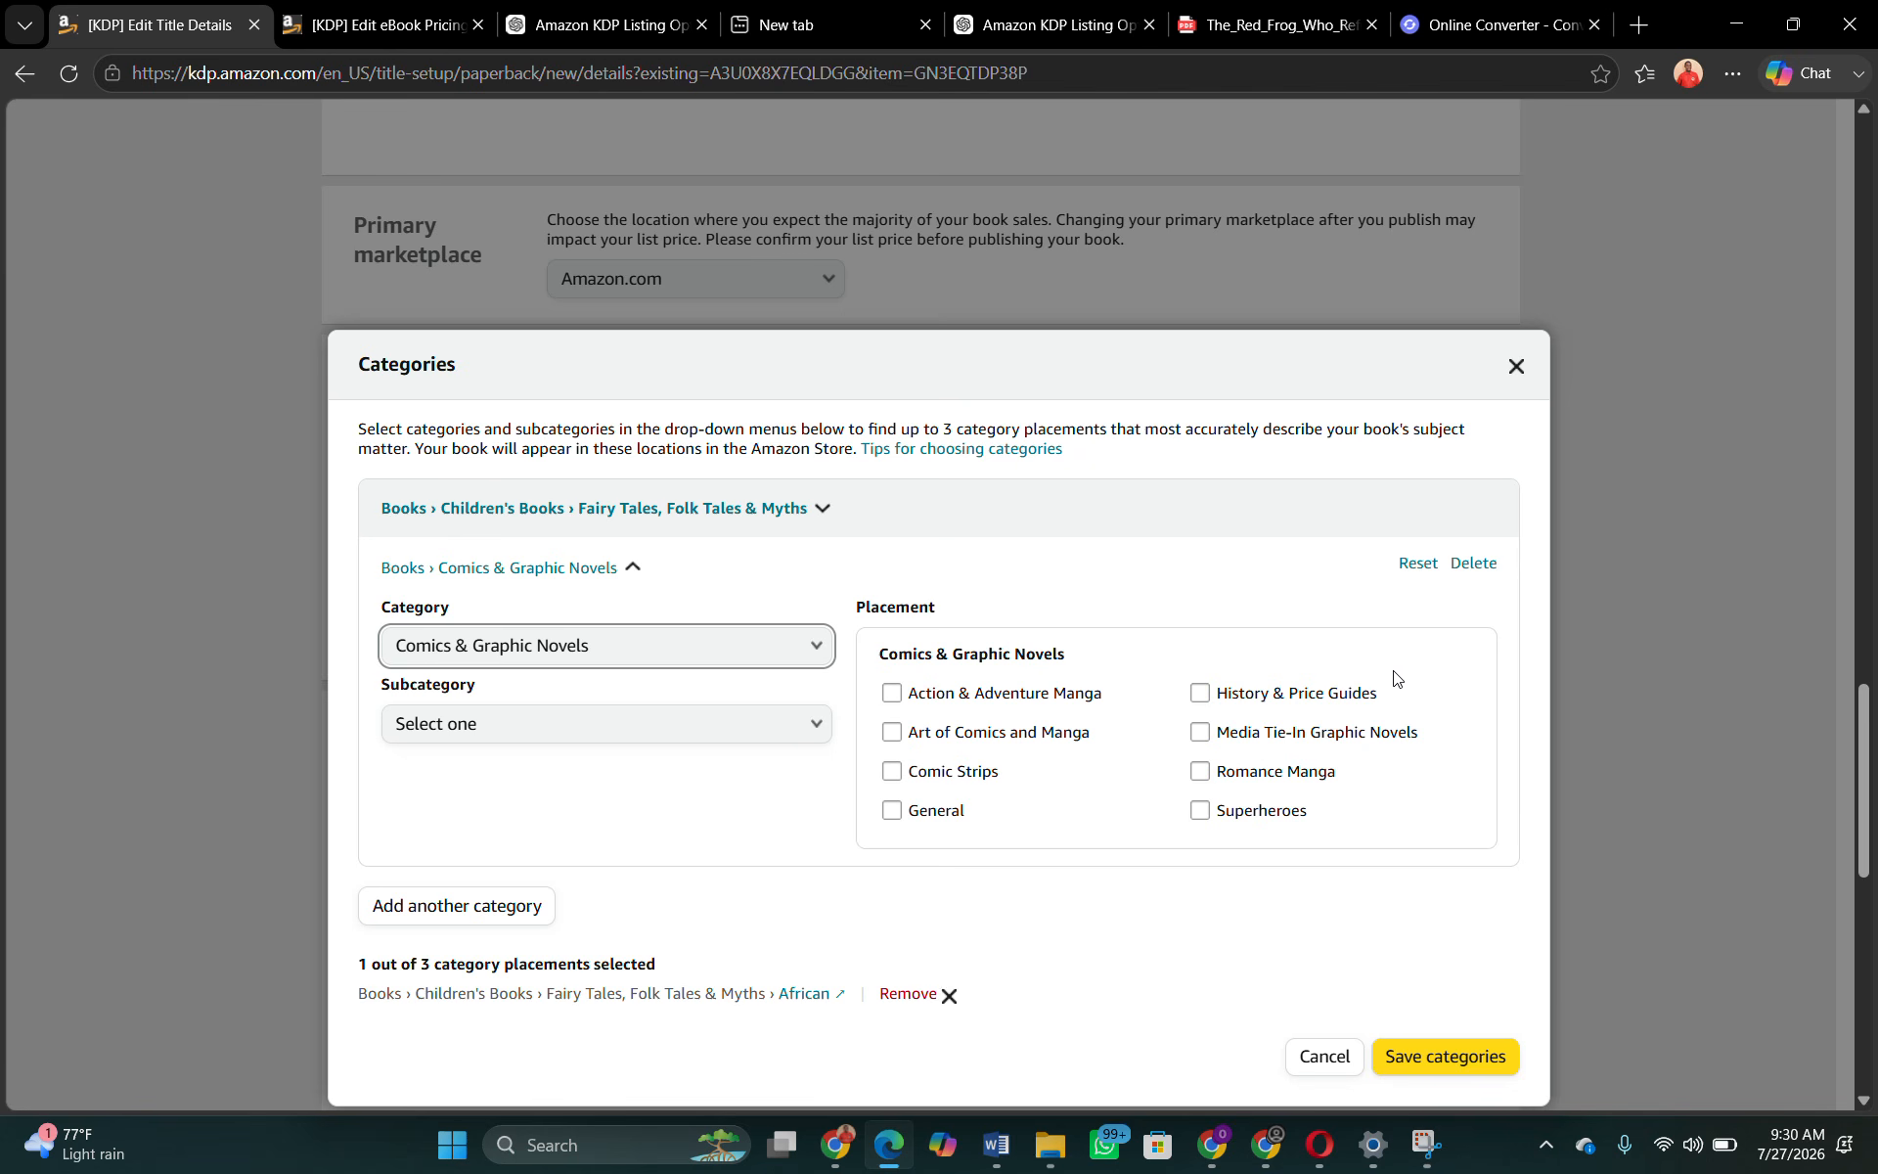
{"action": "left_click", "coordinate": [1472, 563]}
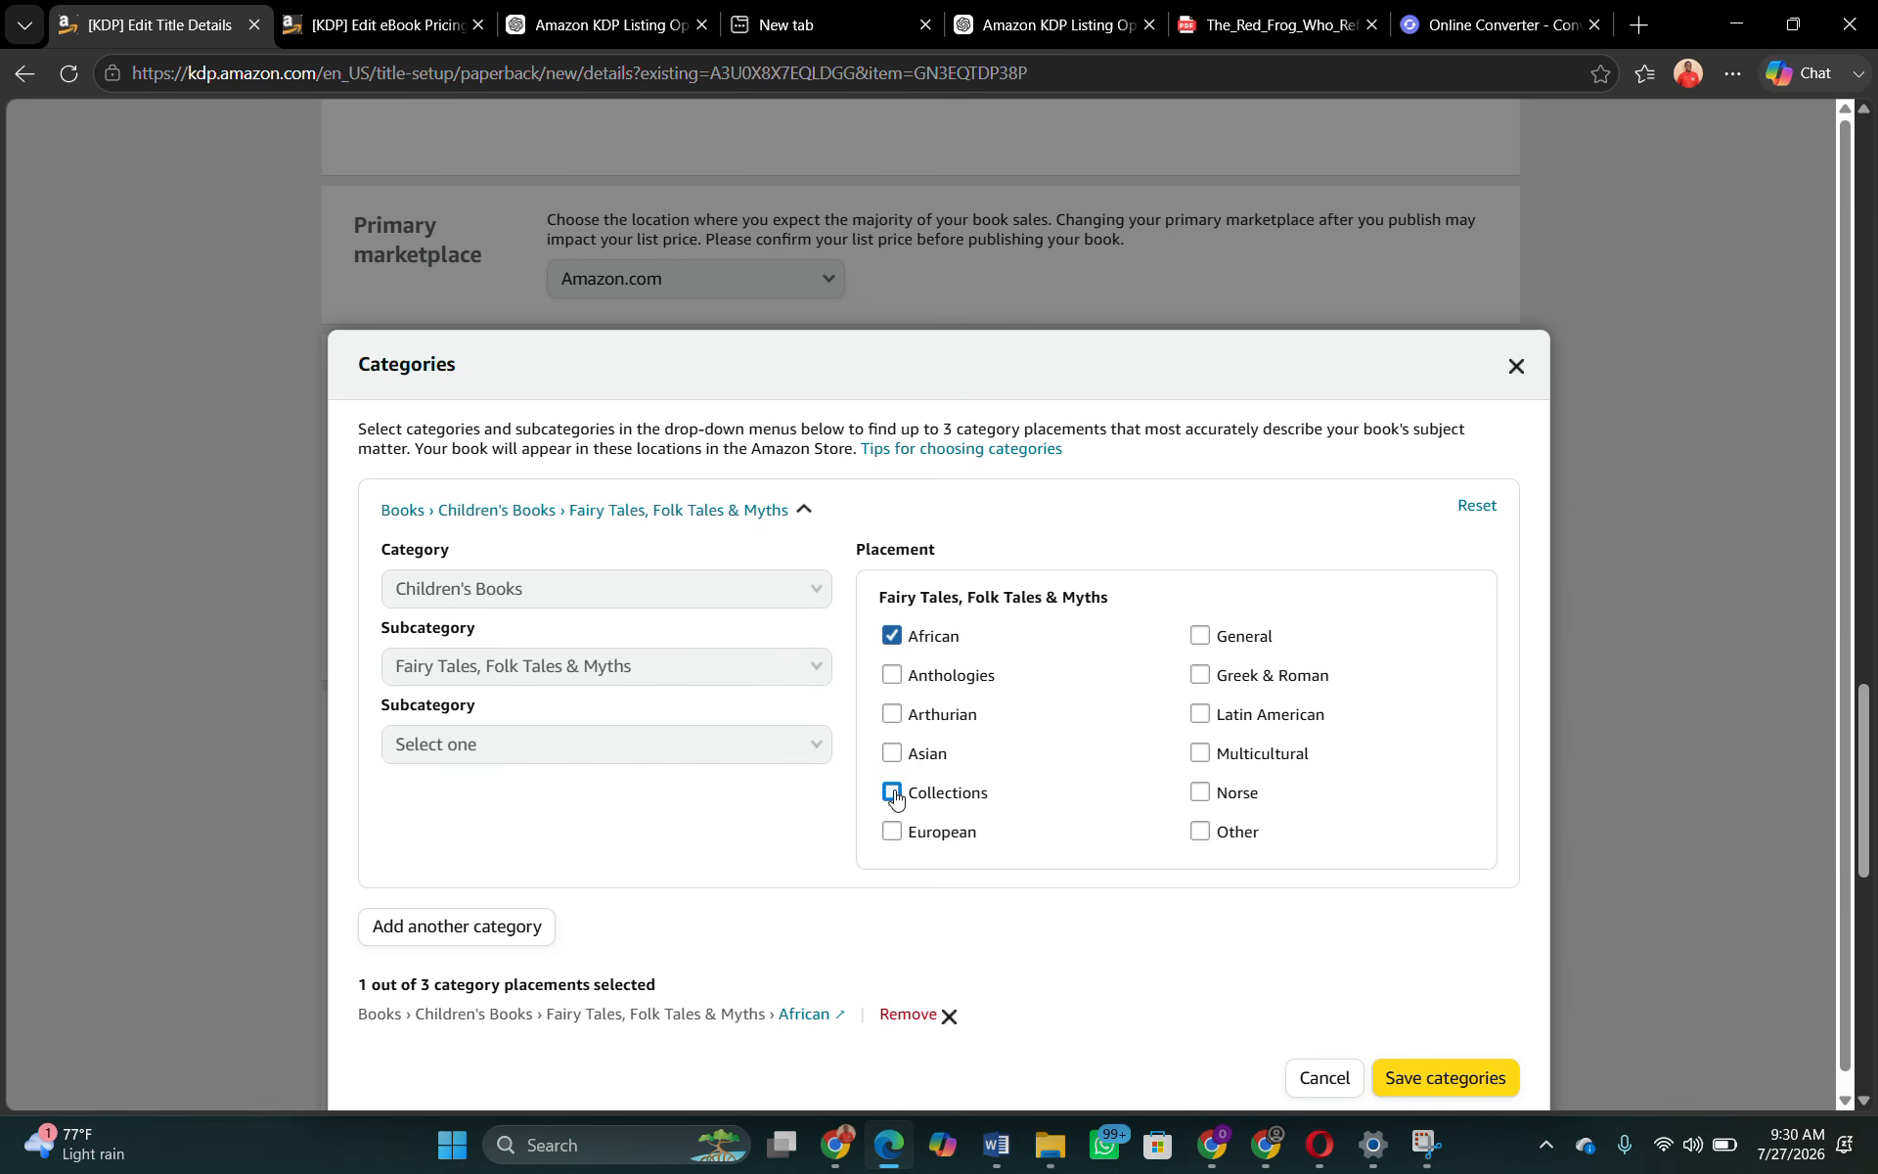
Step: Add the General placement under Fairy Tales, Folk Tales & Myths and save the paperback's categories
{"action": "left_click", "coordinate": [1199, 636]}
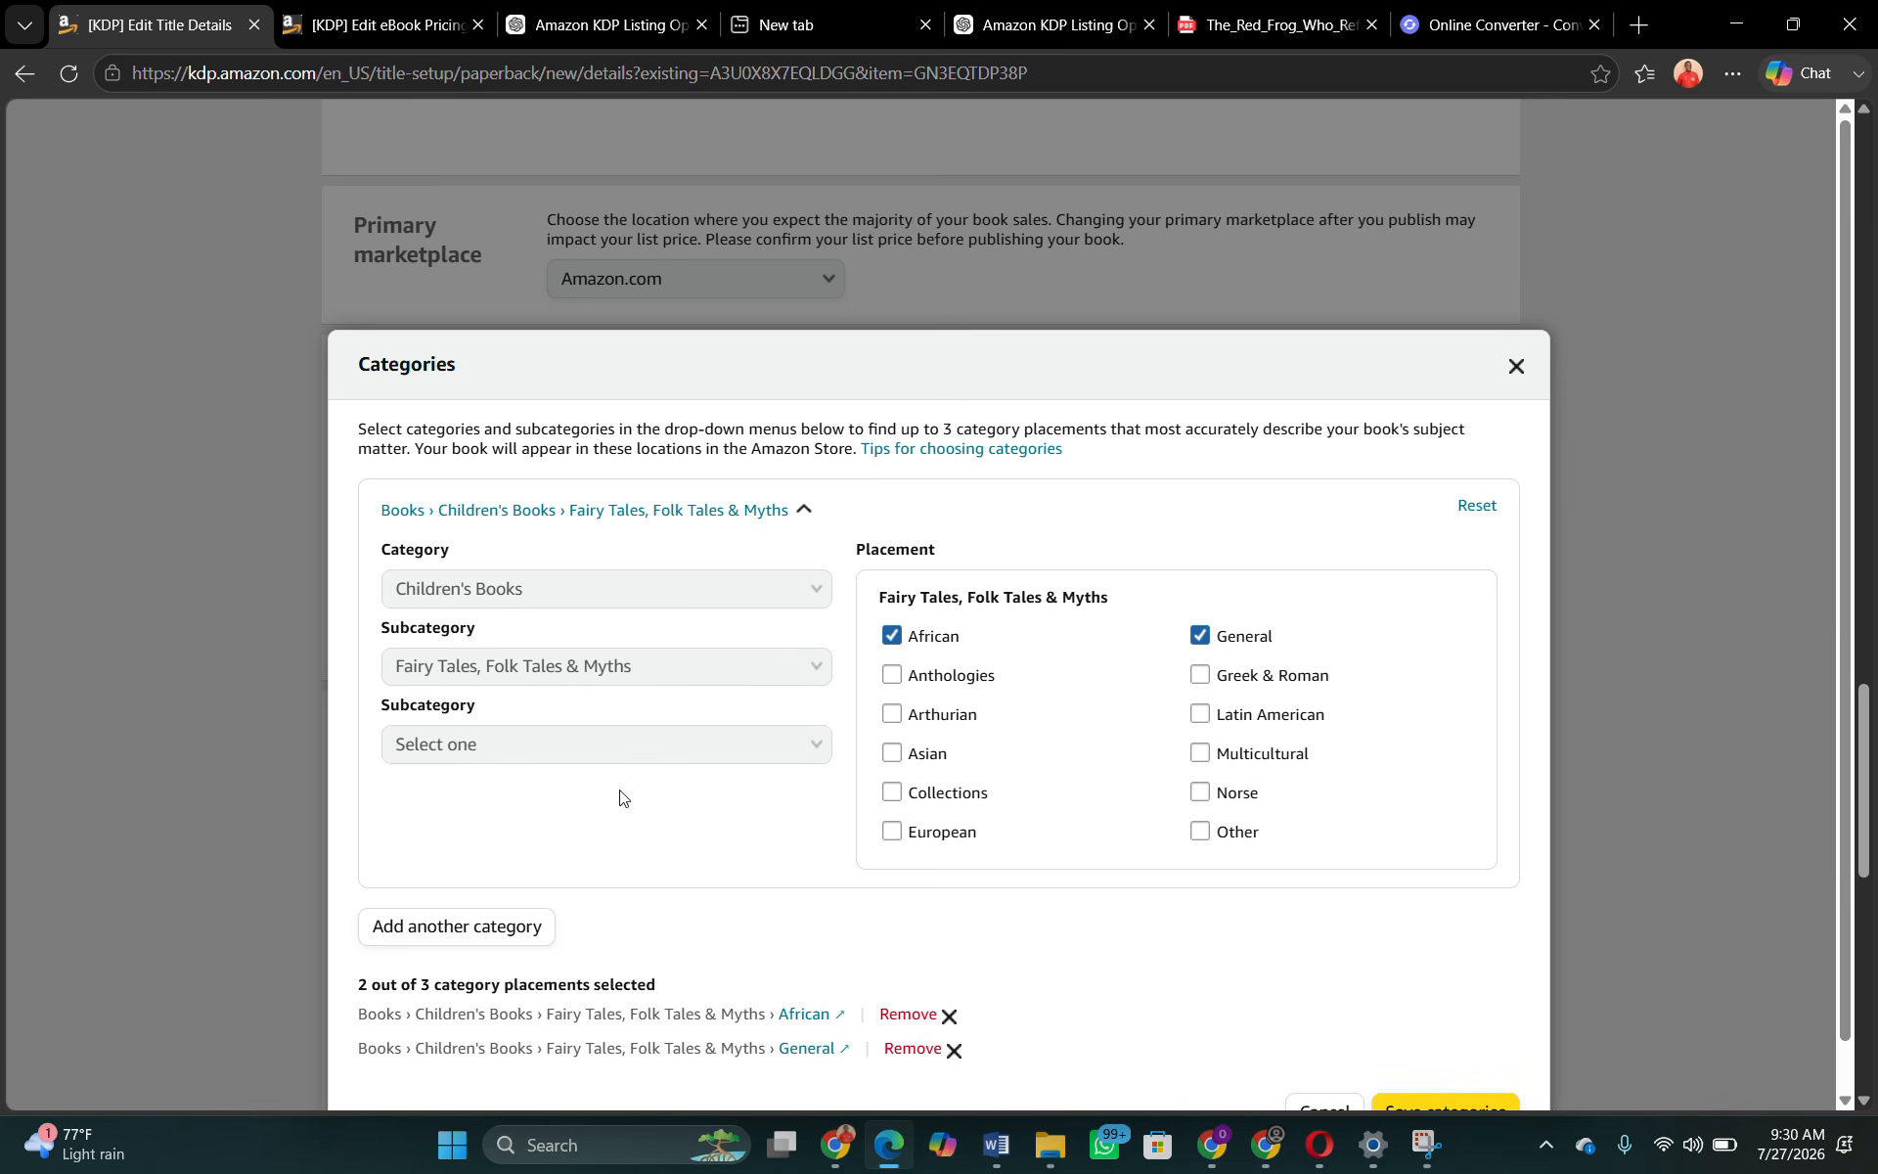
{"action": "scroll", "coordinate": [666, 825], "scroll_direction": "down", "scroll_amount": 1}
{"action": "left_click", "coordinate": [1435, 1062]}
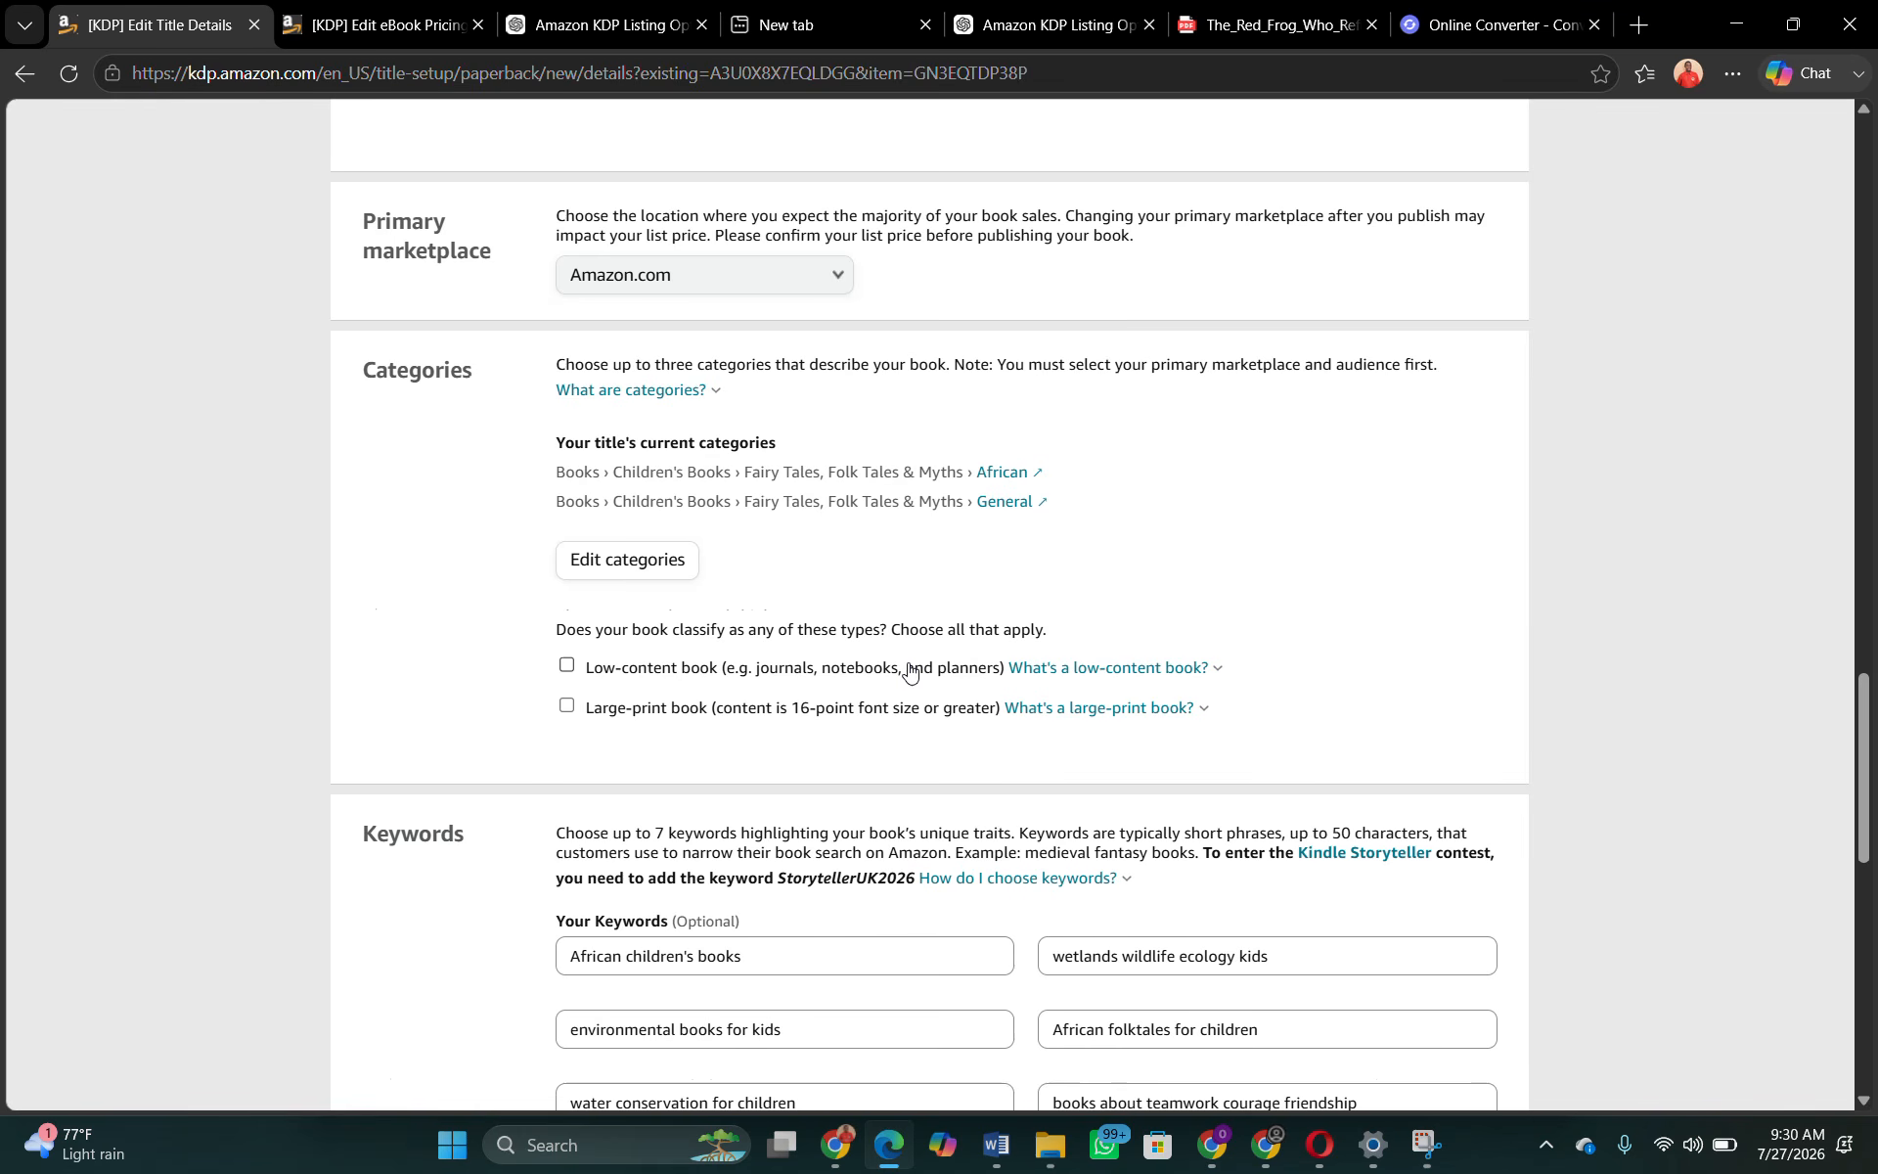
Step: Classify the paperback as a low-content book, then save its details and continue to Paperback Content
{"action": "scroll", "coordinate": [909, 672], "scroll_direction": "down", "scroll_amount": 2}
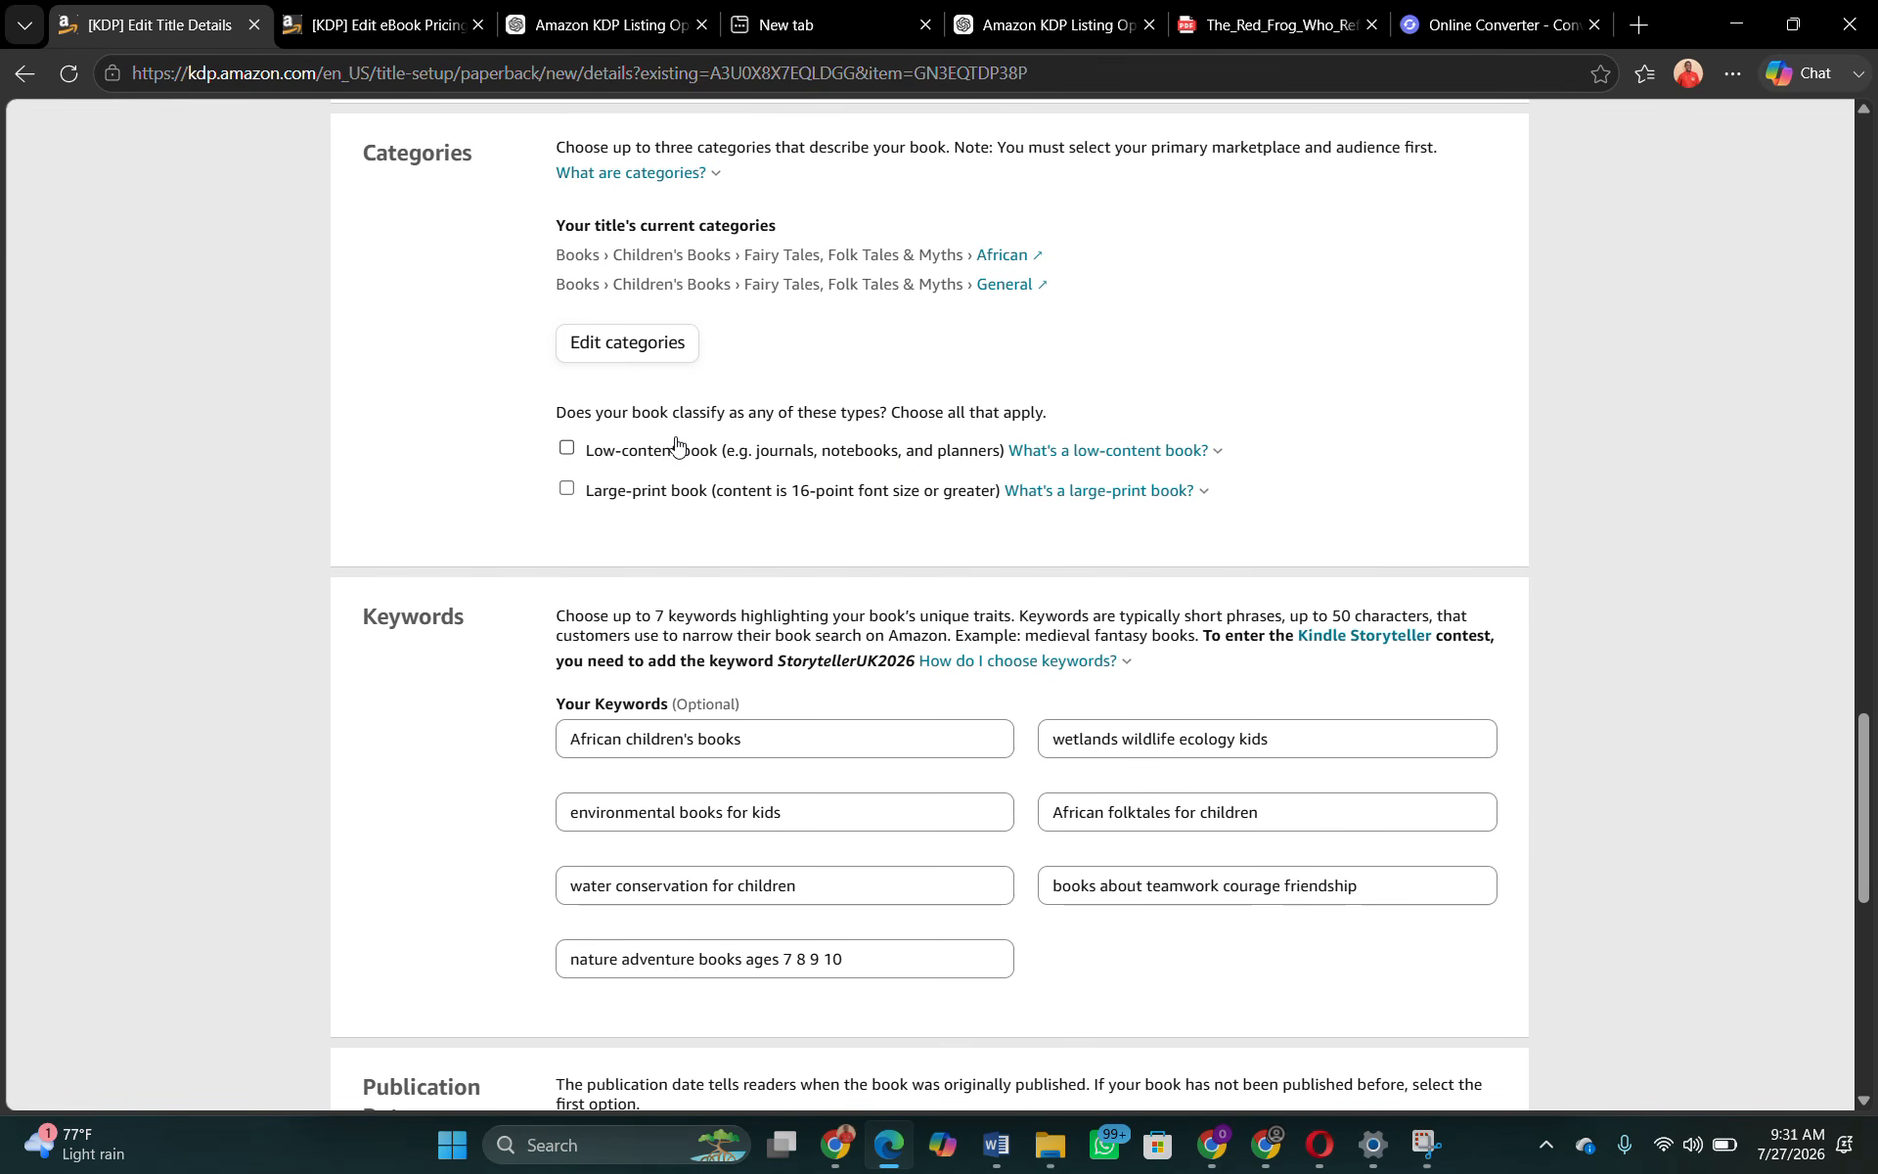
{"action": "left_click", "coordinate": [572, 453]}
{"action": "scroll", "coordinate": [735, 459], "scroll_direction": "down", "scroll_amount": 1}
{"action": "scroll", "coordinate": [735, 460], "scroll_direction": "down", "scroll_amount": 1}
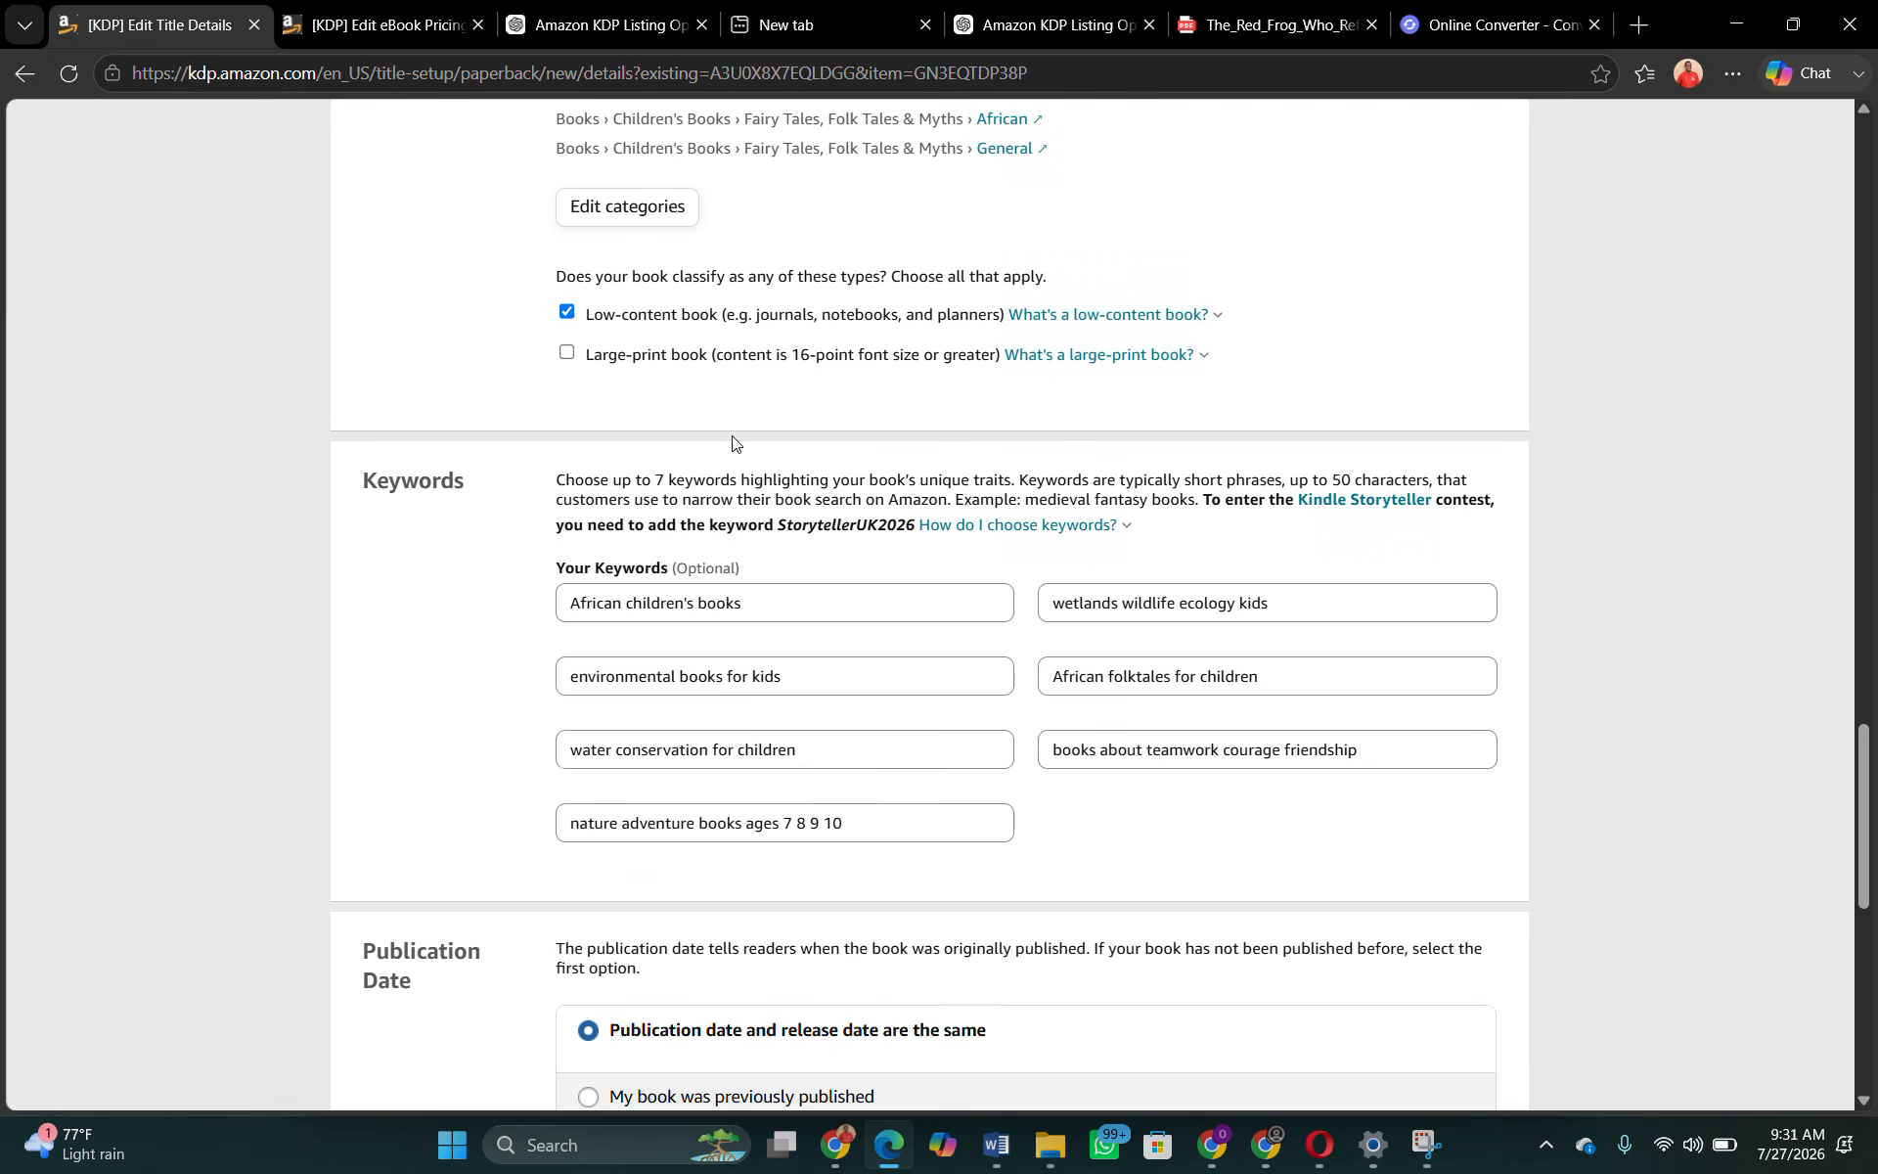
{"action": "scroll", "coordinate": [736, 450], "scroll_direction": "down", "scroll_amount": 5}
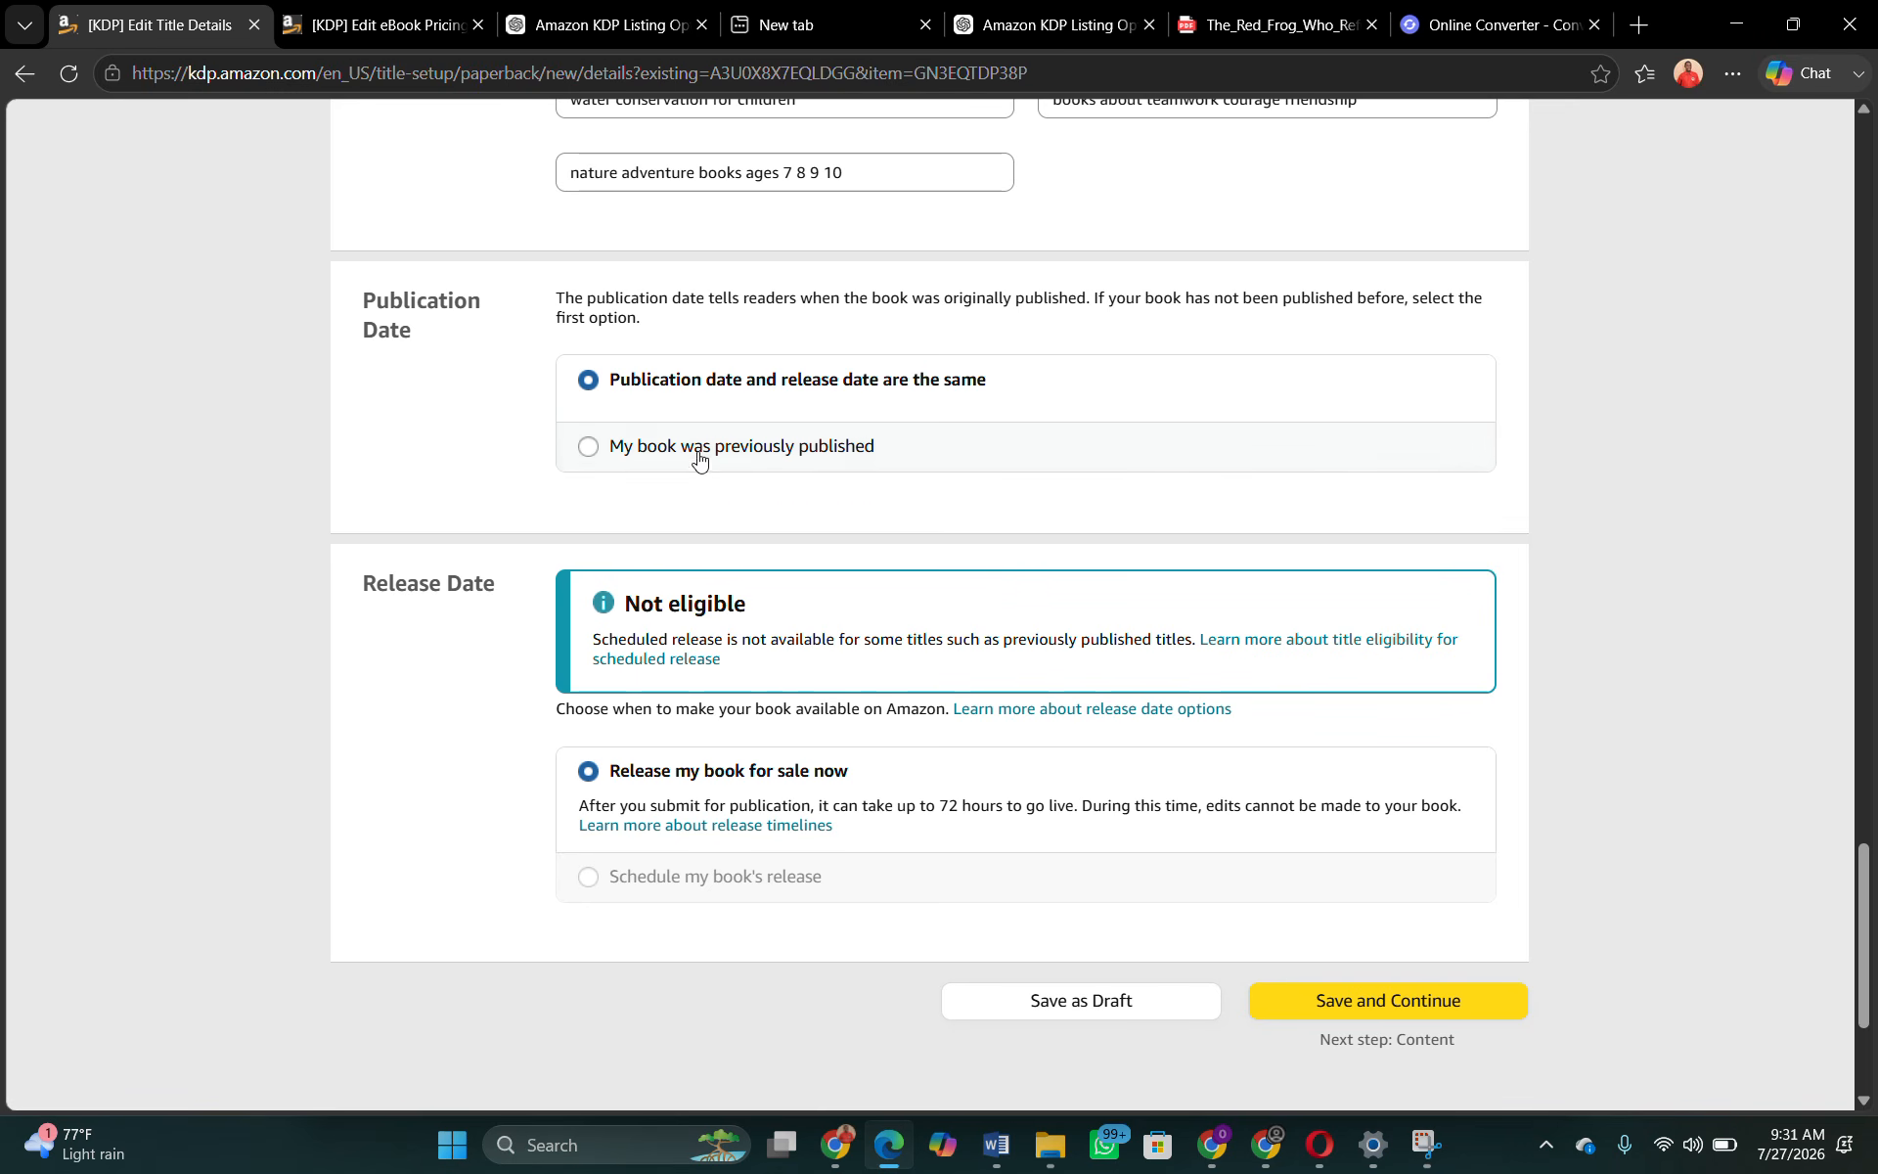
{"action": "left_click", "coordinate": [1312, 1007]}
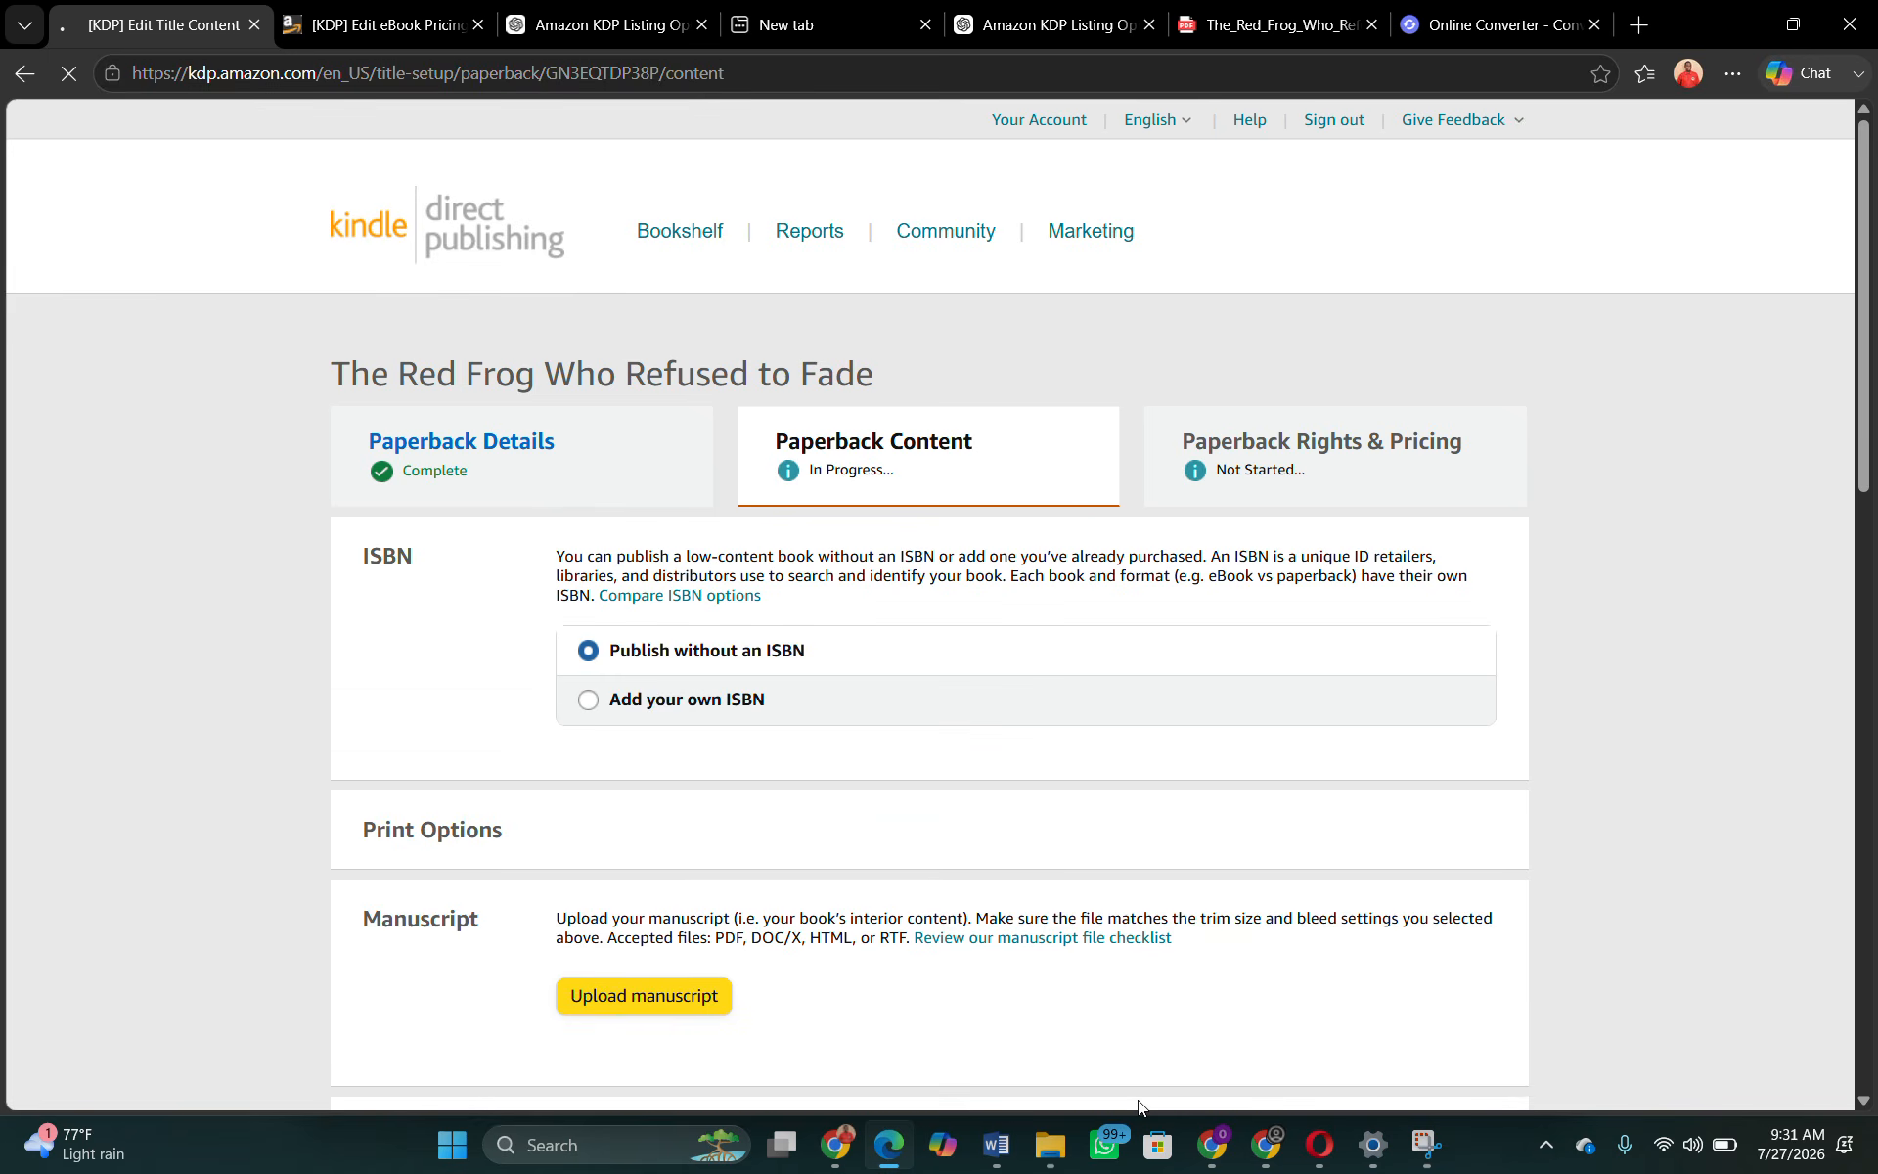
Step: Set the paperback's trim size to 8.50 x 11.00 in (21.6 x 27.9 cm) in the print options
{"action": "scroll", "coordinate": [983, 854], "scroll_direction": "down", "scroll_amount": 4}
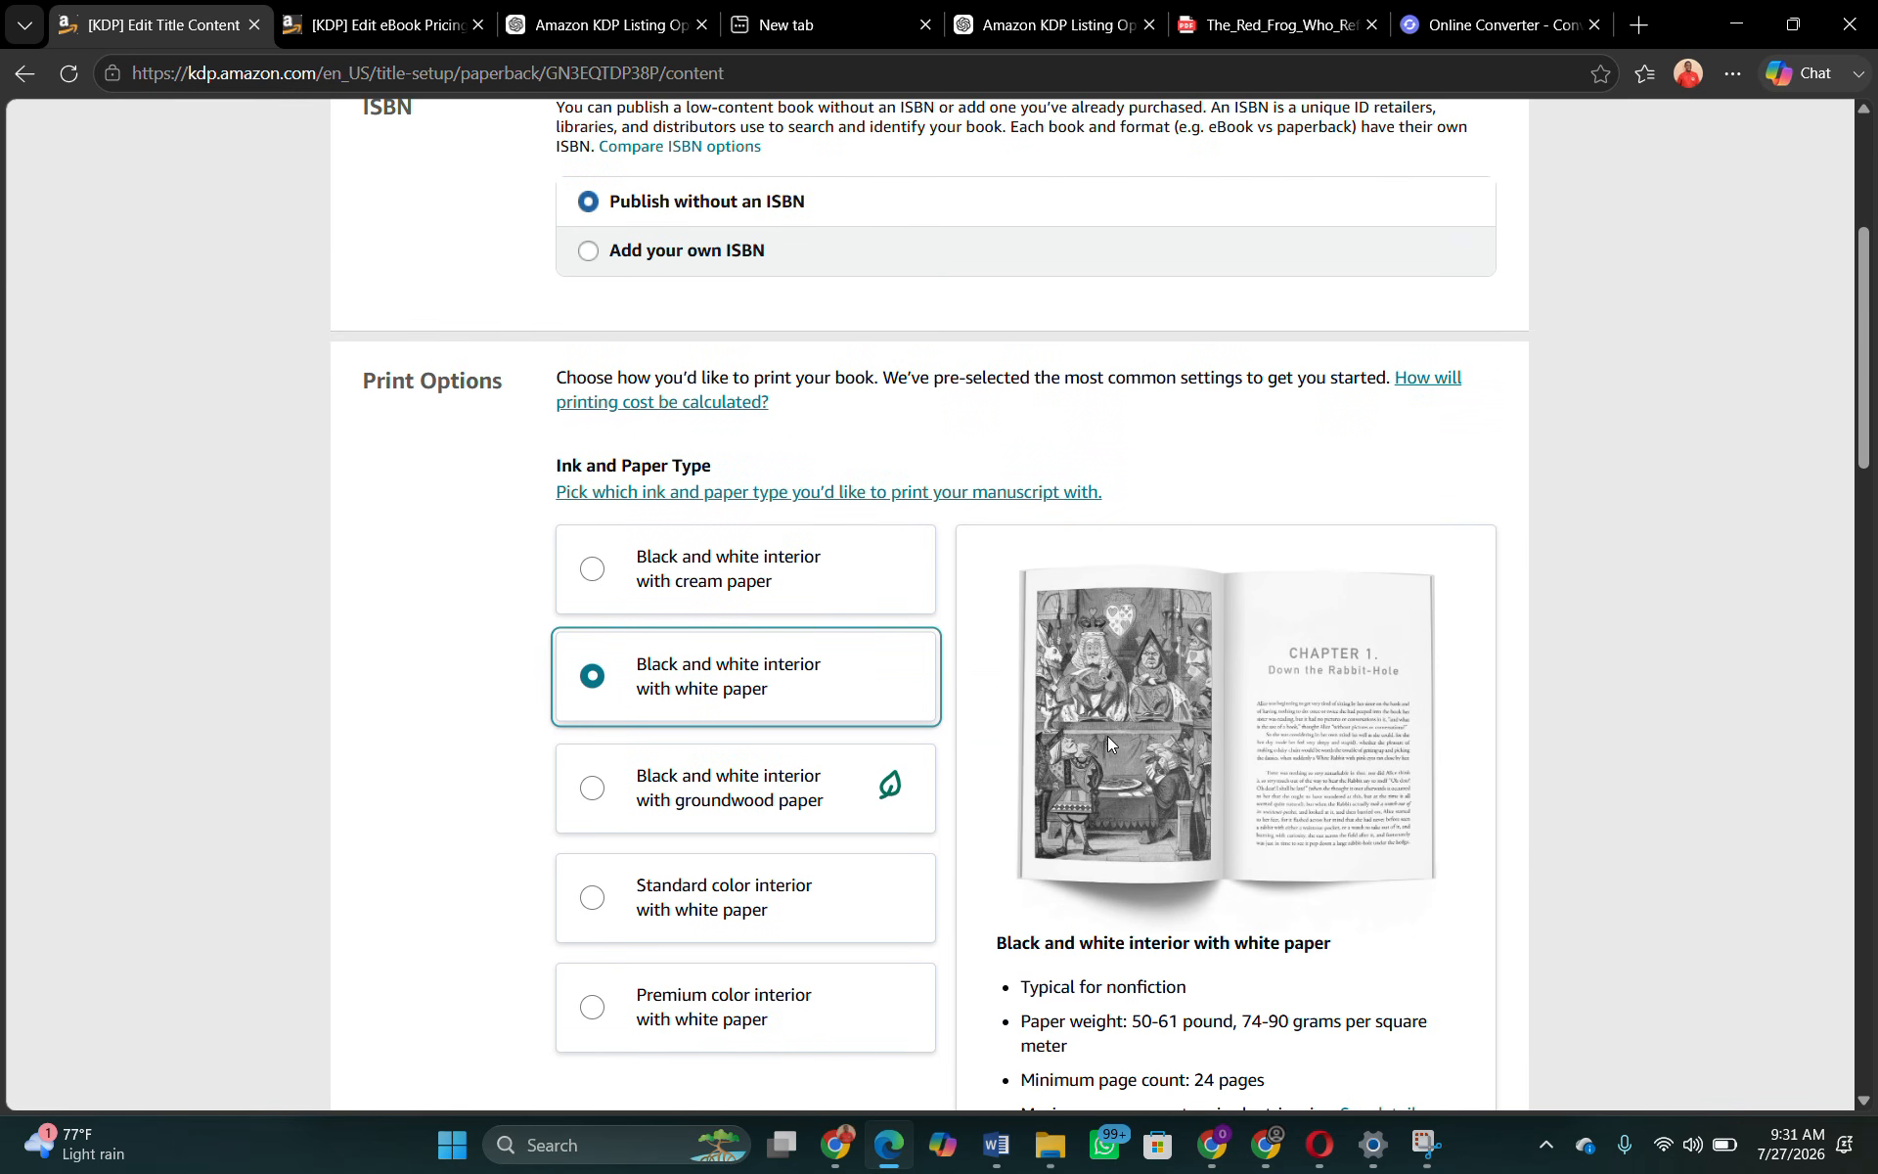
{"action": "scroll", "coordinate": [1107, 741], "scroll_direction": "down", "scroll_amount": 4}
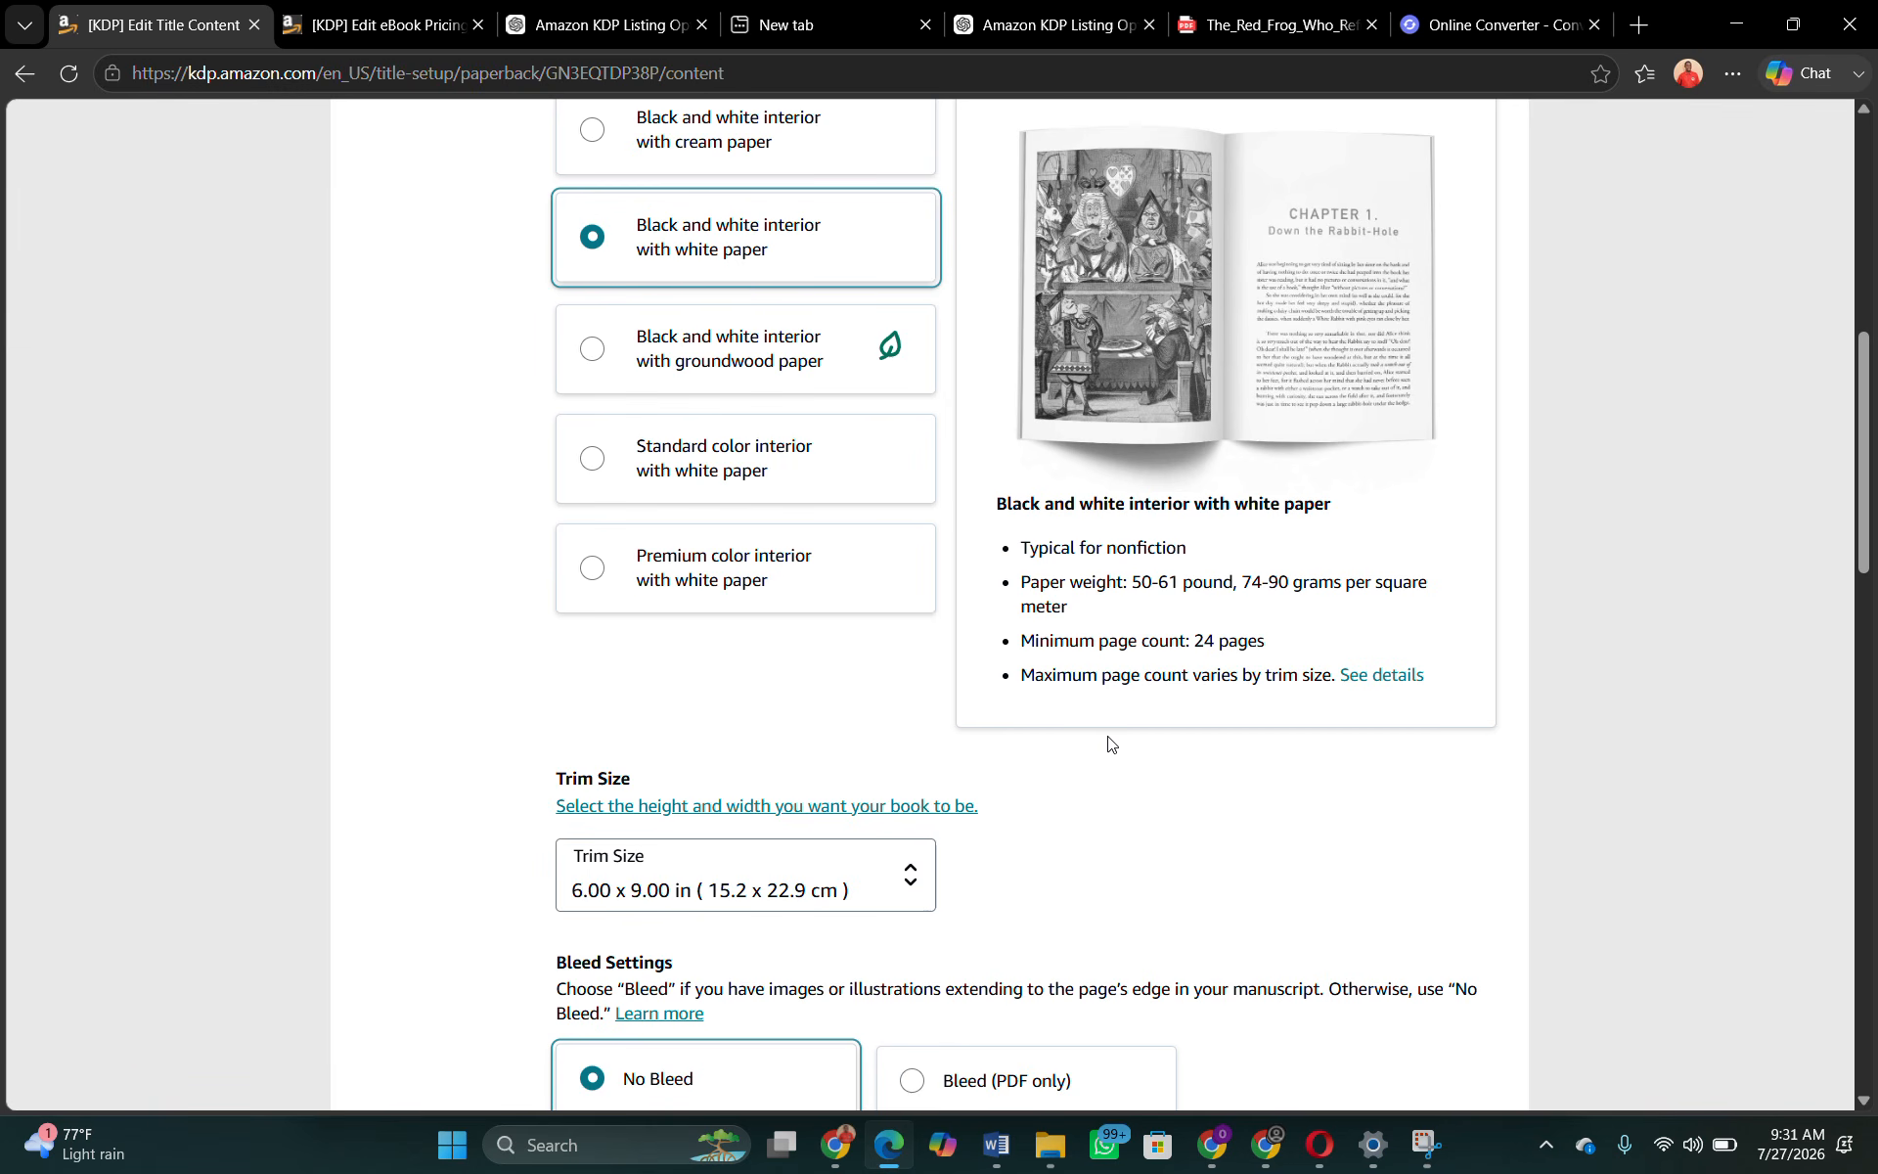
{"action": "scroll", "coordinate": [1108, 743], "scroll_direction": "down", "scroll_amount": 1}
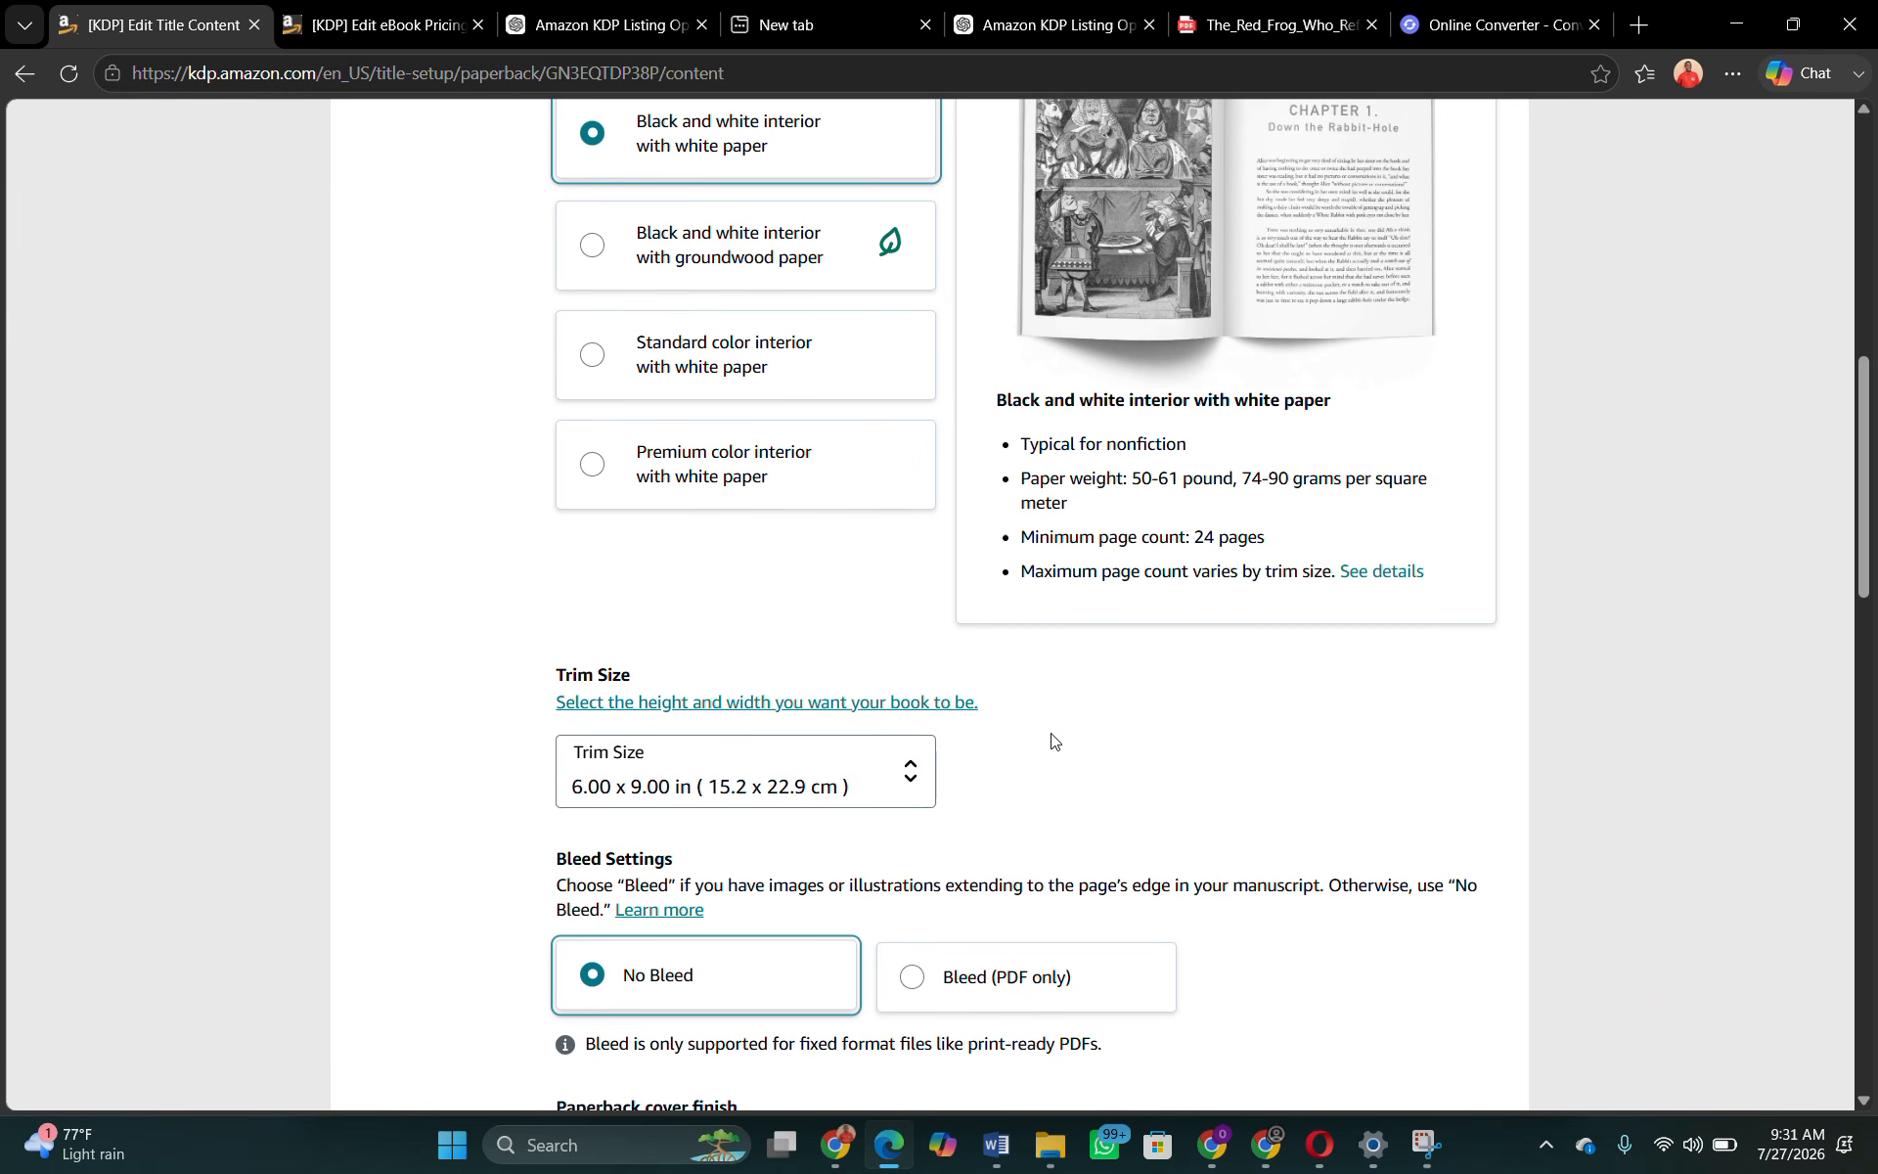
{"action": "left_click", "coordinate": [847, 777]}
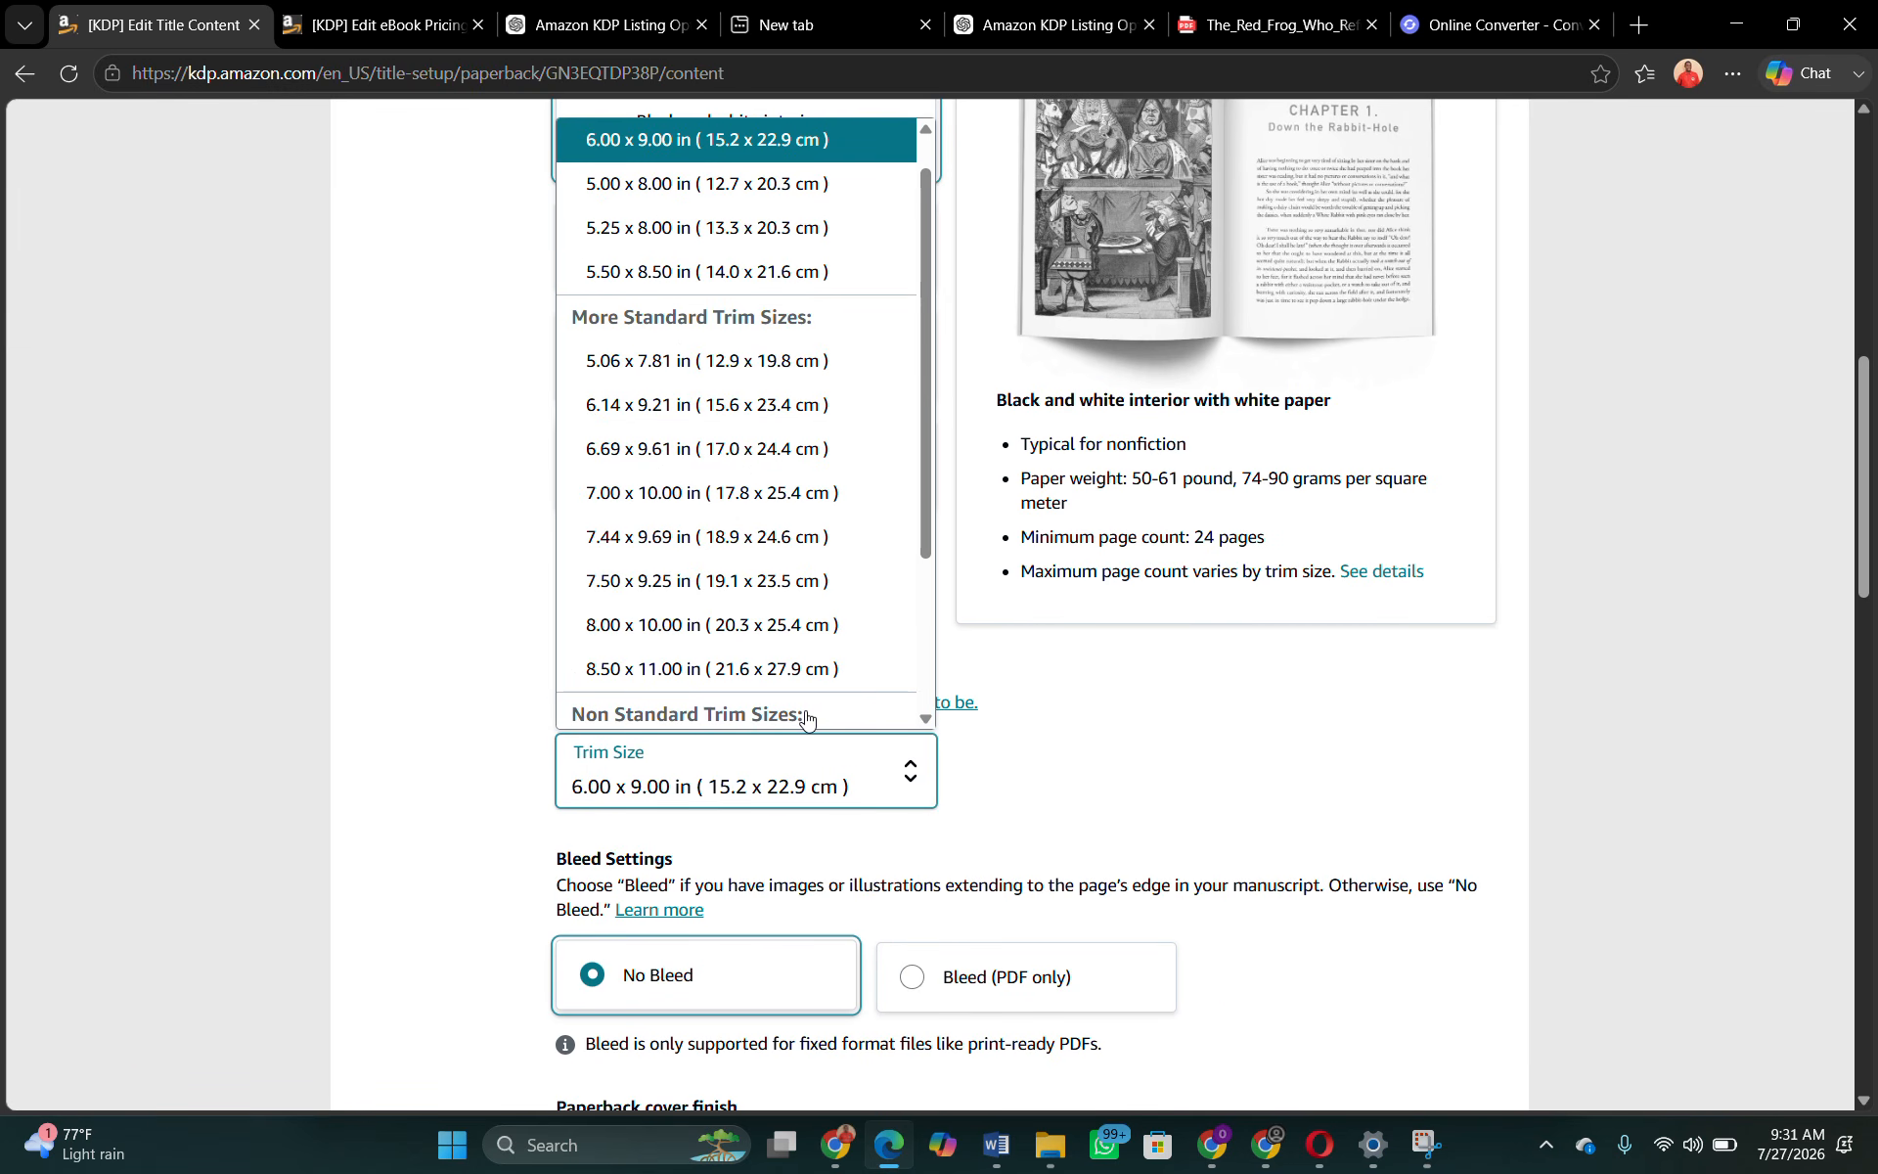
{"action": "scroll", "coordinate": [743, 406], "scroll_direction": "up", "scroll_amount": 1}
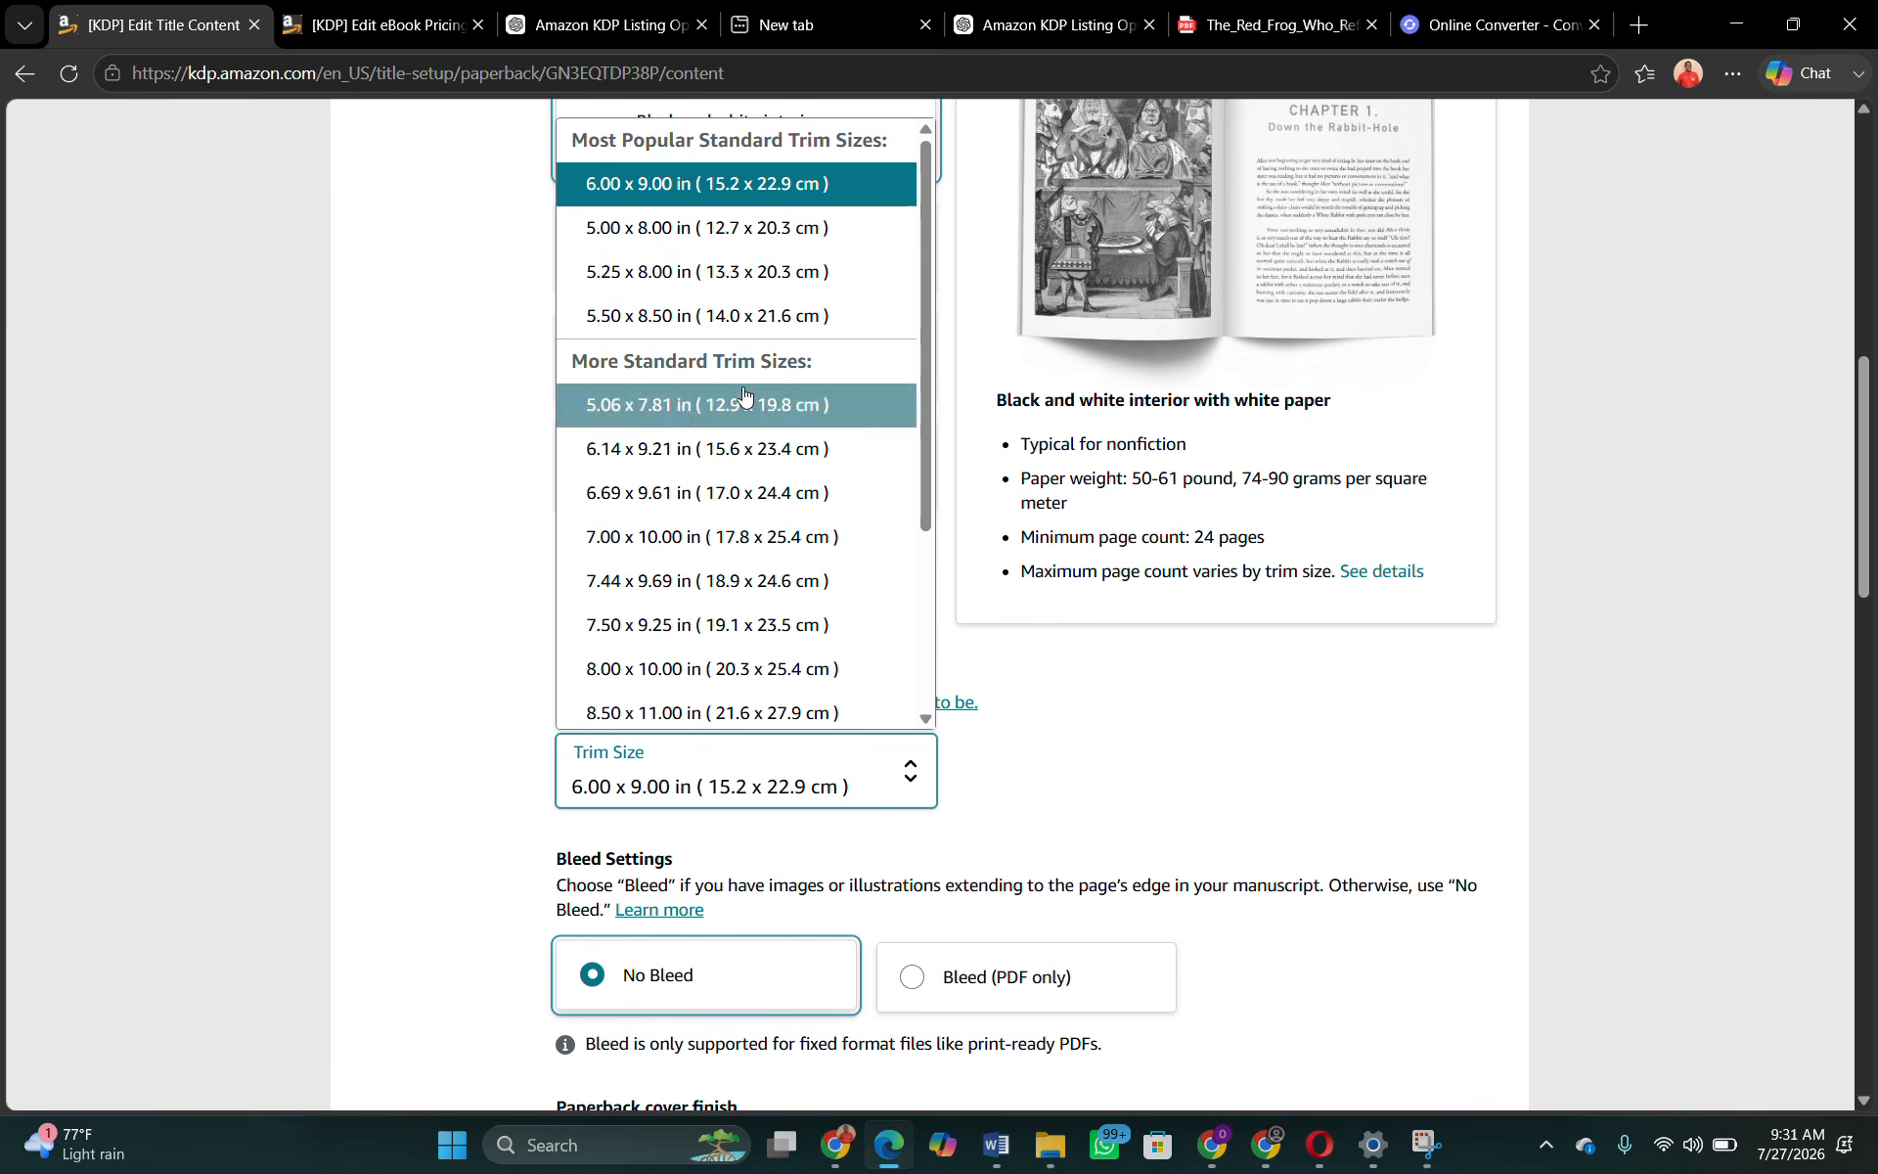
{"action": "scroll", "coordinate": [735, 427], "scroll_direction": "down", "scroll_amount": 1}
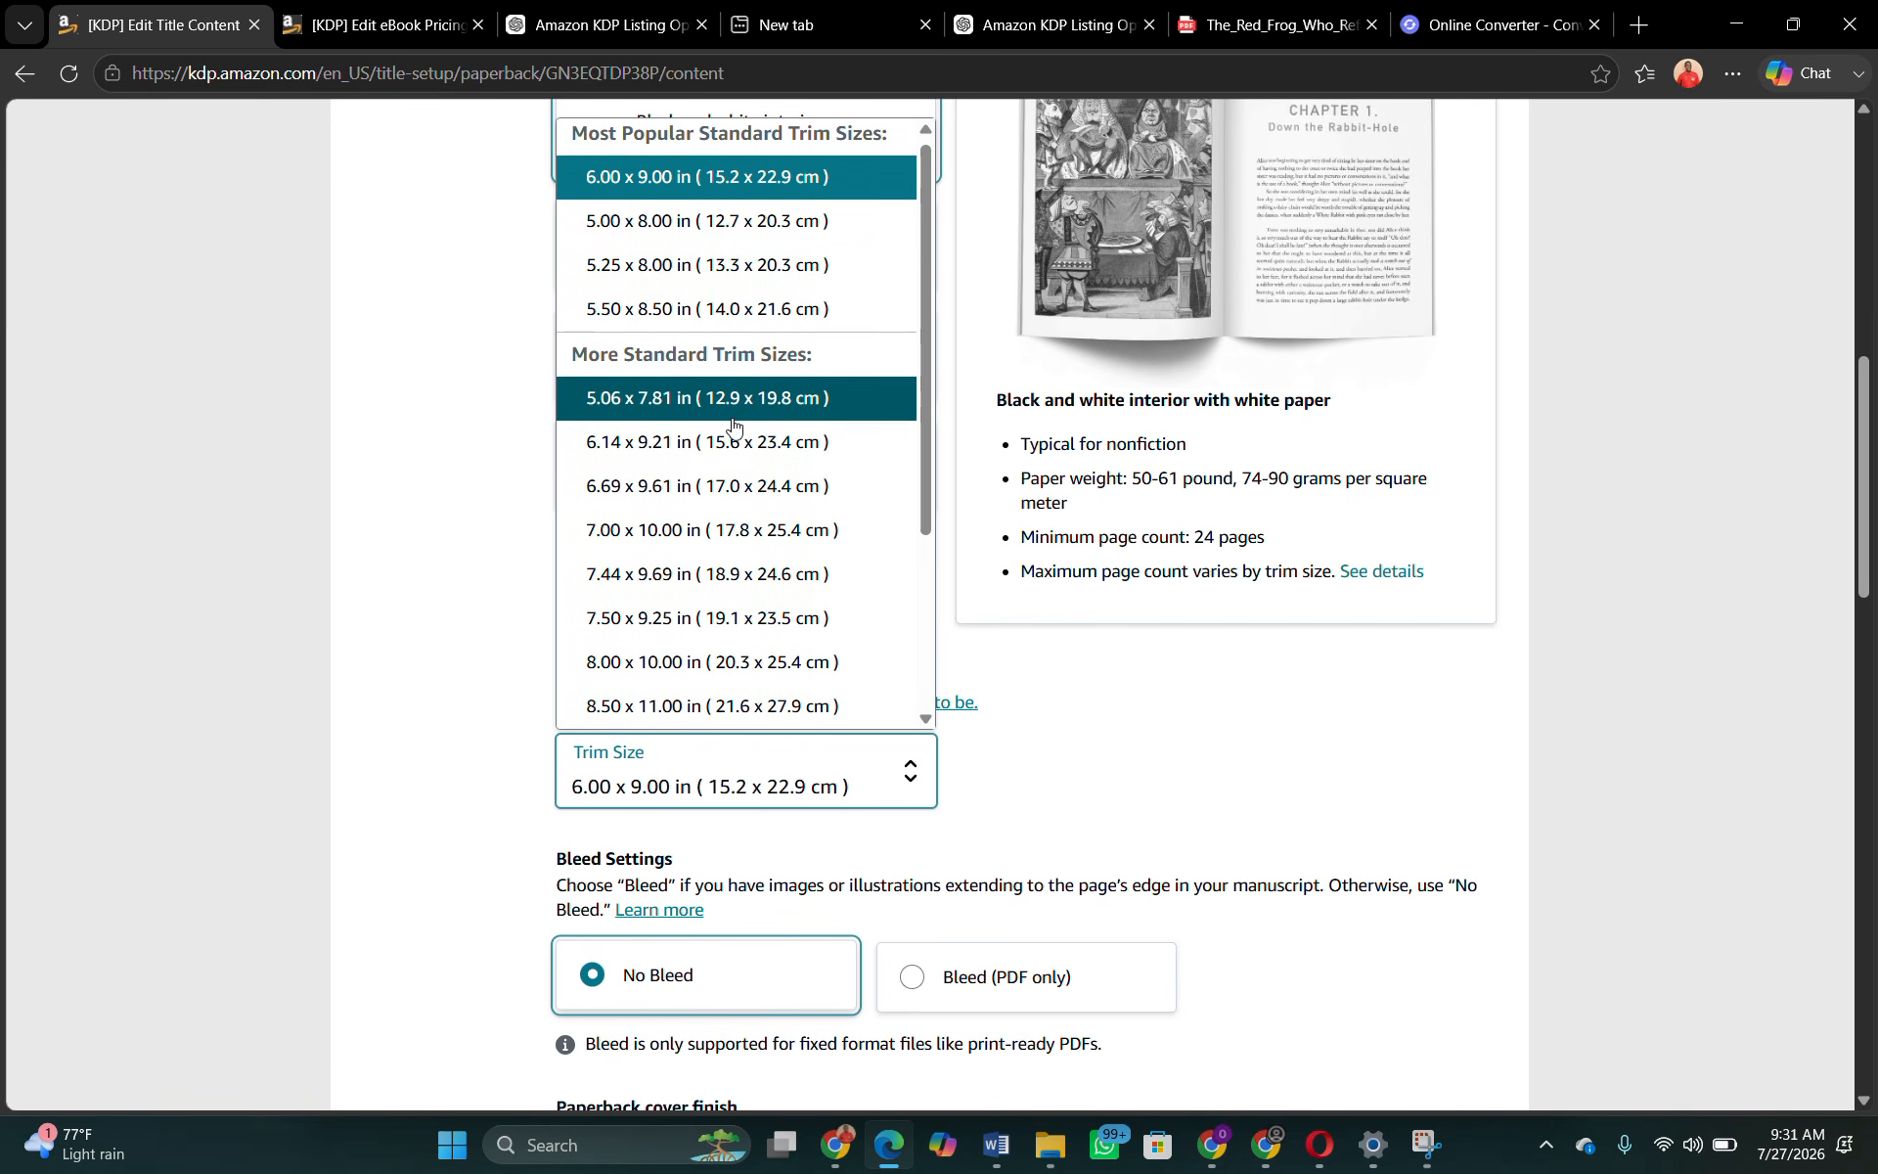
{"action": "scroll", "coordinate": [735, 427], "scroll_direction": "down", "scroll_amount": 3}
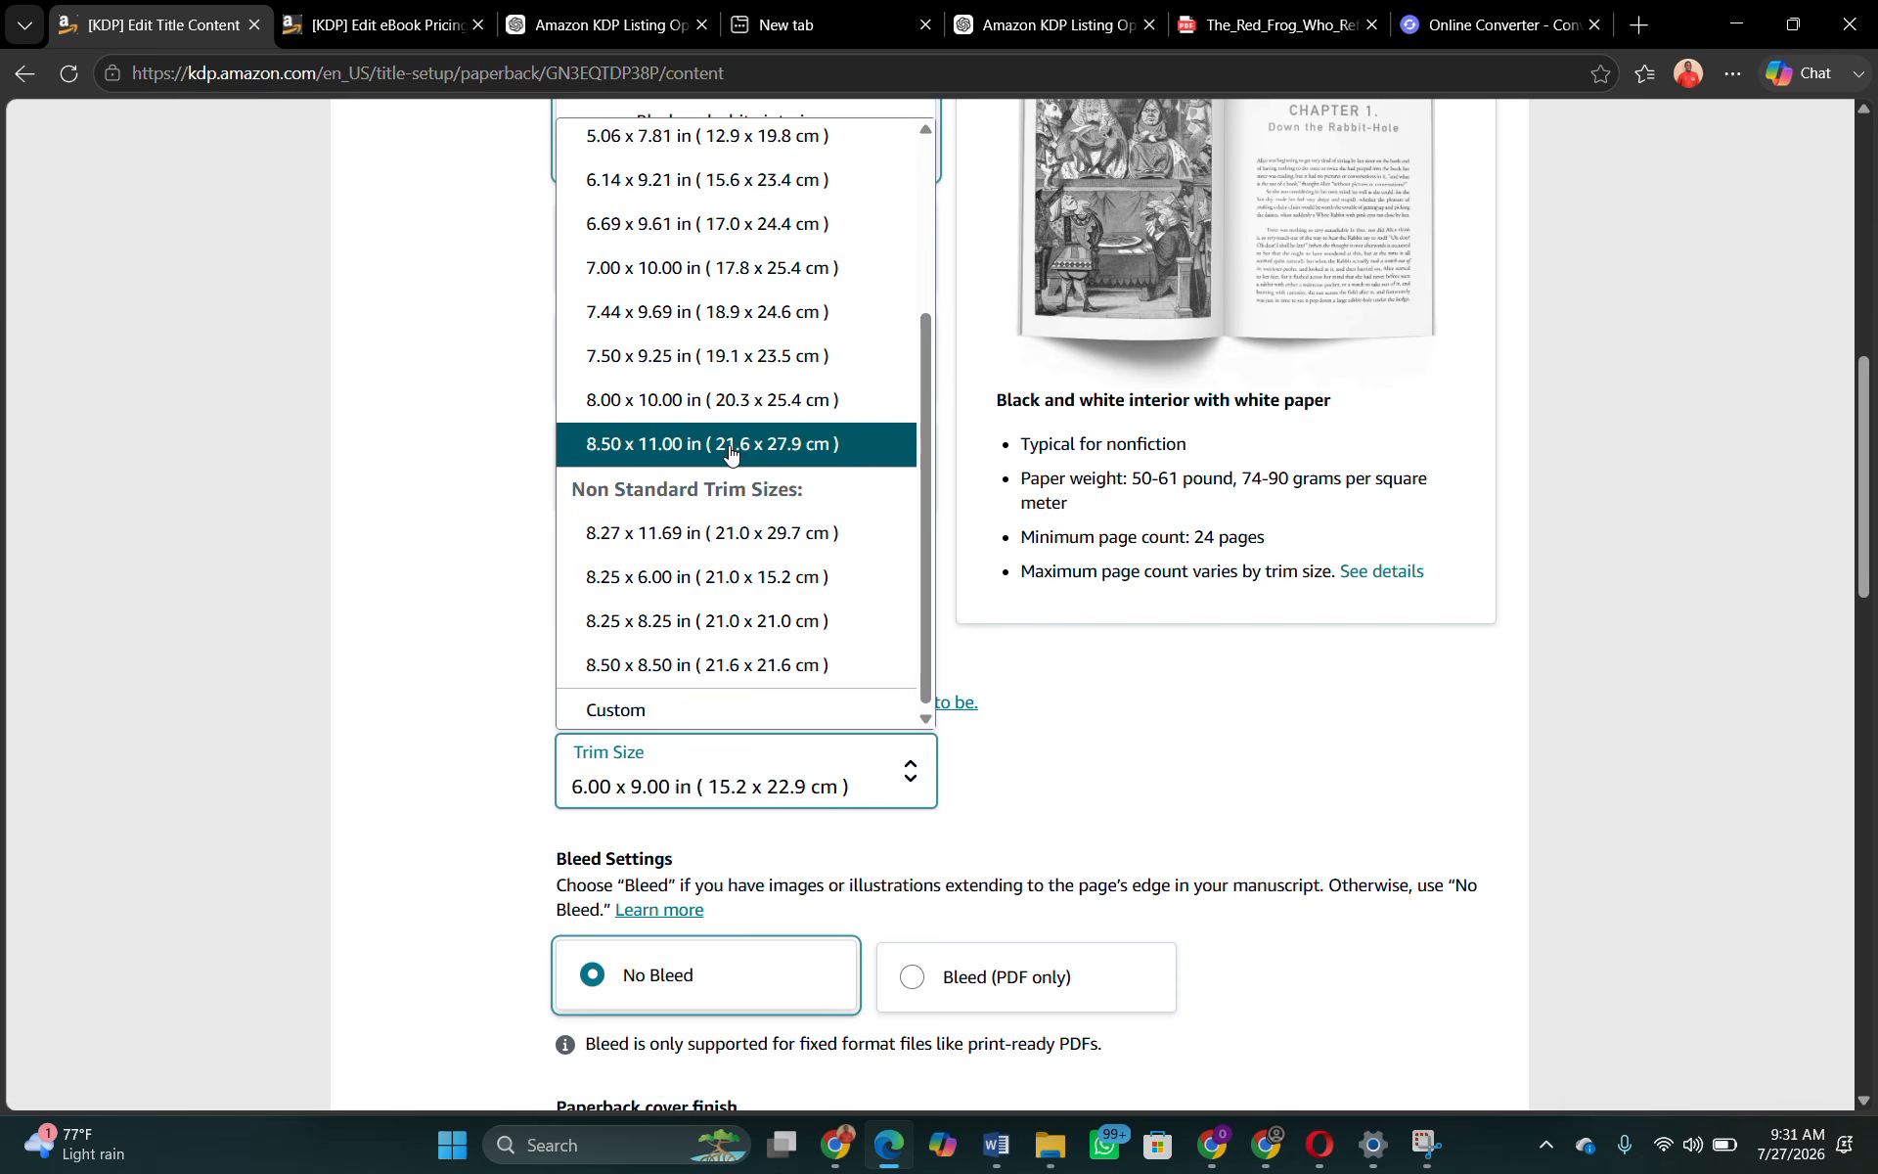
{"action": "left_click", "coordinate": [729, 450]}
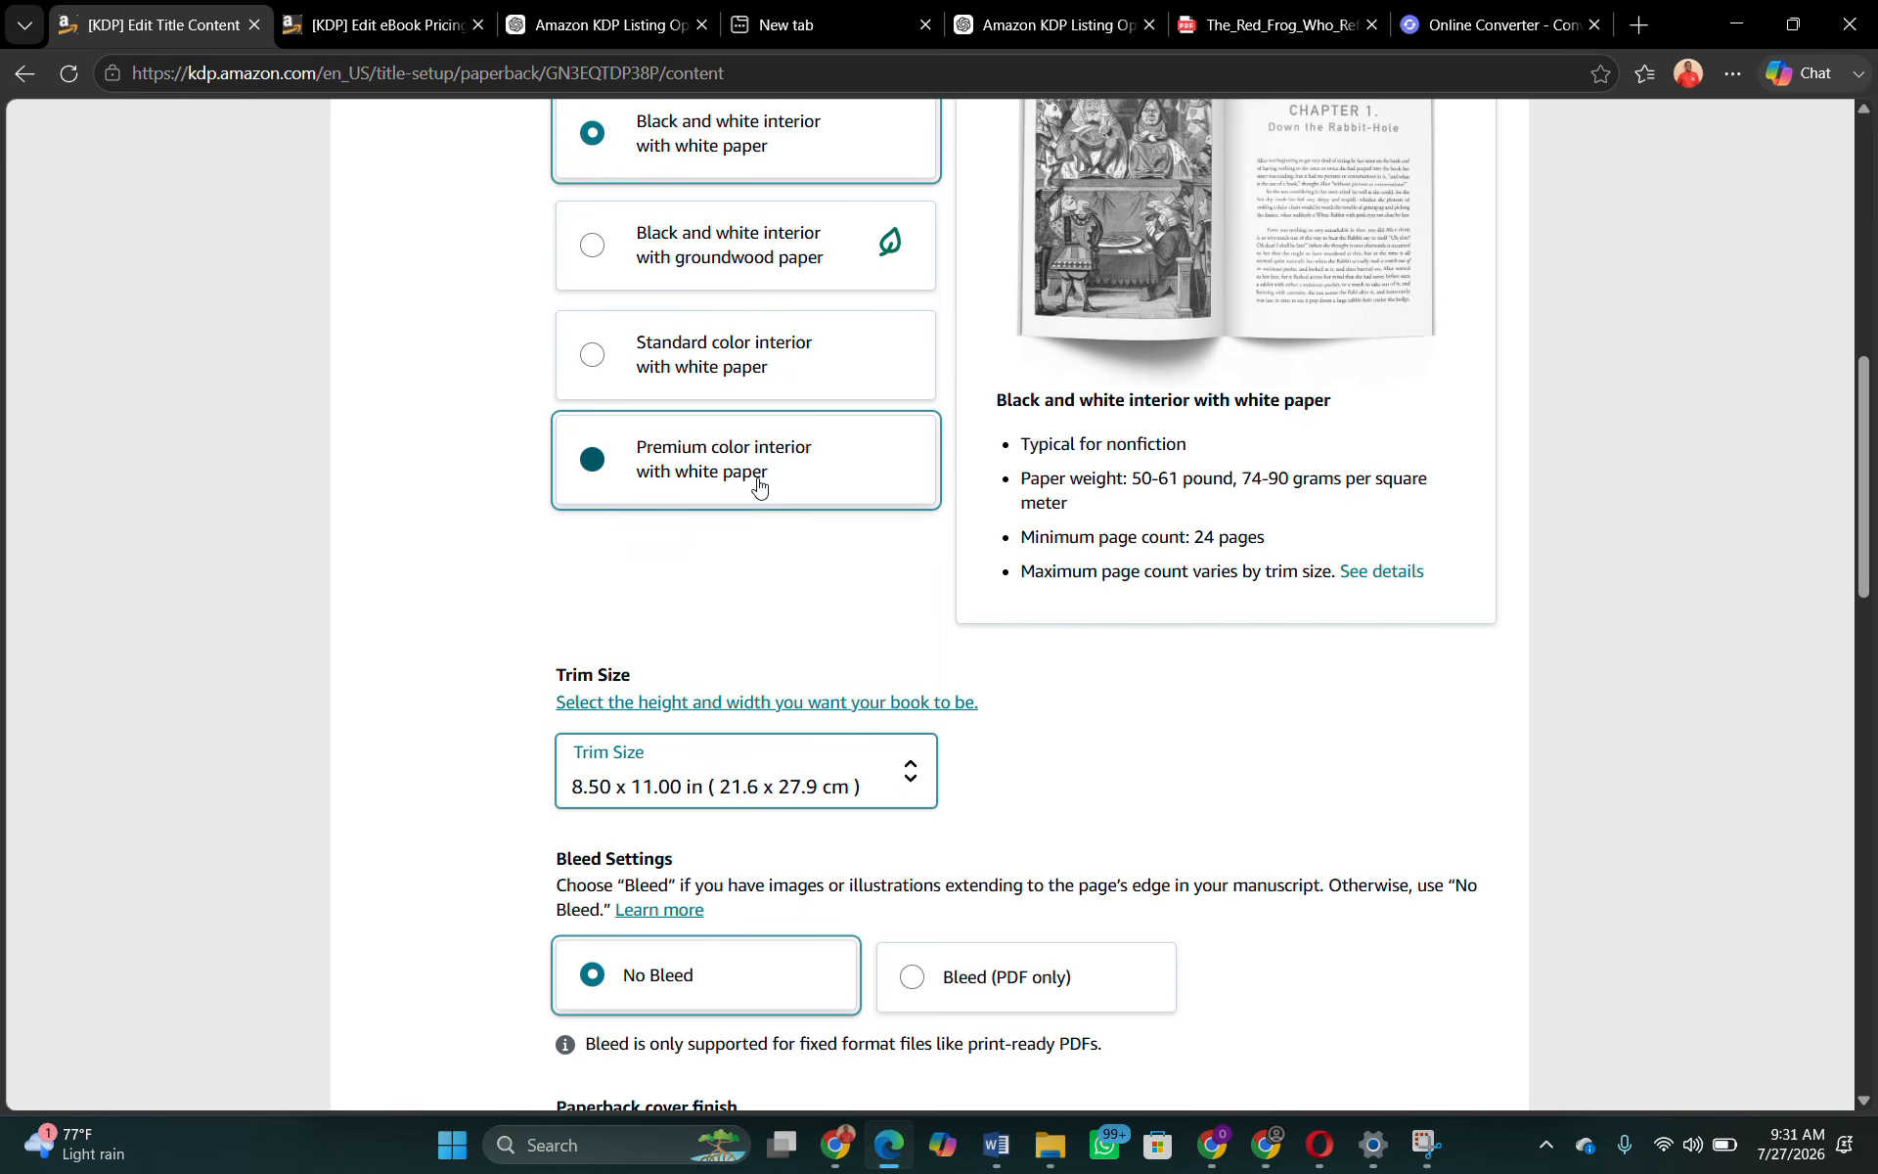
Step: Upload The_Red_Frog_Who_Refused_to_Fade from the Rough Novel folder in Downloads as the paperback manuscript
{"action": "scroll", "coordinate": [700, 632], "scroll_direction": "up", "scroll_amount": 2}
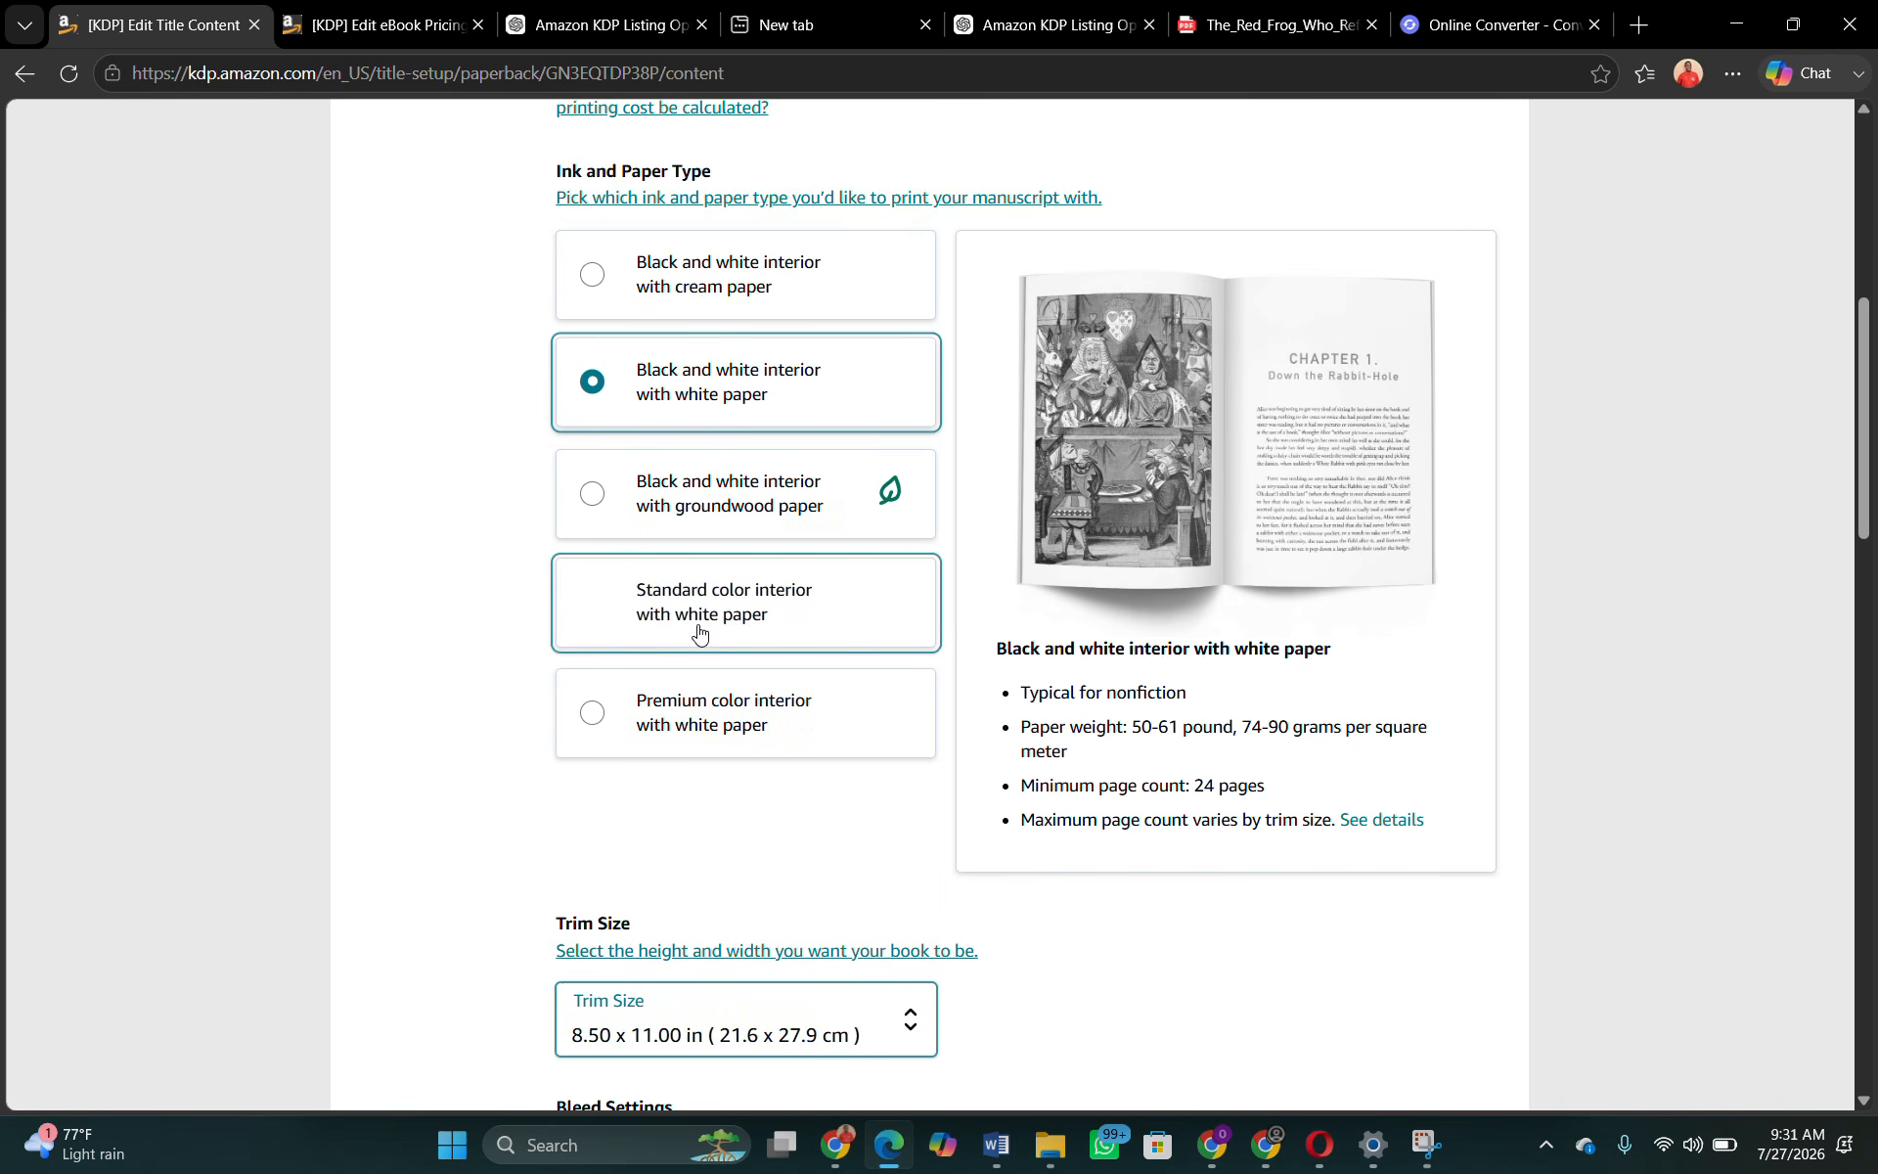
{"action": "scroll", "coordinate": [768, 423], "scroll_direction": "down", "scroll_amount": 3}
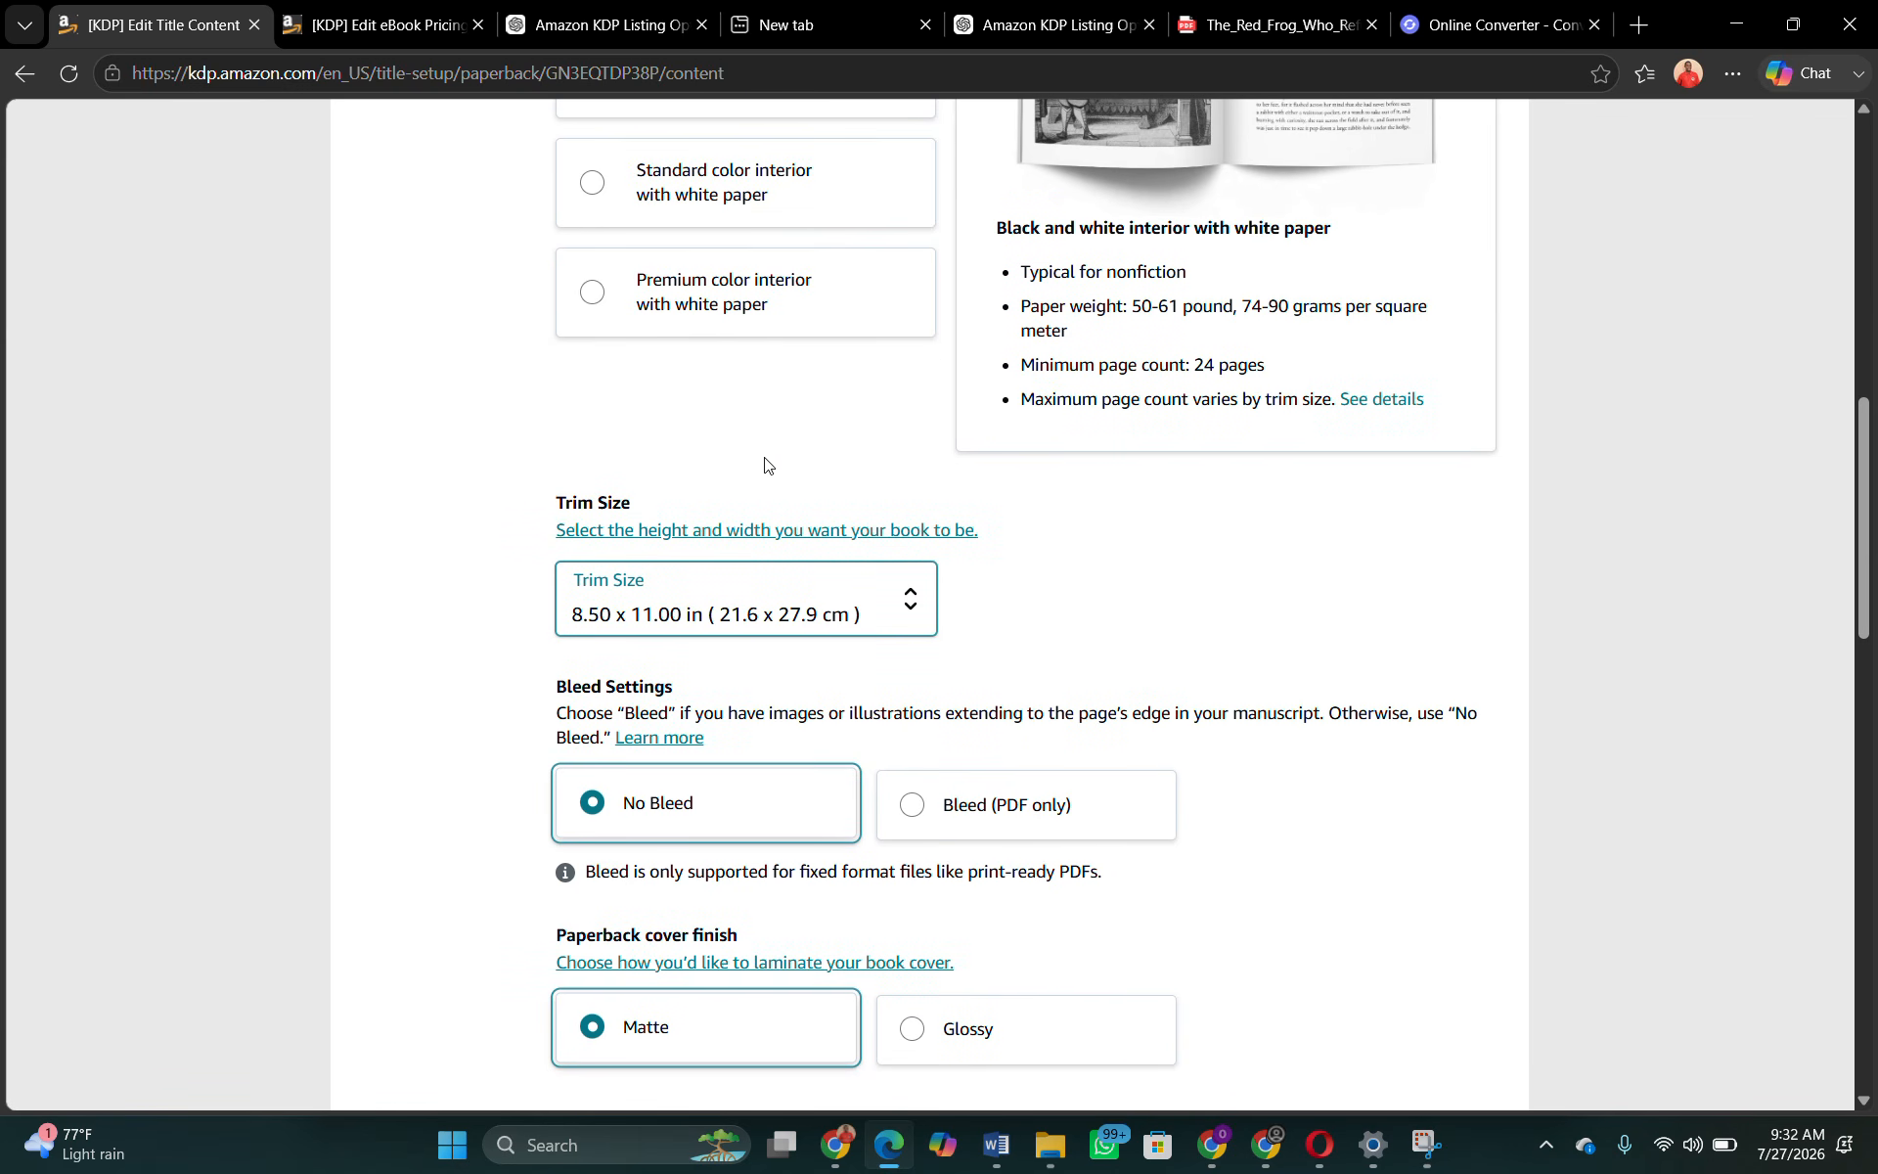
{"action": "scroll", "coordinate": [796, 809], "scroll_direction": "down", "scroll_amount": 3}
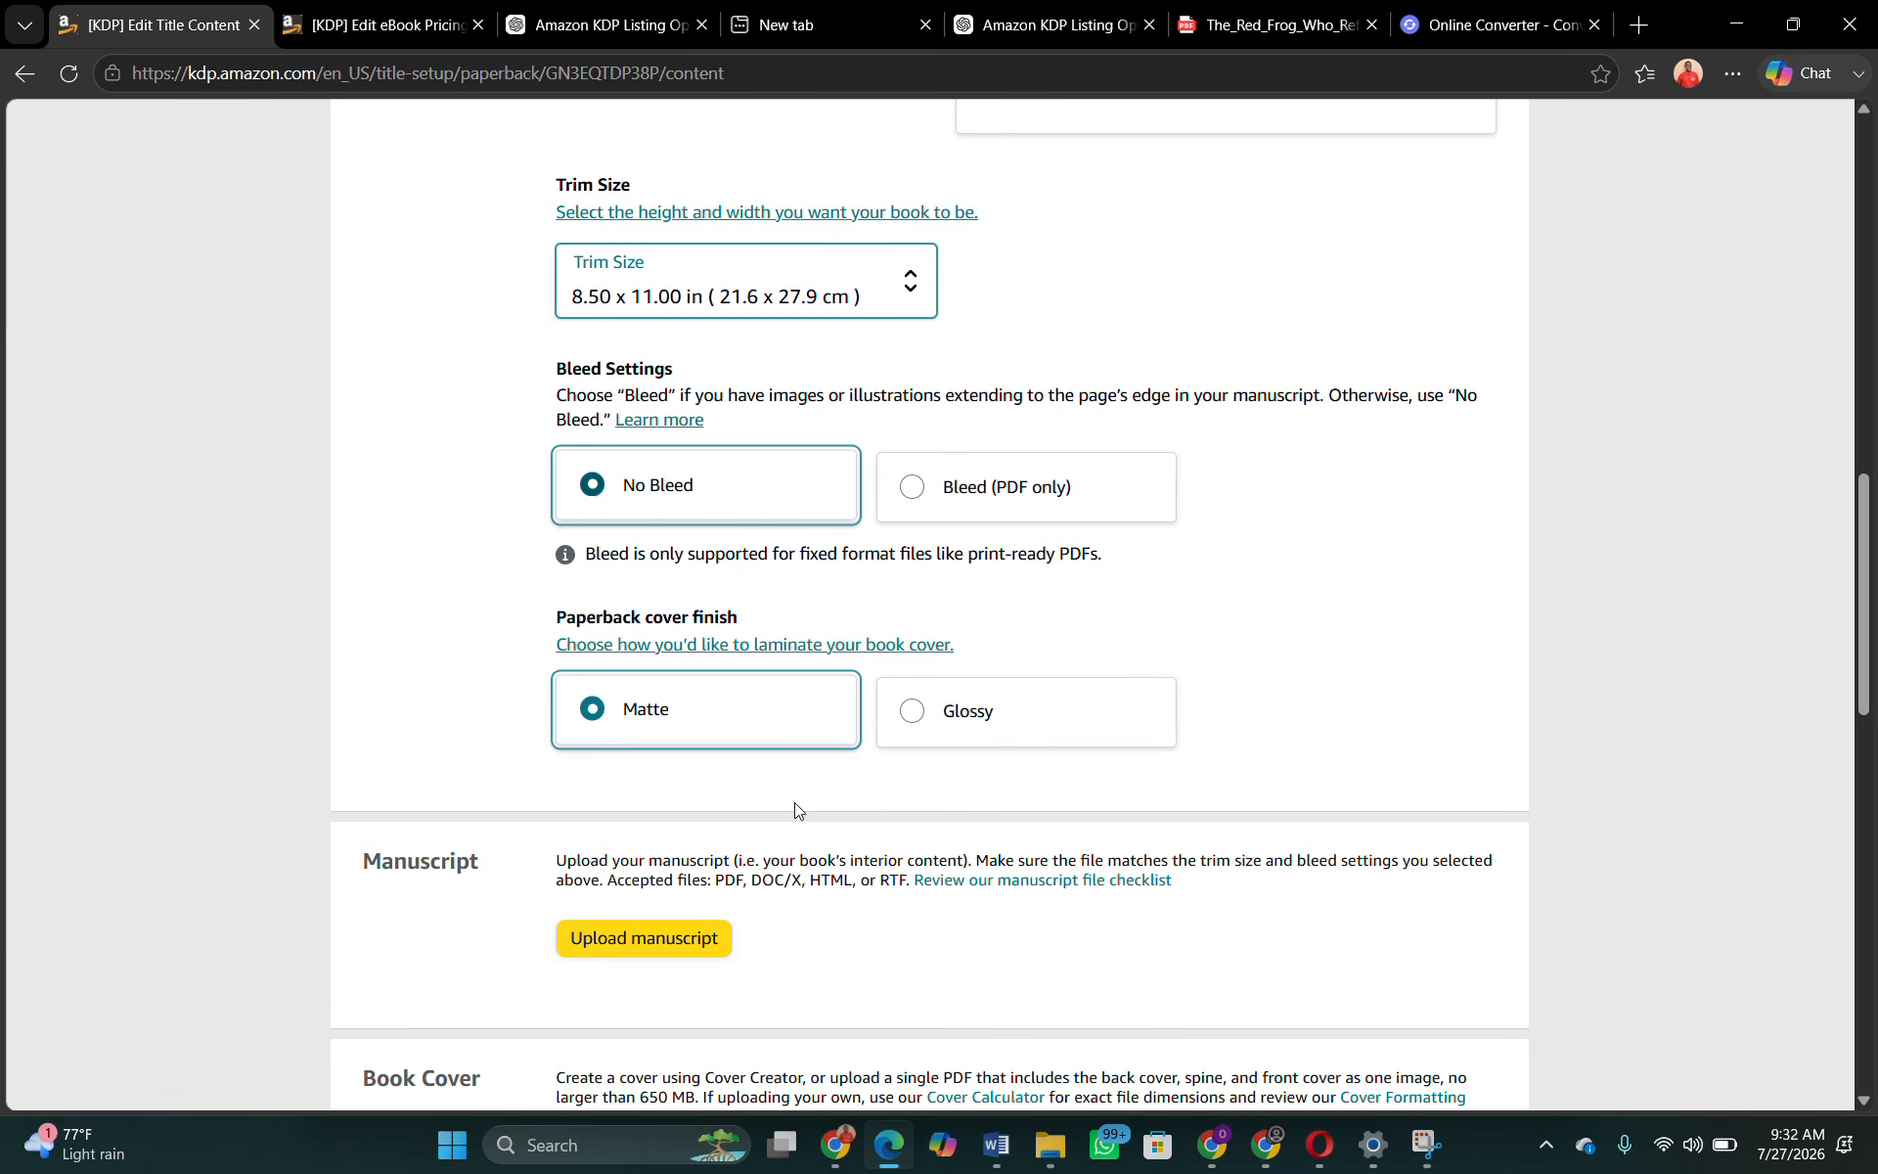
{"action": "scroll", "coordinate": [794, 809], "scroll_direction": "down", "scroll_amount": 2}
{"action": "left_click", "coordinate": [702, 759]}
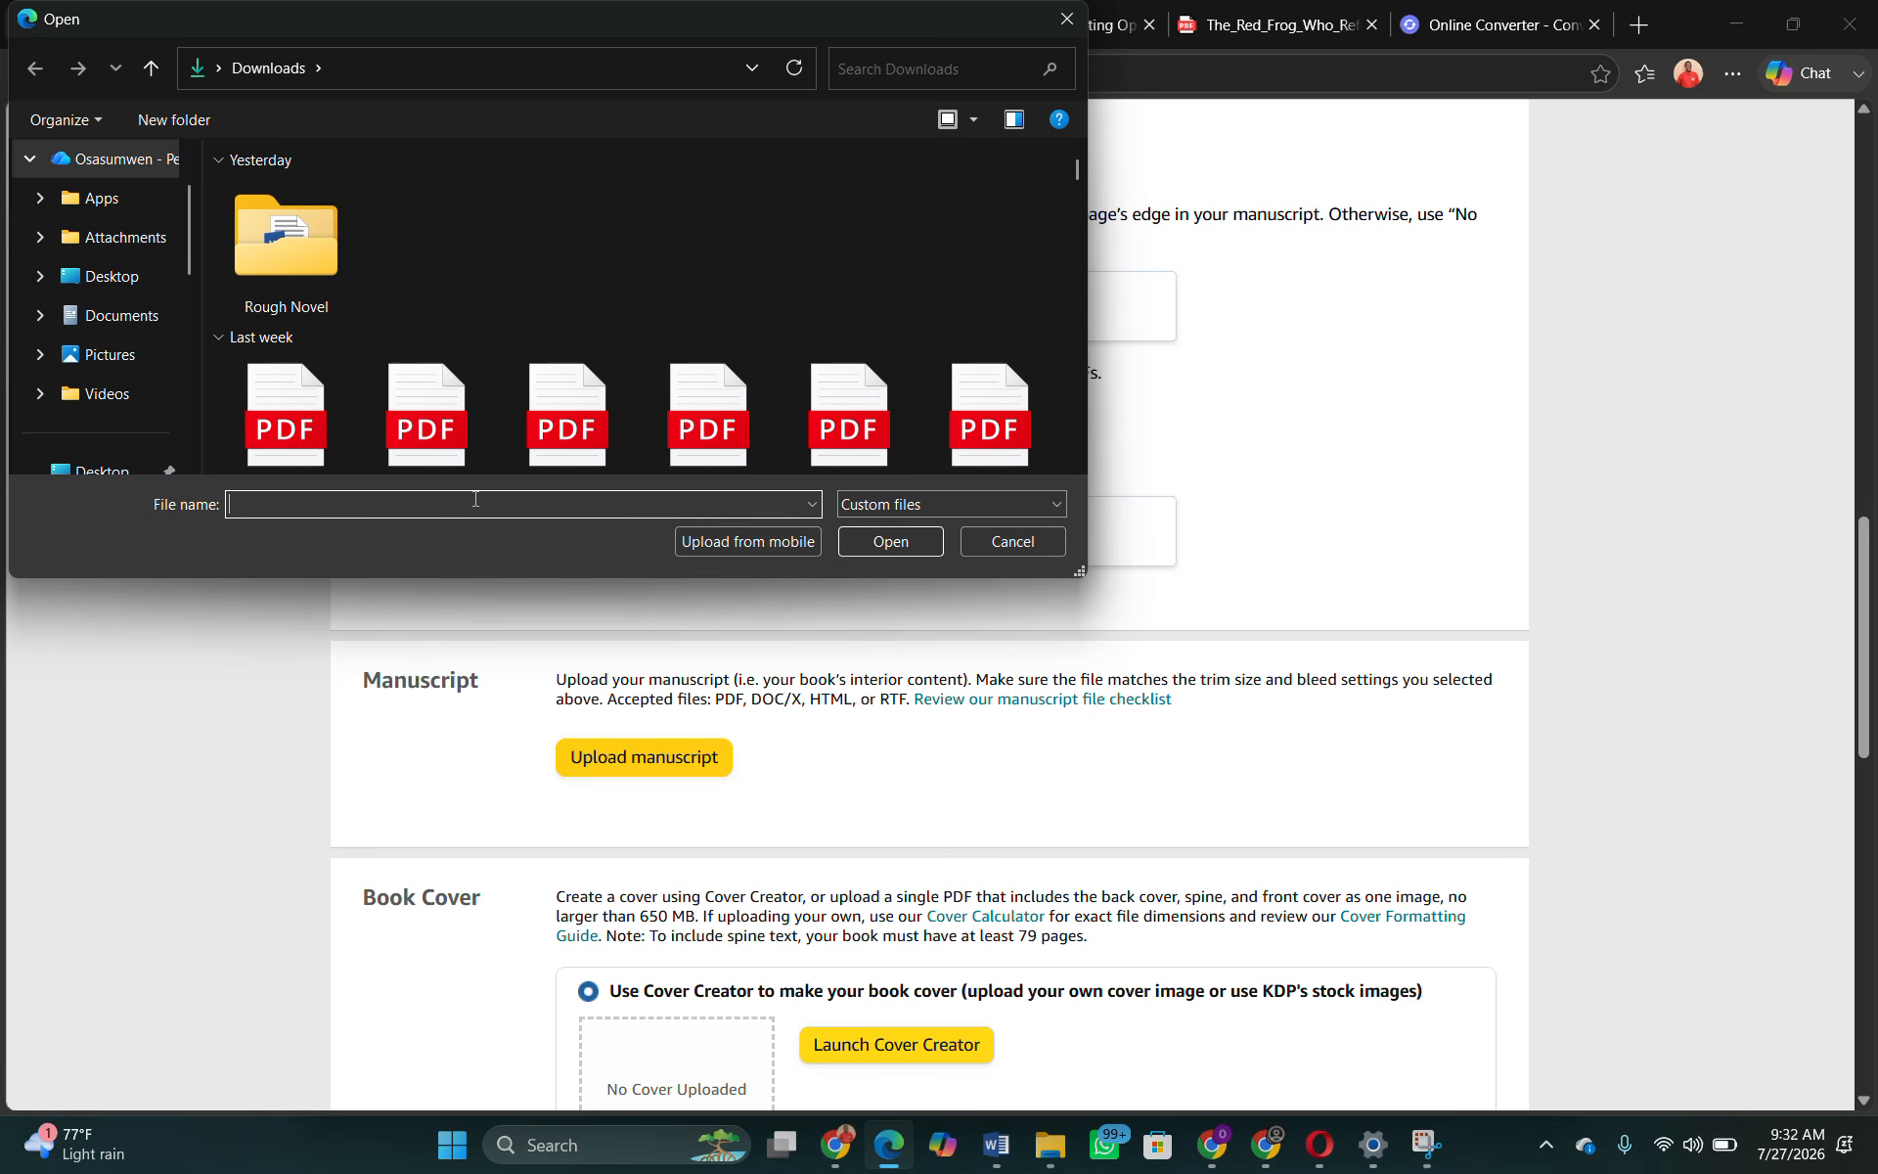
{"action": "double_click", "coordinate": [299, 245]}
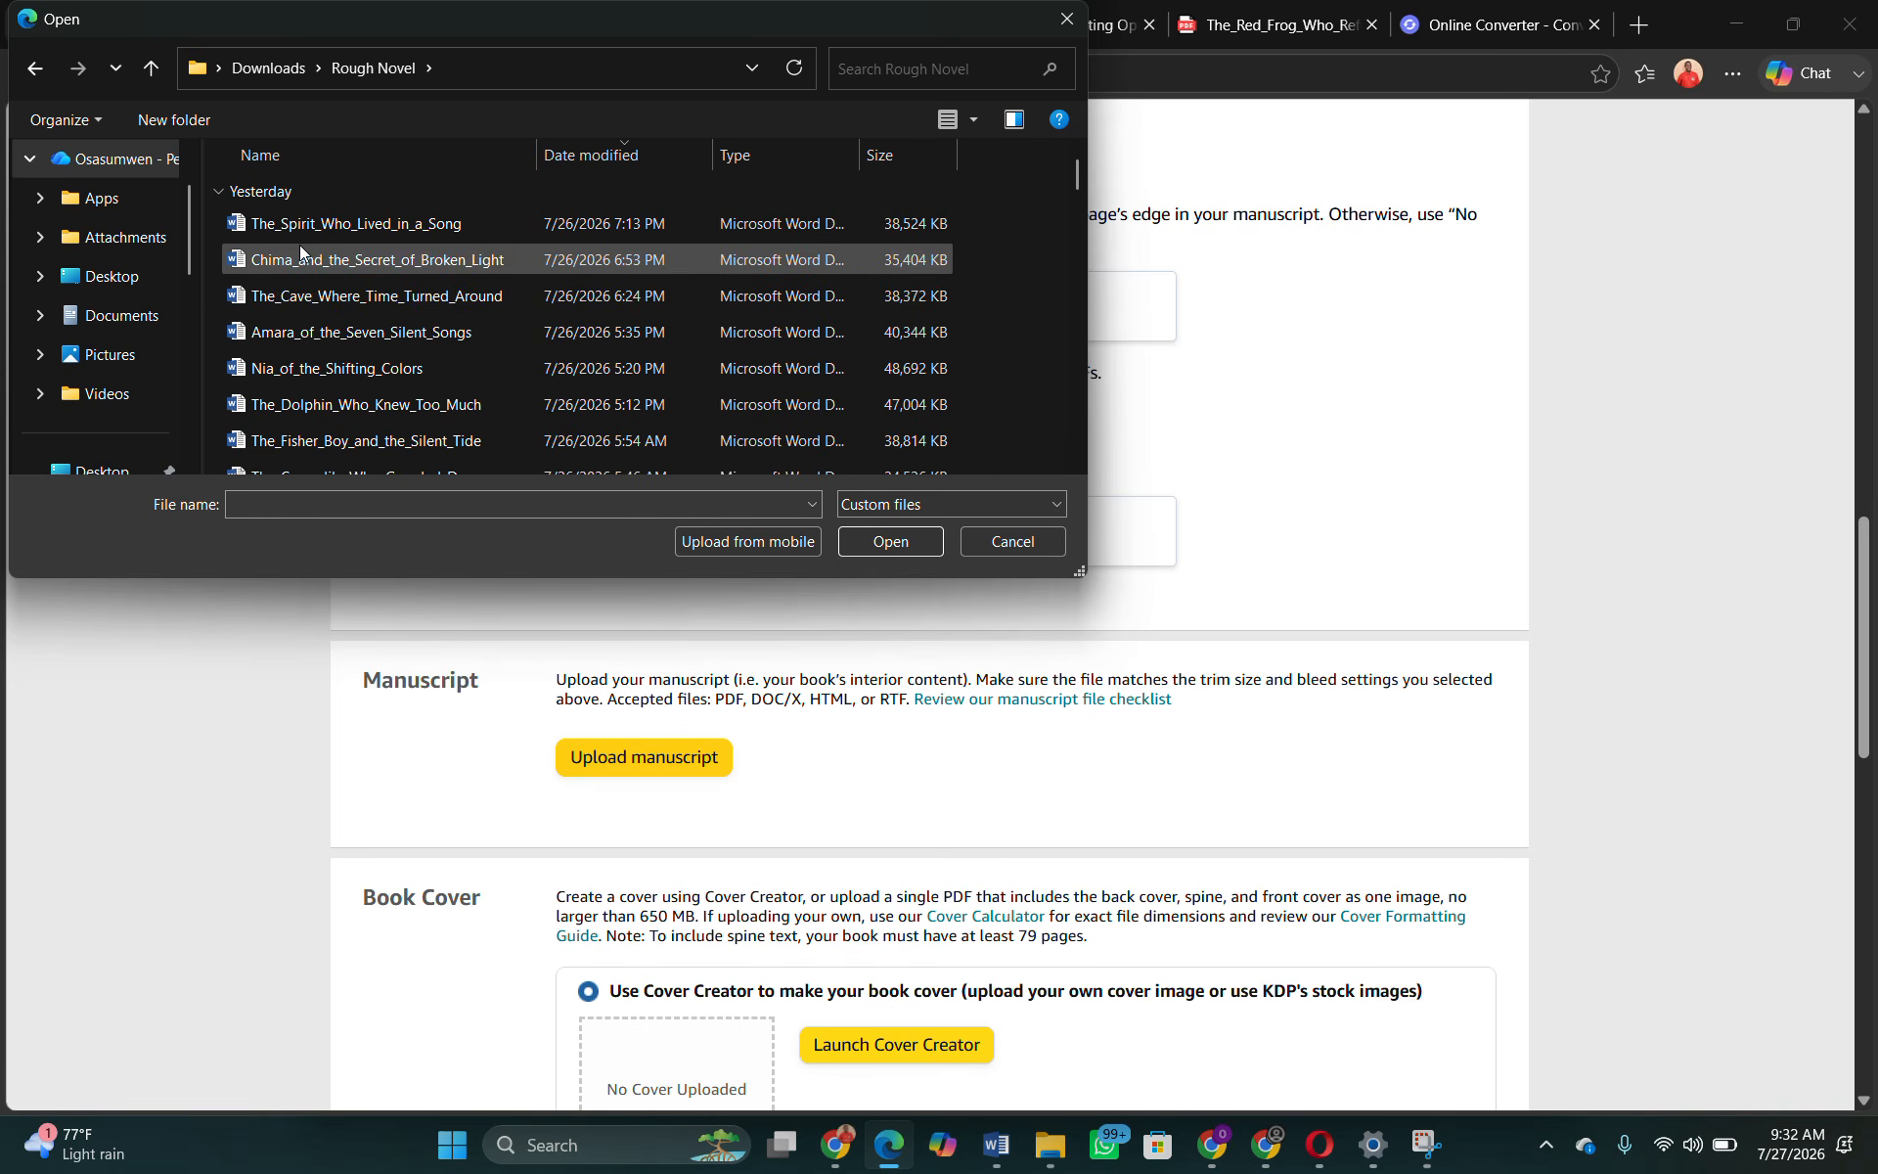
{"action": "scroll", "coordinate": [364, 271], "scroll_direction": "down", "scroll_amount": 2}
{"action": "scroll", "coordinate": [367, 280], "scroll_direction": "down", "scroll_amount": 10}
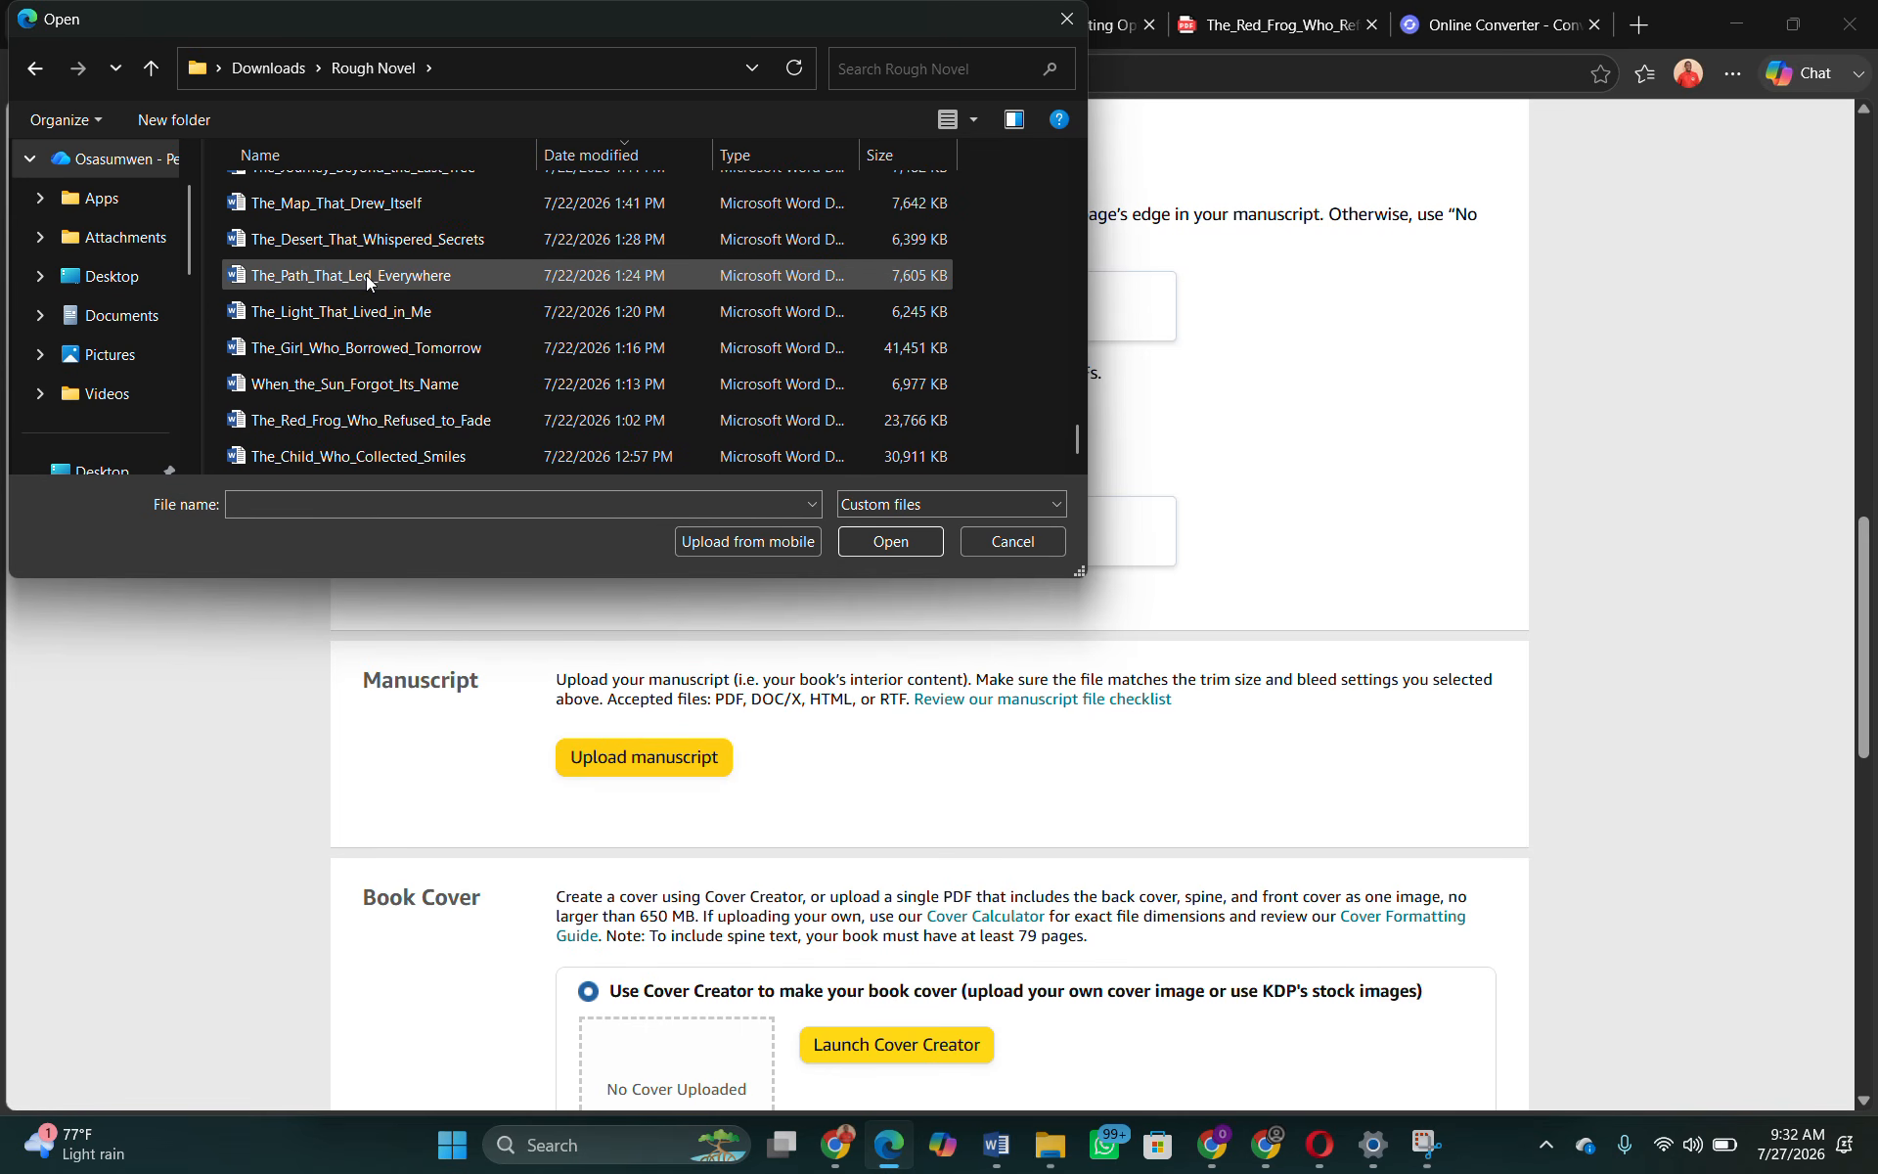
{"action": "double_click", "coordinate": [276, 421]}
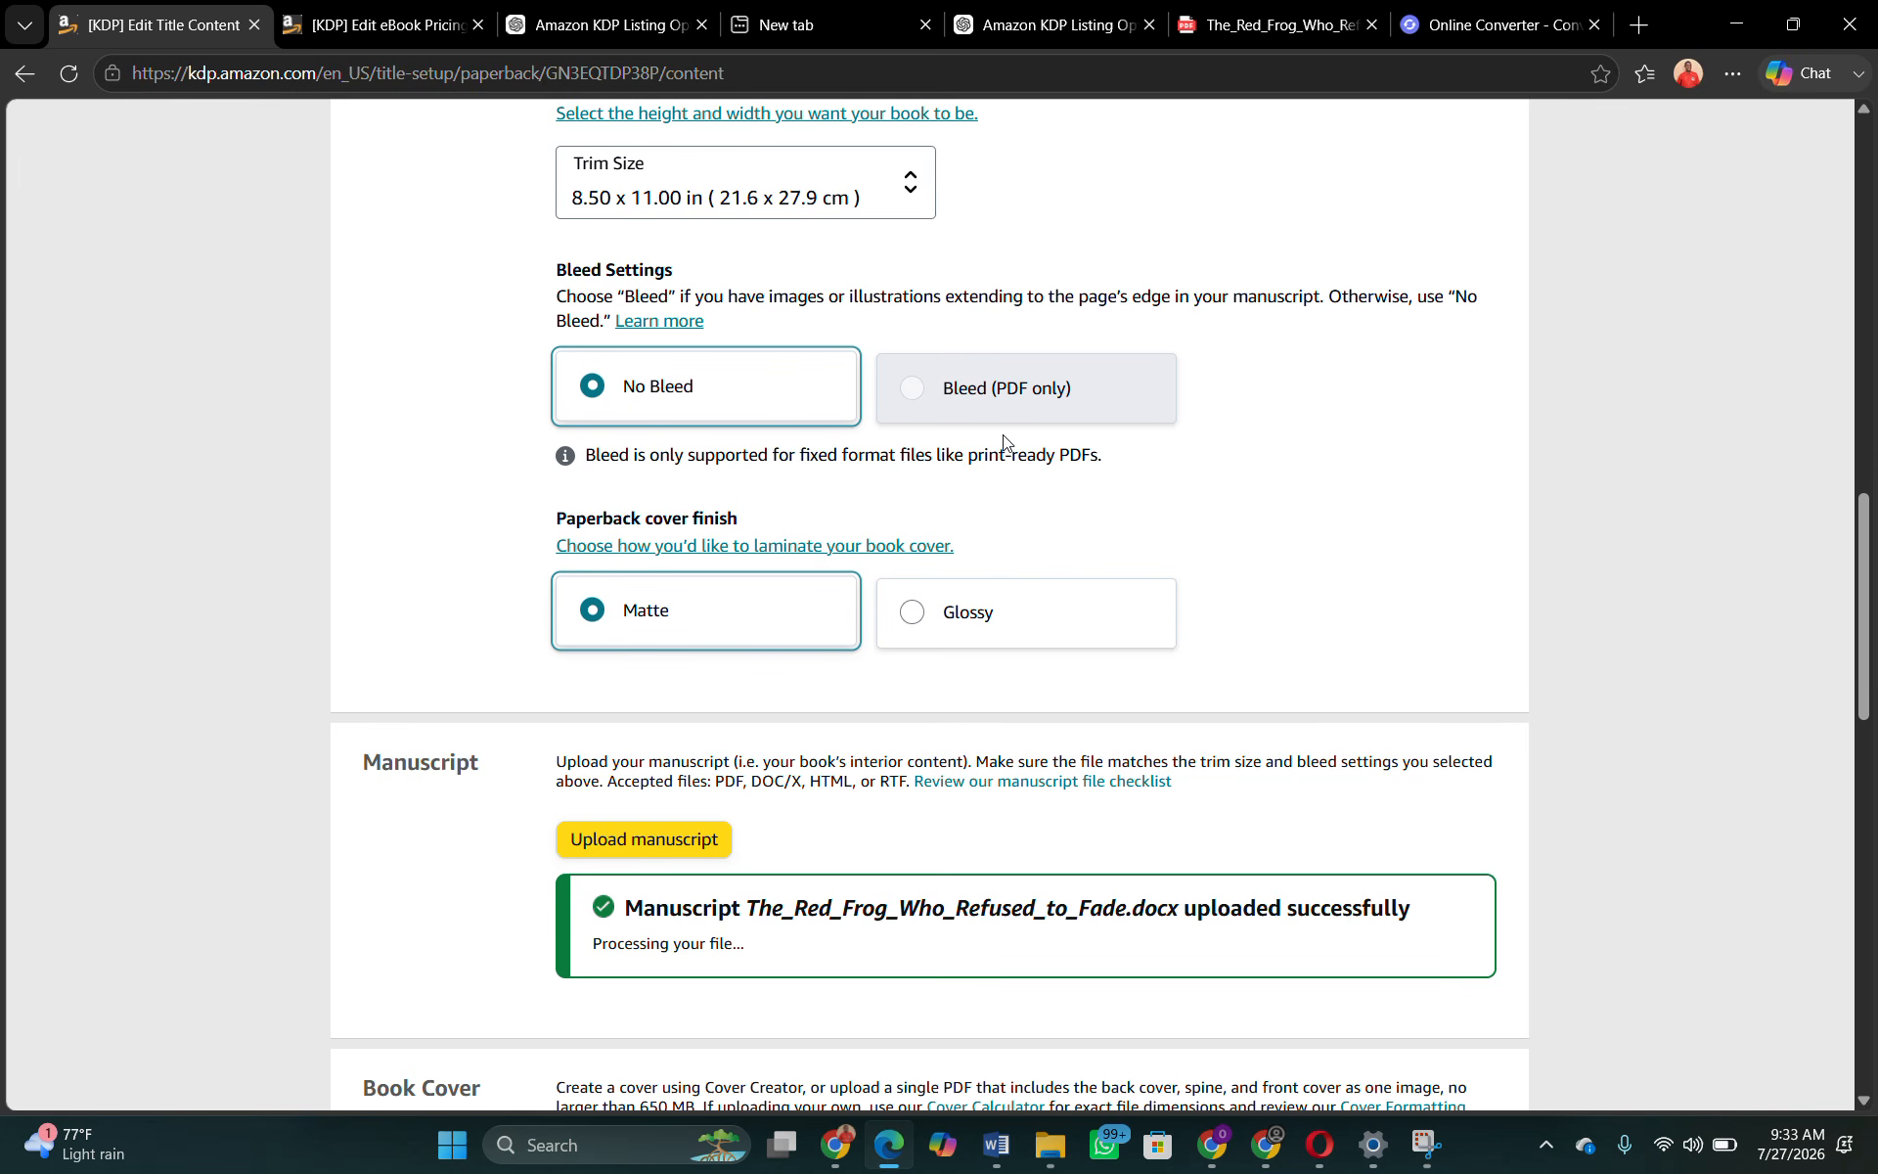
Step: Switch to The Child Who Collected Smiles conversation in ChatGPT and copy the "17.315" × 11.250 pdf" message near its end
{"action": "scroll", "coordinate": [1004, 443], "scroll_direction": "down", "scroll_amount": 4}
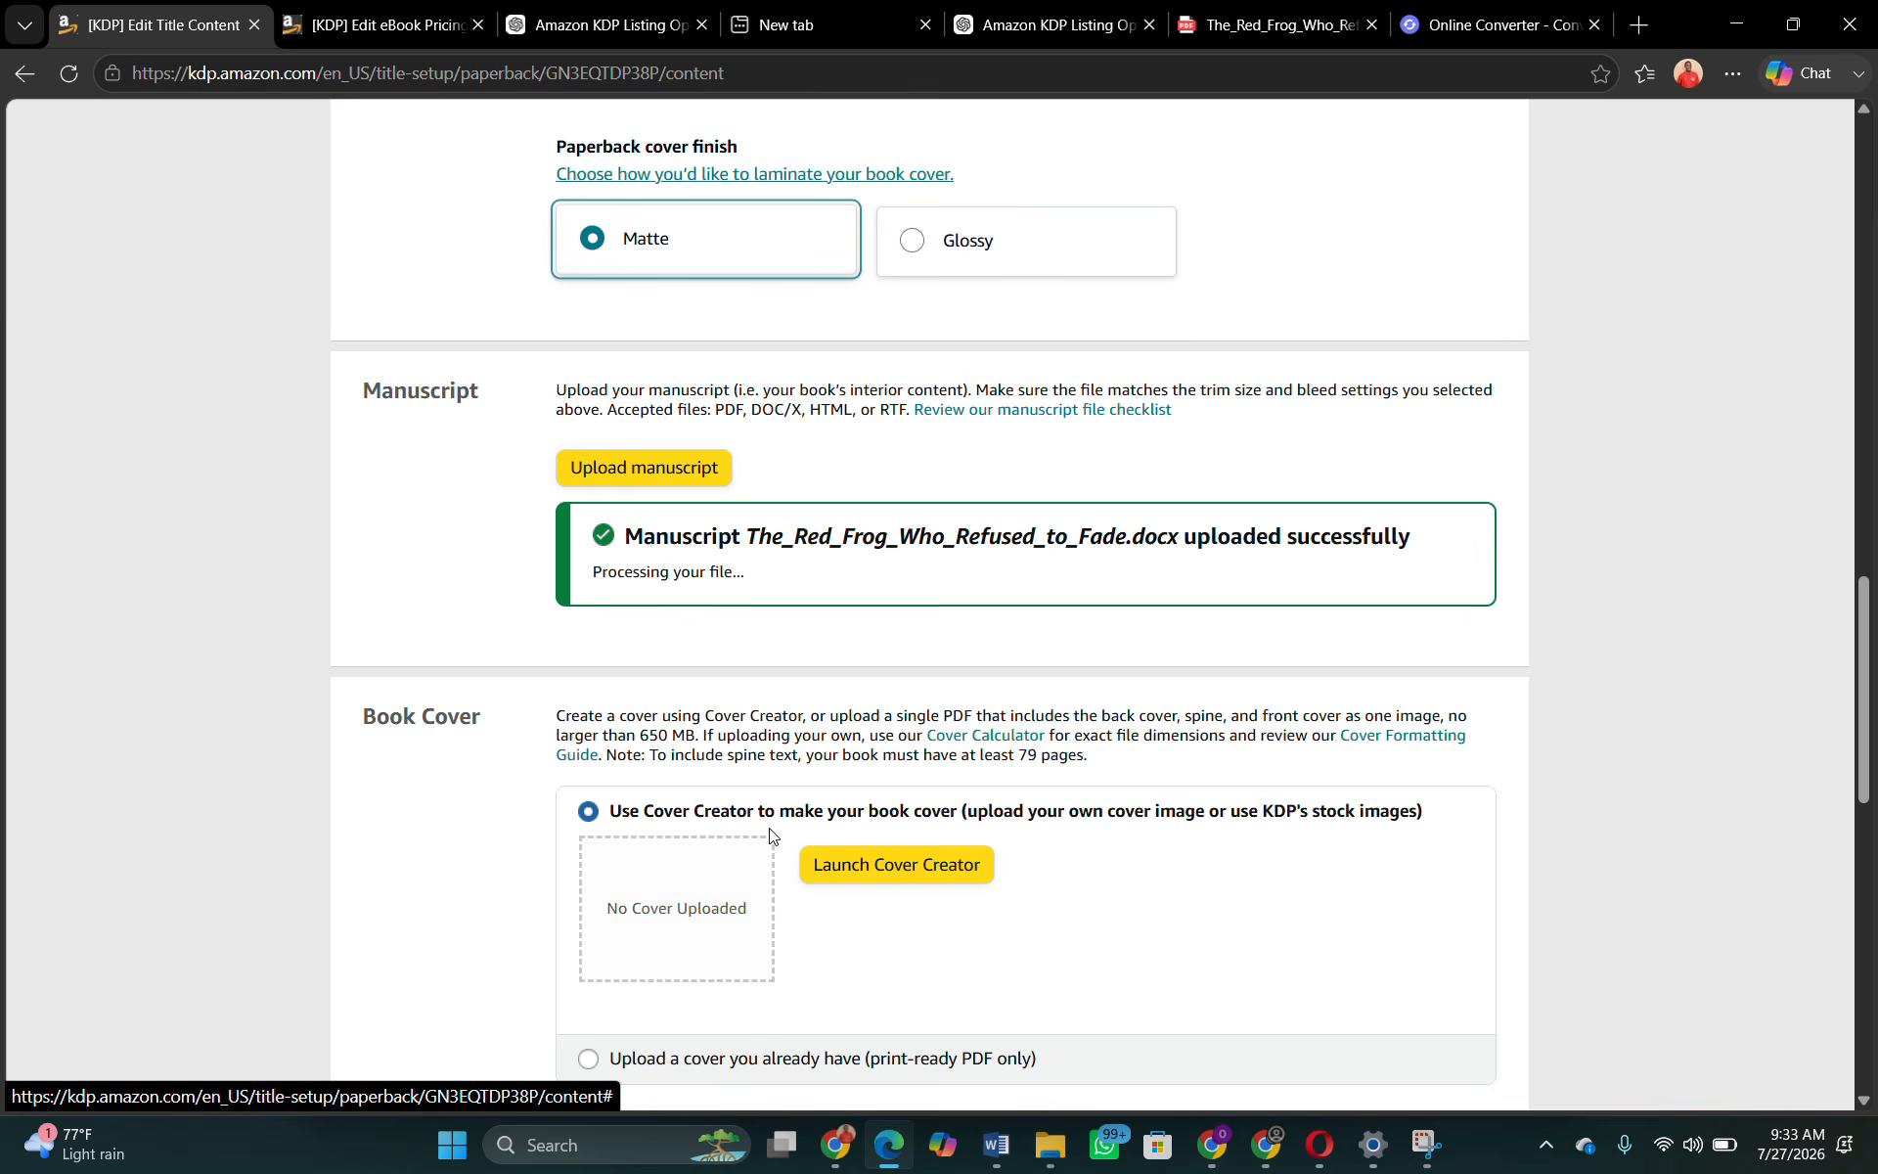
{"action": "scroll", "coordinate": [748, 851], "scroll_direction": "down", "scroll_amount": 1}
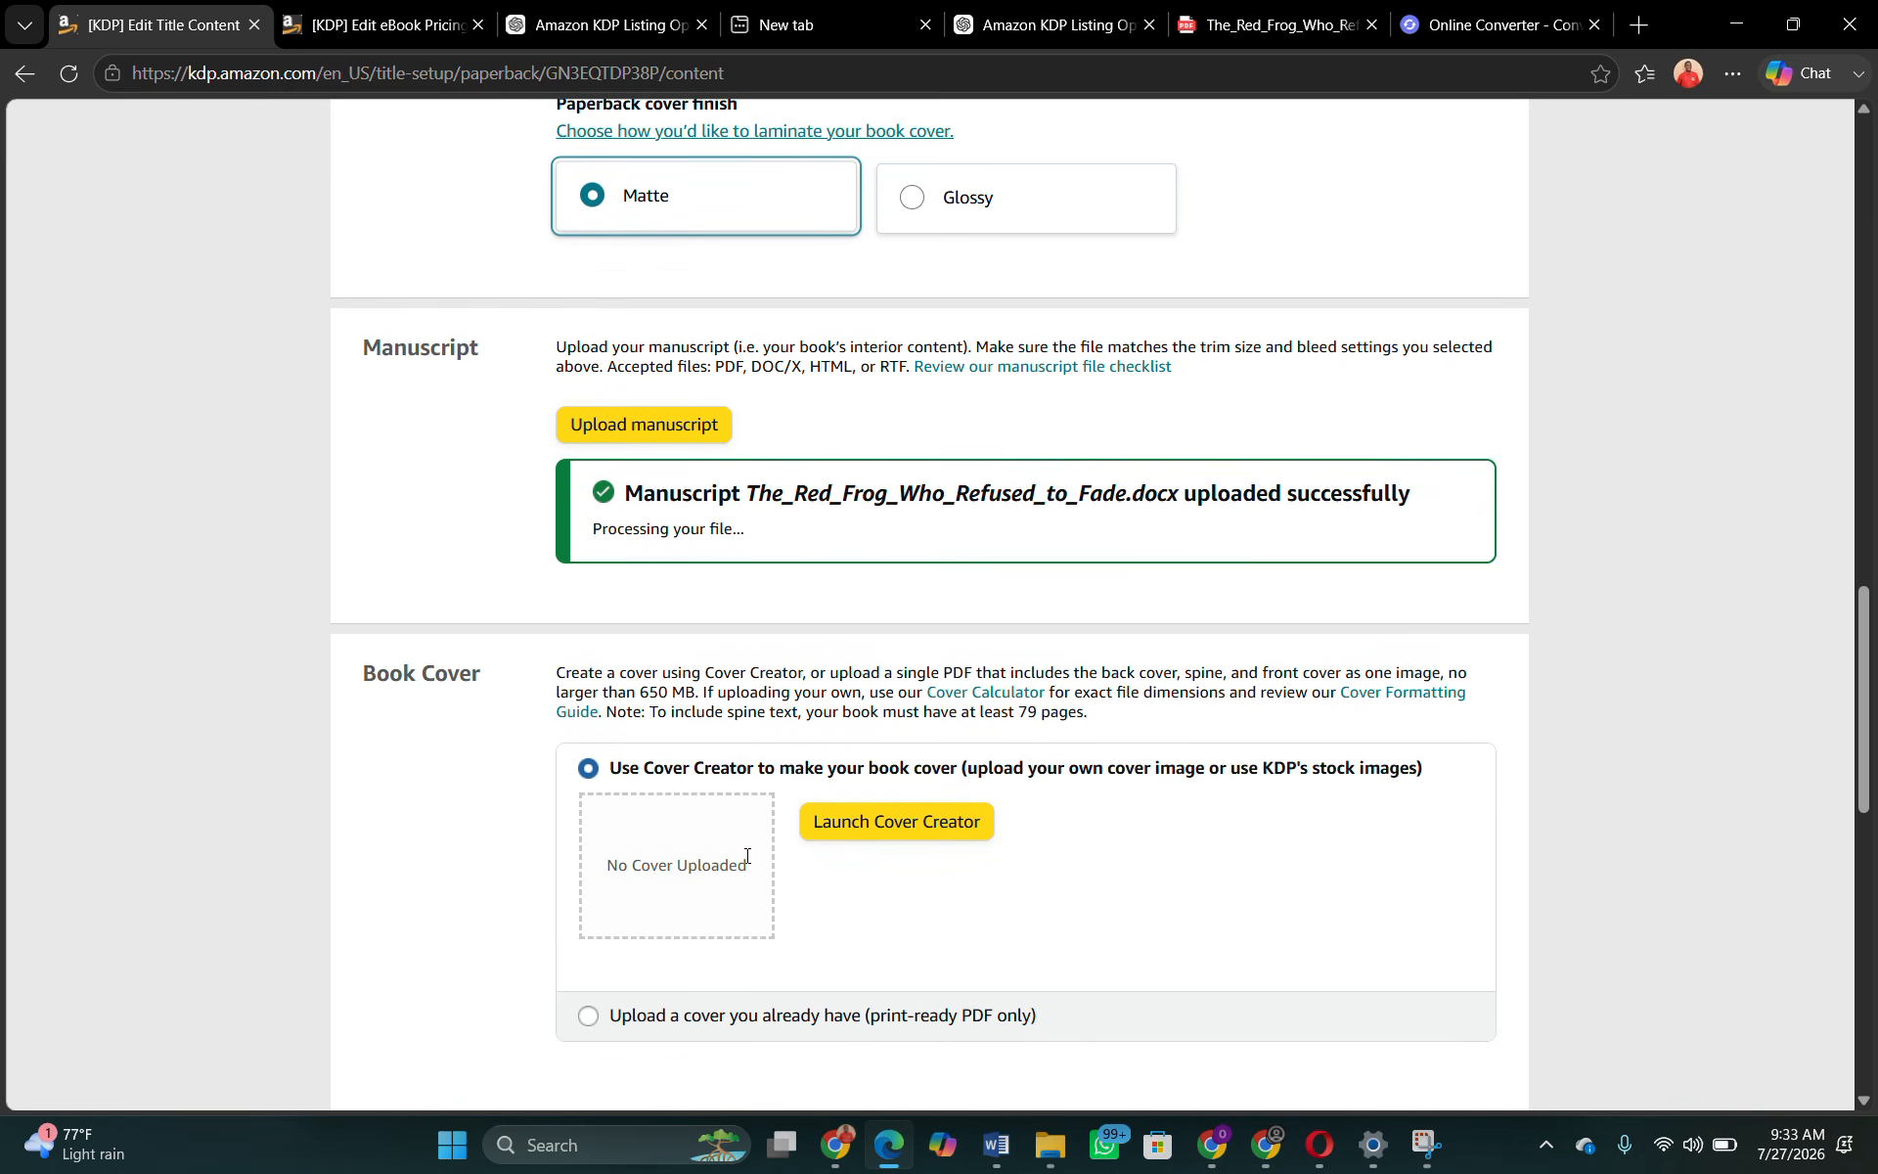
{"action": "scroll", "coordinate": [747, 856], "scroll_direction": "up", "scroll_amount": 1}
{"action": "scroll", "coordinate": [578, 419], "scroll_direction": "up", "scroll_amount": 3}
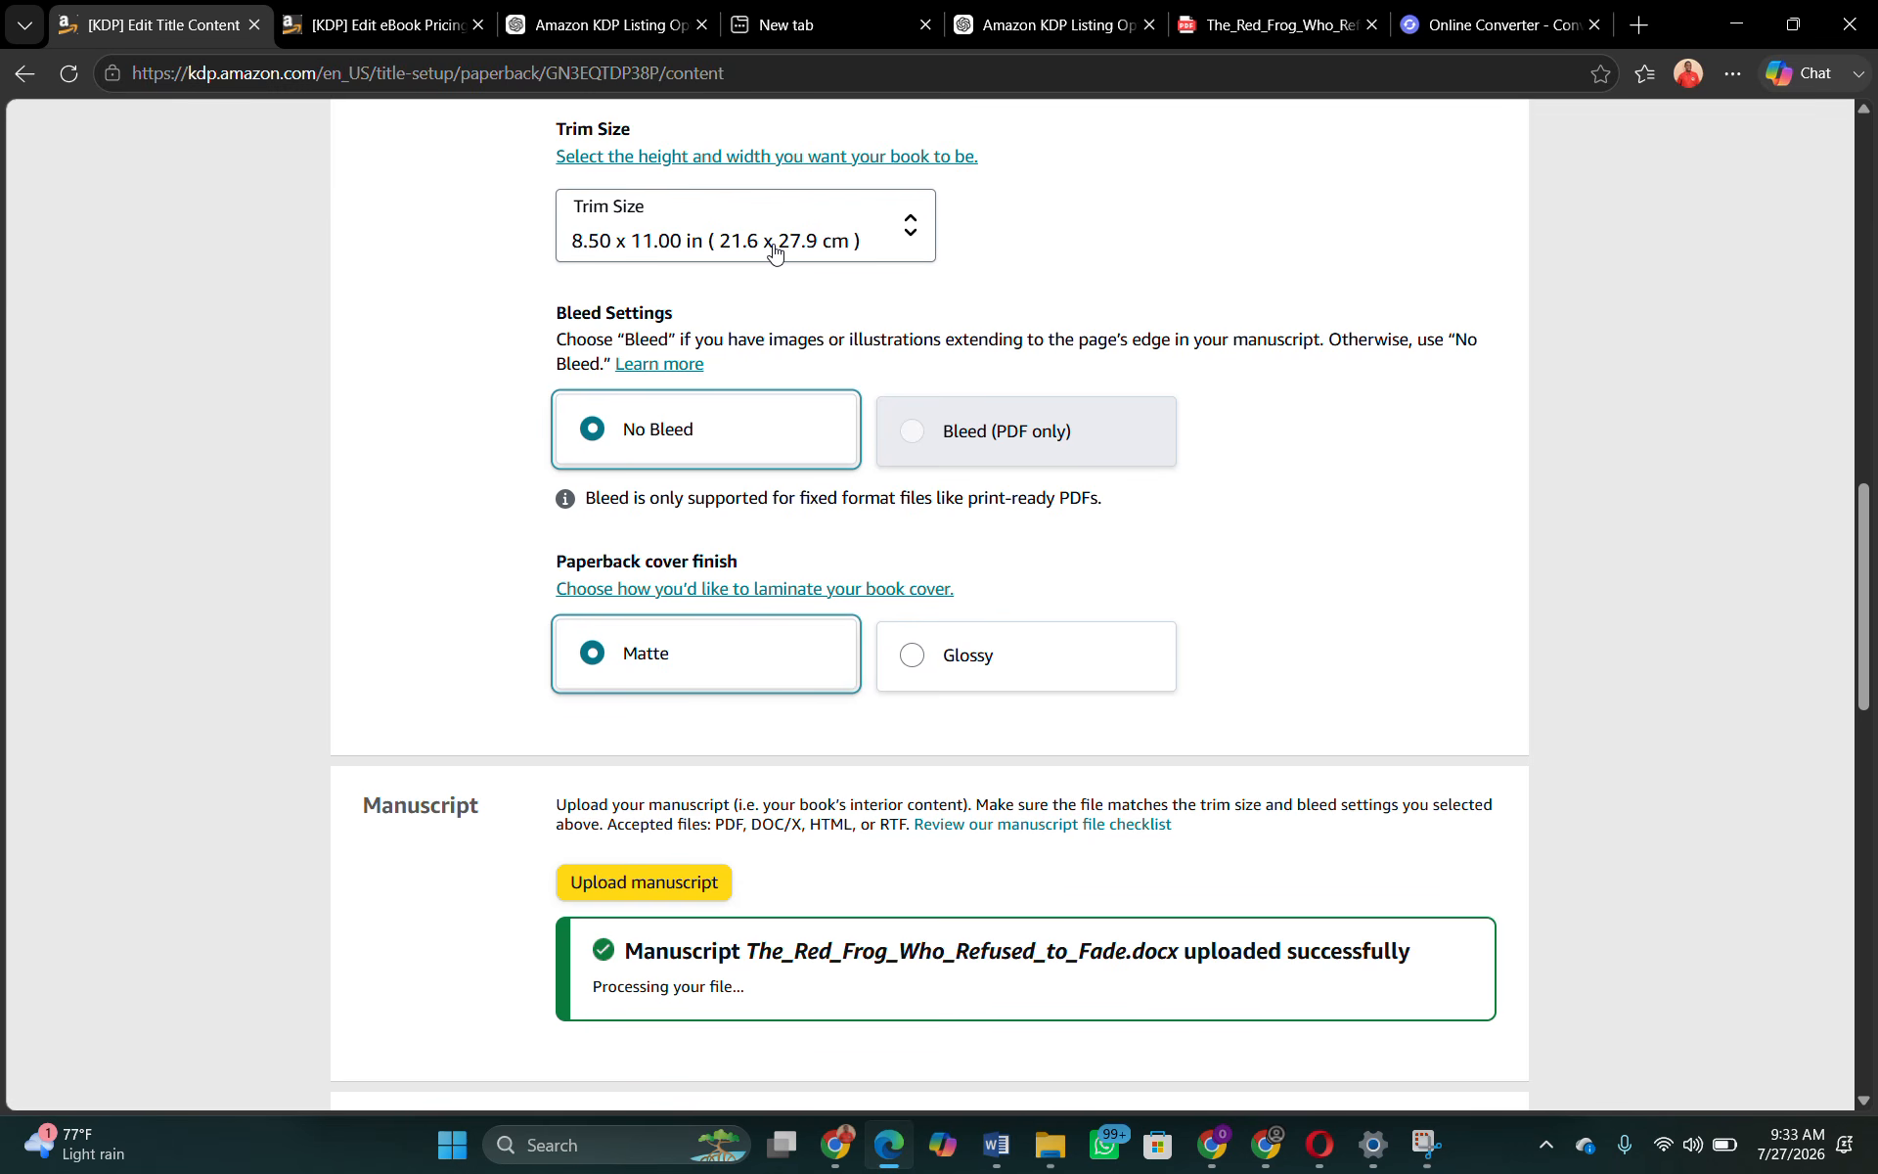
{"action": "mouse_move", "coordinate": [1142, 39]}
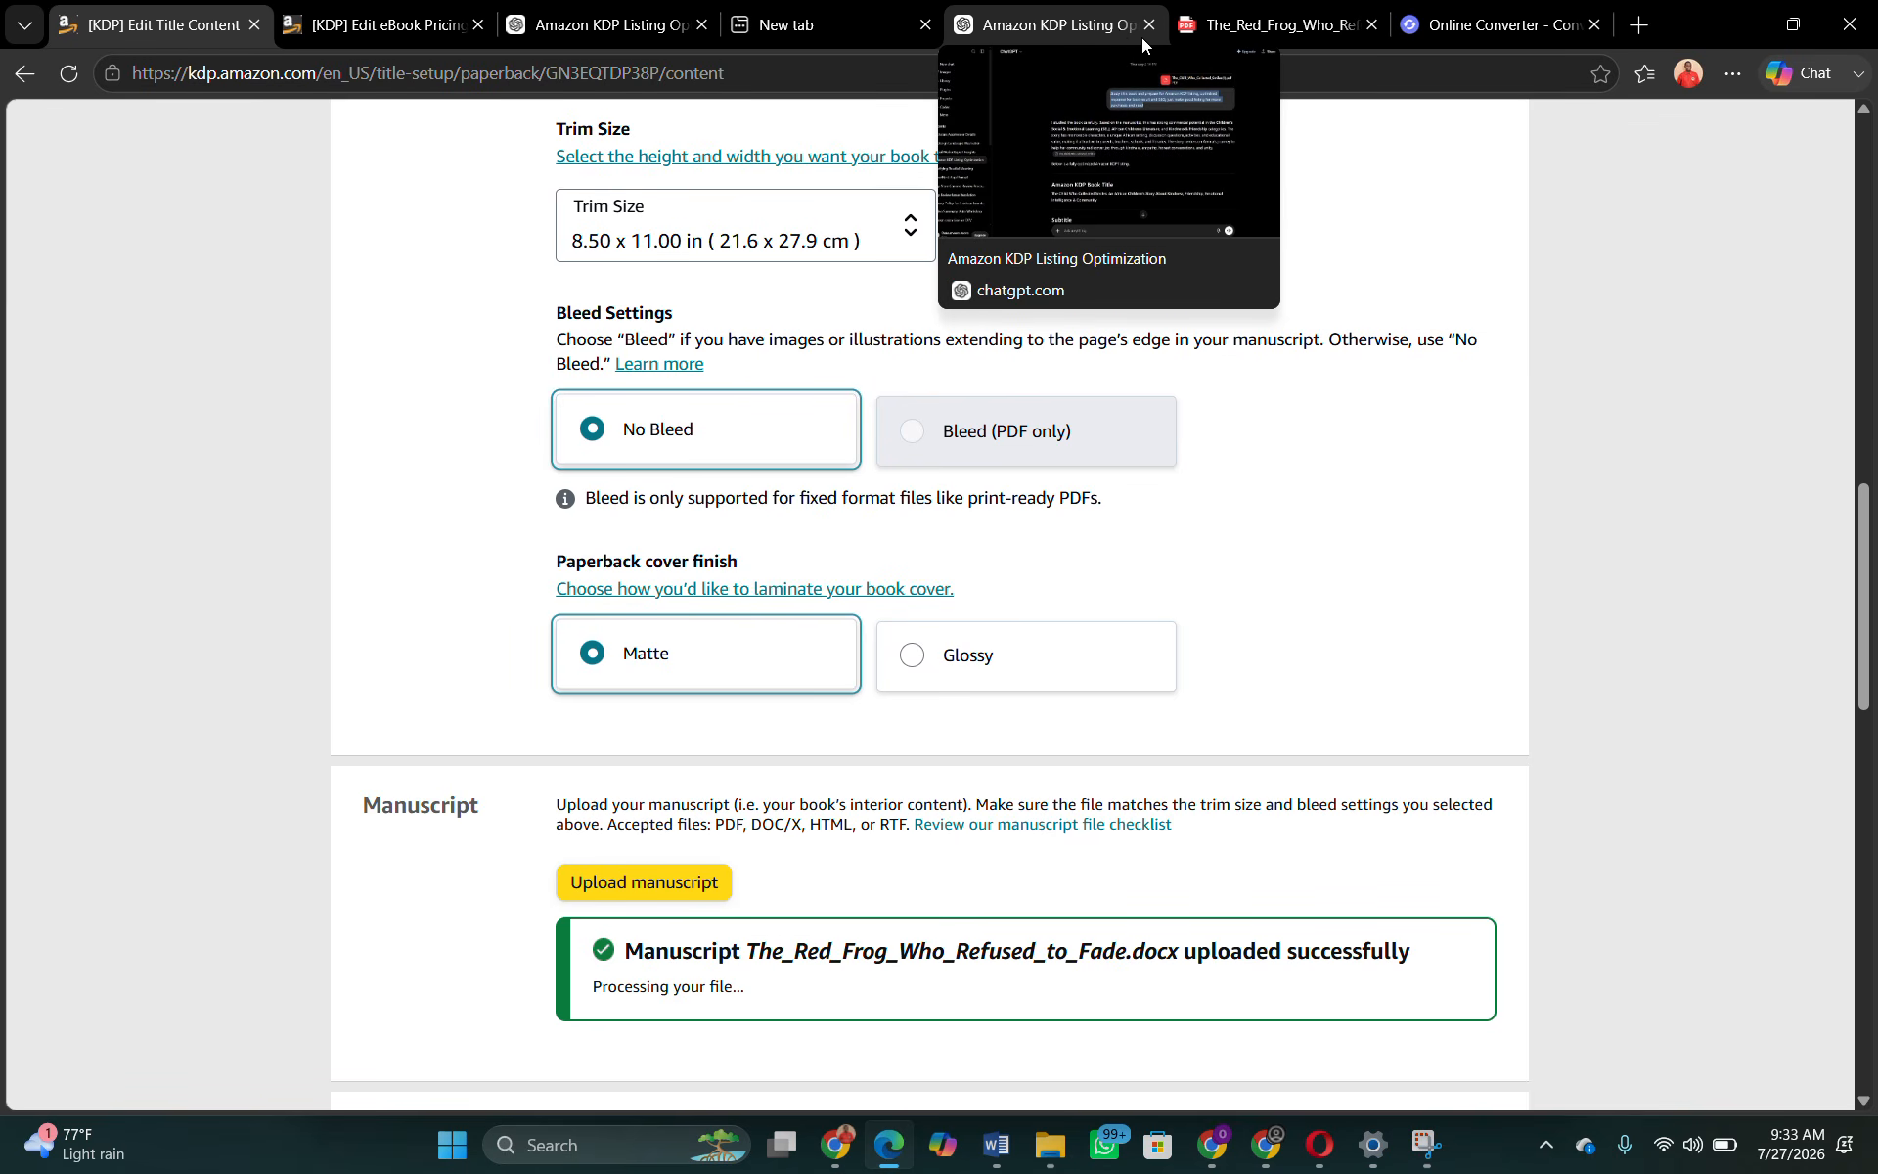
{"action": "left_click", "coordinate": [1117, 28]}
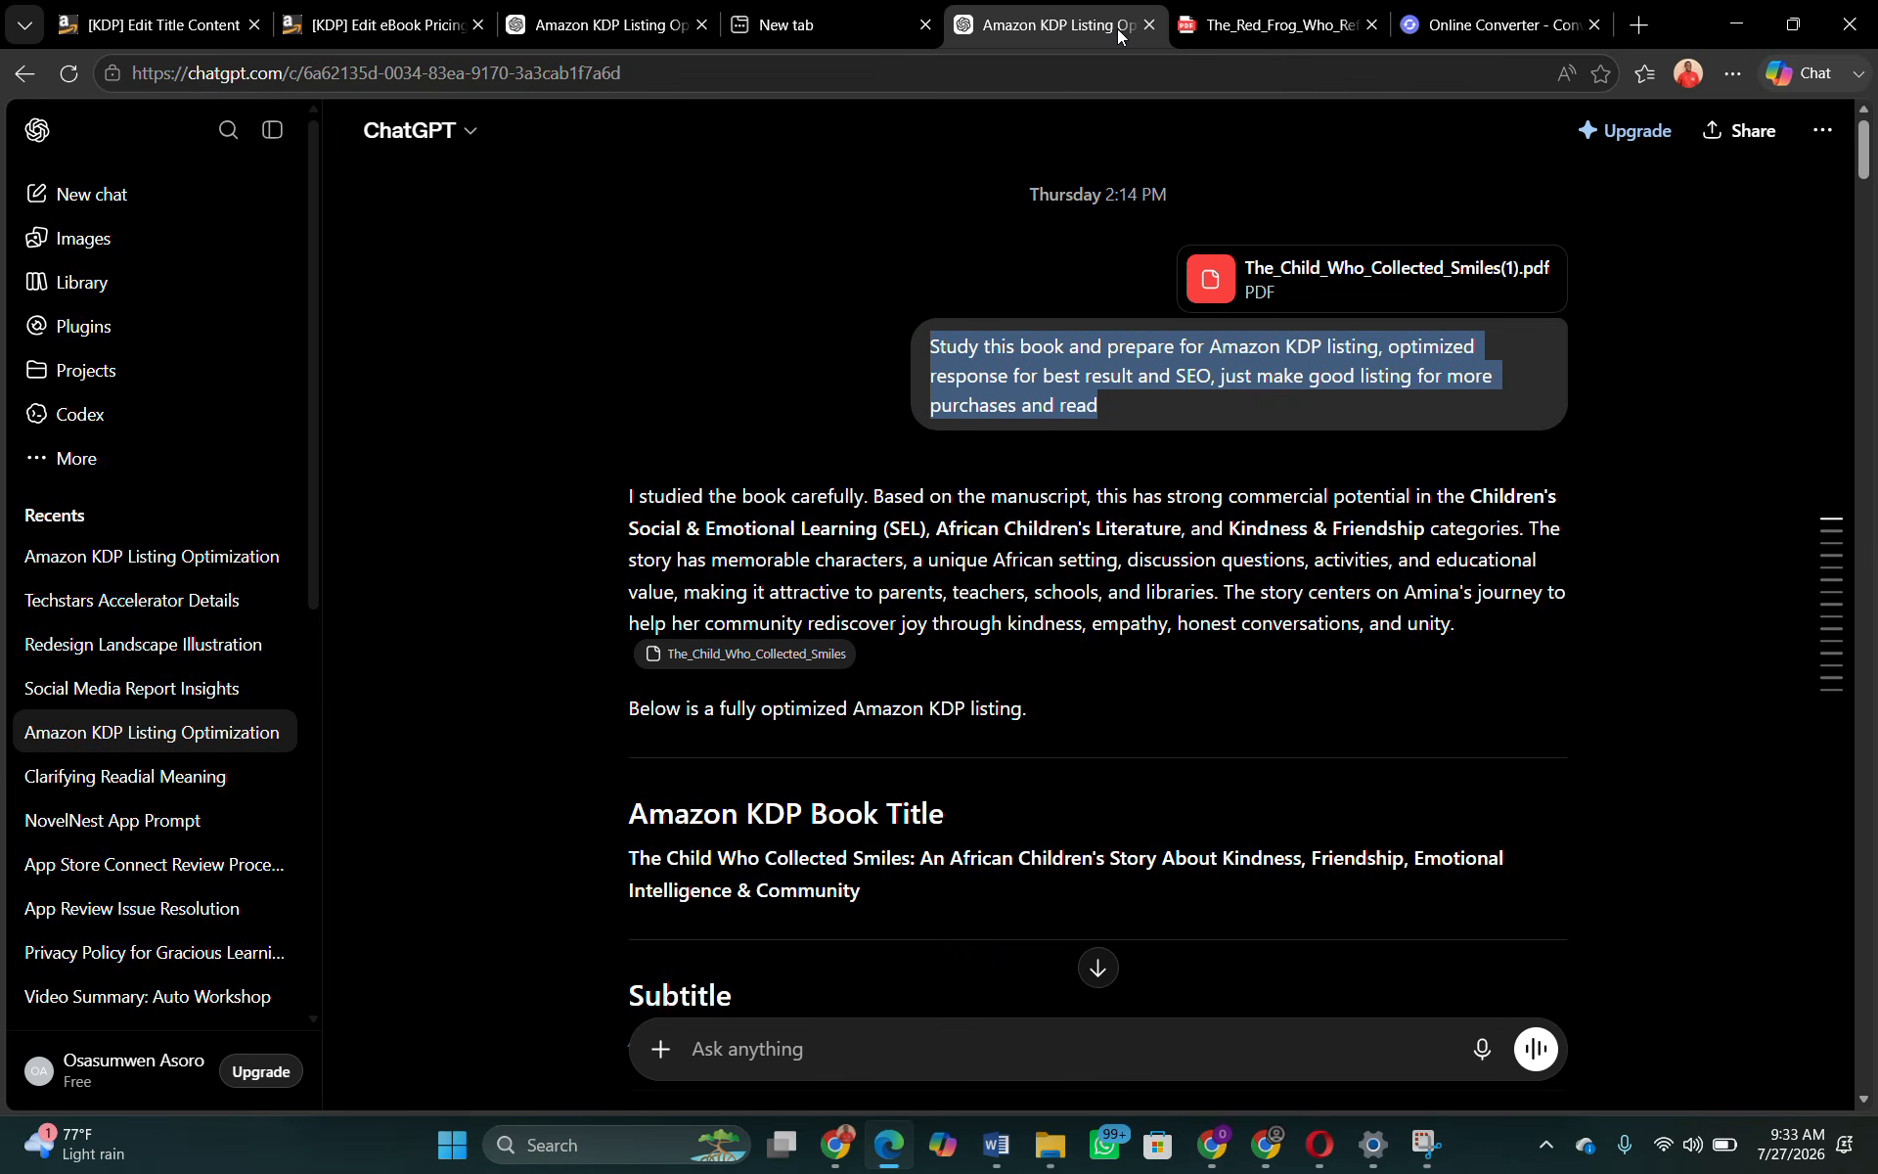
{"action": "scroll", "coordinate": [808, 618], "scroll_direction": "down", "scroll_amount": 10}
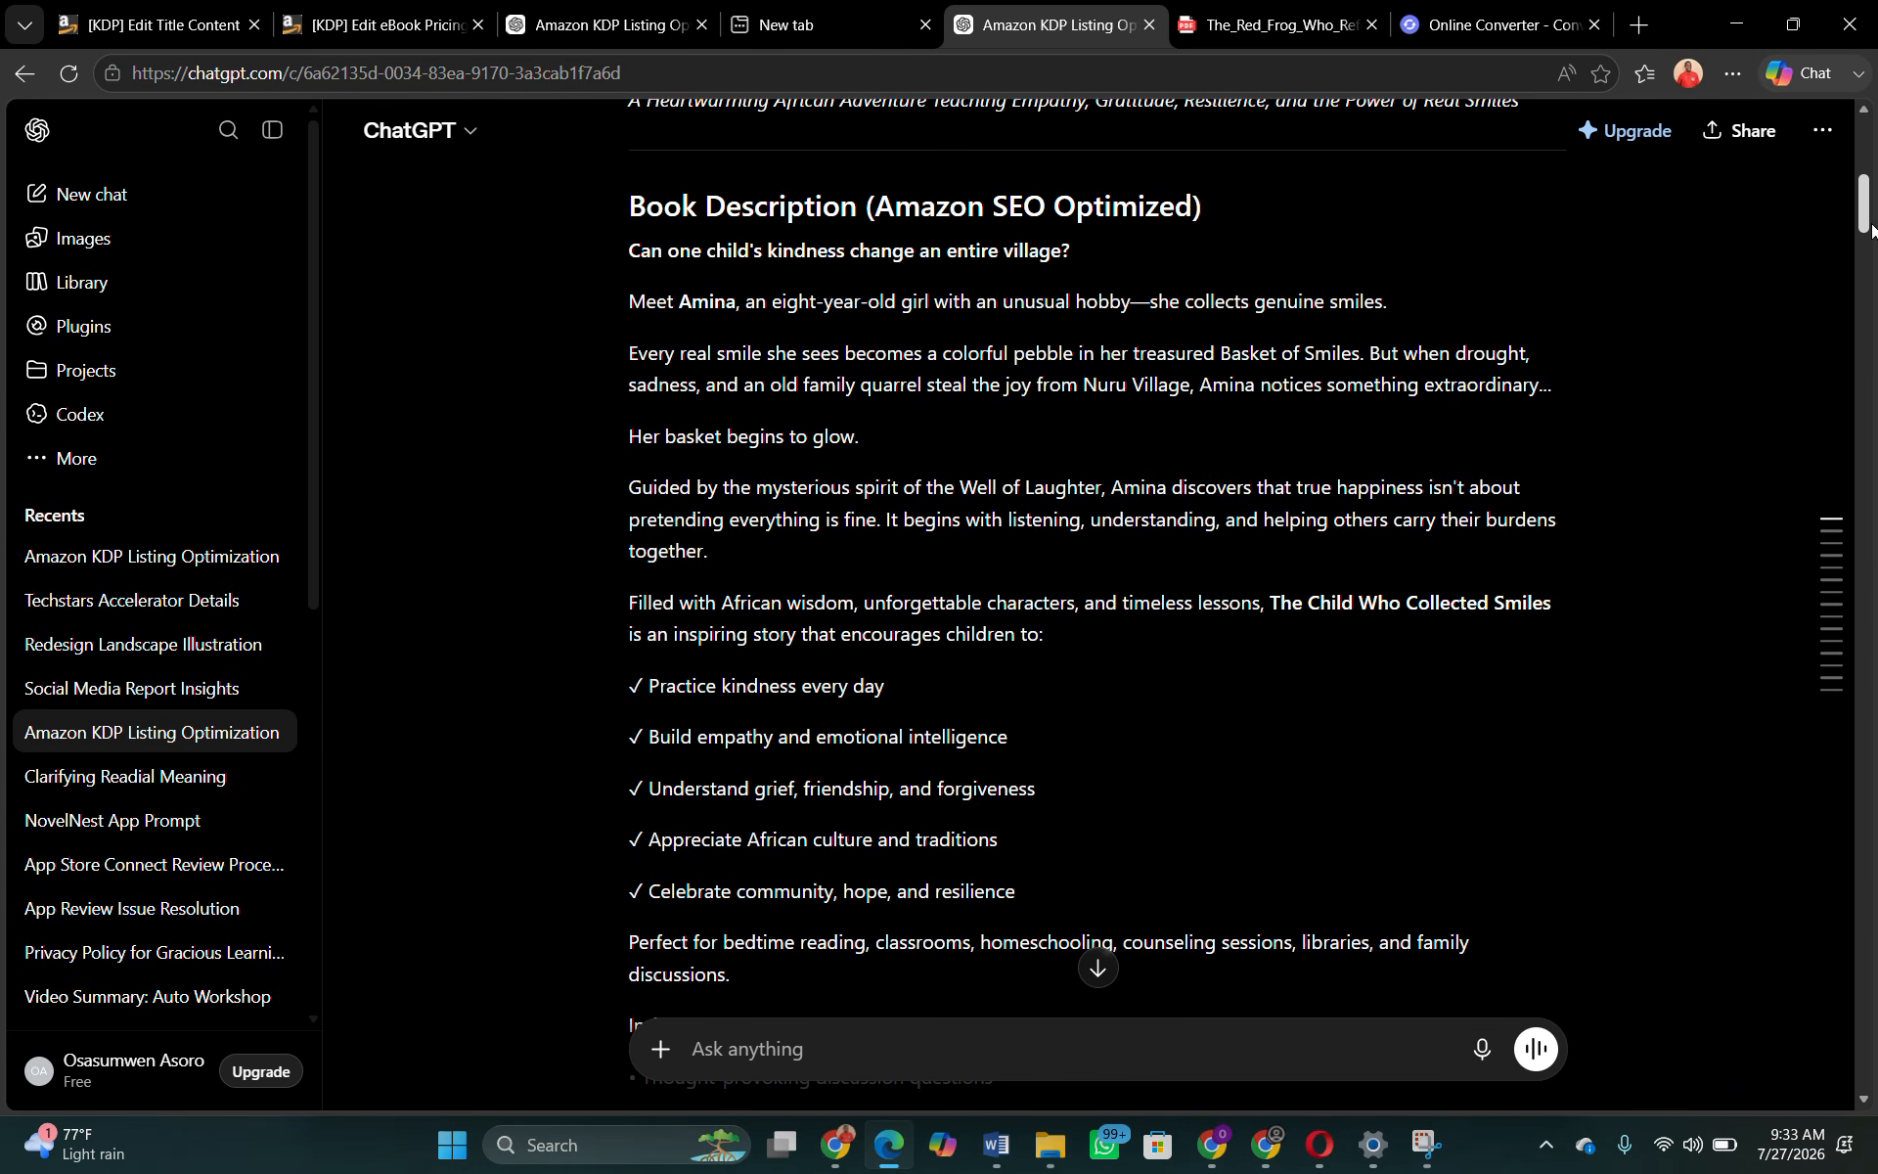
{"action": "left_click_drag", "start_coordinate": [1866, 223], "coordinate": [1821, 1033]}
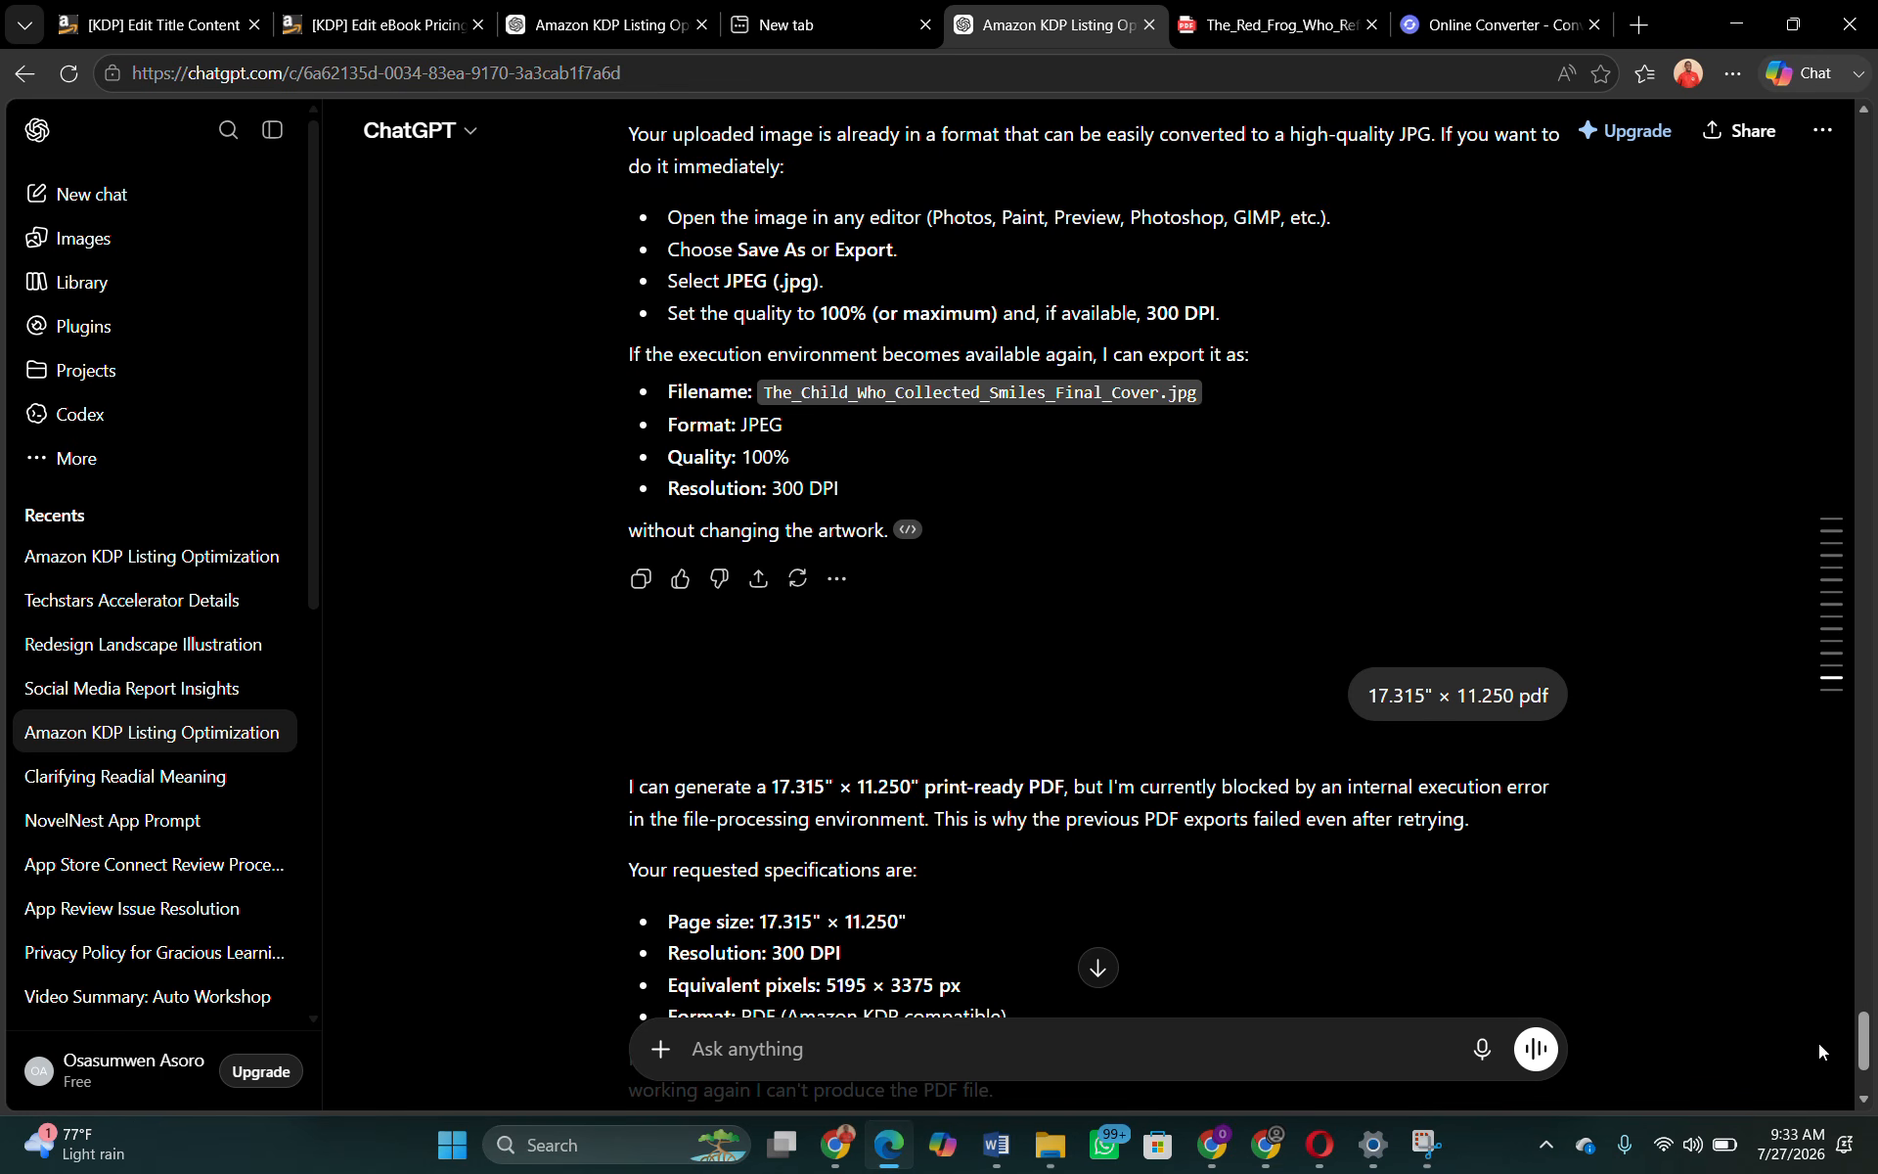
{"action": "scroll", "coordinate": [1025, 839], "scroll_direction": "down", "scroll_amount": 3}
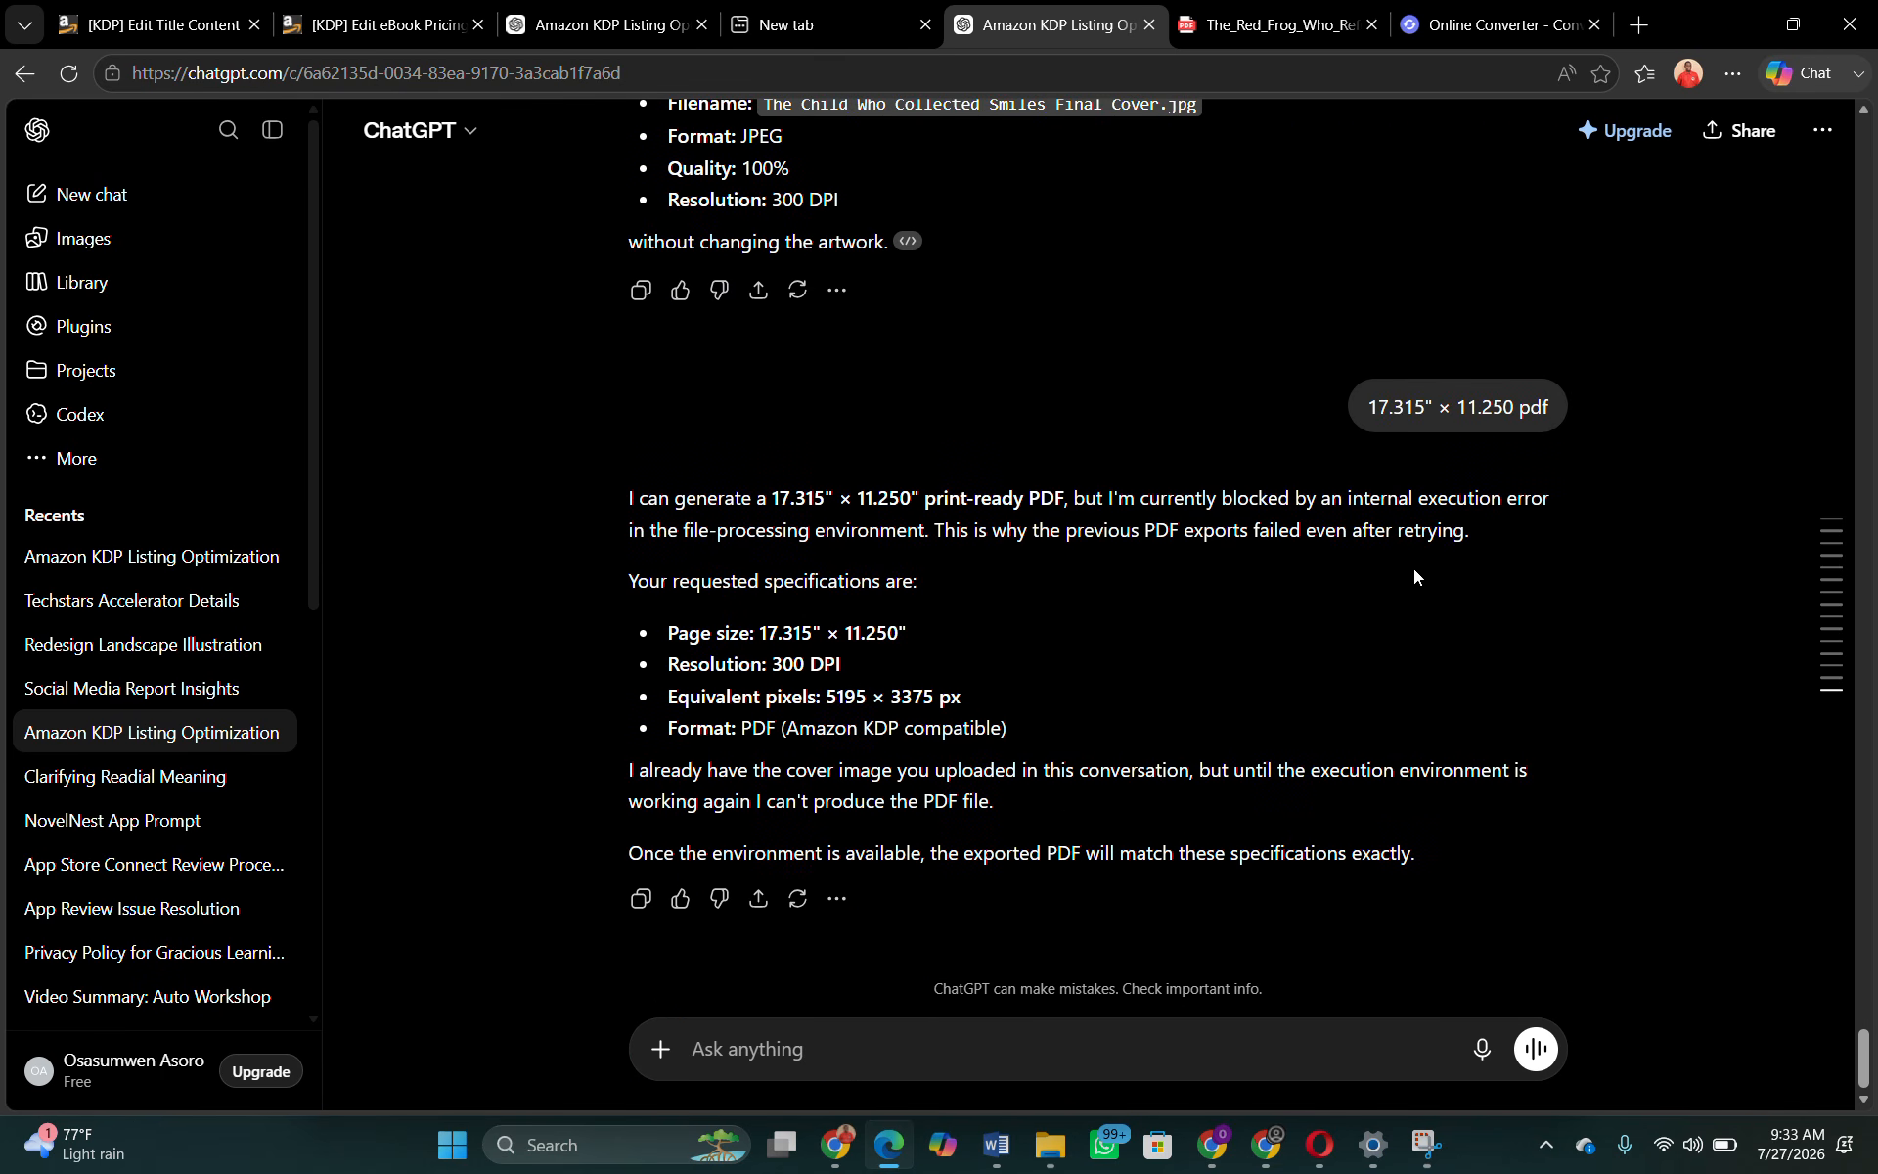
{"action": "mouse_move", "coordinate": [1487, 440]}
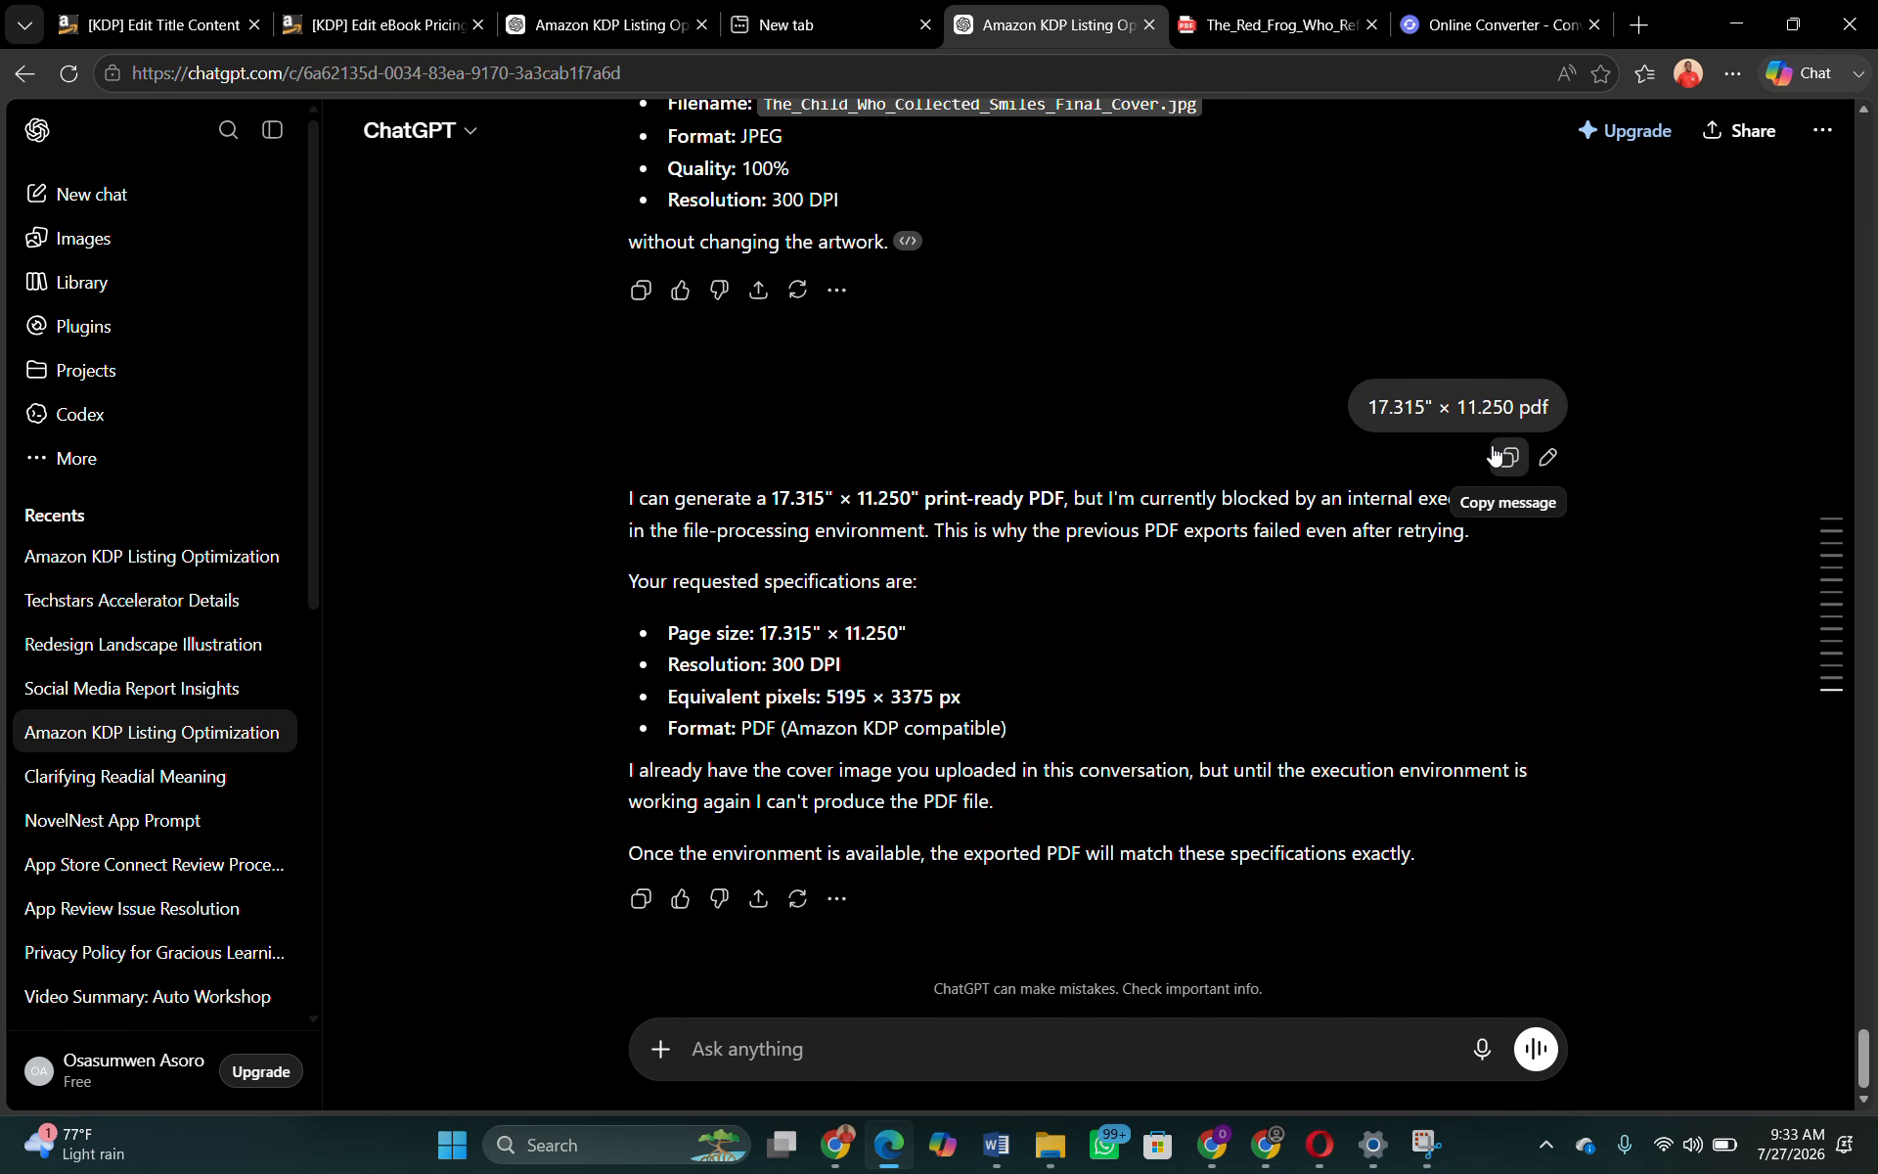
{"action": "left_click", "coordinate": [1495, 454]}
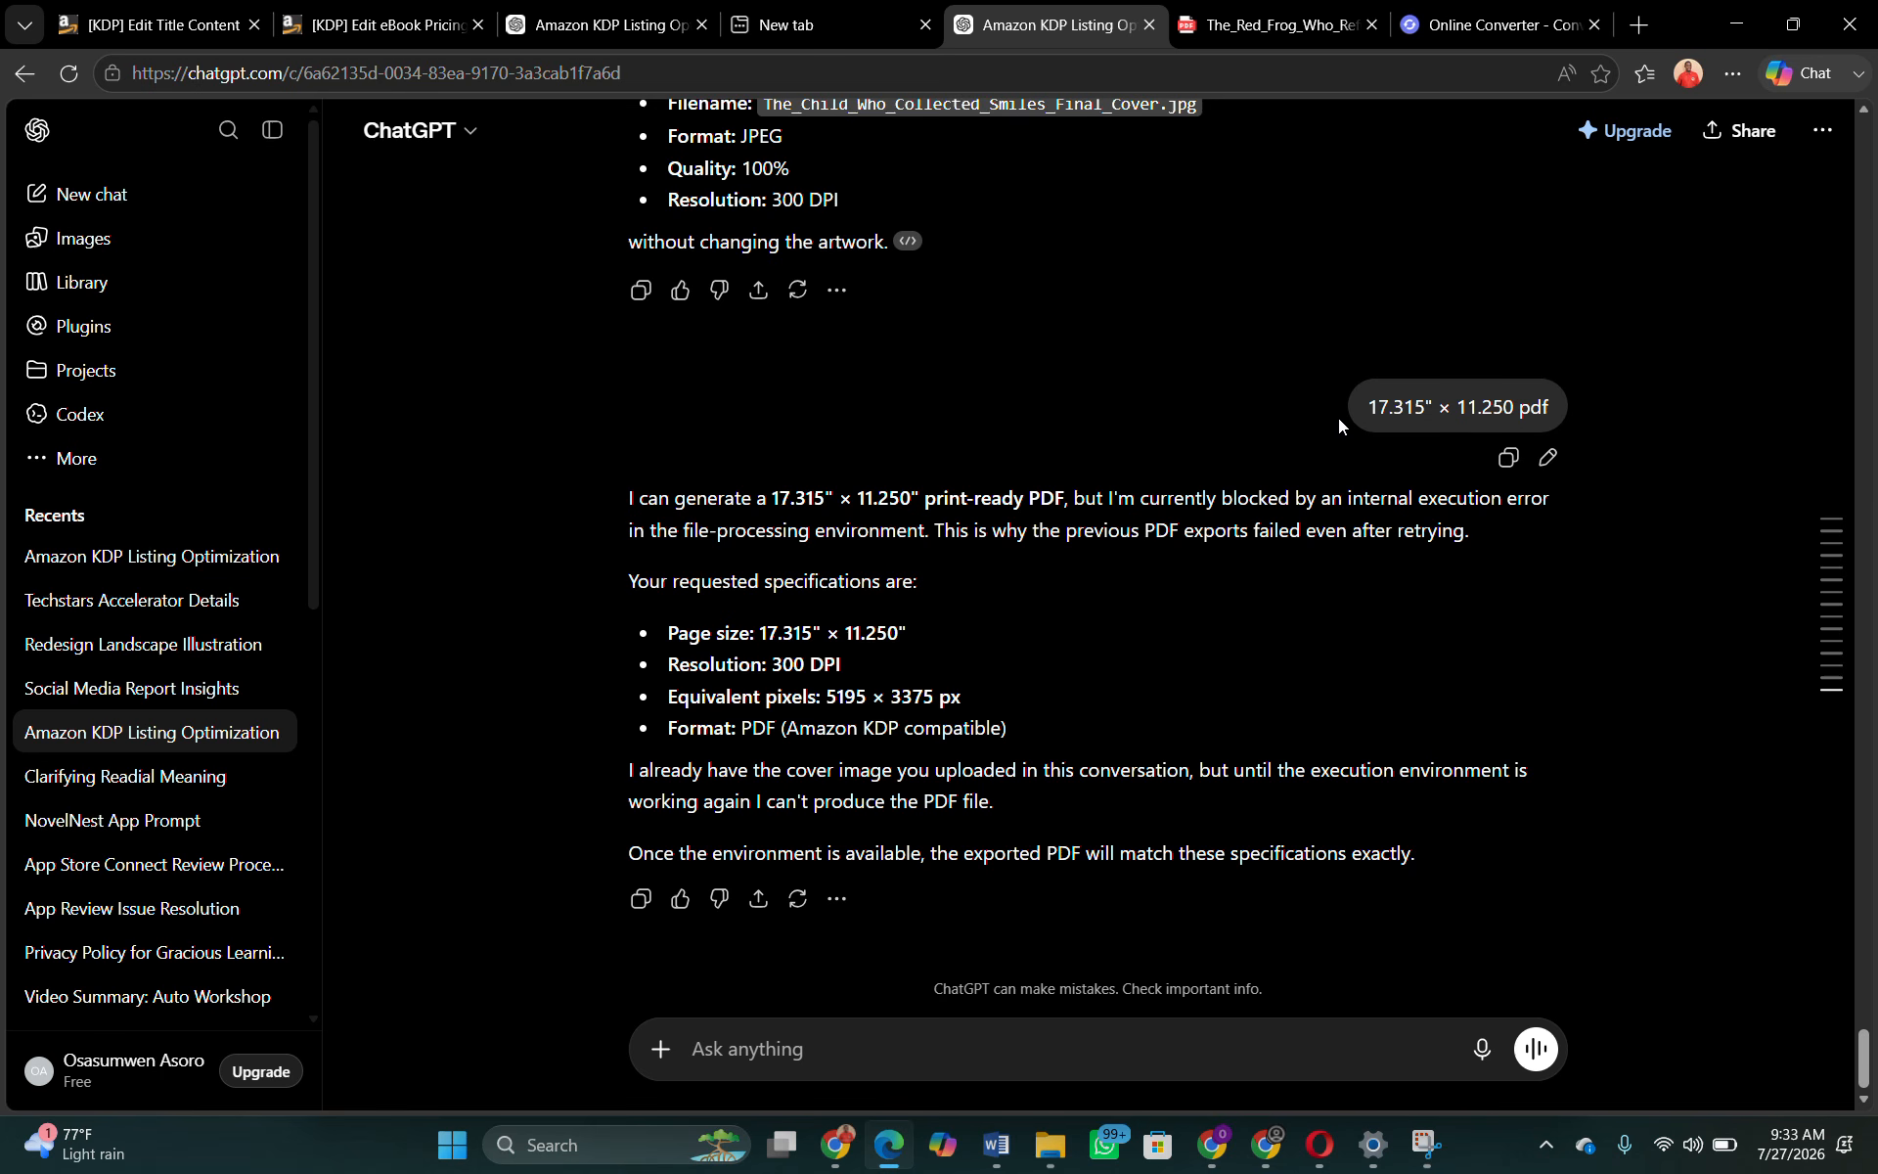
Step: Go to the Red Frog conversation in ChatGPT and close the enlarged cover image
{"action": "left_click", "coordinate": [176, 24]}
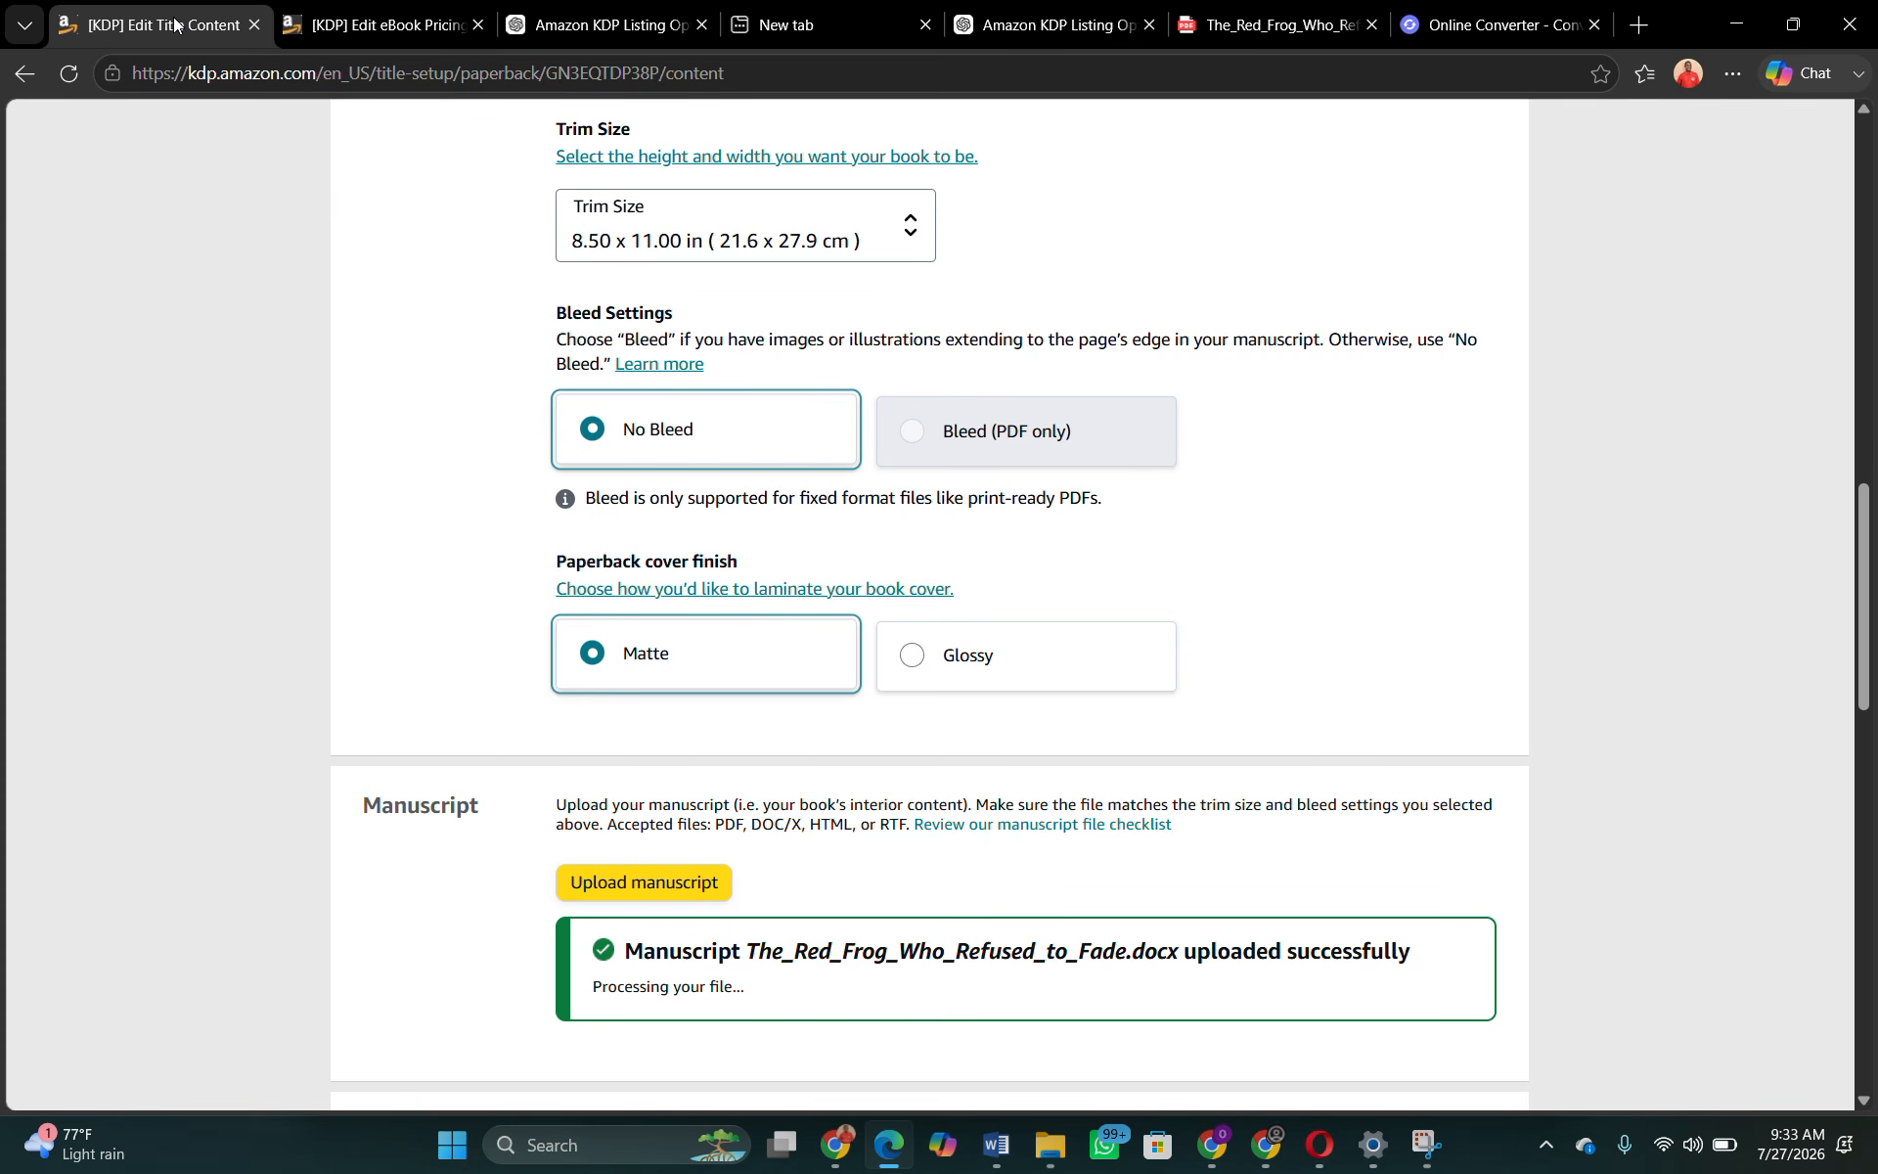
{"action": "left_click", "coordinate": [534, 20]}
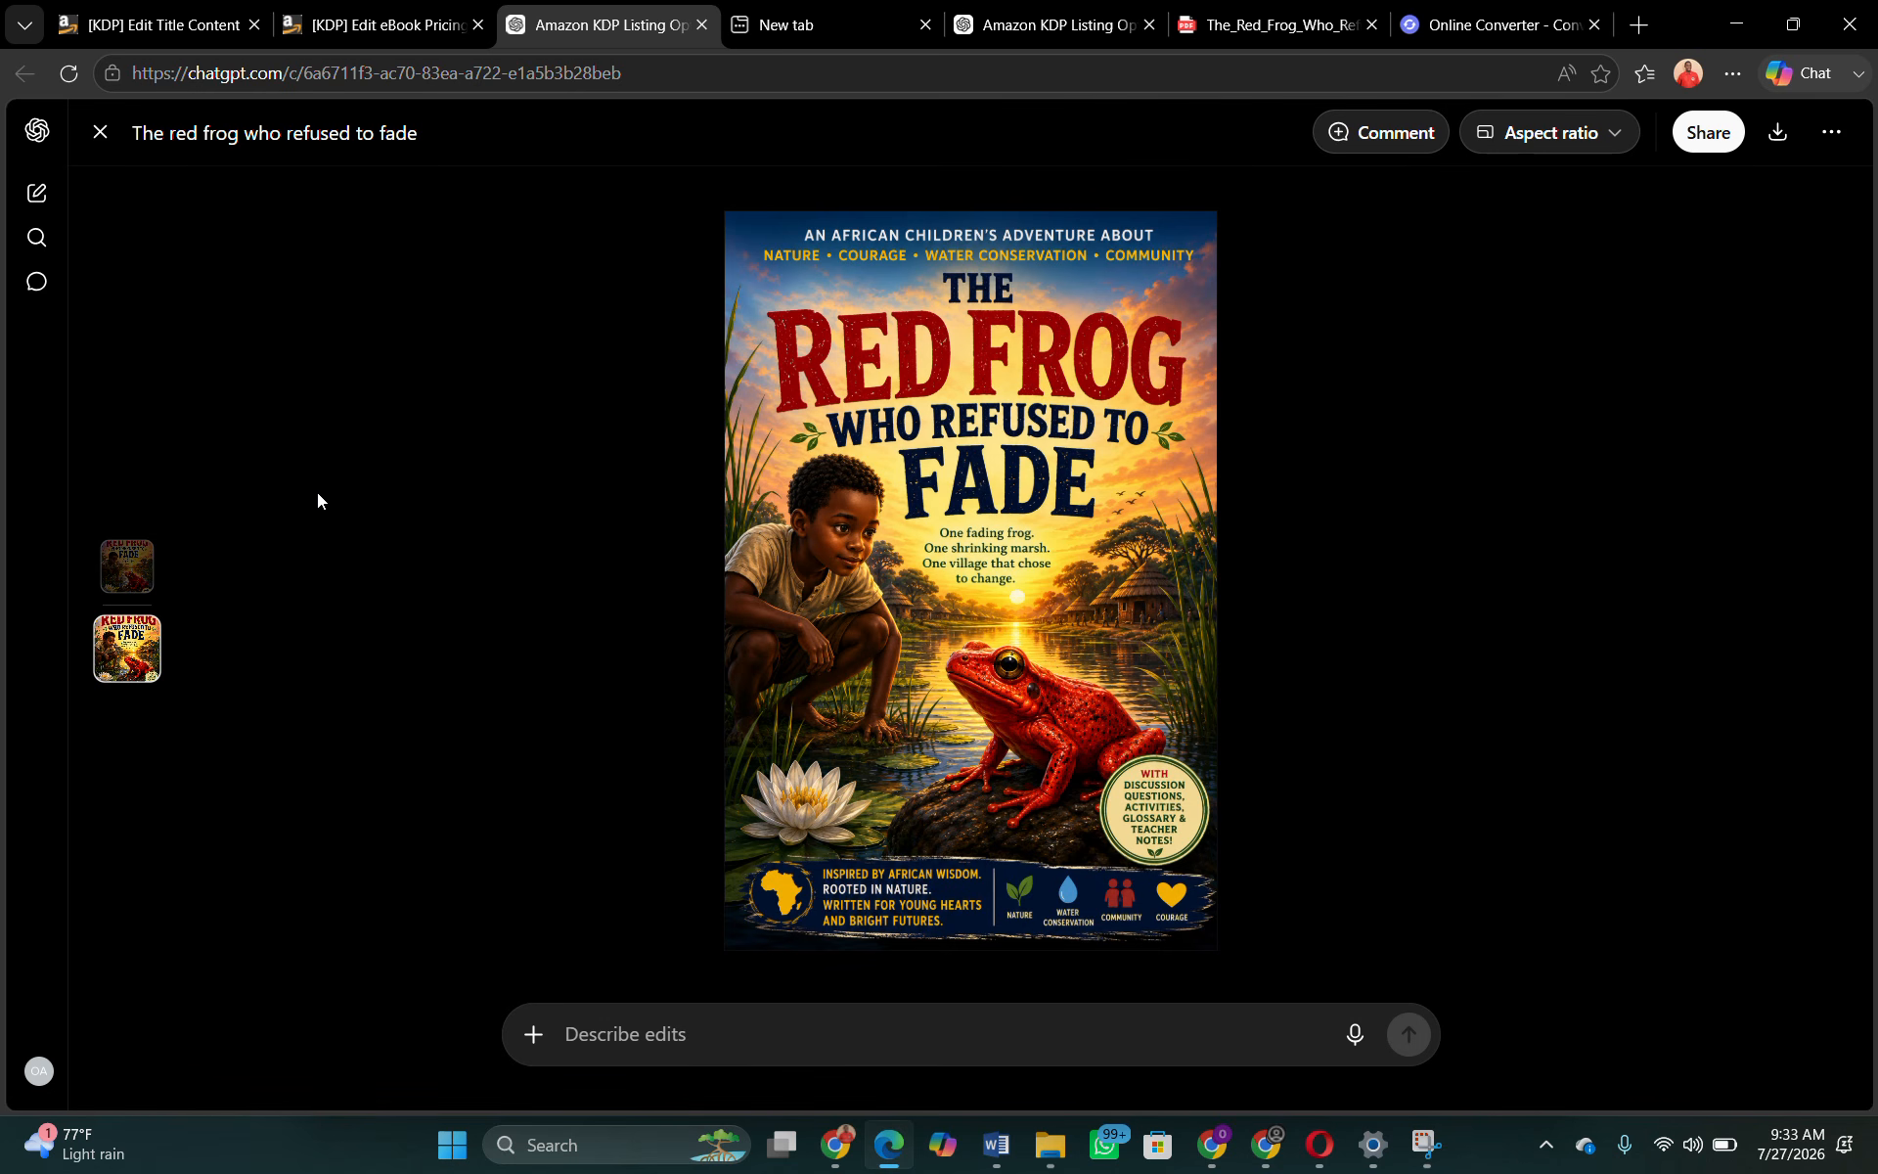
{"action": "left_click", "coordinate": [100, 132]}
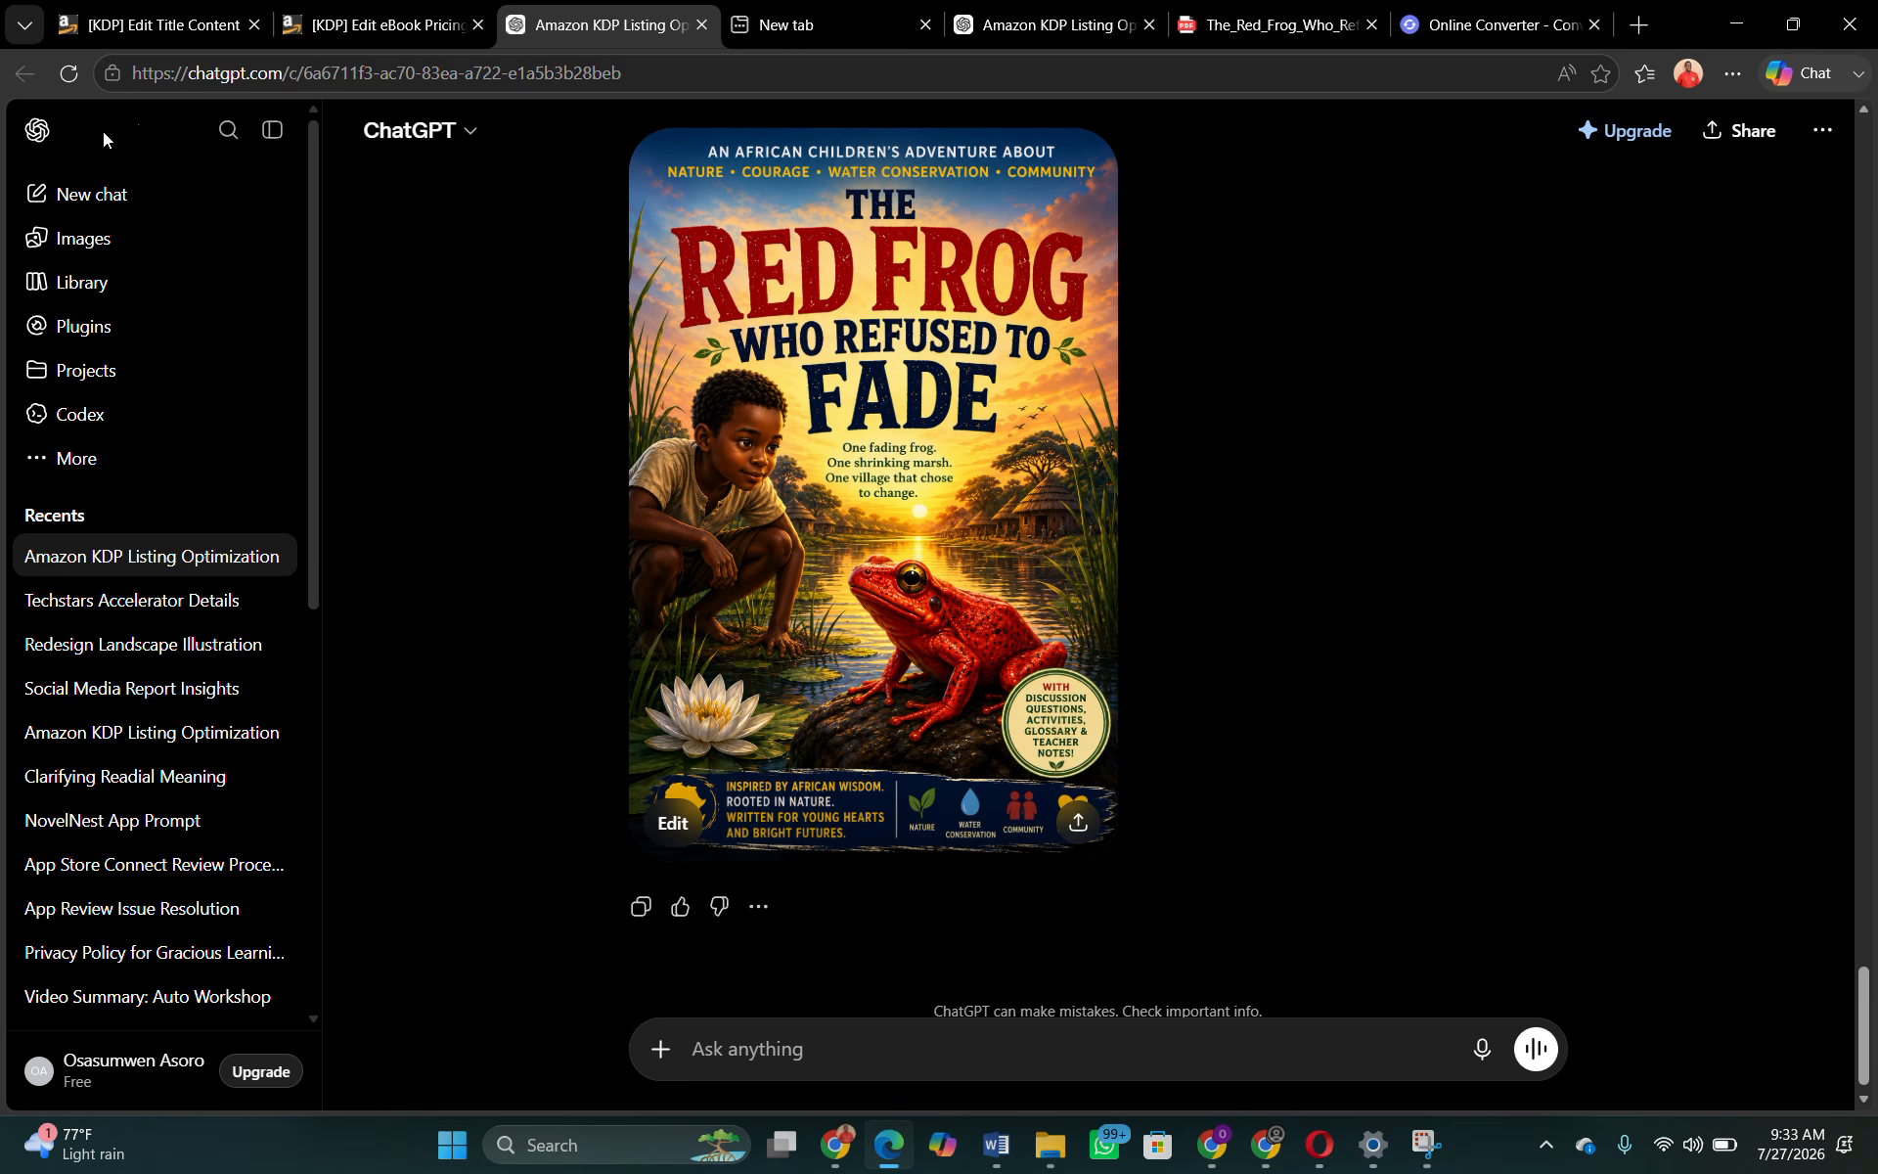
Step: Return to the KDP paperback content page and choose to upload an existing print-ready PDF as the book cover
{"action": "left_click", "coordinate": [170, 24]}
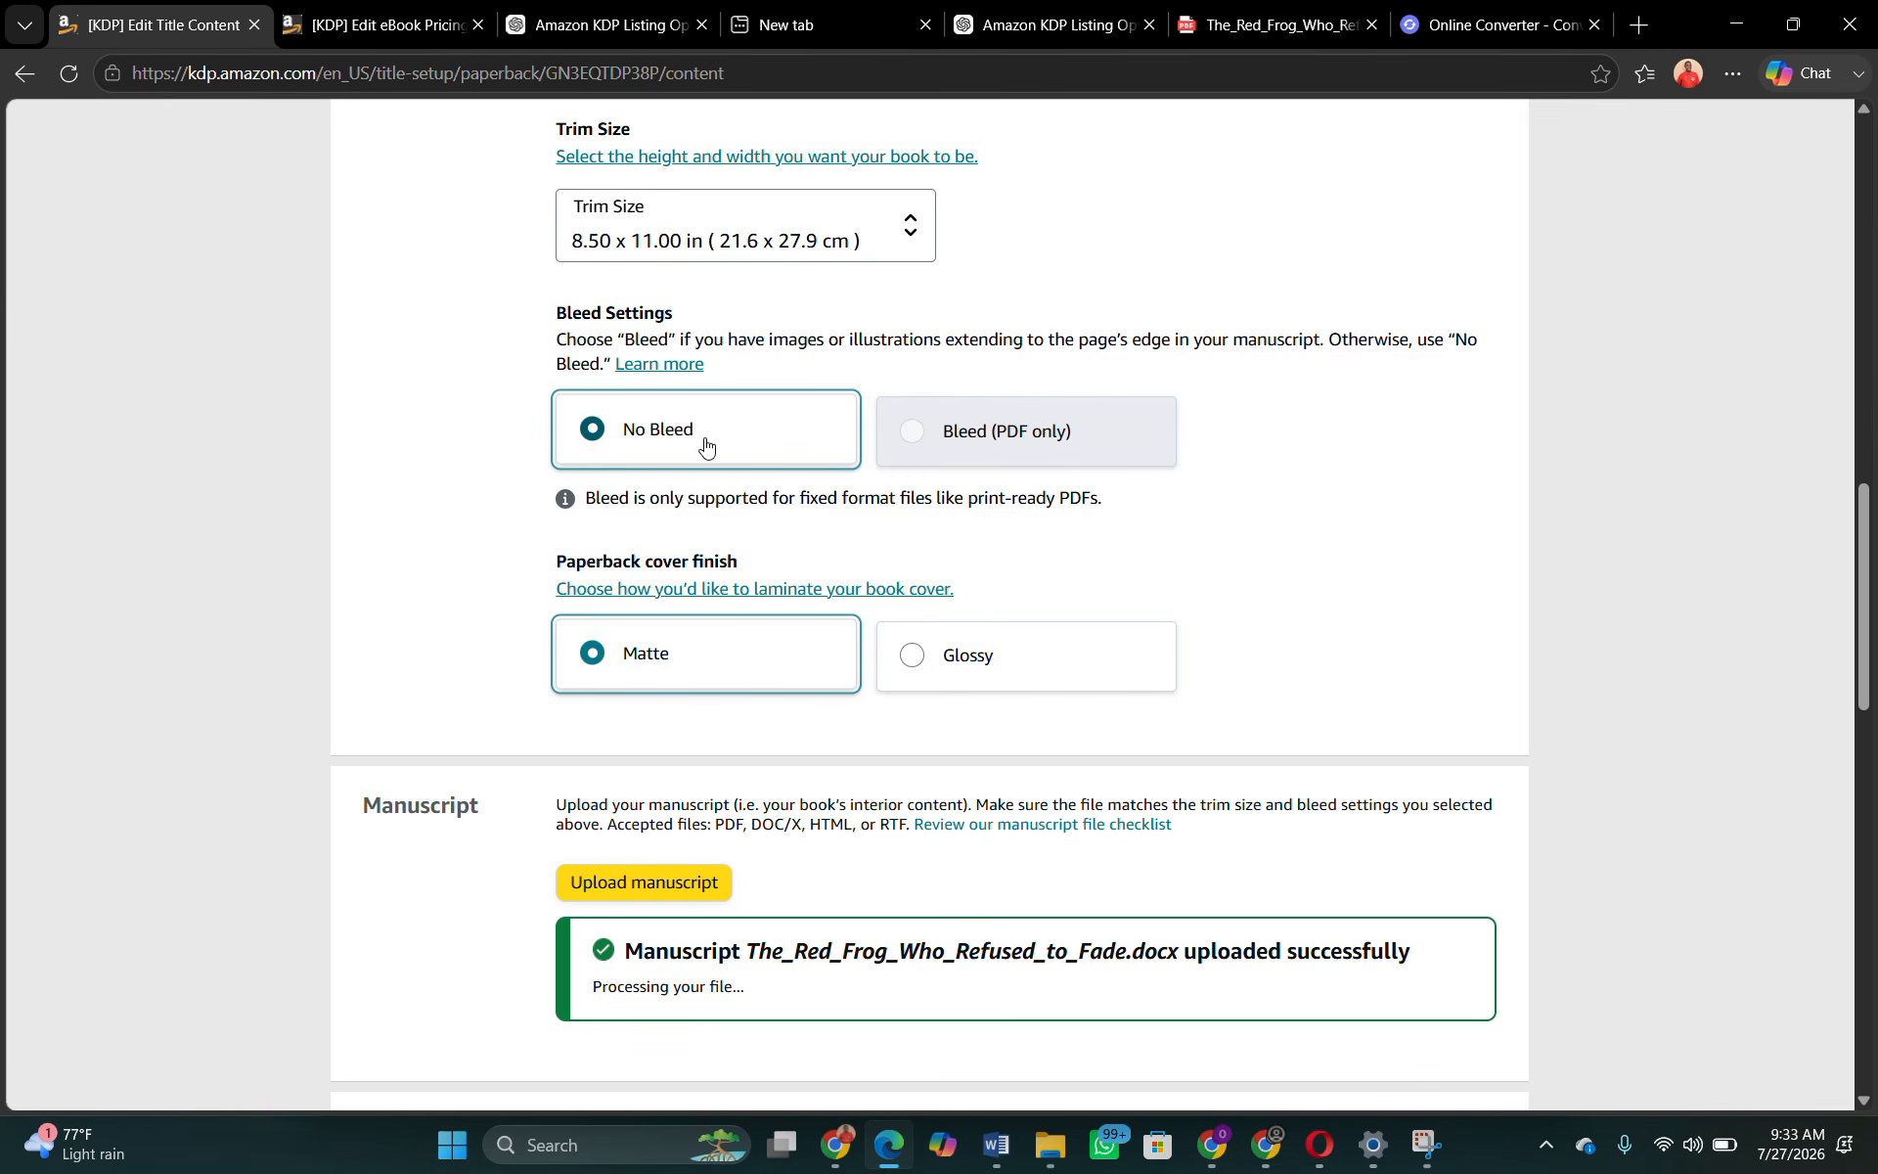
{"action": "scroll", "coordinate": [724, 509], "scroll_direction": "down", "scroll_amount": 7}
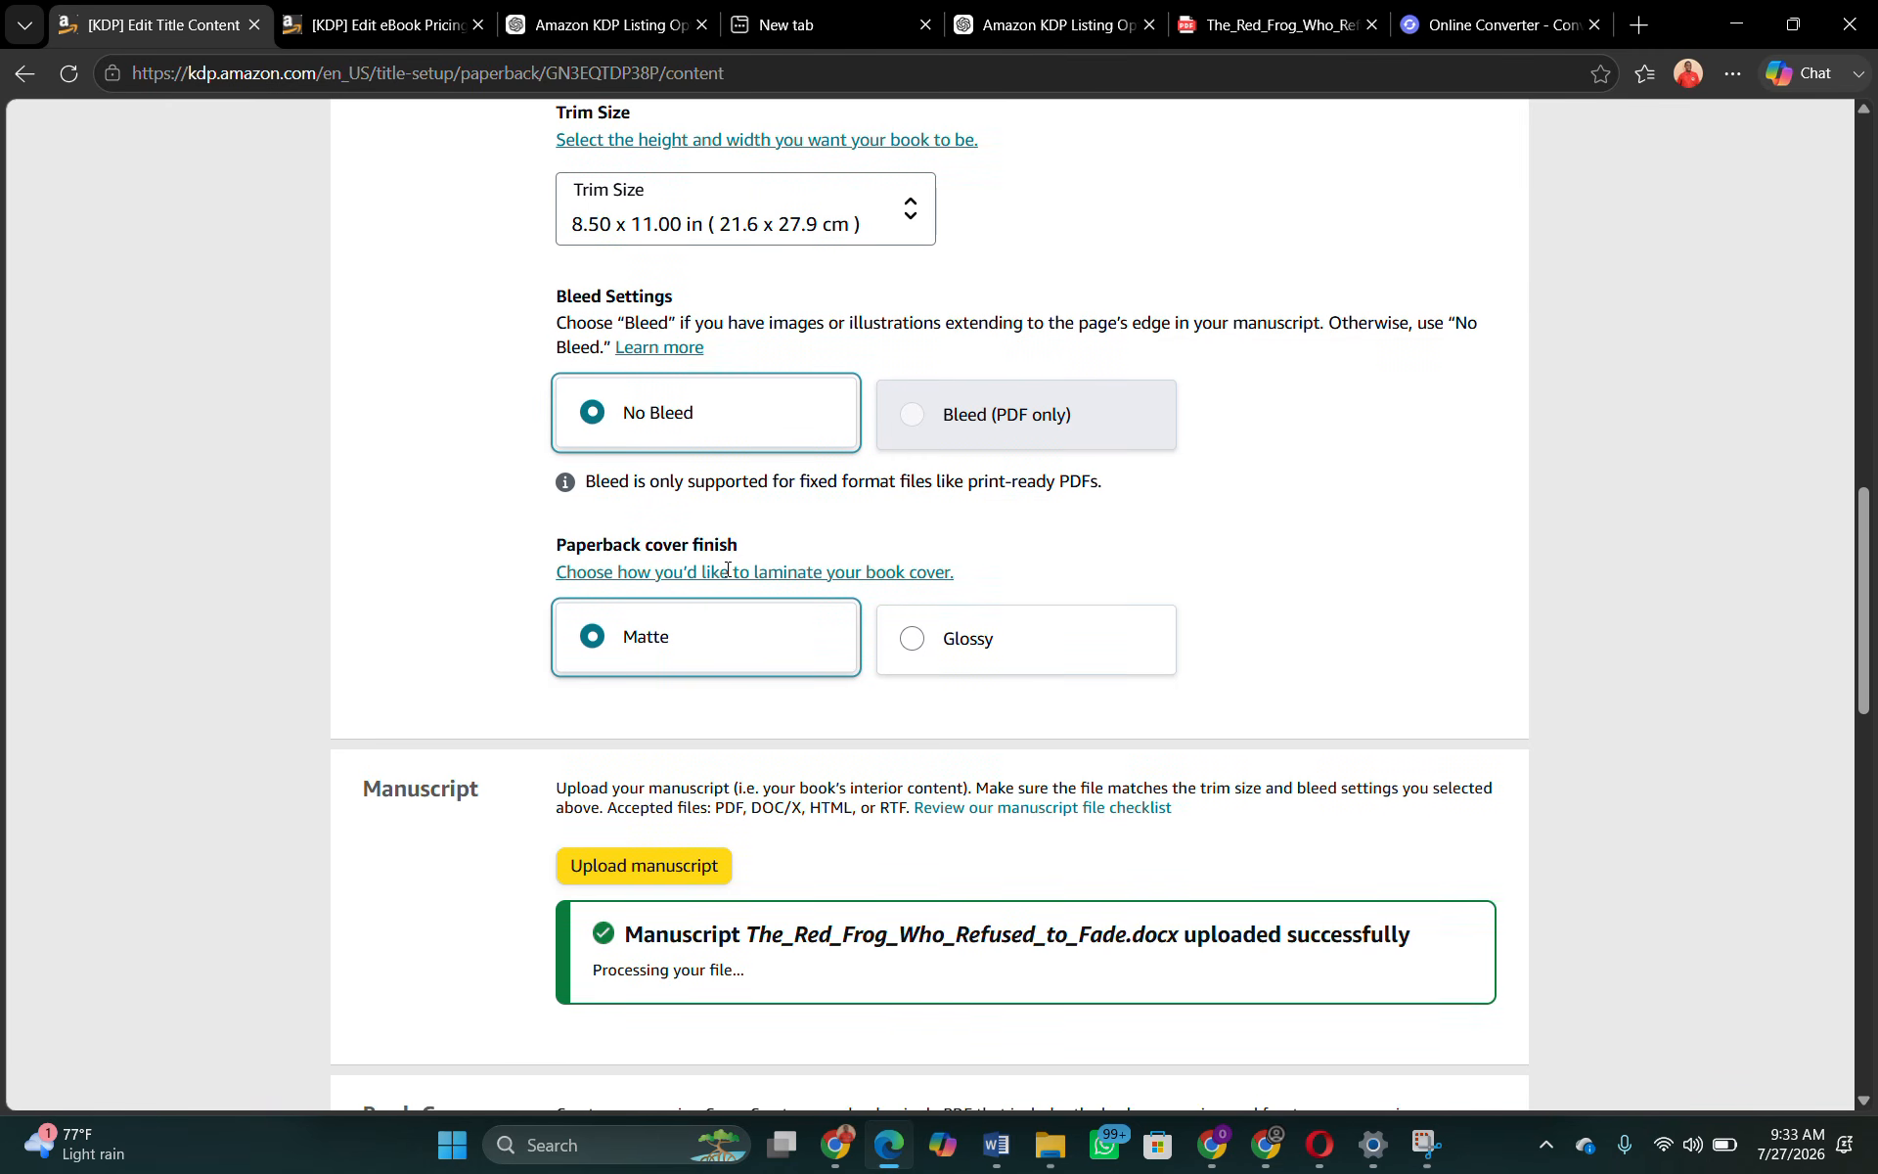
{"action": "left_click", "coordinate": [585, 728]}
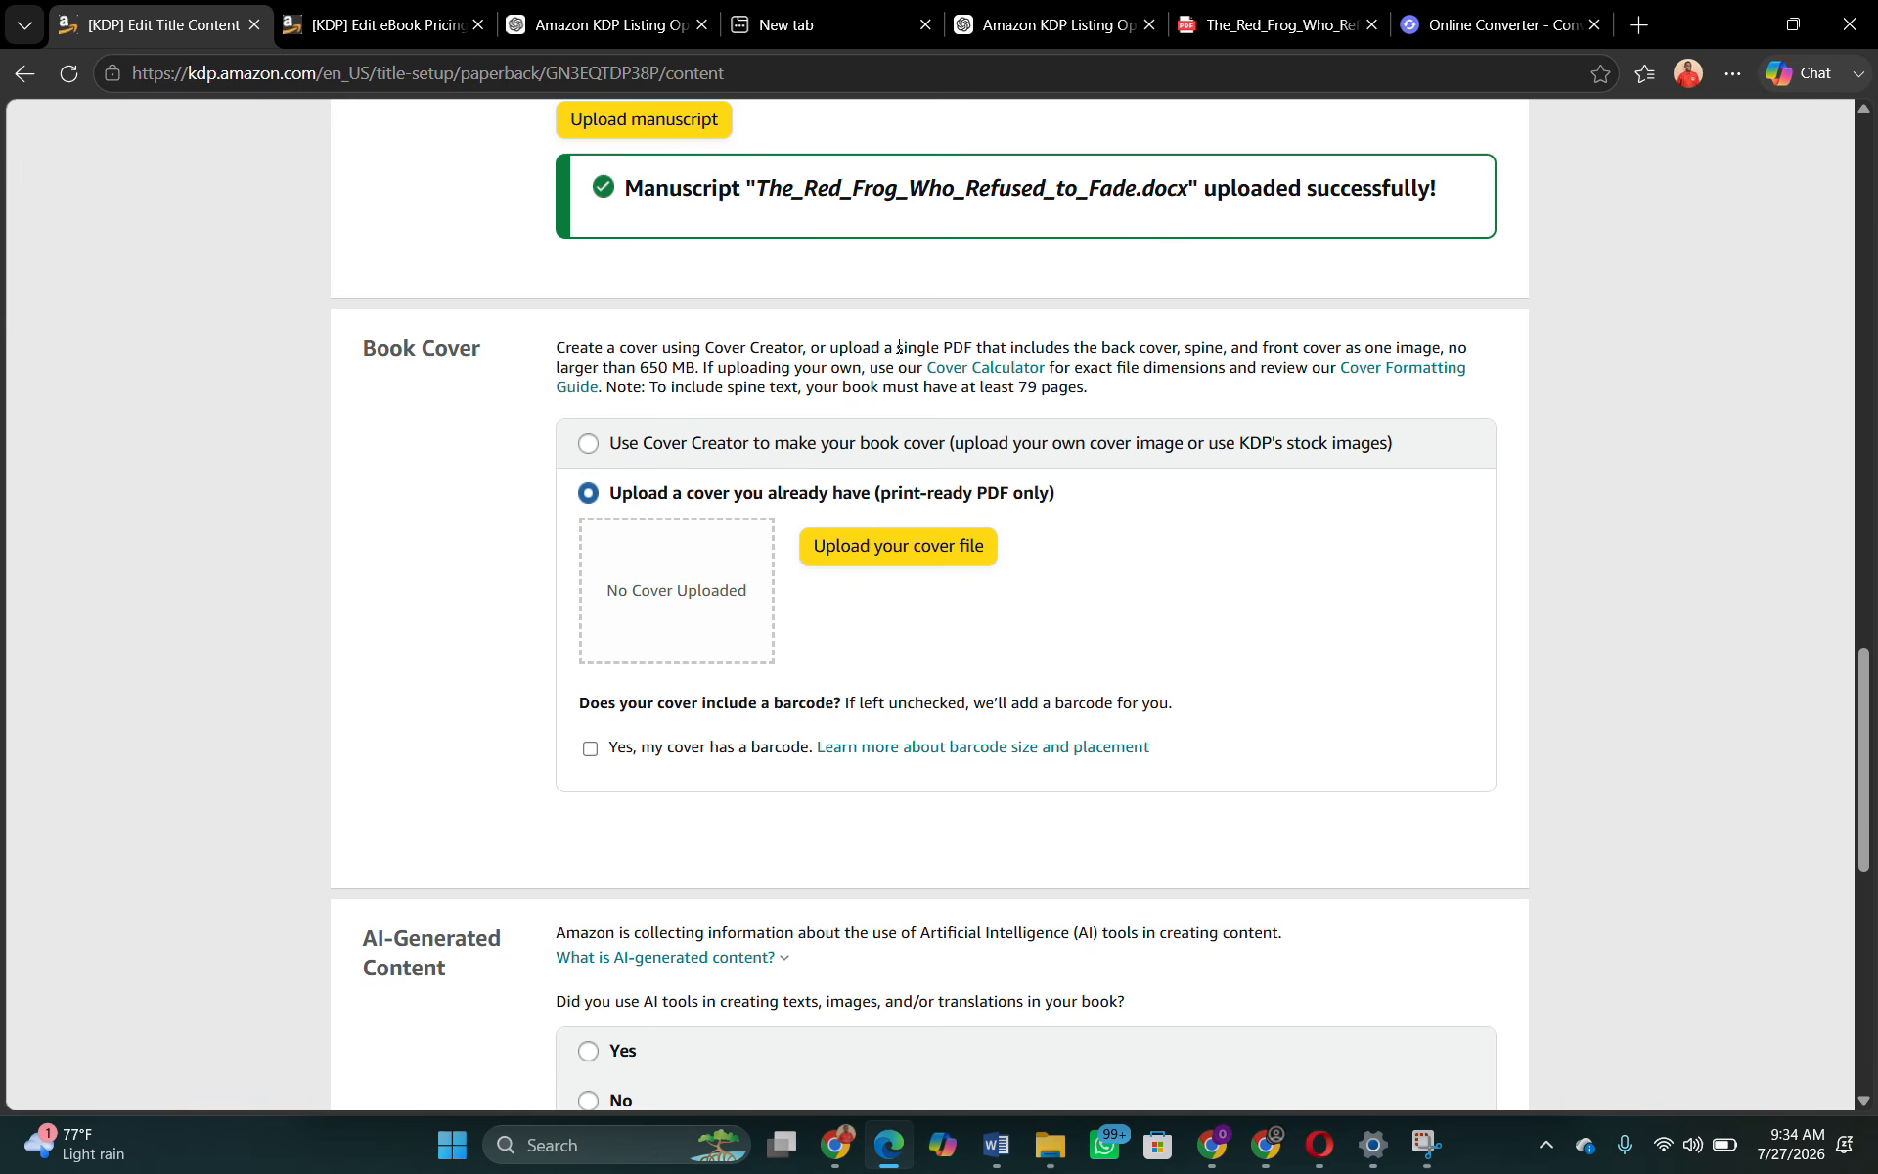
Step: Copy the Book Cover instruction from "Create a cover" through "as one image" and paste it into the Red Frog ChatGPT conversation's prompt
{"action": "left_click_drag", "start_coordinate": [565, 344], "coordinate": [1435, 349]}
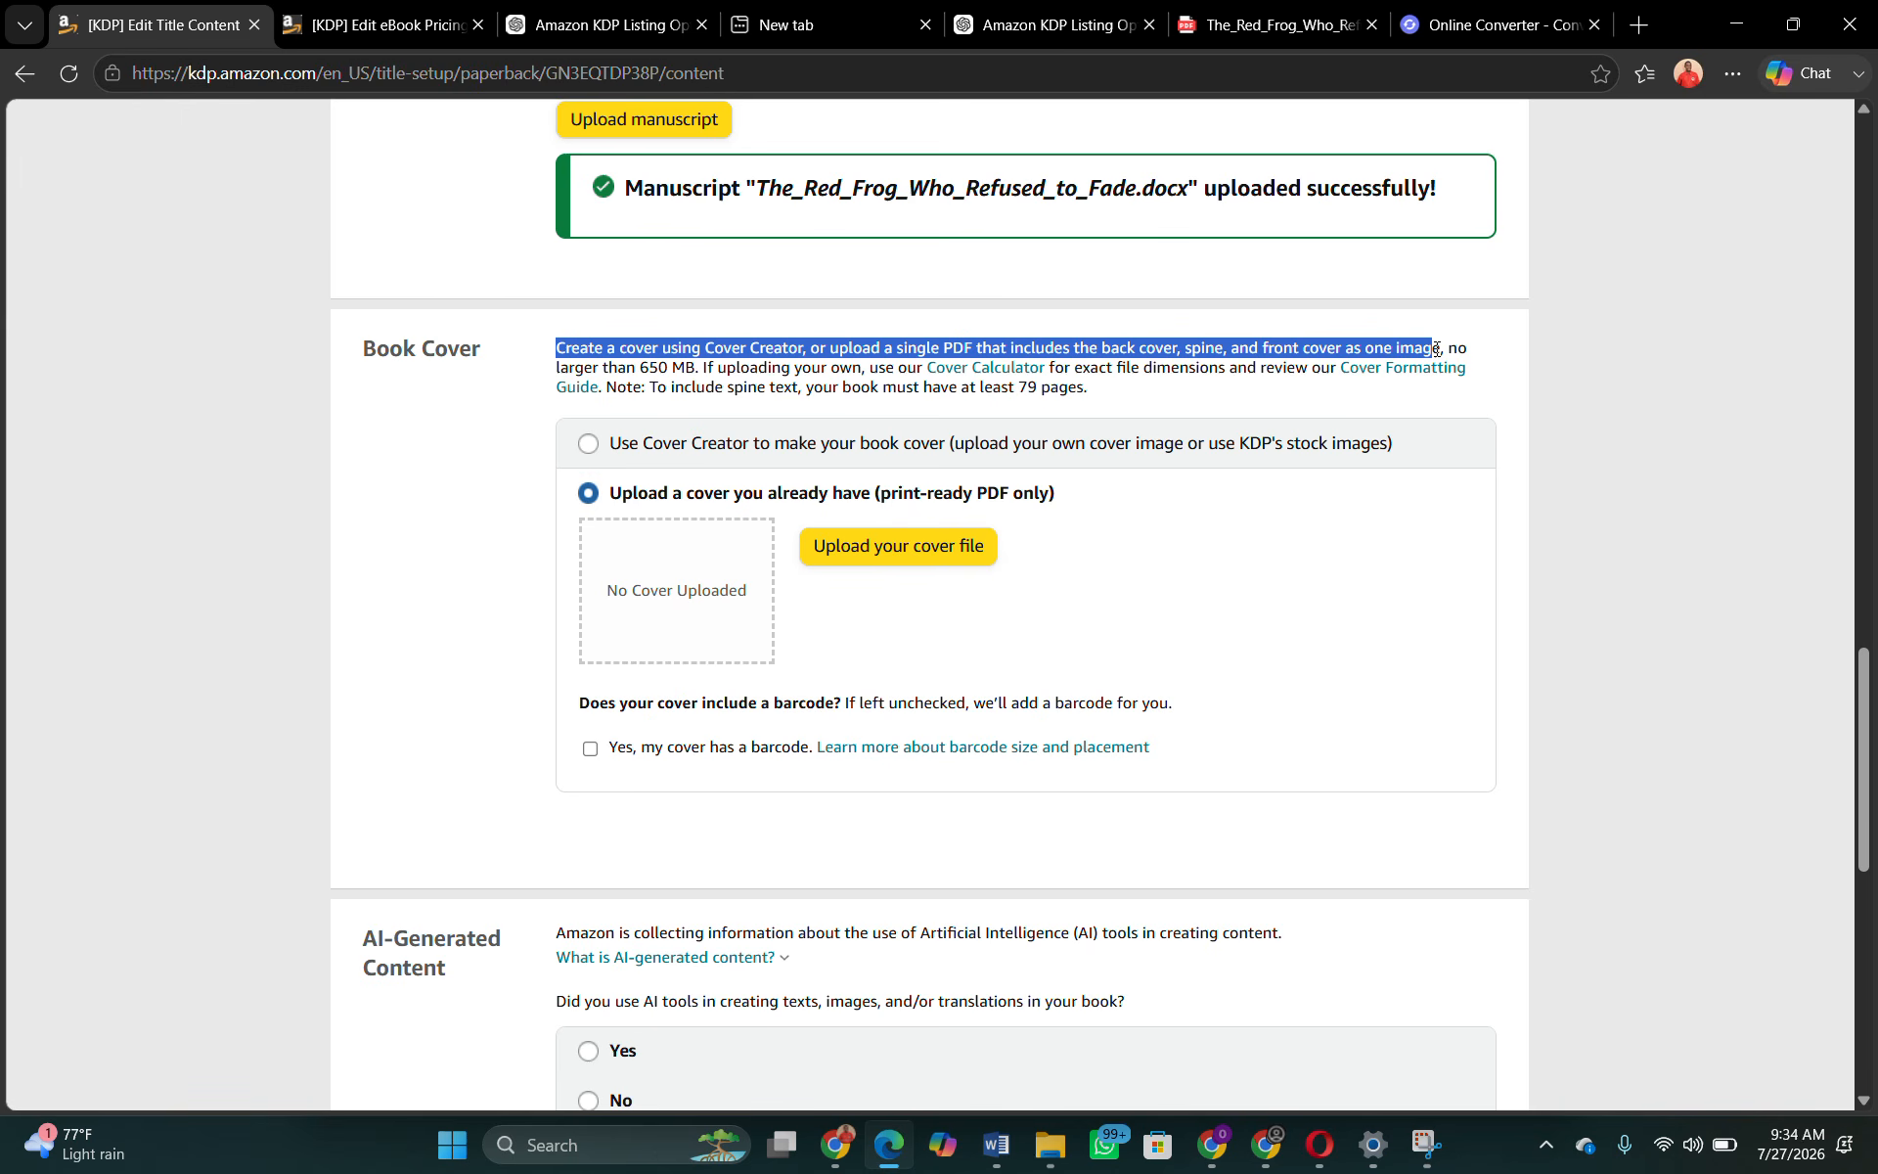
{"action": "left_click_drag", "start_coordinate": [1435, 349], "coordinate": [1440, 349]}
{"action": "key", "text": "ctrl+c"}
{"action": "left_click", "coordinate": [588, 34]}
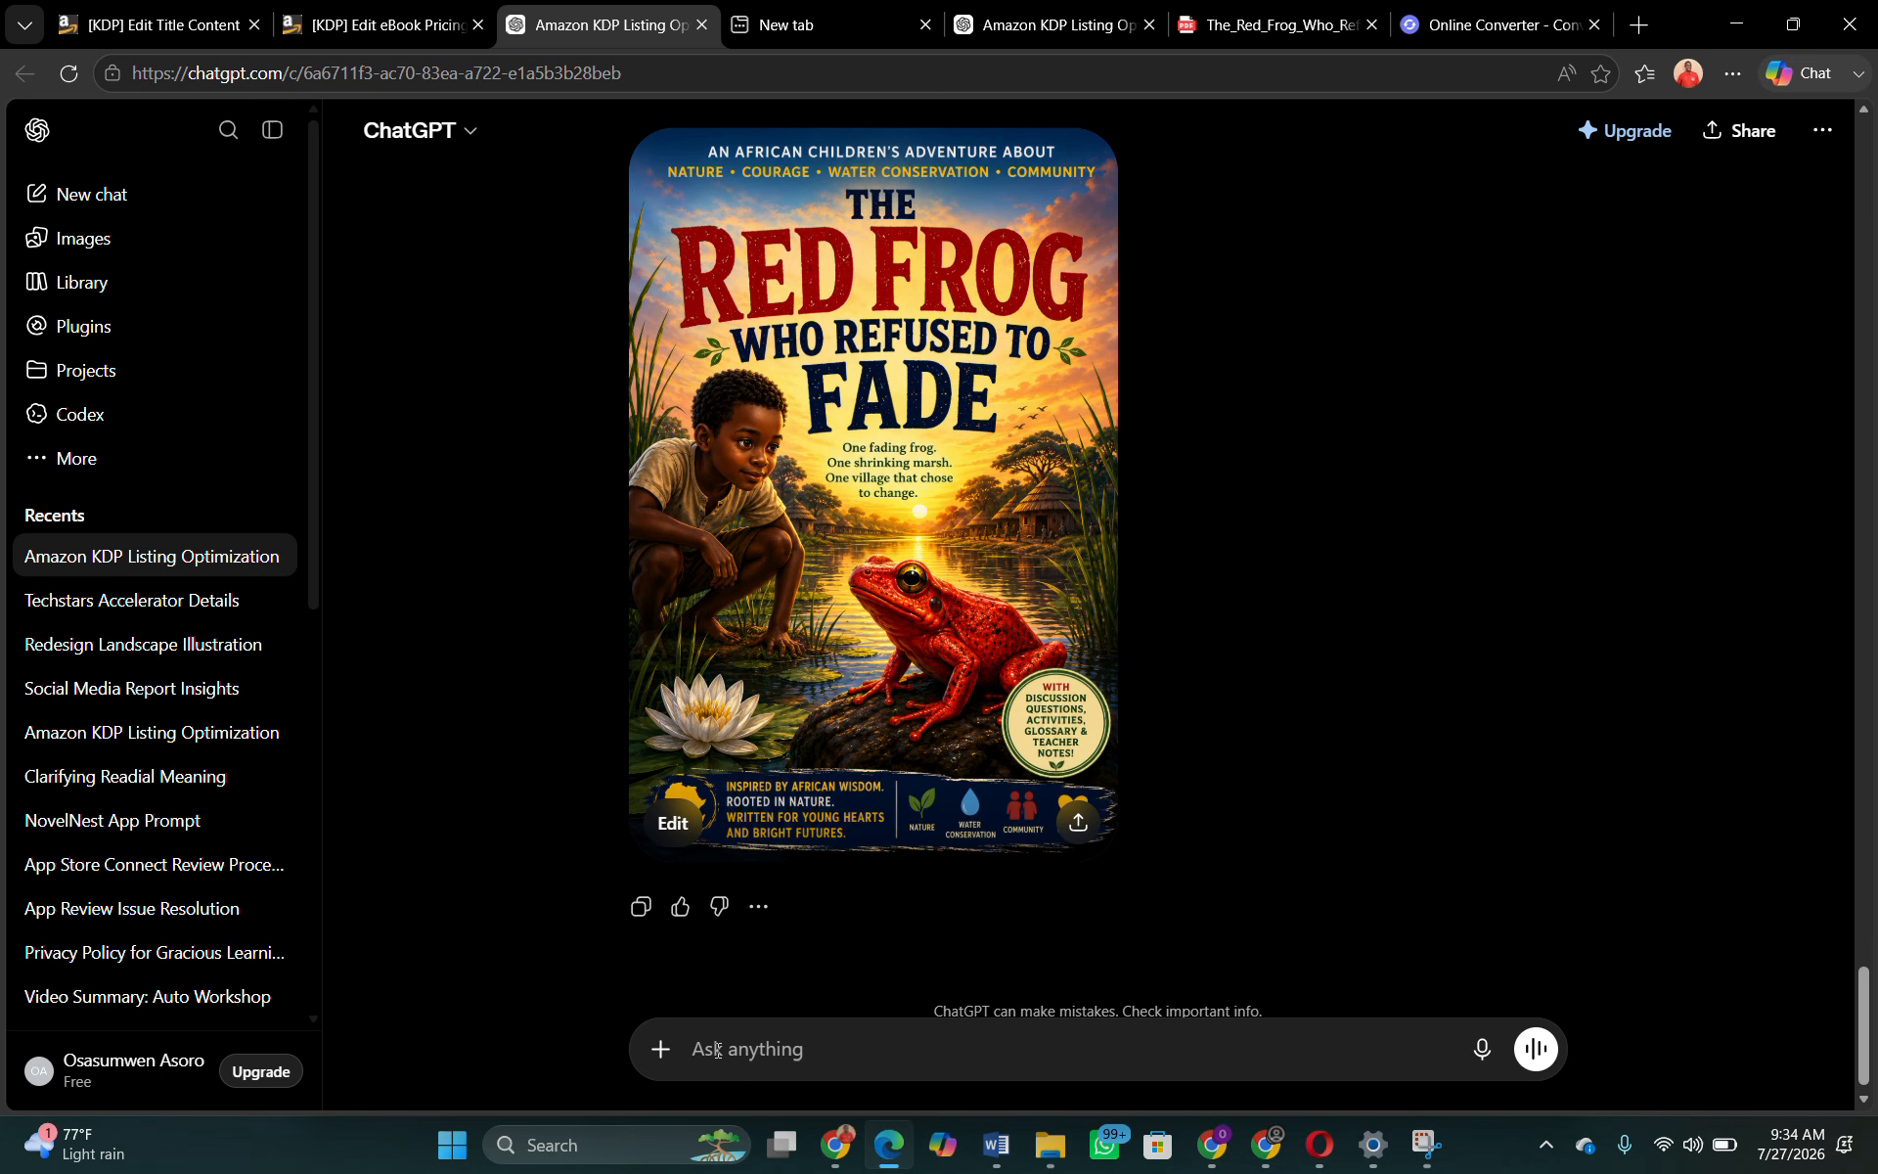
{"action": "key", "text": "ctrl+v"}
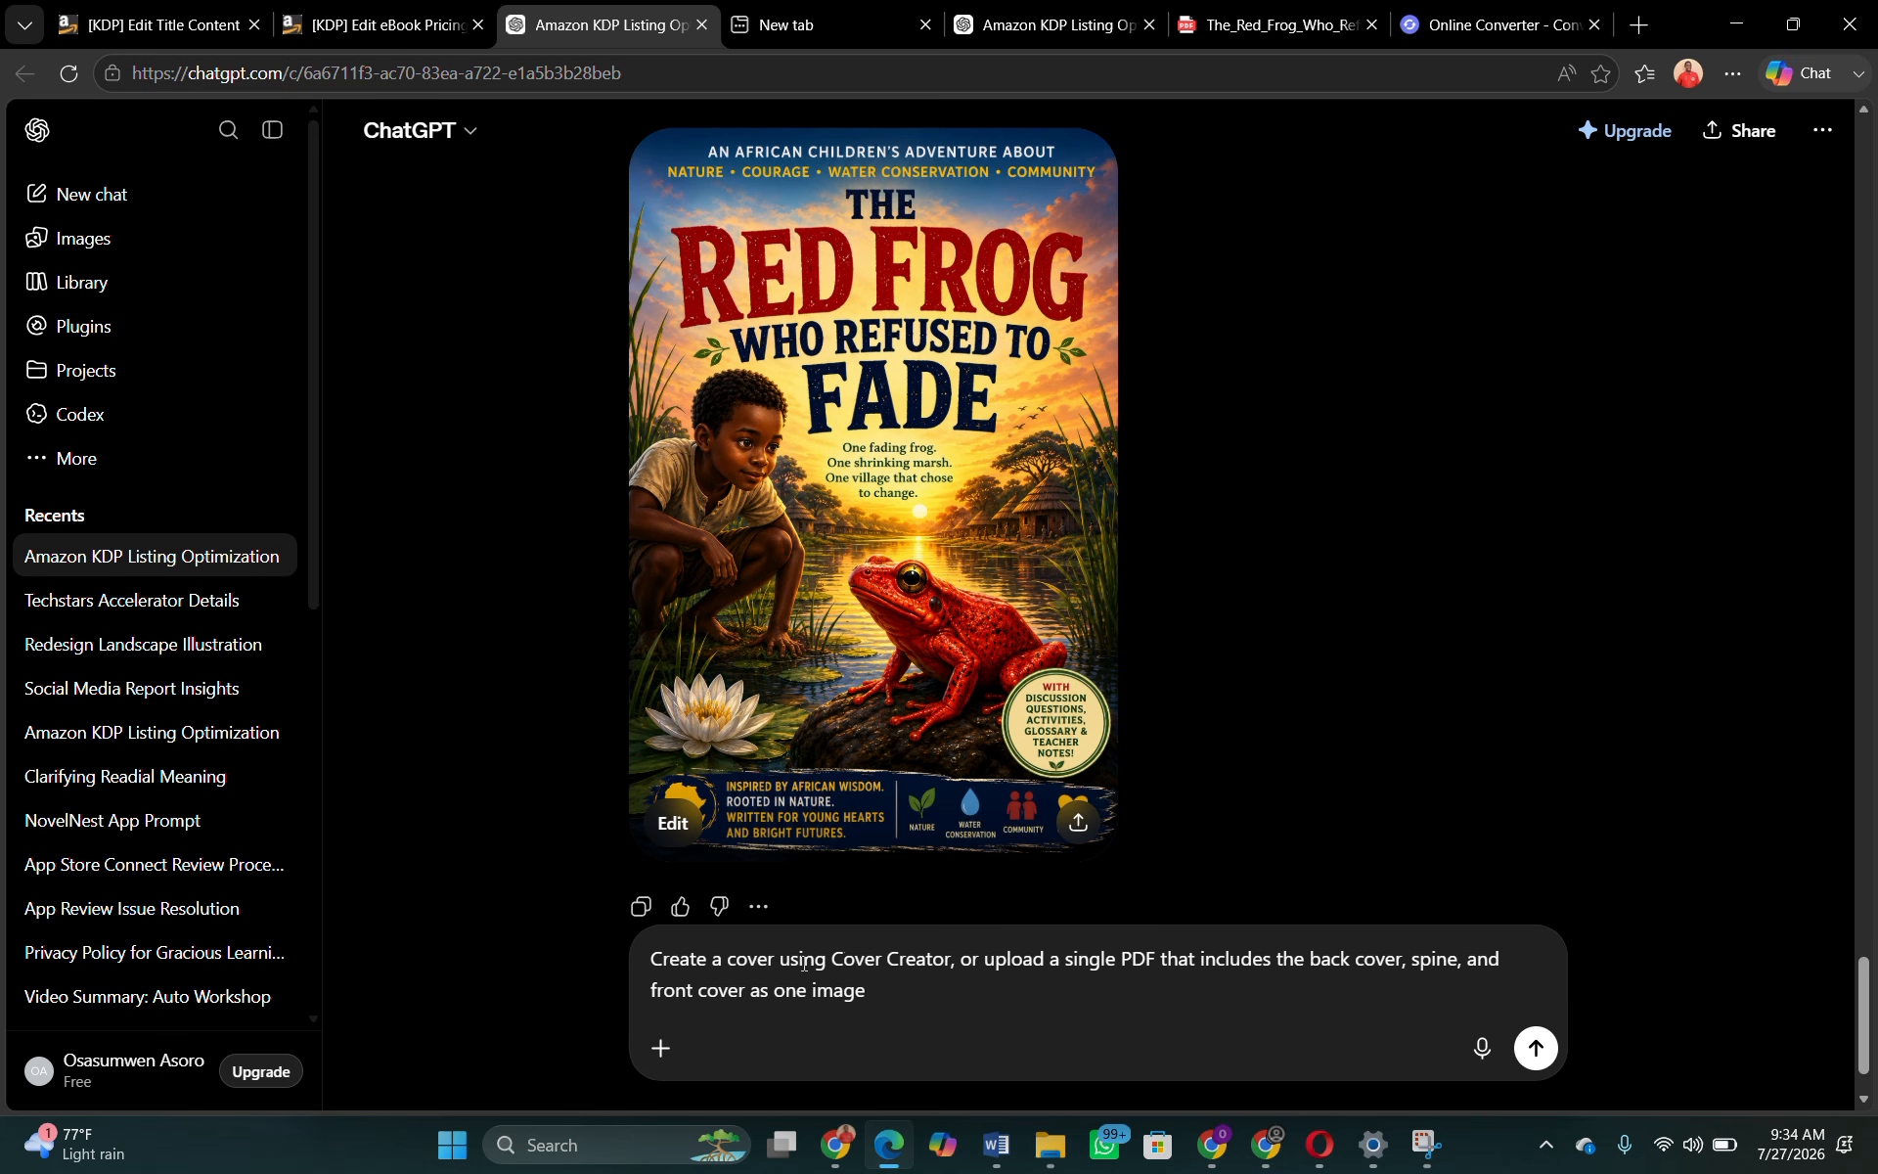
Step: Edit the pasted prompt to read "Create a cover a single image that includes the back cover, no spine, and front cover as one image"
{"action": "left_click_drag", "start_coordinate": [779, 958], "coordinate": [1046, 962]}
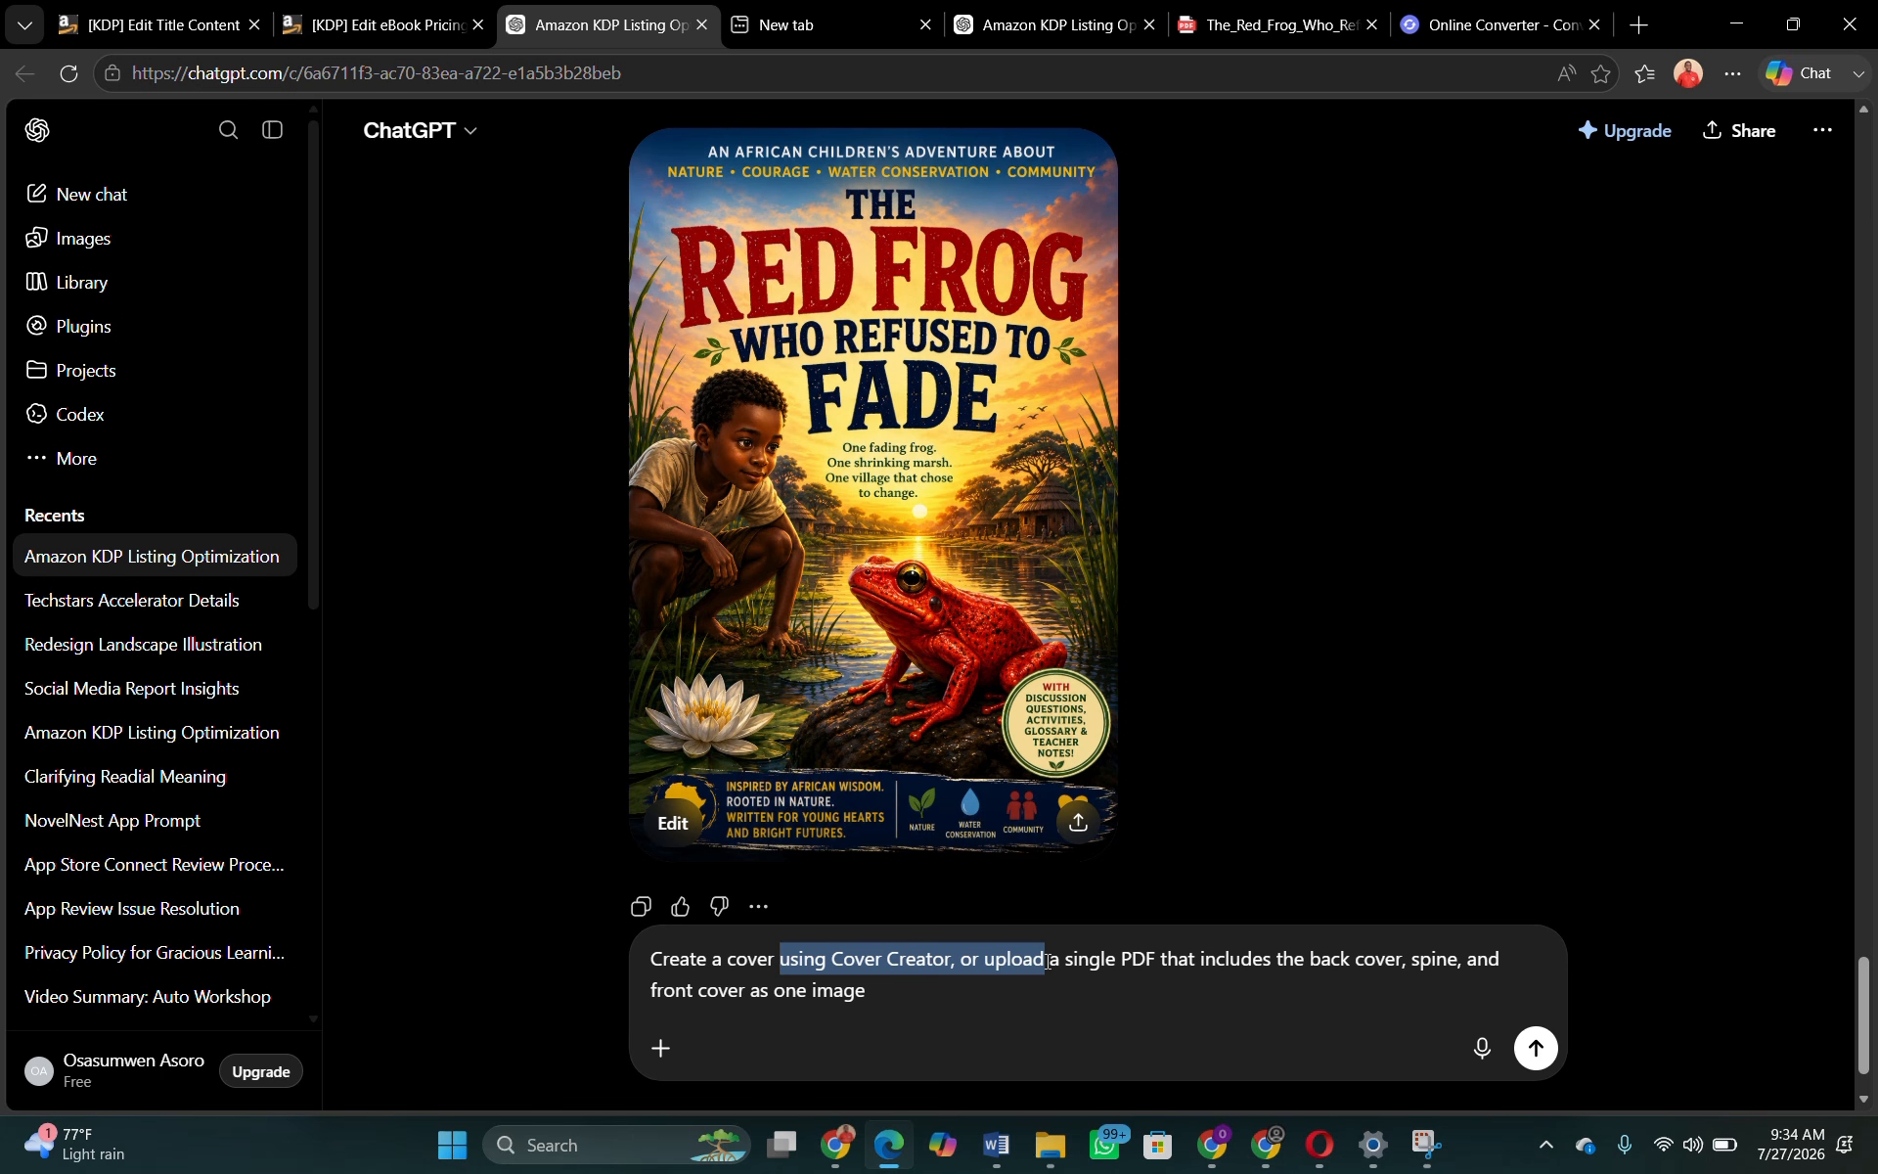
{"action": "key", "text": "BackSpace"}
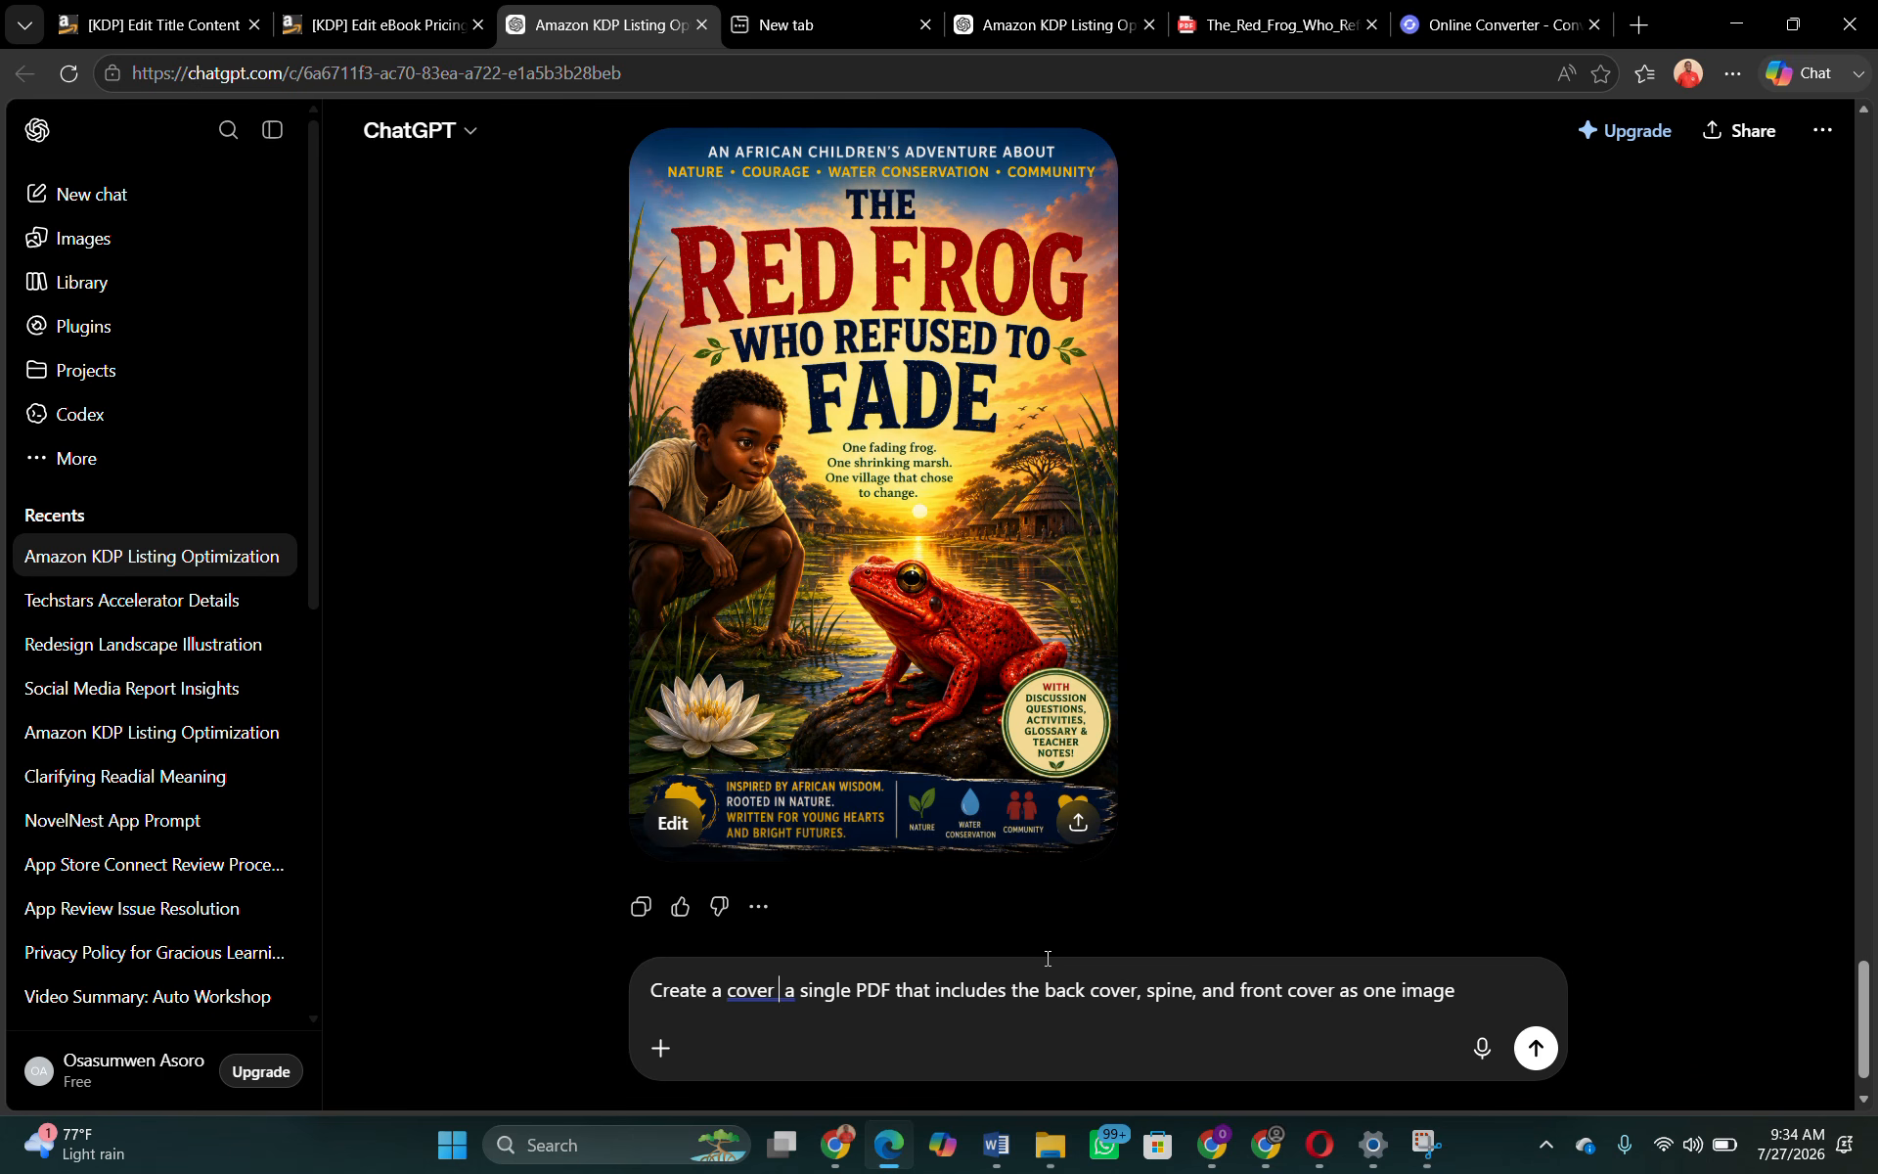
{"action": "key", "text": "BackSpace"}
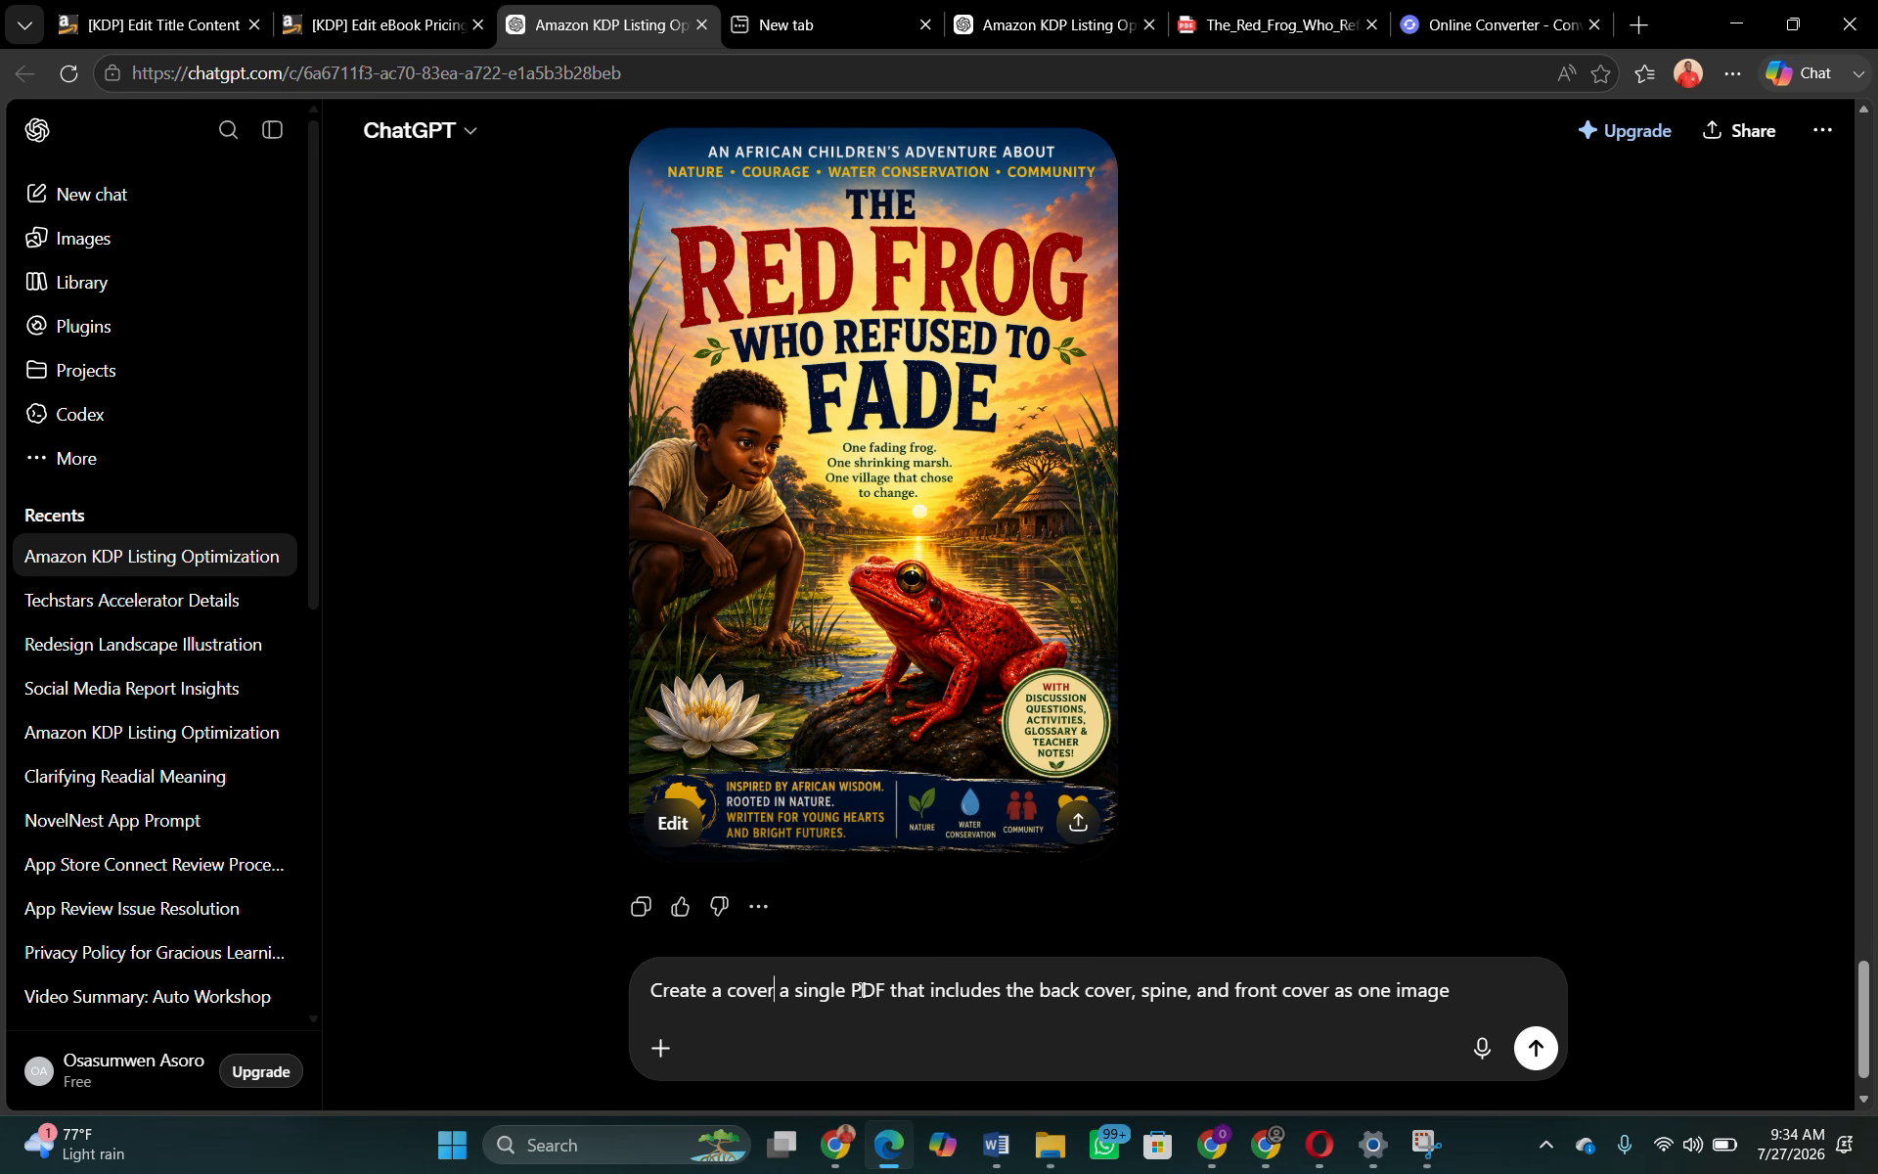
{"action": "left_click_drag", "start_coordinate": [855, 988], "coordinate": [882, 989]}
{"action": "type", "text": "image"}
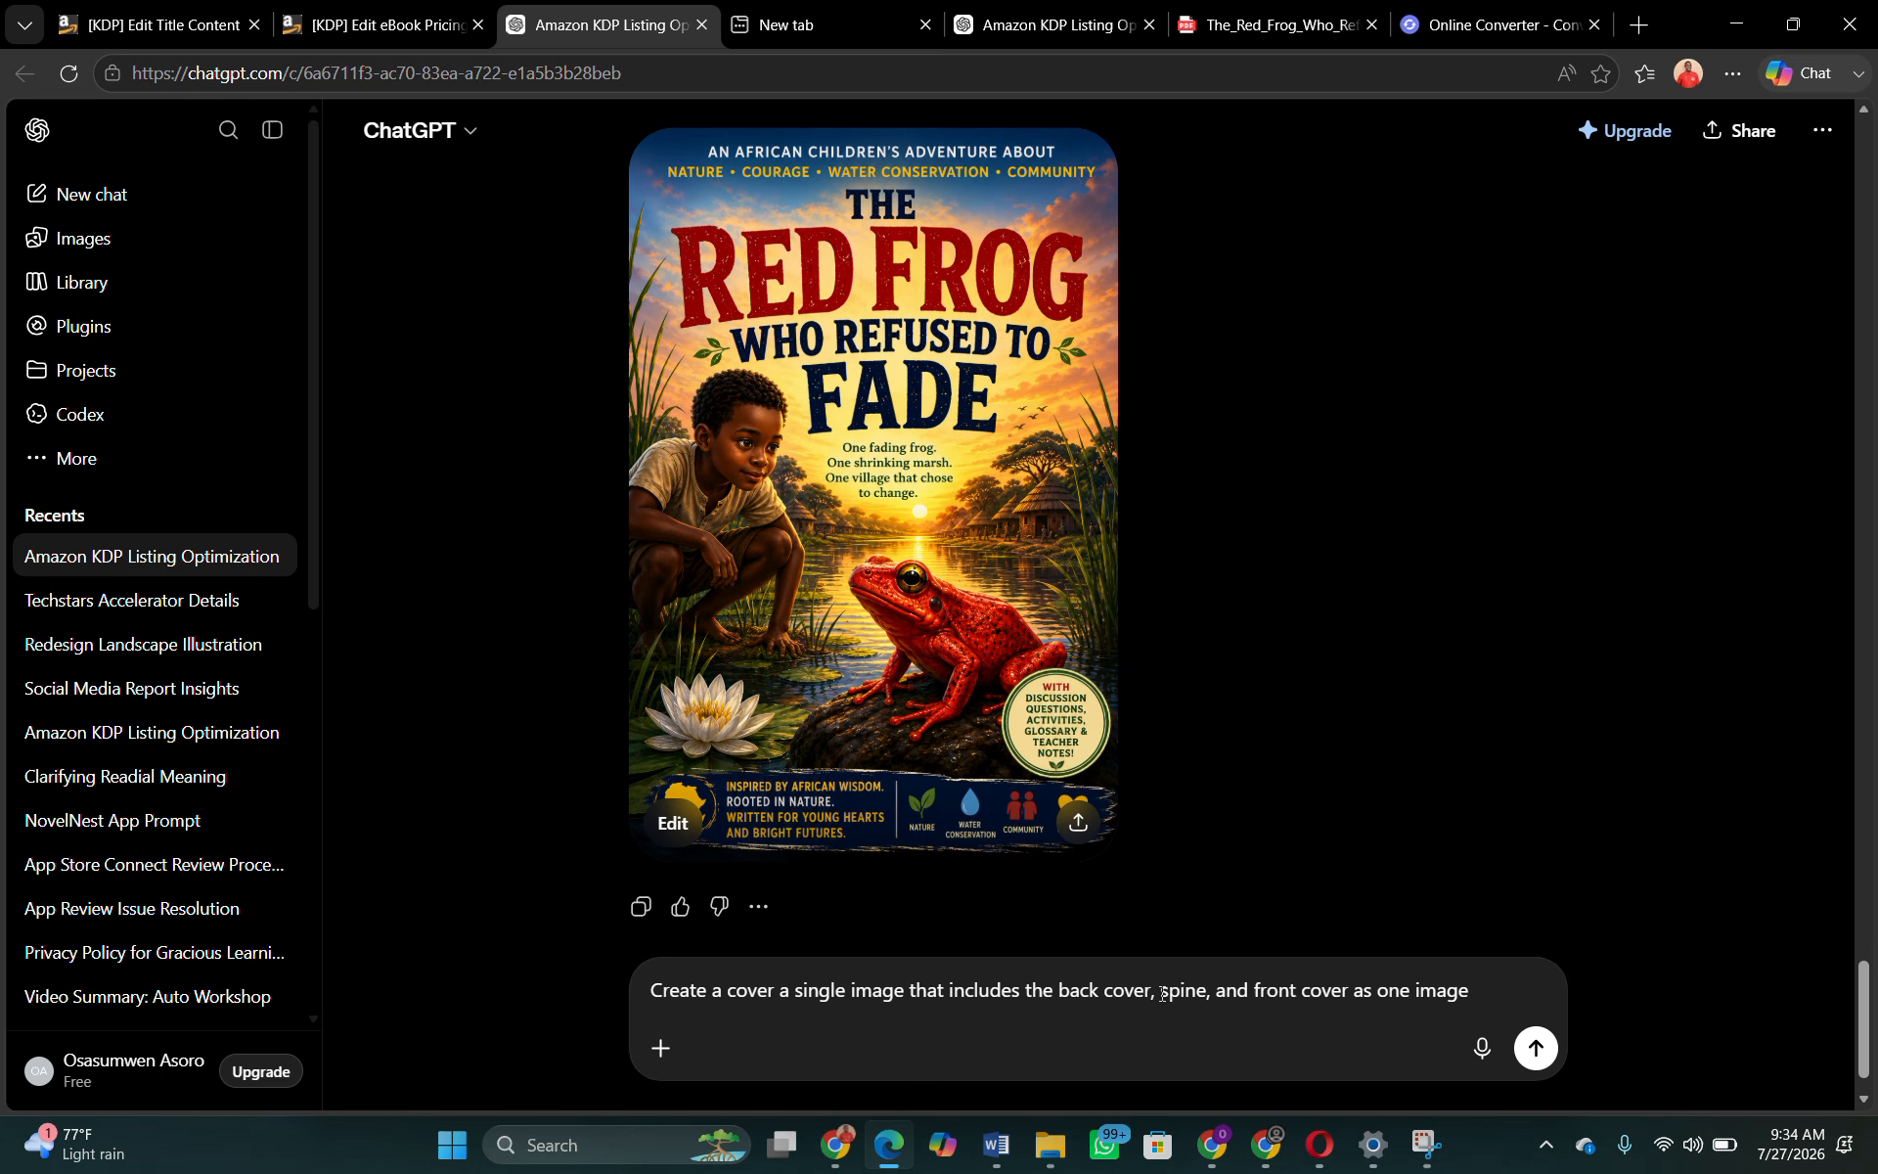
{"action": "type", "text": "no"}
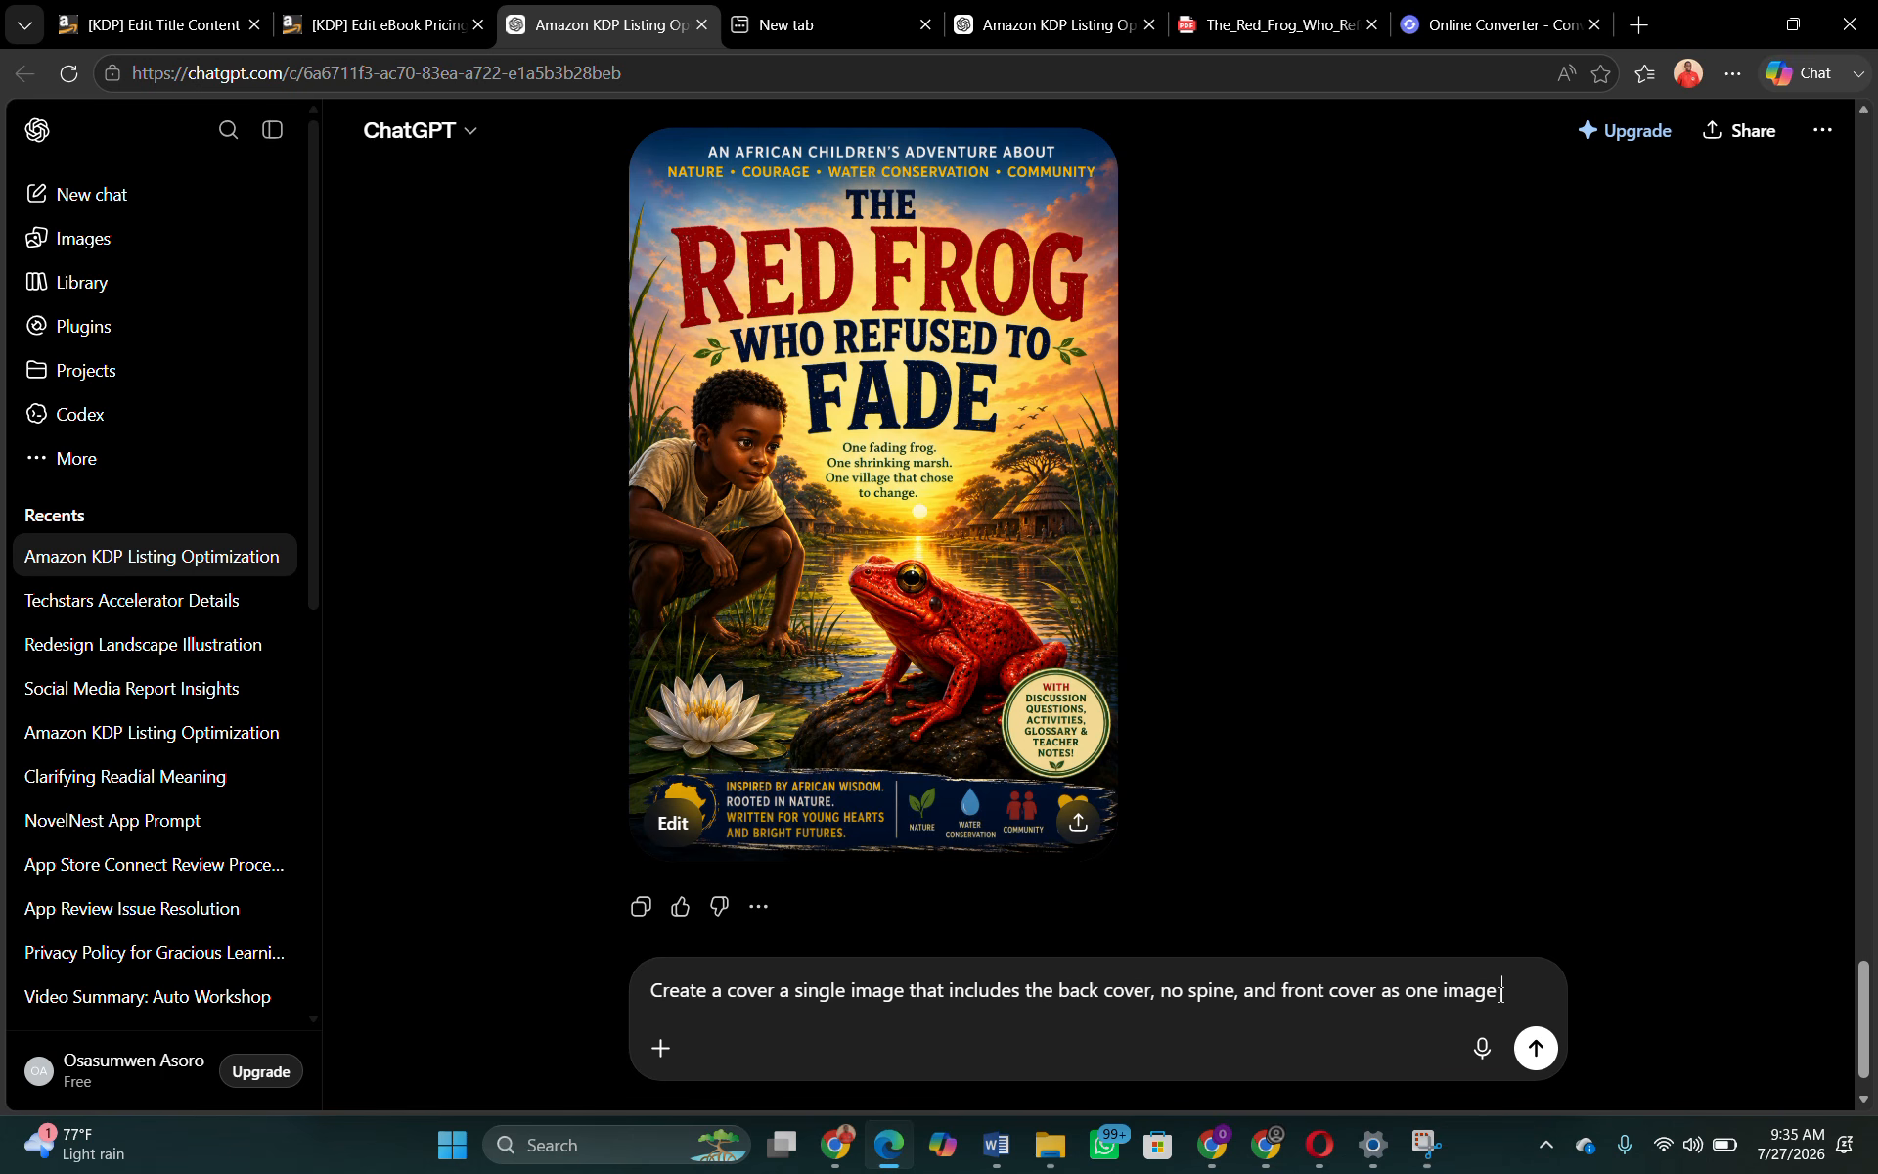
Step: Append "for paperback" to the cover prompt and send it in the Red Frog conversation
{"action": "type", "text": "for pap"}
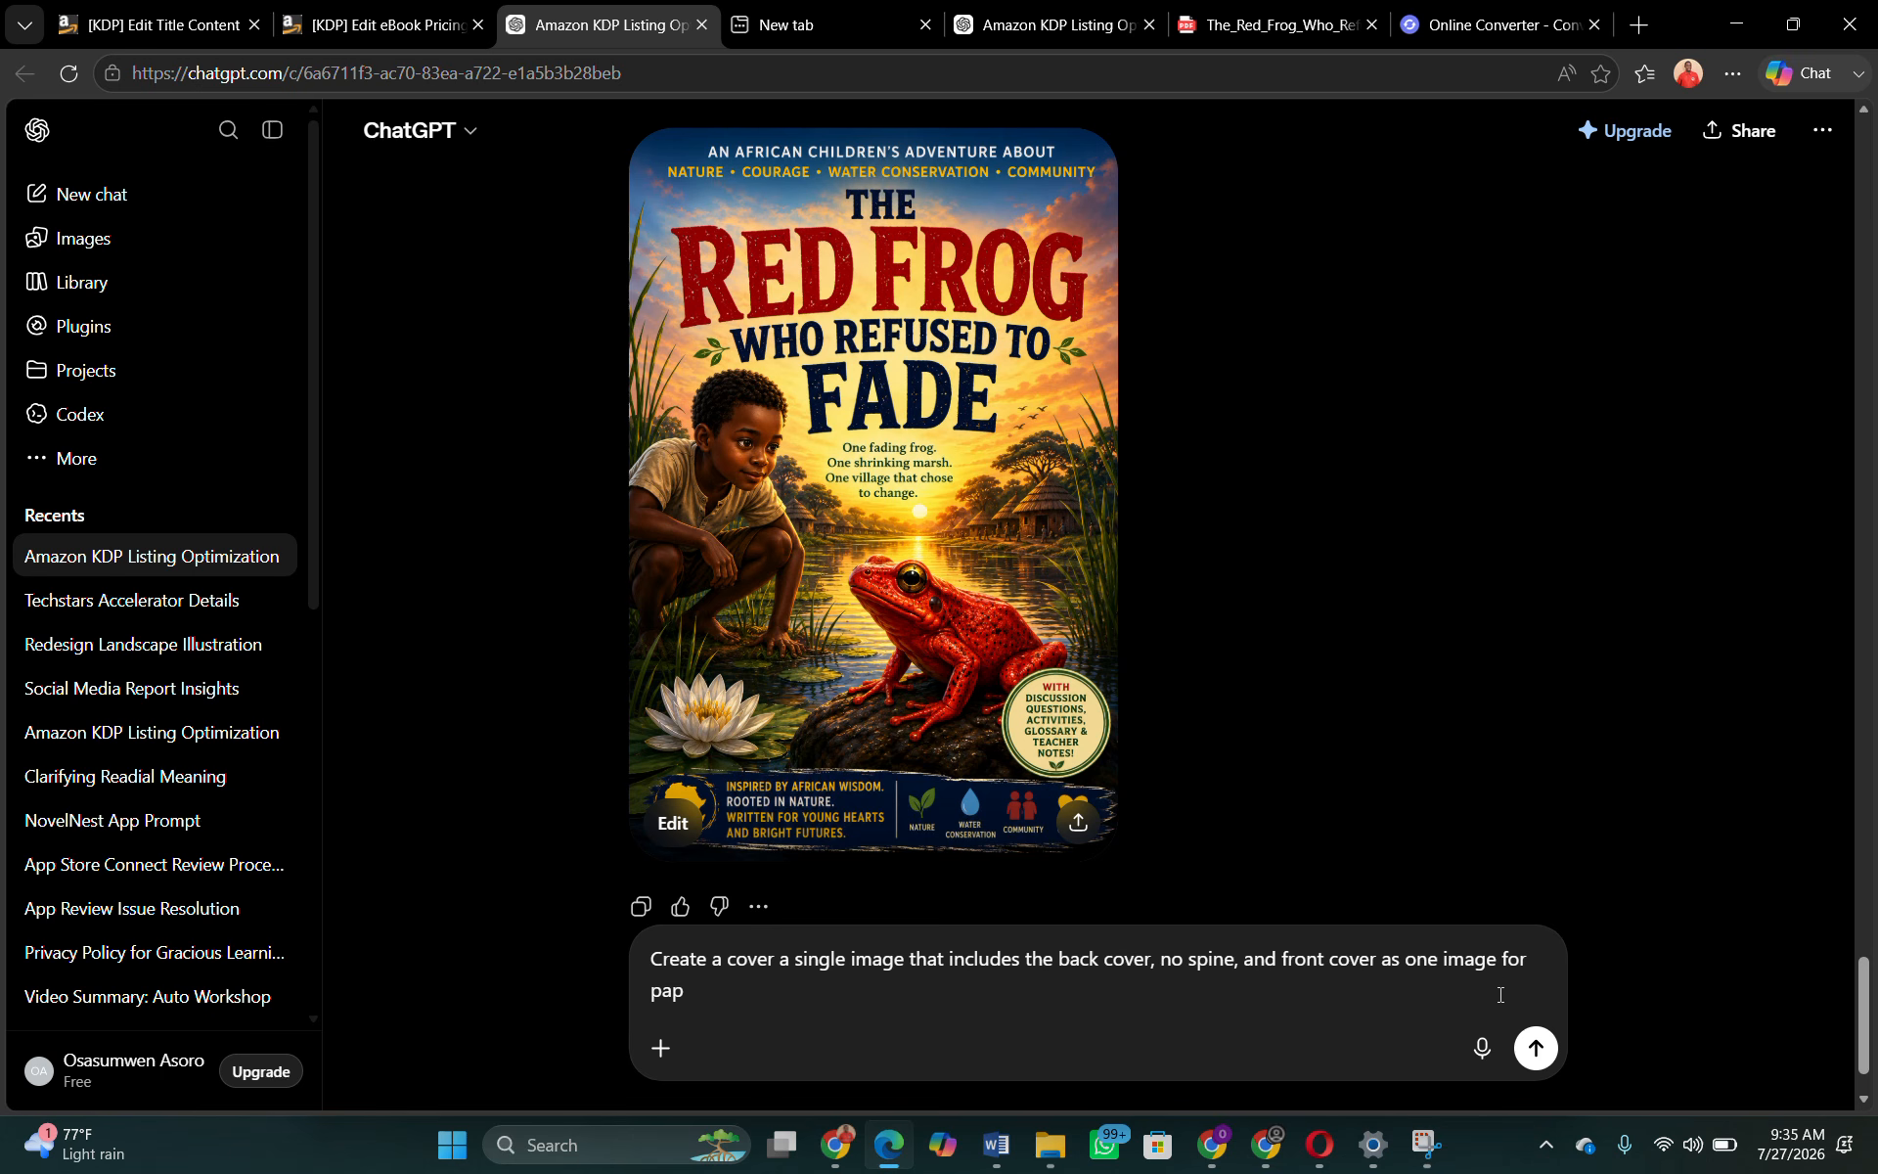
{"action": "type", "text": "erback"}
{"action": "key", "text": "Return"}
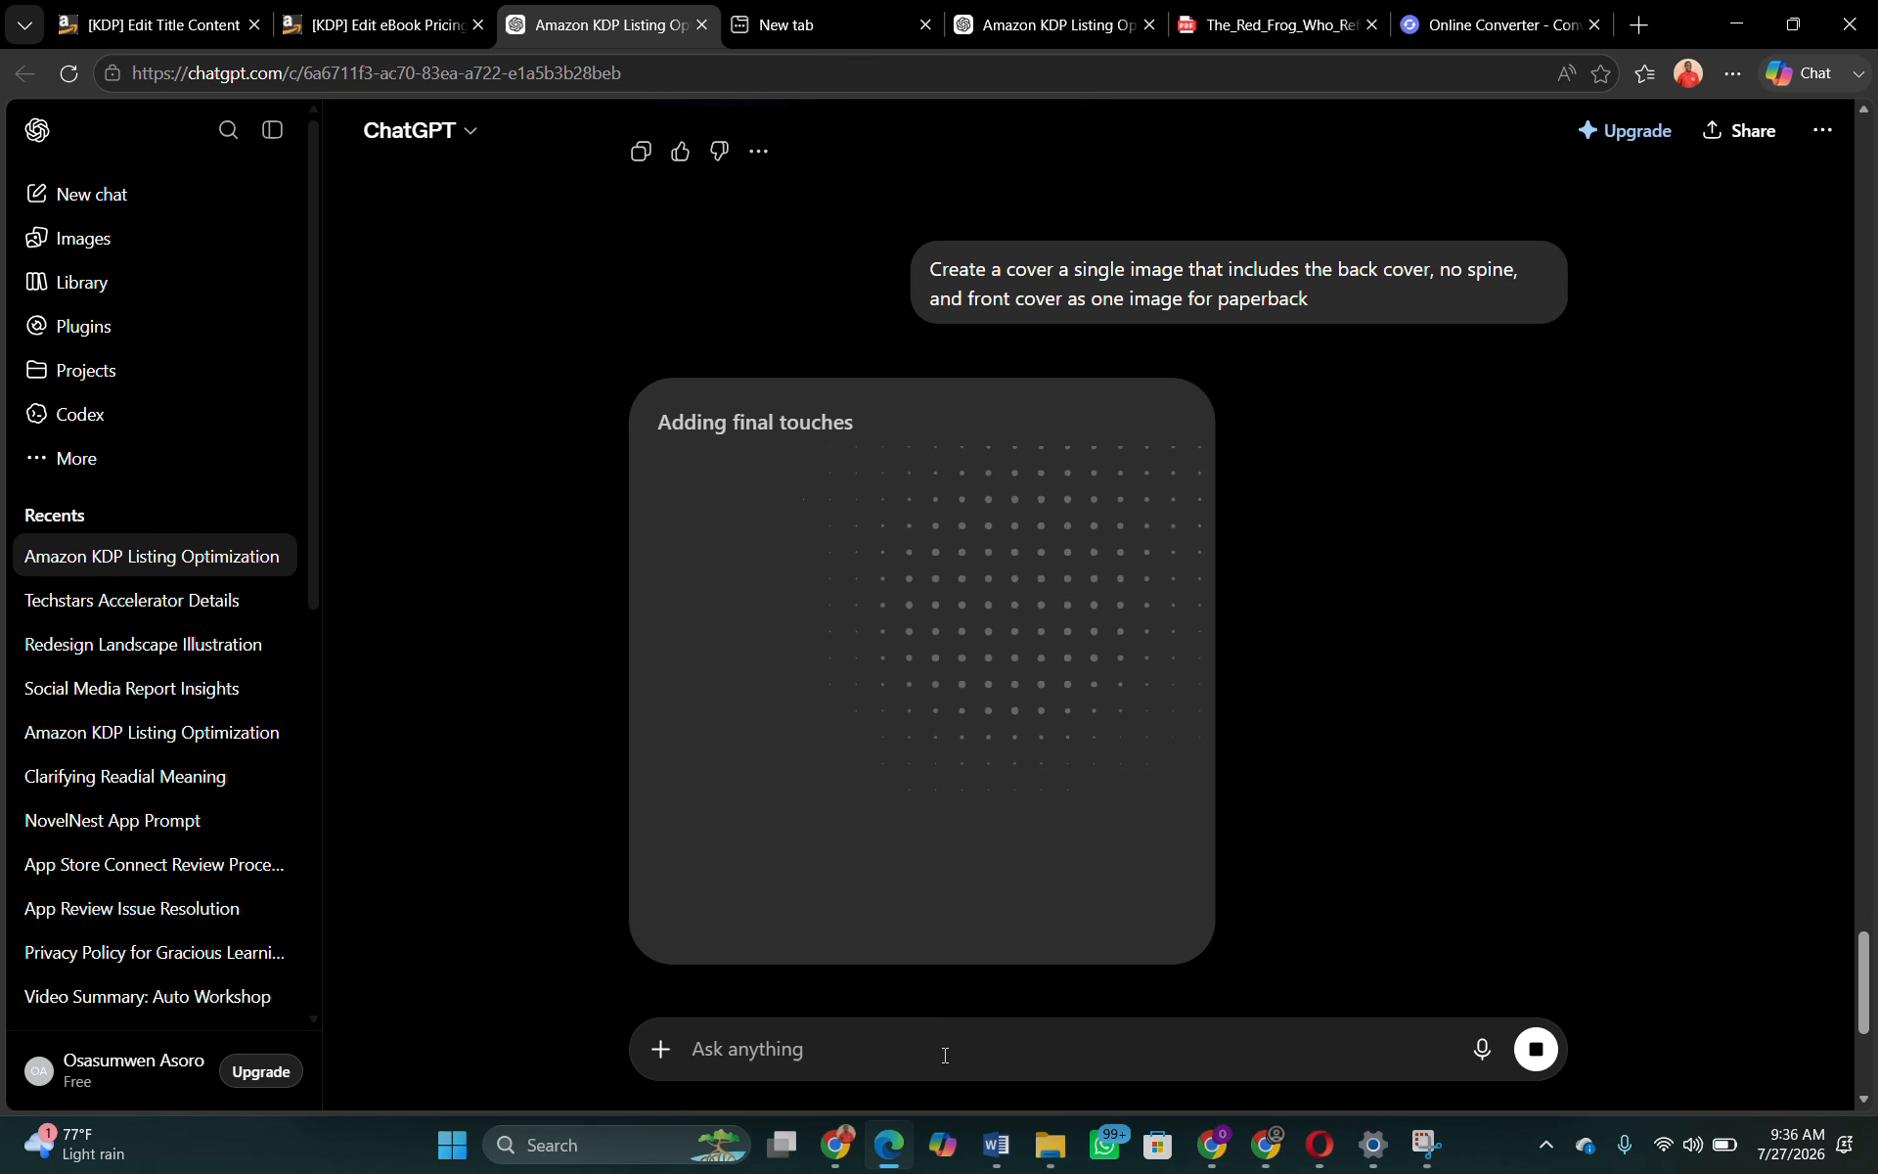
{"action": "key", "text": "ctrl+v"}
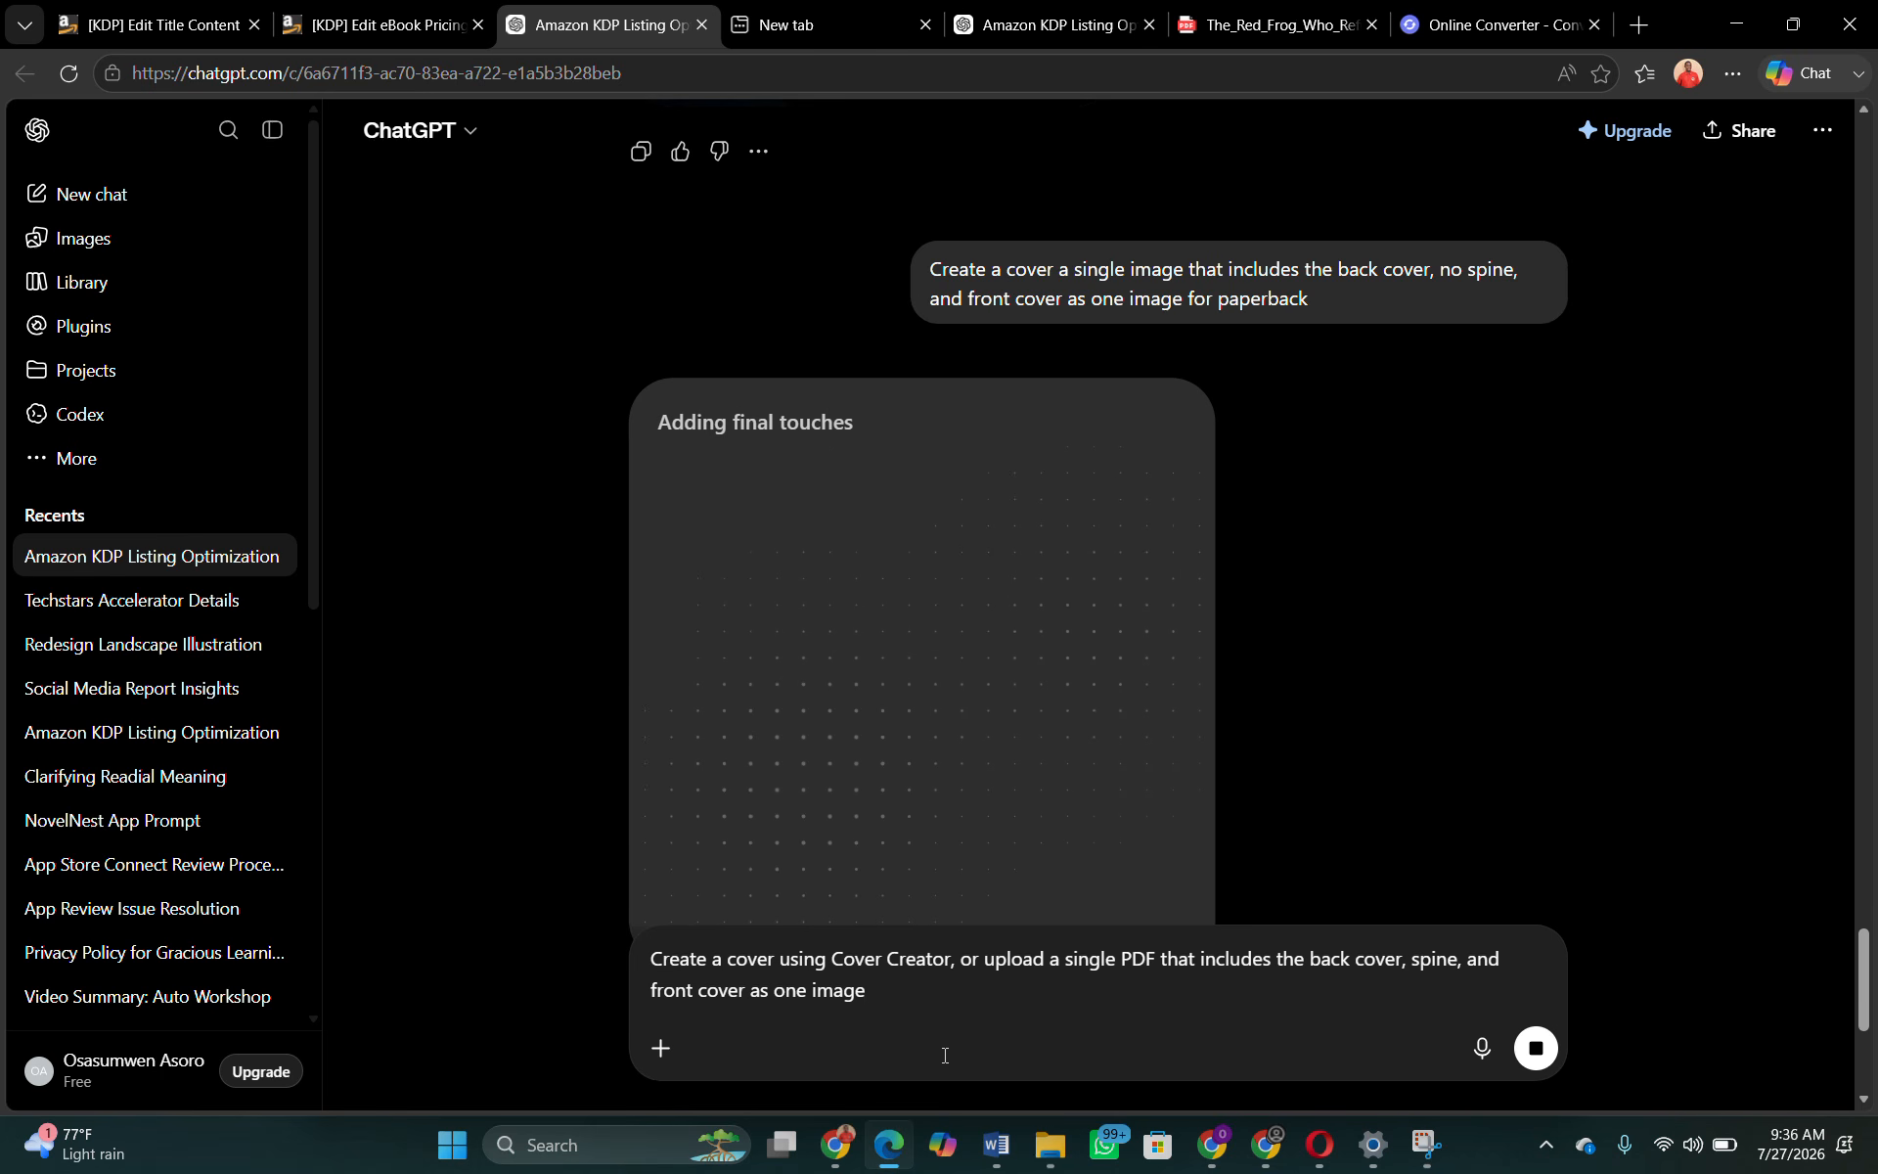
{"action": "key", "text": "ctrl+a"}
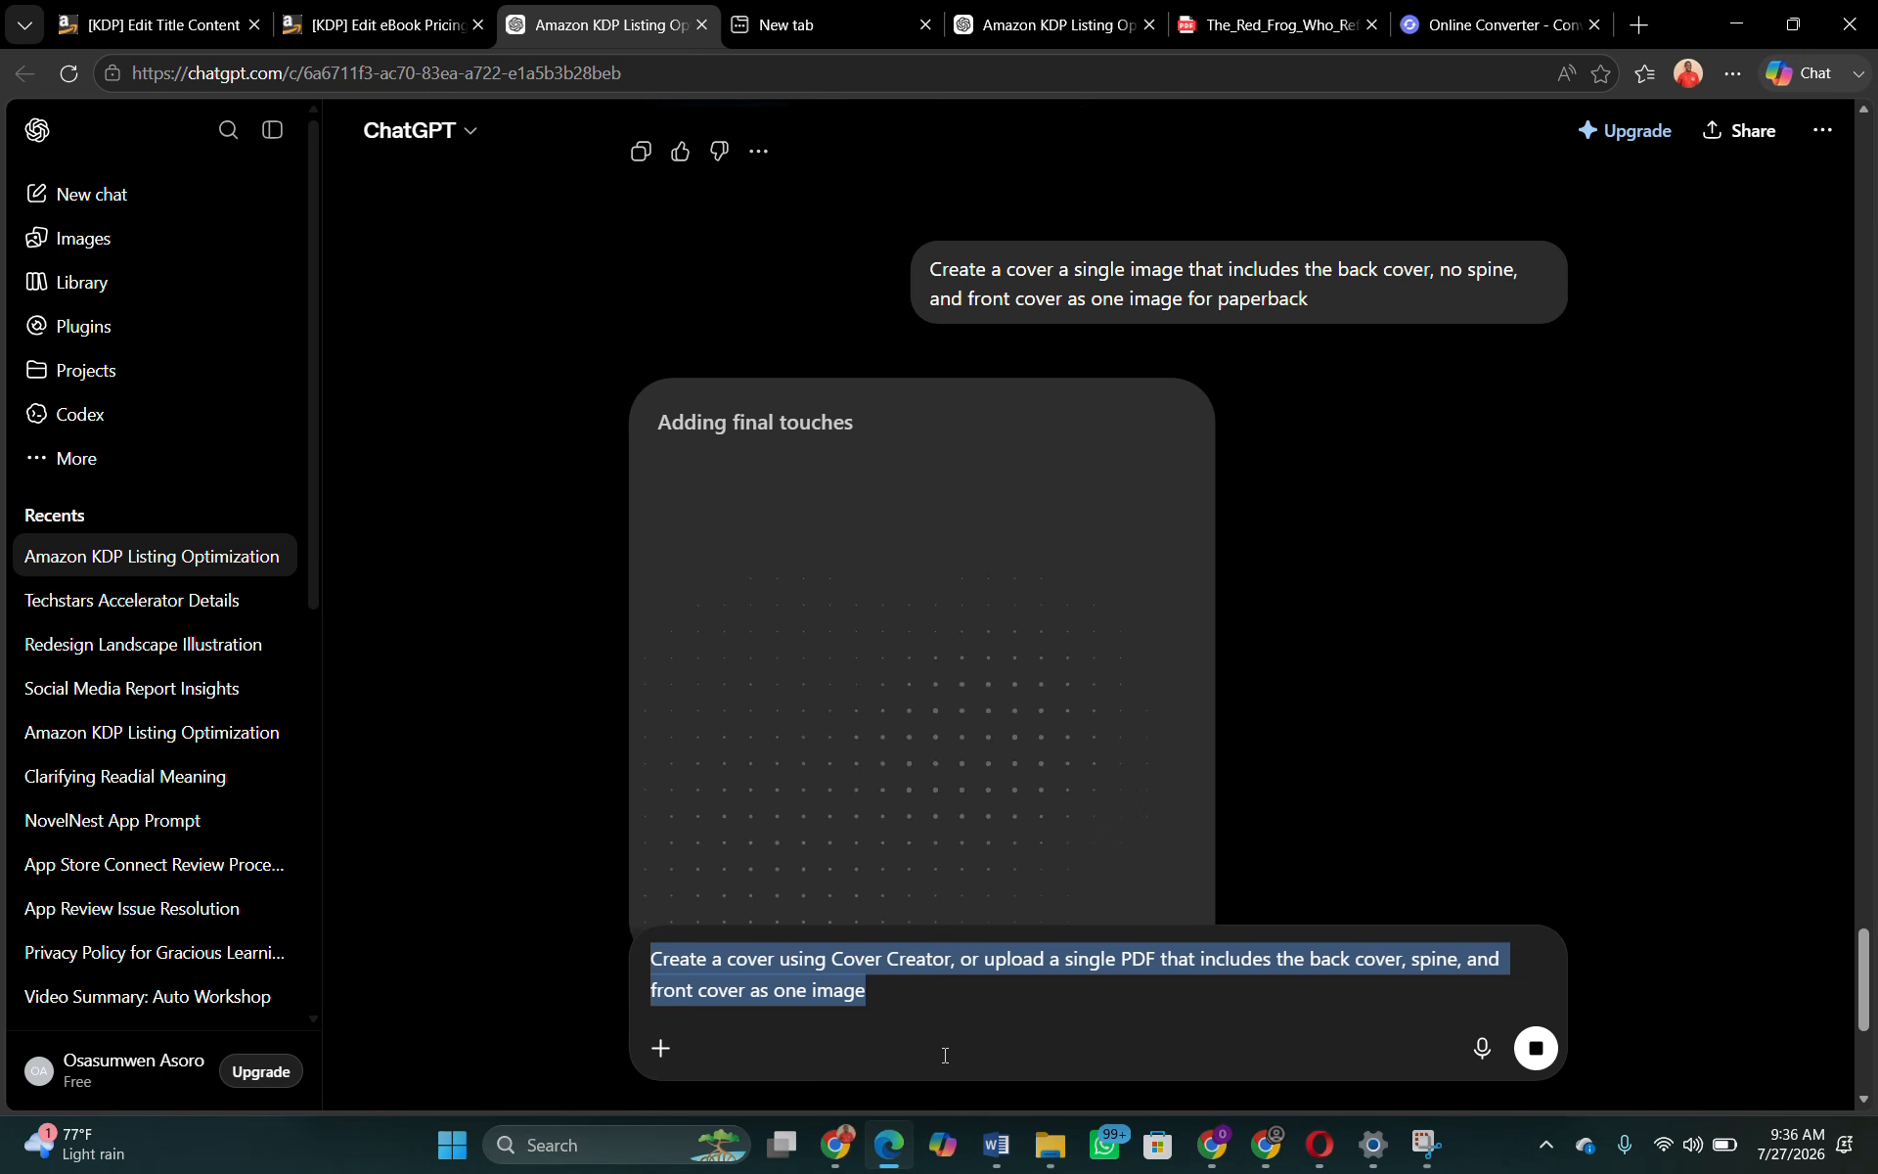
{"action": "key", "text": "BackSpace"}
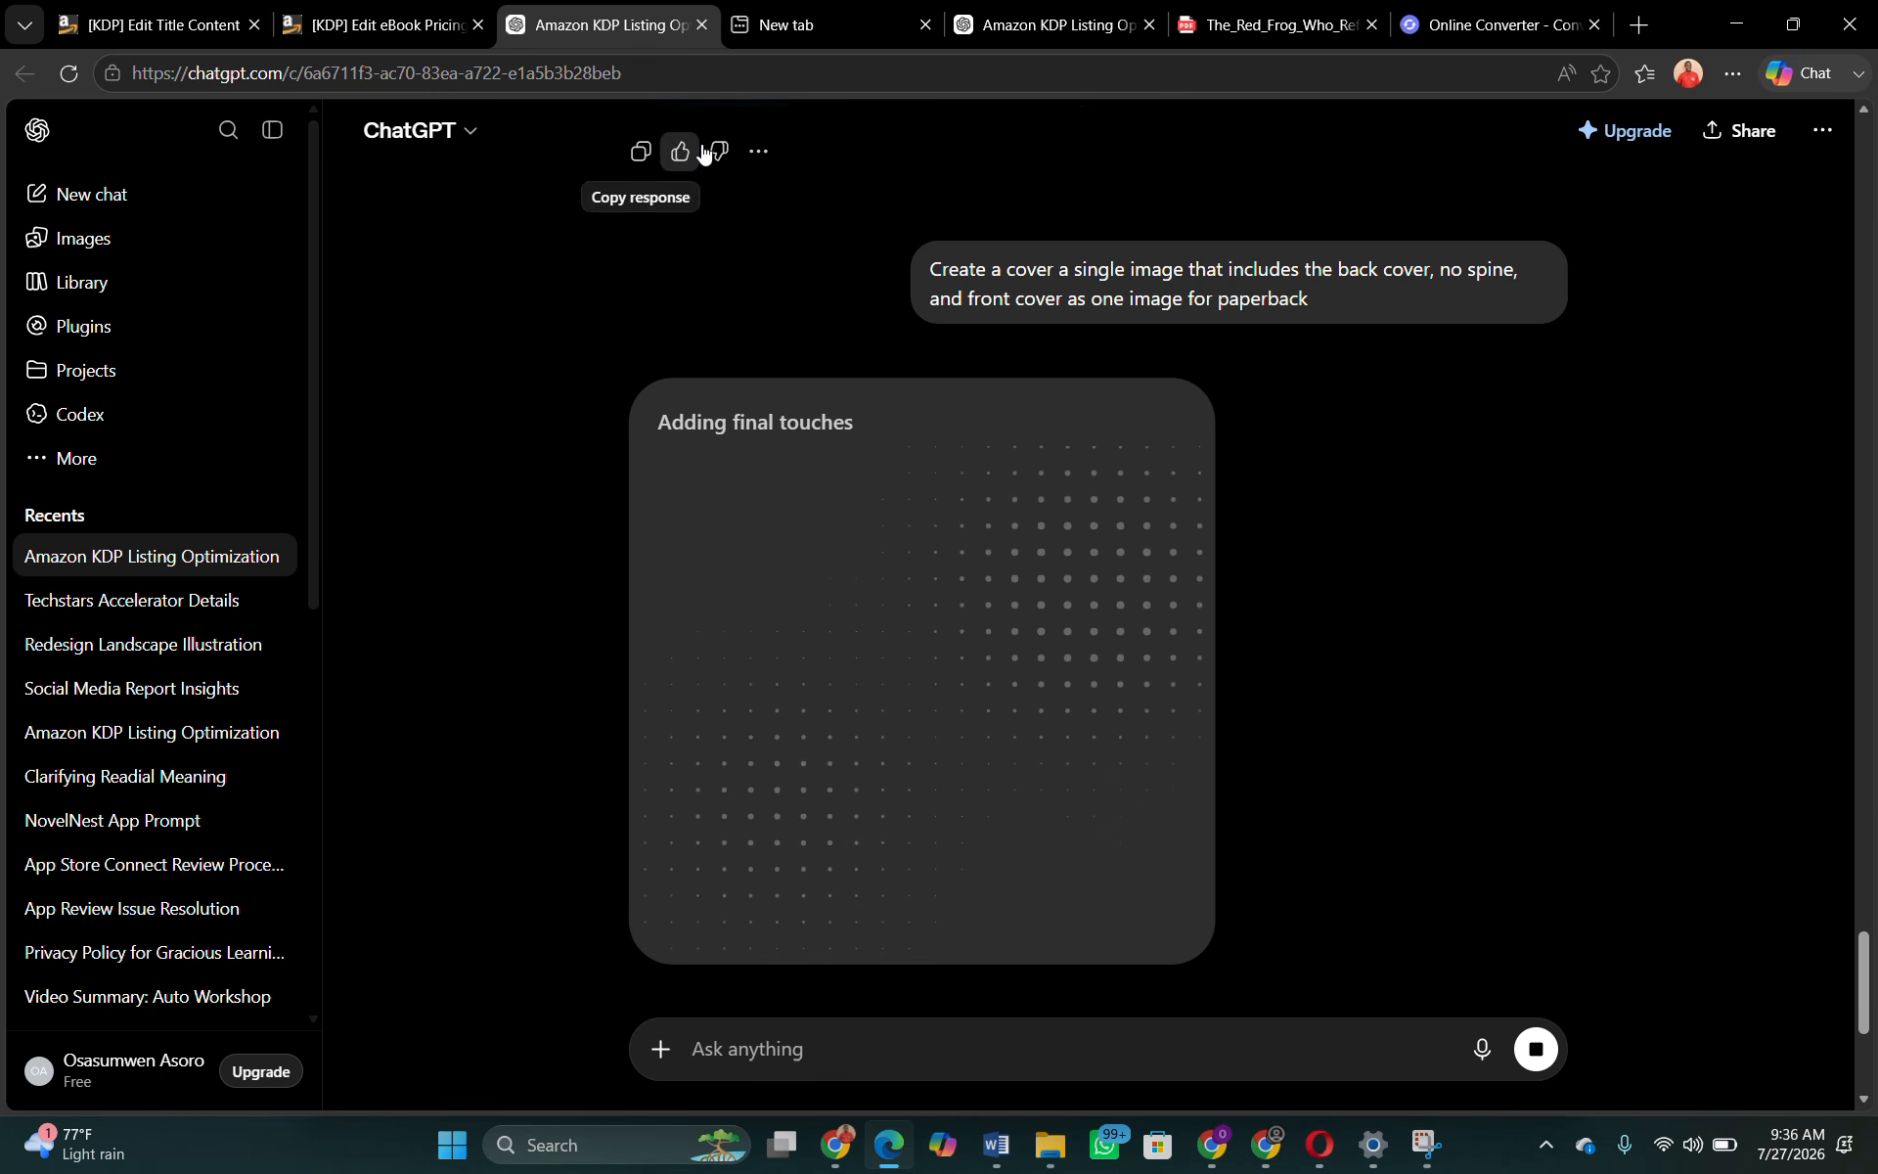
Step: Copy the equivalent pixel size "5195 × 3375 px" from The Child Who Collected Smiles conversation and return to the Red Frog conversation
{"action": "left_click", "coordinate": [1113, 33]}
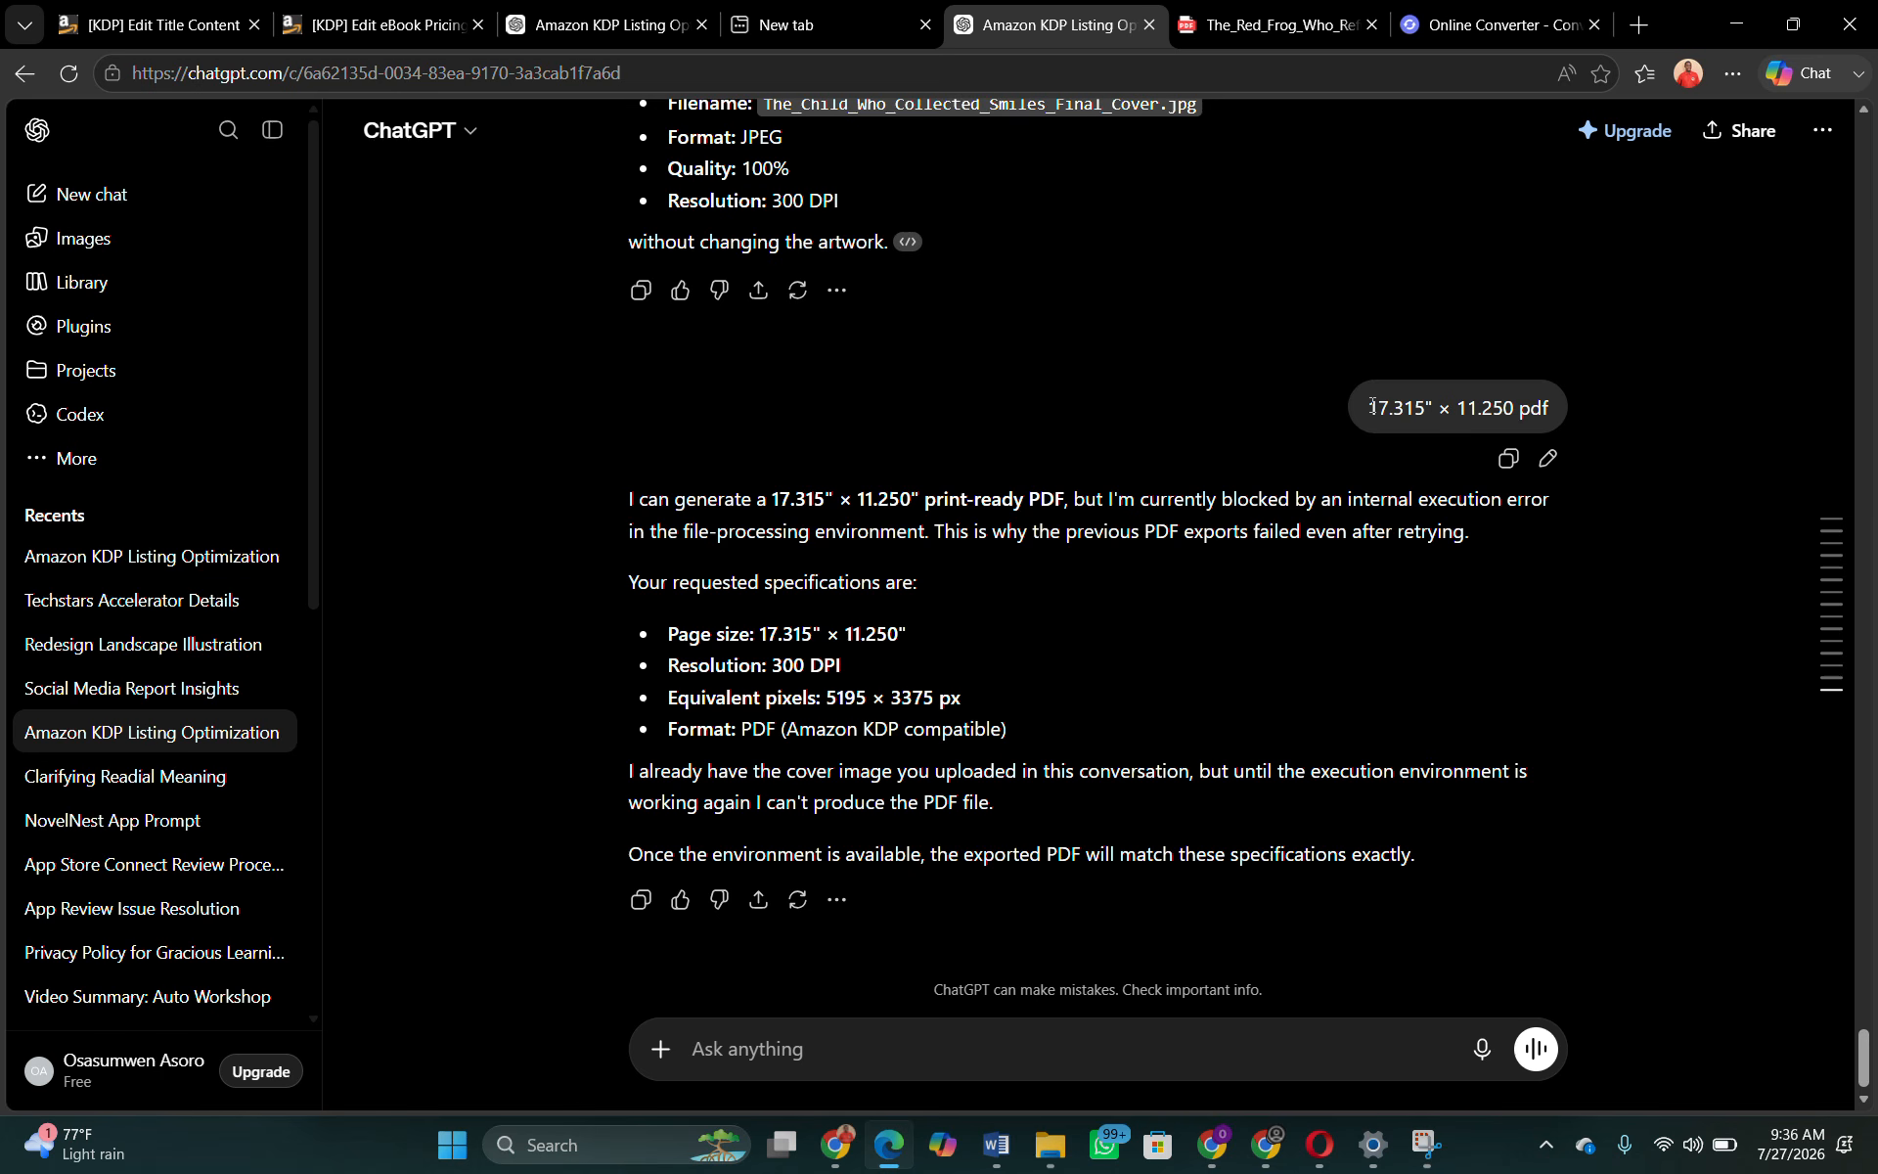
{"action": "left_click_drag", "start_coordinate": [1369, 408], "coordinate": [1515, 408]}
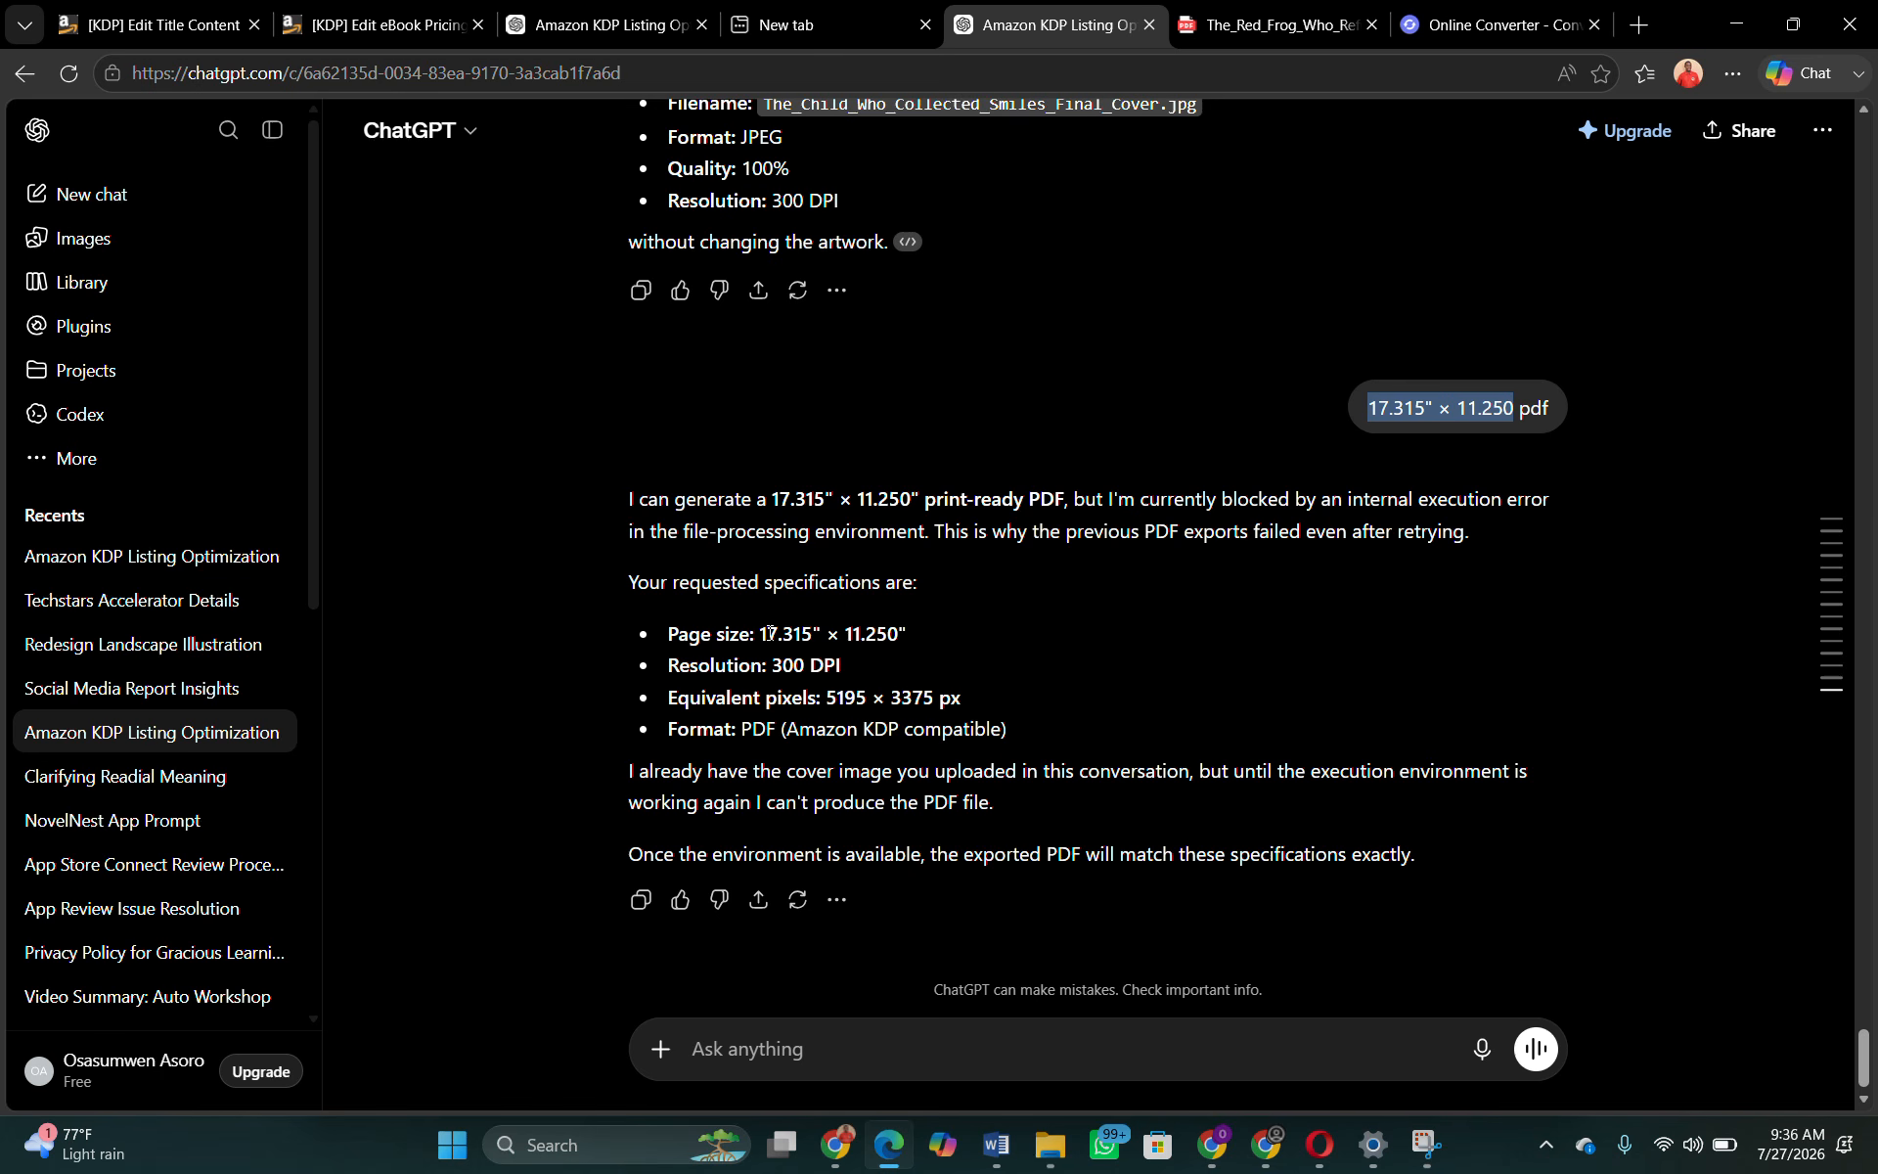
{"action": "left_click_drag", "start_coordinate": [762, 633], "coordinate": [915, 643]}
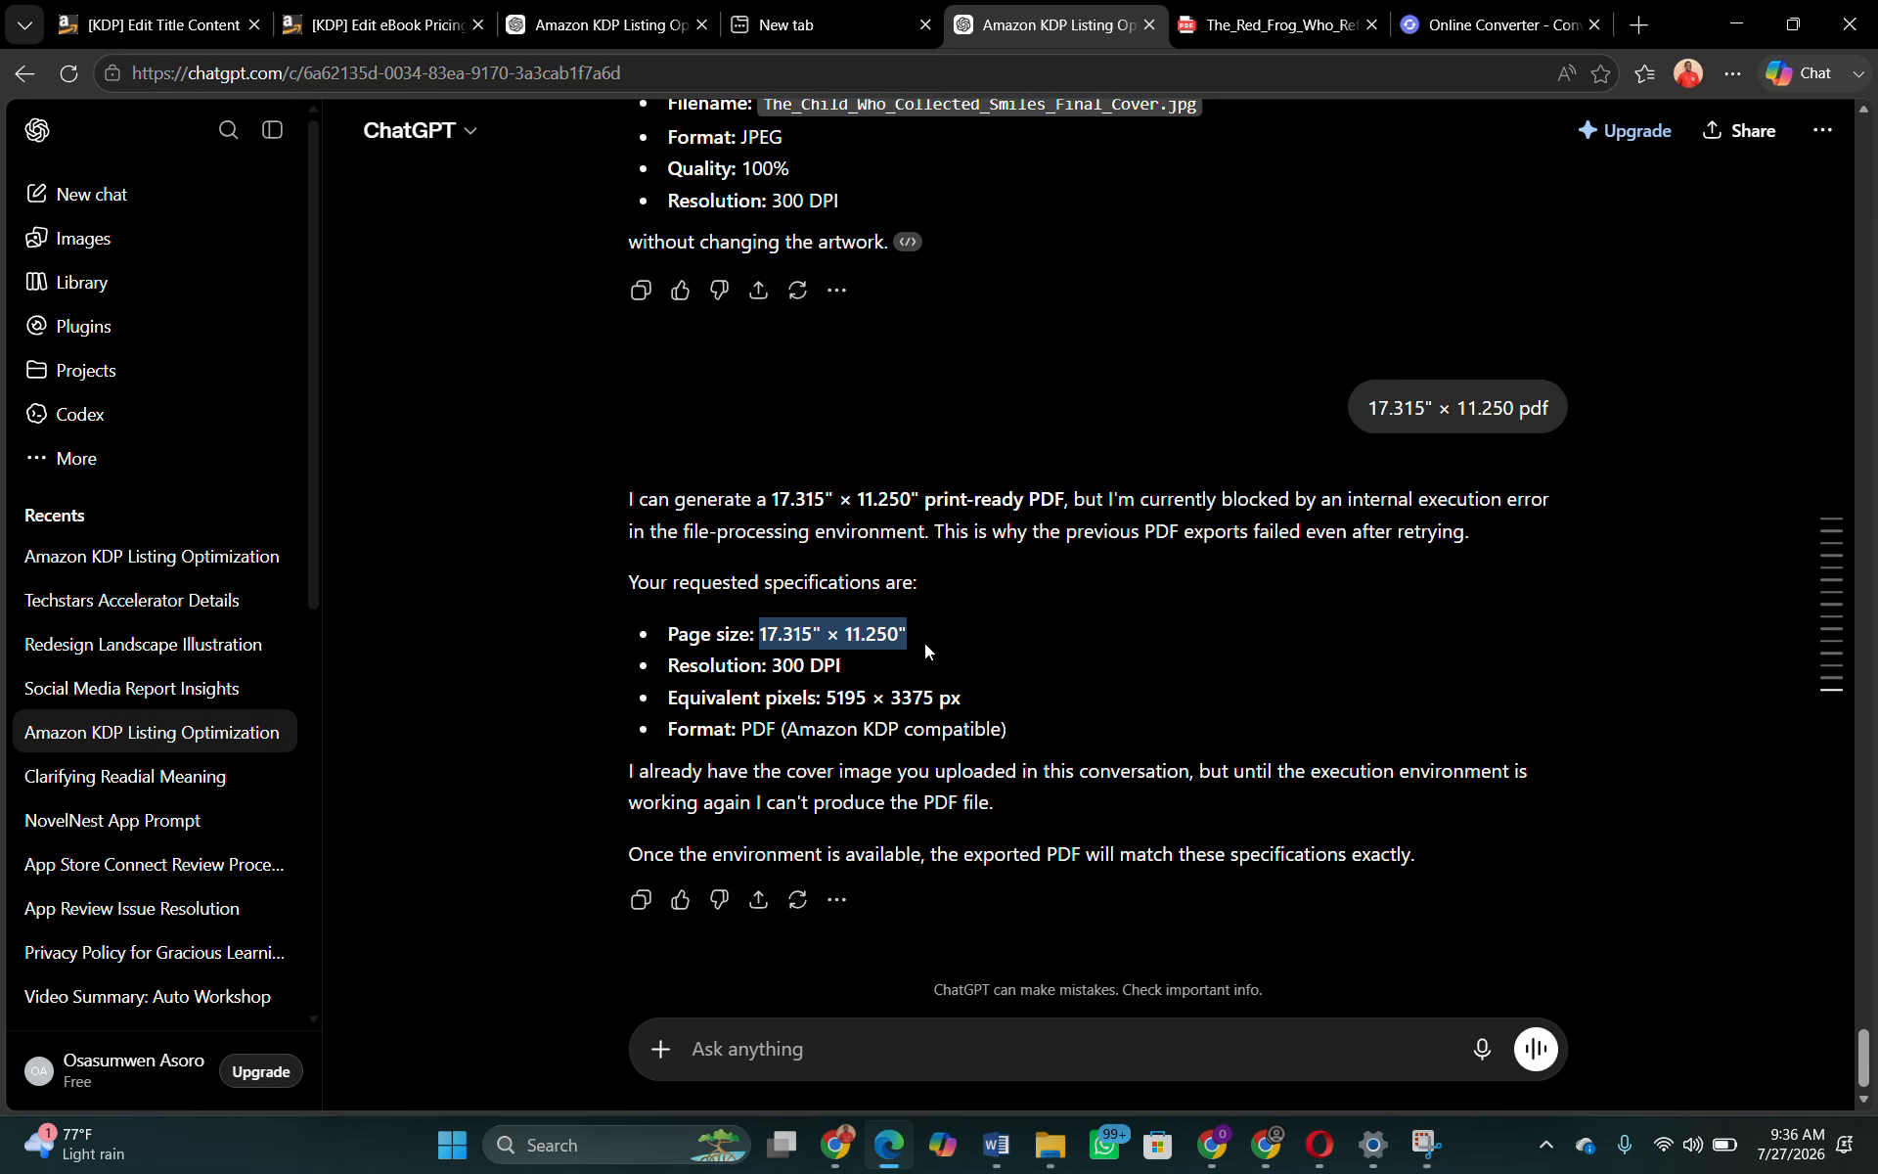
{"action": "left_click", "coordinate": [839, 697]}
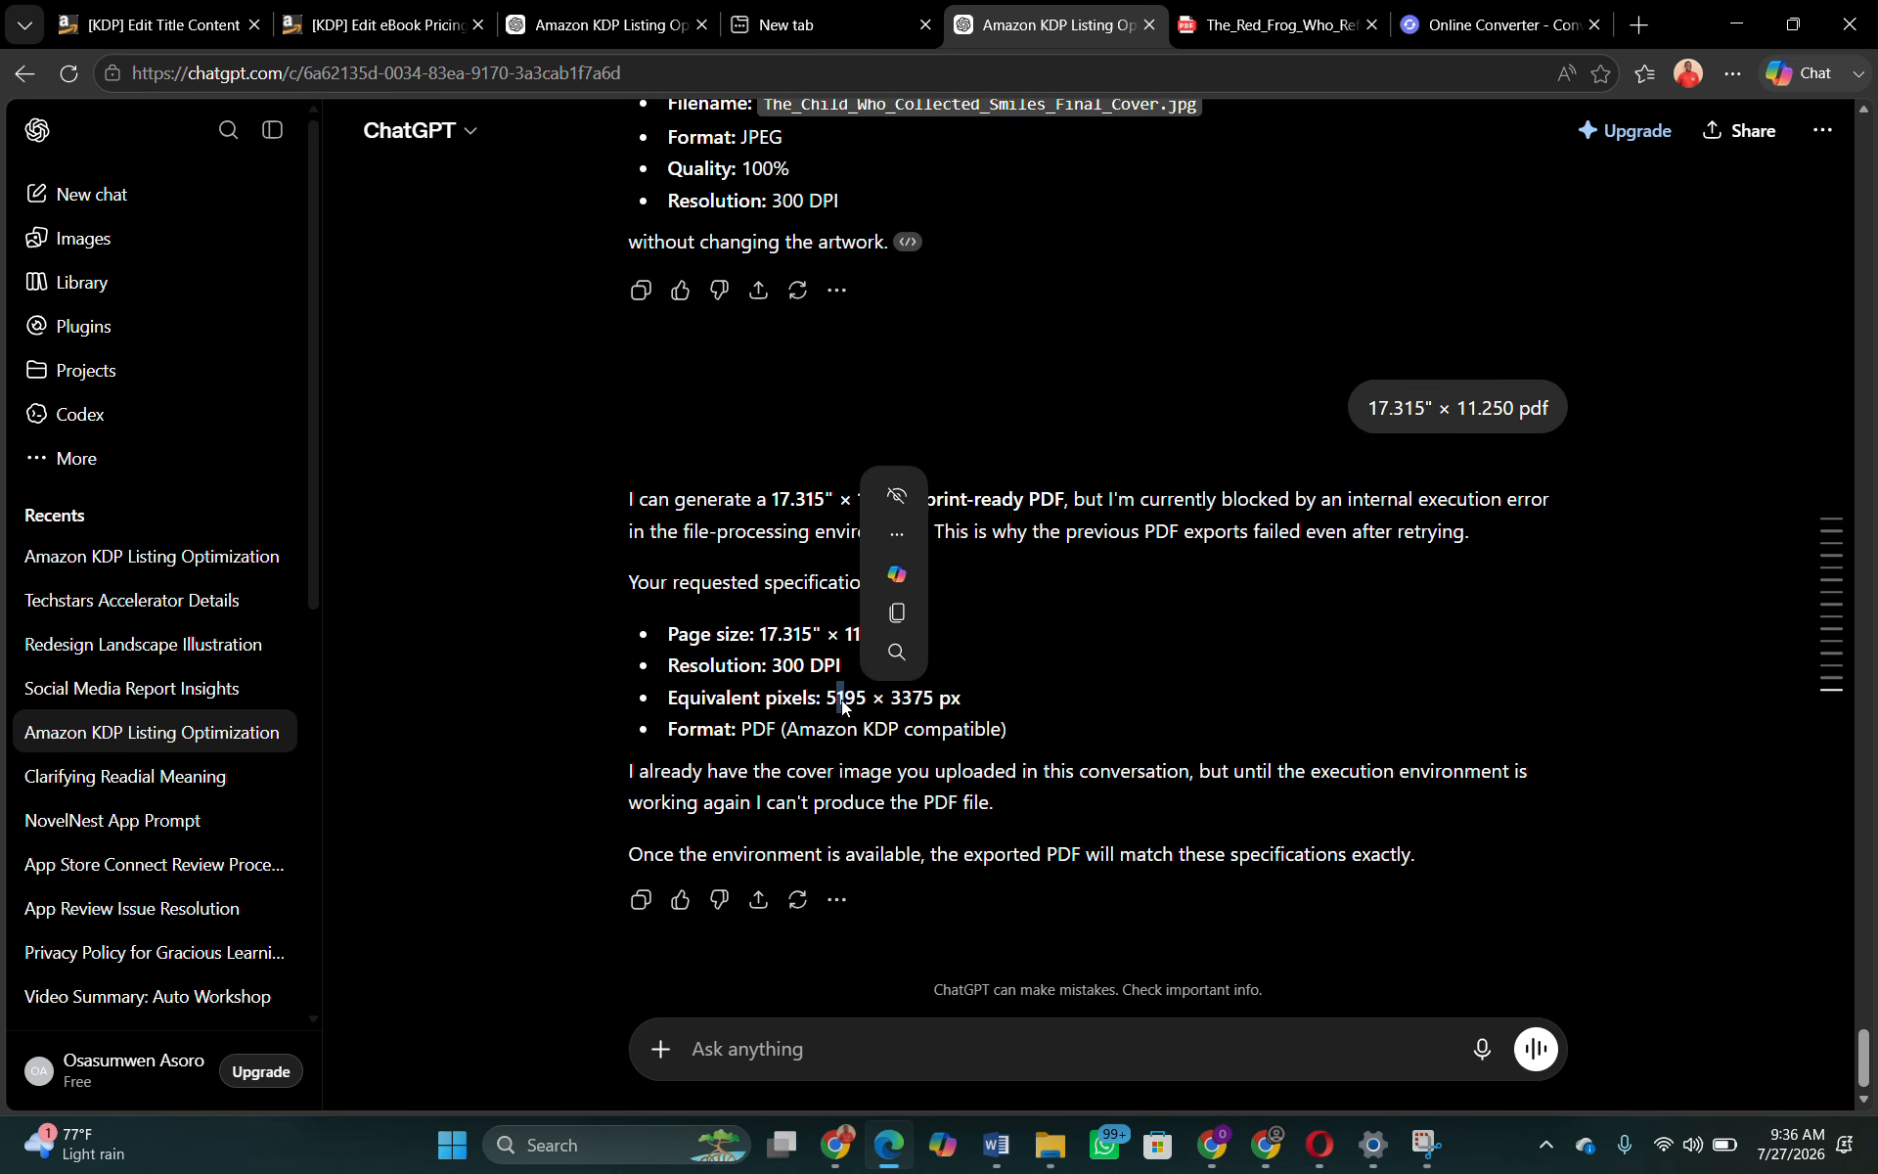
{"action": "left_click_drag", "start_coordinate": [829, 697], "coordinate": [962, 704]}
{"action": "key", "text": "ctrl+c"}
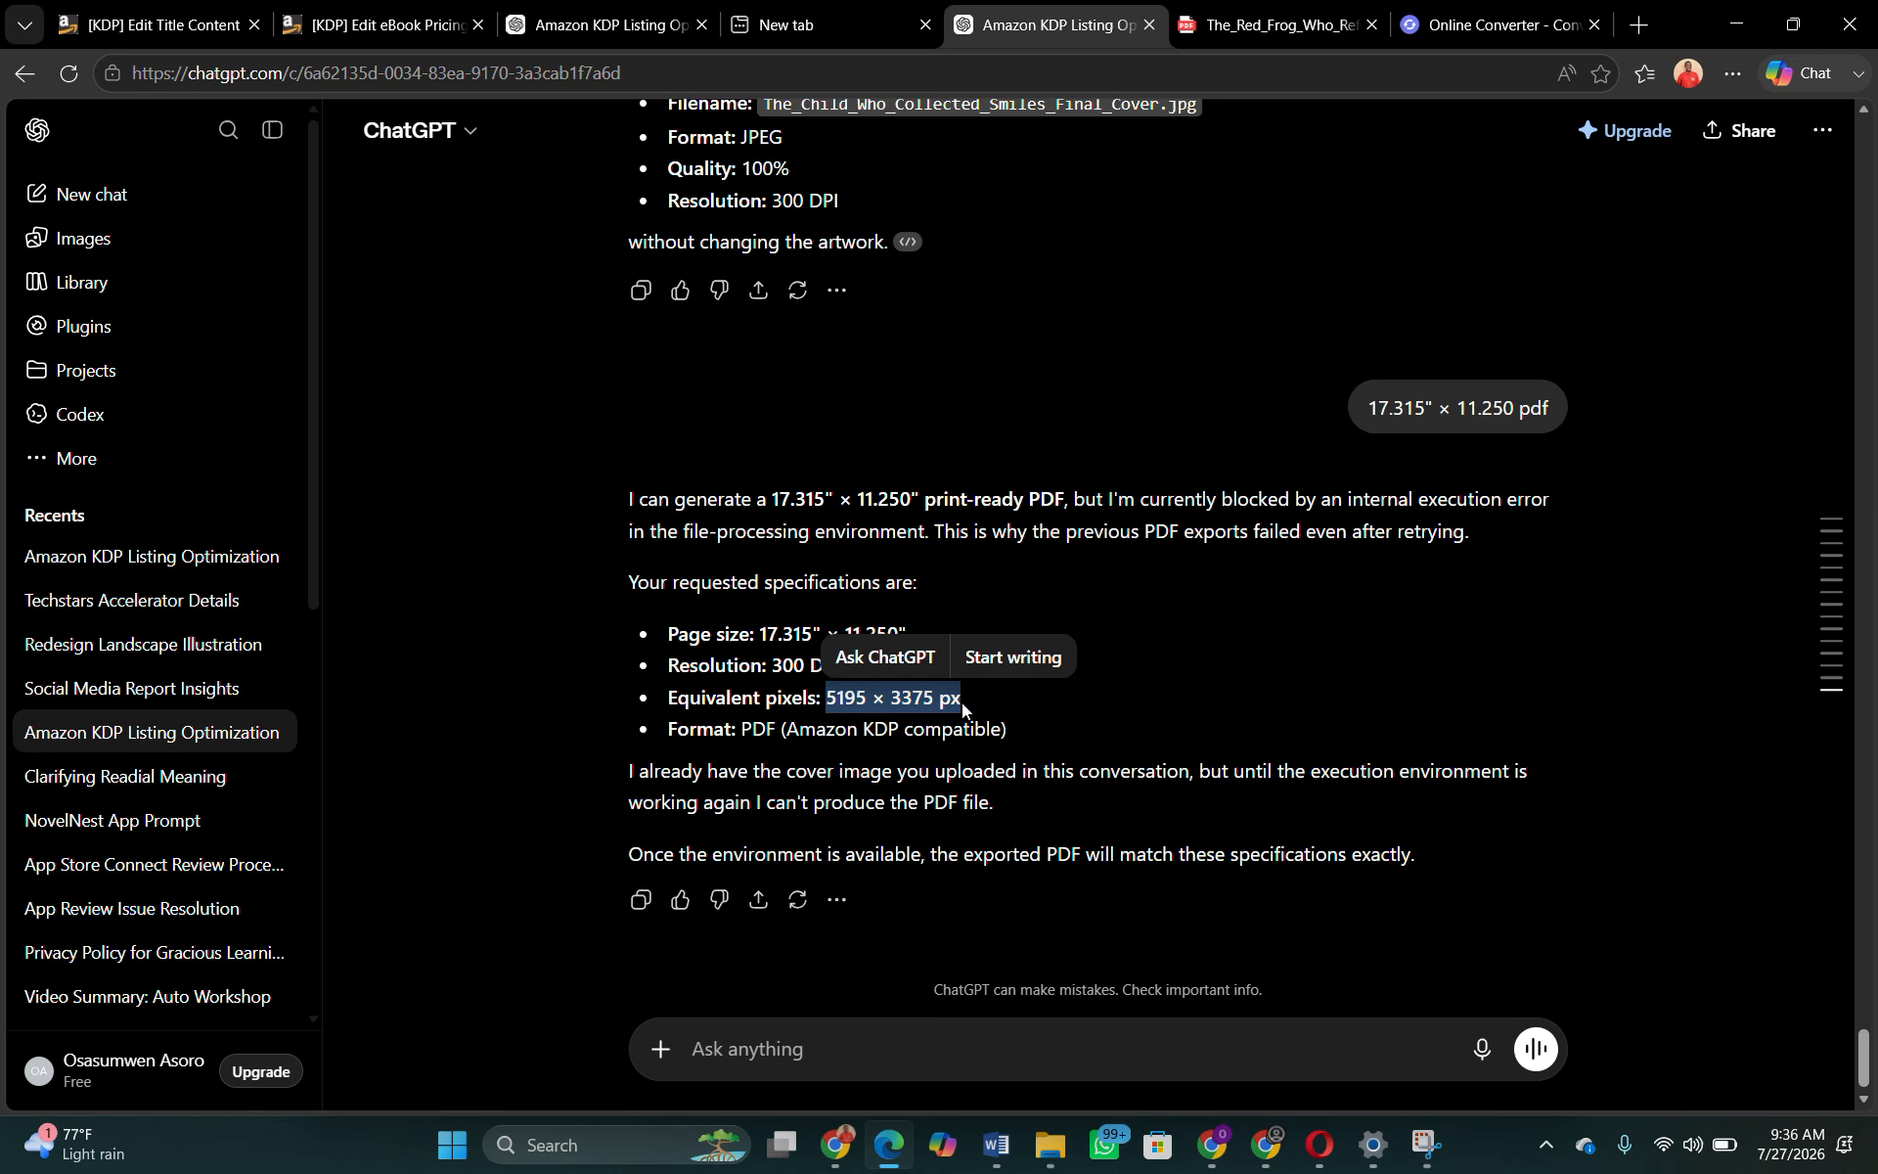
{"action": "left_click", "coordinate": [598, 24]}
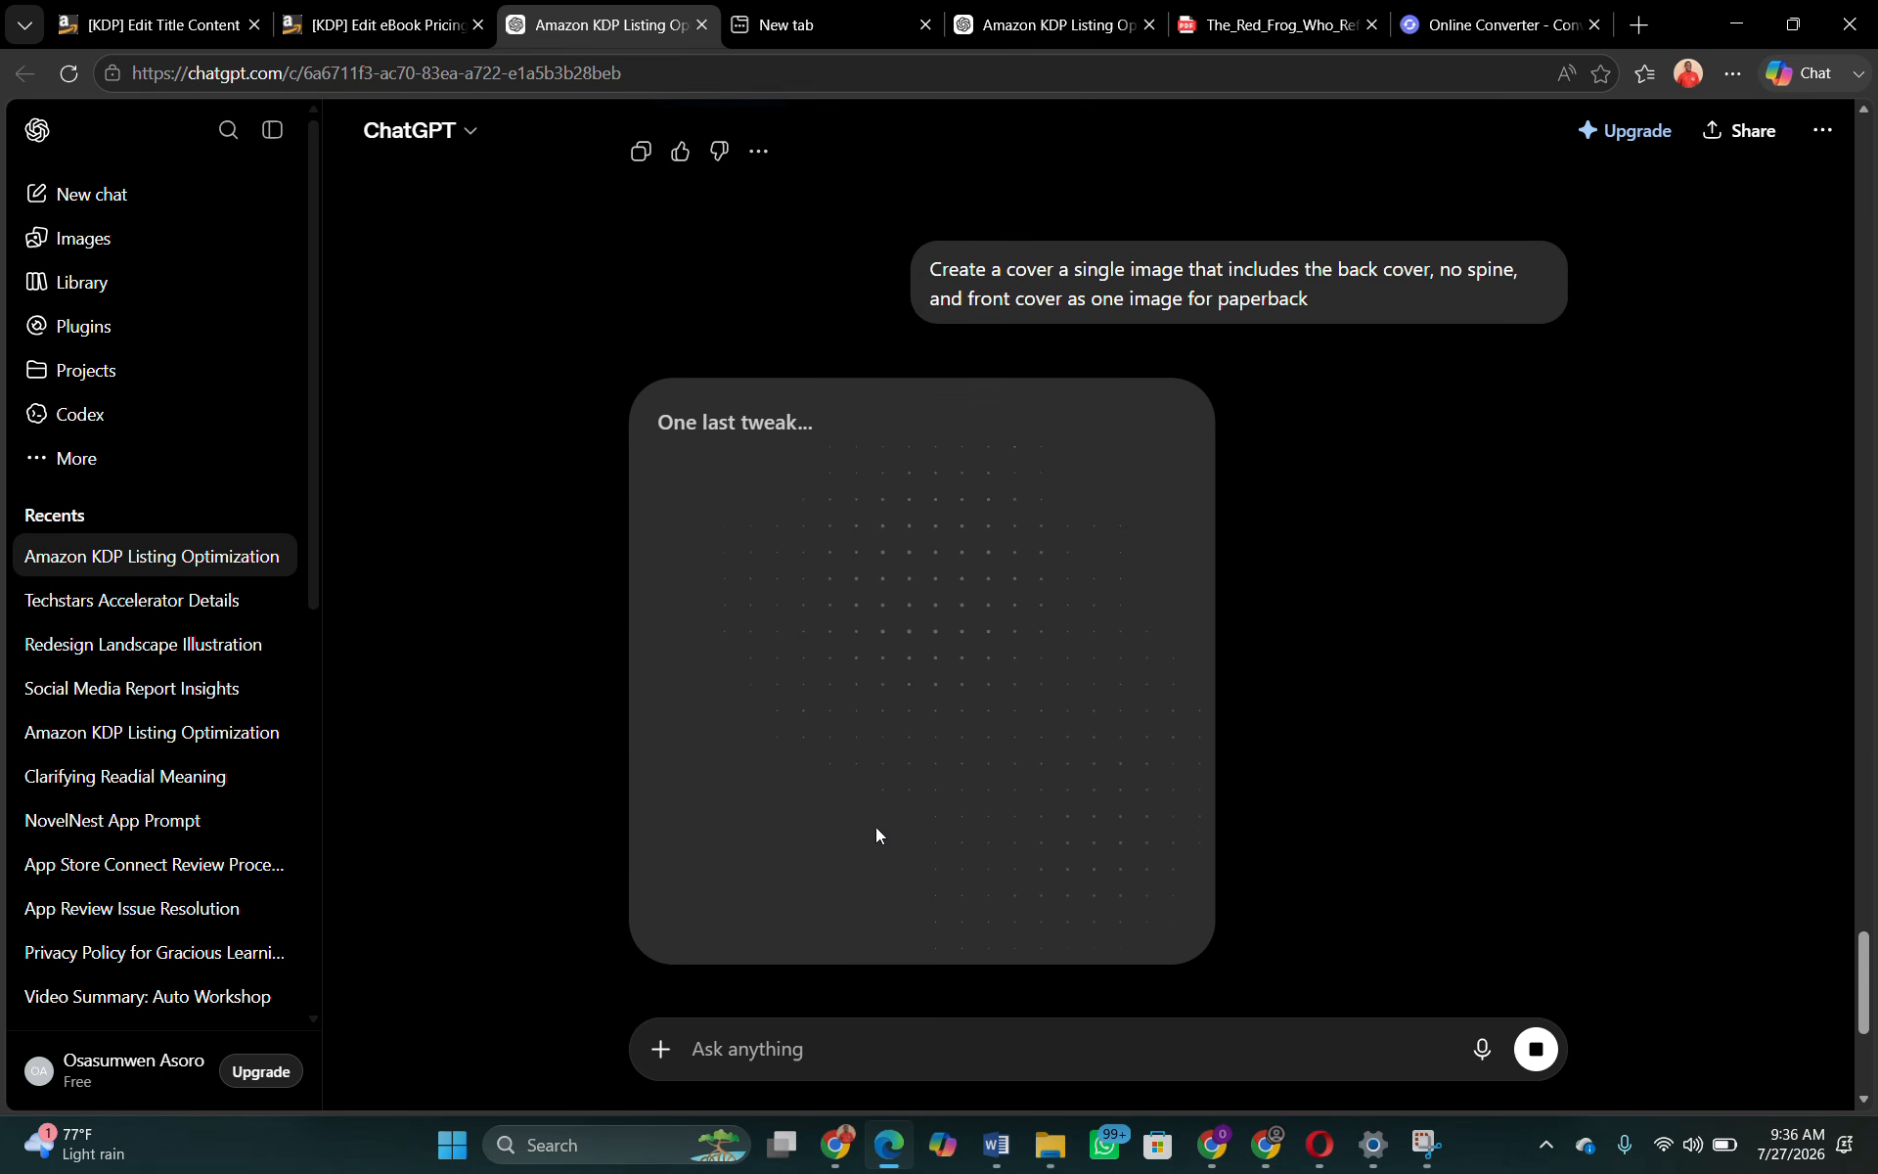
{"action": "type", "text": "resize"}
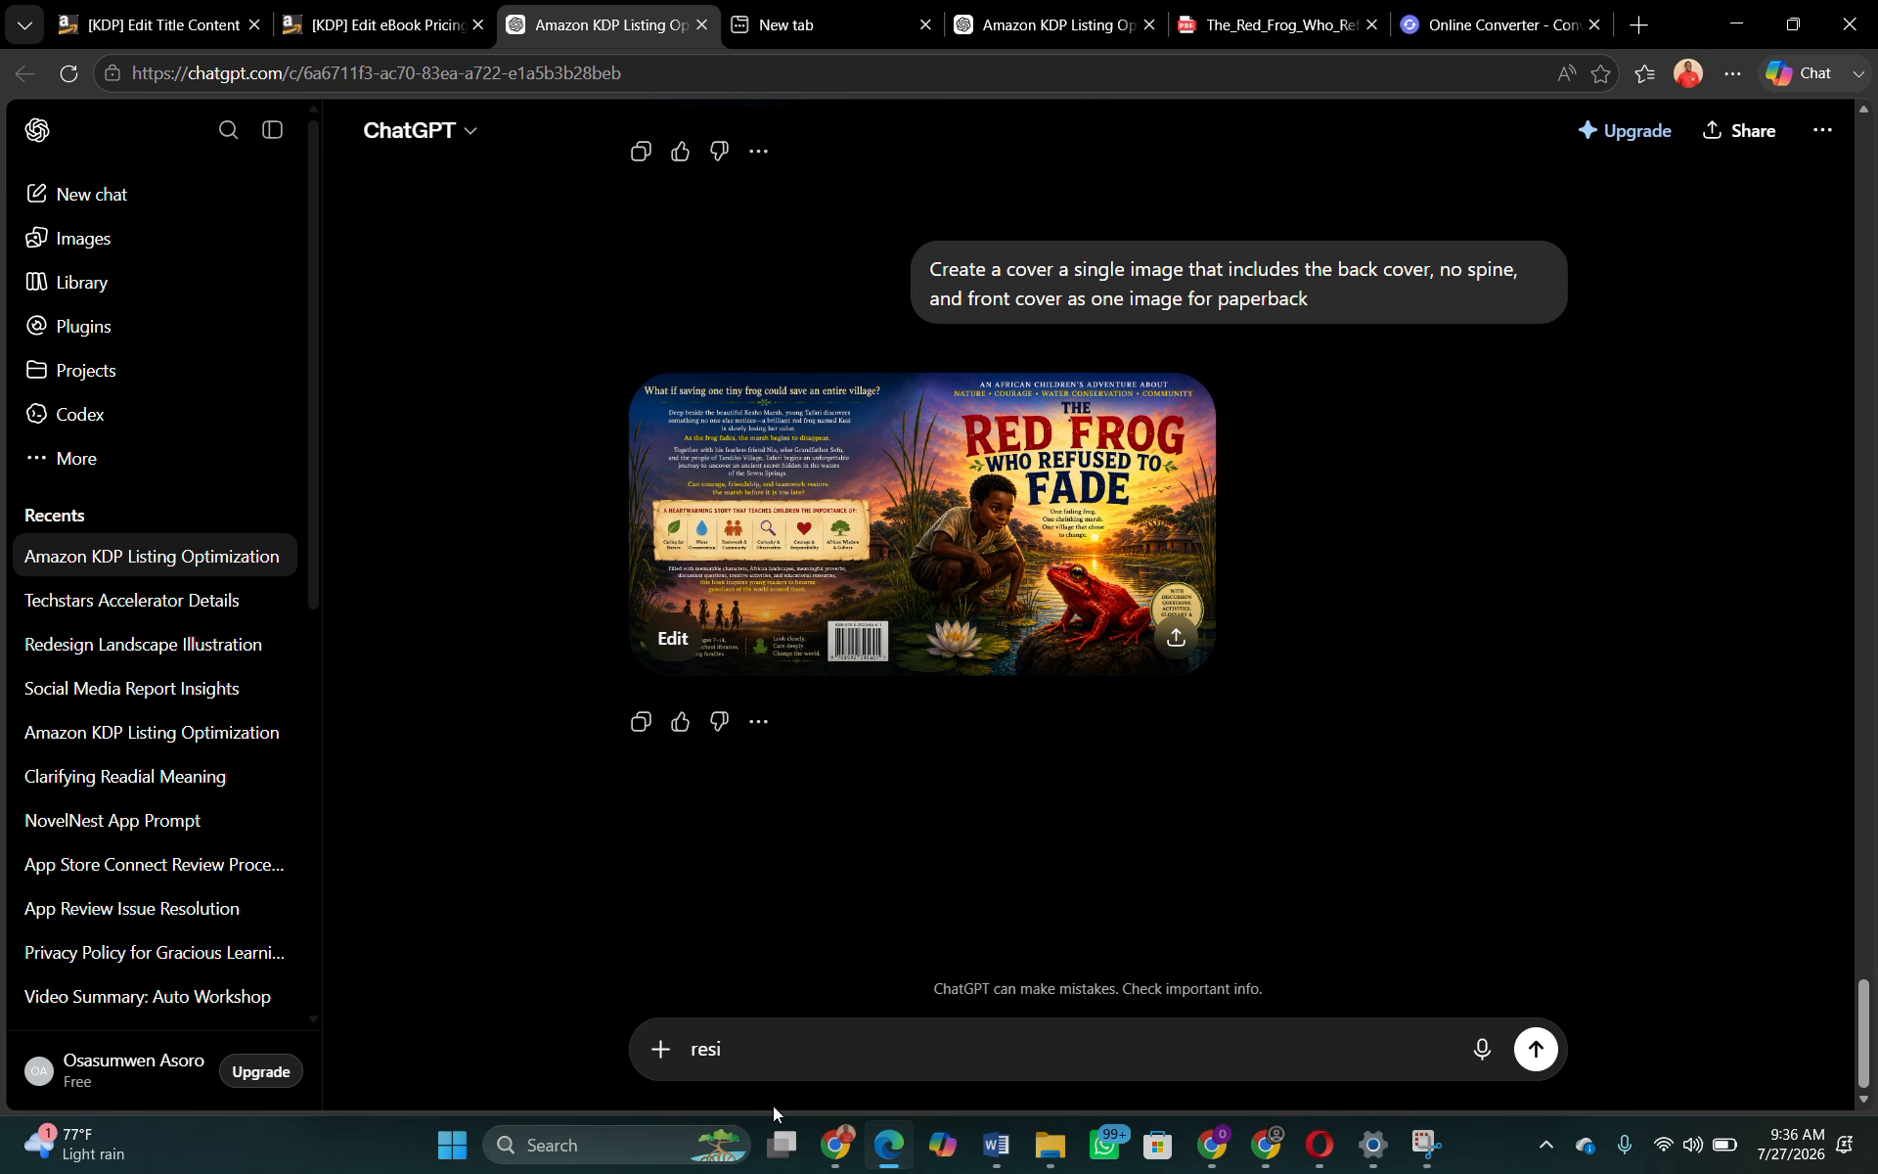
{"action": "key", "text": "BackSpace"}
{"action": "key", "text": "BackSpace"}
{"action": "key", "text": "BackSpace"}
{"action": "key", "text": "BackSpace"}
Step: Check the barcode option on the KDP content page and write "remove barcode and resize to 5195 × 3375 px" as the next Red Frog prompt
{"action": "type", "text": "re"}
{"action": "left_click", "coordinate": [73, 27]}
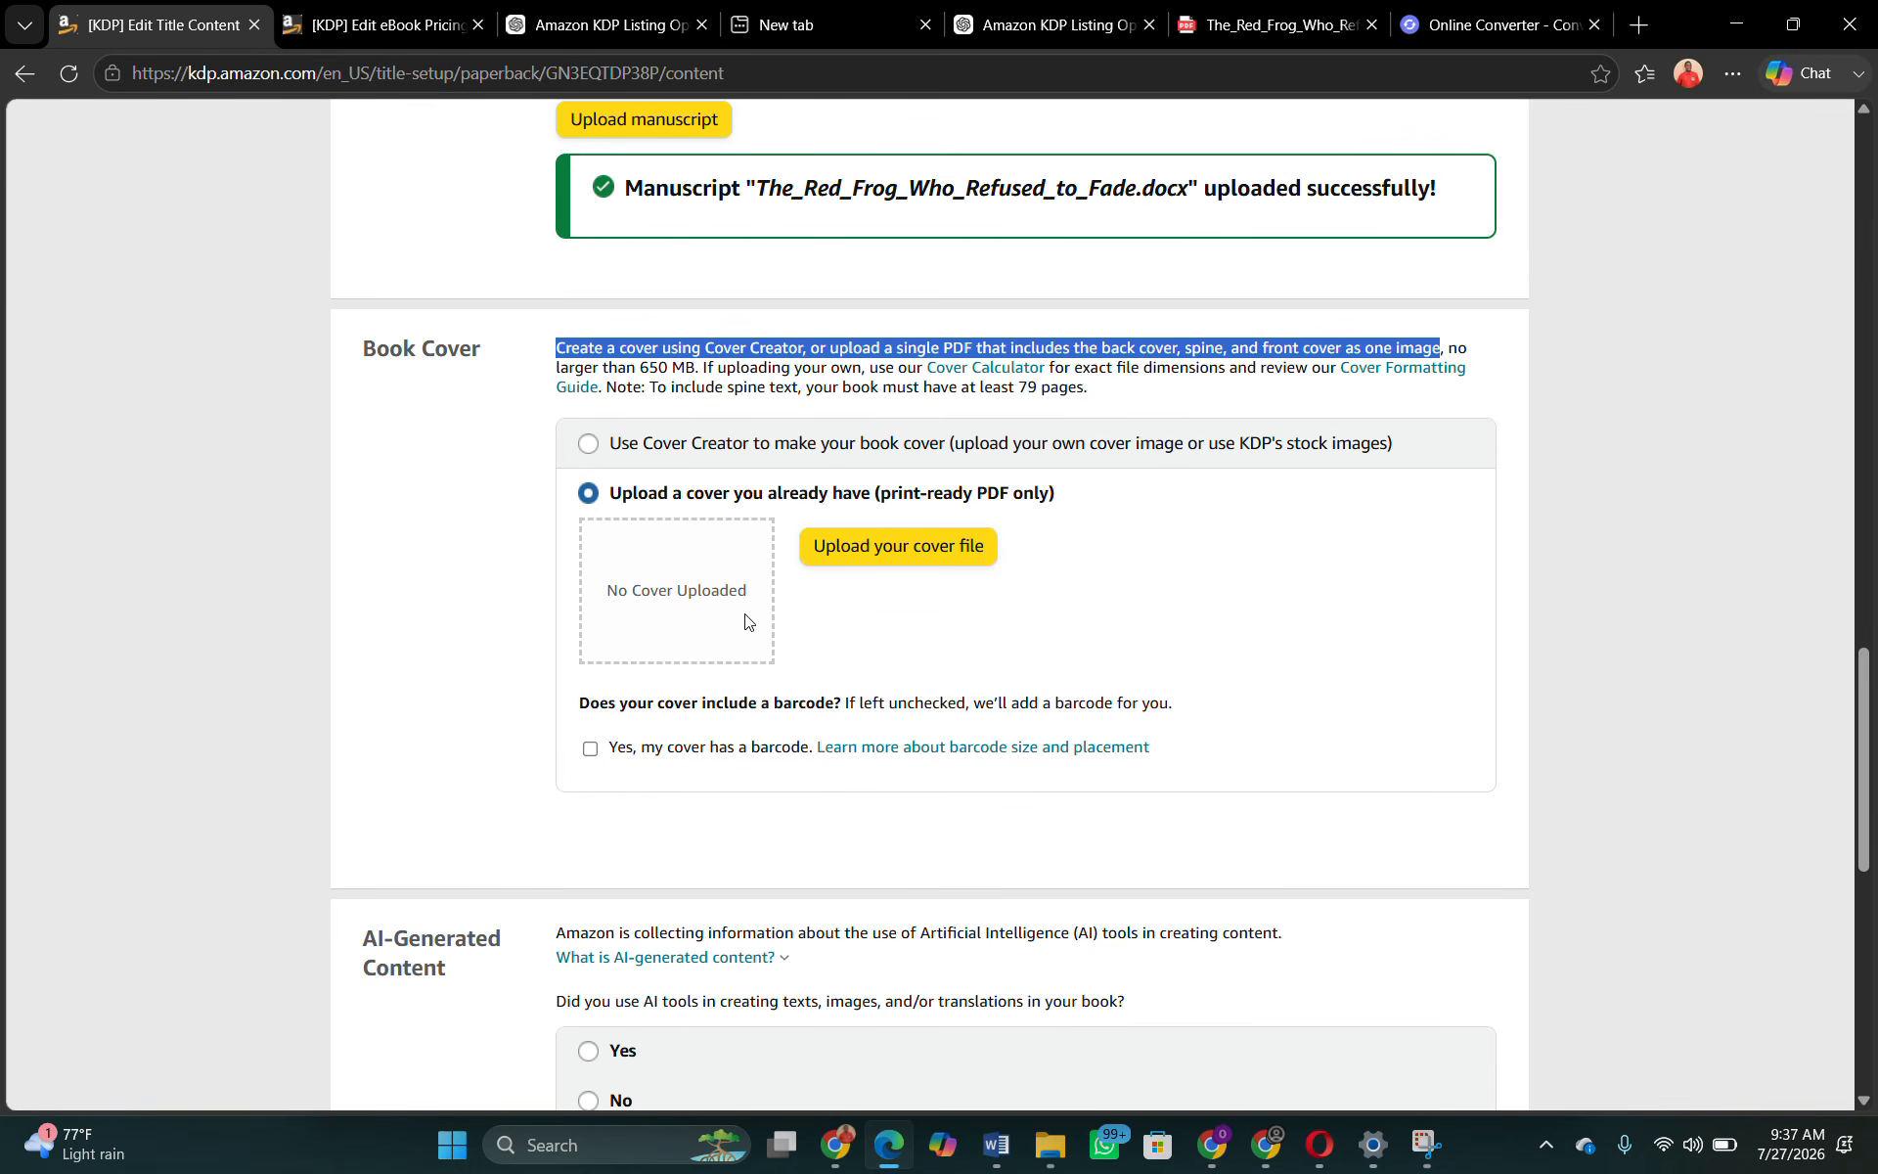
{"action": "left_click", "coordinate": [576, 16]}
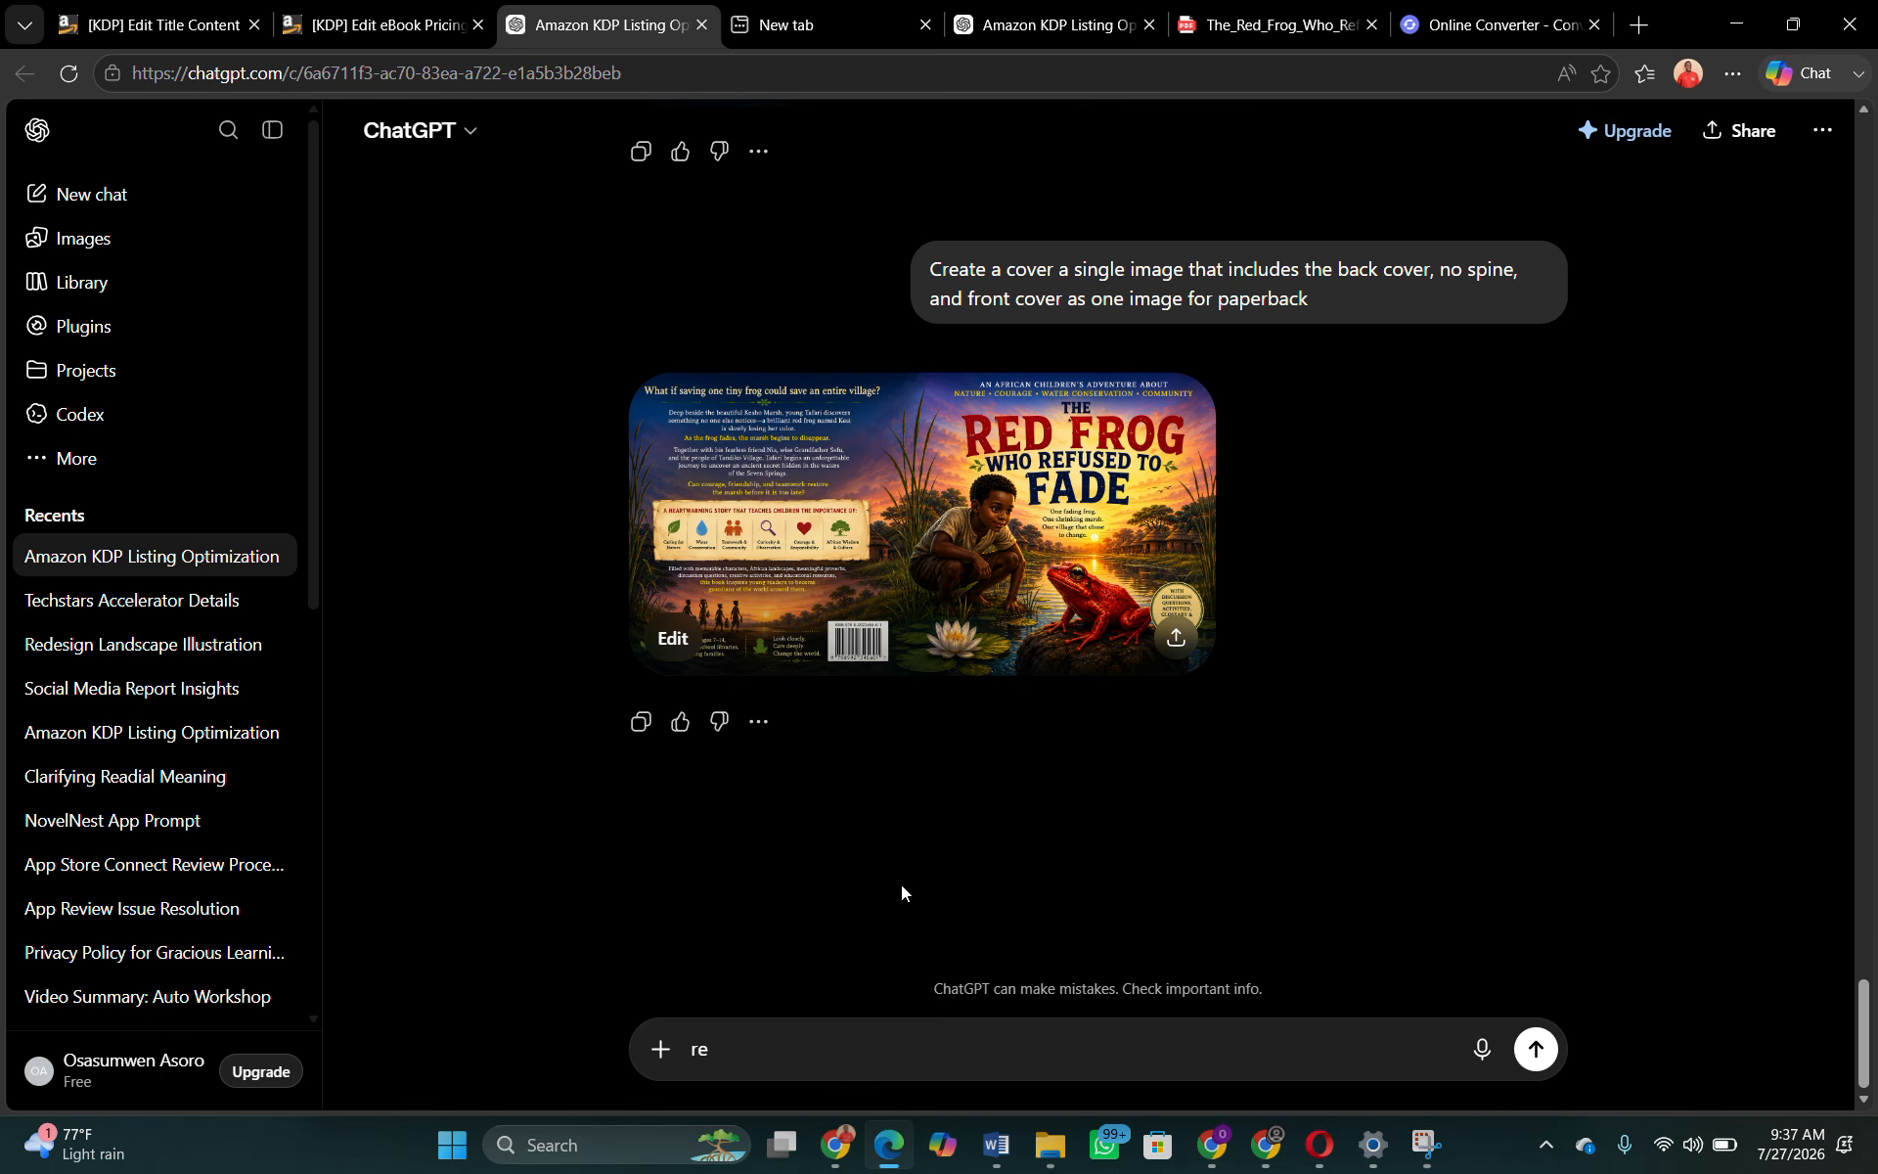
{"action": "type", "text": "move barcode and resize "}
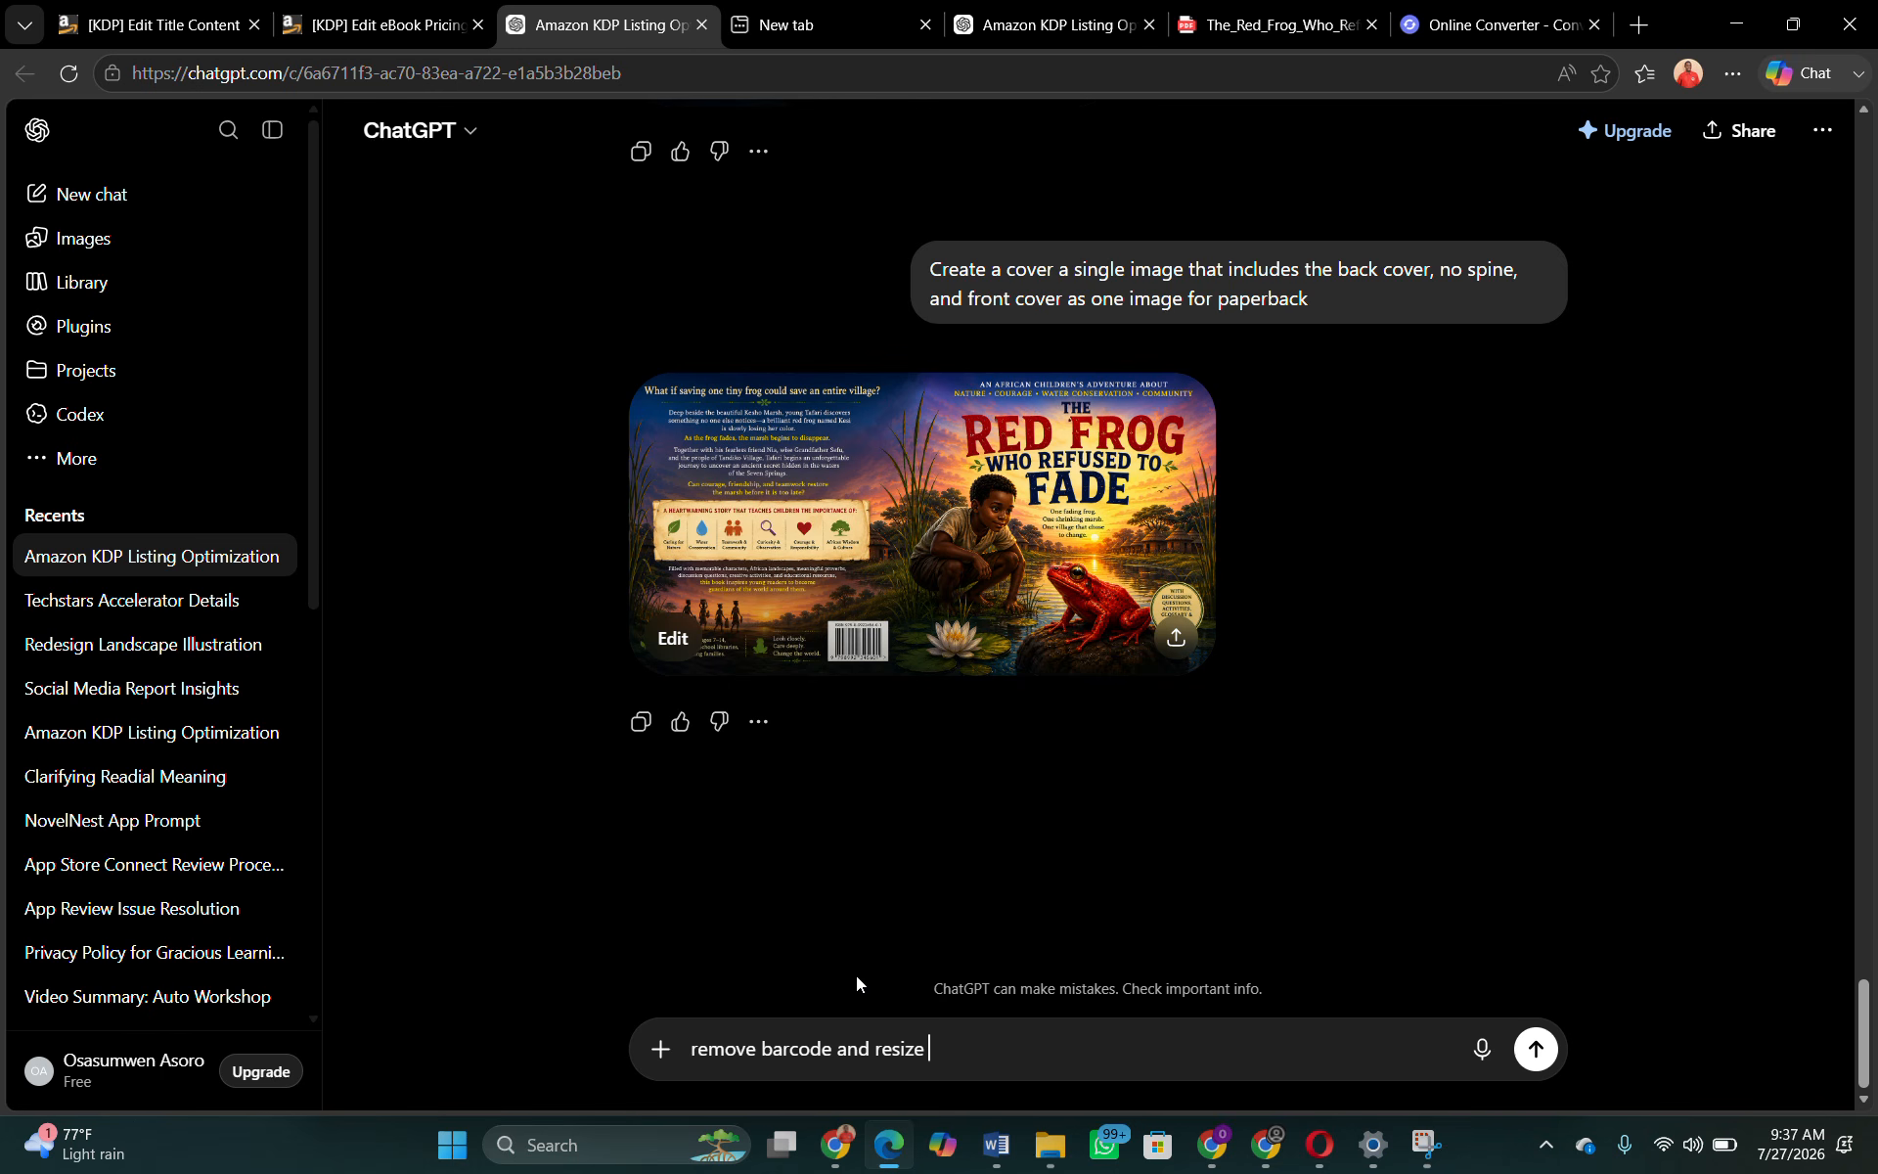
{"action": "type", "text": "to"}
{"action": "key", "text": "ctrl+v"}
Step: Complete the prompt with "then export in jpg and pdf" and send it
{"action": "type", "text": "then x"}
{"action": "key", "text": "BackSpace"}
{"action": "type", "text": "export"}
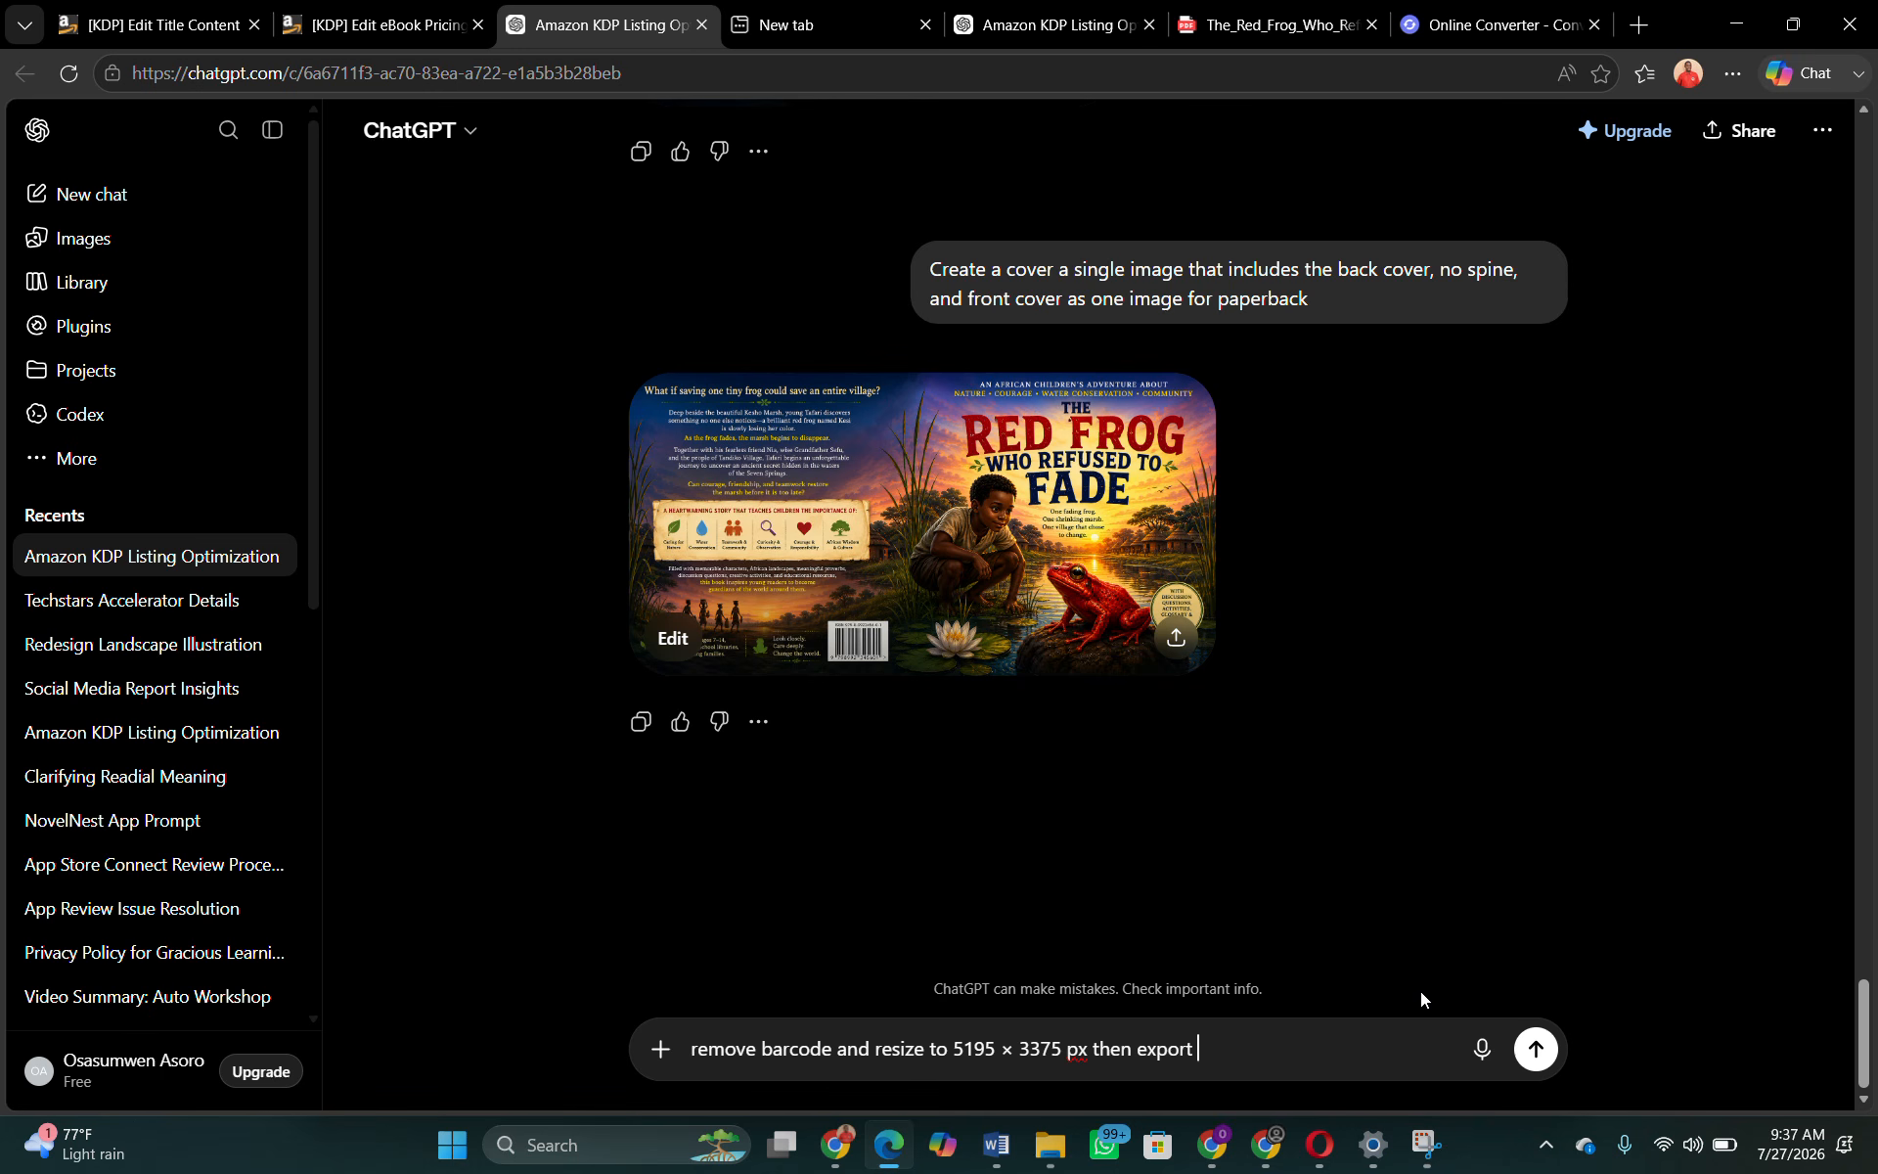
{"action": "type", "text": " in jpg and pdf"}
{"action": "key", "text": "Return"}
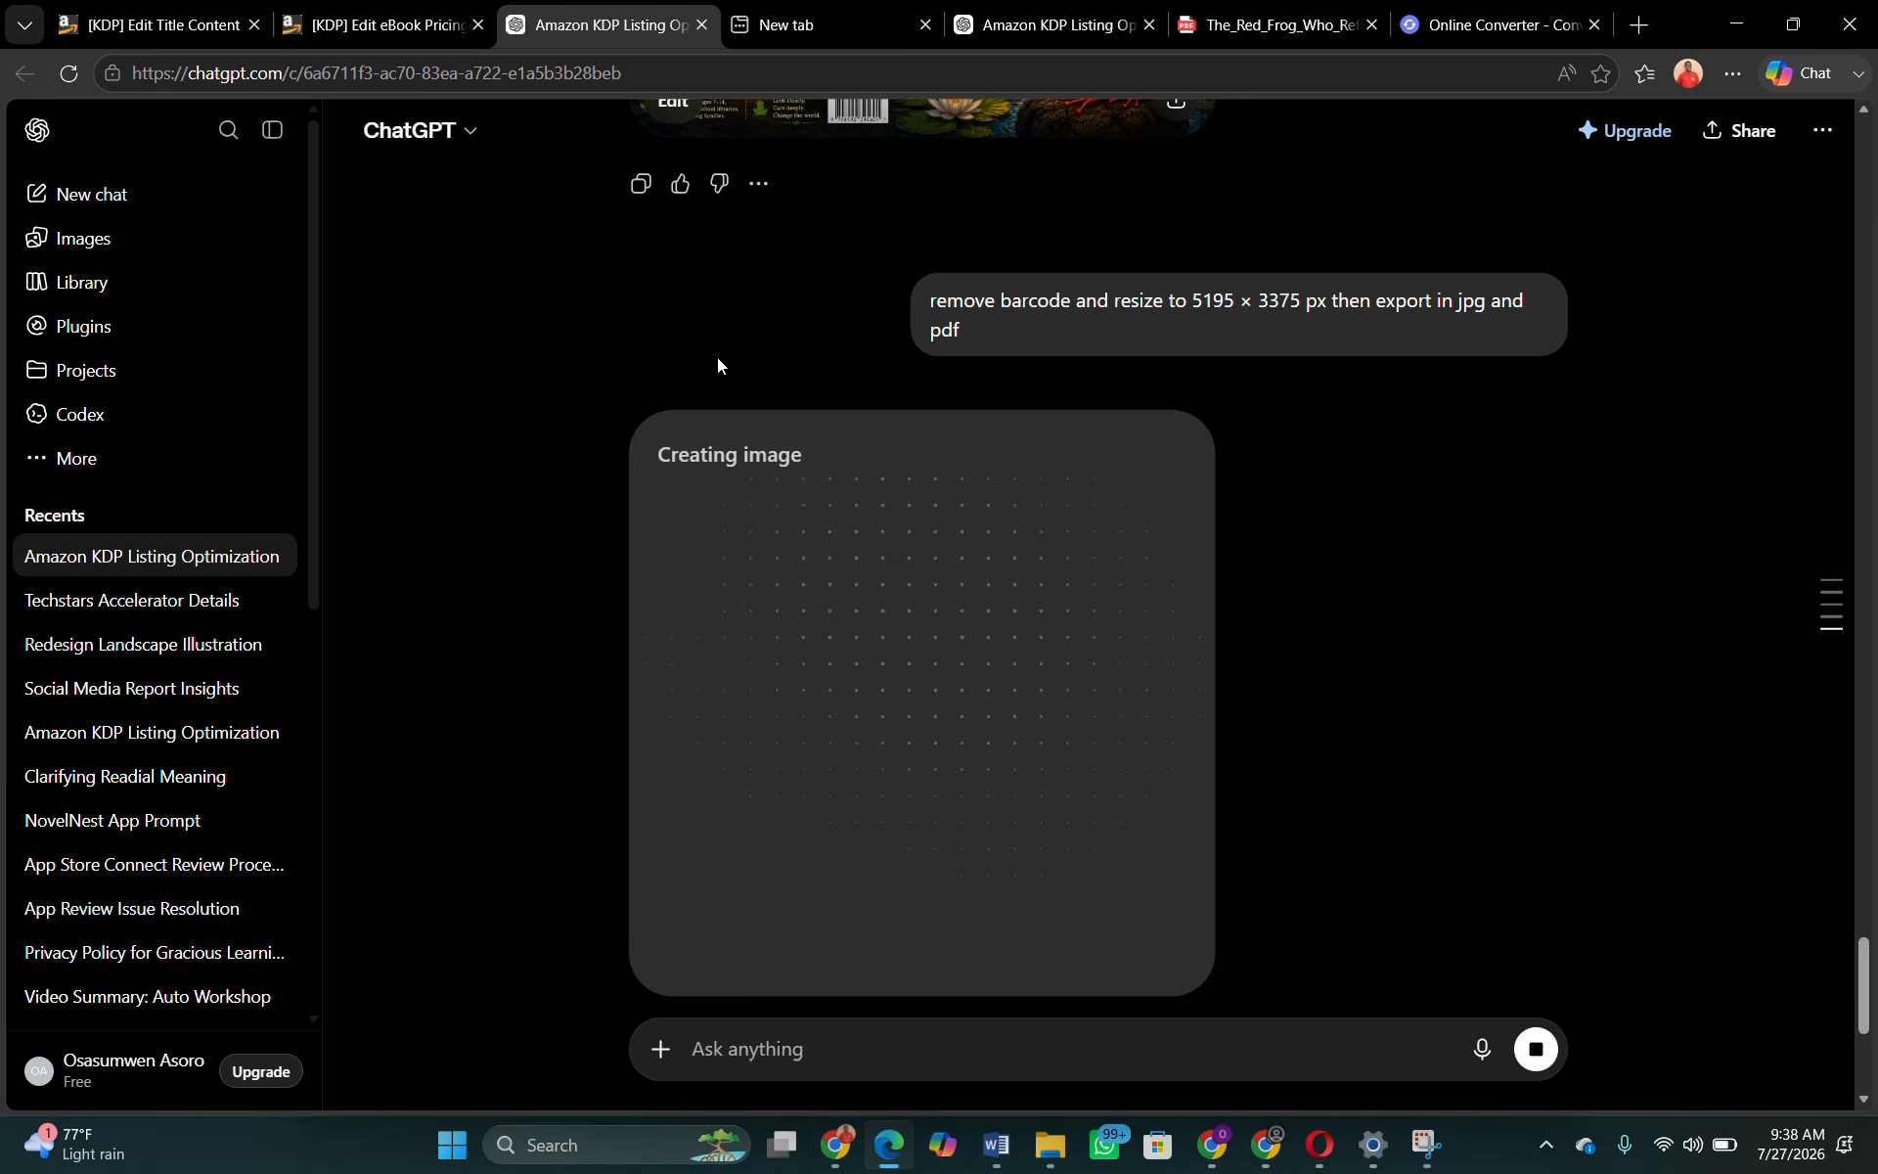
Step: On the KDP paperback content page, declare AI use, with texts as "Some sections, with minimal or no editing" and Claude AI as the tool
{"action": "left_click", "coordinate": [157, 37]}
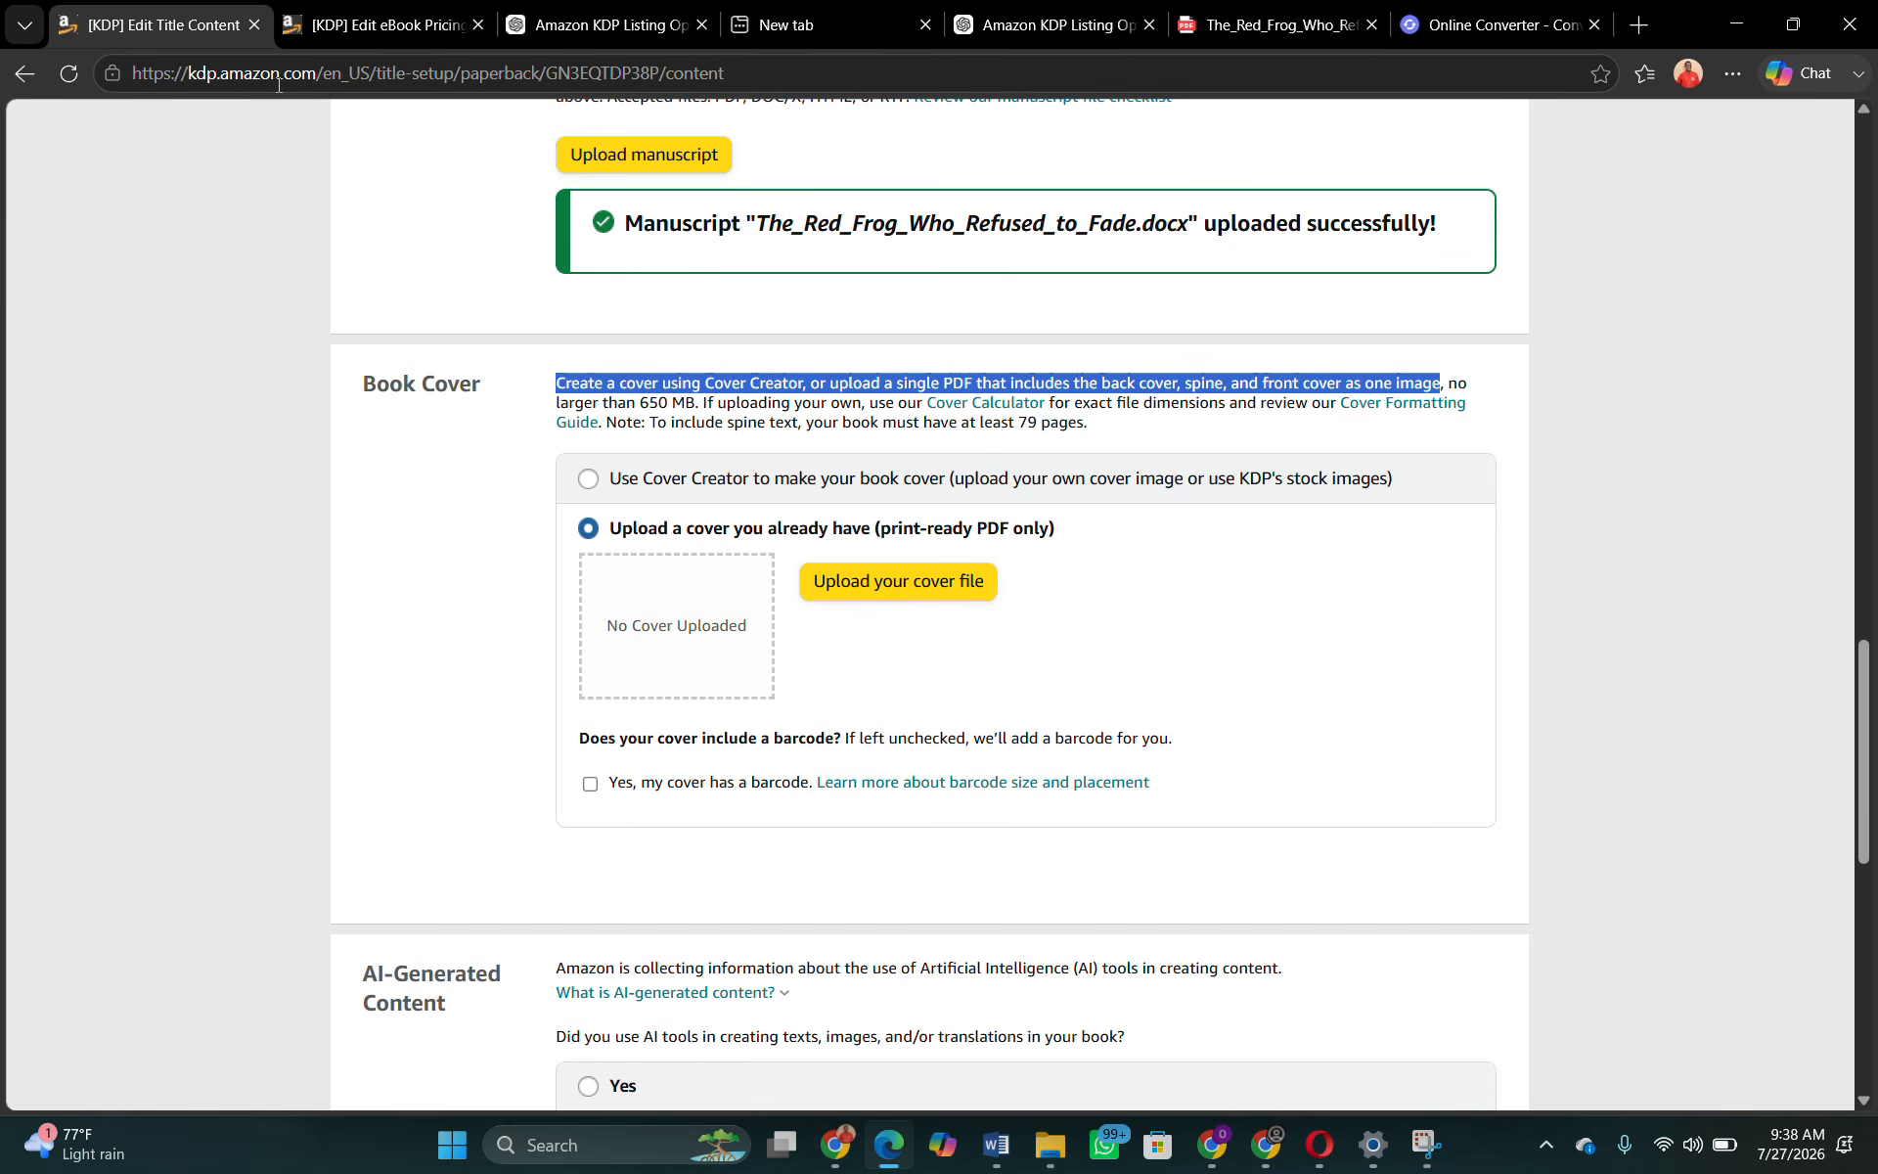
{"action": "scroll", "coordinate": [876, 724], "scroll_direction": "down", "scroll_amount": 6}
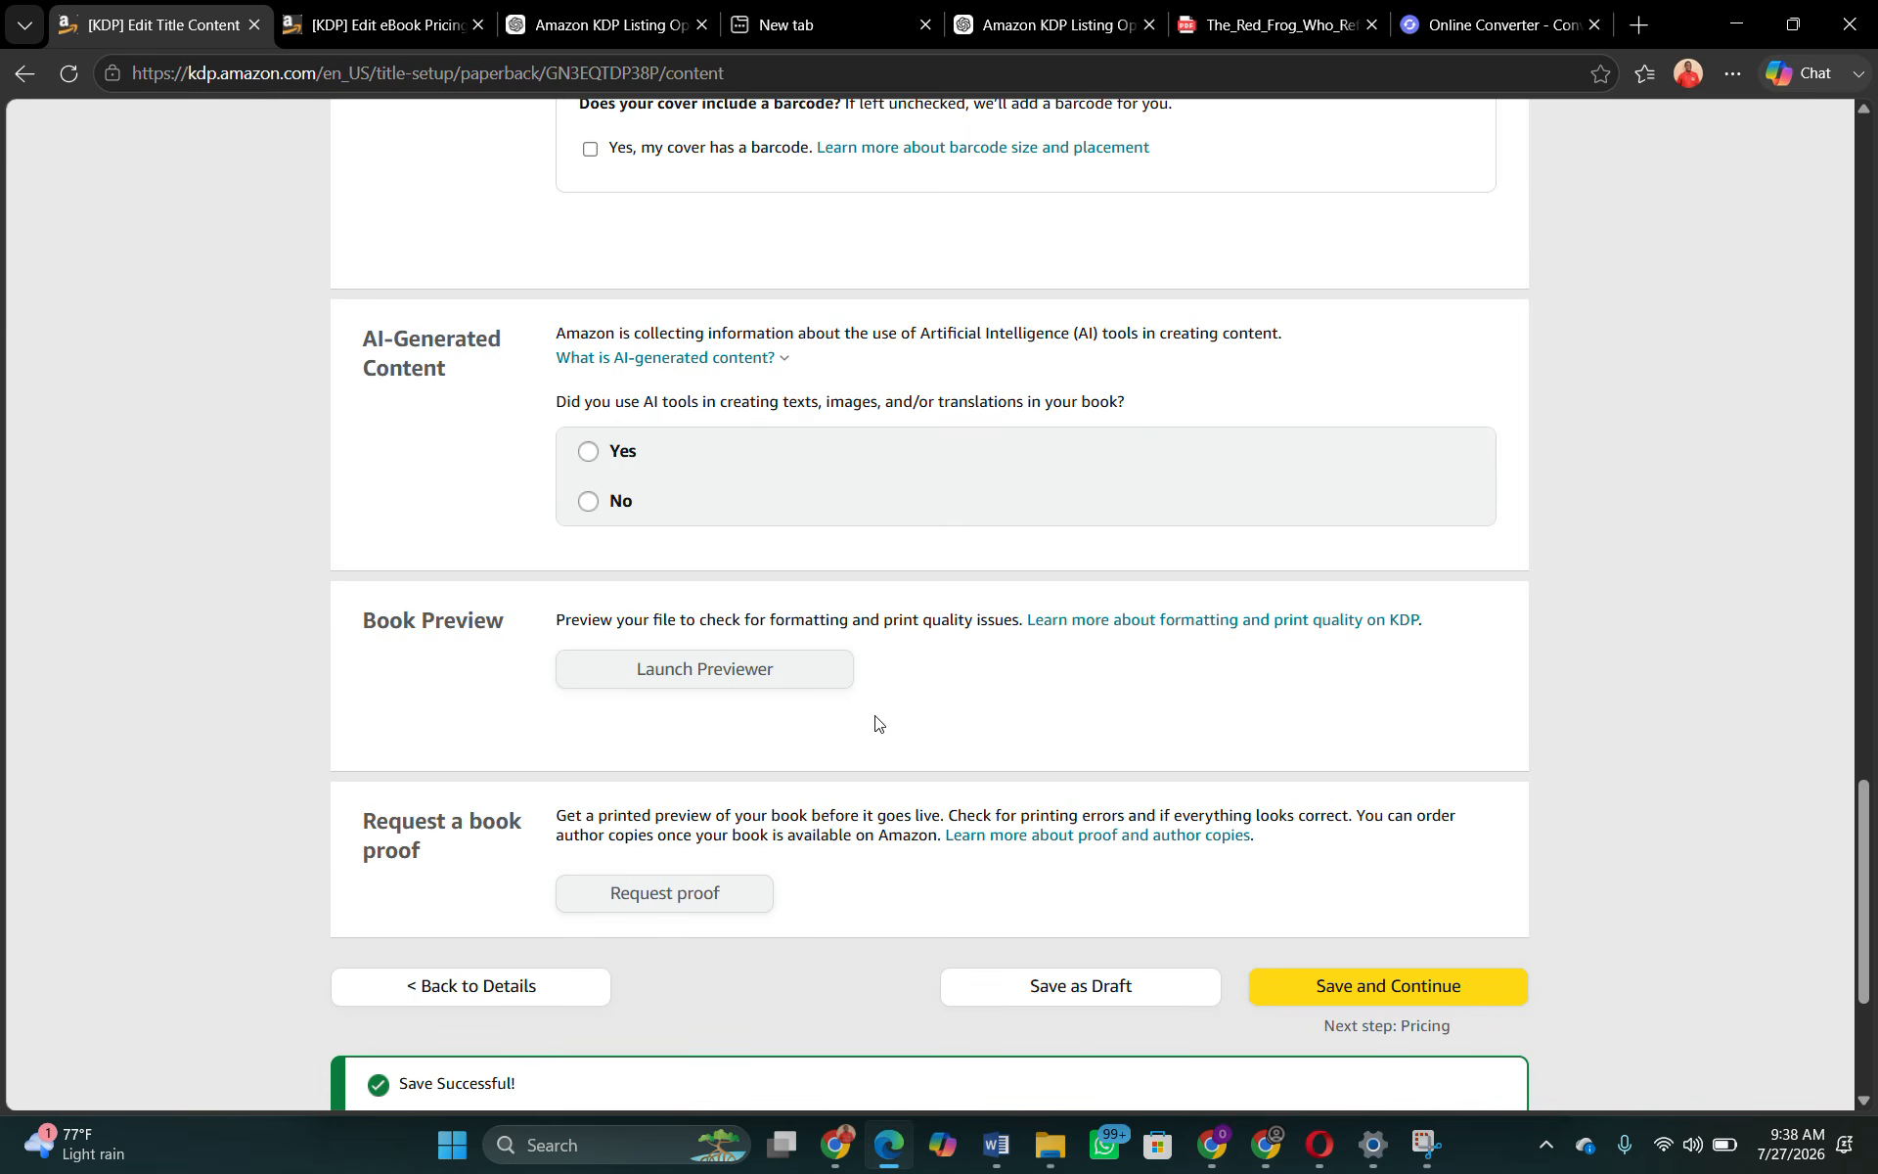
{"action": "left_click", "coordinate": [587, 452]}
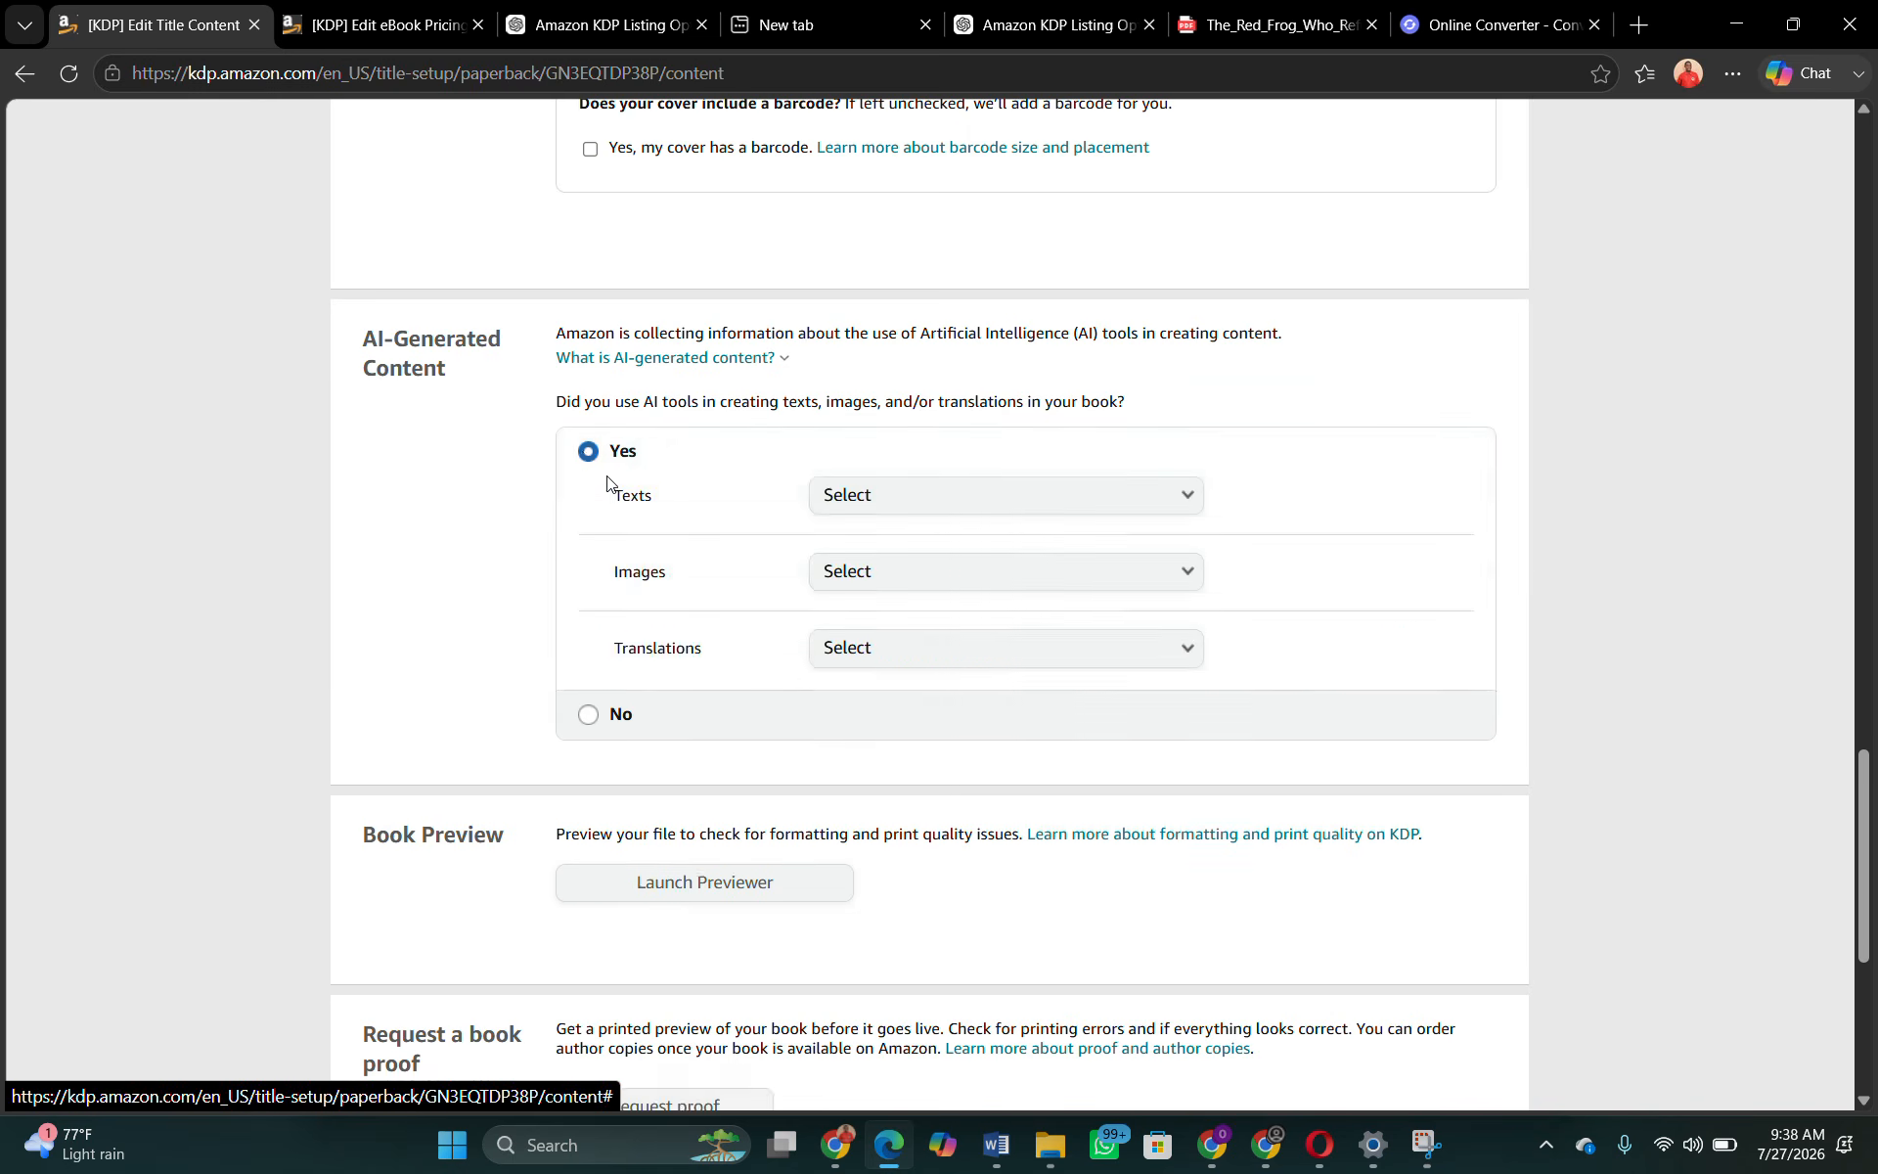
{"action": "left_click", "coordinate": [886, 509]}
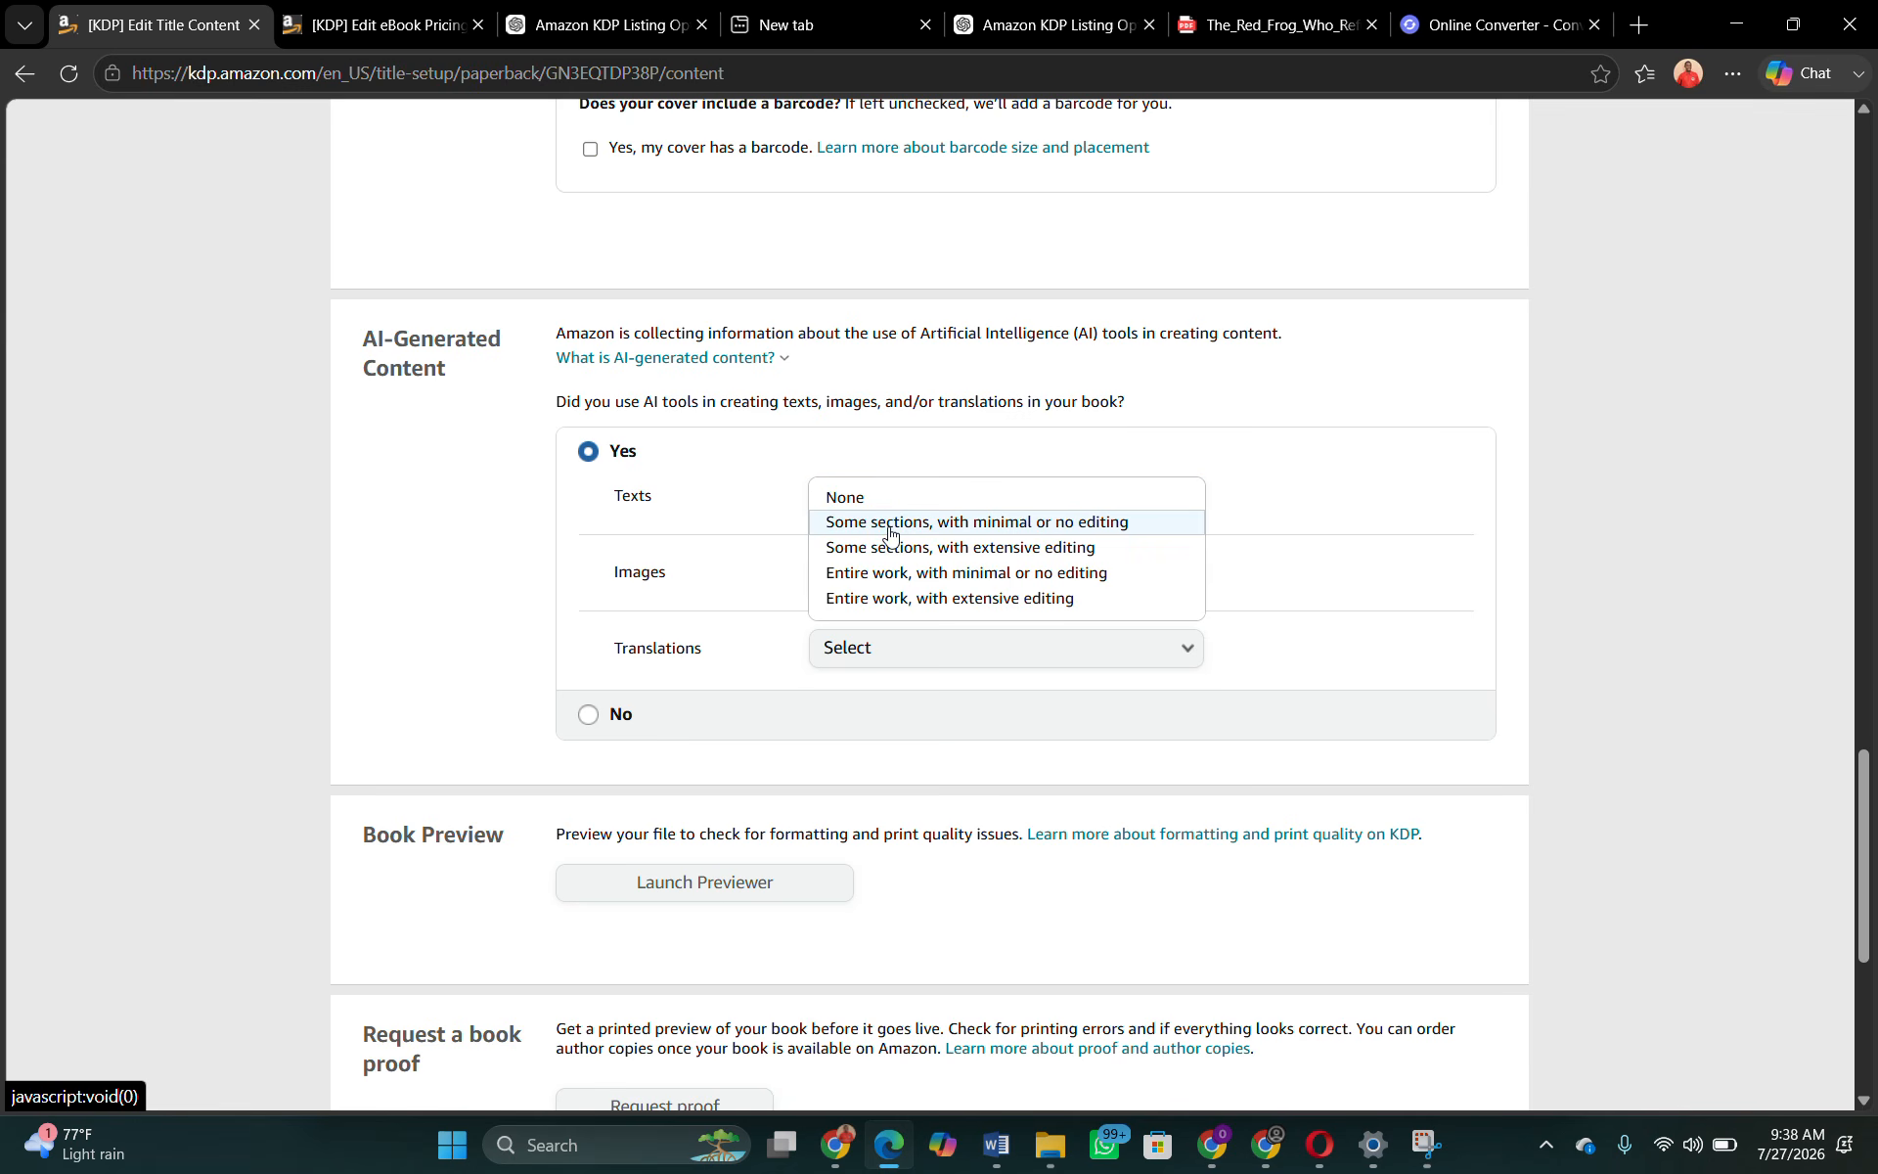
{"action": "left_click", "coordinate": [889, 526]}
{"action": "left_click", "coordinate": [889, 587]}
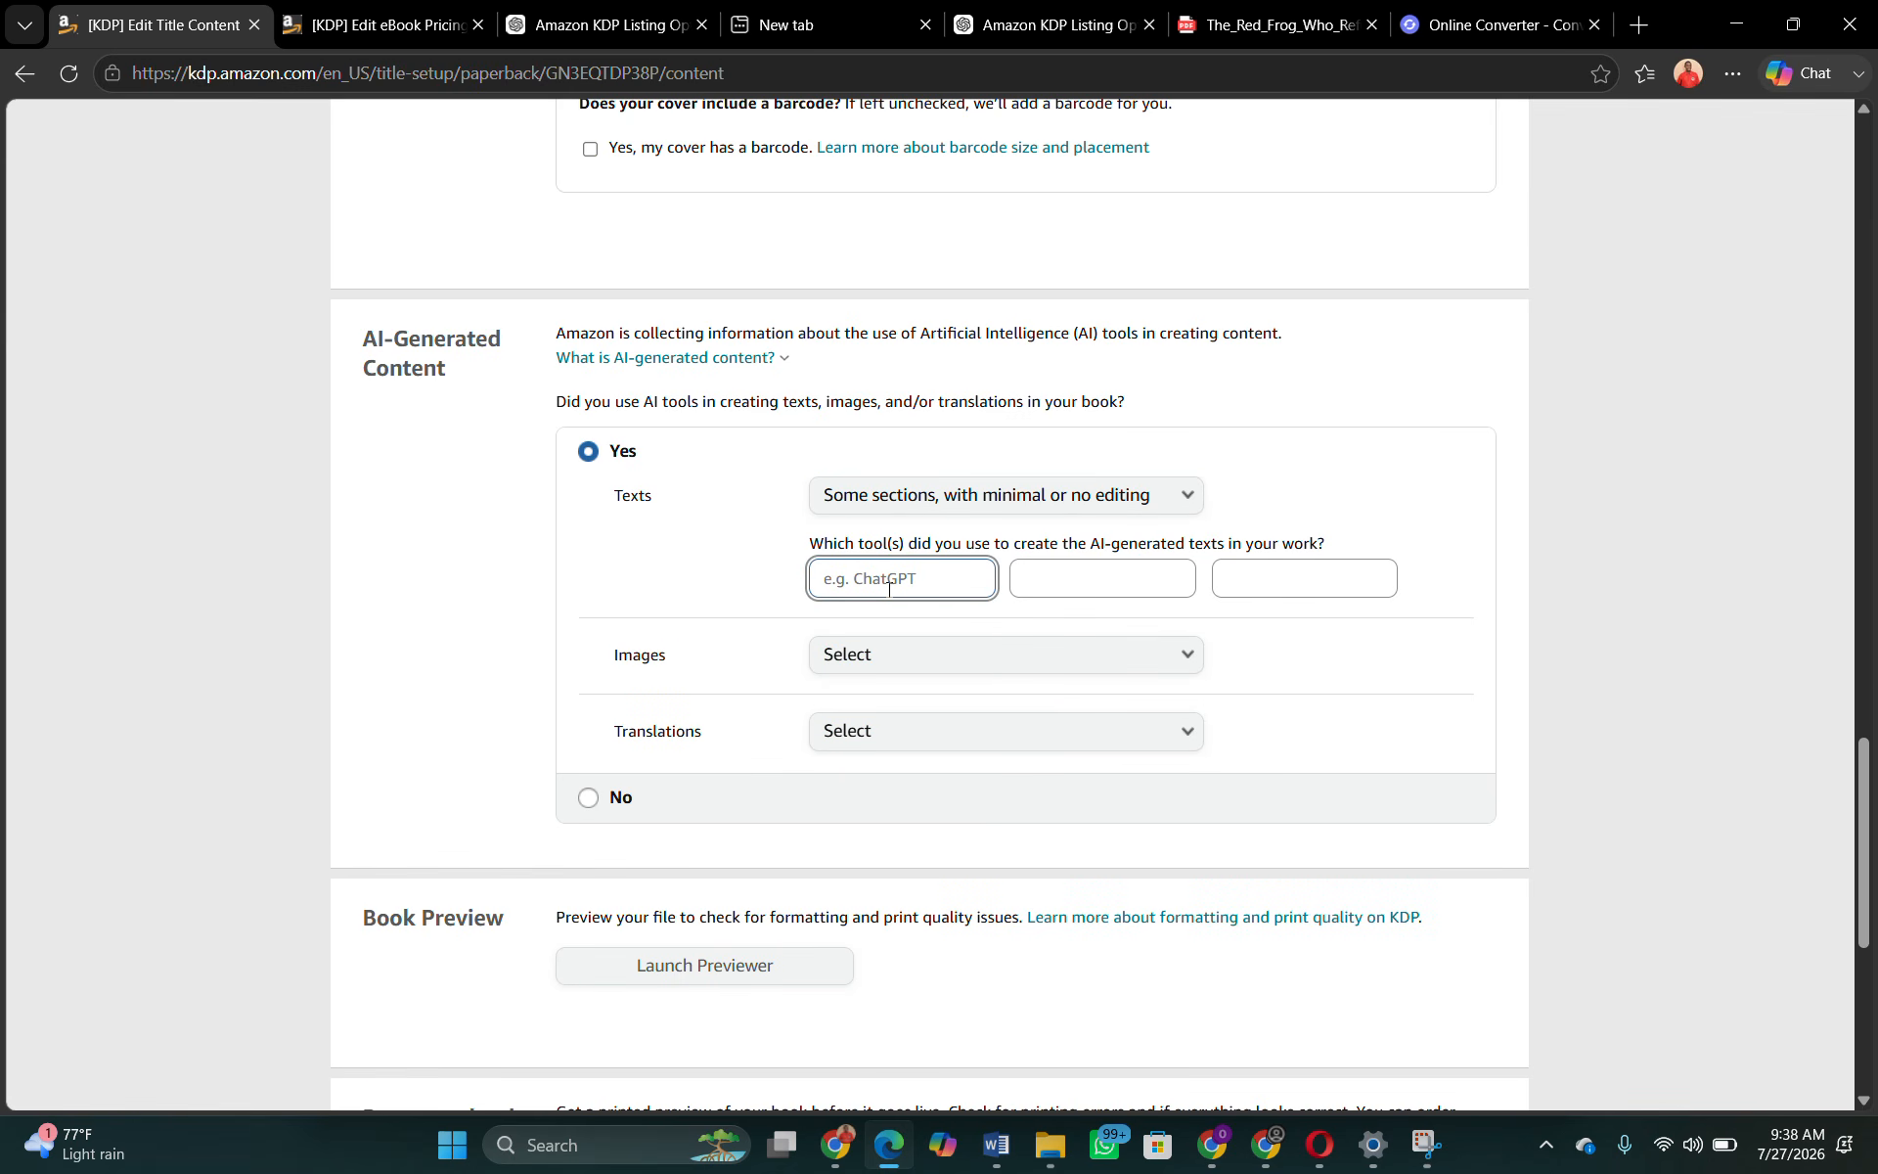
{"action": "type", "text": "Claude AI"}
Step: Declare many AI-generated images with minimal or no editing, created with ChatGPT, and set the AI translations to None
{"action": "left_click", "coordinate": [881, 657]}
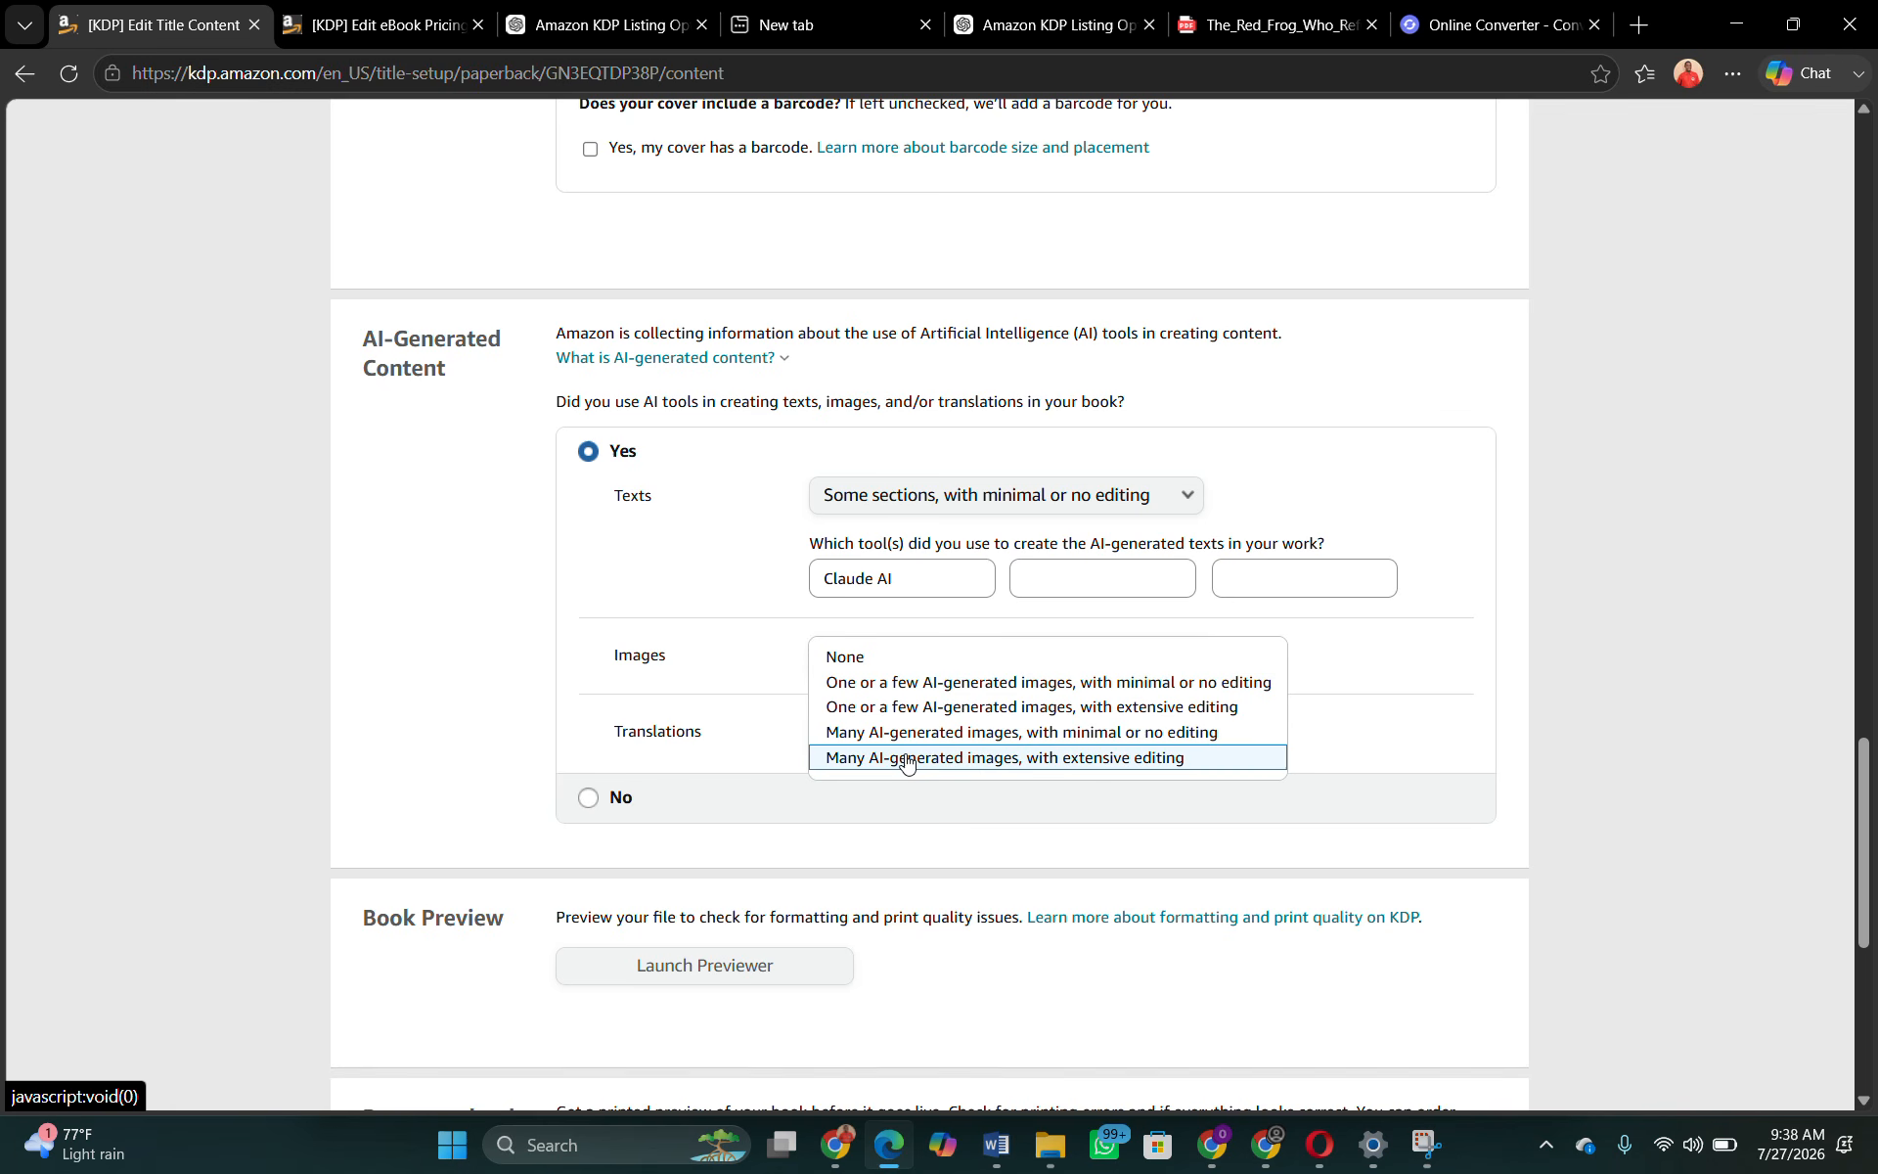
{"action": "left_click", "coordinate": [899, 732]}
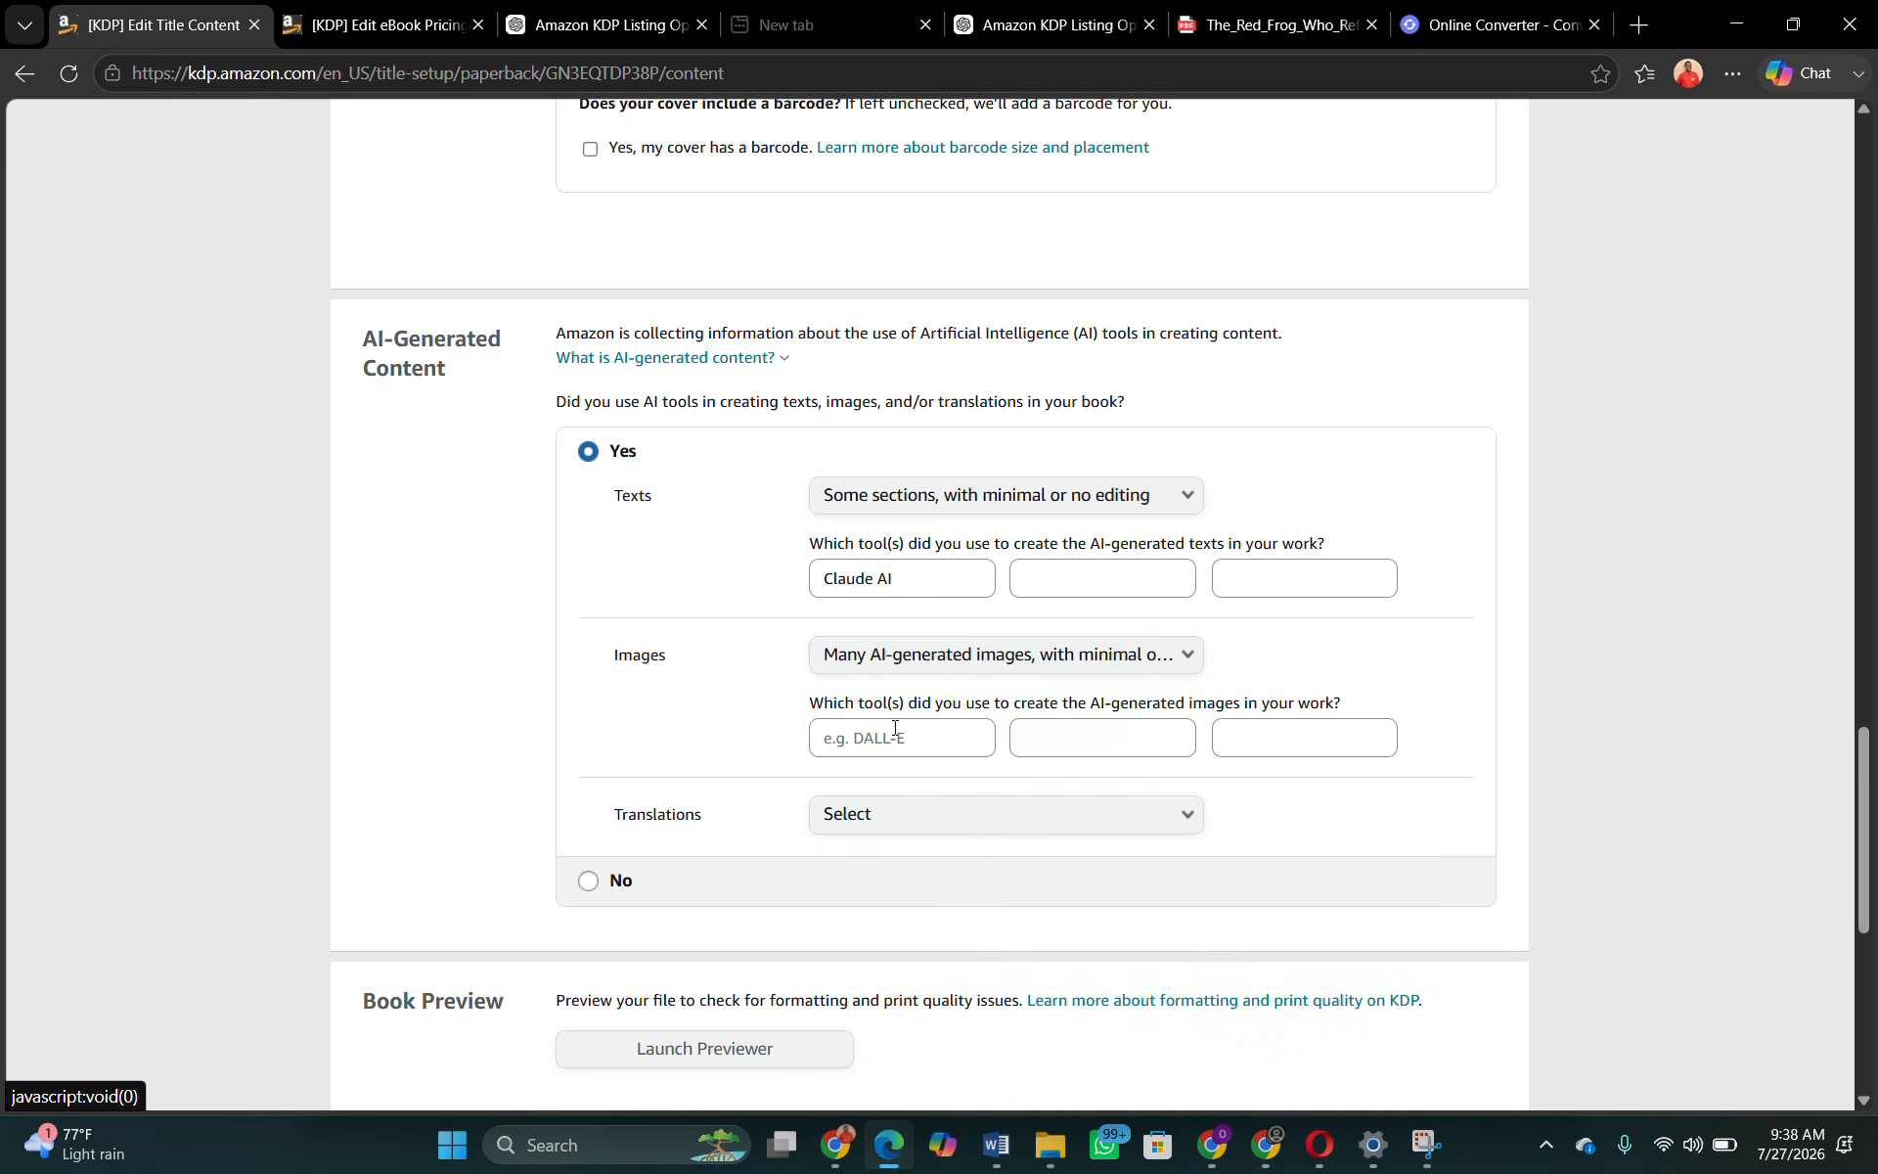
{"action": "left_click", "coordinate": [870, 753]}
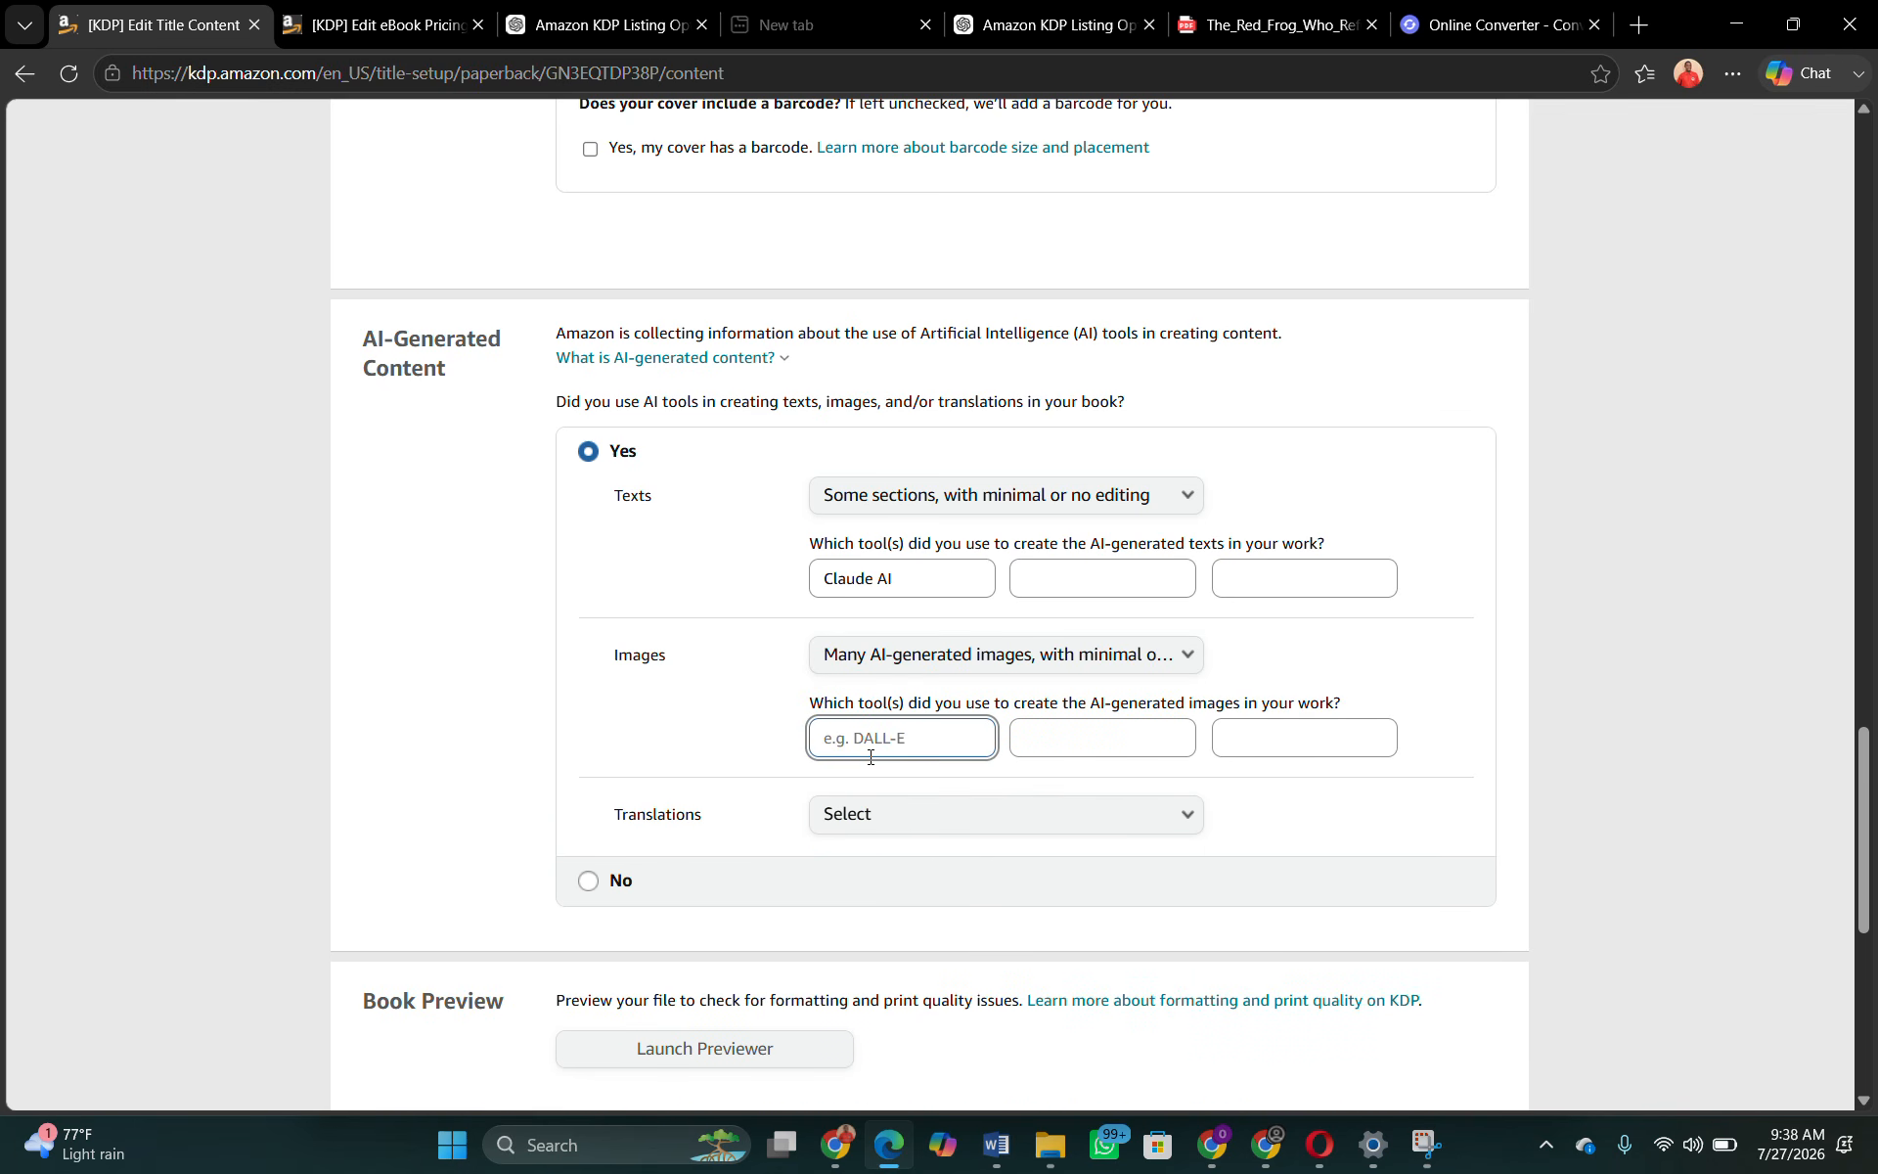
{"action": "type", "text": "ChatGPT"}
{"action": "left_click", "coordinate": [861, 816]}
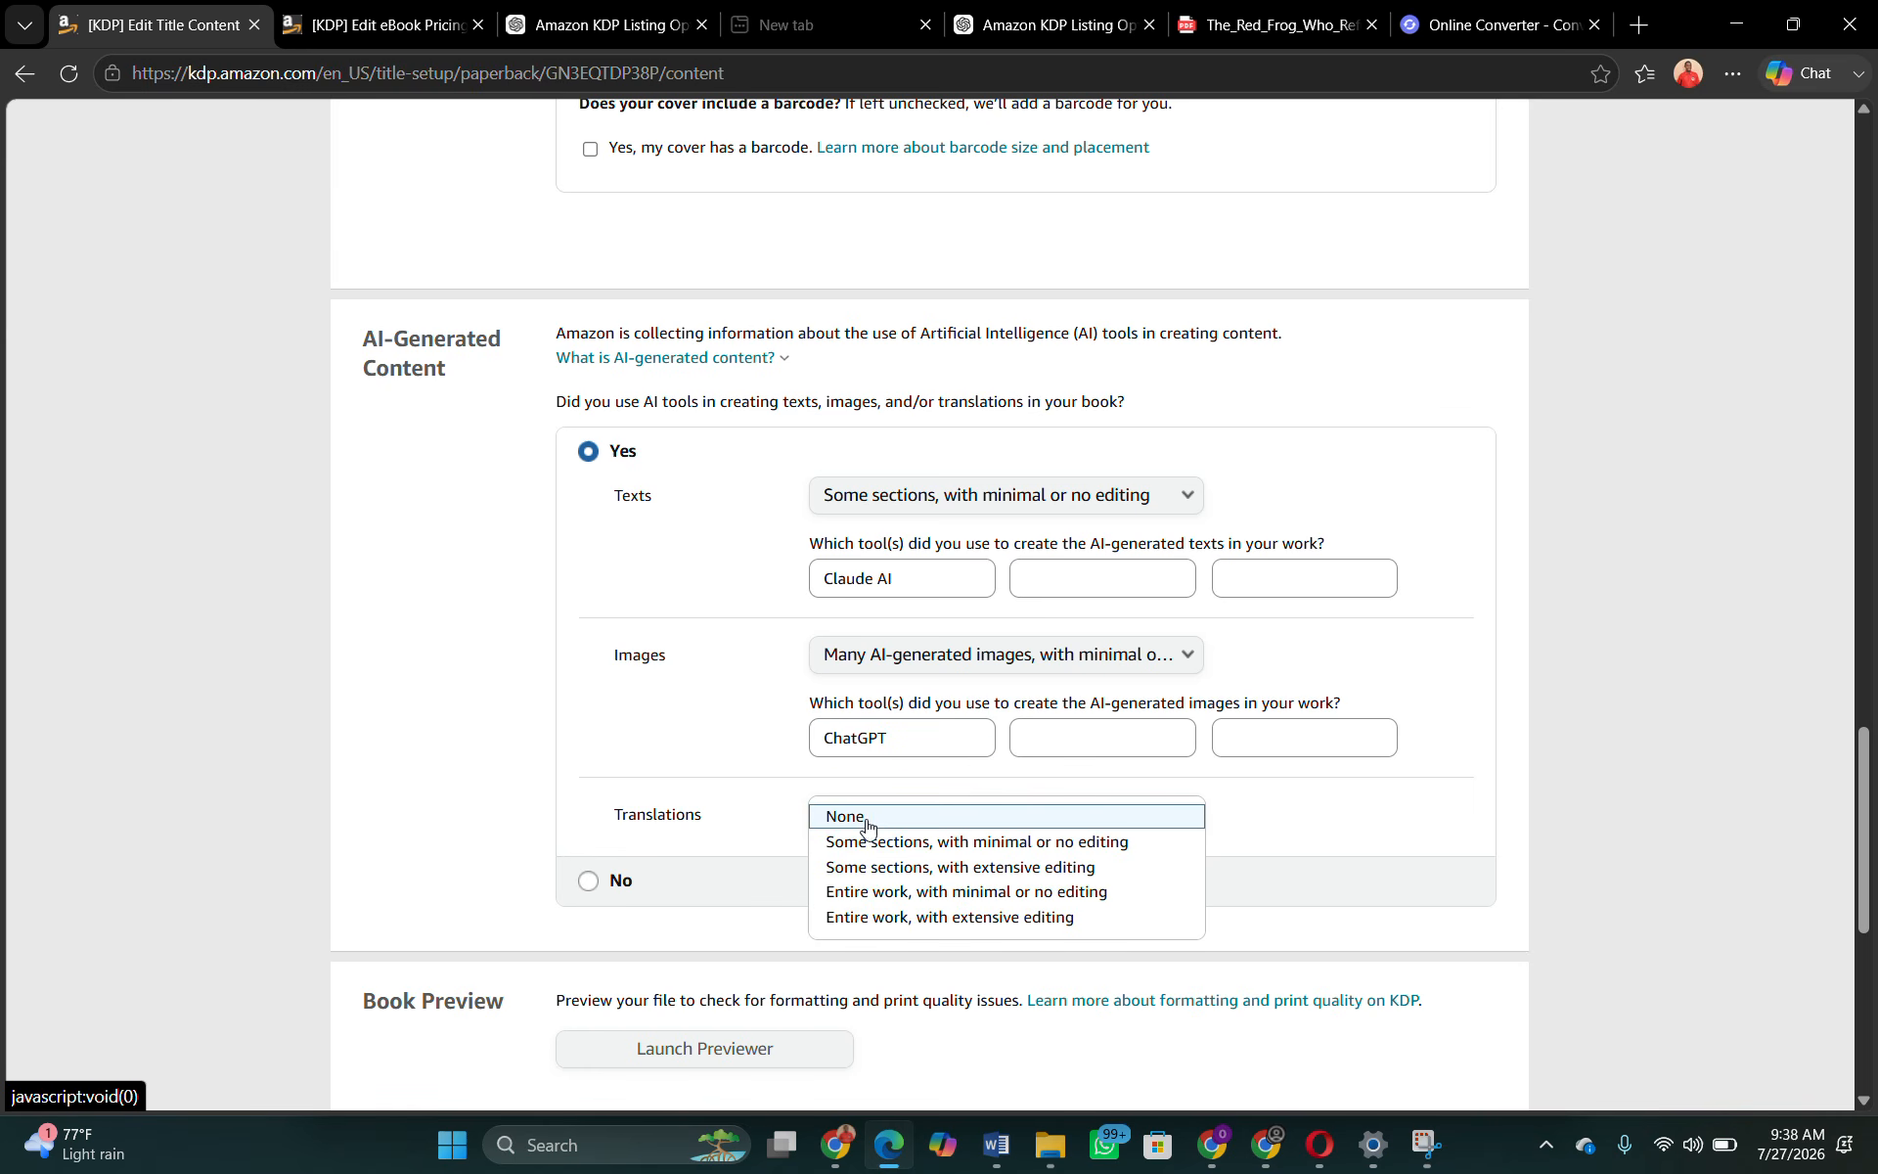
{"action": "left_click", "coordinate": [860, 817]}
Step: Review the paperback's barcode, preview, ink and paper, trim size, bleed and cover finish settings
{"action": "scroll", "coordinate": [724, 635], "scroll_direction": "up", "scroll_amount": 2}
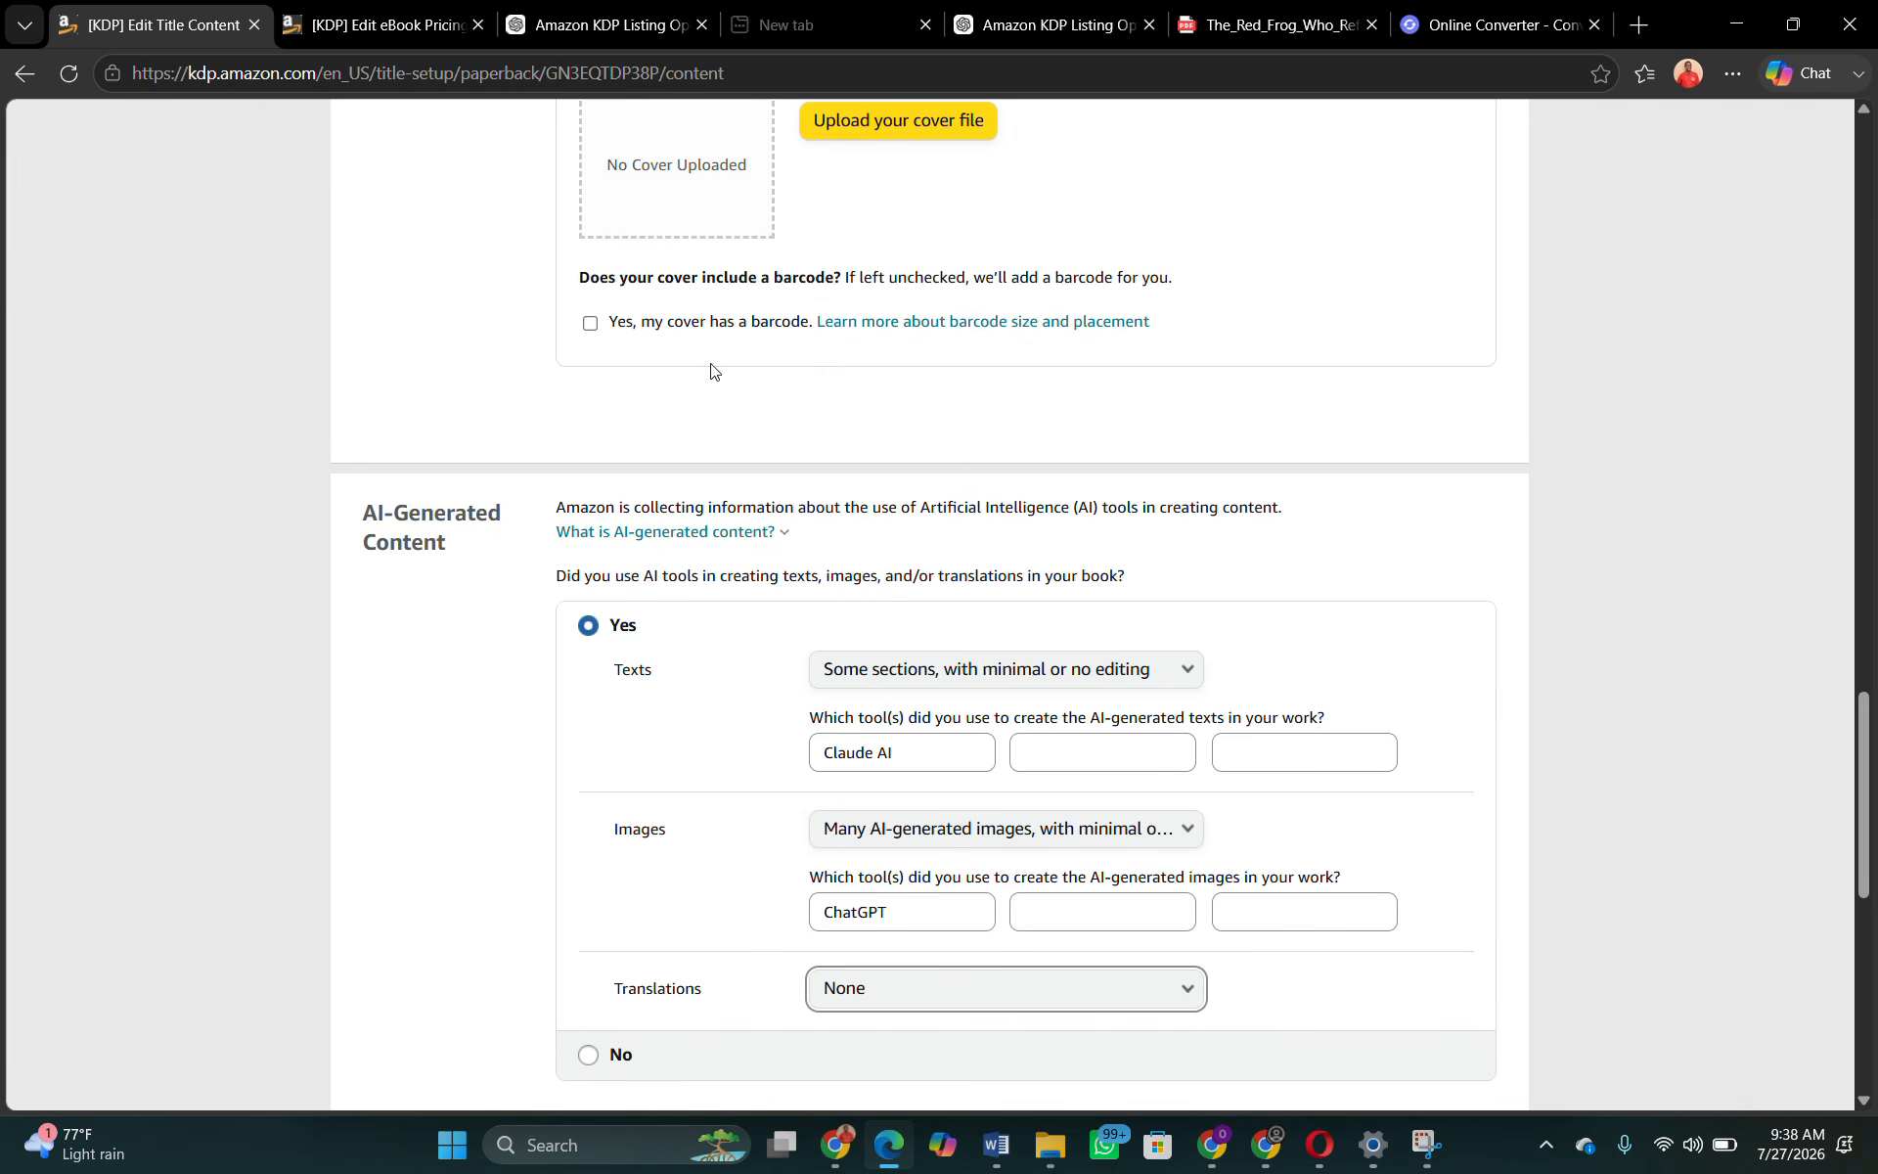
{"action": "scroll", "coordinate": [746, 540], "scroll_direction": "down", "scroll_amount": 5}
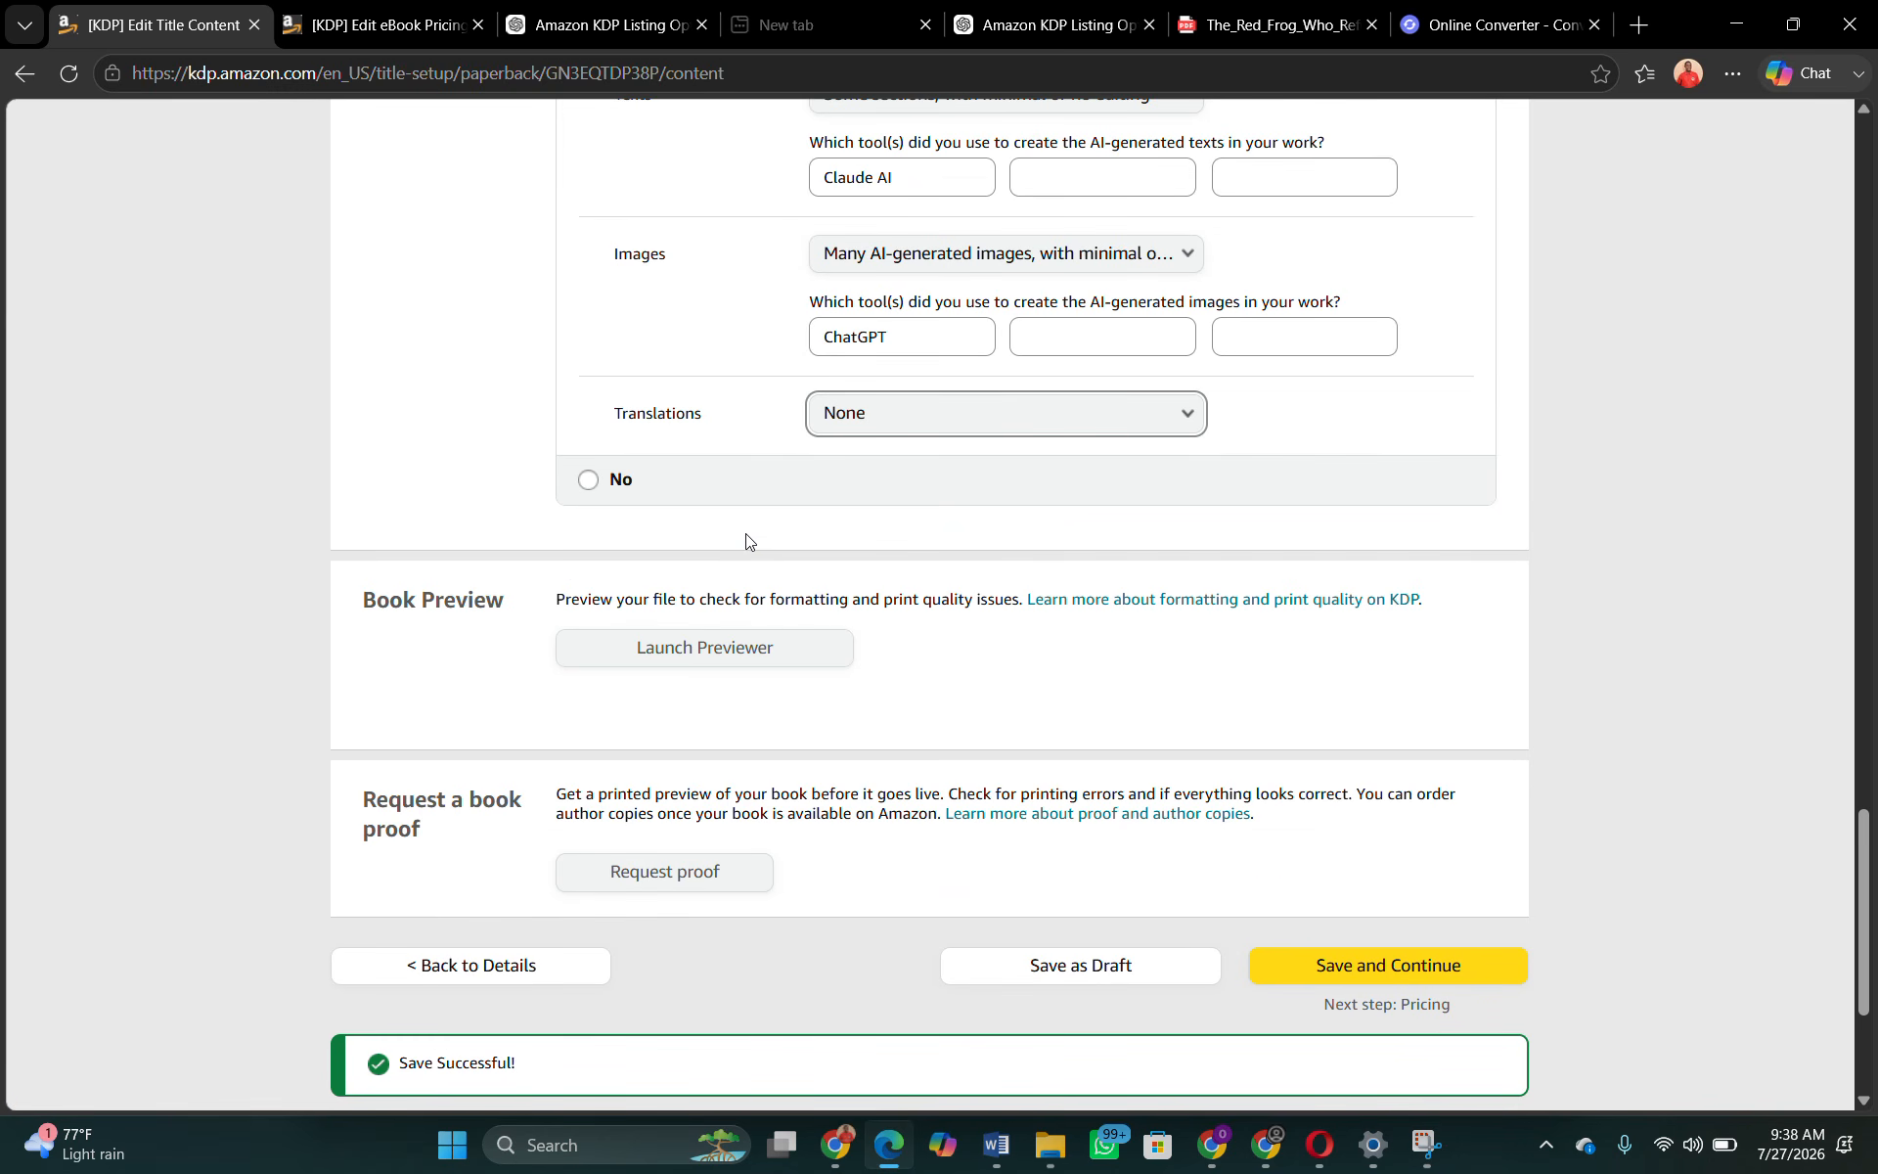
{"action": "scroll", "coordinate": [746, 540], "scroll_direction": "up", "scroll_amount": 10}
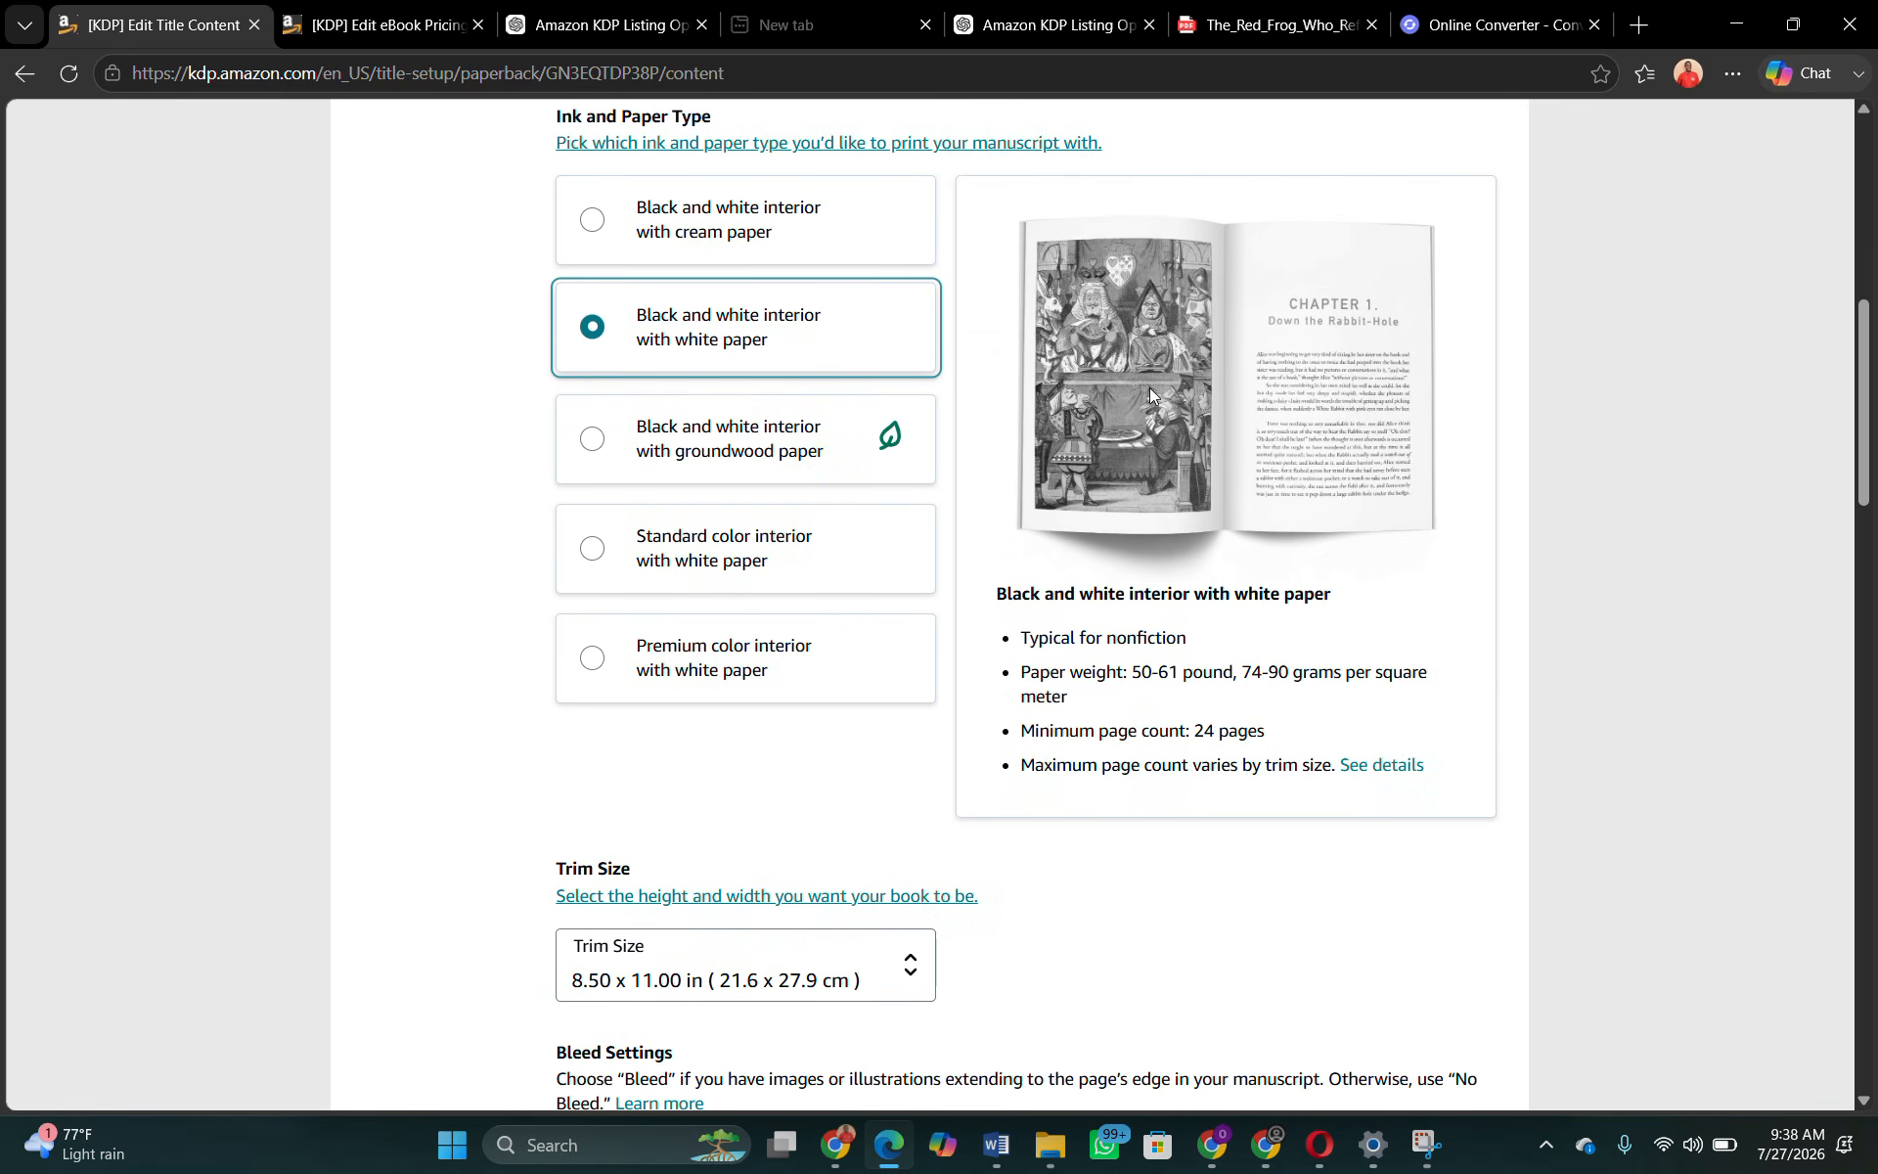
{"action": "scroll", "coordinate": [1118, 395], "scroll_direction": "down", "scroll_amount": 5}
{"action": "scroll", "coordinate": [1083, 575], "scroll_direction": "down", "scroll_amount": 5}
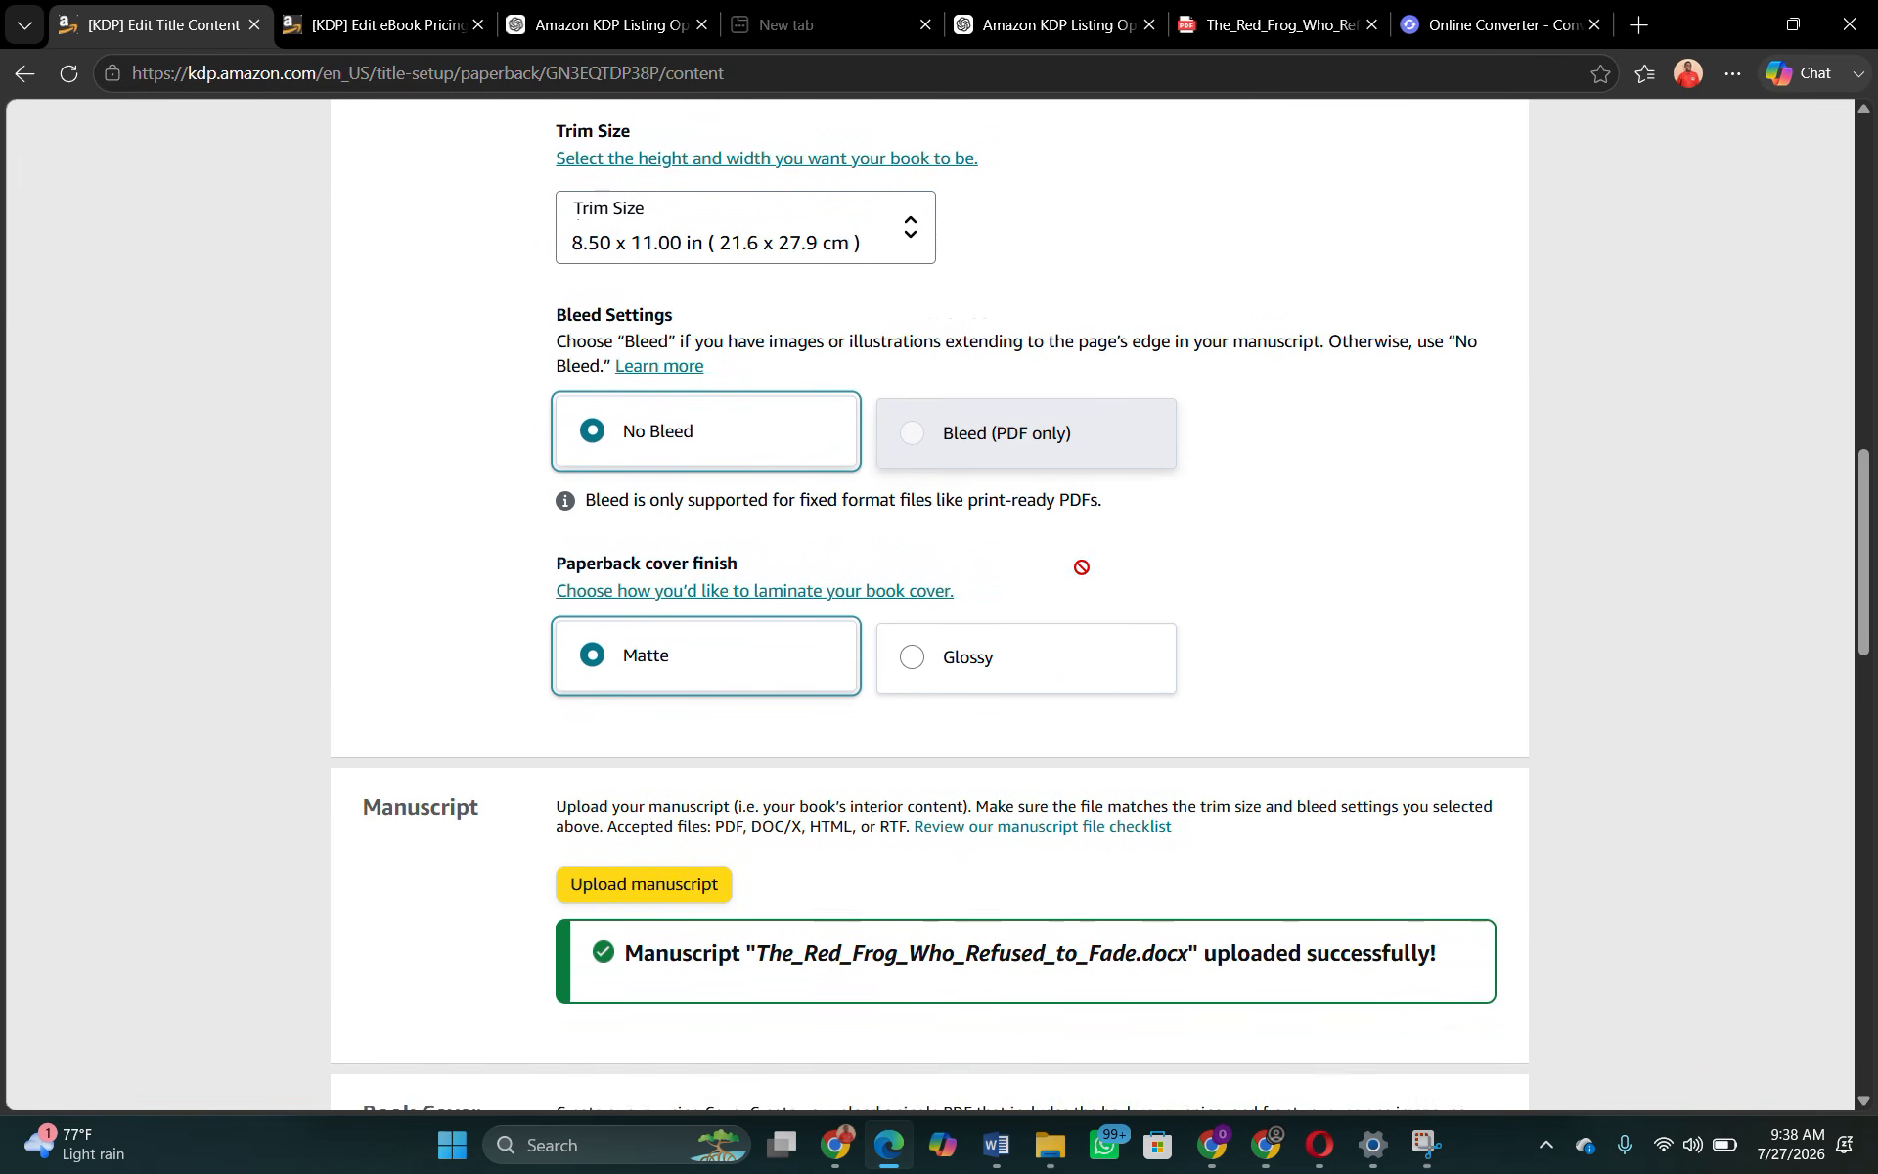
Step: Reload the Red Frog conversation in ChatGPT and download the regenerated wraparound cover image without the barcode
{"action": "scroll", "coordinate": [976, 782], "scroll_direction": "down", "scroll_amount": 2}
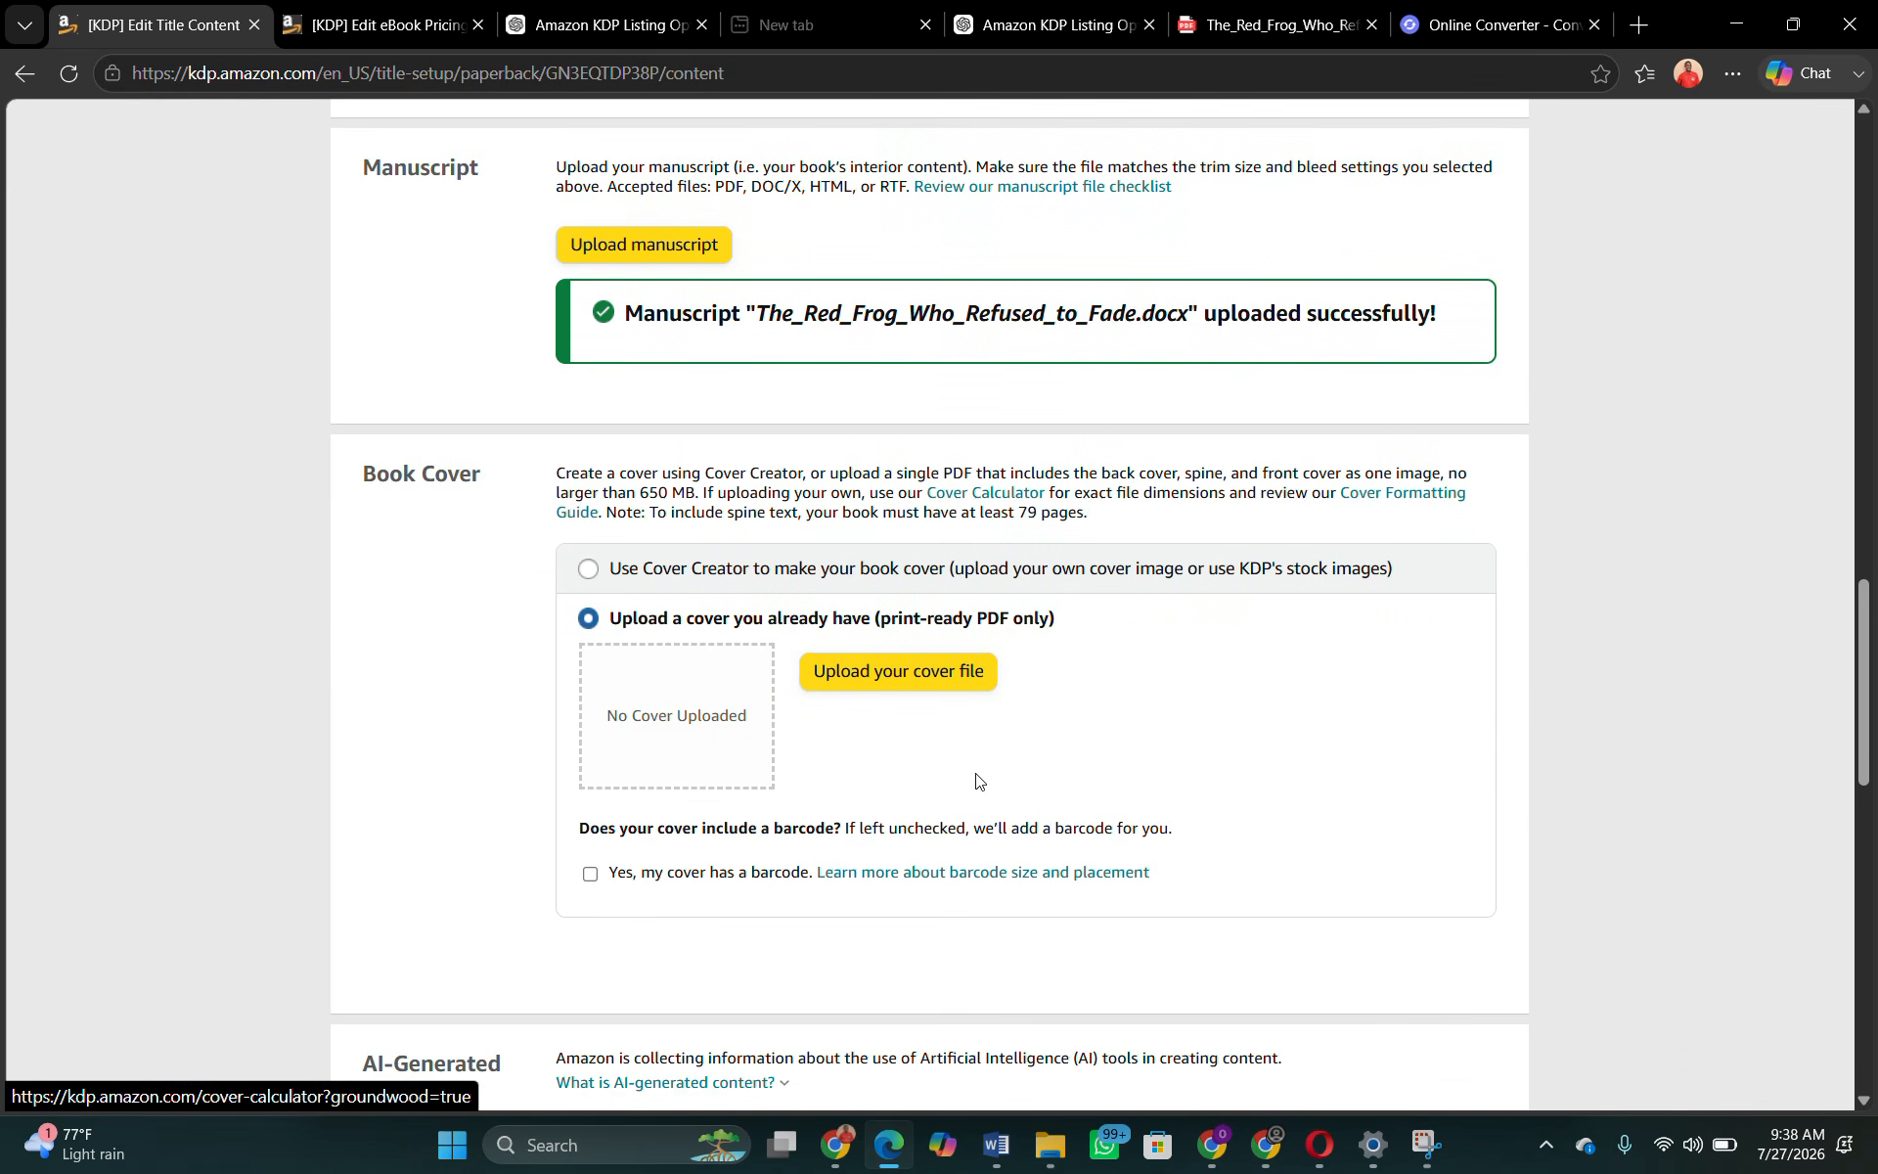
{"action": "left_click", "coordinate": [596, 29]}
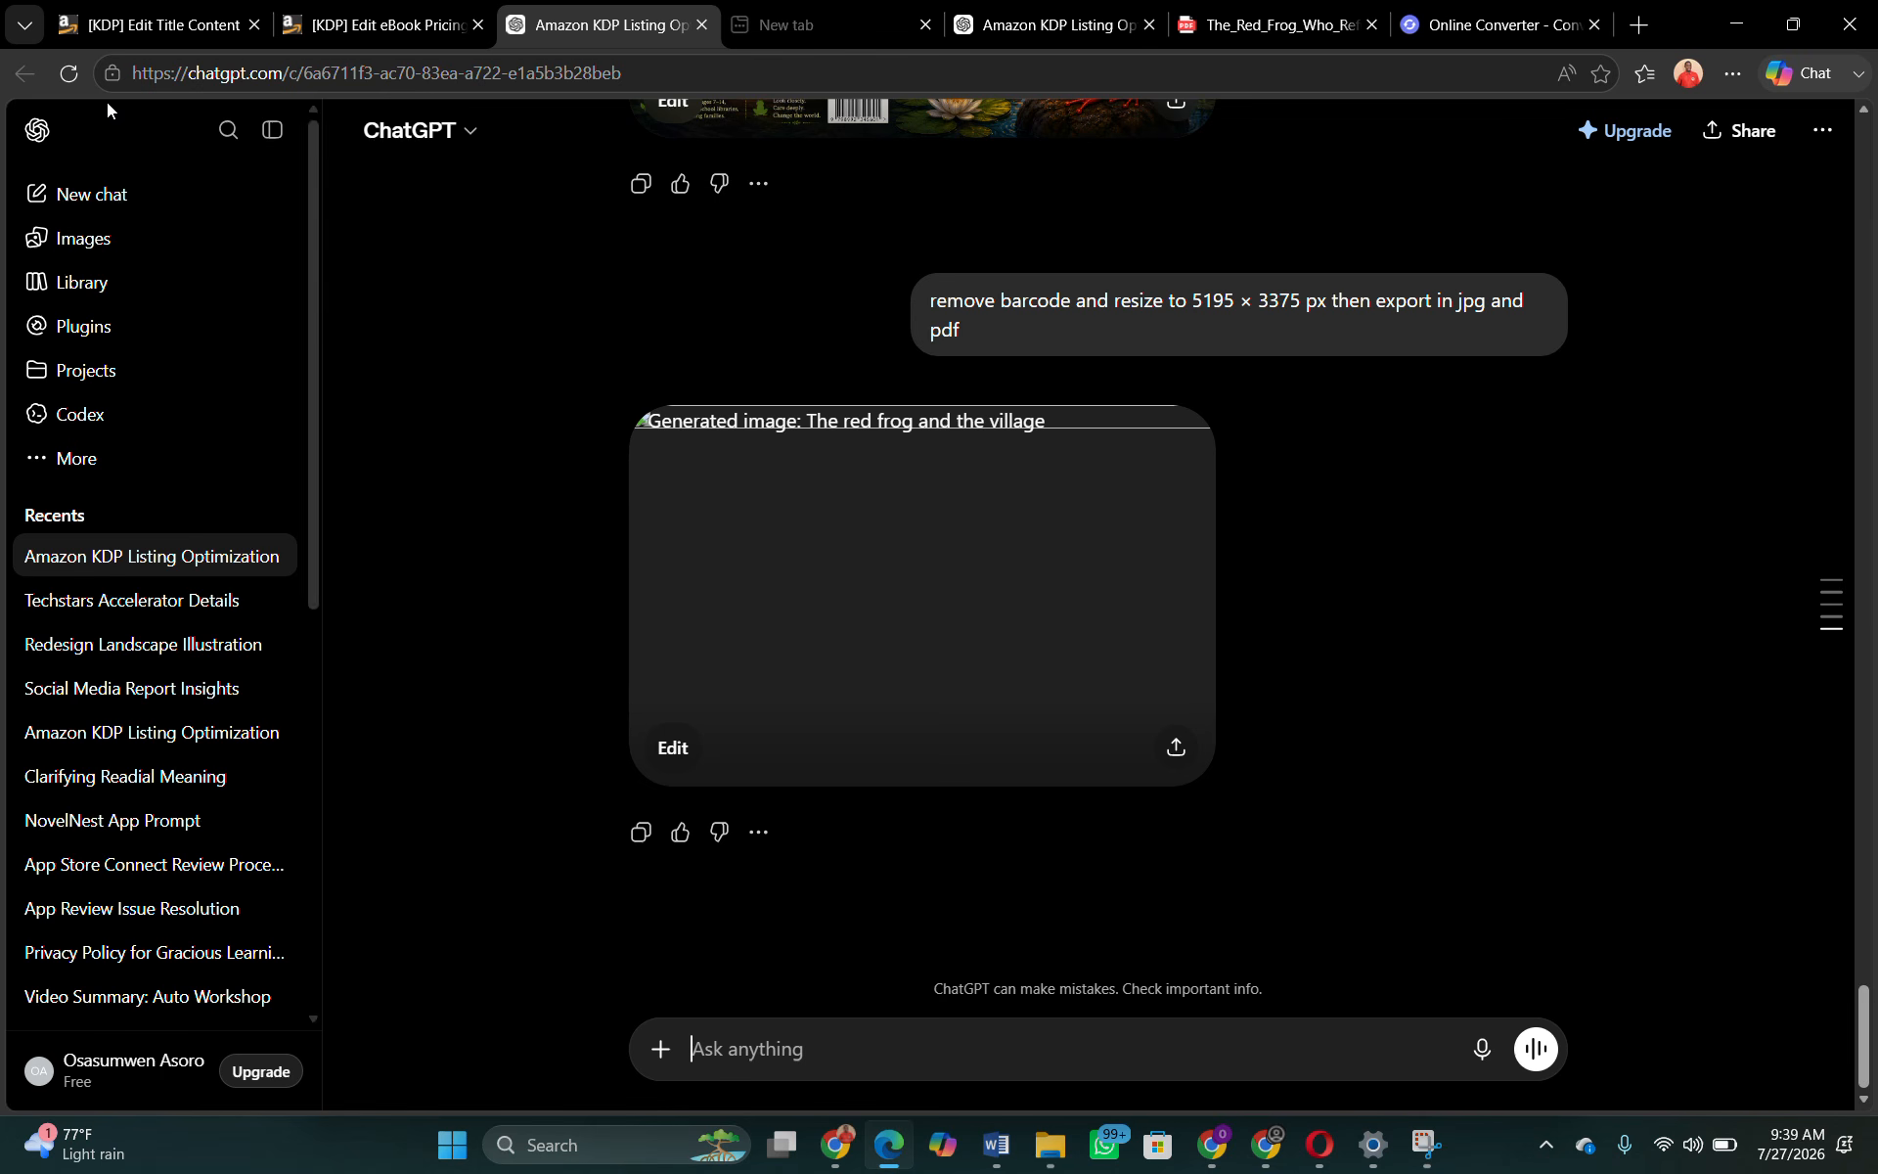
{"action": "left_click", "coordinate": [67, 72]}
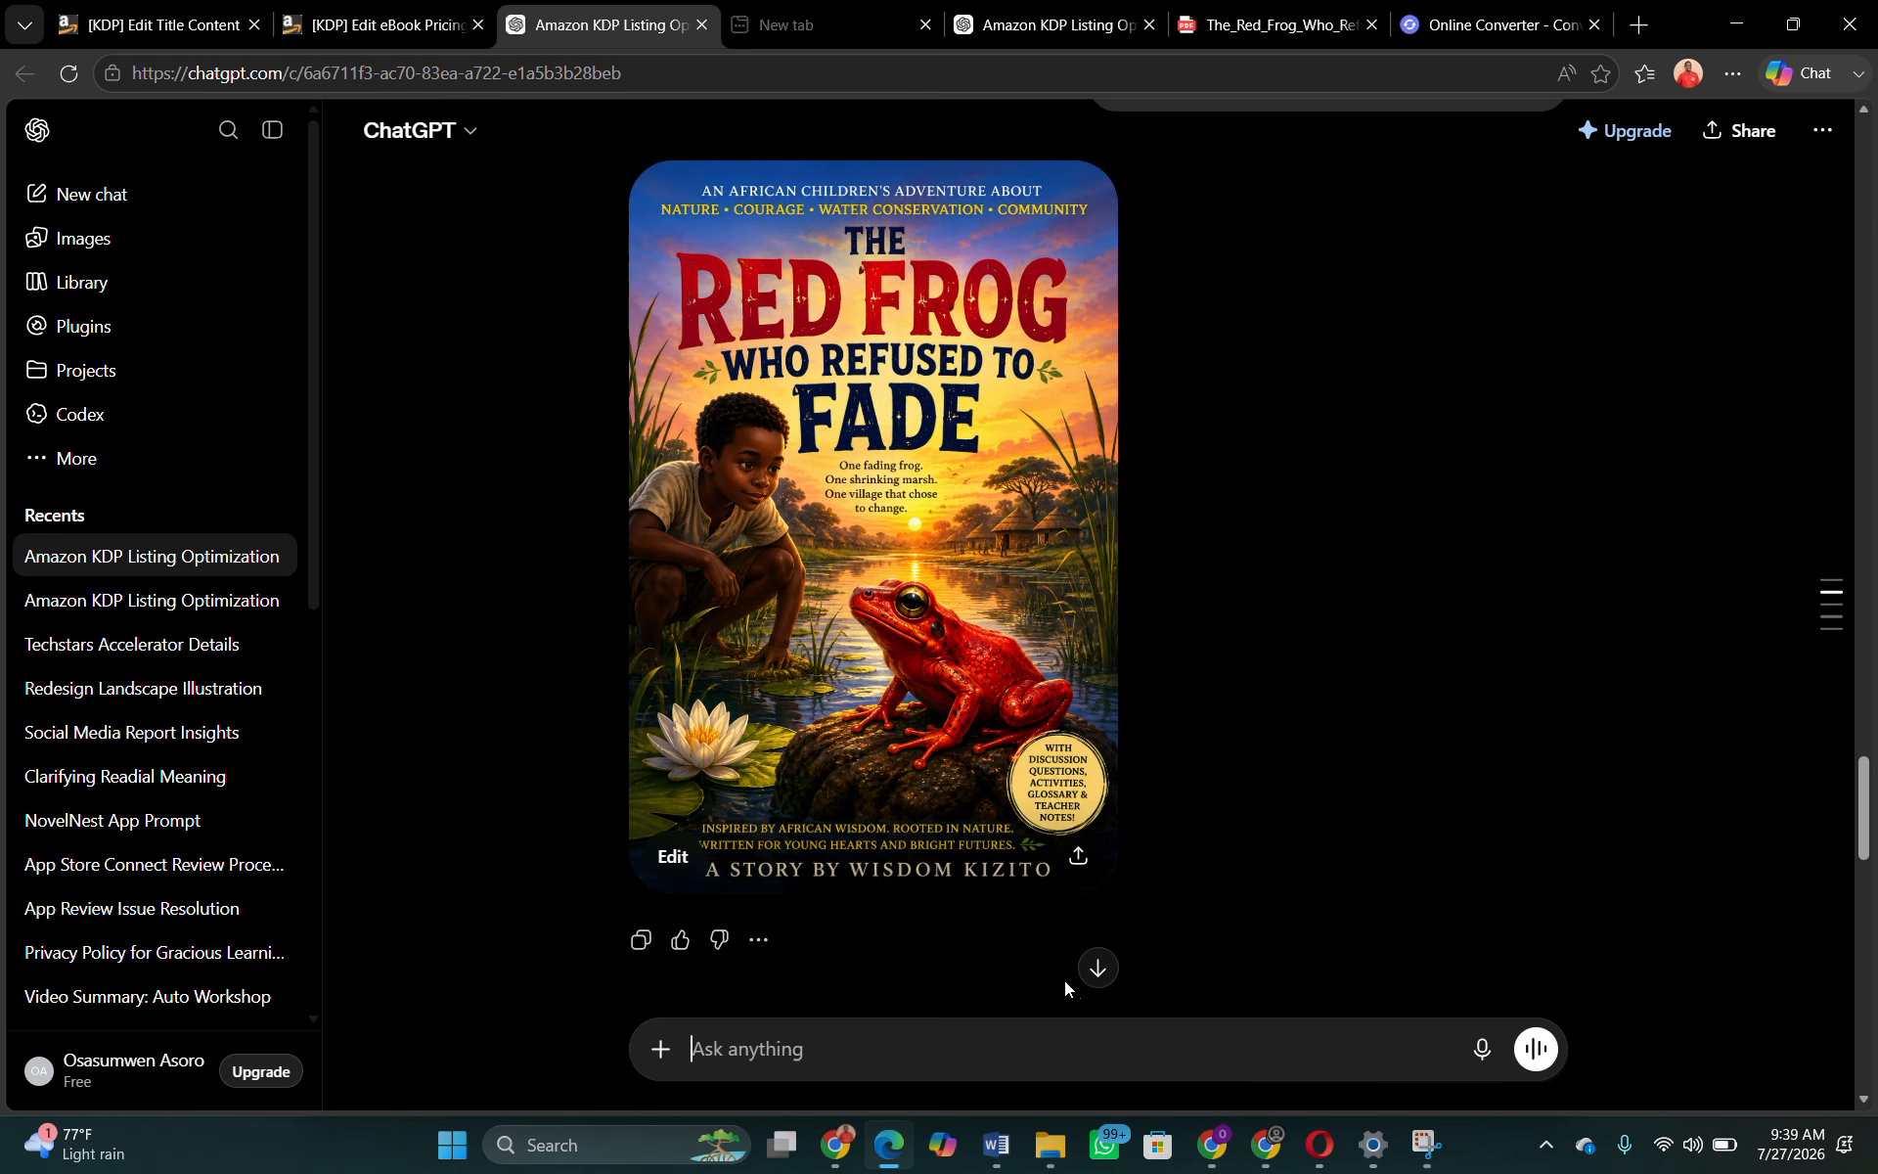
{"action": "left_click", "coordinate": [1098, 968]}
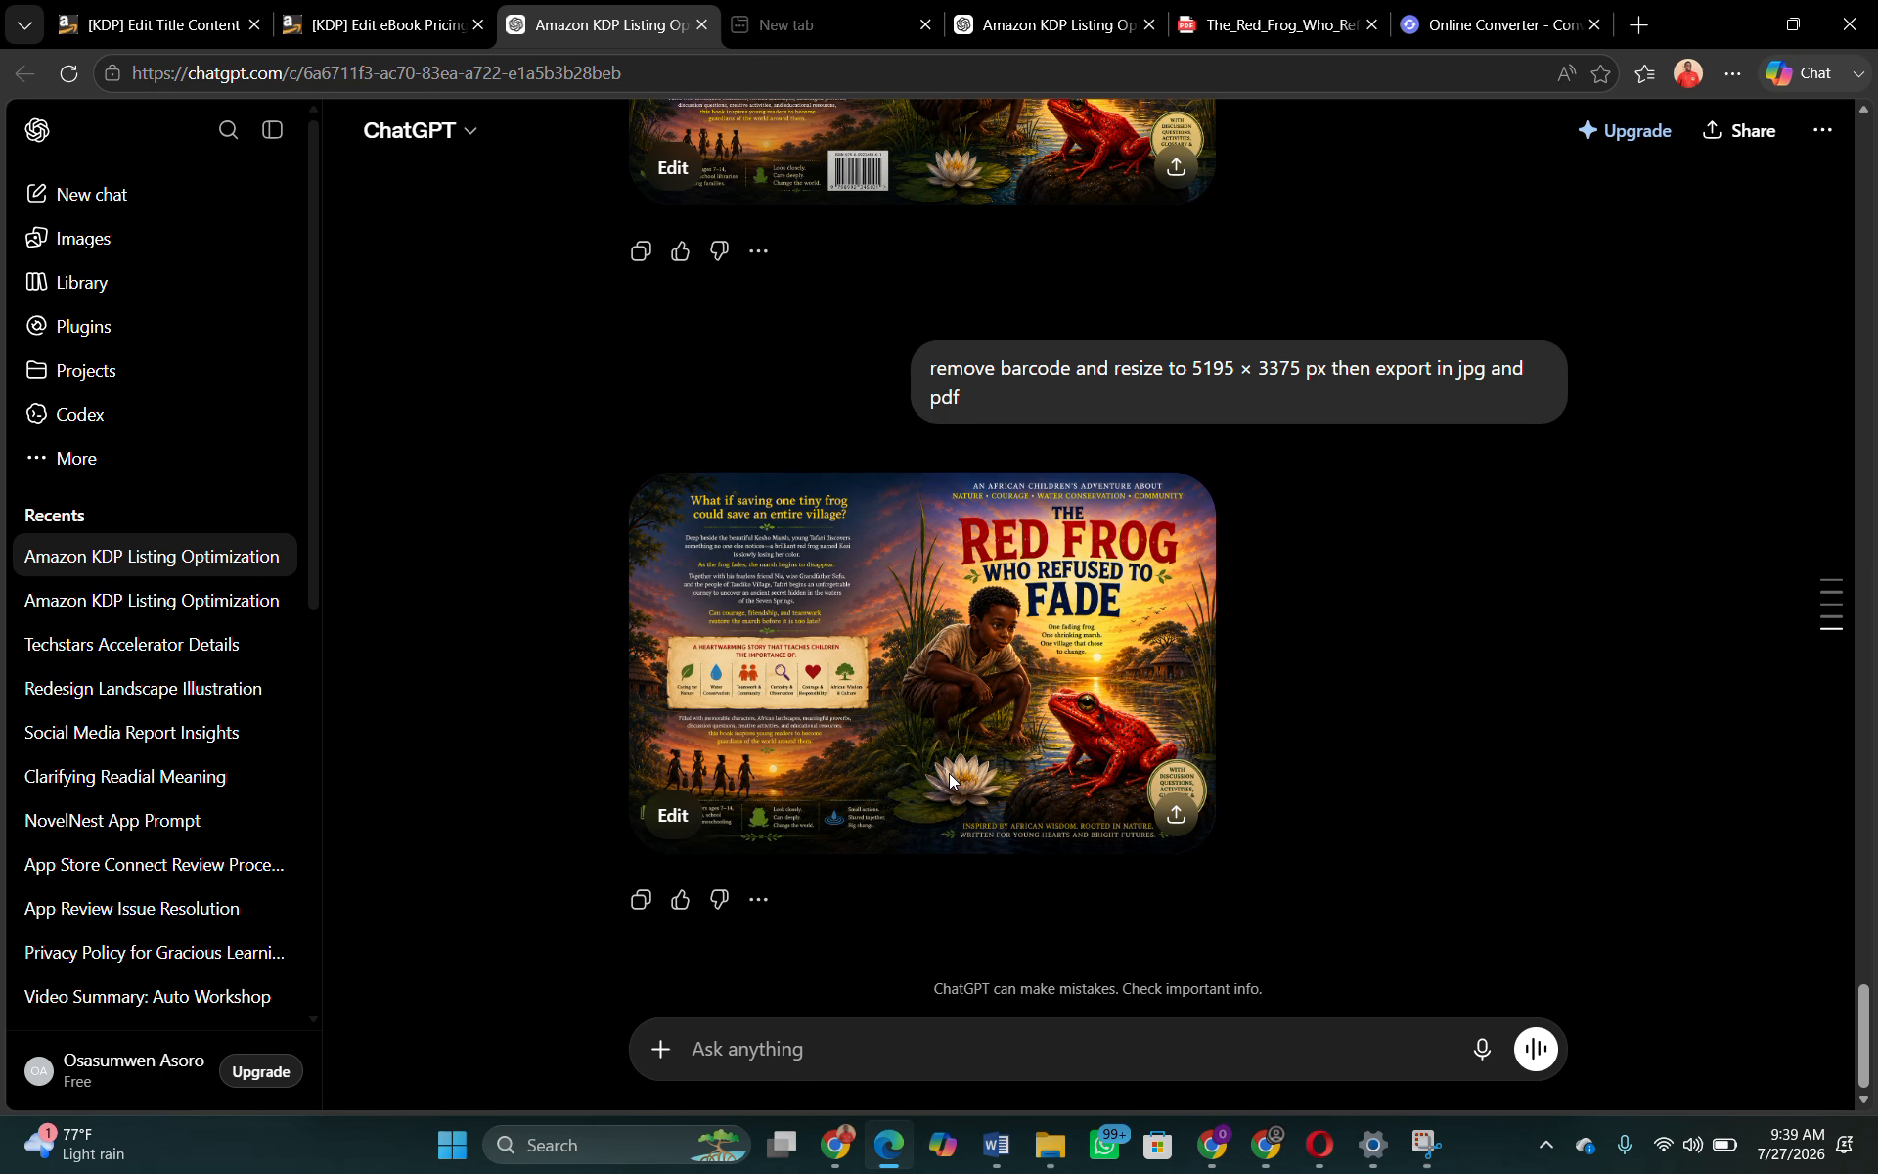
{"action": "left_click", "coordinate": [1176, 820]}
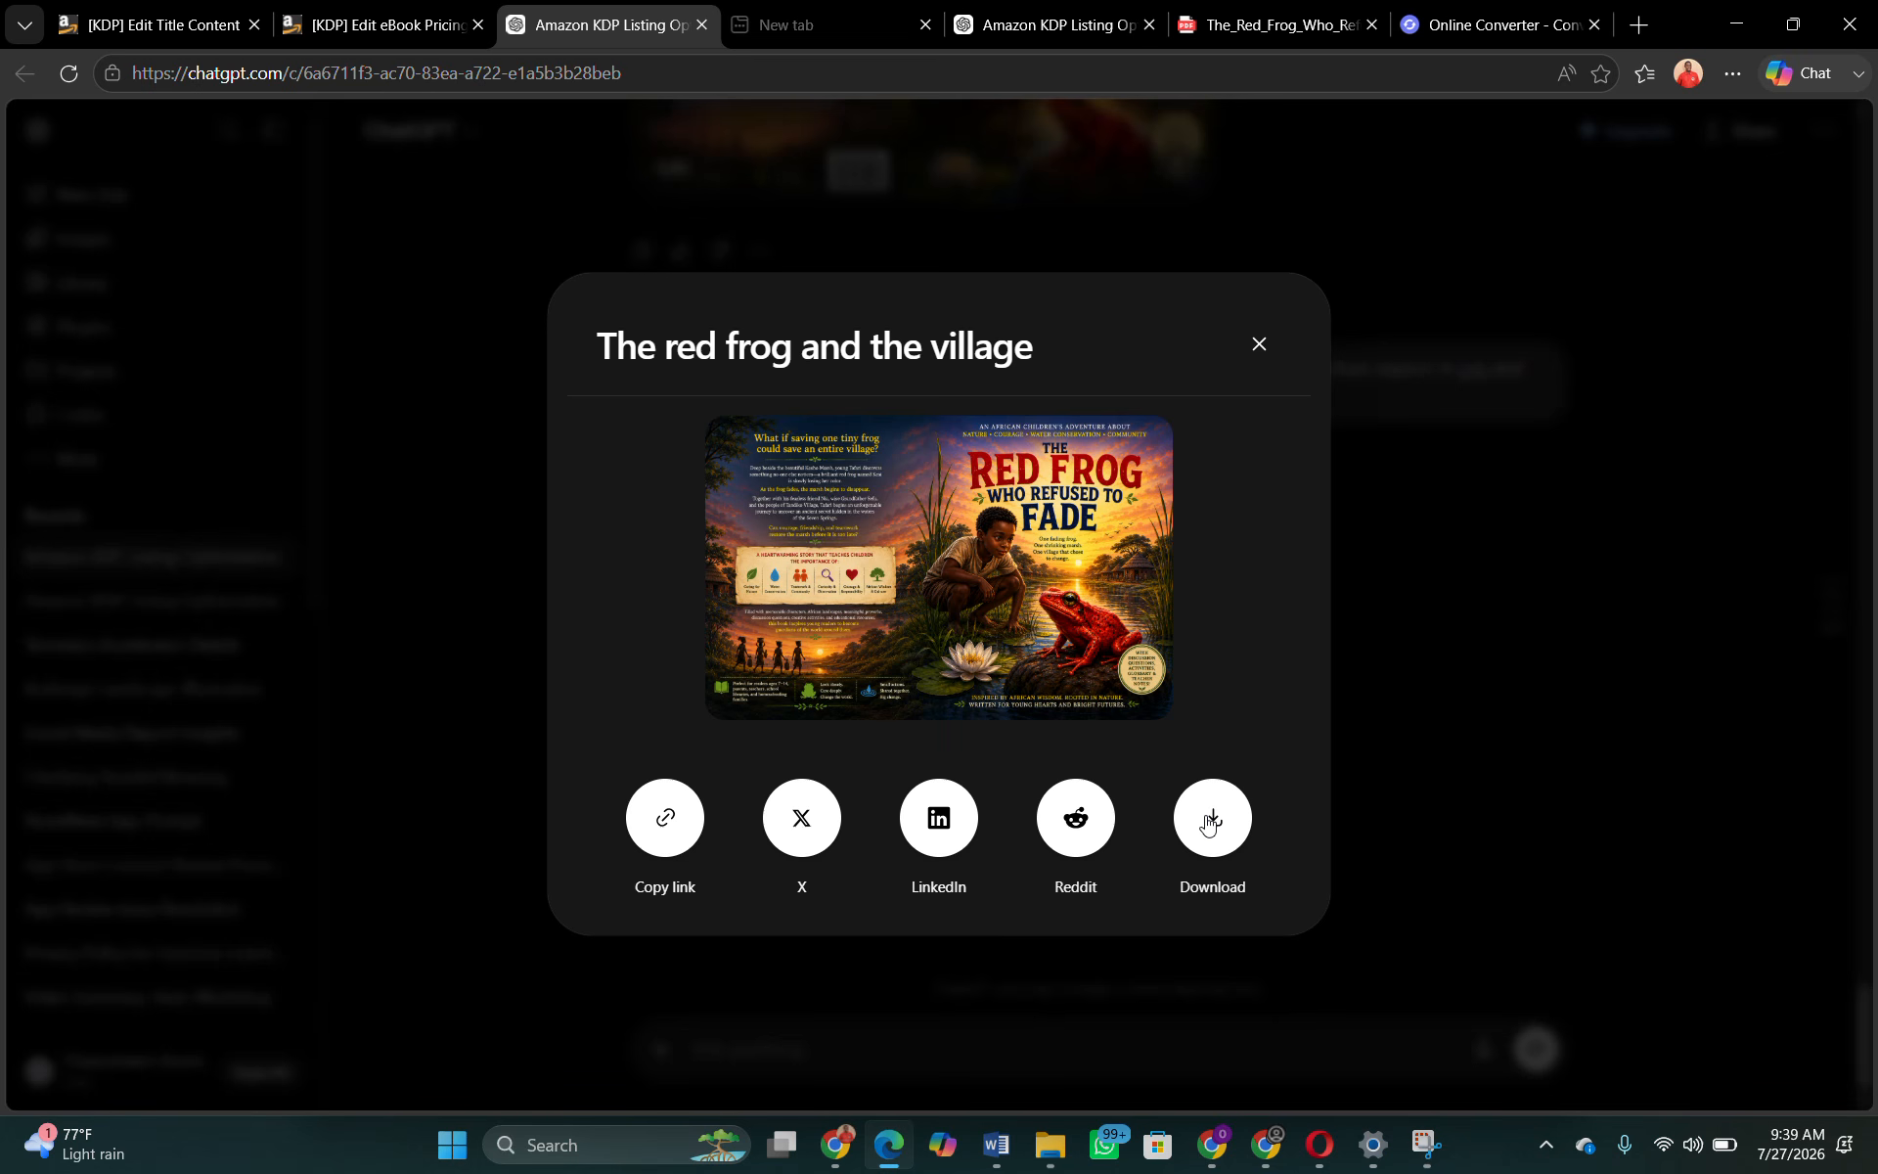
{"action": "left_click", "coordinate": [1211, 821]}
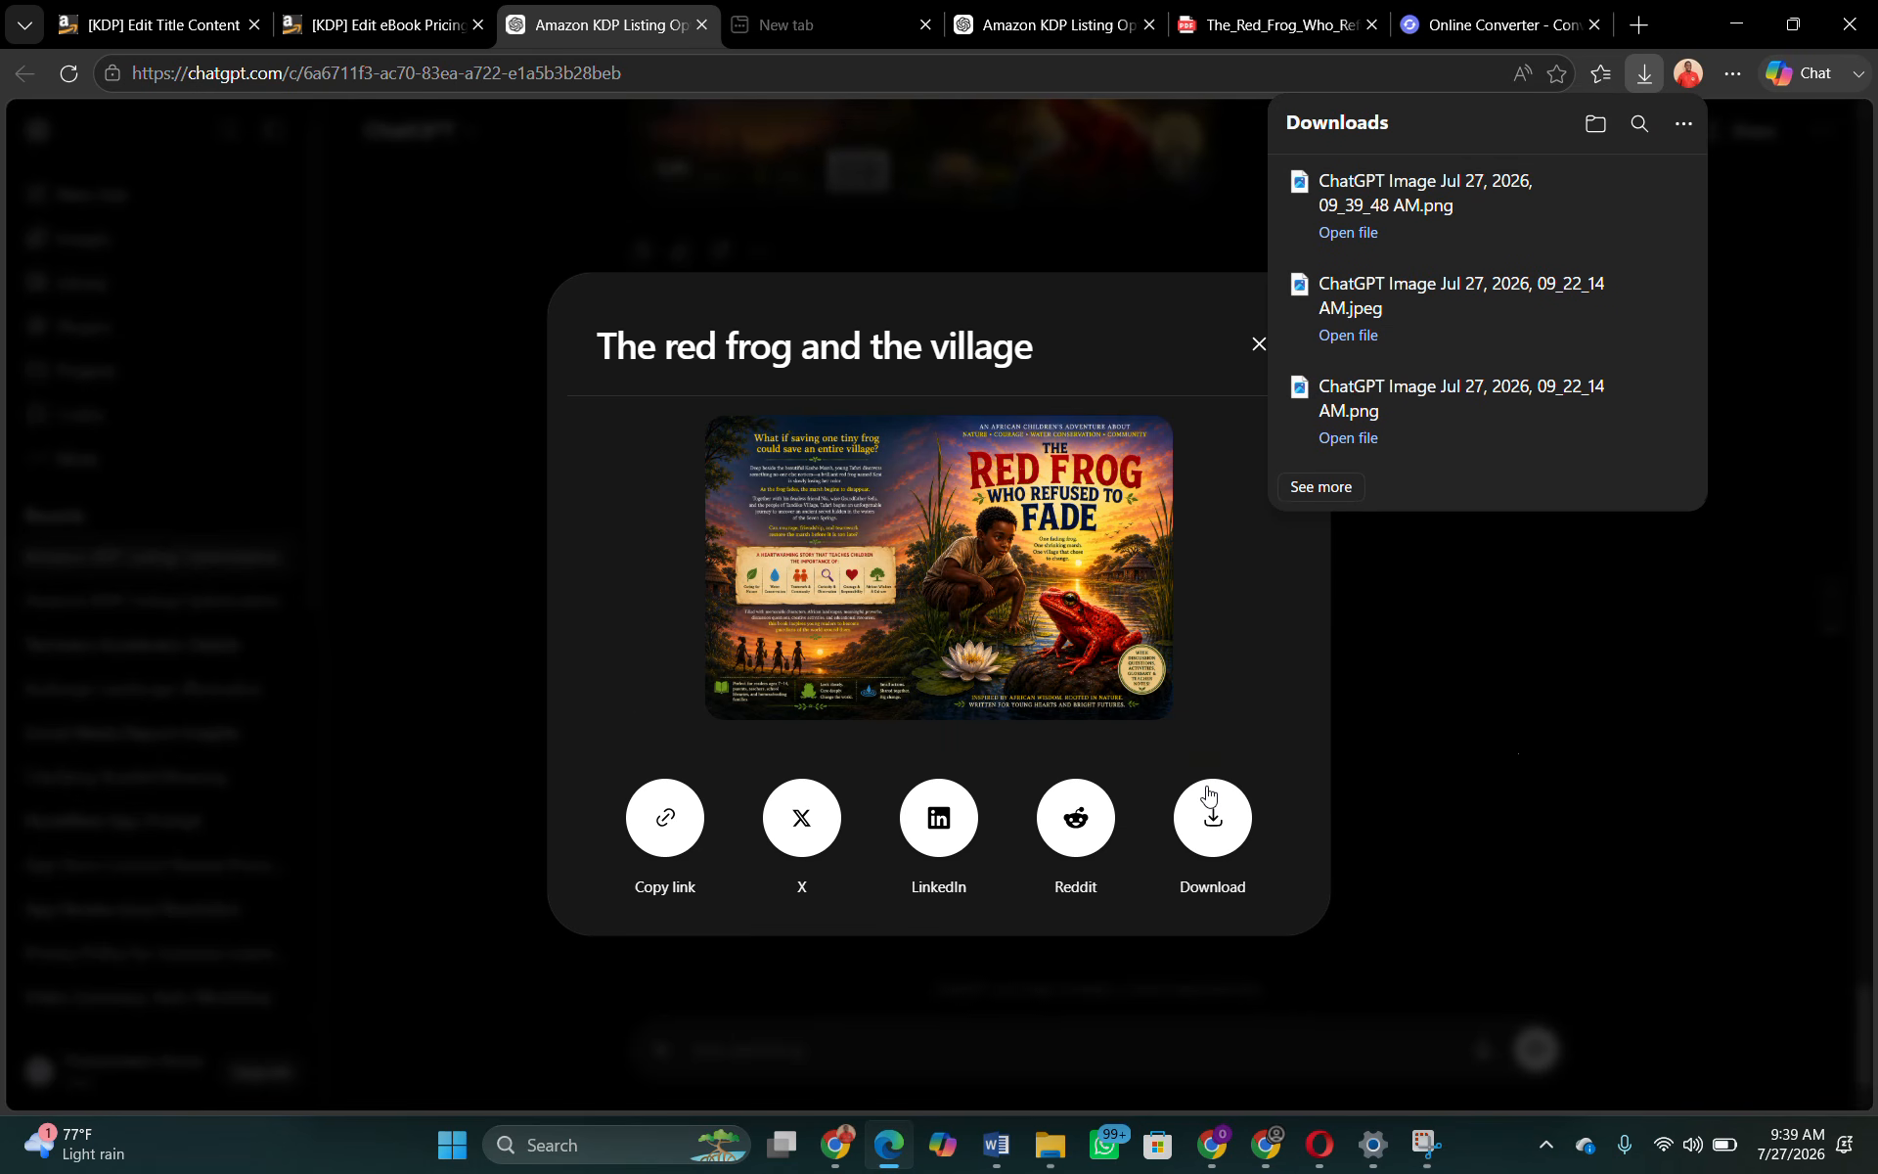
{"action": "left_click", "coordinate": [1508, 743]}
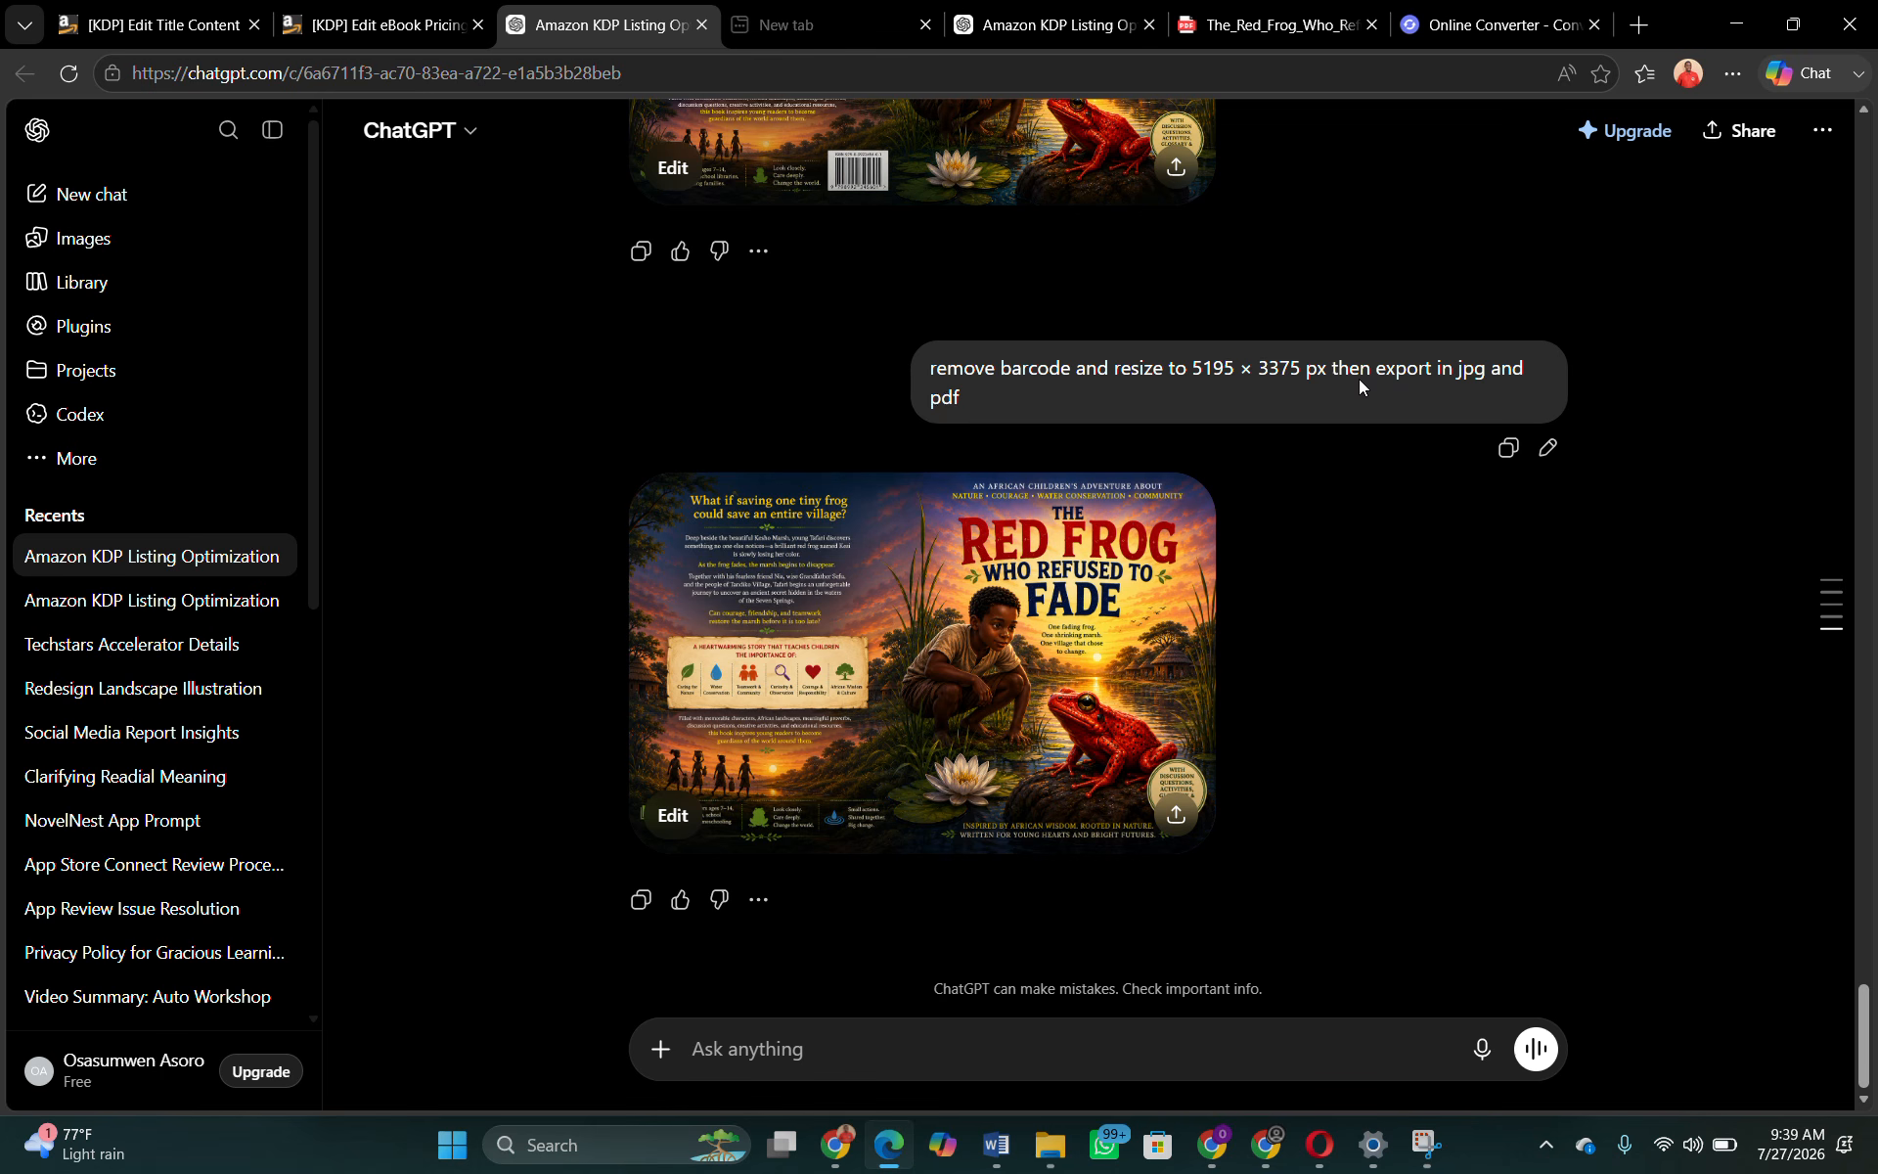
Step: Send ChatGPT the prompt "export as 5195 × 3375 px in .pdf", reusing the dimensions from the previous prompt
{"action": "left_click_drag", "start_coordinate": [1192, 370], "coordinate": [1332, 375]}
{"action": "key", "text": "ctrl+c"}
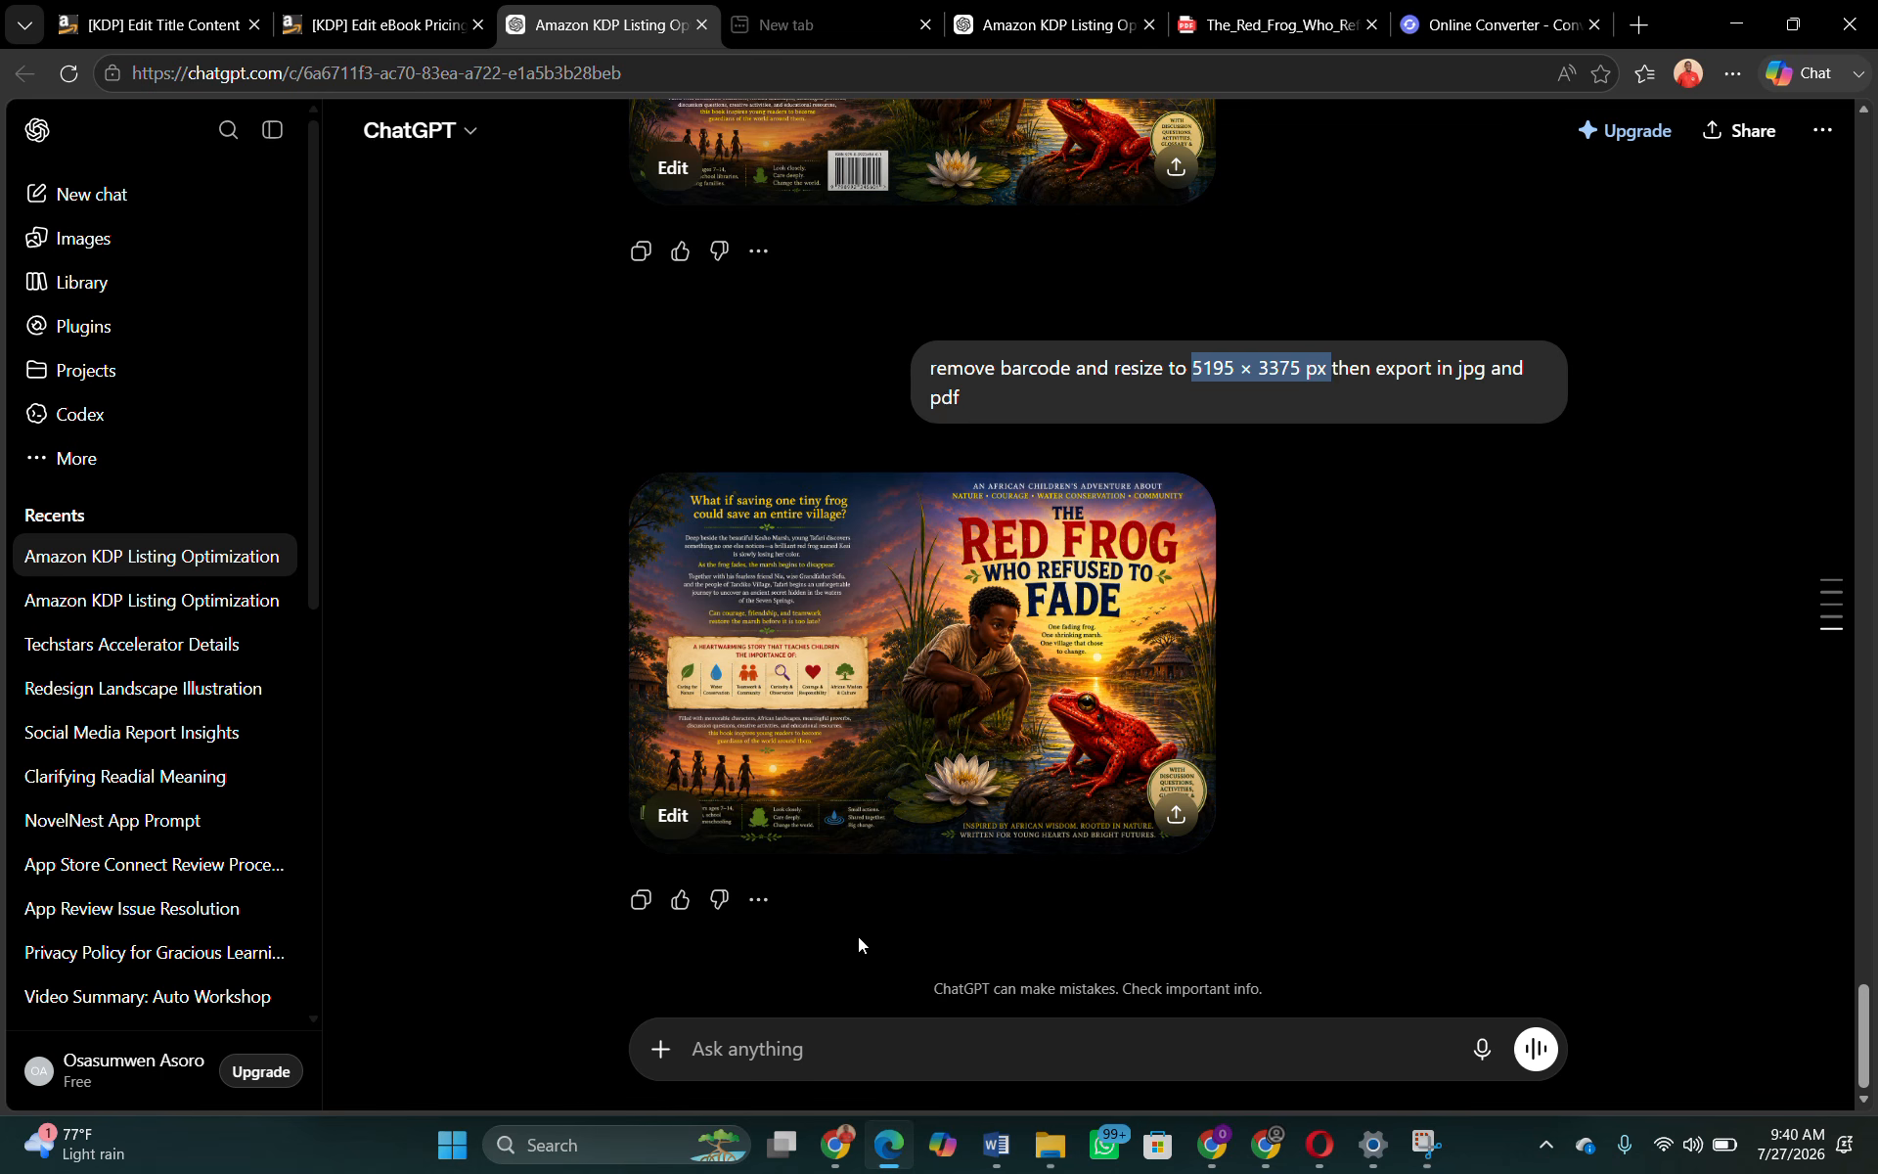
{"action": "left_click", "coordinate": [857, 1039]}
{"action": "key", "text": "ctrl+v"}
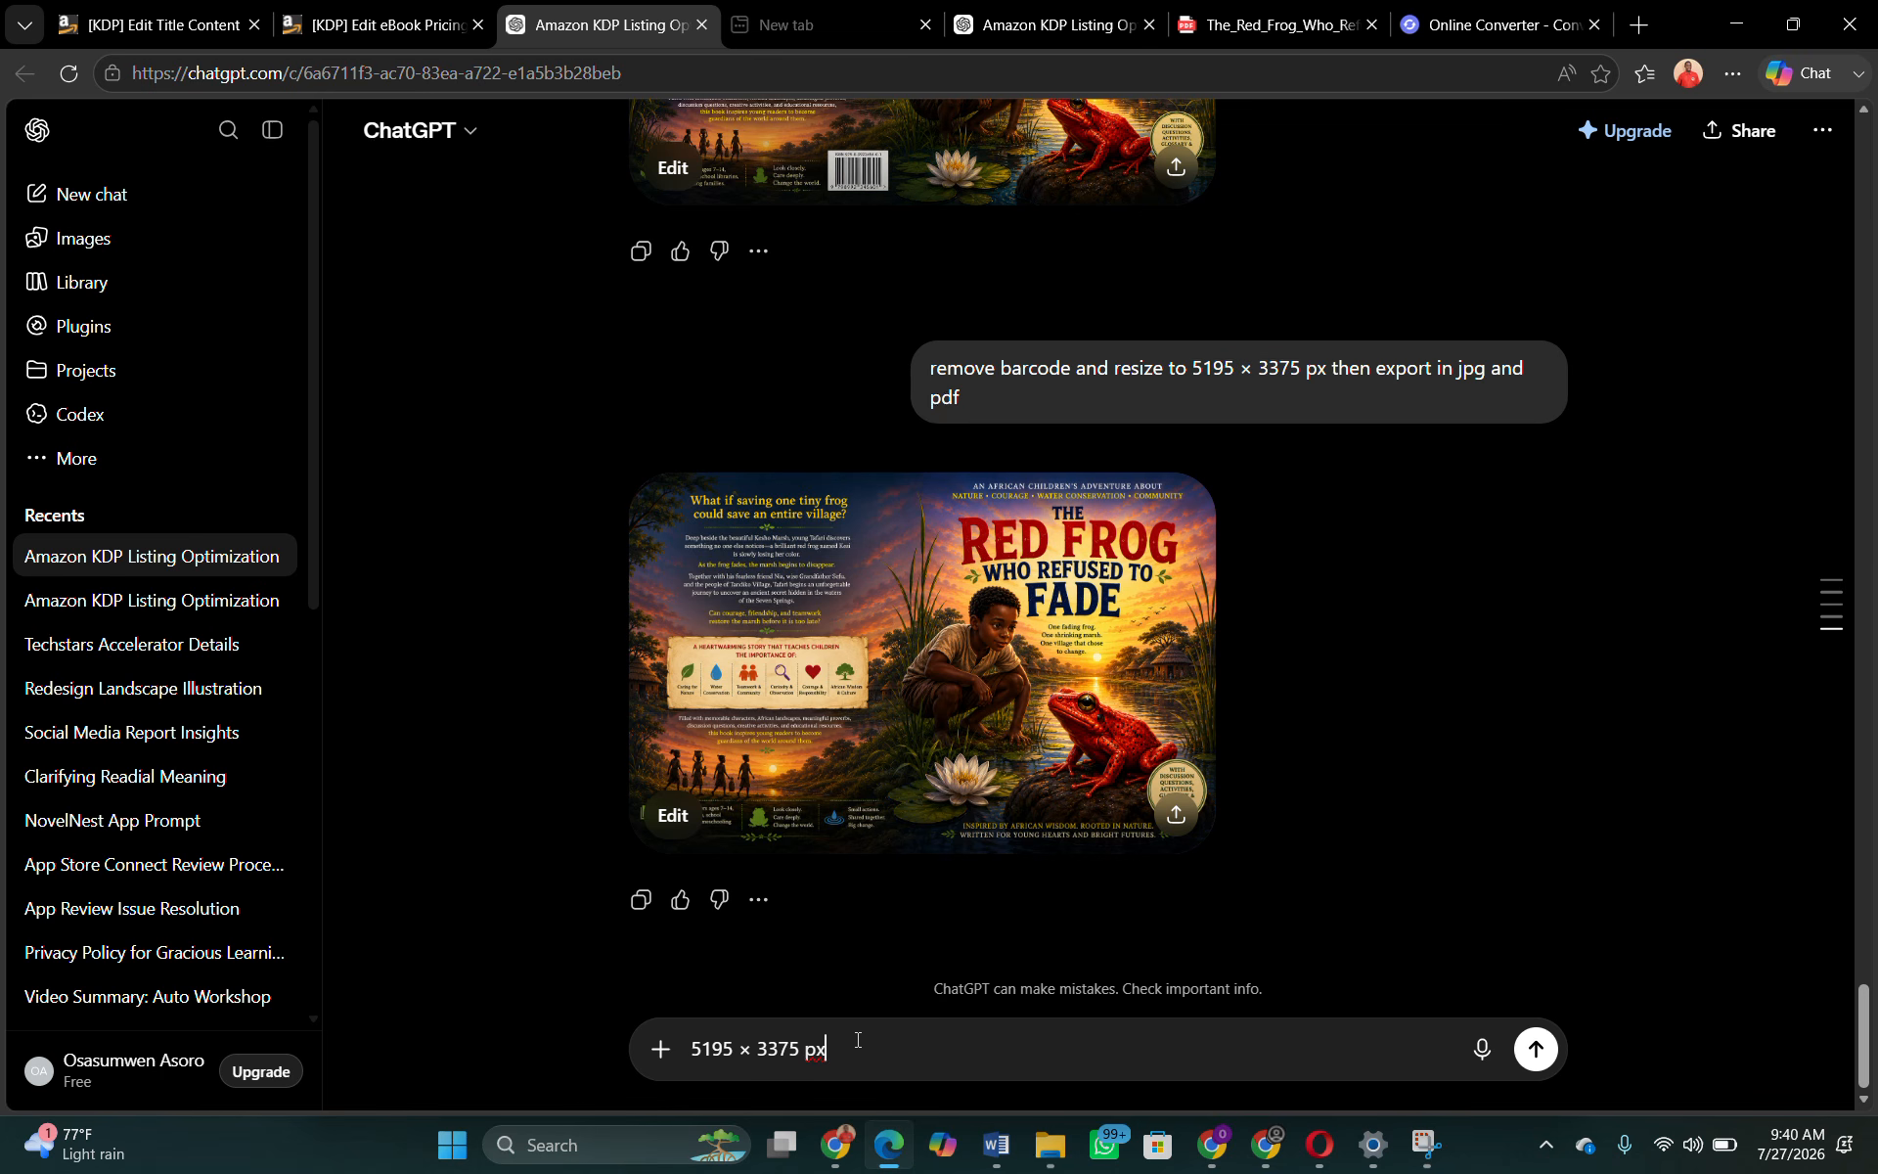
{"action": "type", "text": "pdf"}
{"action": "left_click_drag", "start_coordinate": [857, 1041], "coordinate": [832, 1048]}
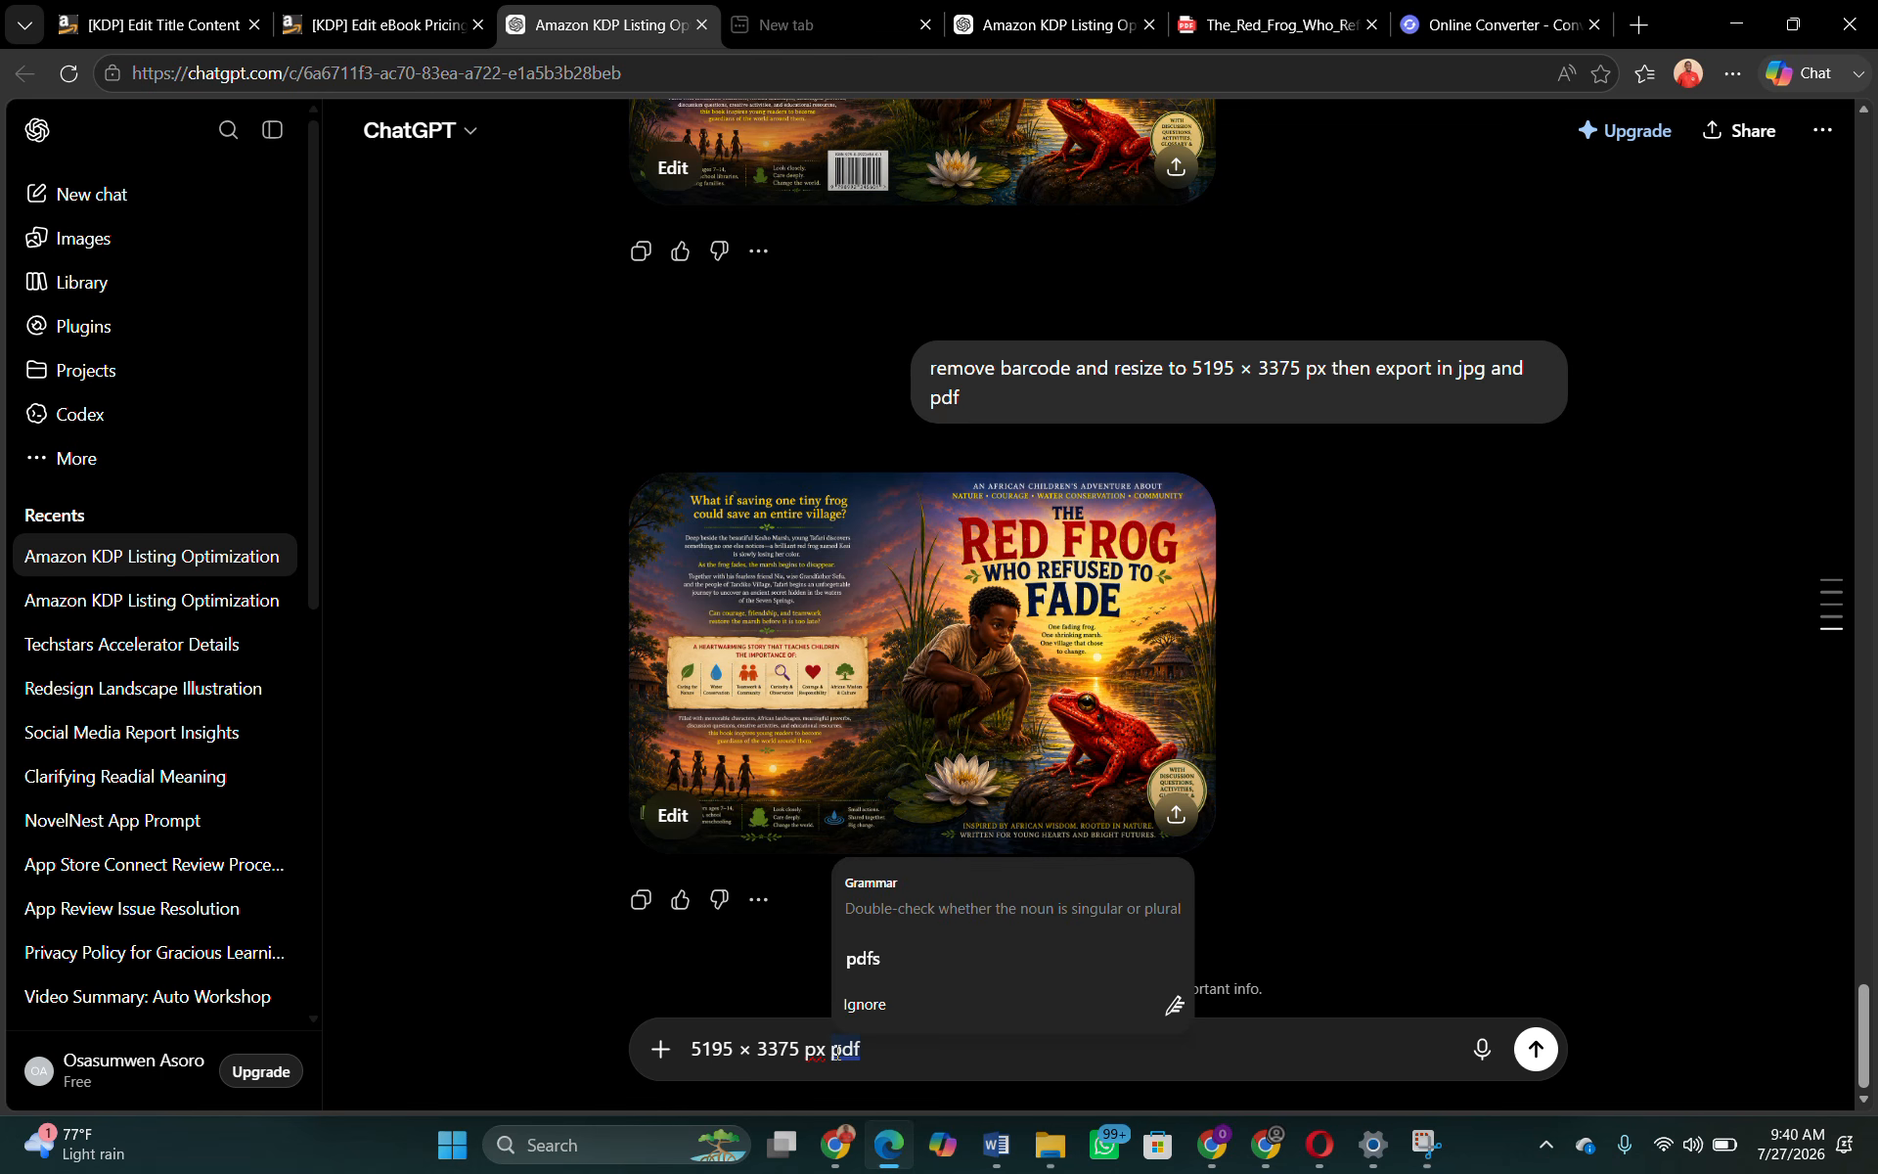
{"action": "type", "text": "."}
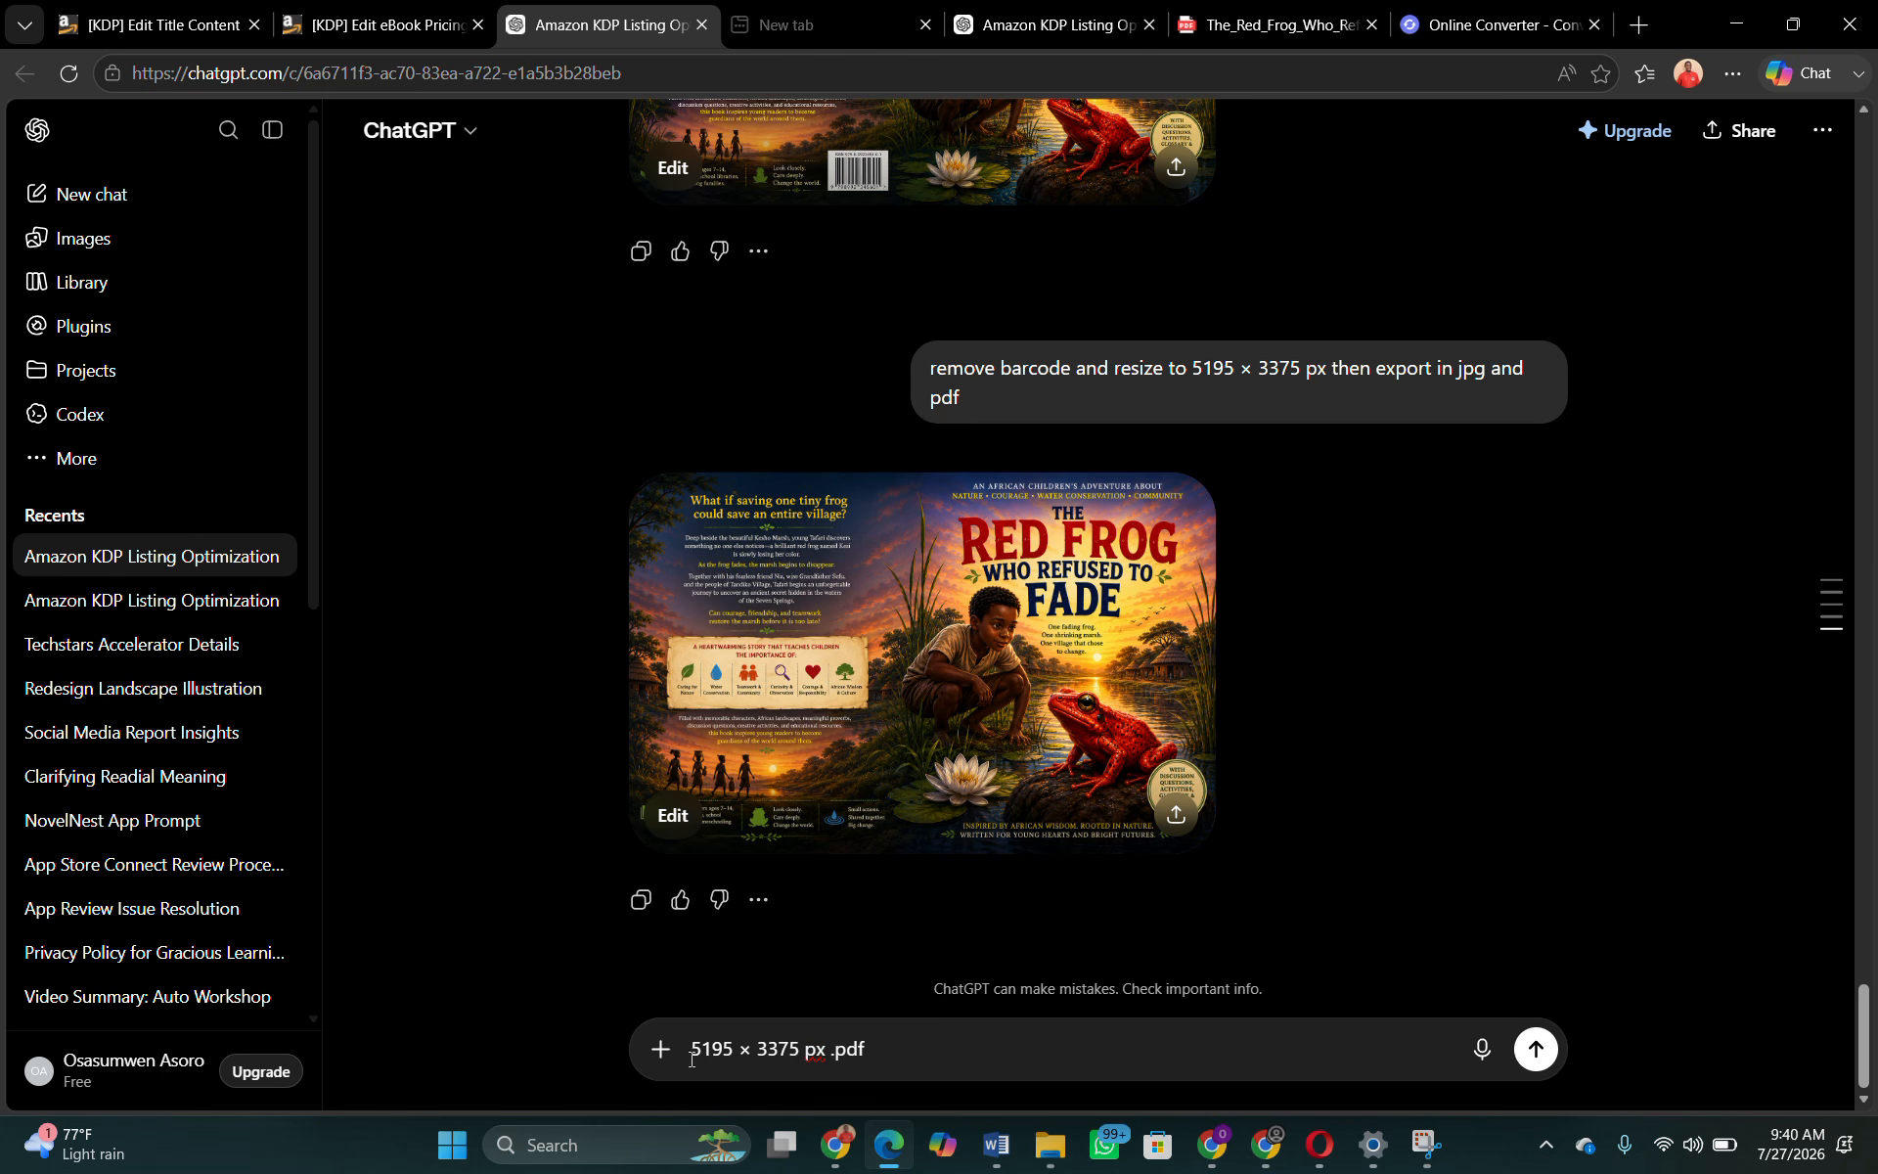
{"action": "type", "text": "e"}
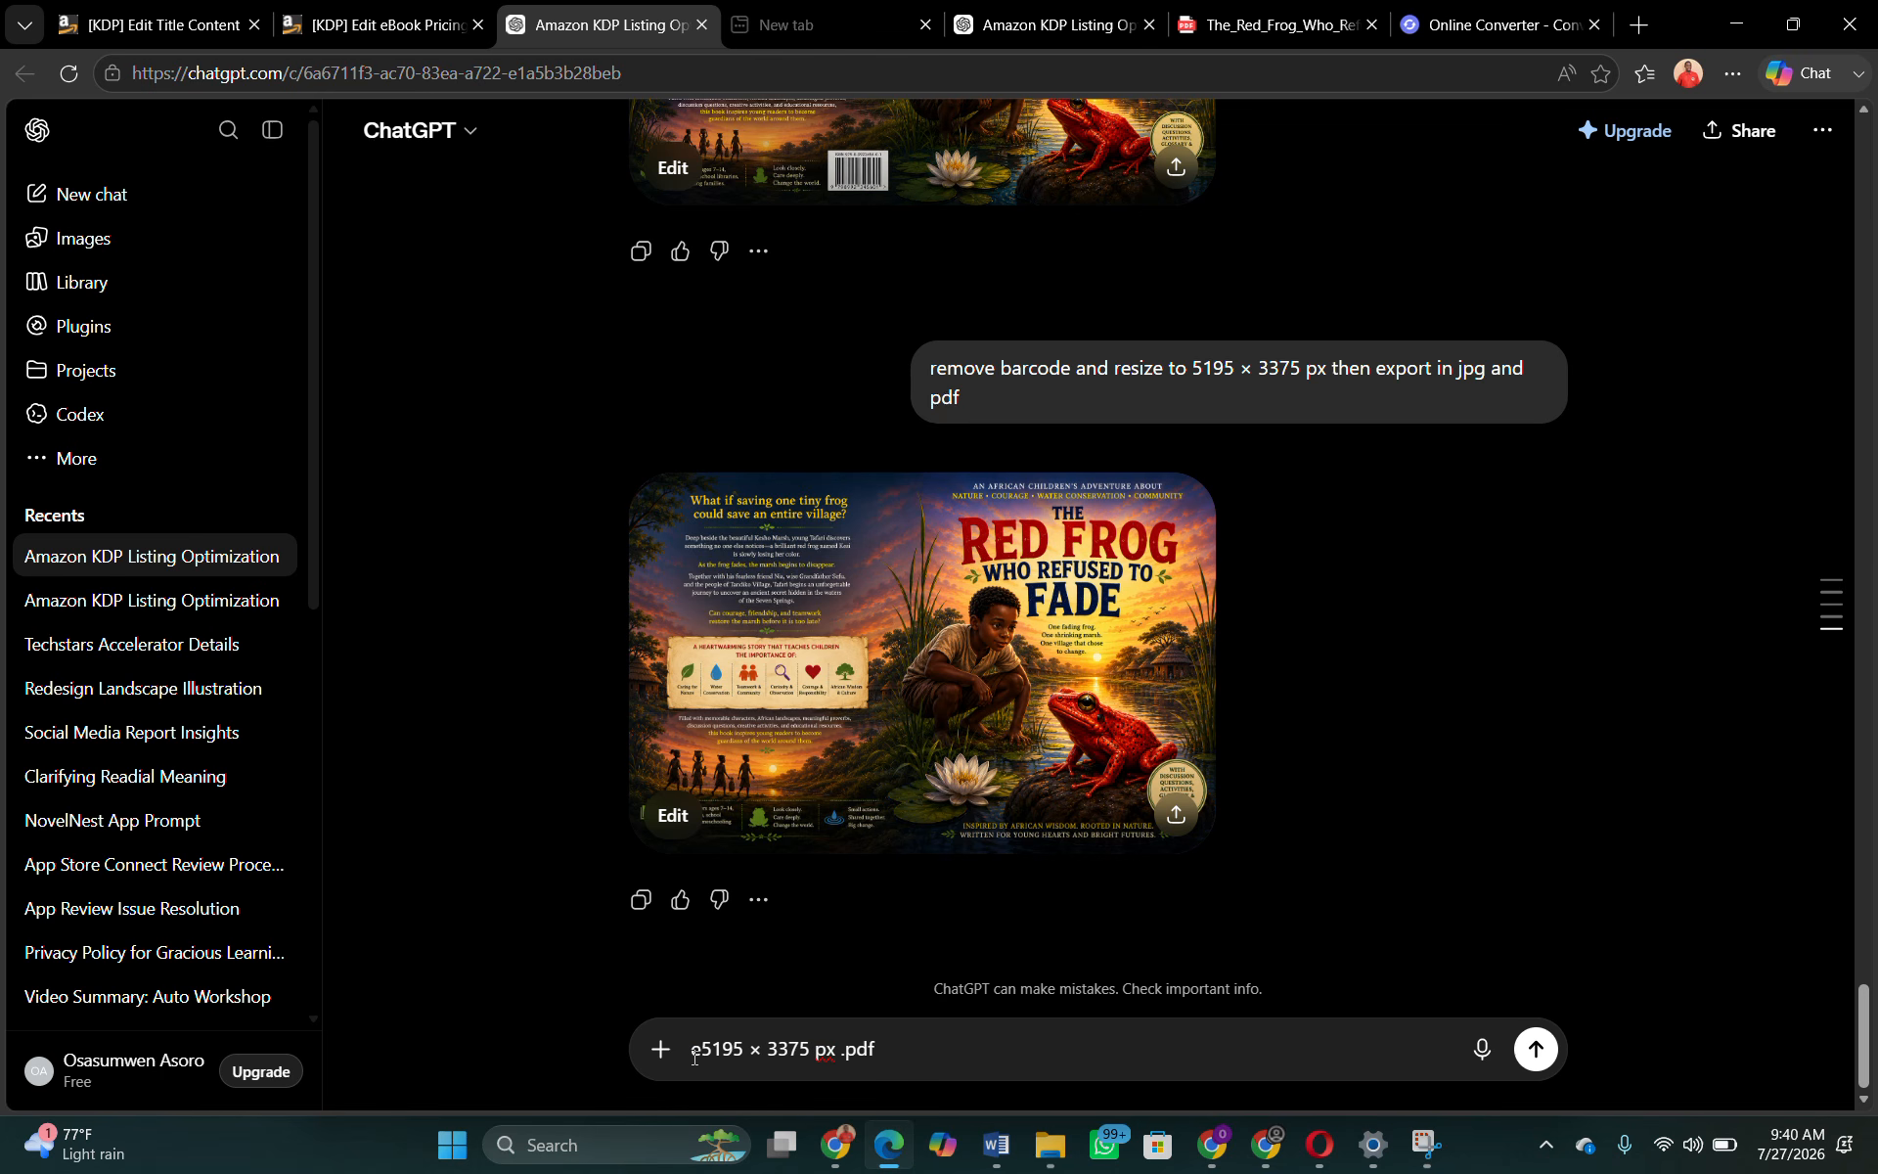
{"action": "type", "text": "xport"}
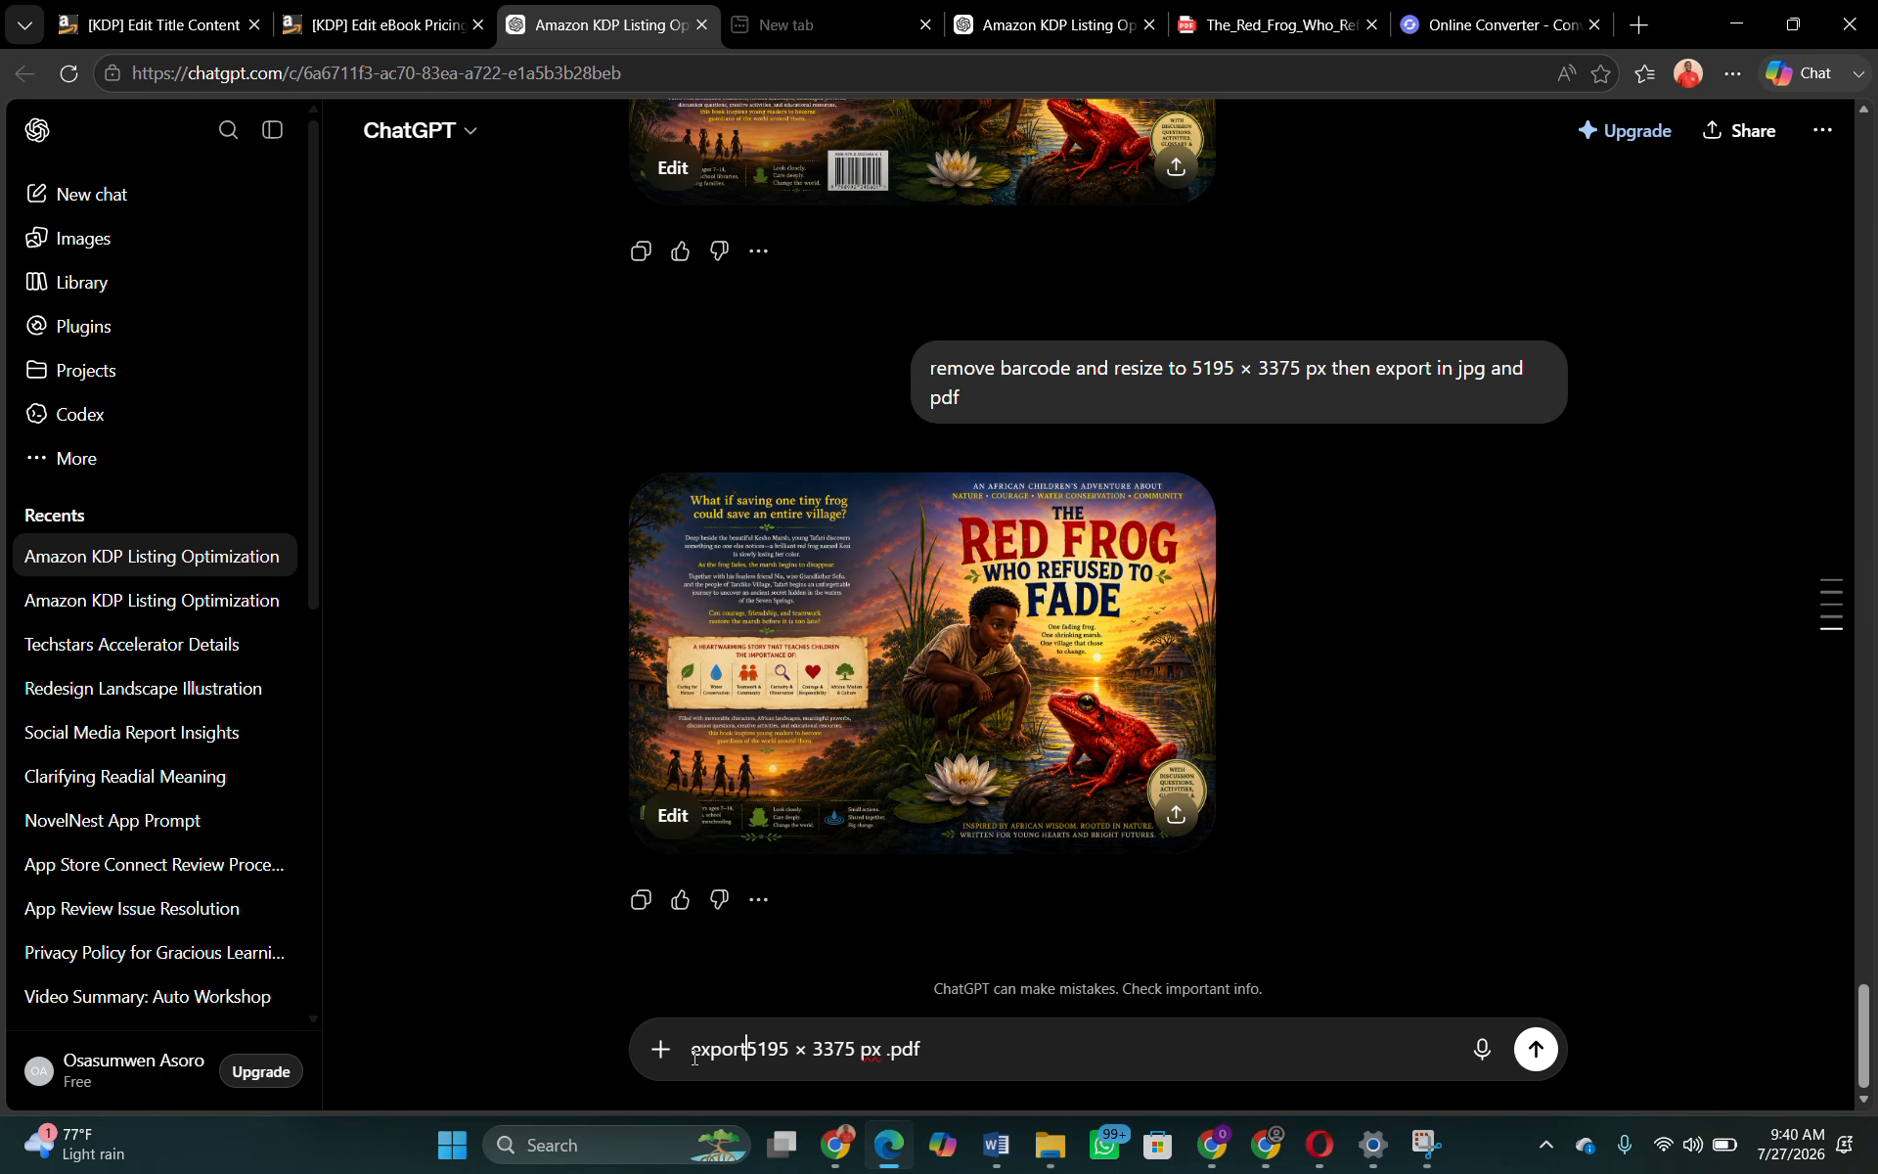
{"action": "type", "text": " as"}
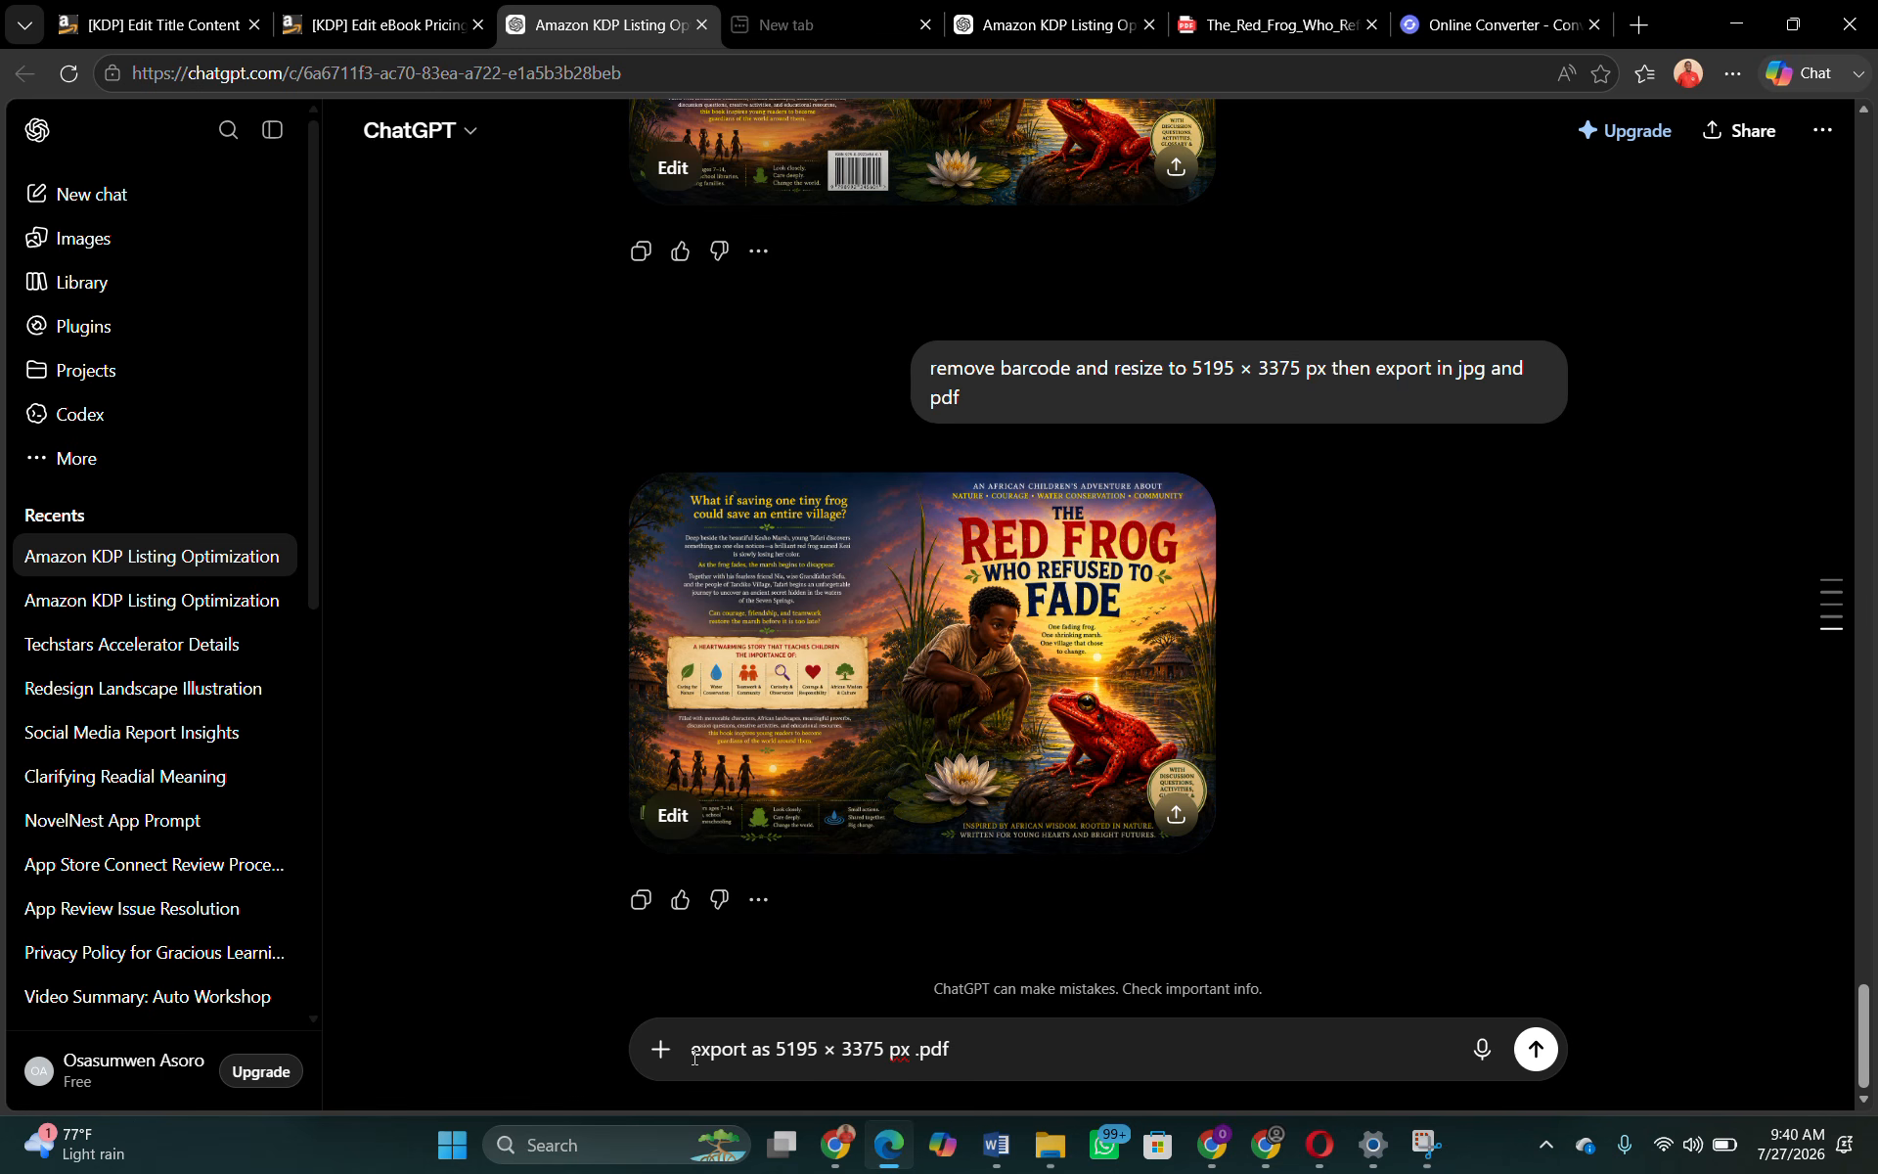
{"action": "left_click", "coordinate": [906, 1062]}
{"action": "type", "text": "in"}
{"action": "key", "text": "Return"}
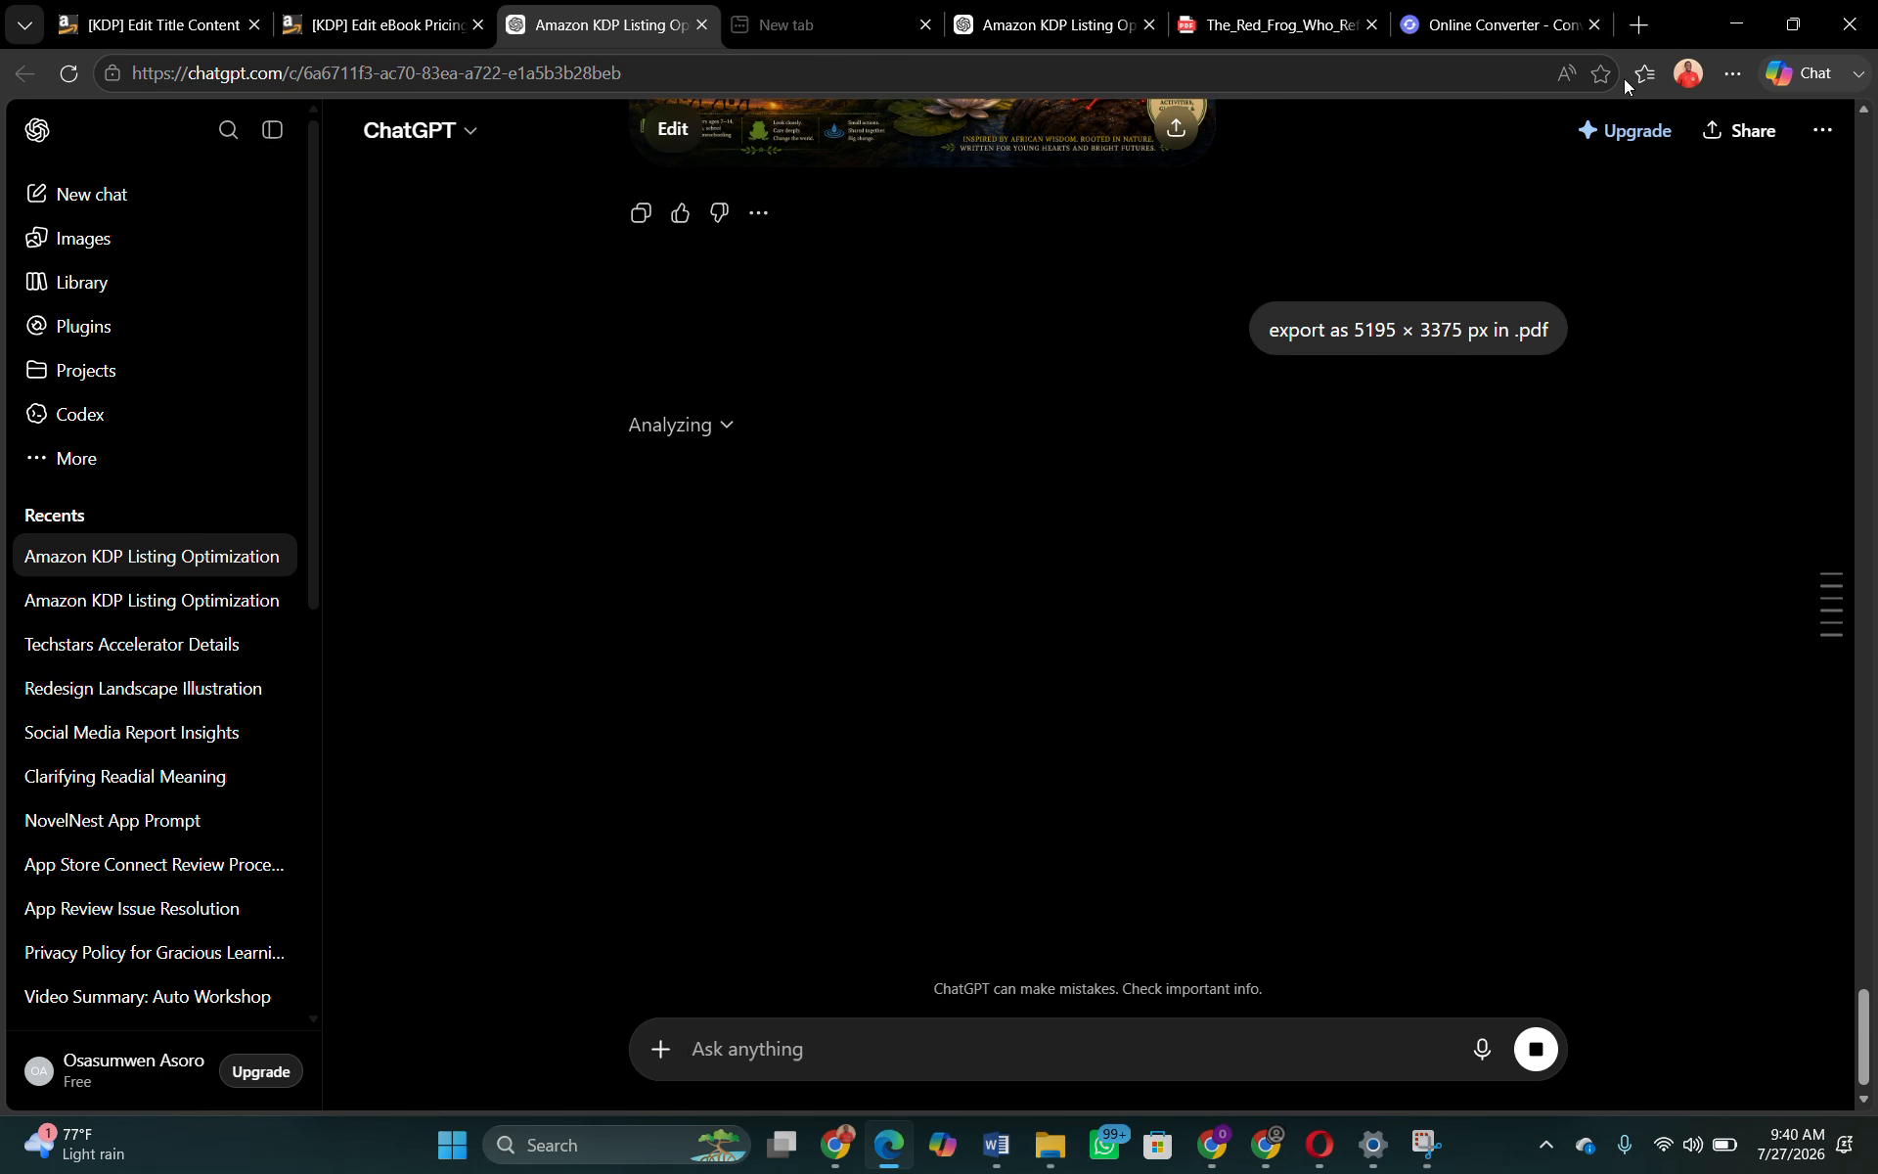
Step: Open ilovepdf.com in a new browser tab and choose its JPG to PDF converter
{"action": "left_click", "coordinate": [1628, 37]}
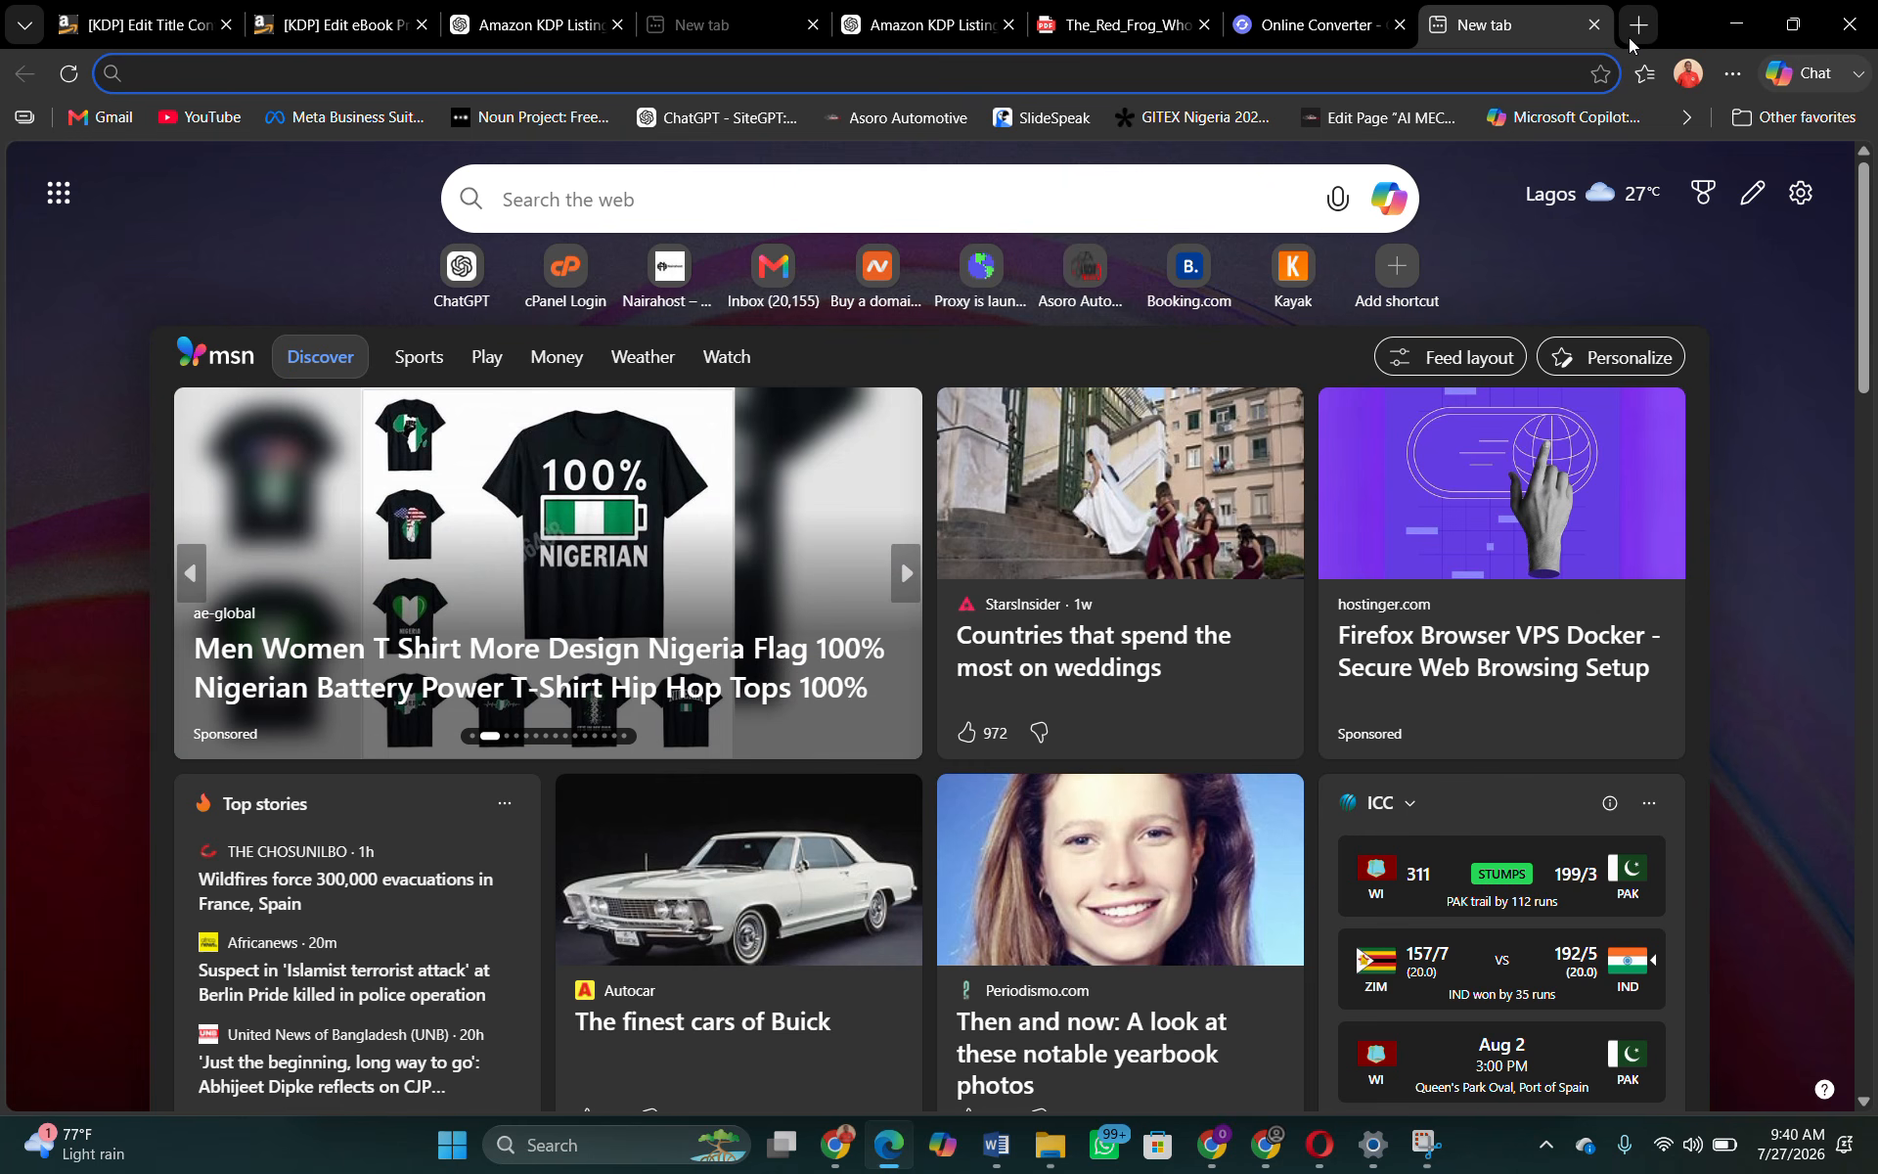
{"action": "left_click", "coordinate": [1252, 64]}
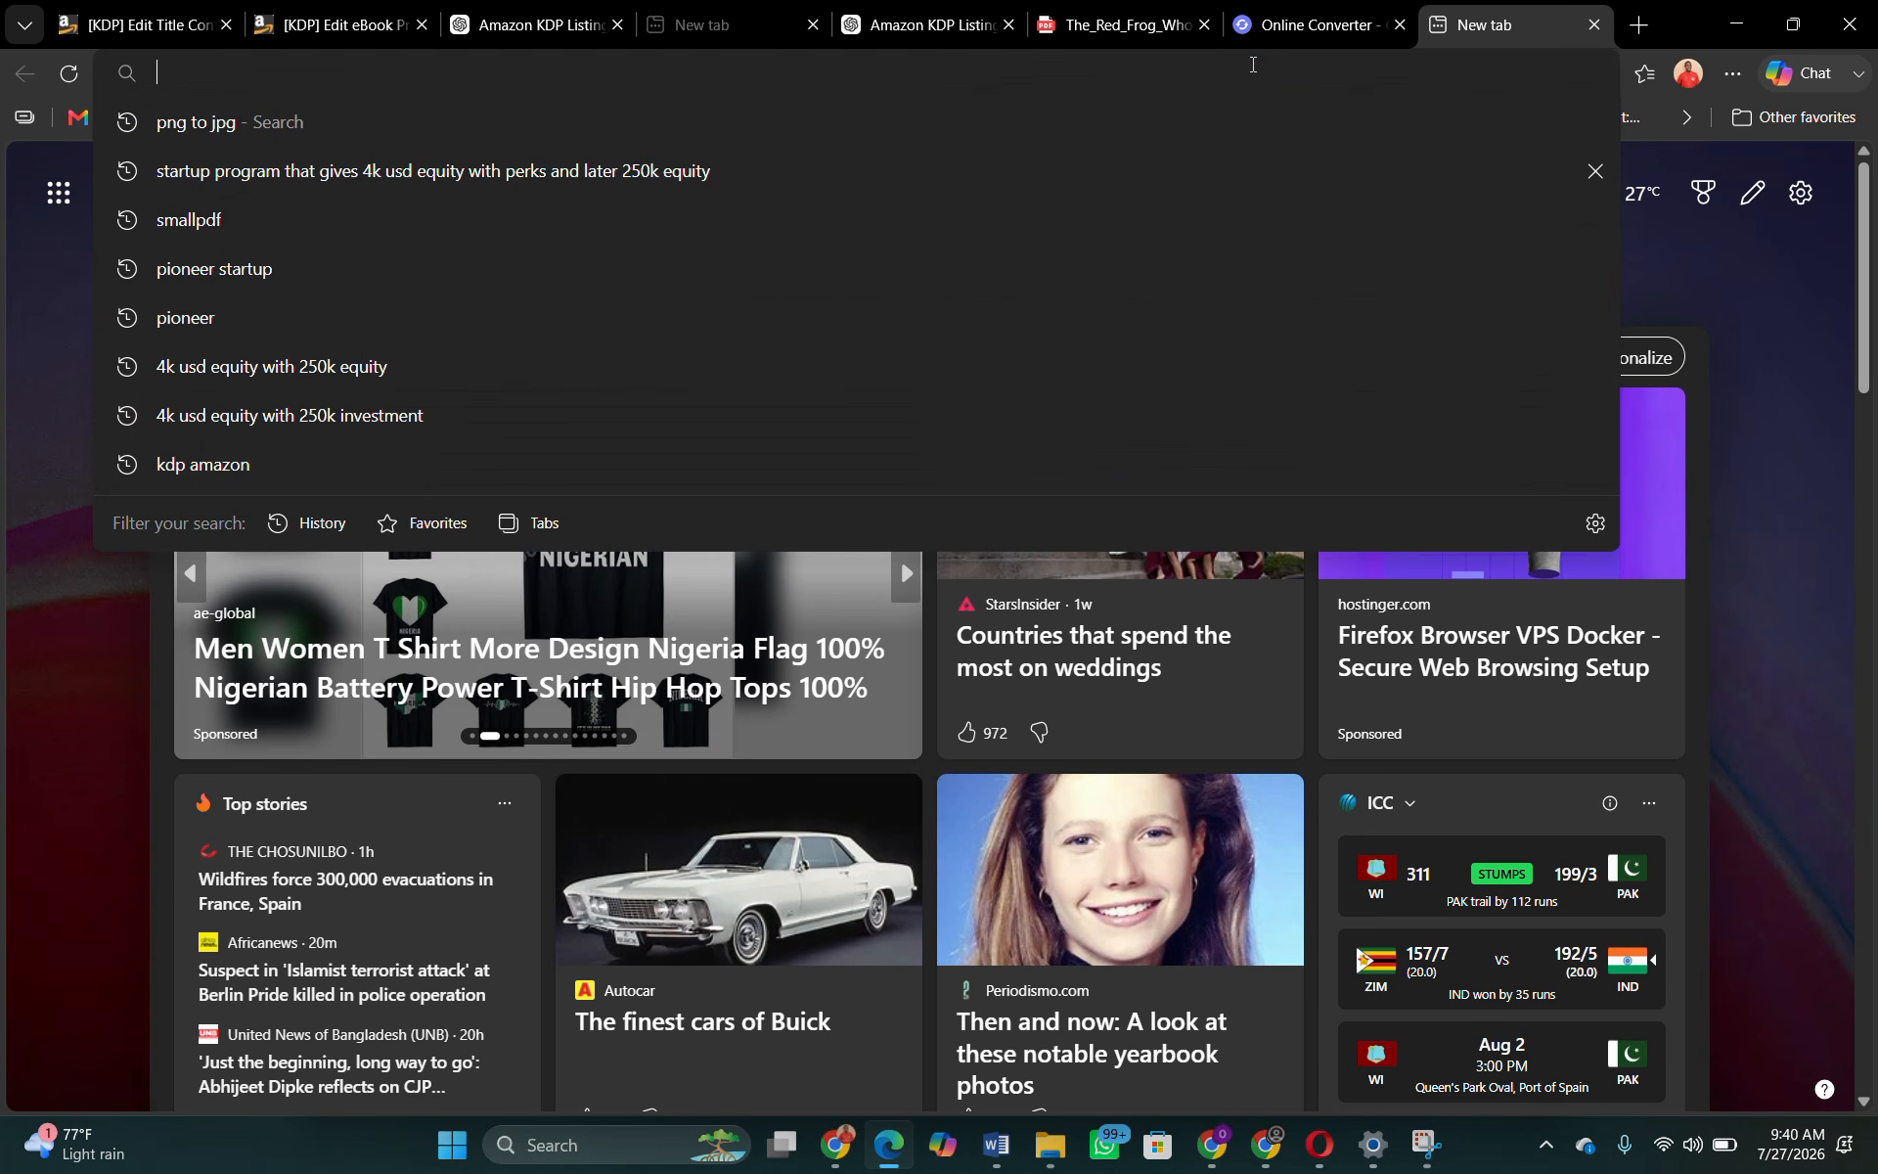
{"action": "type", "text": "i"}
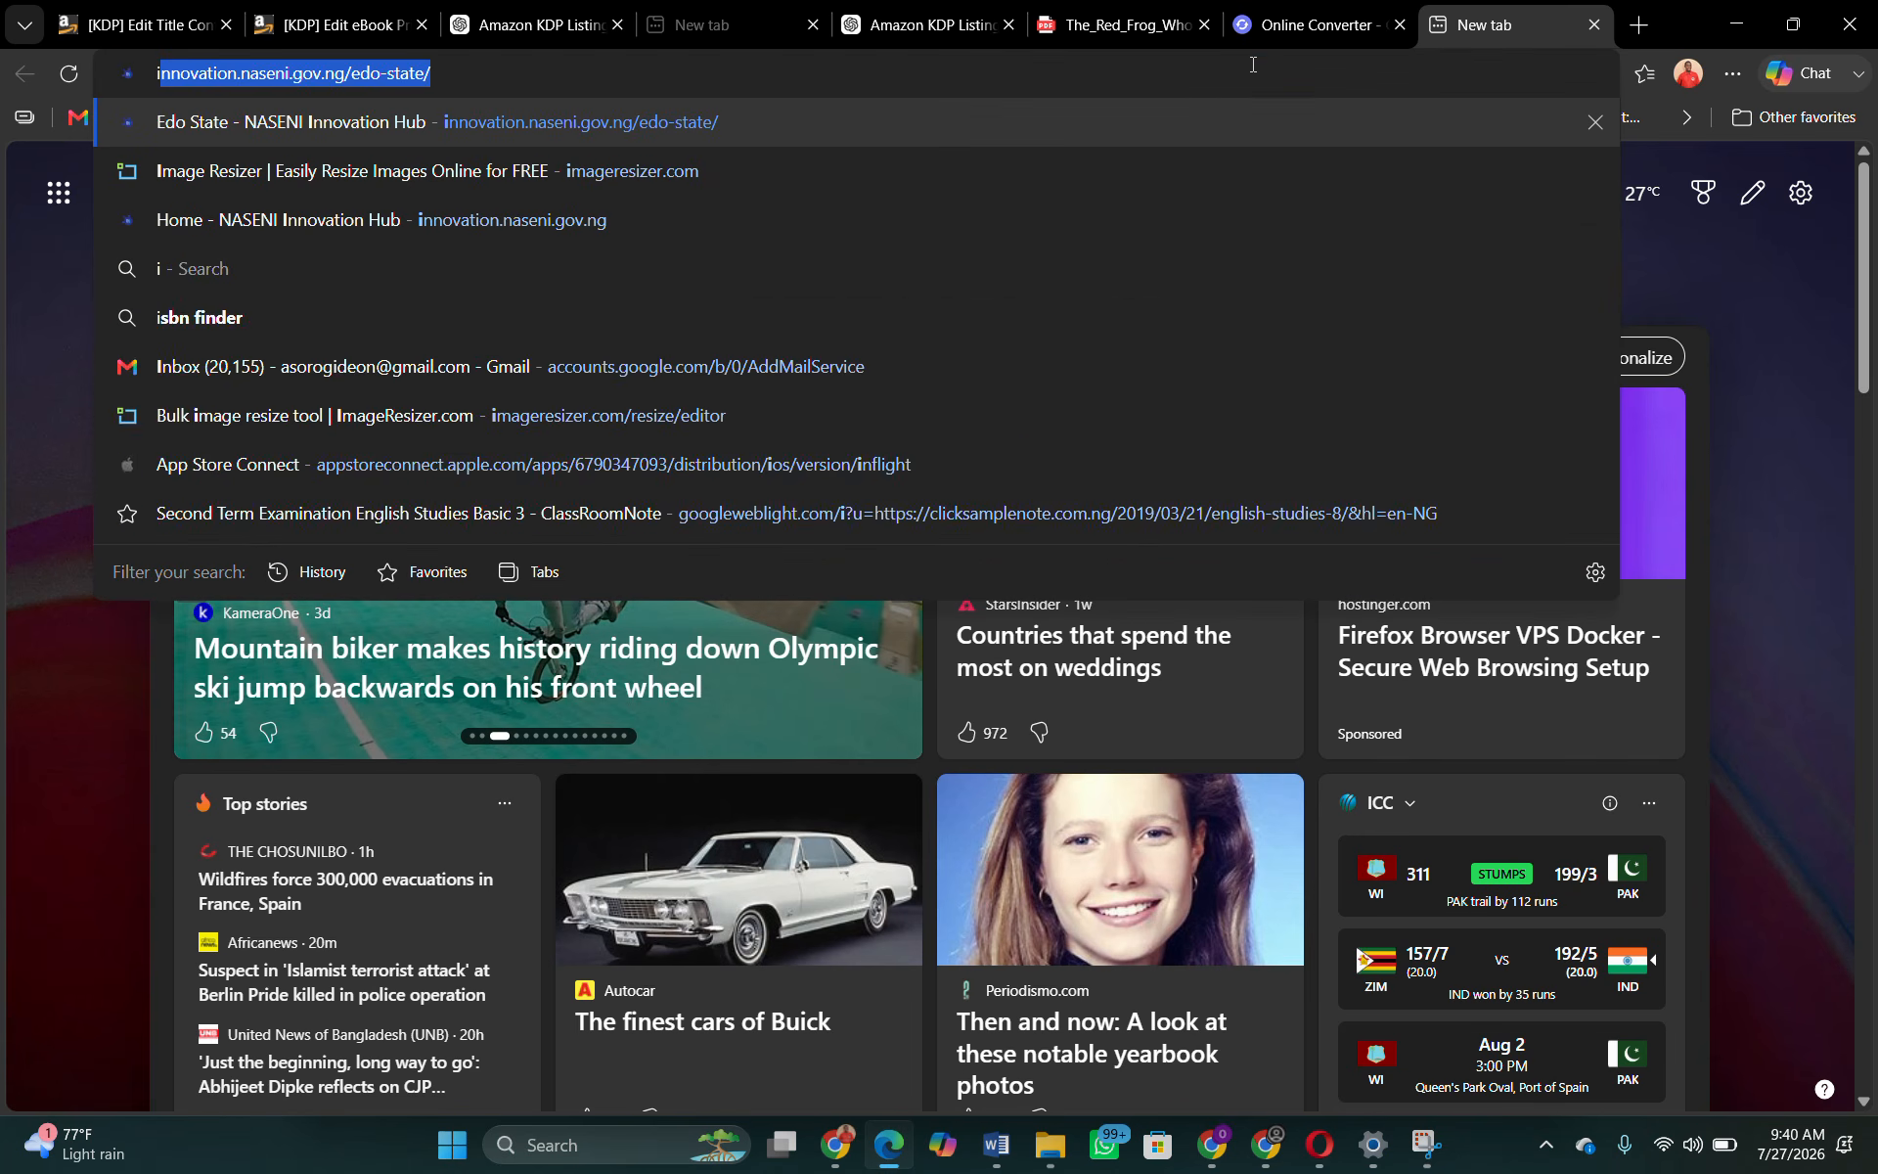
{"action": "type", "text": "lovepdf.com"}
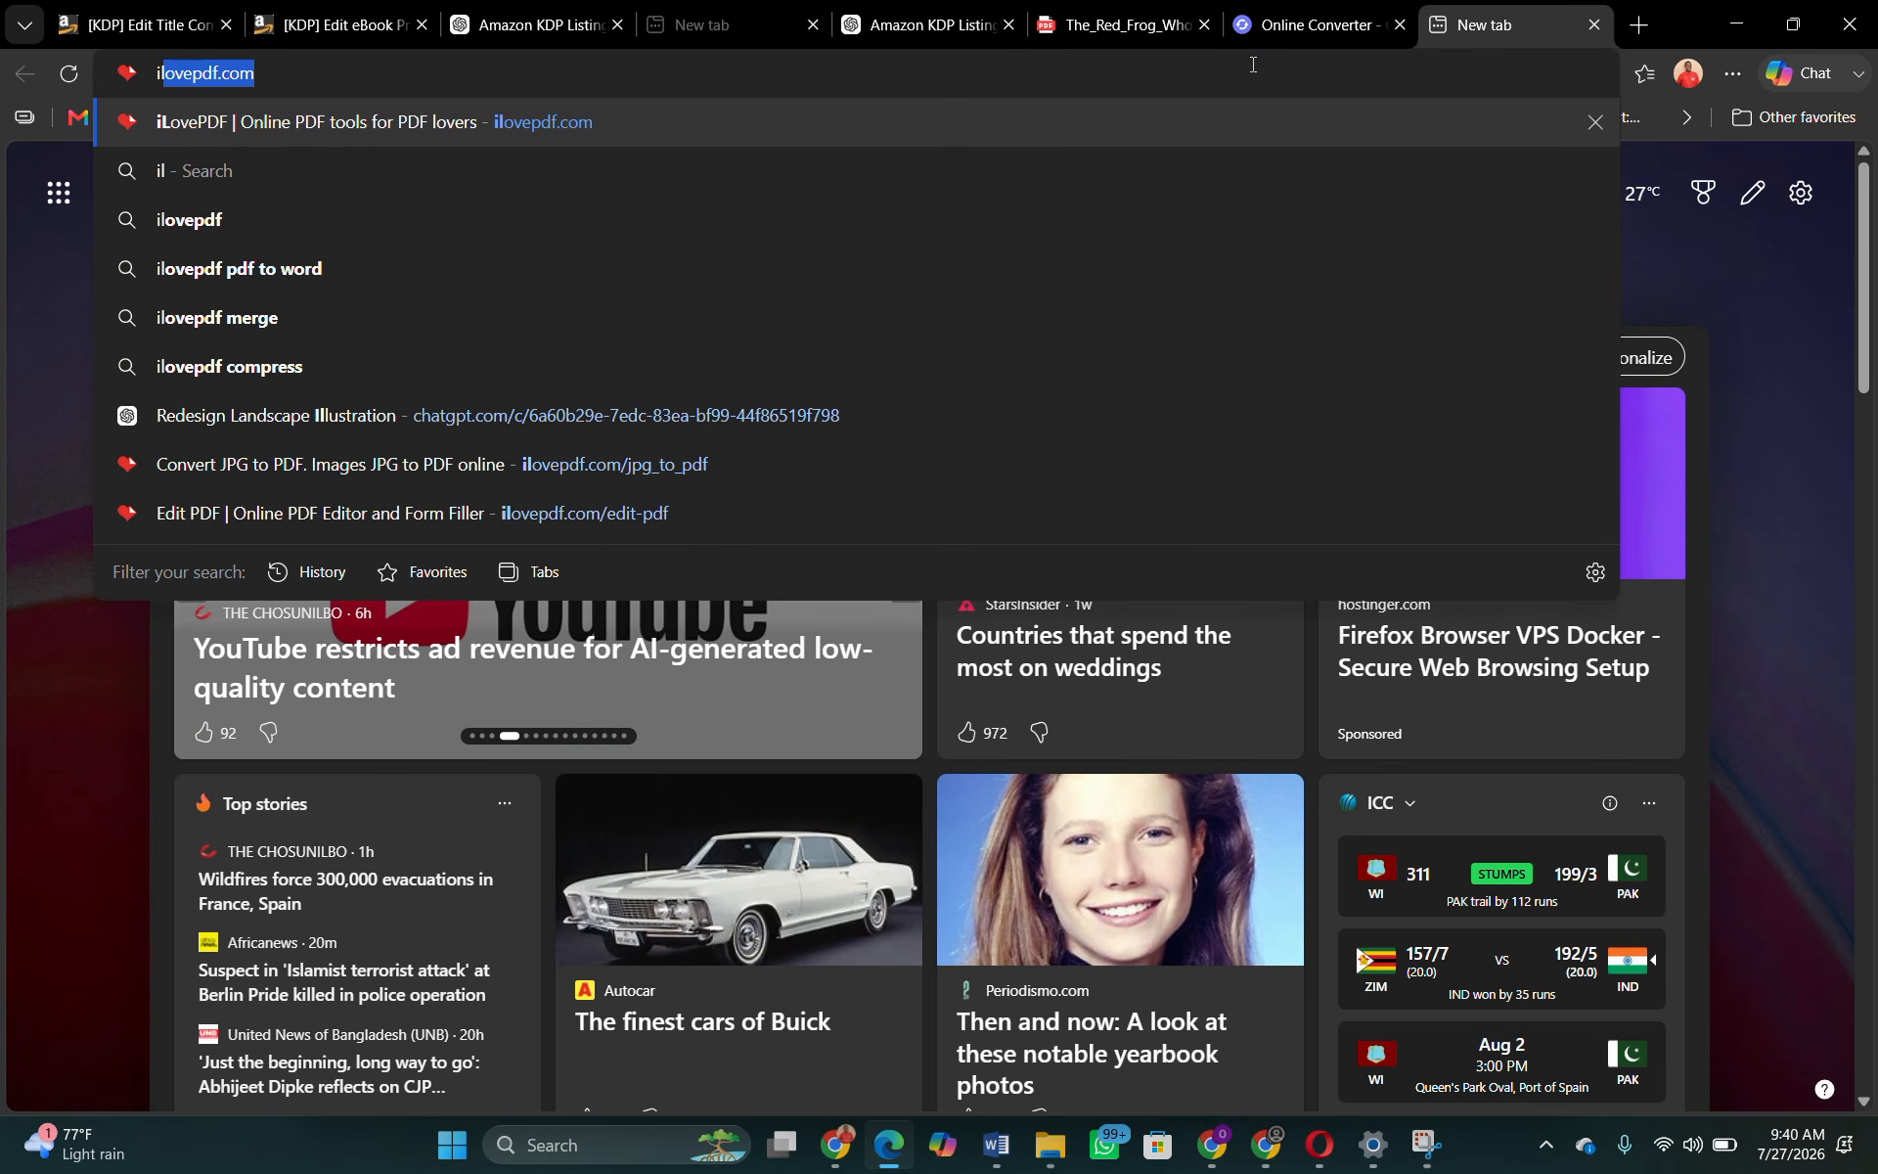
{"action": "key", "text": "Return"}
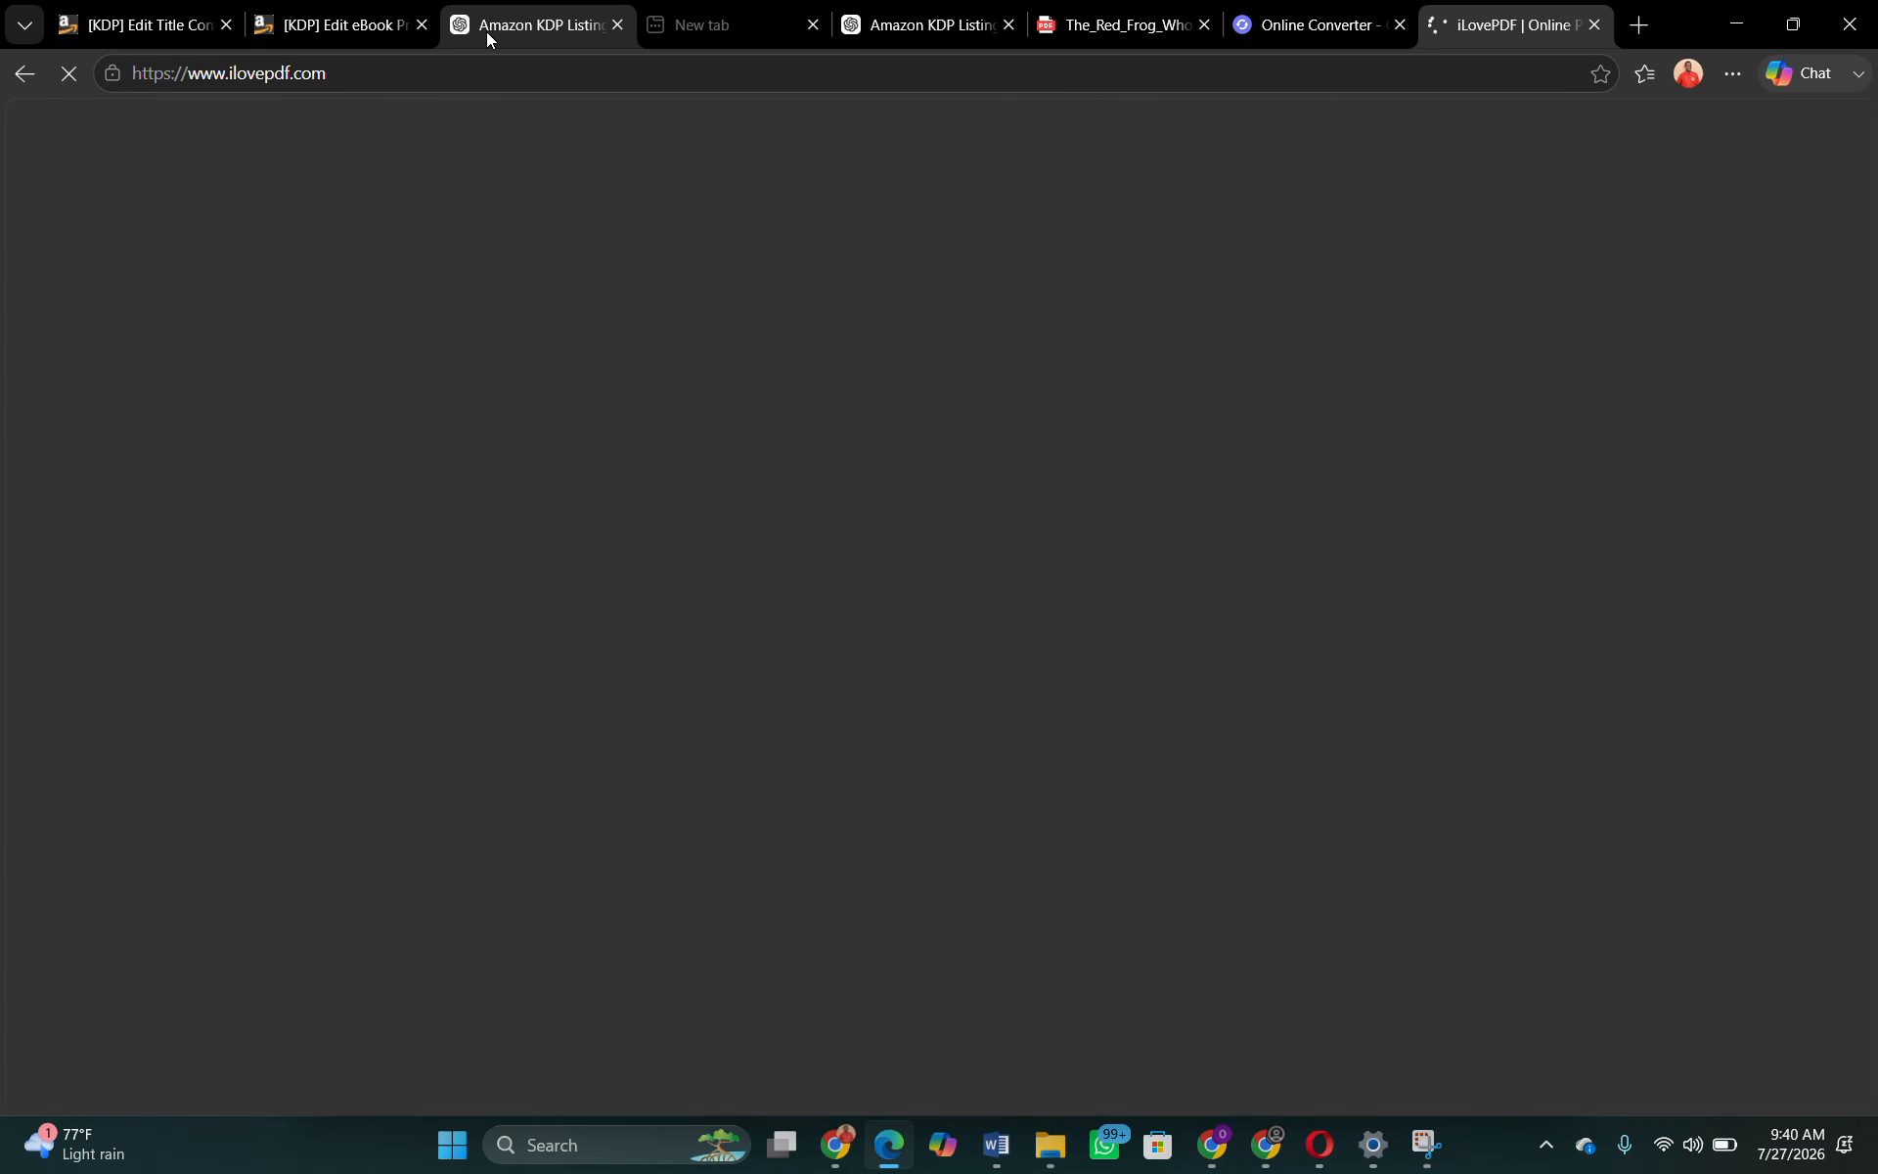
{"action": "mouse_move", "coordinate": [485, 31]}
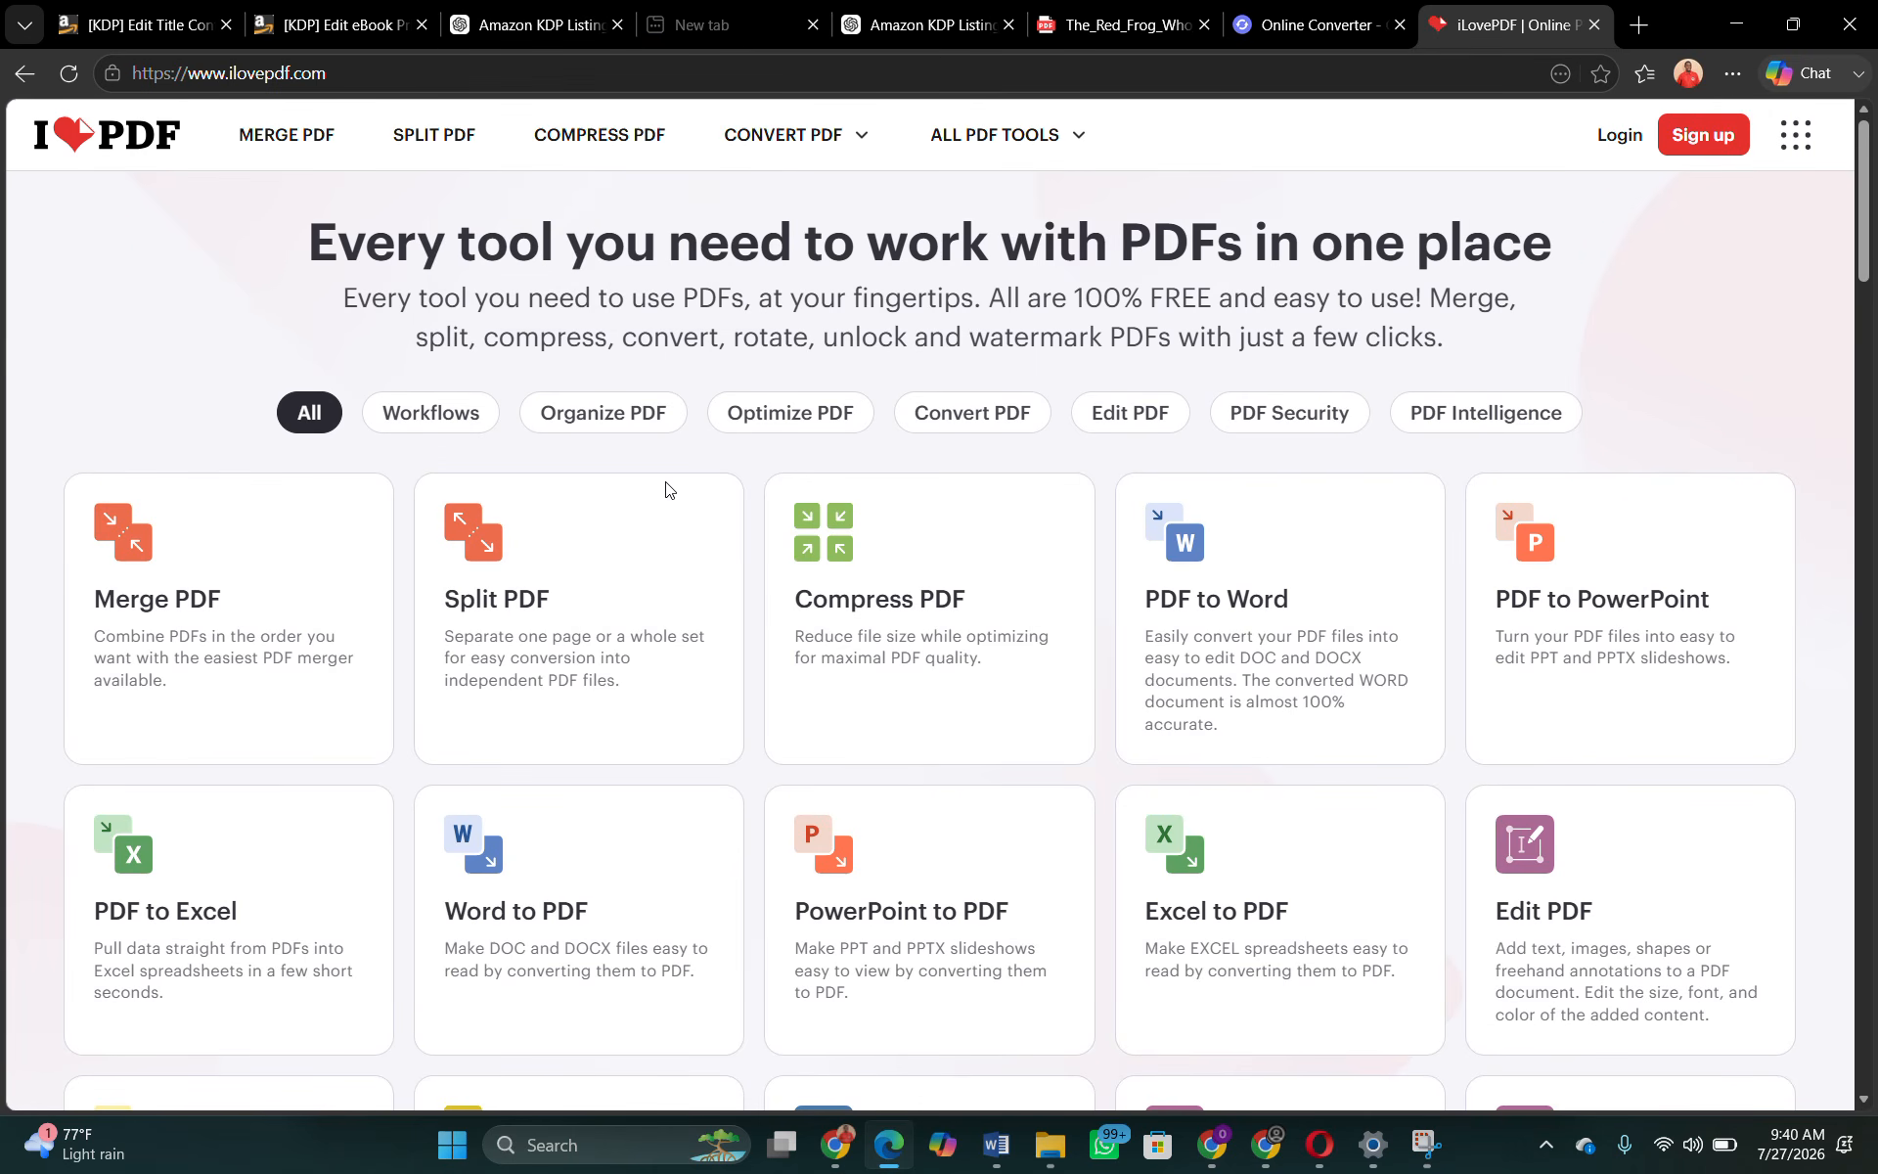
{"action": "scroll", "coordinate": [882, 663], "scroll_direction": "down", "scroll_amount": 3}
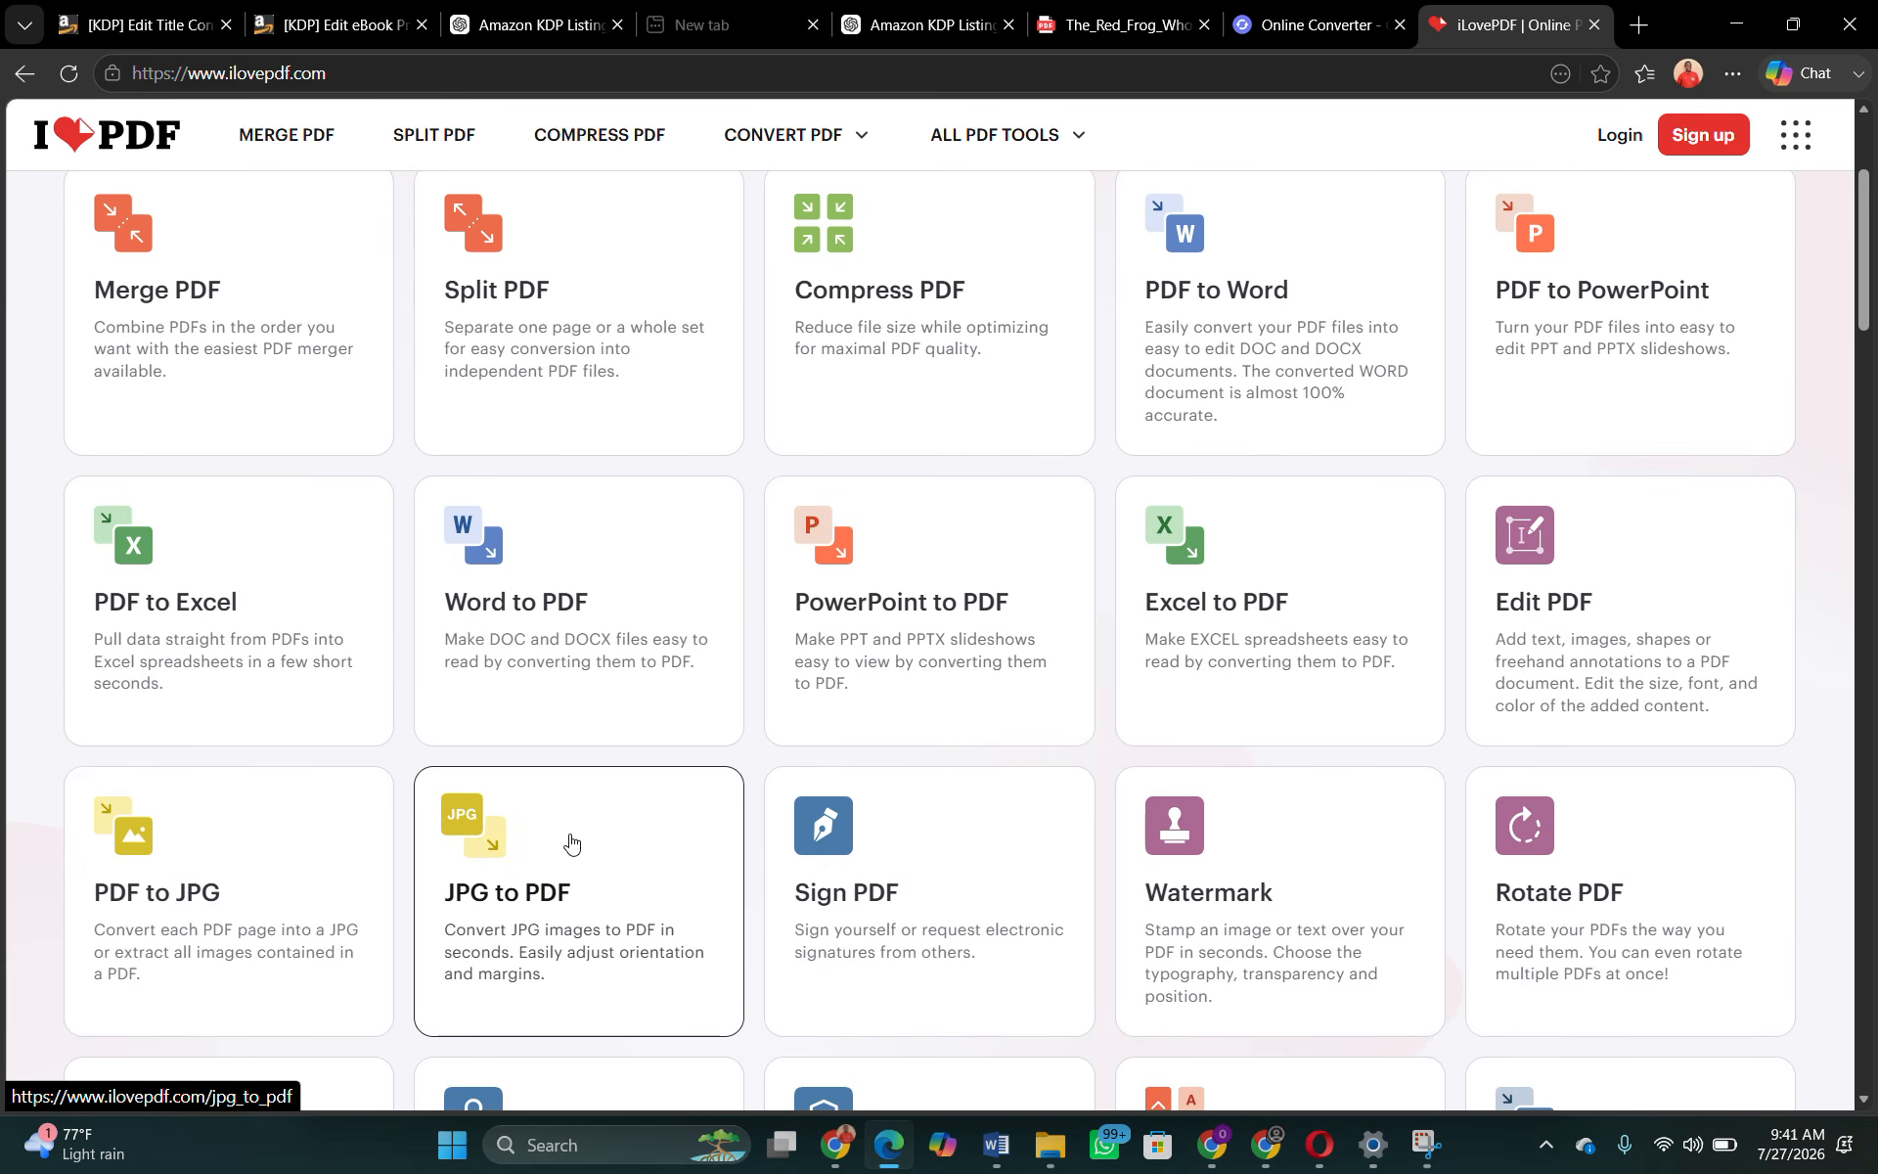
{"action": "left_click", "coordinate": [572, 843]}
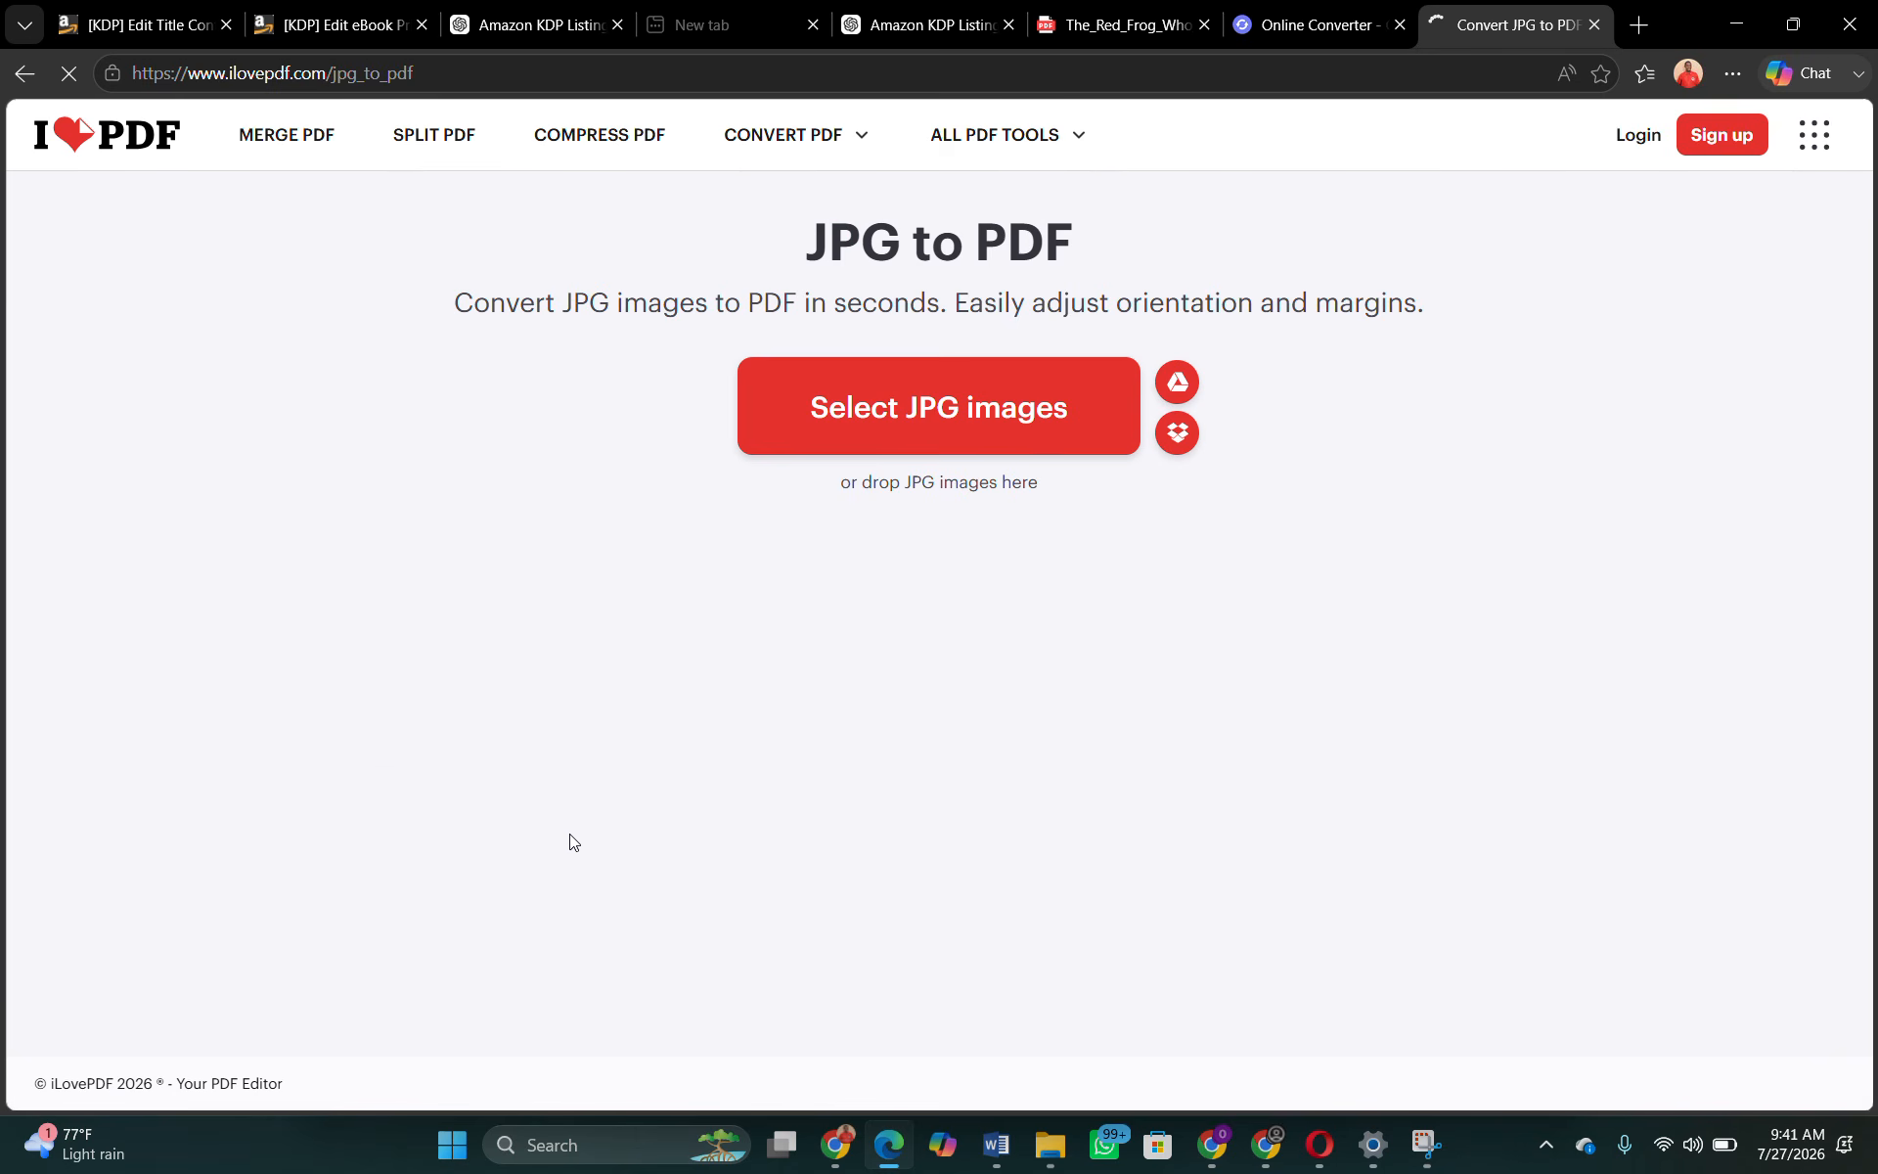
Step: Upload the wraparound cover image "ChatGPT Image Jul 27, 2026, 09_39_48 AM" from the Downloads folder
{"action": "left_click", "coordinate": [956, 399]}
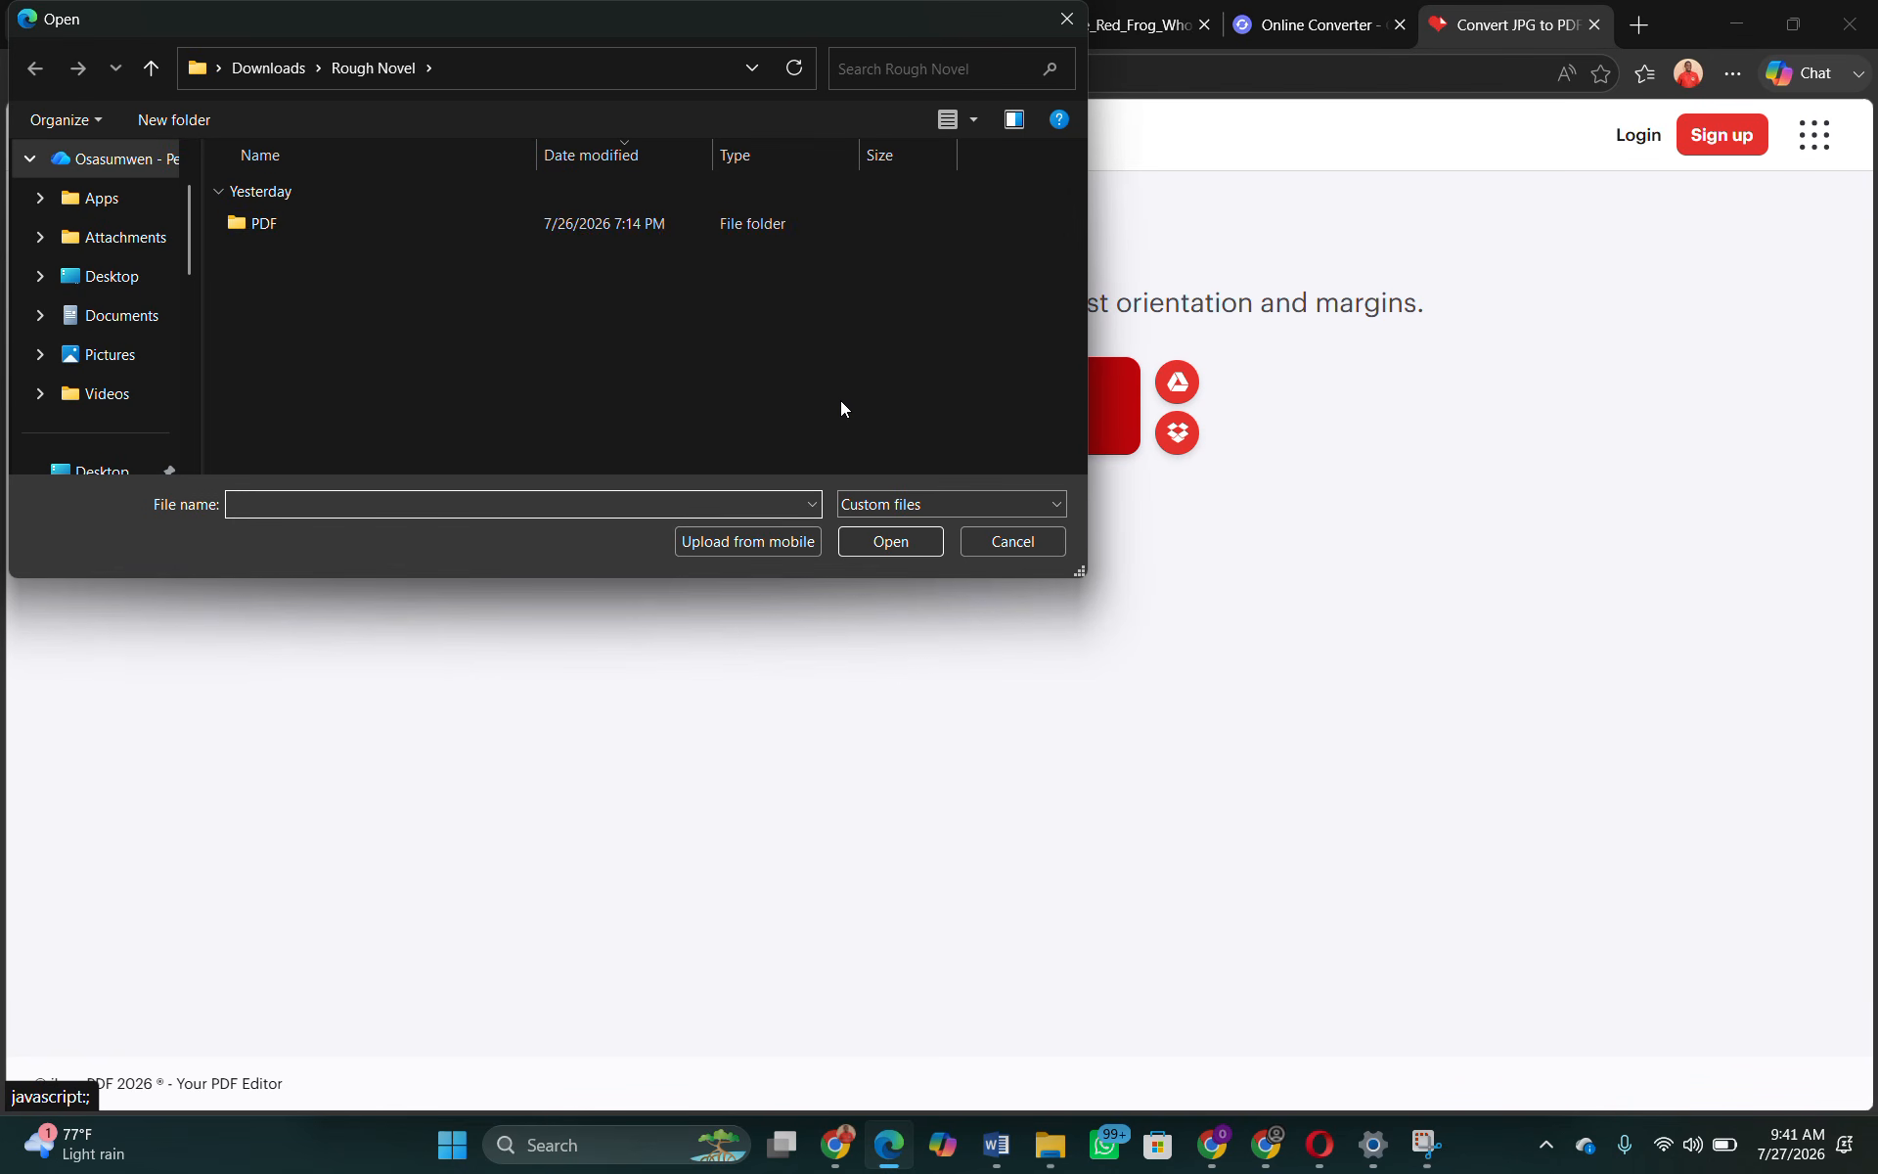
{"action": "left_click", "coordinate": [260, 67]}
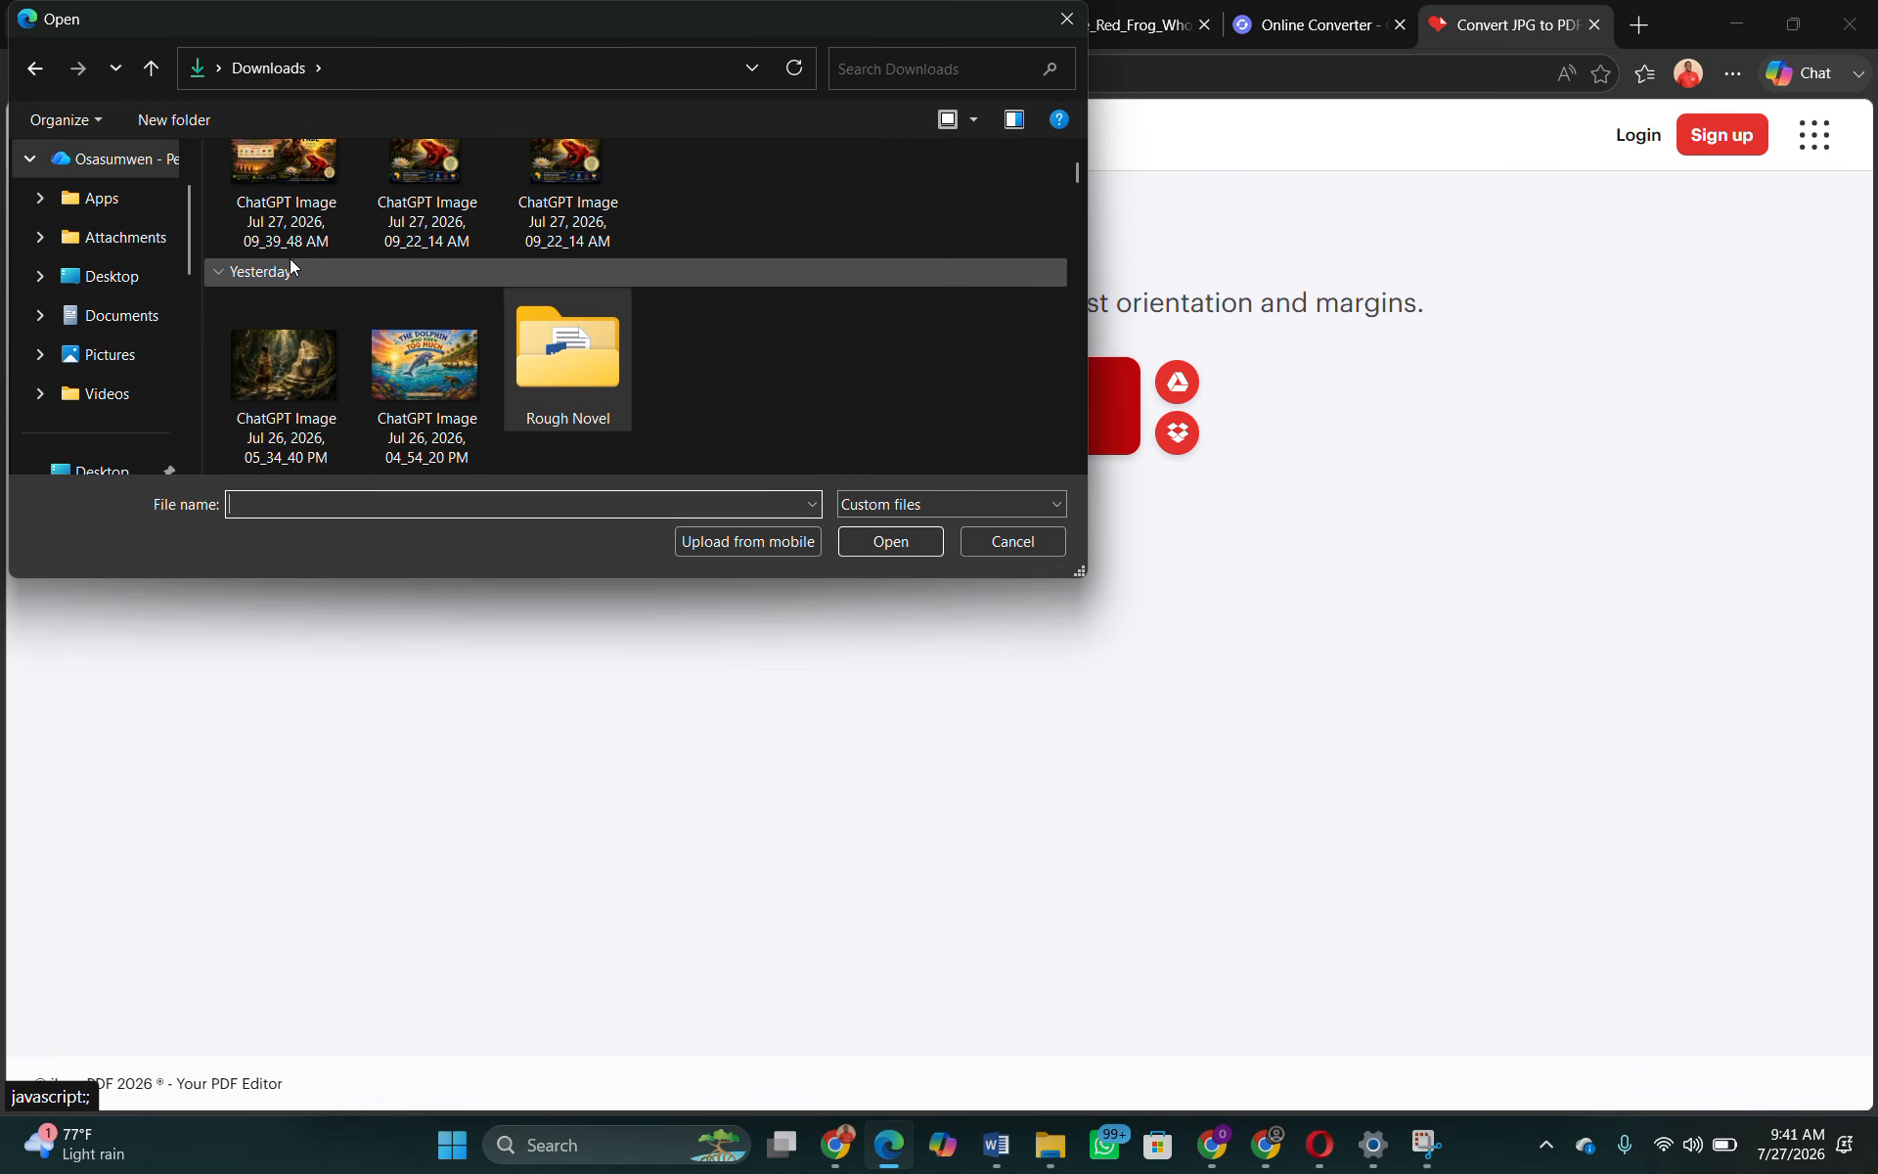
{"action": "left_click", "coordinate": [281, 232]}
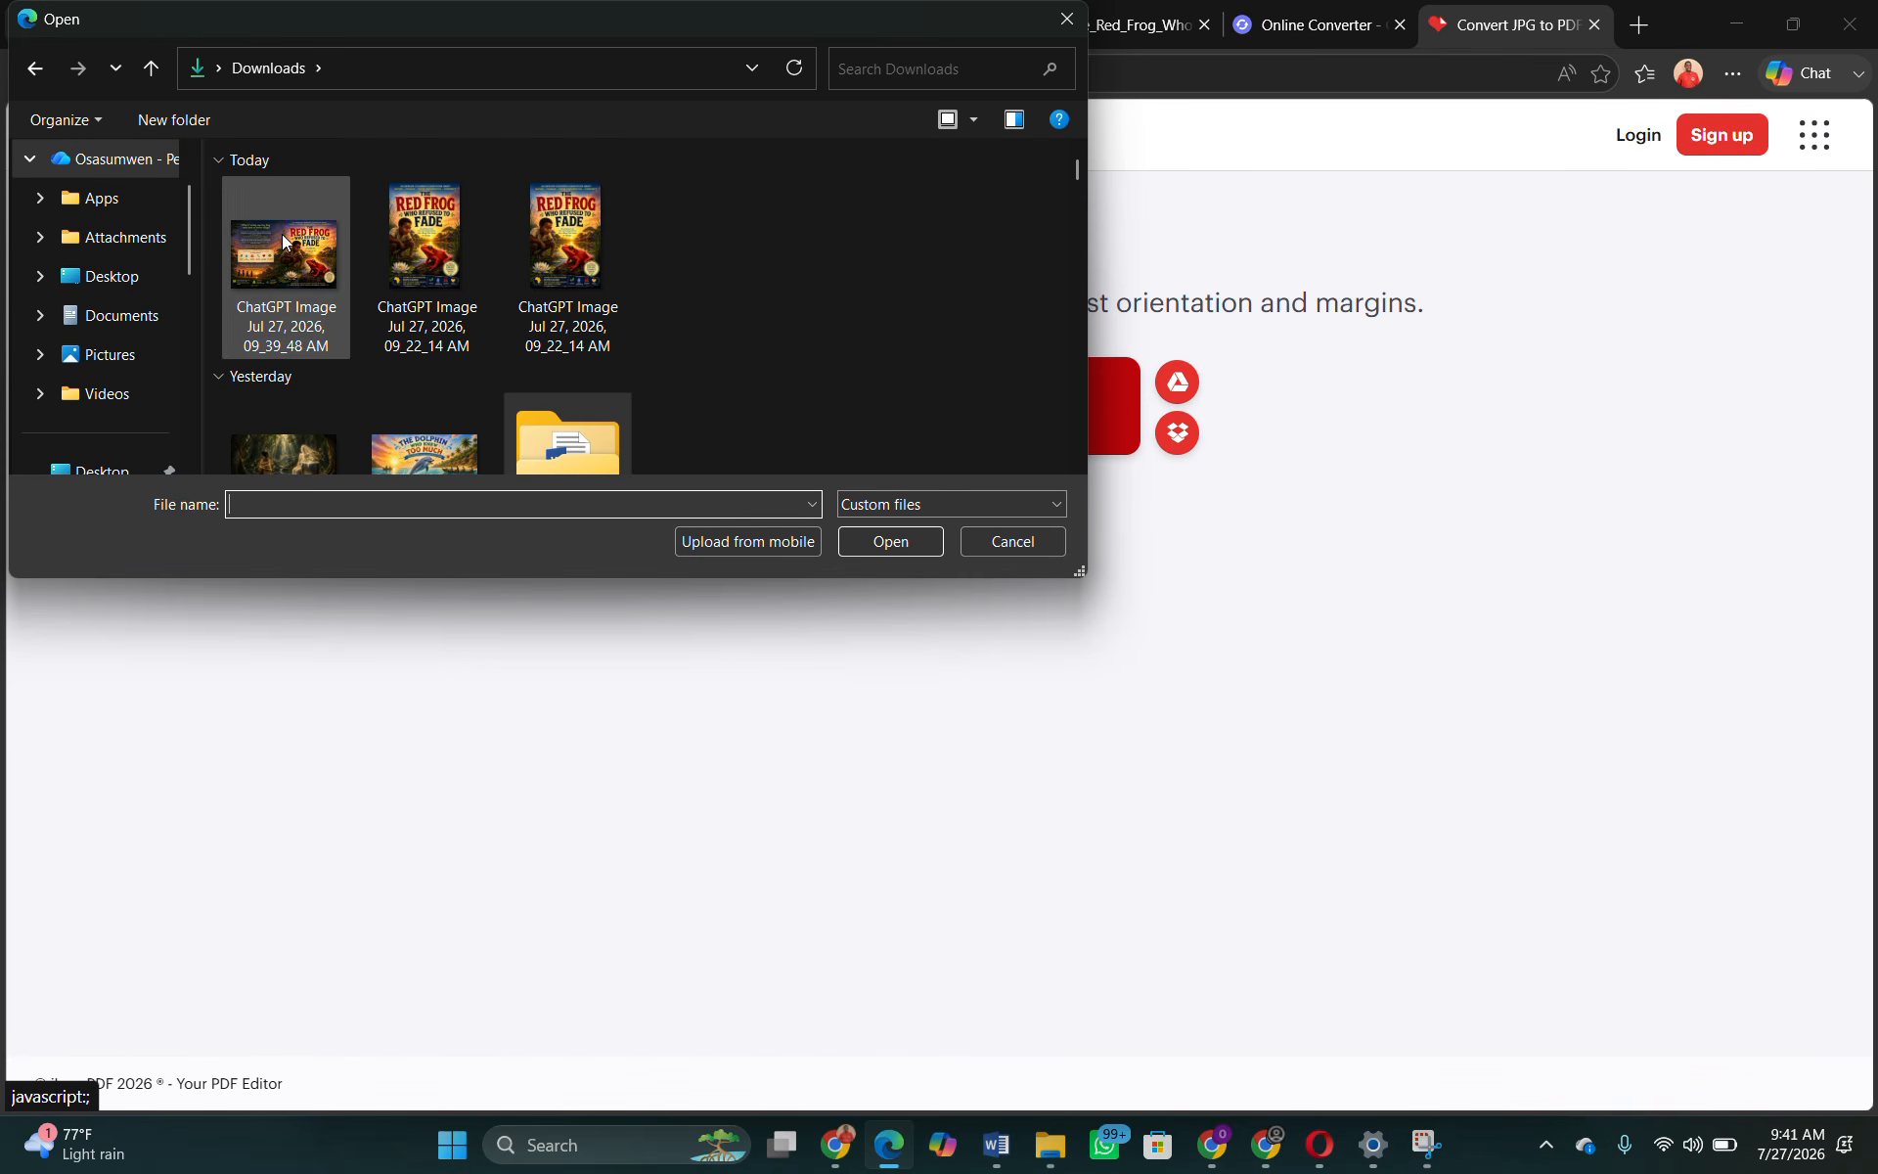
{"action": "double_click", "coordinate": [282, 269]}
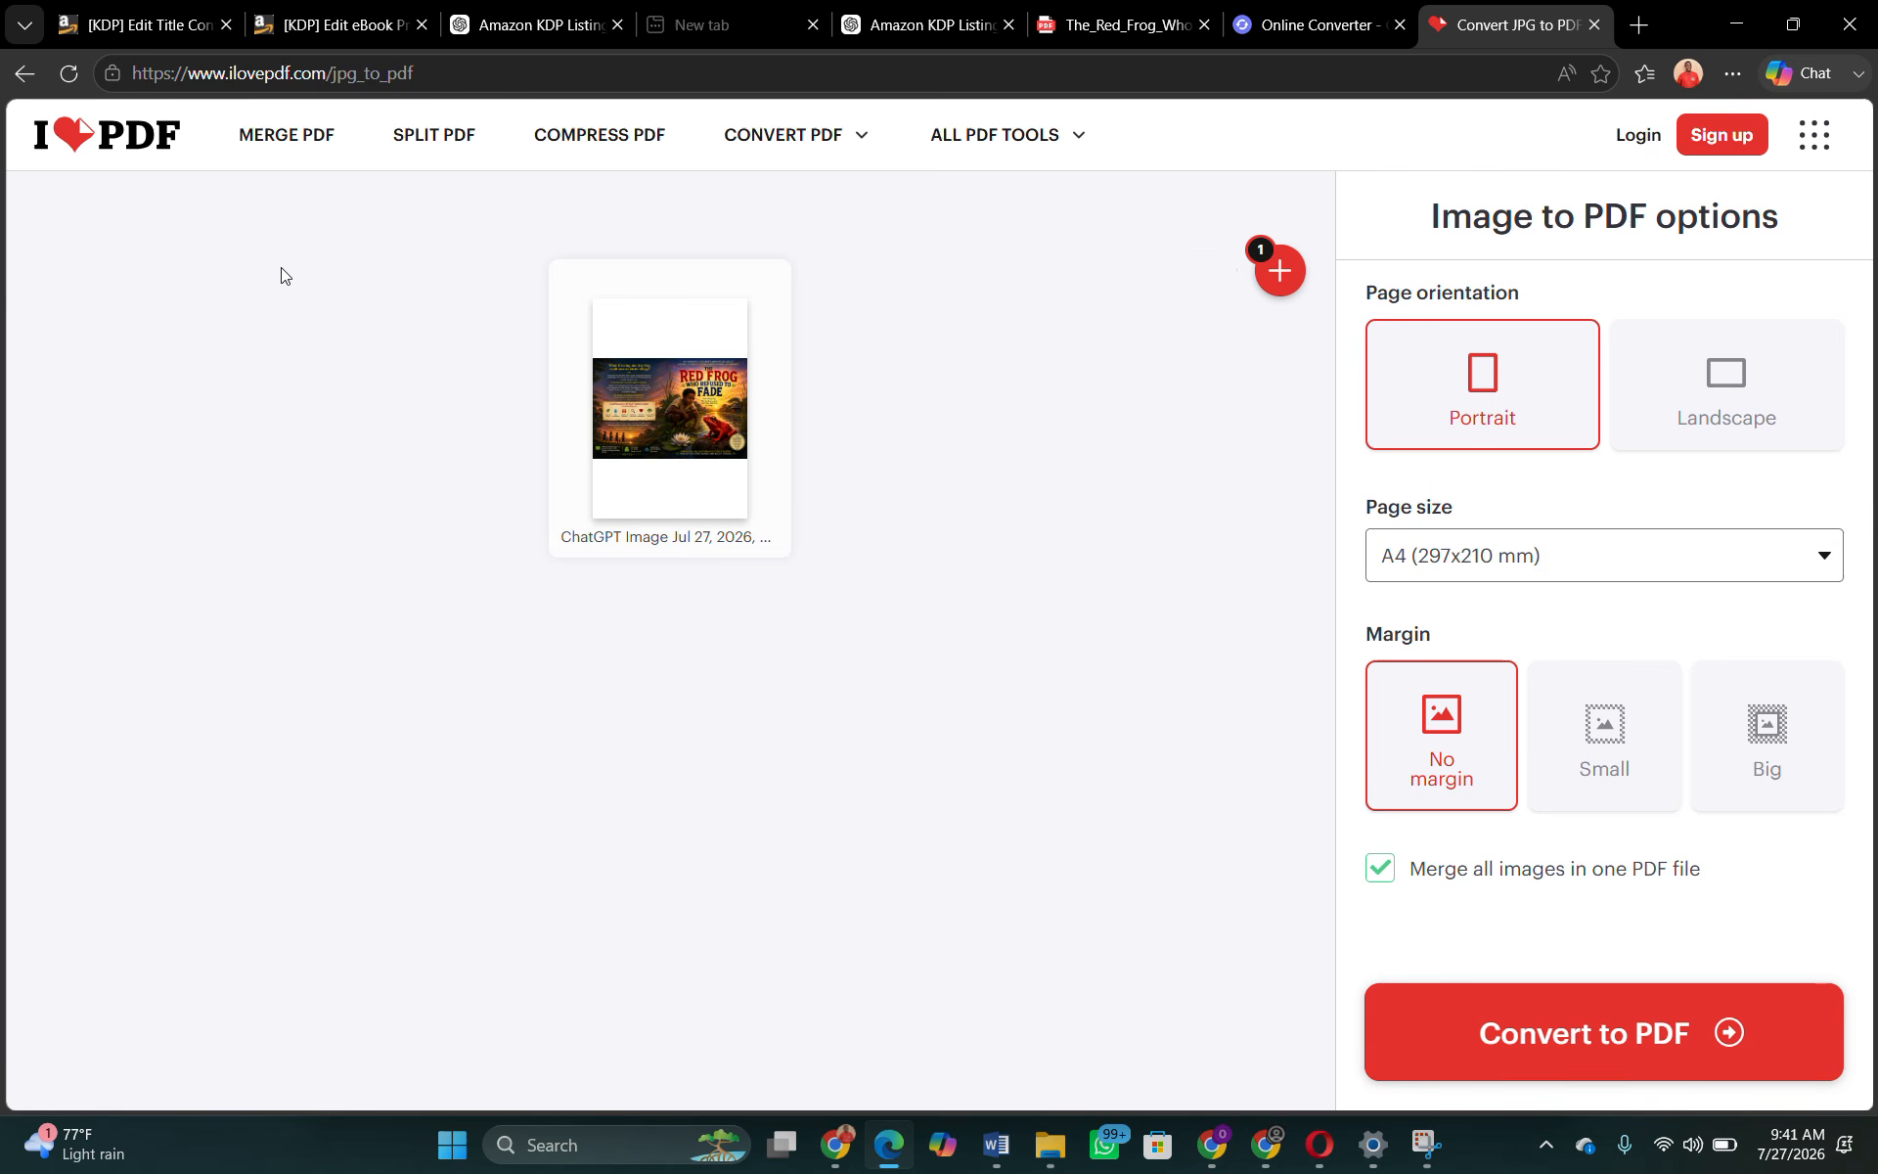
Step: Convert the cover to PDF in Landscape with page size "Fit (Same page size as image)" and download it
{"action": "left_click", "coordinate": [1751, 372]}
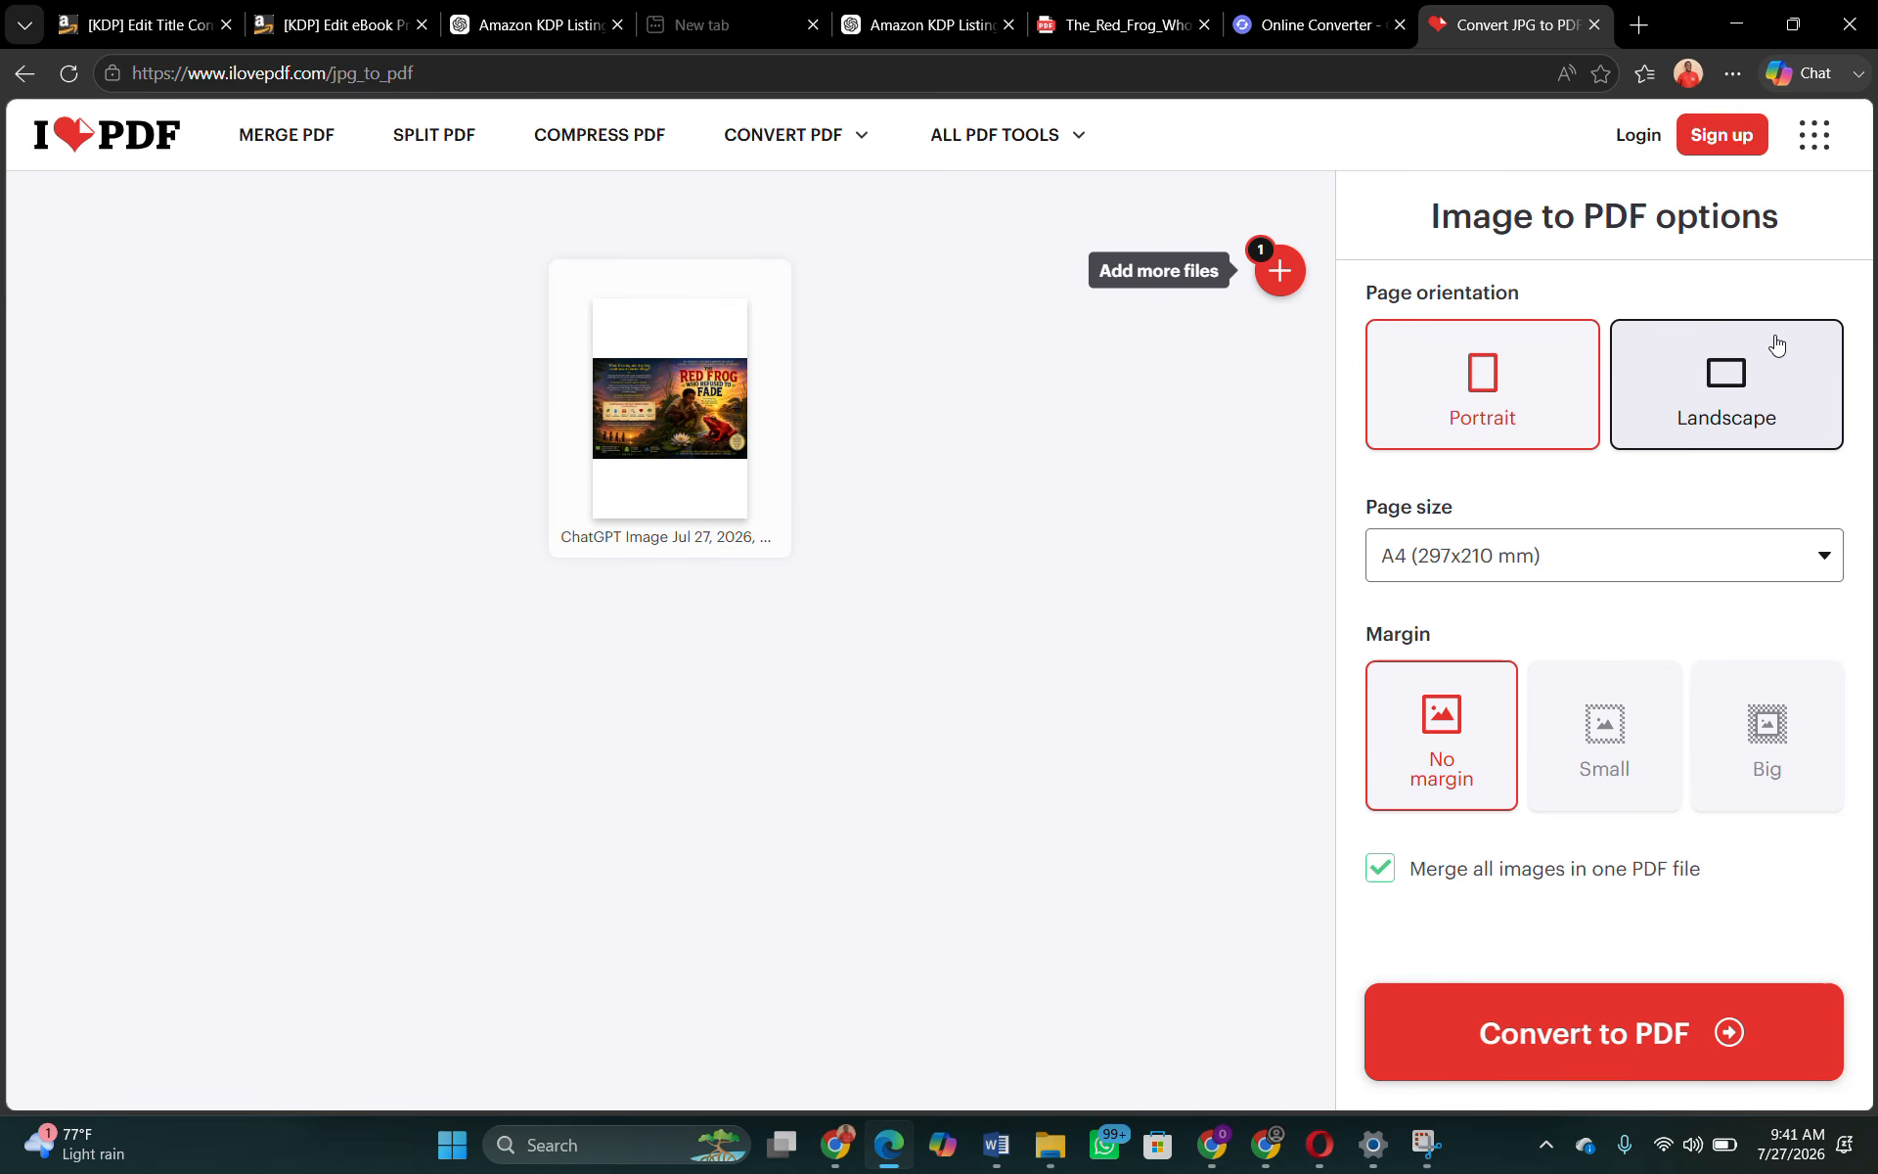
{"action": "left_click", "coordinate": [1546, 577]}
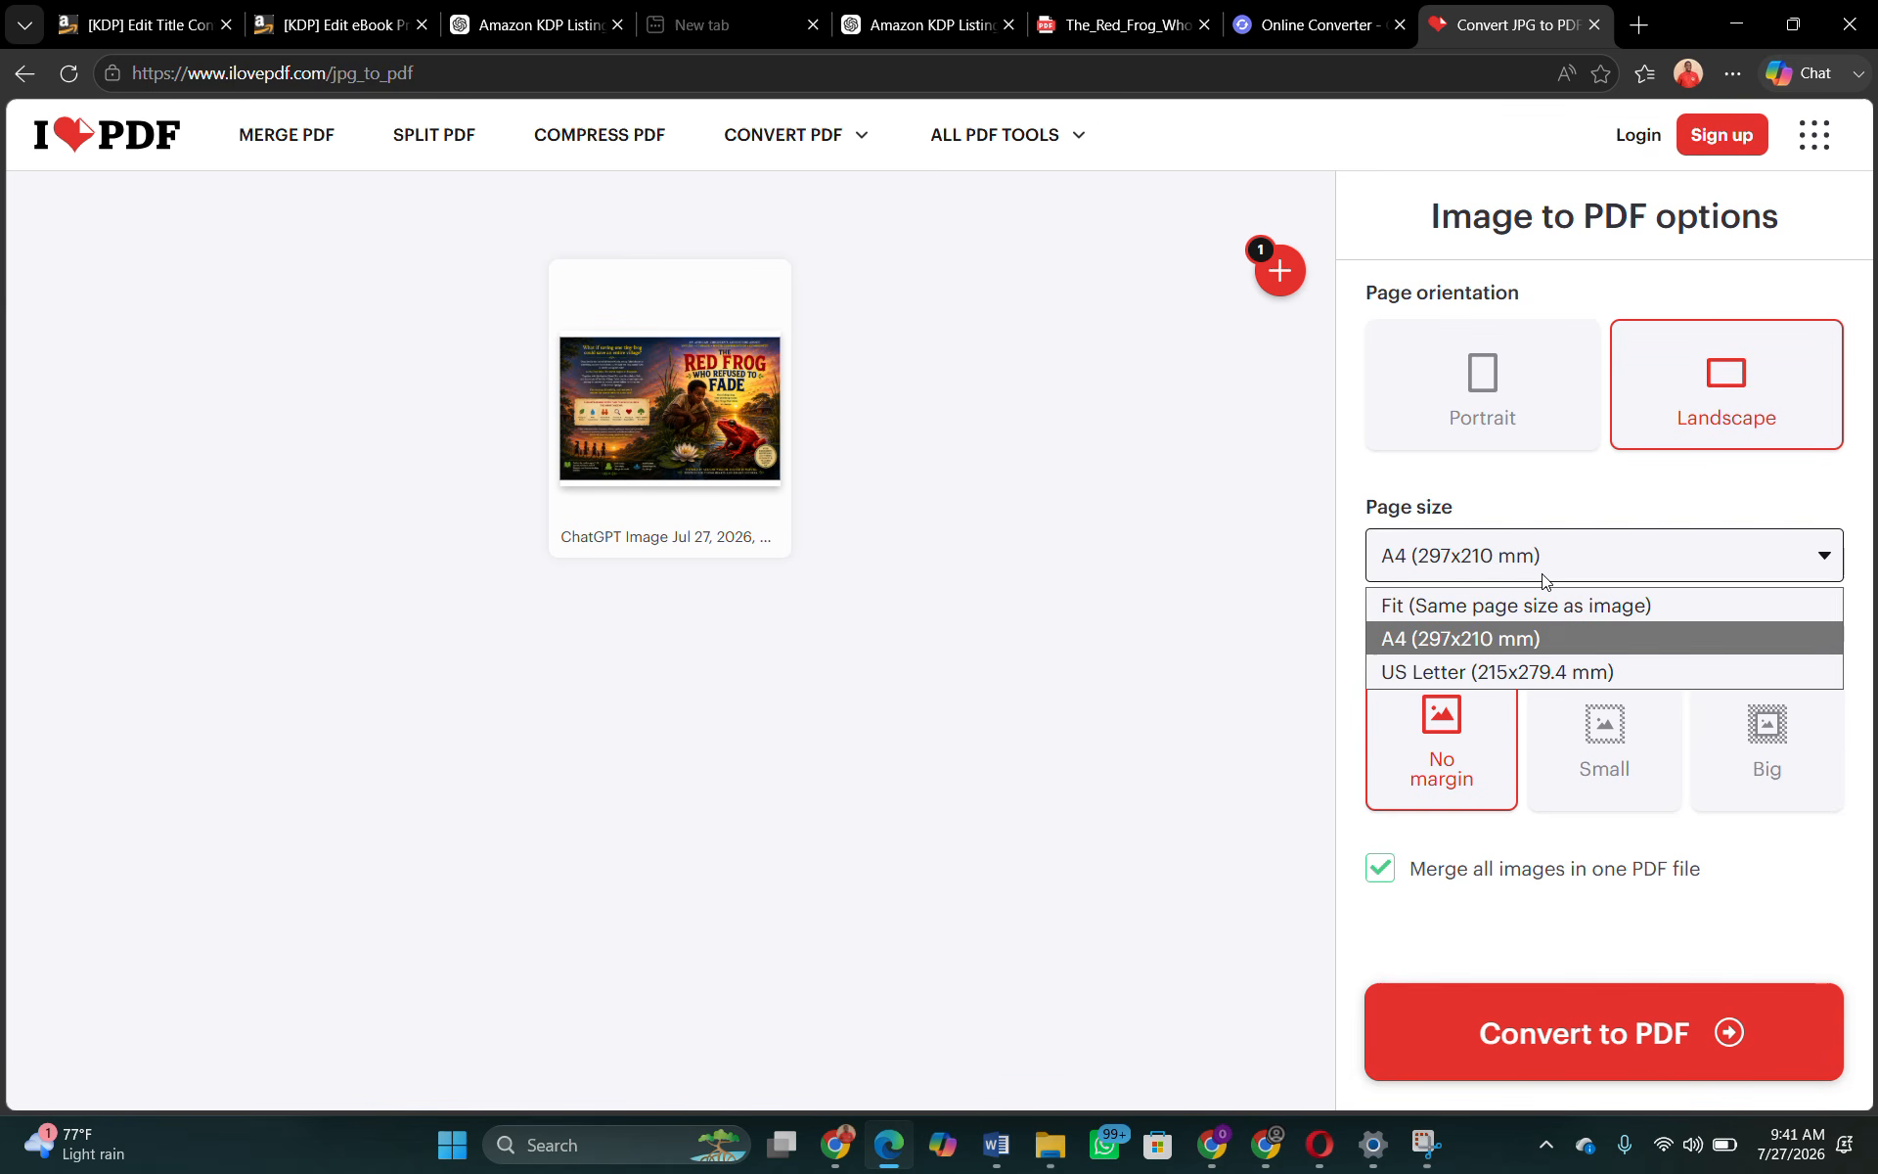
{"action": "left_click", "coordinate": [1511, 605]}
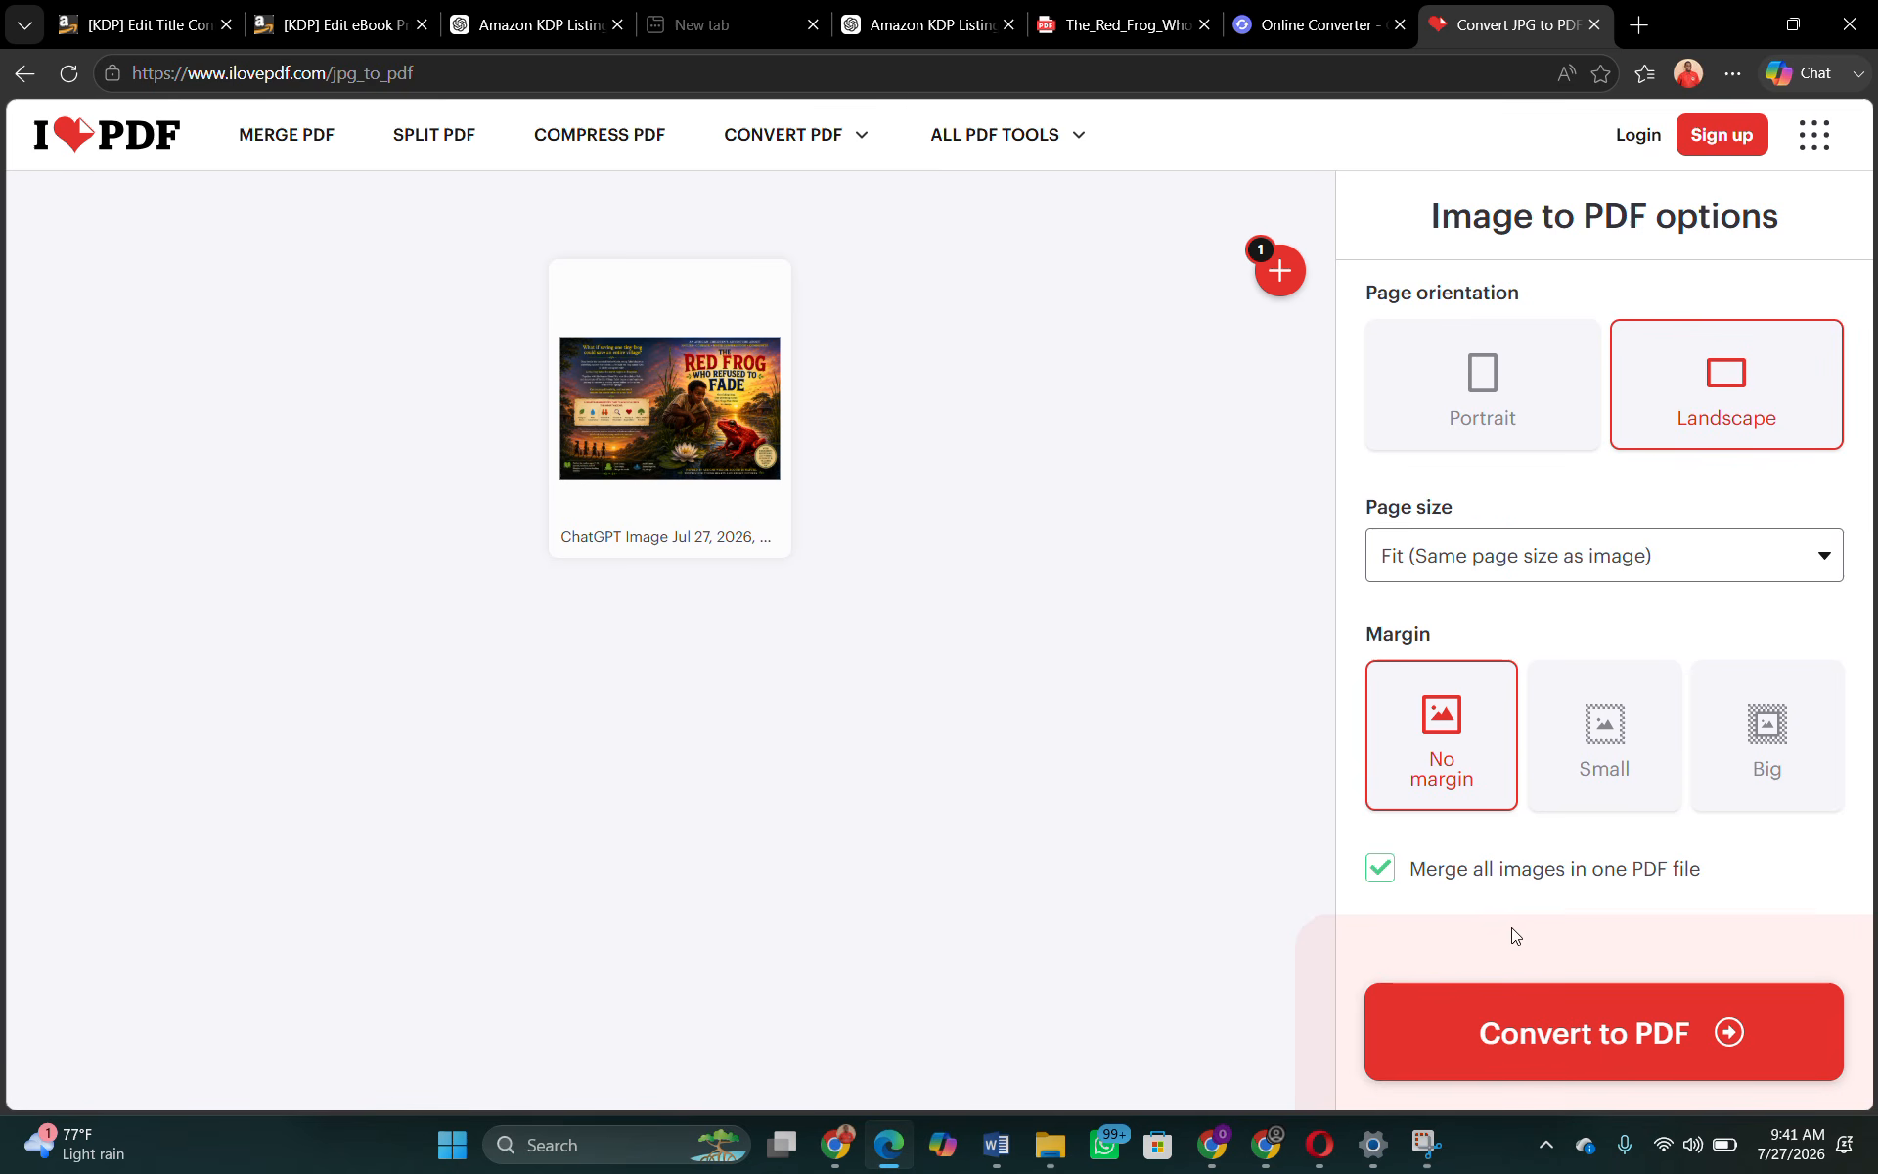
{"action": "left_click", "coordinate": [1492, 1051]}
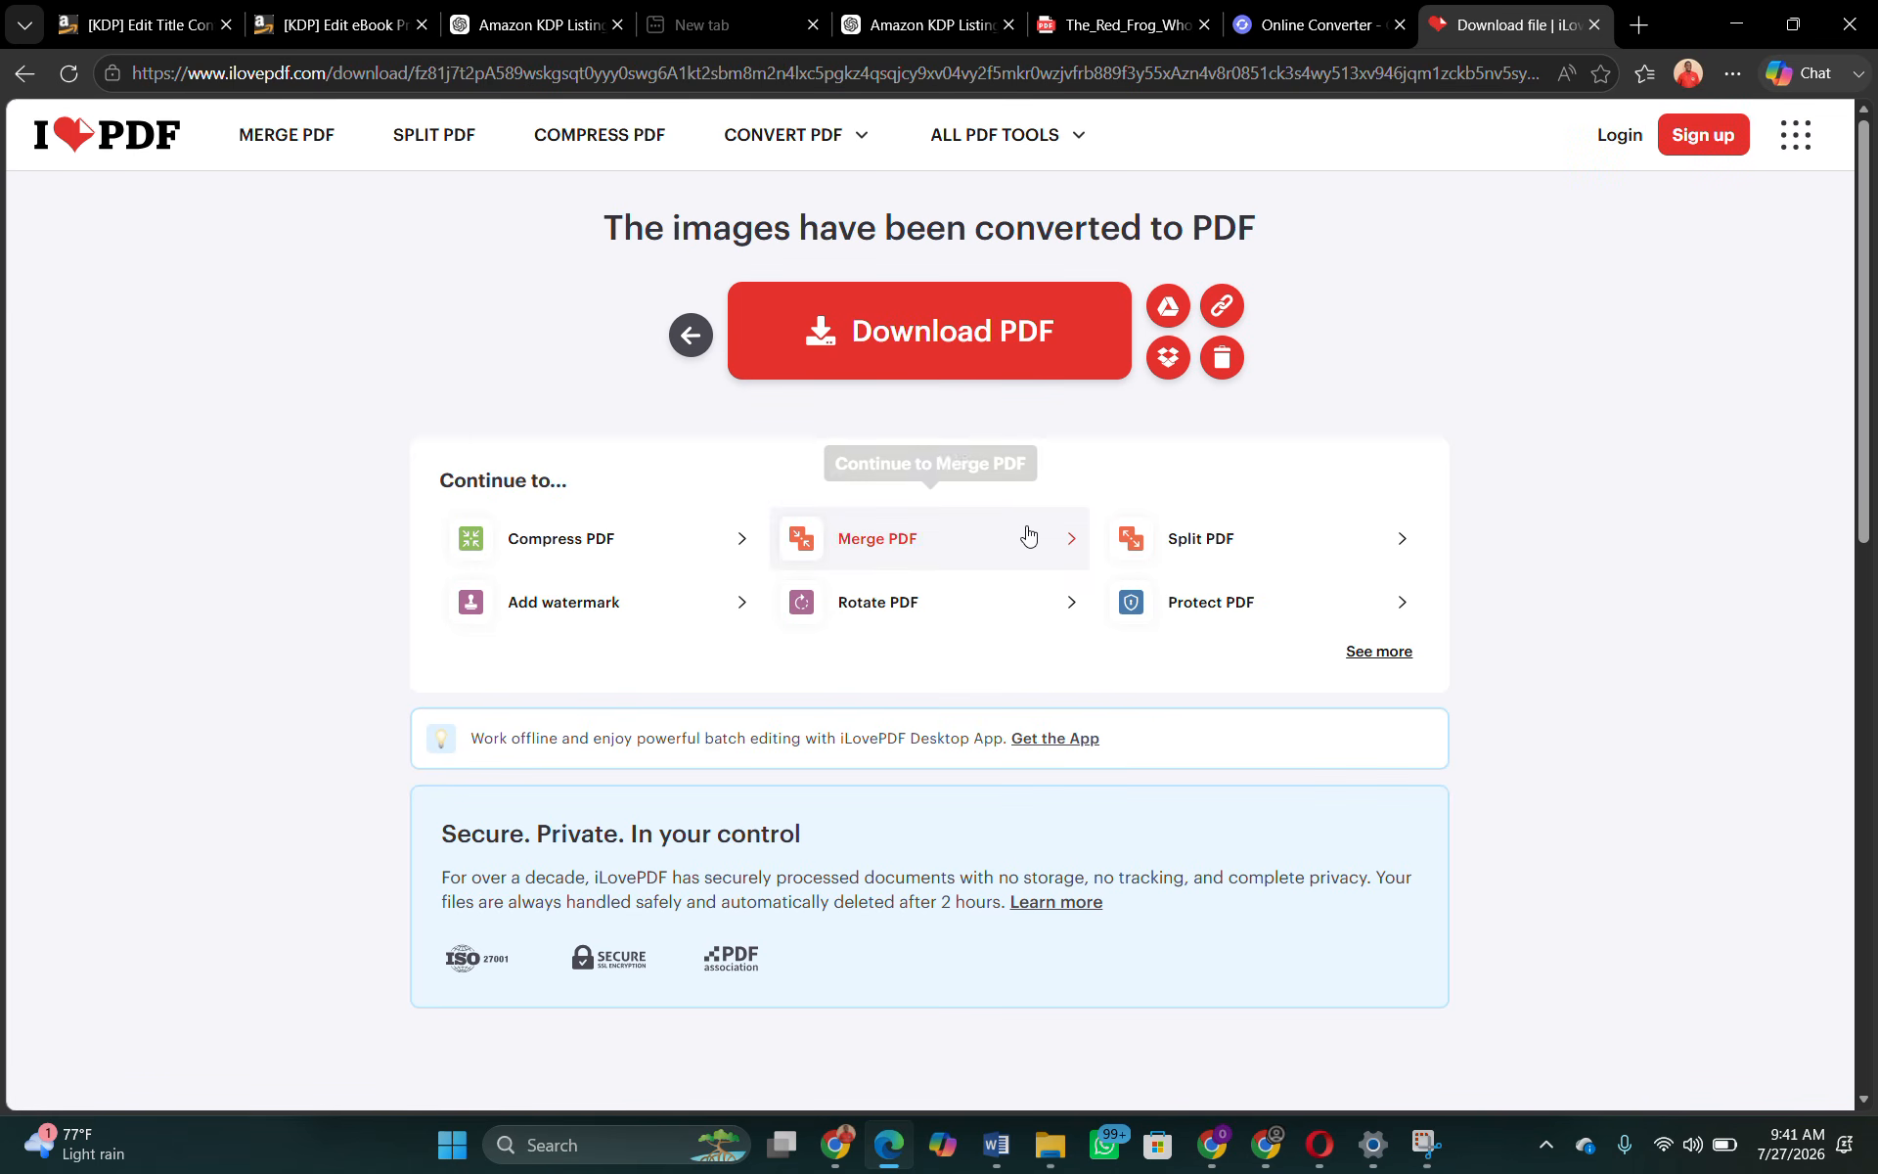
{"action": "left_click", "coordinate": [940, 370]}
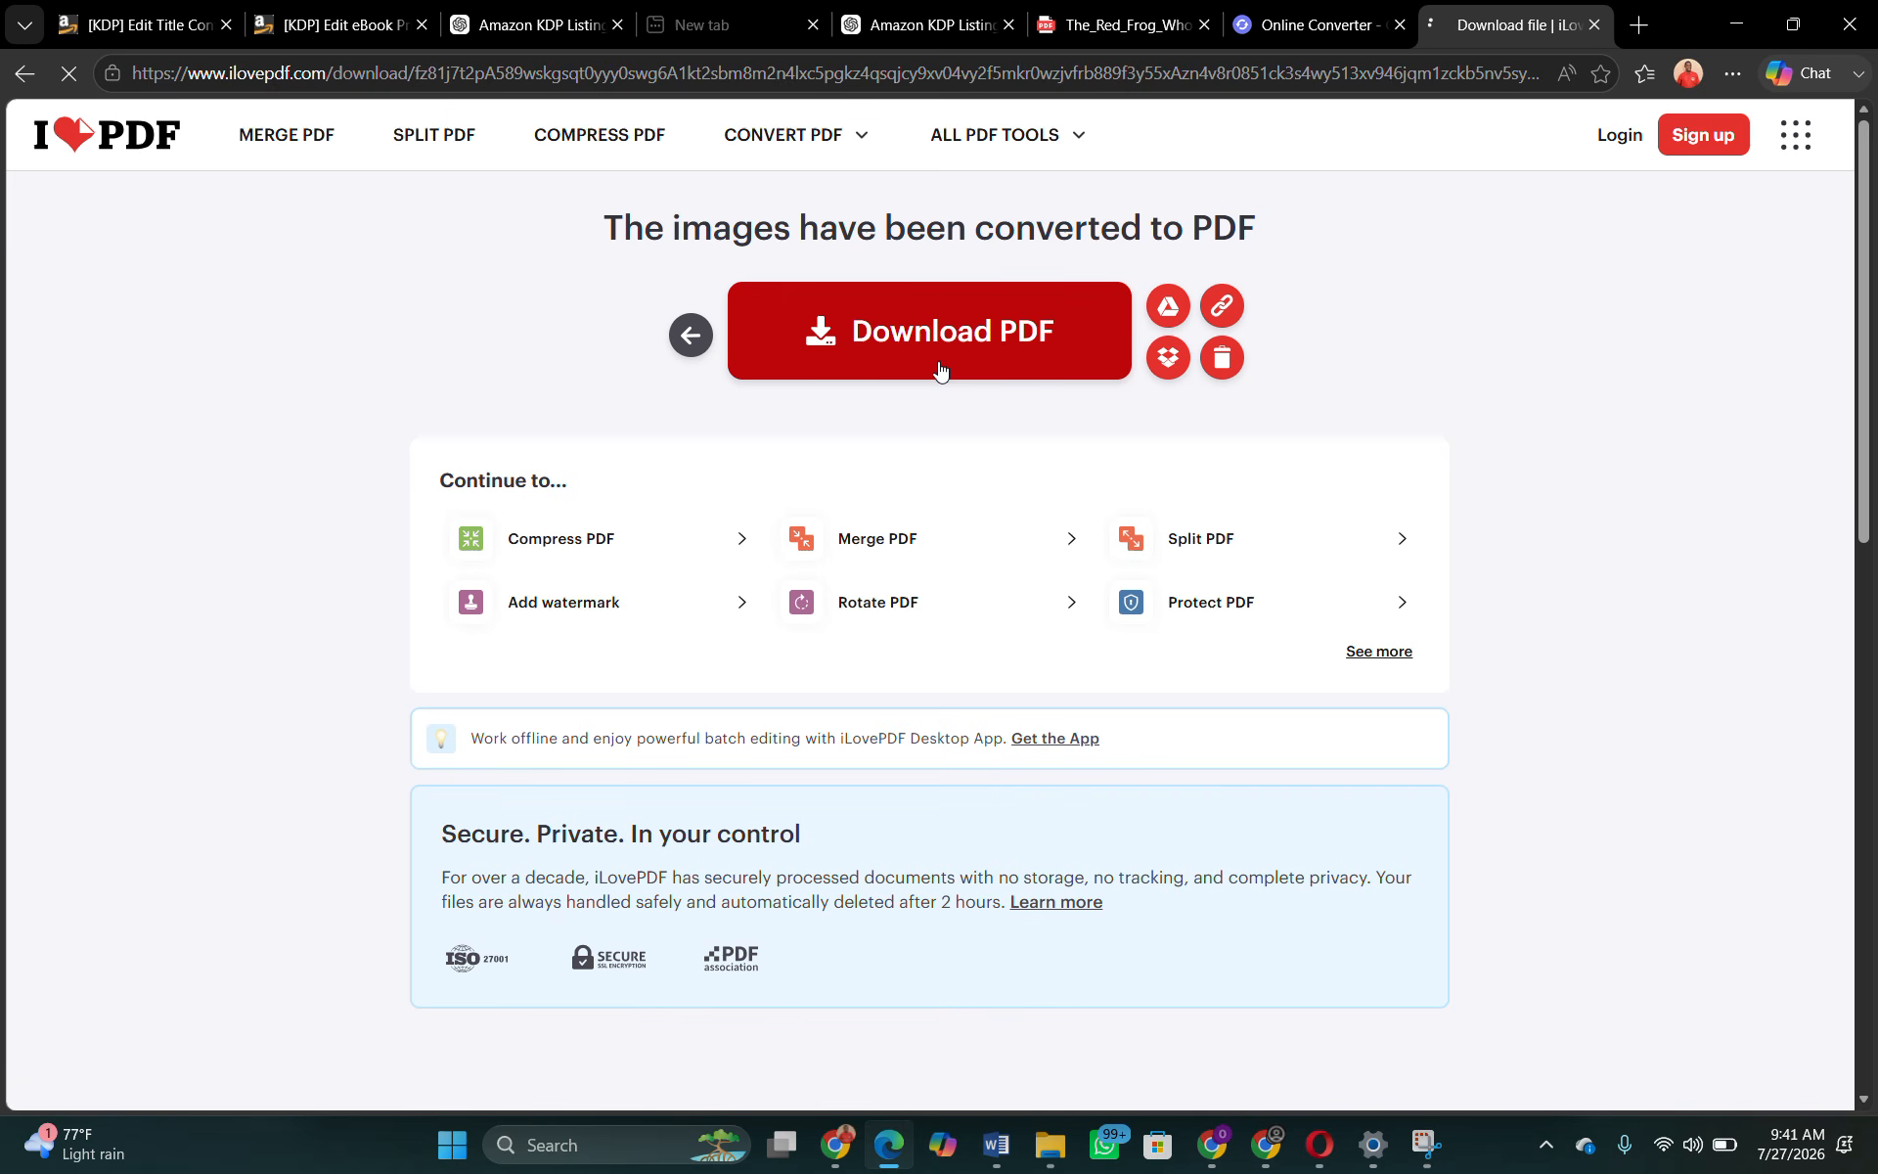
Step: Back in ChatGPT, download The_Red_Frog_Who_Refused_to_Fade_Paperback_5195x3375.pdf and open the downloaded "ChatGPT Image Jul 27, 2026, 09_39_48 AM.pdf"
{"action": "left_click", "coordinate": [506, 25]}
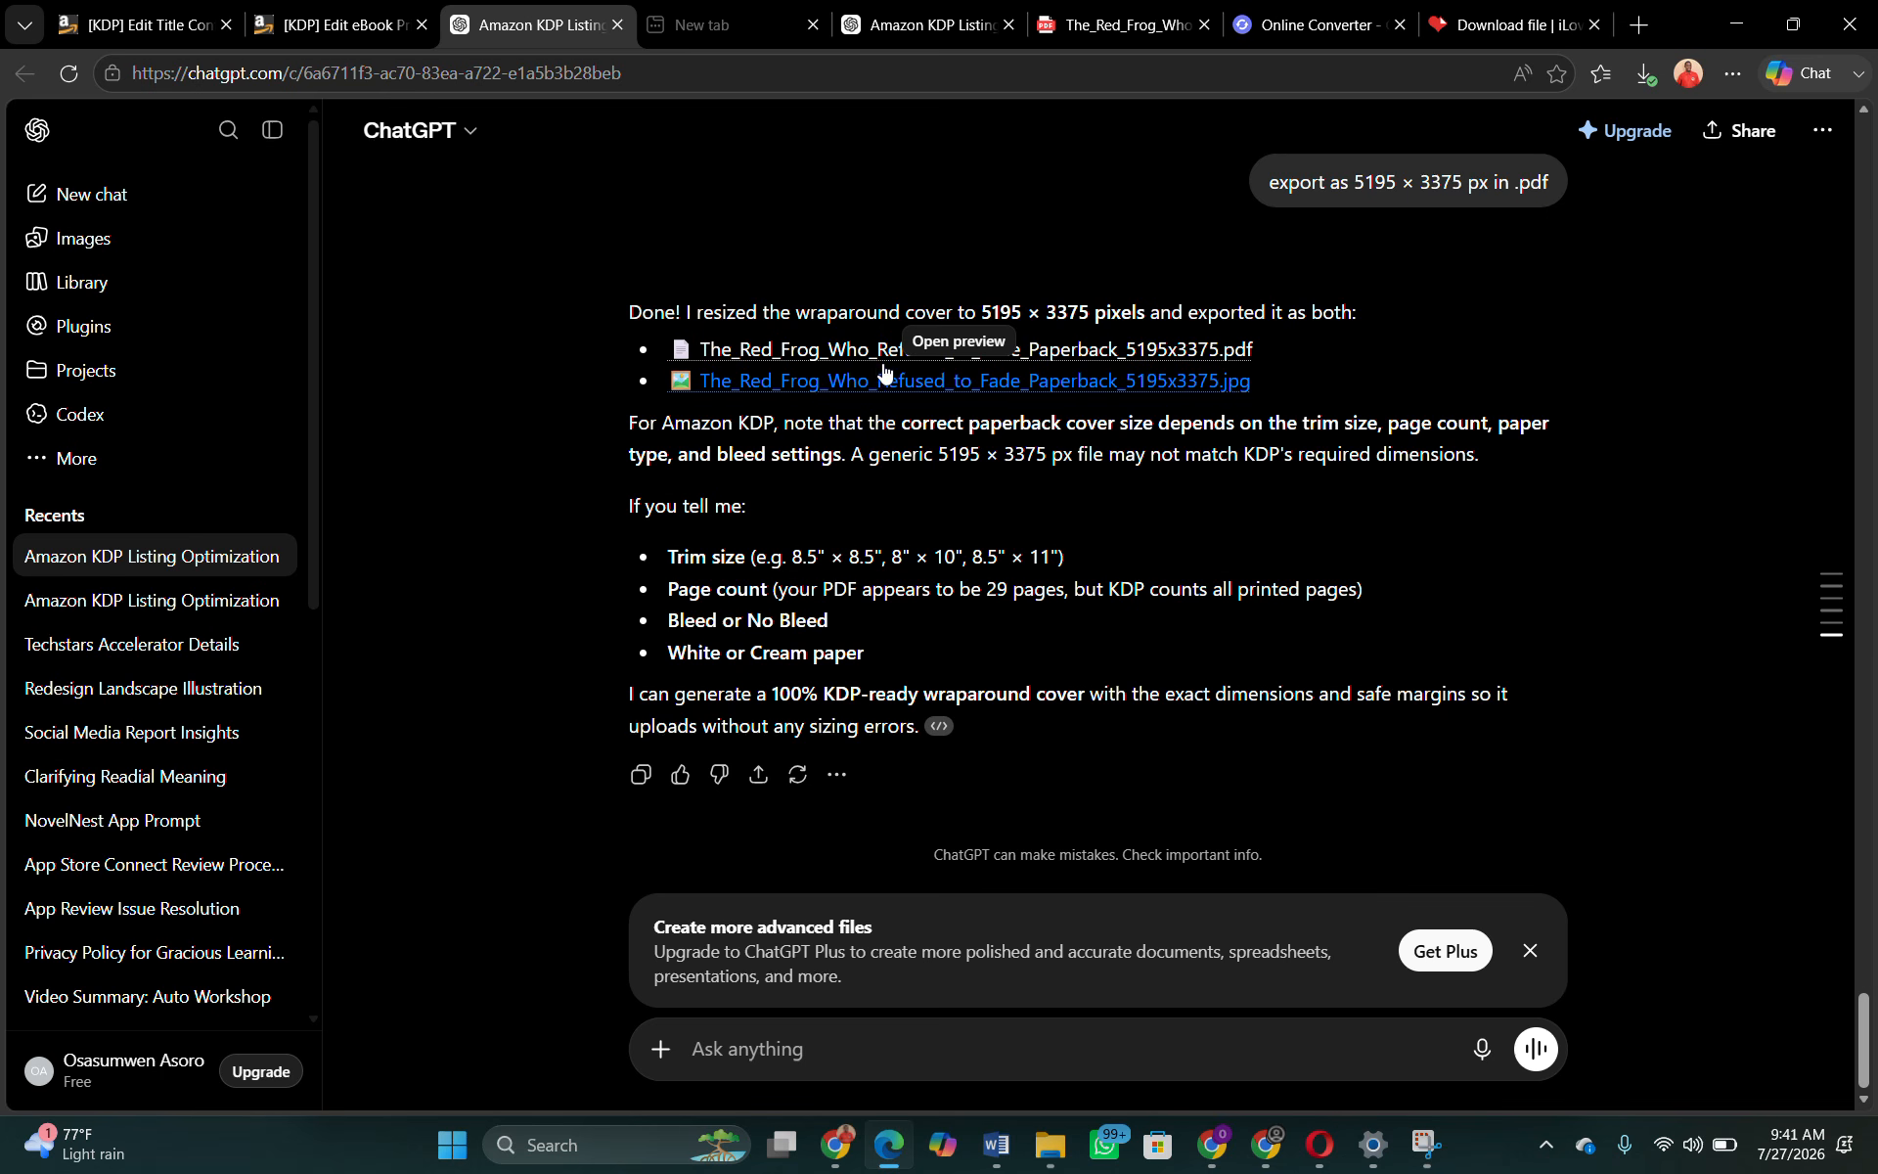
{"action": "left_click", "coordinate": [819, 359]}
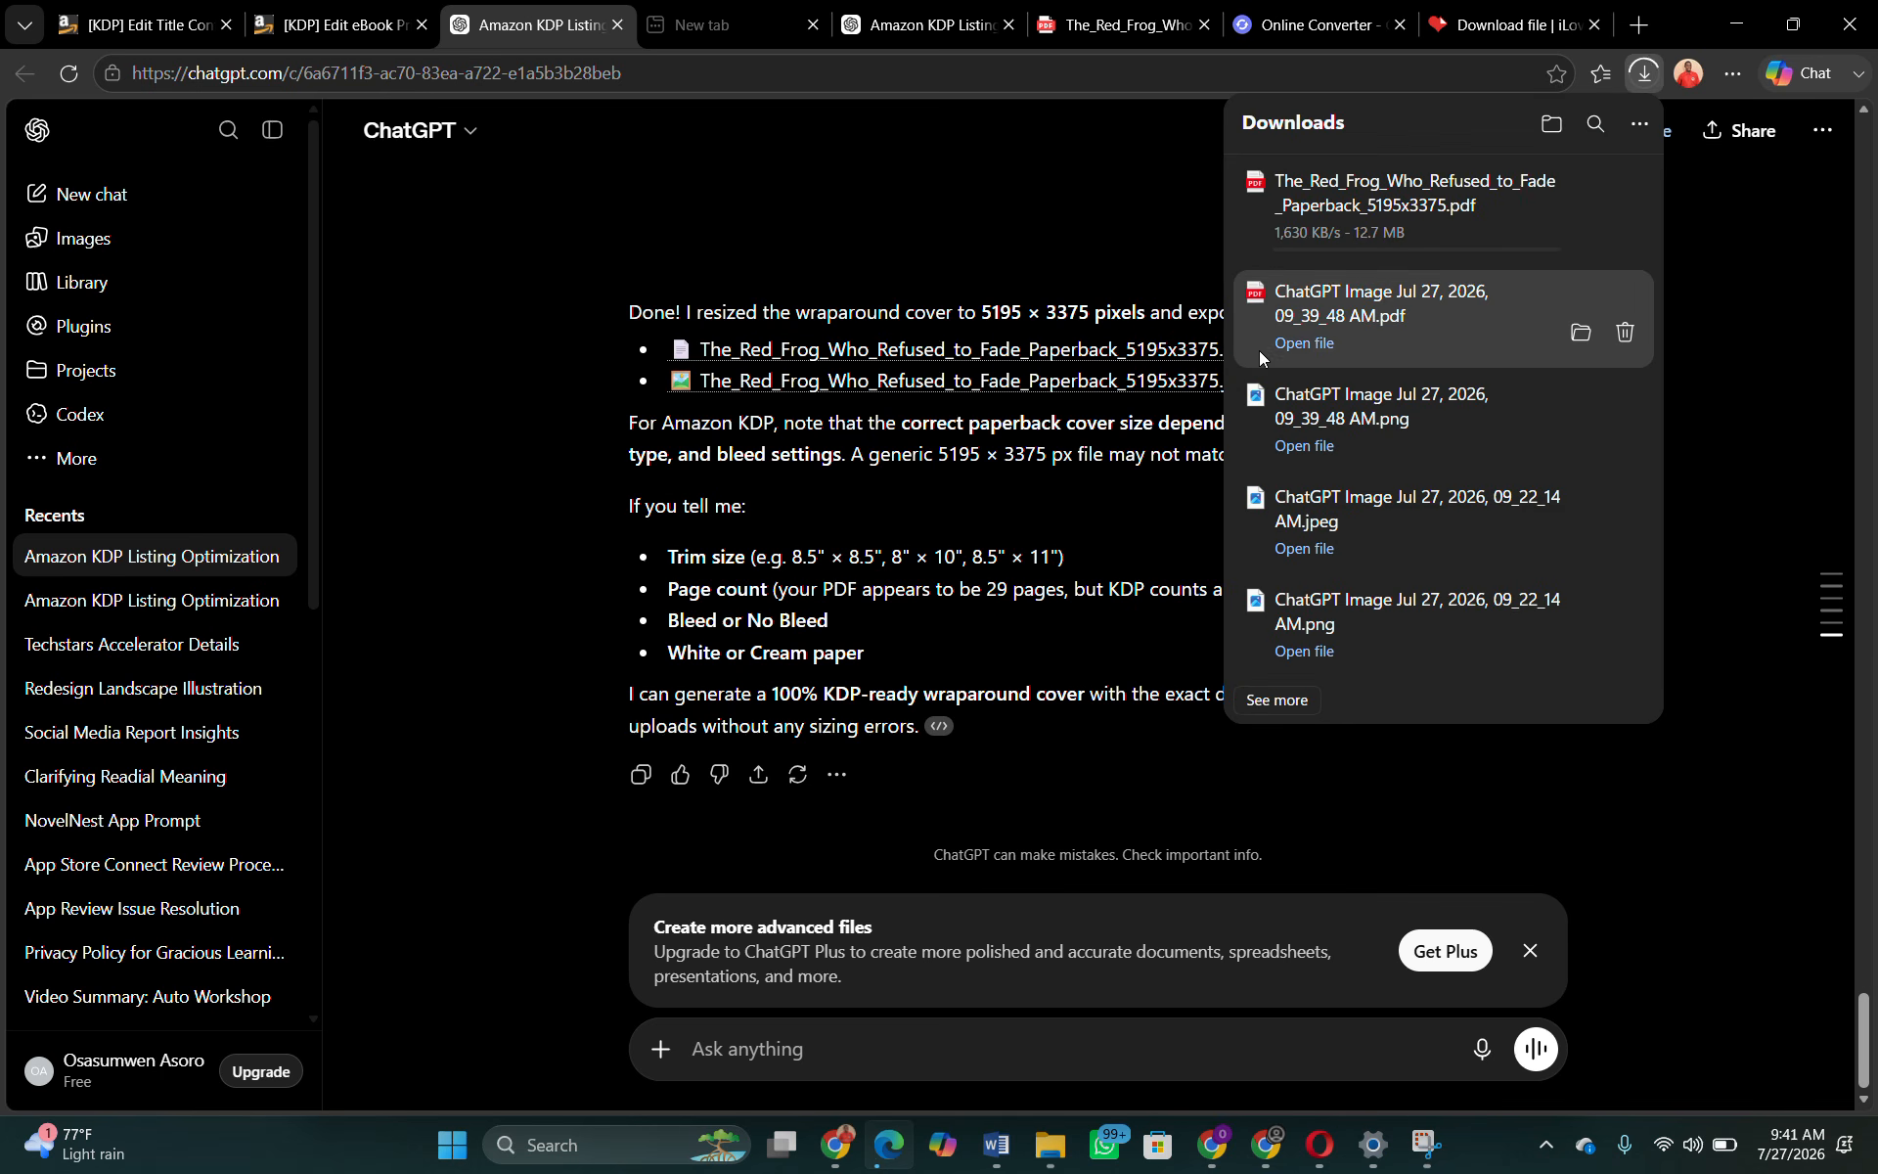
{"action": "left_click", "coordinate": [1304, 348]}
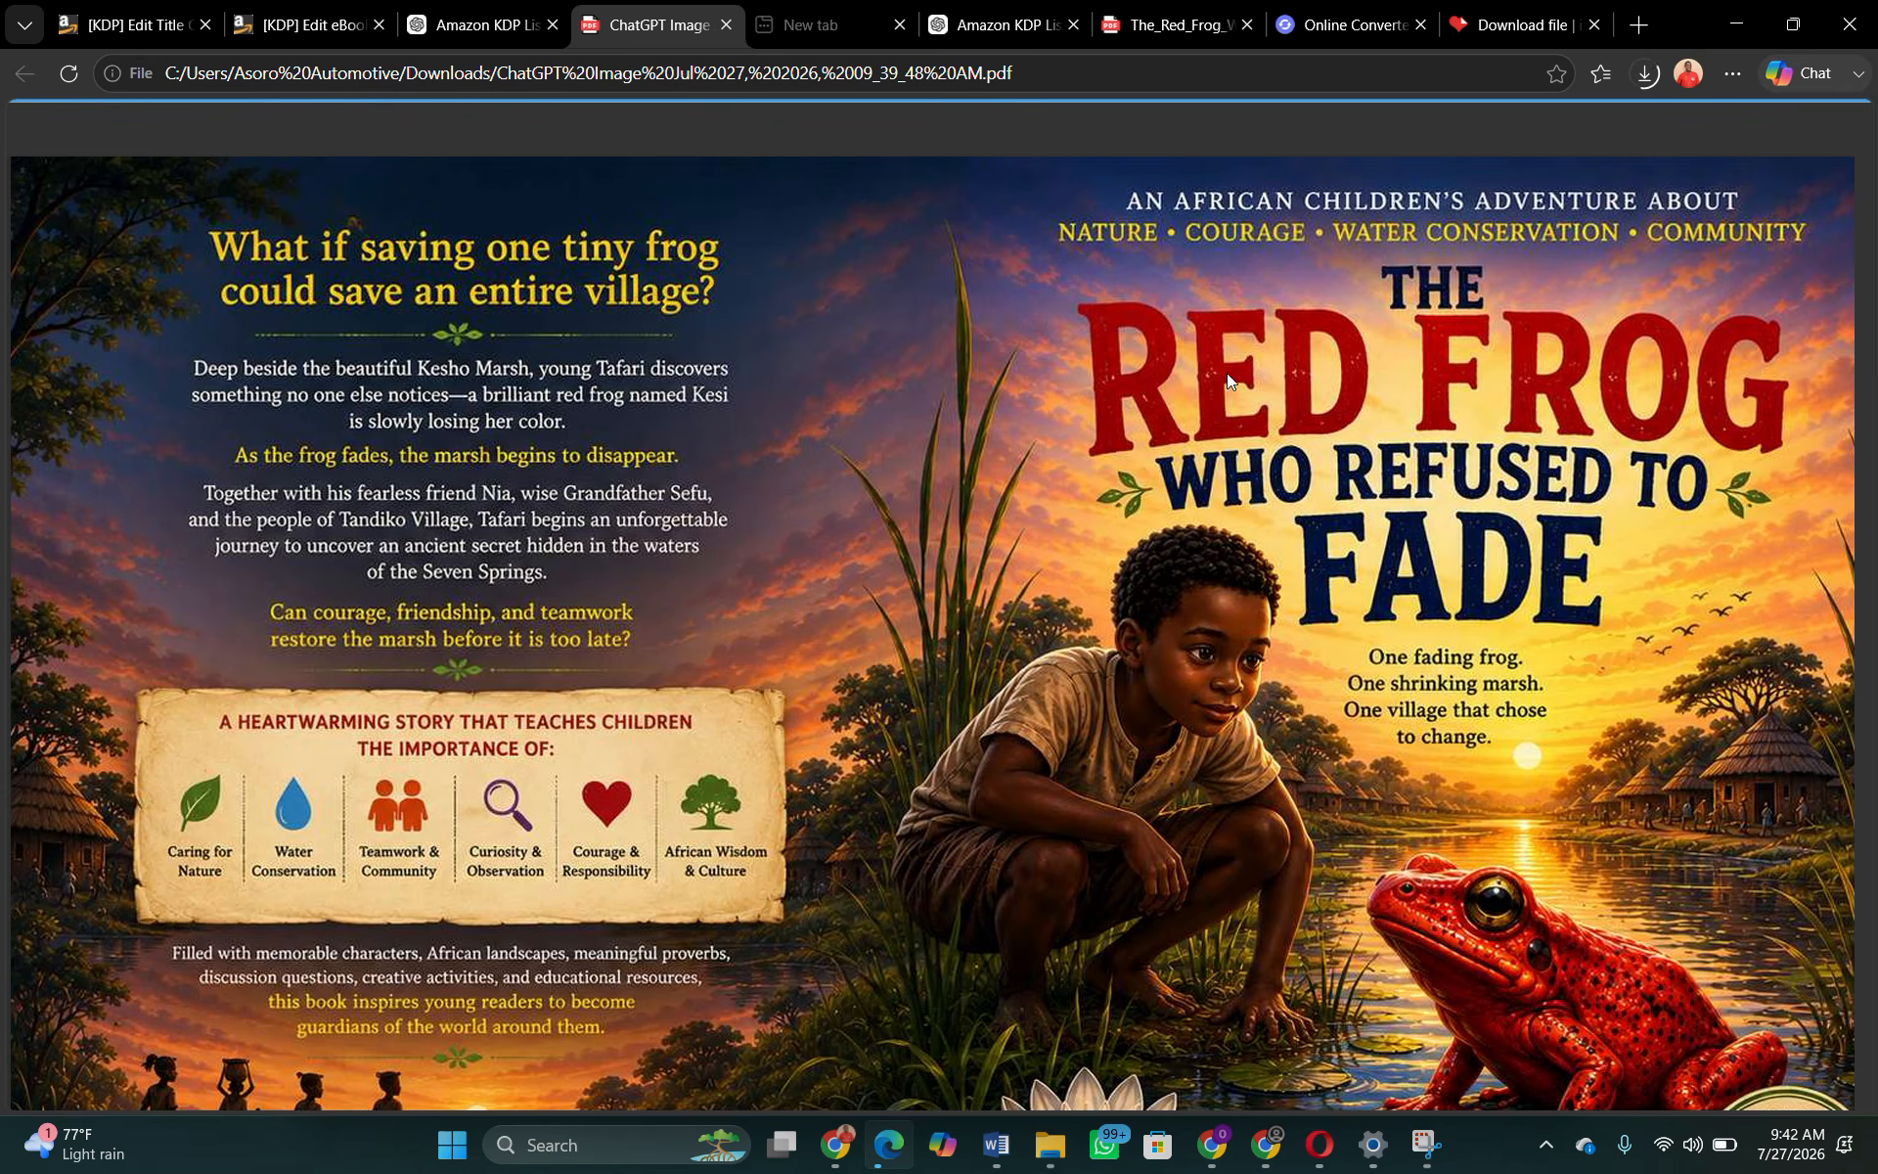
Step: Inspect the converted ChatGPT cover PDF, then open The_Red_Frog_Who_Refused_to_Fade_Paperback_5195x3375.pdf from the downloads and examine its full wraparound layout
{"action": "scroll", "coordinate": [1101, 573], "scroll_direction": "down", "scroll_amount": 3}
{"action": "scroll", "coordinate": [1102, 566], "scroll_direction": "up", "scroll_amount": 3}
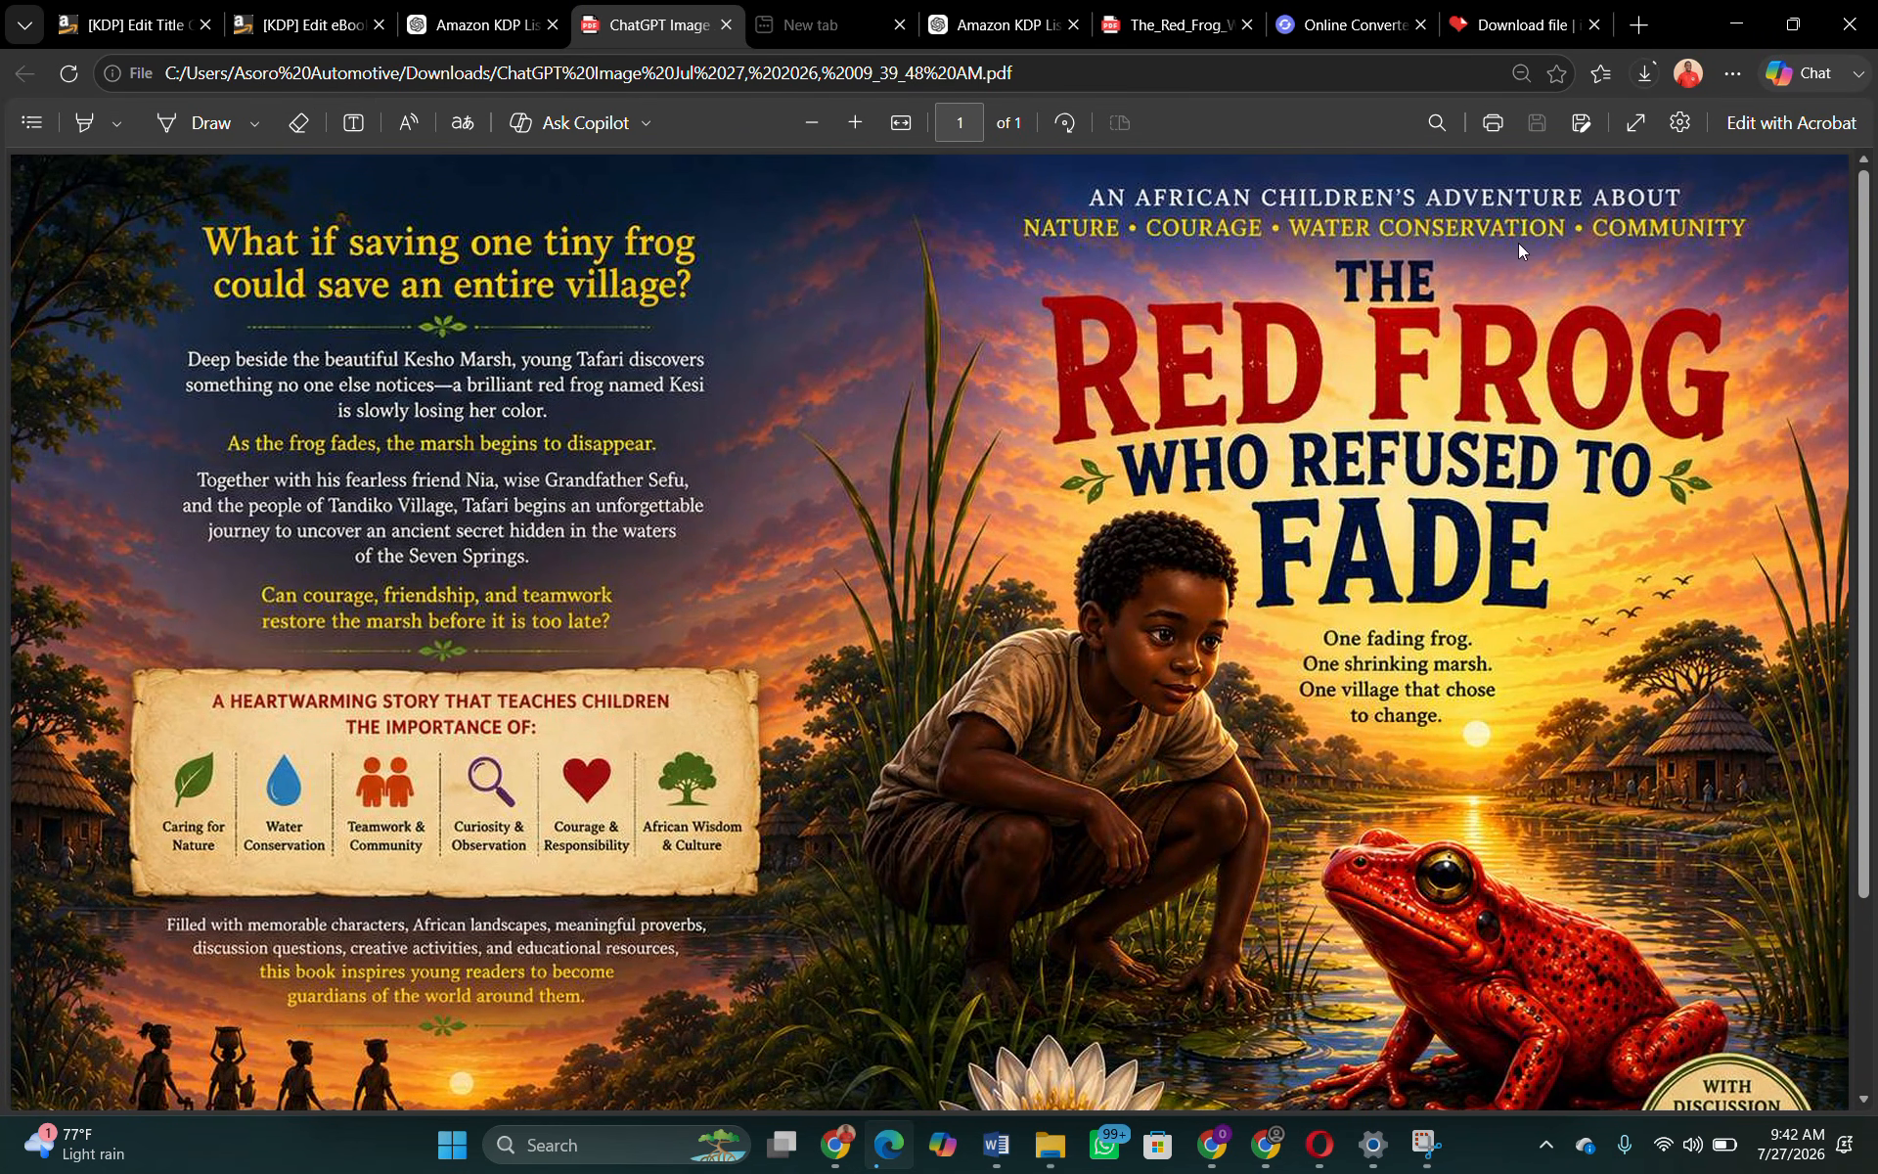
{"action": "left_click", "coordinate": [1646, 74]}
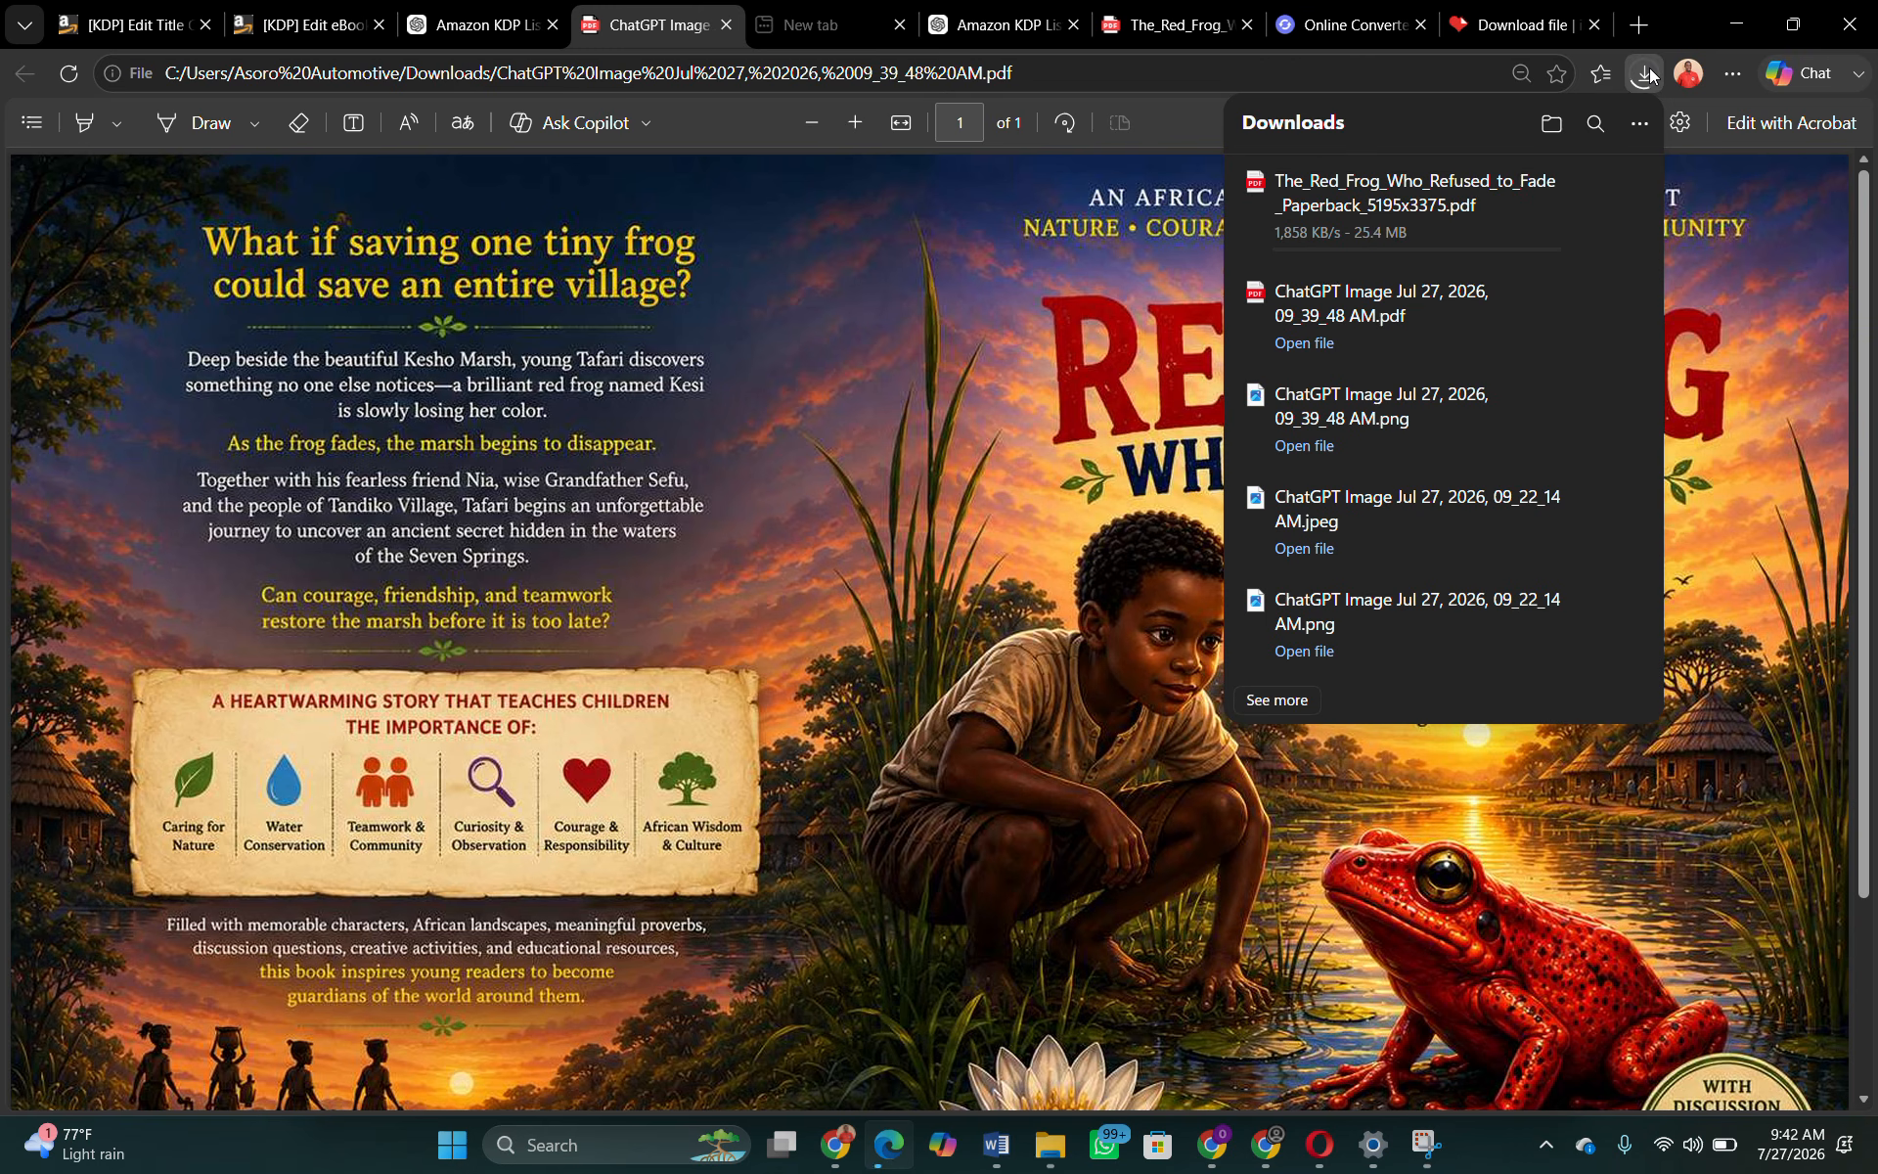
{"action": "mouse_move", "coordinate": [1475, 259]}
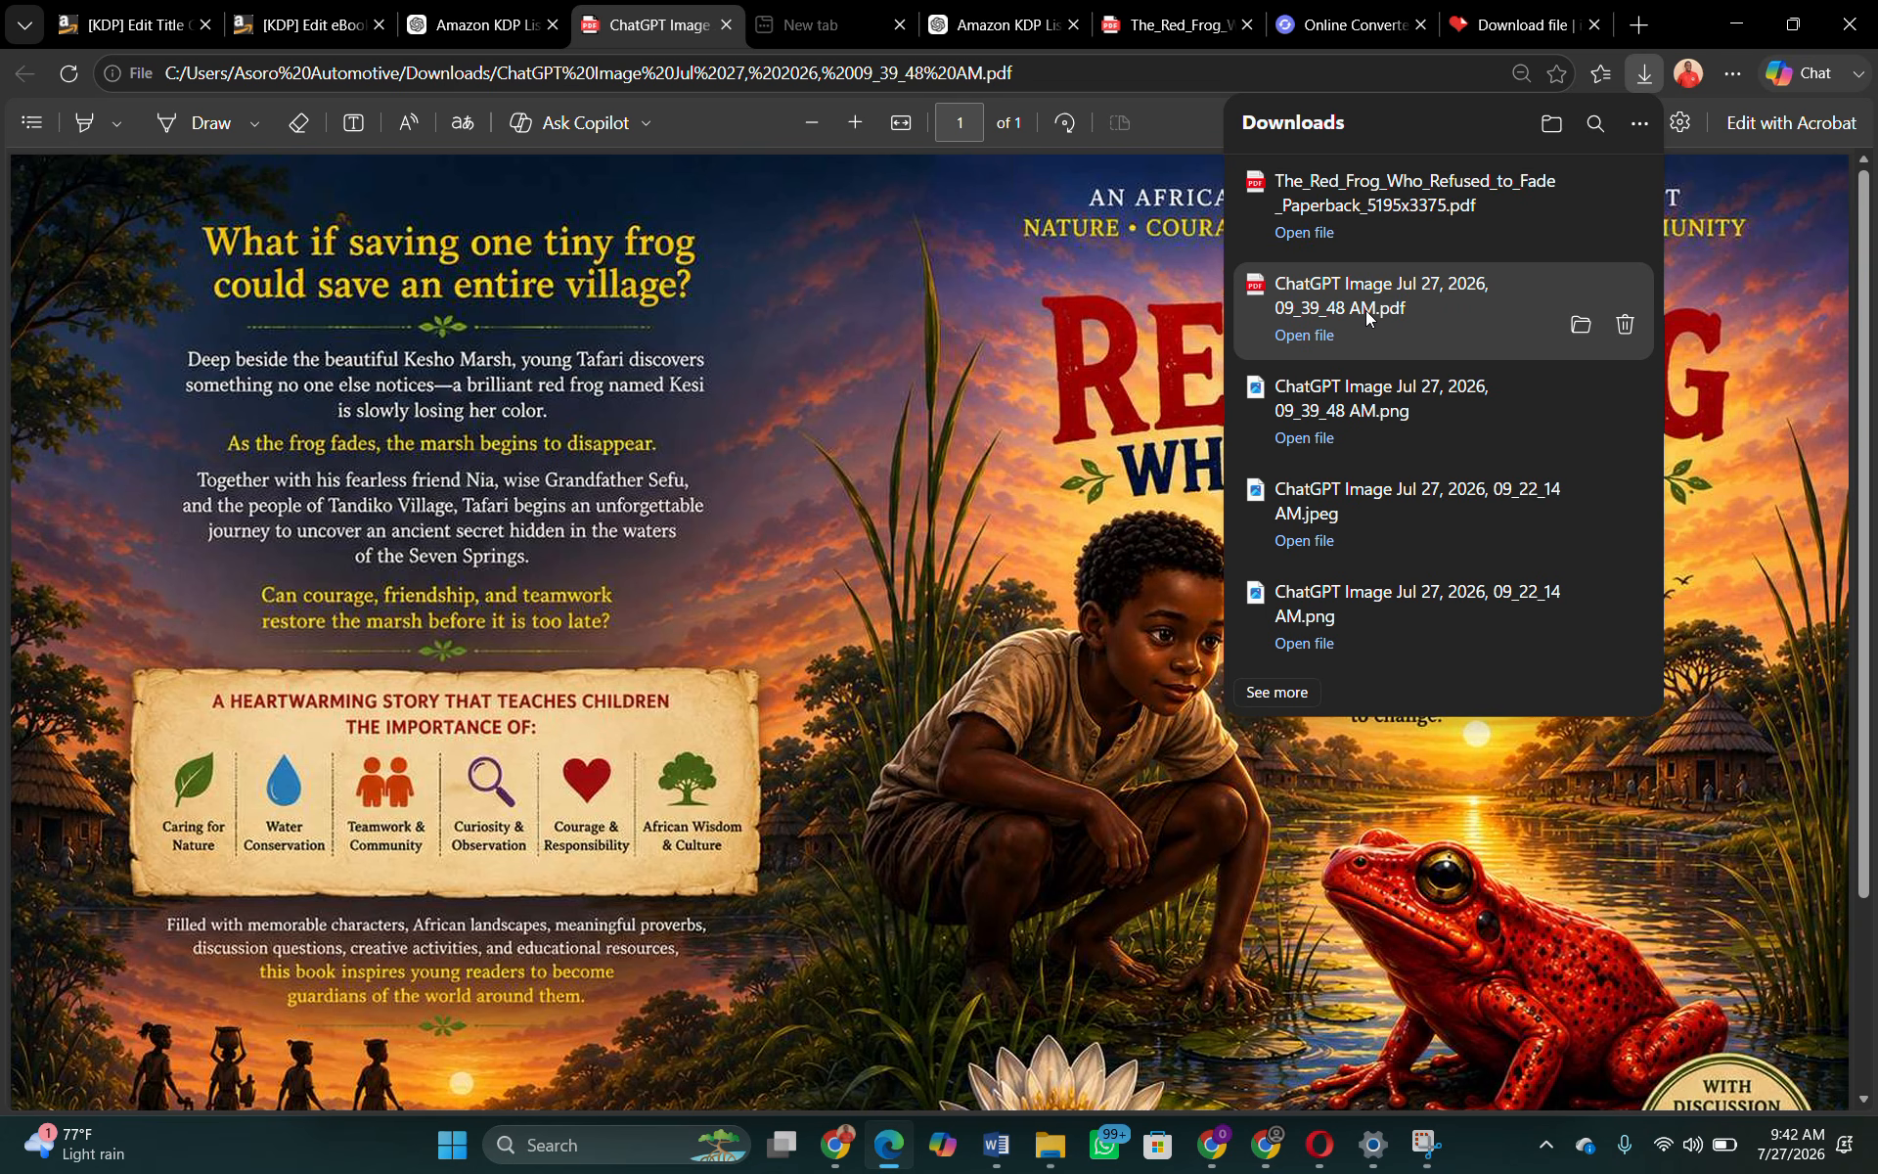
{"action": "left_click", "coordinate": [1305, 230]}
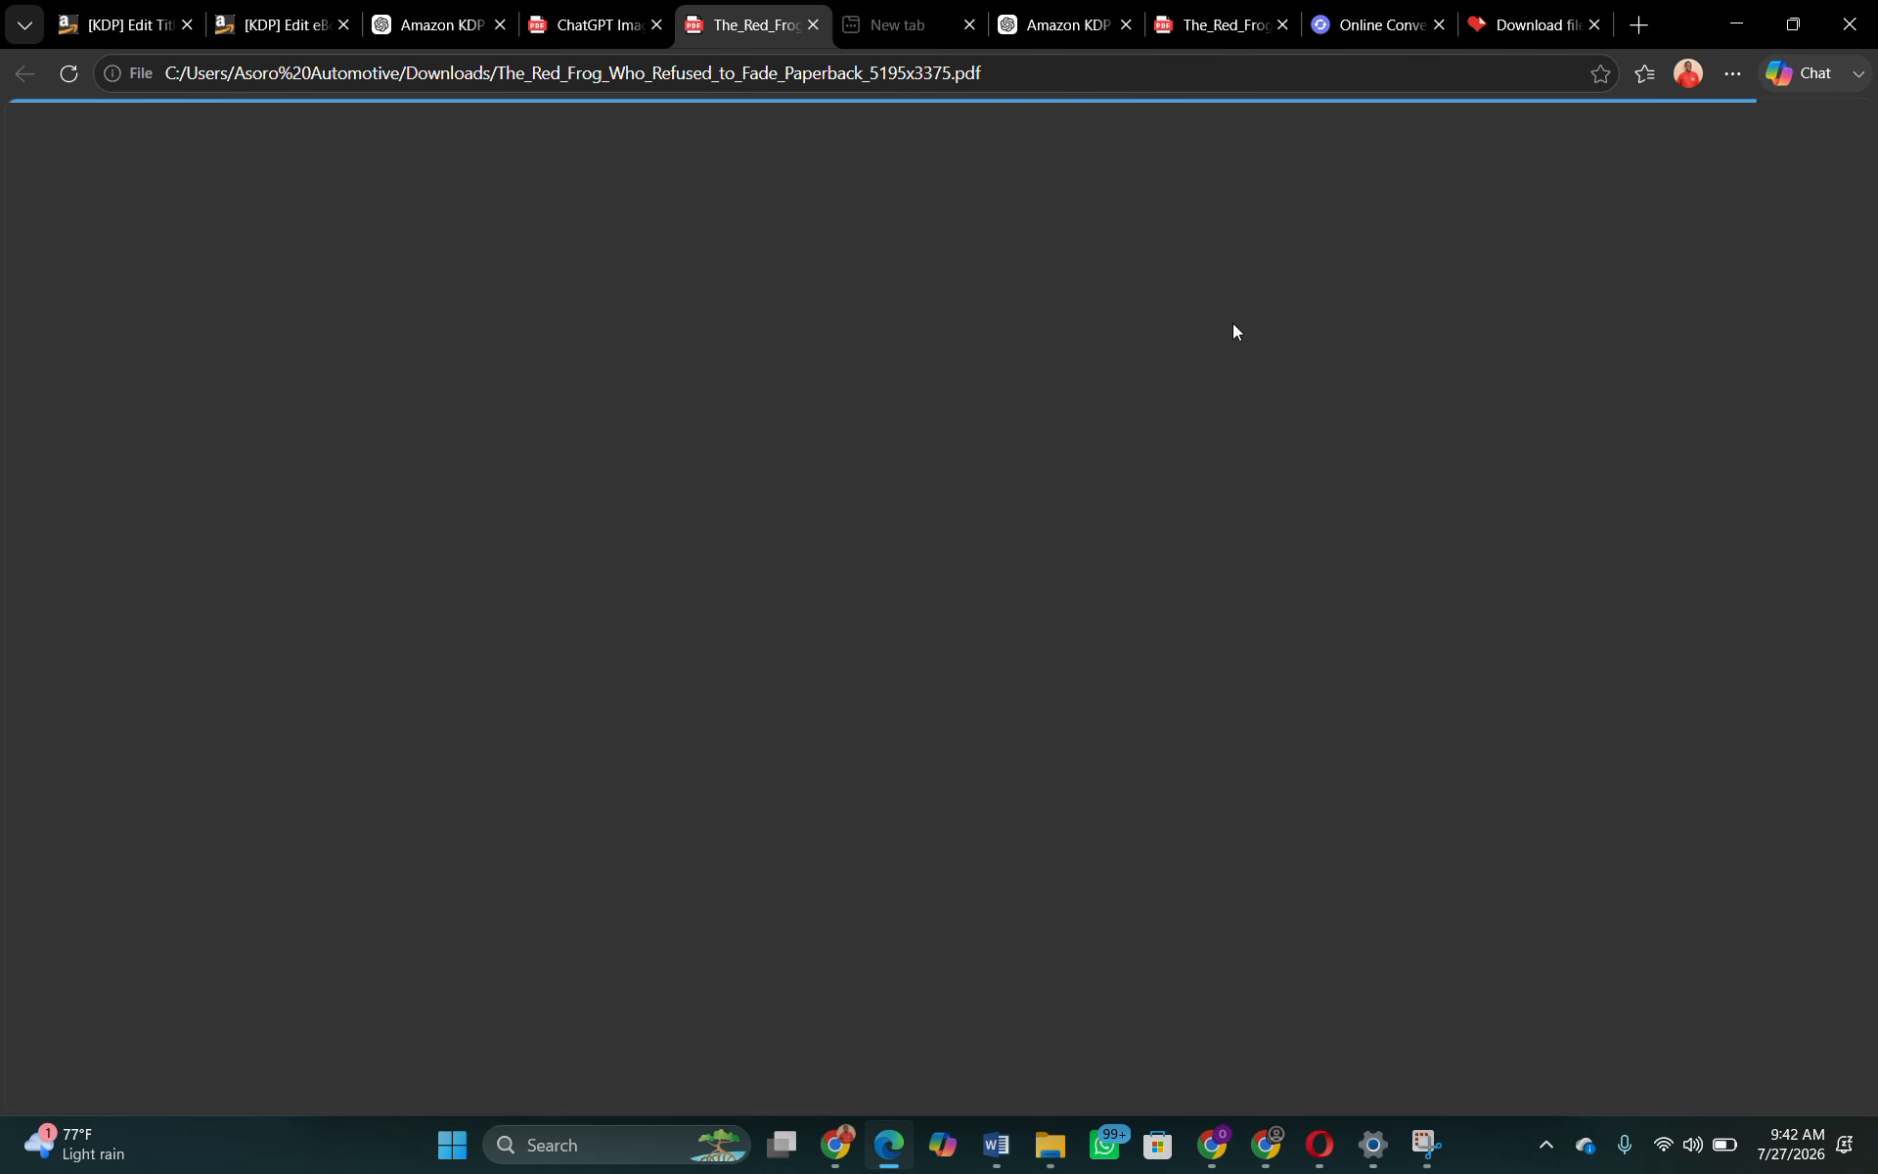
{"action": "scroll", "coordinate": [1162, 399], "scroll_direction": "down", "scroll_amount": 3}
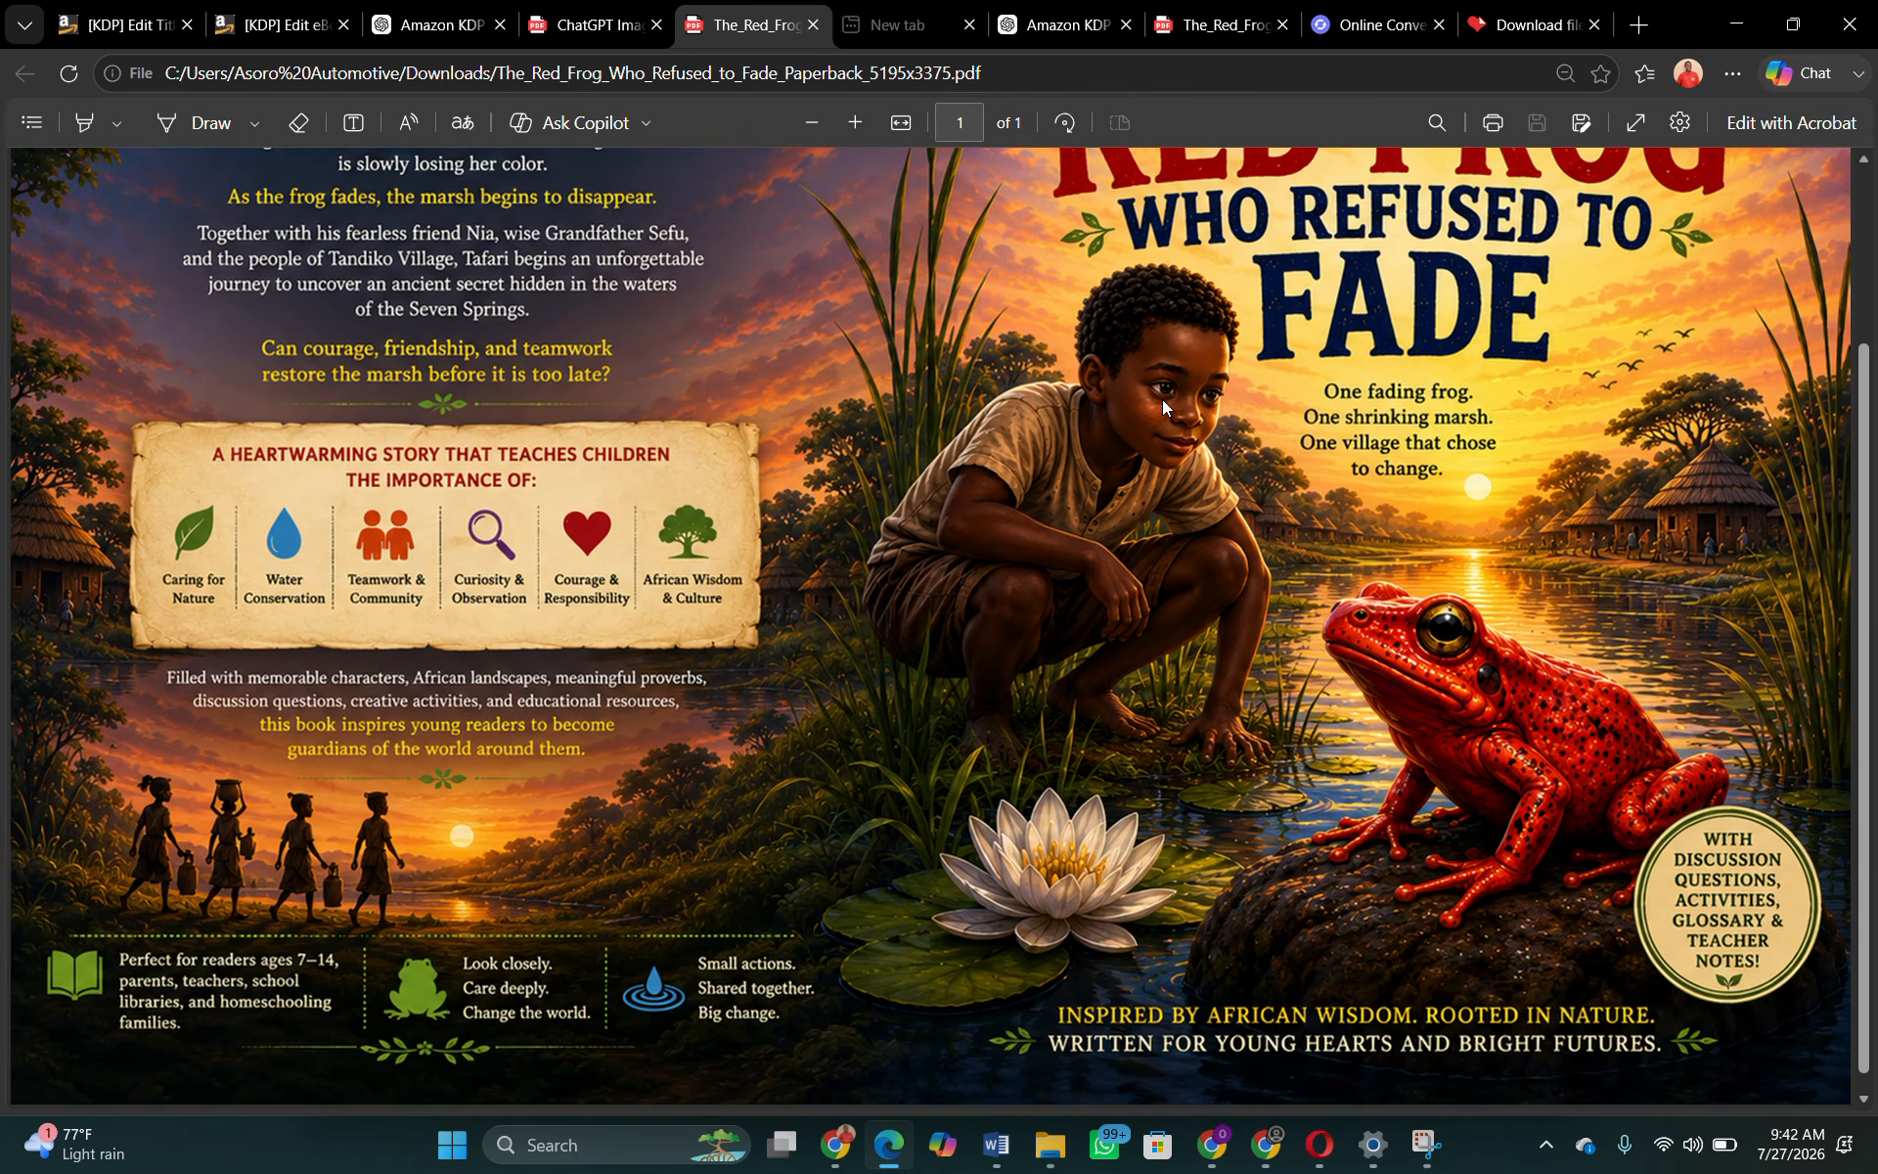
{"action": "scroll", "coordinate": [1162, 399], "scroll_direction": "up", "scroll_amount": 3}
{"action": "scroll", "coordinate": [1162, 399], "scroll_direction": "down", "scroll_amount": 3}
{"action": "scroll", "coordinate": [1162, 399], "scroll_direction": "up", "scroll_amount": 3}
{"action": "scroll", "coordinate": [1162, 399], "scroll_direction": "down", "scroll_amount": 3}
{"action": "scroll", "coordinate": [1162, 399], "scroll_direction": "up", "scroll_amount": 3}
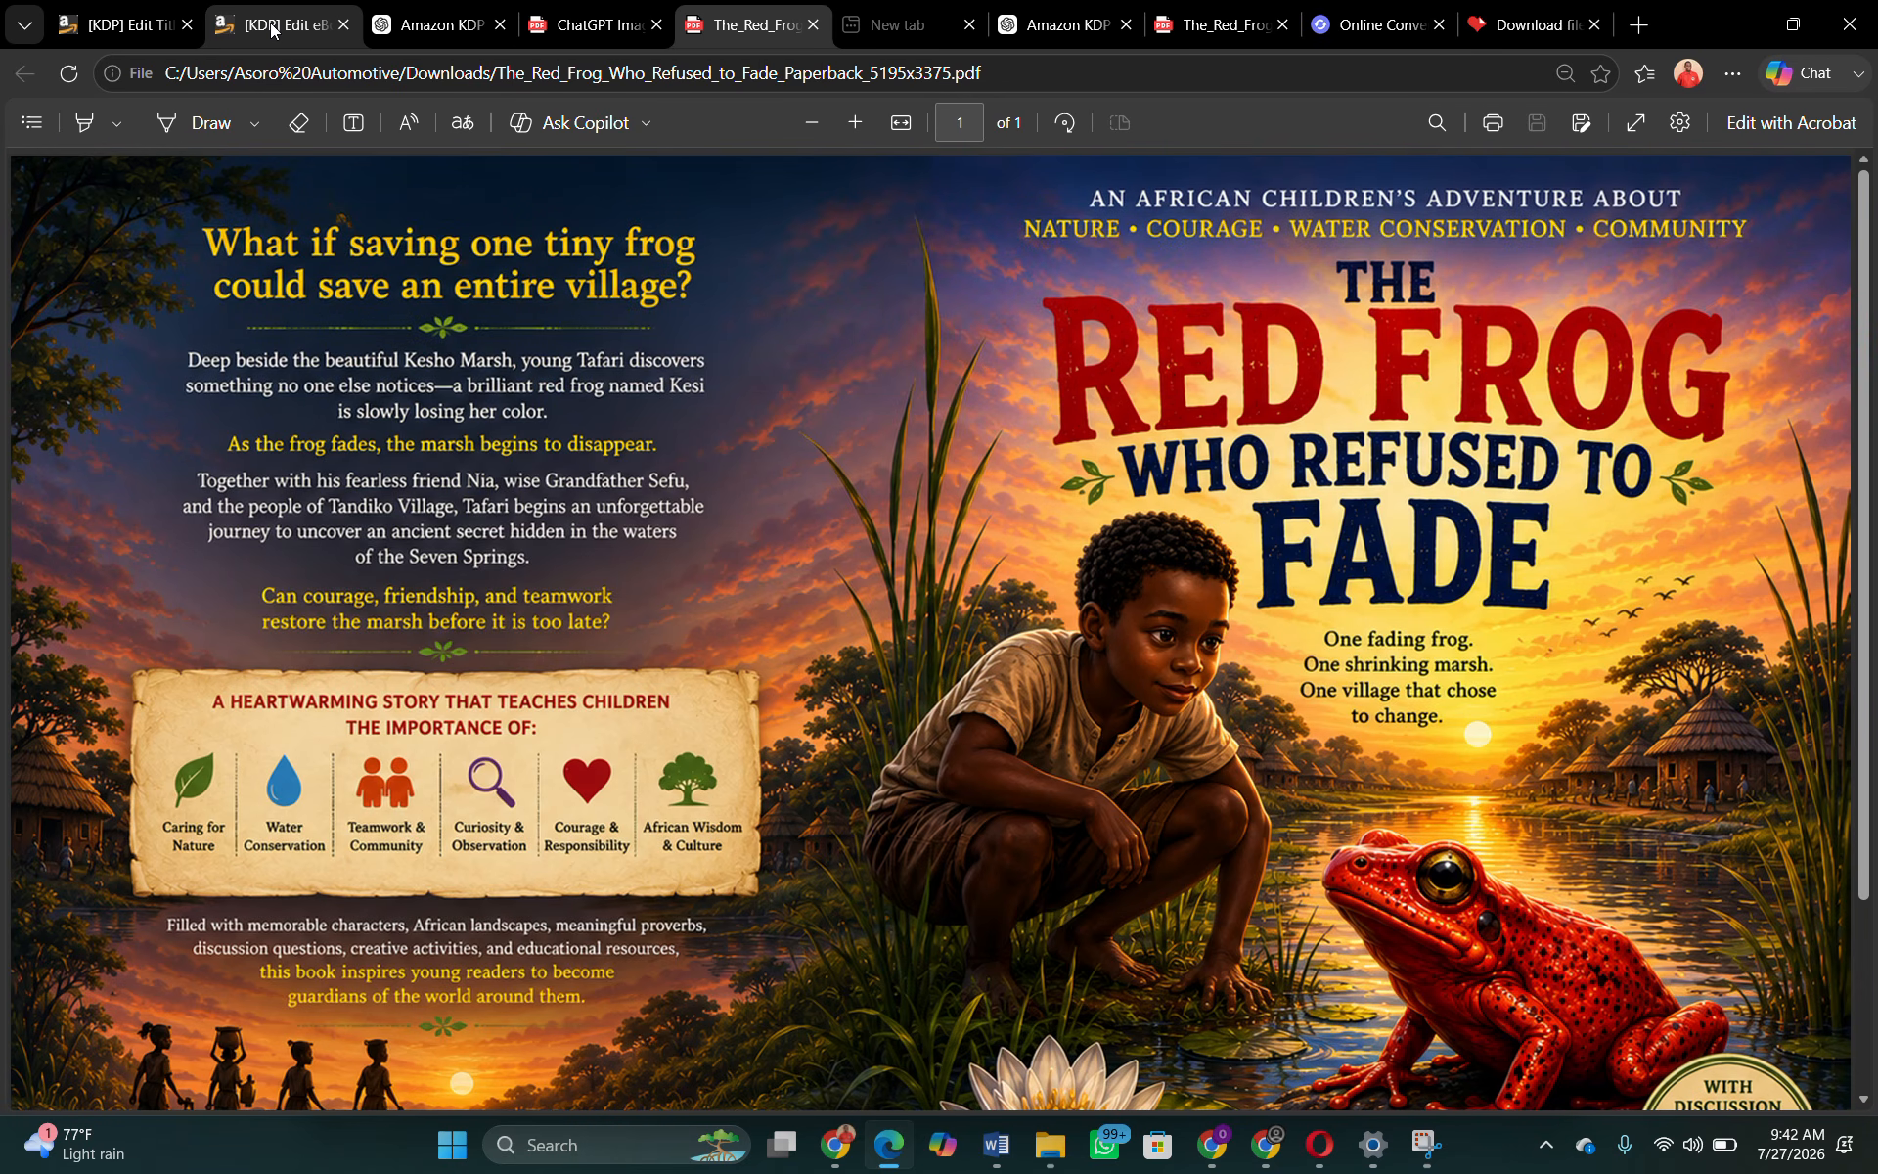
Step: In the KDP paperback content page, upload The_Red_Frog_Who_Refused_to_Fade_Paperback_5195x3375 from Downloads as the print-ready book cover
{"action": "left_click", "coordinate": [90, 29]}
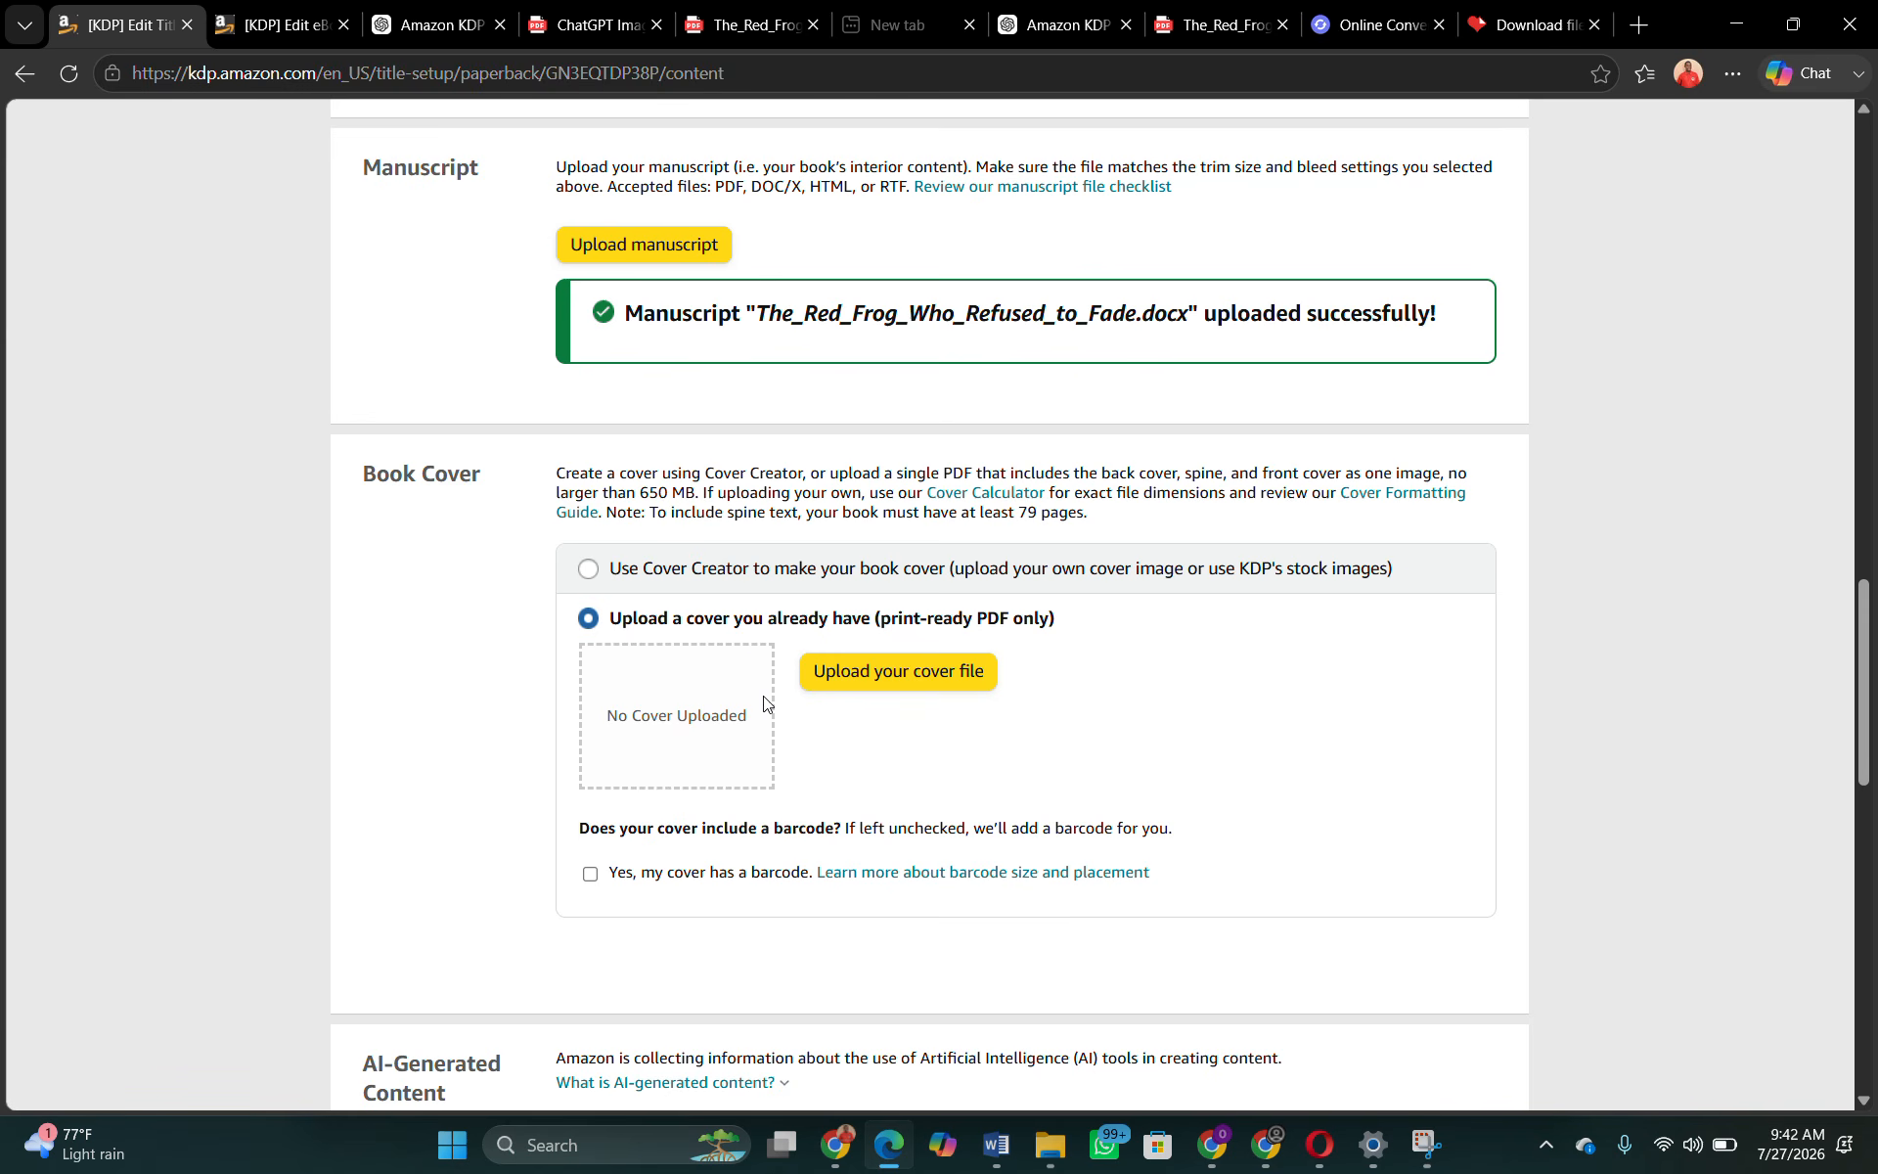
{"action": "left_click", "coordinate": [913, 677]}
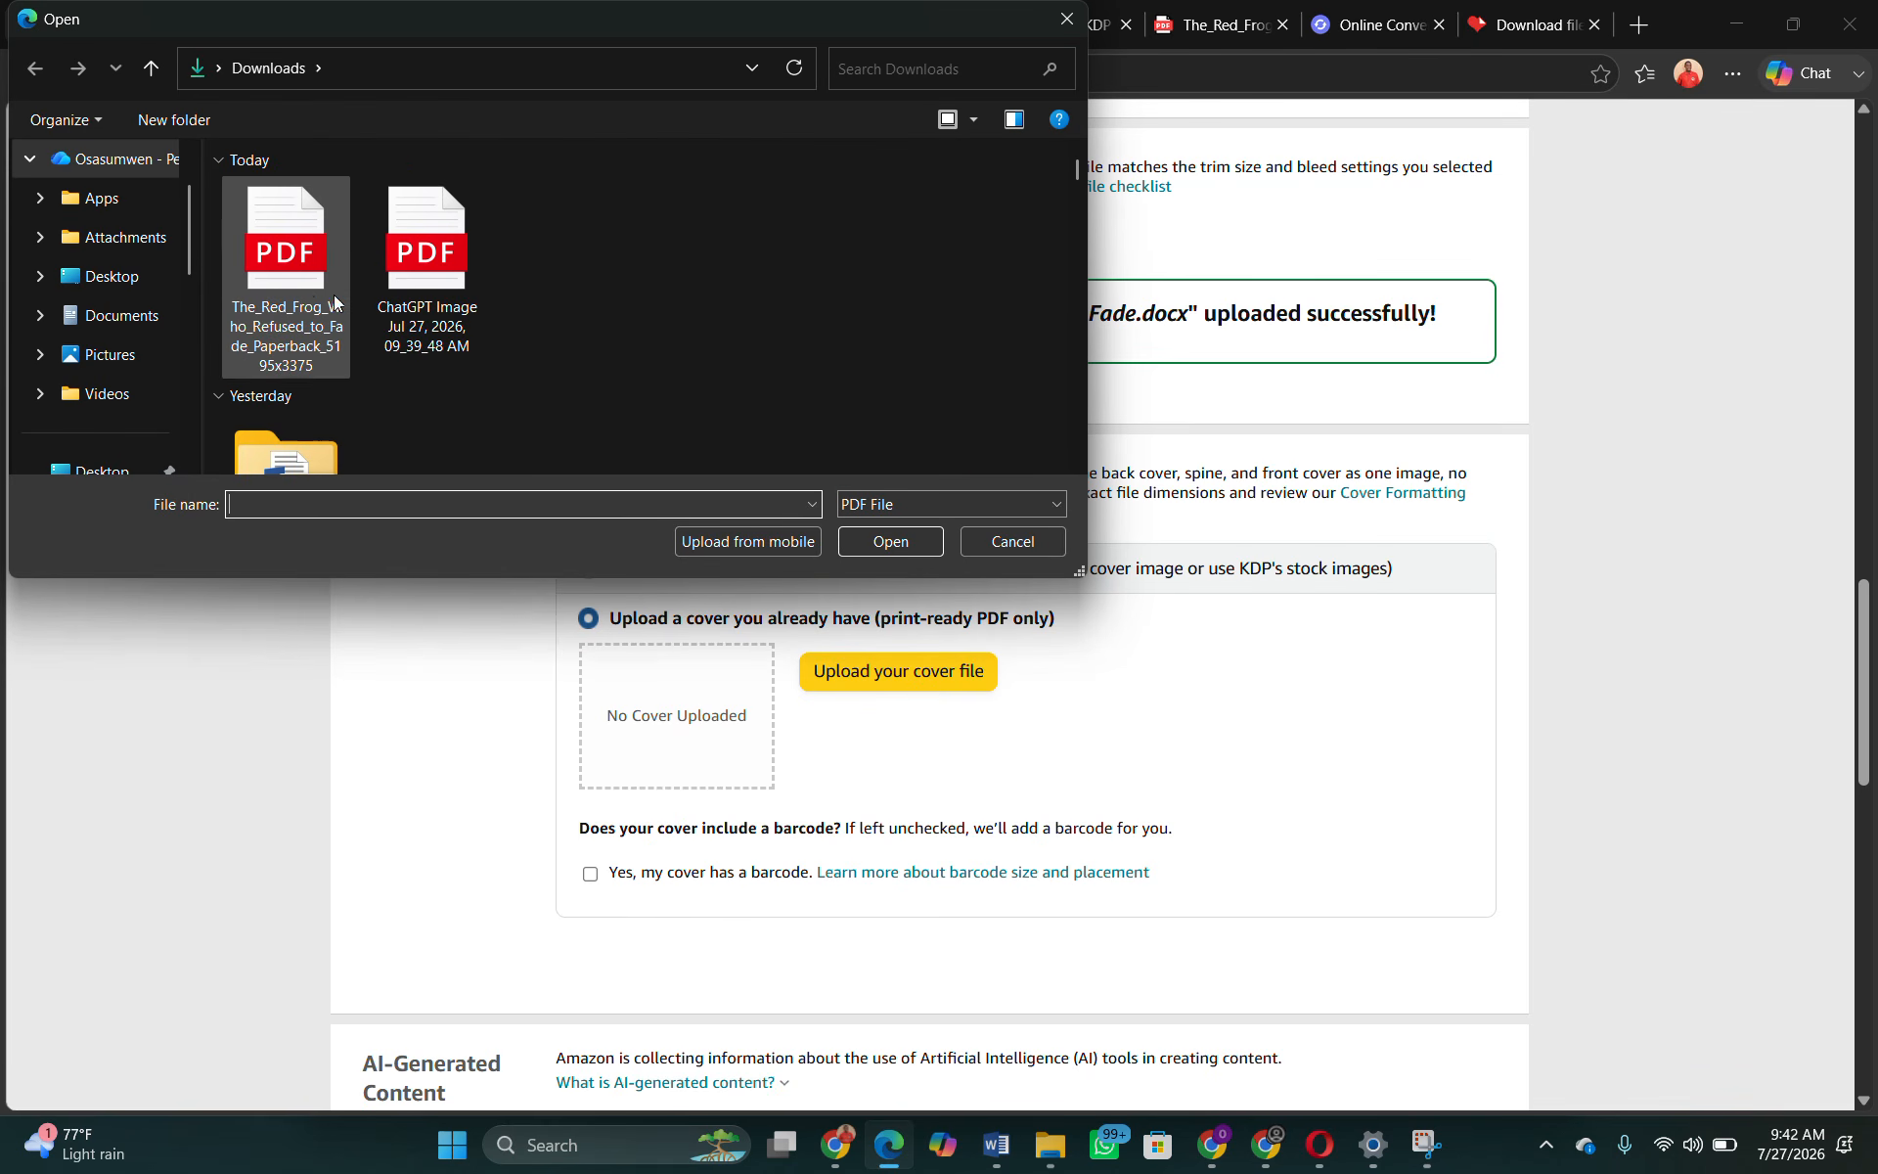
{"action": "double_click", "coordinate": [272, 275]}
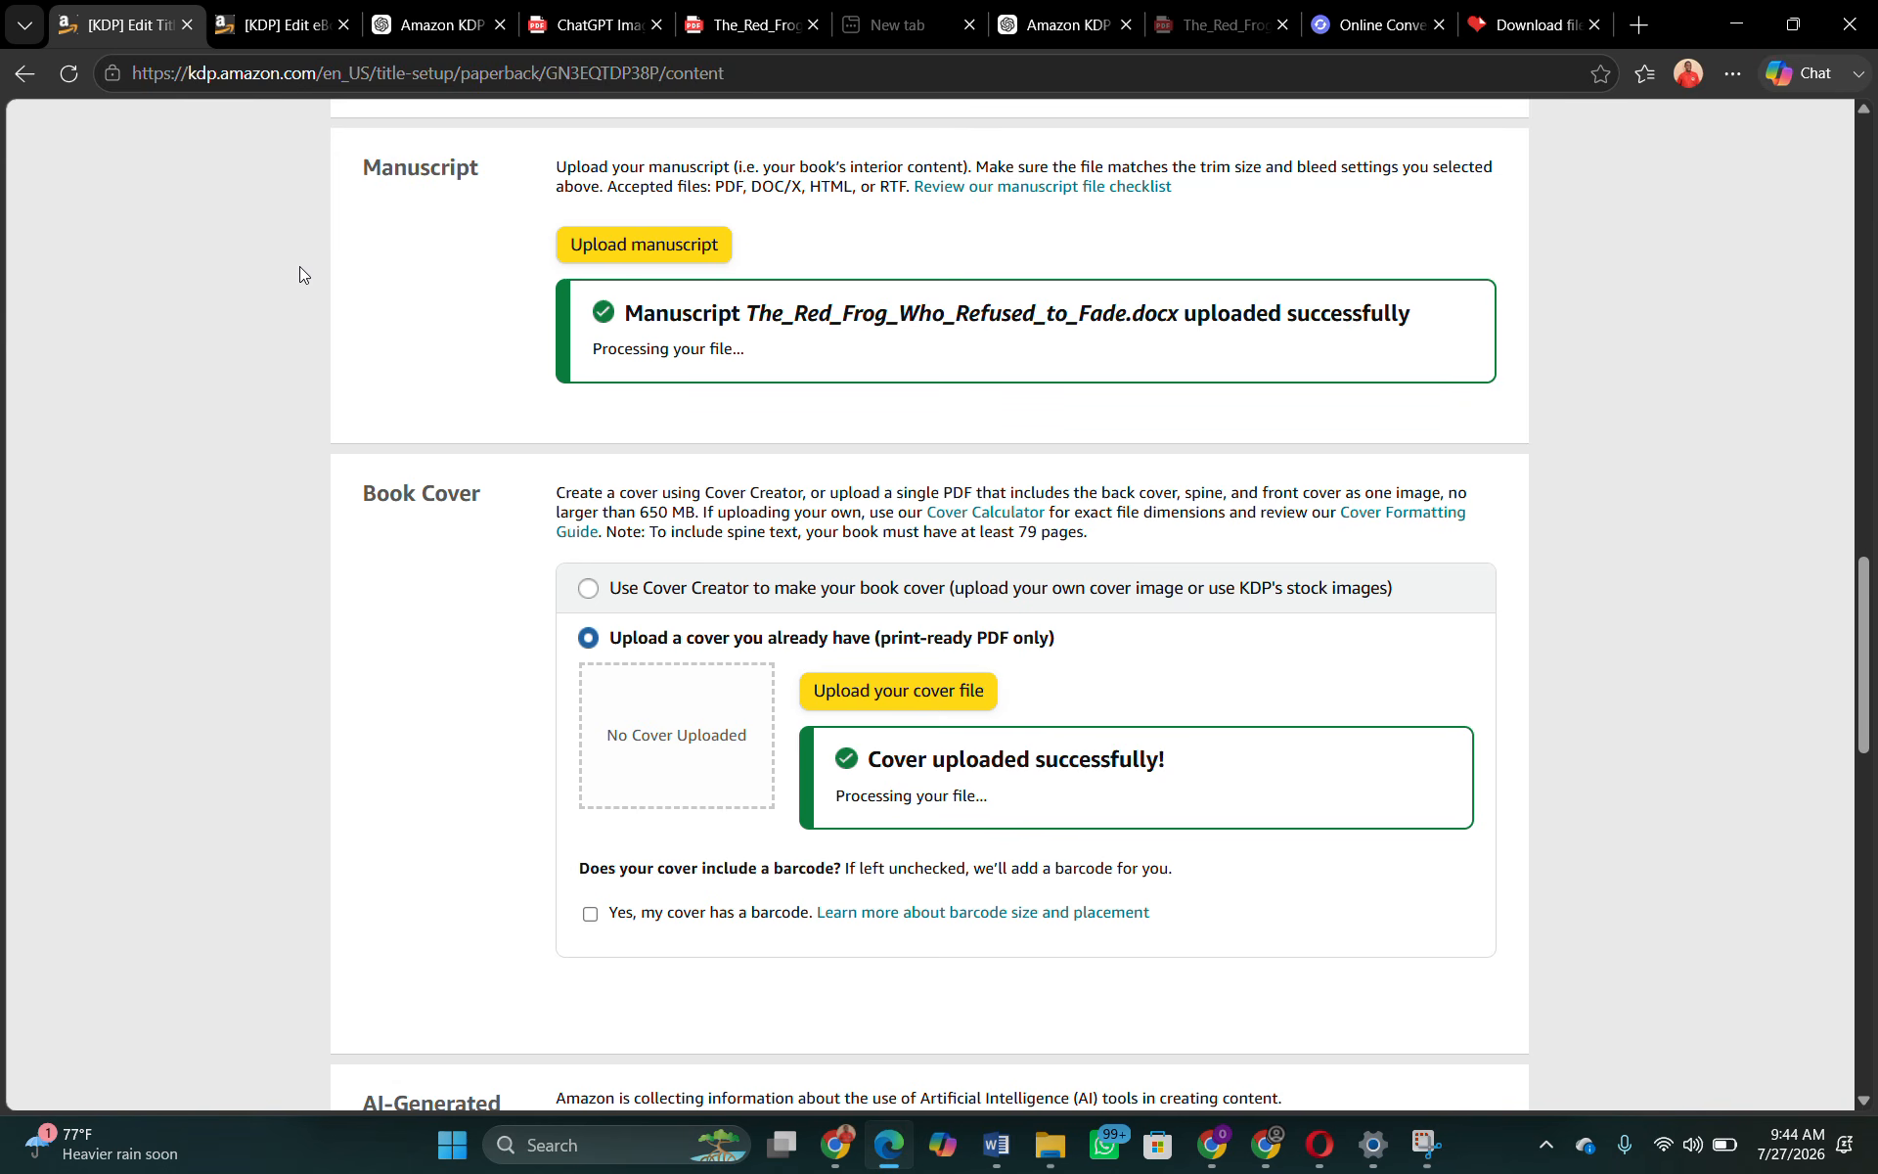
Step: Confirm that the AI-generated content answers are accurate and launch the paperback's print previewer once the manuscript and cover finish processing
{"action": "scroll", "coordinate": [631, 430], "scroll_direction": "down", "scroll_amount": 12}
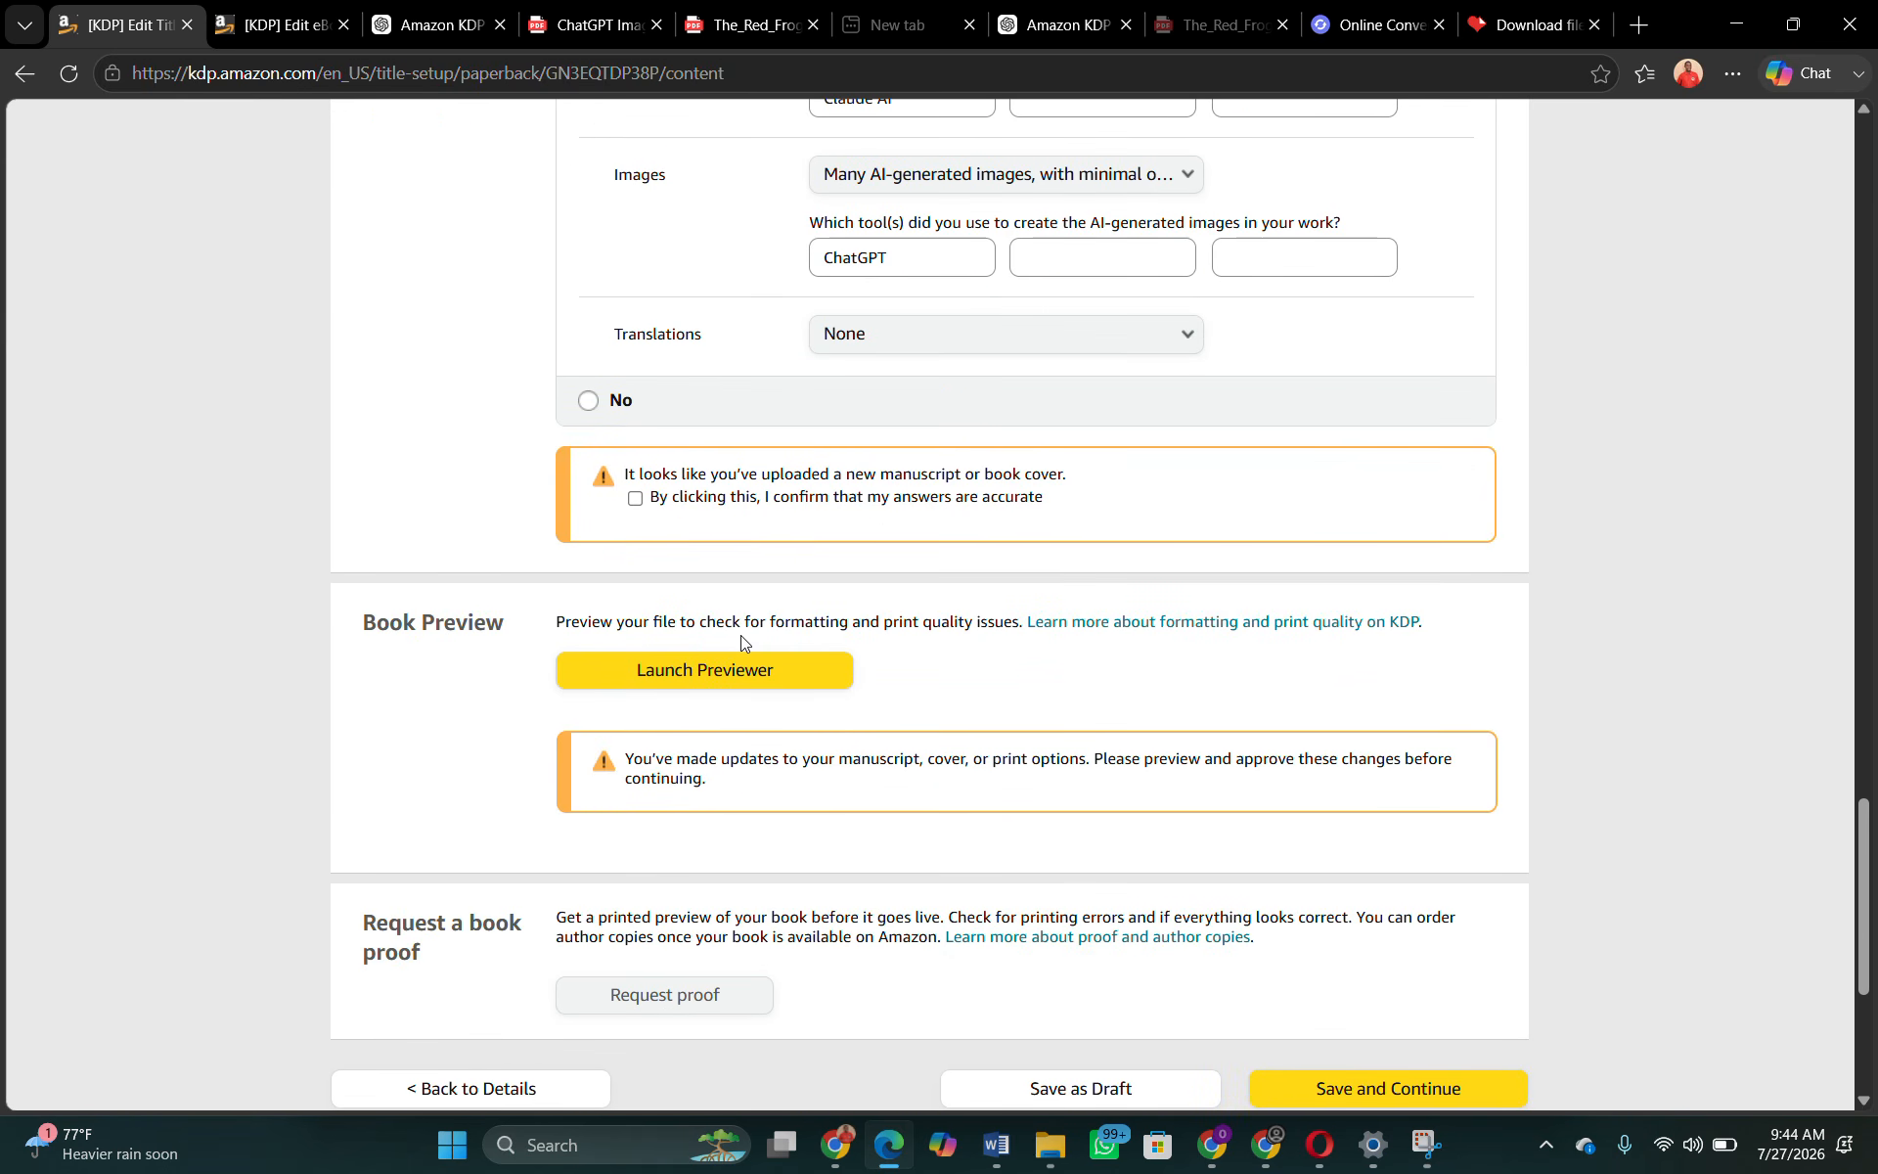
{"action": "left_click", "coordinate": [633, 499]}
{"action": "scroll", "coordinate": [654, 526], "scroll_direction": "up", "scroll_amount": 9}
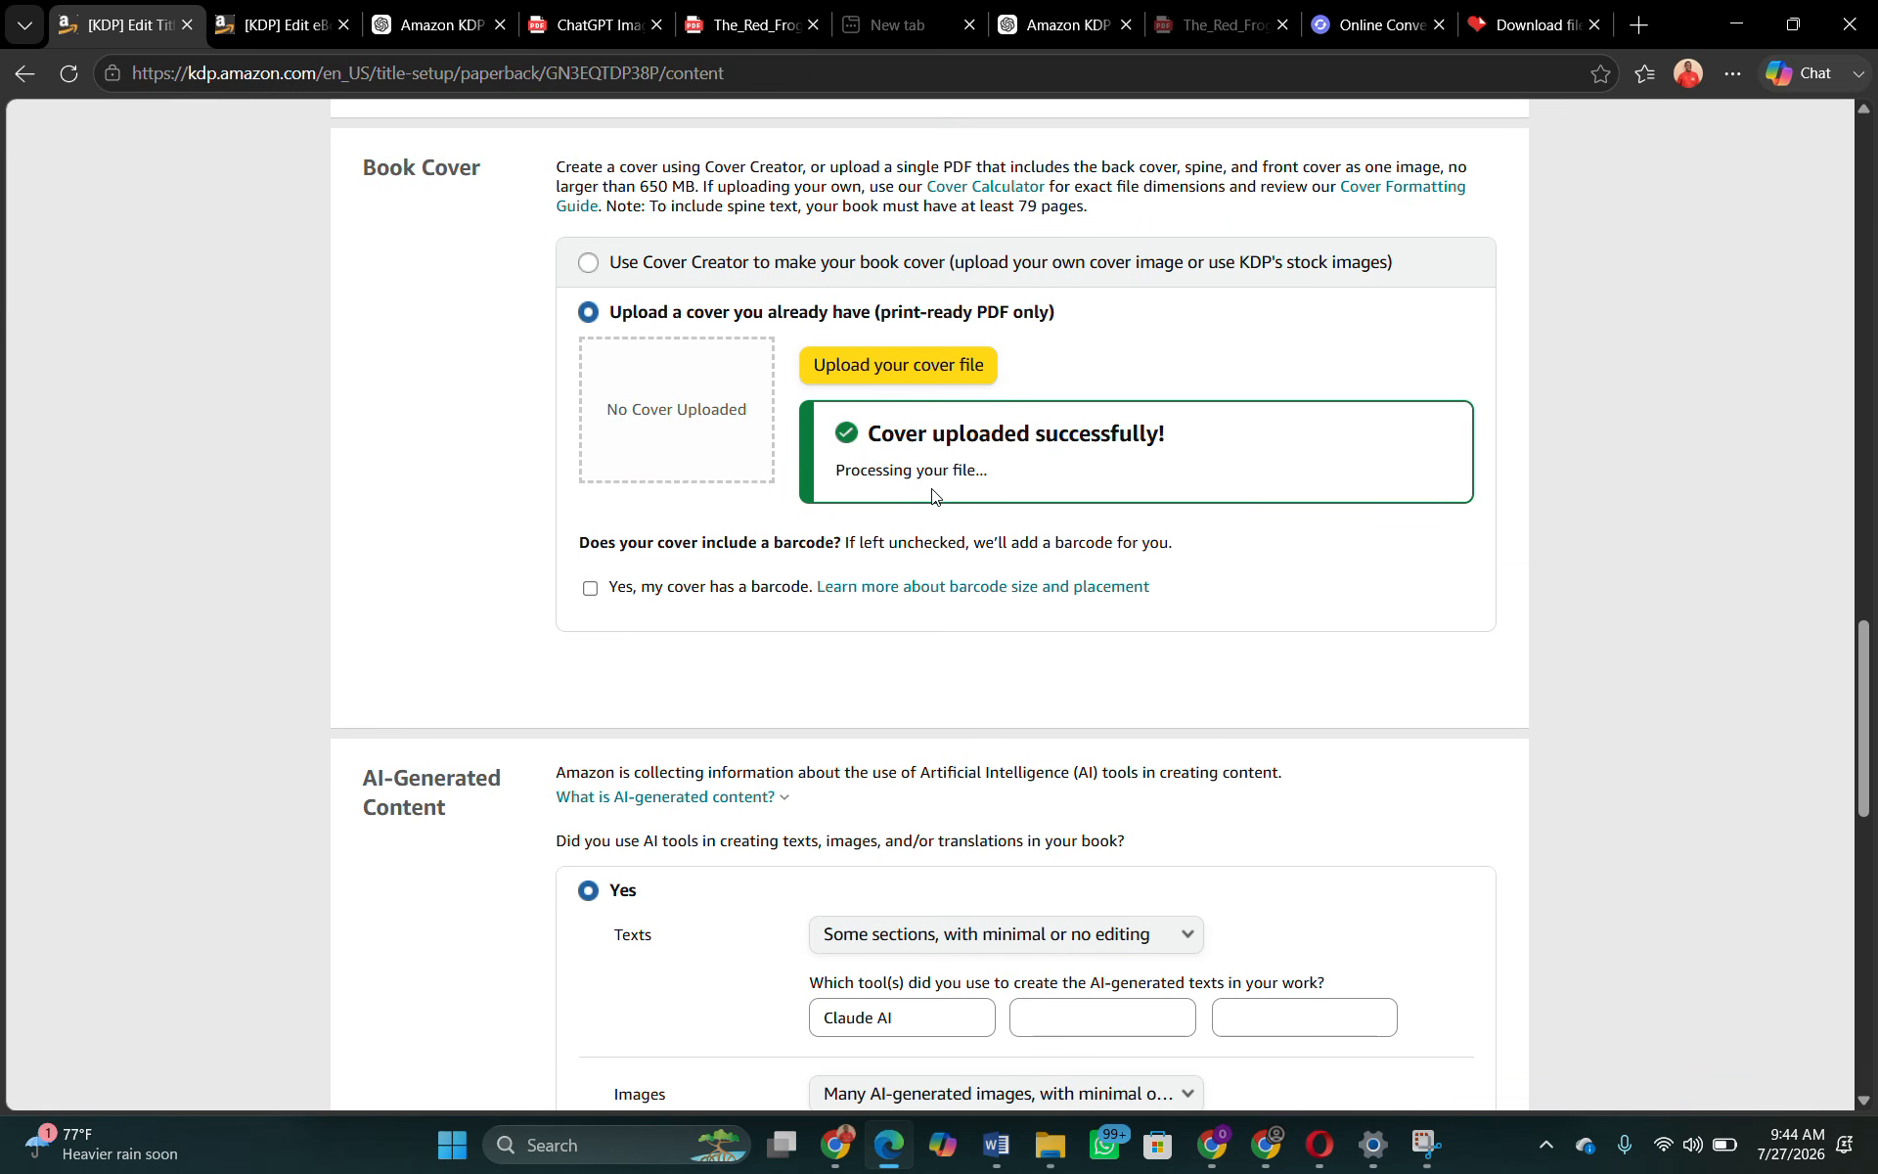
{"action": "scroll", "coordinate": [798, 439], "scroll_direction": "up", "scroll_amount": 1}
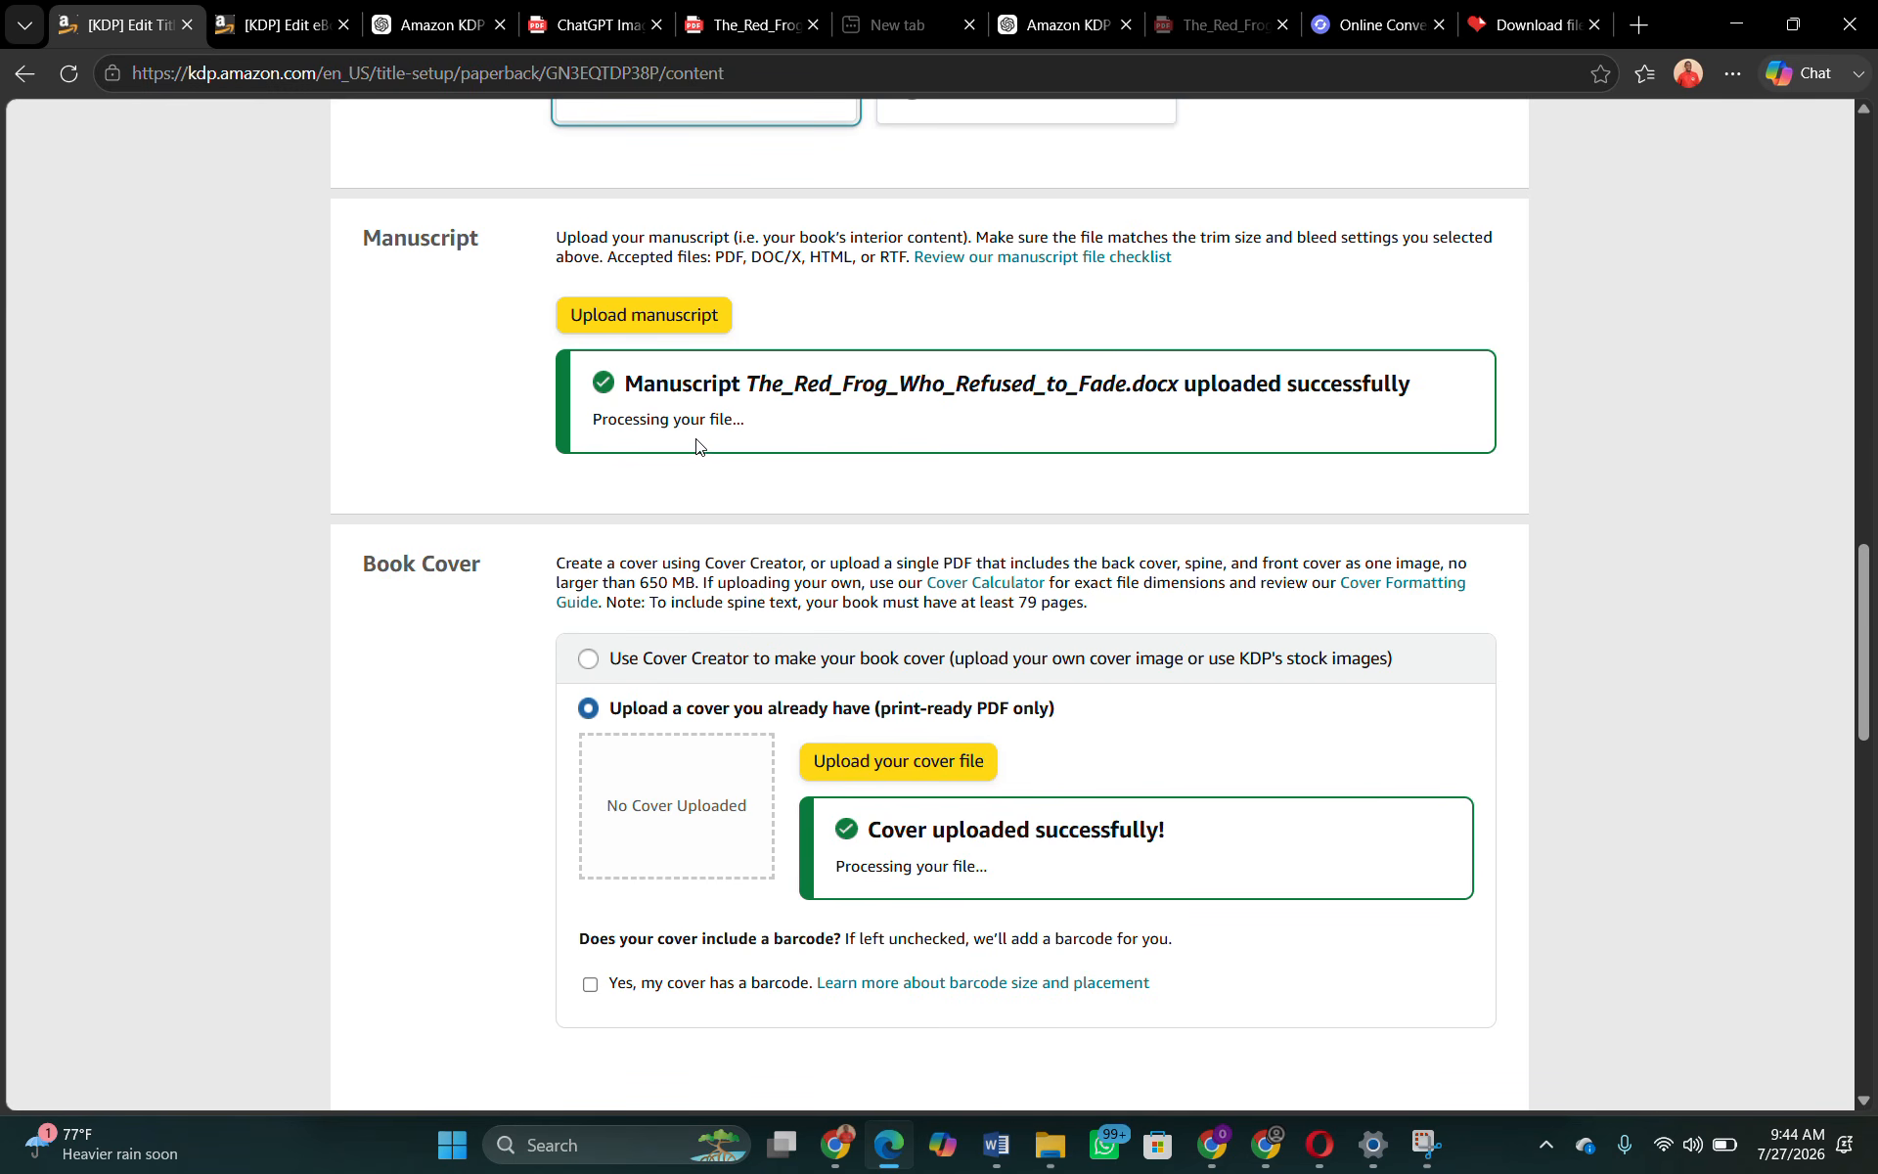
{"action": "scroll", "coordinate": [737, 438], "scroll_direction": "down", "scroll_amount": 1}
{"action": "scroll", "coordinate": [738, 445], "scroll_direction": "down", "scroll_amount": 8}
{"action": "scroll", "coordinate": [737, 445], "scroll_direction": "up", "scroll_amount": 10}
{"action": "scroll", "coordinate": [743, 448], "scroll_direction": "down", "scroll_amount": 1}
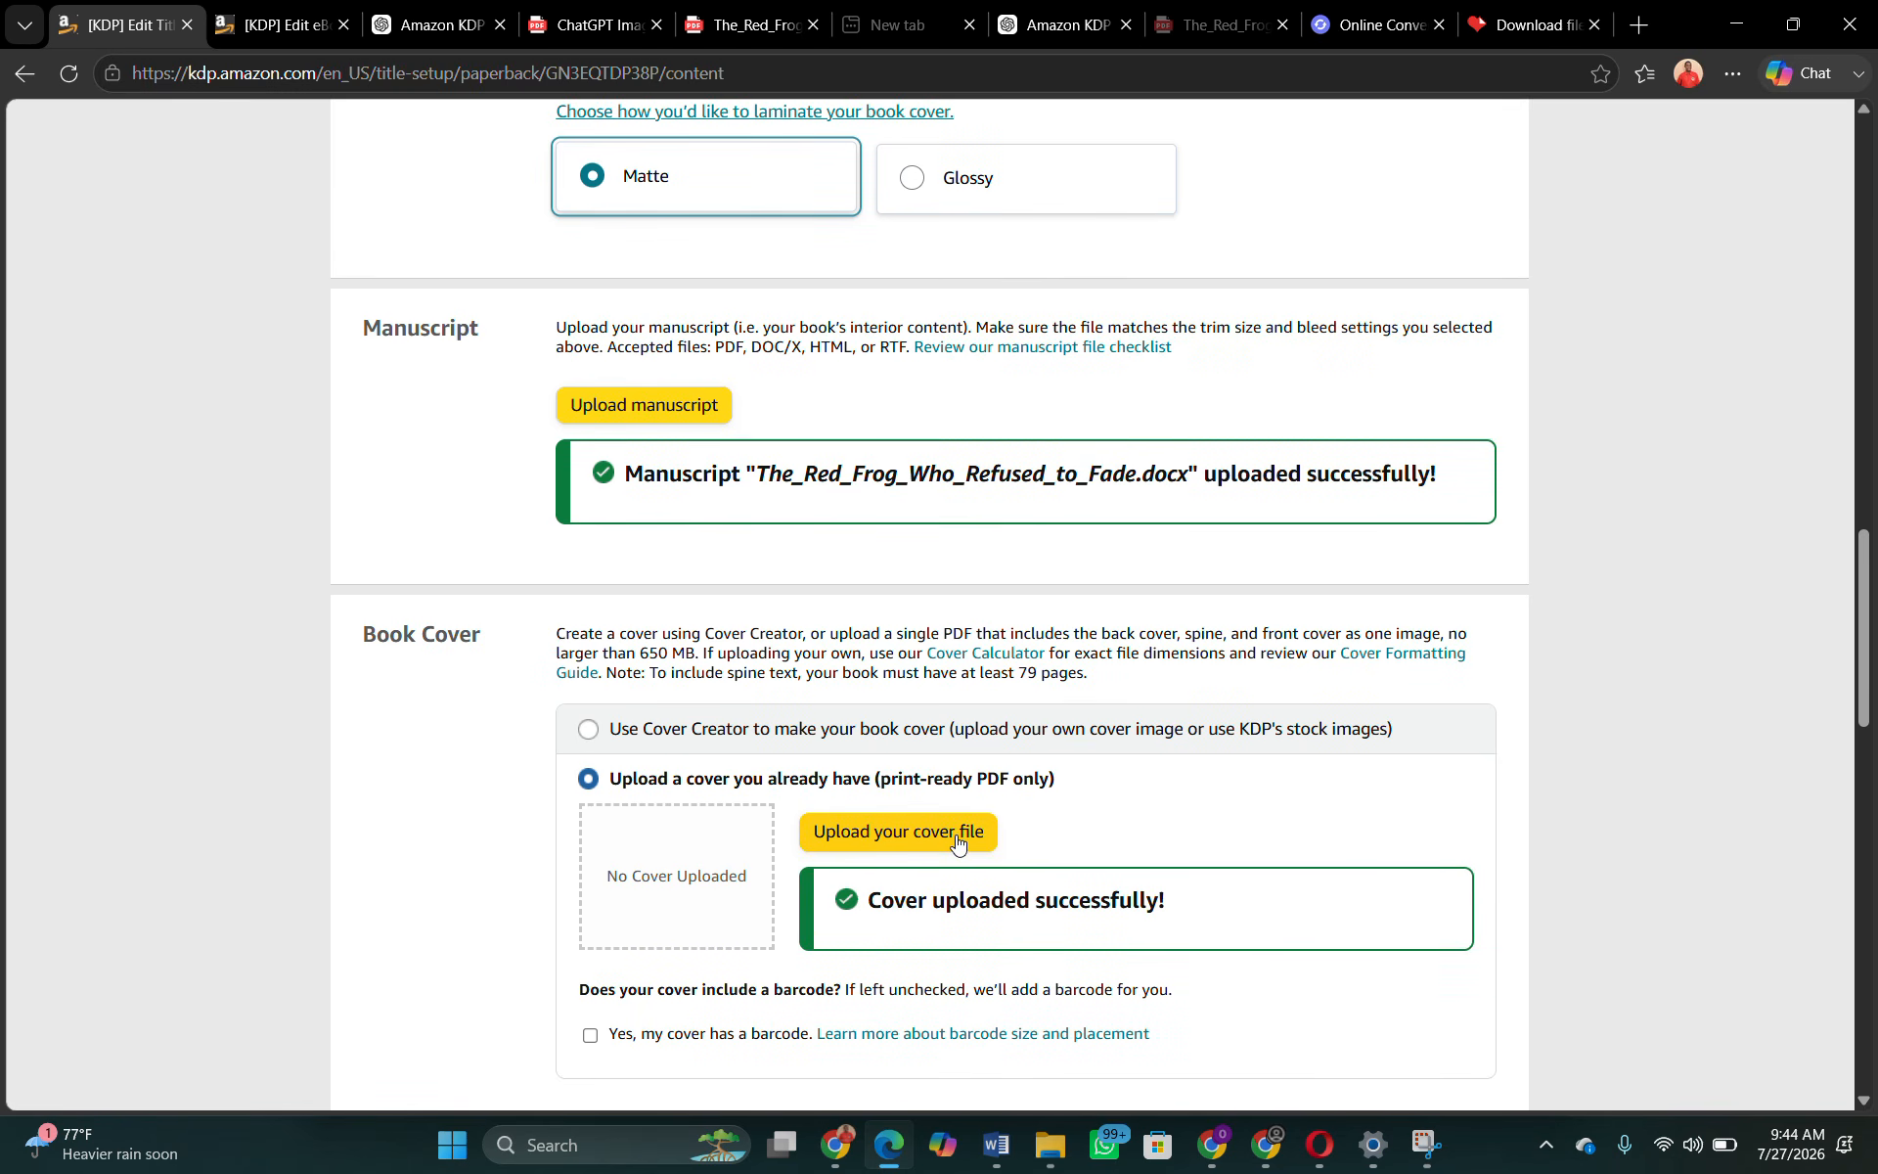
{"action": "scroll", "coordinate": [957, 843], "scroll_direction": "down", "scroll_amount": 12}
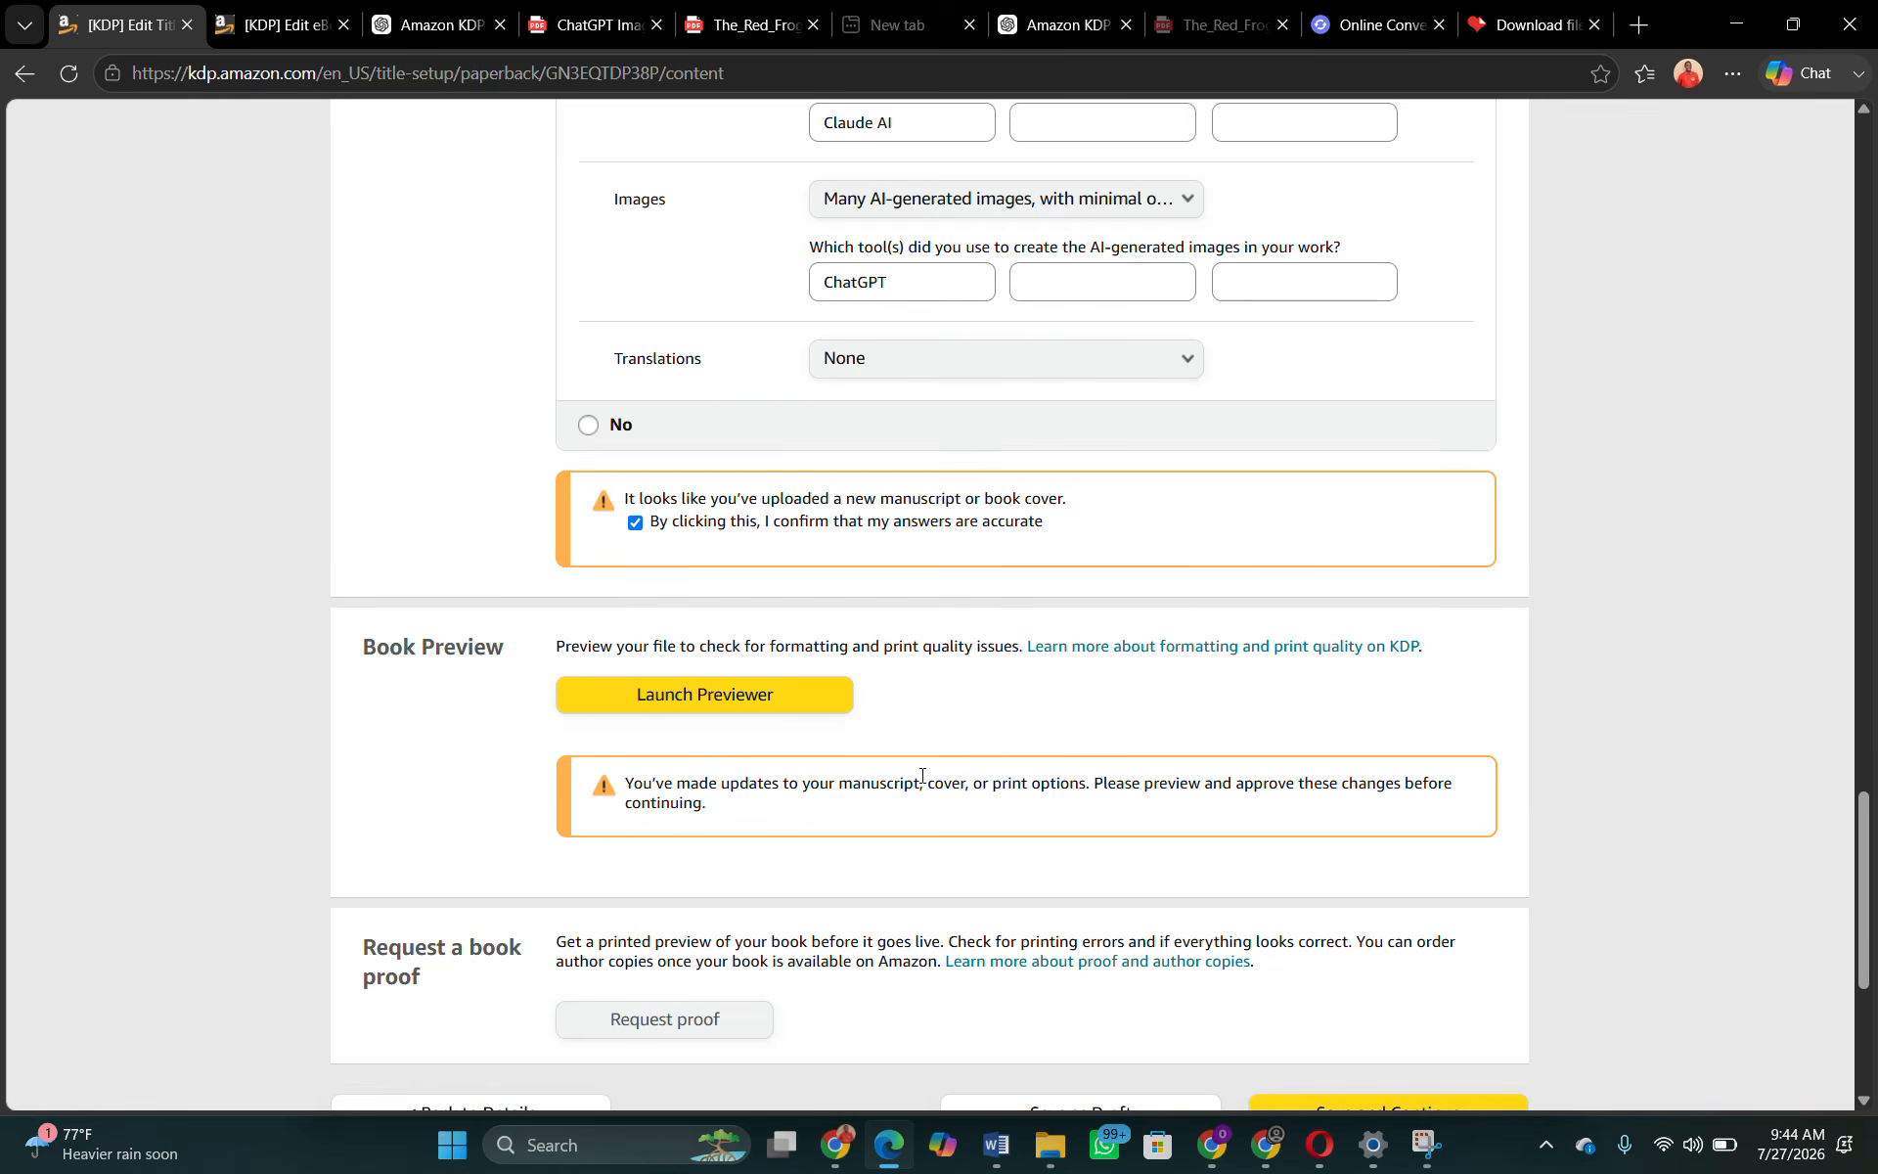
{"action": "left_click", "coordinate": [766, 704]}
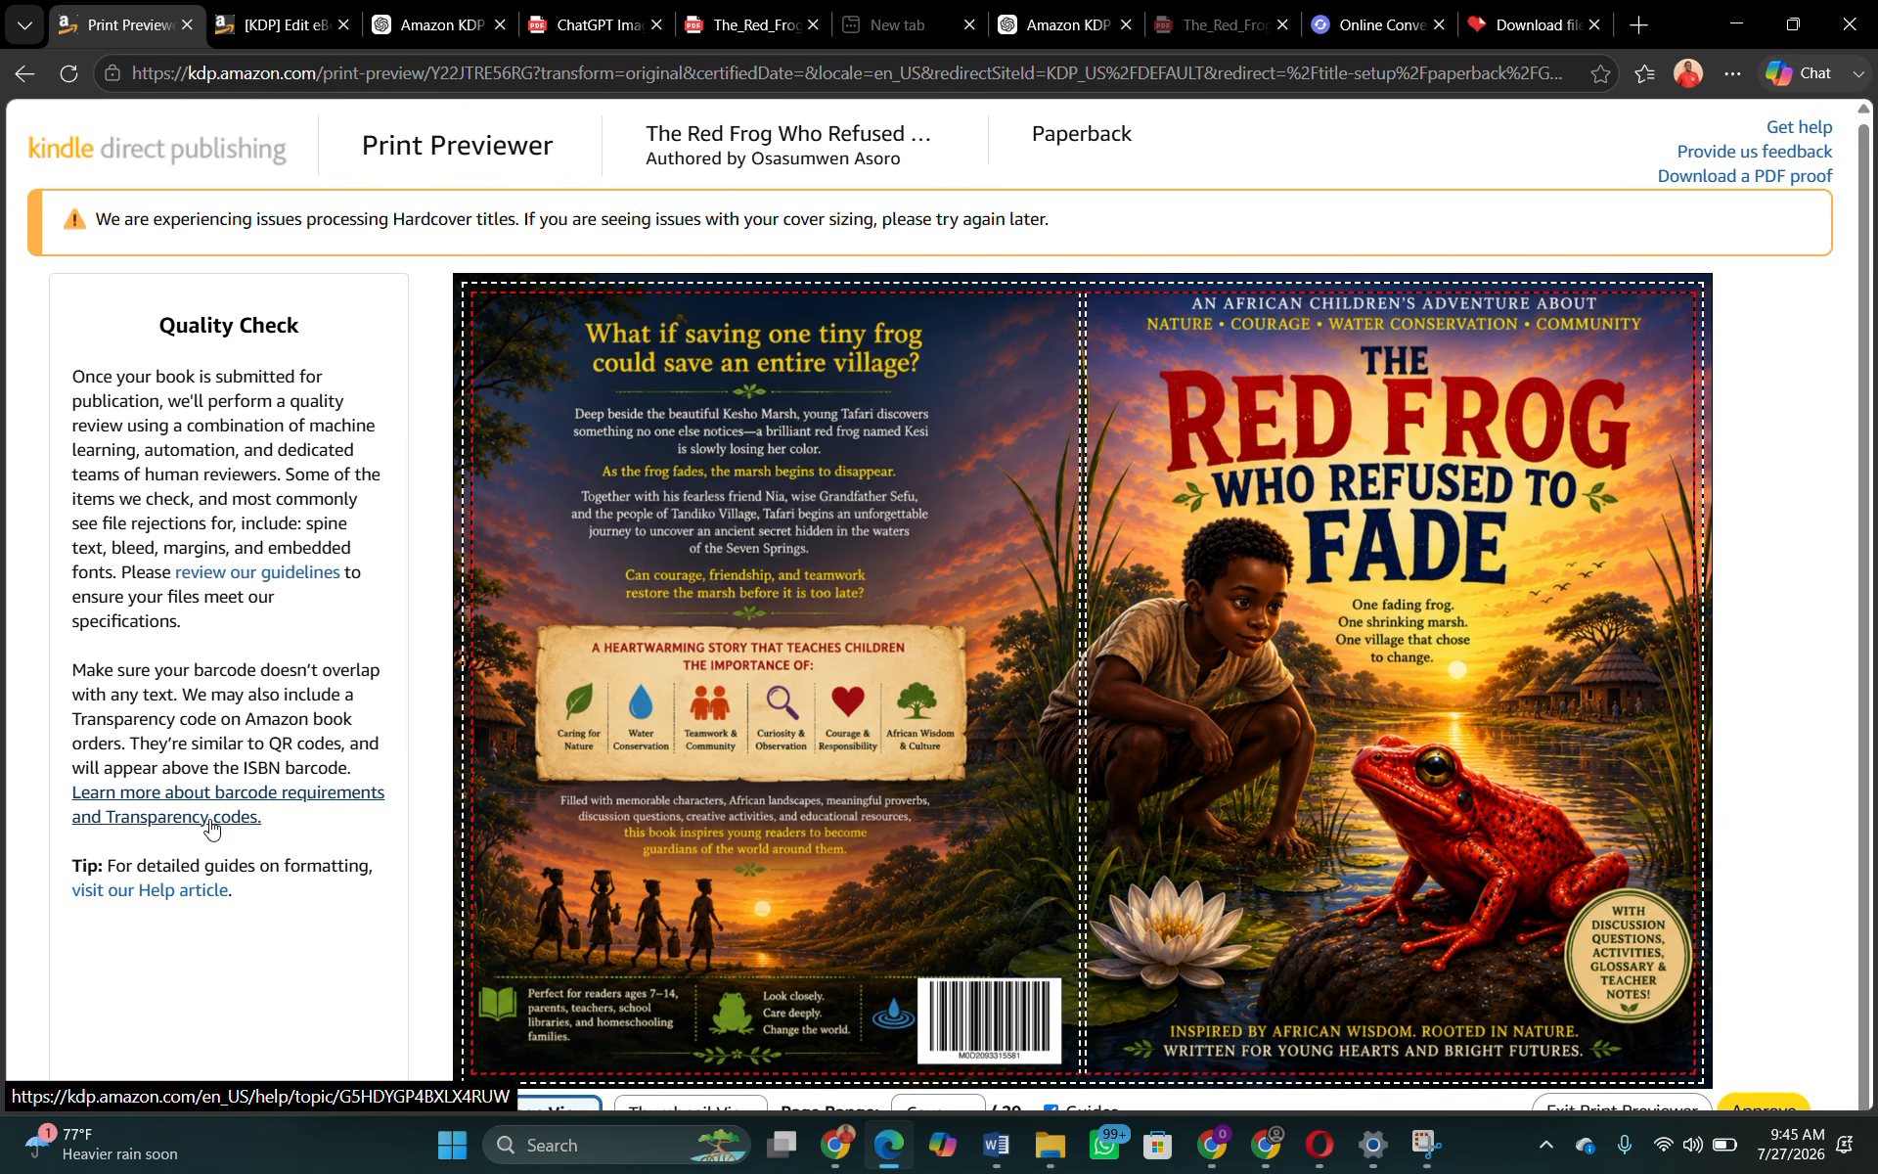
Step: Page through the print preview from the cover to pages 16-17 and approve the paperback
{"action": "scroll", "coordinate": [209, 821], "scroll_direction": "down", "scroll_amount": 1}
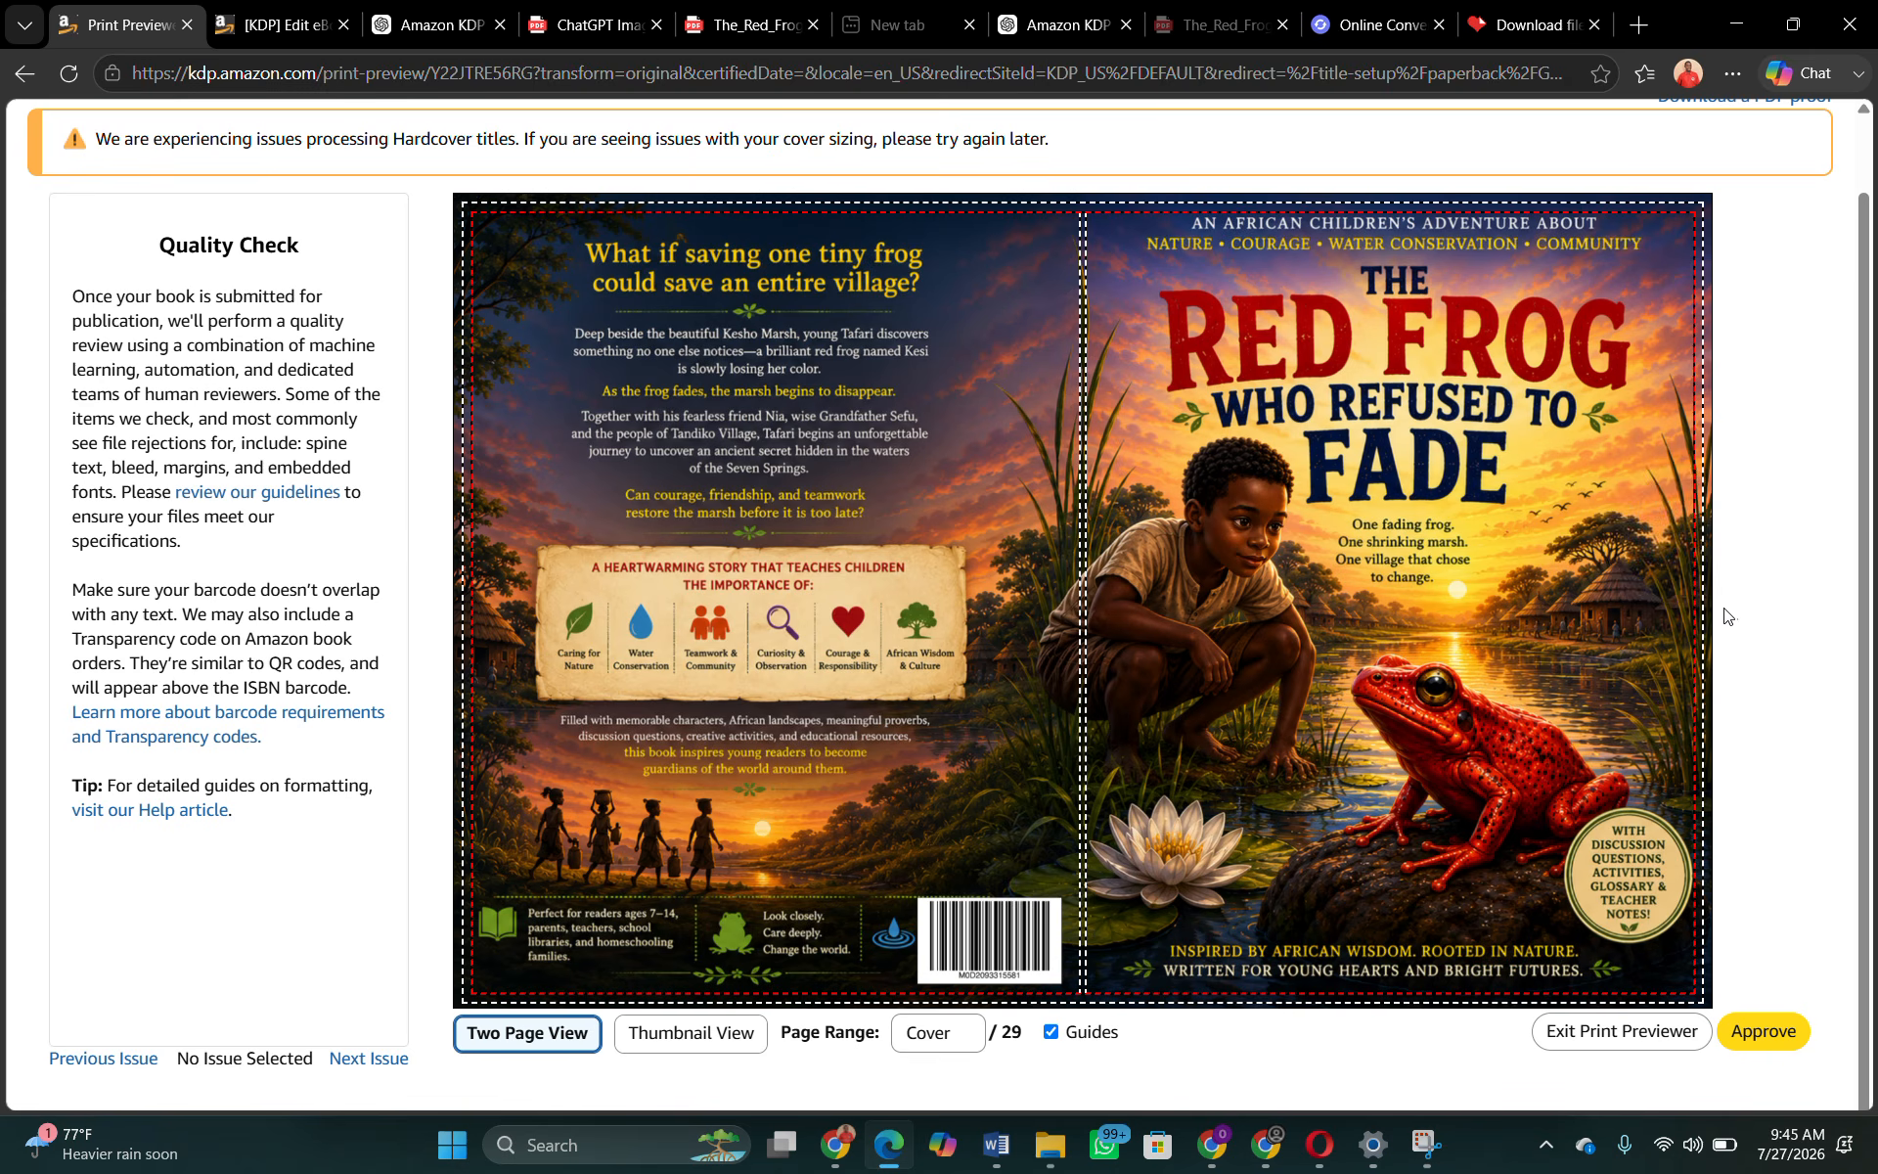
{"action": "left_click", "coordinate": [1674, 561]}
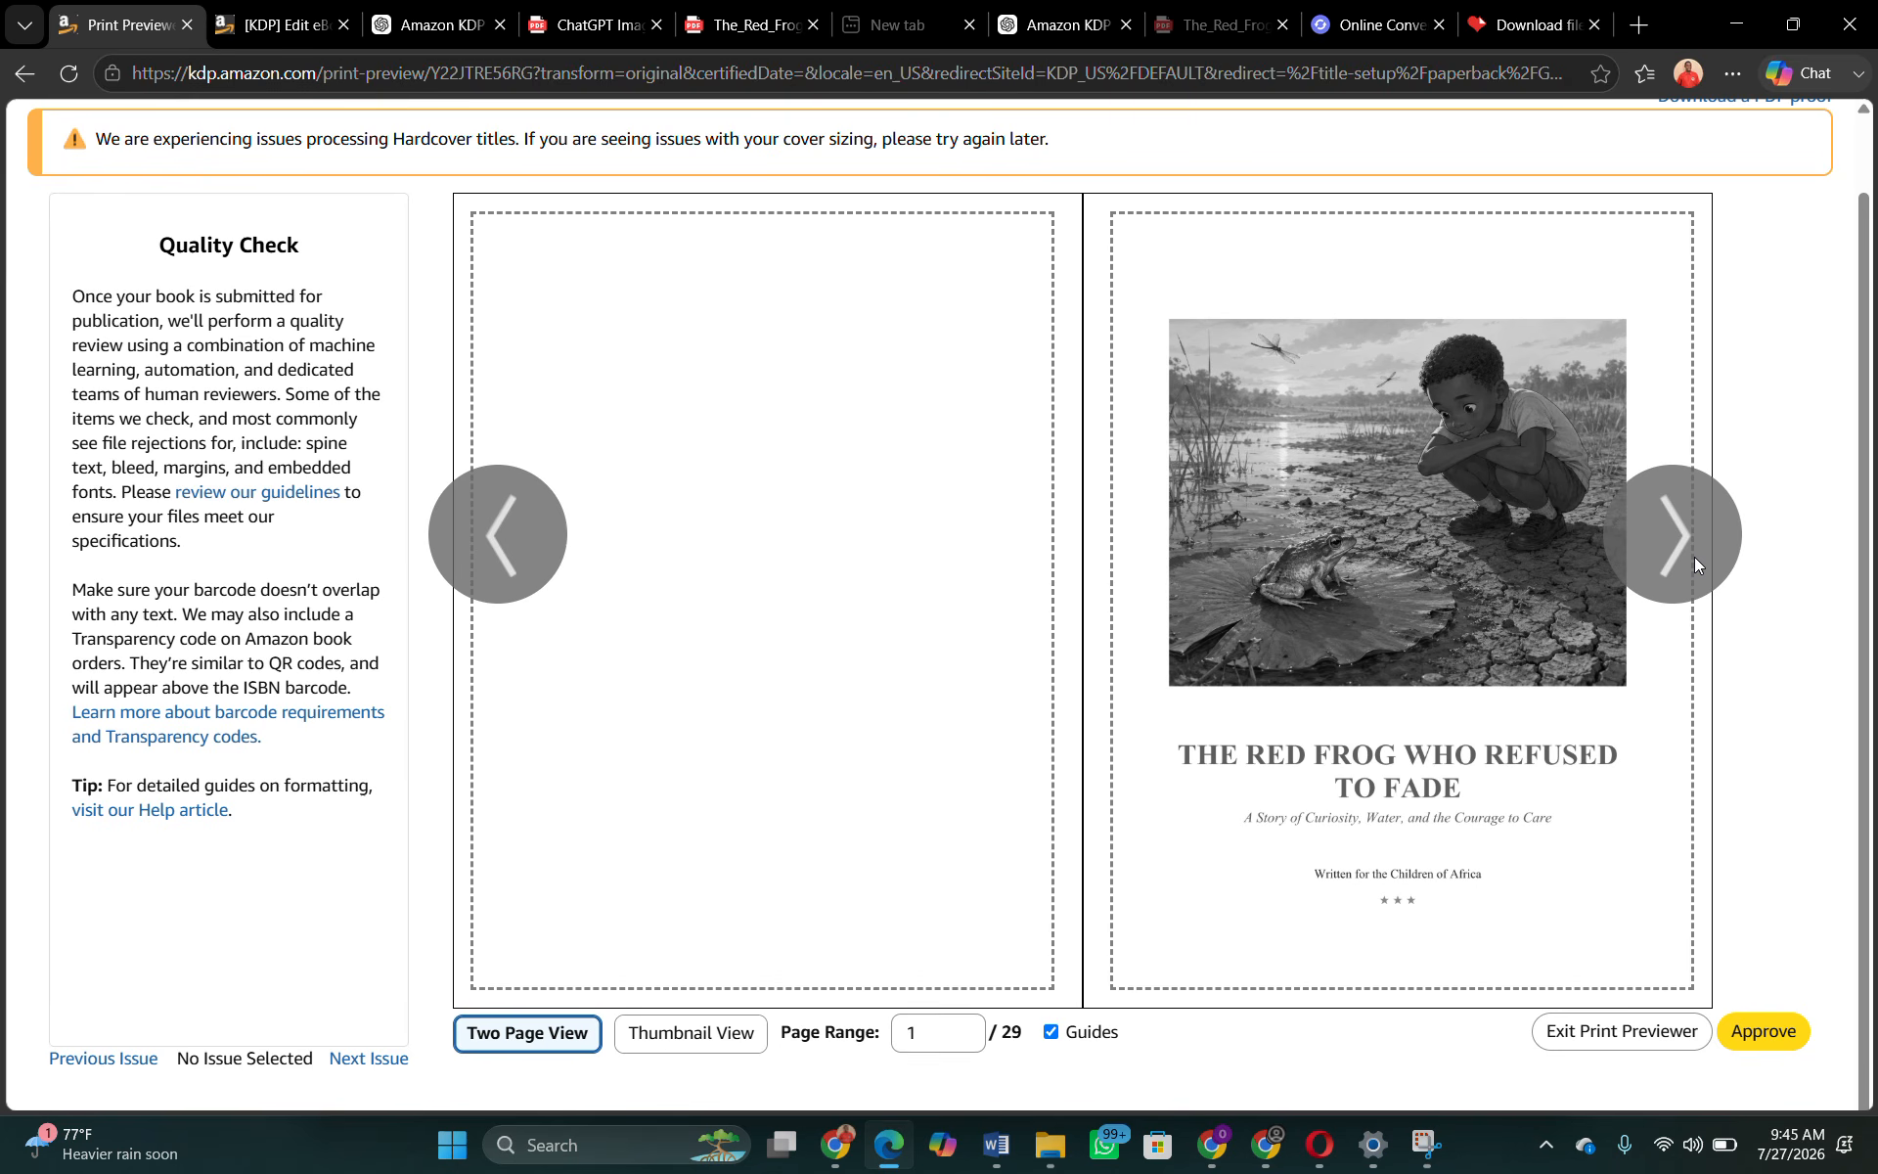
{"action": "left_click", "coordinate": [1694, 555]}
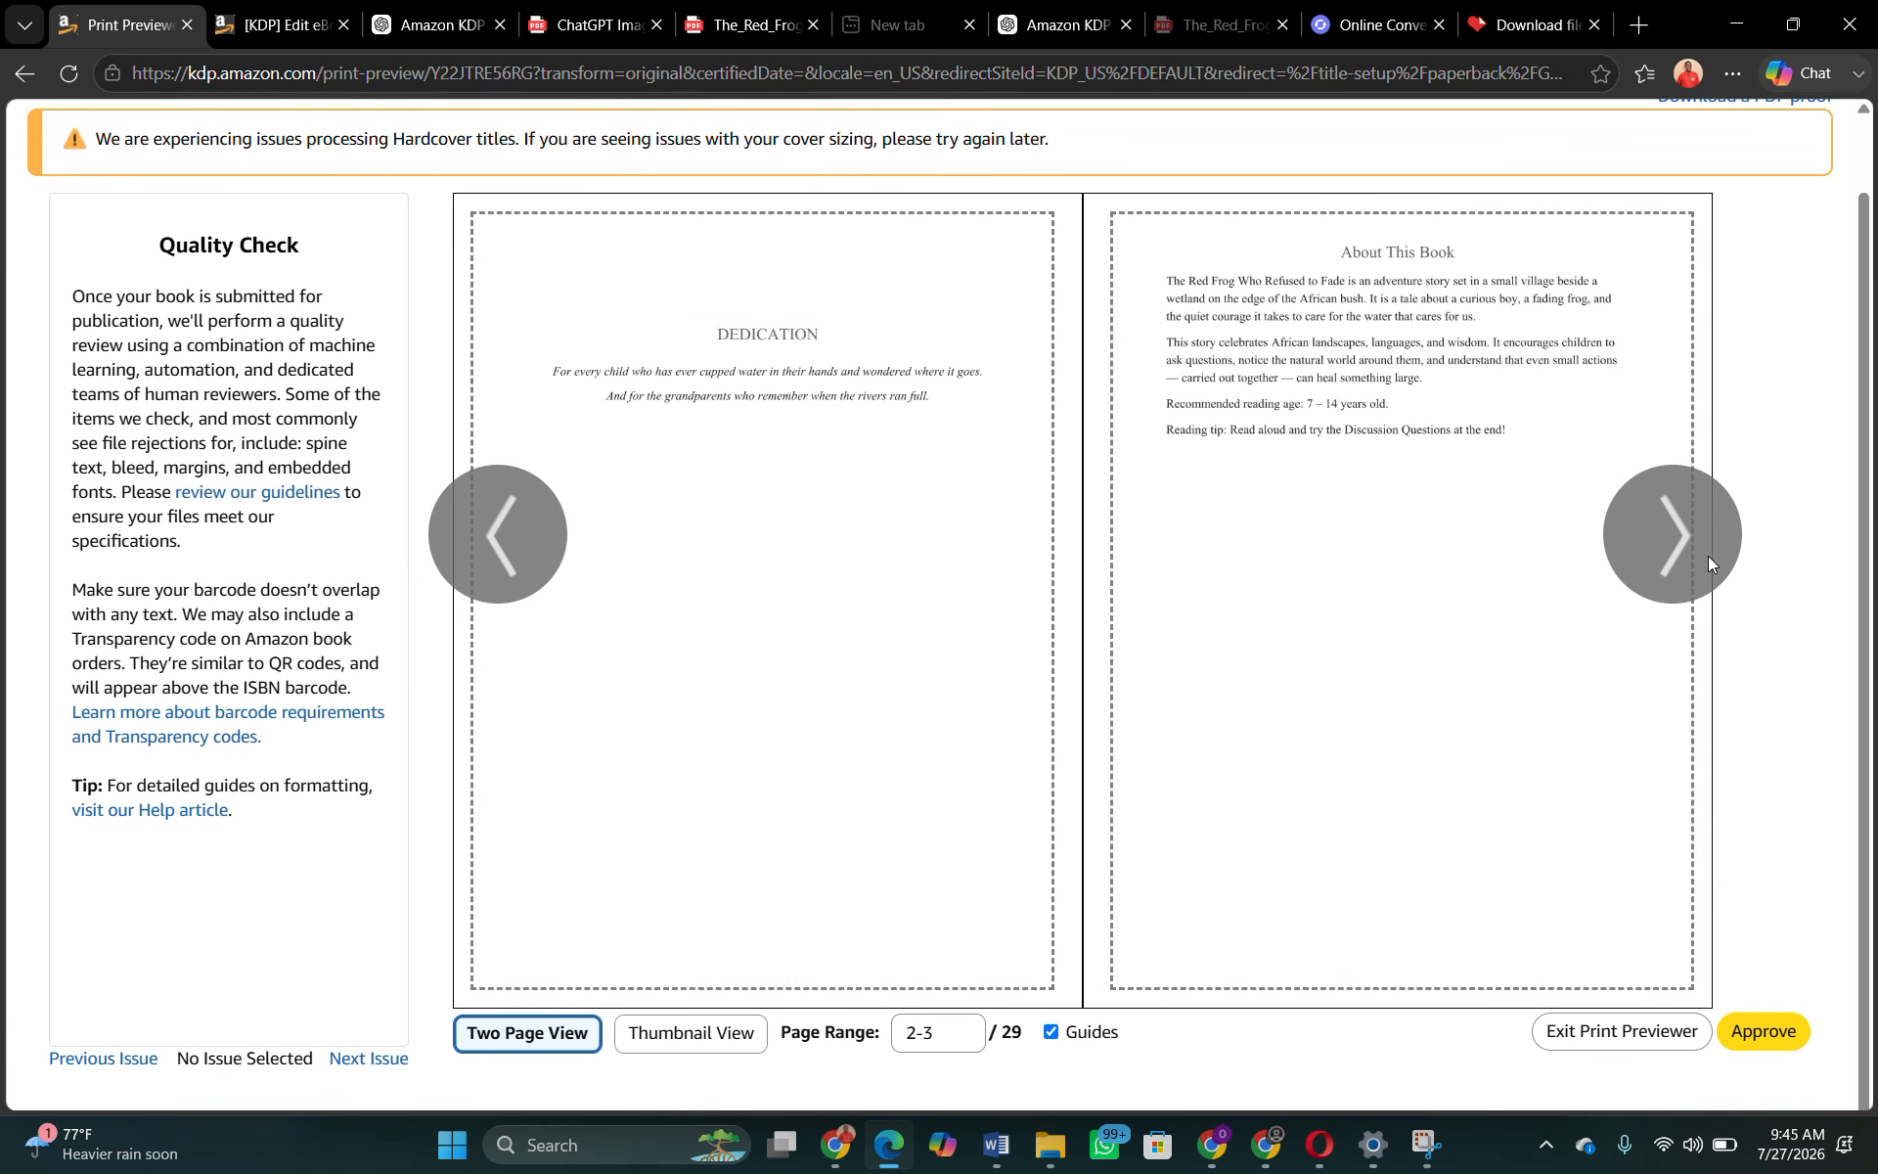
{"action": "left_click", "coordinate": [1708, 556]}
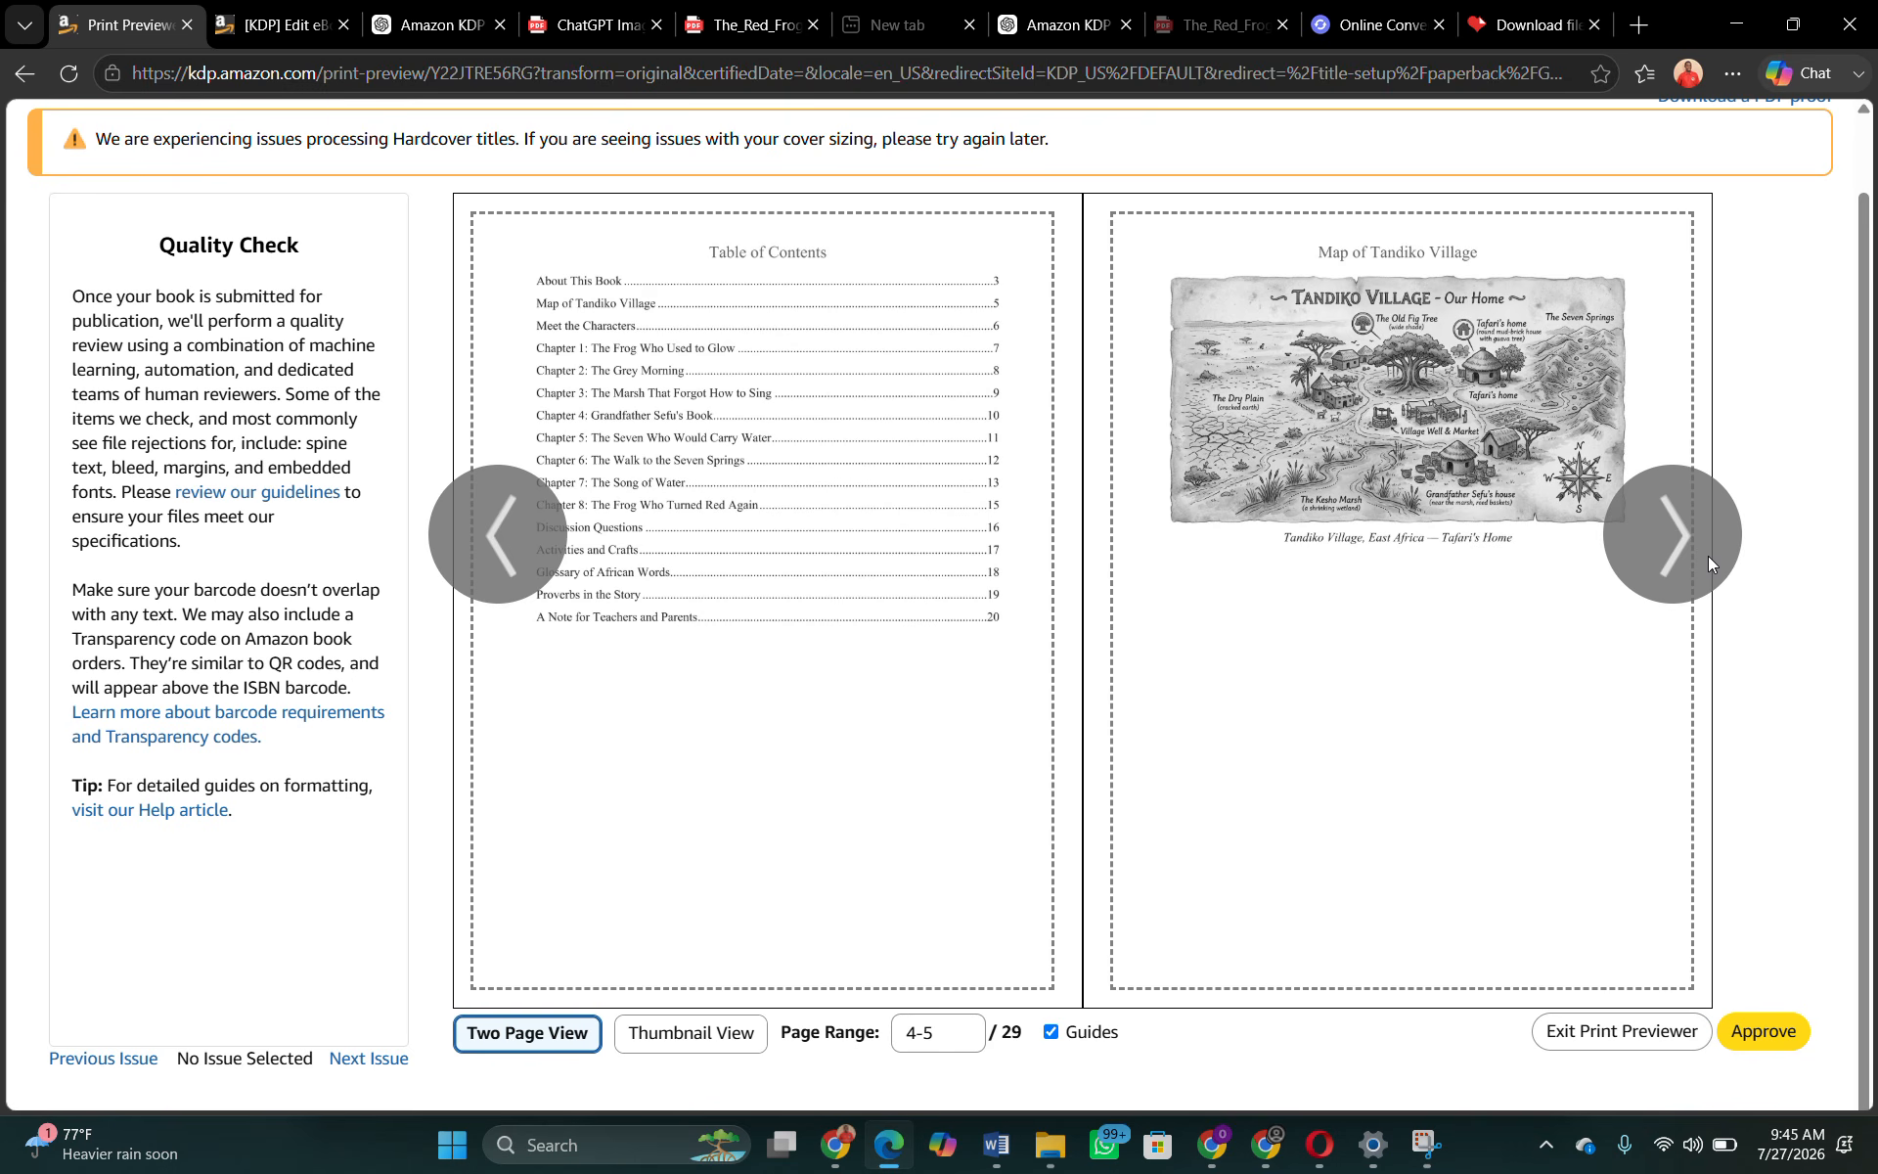
{"action": "left_click", "coordinate": [1707, 555]}
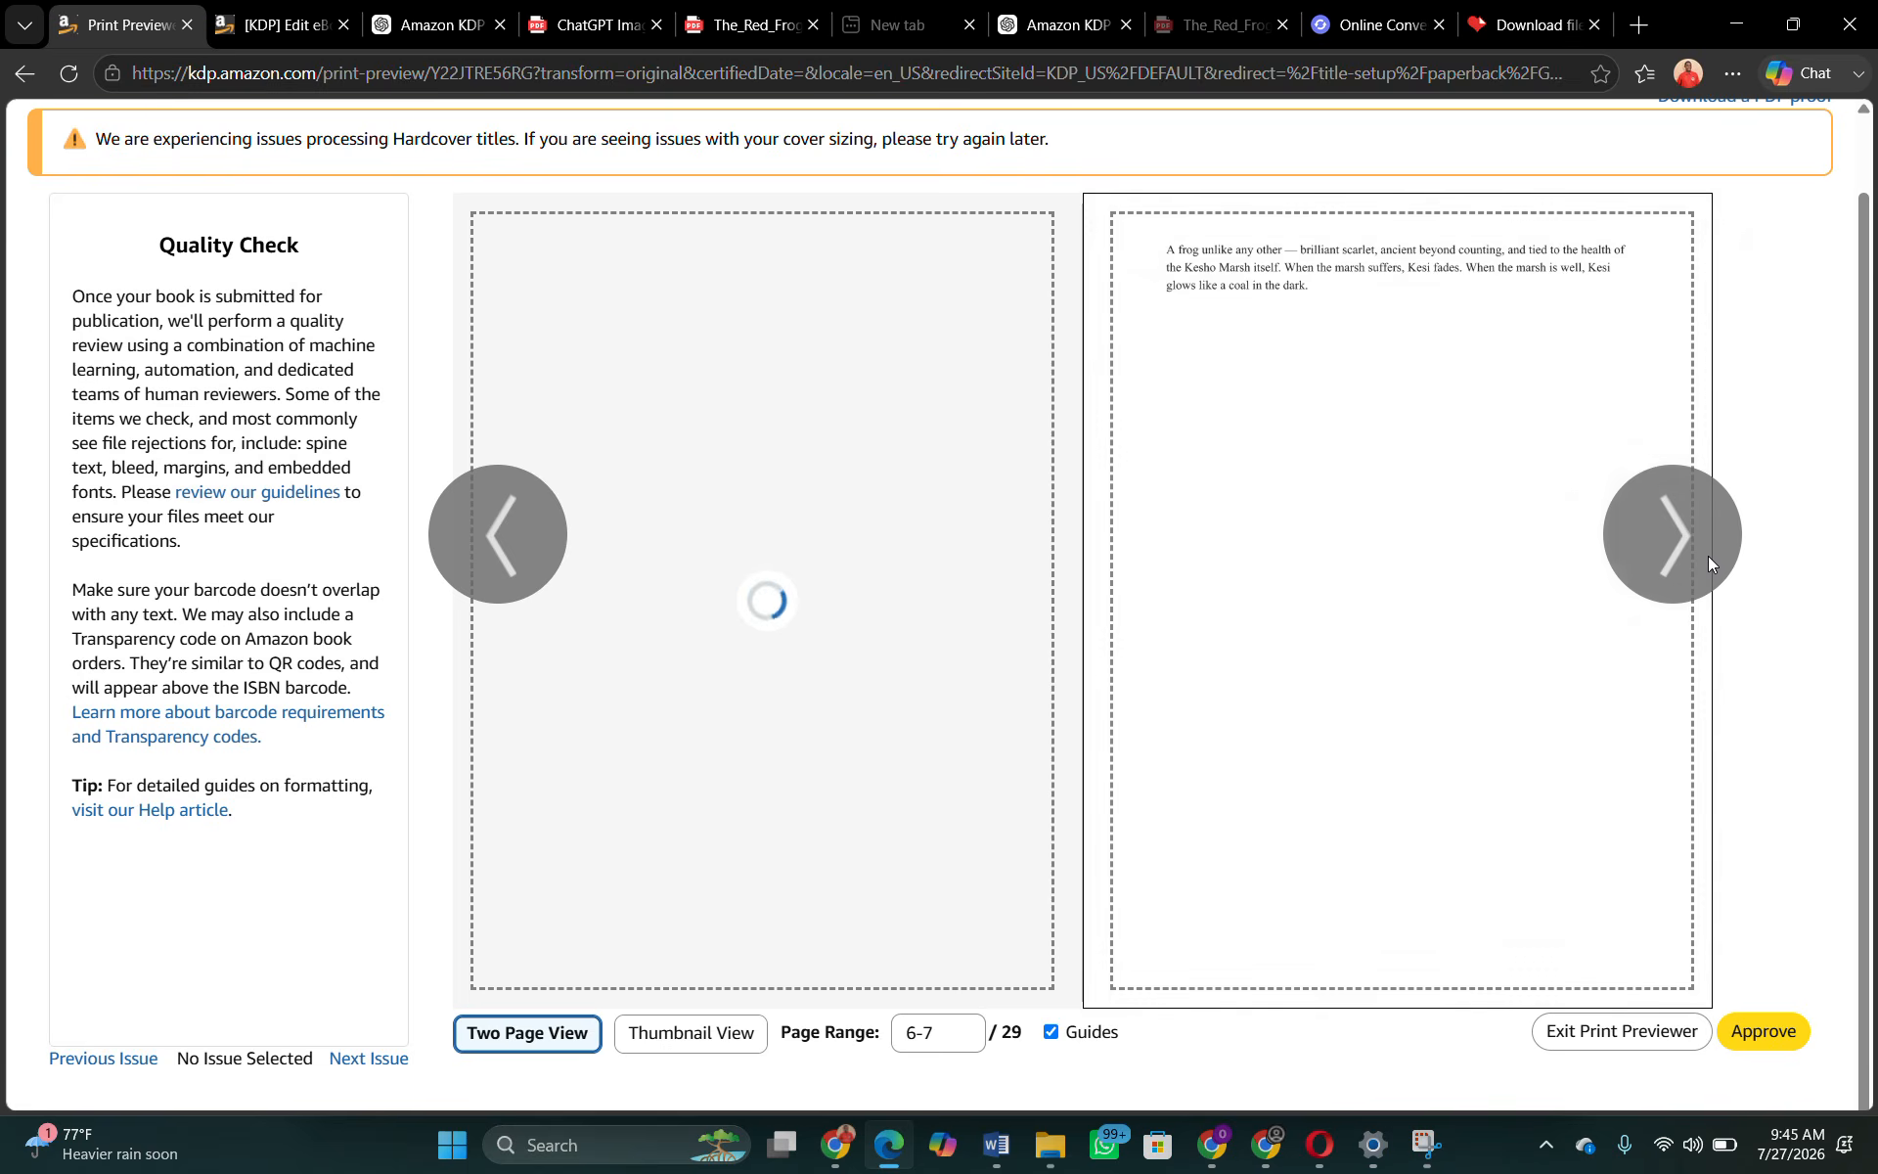
{"action": "left_click", "coordinate": [1707, 555]}
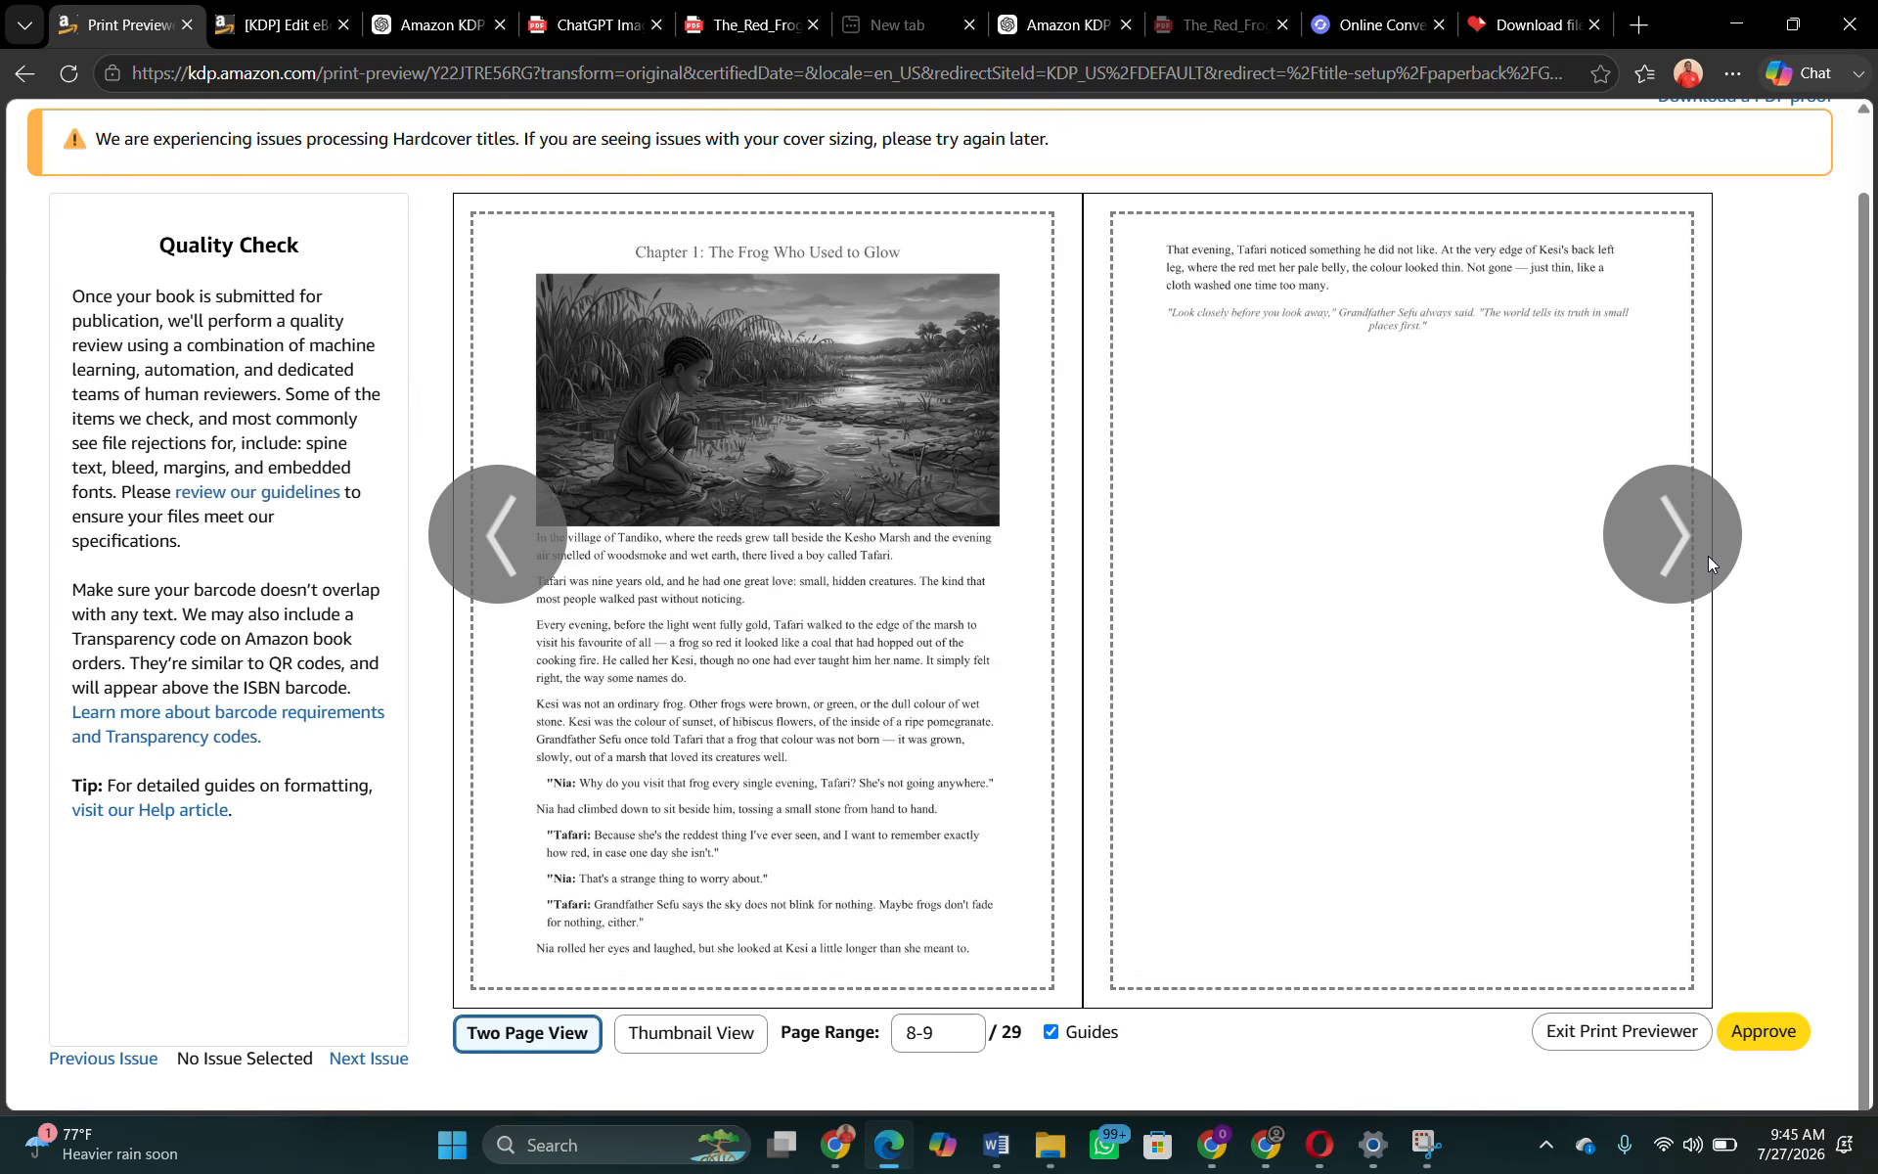
{"action": "left_click", "coordinate": [1708, 555]}
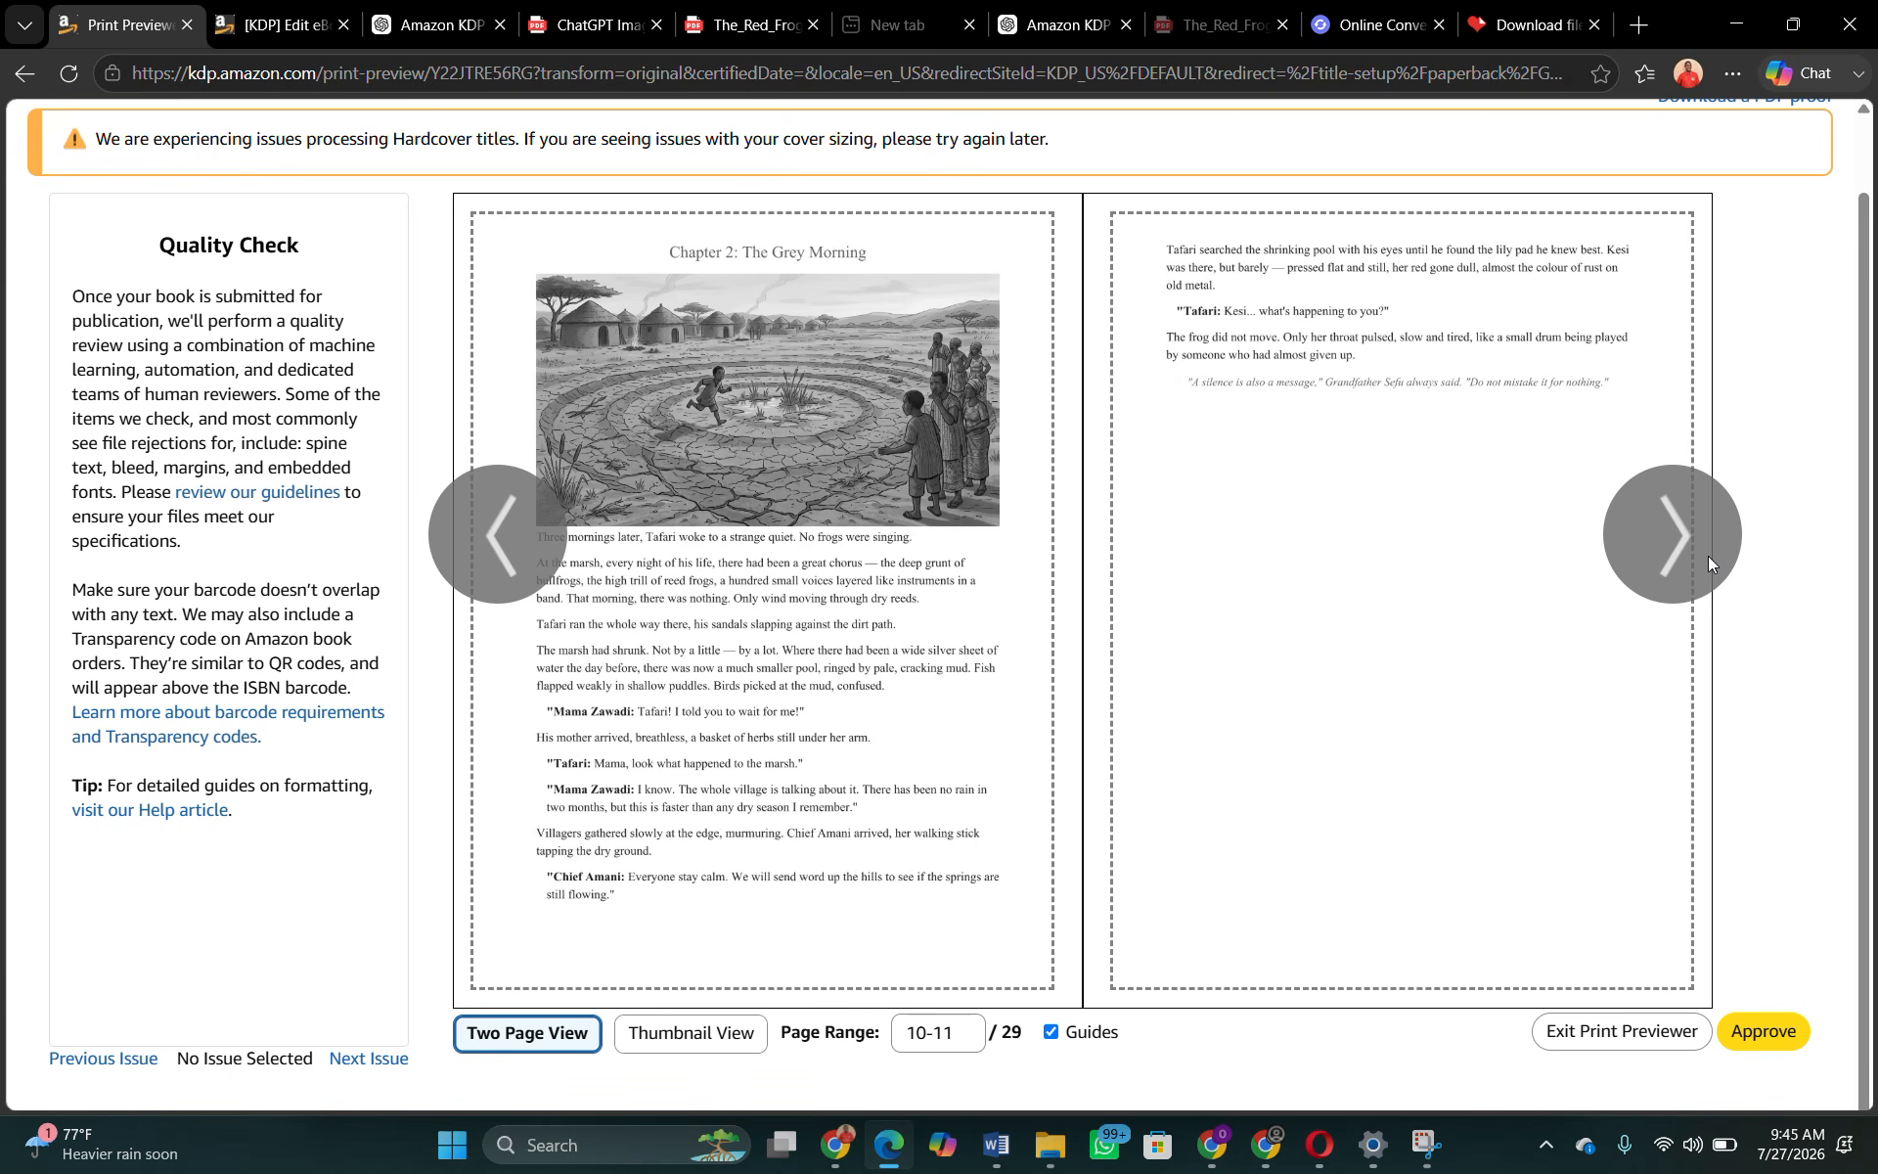
{"action": "left_click", "coordinate": [1708, 555]}
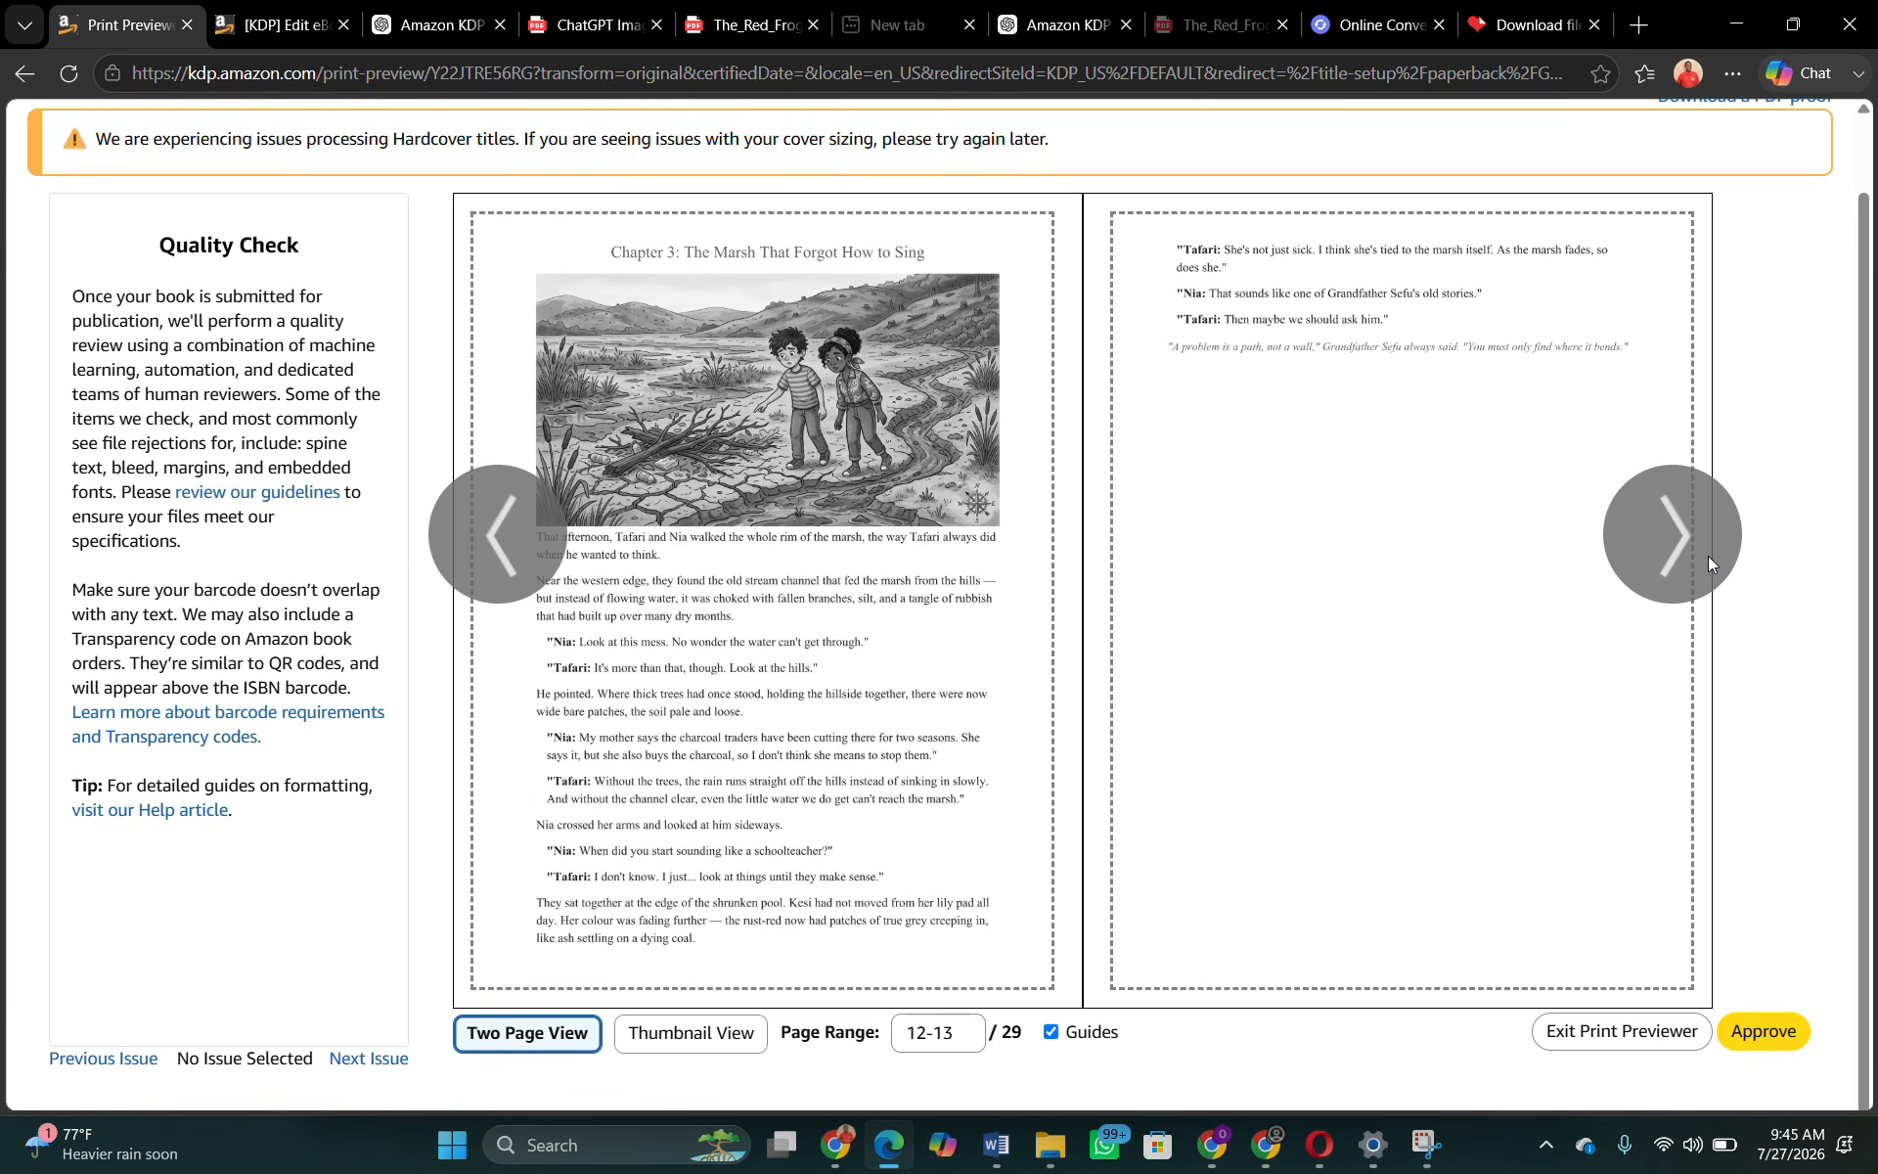
{"action": "left_click", "coordinate": [1708, 556]}
{"action": "left_click", "coordinate": [1708, 555]}
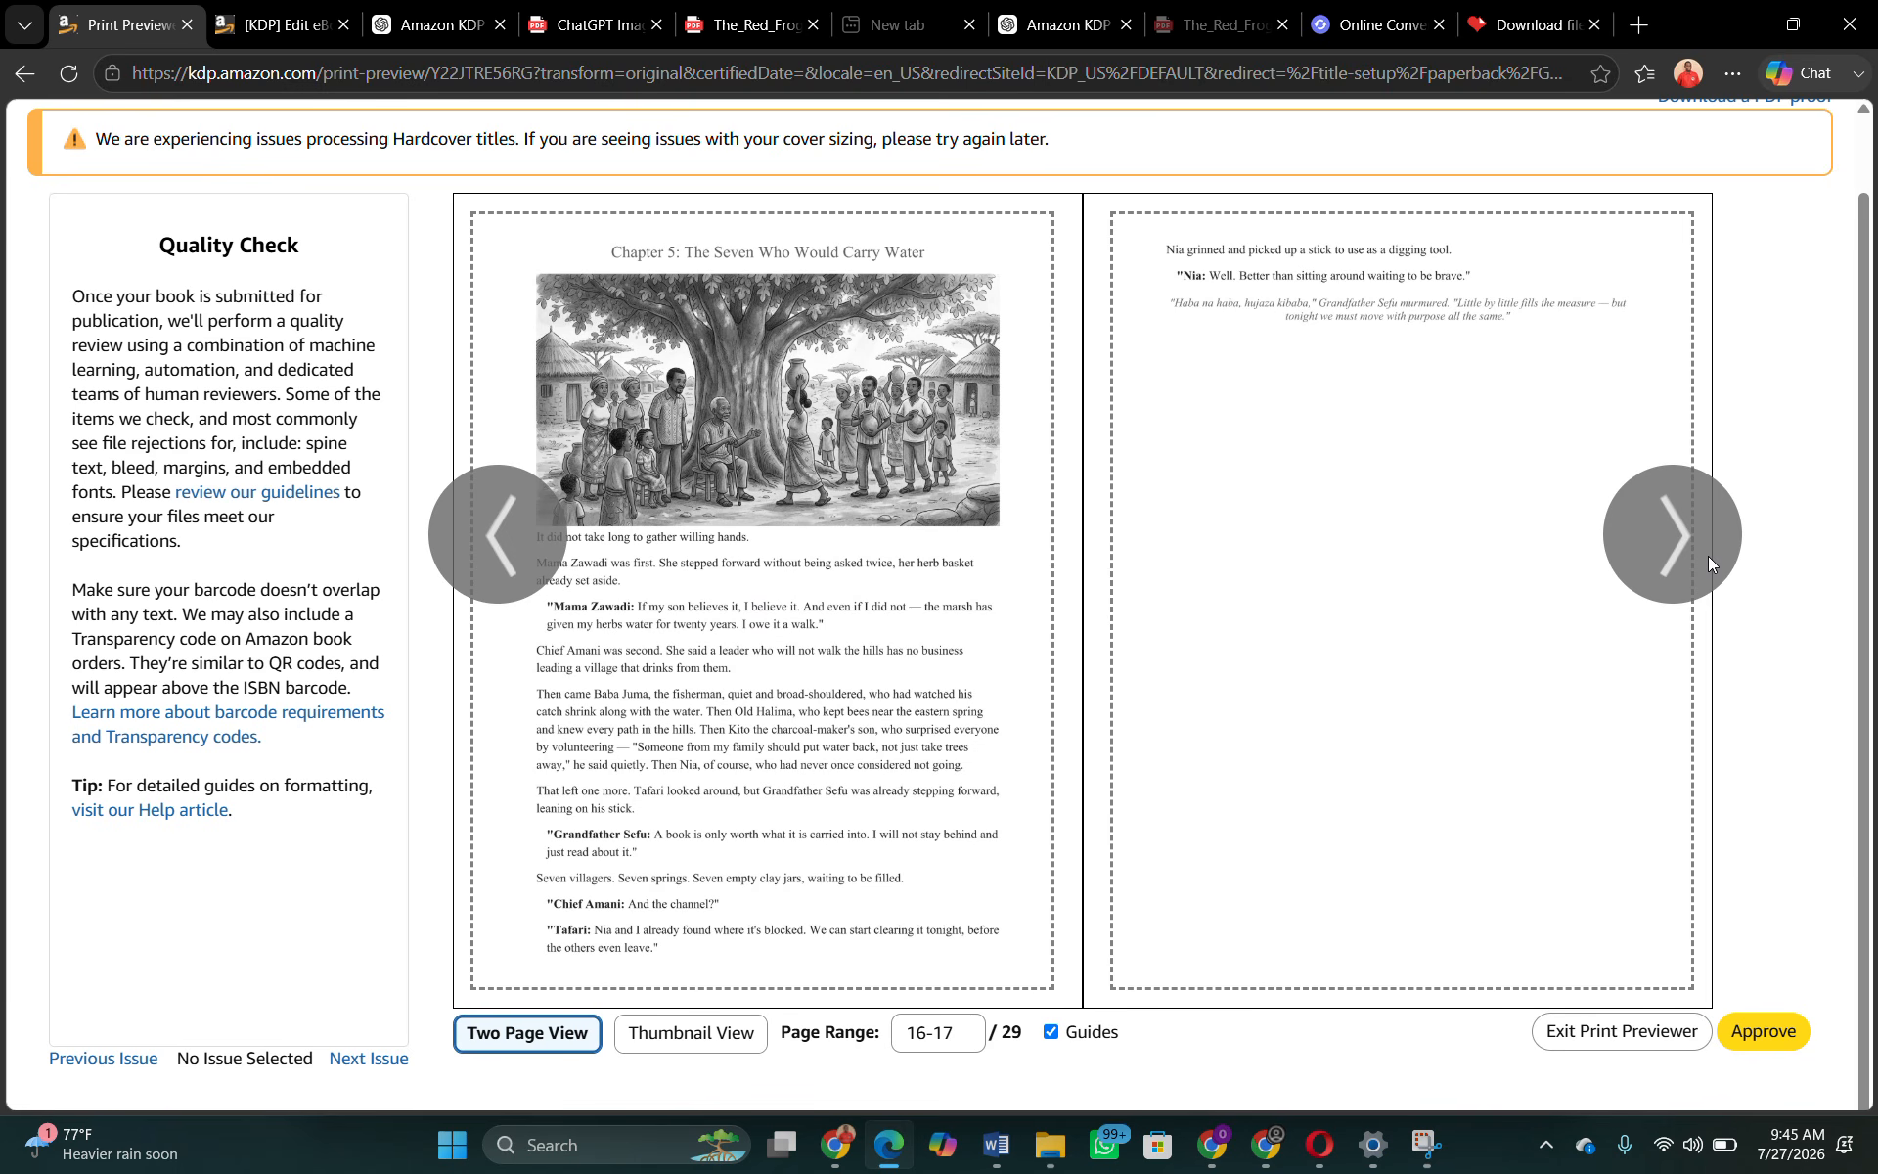
{"action": "left_click", "coordinate": [1762, 1027]}
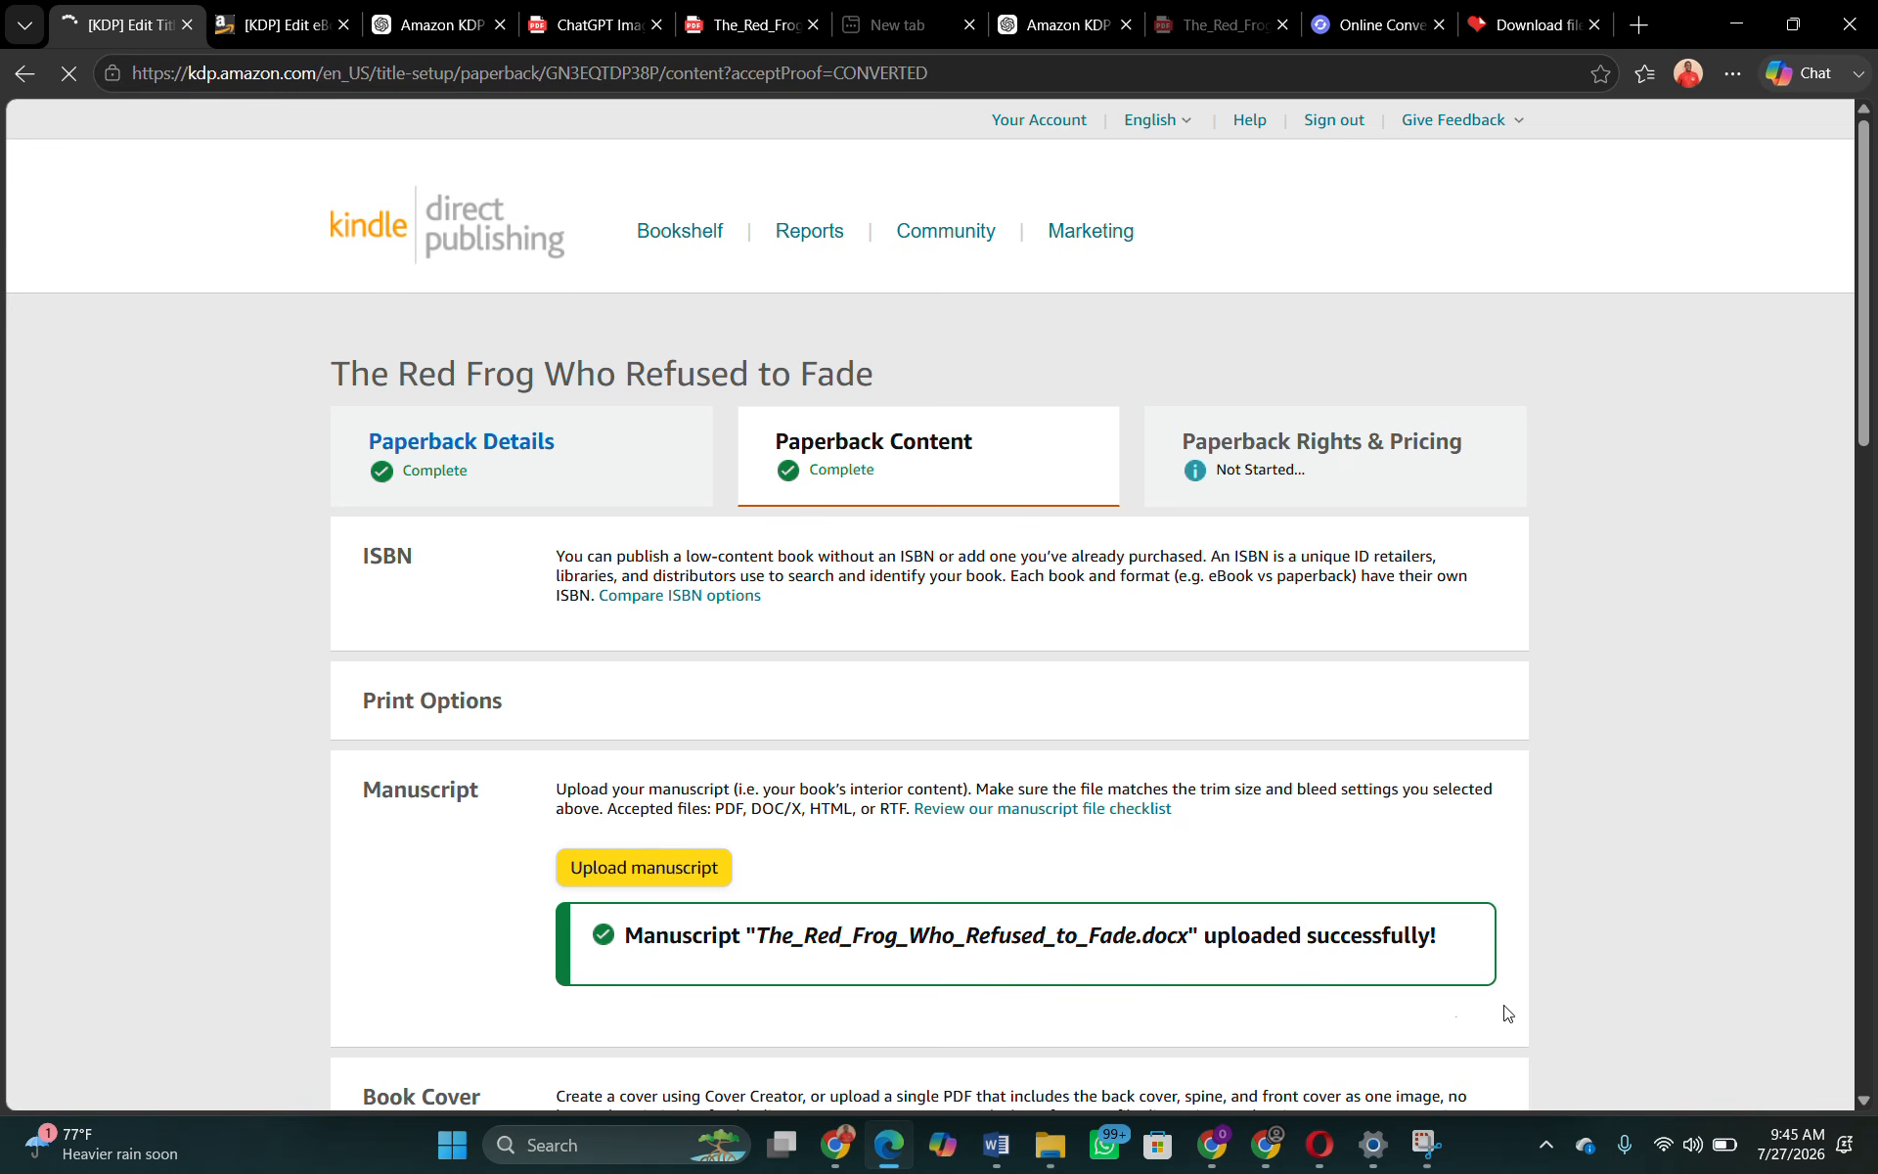
Step: Review the paperback's print summary and printing costs, then save the content and continue to pricing
{"action": "scroll", "coordinate": [1417, 1021], "scroll_direction": "down", "scroll_amount": 10}
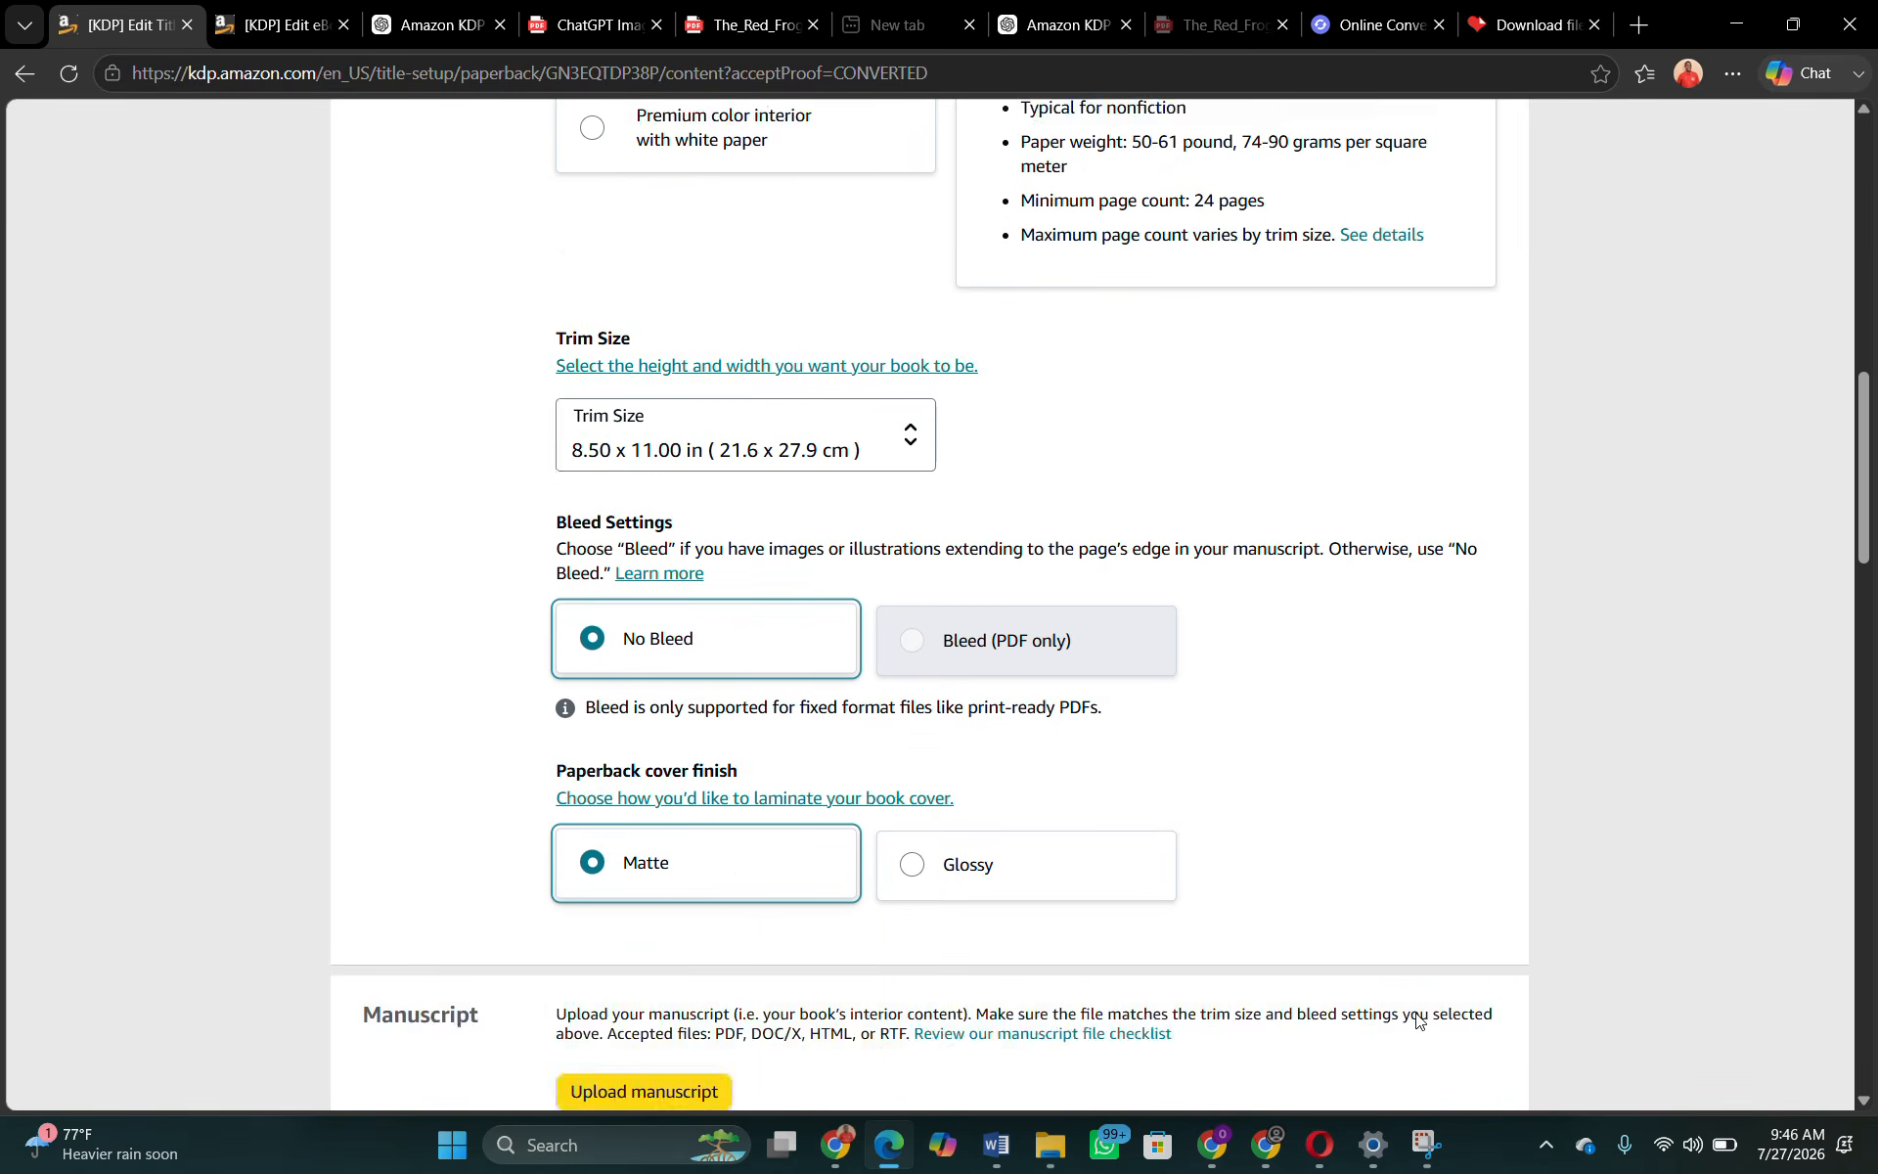
{"action": "scroll", "coordinate": [1418, 1021], "scroll_direction": "down", "scroll_amount": 18}
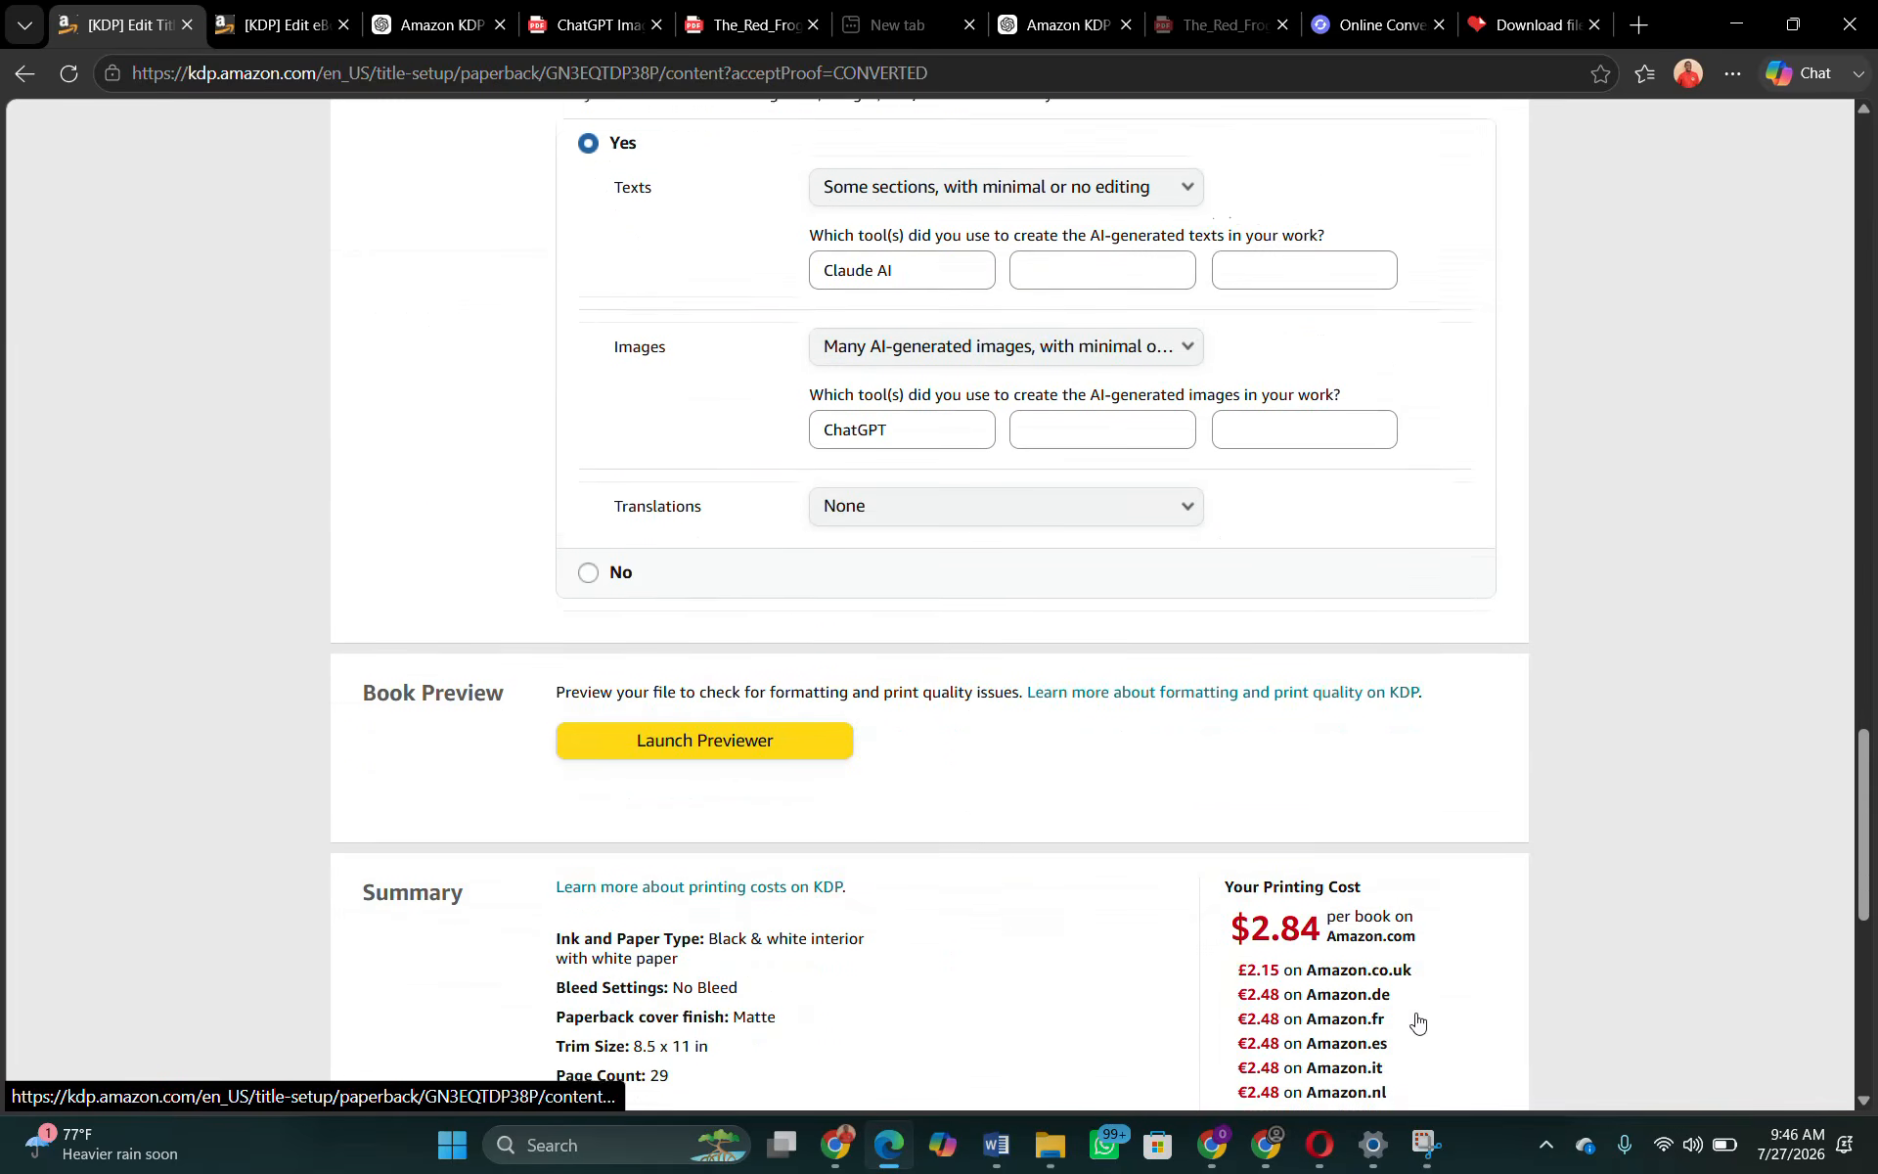
{"action": "scroll", "coordinate": [1417, 1021], "scroll_direction": "down", "scroll_amount": 4}
{"action": "scroll", "coordinate": [1414, 1019], "scroll_direction": "up", "scroll_amount": 3}
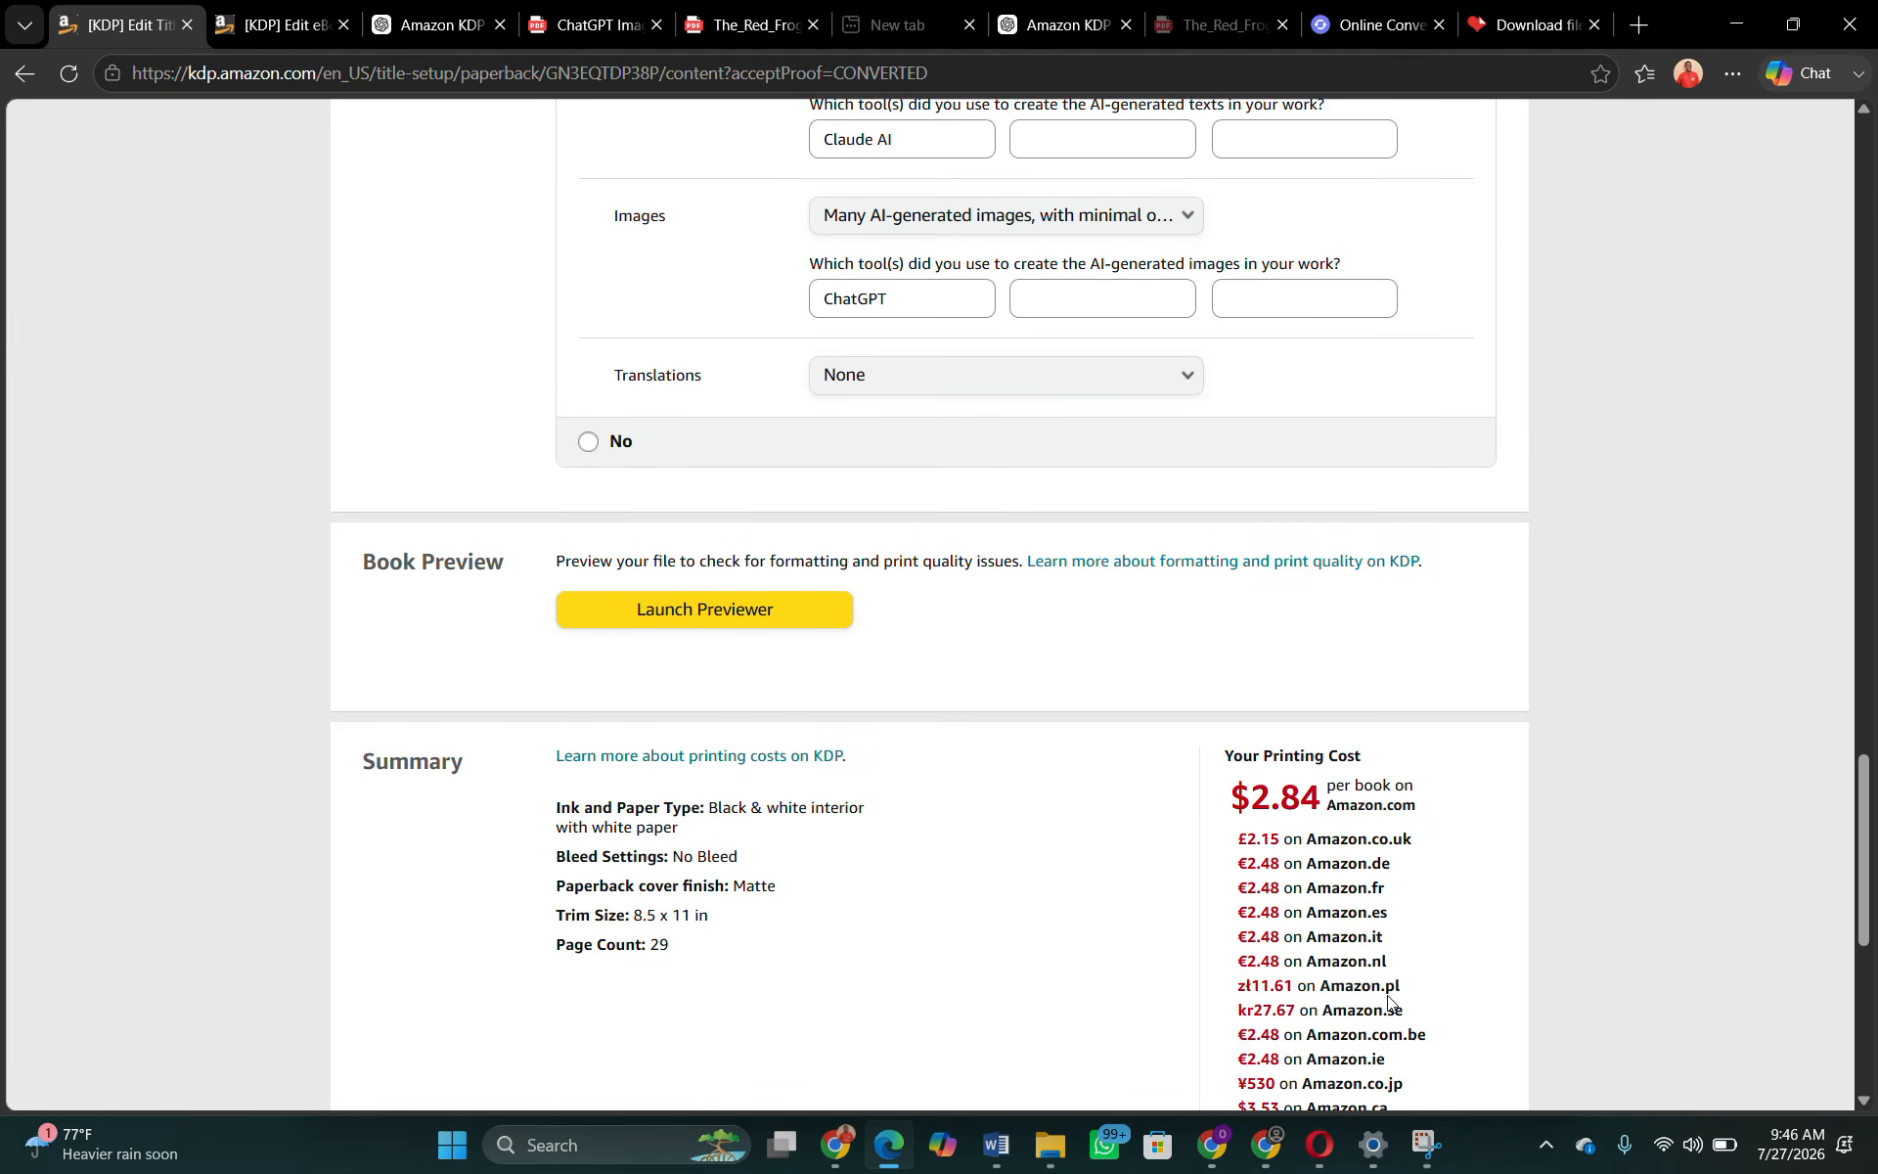
{"action": "scroll", "coordinate": [1005, 861], "scroll_direction": "down", "scroll_amount": 5}
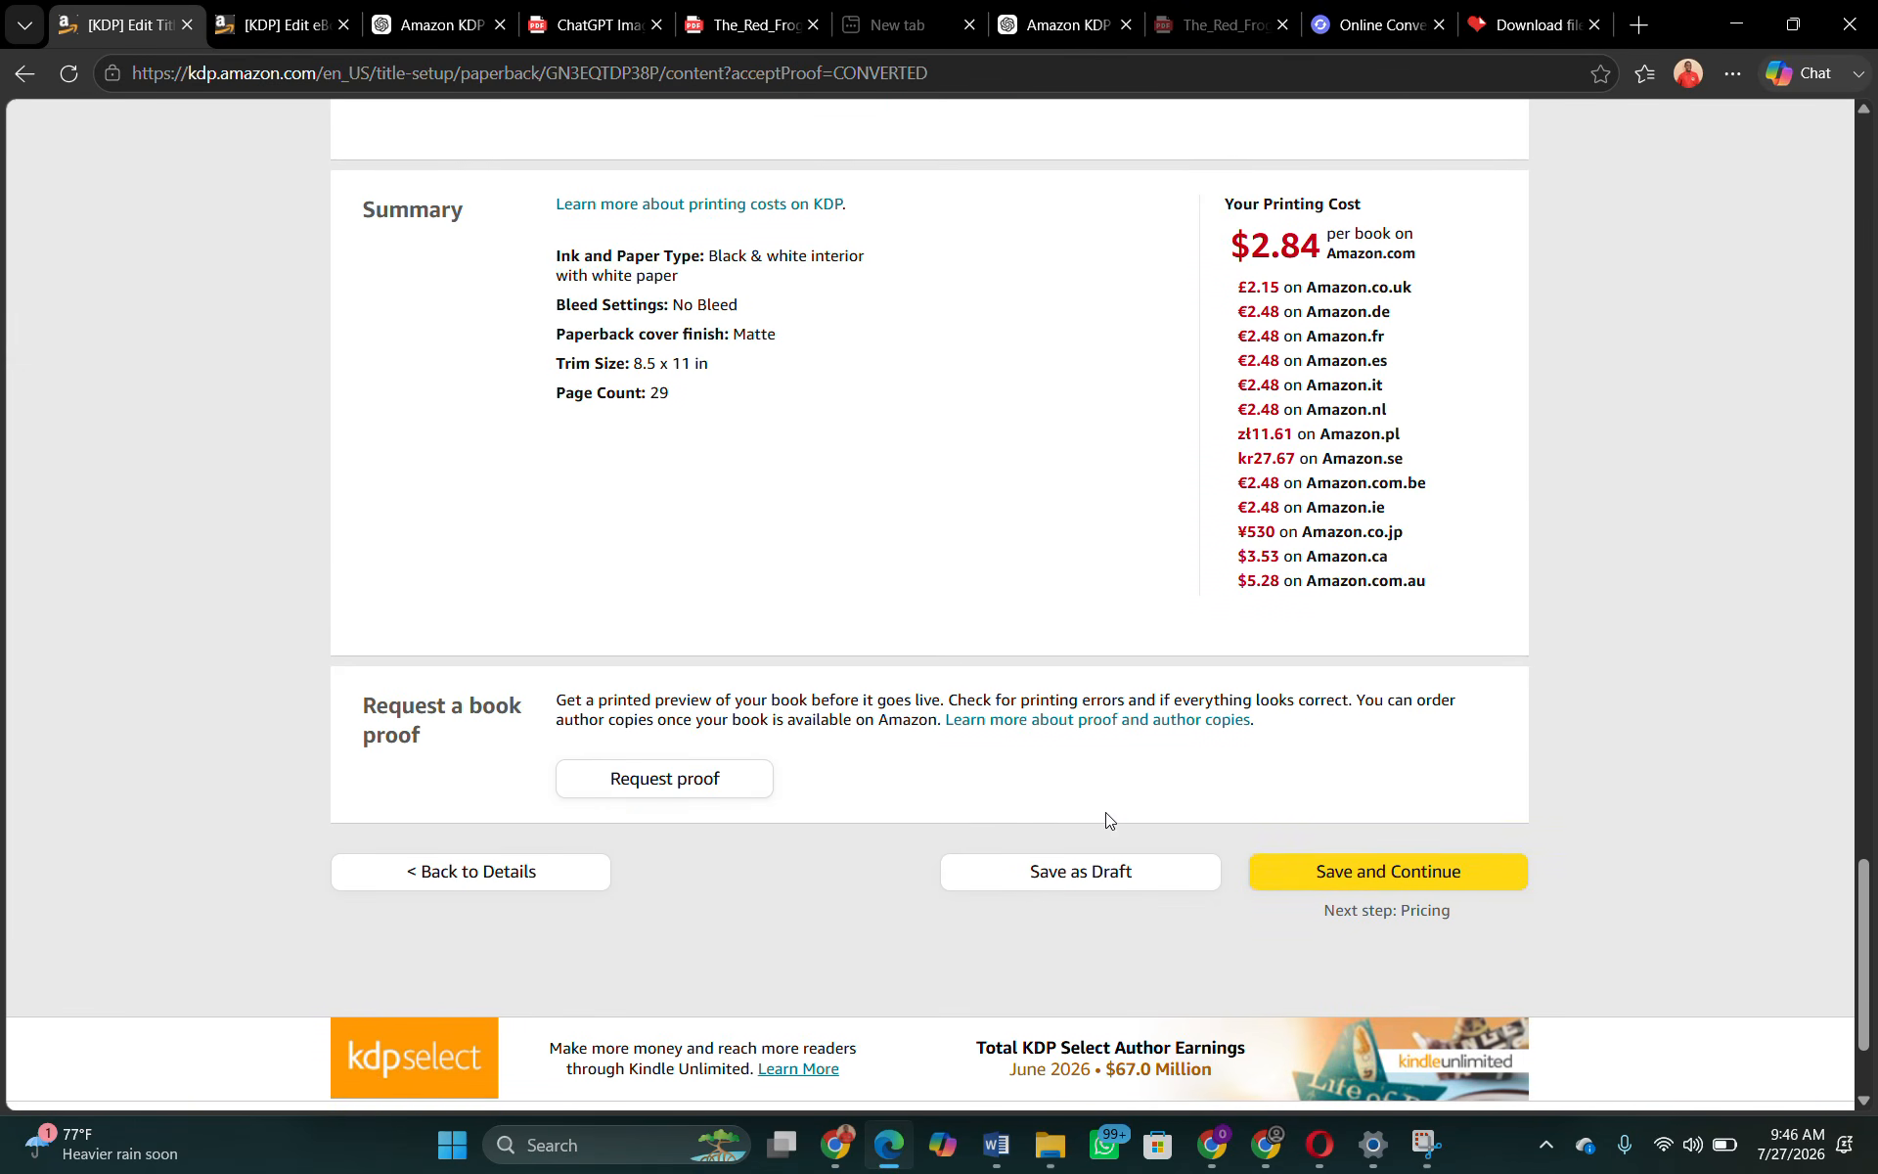
{"action": "scroll", "coordinate": [1123, 591], "scroll_direction": "up", "scroll_amount": 8}
{"action": "scroll", "coordinate": [1123, 592], "scroll_direction": "up", "scroll_amount": 3}
{"action": "scroll", "coordinate": [1123, 592], "scroll_direction": "down", "scroll_amount": 10}
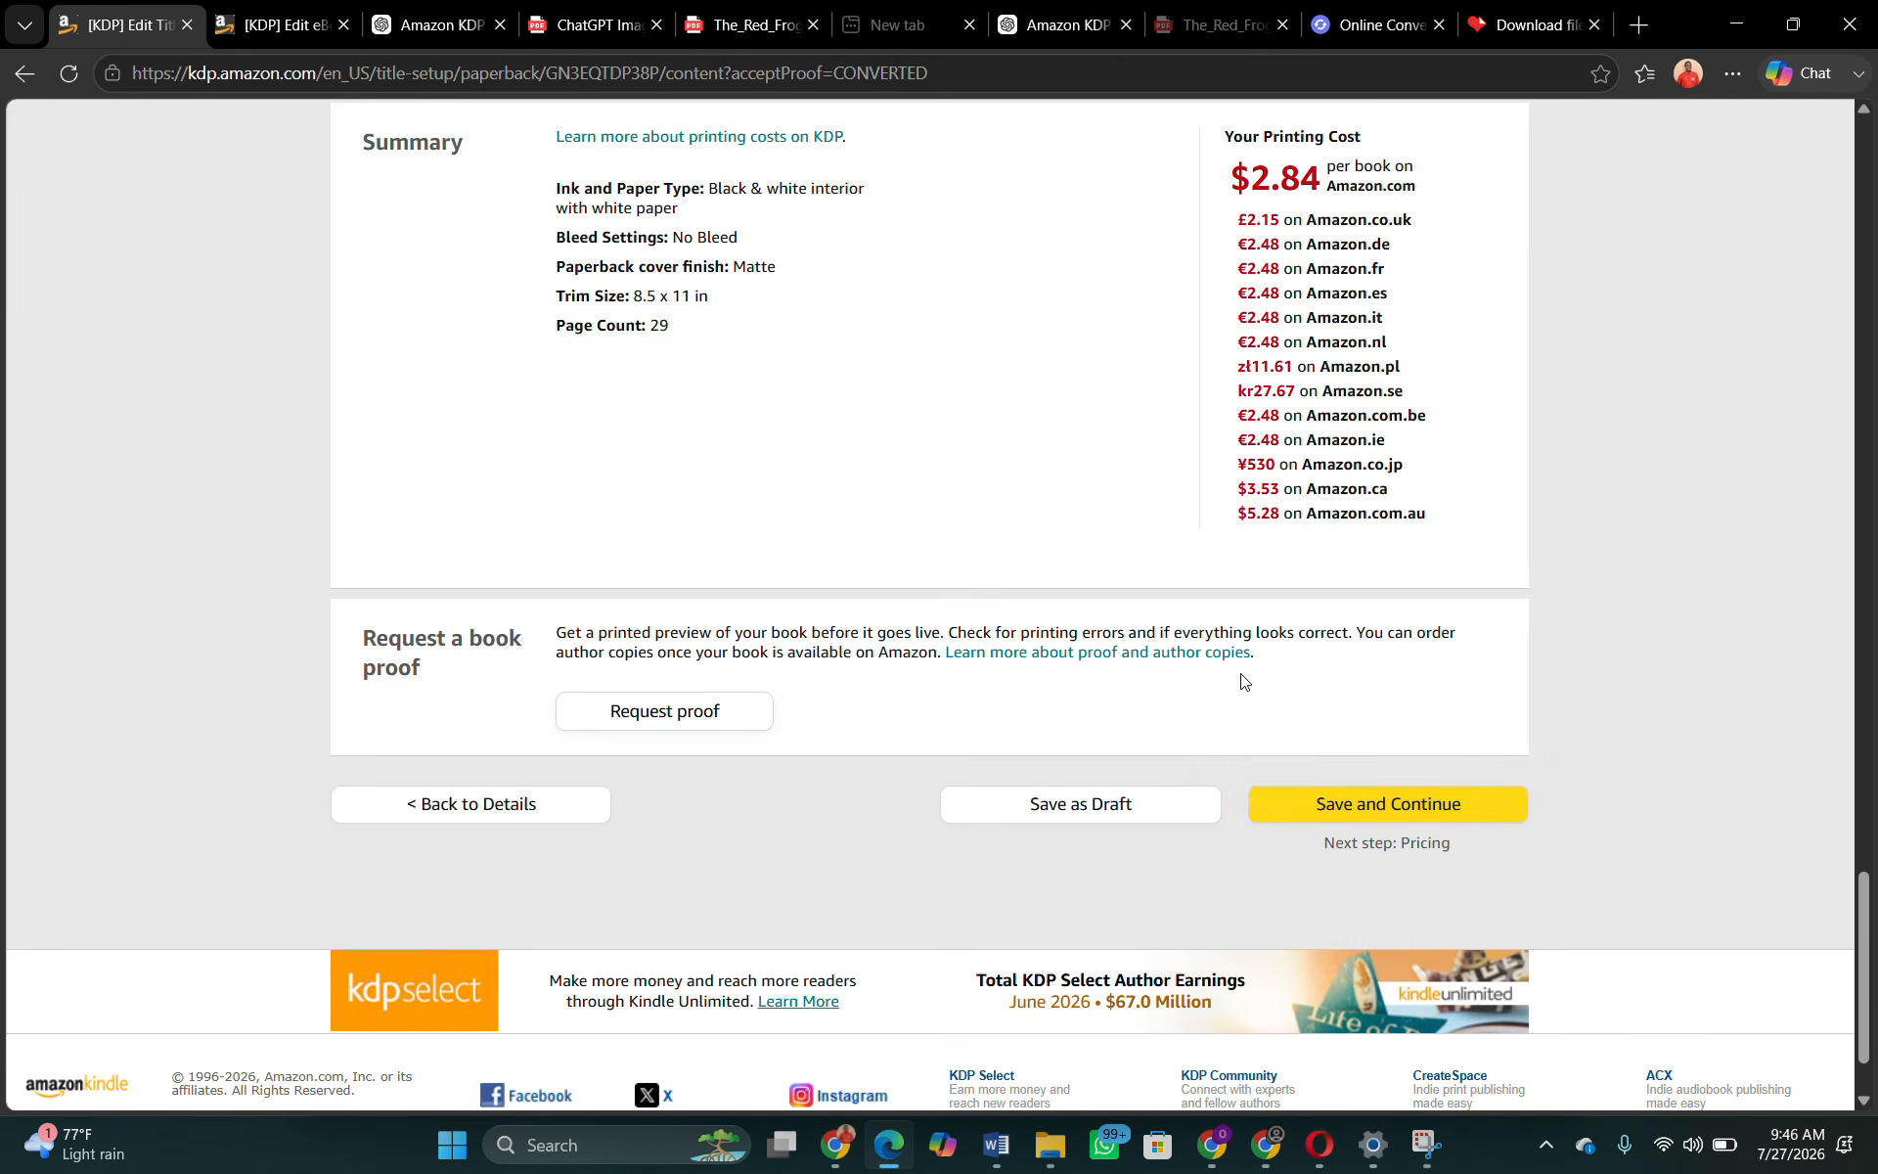
{"action": "left_click", "coordinate": [1325, 802]}
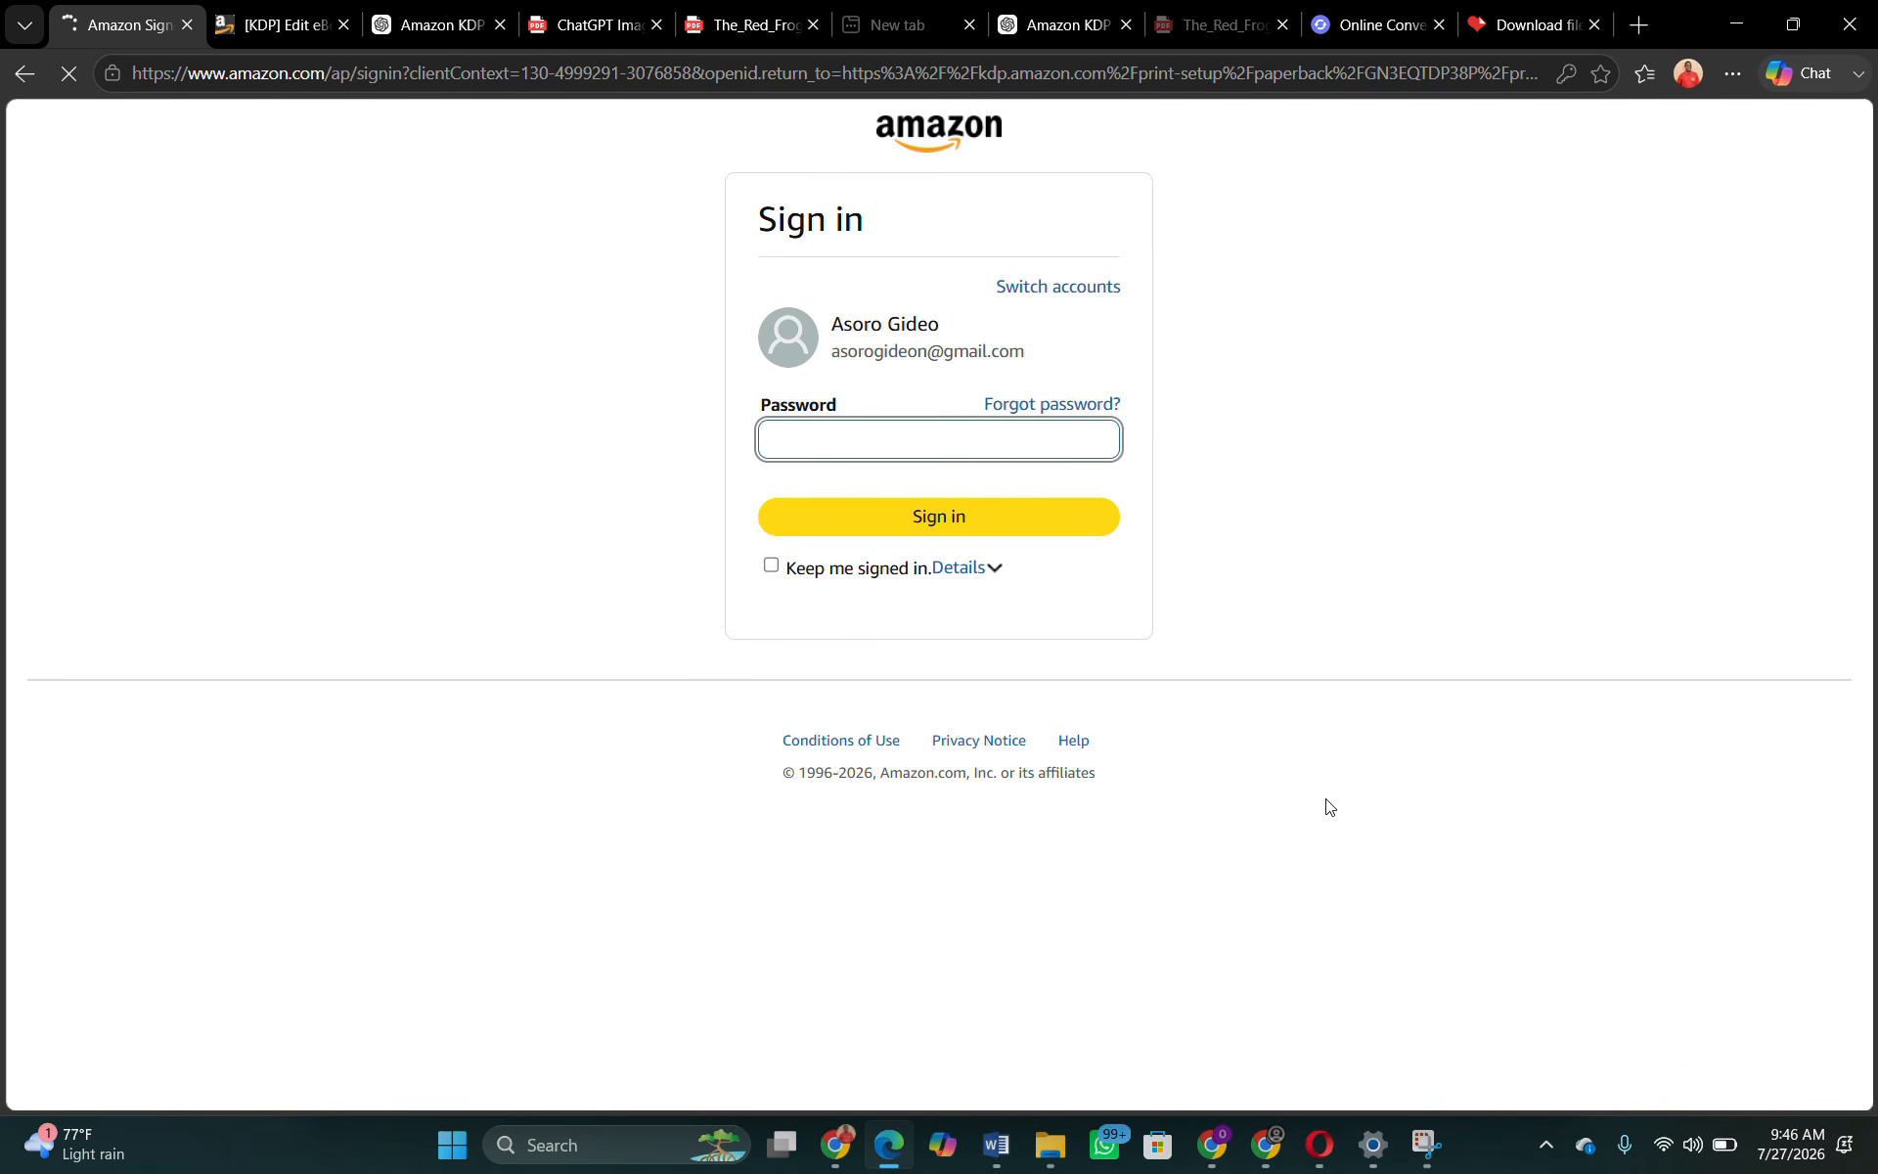
Step: Fill in the saved Amazon account password, enable "Keep me signed in" and submit the sign-in
{"action": "left_click", "coordinate": [895, 443]}
{"action": "left_click", "coordinate": [898, 544]}
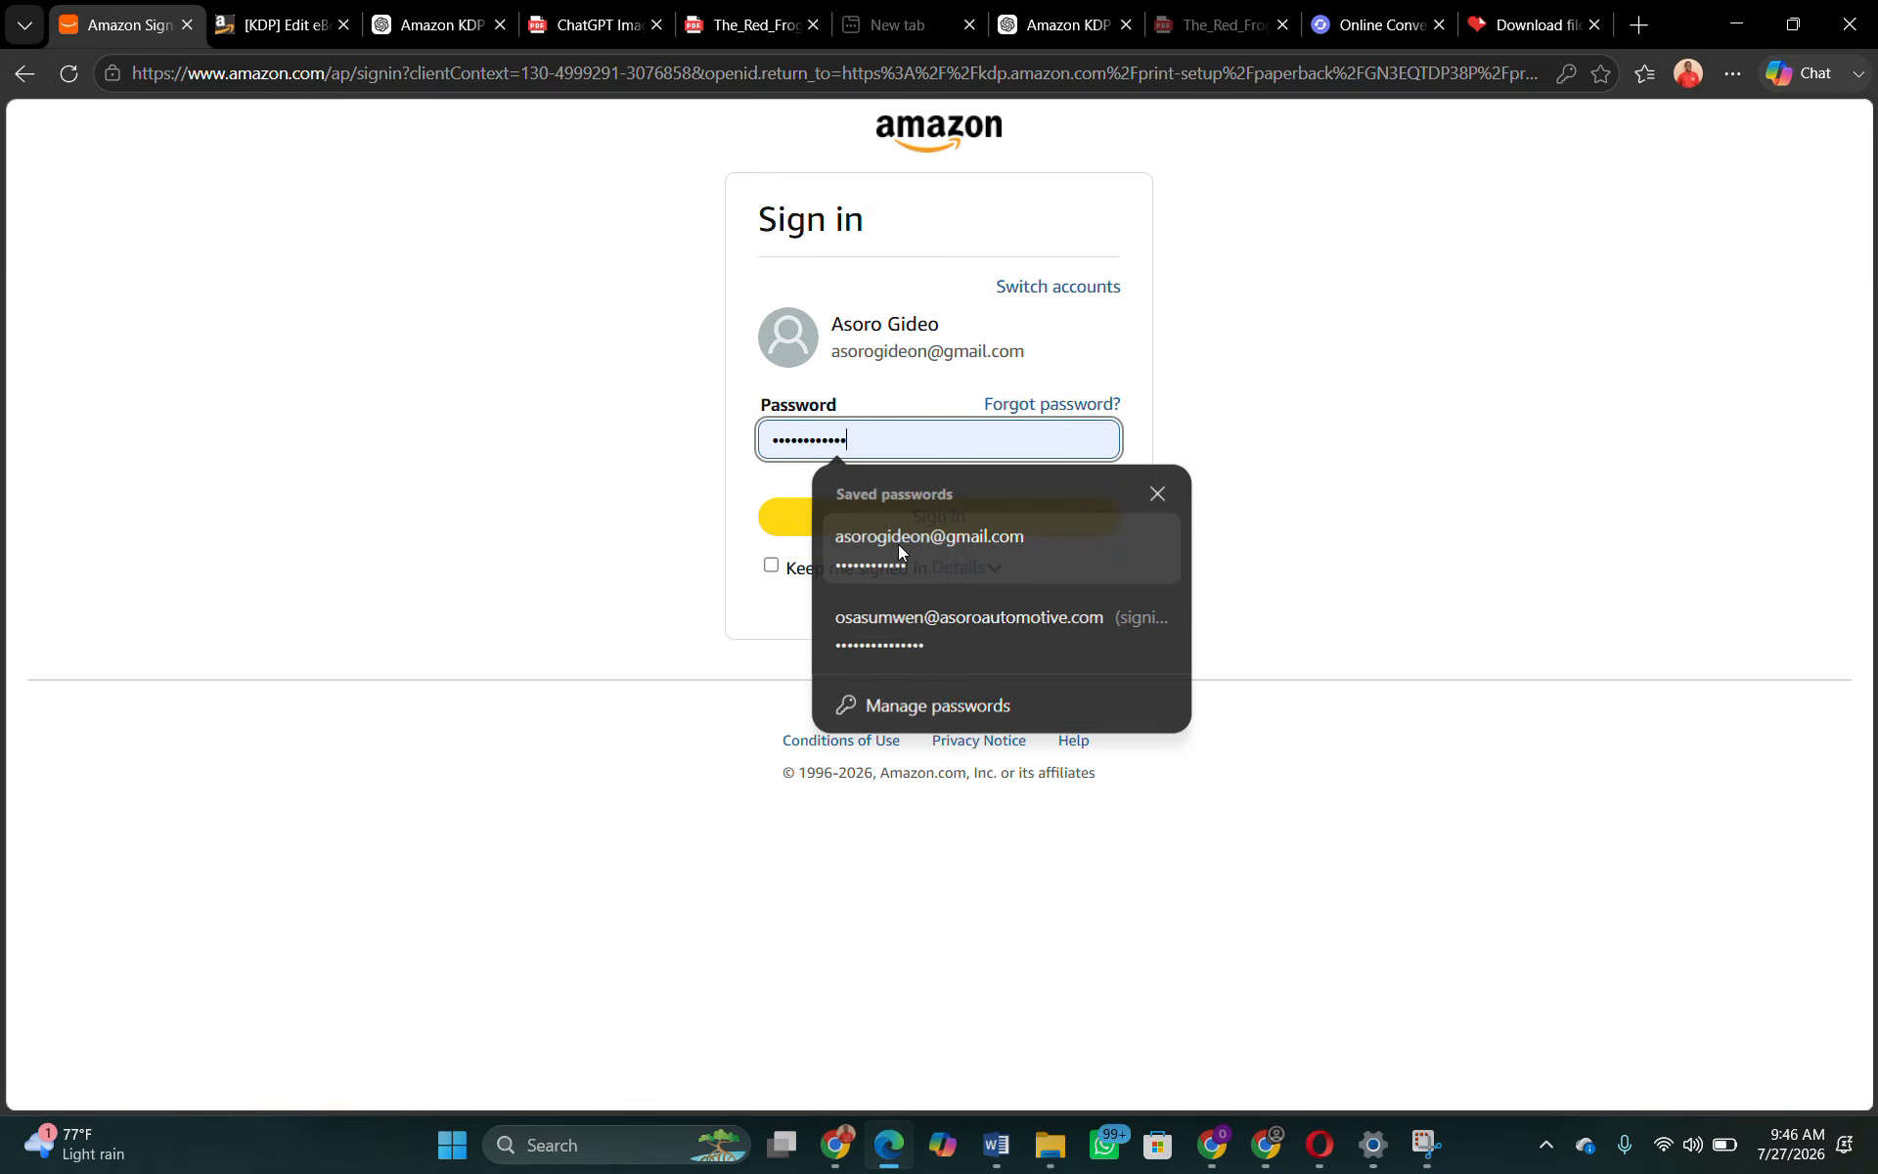
{"action": "left_click", "coordinate": [770, 566]}
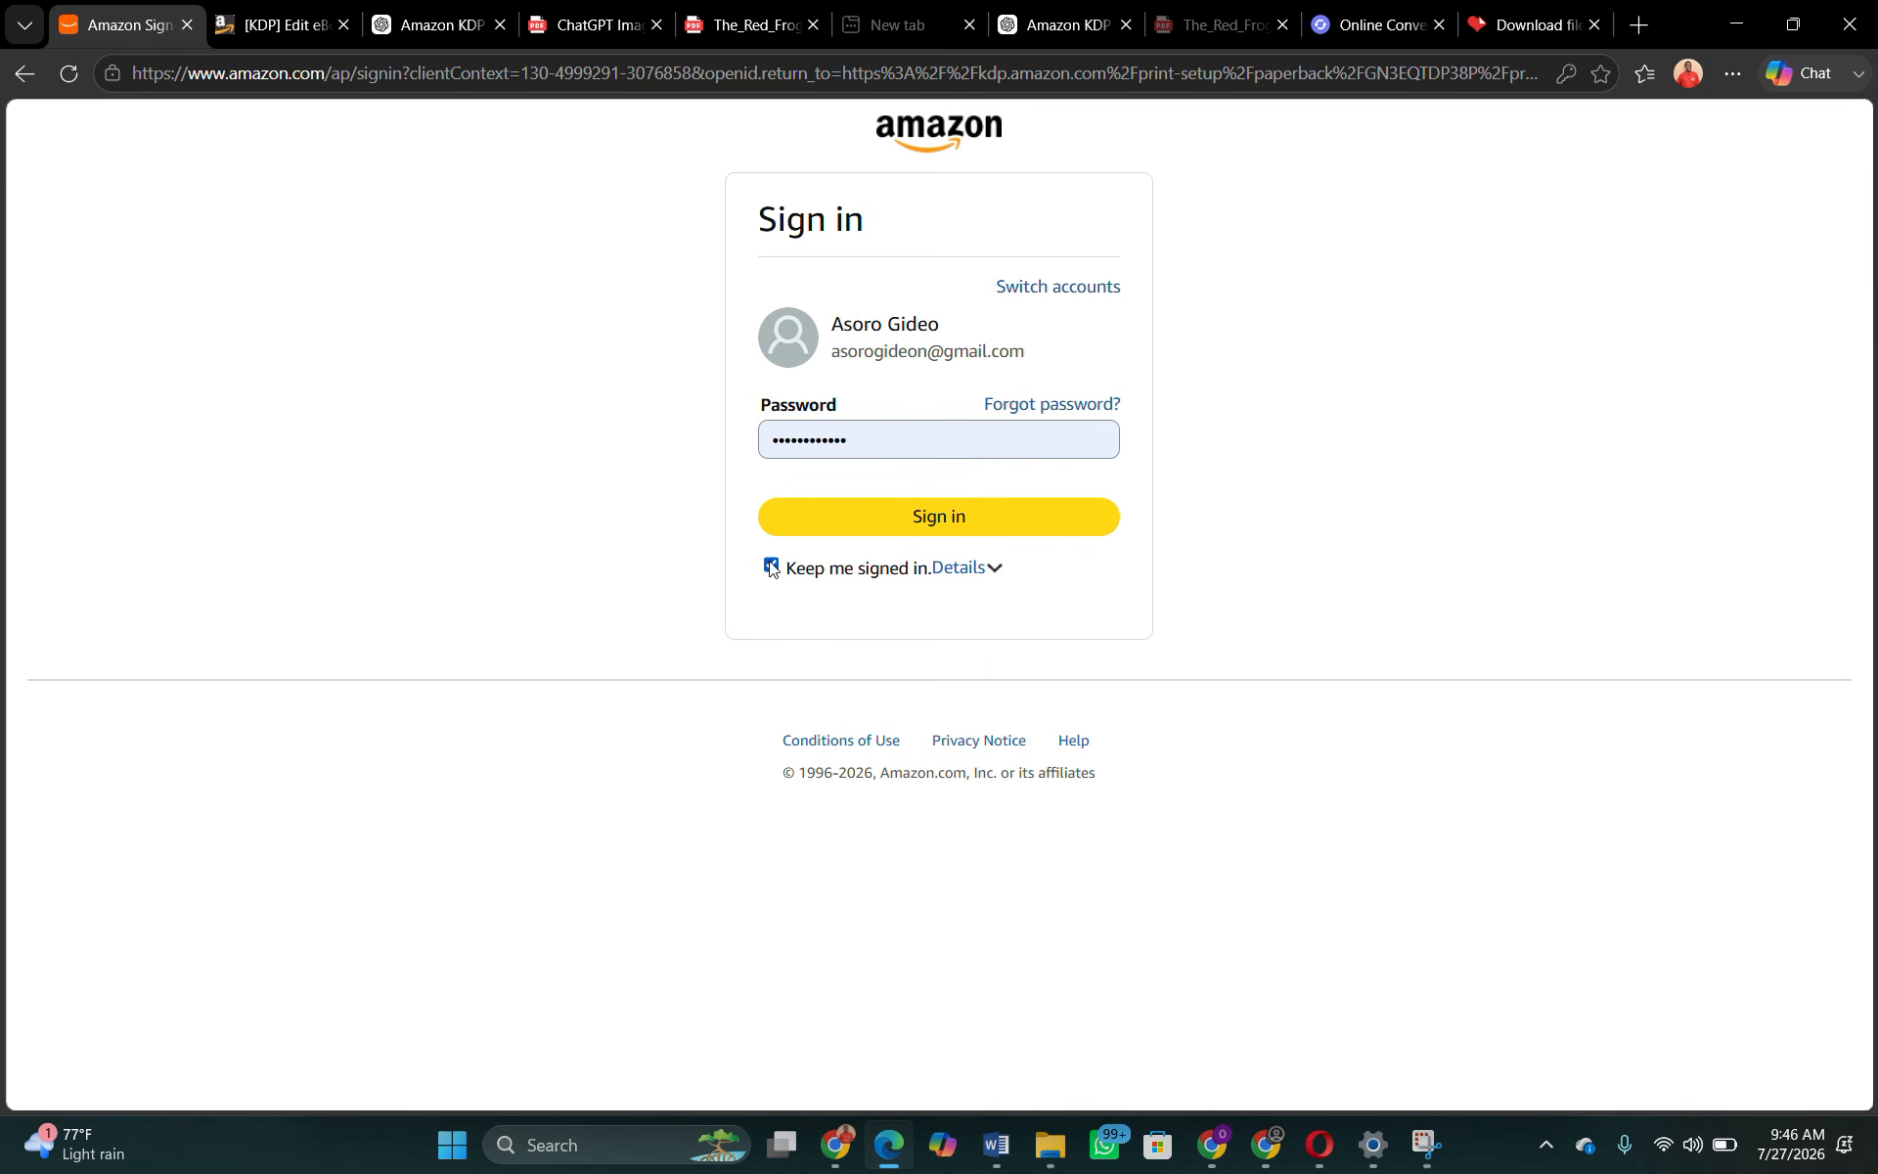
{"action": "left_click", "coordinate": [822, 531]}
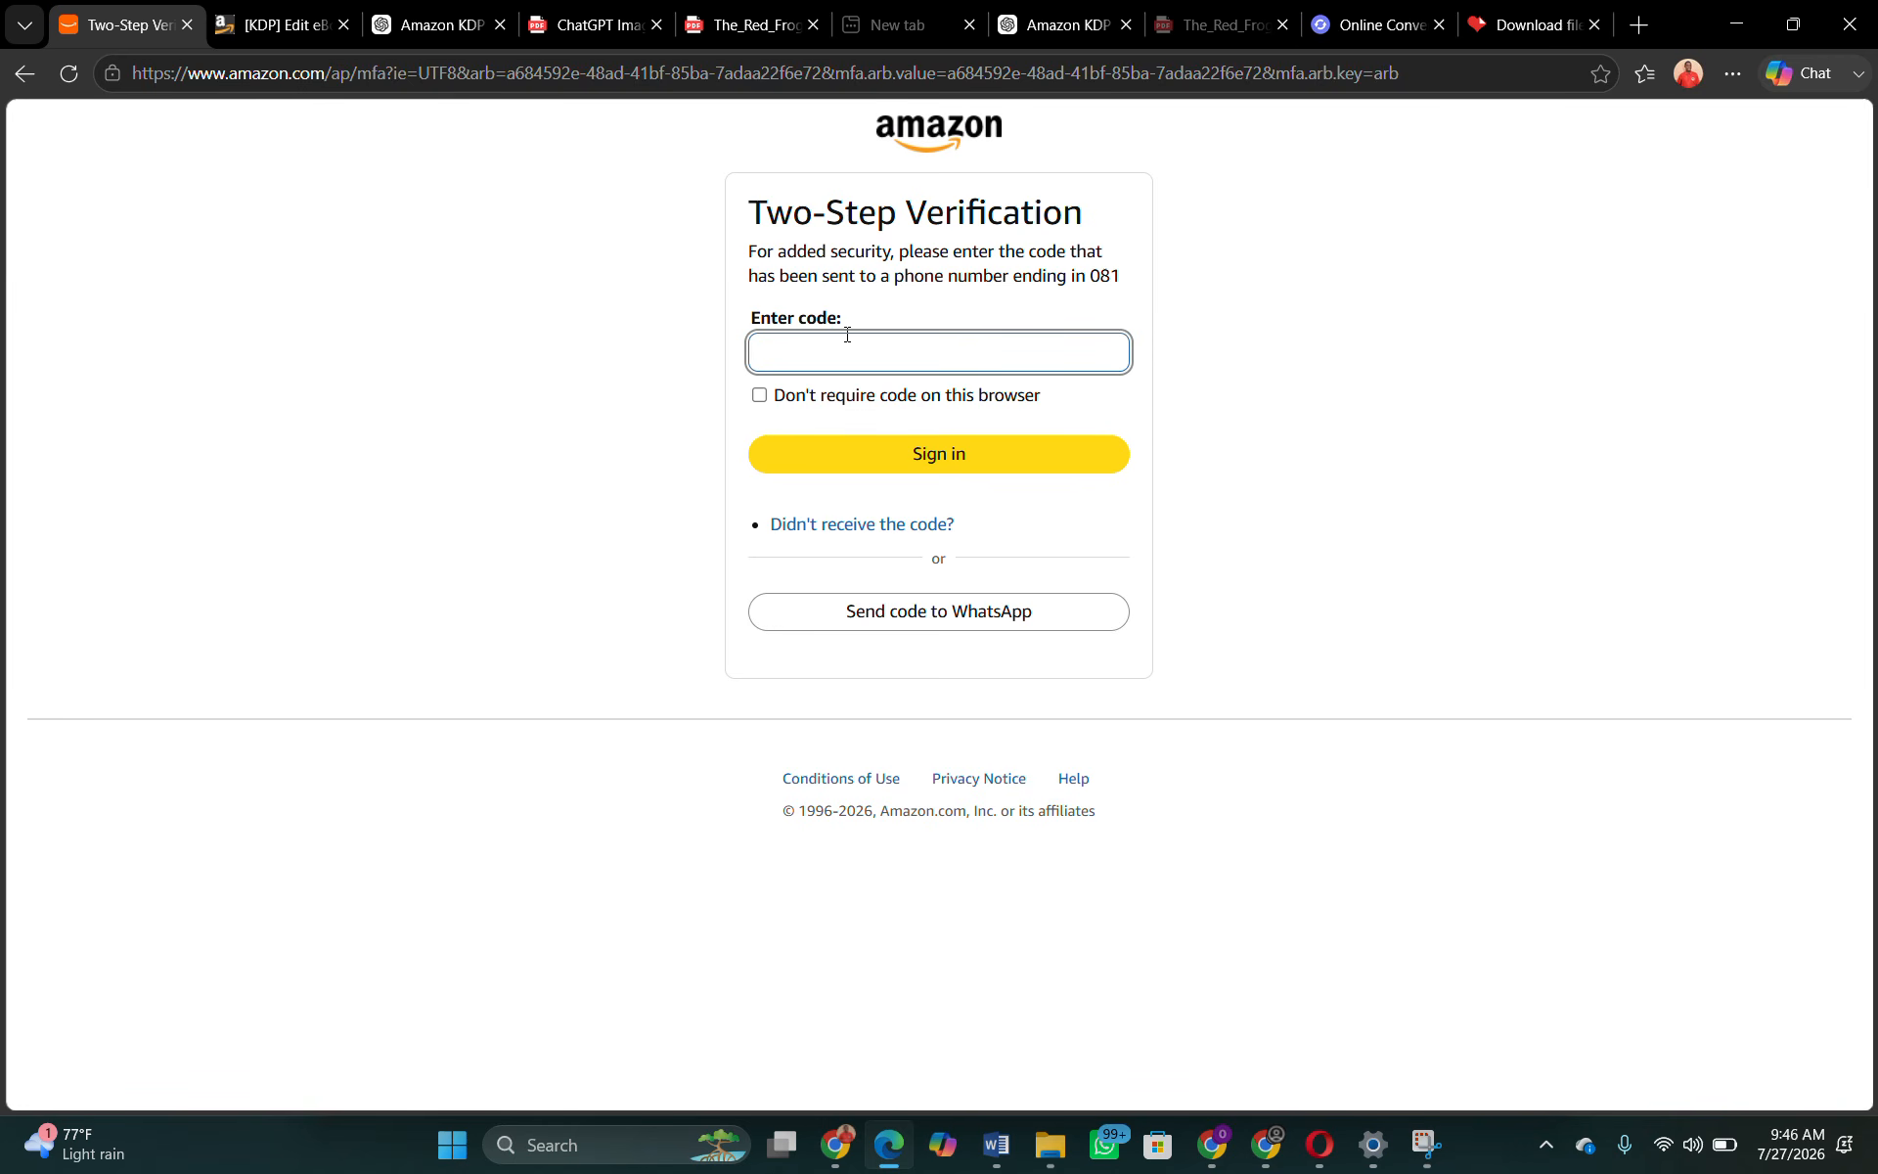
Step: Enter the two-step verification code, enable "Don't require code on this browser" and complete the sign-in
{"action": "left_click", "coordinate": [760, 396]}
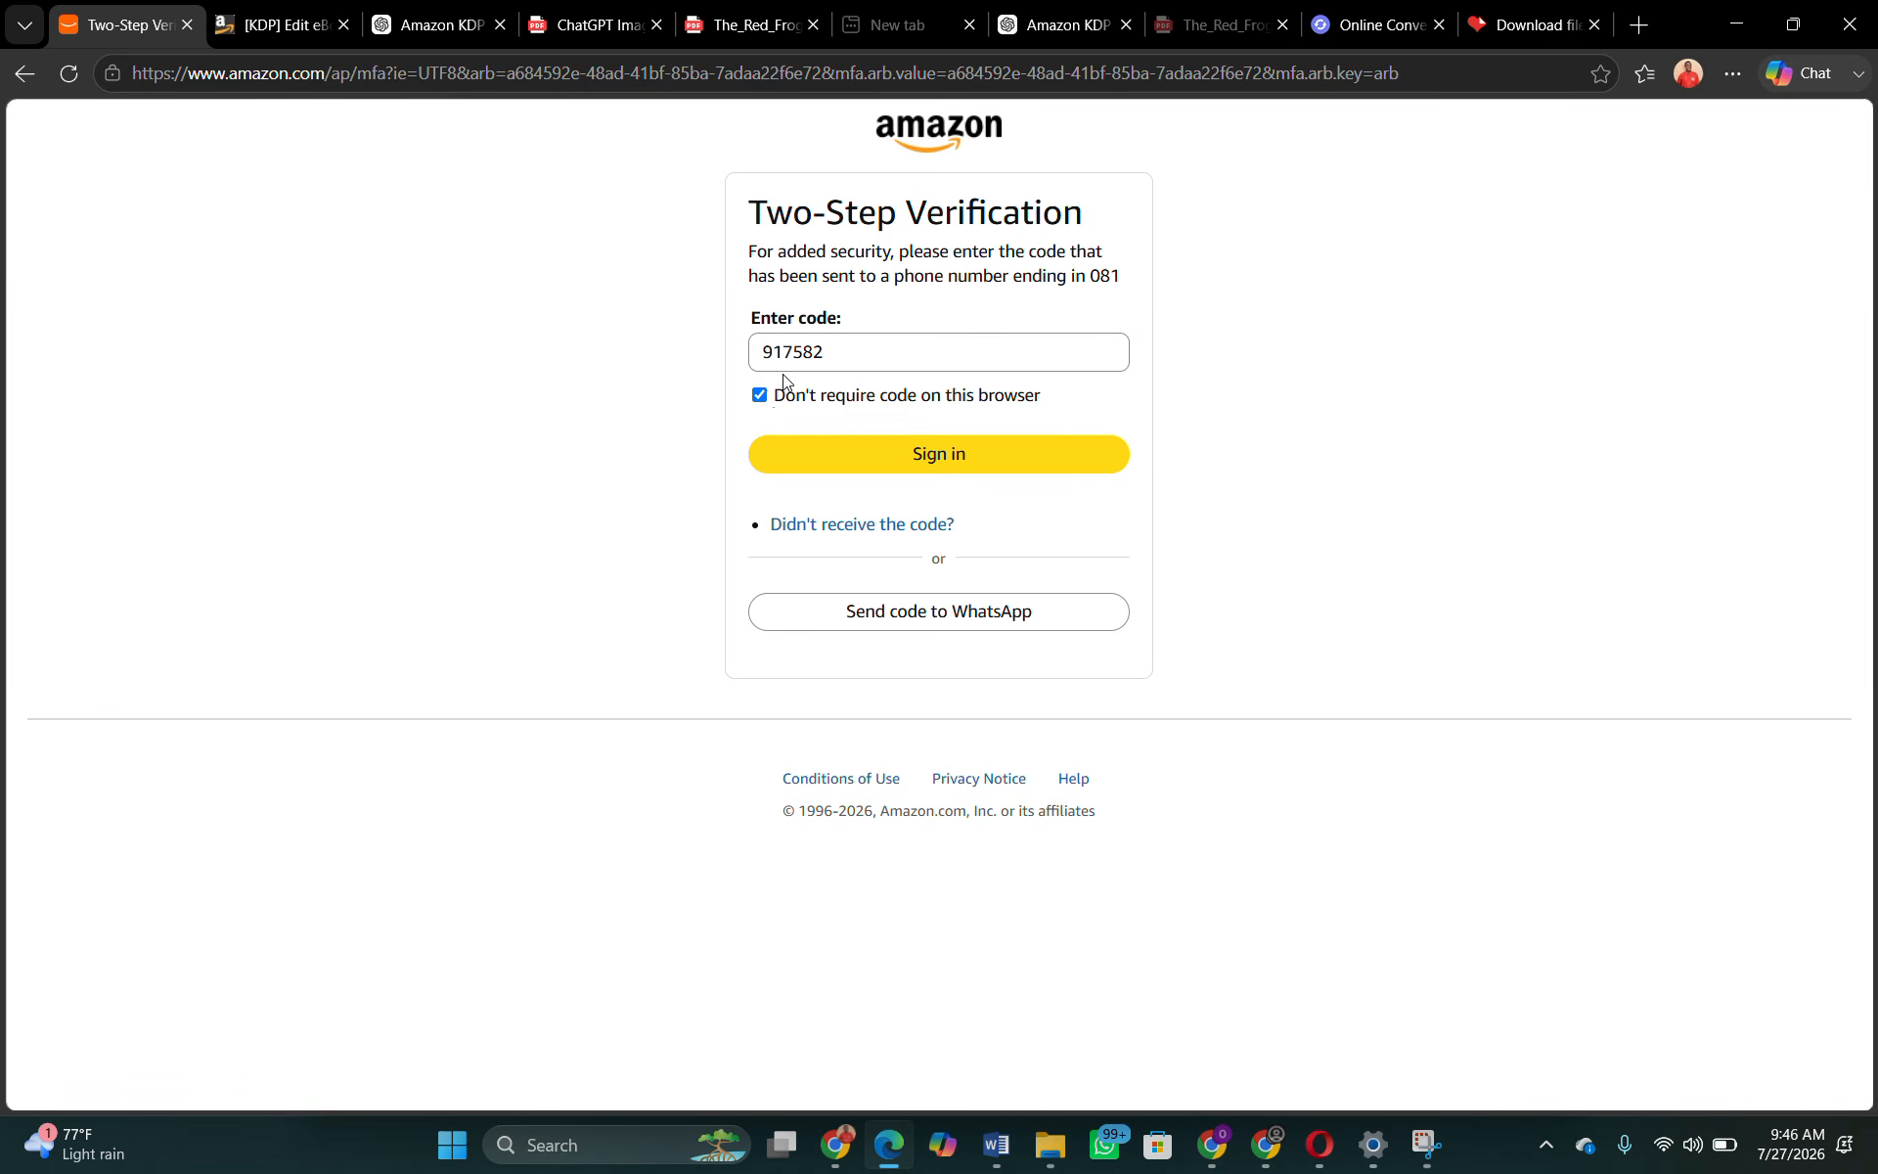
{"action": "left_click", "coordinate": [831, 461]}
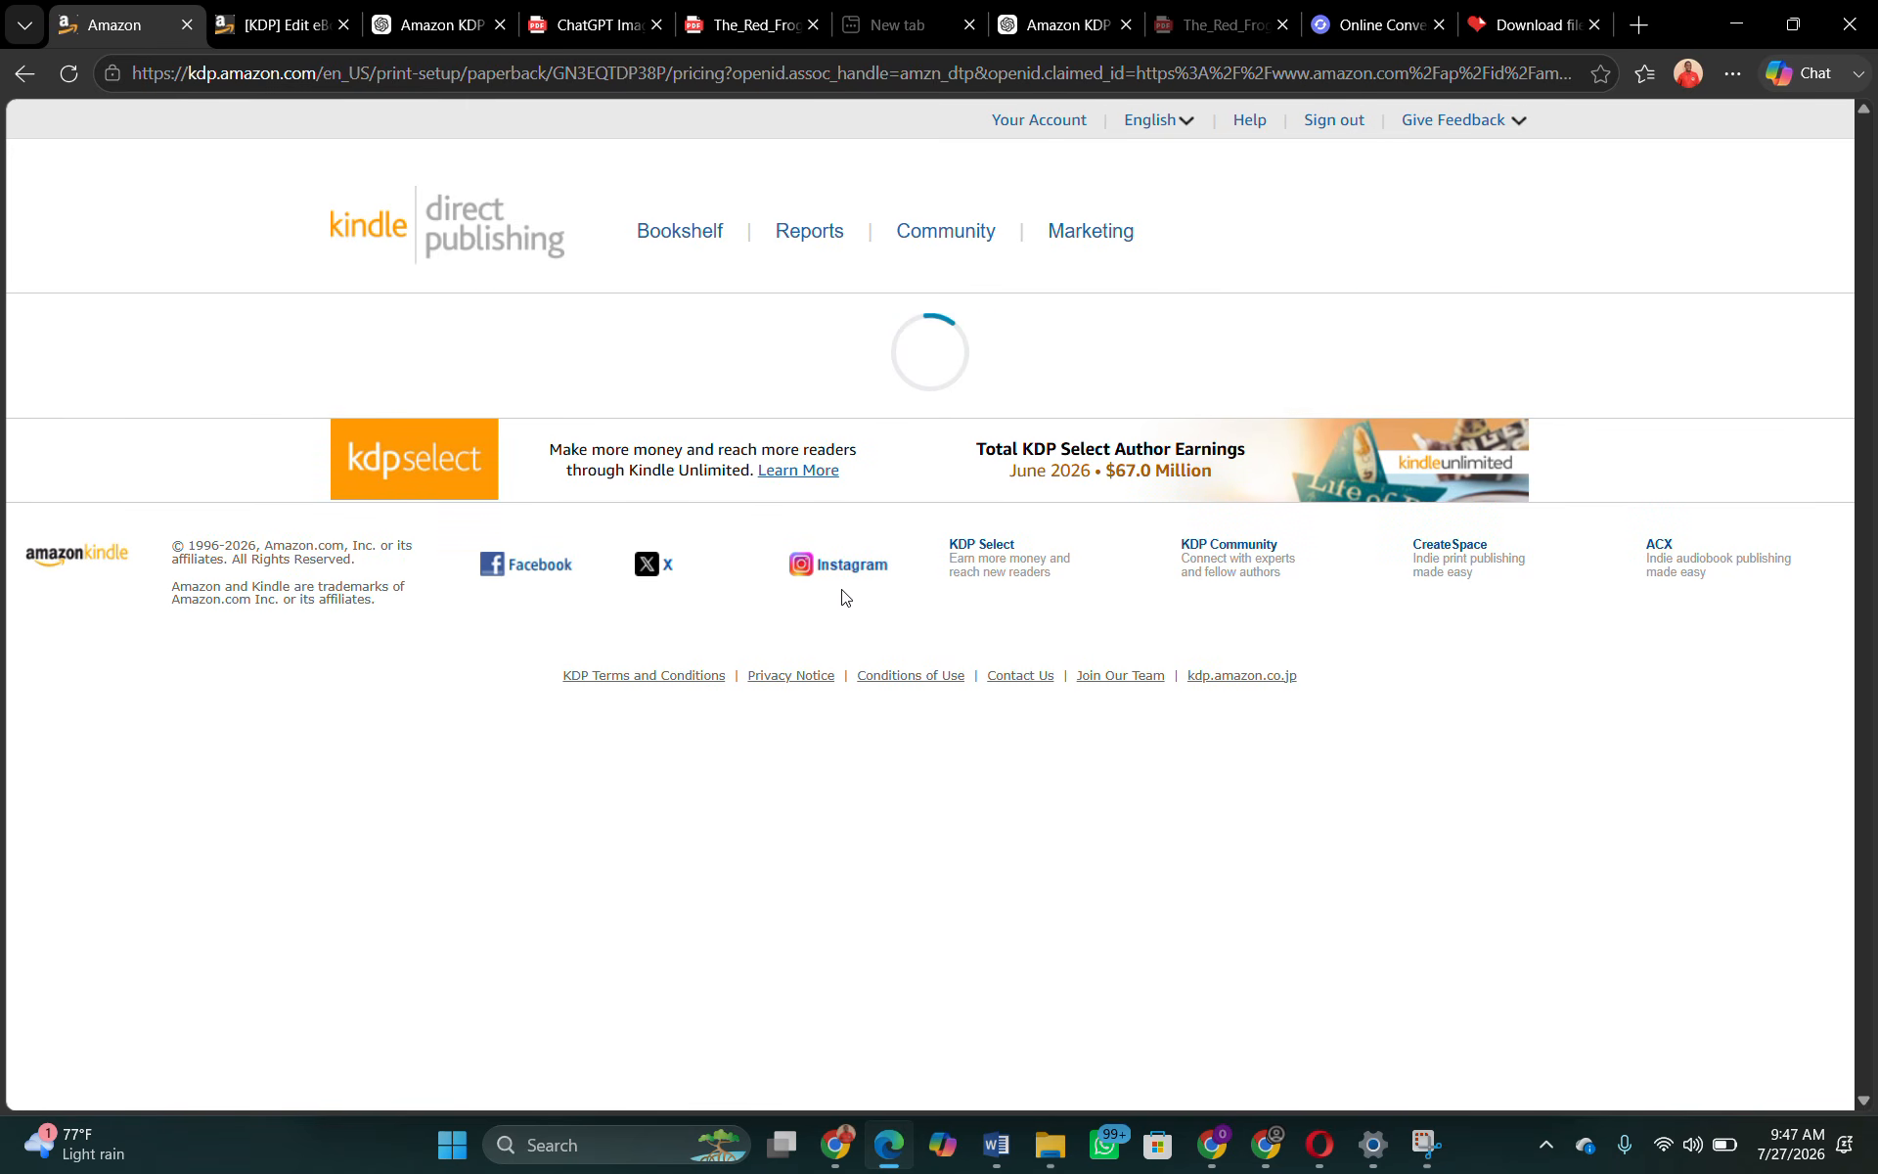
Step: Set the Red Frog paperback's Amazon.com list price to $5.68 and save the pricing as a draft
{"action": "scroll", "coordinate": [843, 596], "scroll_direction": "down", "scroll_amount": 10}
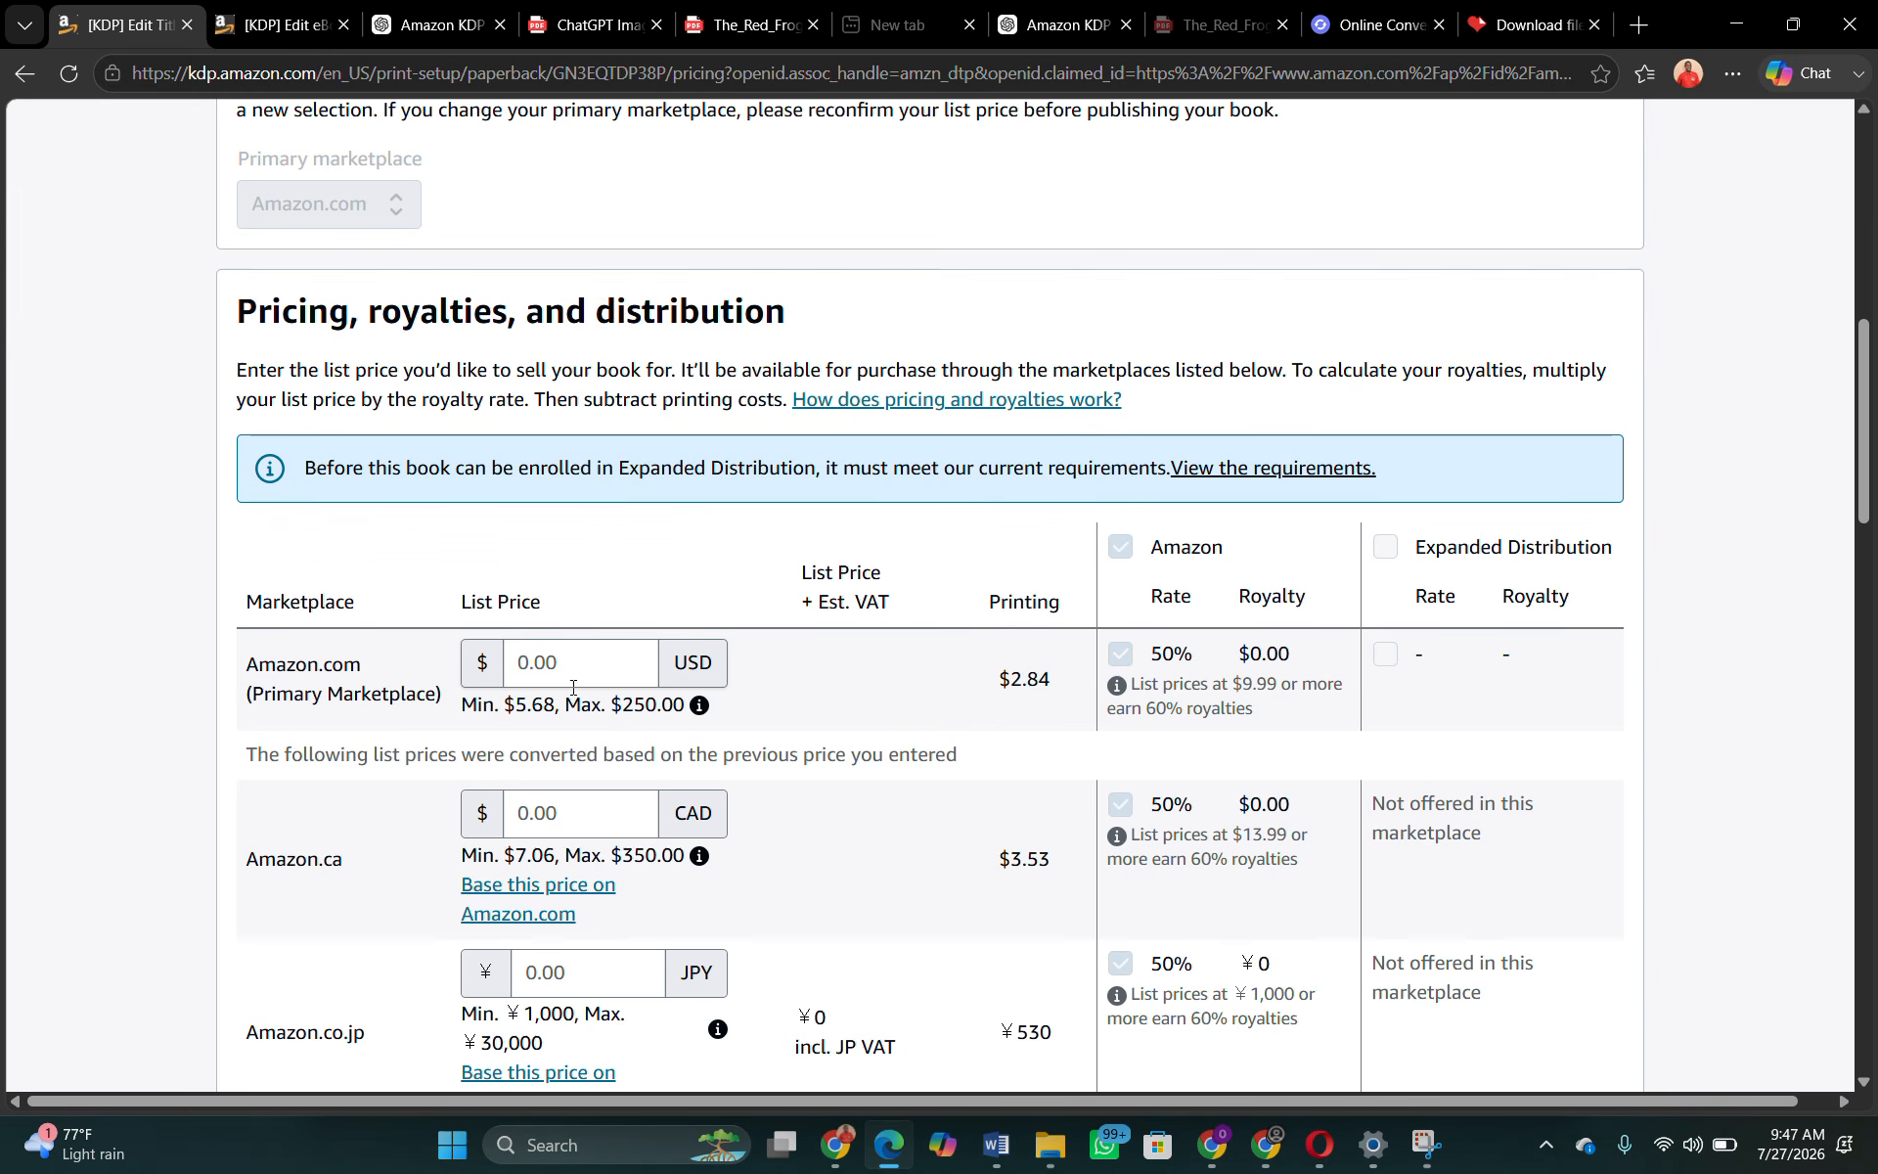
{"action": "scroll", "coordinate": [572, 688], "scroll_direction": "down", "scroll_amount": 1}
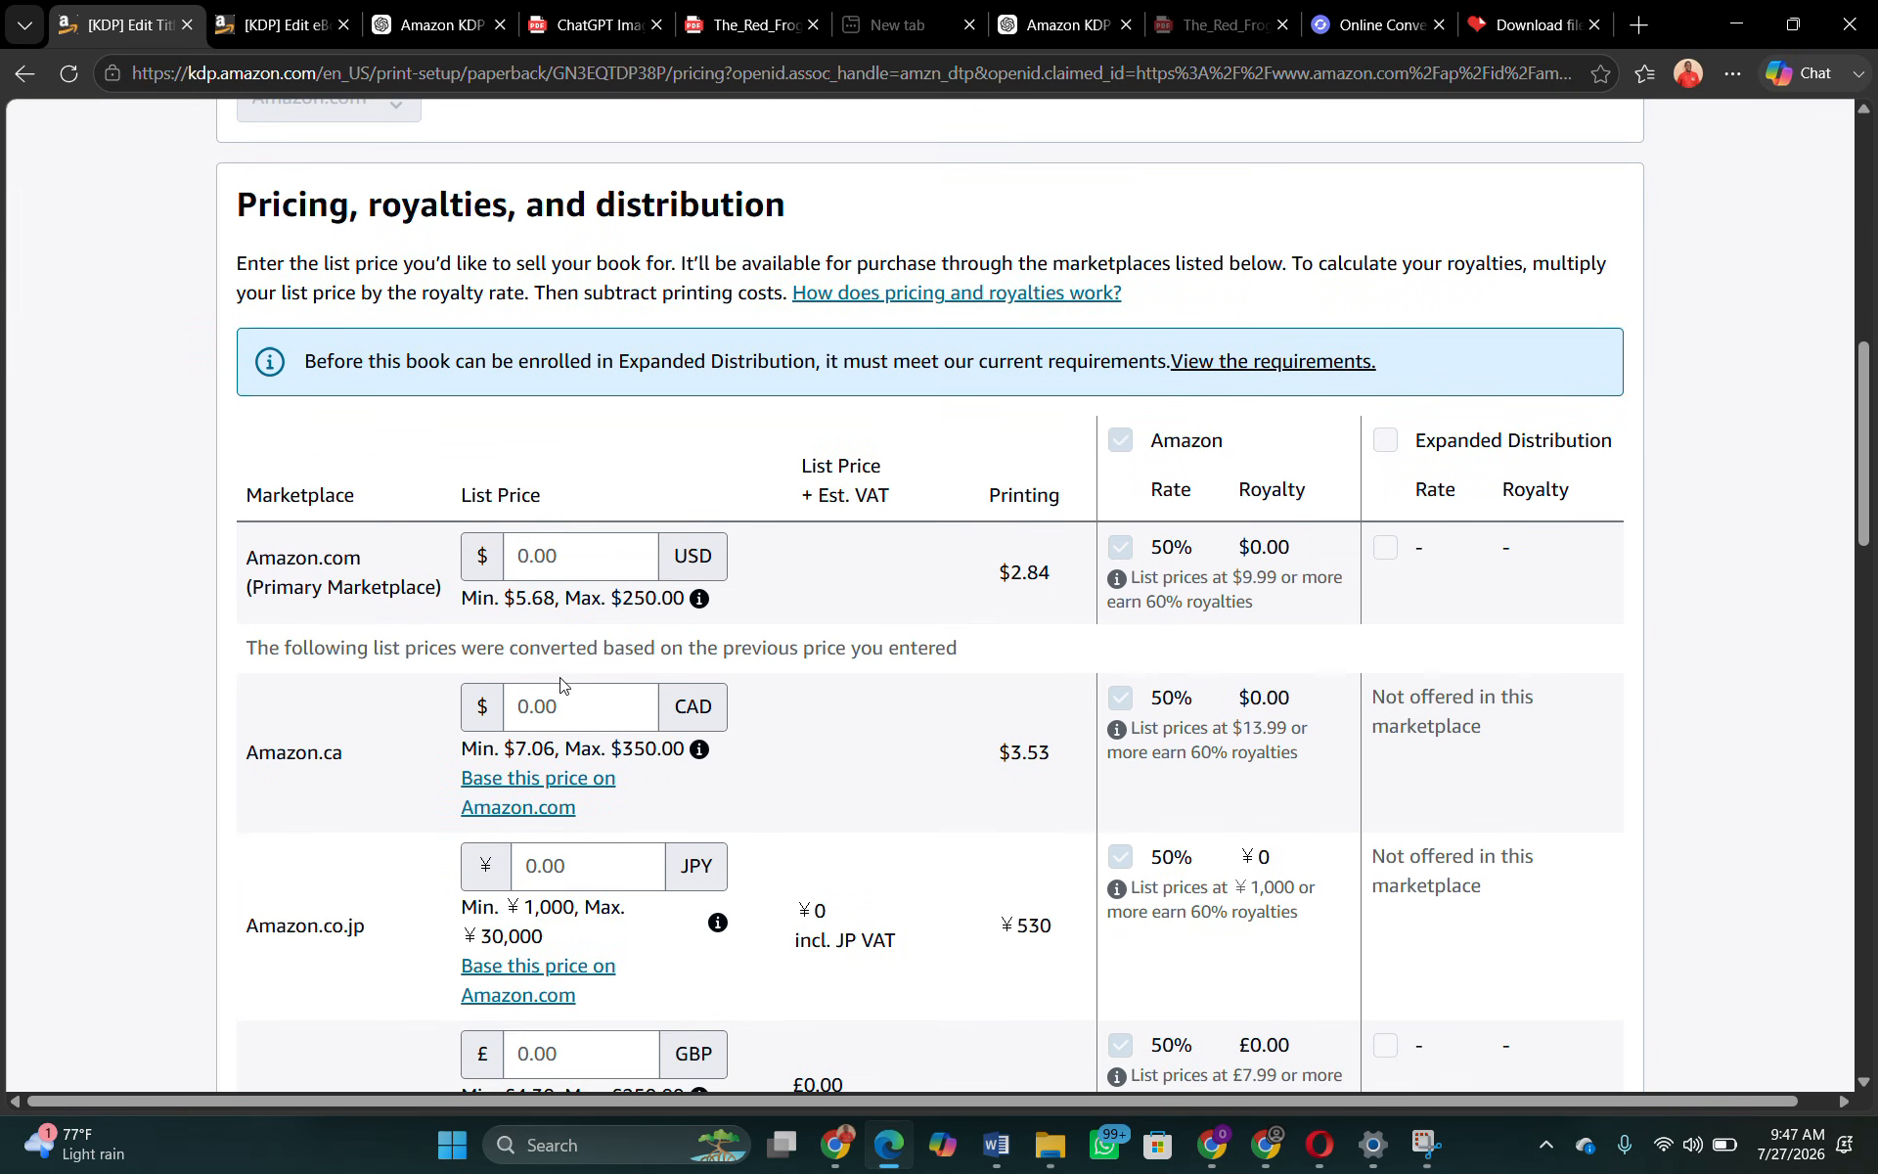
{"action": "left_click_drag", "start_coordinate": [517, 602], "coordinate": [555, 599]}
{"action": "key", "text": "ctrl+c"}
{"action": "left_click", "coordinate": [555, 540]}
{"action": "left_click", "coordinate": [558, 558]}
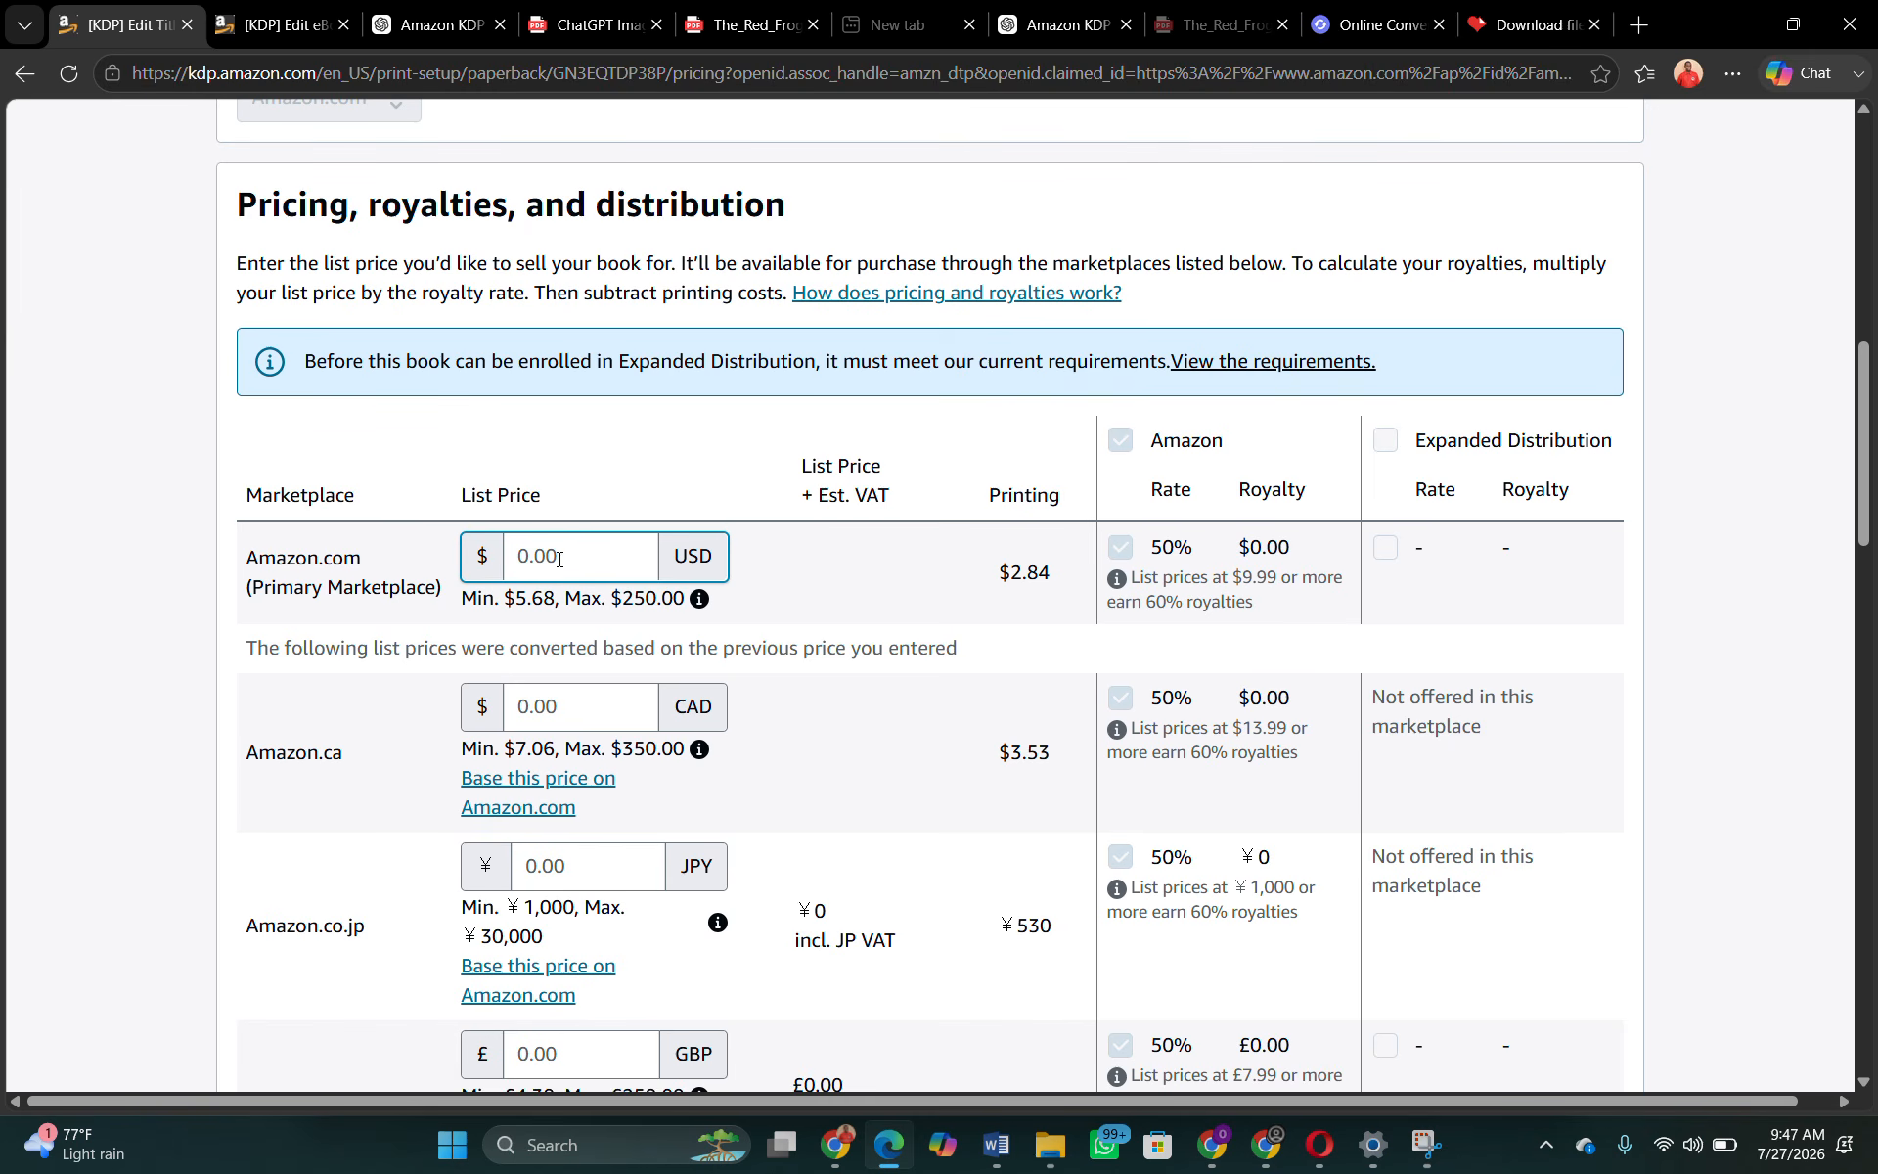
{"action": "key", "text": "ctrl+v"}
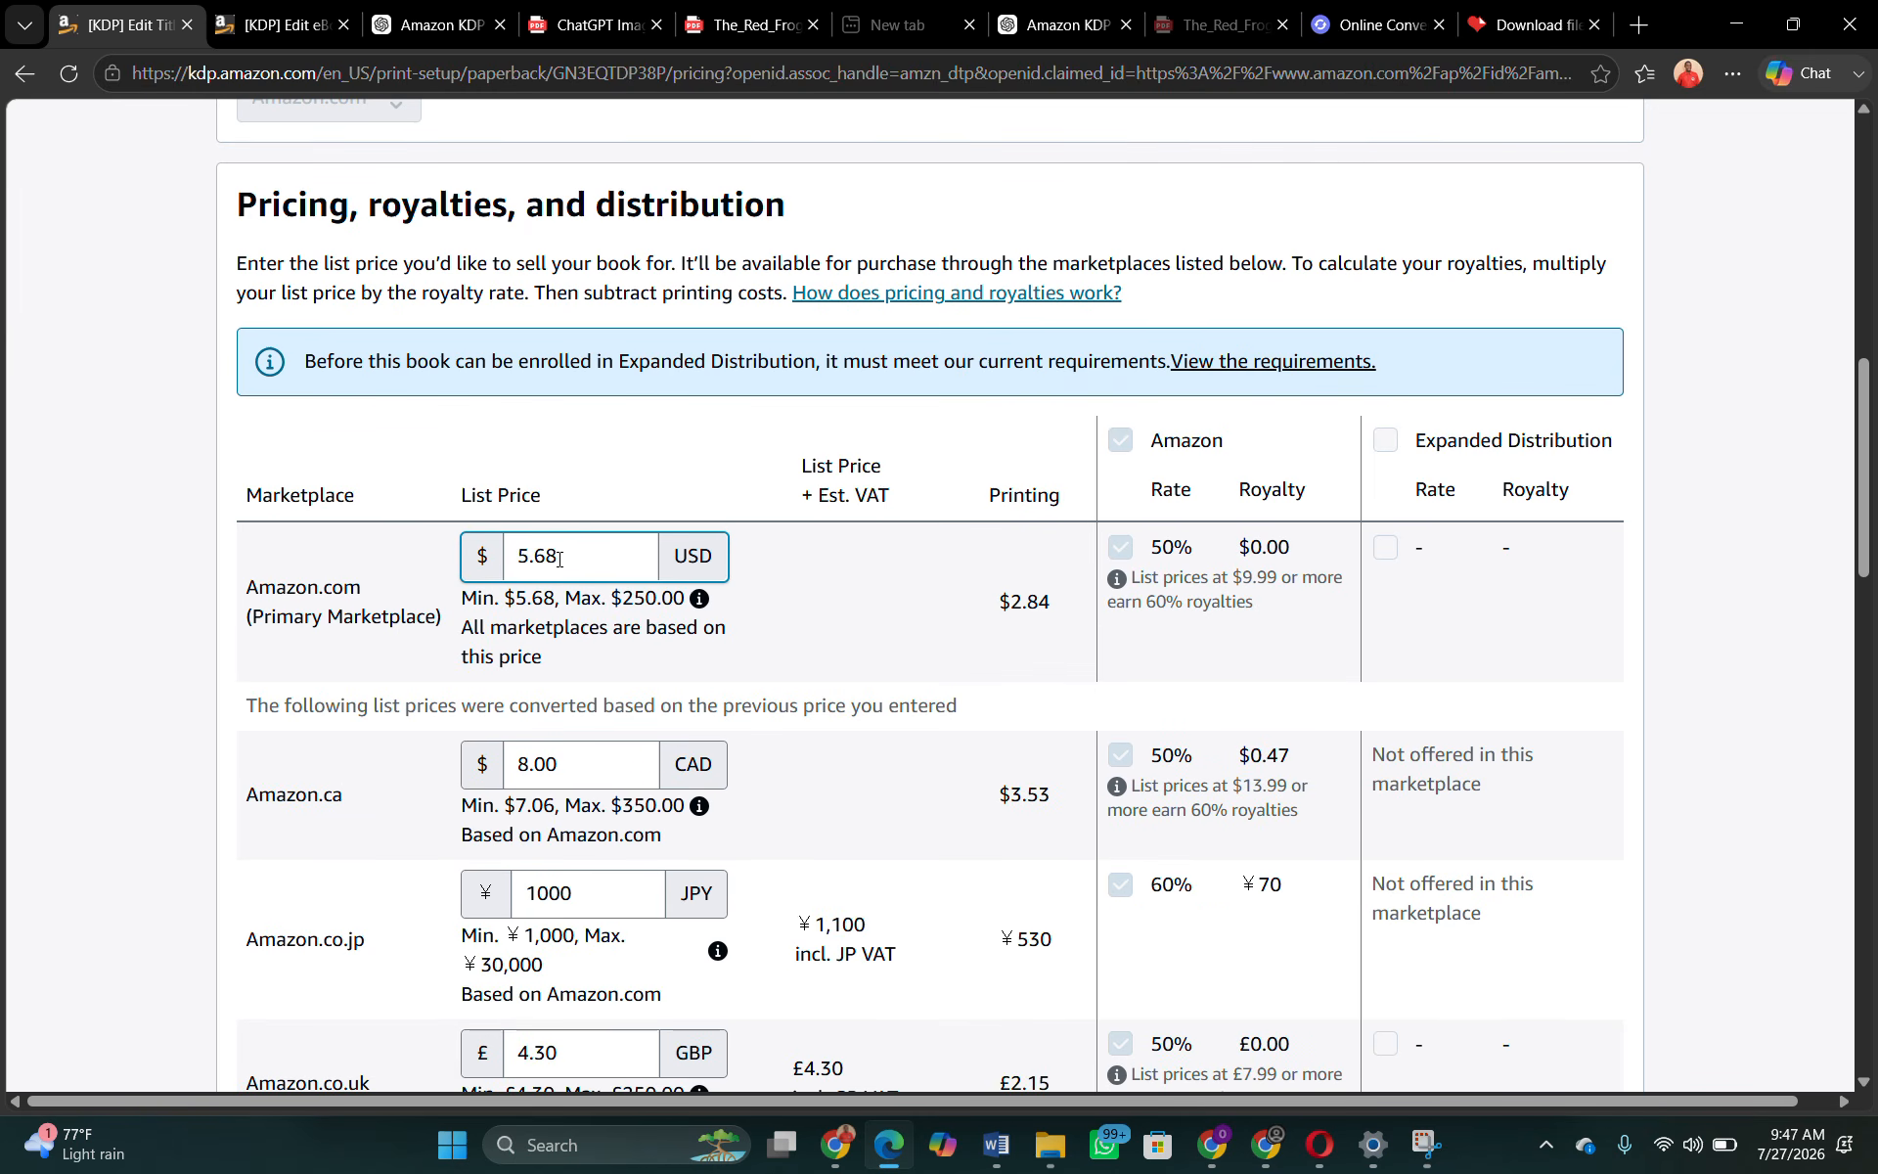
{"action": "scroll", "coordinate": [559, 558], "scroll_direction": "down", "scroll_amount": 20}
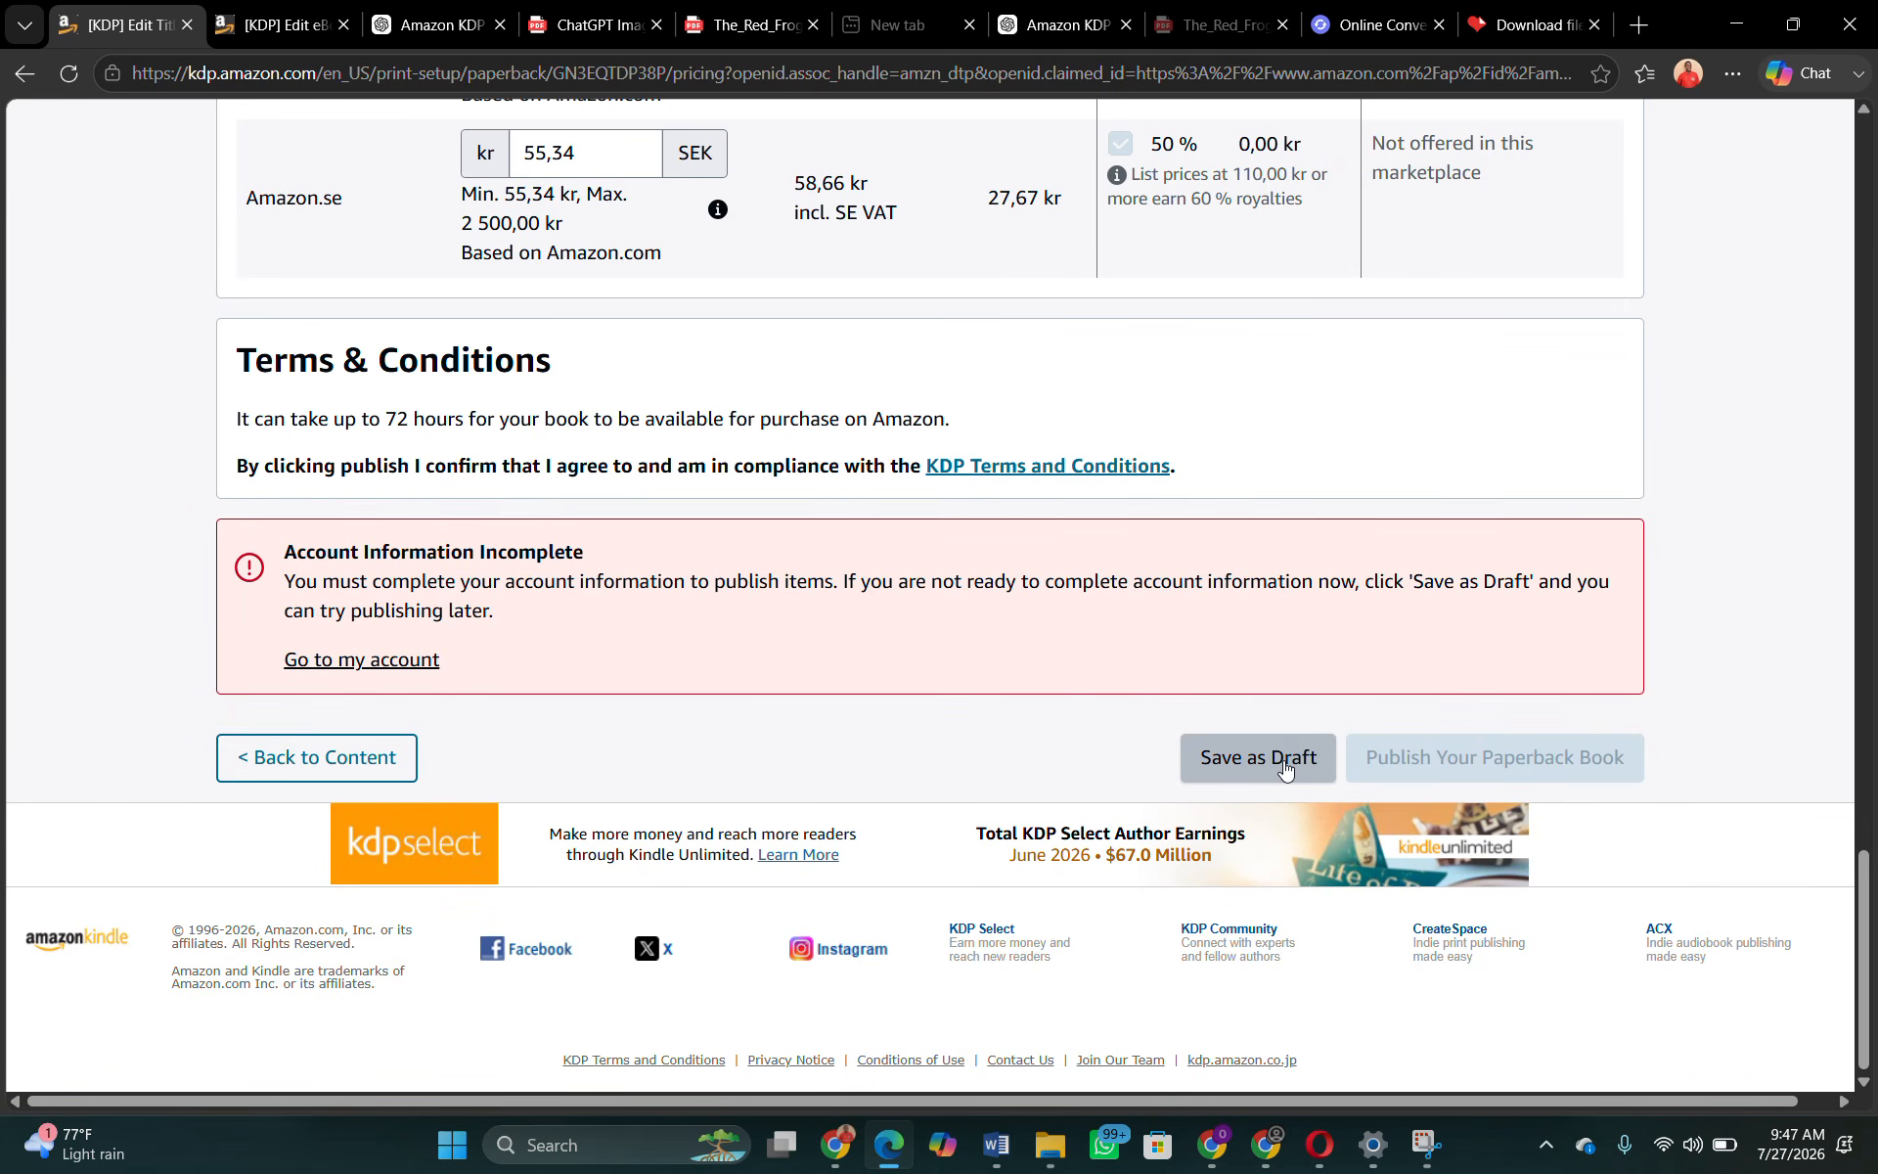
{"action": "left_click", "coordinate": [1284, 772]}
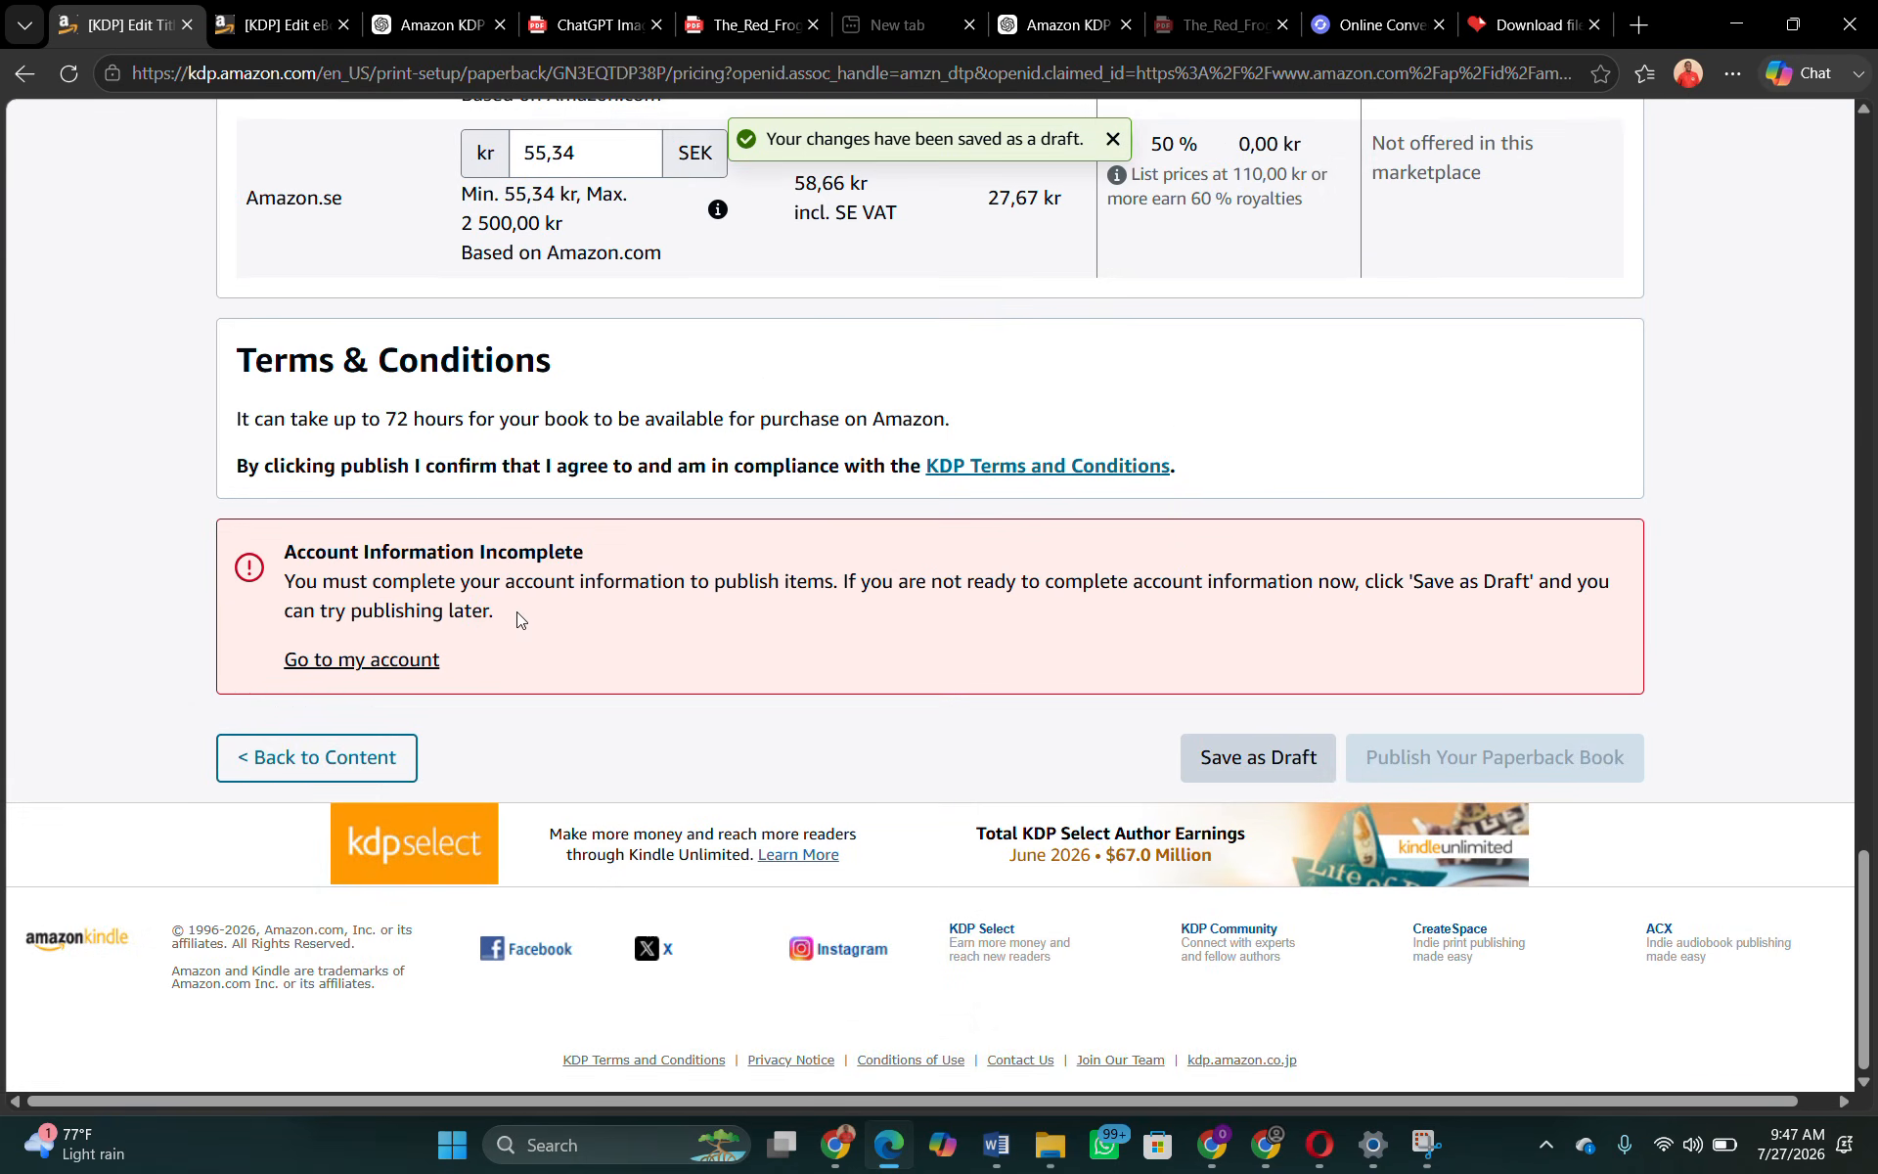
Step: Return to the Bookshelf and check the draft listings of both books
{"action": "scroll", "coordinate": [511, 614], "scroll_direction": "up", "scroll_amount": 20}
{"action": "scroll", "coordinate": [473, 646], "scroll_direction": "up", "scroll_amount": 2}
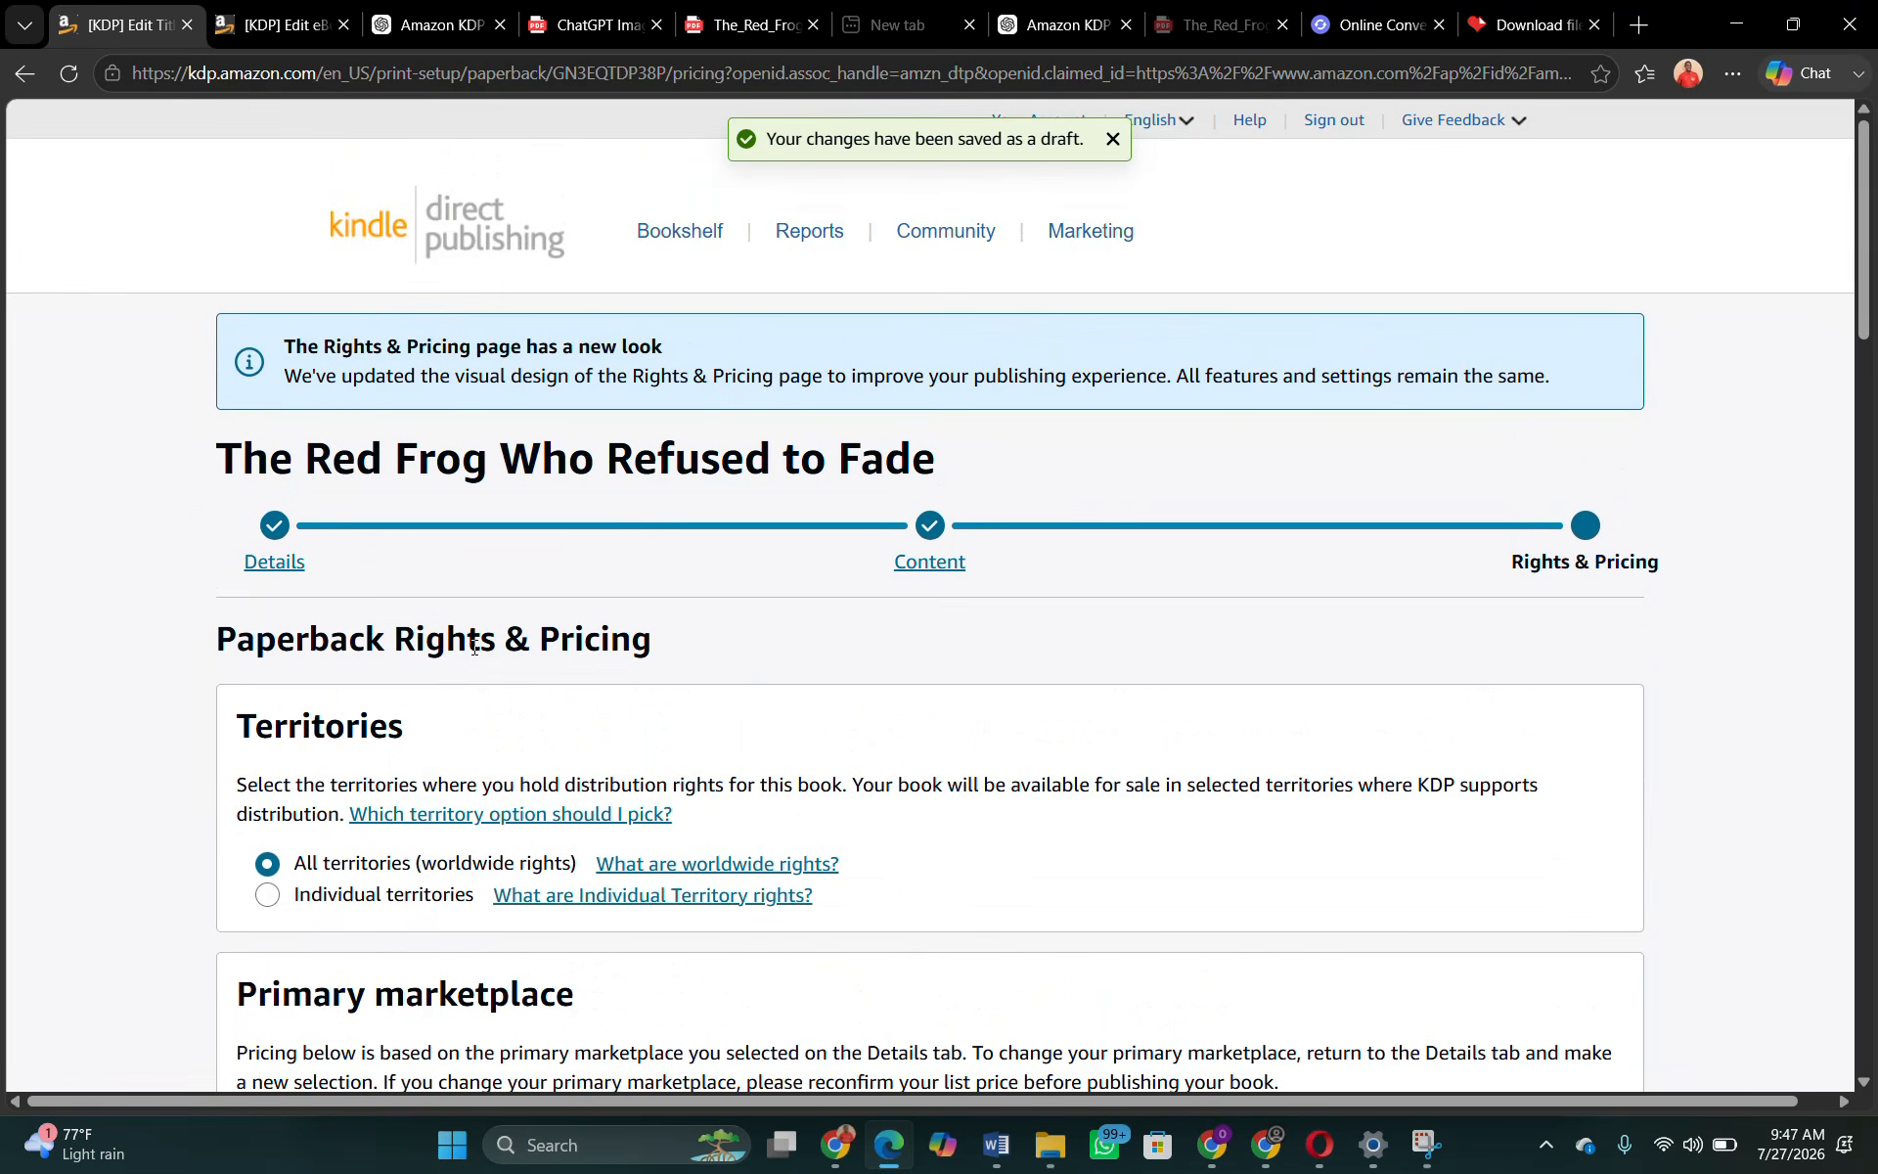
{"action": "left_click", "coordinate": [685, 232]}
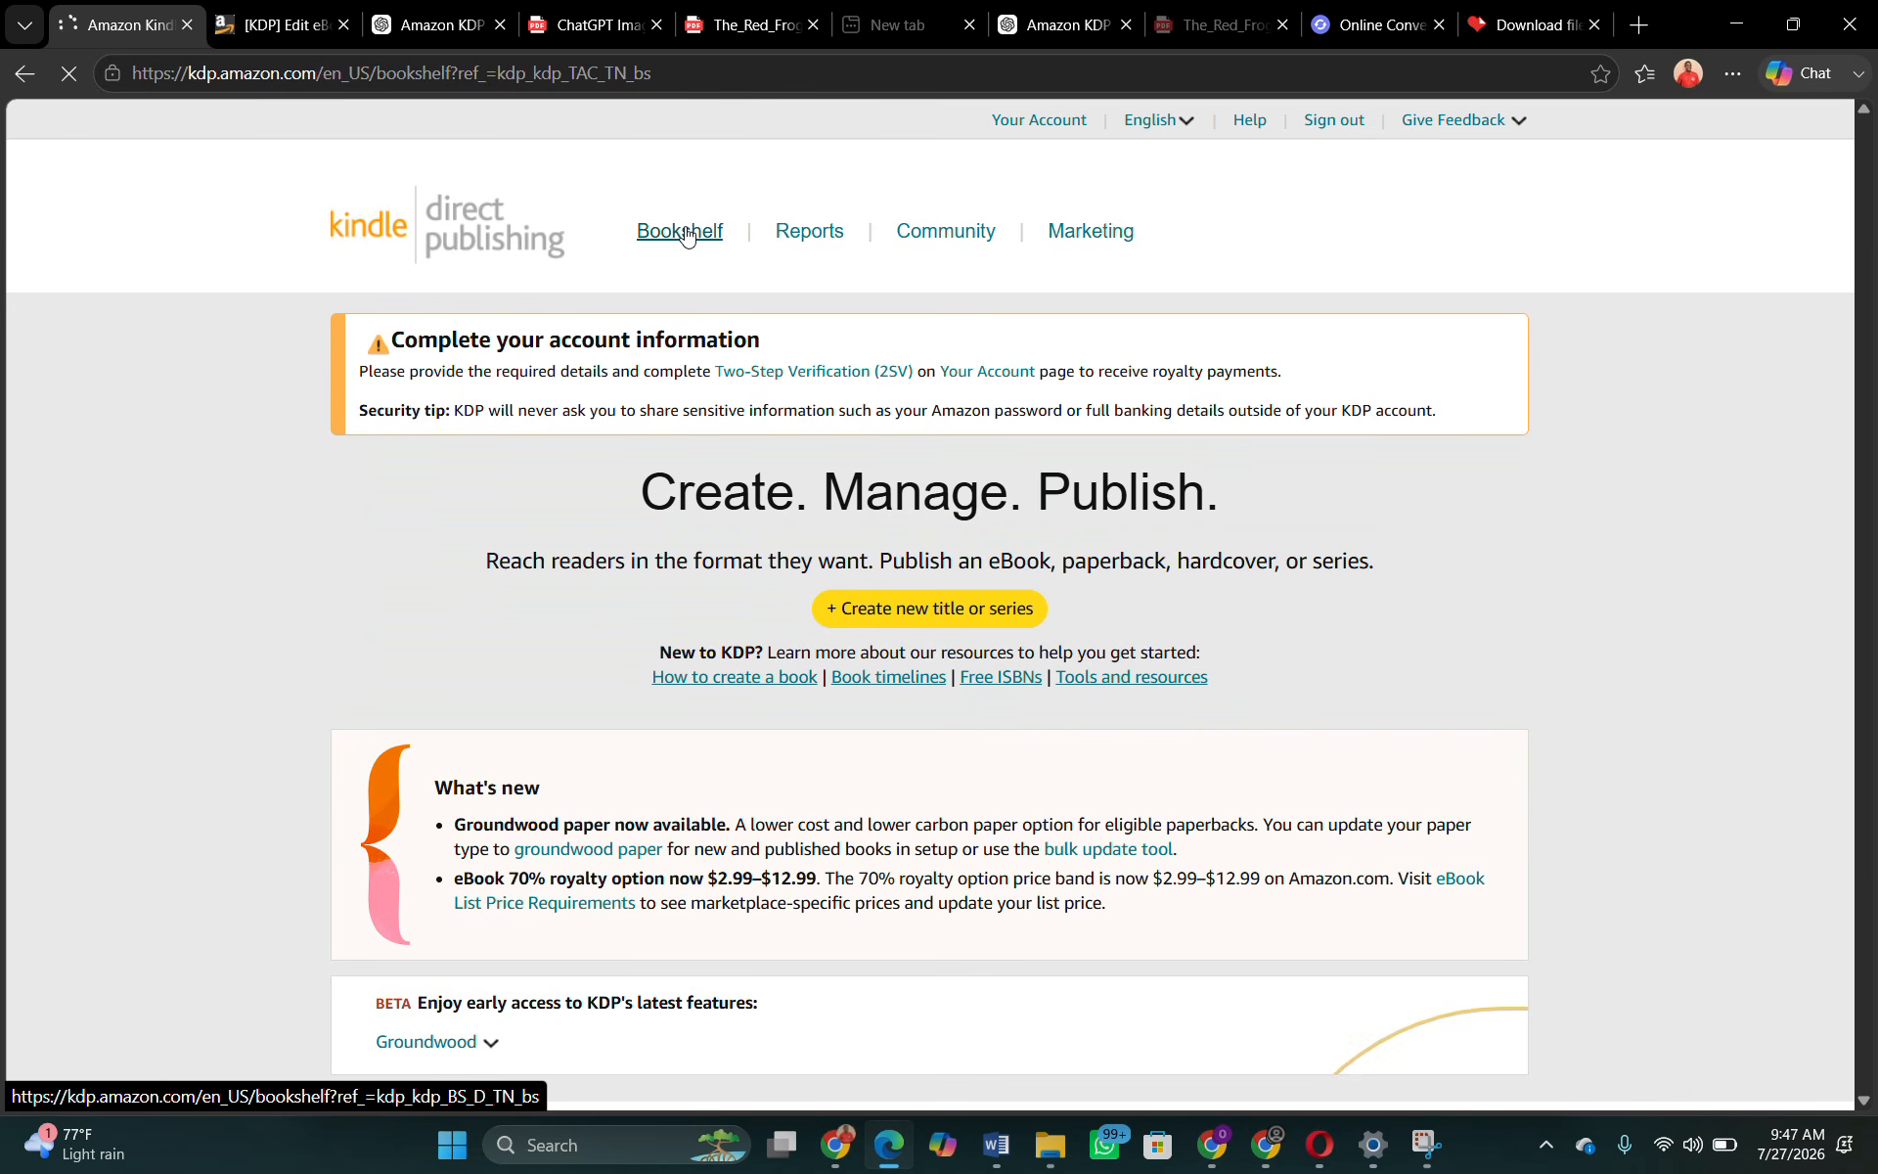
{"action": "scroll", "coordinate": [730, 740], "scroll_direction": "down", "scroll_amount": 9}
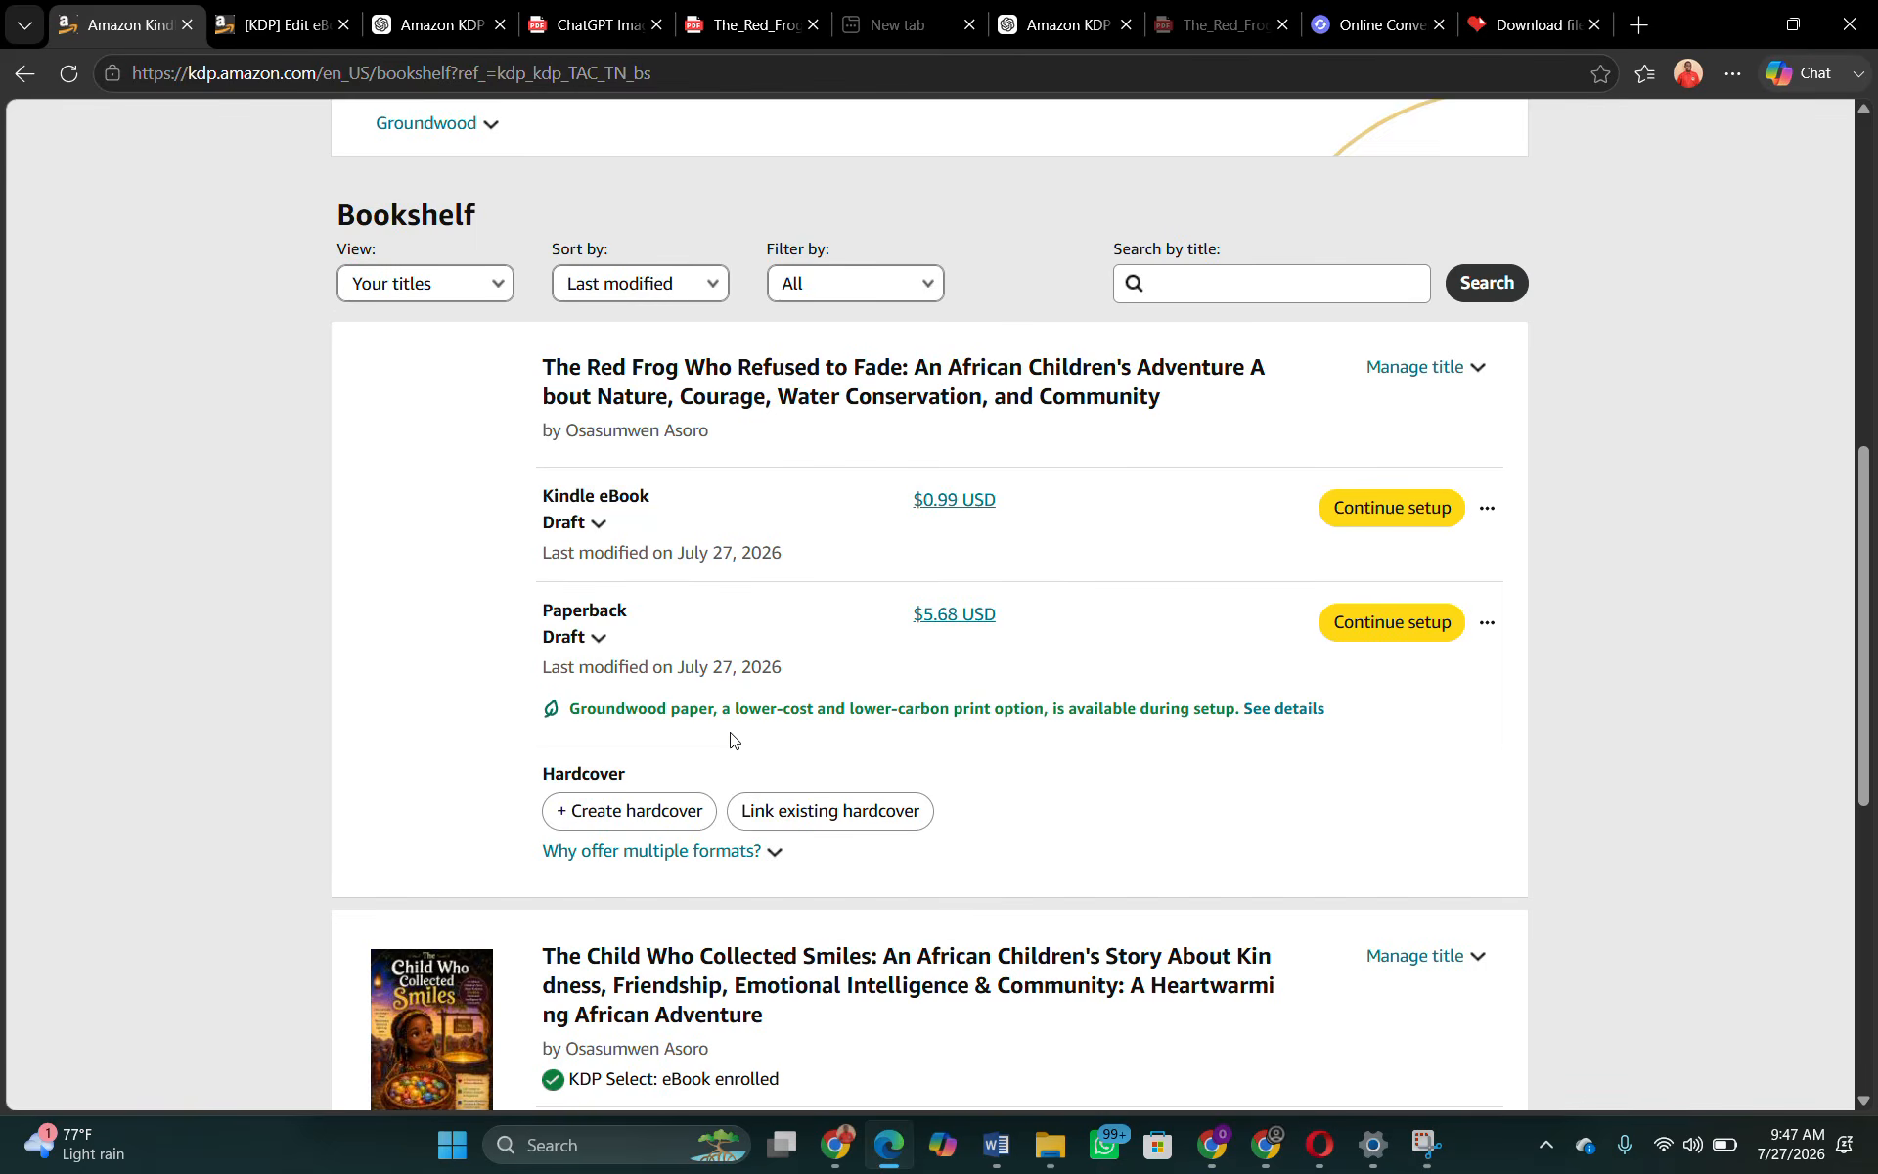
{"action": "scroll", "coordinate": [730, 741], "scroll_direction": "down", "scroll_amount": 2}
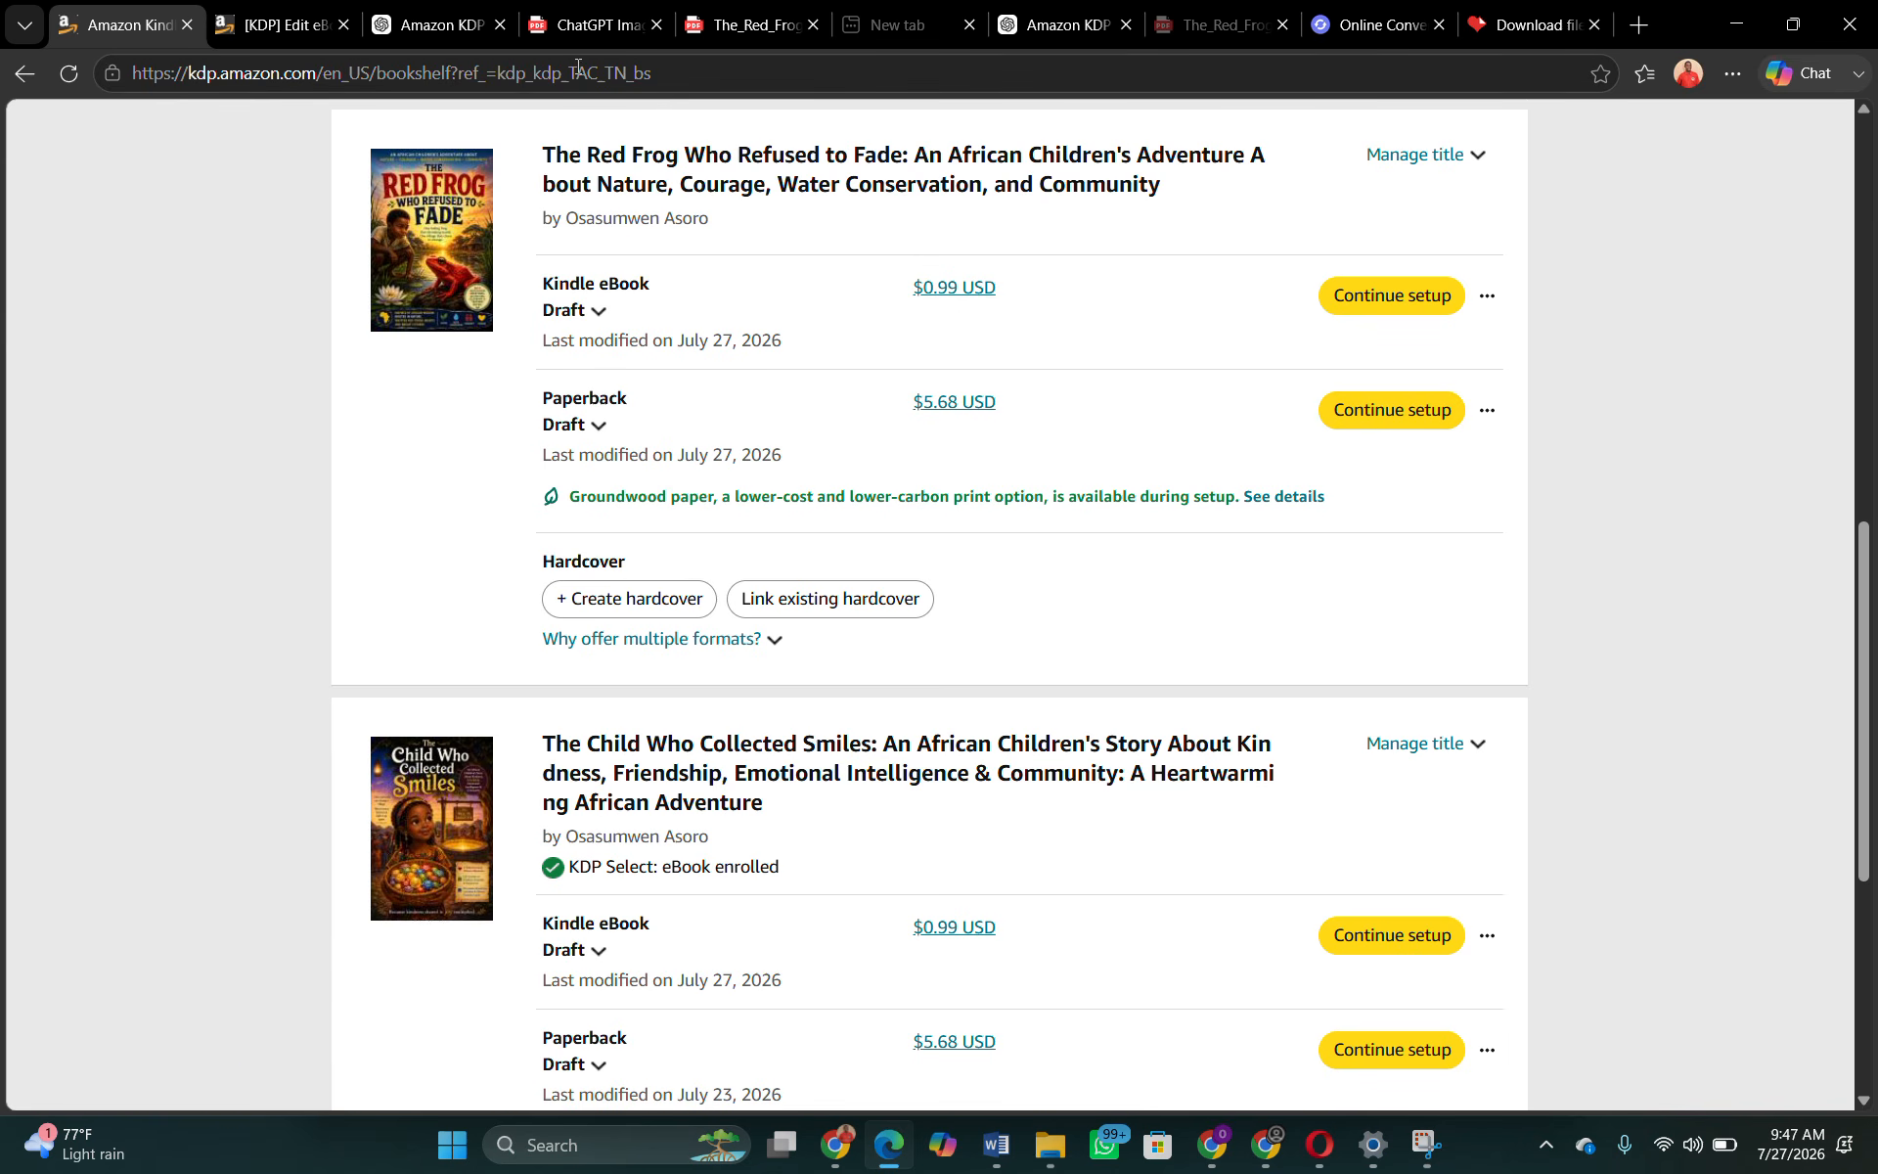
Step: Reuse the Red Frog chat's request "export as 5195 × 3375 px in .pdf" in the ChatGPT conversation for The Child Who Collected Smiles
{"action": "left_click", "coordinate": [473, 30]}
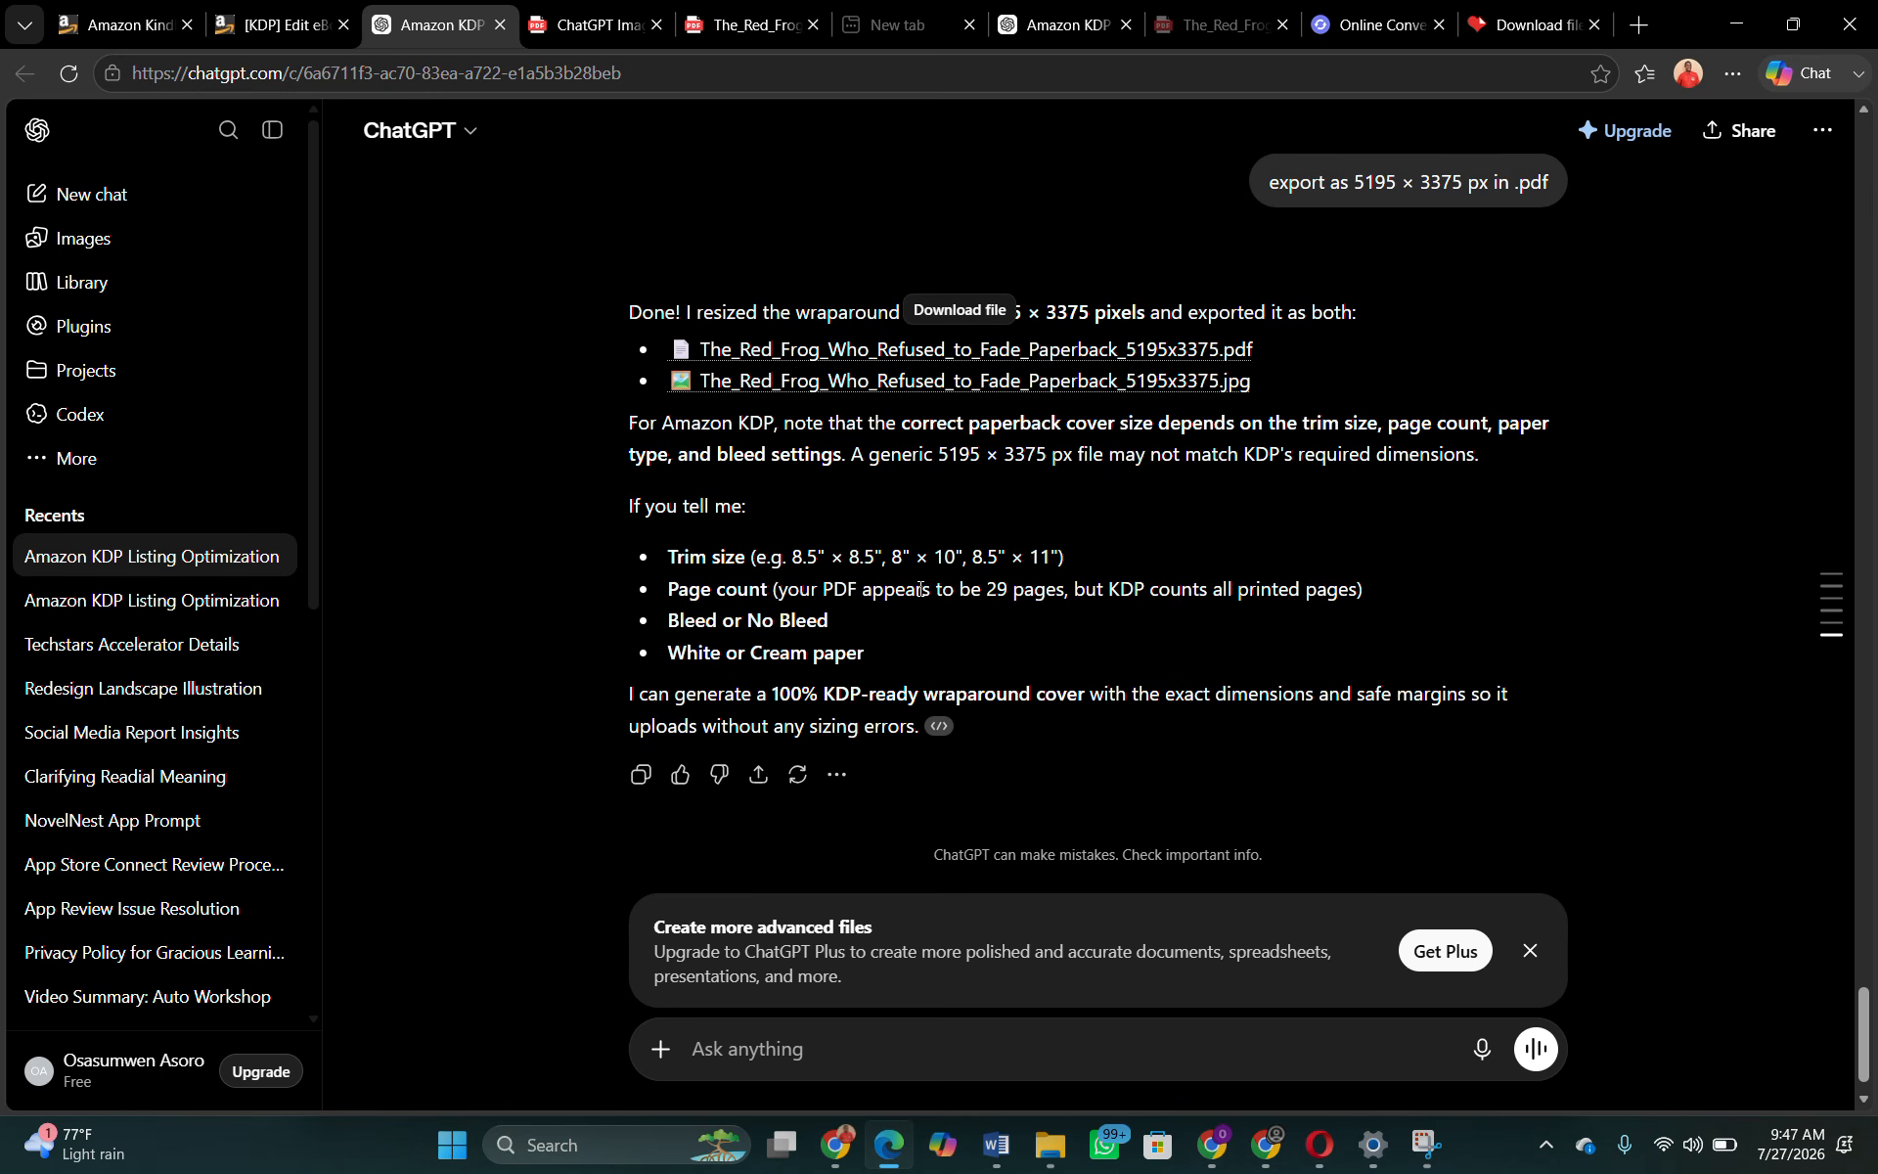
{"action": "scroll", "coordinate": [919, 588], "scroll_direction": "up", "scroll_amount": 1}
{"action": "left_click", "coordinate": [1506, 381]}
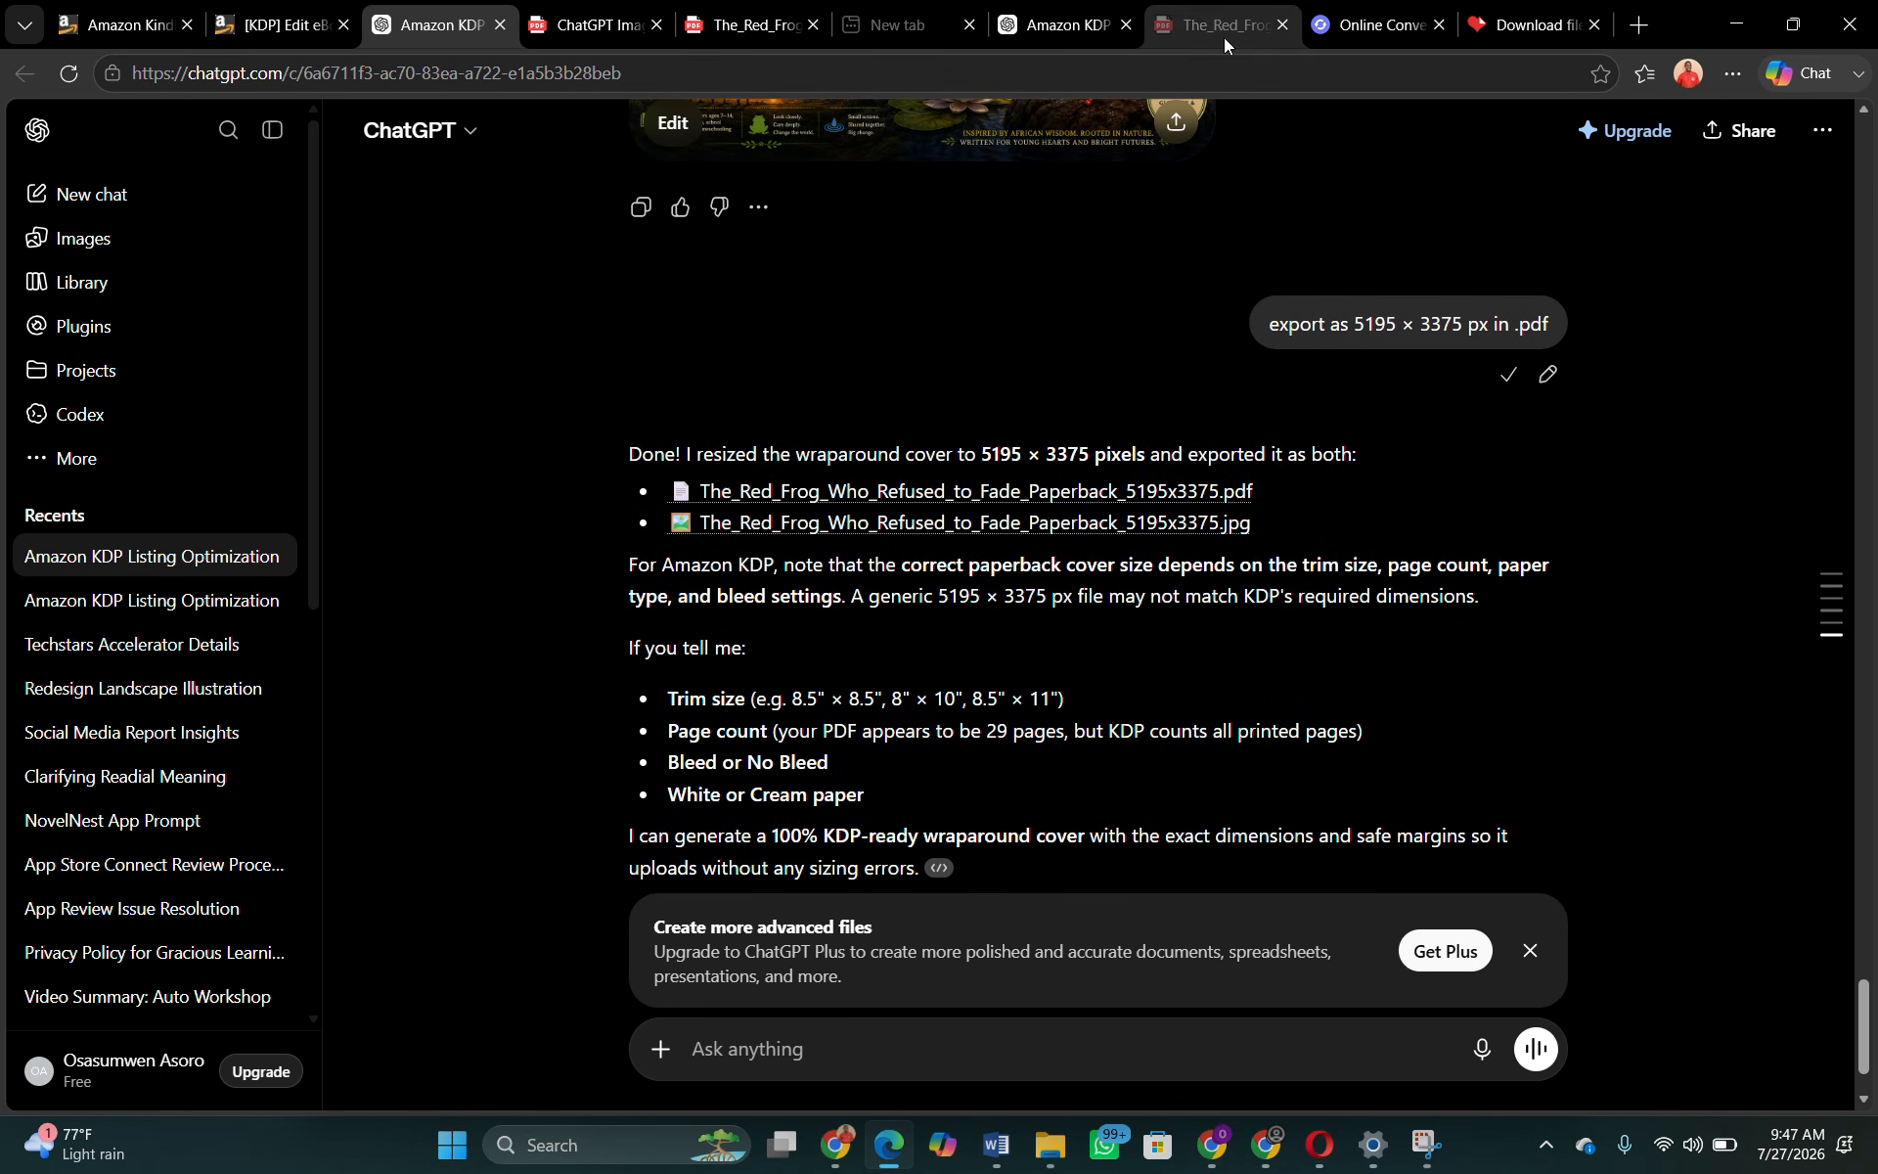
{"action": "key", "text": "super+shift+s"}
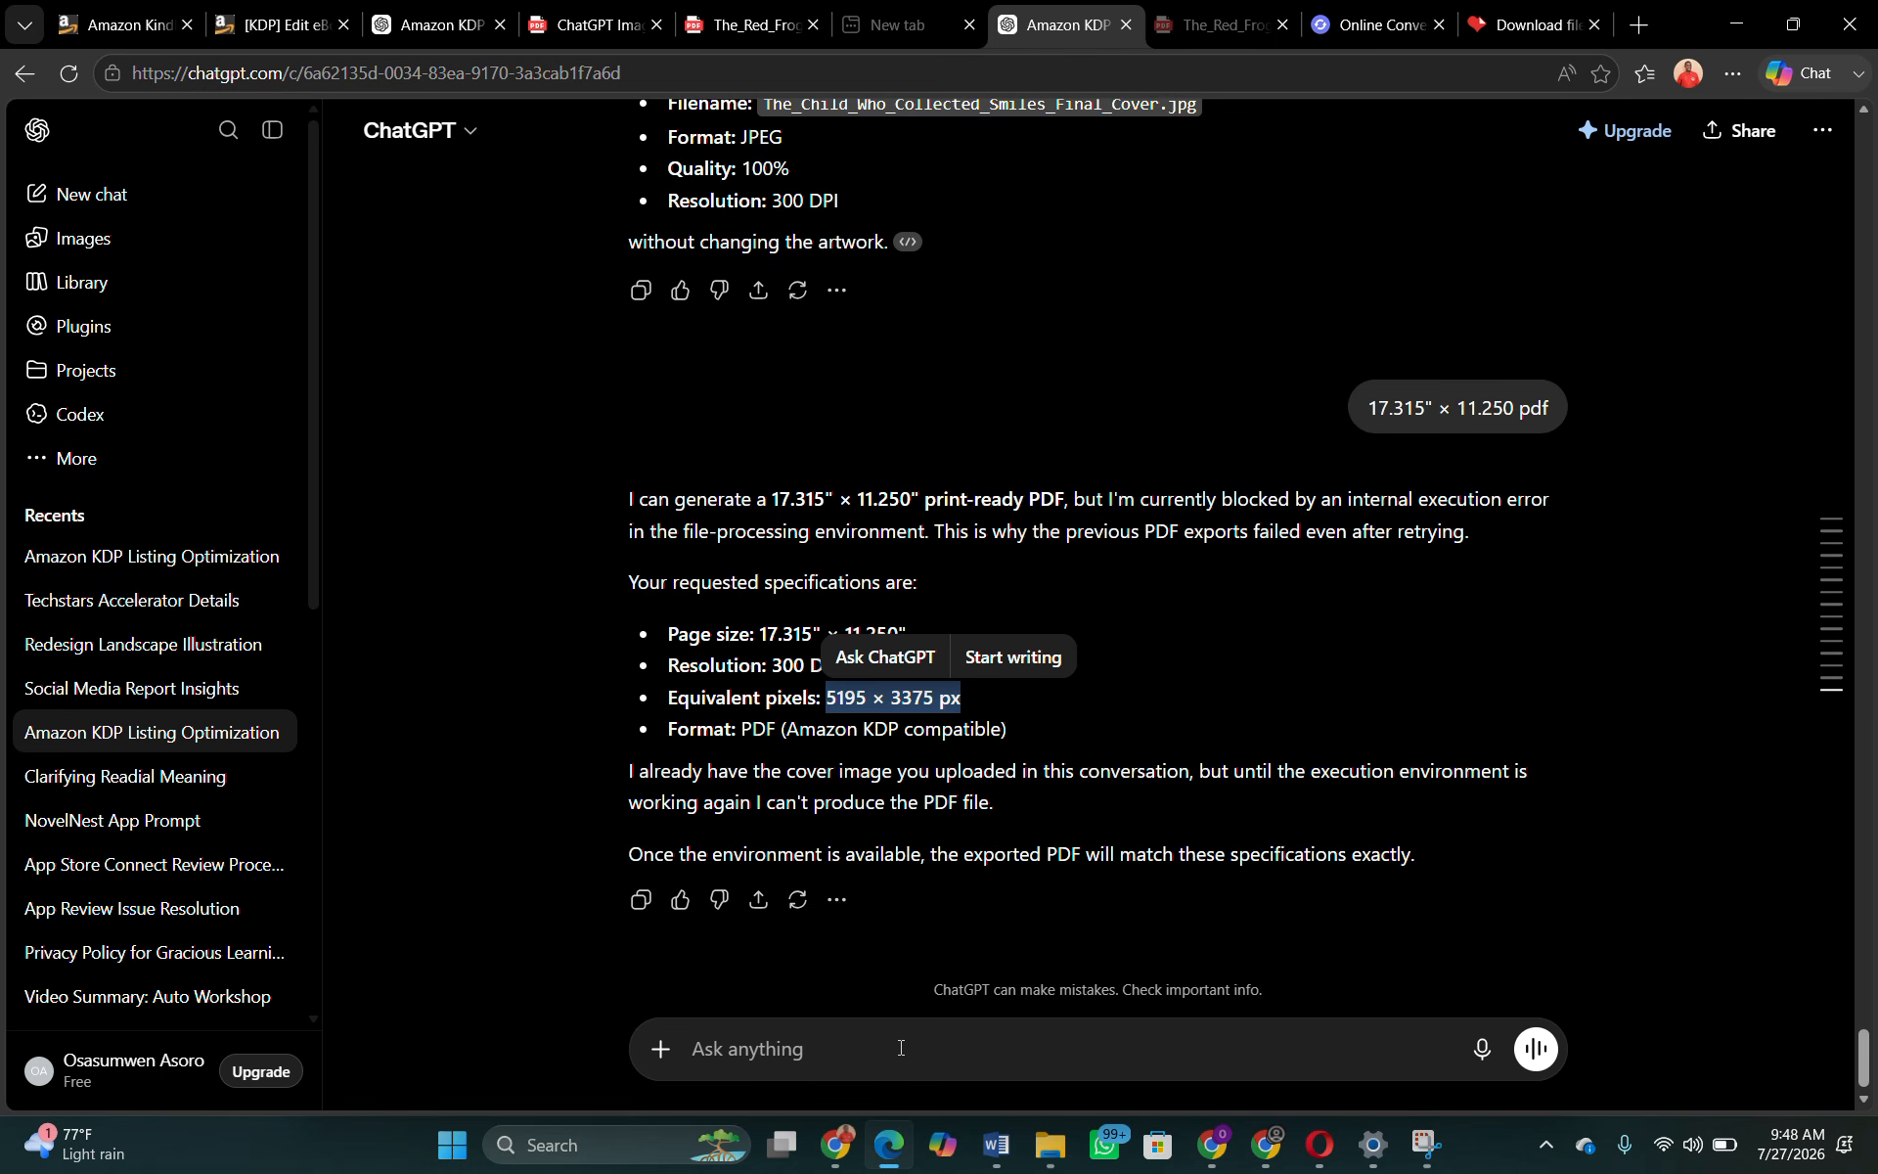
{"action": "left_click", "coordinate": [901, 1048]}
{"action": "key", "text": "ctrl+v"}
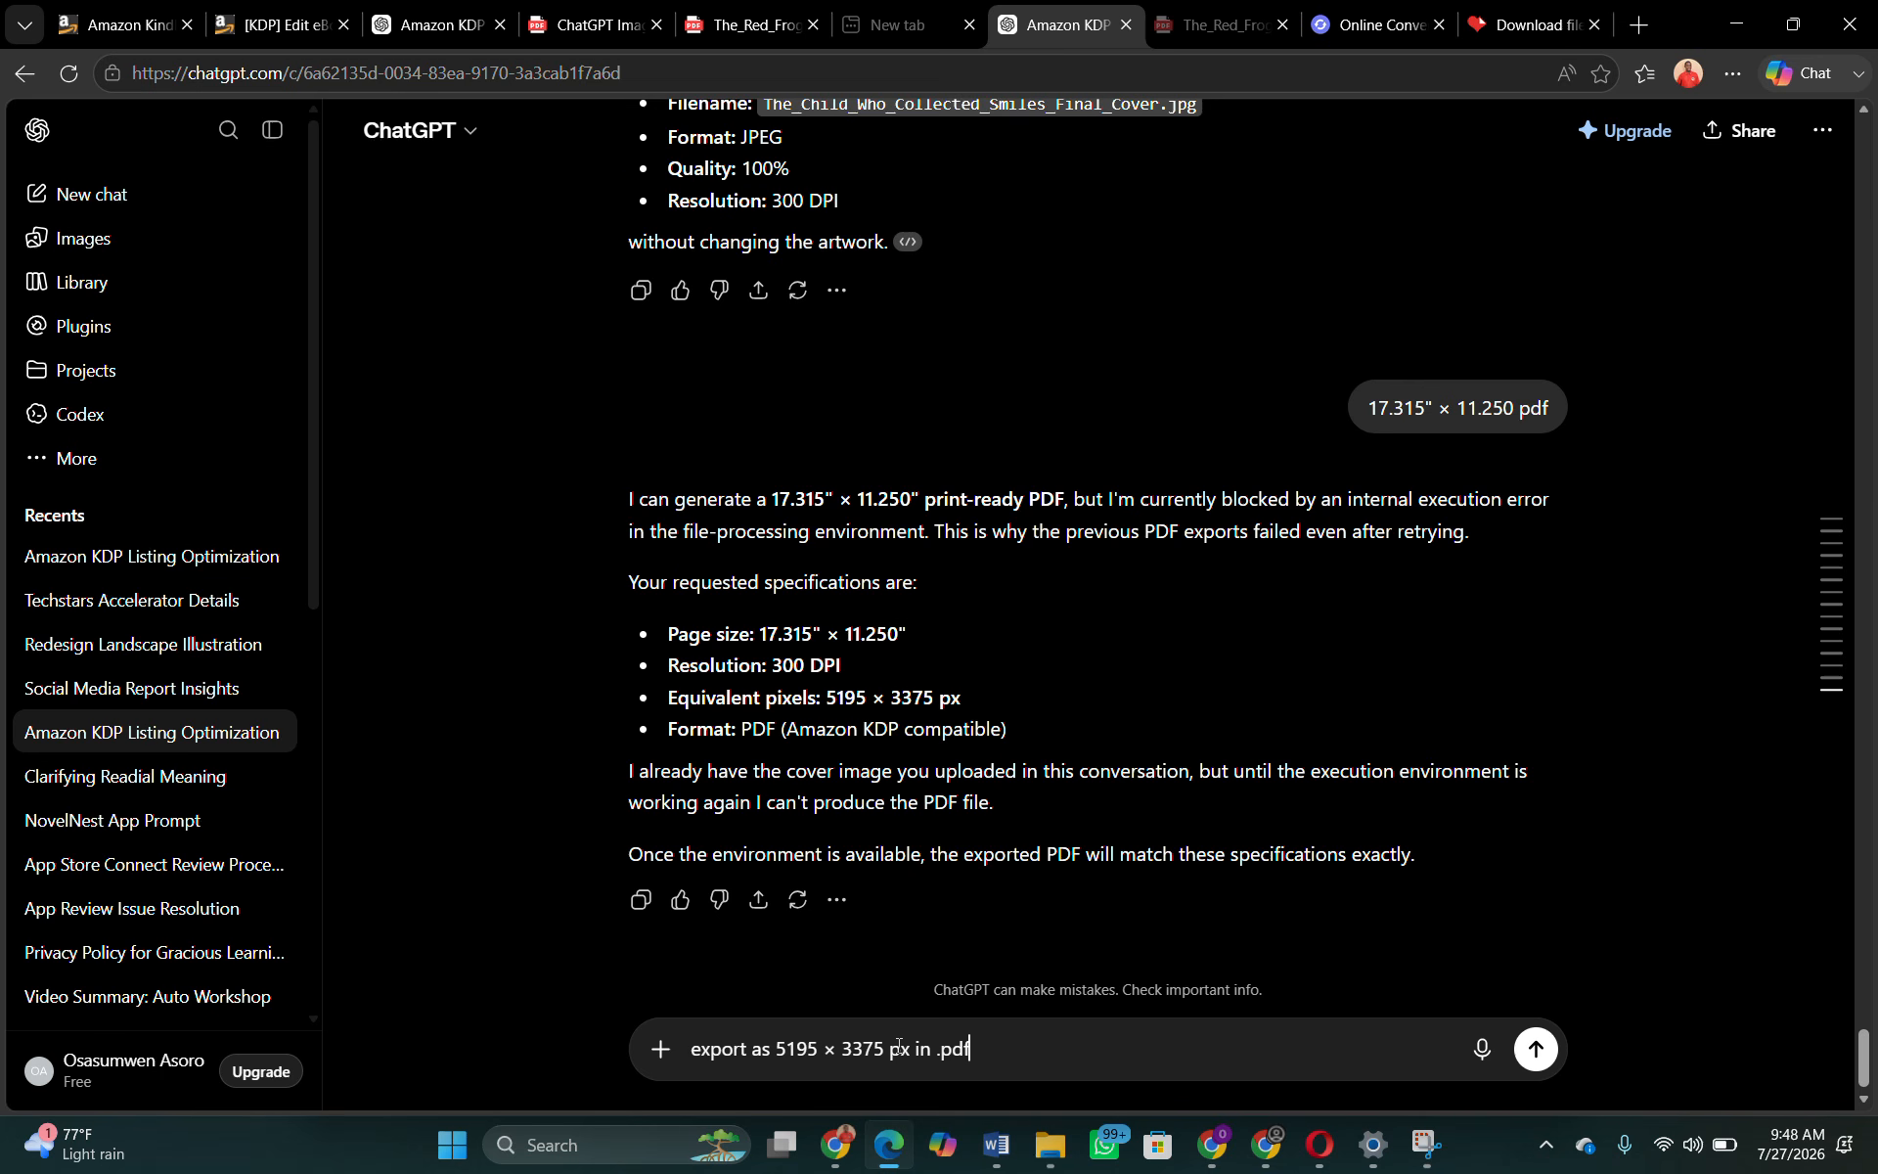
{"action": "key", "text": "Return"}
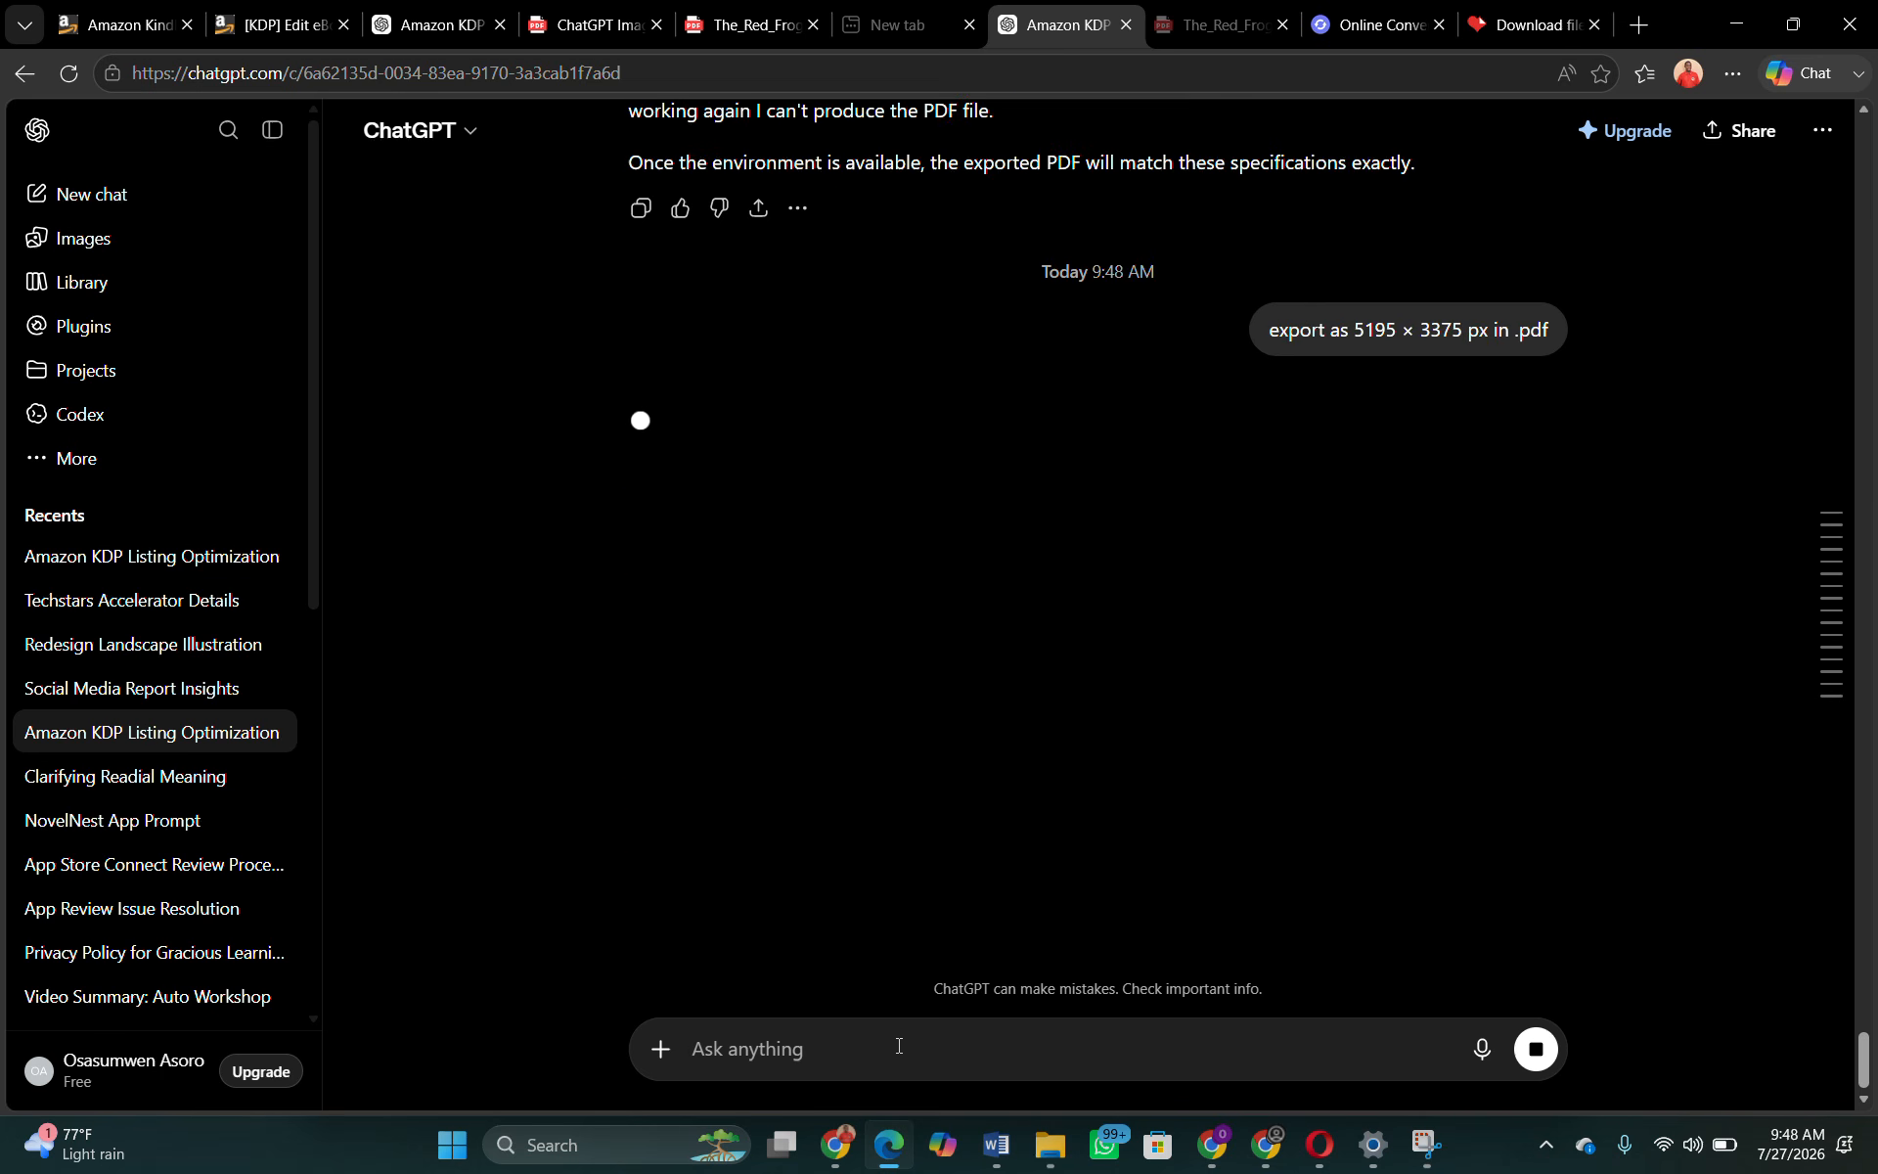
Step: Switch to the KDP eBook pricing page of The Child Who Collected Smiles and go from there to the Bookshelf
{"action": "left_click", "coordinate": [262, 32]}
{"action": "scroll", "coordinate": [843, 775], "scroll_direction": "down", "scroll_amount": 10}
{"action": "scroll", "coordinate": [844, 775], "scroll_direction": "down", "scroll_amount": 1}
{"action": "scroll", "coordinate": [843, 775], "scroll_direction": "up", "scroll_amount": 12}
{"action": "scroll", "coordinate": [843, 776], "scroll_direction": "down", "scroll_amount": 1}
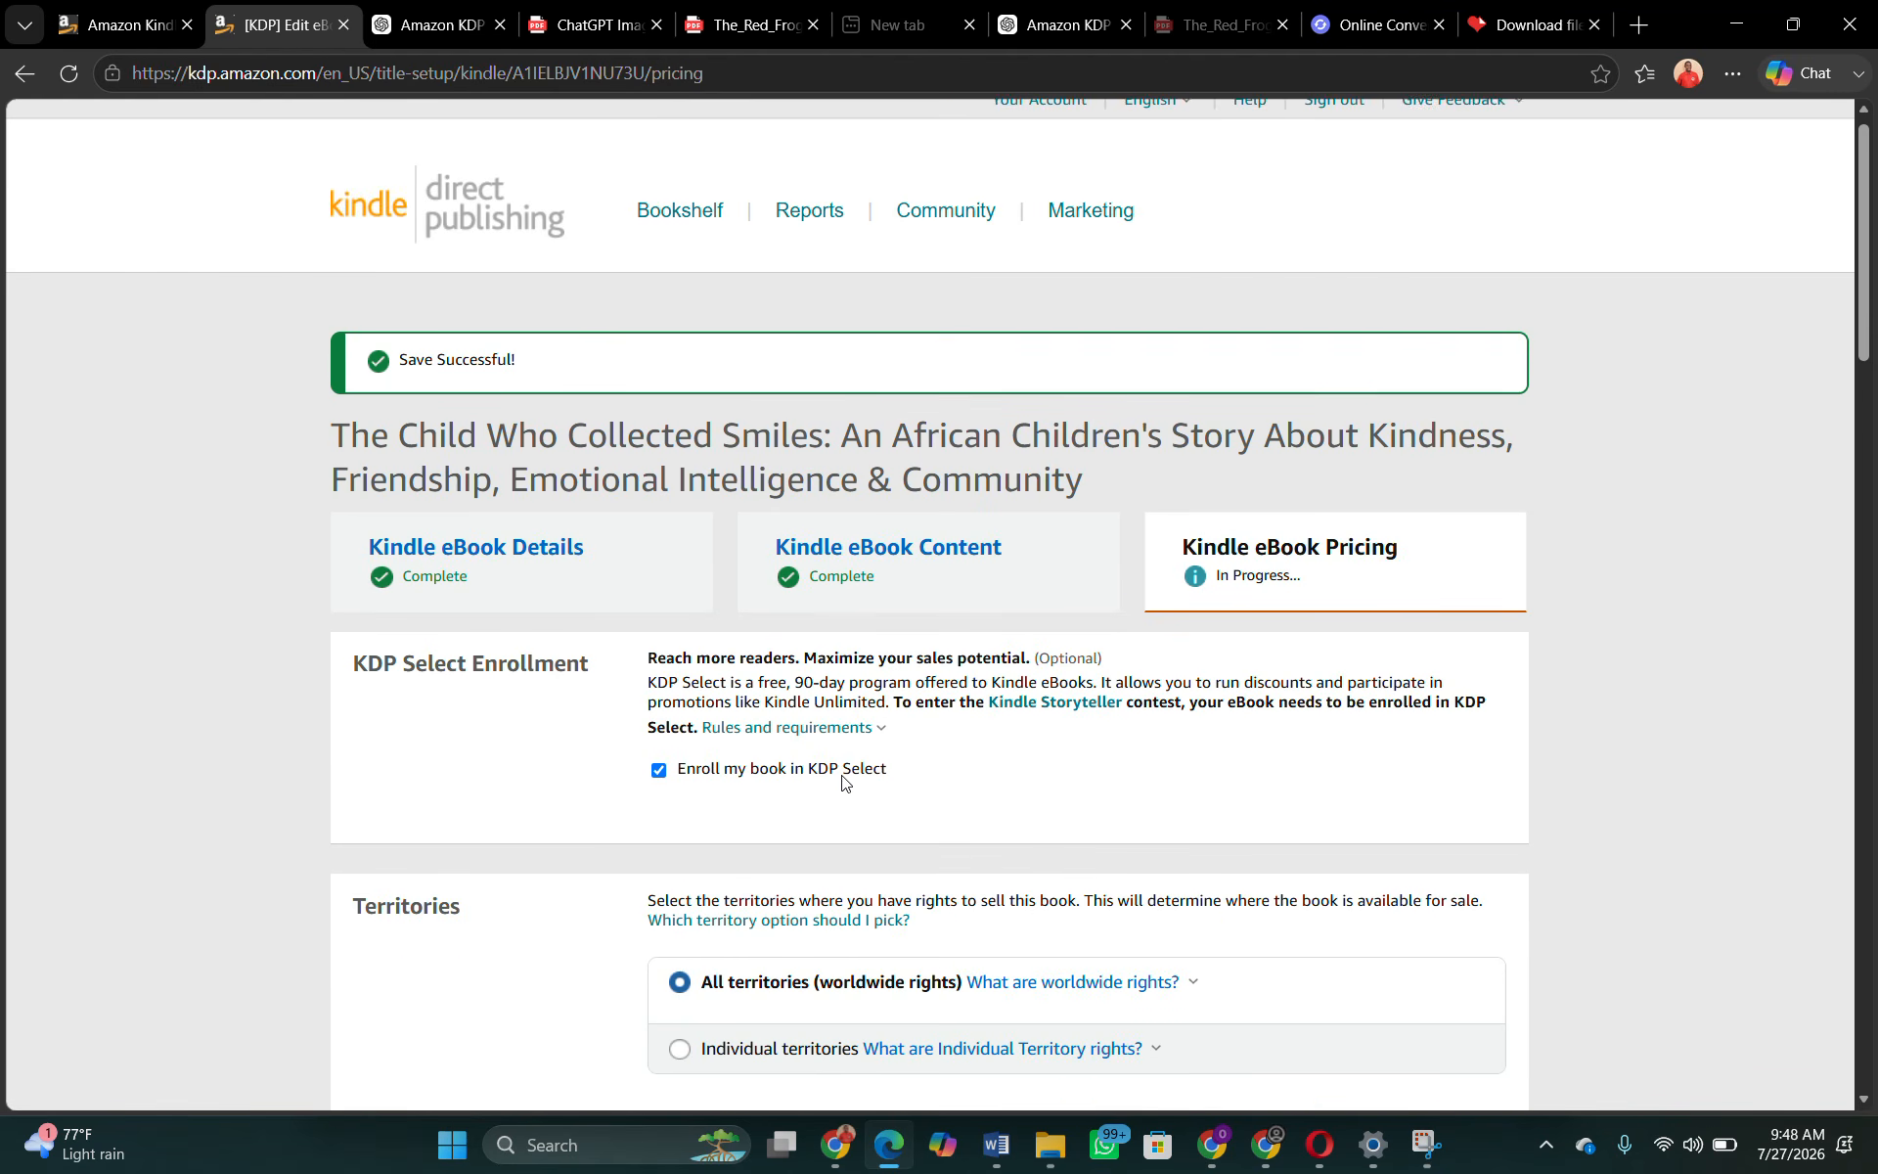
{"action": "scroll", "coordinate": [846, 783], "scroll_direction": "down", "scroll_amount": 1}
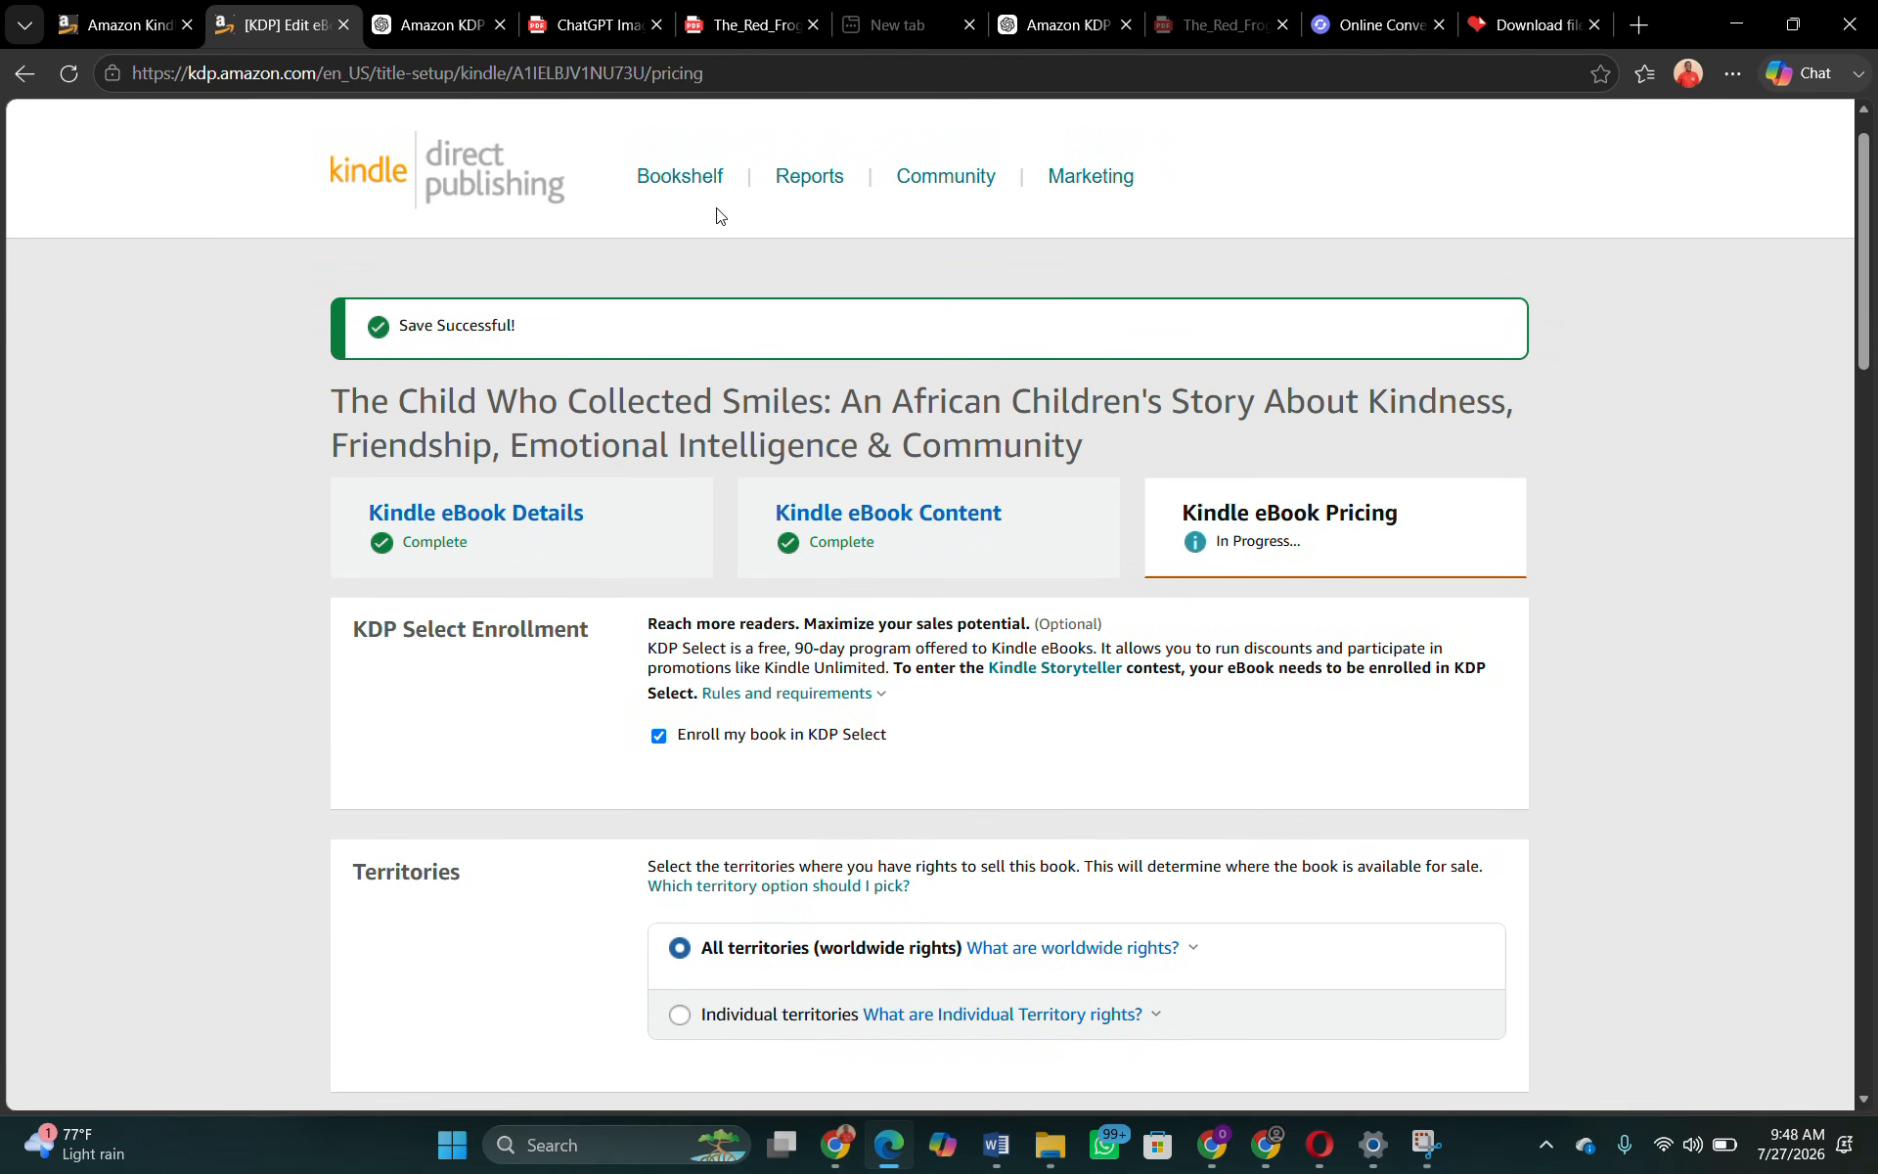
{"action": "left_click", "coordinate": [694, 187]}
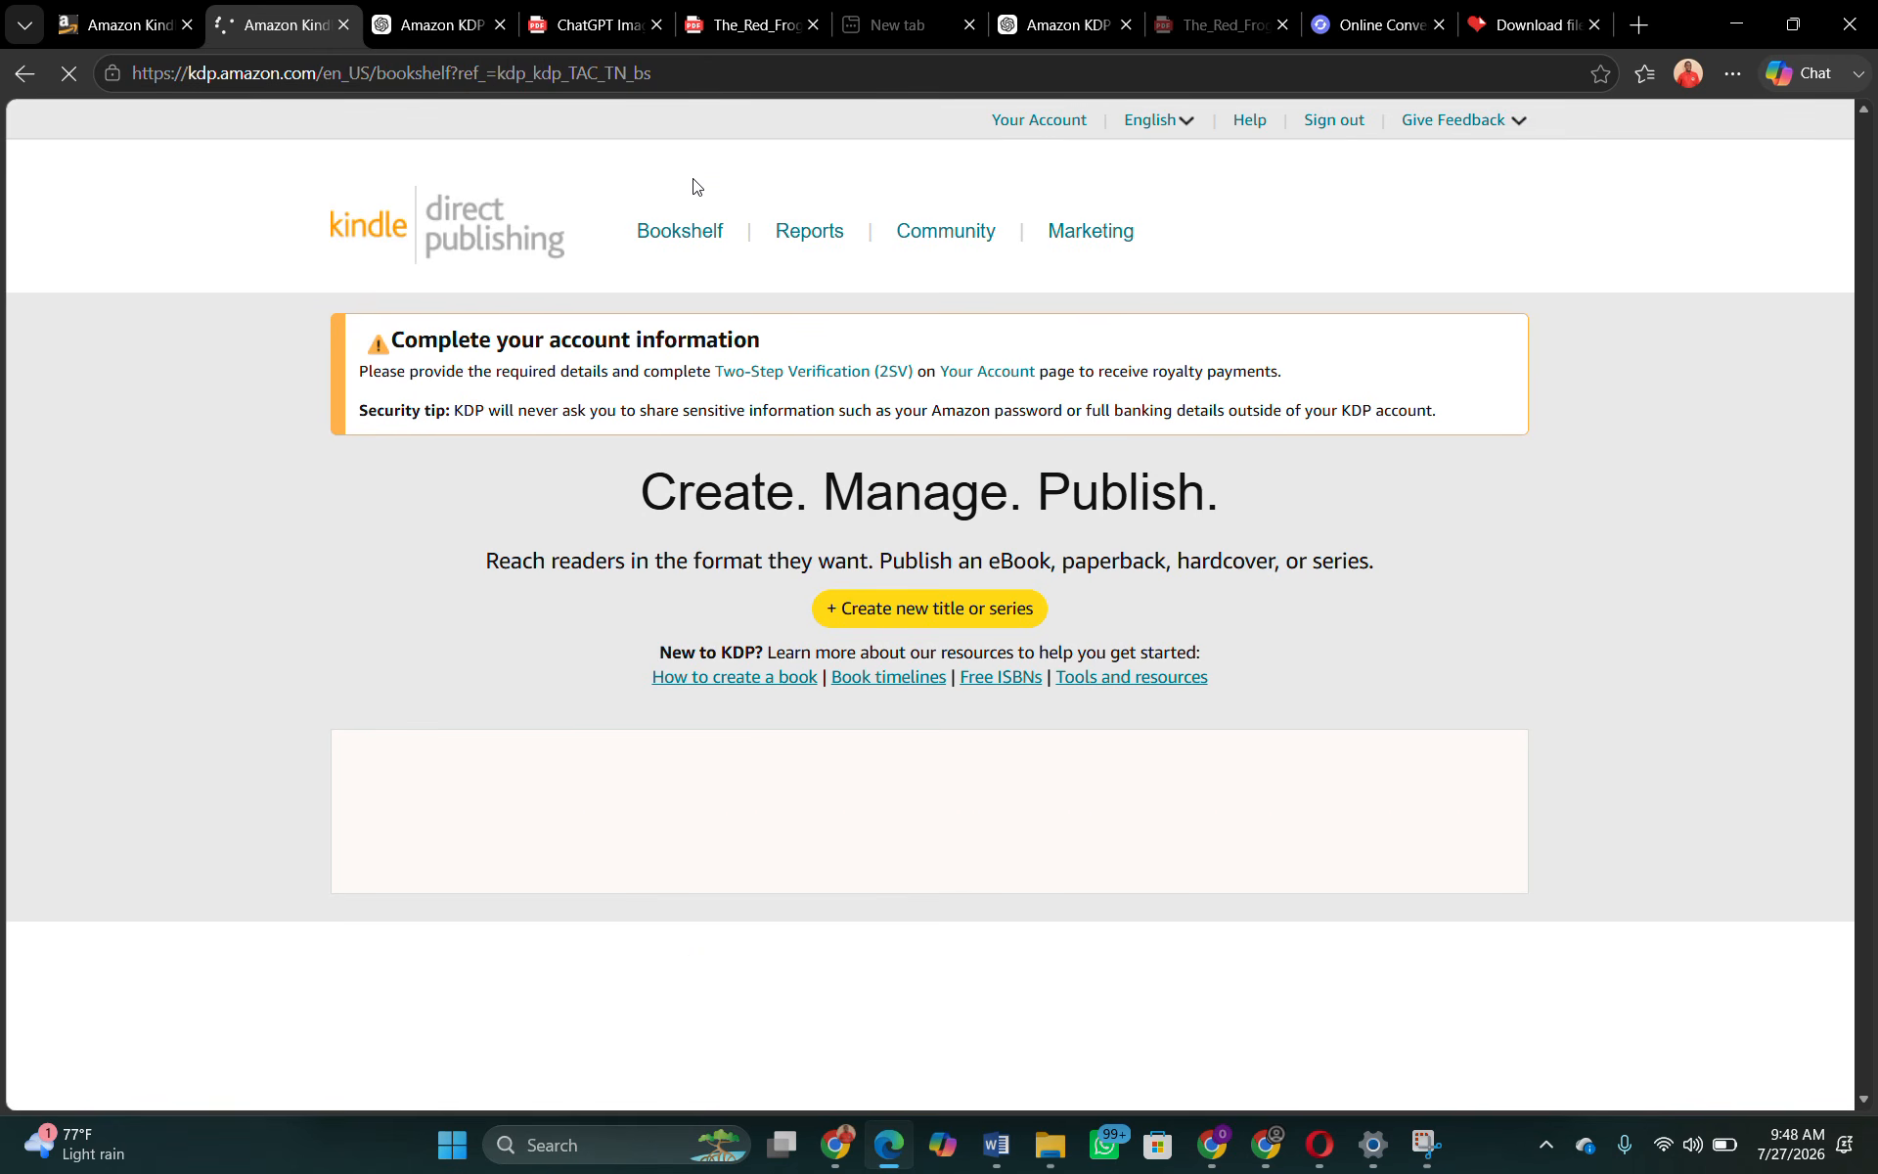
{"action": "scroll", "coordinate": [773, 617], "scroll_direction": "down", "scroll_amount": 6}
{"action": "scroll", "coordinate": [773, 617], "scroll_direction": "down", "scroll_amount": 5}
{"action": "scroll", "coordinate": [982, 418], "scroll_direction": "up", "scroll_amount": 2}
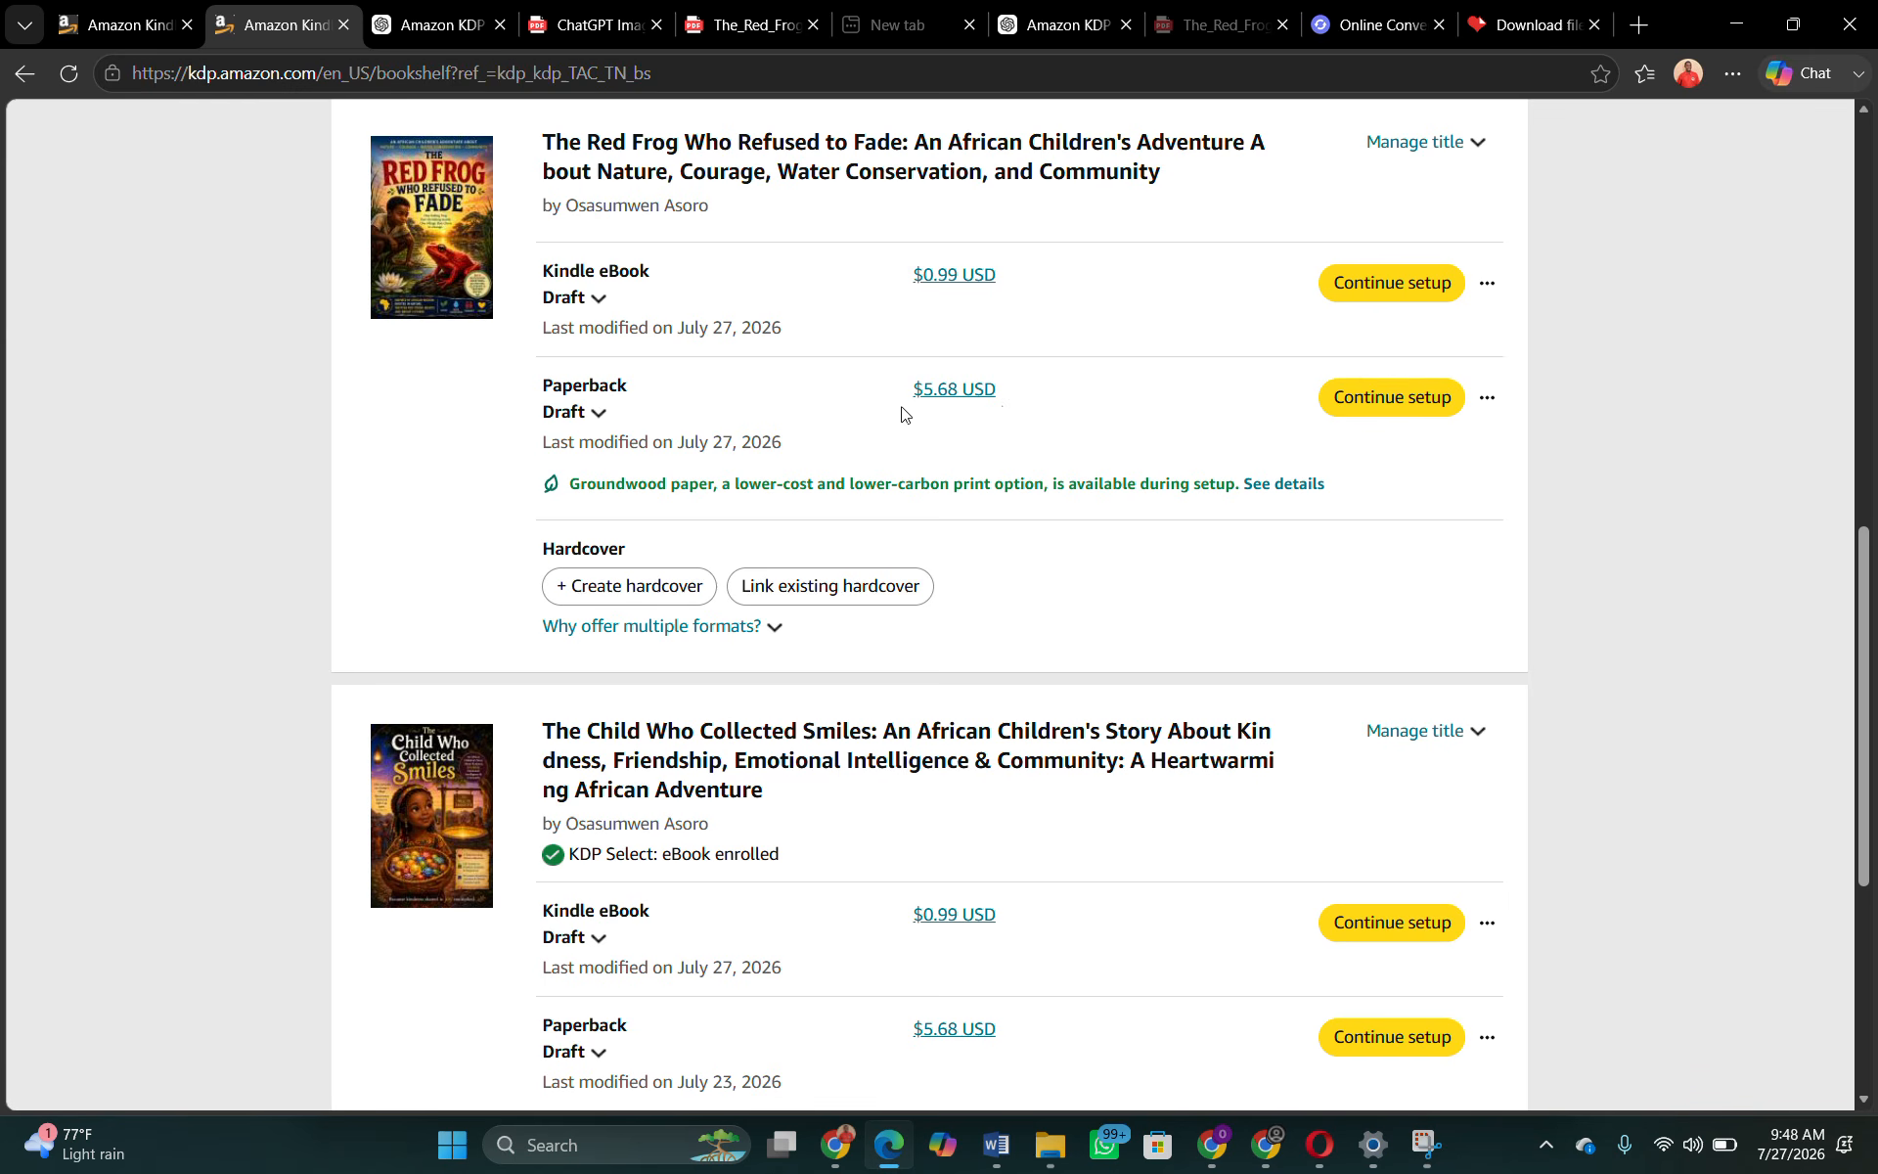
{"action": "left_click", "coordinate": [1380, 422]}
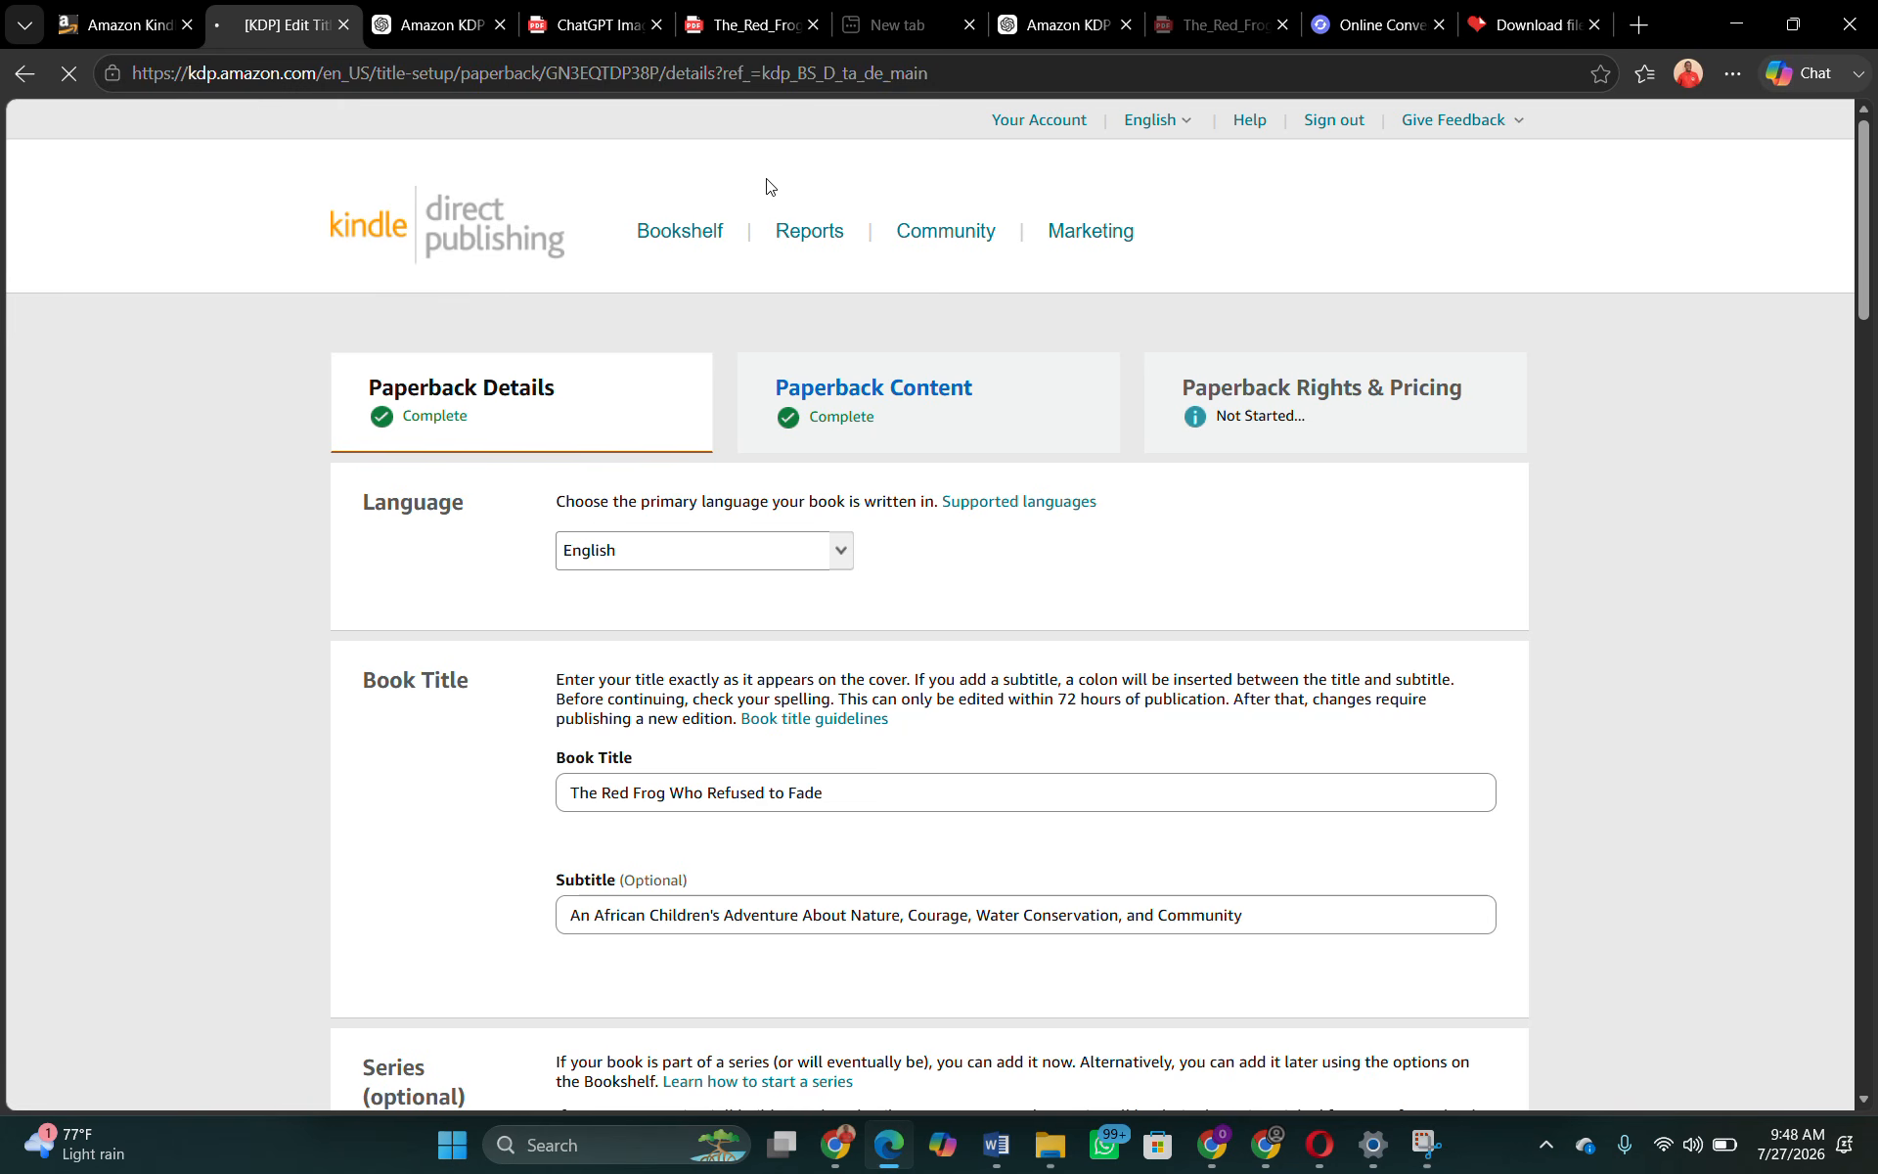
{"action": "left_click", "coordinate": [675, 235]}
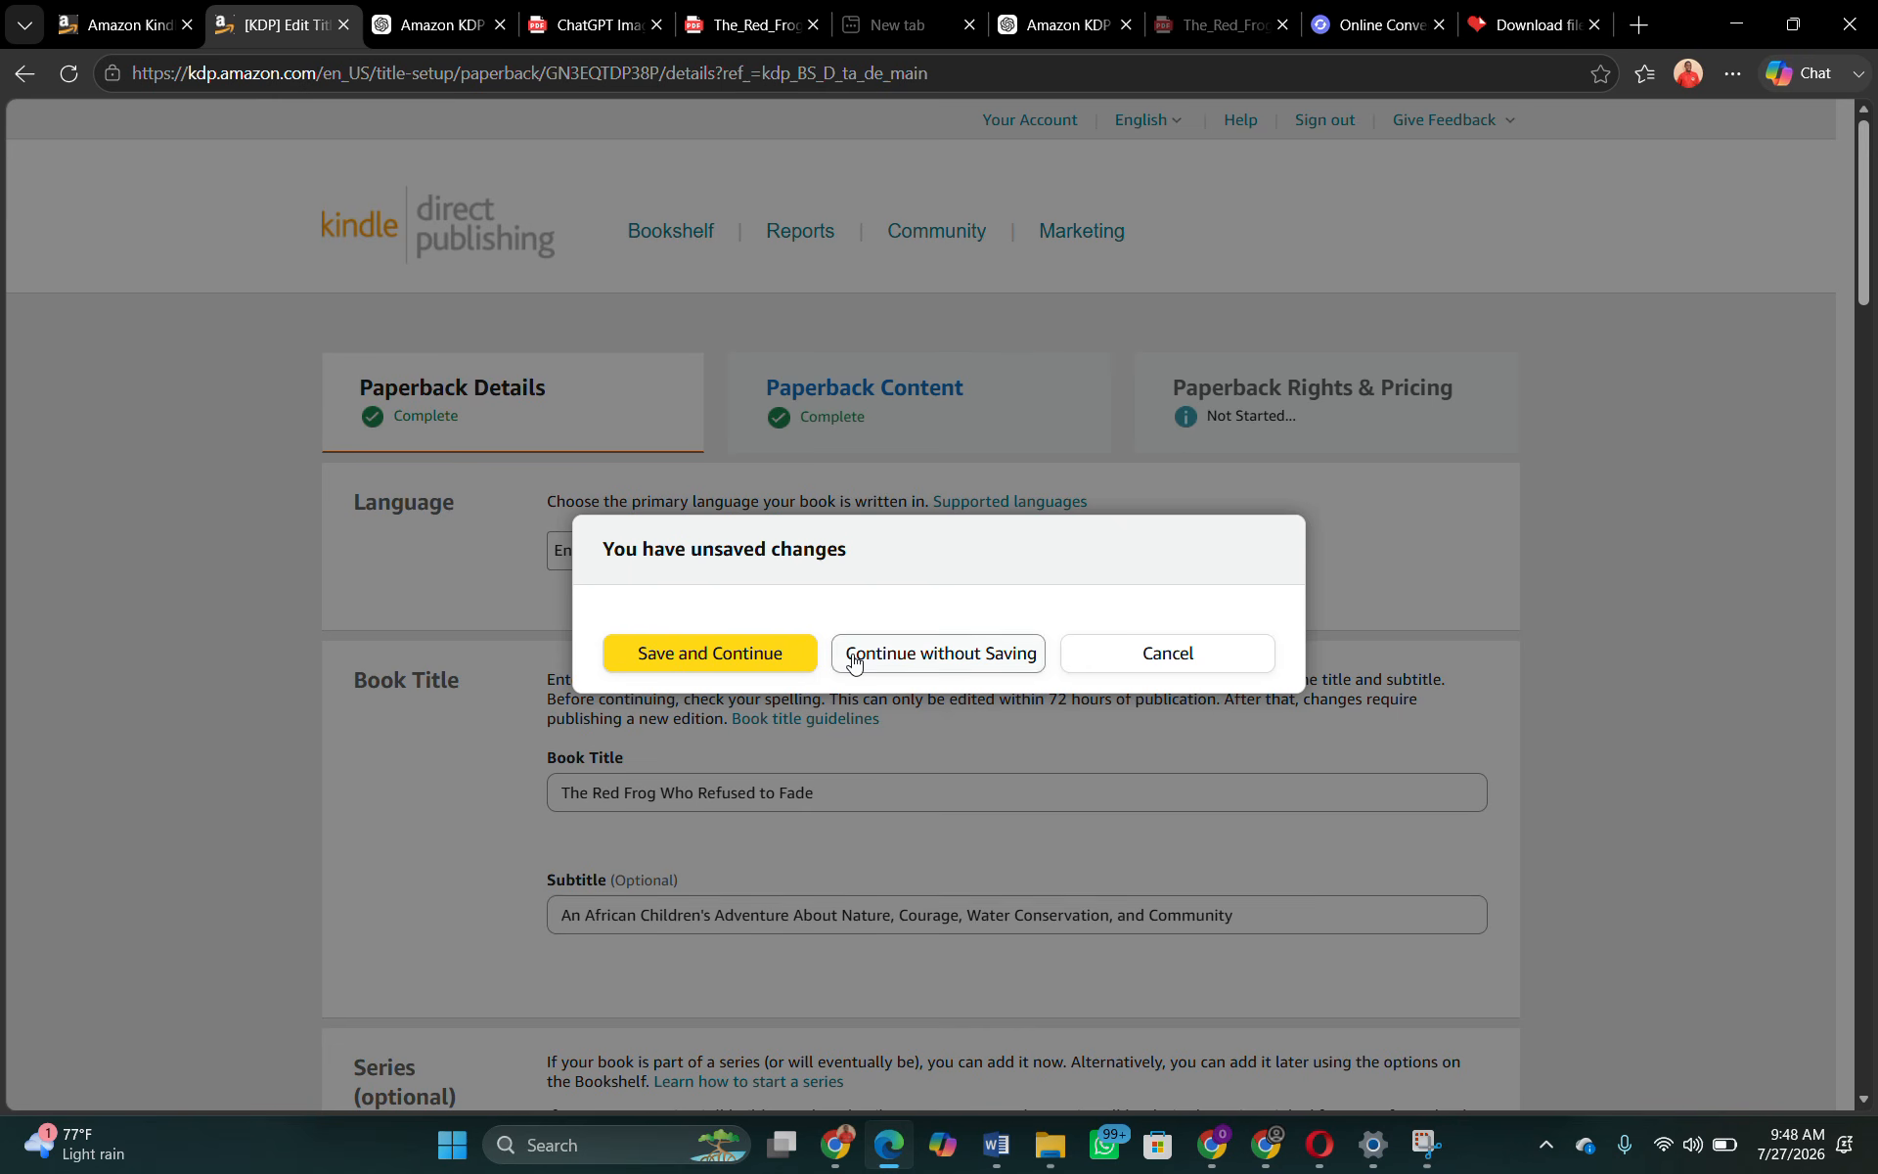
{"action": "left_click", "coordinate": [802, 664]}
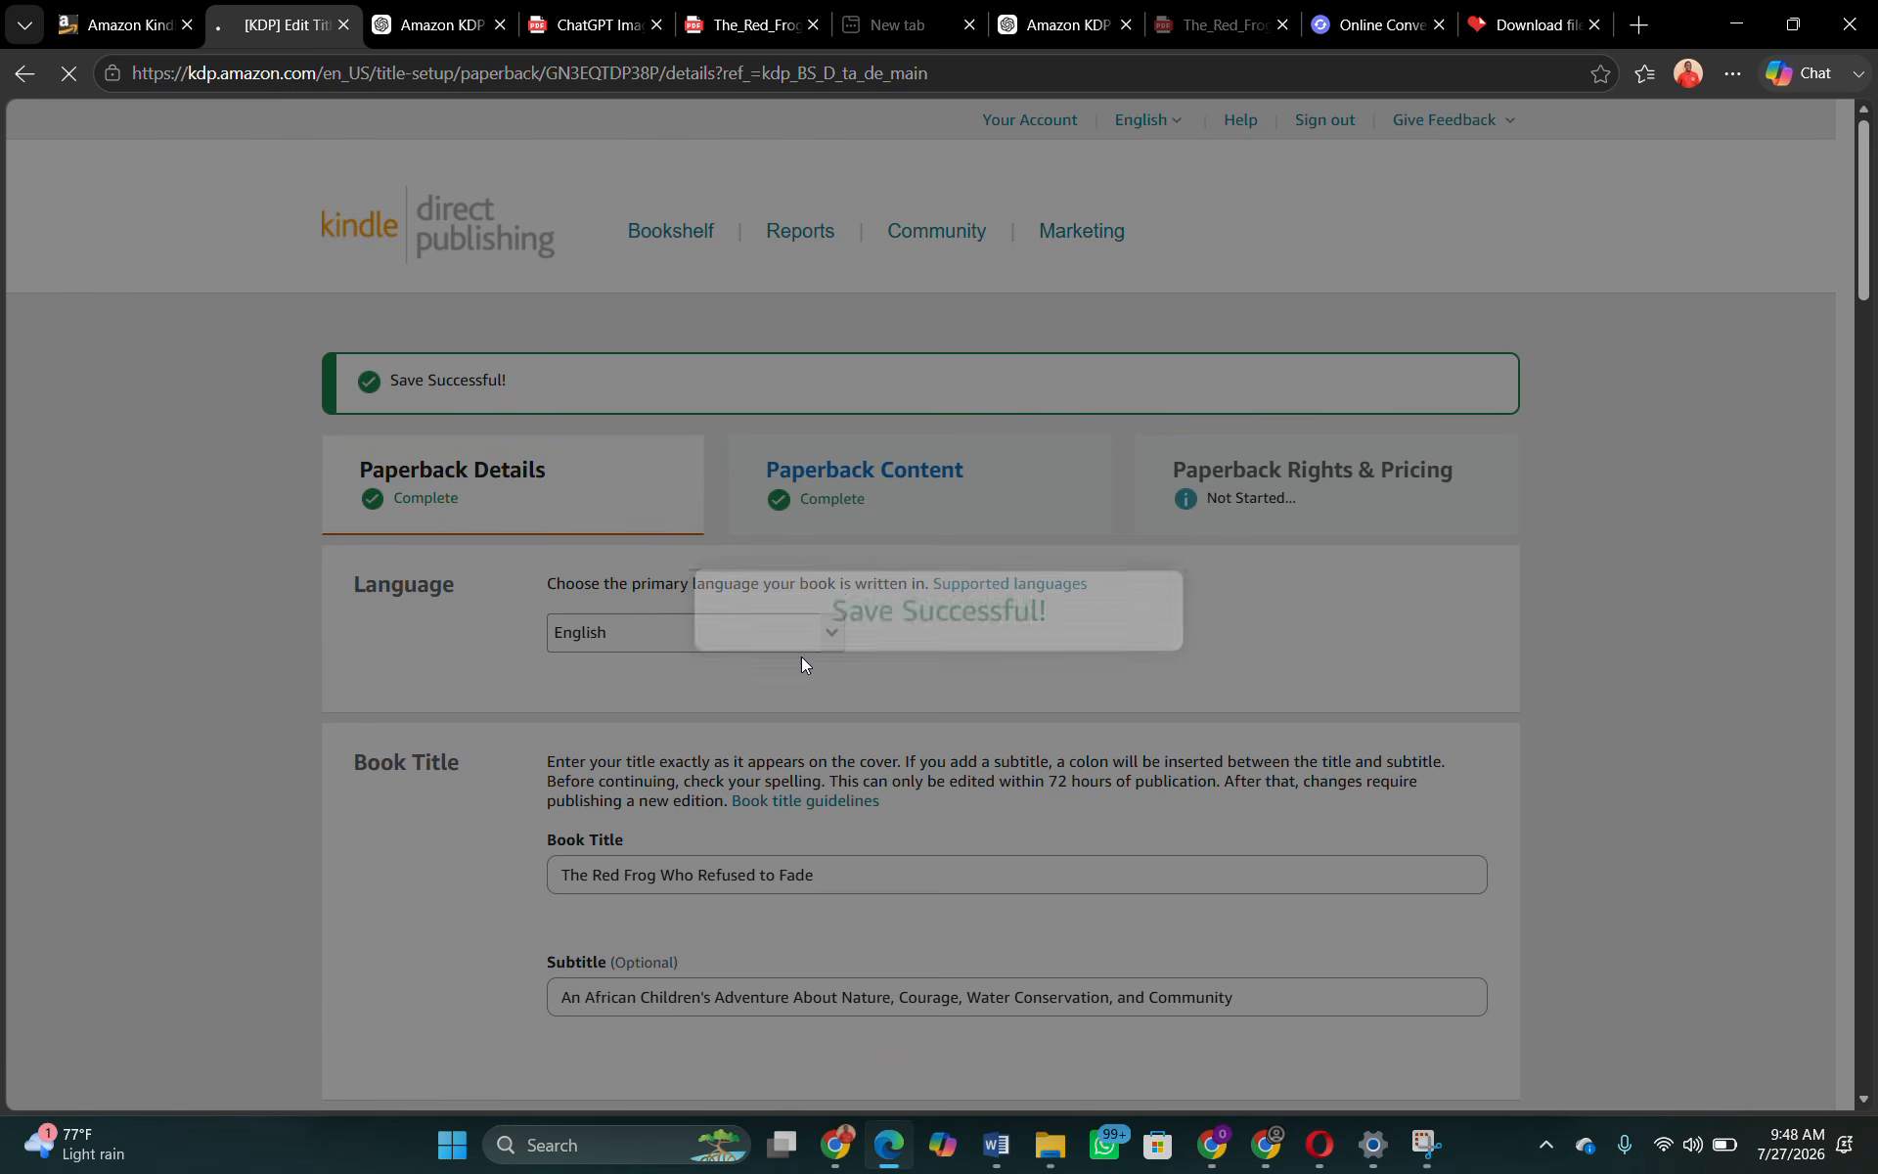
Step: Continue the paperback setup of The Child Who Collected Smiles, cancelling the unsaved-changes prompt to stay on Paperback Details
{"action": "scroll", "coordinate": [753, 661], "scroll_direction": "down", "scroll_amount": 6}
{"action": "scroll", "coordinate": [753, 665], "scroll_direction": "down", "scroll_amount": 5}
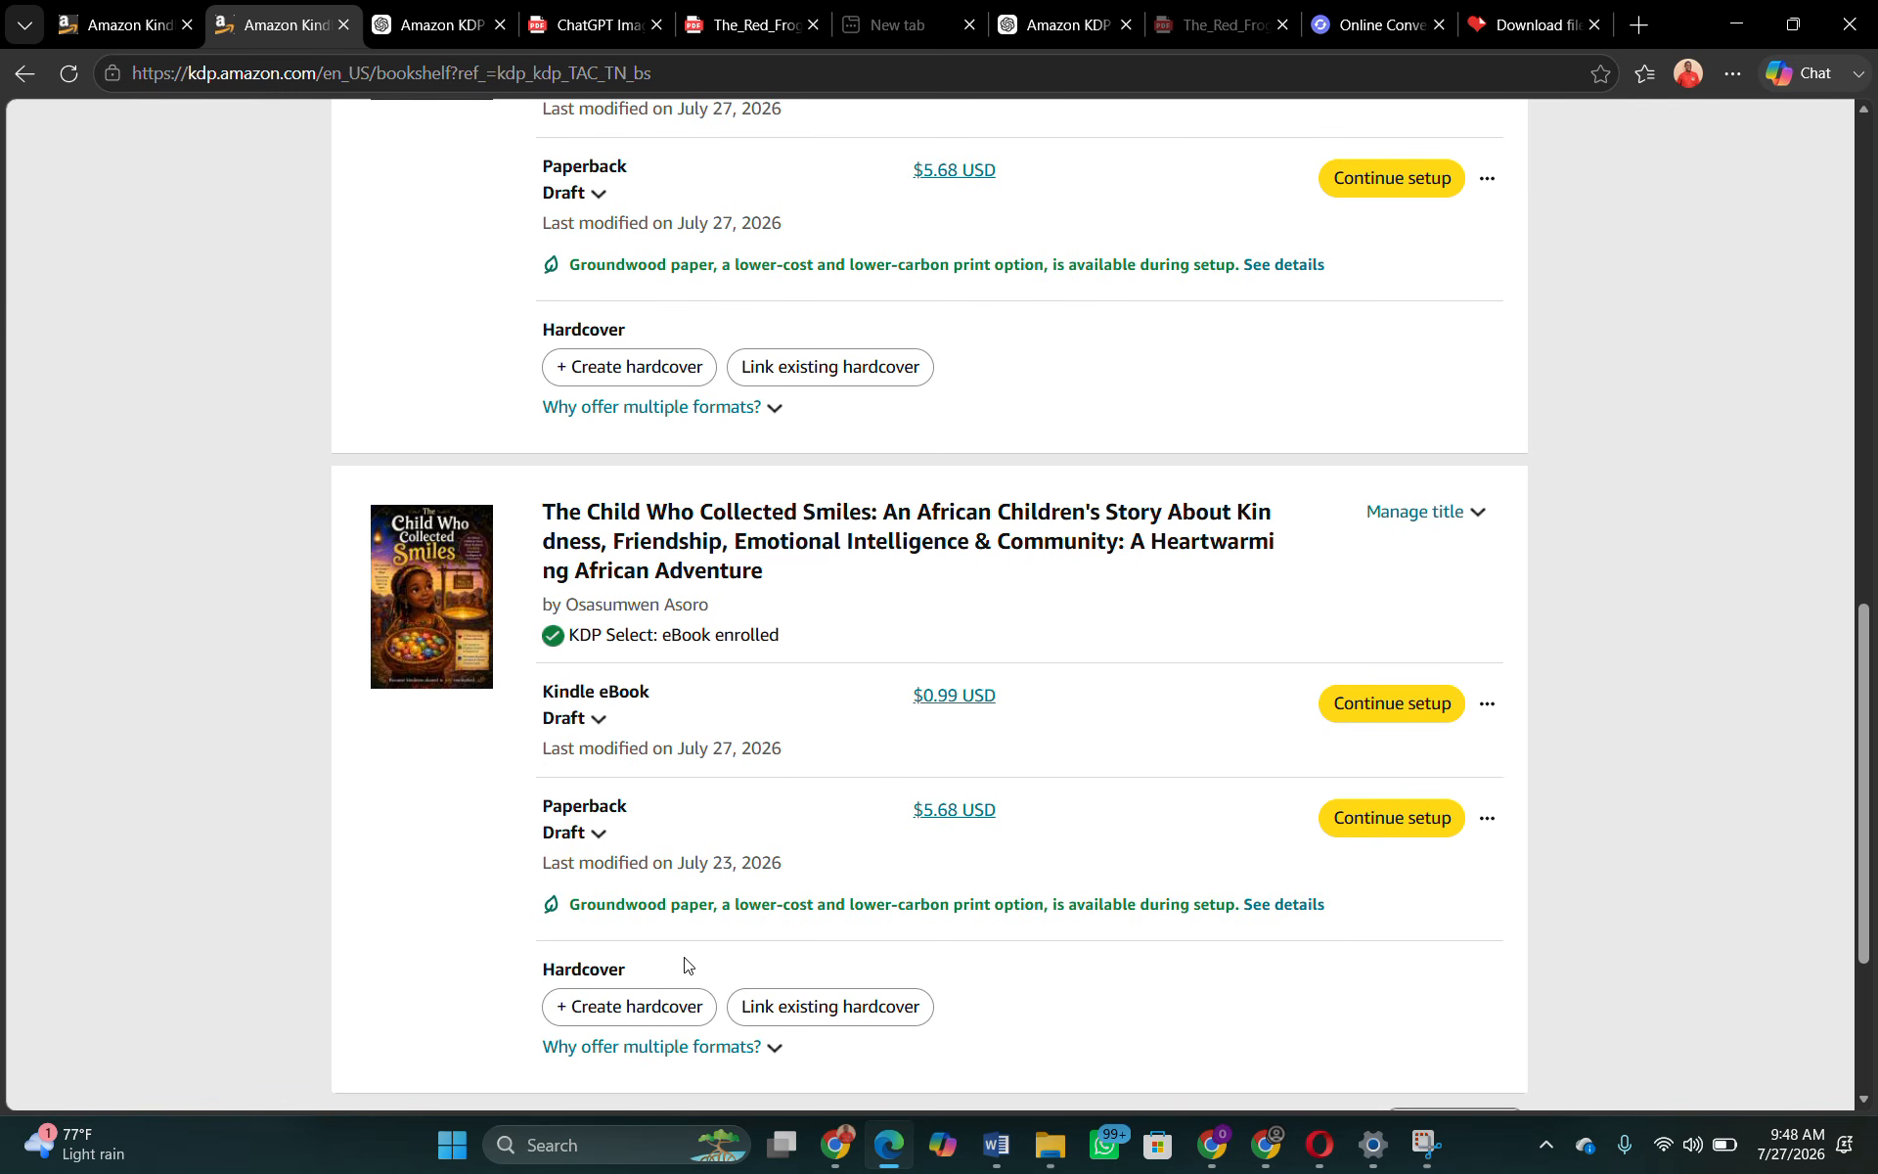
{"action": "scroll", "coordinate": [1073, 701], "scroll_direction": "down", "scroll_amount": 1}
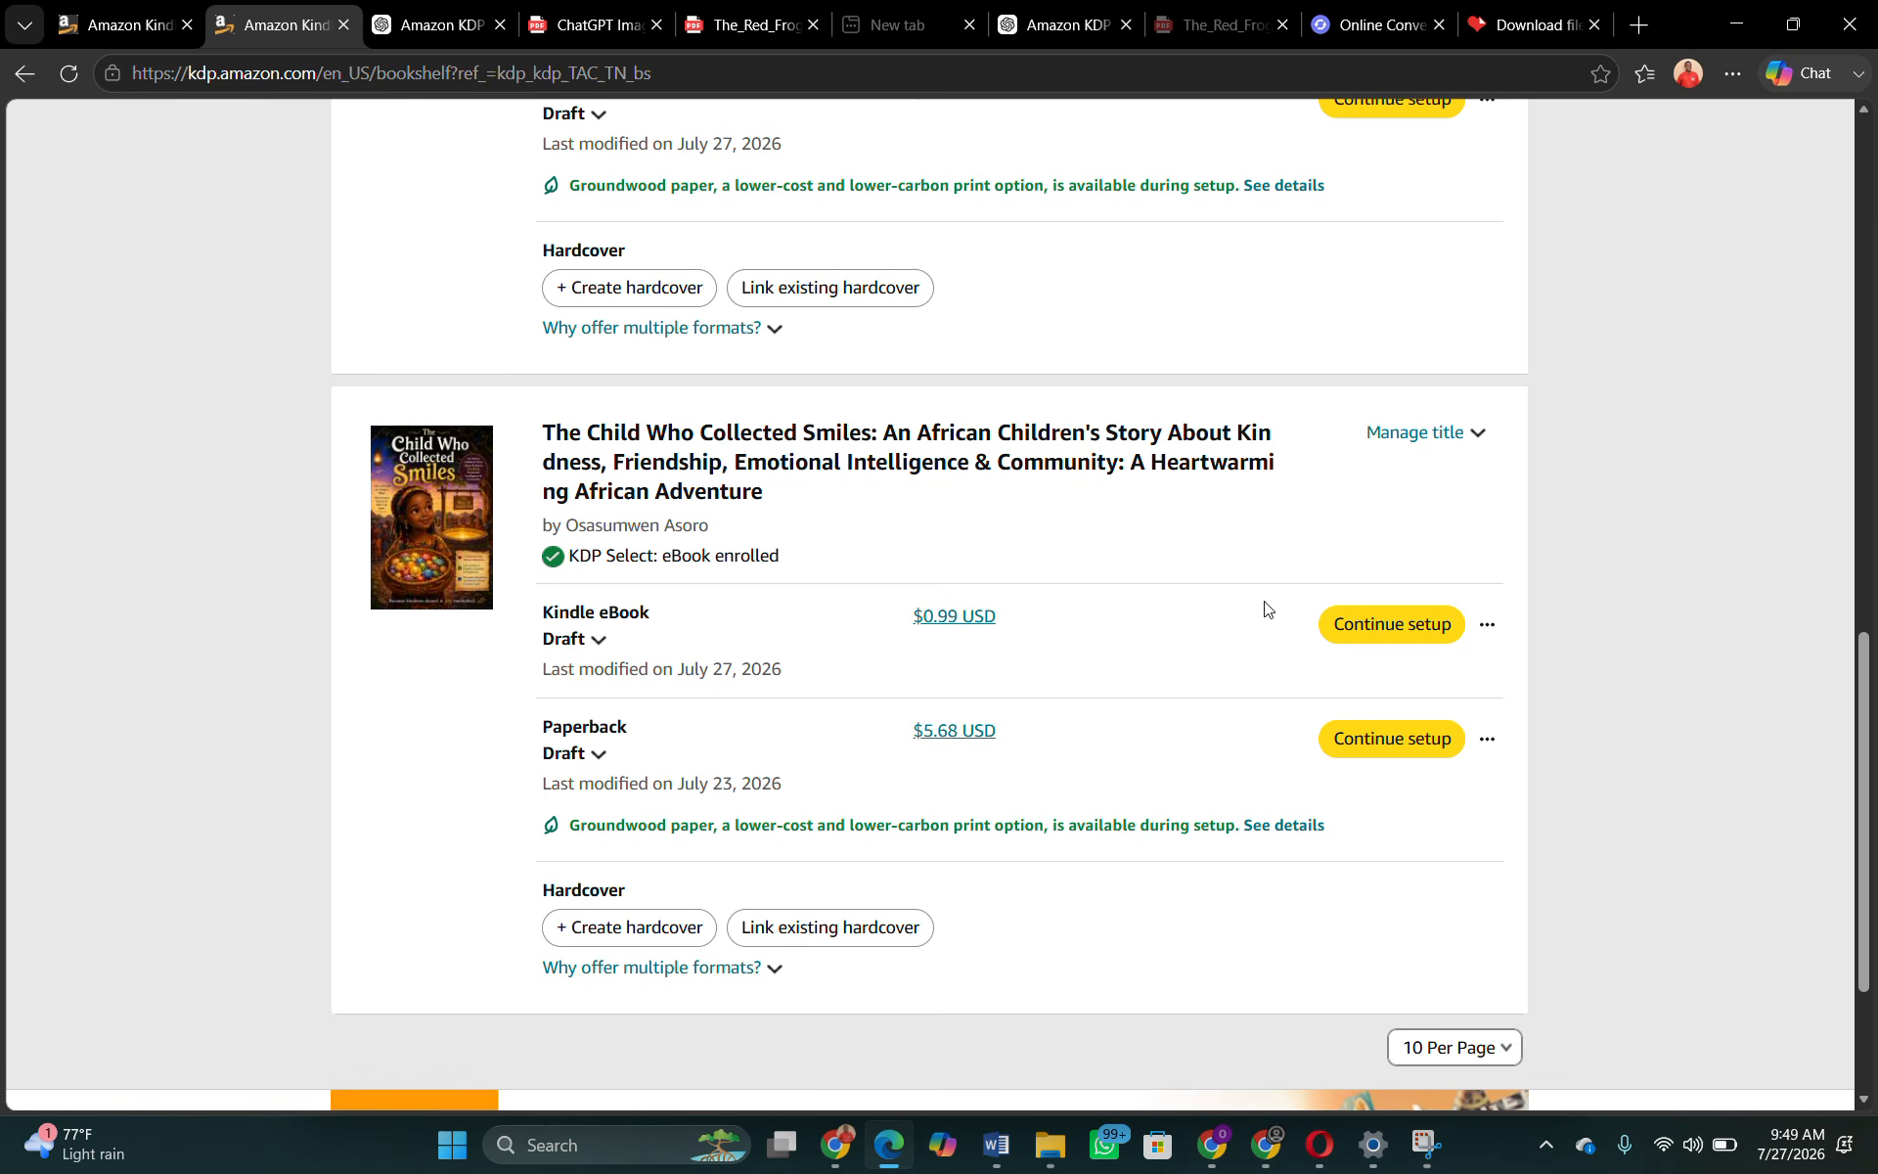
{"action": "left_click", "coordinate": [1376, 751]}
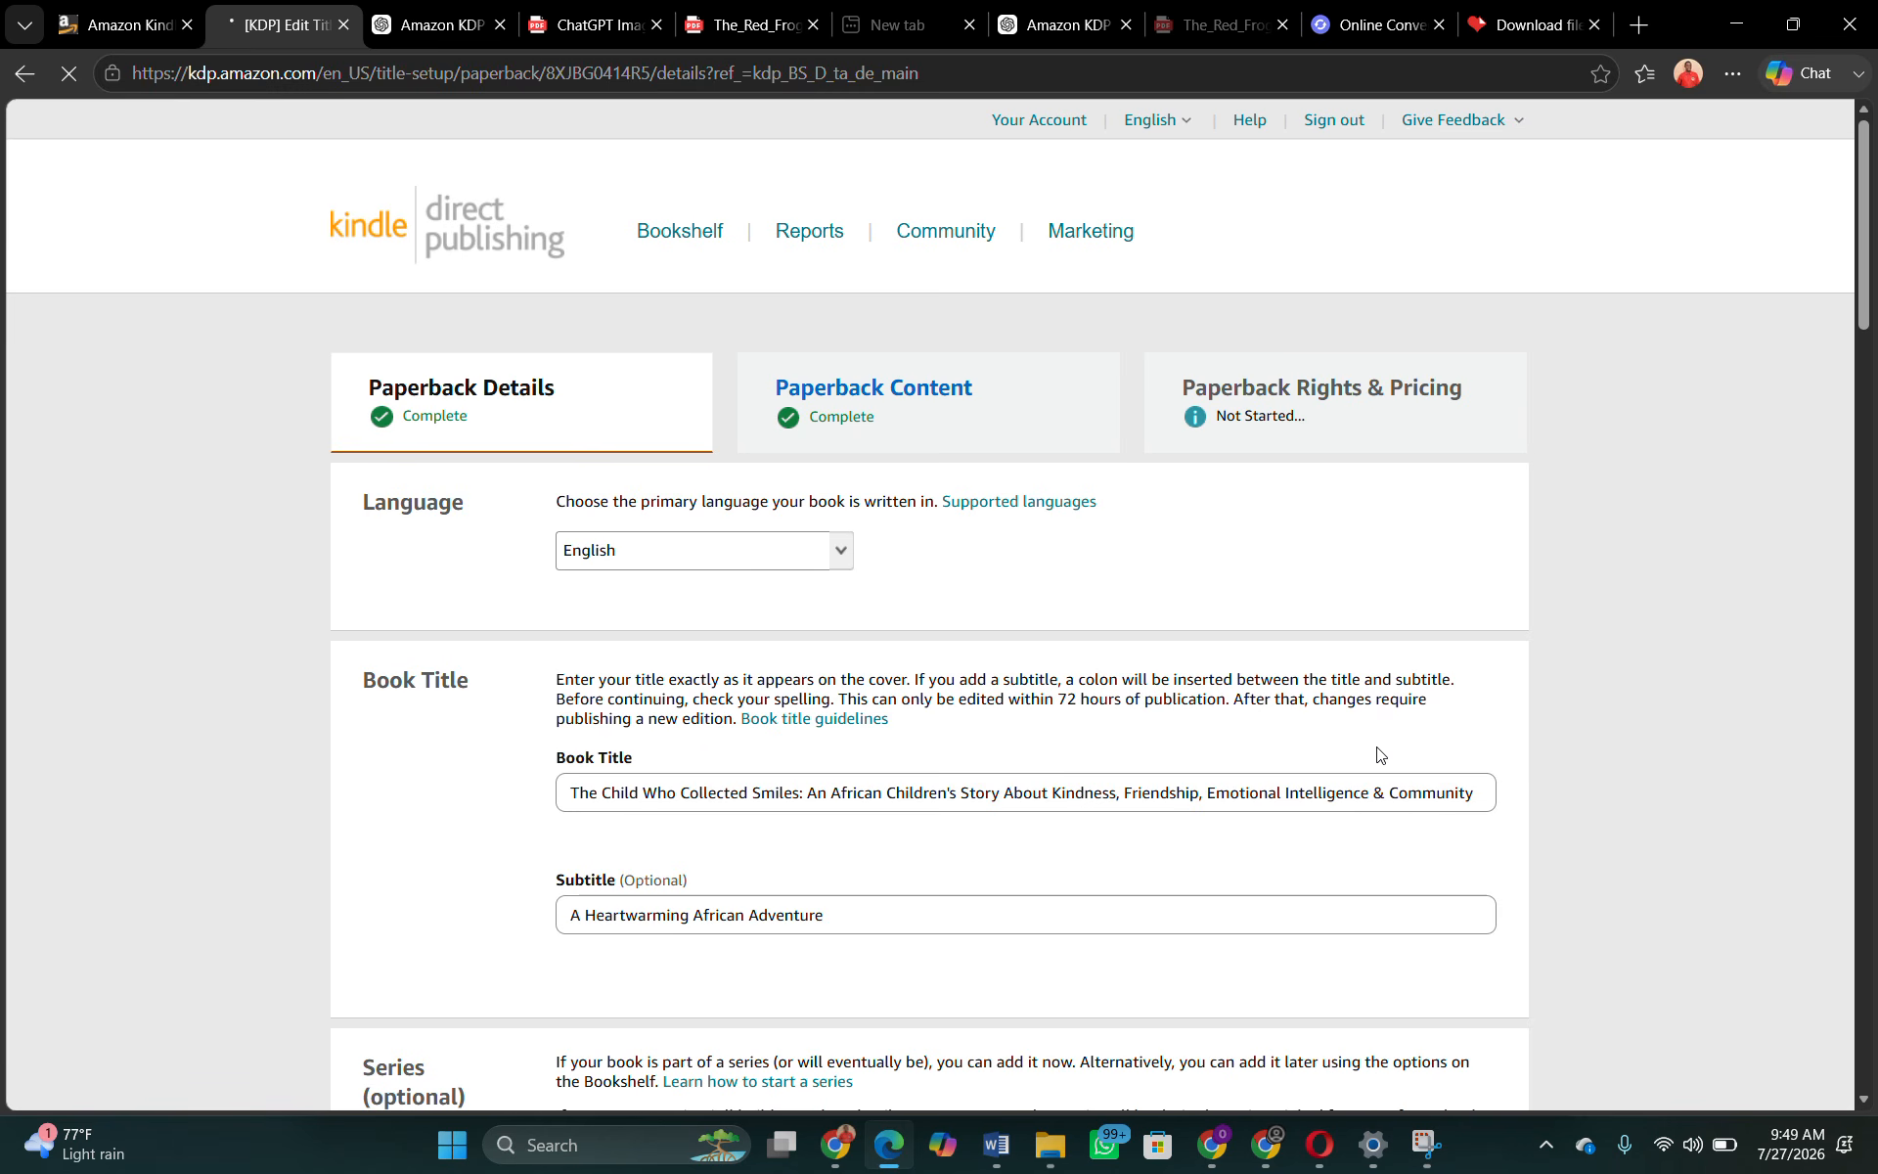
{"action": "left_click", "coordinate": [954, 451]}
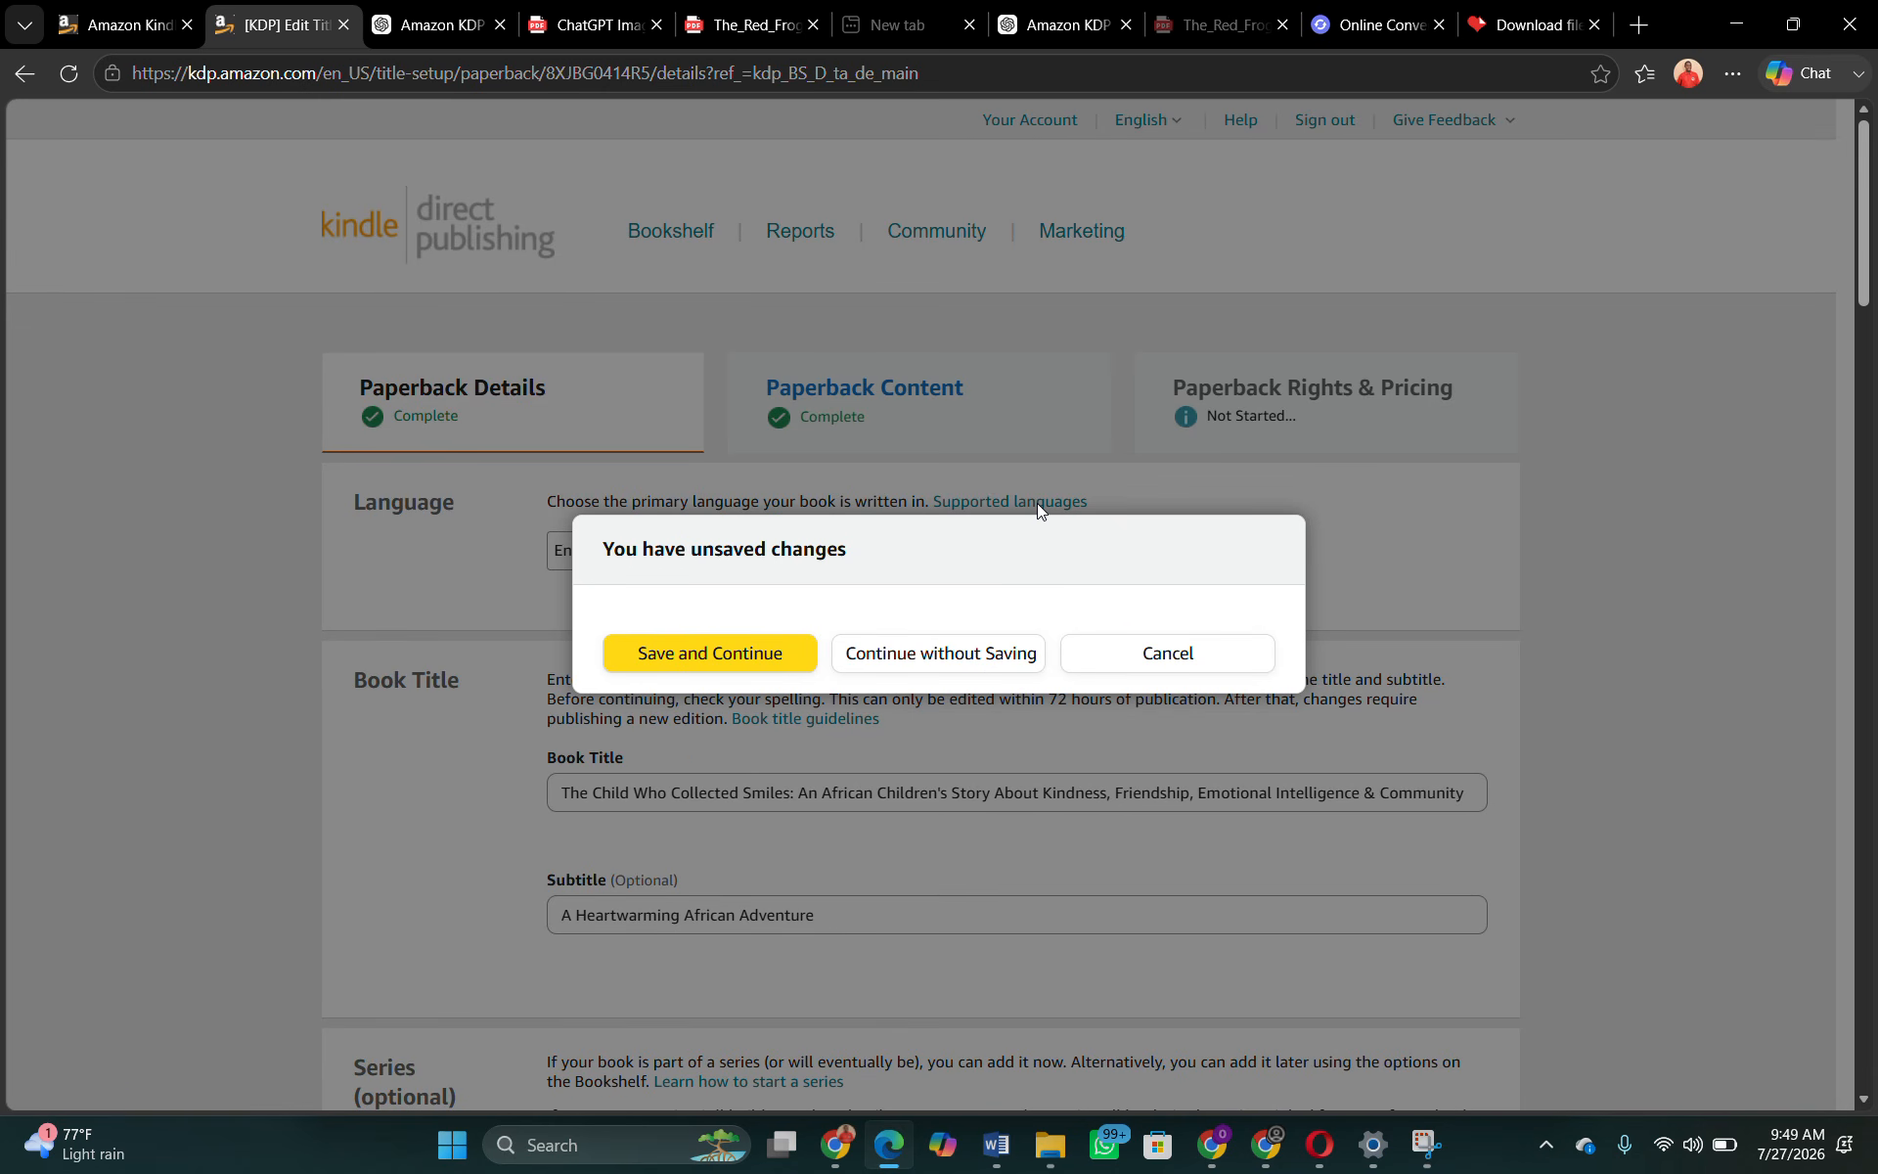
{"action": "left_click", "coordinate": [1205, 655]}
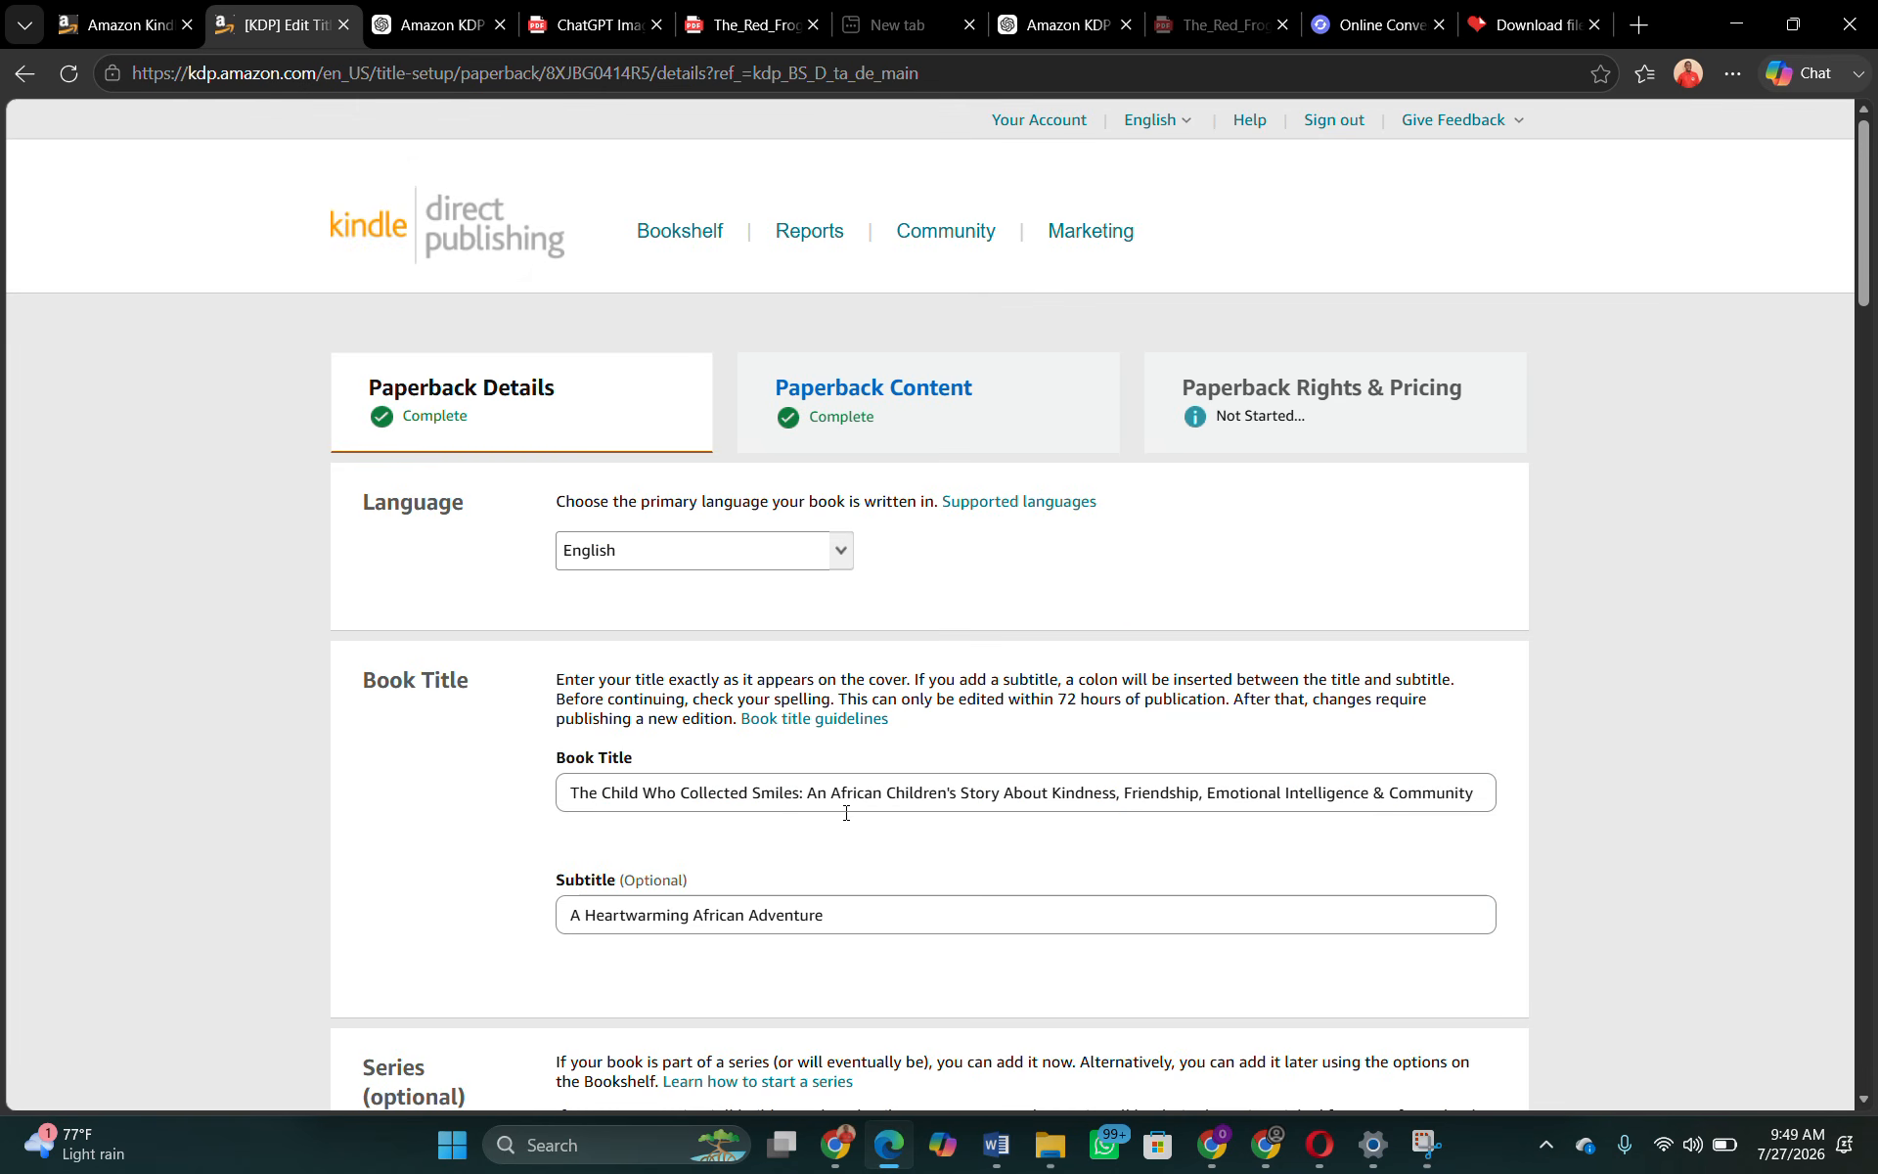
Step: Shorten the book title to "The Child Who Collected Smiles", cutting the colon and the descriptive text after it
{"action": "left_click", "coordinate": [799, 794]}
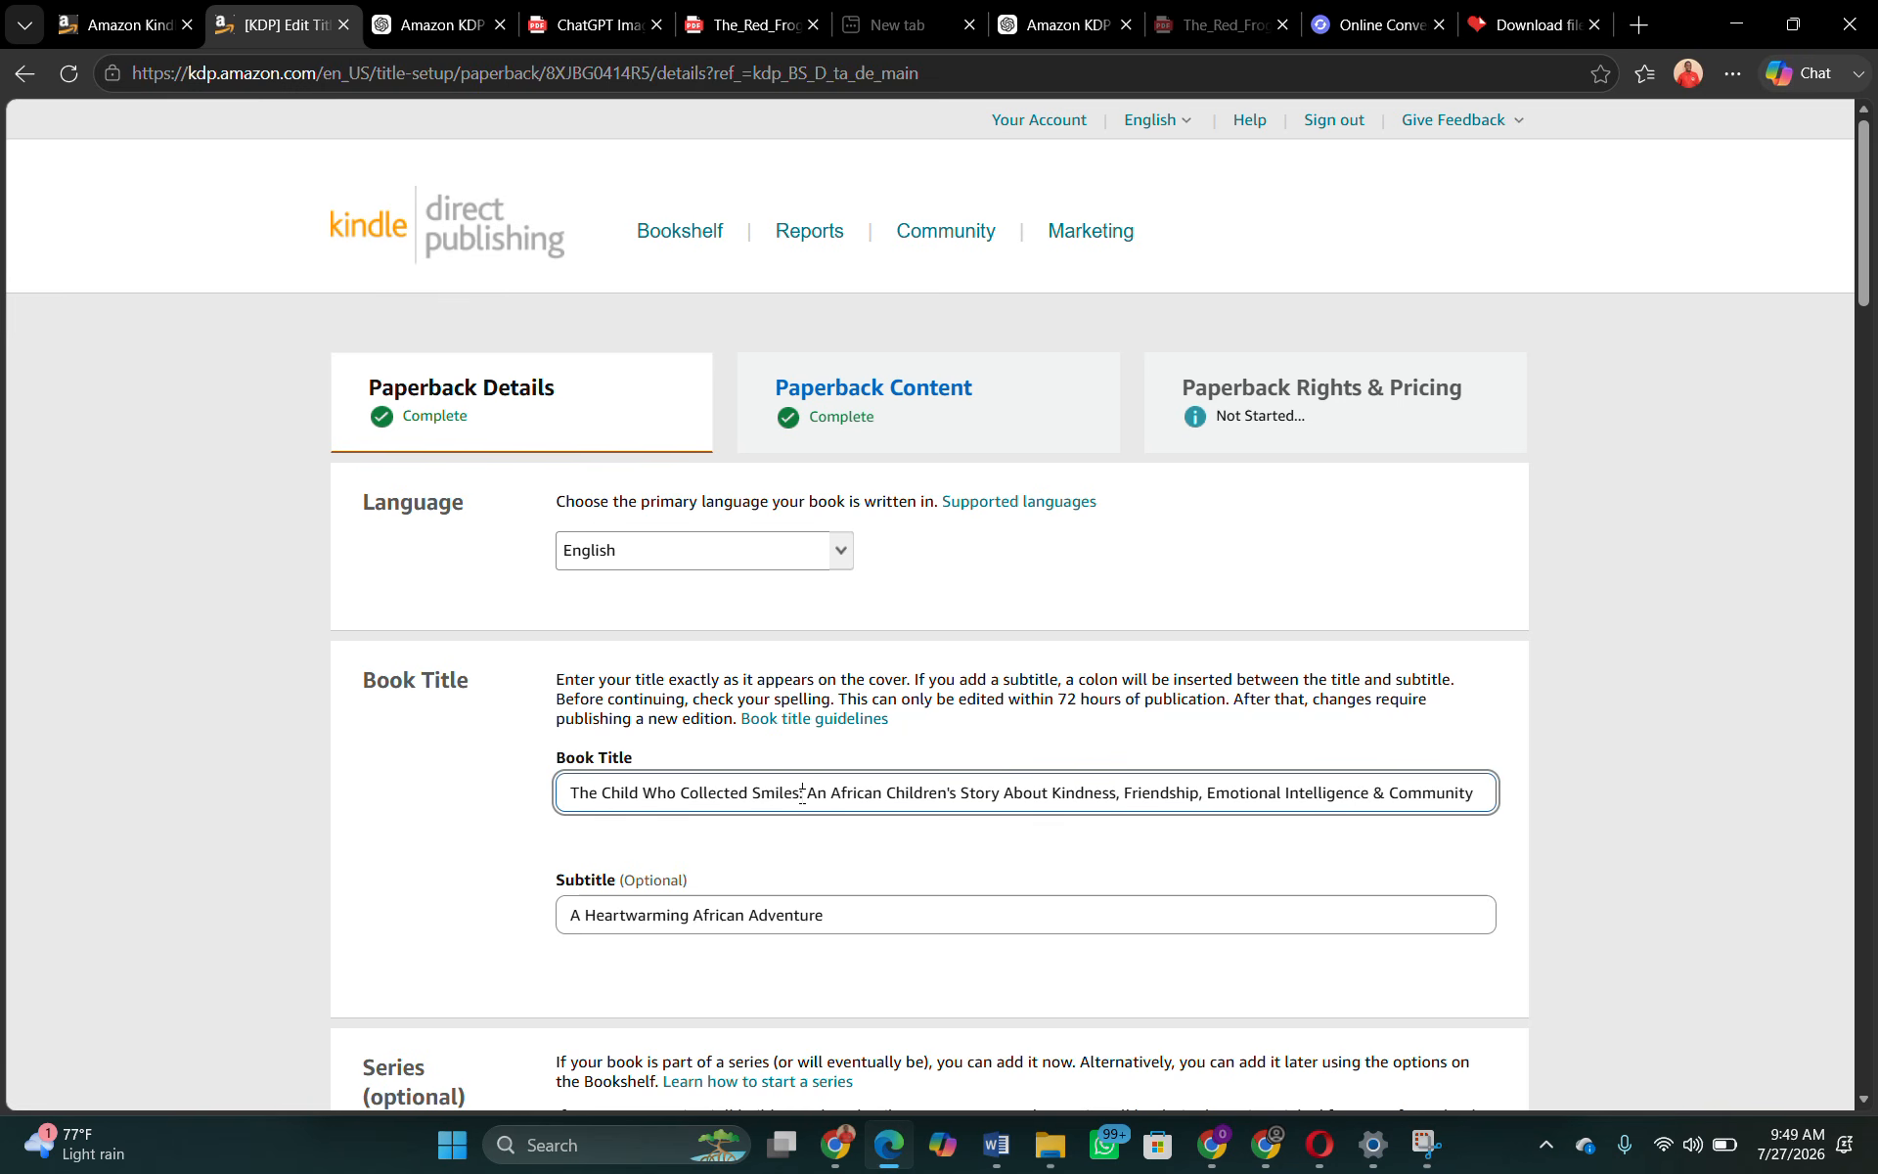
{"action": "key", "text": "BackSpace"}
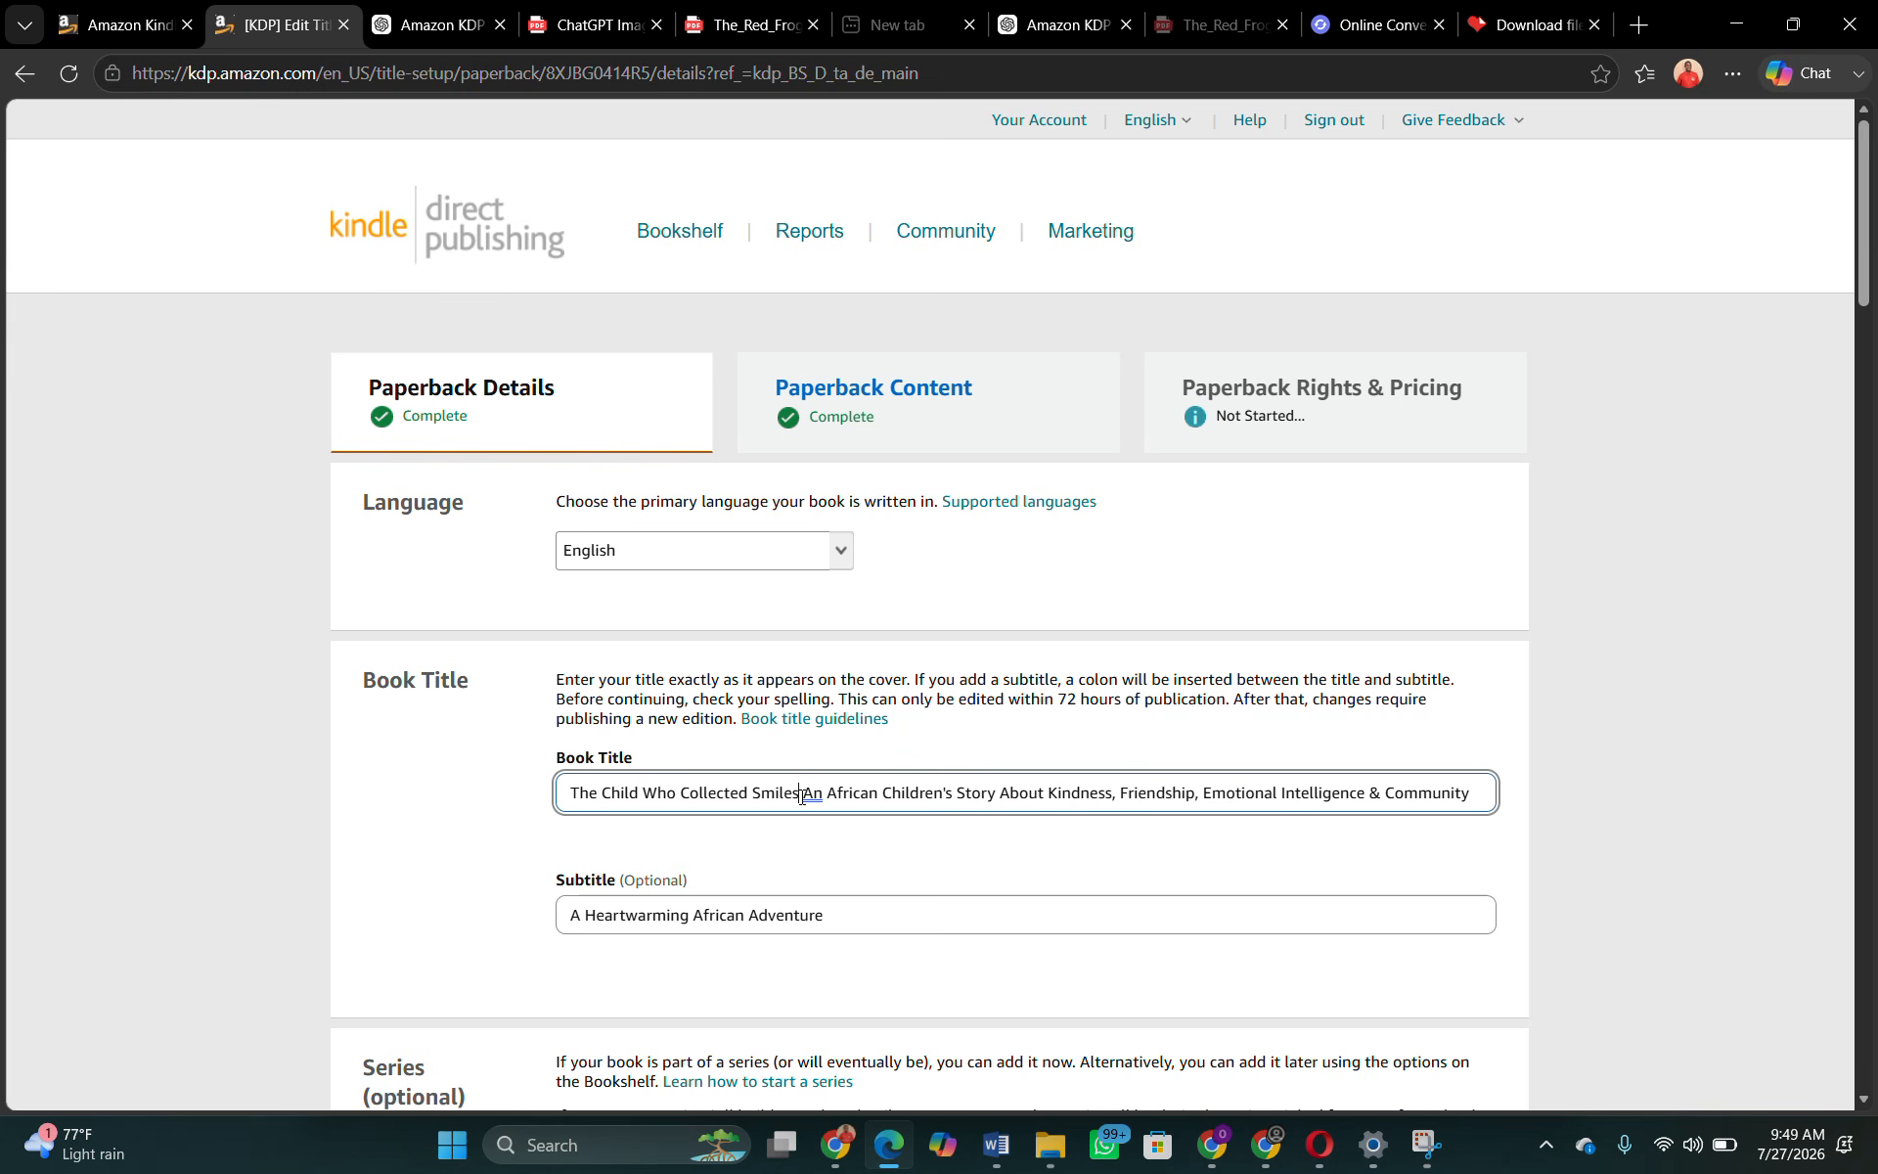
{"action": "left_click_drag", "start_coordinate": [806, 794], "coordinate": [1523, 753]}
{"action": "key", "text": "ctrl+c"}
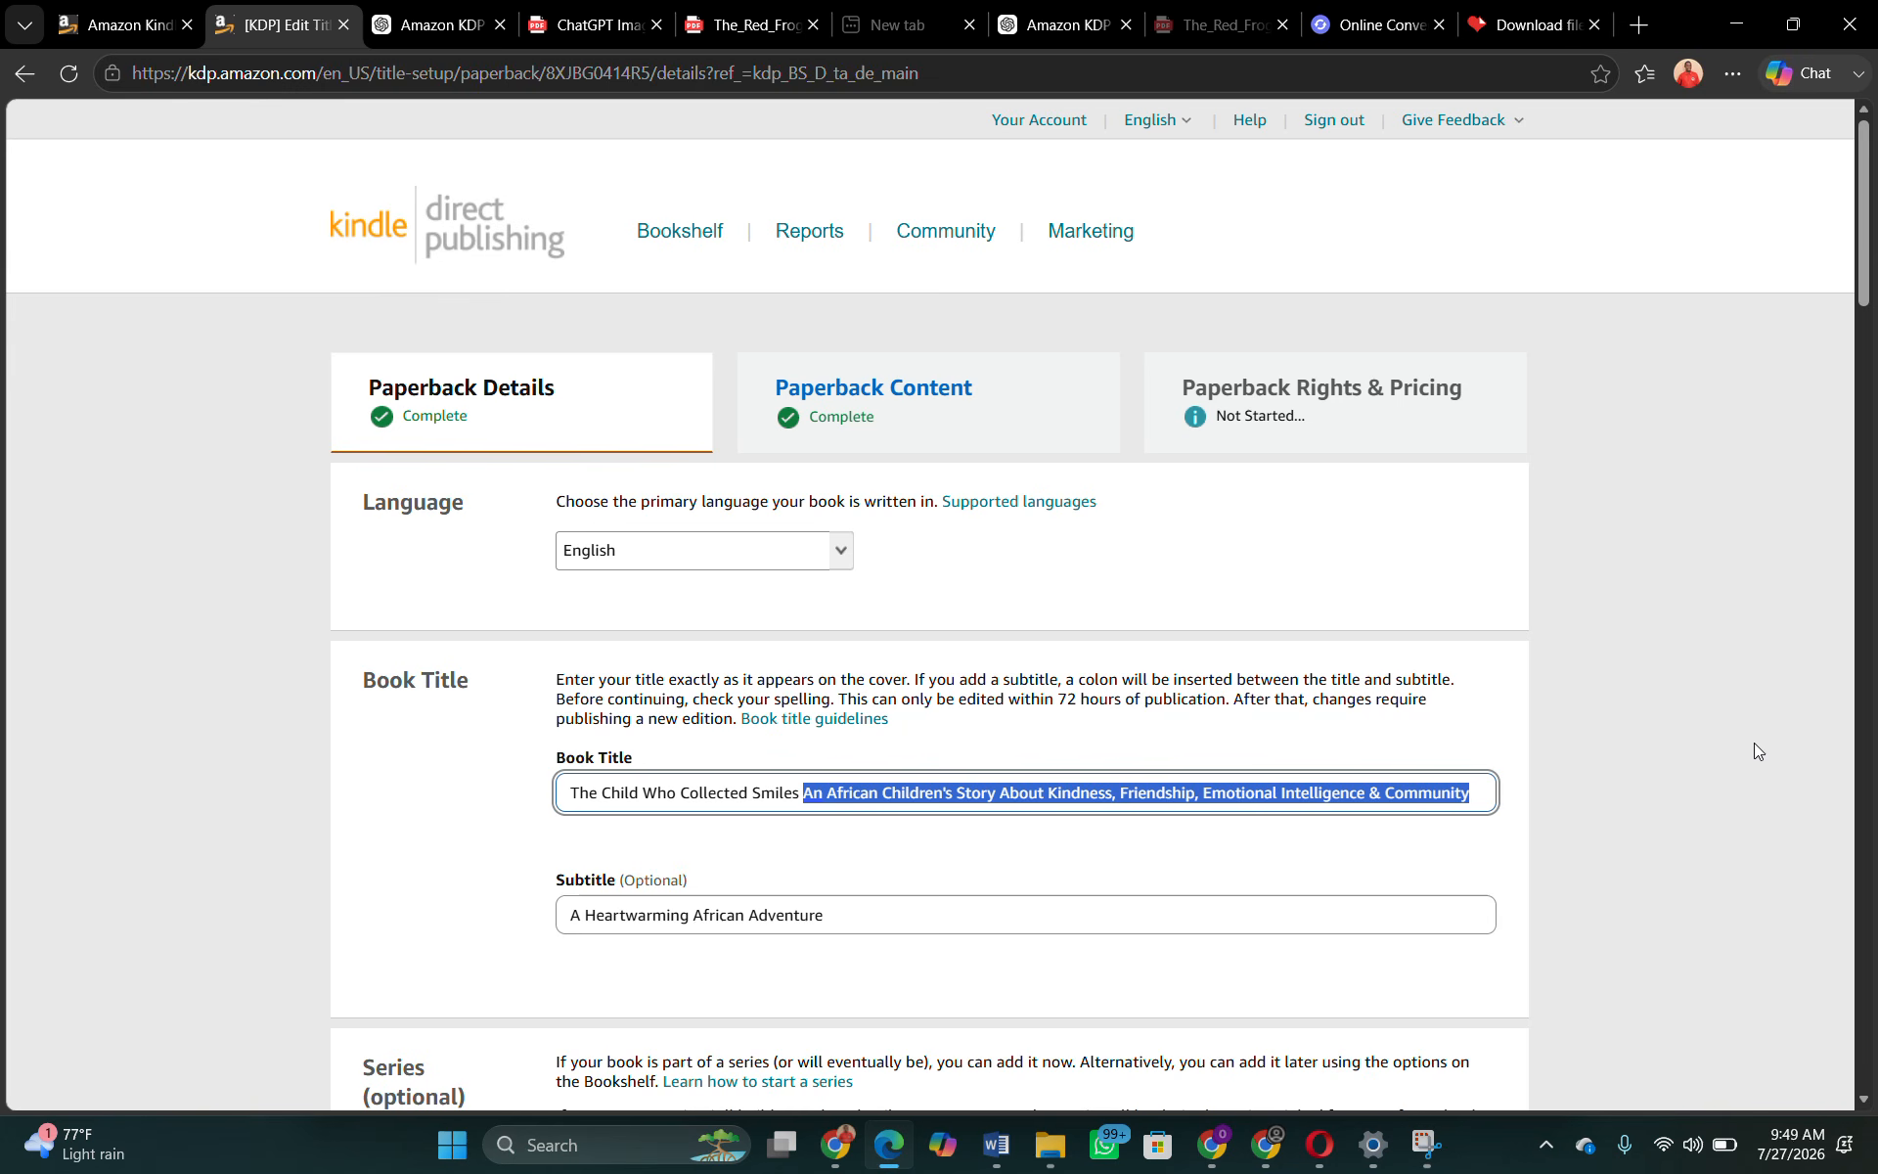
{"action": "key", "text": "BackSpace"}
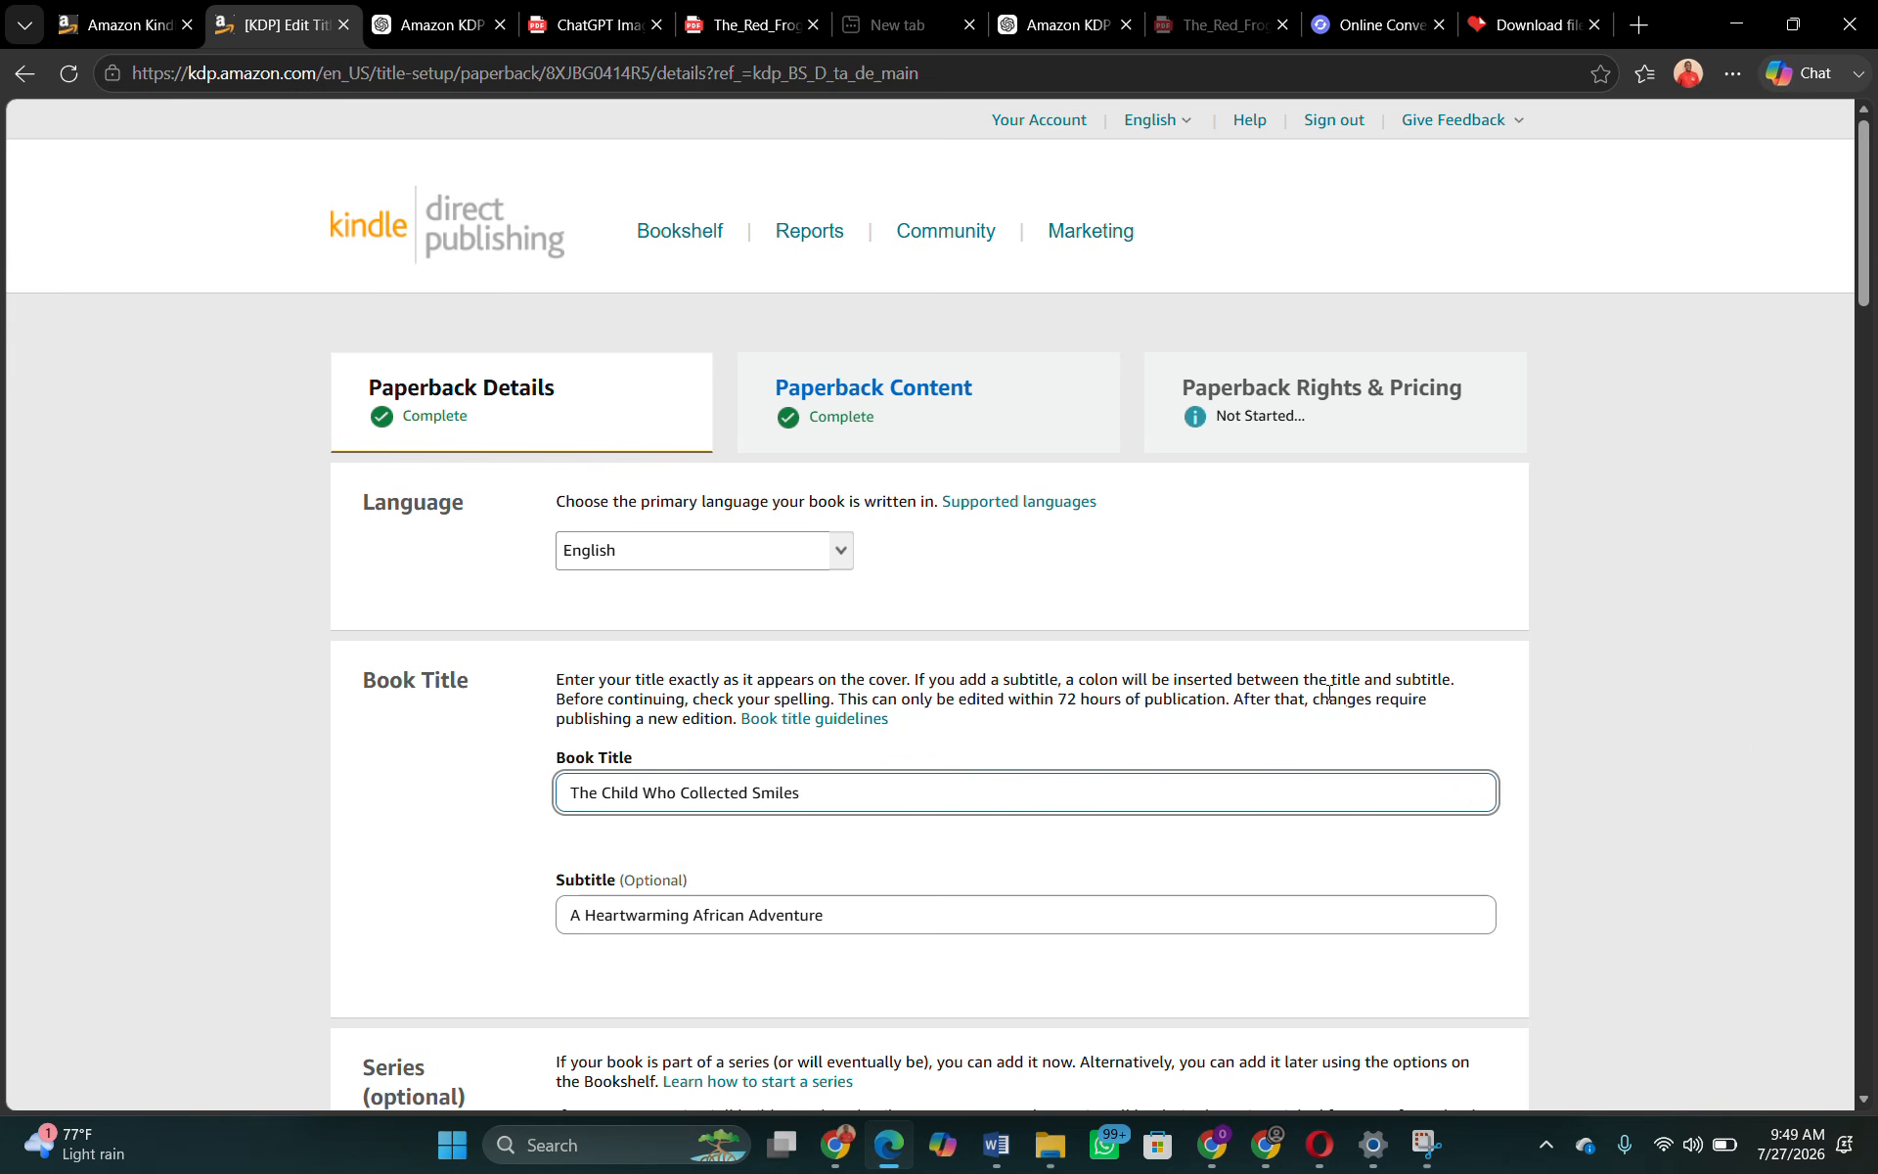
Step: Replace the subtitle with "An African Children's Story About Kindness, Friendship, Emotional Intelligence & Community"
{"action": "left_click_drag", "start_coordinate": [968, 914], "coordinate": [507, 947]}
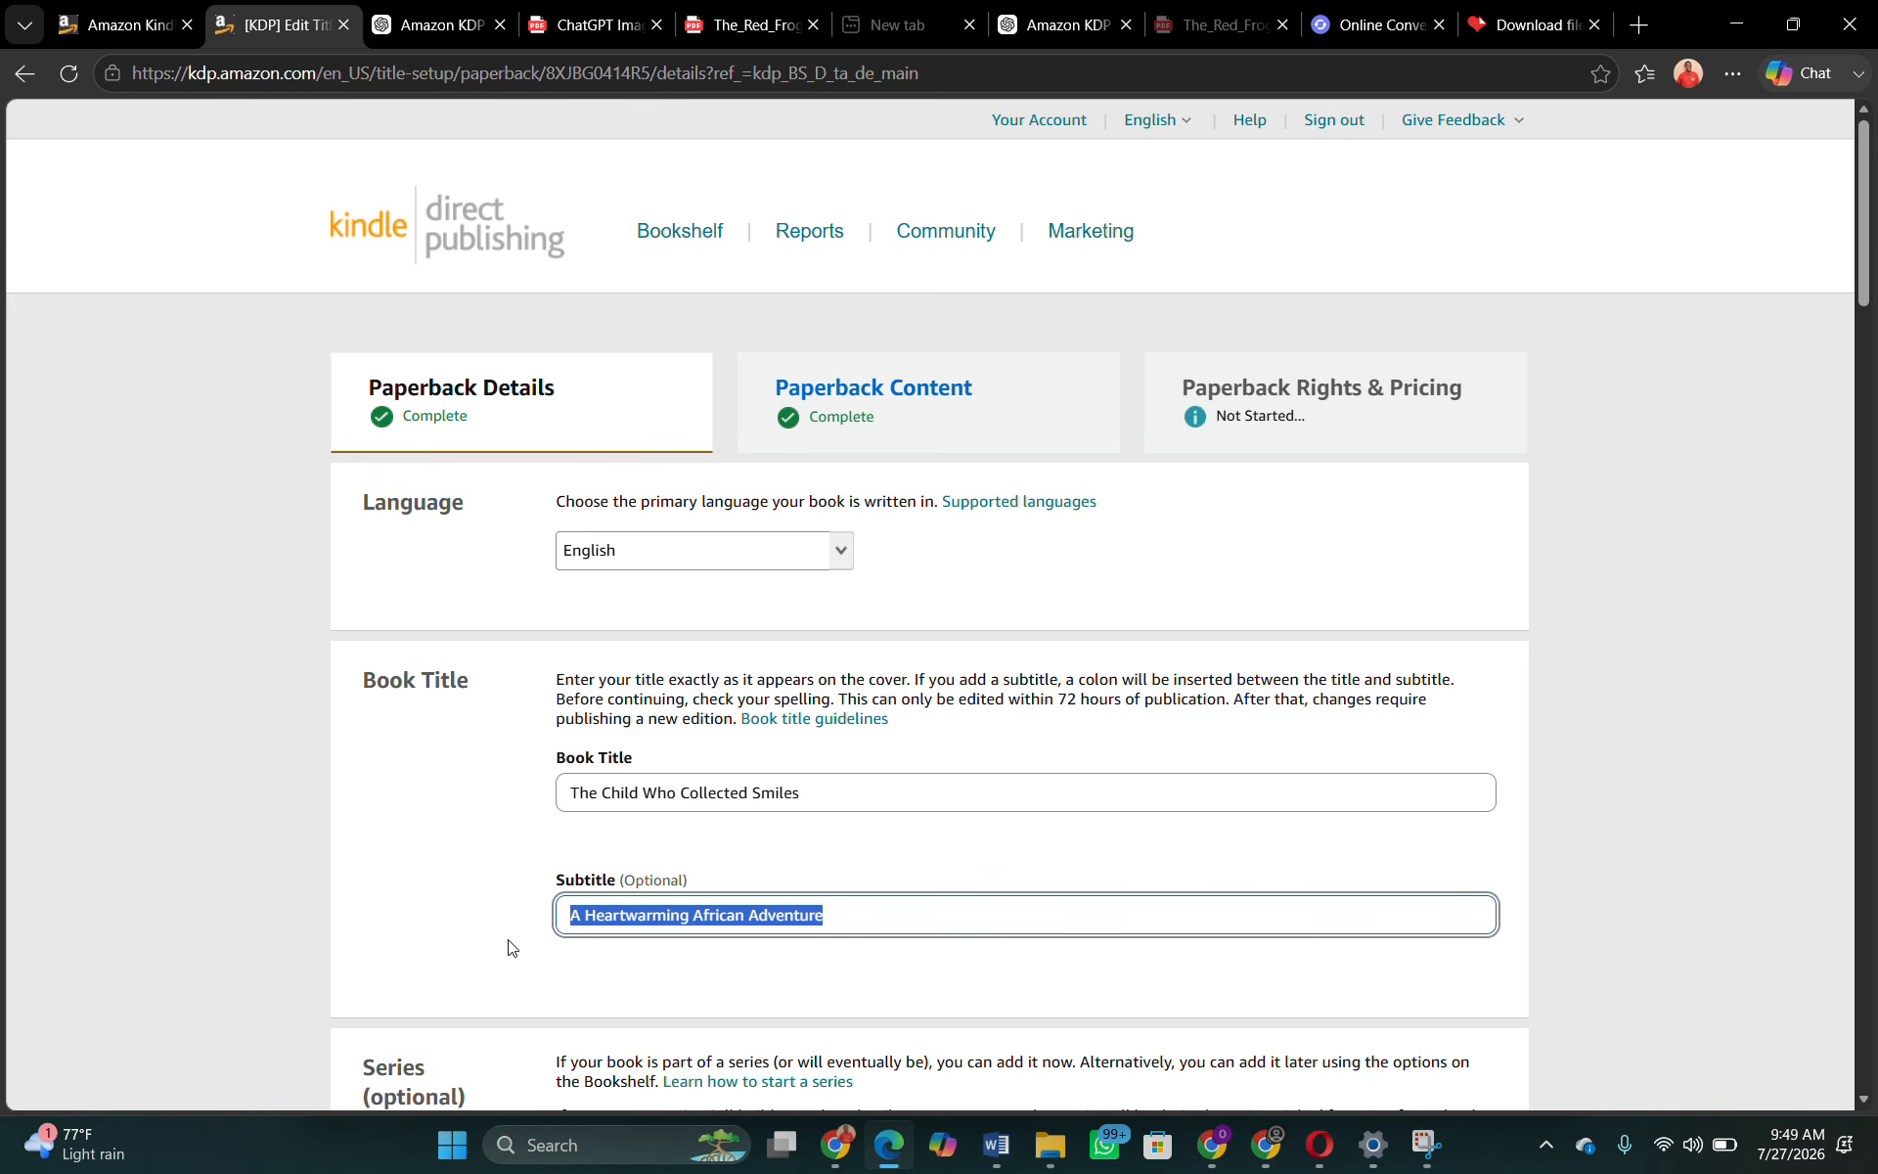
{"action": "key", "text": "ctrl+v"}
{"action": "scroll", "coordinate": [733, 921], "scroll_direction": "down", "scroll_amount": 2}
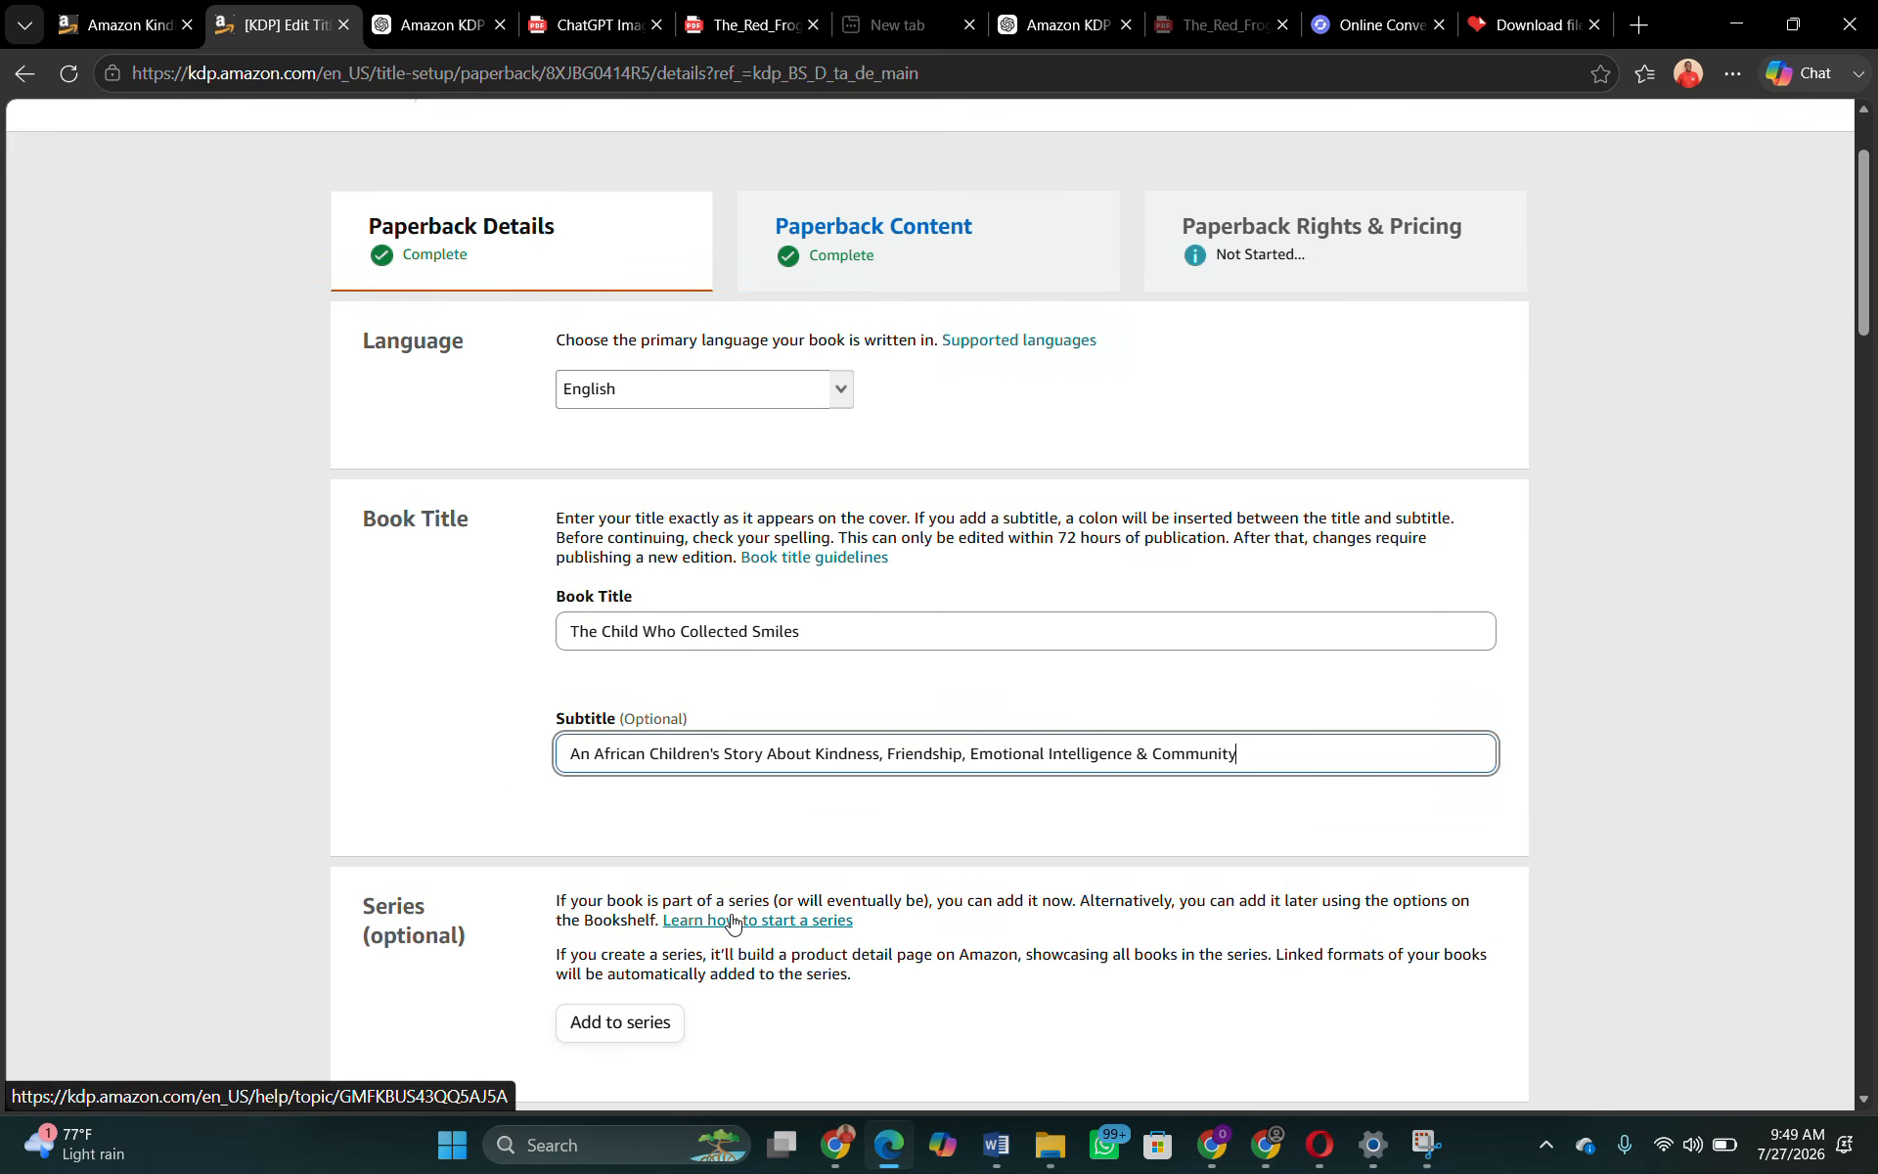
Step: Save the paperback details of The Child Who Collected Smiles and continue to the Paperback Content page
{"action": "scroll", "coordinate": [732, 922], "scroll_direction": "down", "scroll_amount": 10}
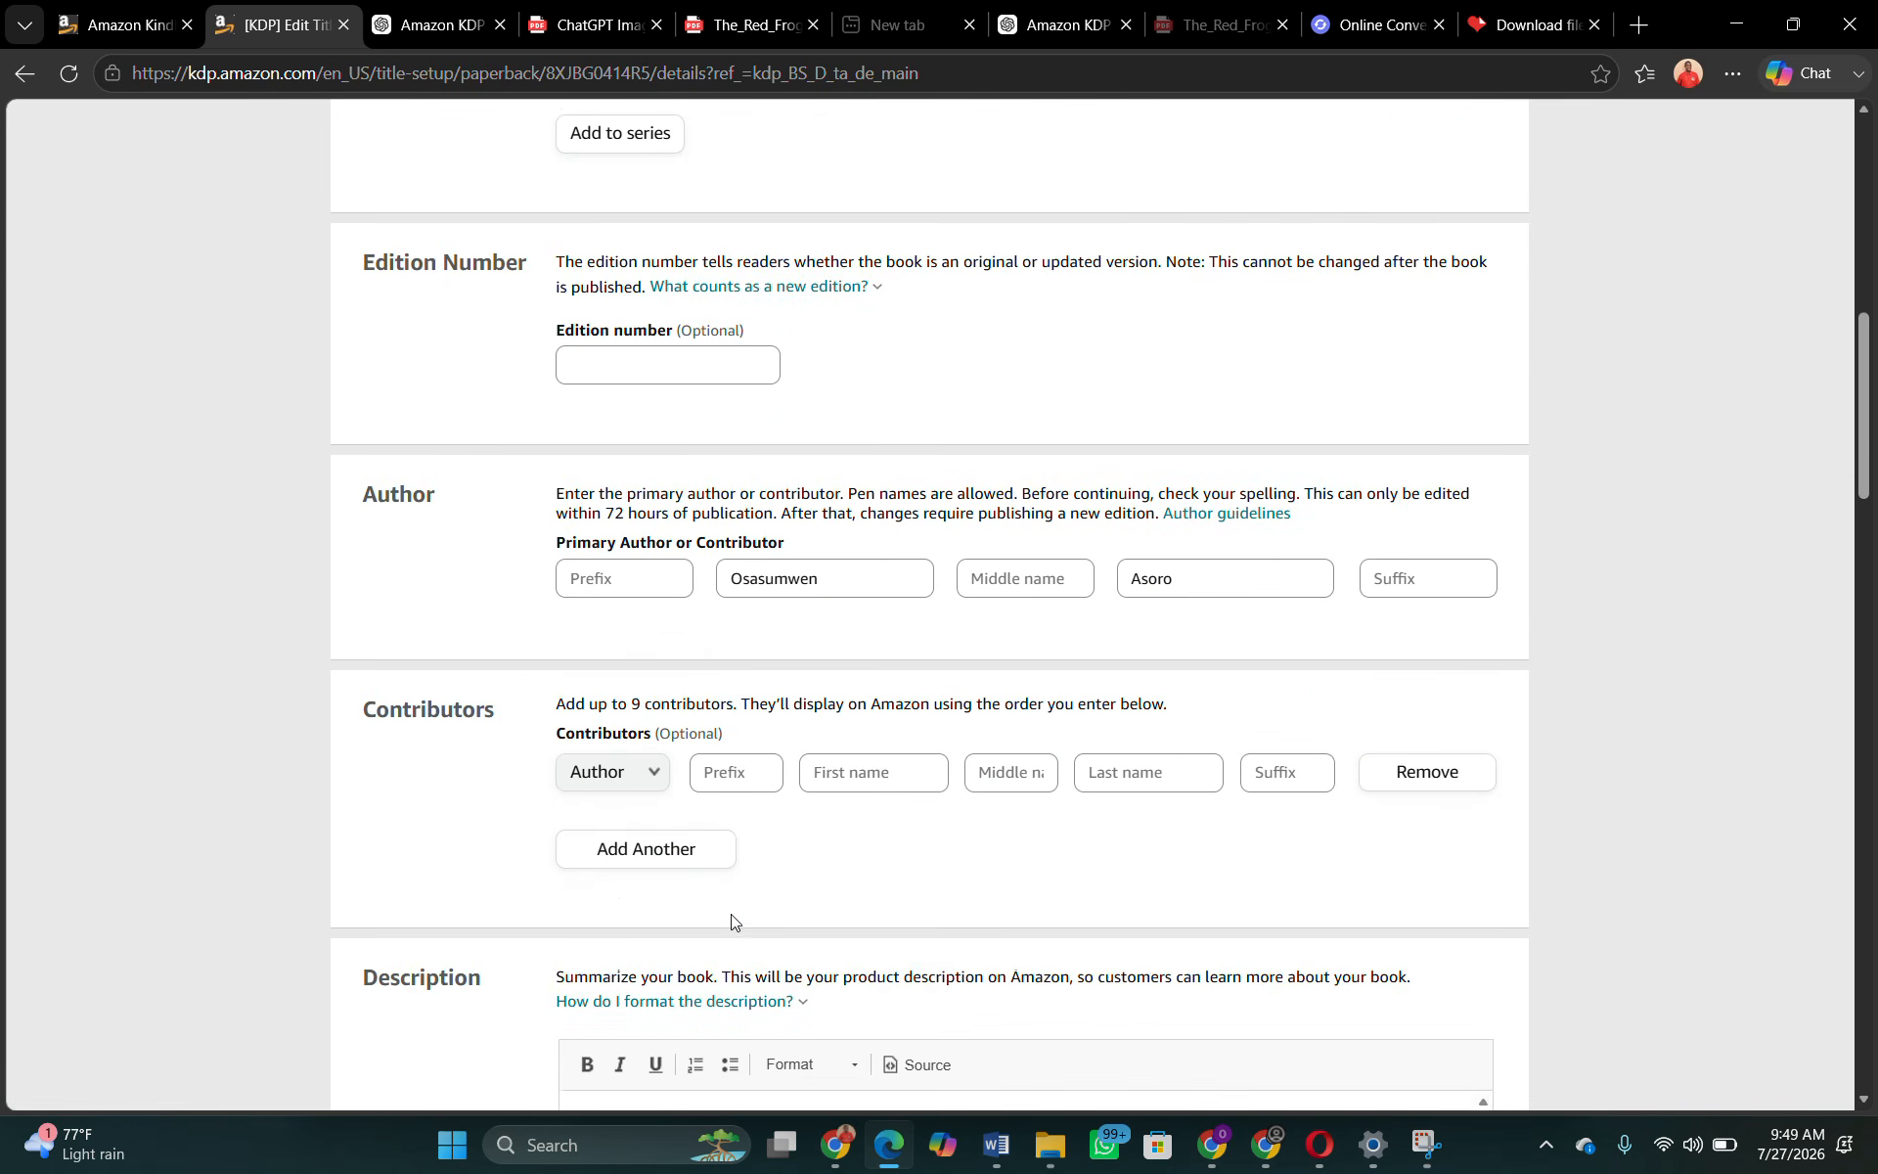
{"action": "scroll", "coordinate": [732, 921], "scroll_direction": "down", "scroll_amount": 20}
{"action": "scroll", "coordinate": [732, 921], "scroll_direction": "down", "scroll_amount": 8}
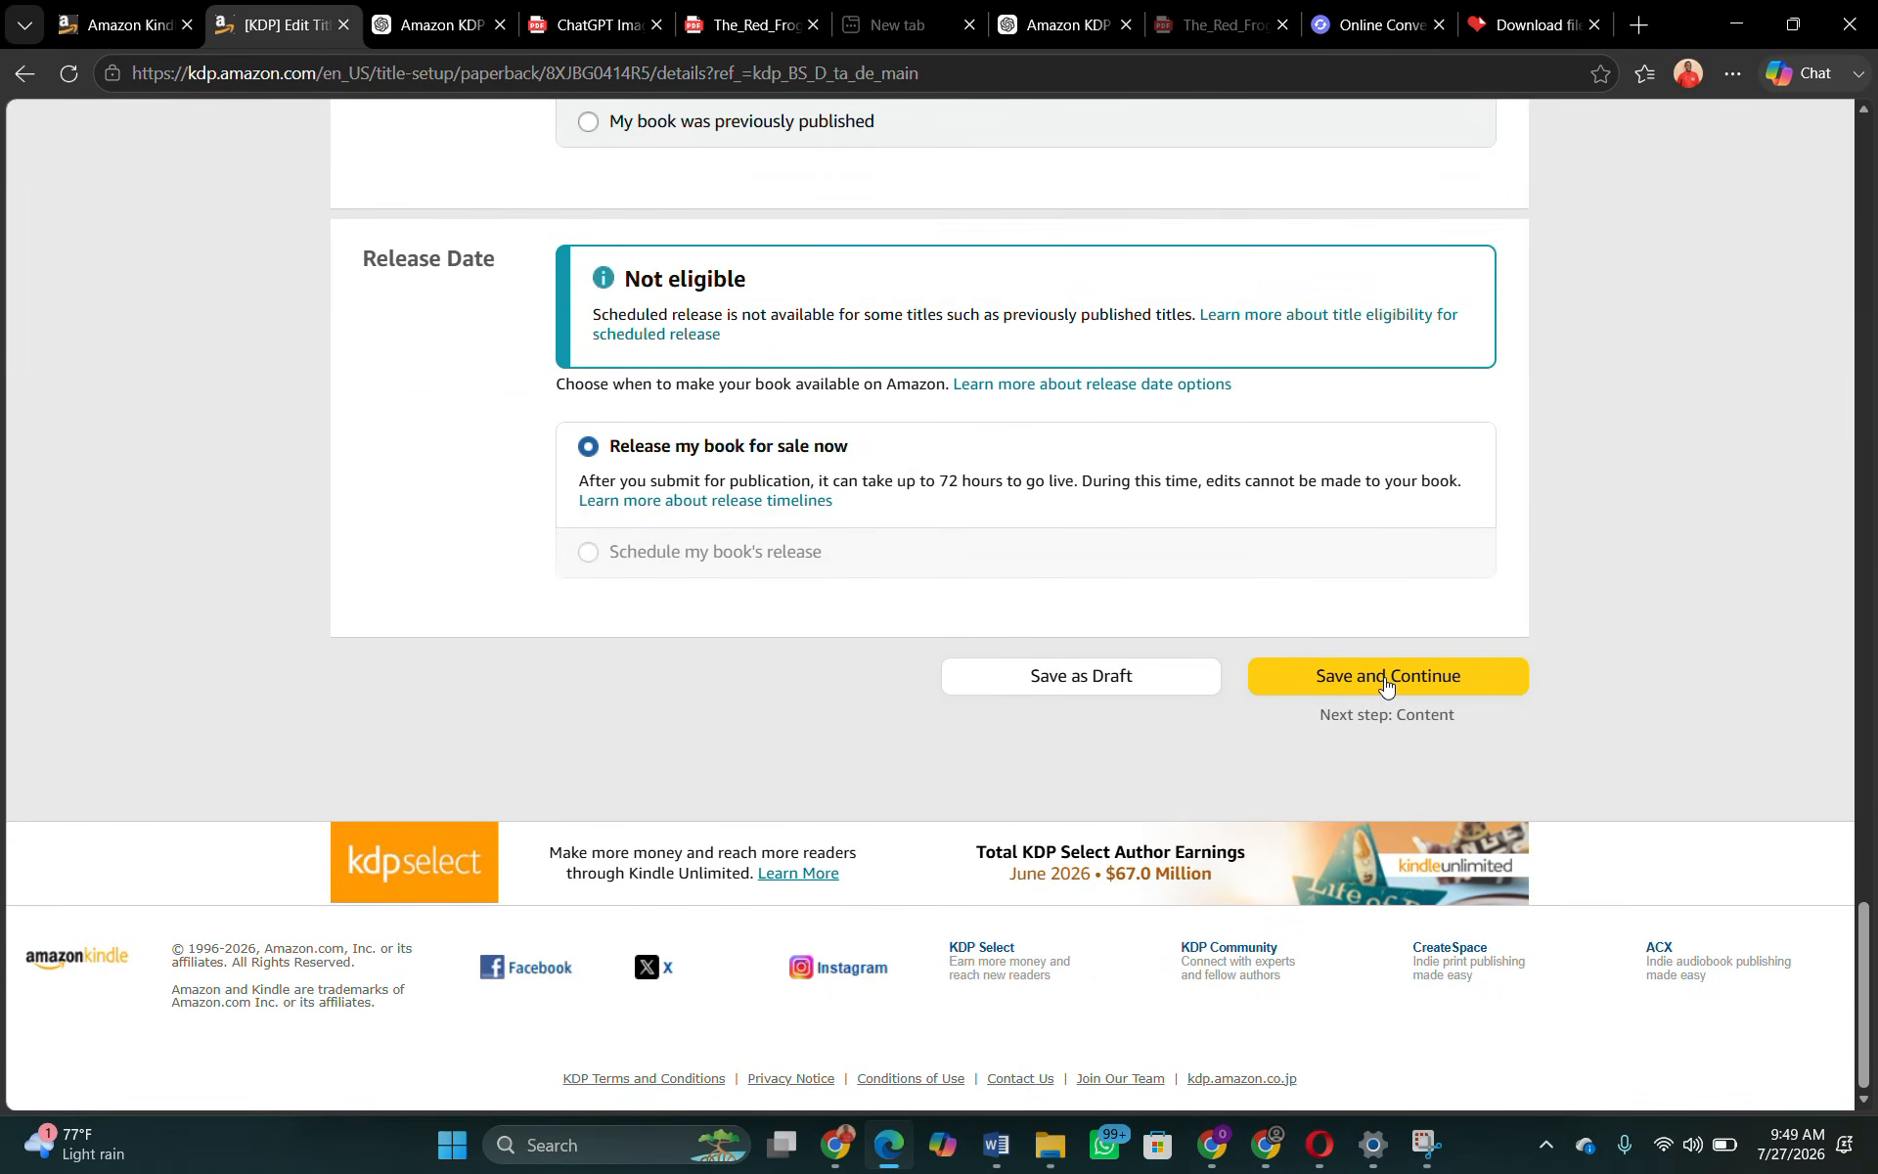
{"action": "left_click", "coordinate": [1379, 674]}
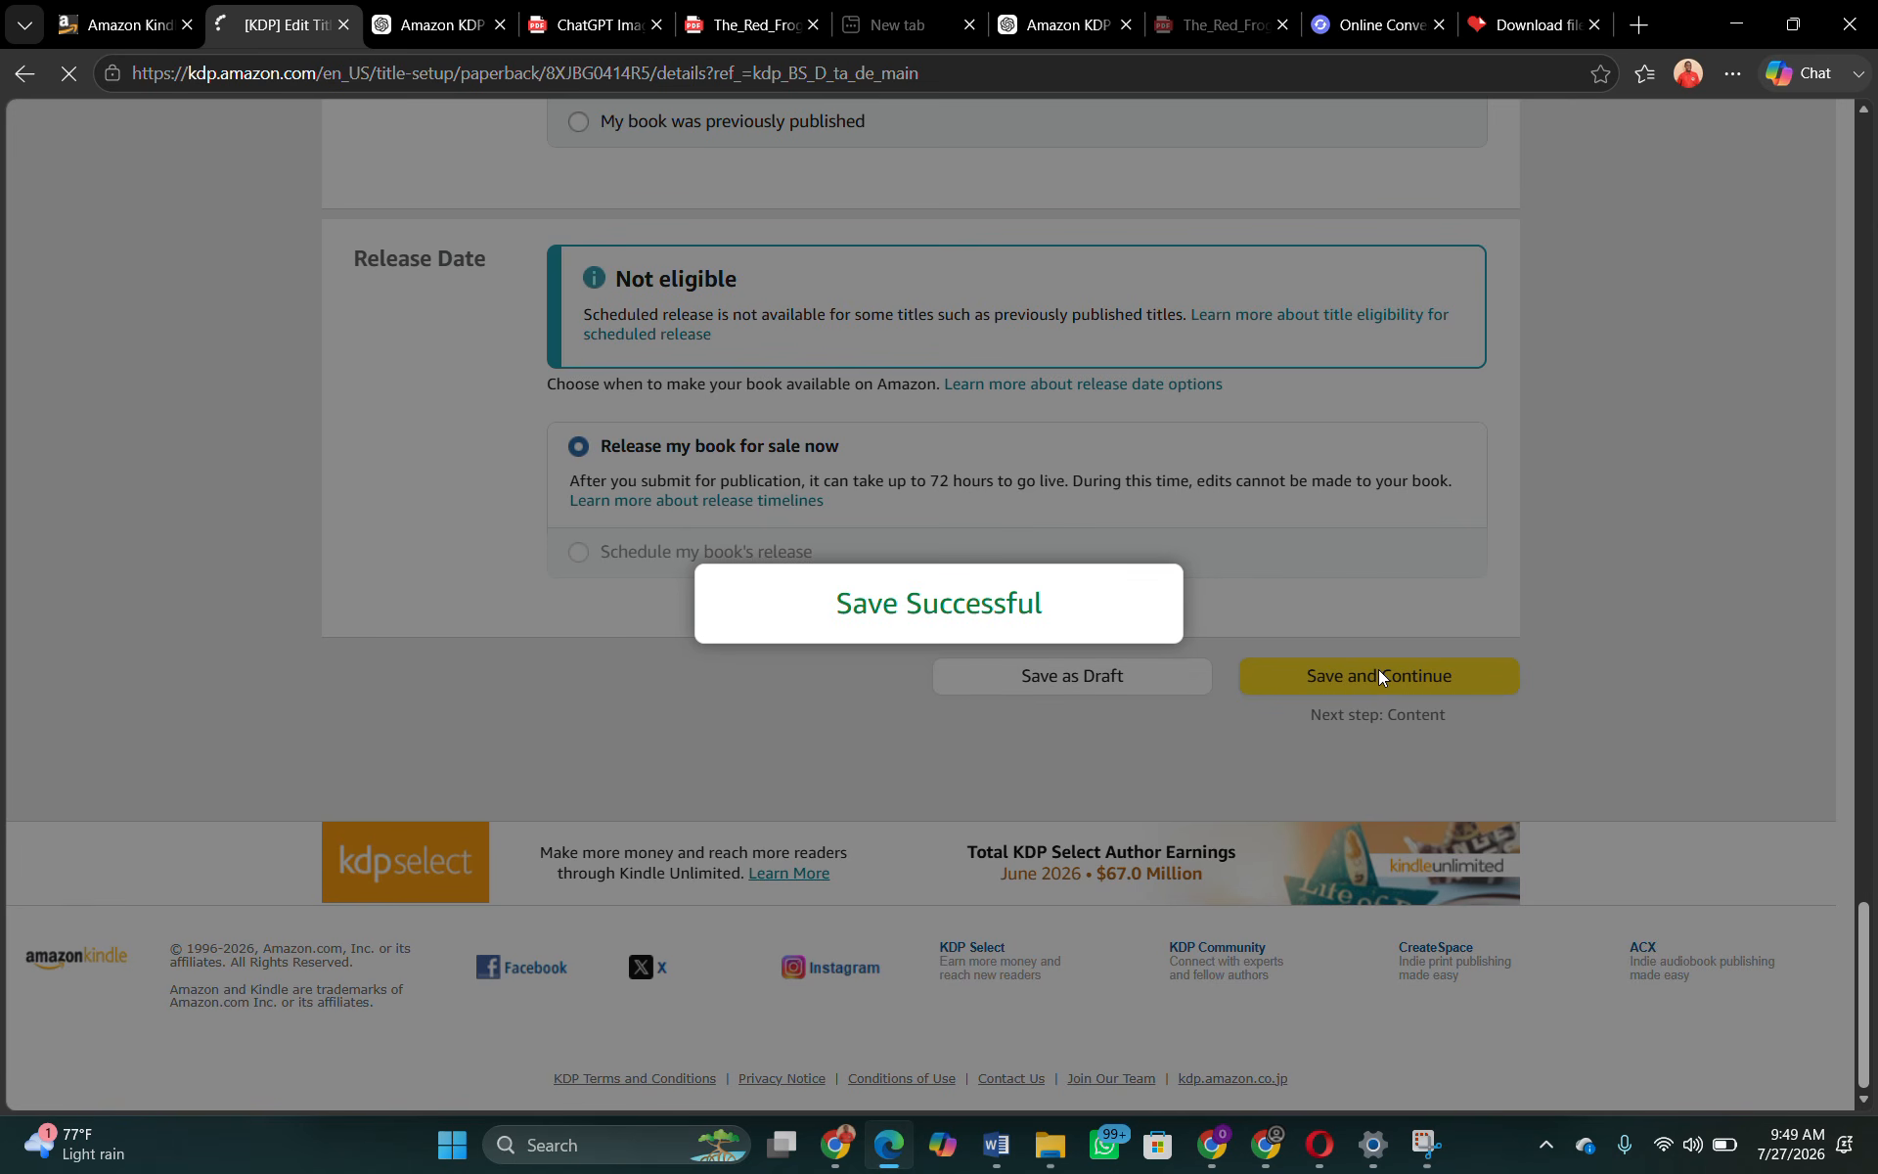
Step: Review the paperback's print options, manuscript and cover sections, opening the cover file picker and cancelling it without choosing a file
{"action": "scroll", "coordinate": [1064, 501], "scroll_direction": "down", "scroll_amount": 5}
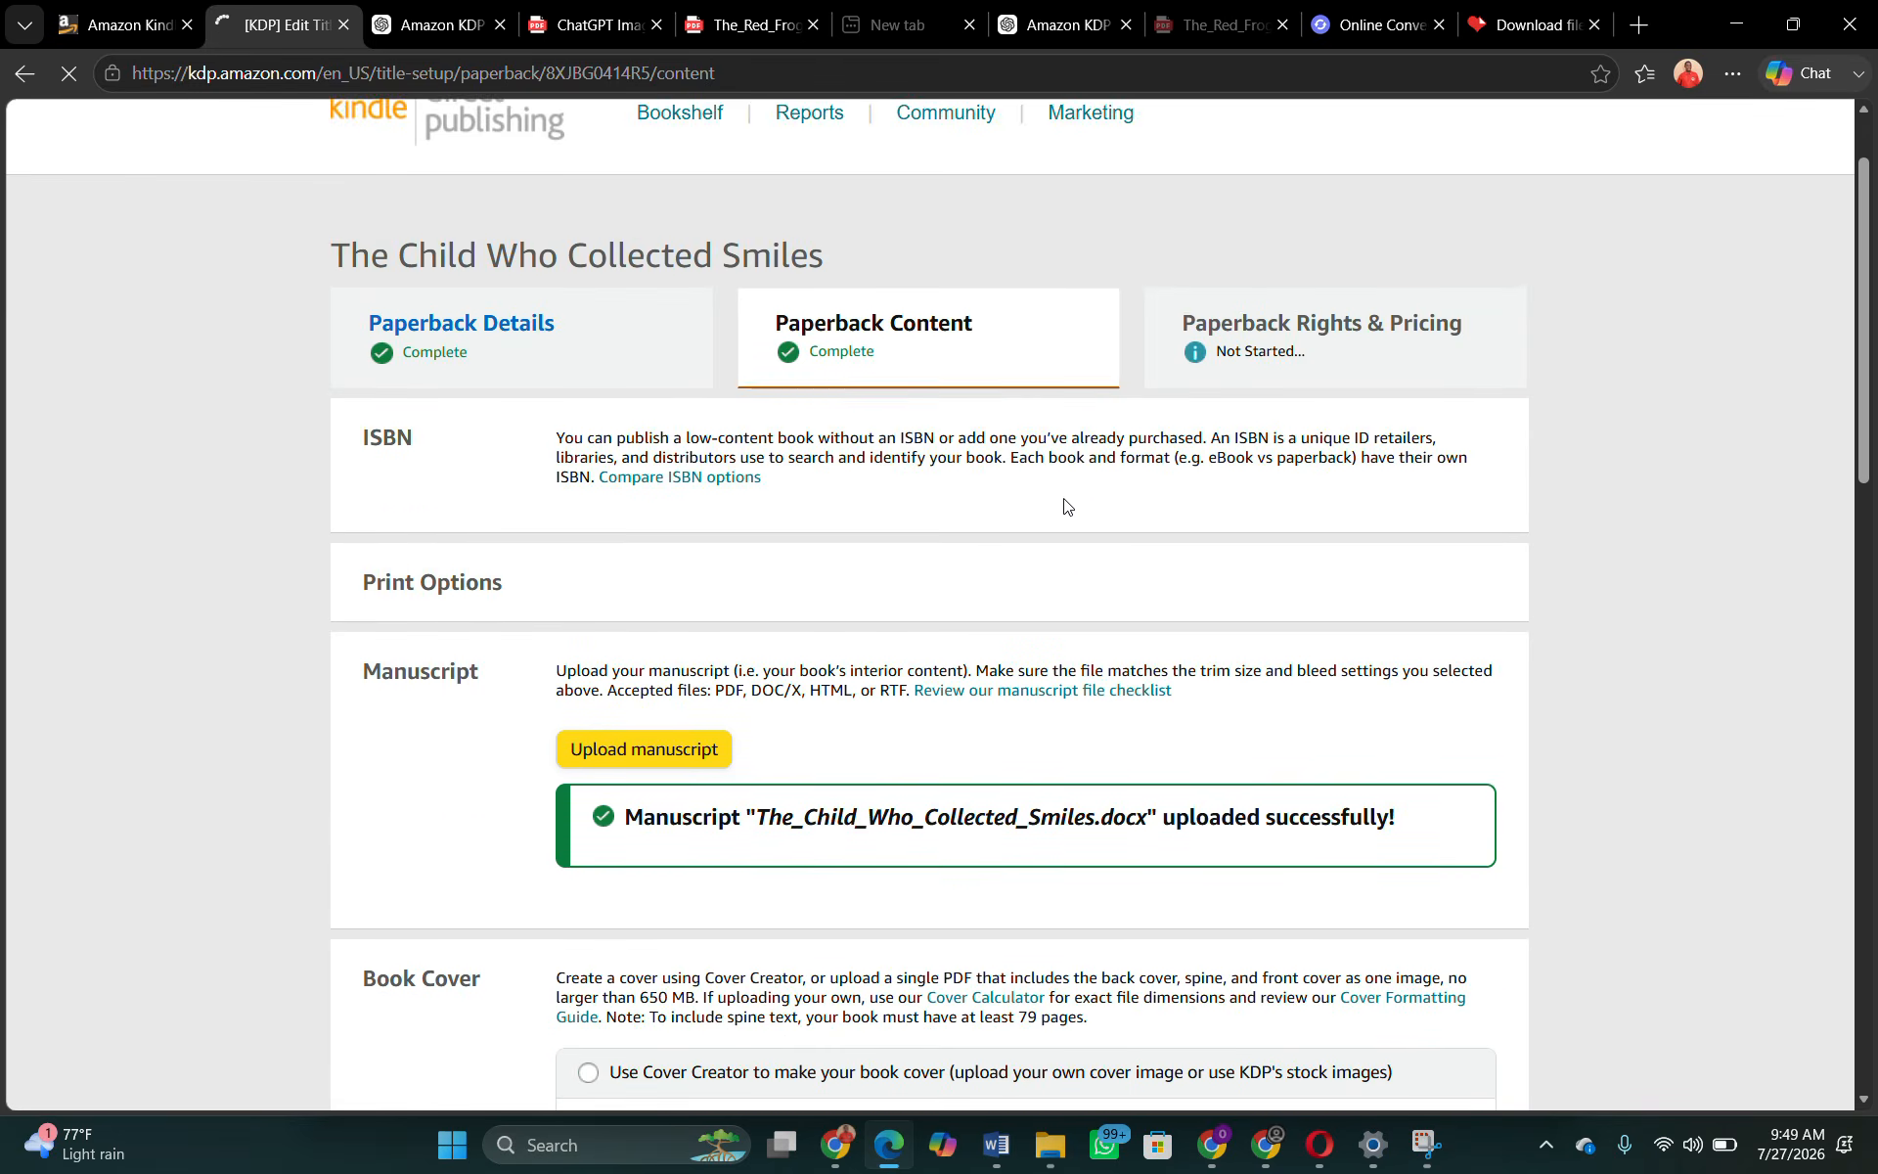
{"action": "scroll", "coordinate": [1064, 499], "scroll_direction": "down", "scroll_amount": 2}
{"action": "scroll", "coordinate": [869, 573], "scroll_direction": "down", "scroll_amount": 3}
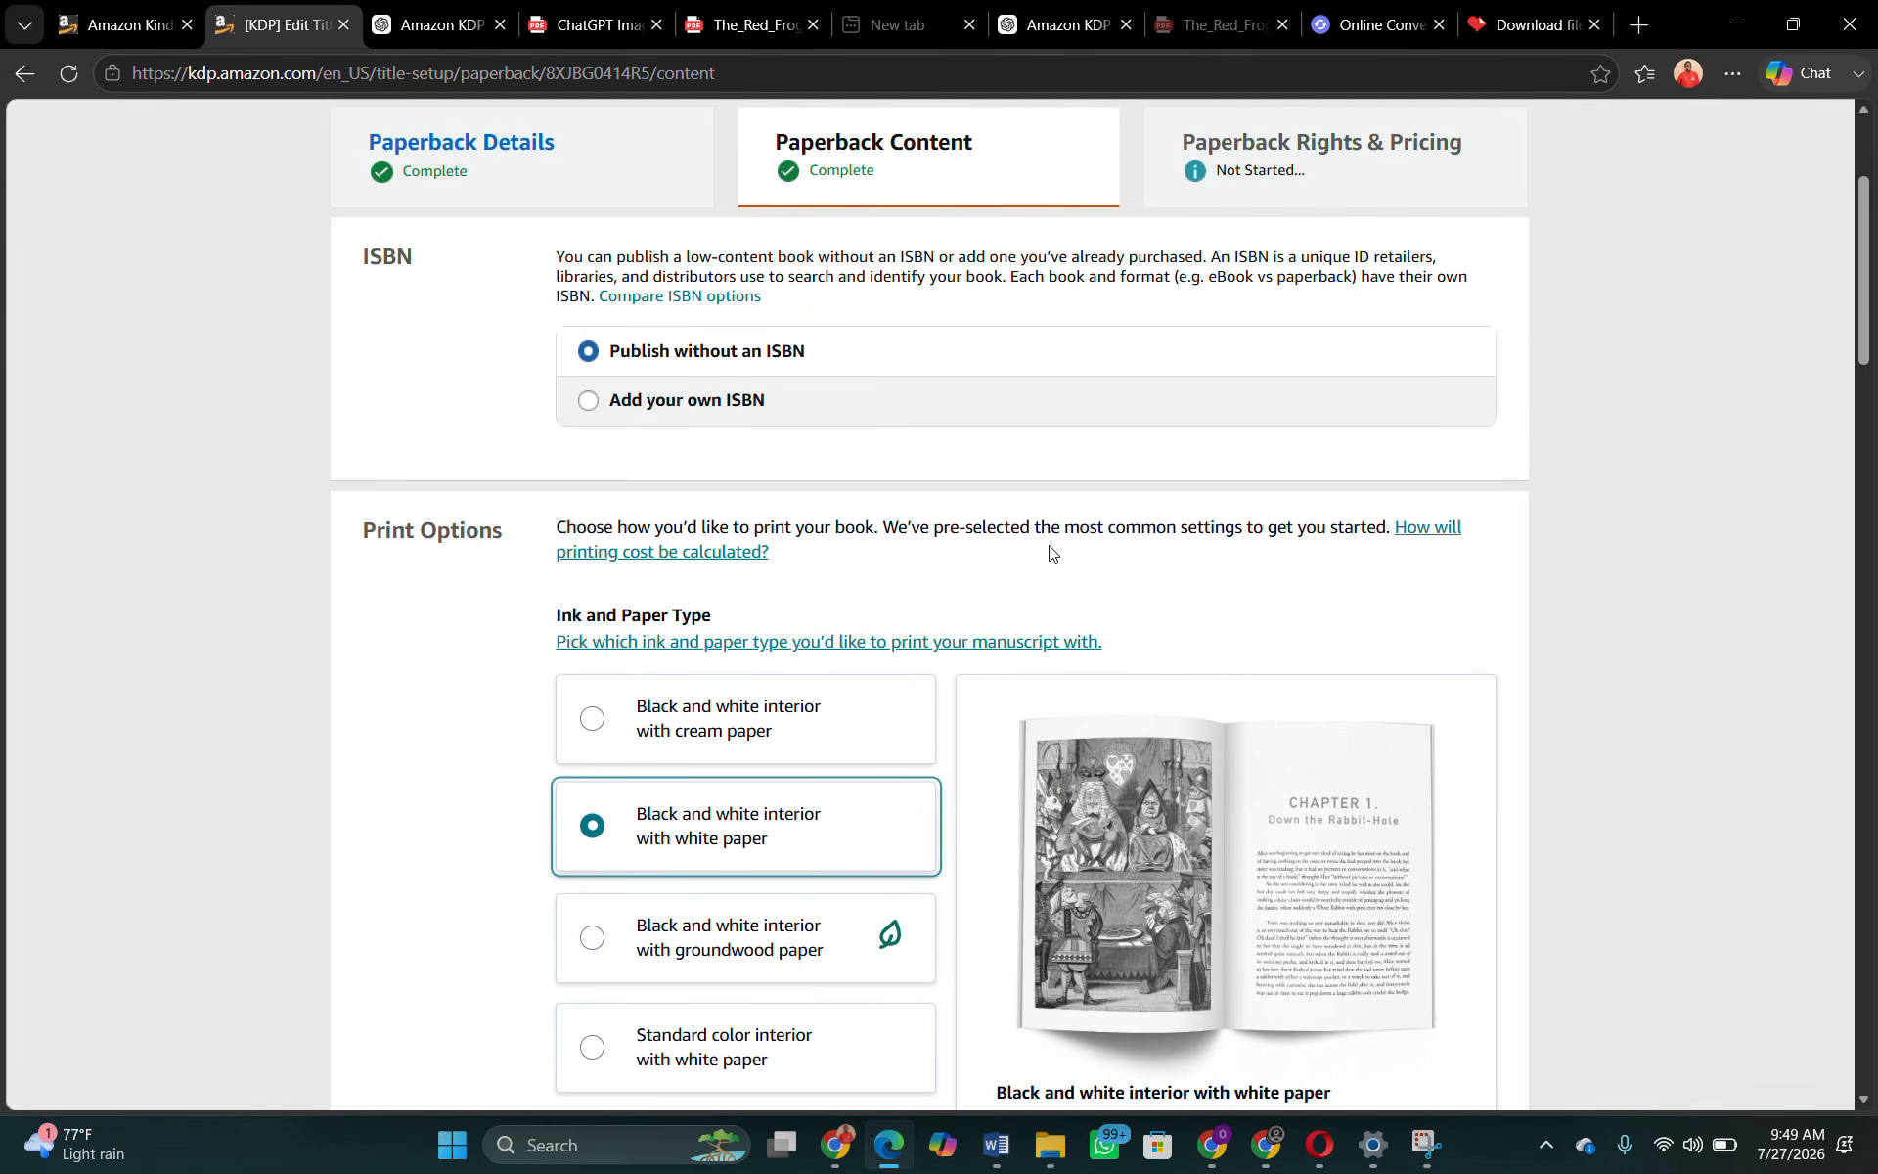
{"action": "scroll", "coordinate": [983, 558], "scroll_direction": "down", "scroll_amount": 15}
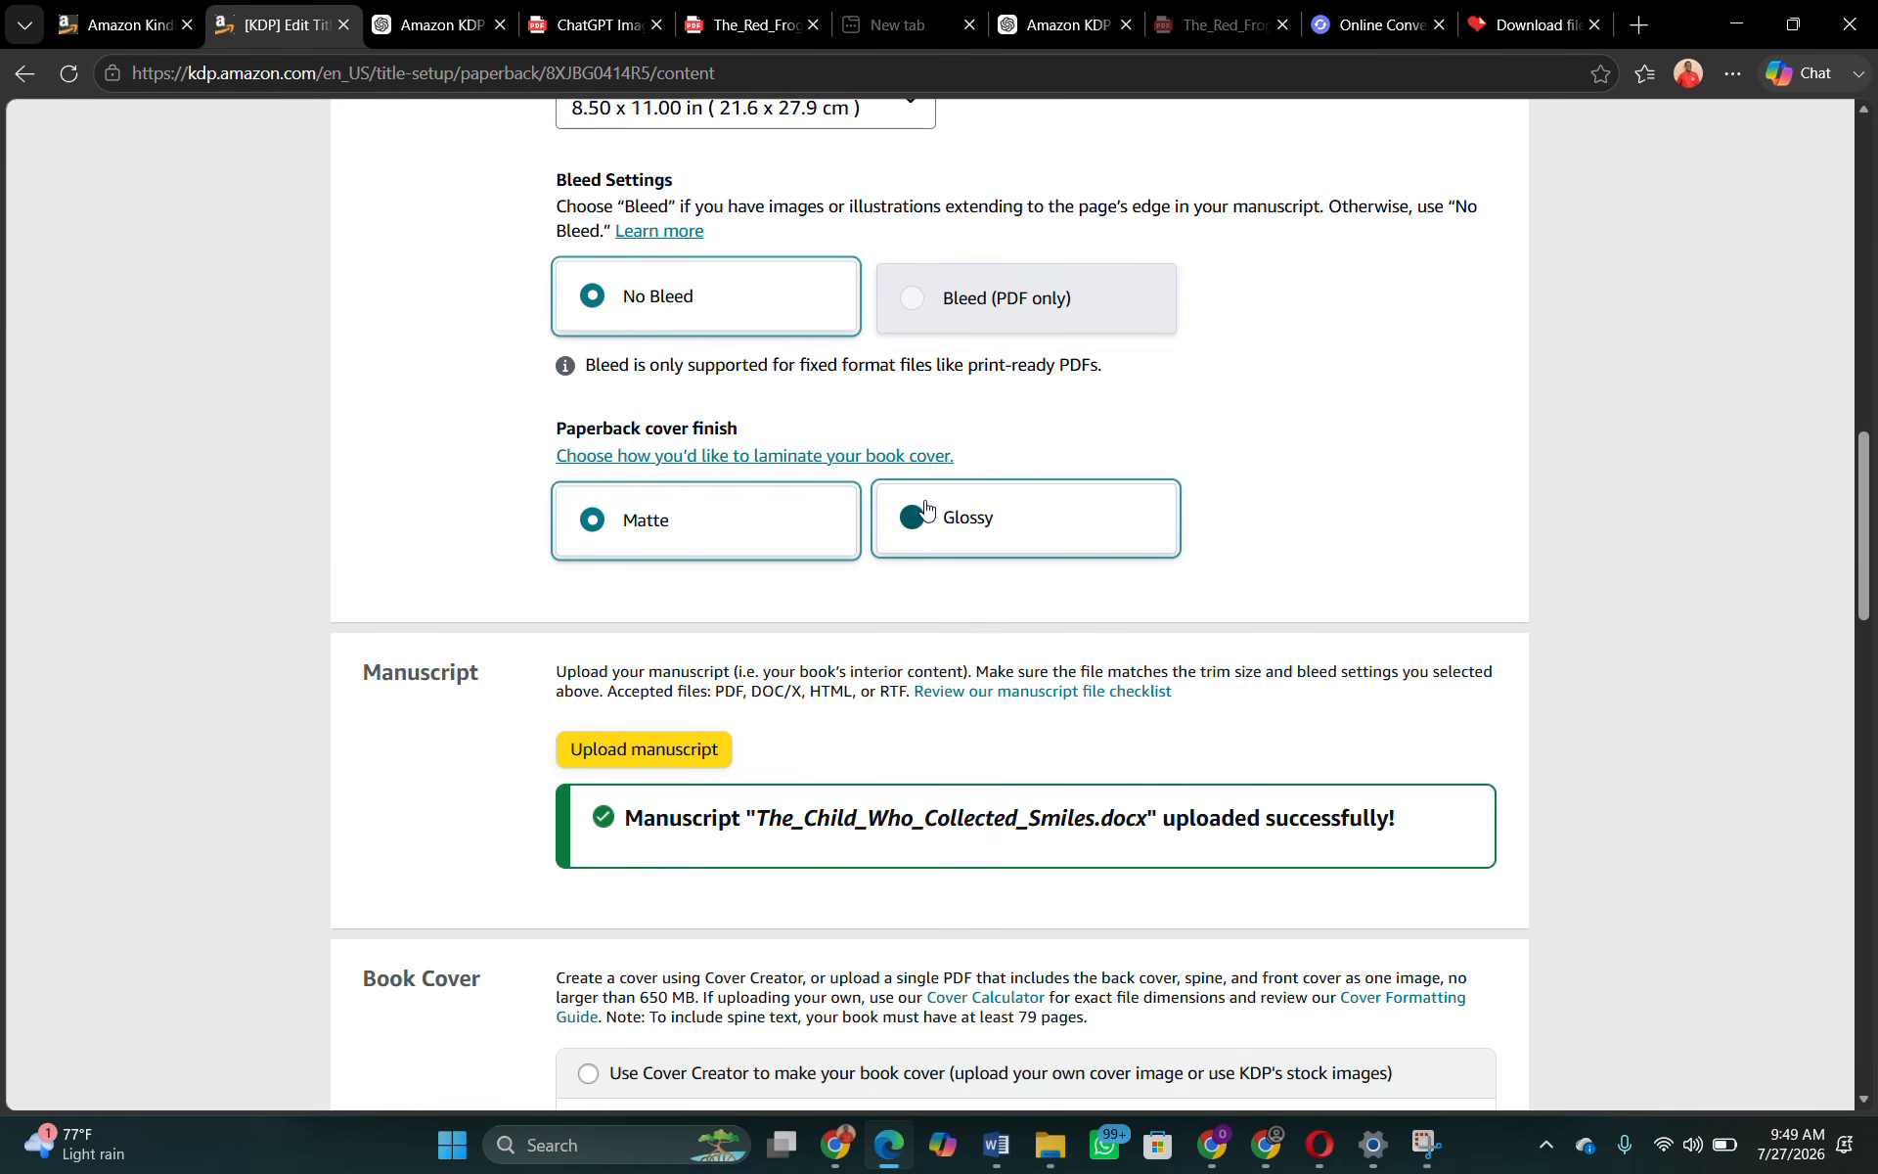
{"action": "scroll", "coordinate": [854, 329], "scroll_direction": "up", "scroll_amount": 5}
{"action": "scroll", "coordinate": [854, 326], "scroll_direction": "down", "scroll_amount": 15}
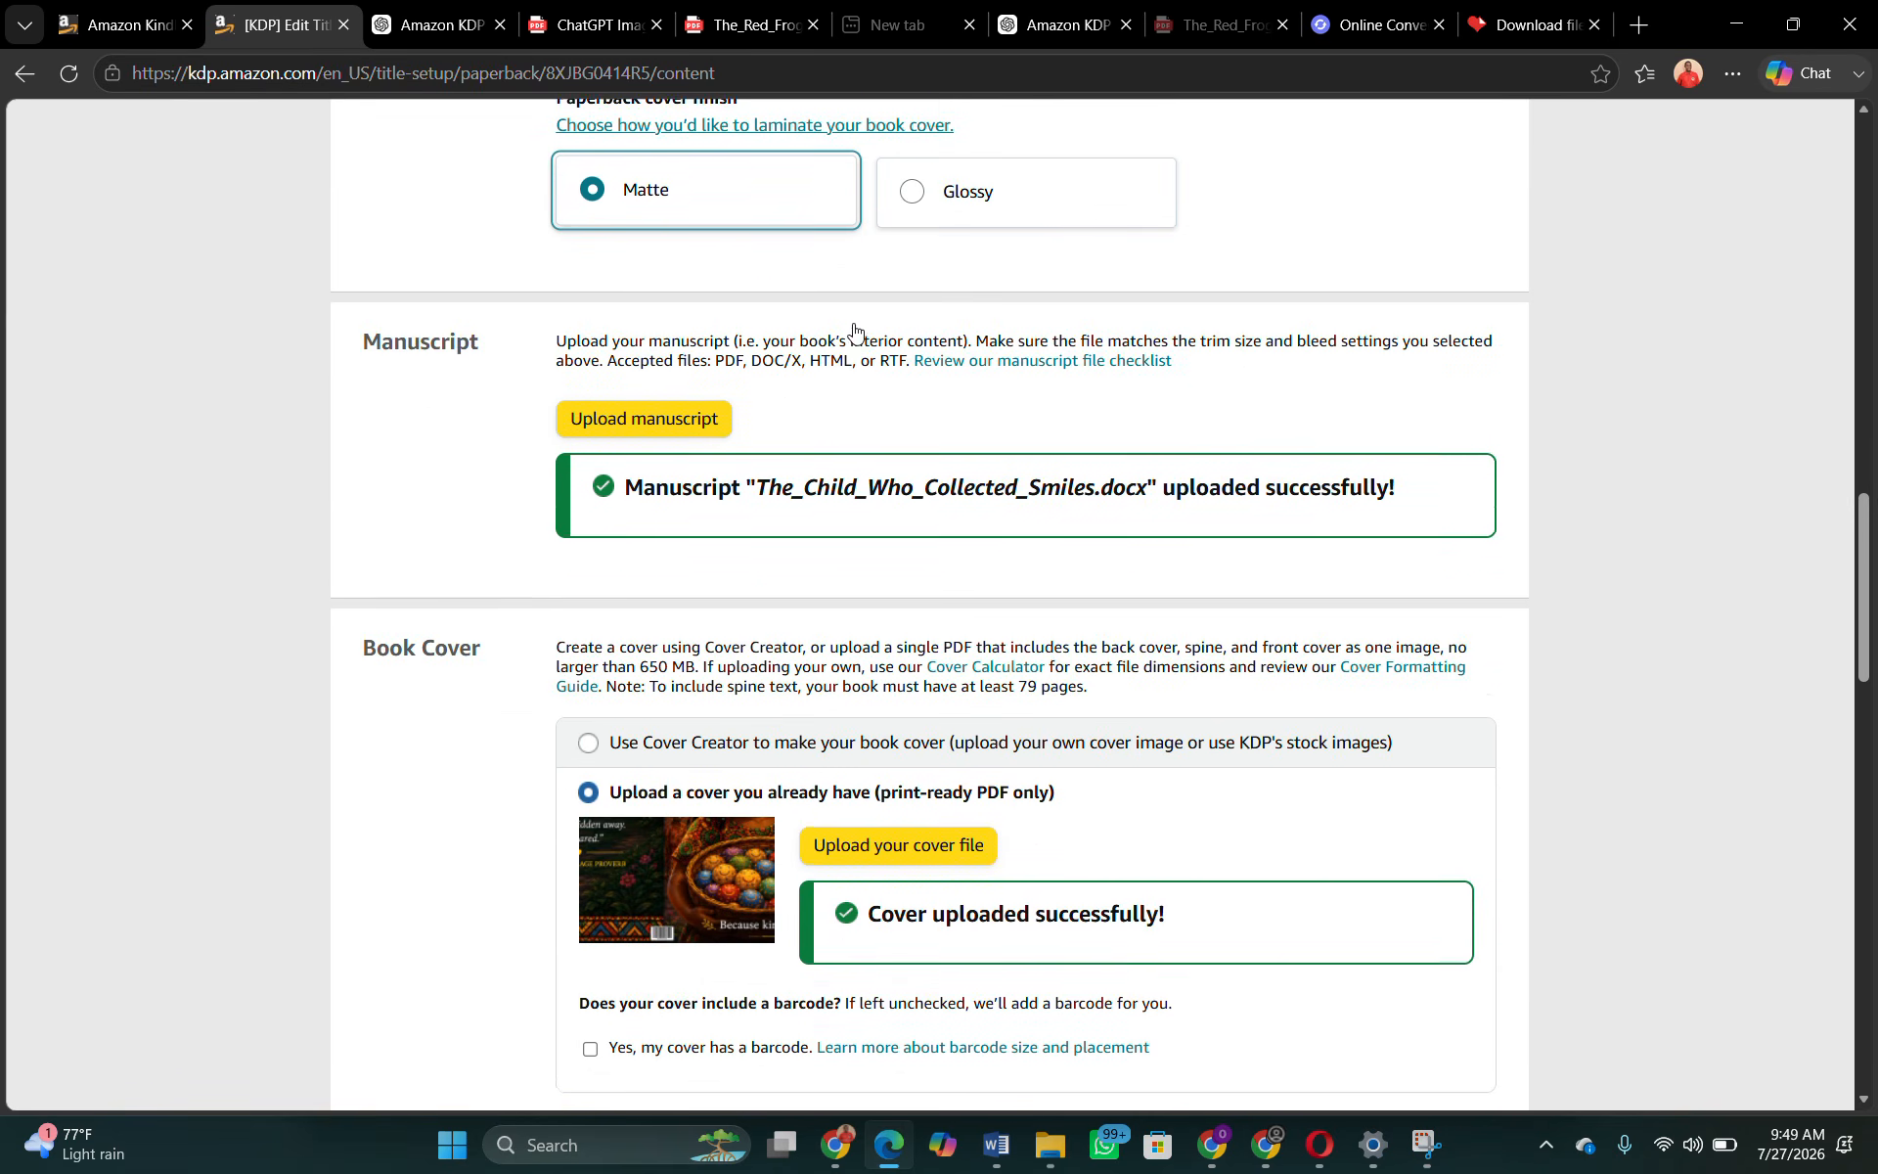
{"action": "scroll", "coordinate": [854, 324], "scroll_direction": "down", "scroll_amount": 1}
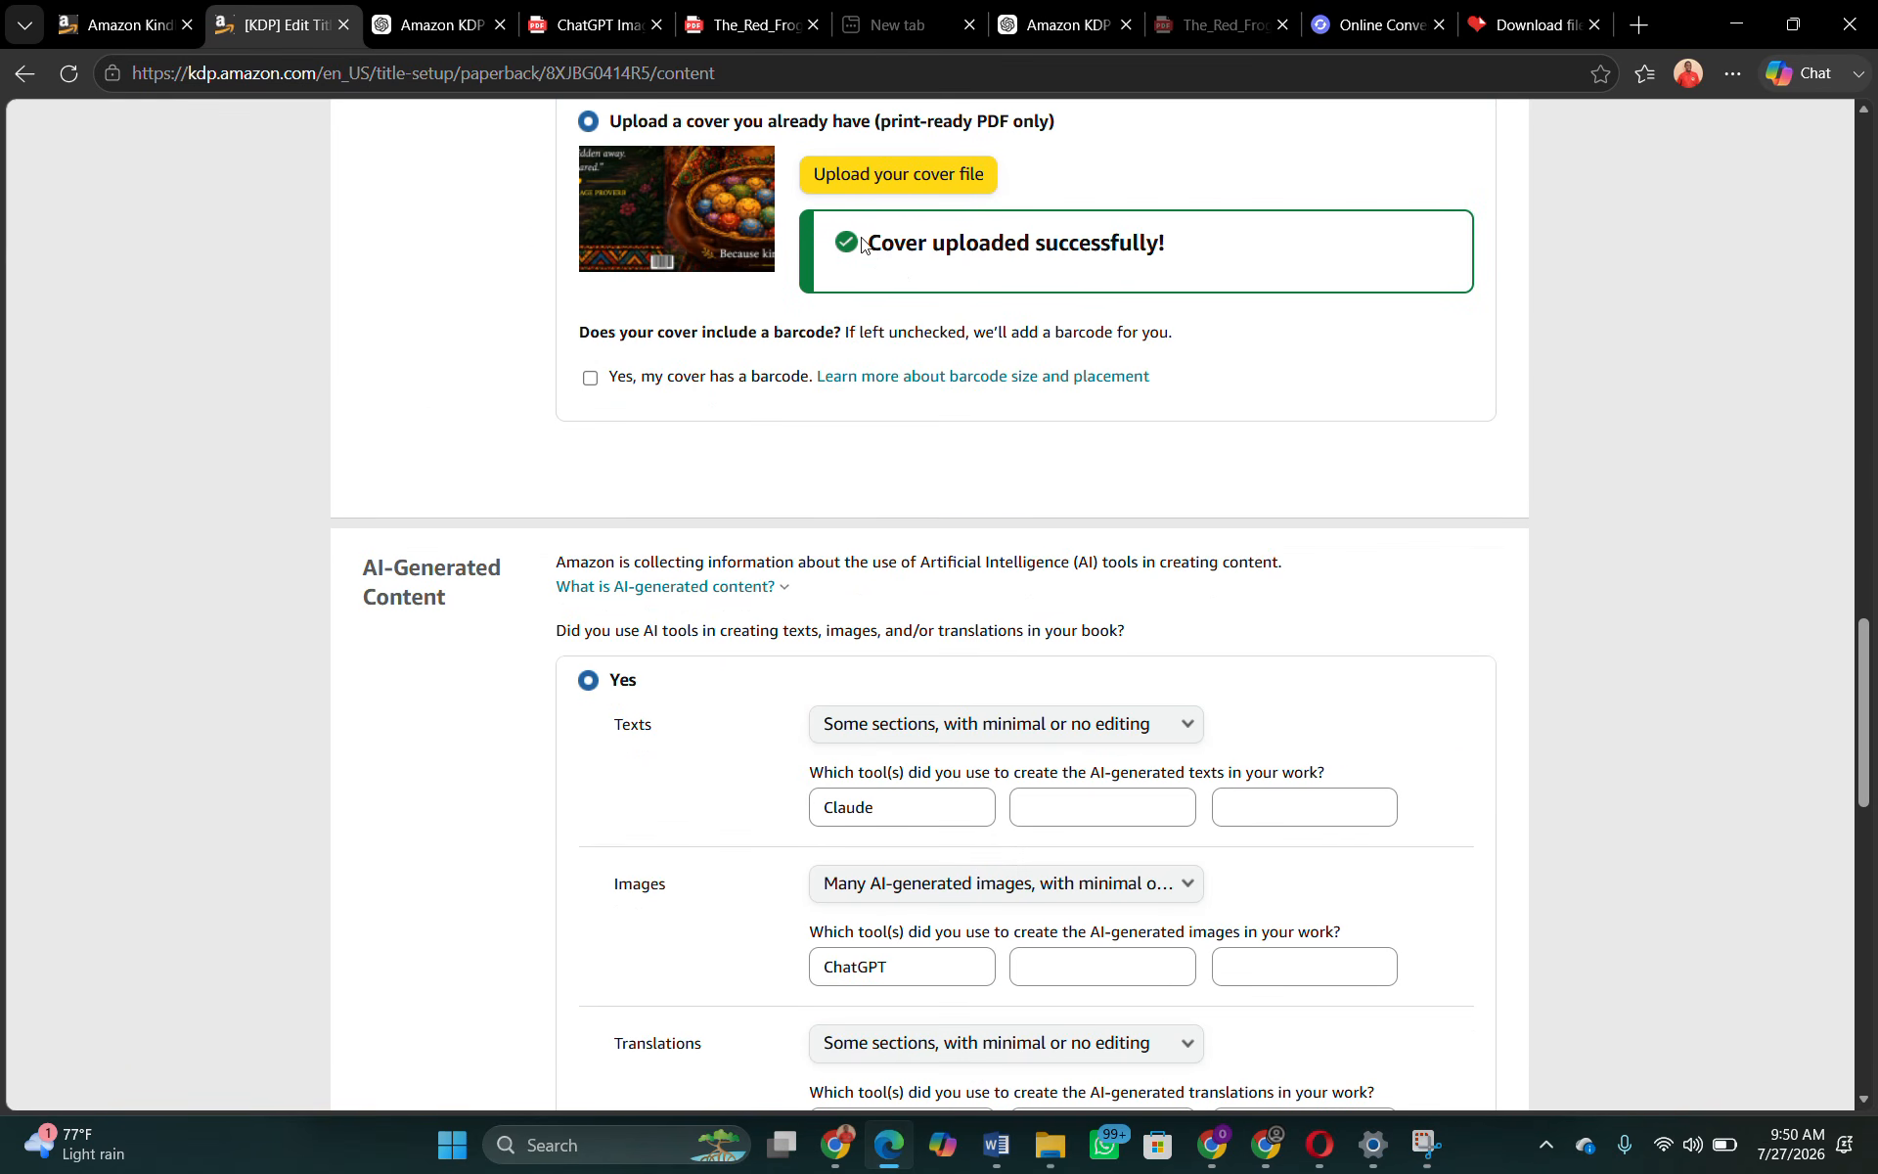
{"action": "left_click", "coordinate": [874, 186]}
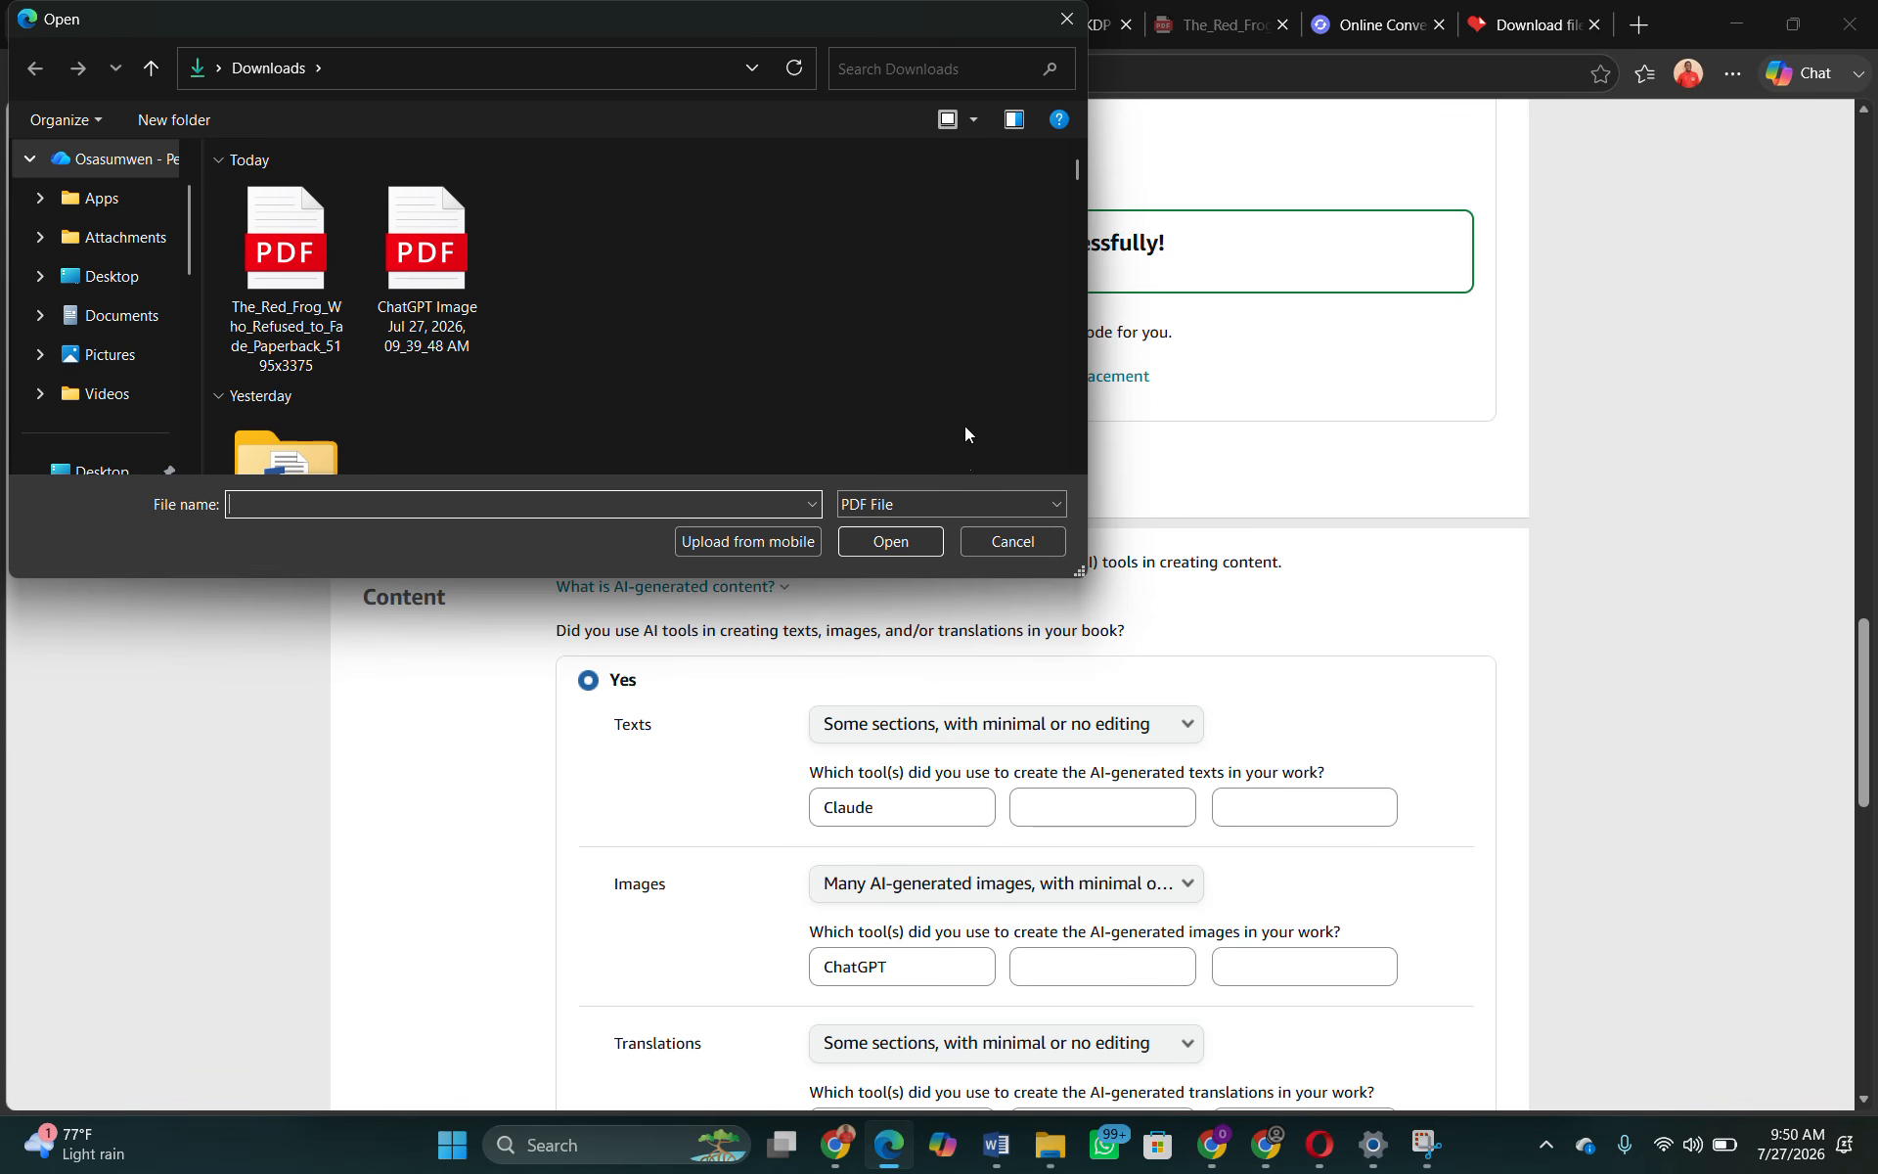
{"action": "left_click", "coordinate": [1007, 543]}
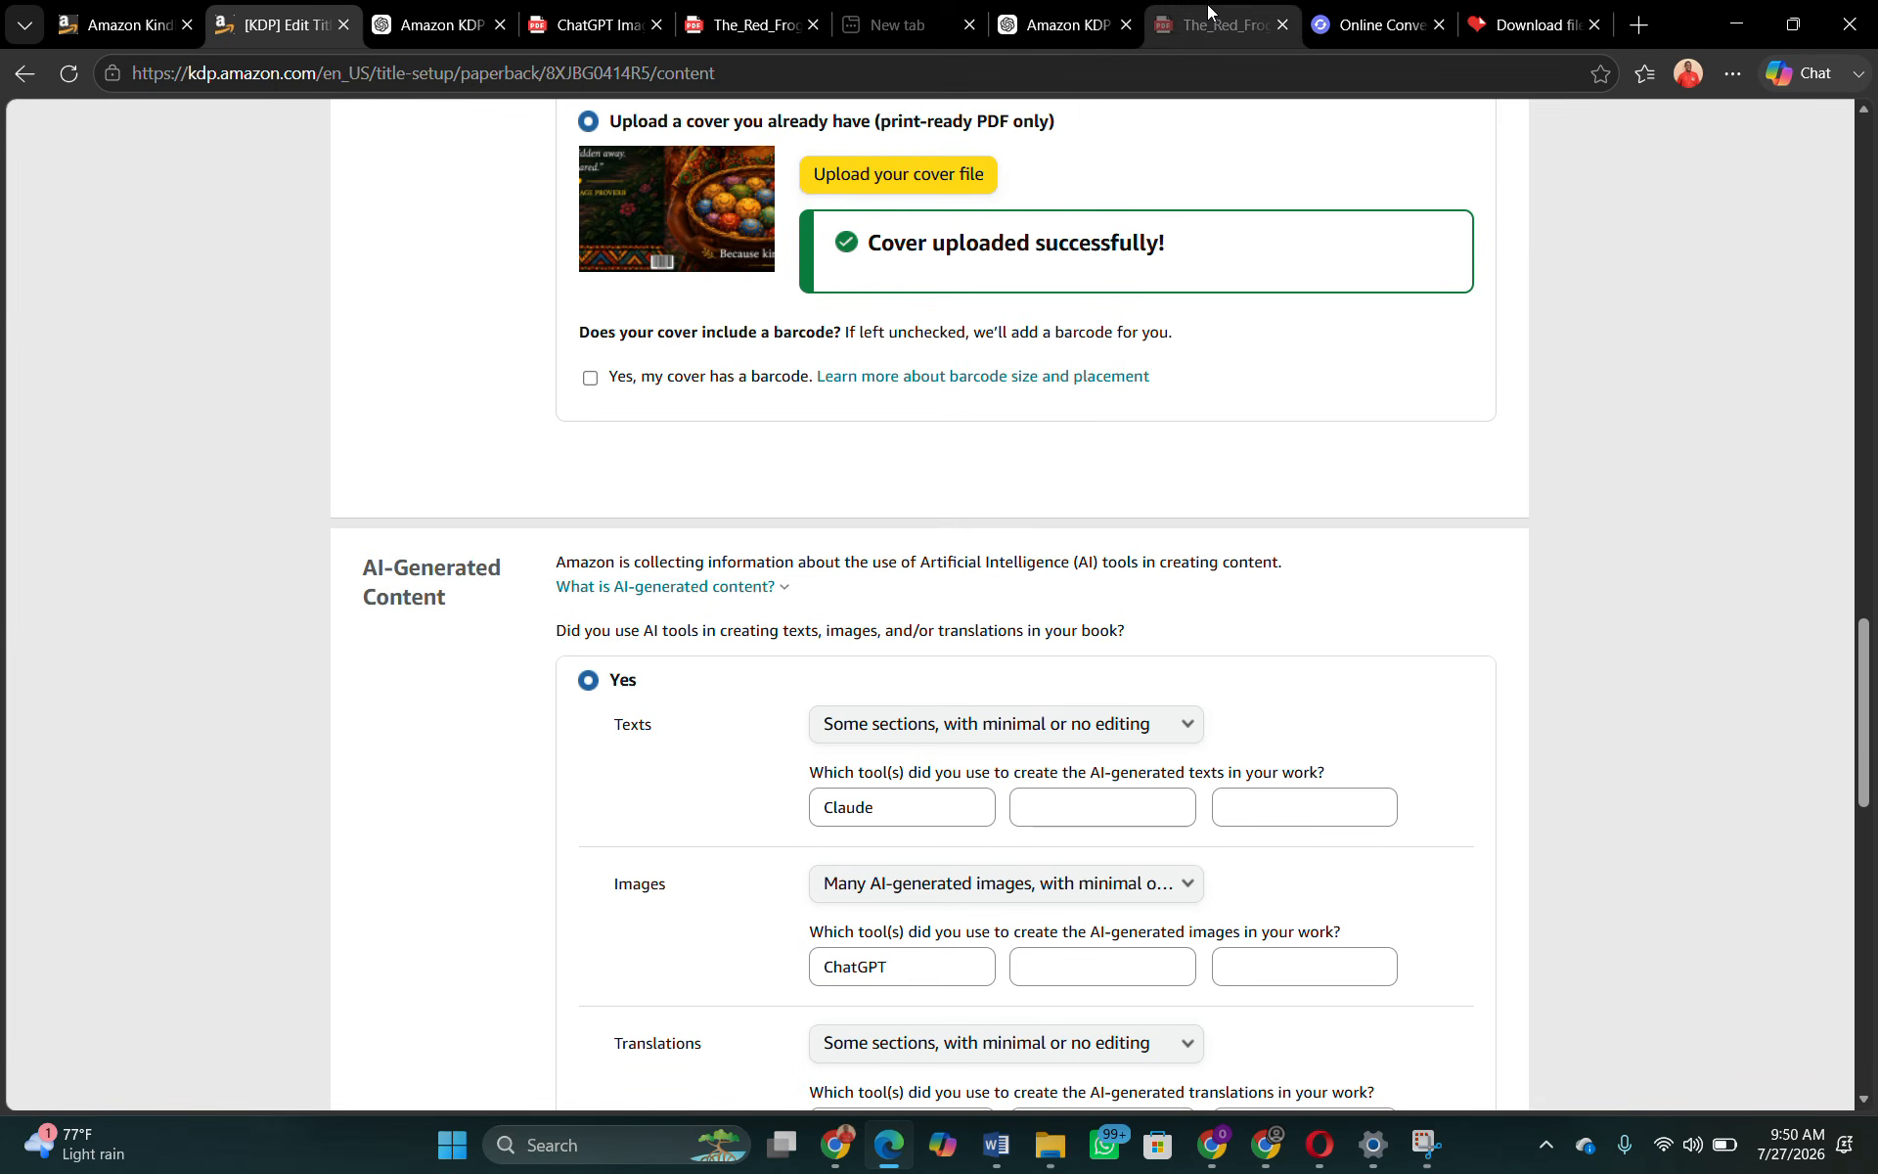
Step: Switch to ChatGPT and open the Amazon KDP Listing Optimization chat that holds the exported Red Frog paperback cover
{"action": "mouse_move", "coordinate": [1095, 32]}
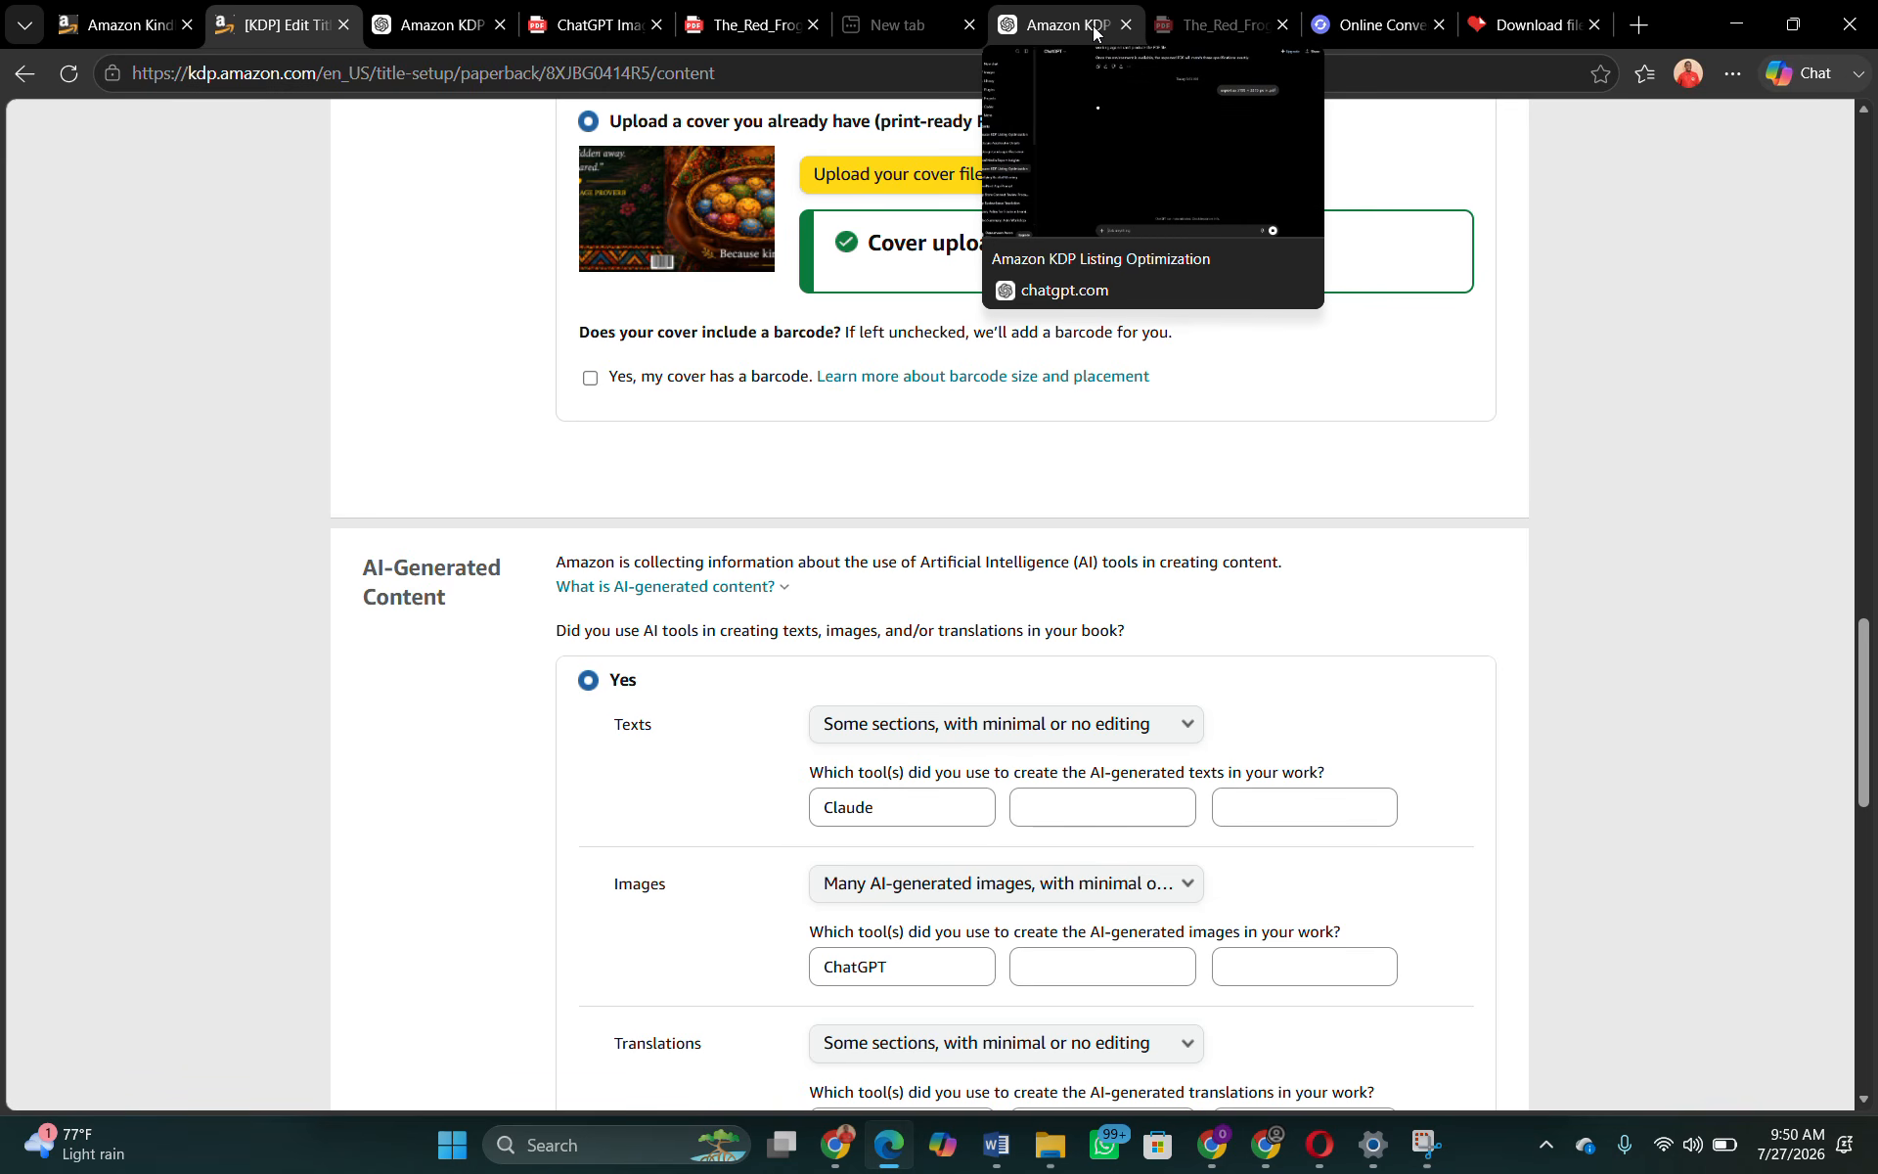
{"action": "left_click", "coordinate": [1095, 32]}
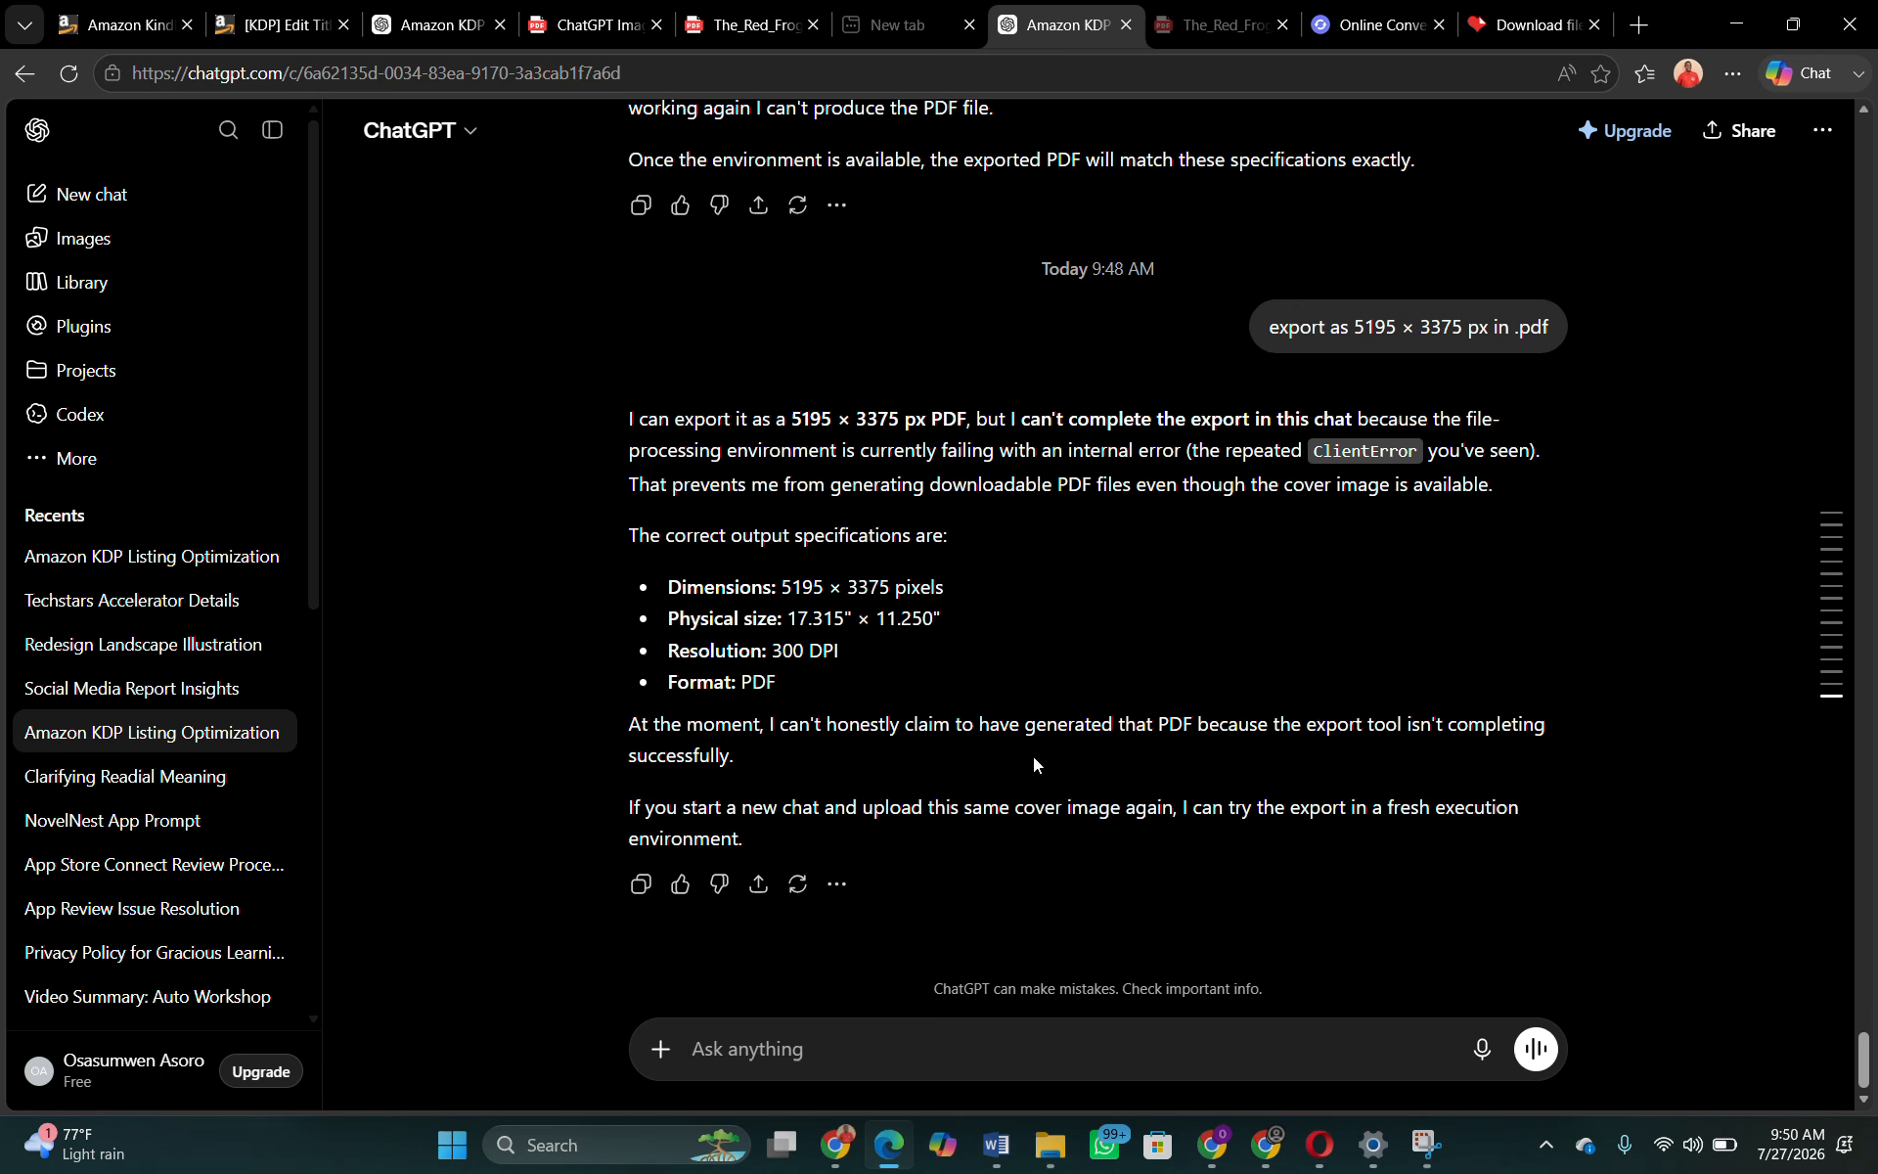
{"action": "left_click", "coordinate": [171, 578]}
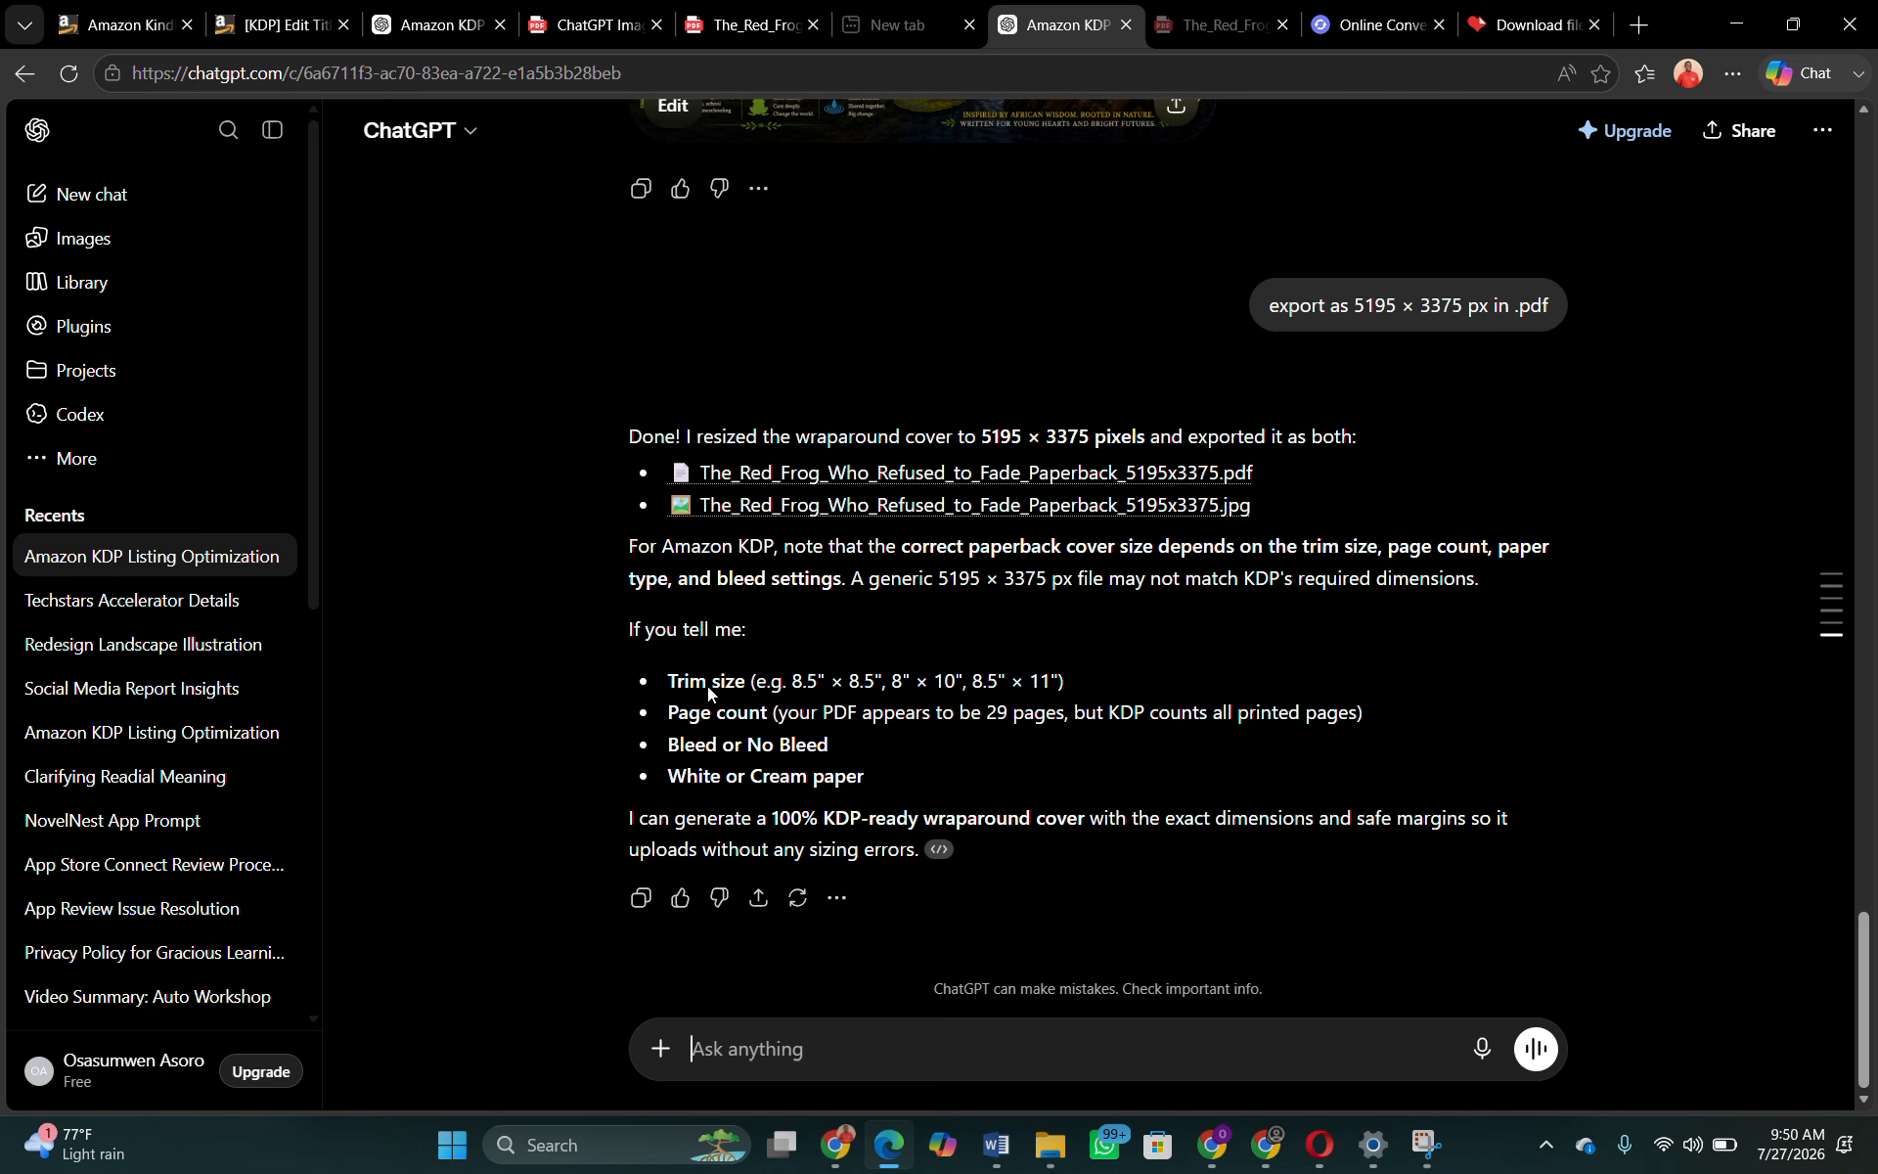
Step: Attach the wraparound cover image "ChatGPT Image Jul 23, 2026, 03_00_58 PM (3)" from Downloads to a new message
{"action": "left_click", "coordinate": [662, 1059]}
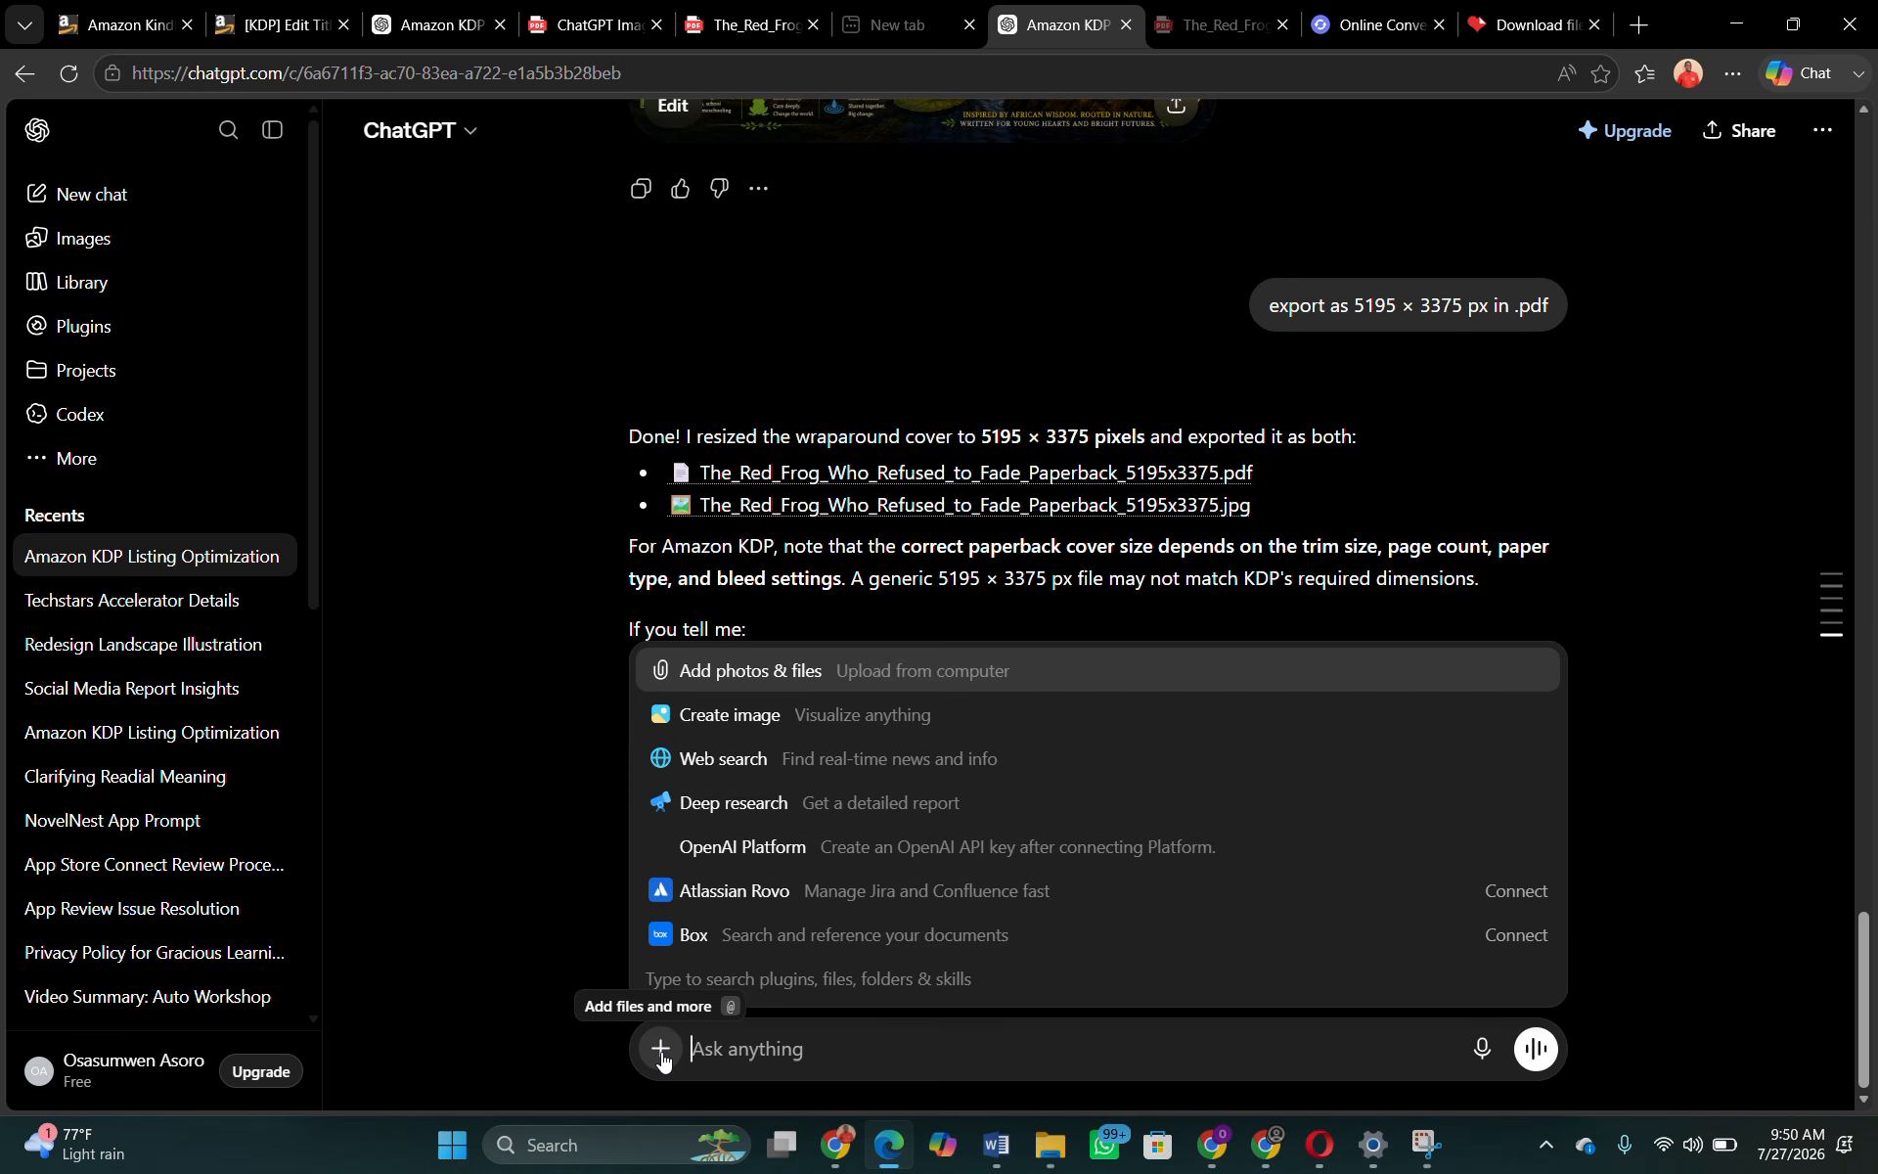
{"action": "left_click", "coordinate": [732, 671]}
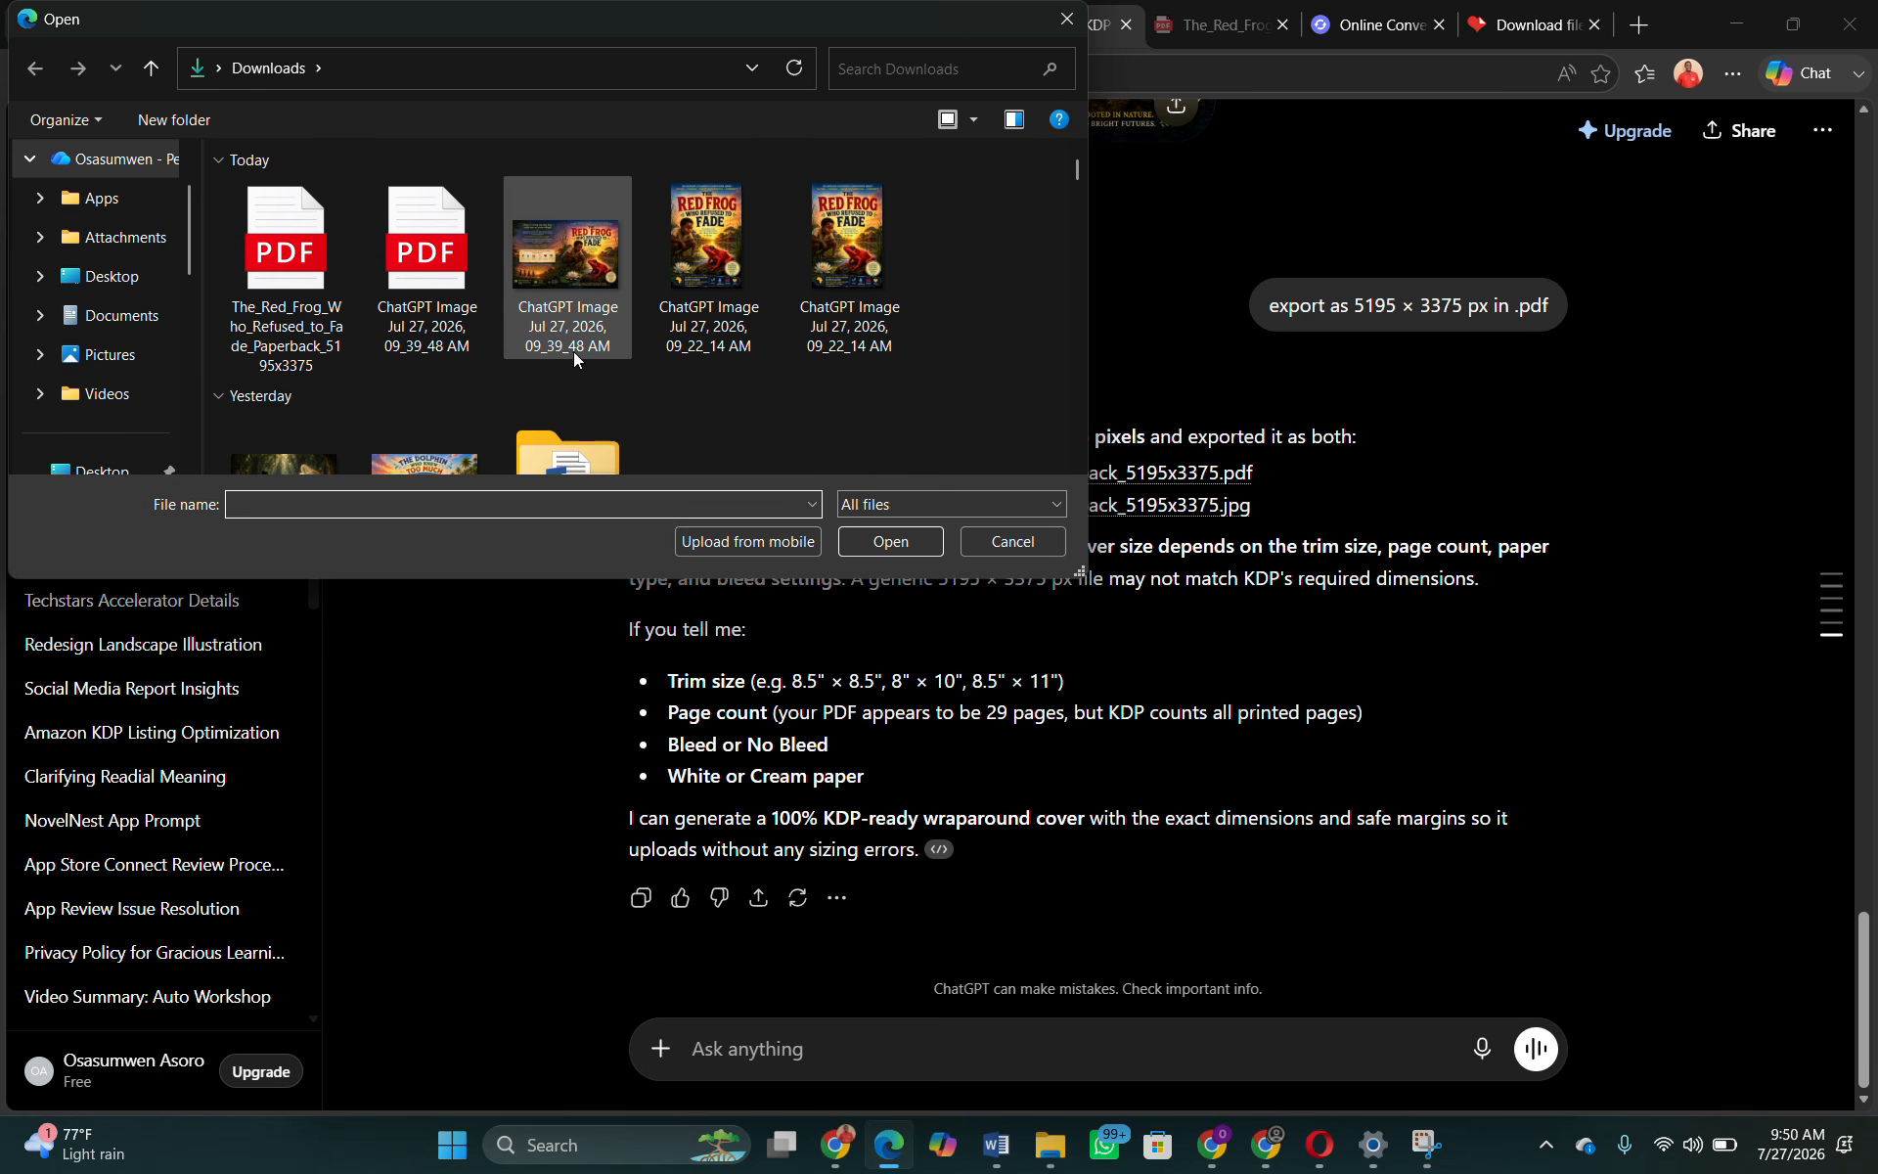
{"action": "scroll", "coordinate": [550, 401], "scroll_direction": "down", "scroll_amount": 2}
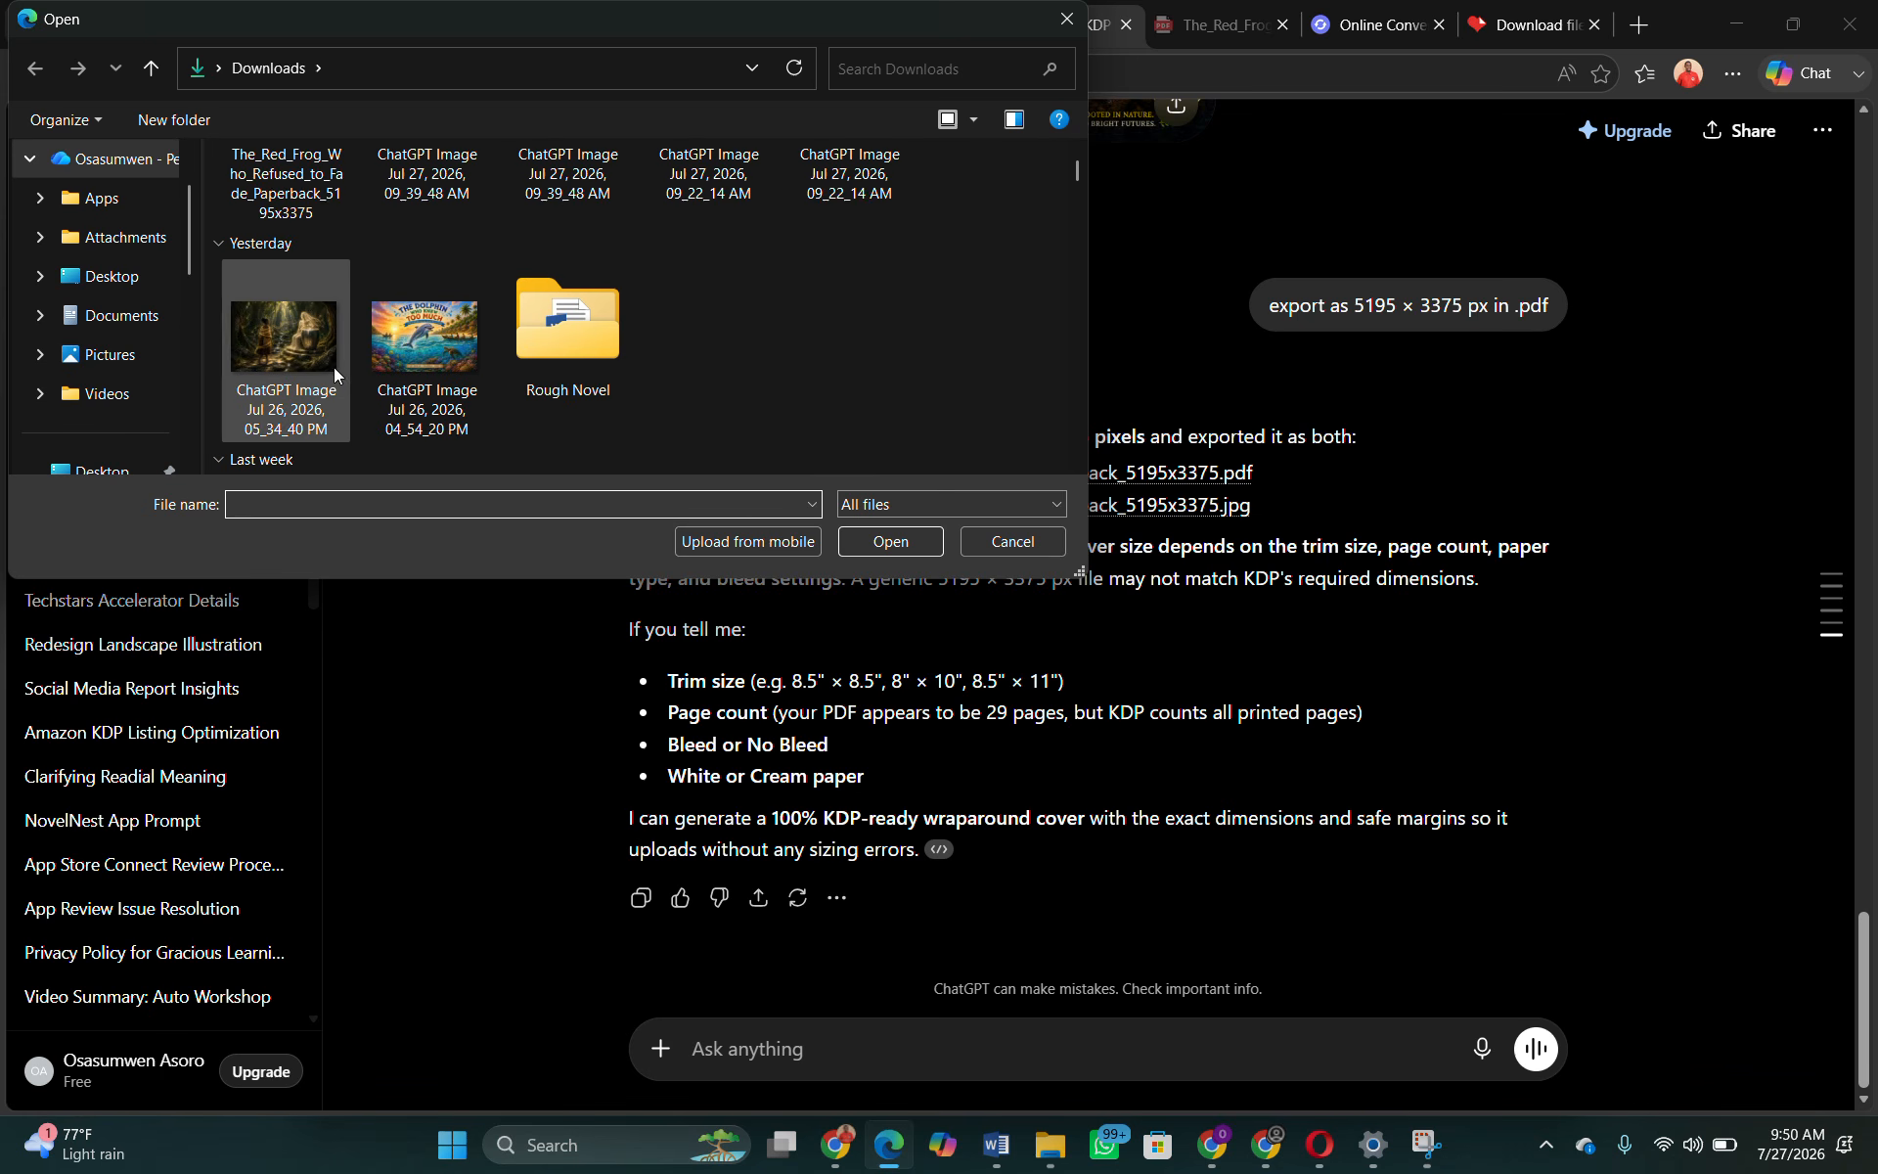
{"action": "scroll", "coordinate": [417, 368], "scroll_direction": "down", "scroll_amount": 3}
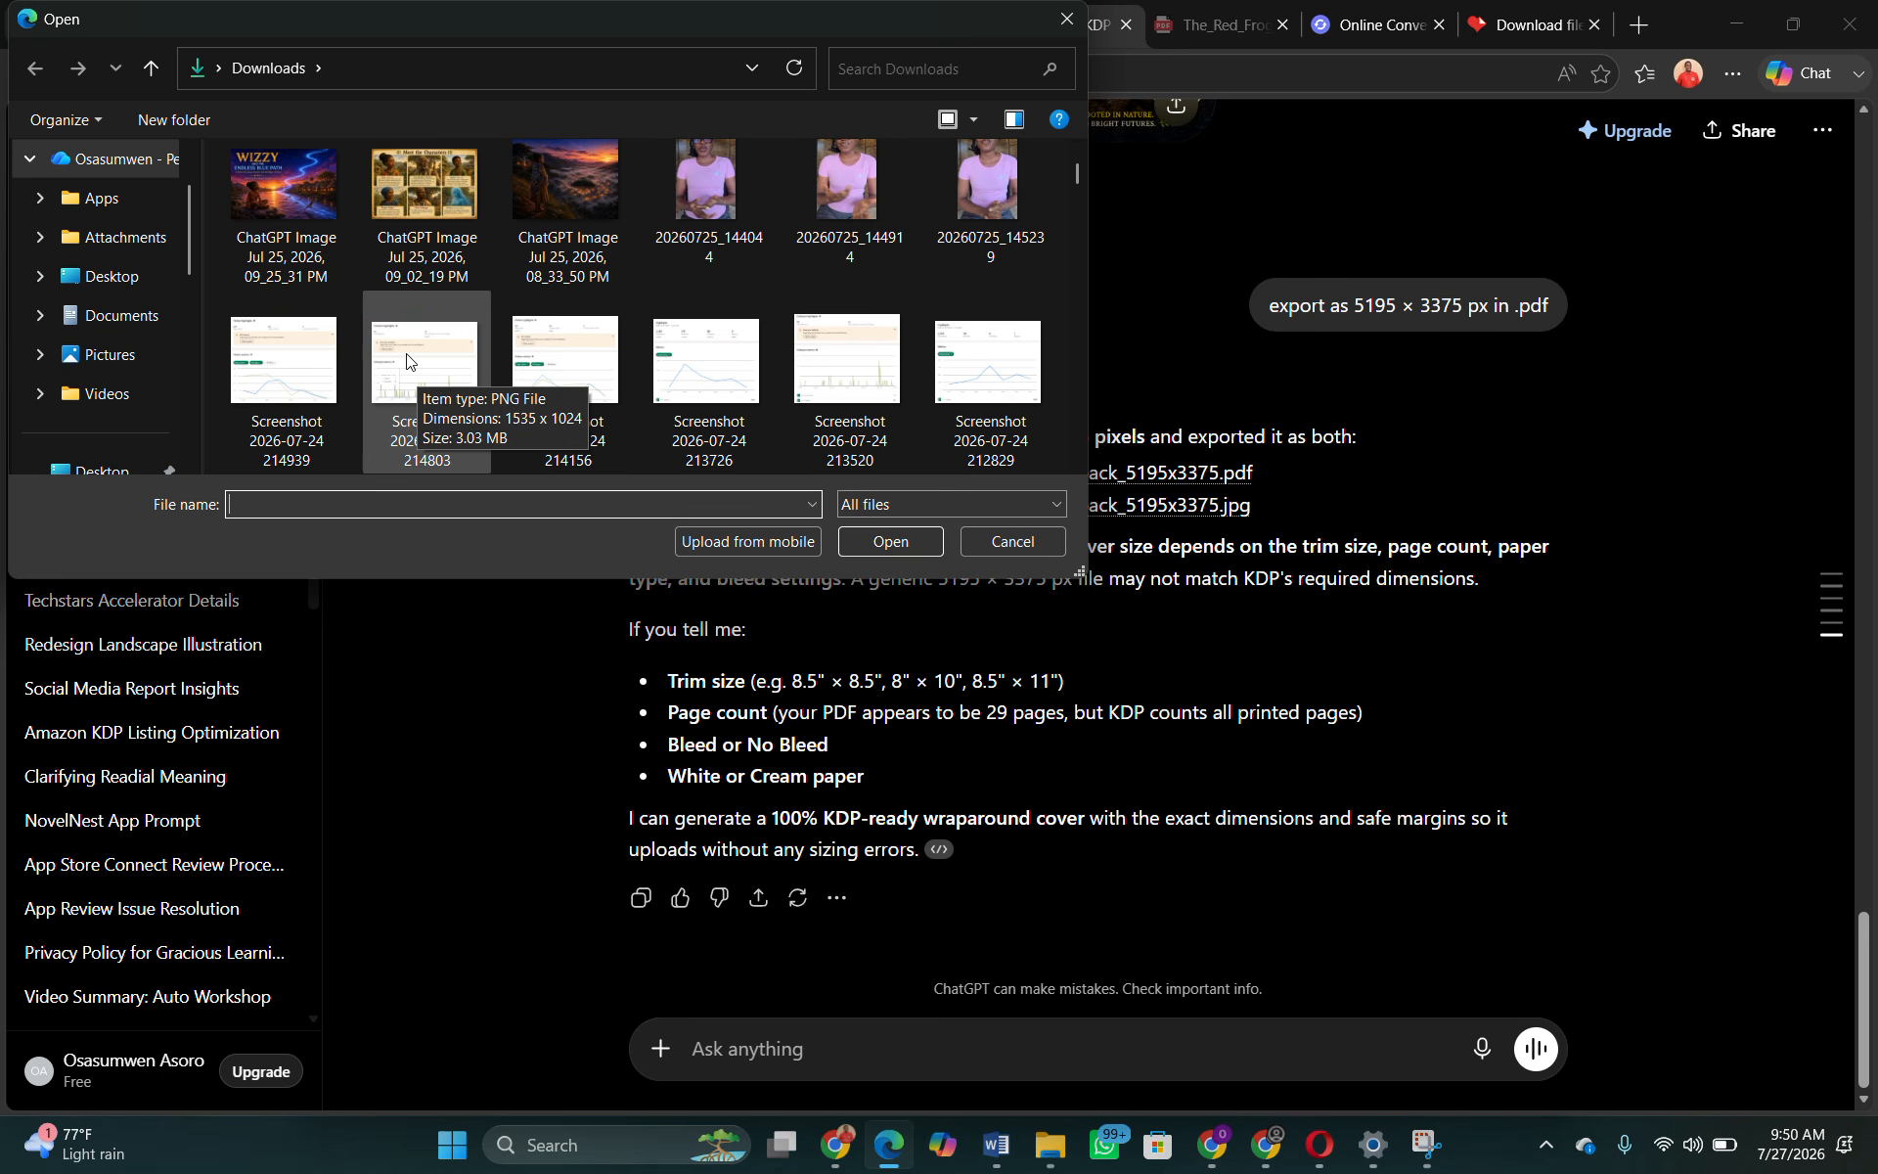
{"action": "scroll", "coordinate": [497, 335], "scroll_direction": "down", "scroll_amount": 1}
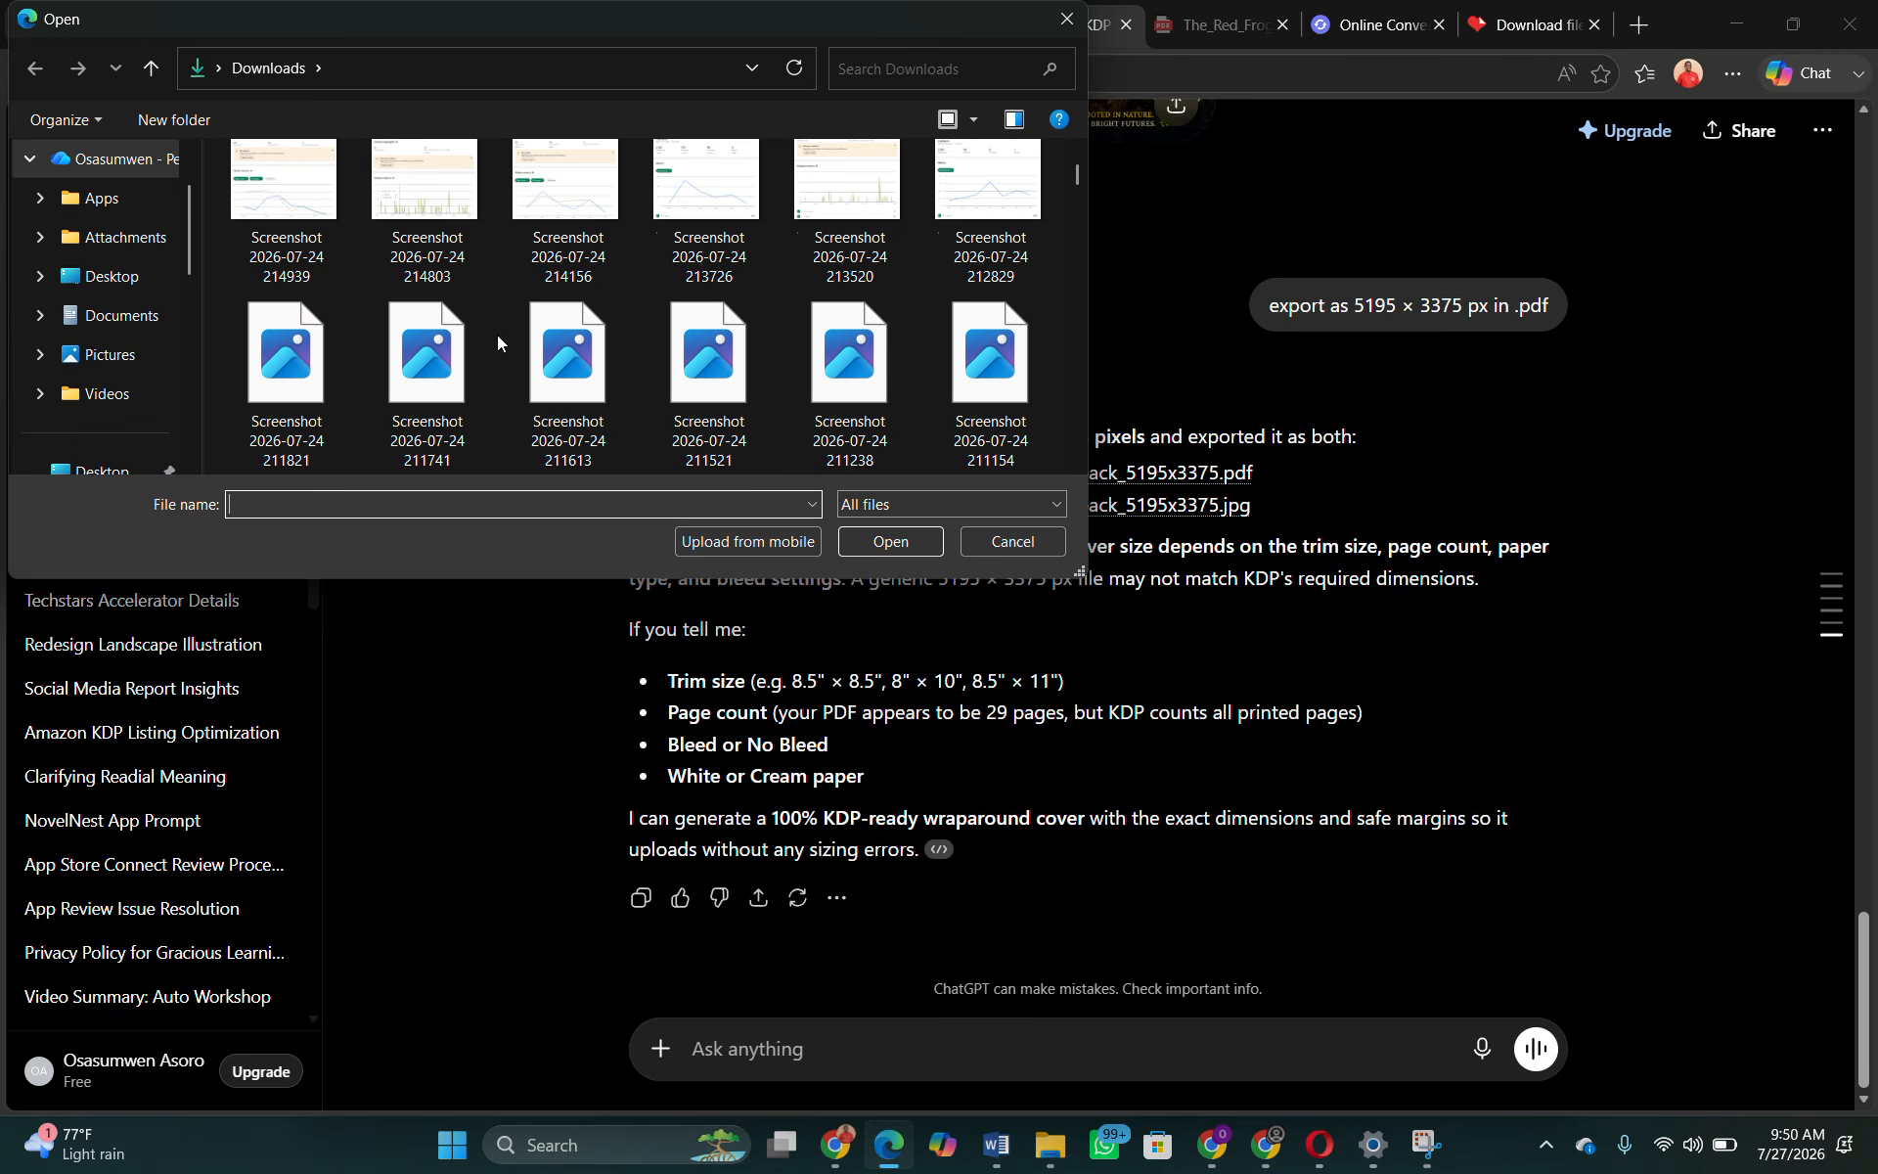
{"action": "scroll", "coordinate": [497, 335], "scroll_direction": "down", "scroll_amount": 4}
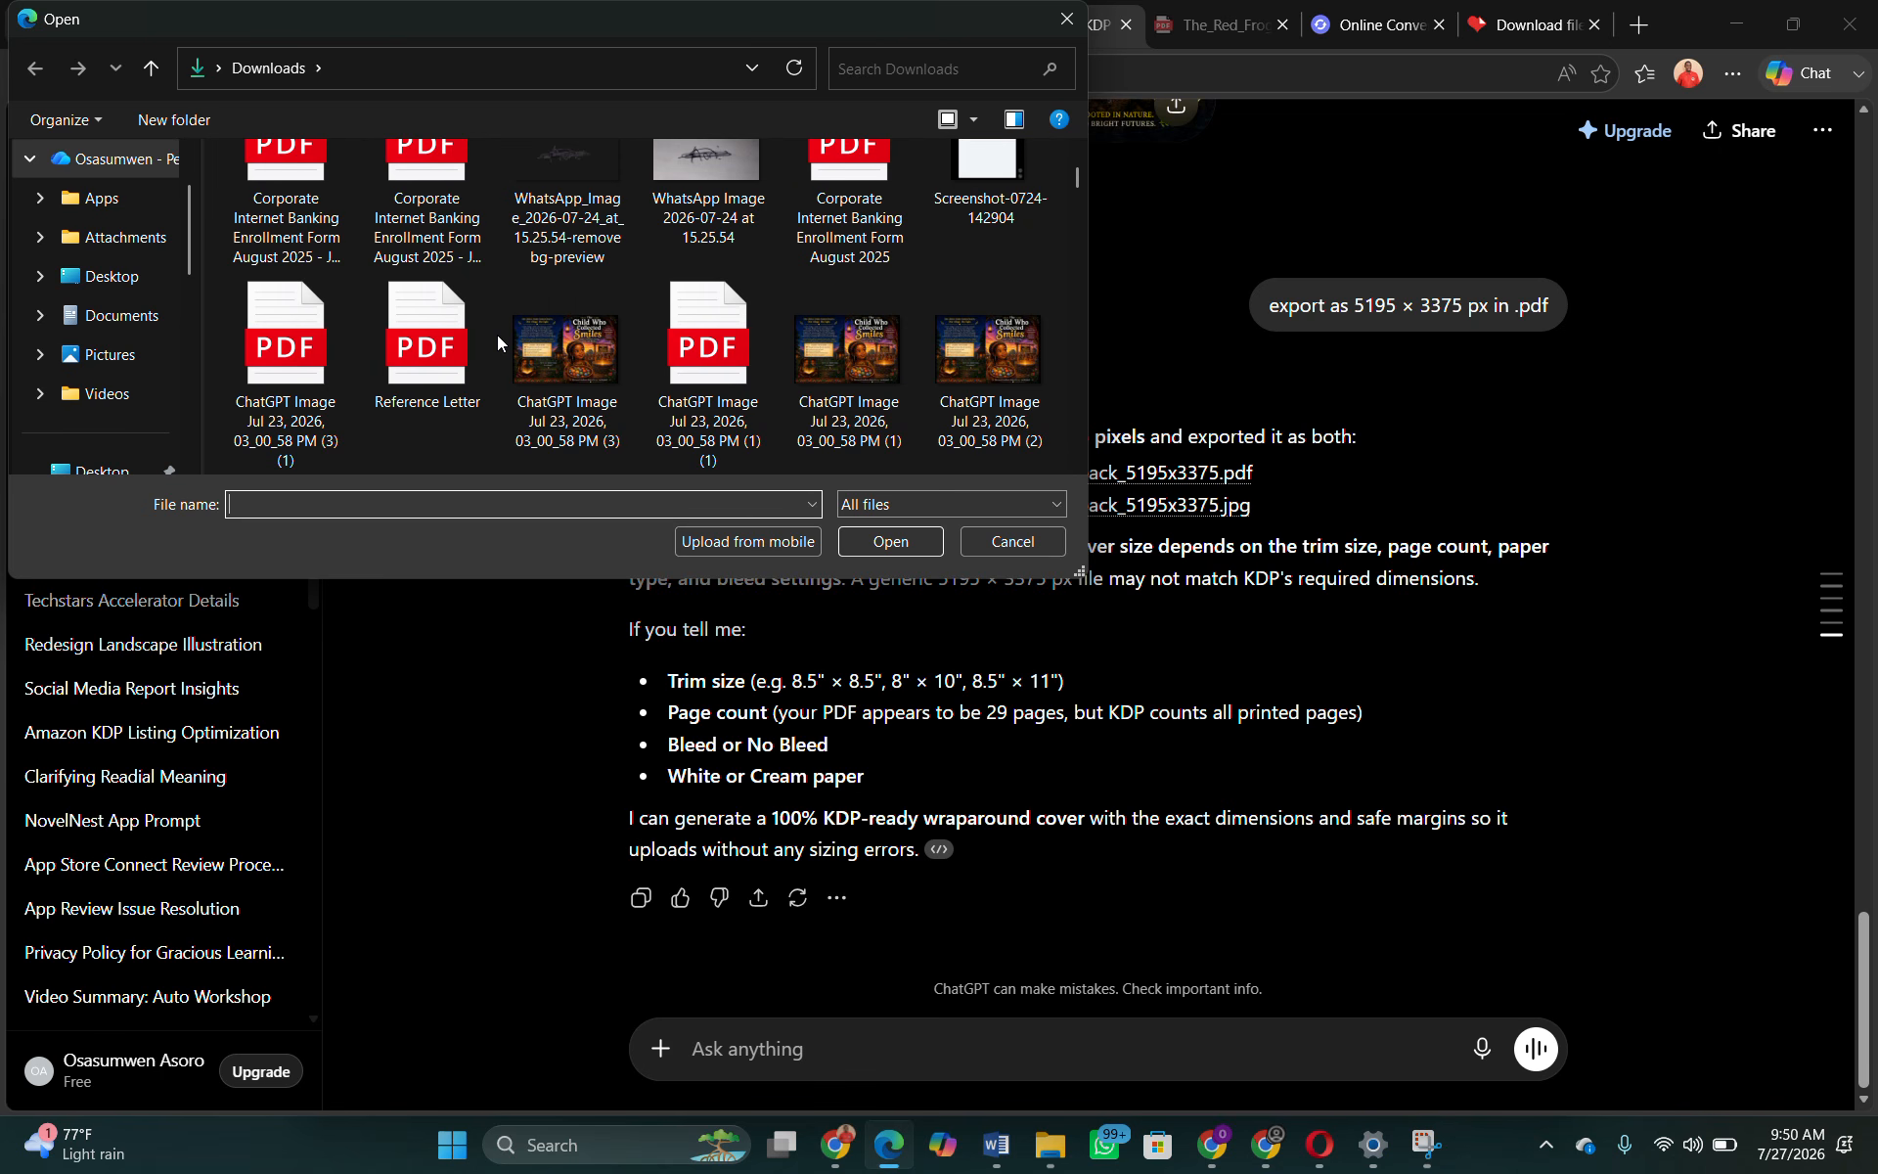
{"action": "double_click", "coordinate": [543, 352]}
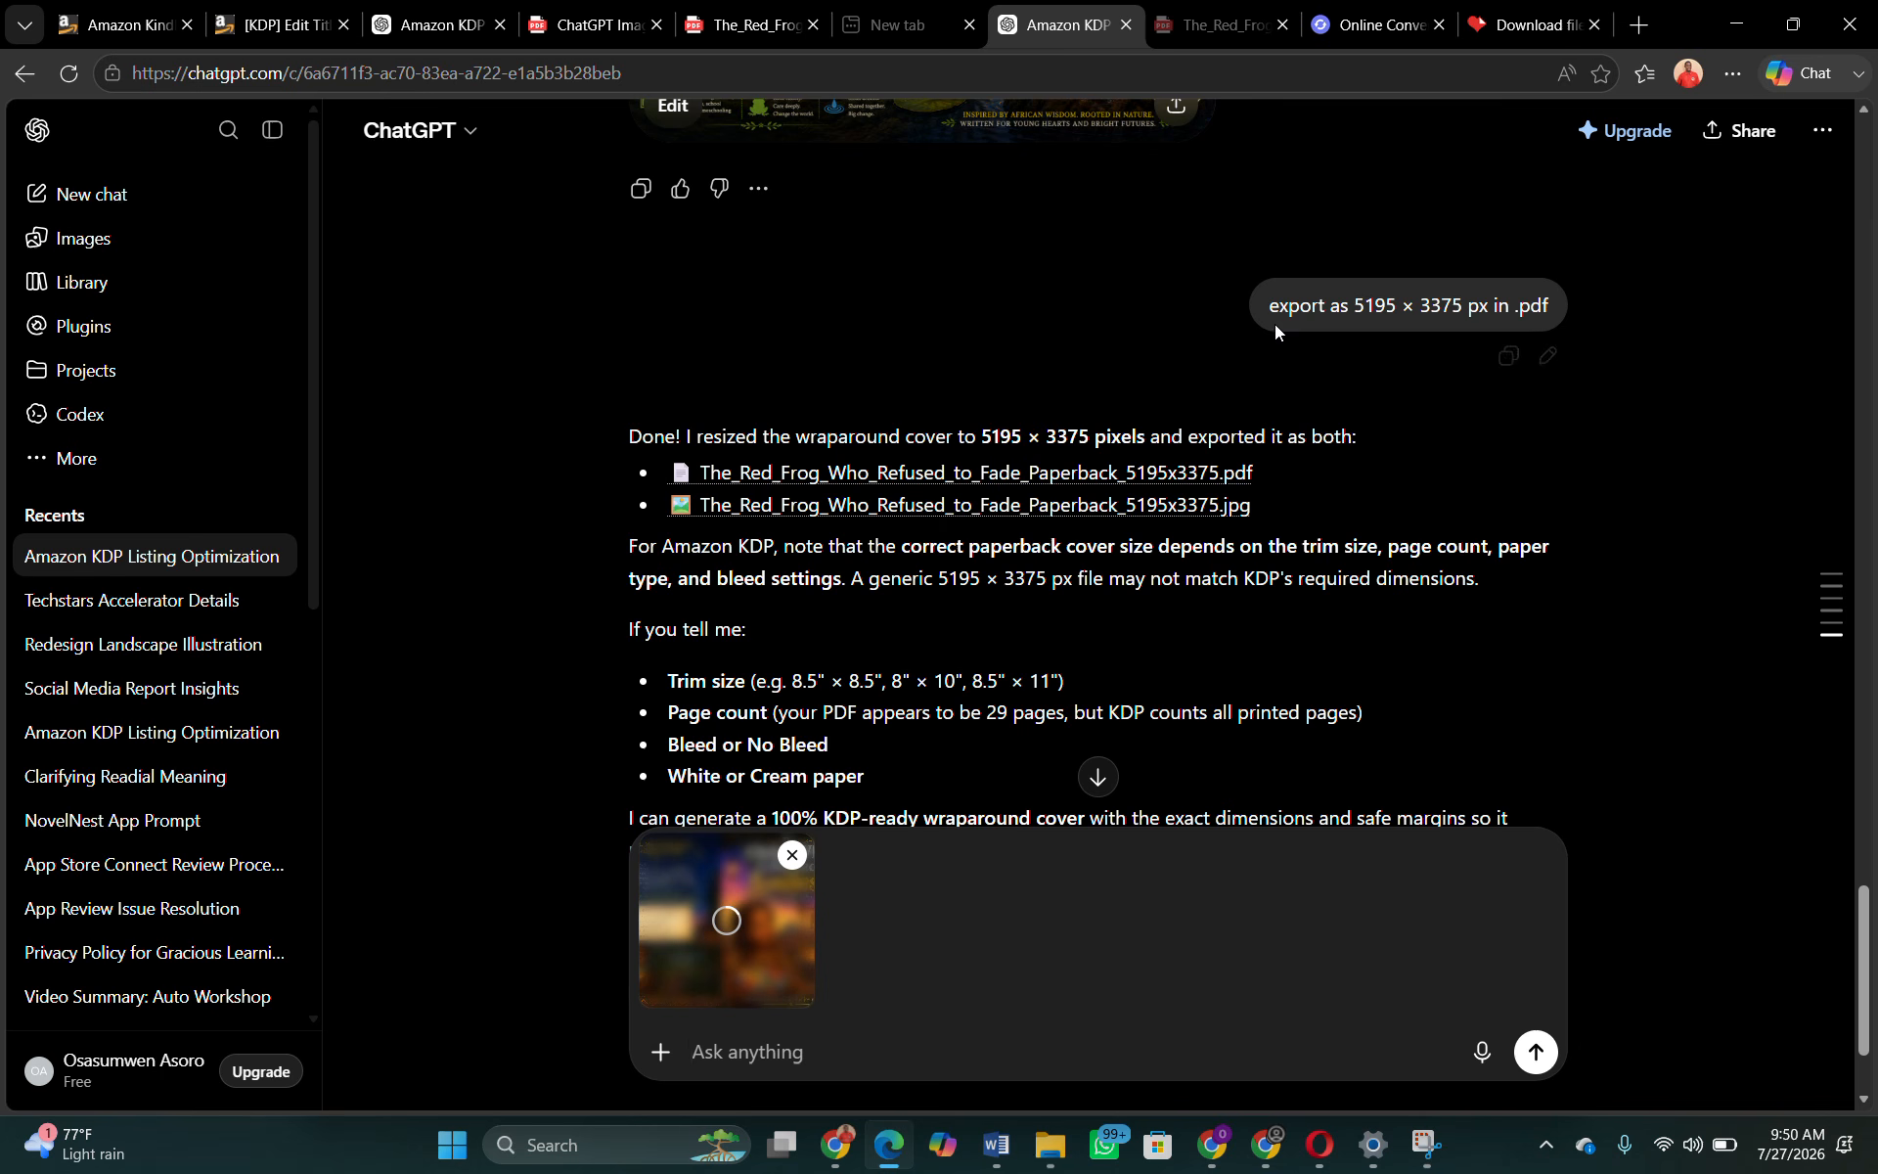
Step: Reuse the earlier prompt "export as 5195 × 3375 px in .pdf" and send it with the attached cover
{"action": "left_click", "coordinate": [1503, 363]}
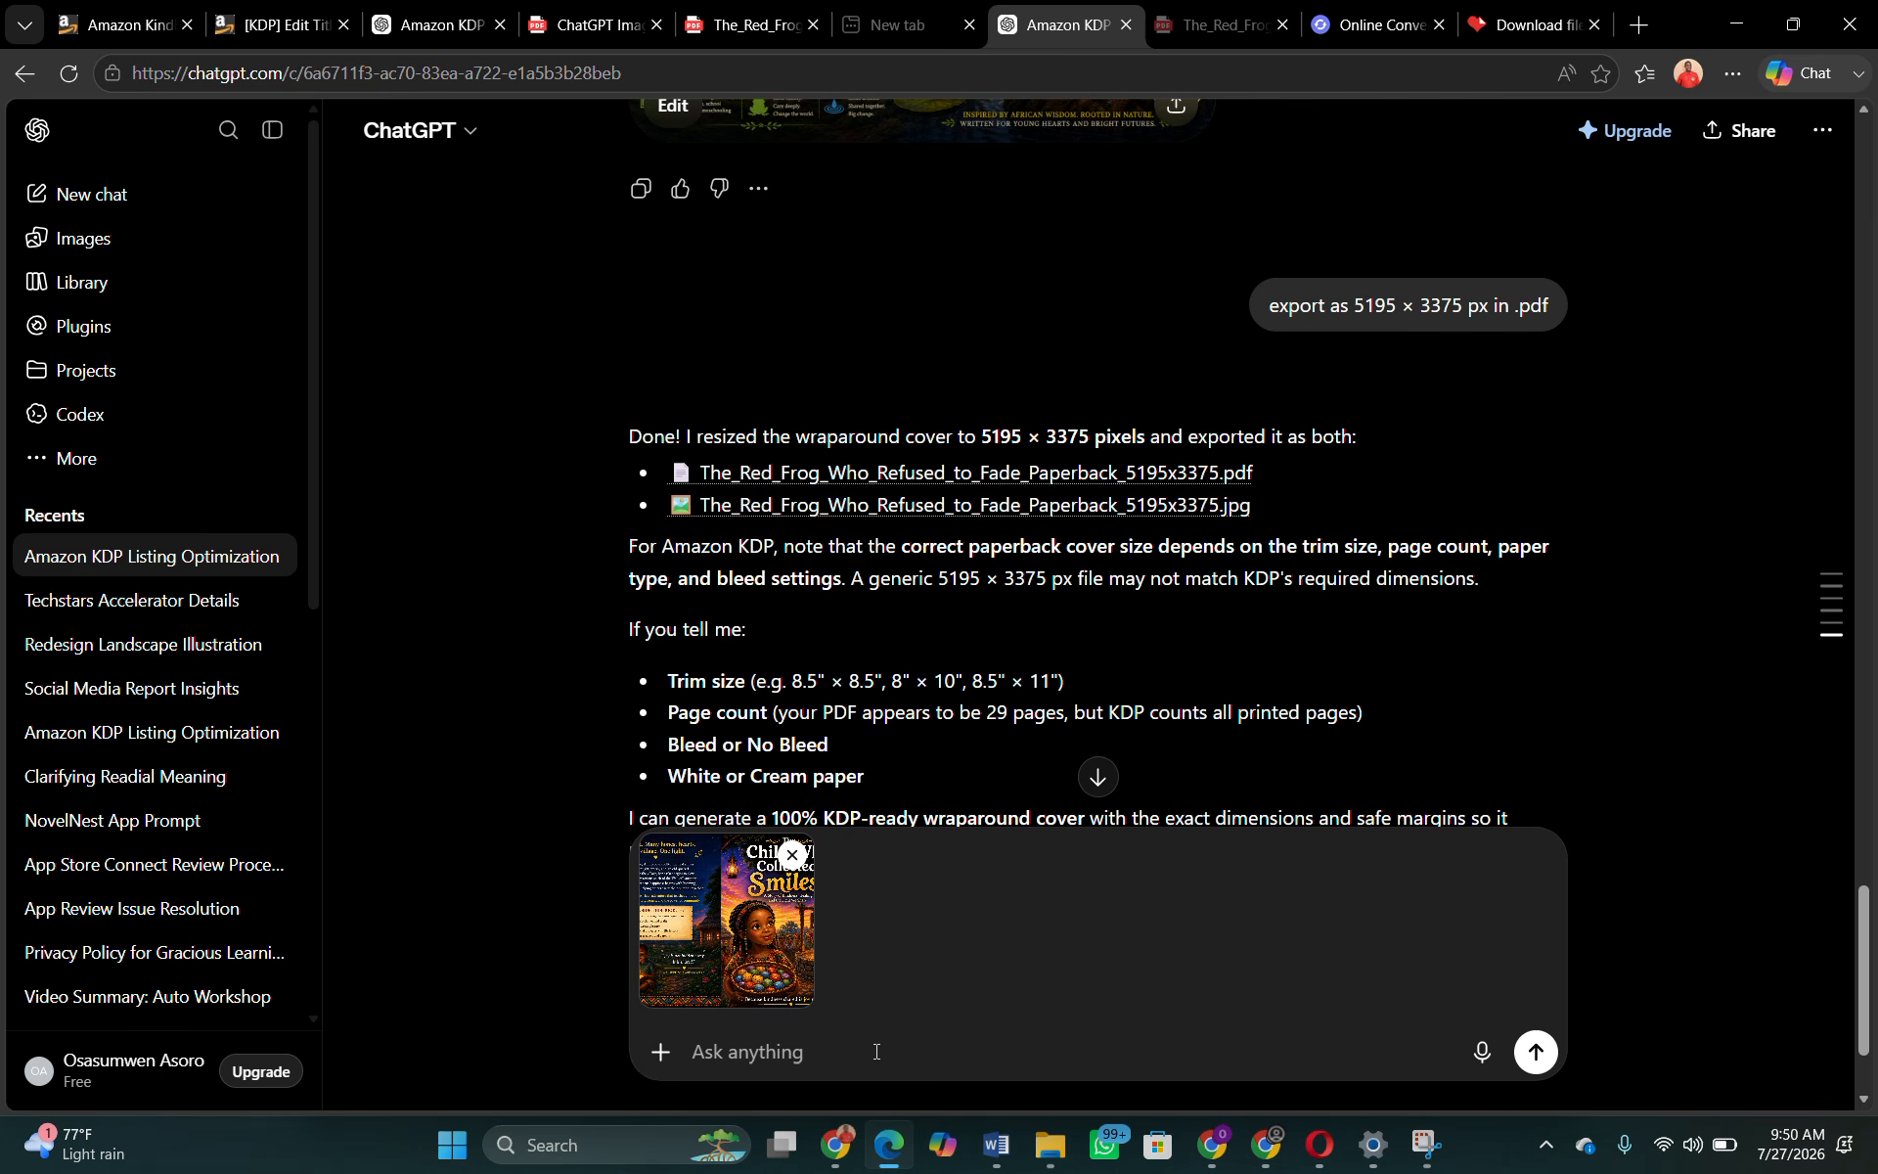
{"action": "key", "text": "ctrl+v"}
{"action": "key", "text": "Return"}
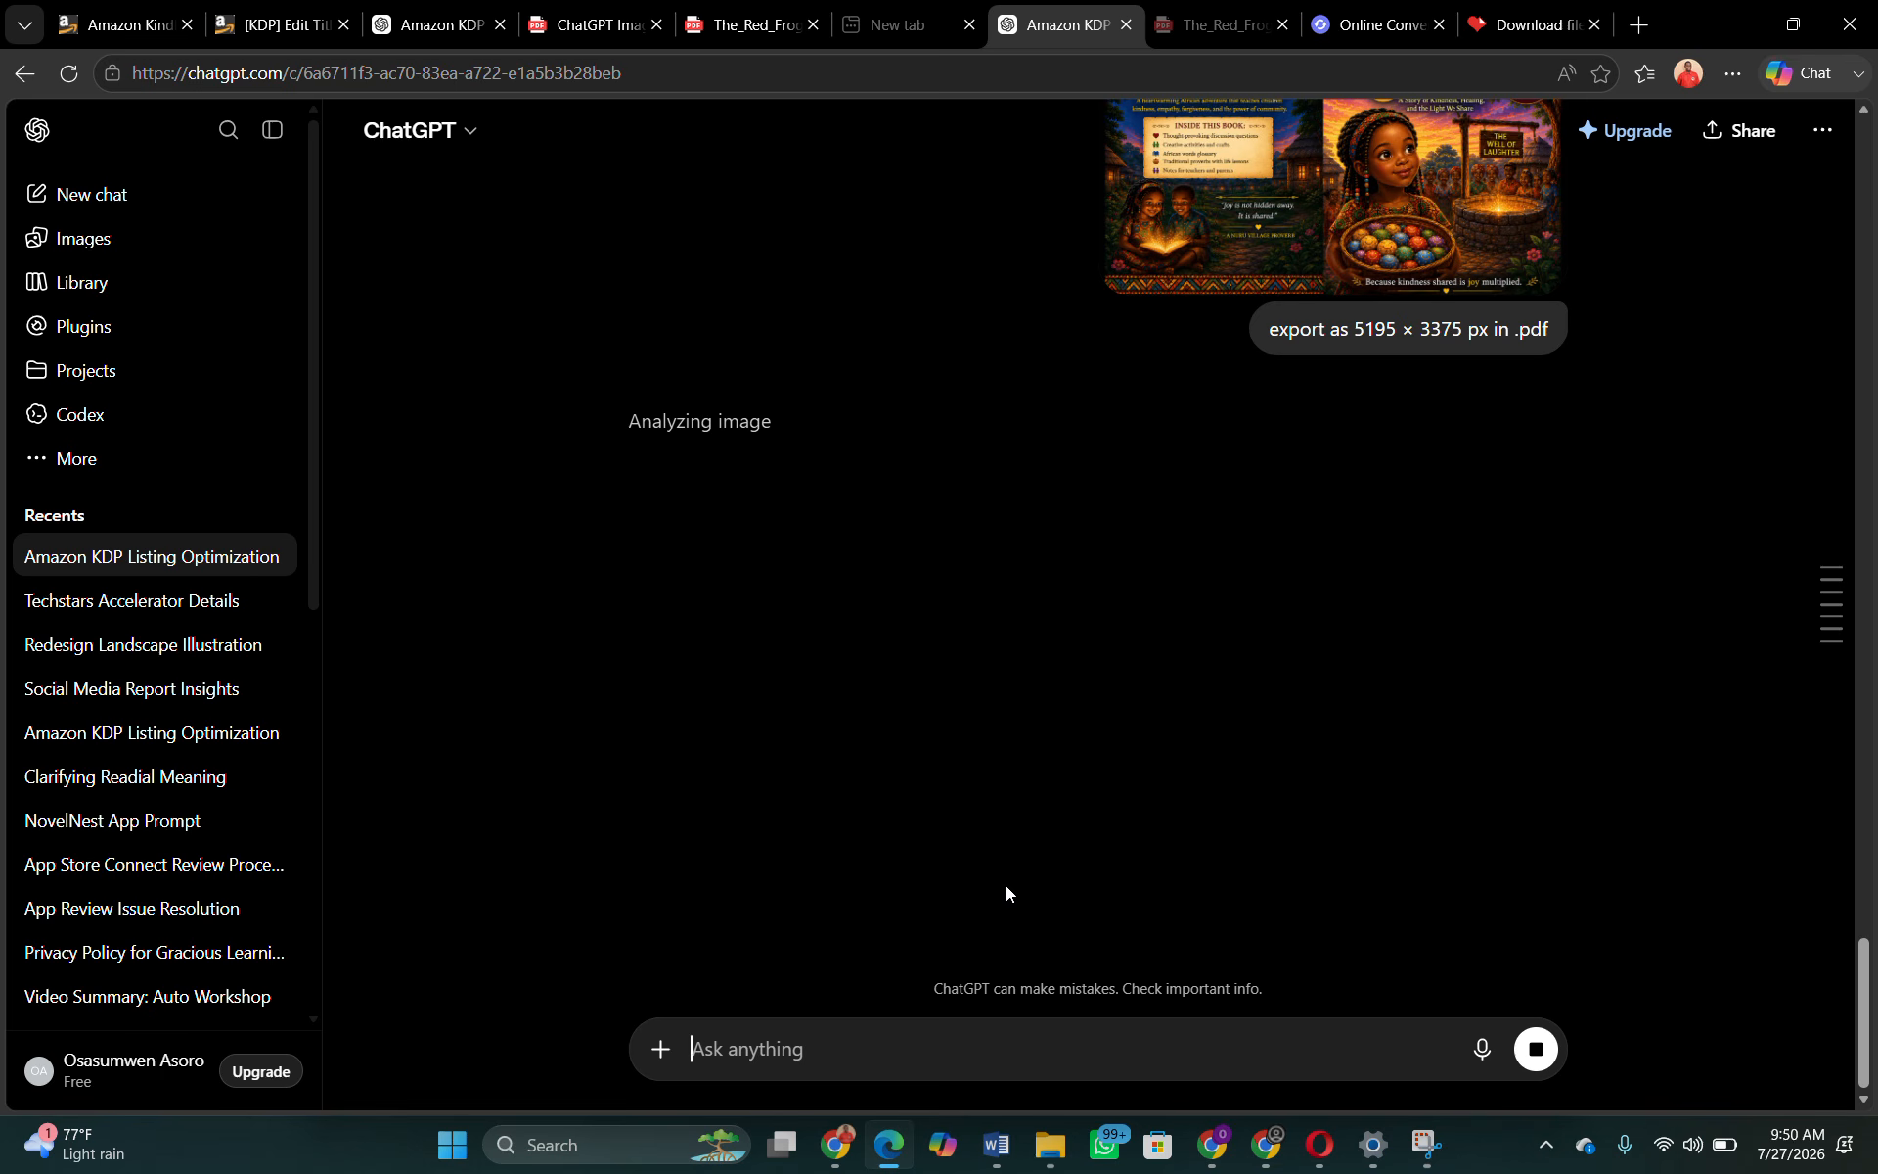
Step: Download The_Child_Who_Collected_Smiles_5195x3375.pdf from the reply and open it to check the wraparound cover
{"action": "scroll", "coordinate": [1212, 649], "scroll_direction": "up", "scroll_amount": 1}
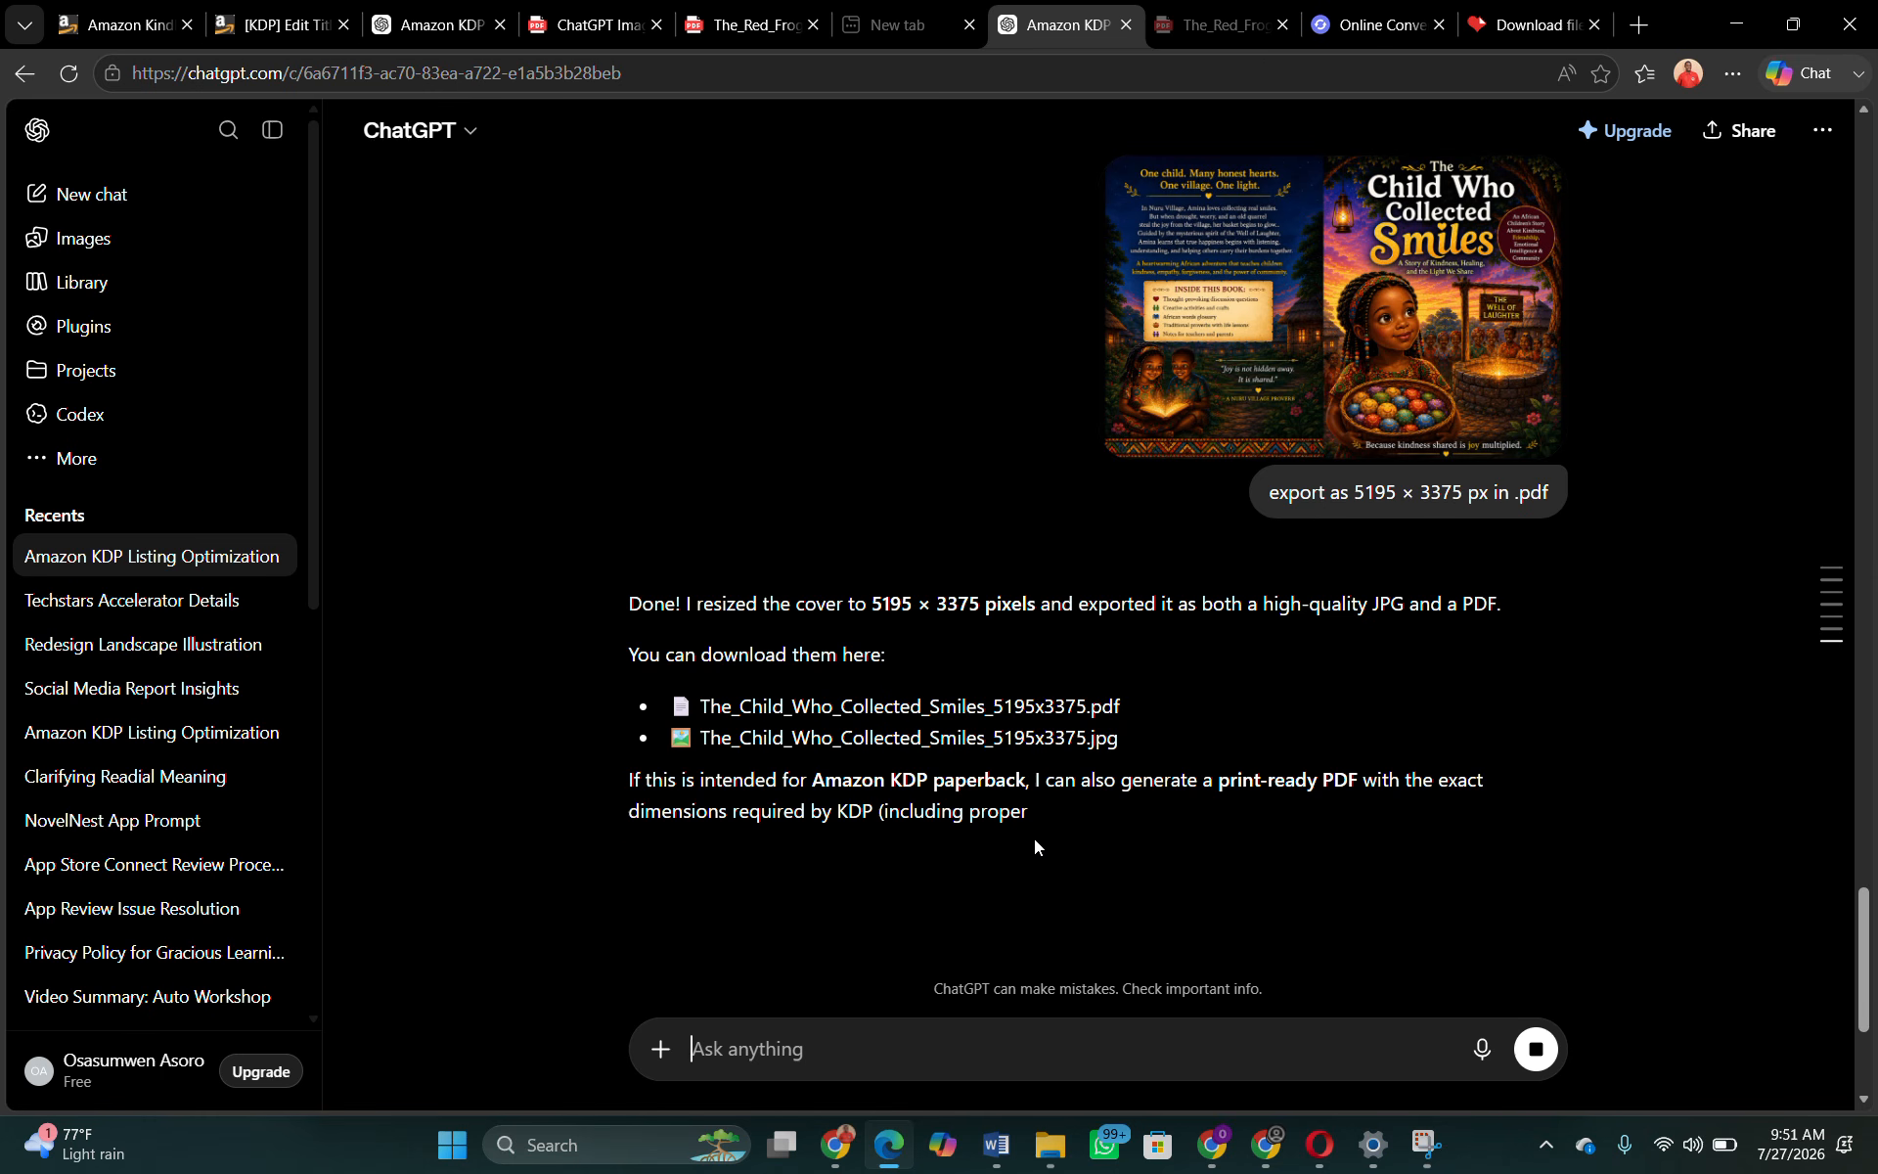
{"action": "left_click", "coordinate": [874, 706]}
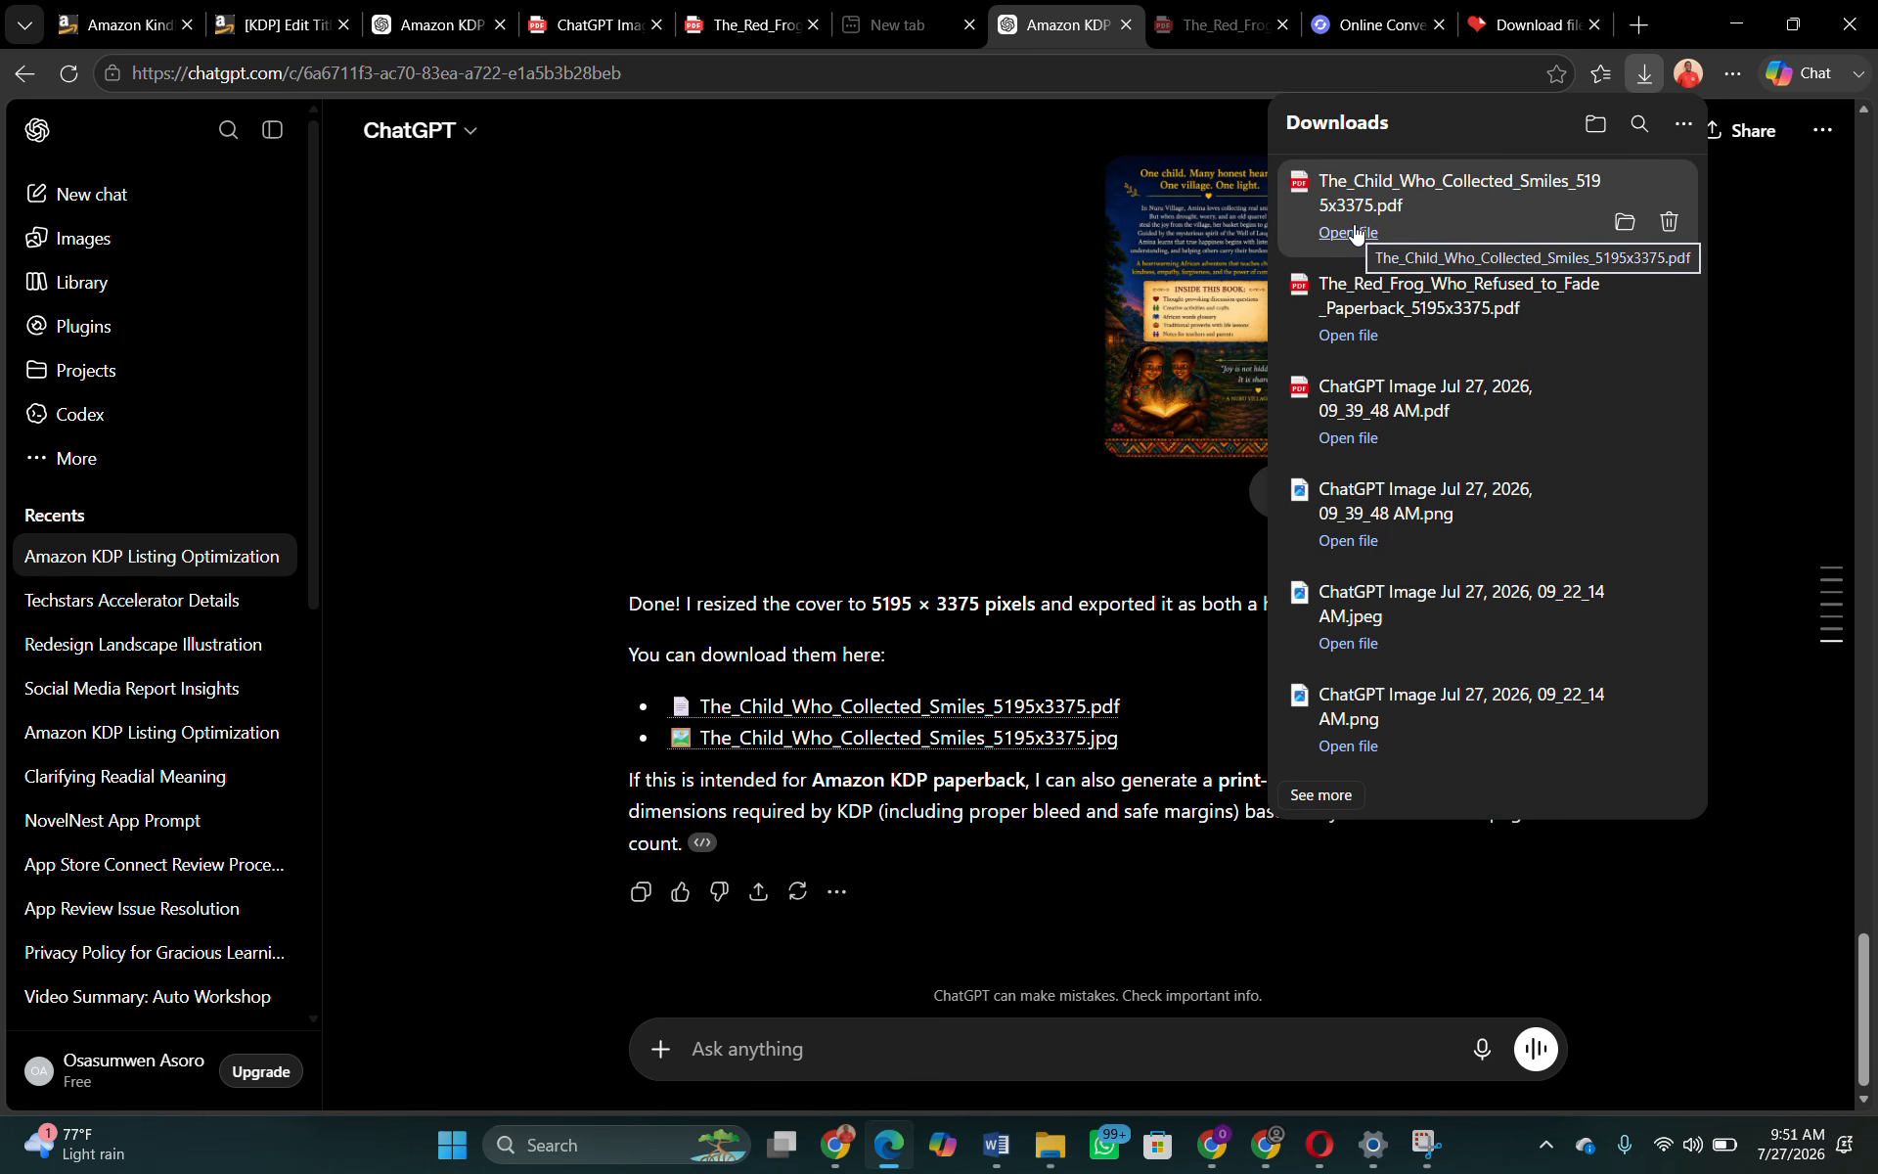
{"action": "left_click", "coordinate": [1350, 230]}
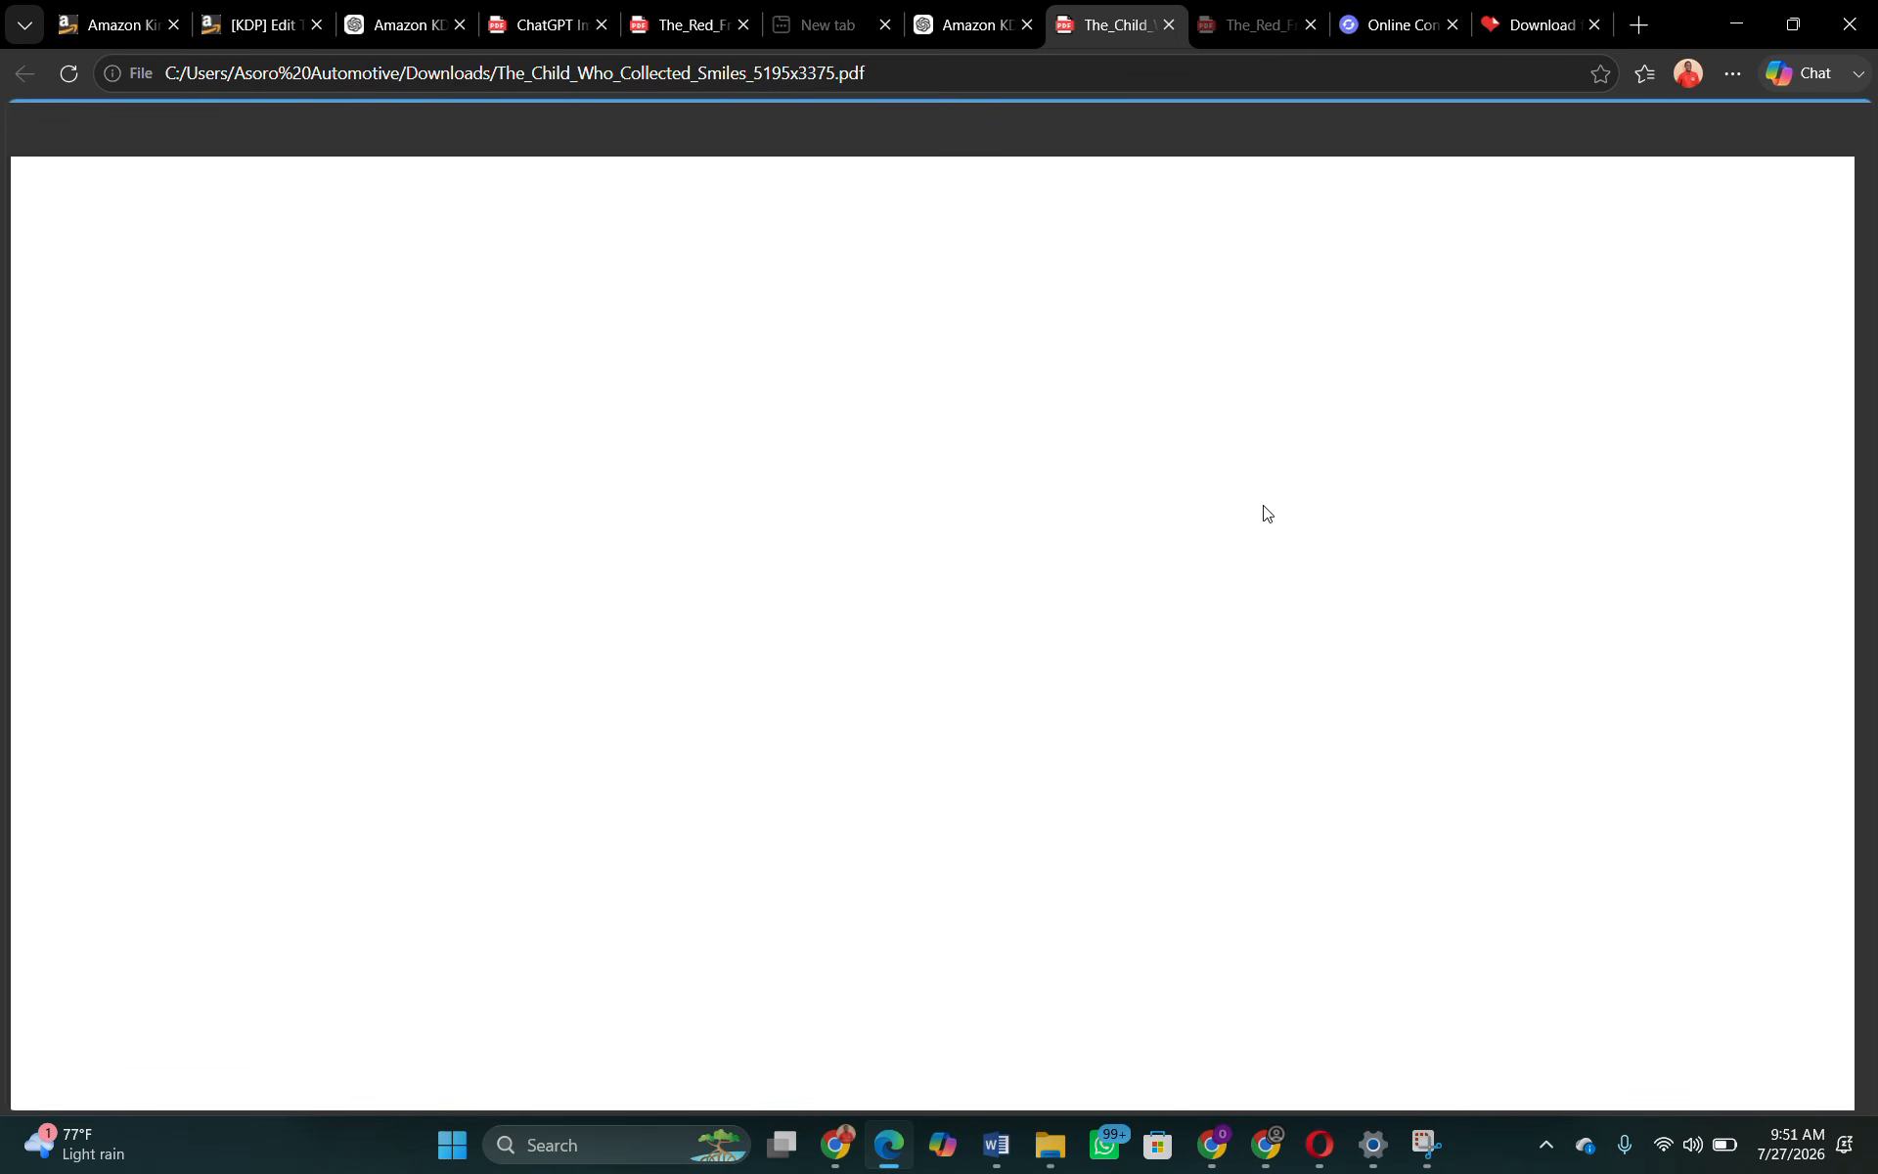
{"action": "scroll", "coordinate": [1265, 556], "scroll_direction": "down", "scroll_amount": 3}
{"action": "scroll", "coordinate": [1264, 555], "scroll_direction": "up", "scroll_amount": 3}
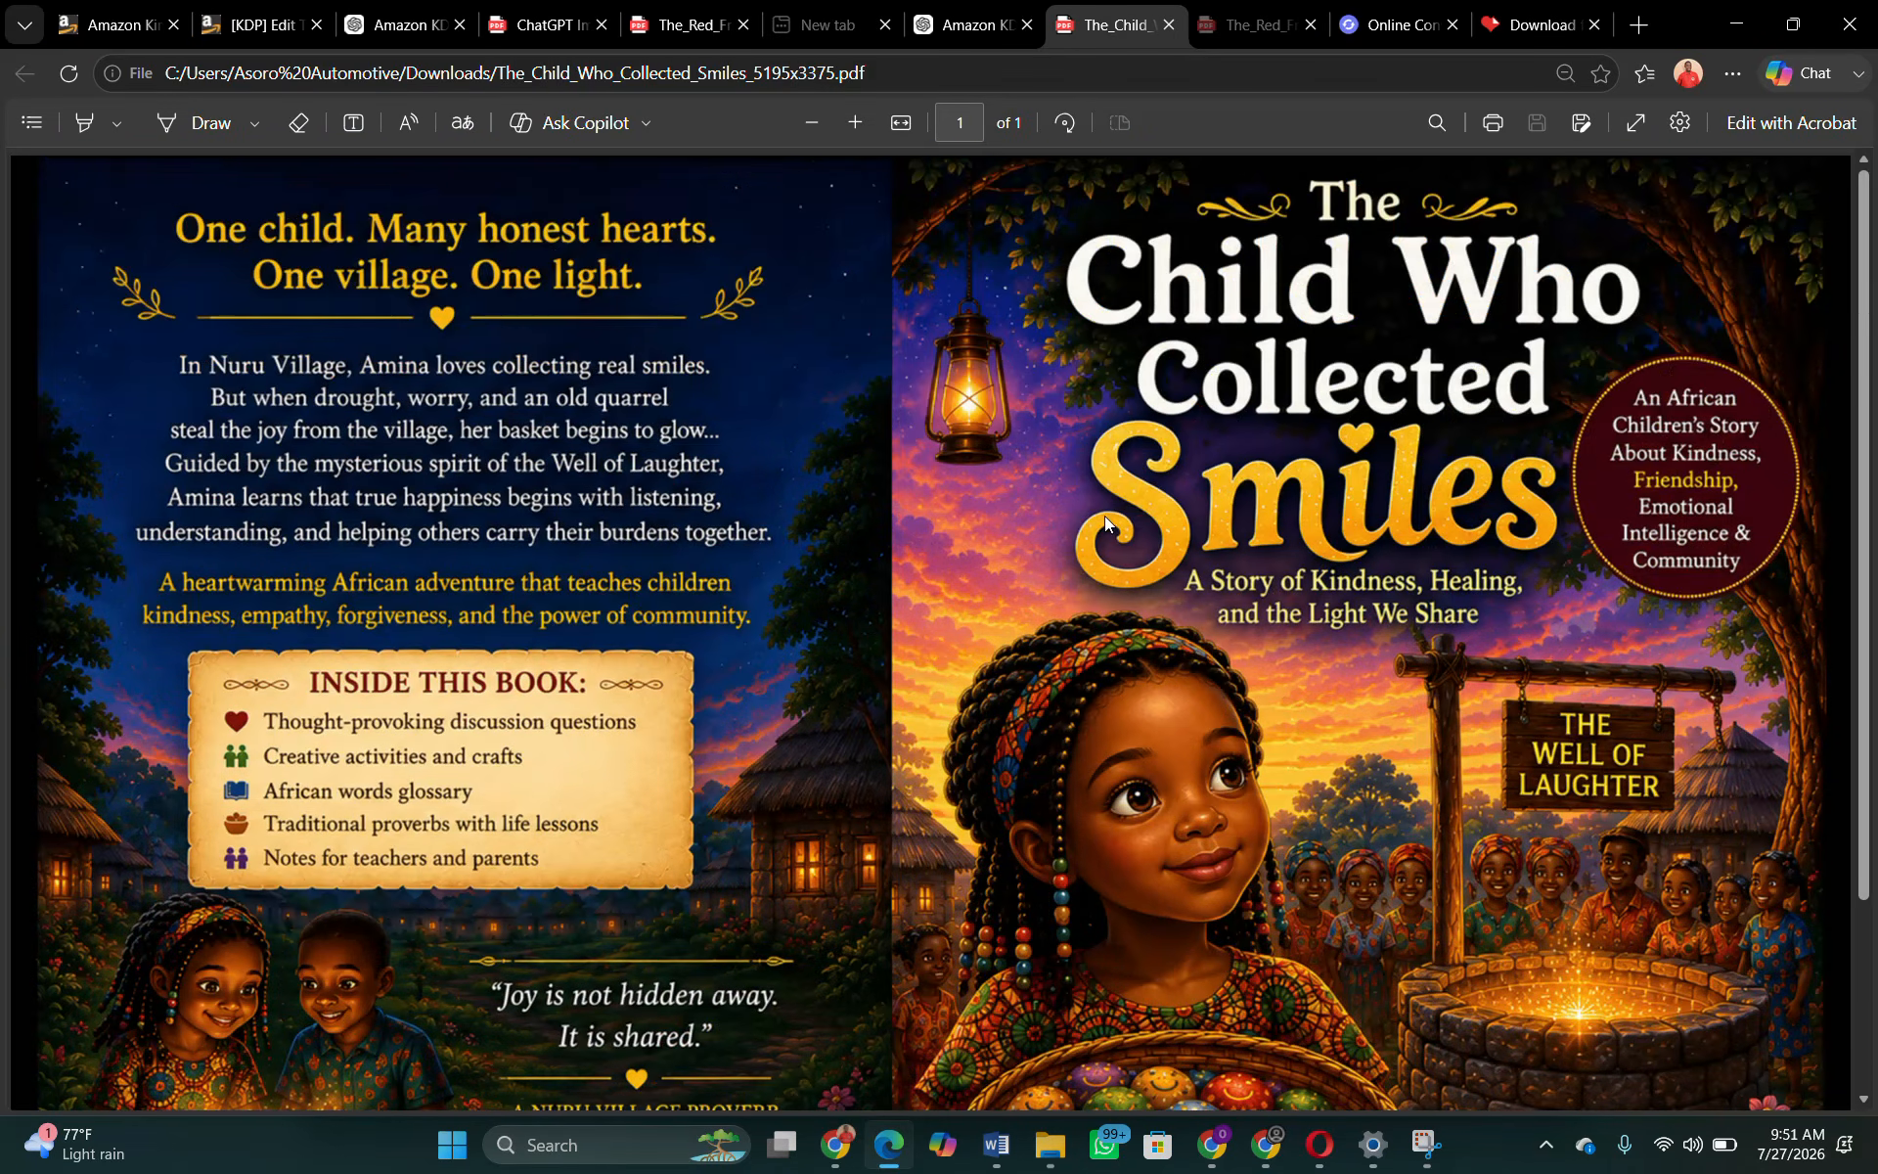
Step: Return to the KDP Paperback Content page and upload The_Child_Who_Collected_Smiles_5195x3375.pdf as the paperback cover
{"action": "left_click", "coordinate": [246, 30]}
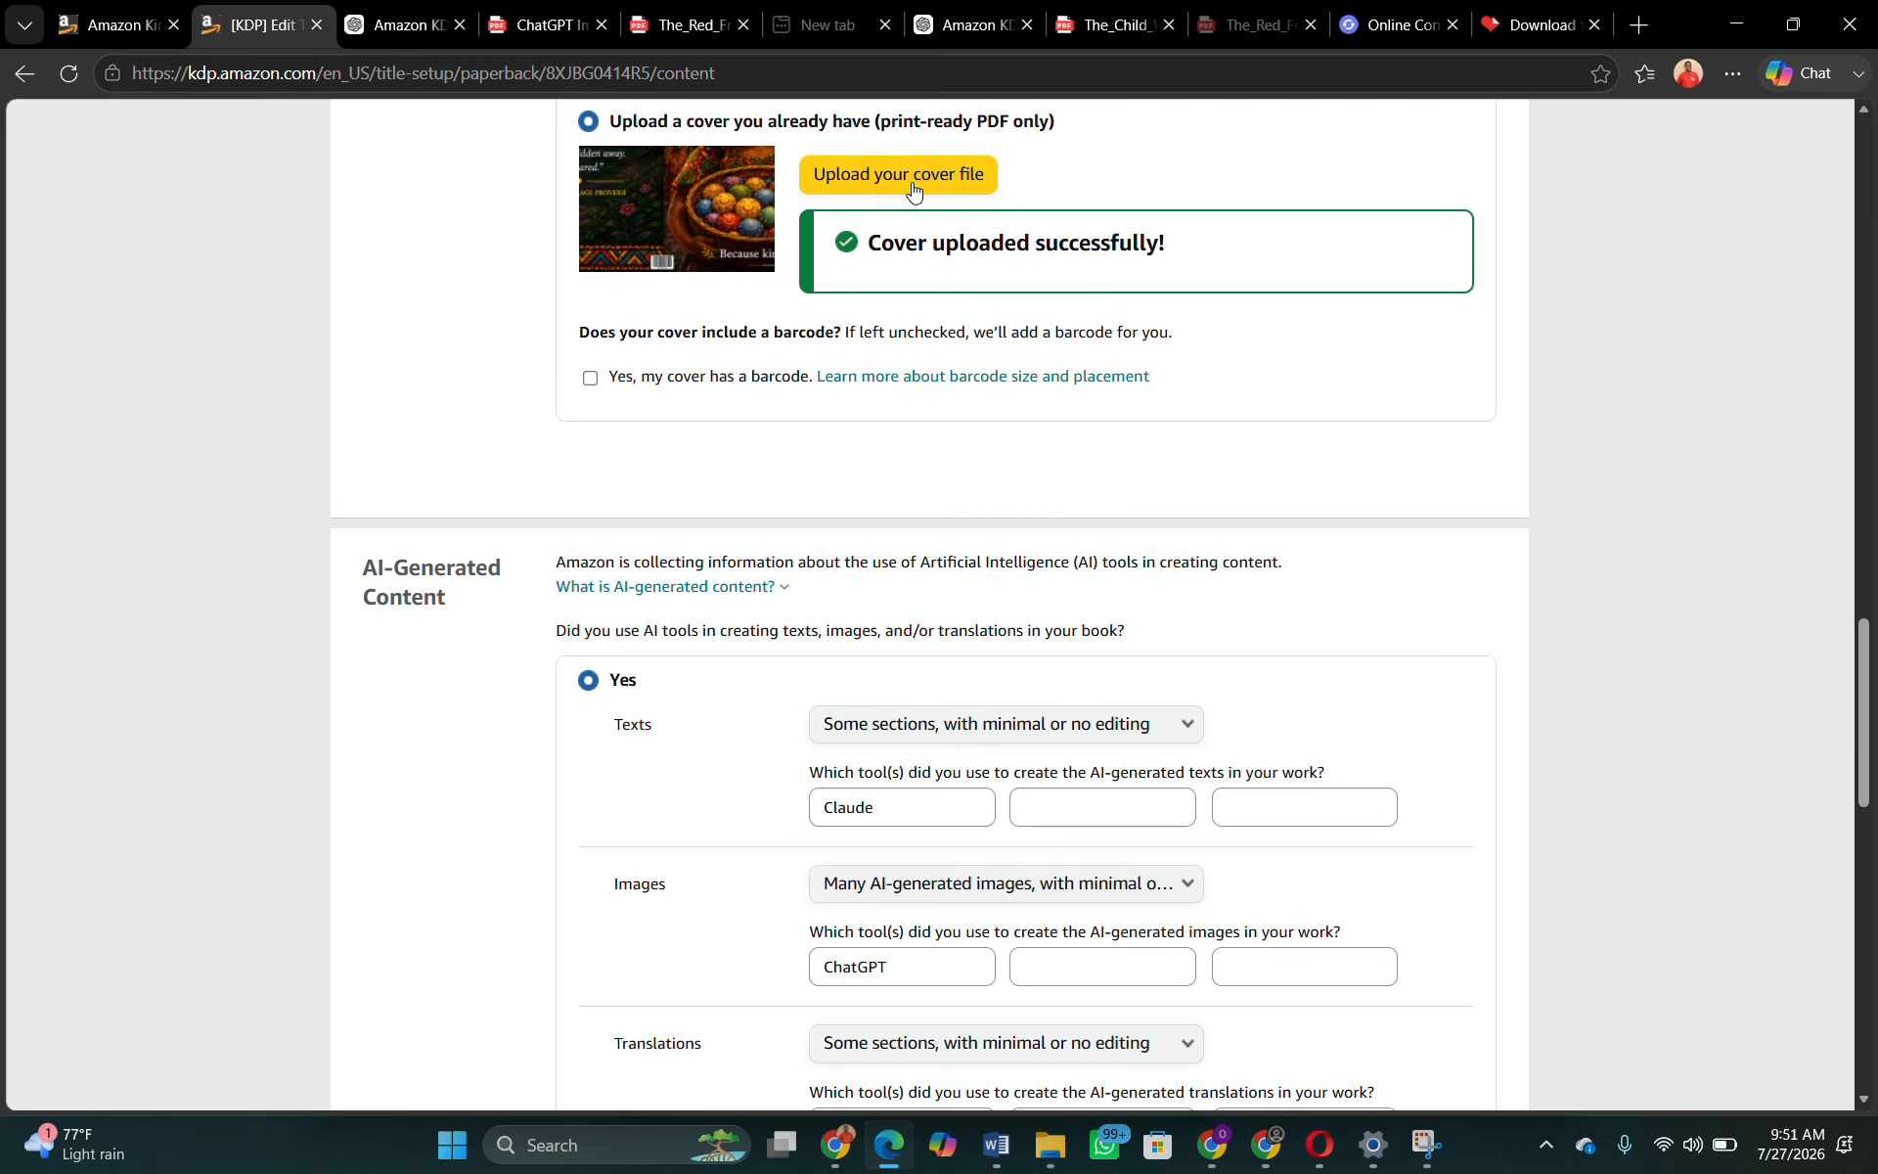
{"action": "left_click", "coordinate": [901, 174]}
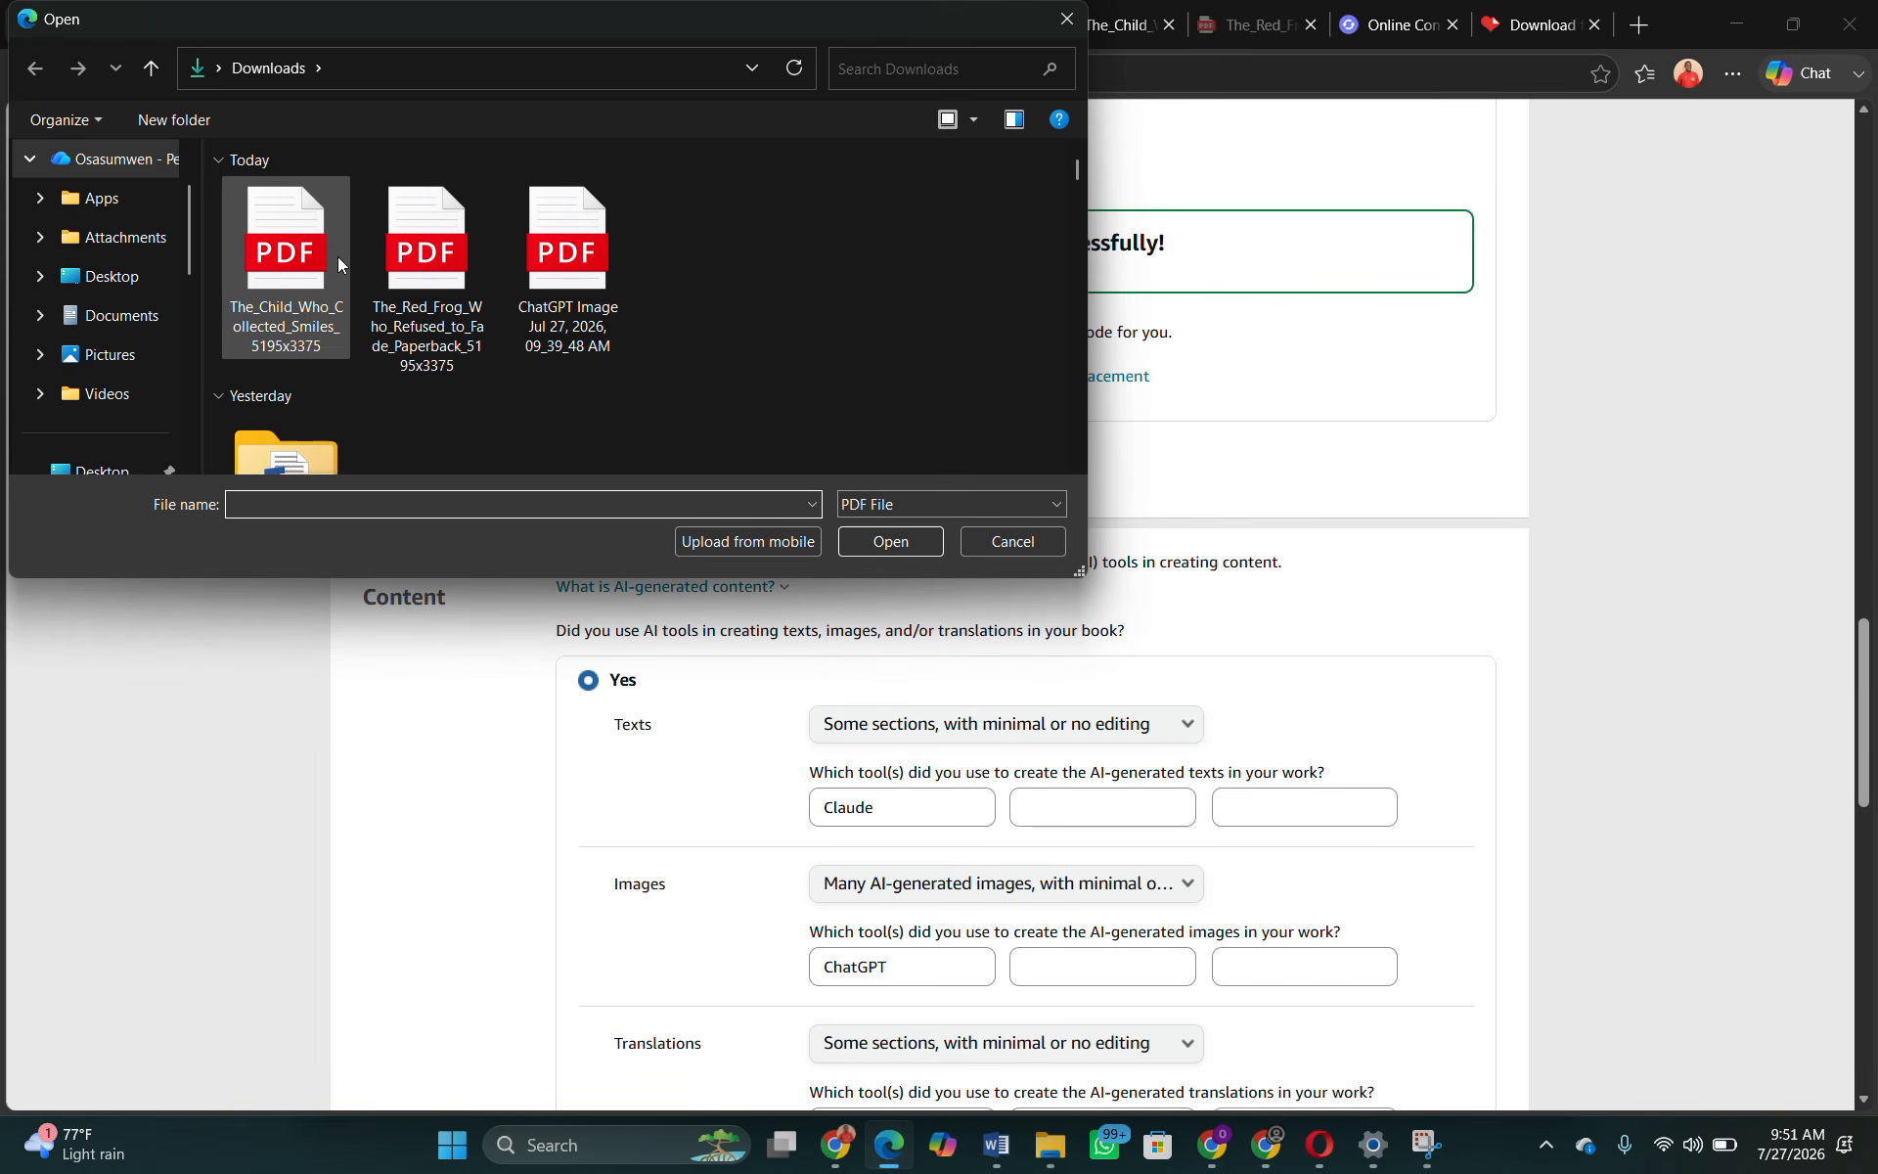
{"action": "double_click", "coordinate": [278, 248]}
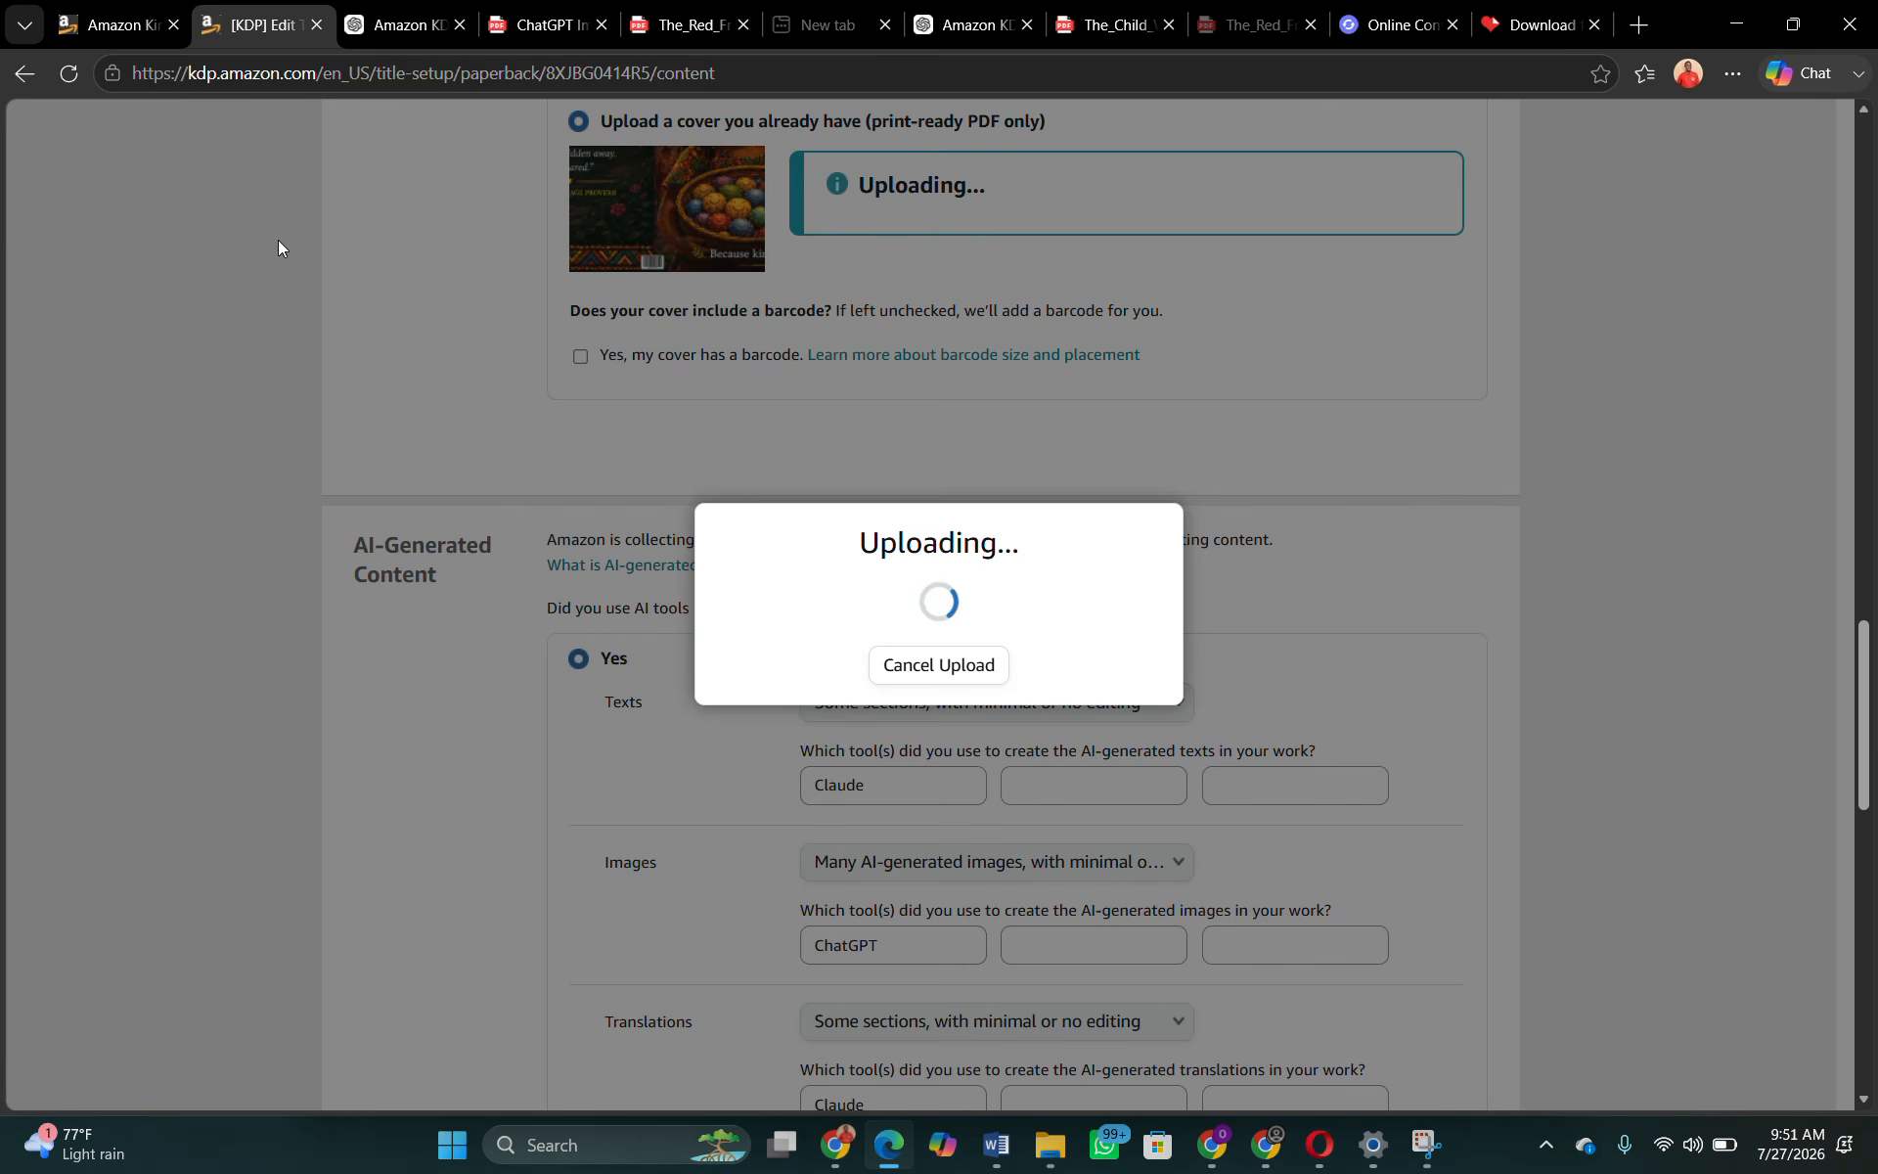
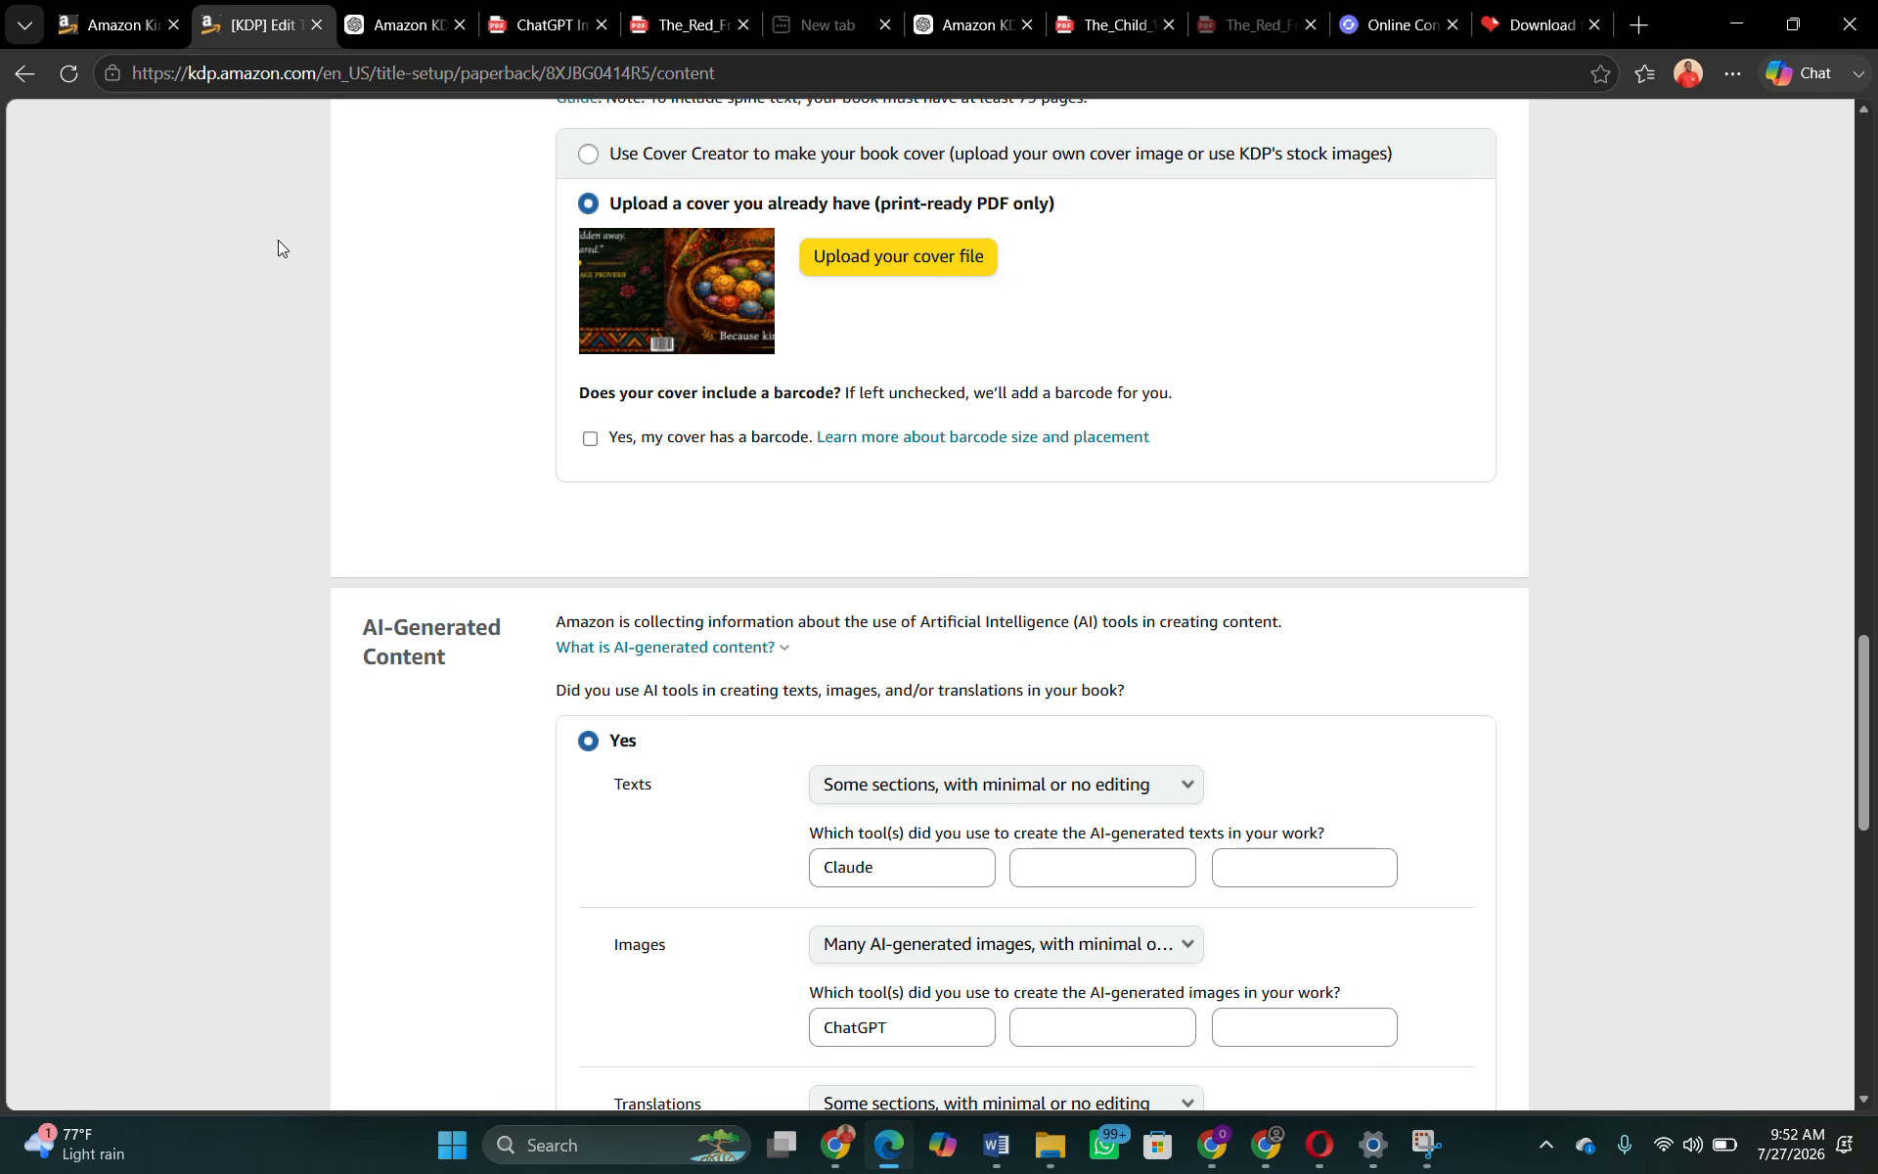
Step: Confirm that the AI-generated content answers are accurate and launch the previewer for the paperback
{"action": "scroll", "coordinate": [254, 245], "scroll_direction": "down", "scroll_amount": 8}
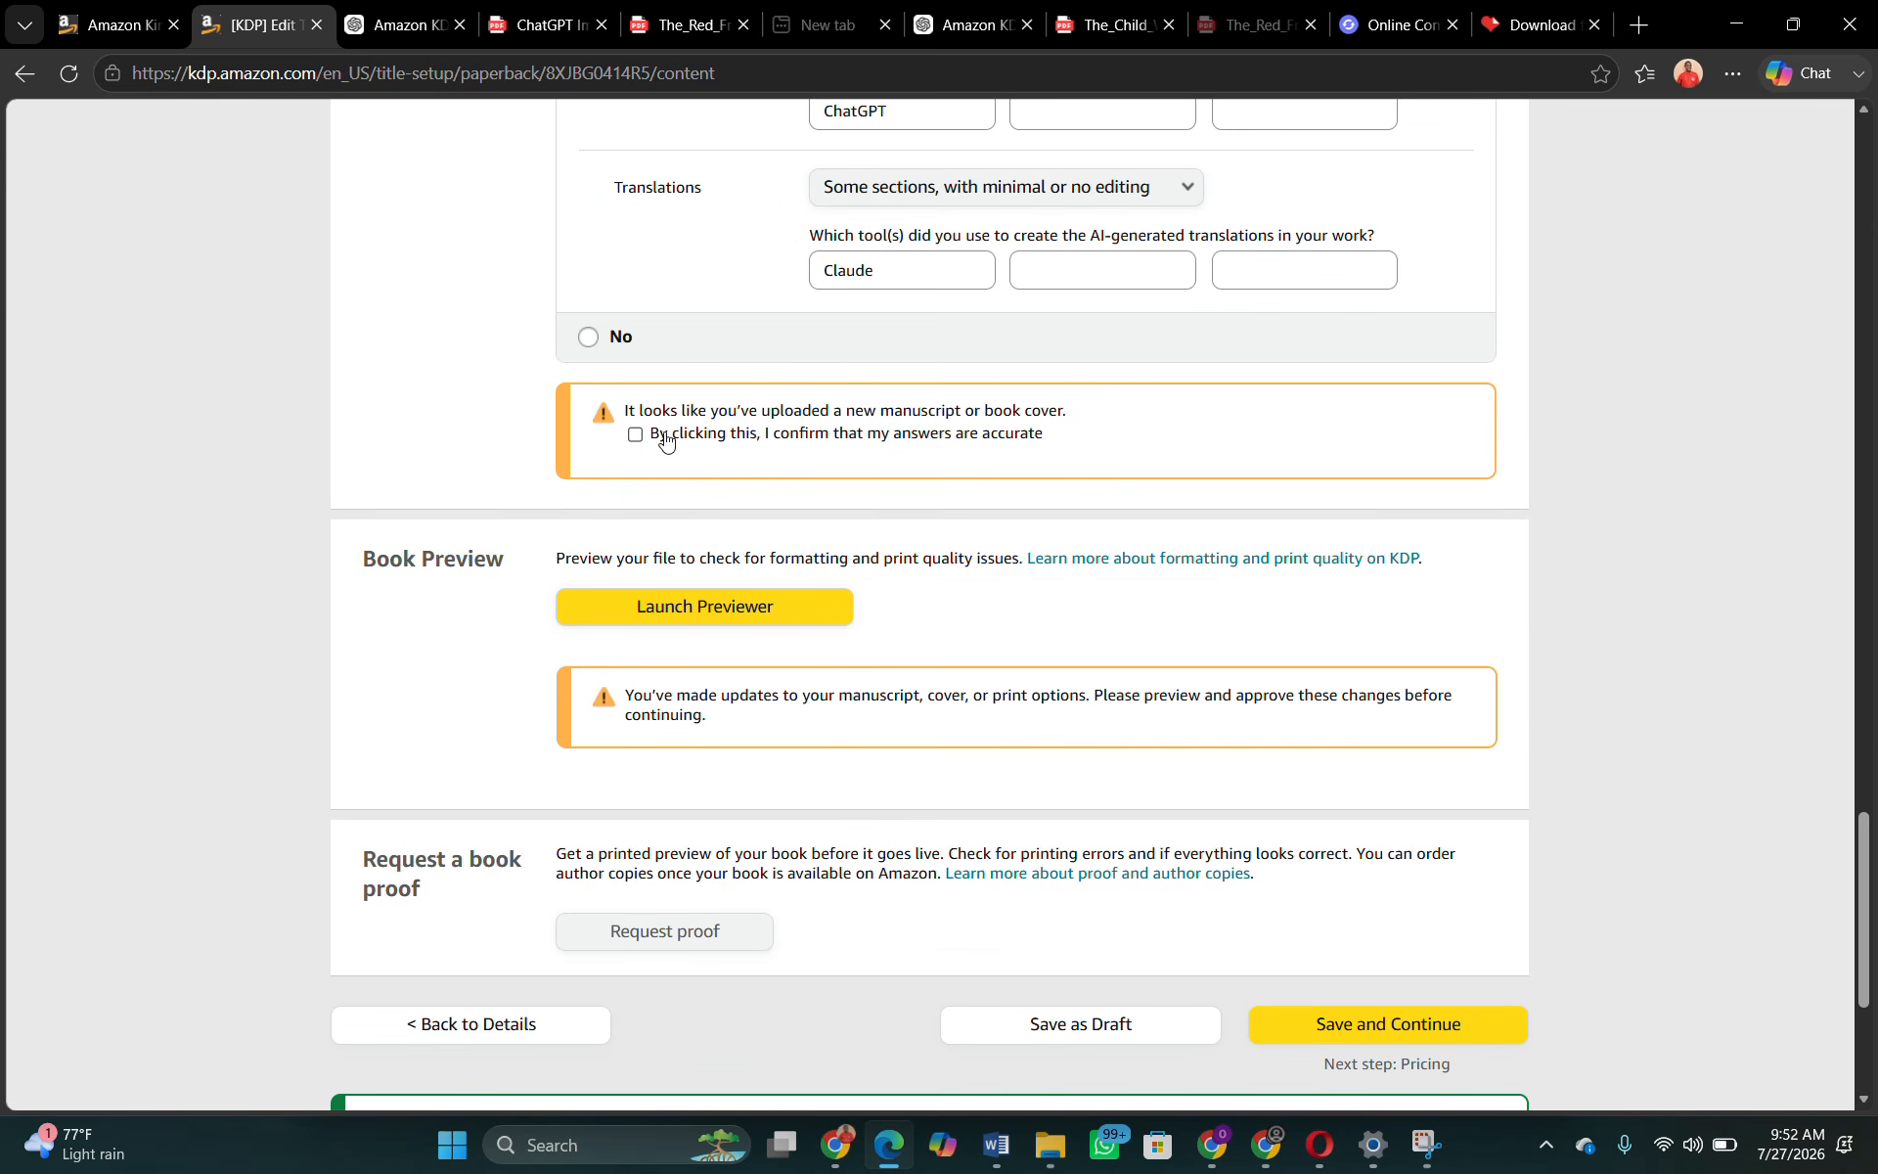
{"action": "left_click", "coordinate": [635, 435]}
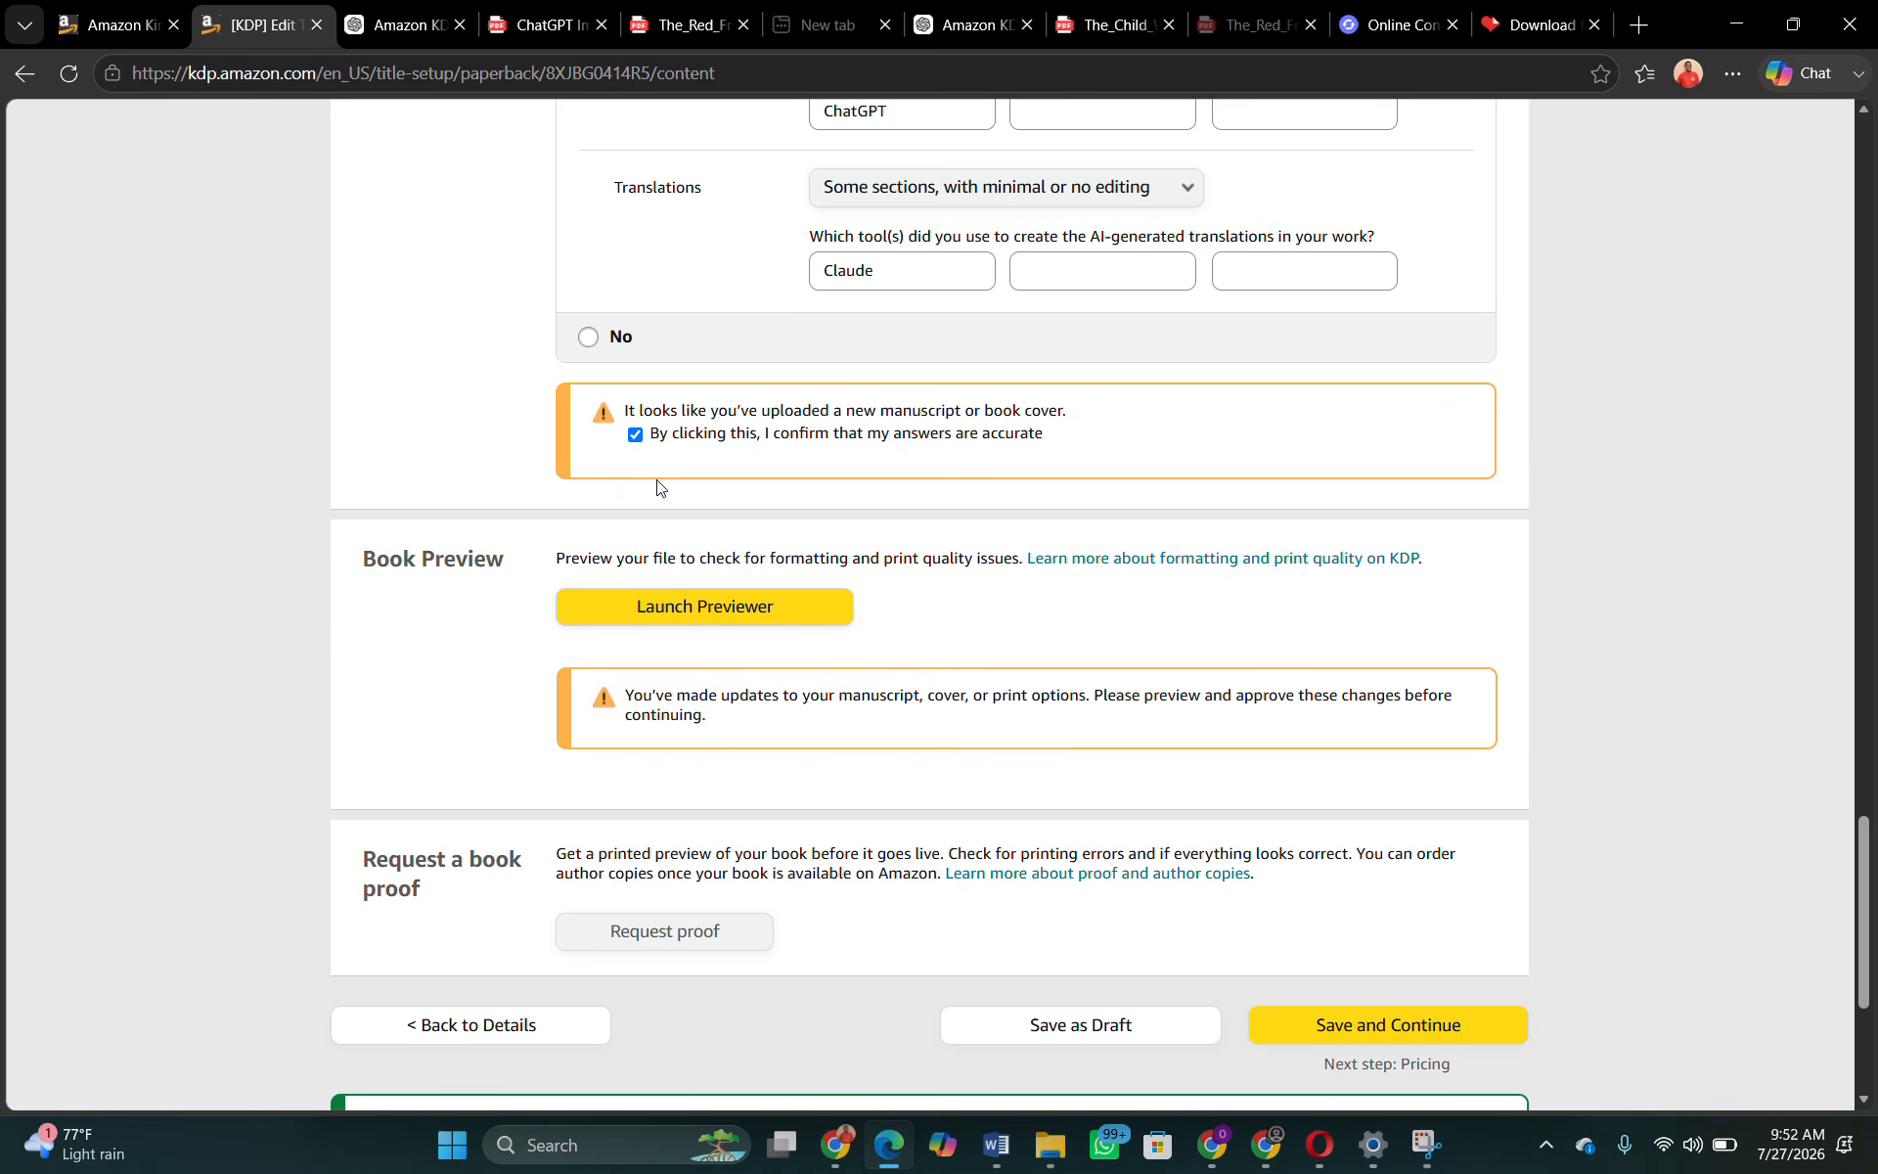
{"action": "left_click", "coordinate": [704, 614]}
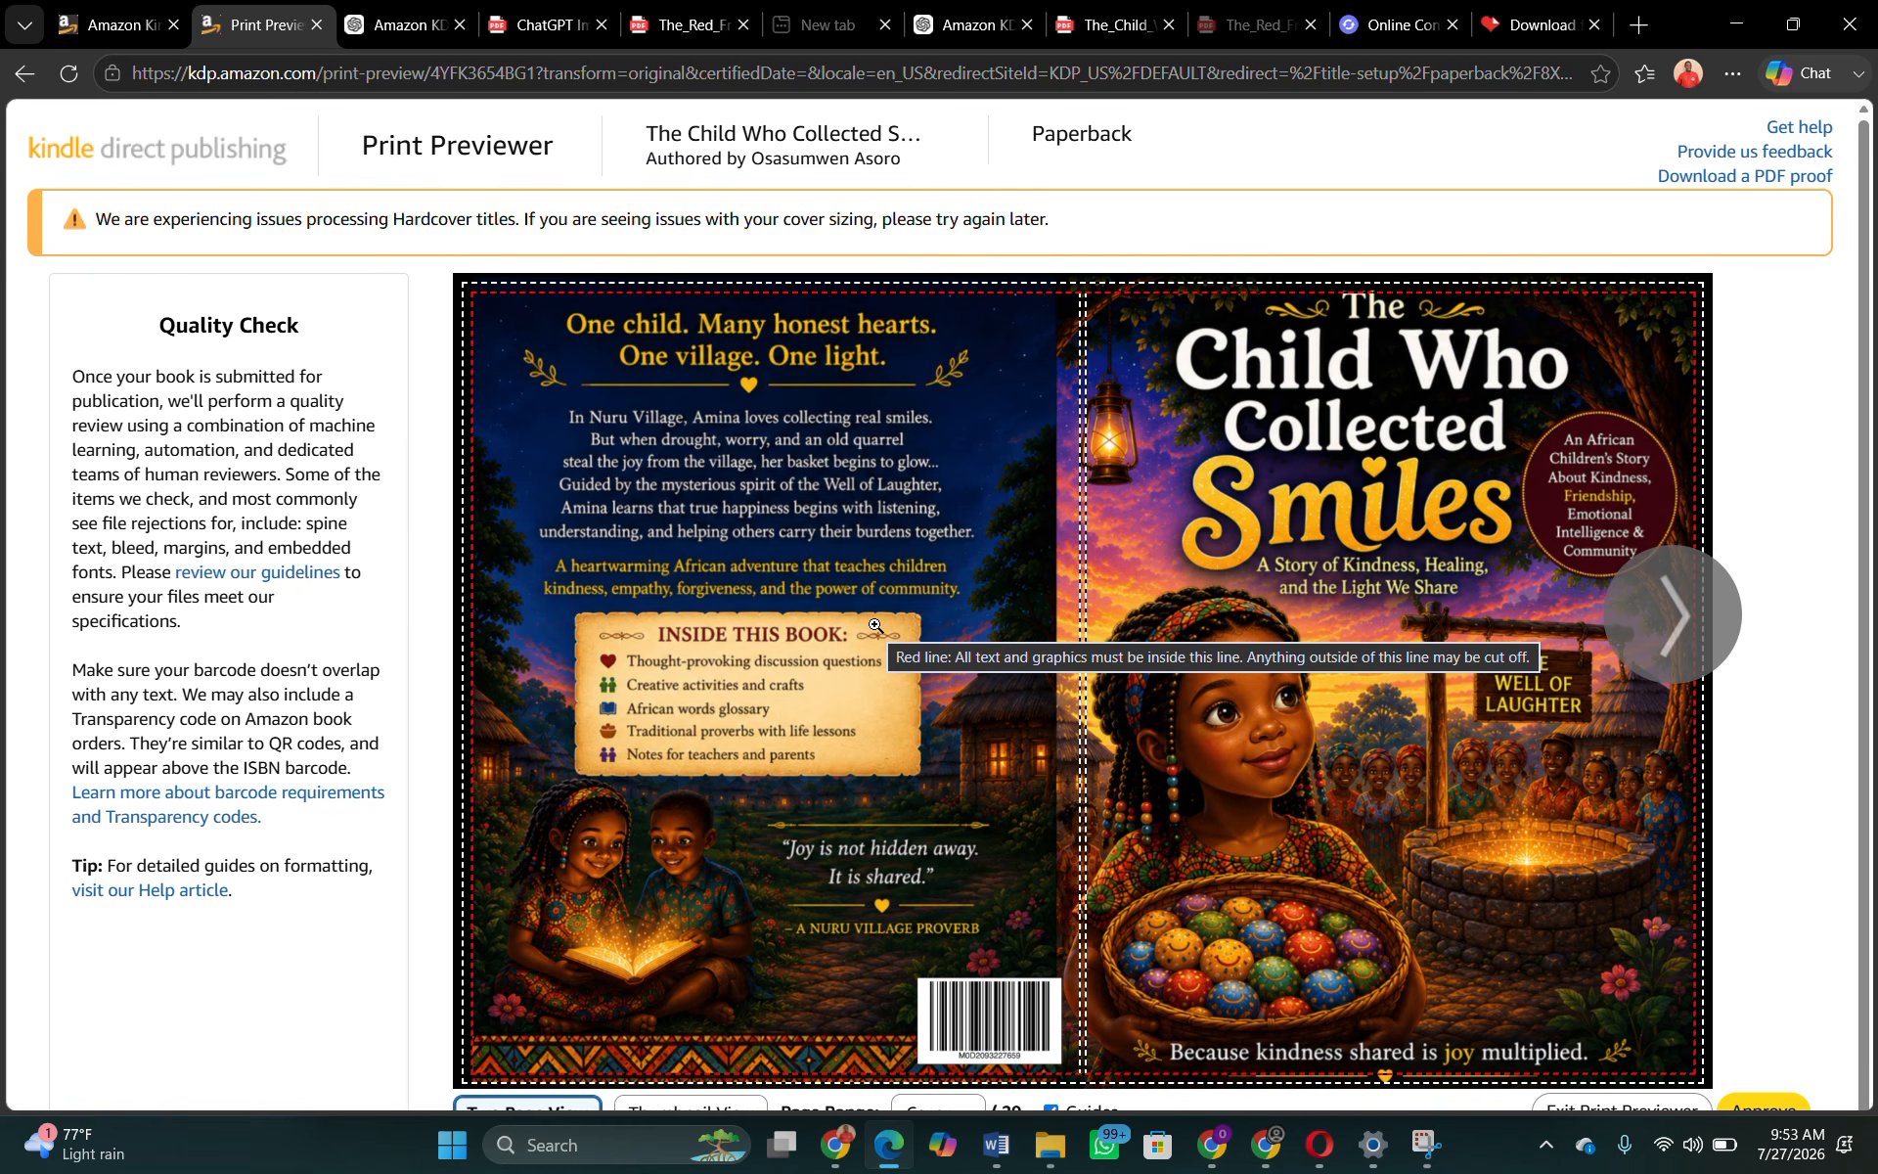
Step: Check the wraparound cover and the interior through pages 12-13 in the print preview, and approve the paperback proof
{"action": "scroll", "coordinate": [875, 624], "scroll_direction": "down", "scroll_amount": 2}
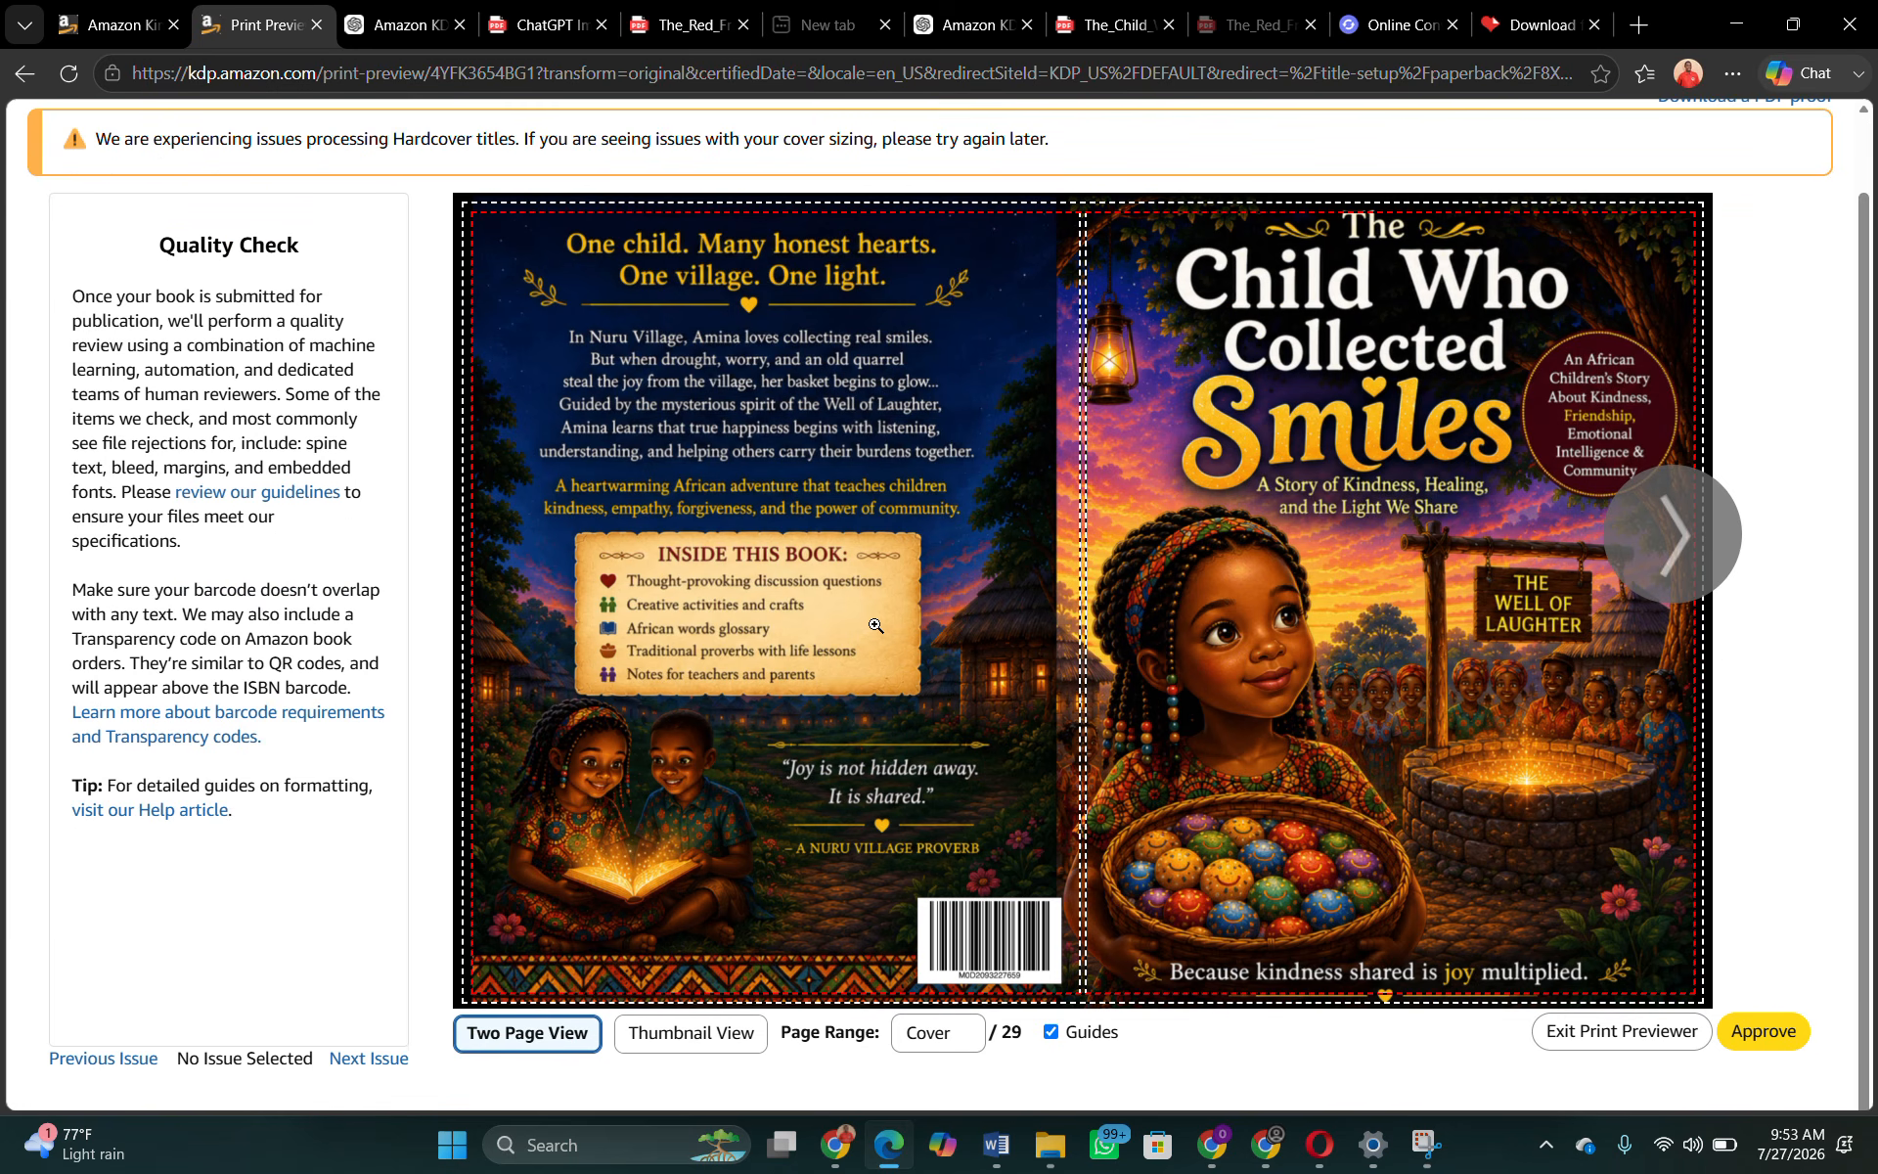
{"action": "left_click", "coordinate": [1658, 521]}
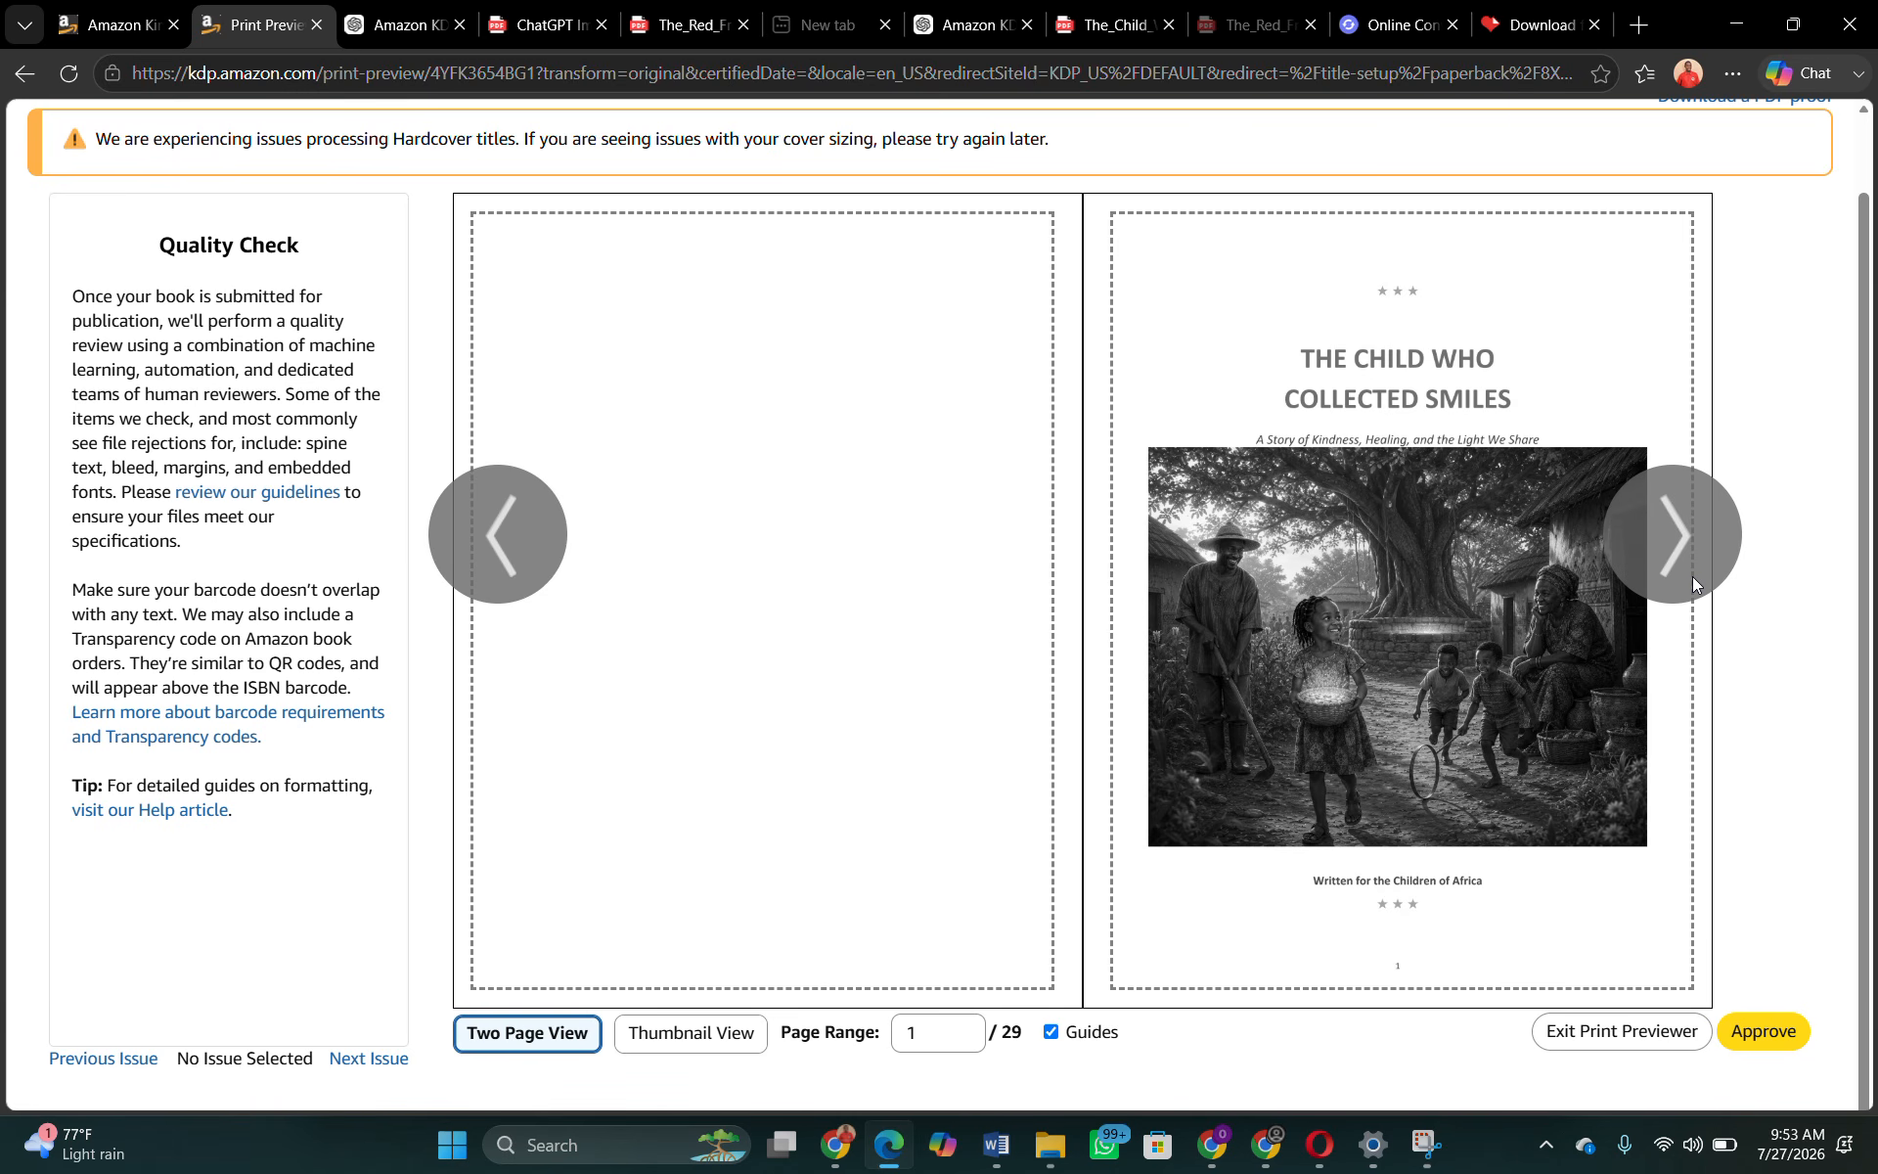
{"action": "left_click", "coordinate": [1651, 543]}
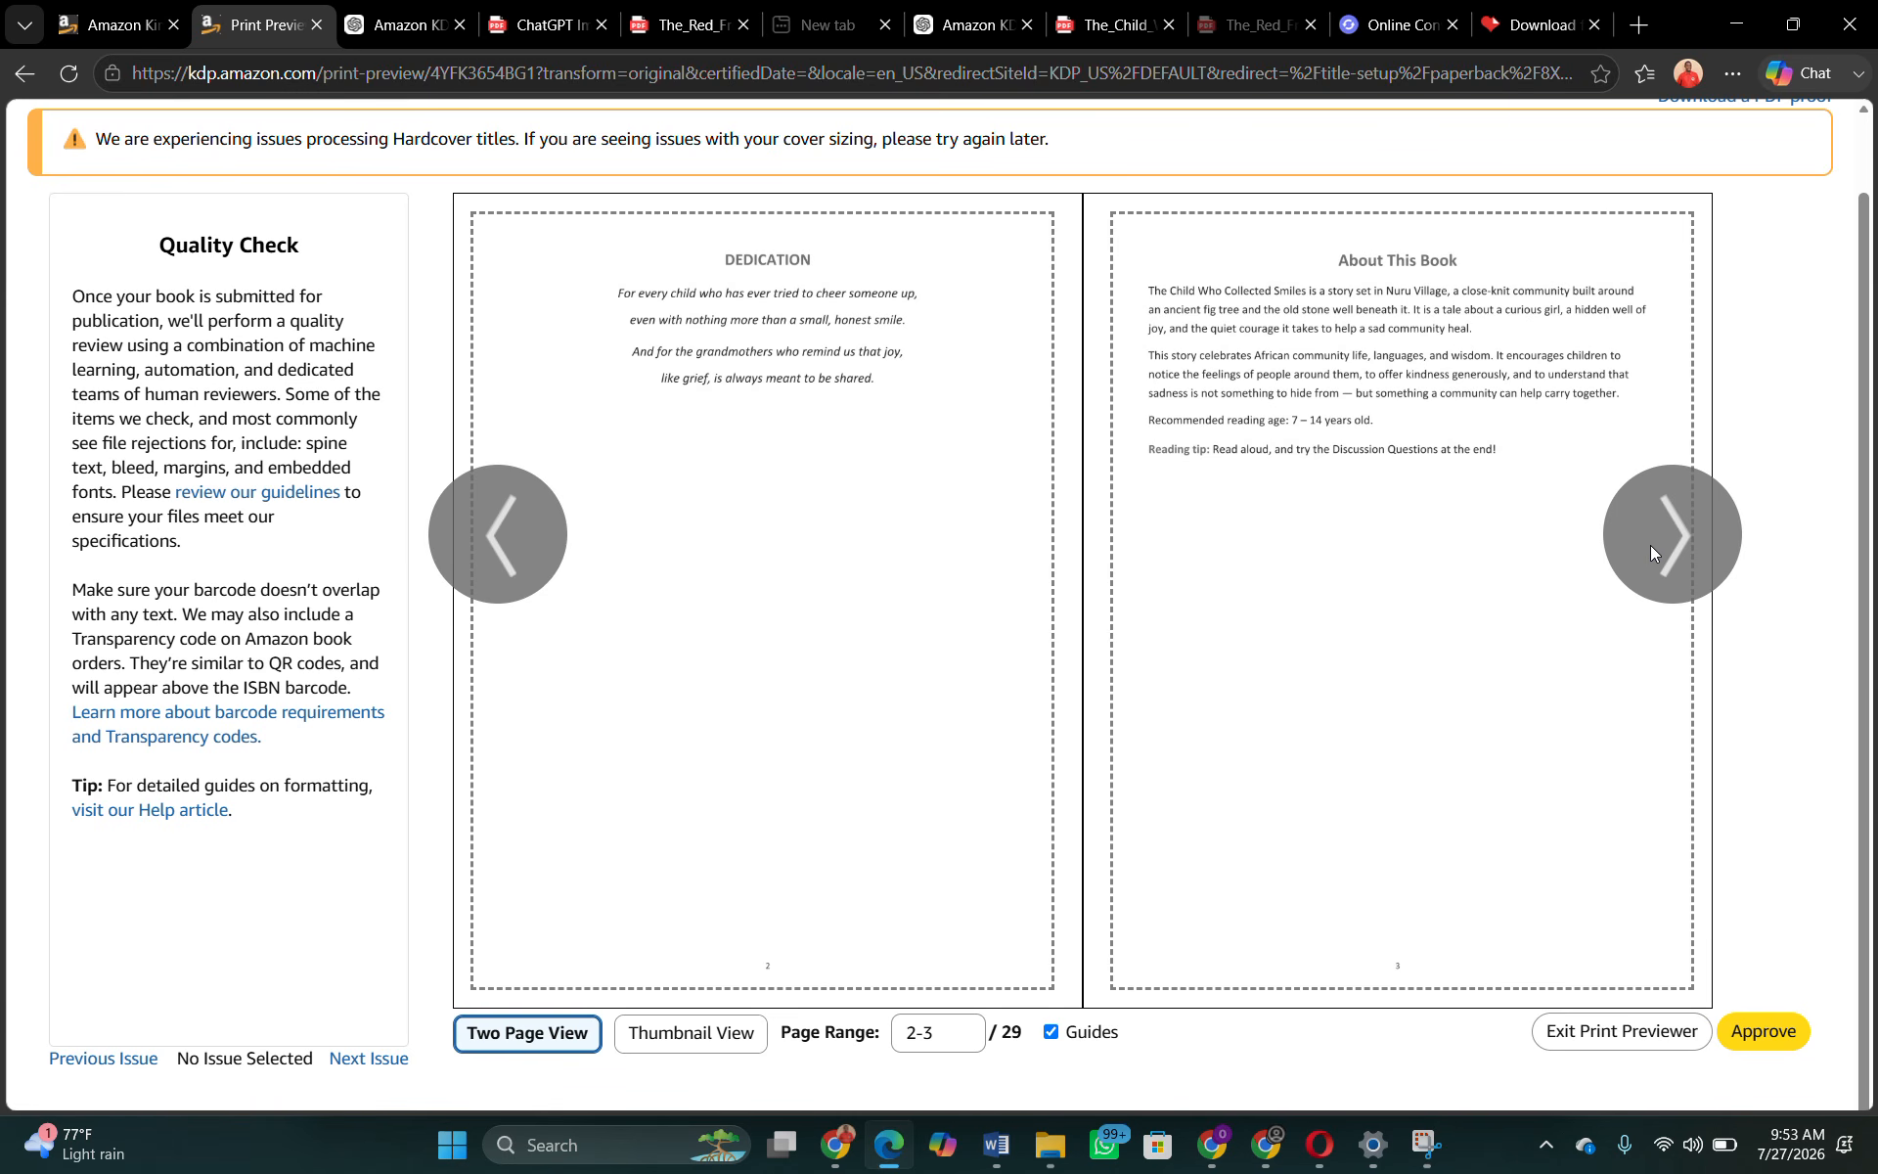
{"action": "left_click", "coordinate": [1651, 543]}
{"action": "left_click", "coordinate": [1651, 544]}
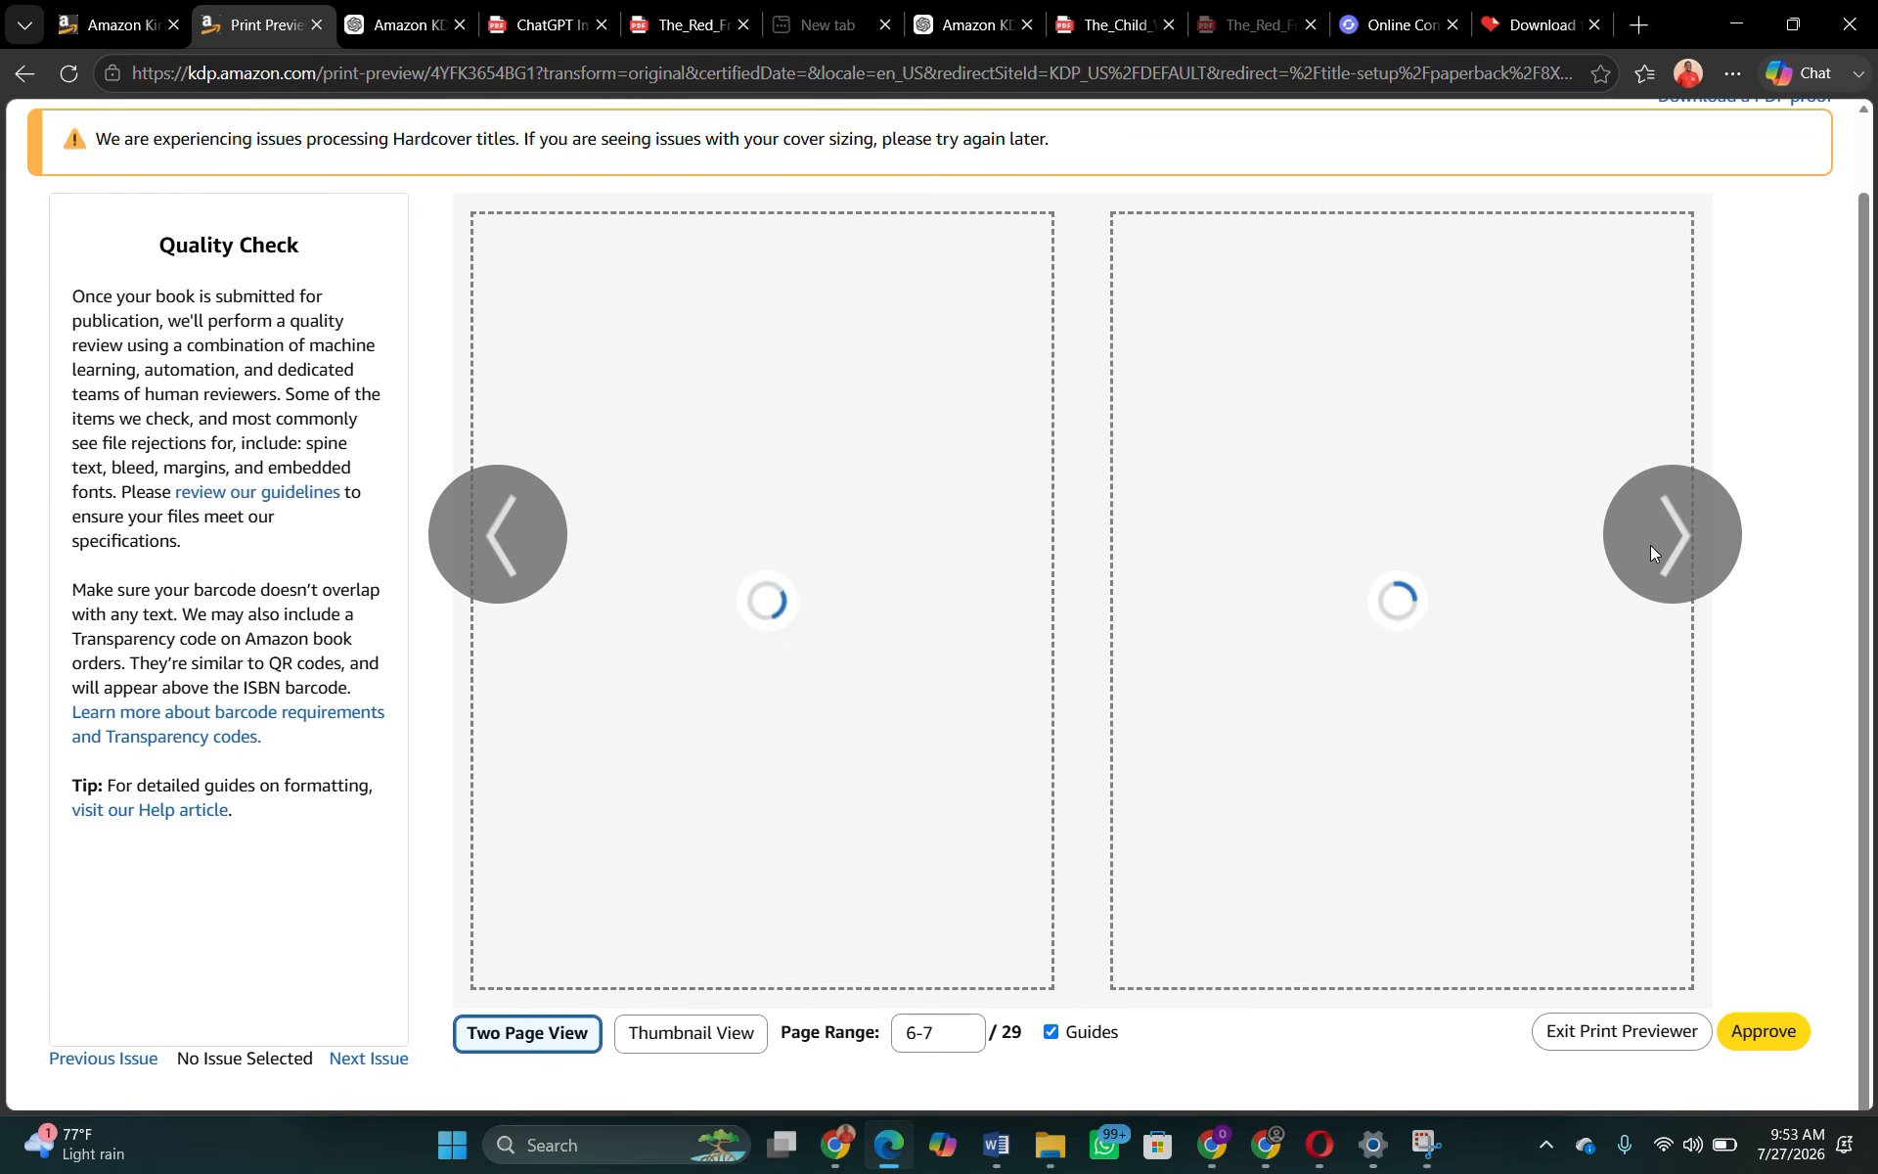
{"action": "left_click", "coordinate": [1651, 544]}
{"action": "left_click", "coordinate": [1650, 544]}
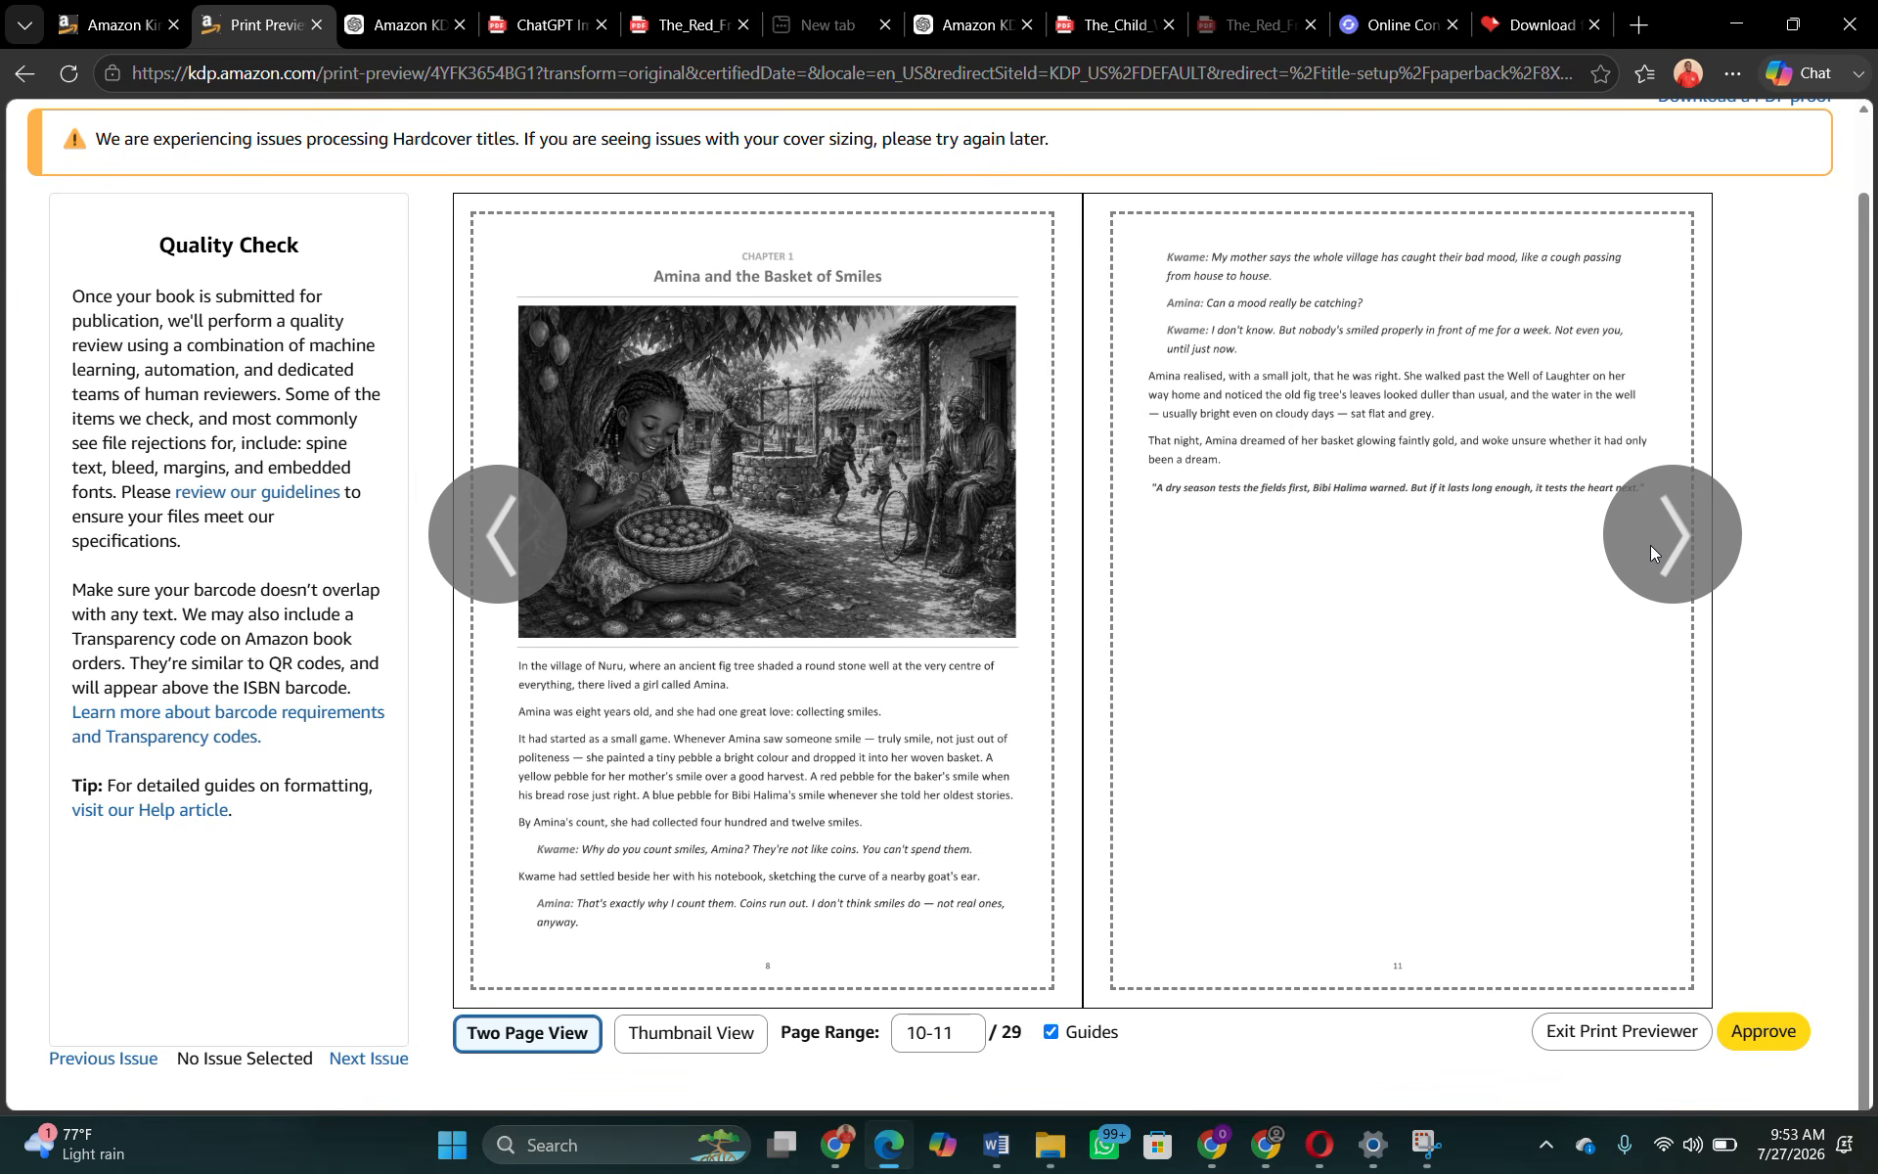
{"action": "left_click", "coordinate": [1660, 536]}
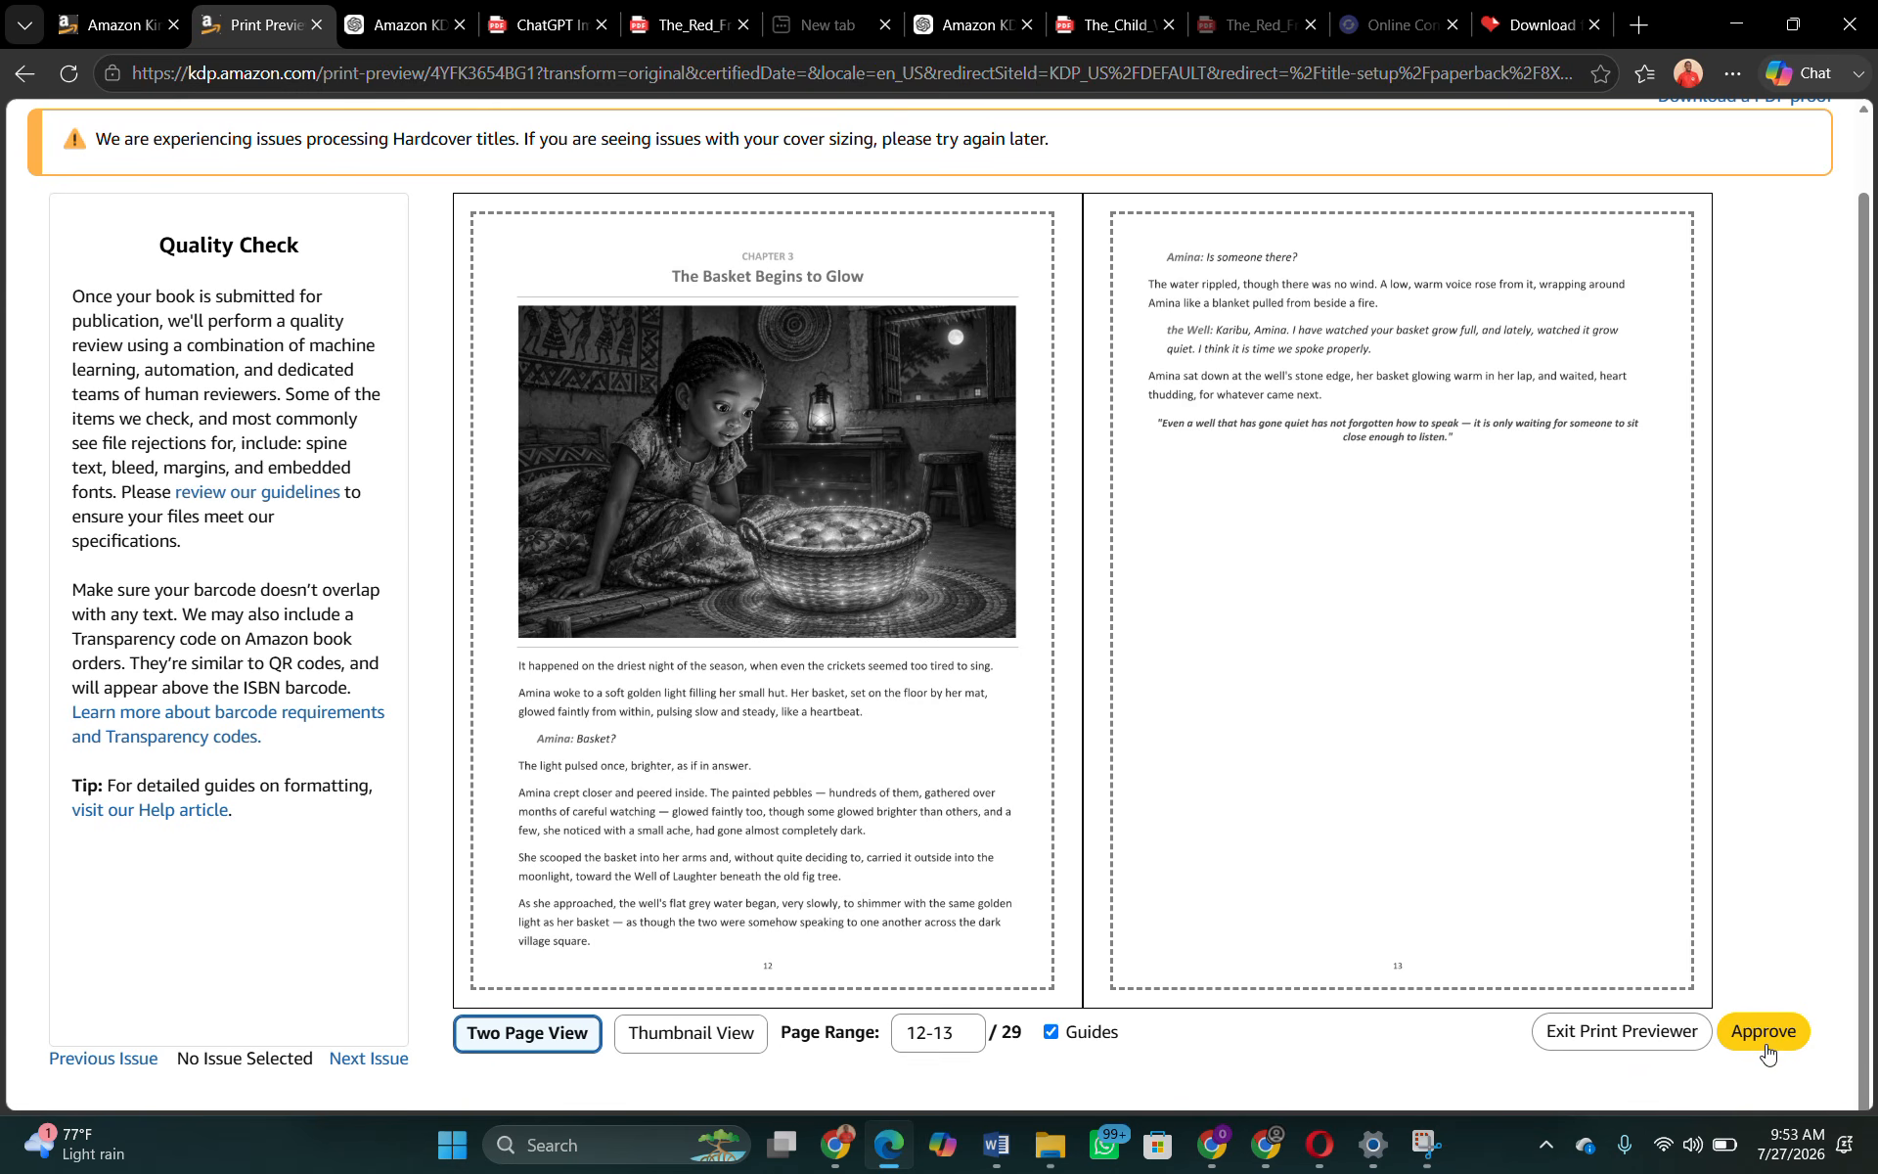
{"action": "left_click", "coordinate": [1764, 1032]}
{"action": "left_click", "coordinate": [1761, 1035]}
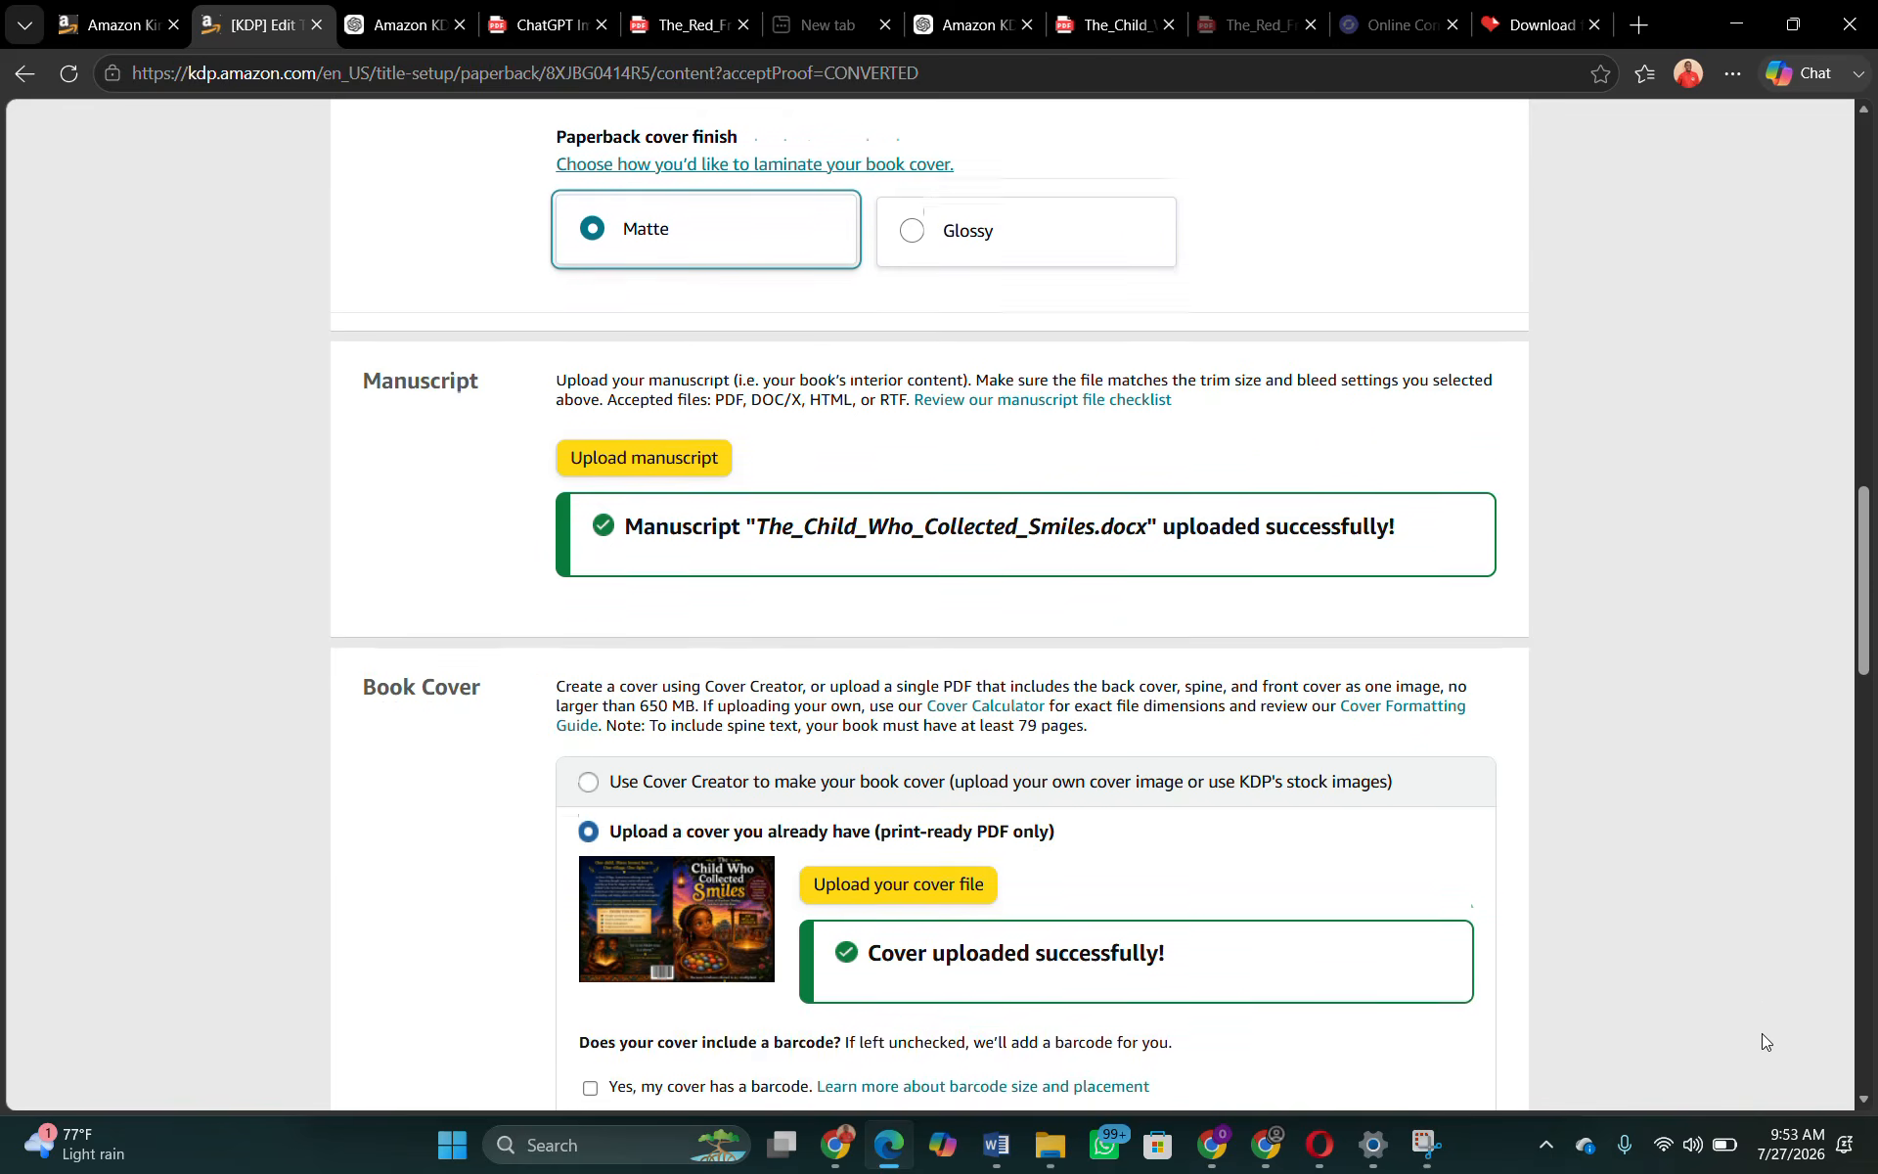
Step: Save the paperback content, continue to Rights & Pricing, and review that page through the Terms & Conditions
{"action": "scroll", "coordinate": [1762, 1033], "scroll_direction": "down", "scroll_amount": 10}
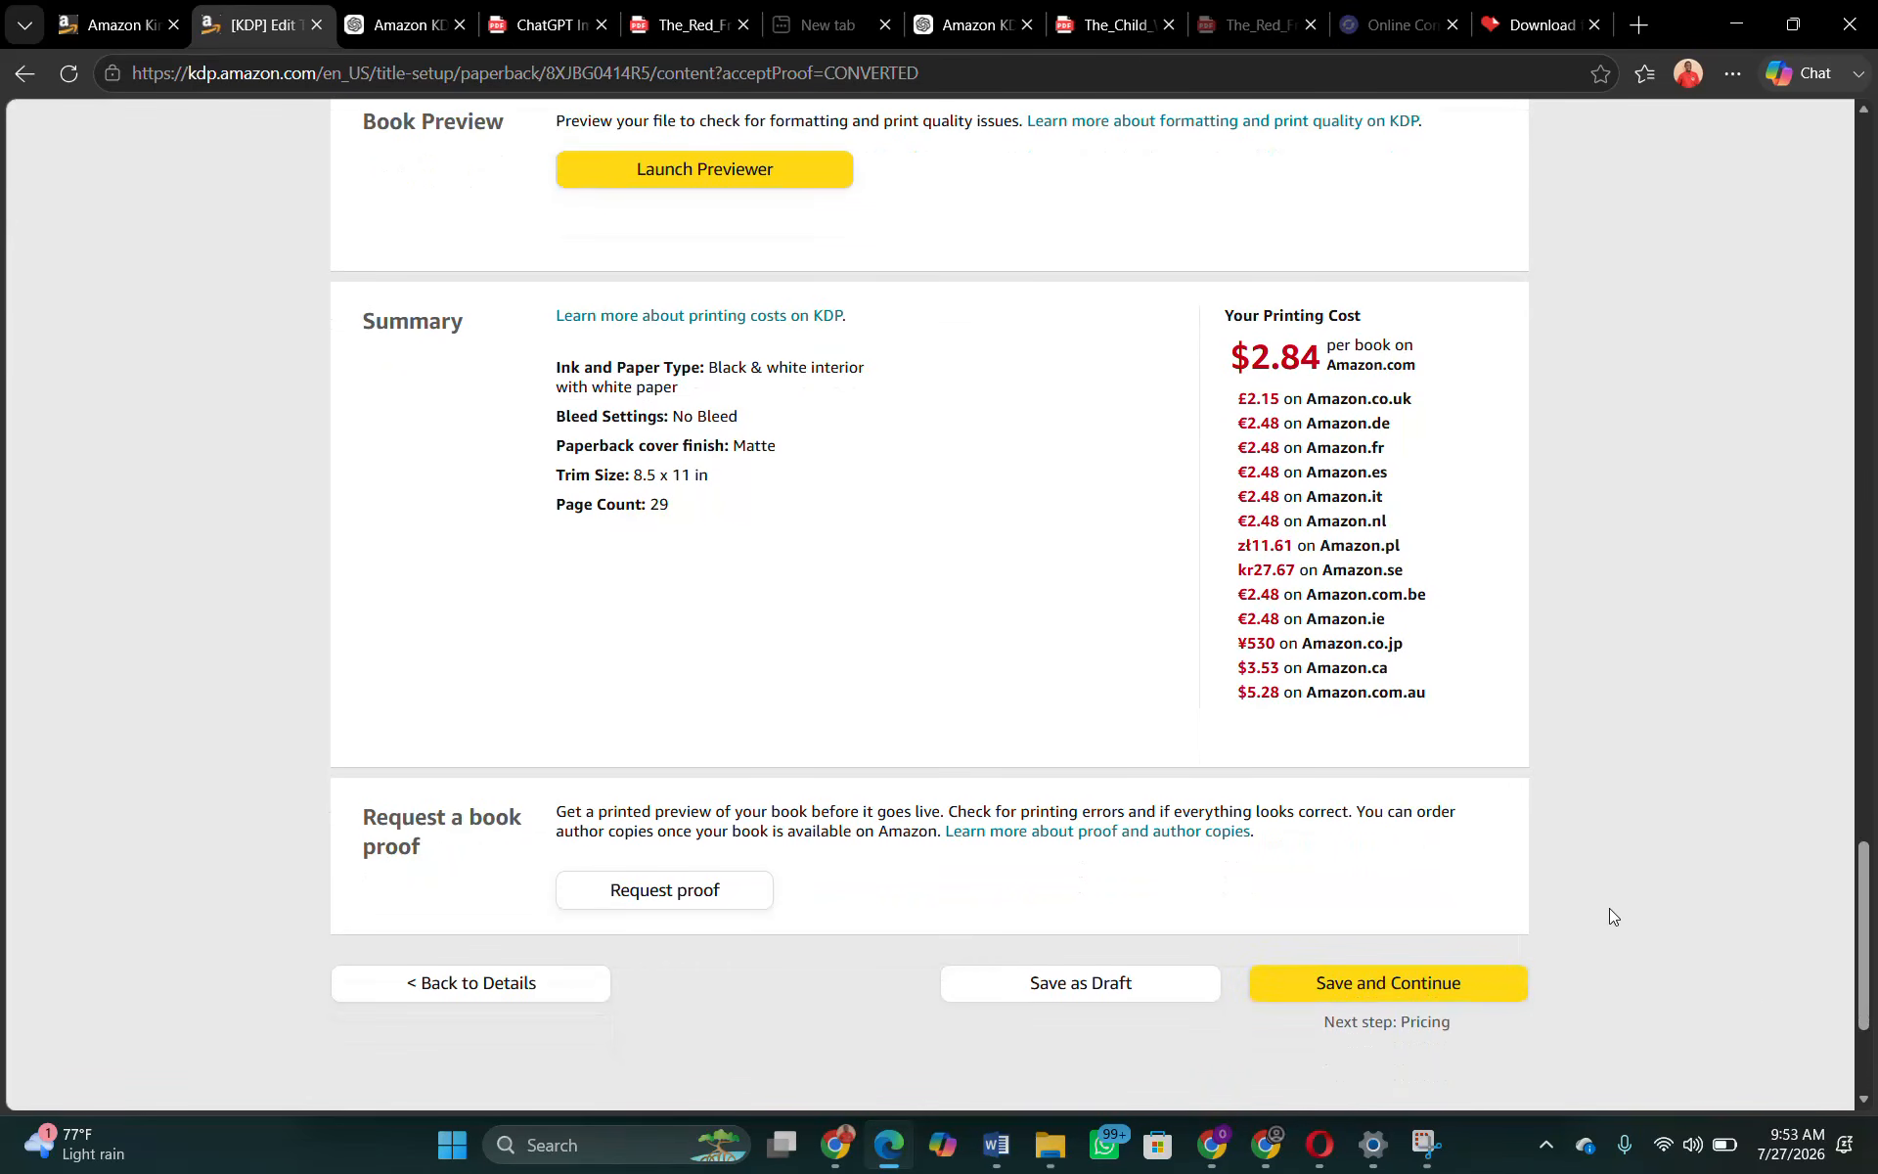
{"action": "left_click", "coordinate": [1404, 996]}
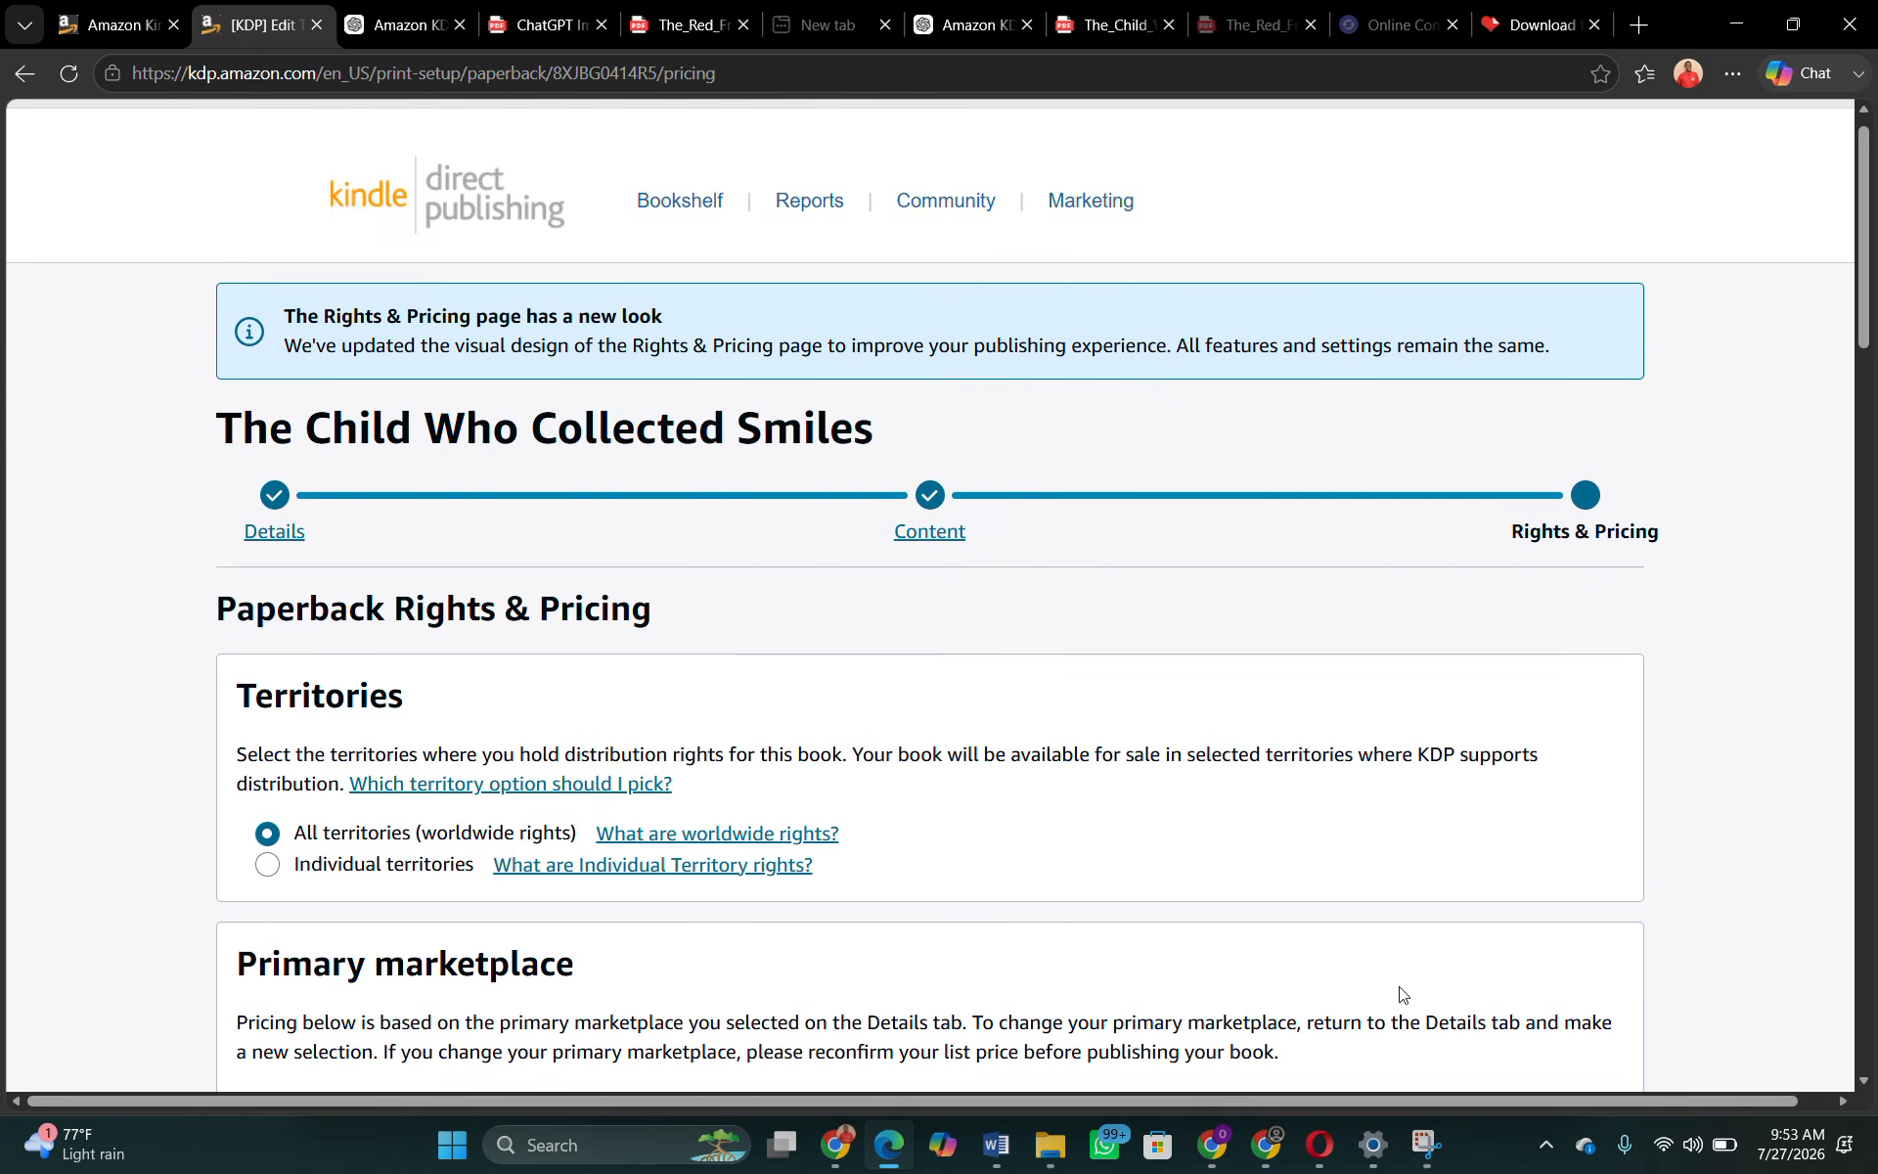
{"action": "scroll", "coordinate": [1398, 993], "scroll_direction": "down", "scroll_amount": 20}
{"action": "scroll", "coordinate": [1403, 994], "scroll_direction": "down", "scroll_amount": 1}
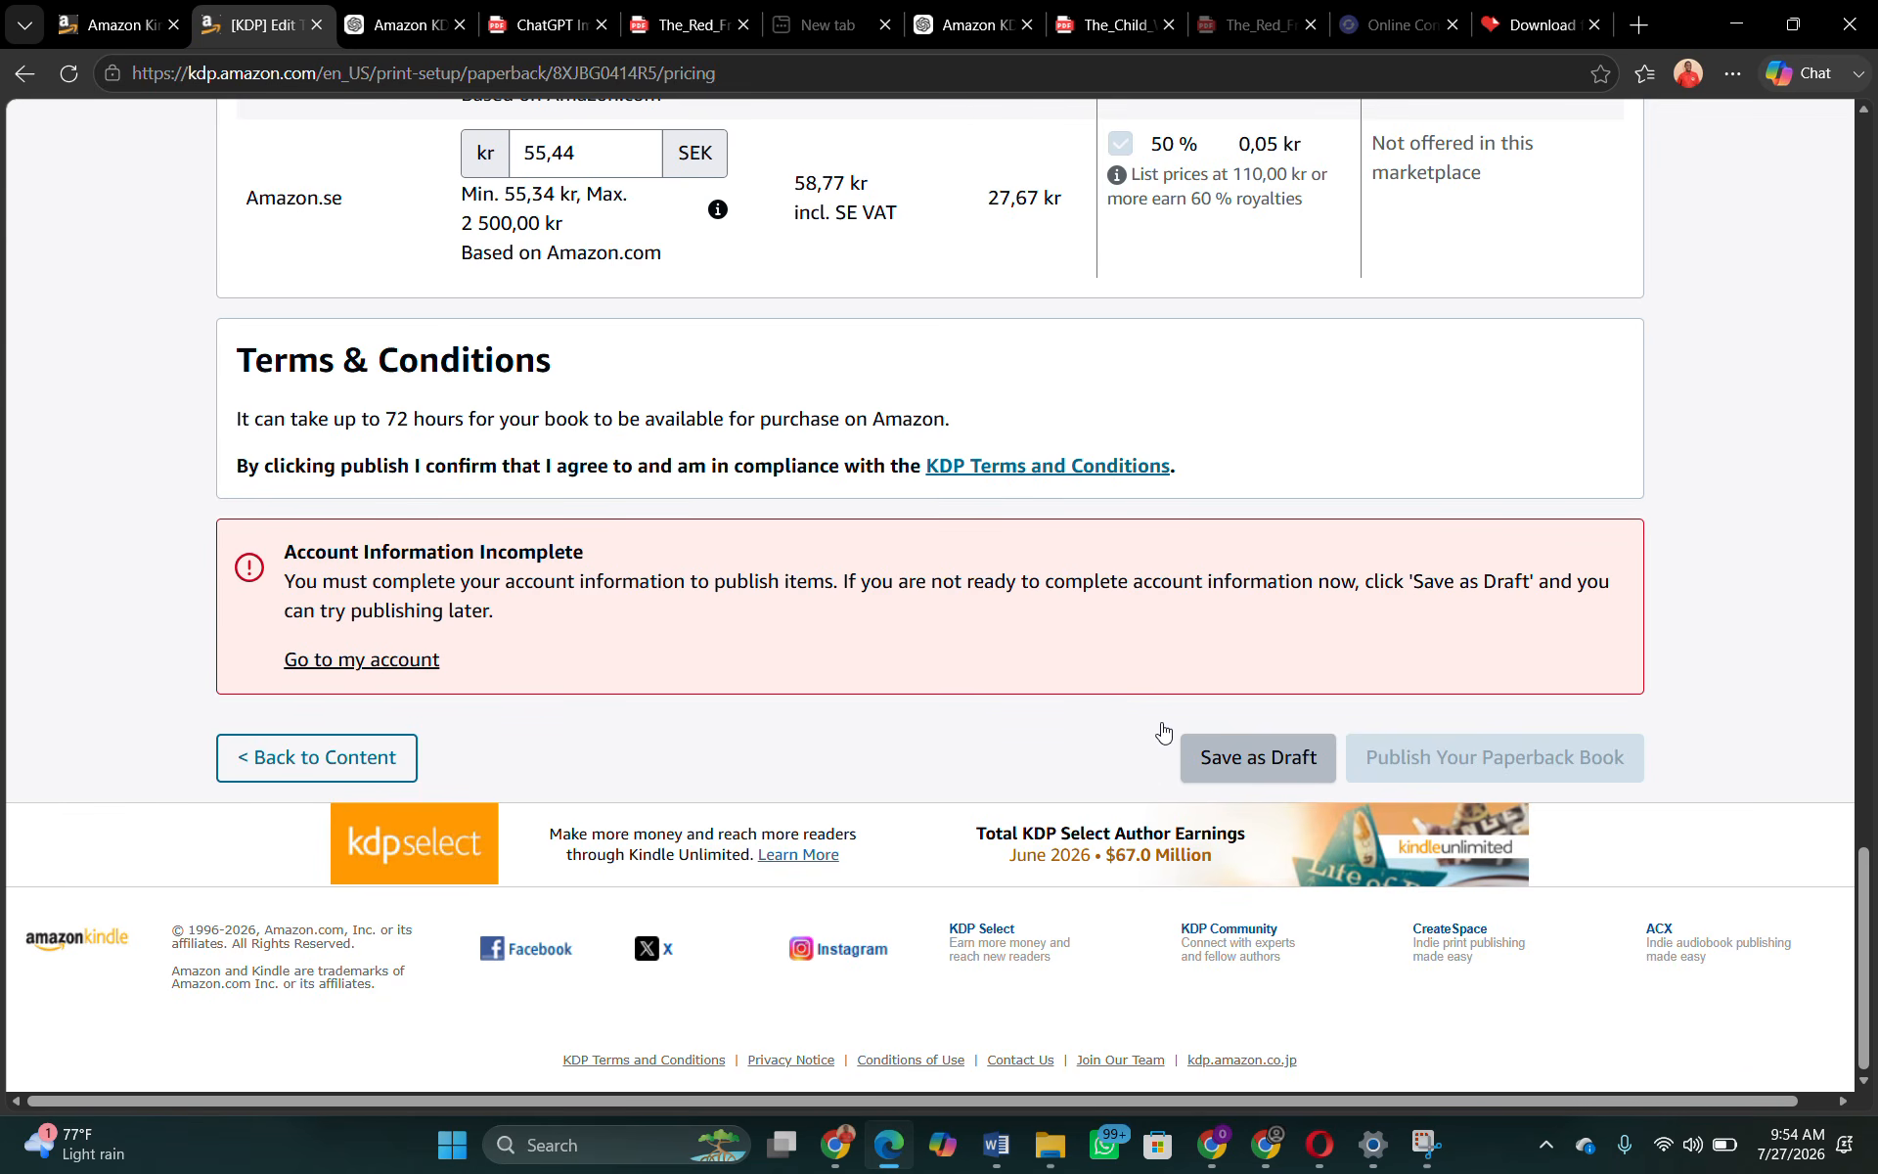
{"action": "scroll", "coordinate": [1162, 731], "scroll_direction": "up", "scroll_amount": 20}
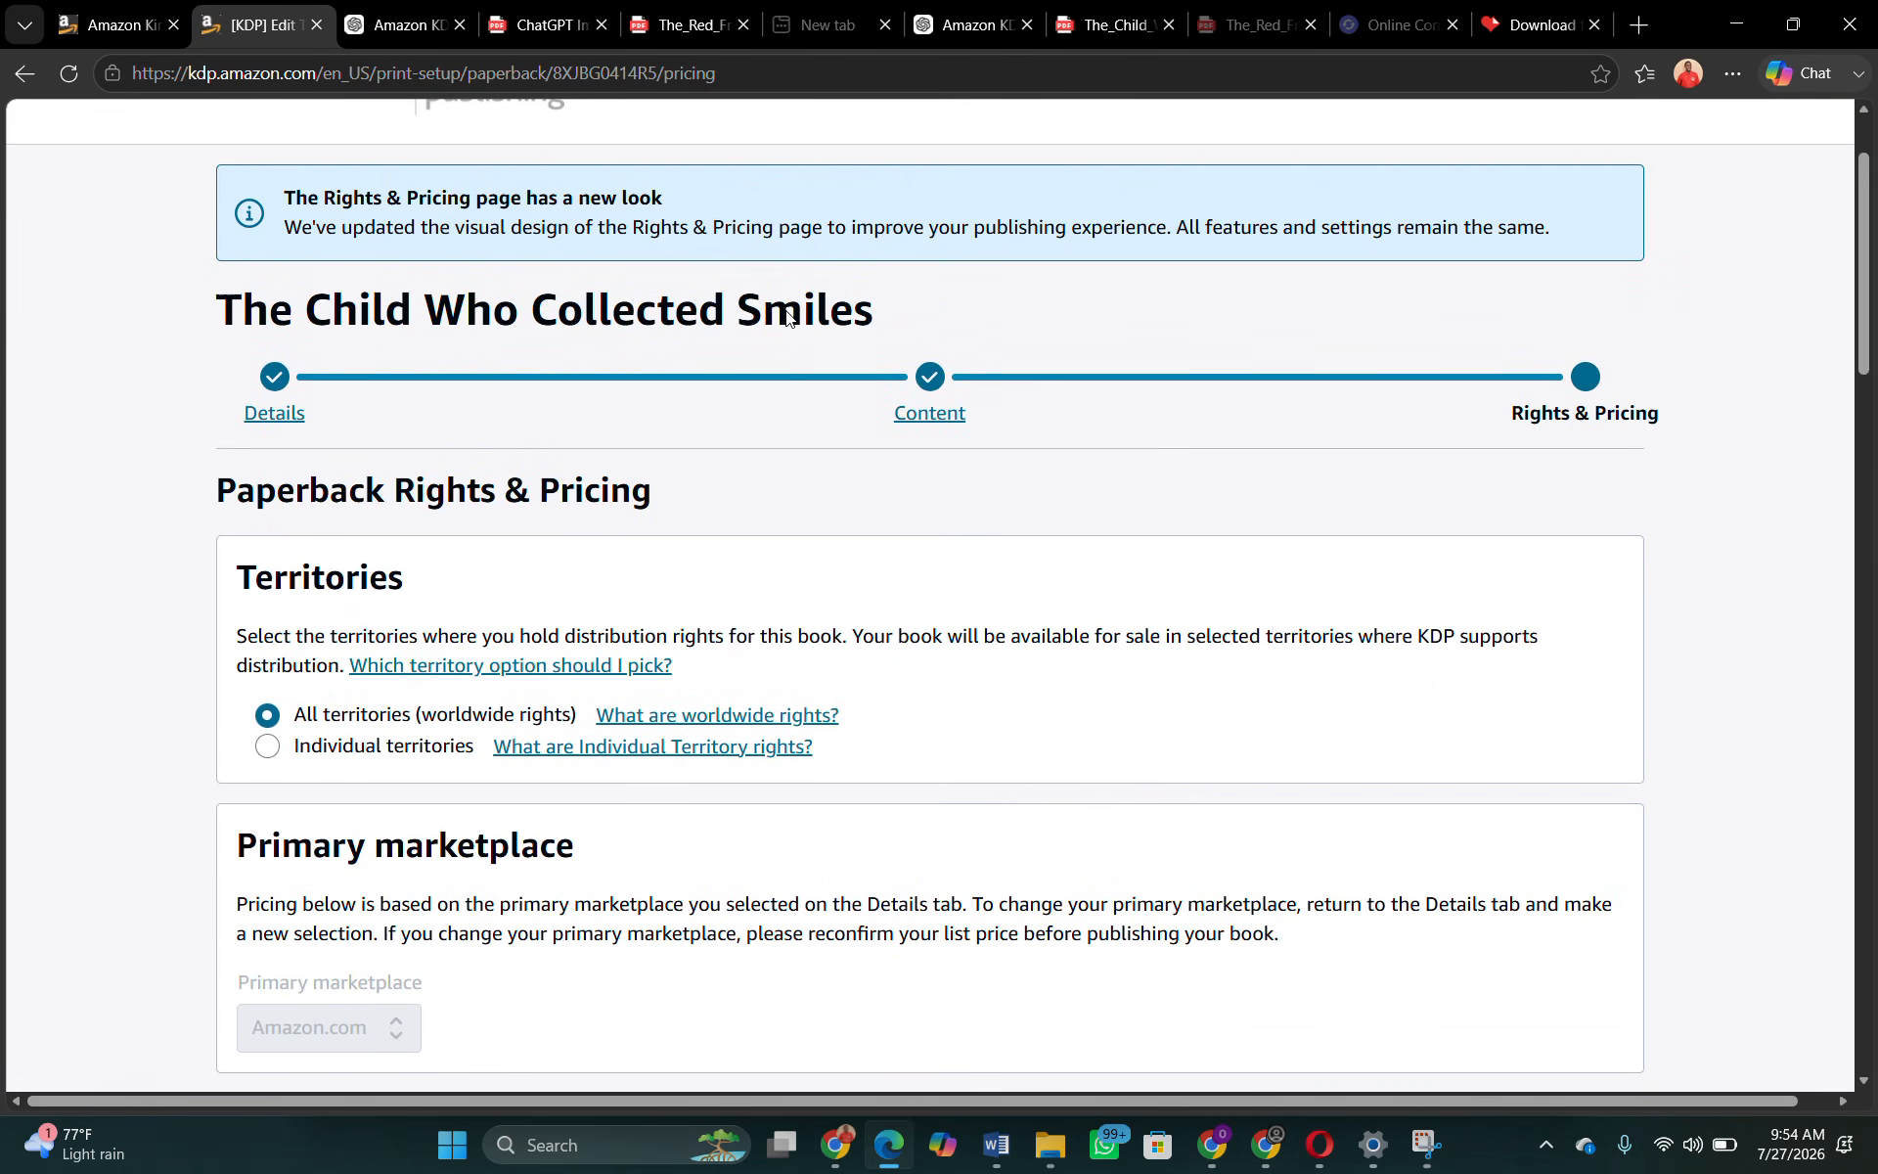
{"action": "scroll", "coordinate": [787, 315], "scroll_direction": "up", "scroll_amount": 2}
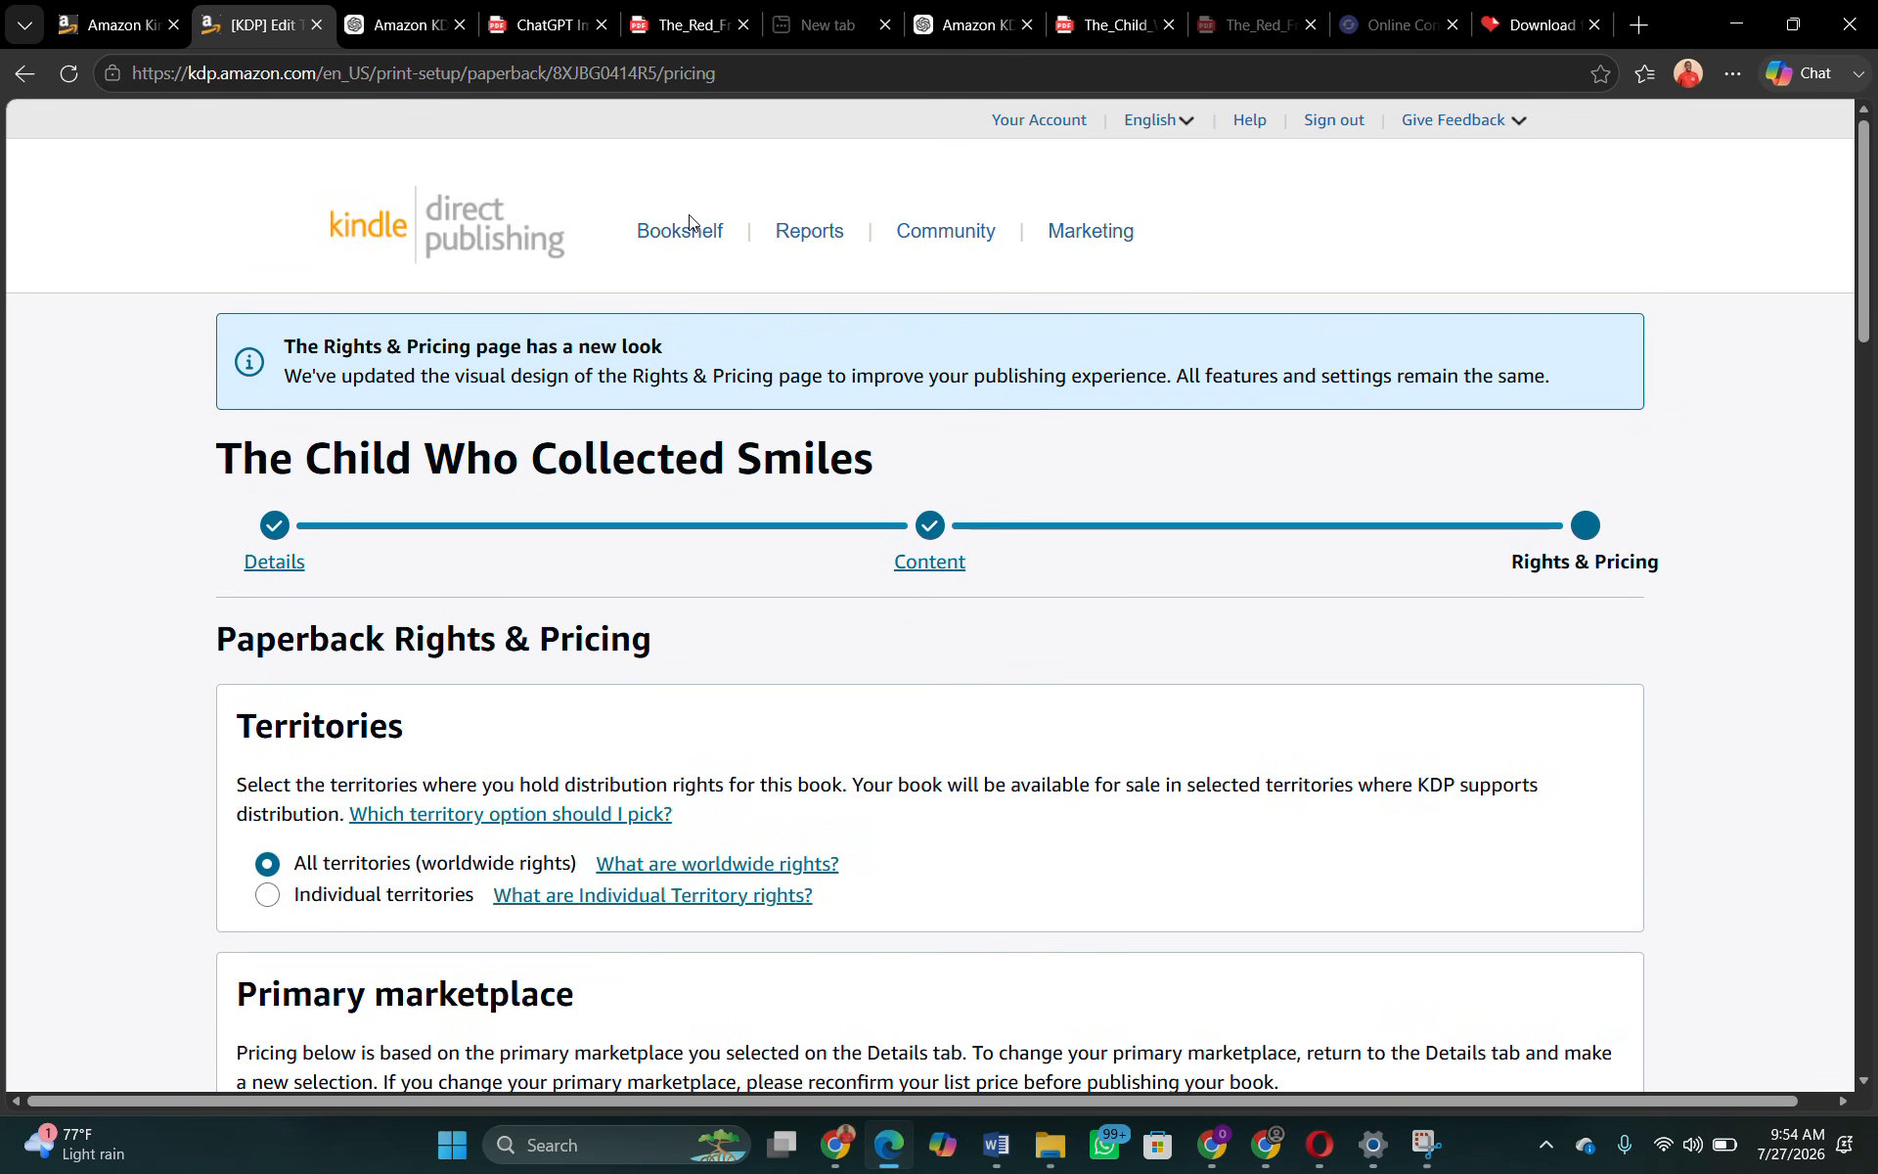
Step: Return to the Bookshelf and review the eBook and paperback drafts of both titles
{"action": "left_click", "coordinate": [689, 247]}
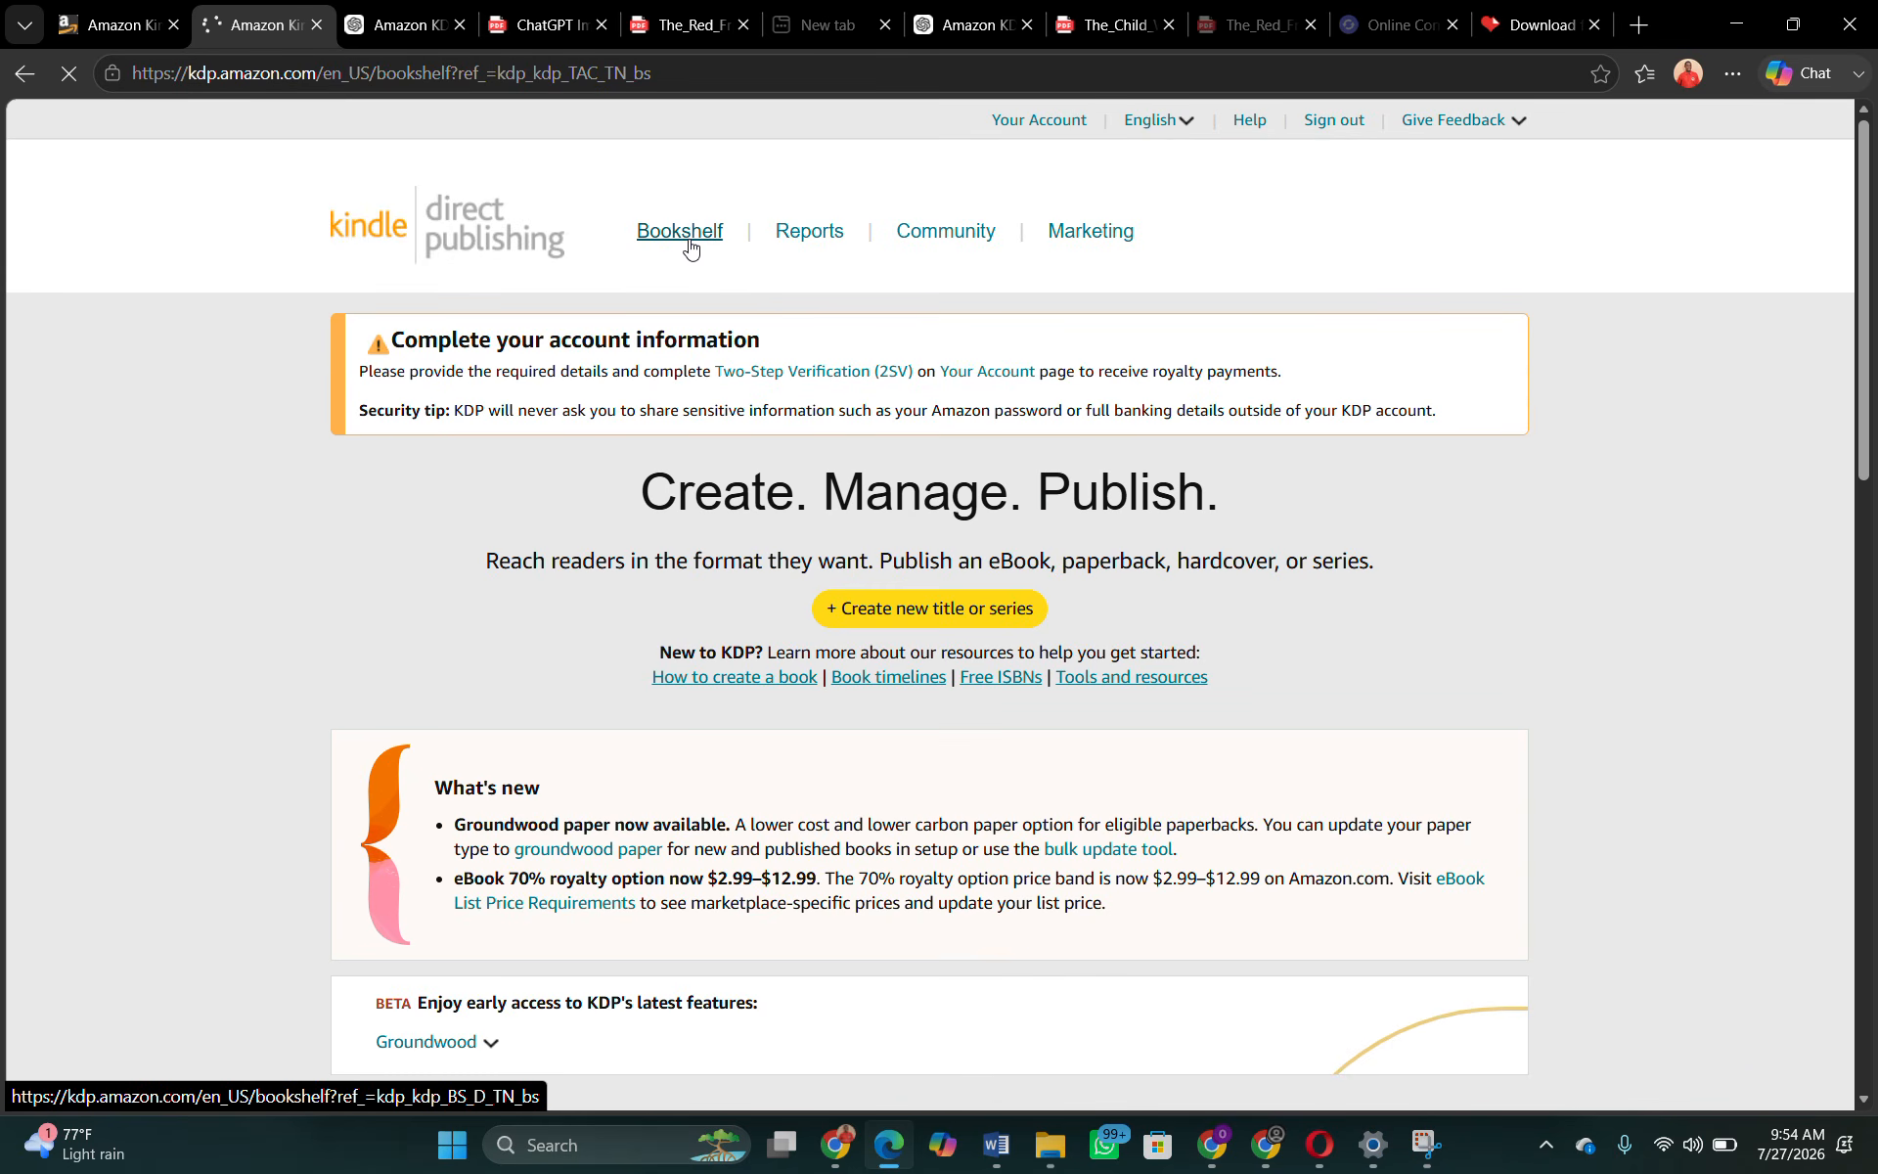
{"action": "scroll", "coordinate": [691, 244], "scroll_direction": "down", "scroll_amount": 10}
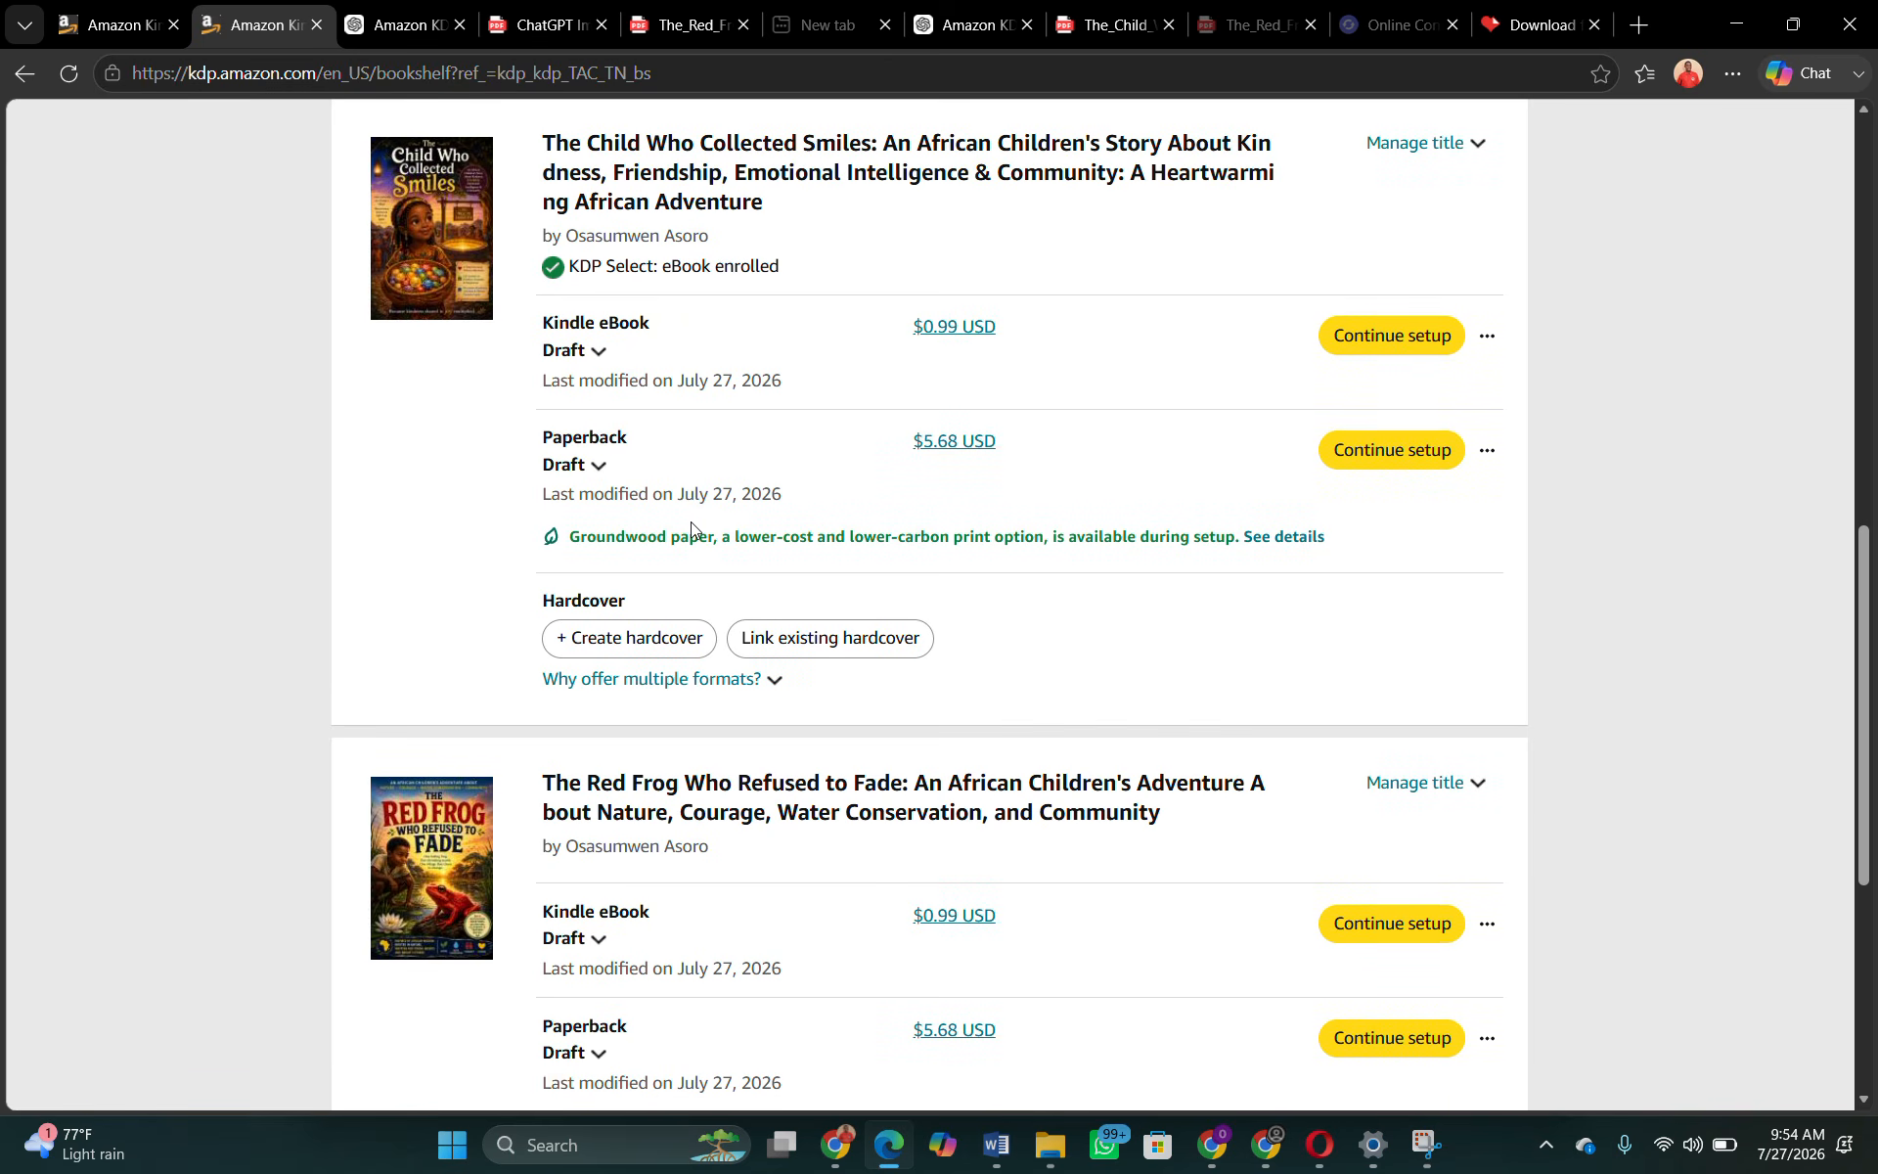
{"action": "scroll", "coordinate": [690, 520], "scroll_direction": "down", "scroll_amount": 3}
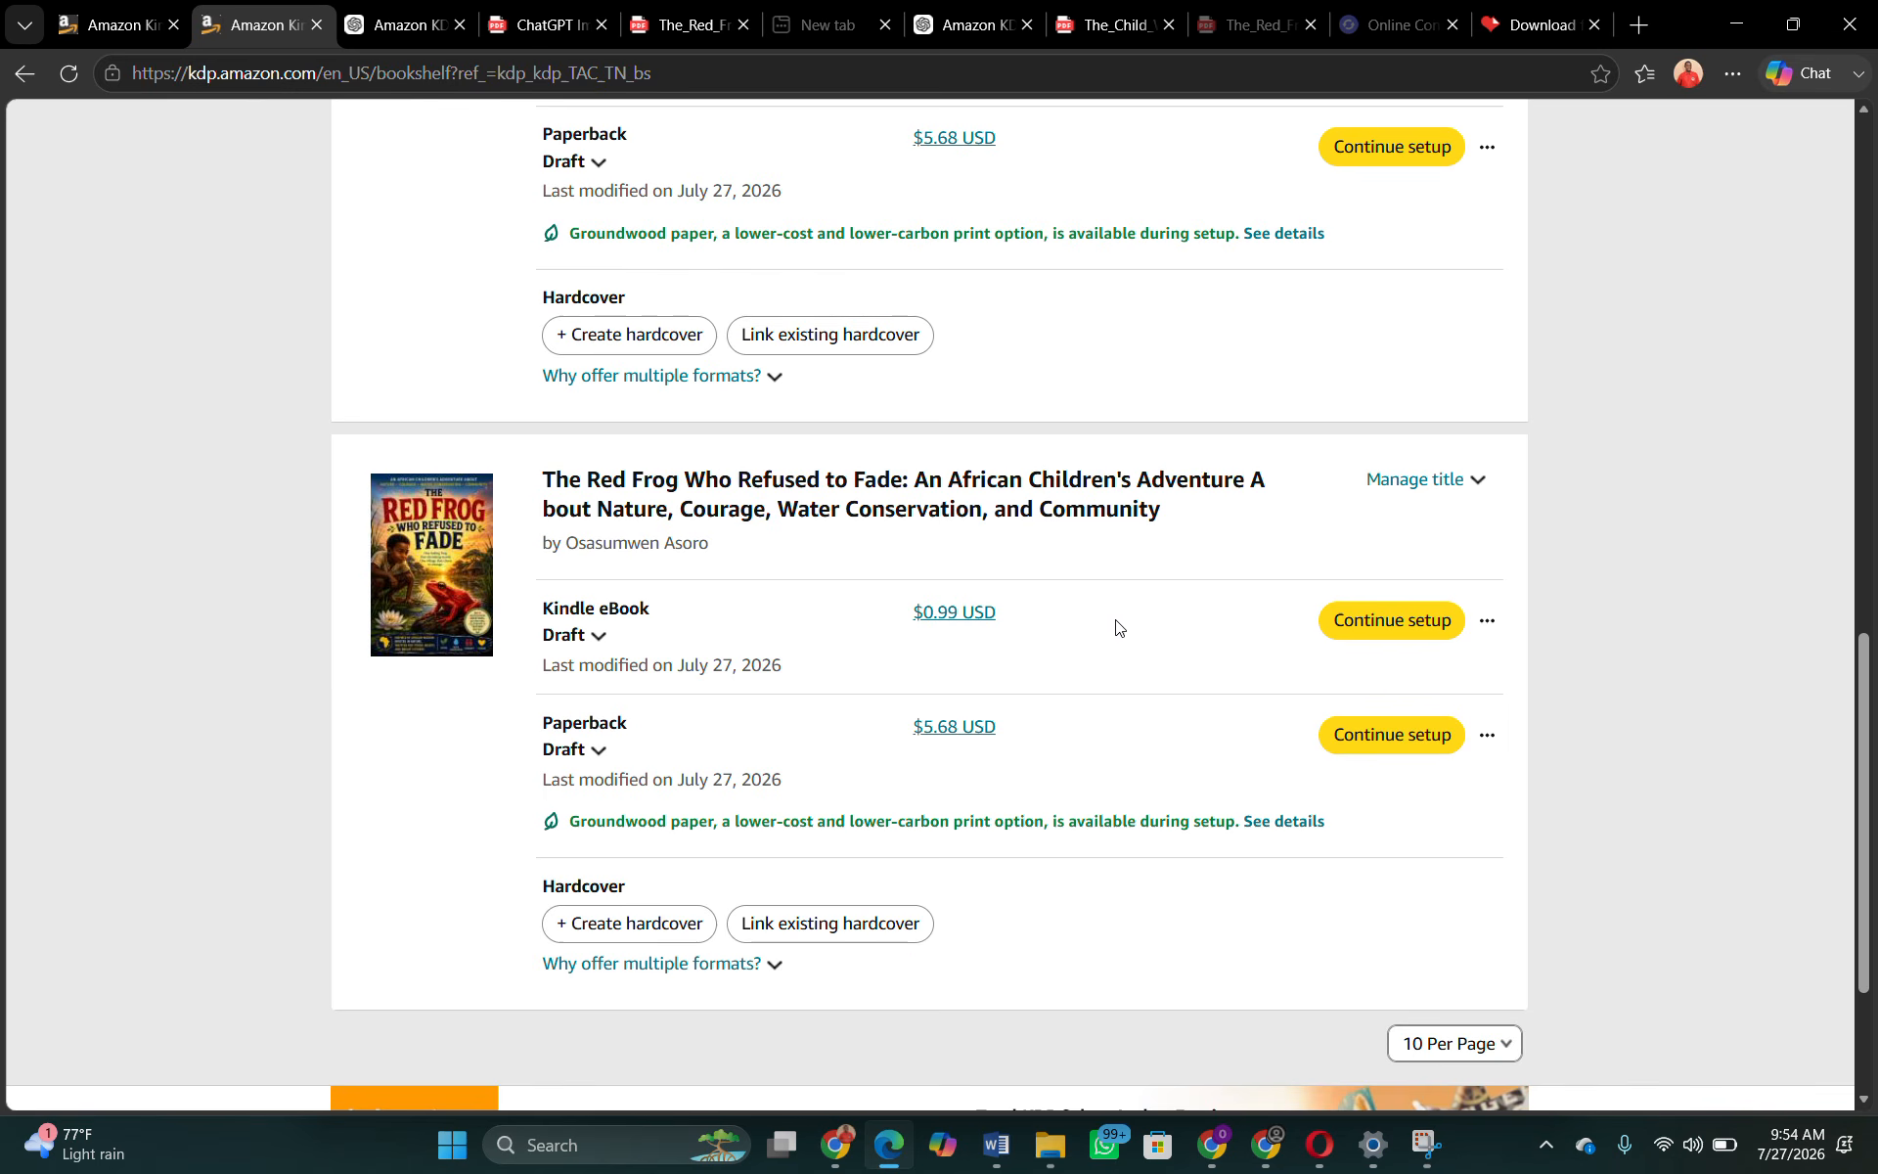
{"action": "scroll", "coordinate": [1101, 618], "scroll_direction": "up", "scroll_amount": 2}
{"action": "scroll", "coordinate": [750, 436], "scroll_direction": "up", "scroll_amount": 3}
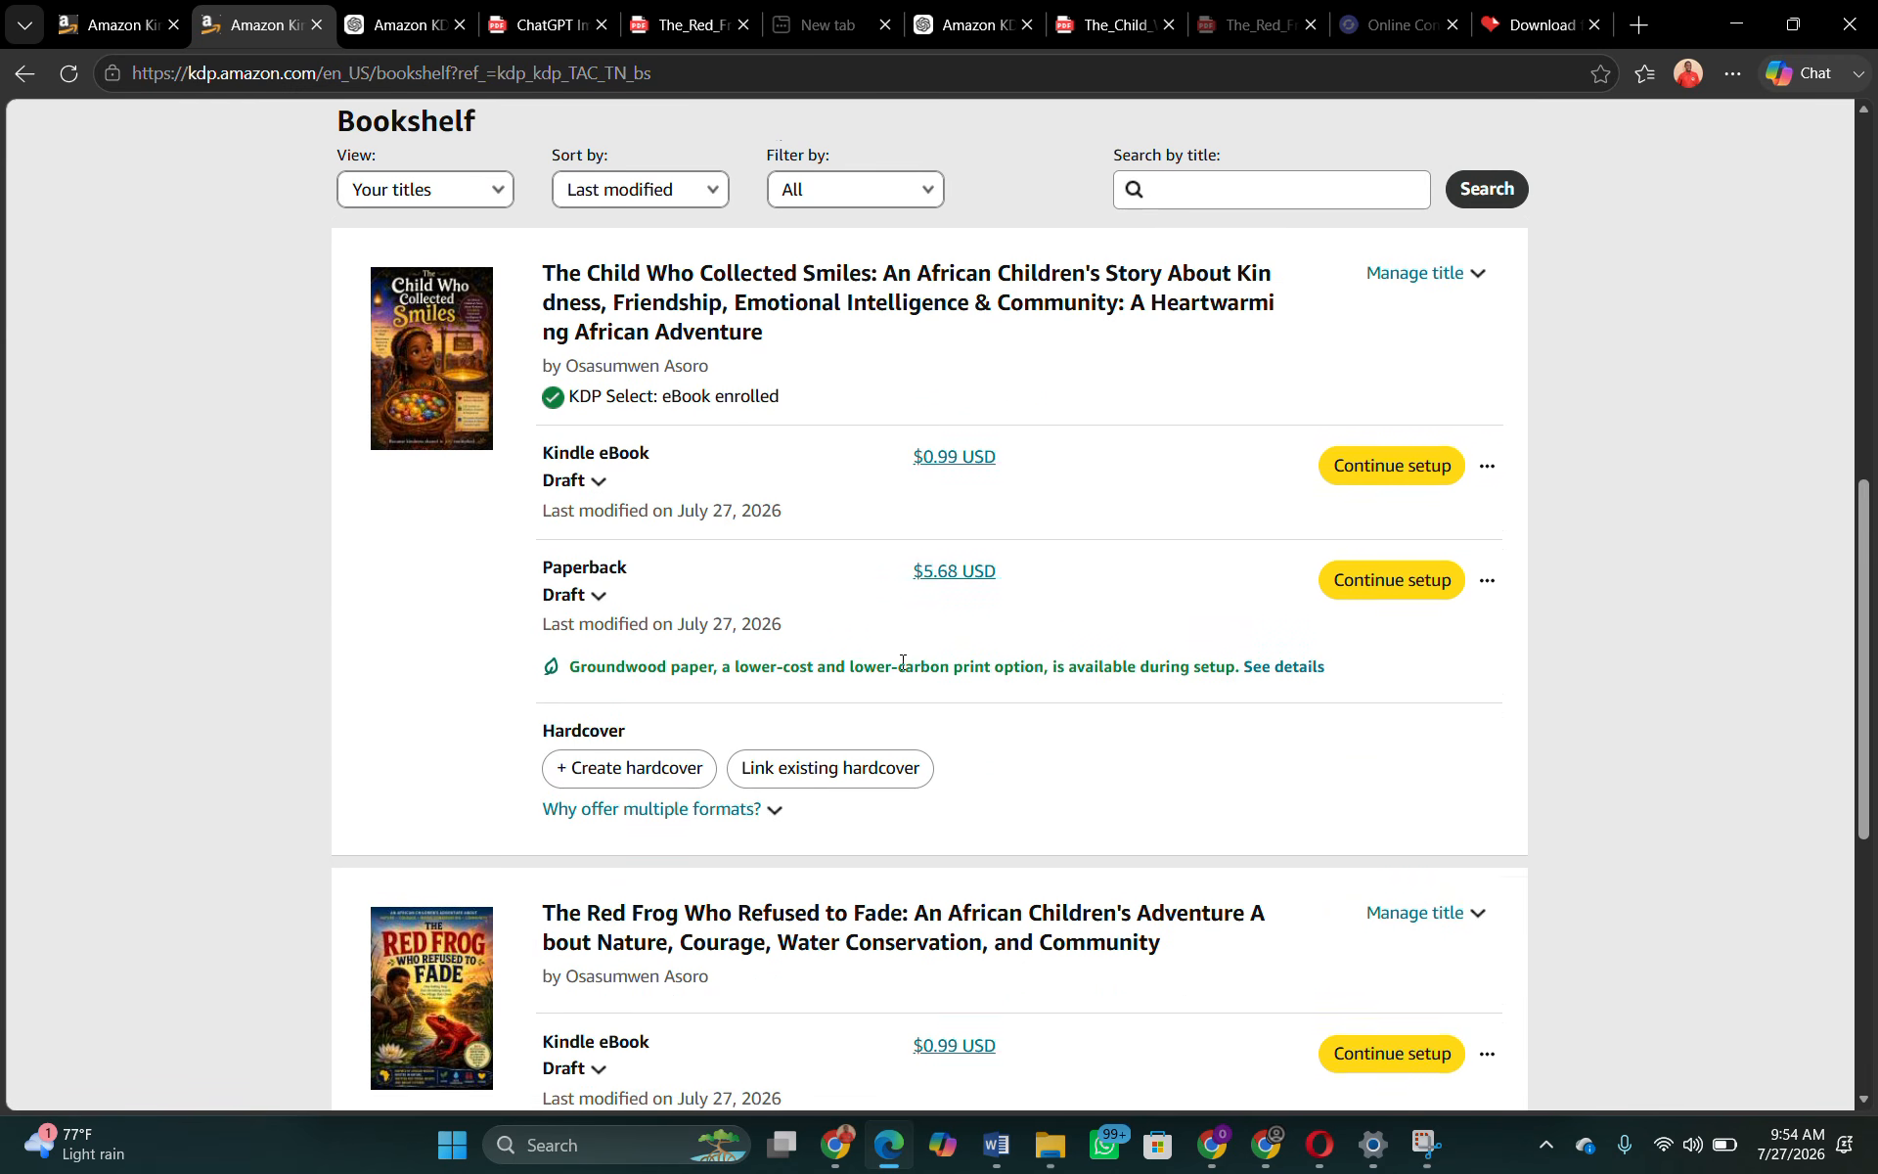
{"action": "scroll", "coordinate": [690, 447], "scroll_direction": "down", "scroll_amount": 4}
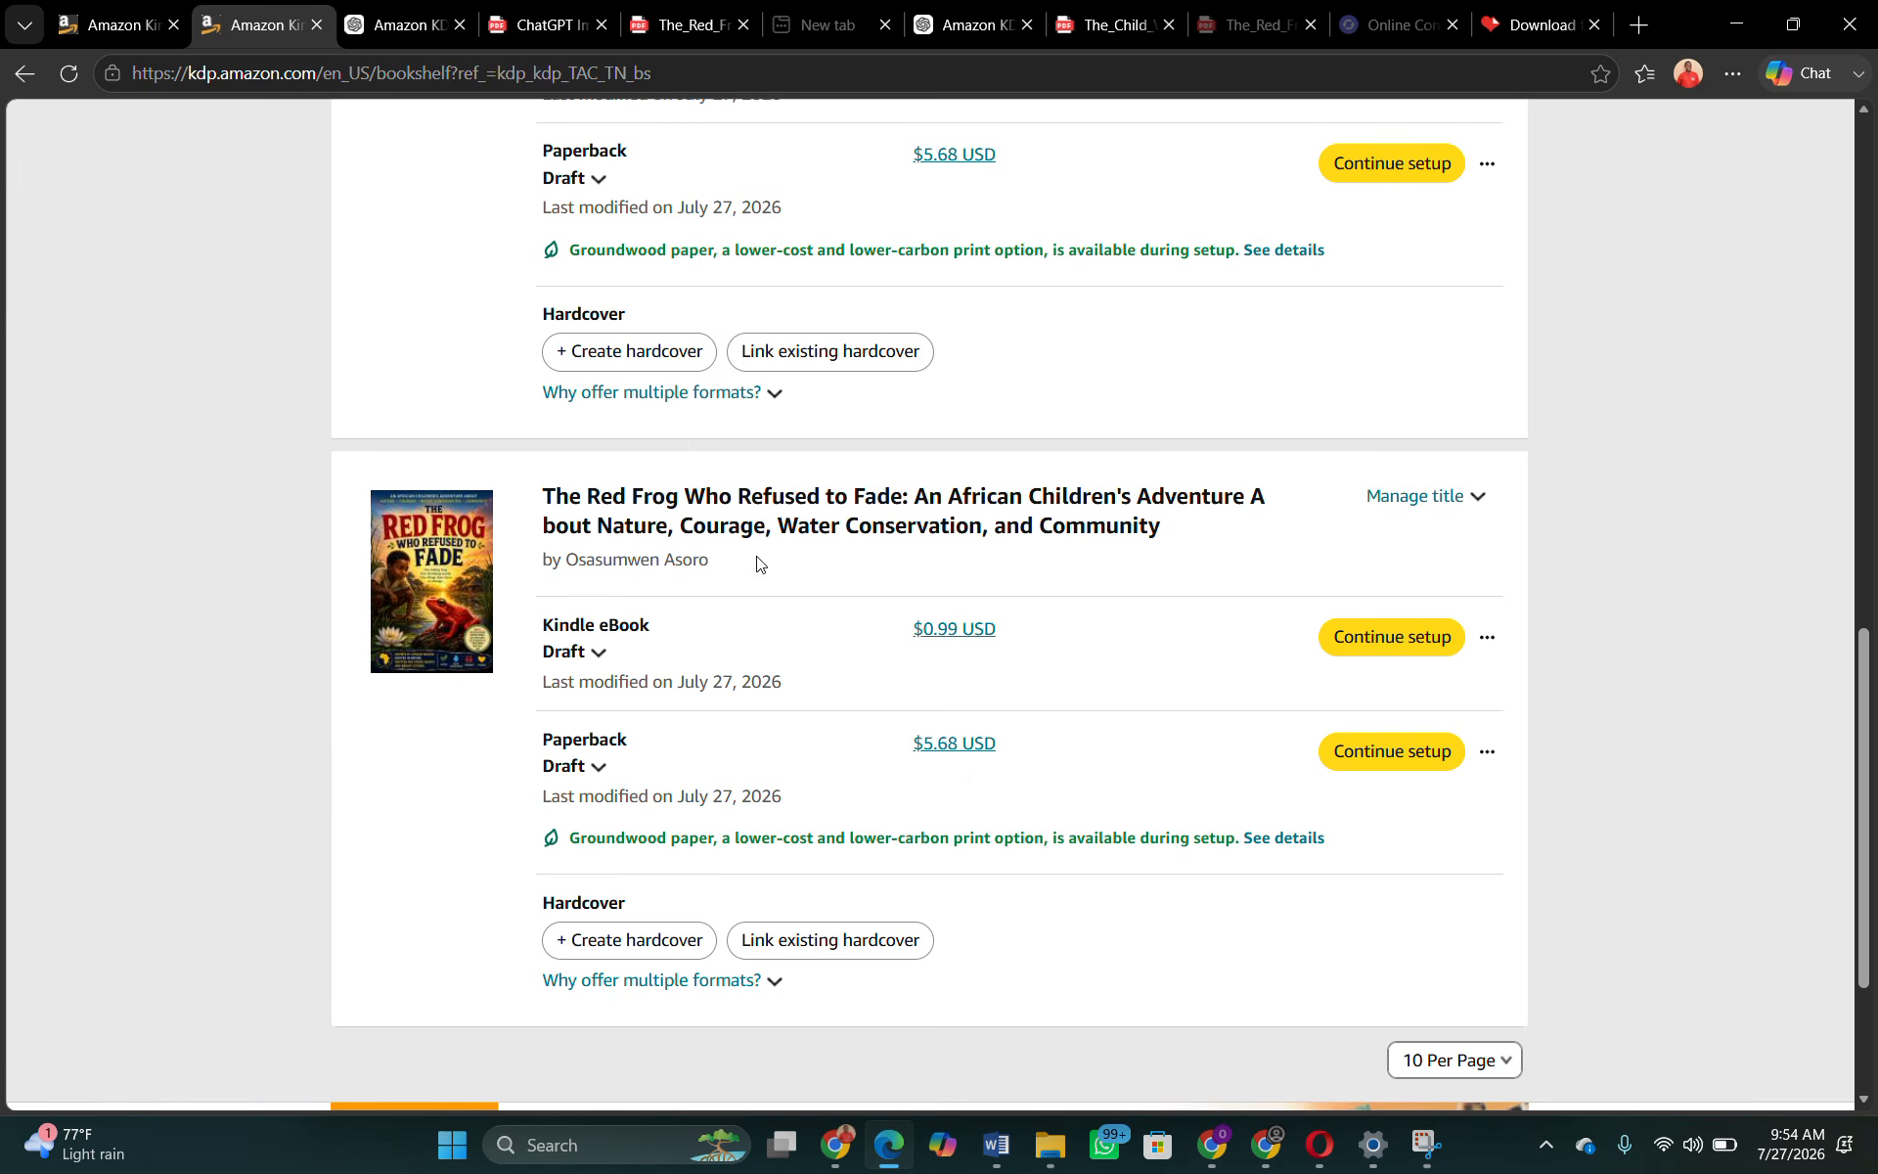
{"action": "scroll", "coordinate": [832, 485], "scroll_direction": "up", "scroll_amount": 1}
{"action": "scroll", "coordinate": [831, 485], "scroll_direction": "up", "scroll_amount": 4}
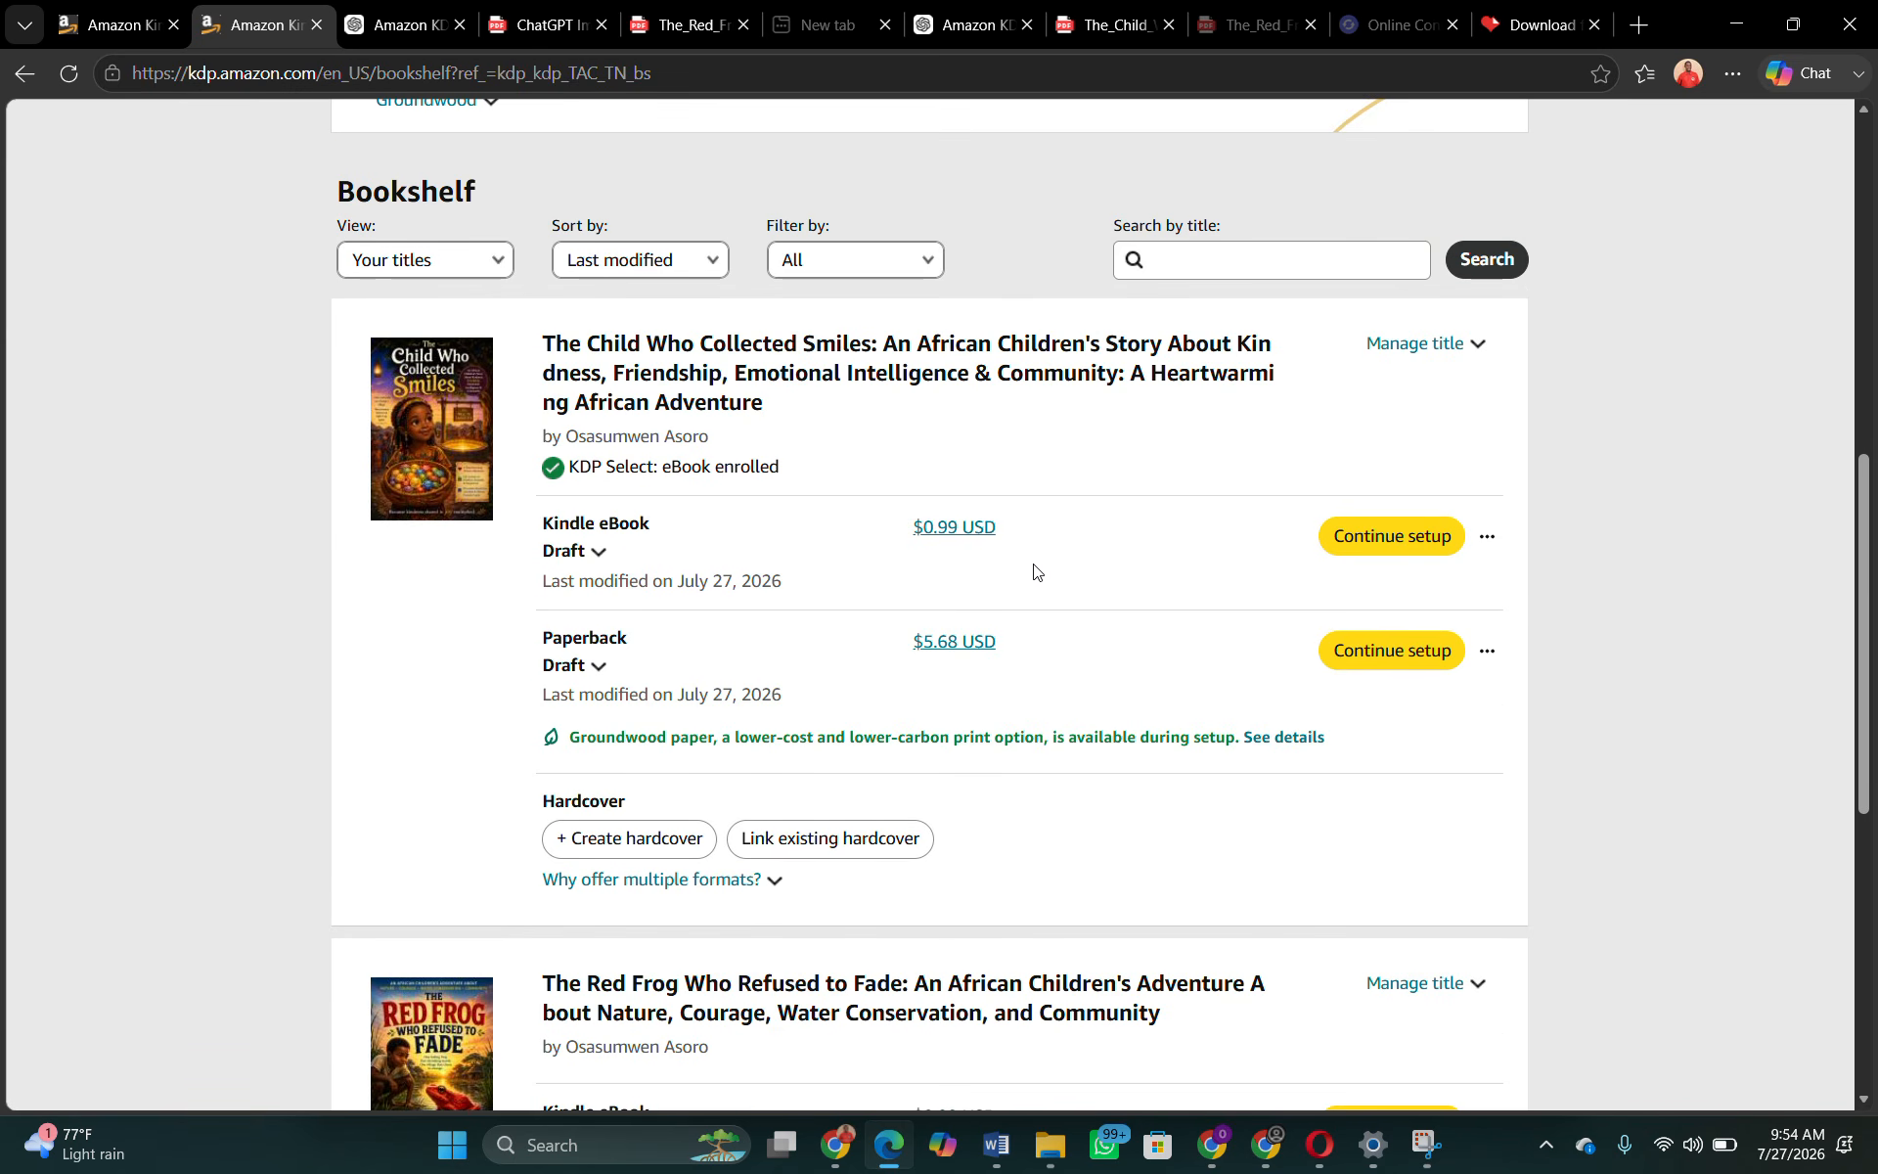
Step: Continue the Kindle eBook setup of The Child Who Collected Smiles and shorten its book title to "The Child Who Collected Smiles"
{"action": "left_click", "coordinate": [1422, 538]}
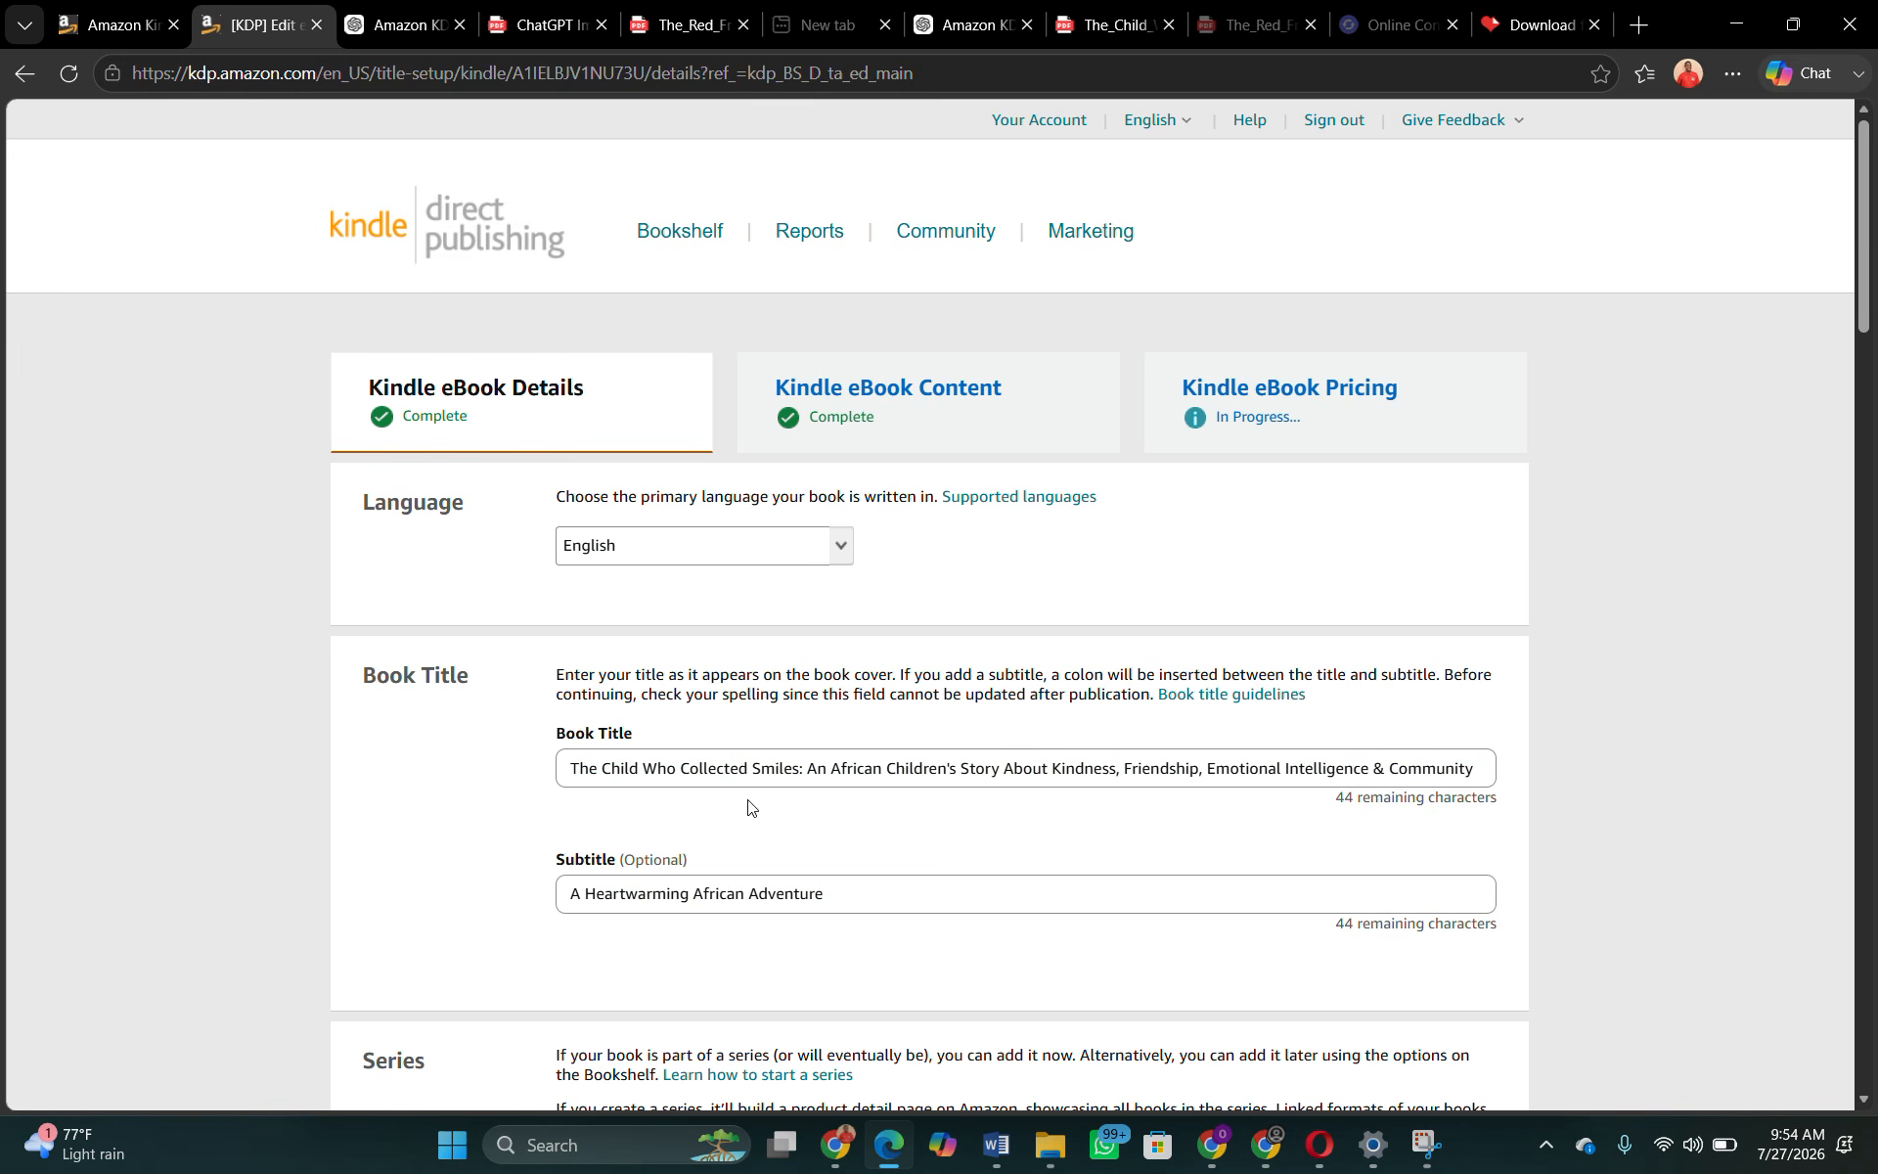
{"action": "left_click_drag", "start_coordinate": [801, 774], "coordinate": [1538, 700]}
{"action": "key", "text": "ctrl+c"}
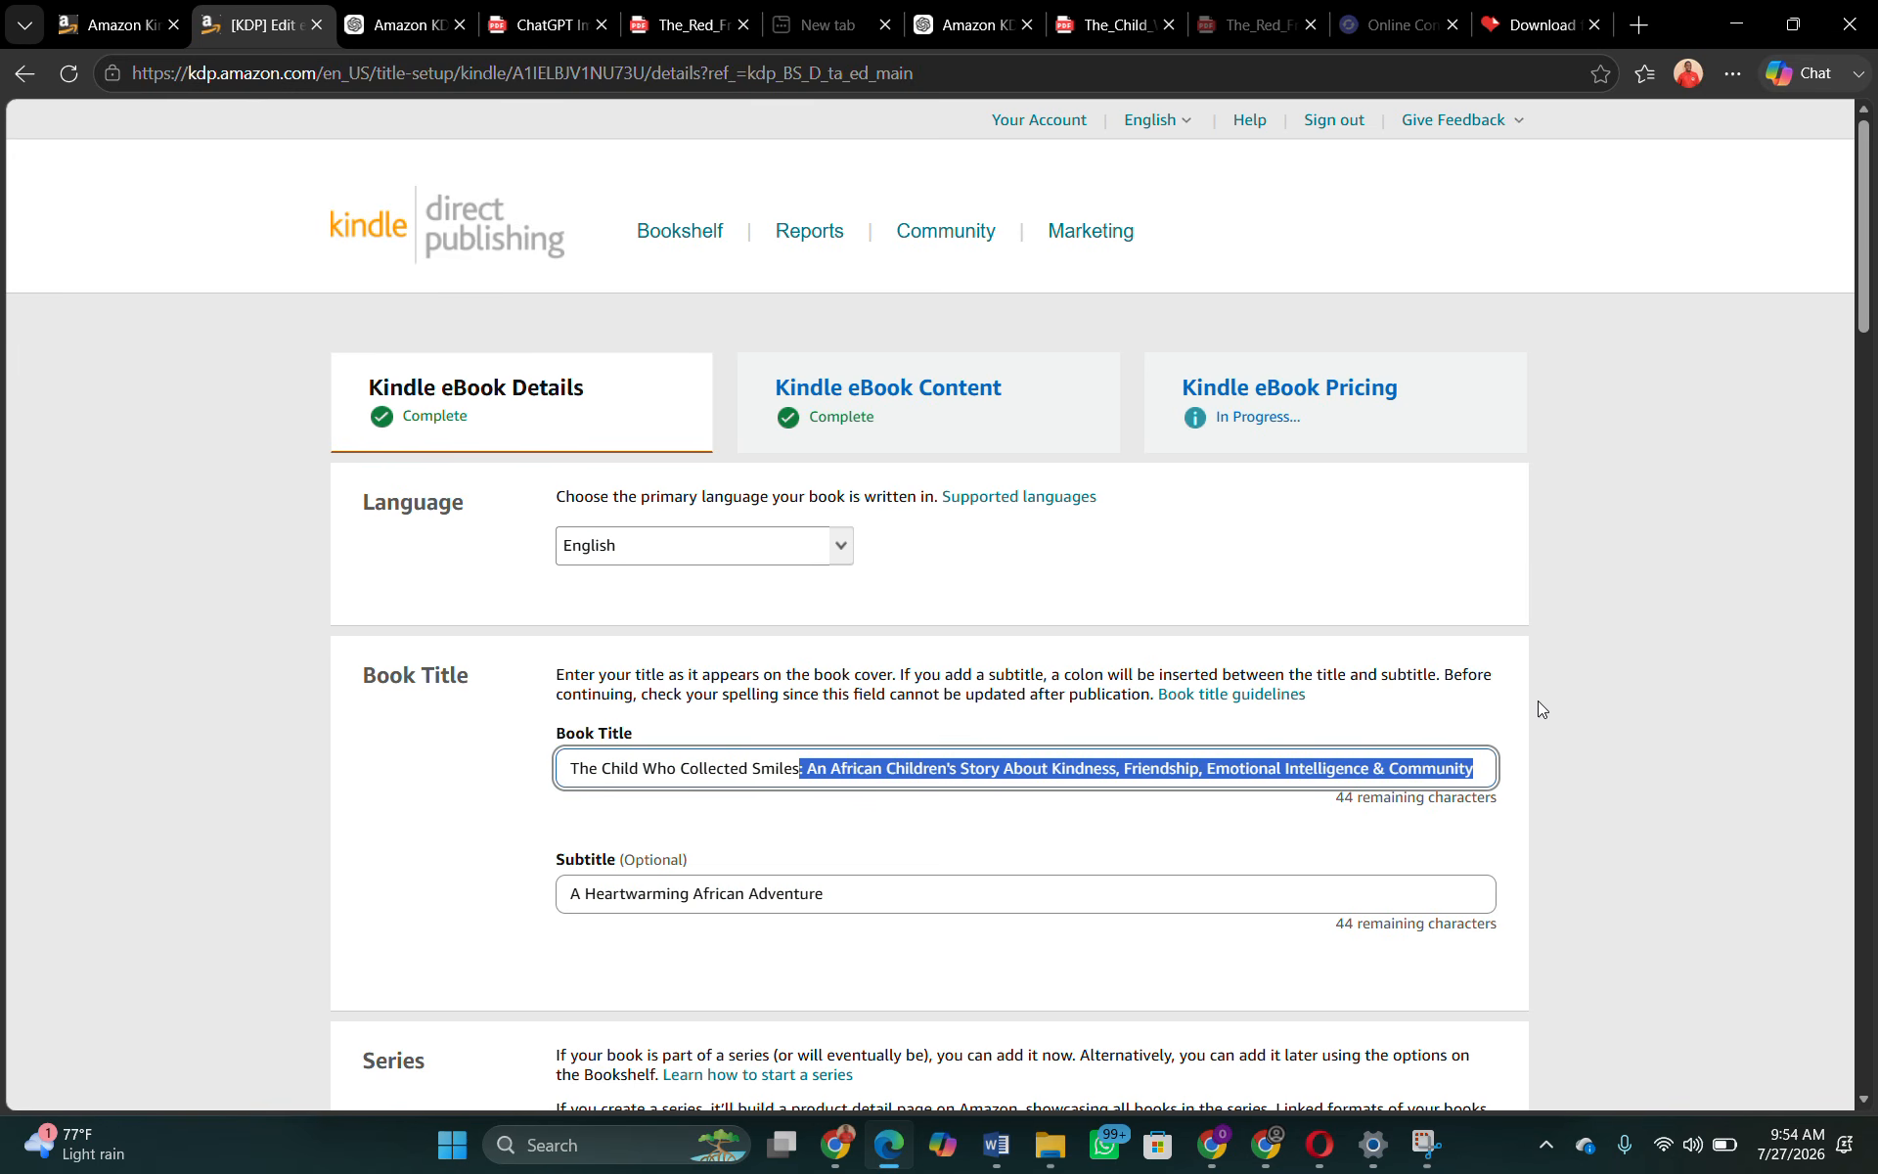
{"action": "key", "text": "BackSpace"}
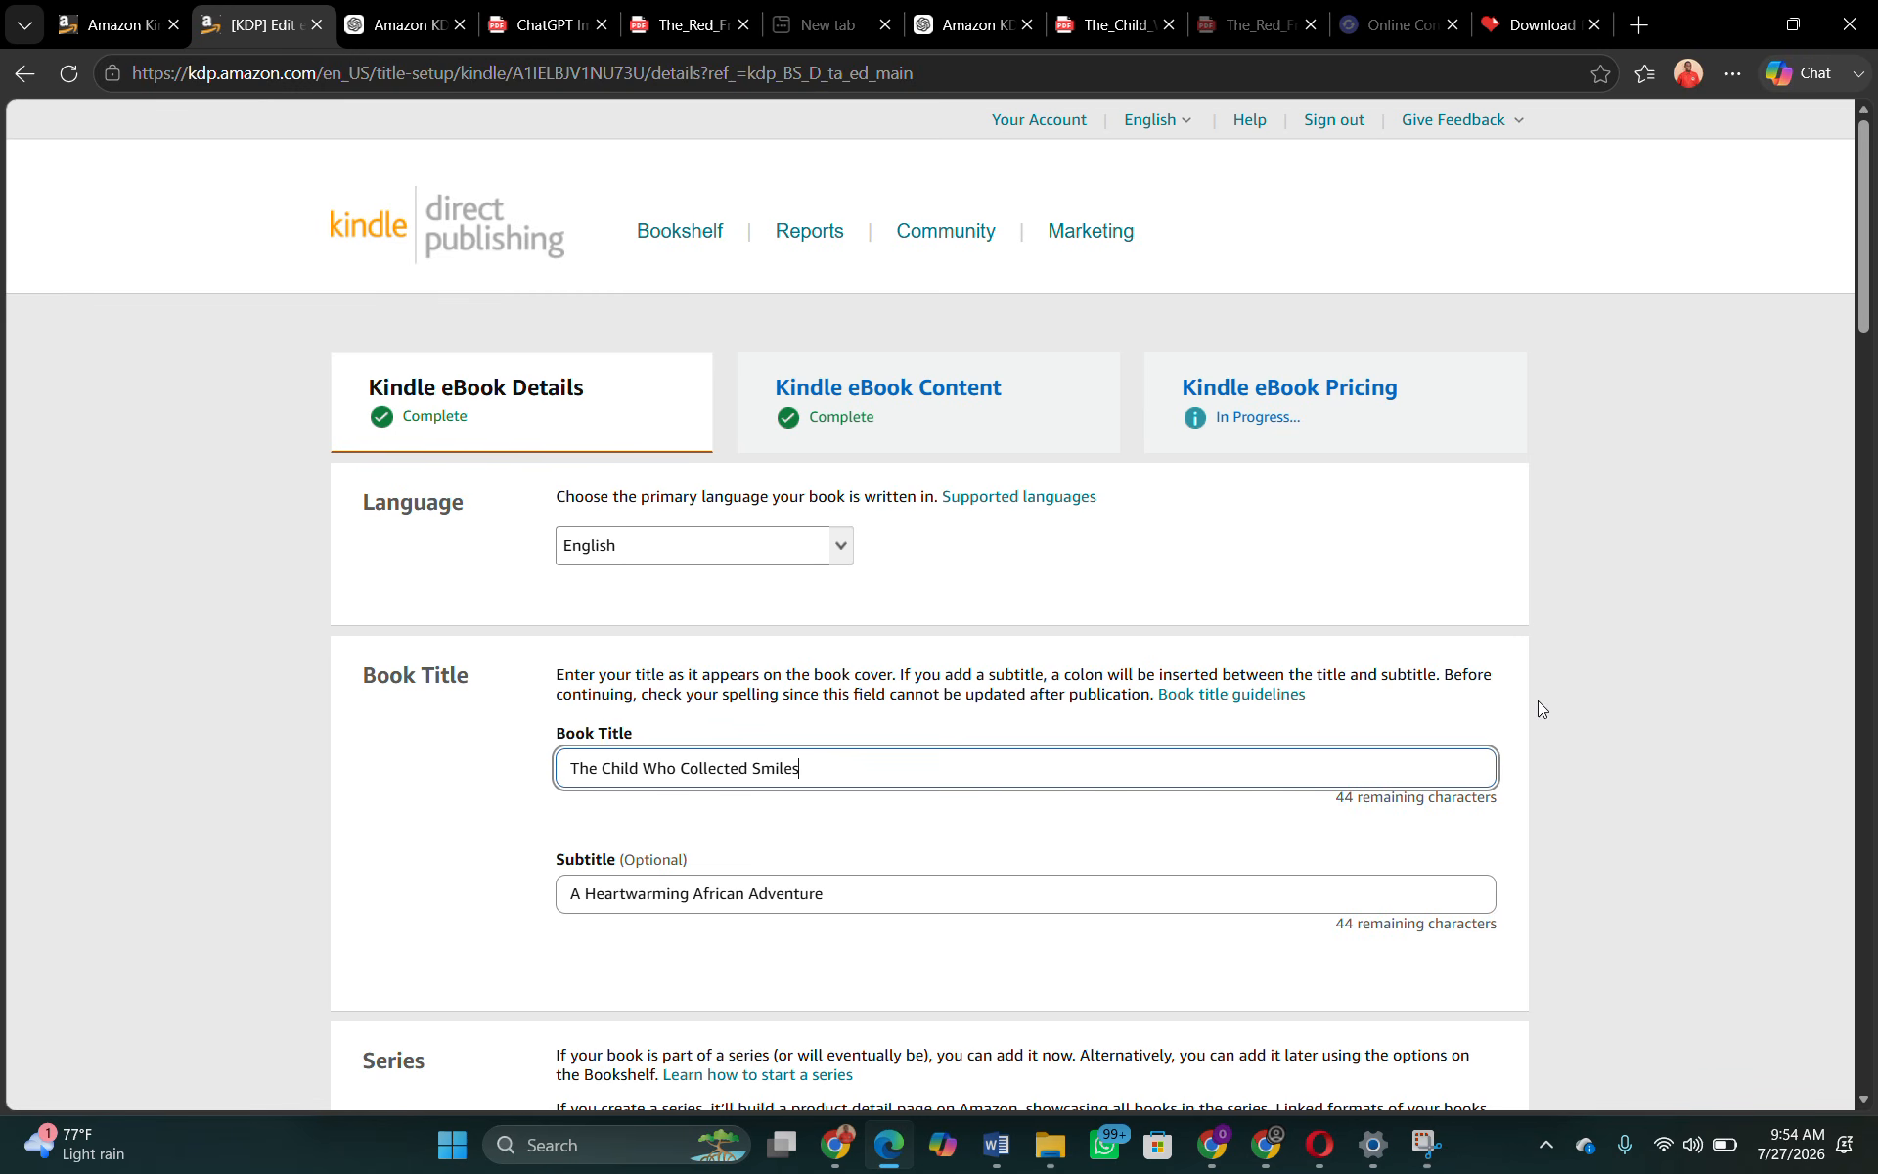
Step: Replace the subtitle with "An African Children's Story About Kindness, Friendship, Emotional Intelligence & Community"
{"action": "key", "text": "Tab"}
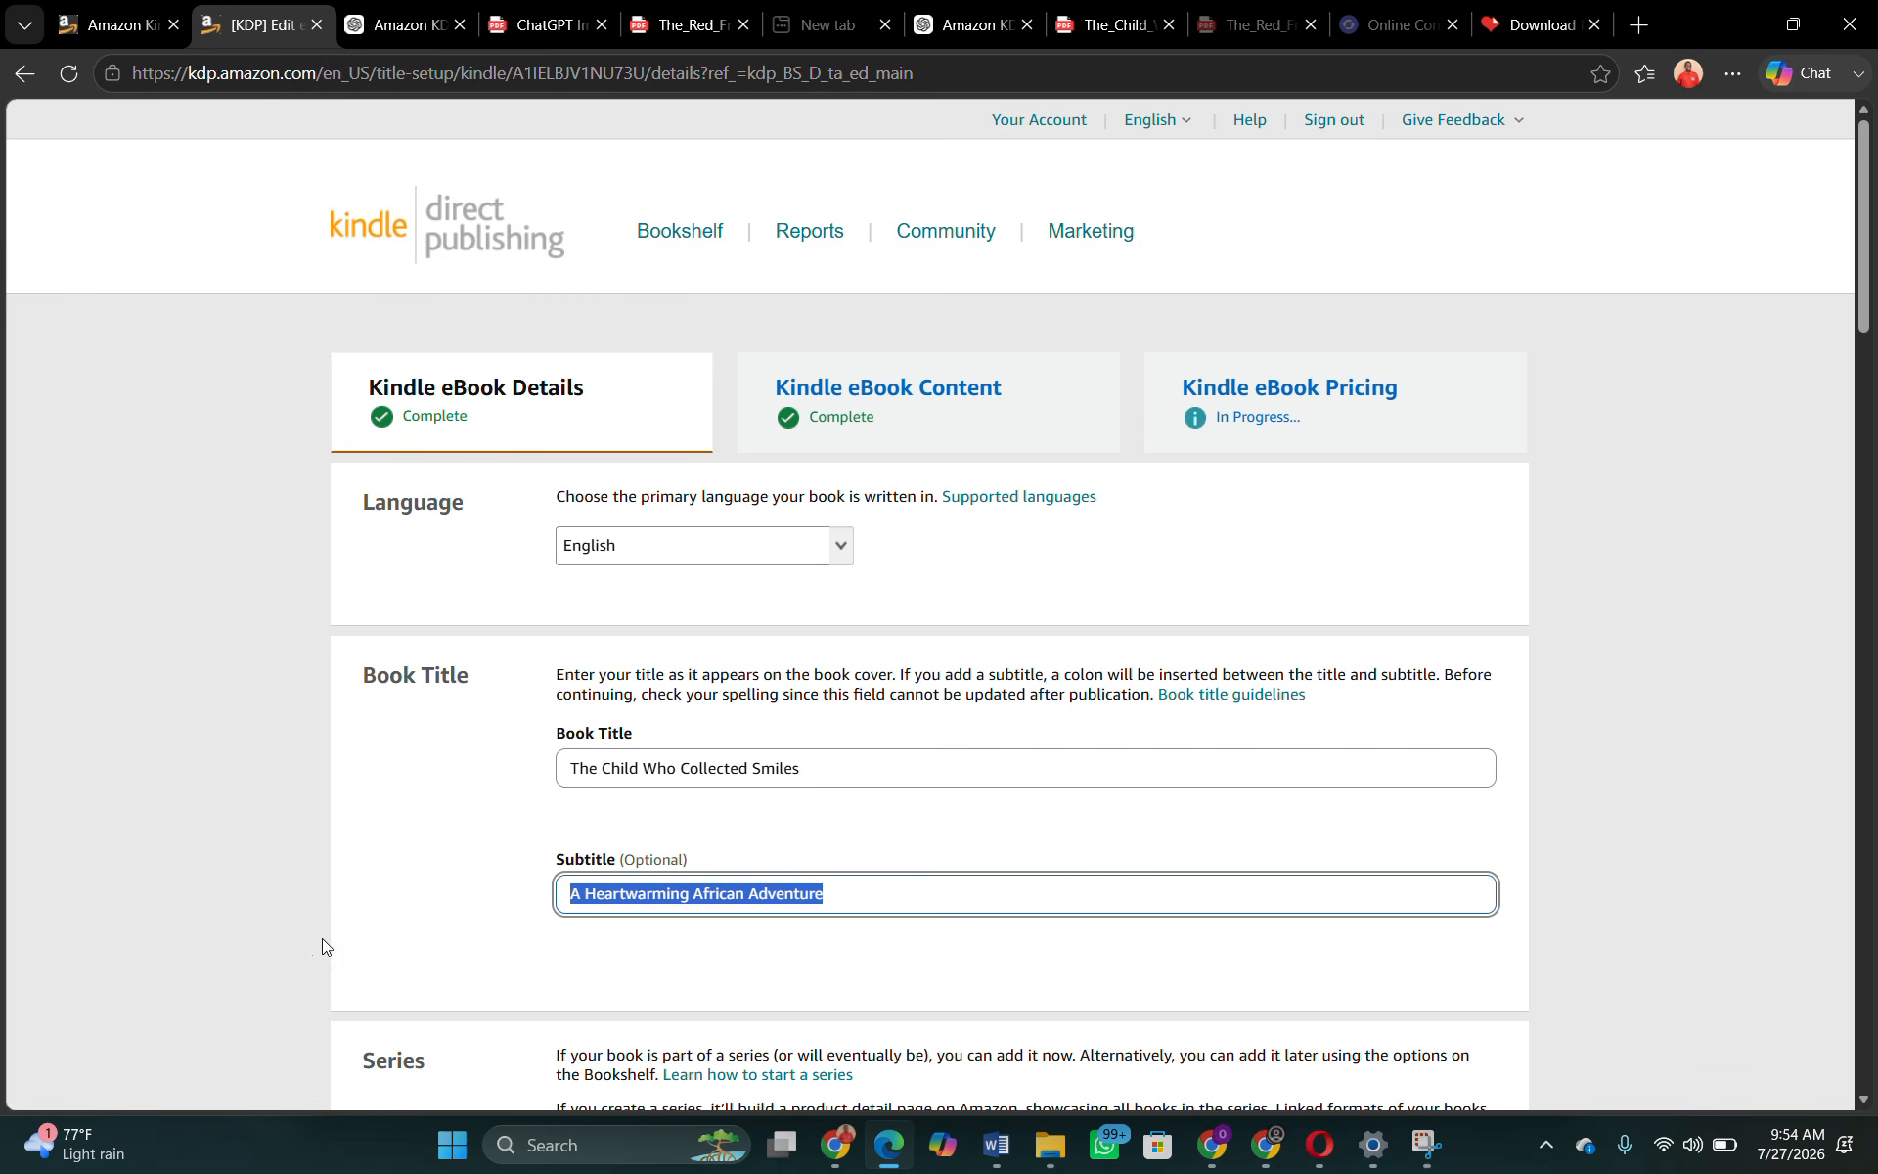
{"action": "key", "text": "ctrl+v"}
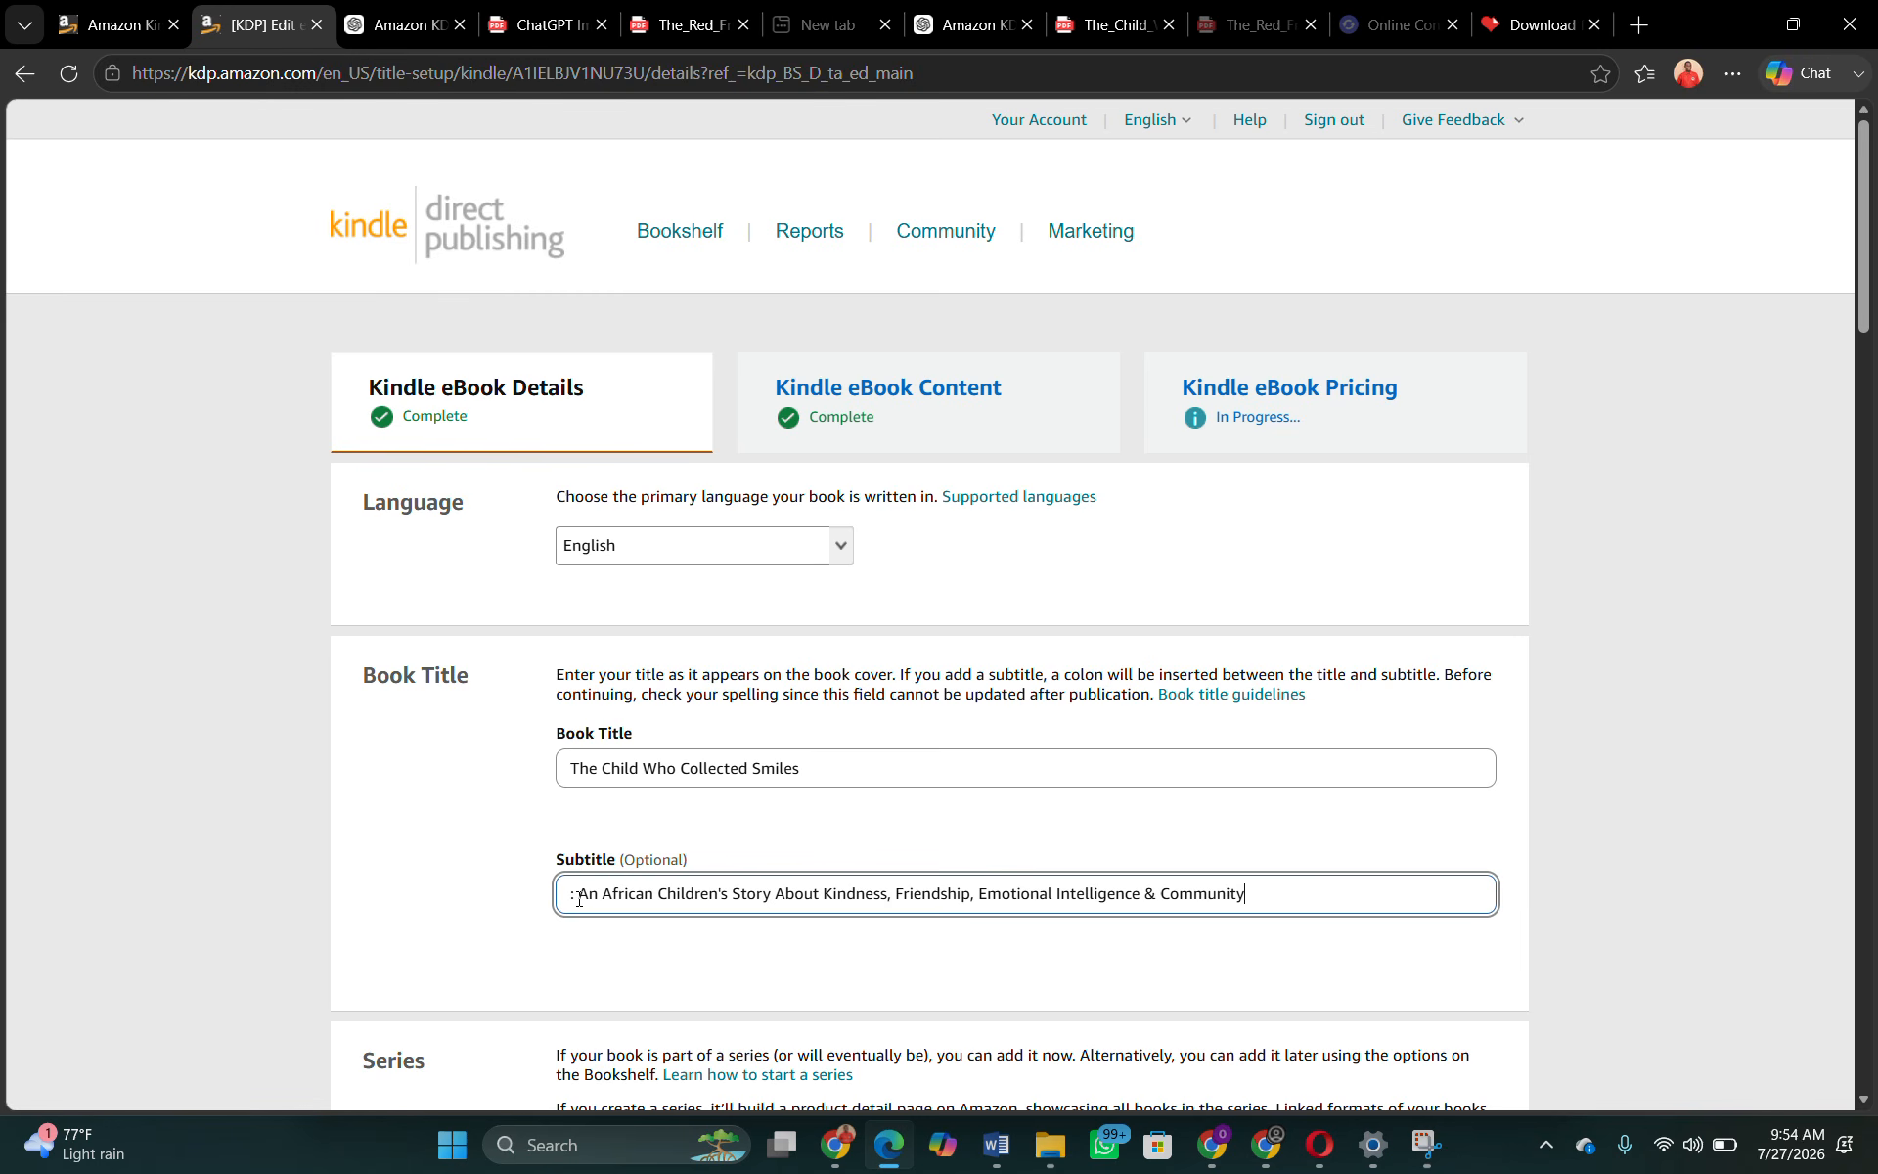
{"action": "key", "text": "BackSpace"}
{"action": "key", "text": "BackSpace"}
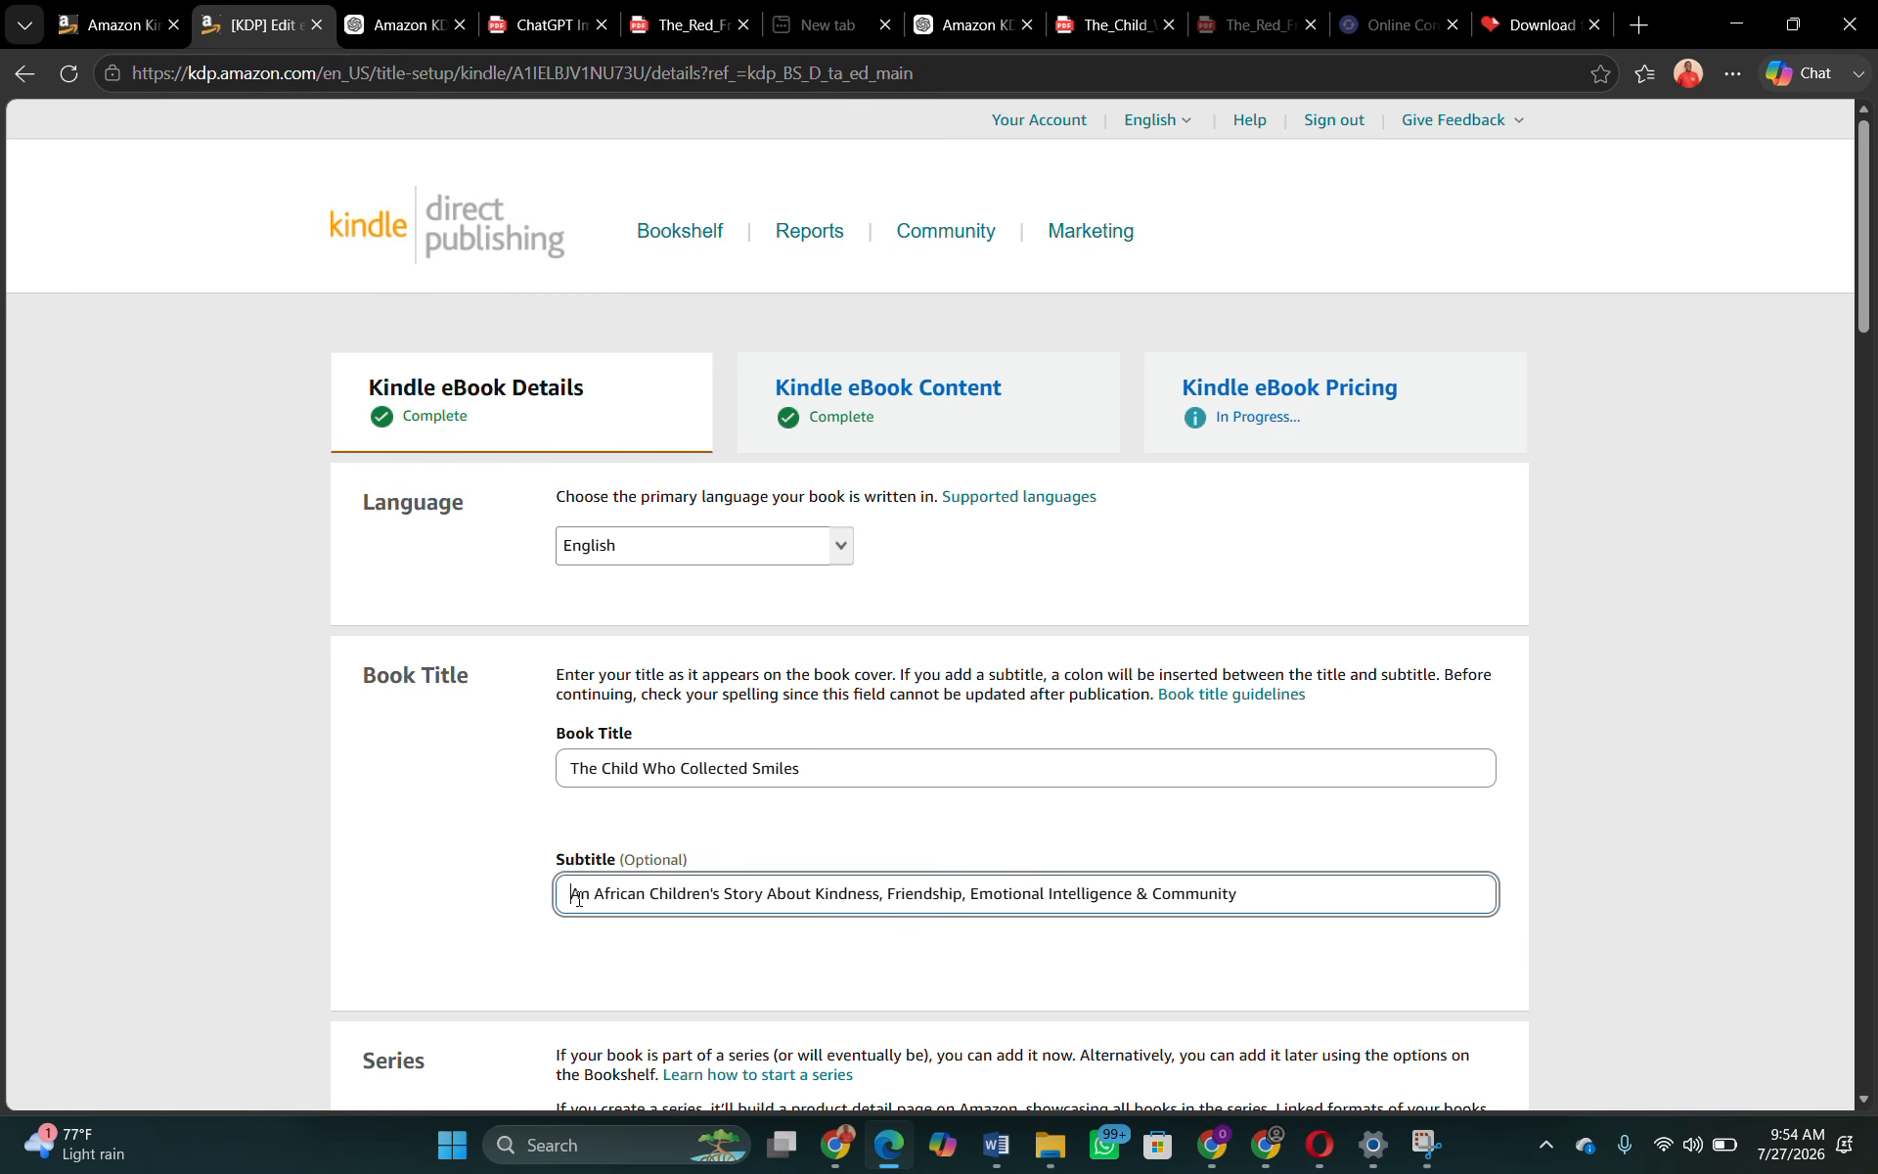
Step: Review the remaining Kindle eBook details from series to pre-order, then save them and continue to the eBook content
{"action": "scroll", "coordinate": [578, 898], "scroll_direction": "down", "scroll_amount": 20}
{"action": "scroll", "coordinate": [578, 898], "scroll_direction": "down", "scroll_amount": 2}
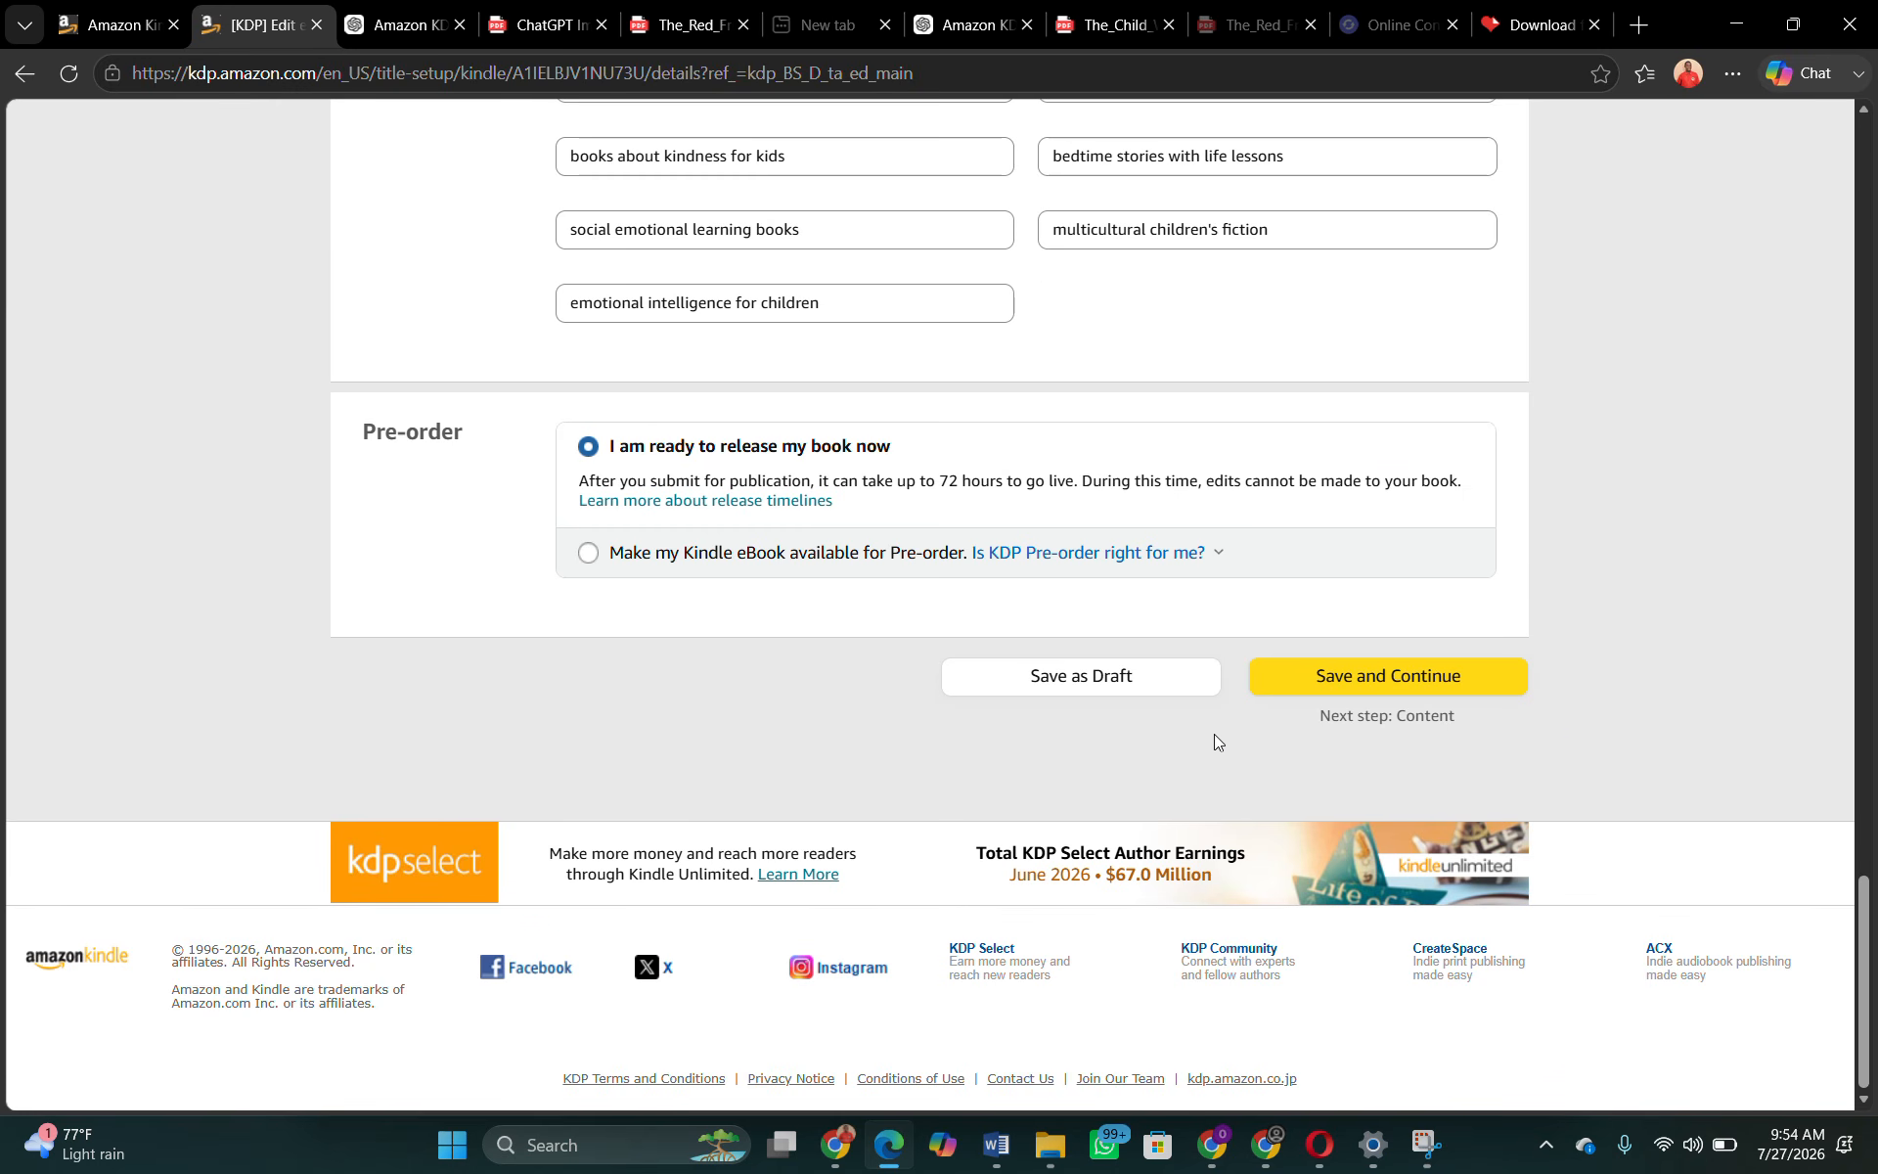
{"action": "scroll", "coordinate": [1115, 652], "scroll_direction": "up", "scroll_amount": 15}
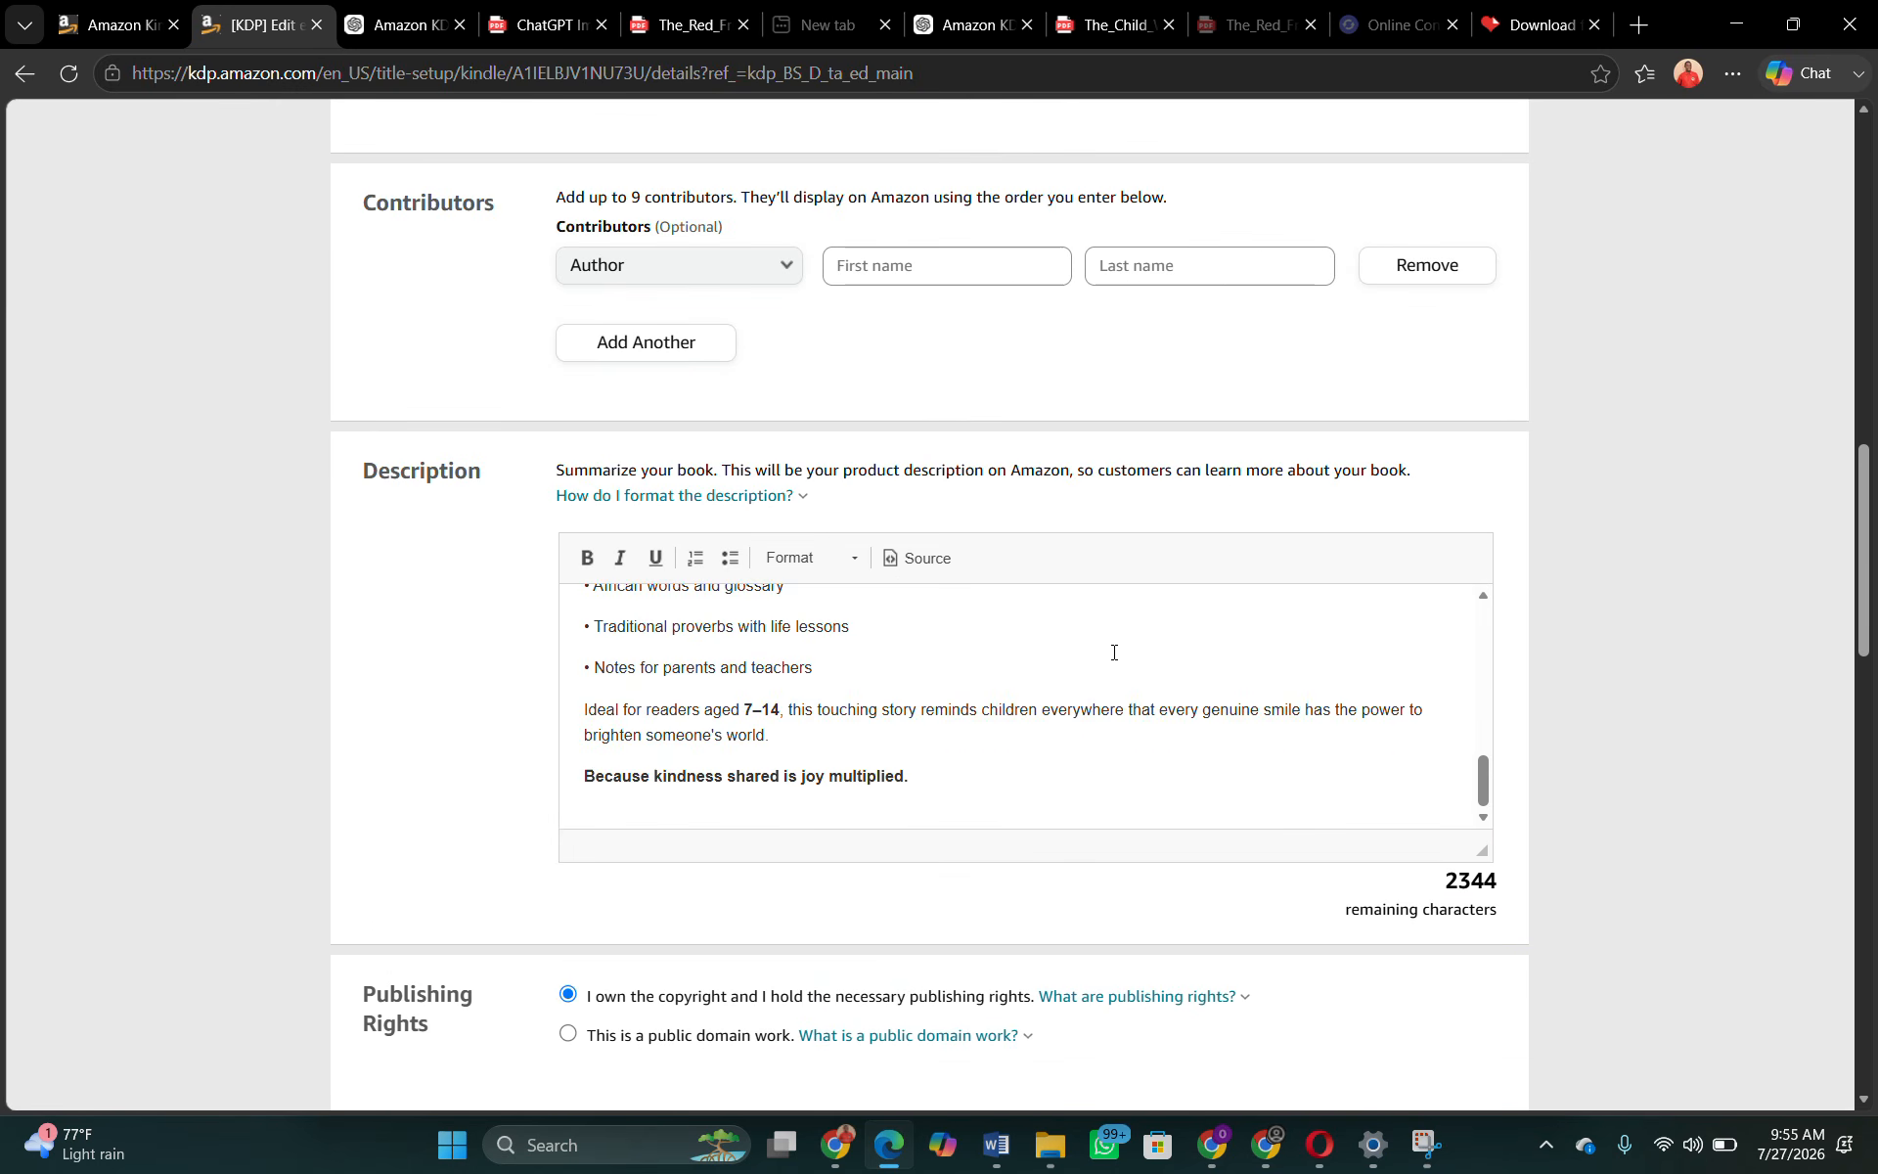
{"action": "scroll", "coordinate": [1114, 652], "scroll_direction": "down", "scroll_amount": 15}
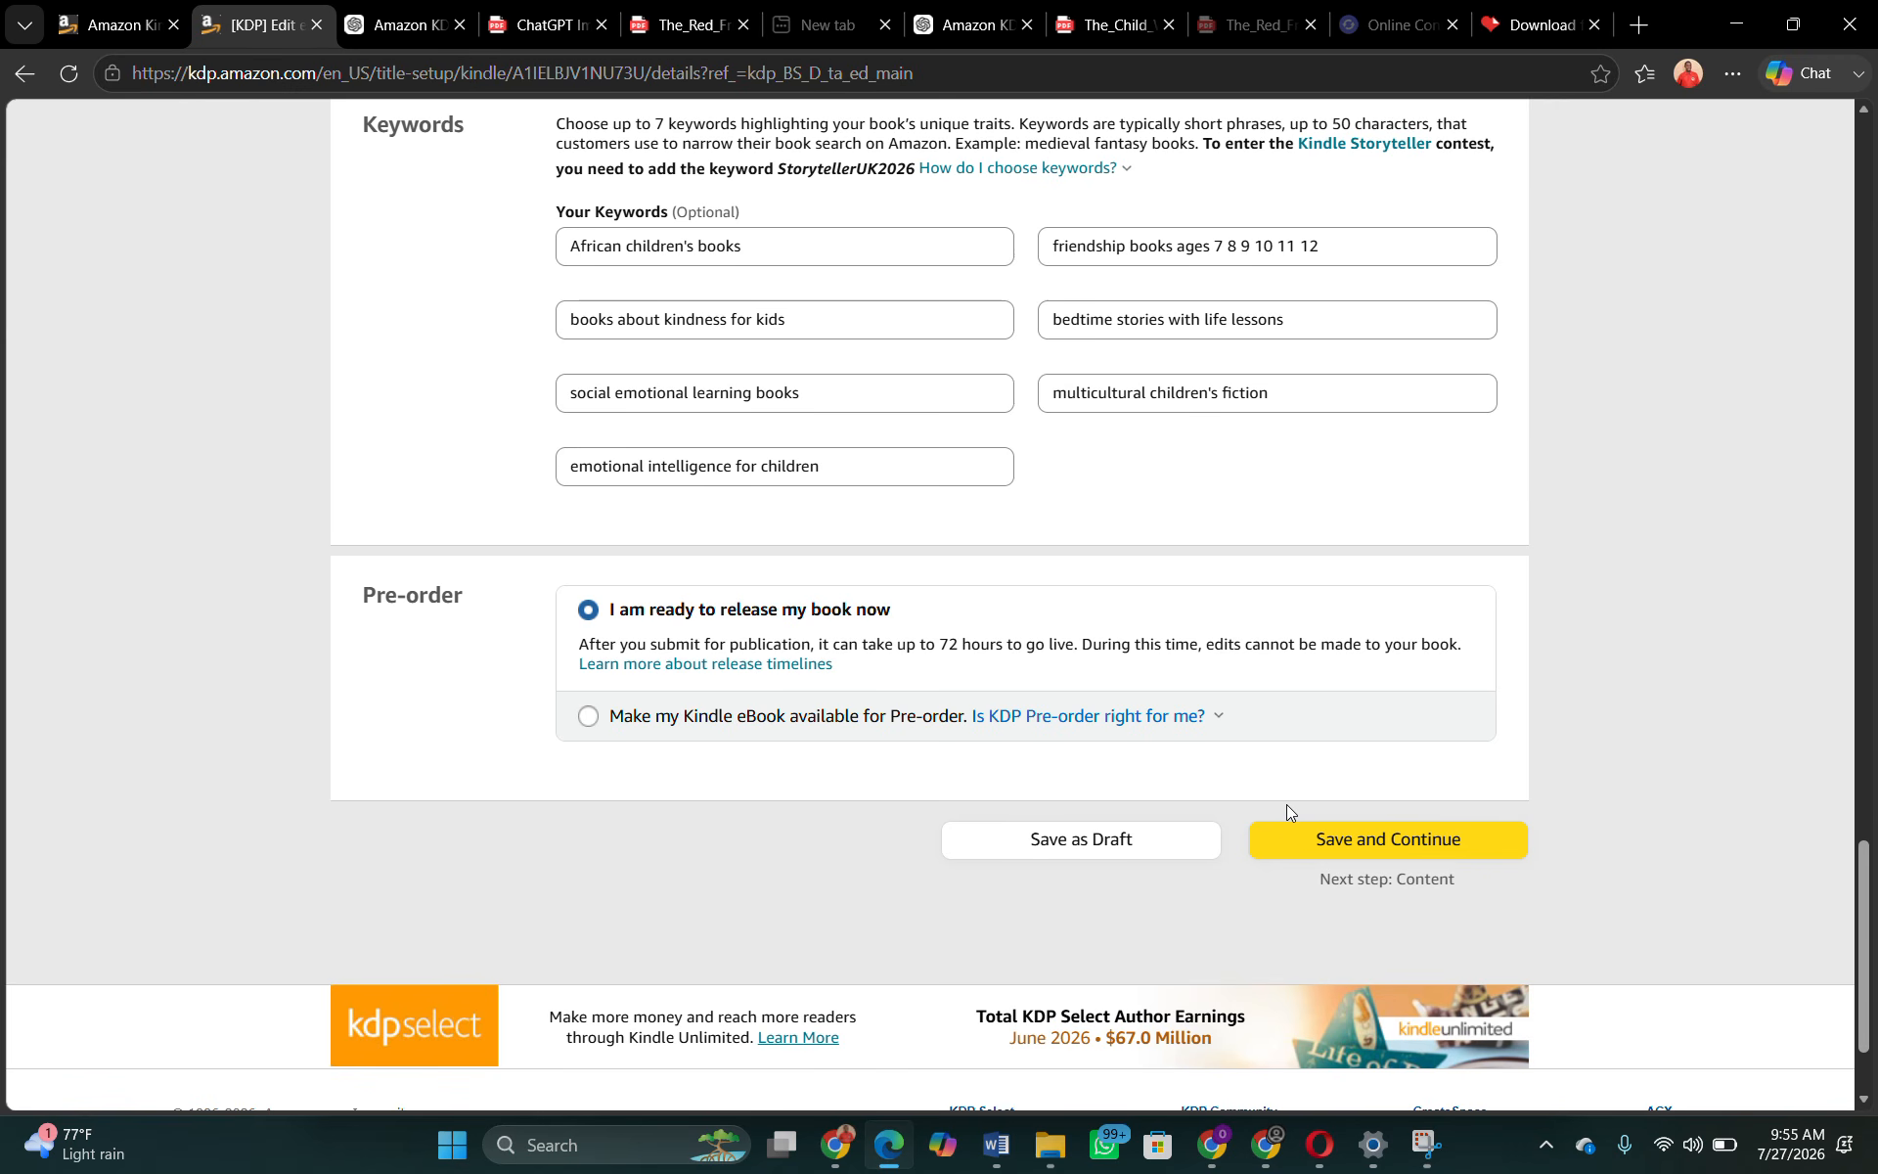
{"action": "scroll", "coordinate": [1287, 806], "scroll_direction": "up", "scroll_amount": 15}
{"action": "scroll", "coordinate": [1287, 810], "scroll_direction": "up", "scroll_amount": 10}
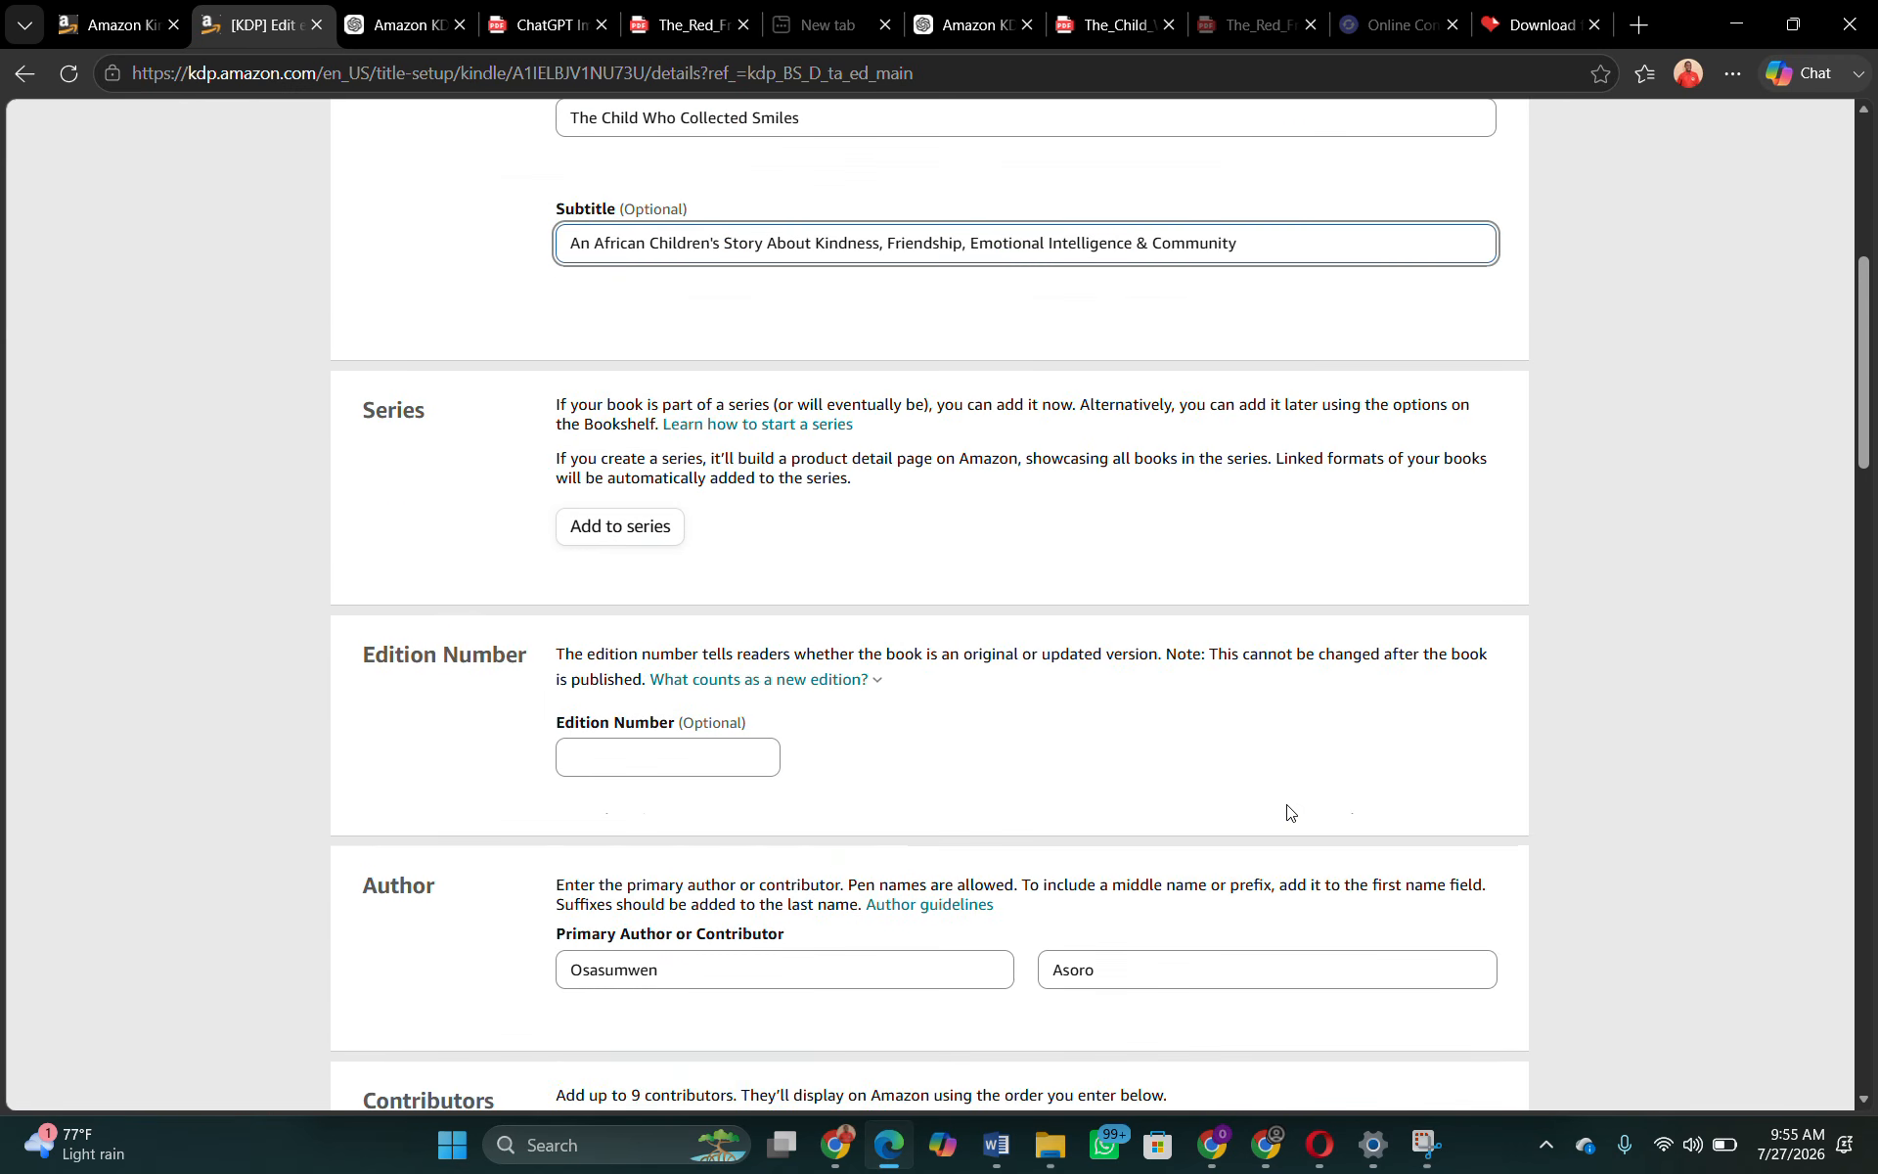
{"action": "scroll", "coordinate": [1287, 811], "scroll_direction": "down", "scroll_amount": 18}
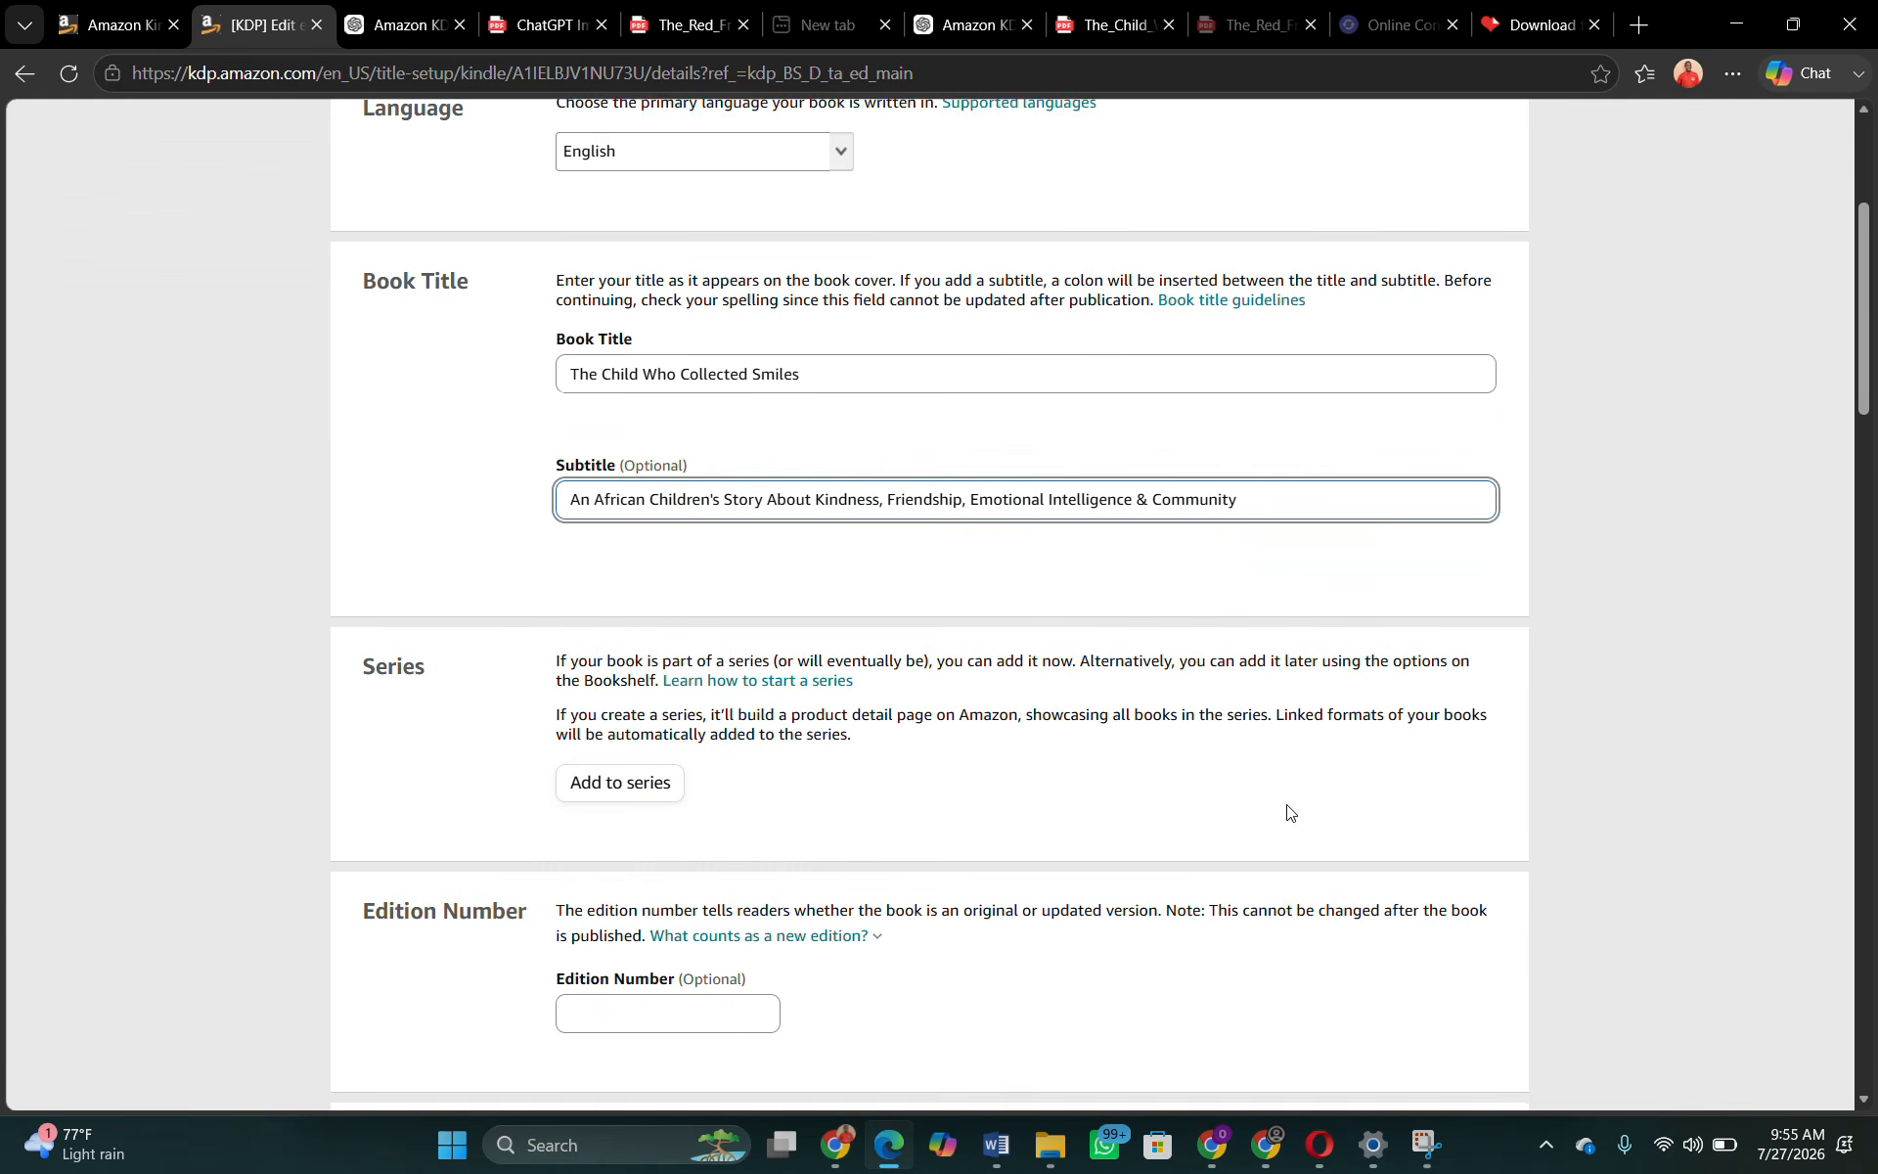
{"action": "scroll", "coordinate": [1287, 812], "scroll_direction": "down", "scroll_amount": 20}
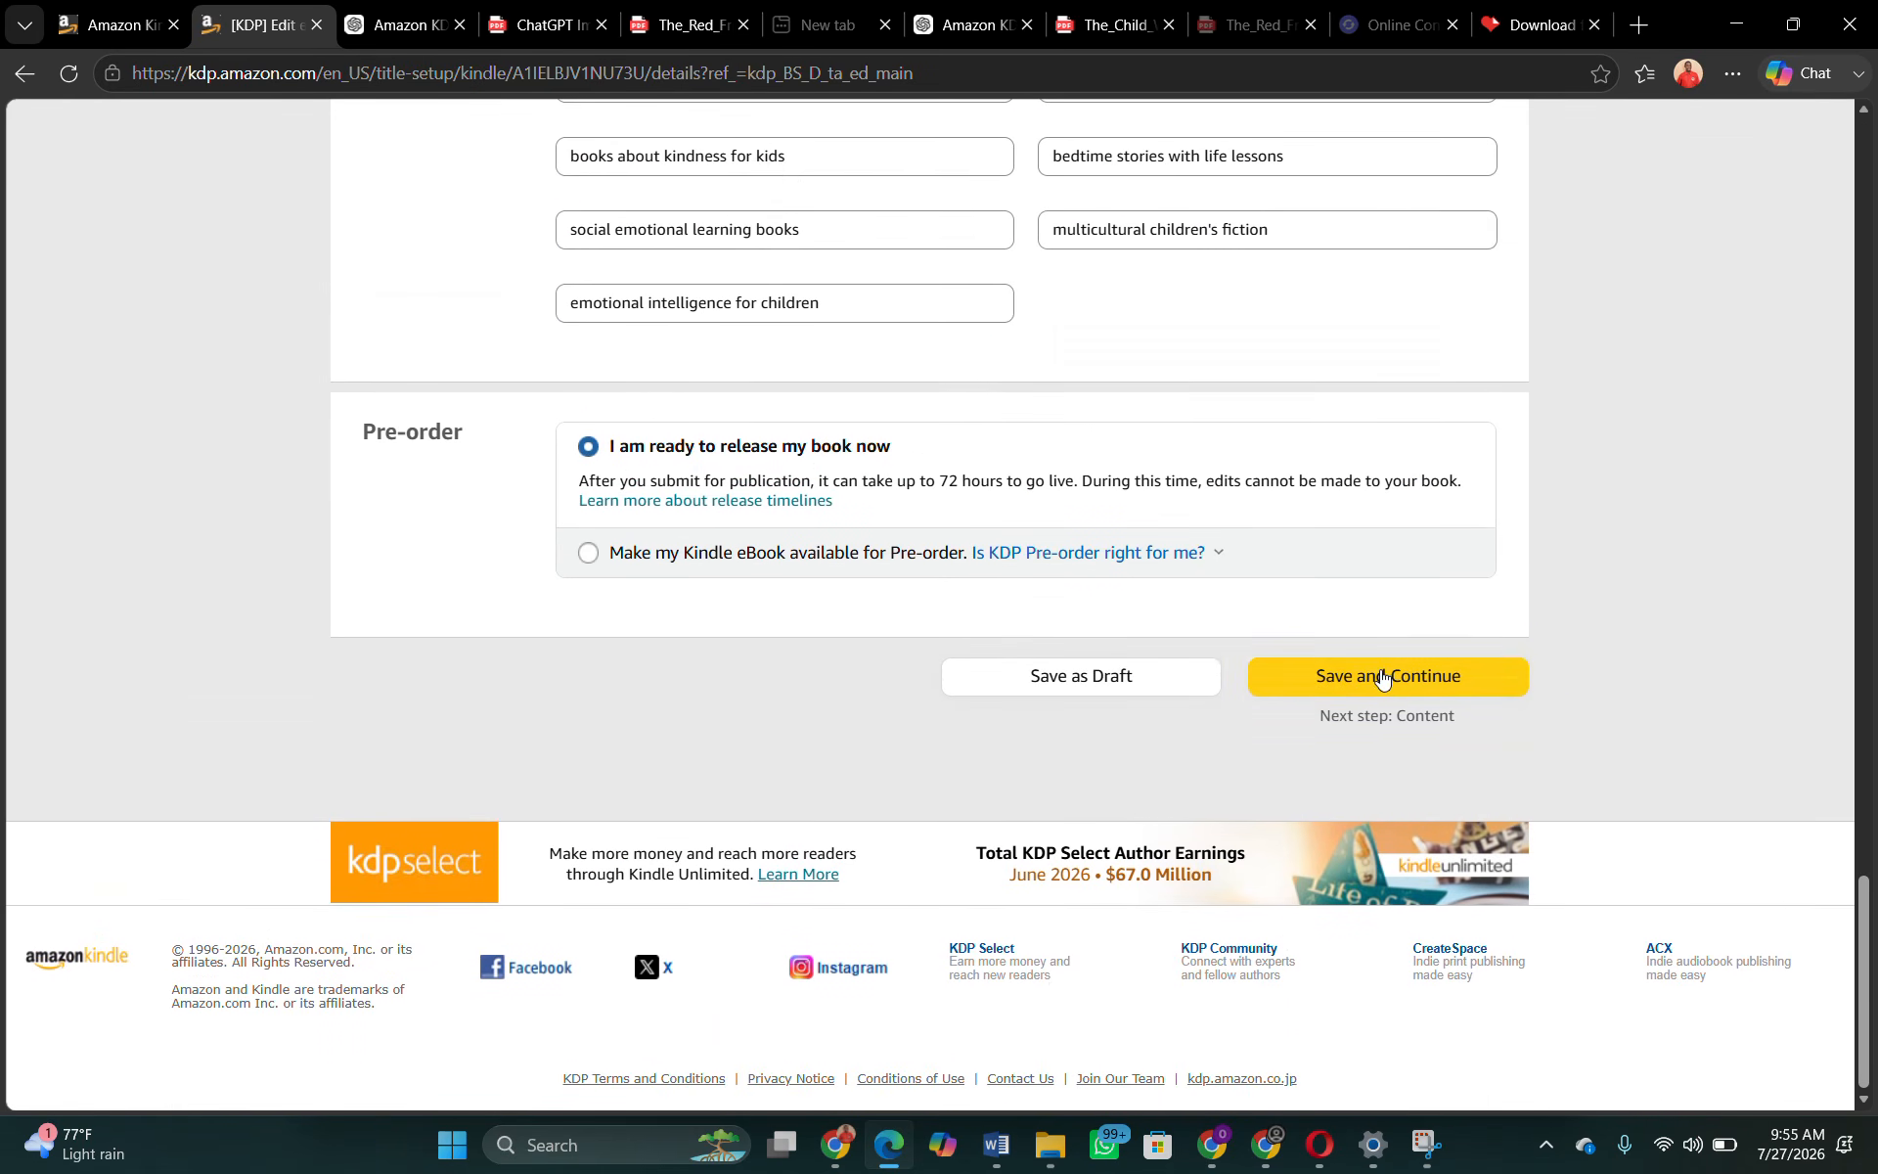
{"action": "left_click", "coordinate": [1368, 688]}
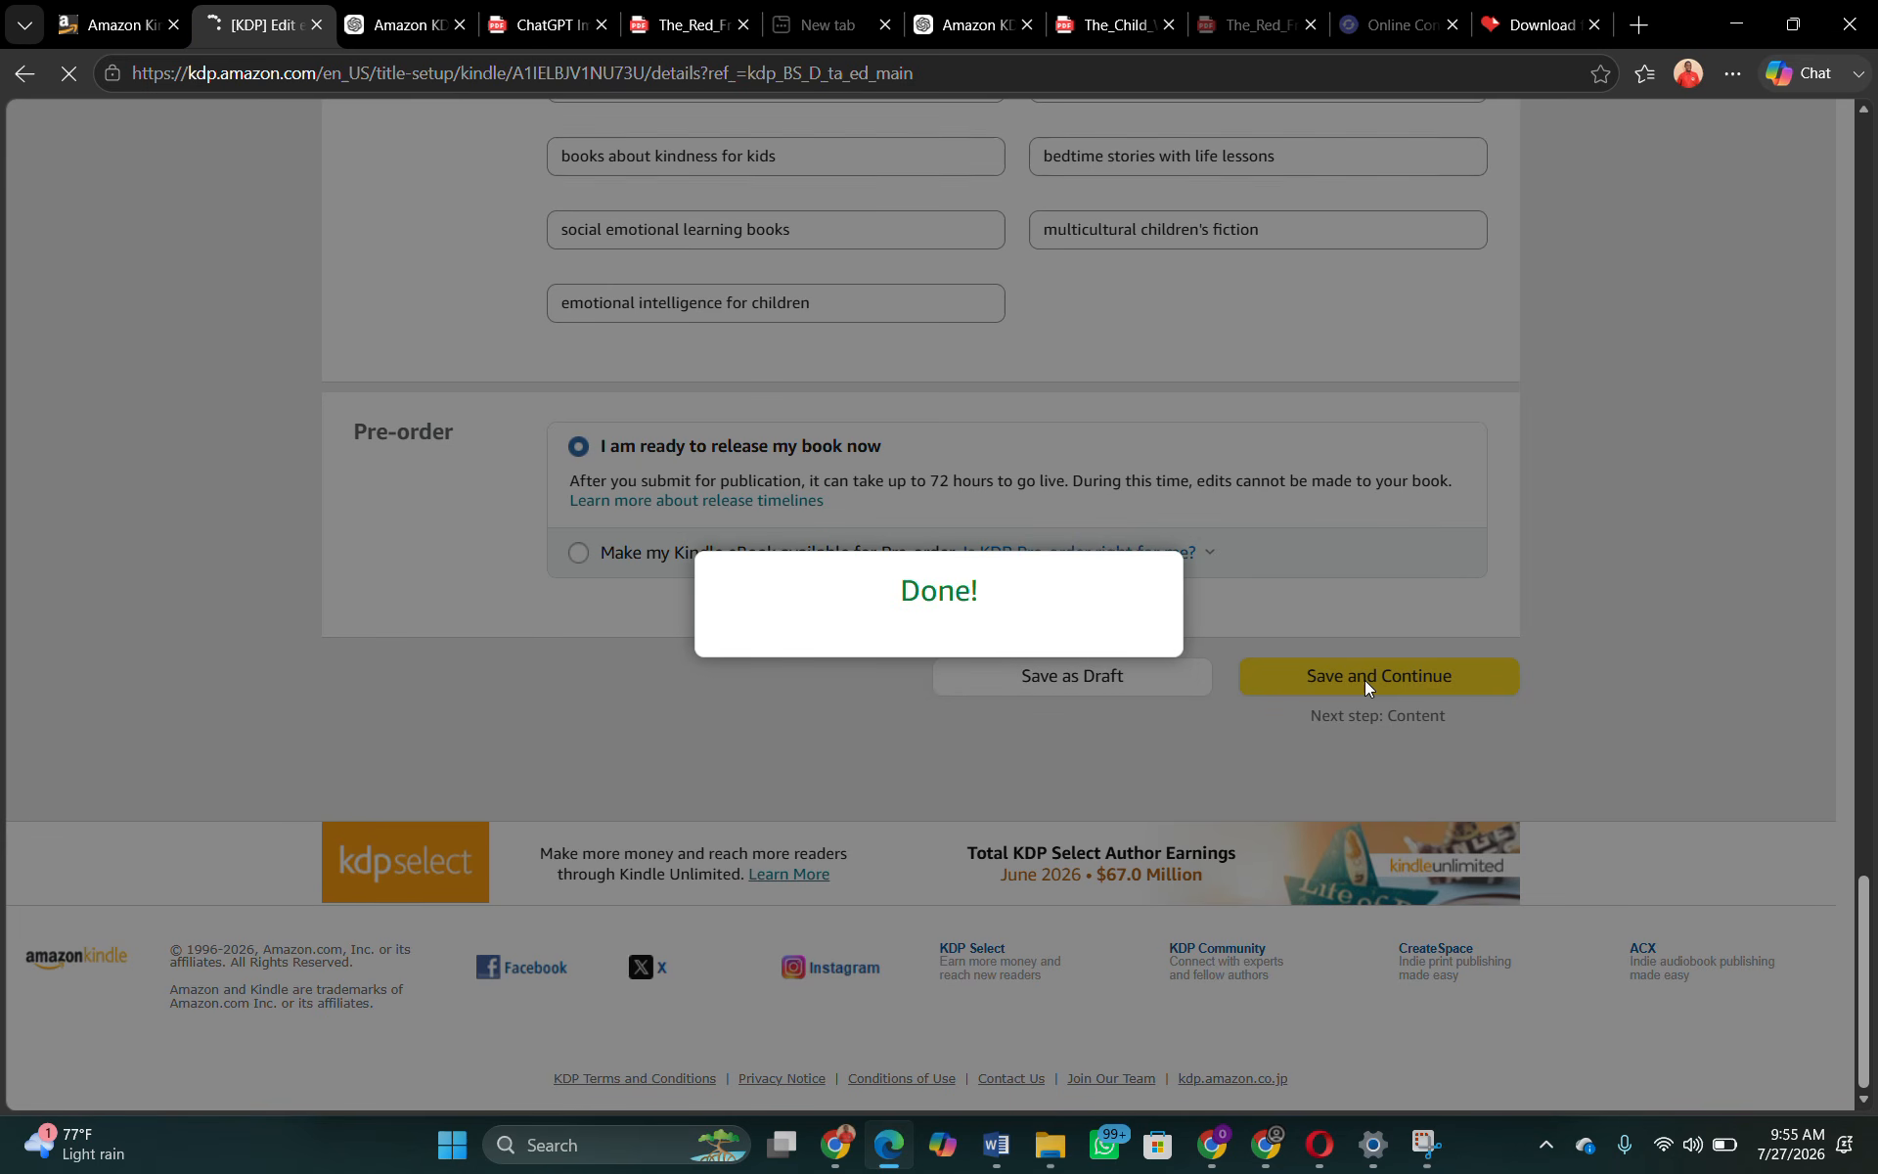
{"action": "scroll", "coordinate": [1344, 657], "scroll_direction": "down", "scroll_amount": 2}
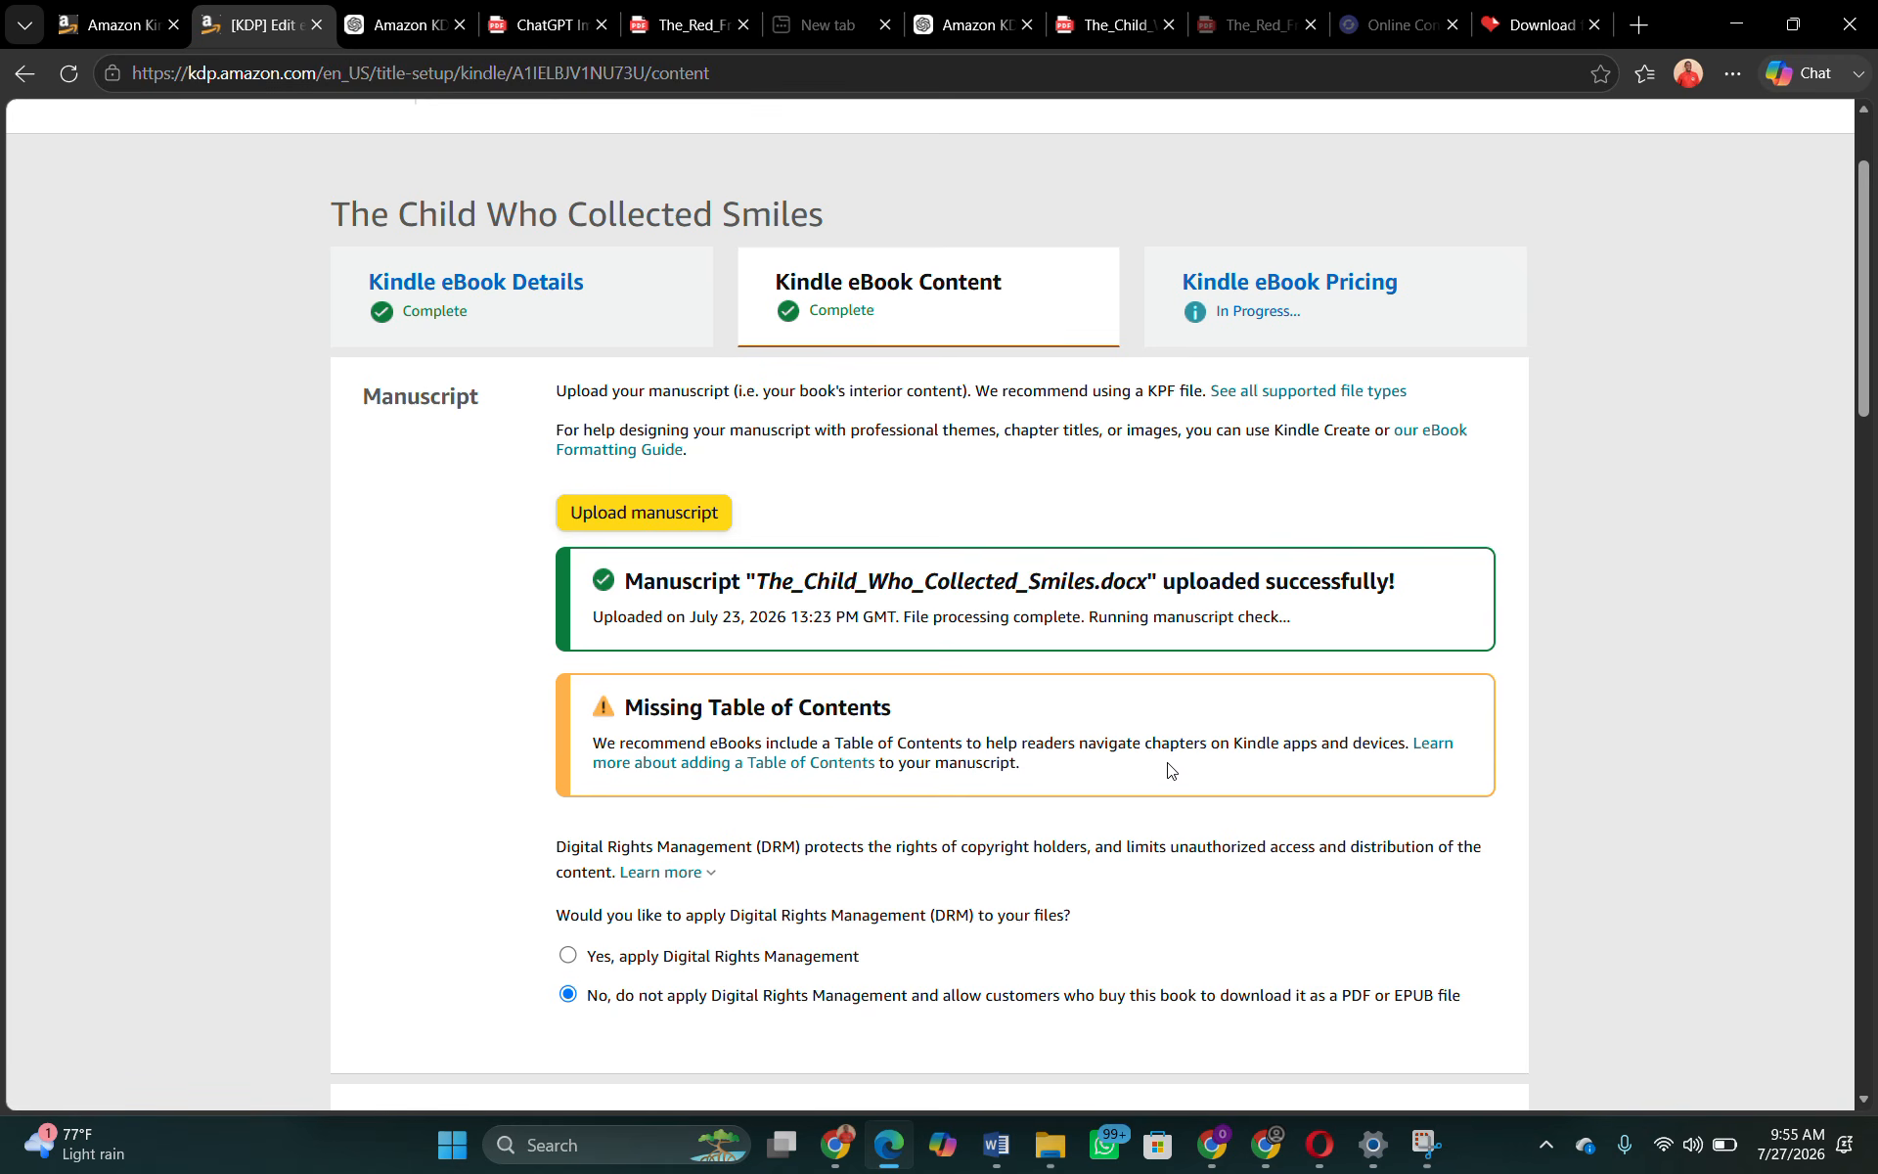
Step: Review the eBook's manuscript, cover, AI-generated content and accessibility settings, then save them and continue to the eBook pricing
{"action": "scroll", "coordinate": [1020, 763], "scroll_direction": "down", "scroll_amount": 1}
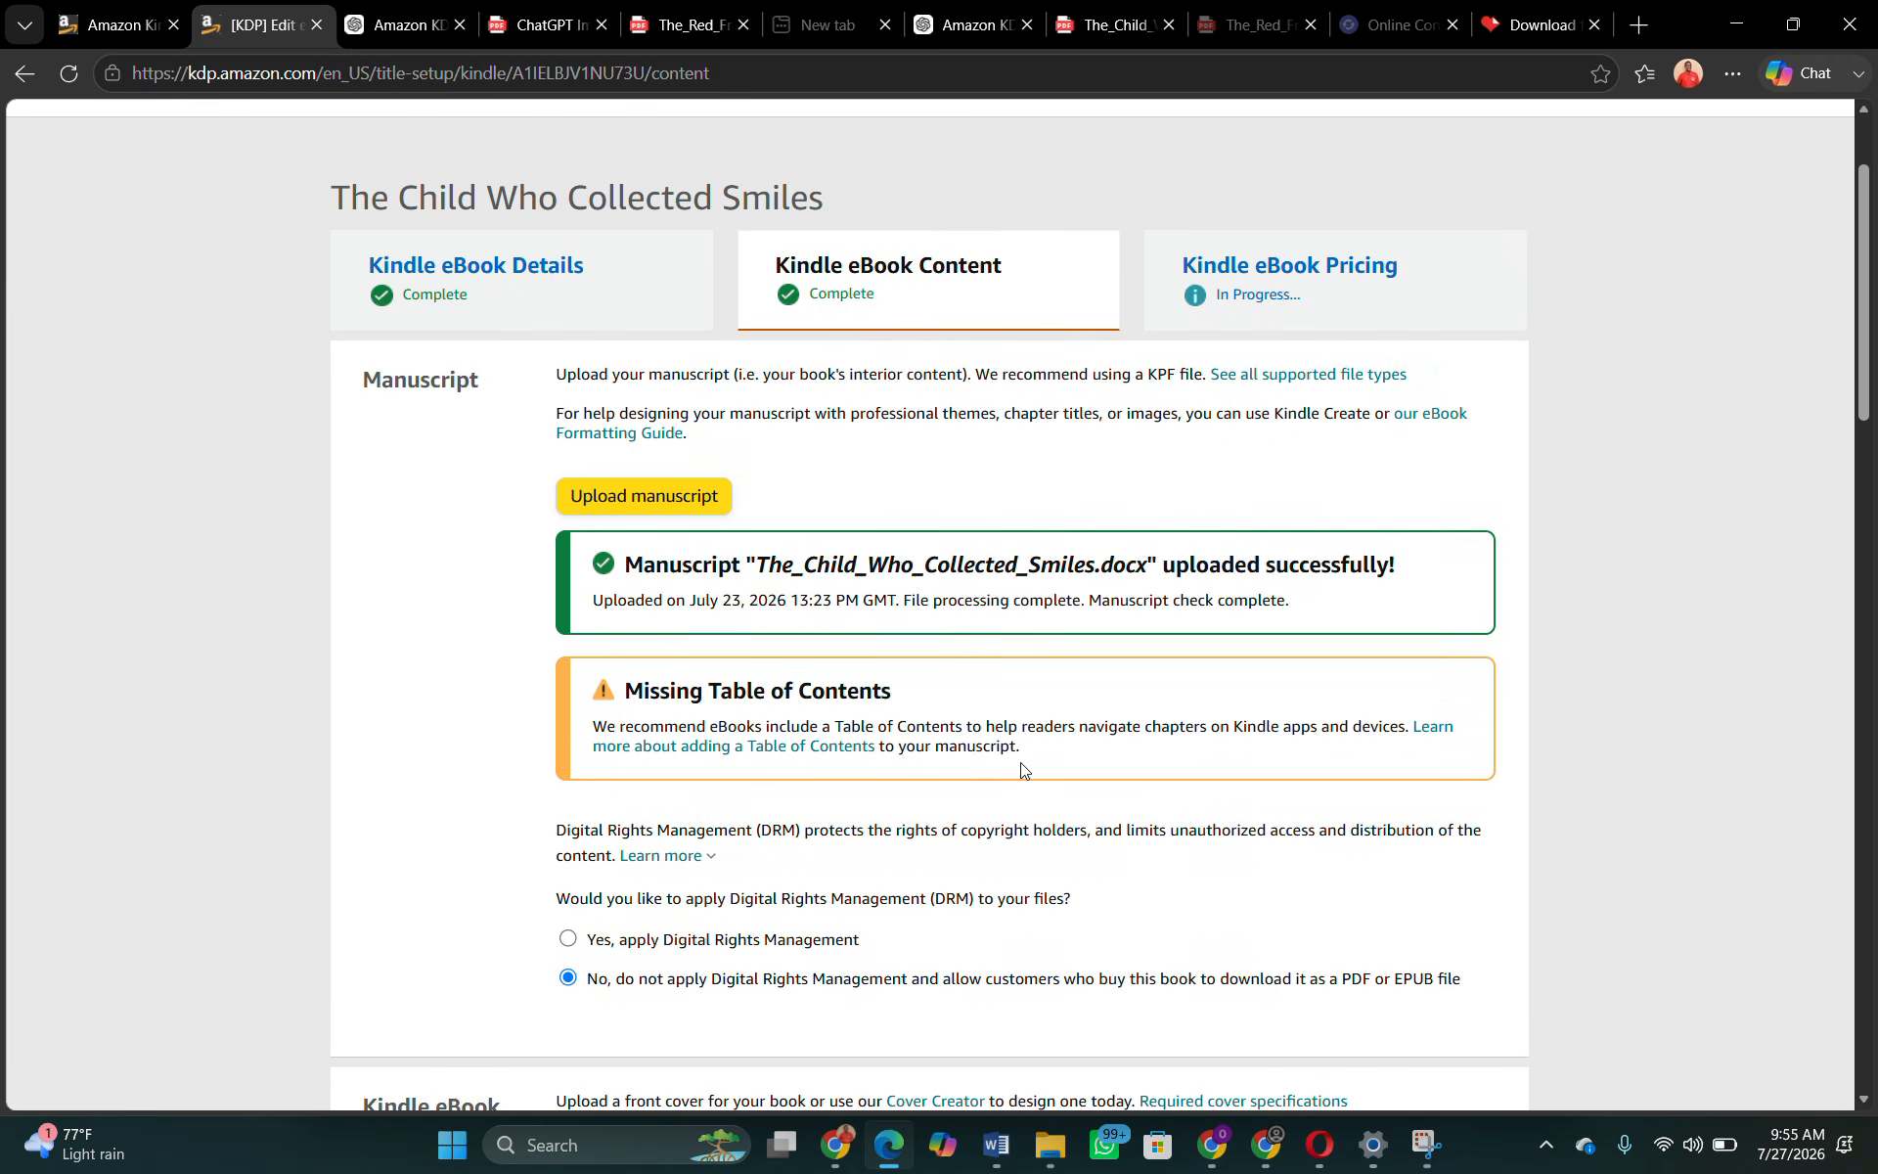
{"action": "scroll", "coordinate": [1020, 769], "scroll_direction": "down", "scroll_amount": 5}
{"action": "scroll", "coordinate": [1022, 761], "scroll_direction": "down", "scroll_amount": 3}
{"action": "scroll", "coordinate": [1022, 768], "scroll_direction": "up", "scroll_amount": 5}
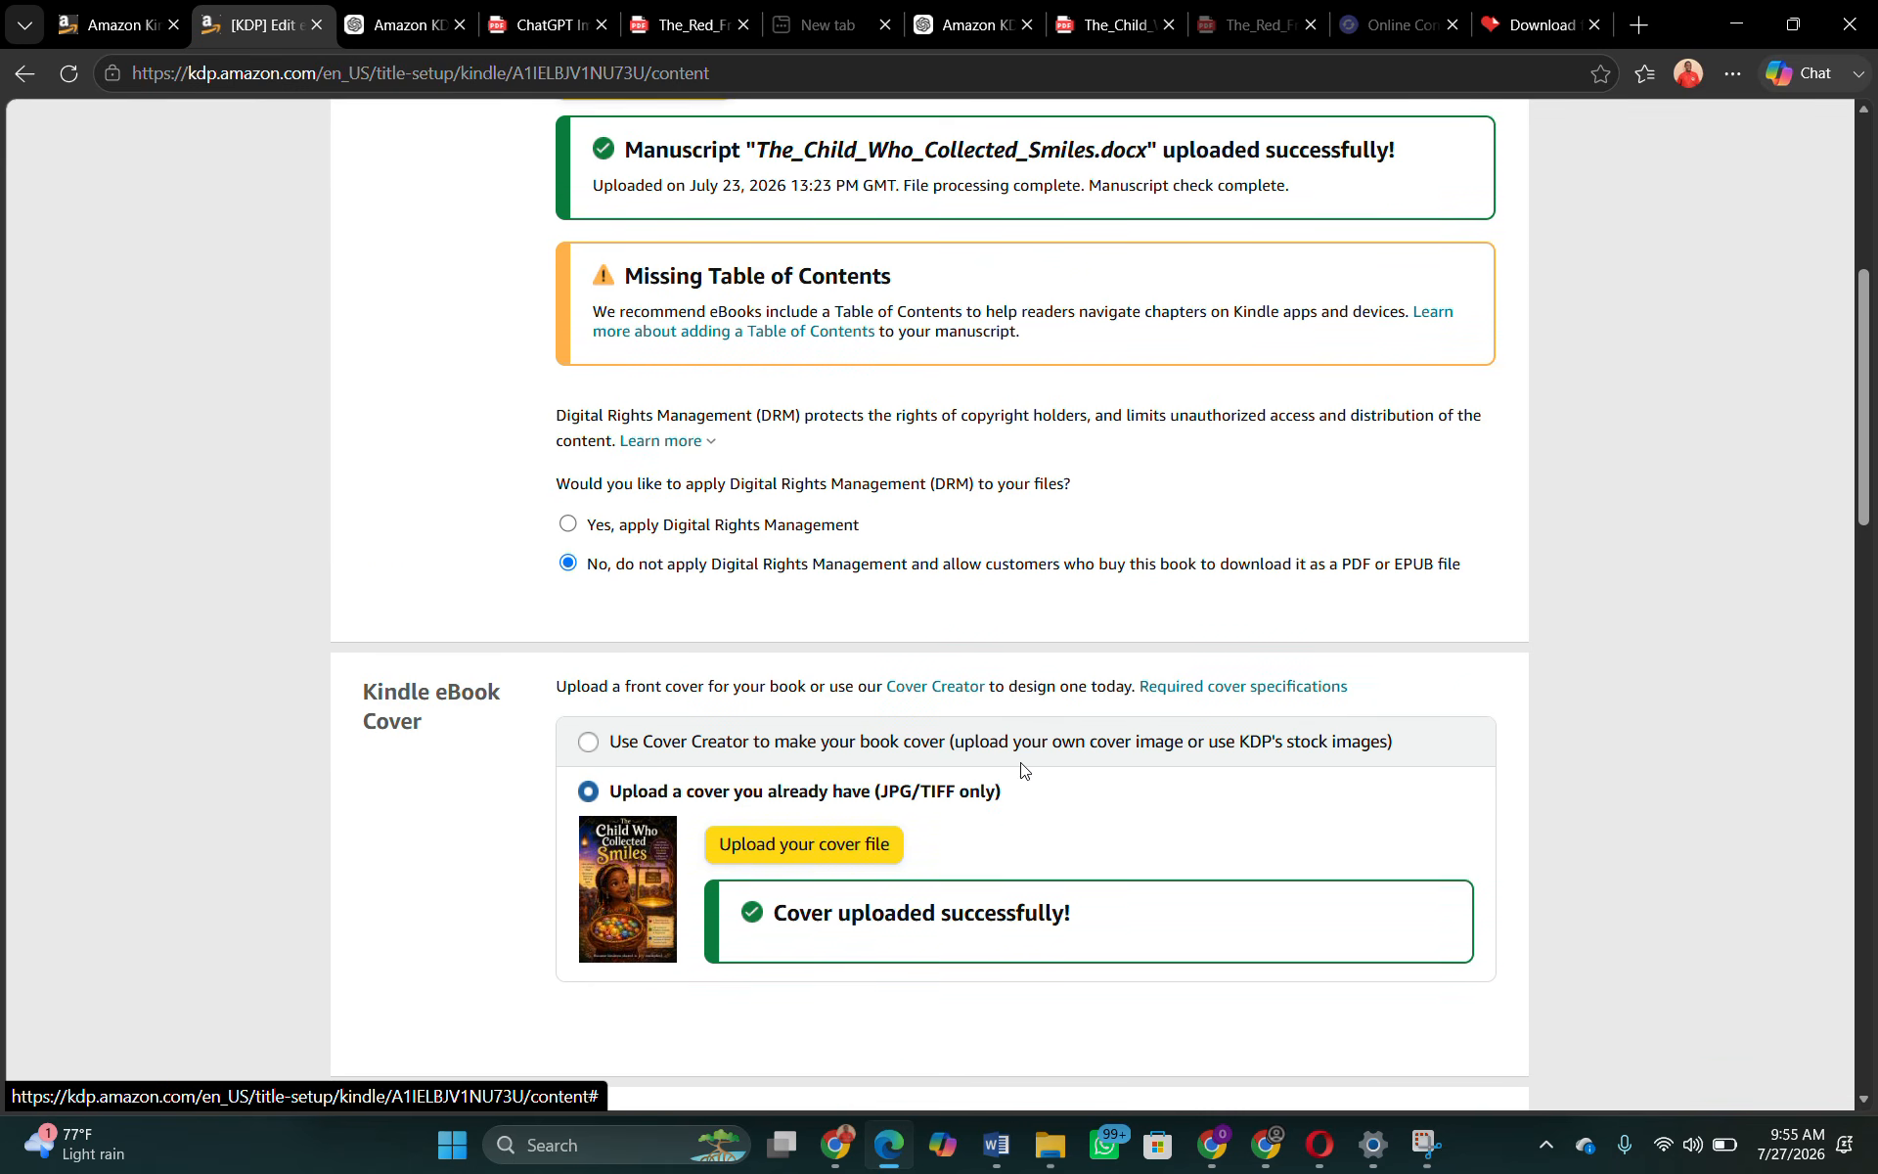
{"action": "scroll", "coordinate": [1020, 768], "scroll_direction": "up", "scroll_amount": 1}
{"action": "scroll", "coordinate": [1157, 409], "scroll_direction": "down", "scroll_amount": 1}
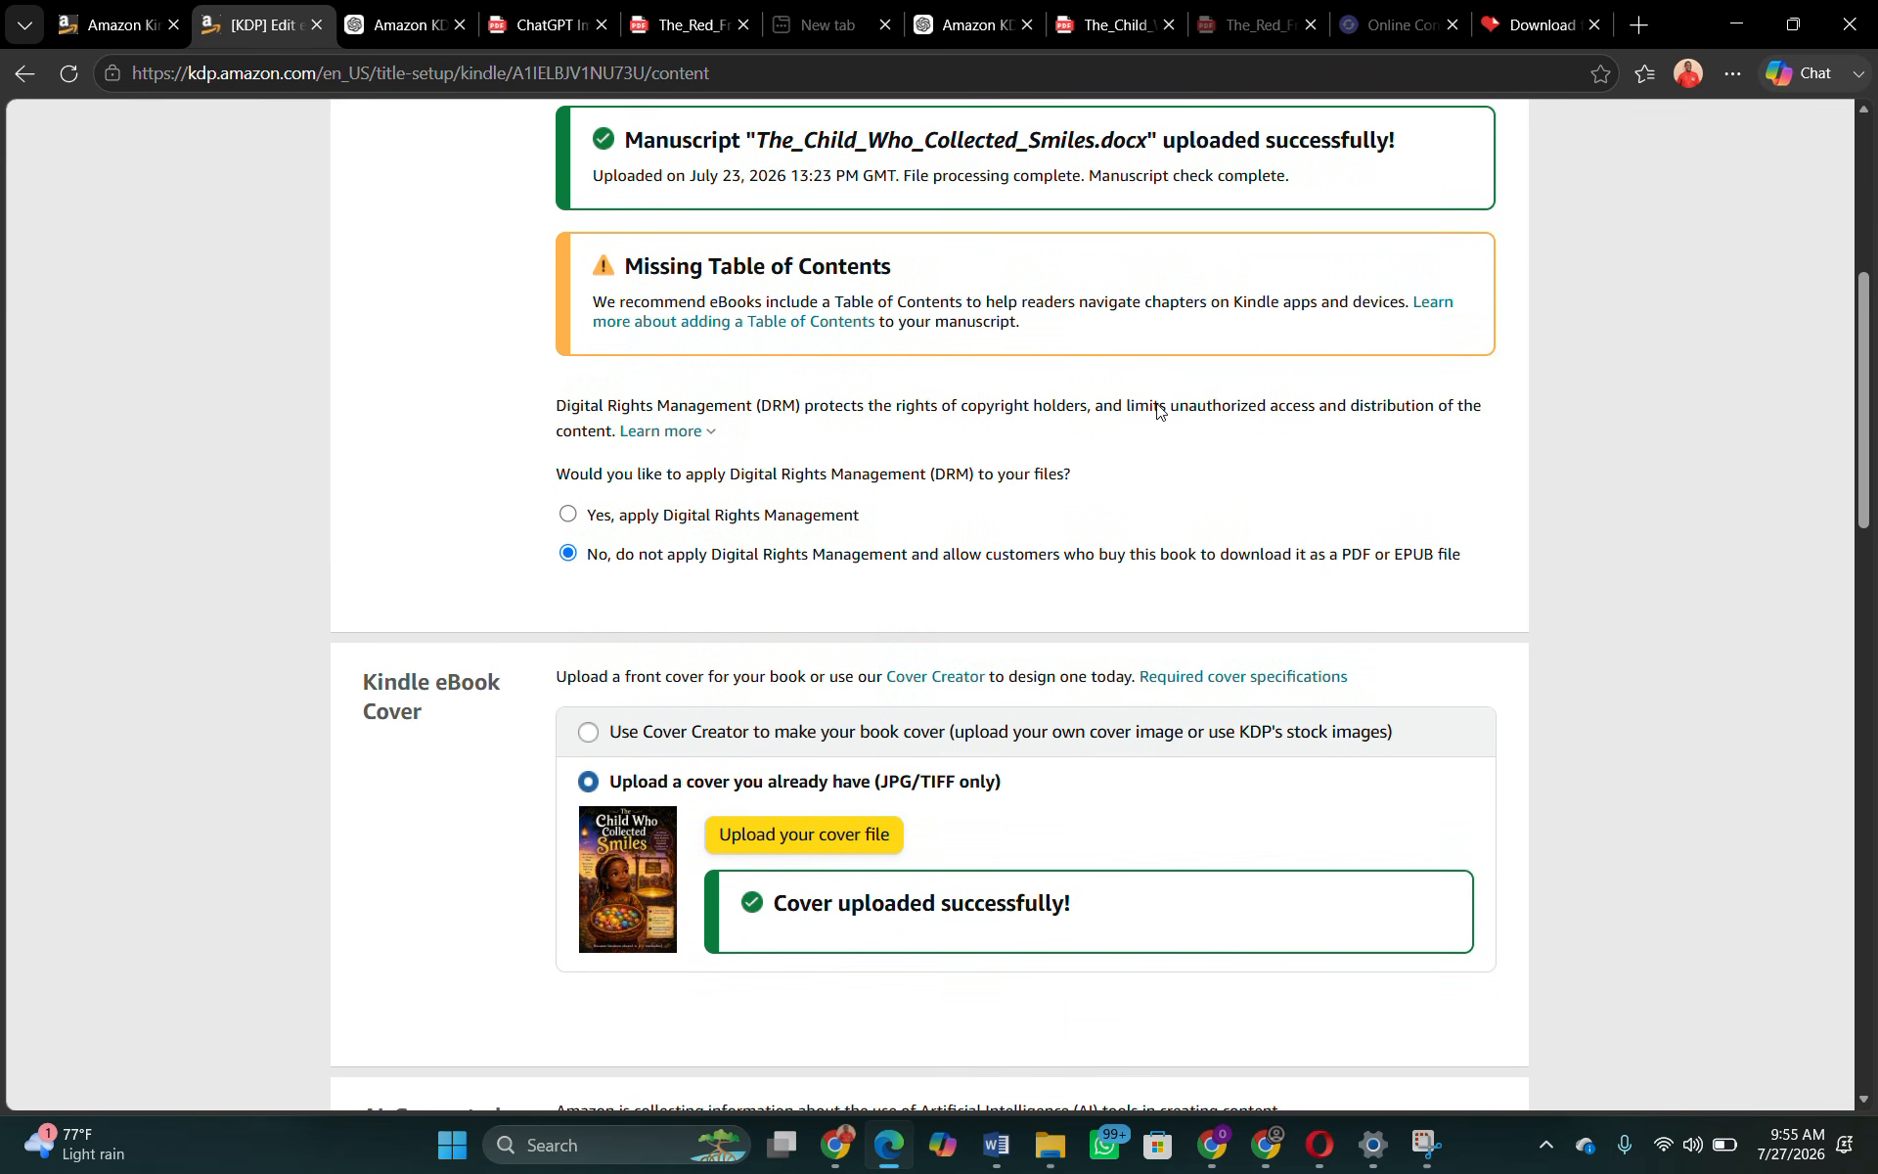
{"action": "scroll", "coordinate": [1157, 409], "scroll_direction": "down", "scroll_amount": 7}
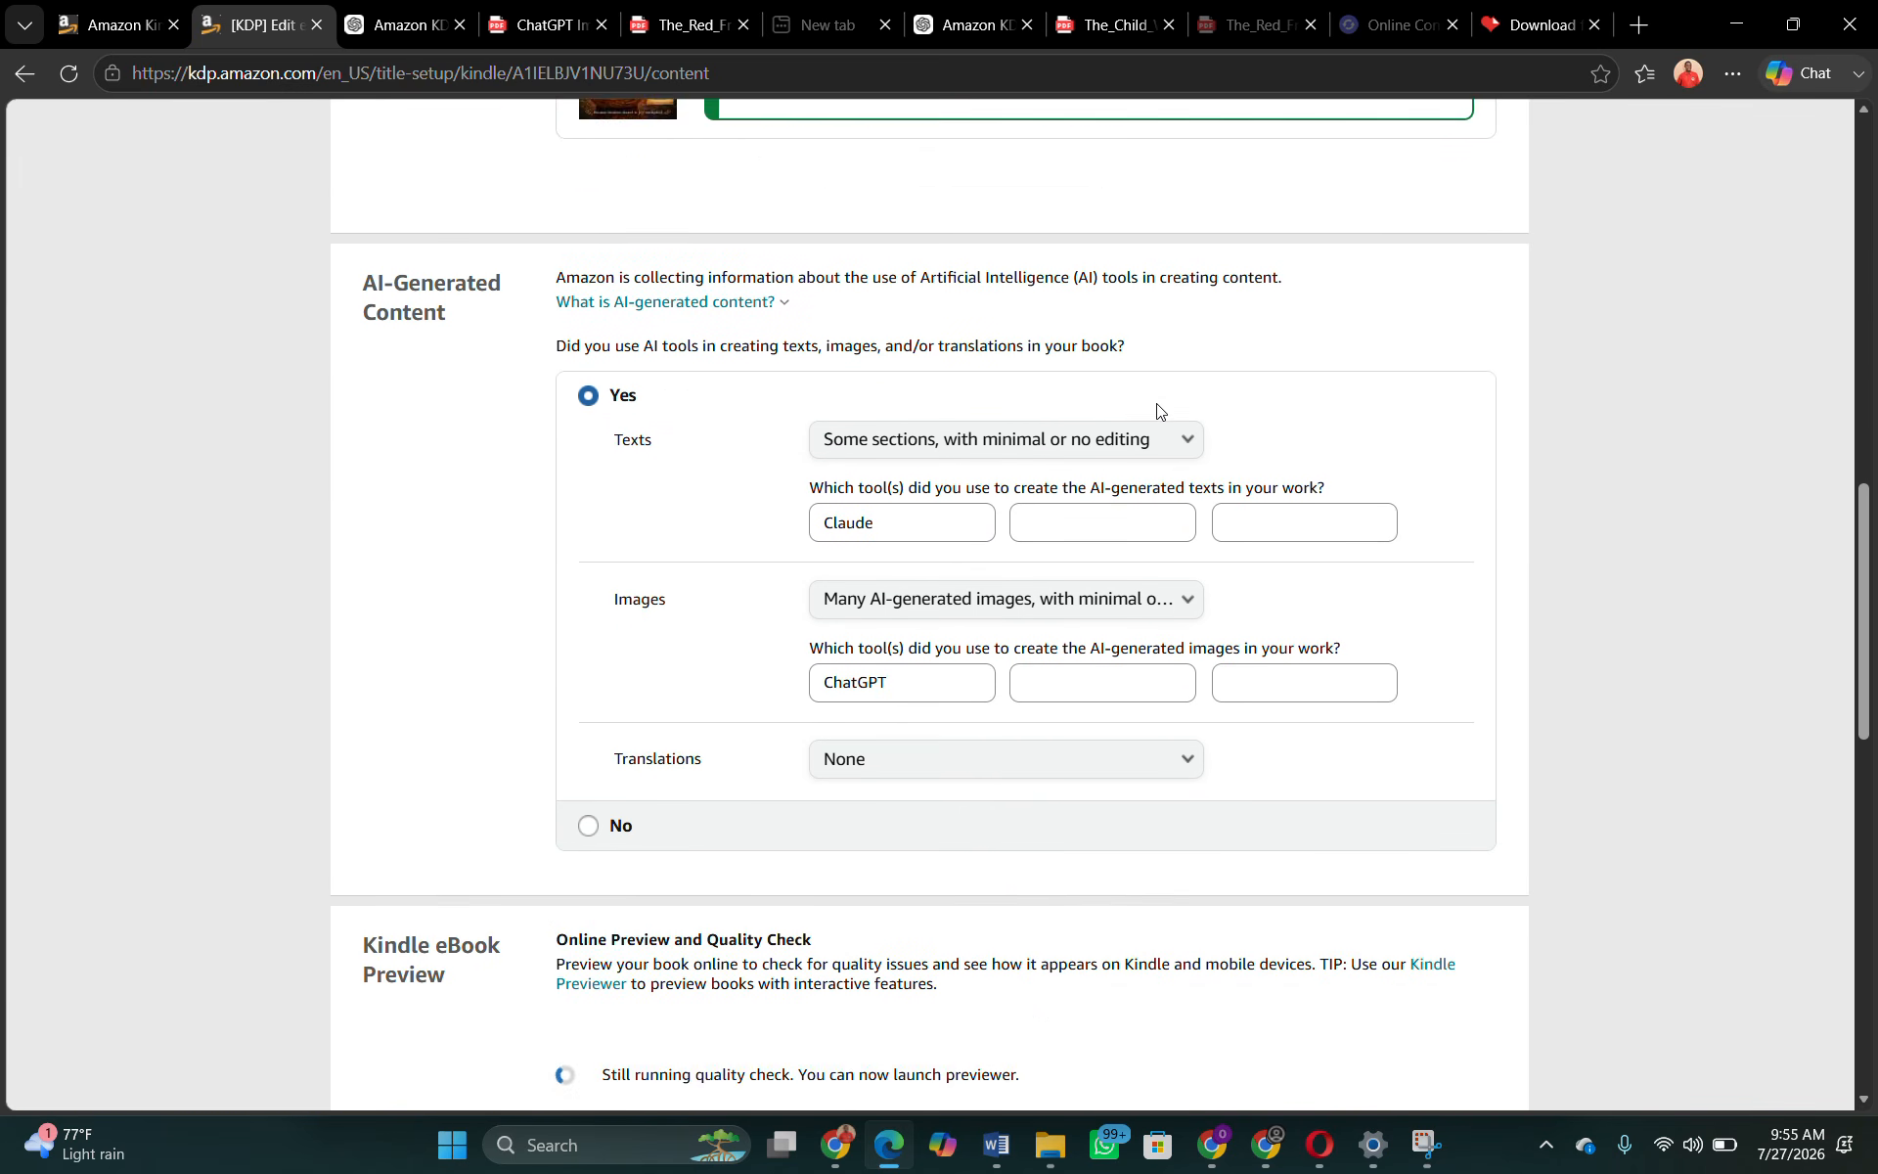
{"action": "scroll", "coordinate": [1157, 409], "scroll_direction": "down", "scroll_amount": 1}
{"action": "scroll", "coordinate": [1112, 566], "scroll_direction": "down", "scroll_amount": 3}
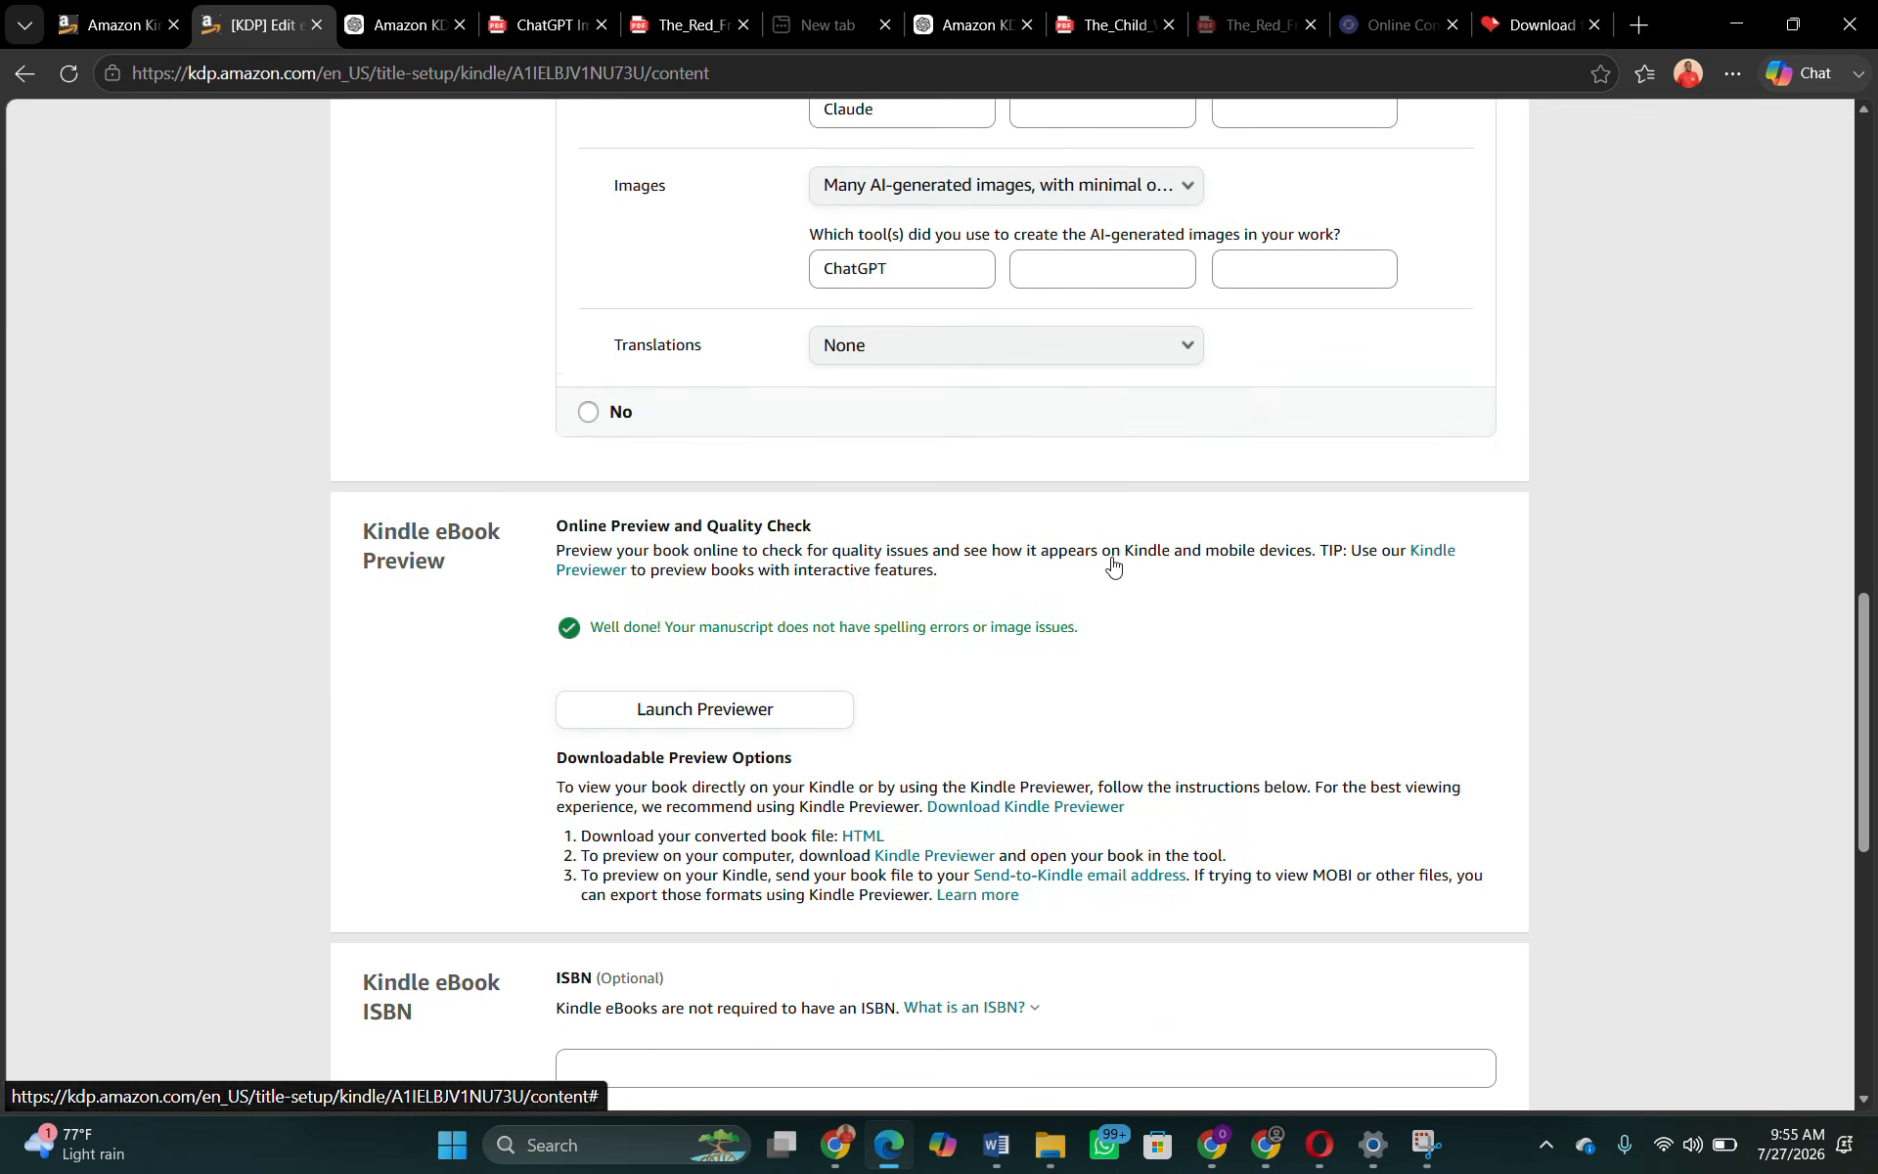
{"action": "scroll", "coordinate": [1112, 566], "scroll_direction": "down", "scroll_amount": 6}
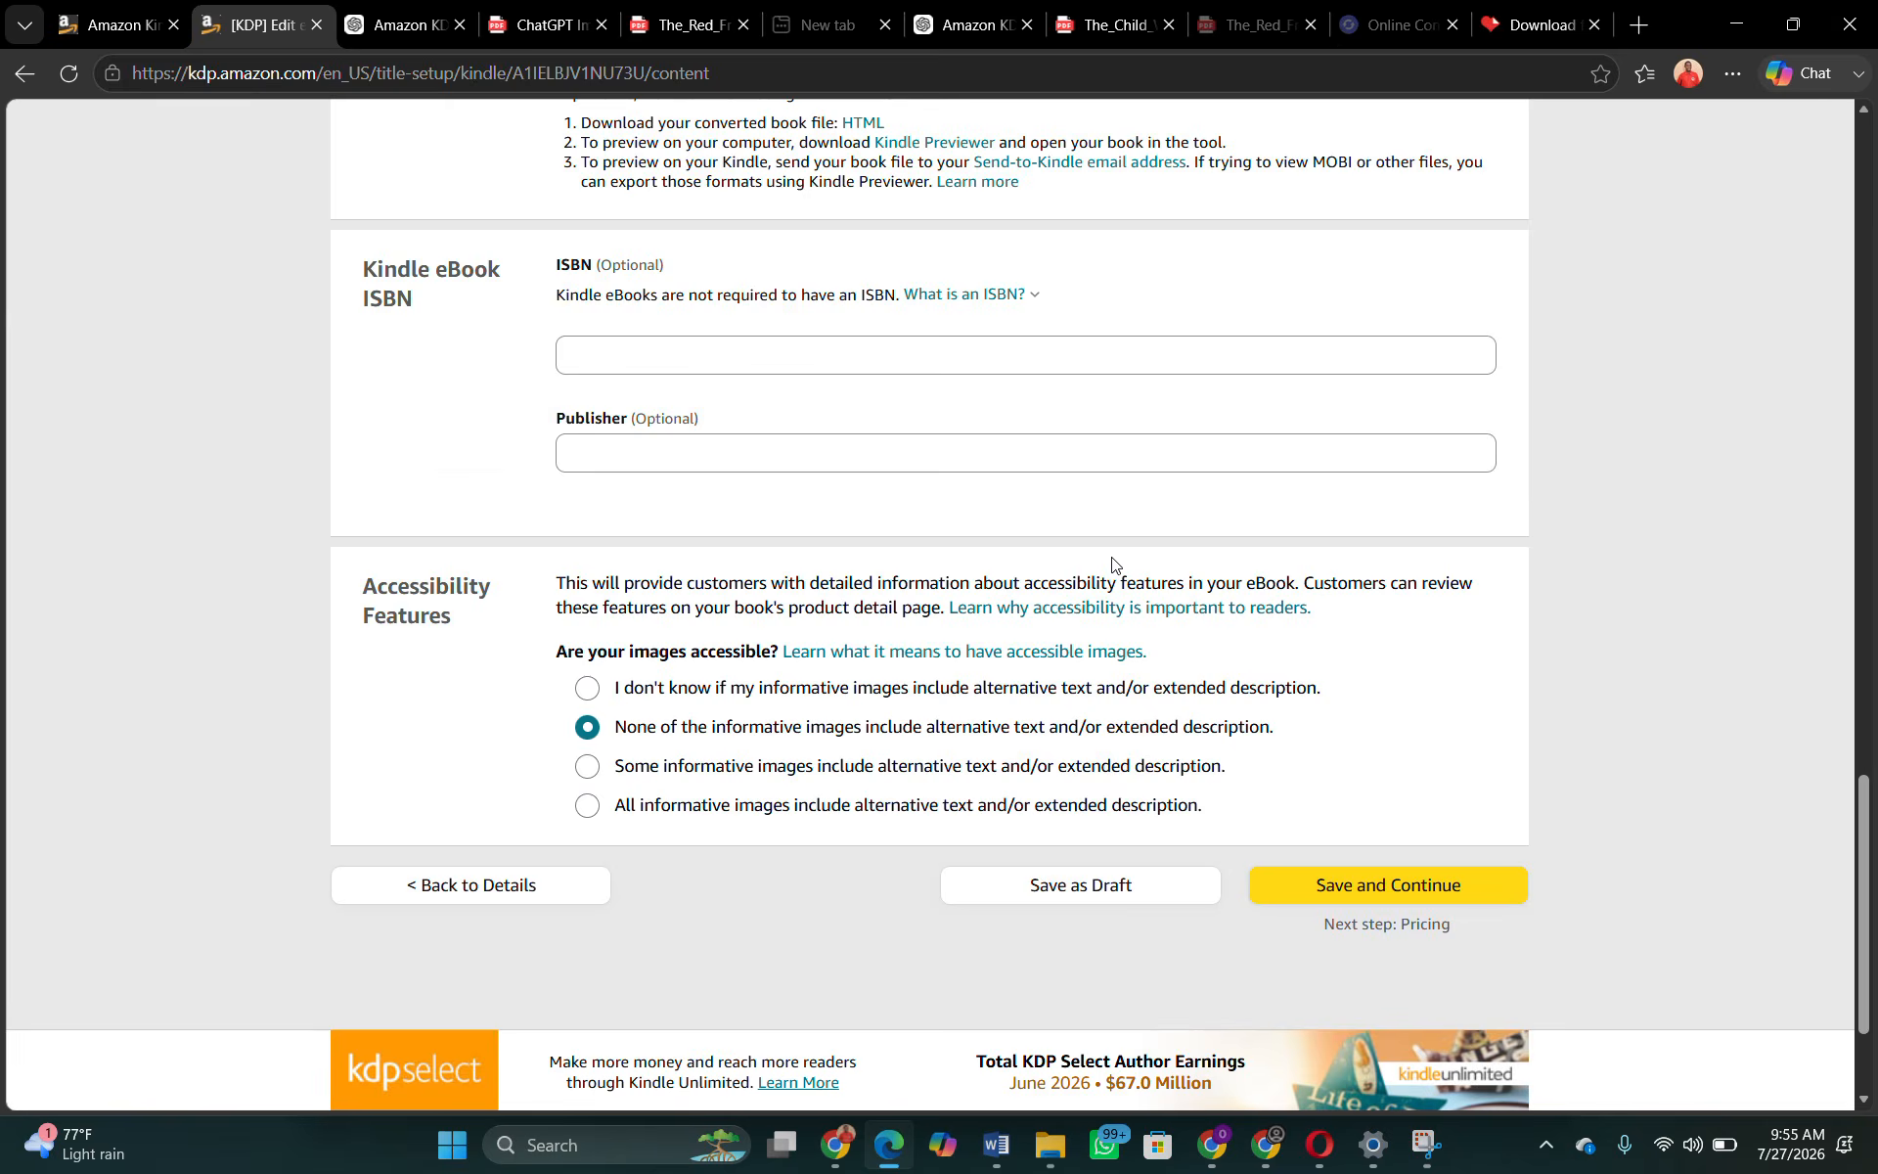
{"action": "scroll", "coordinate": [1112, 565], "scroll_direction": "down", "scroll_amount": 2}
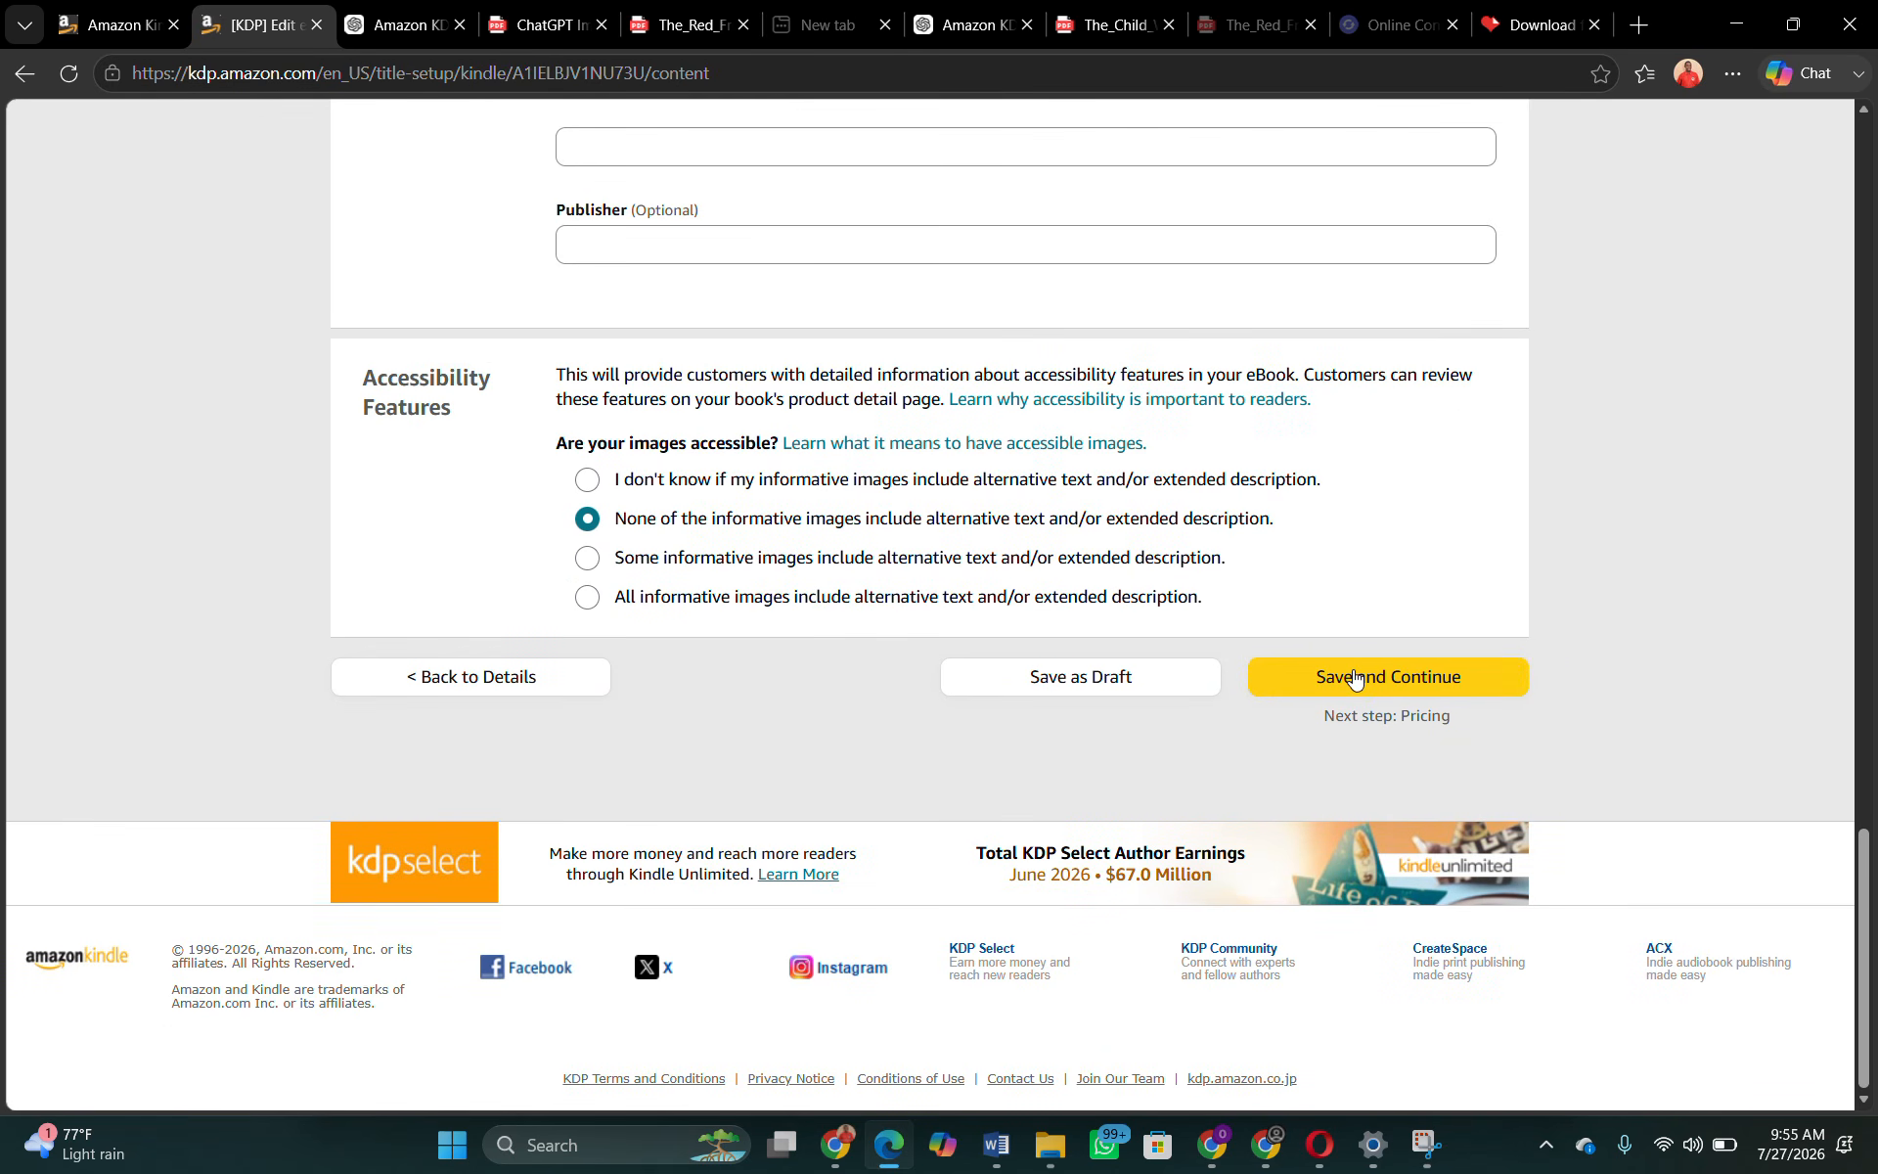
{"action": "left_click", "coordinate": [1354, 677]}
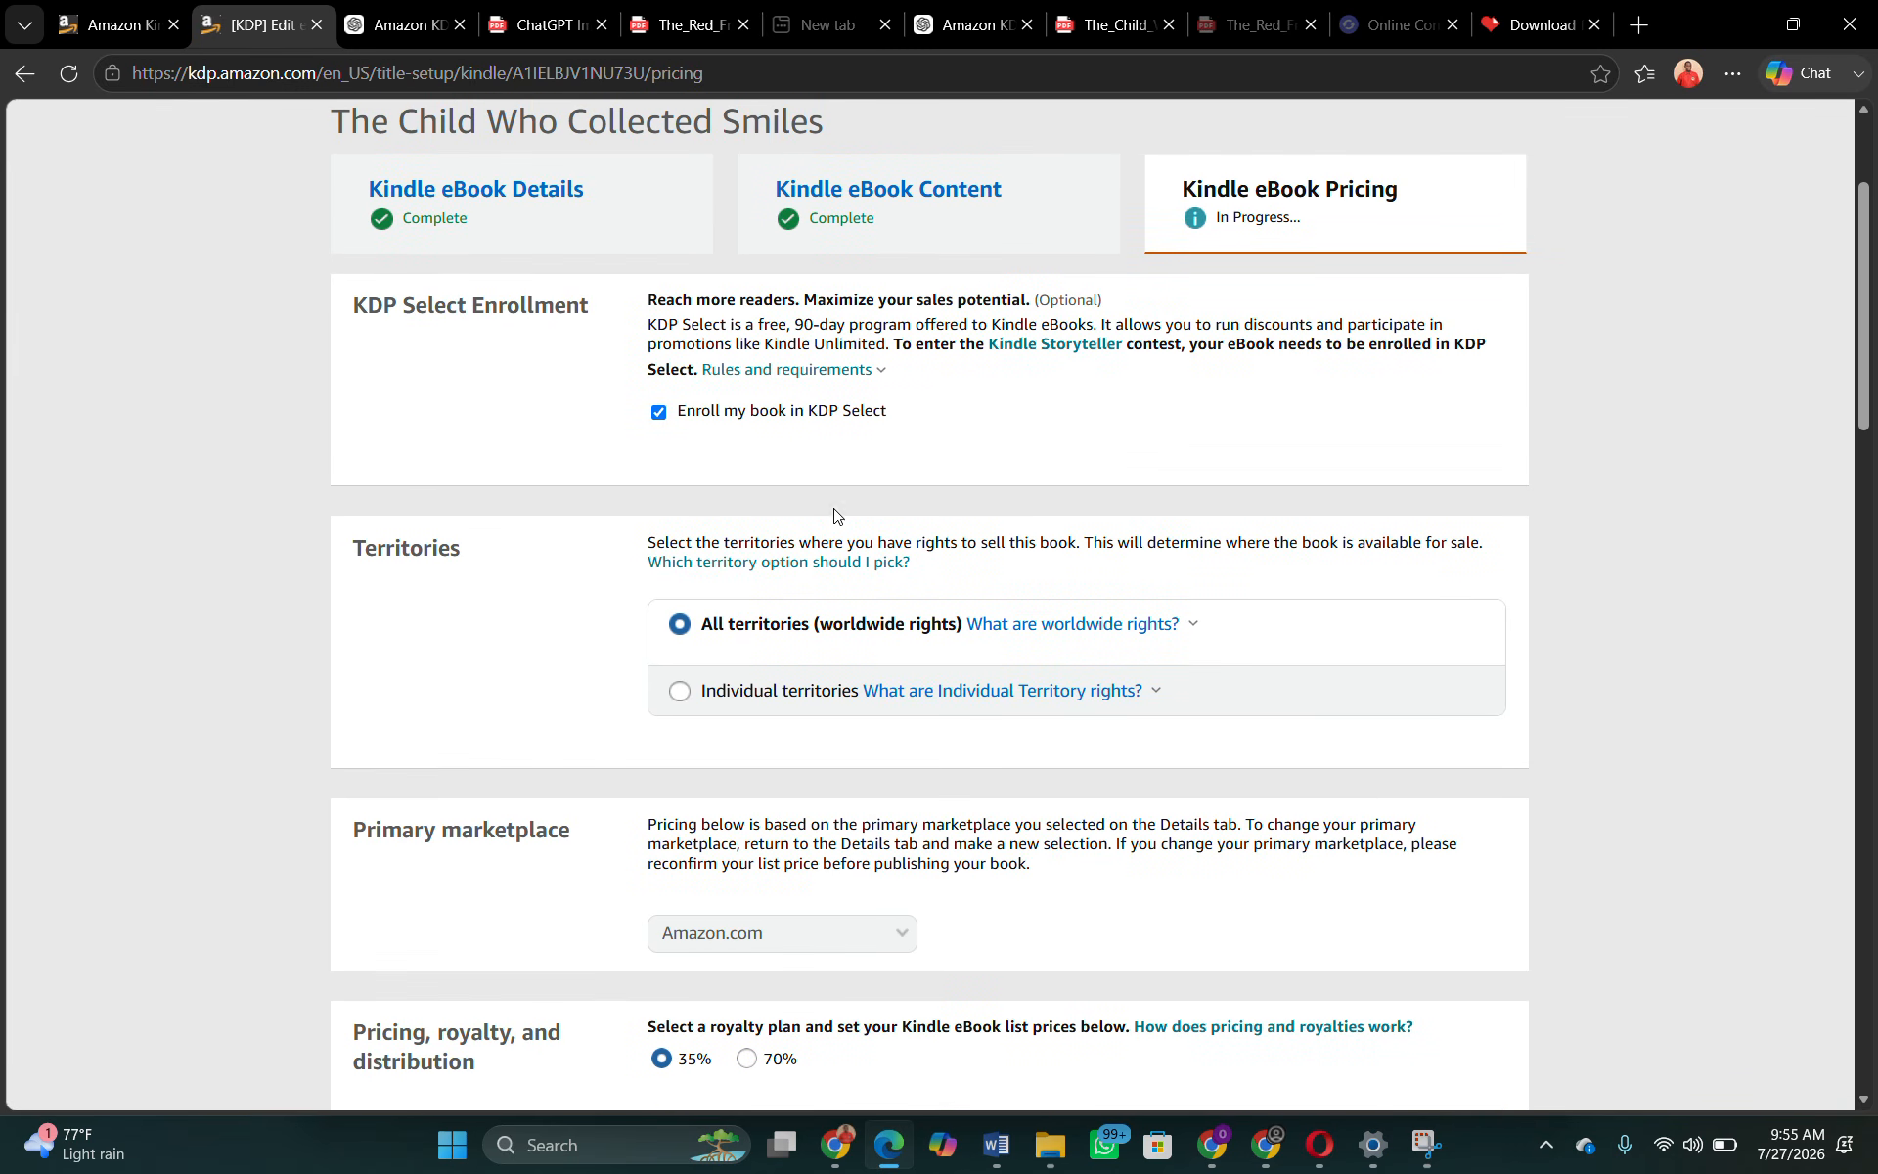
Step: Review the Kindle eBook pricing of The Child Who Collected Smiles and save it as a draft
{"action": "scroll", "coordinate": [917, 682], "scroll_direction": "down", "scroll_amount": 1}
{"action": "scroll", "coordinate": [916, 681], "scroll_direction": "down", "scroll_amount": 15}
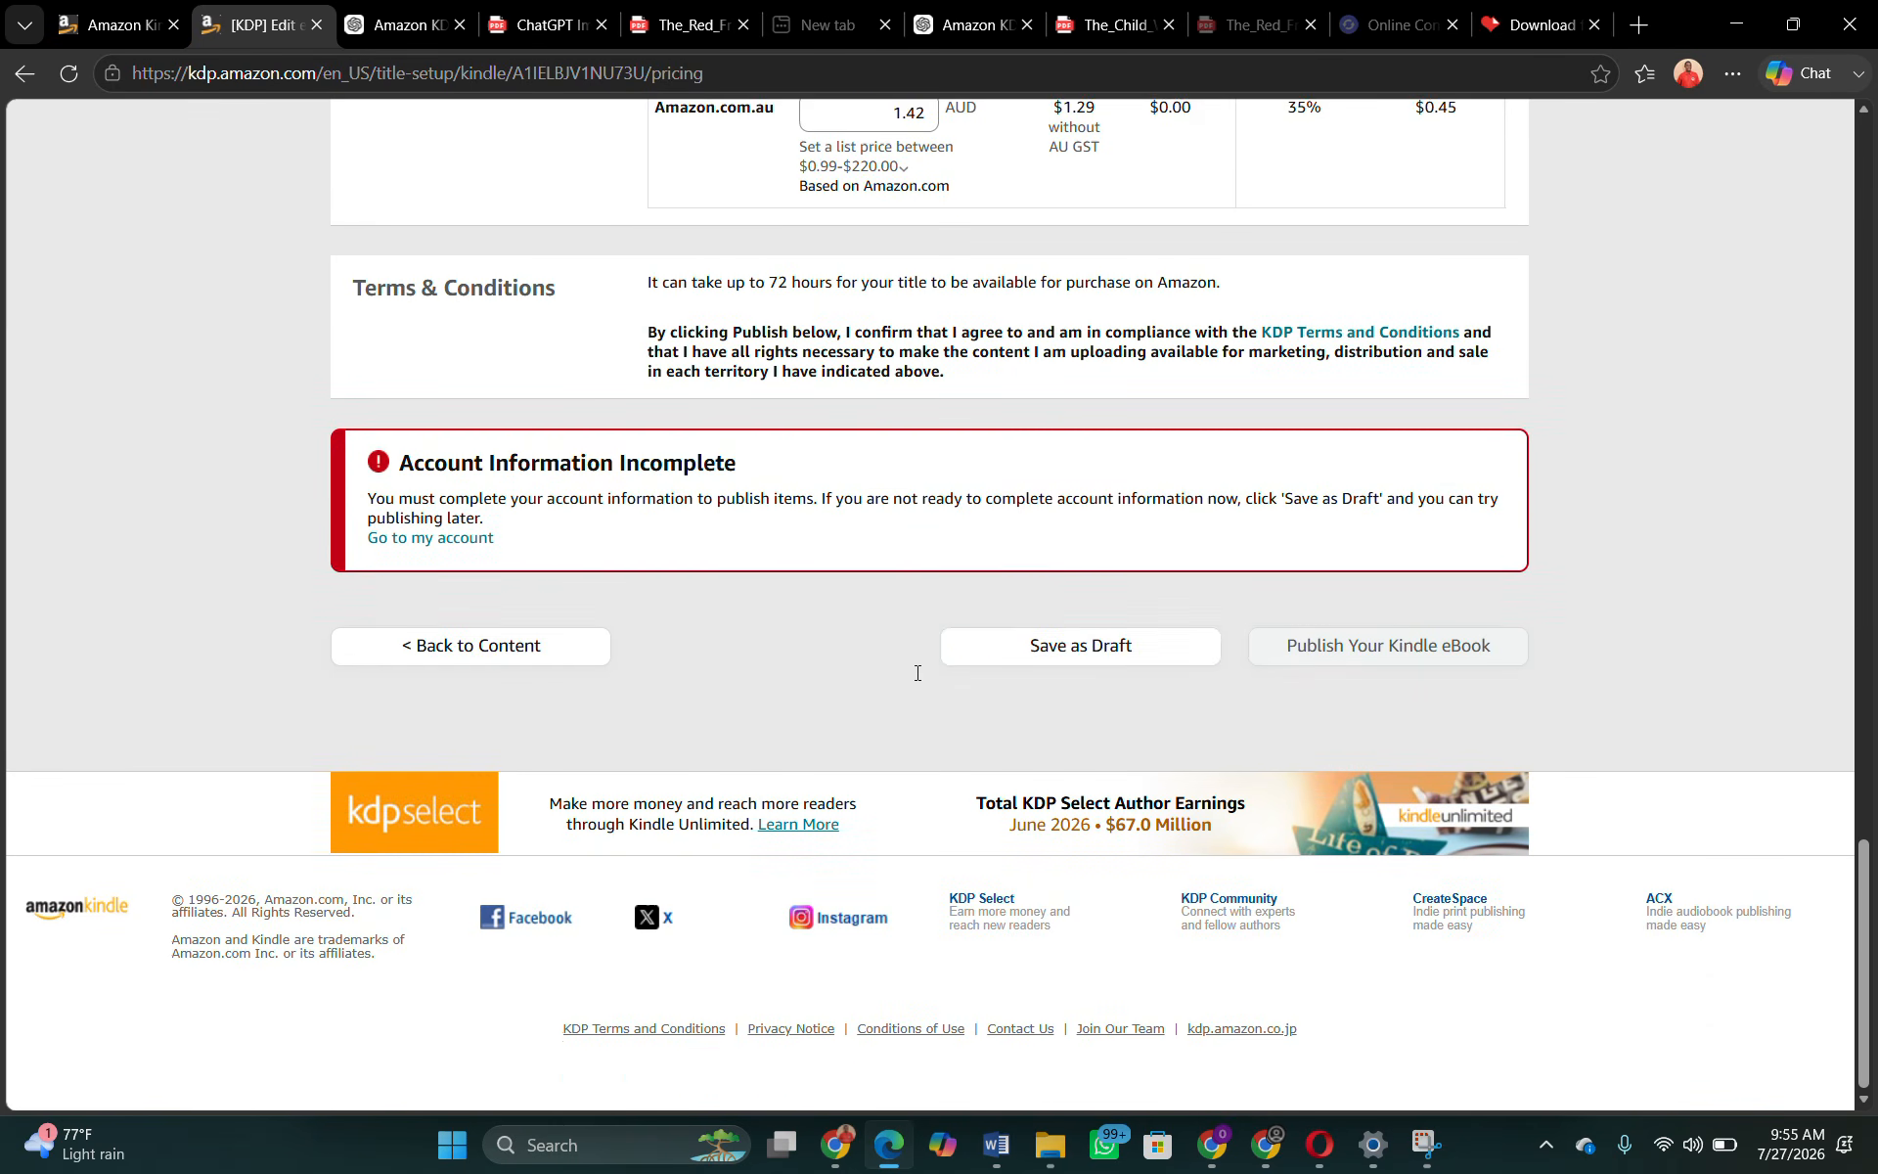
{"action": "left_click", "coordinate": [1144, 696]}
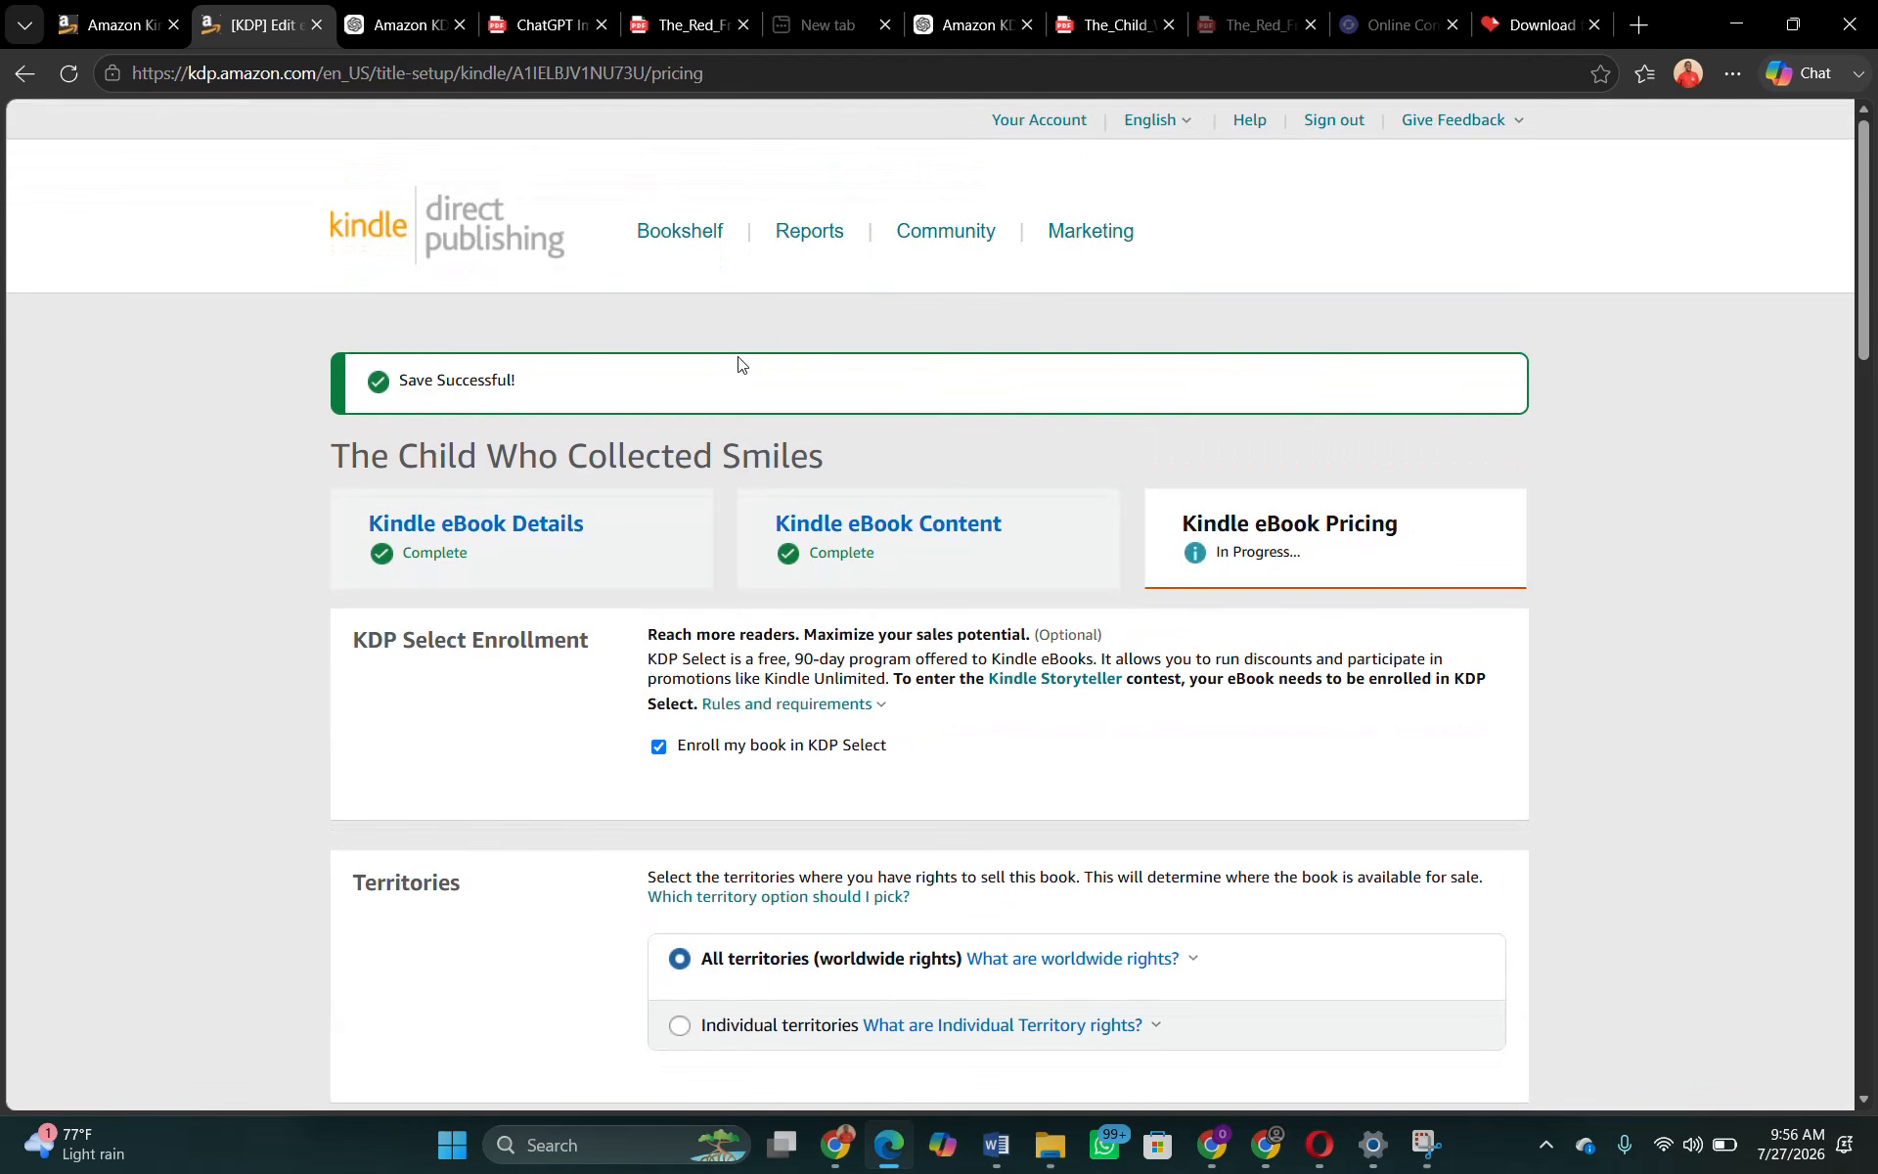
Step: Return to the Bookshelf and continue the Kindle eBook setup of The Red Frog Who Refused to Fade
{"action": "left_click", "coordinate": [678, 228]}
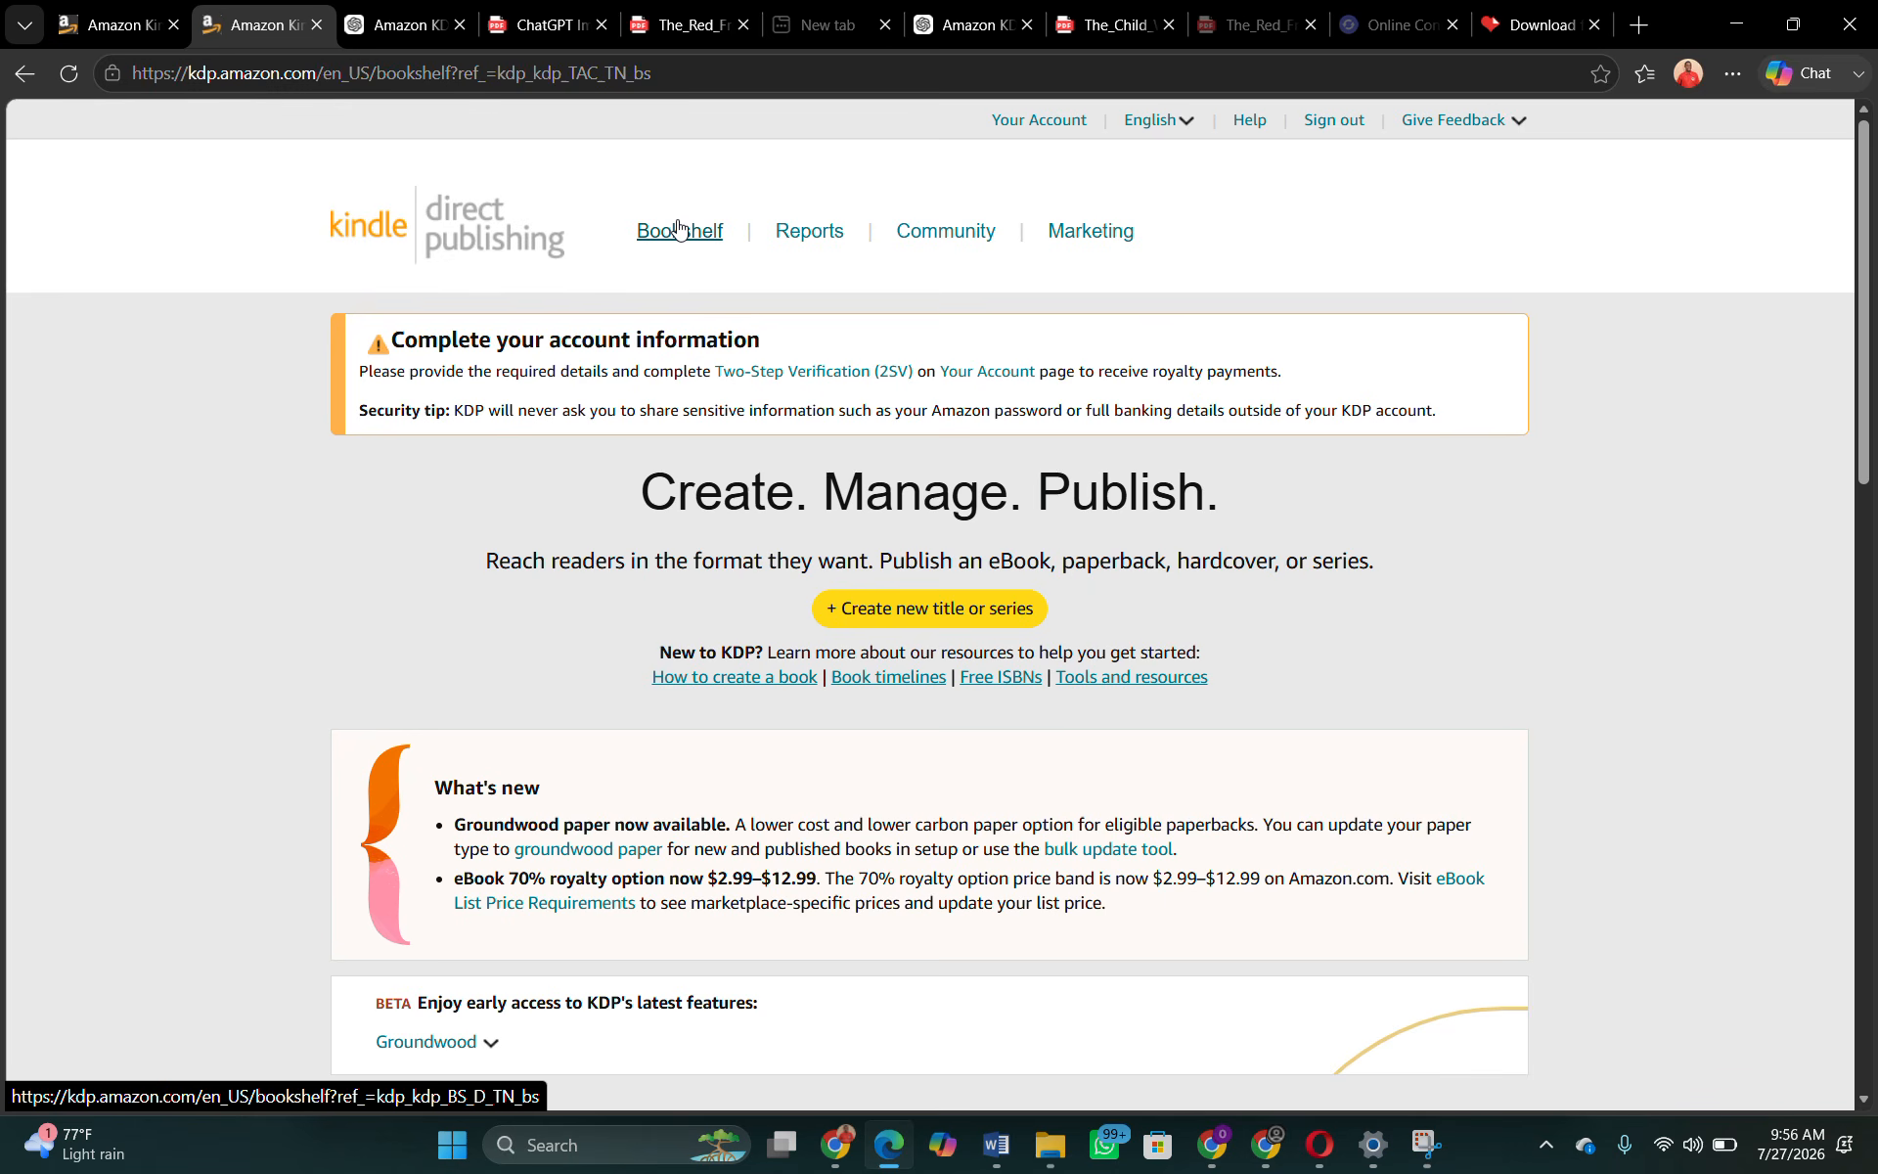
{"action": "scroll", "coordinate": [688, 395], "scroll_direction": "down", "scroll_amount": 10}
{"action": "scroll", "coordinate": [689, 395], "scroll_direction": "down", "scroll_amount": 5}
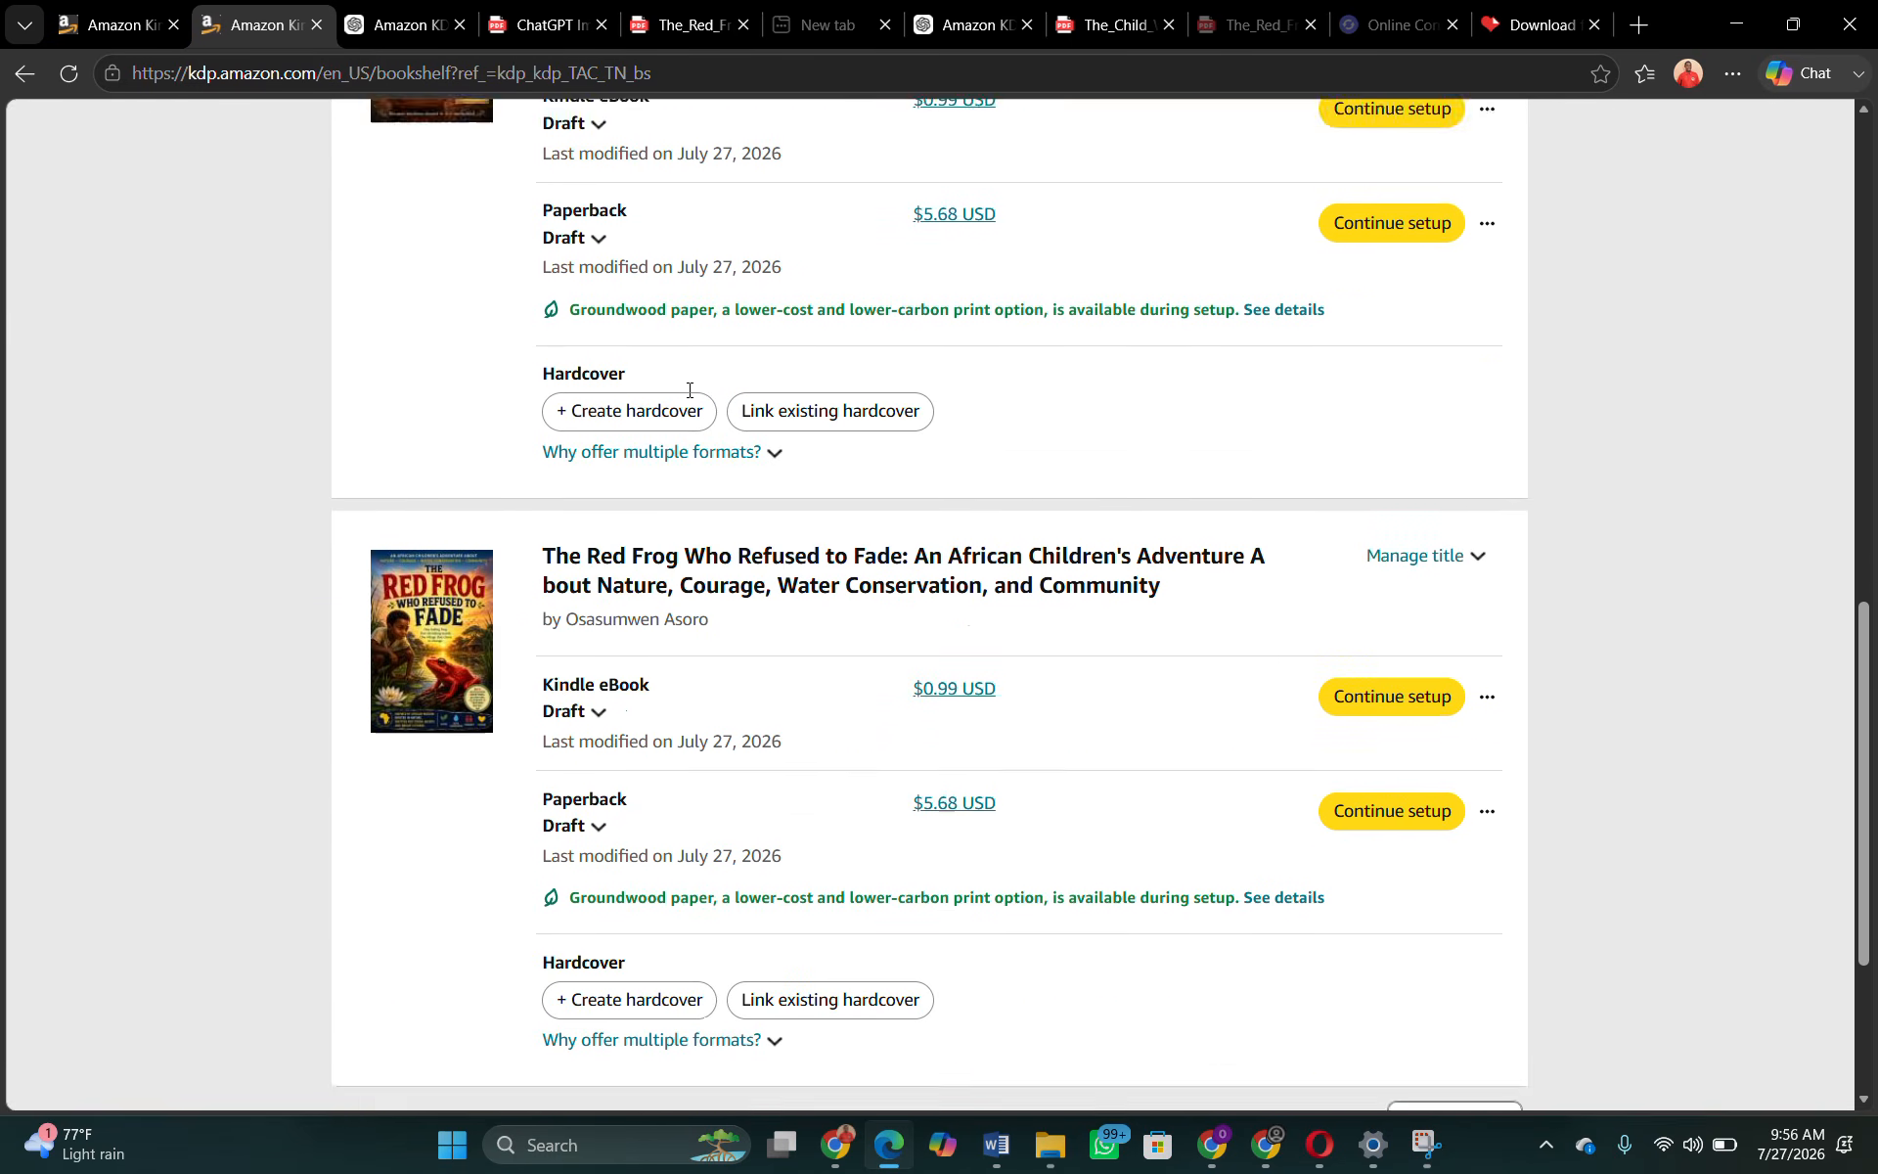
{"action": "left_click", "coordinate": [1378, 509]}
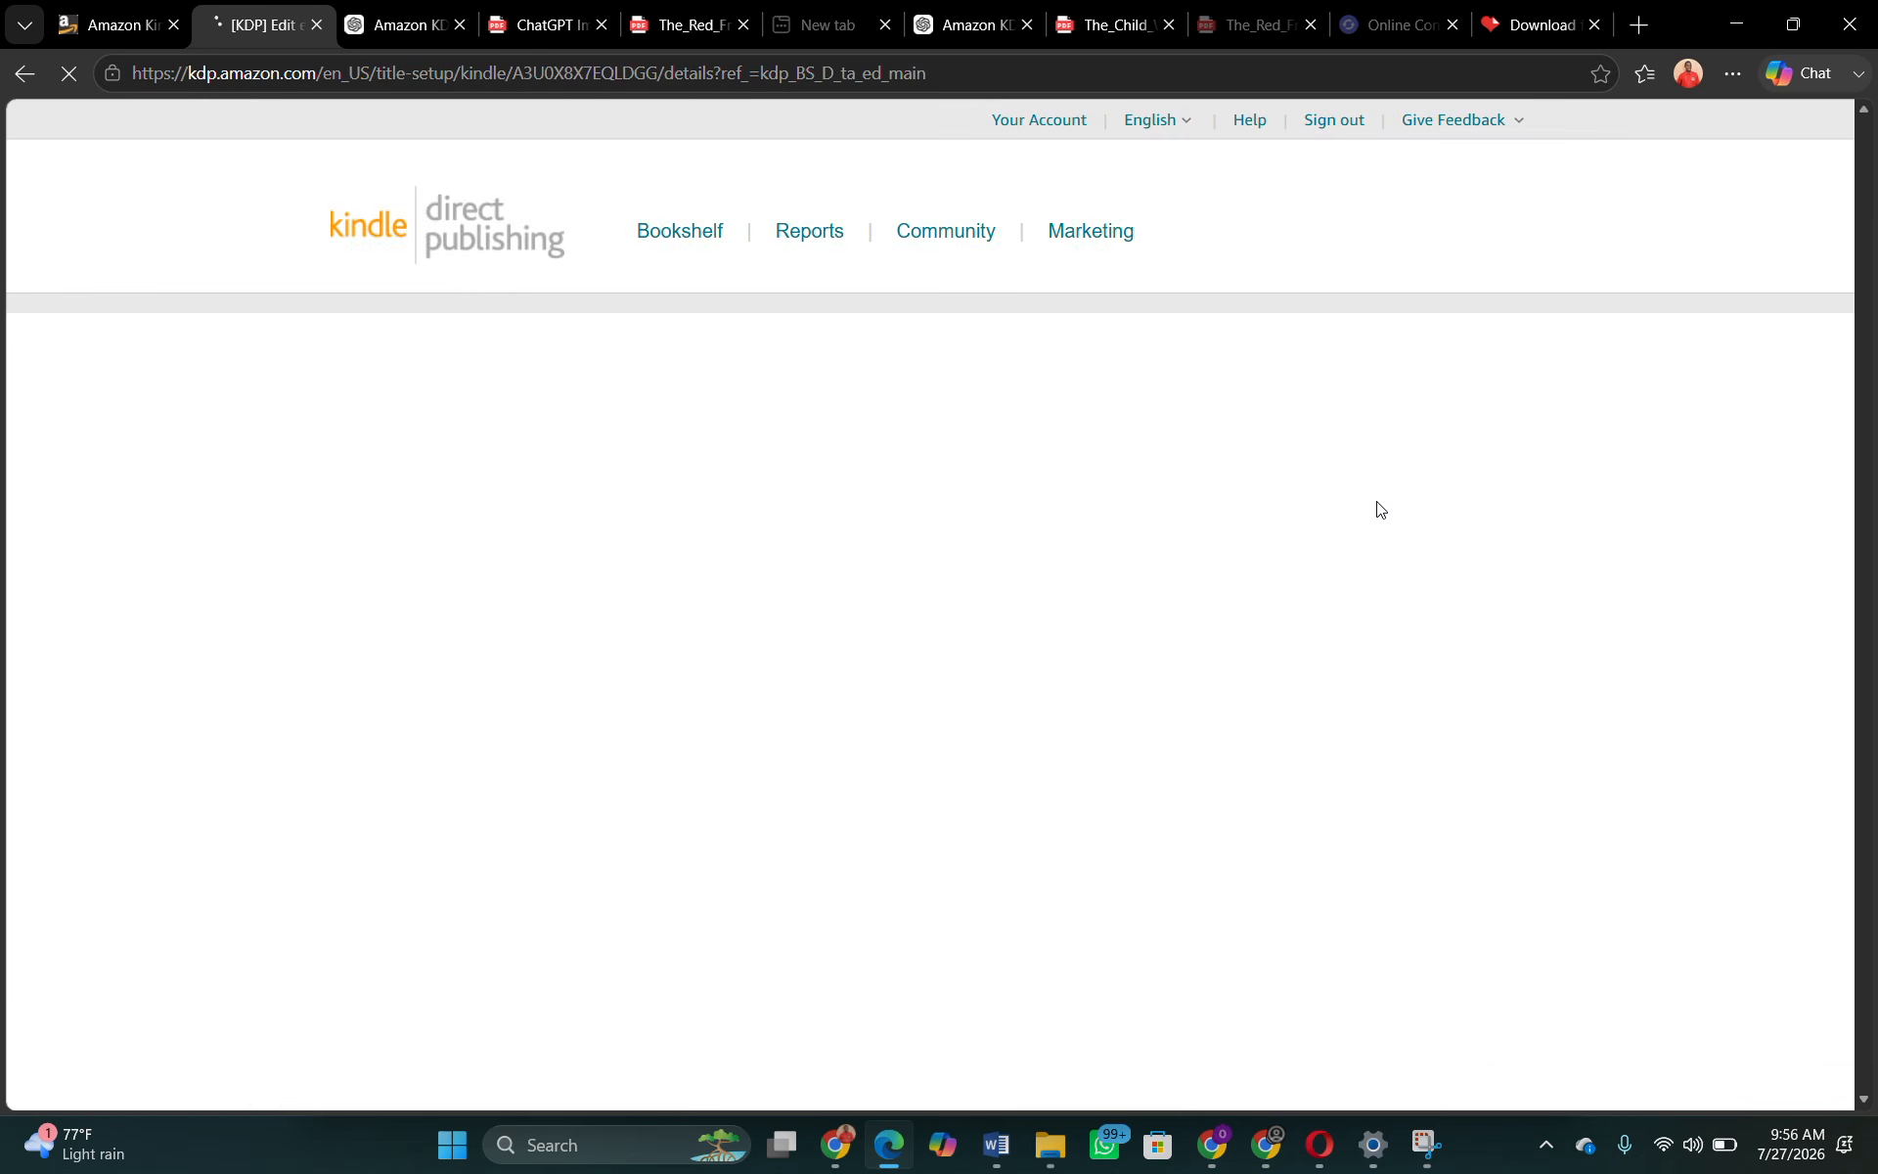
Step: Review the Kindle eBook details from series to pre-order, then save them and continue to the content of The Red Frog
{"action": "scroll", "coordinate": [1378, 508], "scroll_direction": "down", "scroll_amount": 15}
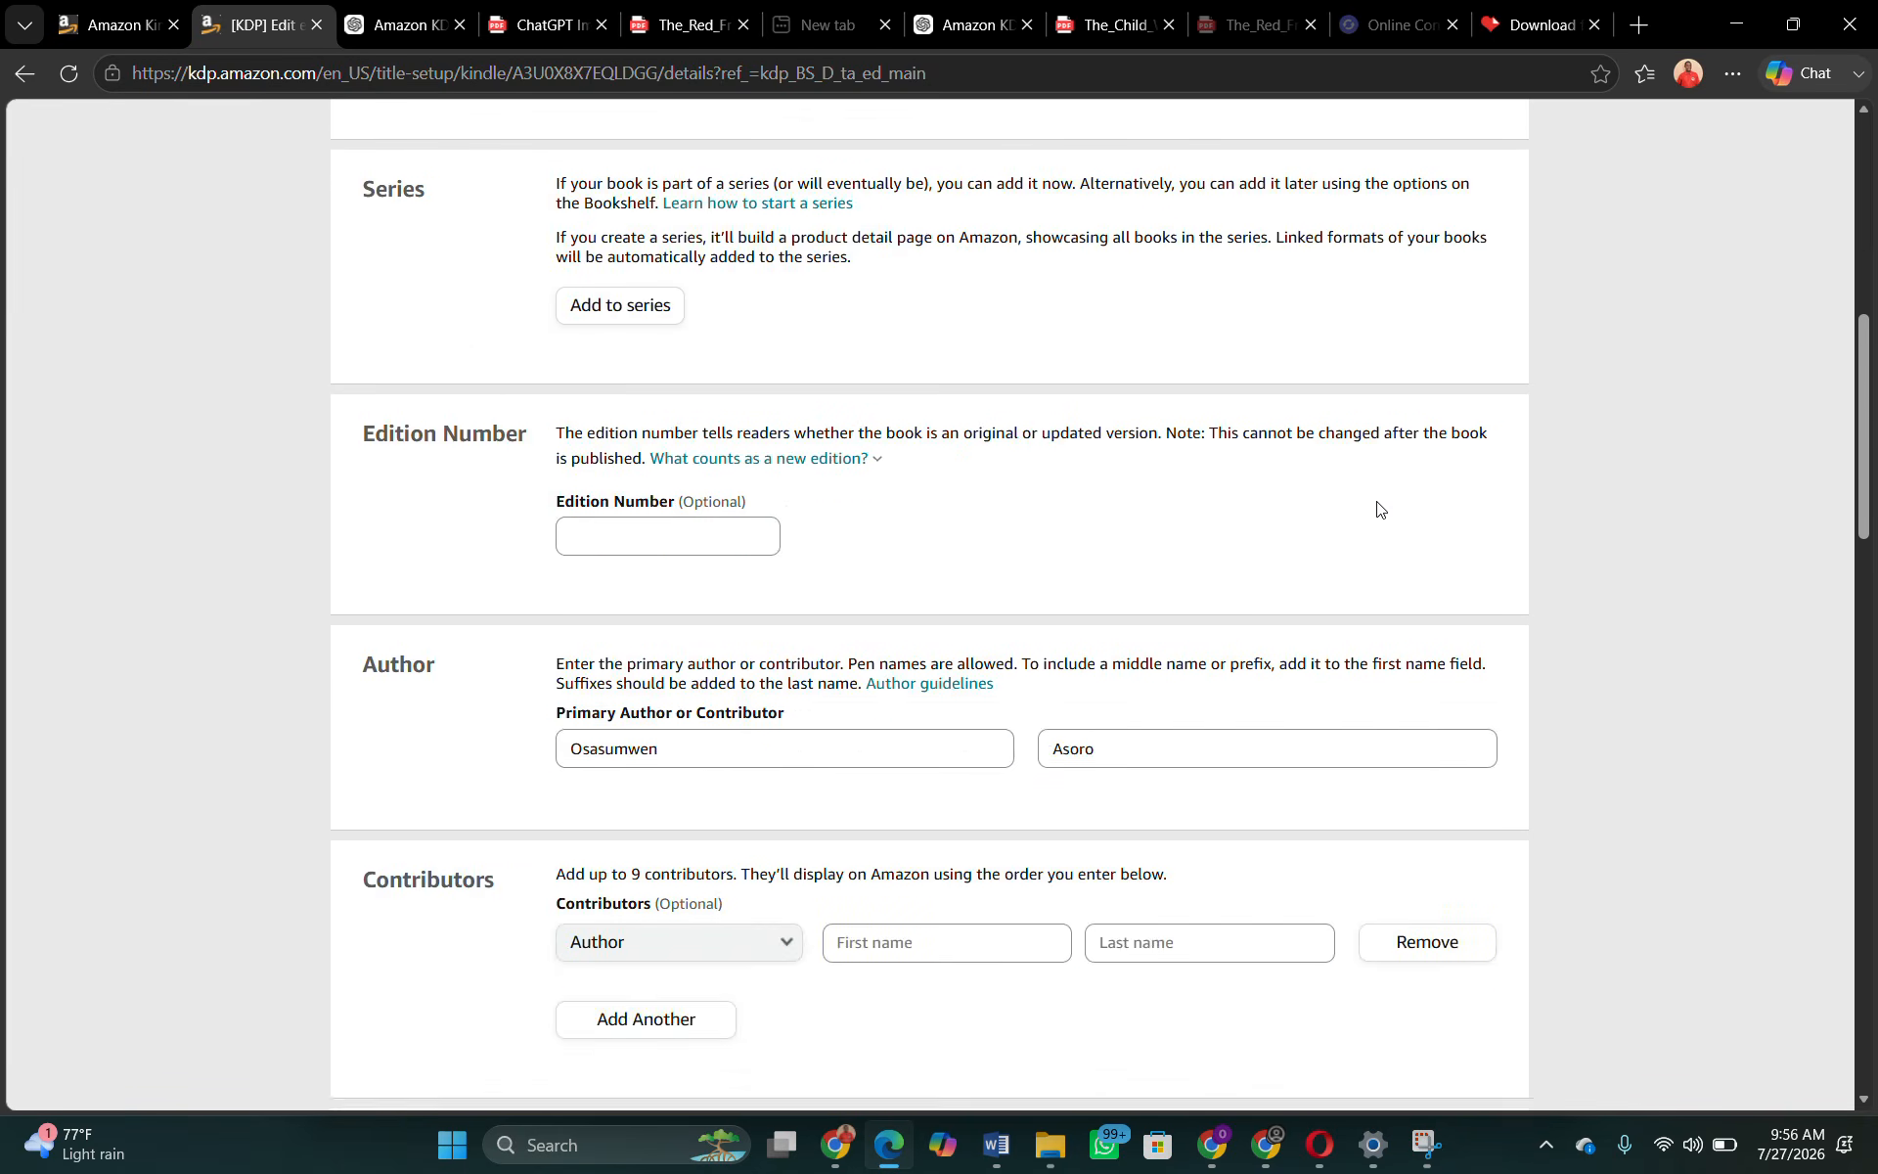
{"action": "scroll", "coordinate": [1378, 509], "scroll_direction": "down", "scroll_amount": 12}
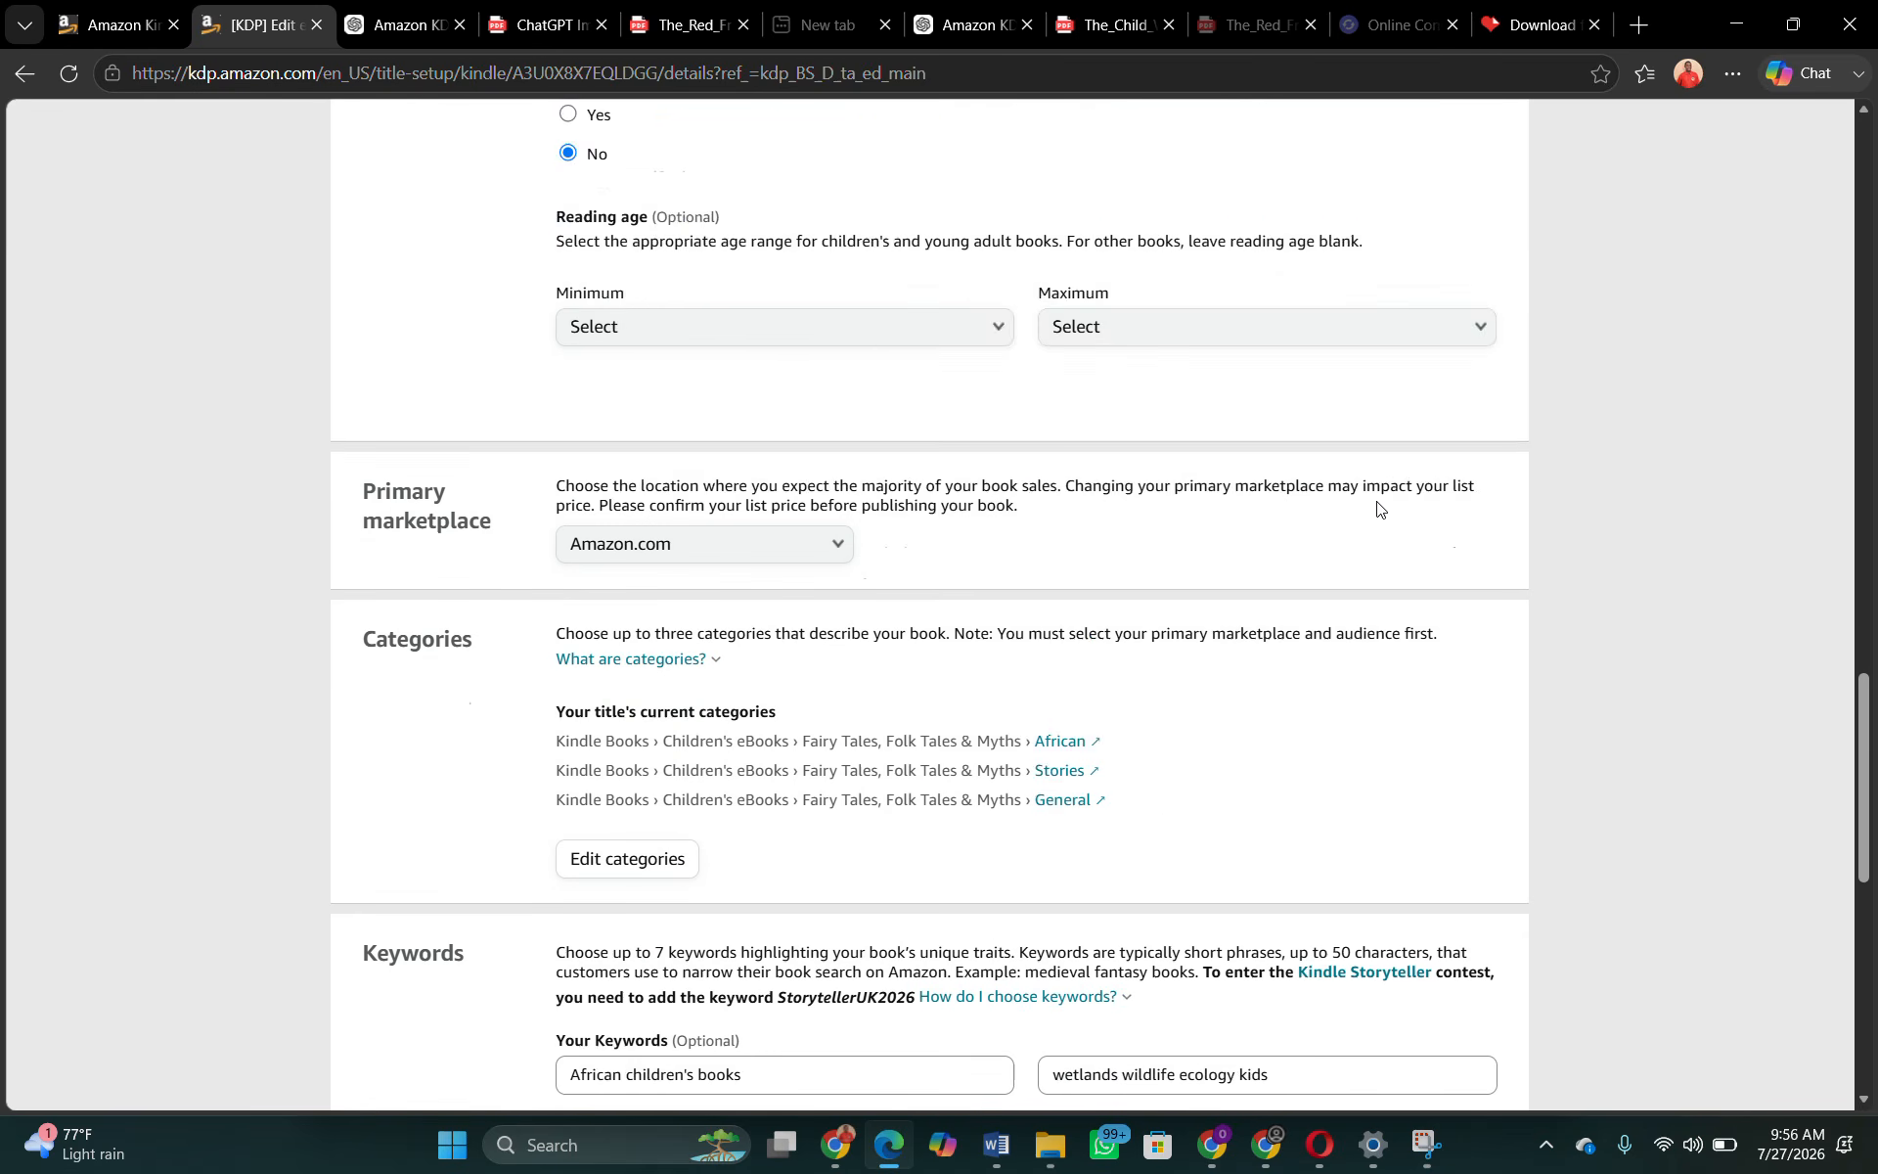
{"action": "scroll", "coordinate": [1378, 509], "scroll_direction": "down", "scroll_amount": 6}
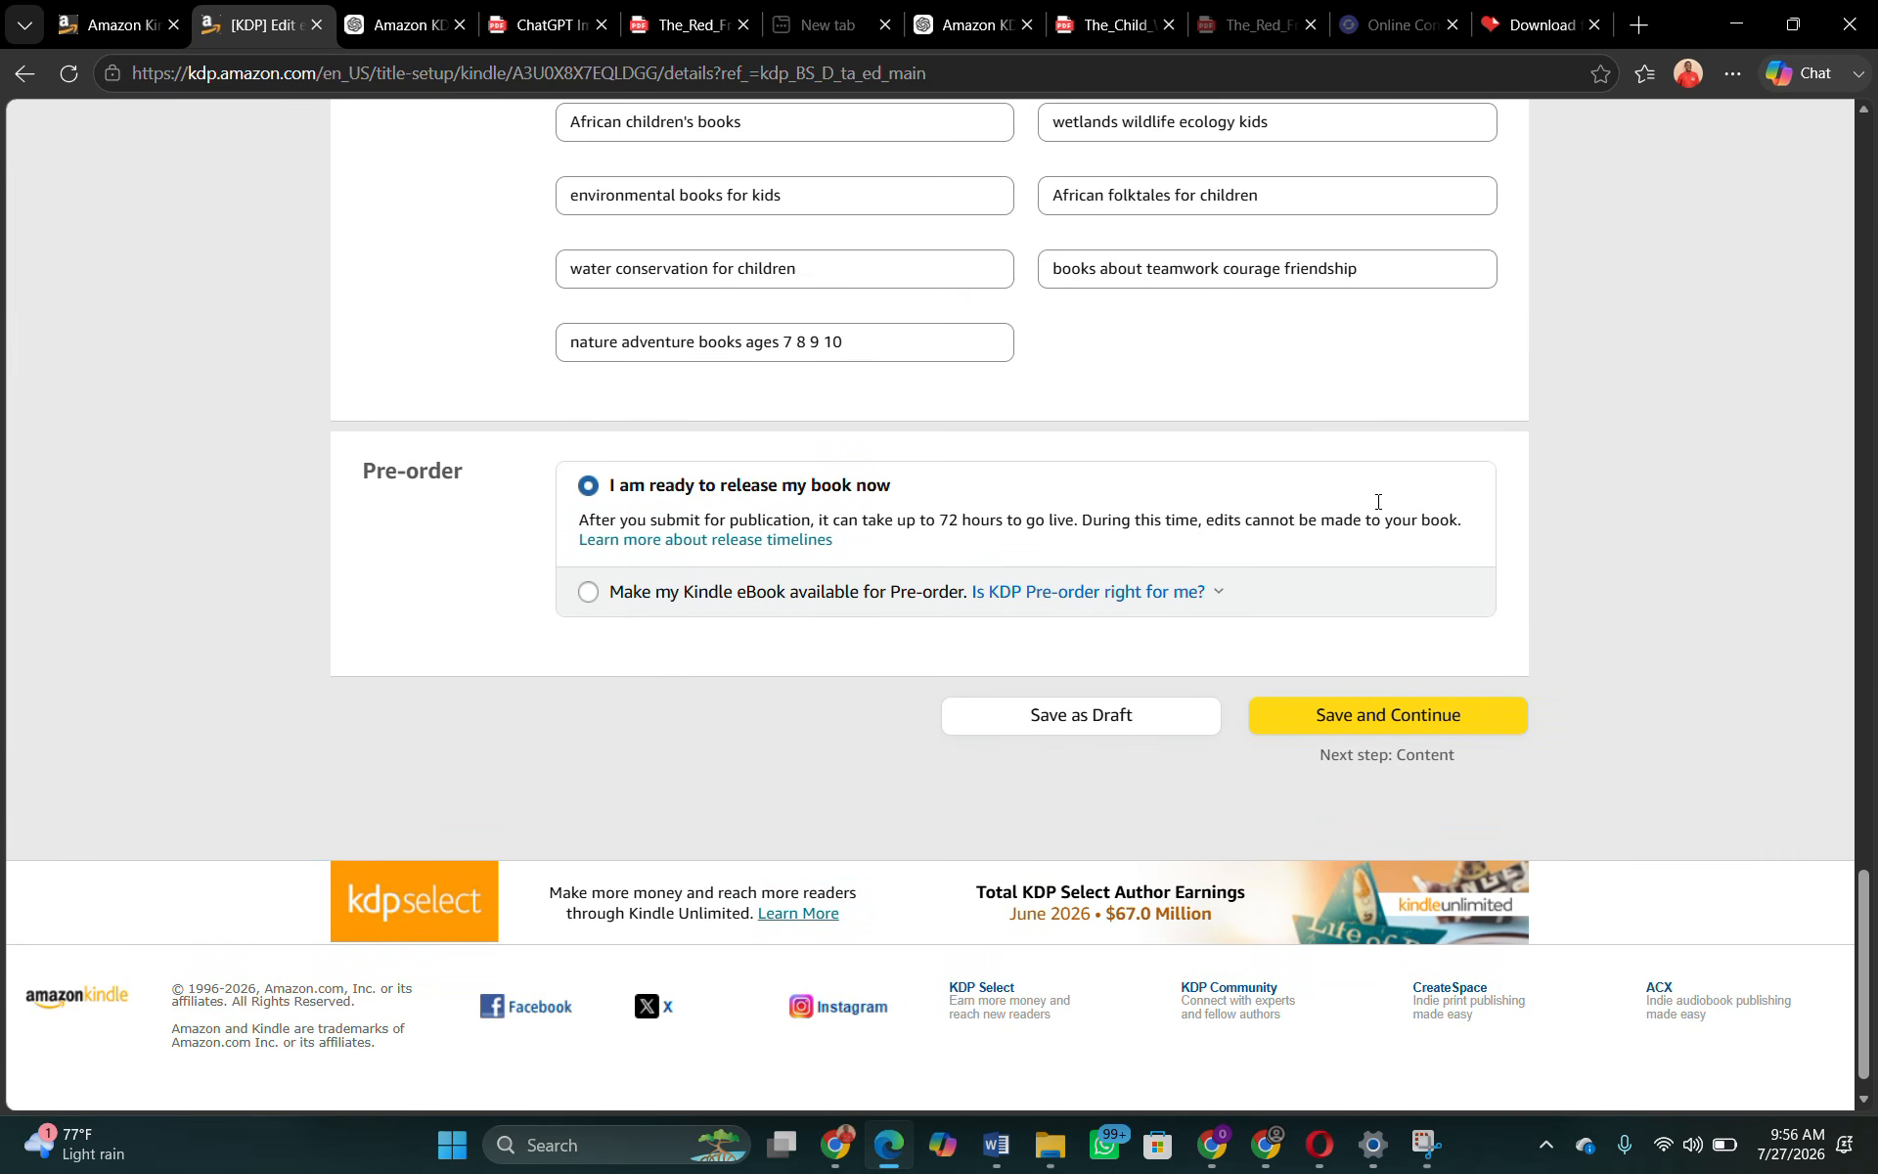
{"action": "left_click", "coordinate": [1388, 714]}
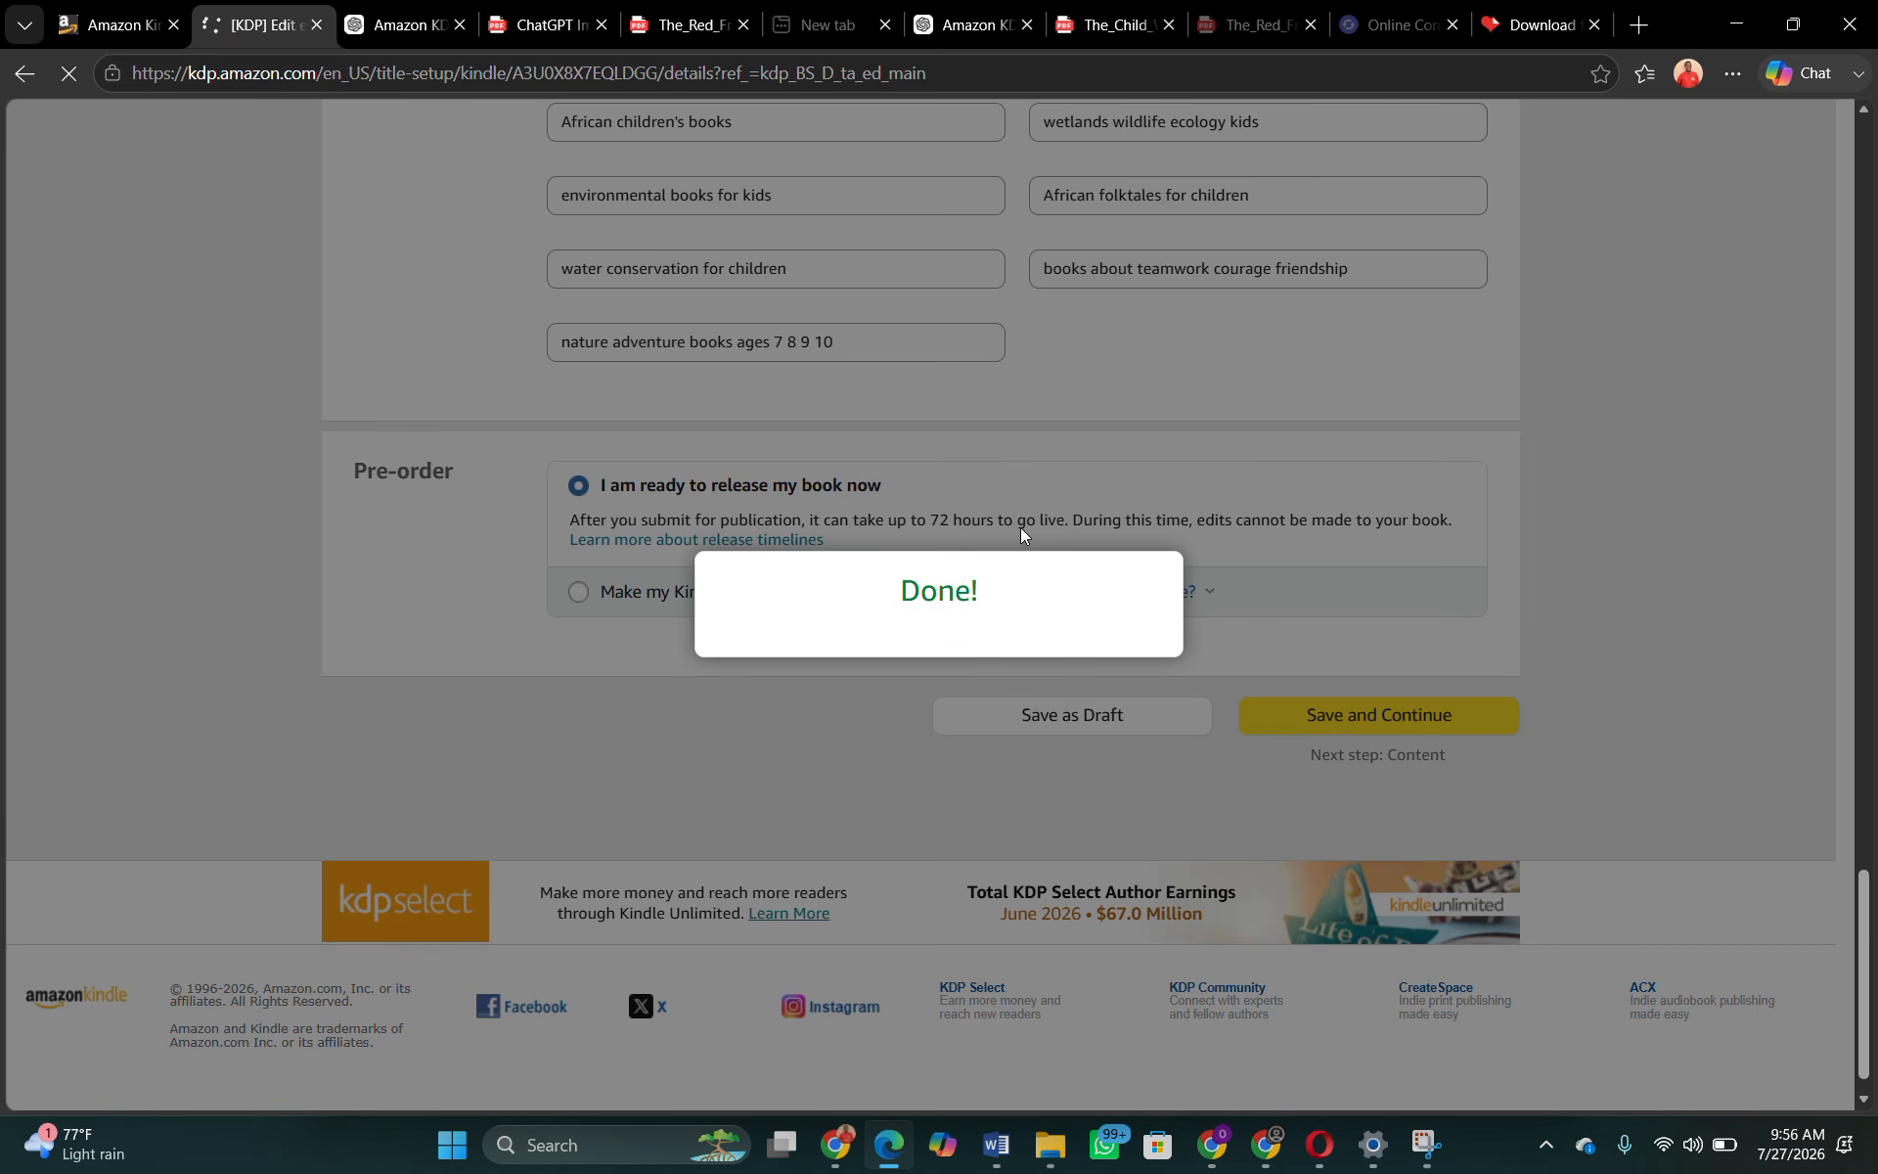
Step: Declare that none of the eBook's informative images include alternative text, after checking manuscript and cover, and save and continue to pricing
{"action": "scroll", "coordinate": [1020, 714], "scroll_direction": "down", "scroll_amount": 10}
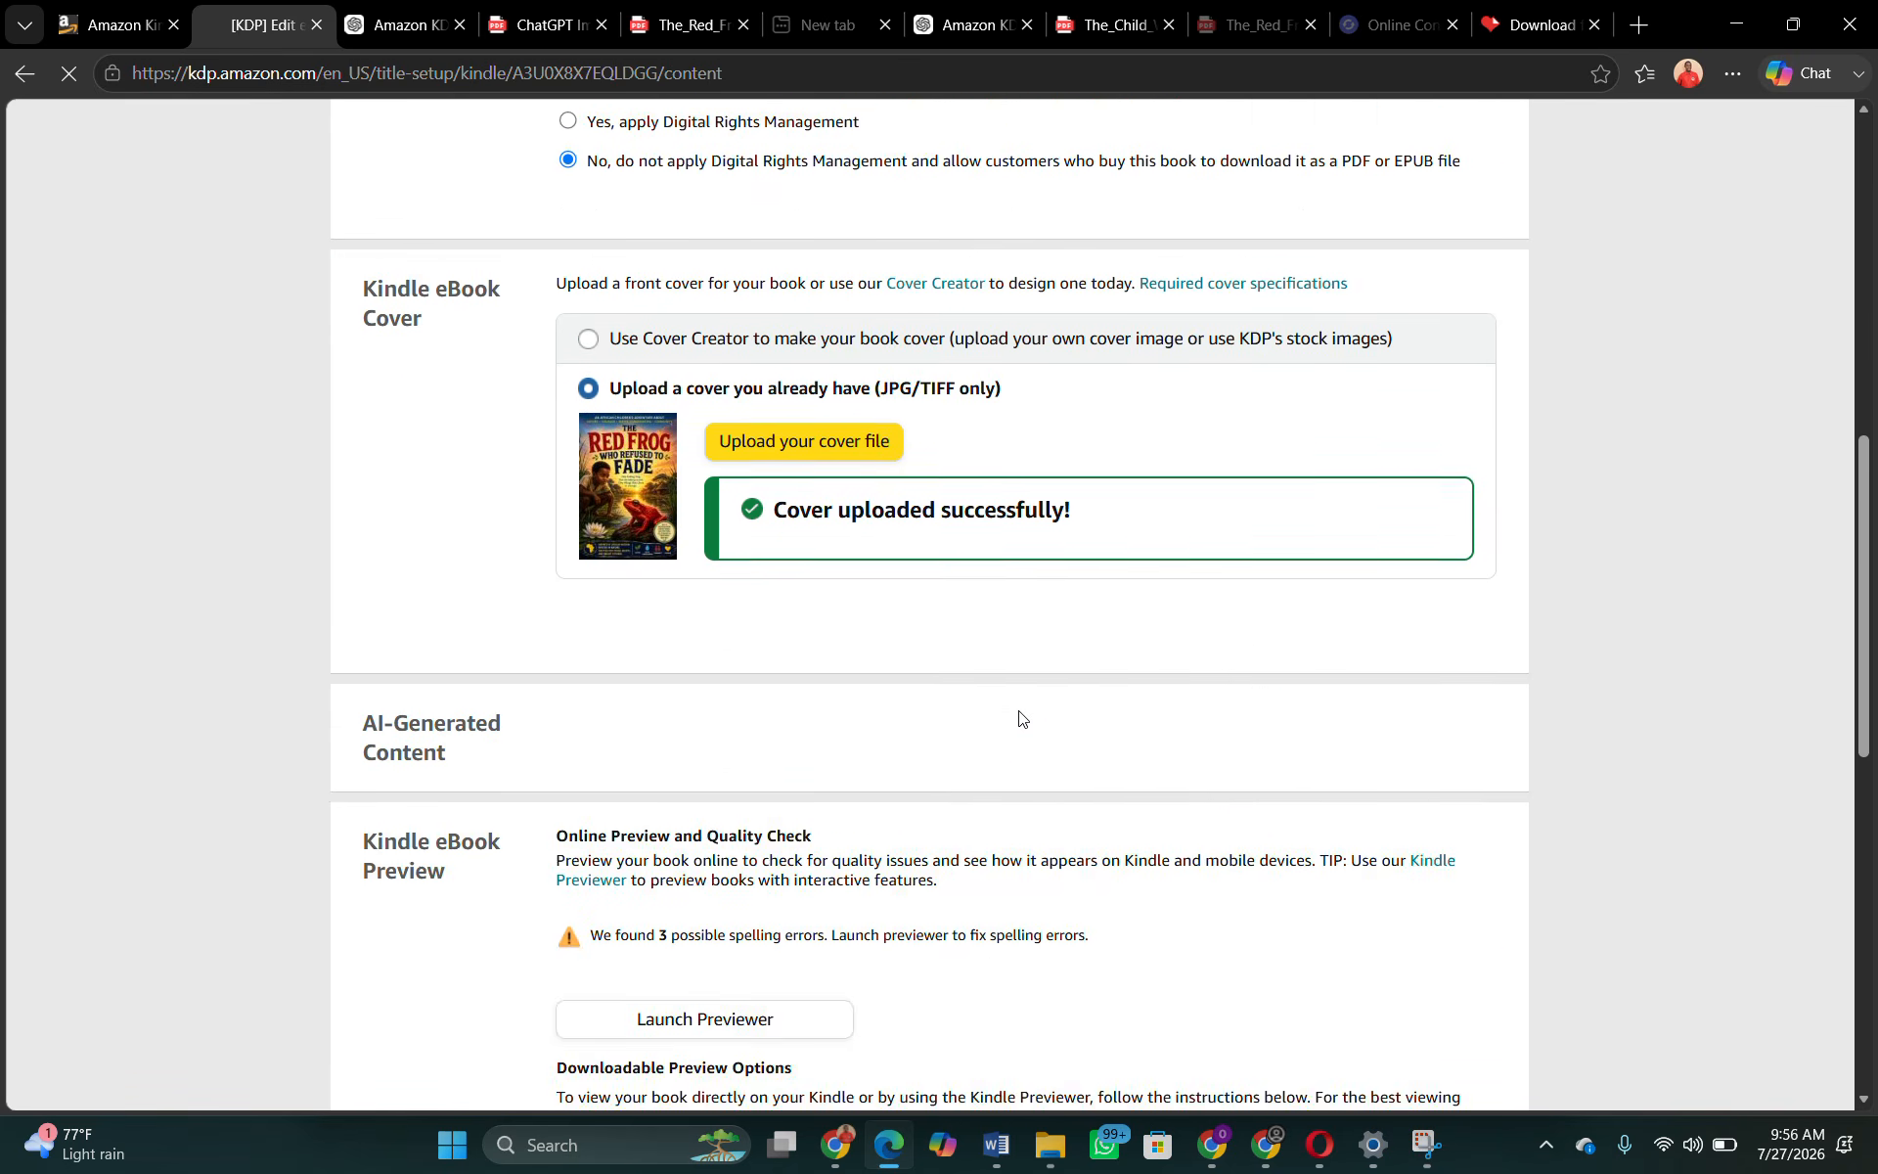
{"action": "scroll", "coordinate": [1022, 719], "scroll_direction": "up", "scroll_amount": 3}
{"action": "scroll", "coordinate": [1021, 719], "scroll_direction": "up", "scroll_amount": 3}
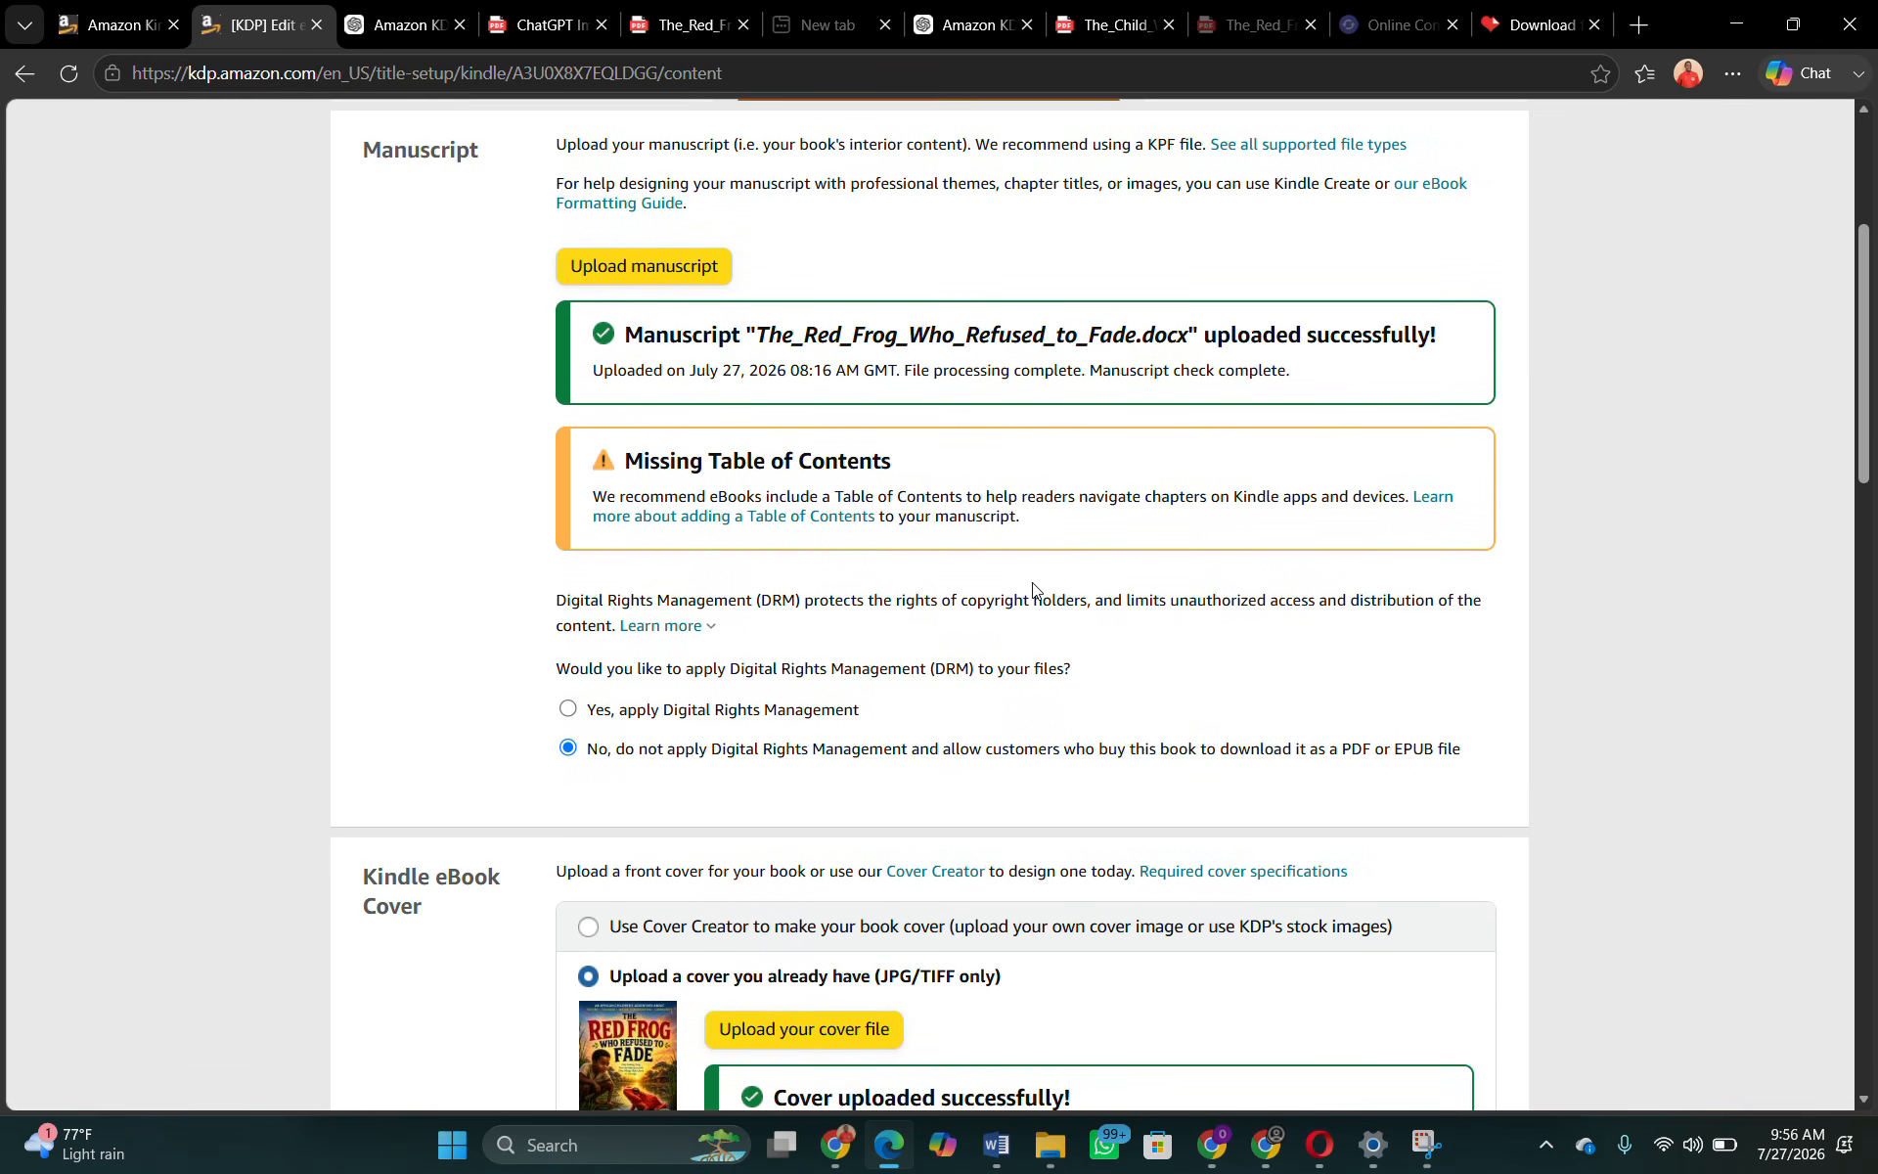
{"action": "scroll", "coordinate": [1031, 587], "scroll_direction": "down", "scroll_amount": 8}
{"action": "scroll", "coordinate": [1034, 589], "scroll_direction": "up", "scroll_amount": 5}
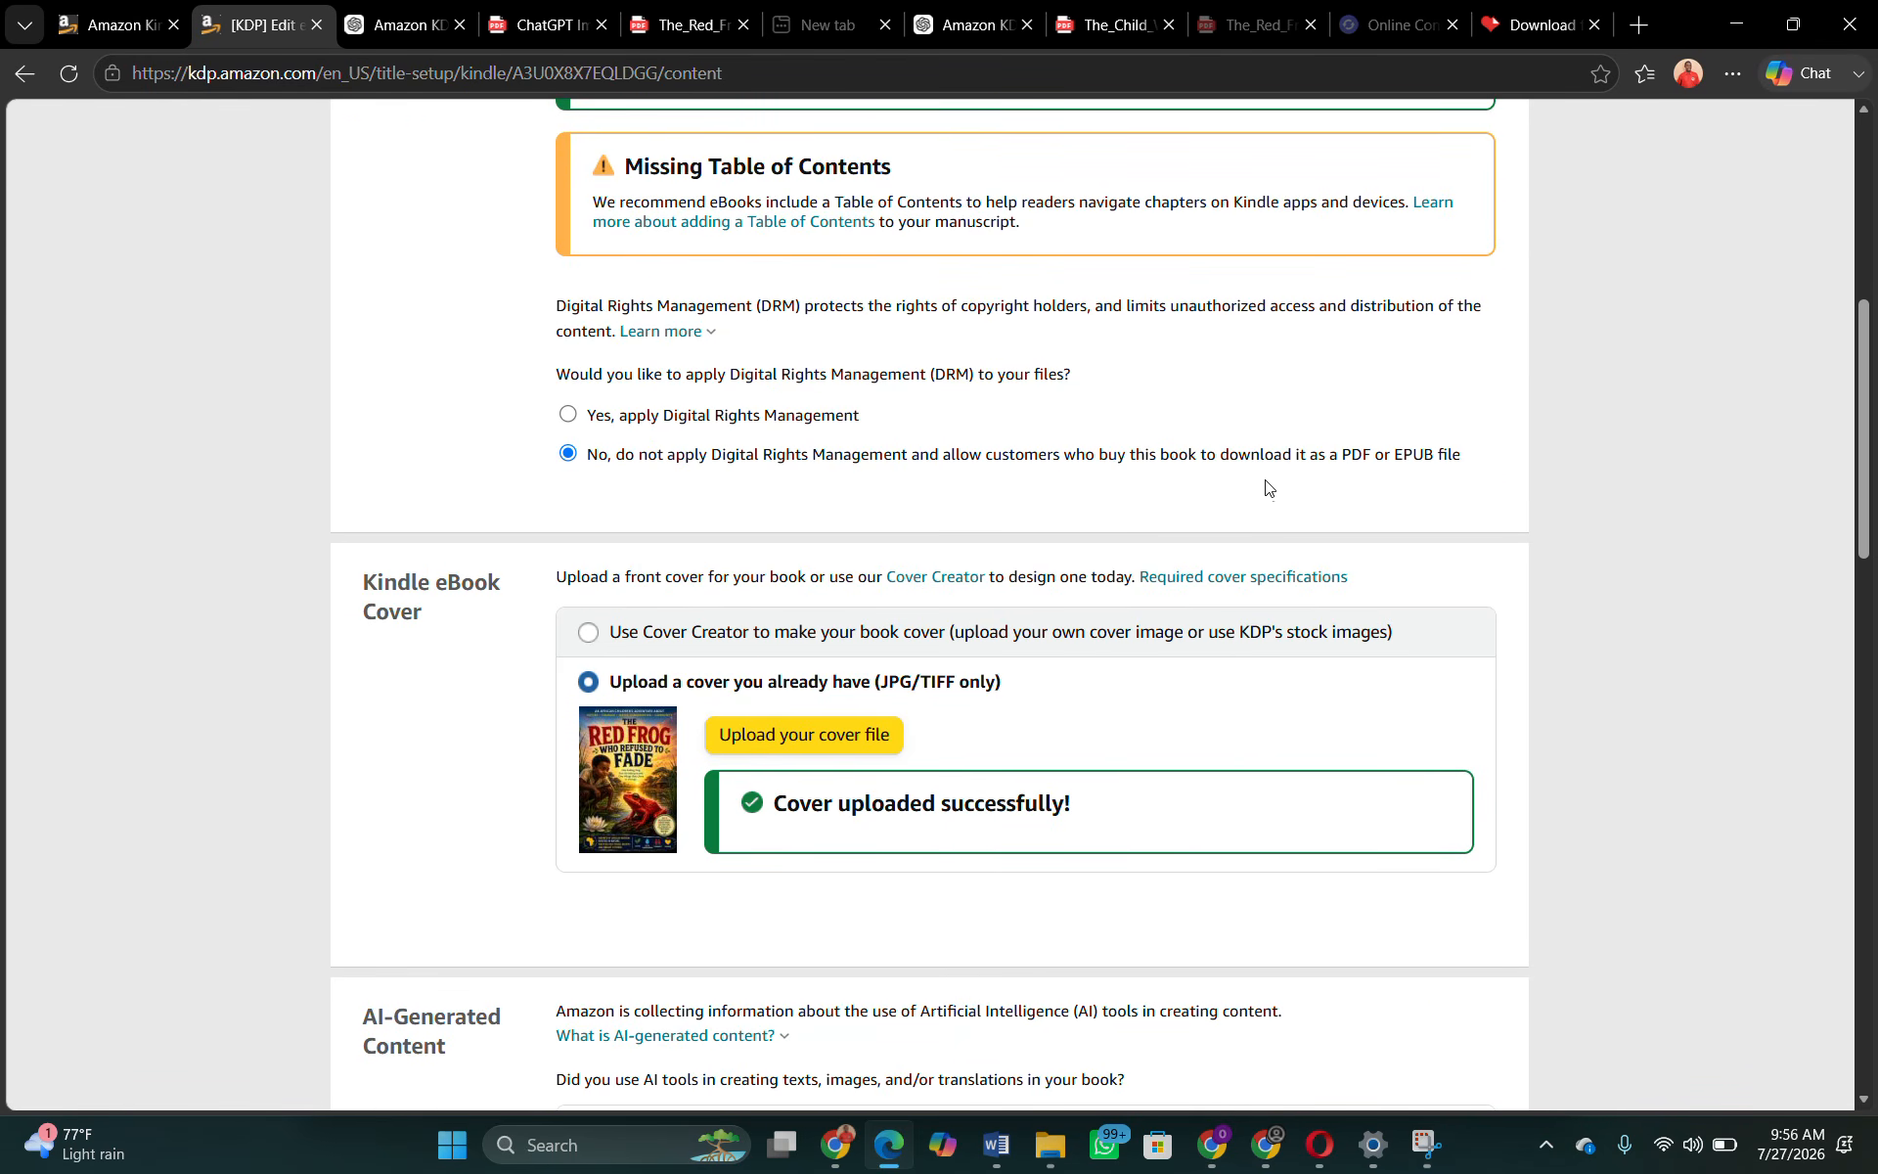
{"action": "scroll", "coordinate": [1269, 491], "scroll_direction": "down", "scroll_amount": 15}
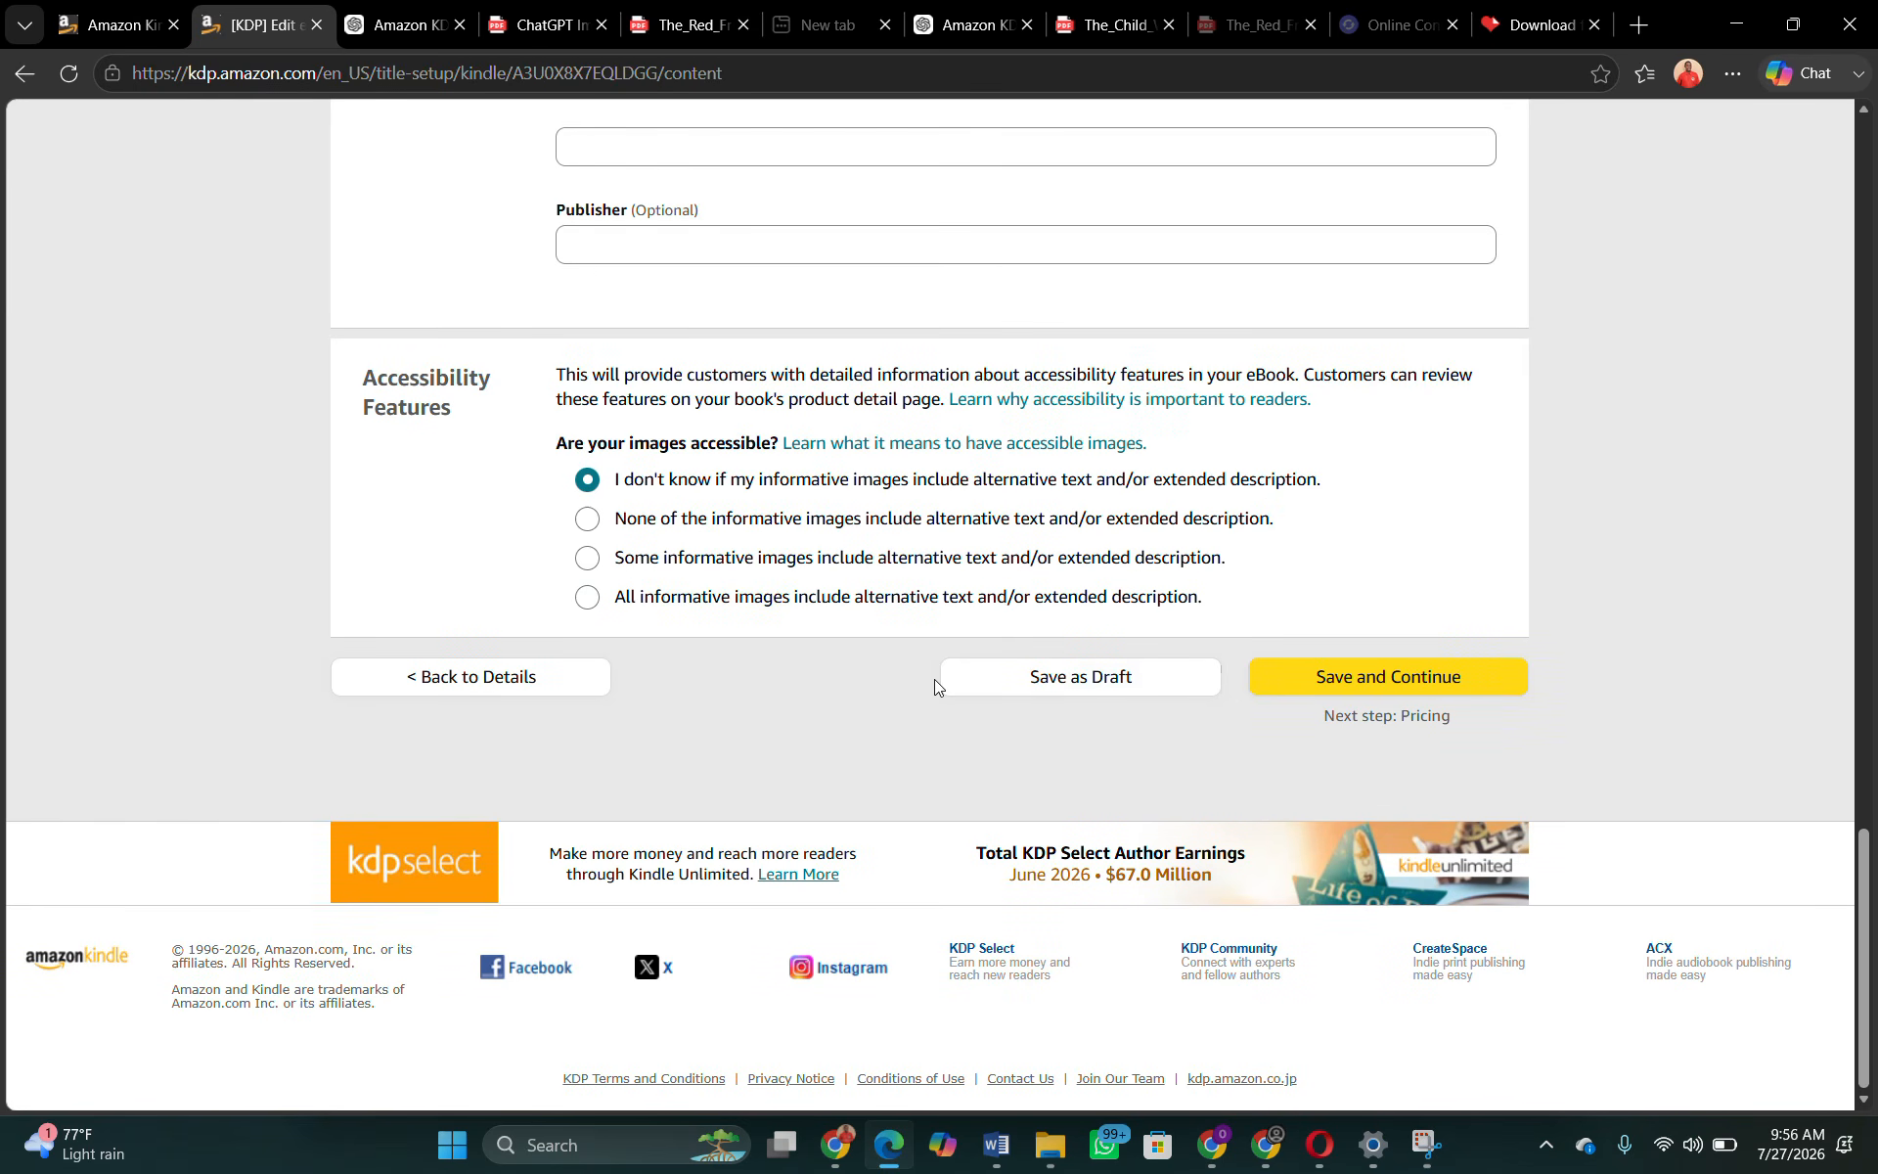
{"action": "left_click", "coordinate": [611, 538]}
{"action": "left_click", "coordinate": [1324, 685]}
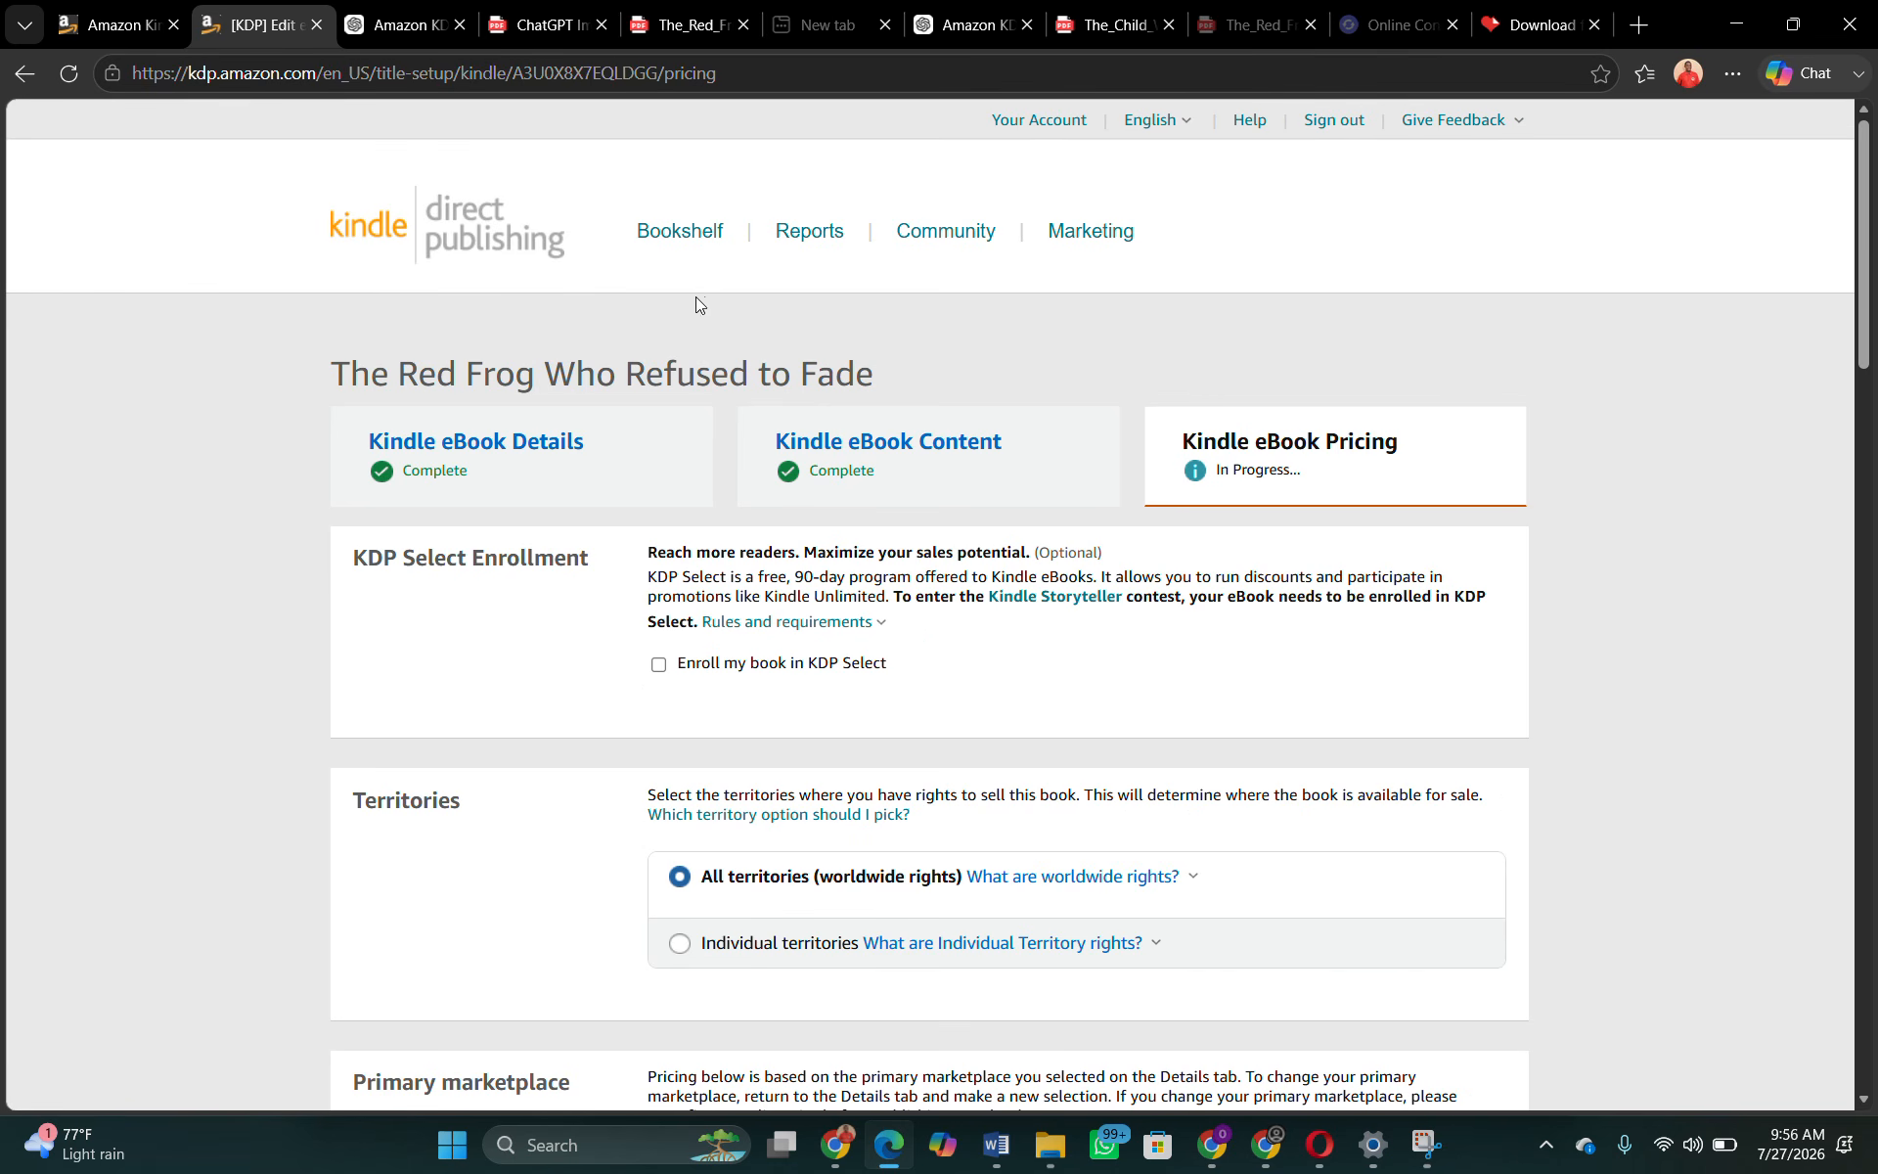
Step: Enroll The Red Frog Who Refused to Fade in KDP Select and save its eBook pricing as a draft
{"action": "left_click", "coordinate": [674, 675]}
{"action": "scroll", "coordinate": [939, 614], "scroll_direction": "down", "scroll_amount": 1}
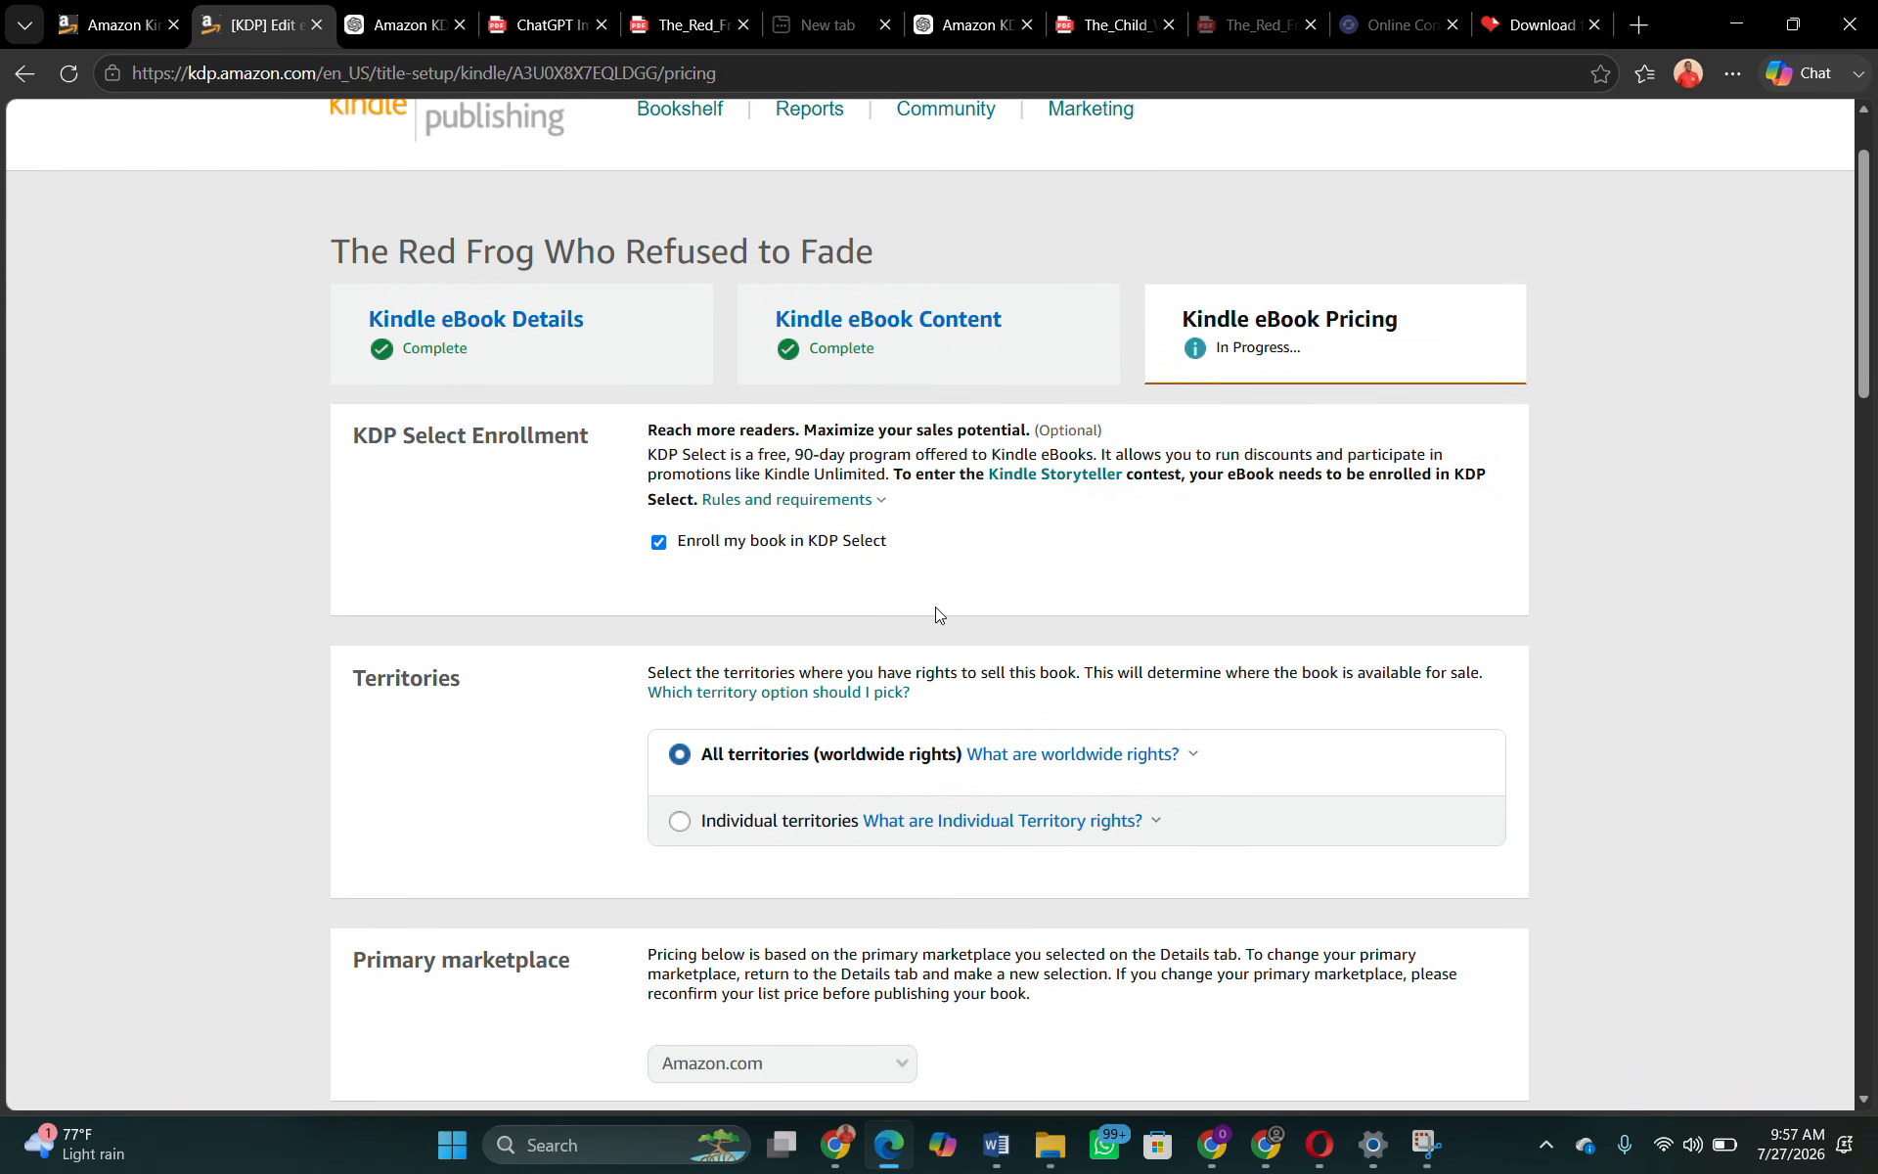
{"action": "scroll", "coordinate": [935, 606], "scroll_direction": "down", "scroll_amount": 1}
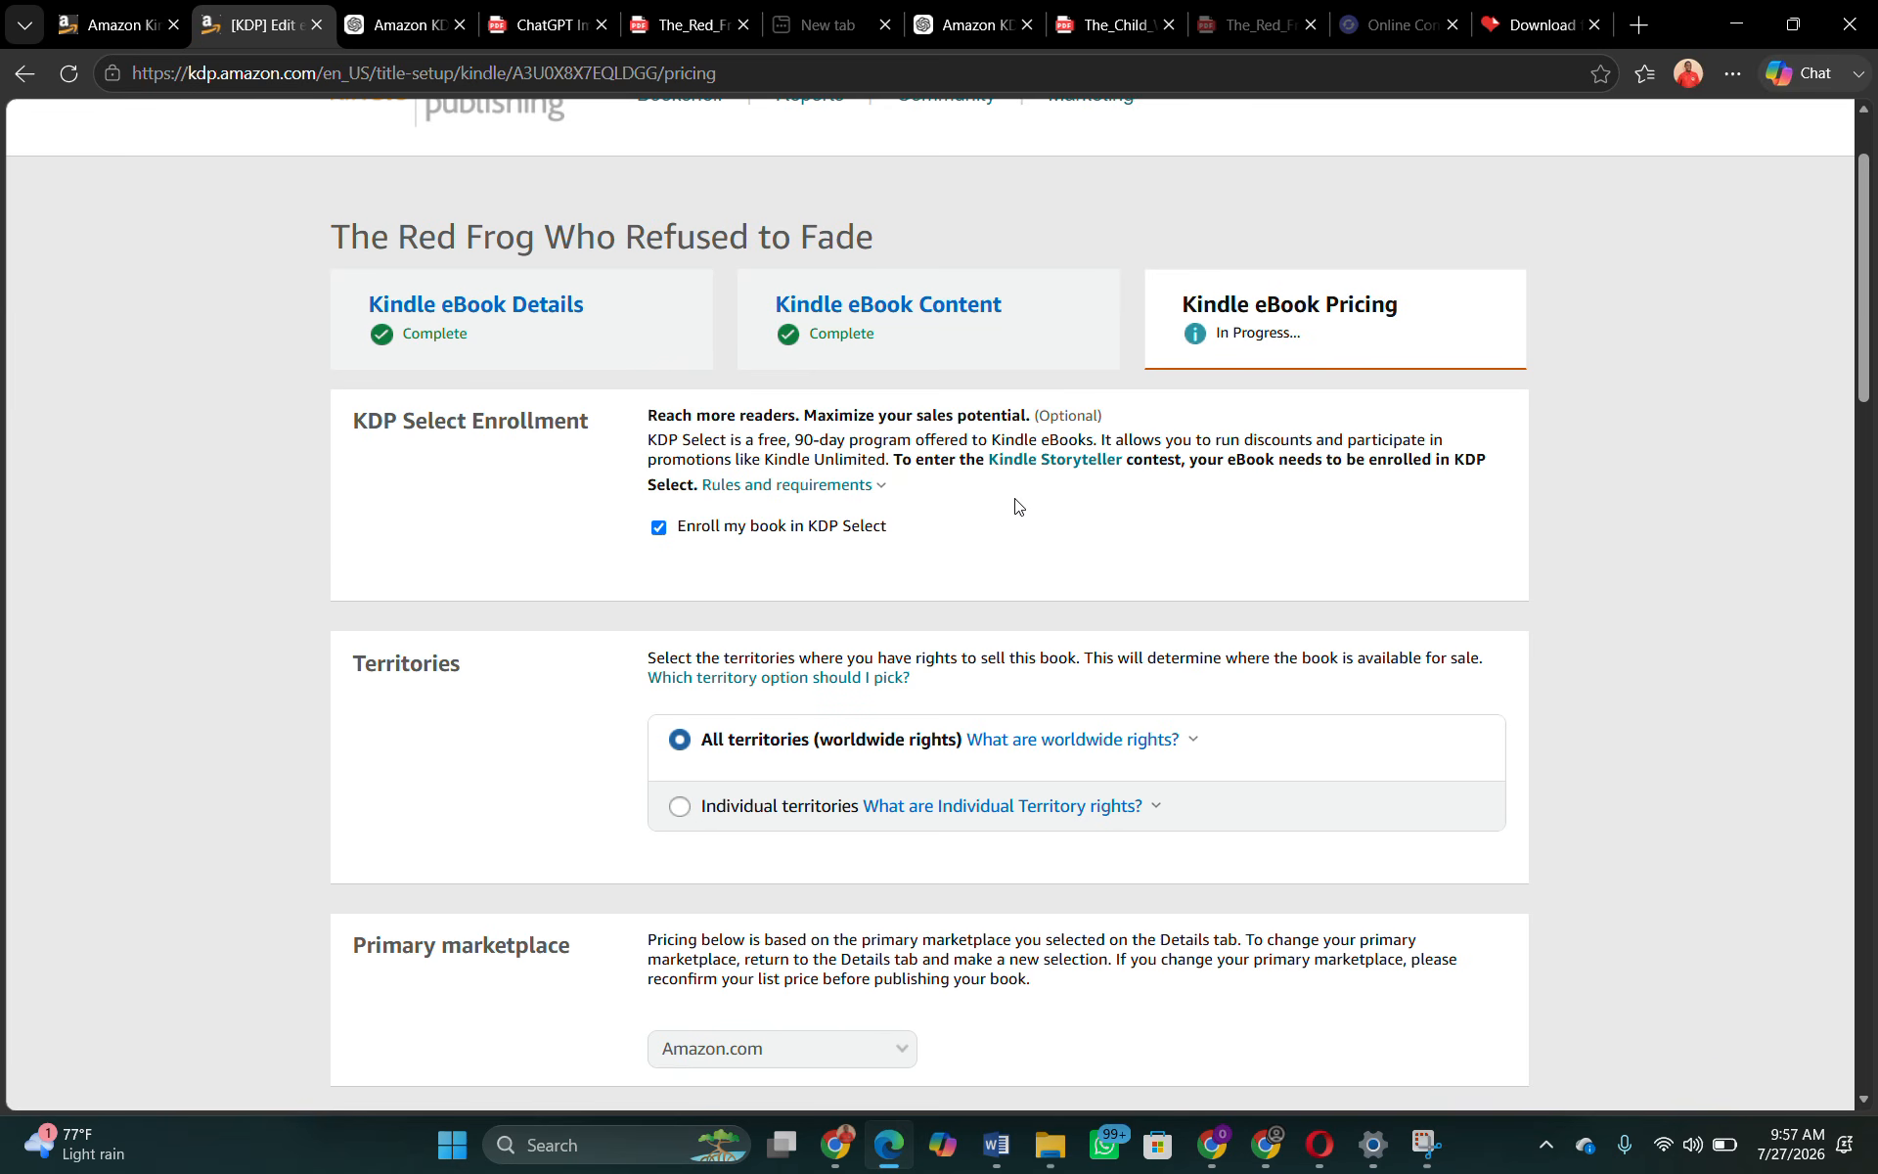
{"action": "scroll", "coordinate": [1017, 506], "scroll_direction": "down", "scroll_amount": 15}
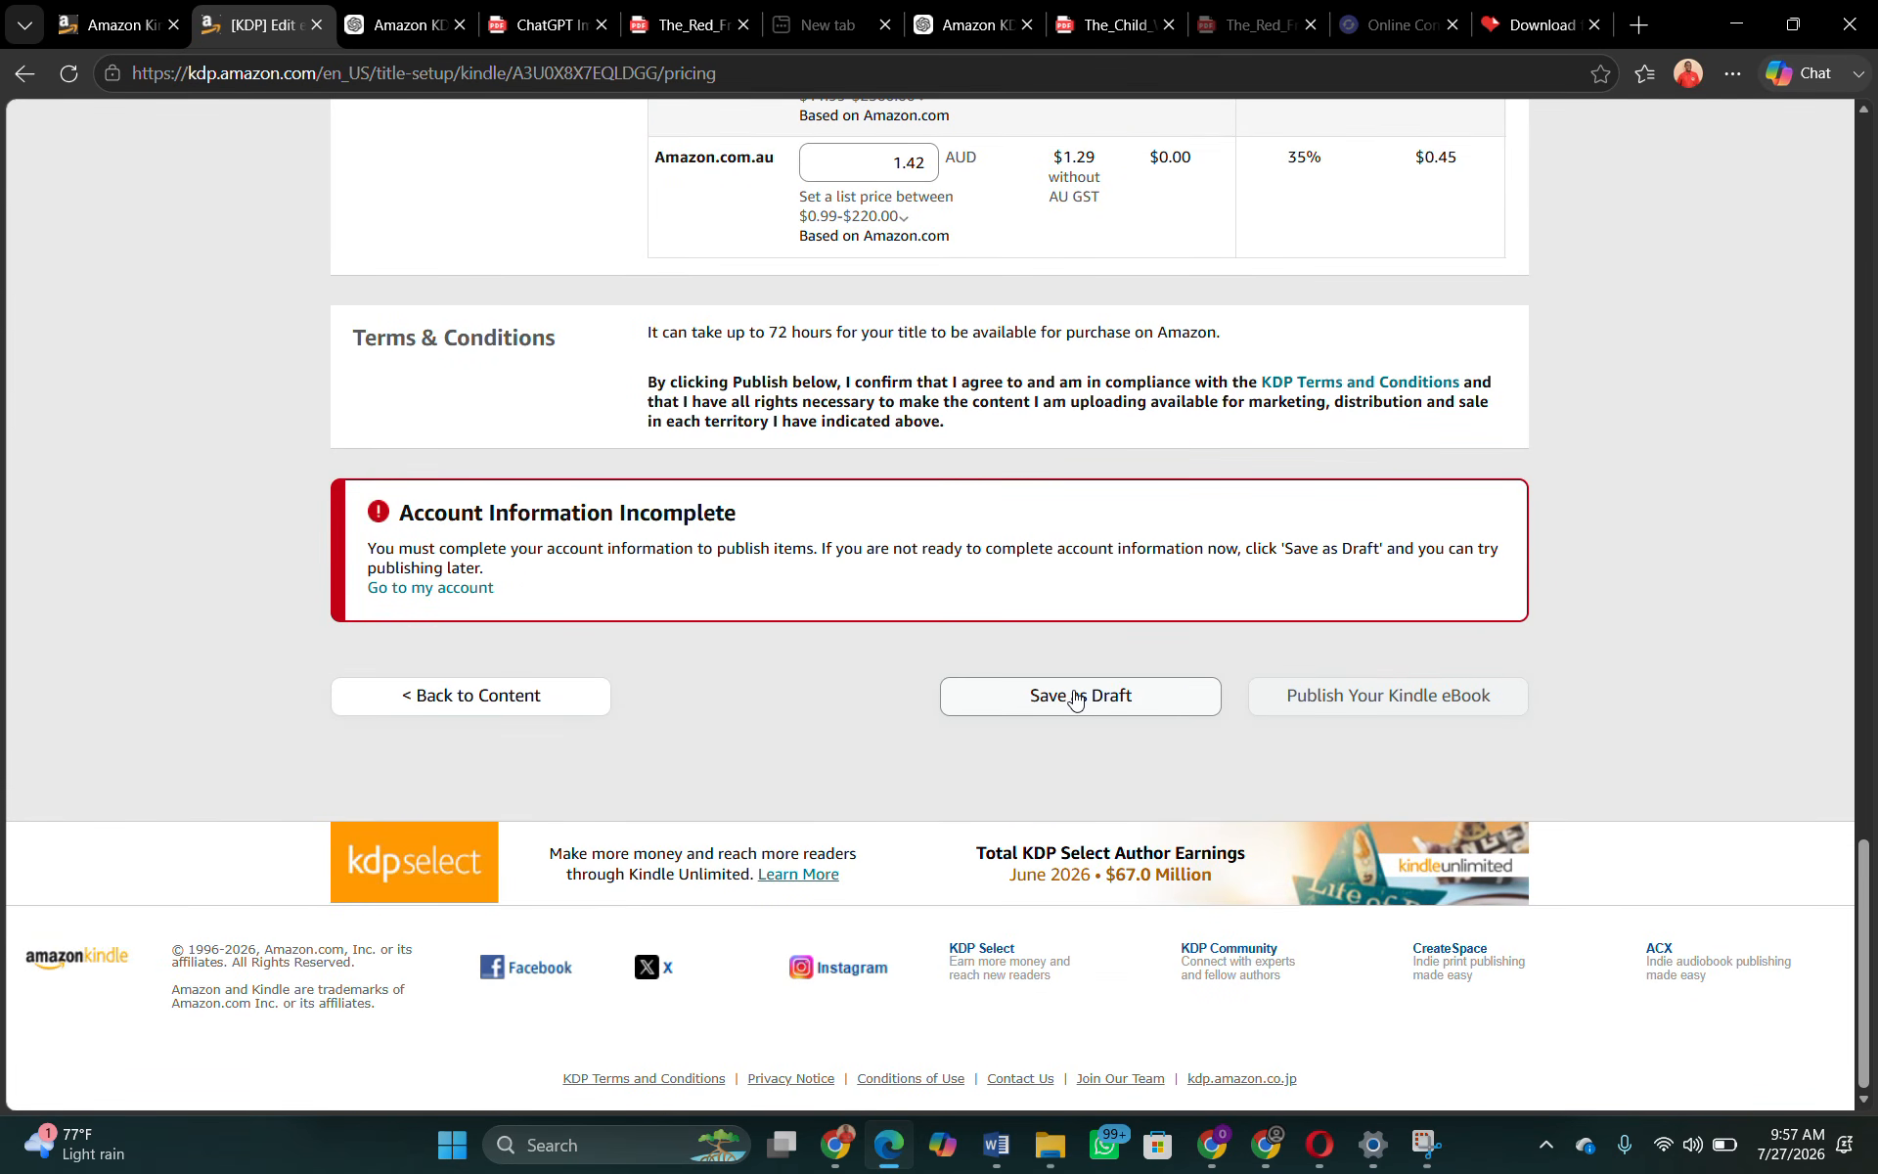
{"action": "left_click", "coordinate": [1075, 697]}
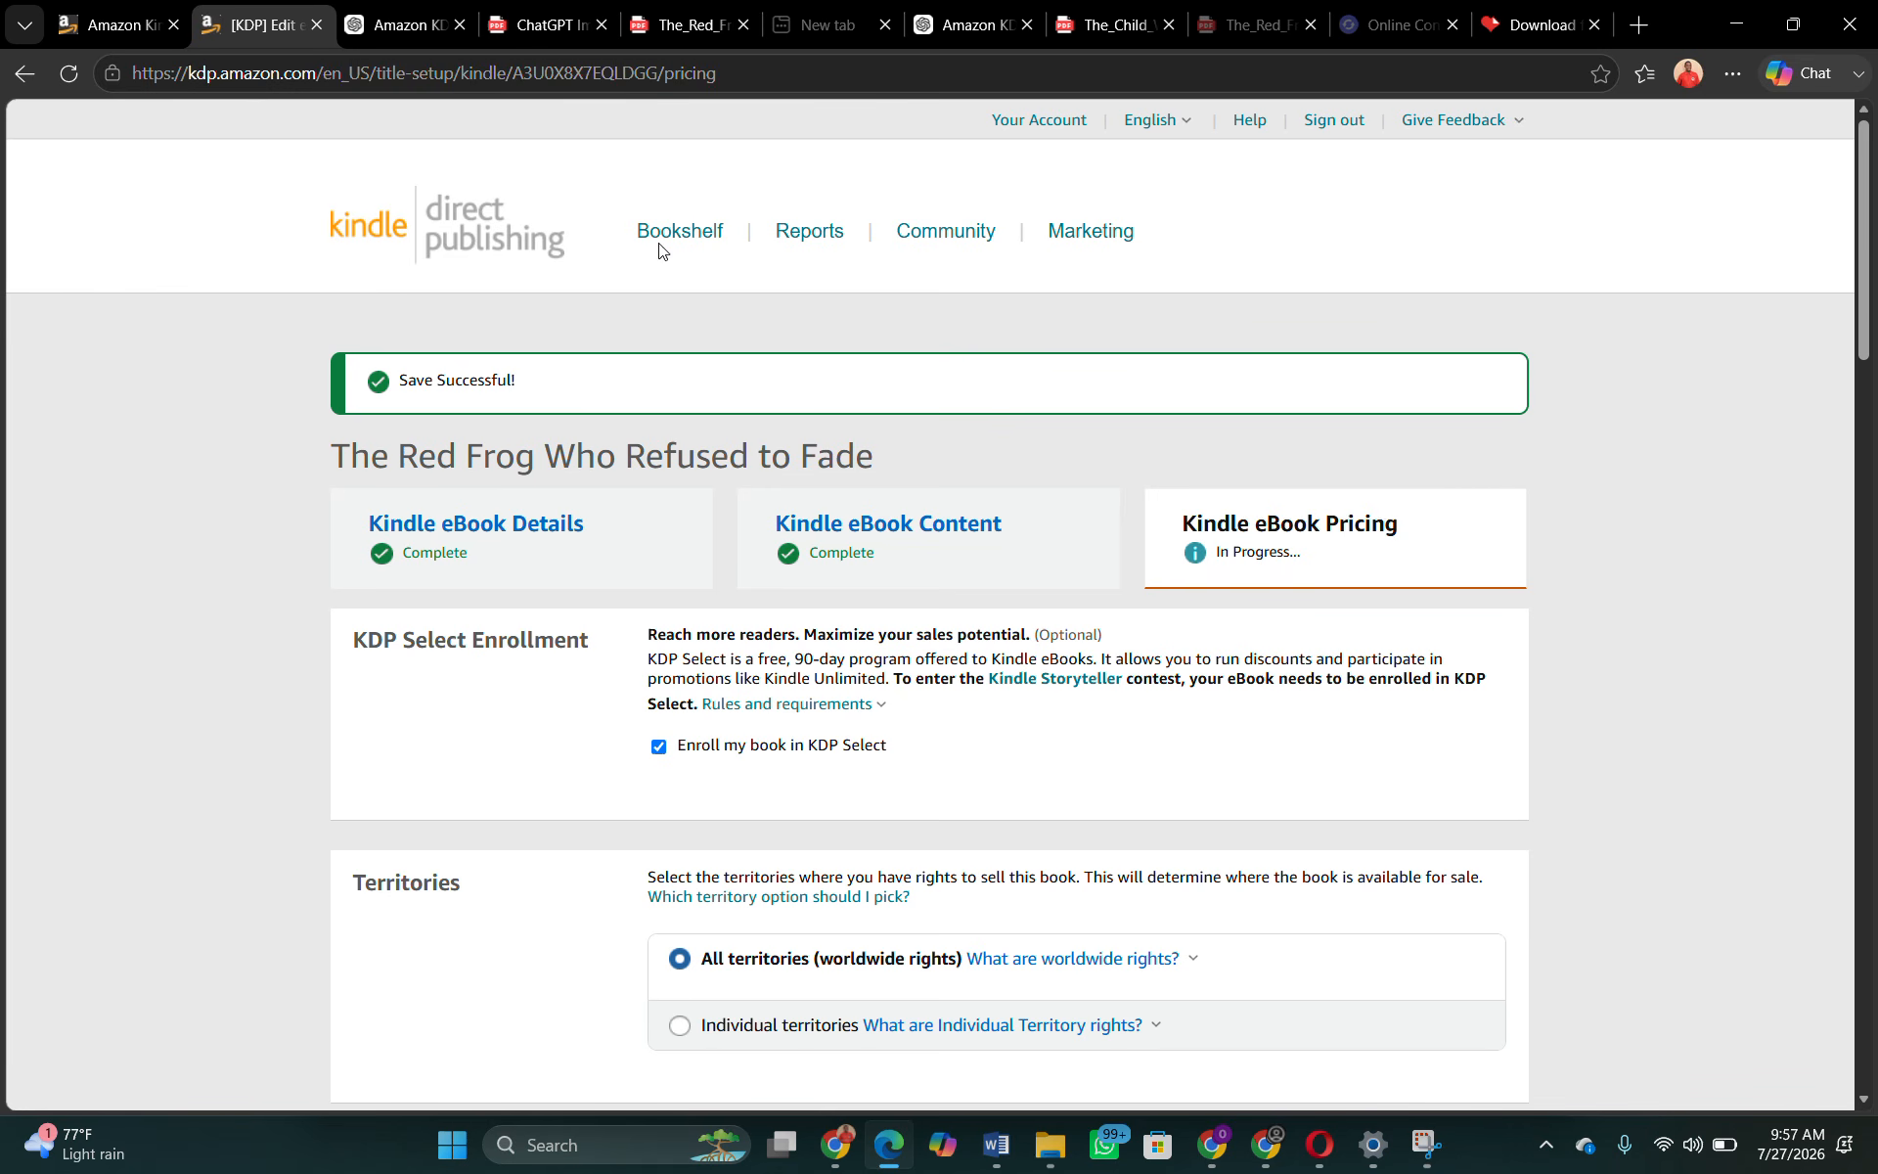
Step: Return to the Bookshelf and check the titles, KDP Select enrollment and eBook and paperback drafts of both books
{"action": "left_click", "coordinate": [698, 242]}
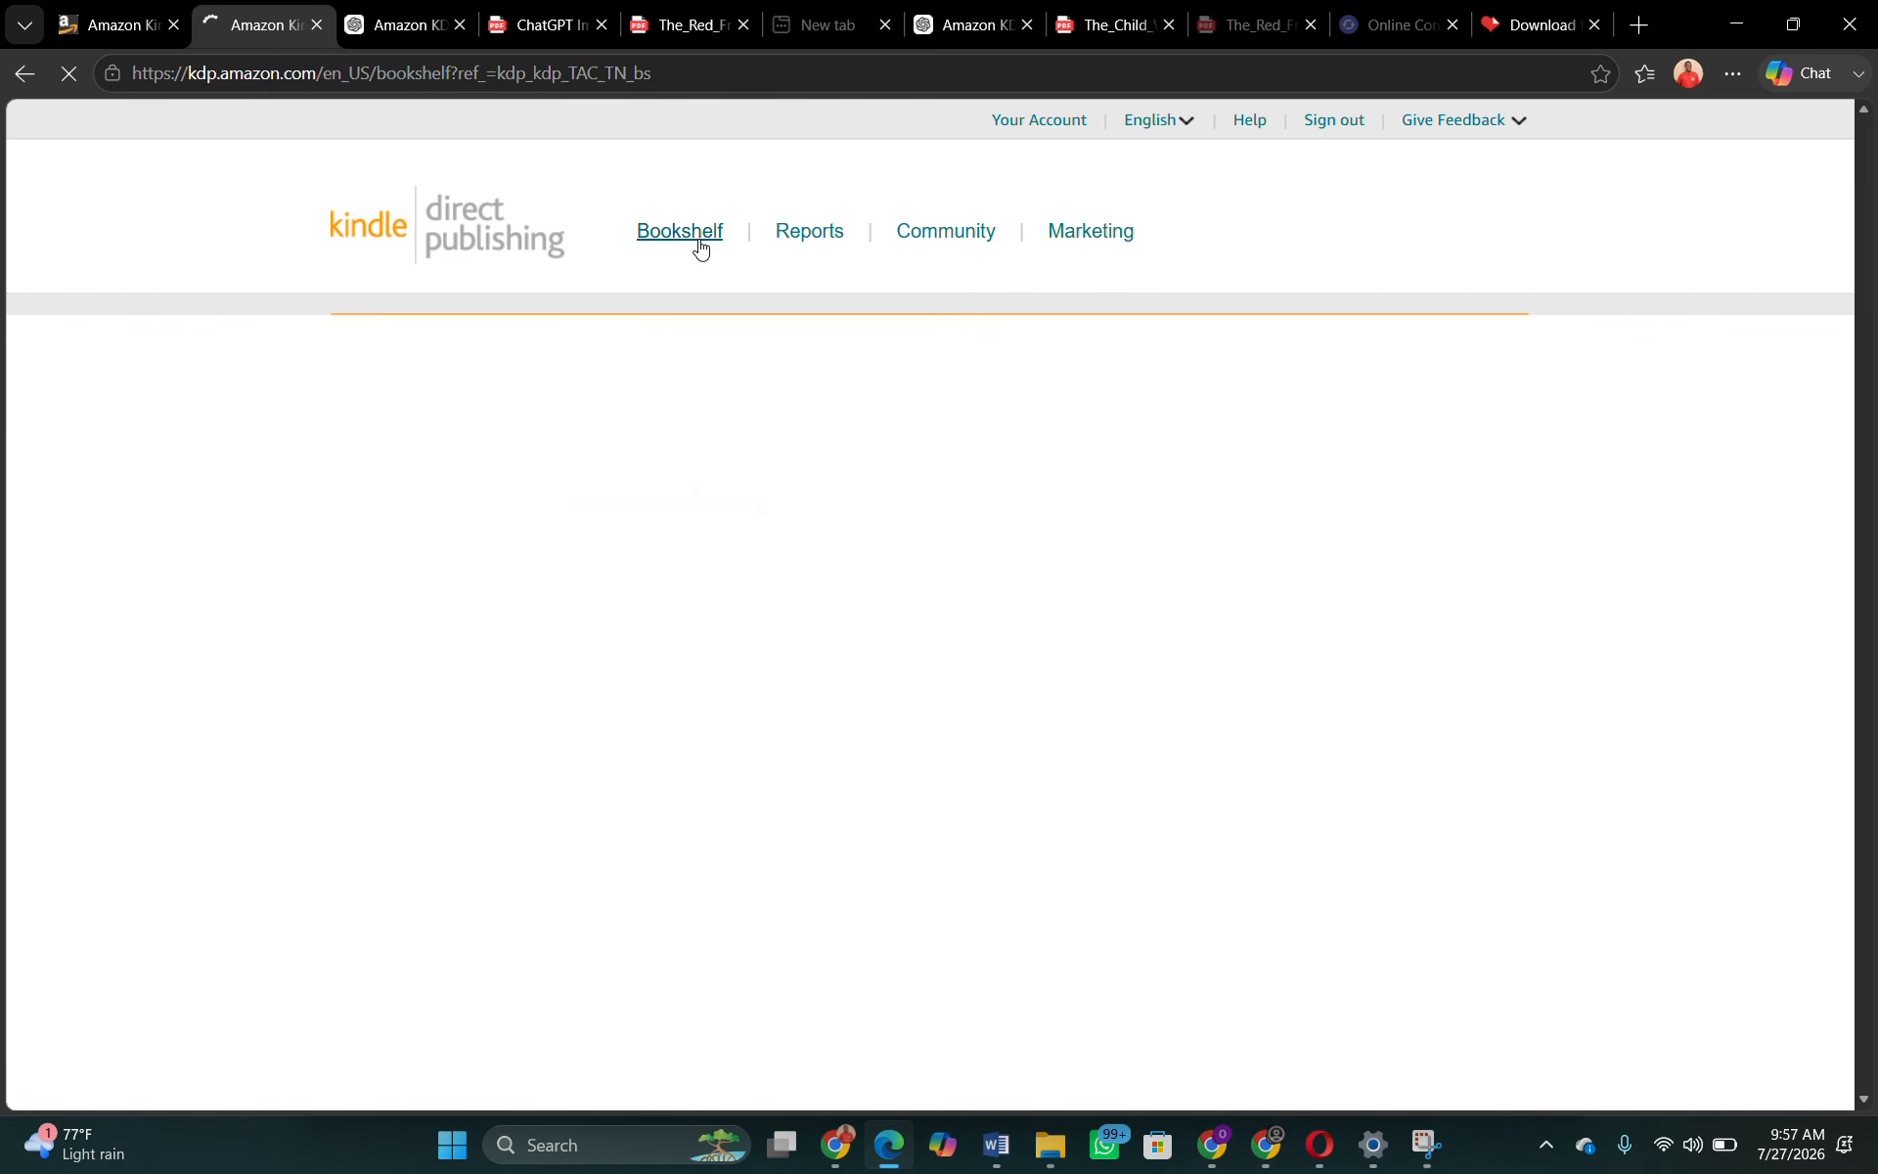
{"action": "scroll", "coordinate": [698, 243], "scroll_direction": "down", "scroll_amount": 9}
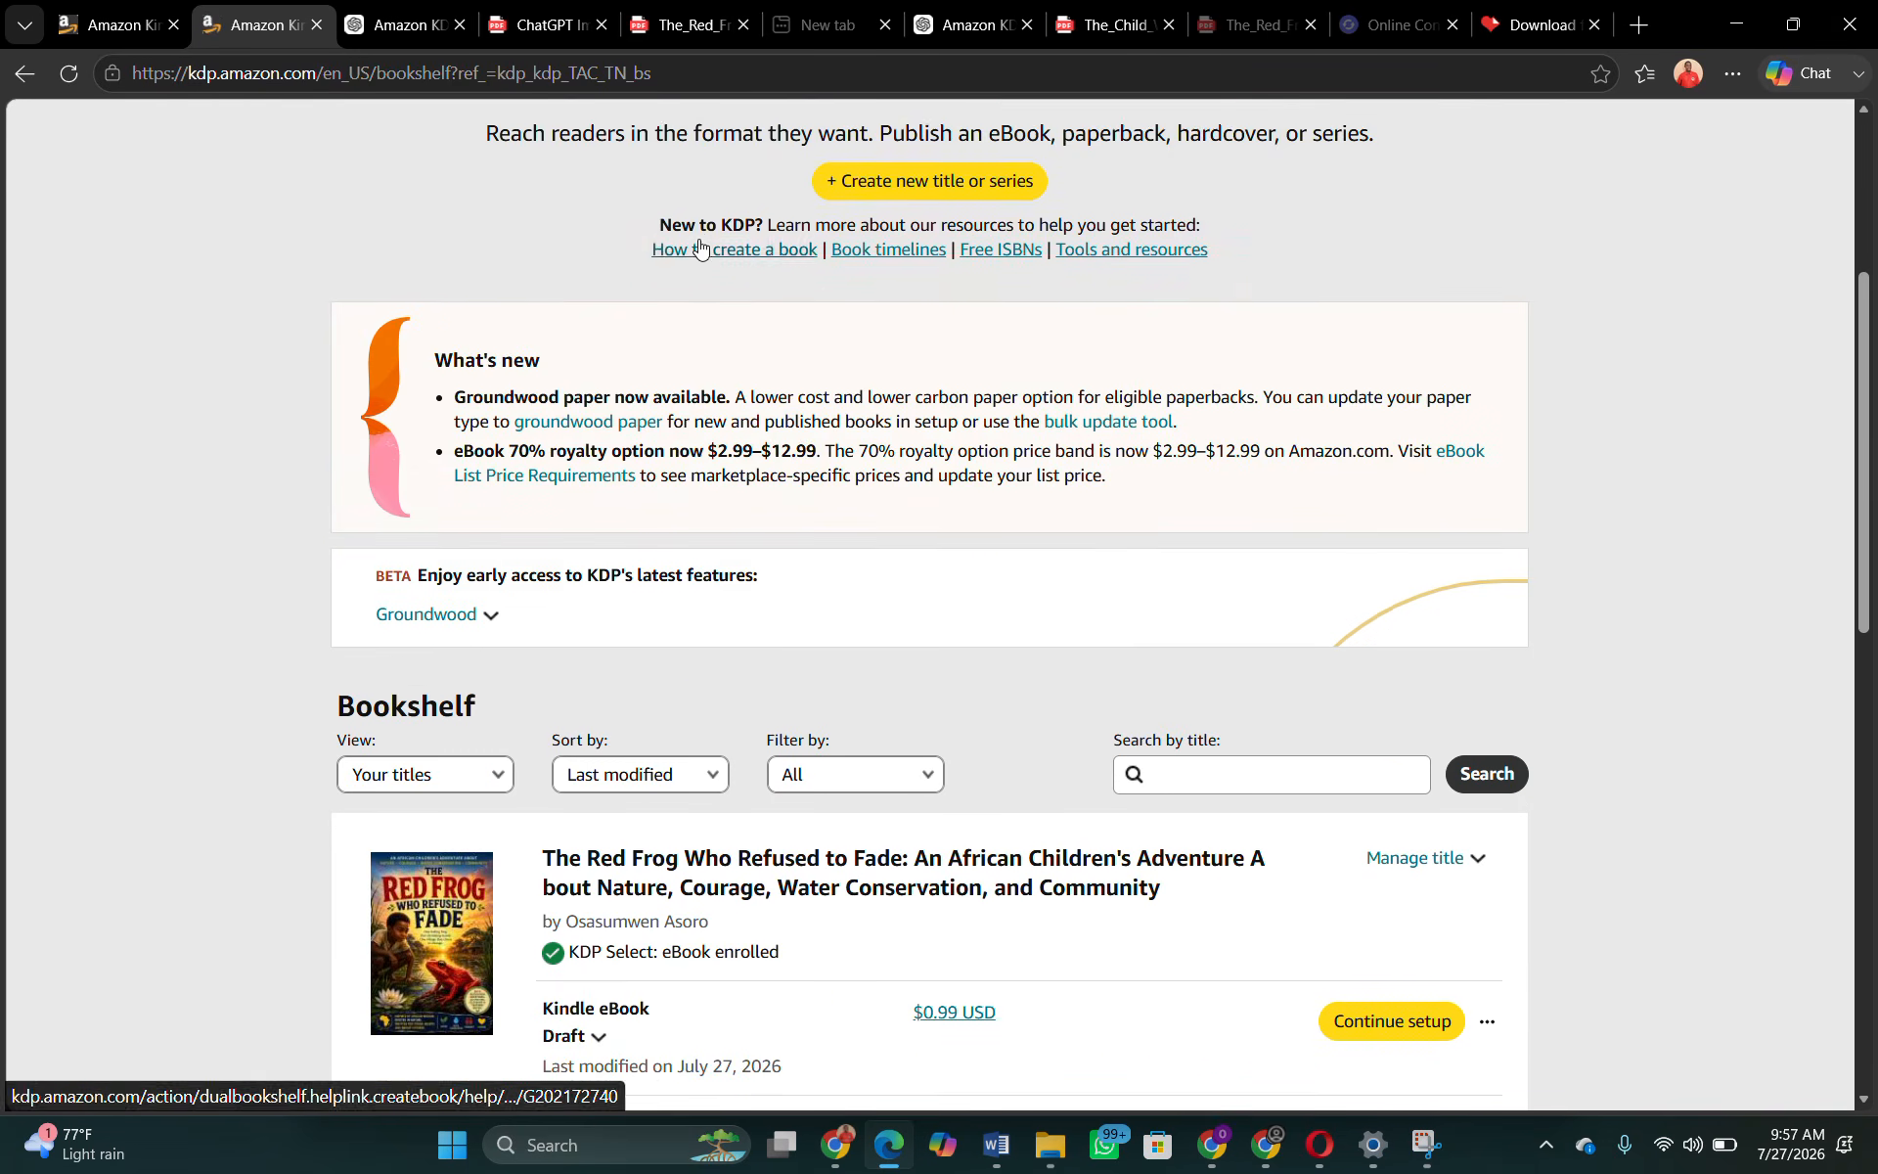
{"action": "scroll", "coordinate": [755, 284], "scroll_direction": "down", "scroll_amount": 2}
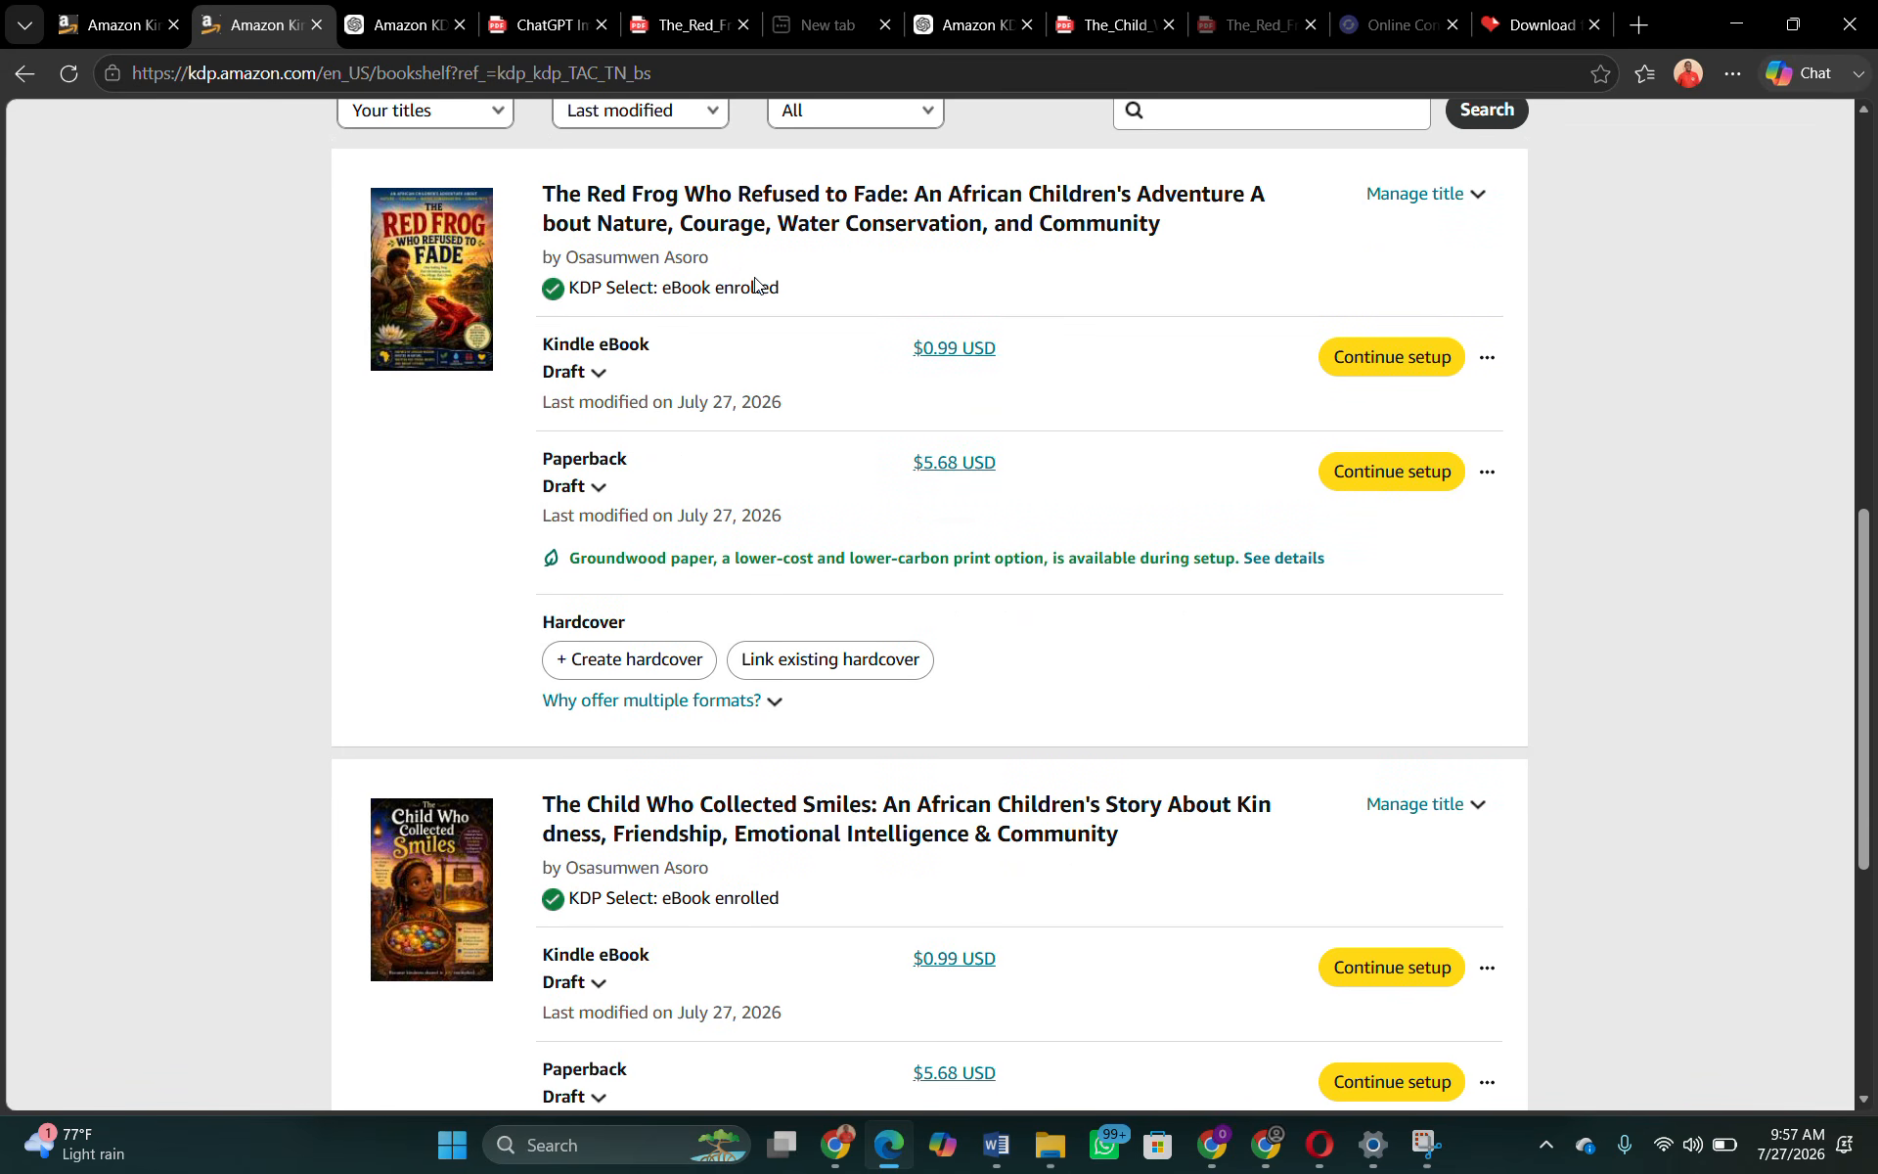
{"action": "scroll", "coordinate": [755, 283], "scroll_direction": "up", "scroll_amount": 1}
{"action": "scroll", "coordinate": [874, 494], "scroll_direction": "down", "scroll_amount": 3}
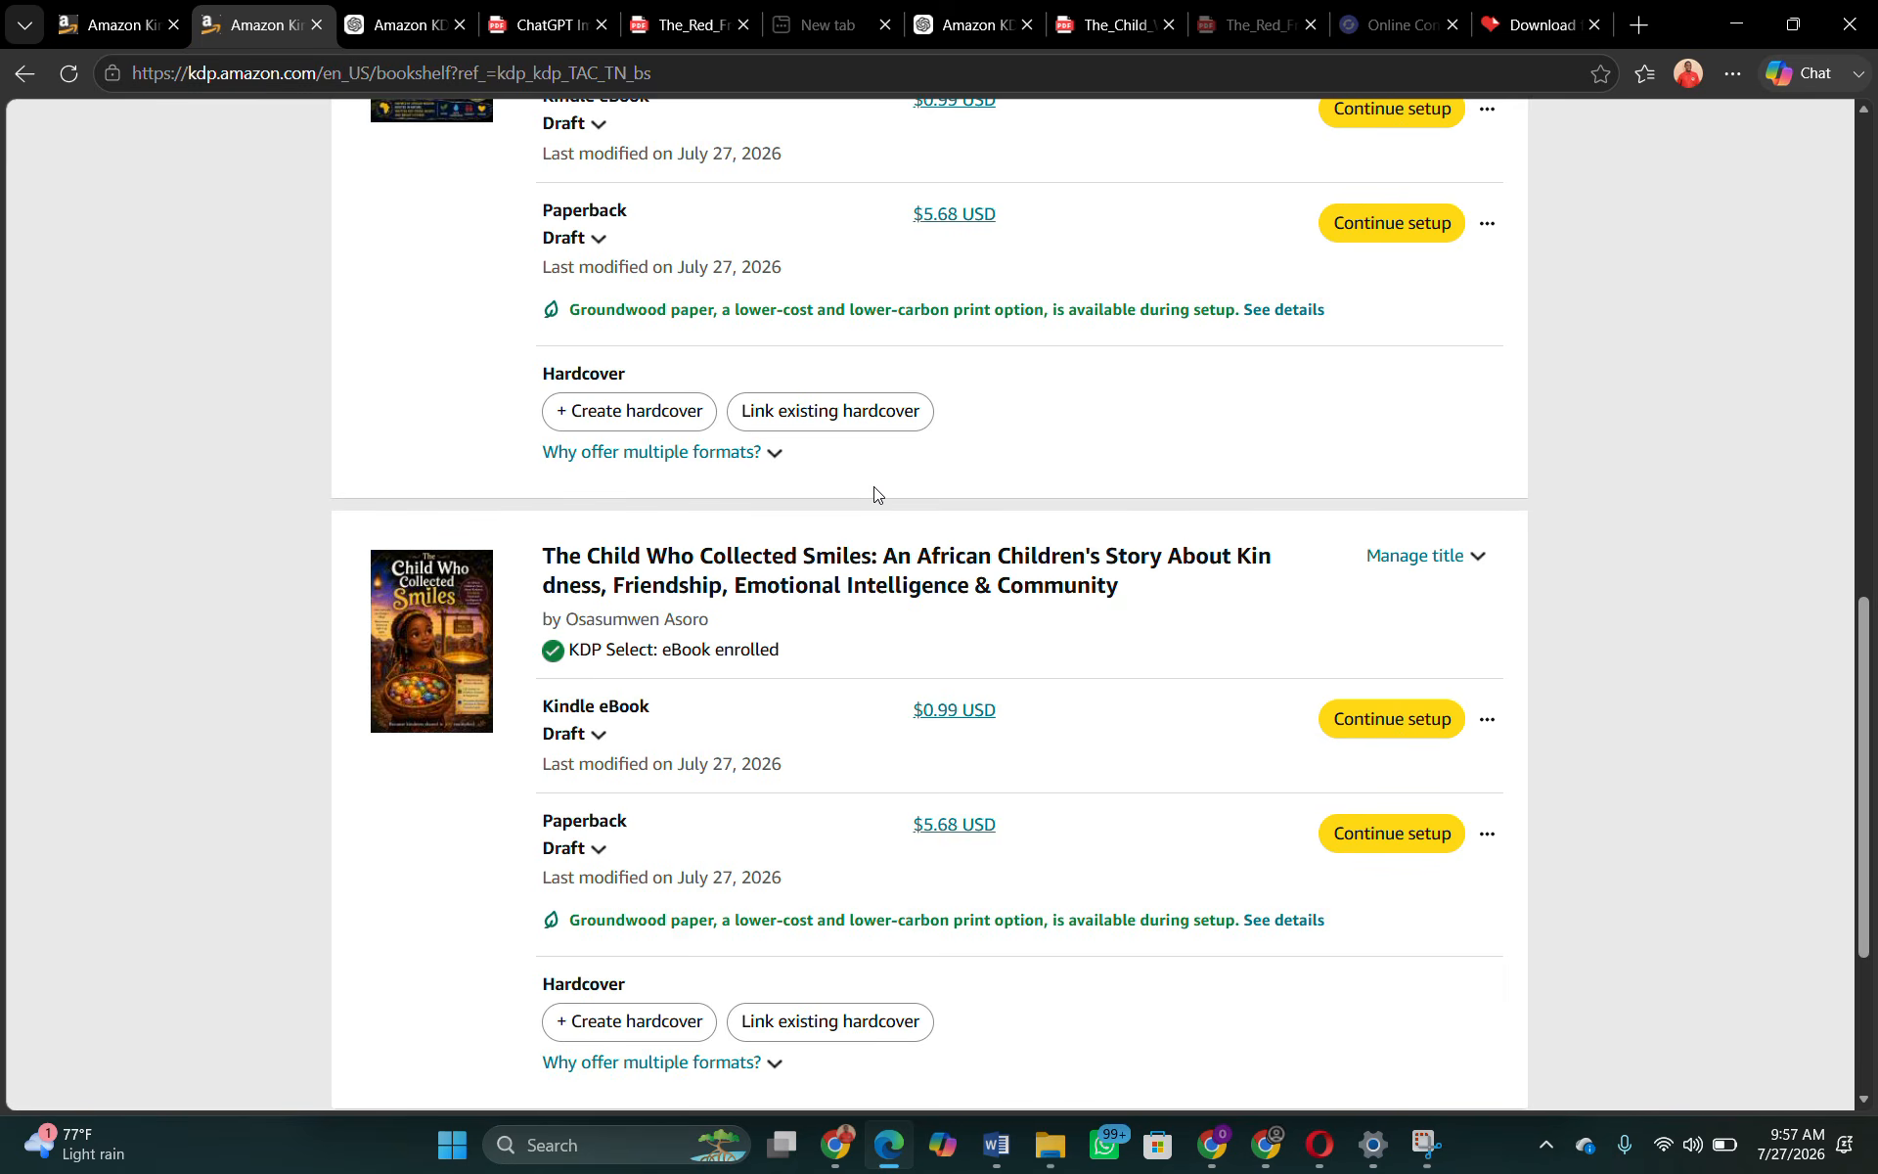
{"action": "scroll", "coordinate": [873, 494], "scroll_direction": "down", "scroll_amount": 1}
{"action": "scroll", "coordinate": [873, 494], "scroll_direction": "up", "scroll_amount": 8}
{"action": "scroll", "coordinate": [873, 494], "scroll_direction": "down", "scroll_amount": 6}
{"action": "scroll", "coordinate": [873, 494], "scroll_direction": "down", "scroll_amount": 5}
{"action": "scroll", "coordinate": [873, 494], "scroll_direction": "up", "scroll_amount": 1}
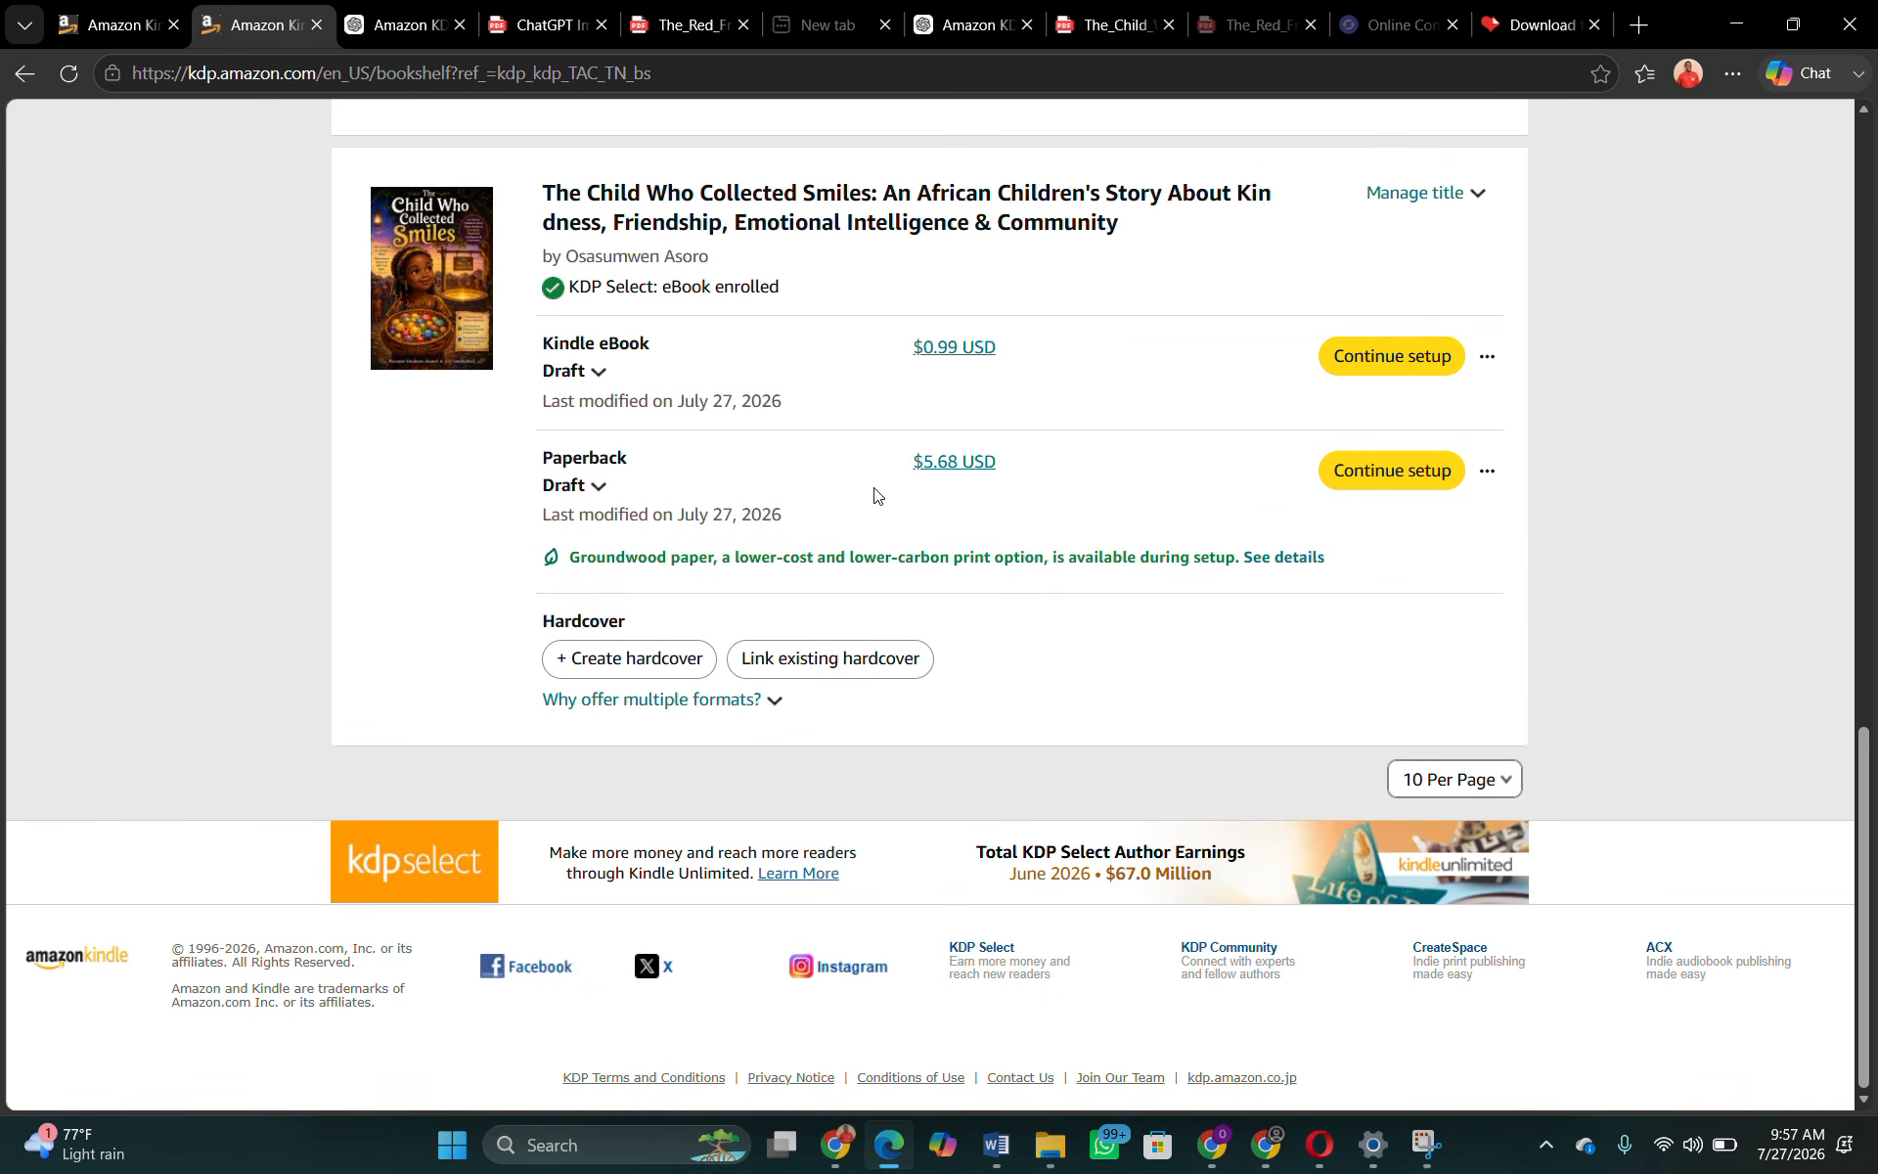